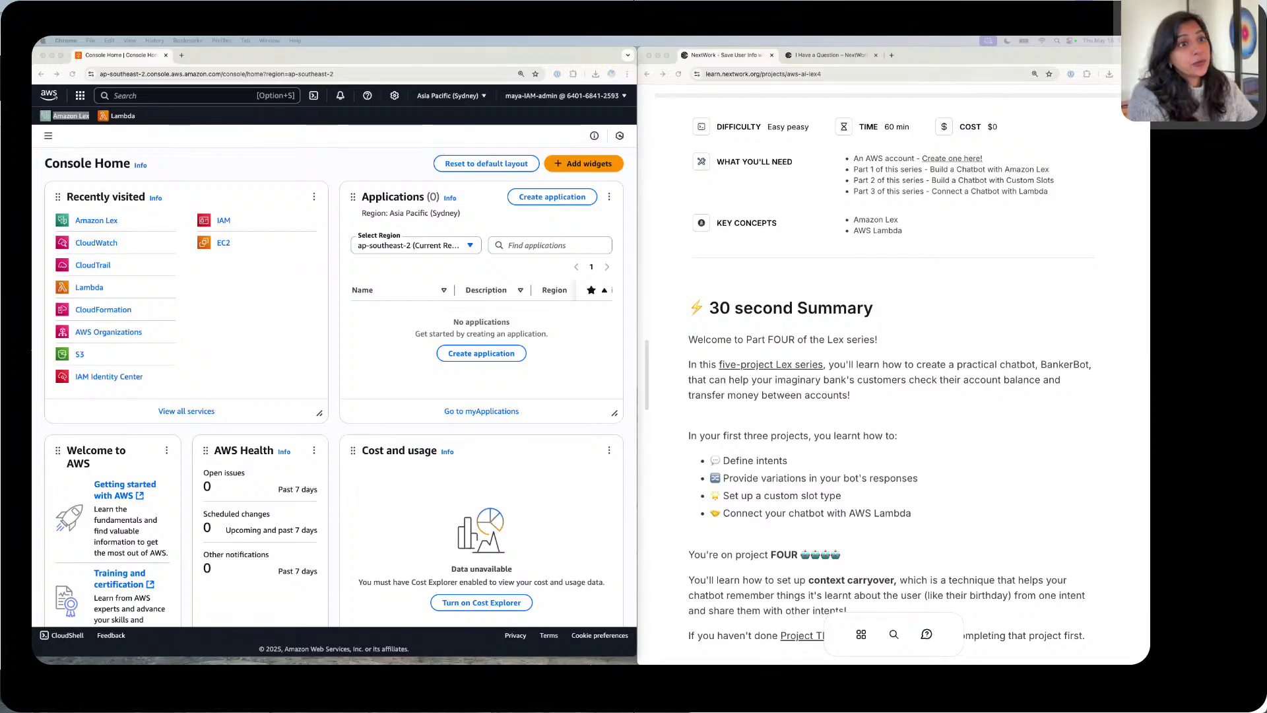
# Step: Review the Save User Info with a Lex Chatbot project overview, its requirements and the 30 second summary
pyautogui.scroll(3, 891, 376)
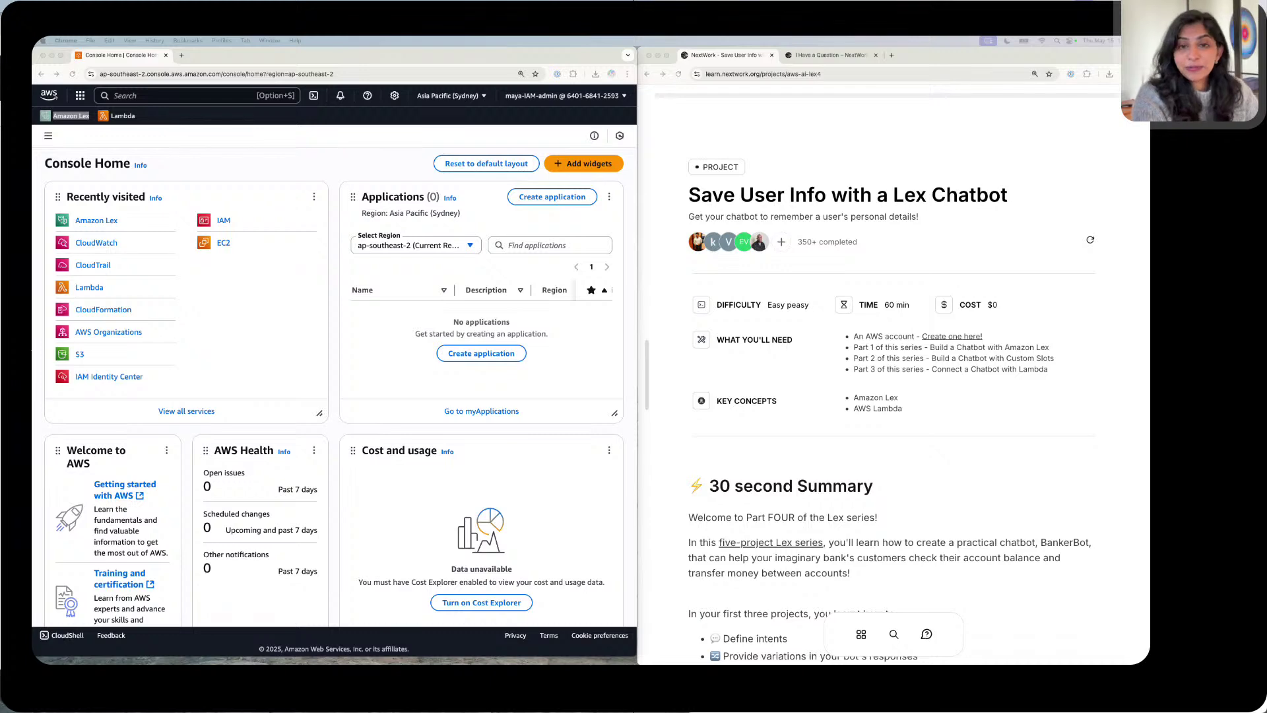
pyautogui.scroll(-3, 891, 396)
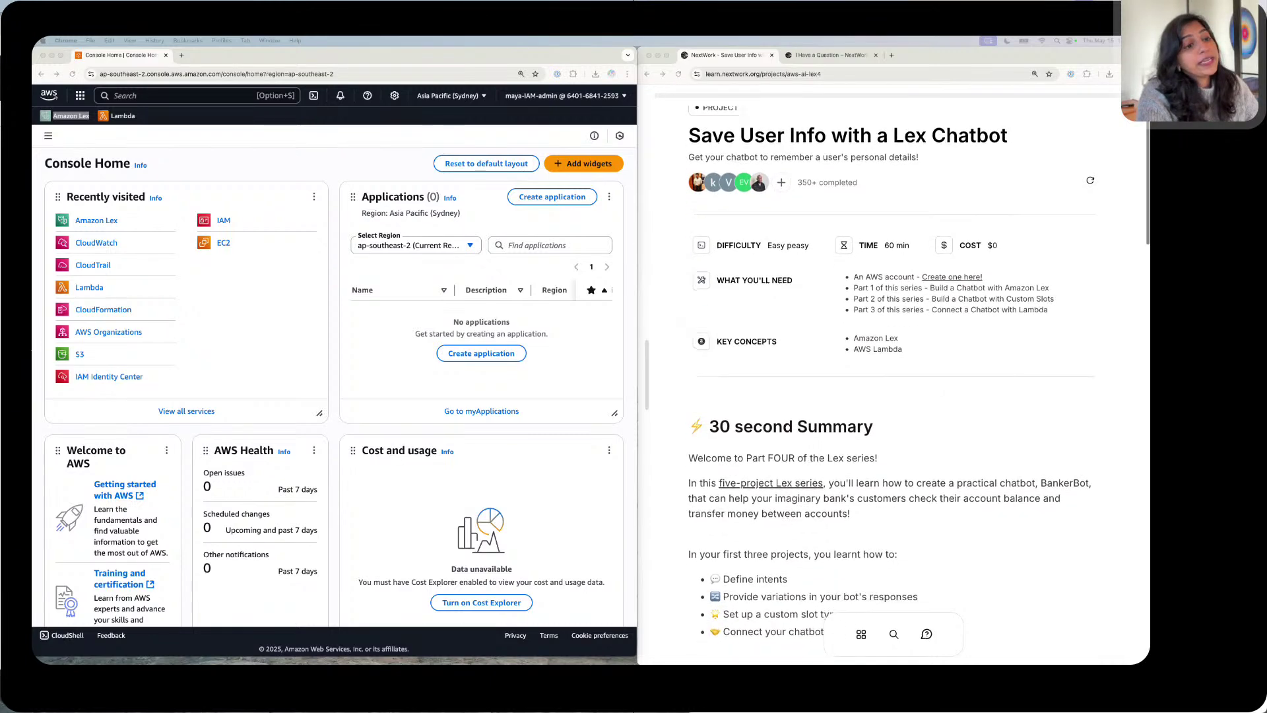
pyautogui.scroll(-2, 890, 395)
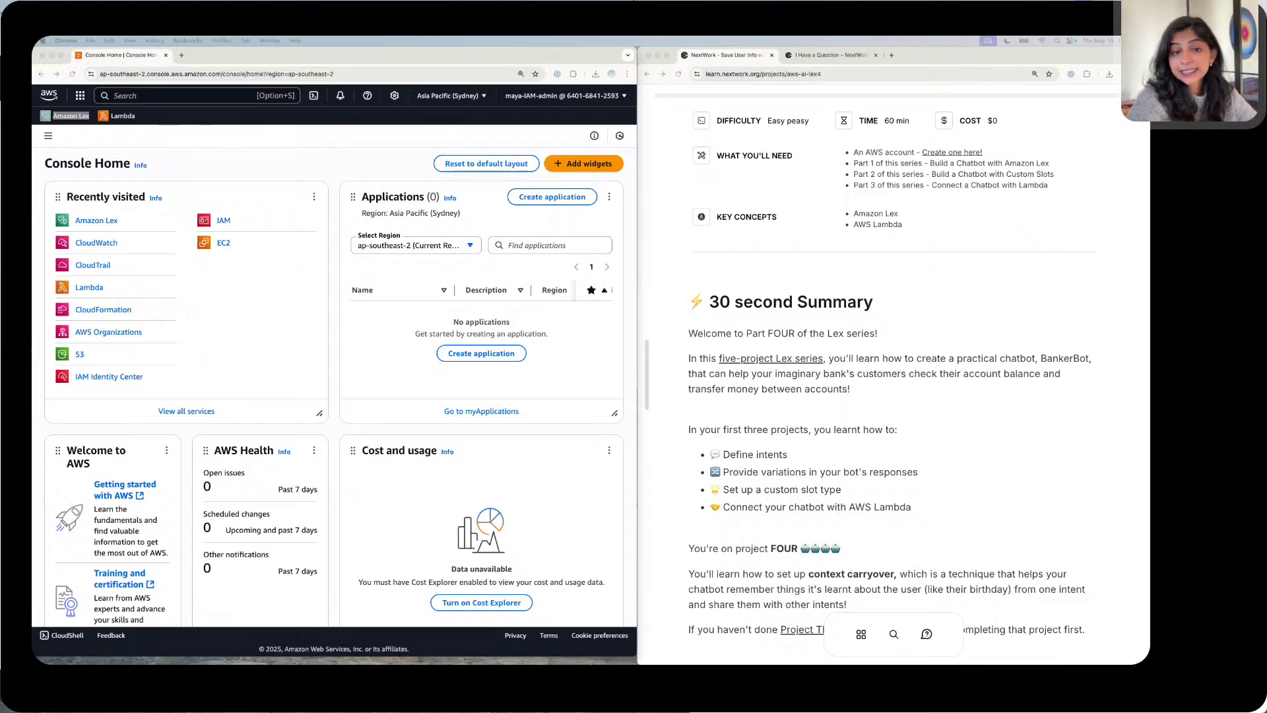
pyautogui.scroll(-3, 894, 379)
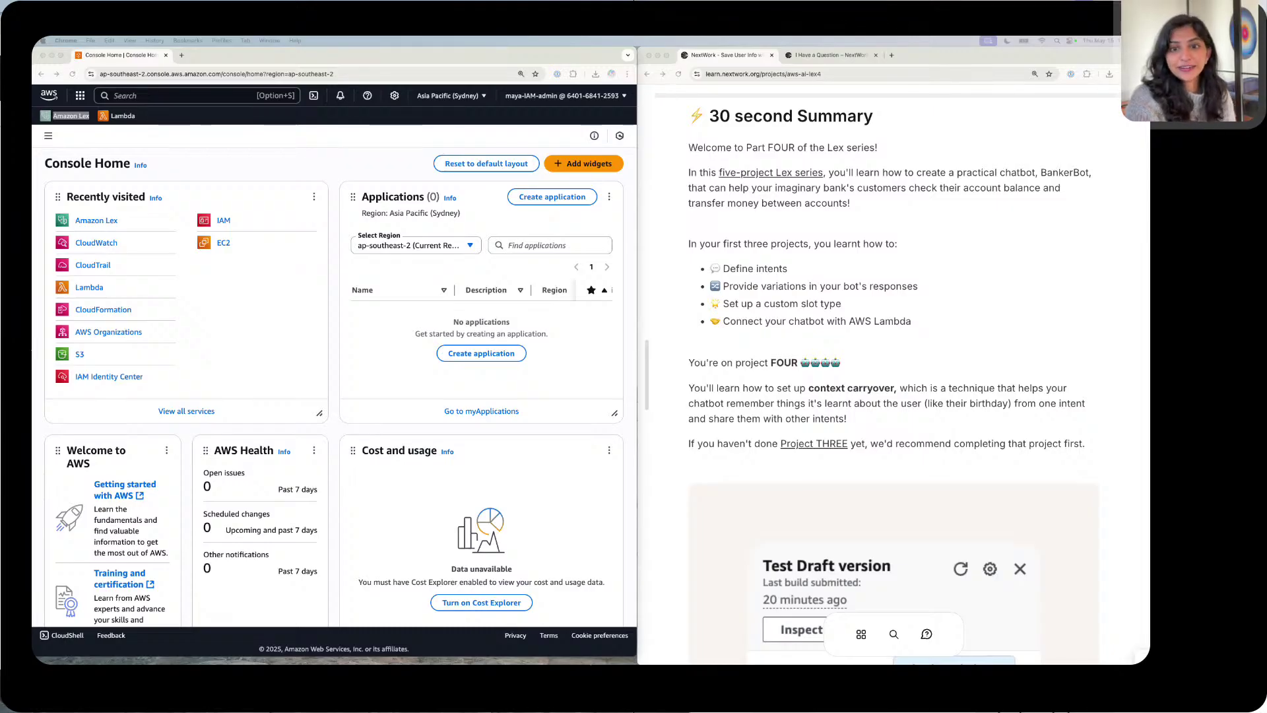
pyautogui.moveTo(590, 660)
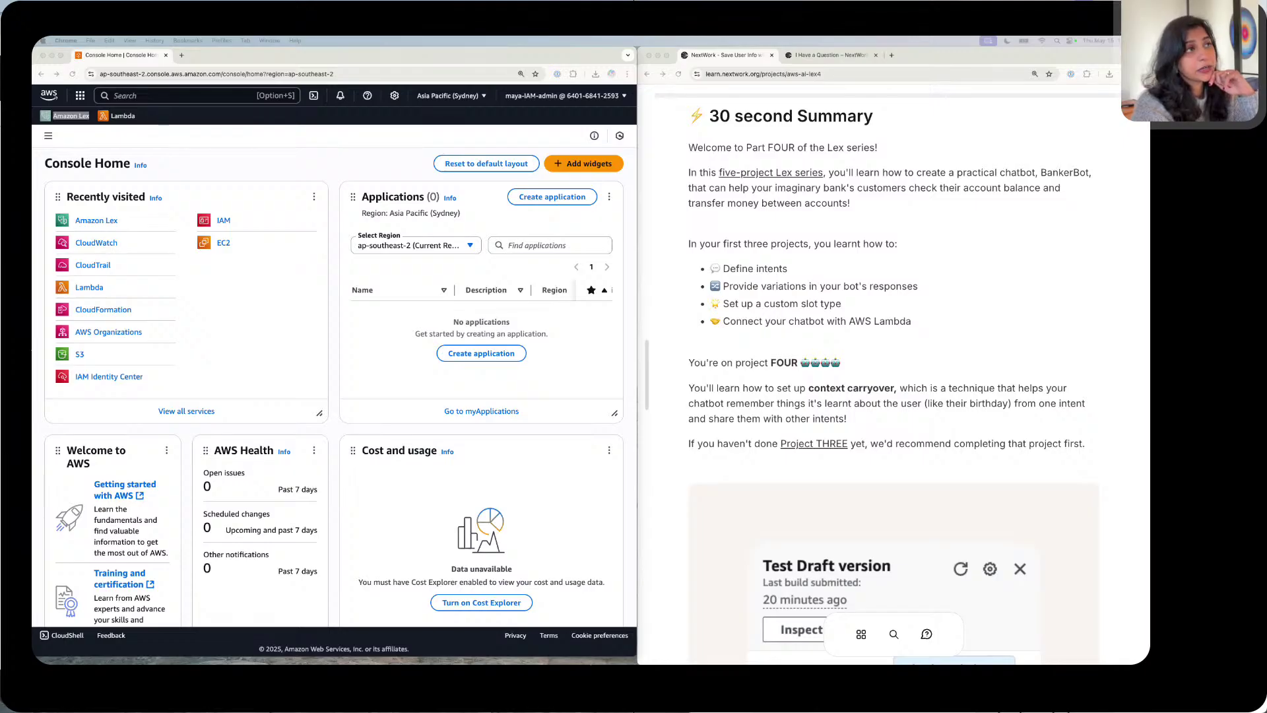
pyautogui.scroll(6, 891, 380)
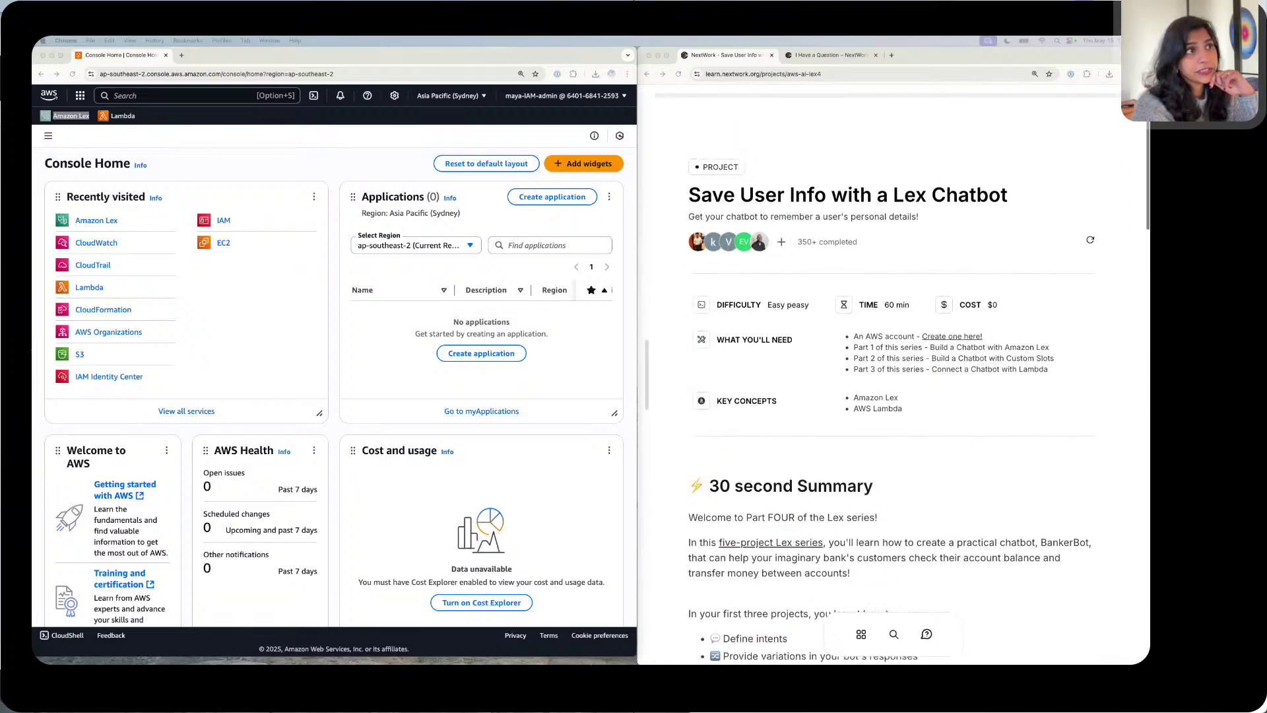
pyautogui.scroll(-5, 891, 379)
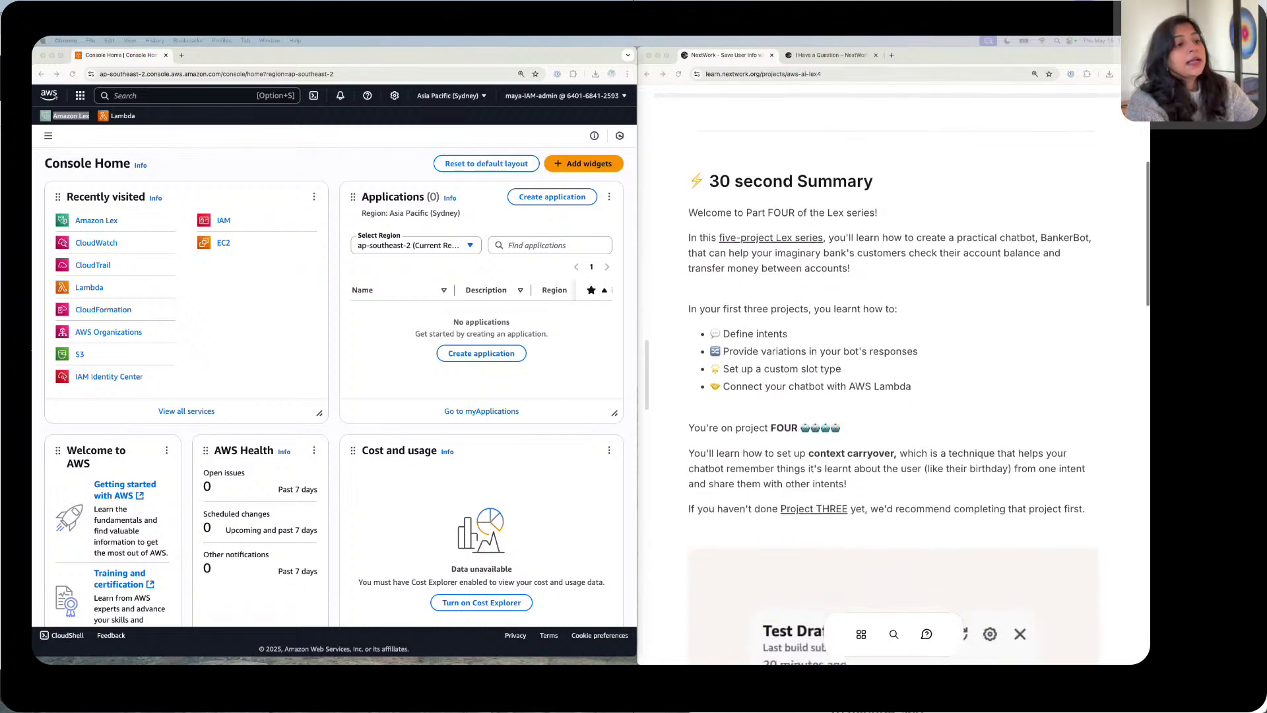
pyautogui.scroll(4, 891, 380)
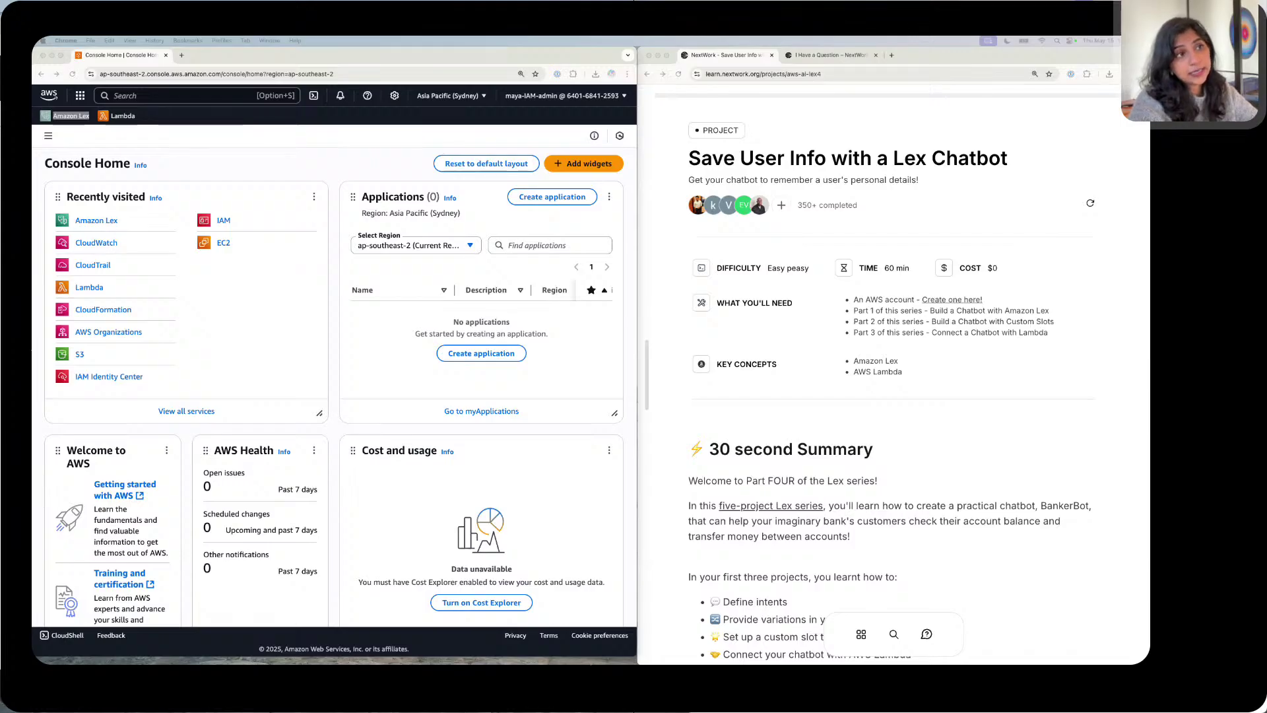
pyautogui.click(998, 296)
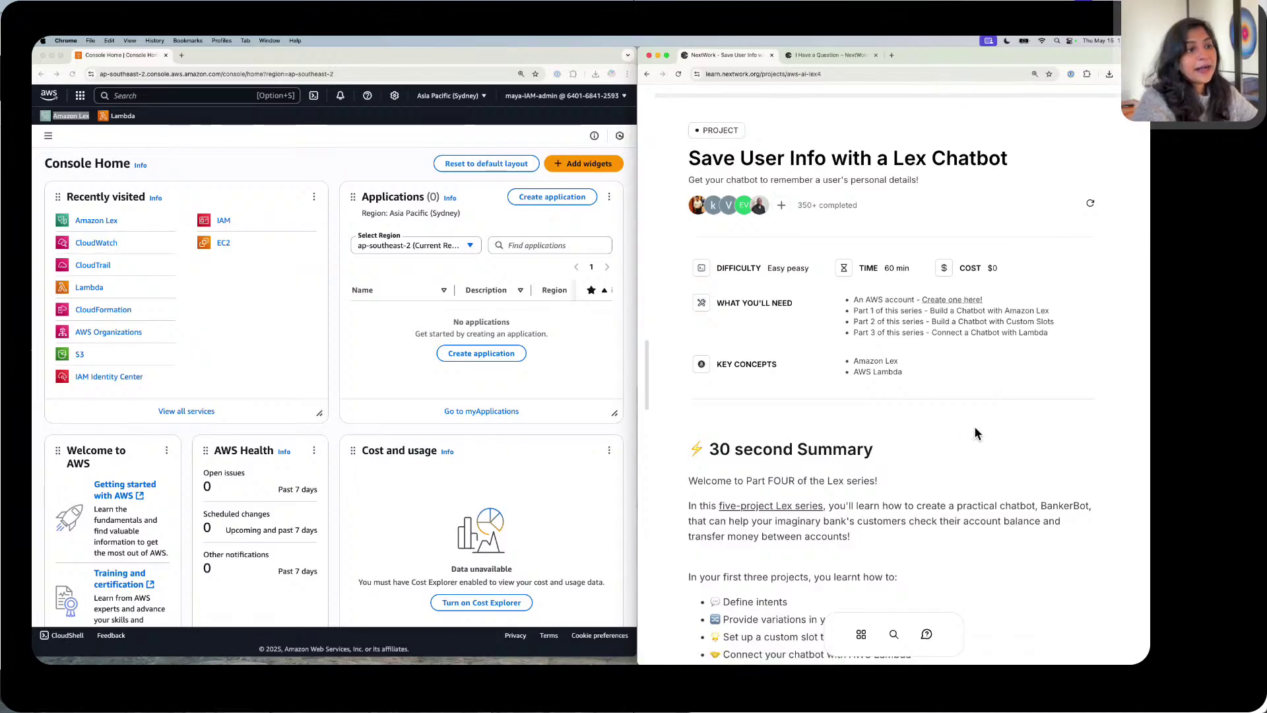
# Step: Choose Step-by-Step Guidance as the mode for completing the Lex chatbot project
pyautogui.scroll(-1, 977, 433)
pyautogui.scroll(-1, 977, 433)
pyautogui.scroll(-10, 975, 432)
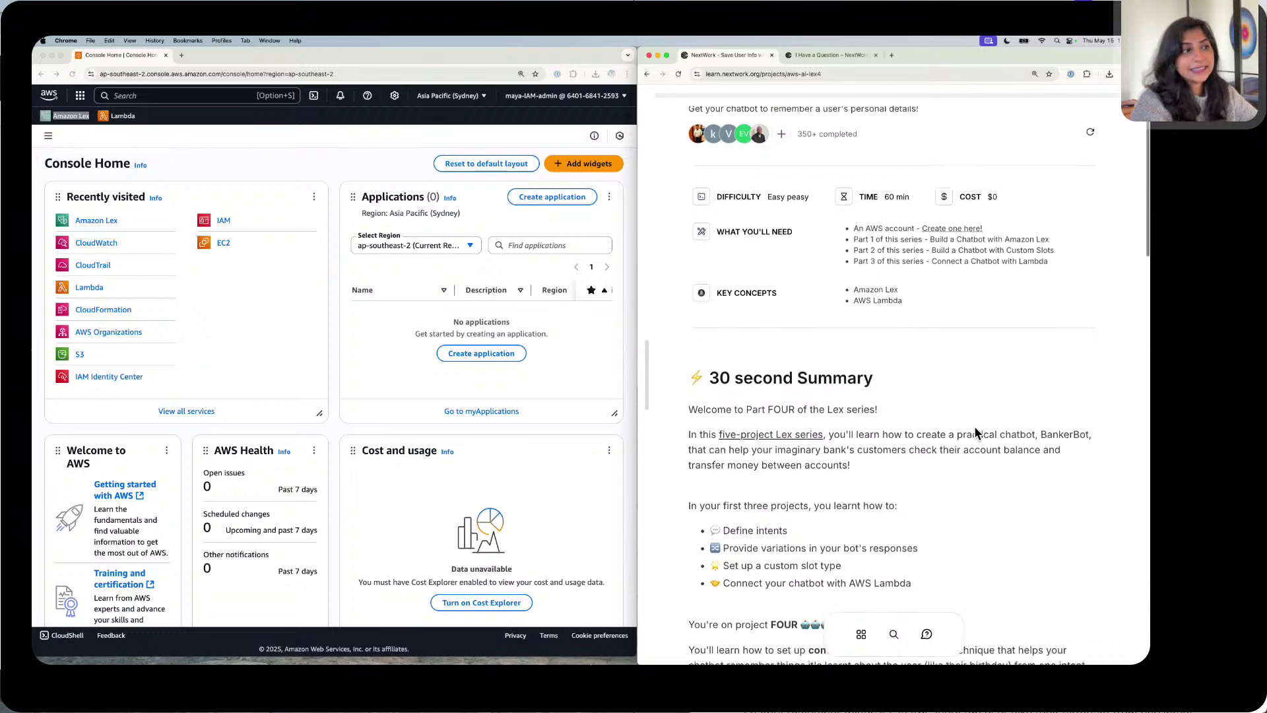
pyautogui.scroll(-12, 977, 431)
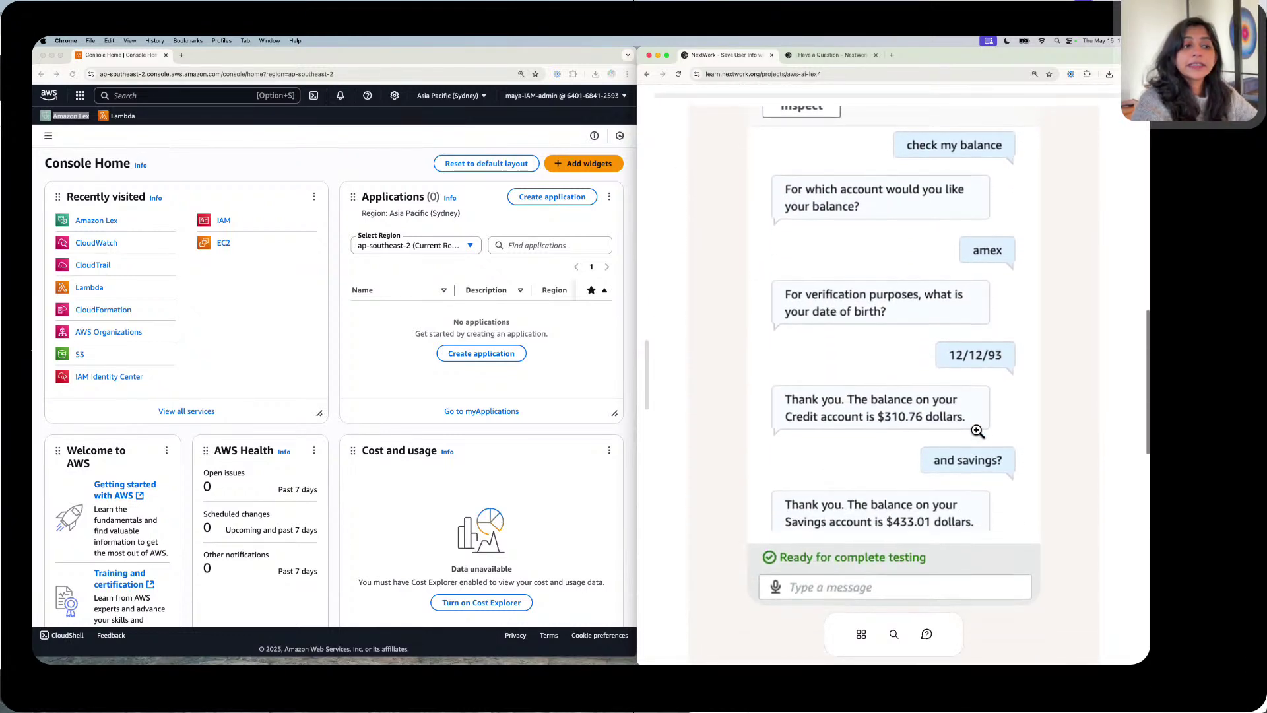
pyautogui.scroll(-3, 977, 431)
pyautogui.scroll(-10, 976, 431)
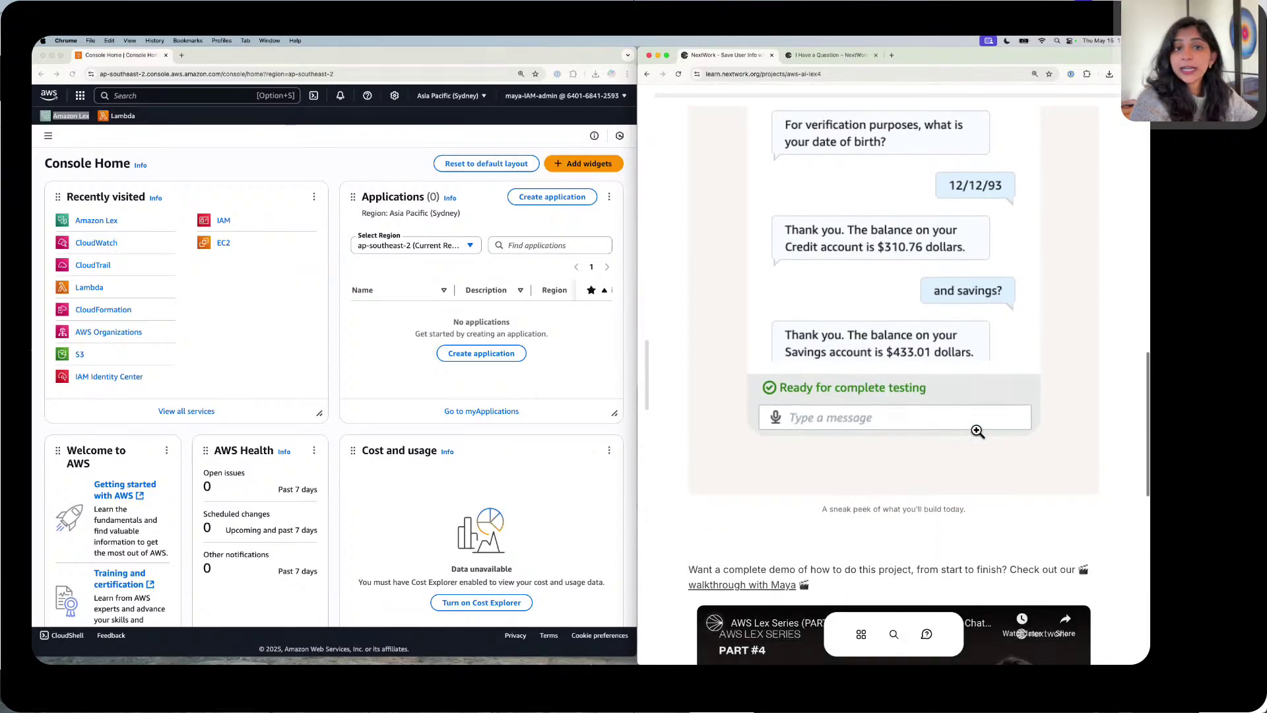
pyautogui.scroll(-7, 976, 429)
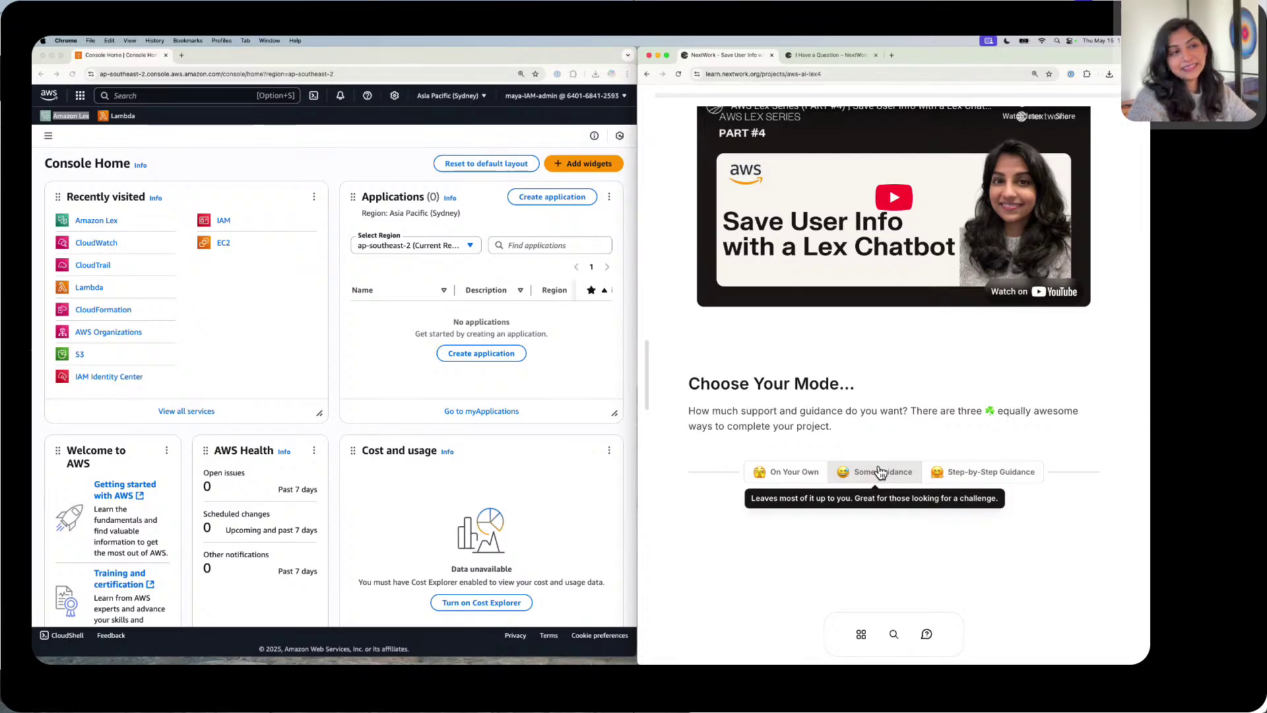
pyautogui.click(1003, 467)
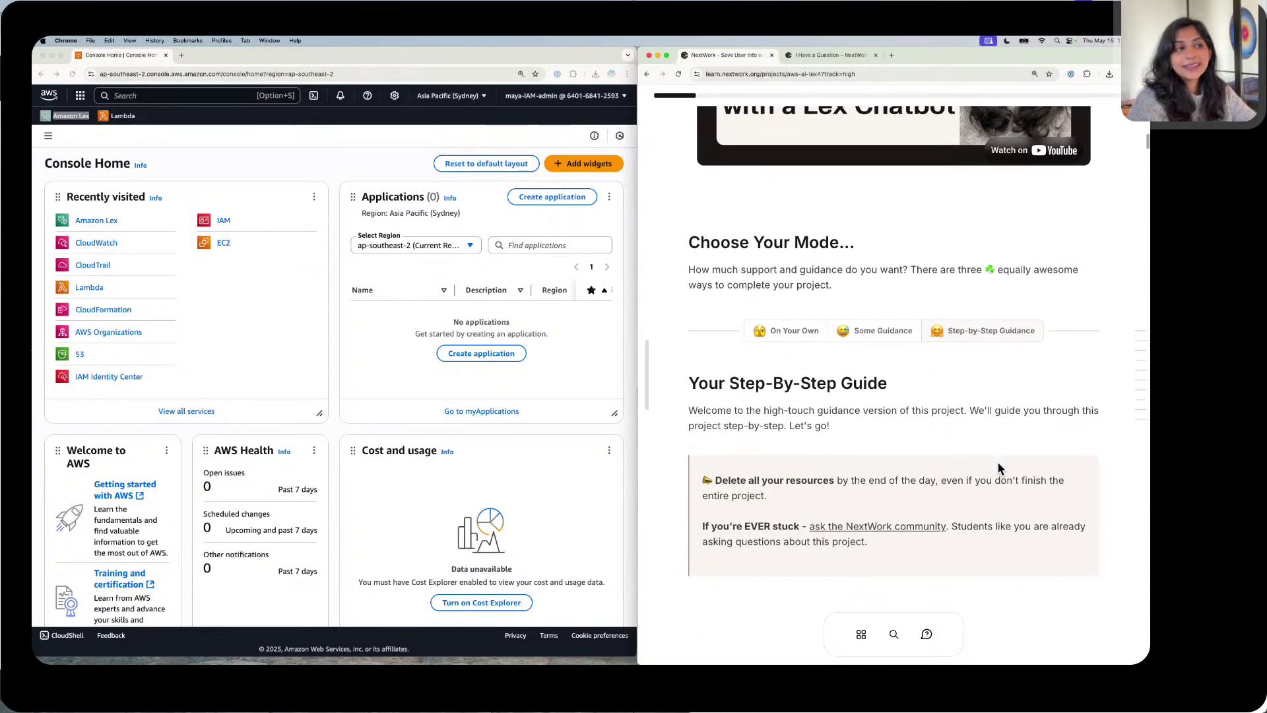
# Step: Fill the "What are we here to do today?" answer under Step #0 with the suggested template sentences
pyautogui.scroll(-1, 998, 463)
pyautogui.scroll(-2, 998, 462)
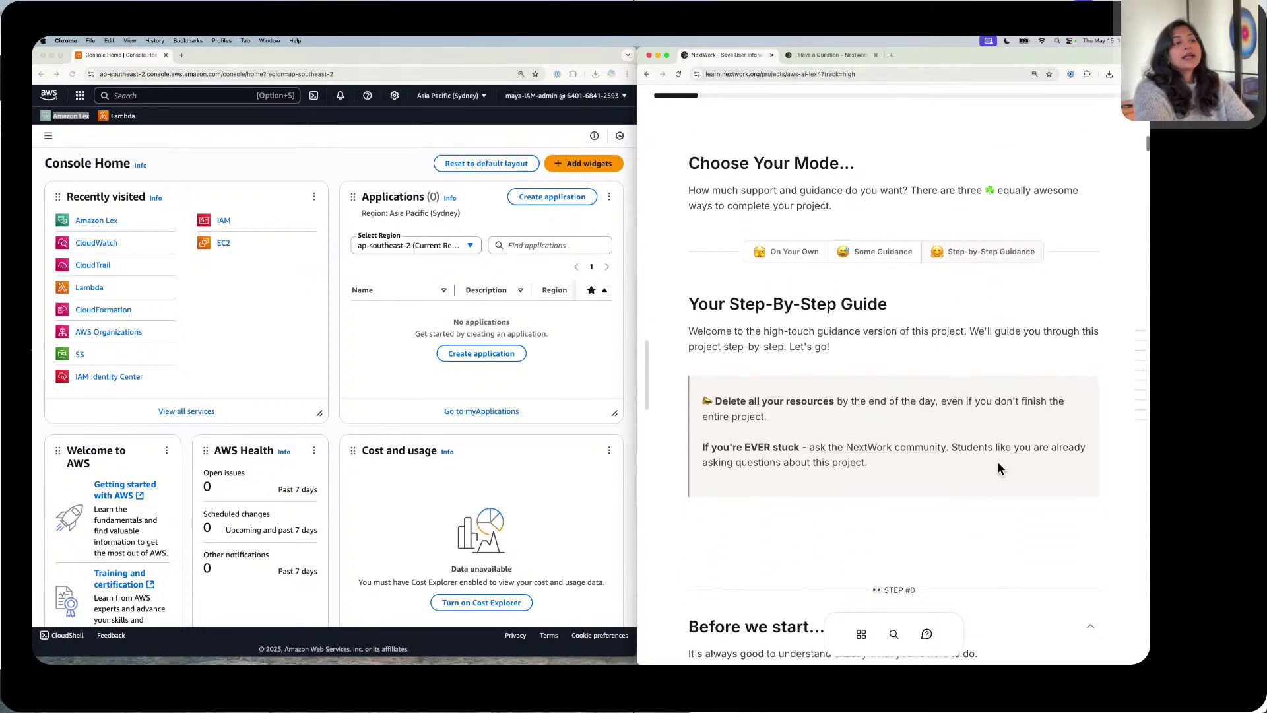
pyautogui.scroll(-2, 1000, 462)
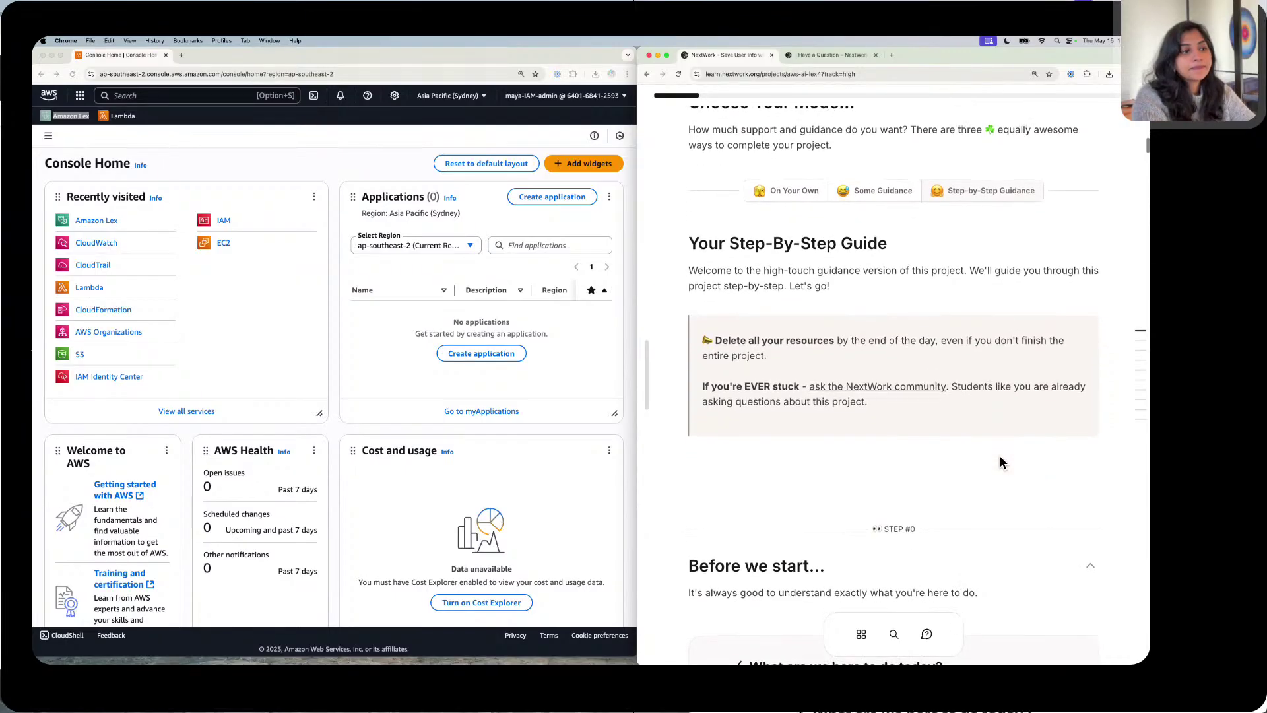
pyautogui.scroll(-1, 999, 462)
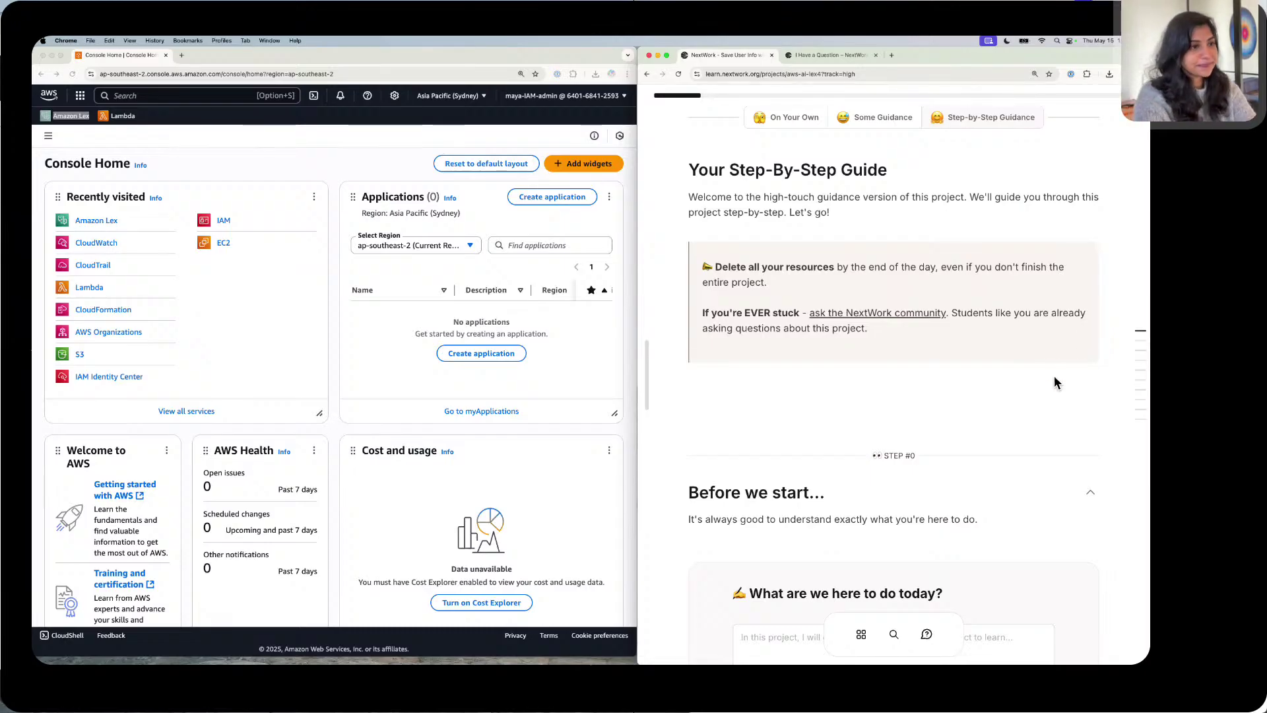
pyautogui.scroll(-4, 1054, 375)
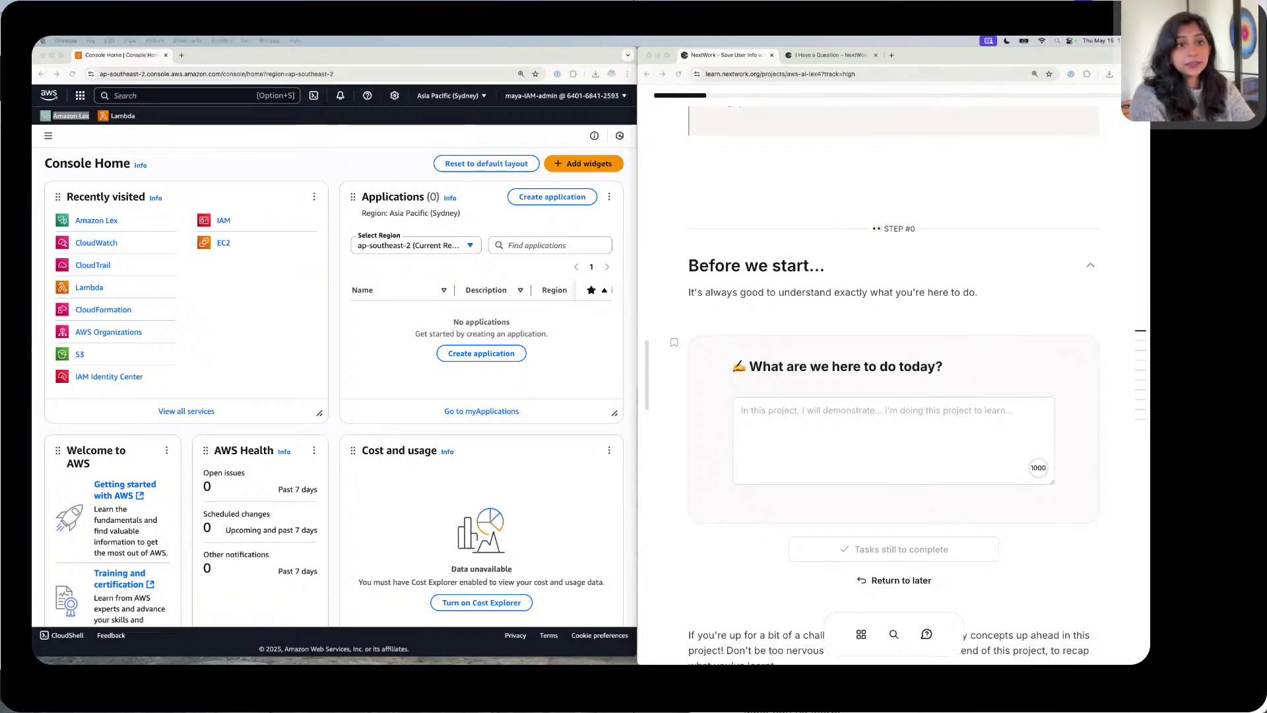
pyautogui.click(849, 437)
pyautogui.write("In this project, I will demonstrate... I'm doing this project to learn...")
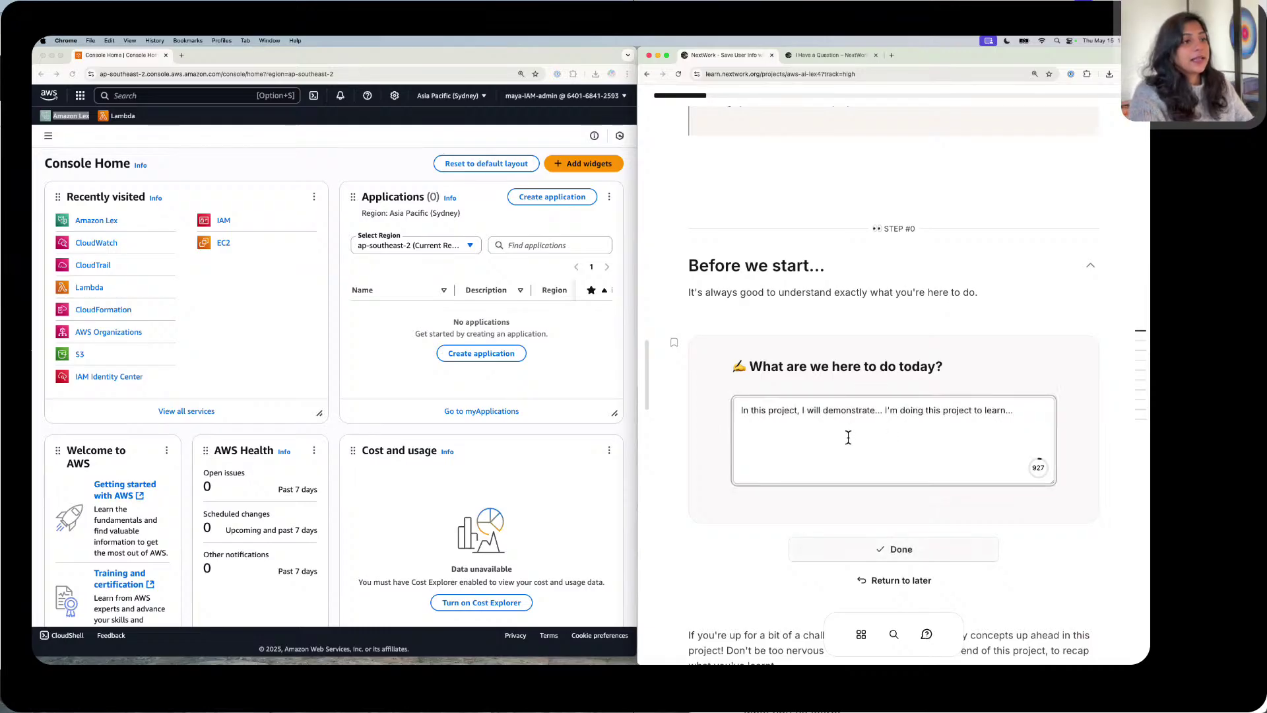
# Step: Complete the answer's first sentence by replacing the ellipsis after "demonstrate" with "how to create a chatbot using Amazon Lex."
pyautogui.click(882, 410)
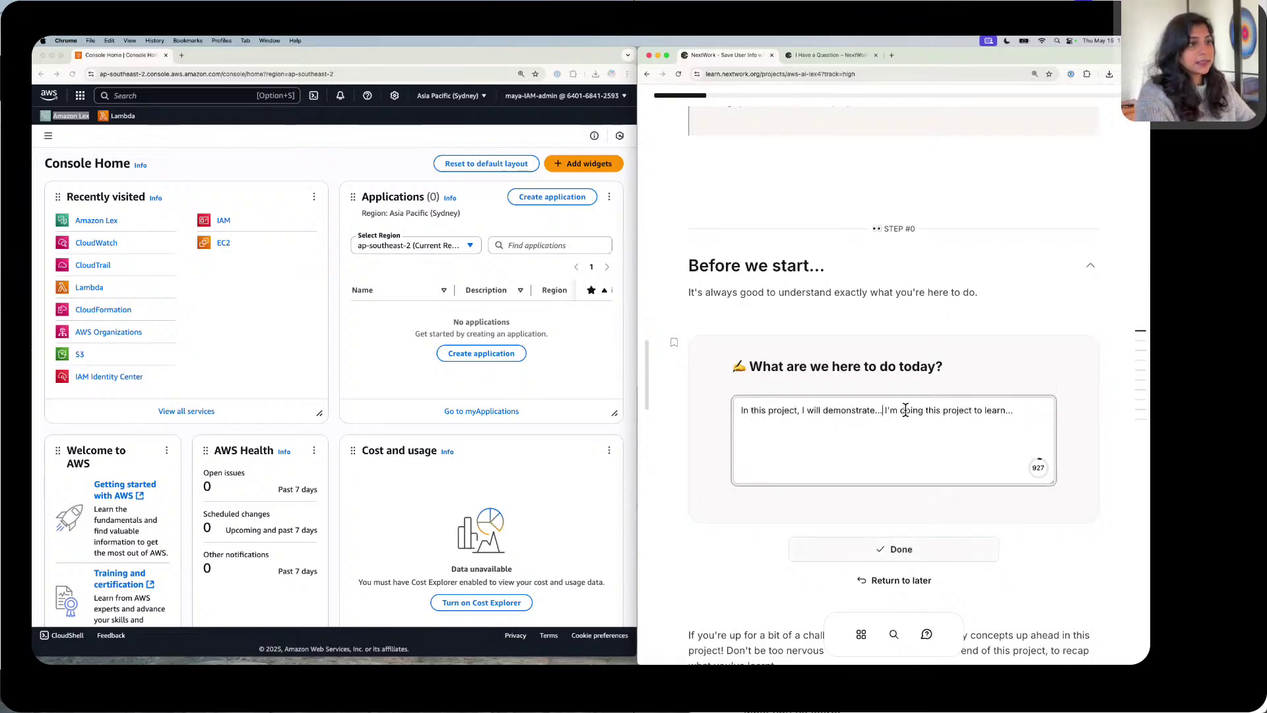
pyautogui.press('BackSpace')
pyautogui.press('BackSpace')
pyautogui.press('BackSpace')
pyautogui.write('how ')
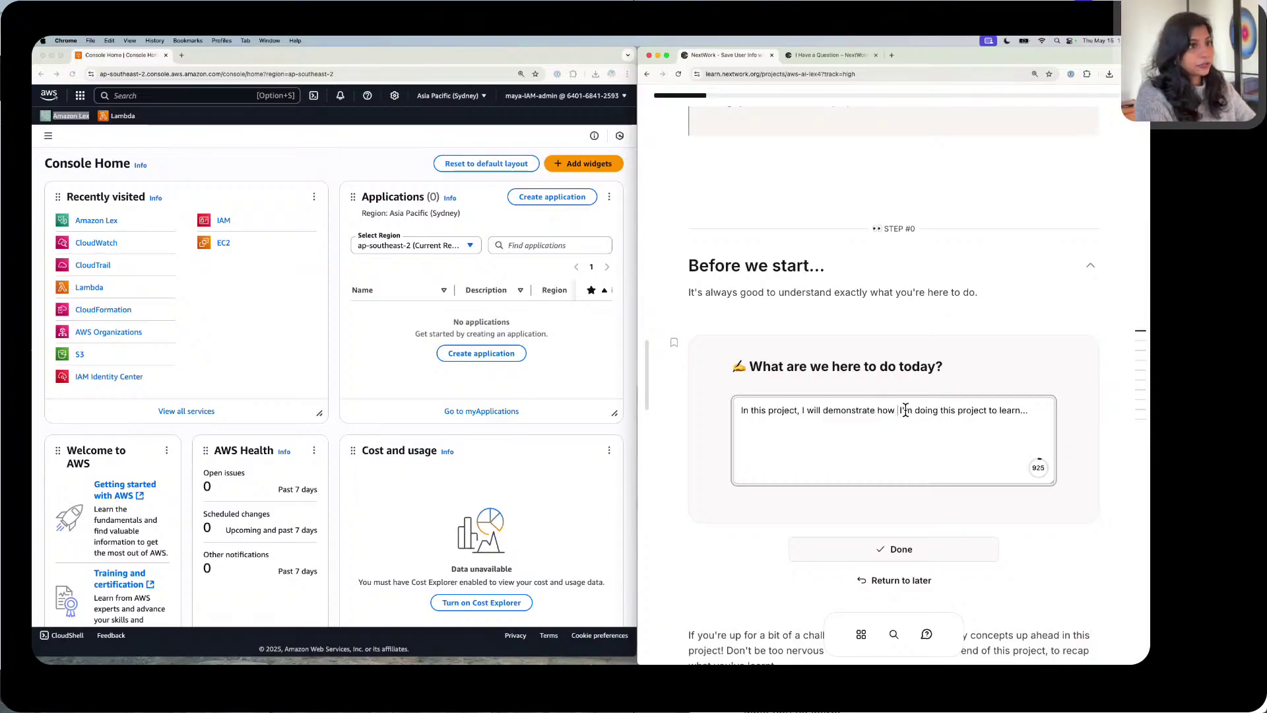
pyautogui.write('to crea ')
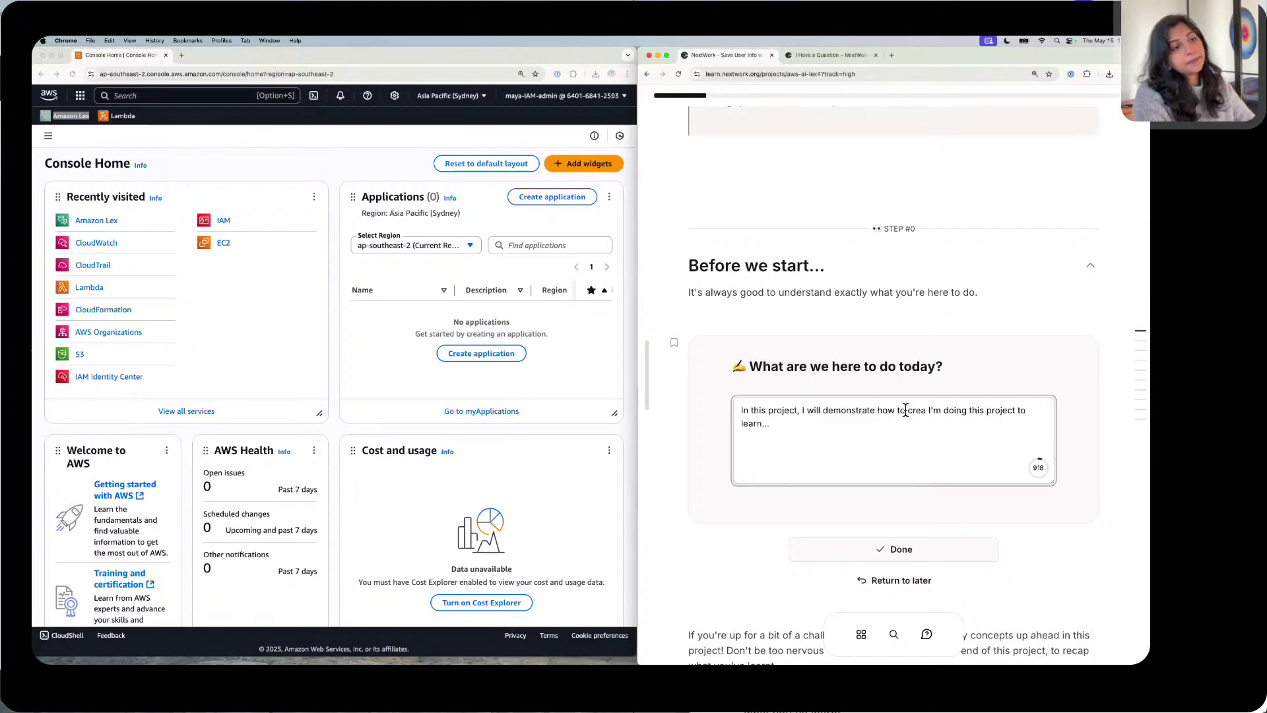
pyautogui.write('te a ')
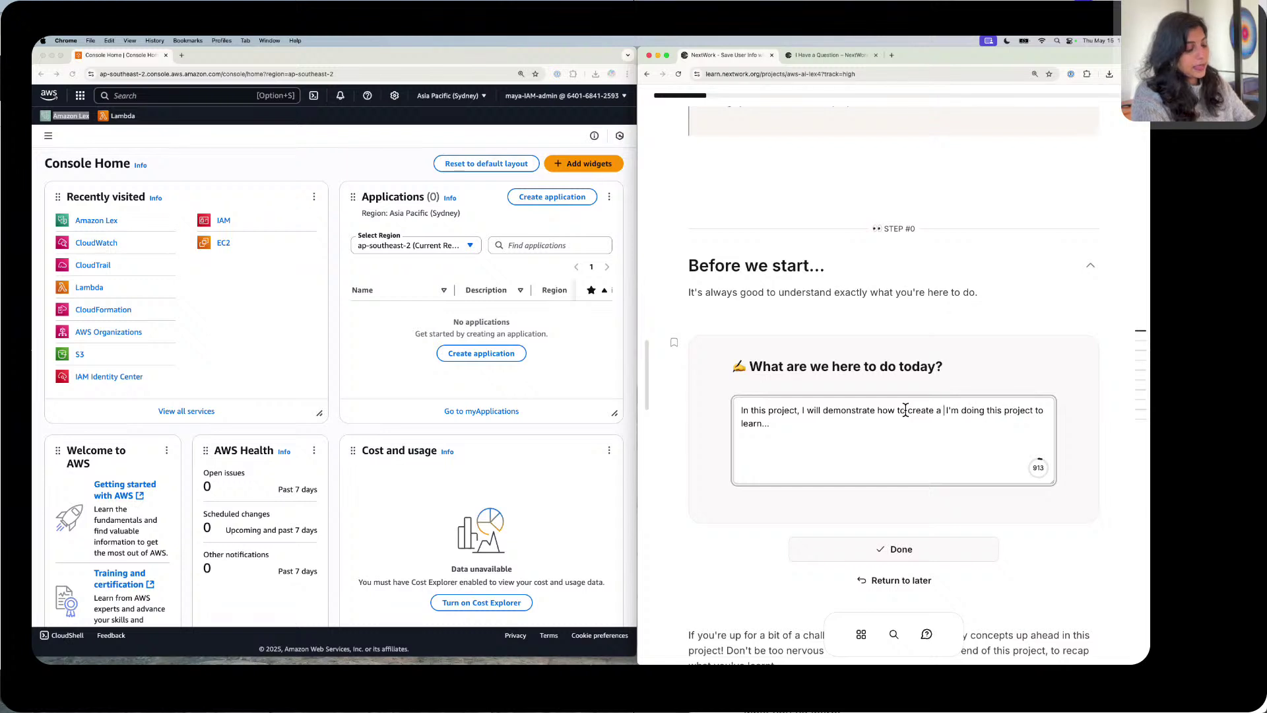
pyautogui.write('chatbo')
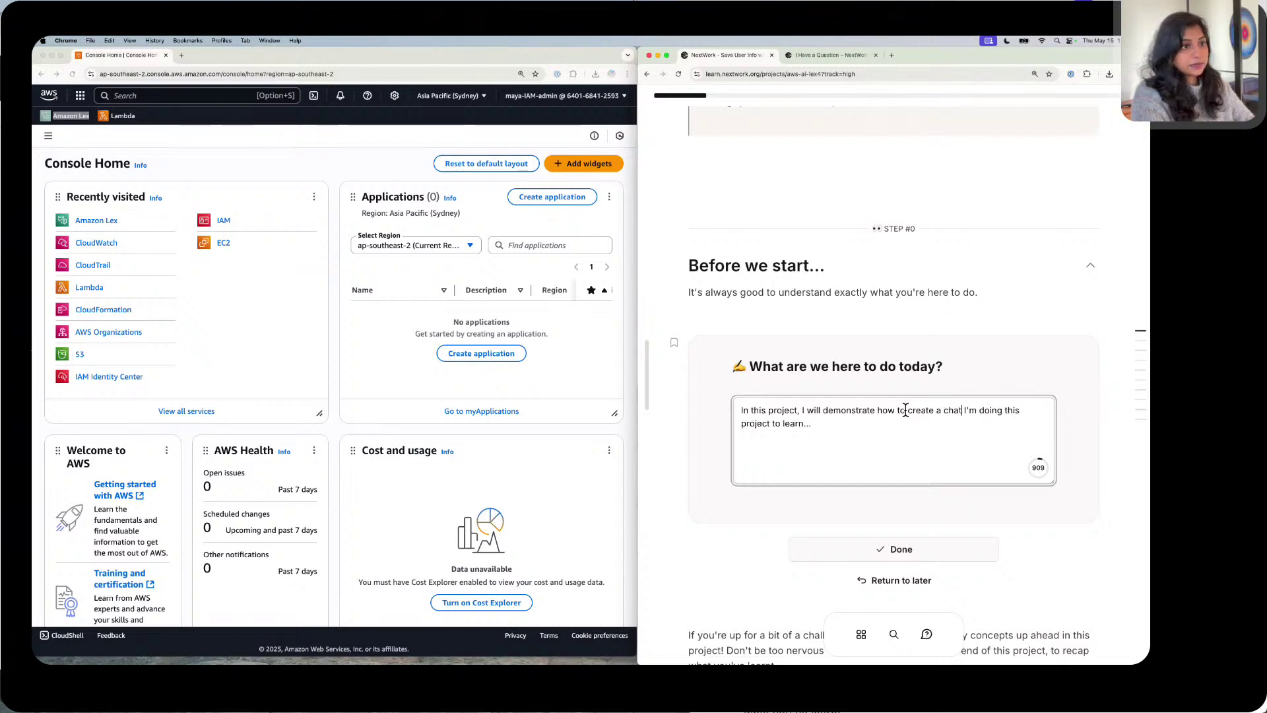
pyautogui.write('t')
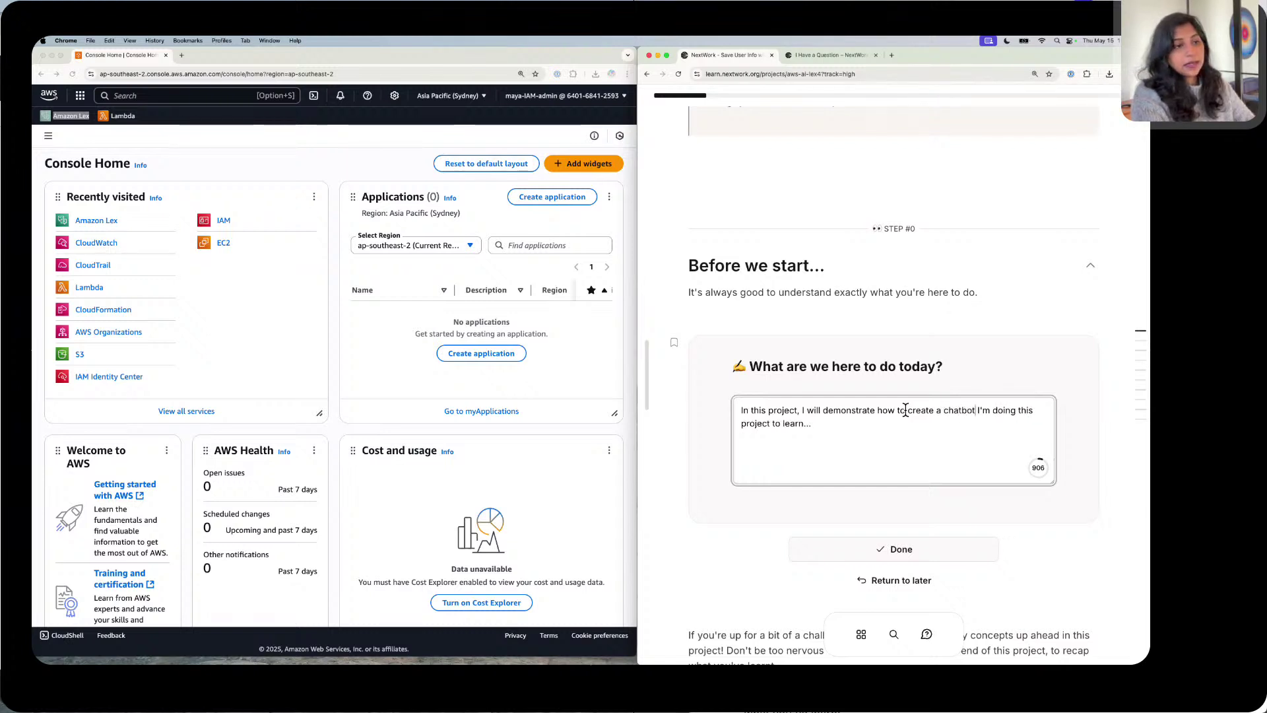
pyautogui.write(' using ')
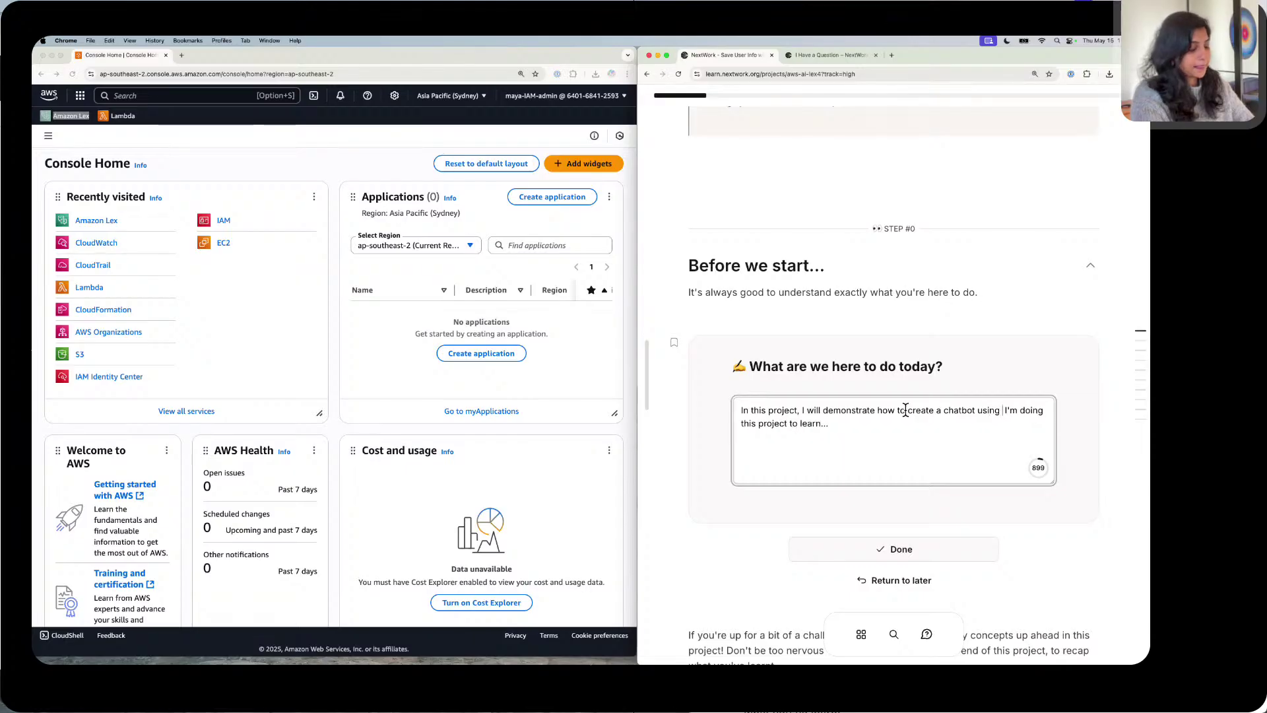
pyautogui.write('Amazon')
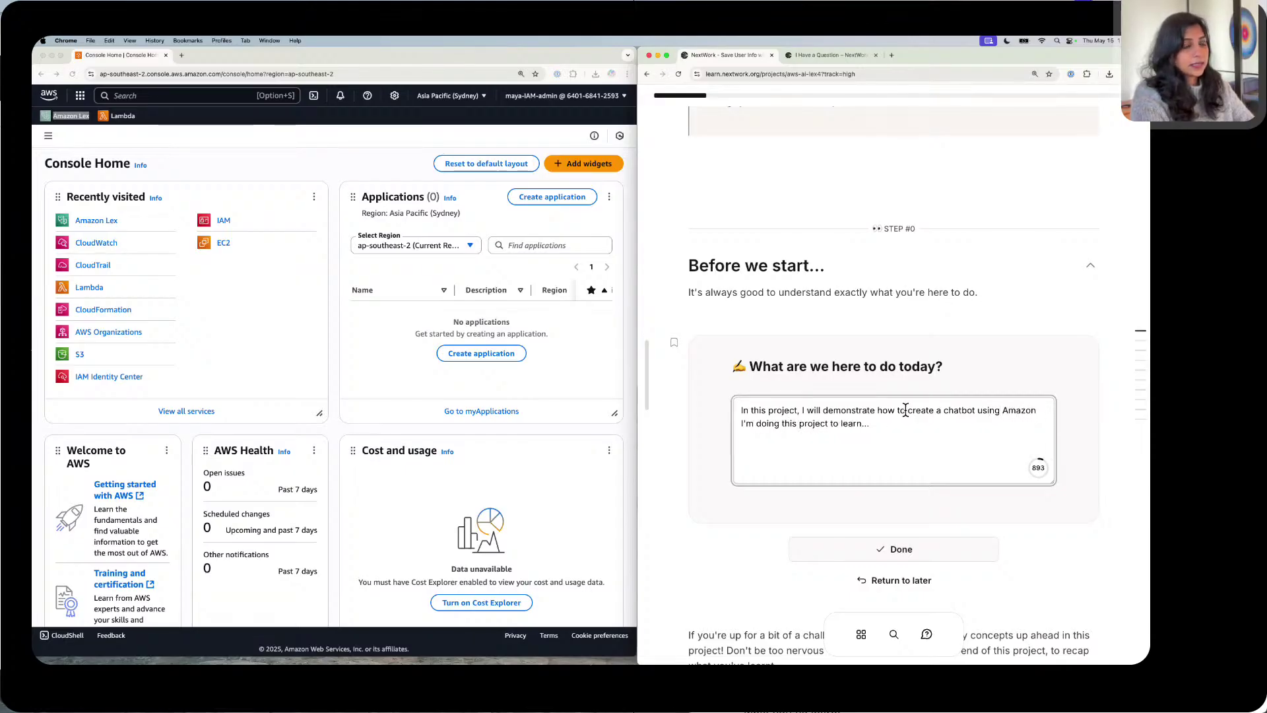
pyautogui.write(' Lex. ')
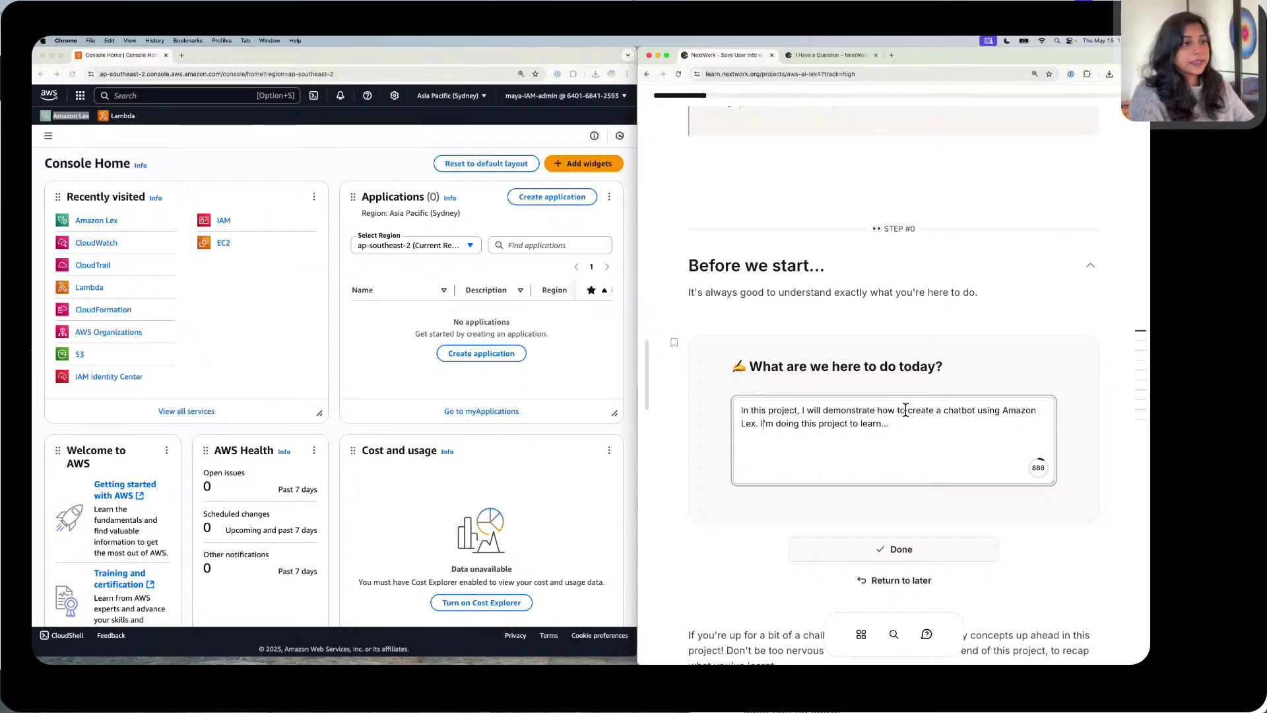
# Step: Replace the ellipsis after "learn" in the answer's second sentence with "how to use Lex to create a chatbot for"
pyautogui.write("I'm doing this project to learn...")
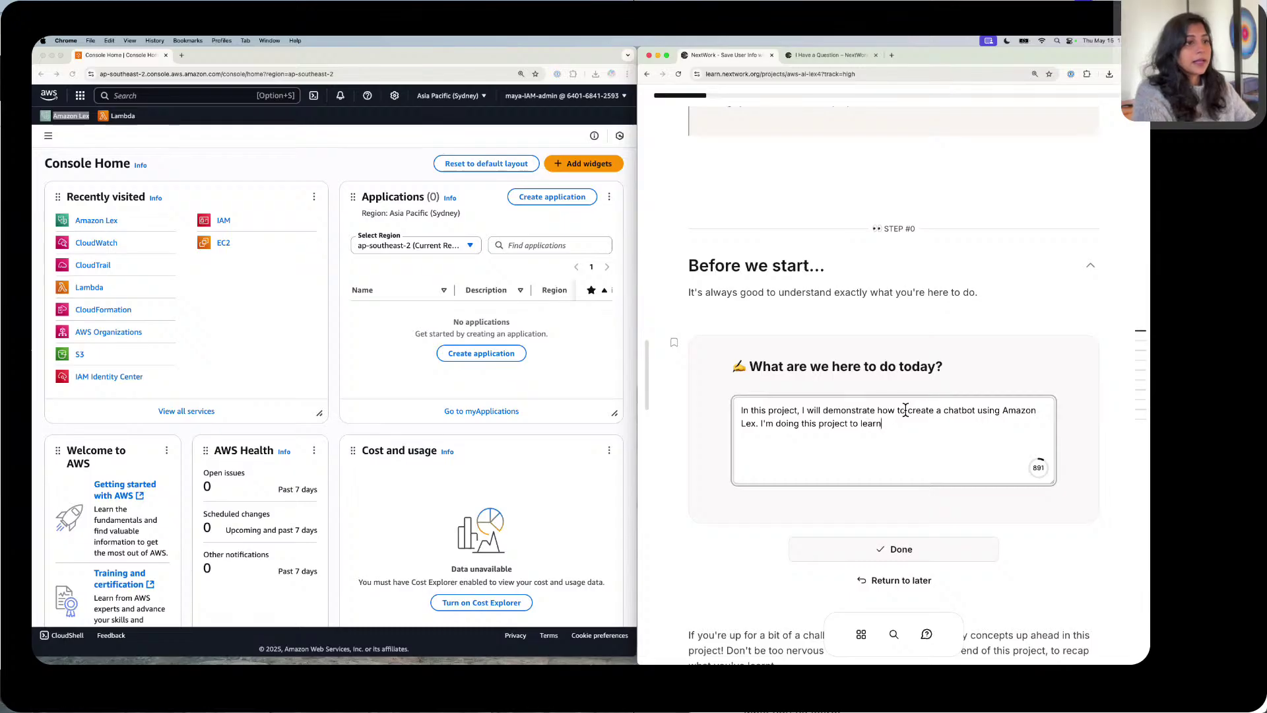
pyautogui.press('BackSpace')
pyautogui.press('BackSpace')
pyautogui.write('how to us')
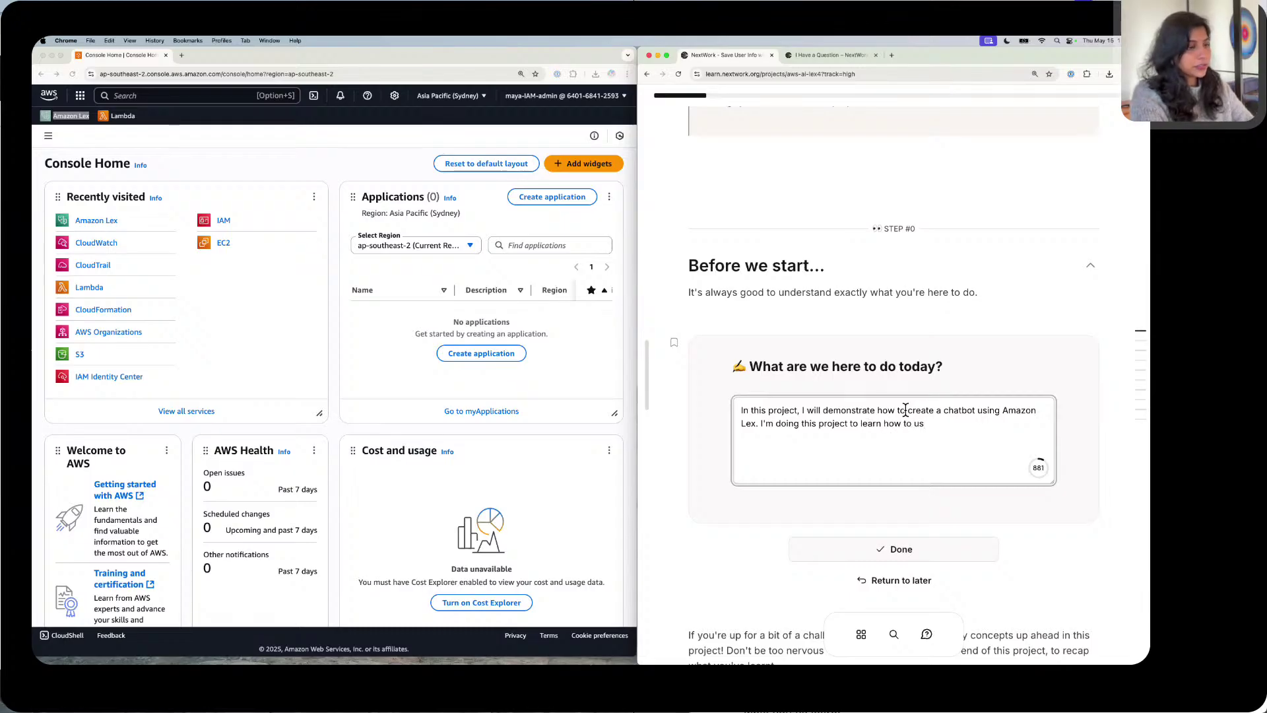
pyautogui.write('e Le')
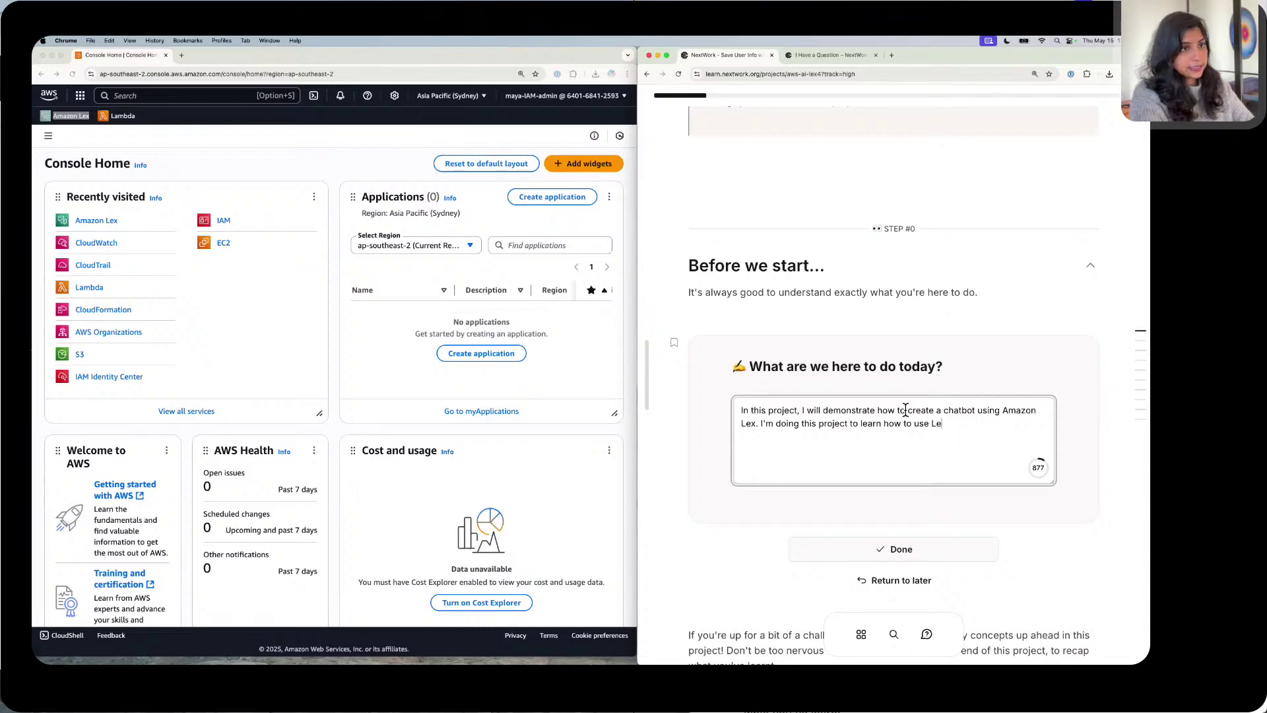
pyautogui.write('x to ')
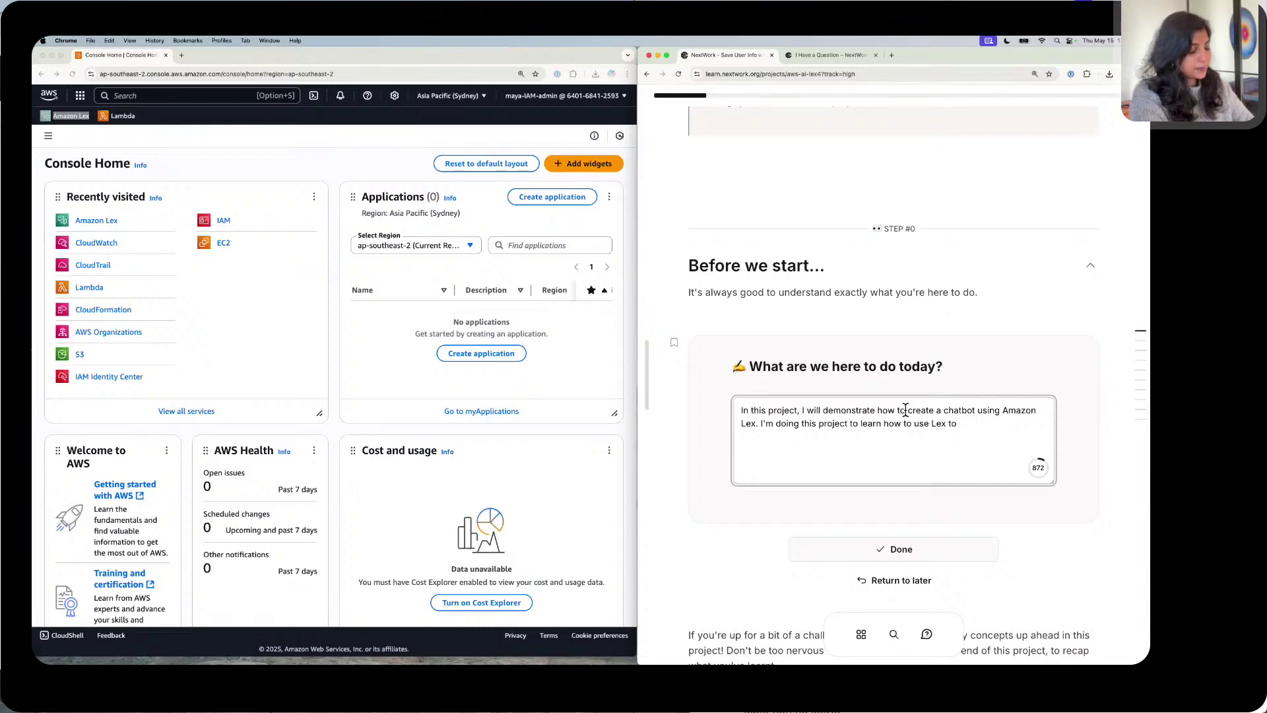
pyautogui.write('create a ')
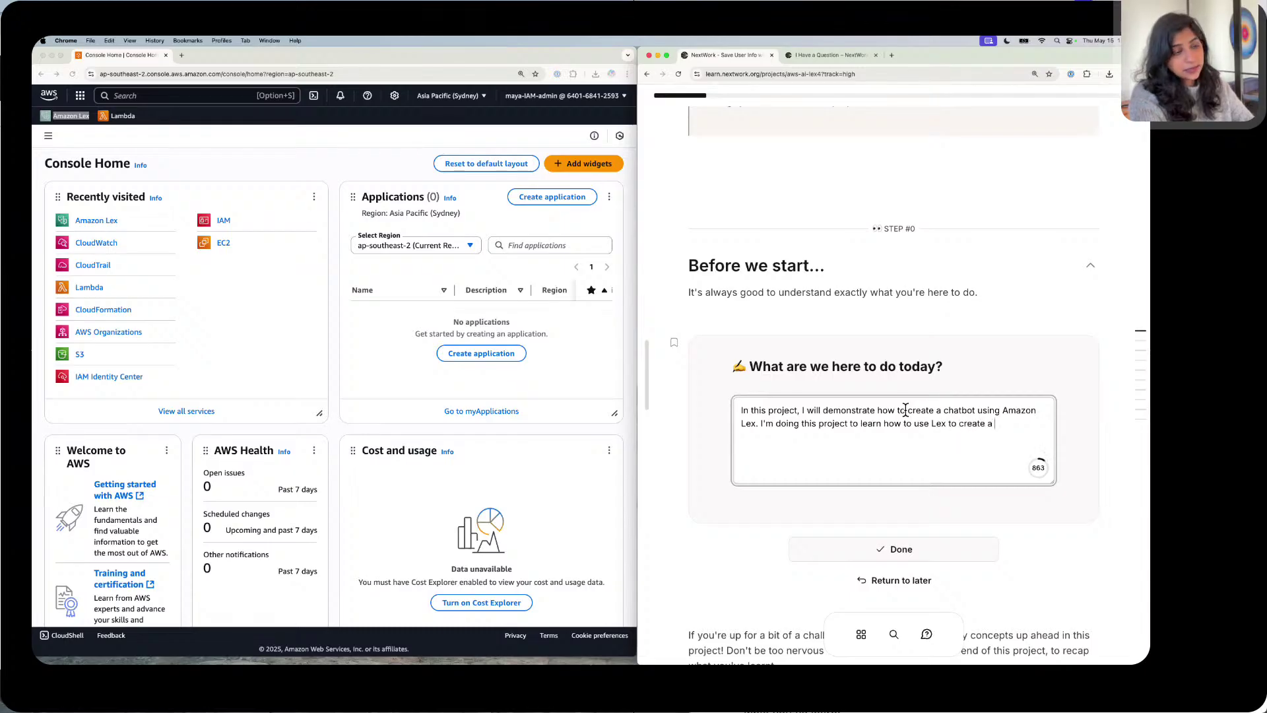
pyautogui.write('chatbot fo')
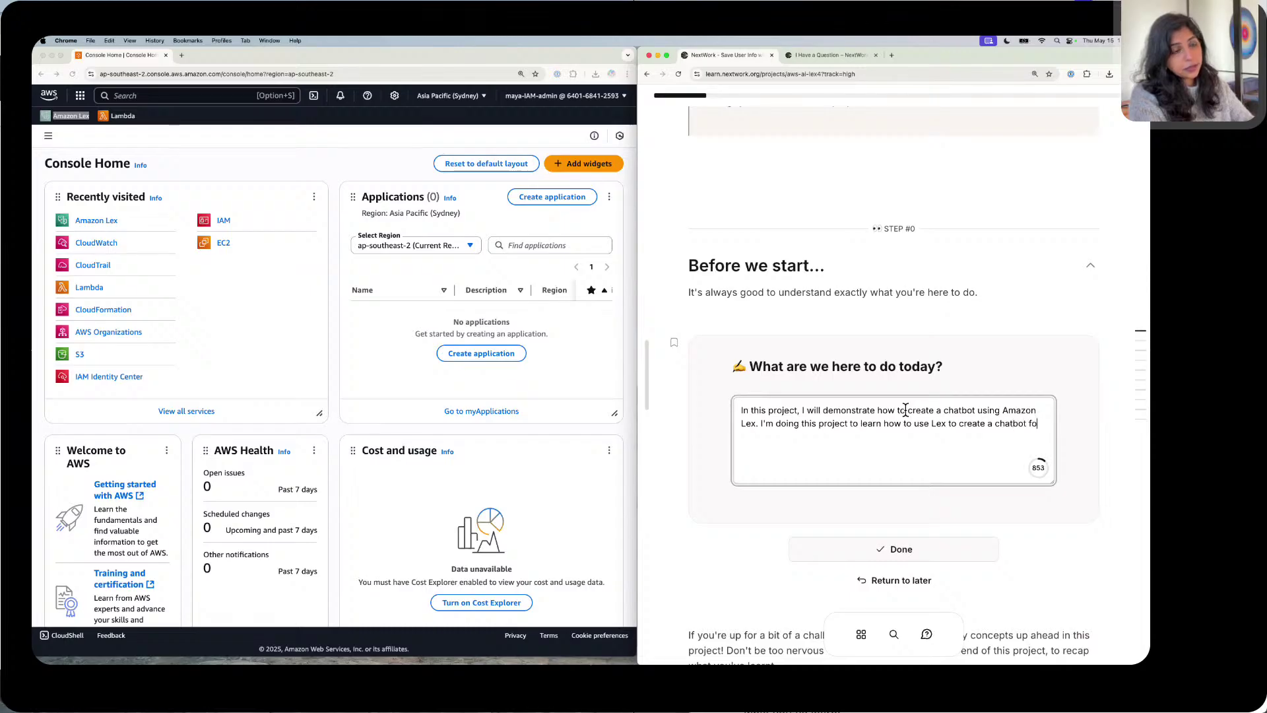
pyautogui.write('r the a')
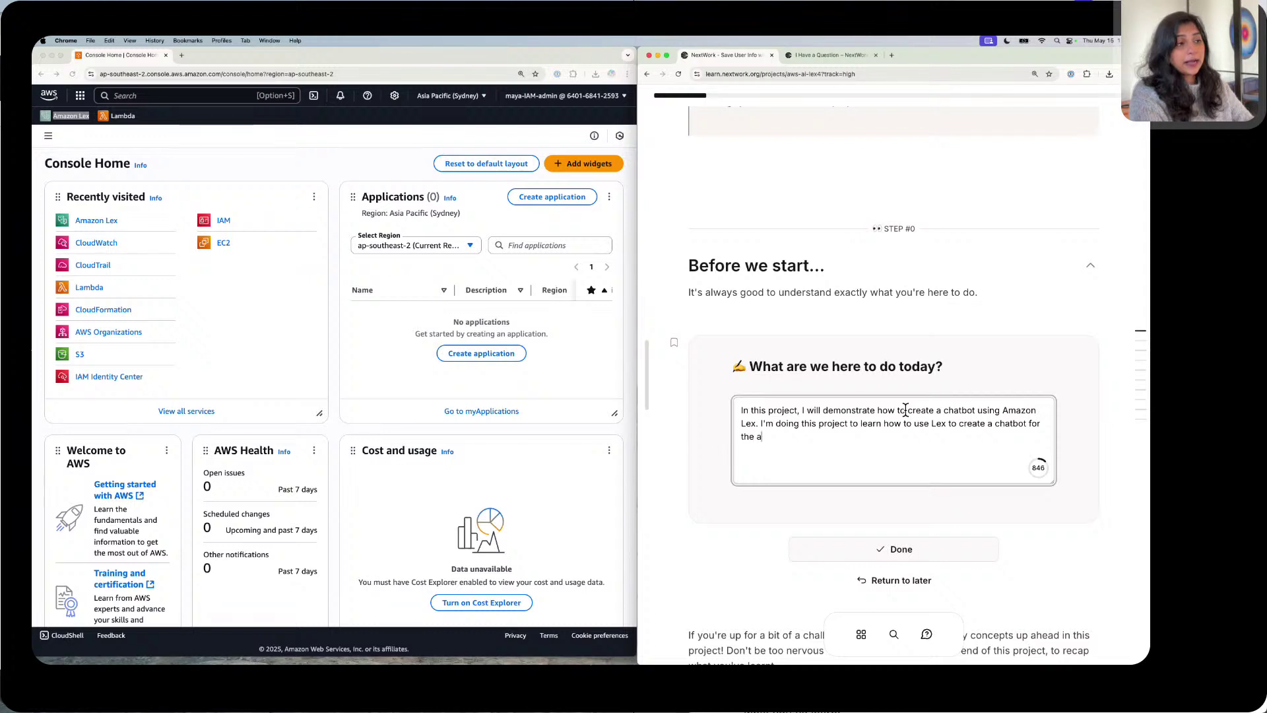
pyautogui.press('BackSpace')
pyautogui.press('BackSpace')
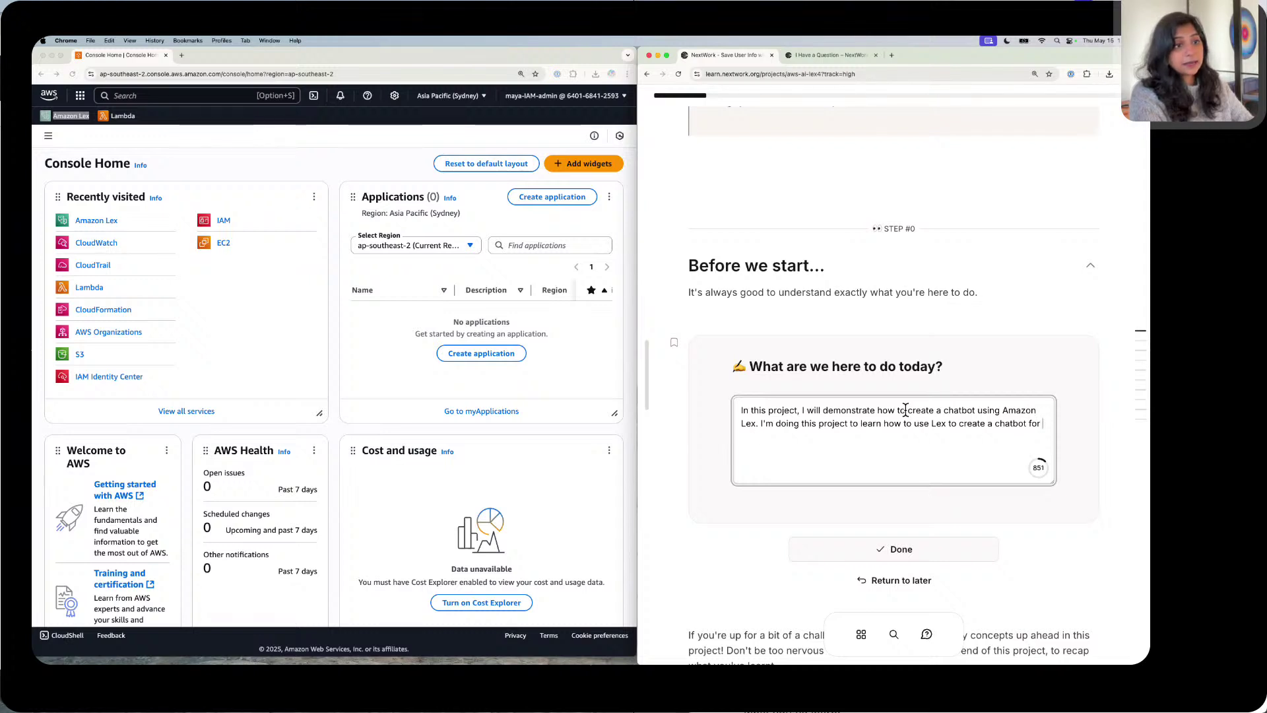
# Step: Continue the second sentence of the answer with "a banking chatbot which prompts users for details"
pyautogui.write('banking')
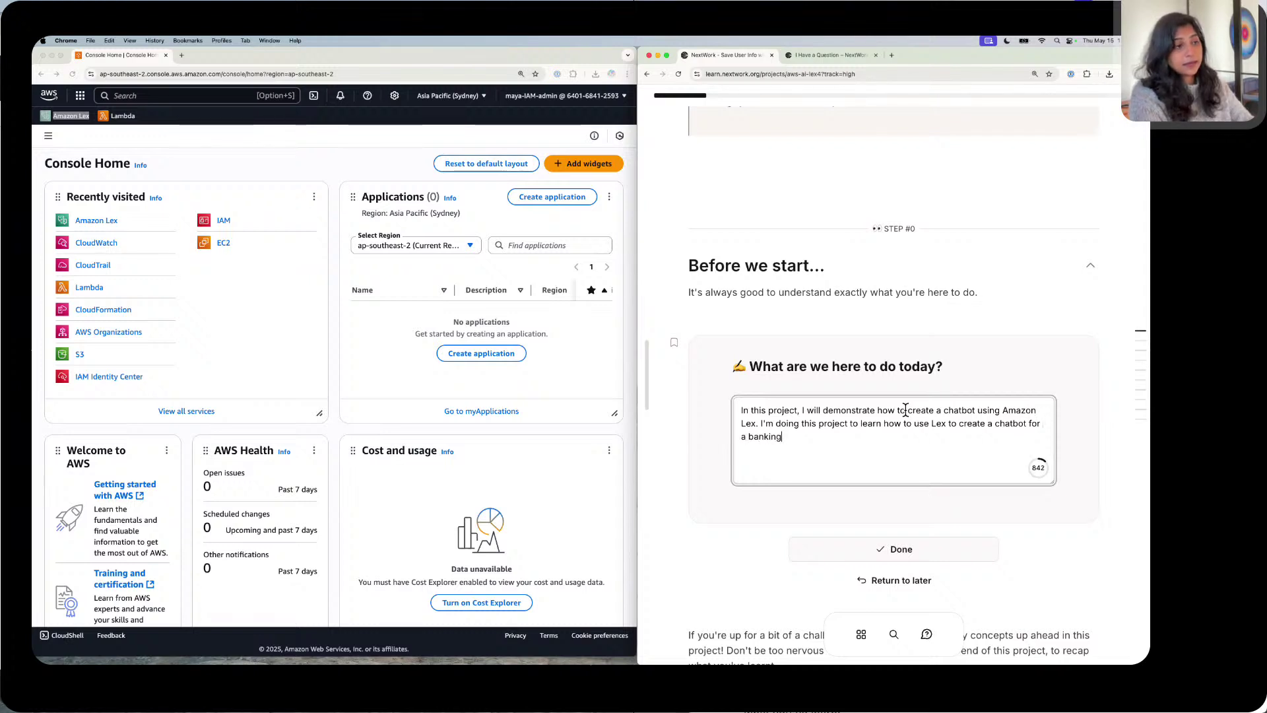
pyautogui.press('BackSpace')
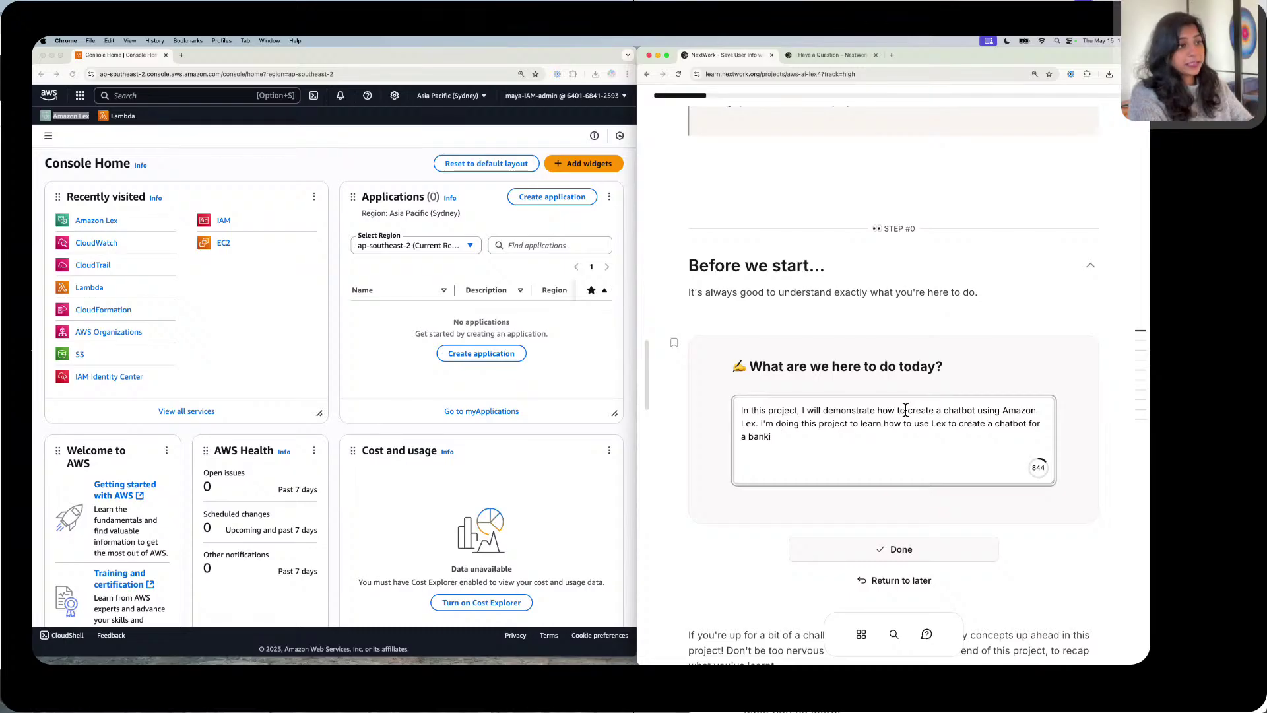
pyautogui.write('ng')
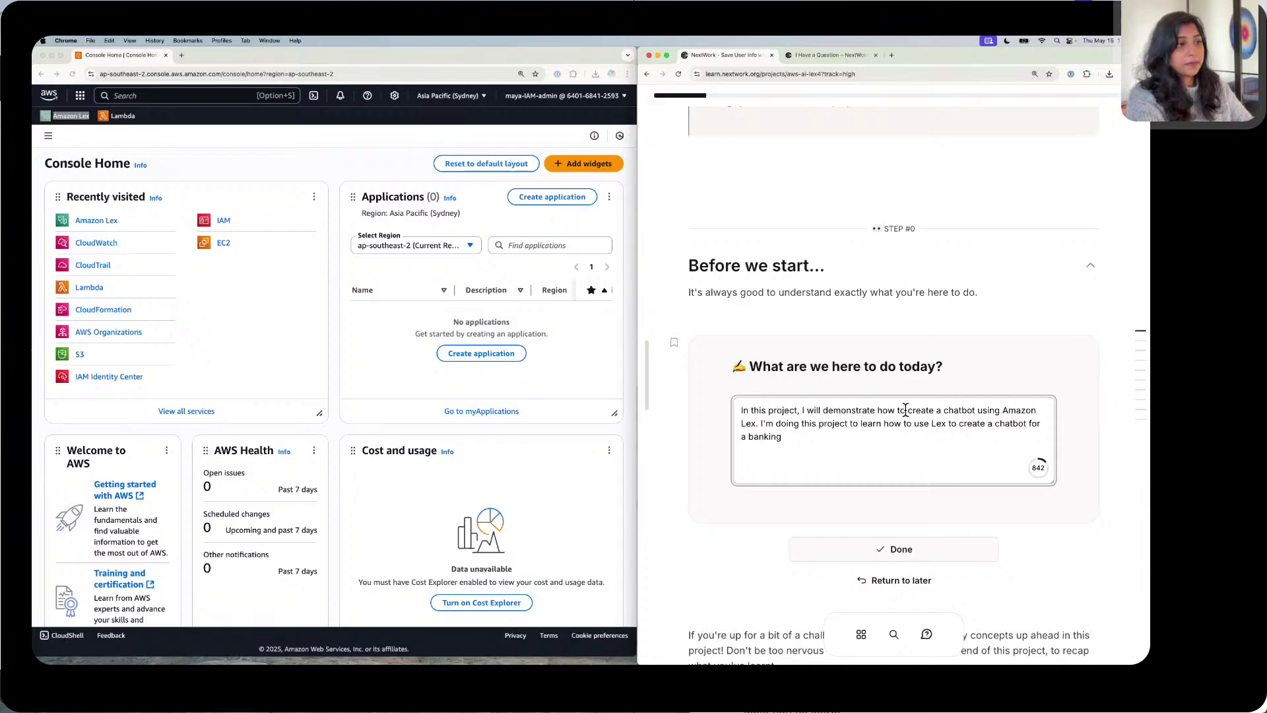
pyautogui.write(' chat')
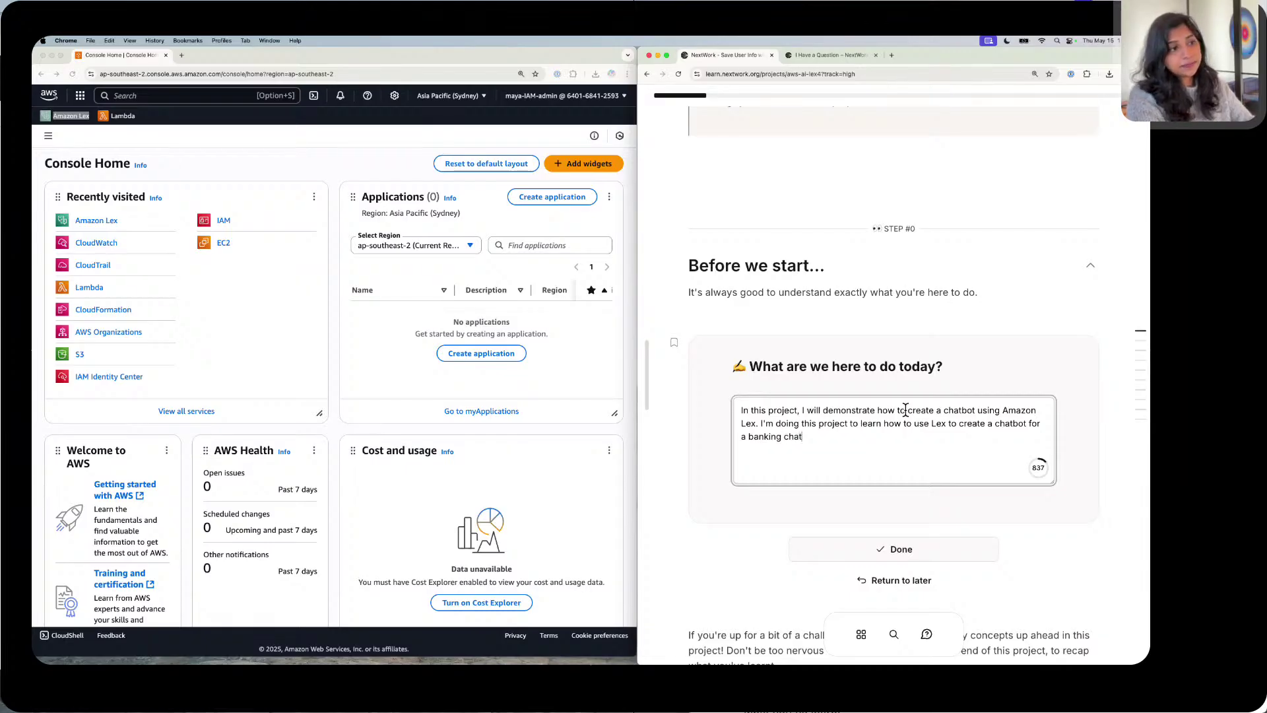
pyautogui.write('bot which ')
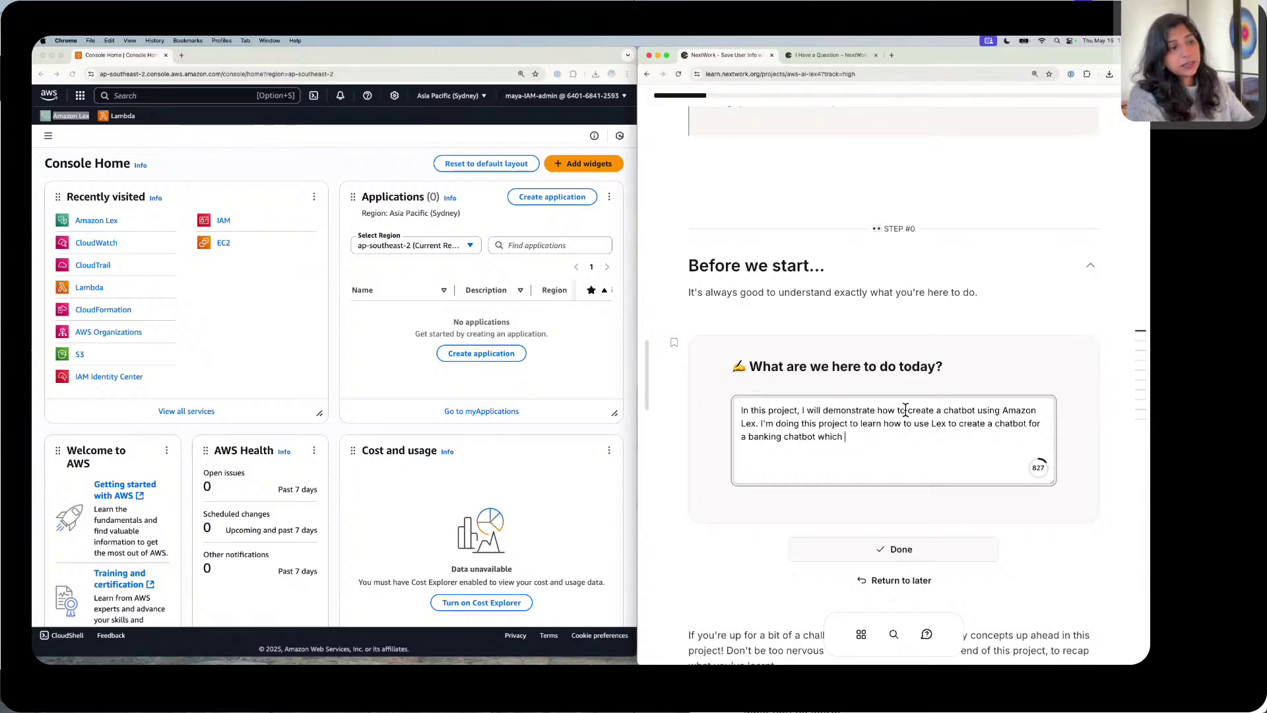
pyautogui.write('prompt')
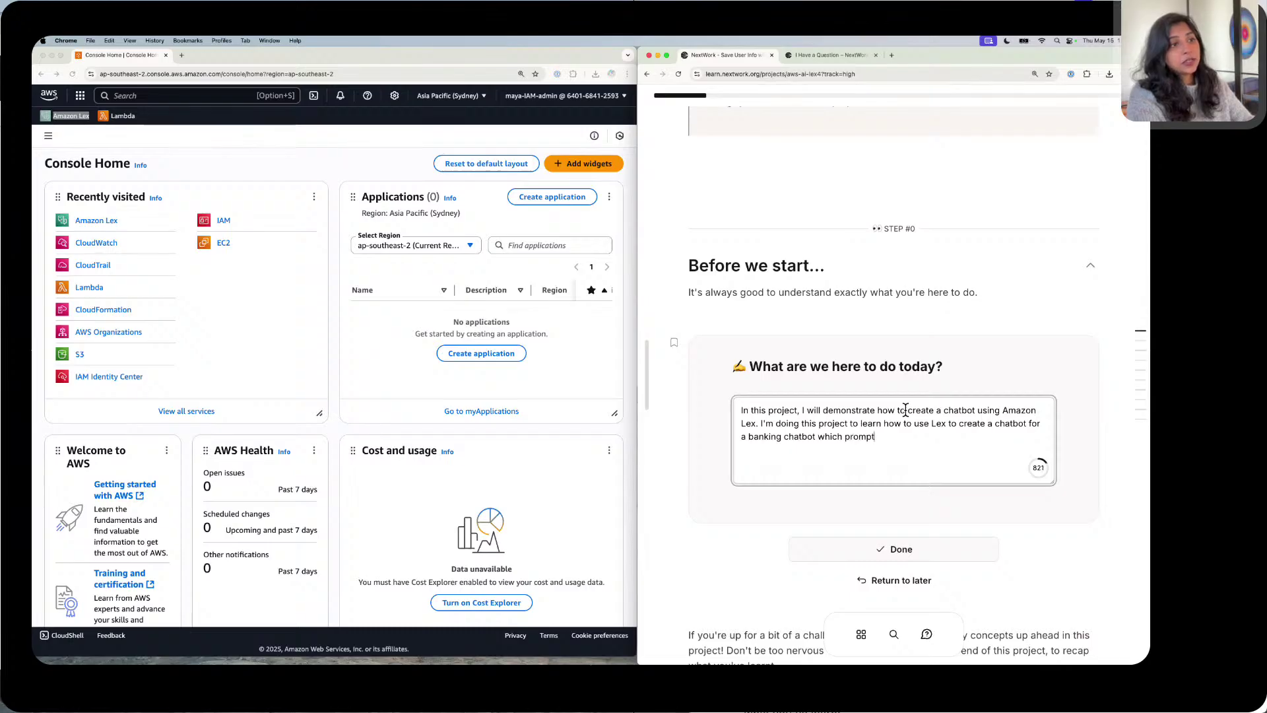
pyautogui.write('s users')
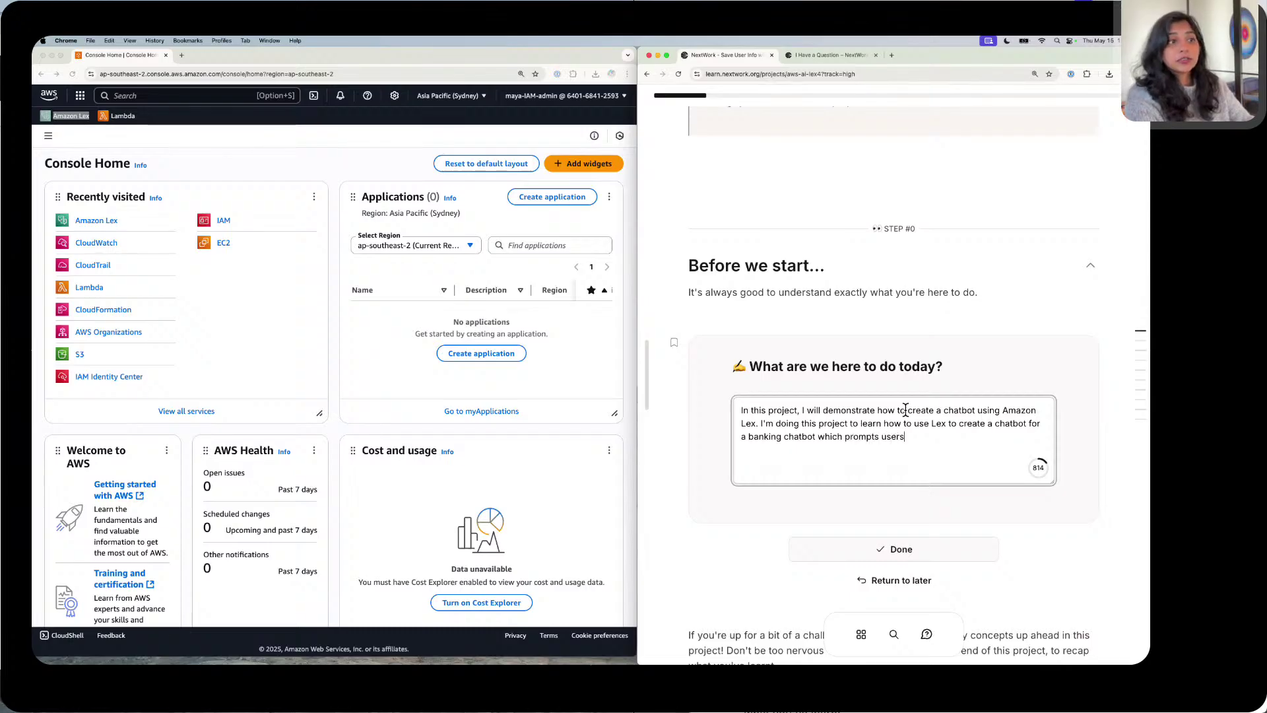
pyautogui.write(' for ')
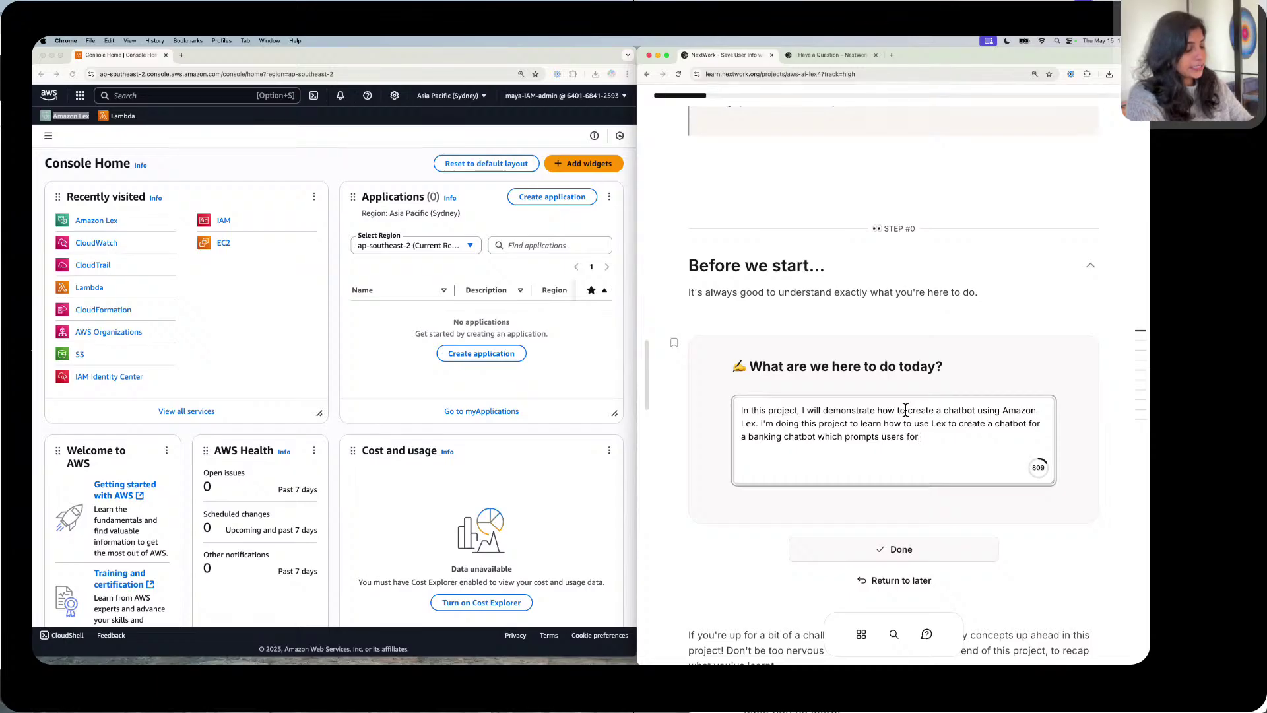
pyautogui.write('details')
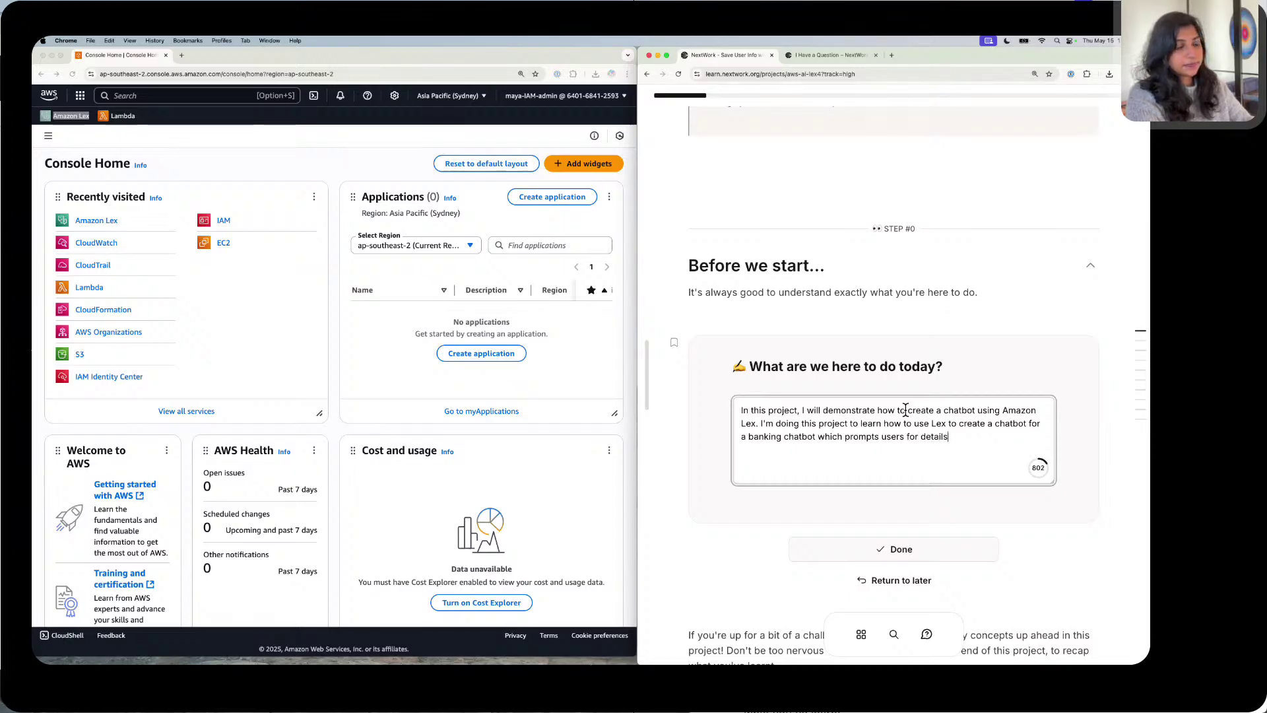
# Step: Extend the sentence with "and returns a bank balance", leaving it open without a full stop
pyautogui.write(' and ')
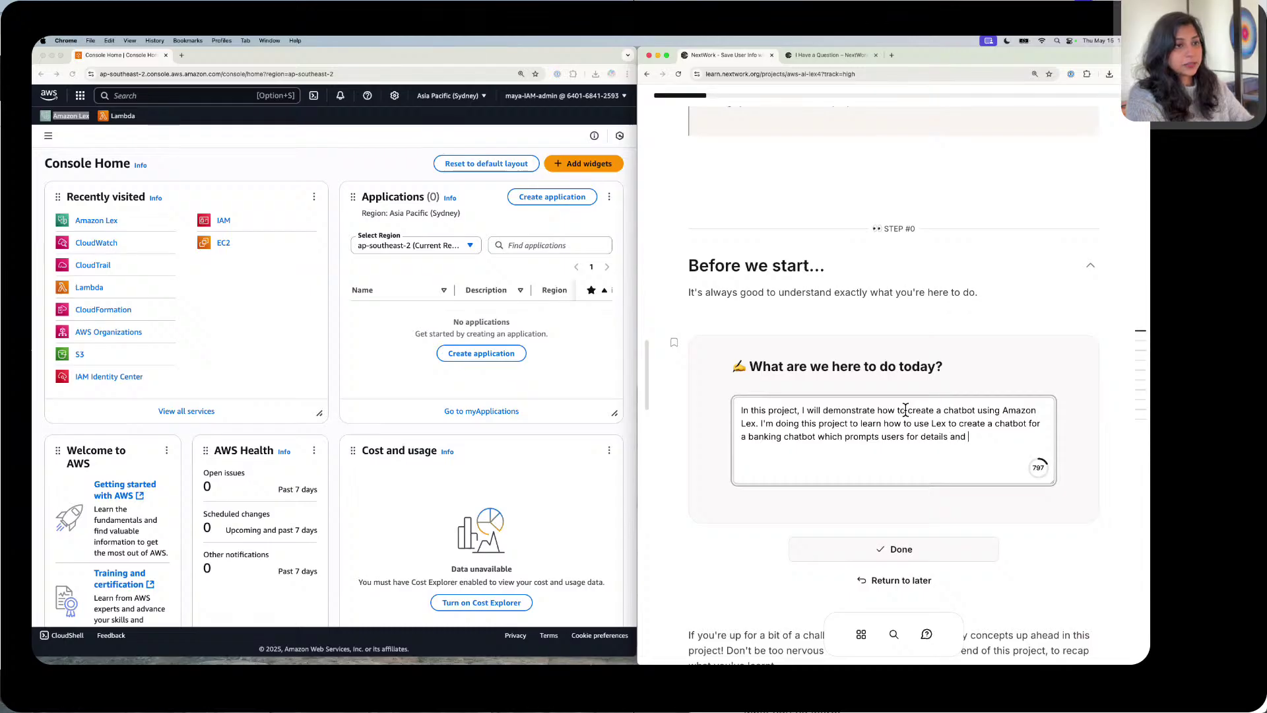
pyautogui.write('returns ')
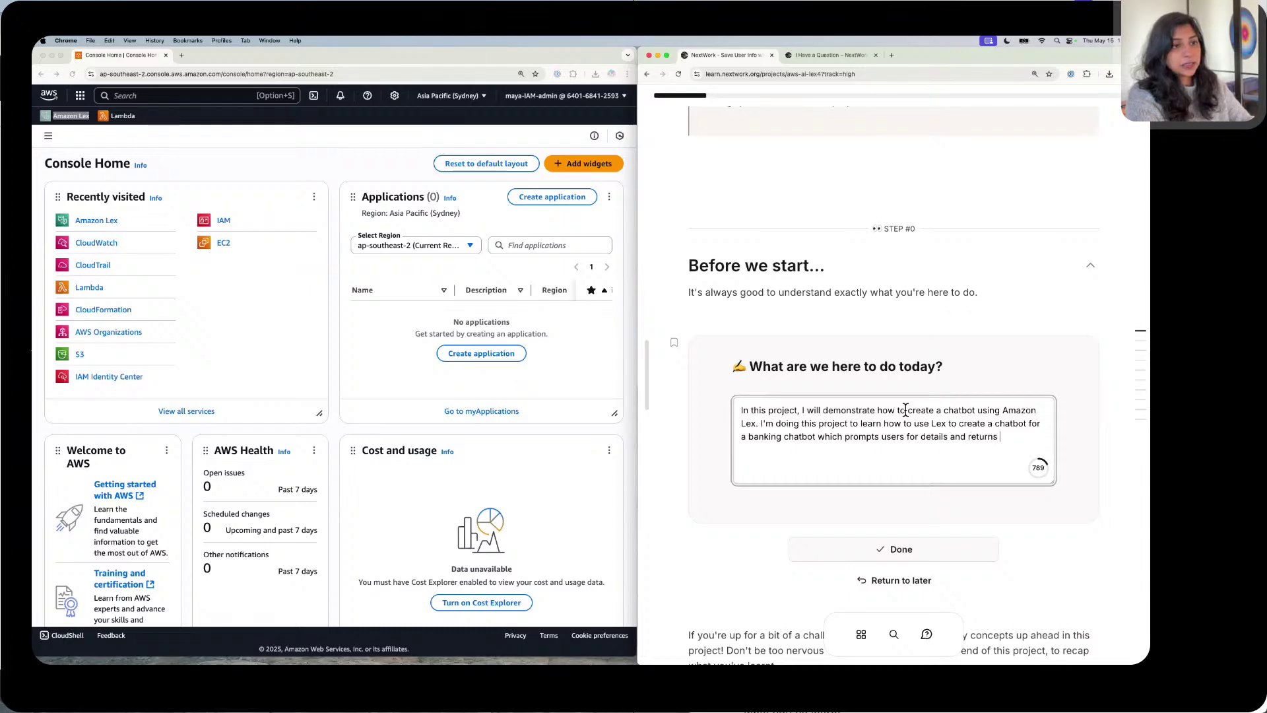
pyautogui.write('a bank balanc')
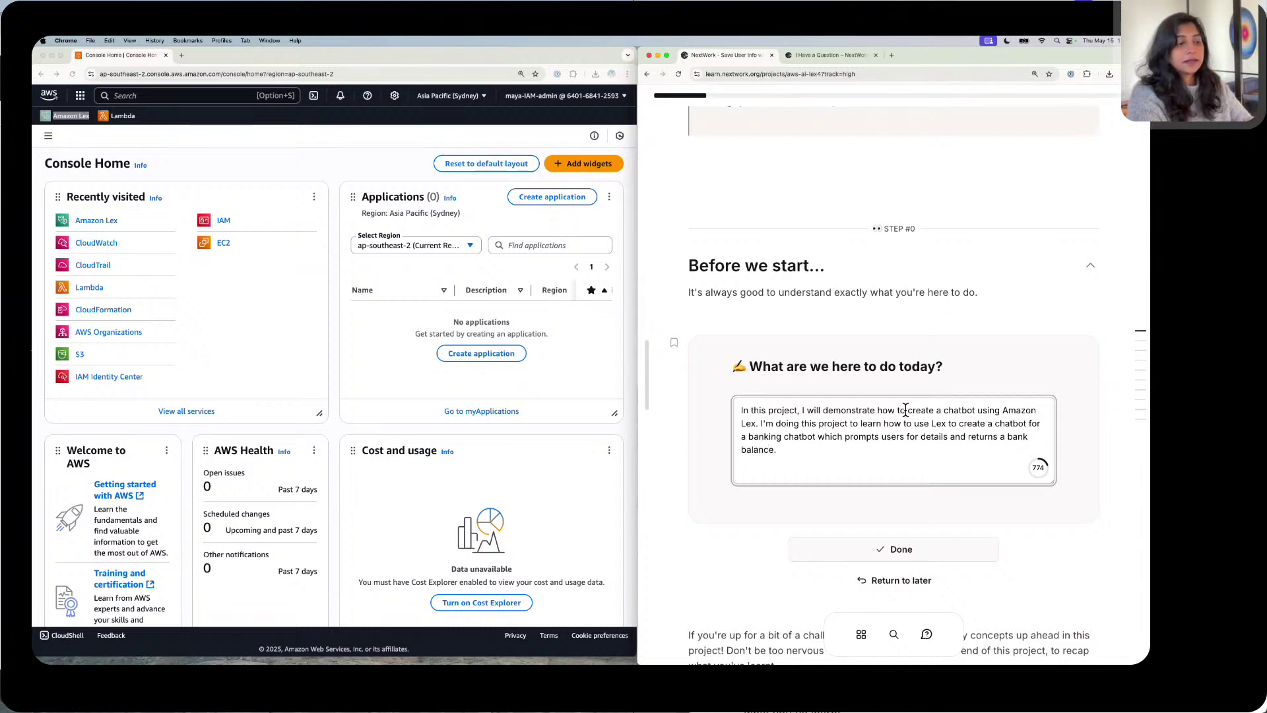
pyautogui.write('e. I')
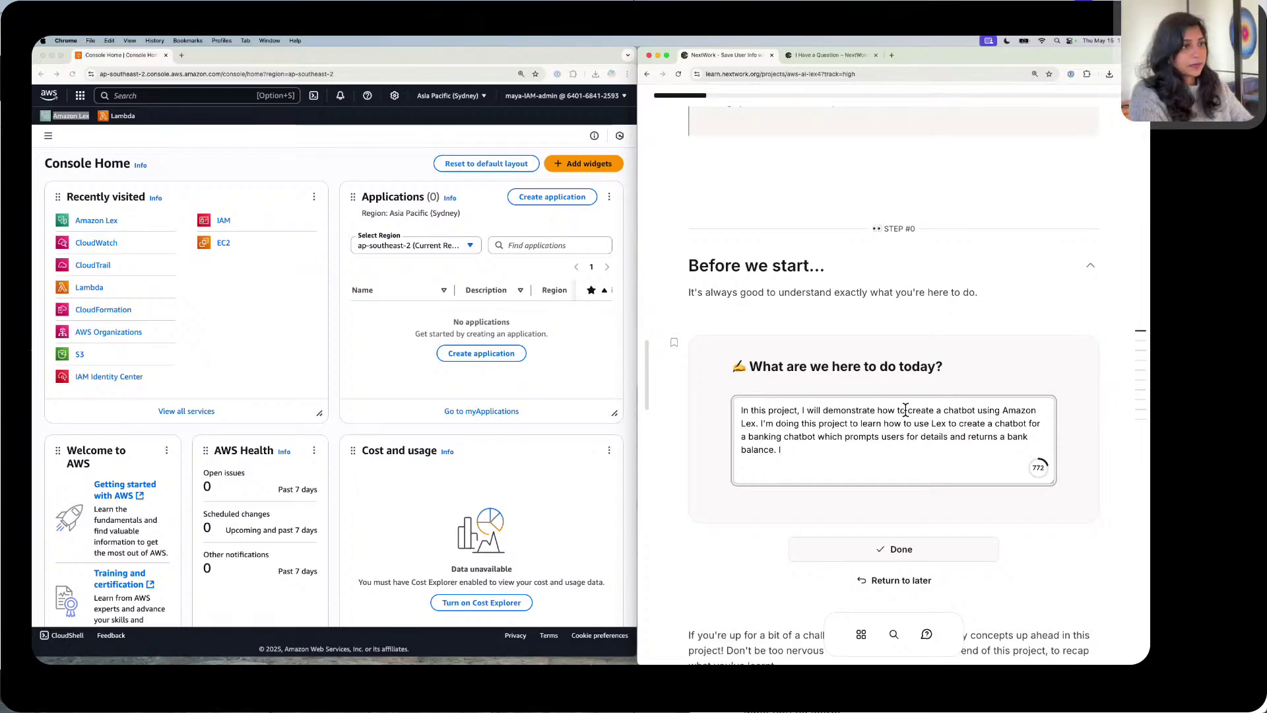
pyautogui.write(' a')
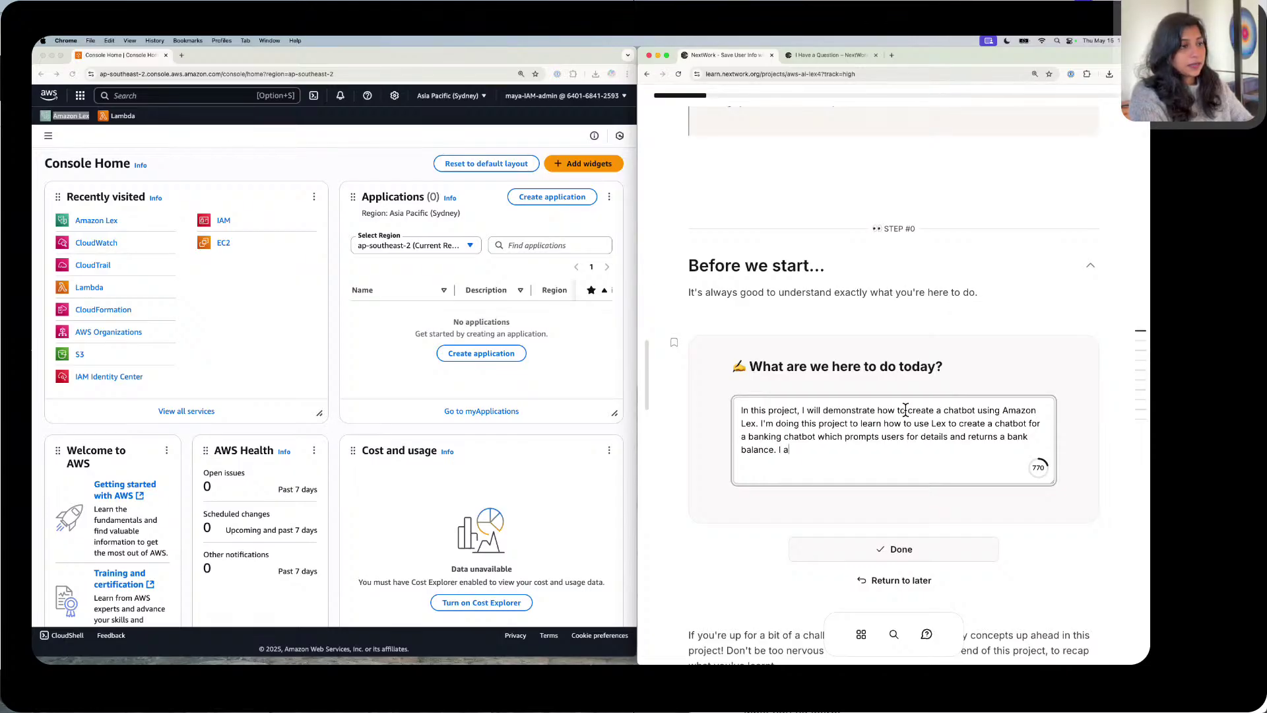
pyautogui.press('BackSpace')
pyautogui.press('BackSpace')
pyautogui.press('BackSpace')
pyautogui.press('BackSpace')
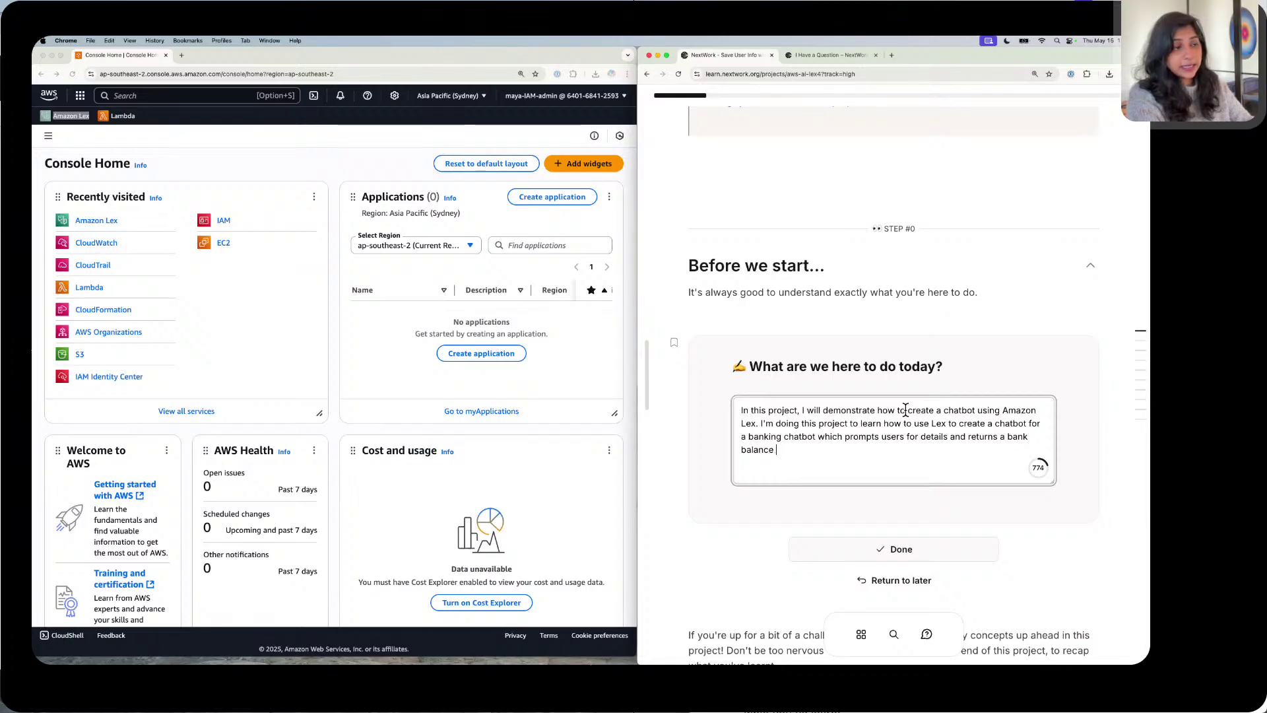
# Step: Add "and remembers the context of the user" after "bank balance" in the answer
pyautogui.write('and rem')
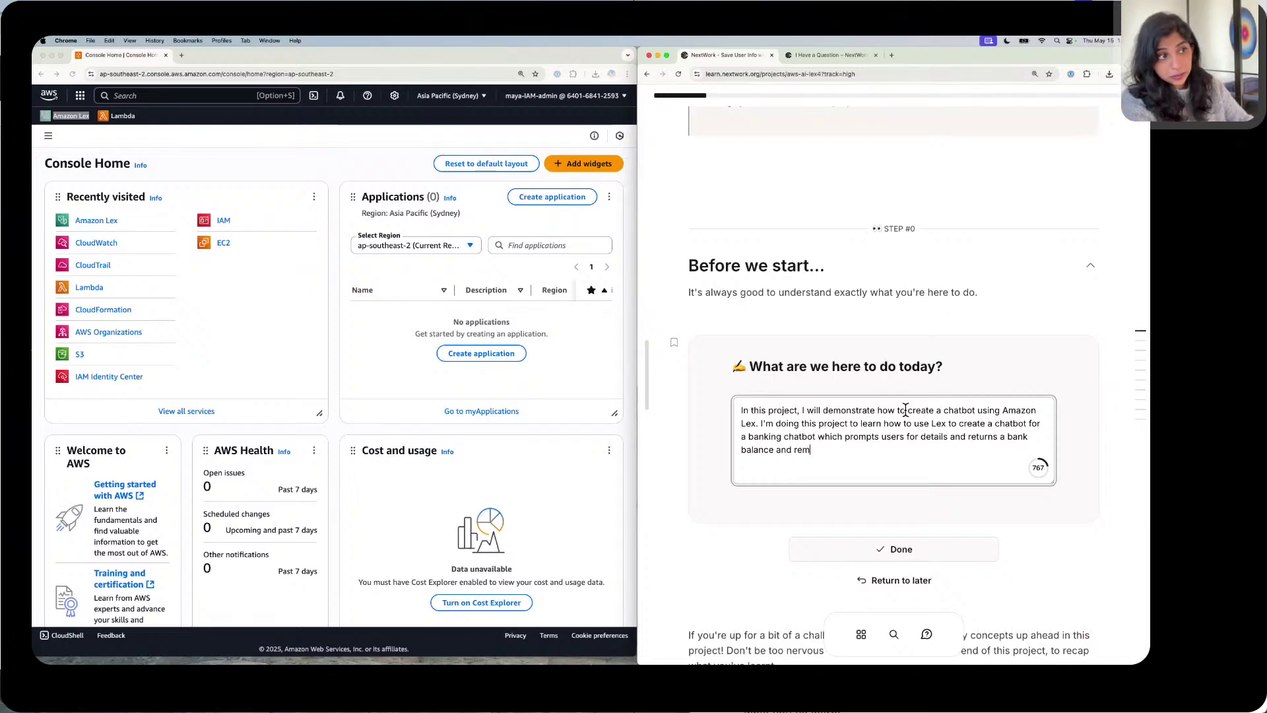
pyautogui.write('embers to')
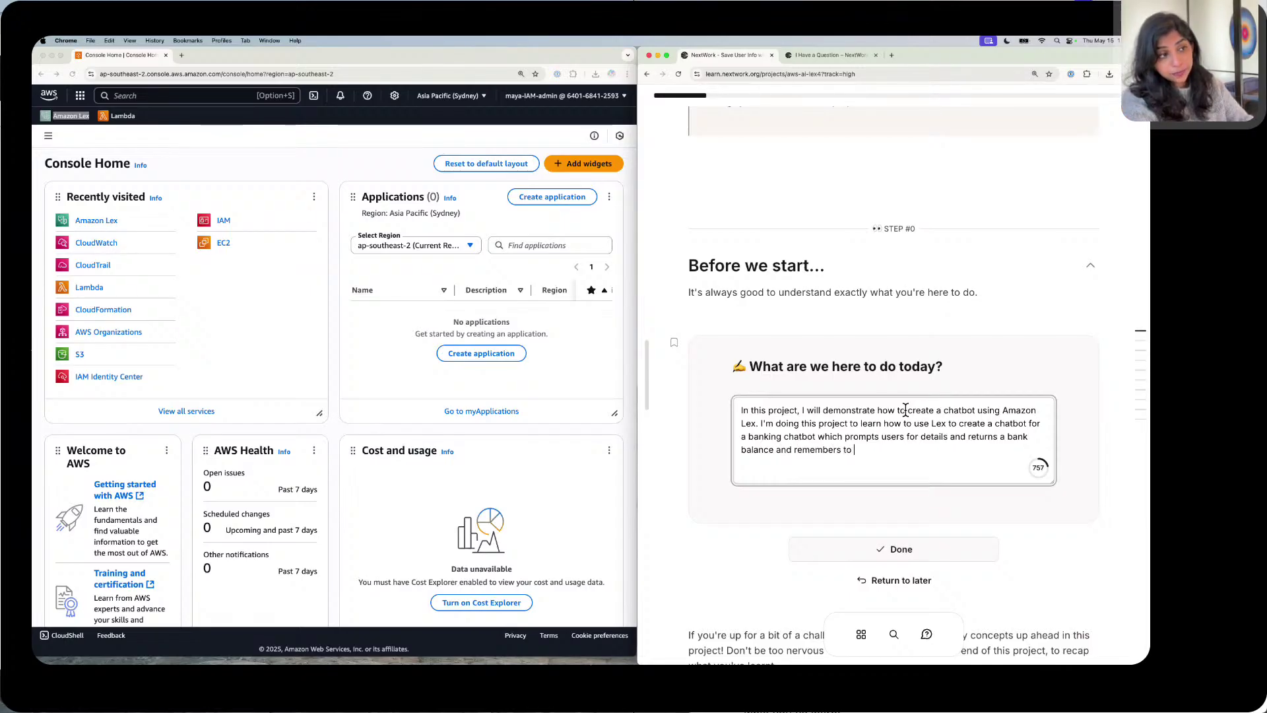
pyautogui.press('BackSpace')
pyautogui.press('BackSpace')
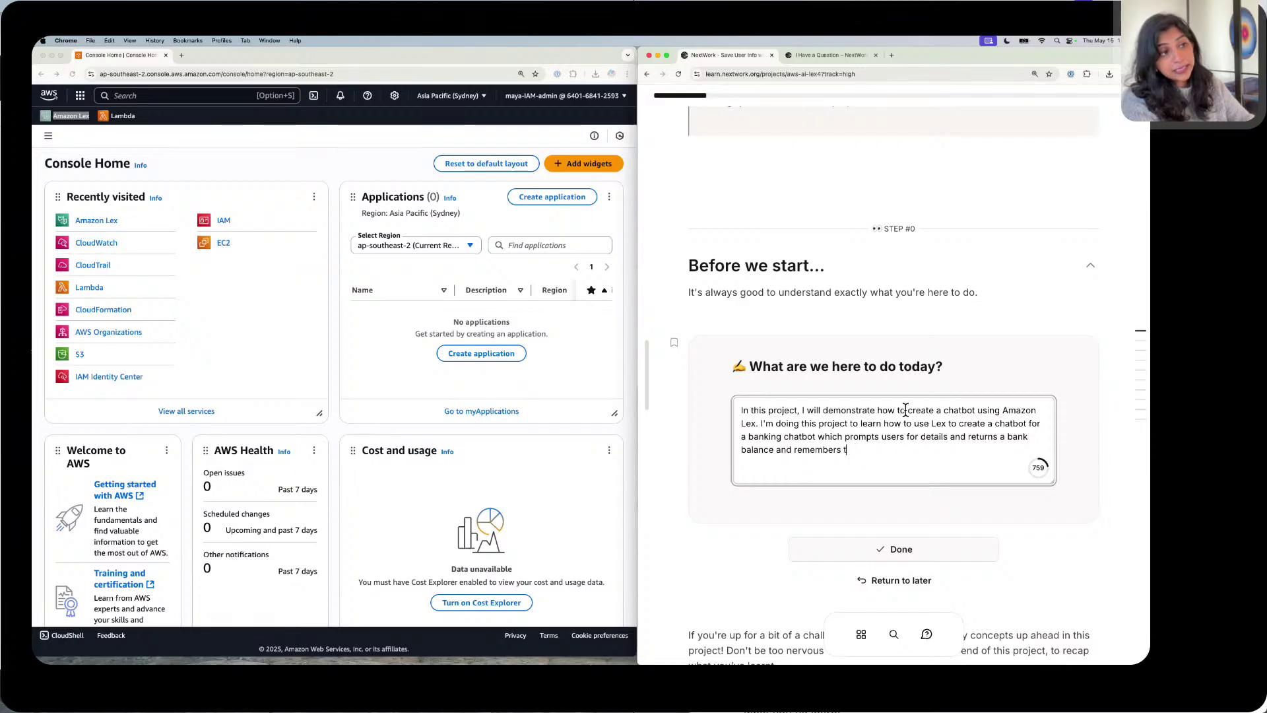
pyautogui.write('he dat')
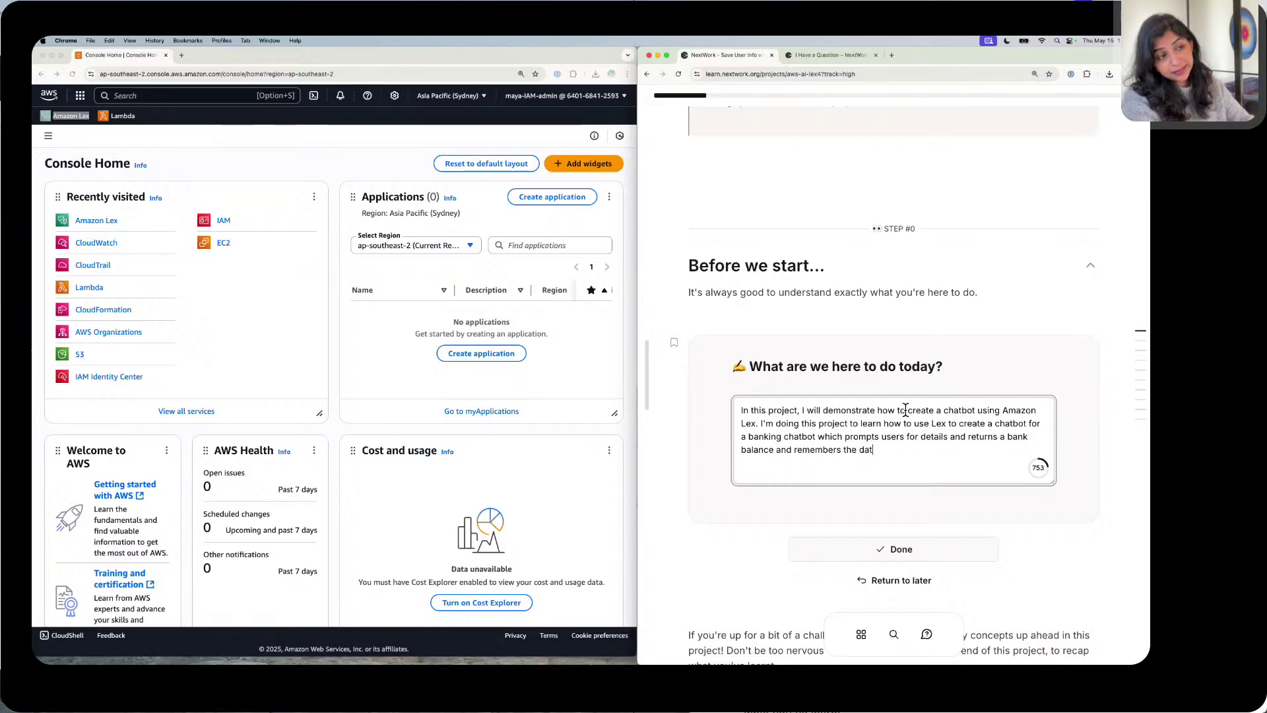
pyautogui.write('e')
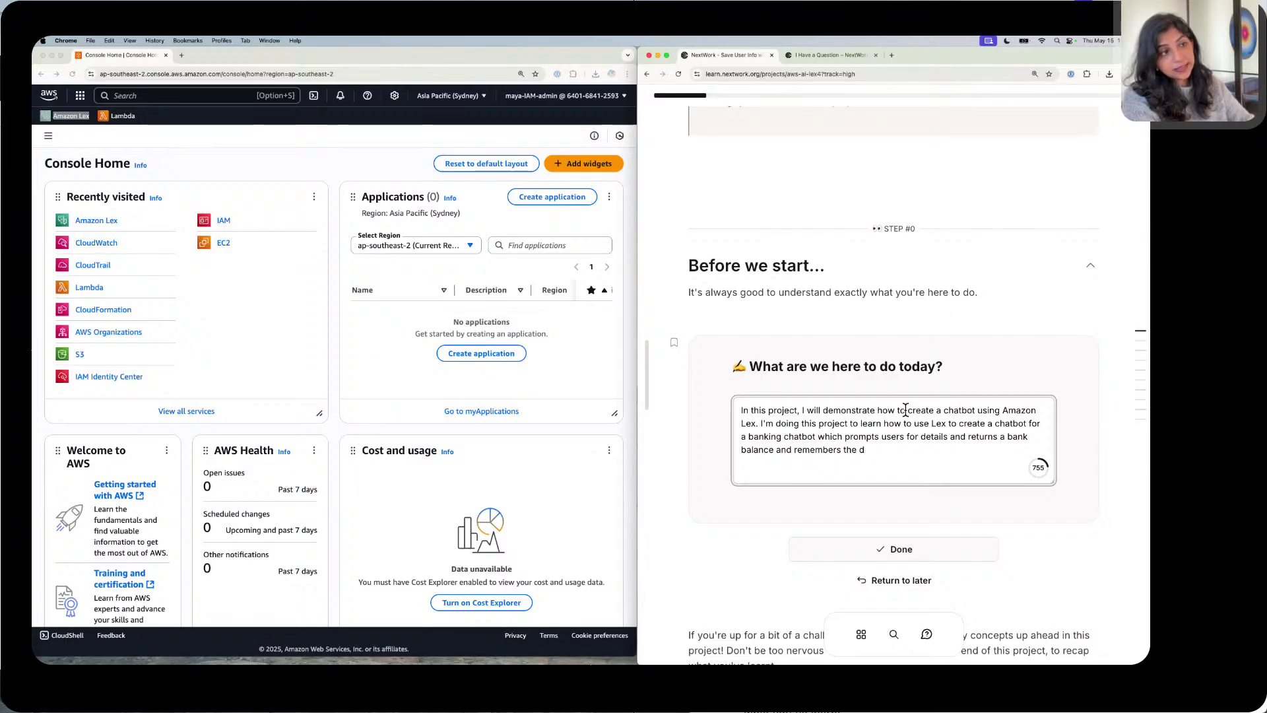
pyautogui.press('BackSpace')
pyautogui.write('context')
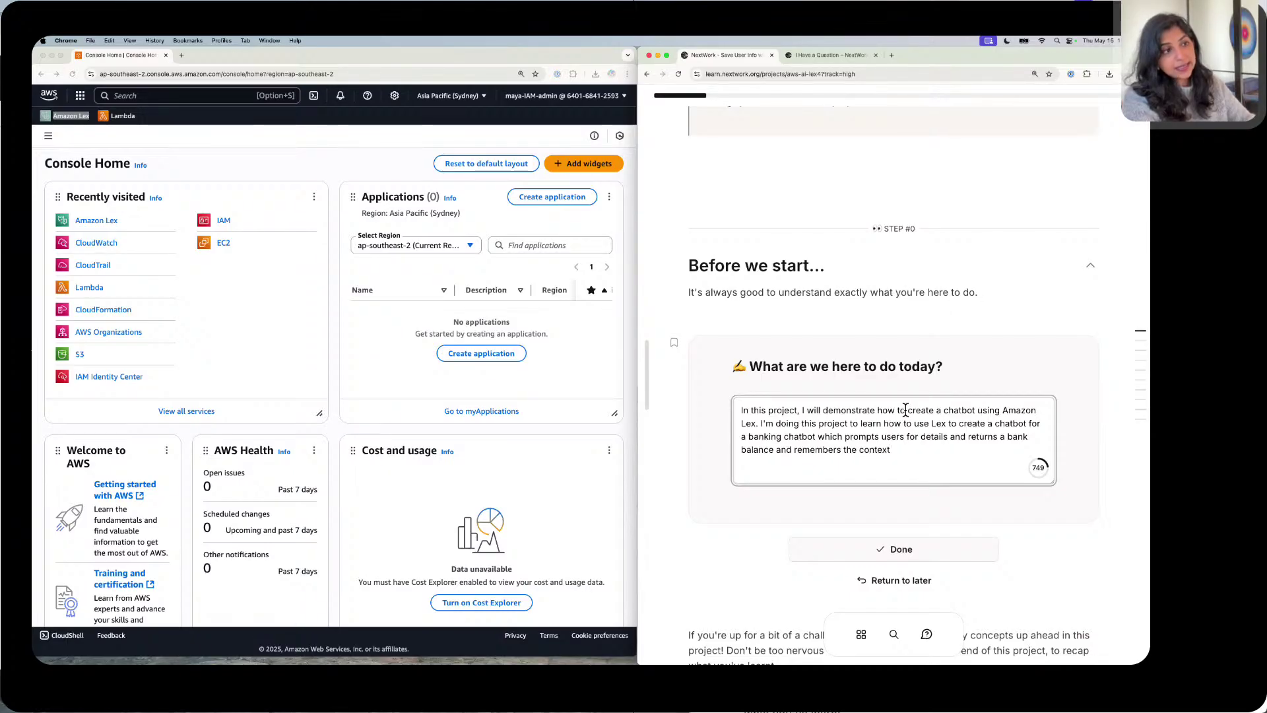
pyautogui.write(' of the user ')
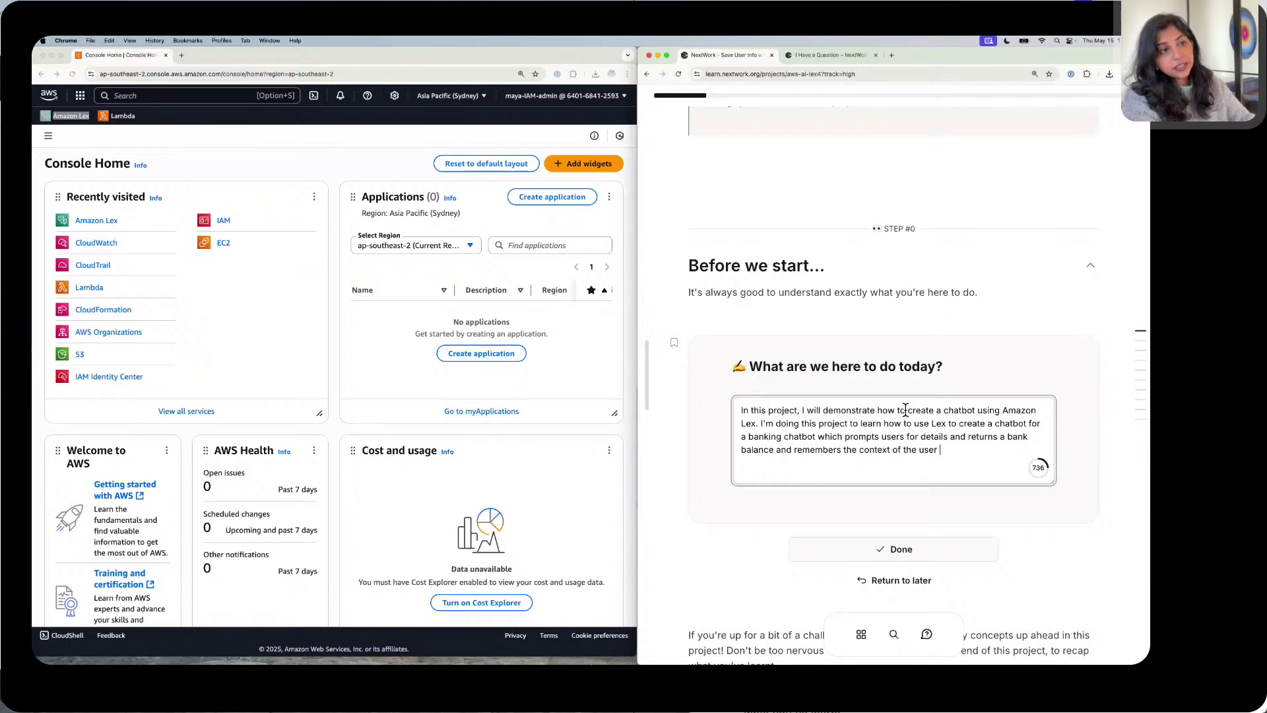
# Step: Finish the answer's second sentence with "so that it minimizes the prompts to the user."
pyautogui.write('so t')
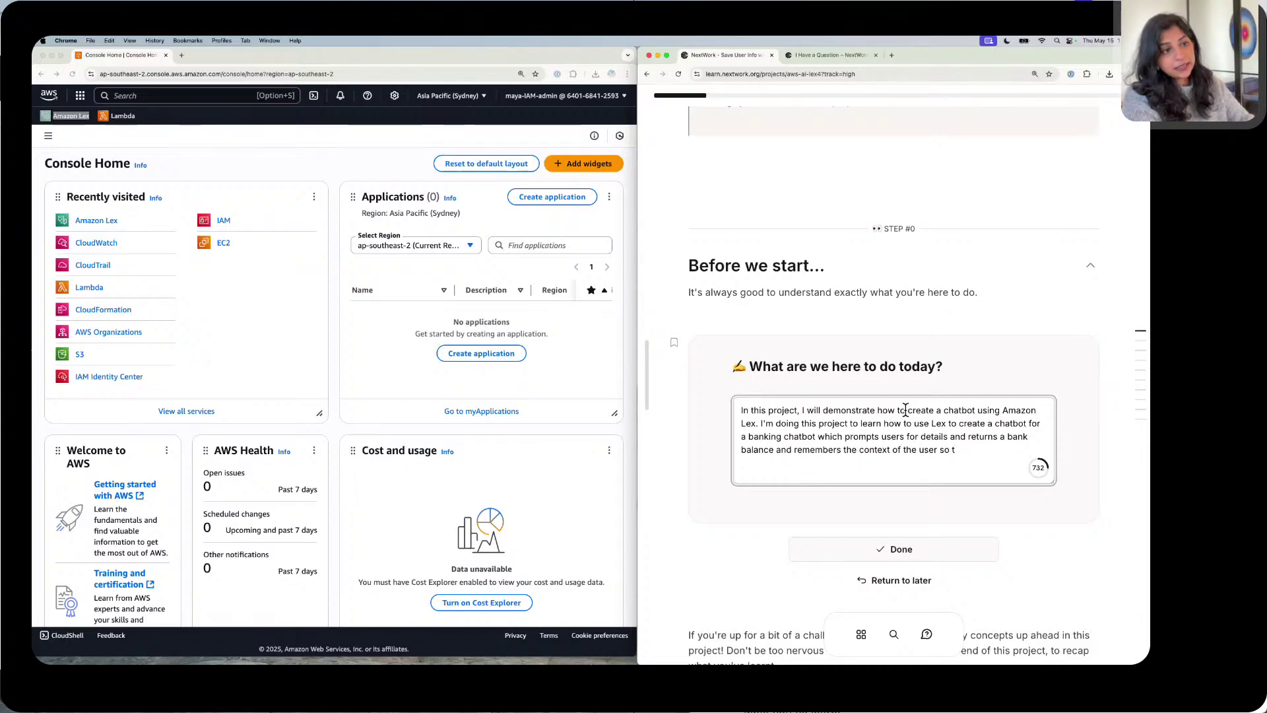
pyautogui.write('hat it mi')
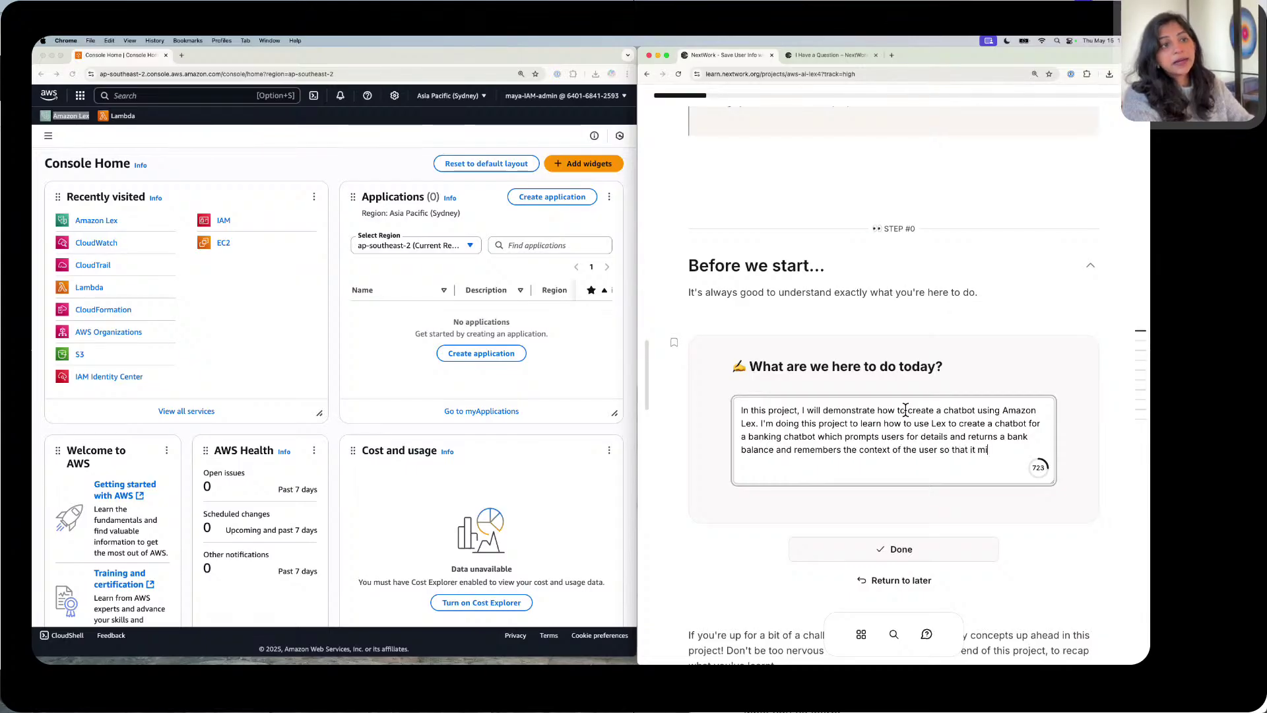
pyautogui.write('nimize')
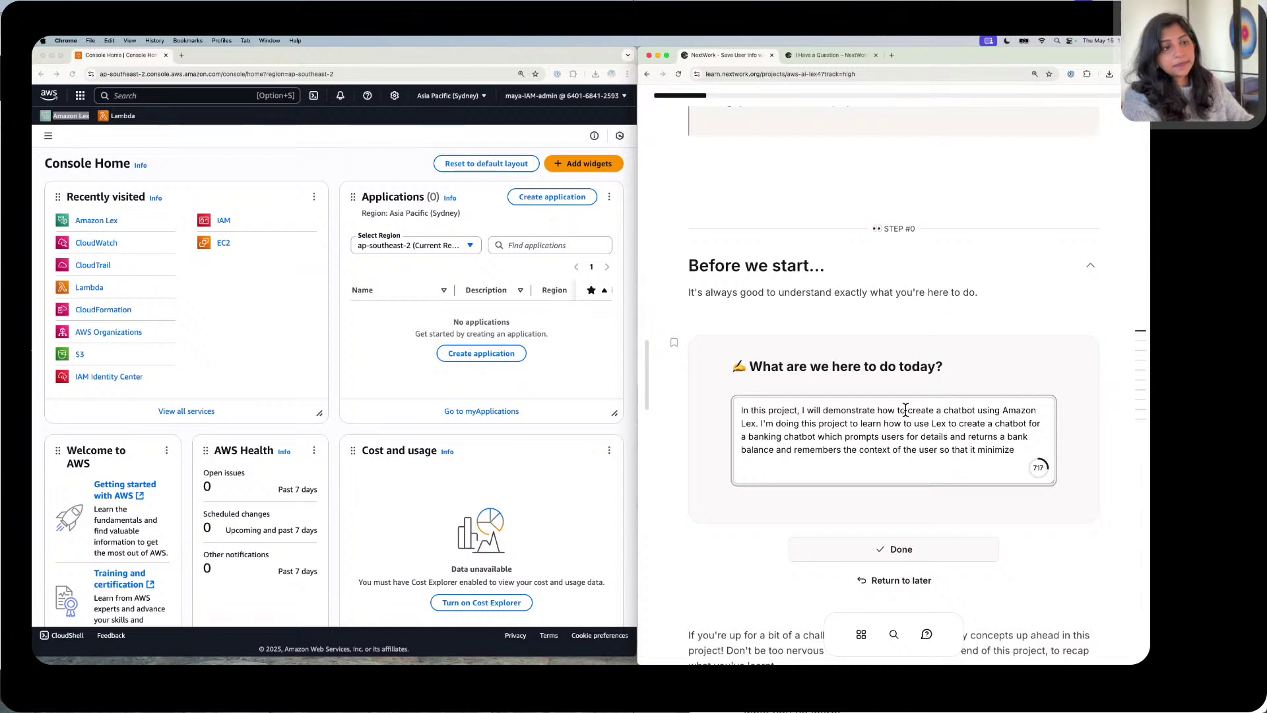
pyautogui.write('s the ')
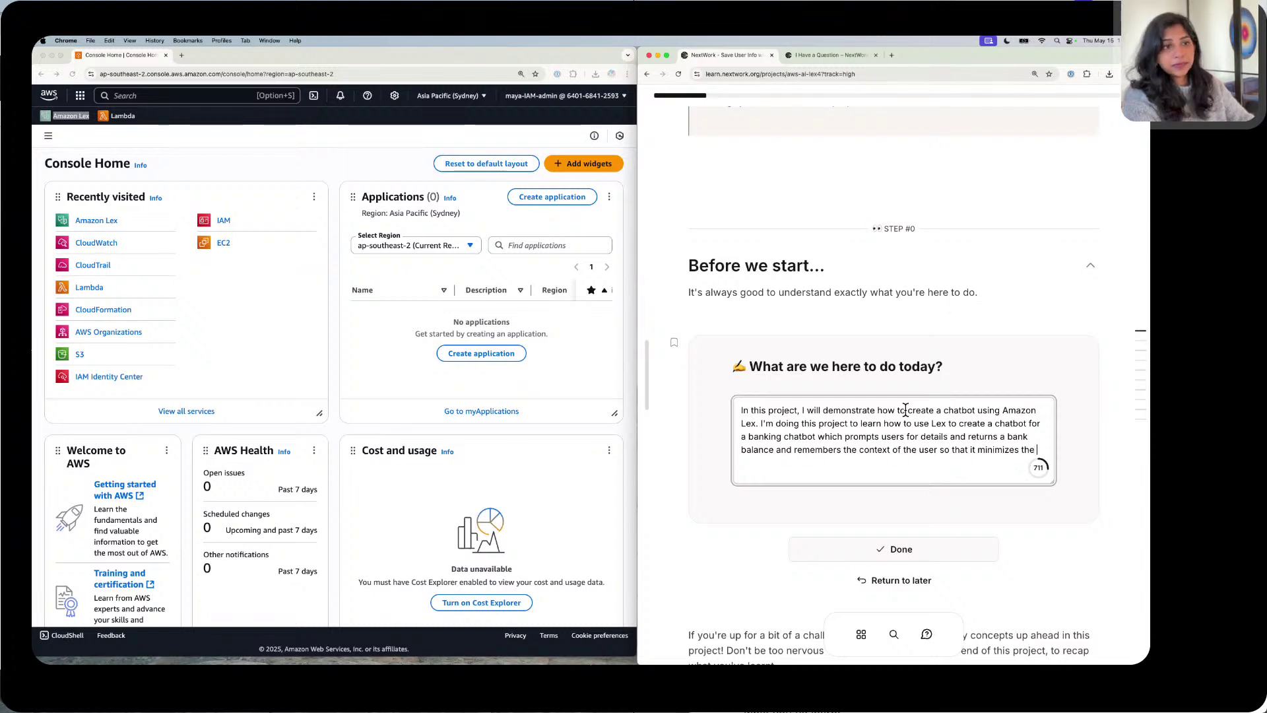
pyautogui.write('prompts to the user.')
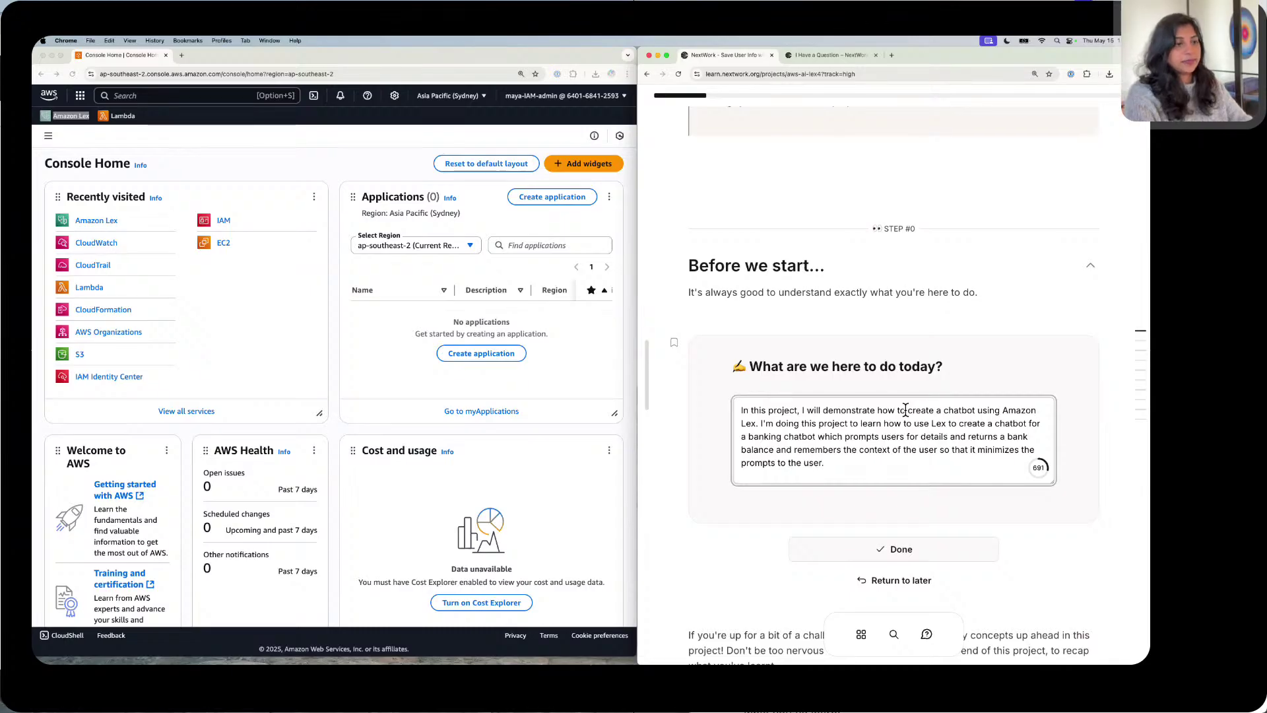
# Step: Mark the completed "What are we here to do today?" answer in Step #0 as done
pyautogui.click(940, 539)
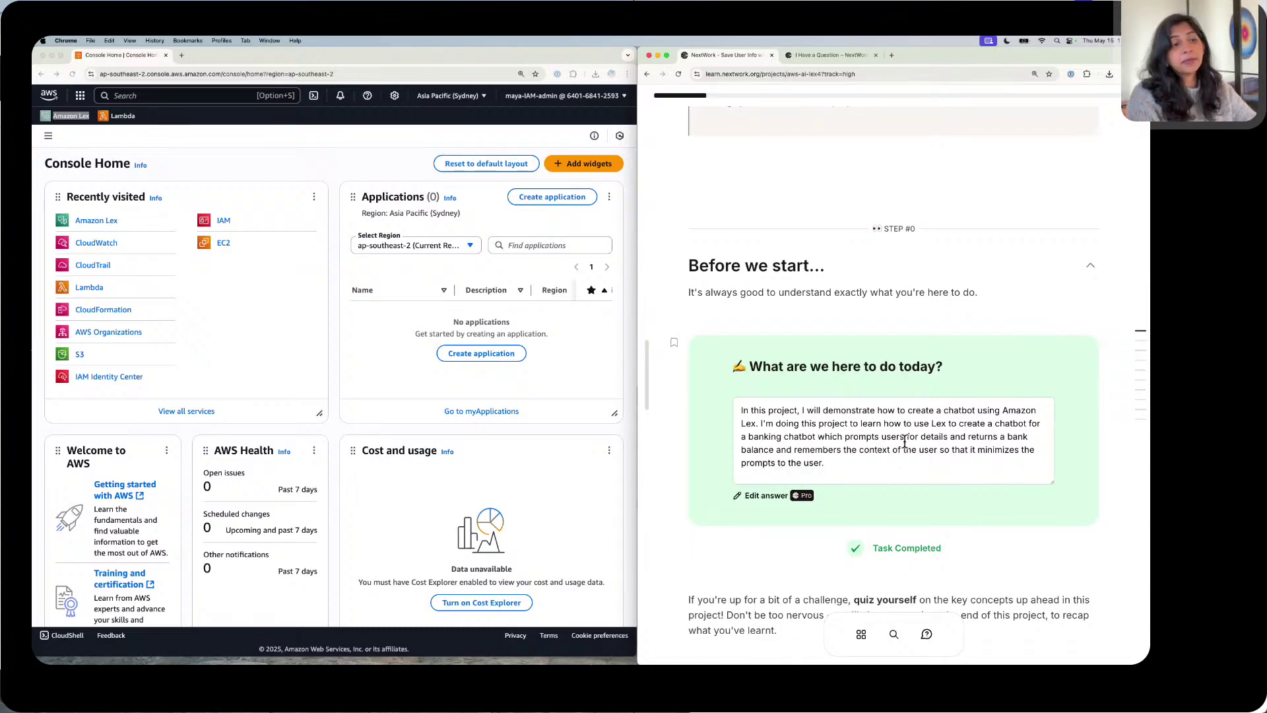
pyautogui.scroll(-1, 924, 462)
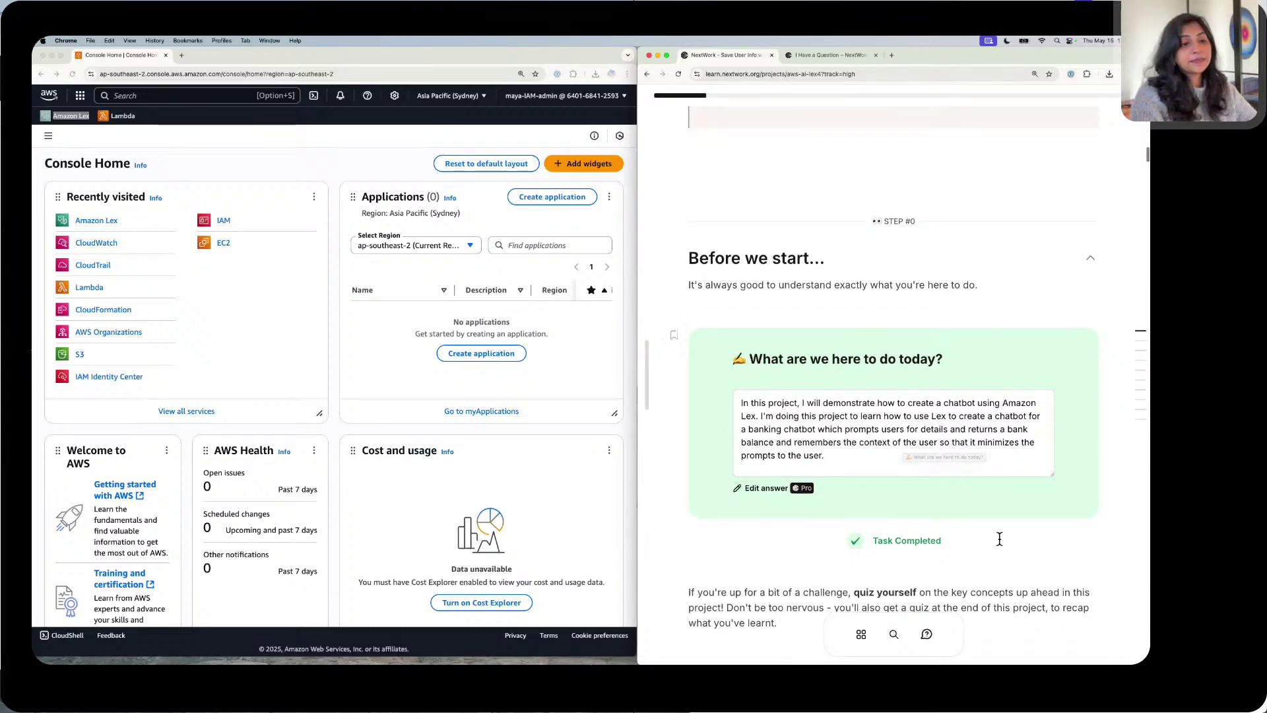
pyautogui.scroll(1, 998, 540)
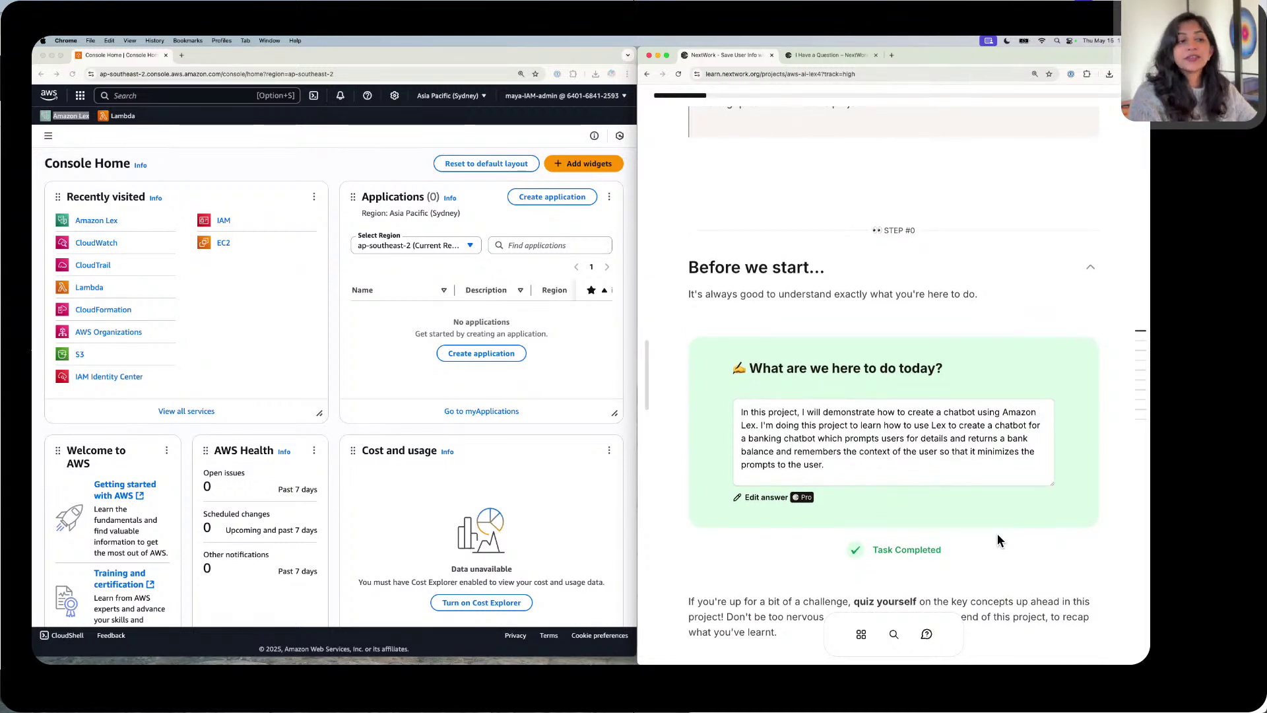
# Step: Start the five-question Lex Chatbot Quiz below the Step #0 answer
pyautogui.scroll(-5, 997, 540)
pyautogui.scroll(-3, 999, 541)
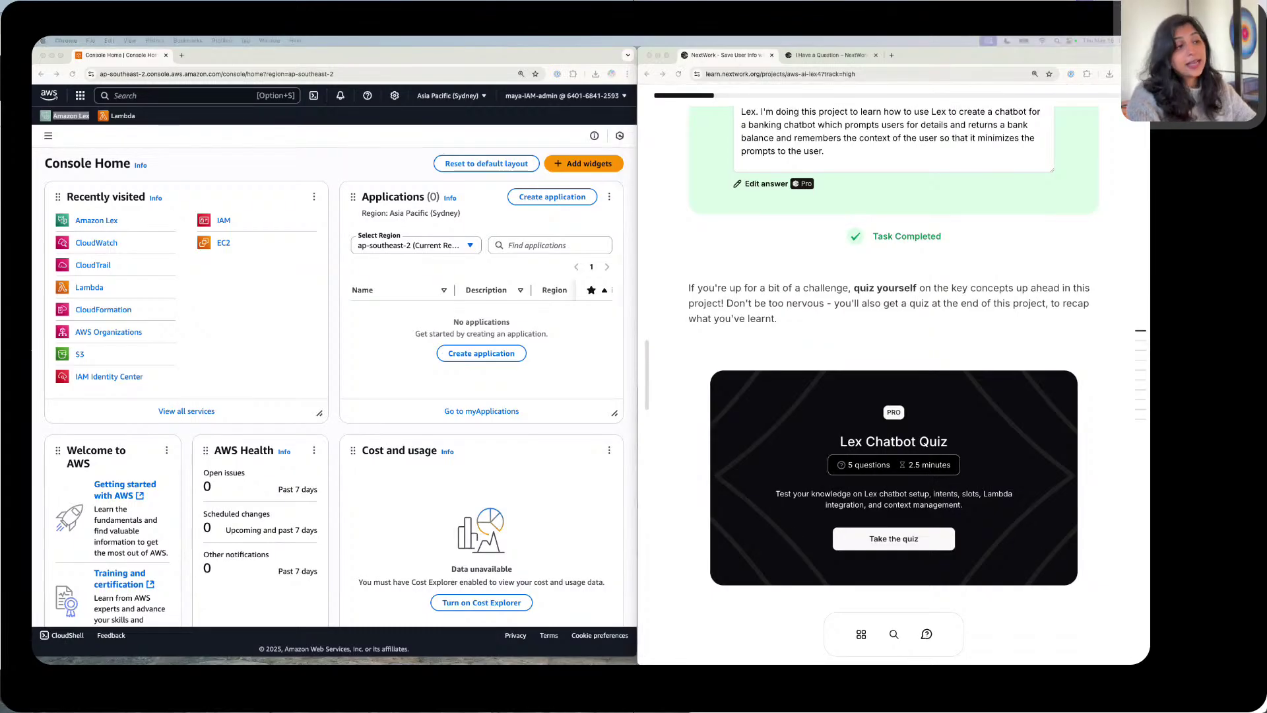
pyautogui.click(869, 328)
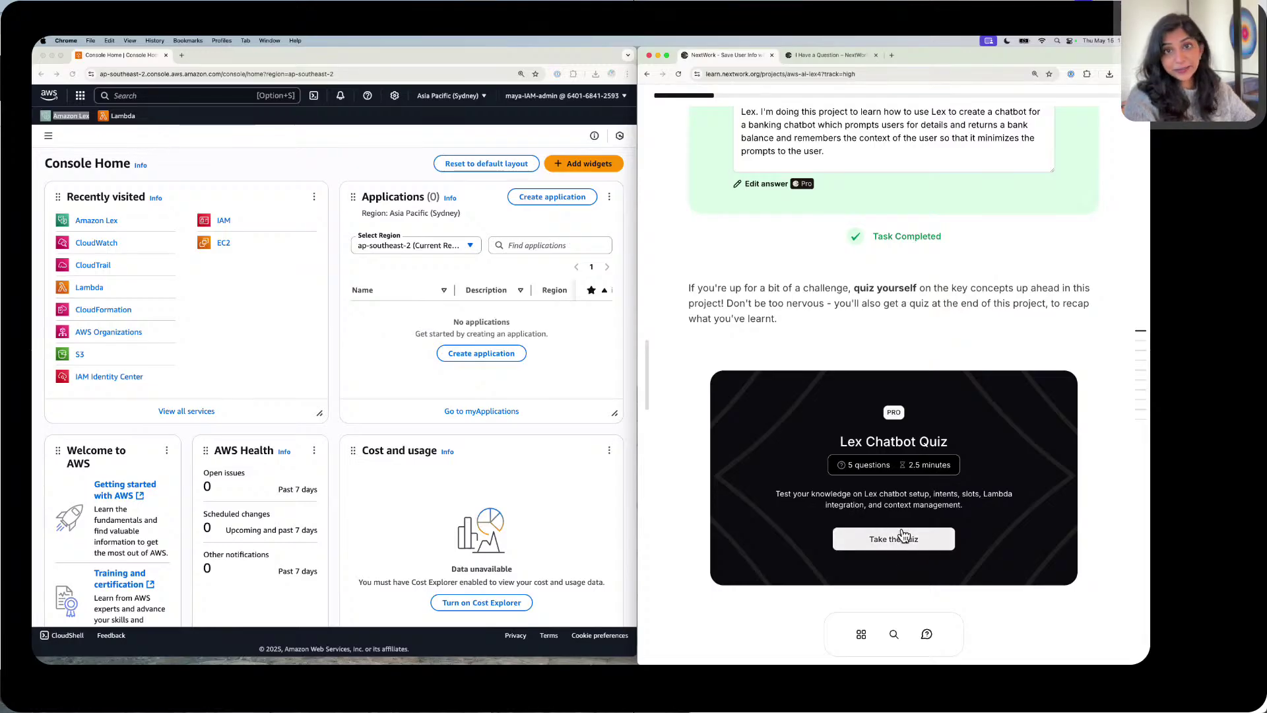
pyautogui.click(903, 536)
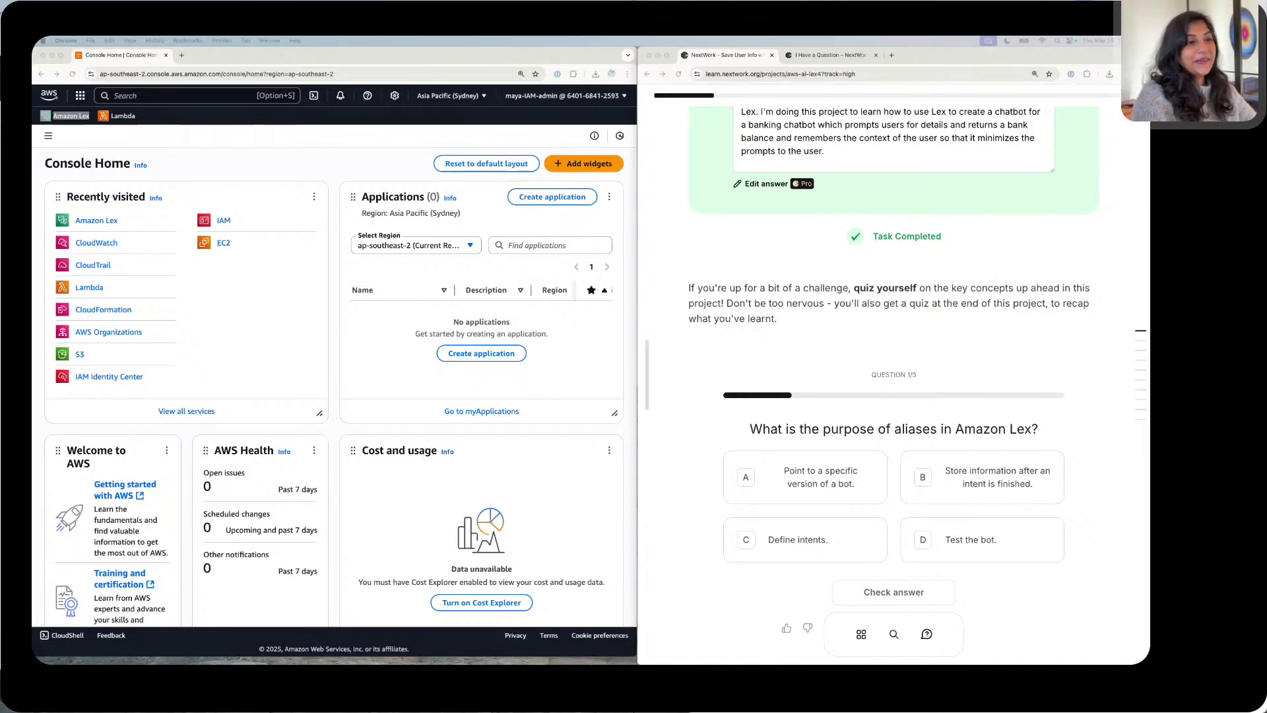
# Step: Answer the question on the purpose of Amazon Lex aliases with "Point to a specific version of a bot." and check it
pyautogui.scroll(-3, 893, 360)
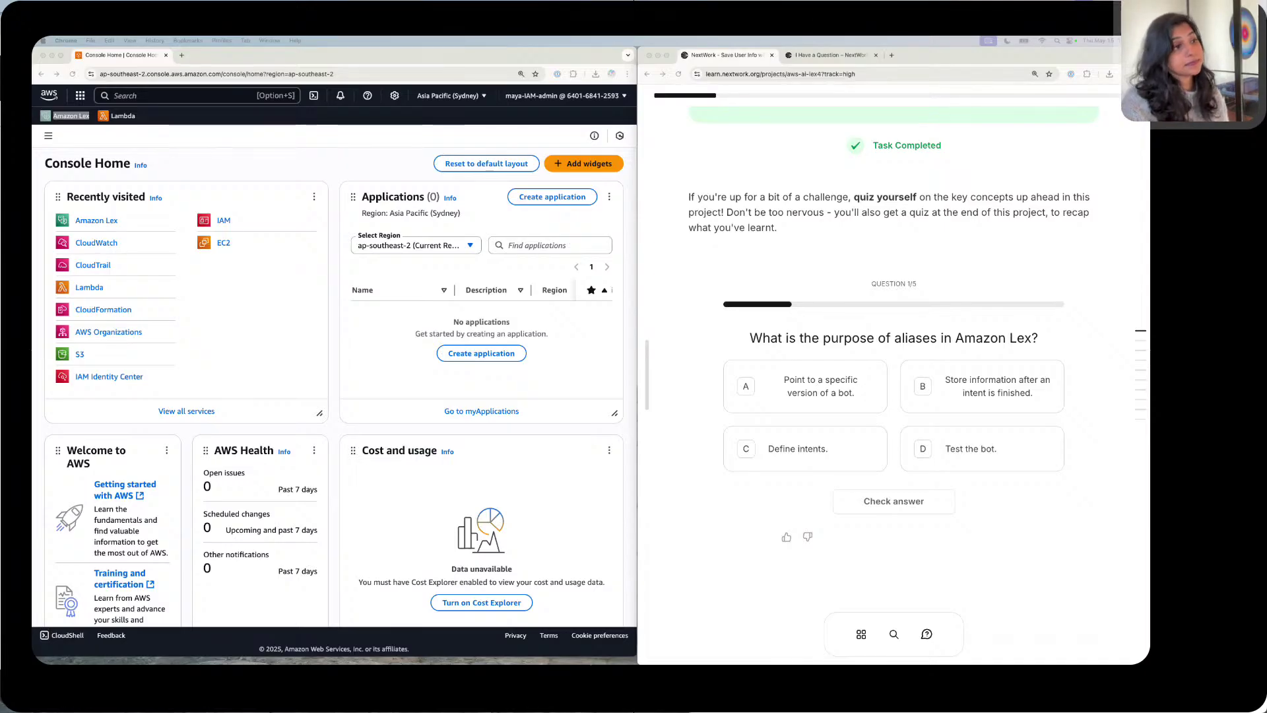
pyautogui.click(795, 378)
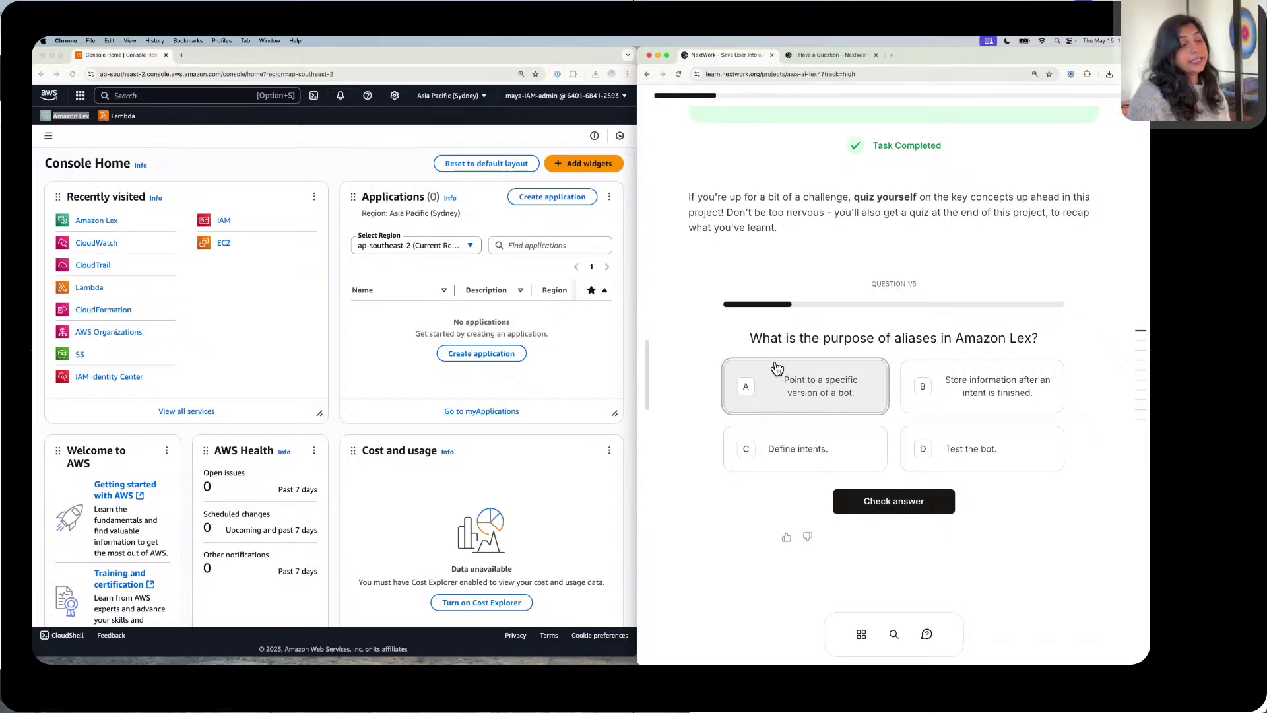
pyautogui.click(922, 500)
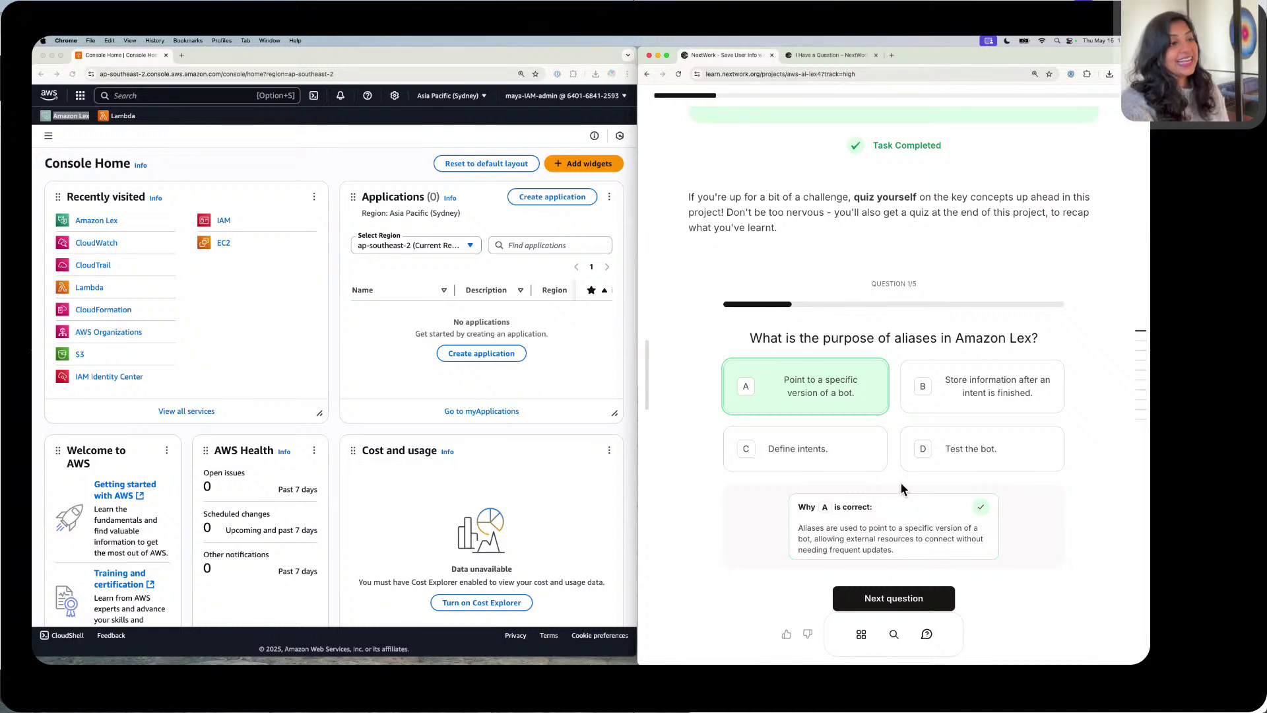
pyautogui.scroll(-1, 917, 495)
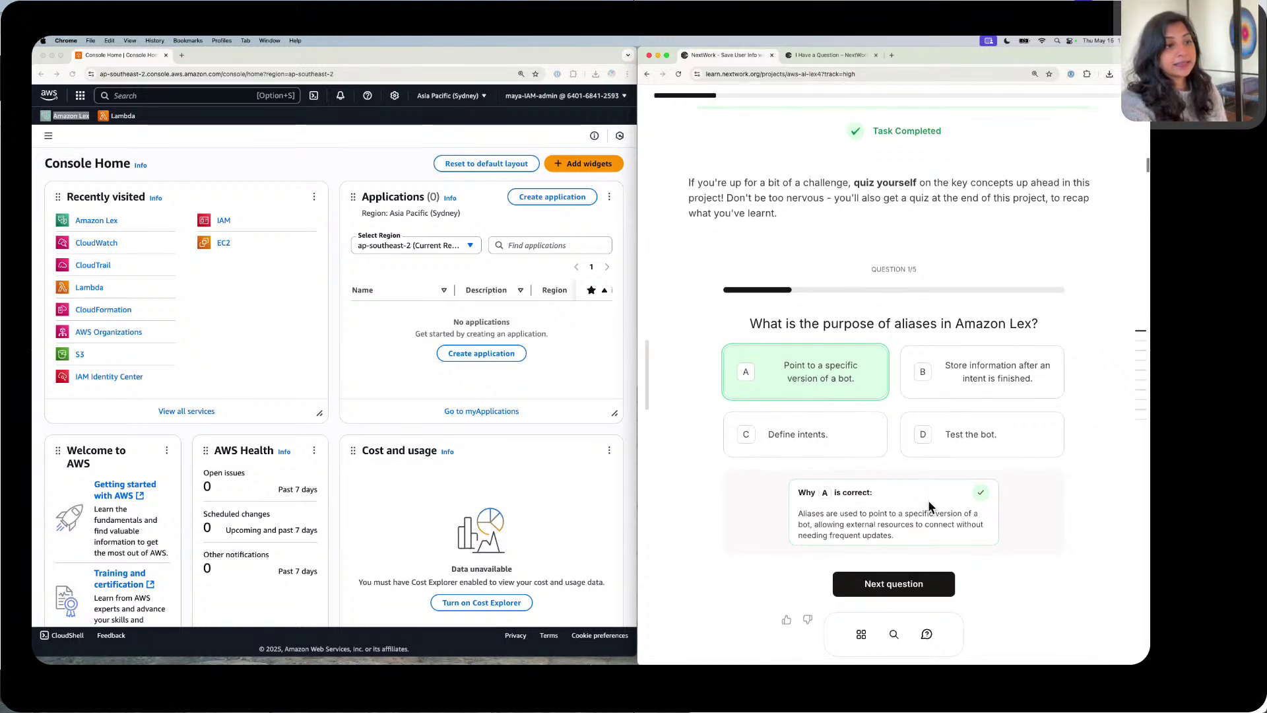
# Step: Proceed to question 2 on slot types, answer "The type of information a slot can contain." and check it
pyautogui.click(948, 586)
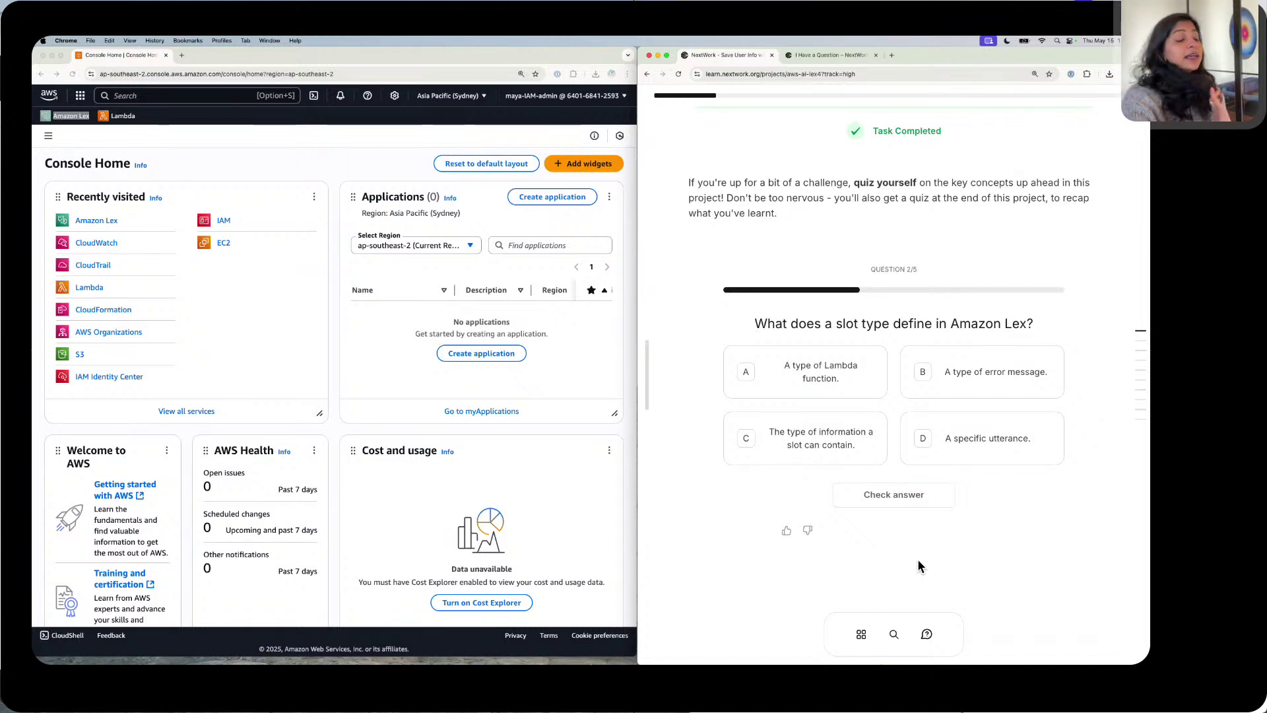
pyautogui.scroll(-1, 922, 427)
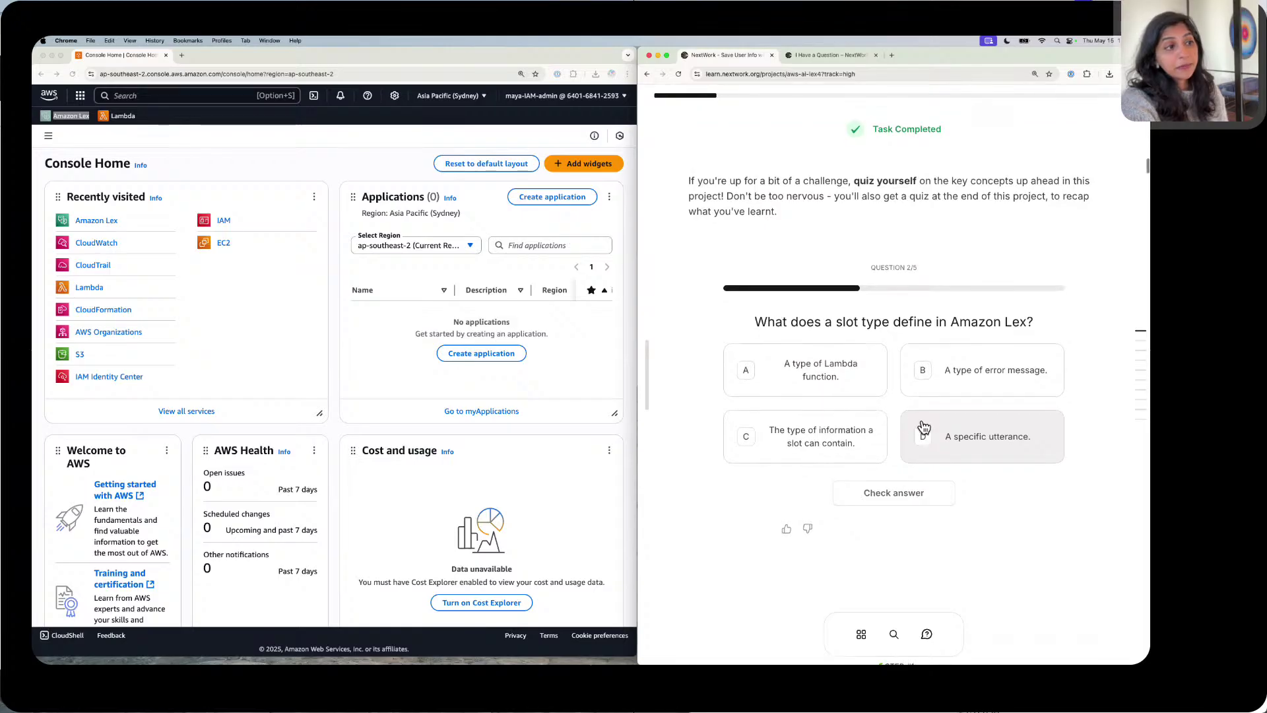
pyautogui.scroll(-1, 786, 448)
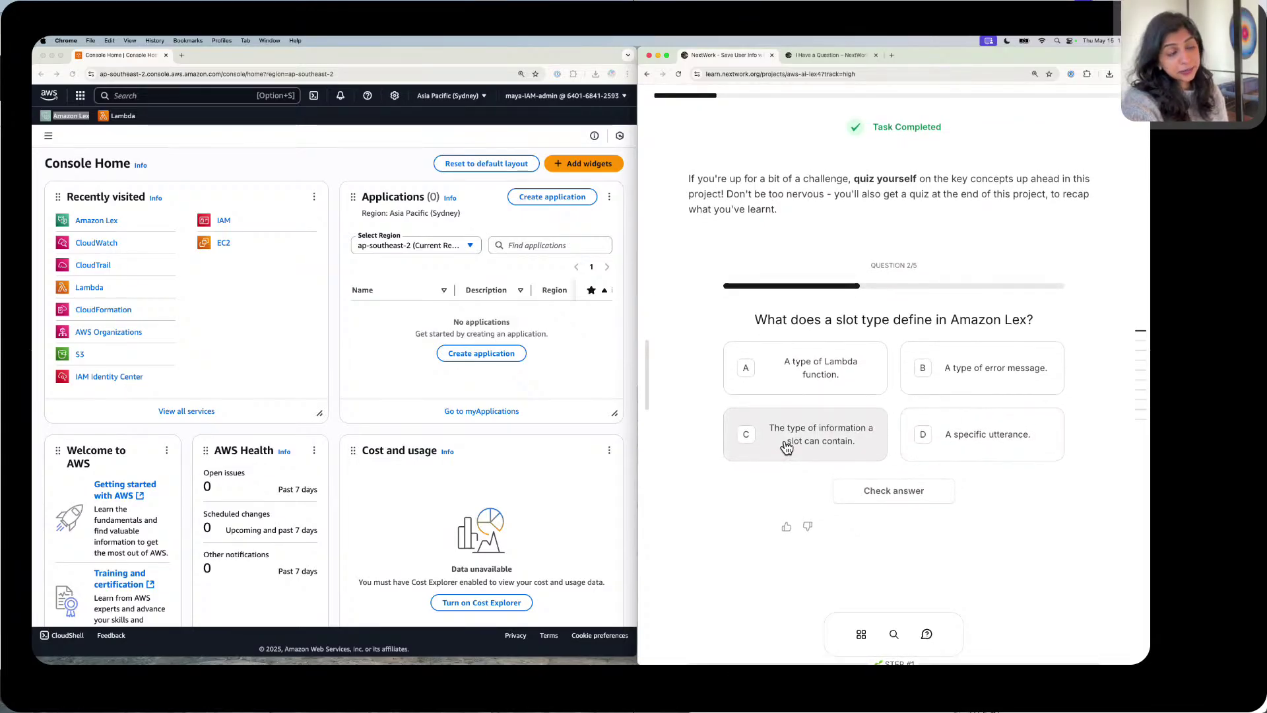
pyautogui.click(786, 448)
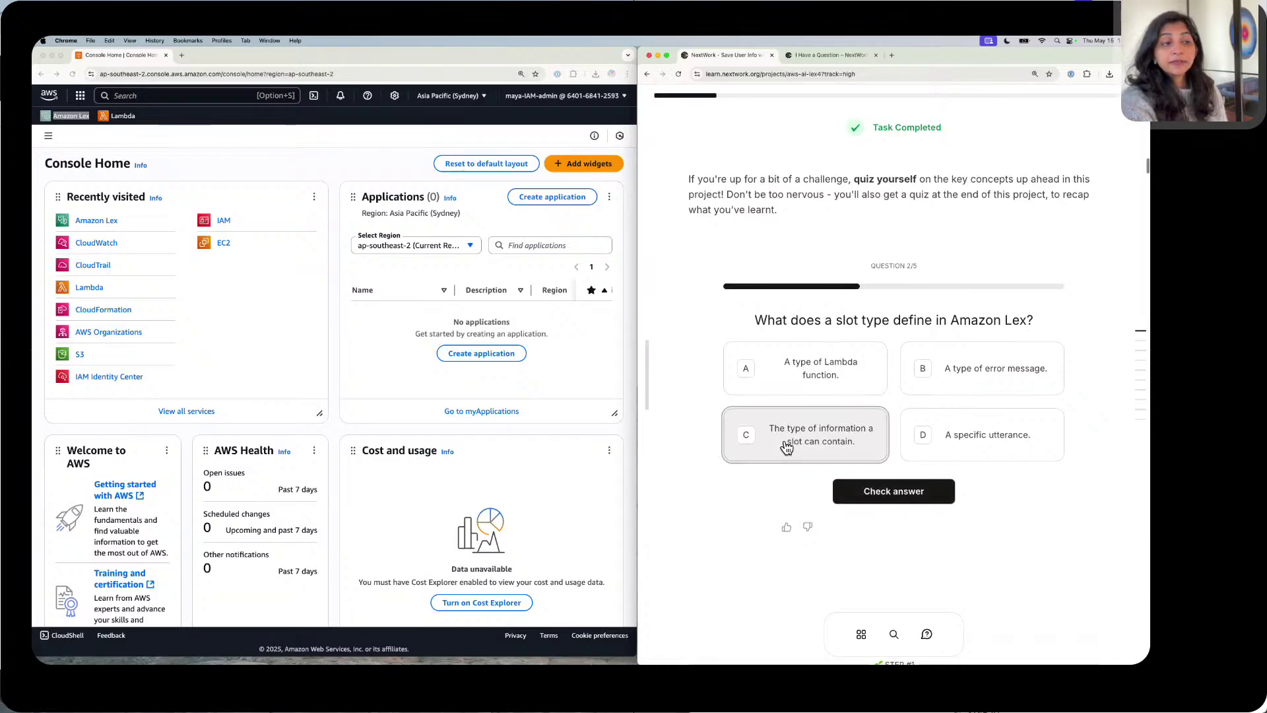
pyautogui.scroll(-1, 909, 486)
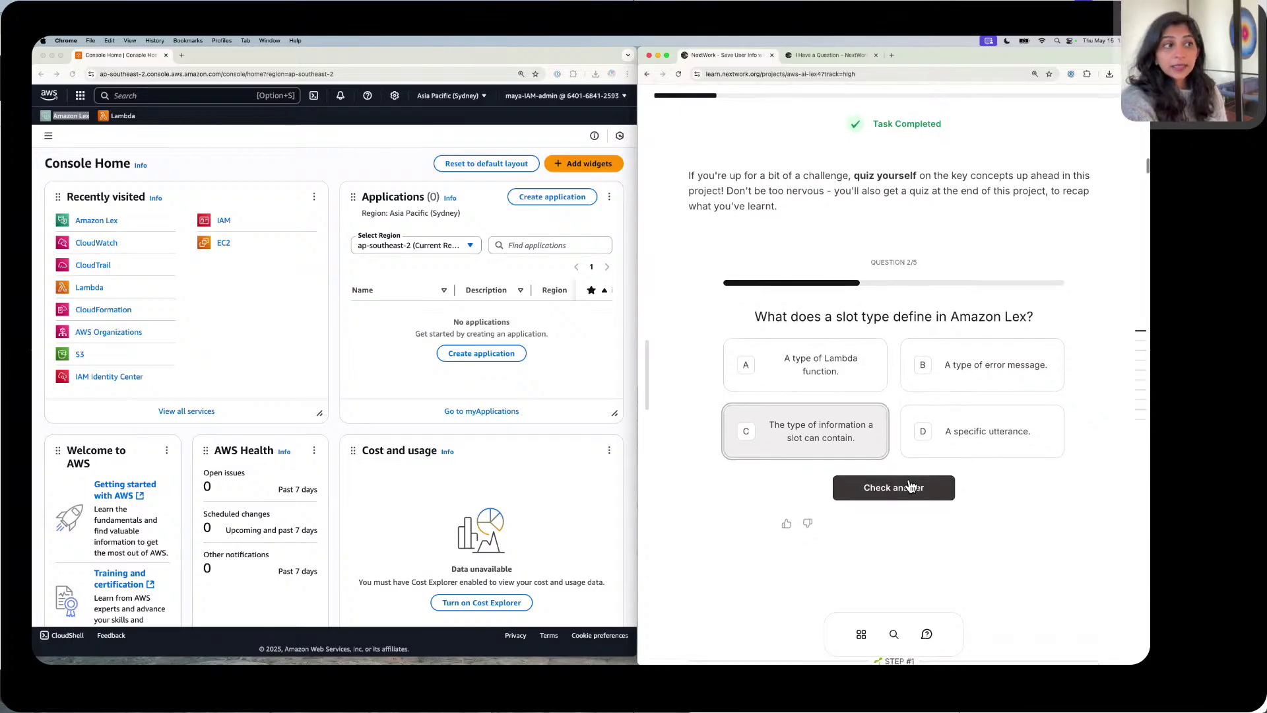
pyautogui.click(908, 486)
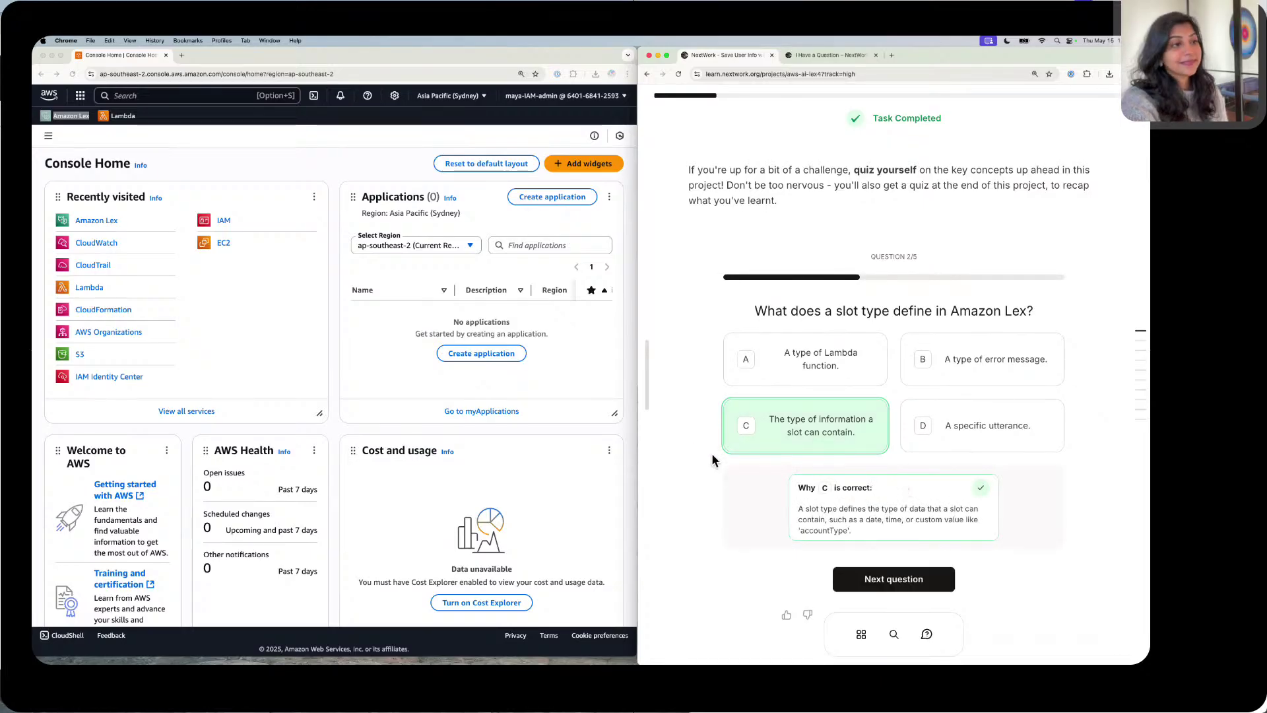
# Step: Proceed to question 3 on output context tags, answer "Store information after an intent is finished." and check it
pyautogui.scroll(1, 727, 462)
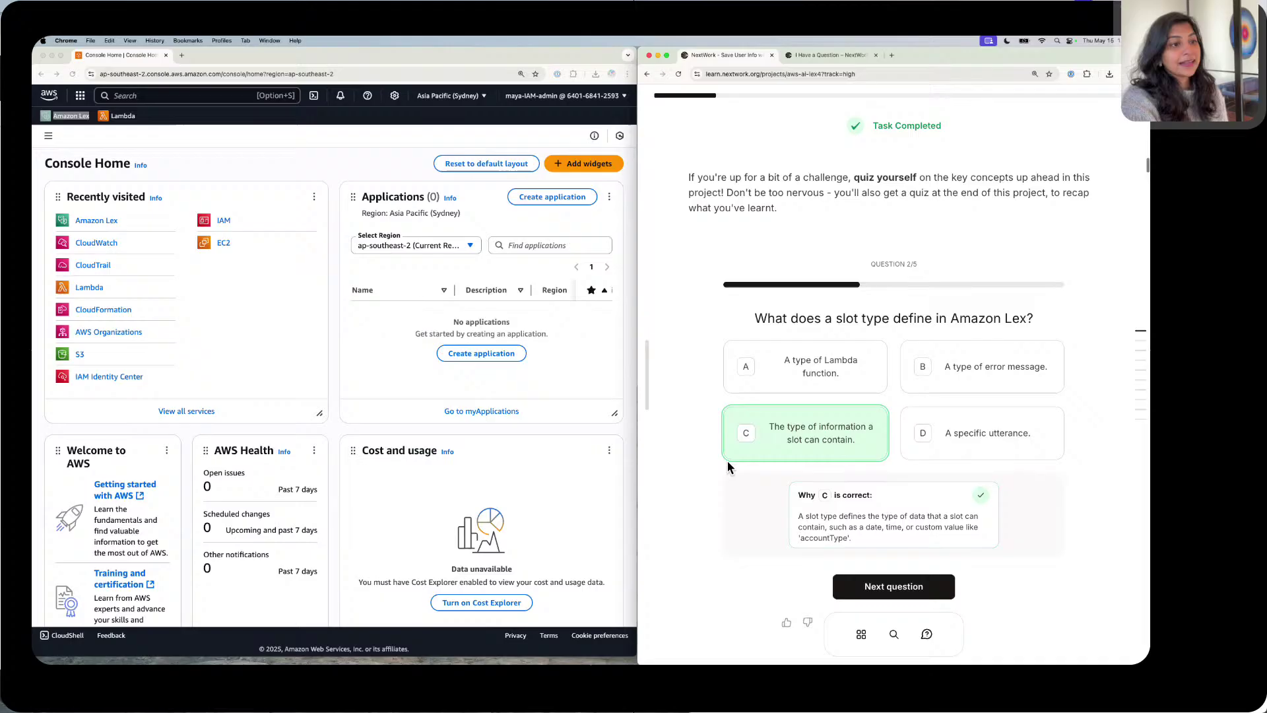
pyautogui.click(928, 586)
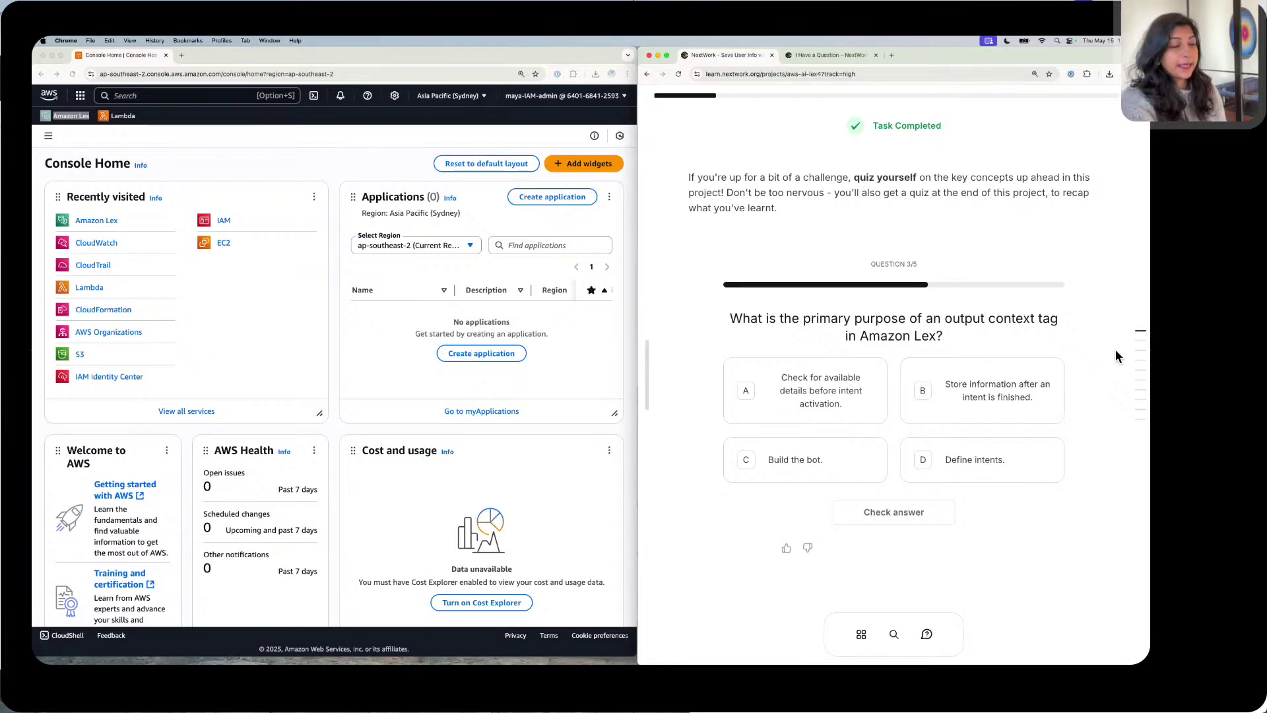
pyautogui.scroll(1, 878, 352)
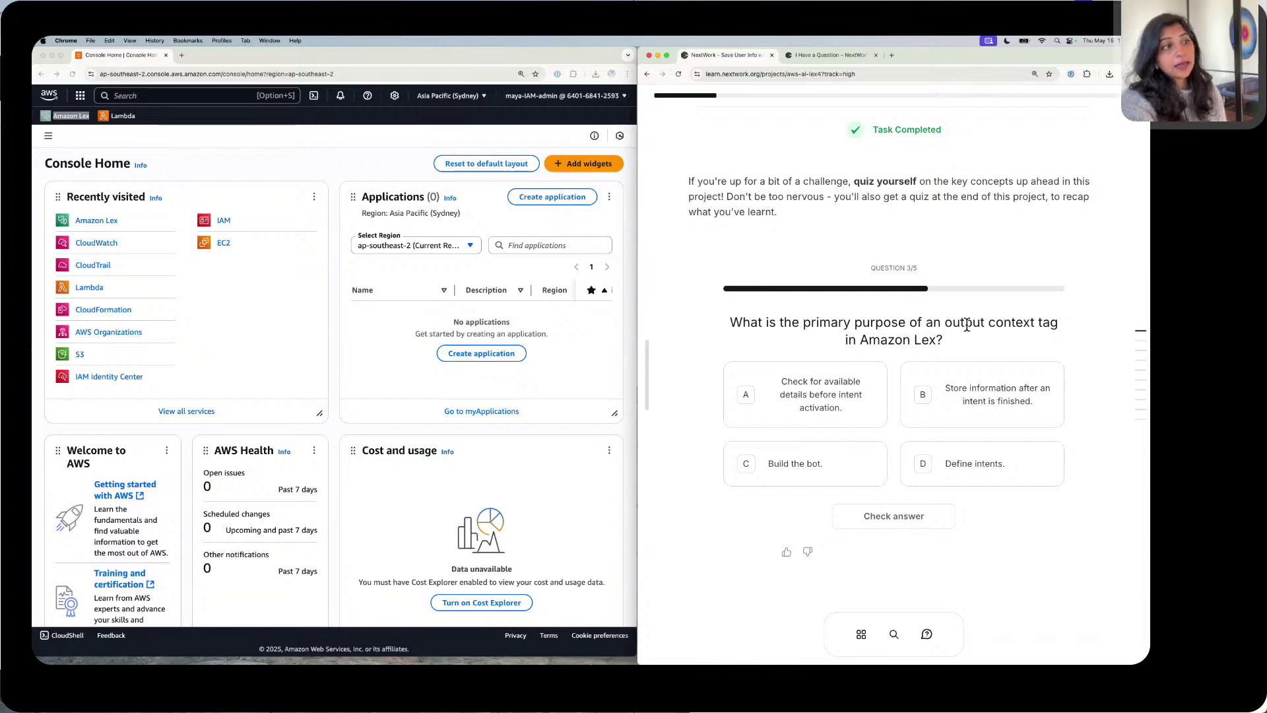
pyautogui.click(1041, 394)
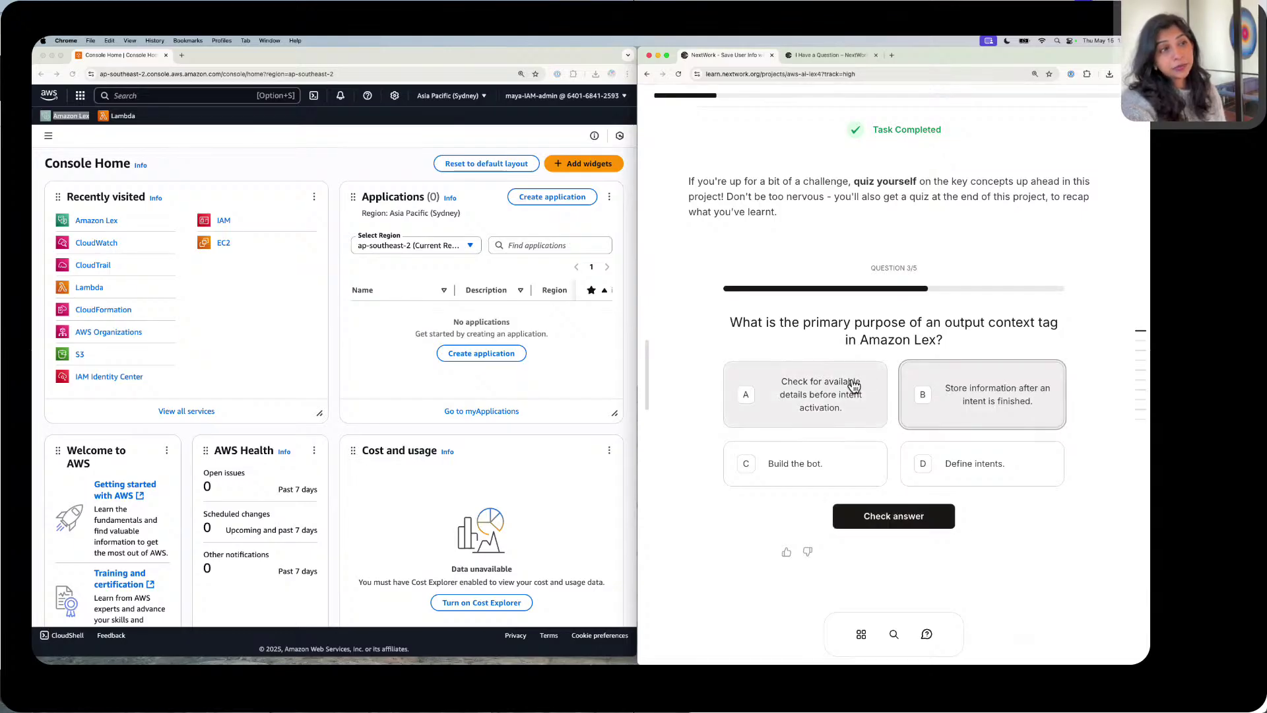
pyautogui.click(948, 518)
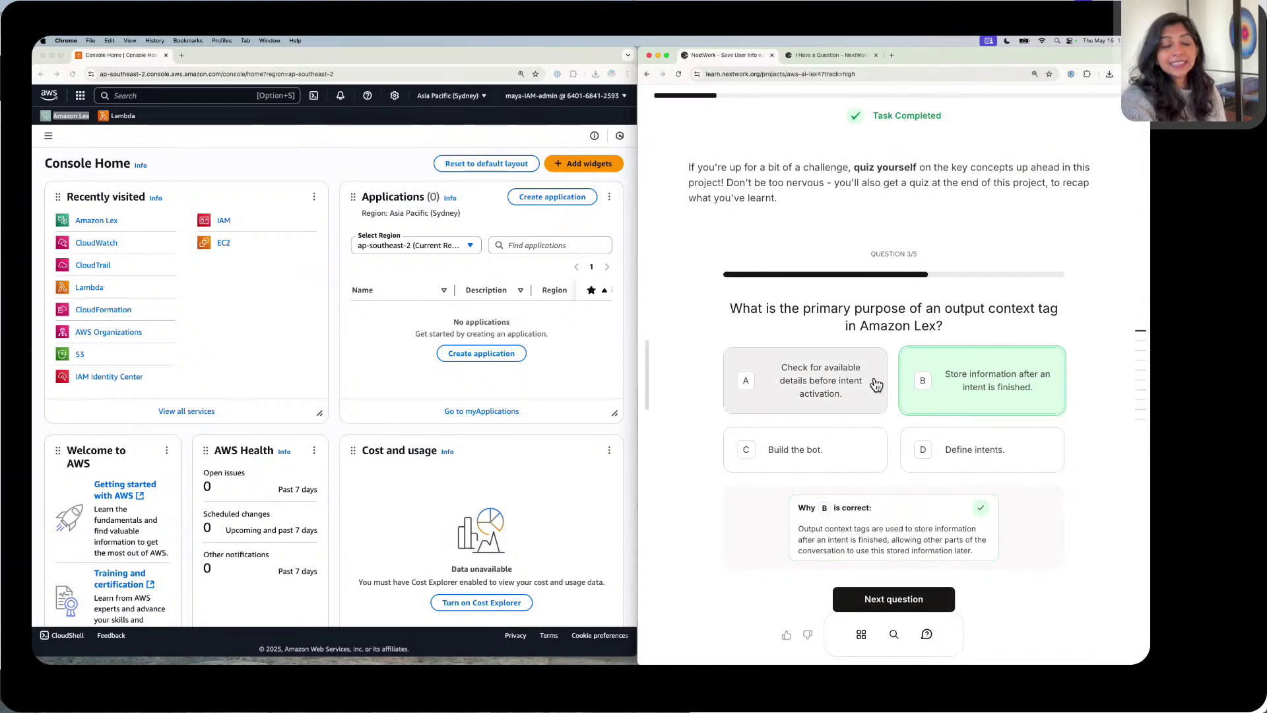
# Step: Proceed to question 4 on the meaning of "fulfillment", answer "Completing the intent." and check it
pyautogui.scroll(-1, 1090, 419)
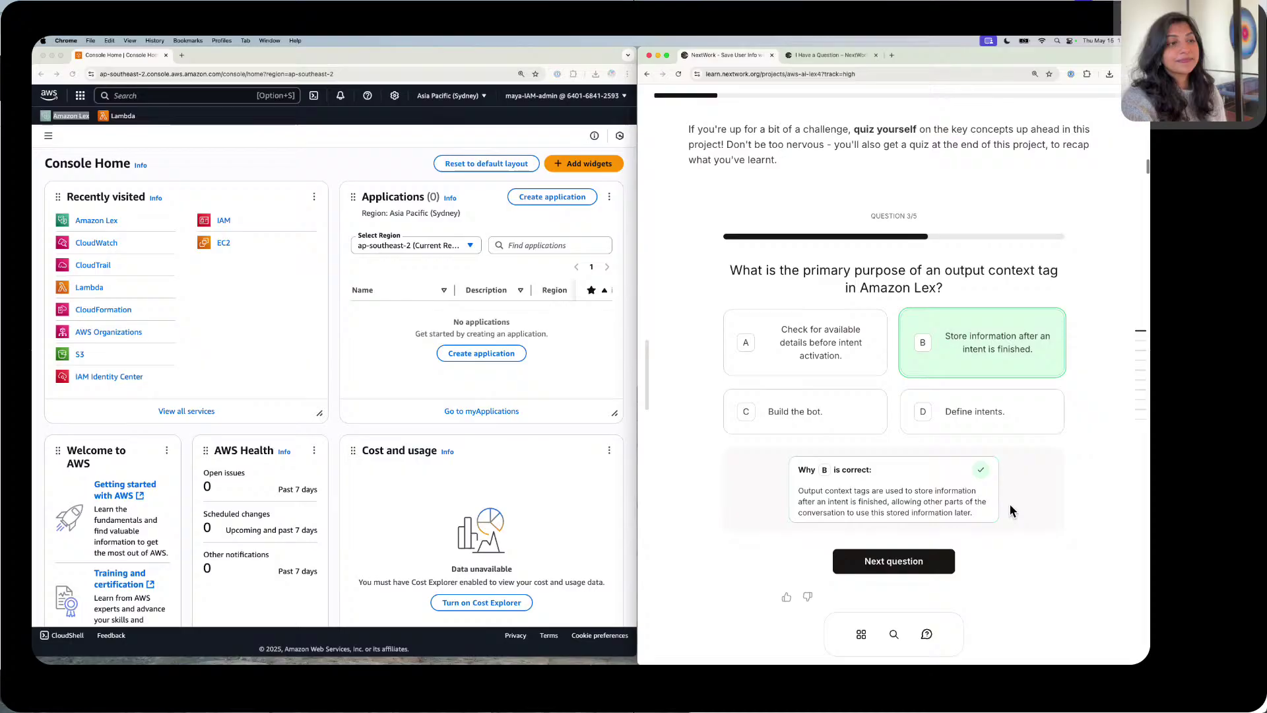
pyautogui.click(931, 557)
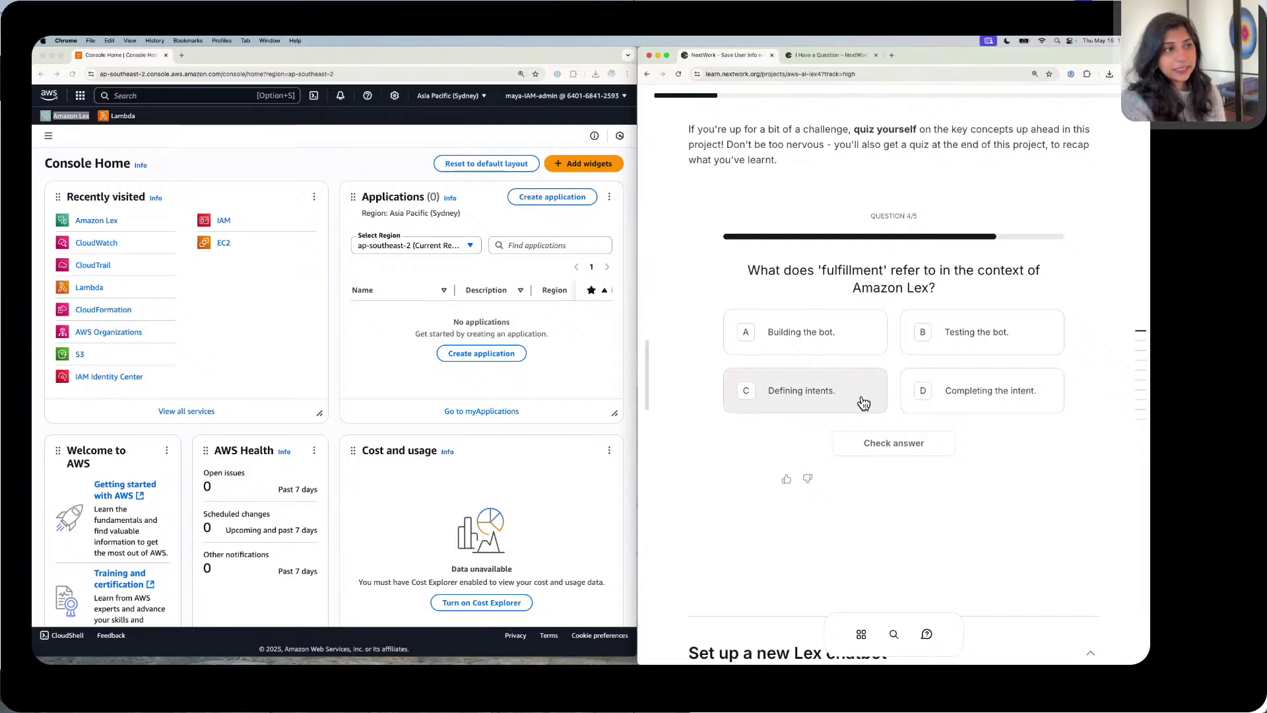
pyautogui.click(983, 394)
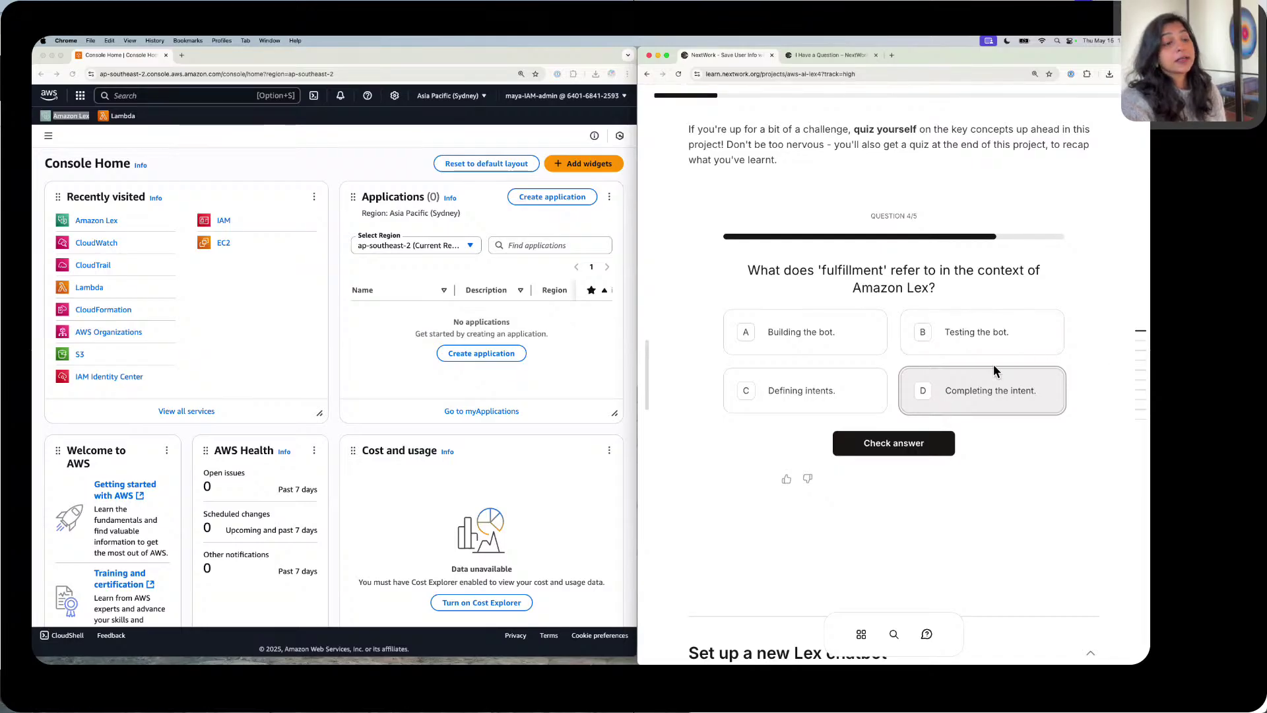
pyautogui.click(931, 435)
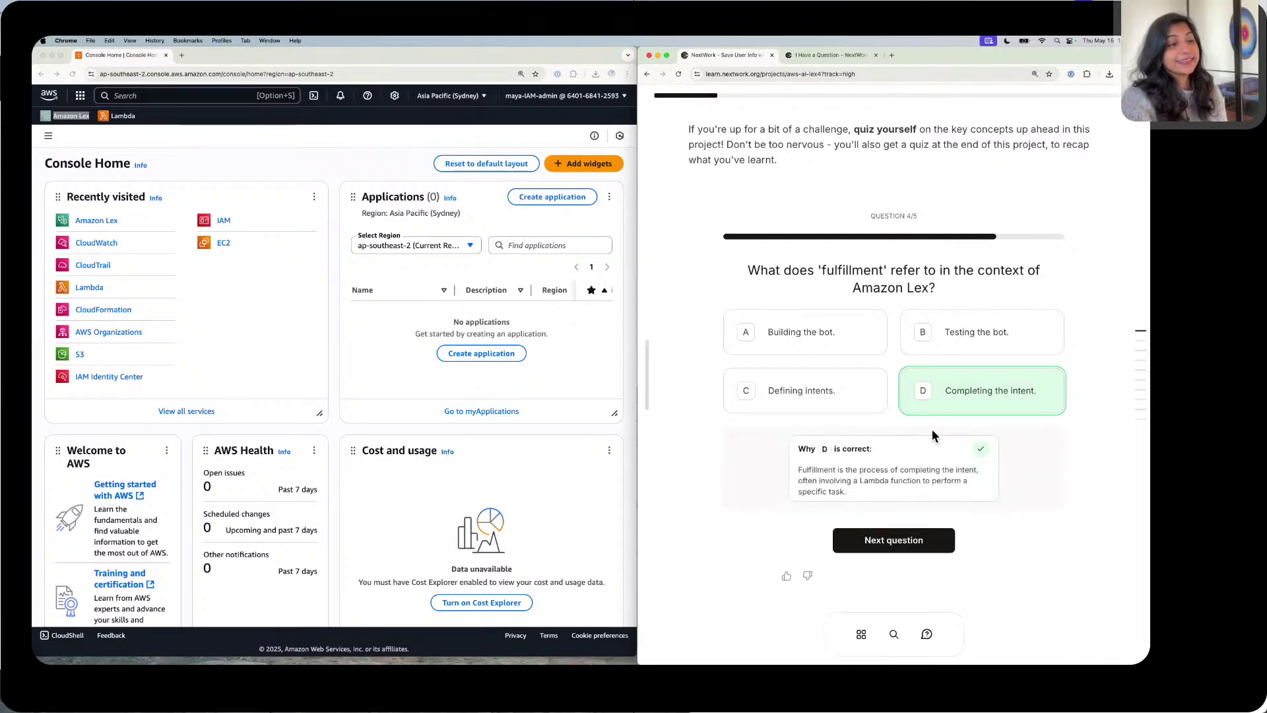
# Step: Proceed to question 5 on intents, answer "The goal the user is trying to achieve in a conversation." and check it
pyautogui.scroll(-1, 911, 548)
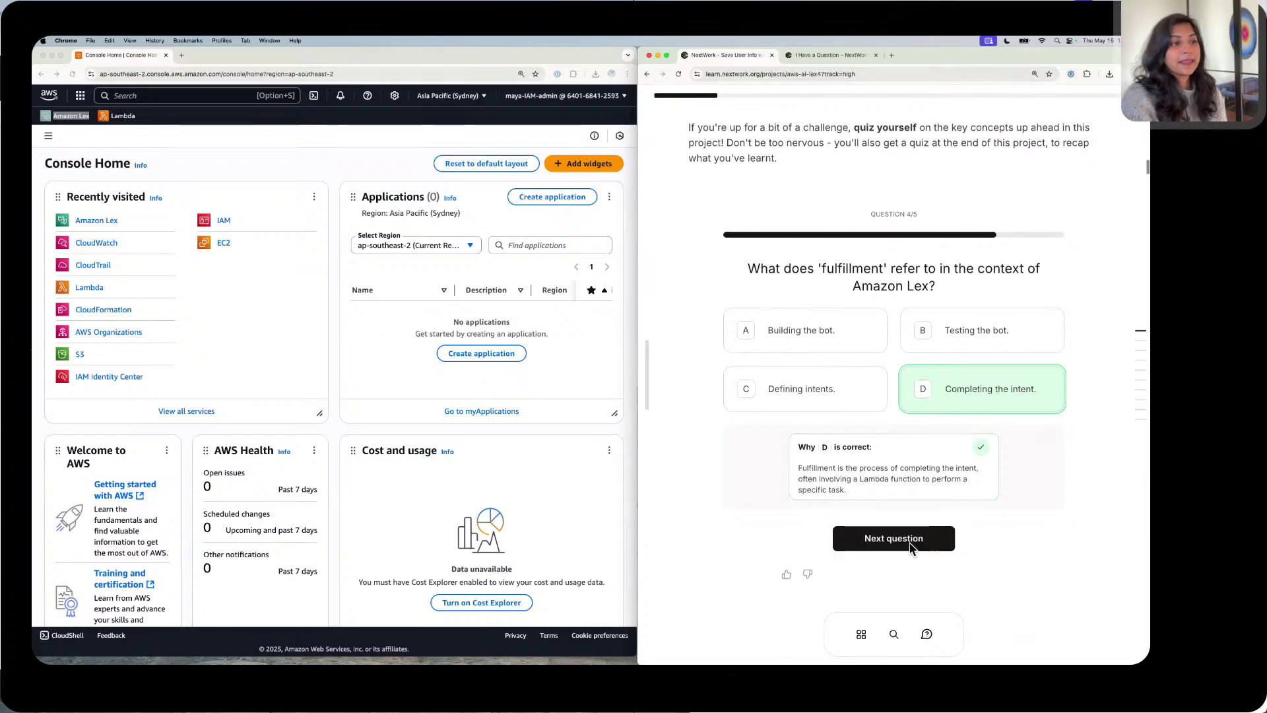
pyautogui.scroll(-1, 897, 532)
pyautogui.scroll(1, 899, 529)
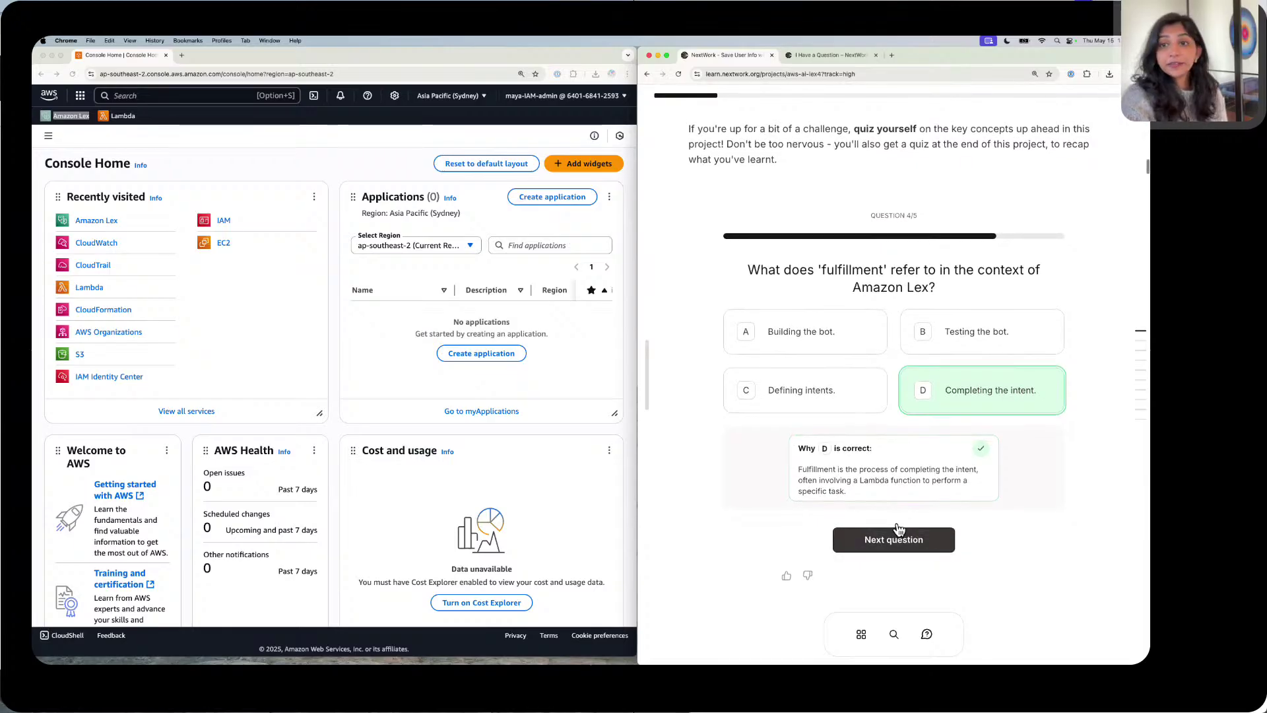
pyautogui.click(898, 528)
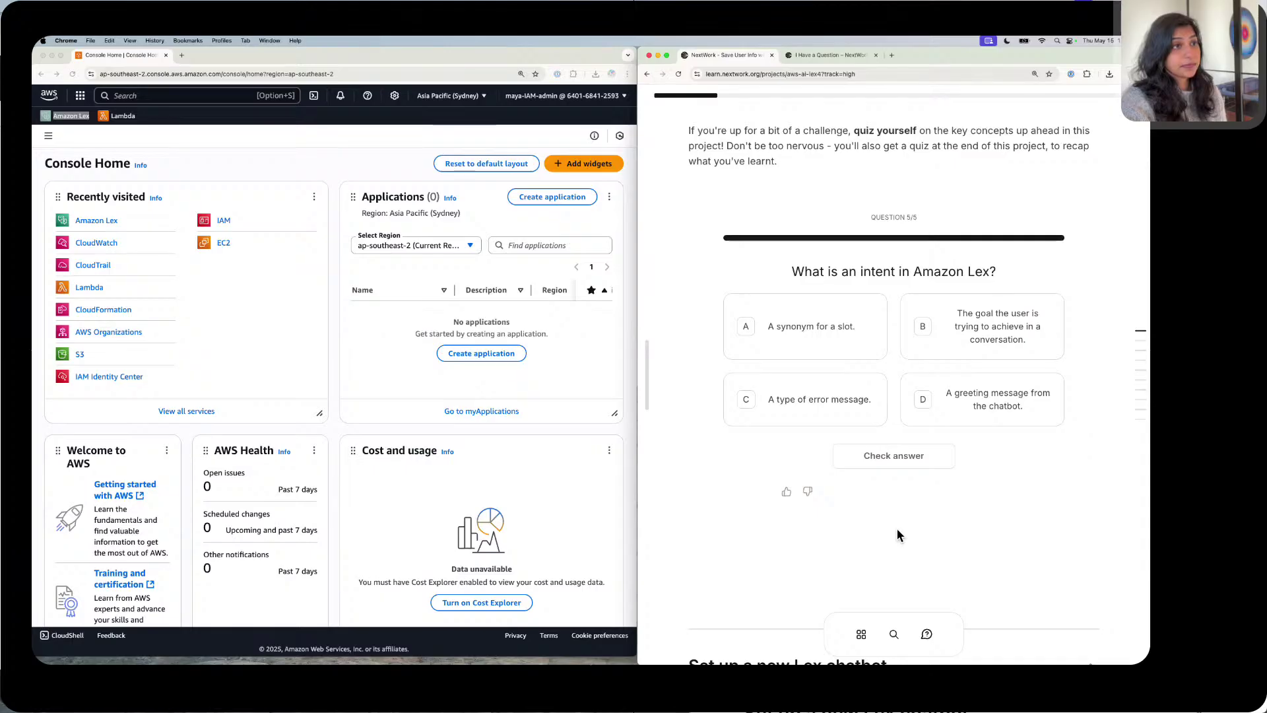
pyautogui.scroll(-1, 896, 522)
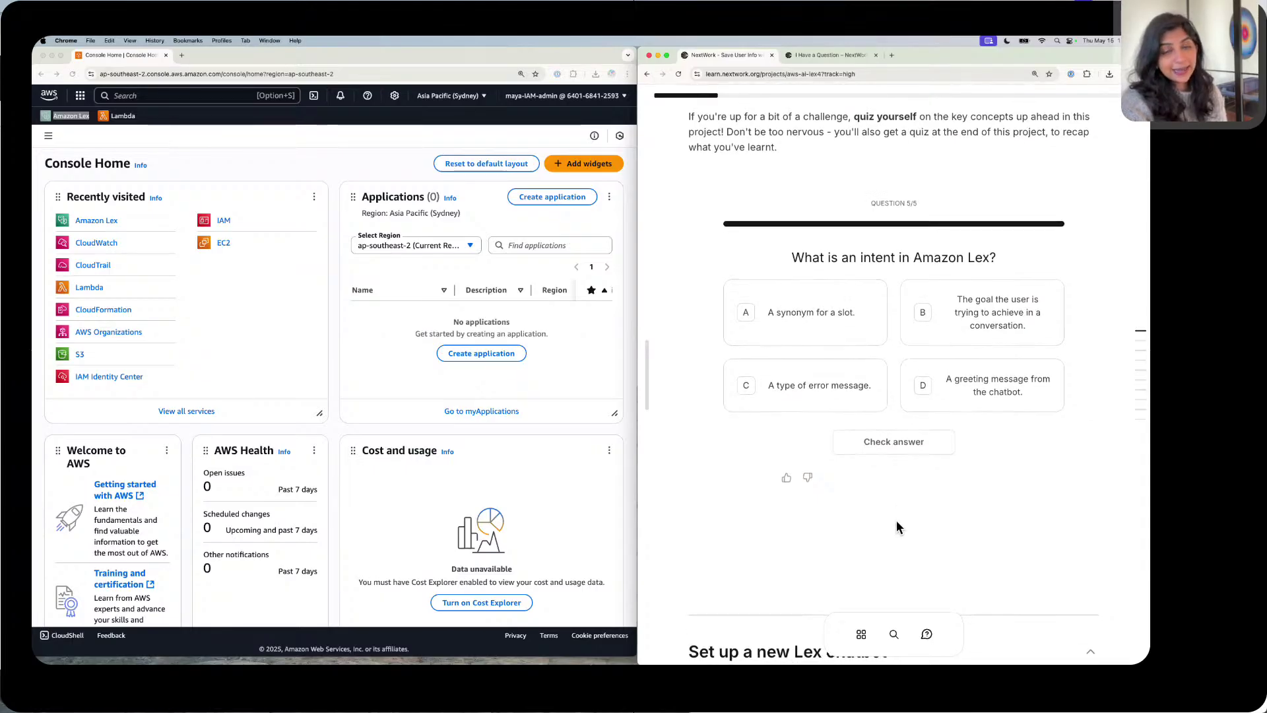
pyautogui.scroll(-1, 896, 521)
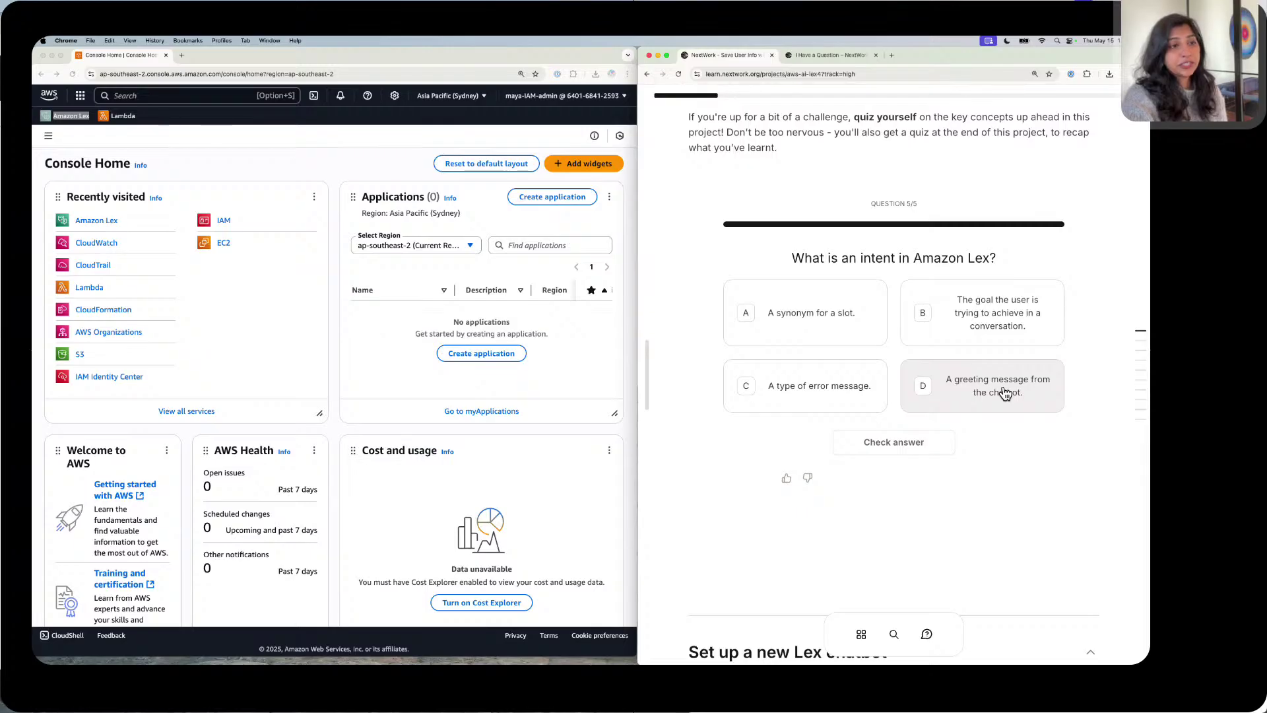
pyautogui.click(952, 329)
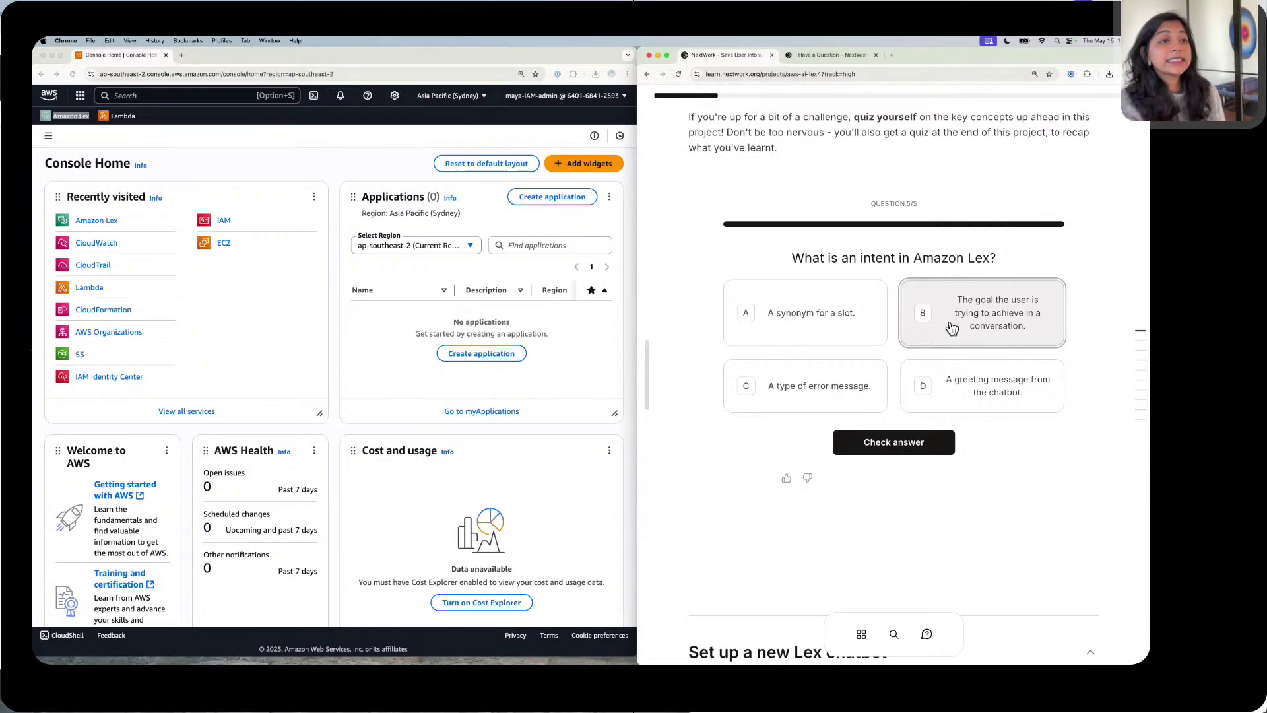
pyautogui.click(913, 444)
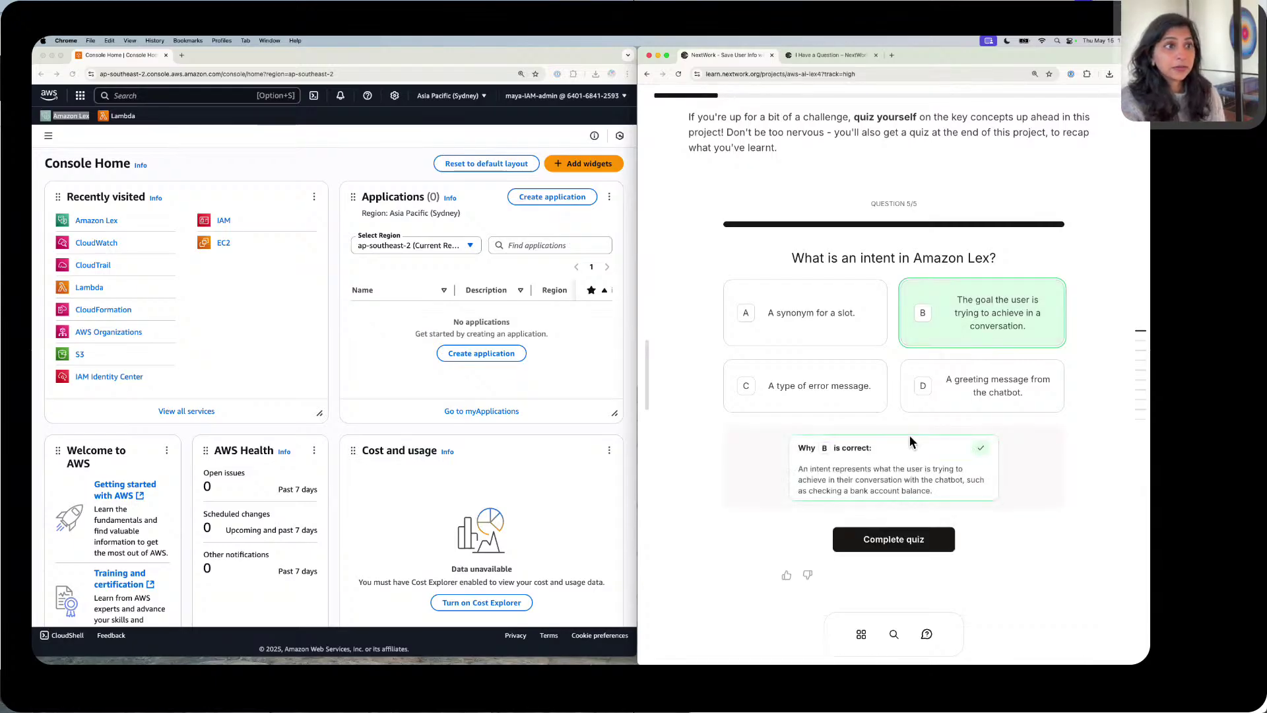
# Step: Complete the quiz and continue to the Step #1 setup checklist under "Set up a new Lex chatbot"
pyautogui.click(887, 539)
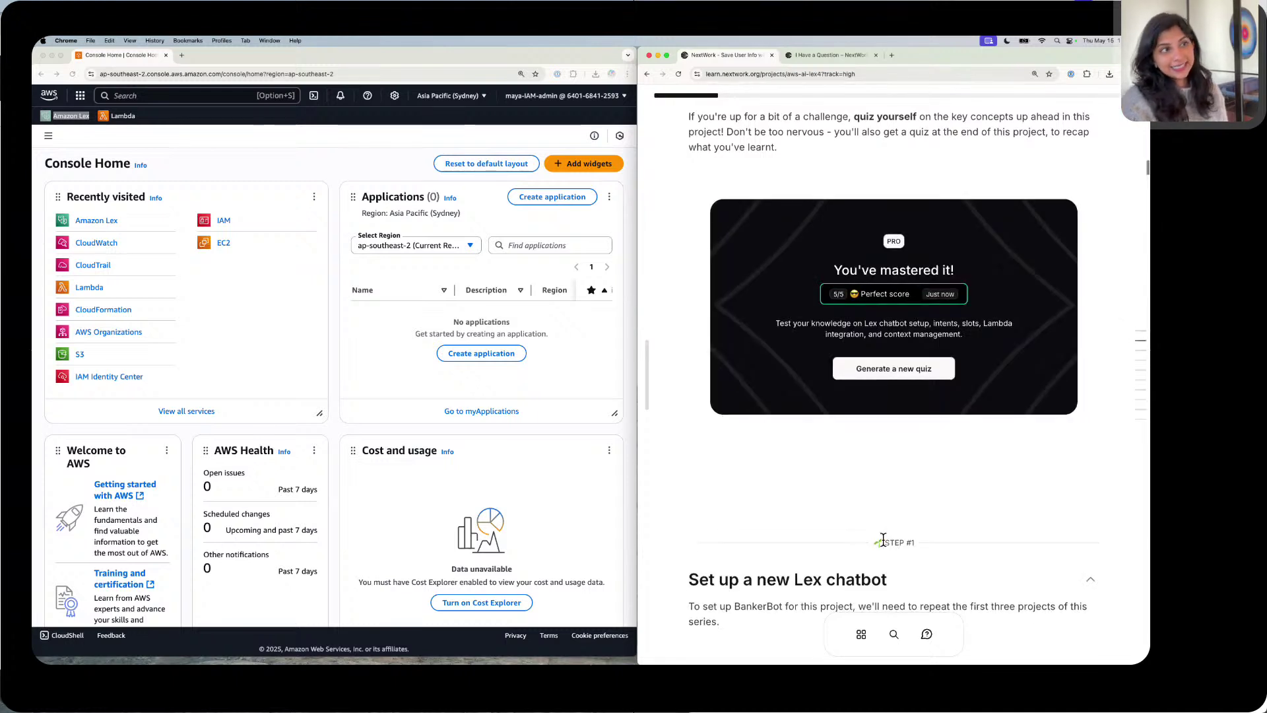
pyautogui.scroll(-2, 883, 540)
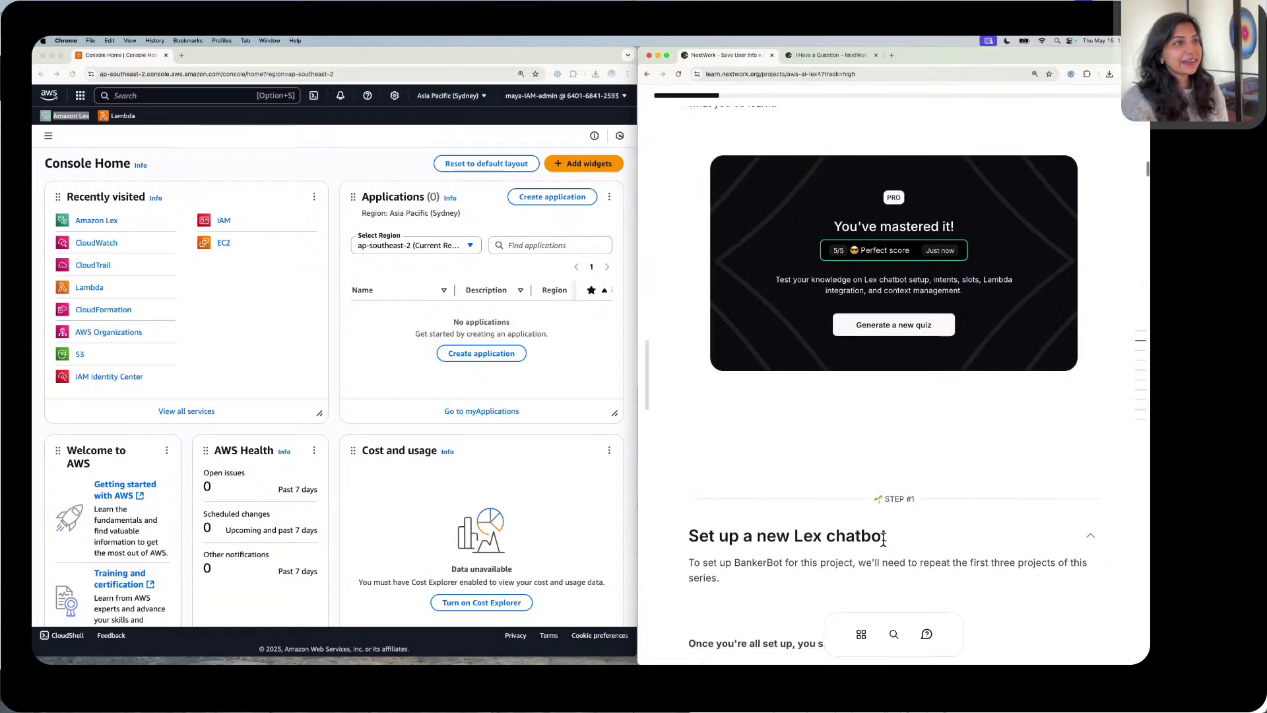
pyautogui.scroll(-5, 883, 540)
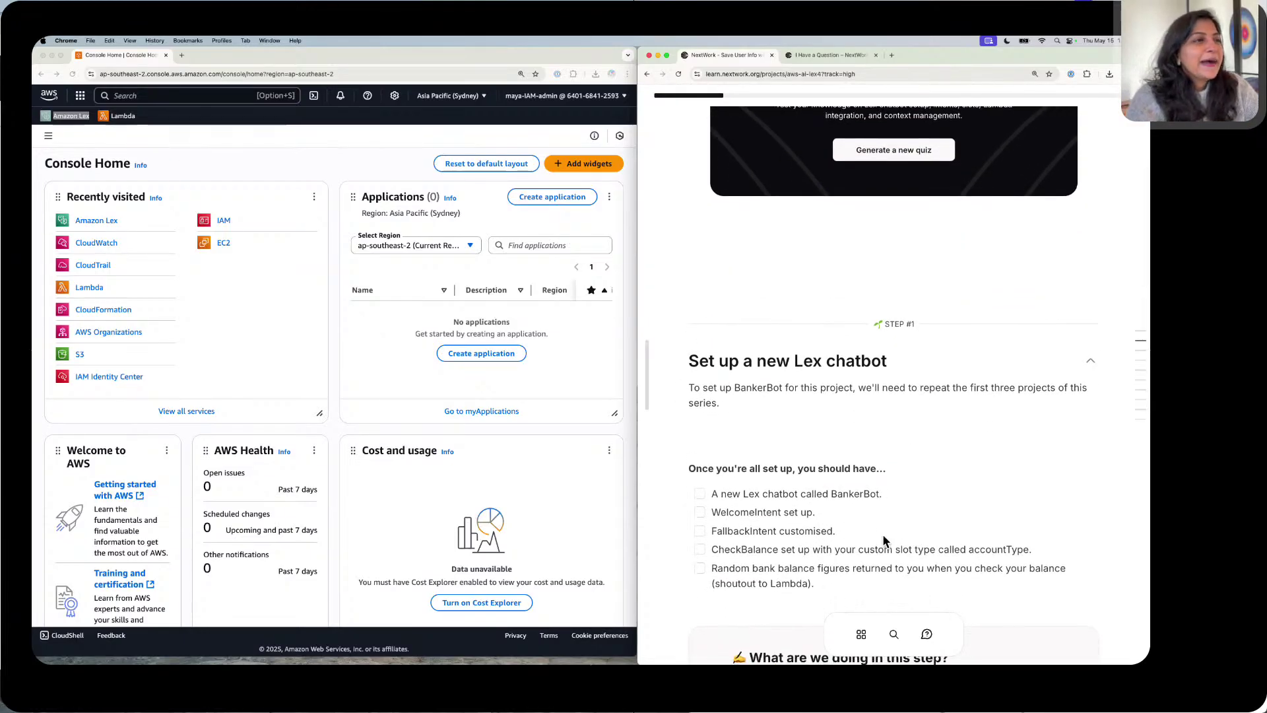
# Step: Review the Step #1 checklist for the new Lex chatbot and the "What are we doing in this step?" question
pyautogui.scroll(-3, 883, 537)
pyautogui.scroll(-1, 883, 541)
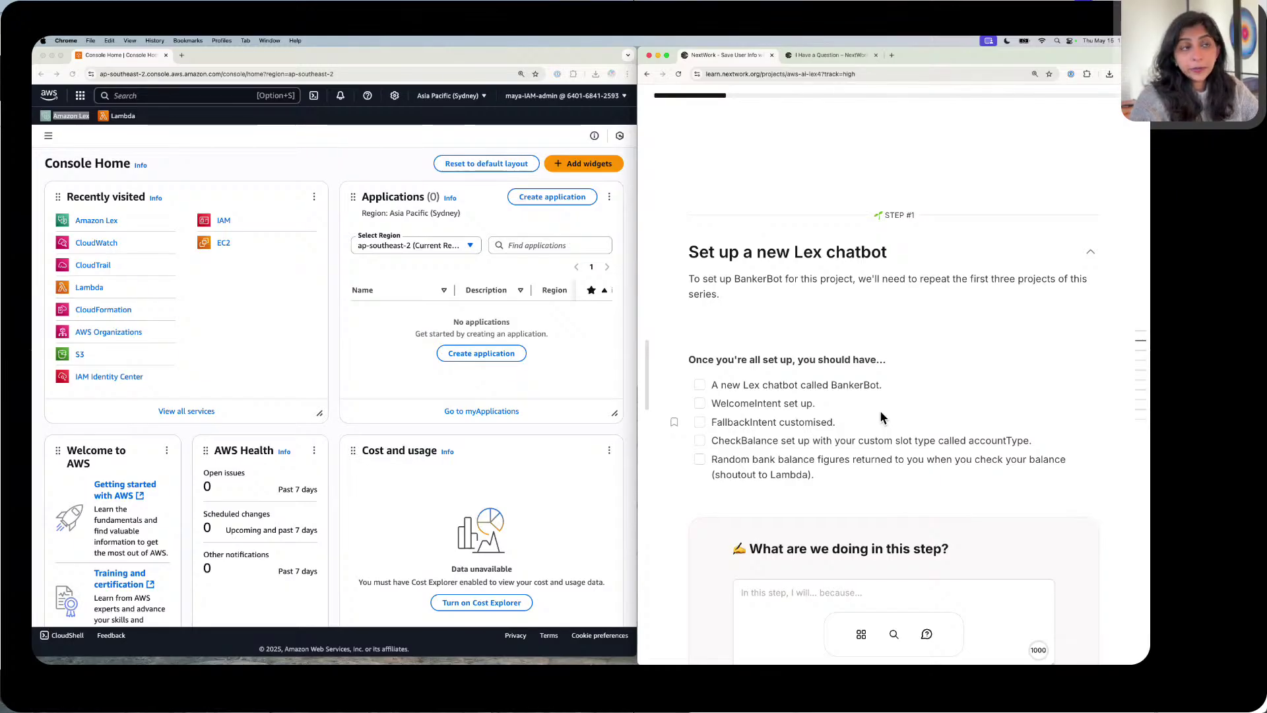
pyautogui.scroll(-2, 880, 417)
pyautogui.scroll(-1, 881, 414)
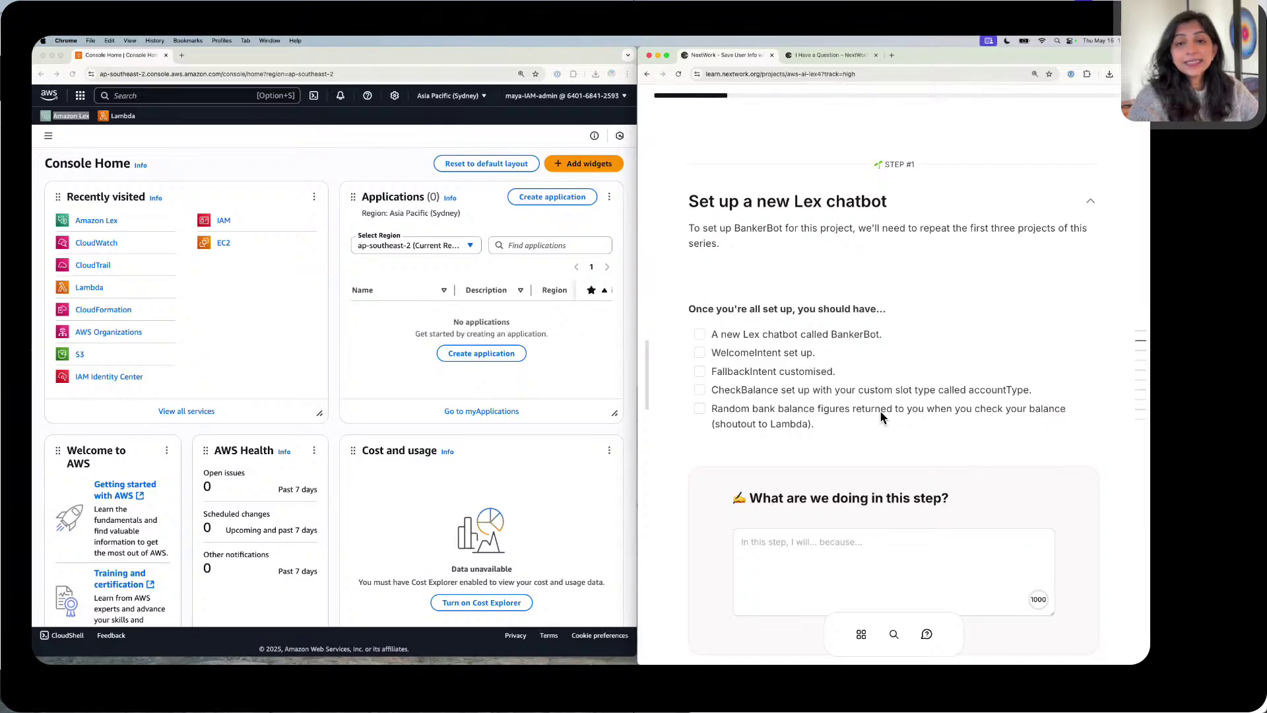
pyautogui.scroll(1, 880, 417)
pyautogui.scroll(-1, 880, 411)
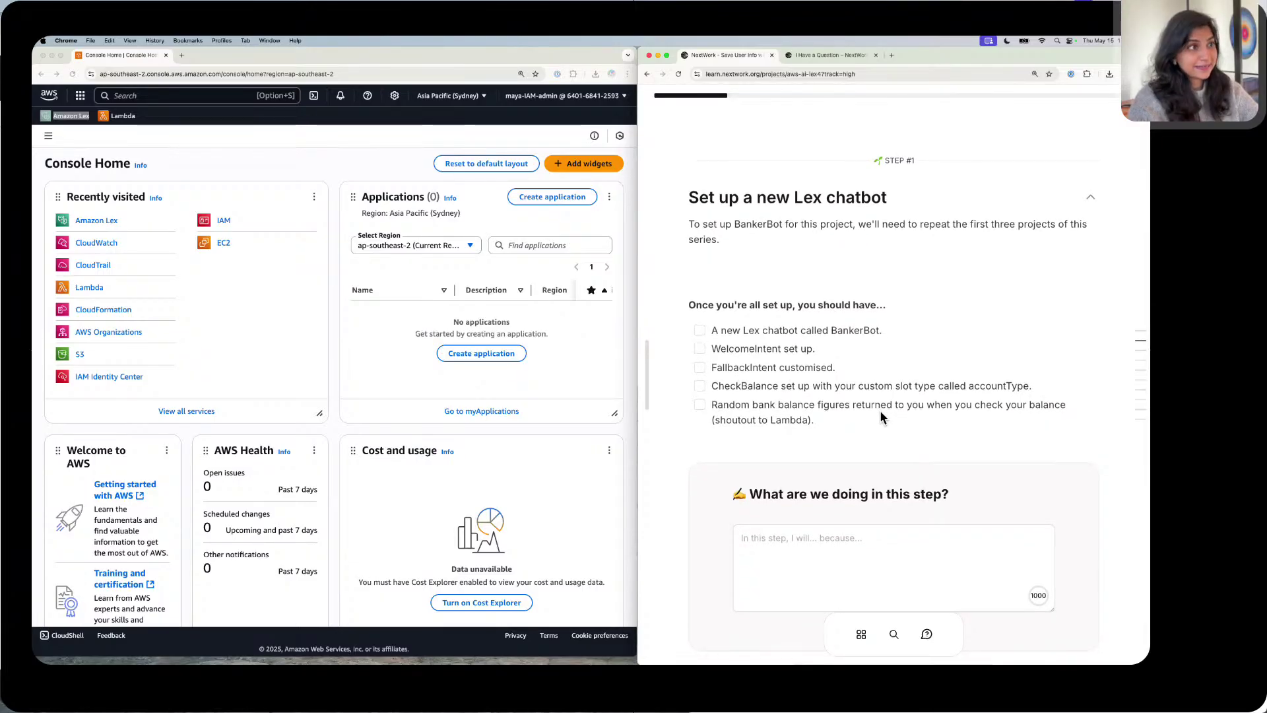
pyautogui.scroll(1, 881, 411)
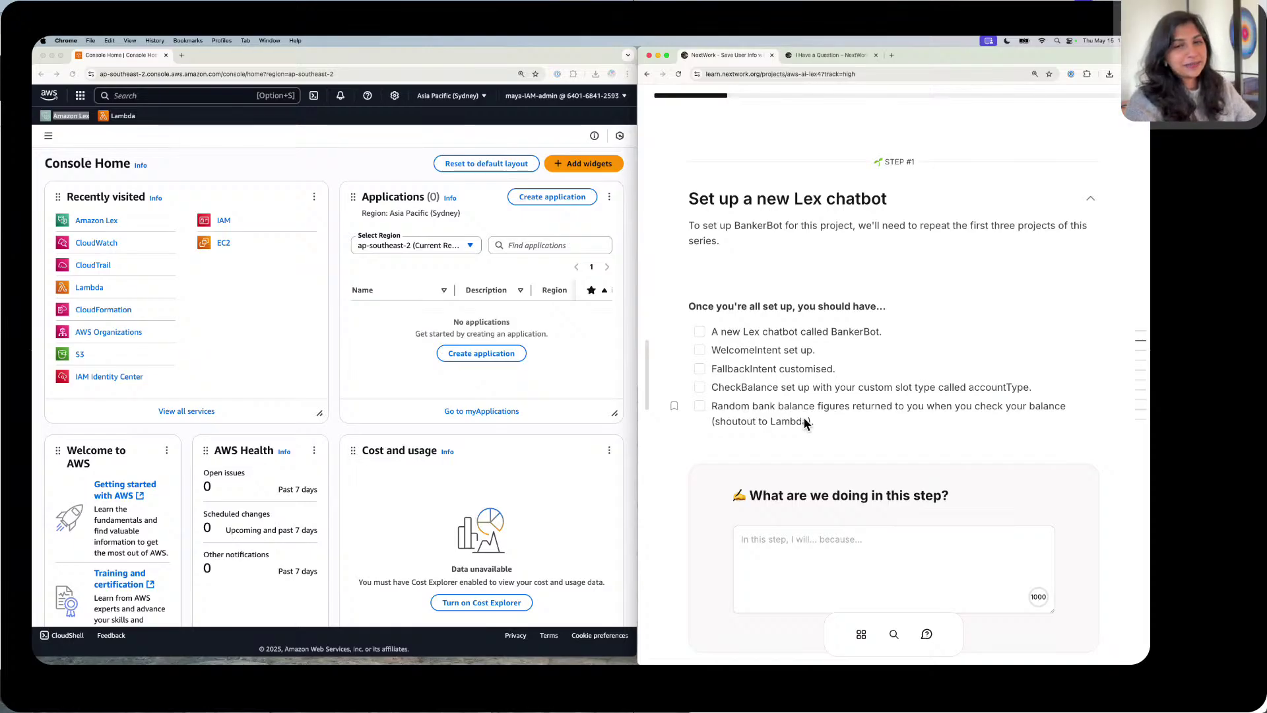
pyautogui.scroll(-2, 802, 417)
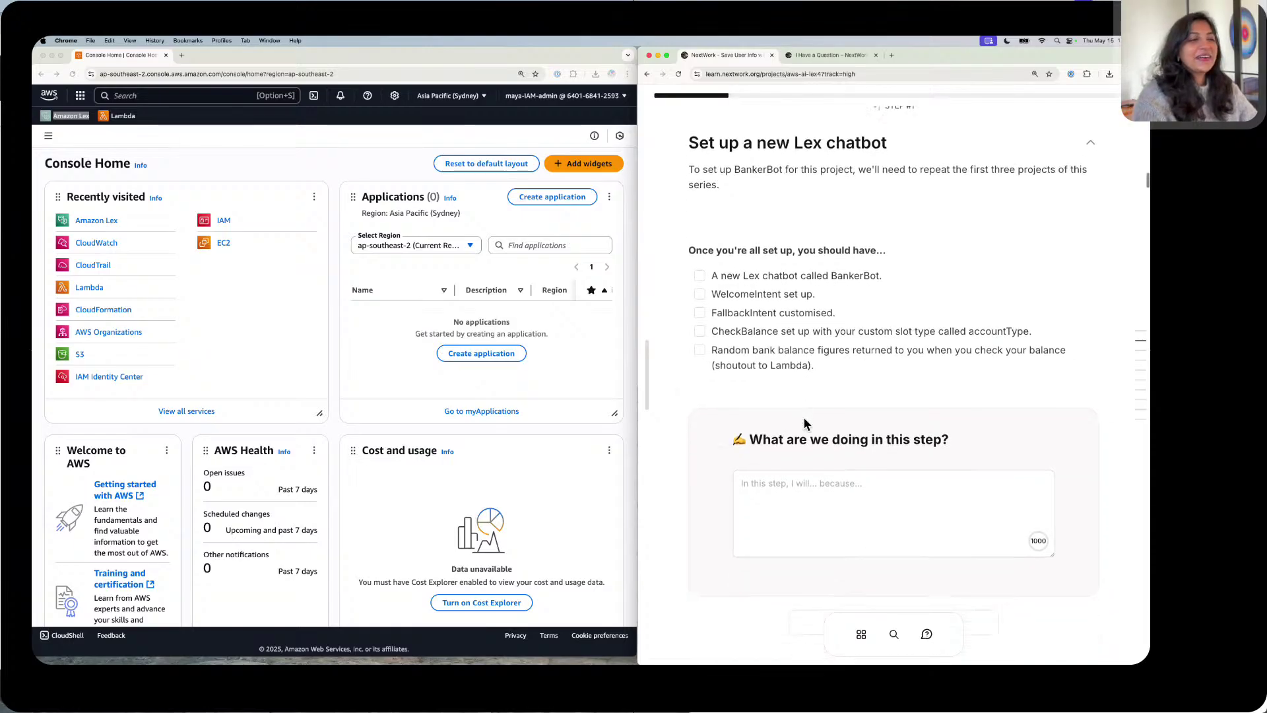
# Step: Begin the "What are we doing in this step?" answer with "In this step, I will build a chatbot called BankerBot"
pyautogui.click(801, 468)
pyautogui.click(816, 457)
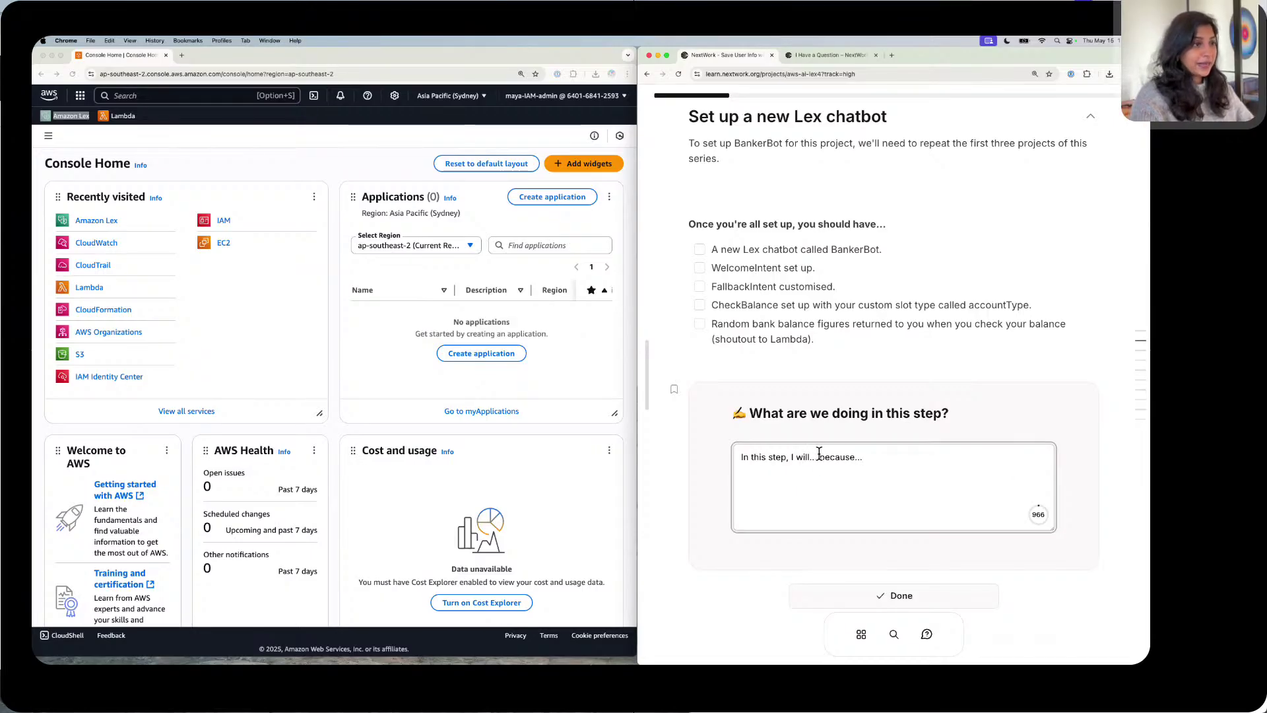
pyautogui.press('BackSpace')
pyautogui.press('BackSpace')
pyautogui.press('BackSpace')
pyautogui.write('bui')
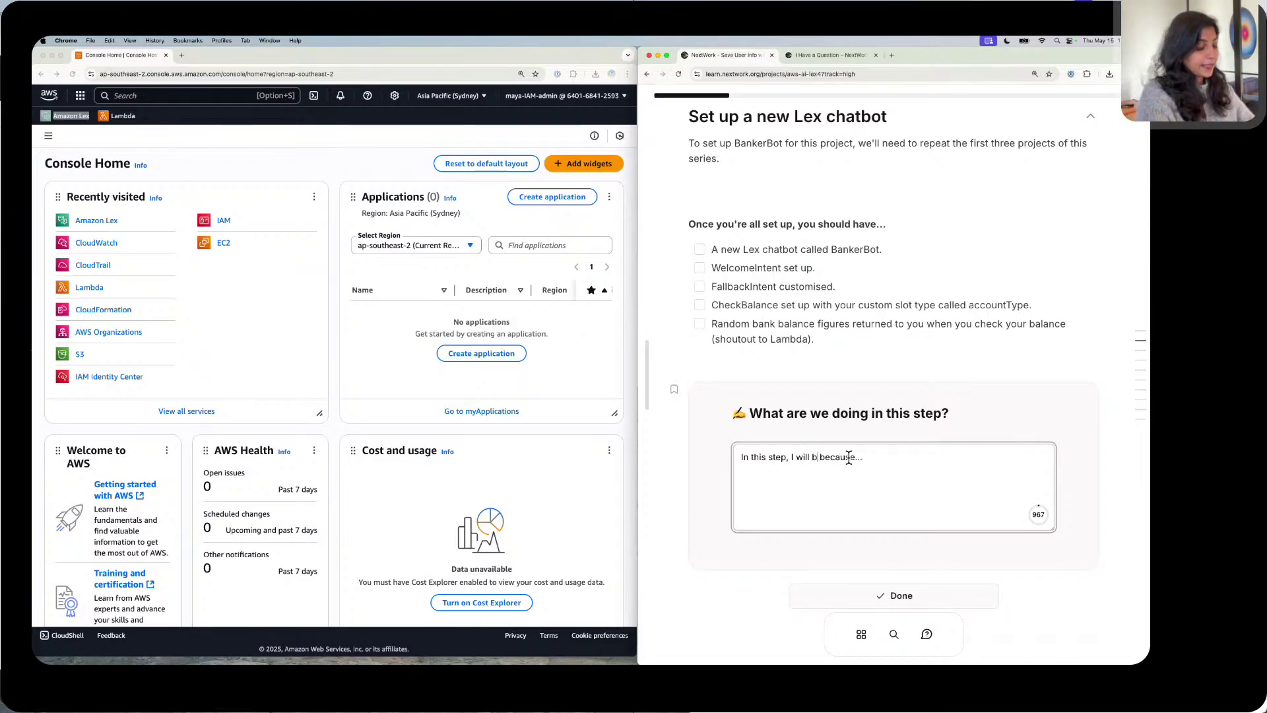
pyautogui.write('ld a c')
pyautogui.write('hat')
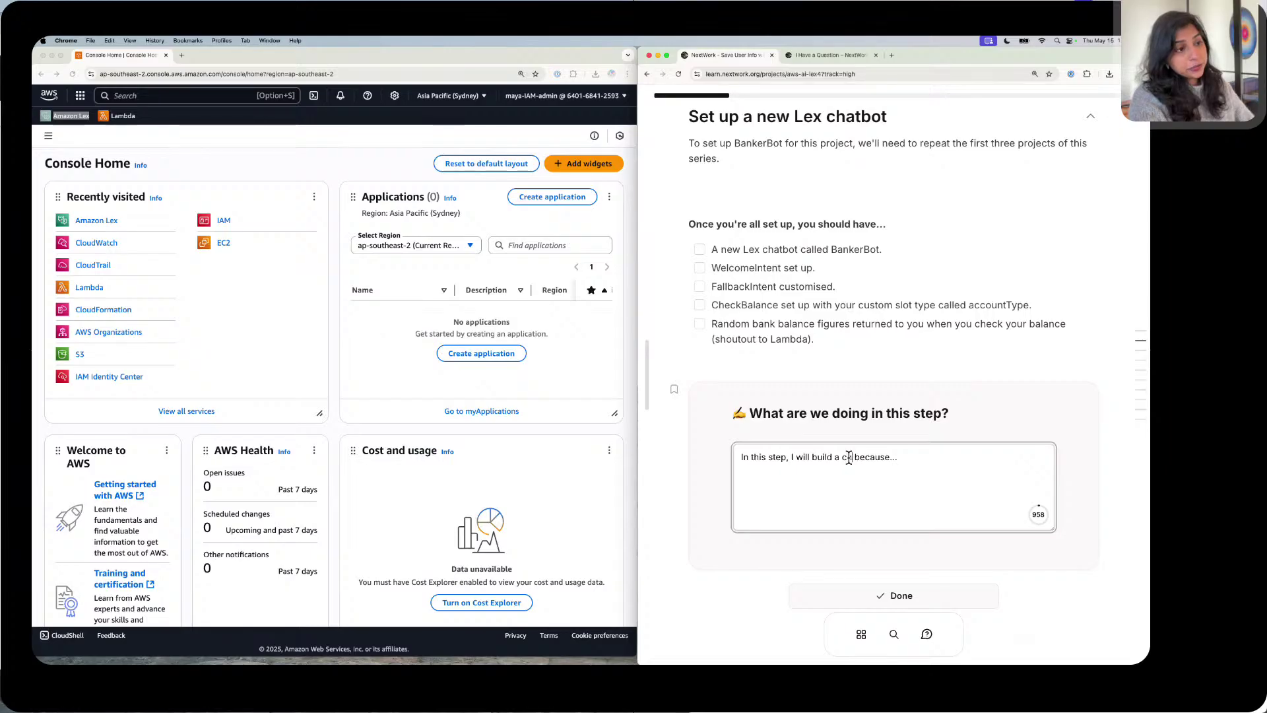
pyautogui.write('bot ')
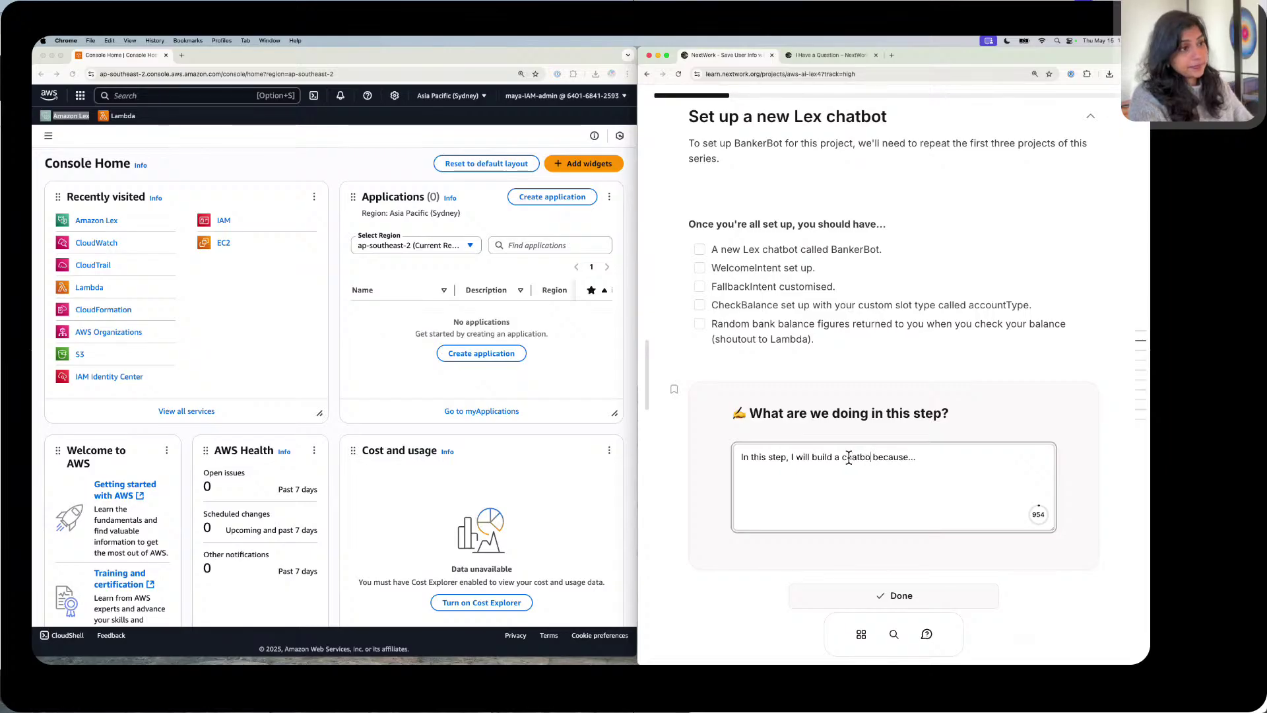
pyautogui.write('called ')
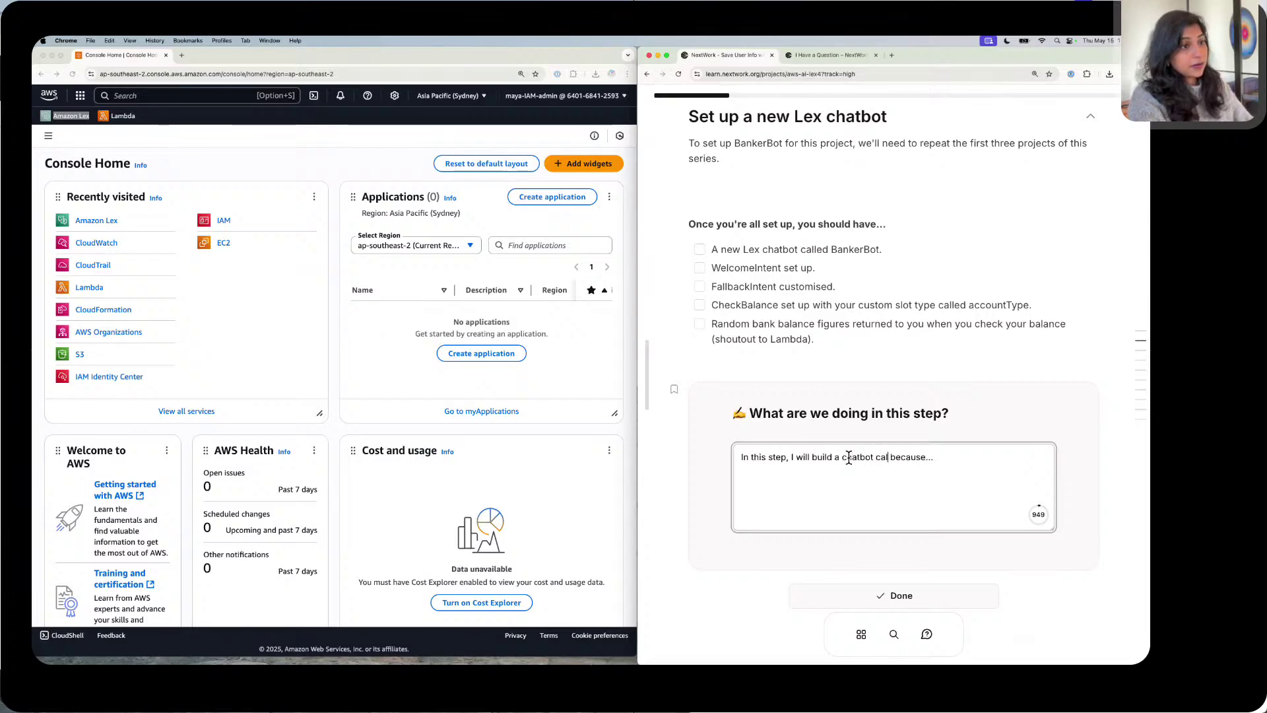
pyautogui.write('BankerBot')
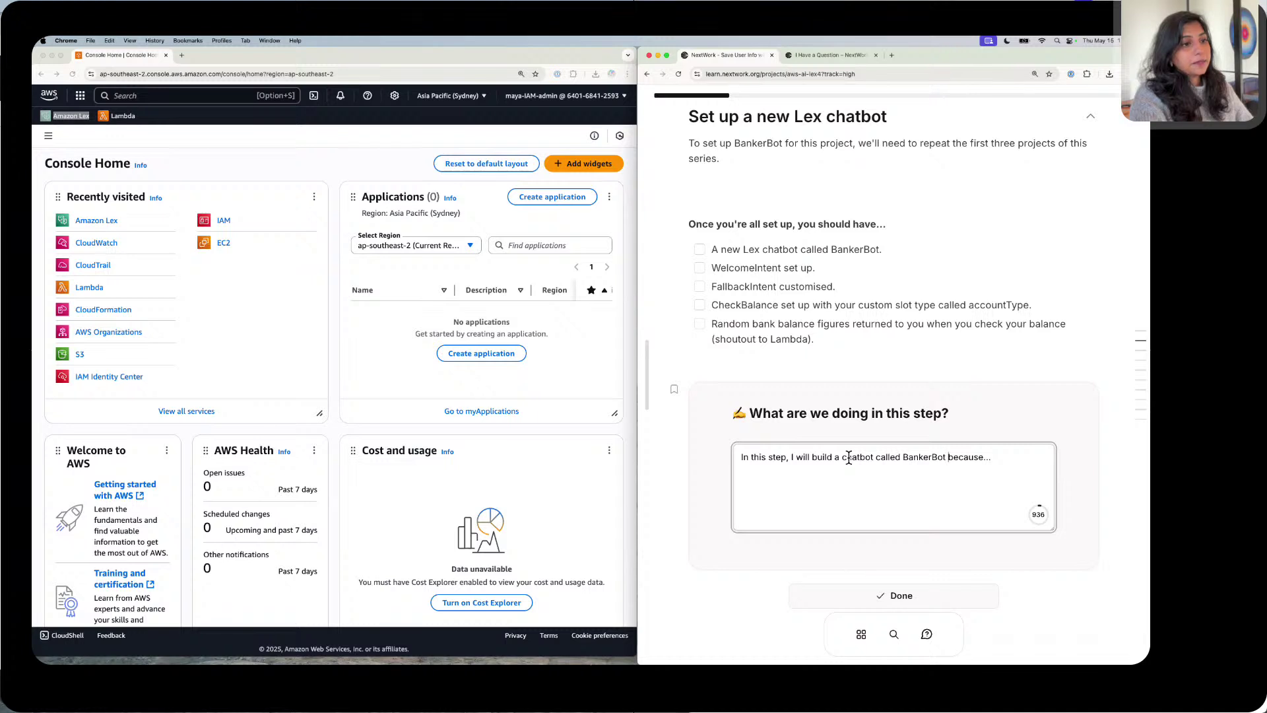
# Step: Replace the template's "because..." ending after BankerBot with "with a WelcomeIntent to greet the user"
pyautogui.press('shift+super+Right')
pyautogui.write('whi')
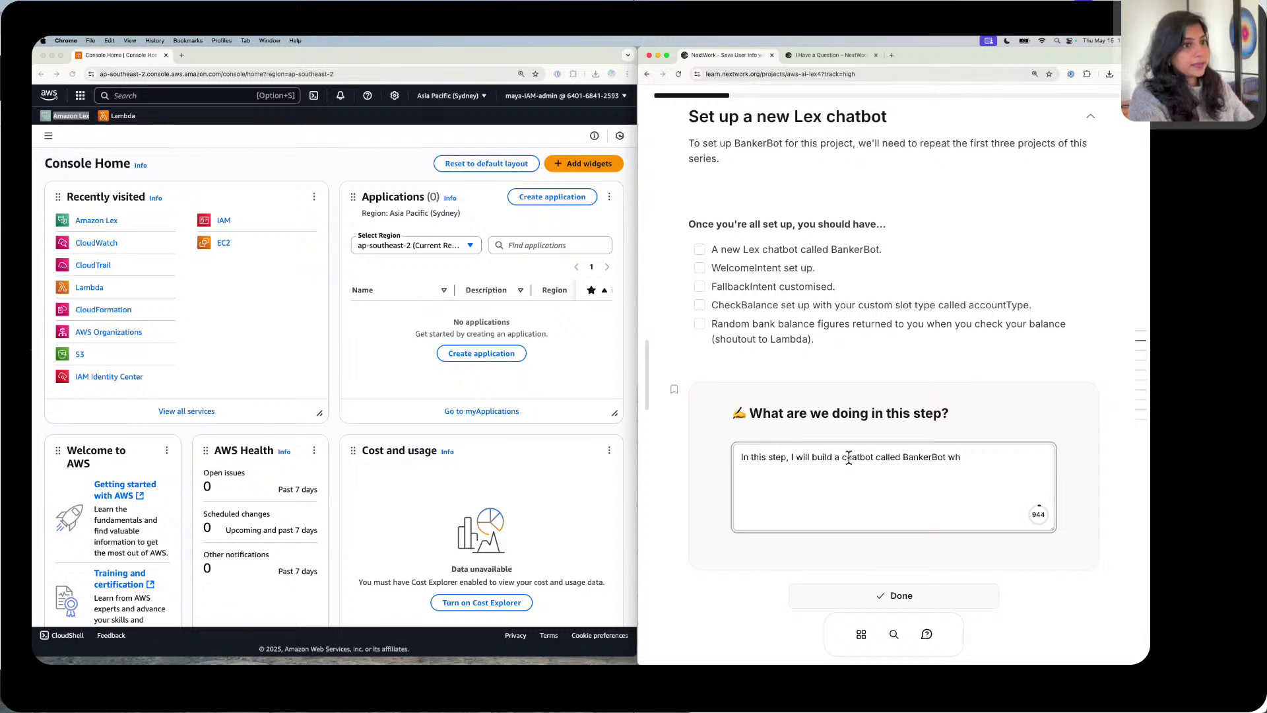
pyautogui.press('BackSpace')
pyautogui.write('ith a')
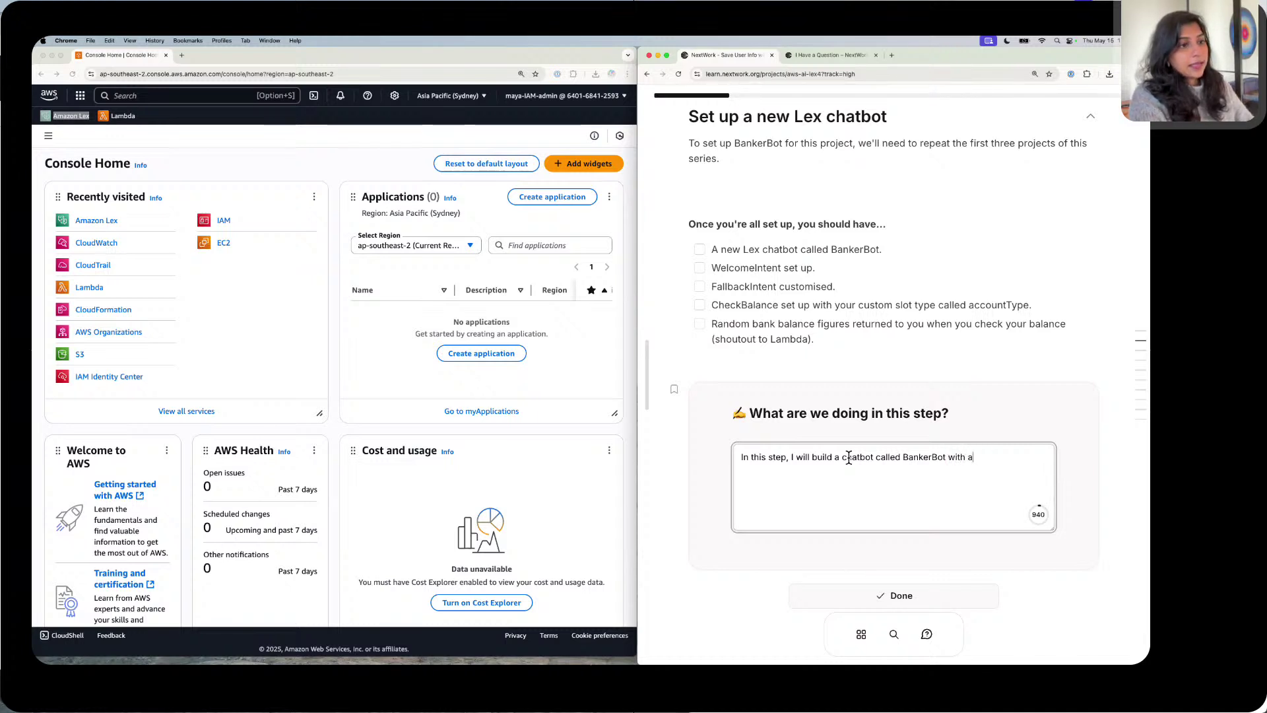
pyautogui.write(' WelcomeInt')
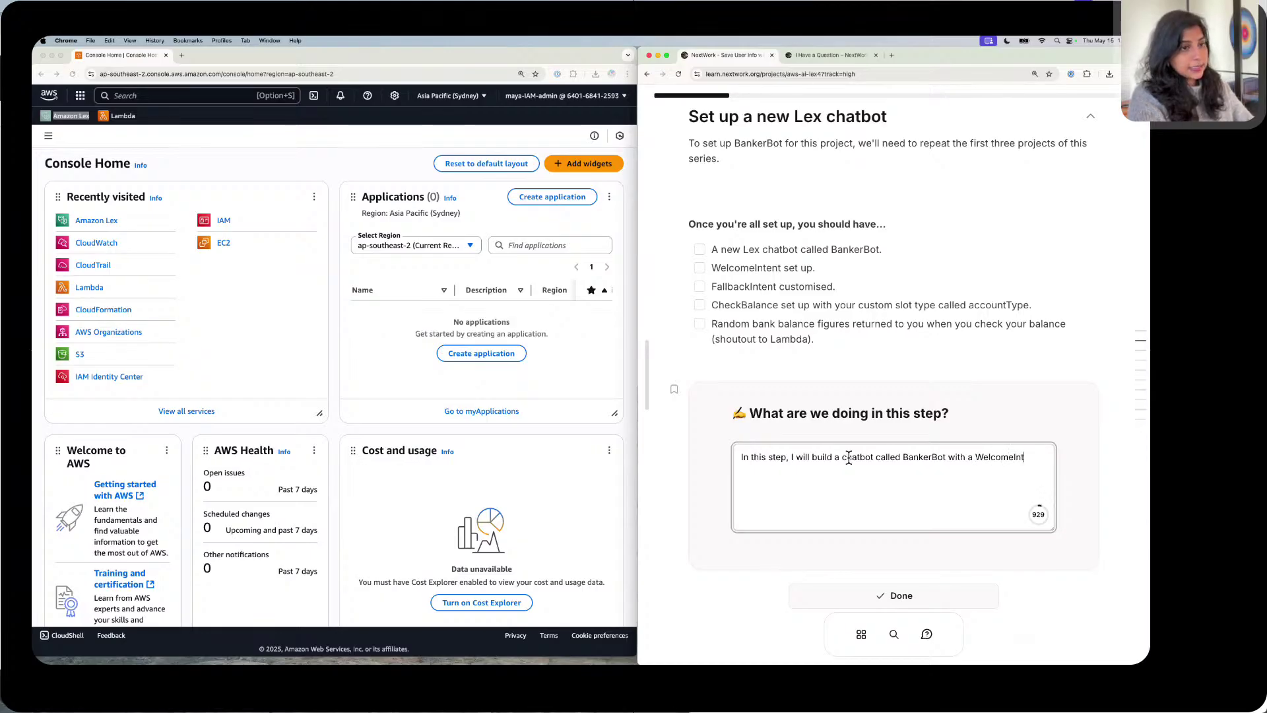
pyautogui.write('ent to gr')
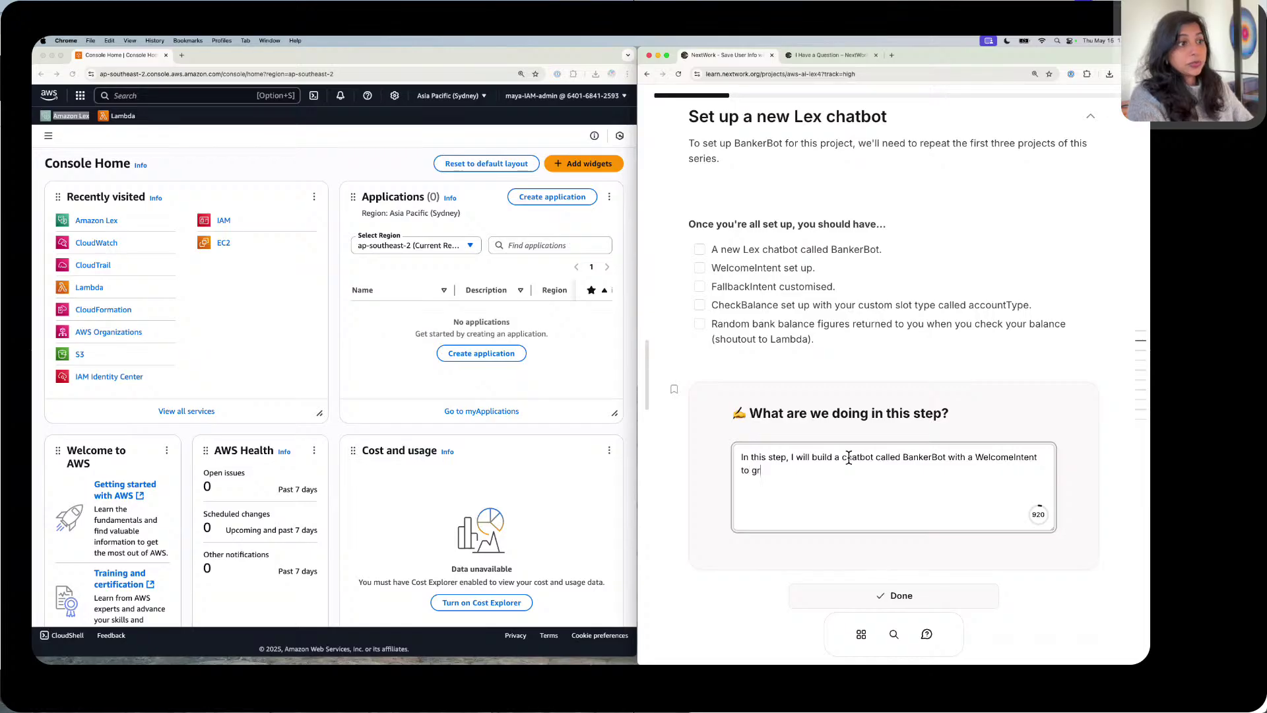
pyautogui.write('eet ')
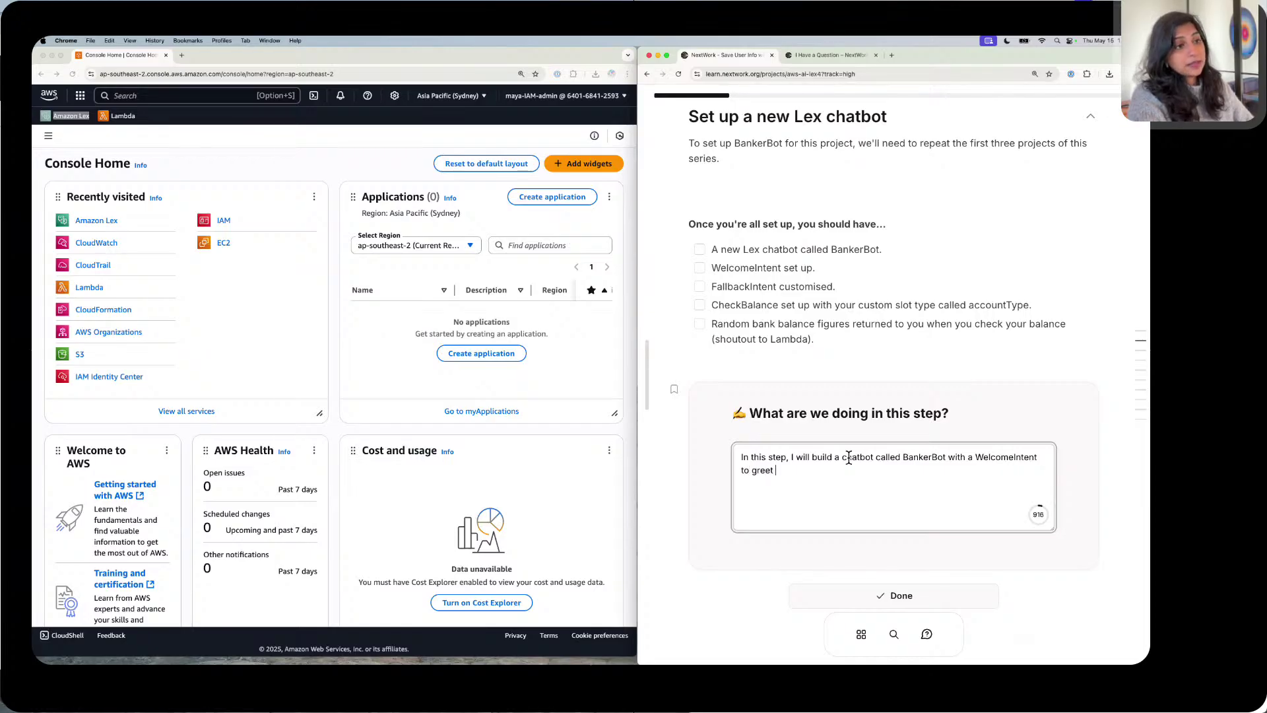
pyautogui.write('the sure')
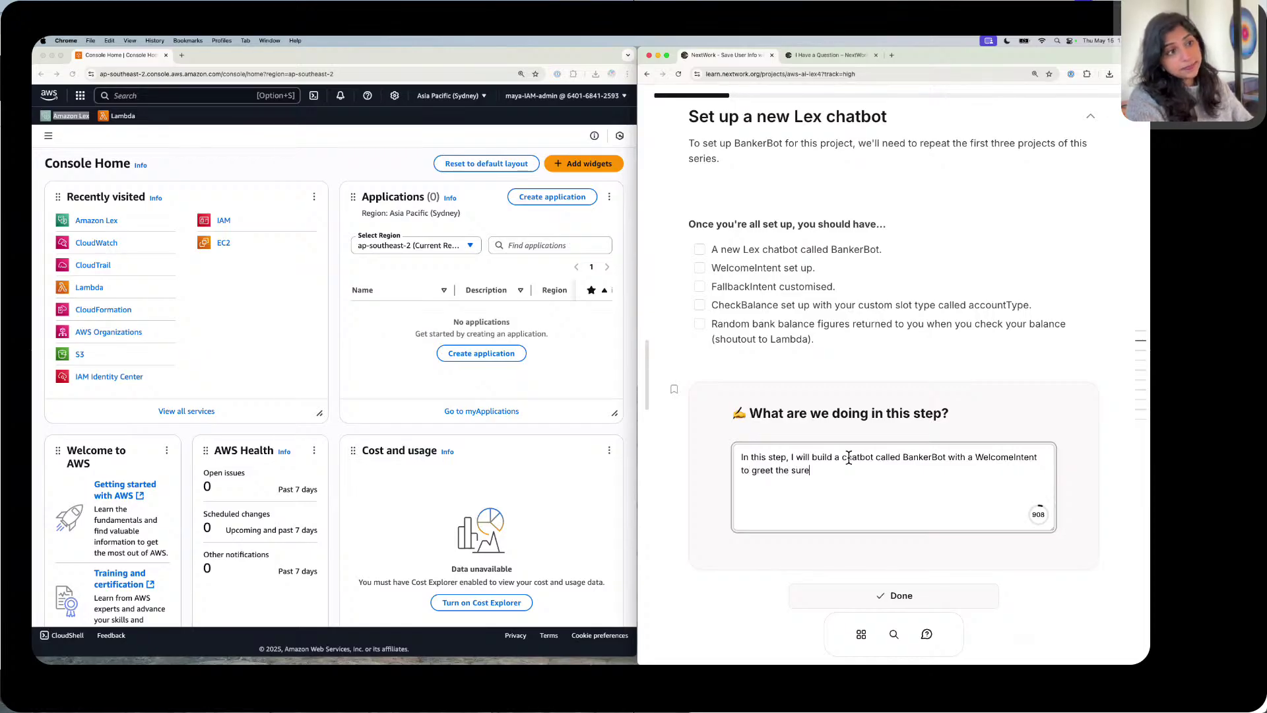
pyautogui.press('BackSpace')
pyautogui.press('BackSpace')
pyautogui.press('BackSpace')
pyautogui.press('BackSpace')
pyautogui.write('user')
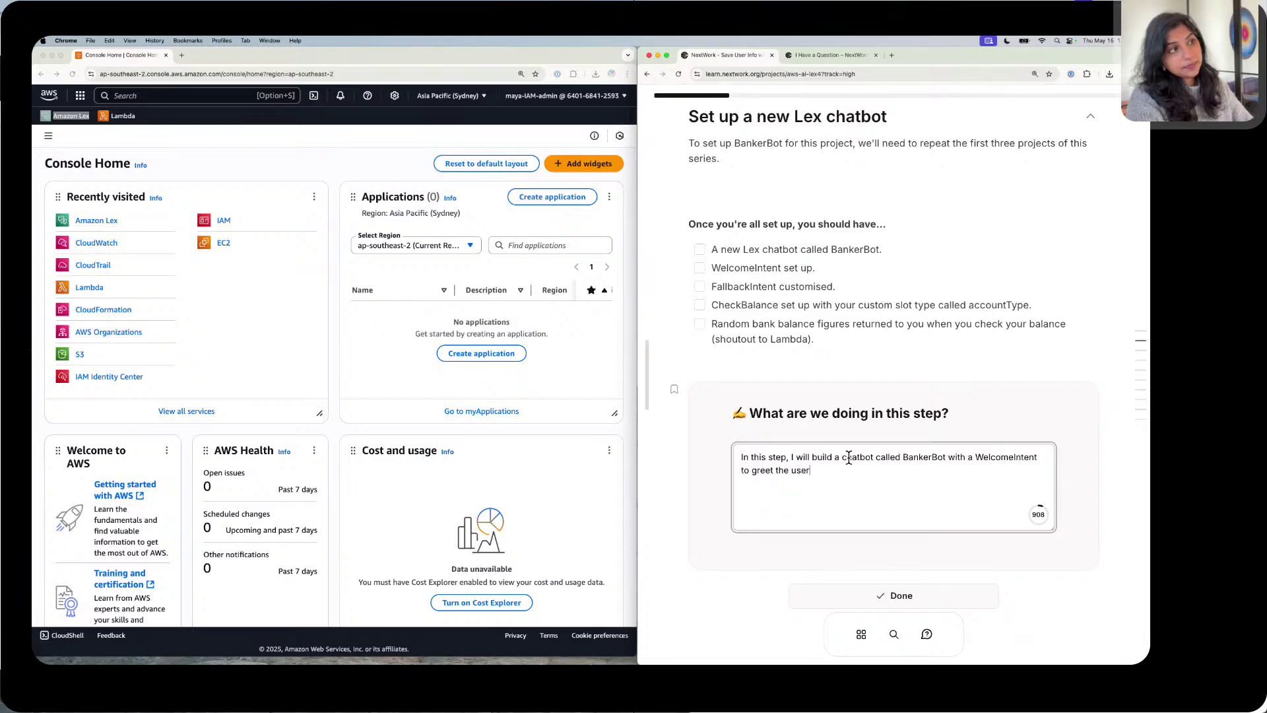
# Step: Make it "users," and continue the answer with "a FallbackIntent to provide a friendly error message when the bot does not understand,"
pyautogui.write('s, a F')
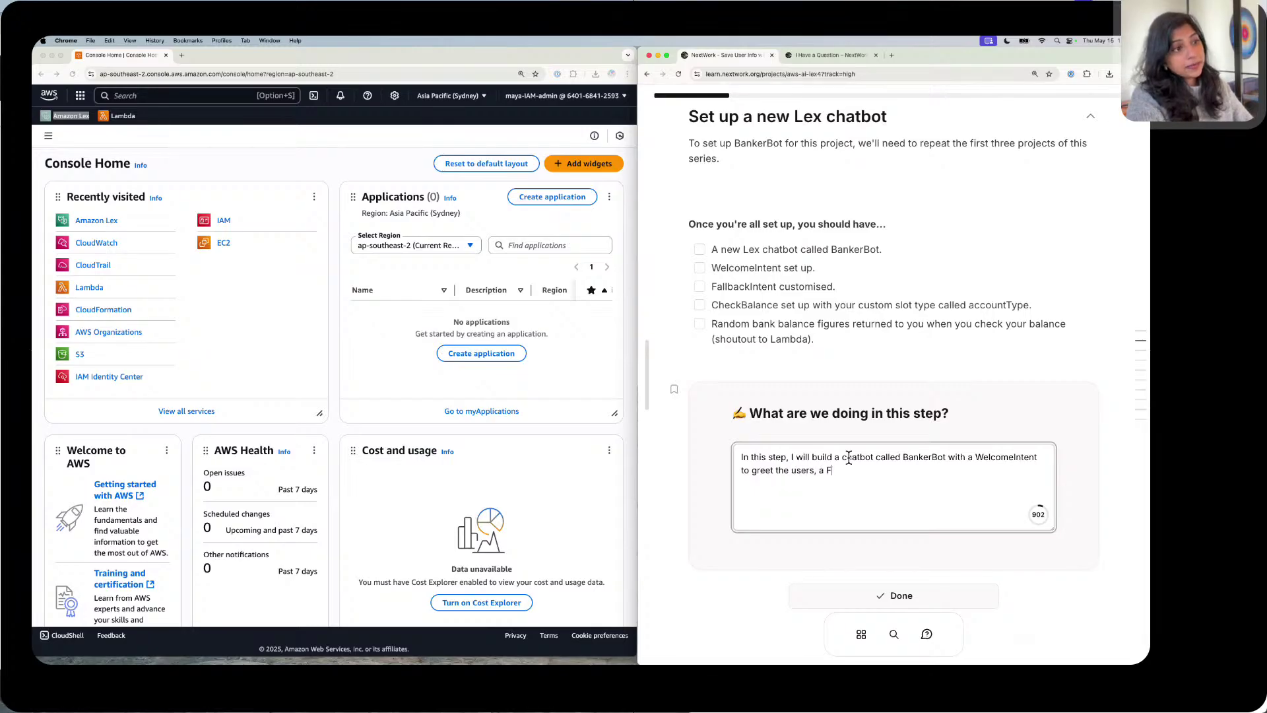
pyautogui.write('allbackI')
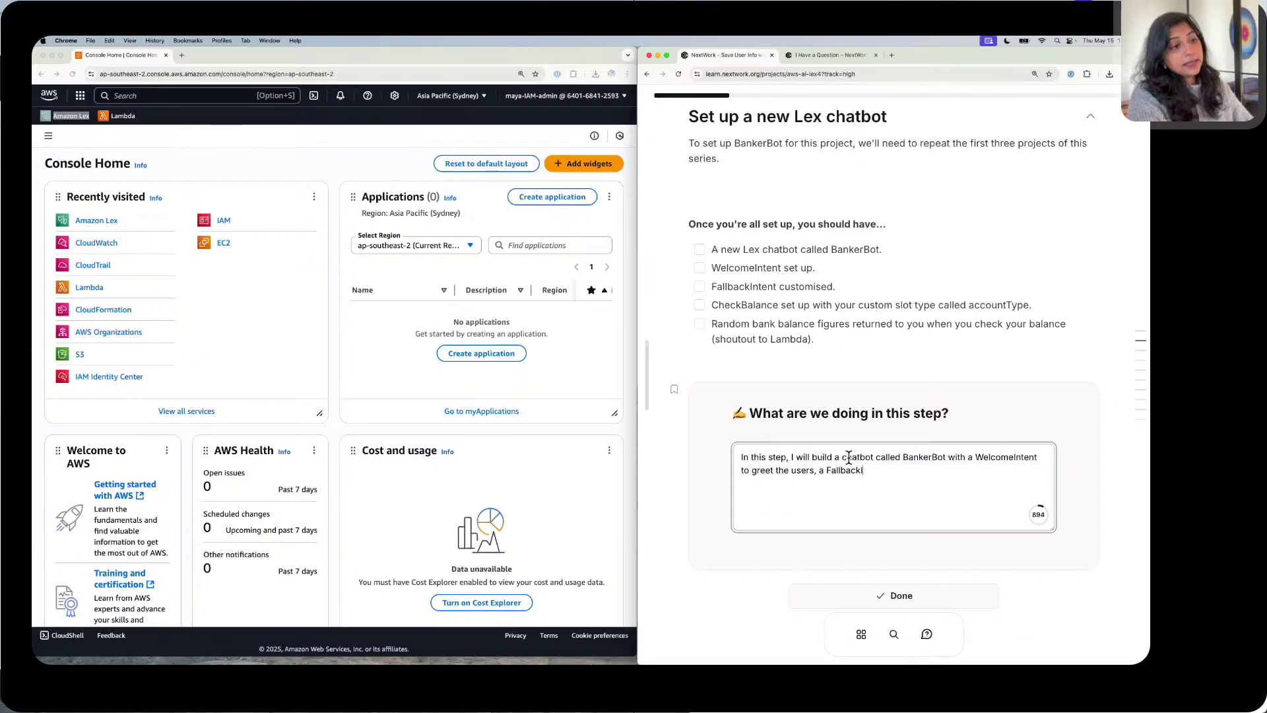
pyautogui.write('ntent')
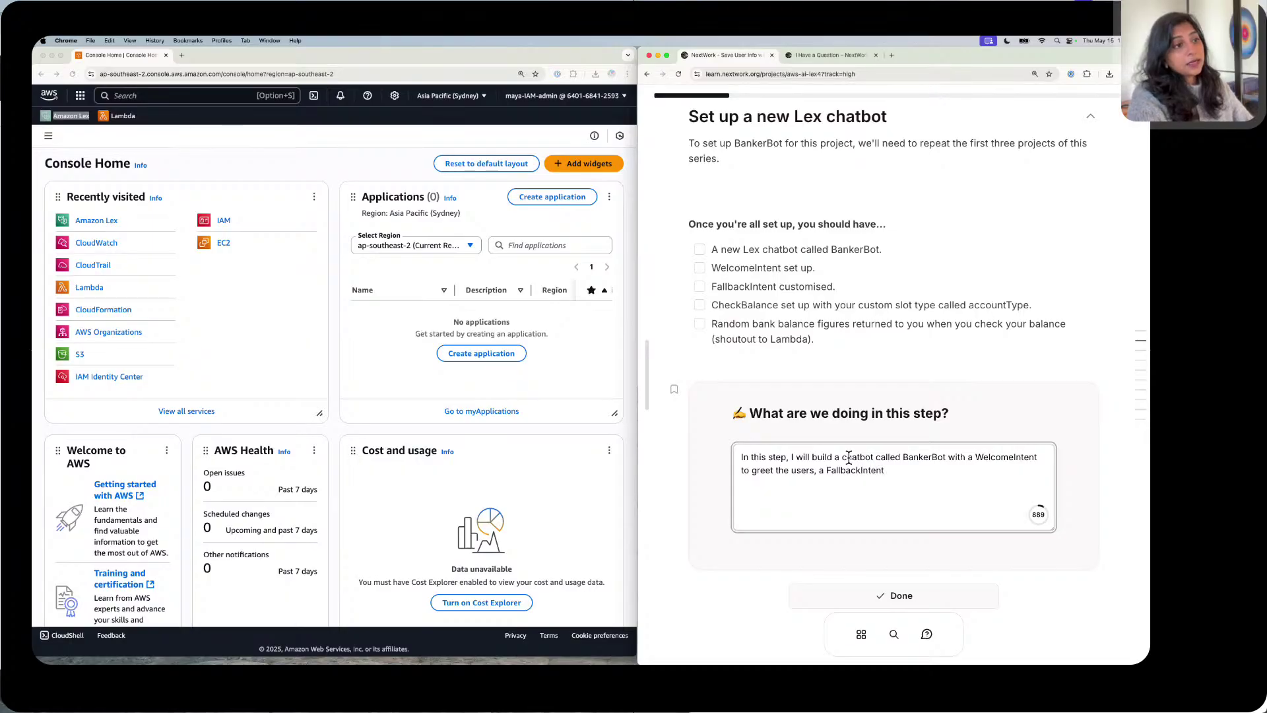
pyautogui.write(' to provide')
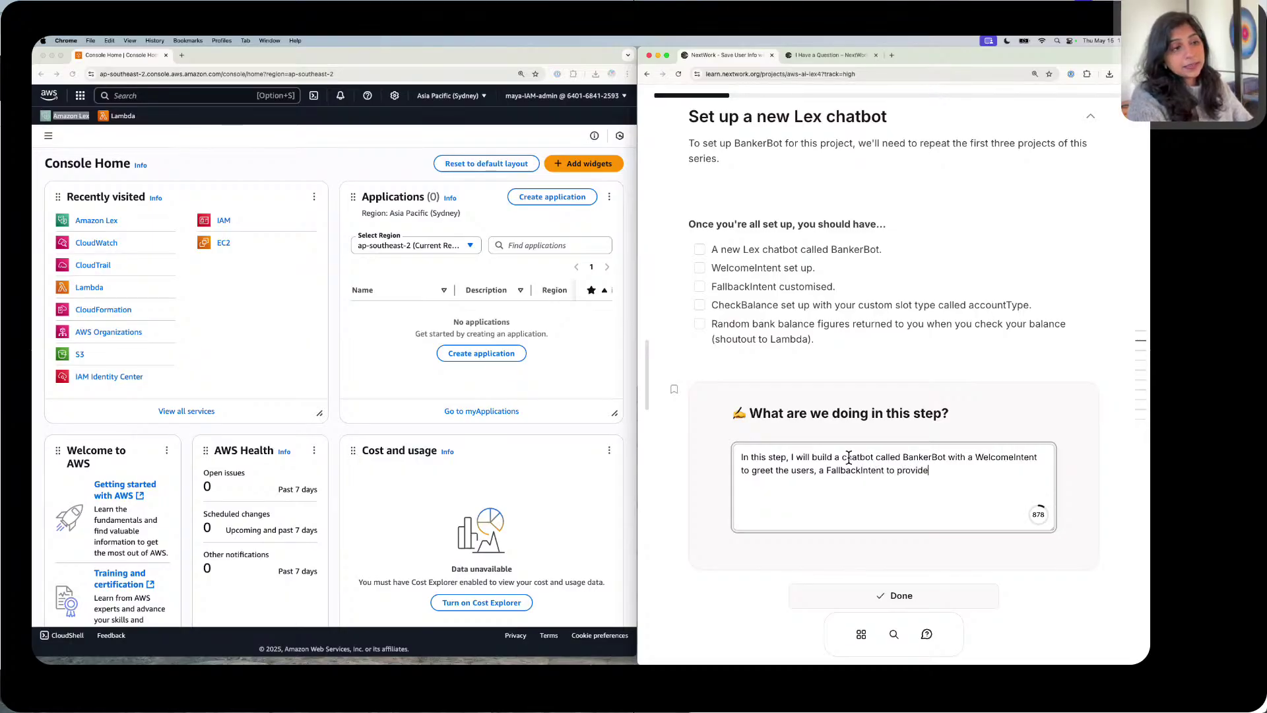
pyautogui.write(' a')
pyautogui.write(' frie')
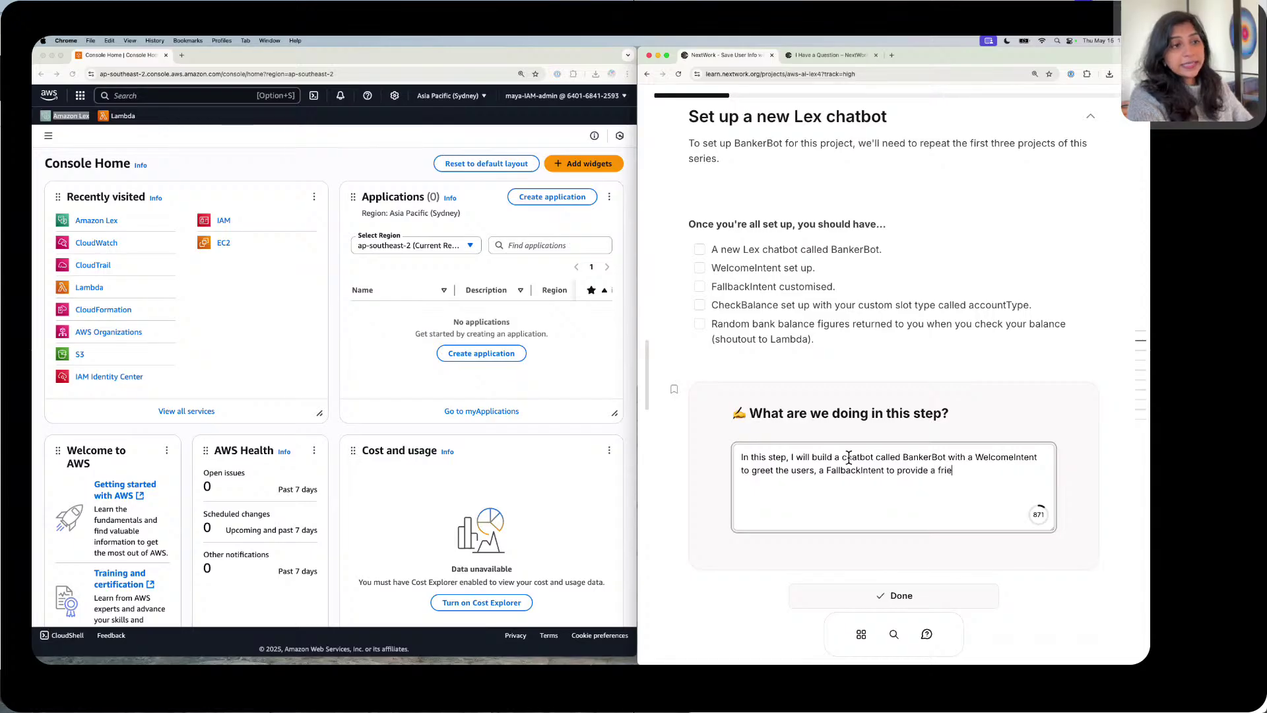
pyautogui.write('ndly err')
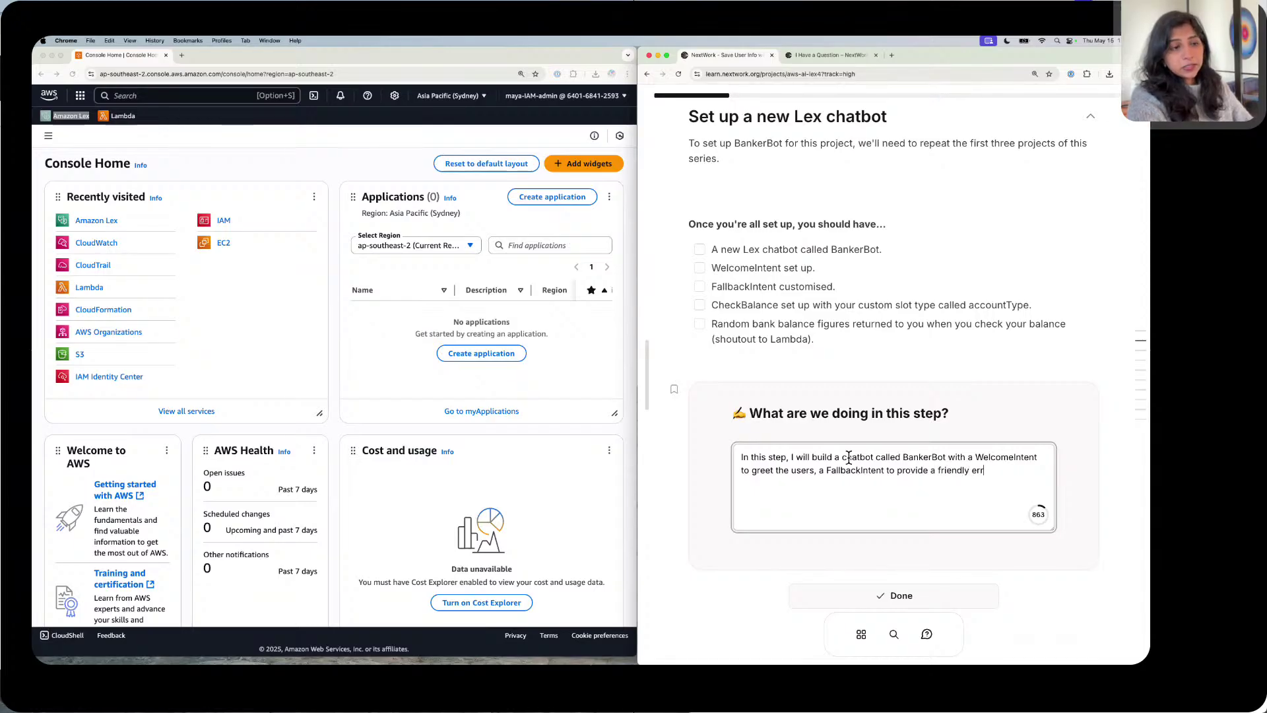
pyautogui.write('or mess')
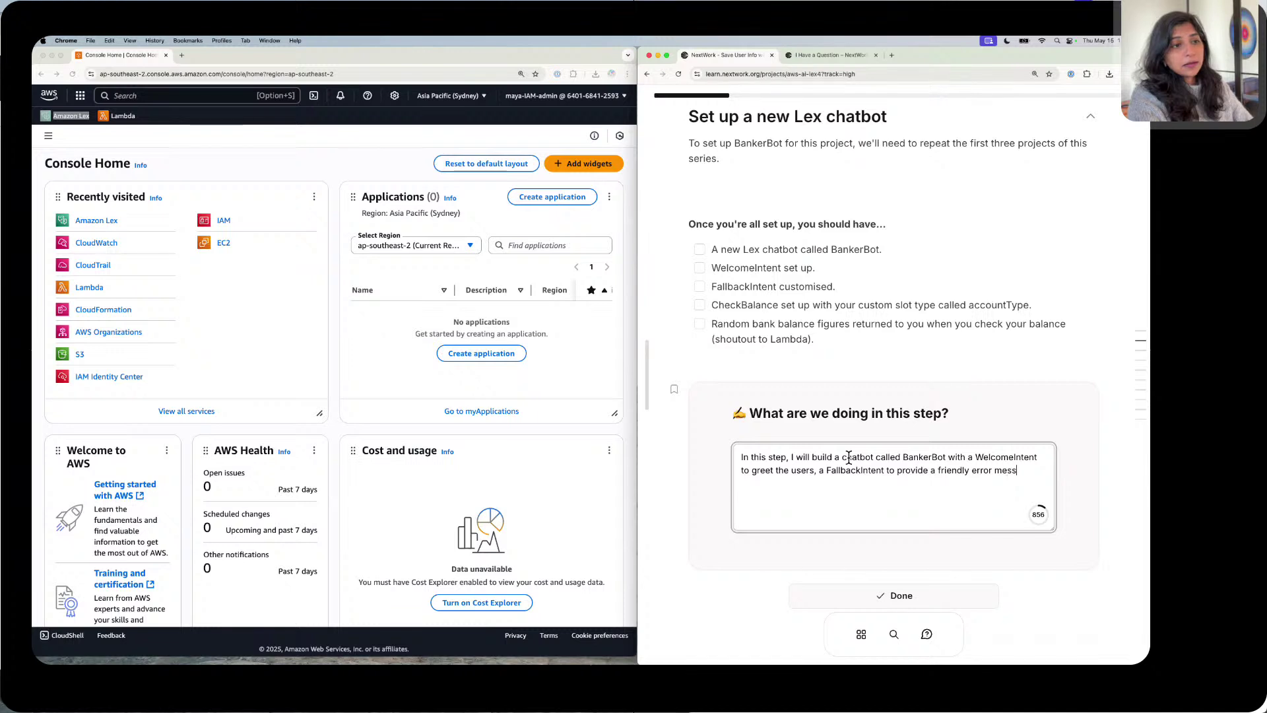
pyautogui.write('age when the')
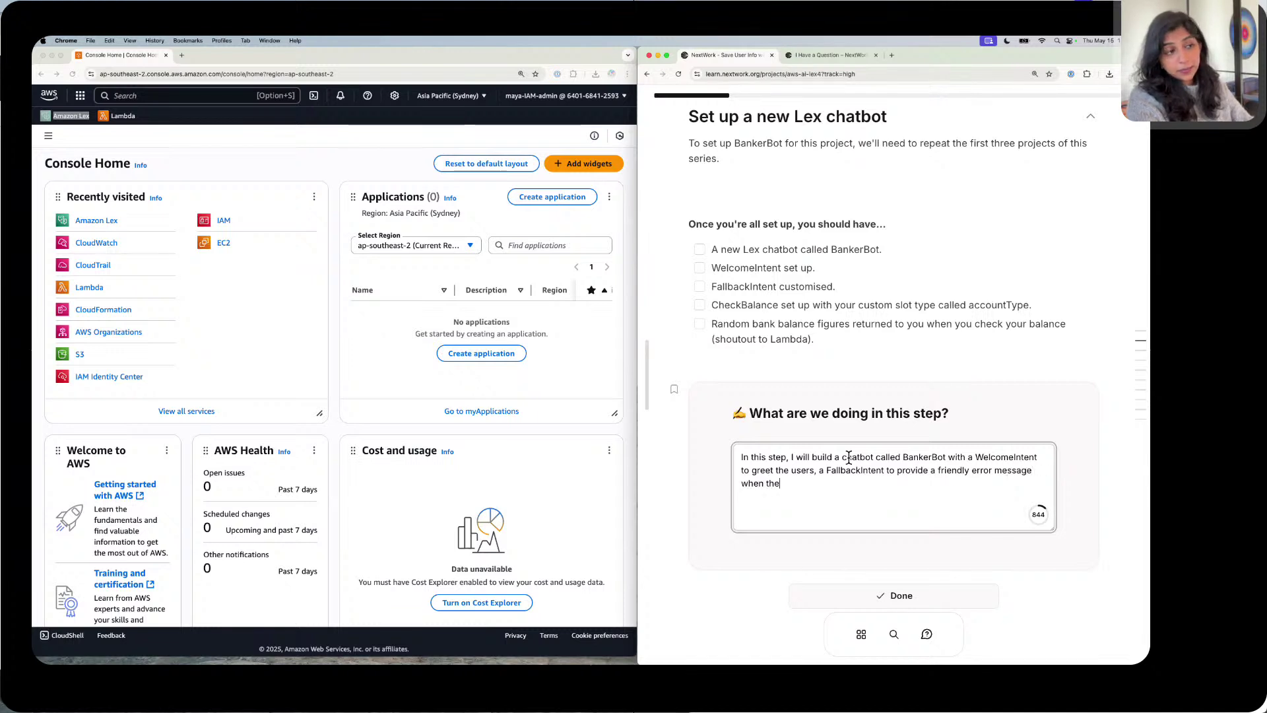
pyautogui.write(' bot does not ')
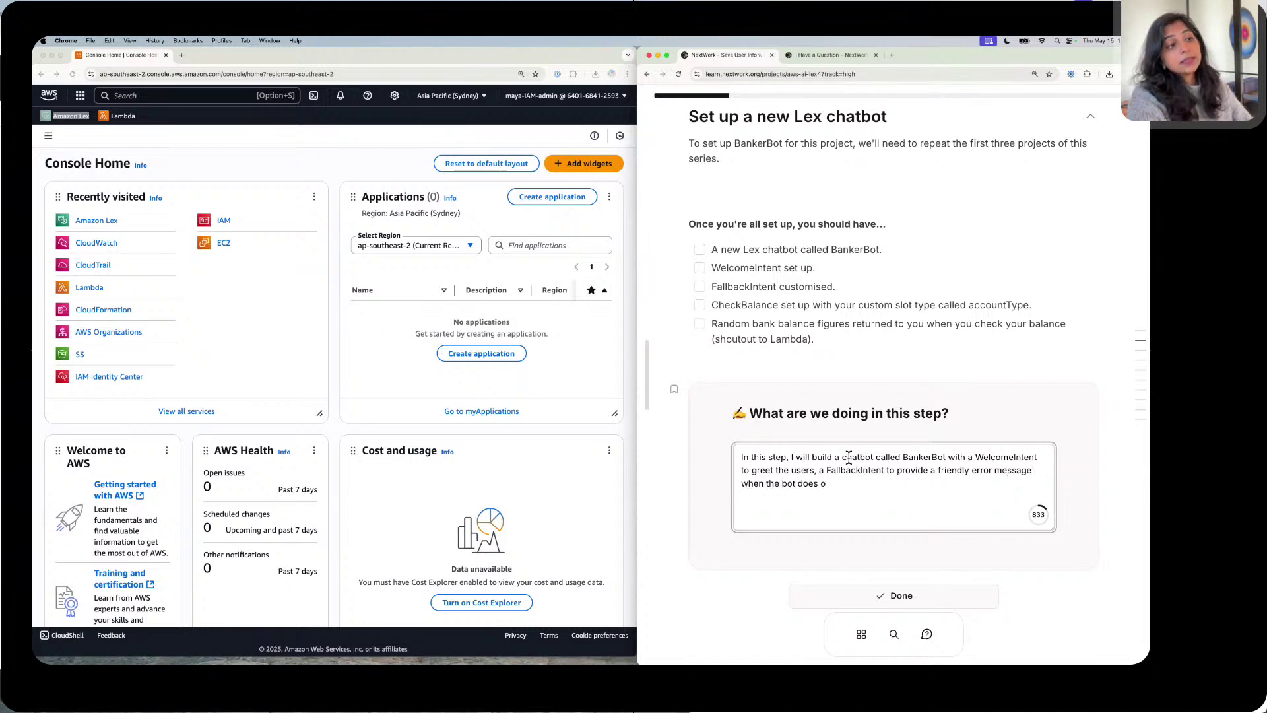
pyautogui.write('under')
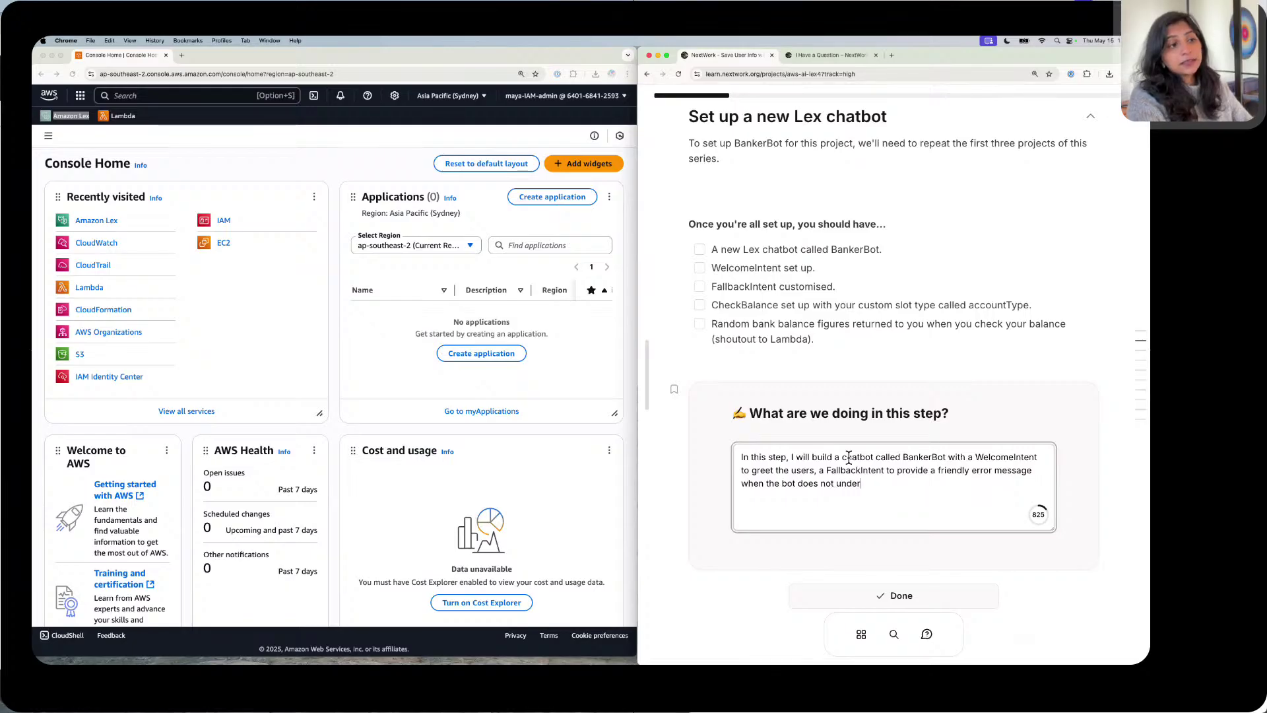
pyautogui.write('stand, a')
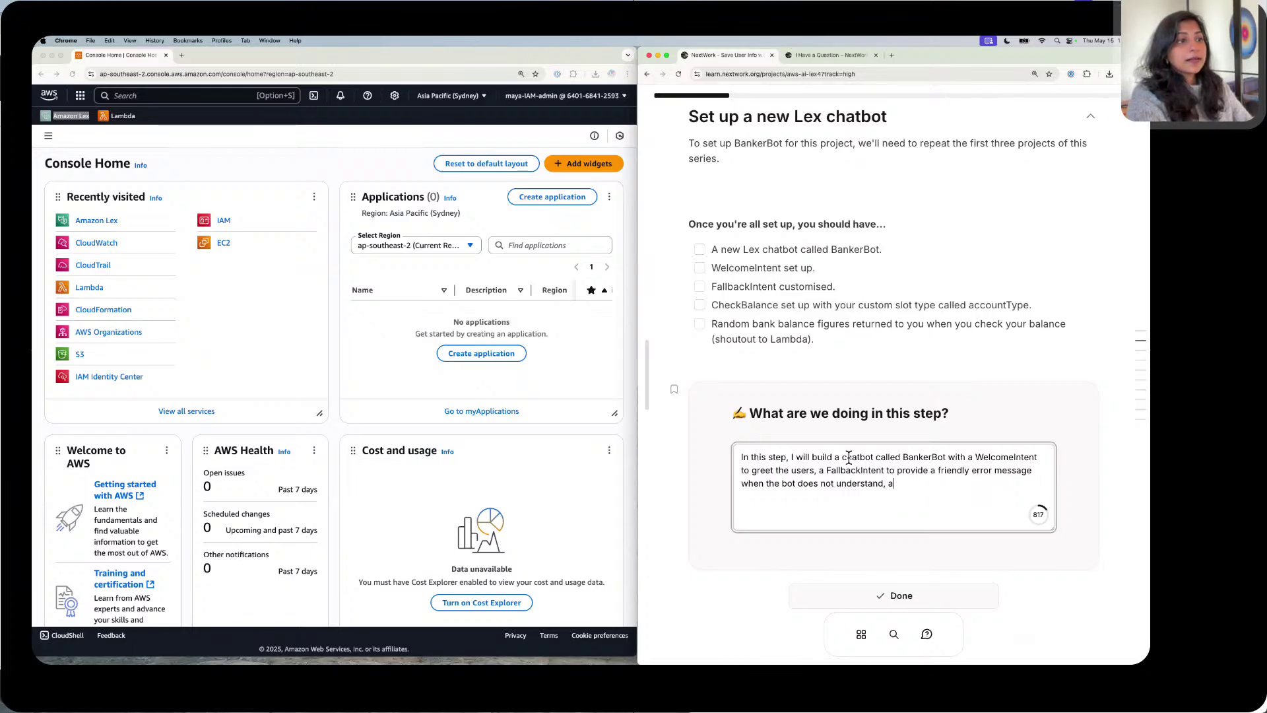
# Step: Continue the answer with "and a checkBalance intent to provide a bank balance"
pyautogui.write('nd a chec')
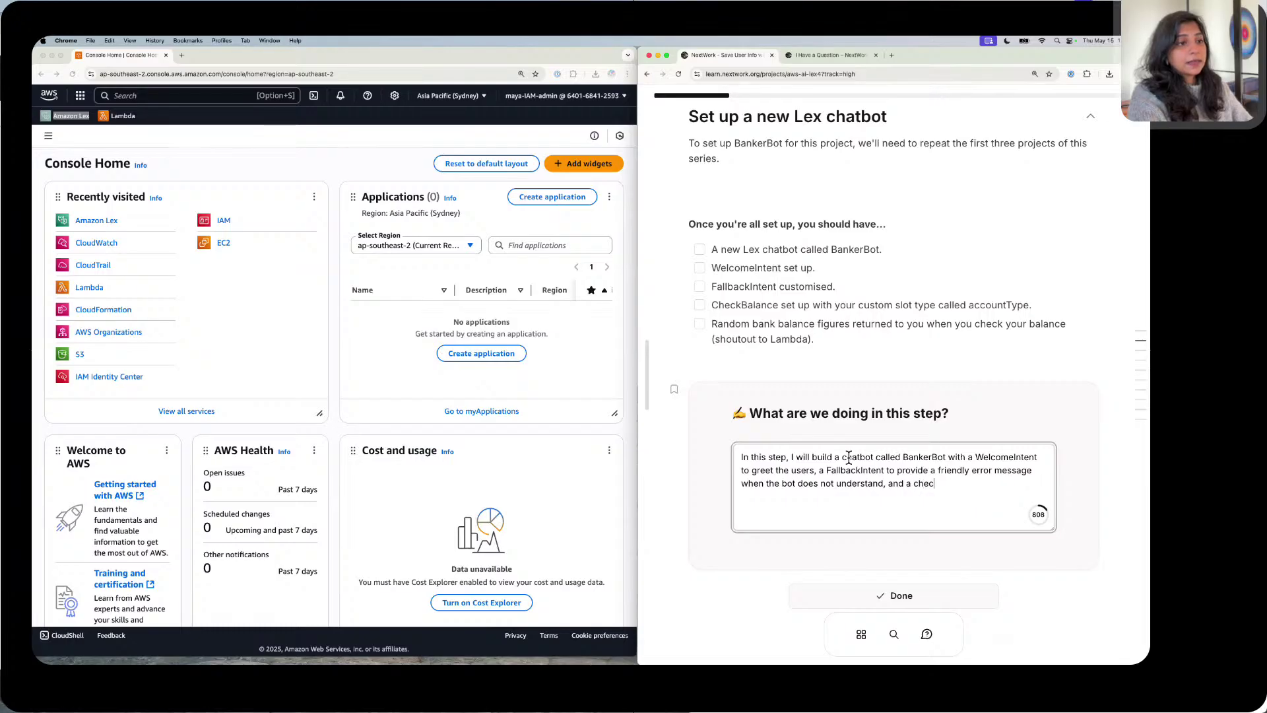
pyautogui.write('kBalance')
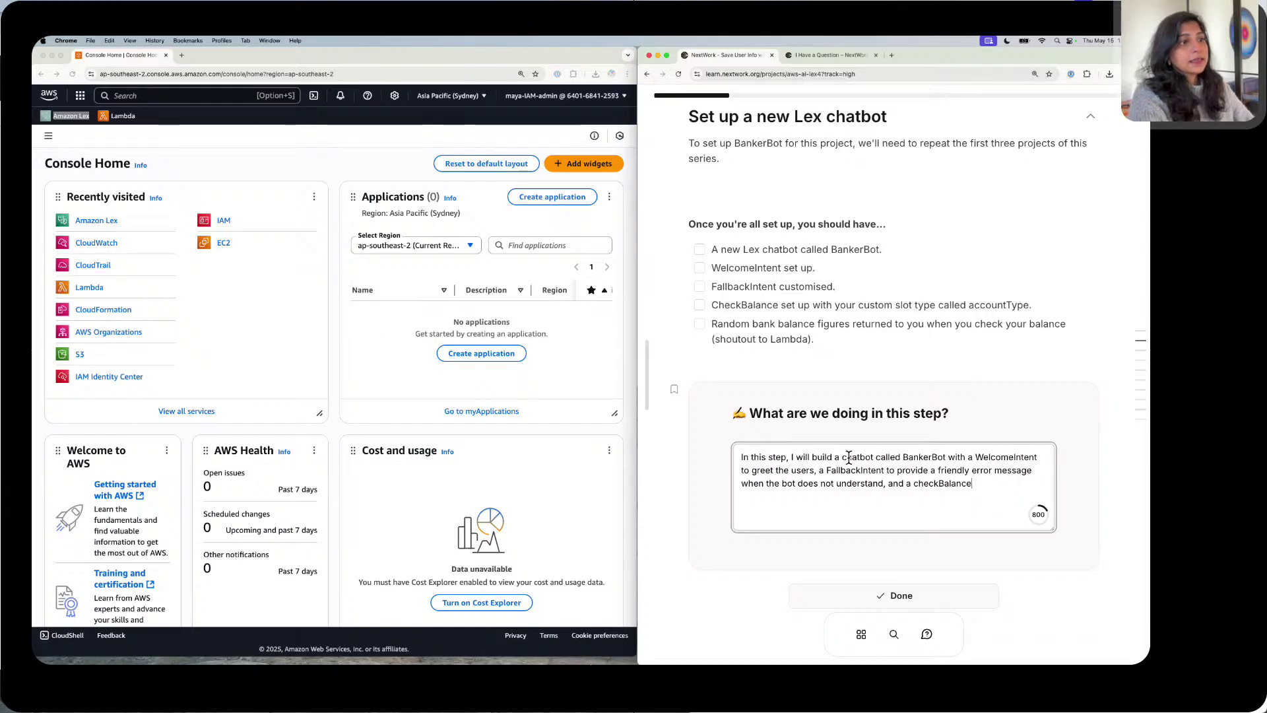
pyautogui.write(' intent')
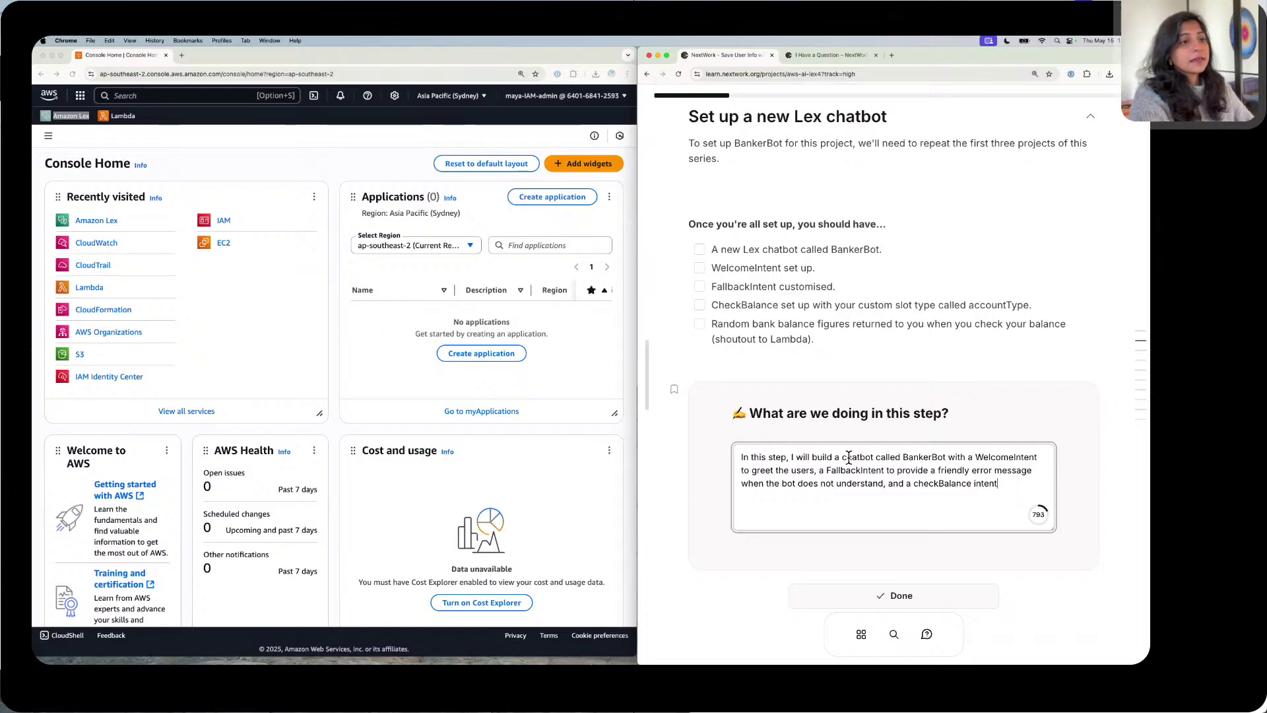
pyautogui.write(' t')
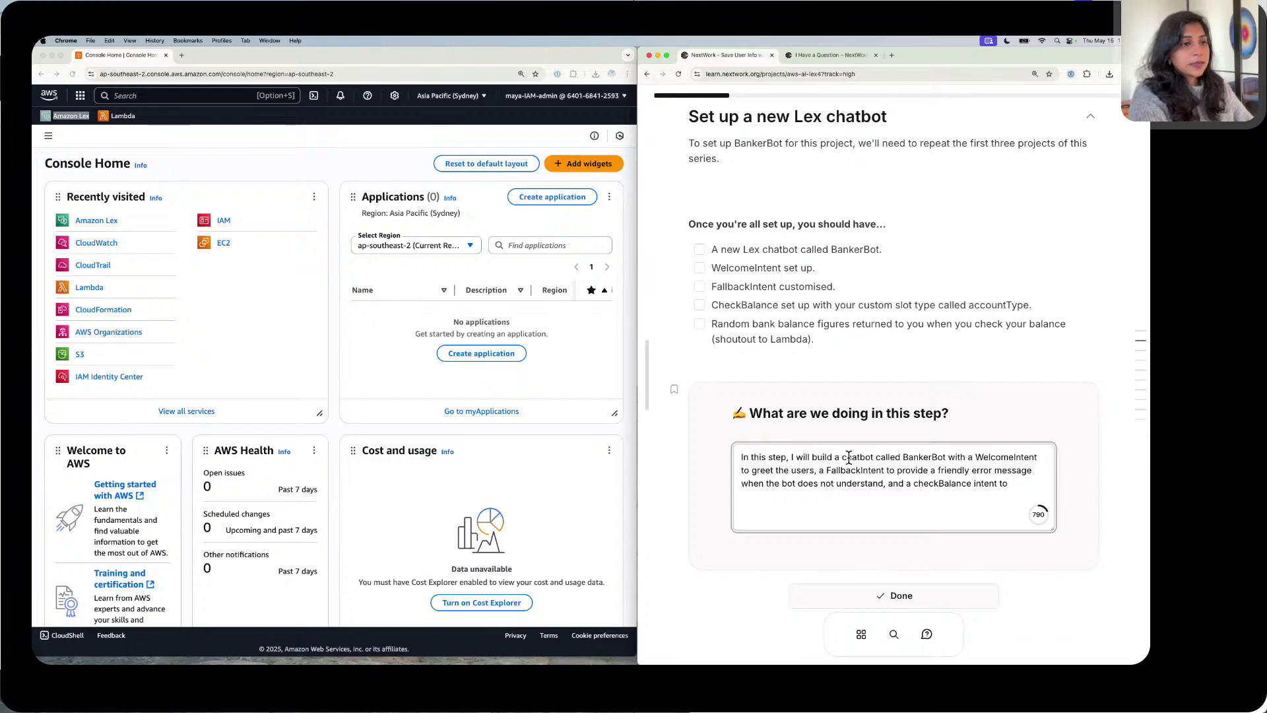
pyautogui.write('o pro')
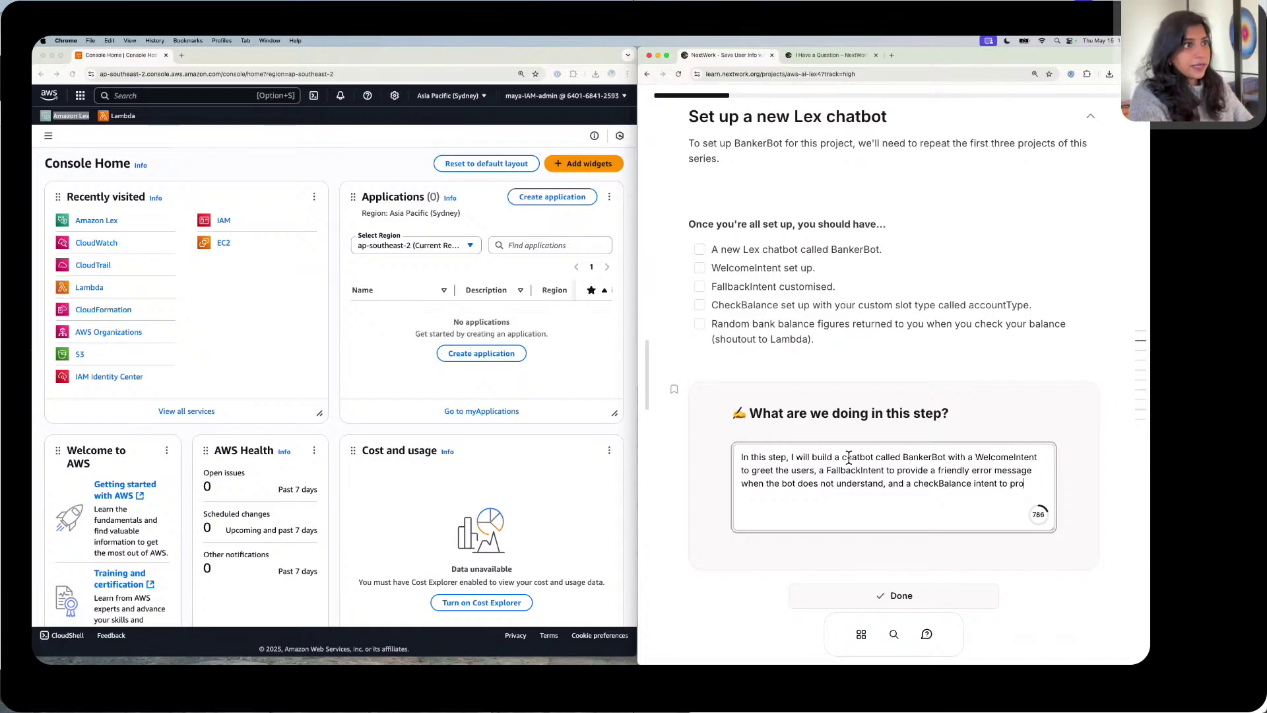
pyautogui.write('vide a bank')
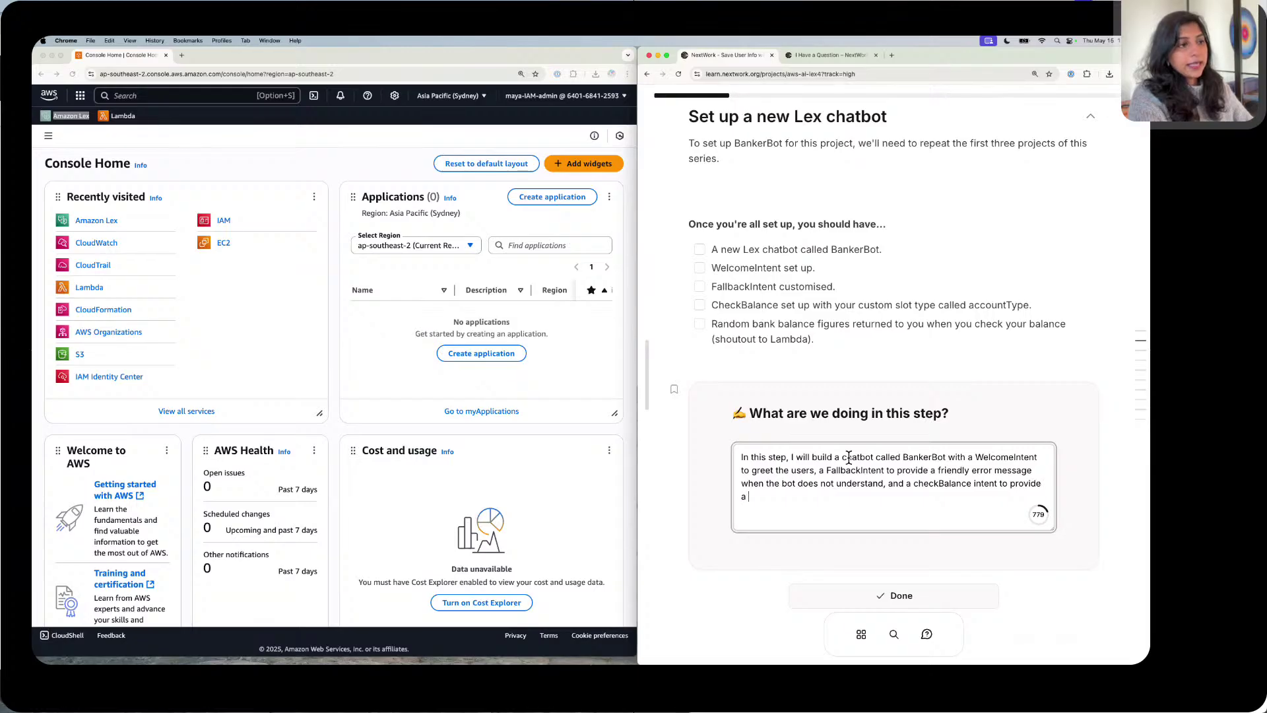
pyautogui.write(' b')
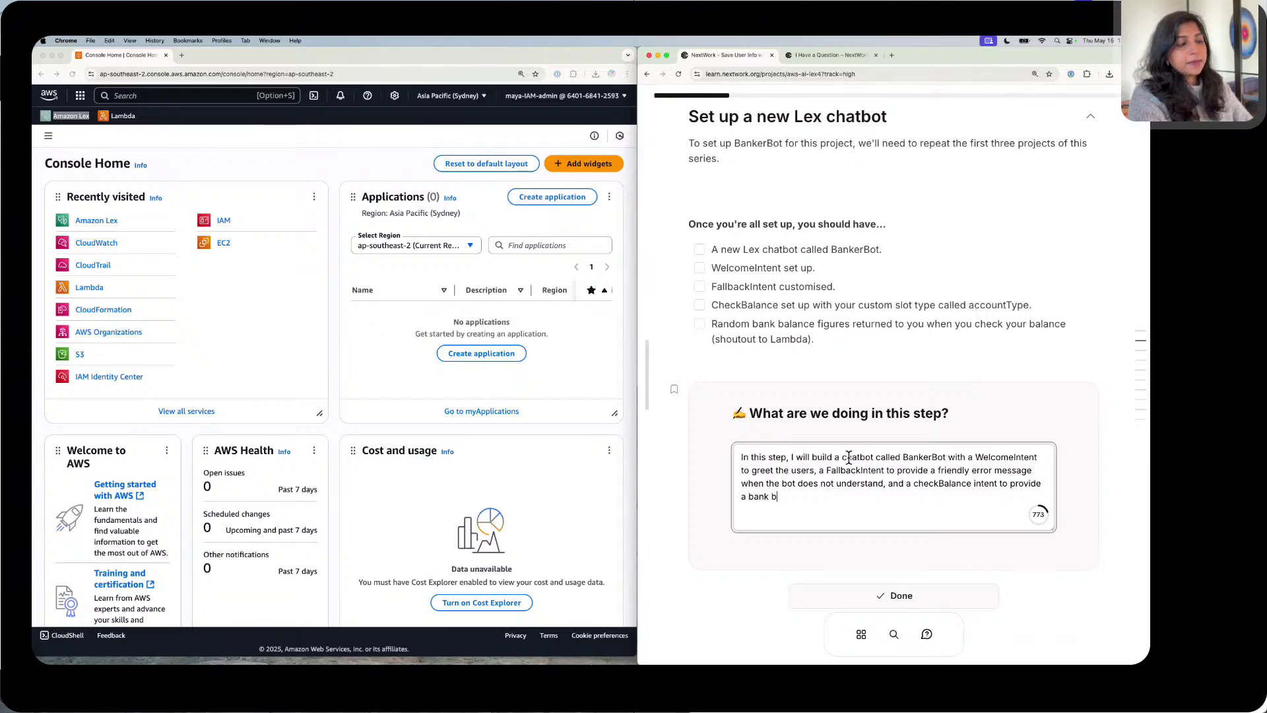
pyautogui.write('alance w')
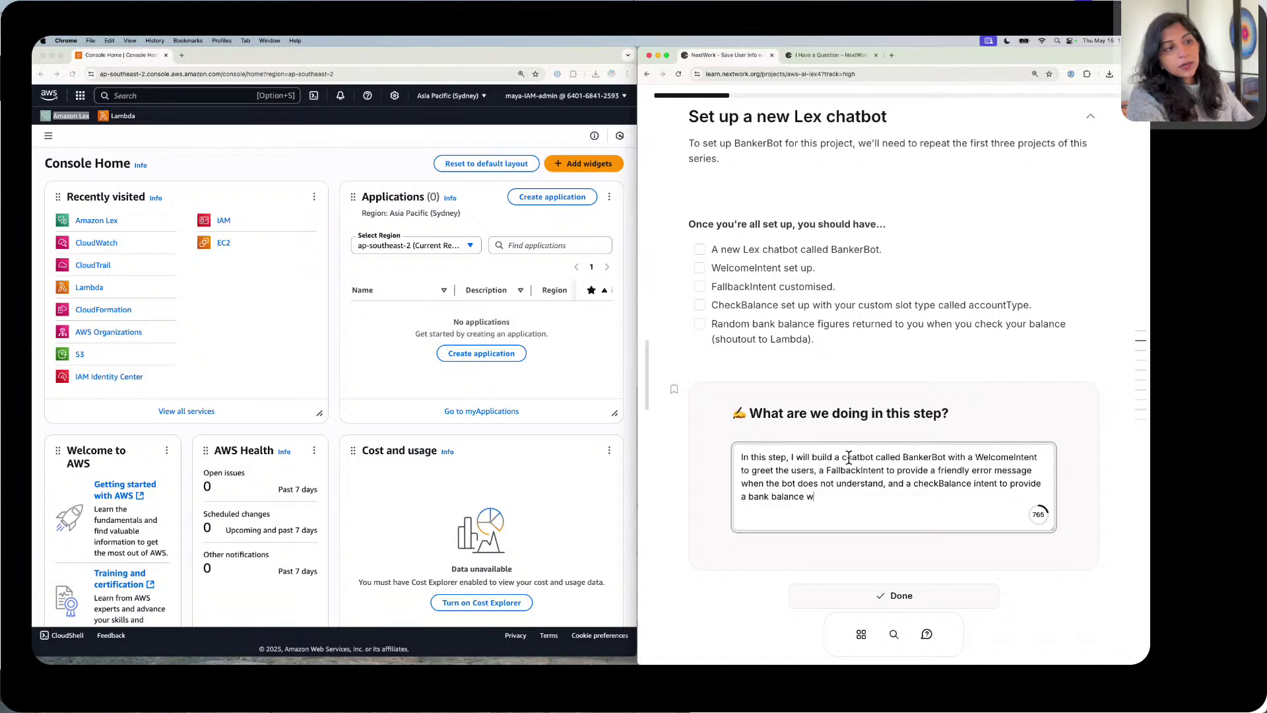
# Step: Complete the checkBalance sentence with "when the user provides the prompted details."
pyautogui.write('hen the user ')
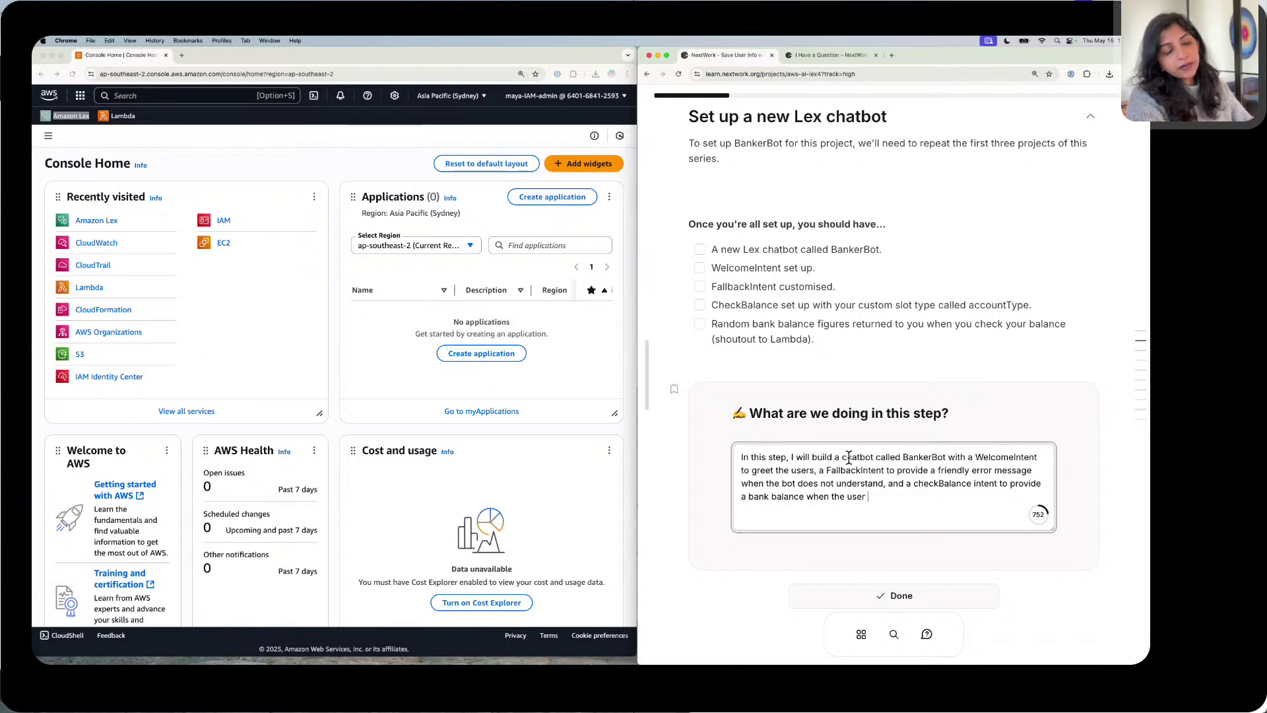
pyautogui.write('provide')
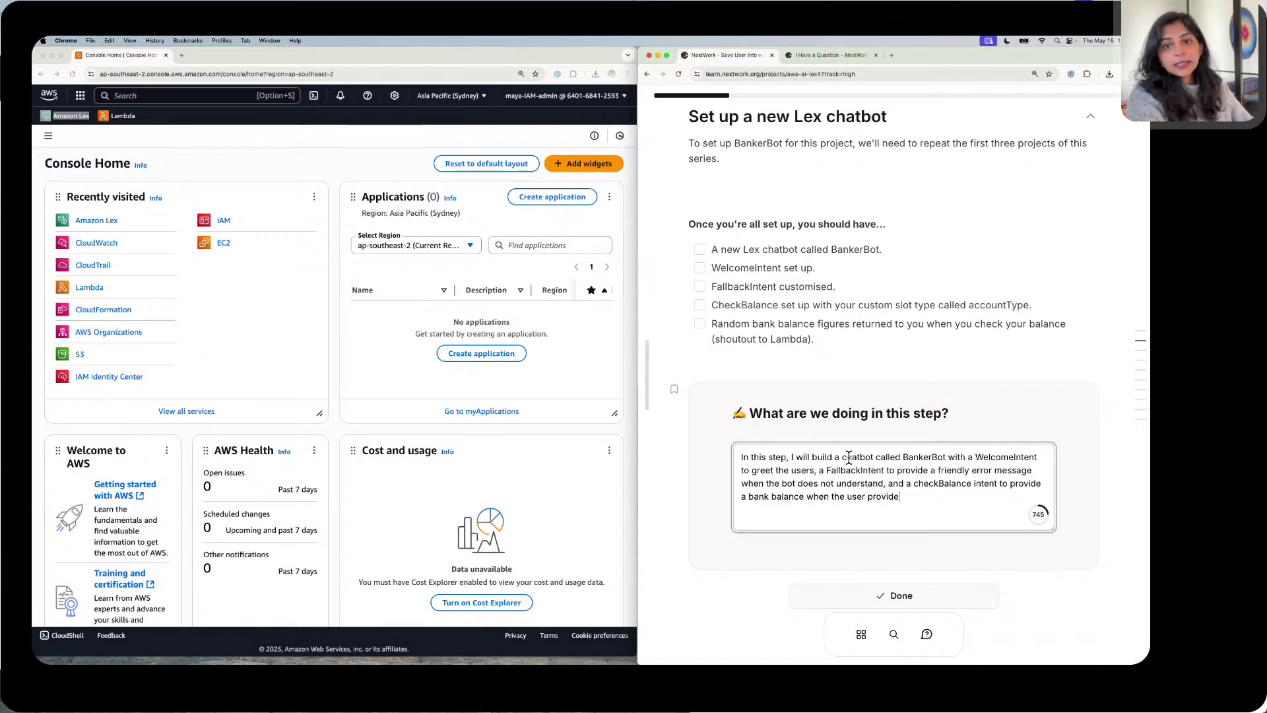
pyautogui.write('s the pro')
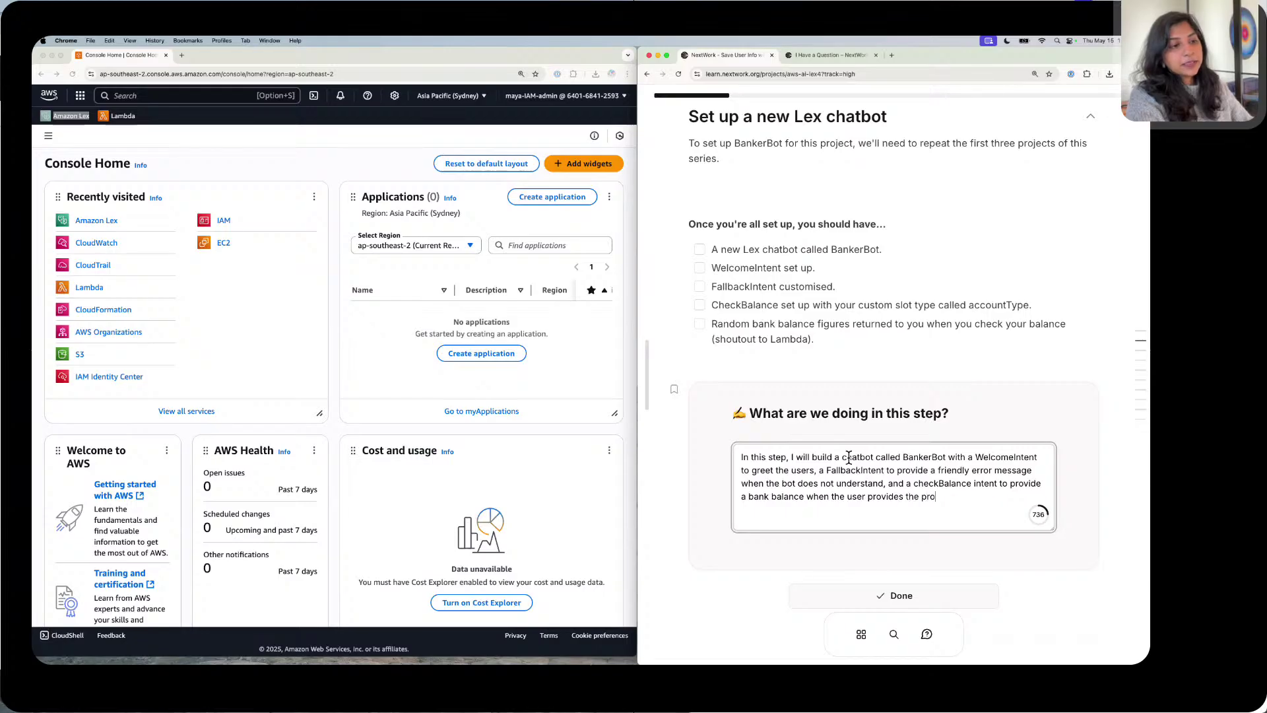
pyautogui.write('mpted det')
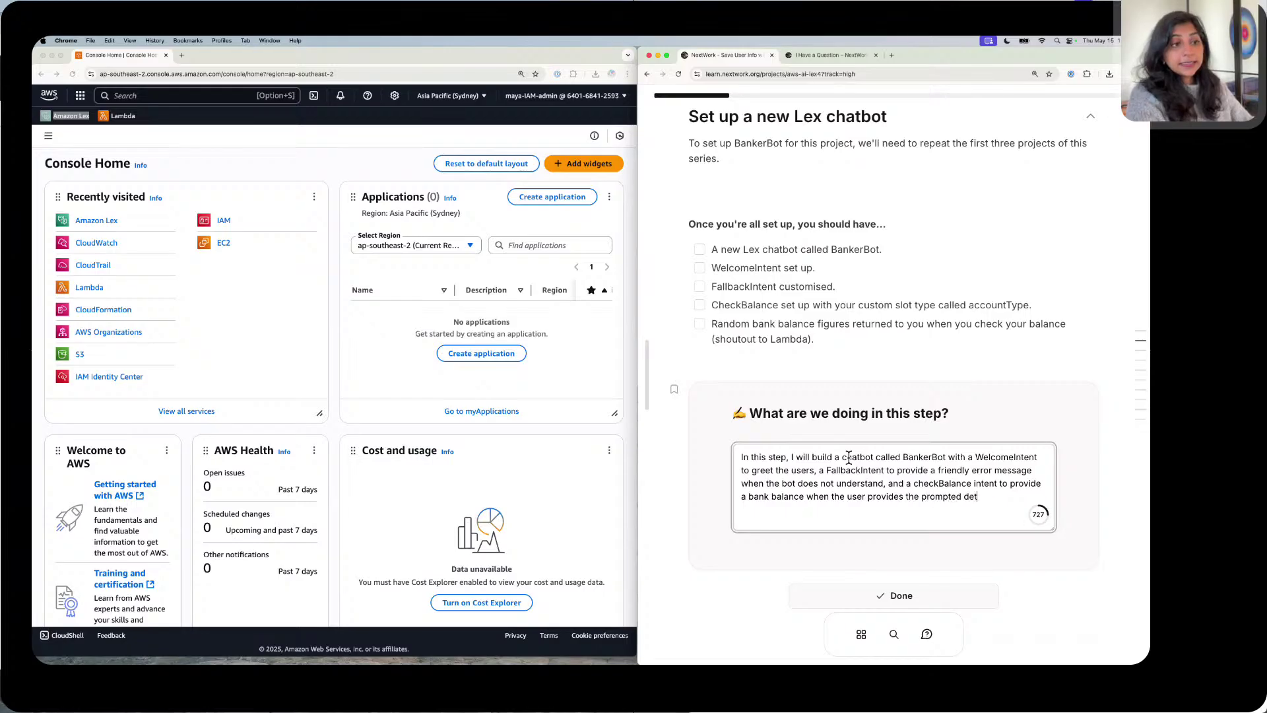
pyautogui.write('ails. T')
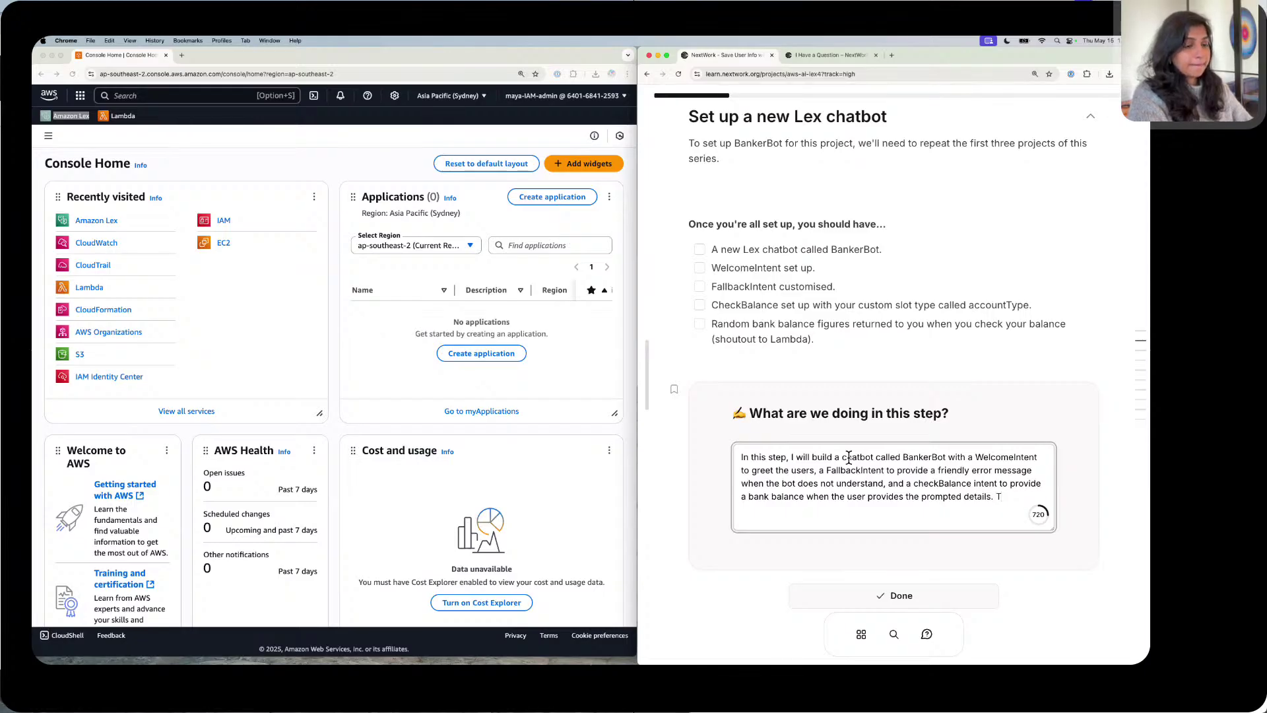
pyautogui.press('BackSpace')
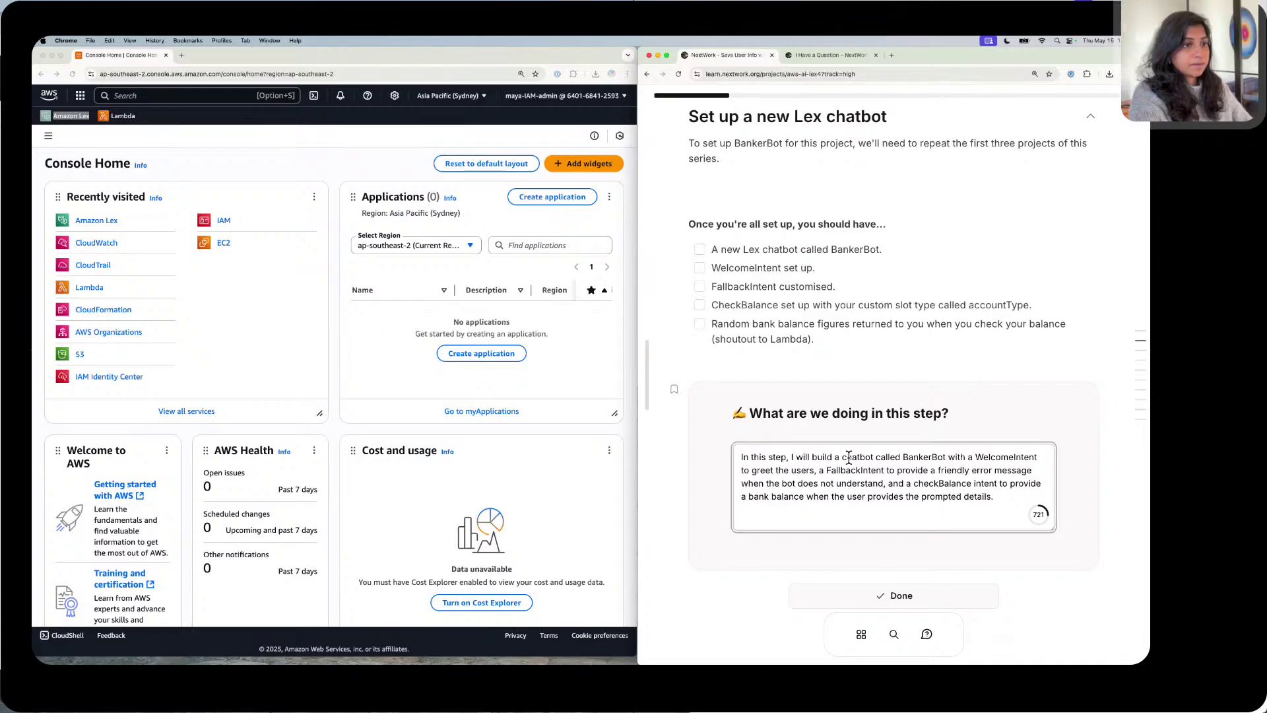
pyautogui.write('Thi')
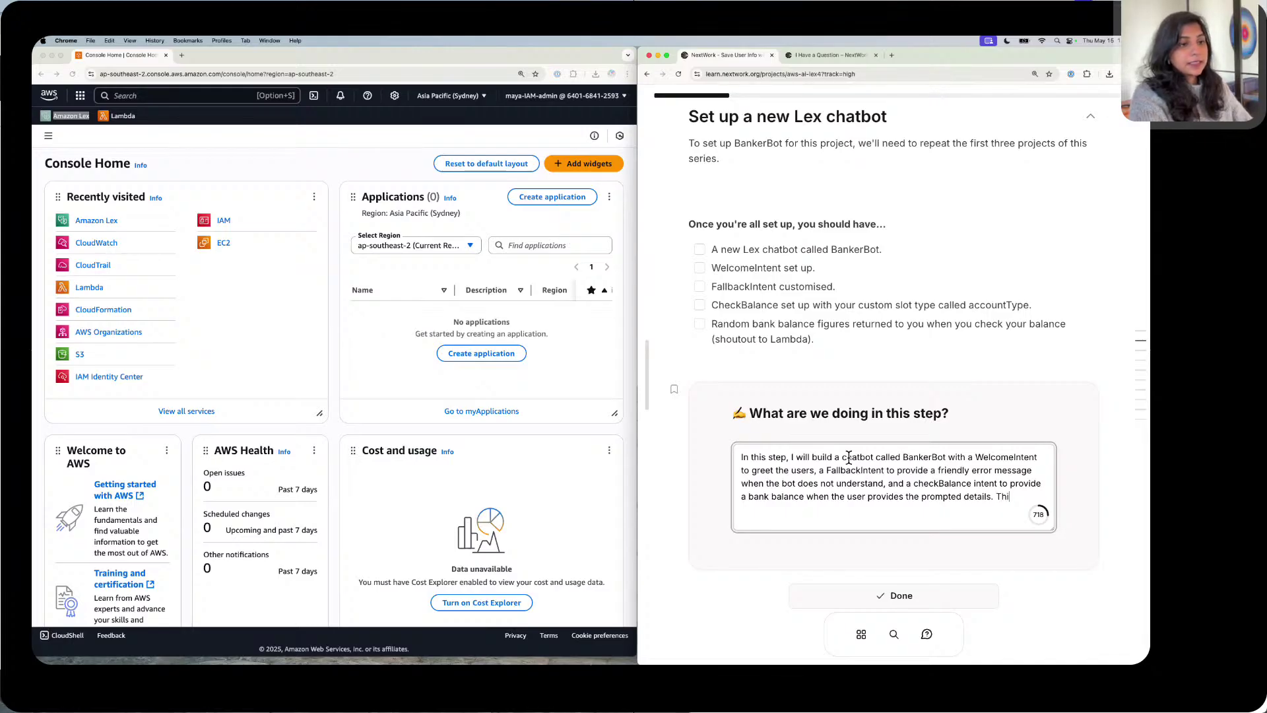
pyautogui.write('s is done us')
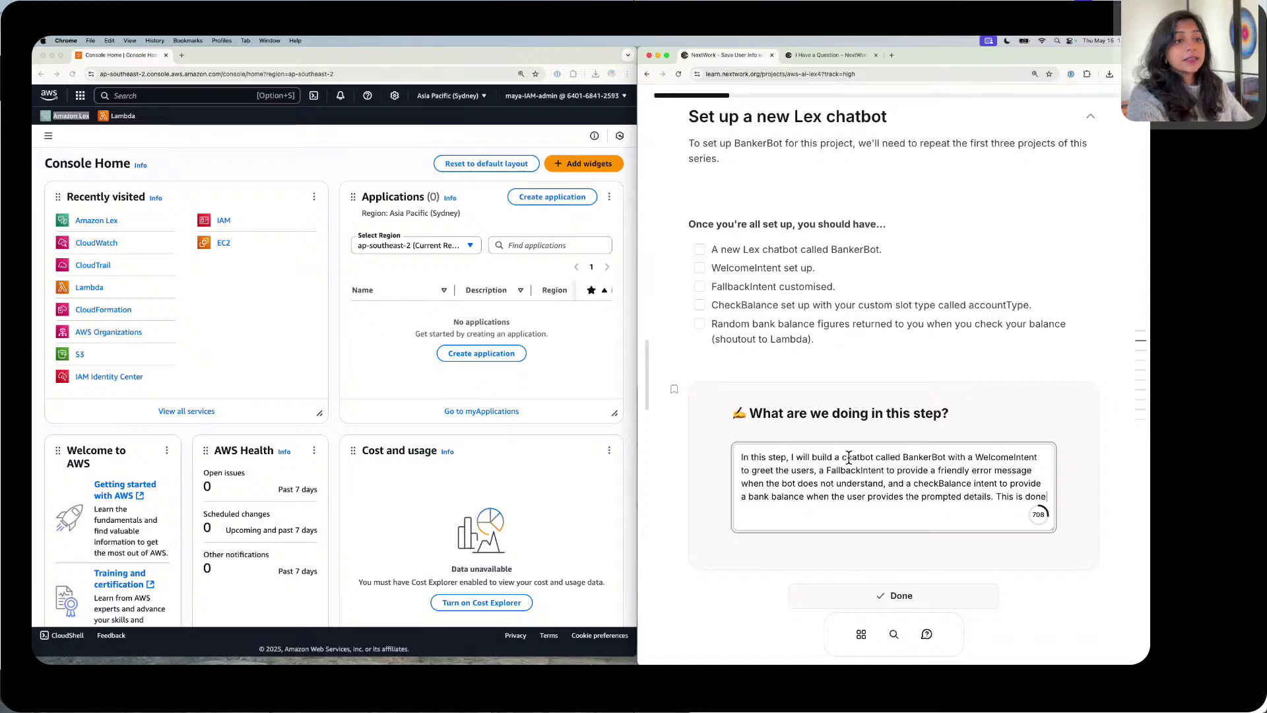
pyautogui.press('BackSpace')
pyautogui.press('BackSpace')
pyautogui.press('BackSpace')
pyautogui.press('BackSpace')
pyautogui.press('BackSpace')
pyautogui.press('BackSpace')
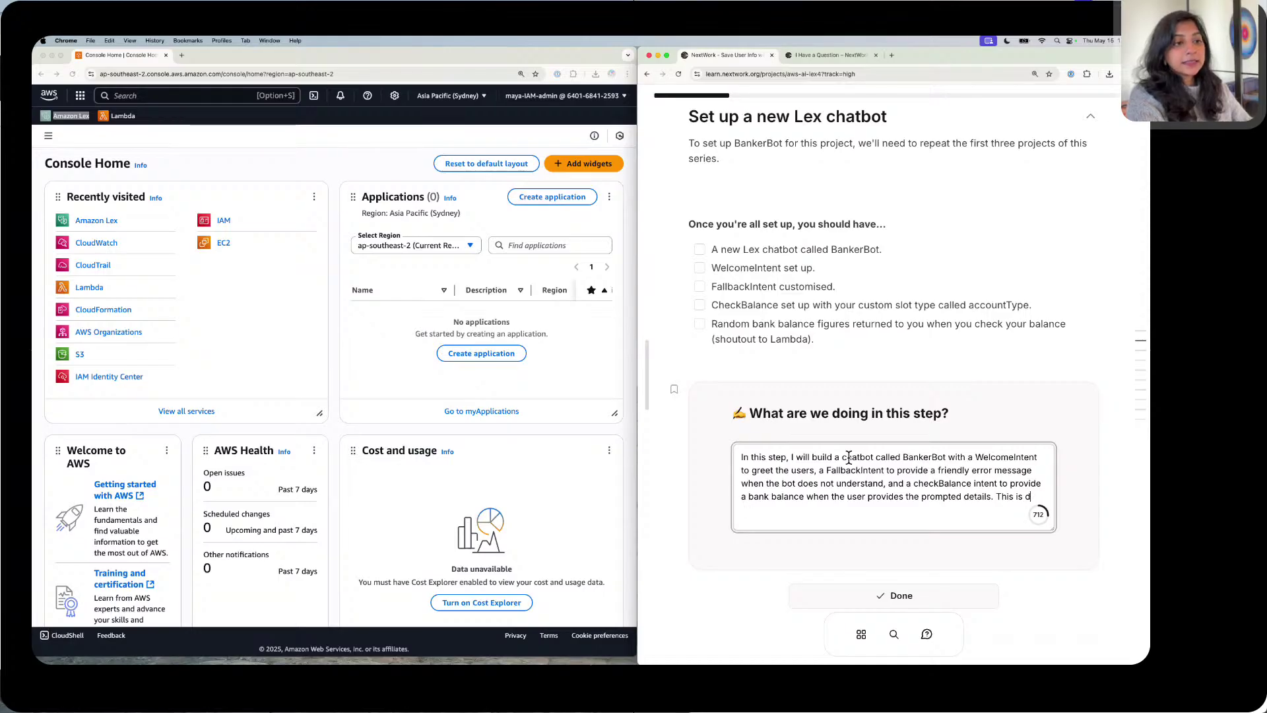
# Step: Start the answer's second sentence with "The last intent will use a Lambda function"
pyautogui.write('e last ')
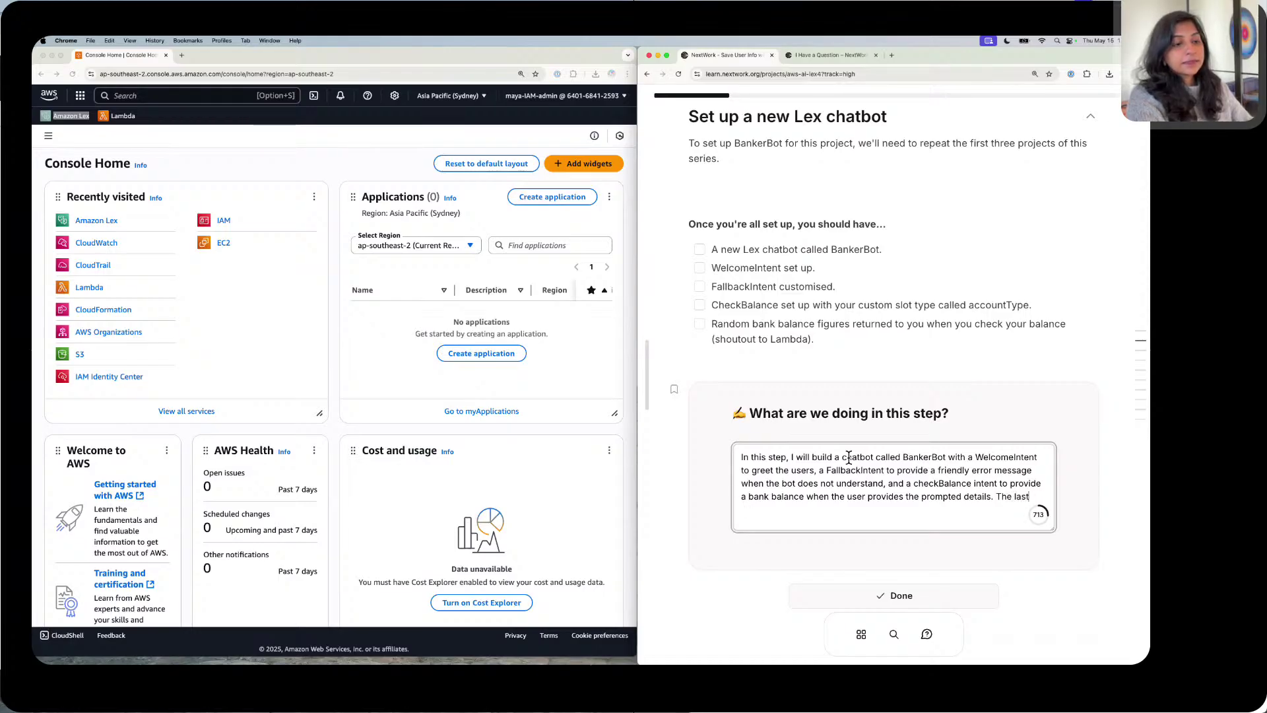
pyautogui.write('in')
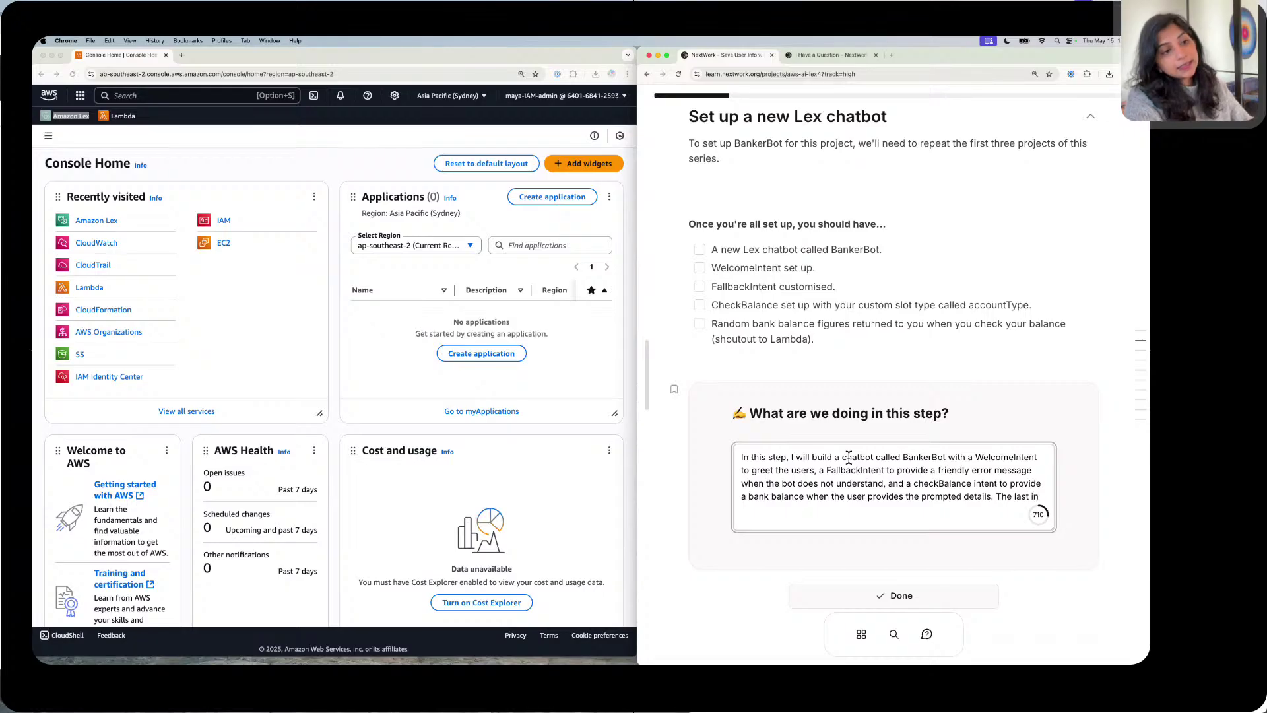
pyautogui.write('tent w')
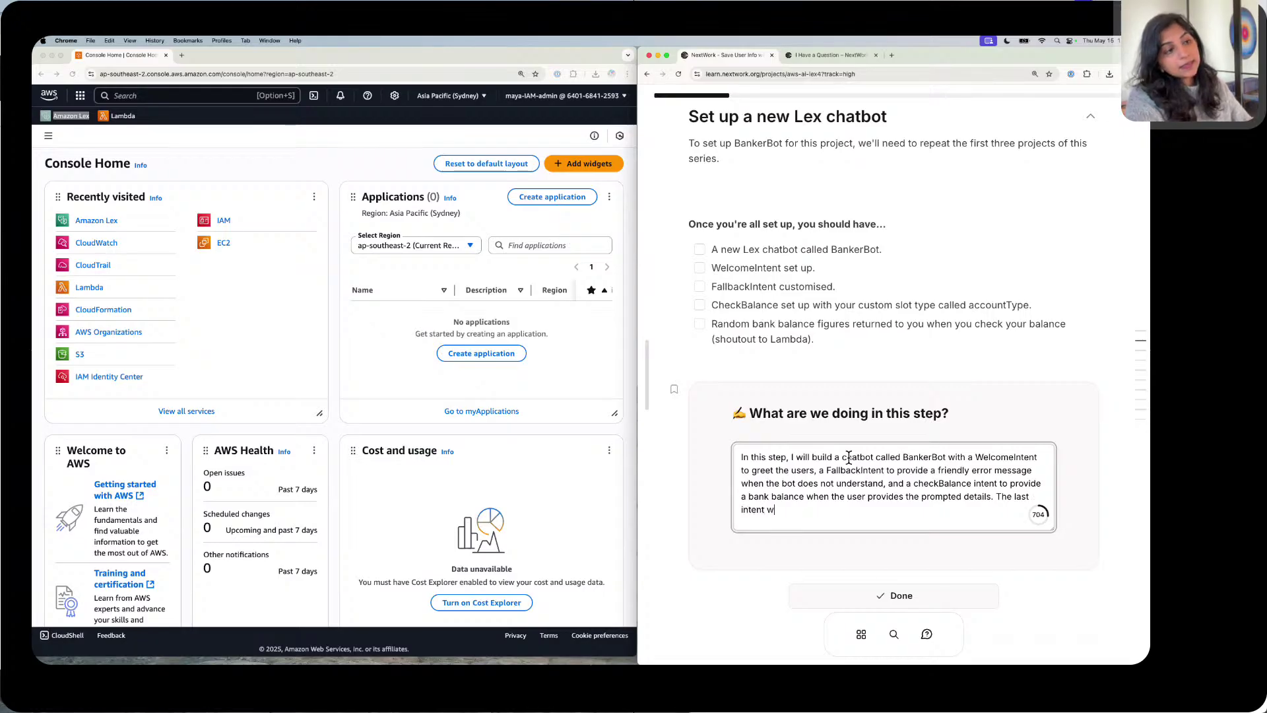
pyautogui.write('ill use ')
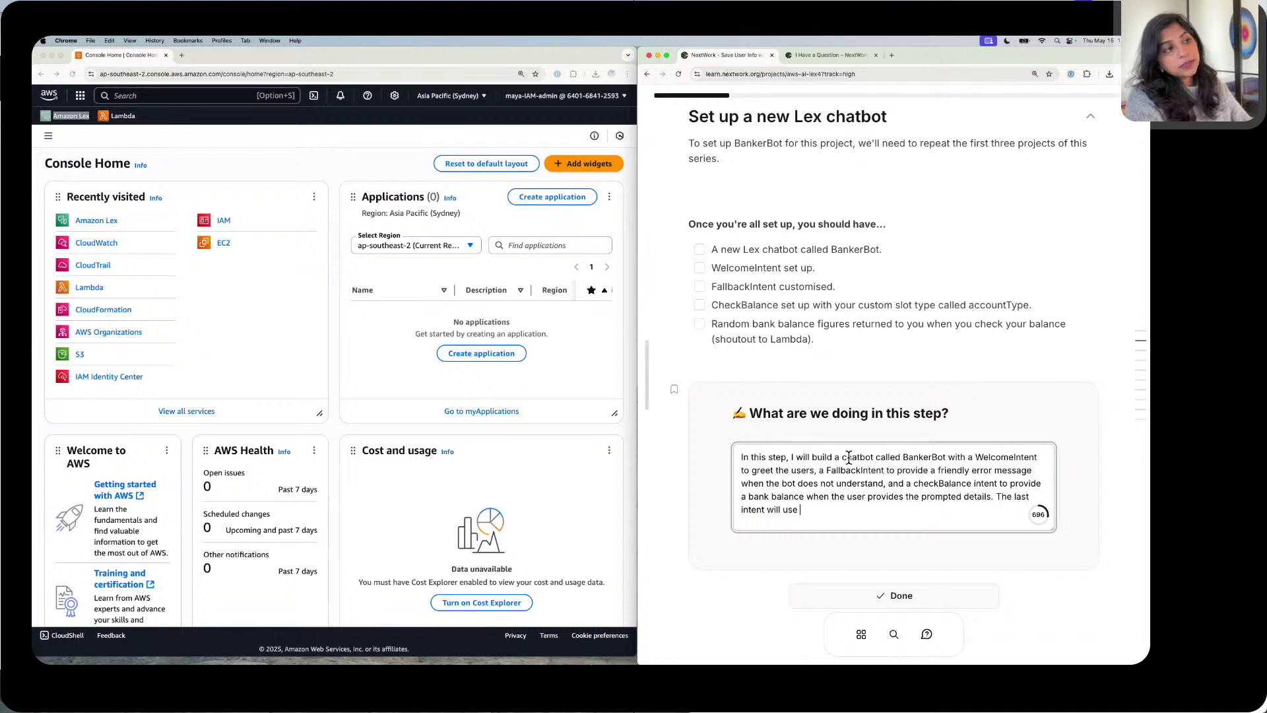
pyautogui.write('a ')
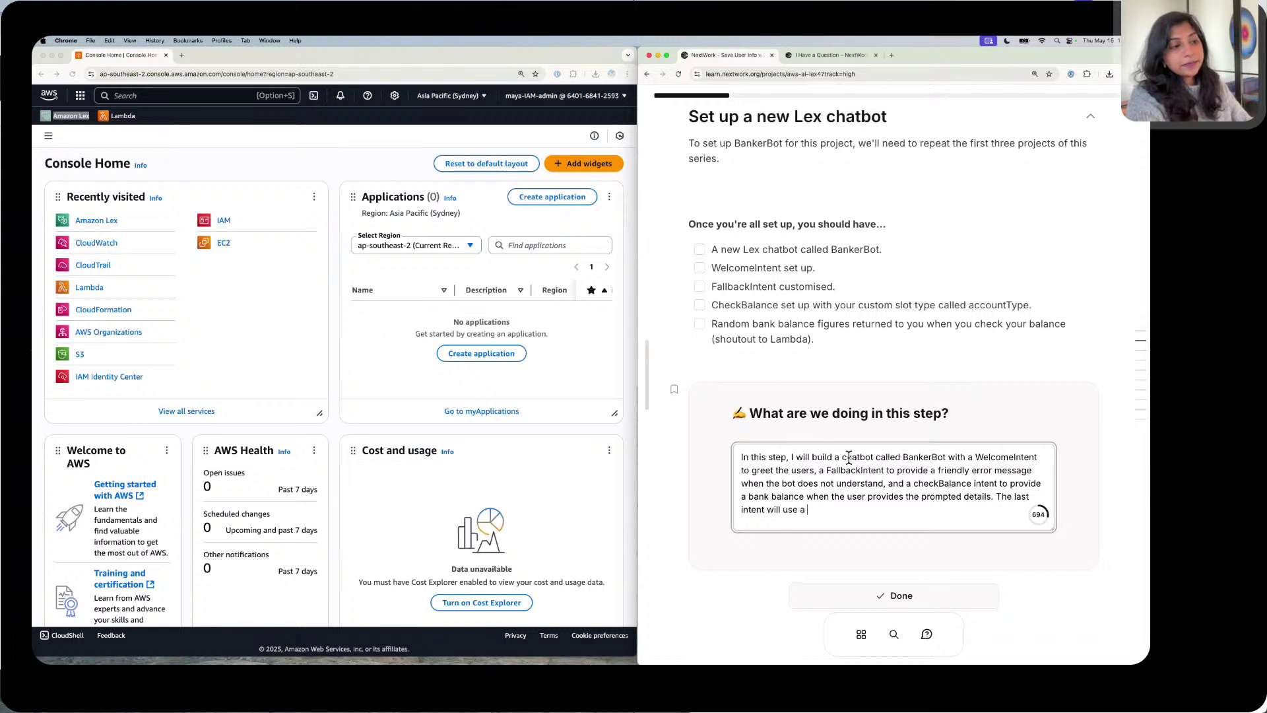
pyautogui.write('Lambda')
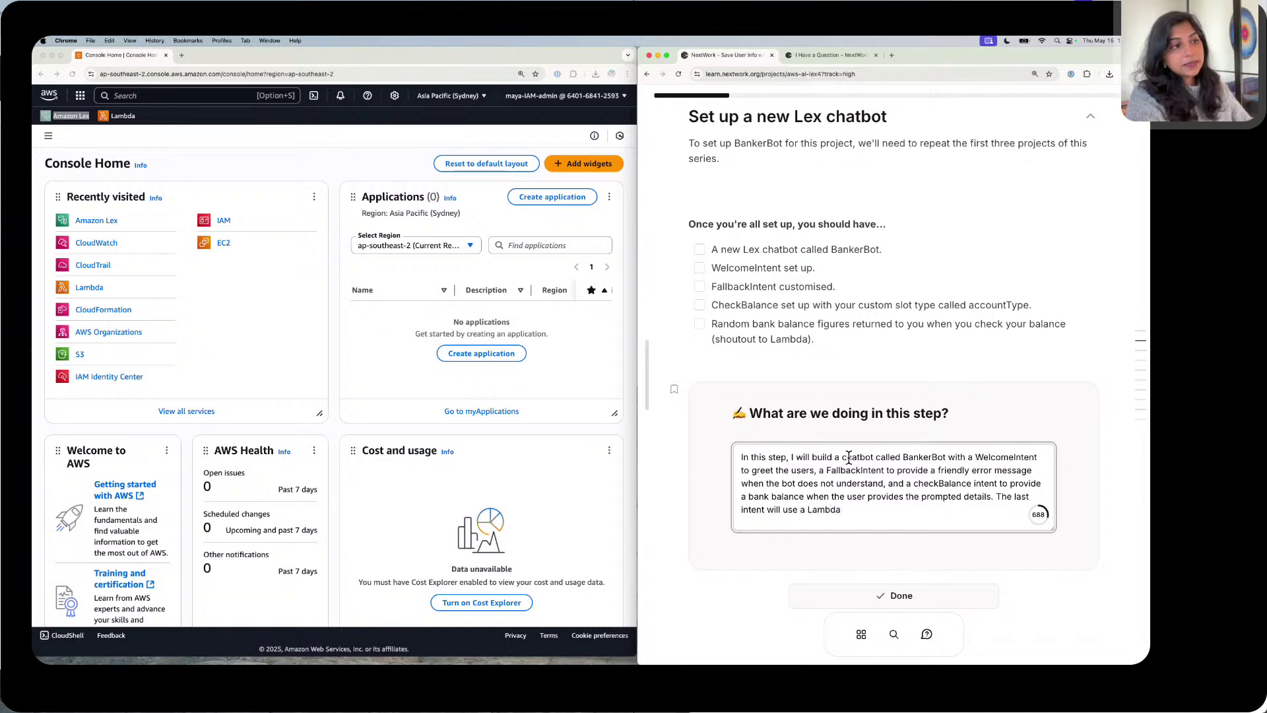
pyautogui.write(' function t')
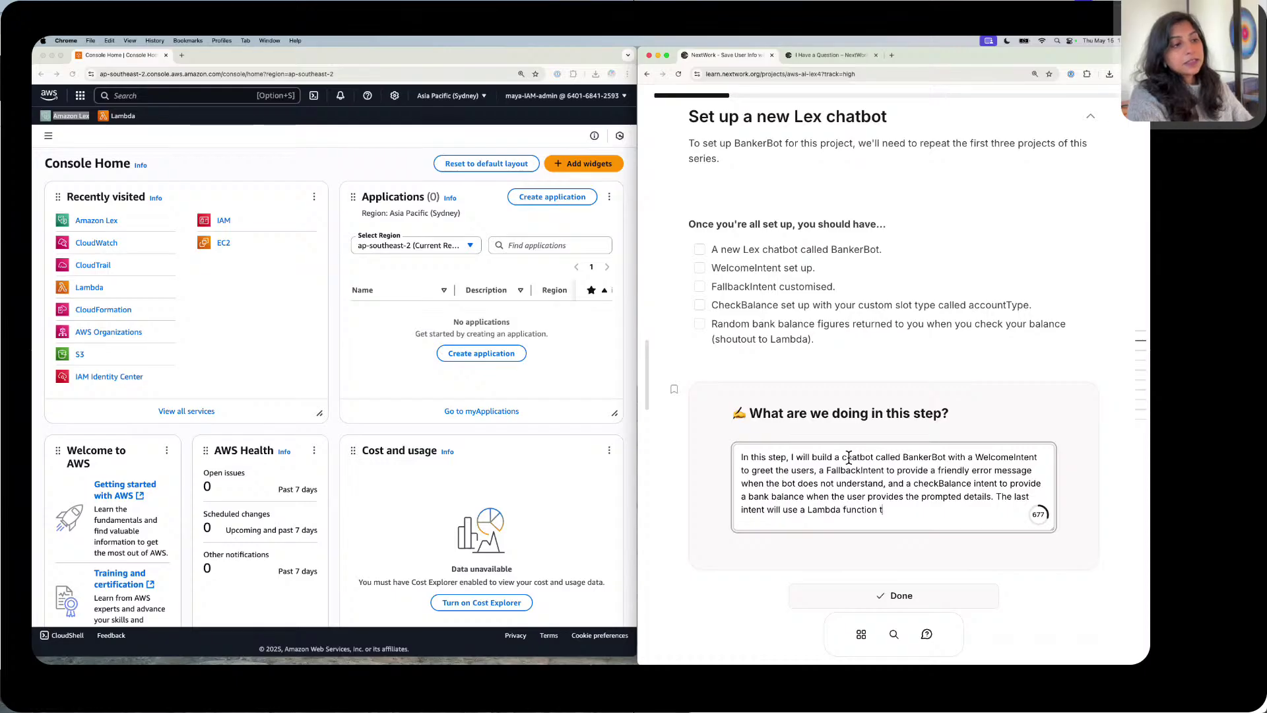
# Step: End the Lambda sentence with "to return the random bank balance figures." and submit the answer as done
pyautogui.write('o return the ')
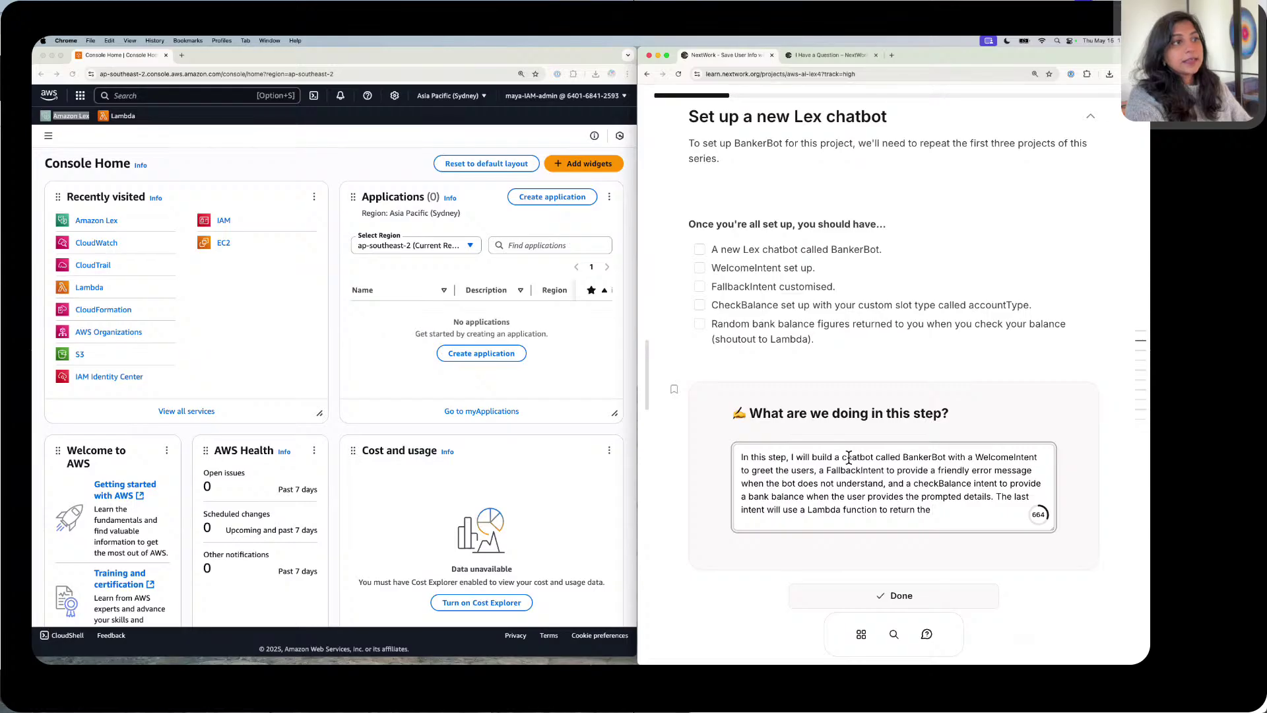
pyautogui.write('rand')
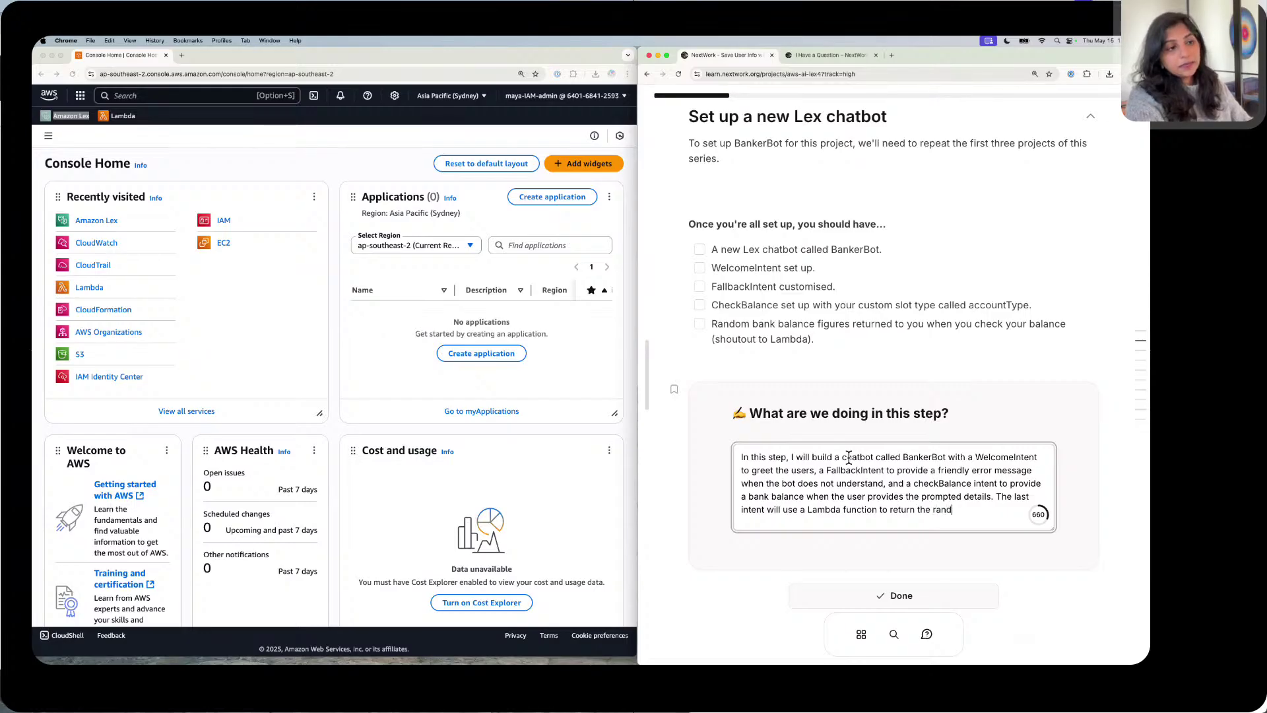
pyautogui.write('om ba')
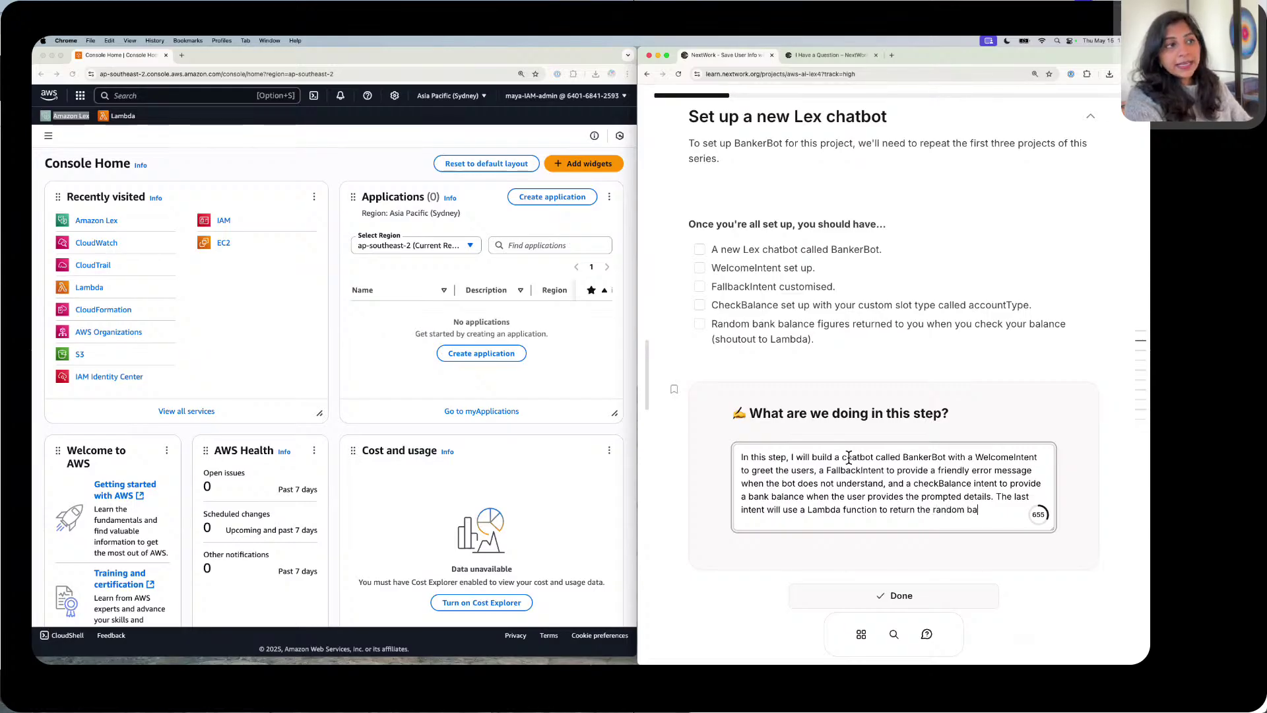
pyautogui.write('nk balance')
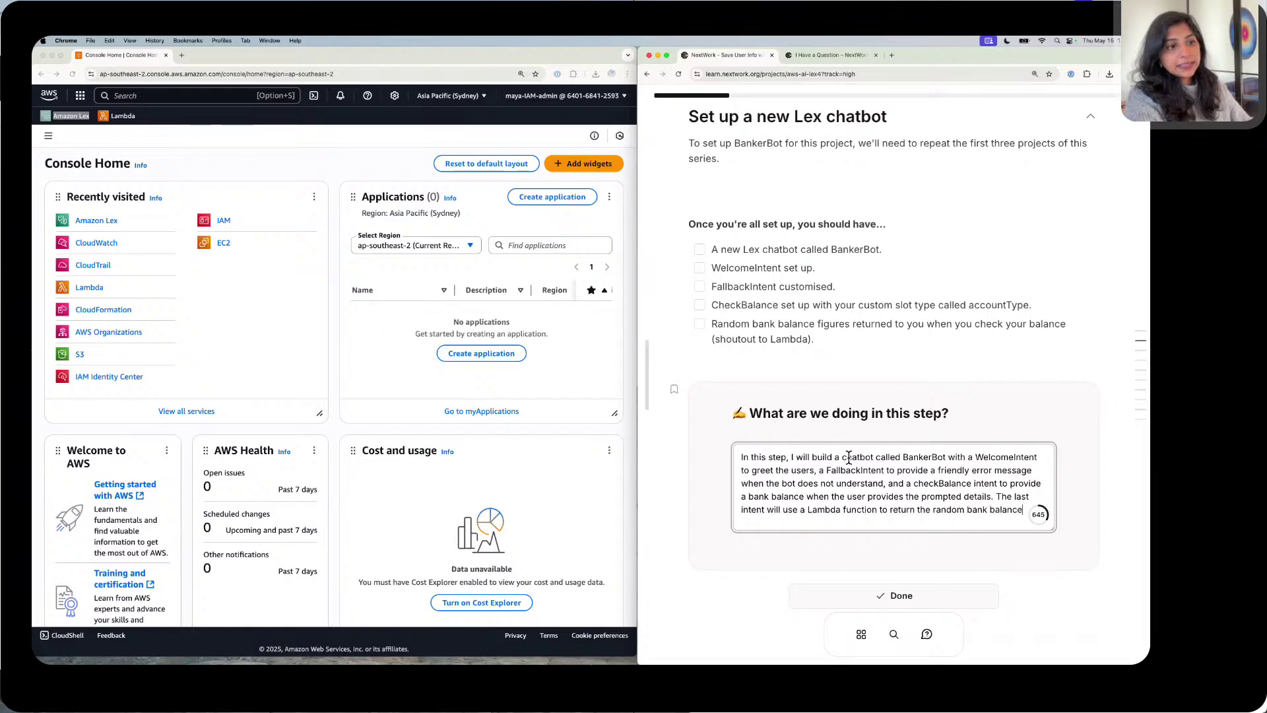
pyautogui.write(' figures.')
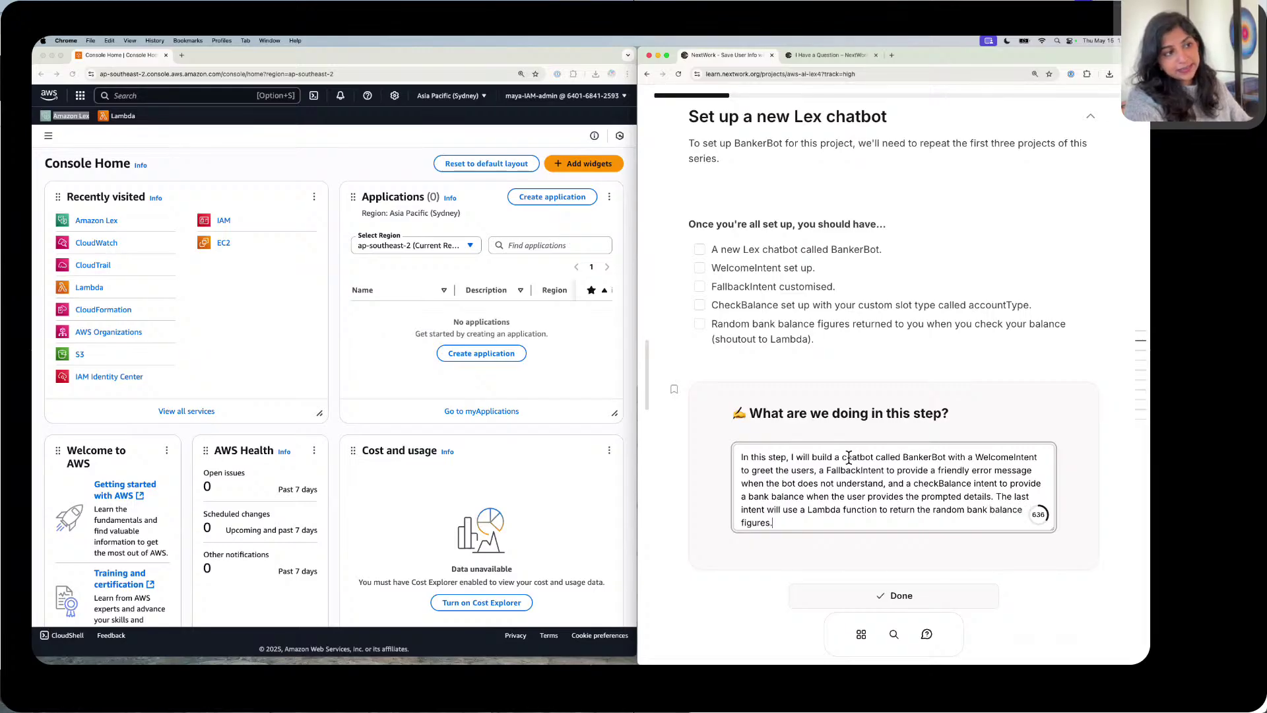
pyautogui.scroll(-1, 817, 460)
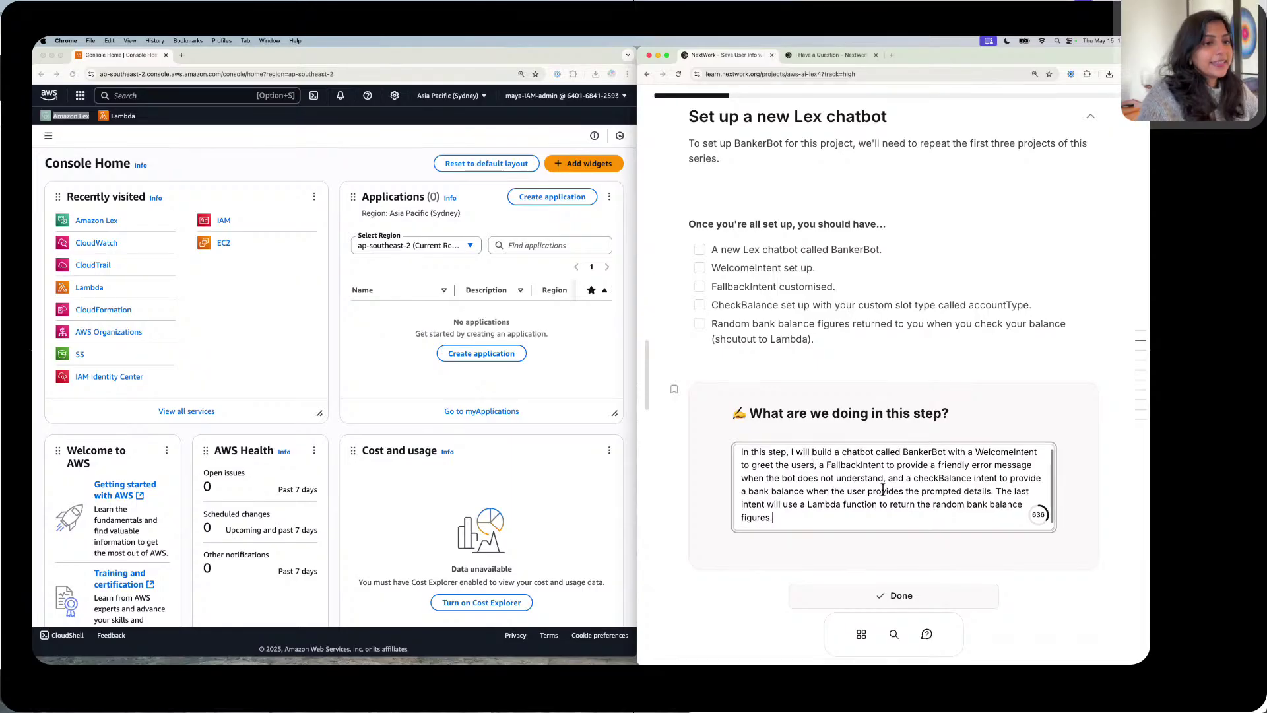
pyautogui.click(946, 594)
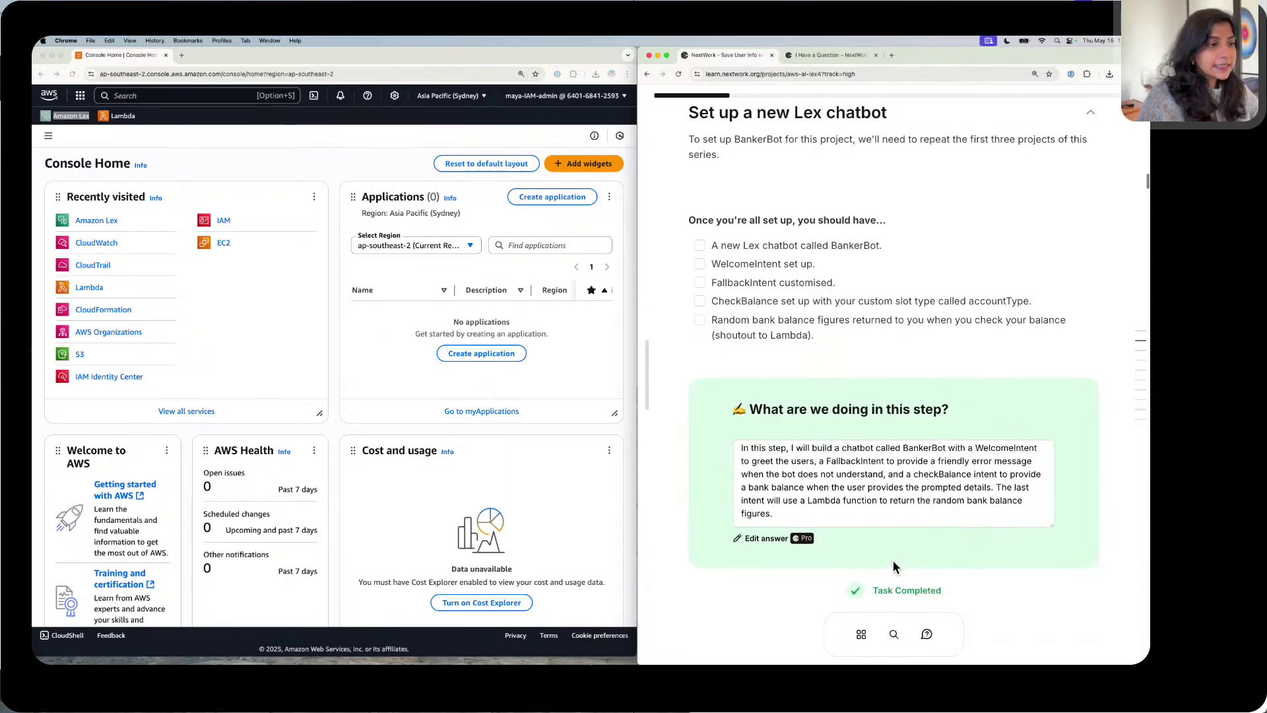
# Step: Review the submitted answer and the section below it asking about completing Parts 1-3 of the Lex Series
pyautogui.scroll(-1, 892, 565)
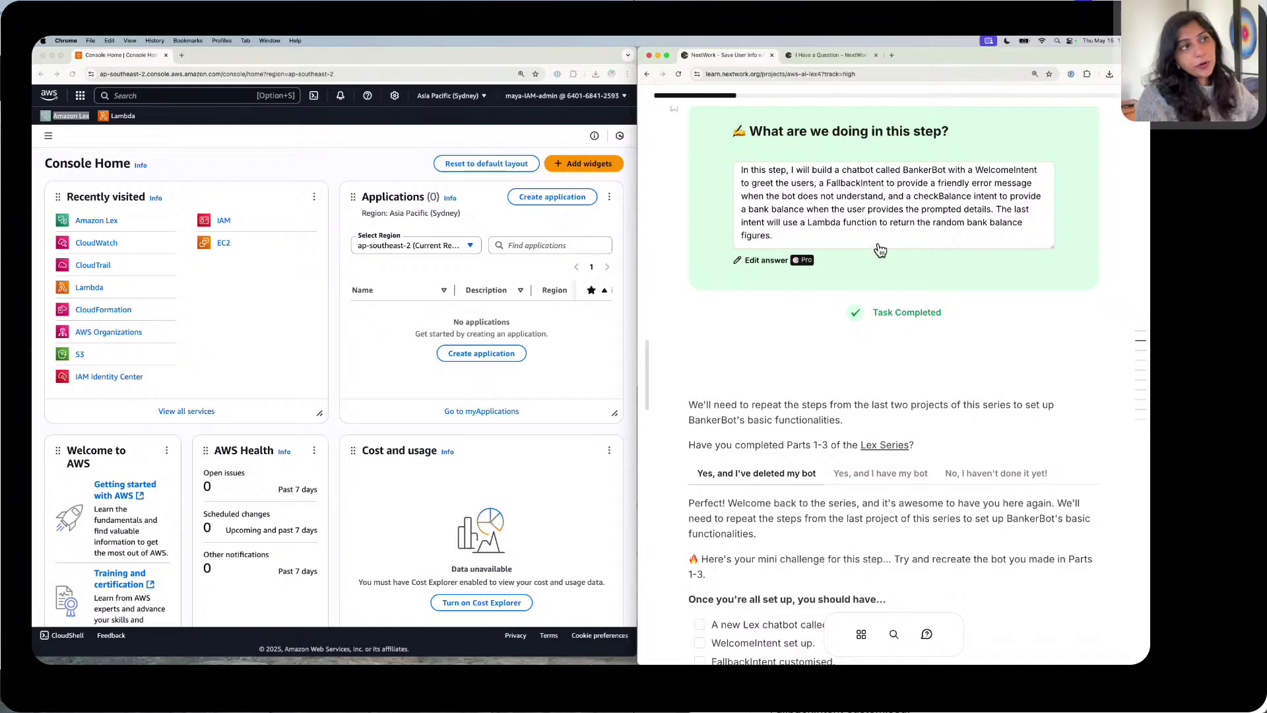
pyautogui.scroll(1, 859, 227)
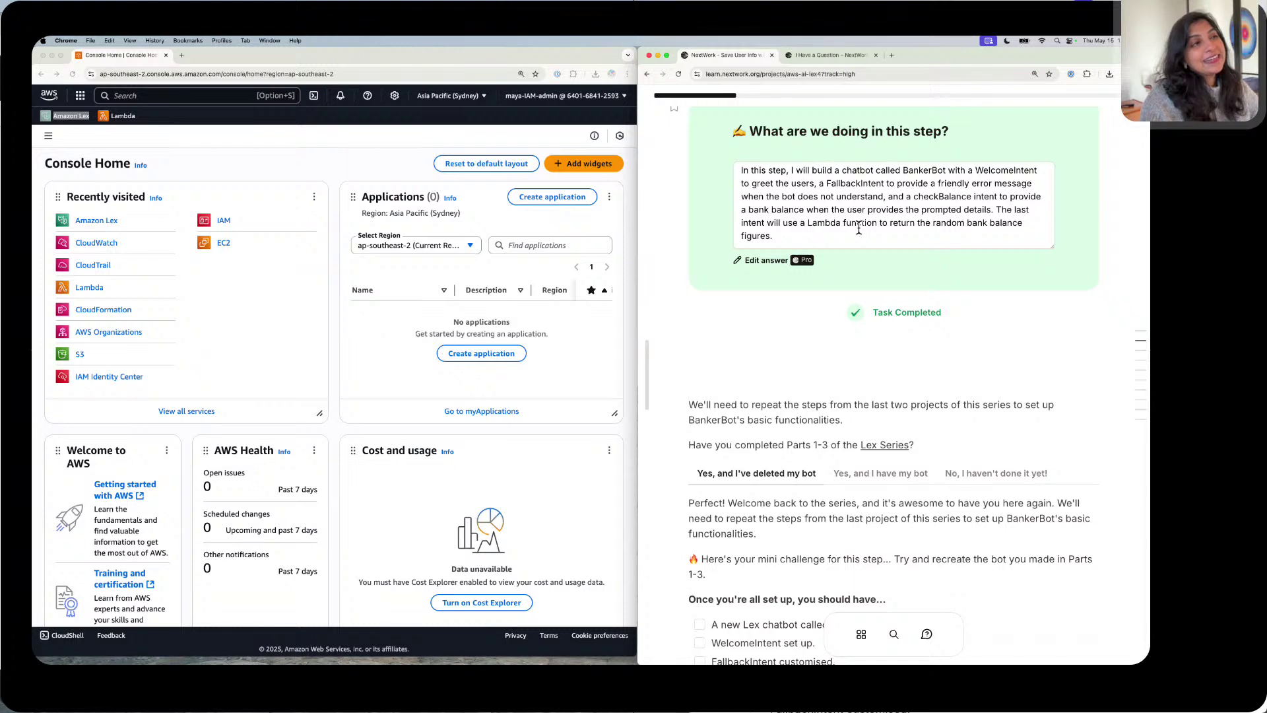
pyautogui.scroll(1, 859, 228)
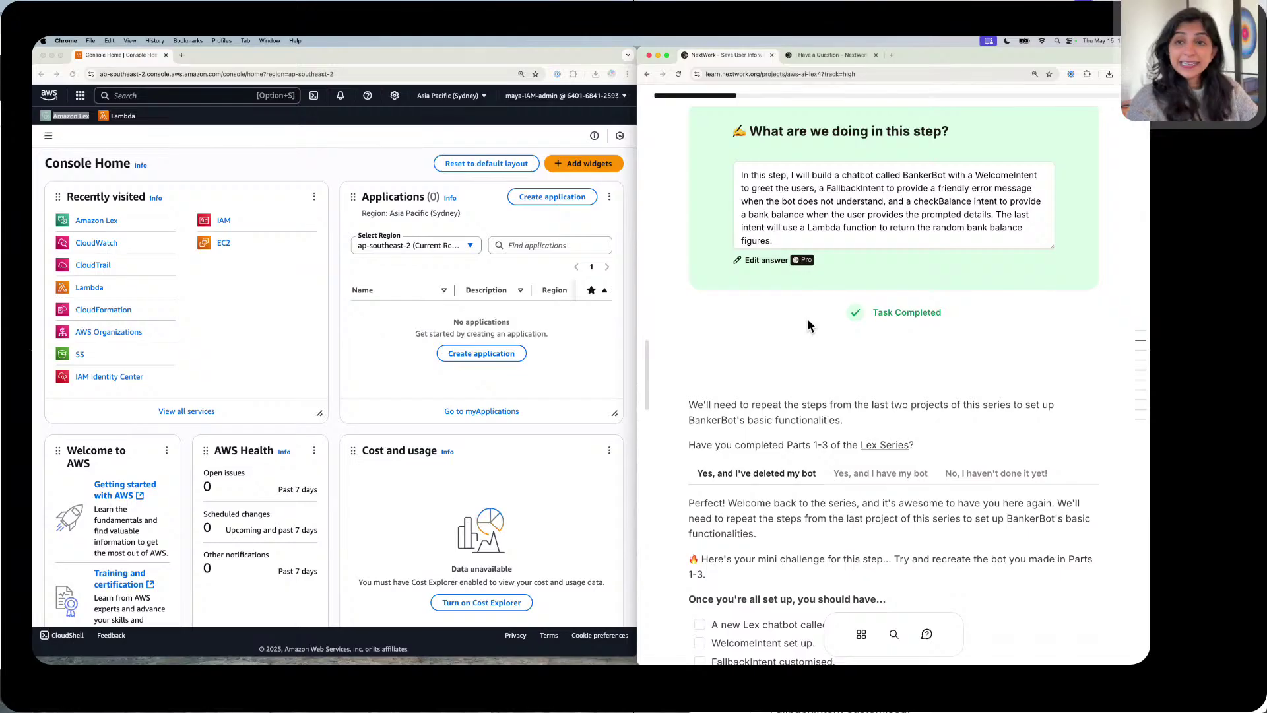
pyautogui.scroll(-2, 807, 322)
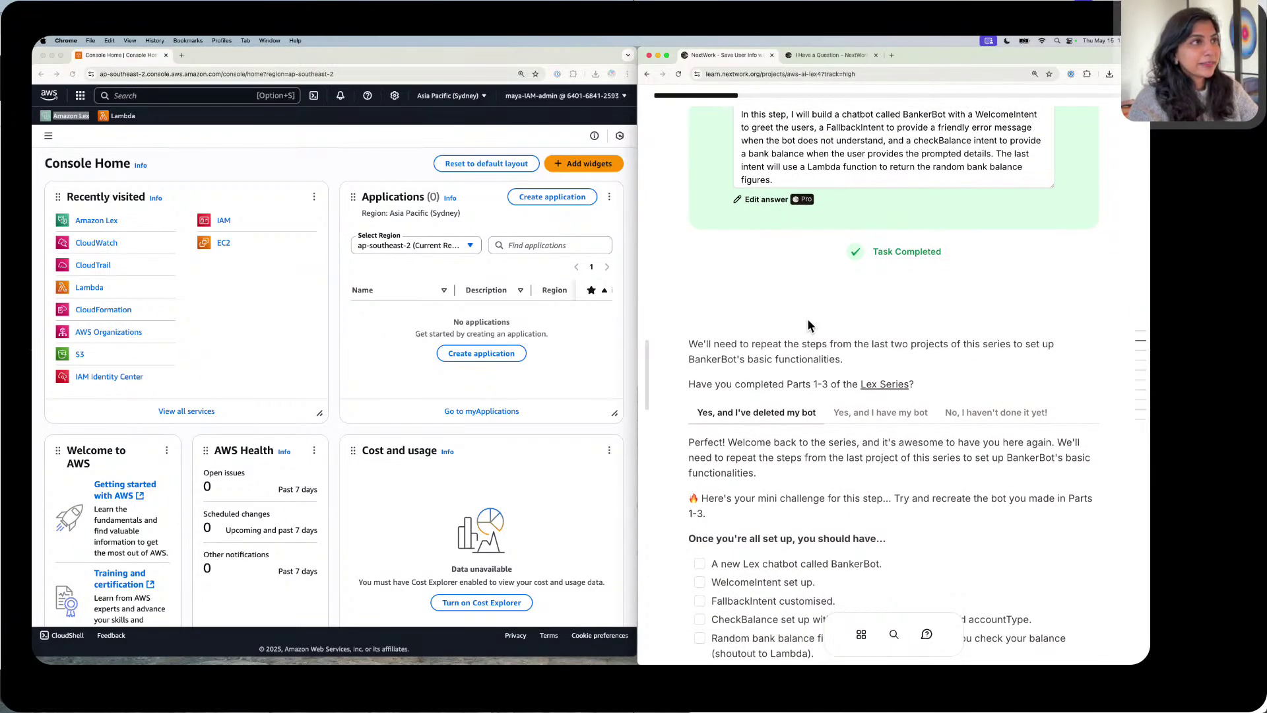
# Step: Compare the guide's Lex Series completion options and choose "No, I haven't done it yet!"
pyautogui.scroll(-2, 807, 320)
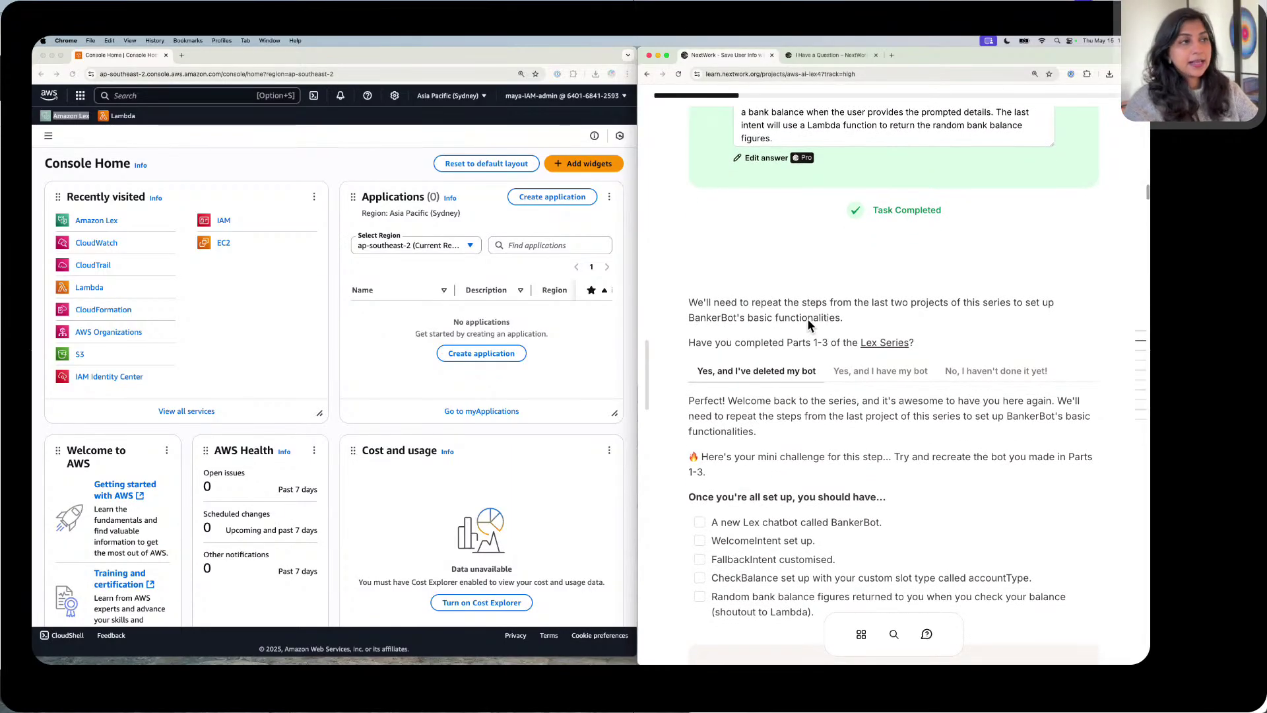
pyautogui.scroll(-1, 807, 322)
pyautogui.scroll(-1, 808, 322)
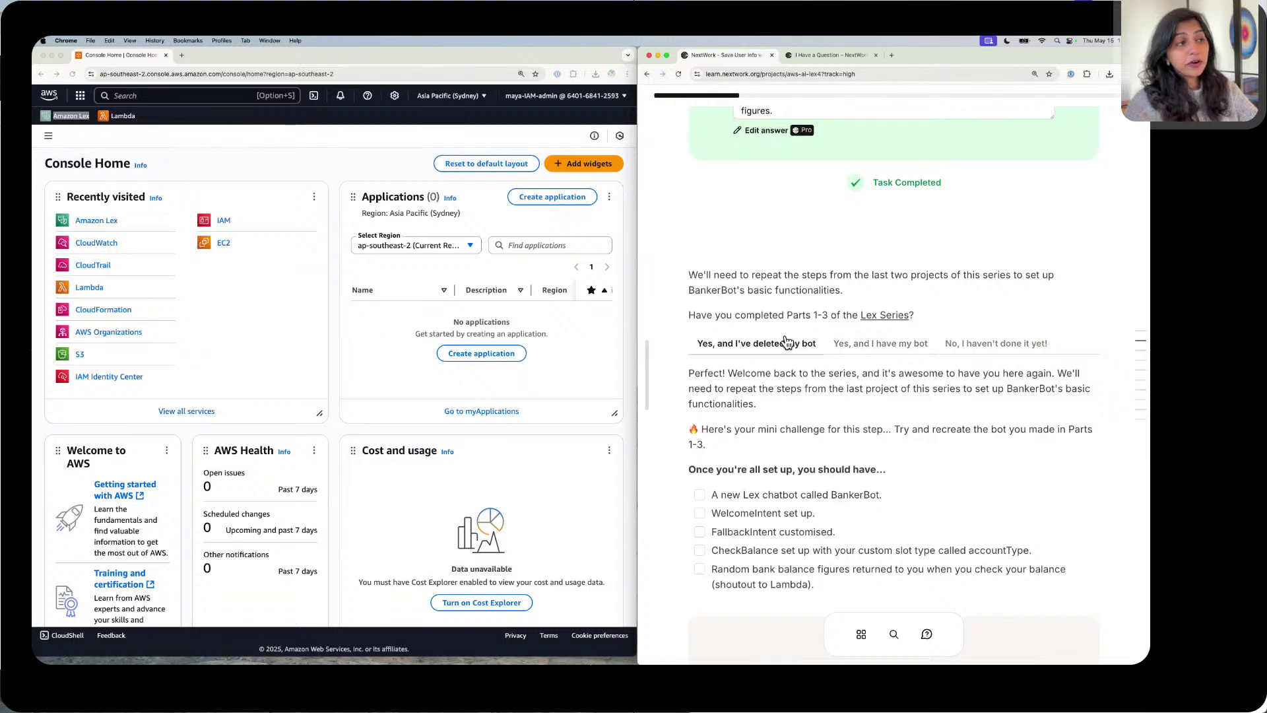
pyautogui.scroll(-3, 784, 340)
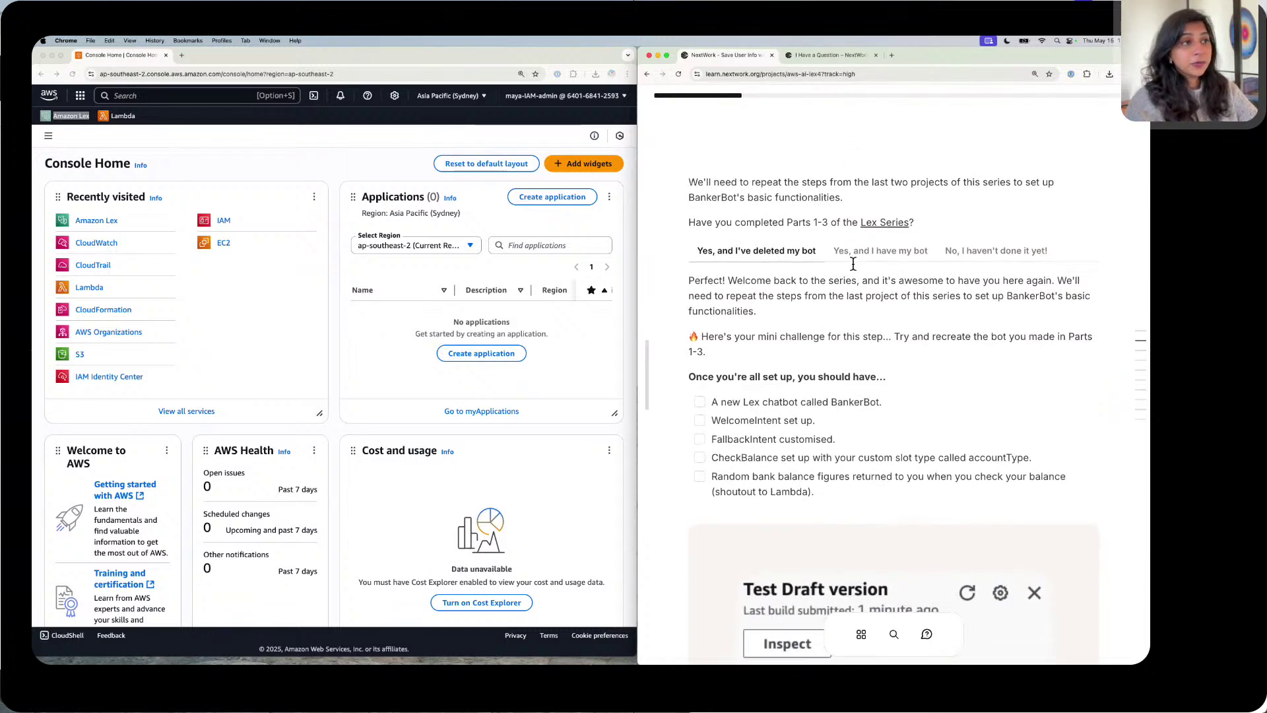
pyautogui.click(898, 252)
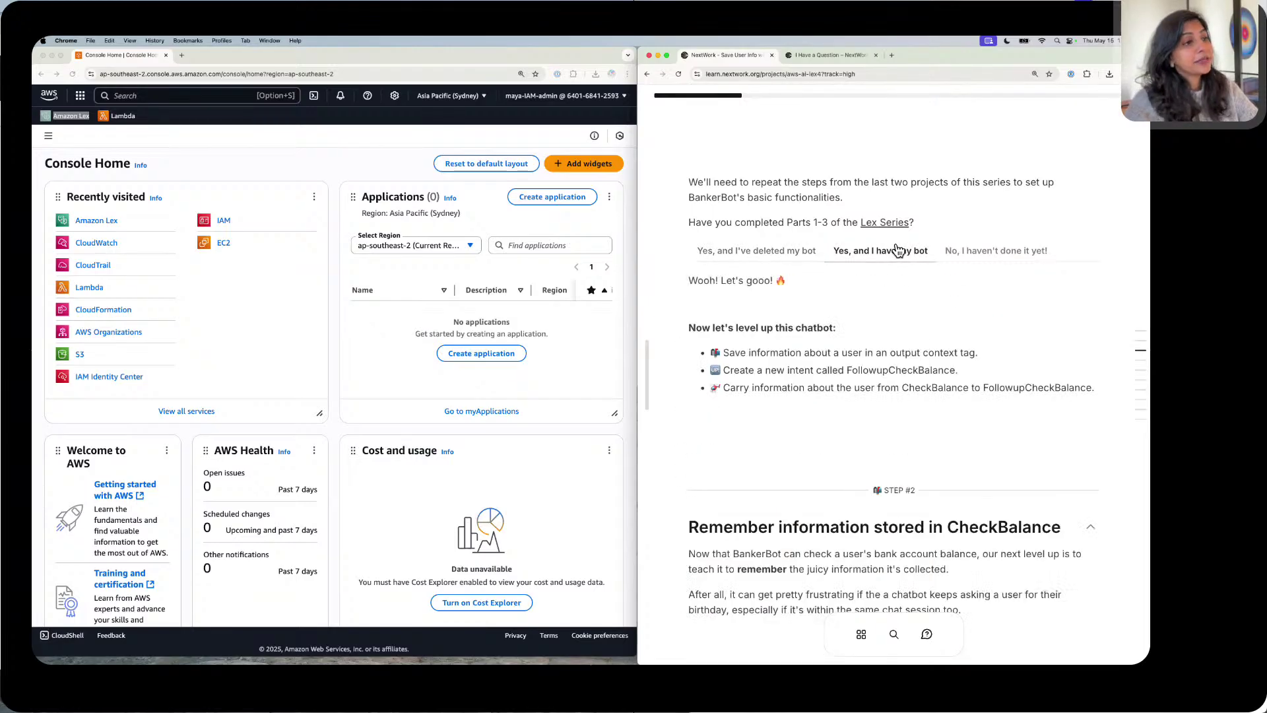
pyautogui.click(976, 253)
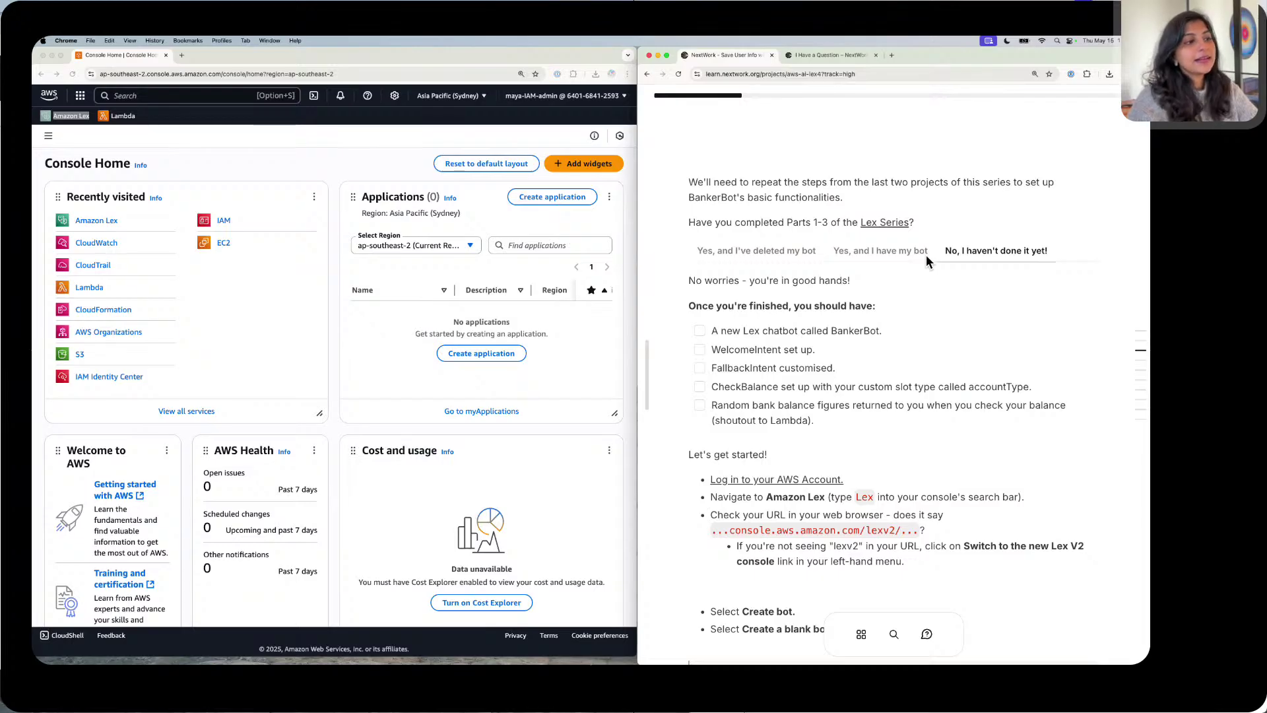
# Step: Read the guide's BankerBot checklist and its getting-started instructions for opening Amazon Lex and creating a blank bot
pyautogui.scroll(-2, 925, 255)
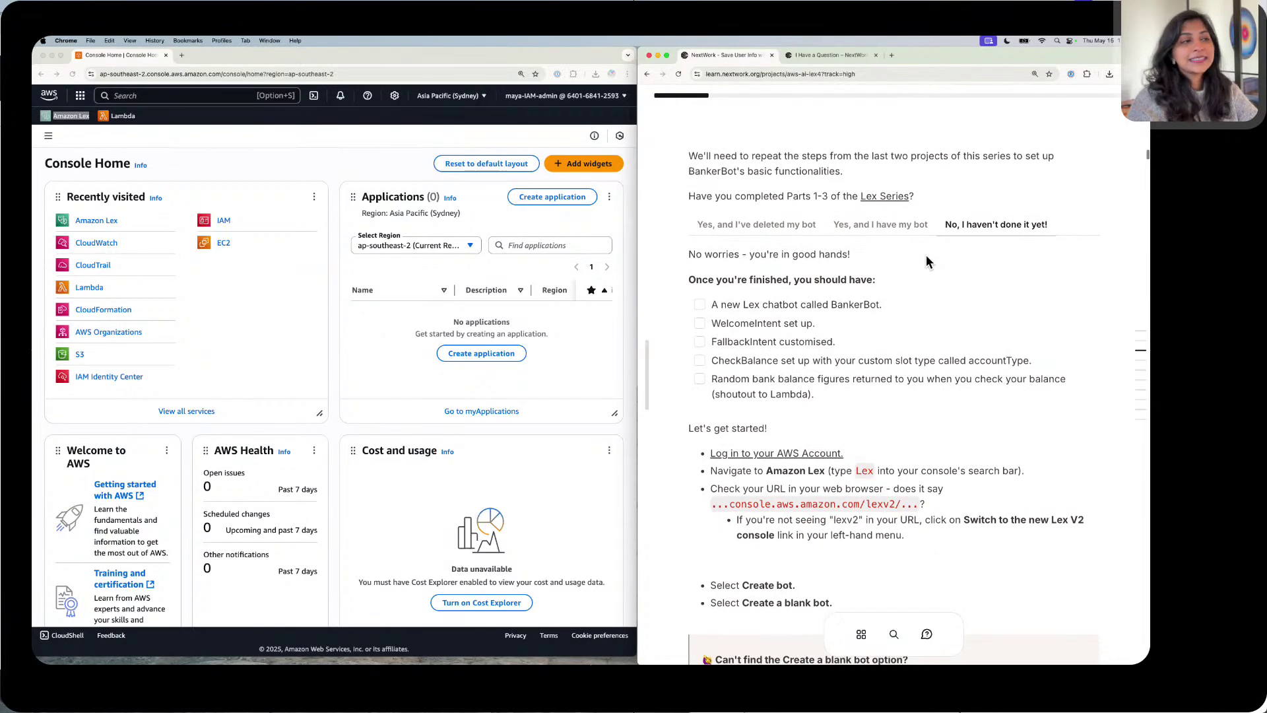
pyautogui.scroll(-2, 926, 256)
pyautogui.scroll(-1, 926, 256)
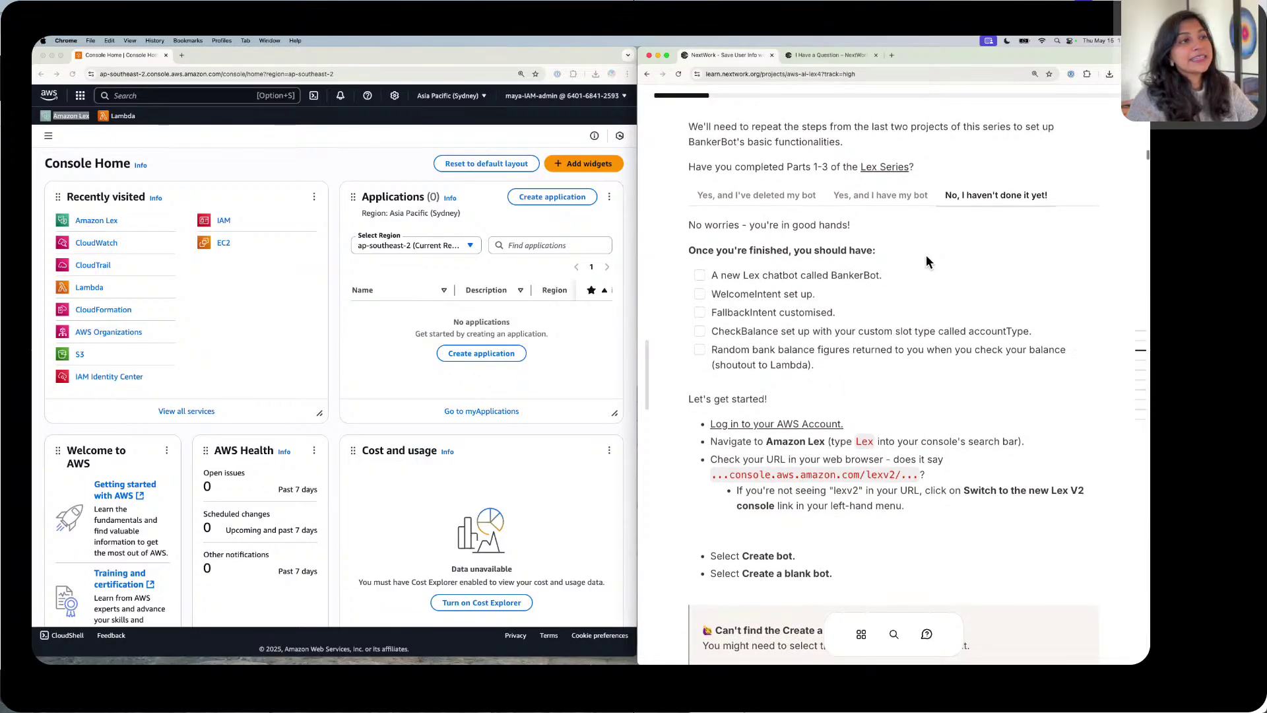
pyautogui.scroll(-3, 926, 262)
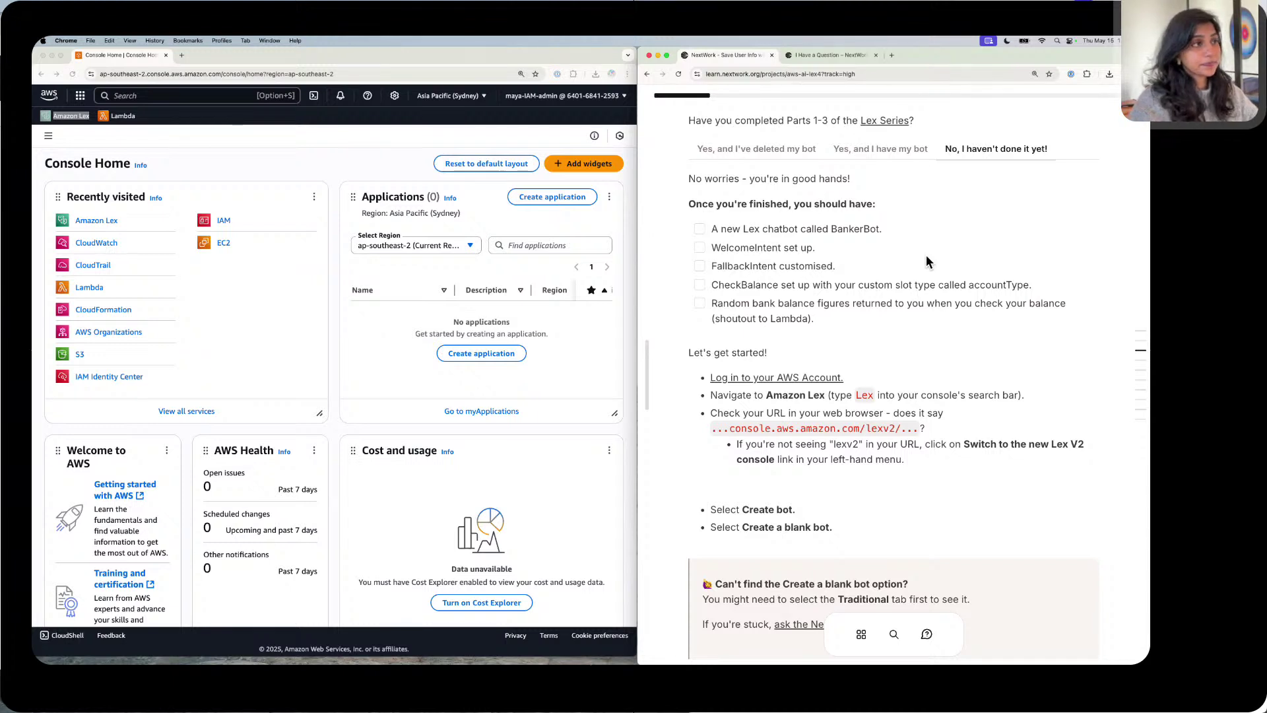
pyautogui.scroll(-2, 925, 254)
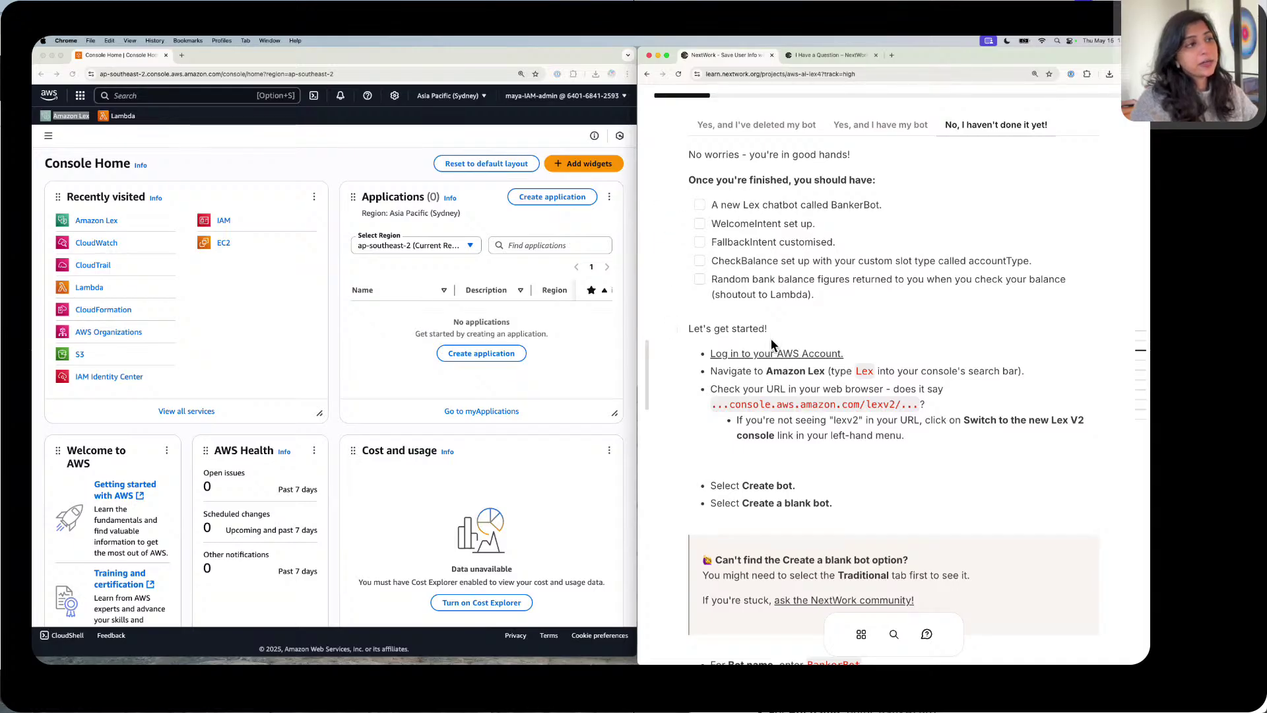
pyautogui.click(512, 120)
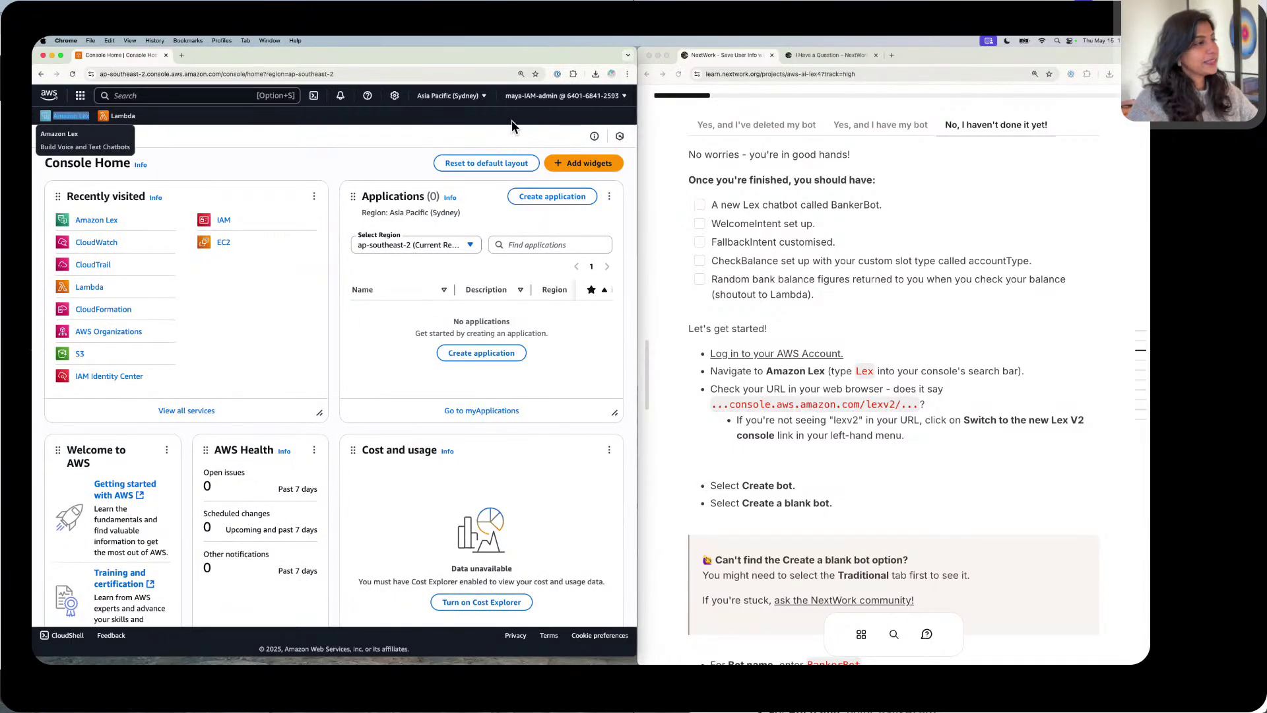
pyautogui.scroll(1, 785, 326)
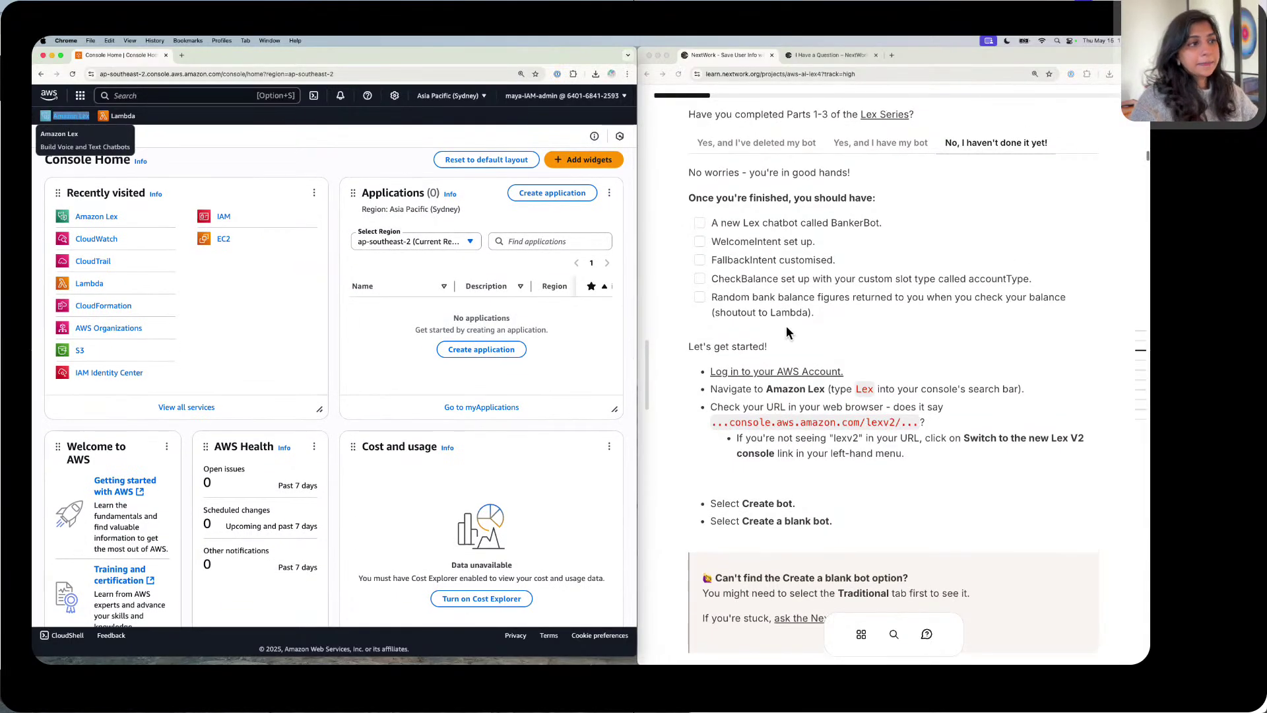
pyautogui.scroll(-2, 790, 331)
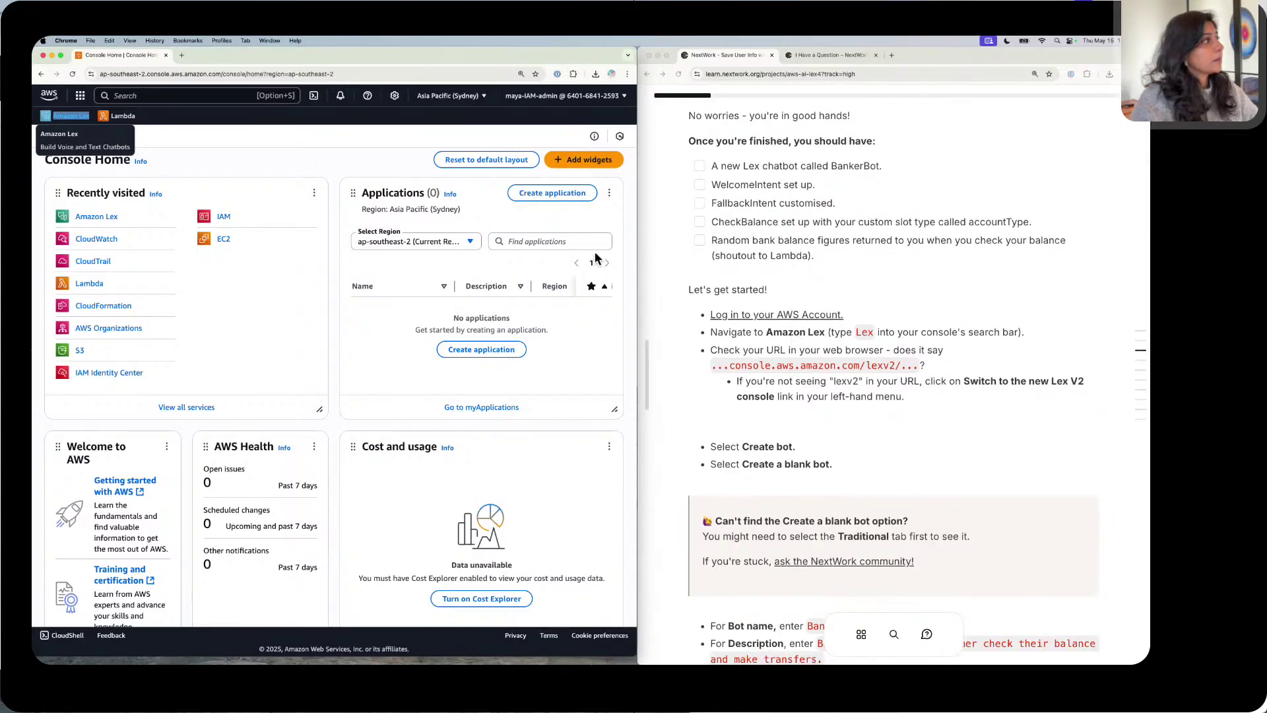
pyautogui.scroll(1, 705, 291)
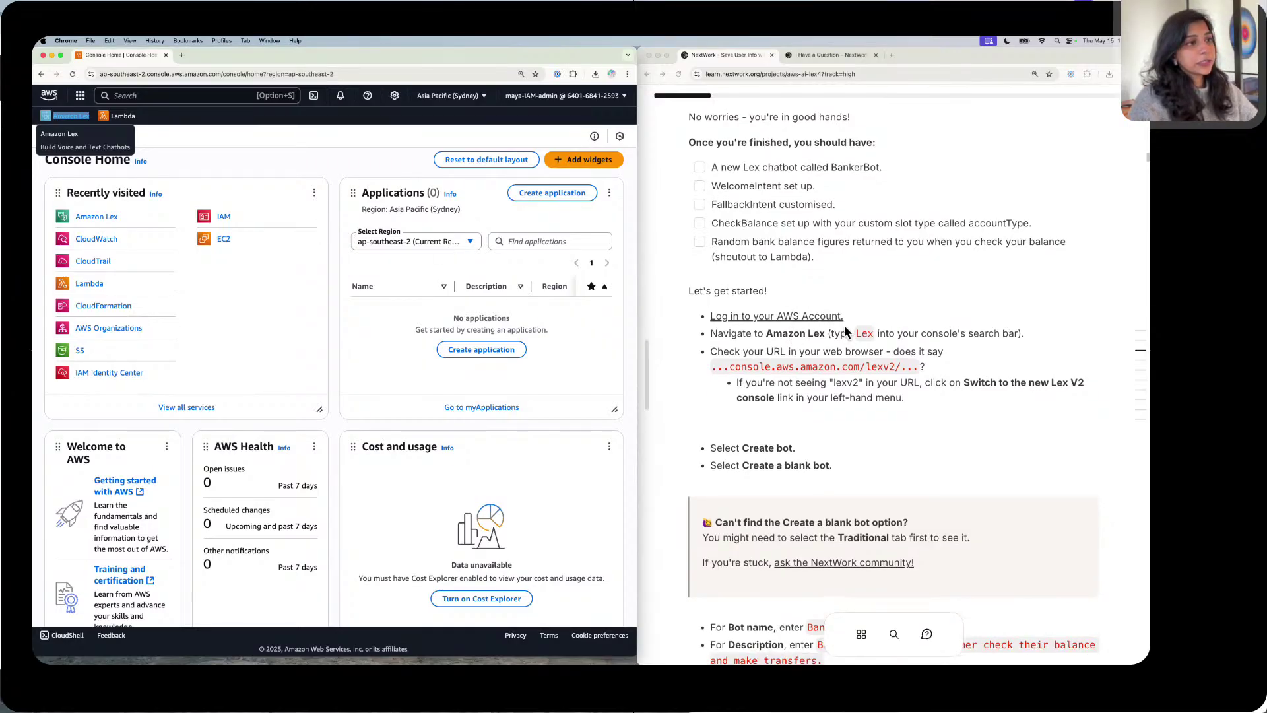
# Step: Search the AWS console for Lex, open Amazon Lex, and check the URL and V1 console link to verify the console version
pyautogui.click(869, 333)
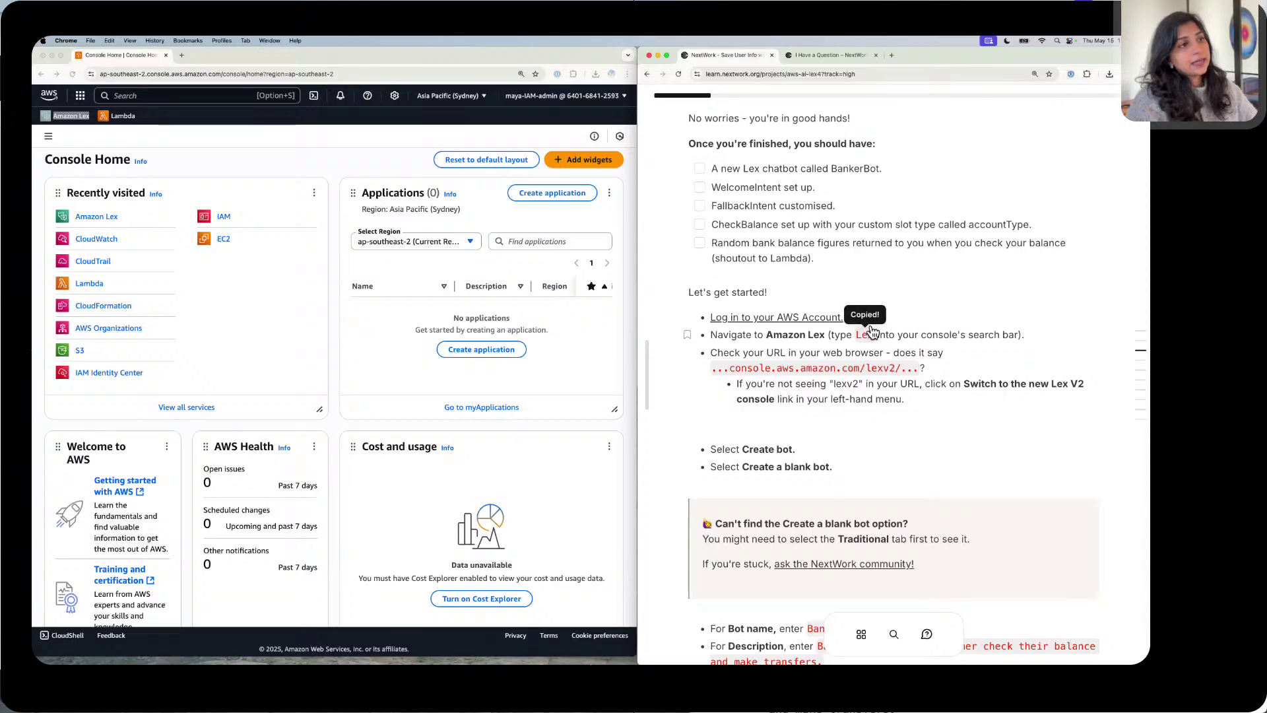
pyautogui.scroll(1, 876, 332)
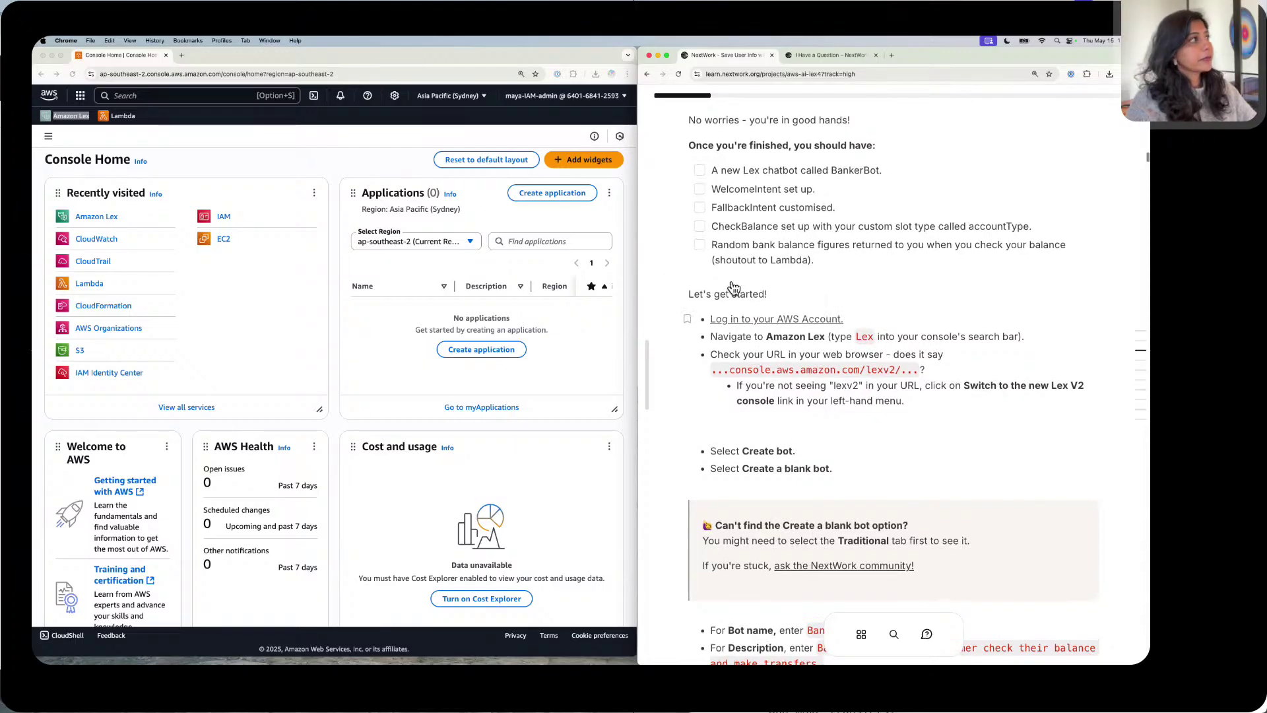
pyautogui.click(149, 94)
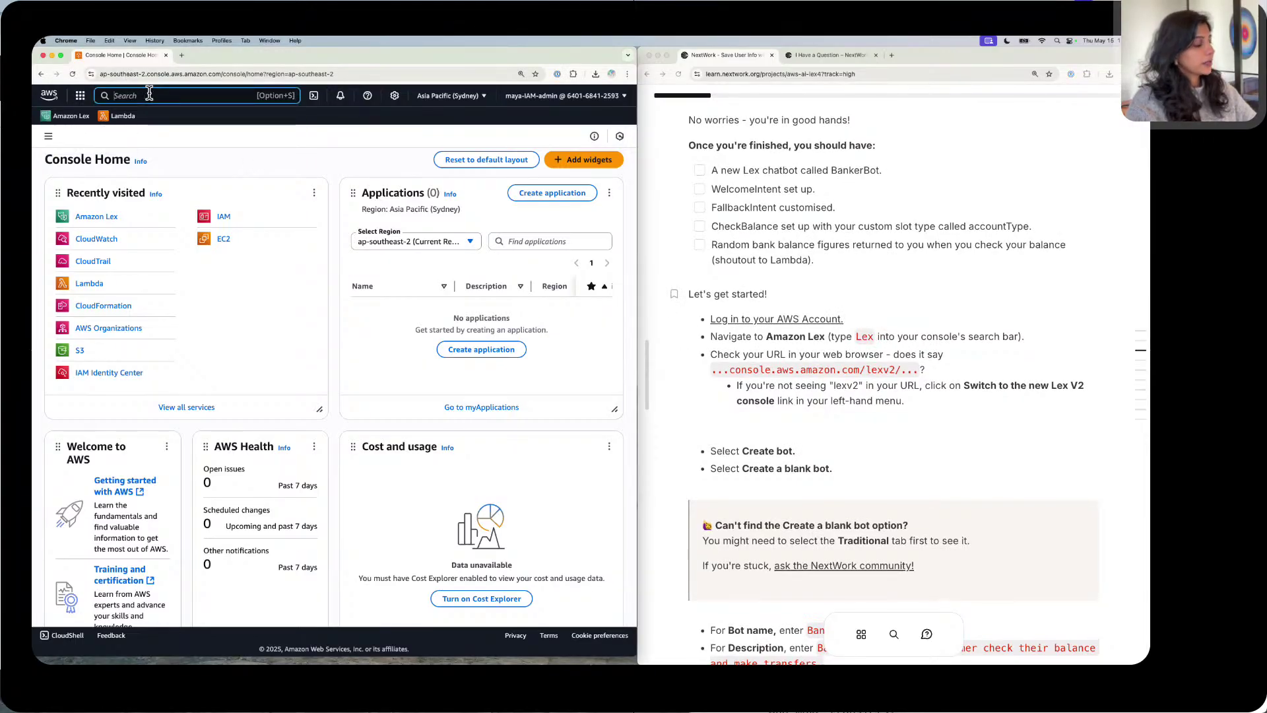
pyautogui.press('super+v')
pyautogui.press('Return')
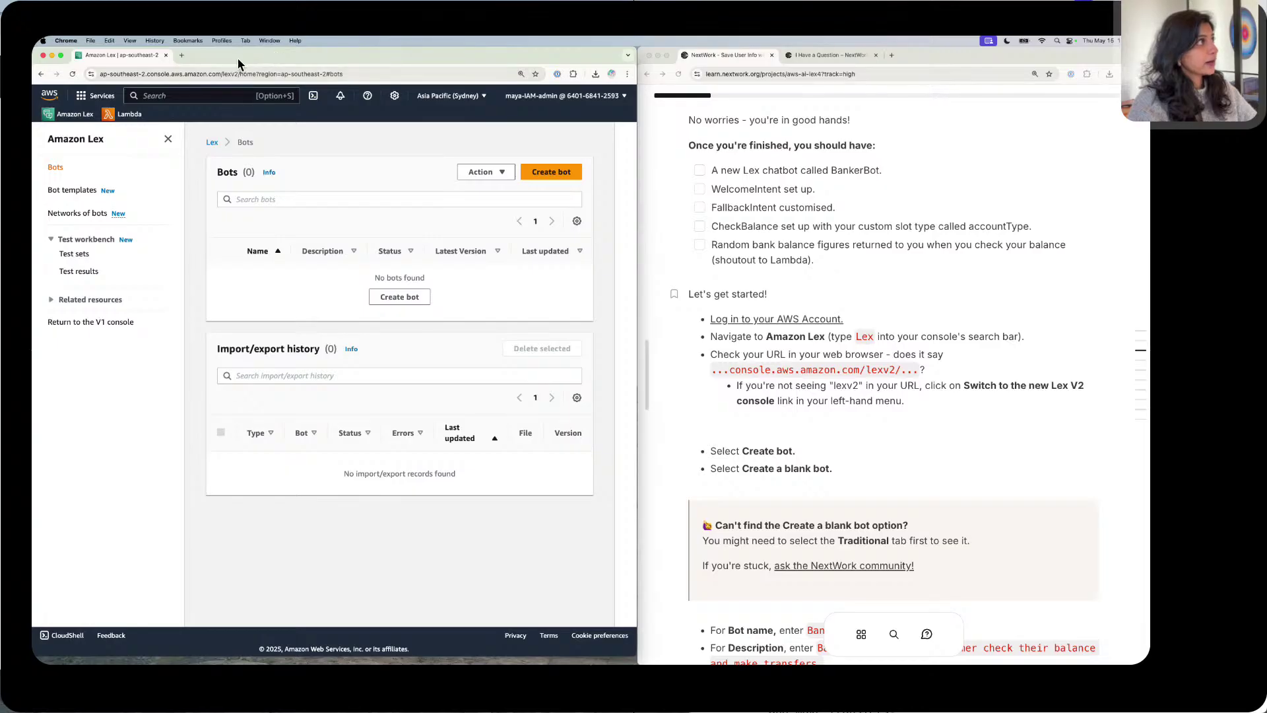
pyautogui.moveTo(230, 74); pyautogui.dragTo(240, 73)
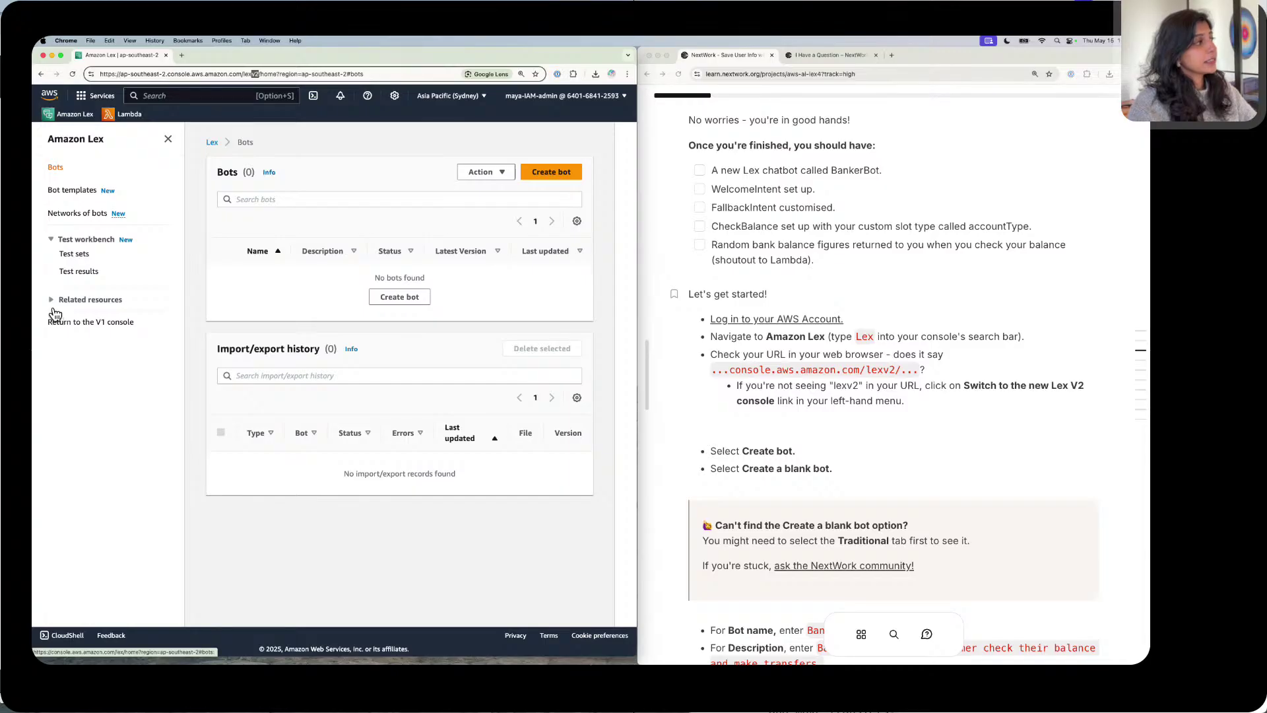
pyautogui.moveTo(46, 318); pyautogui.dragTo(138, 316)
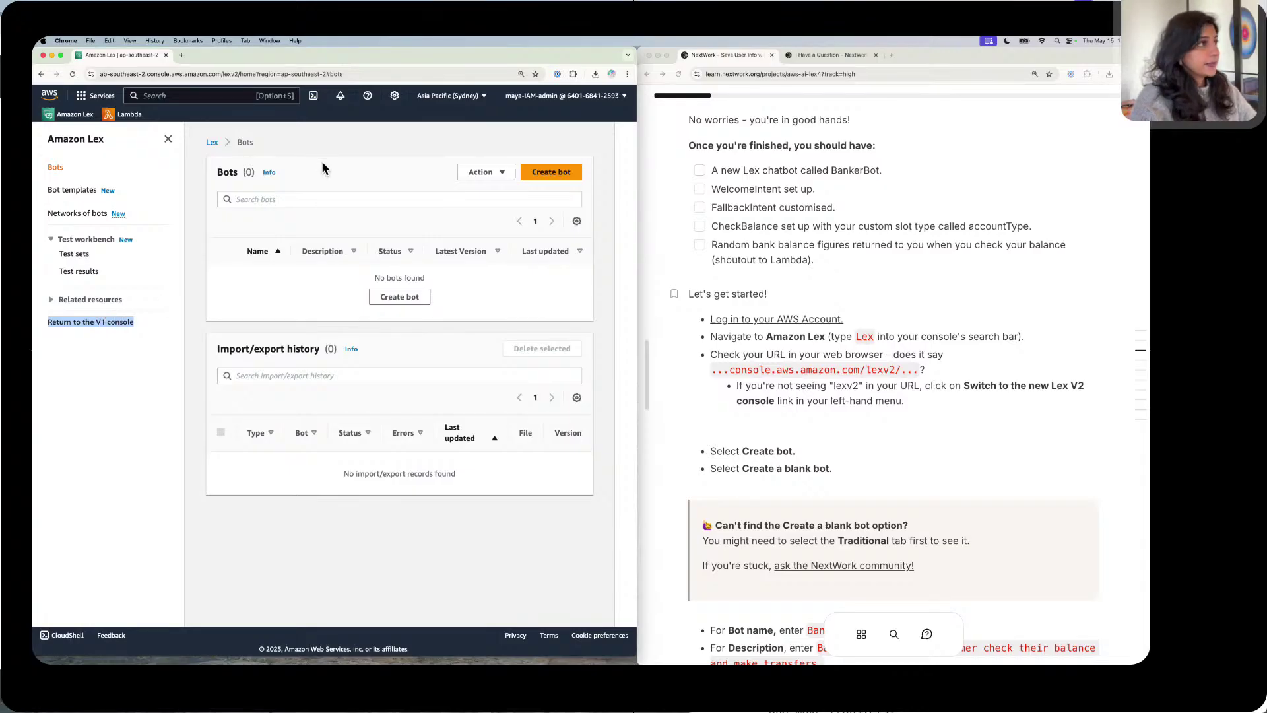
# Step: Start creating a new blank bot and set its name to BankerBot, copied from the guide
pyautogui.click(546, 169)
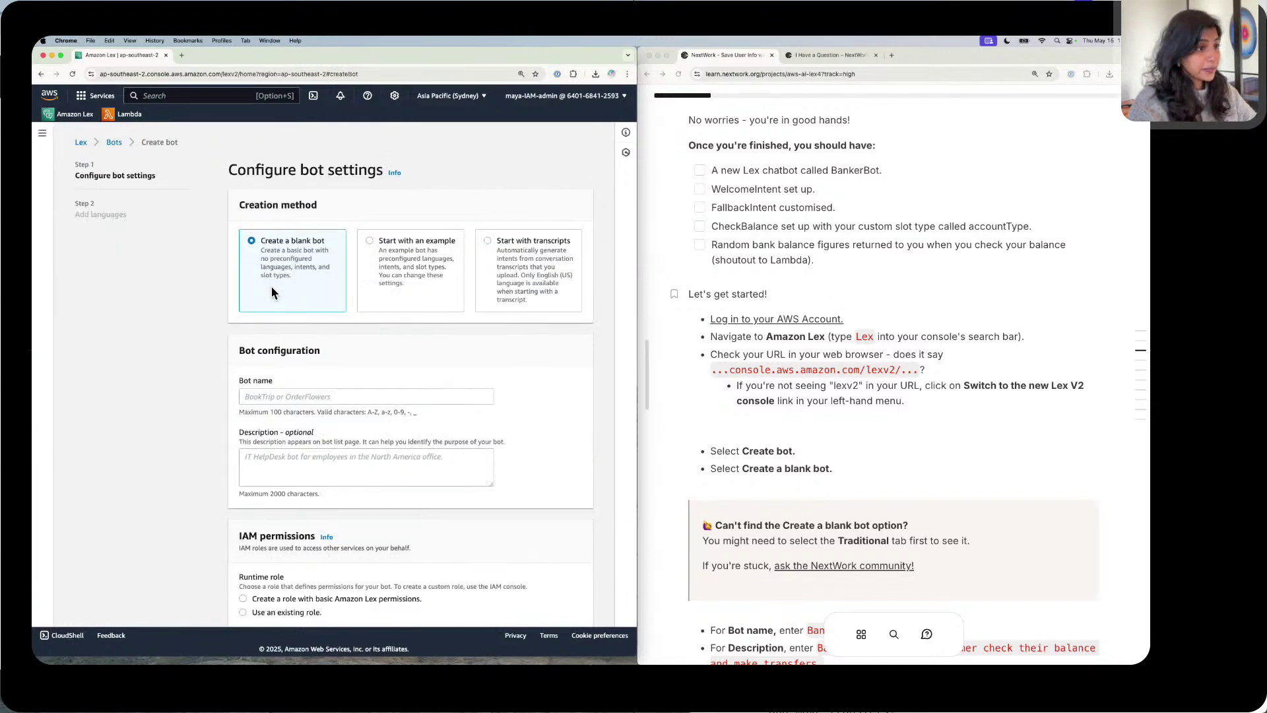
pyautogui.scroll(-5, 719, 330)
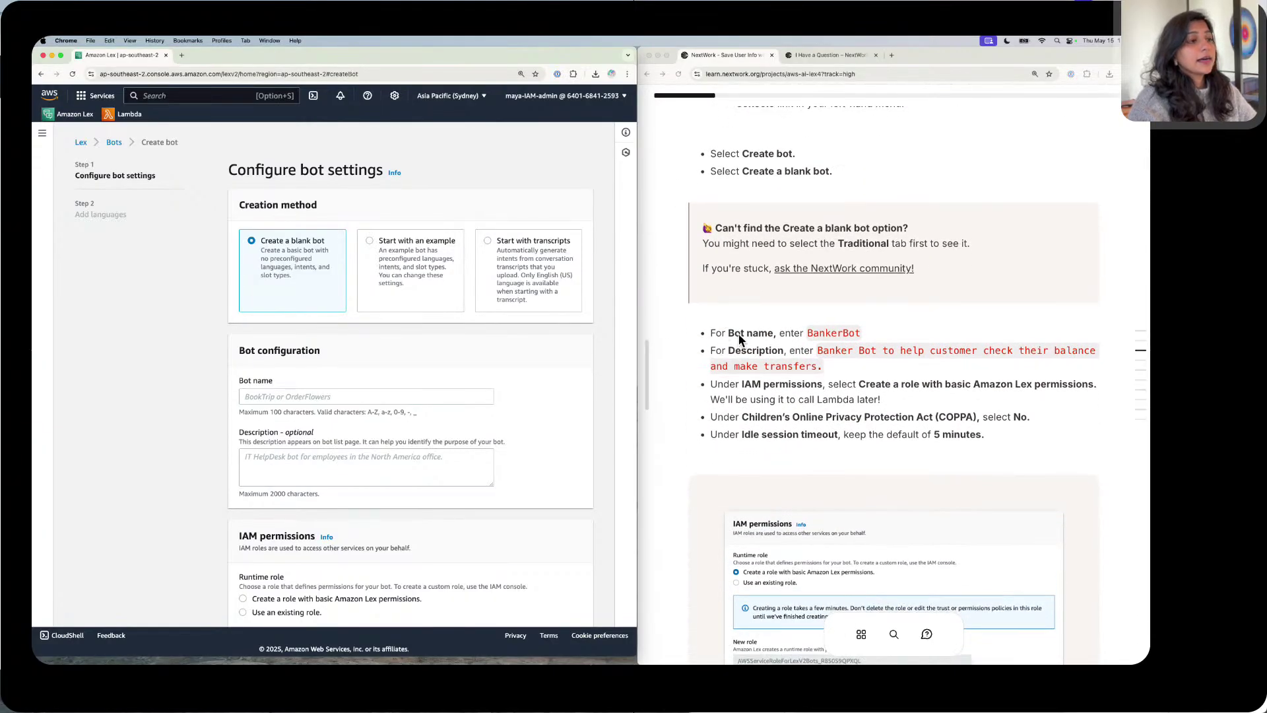
pyautogui.click(833, 327)
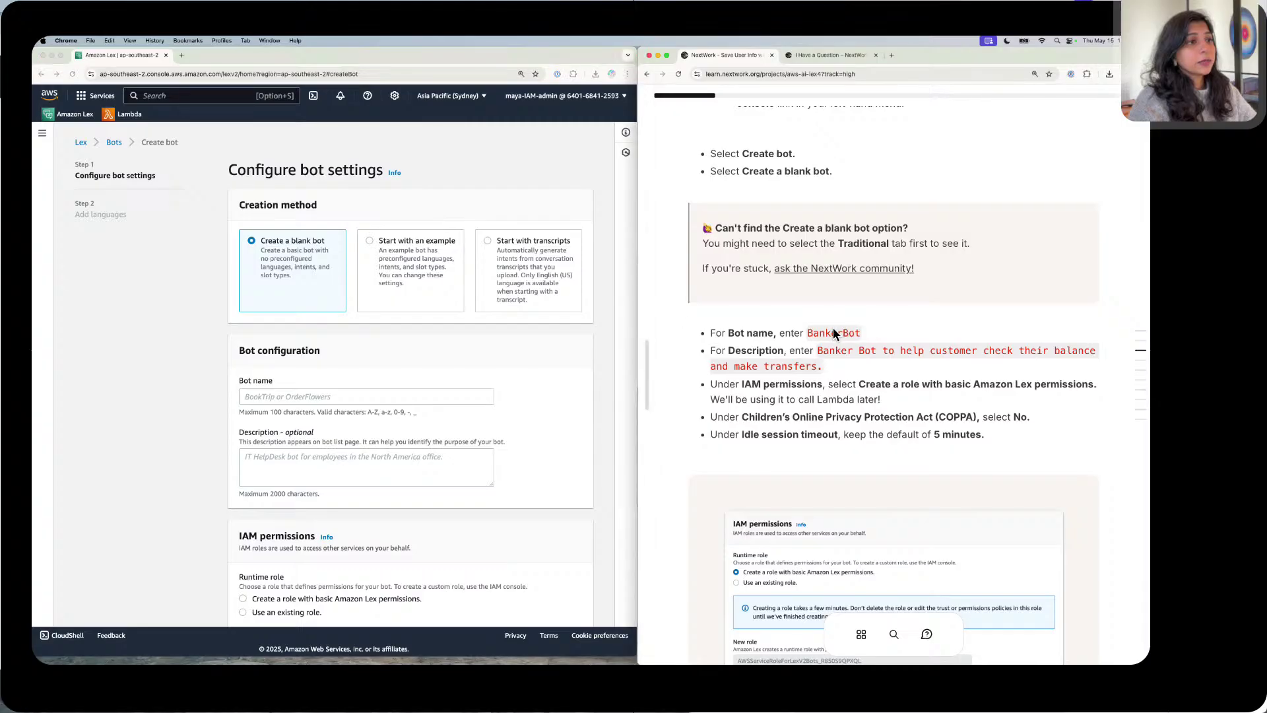
pyautogui.click(842, 328)
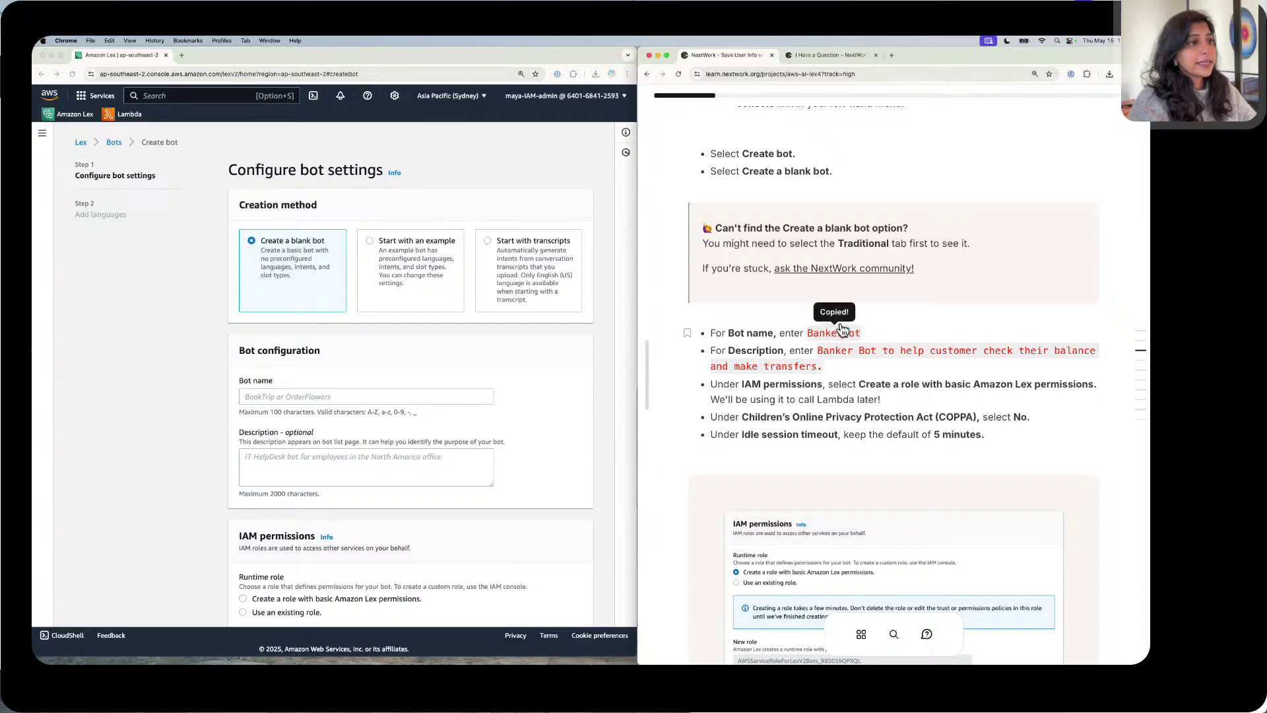
pyautogui.click(306, 393)
pyautogui.press('super+v')
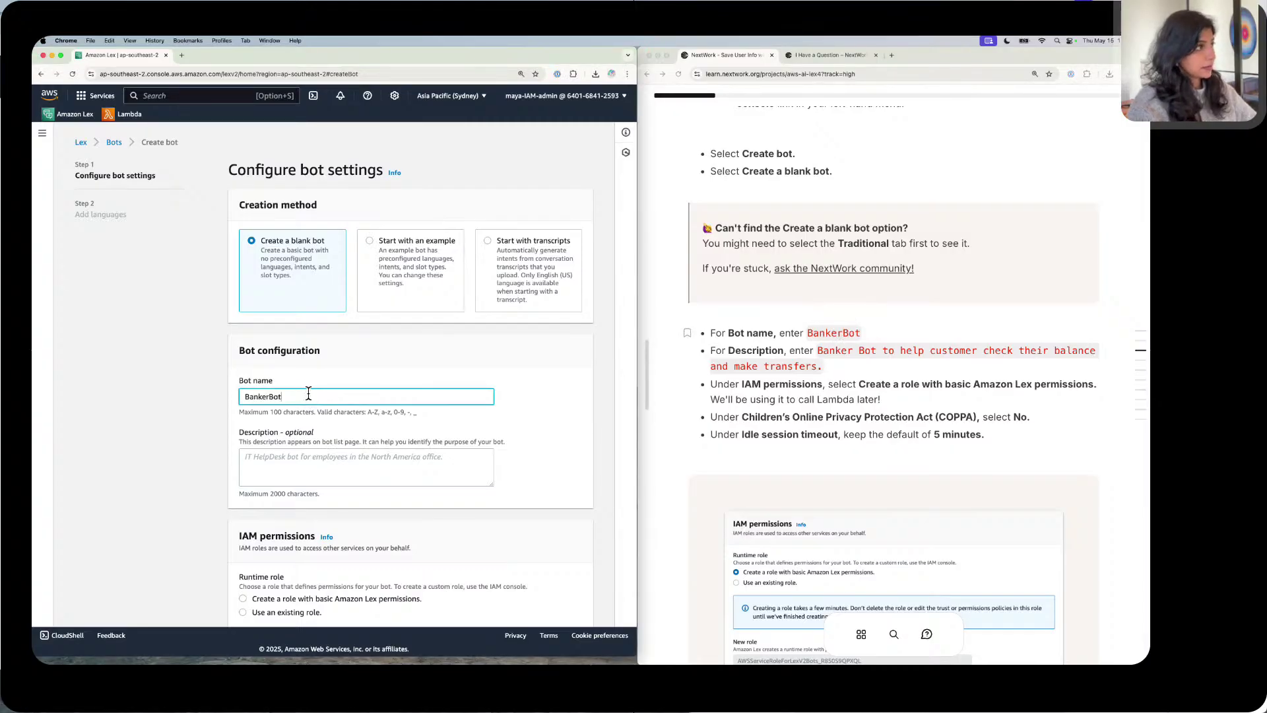
# Step: Fill in the bot's description as "Banker Bot to help customer check their balance and make transfers."
pyautogui.click(864, 349)
pyautogui.click(867, 348)
pyautogui.click(278, 458)
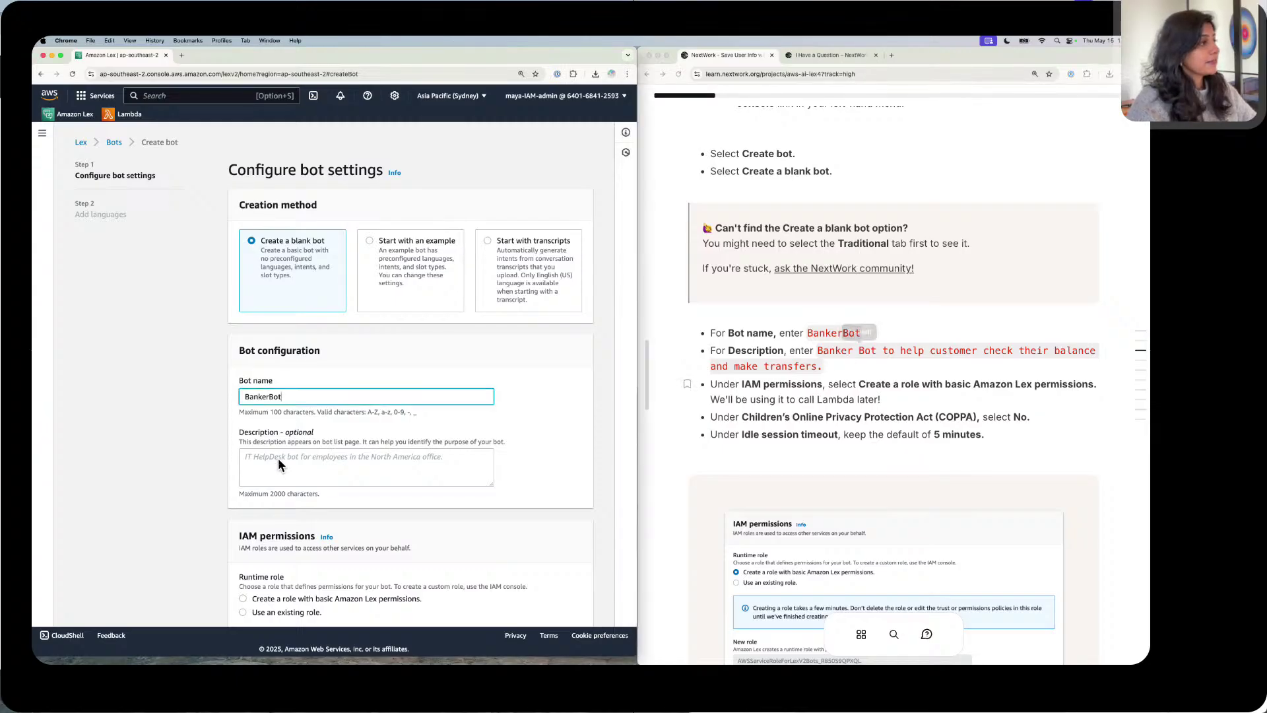
pyautogui.click(278, 458)
pyautogui.press('super+v')
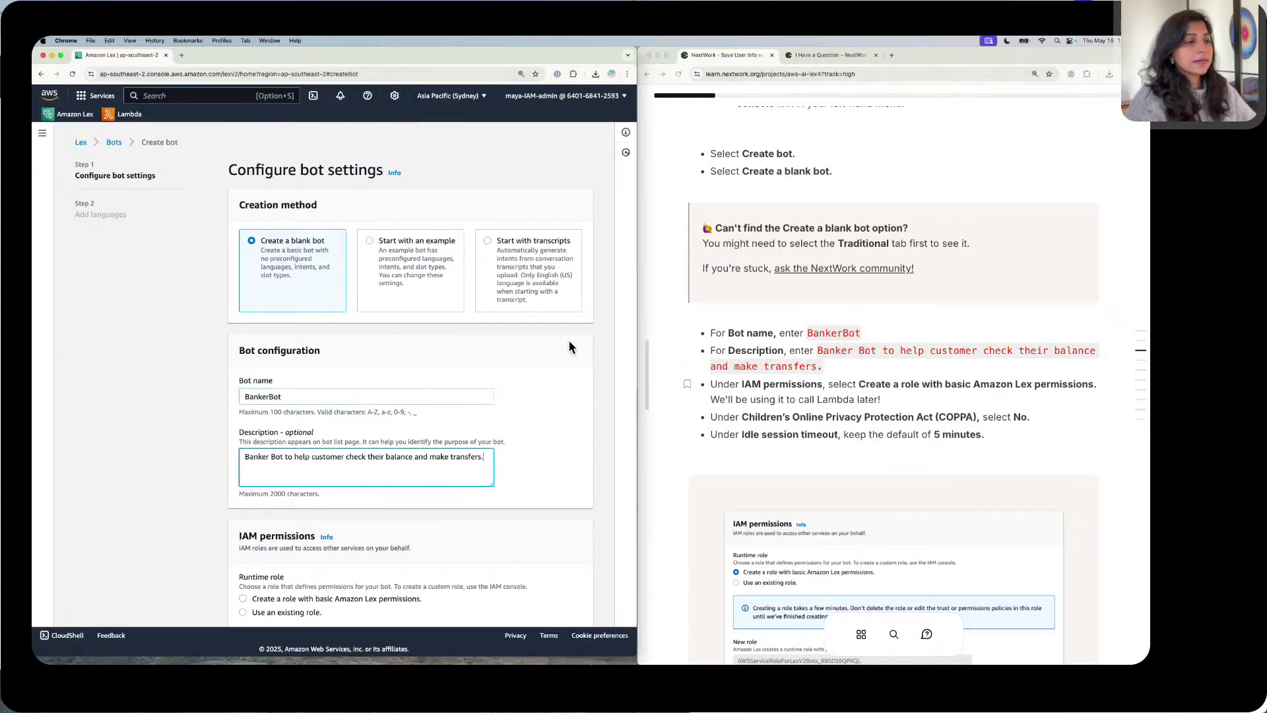
# Step: Set the bot's runtime role to "Create a role with basic Amazon Lex permissions" and answer No for COPPA
pyautogui.scroll(-3, 404, 366)
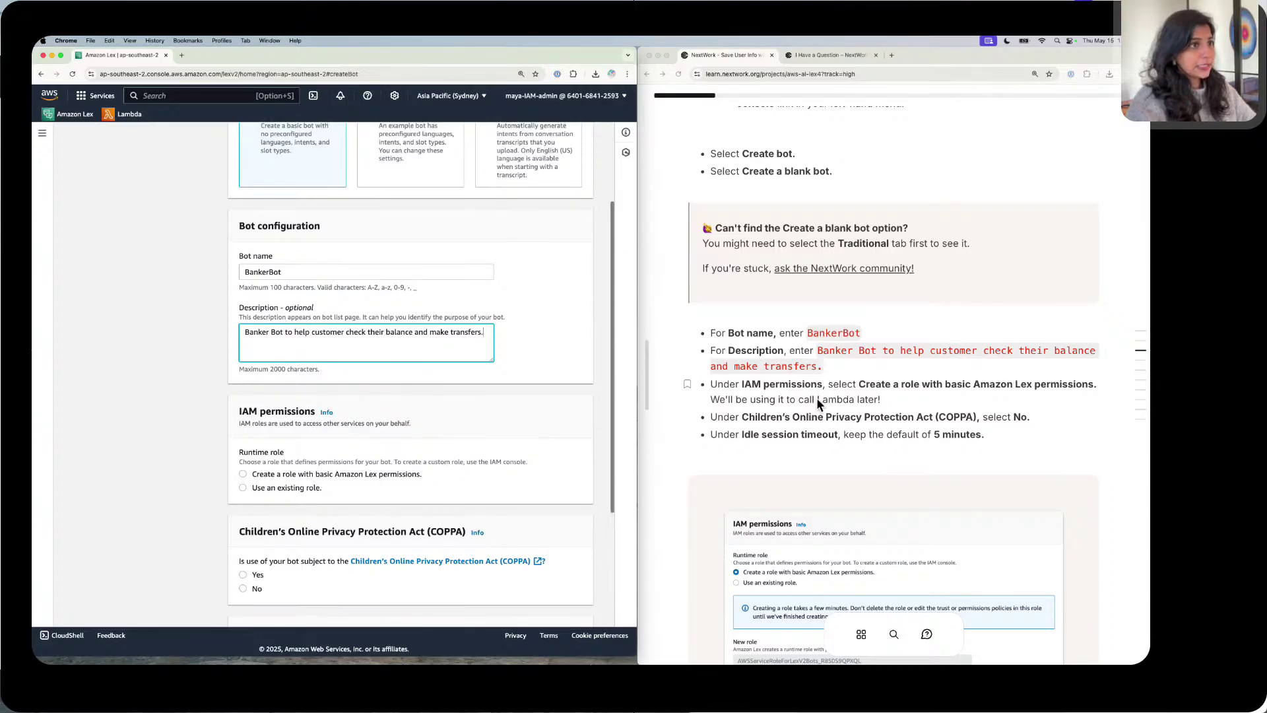
pyautogui.scroll(-3, 239, 394)
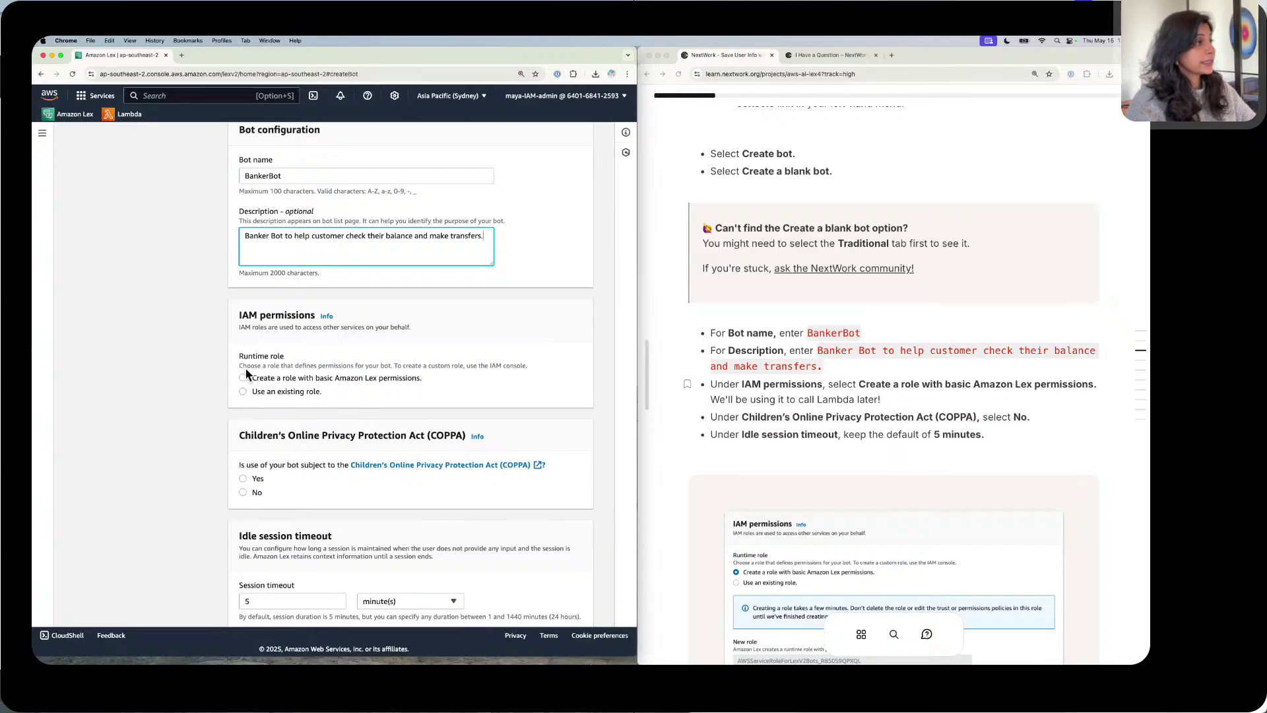
pyautogui.click(244, 375)
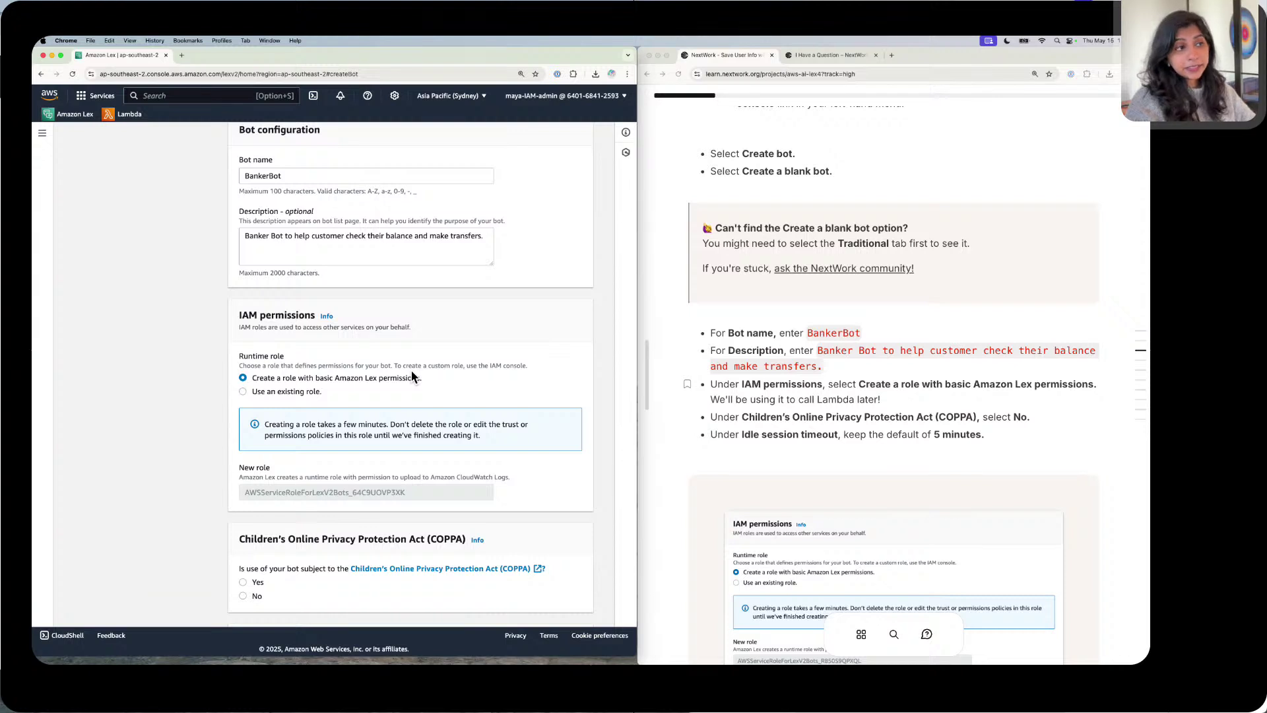
pyautogui.scroll(-5, 363, 386)
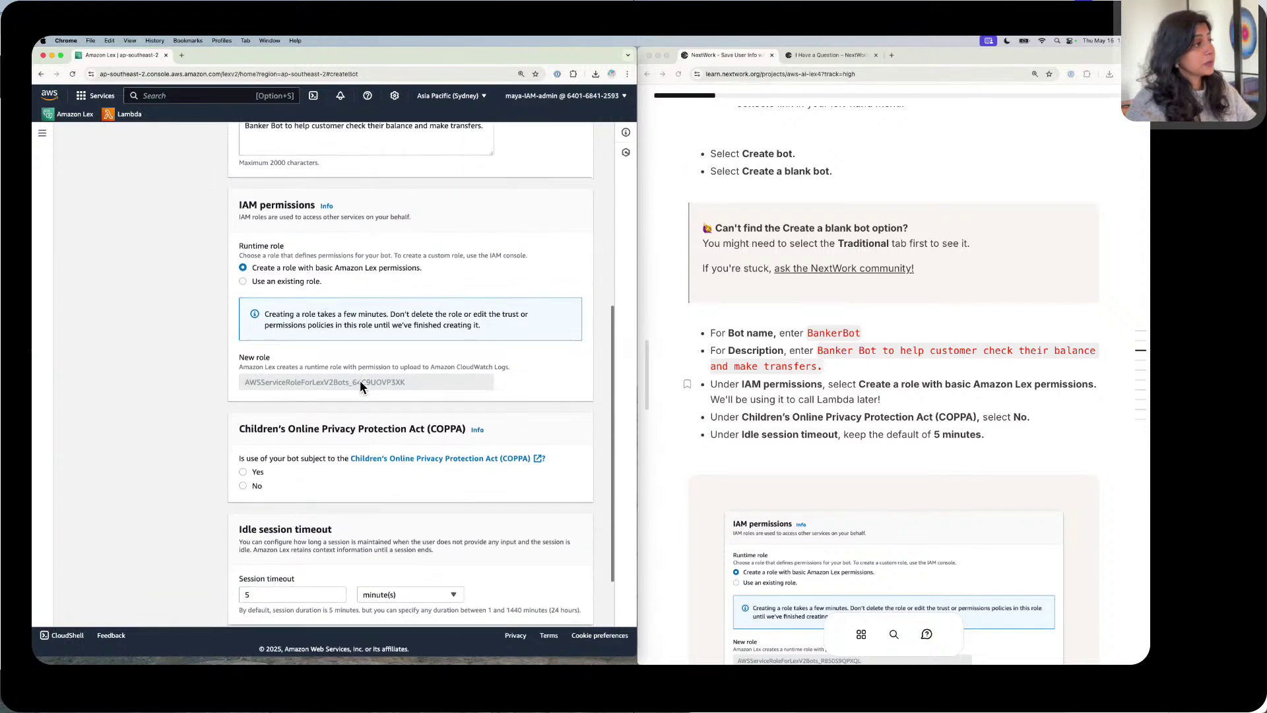
pyautogui.click(243, 419)
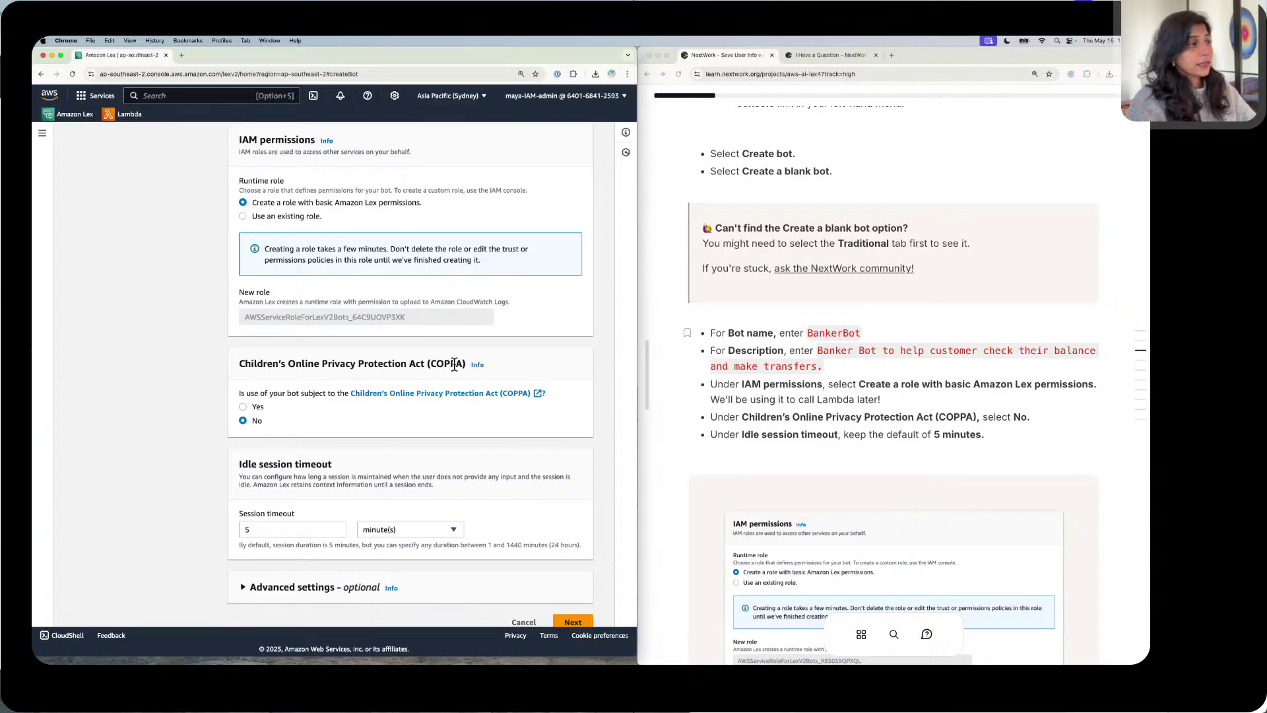
# Step: Continue to the bot's language setup with the default 5-minute session timeout, and find the guide's matching language and voice instructions
pyautogui.scroll(-2, 454, 365)
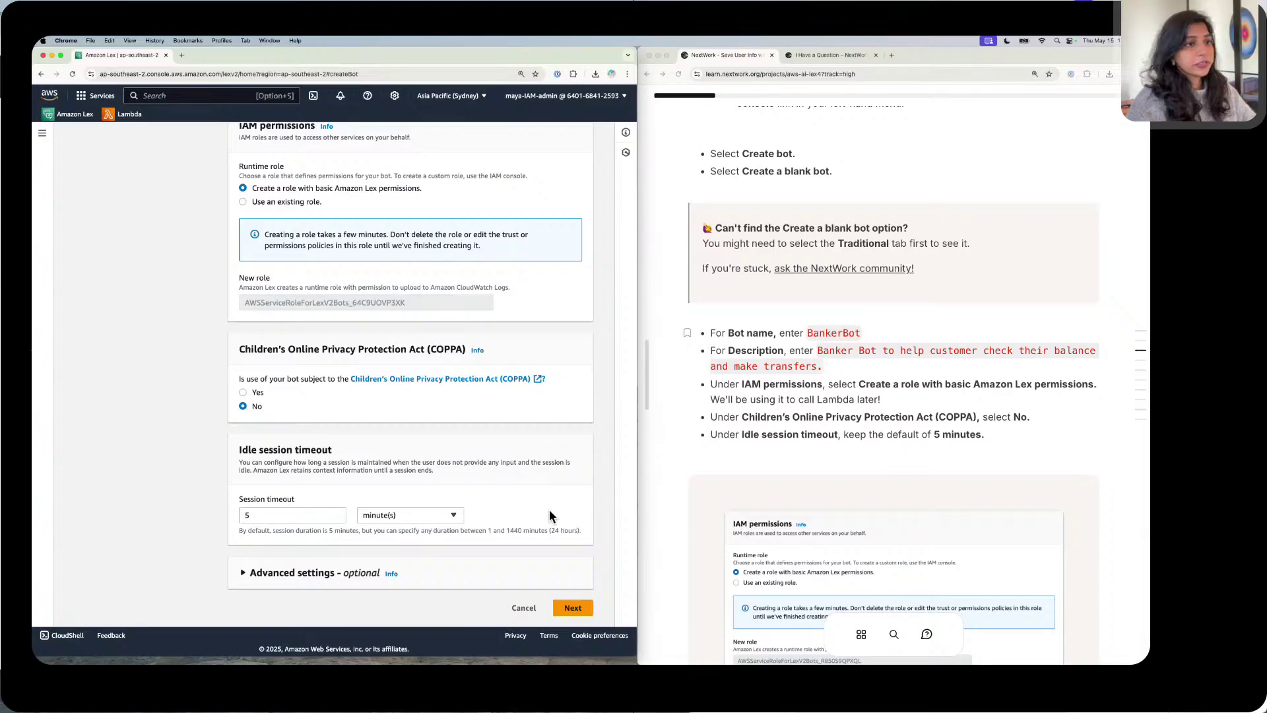
pyautogui.click(573, 607)
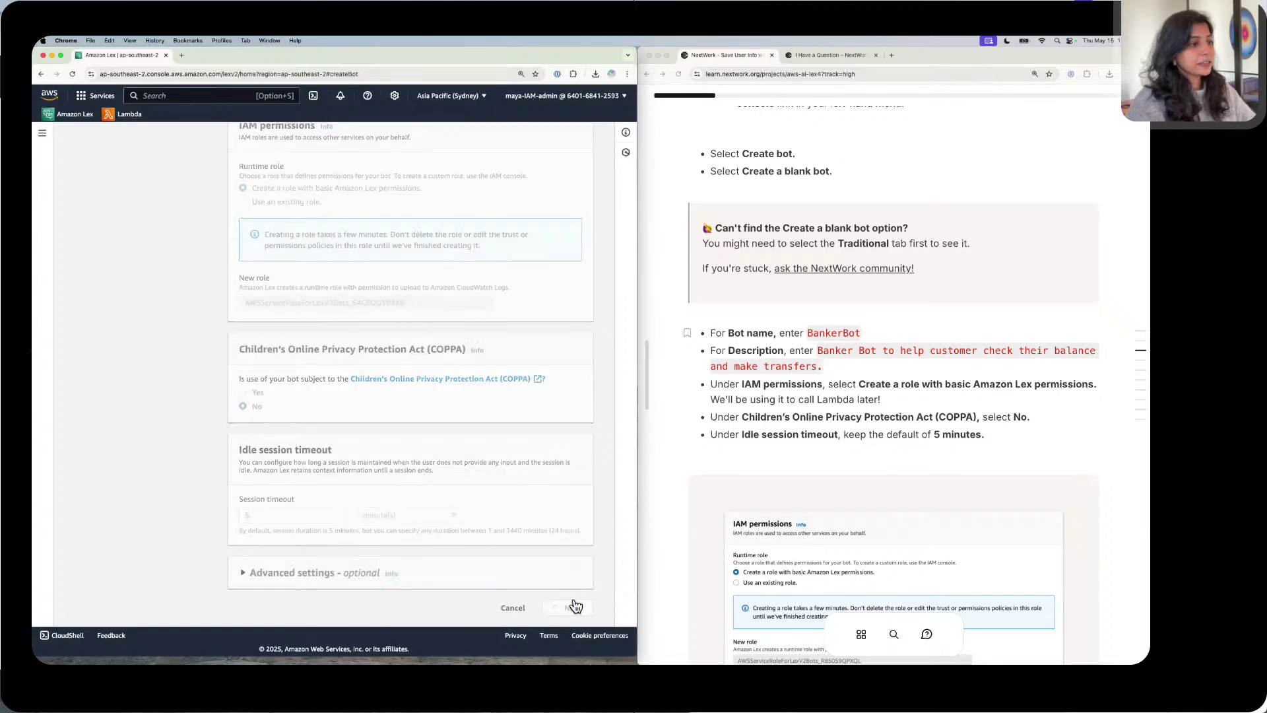
pyautogui.scroll(-5, 720, 557)
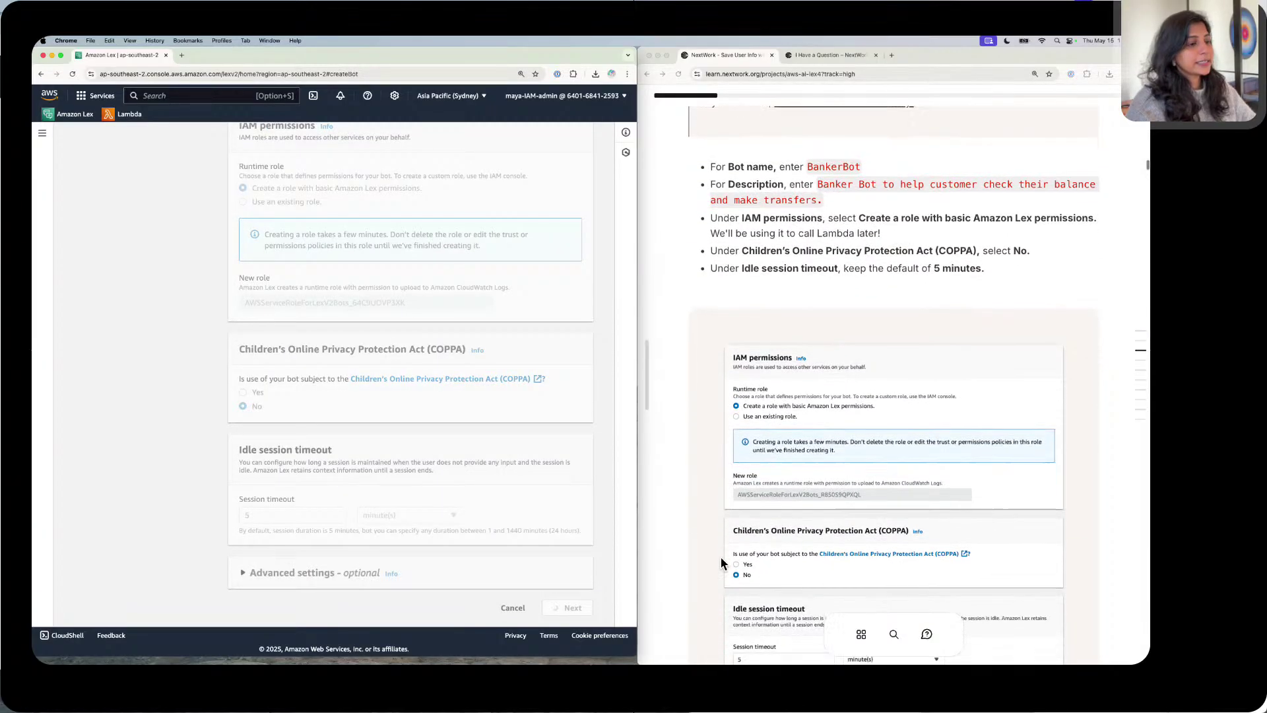
pyautogui.scroll(-4, 721, 557)
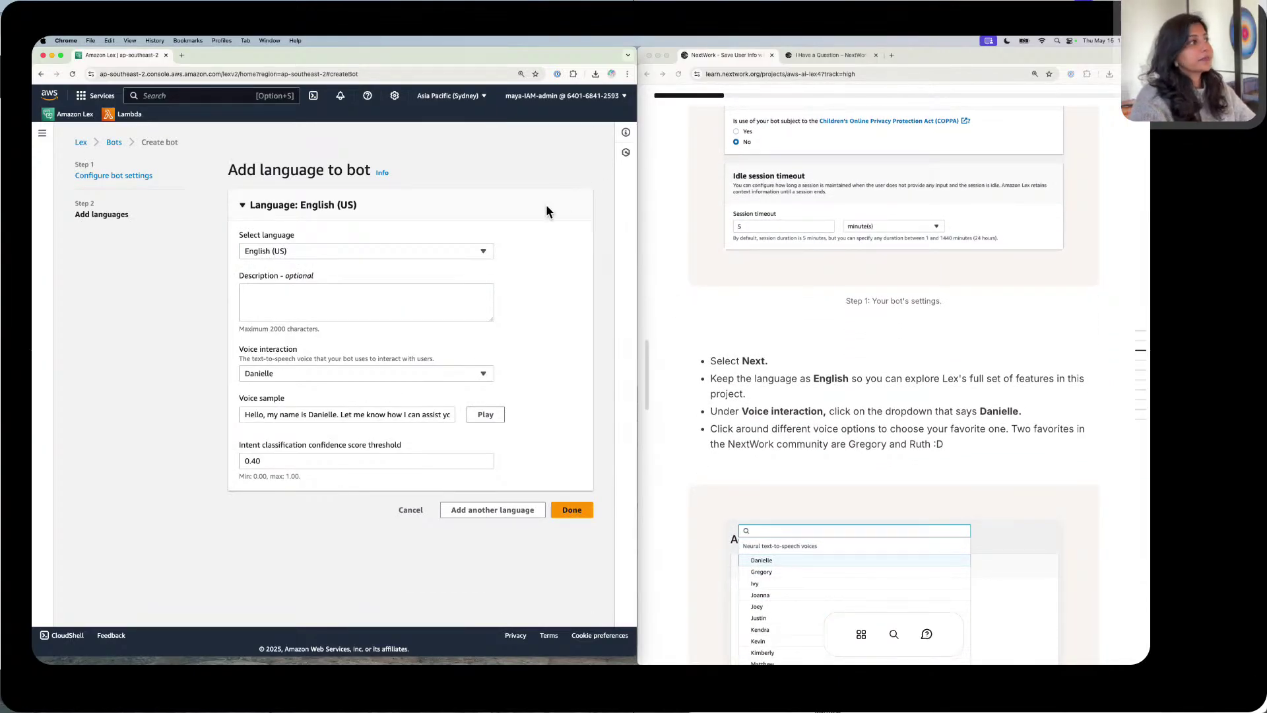
# Step: Keep English (US) as the bot's language after checking the available languages, and choose Danielle as its voice
pyautogui.click(313, 244)
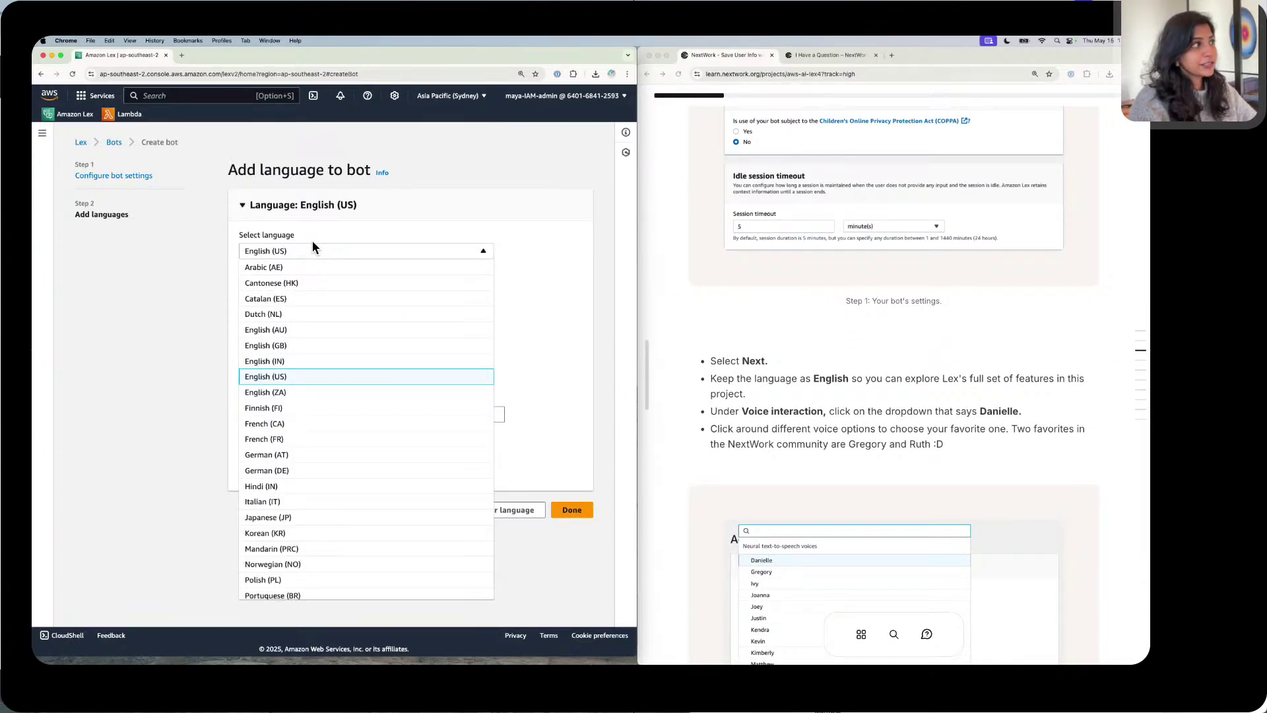
pyautogui.click(574, 258)
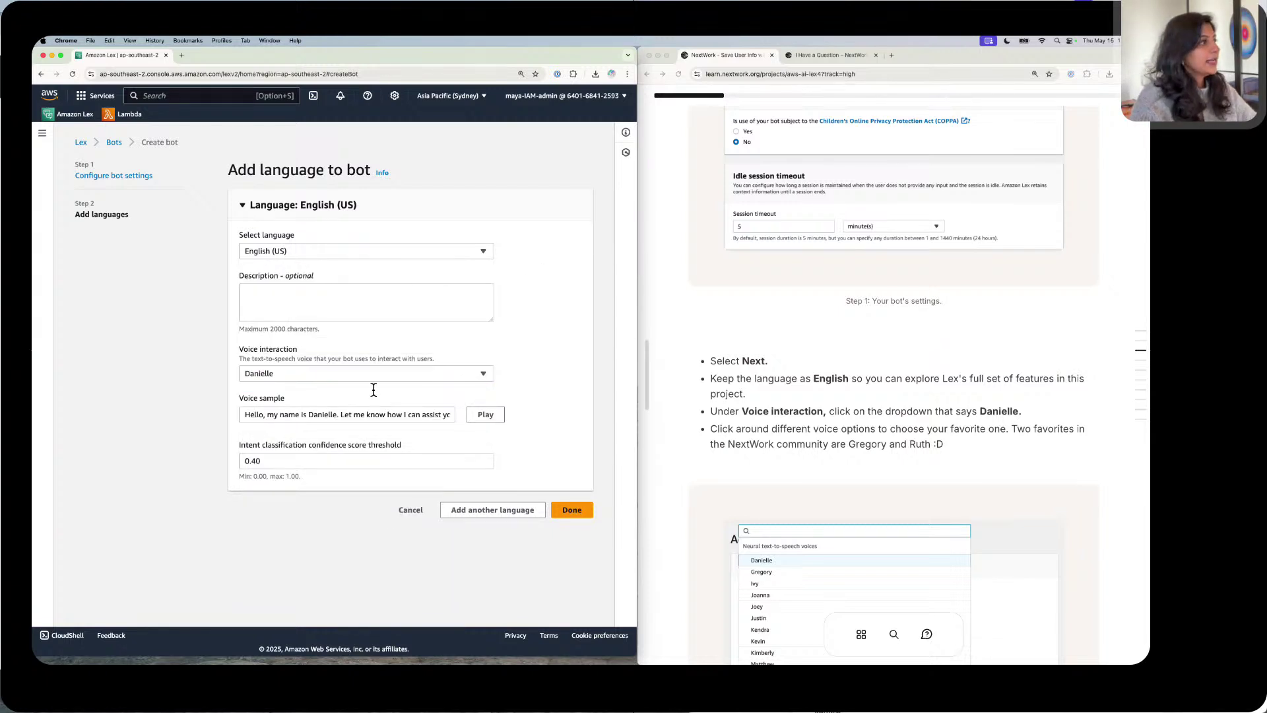
pyautogui.click(354, 373)
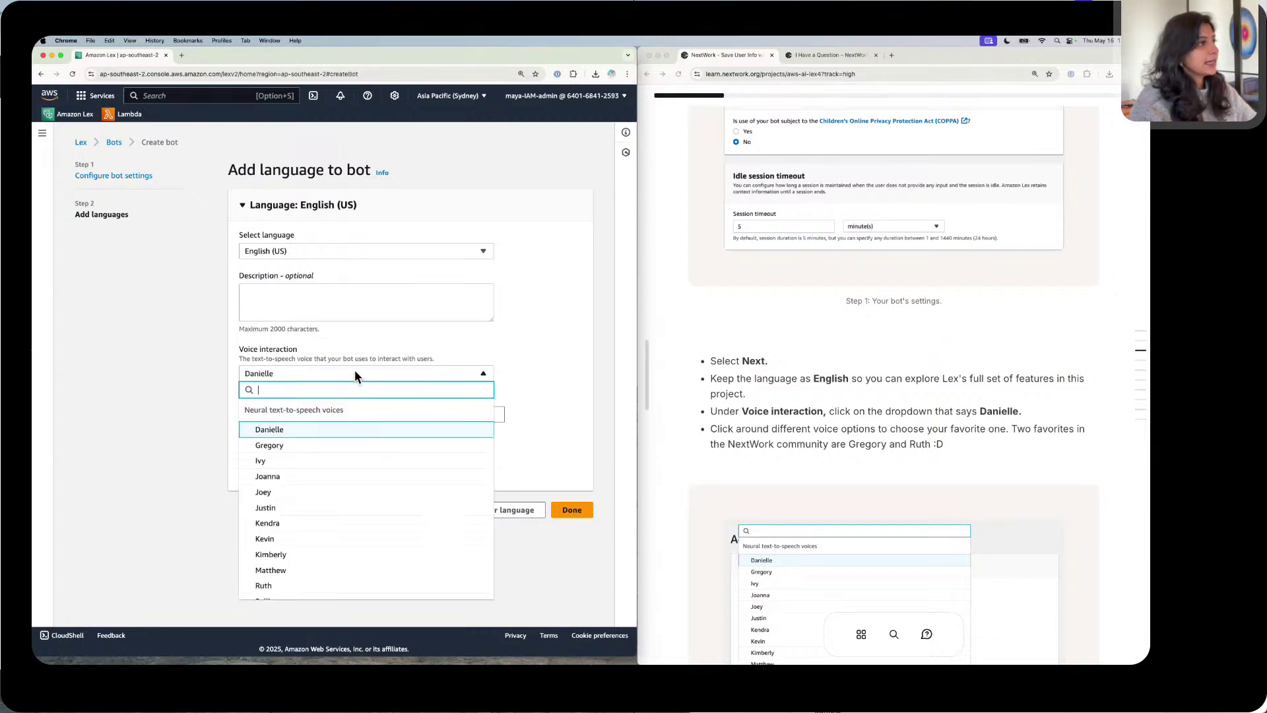
pyautogui.click(300, 428)
pyautogui.press('XF86AudioRaiseVolume')
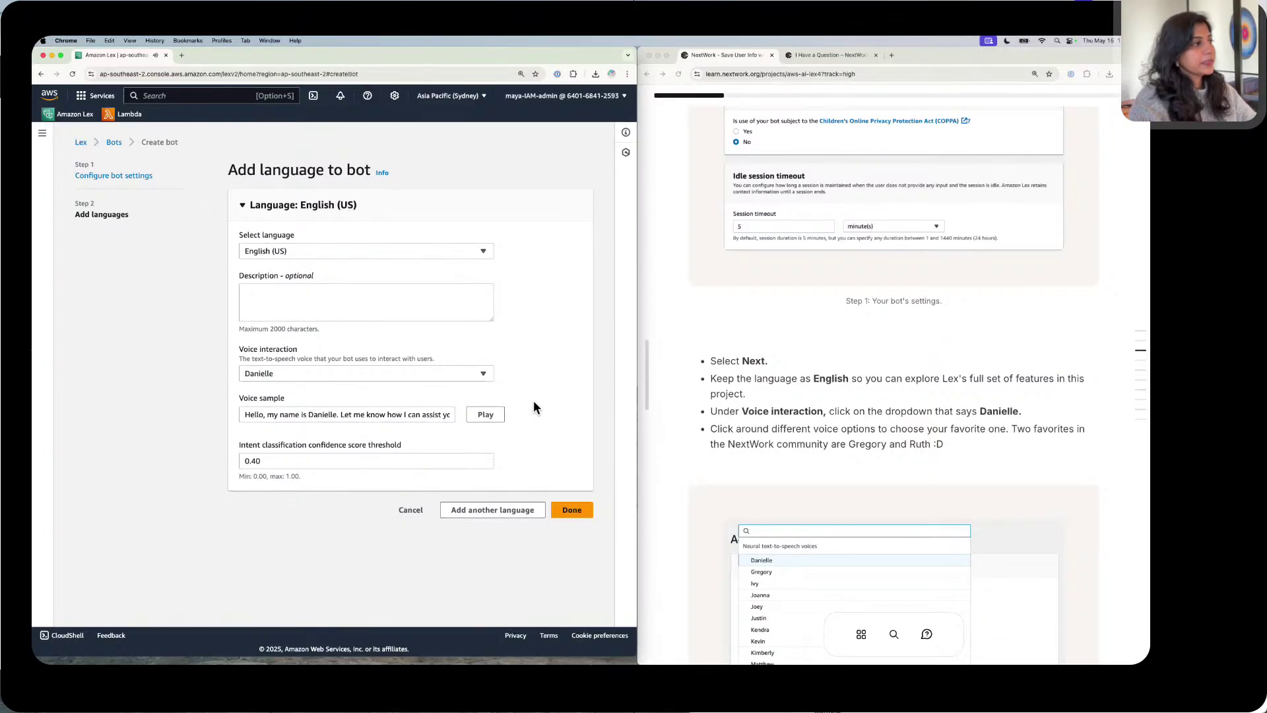
# Step: Keep the intent classification confidence score threshold at 0.40 as the guide says, and finish creating the bot
pyautogui.scroll(-5, 778, 380)
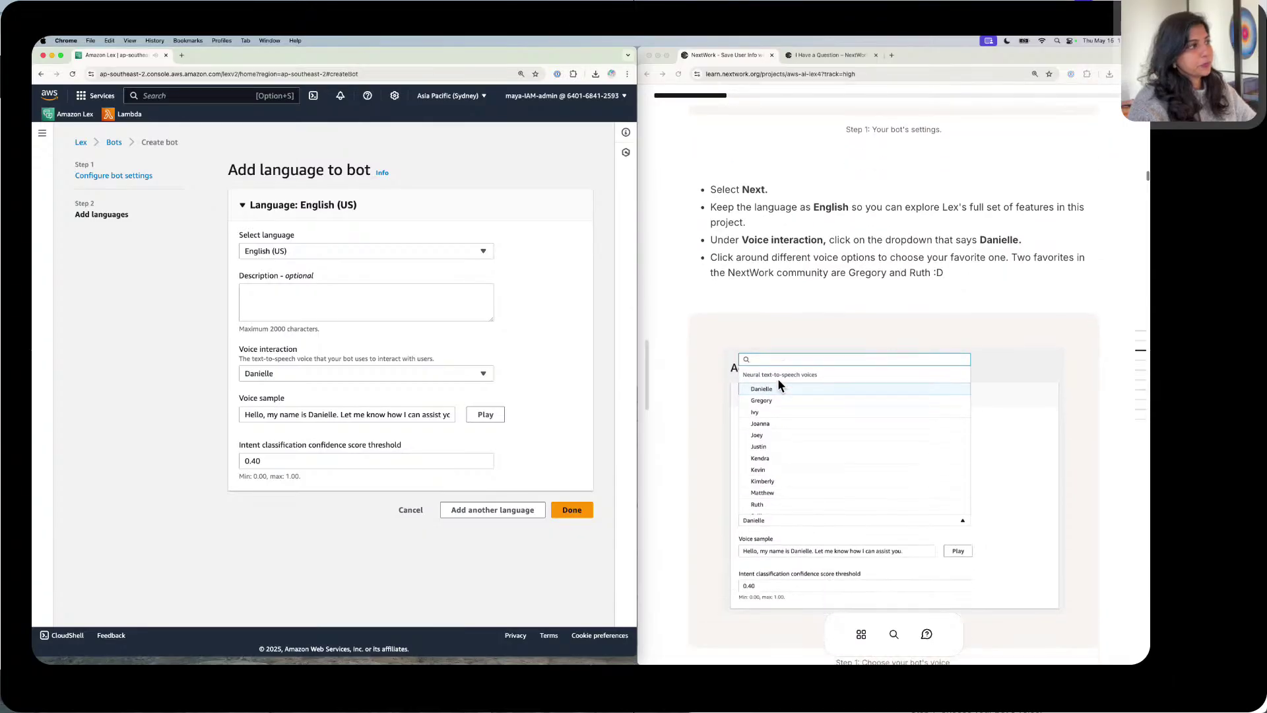
pyautogui.scroll(-5, 778, 378)
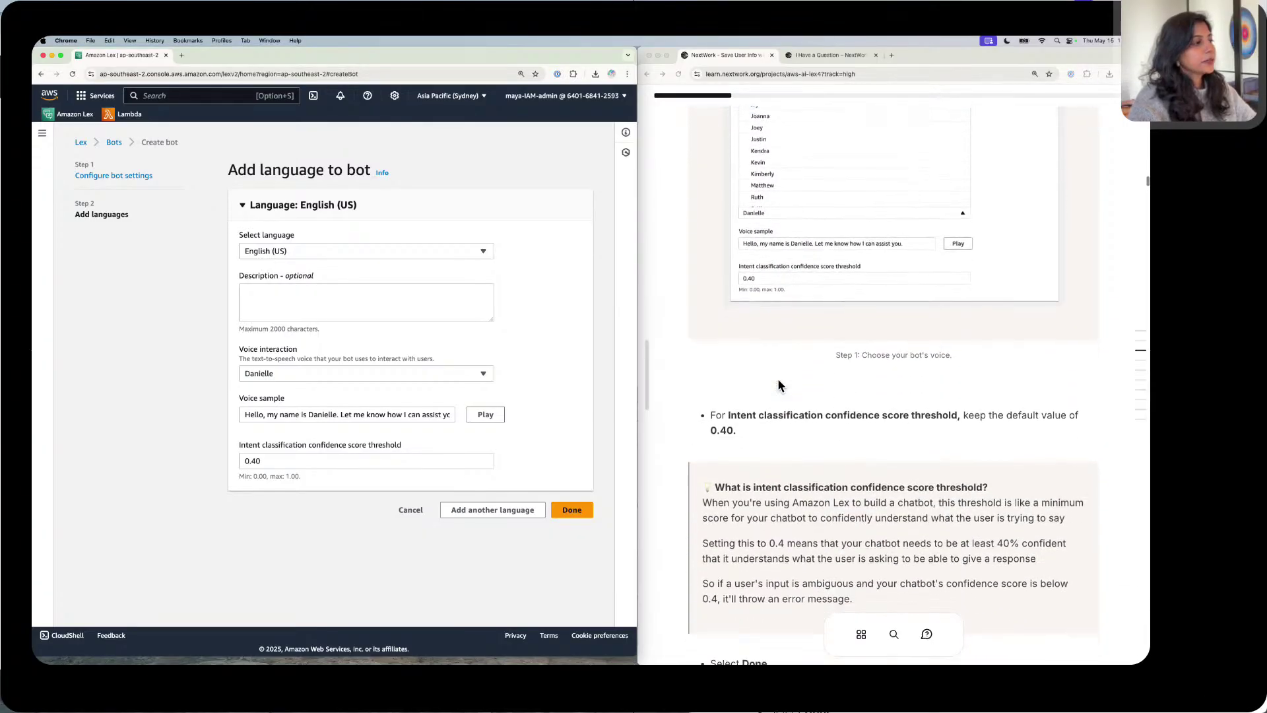
pyautogui.moveTo(317, 461); pyautogui.dragTo(222, 462)
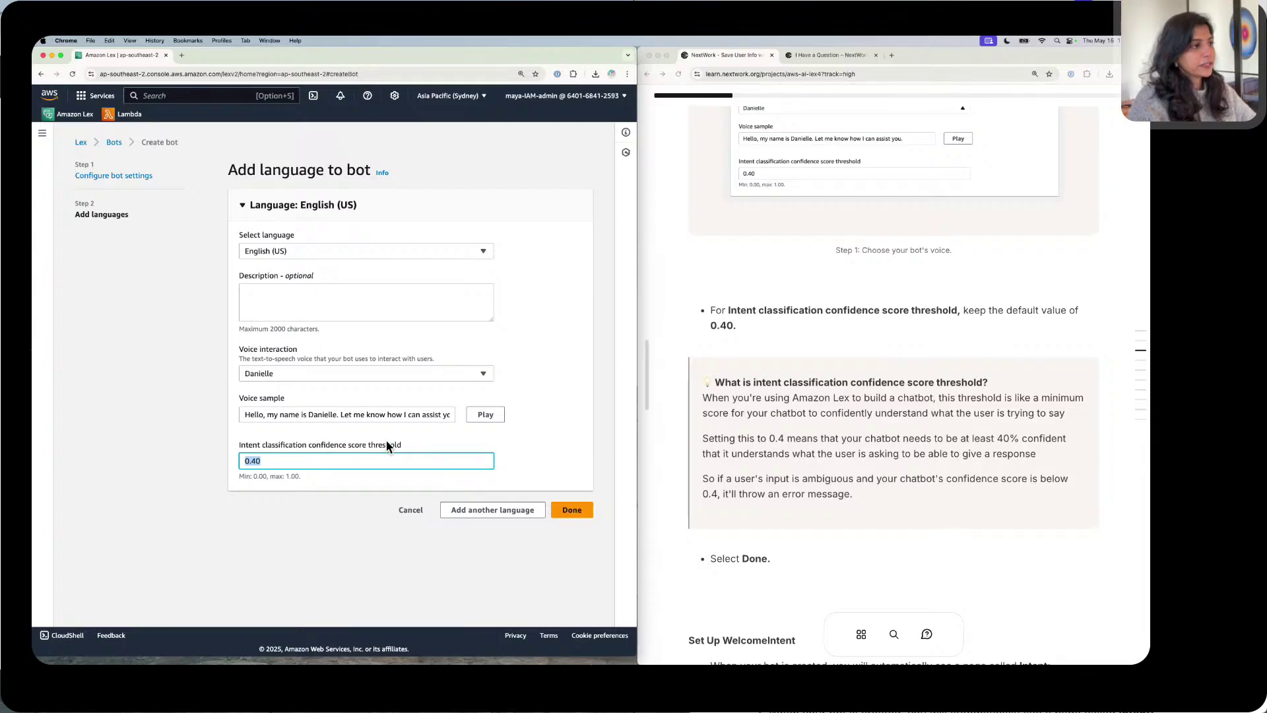
pyautogui.click(586, 505)
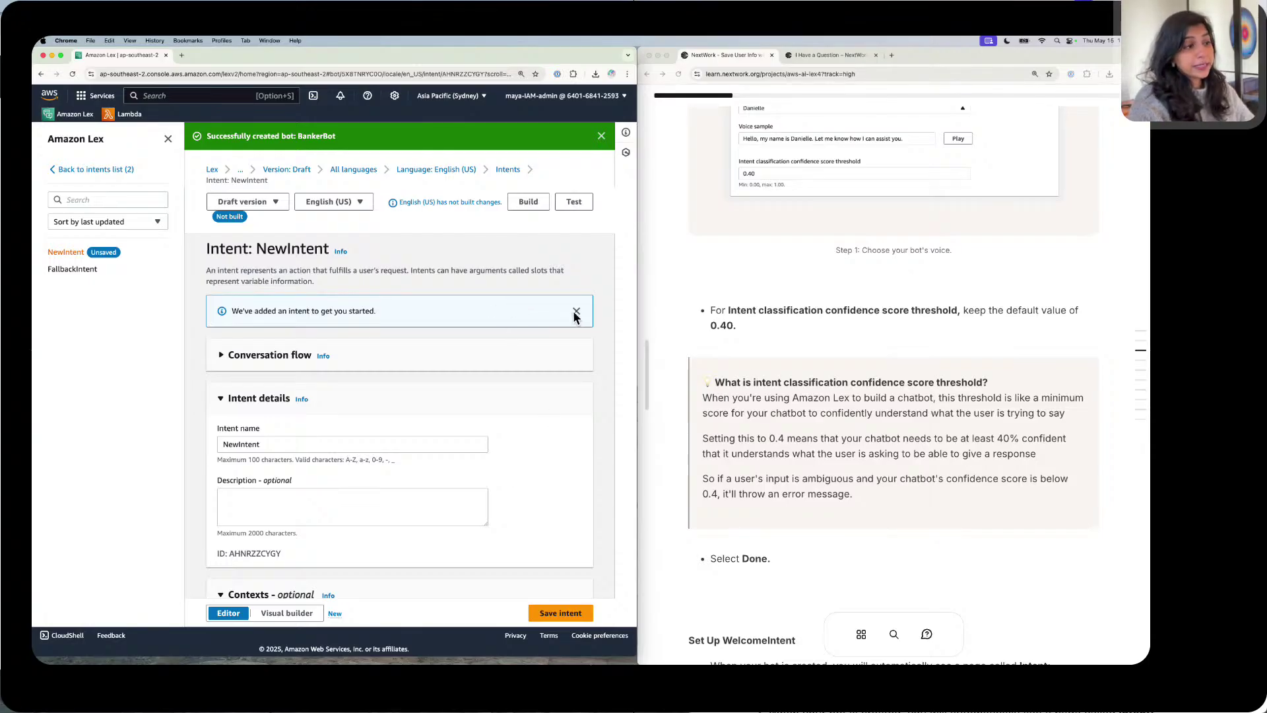
# Step: Rename the new bot's starting intent to WelcomeIntent, copied from the guide
pyautogui.scroll(-1, 830, 428)
pyautogui.scroll(-5, 829, 428)
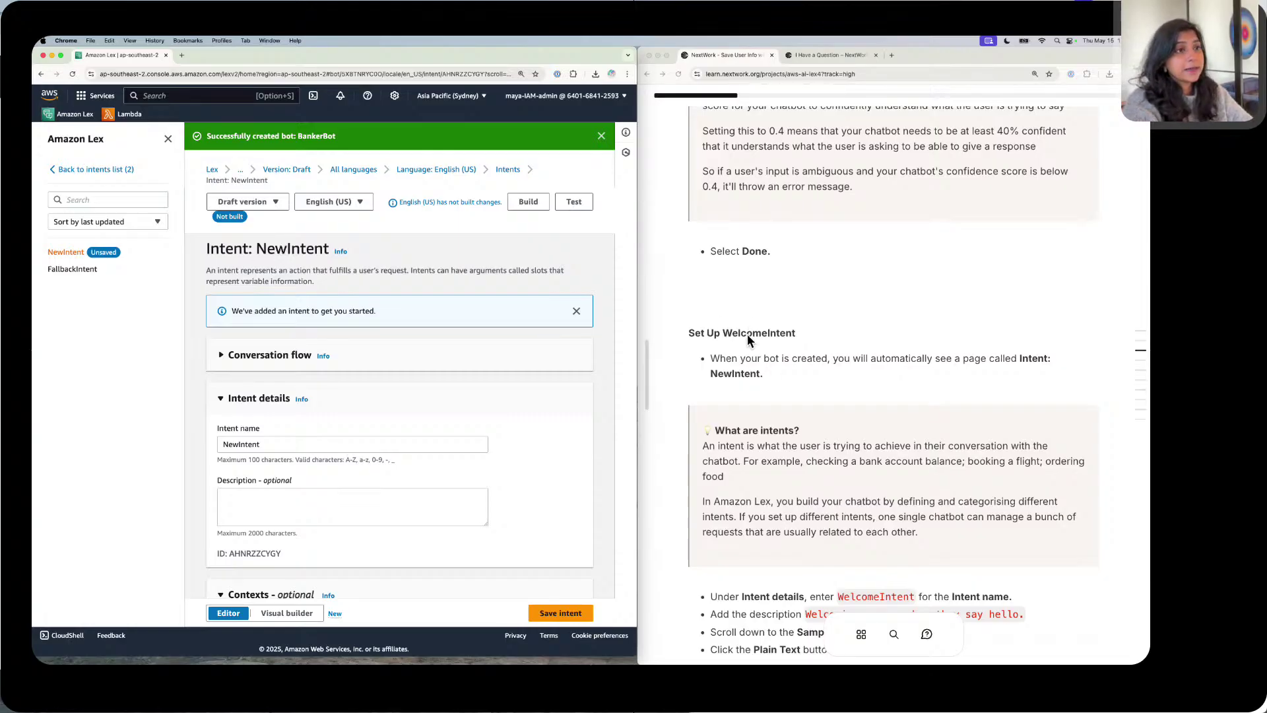
pyautogui.scroll(-2, 750, 340)
pyautogui.click(907, 550)
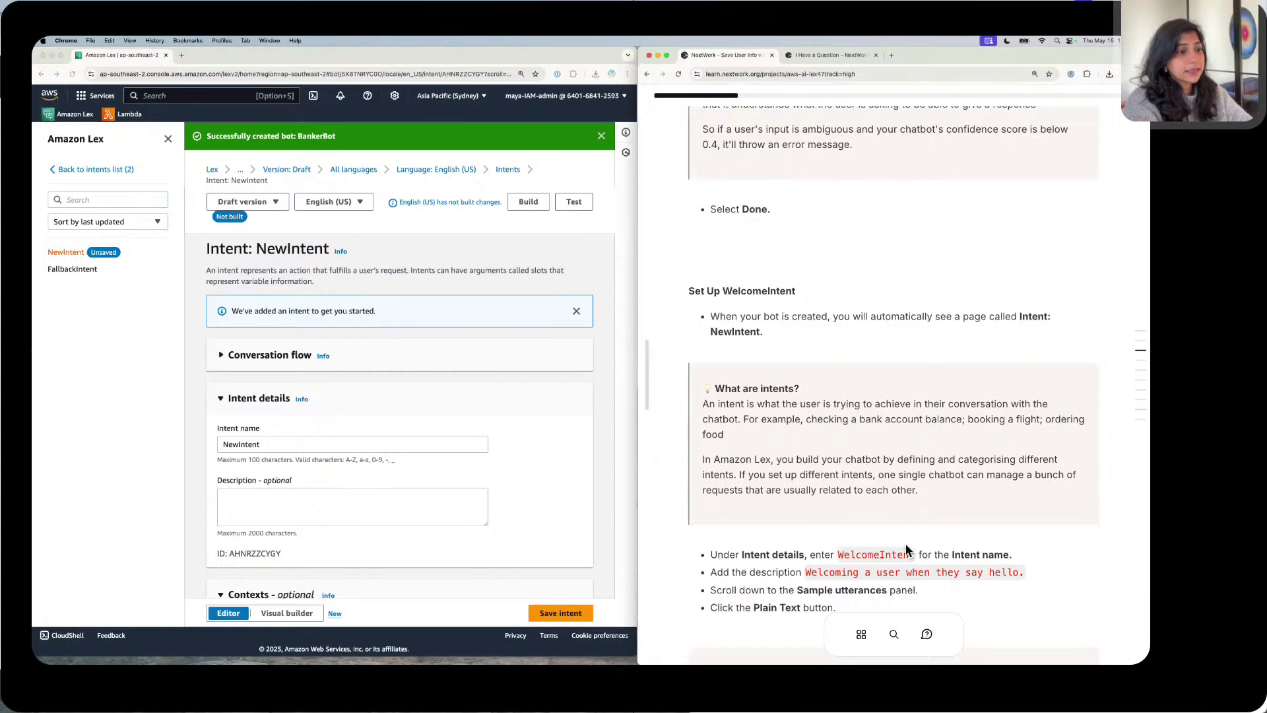
pyautogui.click(875, 553)
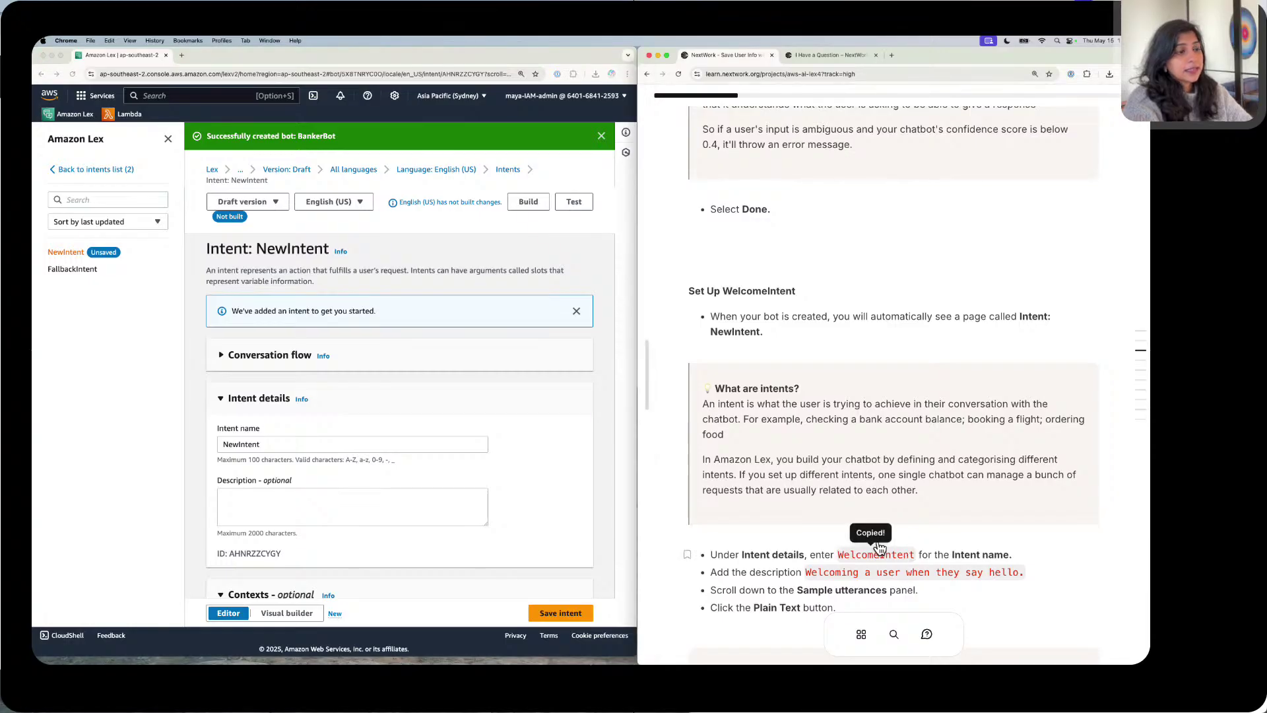
pyautogui.click(370, 440)
pyautogui.doubleClick(364, 442)
pyautogui.press('super+v')
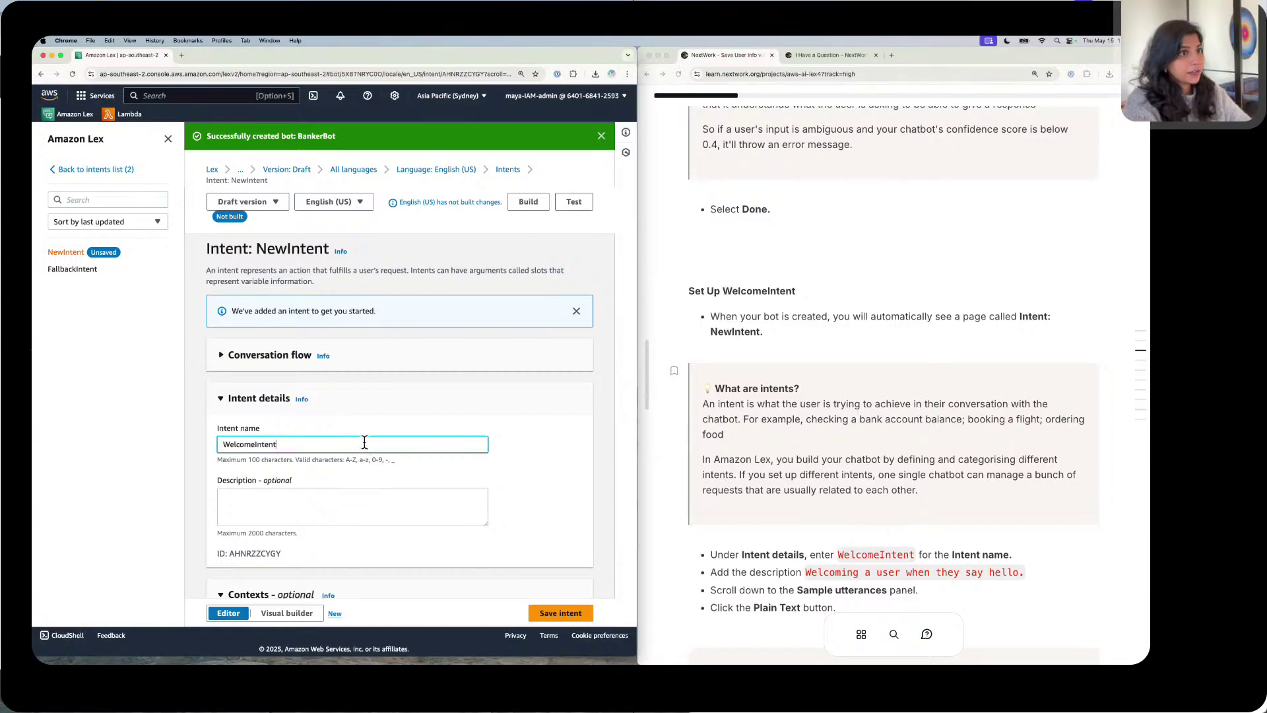
# Step: Fill in the intent's description as "Welcoming a user when they say hello.", copied from the guide
pyautogui.scroll(-2, 806, 538)
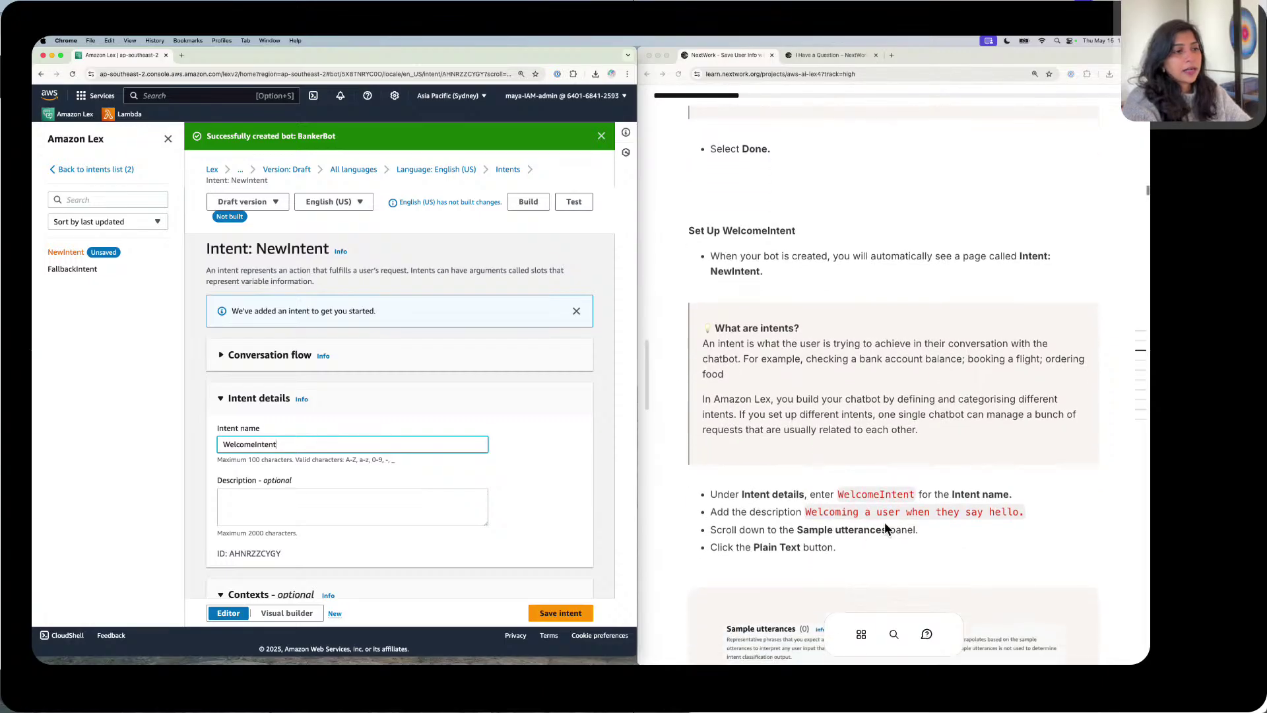
pyautogui.click(886, 511)
pyautogui.click(887, 510)
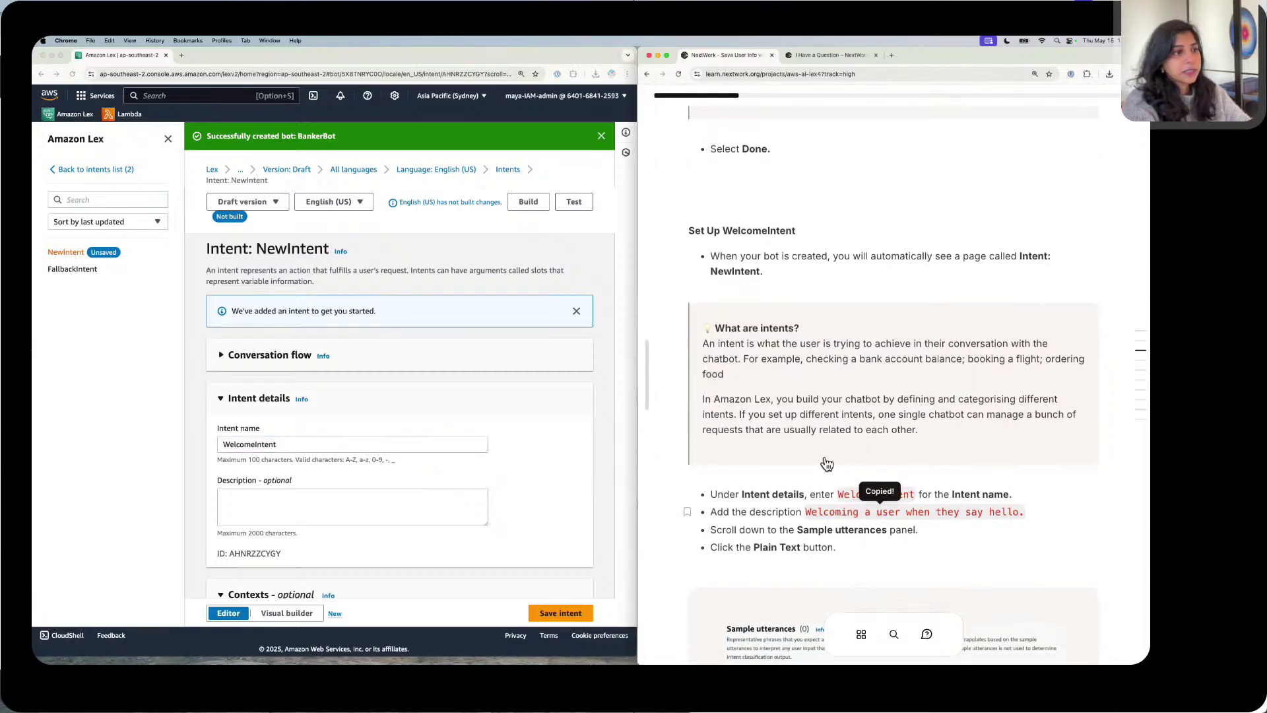
pyautogui.click(429, 490)
pyautogui.click(430, 495)
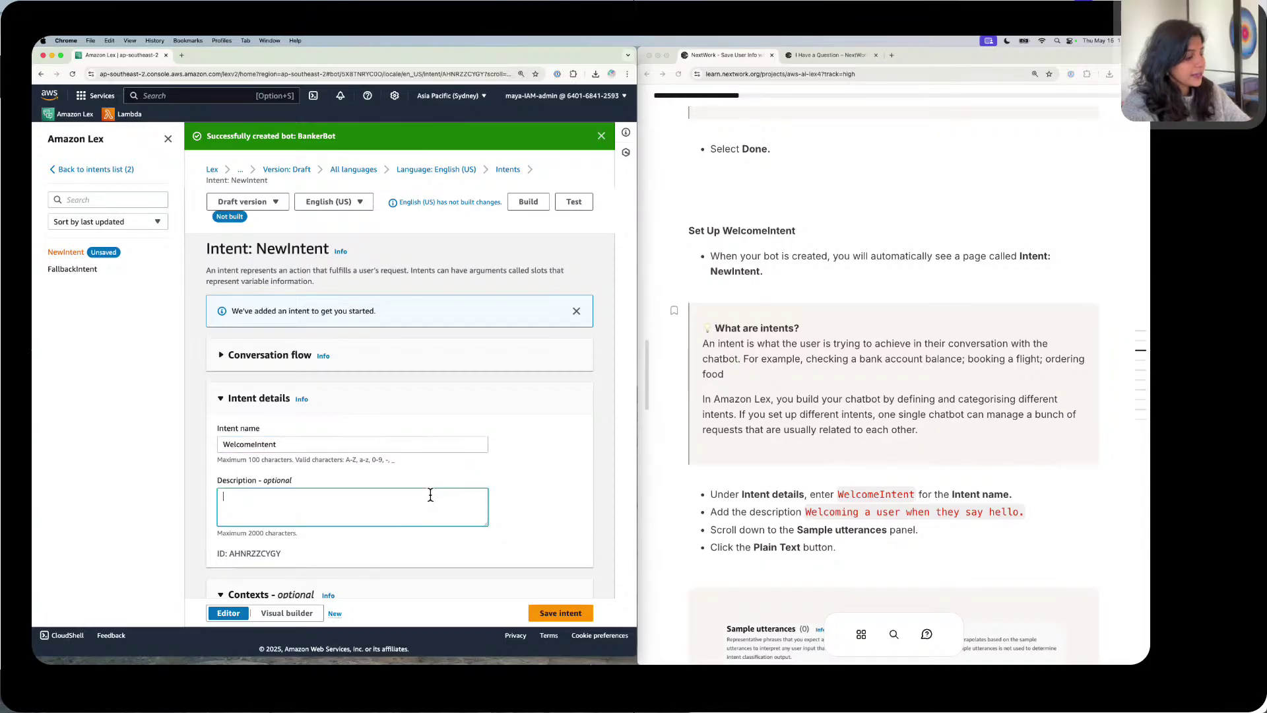
pyautogui.press('super+v')
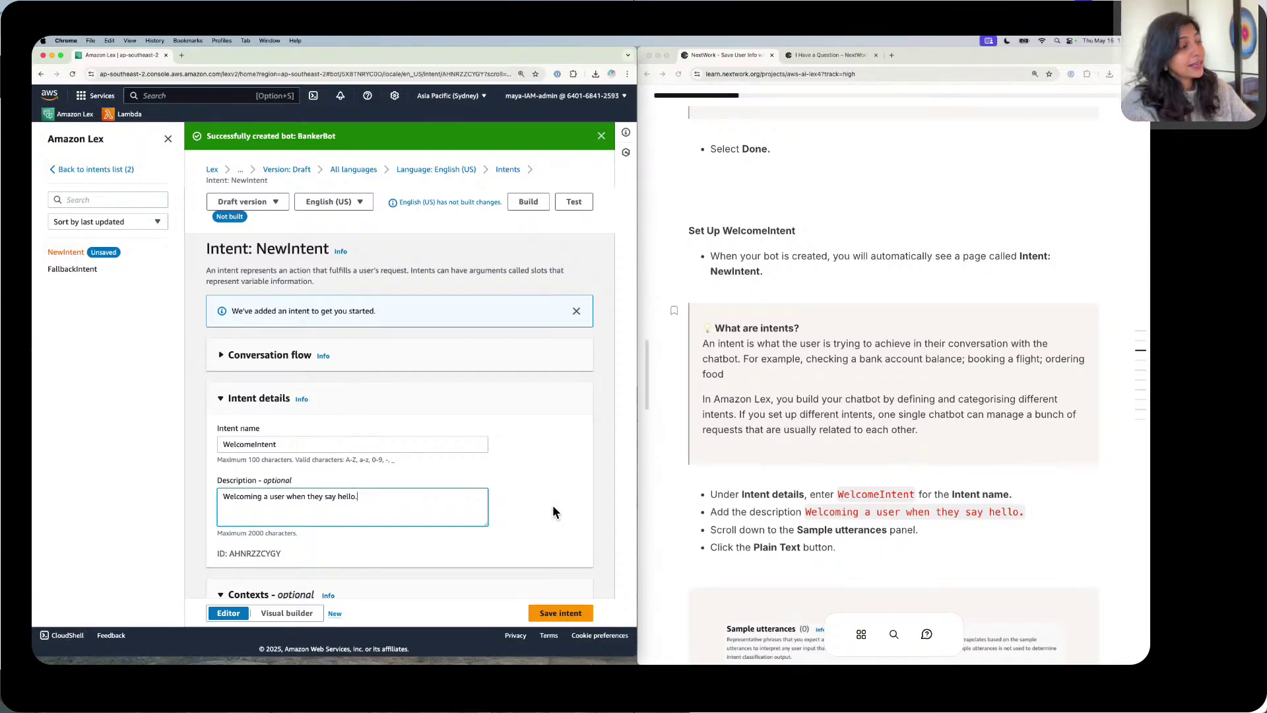
# Step: Add the guide's sample utterances to WelcomeIntent as plain text: "Hi", "Hello", "I need help" and "Can you help me?"
pyautogui.scroll(-2, 553, 508)
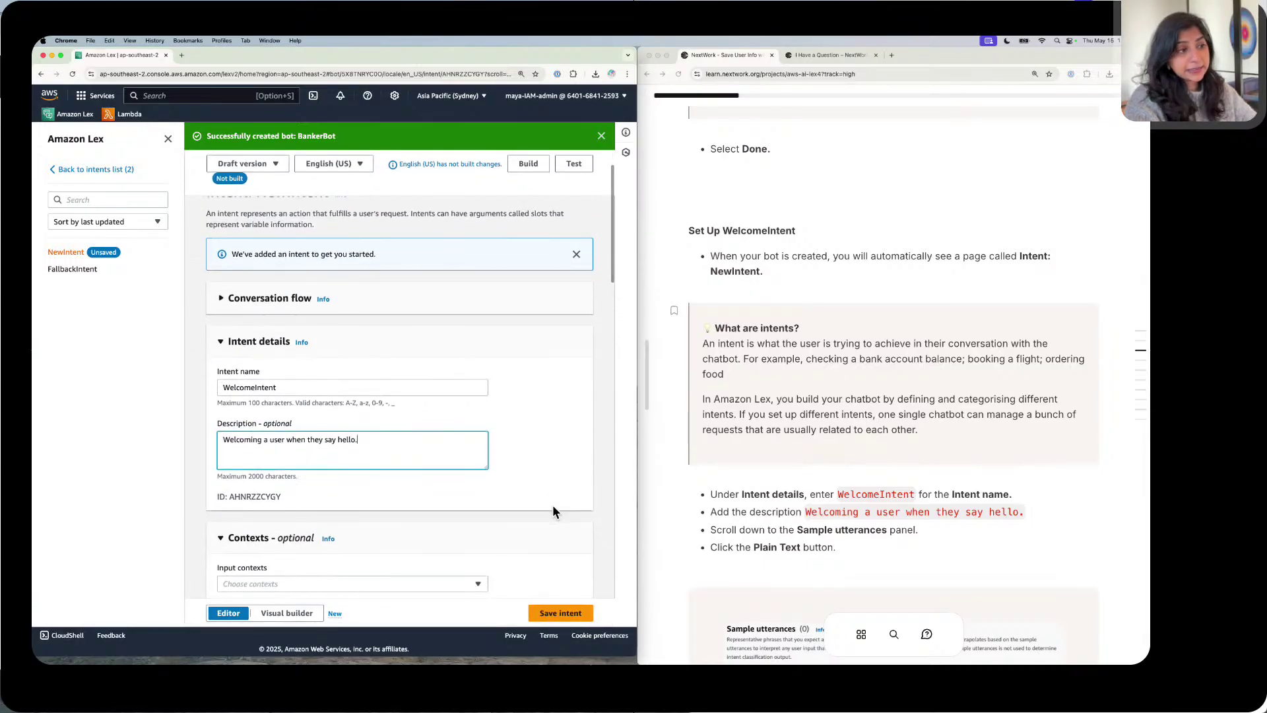
pyautogui.scroll(-6, 553, 508)
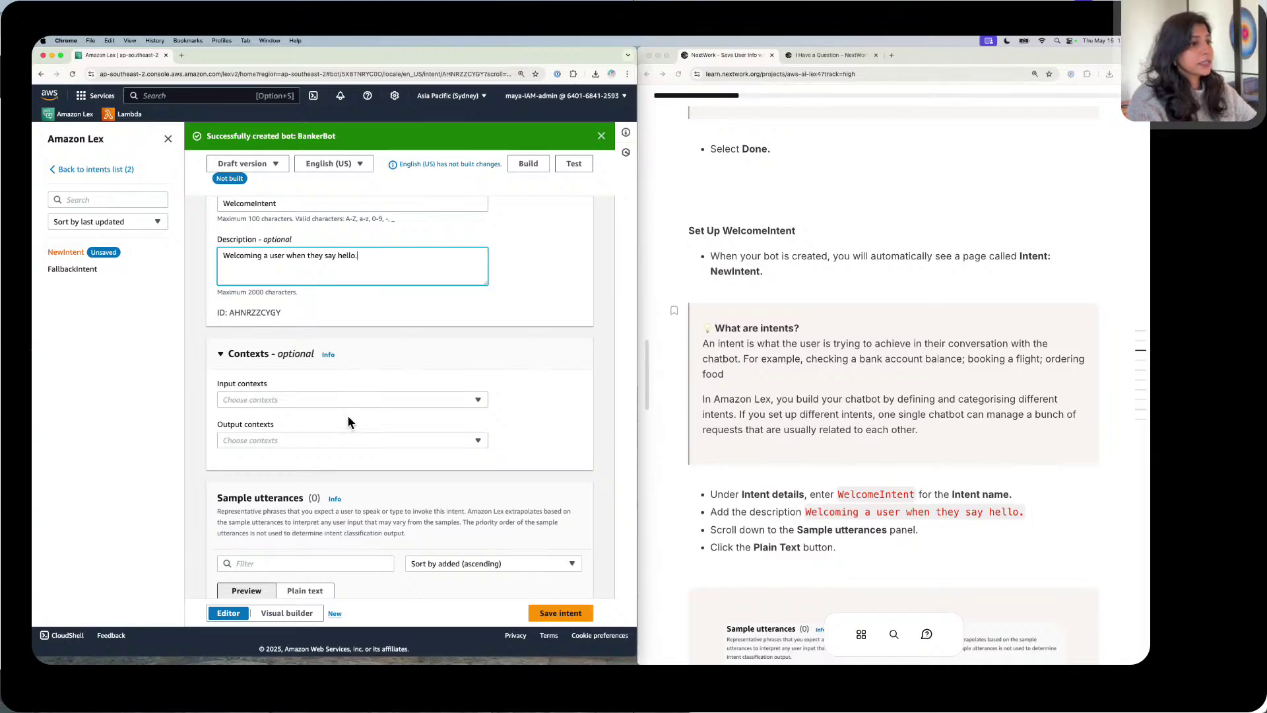
pyautogui.scroll(-5, 347, 416)
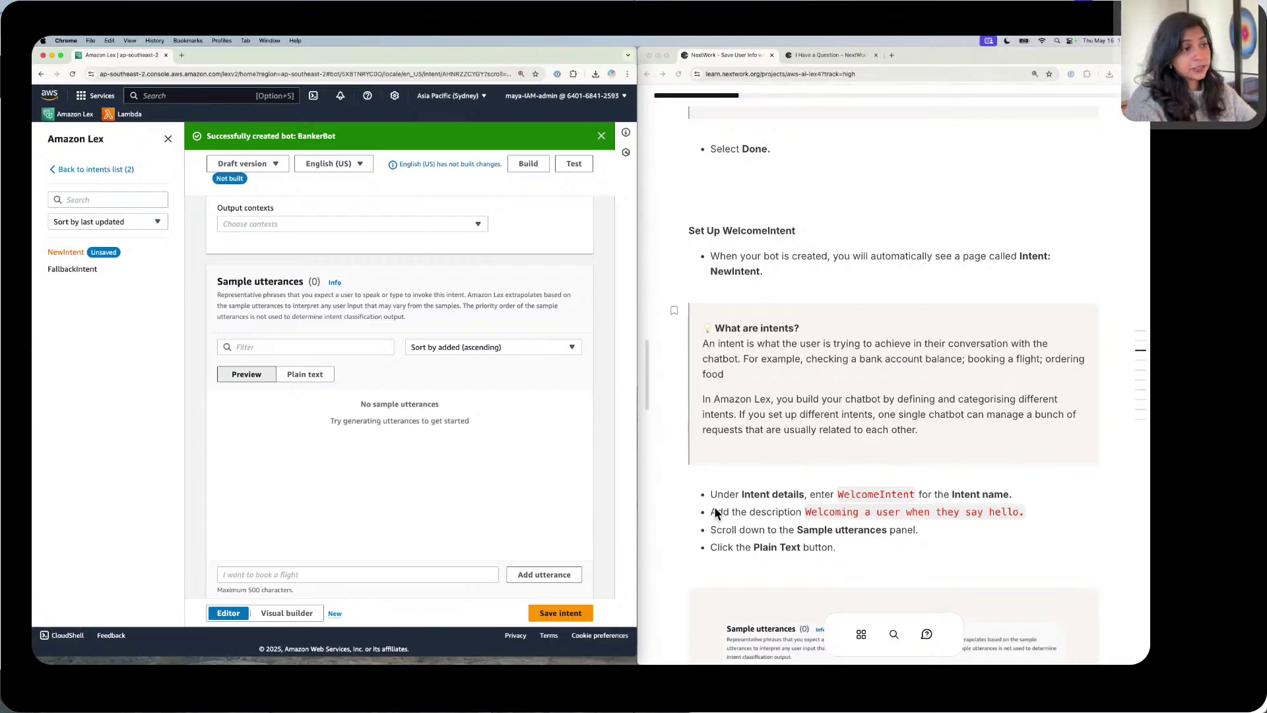
pyautogui.scroll(-3, 713, 506)
pyautogui.scroll(-5, 714, 505)
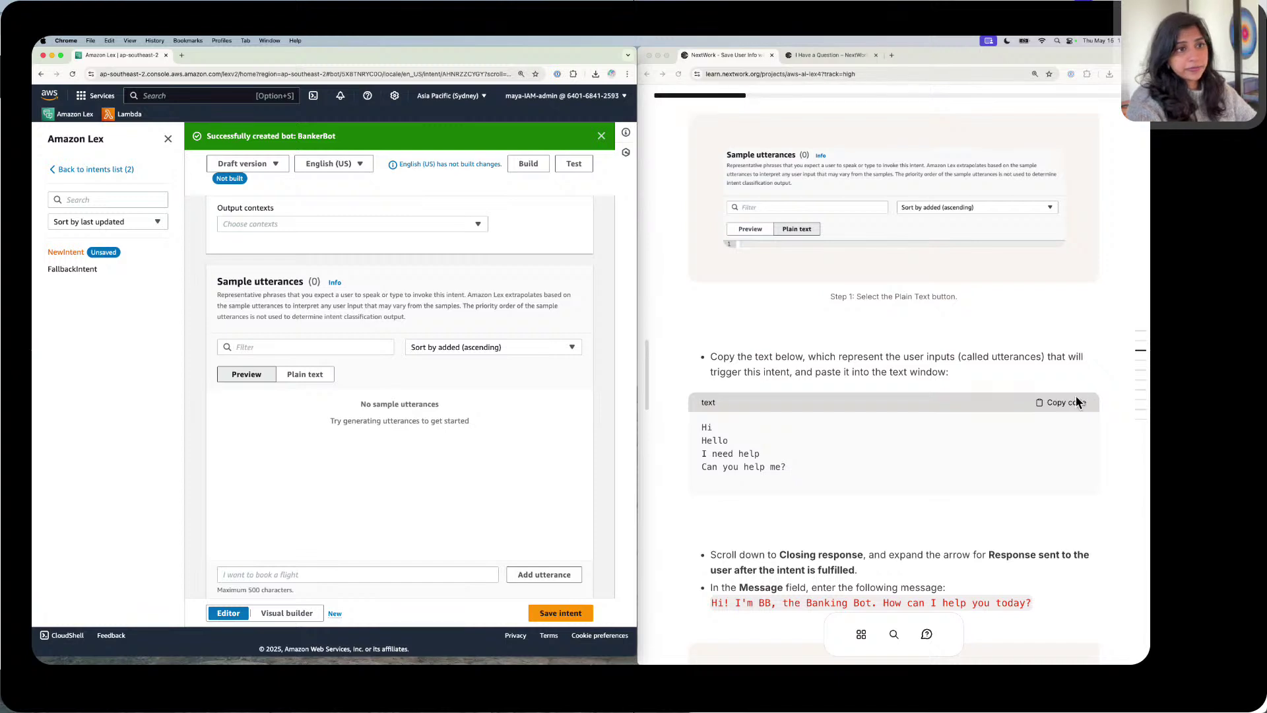
pyautogui.click(1077, 402)
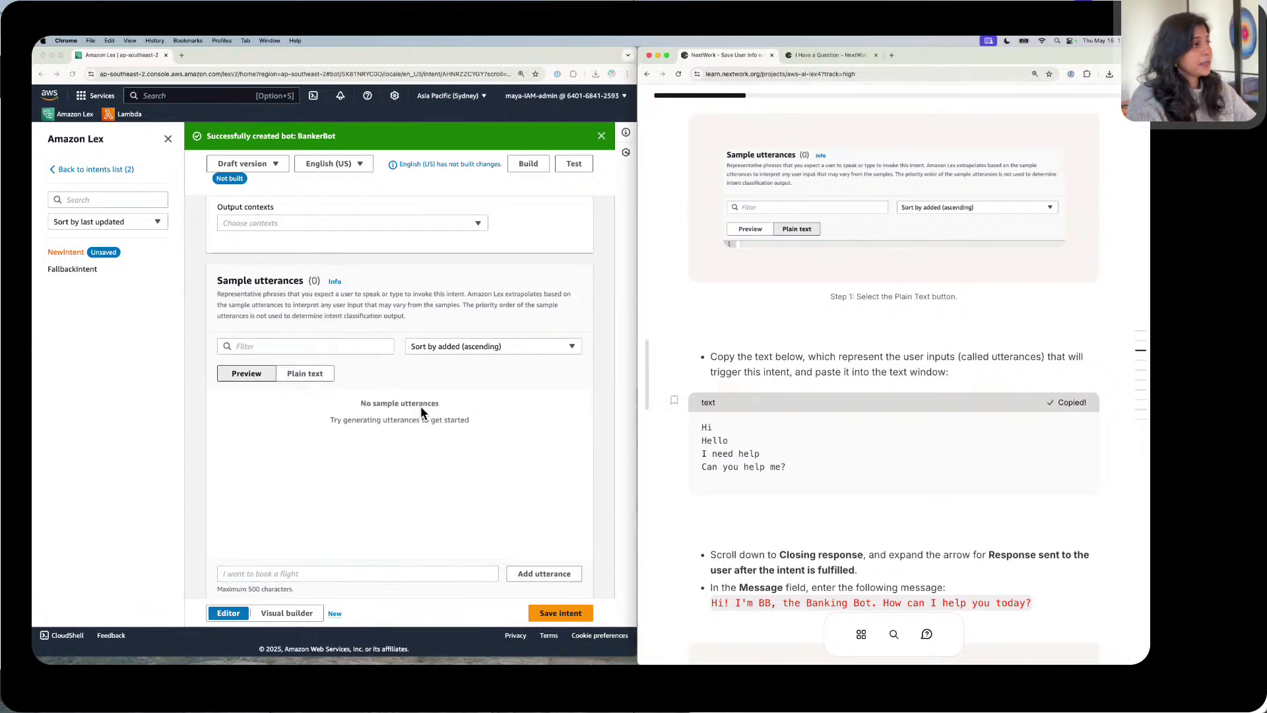
pyautogui.click(305, 372)
pyautogui.scroll(1, 301, 406)
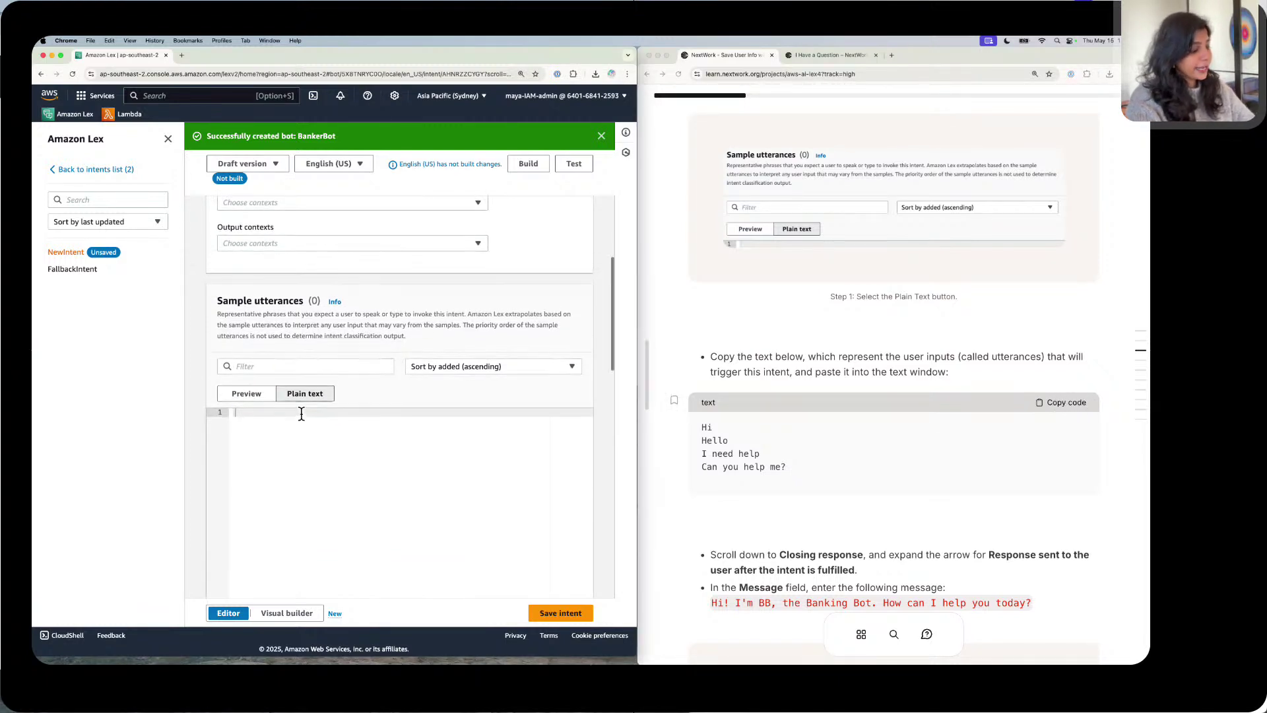
pyautogui.press('super+v')
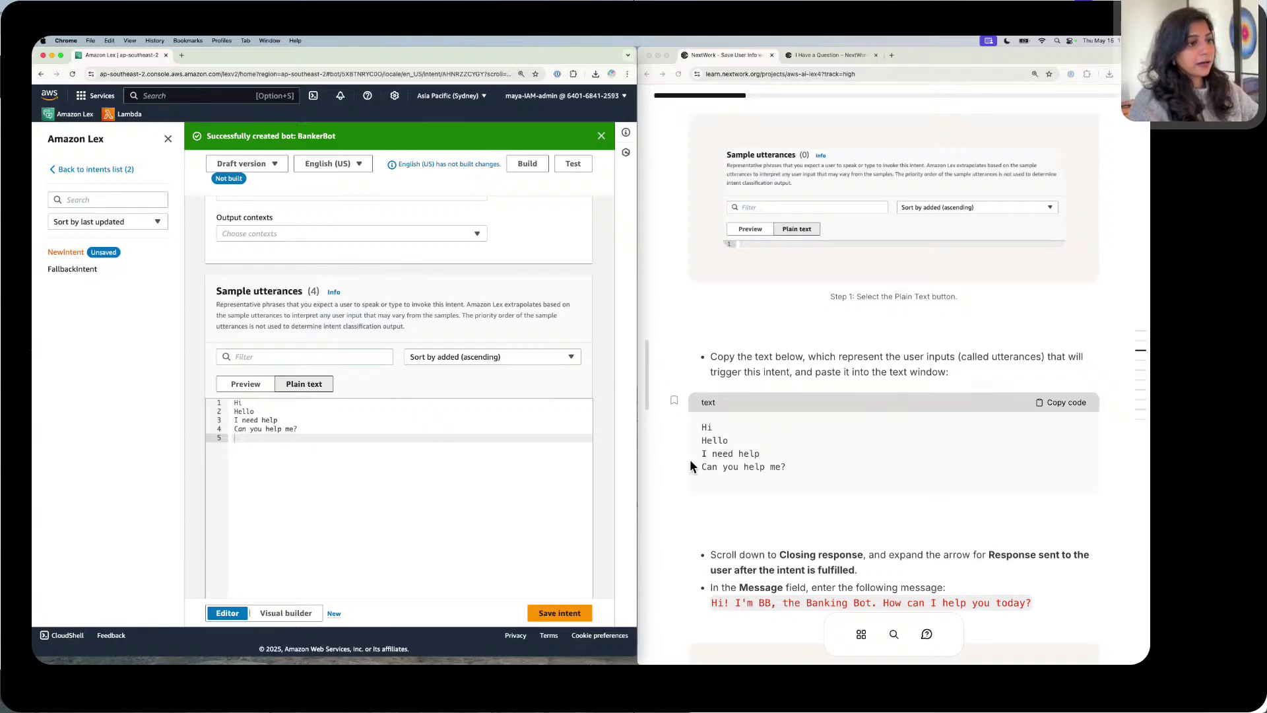
# Step: Set the closing response sent after WelcomeIntent is fulfilled to "Hi! I'm BB, the Banking Bot. How can I help you today?"
pyautogui.scroll(-5, 261, 493)
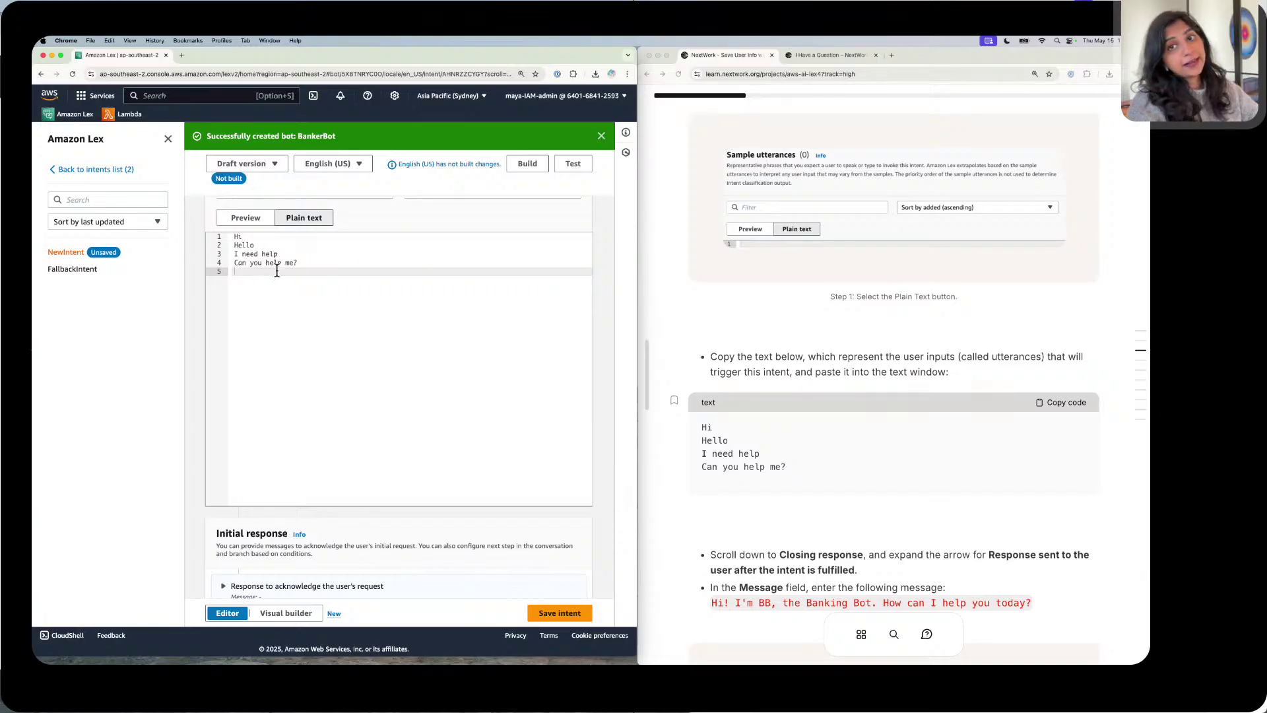
pyautogui.scroll(-4, 277, 270)
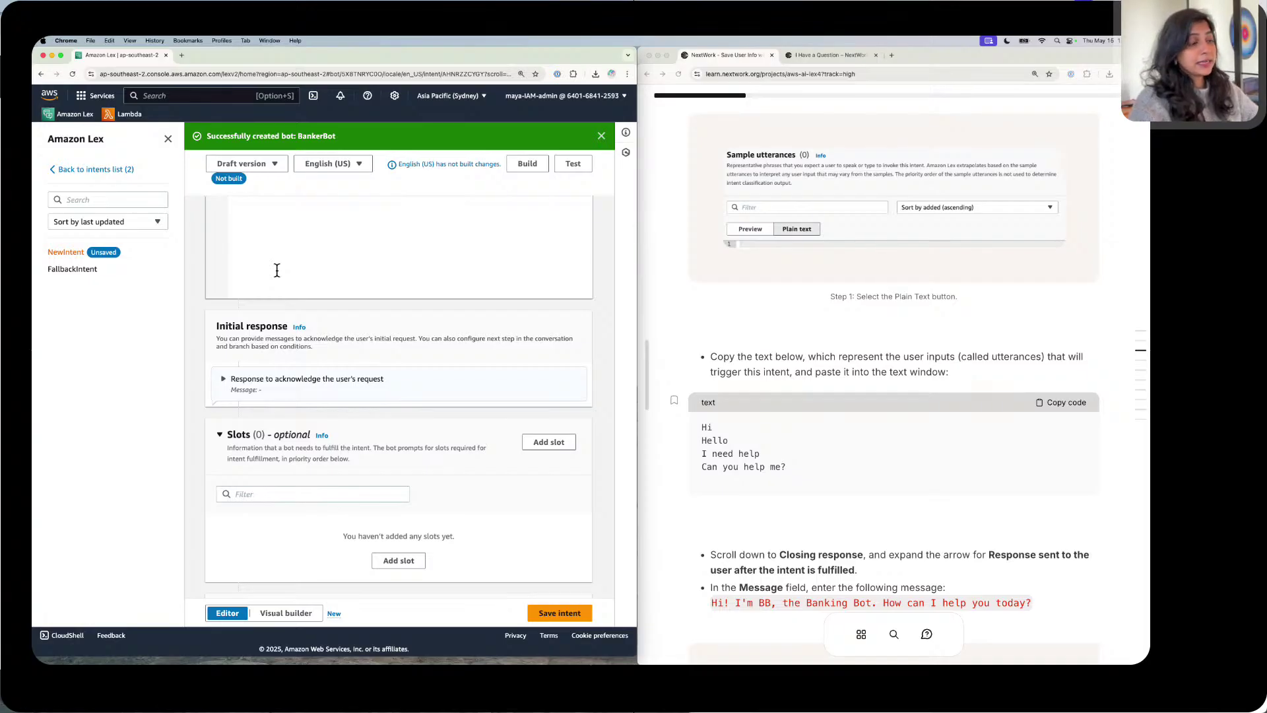
pyautogui.scroll(6, 277, 271)
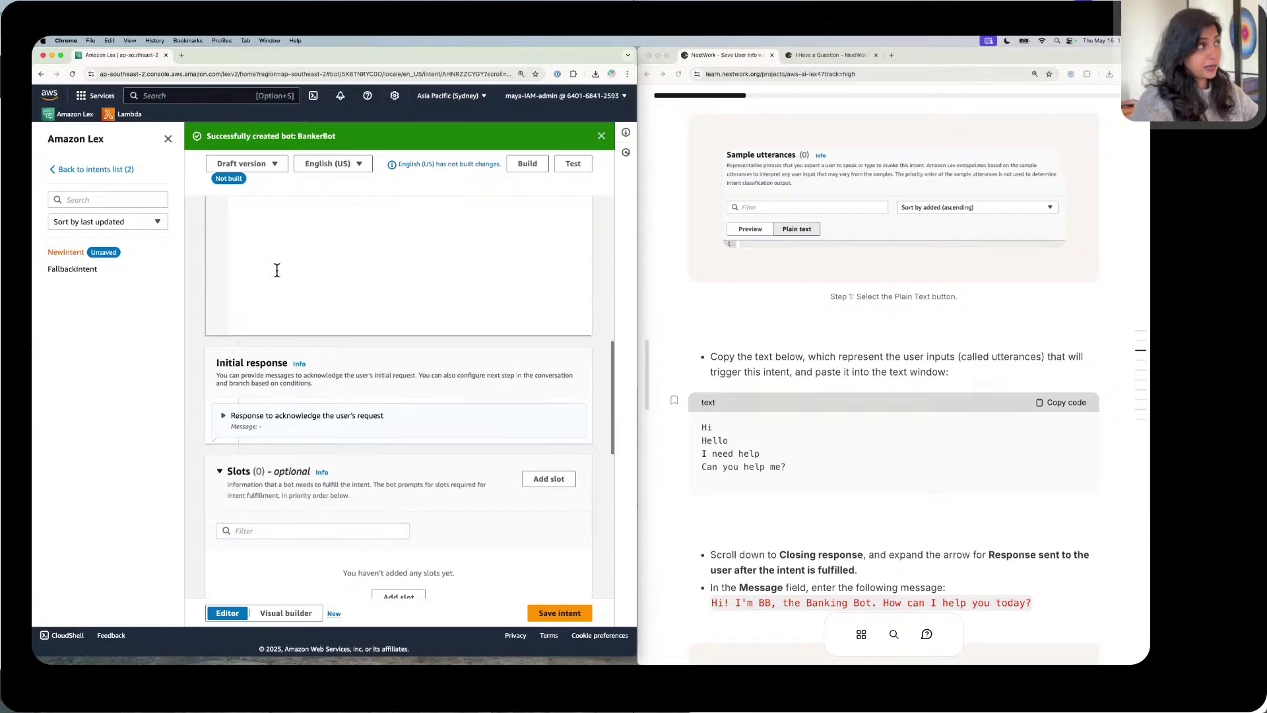
pyautogui.scroll(-5, 277, 270)
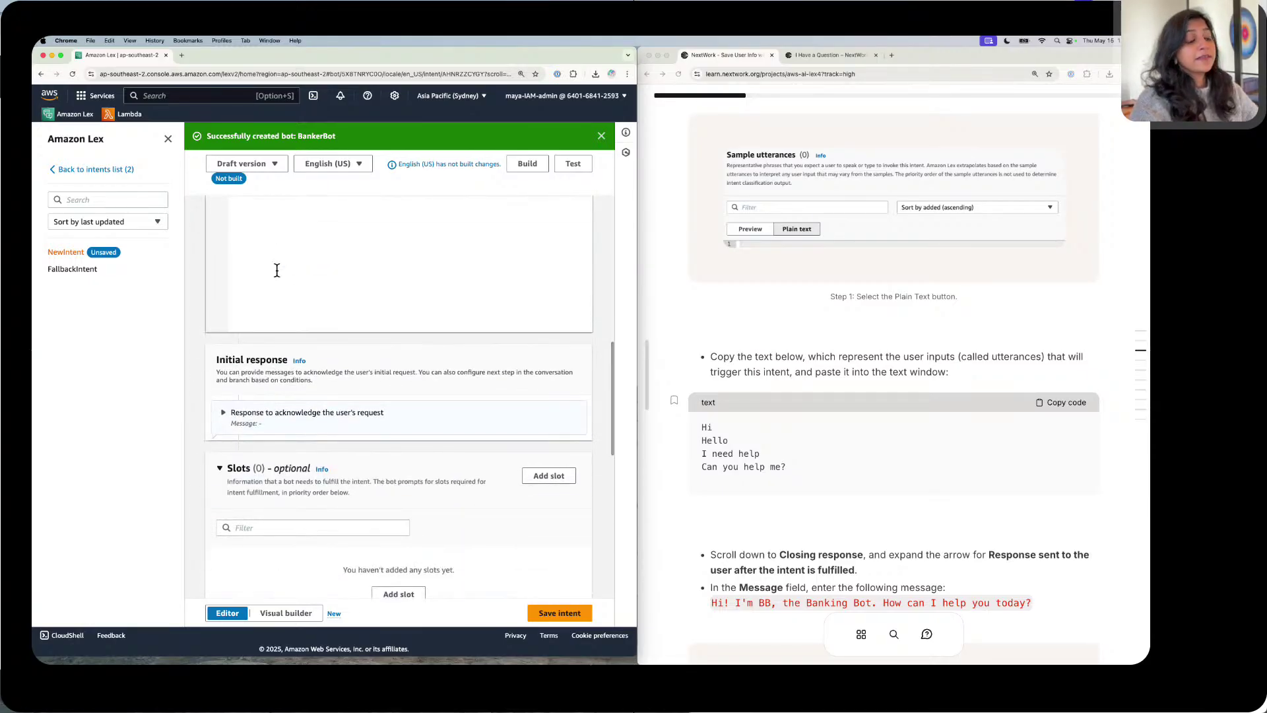
pyautogui.scroll(-3, 276, 270)
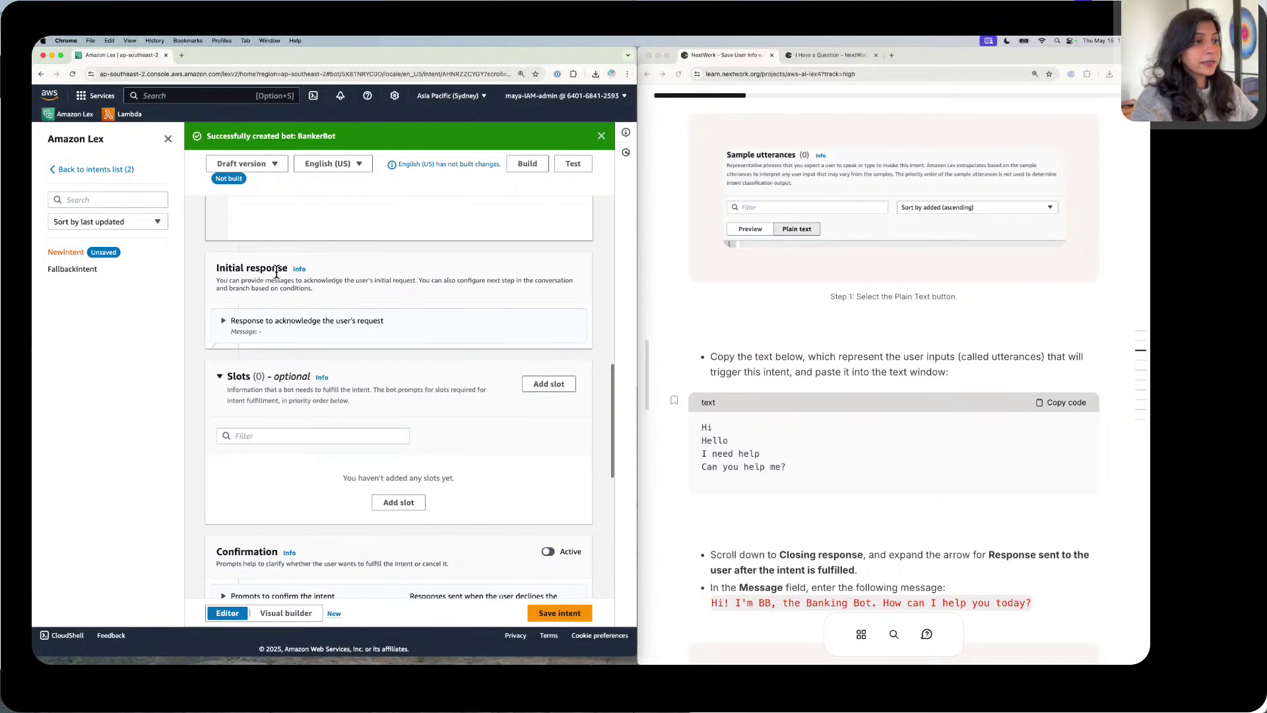
pyautogui.scroll(-6, 281, 280)
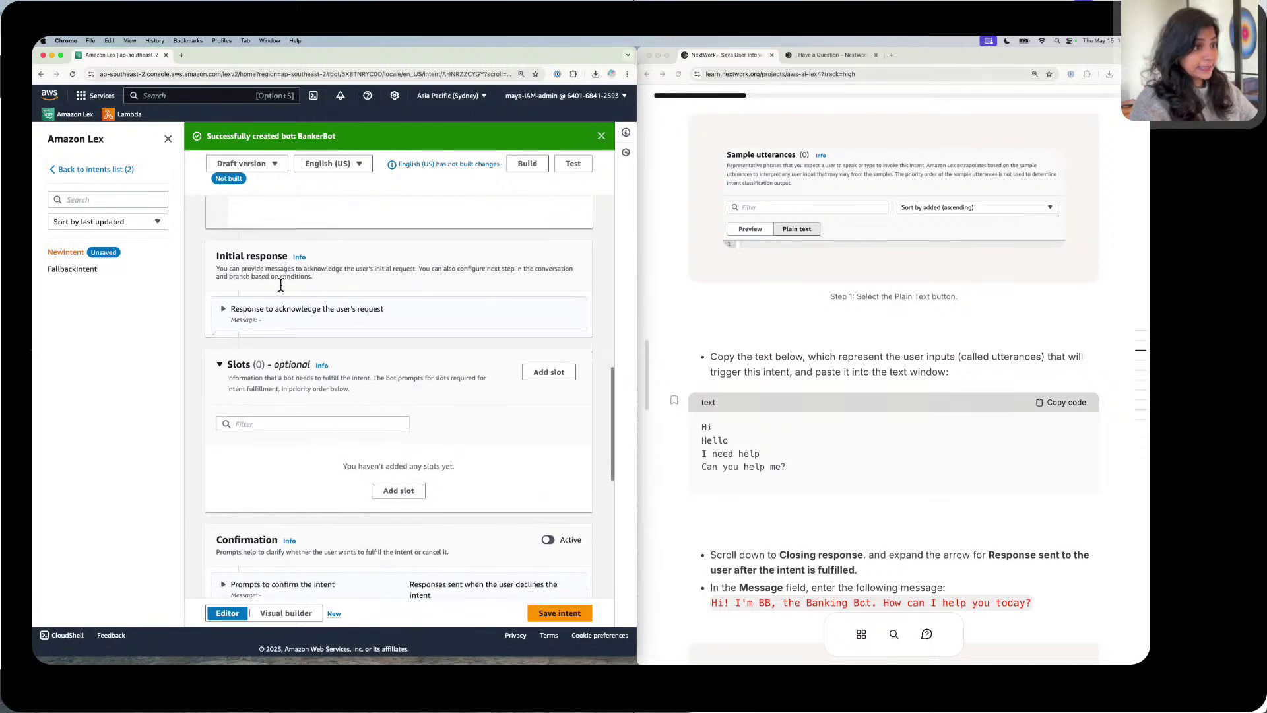
pyautogui.scroll(-8, 286, 285)
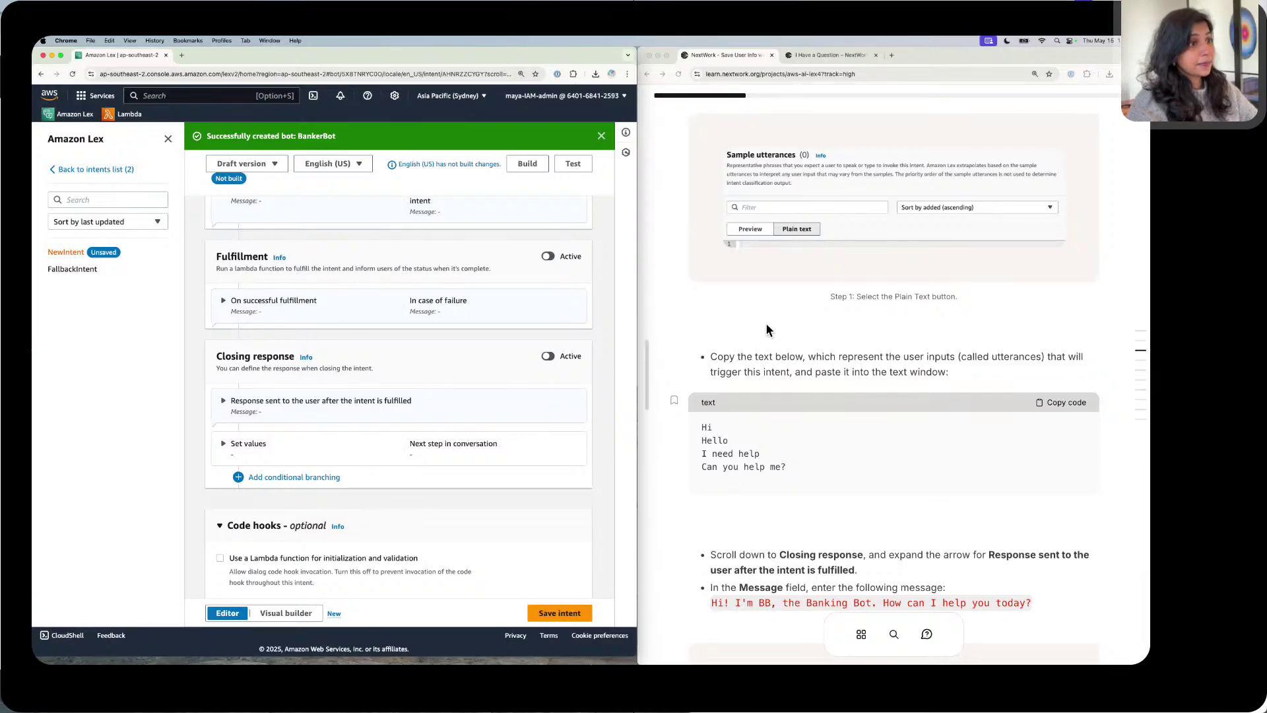
pyautogui.scroll(-5, 785, 356)
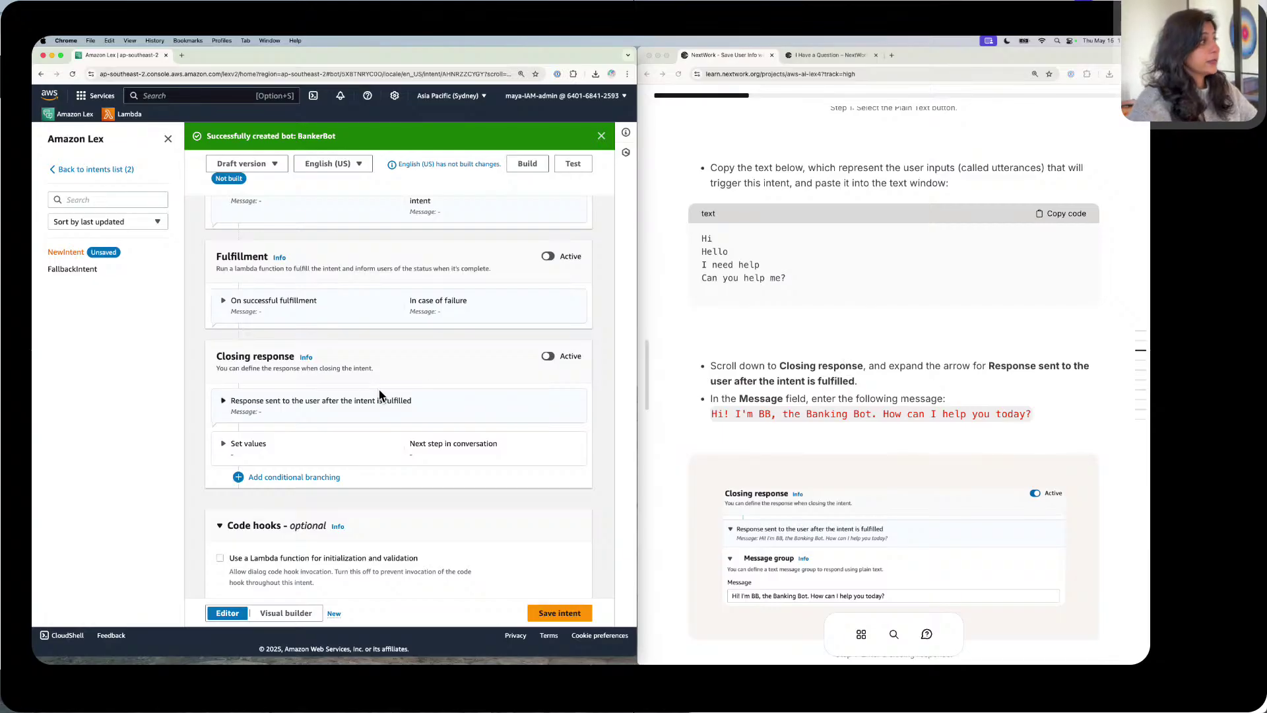
pyautogui.click(224, 401)
pyautogui.scroll(-3, 234, 401)
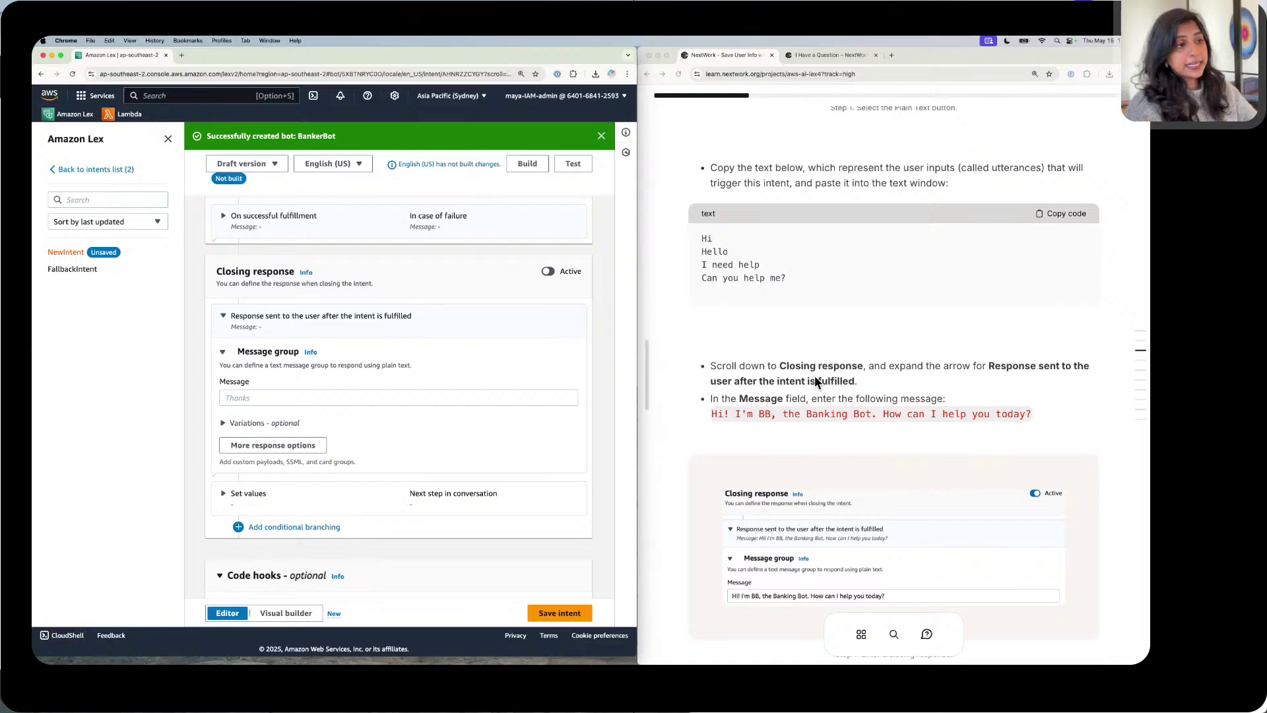
pyautogui.click(780, 414)
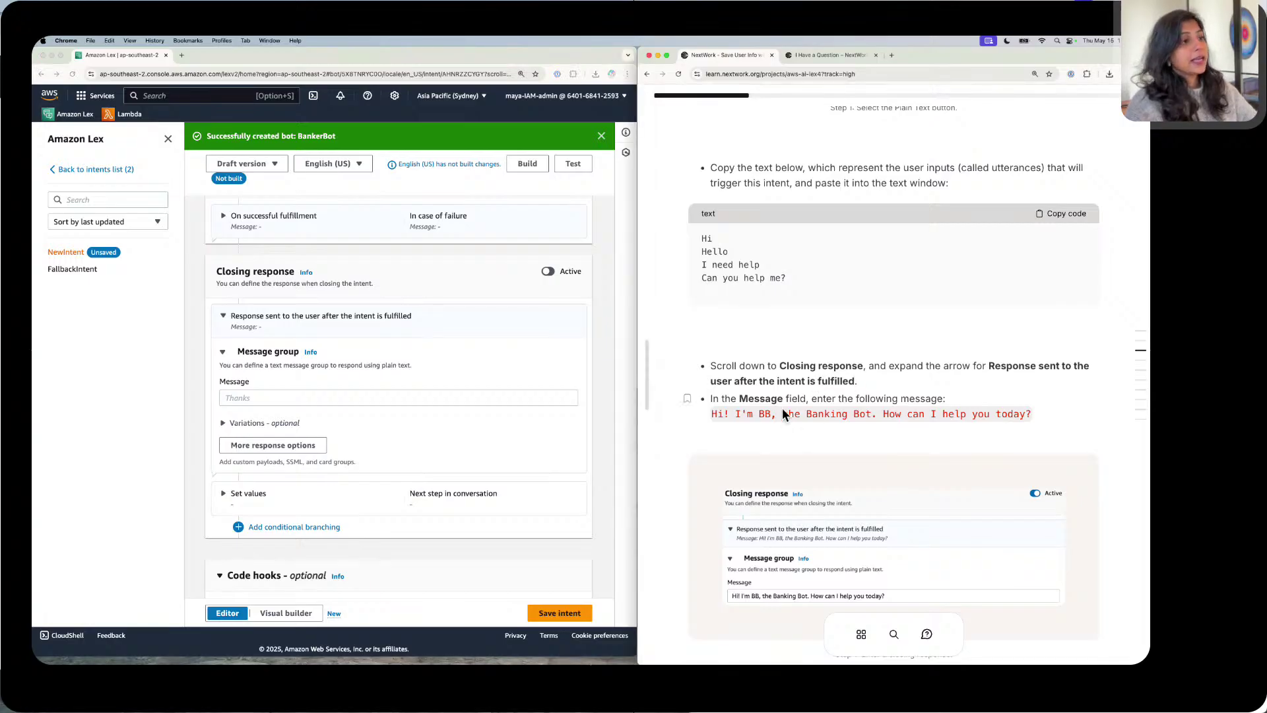
pyautogui.click(340, 389)
pyautogui.press('super+v')
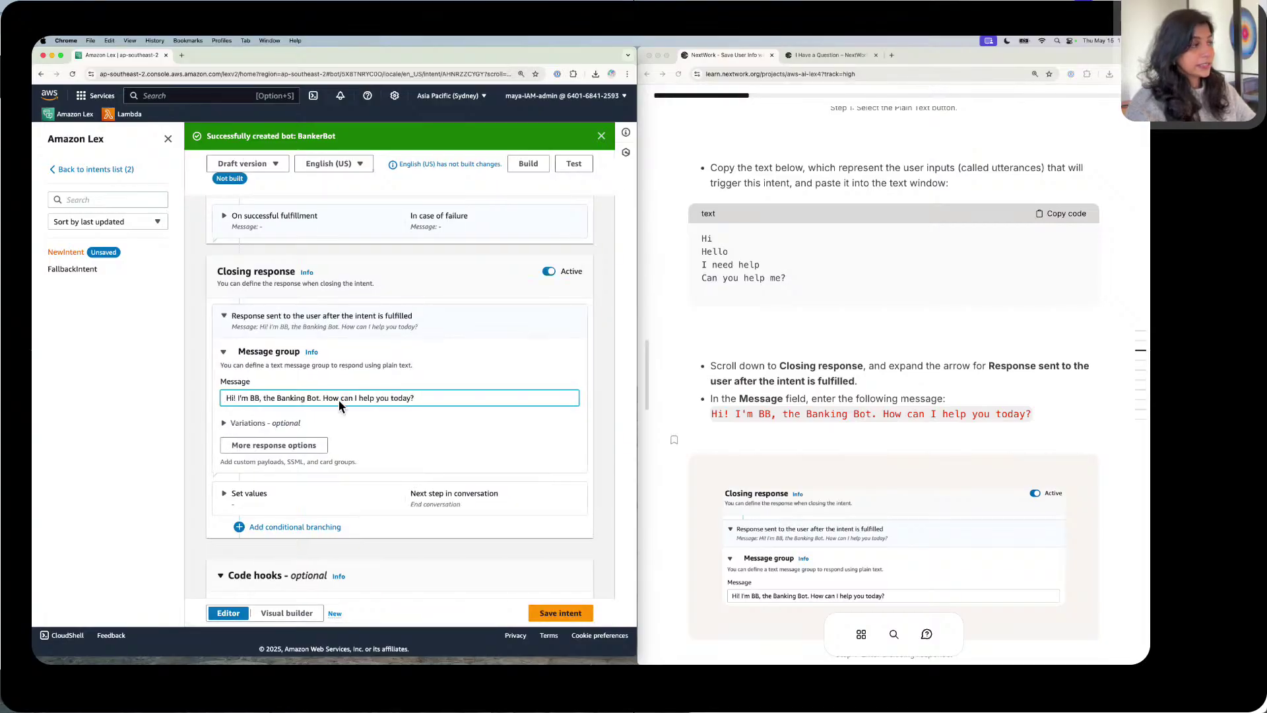
pyautogui.scroll(-2, 723, 405)
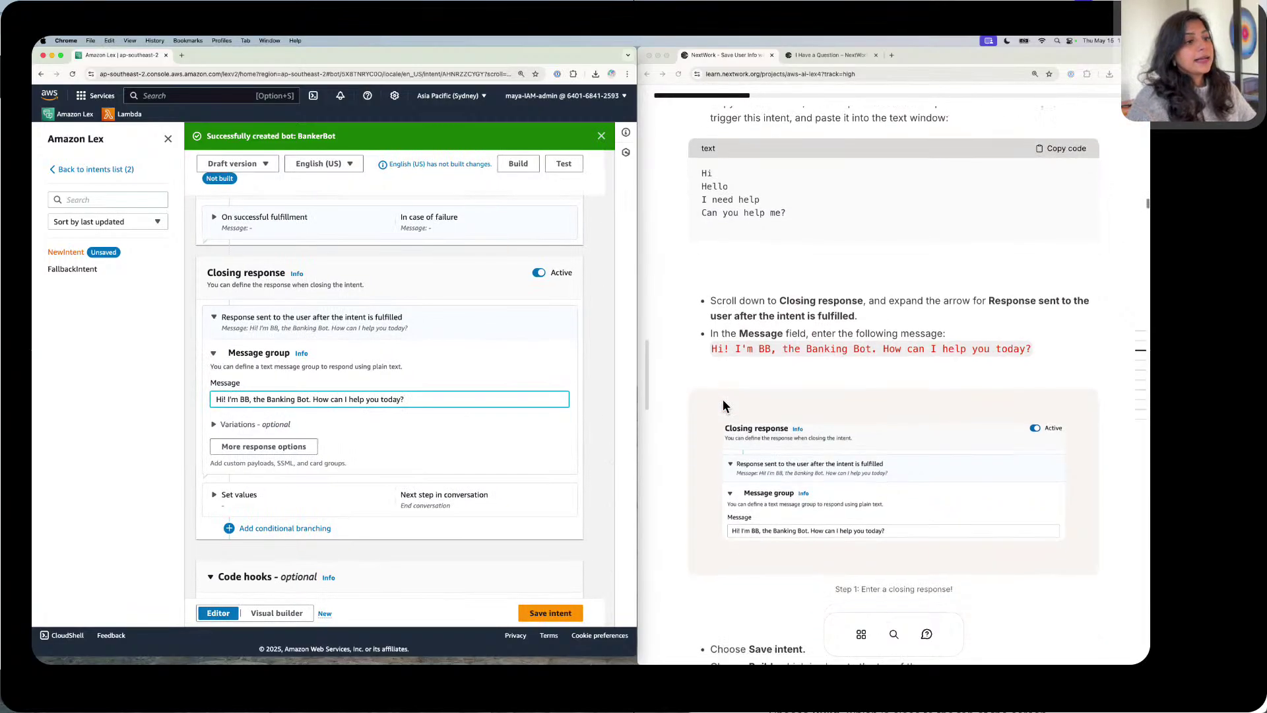
# Step: Save WelcomeIntent and build the bot's English (US) language
pyautogui.scroll(-5, 723, 405)
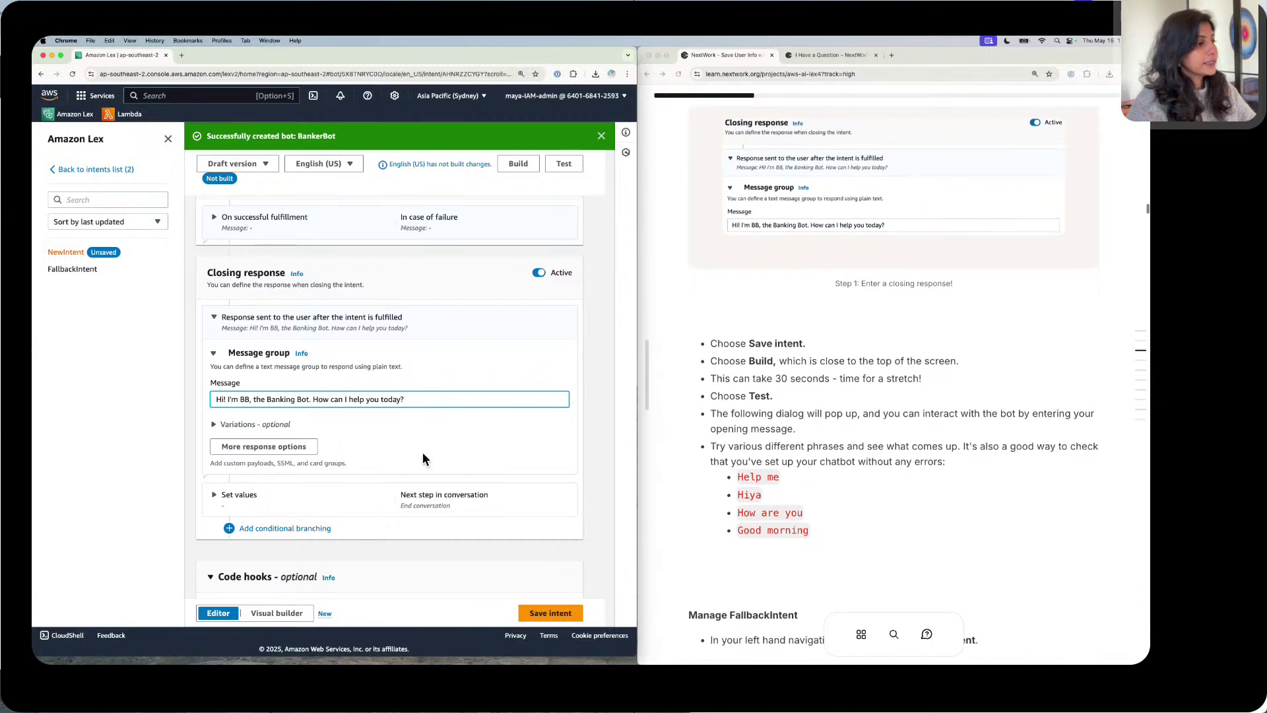
pyautogui.click(556, 608)
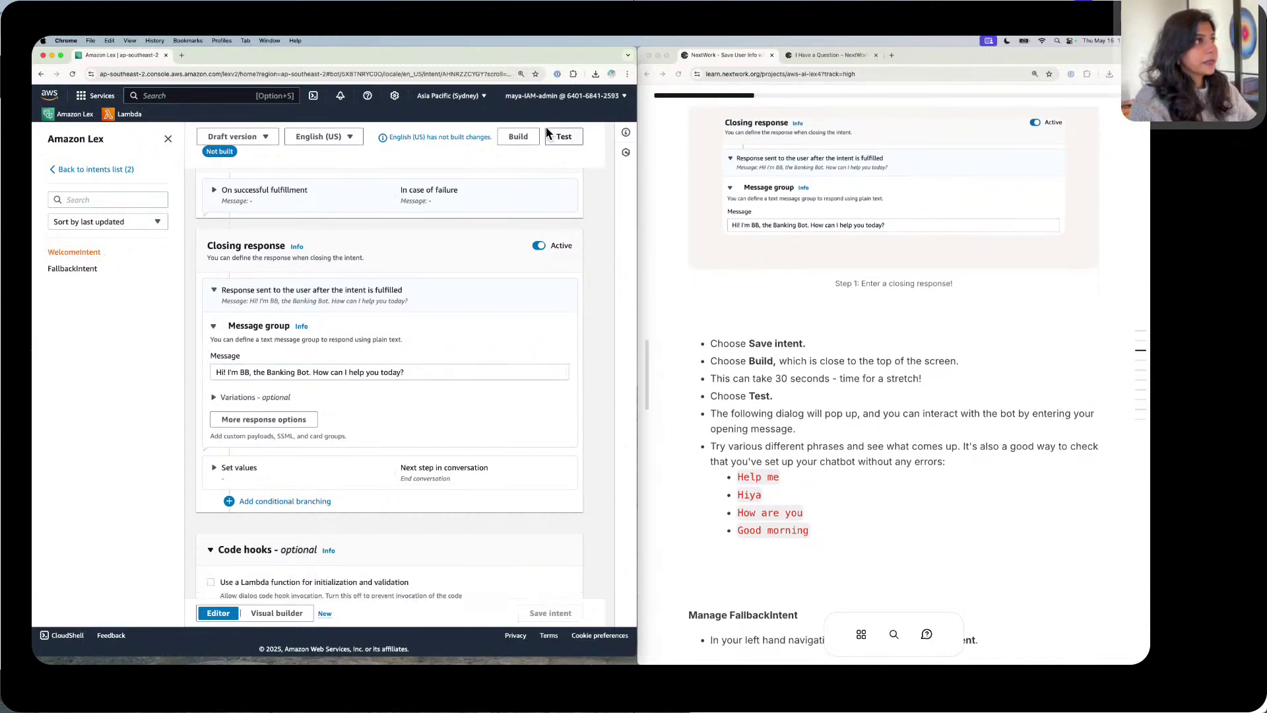
pyautogui.scroll(15, 475, 254)
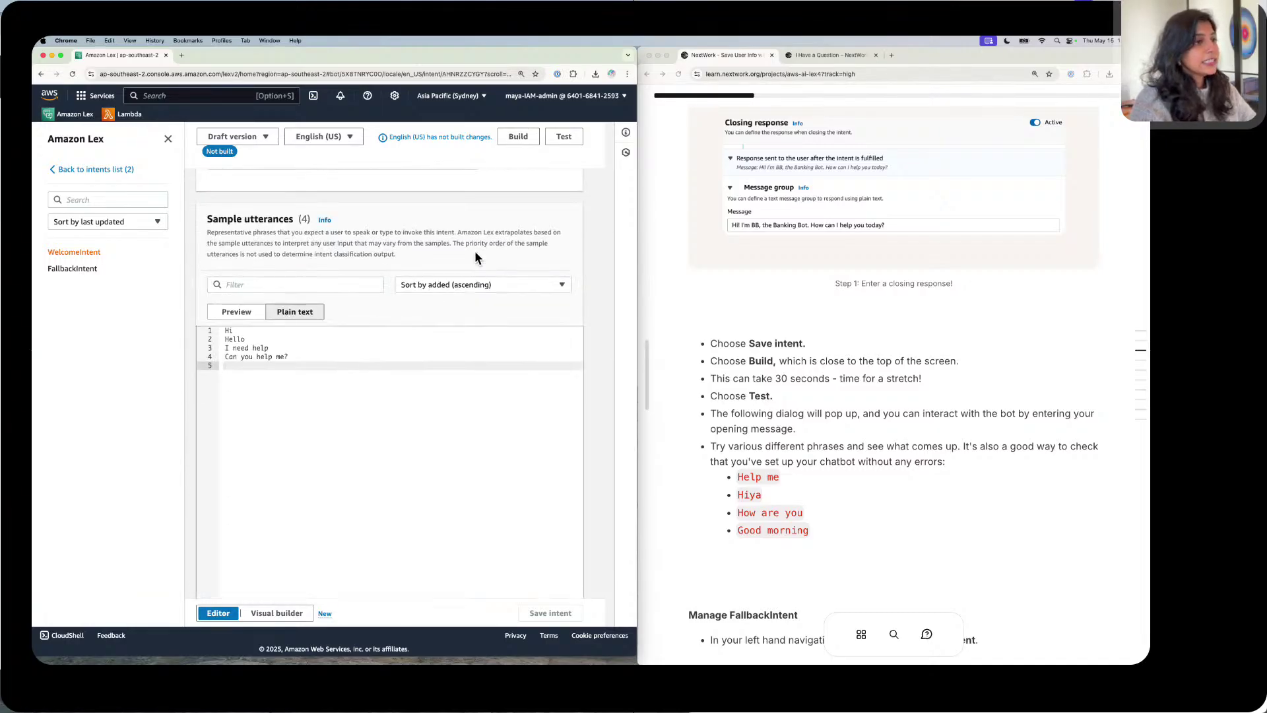
pyautogui.scroll(-10, 475, 258)
pyautogui.scroll(-1, 475, 255)
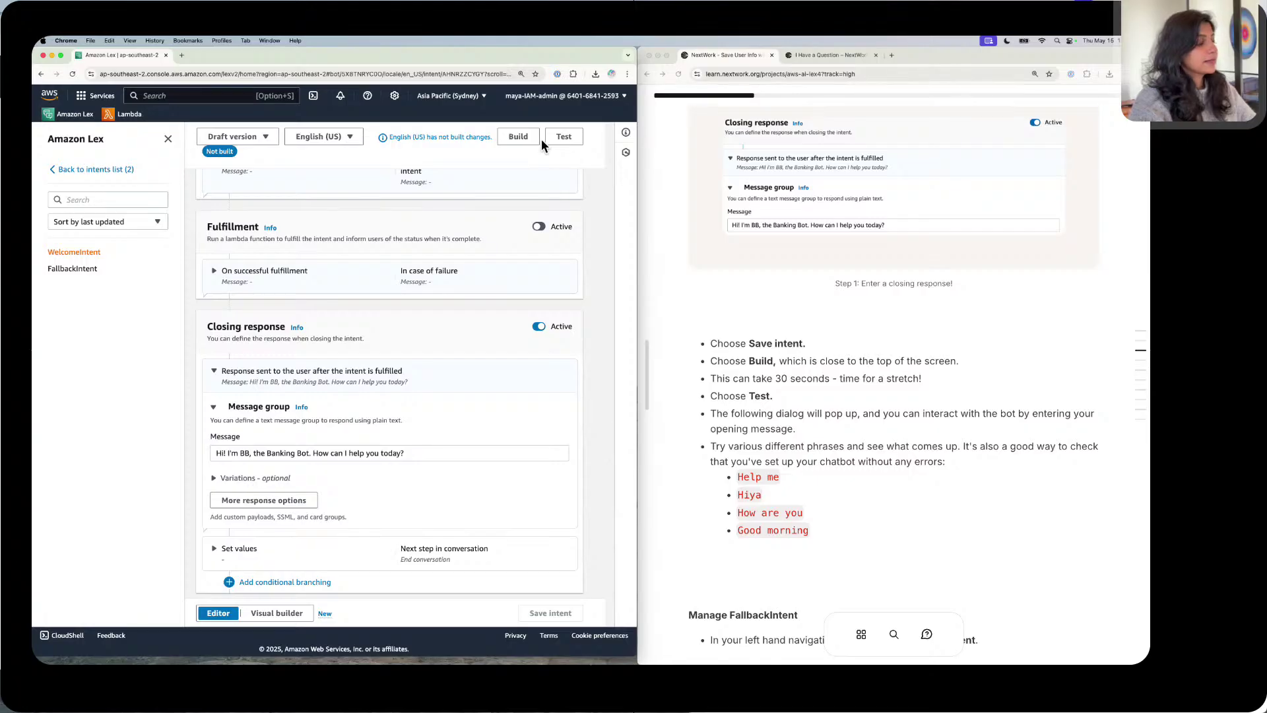
pyautogui.click(524, 137)
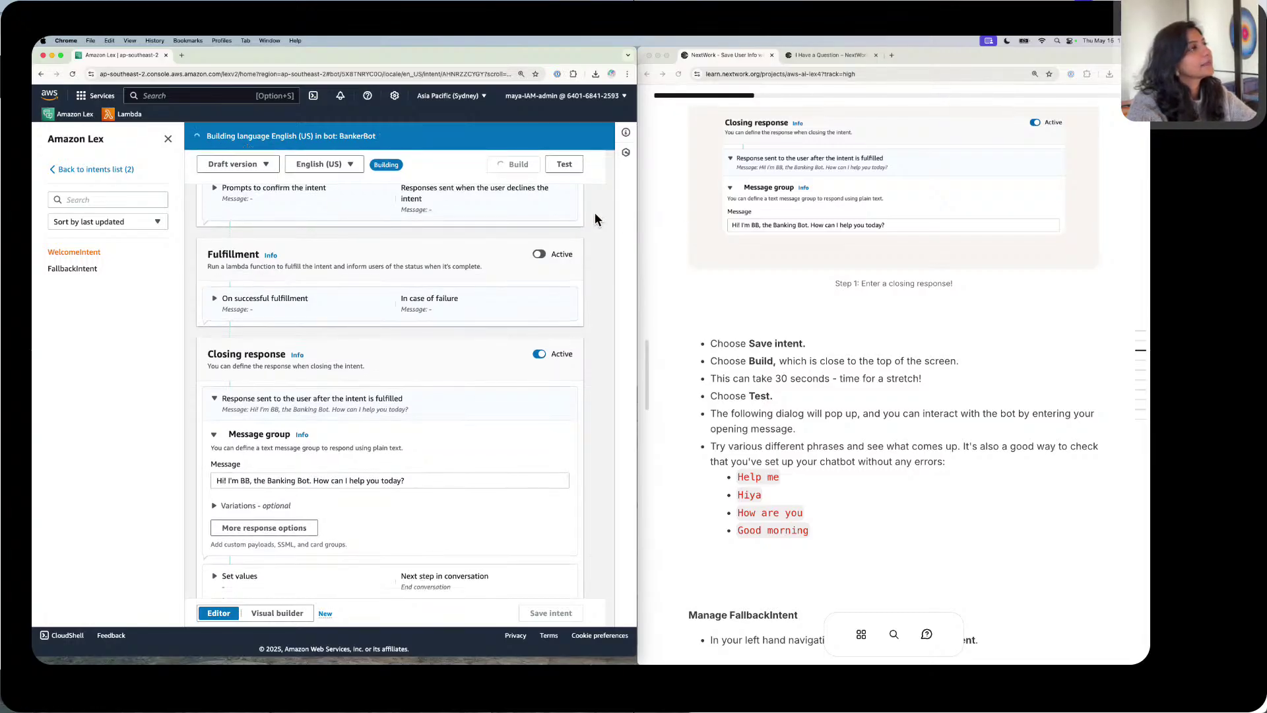
pyautogui.scroll(-1, 595, 212)
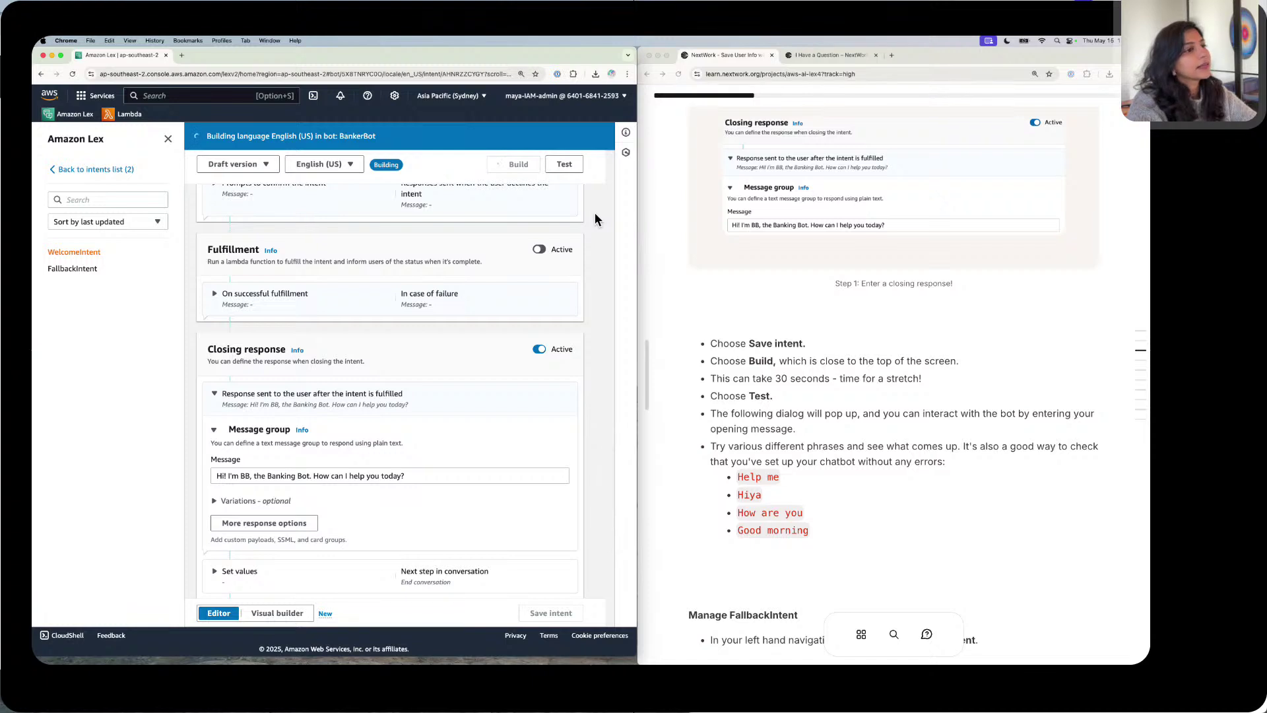
pyautogui.scroll(-5, 792, 234)
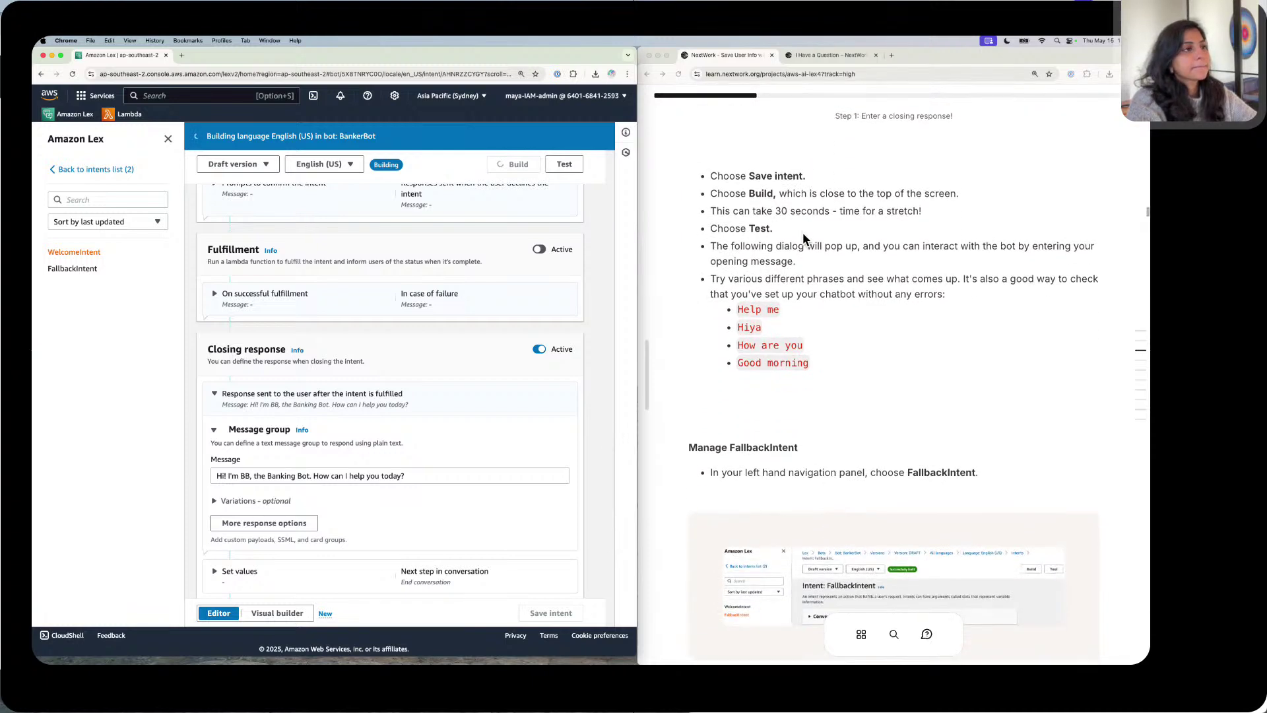
pyautogui.scroll(-1, 802, 232)
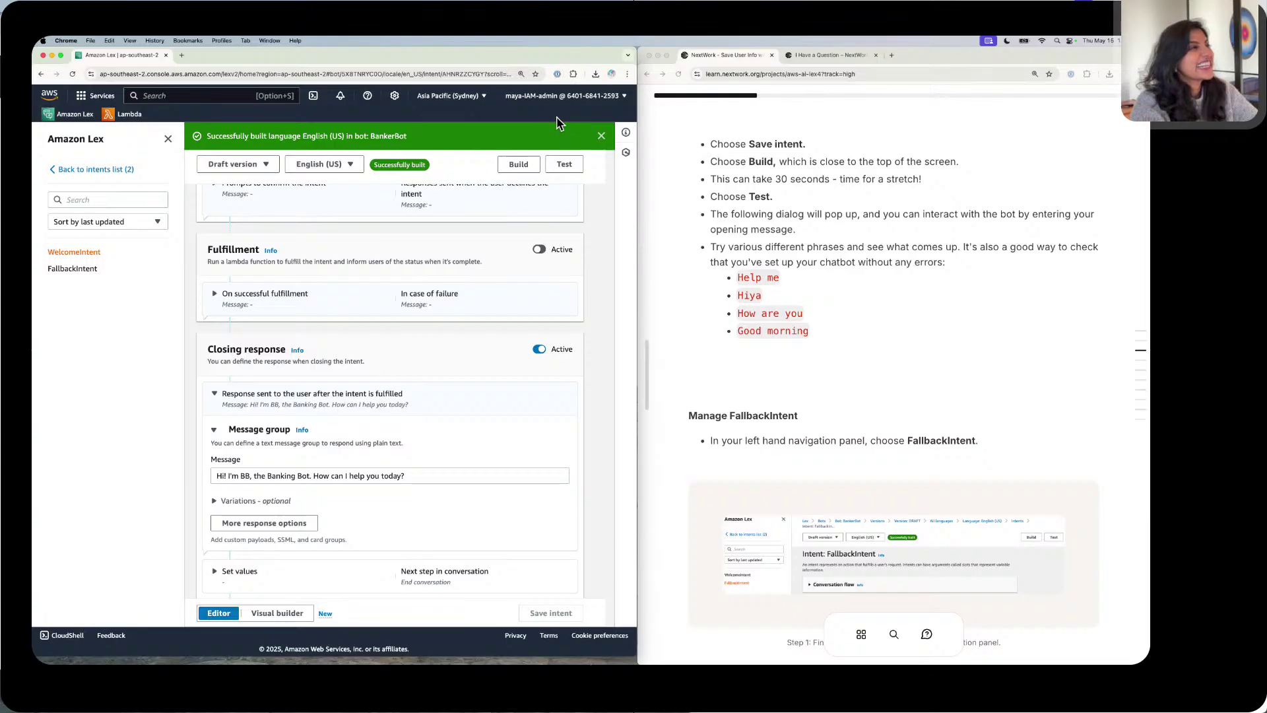
# Step: Start testing the draft version of the bot by sending it the messages "help me" and "hiya"
pyautogui.click(565, 164)
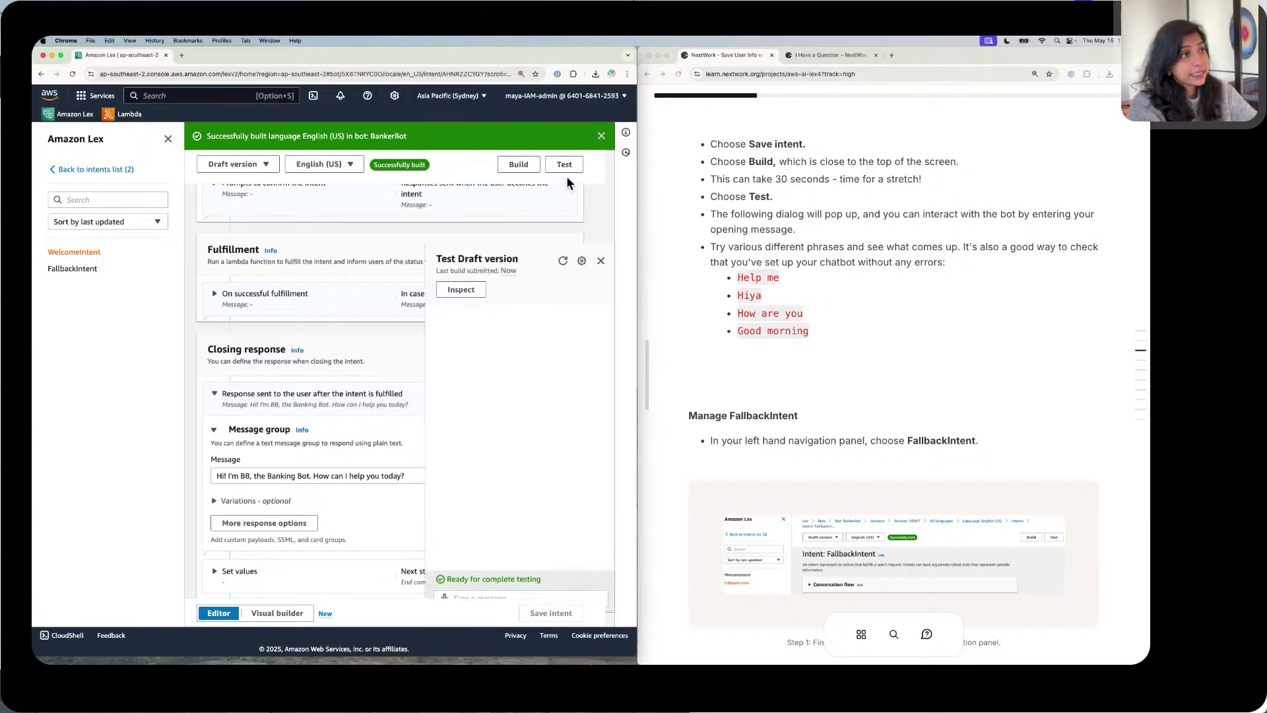
pyautogui.click(468, 589)
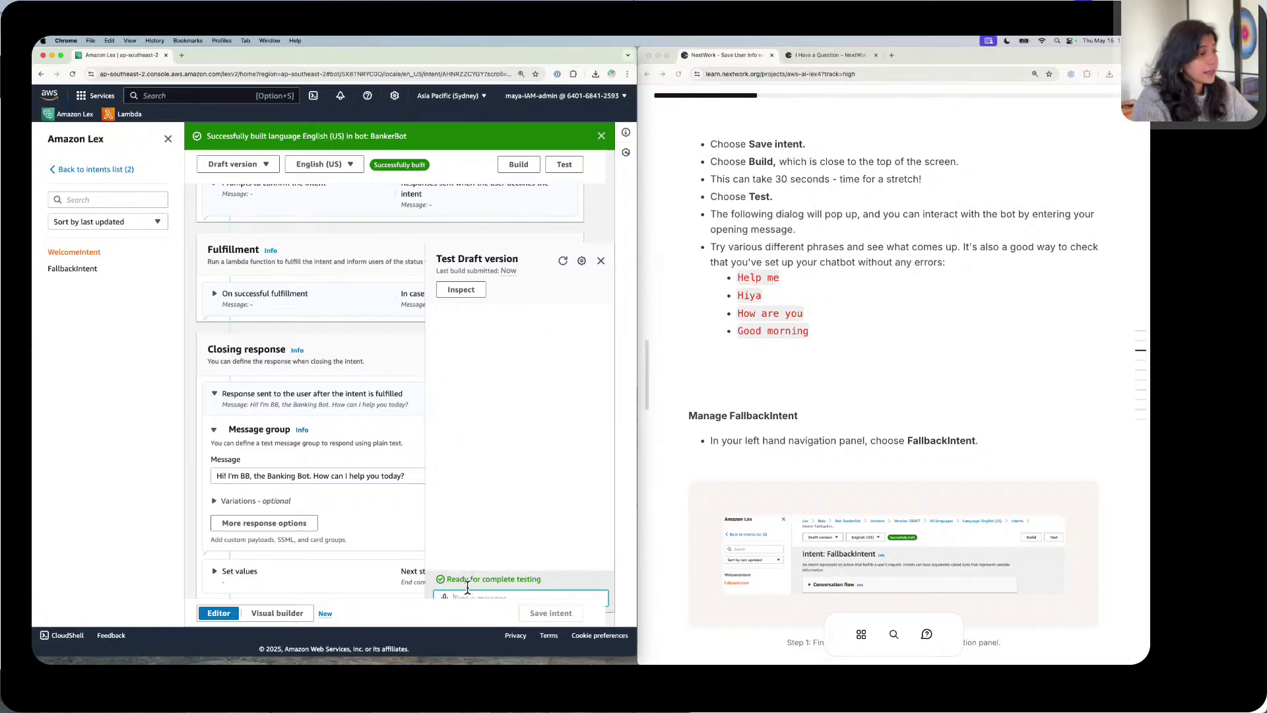
pyautogui.write('help me')
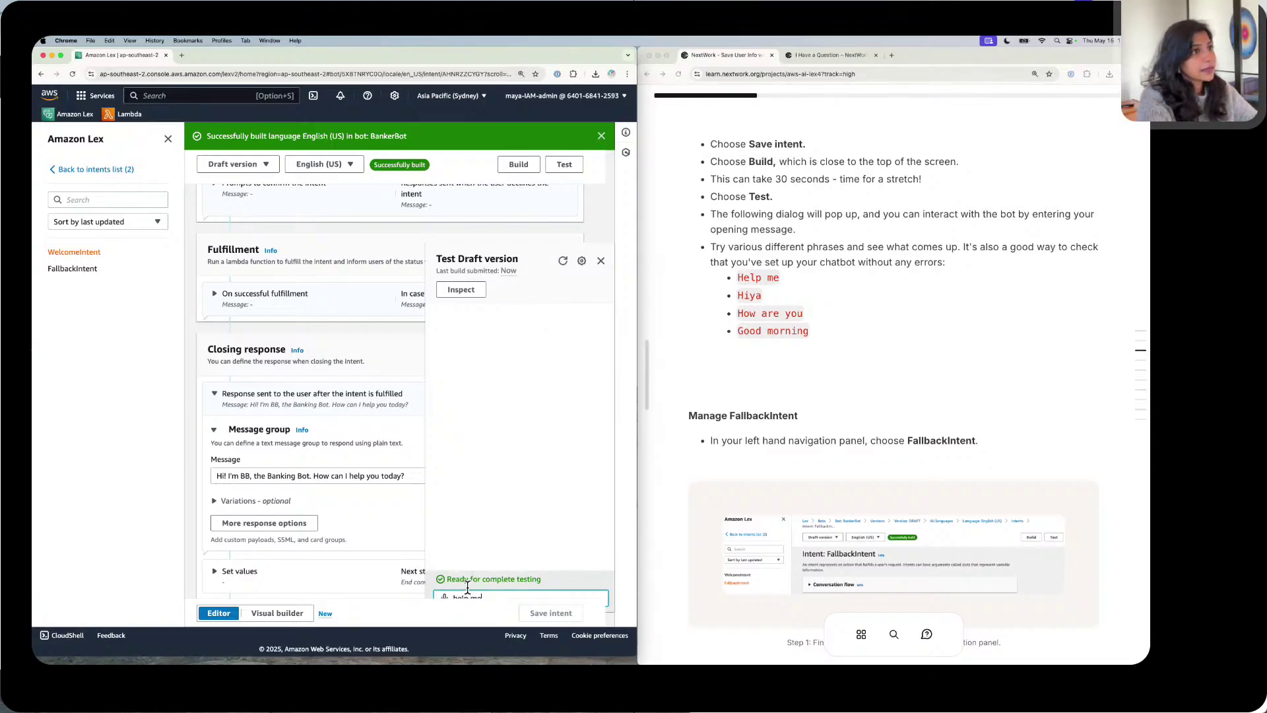
pyautogui.press('Return')
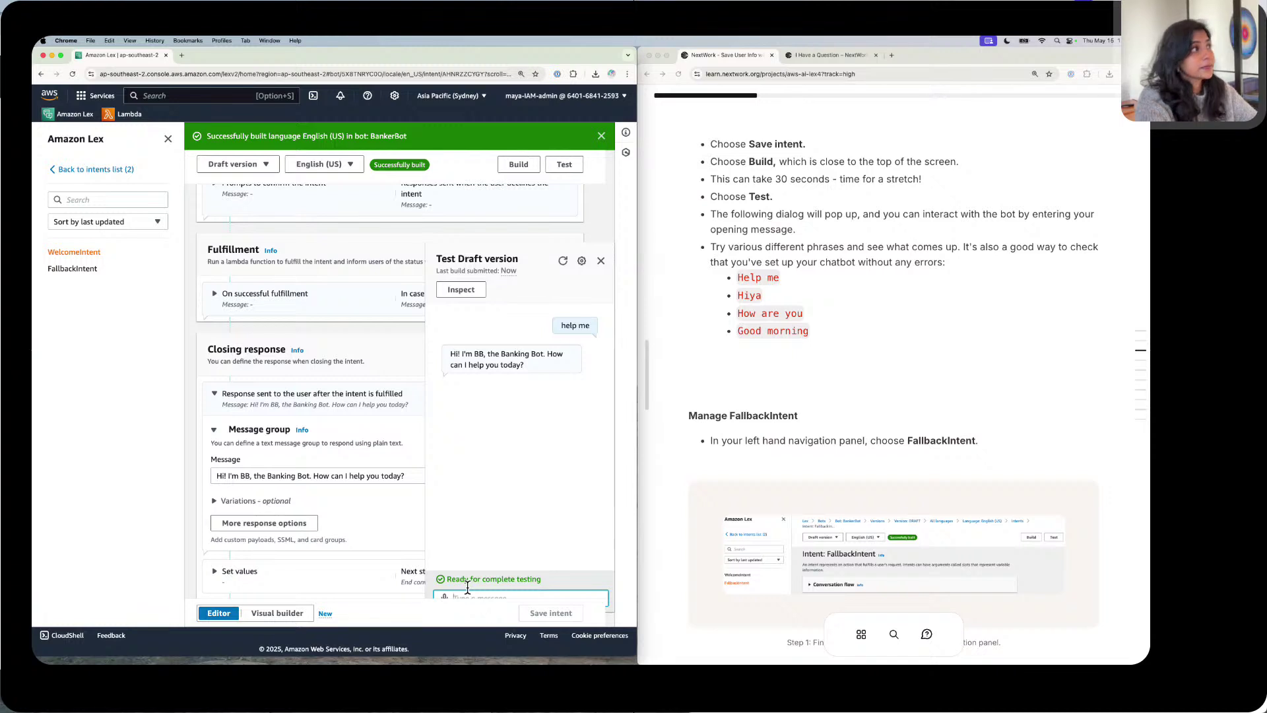
pyautogui.write('hiya')
pyautogui.press('Return')
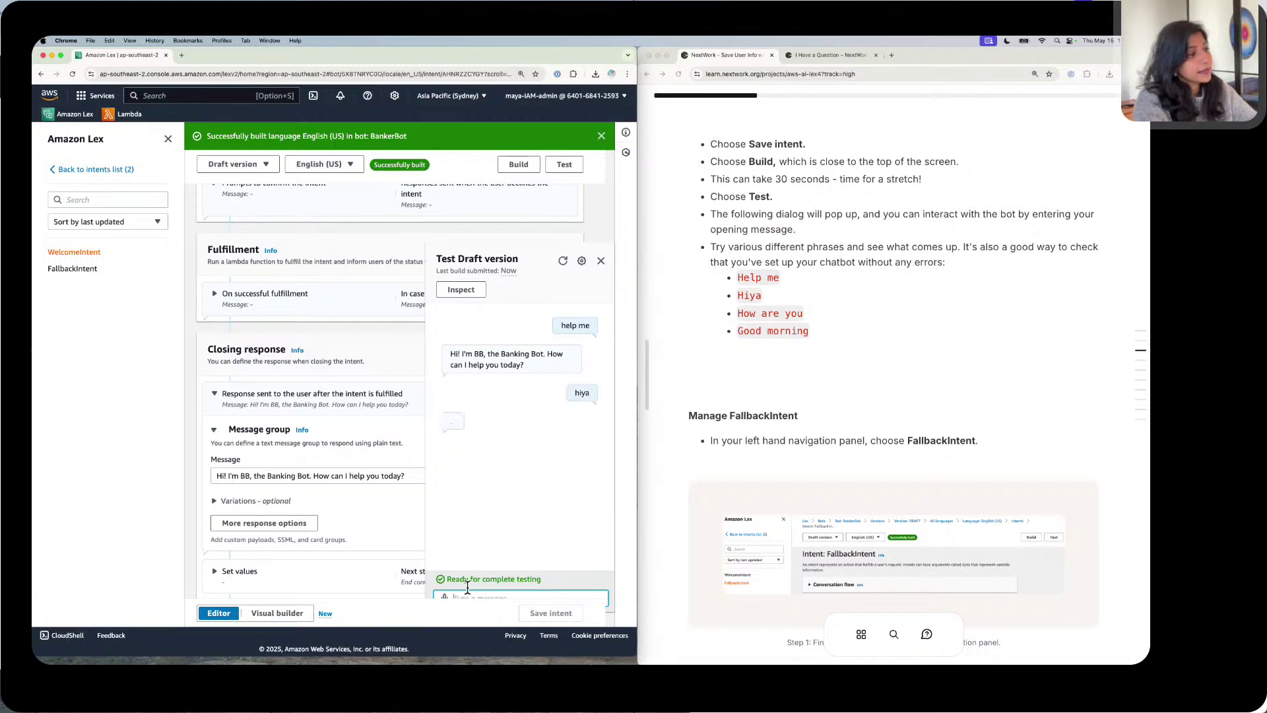
# Step: Send the test messages "how are you" and "good morning", widening the console window to give the chat more room
pyautogui.write('how')
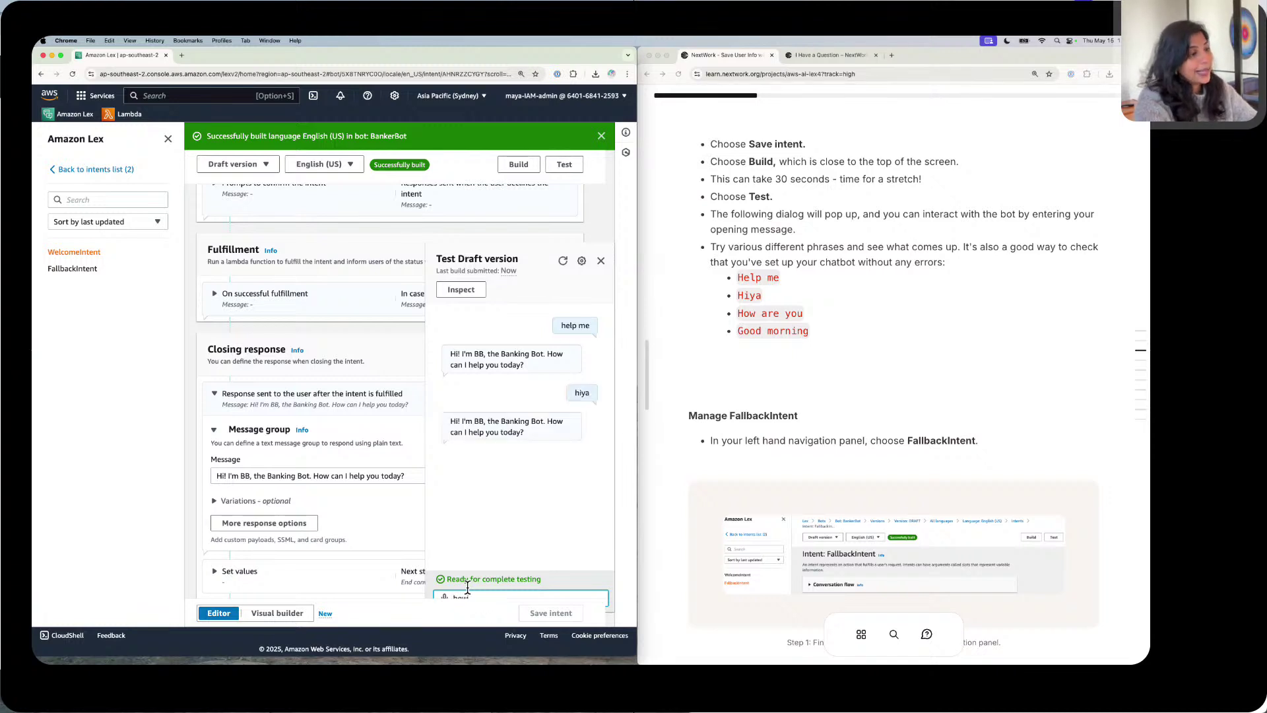
pyautogui.write(' are you')
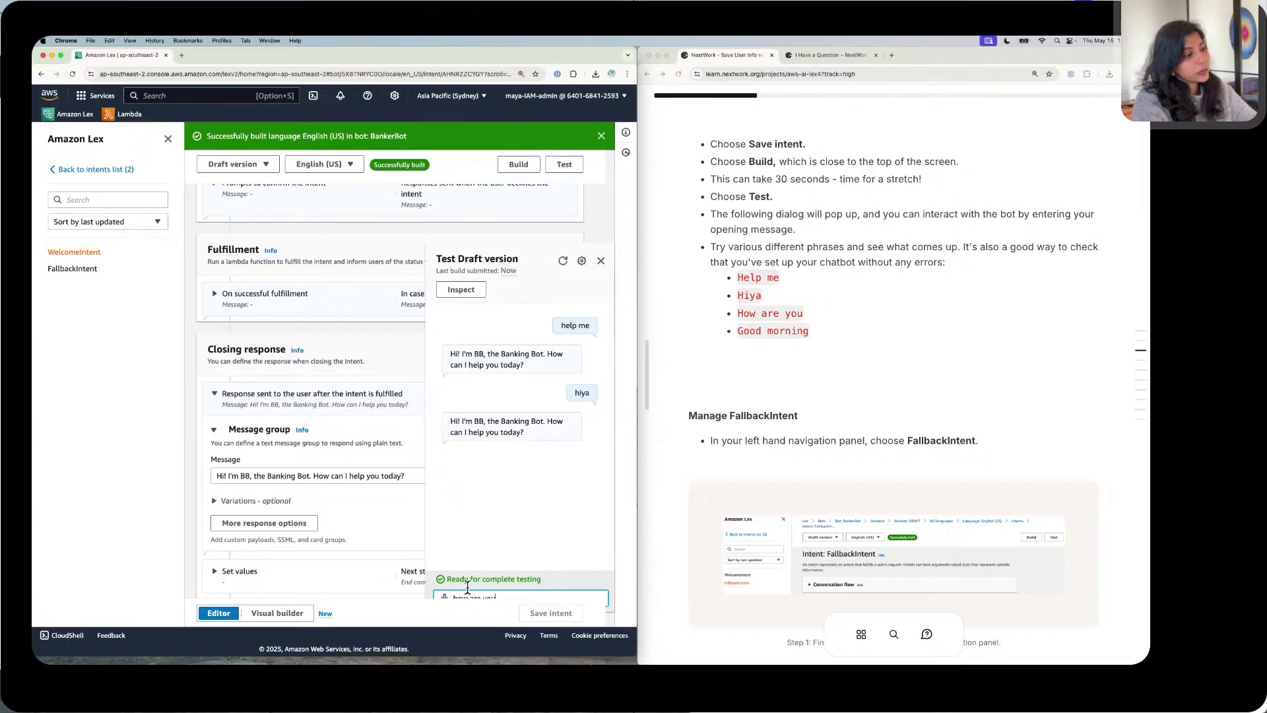
pyautogui.press('Return')
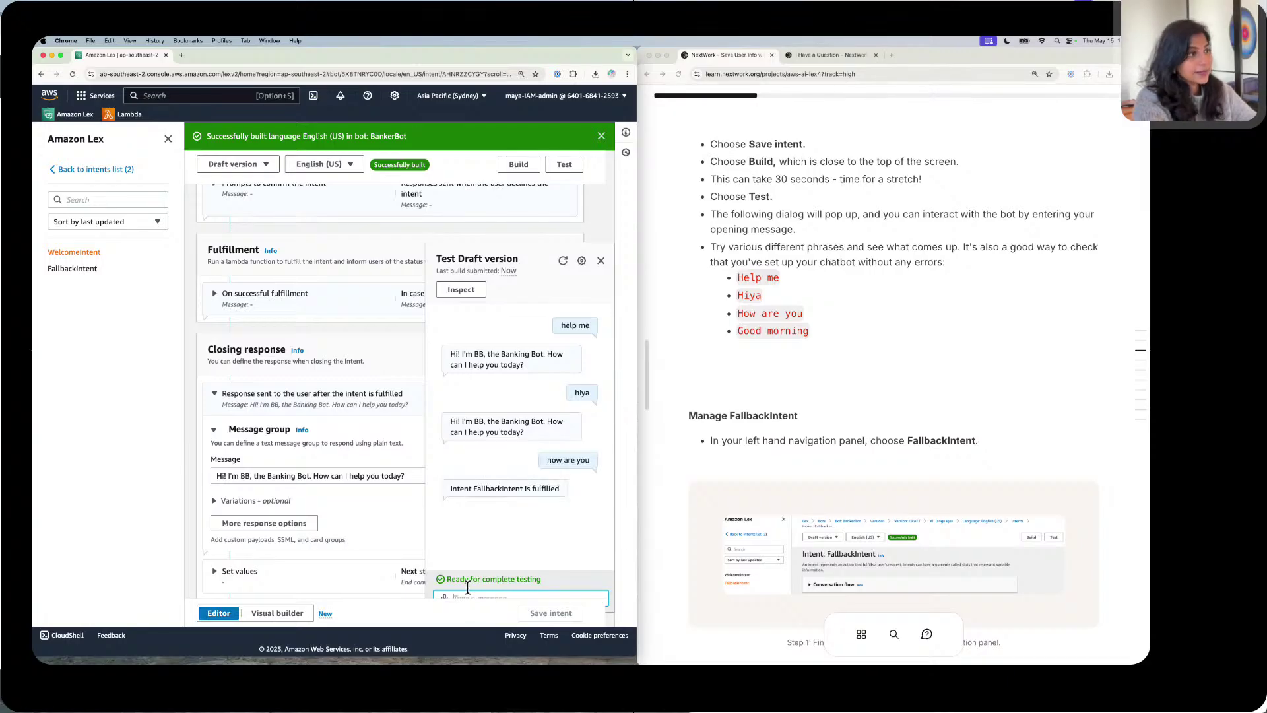
pyautogui.write('g')
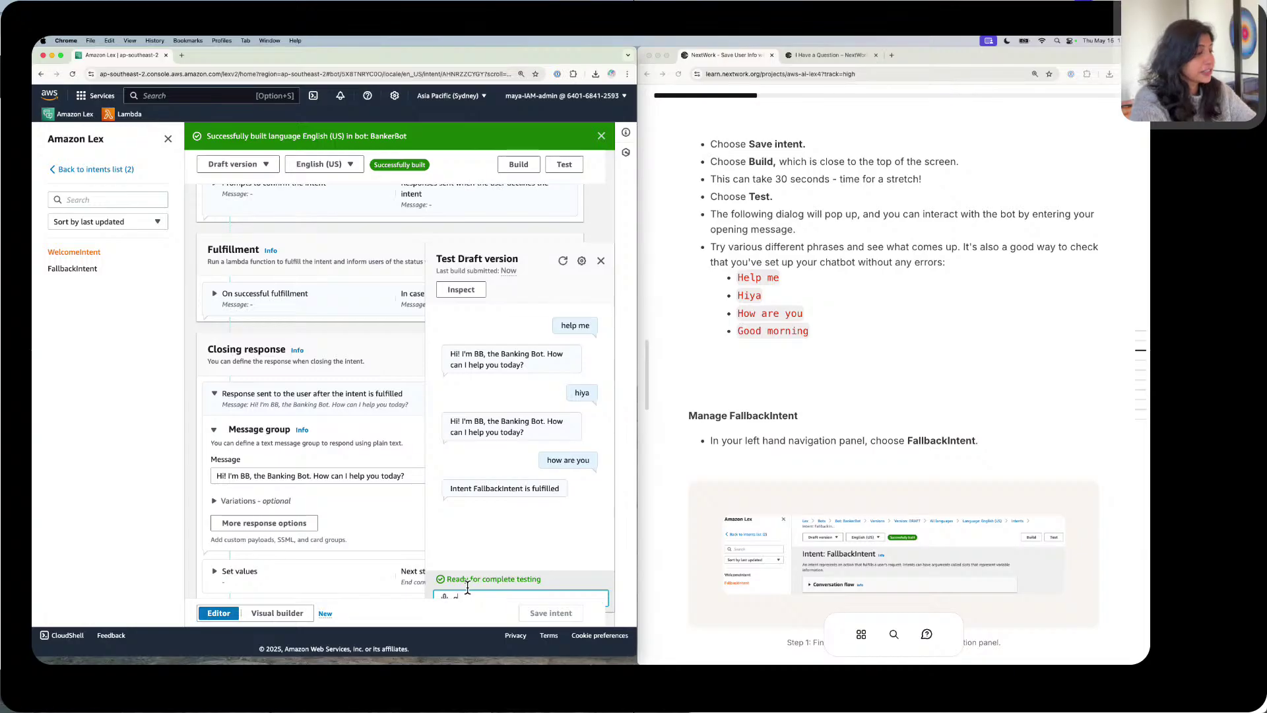
pyautogui.write('ood morning')
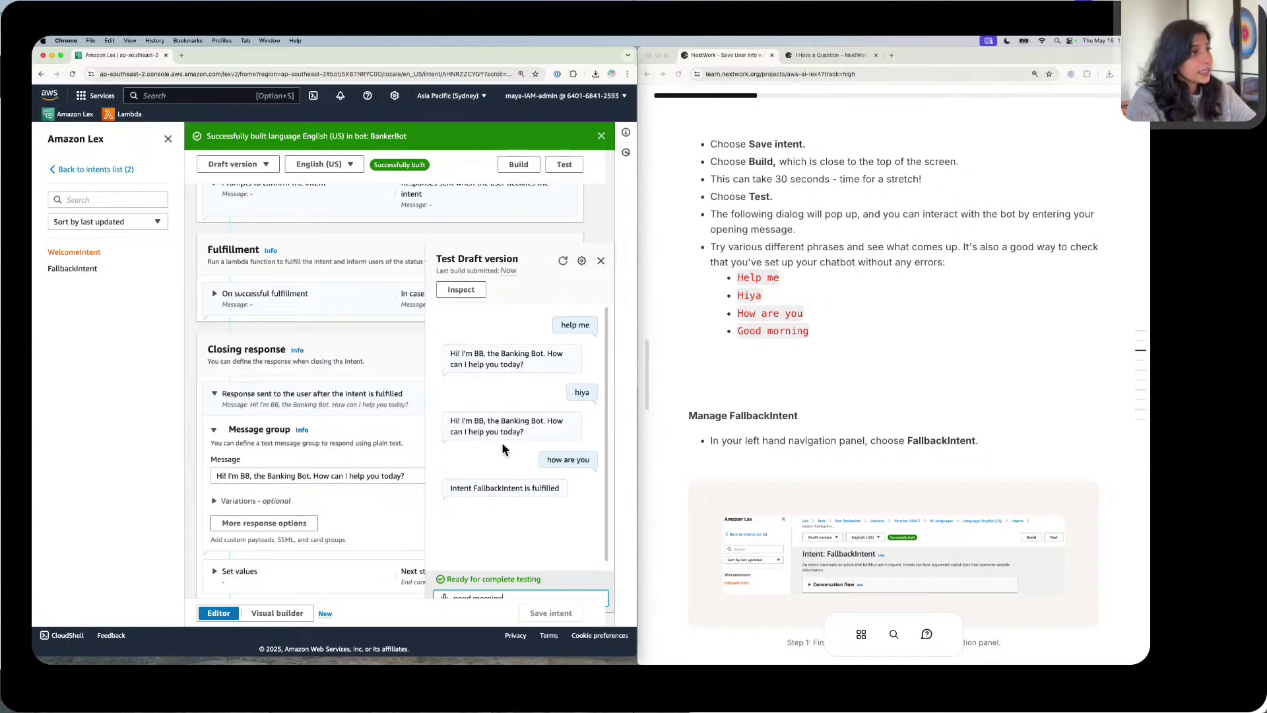
pyautogui.moveTo(642, 422); pyautogui.dragTo(712, 423)
pyautogui.click(168, 140)
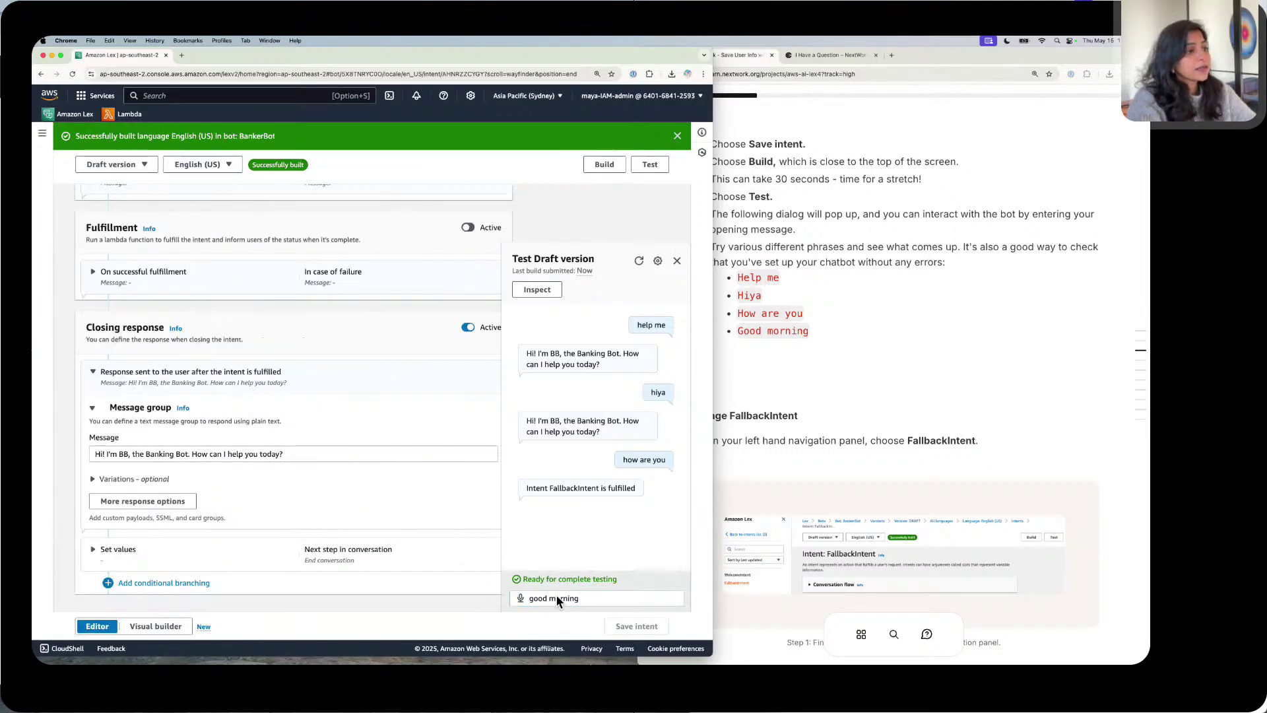
pyautogui.click(579, 597)
pyautogui.press('Return')
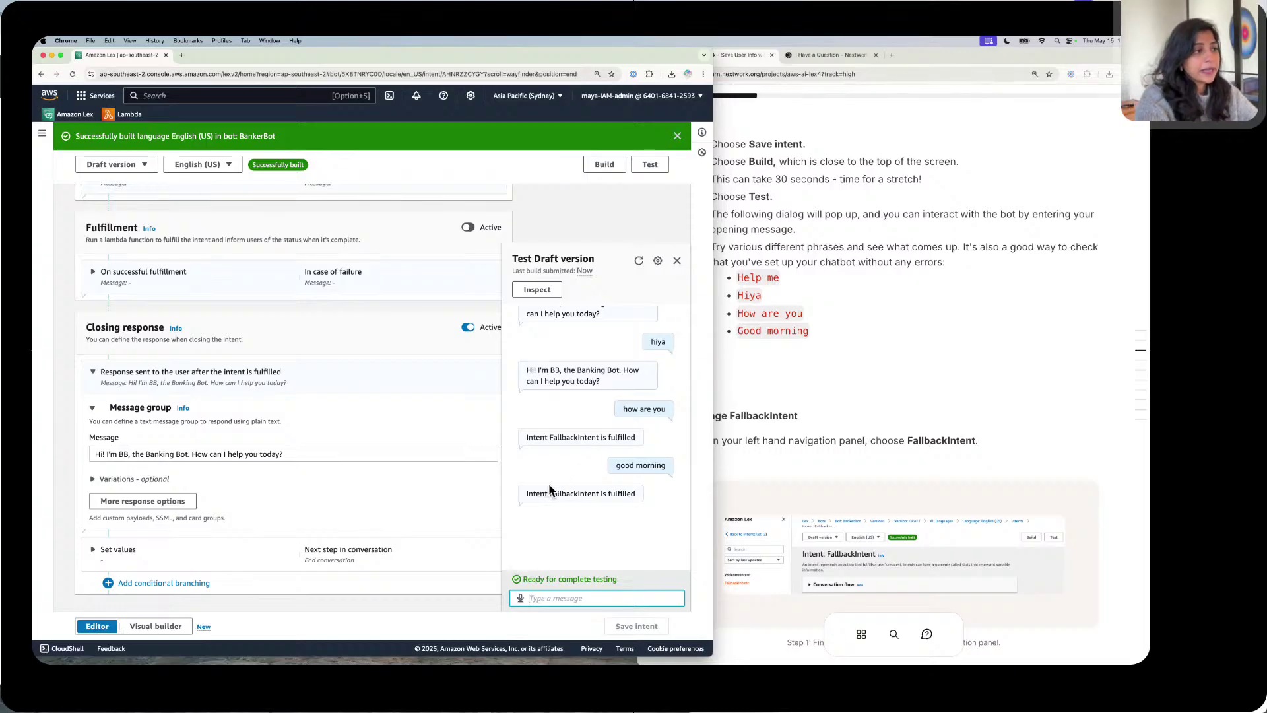
pyautogui.moveTo(549, 493)
pyautogui.mouseDown()
pyautogui.moveTo(613, 492)
pyautogui.moveTo(526, 492)
pyautogui.mouseUp()
pyautogui.click(629, 491)
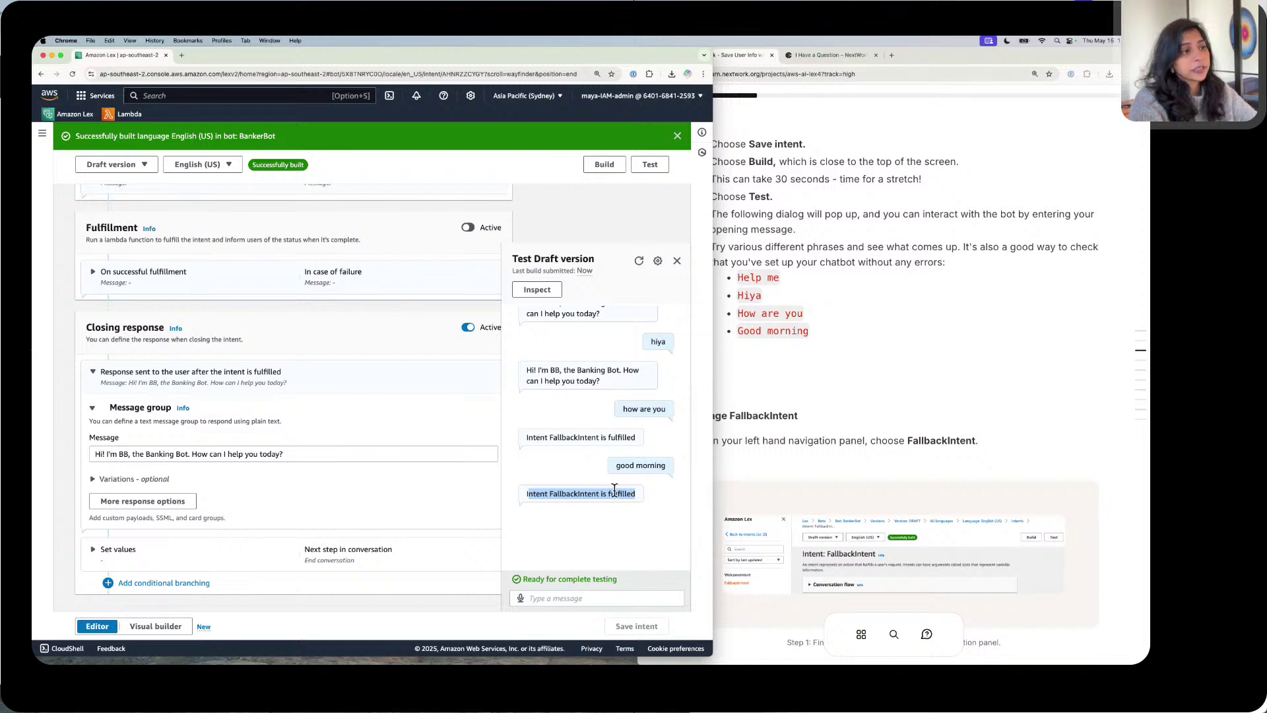
pyautogui.click(561, 492)
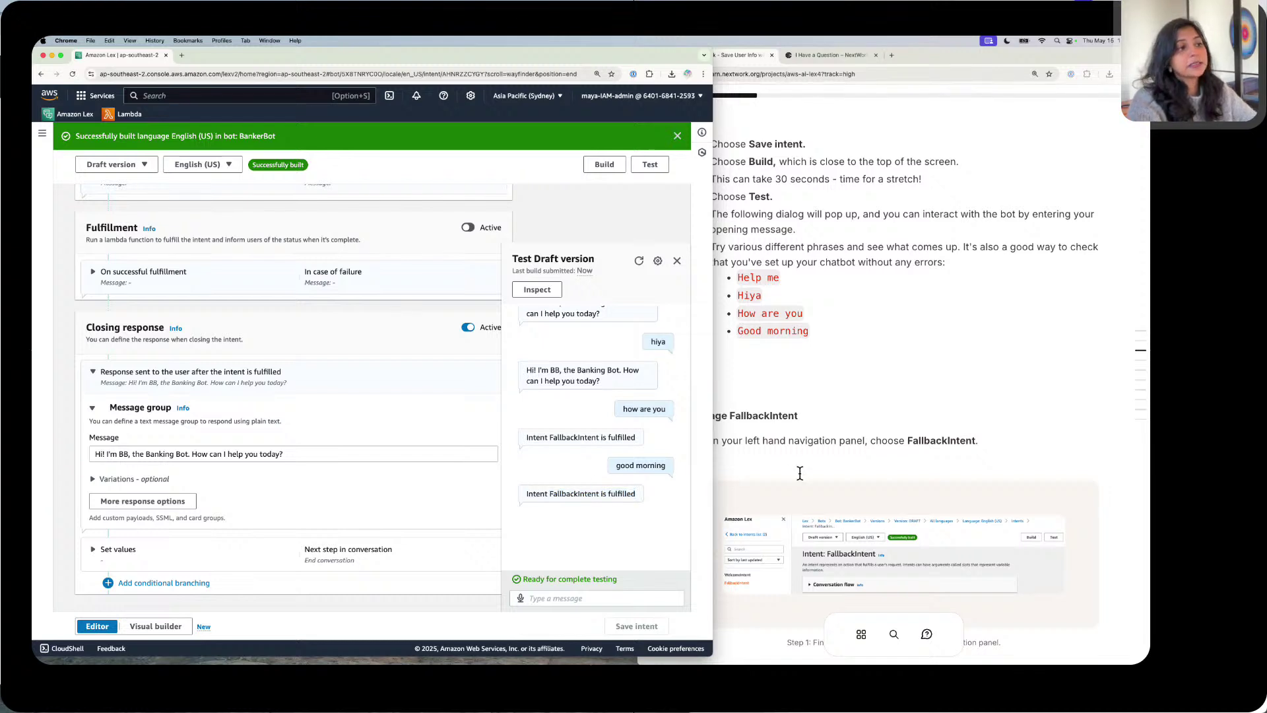
# Step: Open FallbackIntent for editing as the guide instructs and close the test chat
pyautogui.click(825, 451)
pyautogui.moveTo(642, 448); pyautogui.dragTo(705, 449)
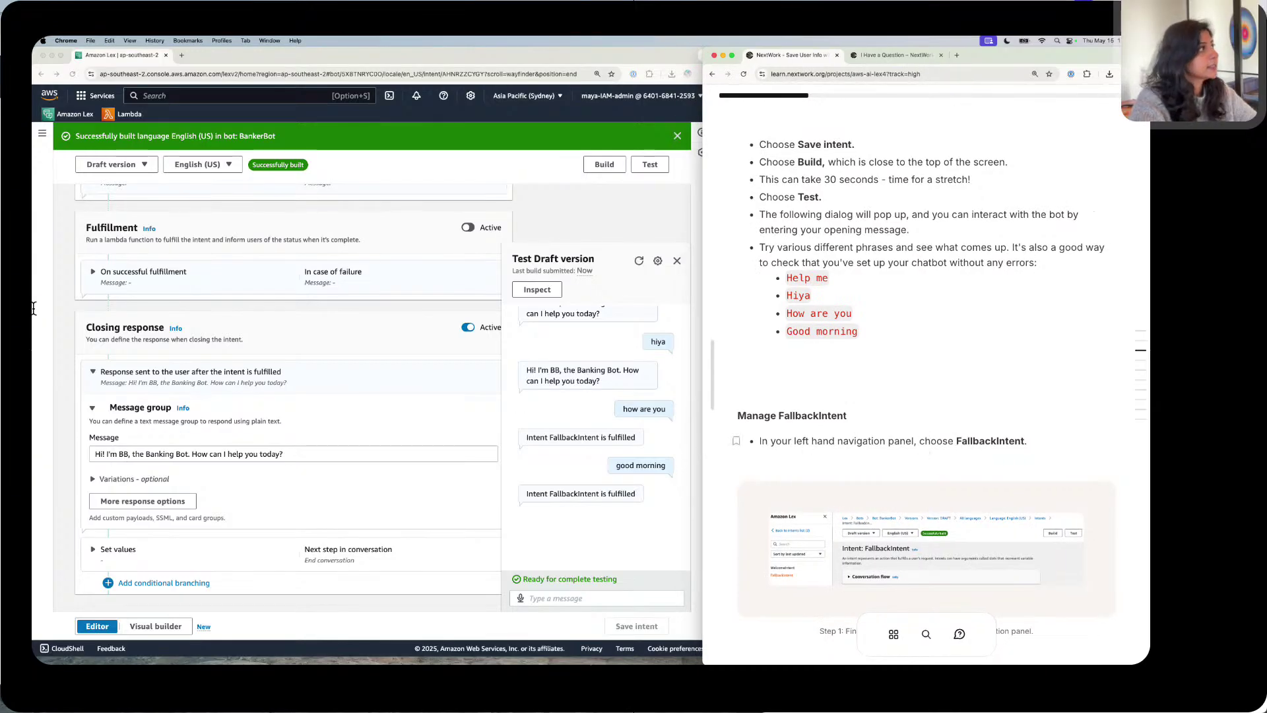
pyautogui.click(43, 135)
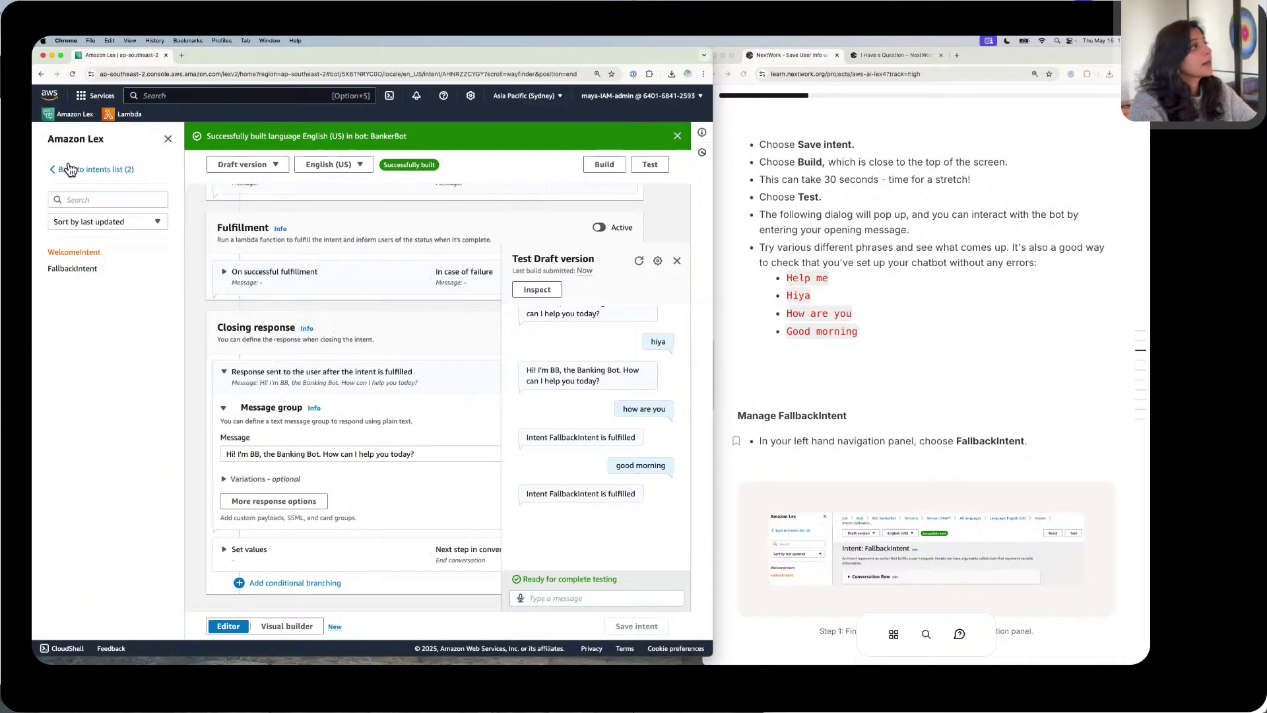
pyautogui.click(92, 267)
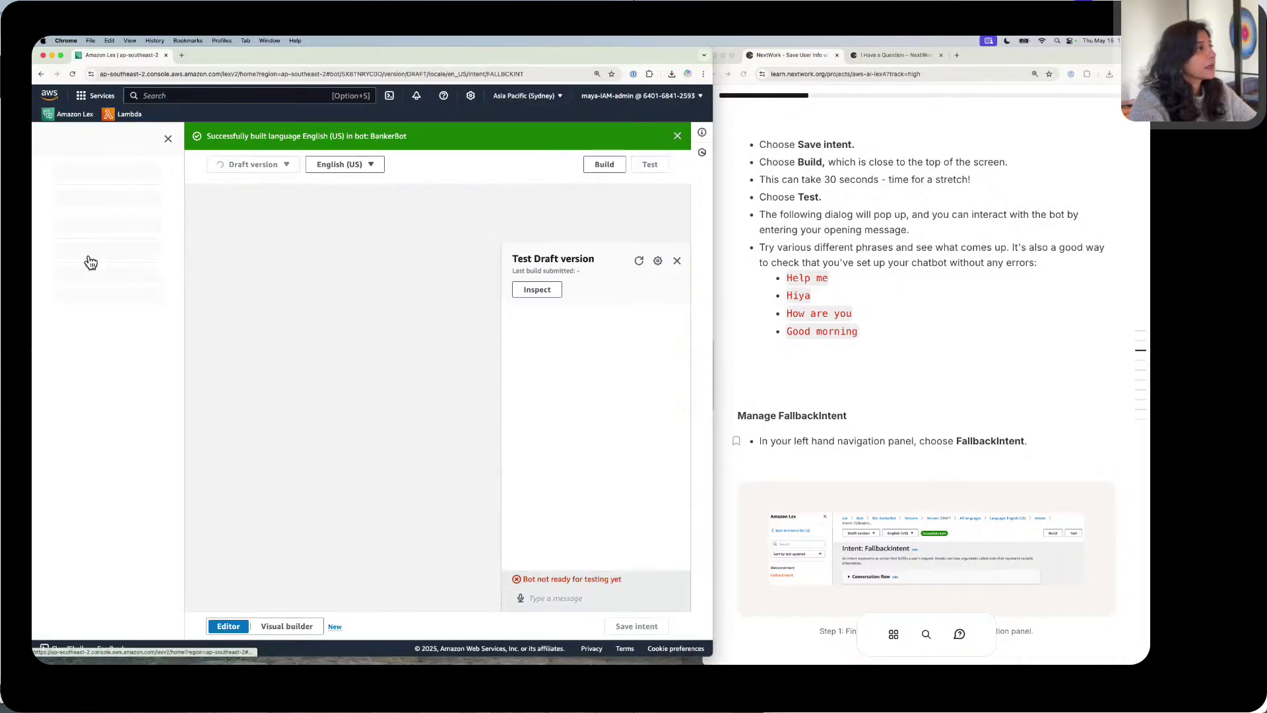
pyautogui.scroll(-5, 806, 360)
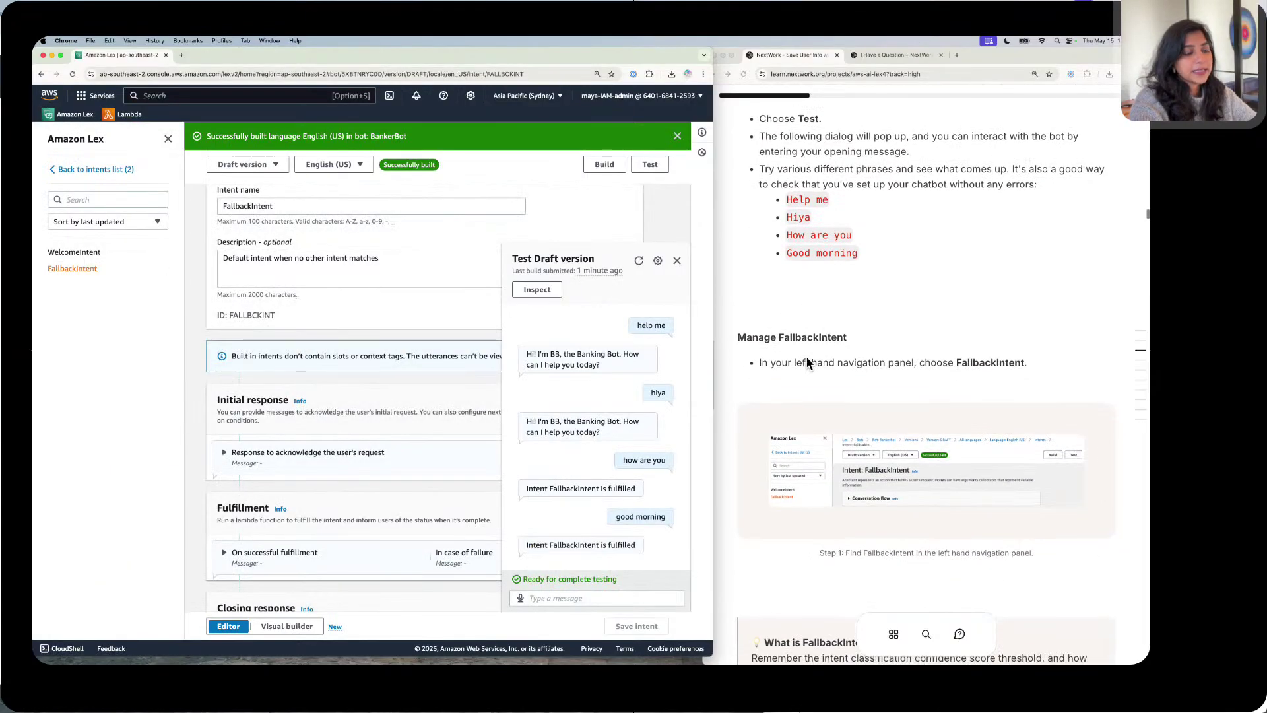
pyautogui.scroll(-1, 806, 358)
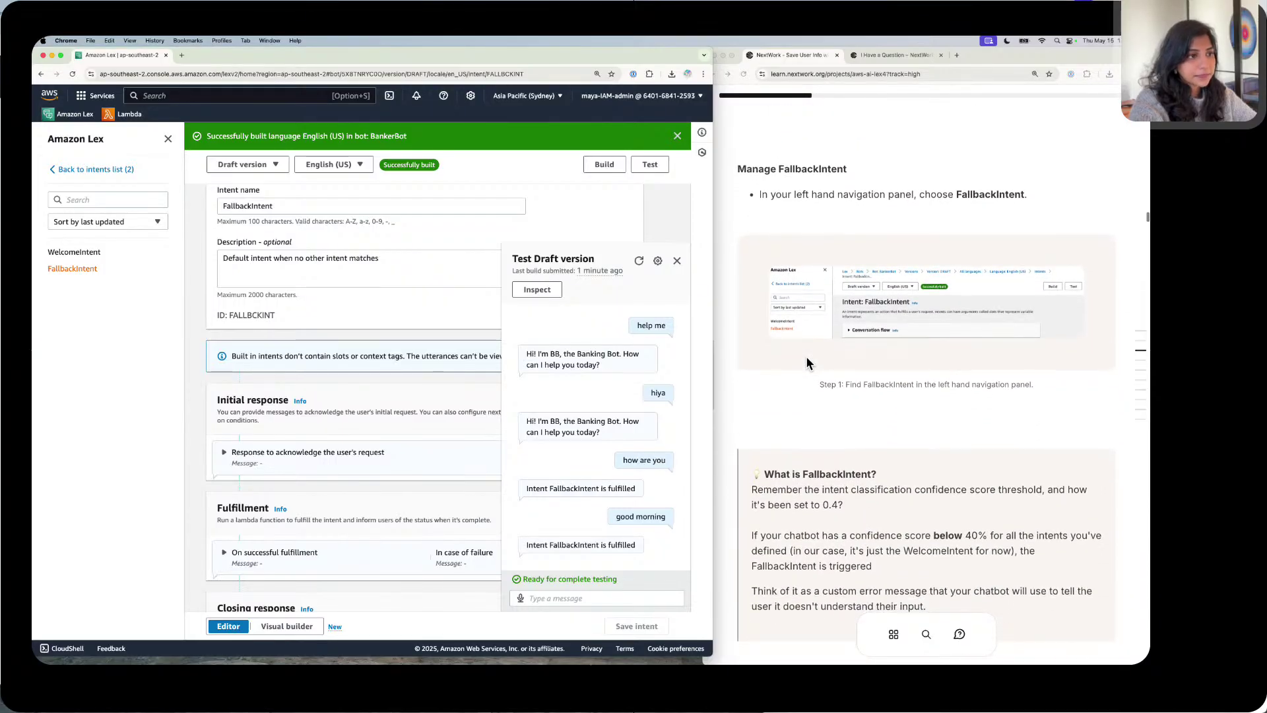
pyautogui.scroll(-3, 806, 355)
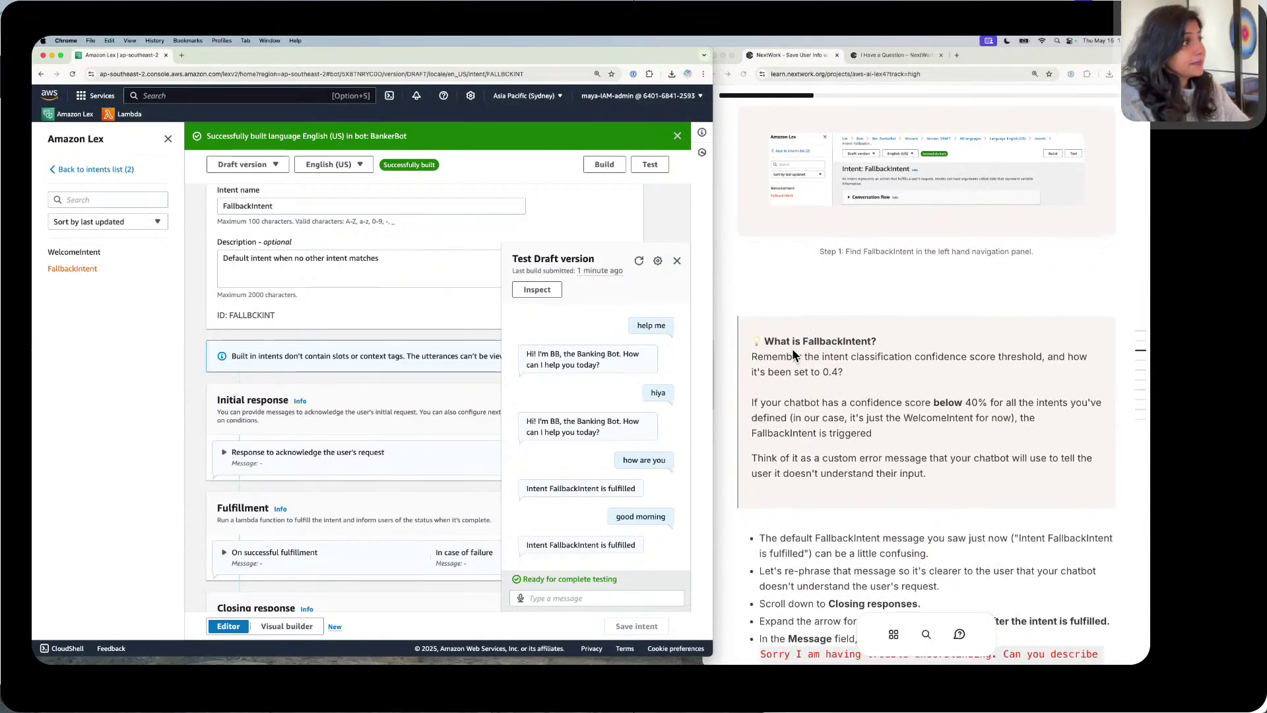
pyautogui.click(679, 261)
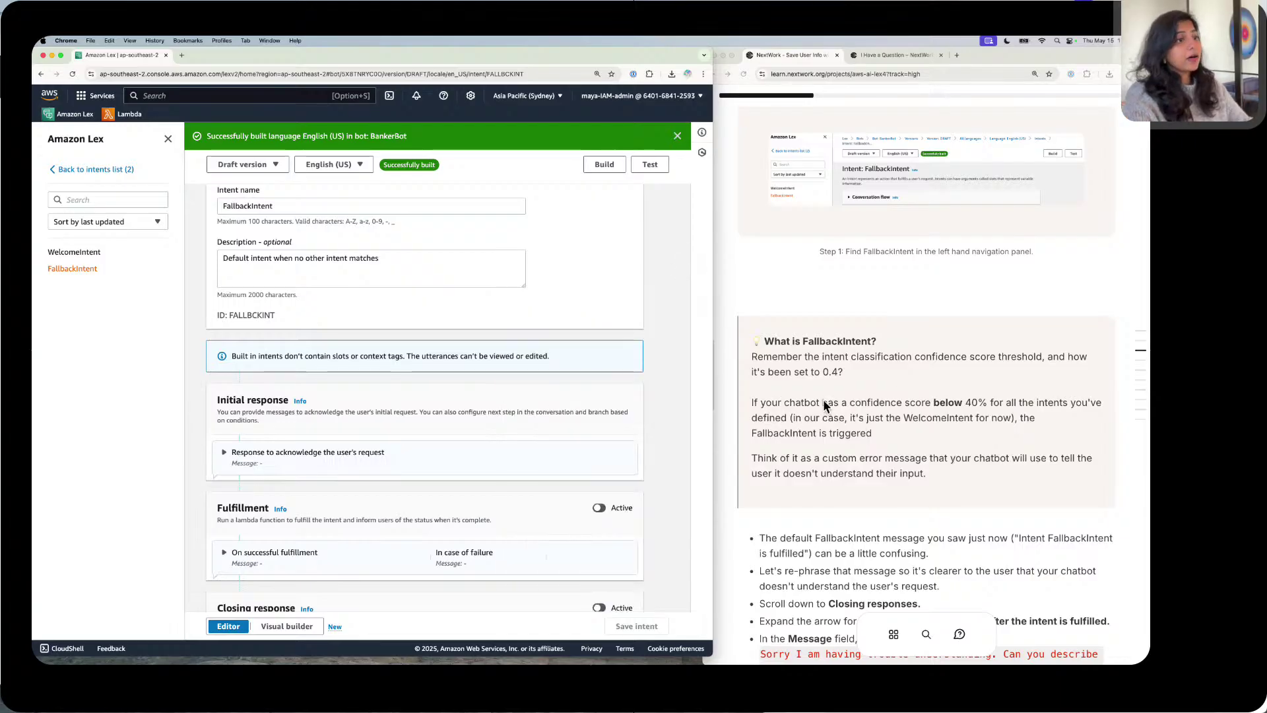
# Step: Review FallbackIntent's details and the guide's instructions for rephrasing its closing response message
pyautogui.scroll(1, 822, 399)
pyautogui.scroll(5, 600, 372)
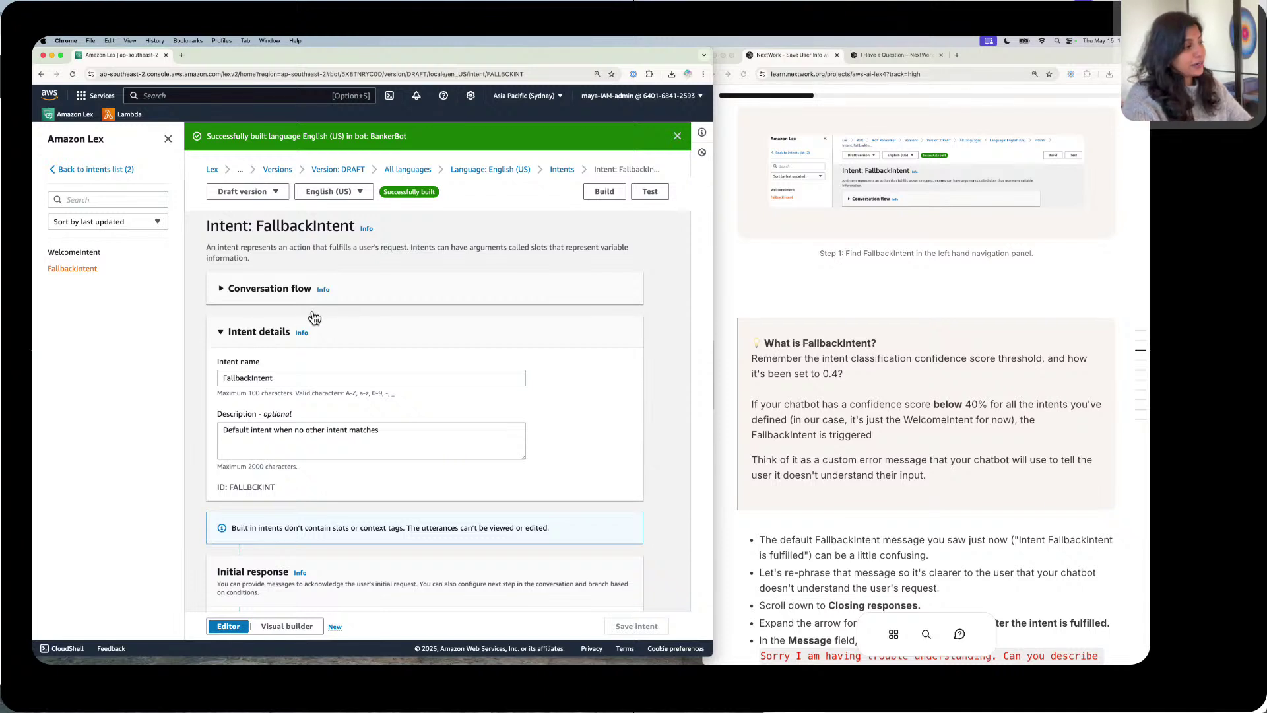
pyautogui.scroll(-3, 315, 318)
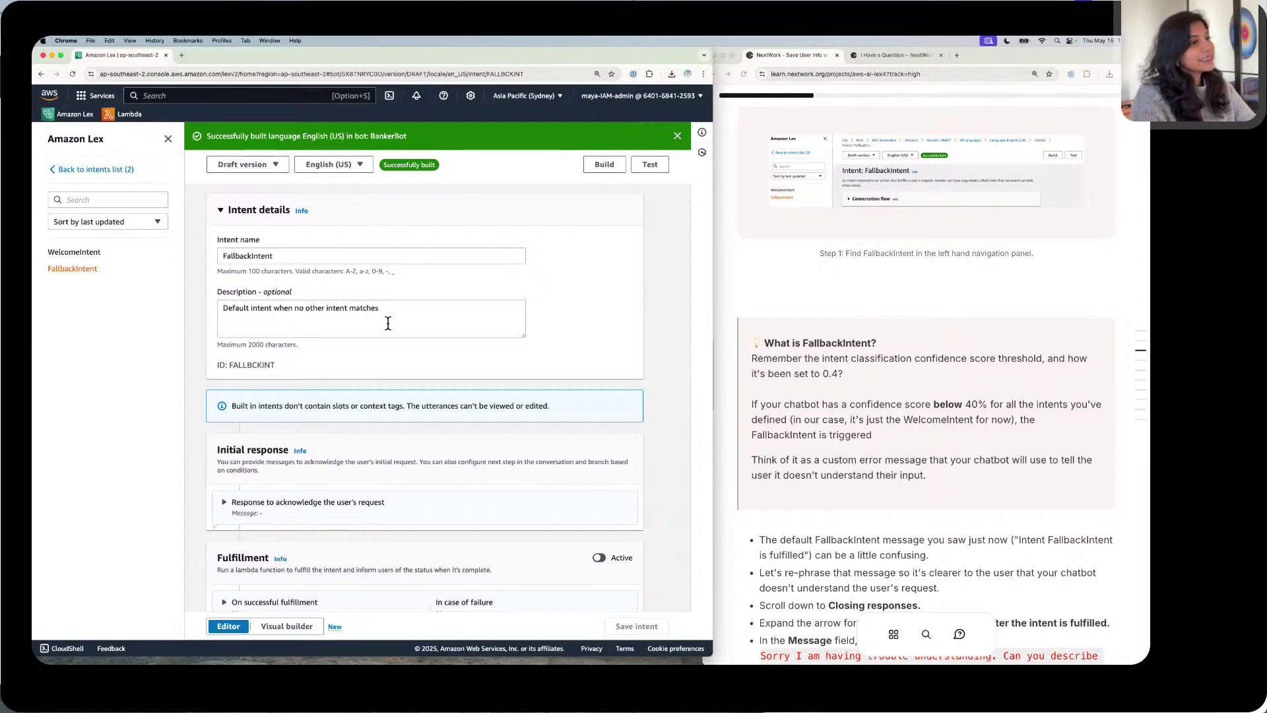
pyautogui.scroll(-3, 802, 367)
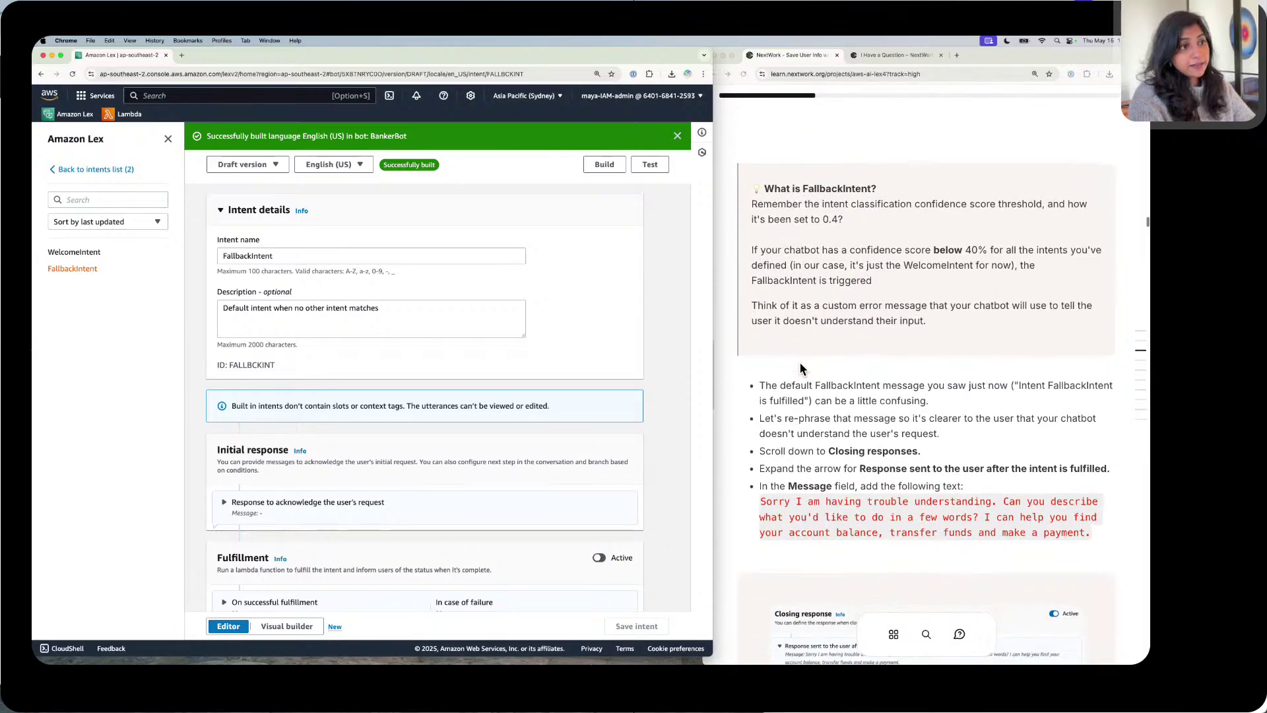
pyautogui.scroll(-3, 801, 367)
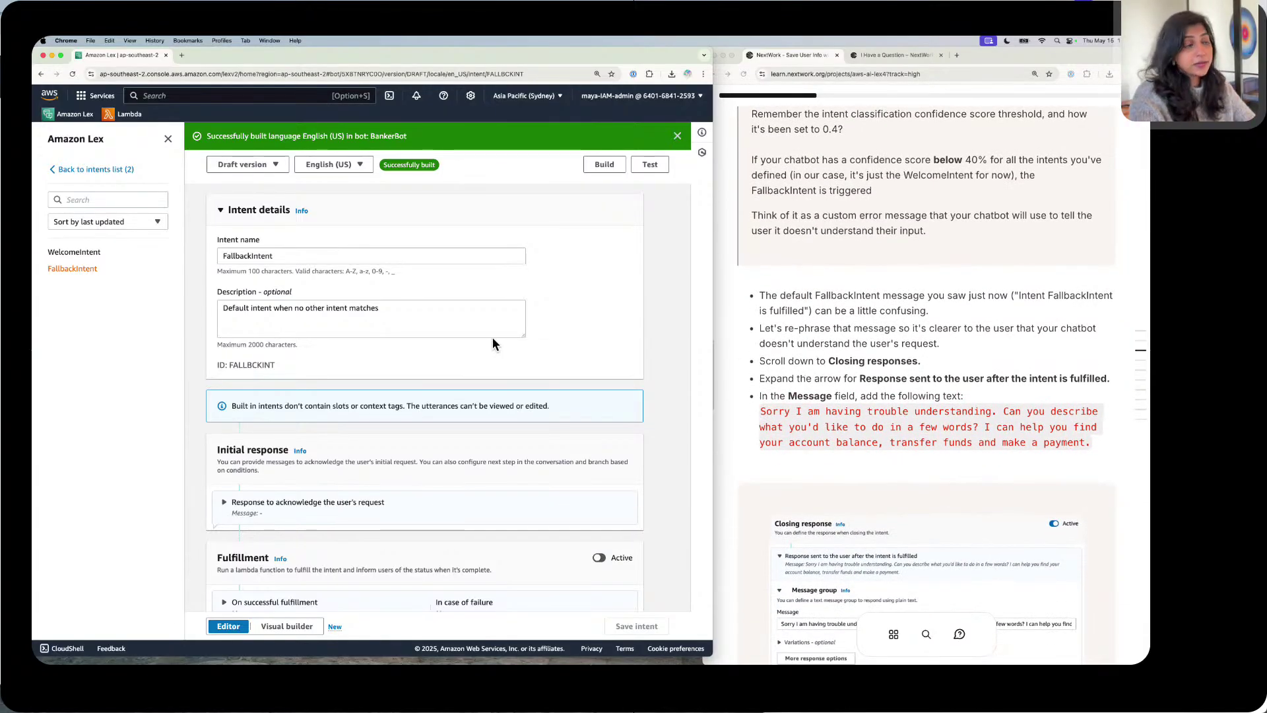
pyautogui.scroll(1, 492, 338)
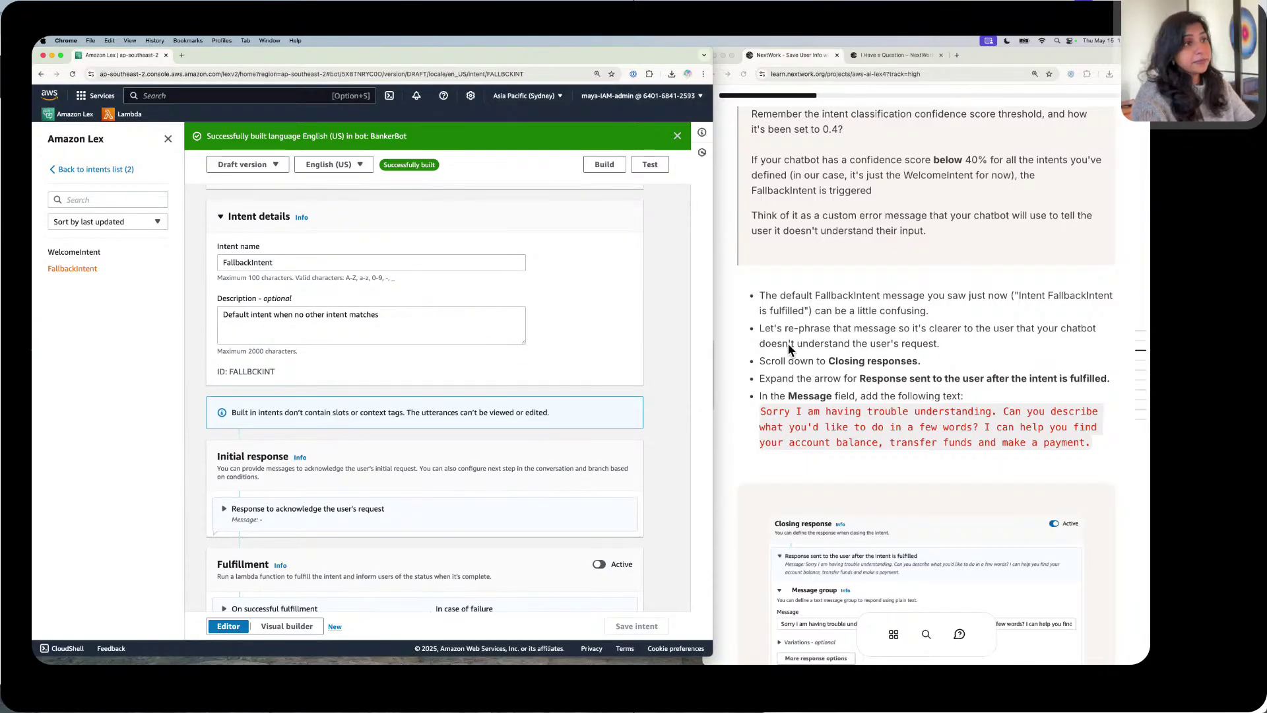
pyautogui.scroll(1, 785, 350)
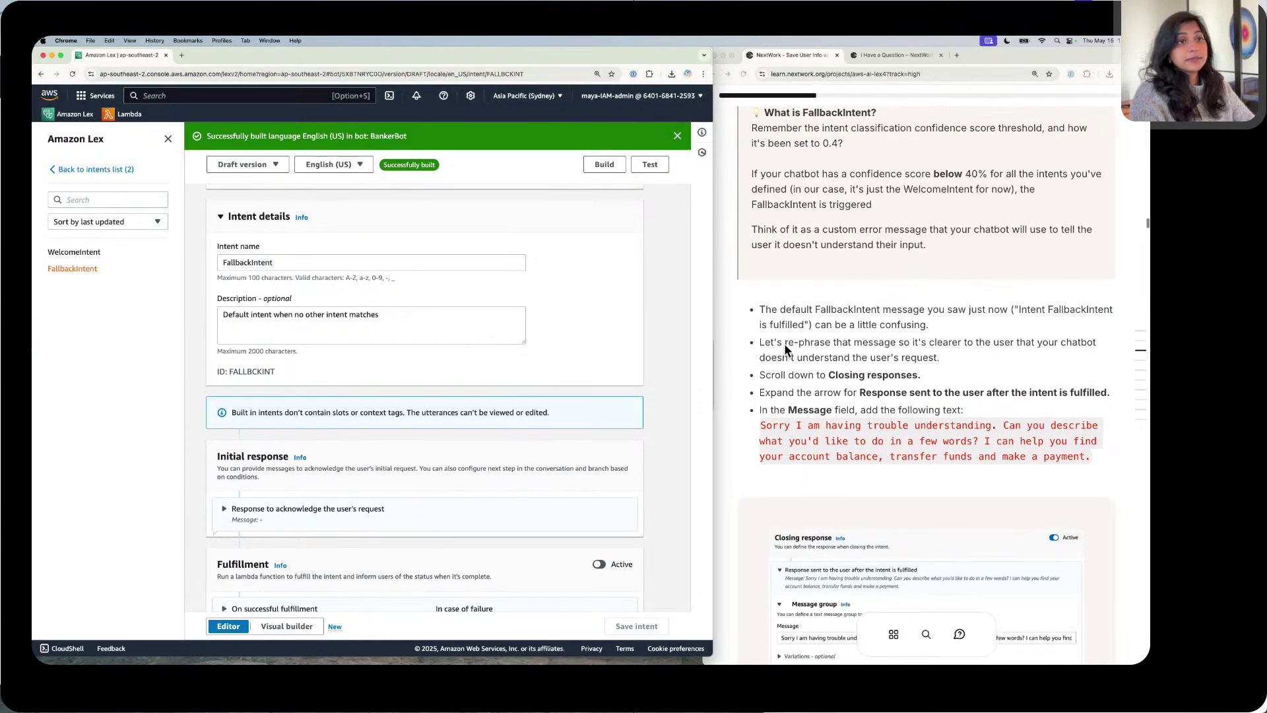
# Step: Fill in FallbackIntent's closing response message with the guide's full text starting "Sorry I am having trouble understanding."
pyautogui.scroll(5, 785, 349)
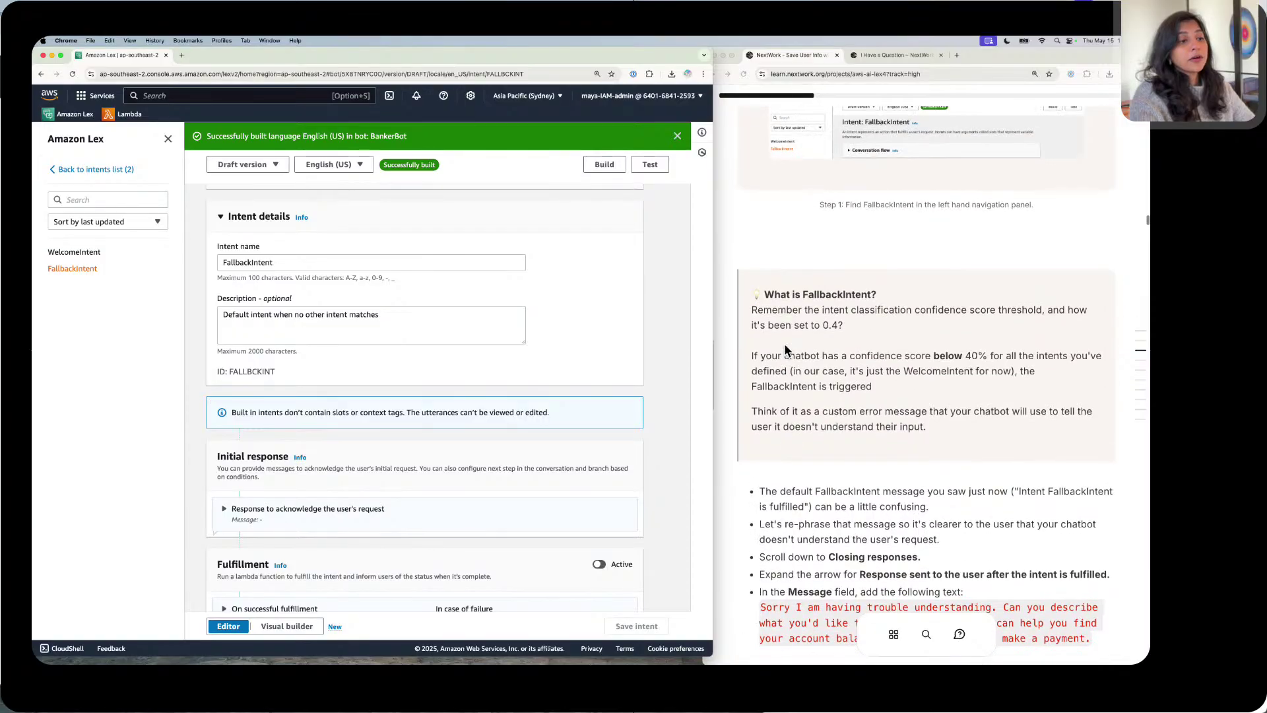
pyautogui.scroll(-5, 785, 349)
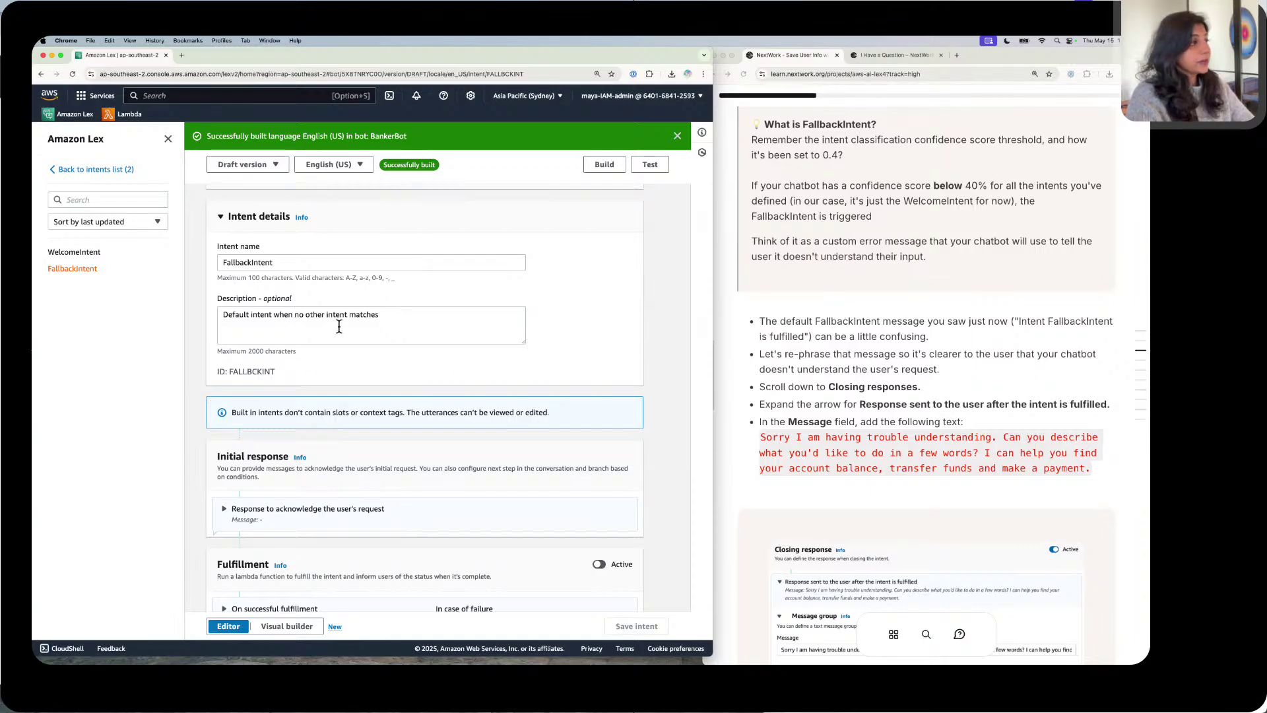
pyautogui.scroll(-3, 338, 326)
pyautogui.scroll(-2, 338, 326)
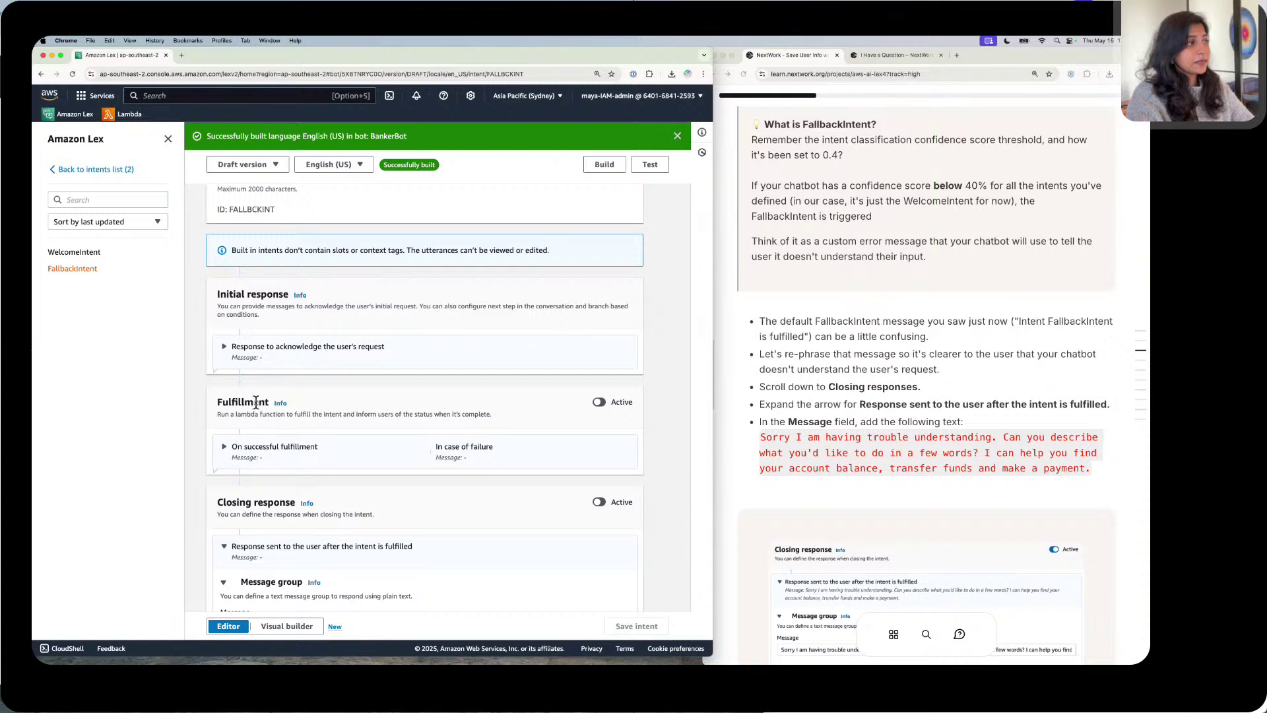
pyautogui.scroll(-3, 256, 404)
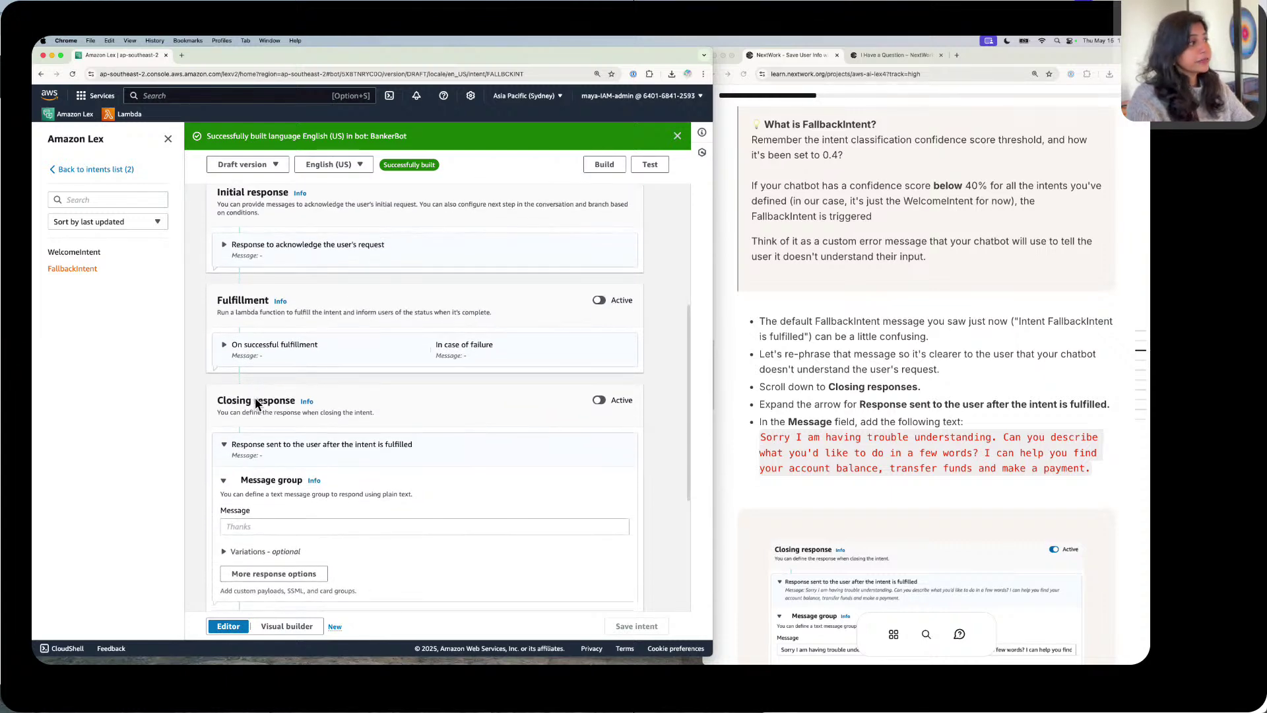
pyautogui.scroll(-2, 271, 417)
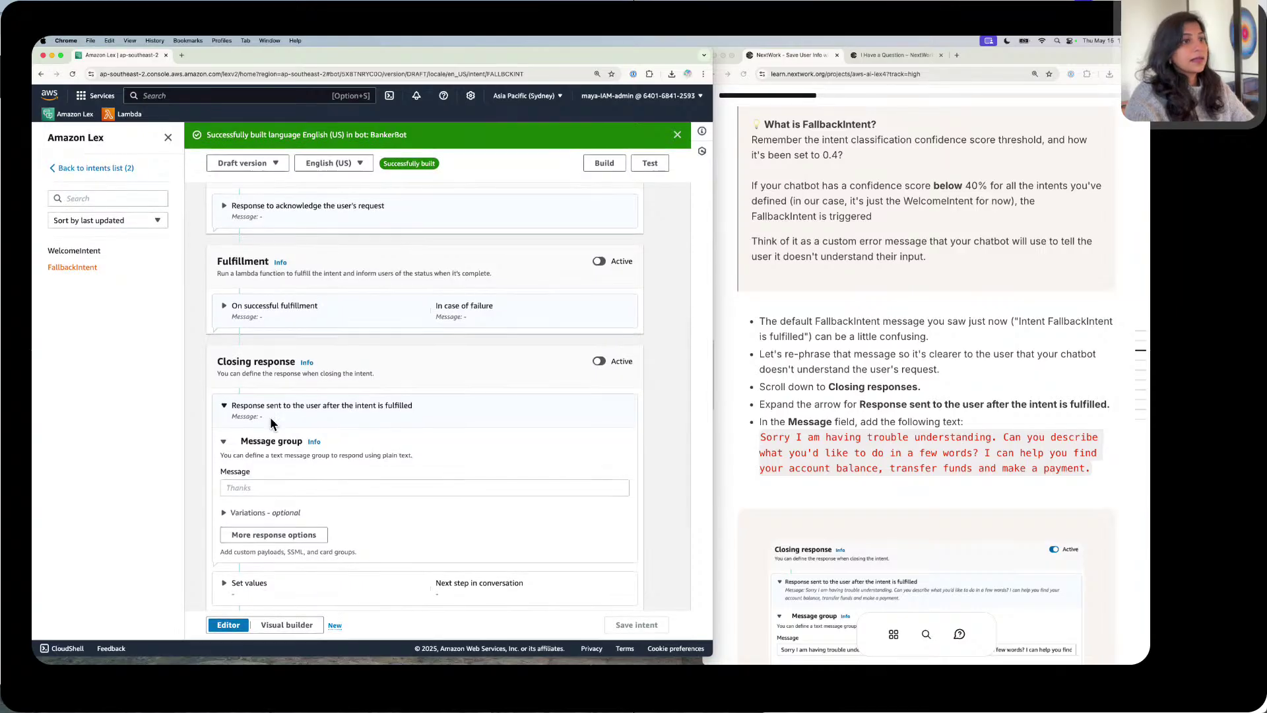
pyautogui.click(231, 406)
pyautogui.click(225, 406)
pyautogui.scroll(-3, 231, 406)
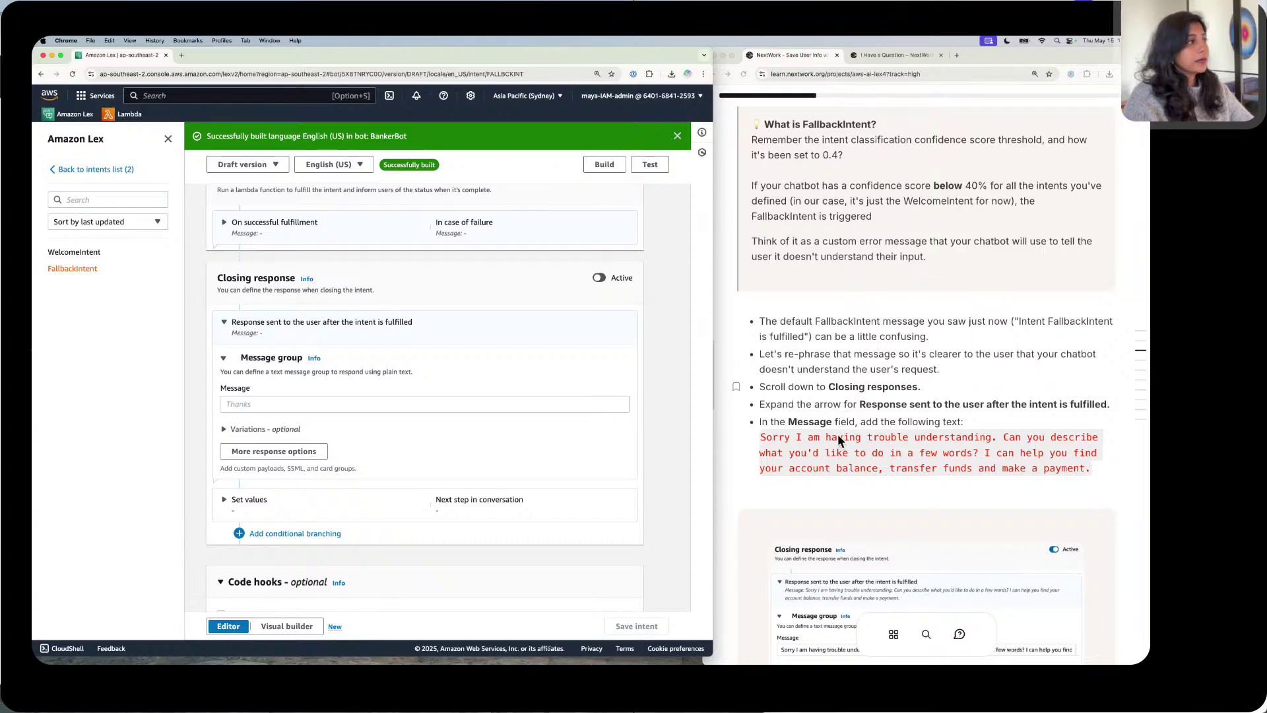
pyautogui.click(844, 441)
pyautogui.click(828, 439)
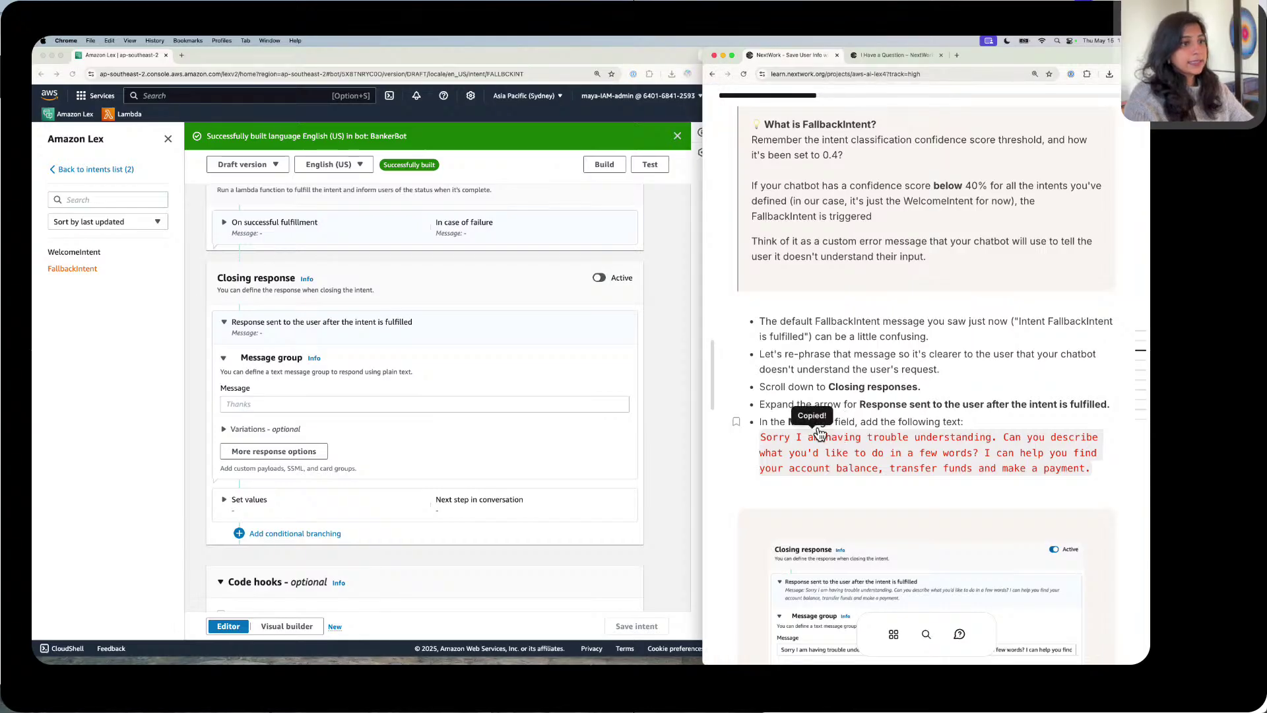
pyautogui.click(302, 402)
pyautogui.press('super+v')
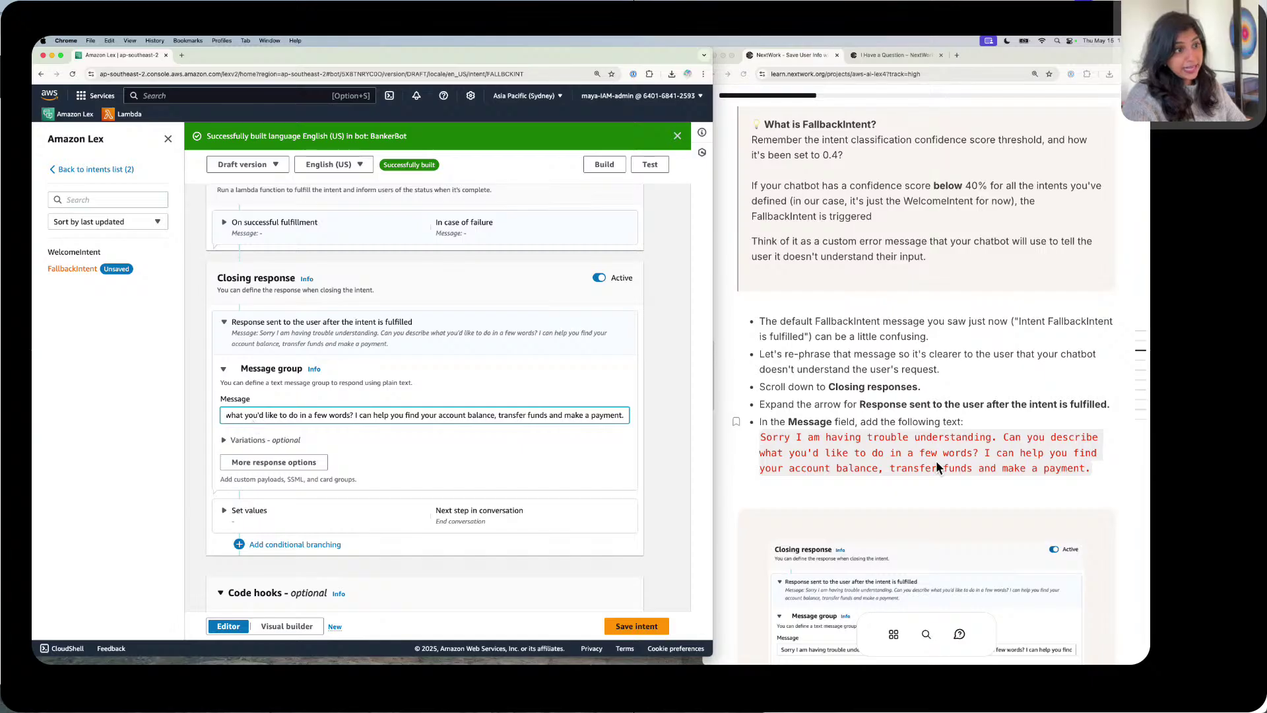
# Step: Add the closing response variation "Hmm could you try rephrasing that? I can help you find your account balance, transfer funds and make a payment."
pyautogui.scroll(-4, 937, 460)
pyautogui.scroll(-1, 939, 463)
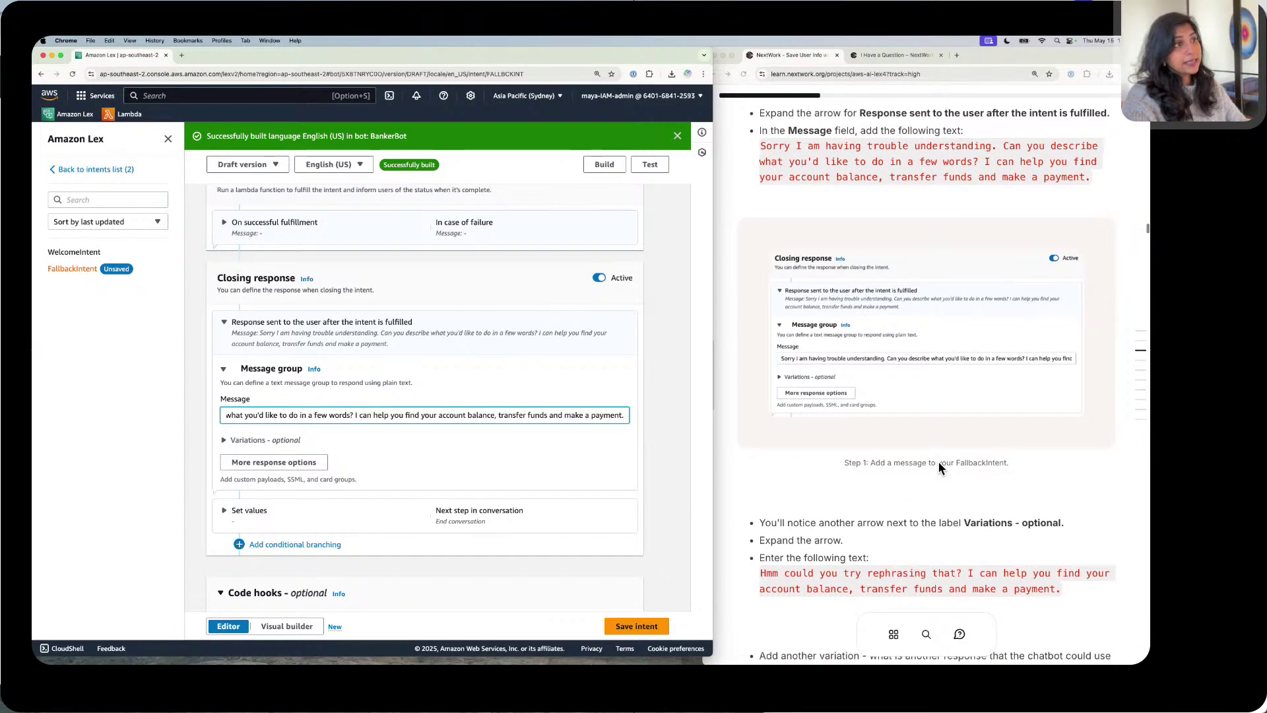
pyautogui.click(256, 439)
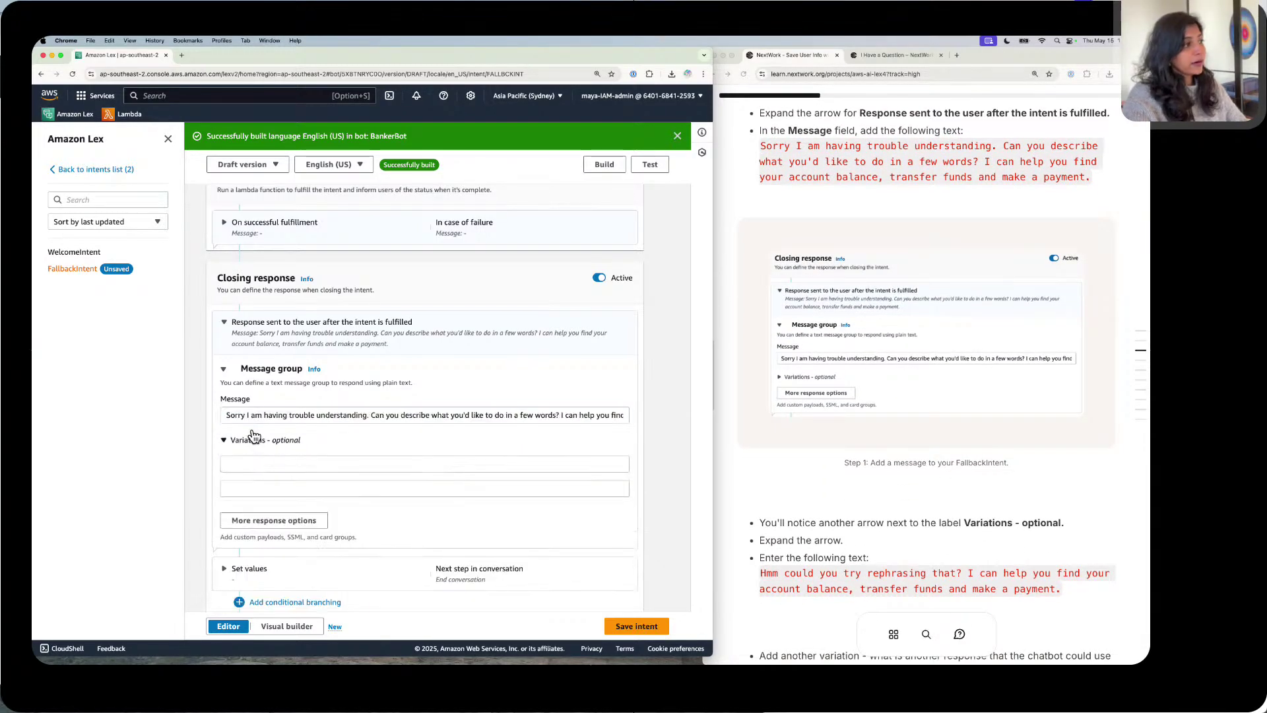
pyautogui.click(831, 567)
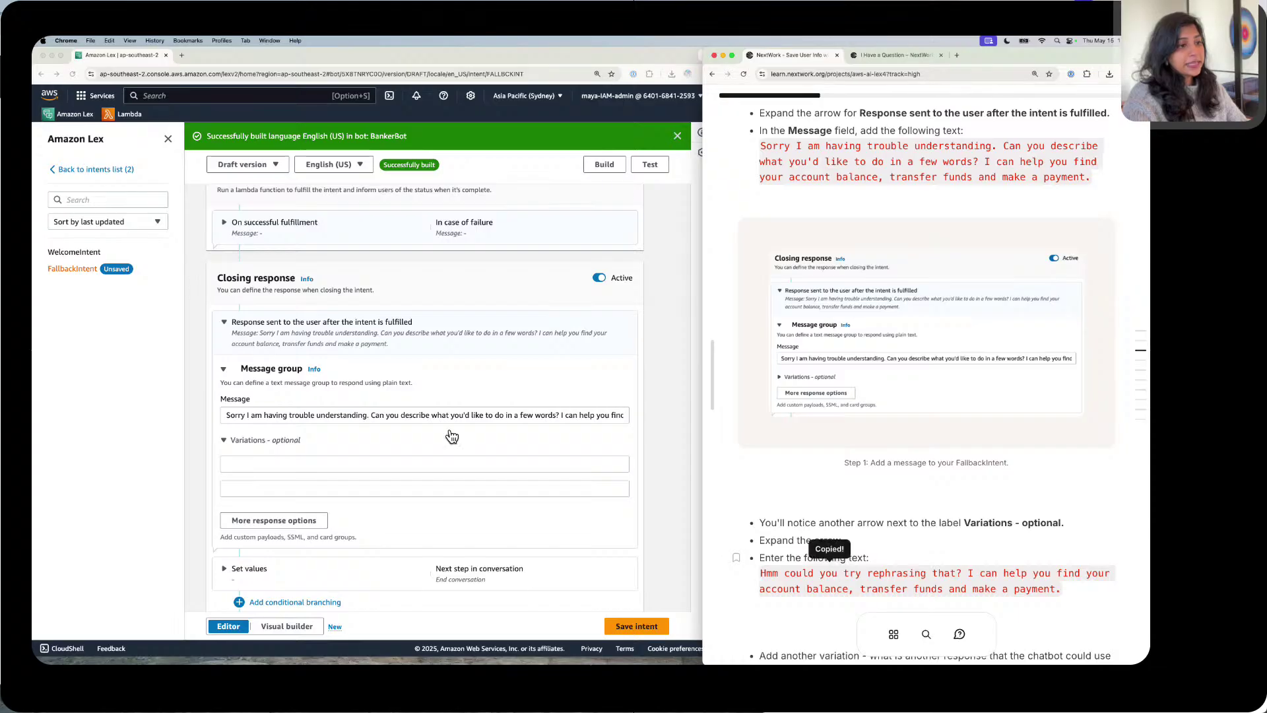
pyautogui.click(274, 462)
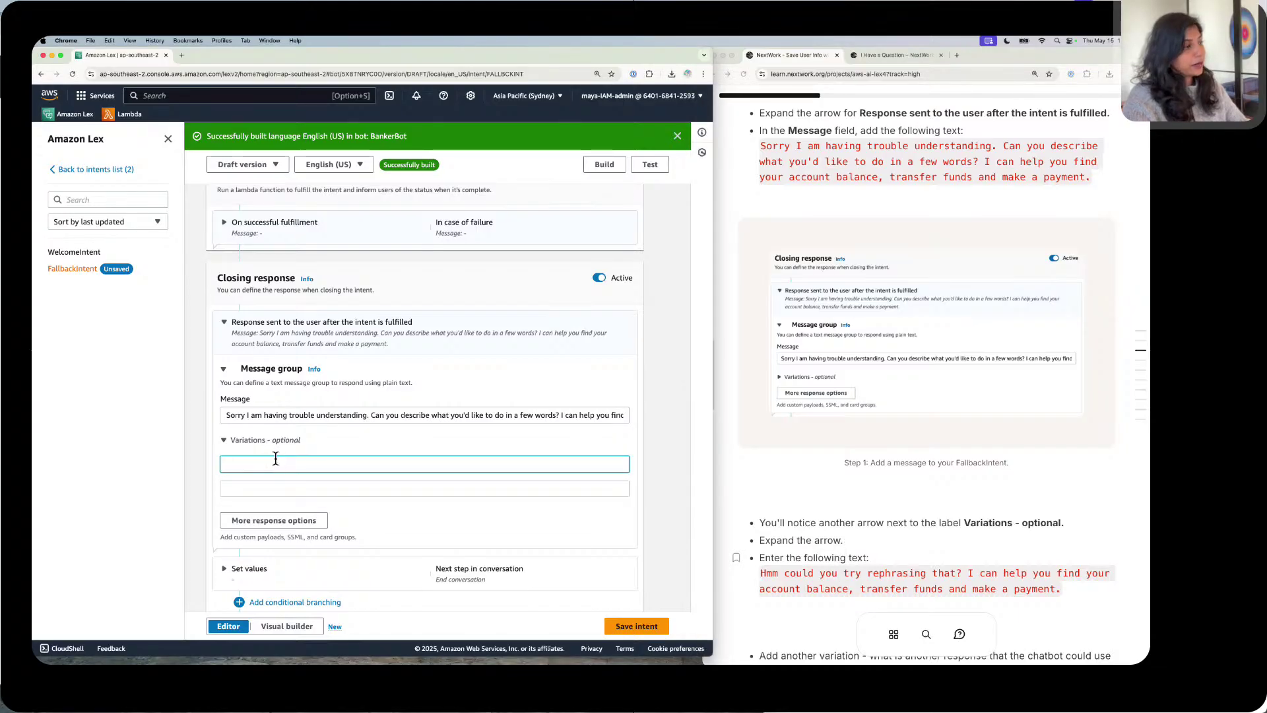
pyautogui.press('super+v')
# Step: Add a second variation, "Oops I didn't quite get that. Could you try again?", followed by the first variation's "I can help you" sentence
pyautogui.click(326, 480)
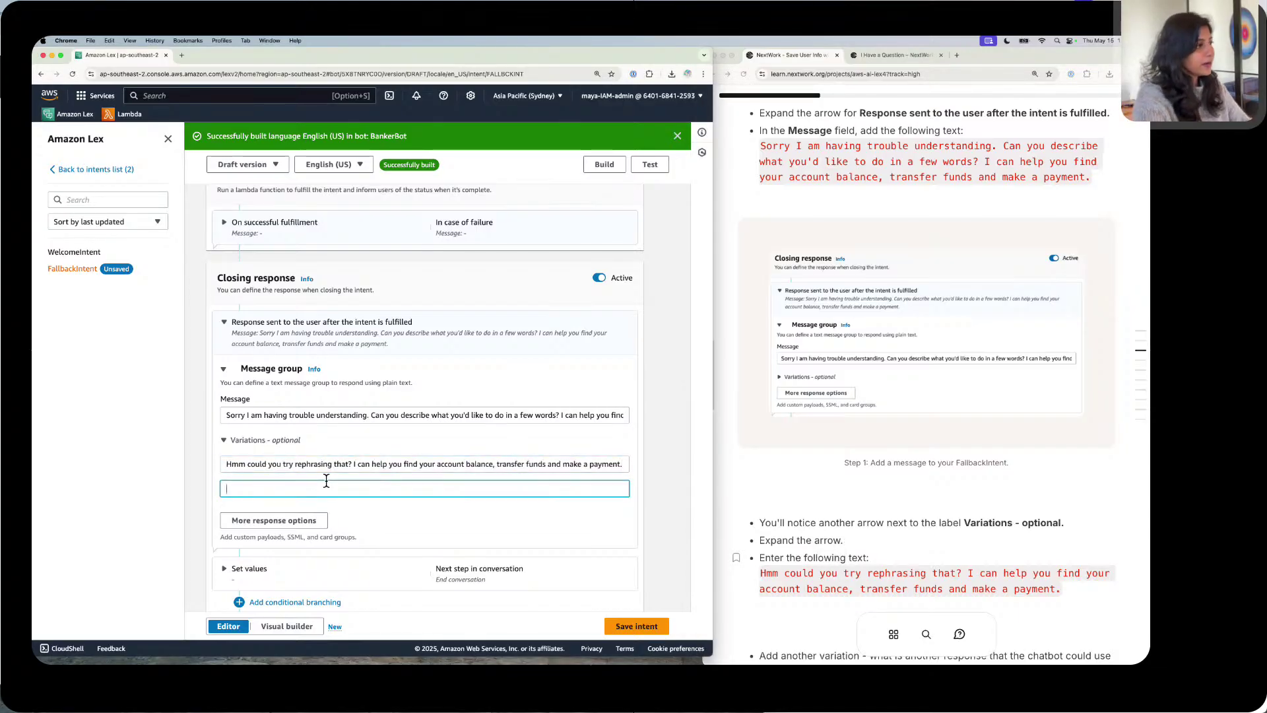
pyautogui.write('Oops')
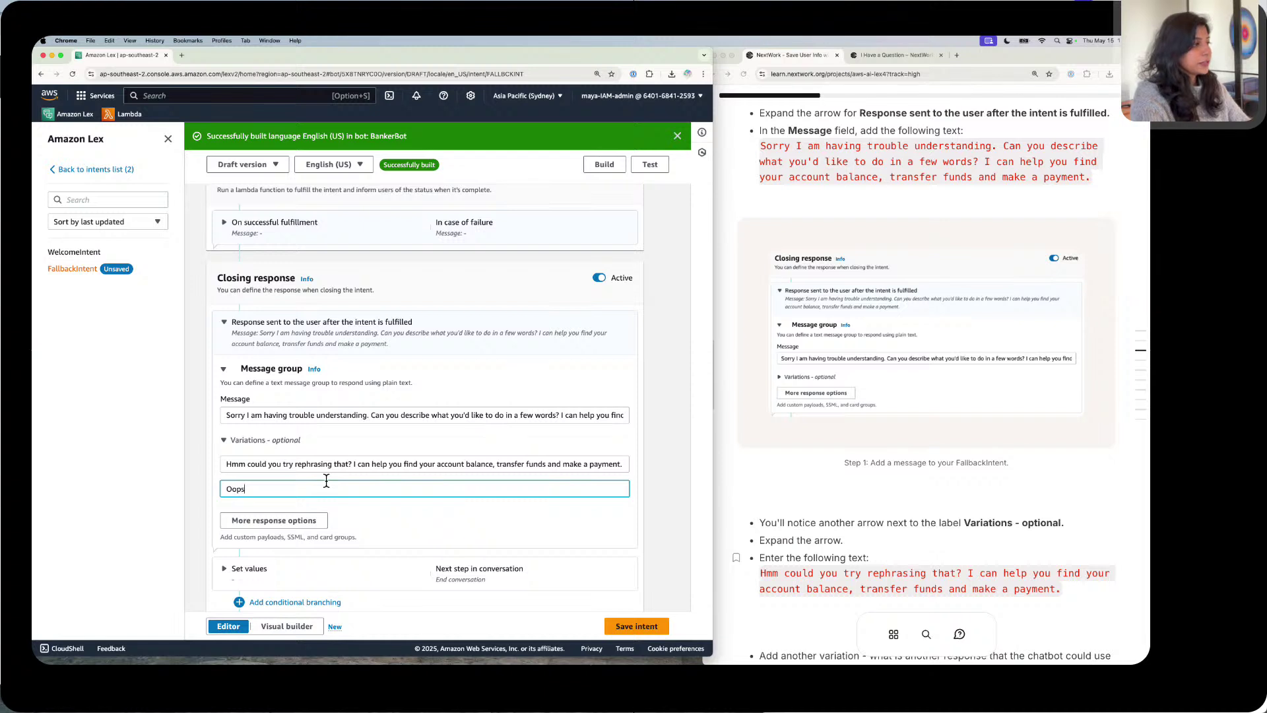
pyautogui.write(' I din')
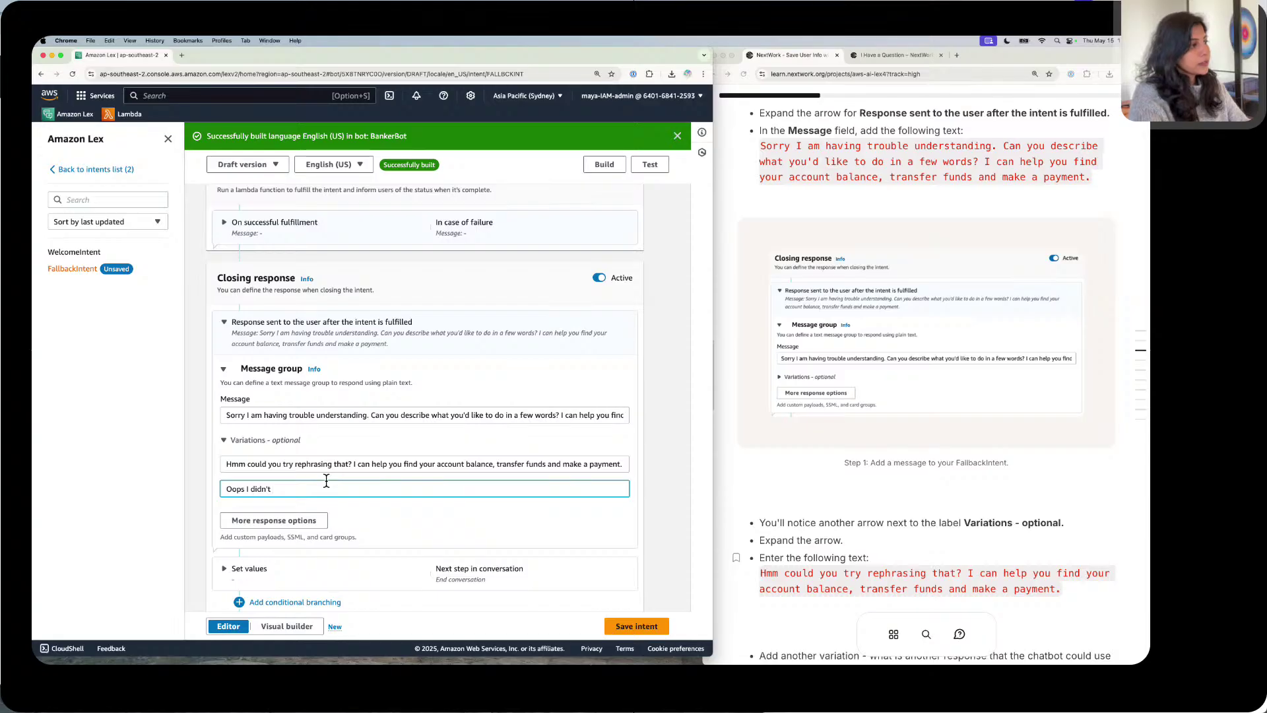
pyautogui.write("'t quite g")
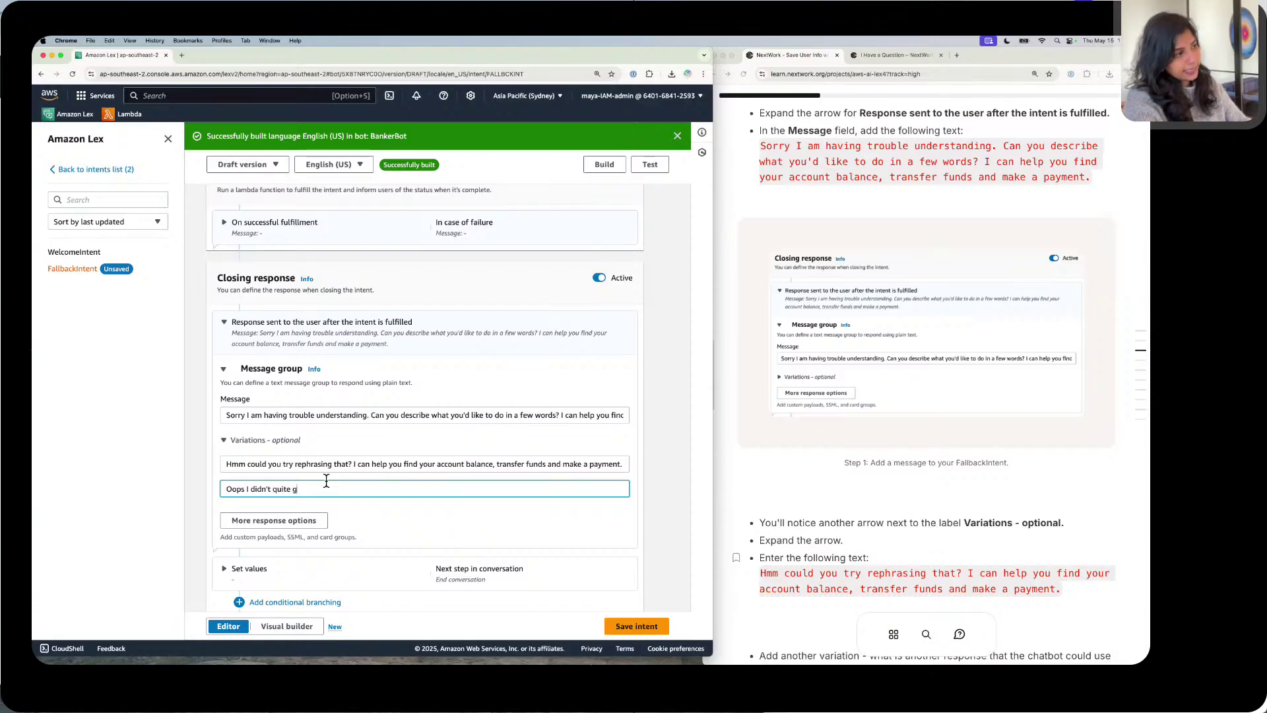
pyautogui.write('et that. ')
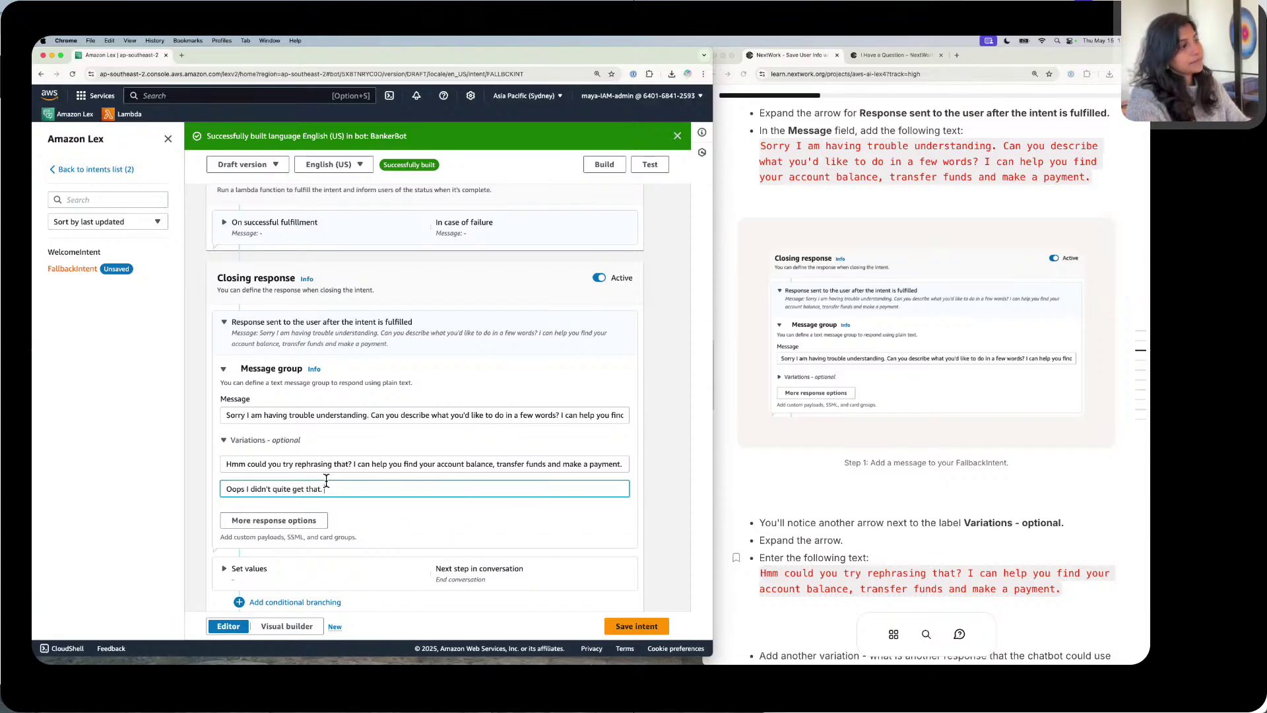
pyautogui.write('Could you ')
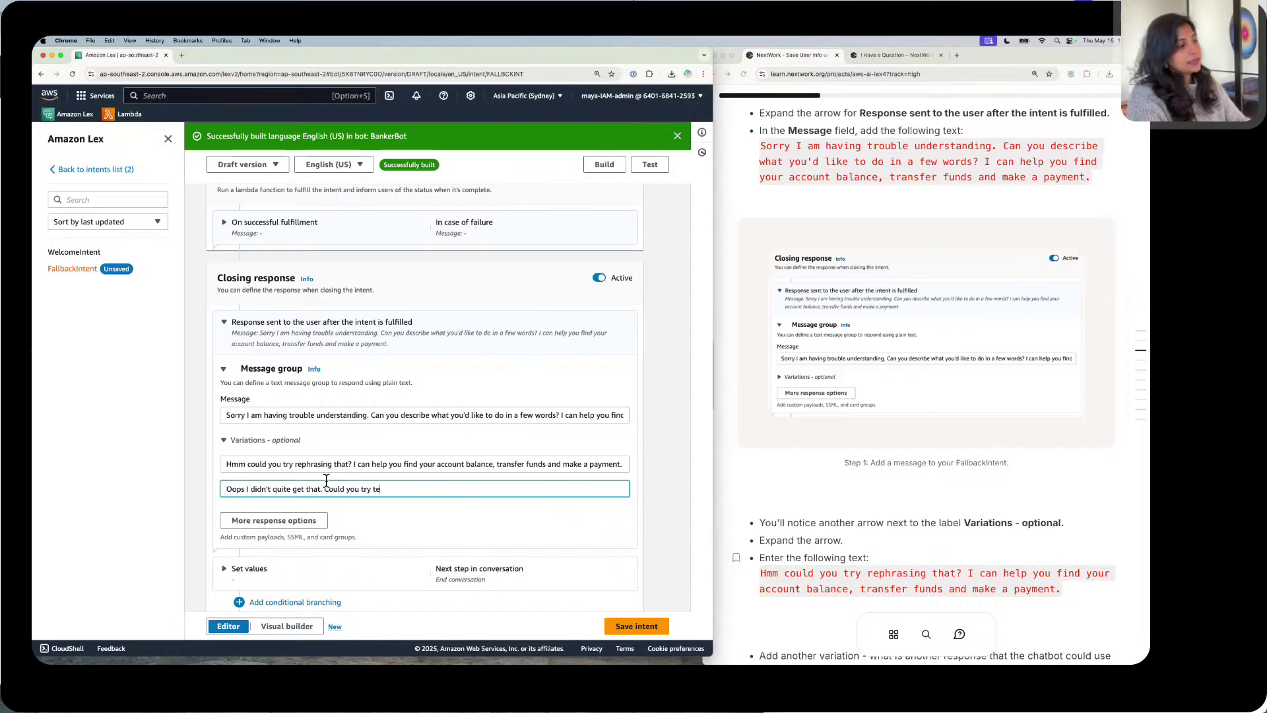
pyautogui.write('try again')
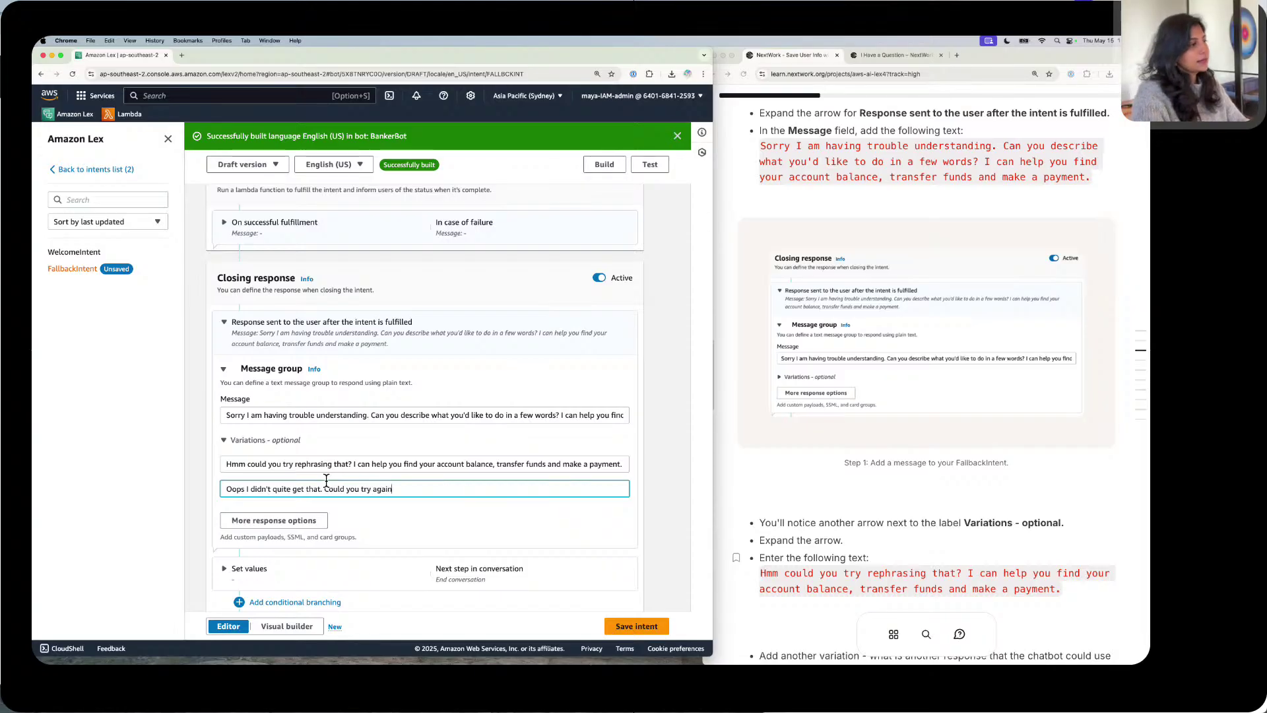
pyautogui.write('?')
pyautogui.moveTo(354, 464); pyautogui.dragTo(445, 475)
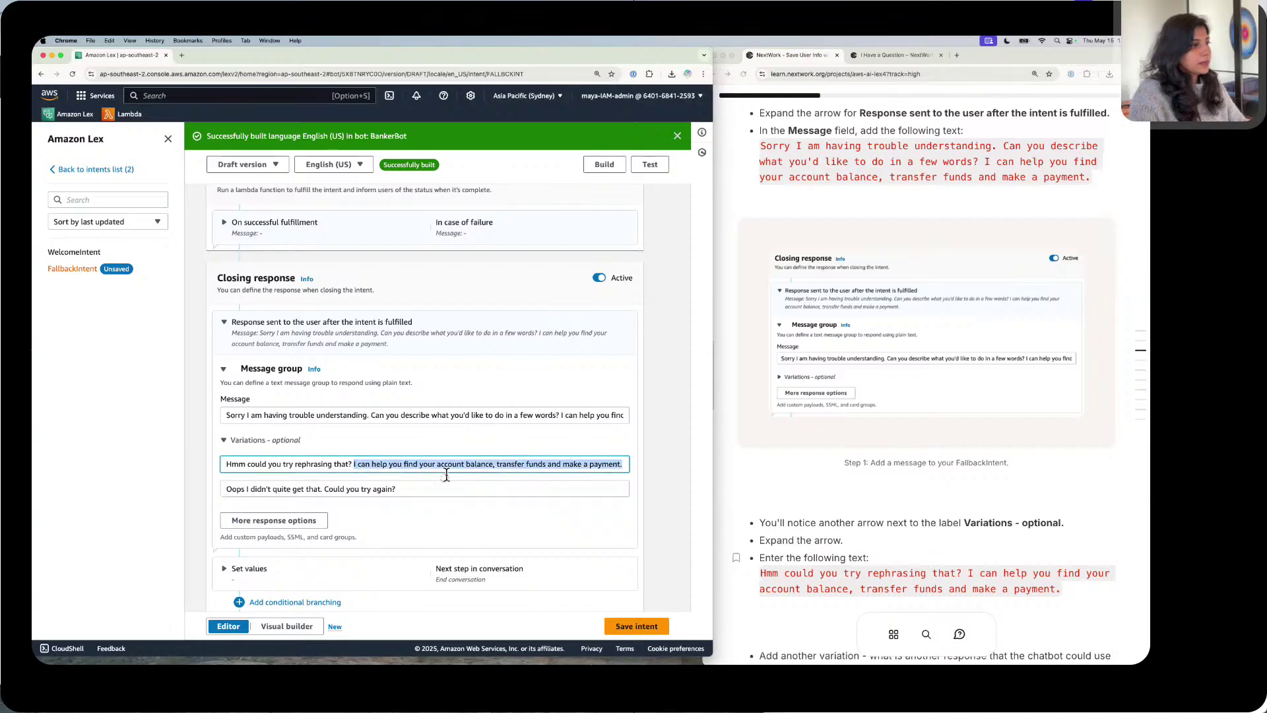
pyautogui.click(524, 487)
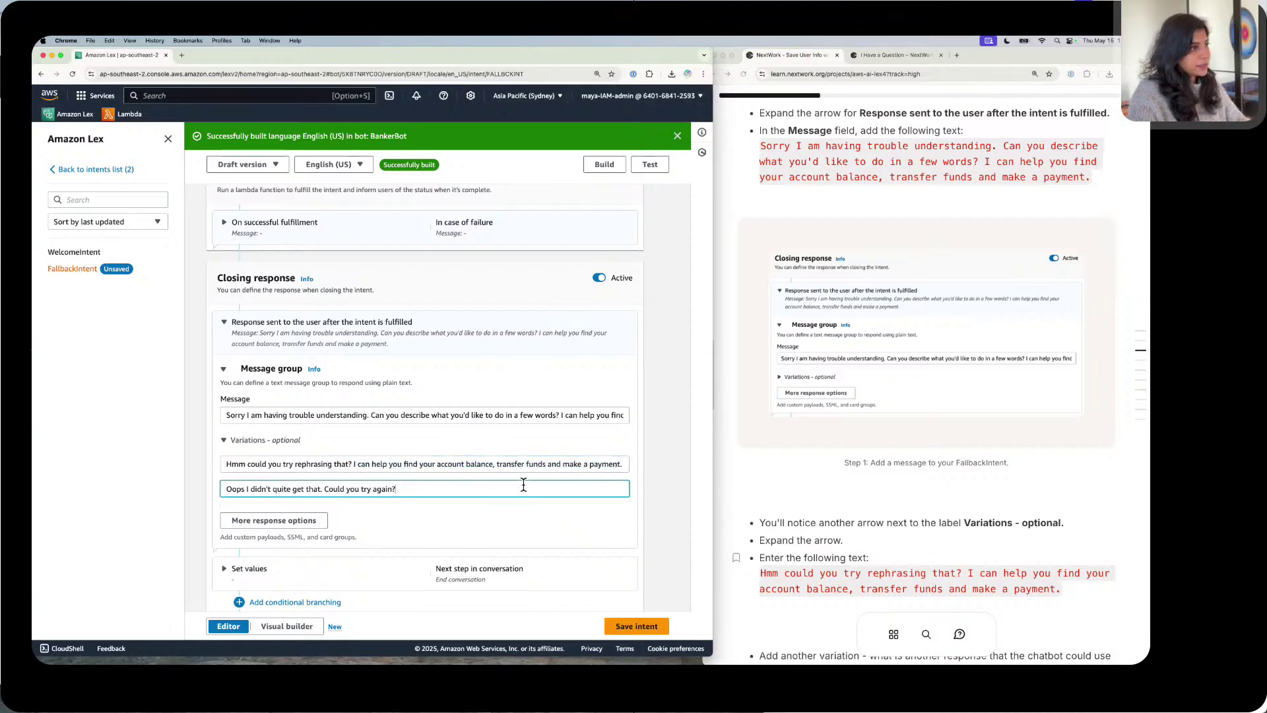
pyautogui.press('super+v')
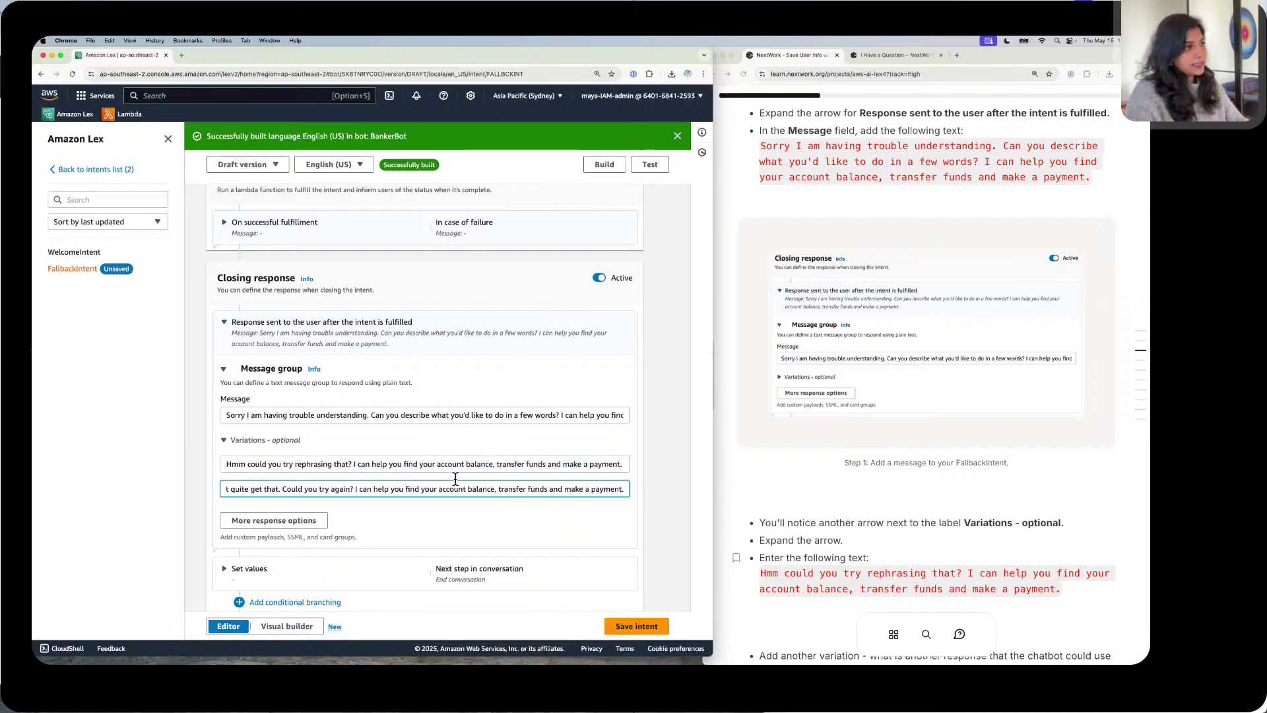
# Step: Save FallbackIntent with its new closing responses and rebuild the bot's English (US) language as the guide instructs
pyautogui.scroll(-2, 456, 479)
pyautogui.scroll(-5, 836, 426)
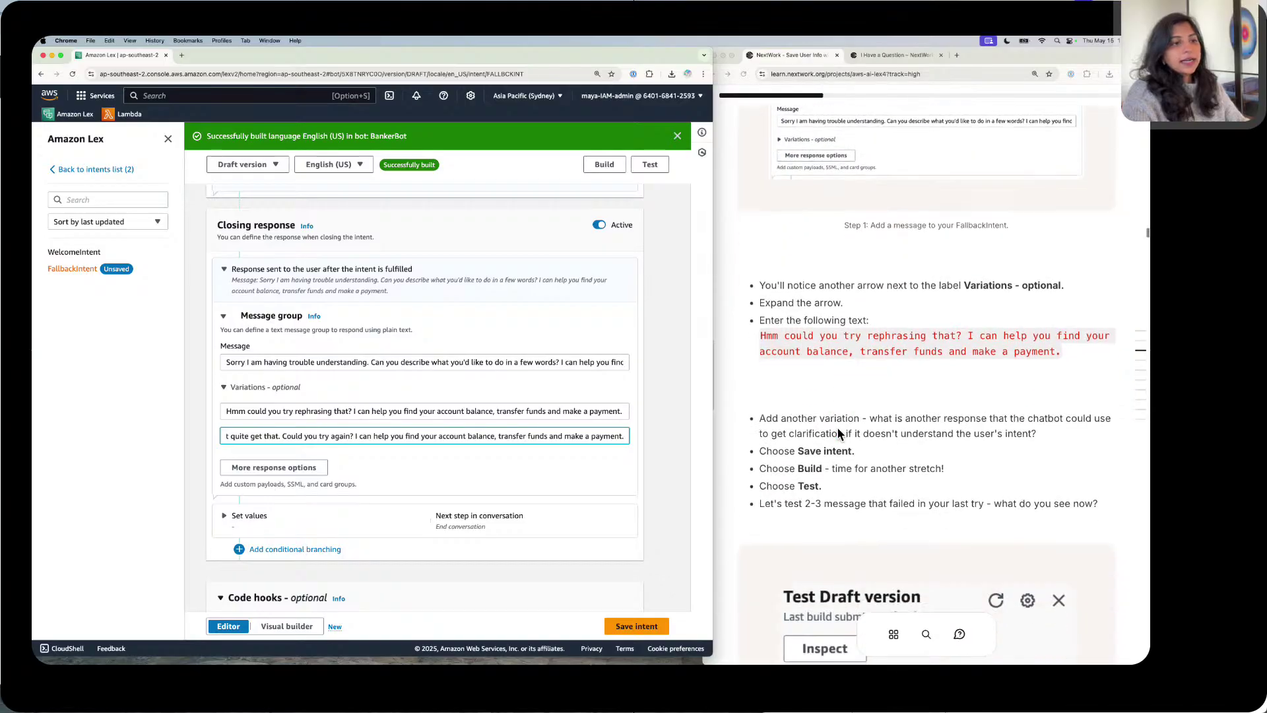
pyautogui.scroll(-2, 836, 433)
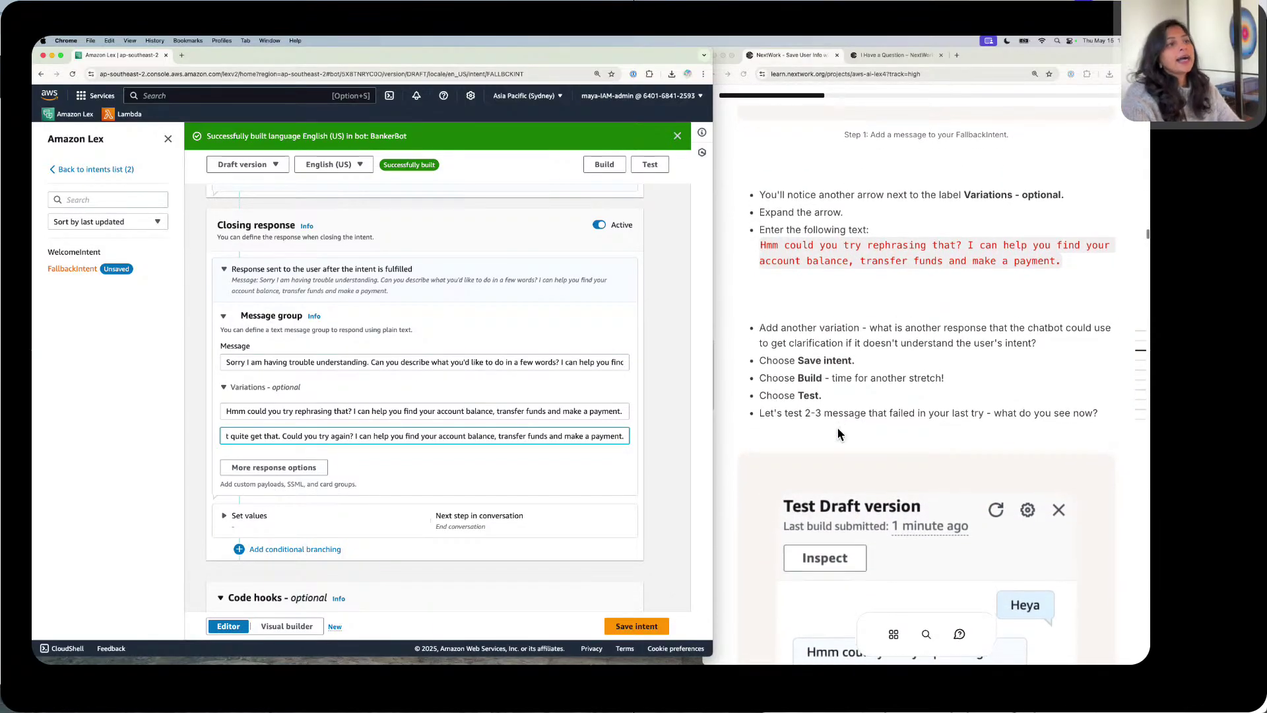
pyautogui.click(636, 624)
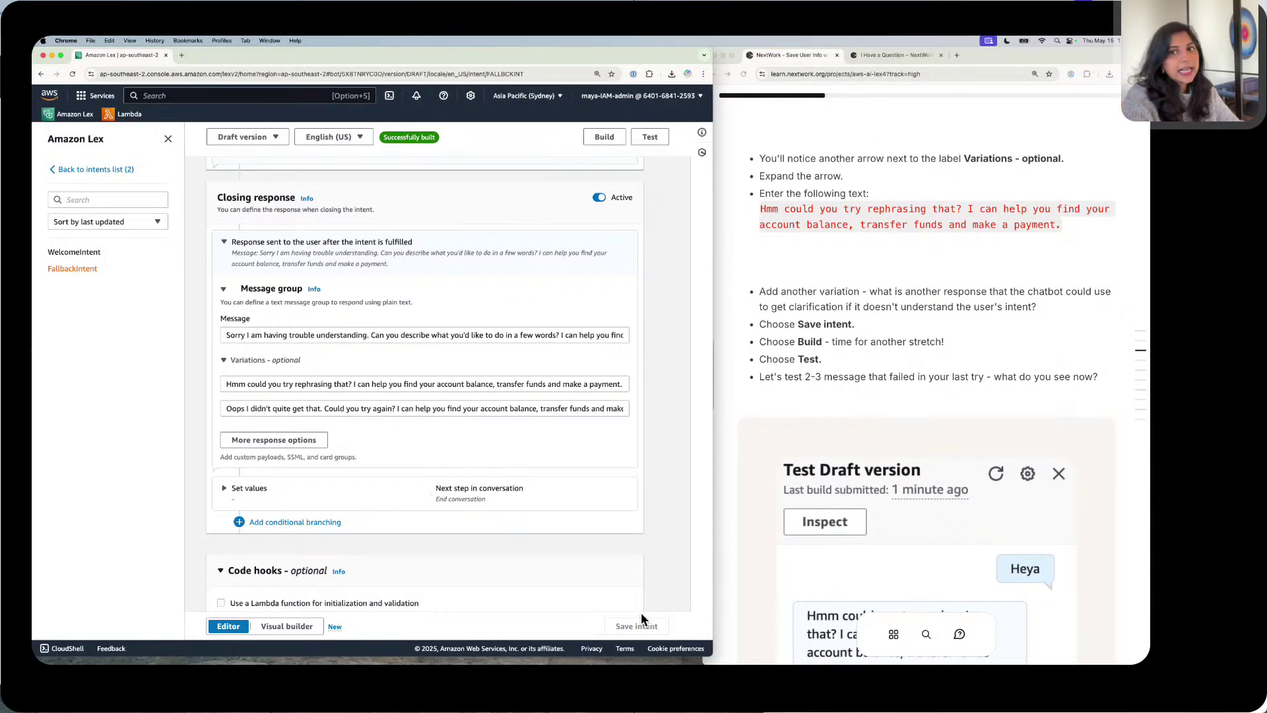
pyautogui.click(618, 136)
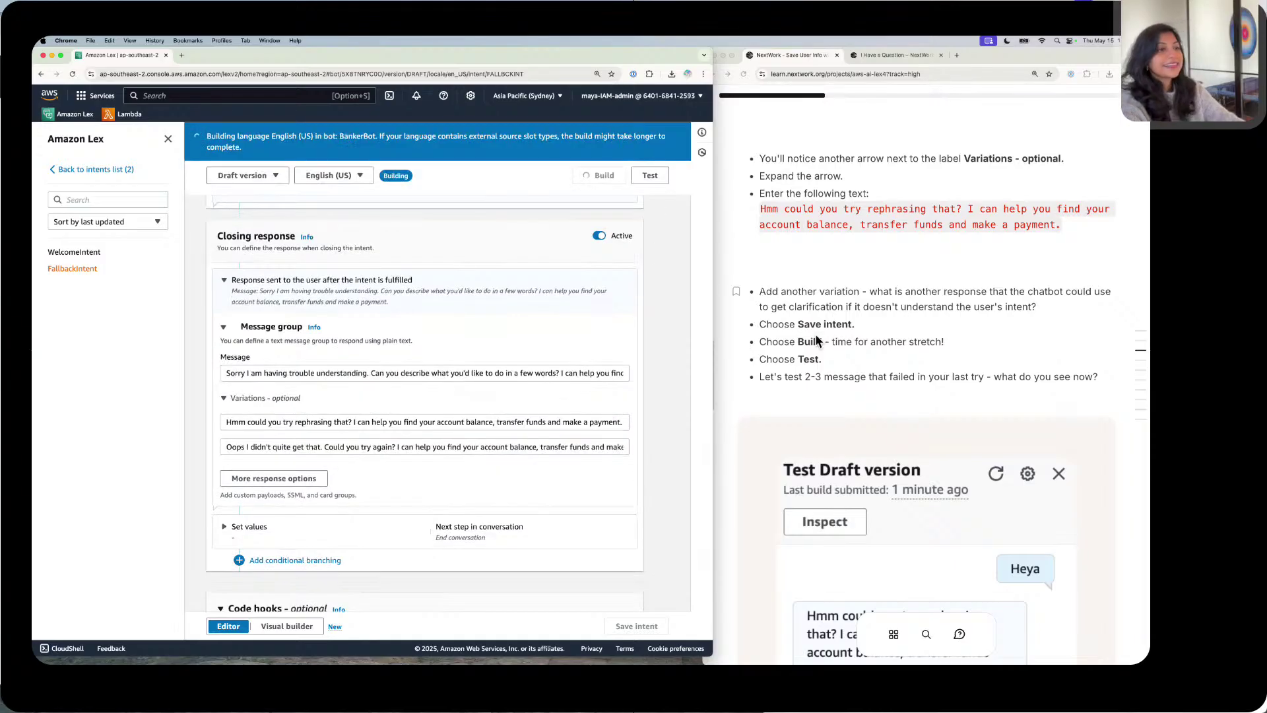
pyautogui.scroll(-1, 817, 339)
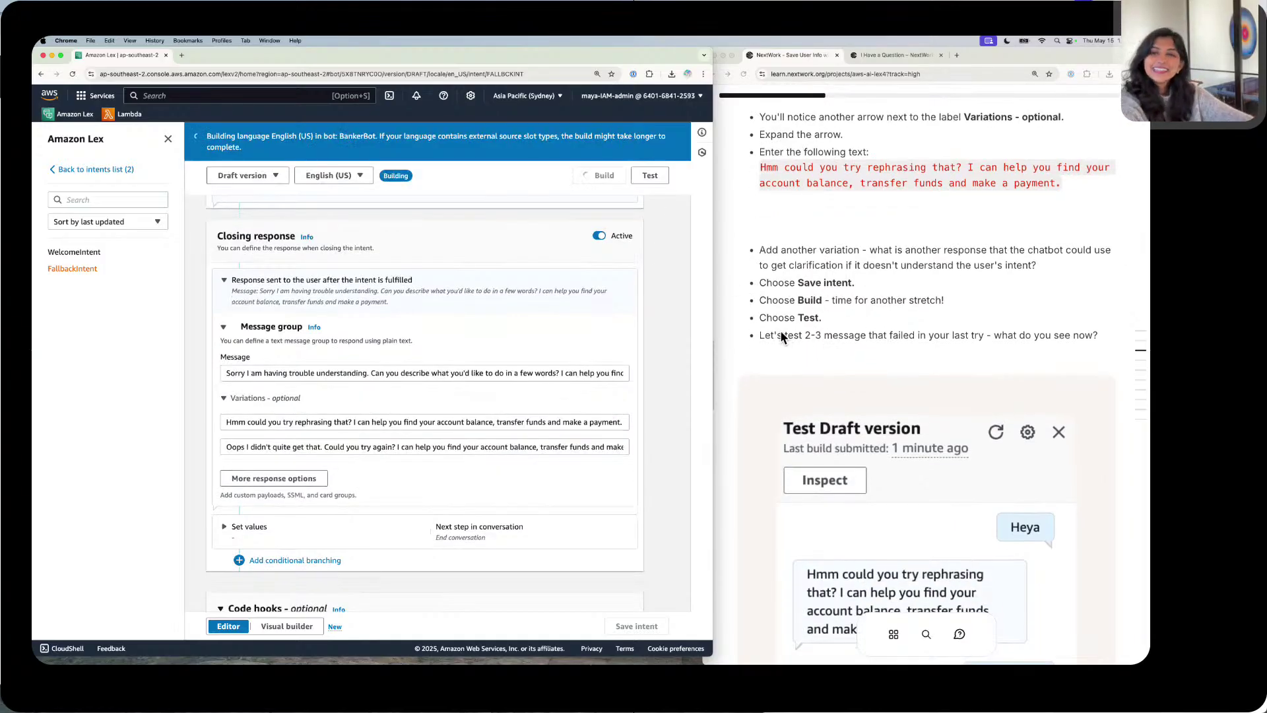
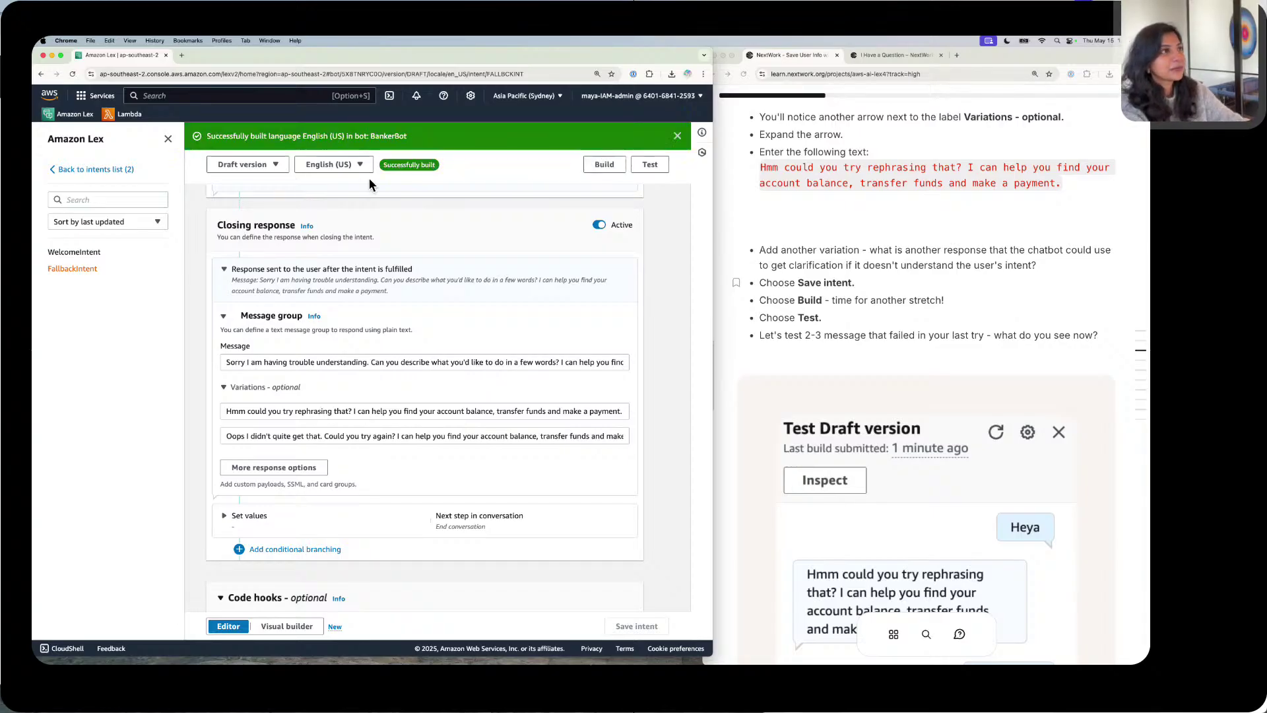
# Step: Test the rebuilt draft bot by sending it the messages "heya" and "what's up?"
pyautogui.click(655, 164)
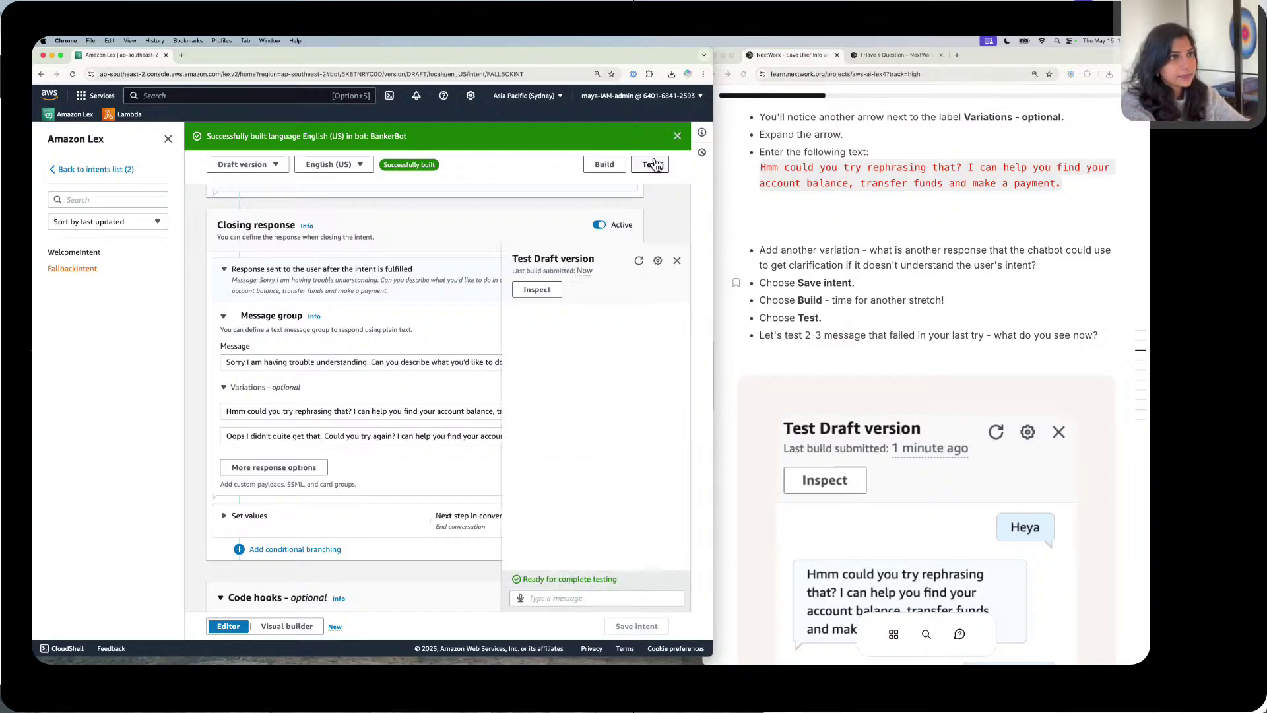
pyautogui.scroll(-3, 901, 348)
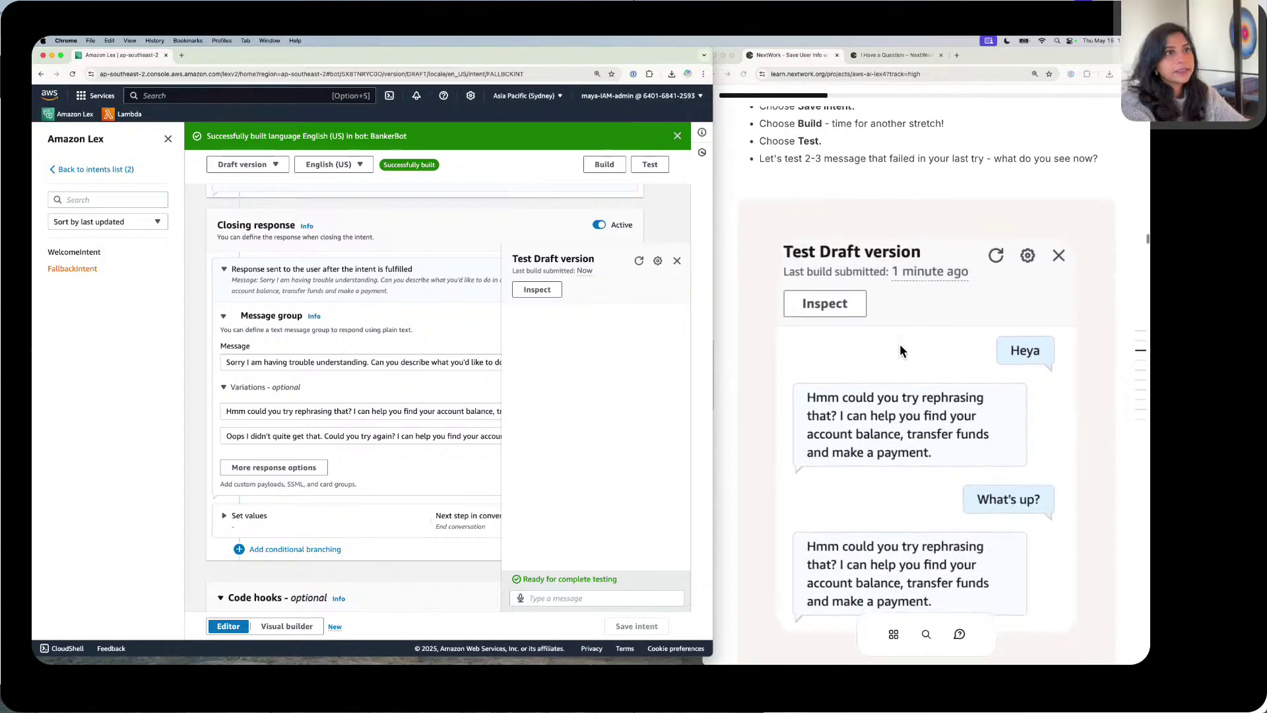
pyautogui.scroll(-1, 900, 343)
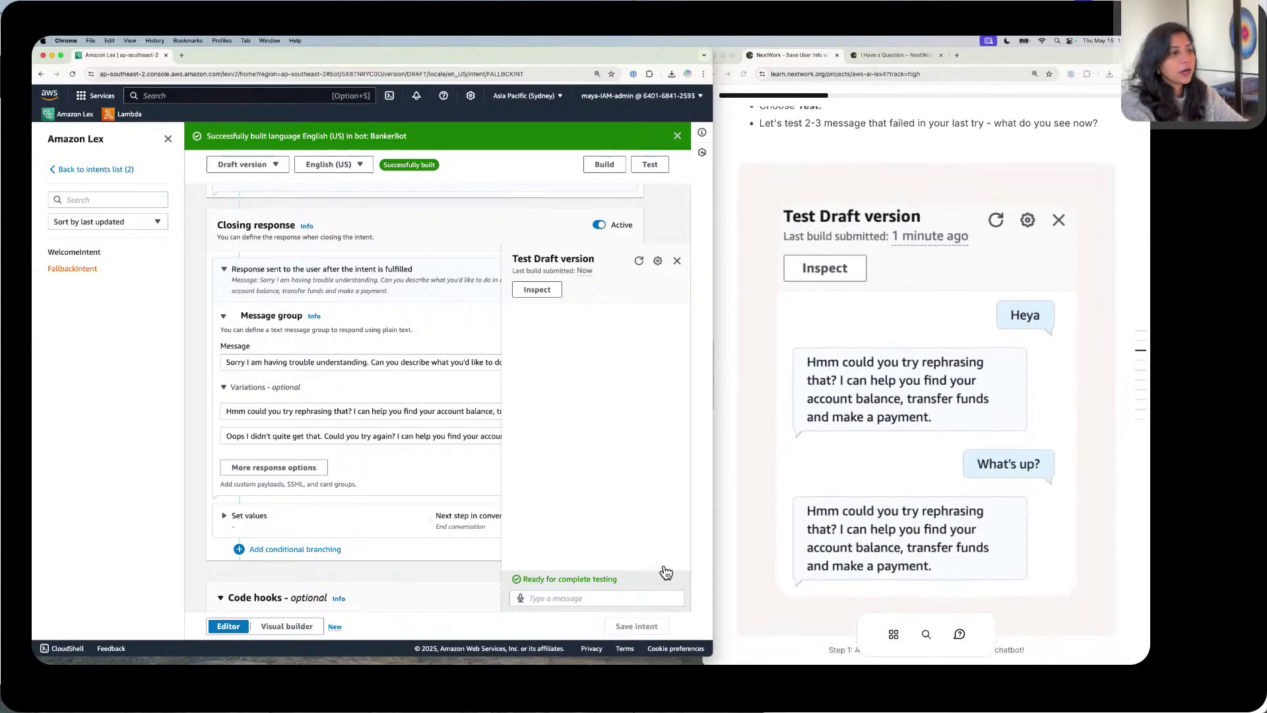
pyautogui.click(651, 595)
pyautogui.write('heya')
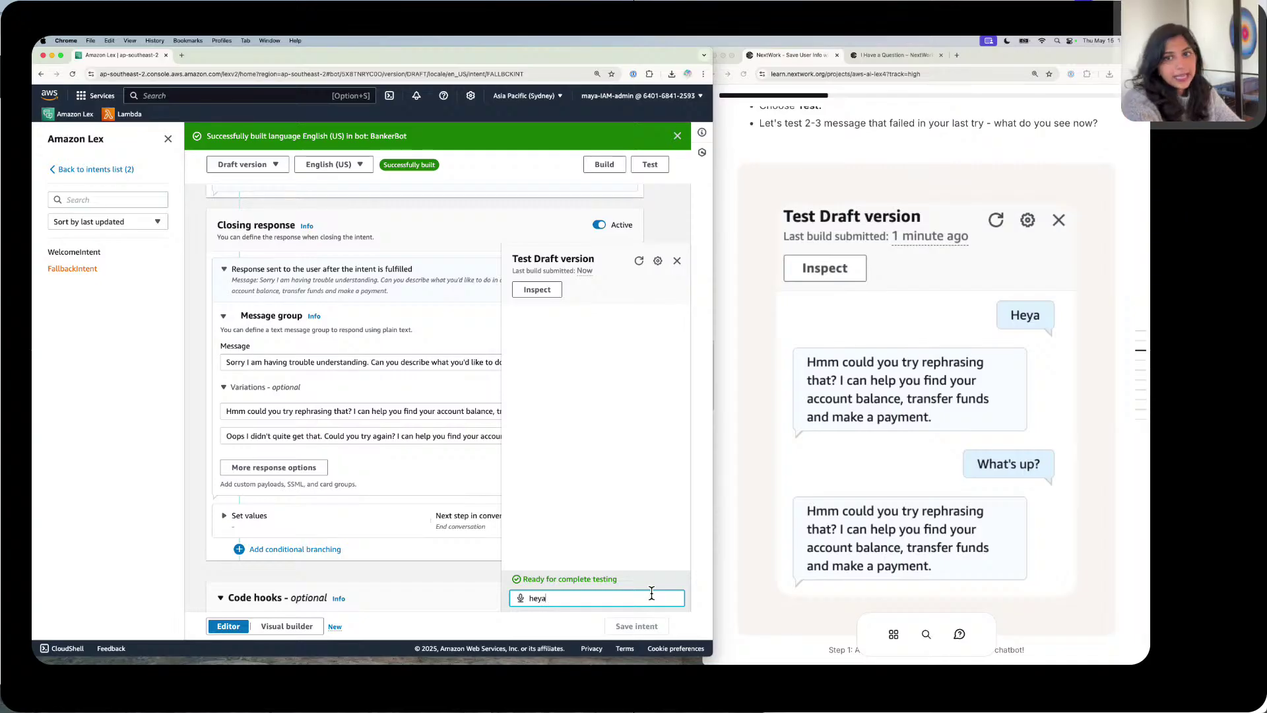
pyautogui.press('Return')
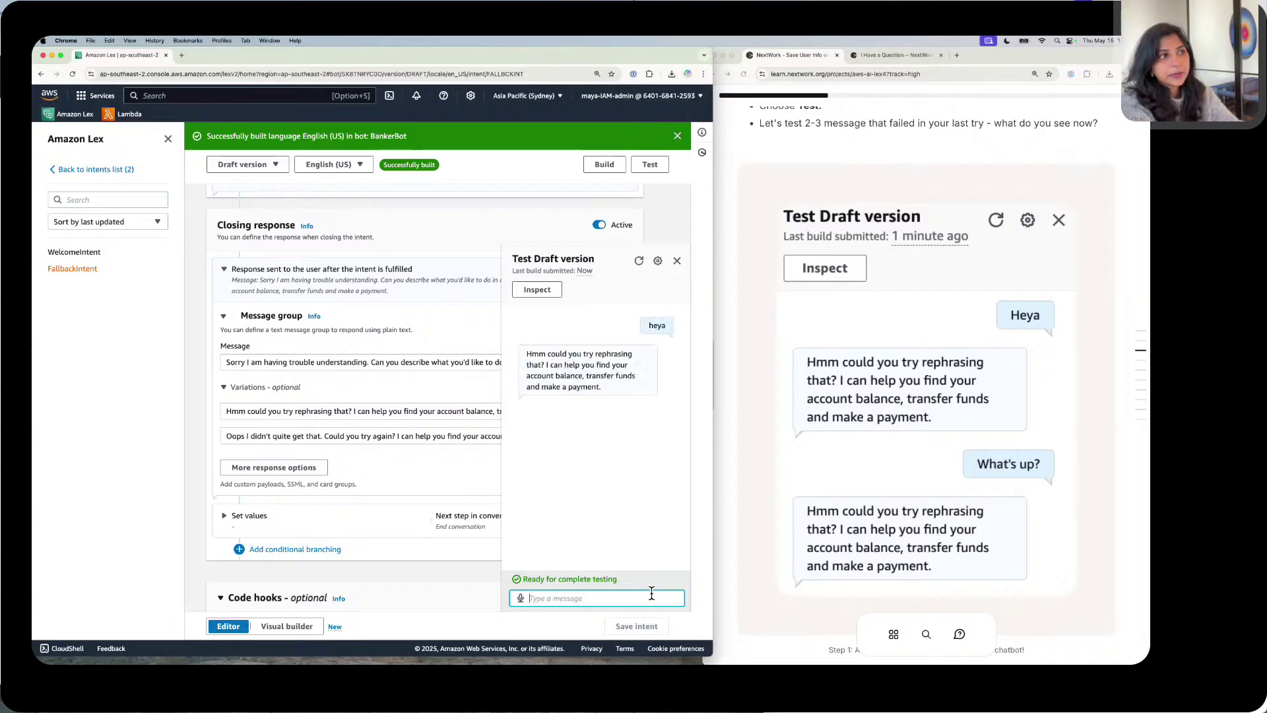
pyautogui.write("what's")
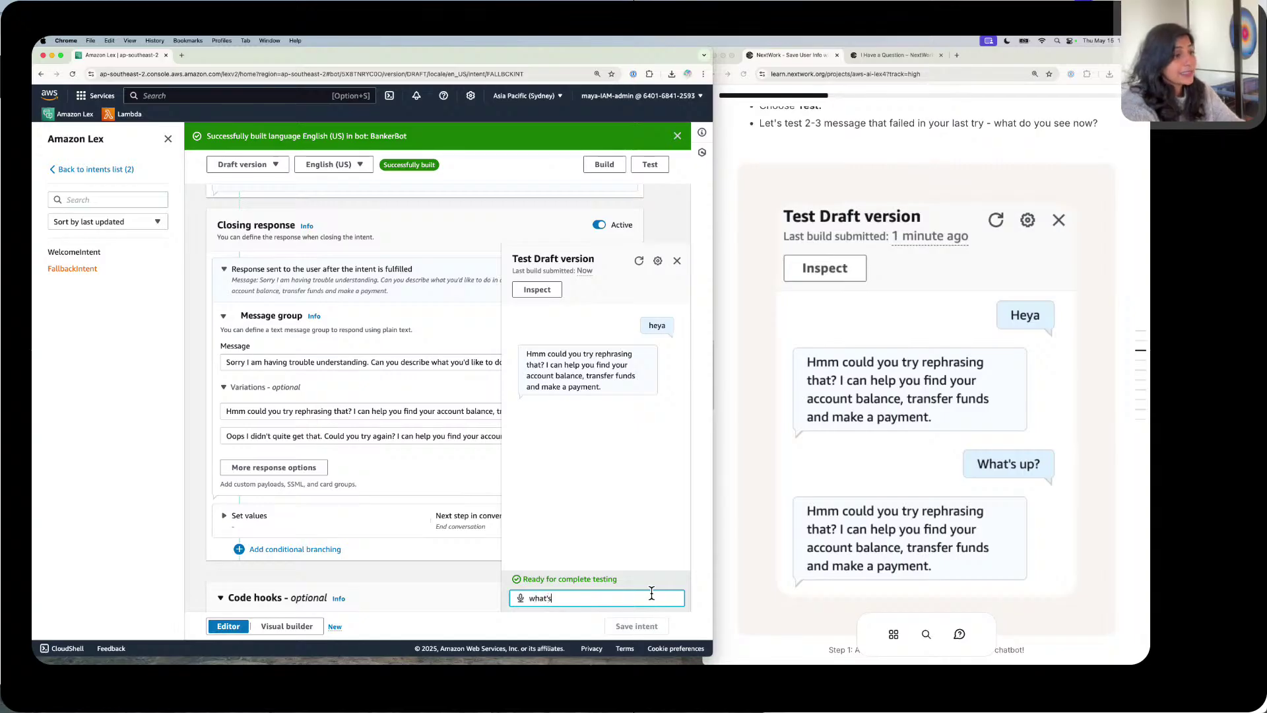
pyautogui.write(' up')
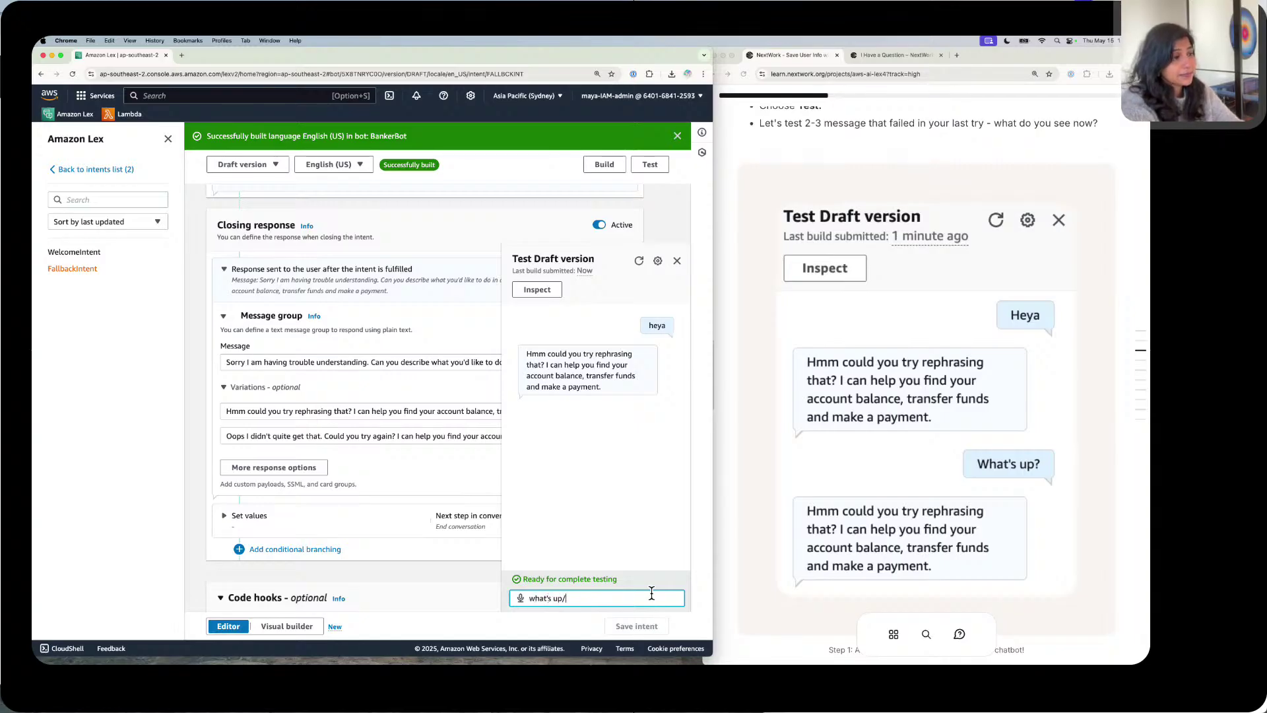
pyautogui.write('?')
pyautogui.press('Return')
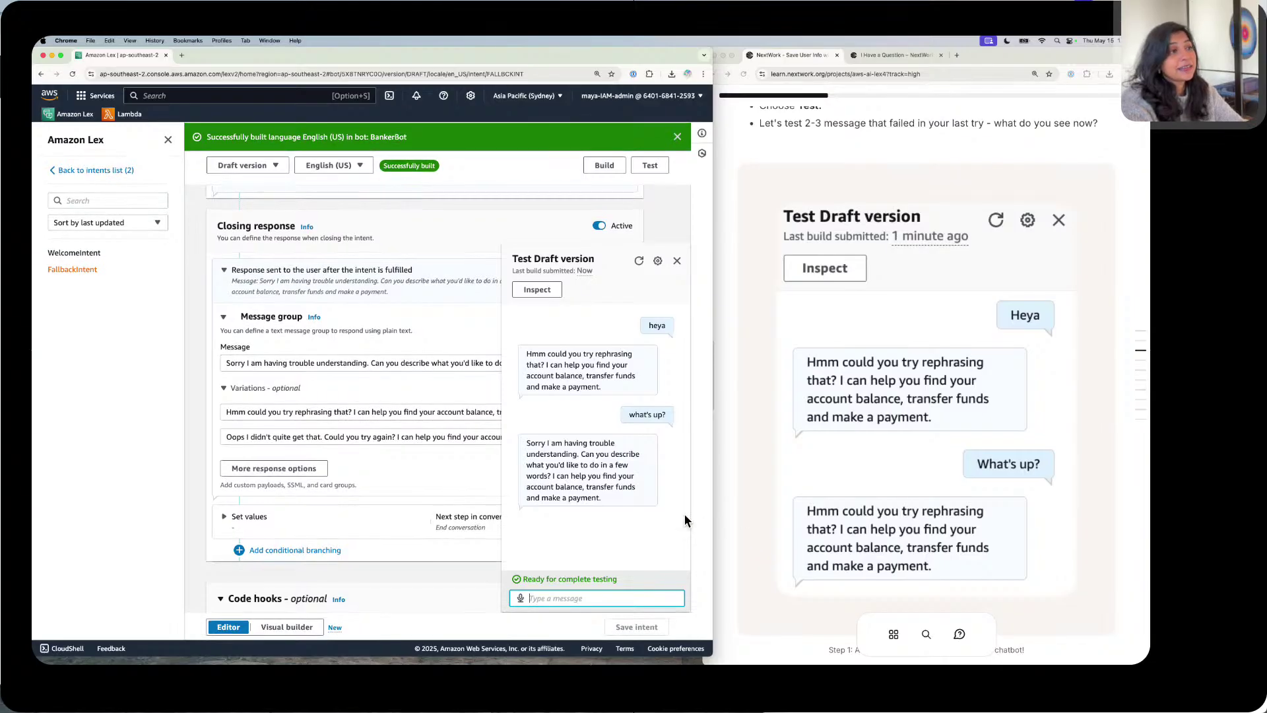
# Step: Close the bot test chat and go to BankerBot's slot types for English (US), as the guide's accountType section instructs
pyautogui.scroll(-3, 877, 479)
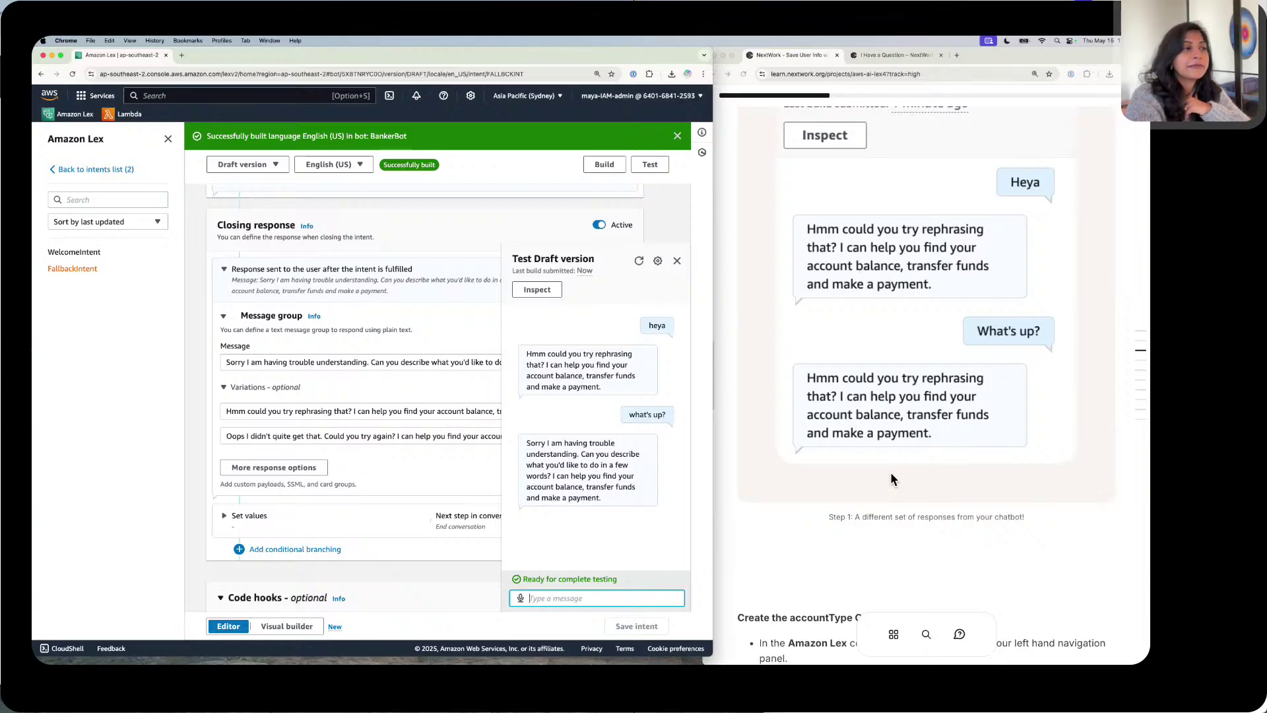
pyautogui.scroll(-3, 890, 474)
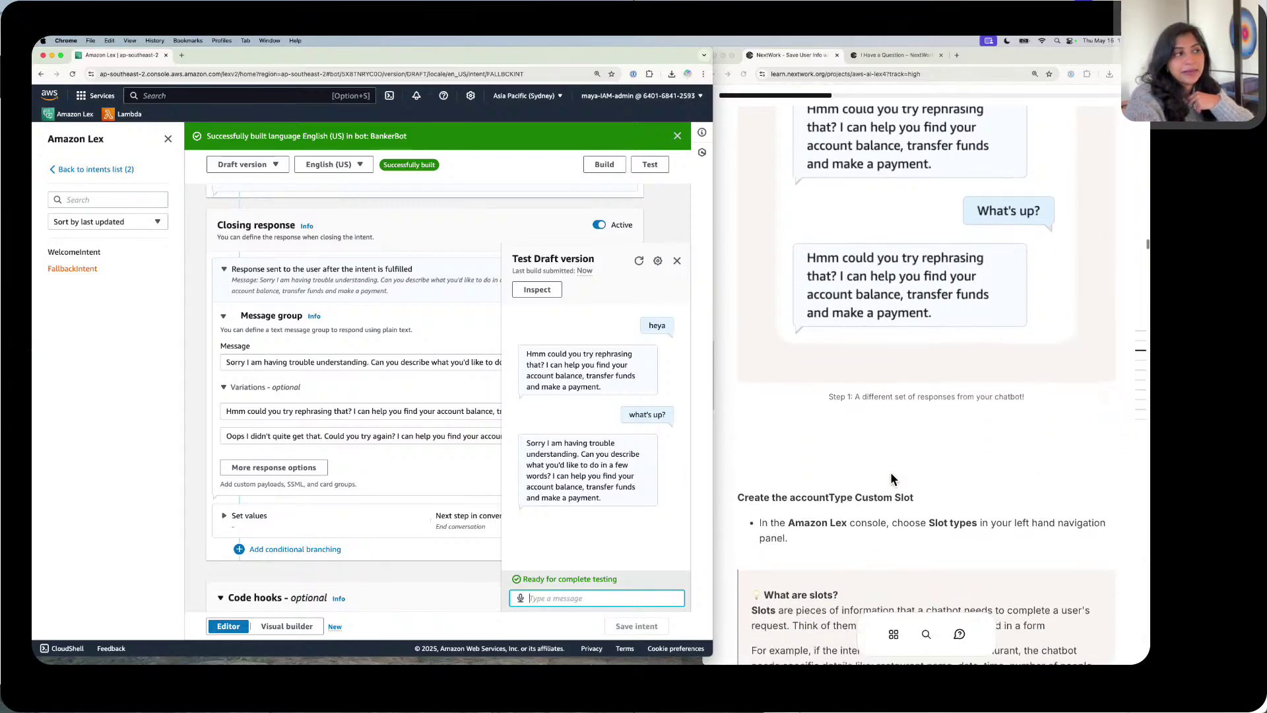
pyautogui.scroll(-1, 890, 477)
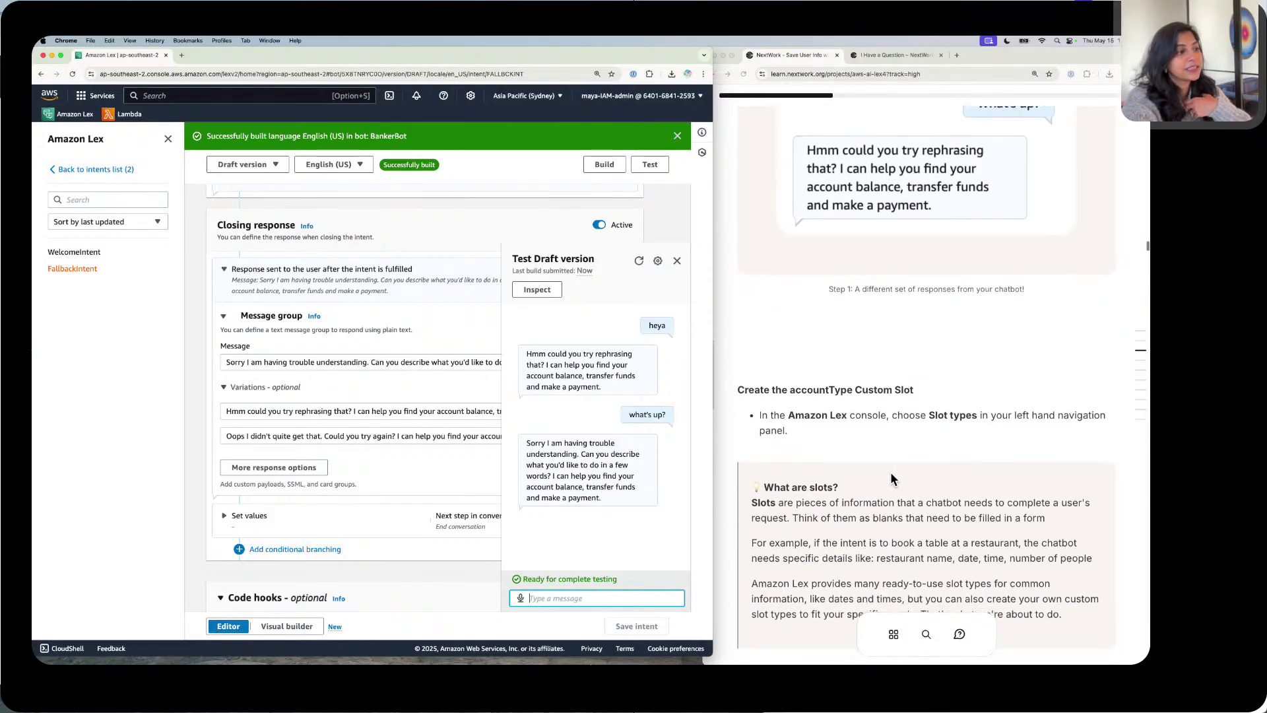
pyautogui.scroll(-3, 890, 474)
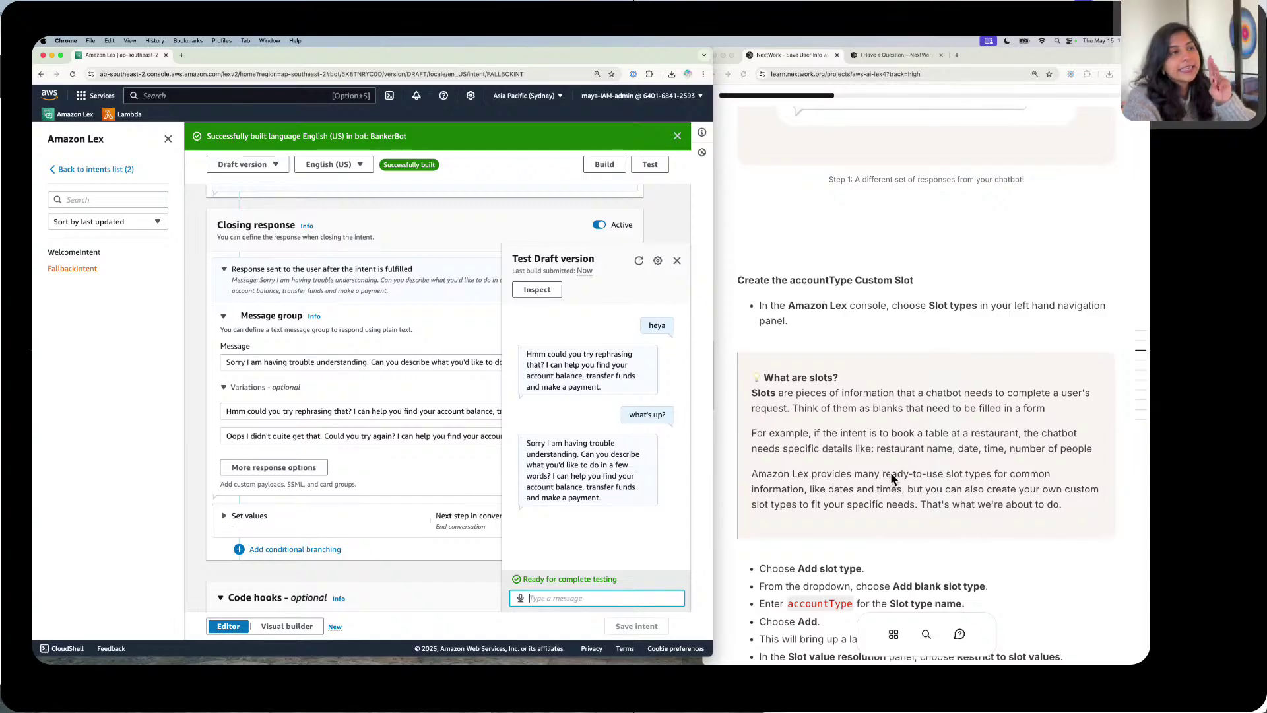
pyautogui.scroll(-1, 890, 478)
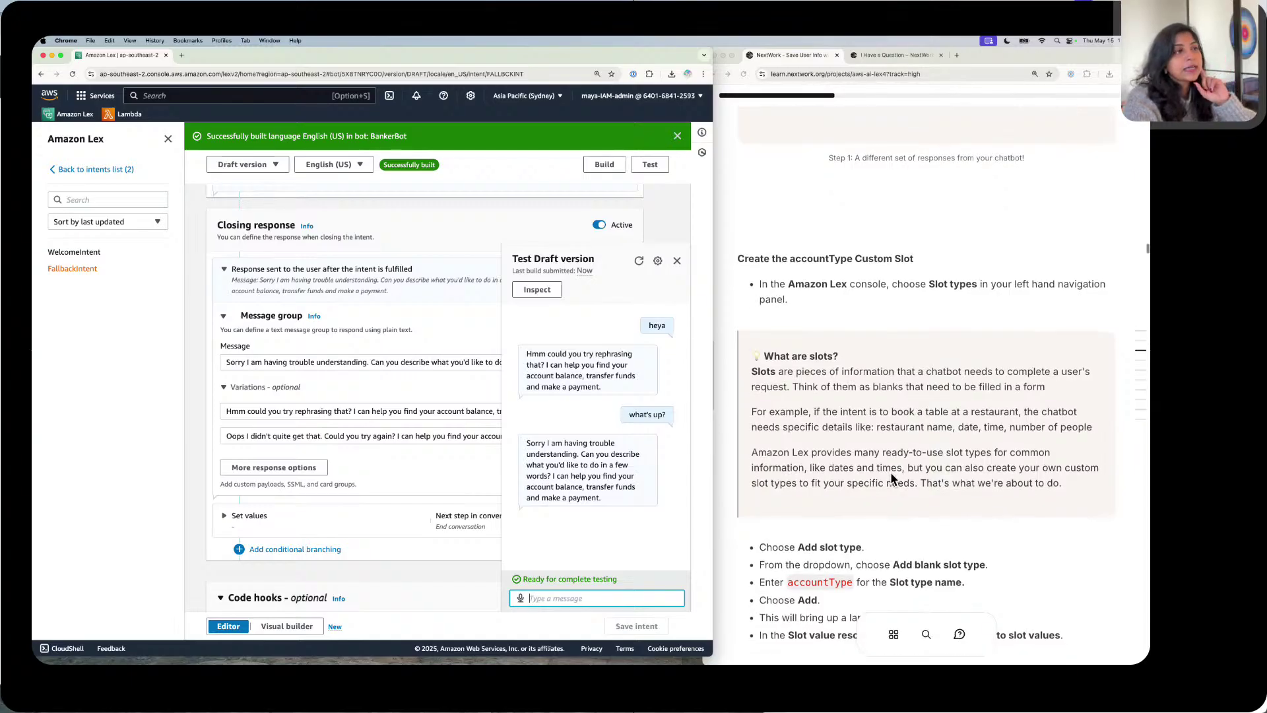
pyautogui.click(686, 256)
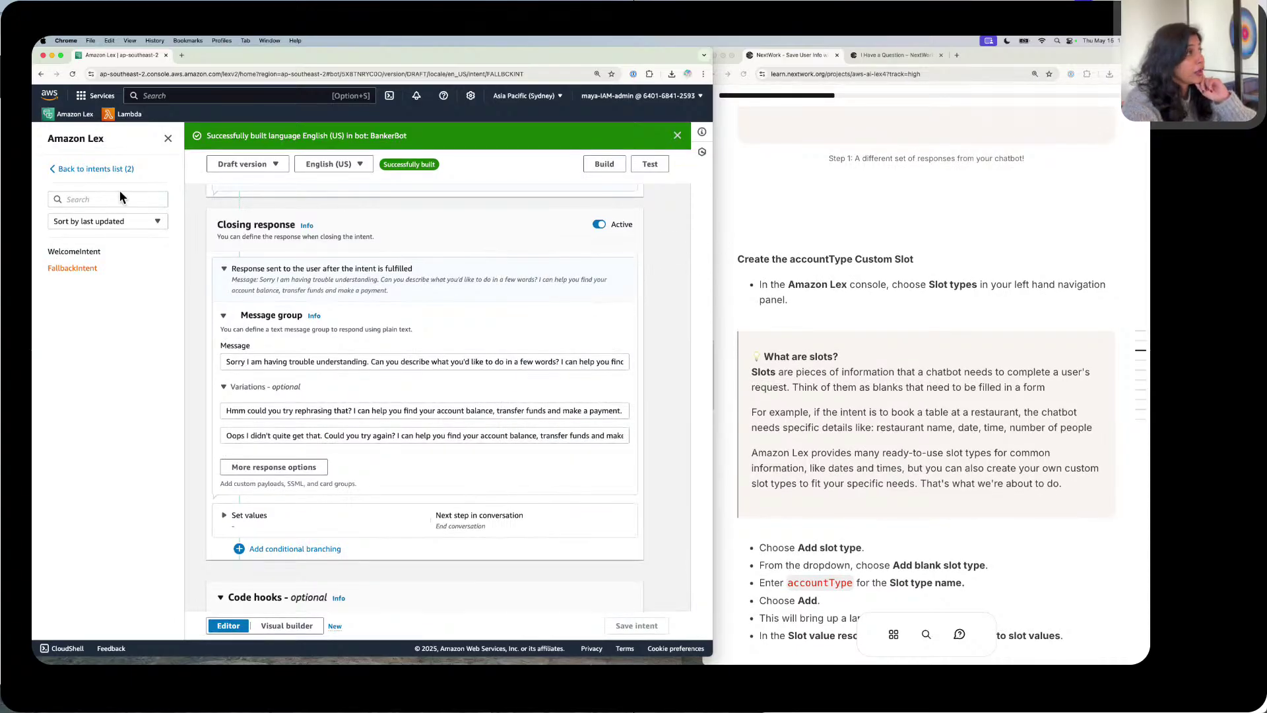
pyautogui.click(114, 168)
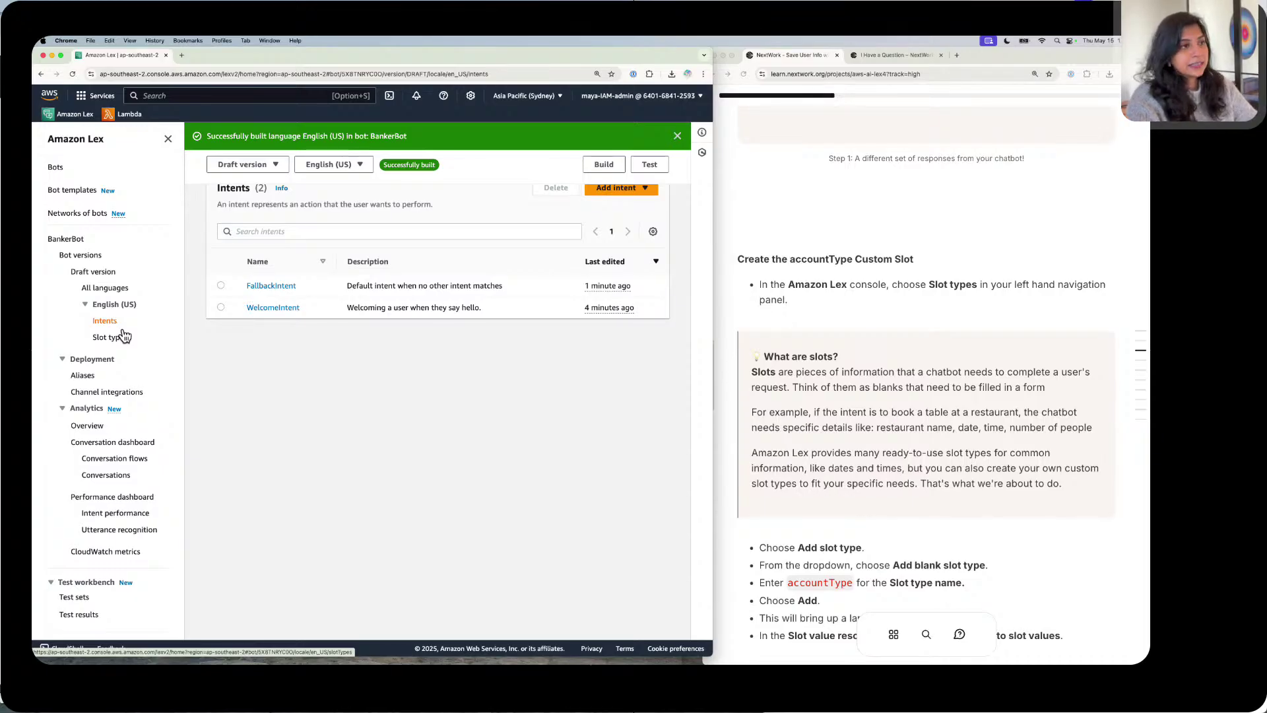
pyautogui.click(107, 336)
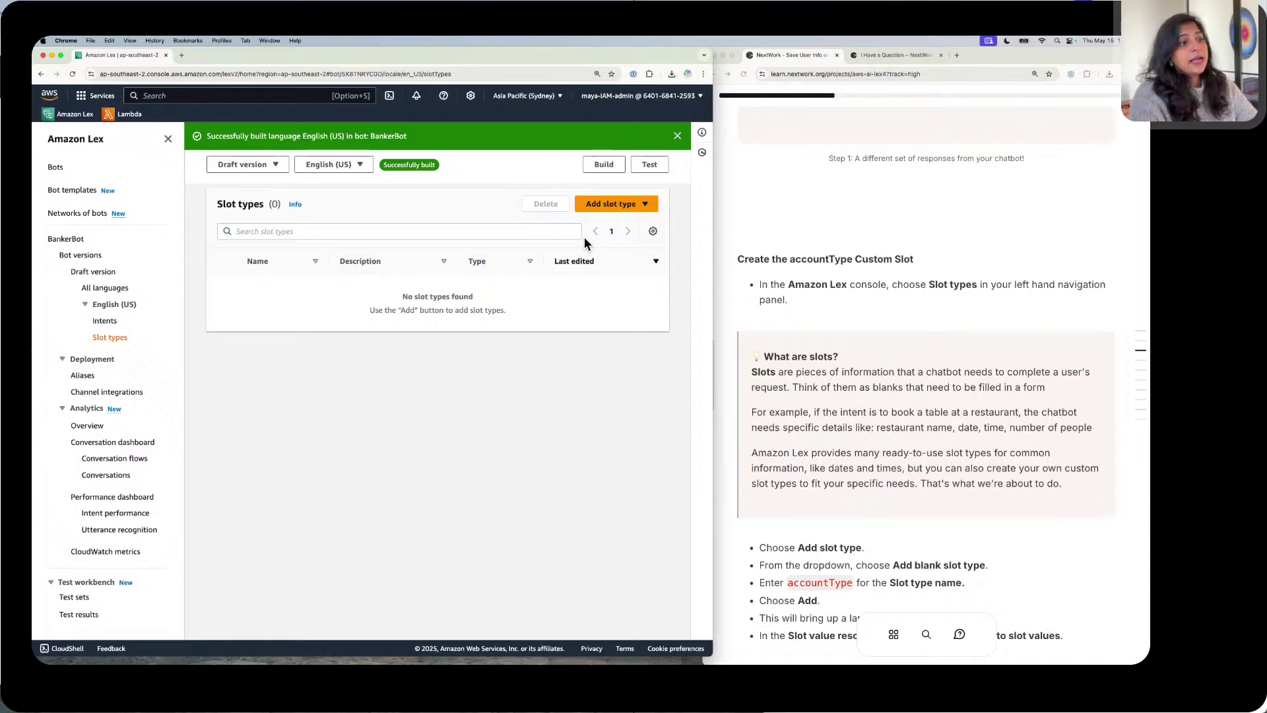
# Step: Add a blank slot type named accountType, using the name given in the guide
pyautogui.click(611, 204)
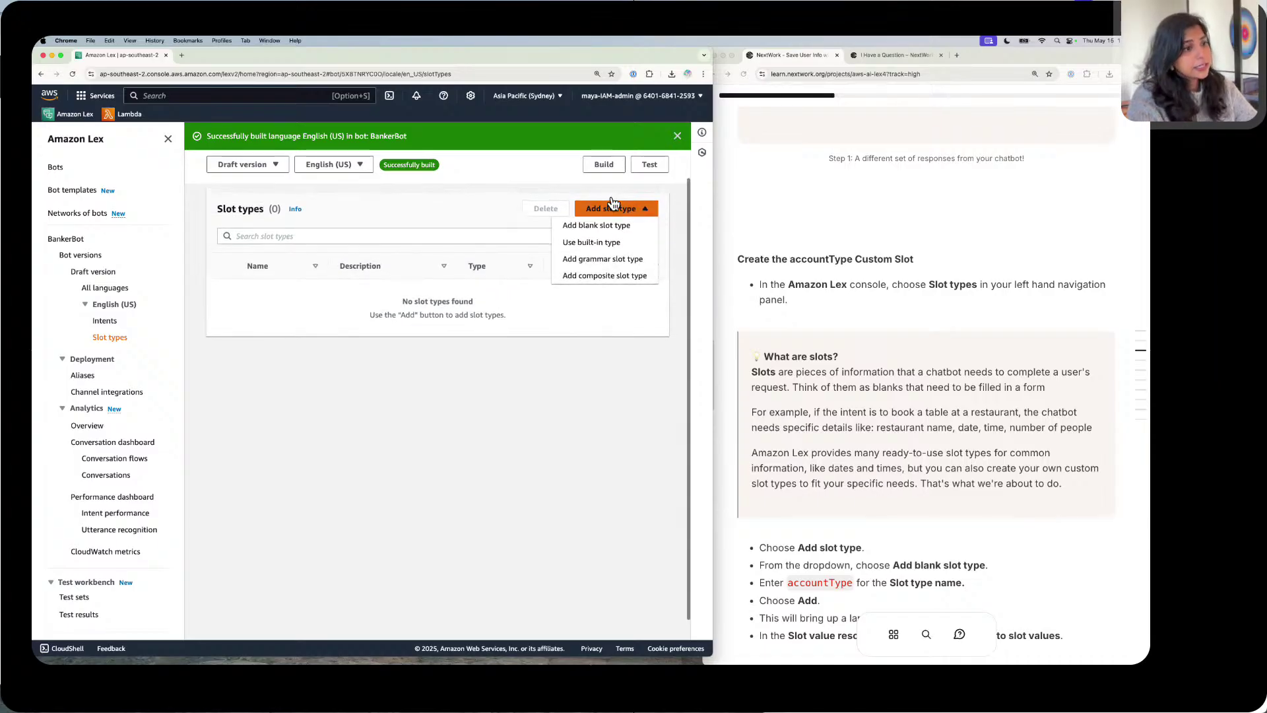
pyautogui.click(611, 222)
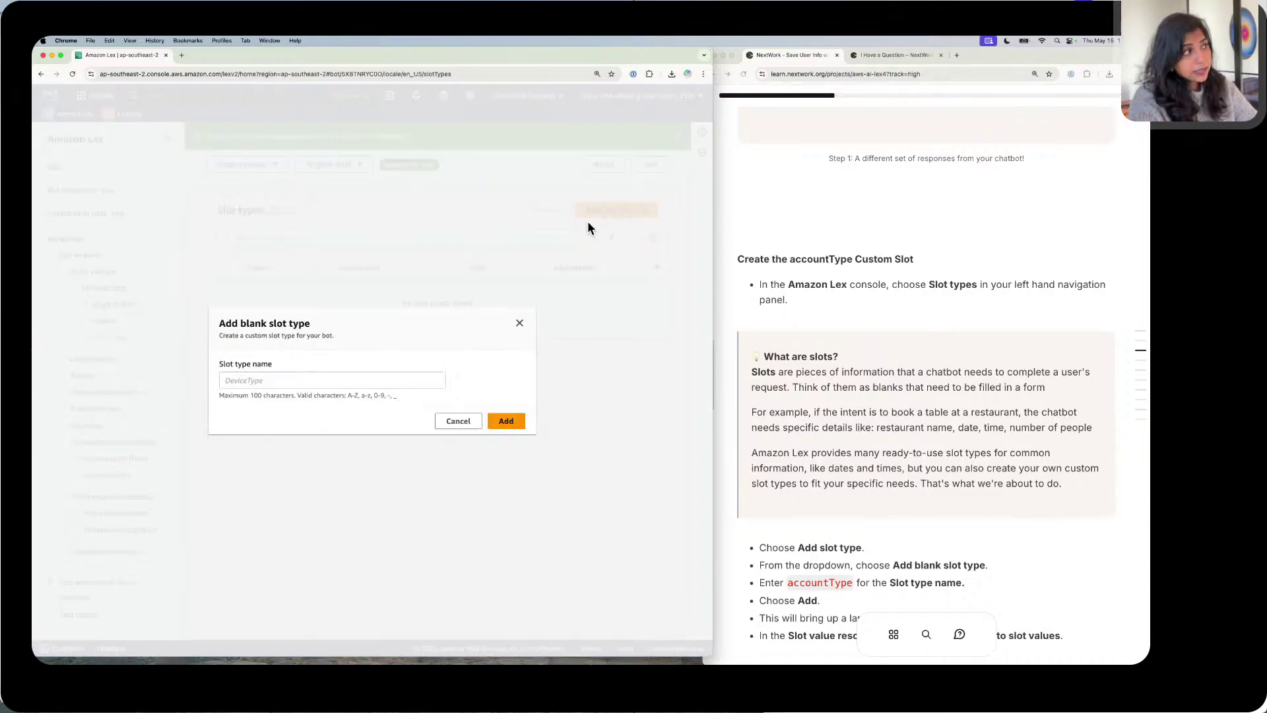
pyautogui.click(821, 581)
pyautogui.click(821, 580)
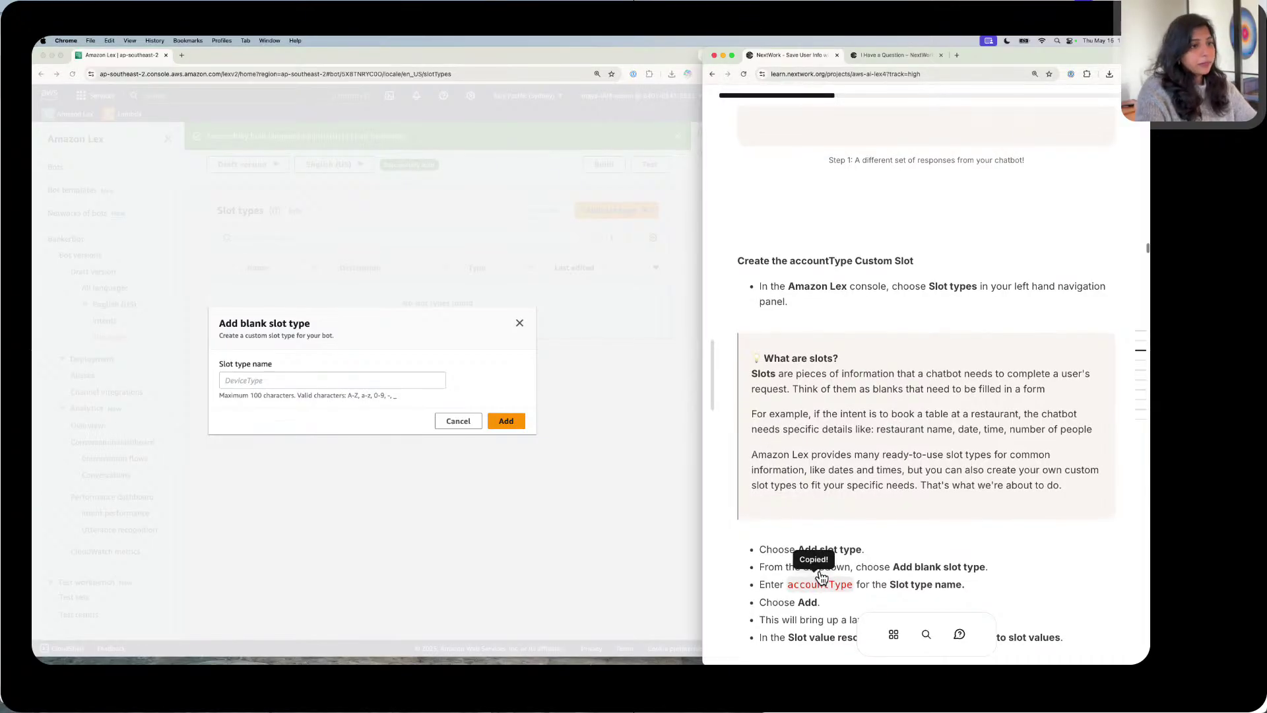
pyautogui.click(393, 378)
pyautogui.click(392, 379)
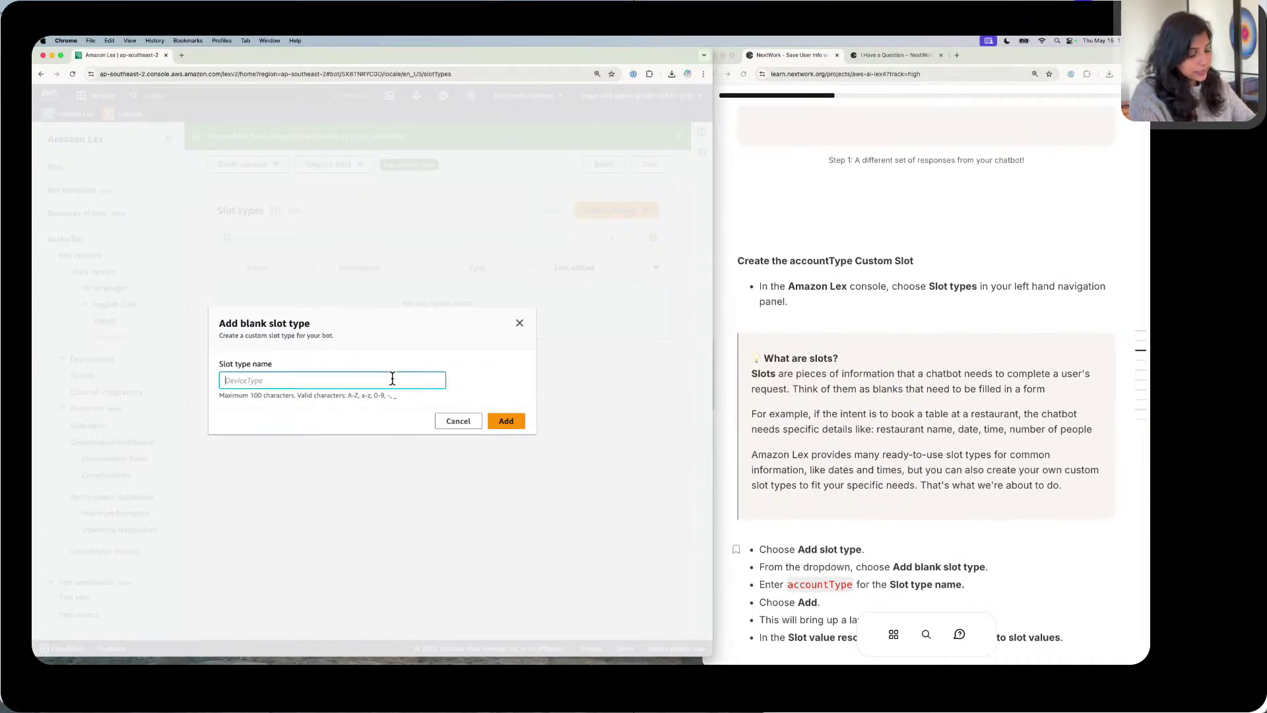
pyautogui.press('super+v')
pyautogui.click(506, 420)
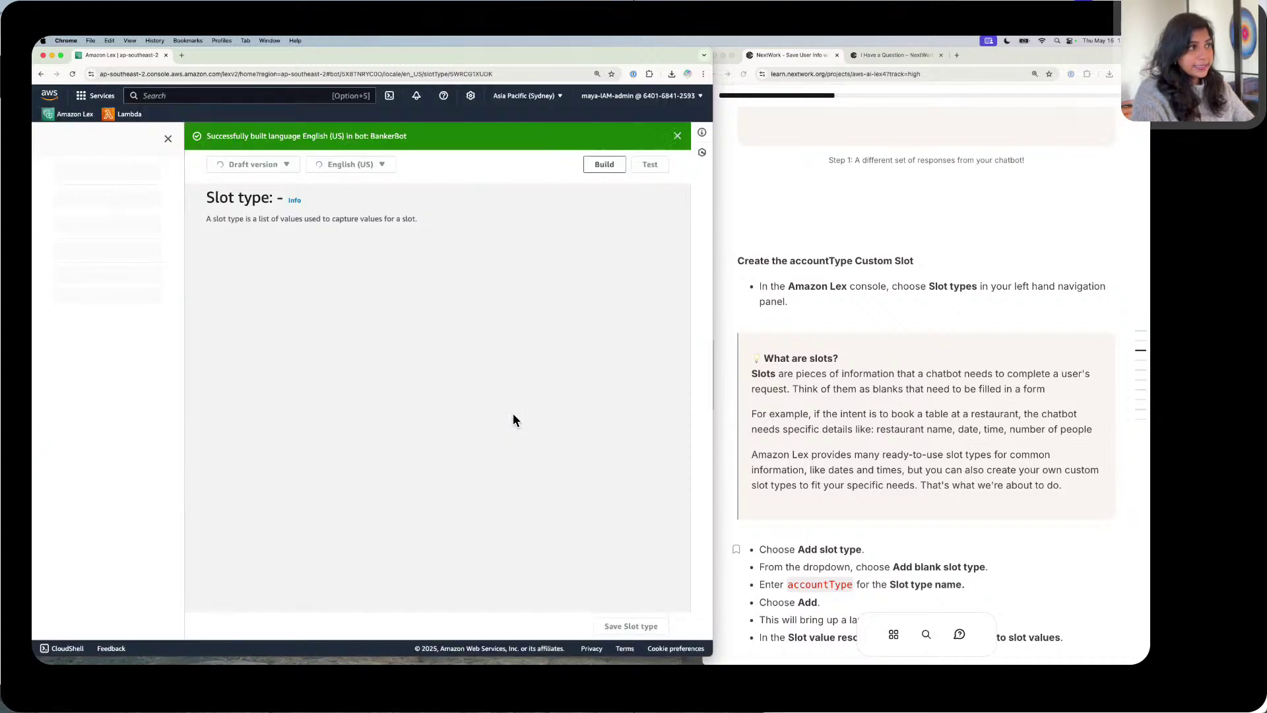
# Step: Expand accountType's slot type details and set its slot value resolution to Restrict to slot values
pyautogui.scroll(-4, 906, 397)
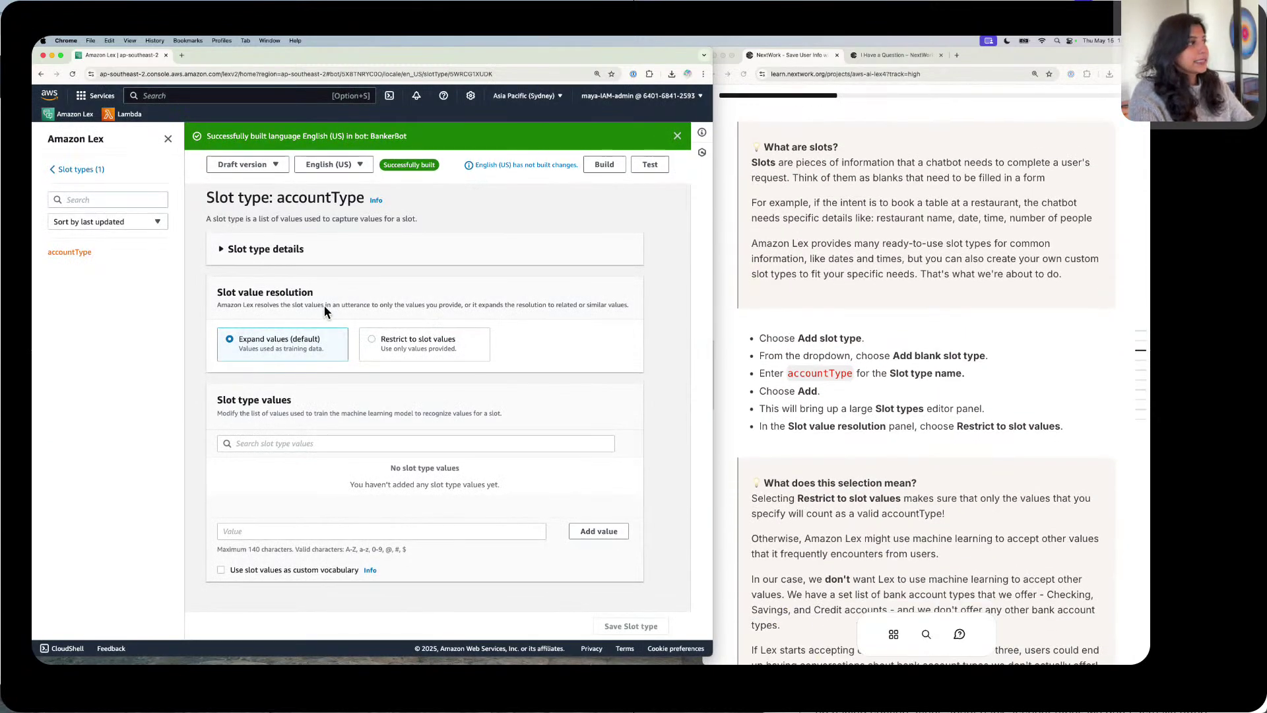
pyautogui.click(300, 250)
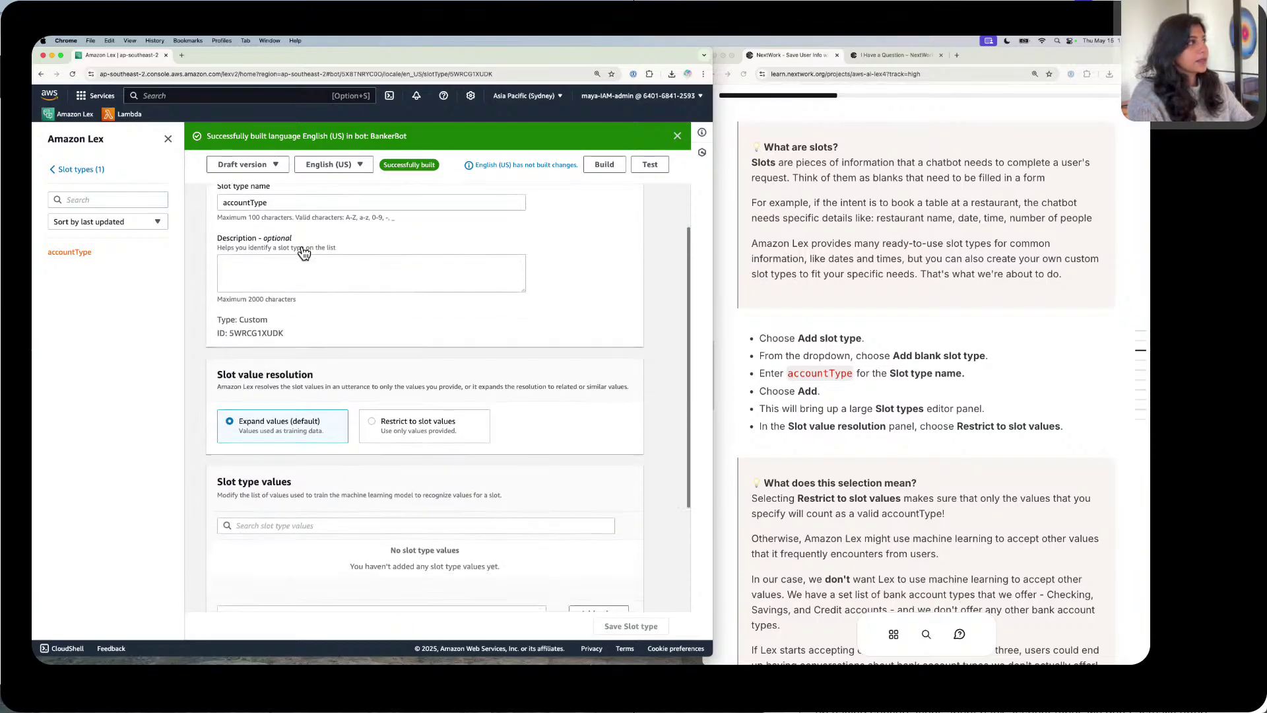
pyautogui.scroll(3, 298, 253)
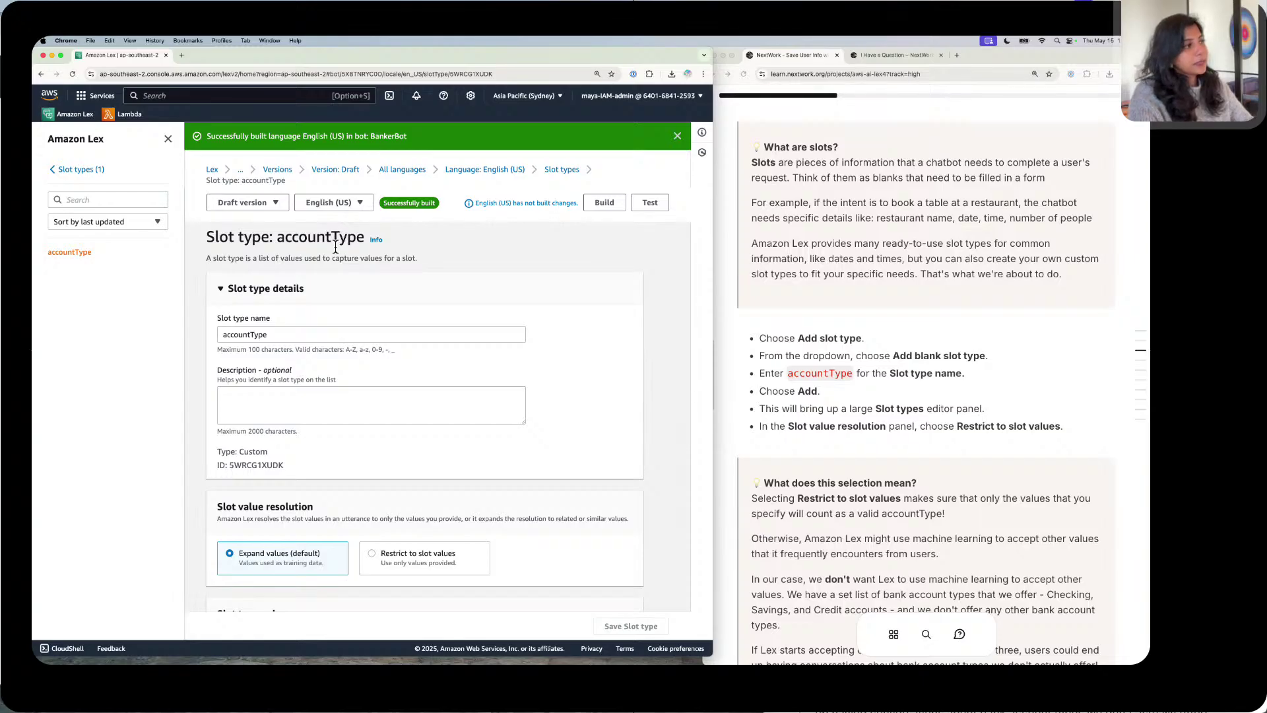
pyautogui.scroll(-2, 756, 348)
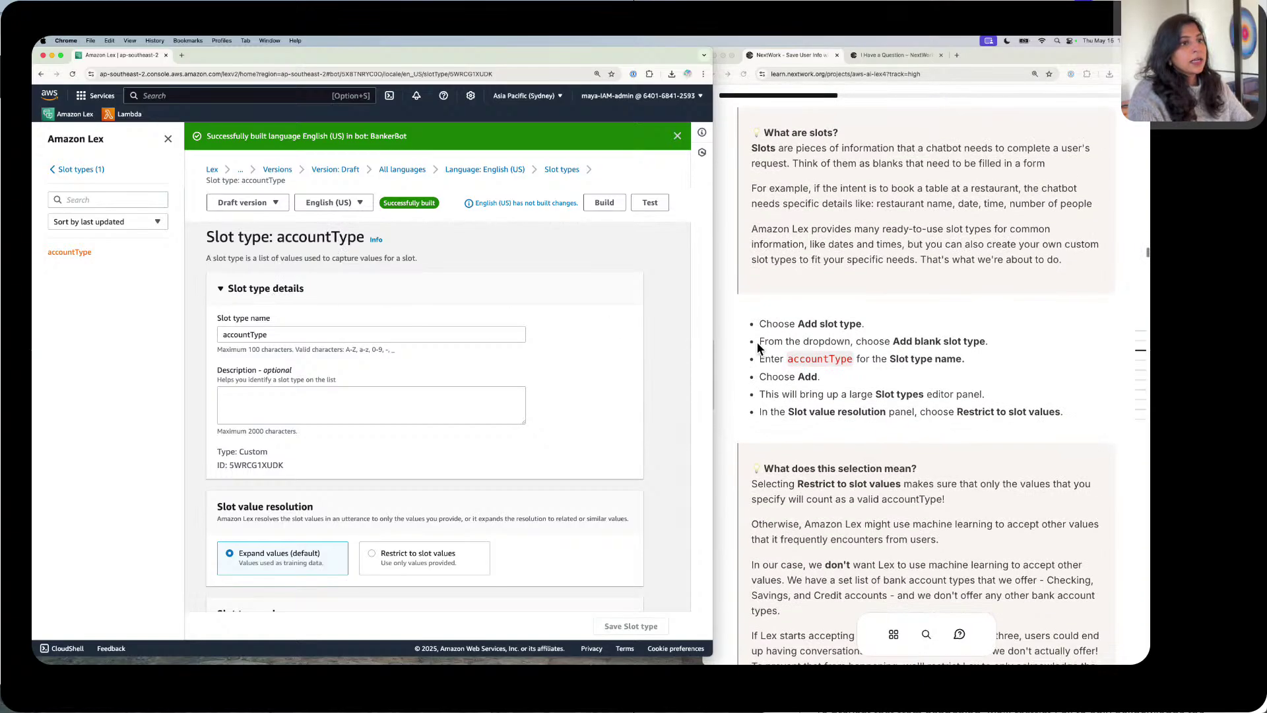
pyautogui.scroll(-5, 441, 341)
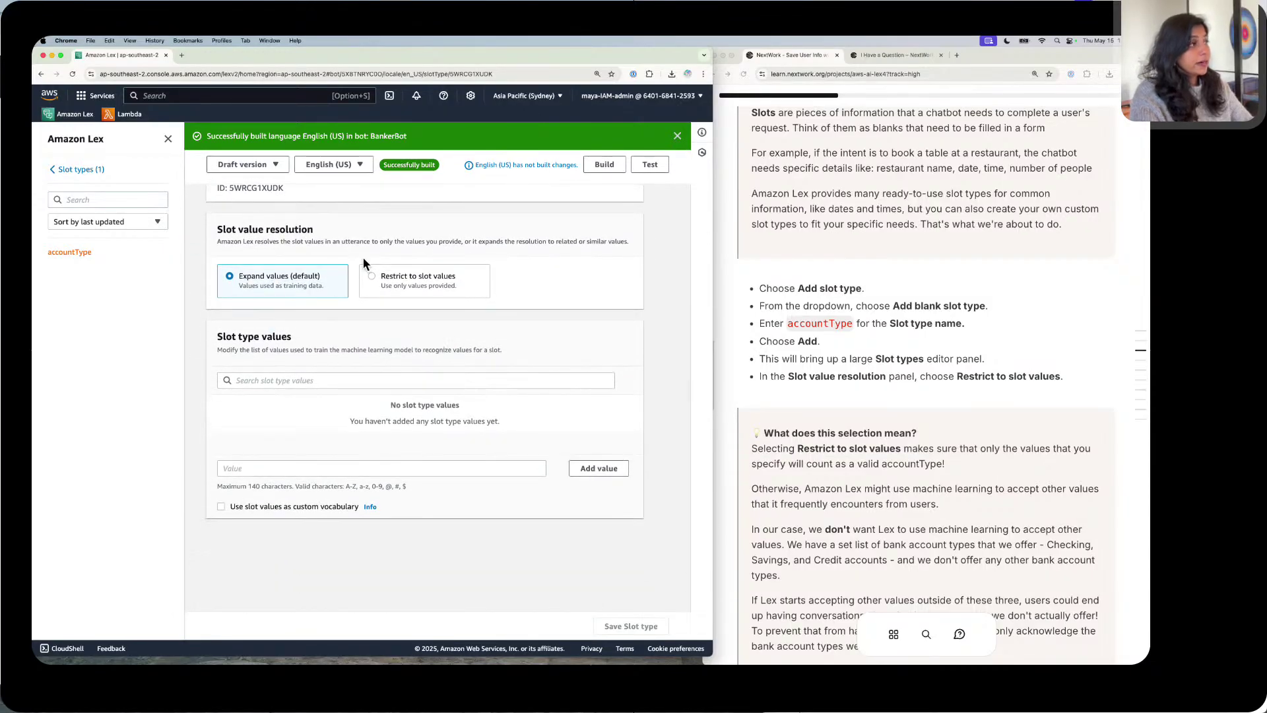
pyautogui.click(375, 273)
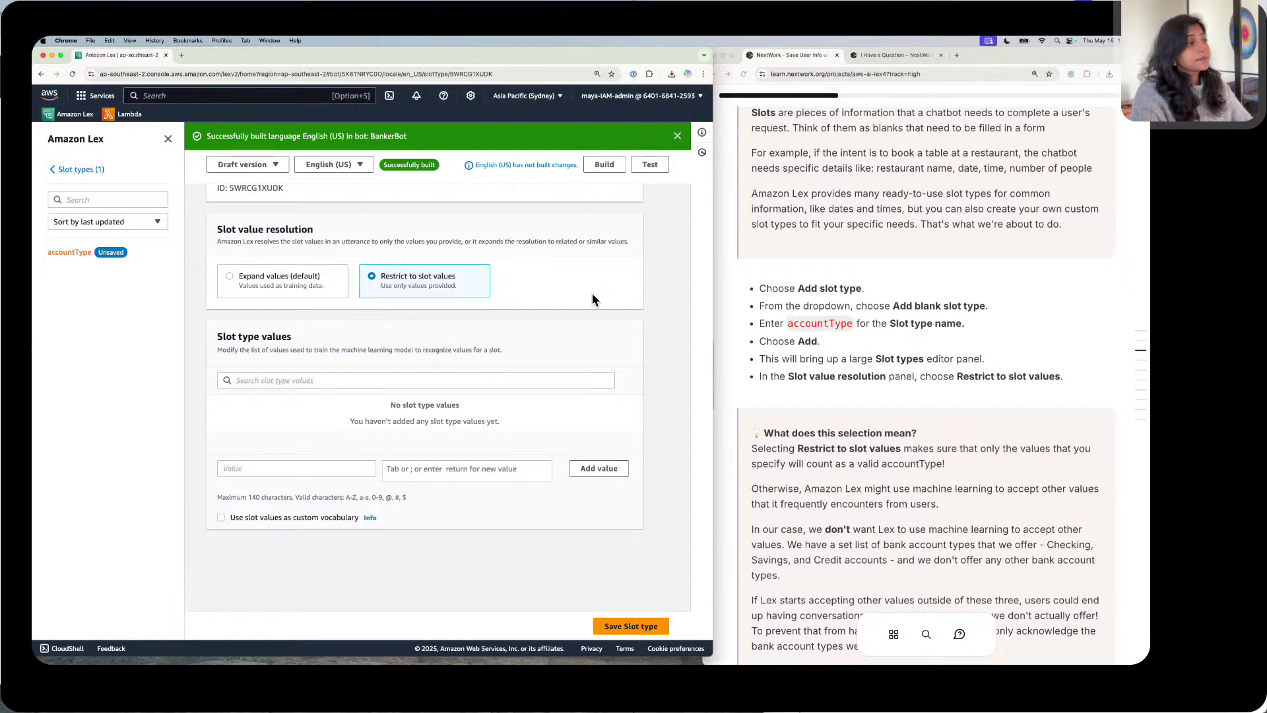
# Step: Add Checking and Savings as accountType slot type values without synonyms, following the guide
pyautogui.scroll(-4, 879, 308)
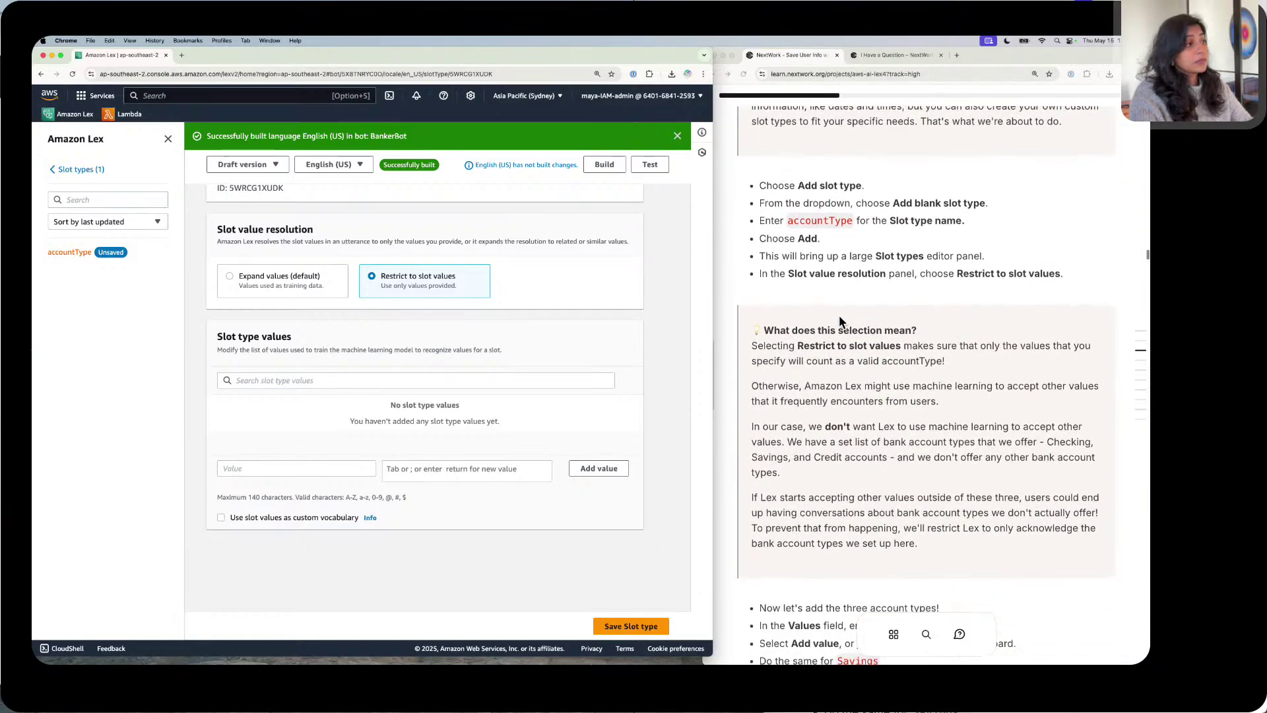
pyautogui.scroll(-6, 838, 315)
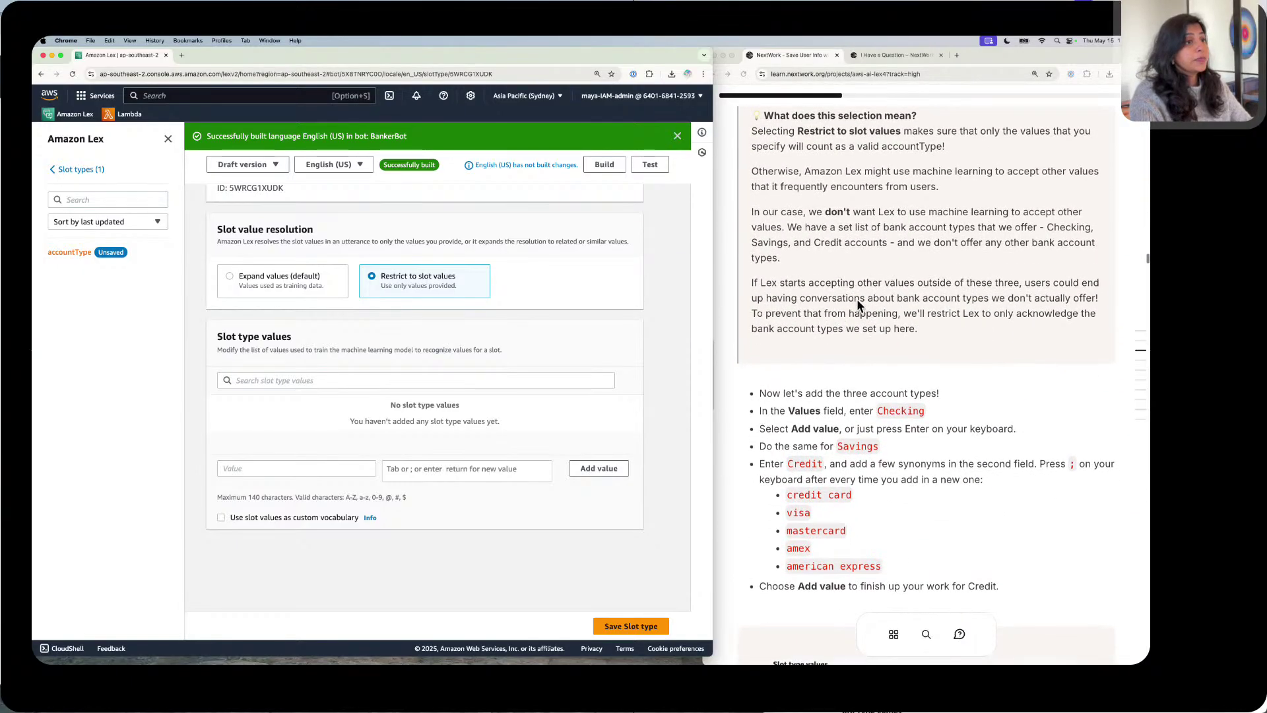
pyautogui.click(292, 379)
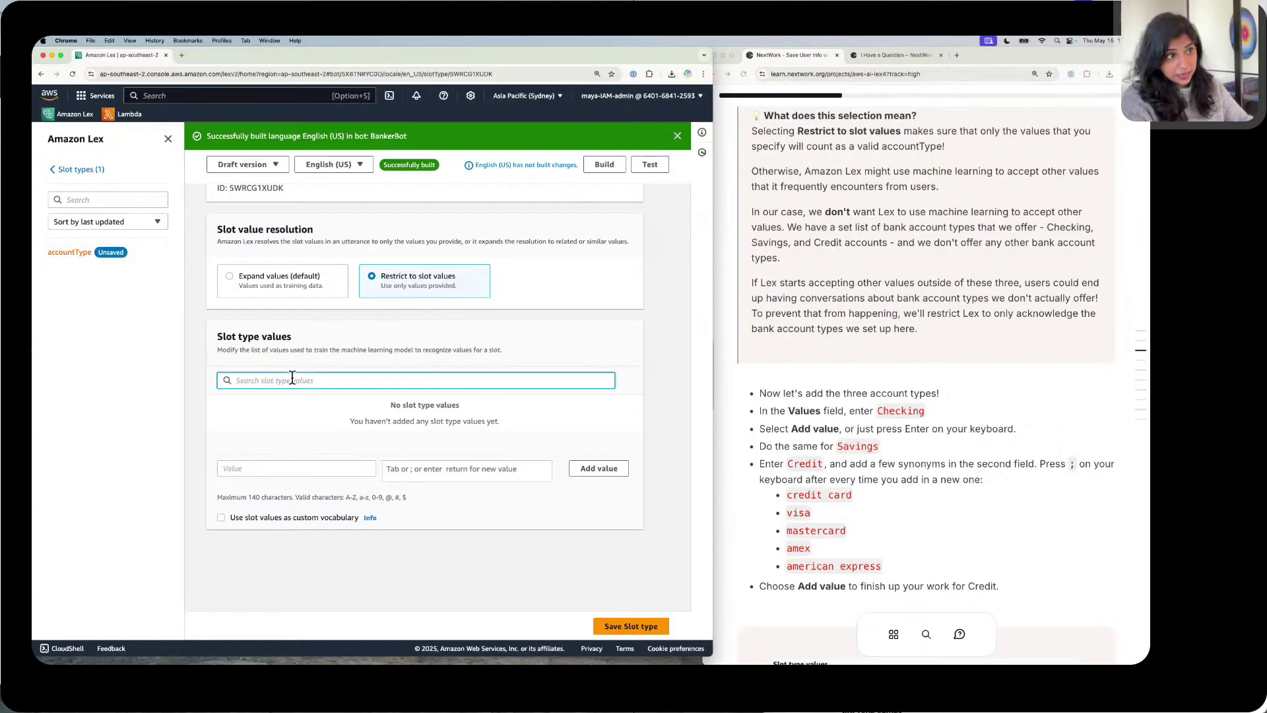
pyautogui.click(289, 464)
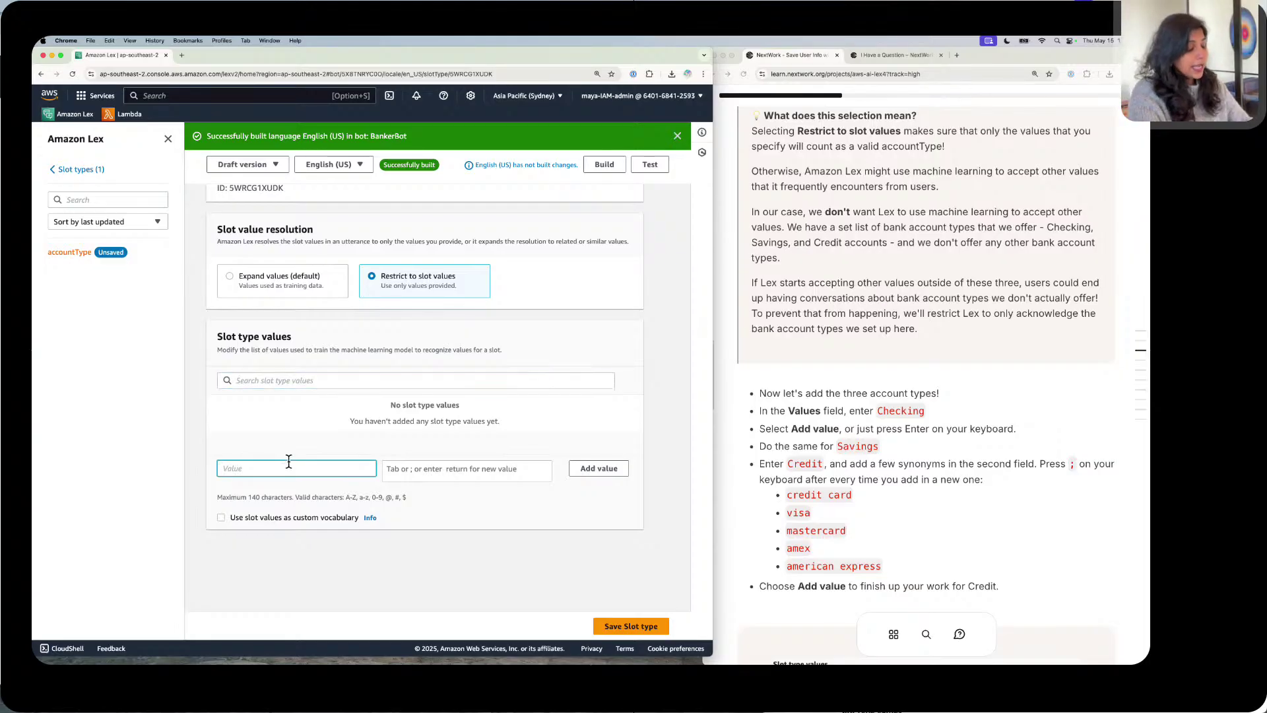
pyautogui.write('Checking')
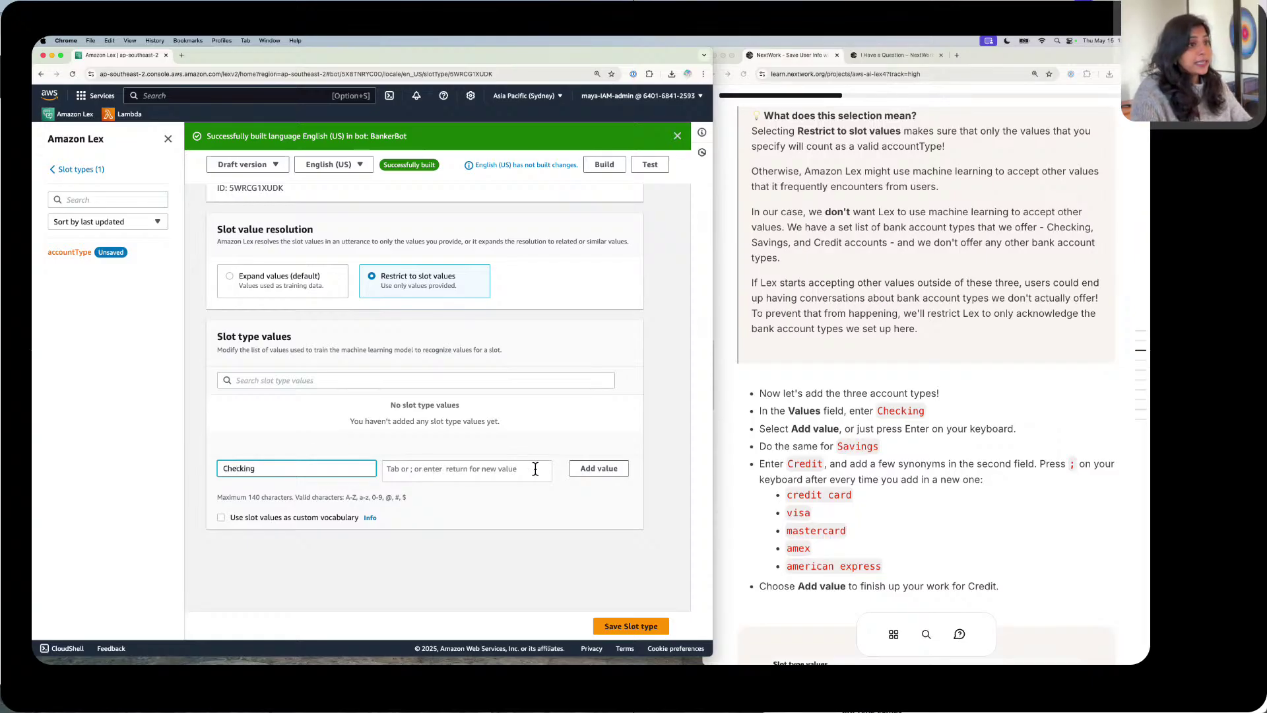
pyautogui.click(598, 468)
pyautogui.click(354, 467)
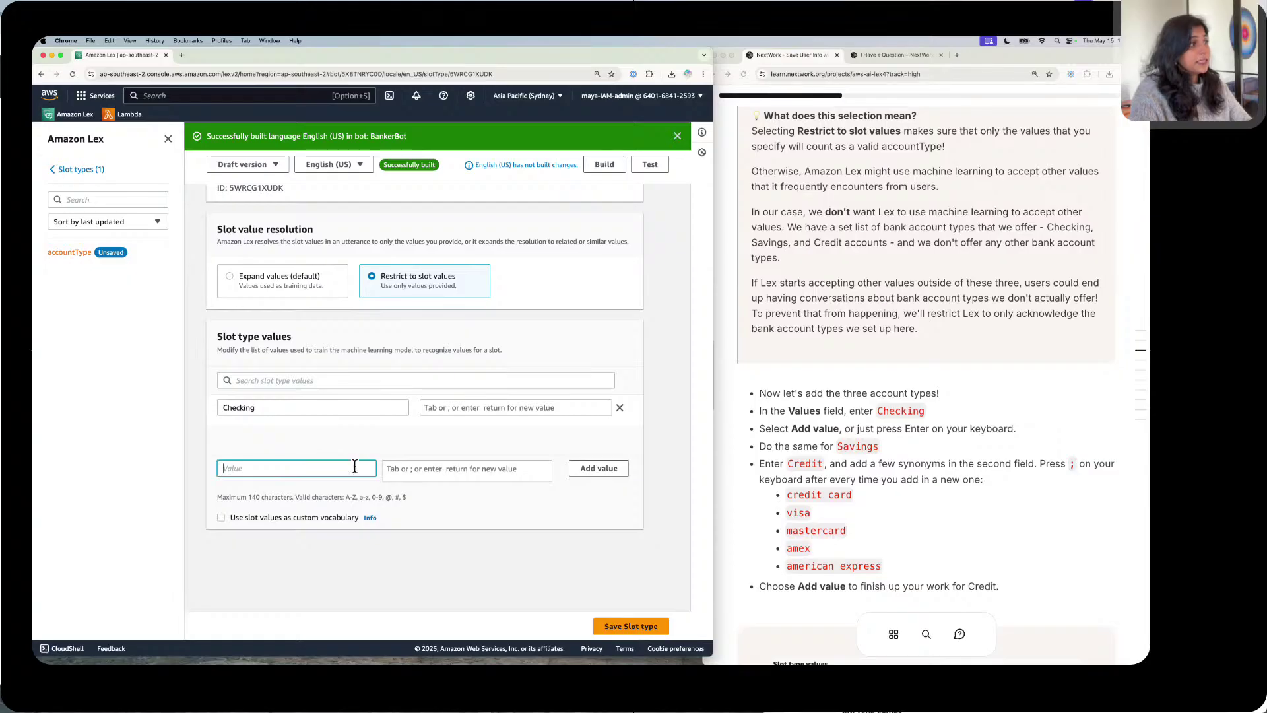
pyautogui.write('Savings')
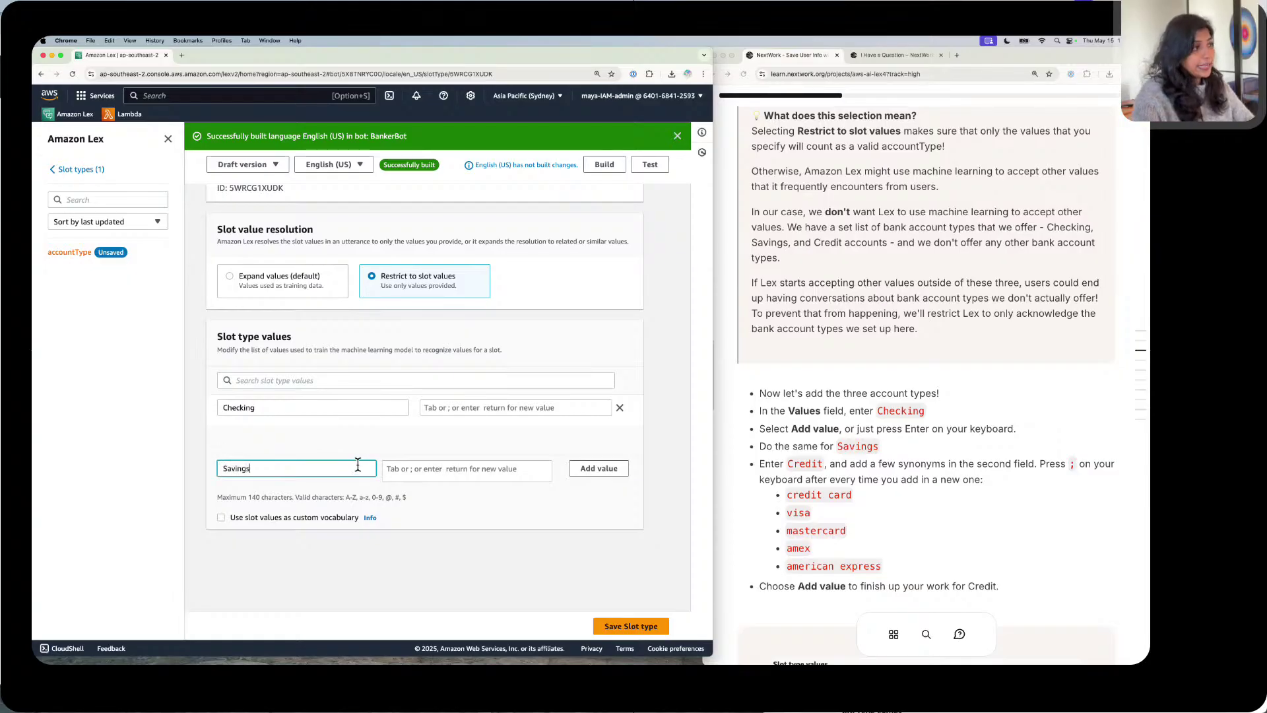
pyautogui.click(591, 467)
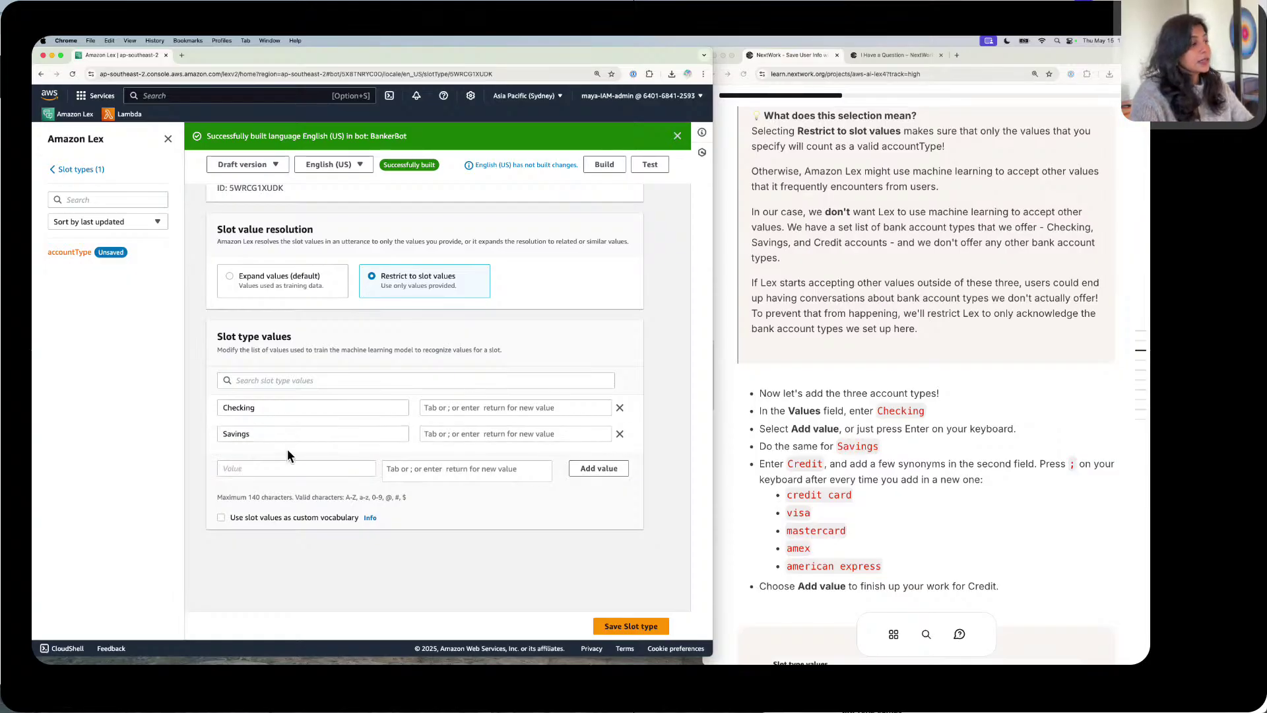
# Step: Enter Credit as the next accountType value with the synonyms credit card, visa and mastercard, following the guide
pyautogui.click(291, 462)
pyautogui.write('Credit')
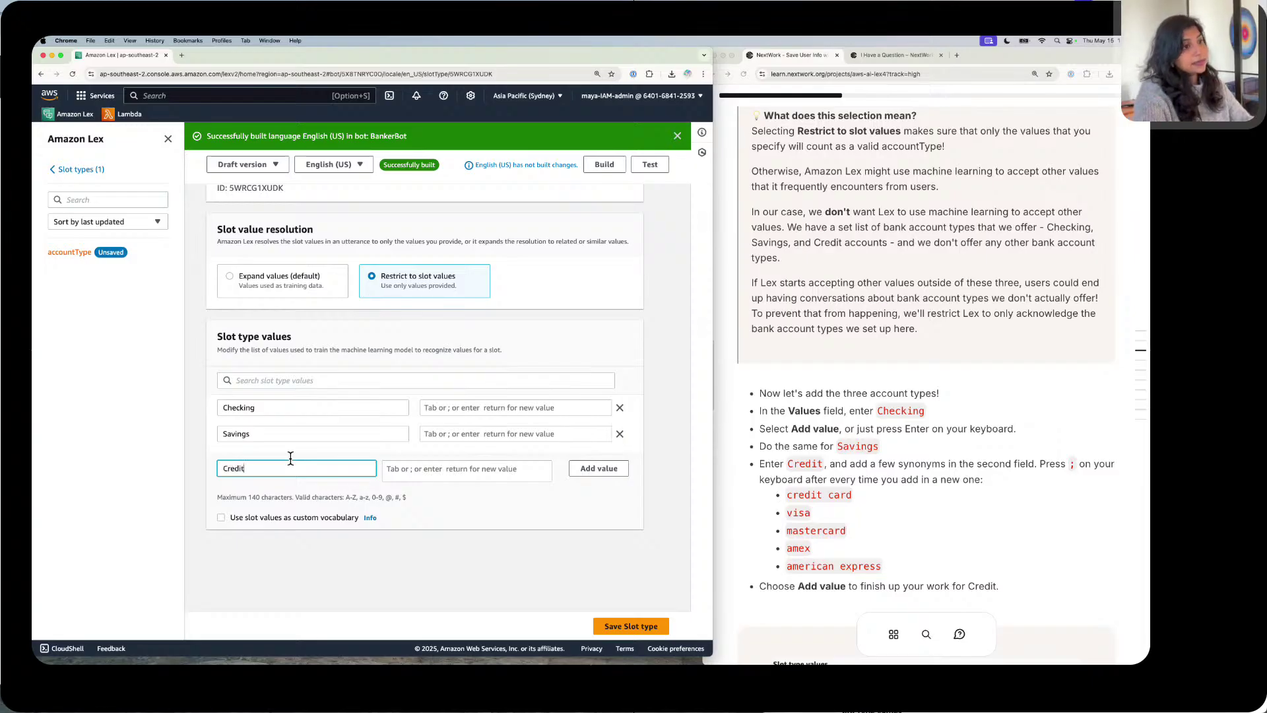
pyautogui.click(421, 468)
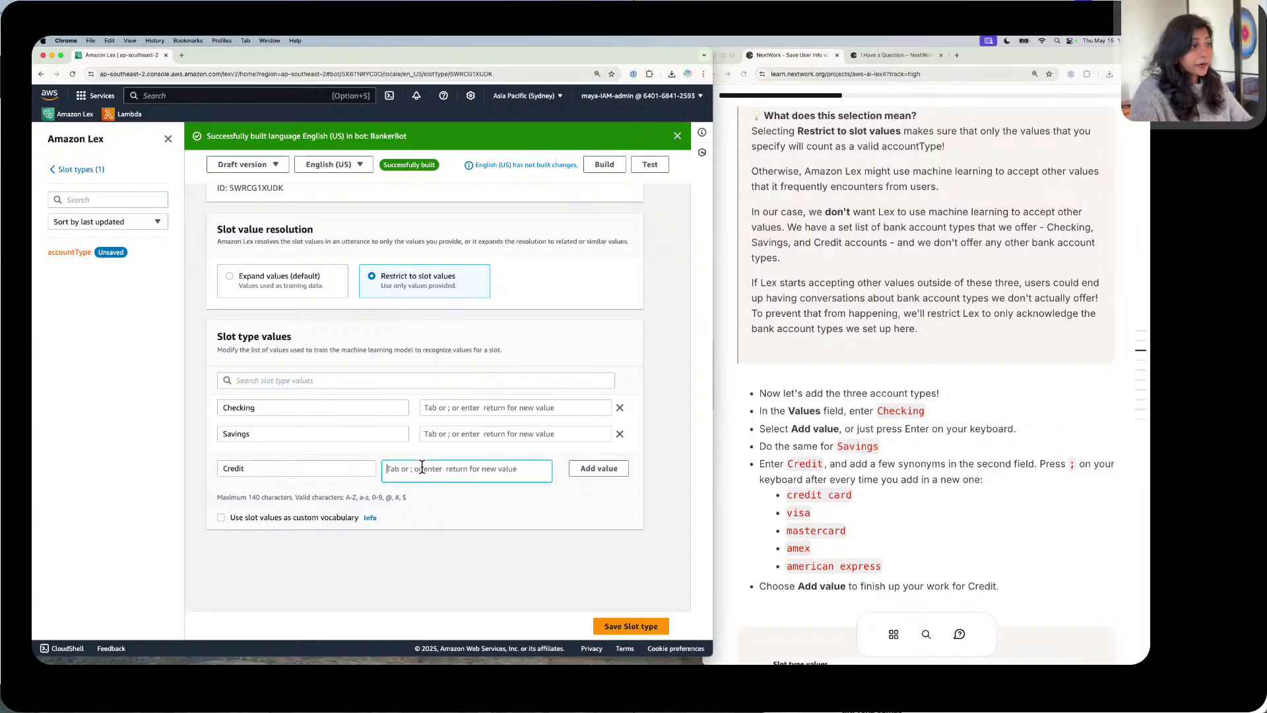
pyautogui.write('credit car')
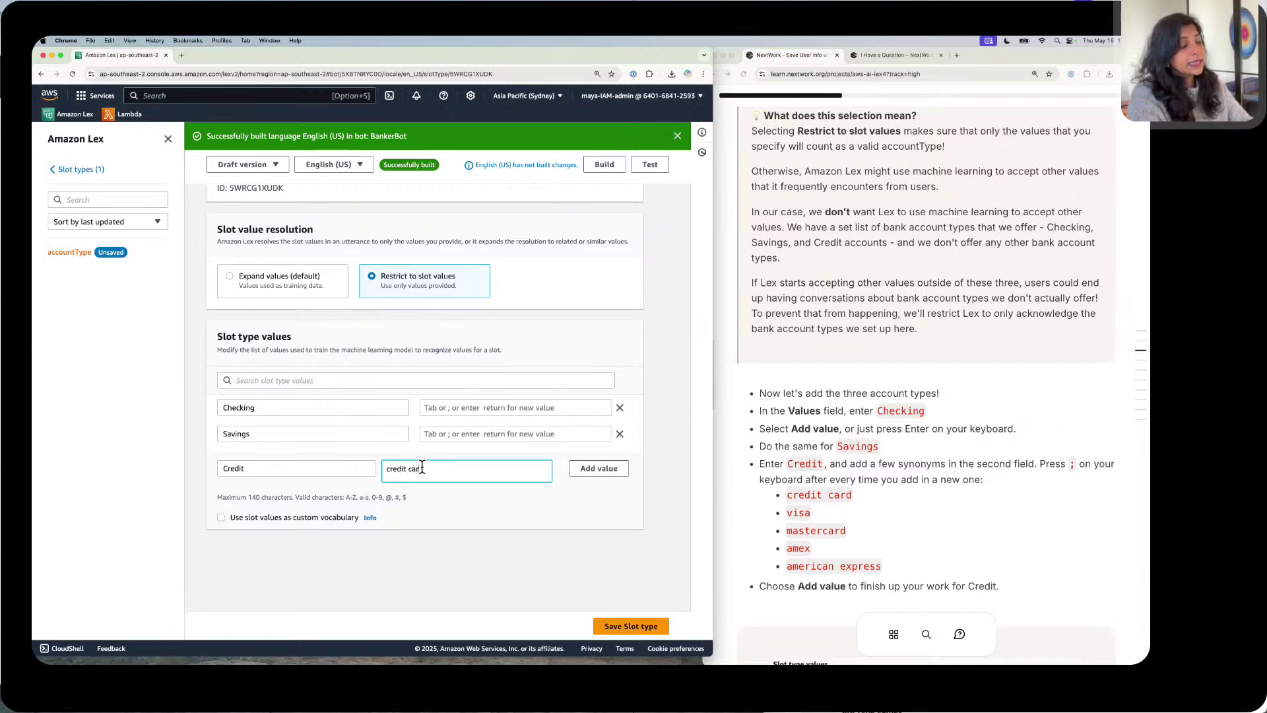
pyautogui.write('d')
pyautogui.press(';')
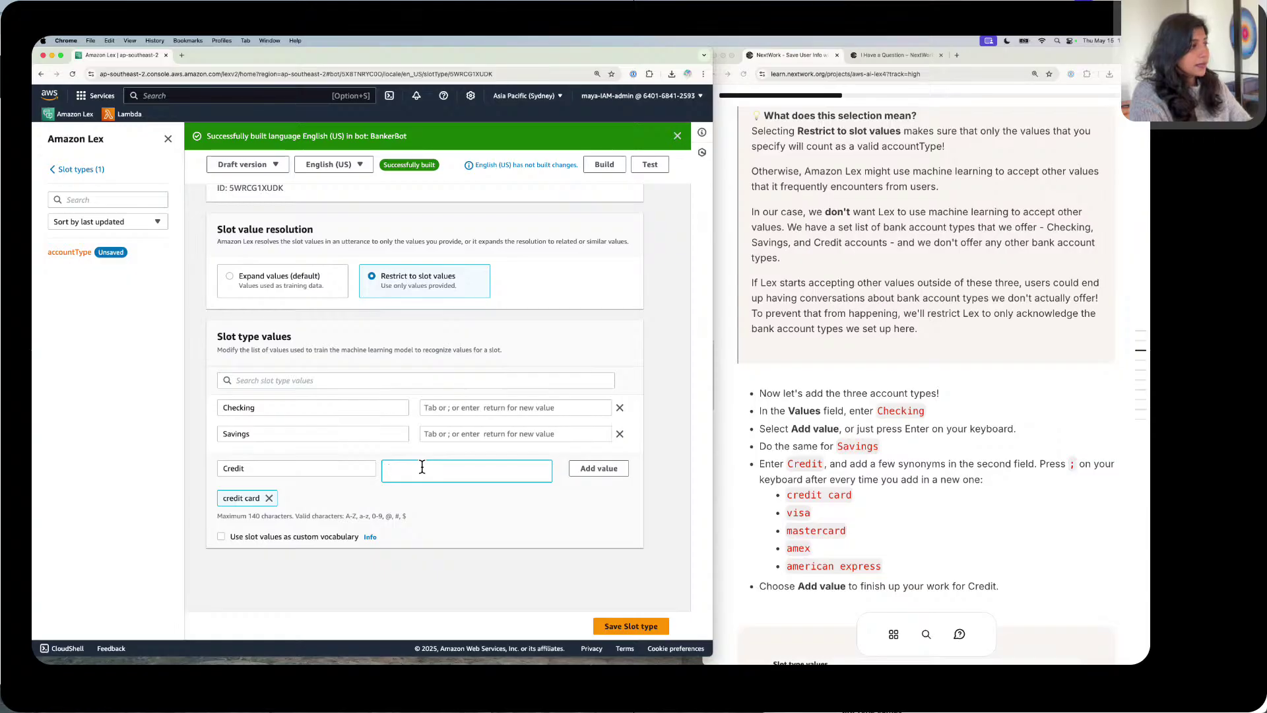
pyautogui.write('visa')
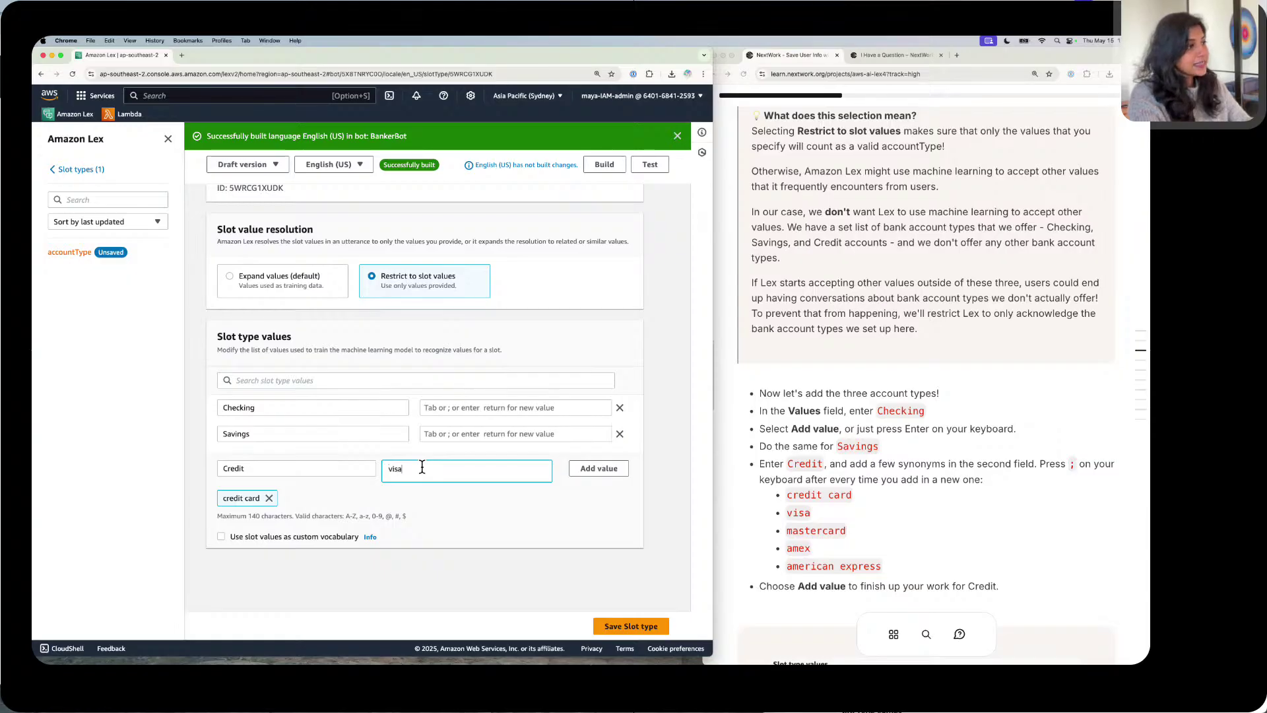
pyautogui.press(';')
pyautogui.write('master')
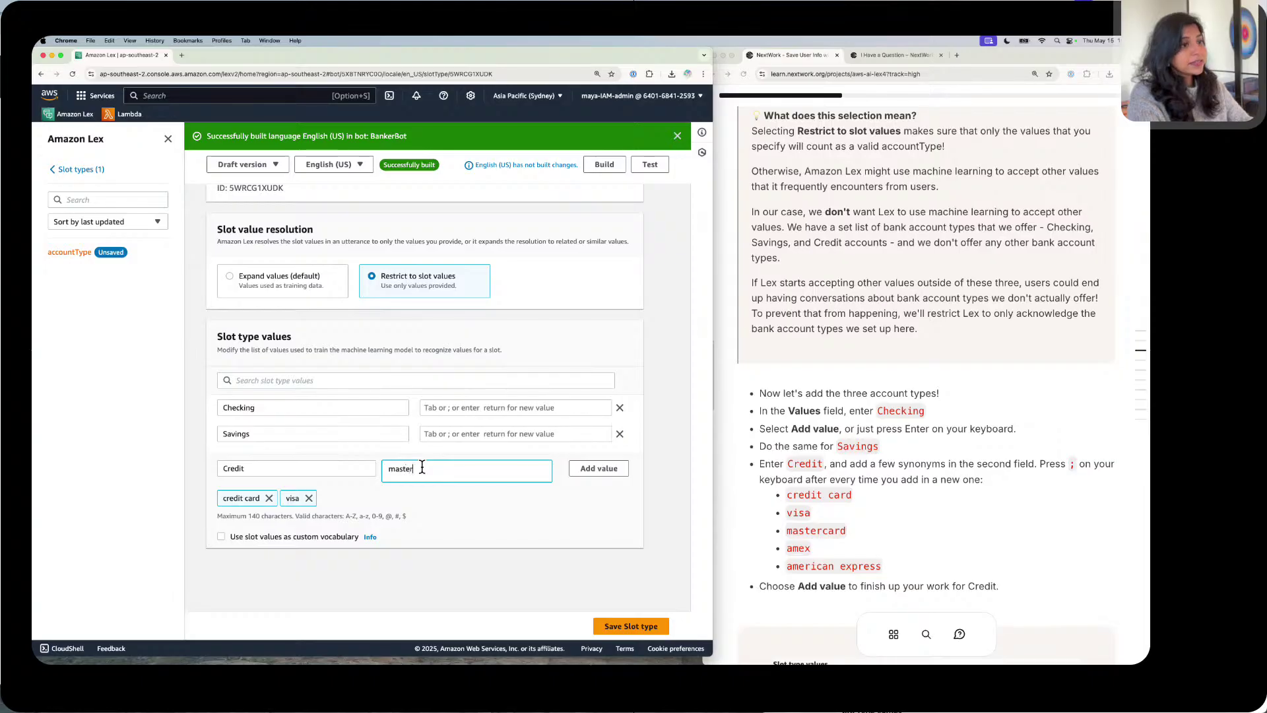
pyautogui.write('card')
pyautogui.press(';')
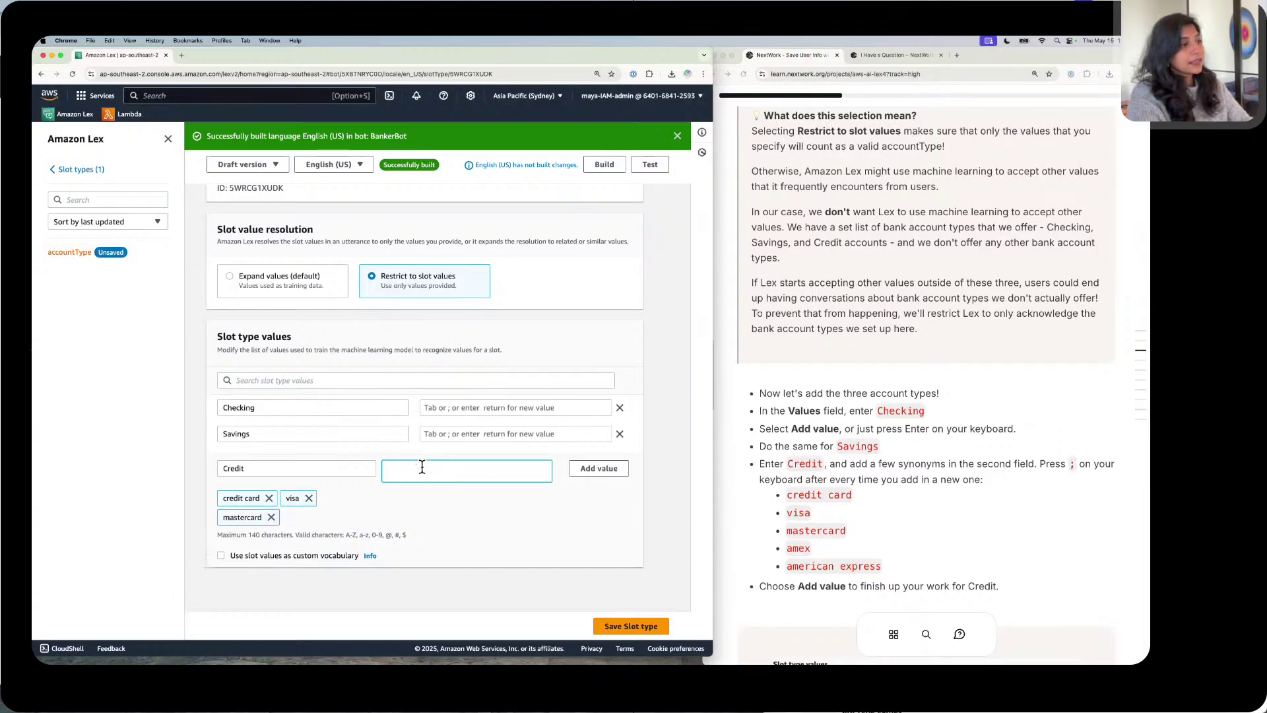
pyautogui.write('a')
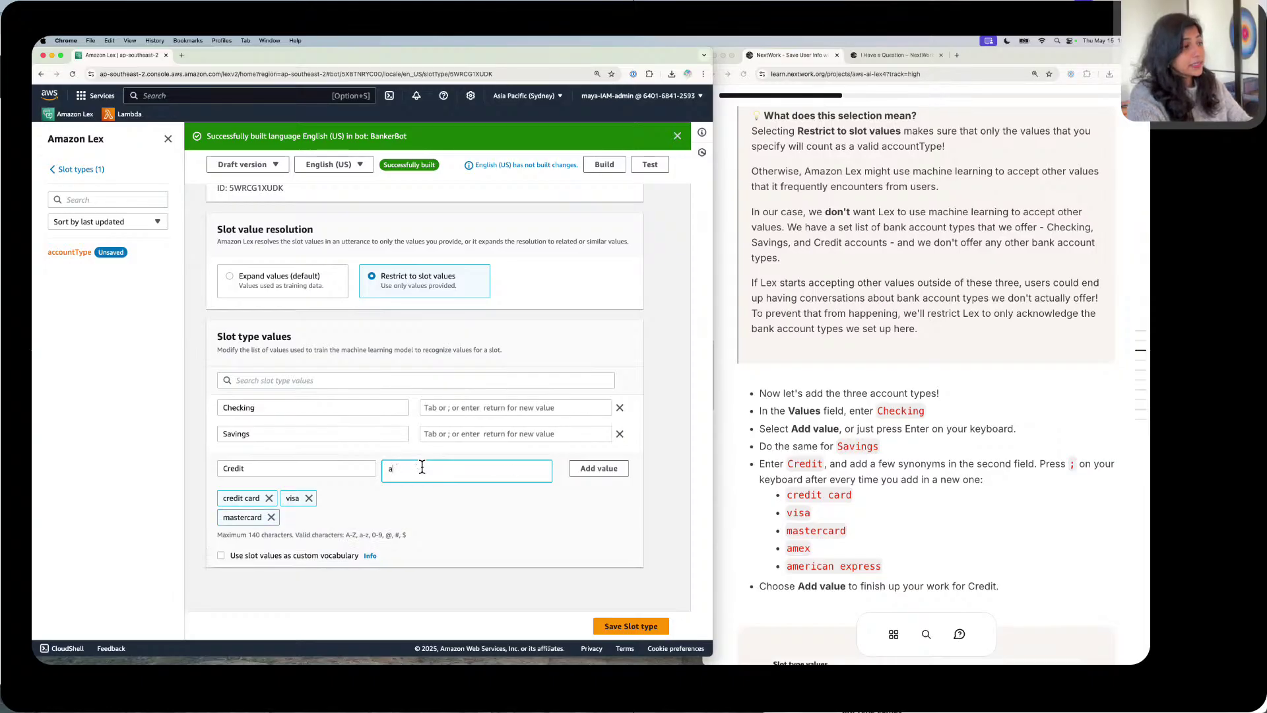
pyautogui.press('BackSpace')
pyautogui.write('ame')
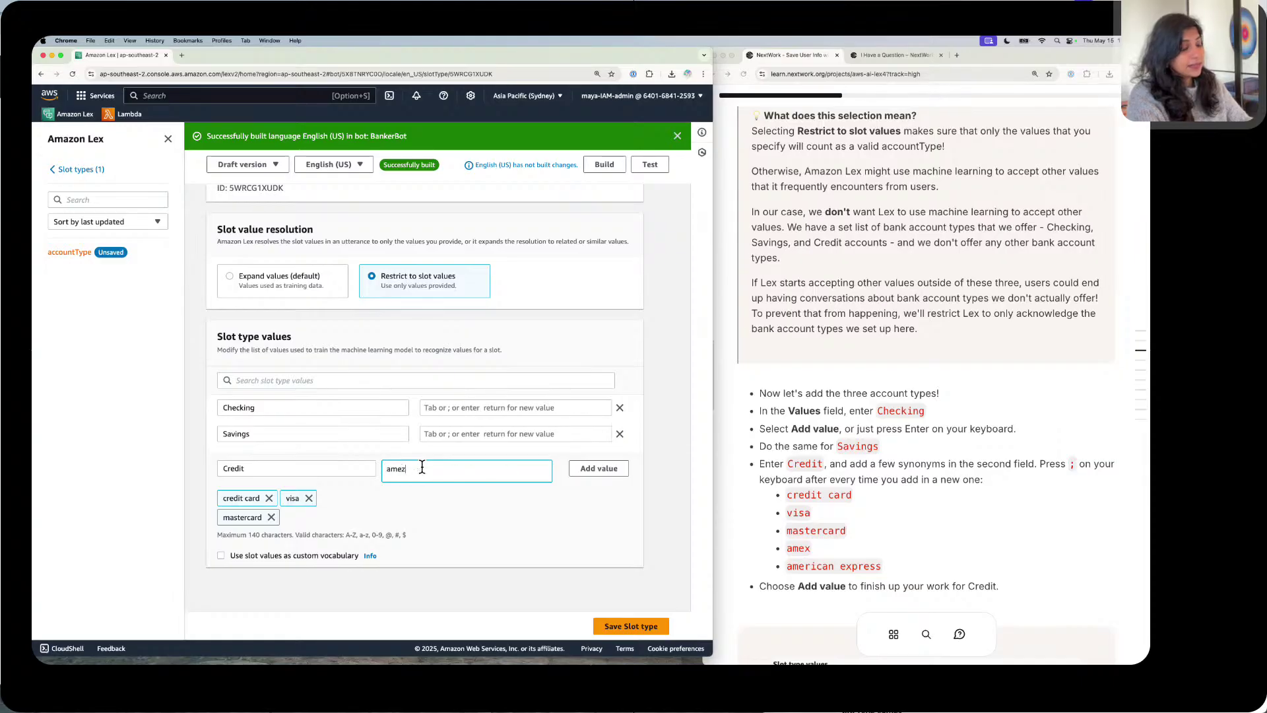
pyautogui.write('z')
pyautogui.press(';')
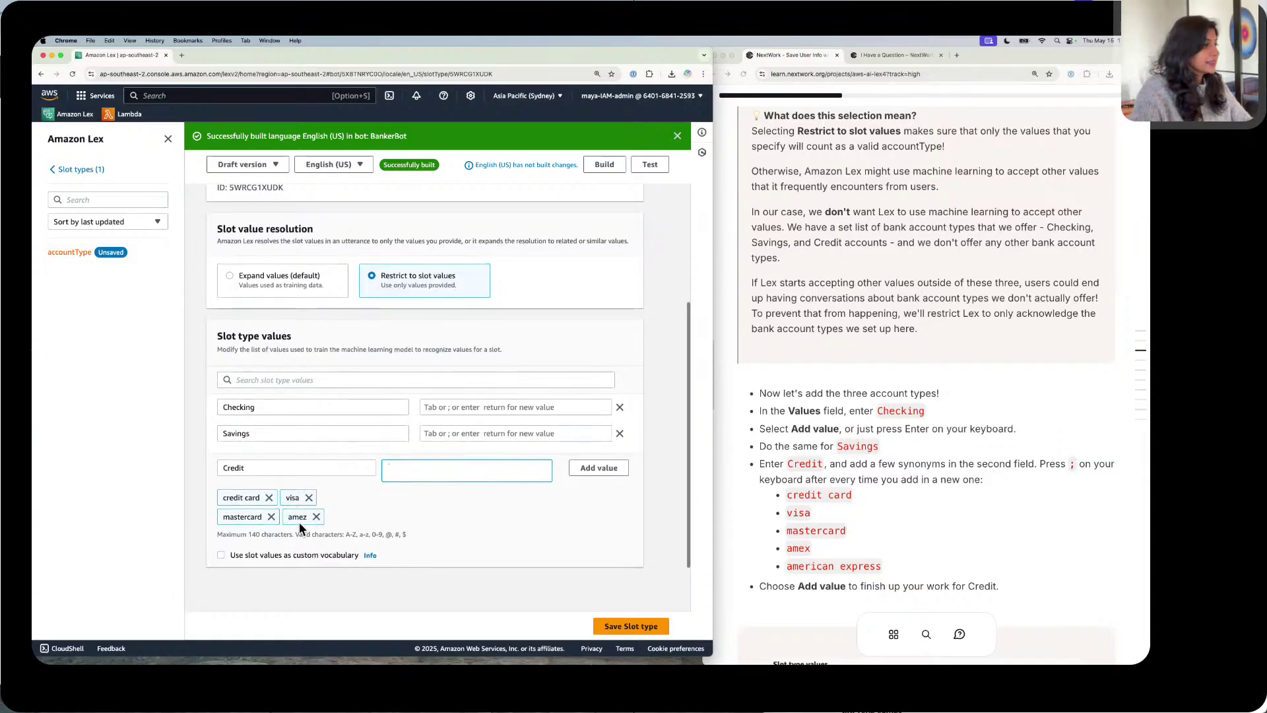
pyautogui.click(316, 516)
# Step: Enter amex and american express as further synonyms for the Credit value
pyautogui.click(439, 465)
pyautogui.write('a')
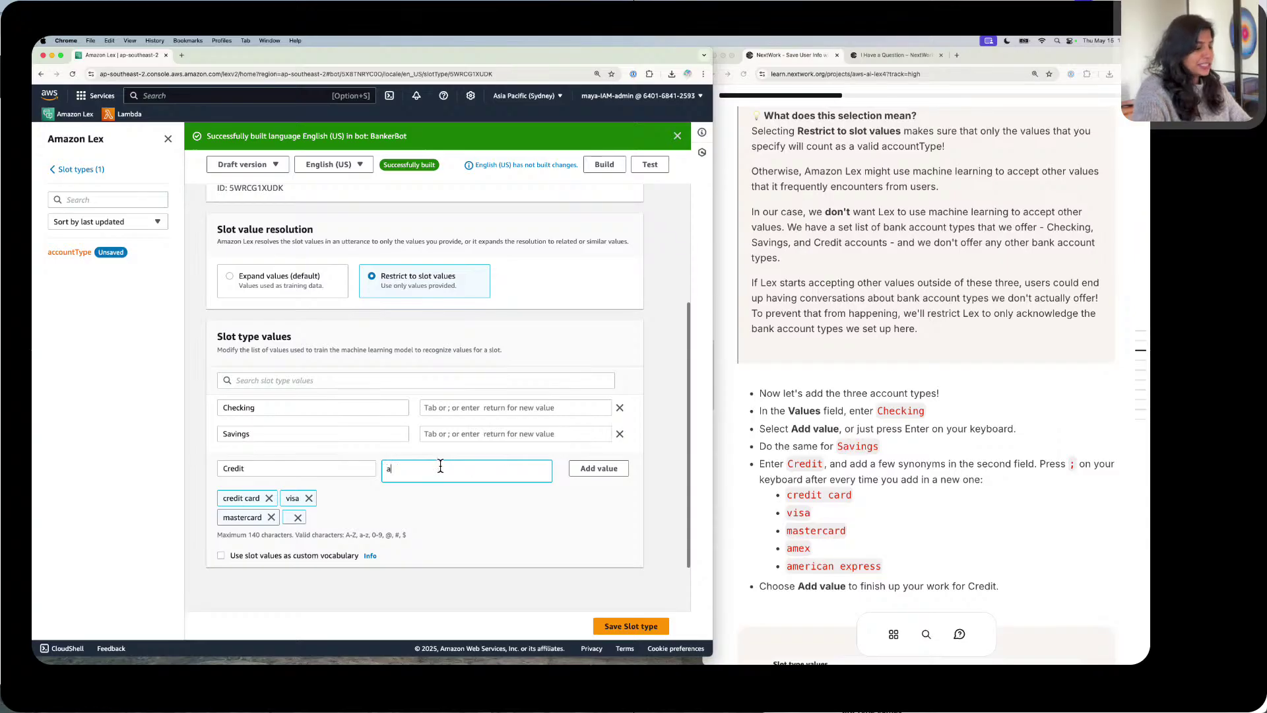
pyautogui.write('mex')
pyautogui.press(';')
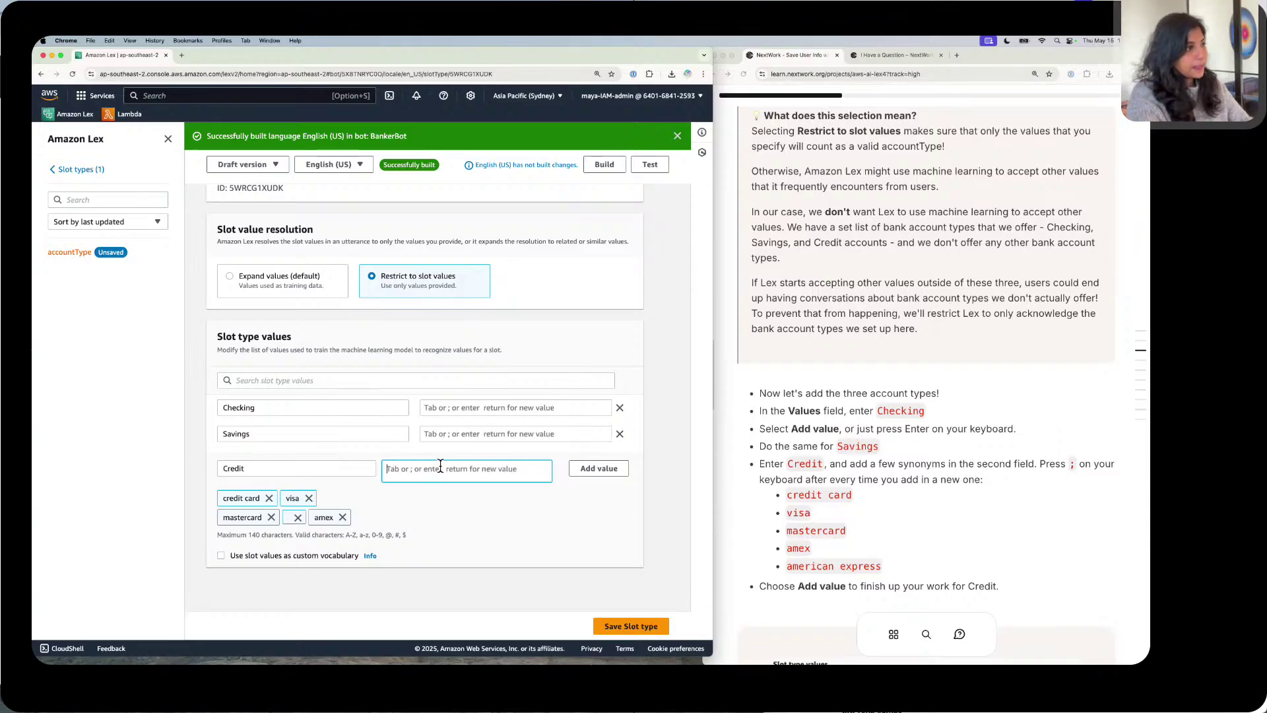
pyautogui.write('american')
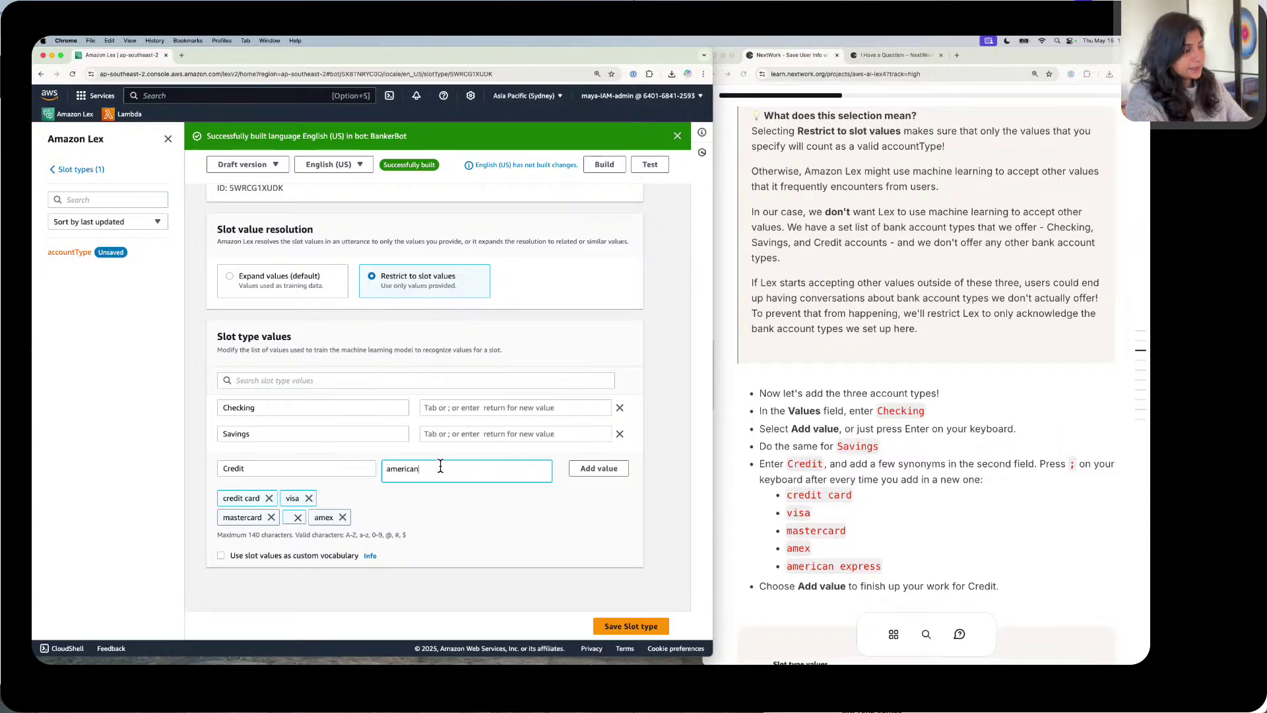
pyautogui.write(' express')
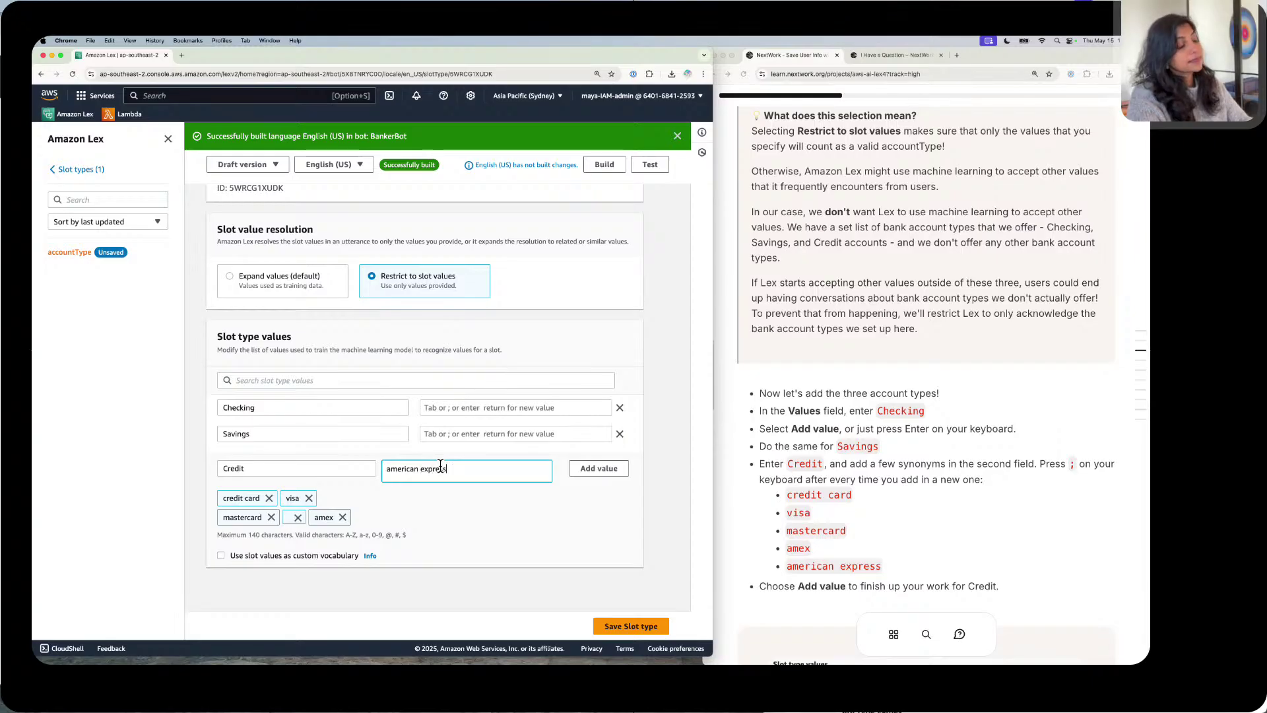
pyautogui.press(';')
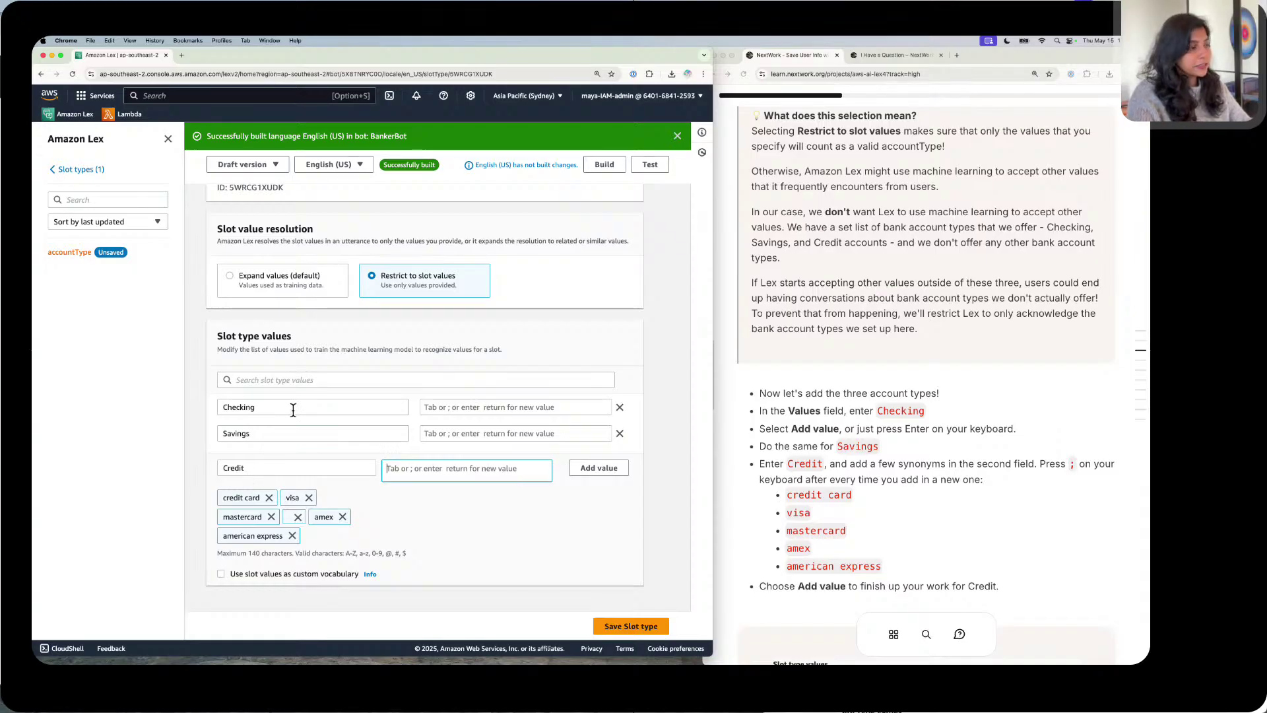
# Step: Compare the slot type values with the guide's example and save the accountType slot type
pyautogui.scroll(-3, 587, 502)
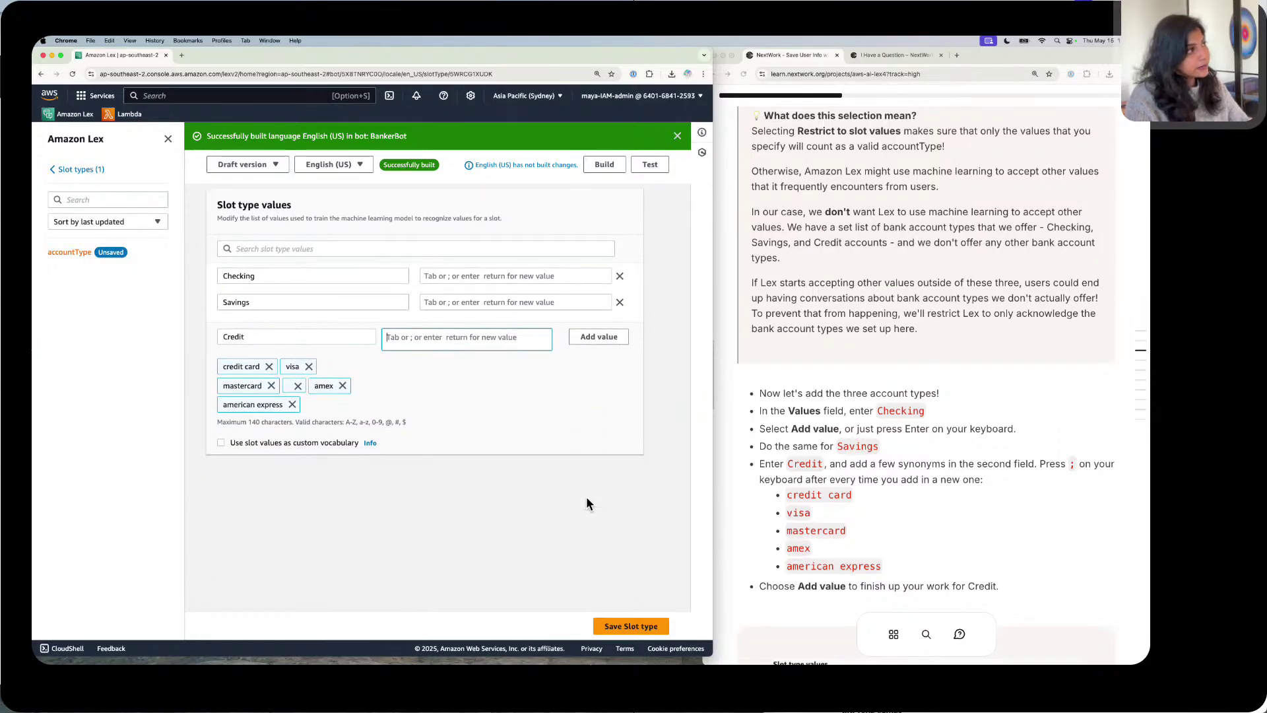
pyautogui.scroll(1, 330, 410)
pyautogui.scroll(1, 330, 409)
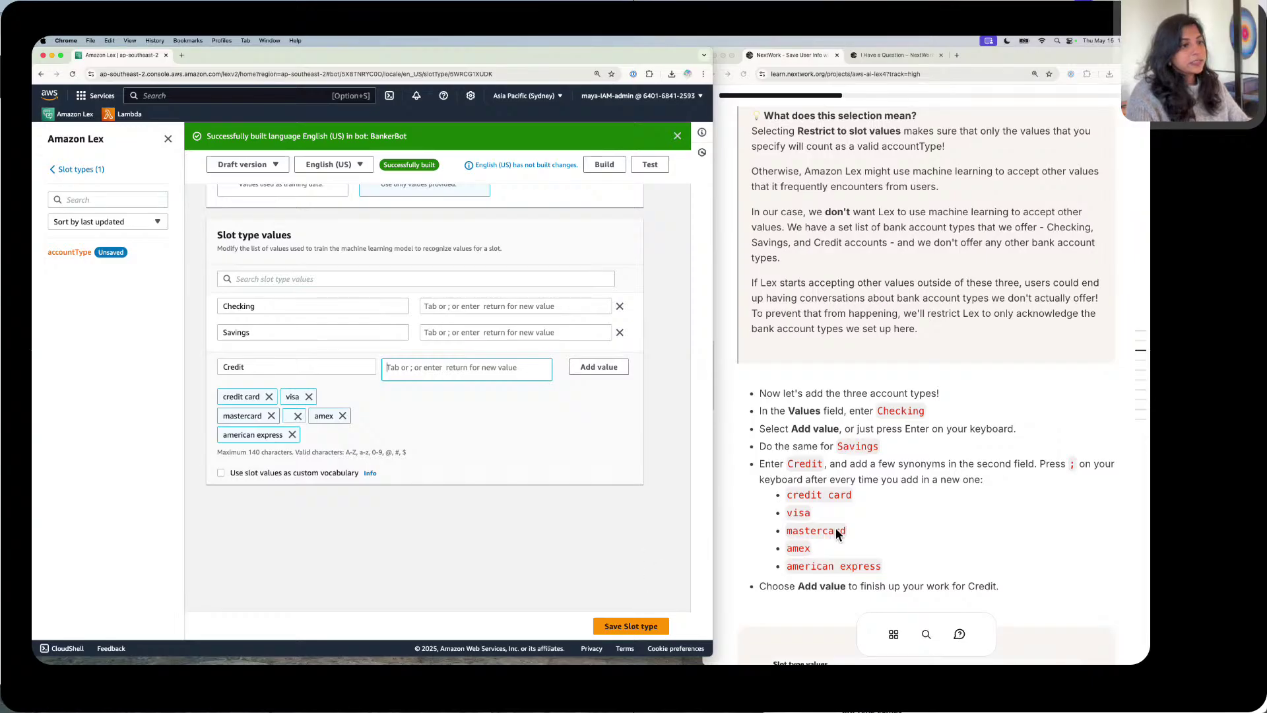
pyautogui.scroll(-7, 835, 528)
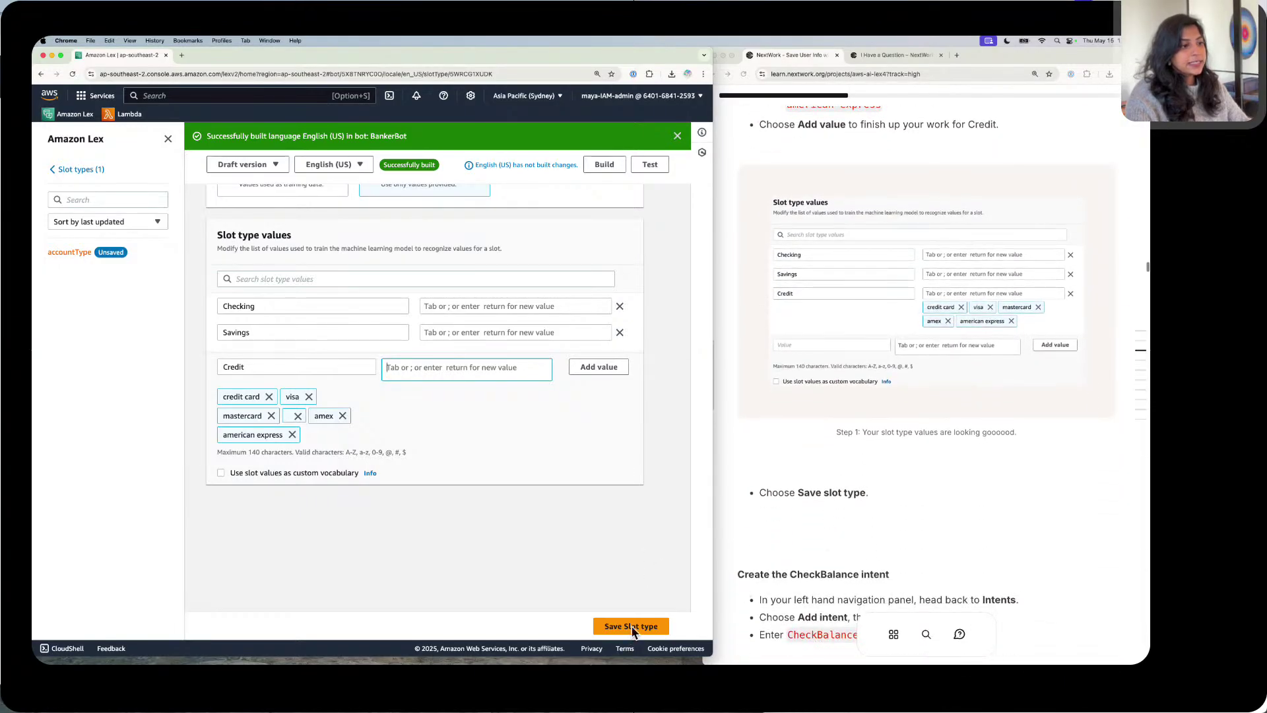
pyautogui.click(632, 627)
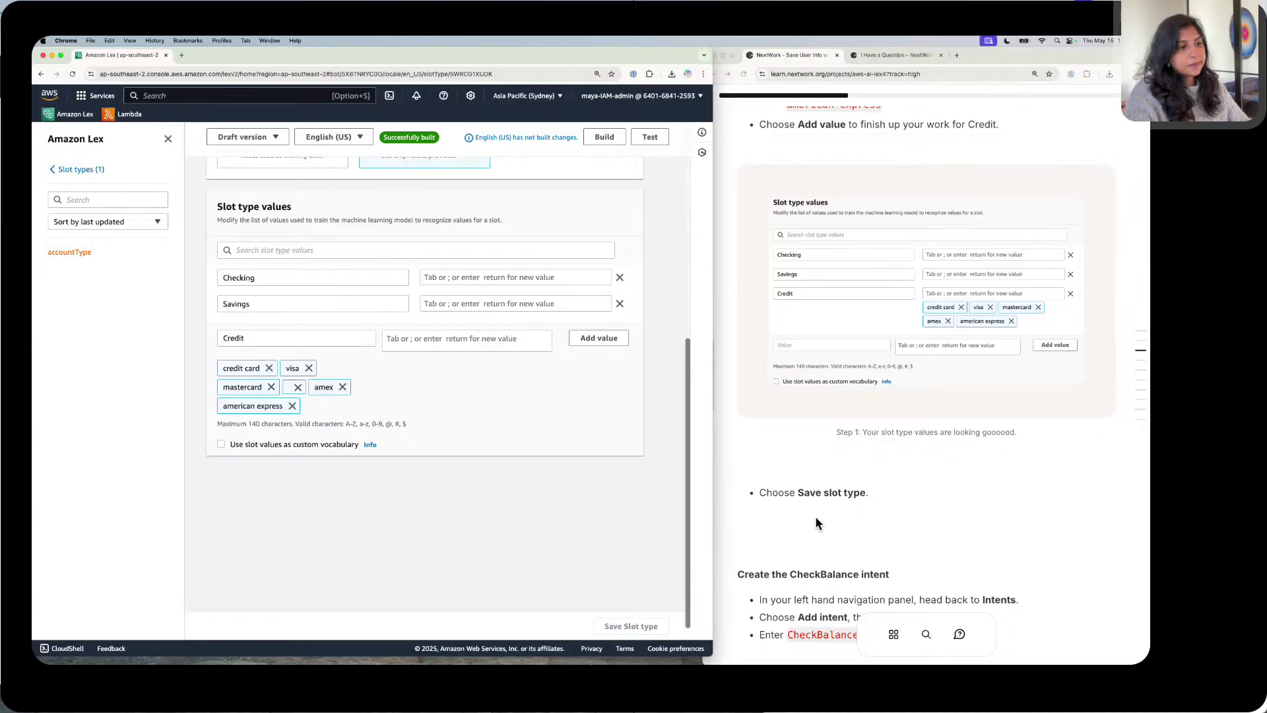
# Step: Leave the accountType editor and go to BankerBot's English (US) intents, as the guide's CheckBalance section instructs
pyautogui.scroll(-4, 814, 516)
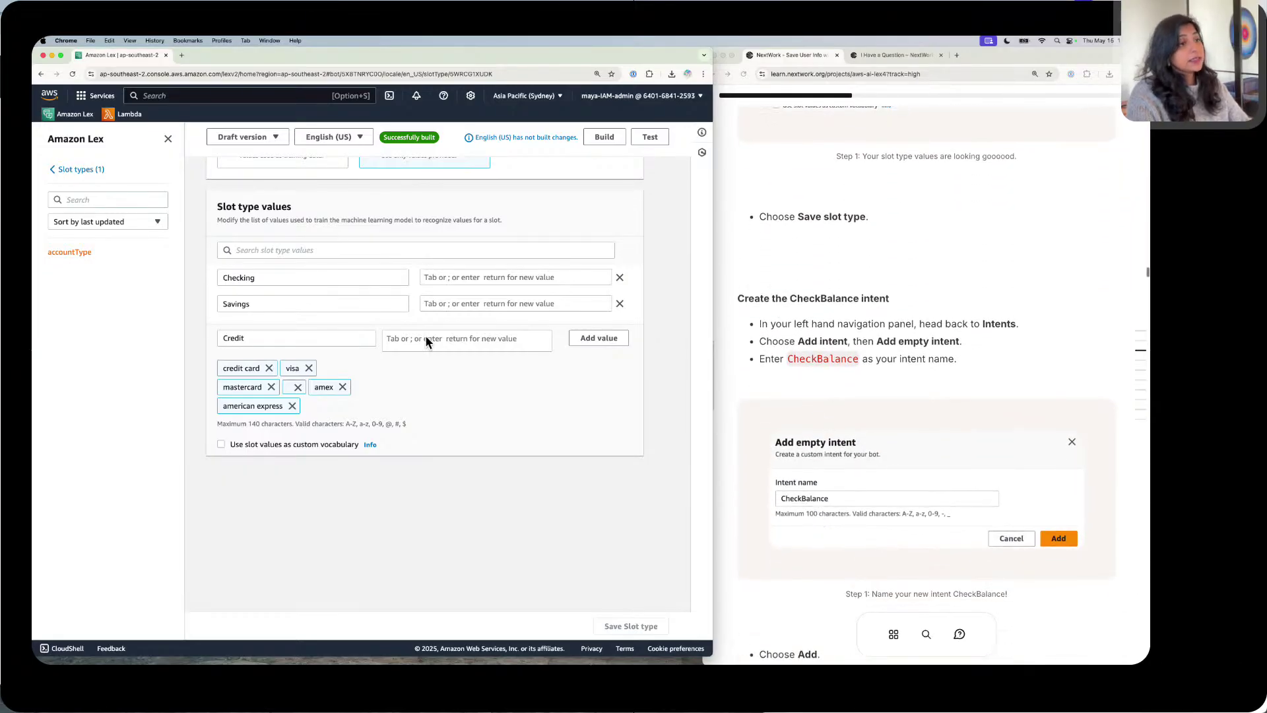
pyautogui.click(73, 167)
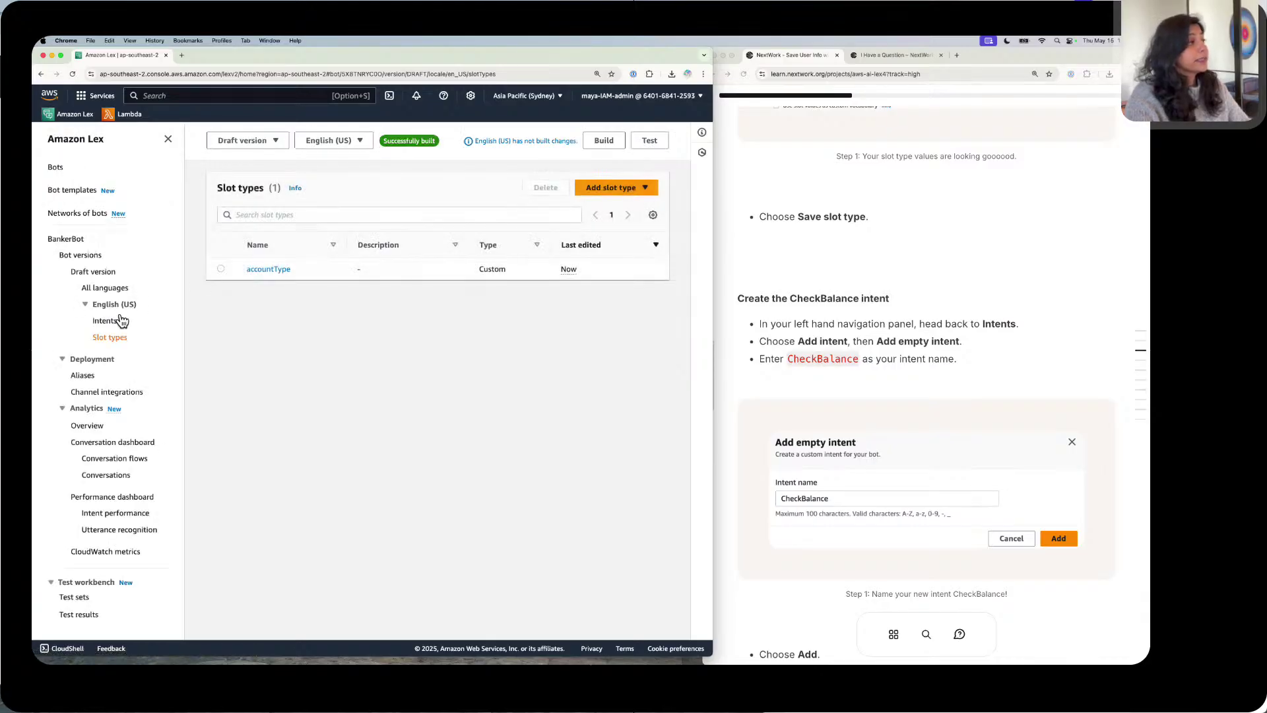
pyautogui.click(120, 321)
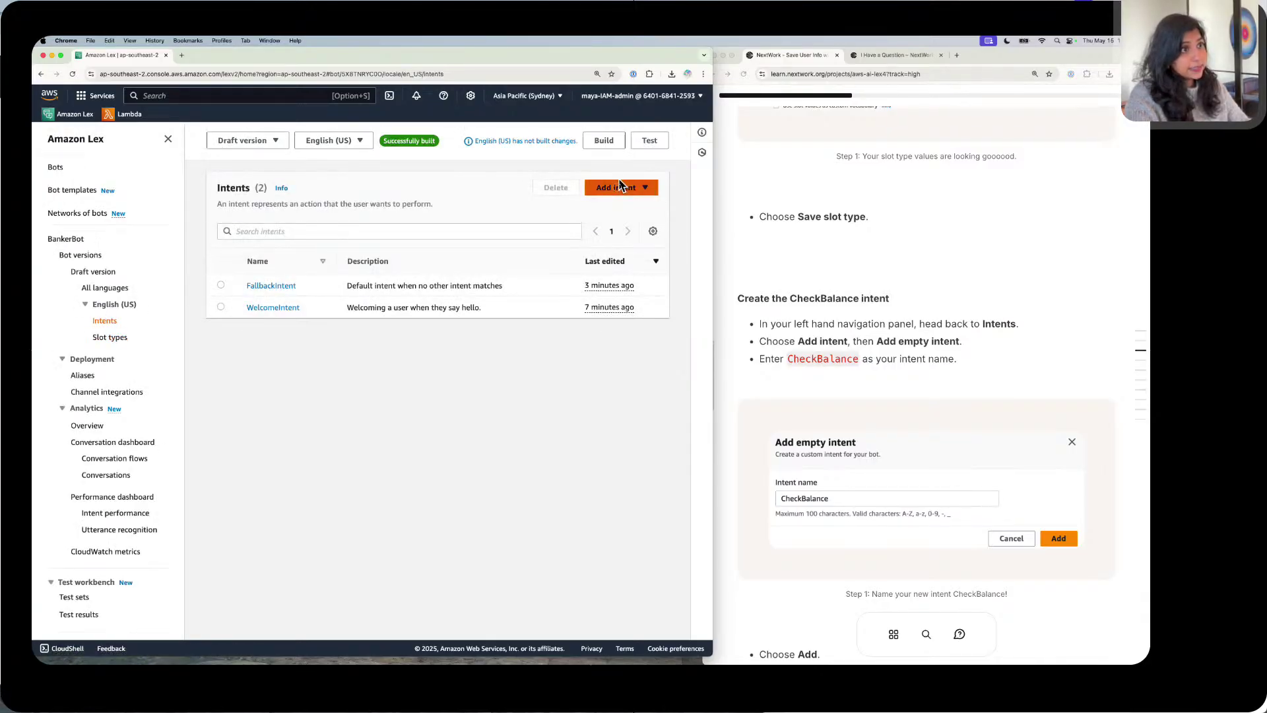
# Step: Add an empty intent named CheckBalance, using the name copied from the guide
pyautogui.click(620, 187)
pyautogui.click(621, 196)
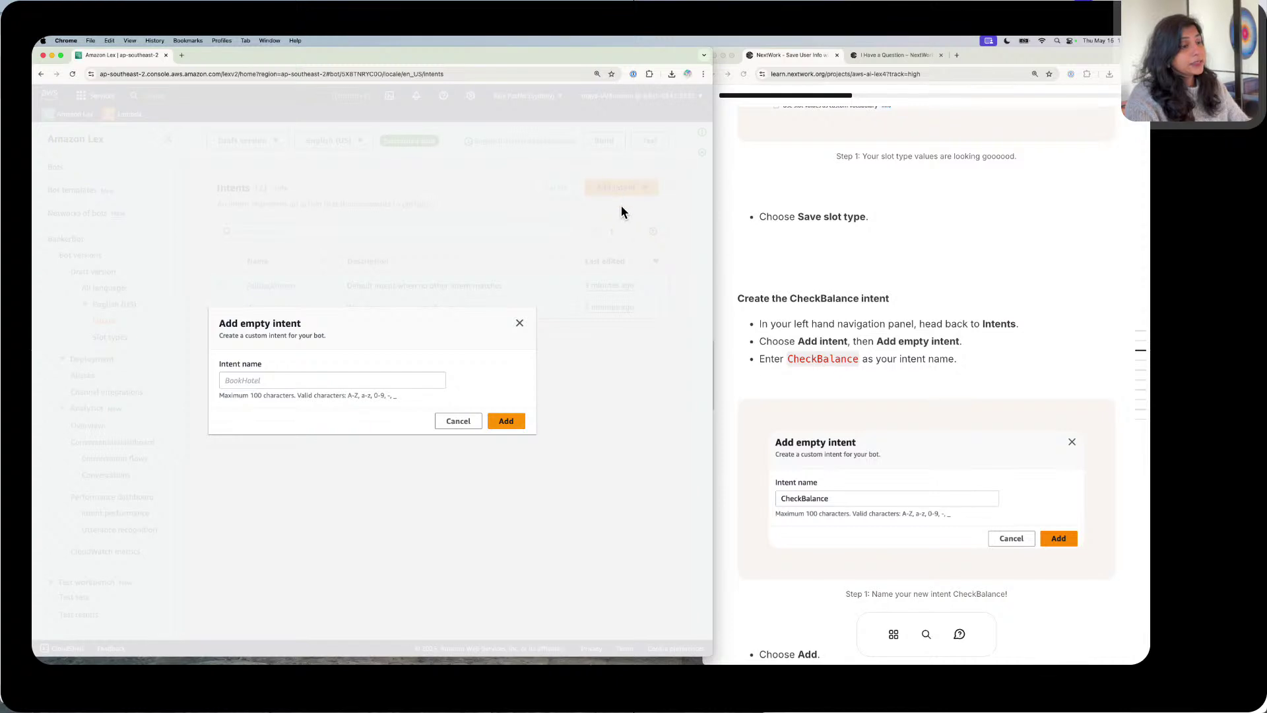
pyautogui.click(826, 356)
pyautogui.click(834, 358)
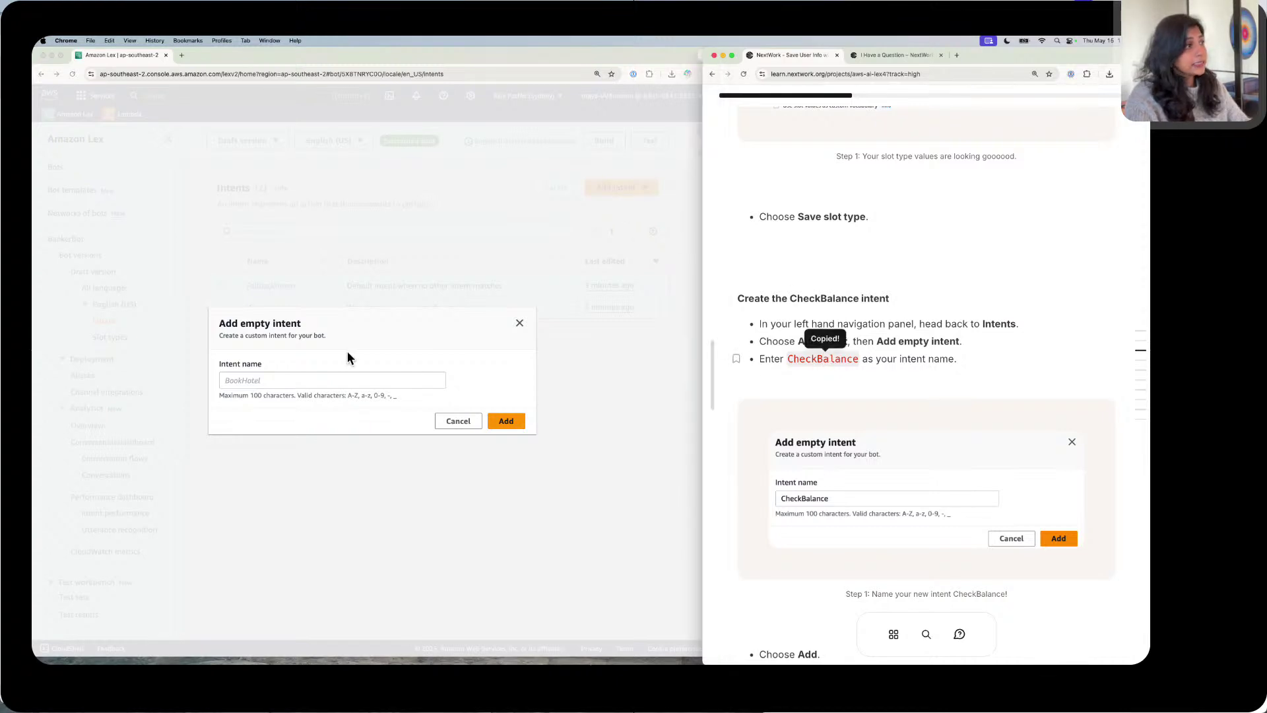
pyautogui.click(354, 380)
pyautogui.write('CheckBalance')
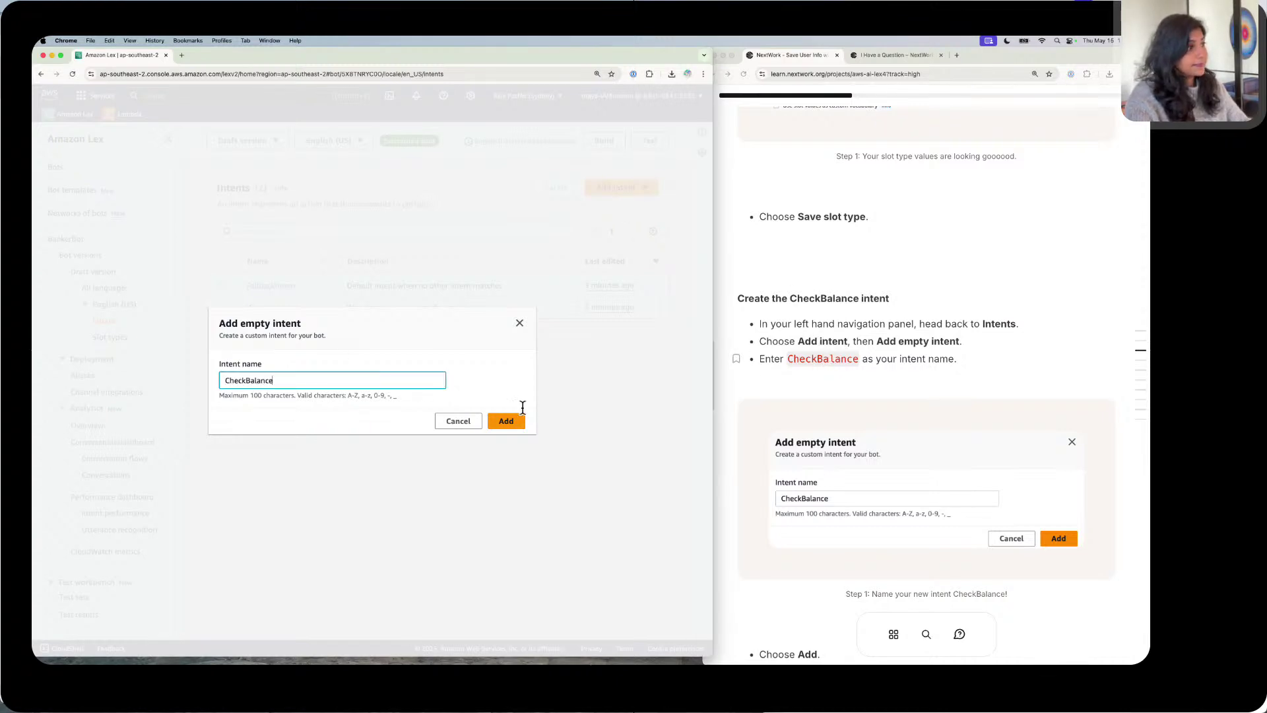
pyautogui.click(506, 421)
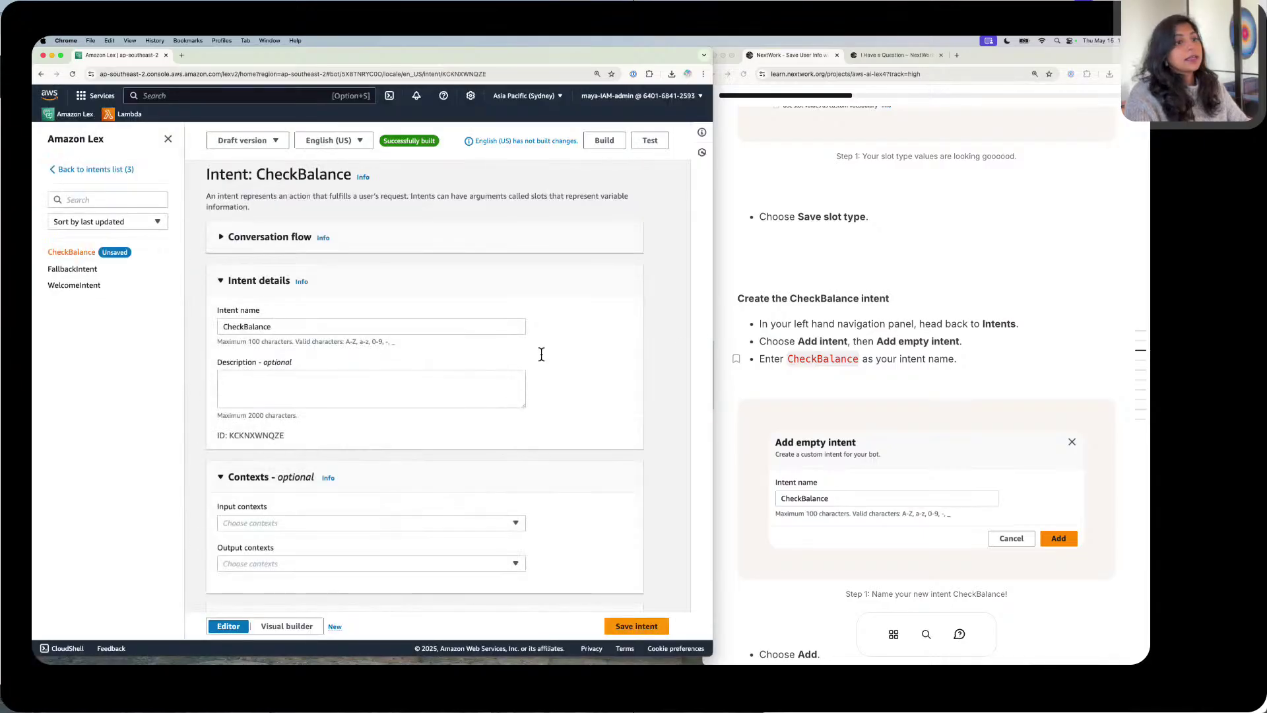
# Step: Set CheckBalance's description to the guide's text "Intent to check the balance in the specified account type."
pyautogui.scroll(-5, 901, 339)
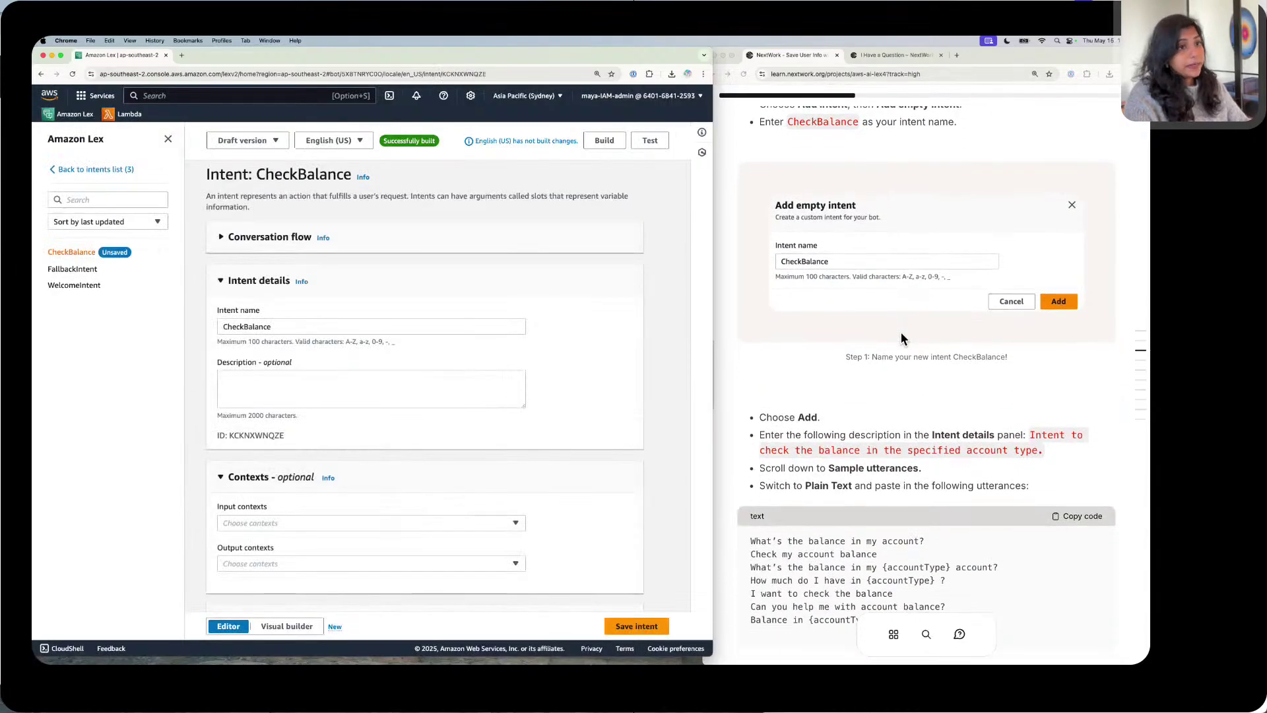
pyautogui.click(1071, 434)
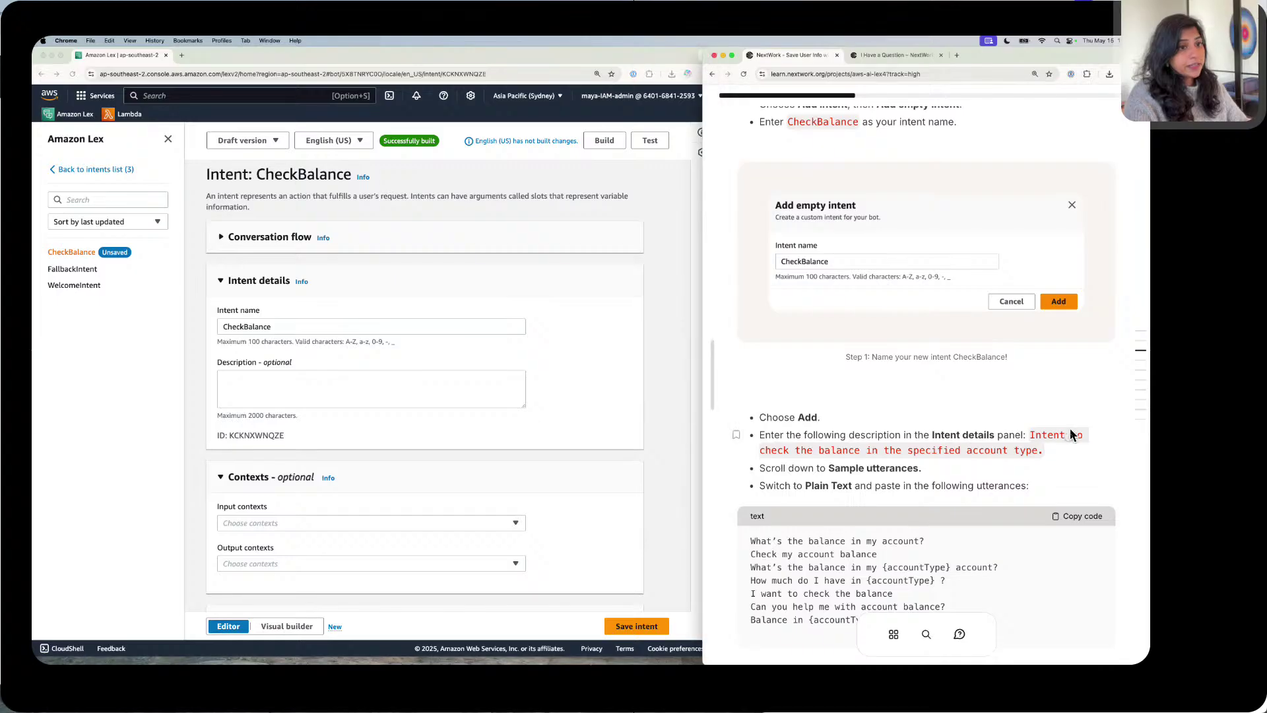
pyautogui.click(1070, 434)
pyautogui.click(302, 386)
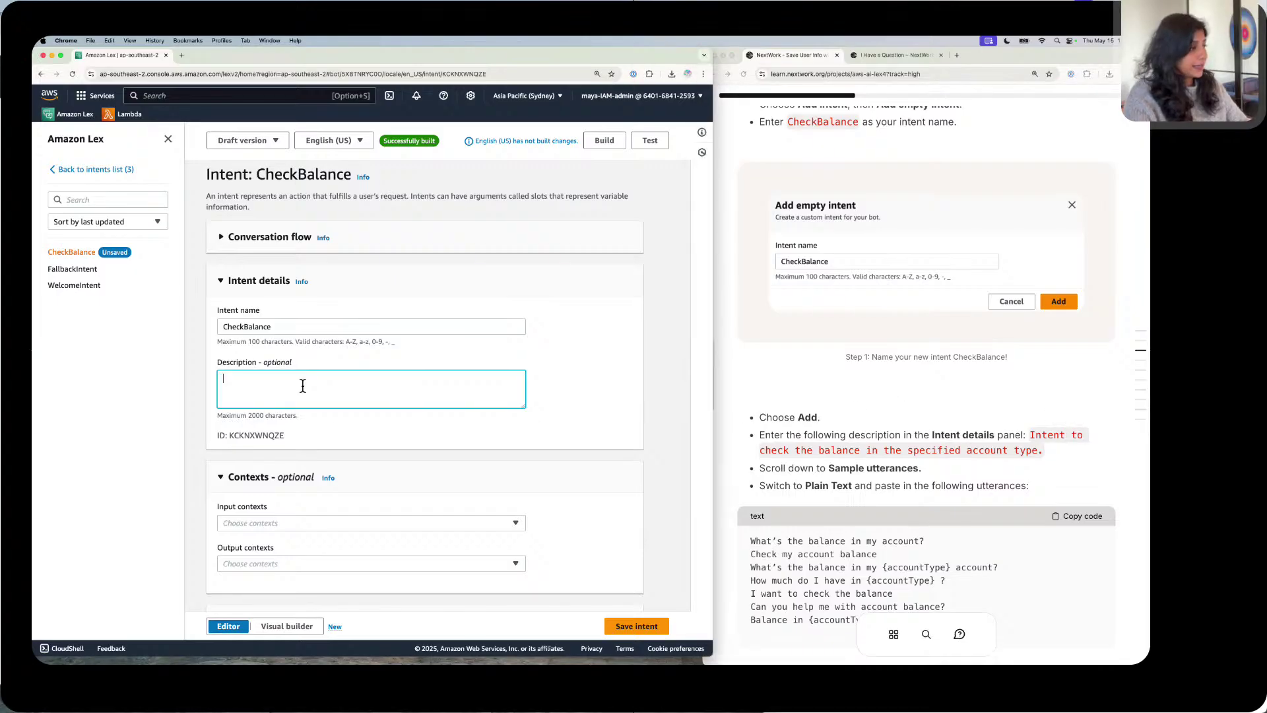
pyautogui.press('super+v')
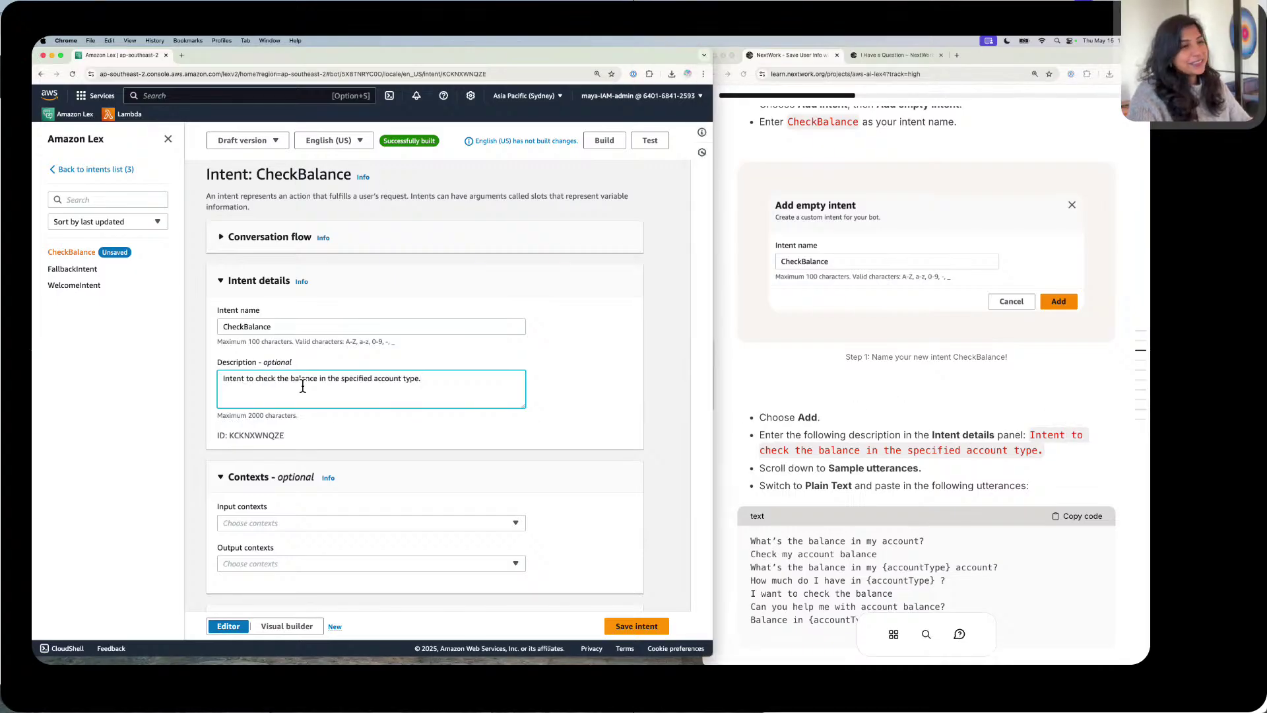
# Step: Copy the guide's seven sample utterances and paste them as plain text into CheckBalance's Sample utterances
pyautogui.scroll(-4, 898, 334)
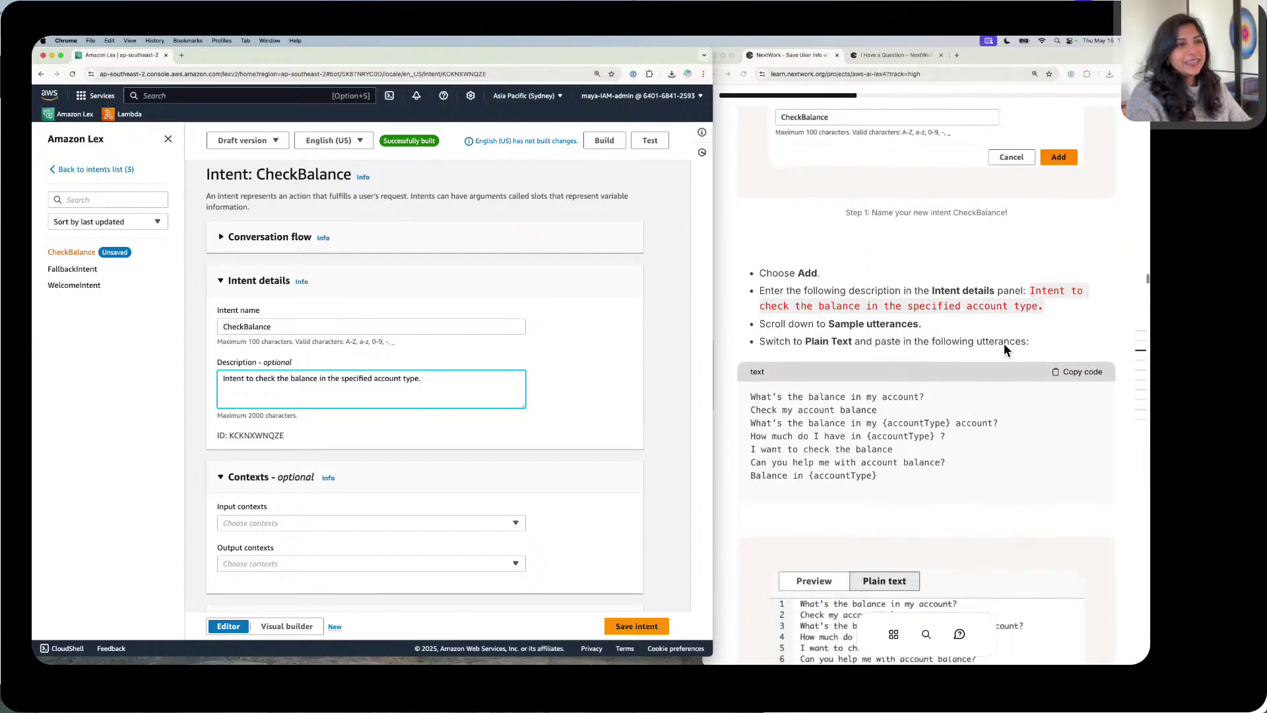
pyautogui.click(1075, 371)
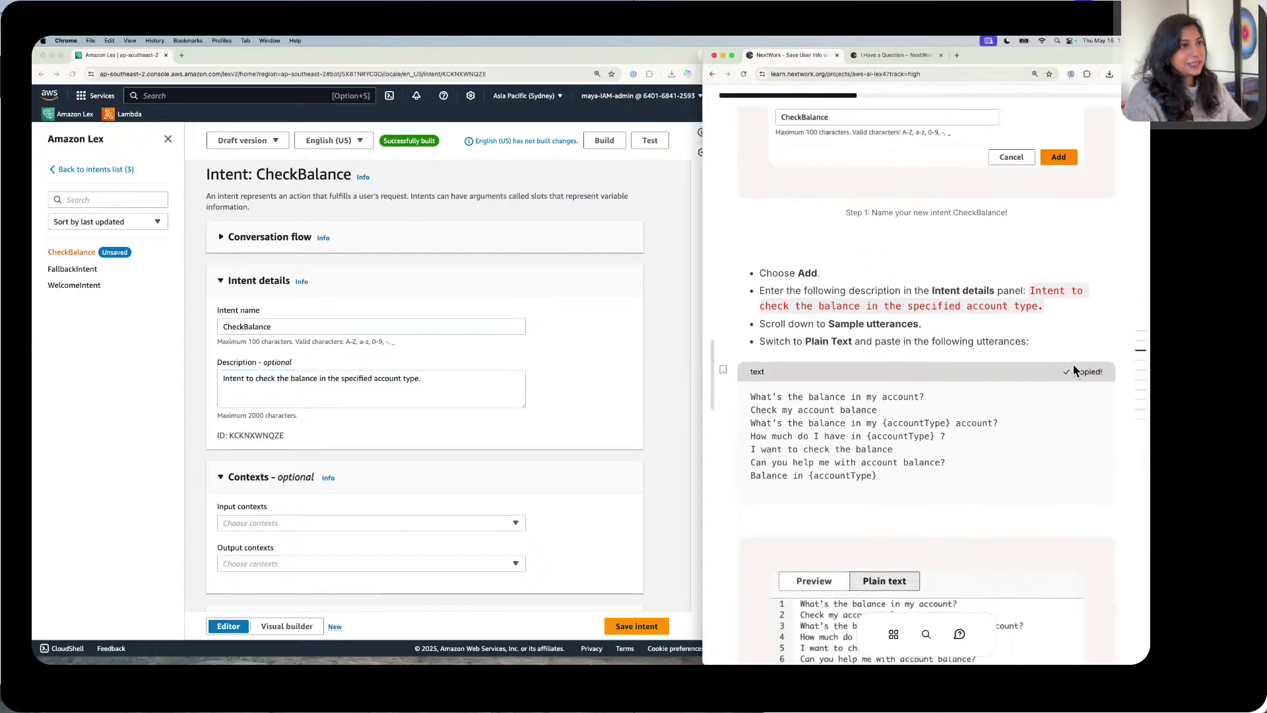
pyautogui.scroll(-2, 349, 469)
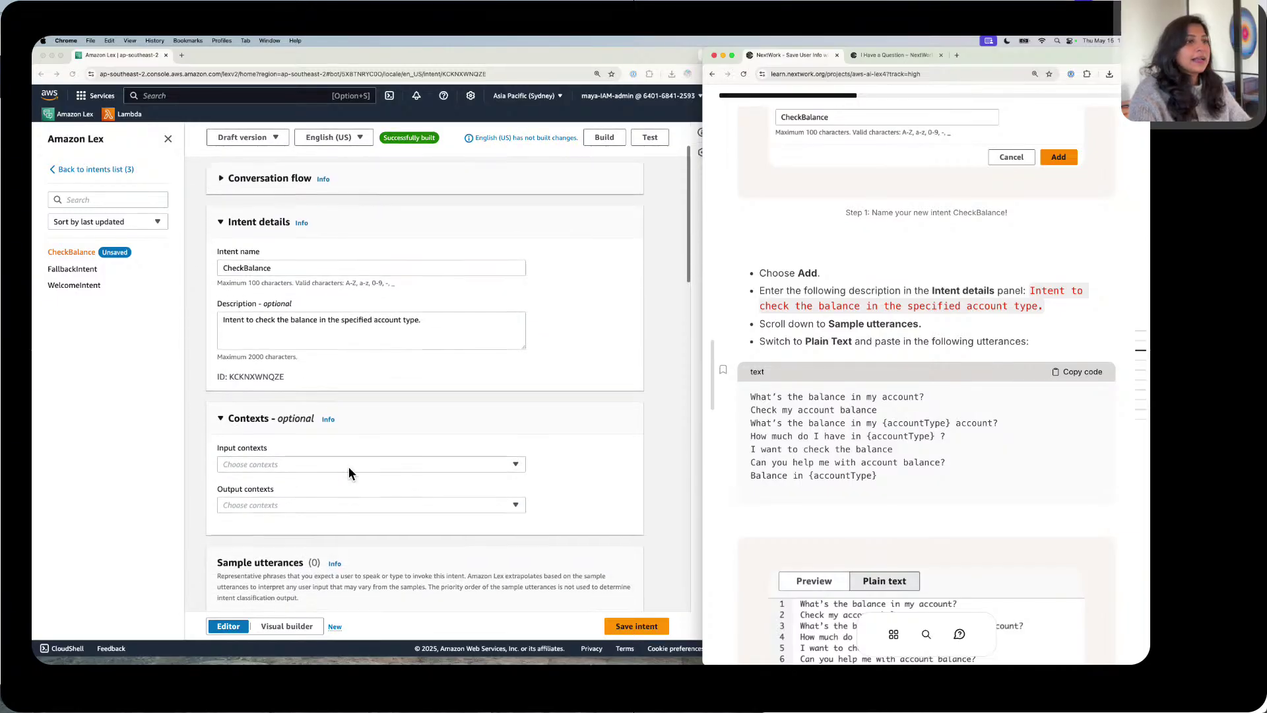
pyautogui.scroll(-6, 349, 466)
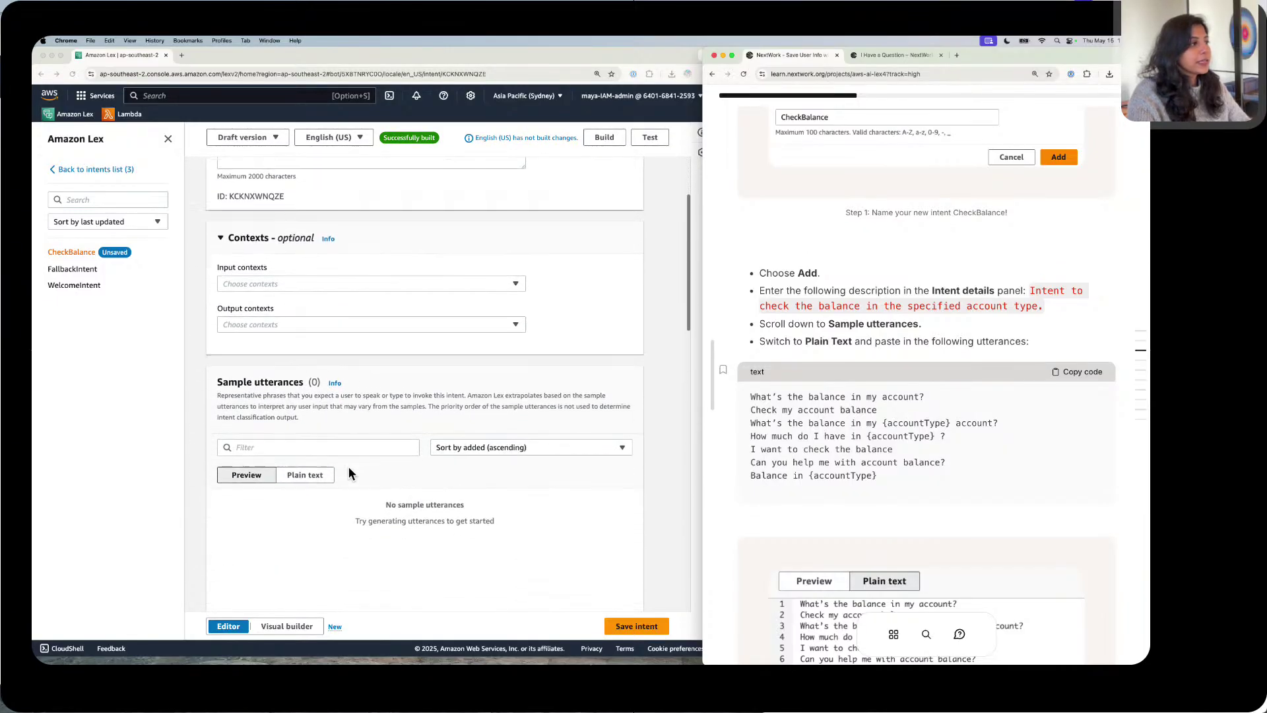
pyautogui.scroll(-3, 348, 466)
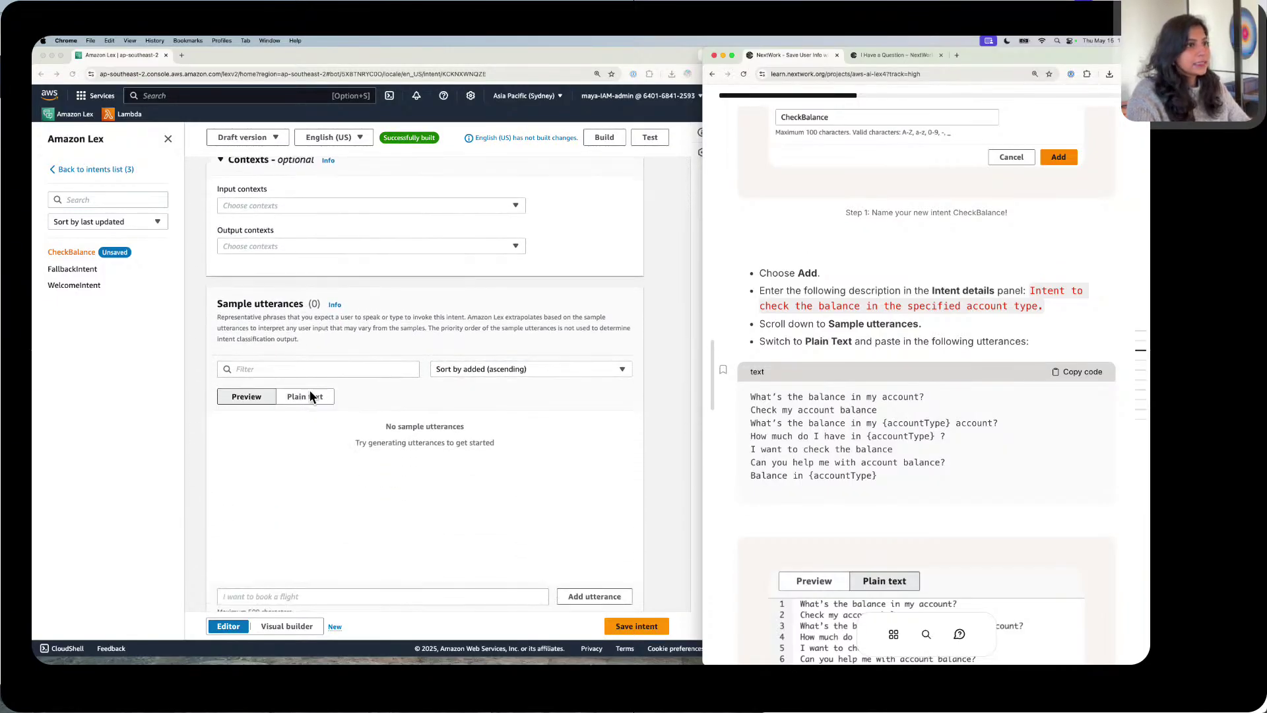
pyautogui.click(310, 395)
pyautogui.click(310, 395)
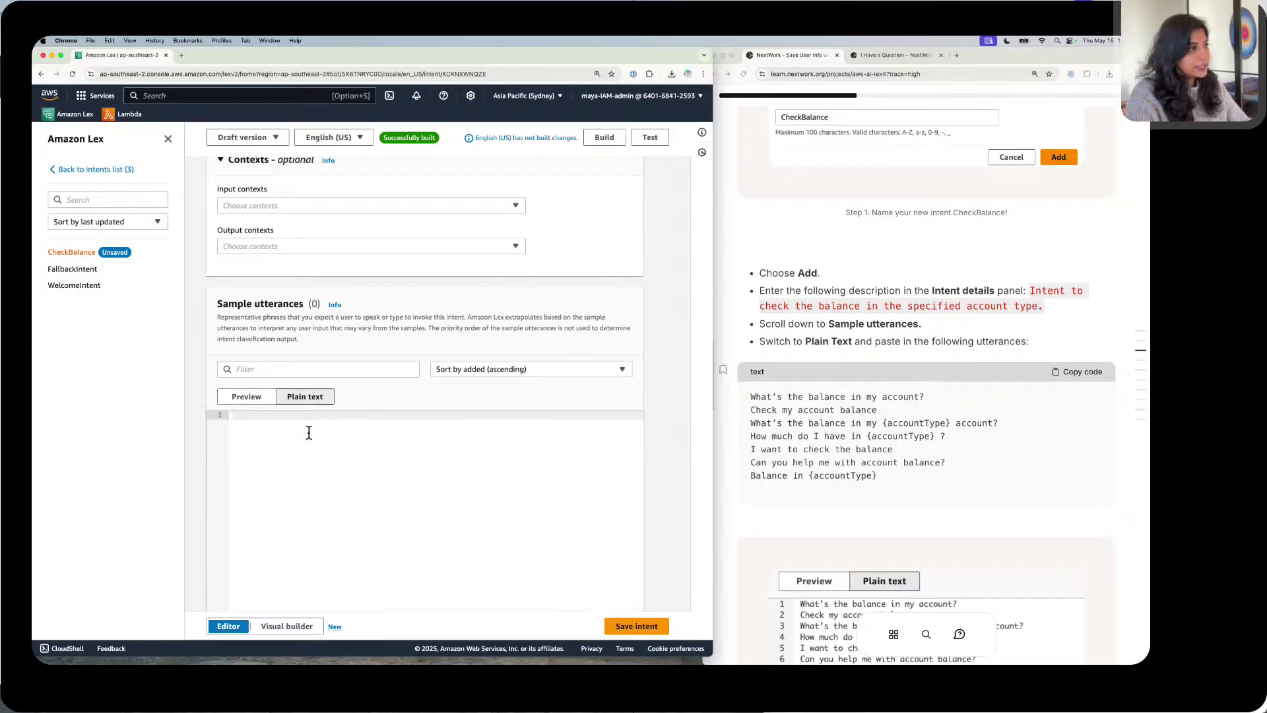
pyautogui.press('super+v')
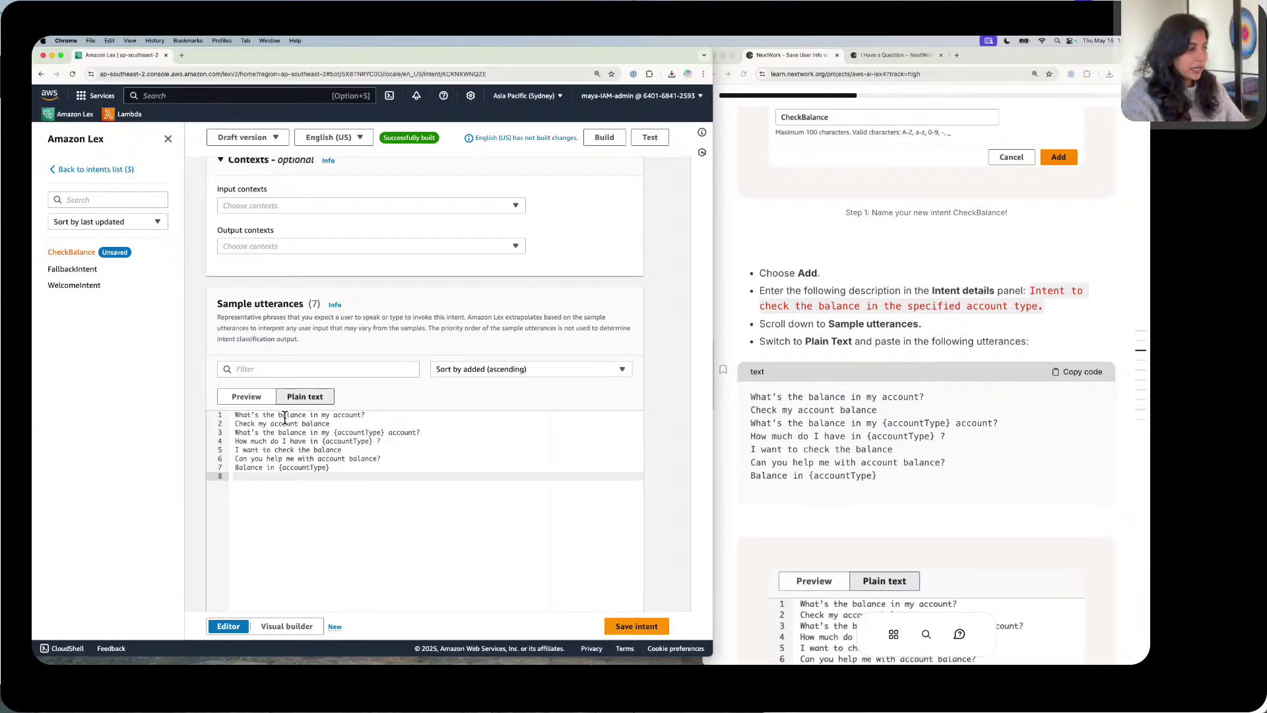
# Step: Compare the pasted utterances with the guide's example, read why some contain {accountType}, and examine those placeholders in the CheckBalance utterances
pyautogui.scroll(3, 338, 451)
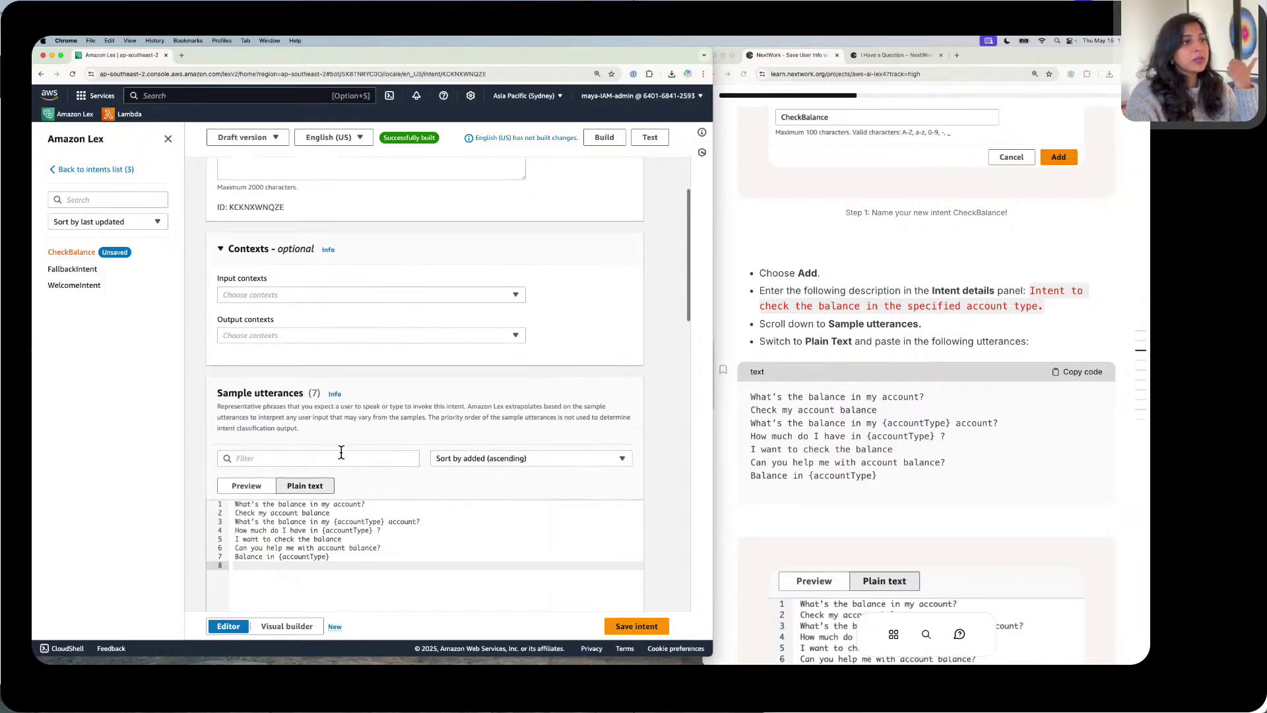
pyautogui.scroll(-1, 341, 452)
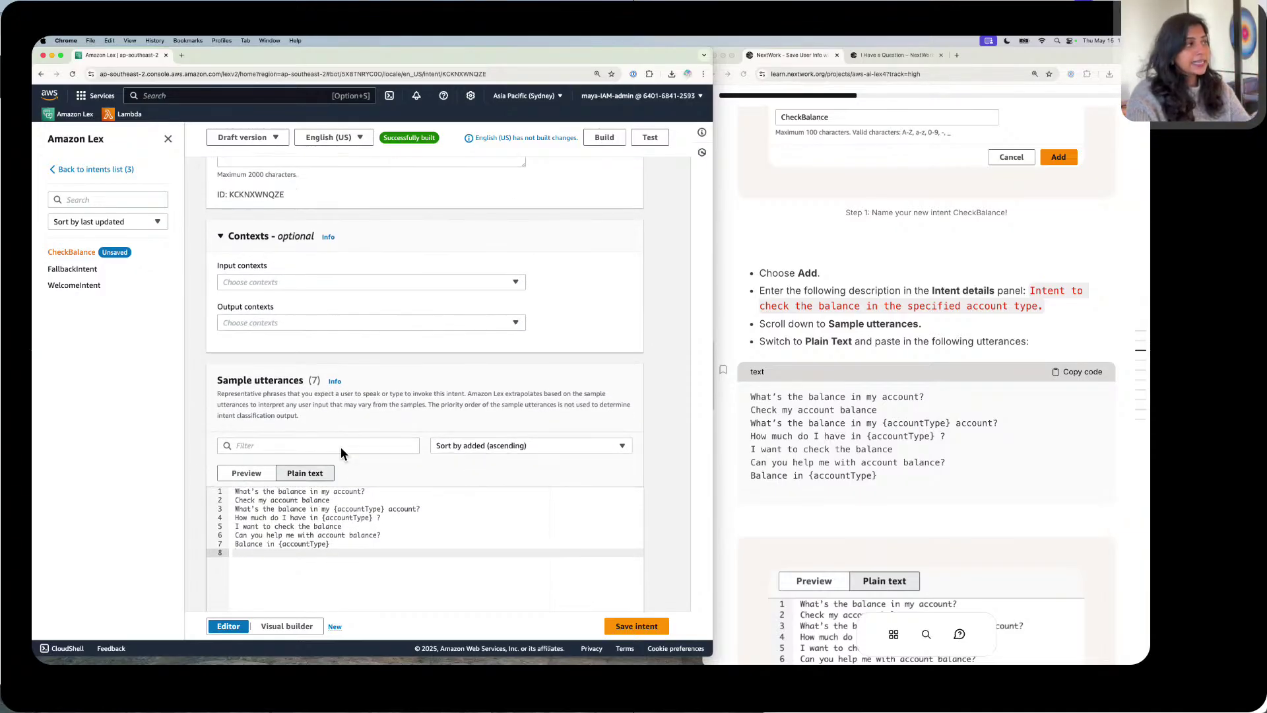
pyautogui.scroll(-2, 340, 446)
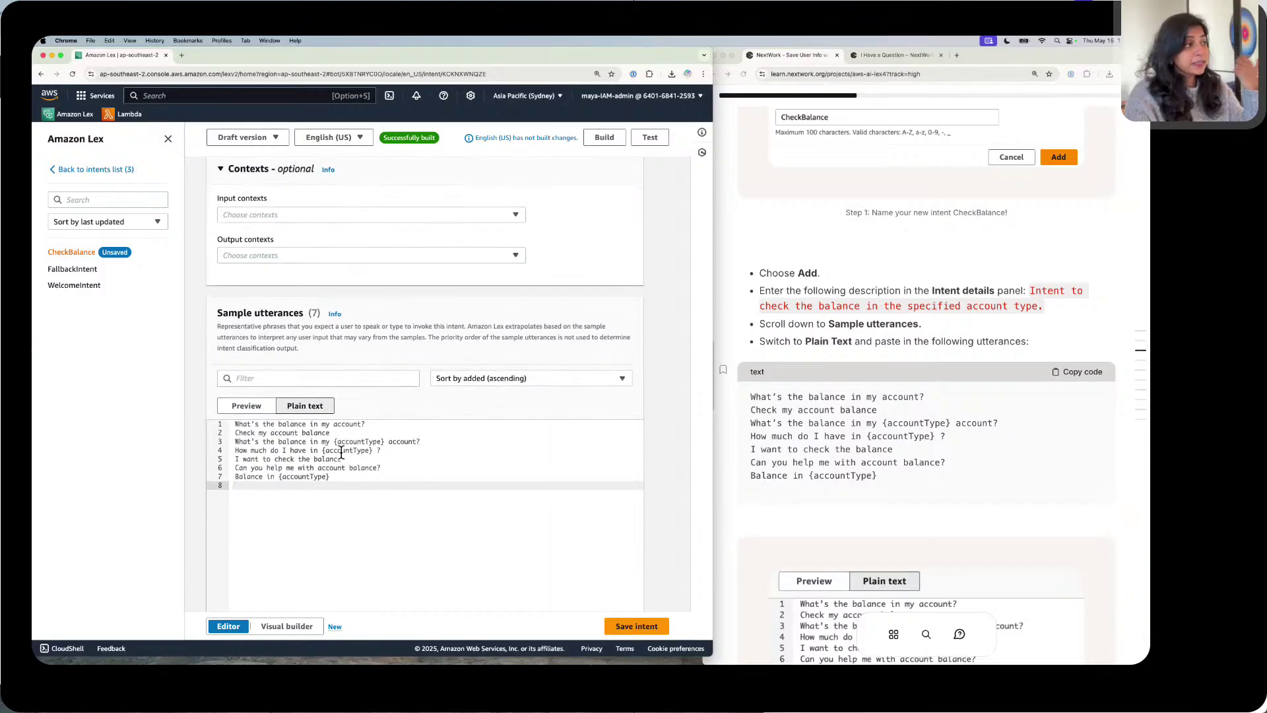
pyautogui.scroll(-5, 789, 525)
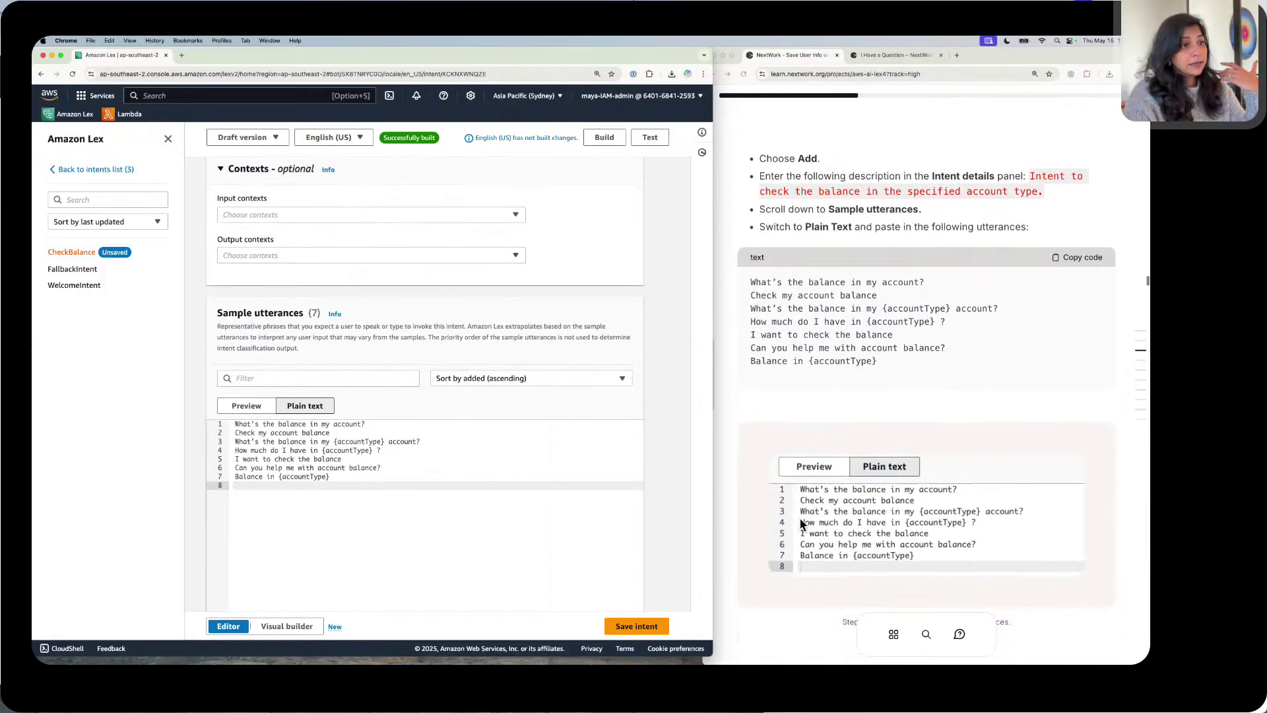
pyautogui.scroll(-2, 624, 569)
pyautogui.scroll(-10, 833, 496)
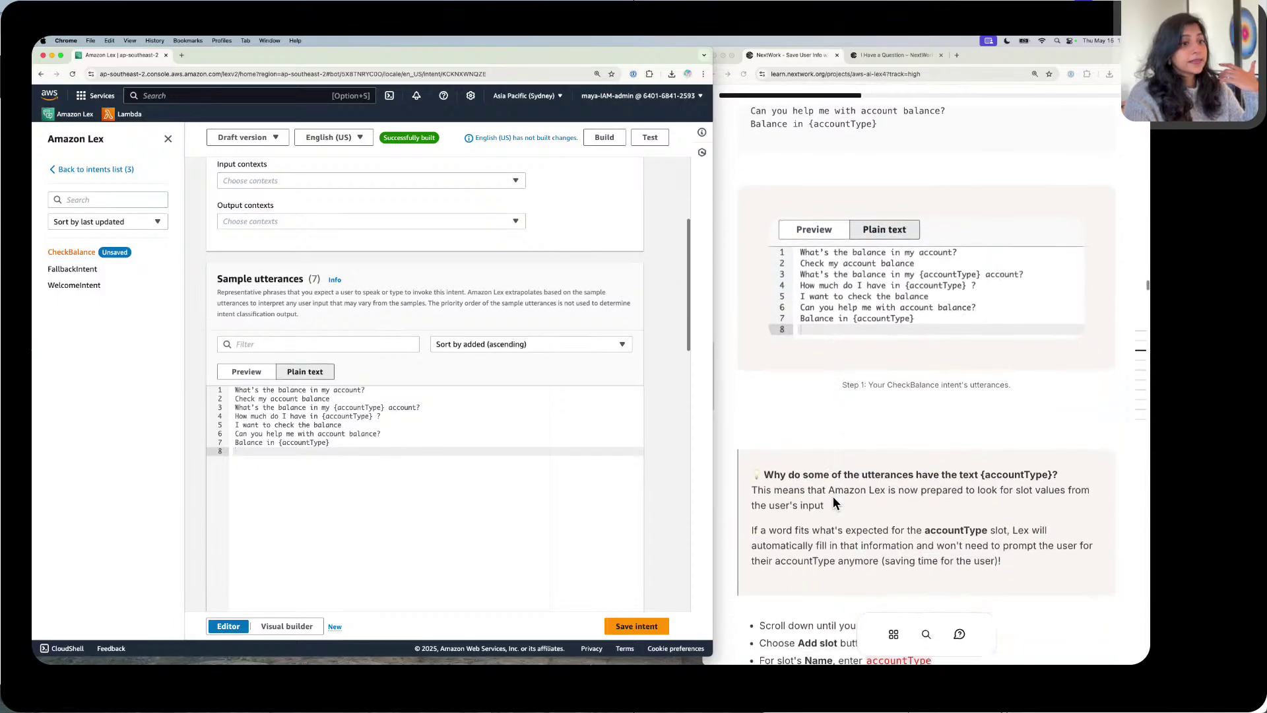
pyautogui.scroll(-4, 539, 528)
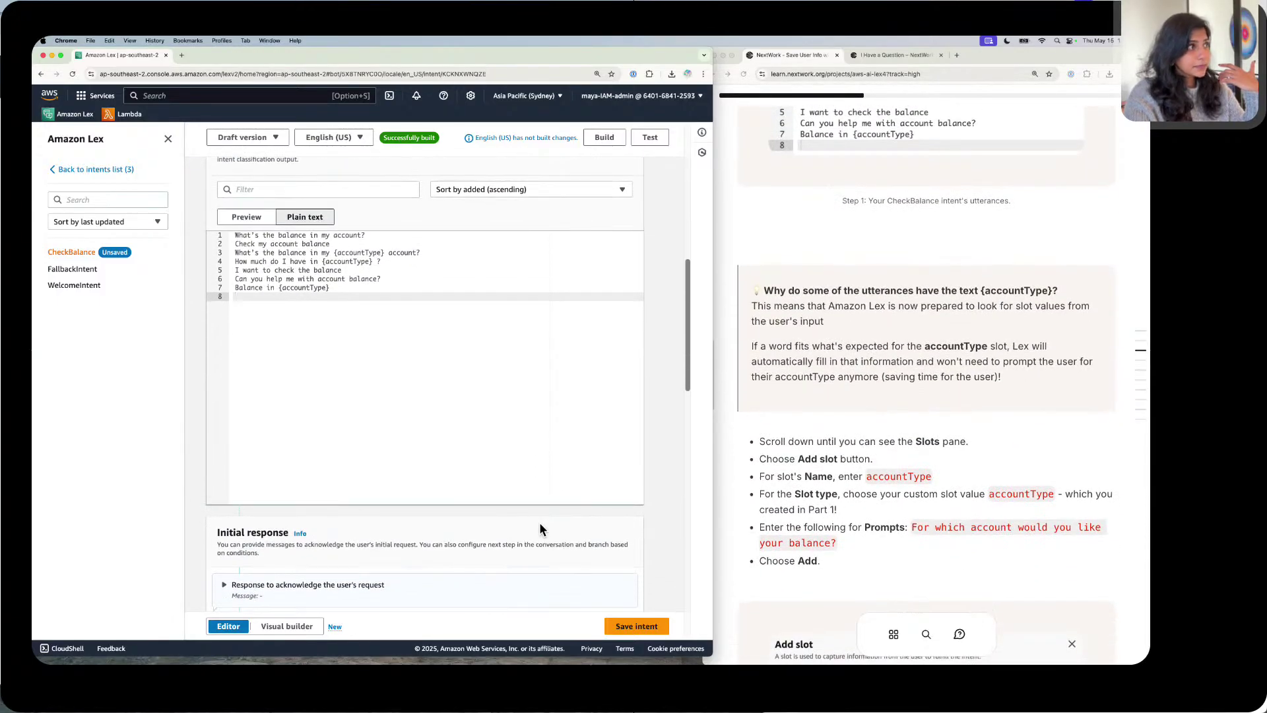
pyautogui.scroll(-1, 540, 528)
pyautogui.scroll(-3, 540, 526)
pyautogui.scroll(5, 539, 526)
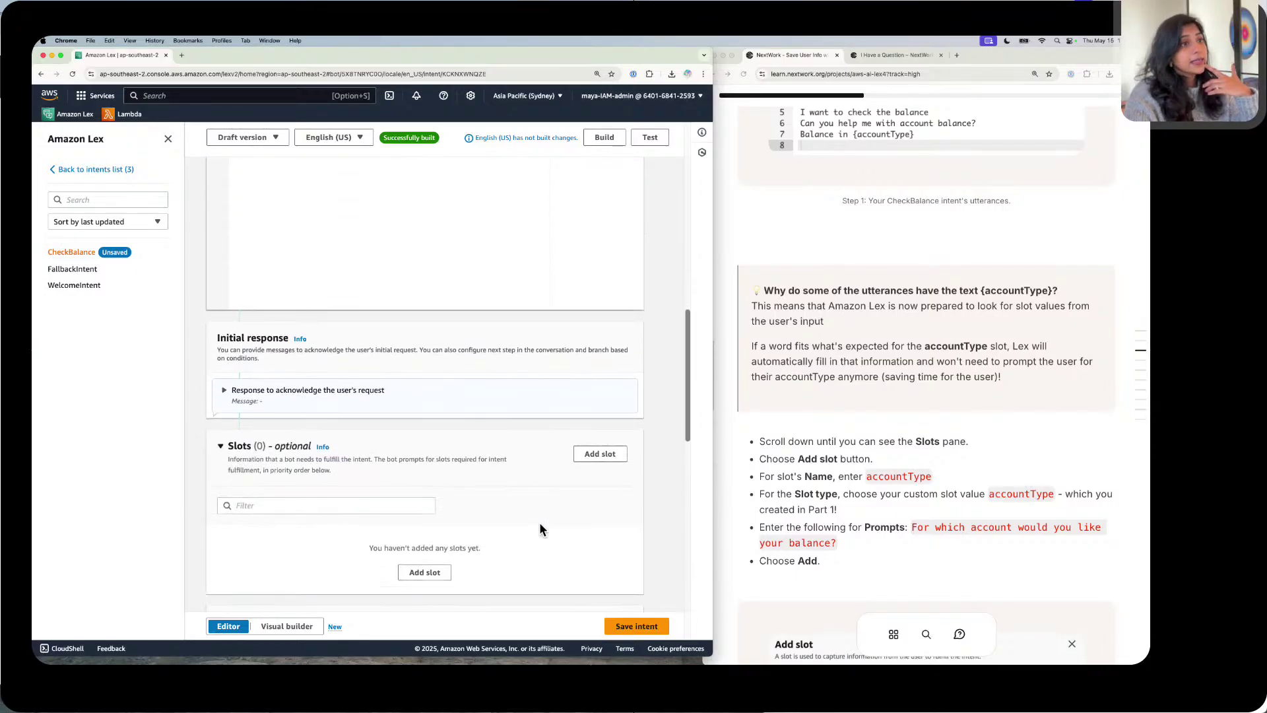
pyautogui.scroll(-1, 540, 527)
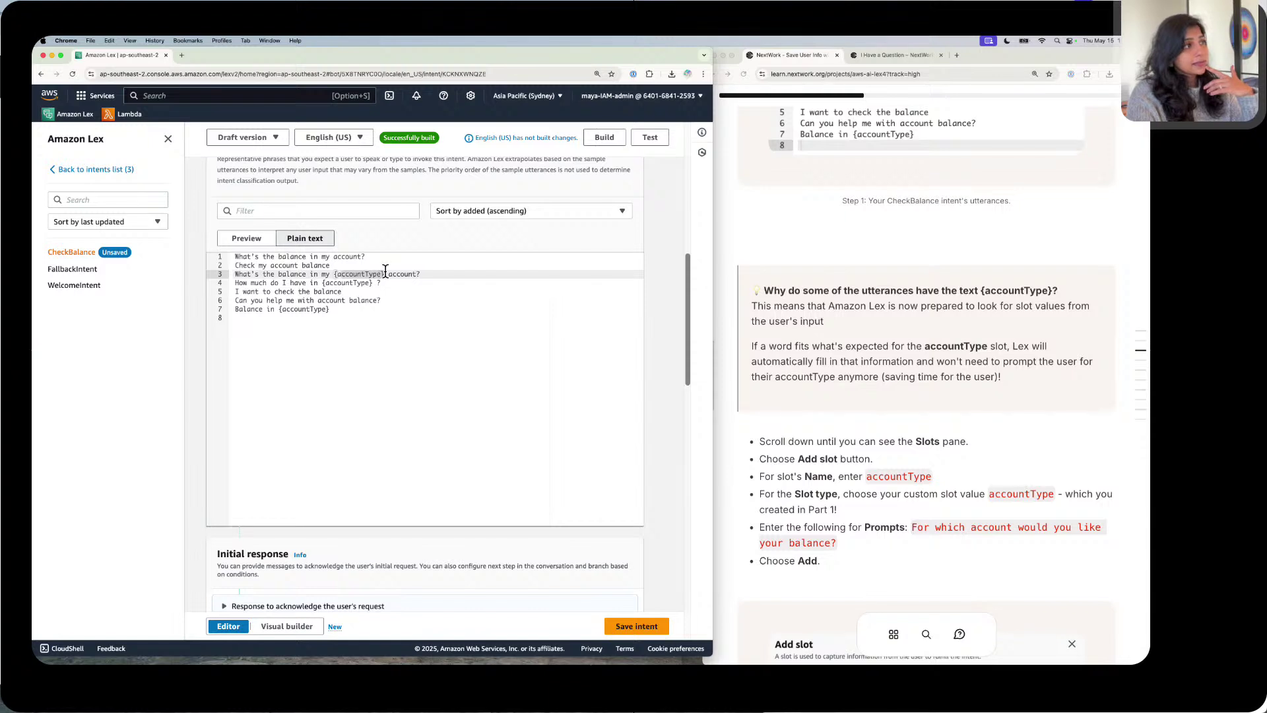
pyautogui.moveTo(373, 282); pyautogui.dragTo(325, 281)
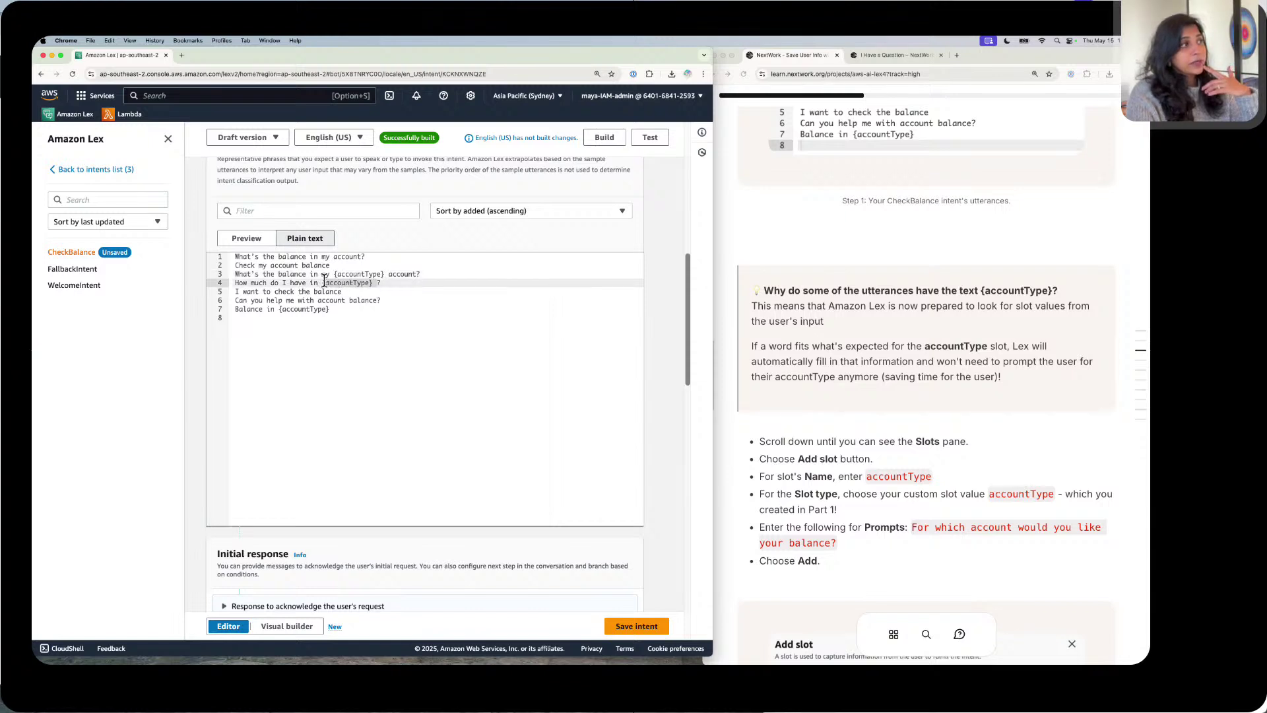
pyautogui.click(496, 312)
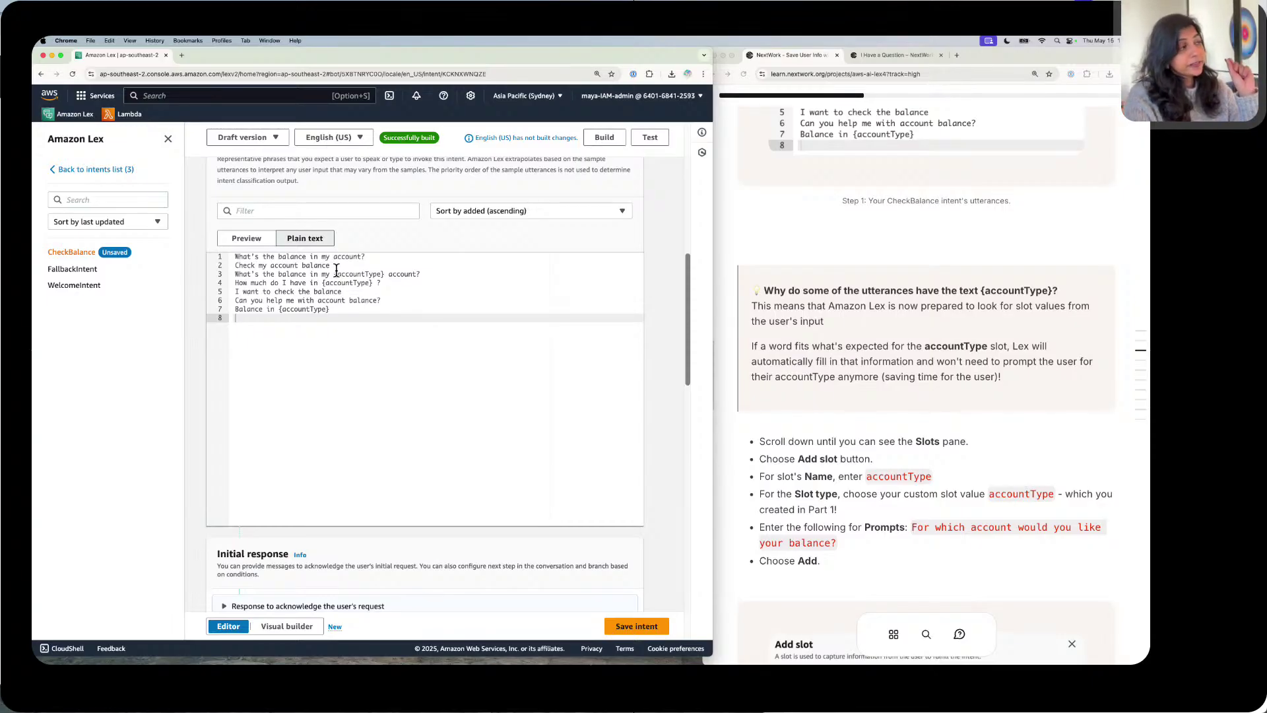
pyautogui.moveTo(334, 273); pyautogui.dragTo(384, 272)
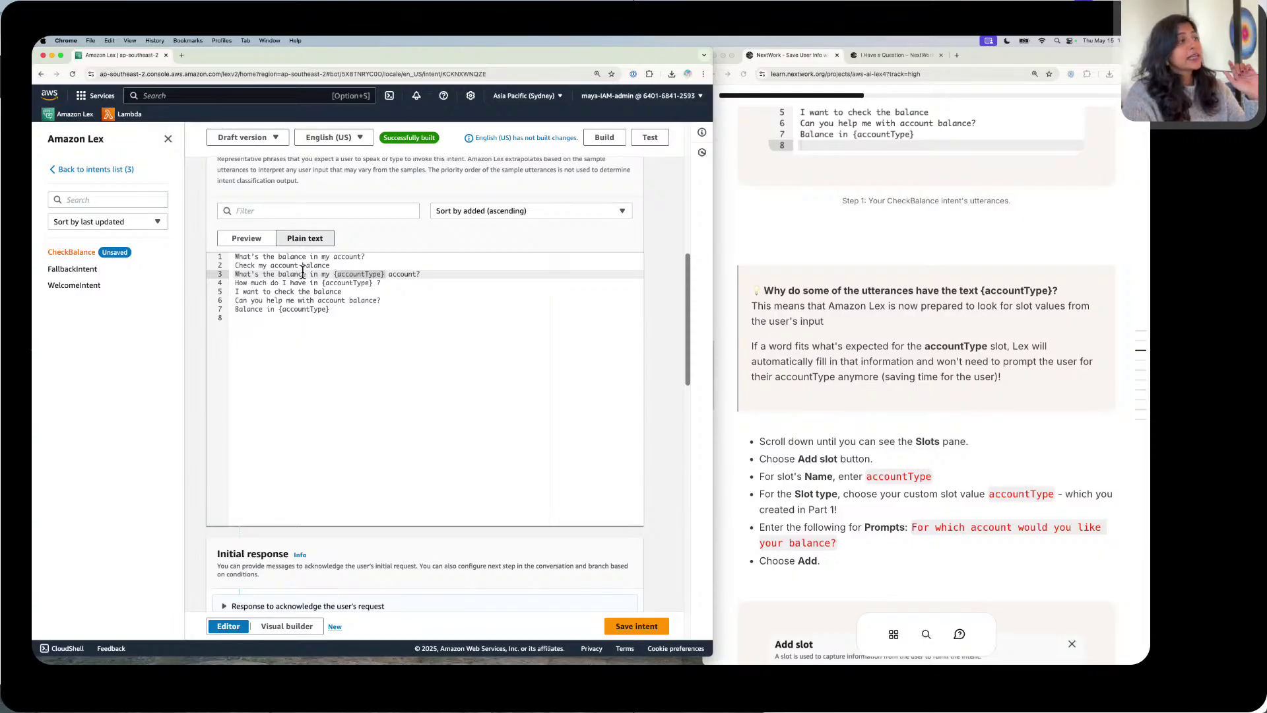
pyautogui.moveTo(237, 274)
pyautogui.mouseDown()
pyautogui.moveTo(427, 270)
pyautogui.moveTo(230, 271)
pyautogui.mouseUp()
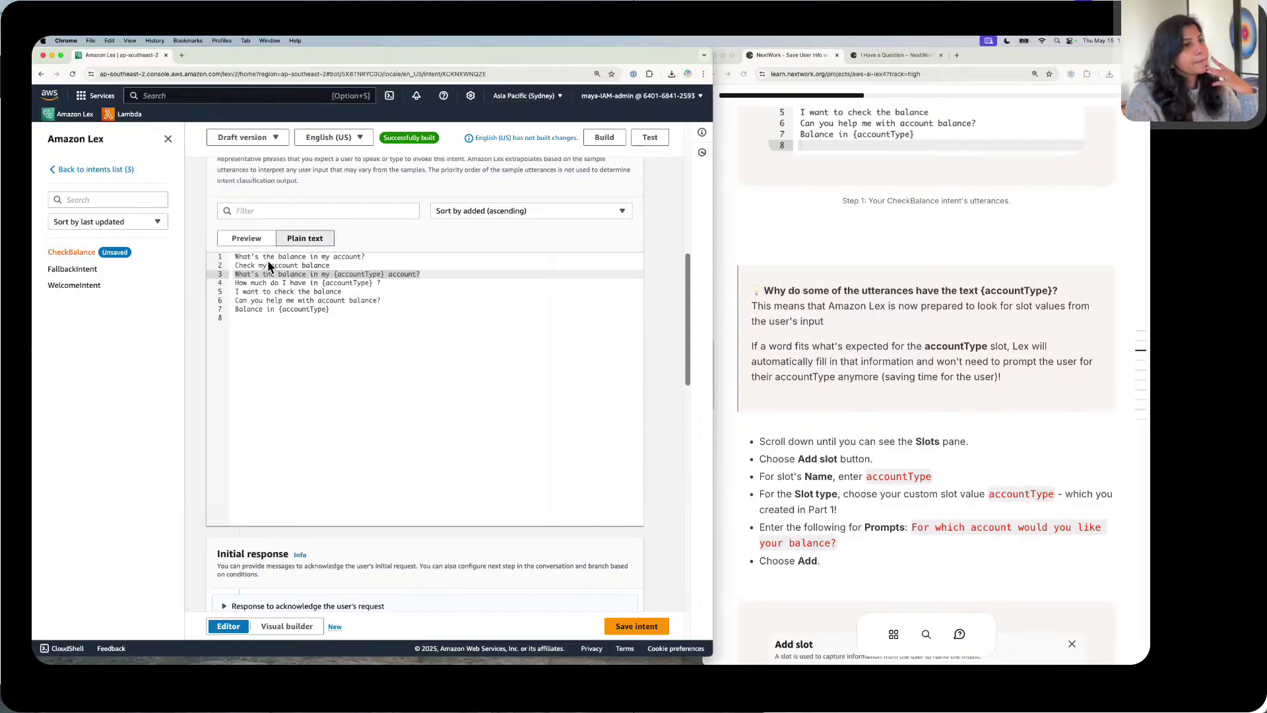
# Step: Go to the Slots section of the CheckBalance intent, as the guide instructs
pyautogui.scroll(-3, 450, 310)
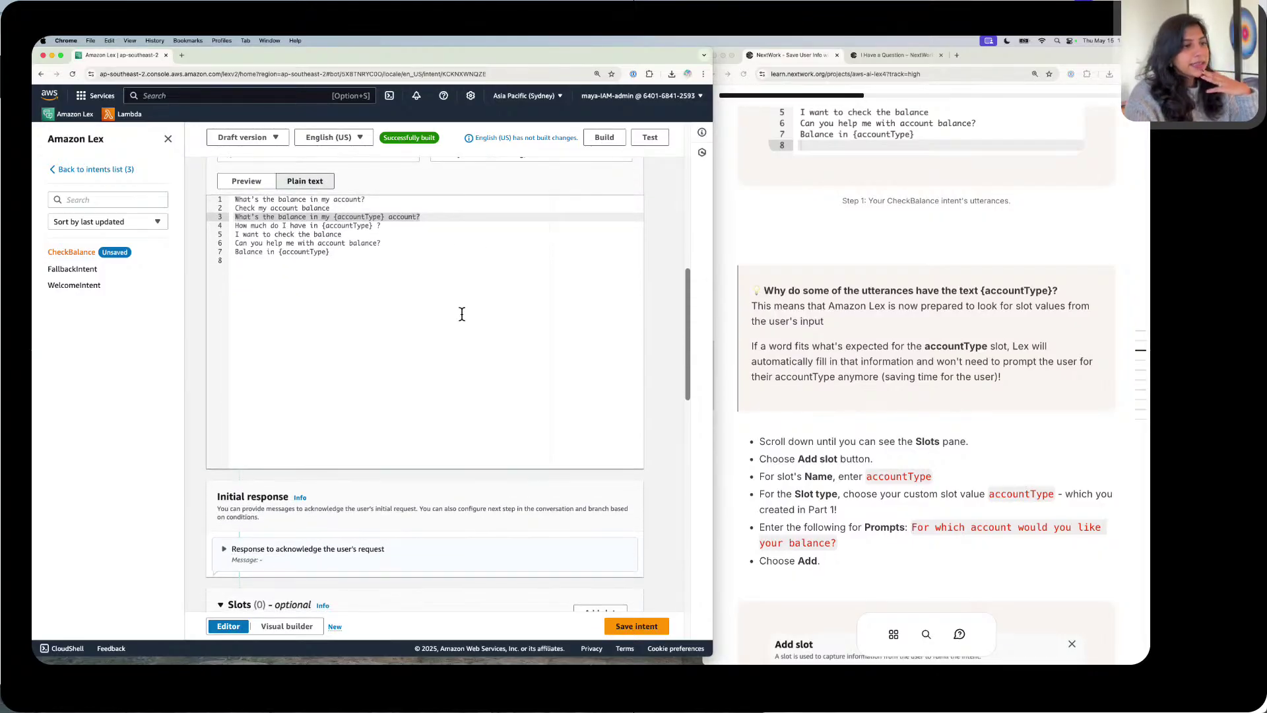
pyautogui.scroll(-5, 461, 314)
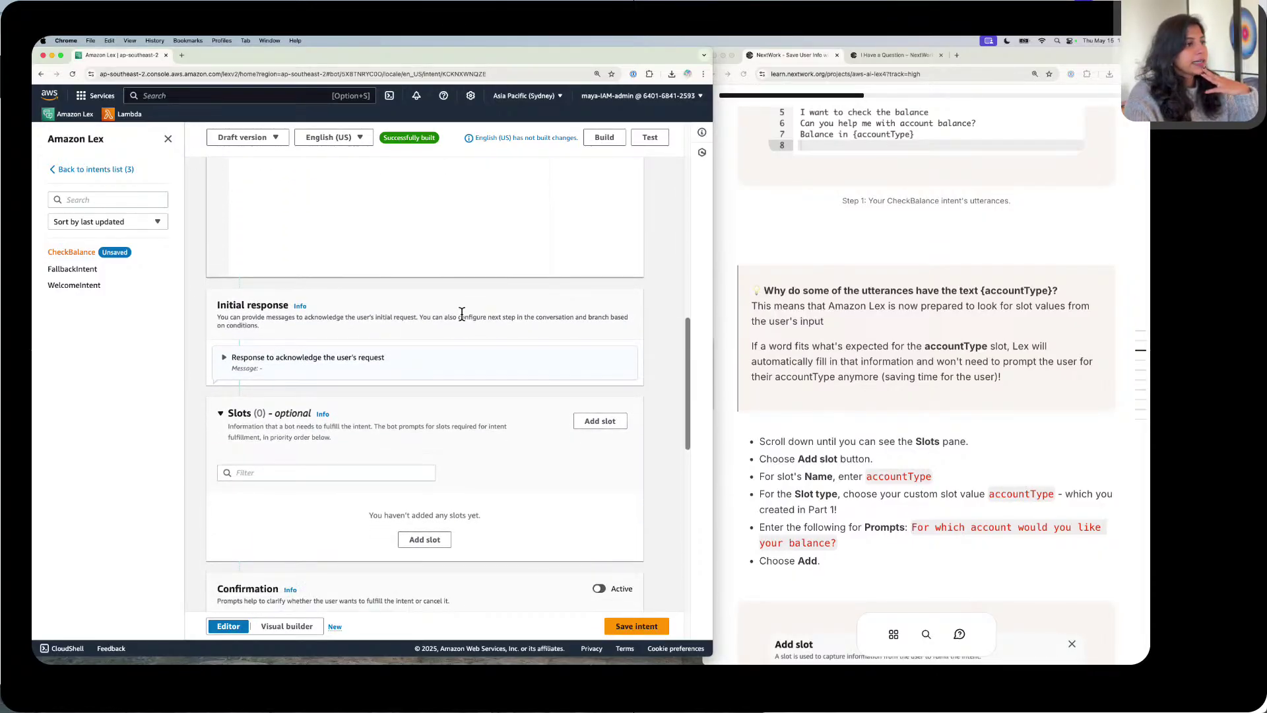
# Step: Start a new required slot for the CheckBalance intent, named accountType with the custom slot type accountType
pyautogui.click(599, 421)
pyautogui.click(254, 376)
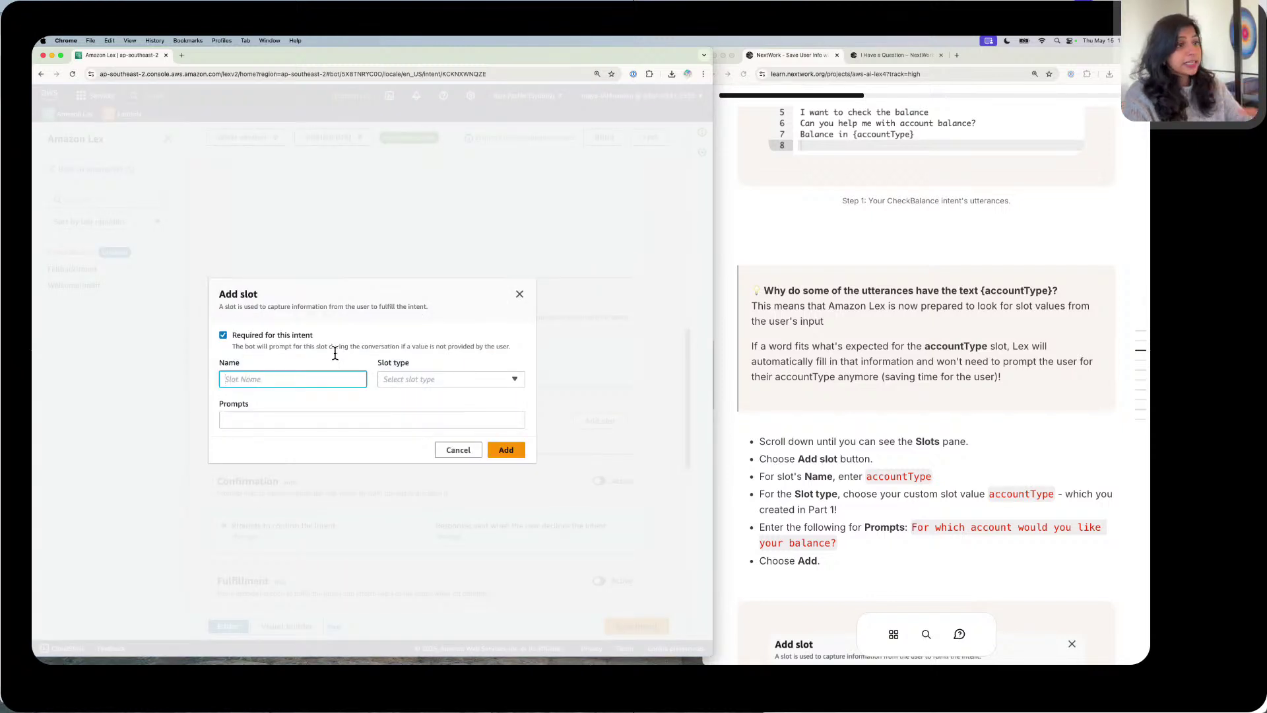
pyautogui.write('accouy')
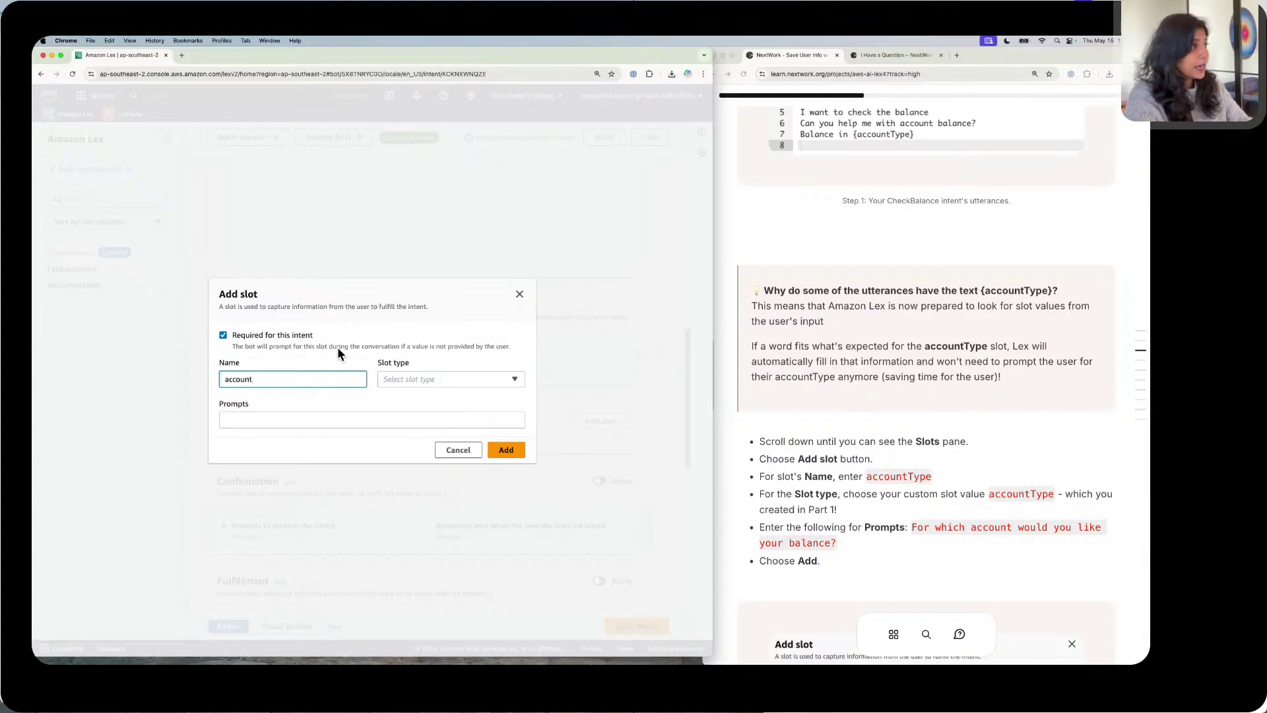
pyautogui.write('Type')
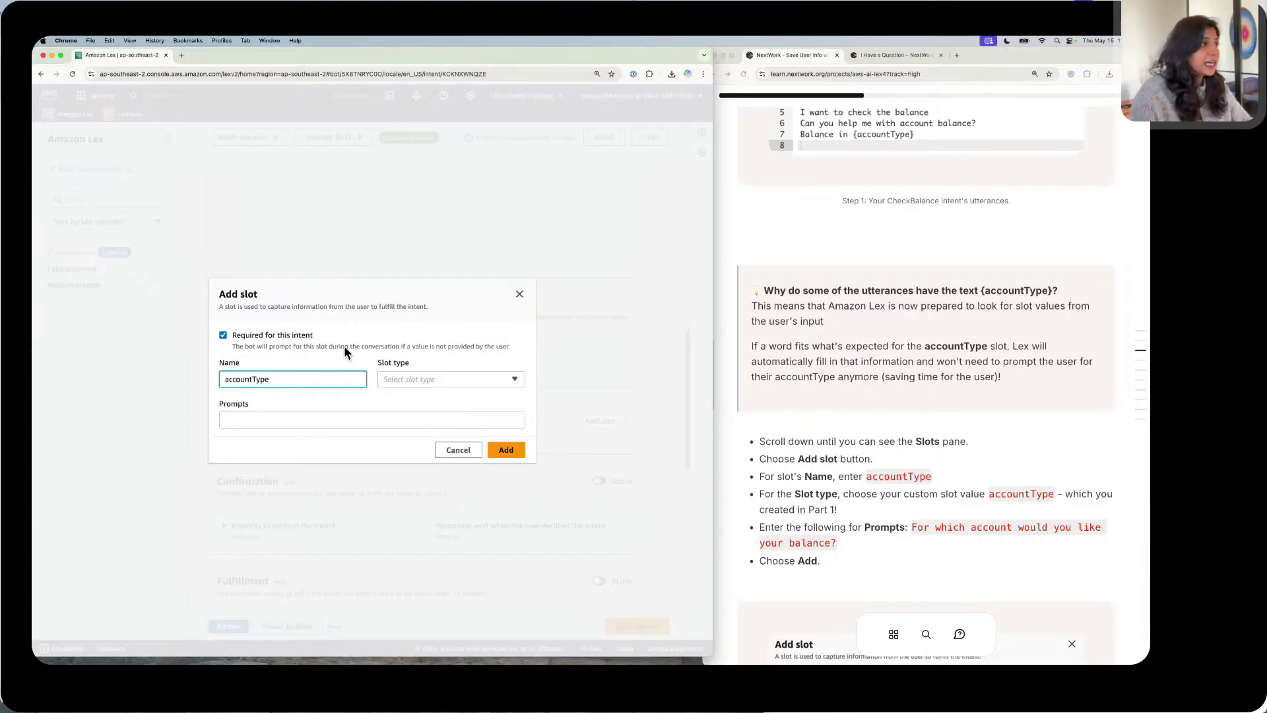
pyautogui.click(449, 379)
pyautogui.click(429, 434)
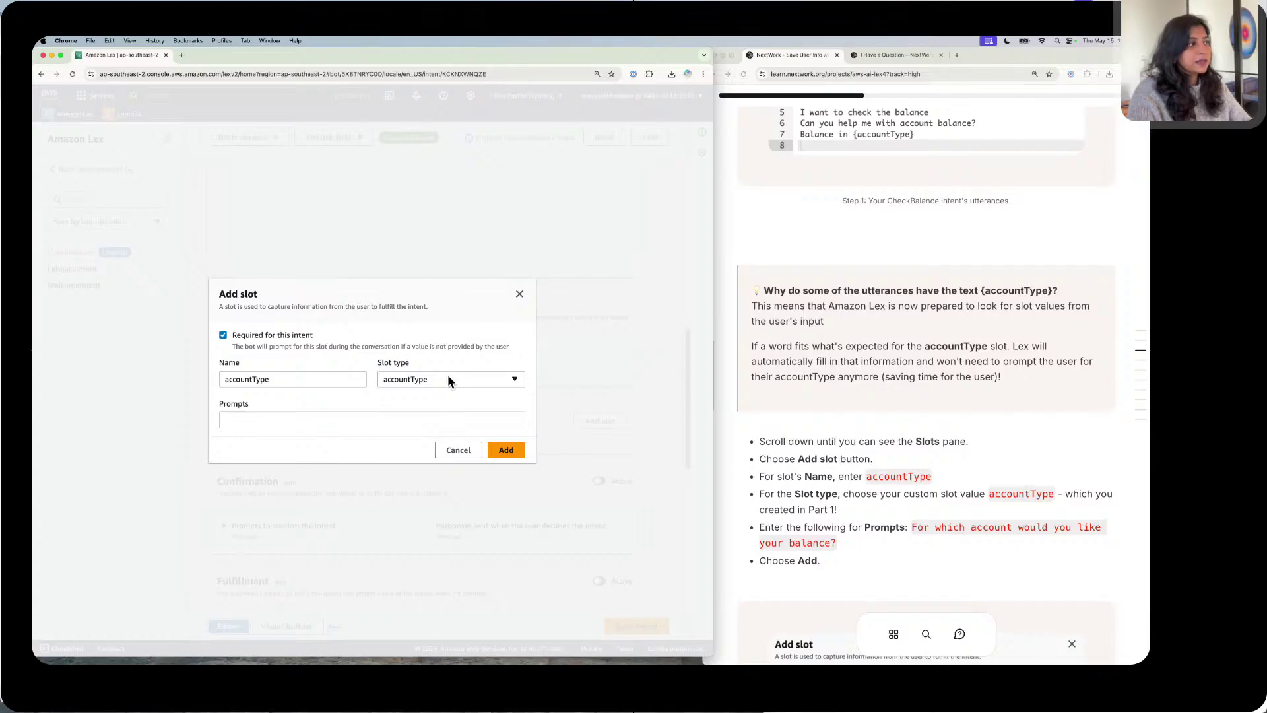
# Step: Give the slot the prompt "For which account would you like your balance?" copied from the instructions, and add it to the intent
pyautogui.click(952, 526)
pyautogui.doubleClick(953, 526)
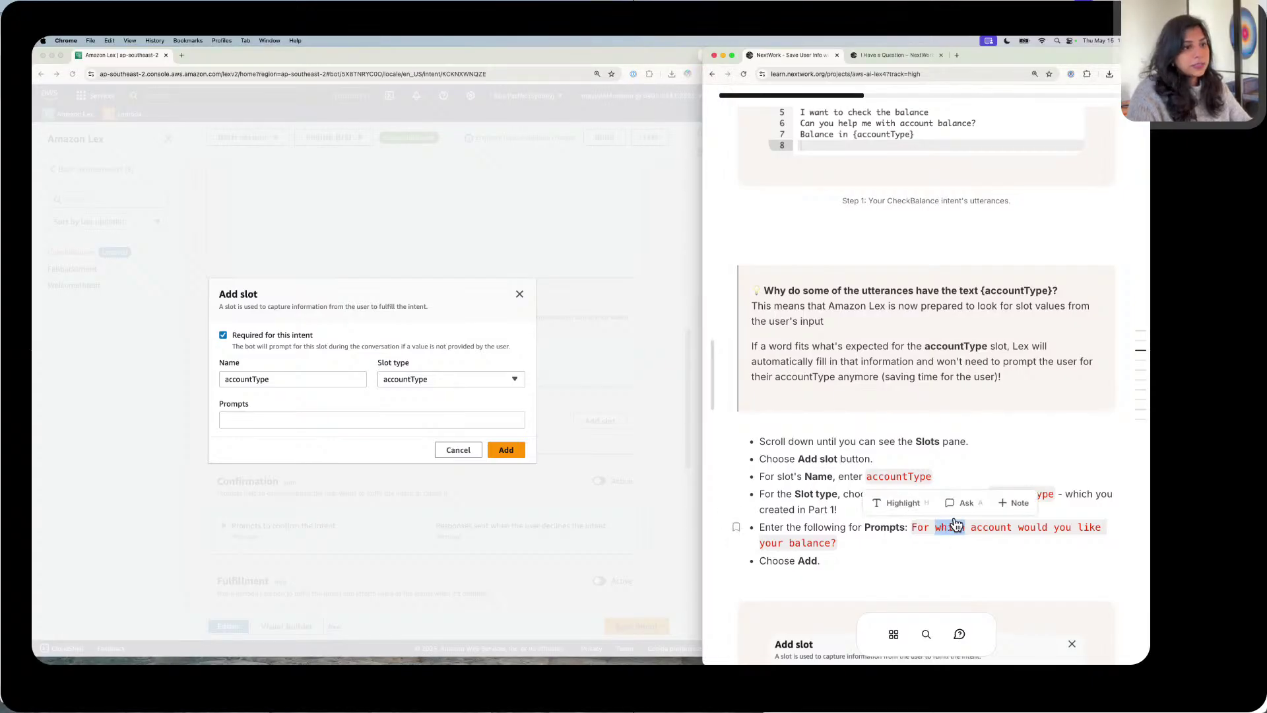
pyautogui.click(992, 528)
pyautogui.click(382, 405)
pyautogui.click(383, 417)
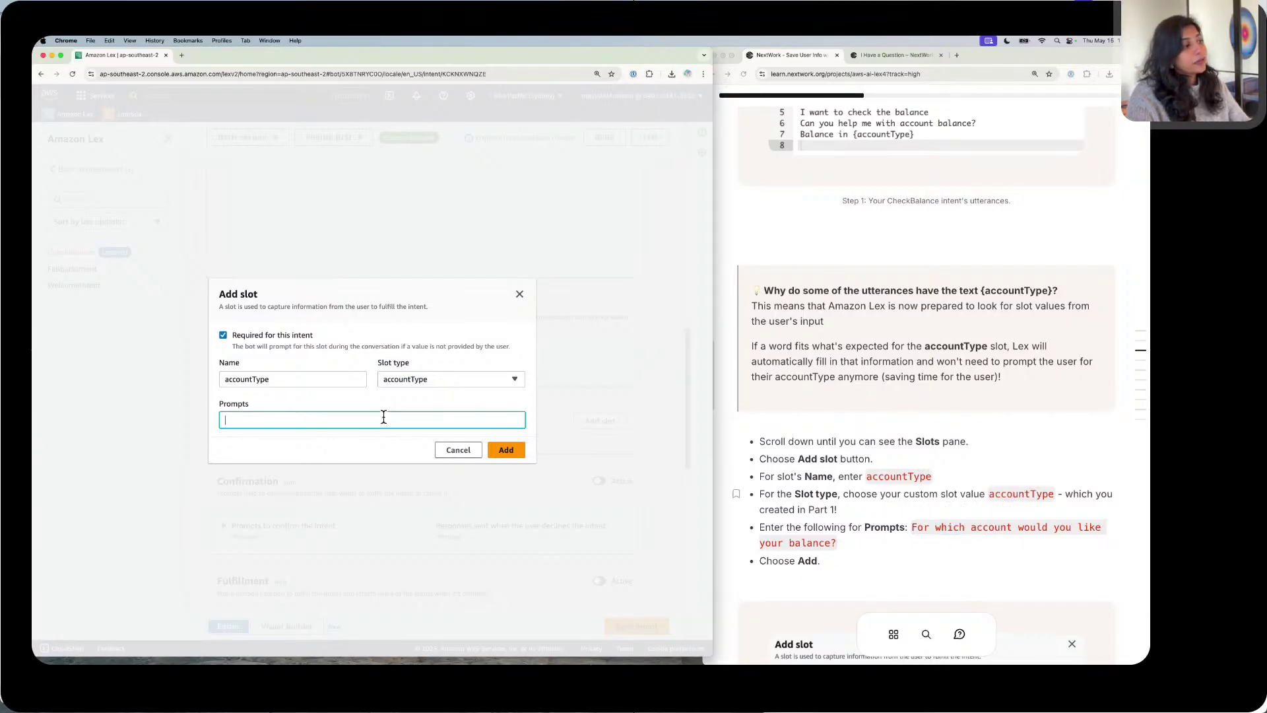
pyautogui.write('For which account would you like your balance?')
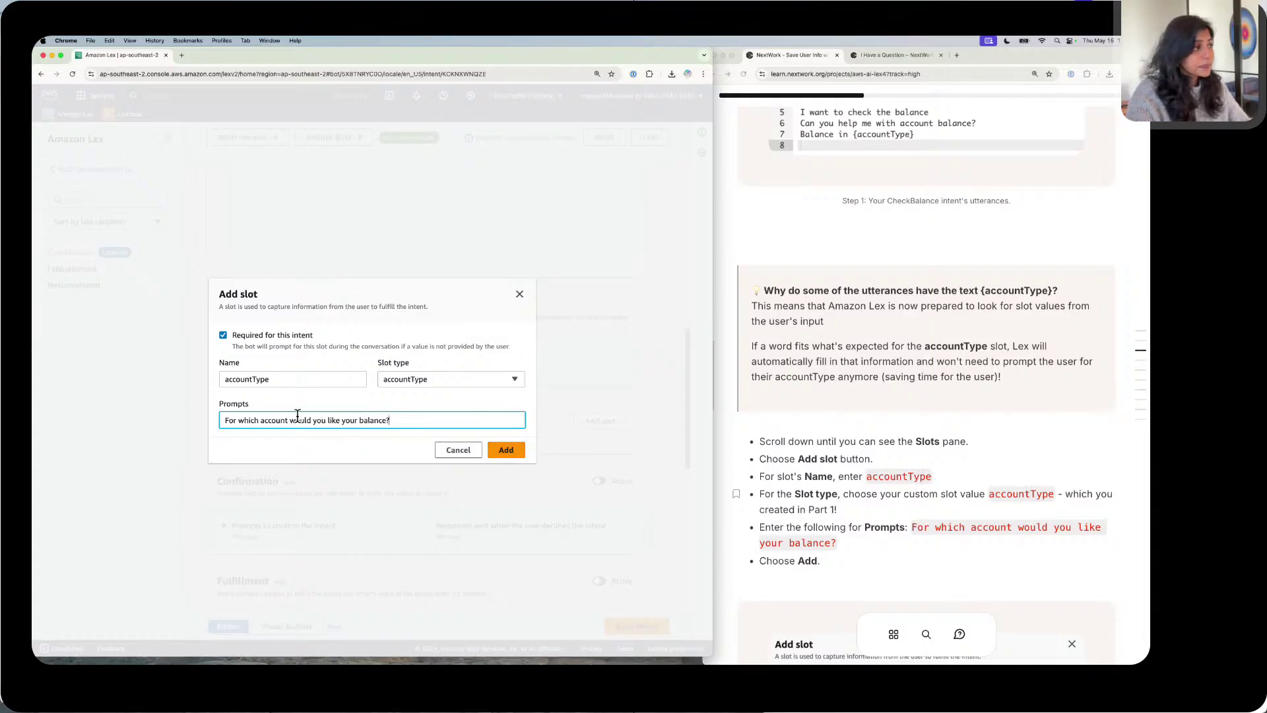
pyautogui.click(521, 446)
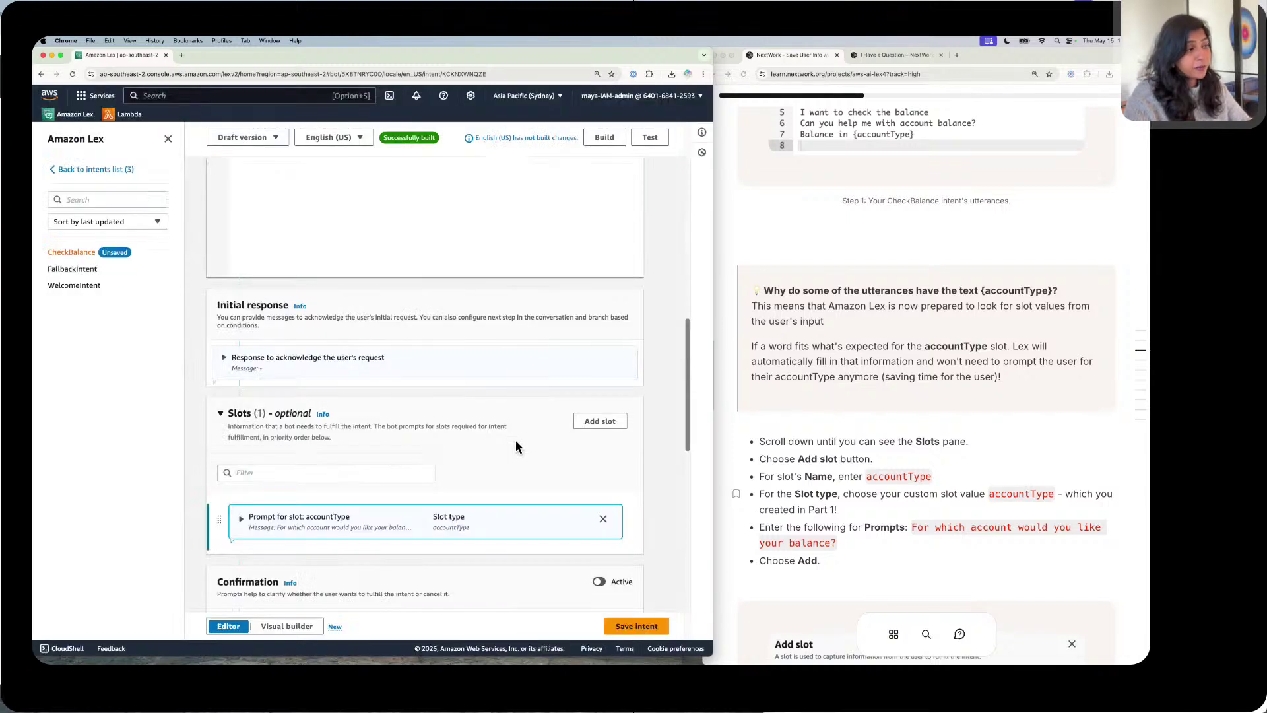
# Step: Start a second required slot for the CheckBalance intent and name it dateOfBirth
pyautogui.scroll(-5, 775, 452)
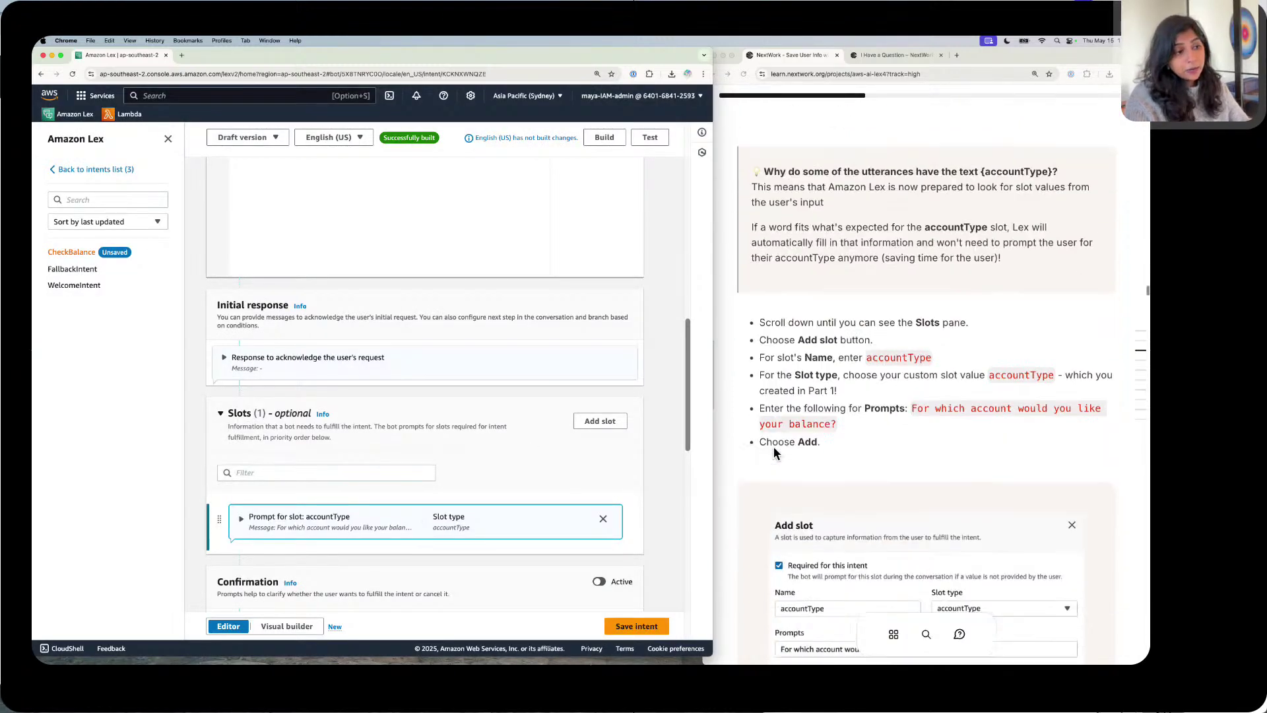
pyautogui.scroll(-3, 778, 452)
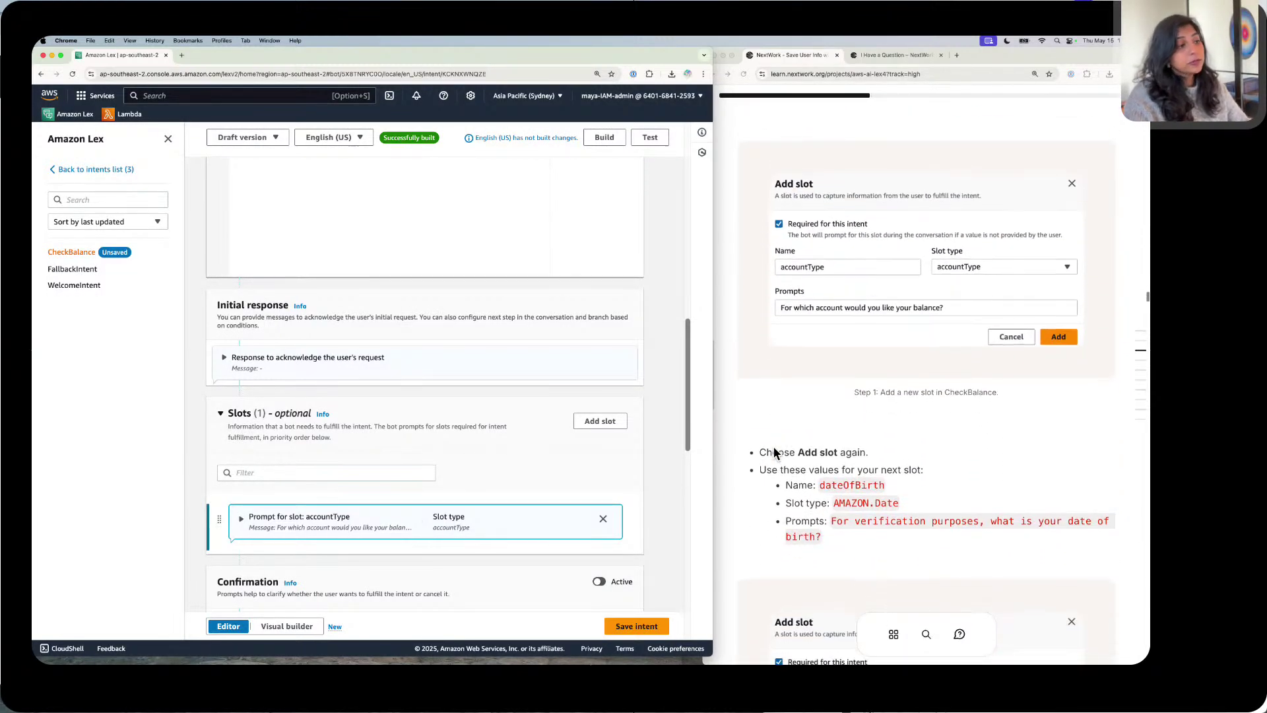
pyautogui.click(601, 420)
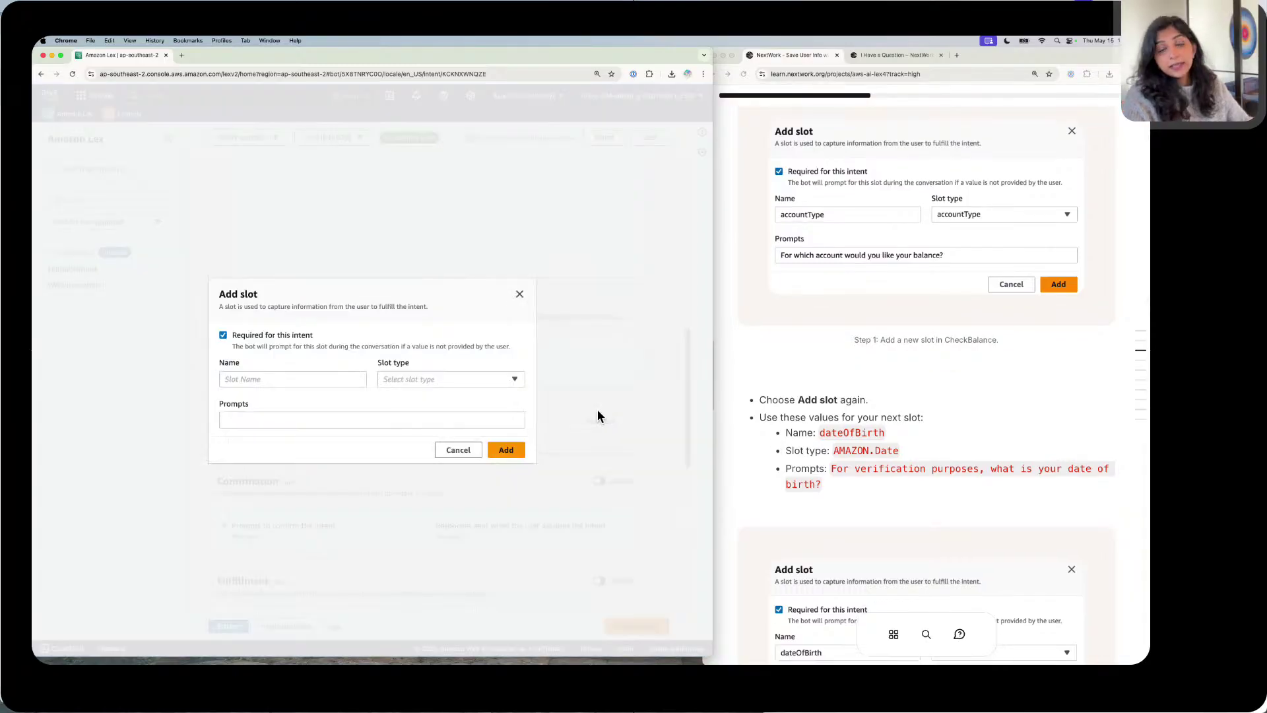
pyautogui.click(336, 375)
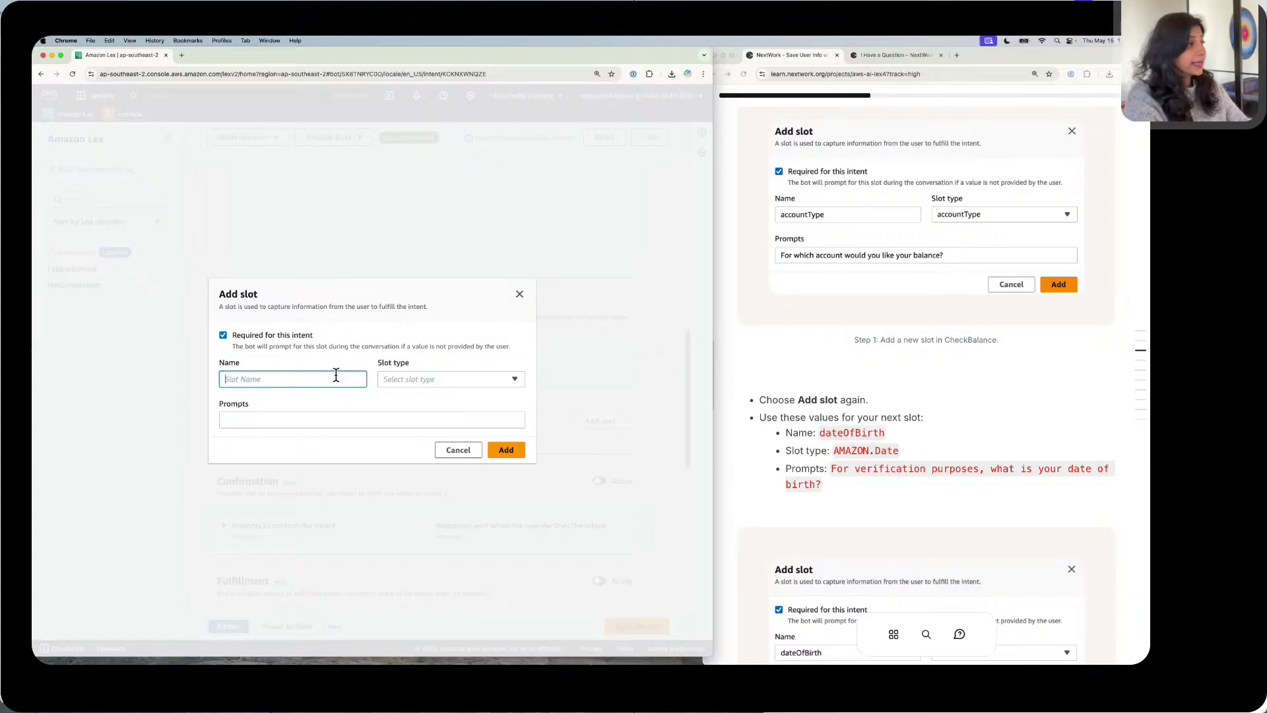
pyautogui.write('date')
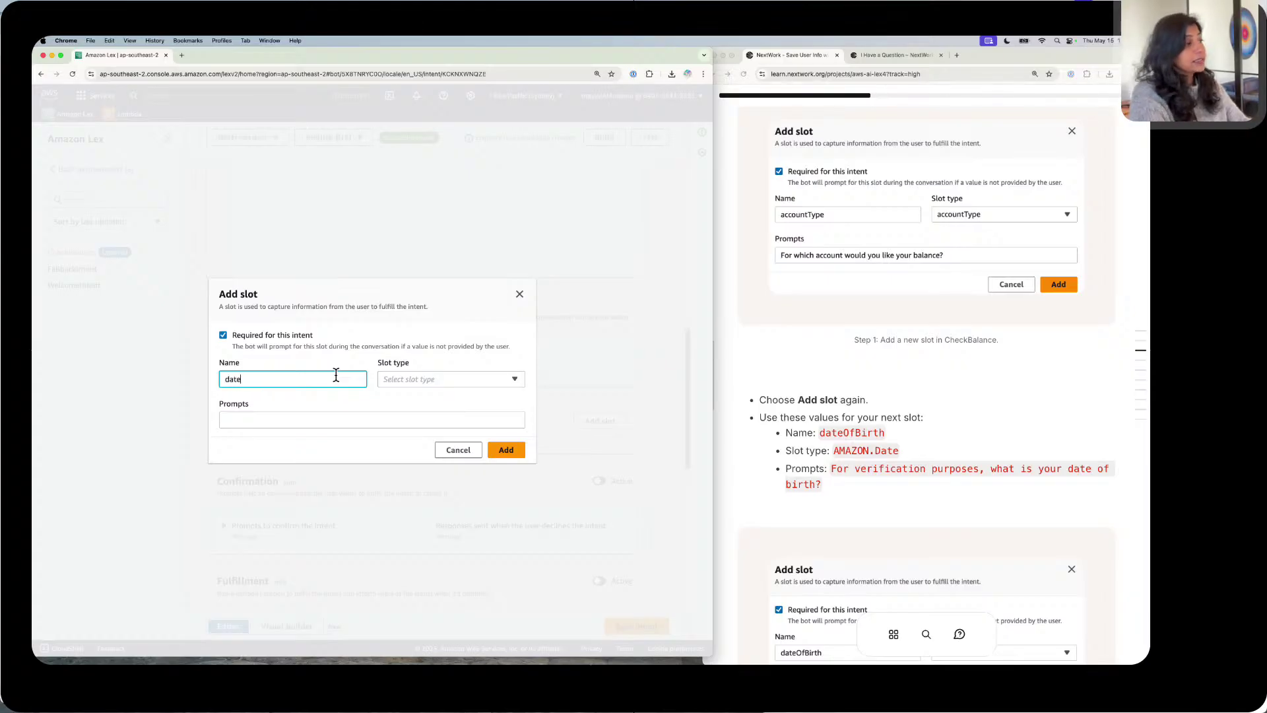
pyautogui.write('Of')
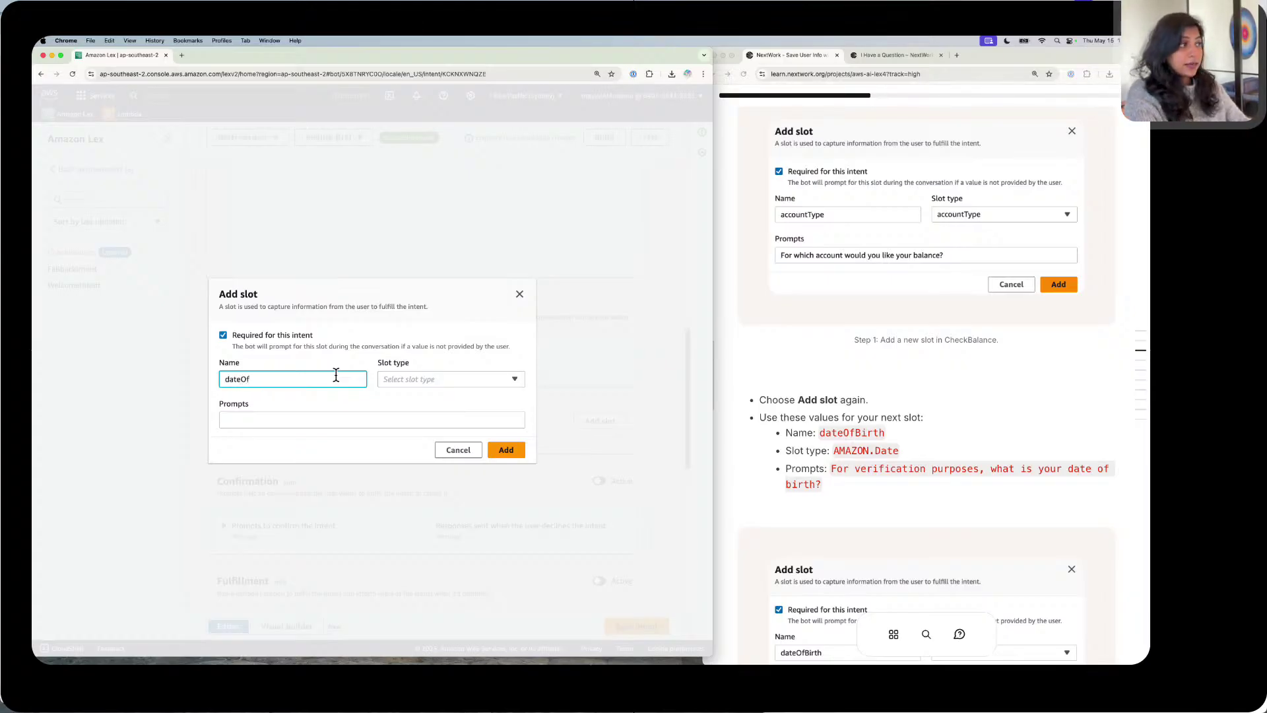
pyautogui.write('Birth')
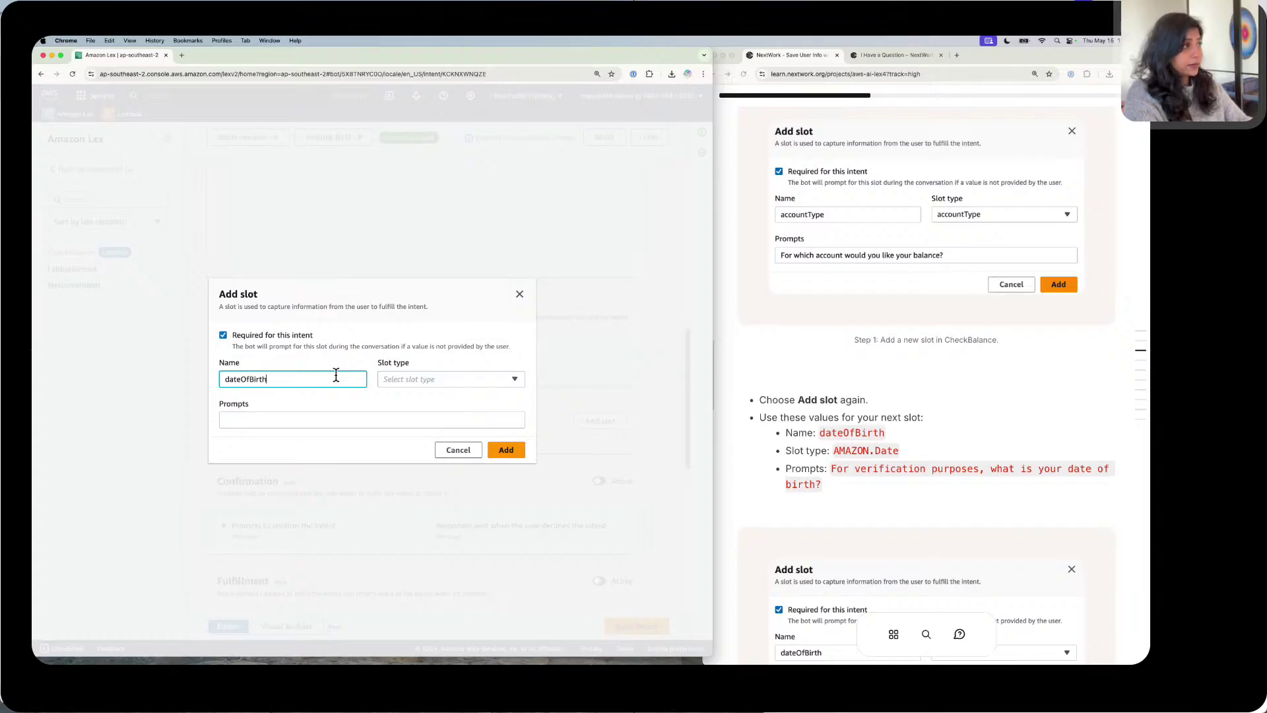
# Step: Set the dateOfBirth slot's type to the built-in AMAZON.Date
pyautogui.click(433, 378)
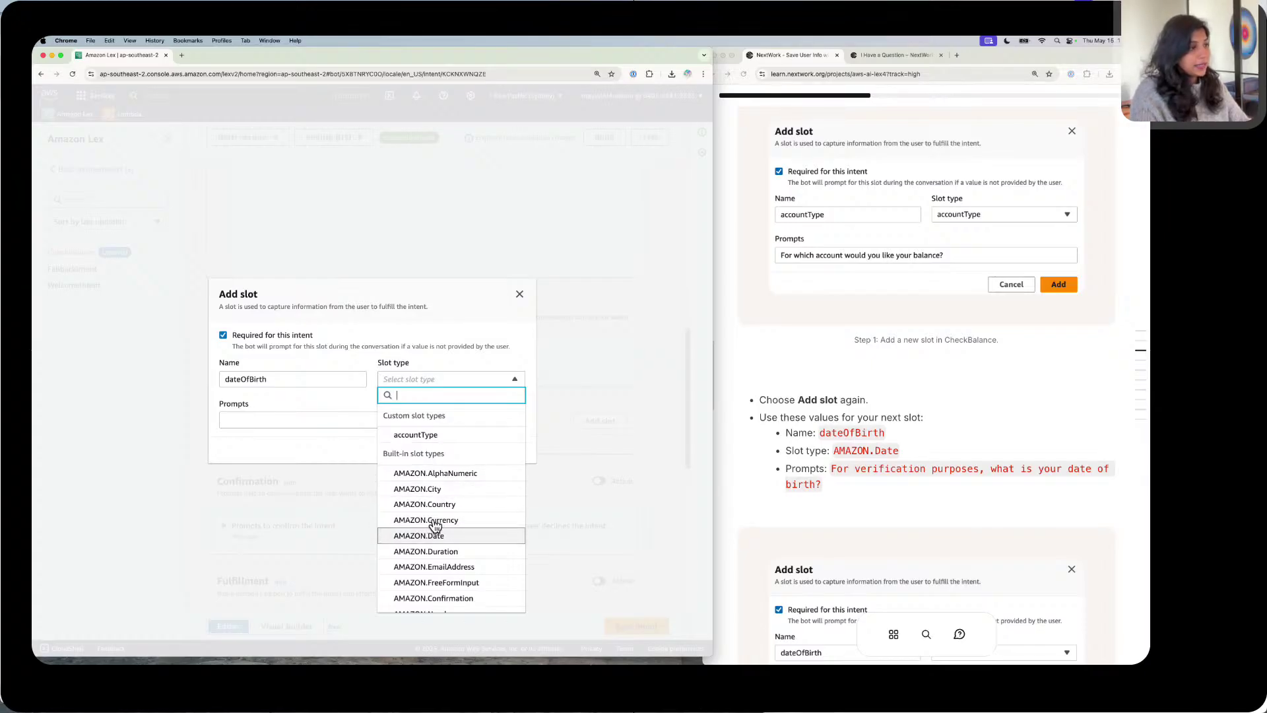
pyautogui.scroll(-1, 434, 524)
pyautogui.scroll(-3, 434, 524)
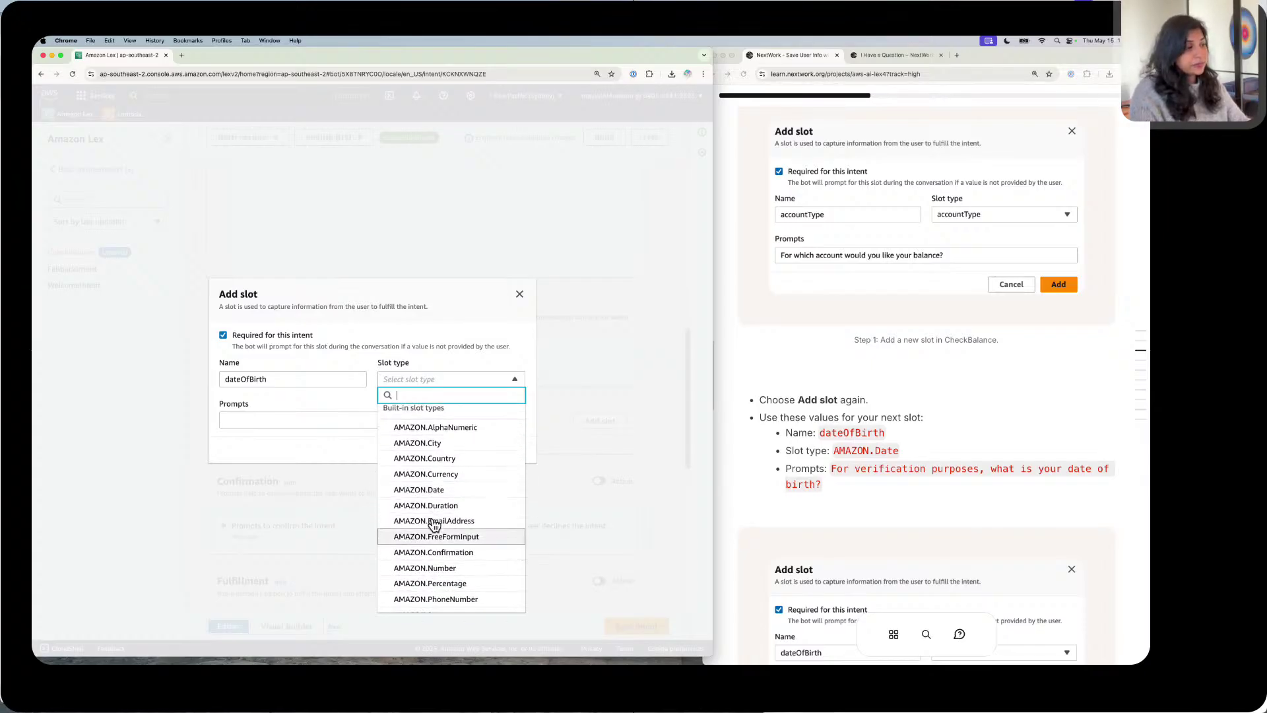
pyautogui.scroll(-2, 434, 525)
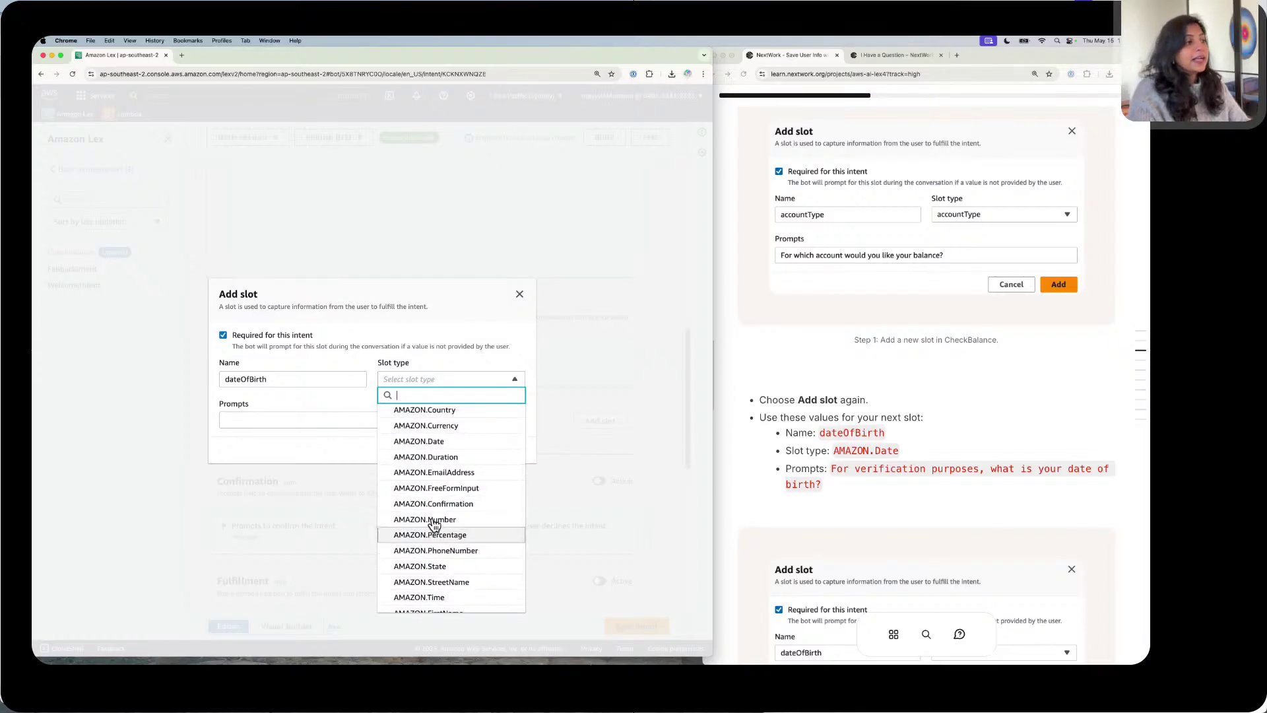
pyautogui.click(444, 441)
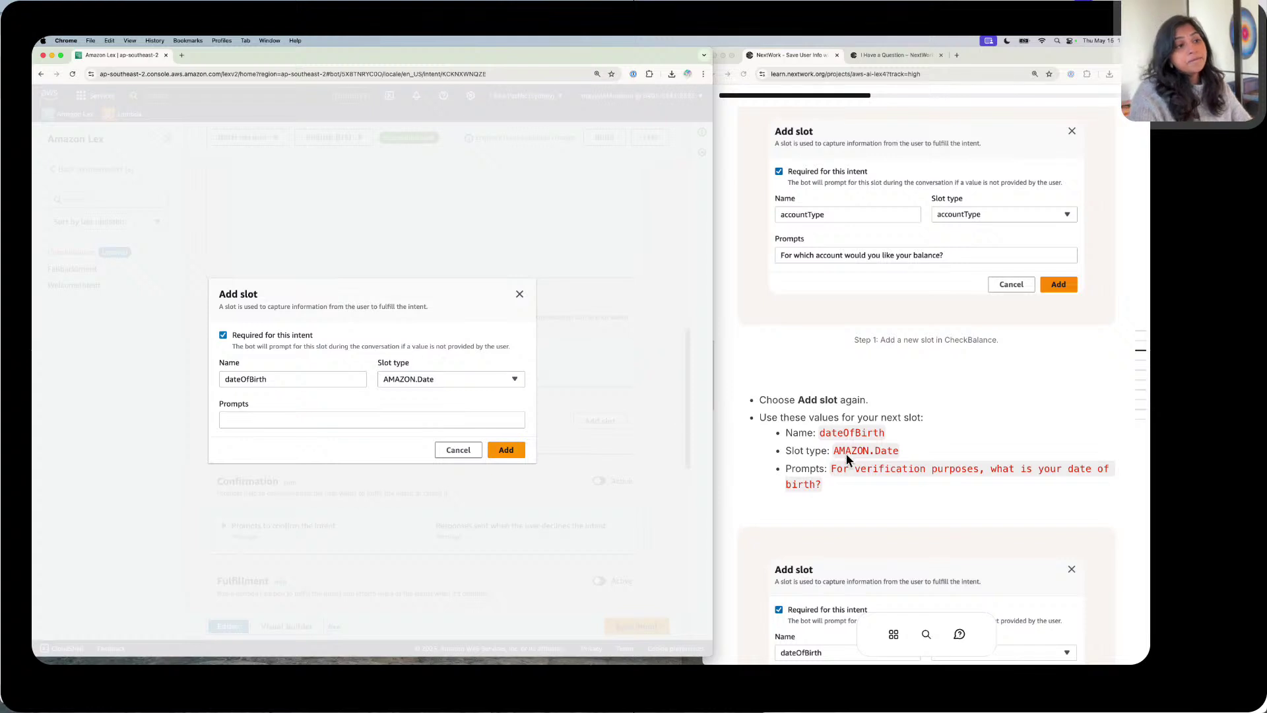
# Step: Give the dateOfBirth slot the prompt "For verification purposes, what is your date of birth?" and add it to the intent
pyautogui.click(872, 473)
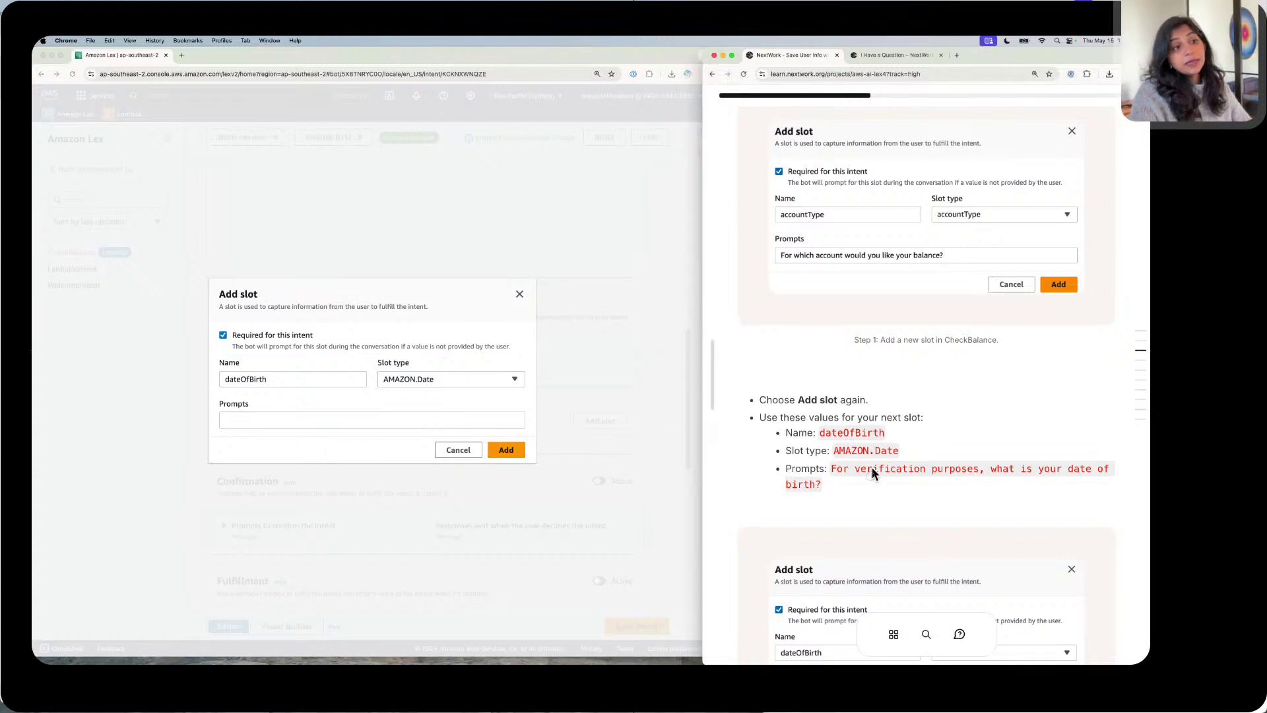
pyautogui.click(322, 416)
pyautogui.press('super+v')
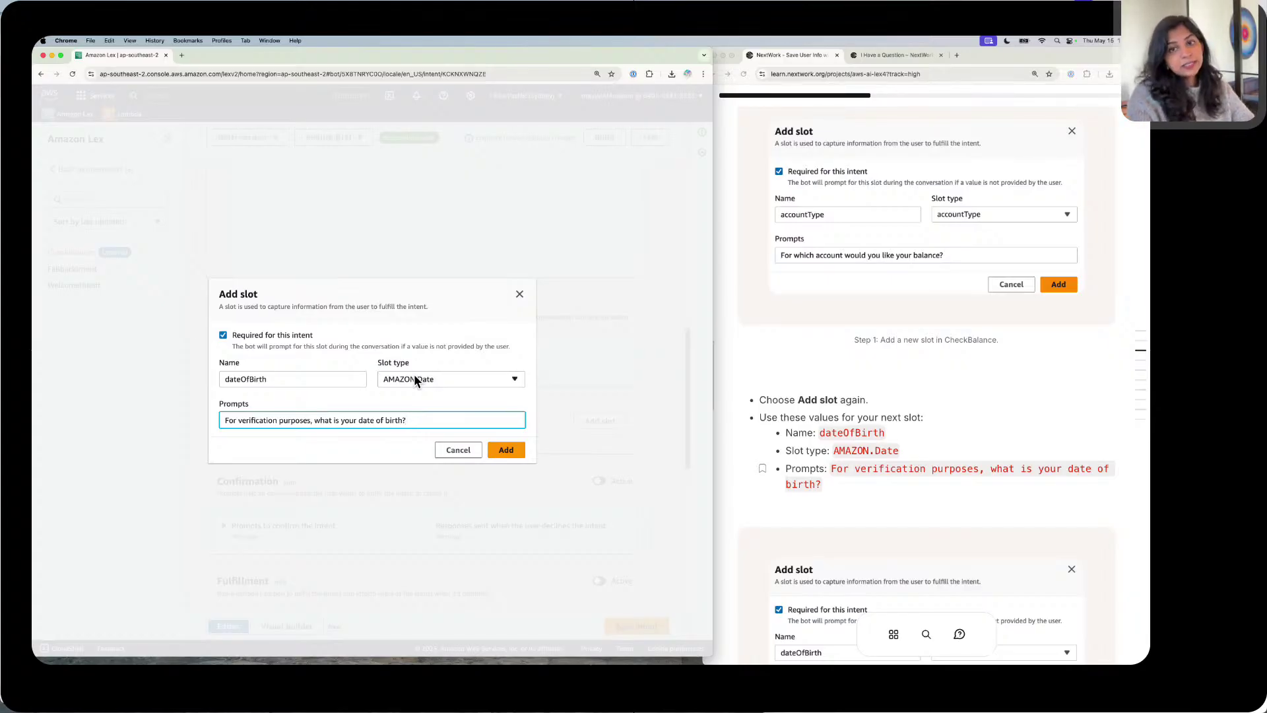
pyautogui.click(437, 374)
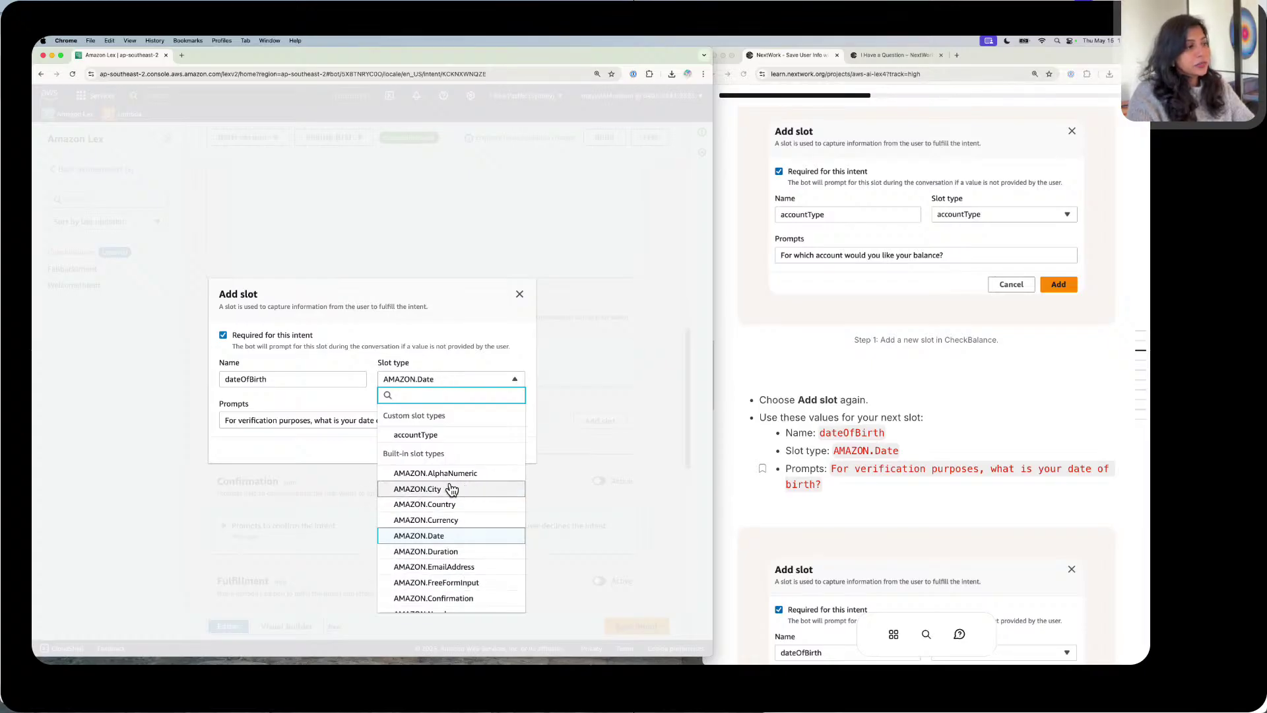
pyautogui.click(365, 404)
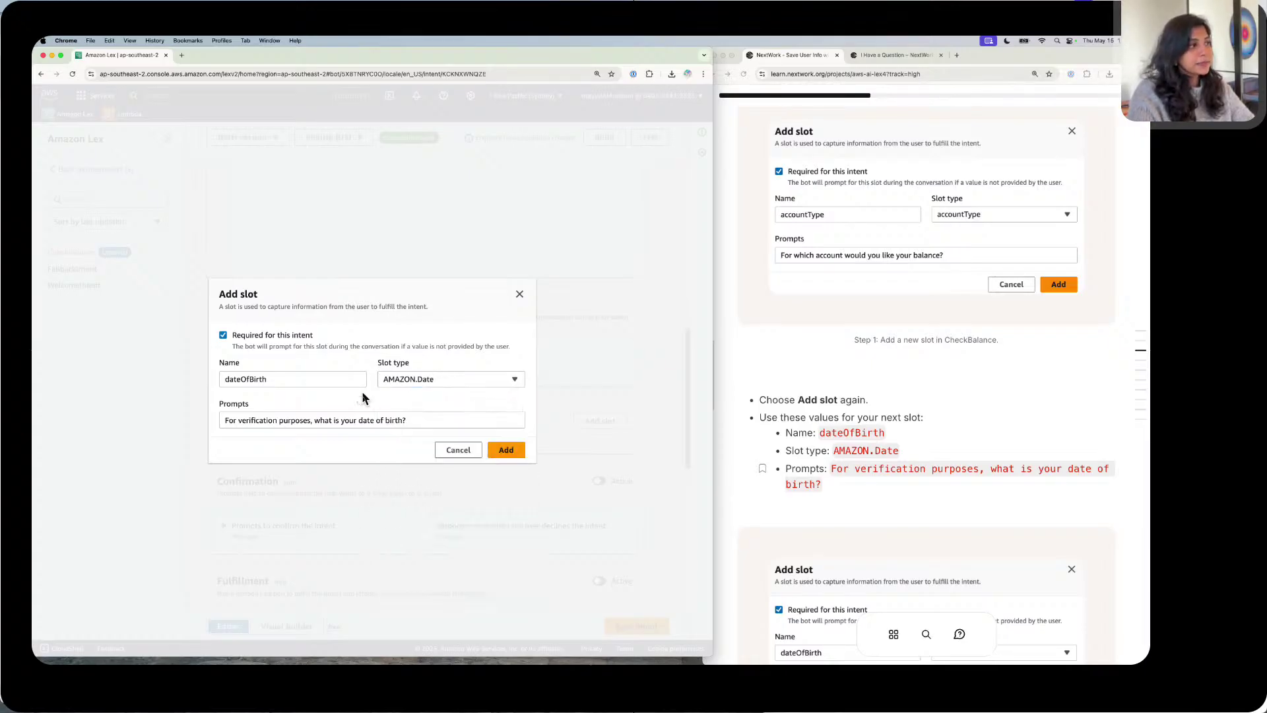
pyautogui.click(516, 449)
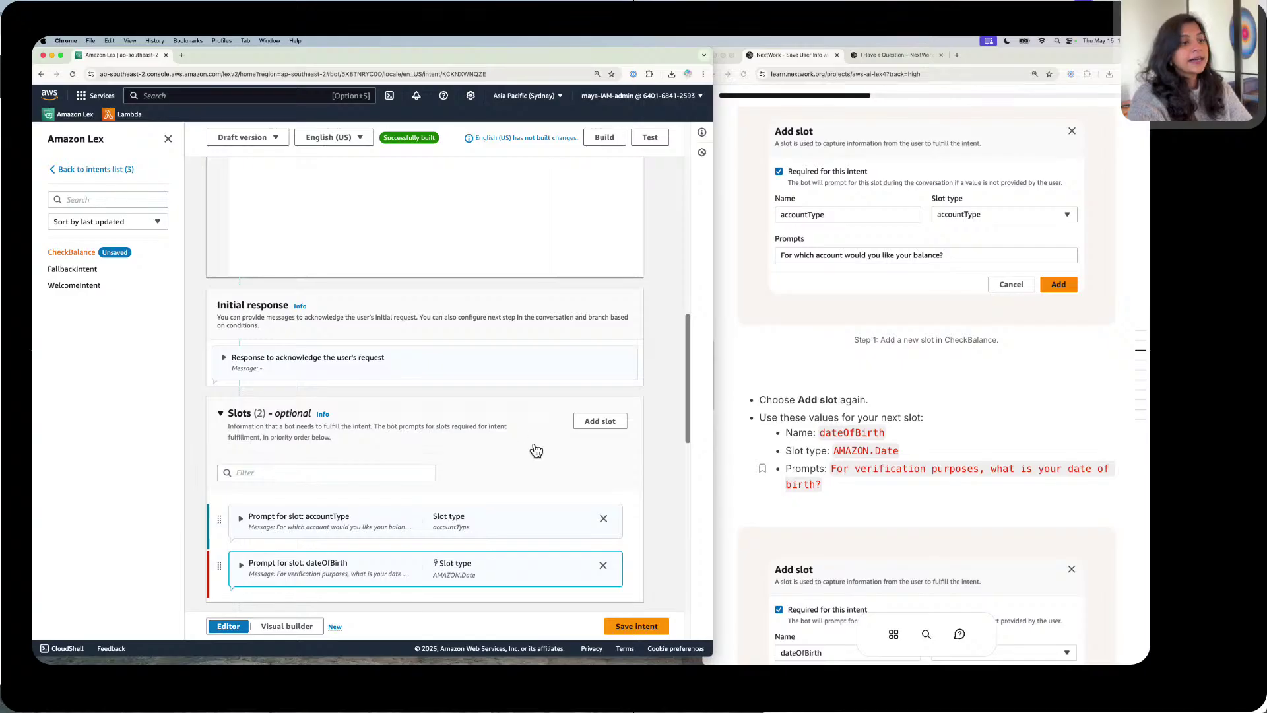
# Step: Save the CheckBalance intent and build the bot's English (US) language
pyautogui.scroll(-3, 938, 453)
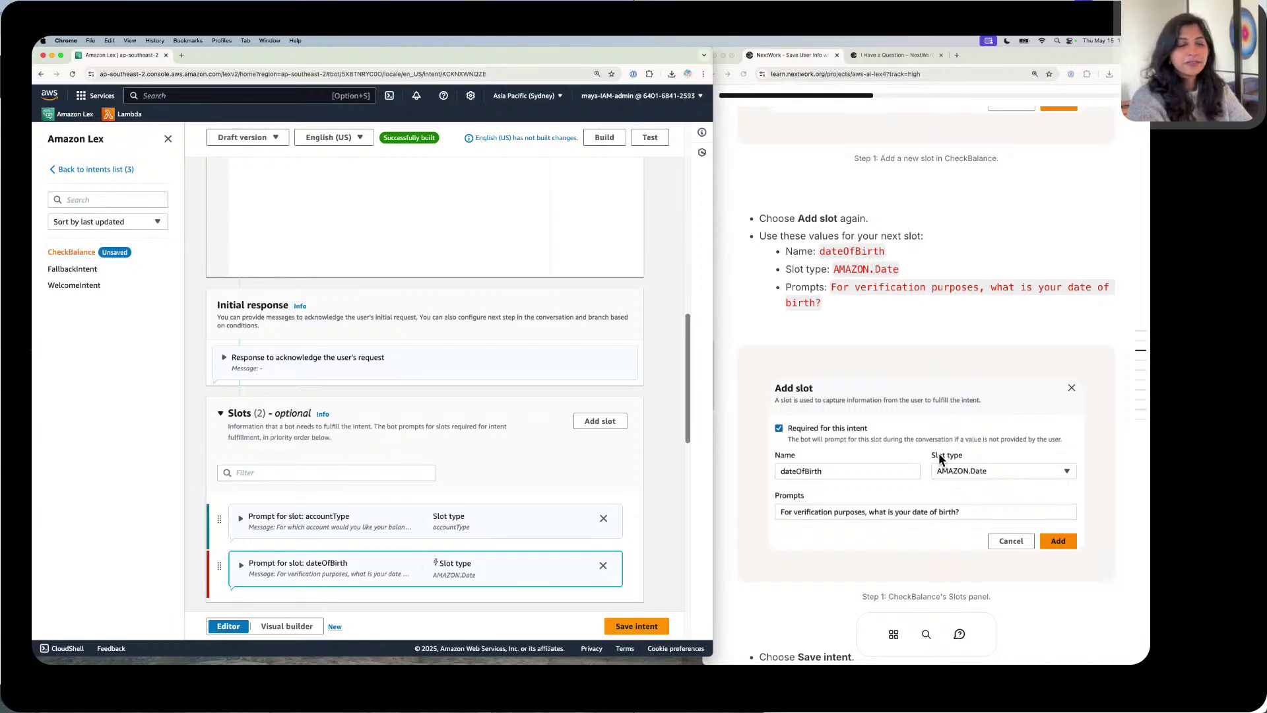
pyautogui.scroll(-2, 939, 455)
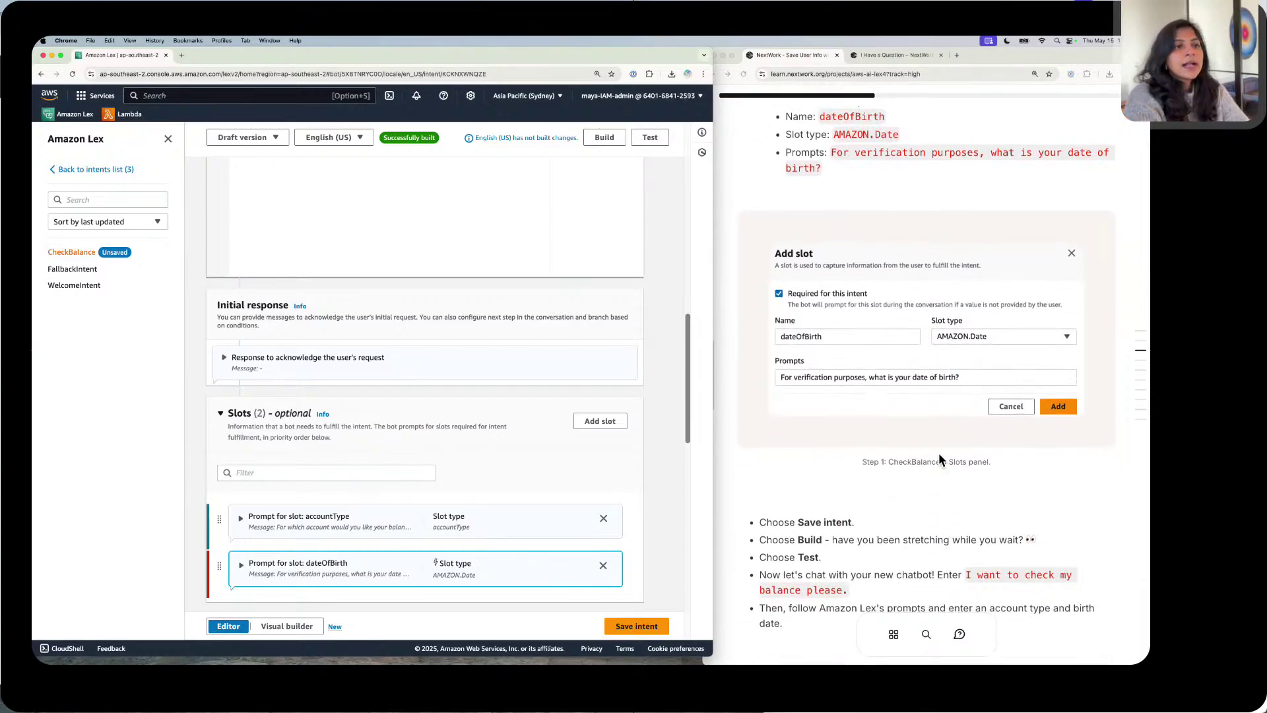
pyautogui.scroll(-3, 505, 396)
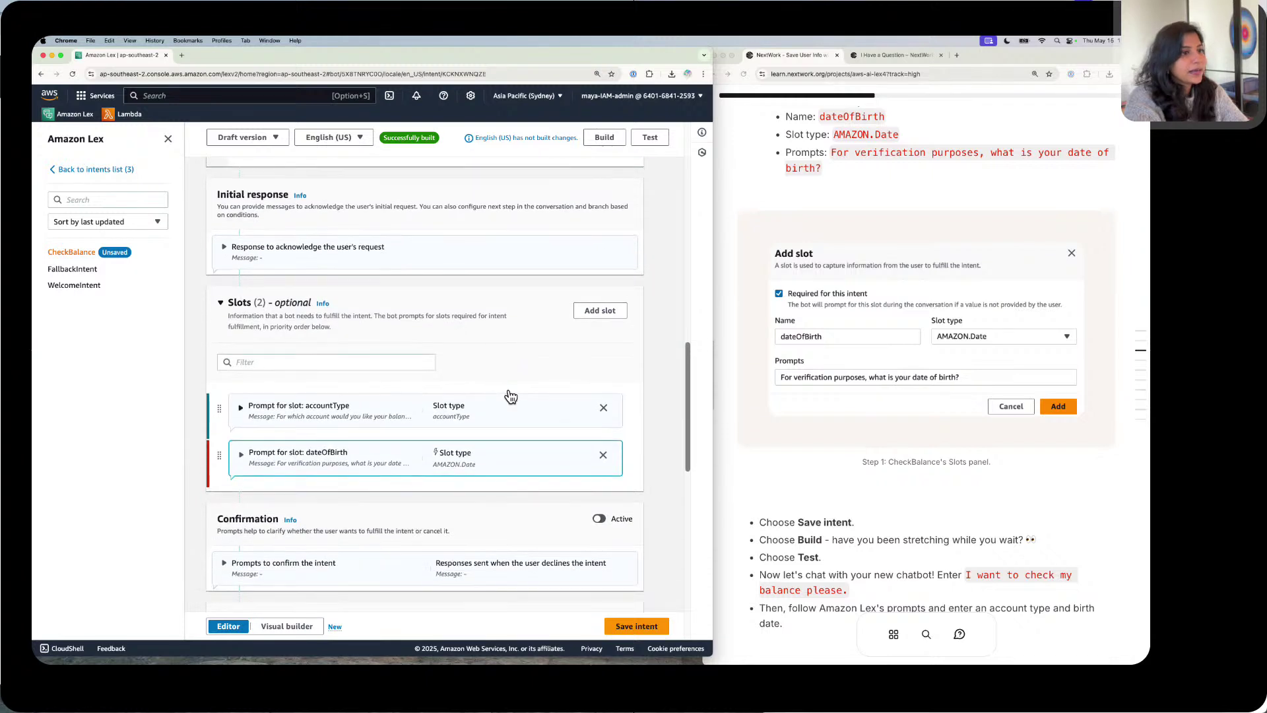
pyautogui.scroll(-2, 506, 391)
pyautogui.click(636, 625)
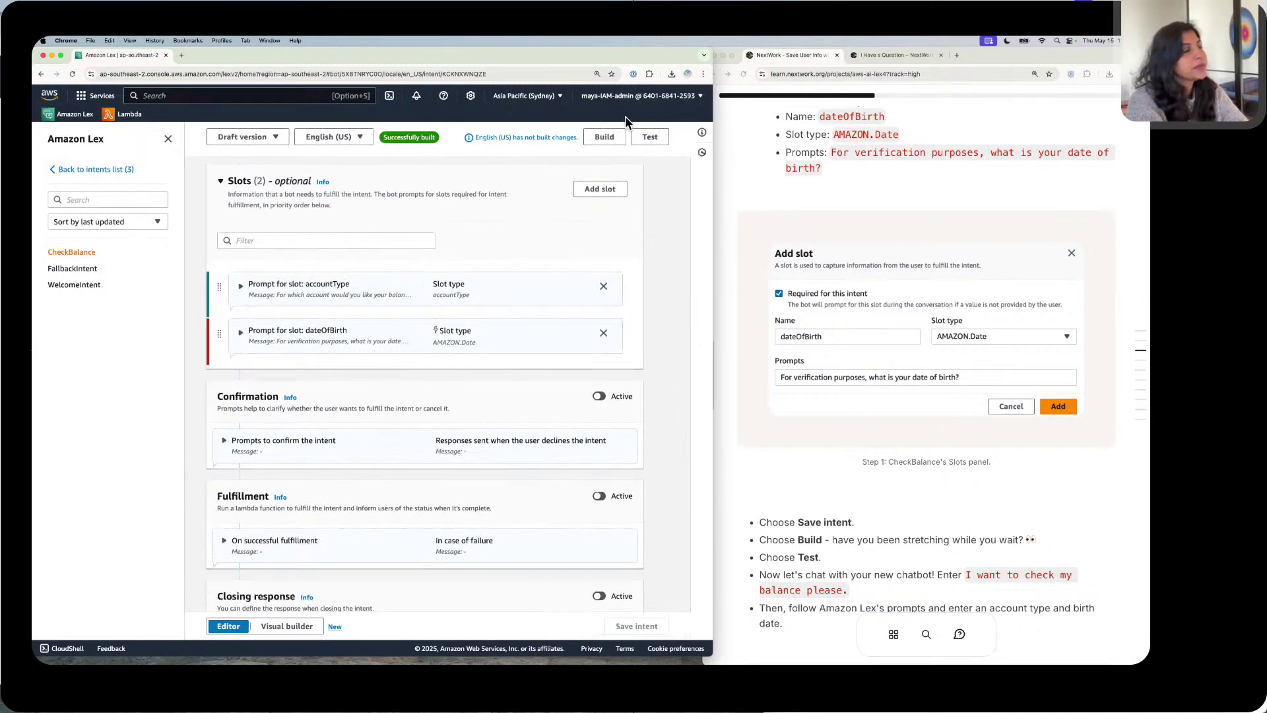
pyautogui.click(596, 137)
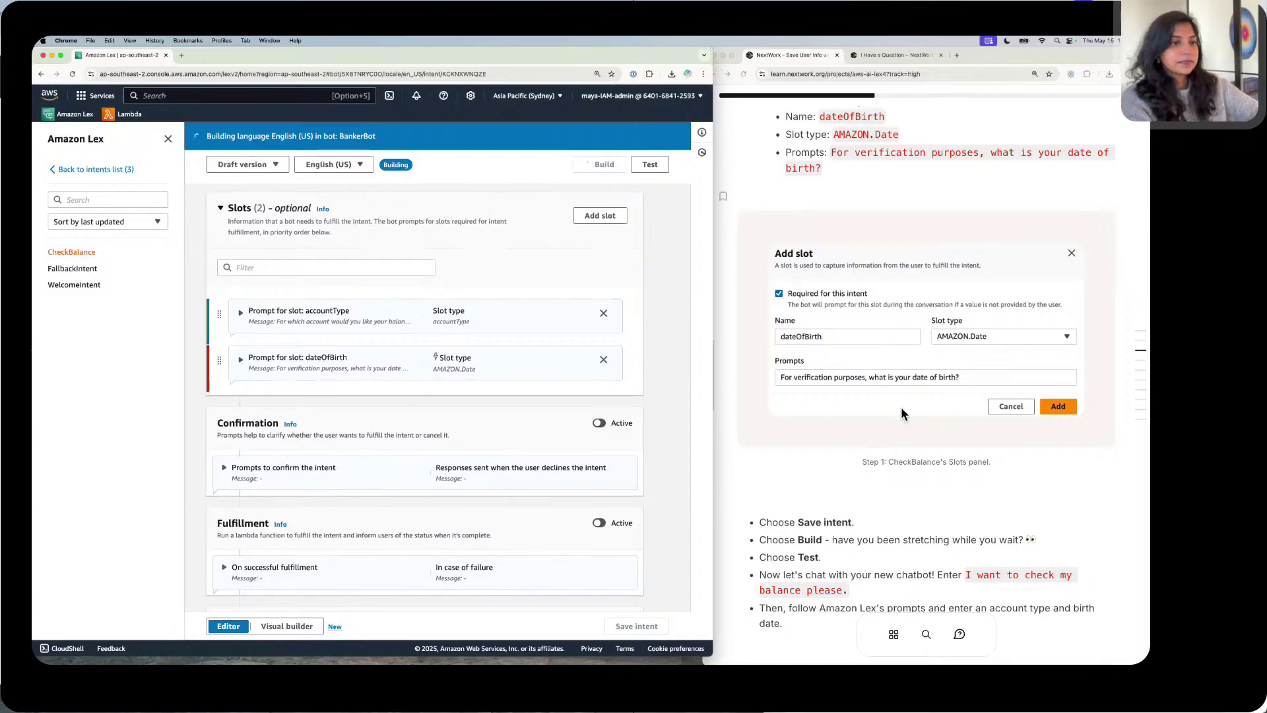
# Step: Open the test chat for the draft version of the newly built BankerBot
pyautogui.scroll(-1, 902, 409)
pyautogui.scroll(-2, 902, 413)
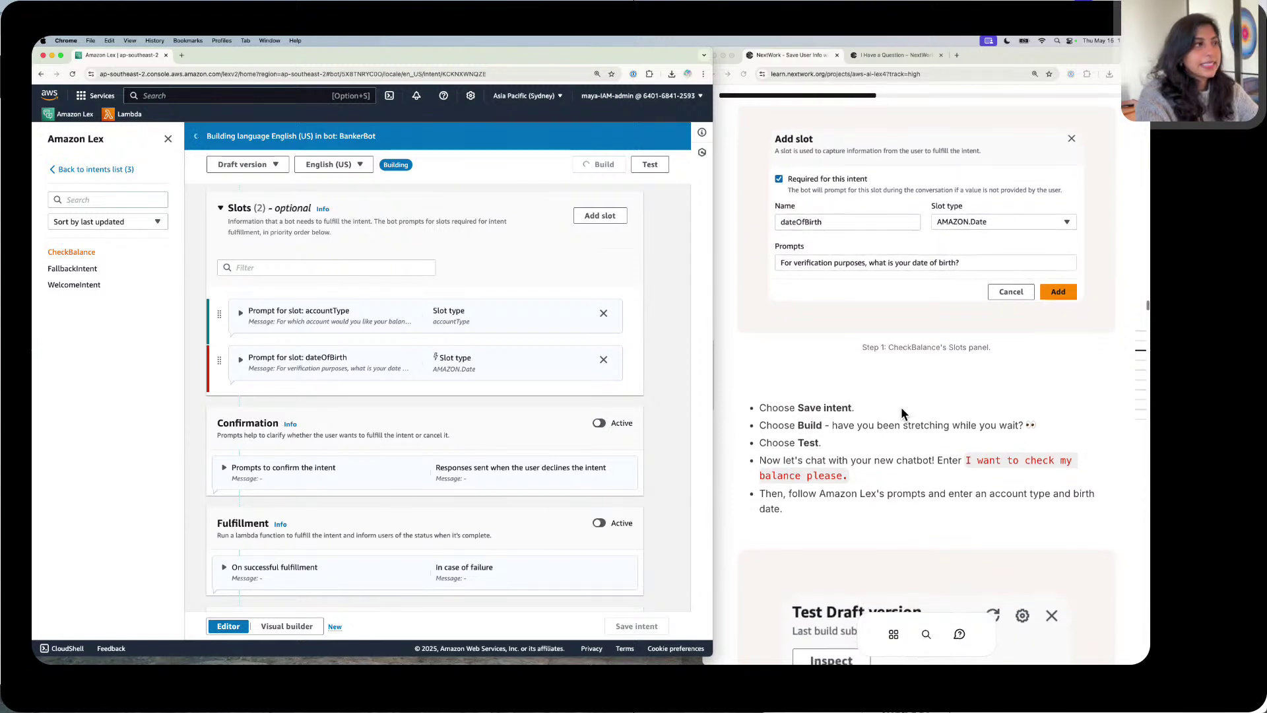
pyautogui.scroll(-1, 902, 413)
pyautogui.scroll(-1, 902, 413)
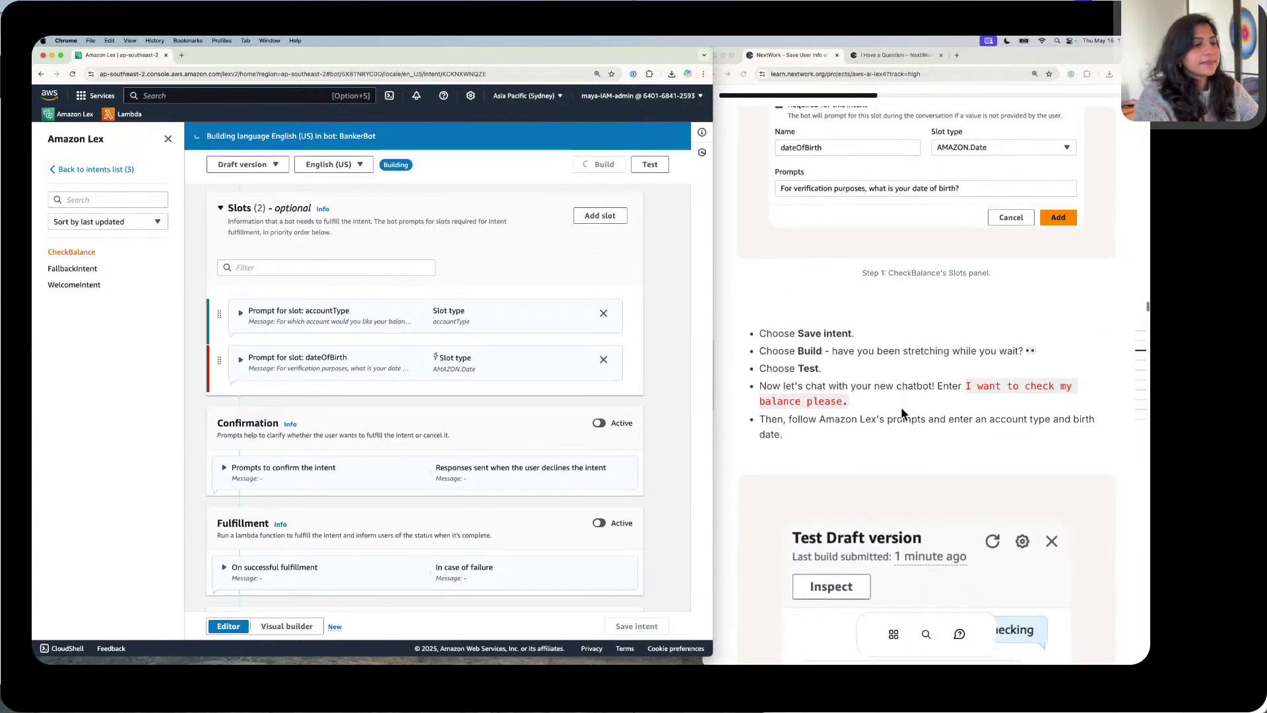
pyautogui.scroll(-3, 902, 413)
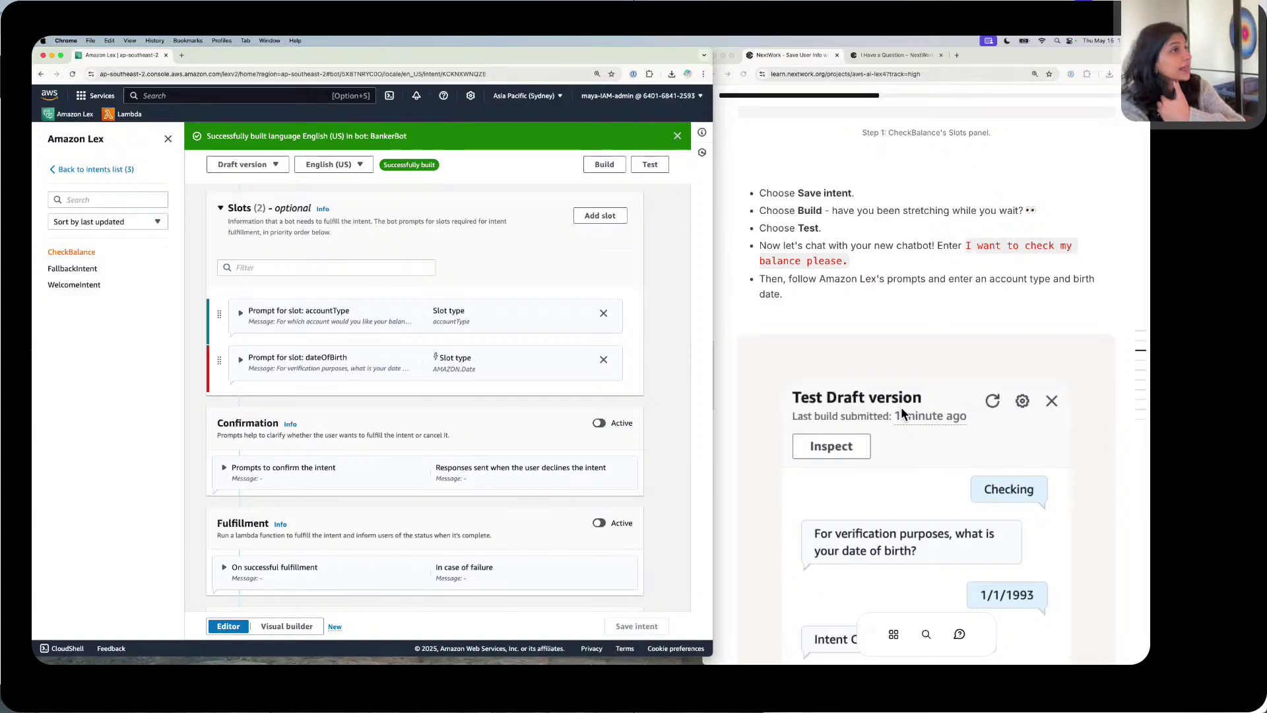
pyautogui.click(661, 165)
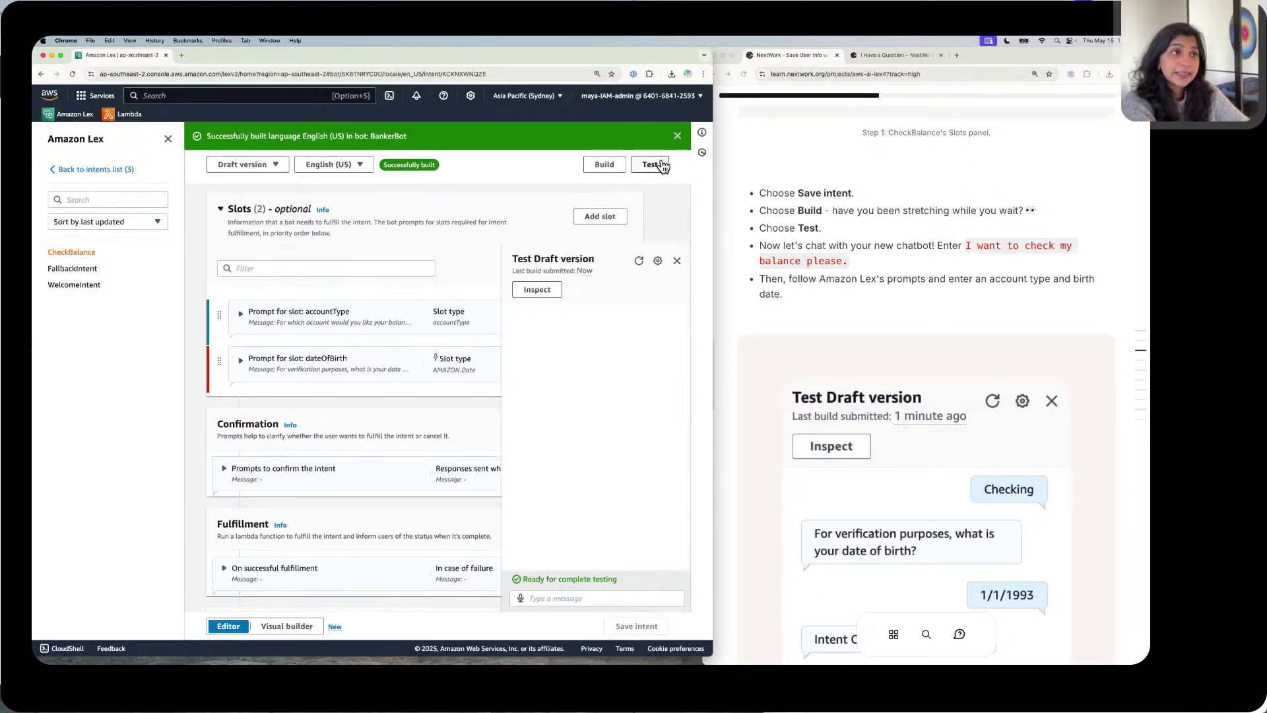
# Step: Copy the sample request "I want to check my balance please." from the guide and send it to the bot
pyautogui.moveTo(667, 473); pyautogui.dragTo(600, 620)
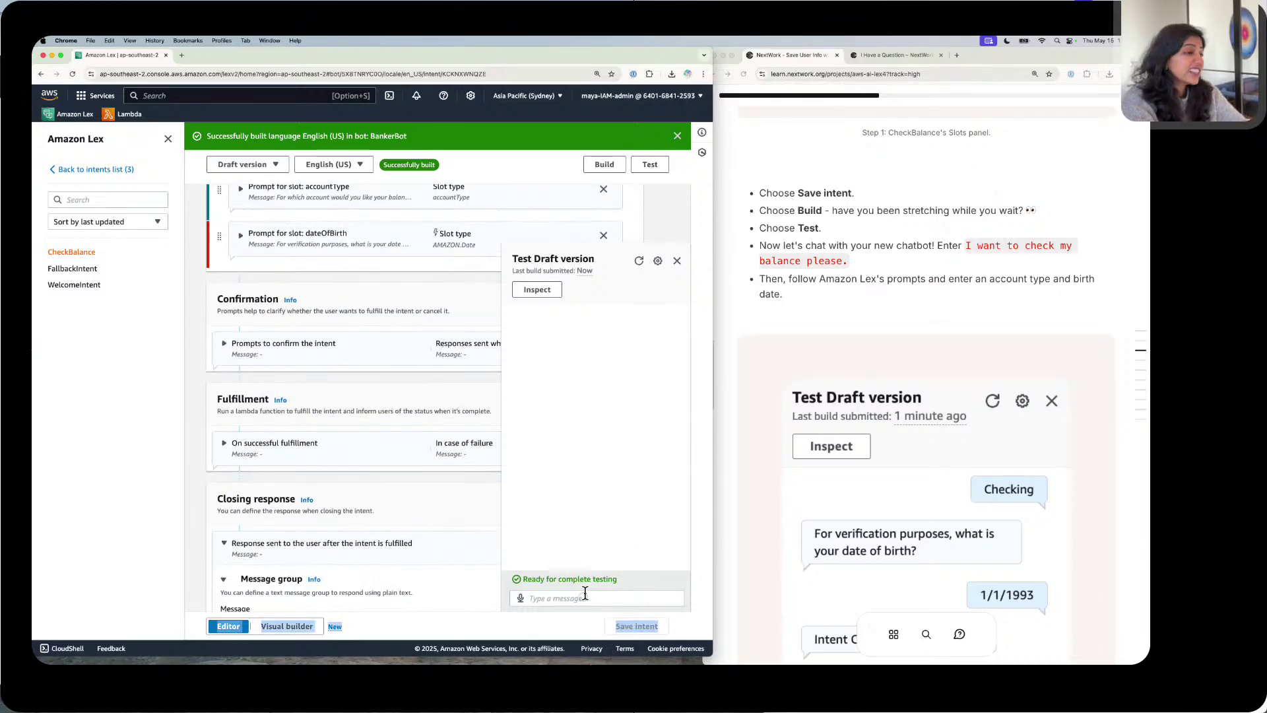
pyautogui.click(585, 597)
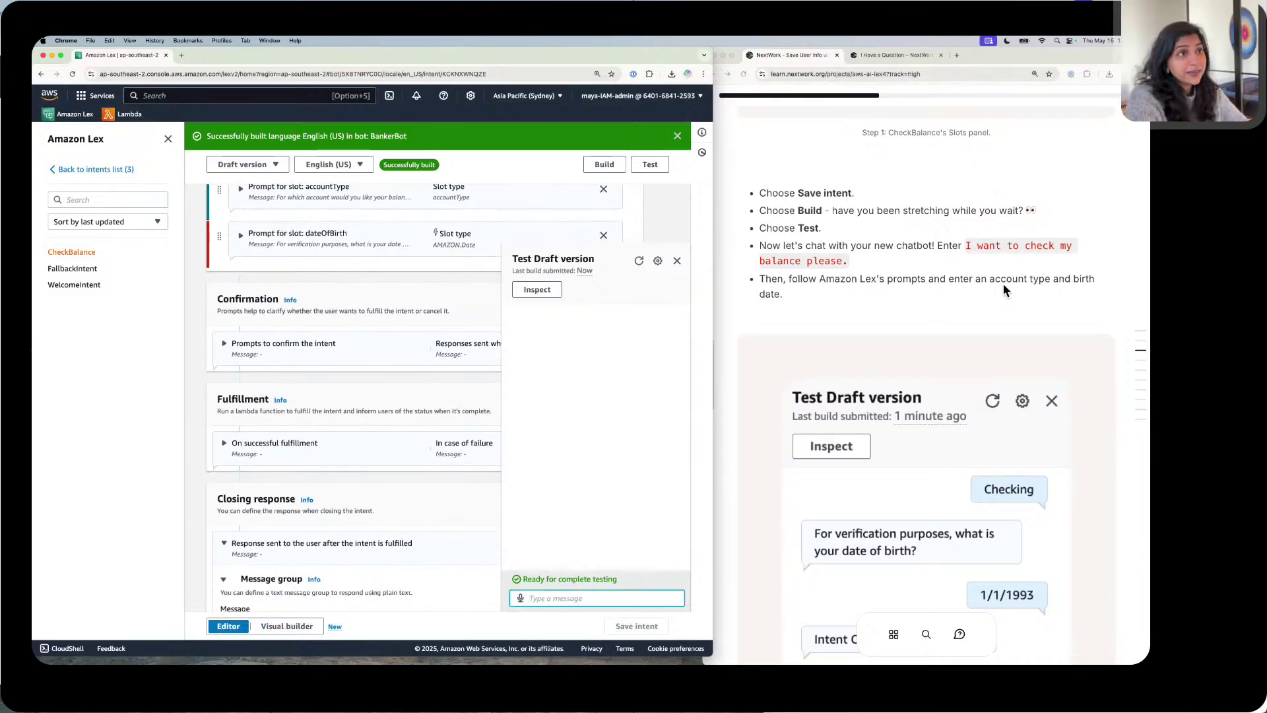
pyautogui.click(998, 238)
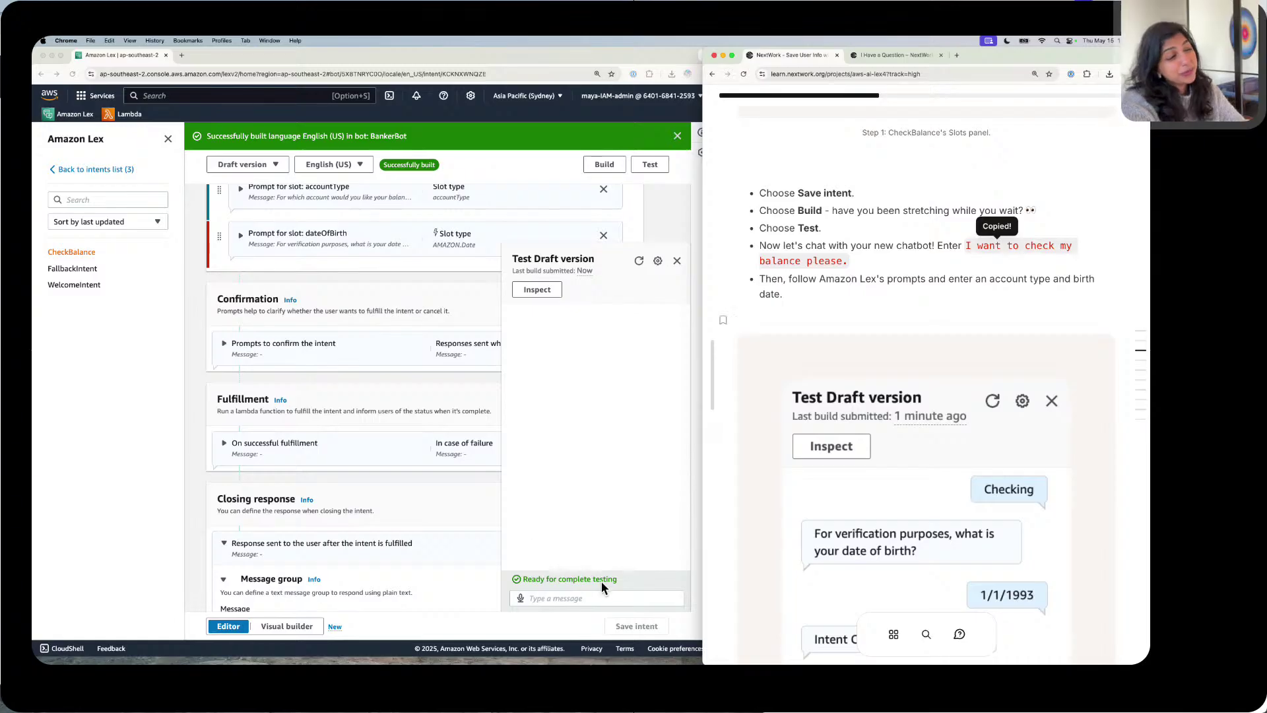
pyautogui.press('super+v')
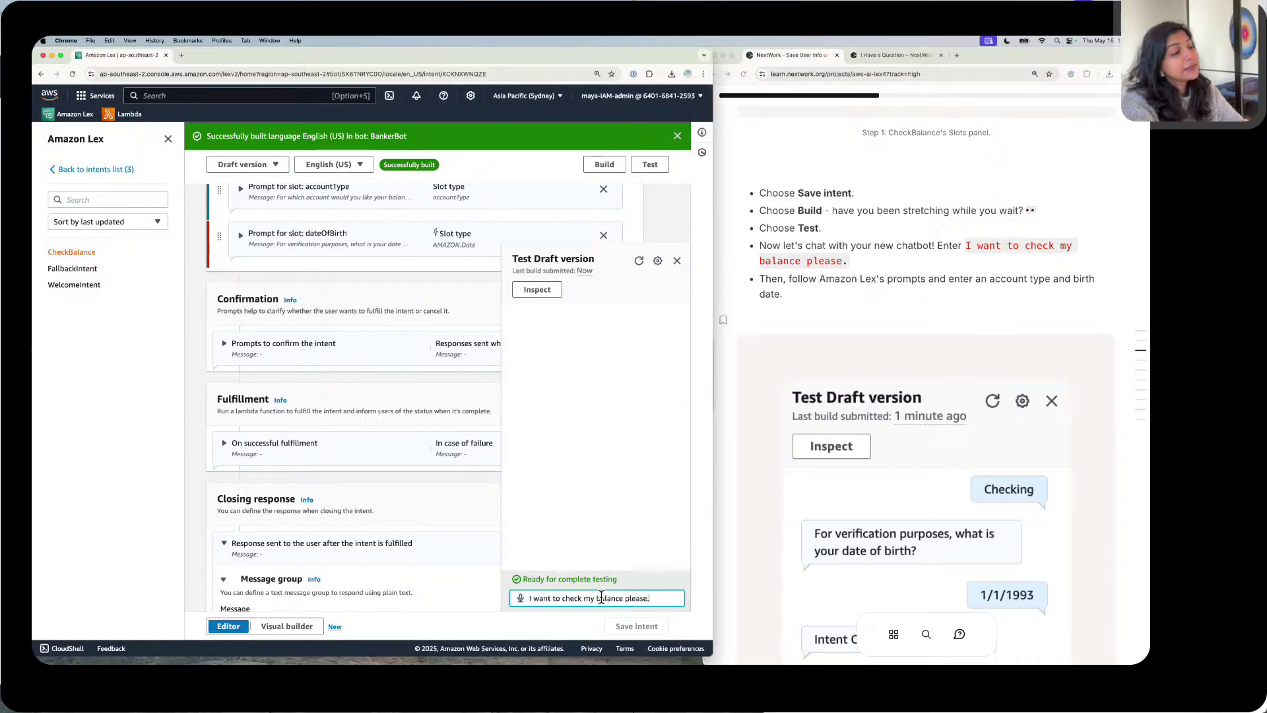
pyautogui.press('Return')
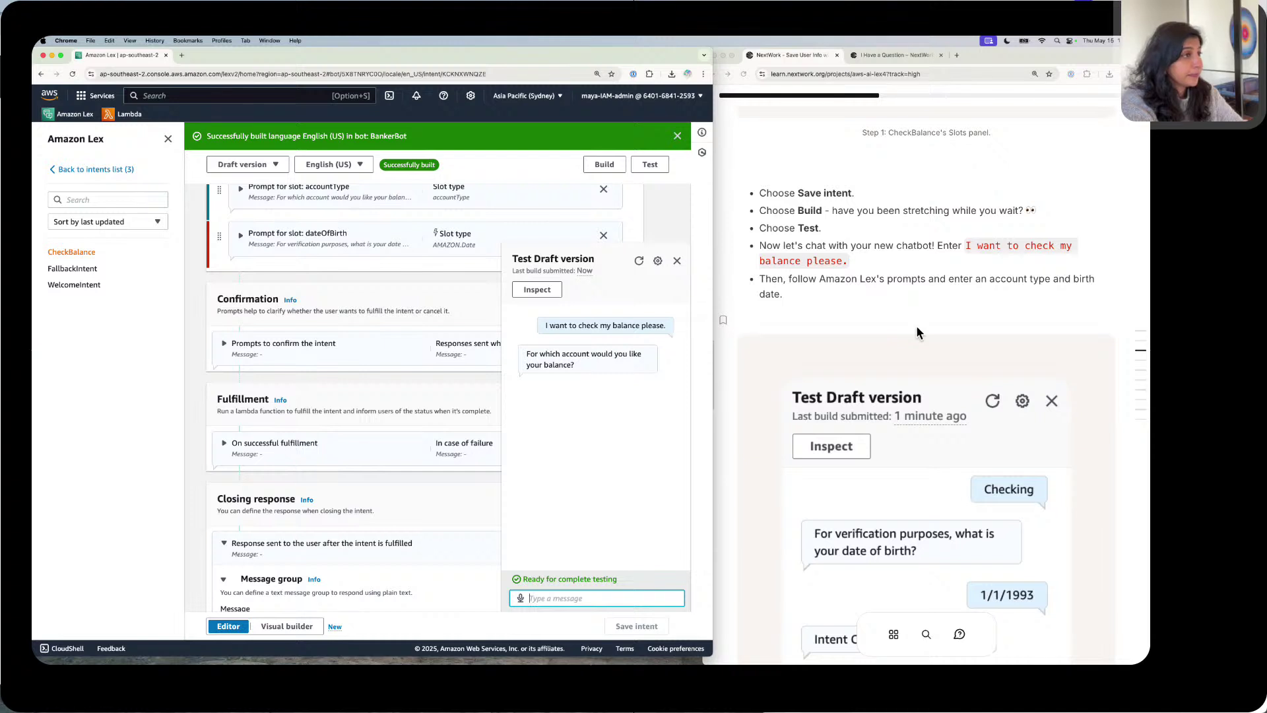
# Step: Answer the bot's prompts with the account type Checking and the guide's sample date of birth
pyautogui.scroll(-1, 917, 328)
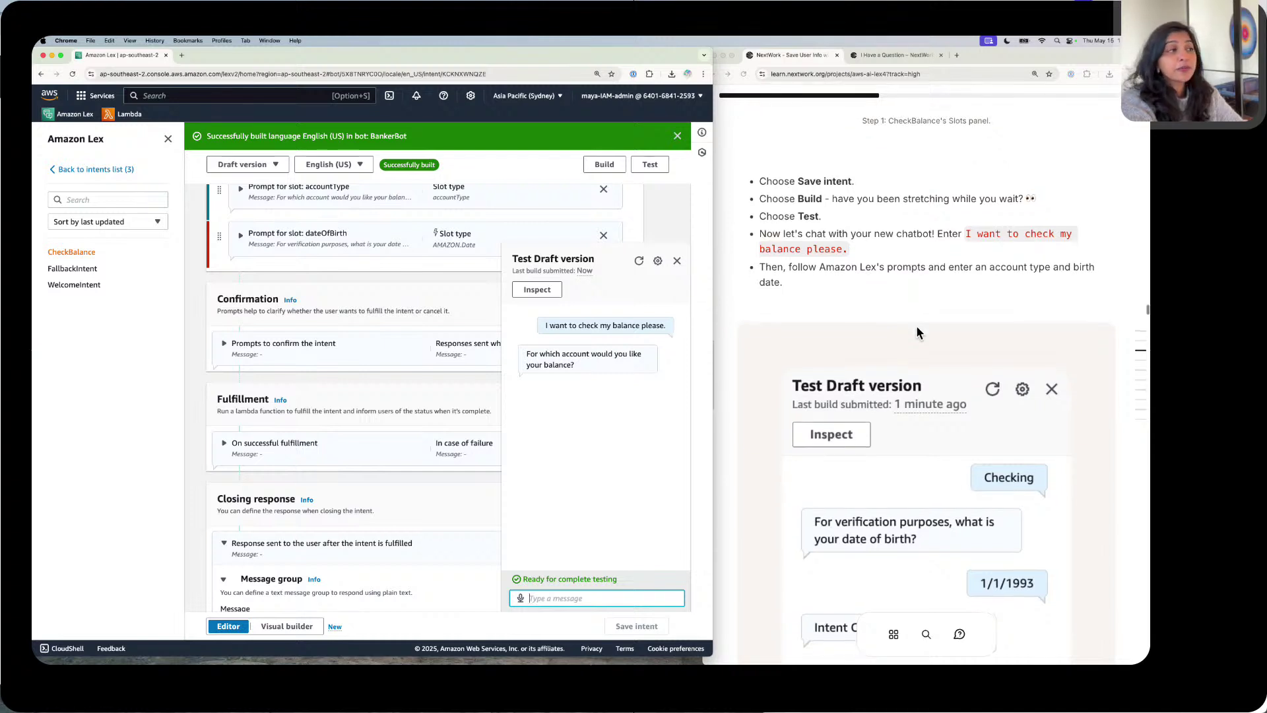
pyautogui.scroll(-5, 917, 328)
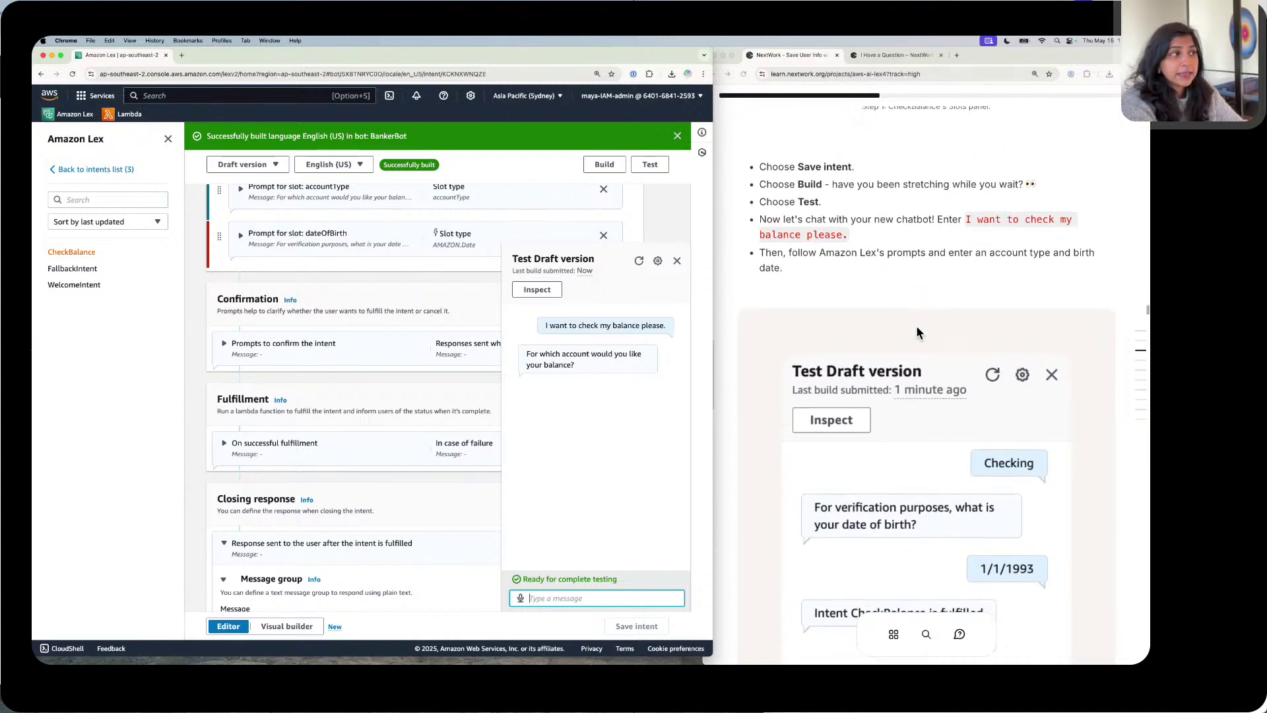
pyautogui.scroll(-3, 916, 326)
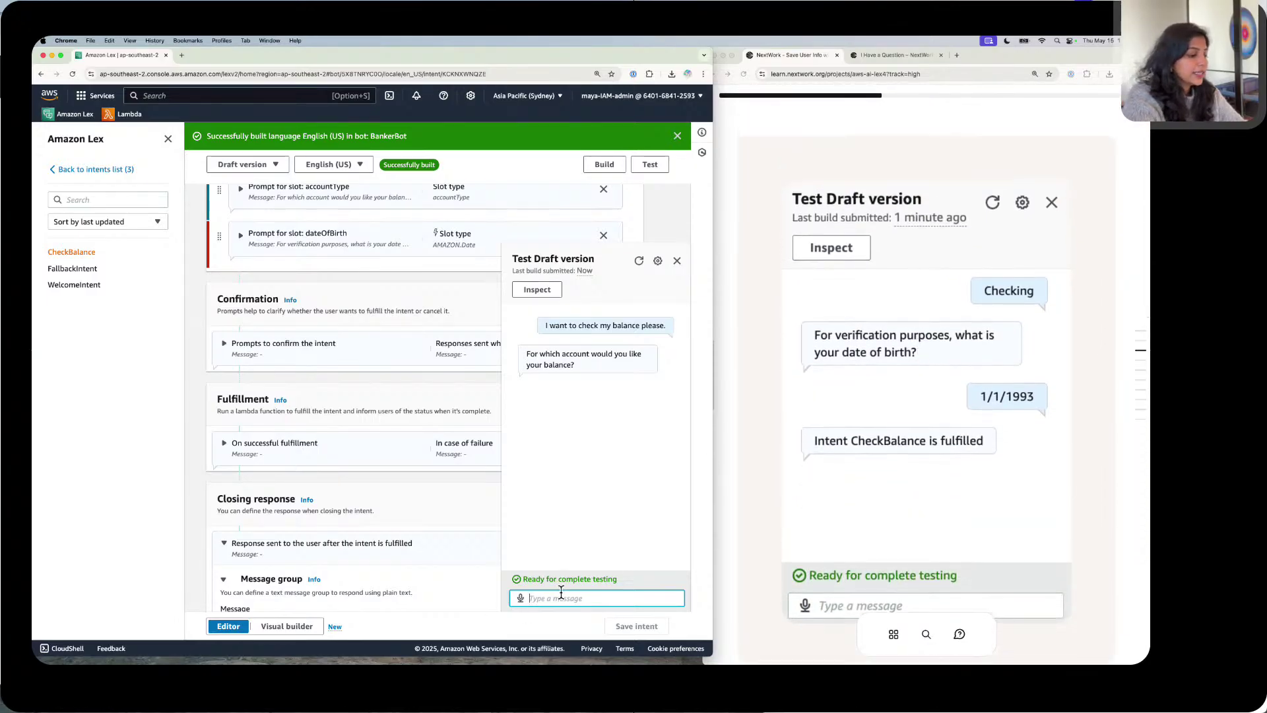
pyautogui.write('Checking')
pyautogui.press('Return')
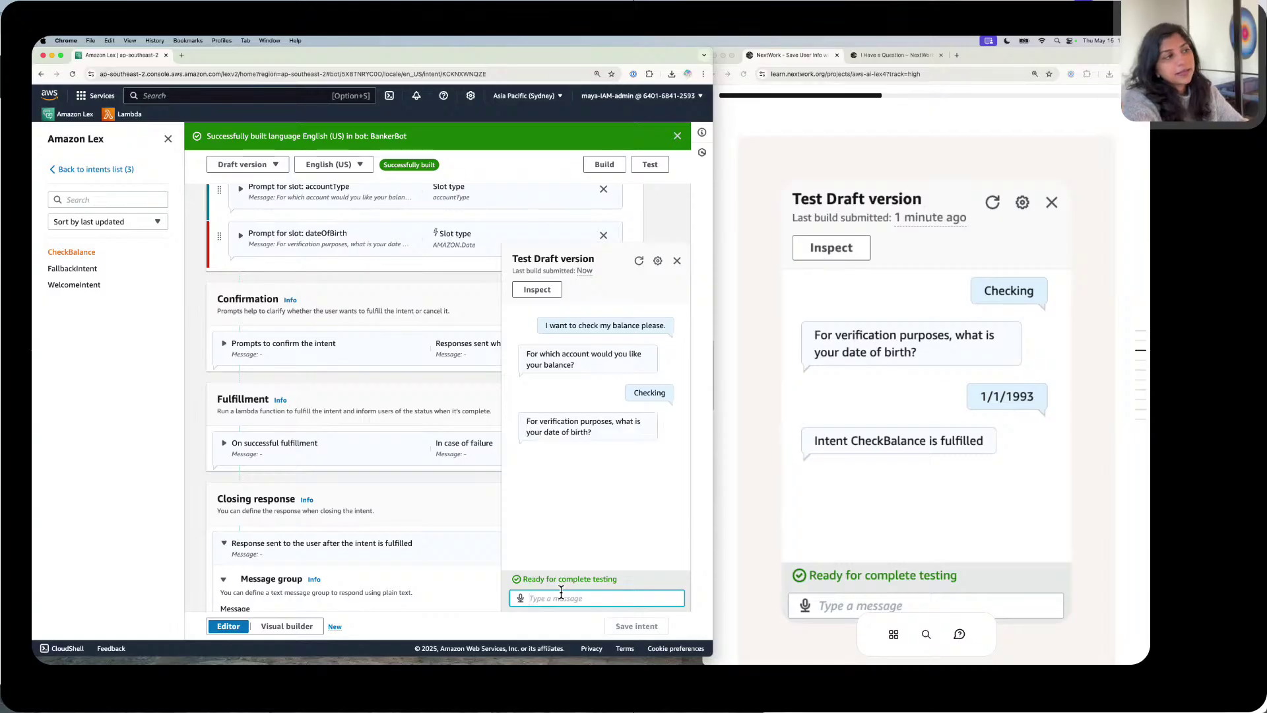
pyautogui.write('1/1')
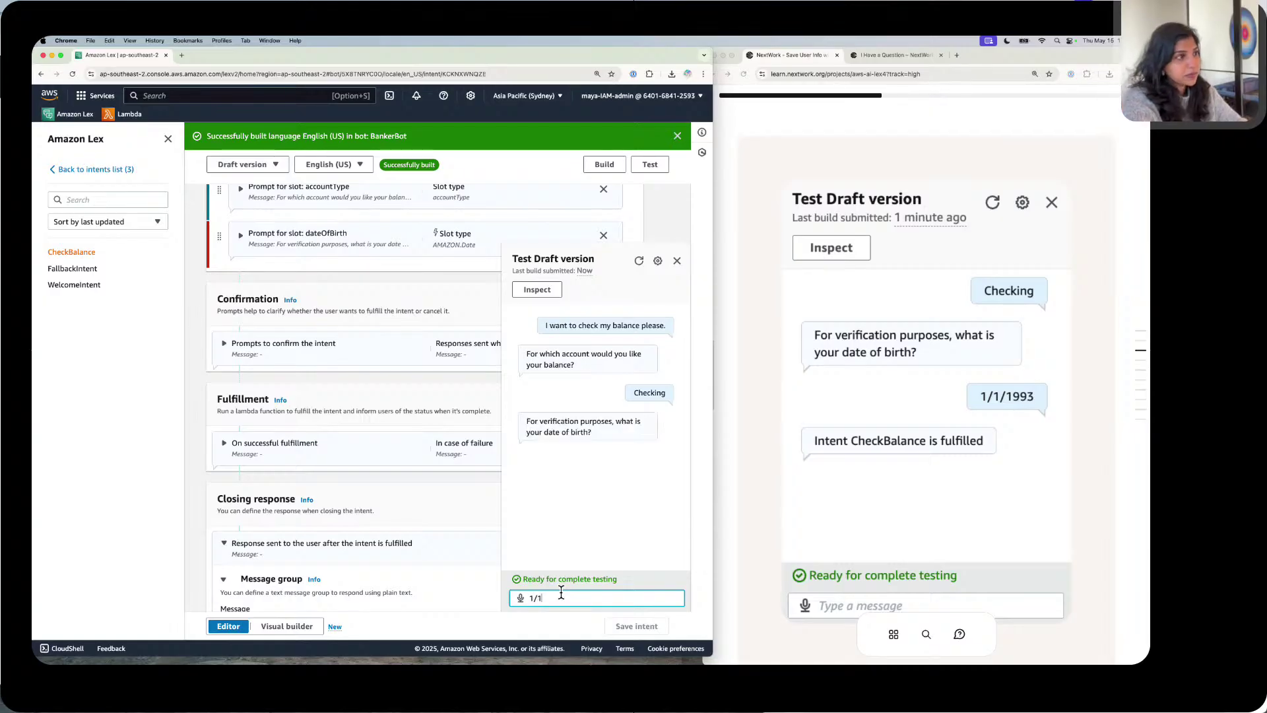
pyautogui.write('/93')
pyautogui.press('Return')
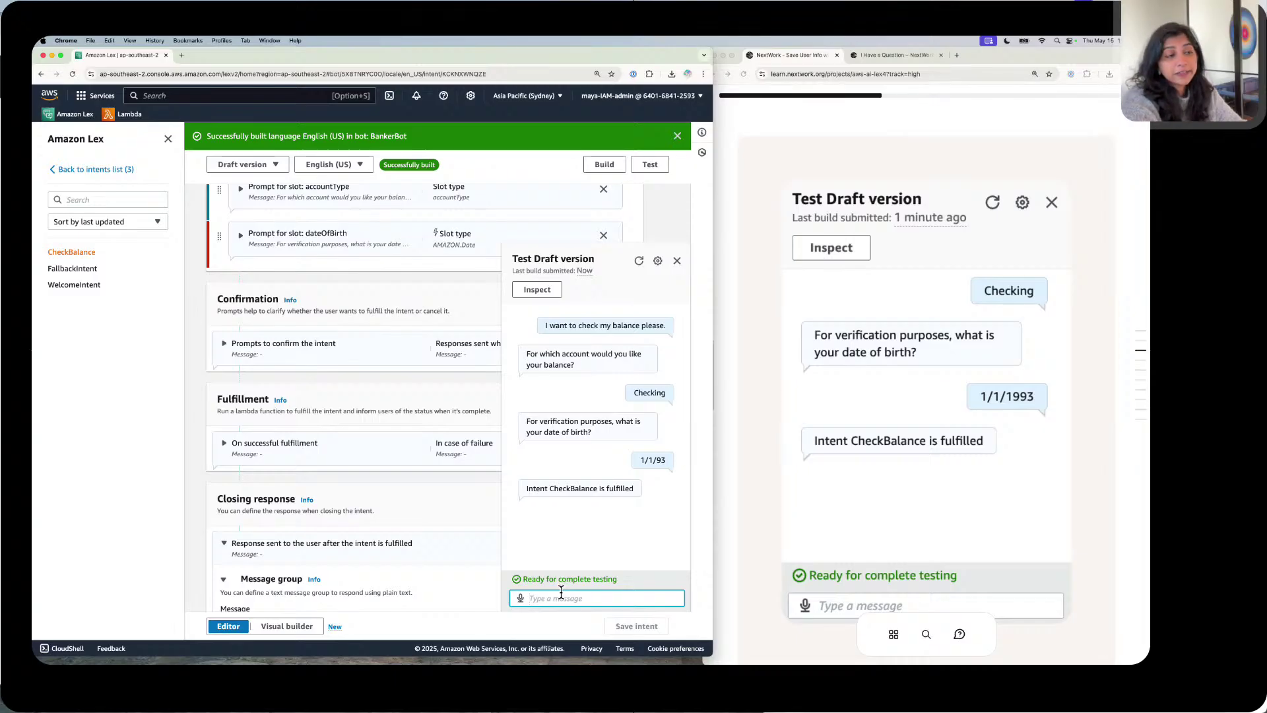
# Step: Inspect the conversation's summary to check the values recorded for the accountType and dateOfBirth slots
pyautogui.scroll(-6, 779, 476)
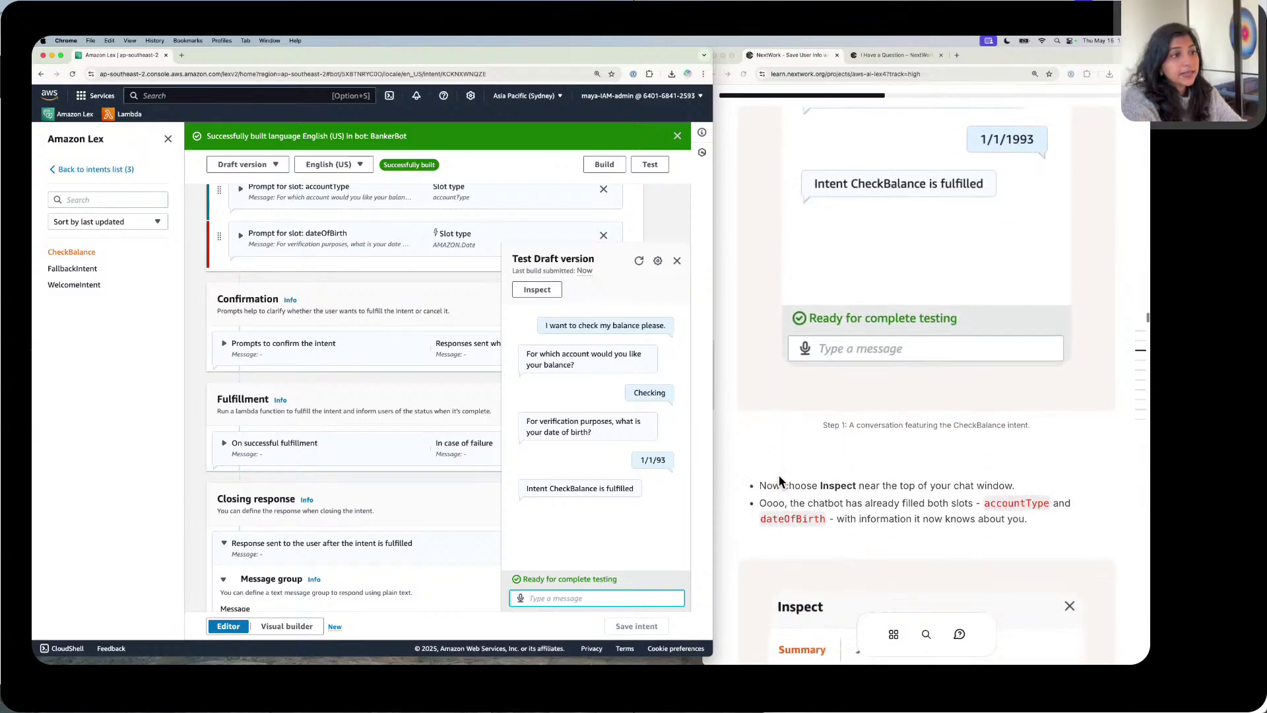
pyautogui.scroll(-1, 780, 481)
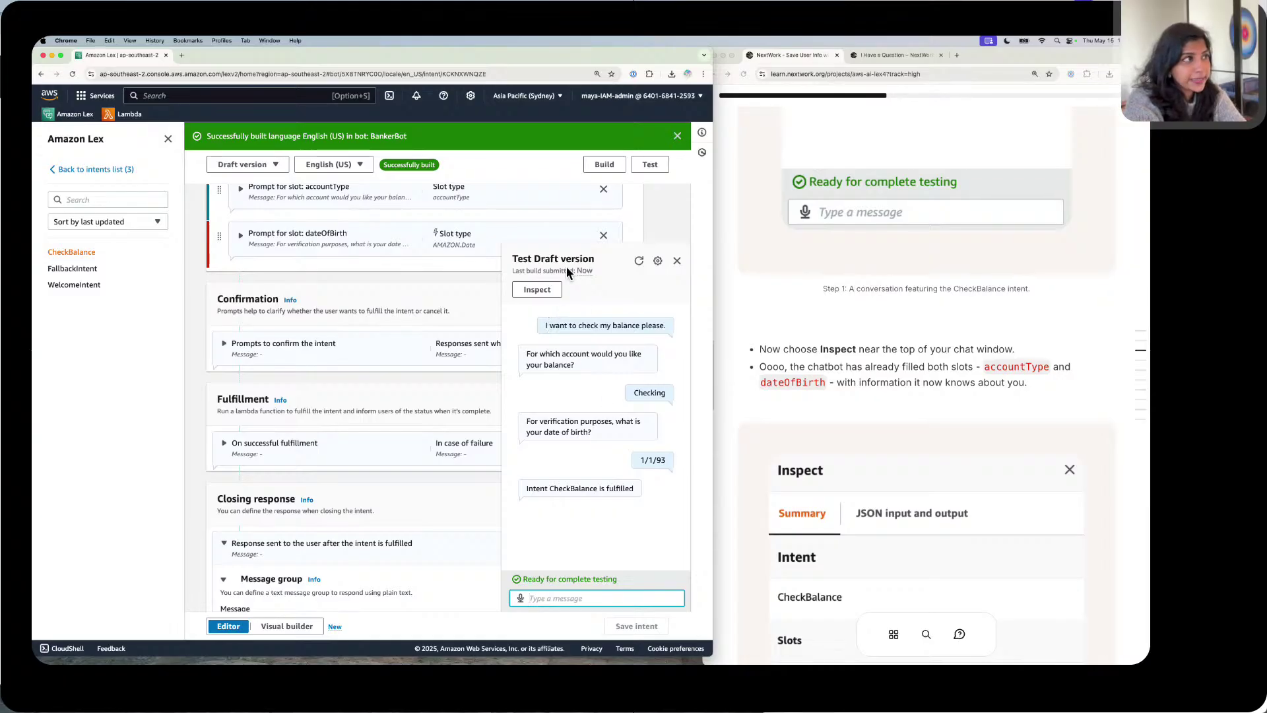
pyautogui.click(551, 288)
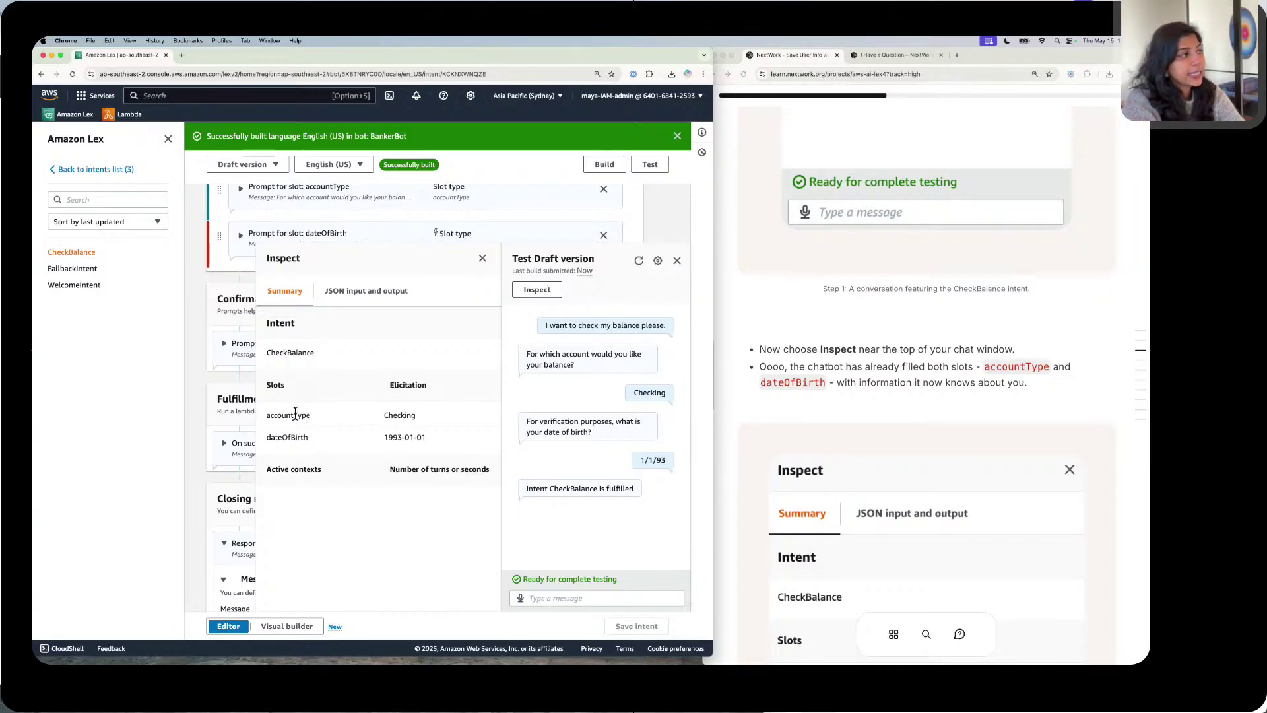
pyautogui.moveTo(271, 415); pyautogui.dragTo(330, 415)
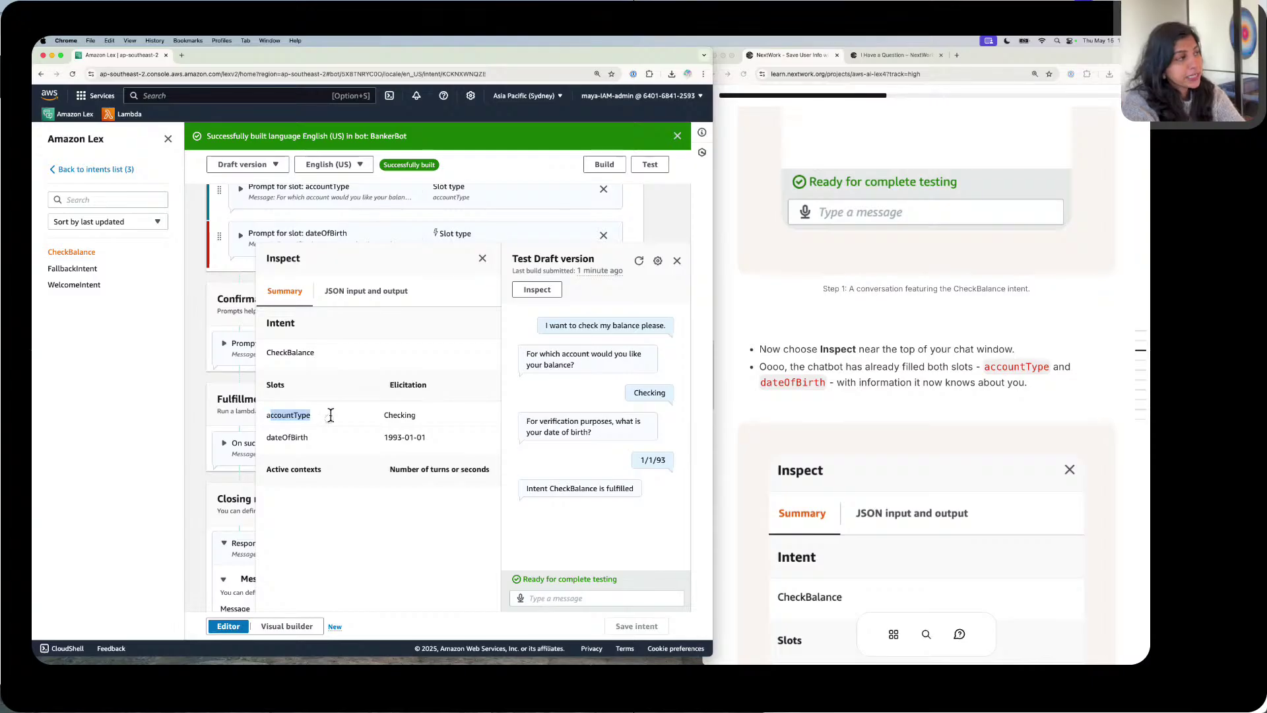
pyautogui.click(321, 425)
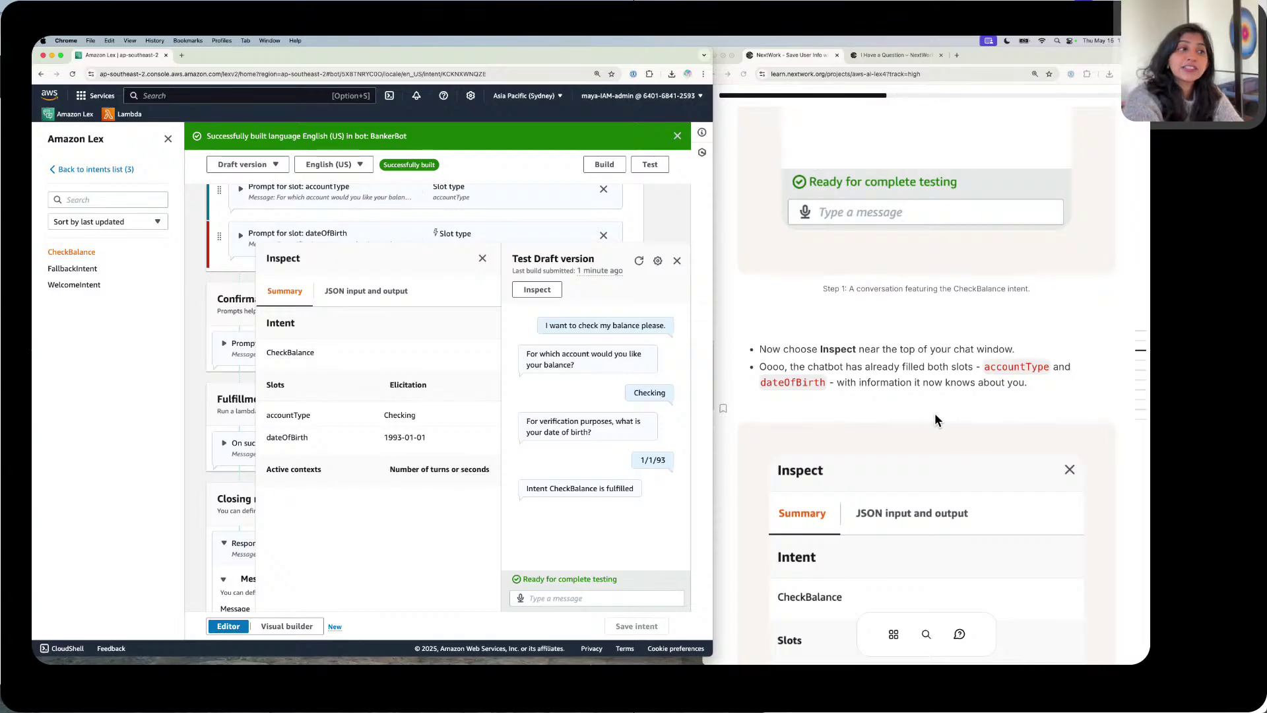
# Step: Copy "What's the balance in my savings account?" from the guide and send it to the bot
pyautogui.scroll(-2, 934, 419)
pyautogui.scroll(-5, 935, 419)
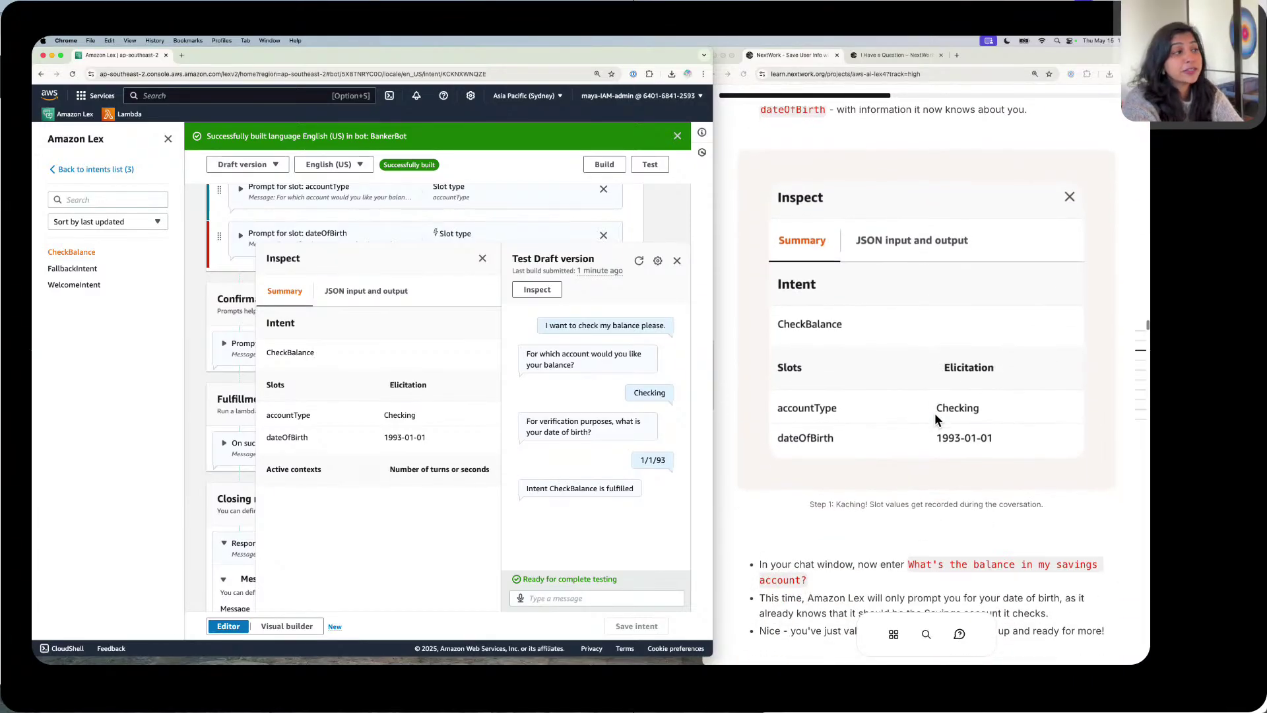
pyautogui.scroll(-4, 934, 417)
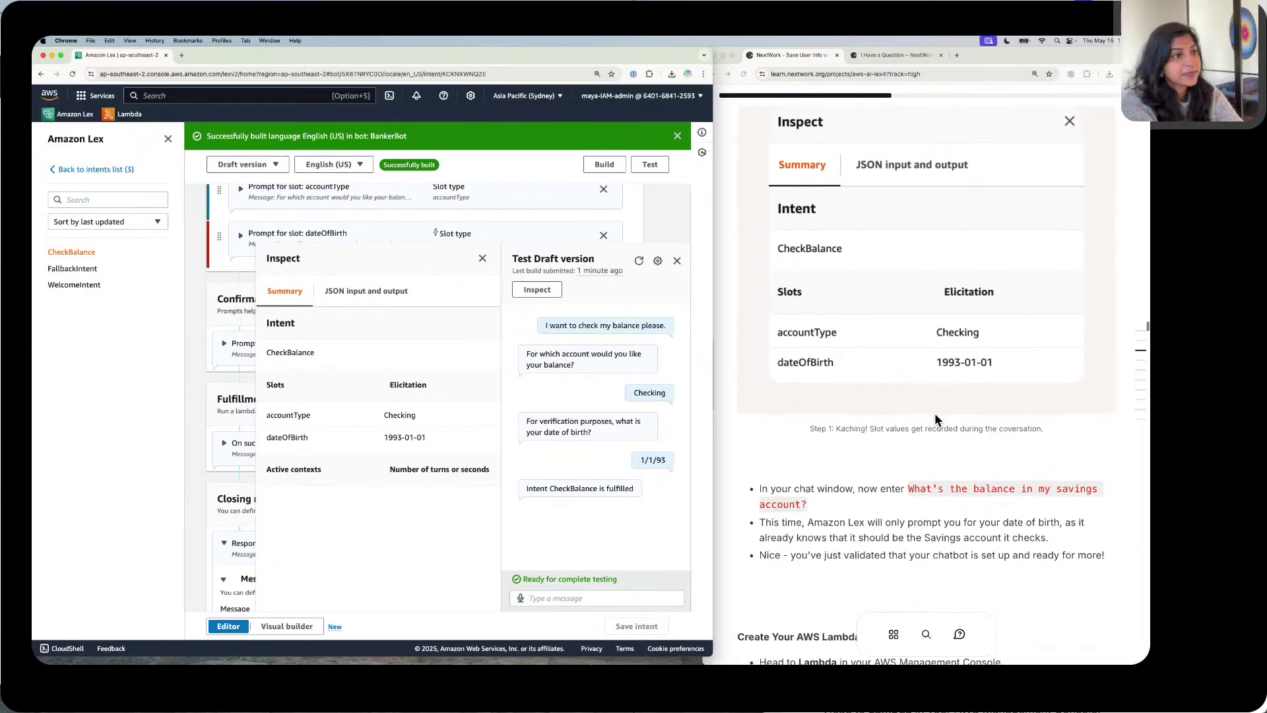
pyautogui.scroll(-1, 934, 413)
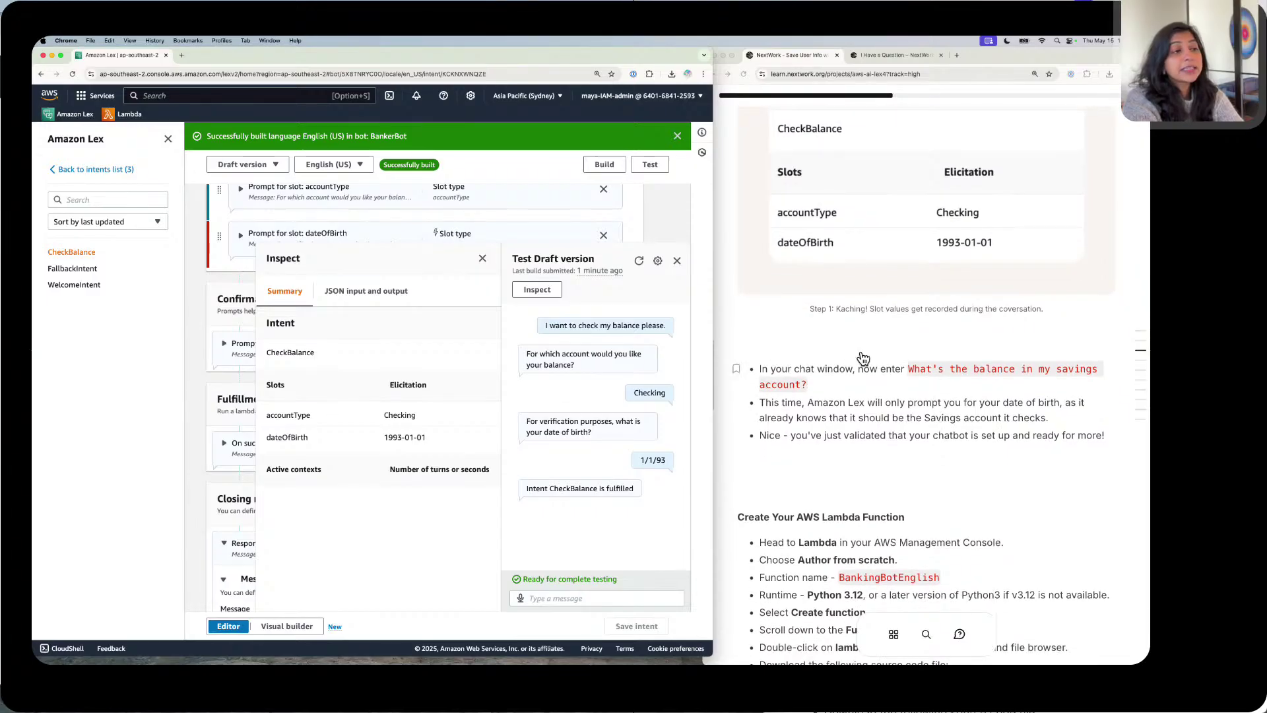
pyautogui.click(932, 367)
pyautogui.doubleClick(933, 367)
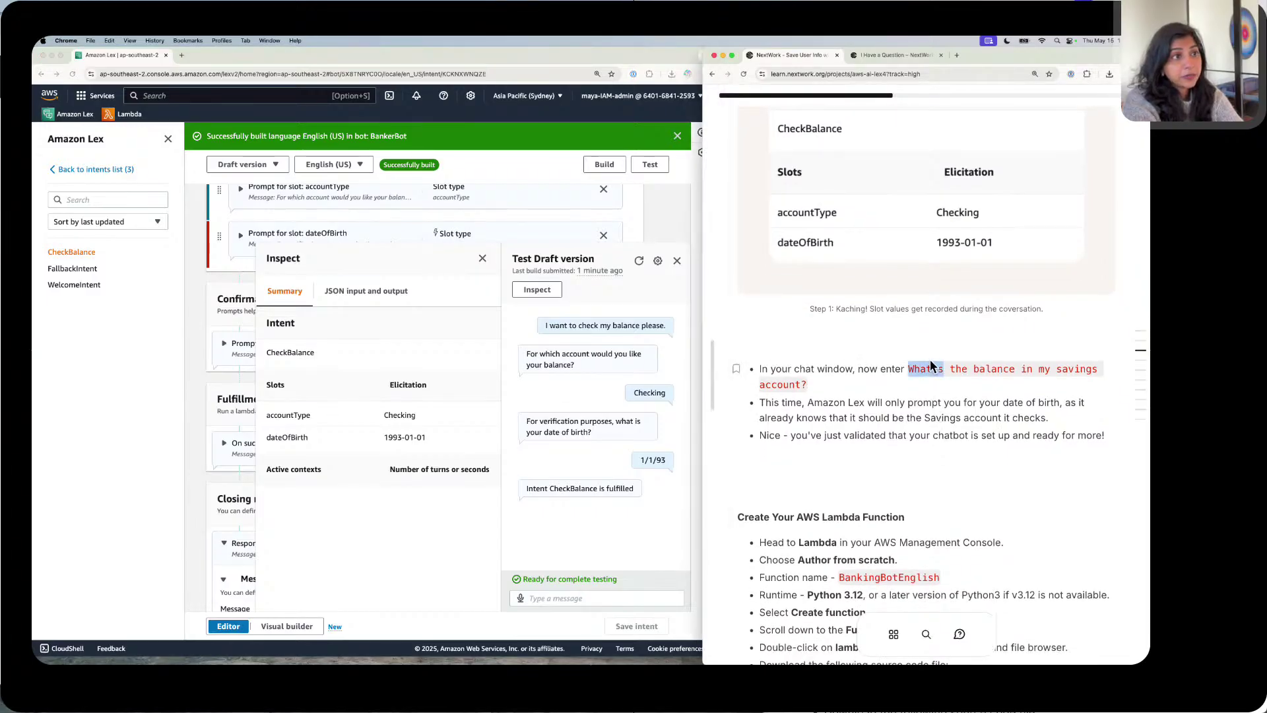
pyautogui.click(973, 367)
pyautogui.click(609, 597)
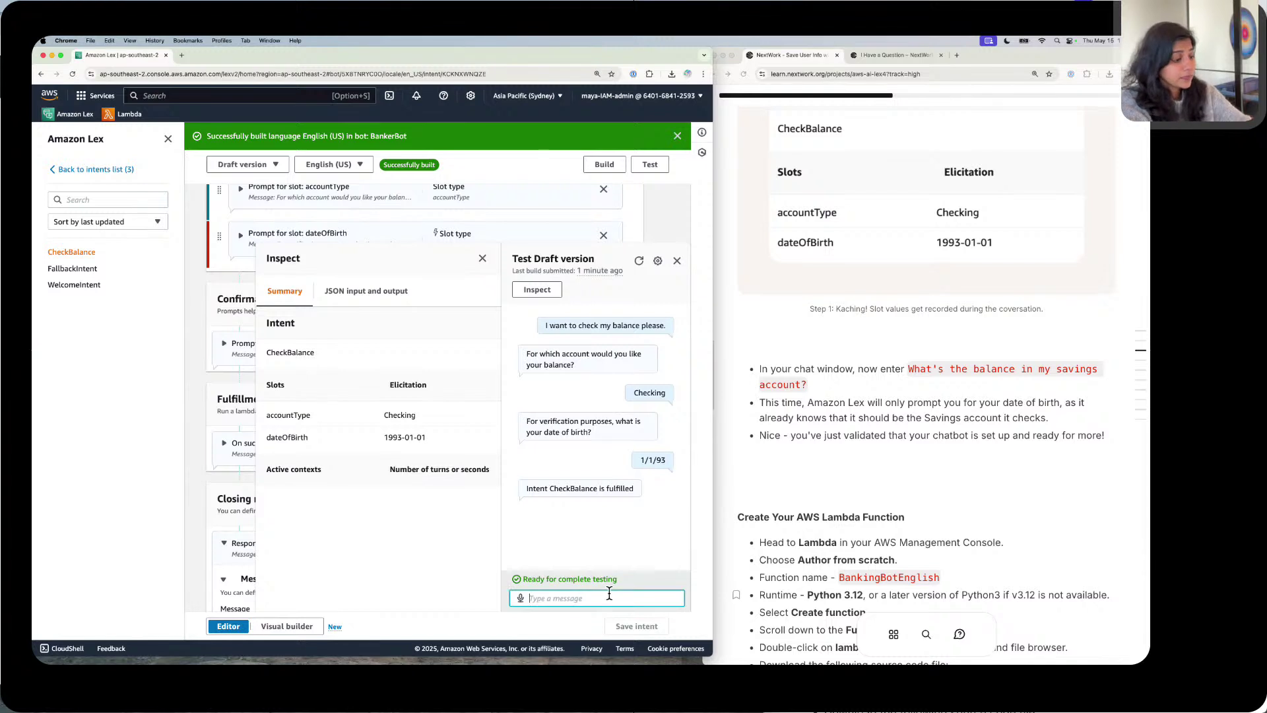
pyautogui.press('super+v')
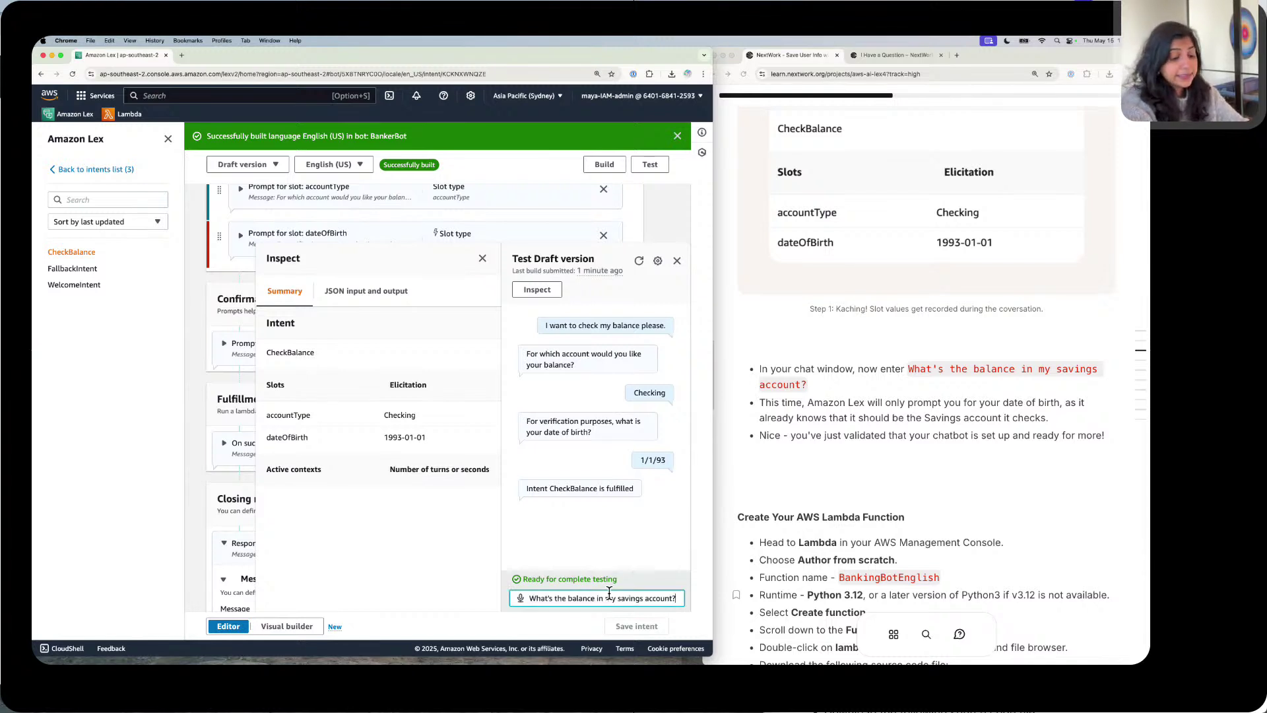
pyautogui.press('Return')
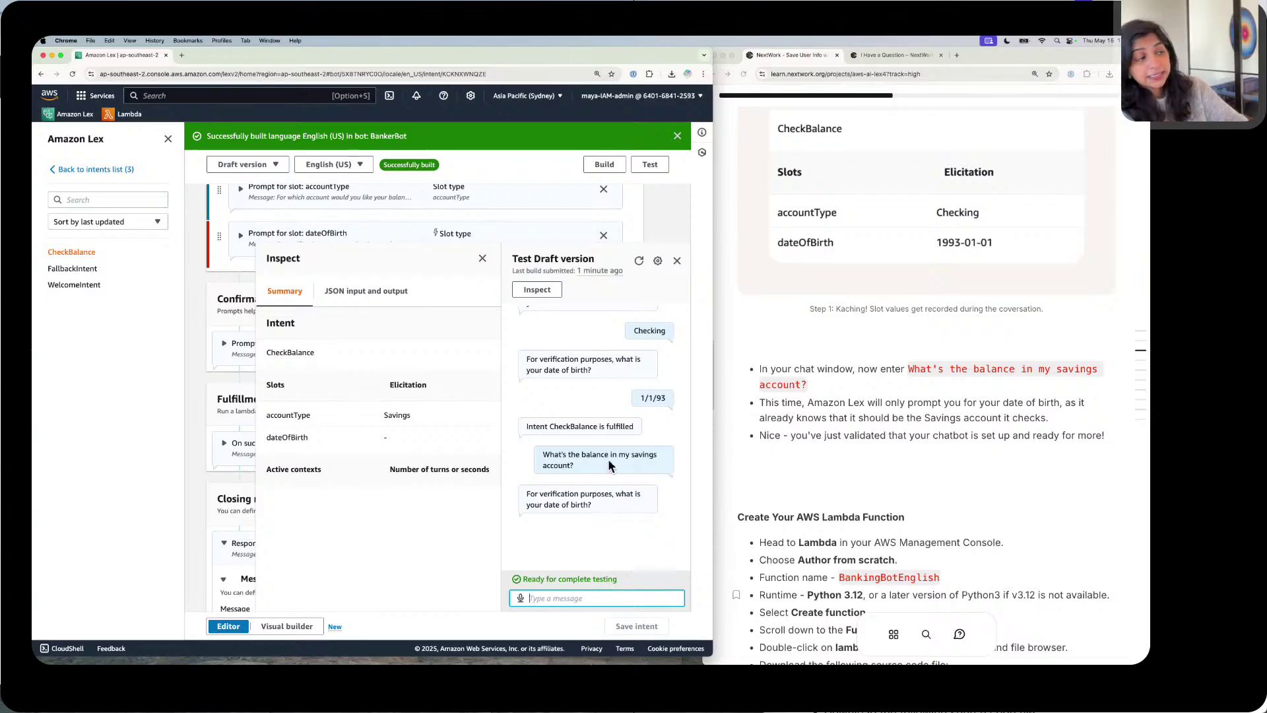
# Step: Review the chat history, comparing the bot's account type and date of birth prompts across the two balance requests
pyautogui.scroll(2, 636, 435)
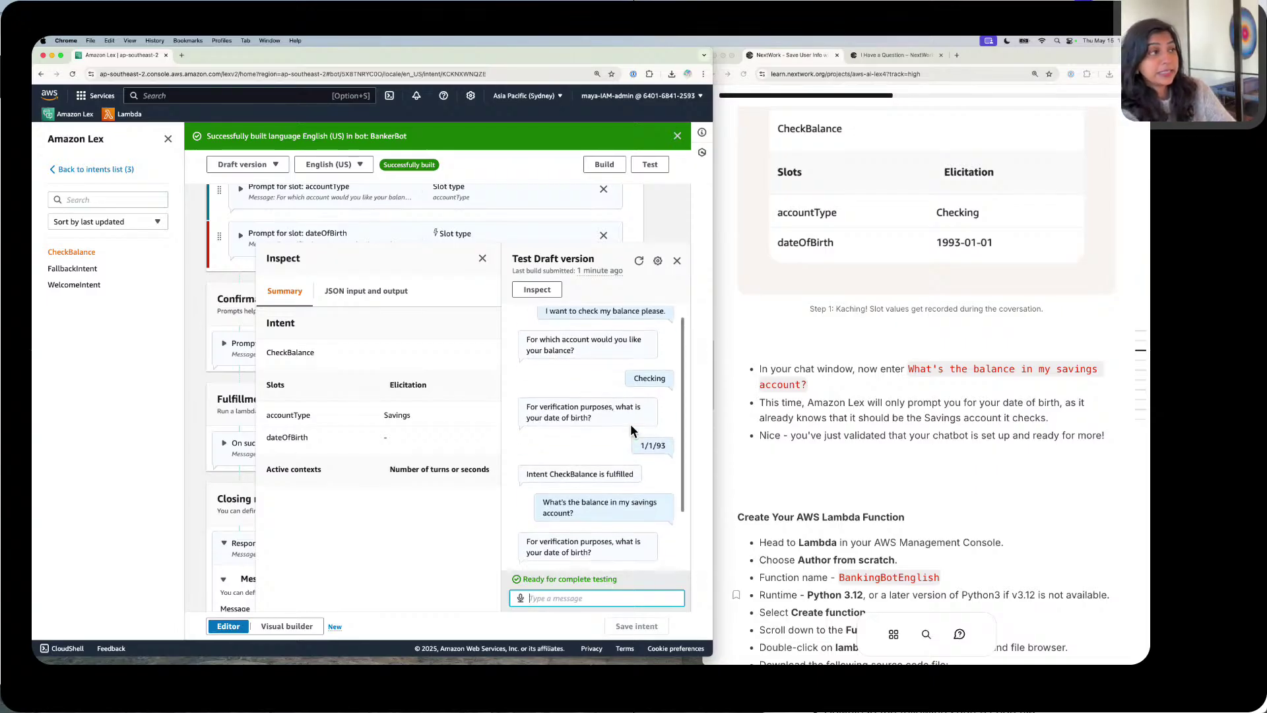
pyautogui.moveTo(600, 365); pyautogui.dragTo(526, 360)
pyautogui.scroll(-2, 679, 463)
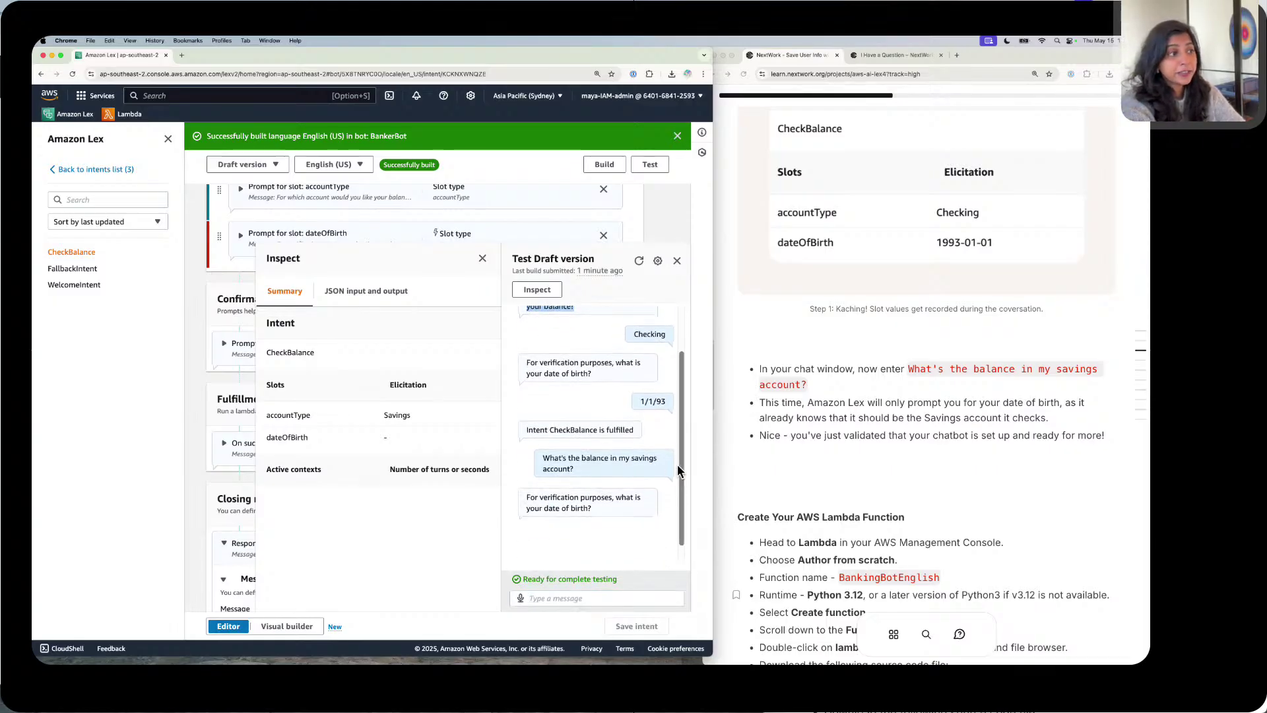
pyautogui.moveTo(632, 446); pyautogui.dragTo(663, 447)
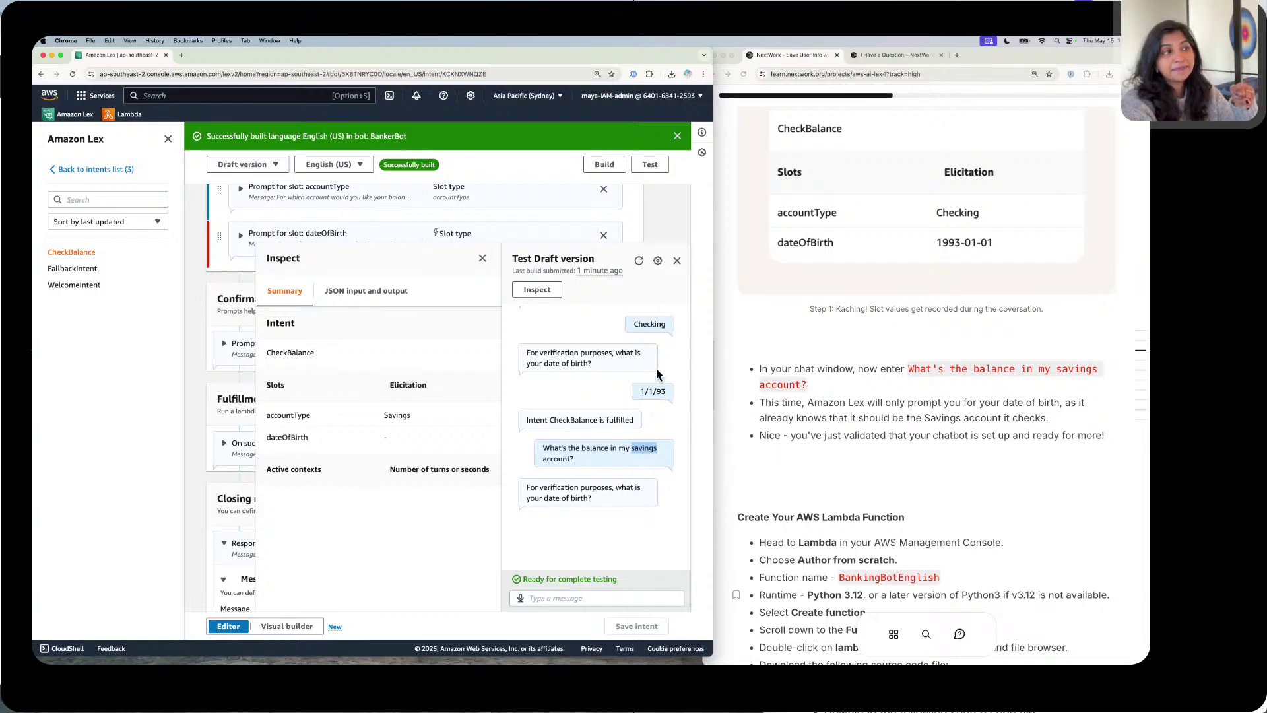
pyautogui.moveTo(637, 391); pyautogui.dragTo(667, 388)
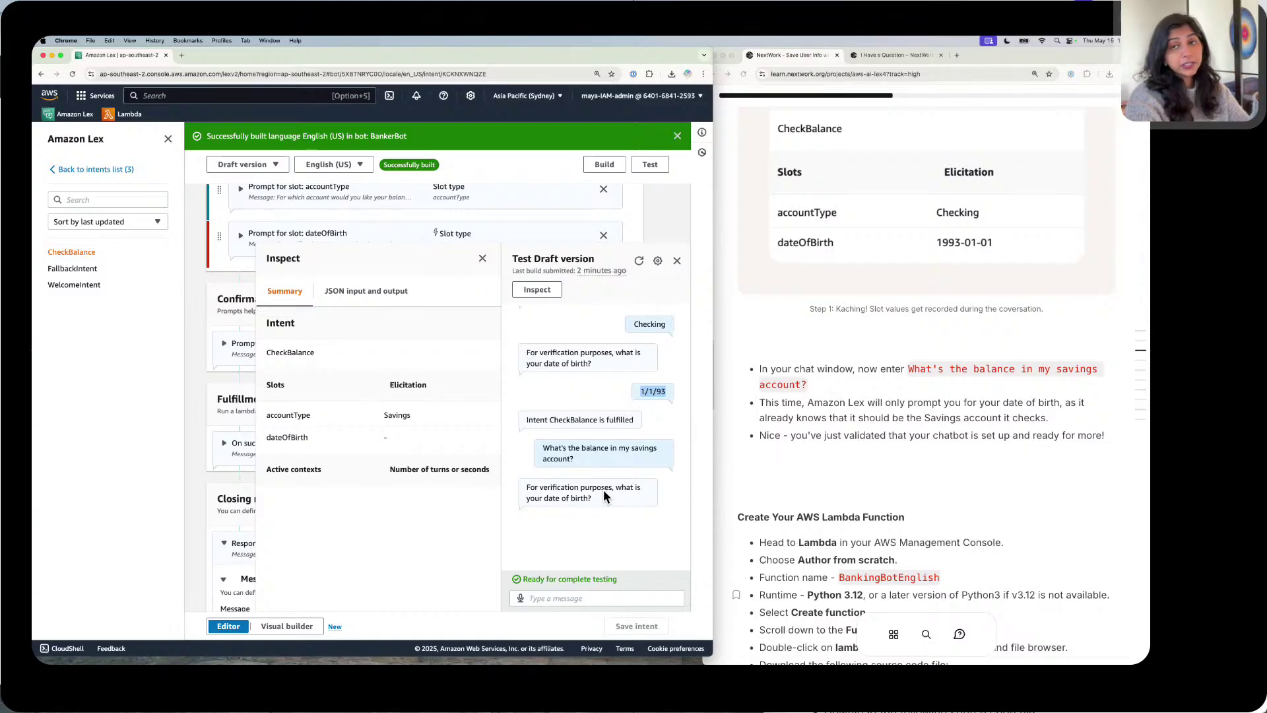
pyautogui.moveTo(594, 498); pyautogui.dragTo(529, 490)
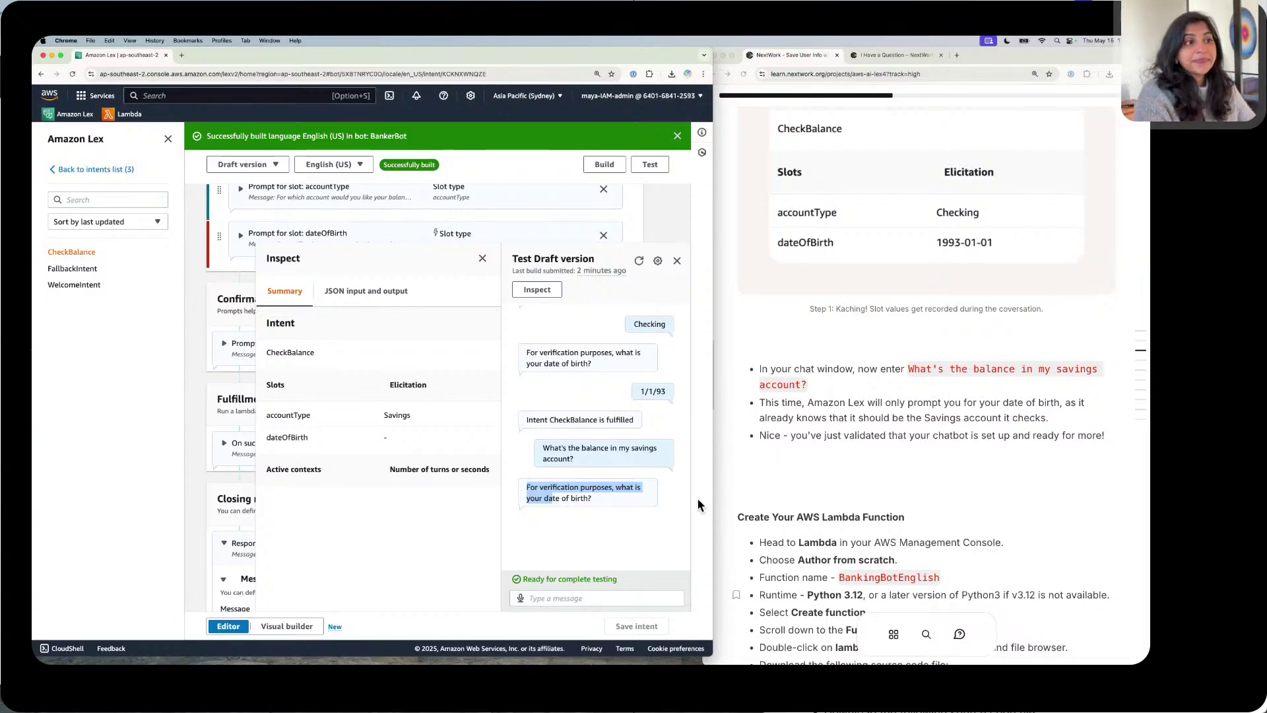
# Step: Read the guide's instructions for creating the AWS Lambda function and close the bot's test chat
pyautogui.scroll(-3, 844, 494)
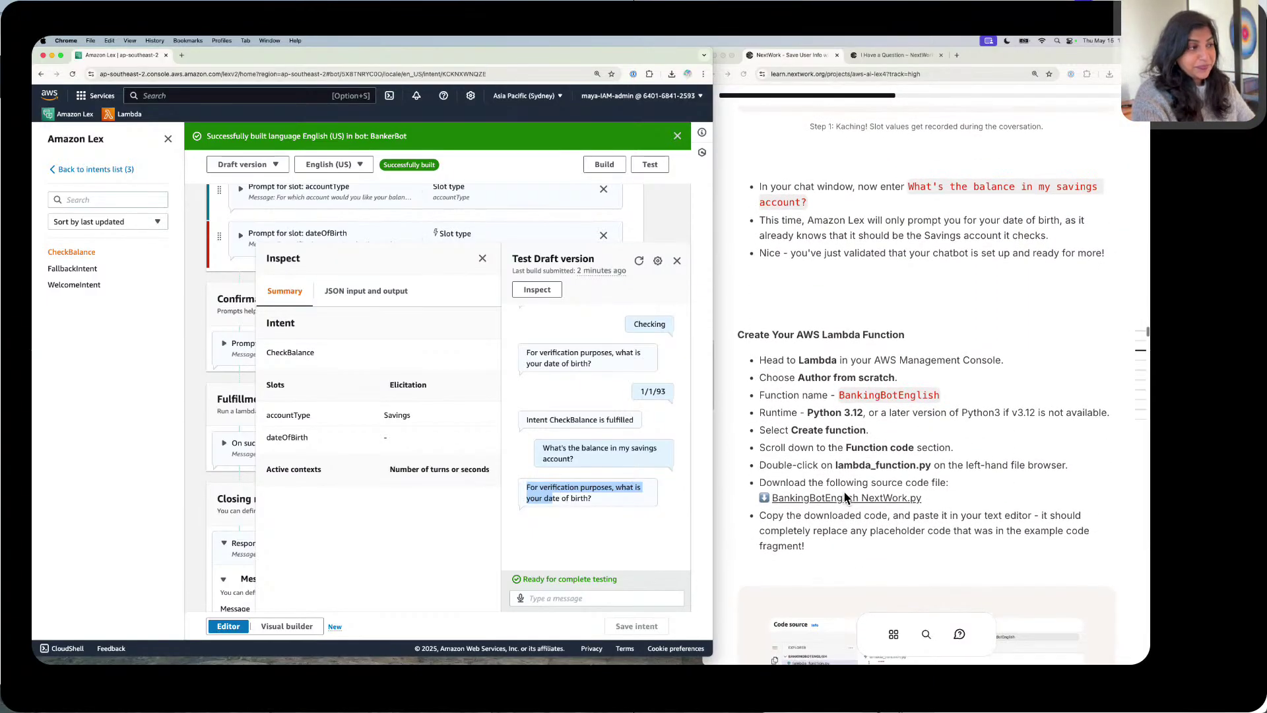
pyautogui.scroll(-2, 844, 493)
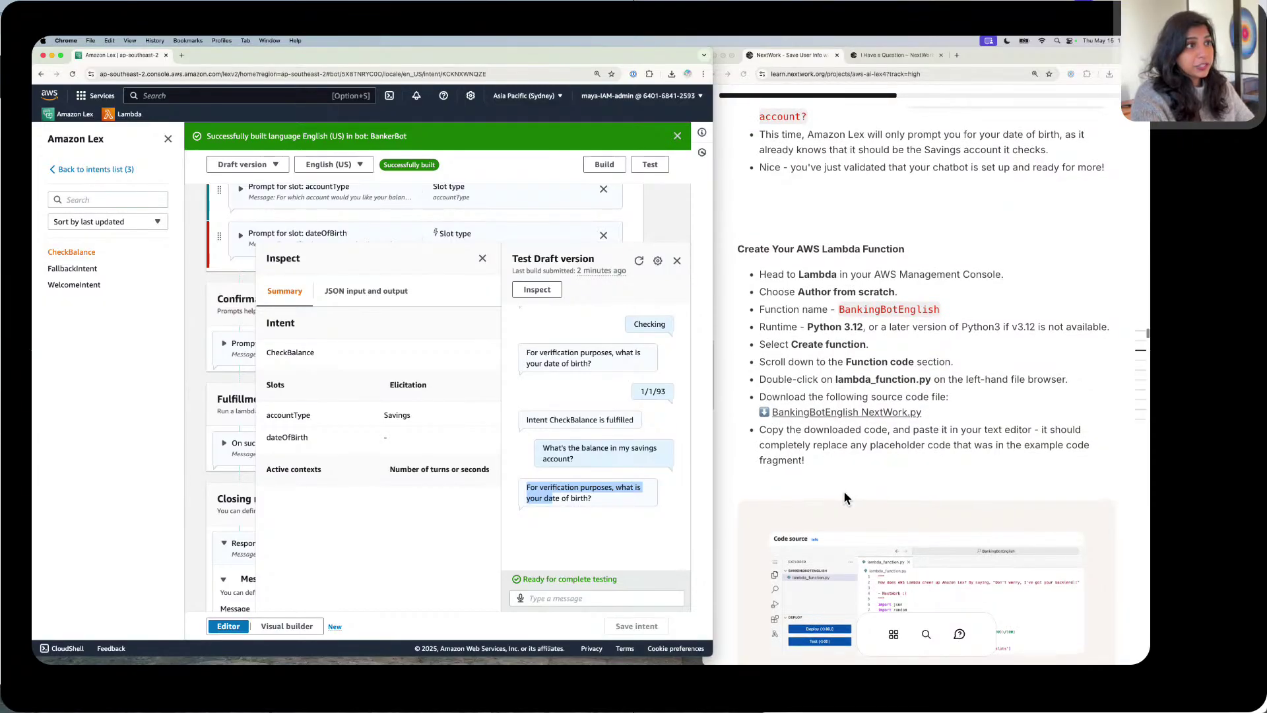
pyautogui.click(678, 260)
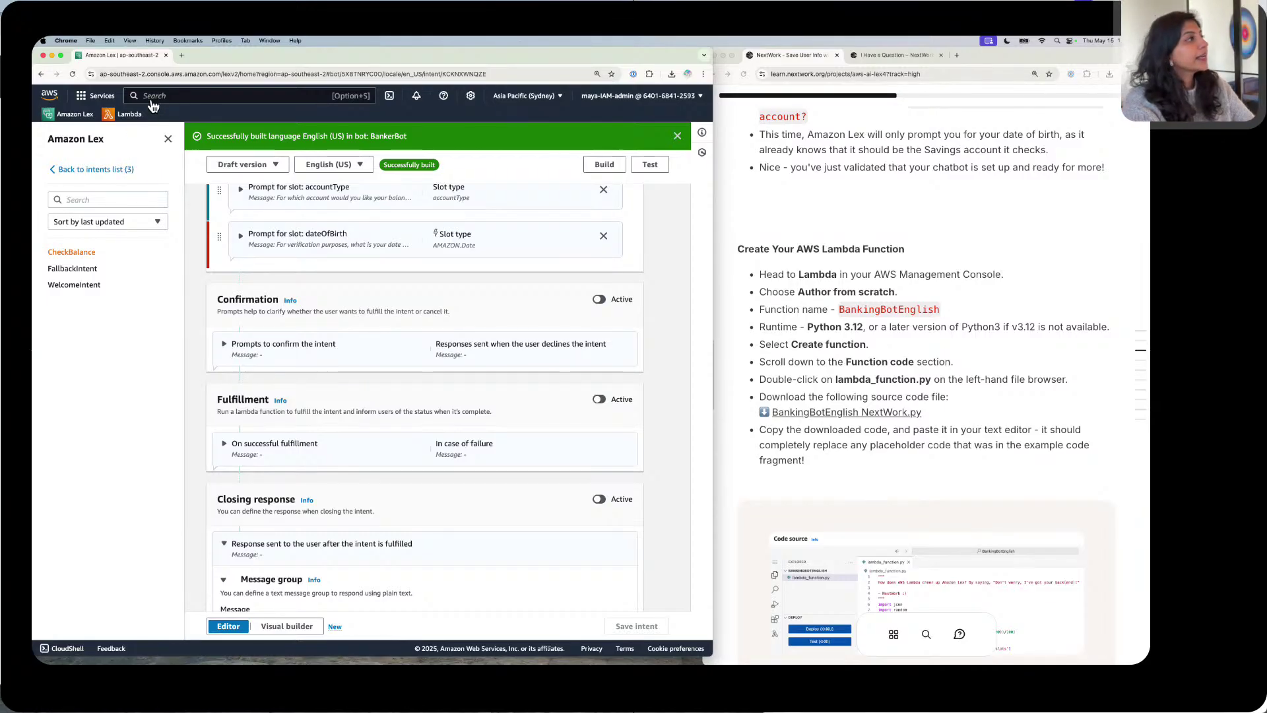
# Step: Search for the Lambda service, open it, and start creating a function
pyautogui.click(274, 92)
pyautogui.write('Lambda')
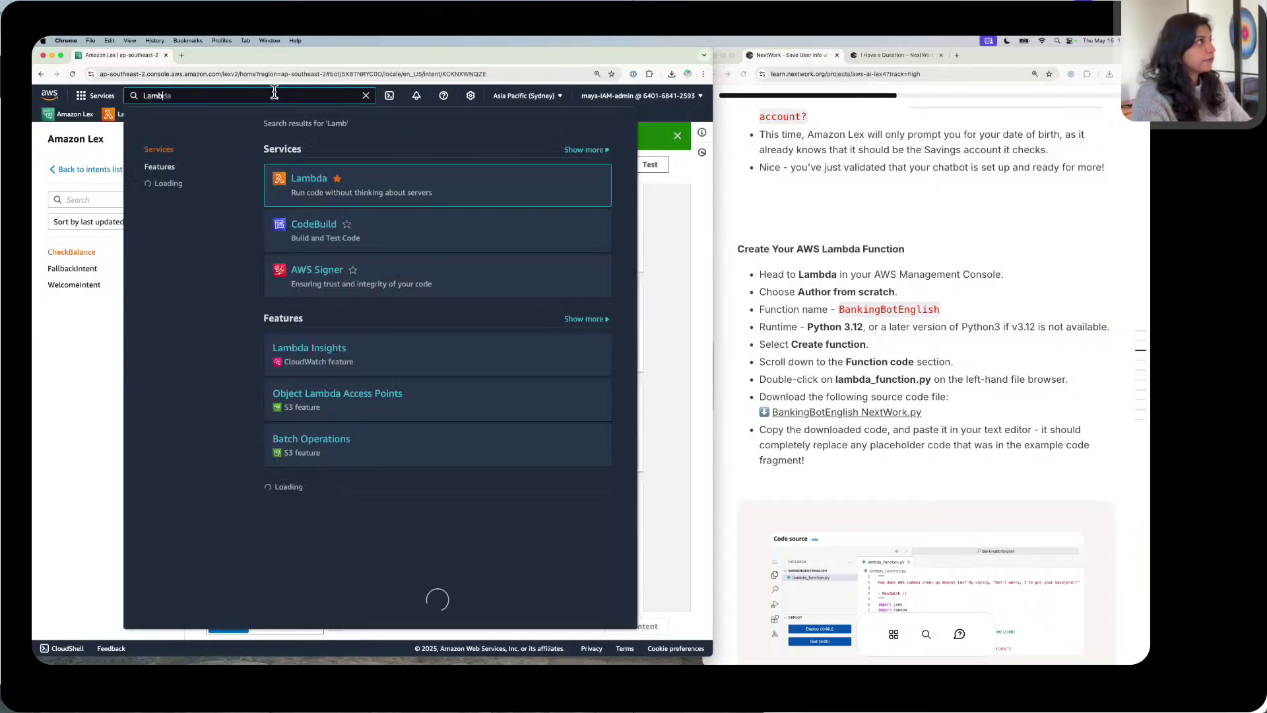
pyautogui.click(314, 175)
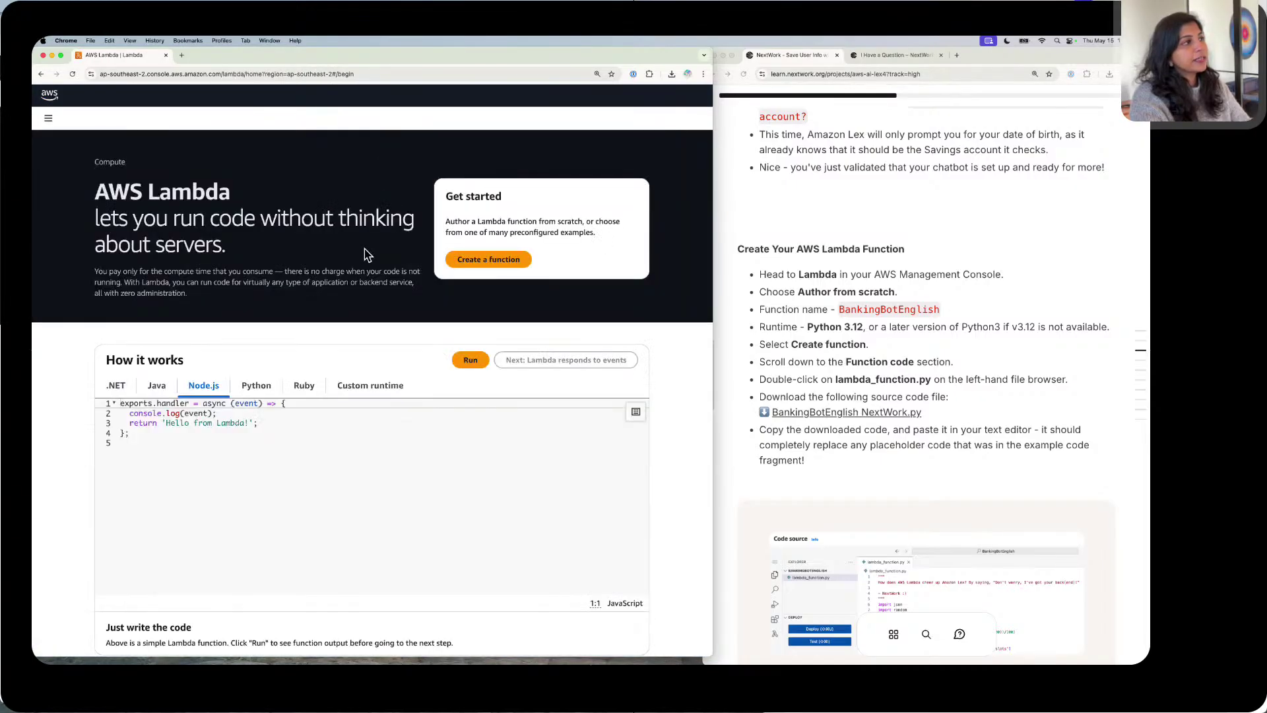
pyautogui.scroll(-2, 333, 284)
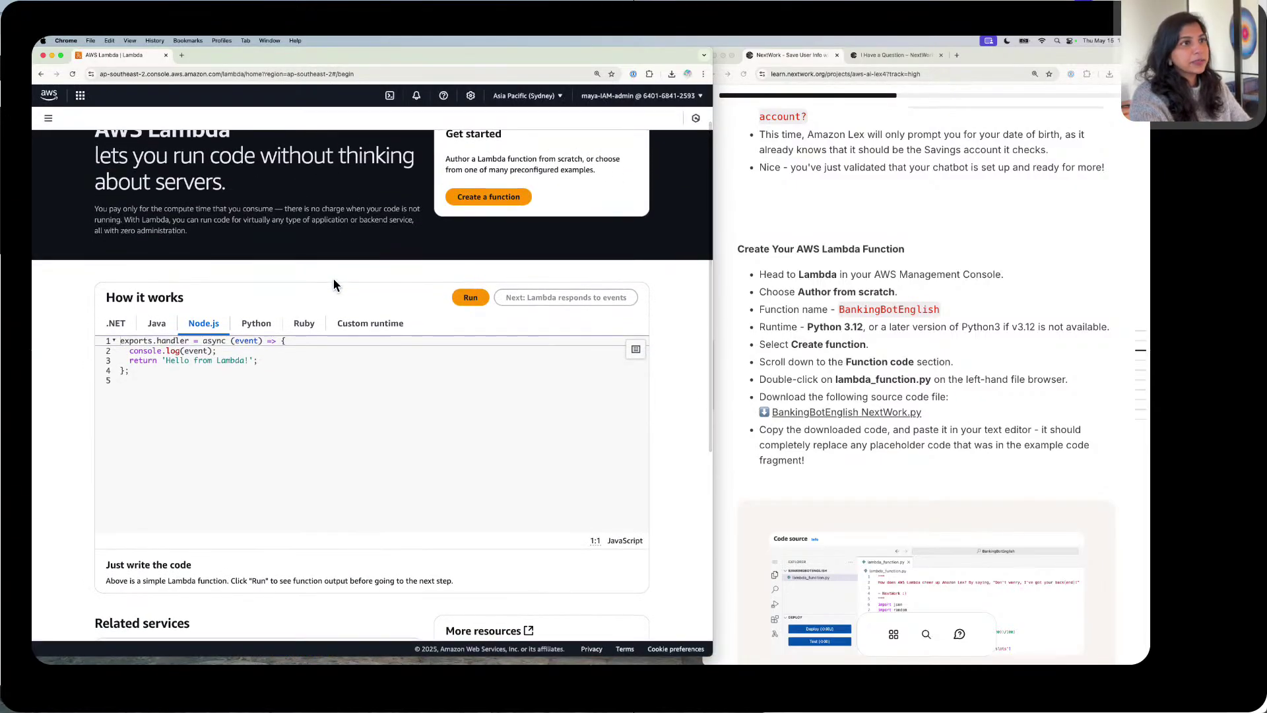
pyautogui.scroll(4, 333, 277)
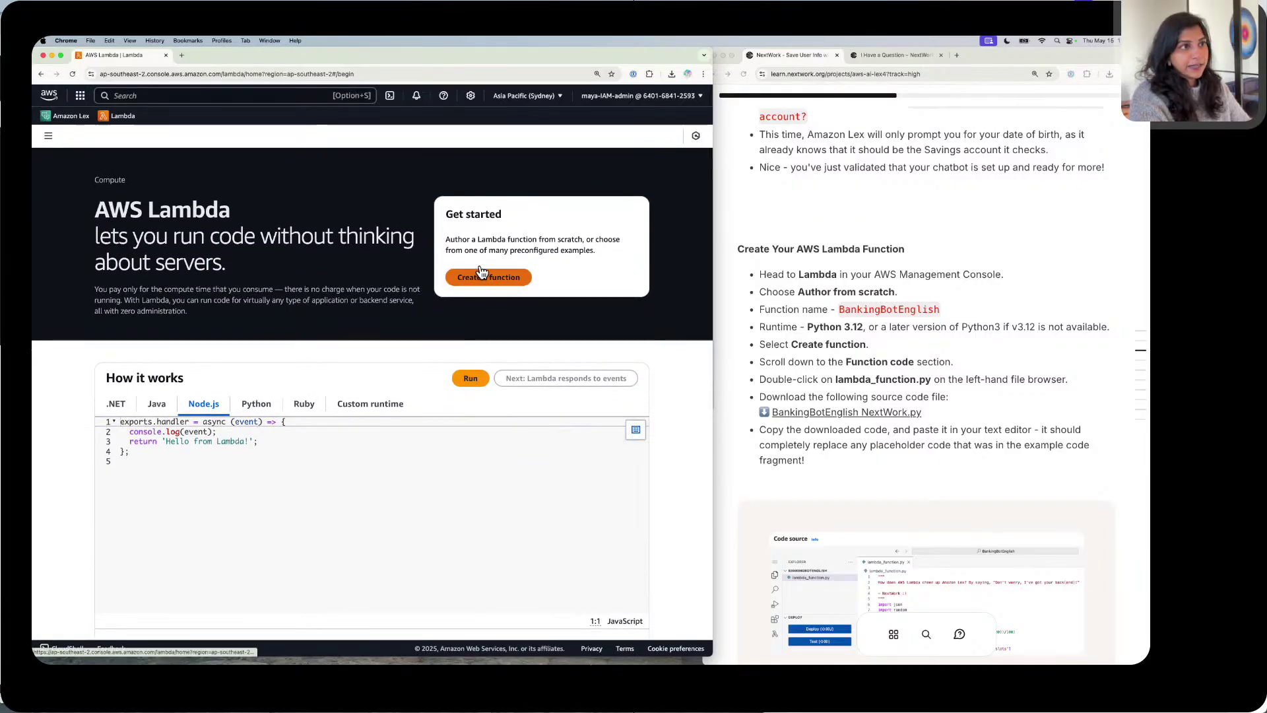
pyautogui.click(479, 274)
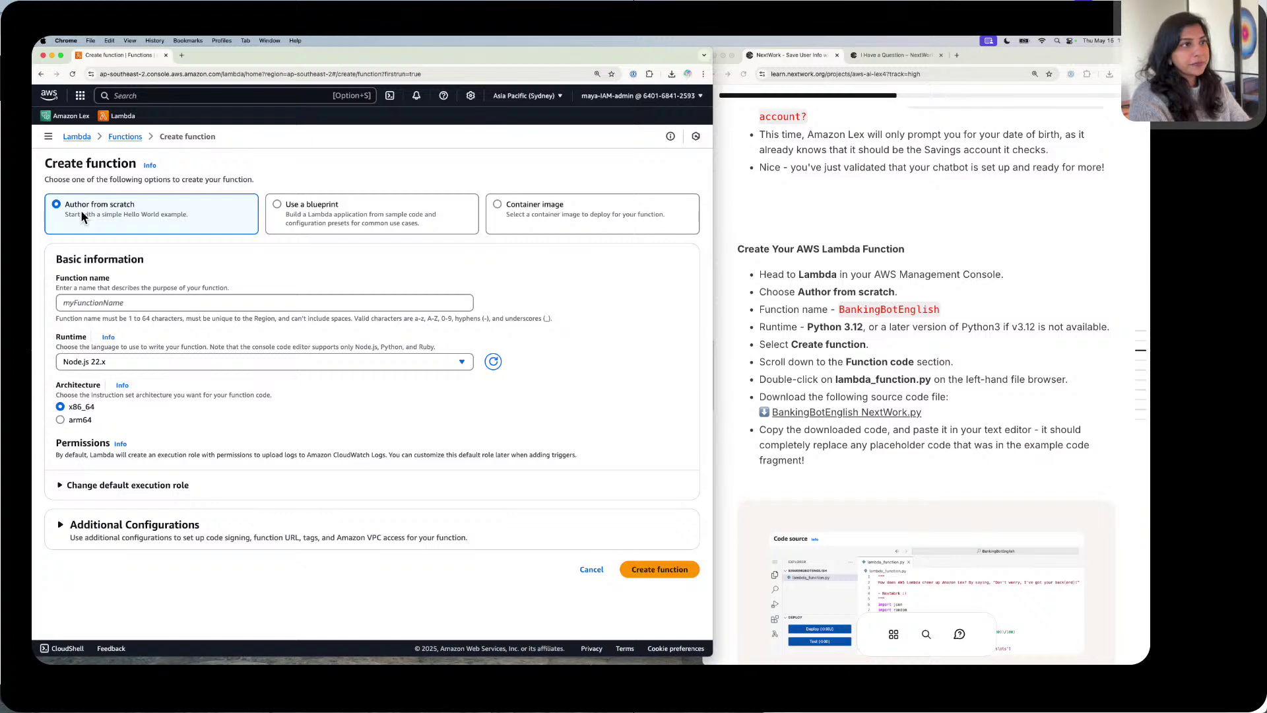
# Step: Copy the function name BankingBotEnglish from the guide and enter it as the new function's name
pyautogui.click(904, 308)
pyautogui.click(905, 307)
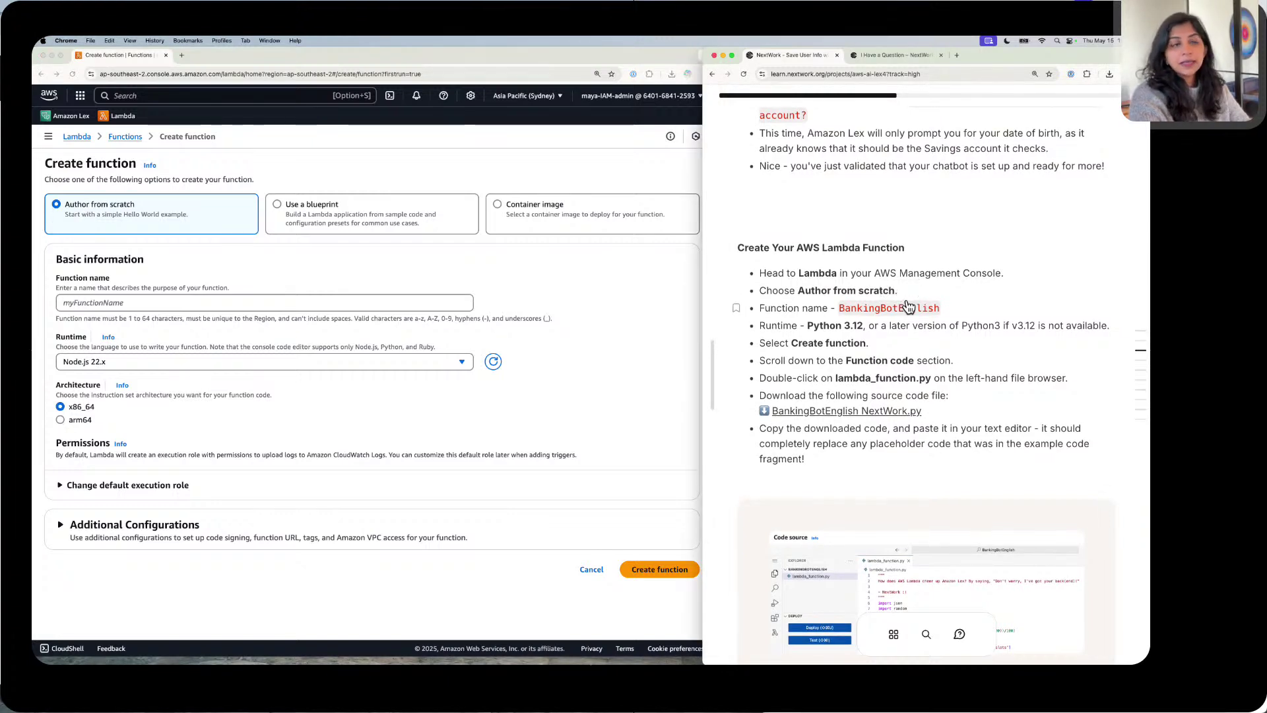
pyautogui.click(907, 307)
pyautogui.click(169, 299)
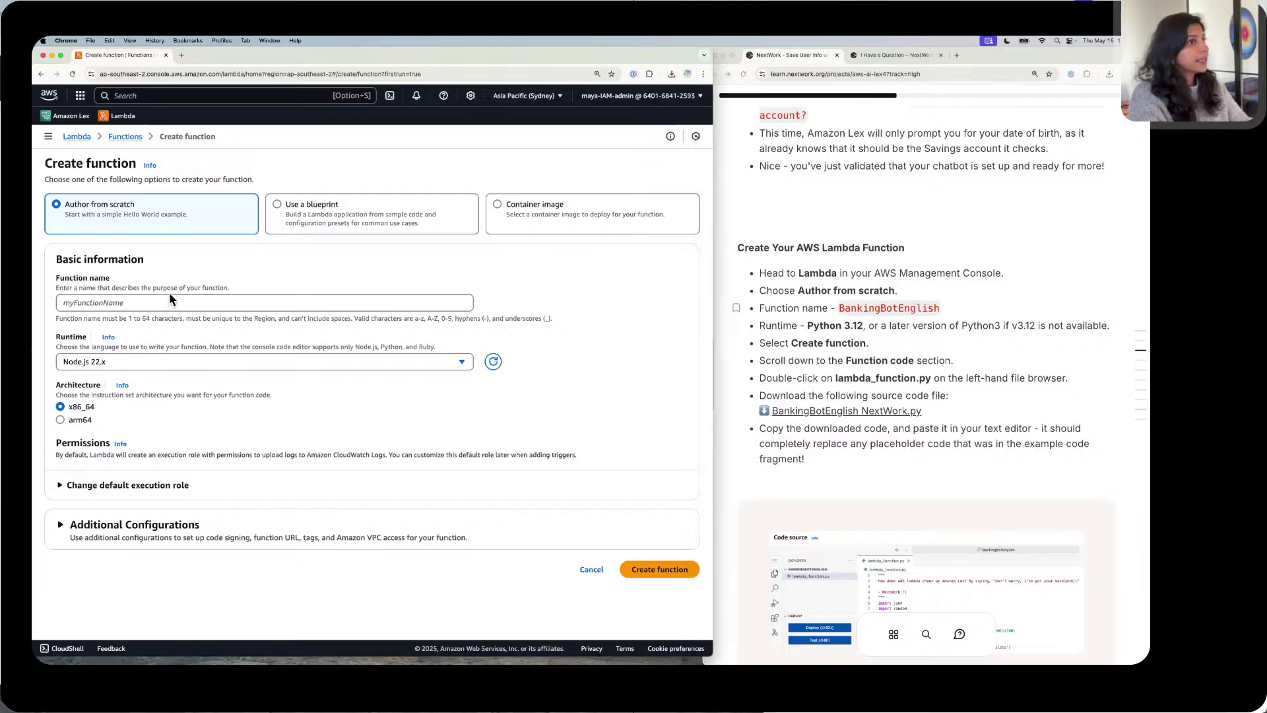
pyautogui.click(169, 297)
pyautogui.press('super+v')
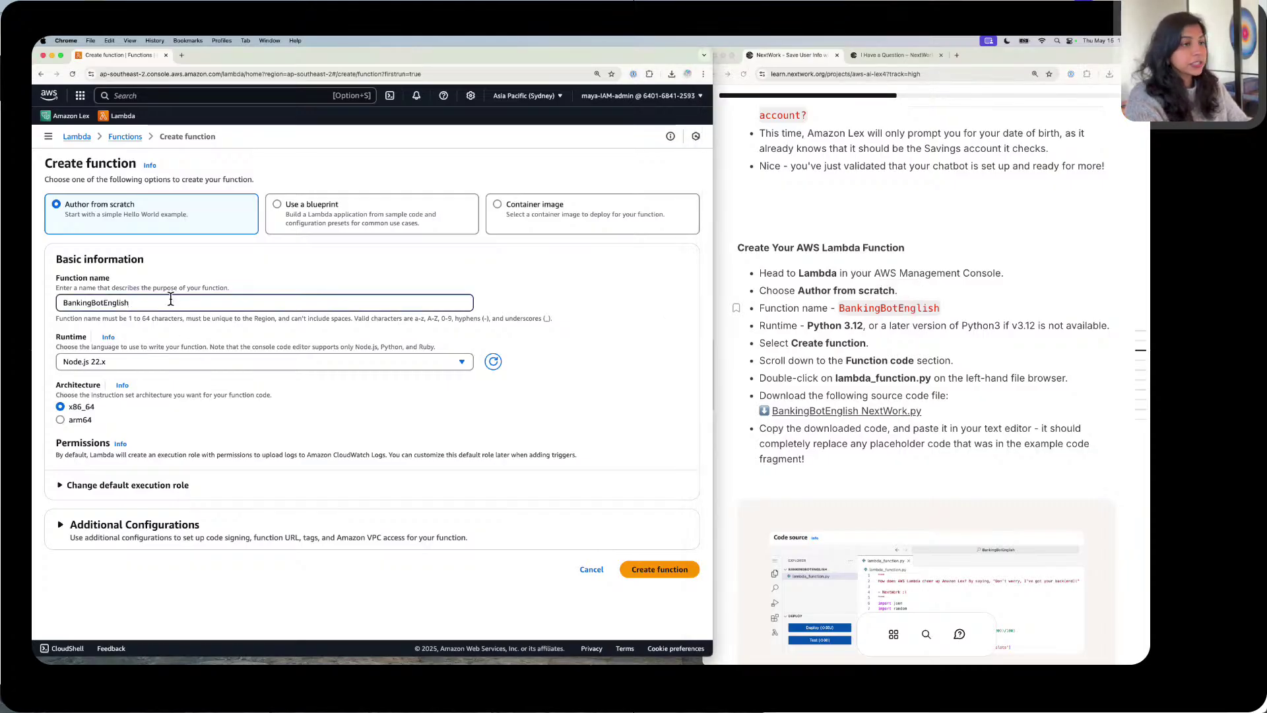
# Step: Set the runtime to Python 3.13 and create the BankingBotEnglish function
pyautogui.click(139, 358)
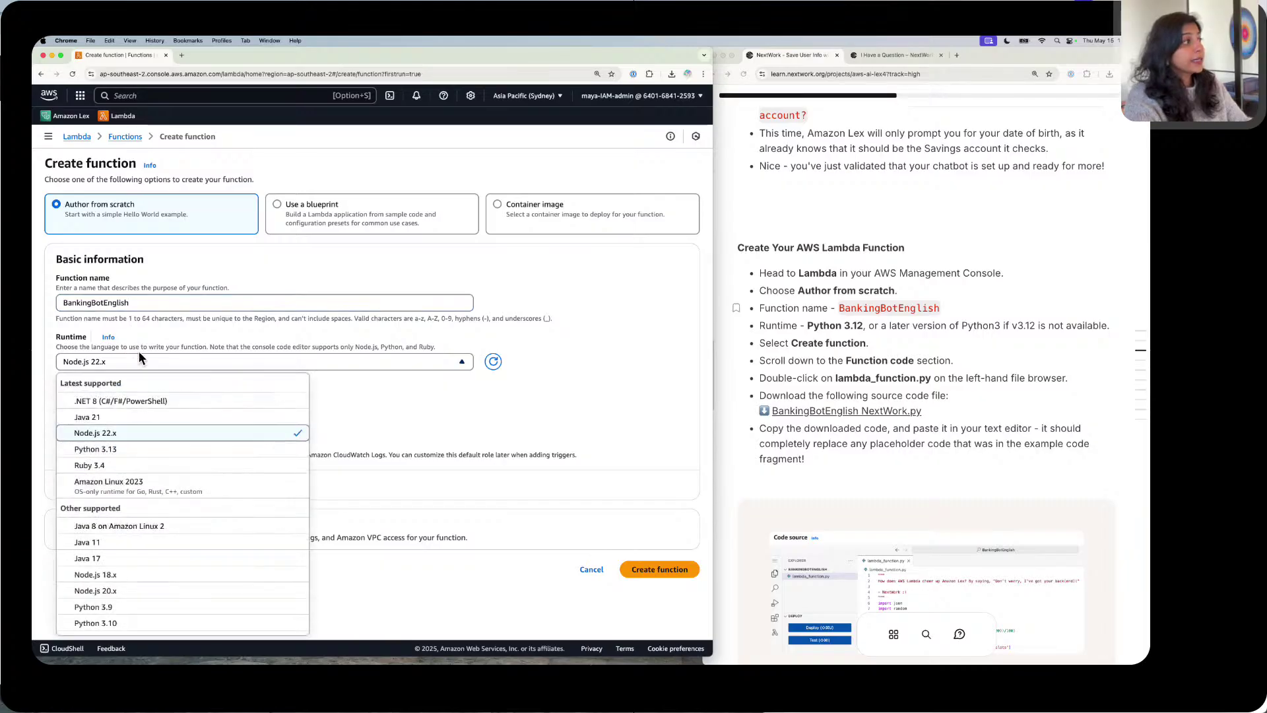
pyautogui.click(142, 447)
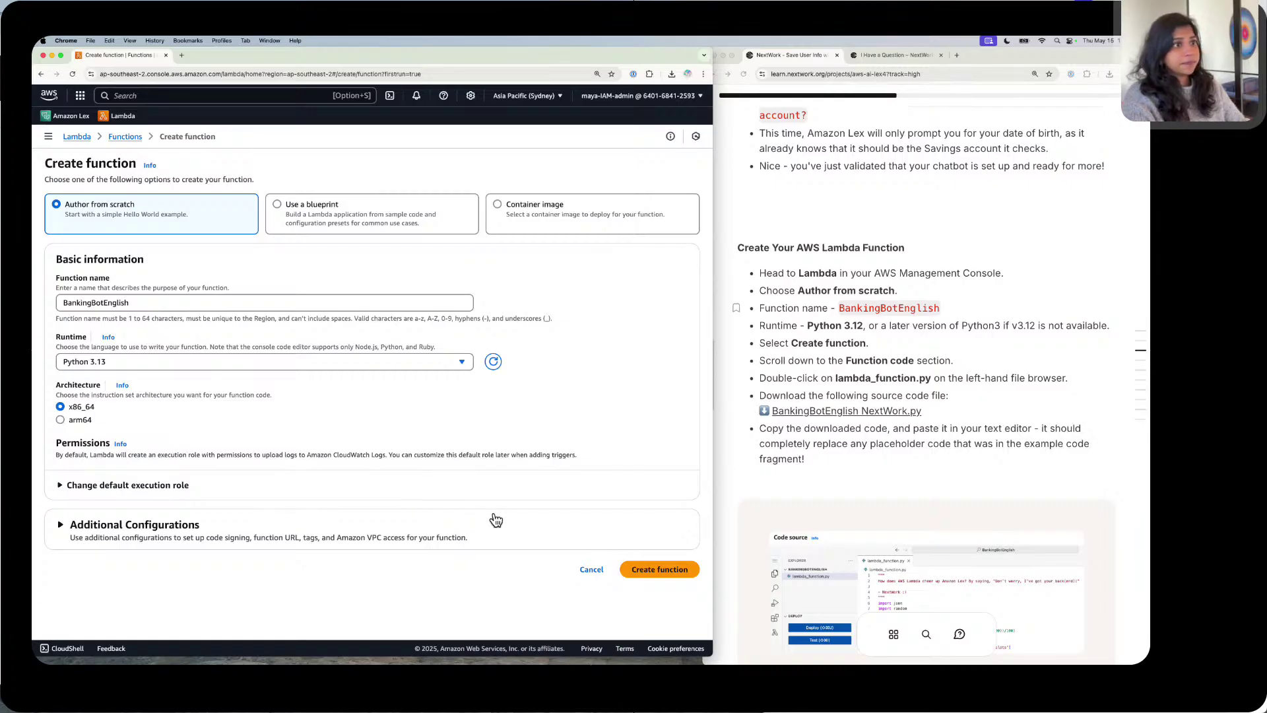
pyautogui.scroll(-1, 515, 495)
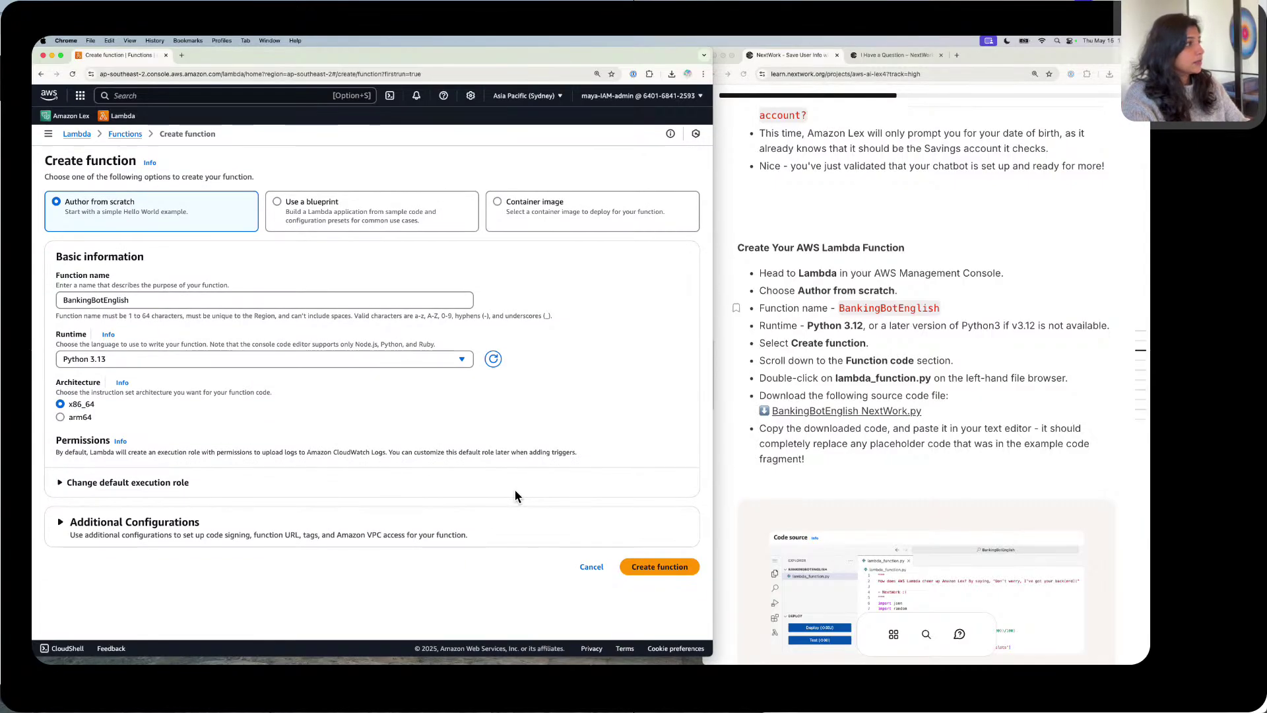
pyautogui.scroll(1, 517, 494)
pyautogui.click(668, 563)
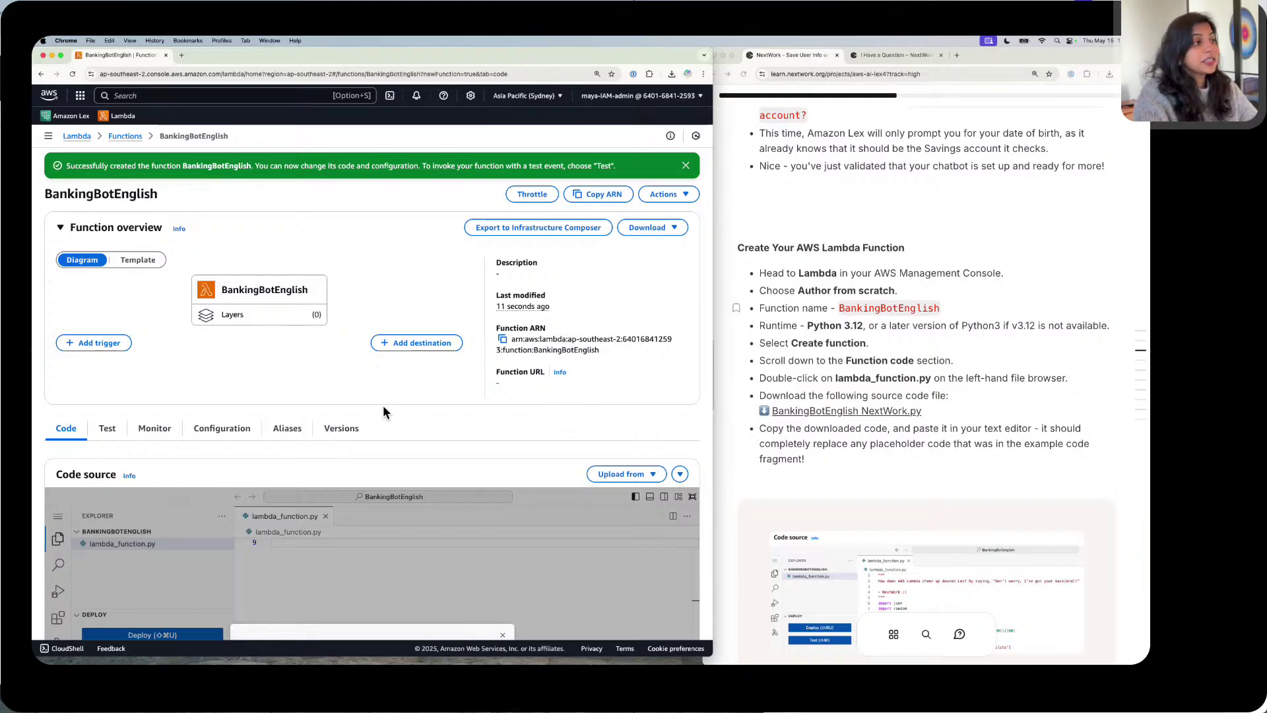
# Step: Accept loading the latest deployed version of the code and bring up lambda_function.py in the code source editor
pyautogui.scroll(-4, 383, 407)
pyautogui.scroll(-3, 383, 405)
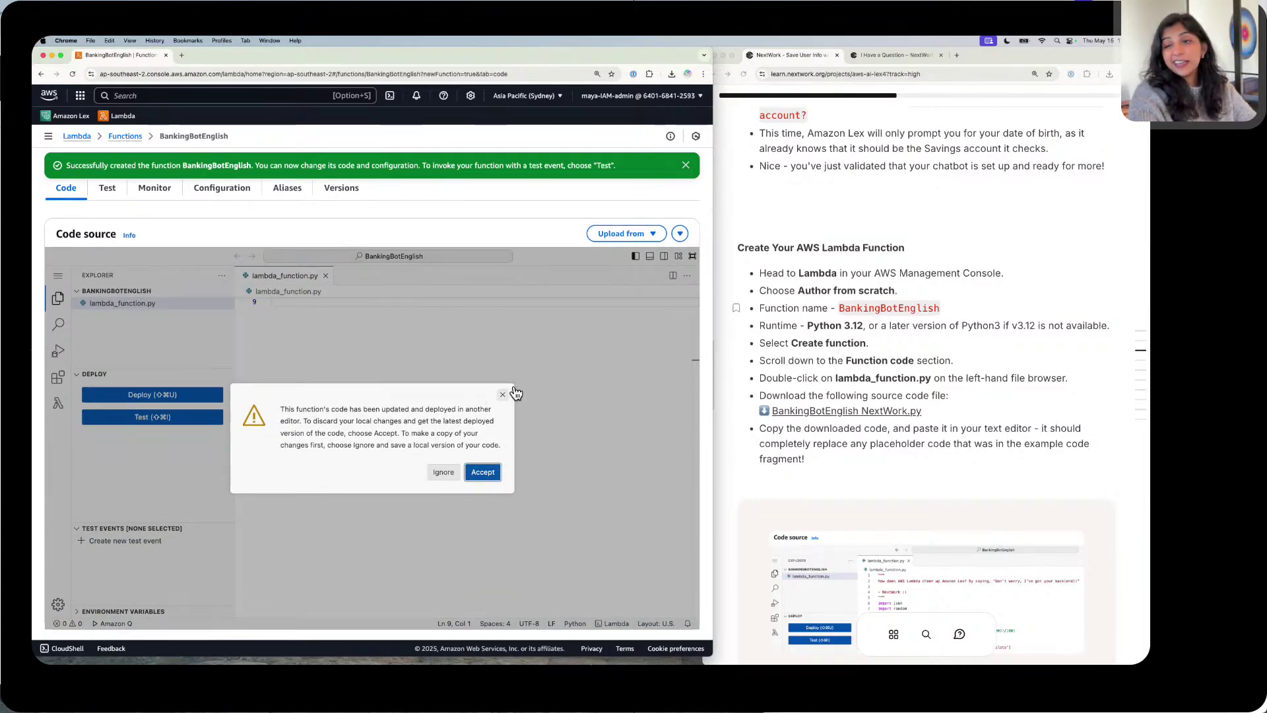
pyautogui.click(495, 469)
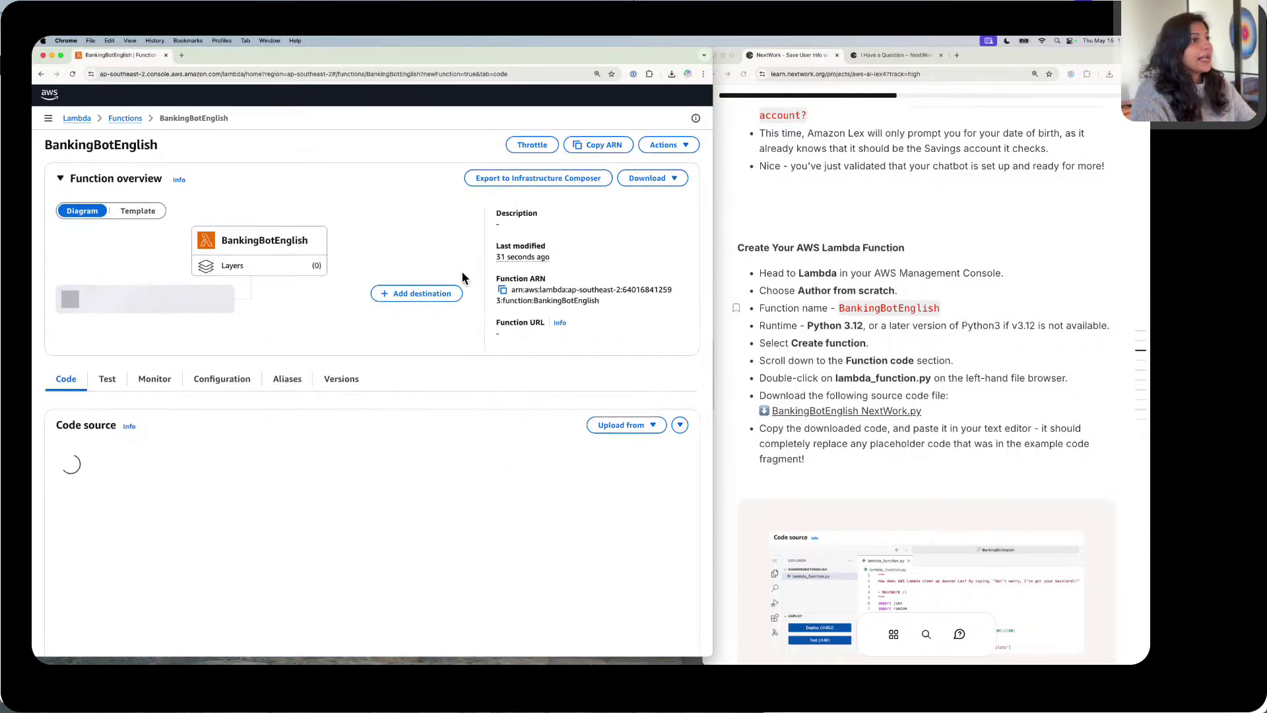
pyautogui.scroll(-3, 461, 273)
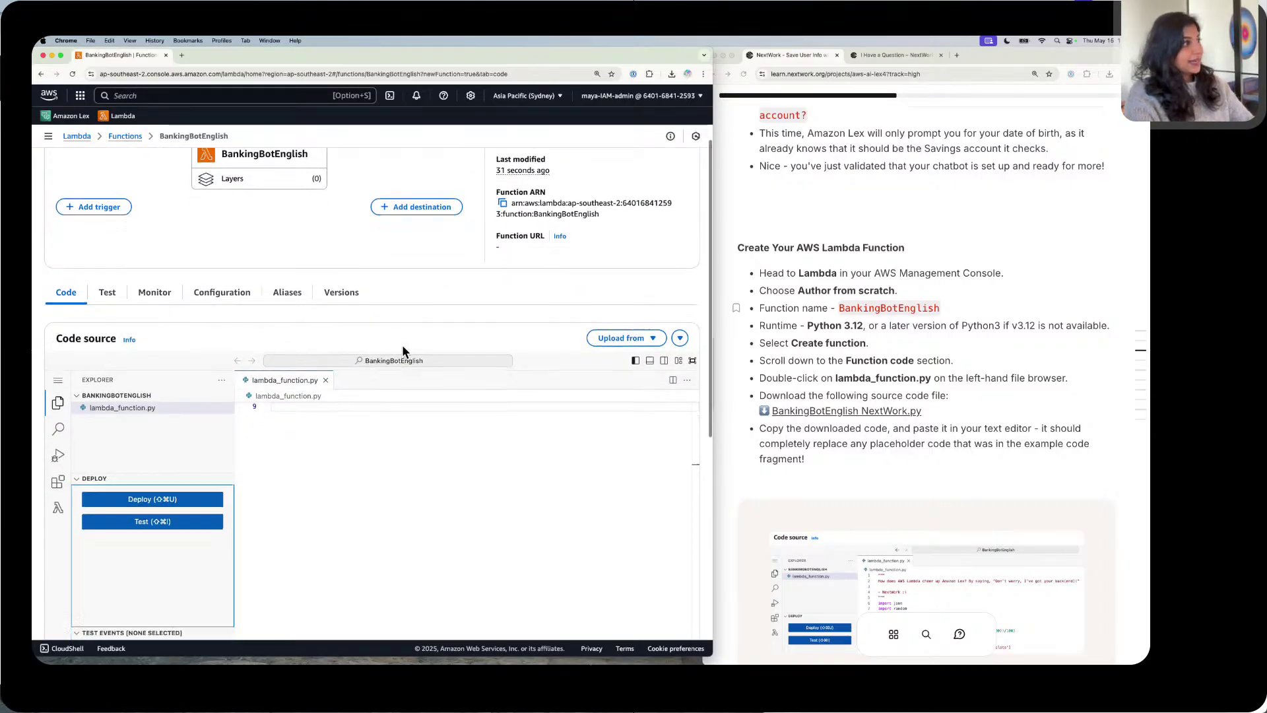
pyautogui.scroll(-1, 402, 345)
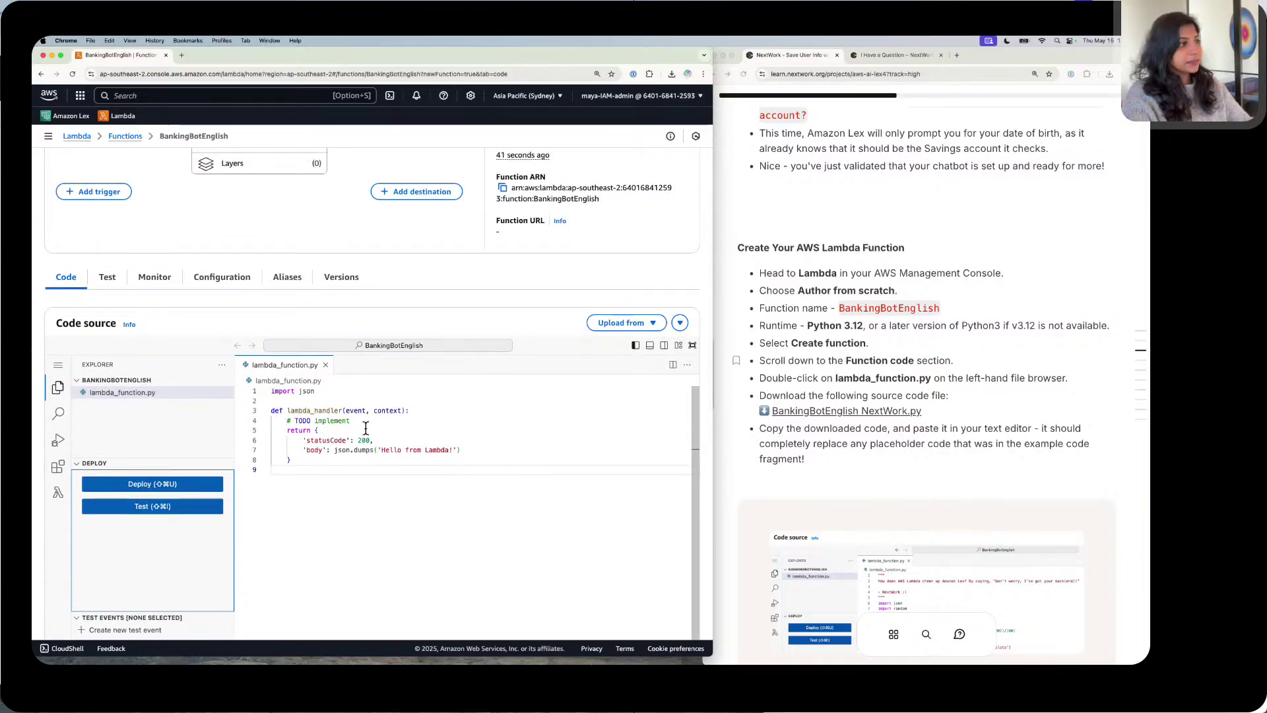
# Step: Open the guide's BankingBotEnglish NextWork.py source, copy all its code, and replace the placeholder code in lambda_function.py with it
pyautogui.click(821, 409)
pyautogui.click(821, 409)
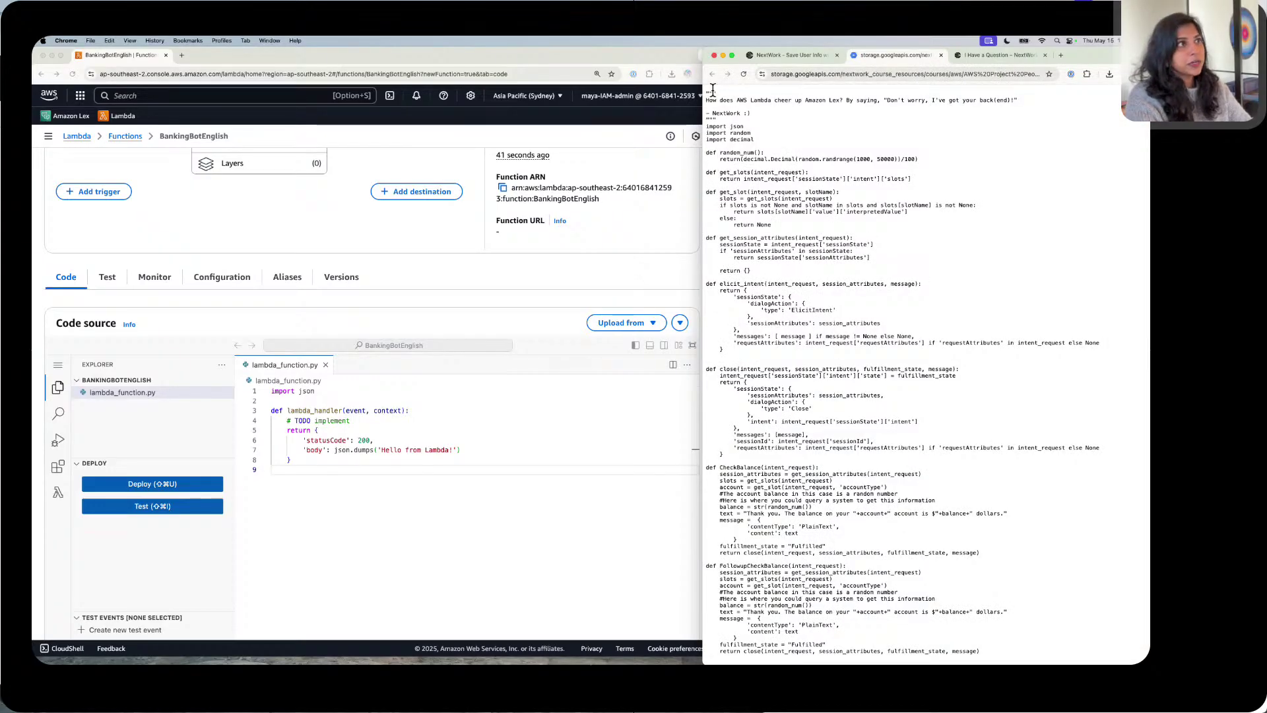
pyautogui.moveTo(708, 89); pyautogui.dragTo(771, 657)
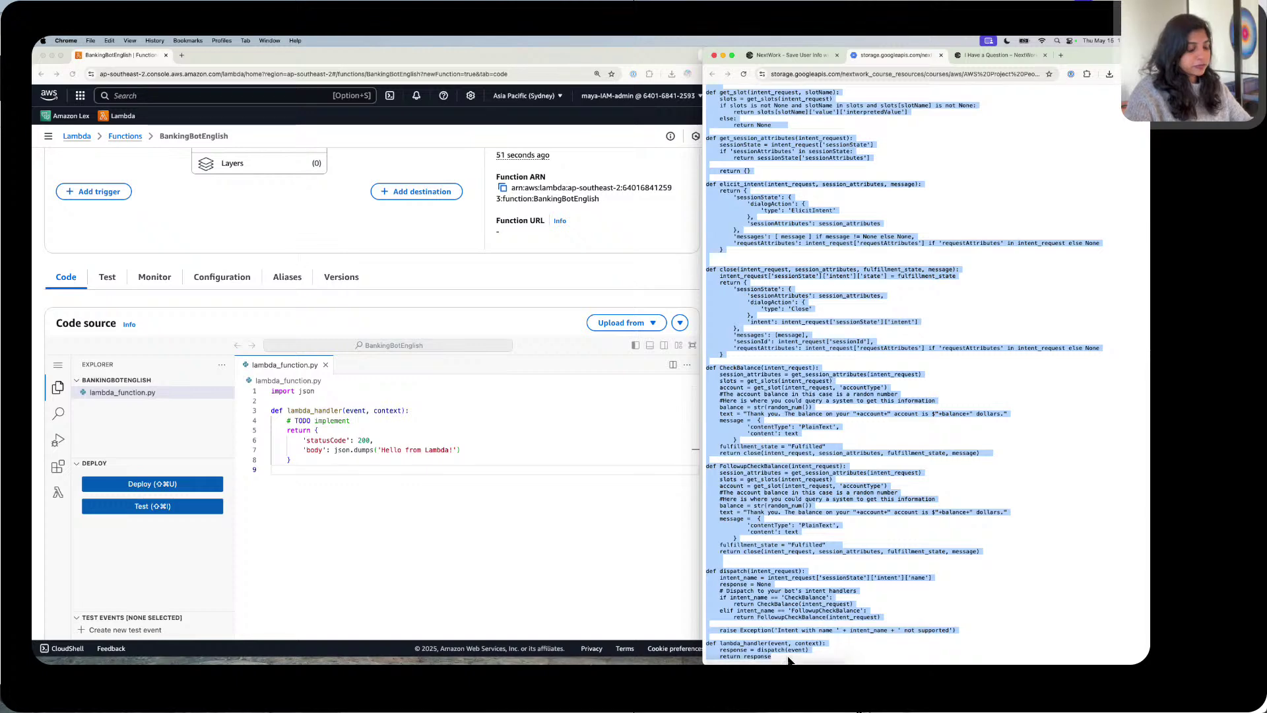
pyautogui.click(530, 438)
pyautogui.press('super+a')
pyautogui.press('super+v')
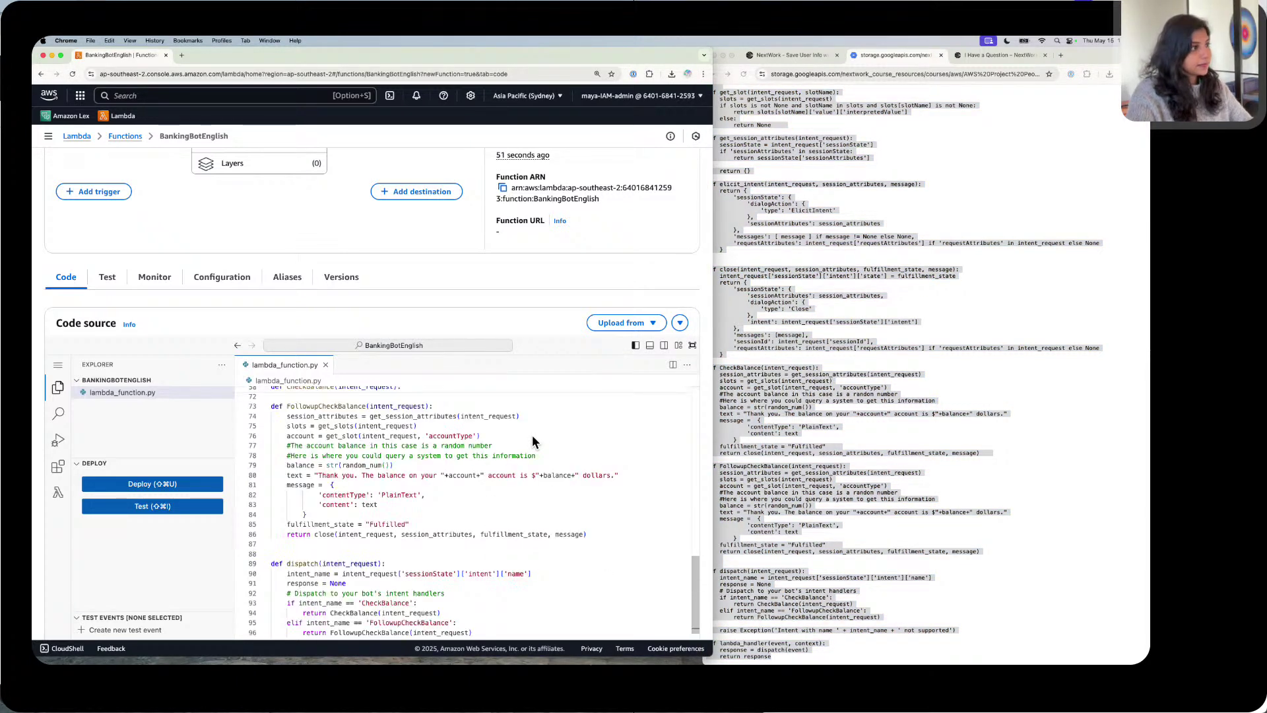
# Step: Return to the guide and review the pasted code in lambda_function.py, including its intent handlers and lambda_handler
pyautogui.click(798, 55)
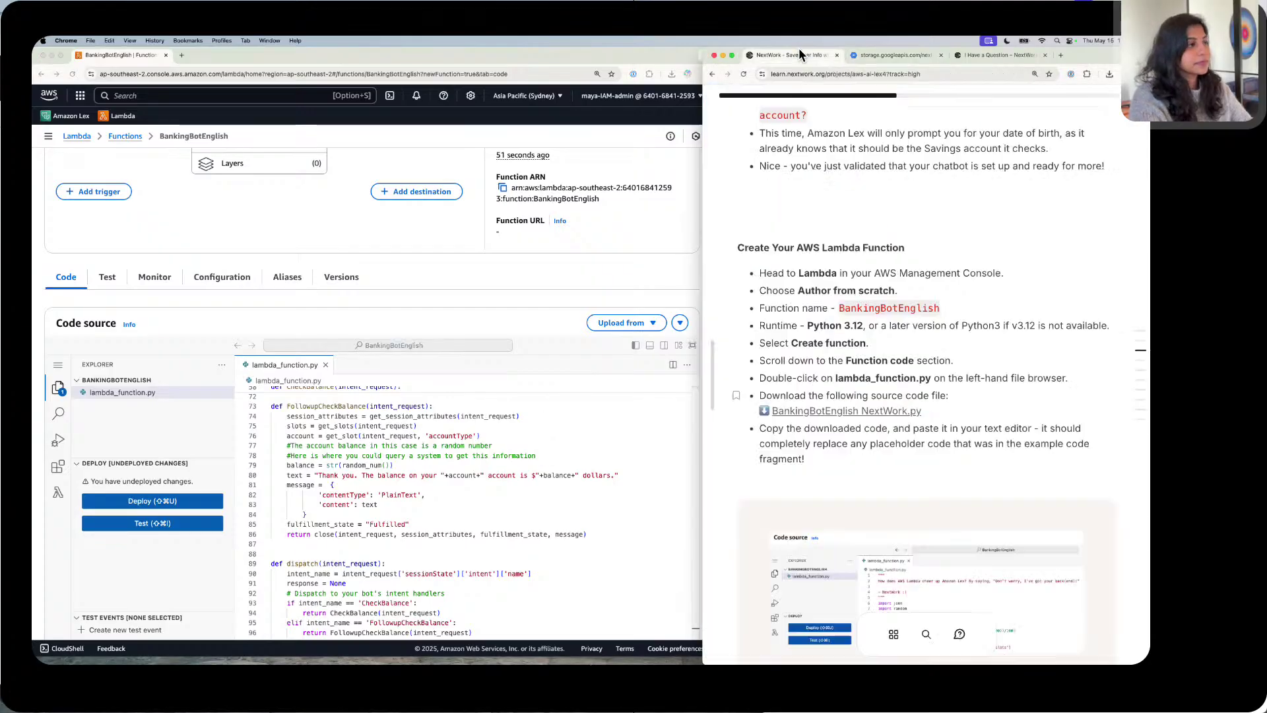
pyautogui.scroll(5, 263, 452)
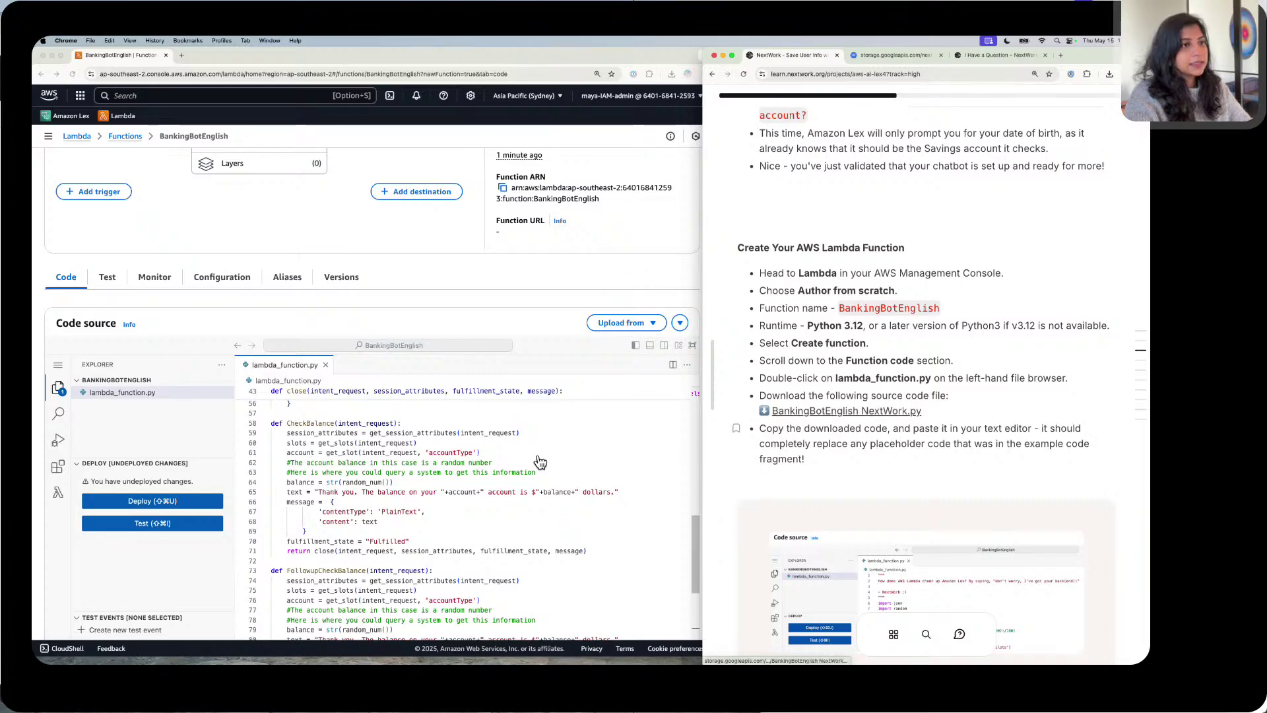
pyautogui.scroll(-5, 540, 461)
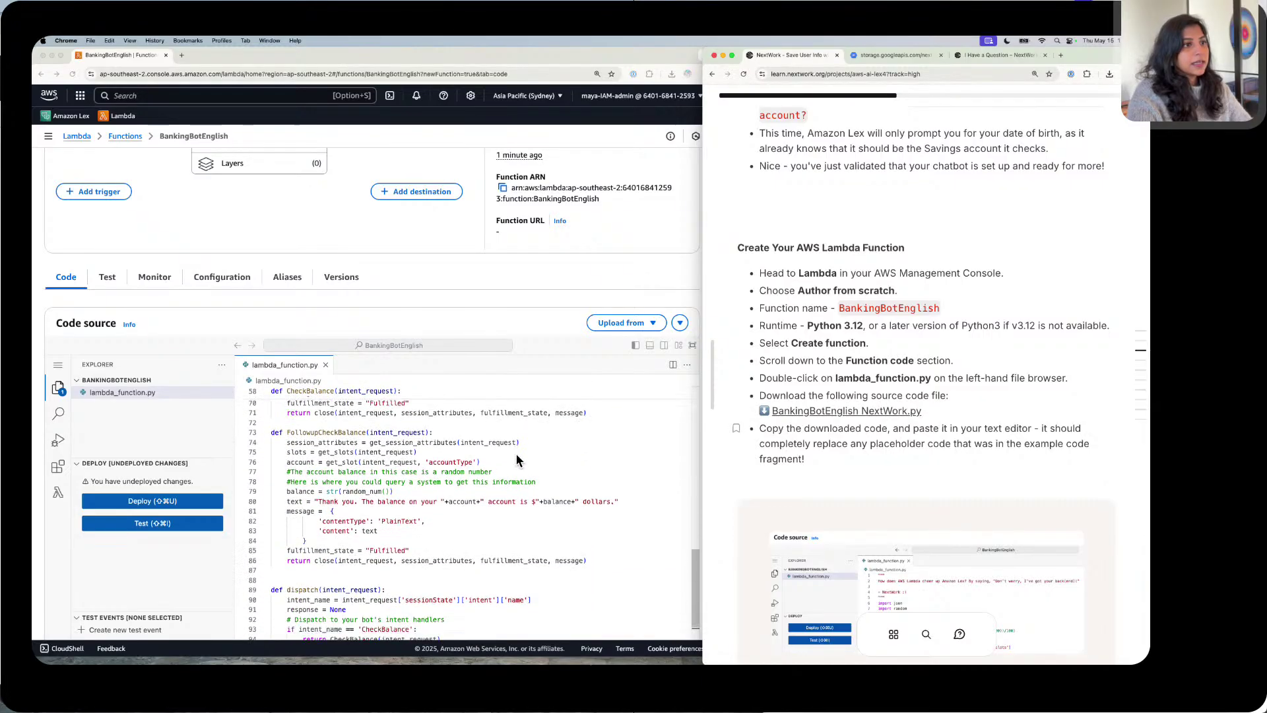
pyautogui.scroll(-5, 517, 459)
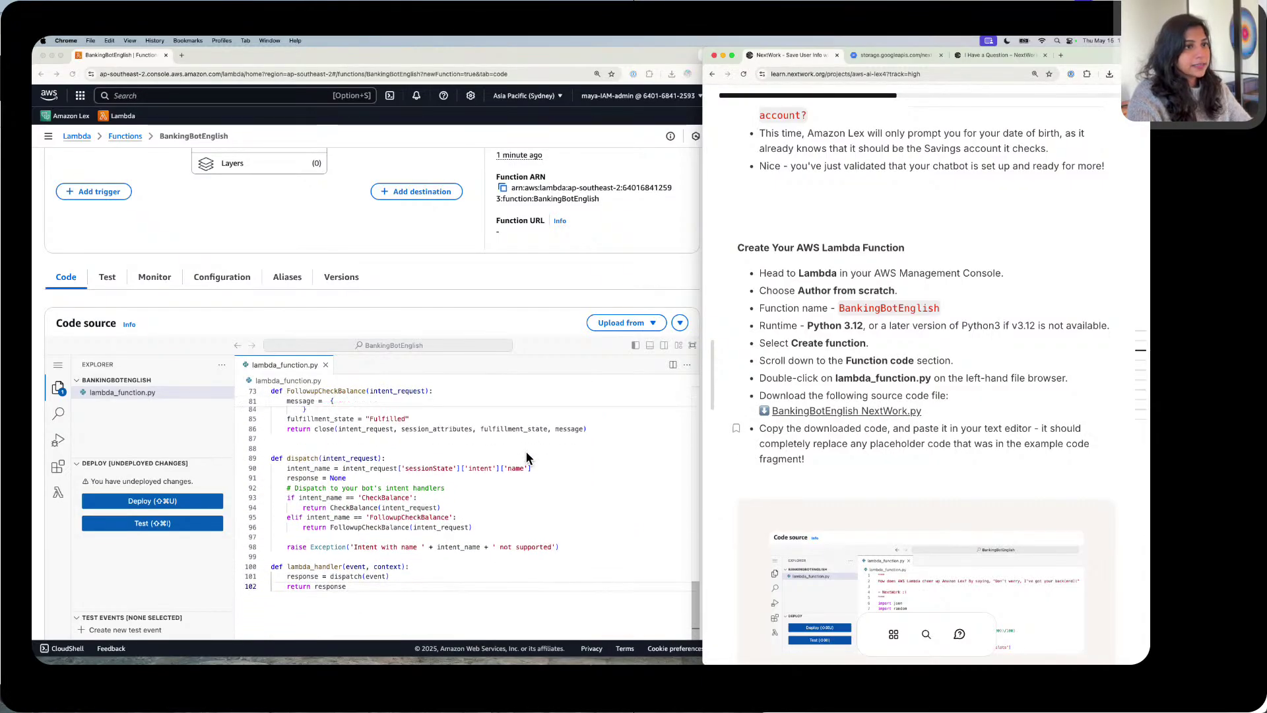
pyautogui.scroll(-1, 525, 451)
pyautogui.scroll(-3, 826, 445)
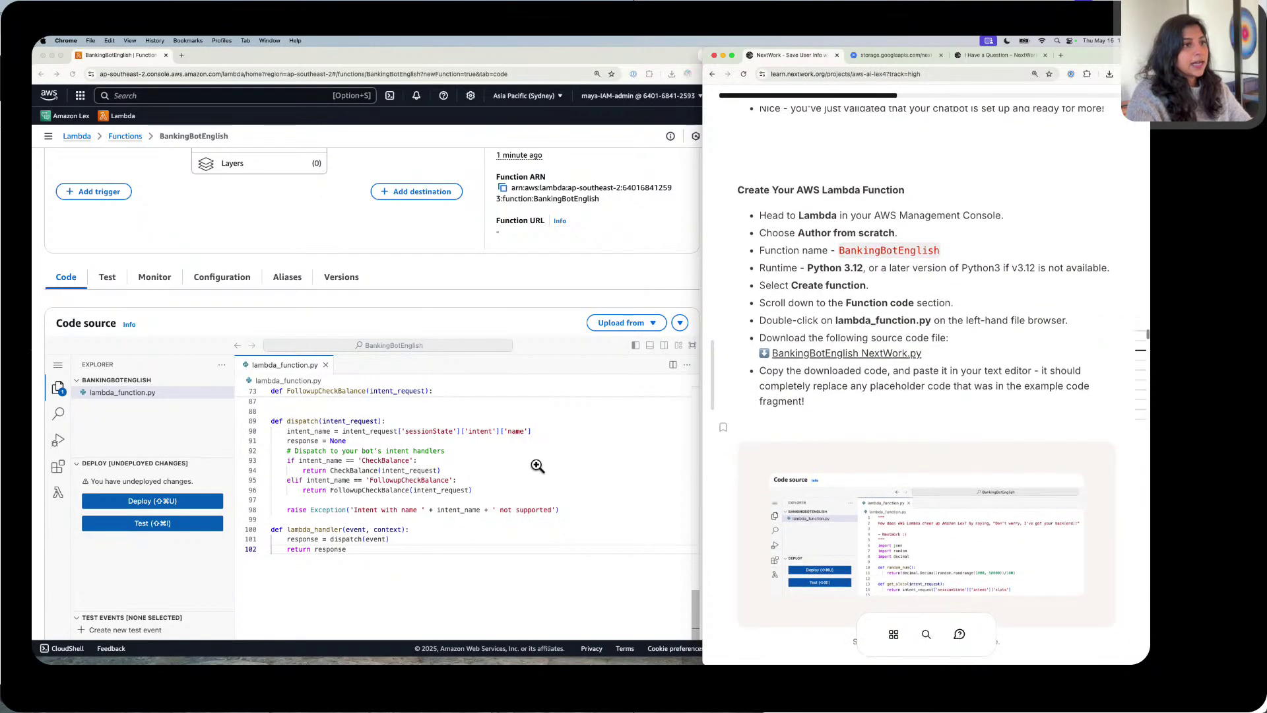
pyautogui.scroll(15, 499, 462)
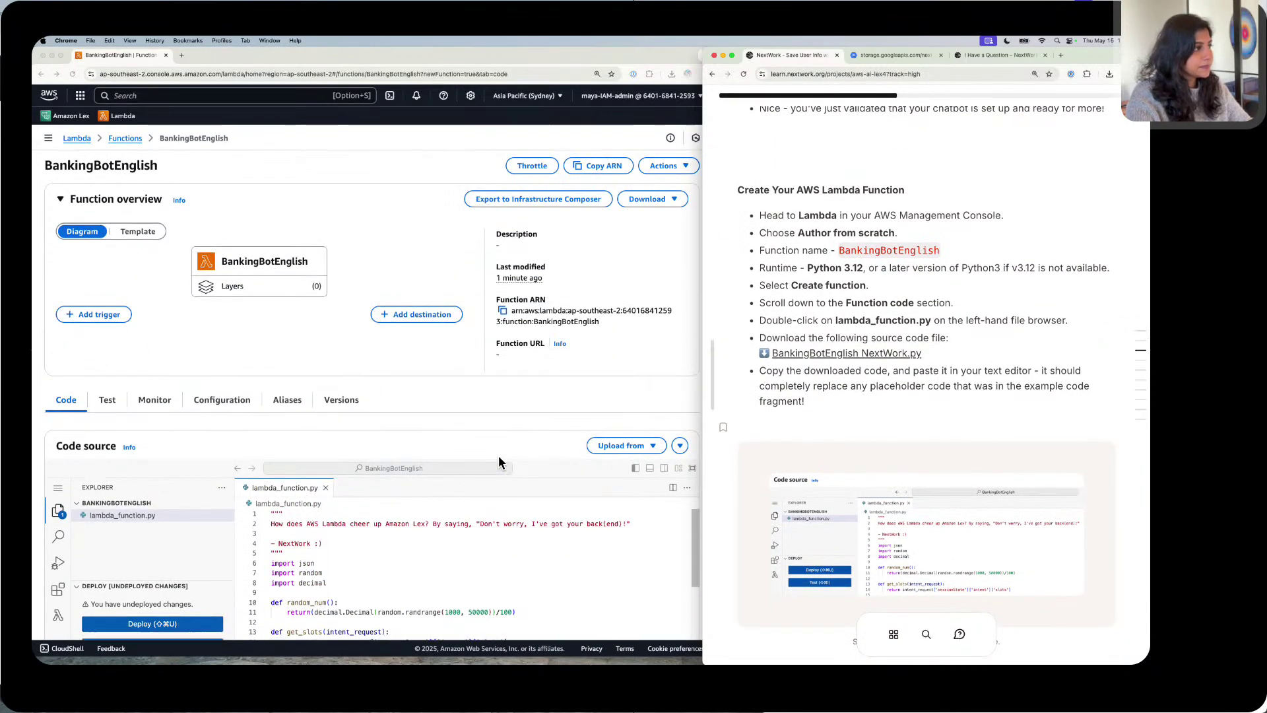
pyautogui.scroll(-5, 474, 418)
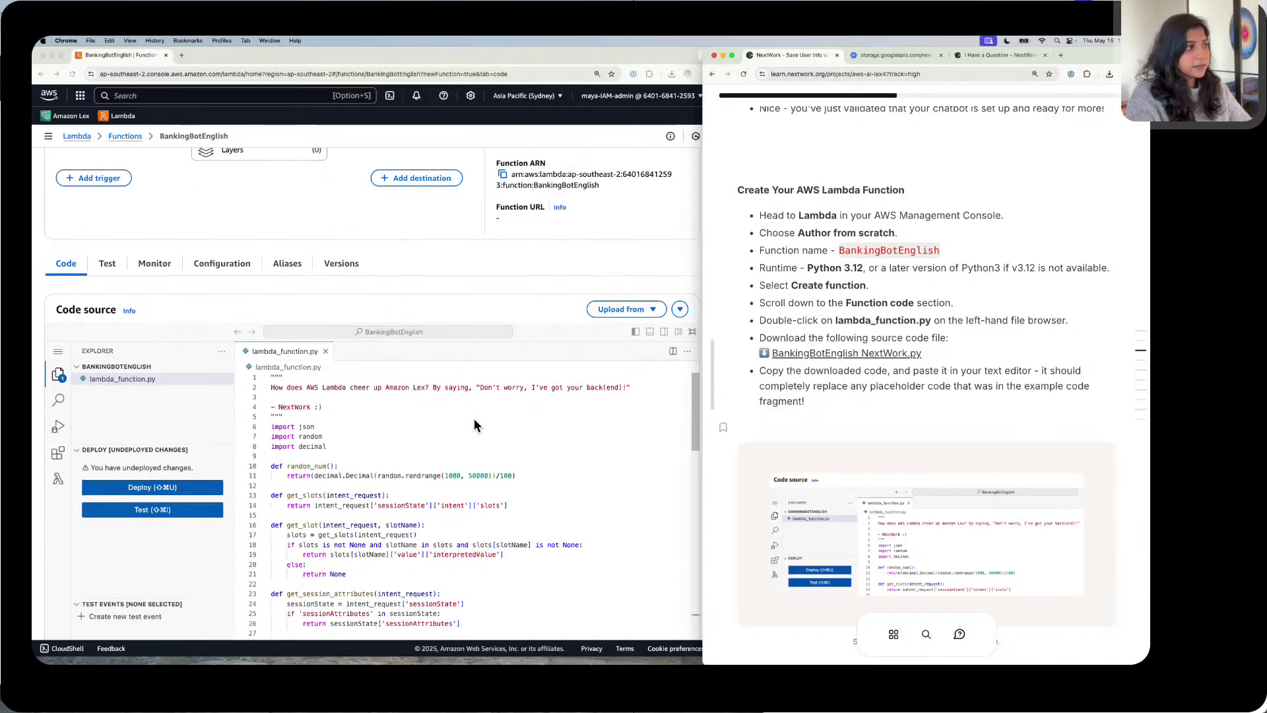
pyautogui.scroll(-6, 474, 419)
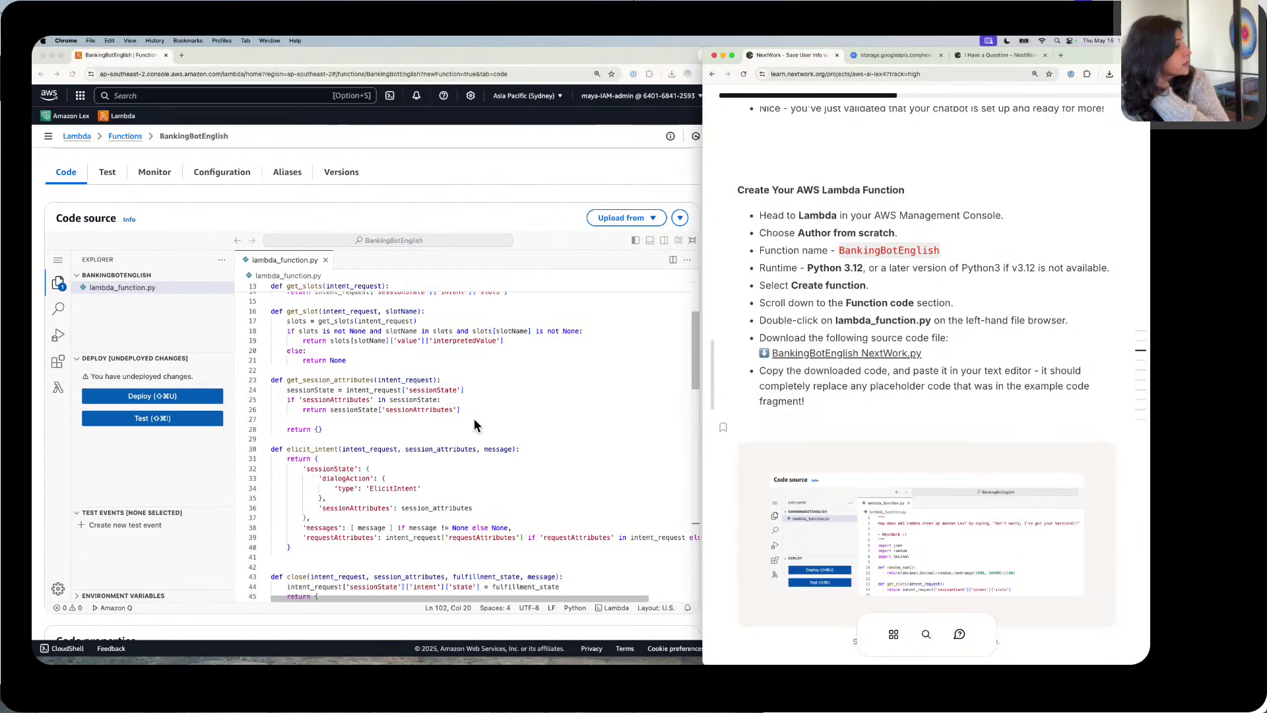
# Step: Deploy the updated code of the BankingBotEnglish function
pyautogui.scroll(-5, 897, 393)
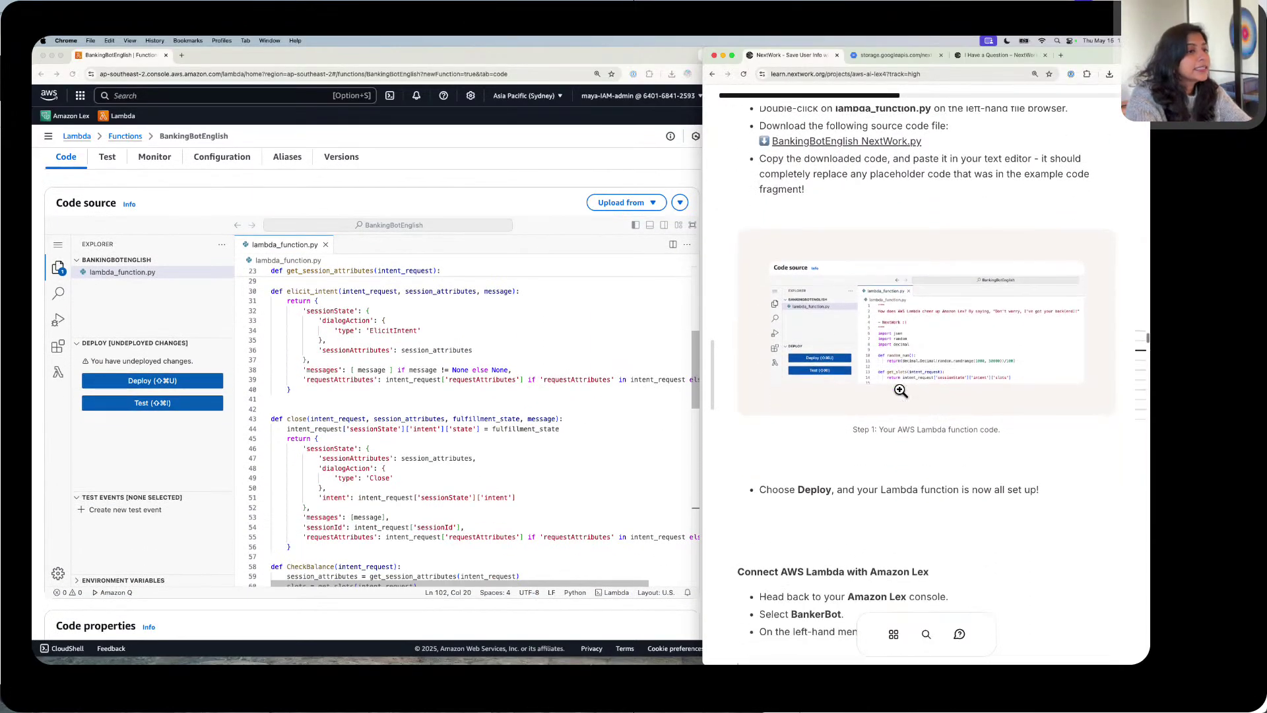
pyautogui.click(188, 381)
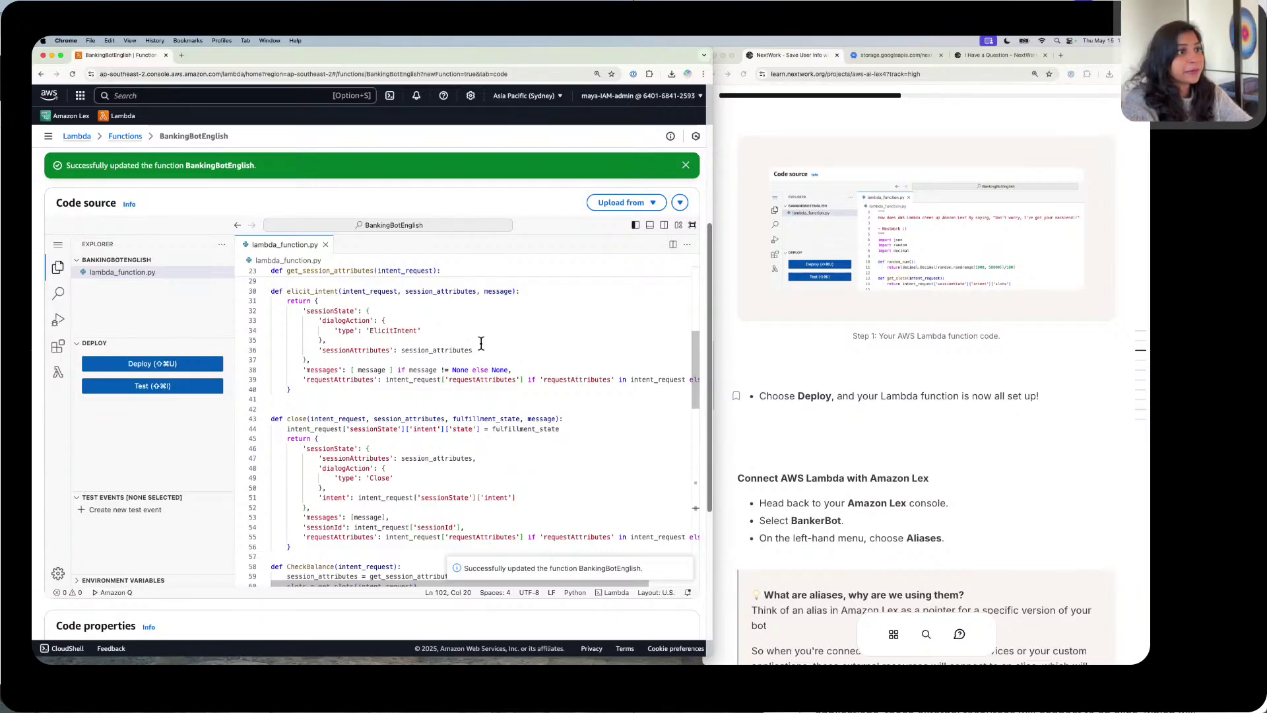
pyautogui.scroll(-1, 881, 337)
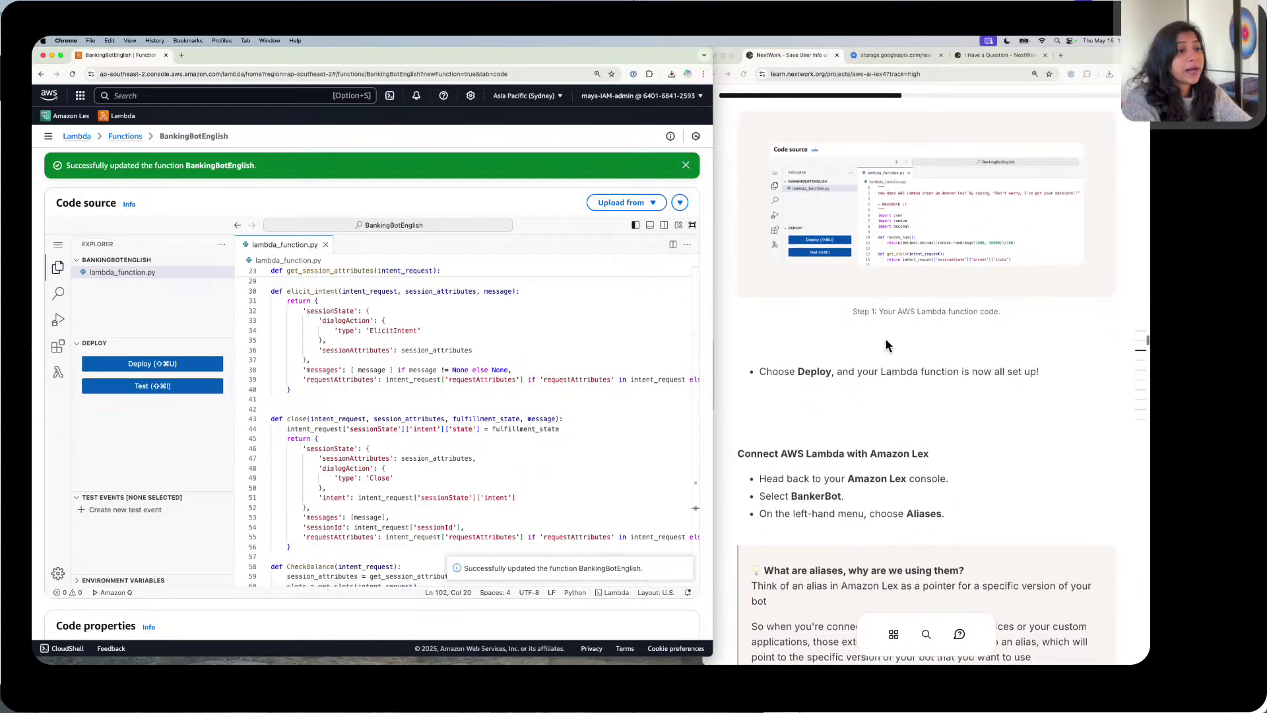
# Step: Open BankerBot's list of aliases in Amazon Lex and read the guide's instructions for associating the Lambda function with TestBotAlias
pyautogui.scroll(-5, 885, 343)
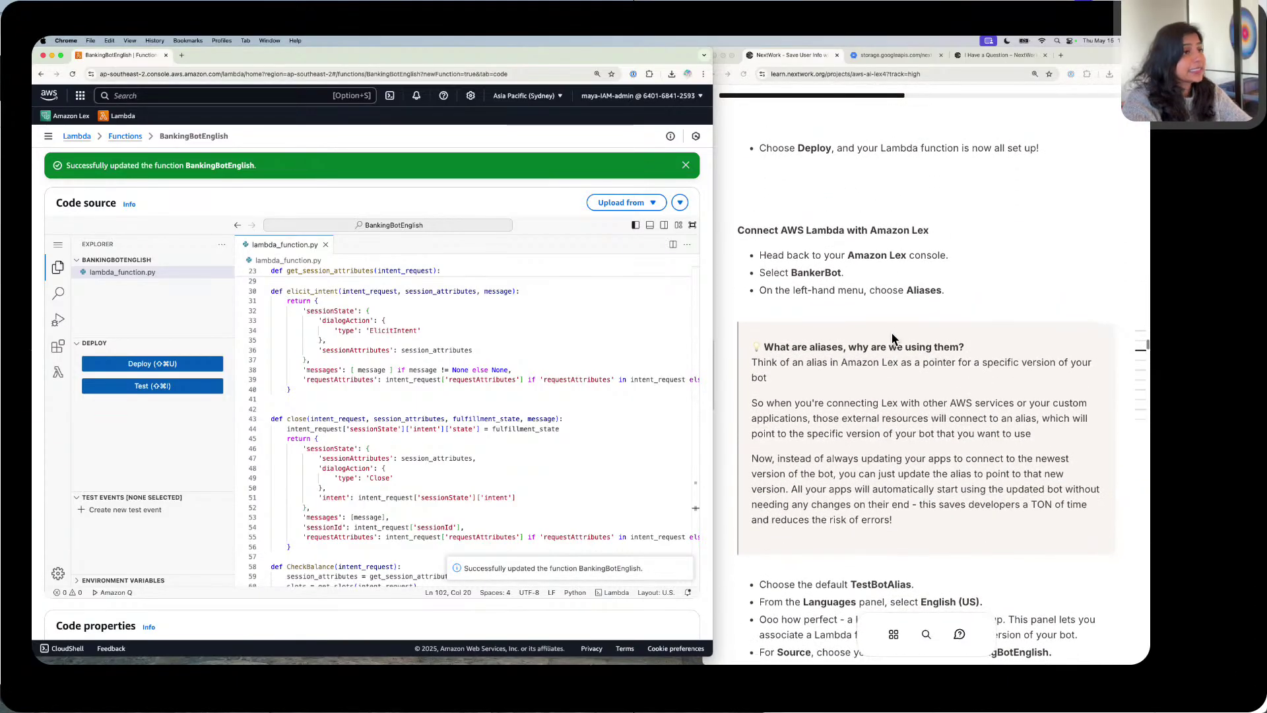
pyautogui.click(69, 115)
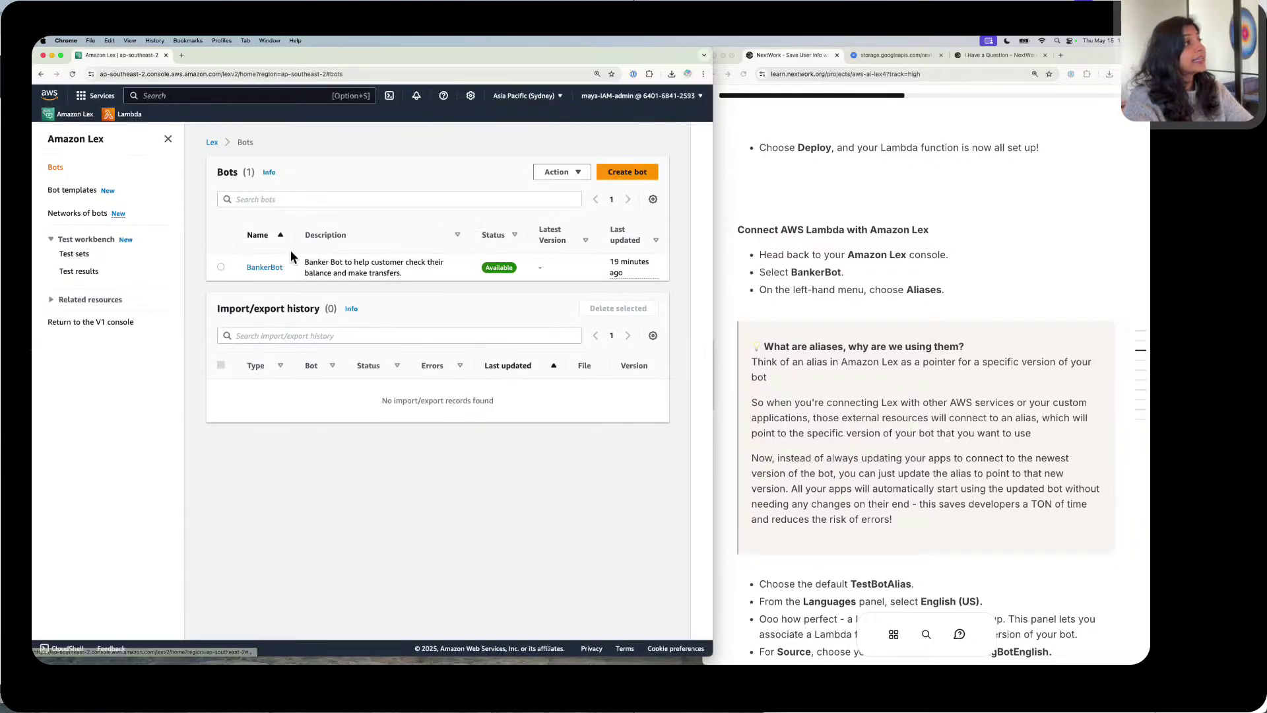
pyautogui.click(276, 266)
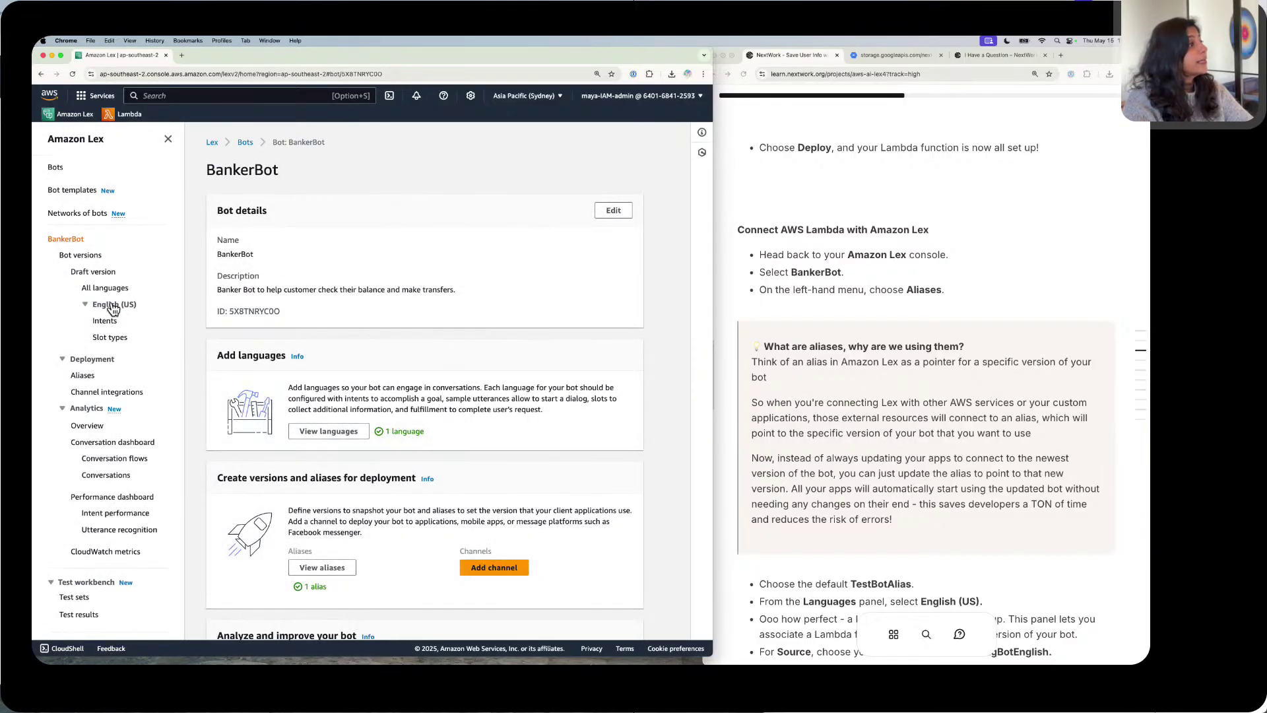
pyautogui.click(84, 374)
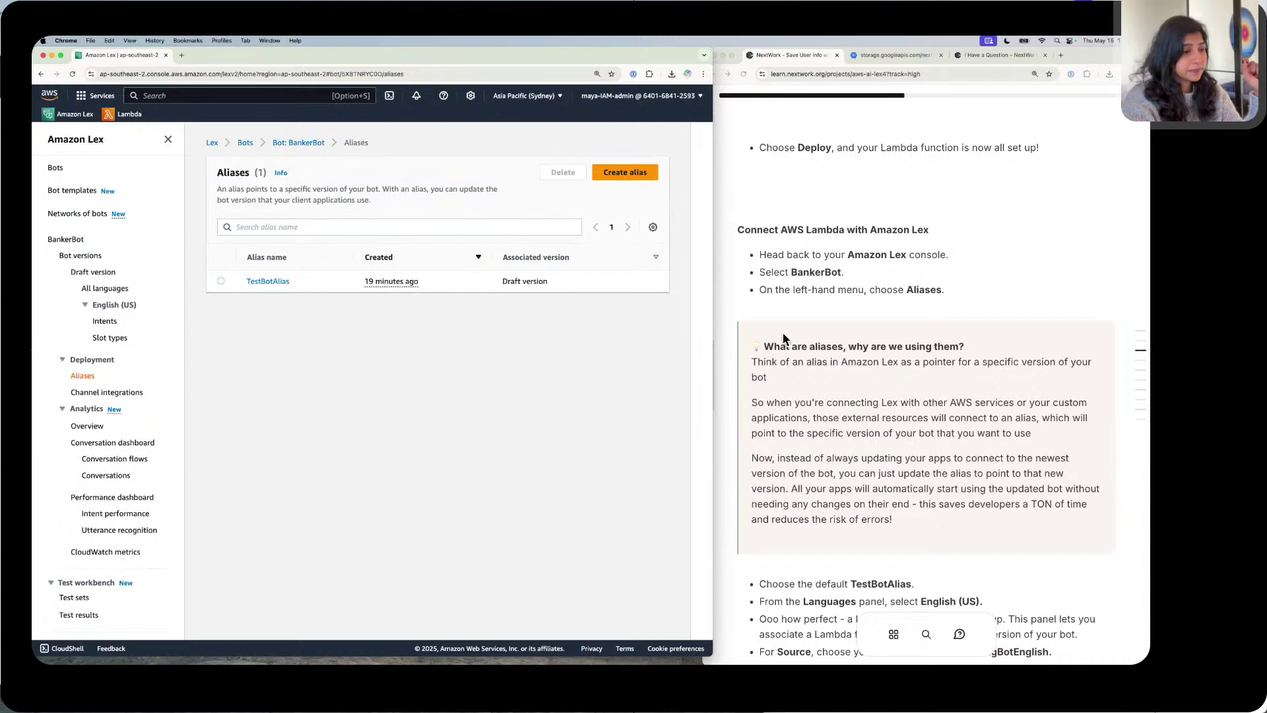
pyautogui.scroll(-1, 811, 344)
pyautogui.scroll(-5, 812, 344)
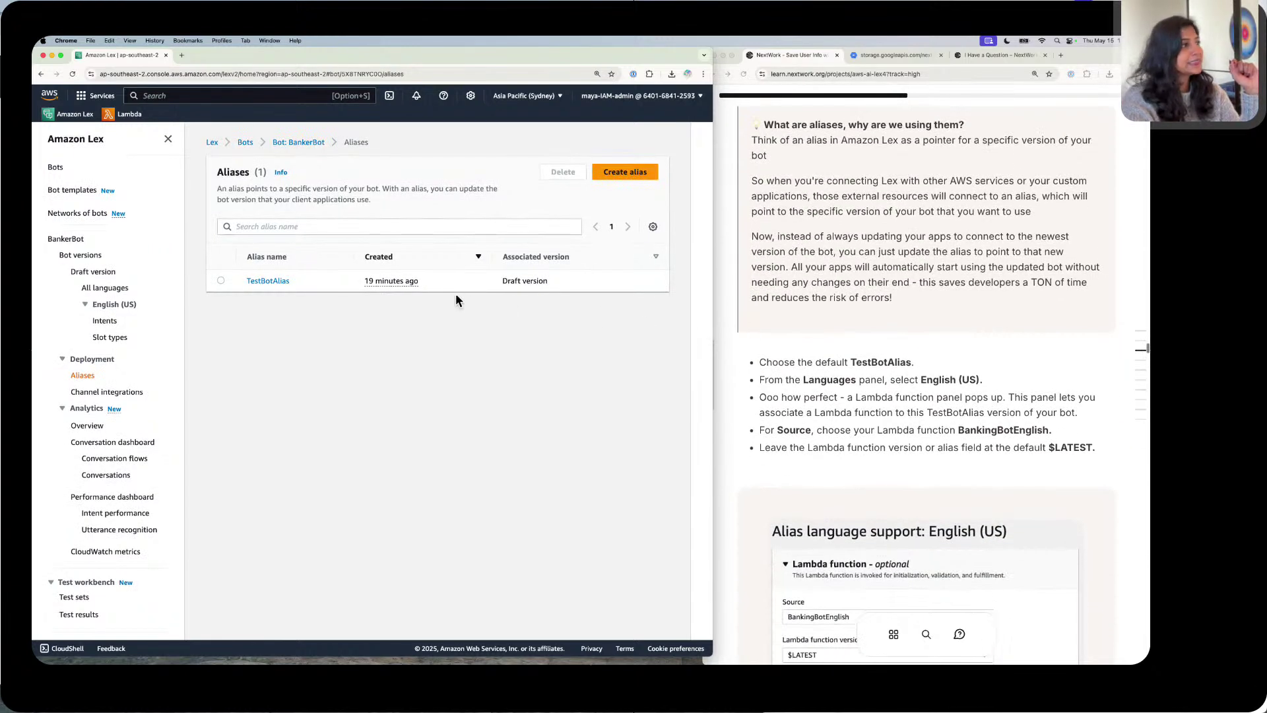
# Step: Open the English (US) language support settings of TestBotAlias
pyautogui.click(268, 281)
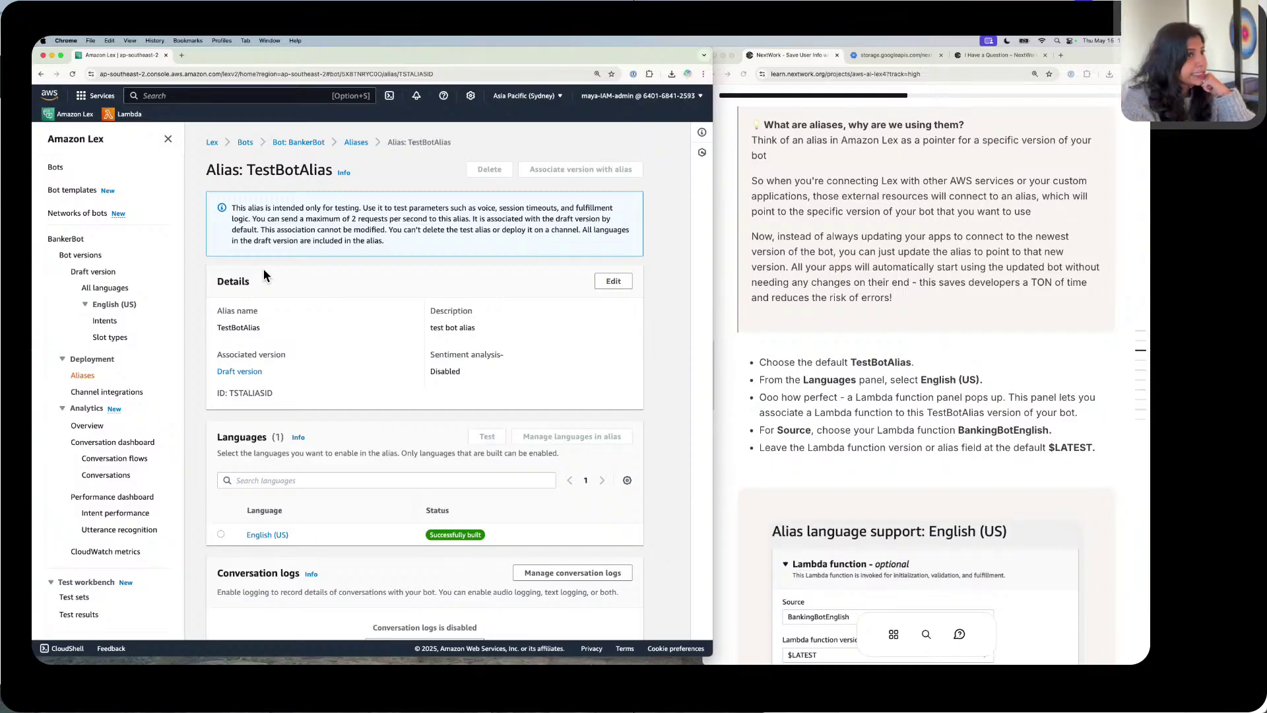
pyautogui.scroll(-2, 264, 275)
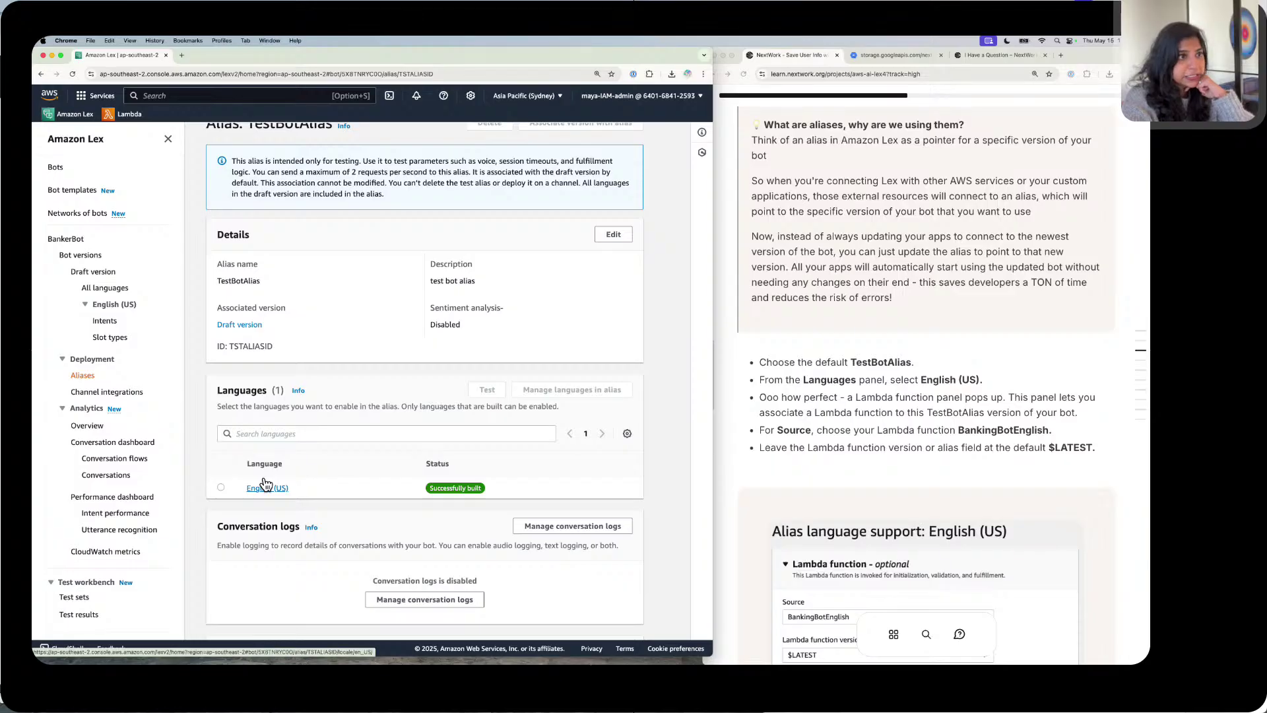
pyautogui.click(266, 486)
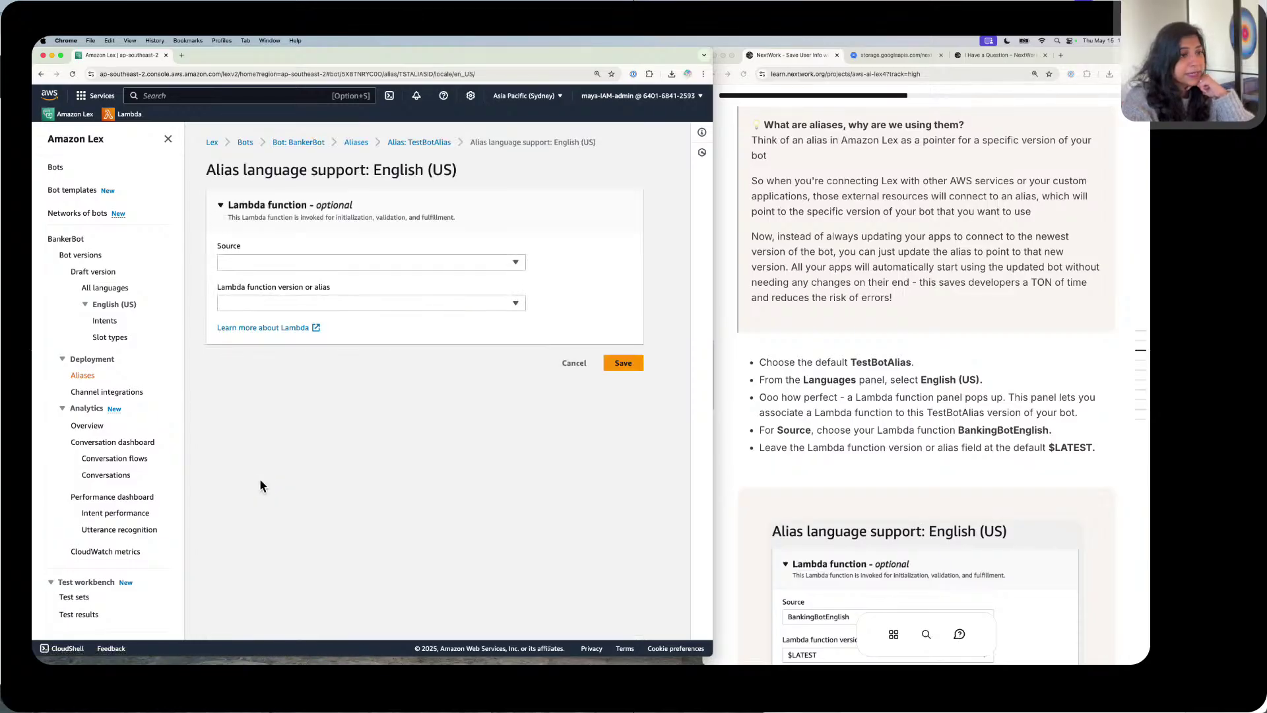
# Step: Associate the BankingBotEnglish Lambda function, version $LATEST, with the alias's English (US) language and save the setting
pyautogui.click(291, 259)
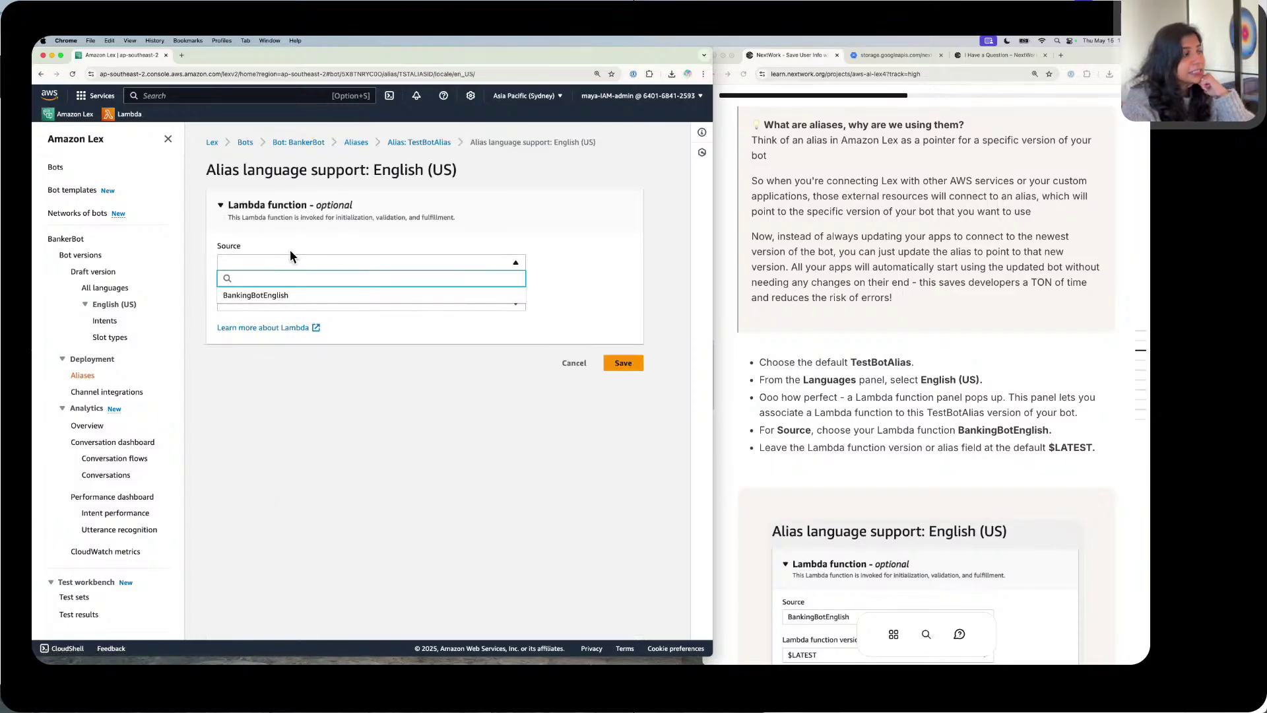
pyautogui.click(280, 295)
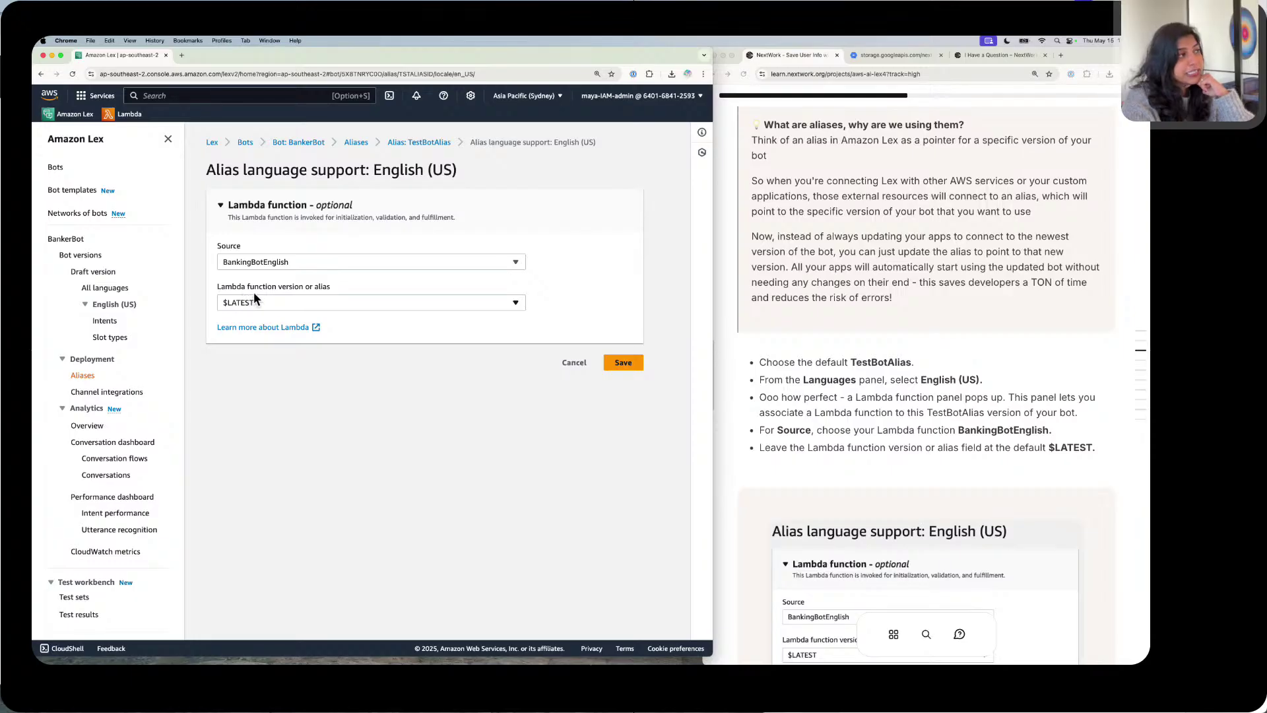
pyautogui.click(264, 302)
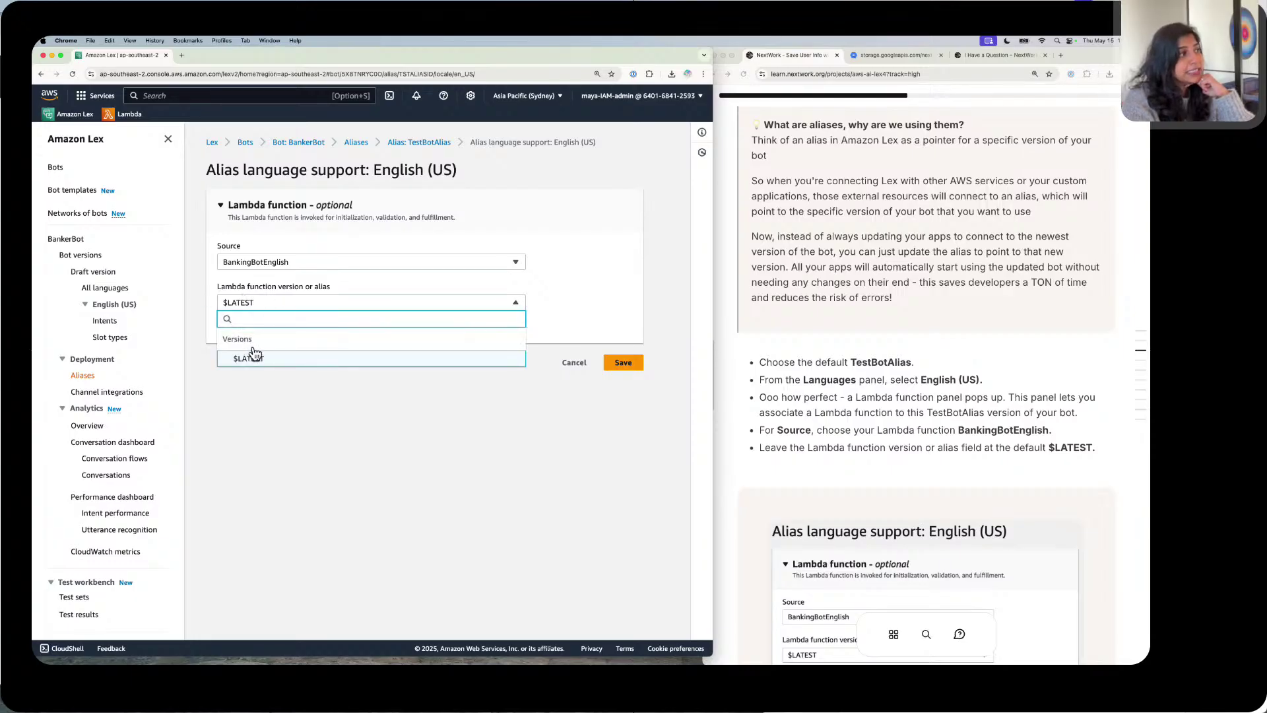
pyautogui.click(256, 356)
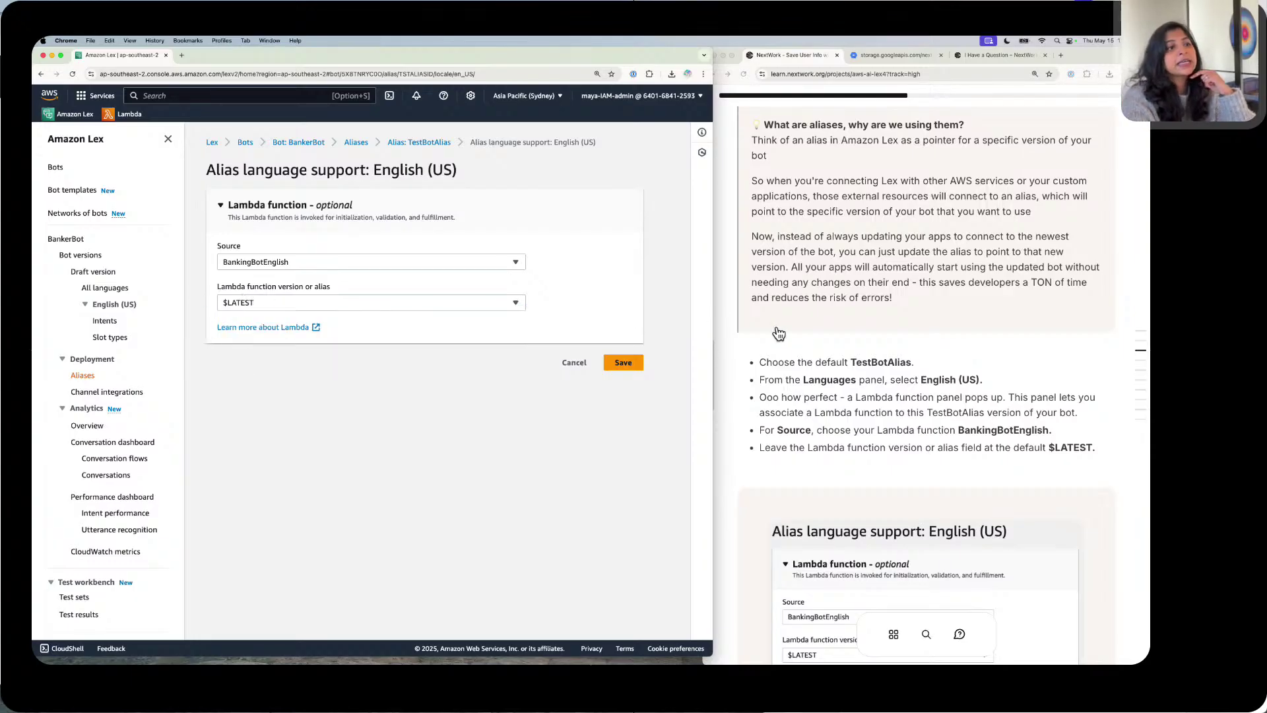
pyautogui.scroll(-2, 799, 341)
pyautogui.scroll(-1, 799, 342)
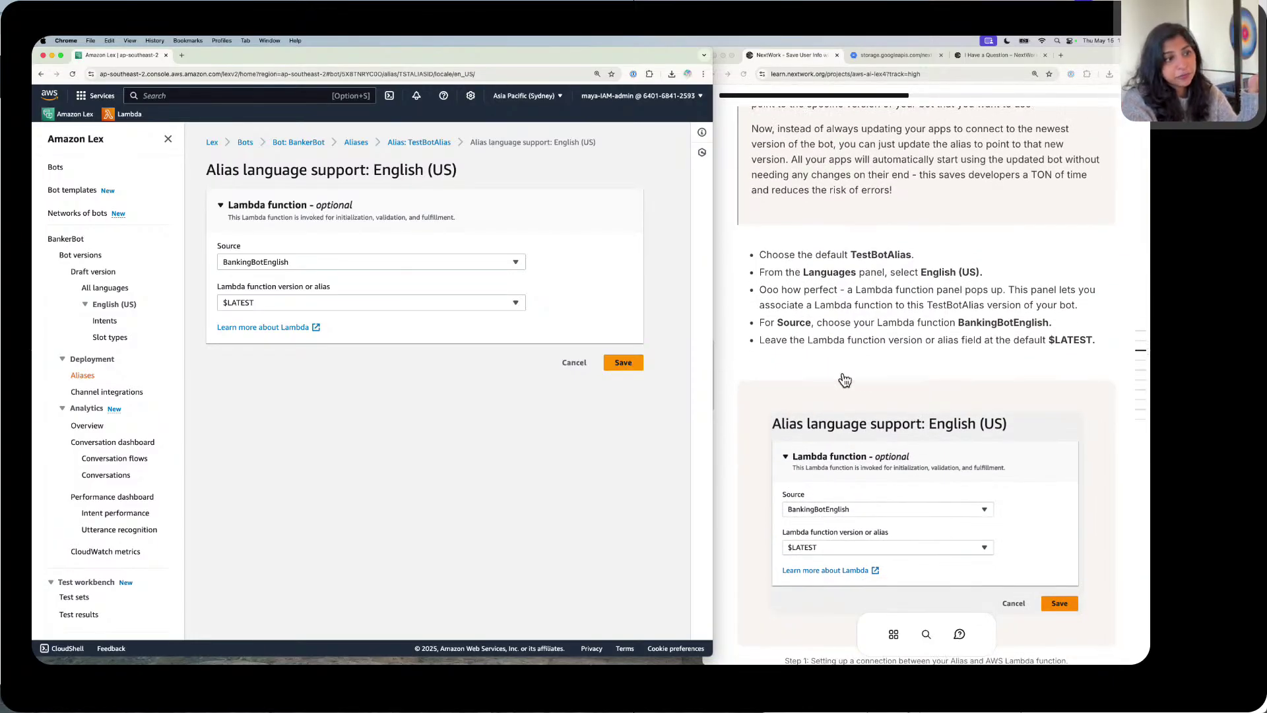
pyautogui.scroll(-3, 857, 381)
pyautogui.click(624, 362)
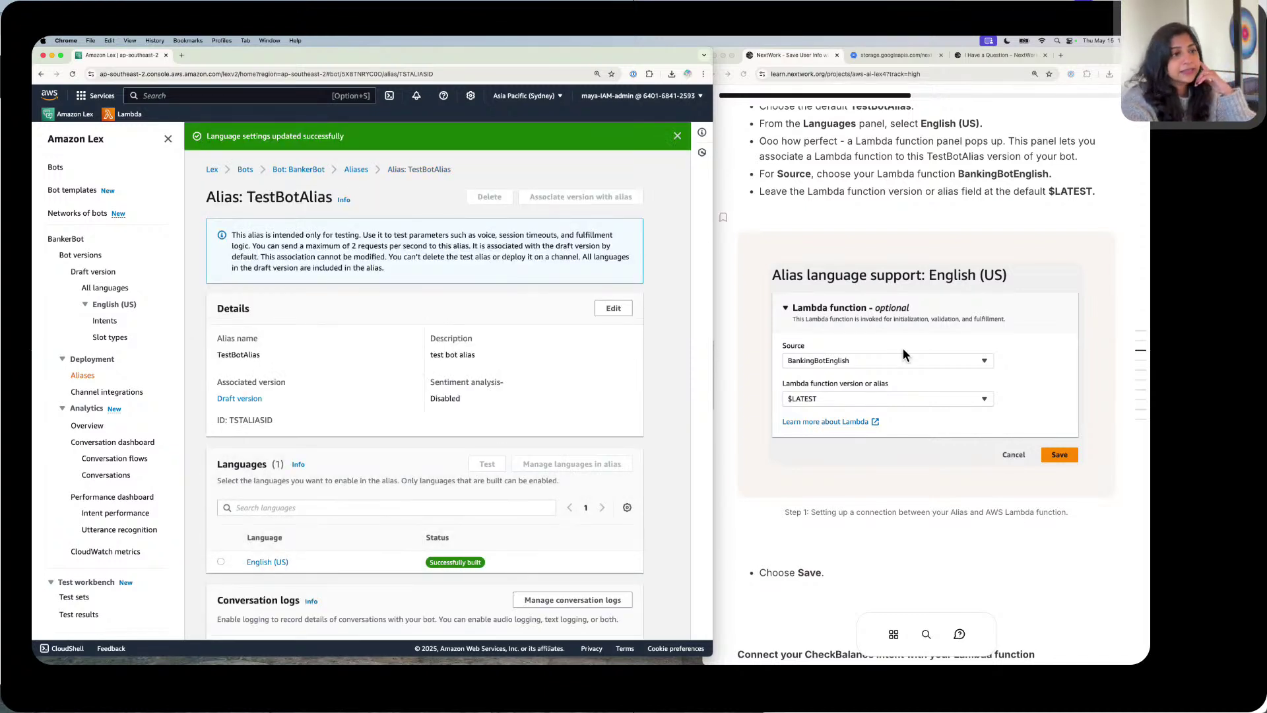
# Step: Read the guide's section on connecting the intent to the Lambda function and open BankerBot's CheckBalance intent
pyautogui.scroll(-5, 903, 347)
pyautogui.scroll(-2, 824, 412)
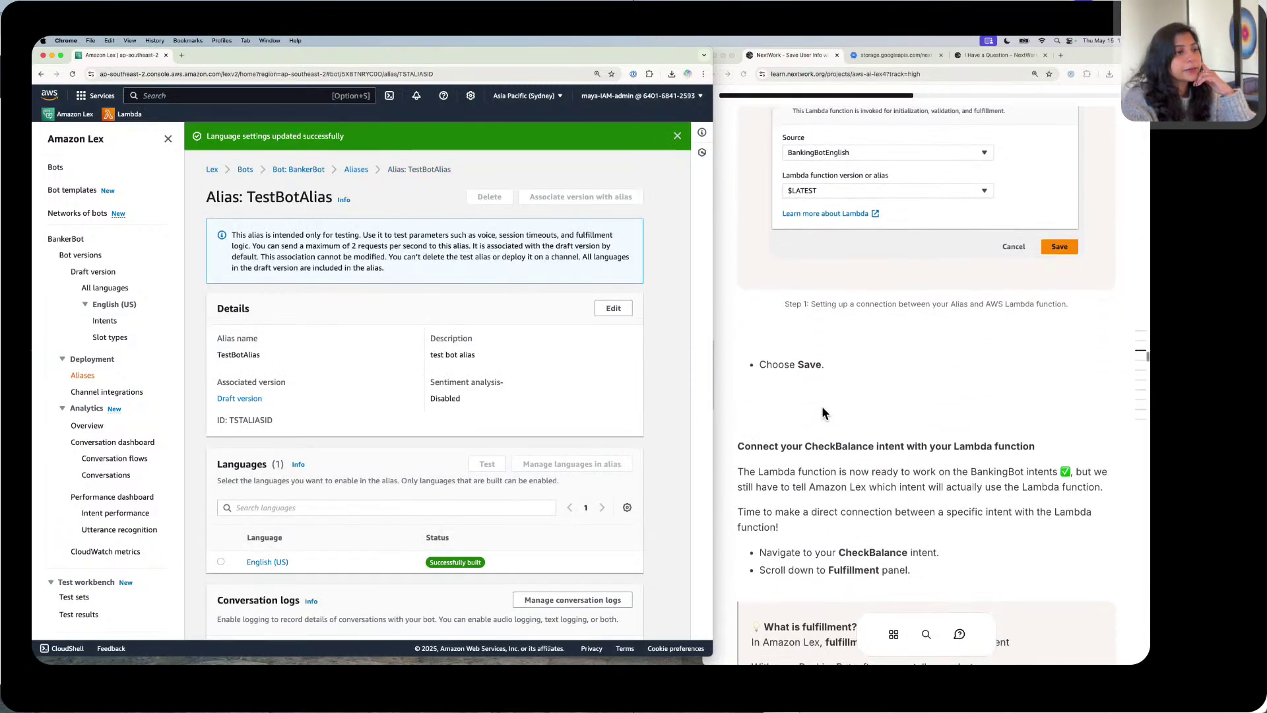
pyautogui.scroll(-1, 663, 396)
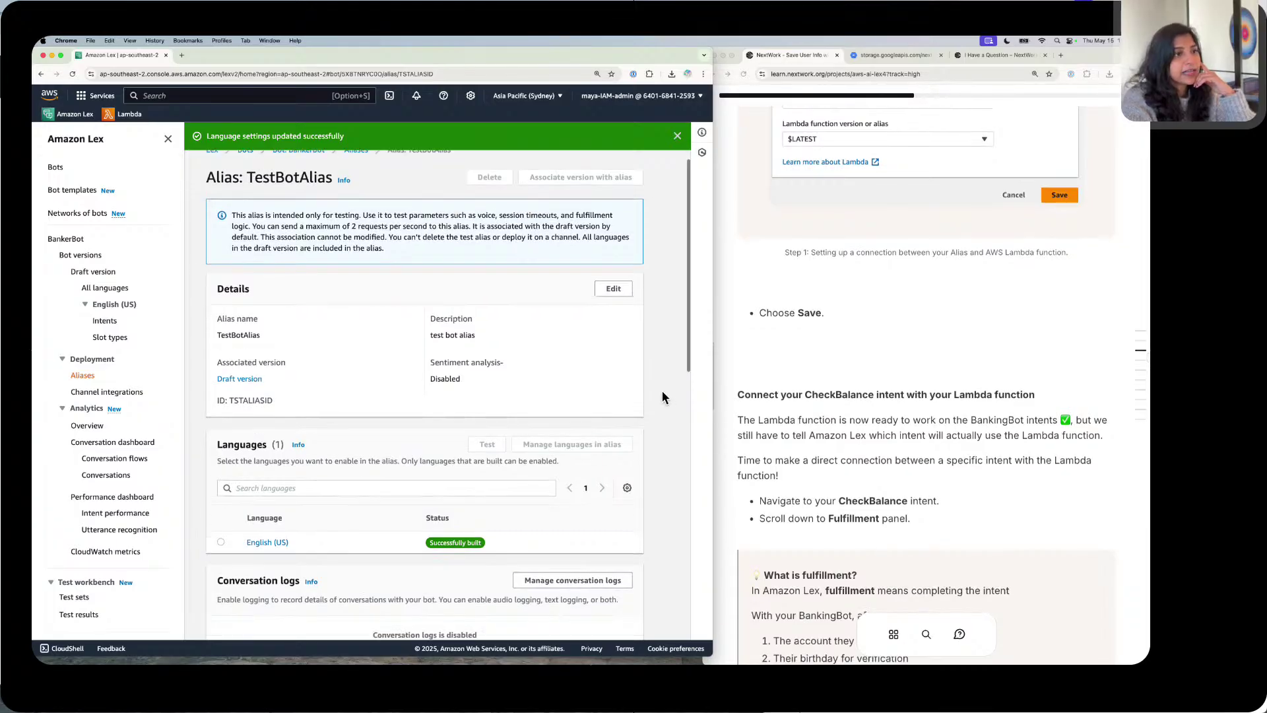
pyautogui.scroll(-3, 801, 399)
pyautogui.scroll(-3, 801, 403)
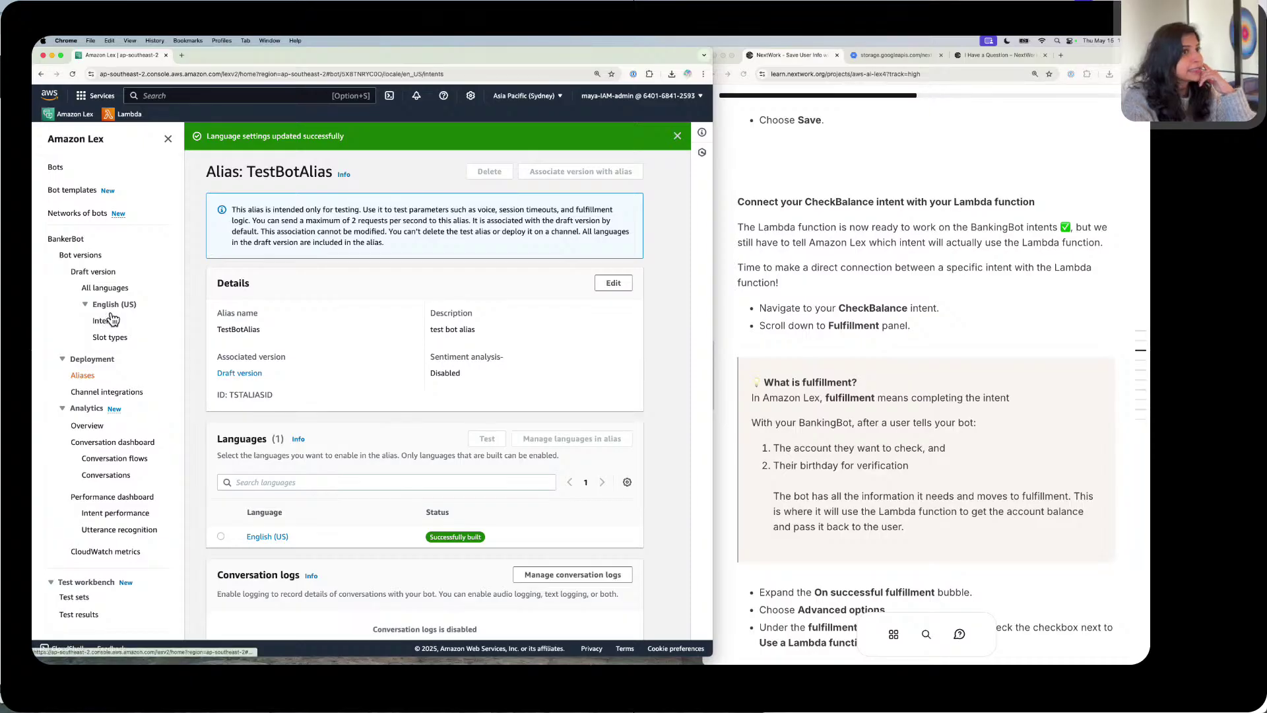
pyautogui.click(112, 320)
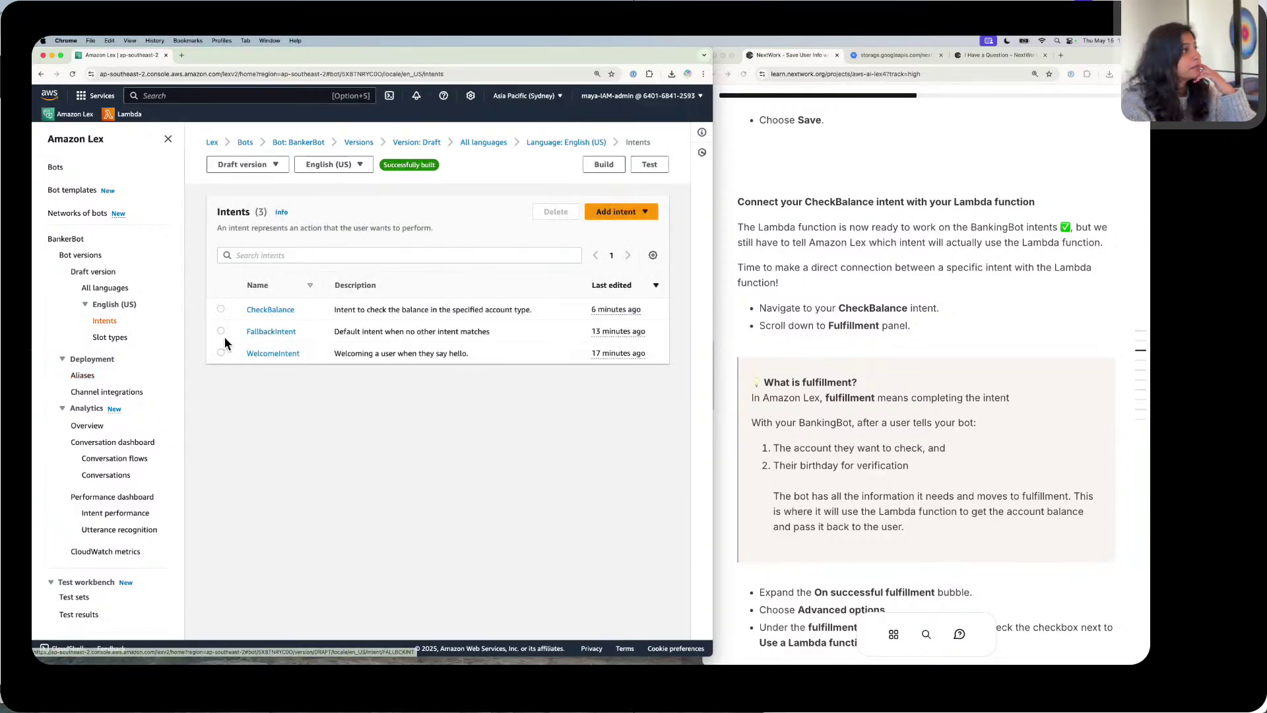
pyautogui.click(276, 310)
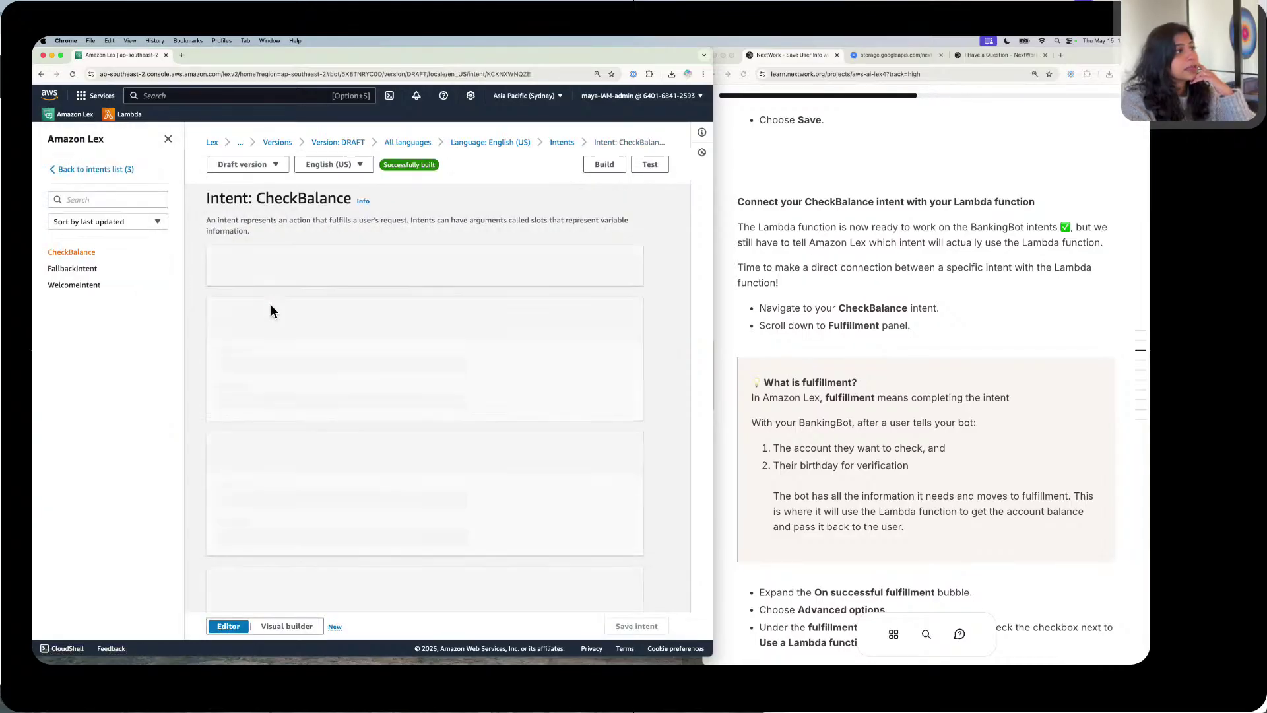
# Step: Expand the On successful fulfillment section of the CheckBalance intent and open its advanced options
pyautogui.scroll(-3, 297, 311)
pyautogui.scroll(-6, 299, 312)
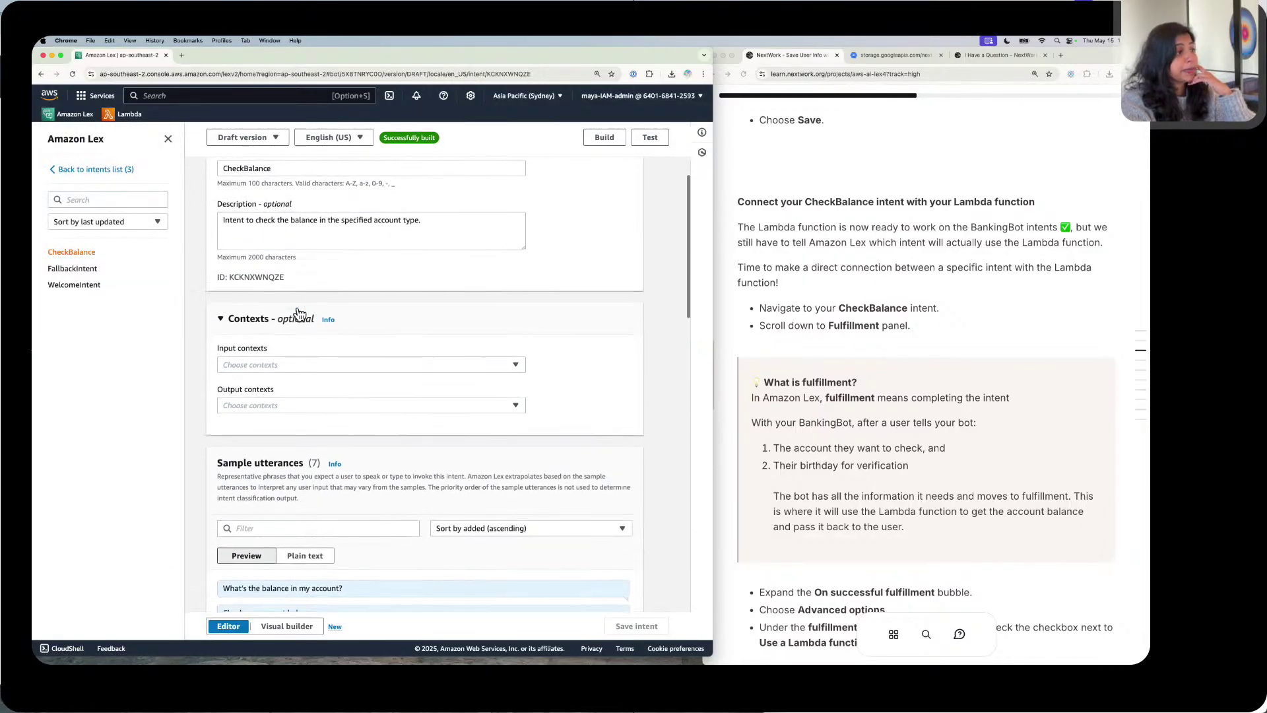
pyautogui.scroll(-12, 293, 310)
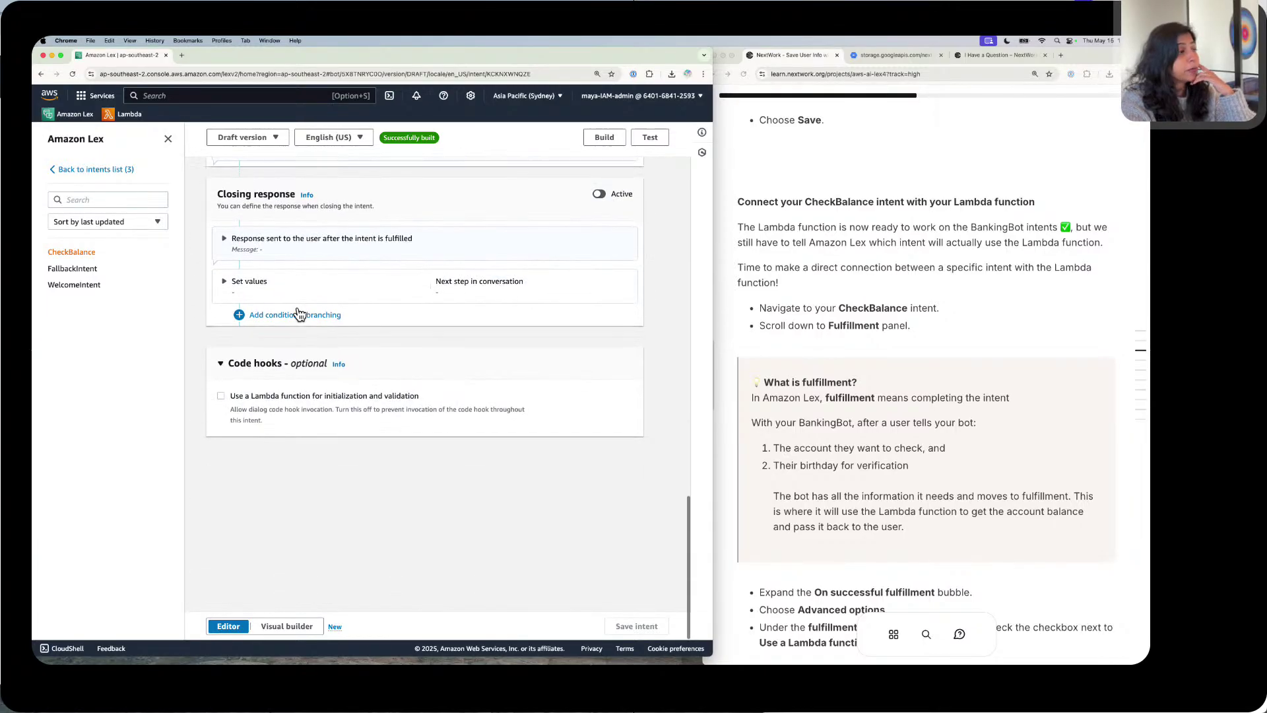
pyautogui.scroll(3, 299, 312)
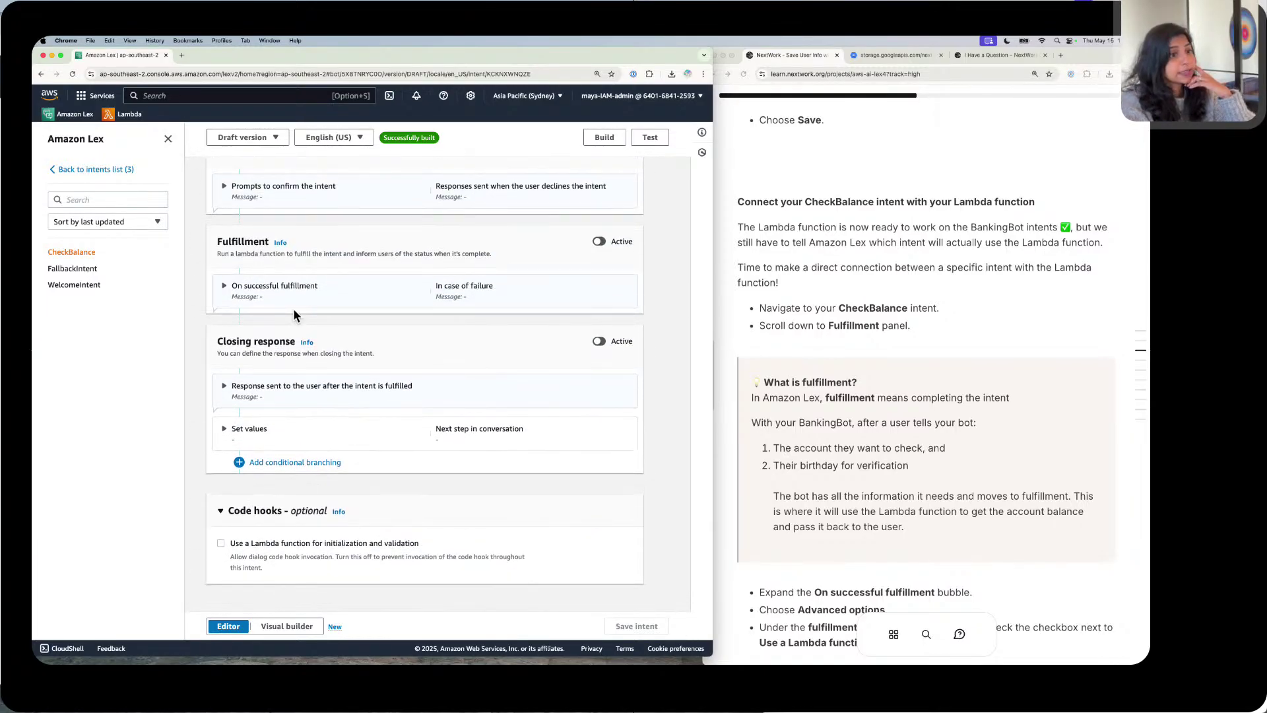
pyautogui.scroll(1, 294, 310)
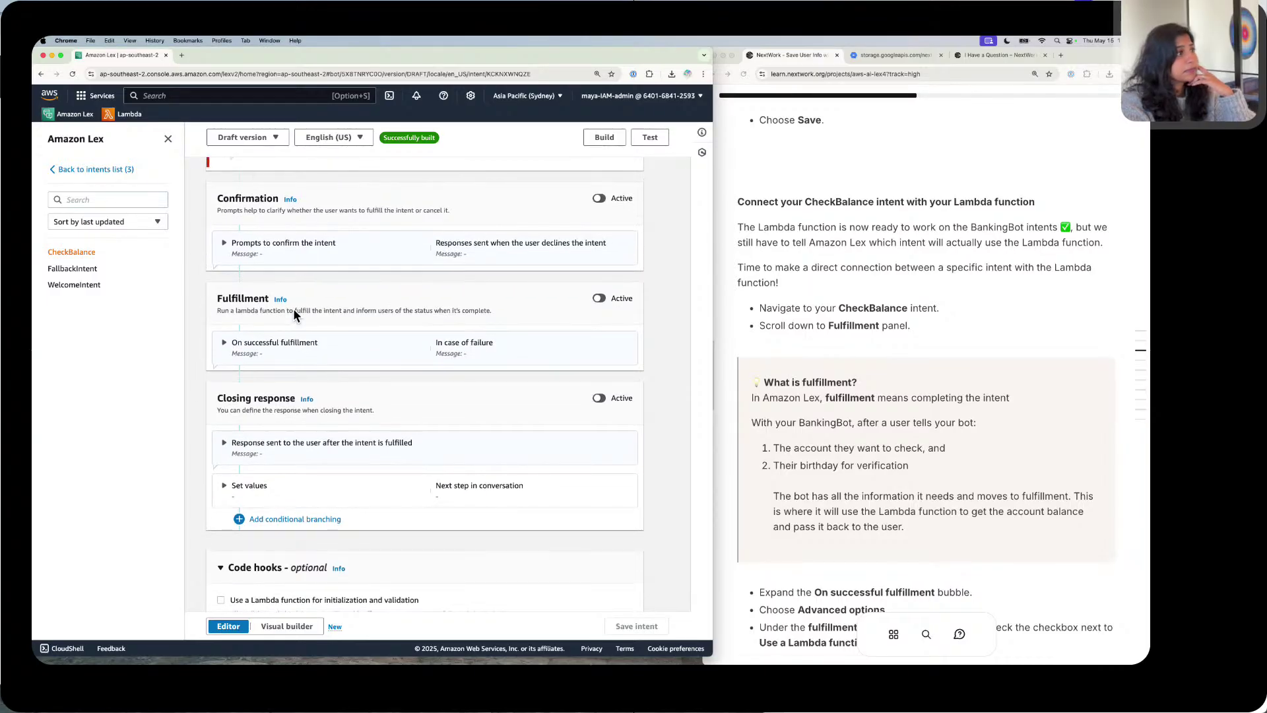
pyautogui.scroll(1, 292, 307)
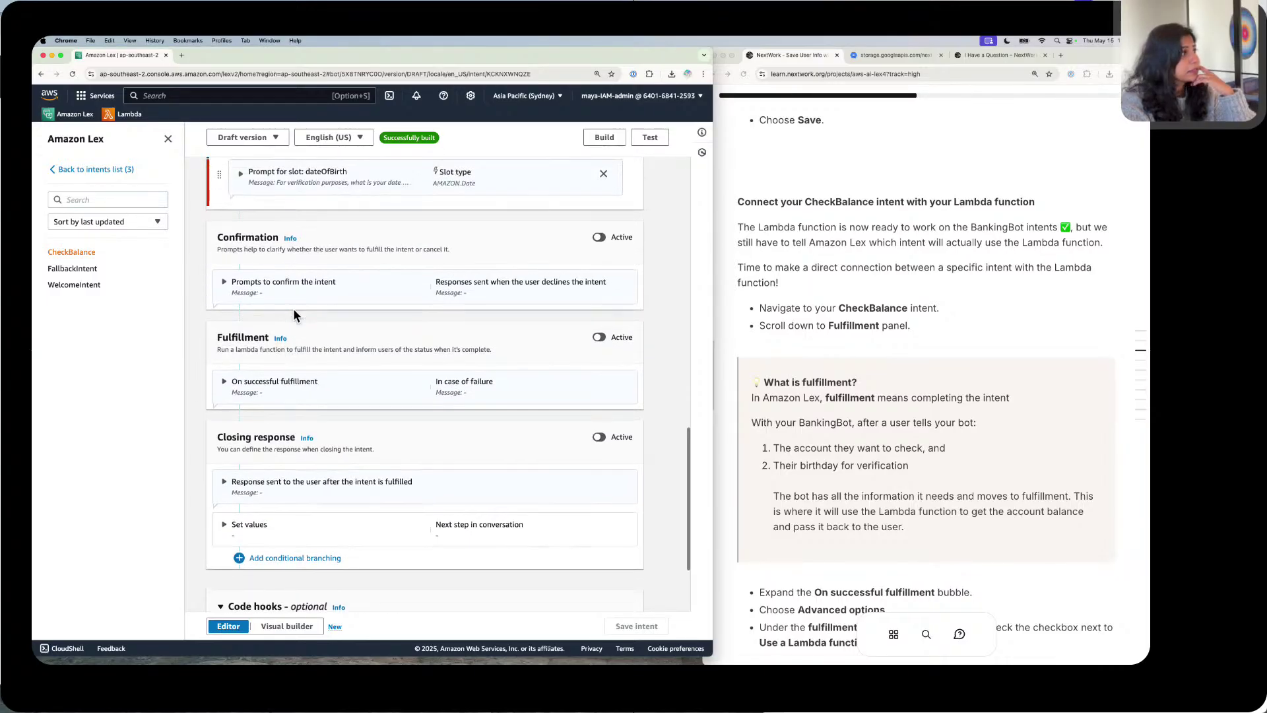
pyautogui.click(227, 376)
pyautogui.scroll(-1, 226, 373)
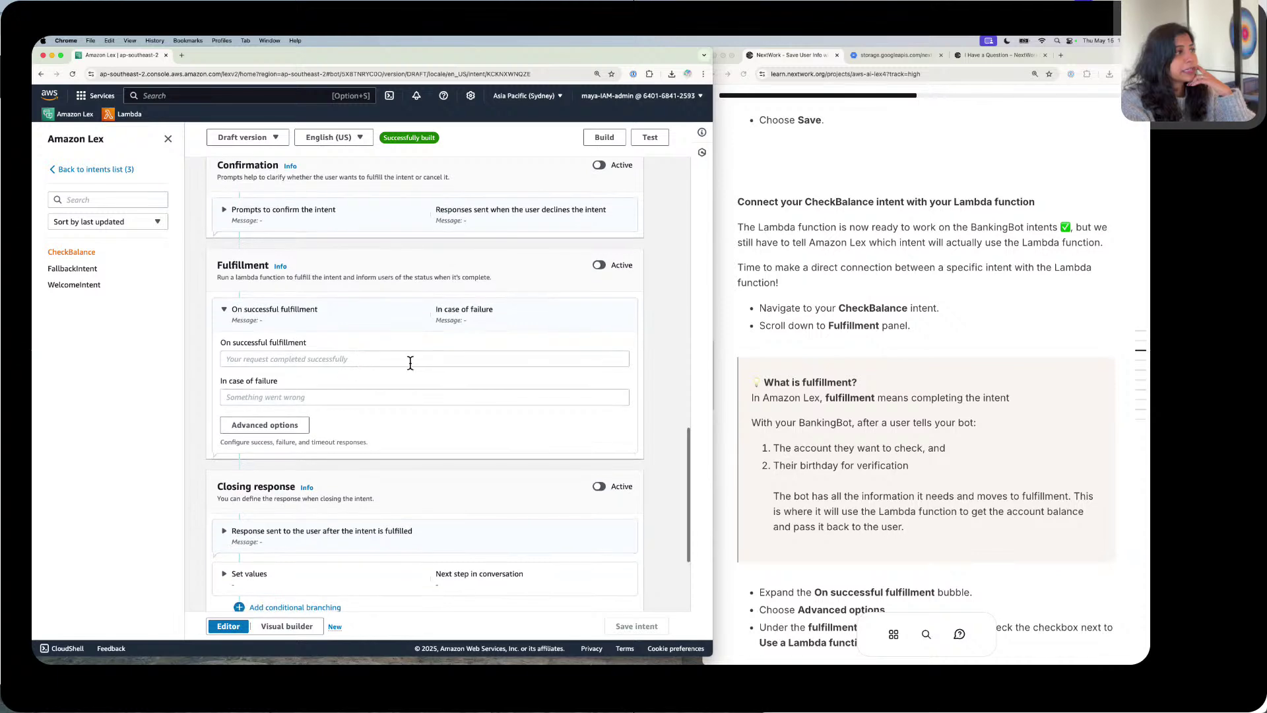
pyautogui.scroll(-3, 775, 379)
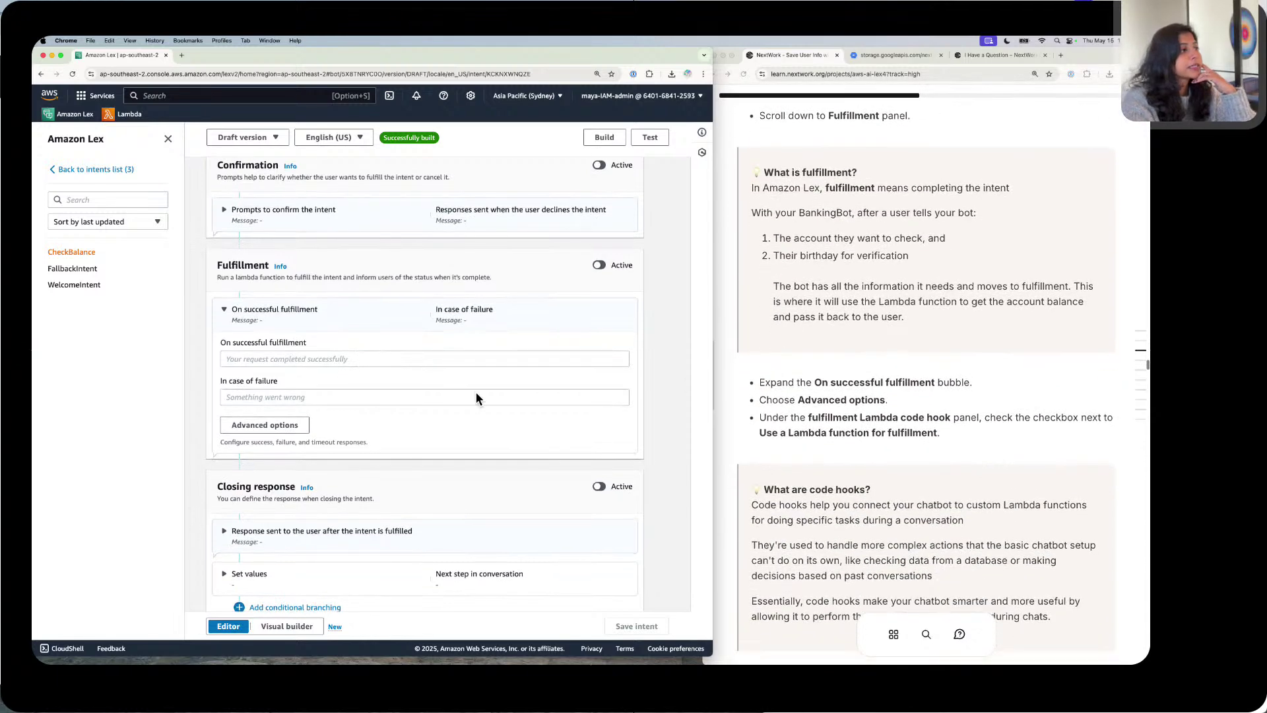
pyautogui.click(295, 418)
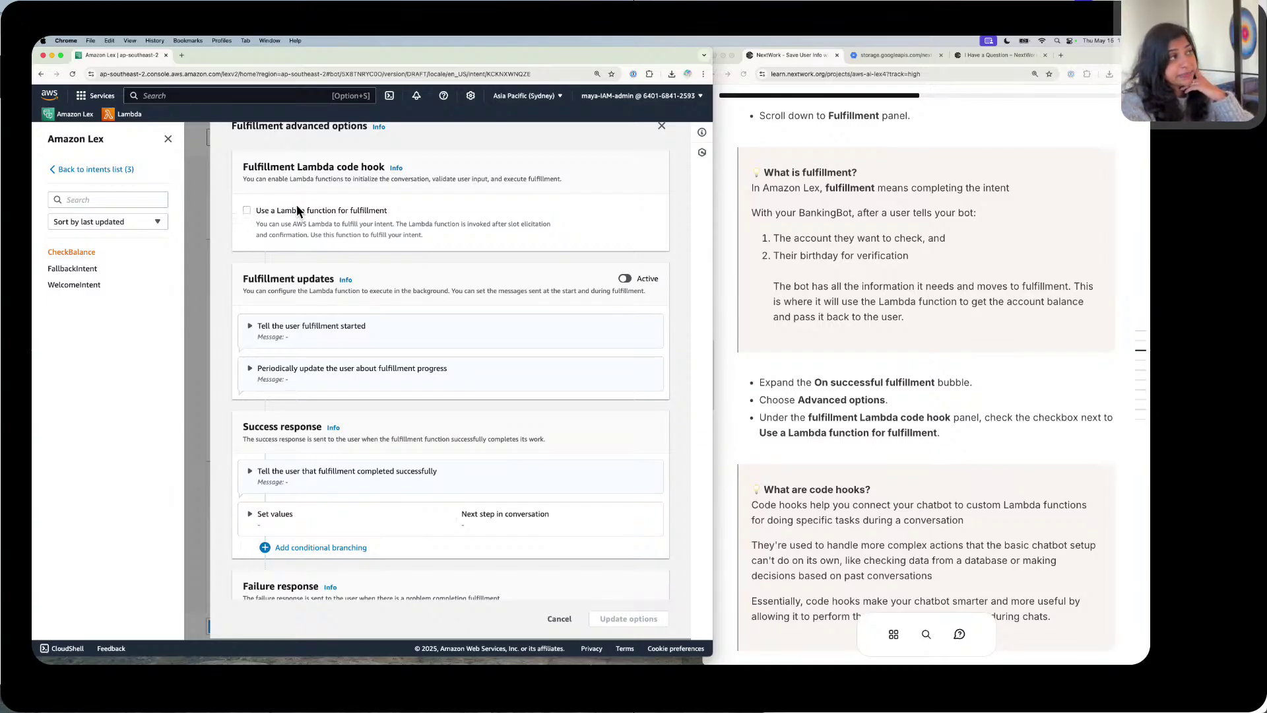
# Step: Enable the use of a Lambda function for fulfillment and apply the updated fulfillment options
pyautogui.click(248, 209)
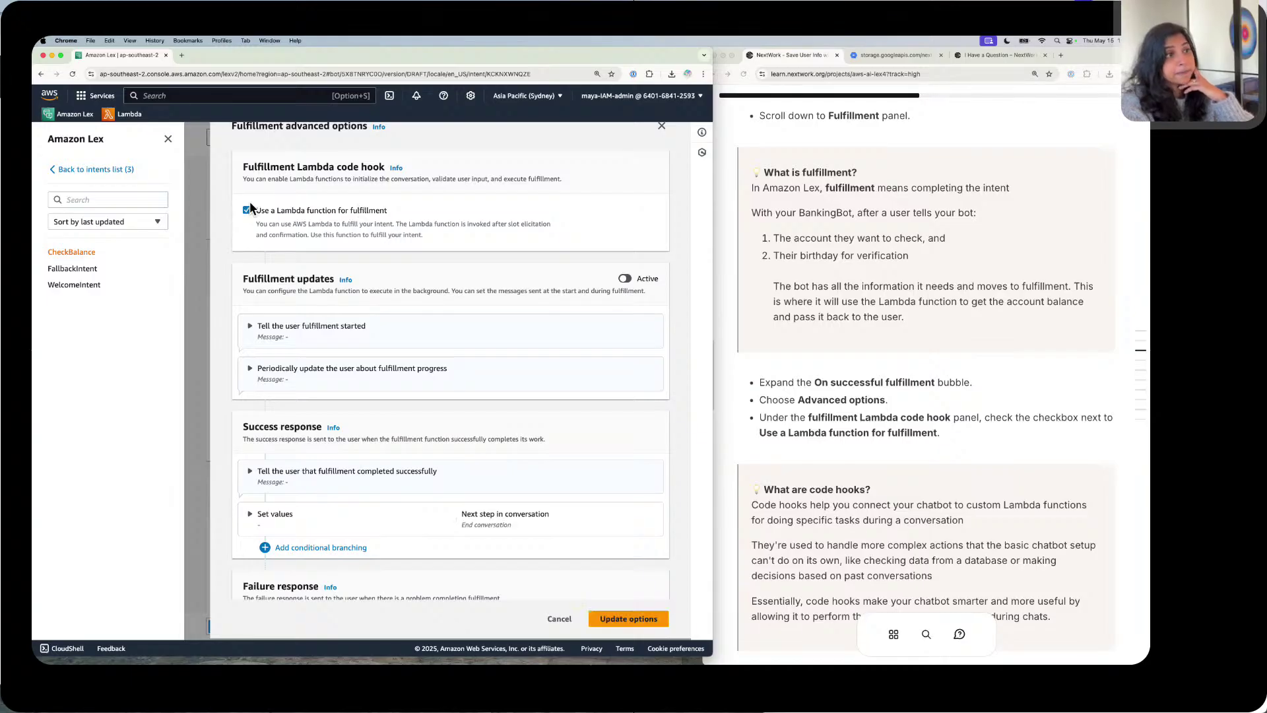
pyautogui.scroll(-1, 249, 208)
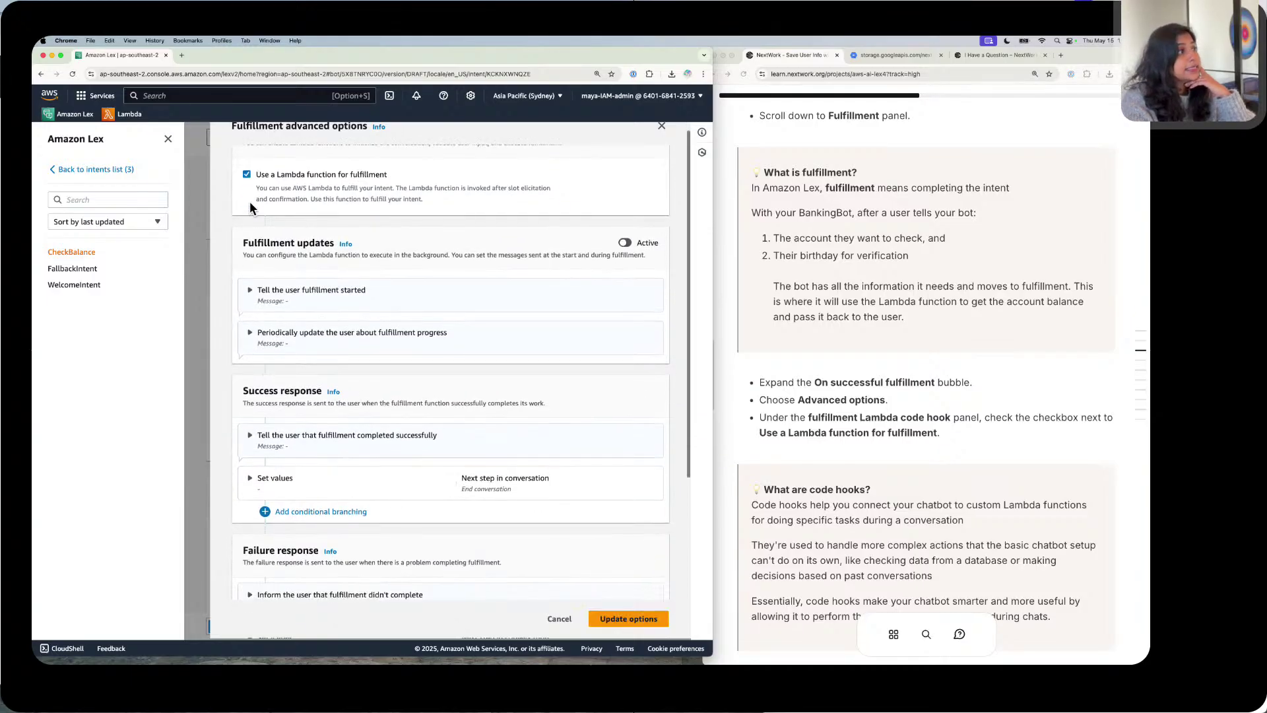
pyautogui.scroll(-1, 249, 209)
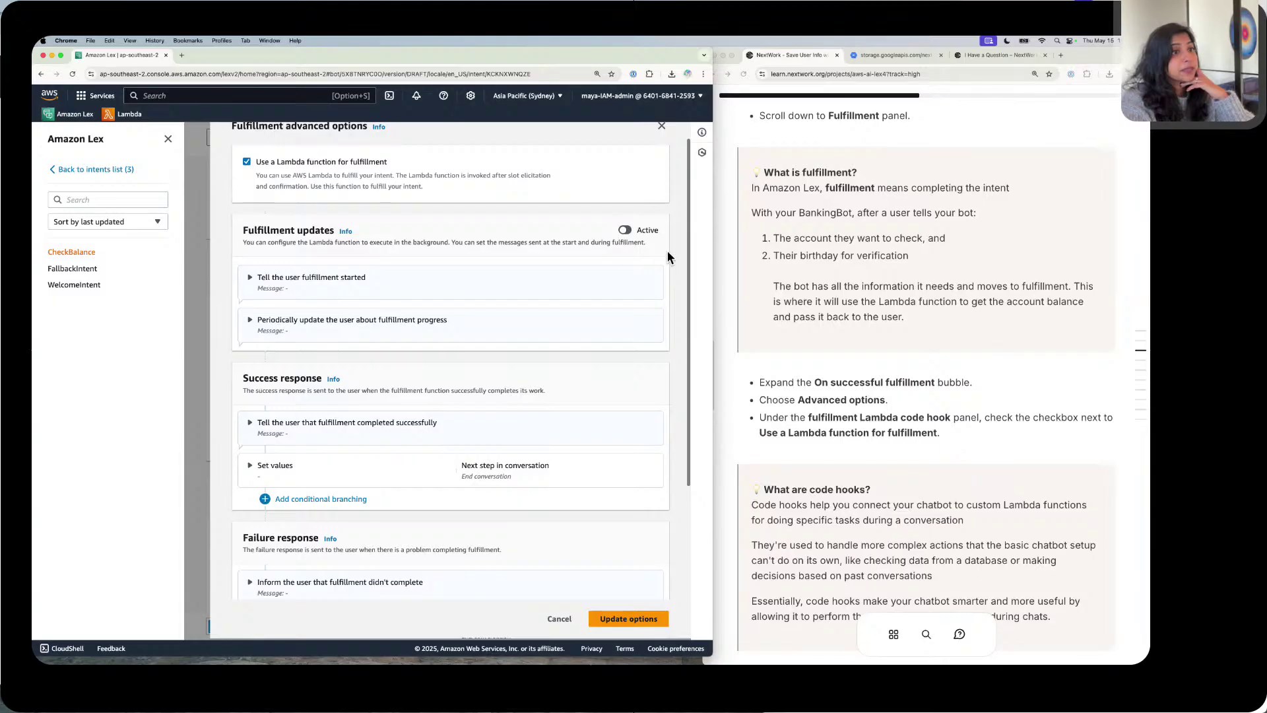
pyautogui.scroll(-2, 832, 280)
pyautogui.scroll(-2, 832, 279)
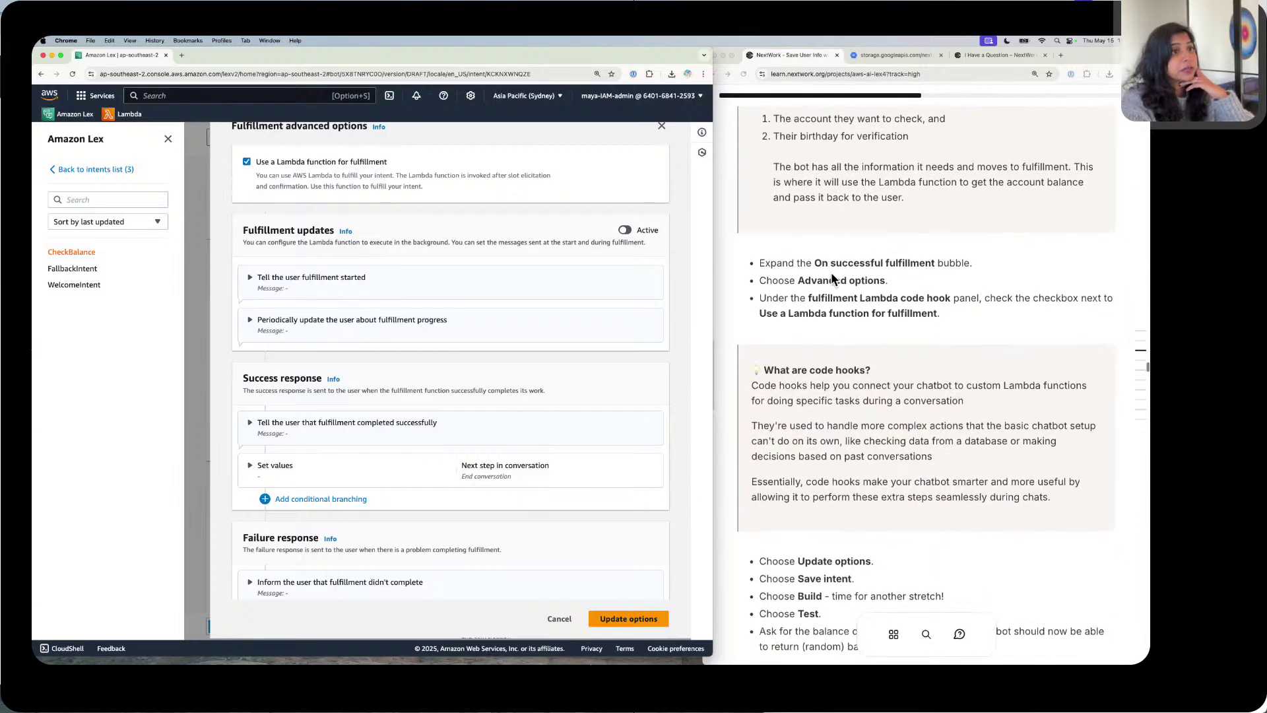
pyautogui.scroll(2, 564, 273)
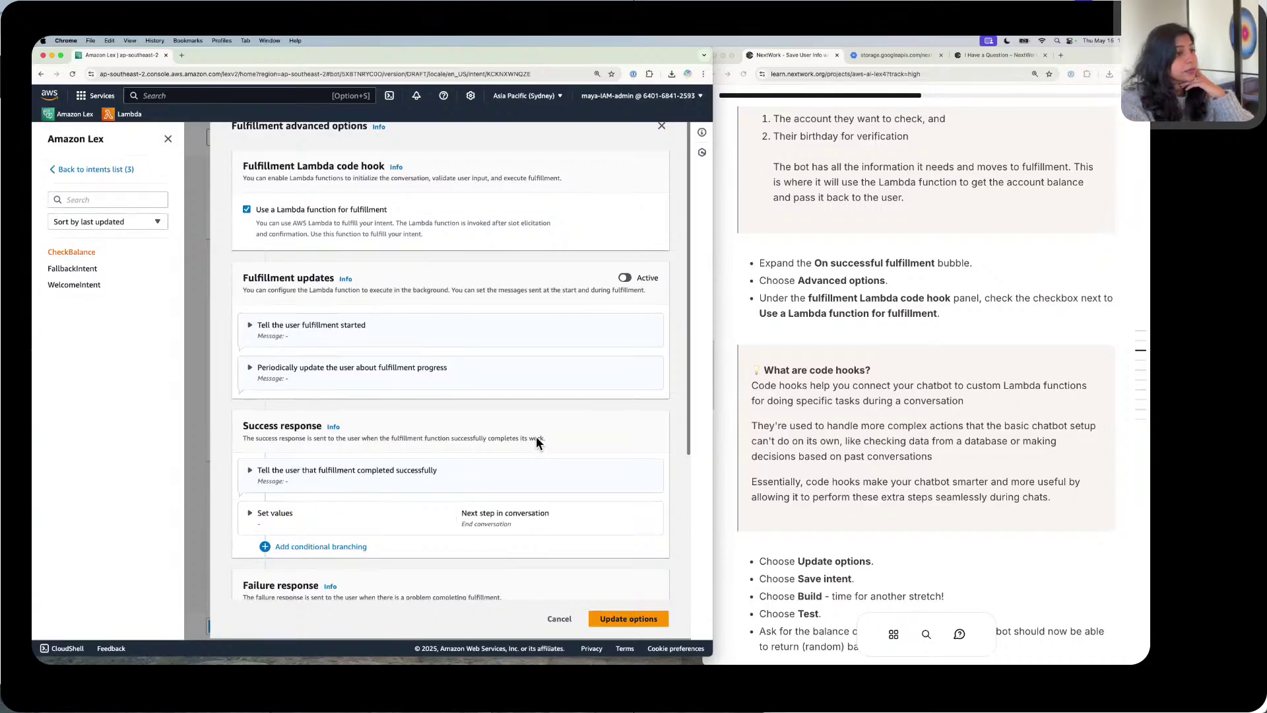
pyautogui.scroll(-1, 536, 437)
pyautogui.click(638, 618)
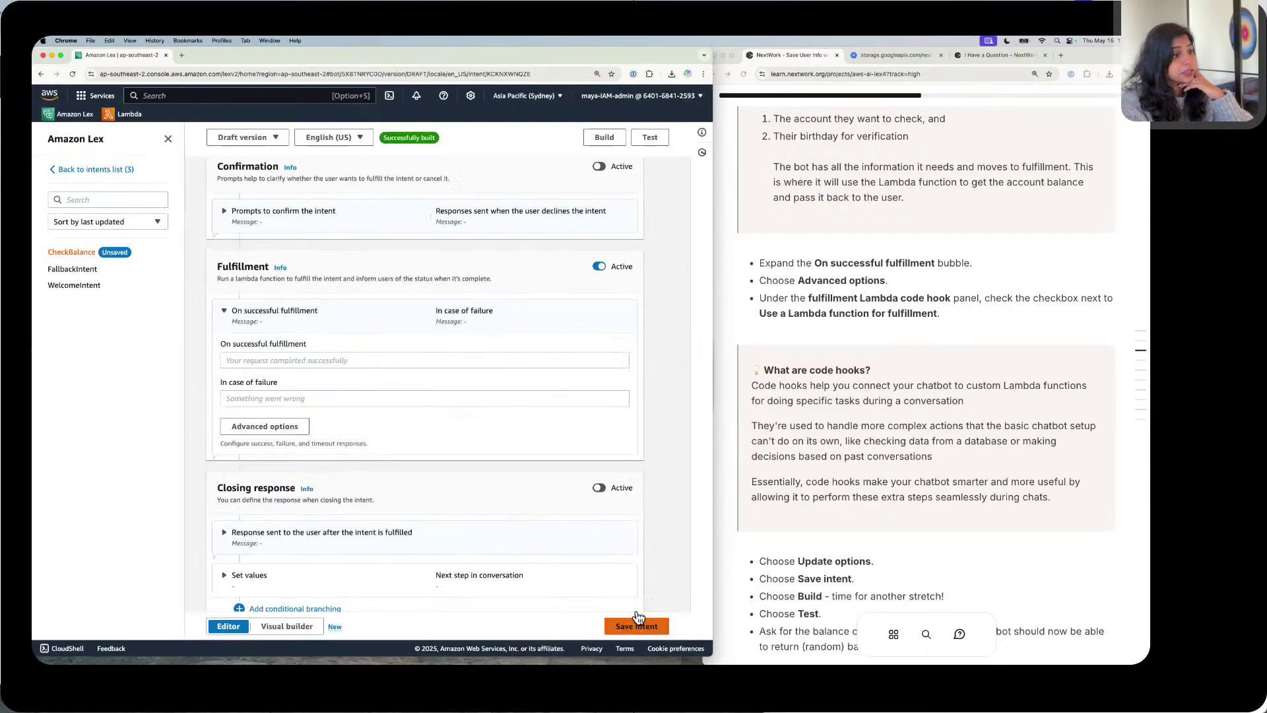
# Step: Save the CheckBalance intent and build BankerBot's English (US) language
pyautogui.scroll(-1, 778, 531)
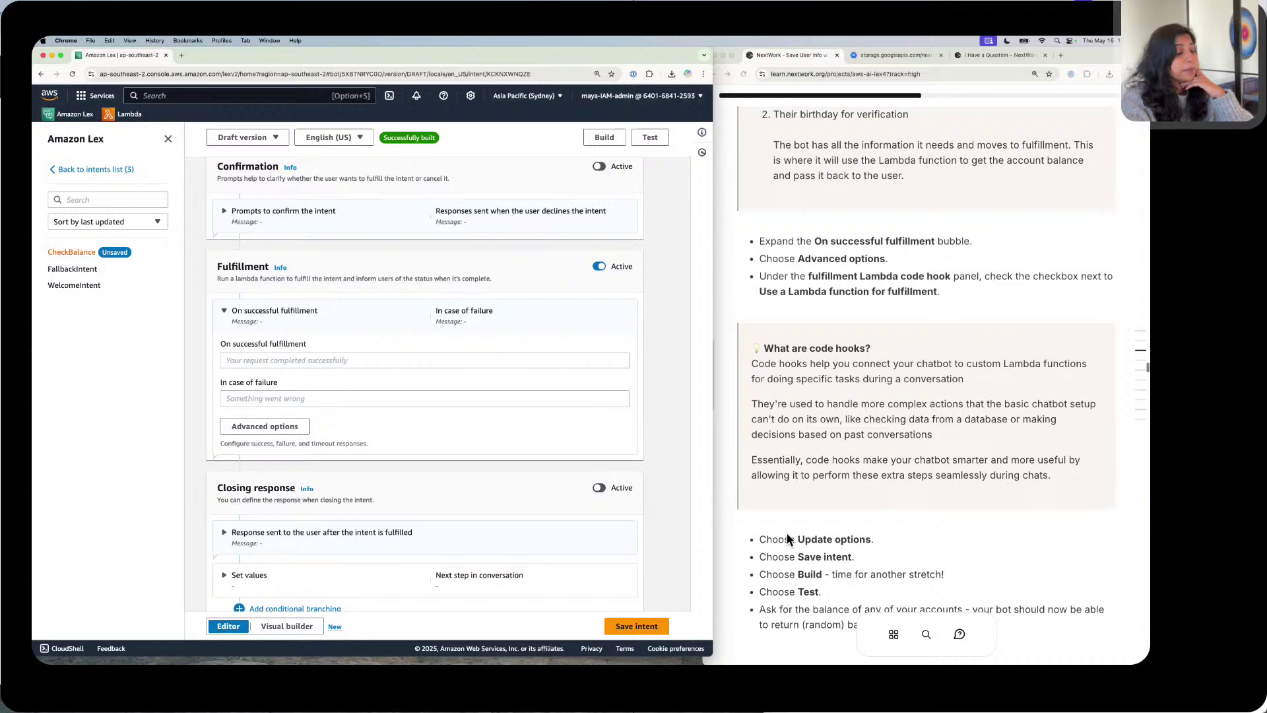
pyautogui.scroll(1, 653, 621)
pyautogui.click(653, 622)
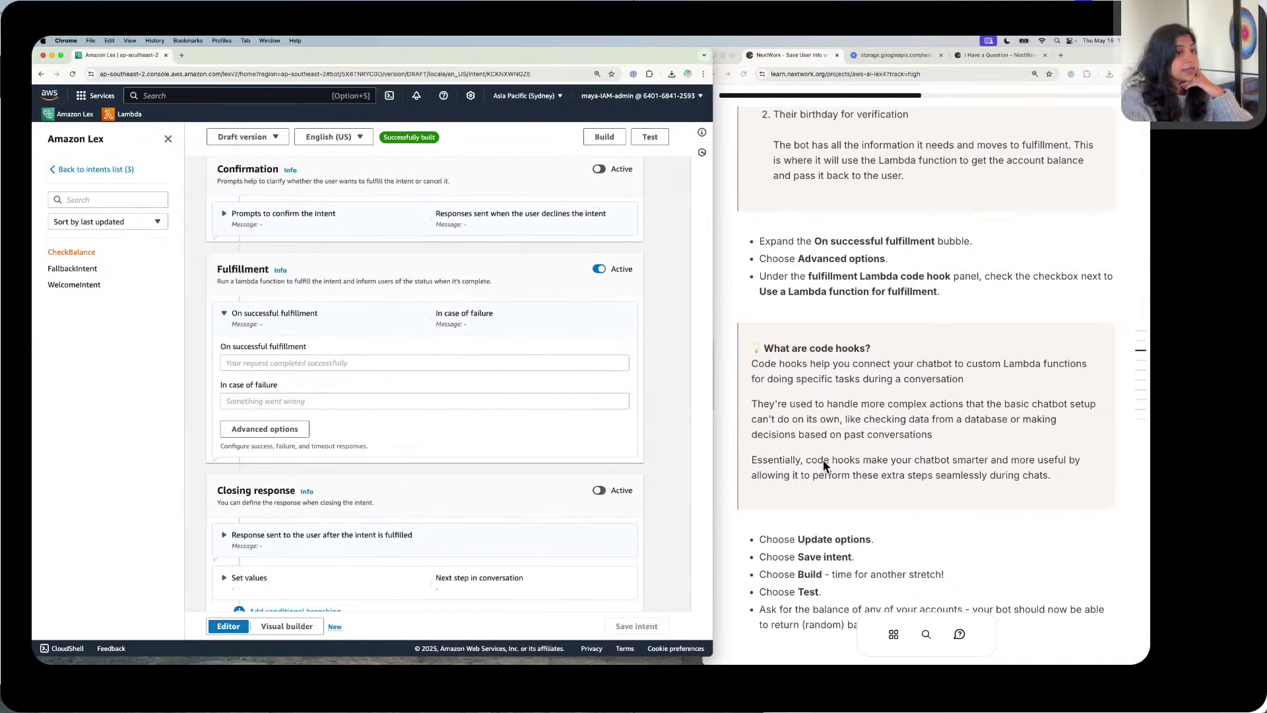
pyautogui.scroll(-1, 823, 466)
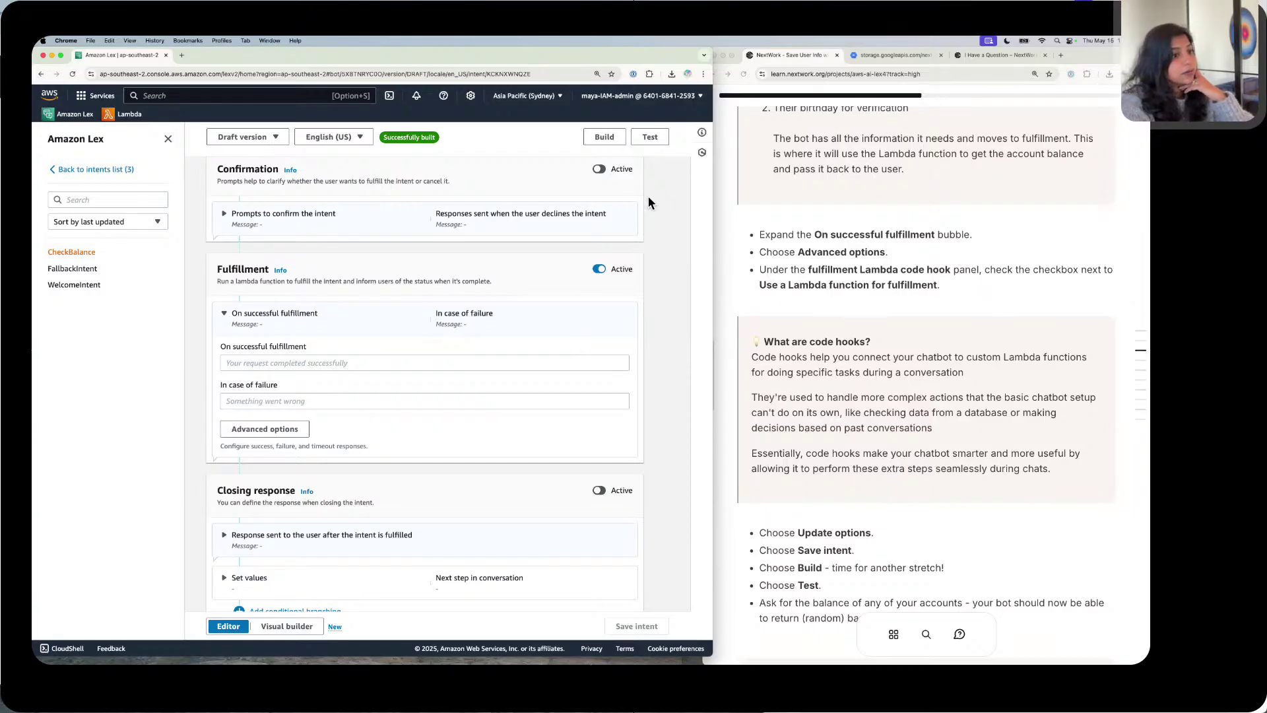
pyautogui.click(618, 136)
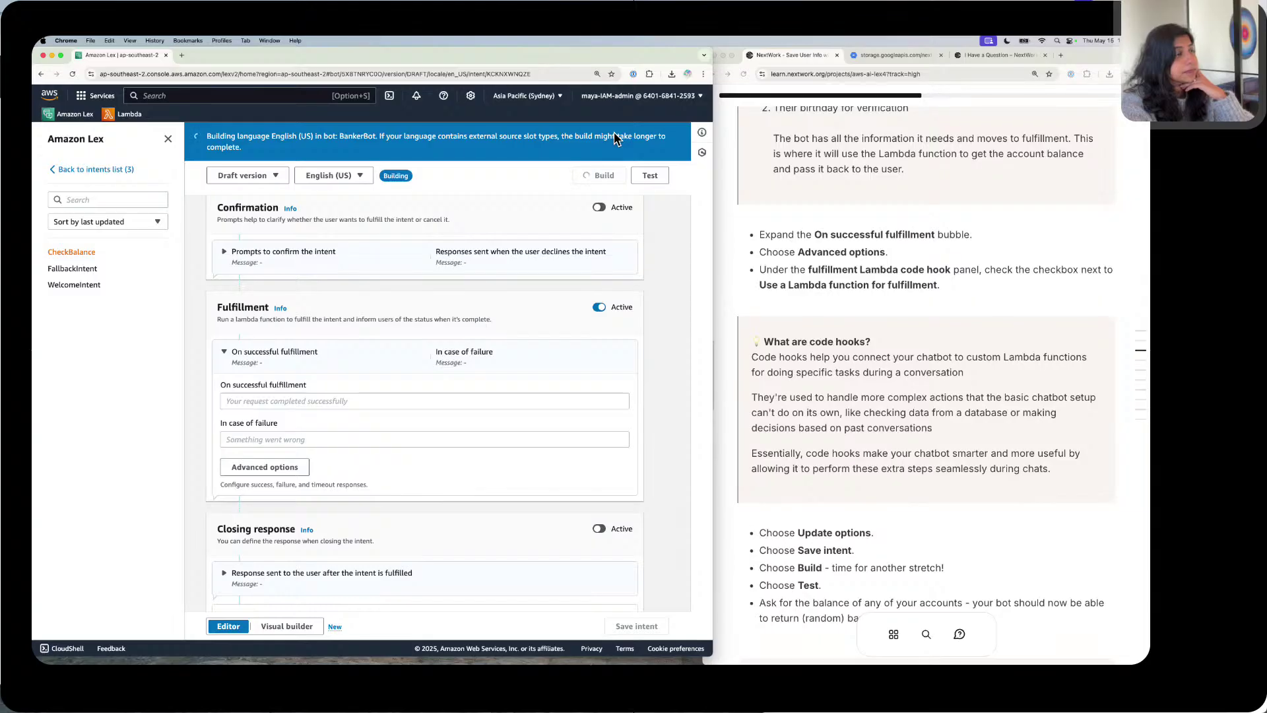
pyautogui.scroll(-4, 841, 238)
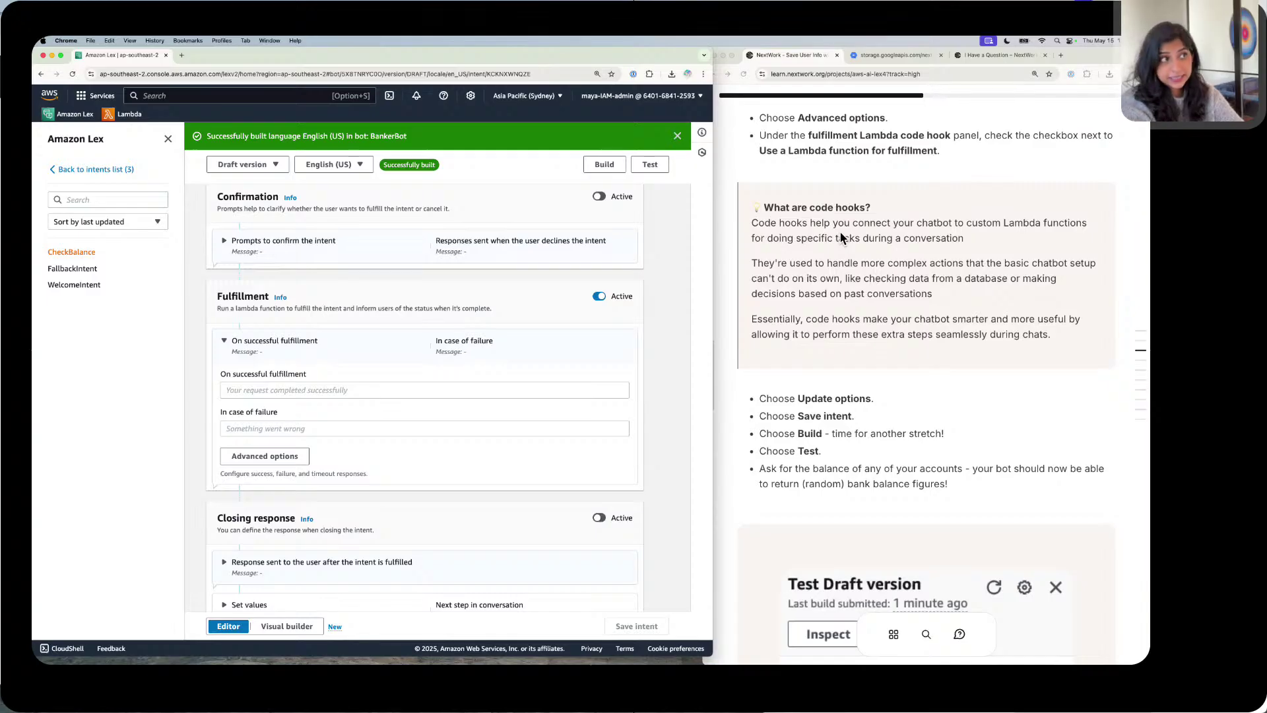
# Step: Open BankerBot's draft version test chat and read the guide's sample balance conversation
pyautogui.click(651, 164)
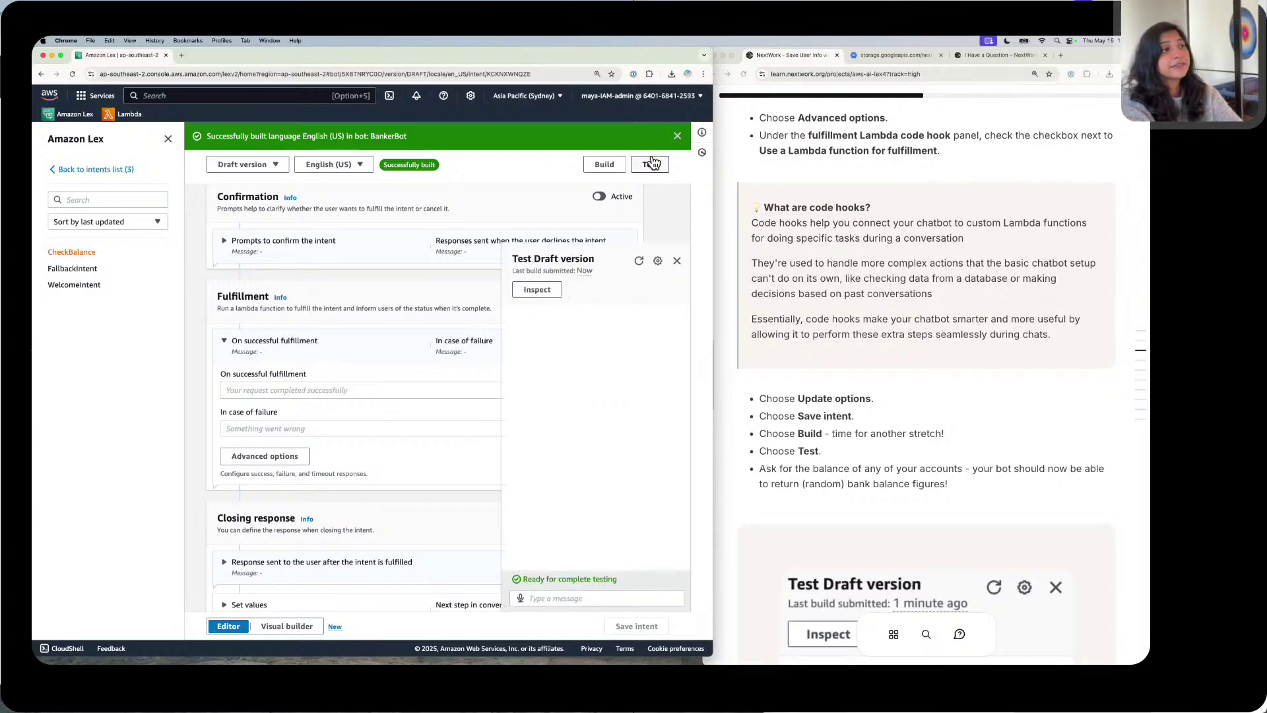
pyautogui.scroll(-2, 805, 224)
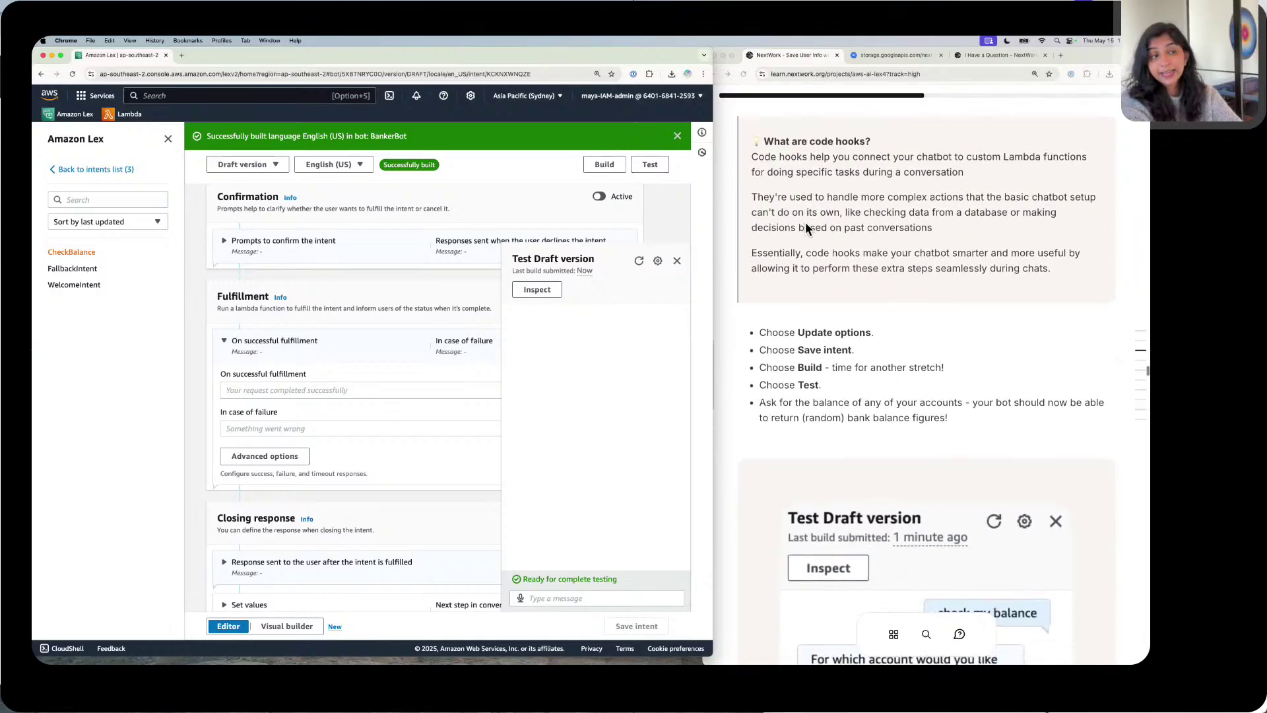
pyautogui.scroll(-1, 805, 224)
pyautogui.scroll(-1, 805, 222)
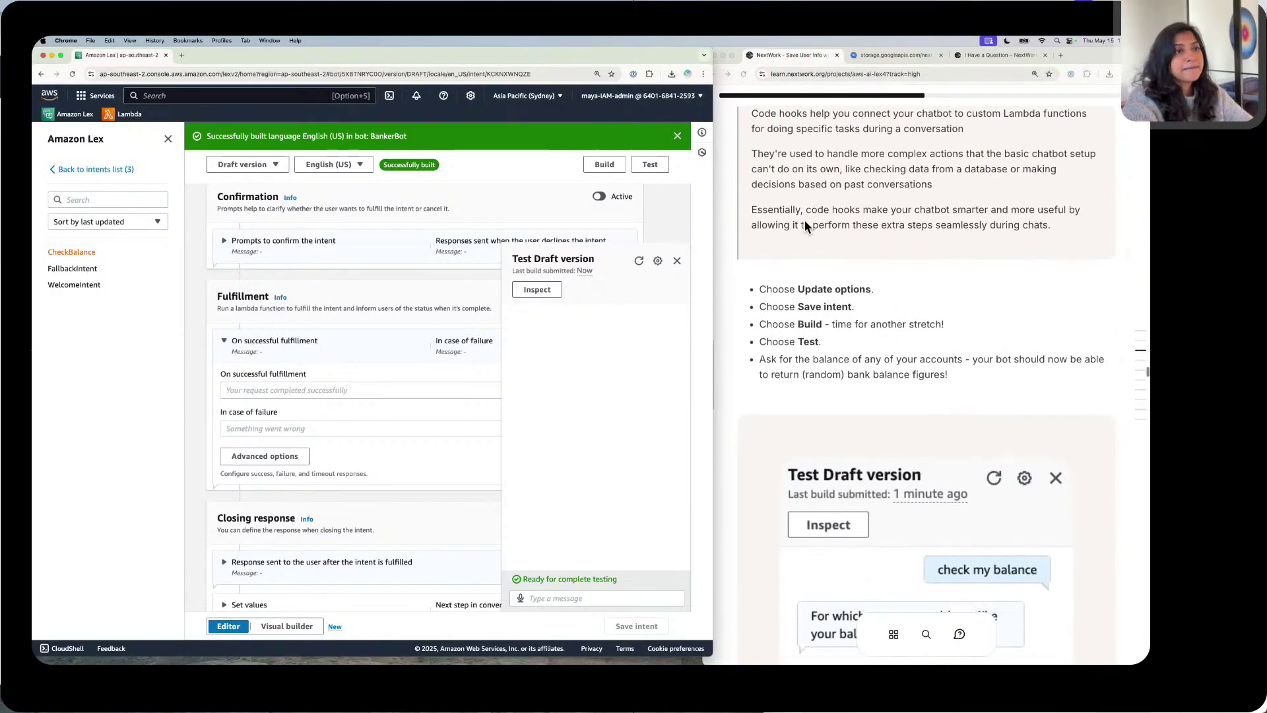
pyautogui.scroll(-2, 805, 226)
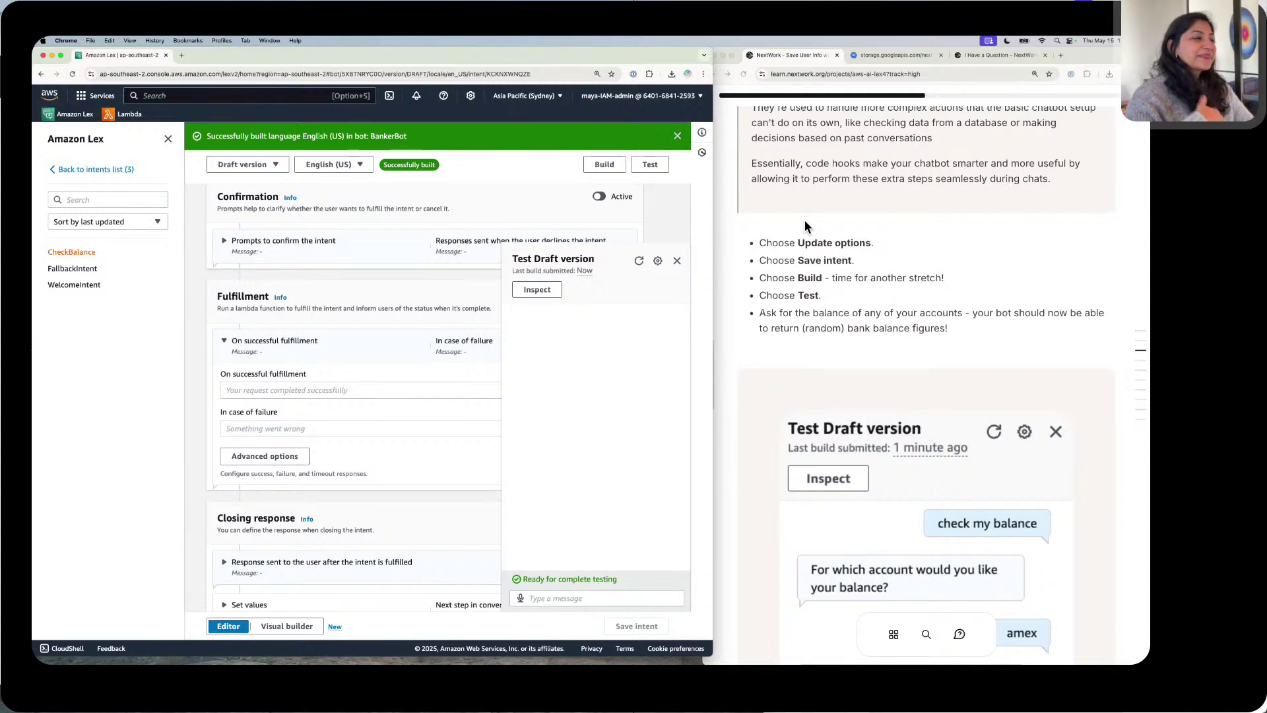
pyautogui.scroll(-1, 805, 224)
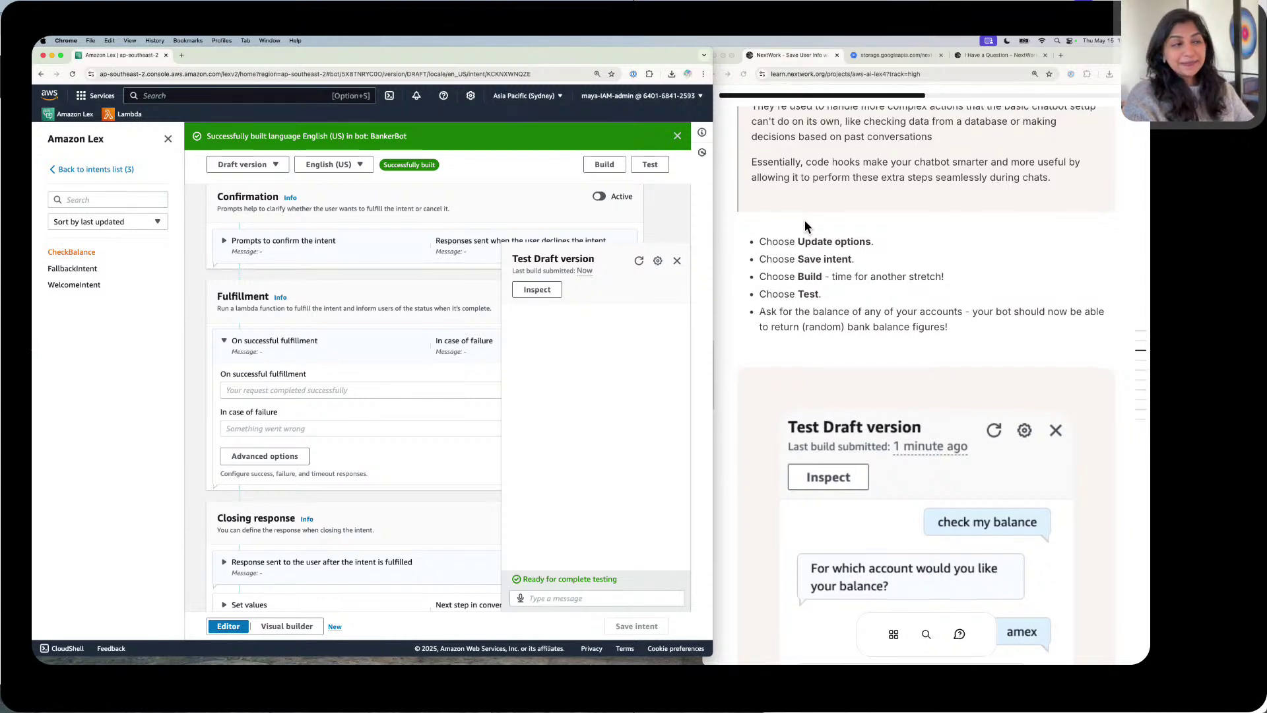
pyautogui.scroll(-4, 805, 224)
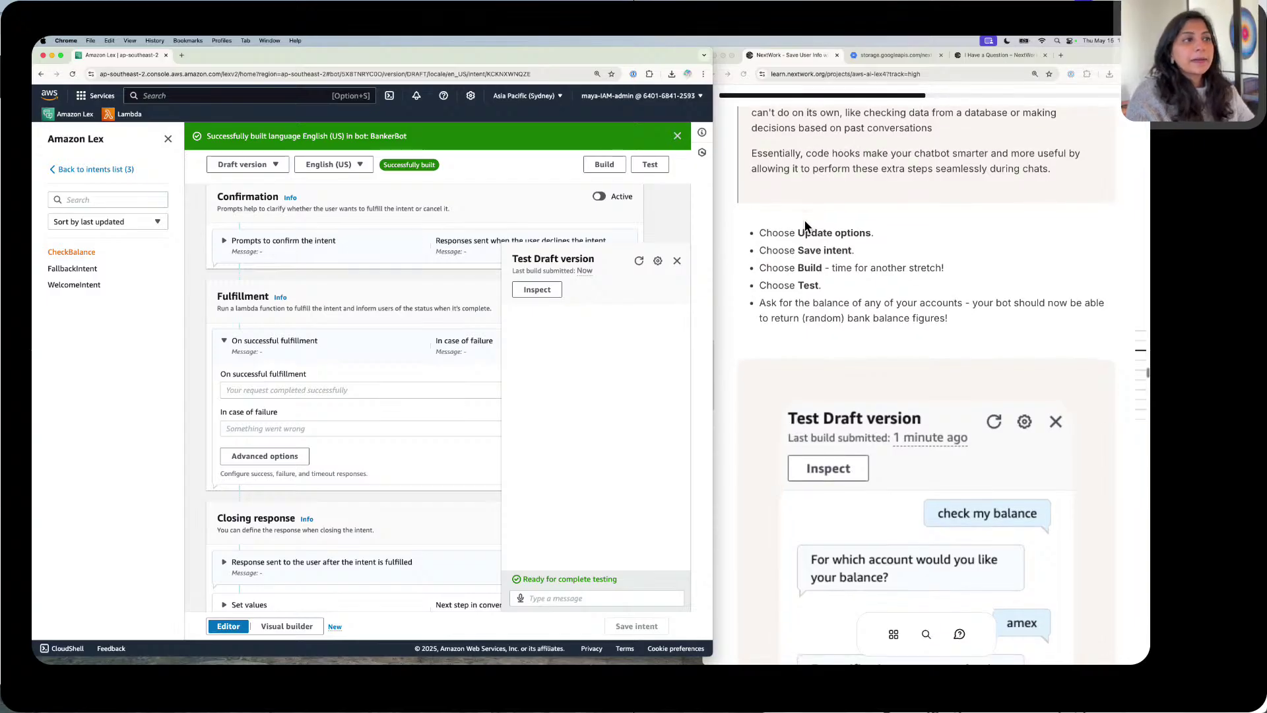
pyautogui.scroll(-4, 805, 225)
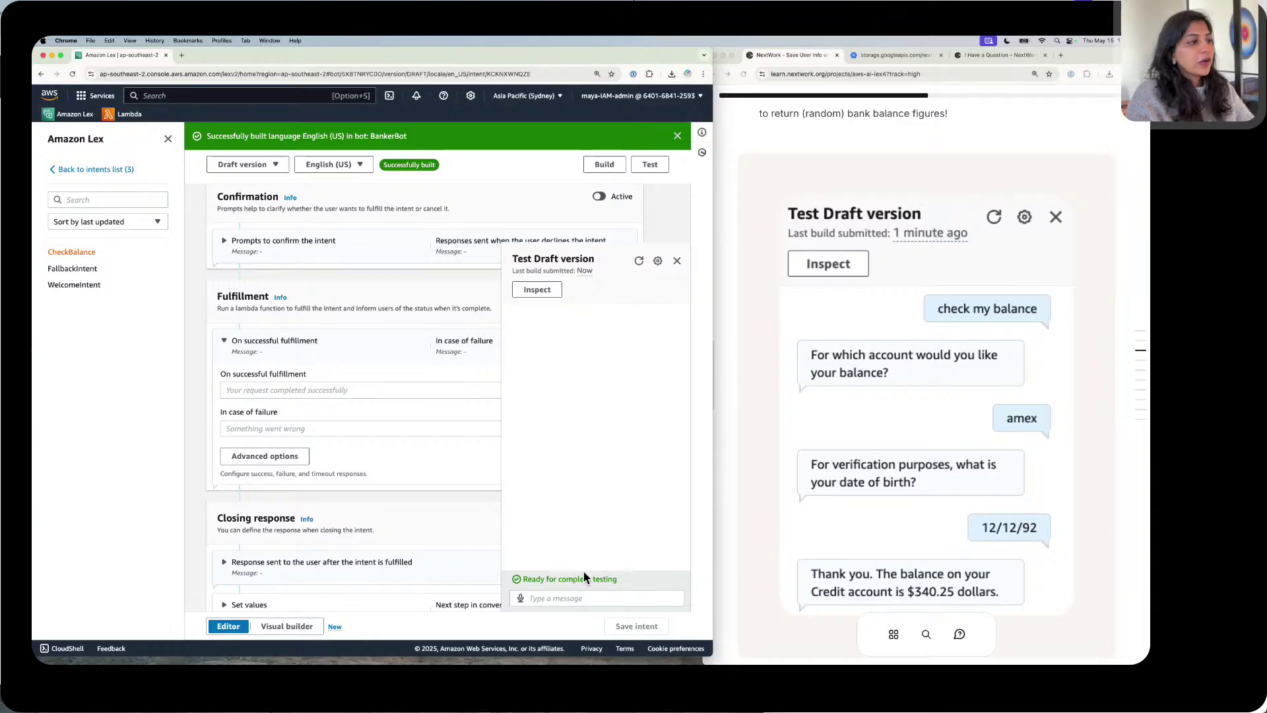
# Step: Send the message "check my balance" to the bot in the test chat
pyautogui.click(587, 597)
pyautogui.write('che')
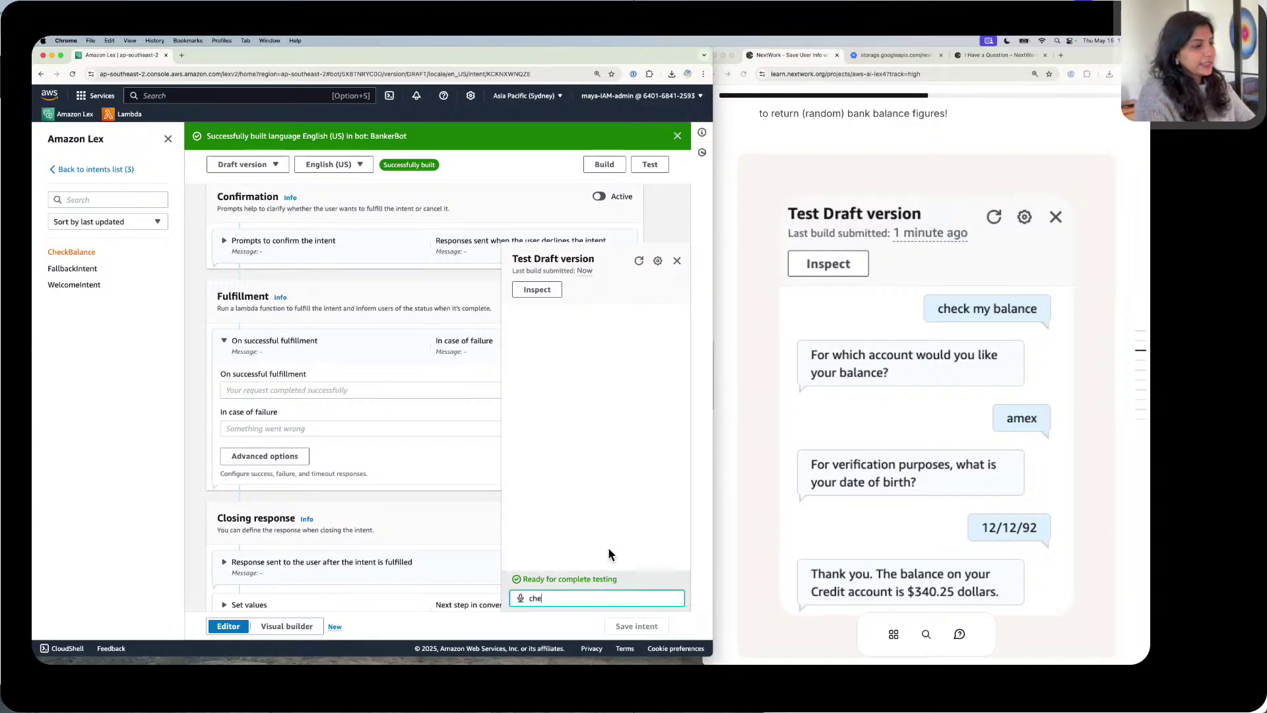
pyautogui.write('ck my ')
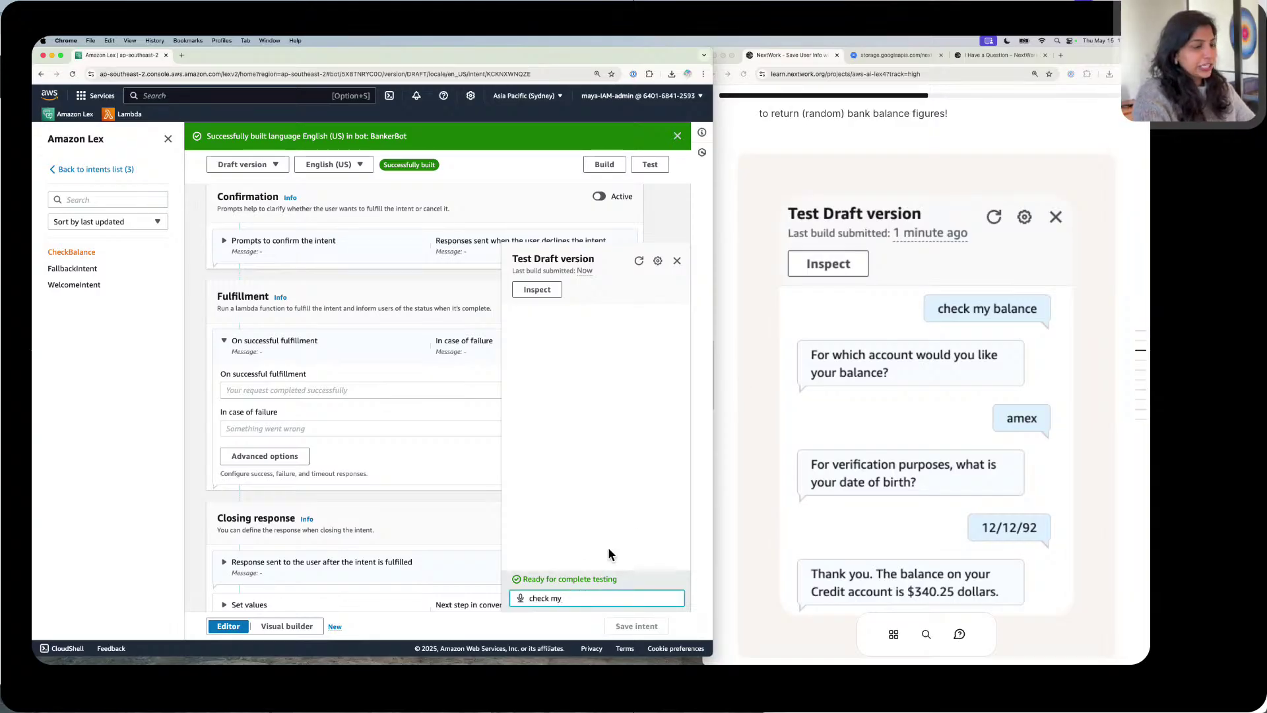
pyautogui.write('balanc')
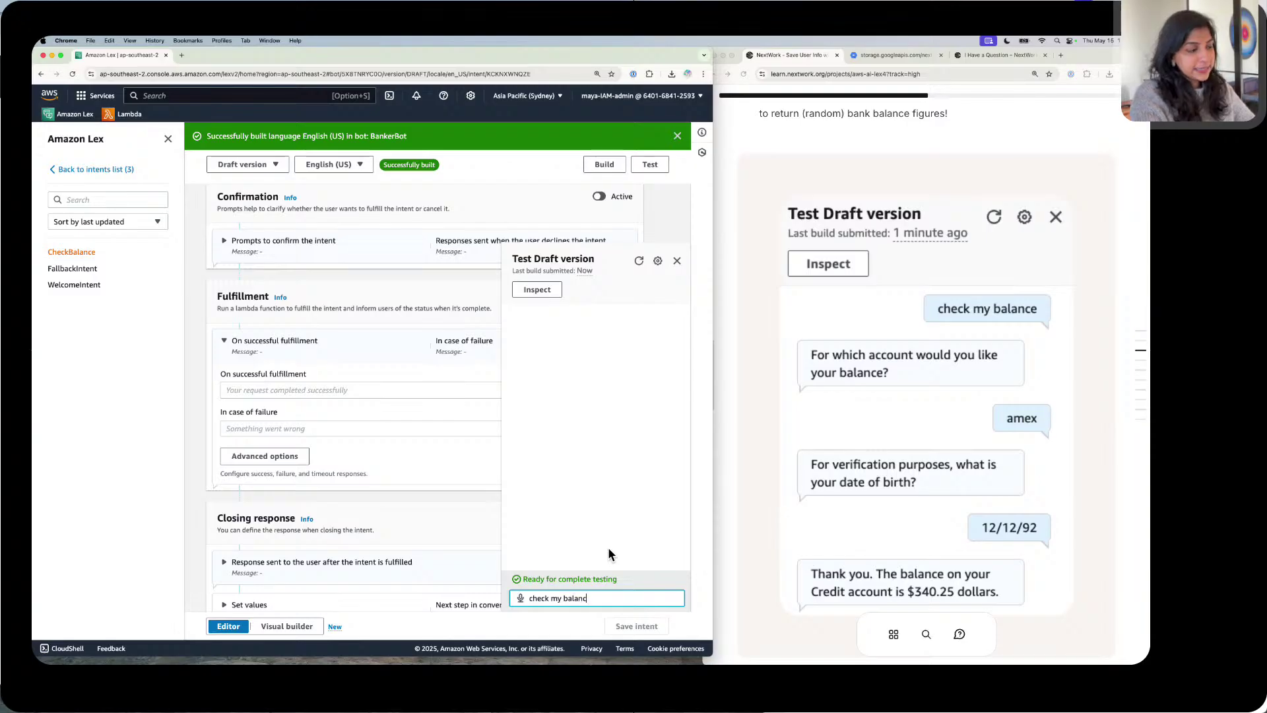
pyautogui.write('e')
pyautogui.press('Return')
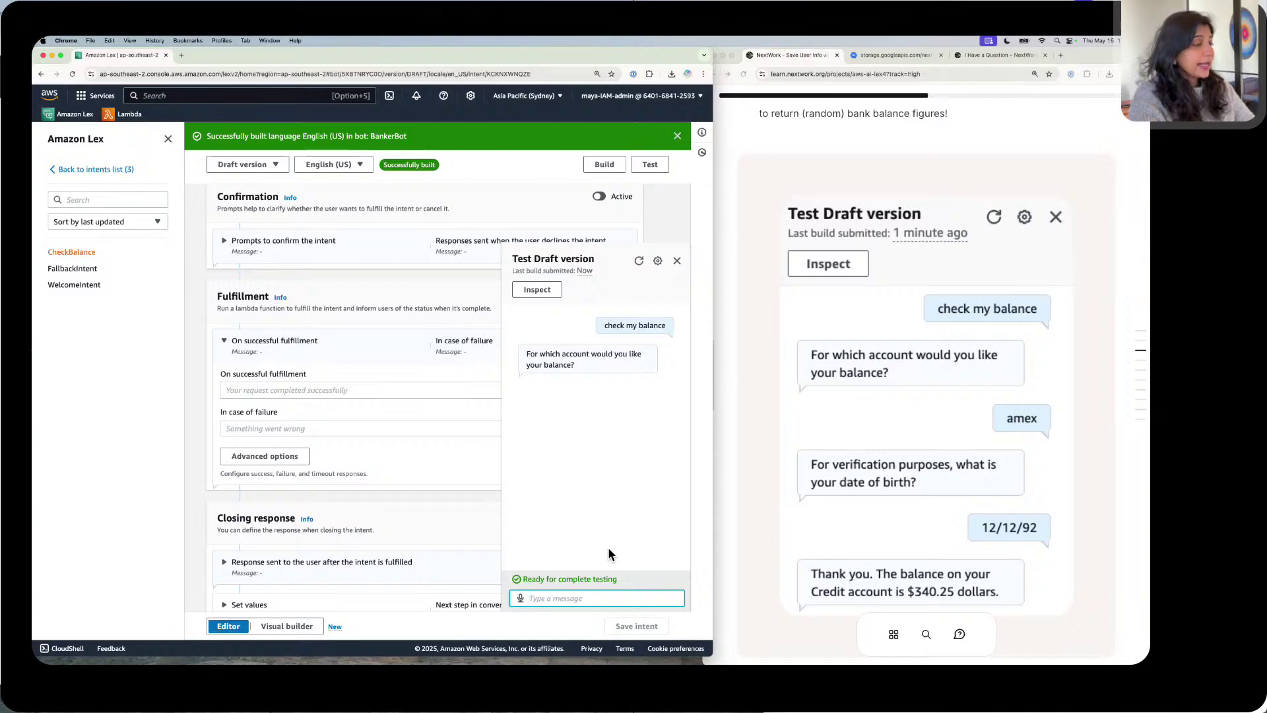
# Step: Try answering the bot's account question with "amex" and "credit"
pyautogui.write('ame')
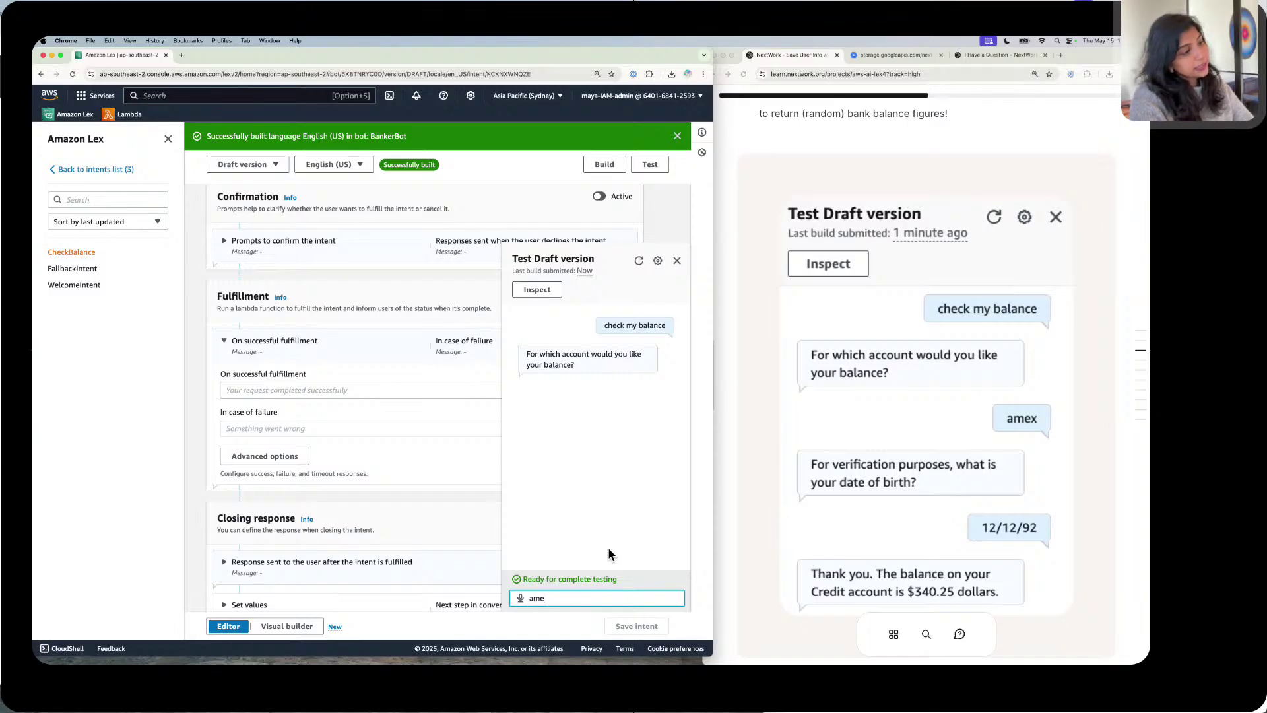
pyautogui.write('x')
pyautogui.press('Return')
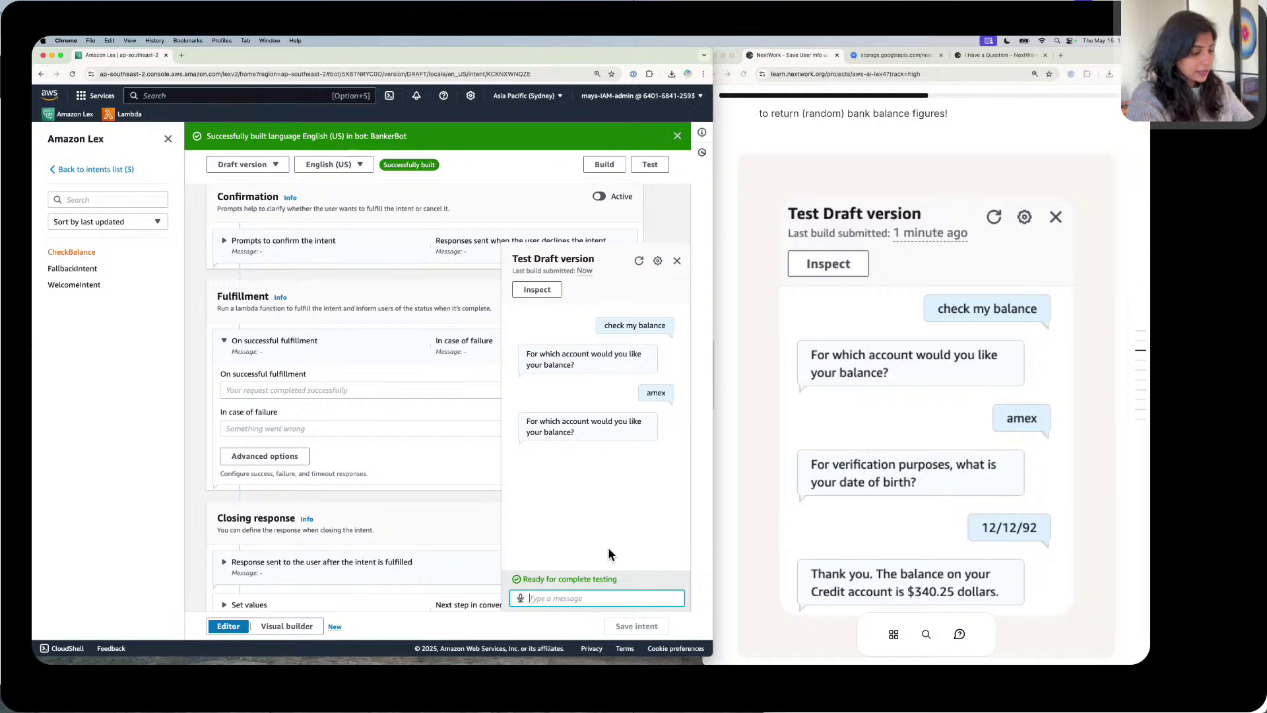
pyautogui.write('cred')
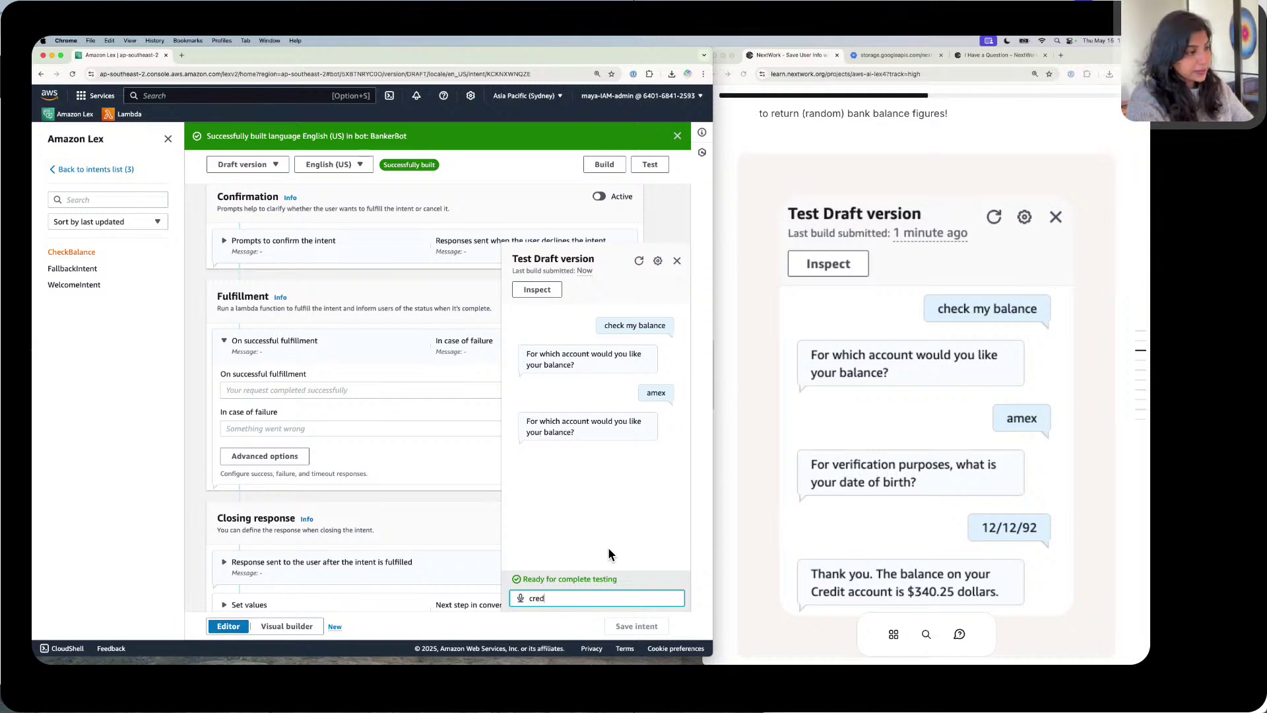
pyautogui.write('it')
pyautogui.press('Return')
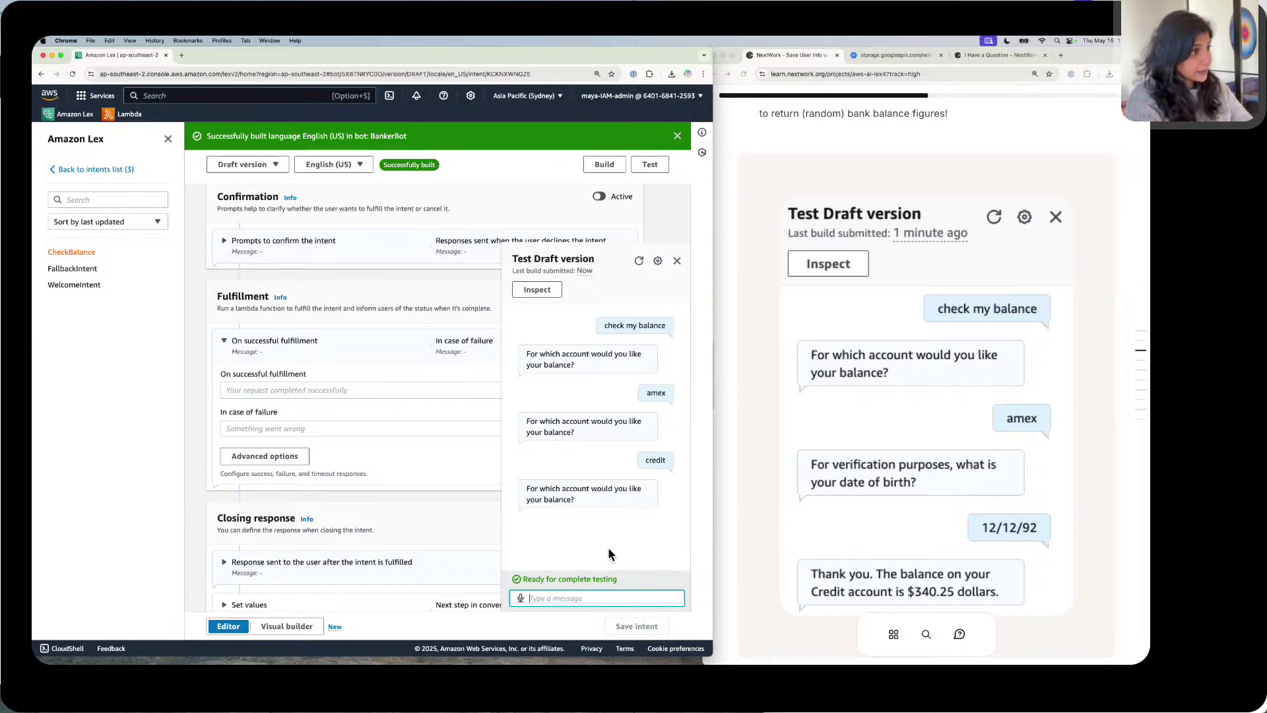
# Step: Answer the bot's account question with "savings"
pyautogui.write('saving')
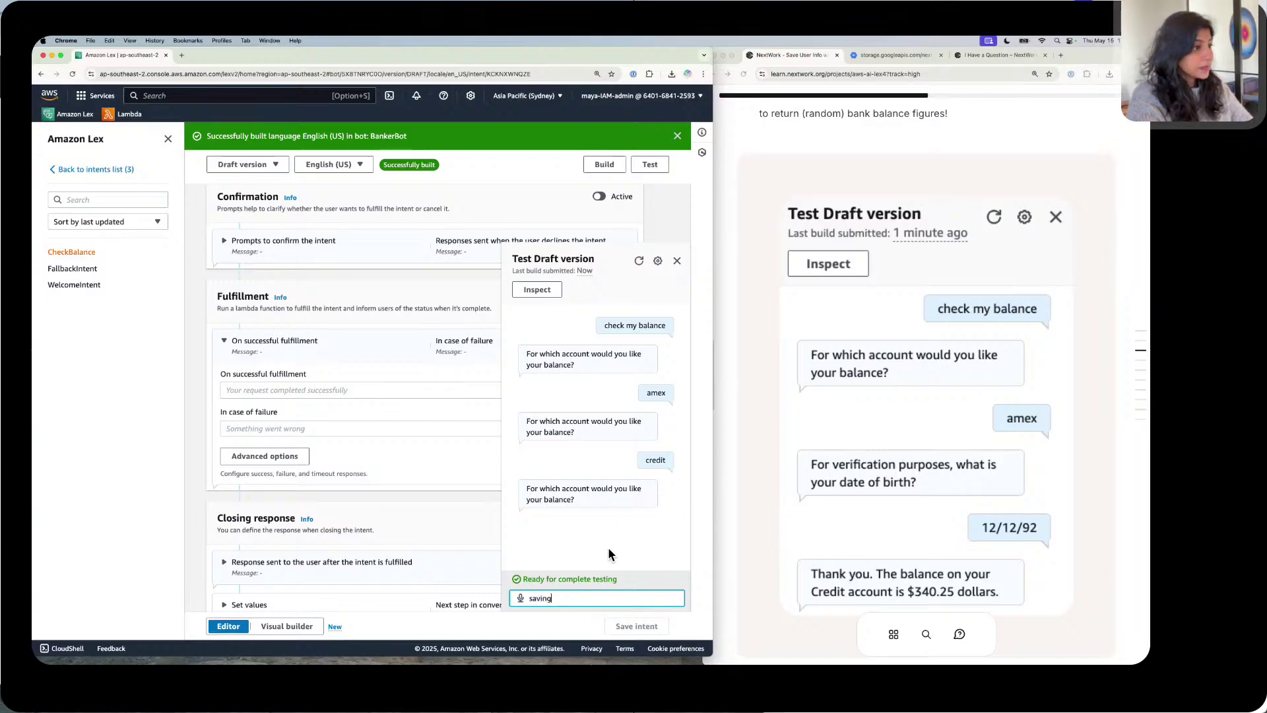
pyautogui.write('s')
pyautogui.press('Return')
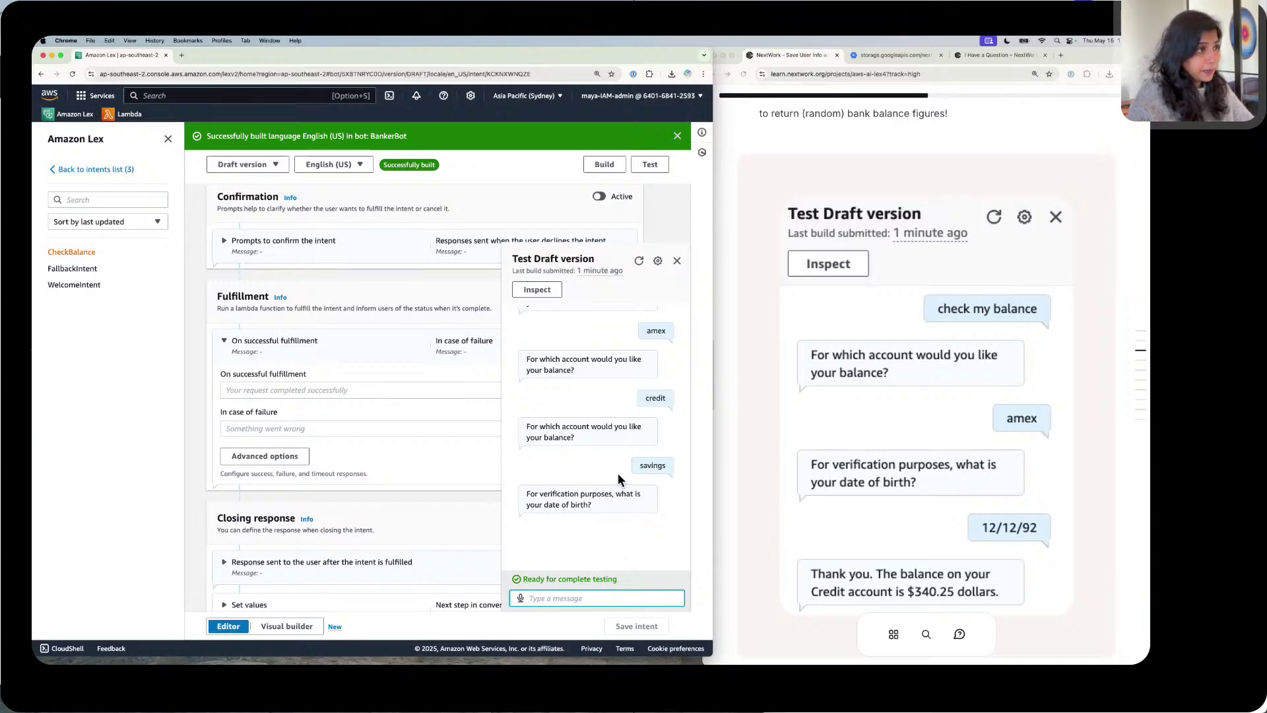
# Step: Compare the test conversation with the guide's example and examine the CheckBalance intent's sample utterances, slots and fulfillment settings
pyautogui.scroll(1, 618, 473)
pyautogui.scroll(3, 597, 367)
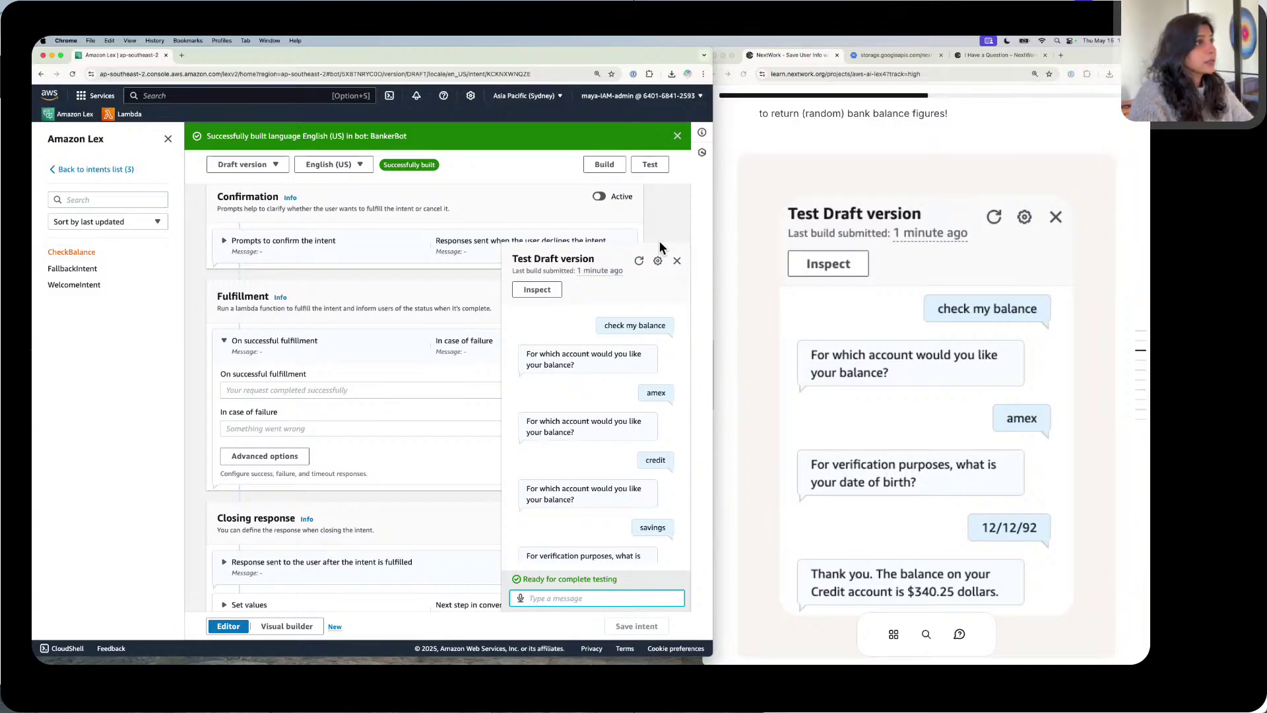
pyautogui.scroll(-2, 762, 287)
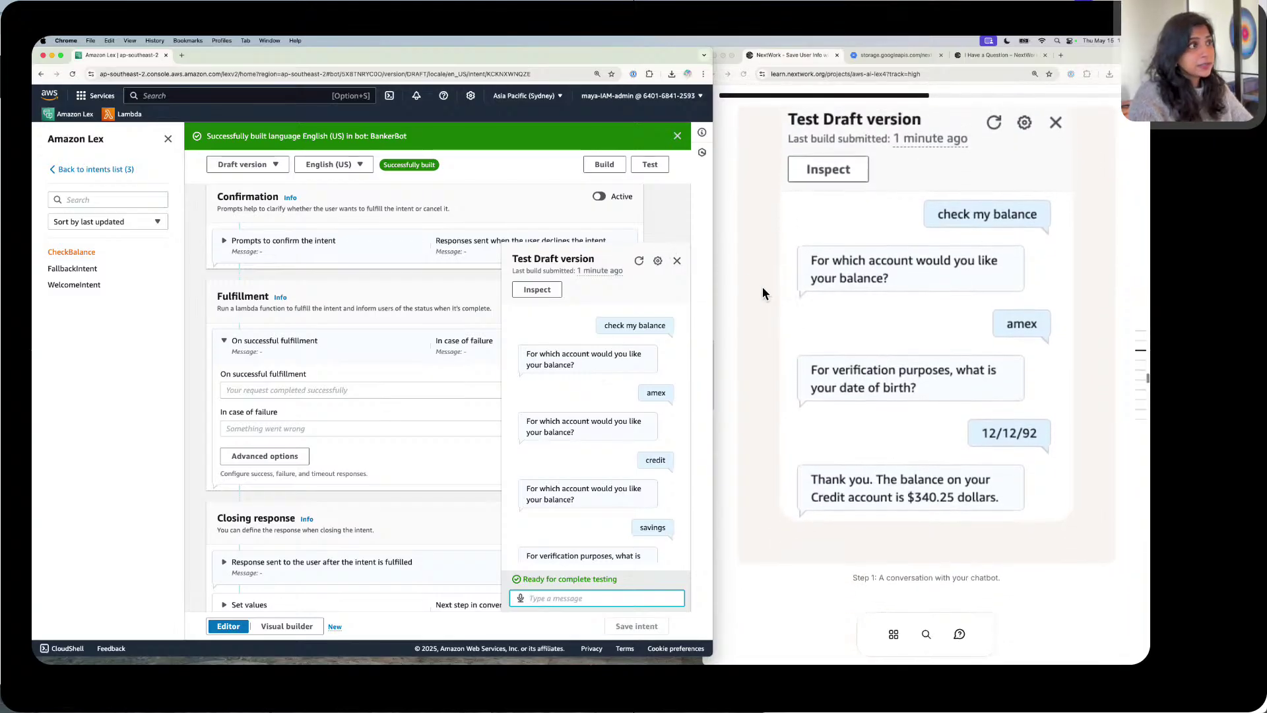
pyautogui.scroll(-1, 464, 233)
pyautogui.scroll(8, 318, 200)
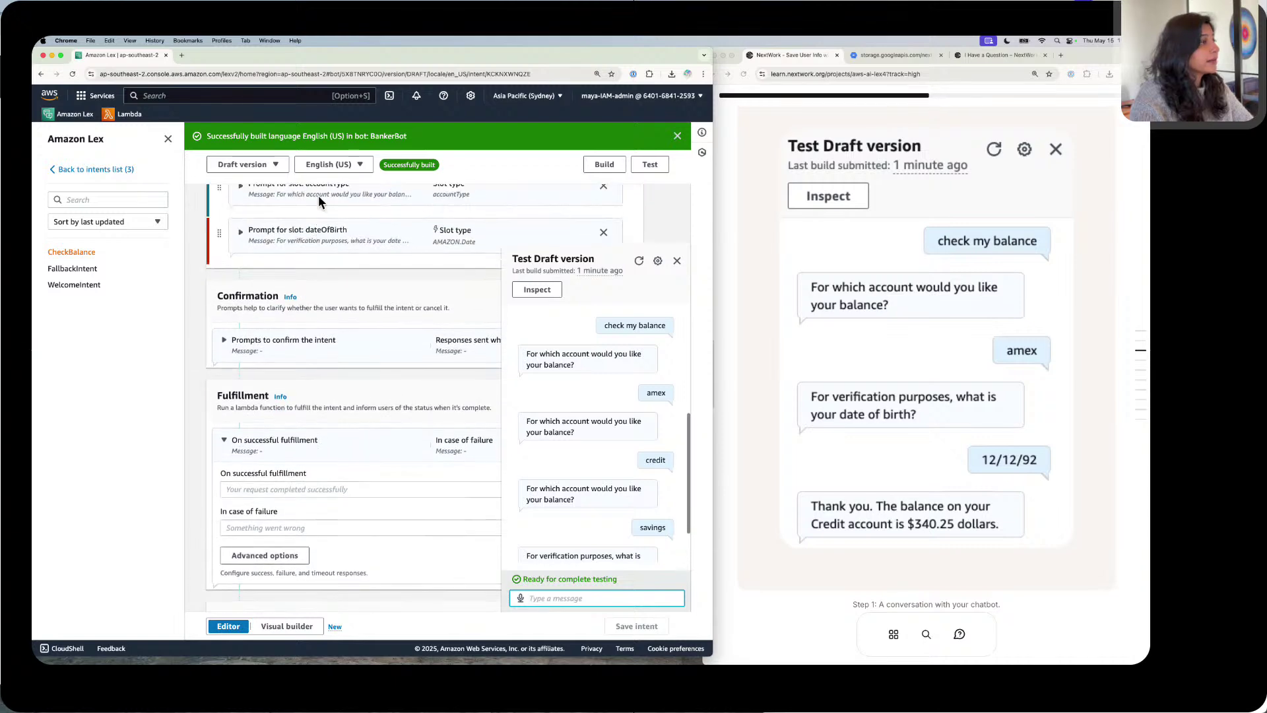
pyautogui.scroll(9, 323, 200)
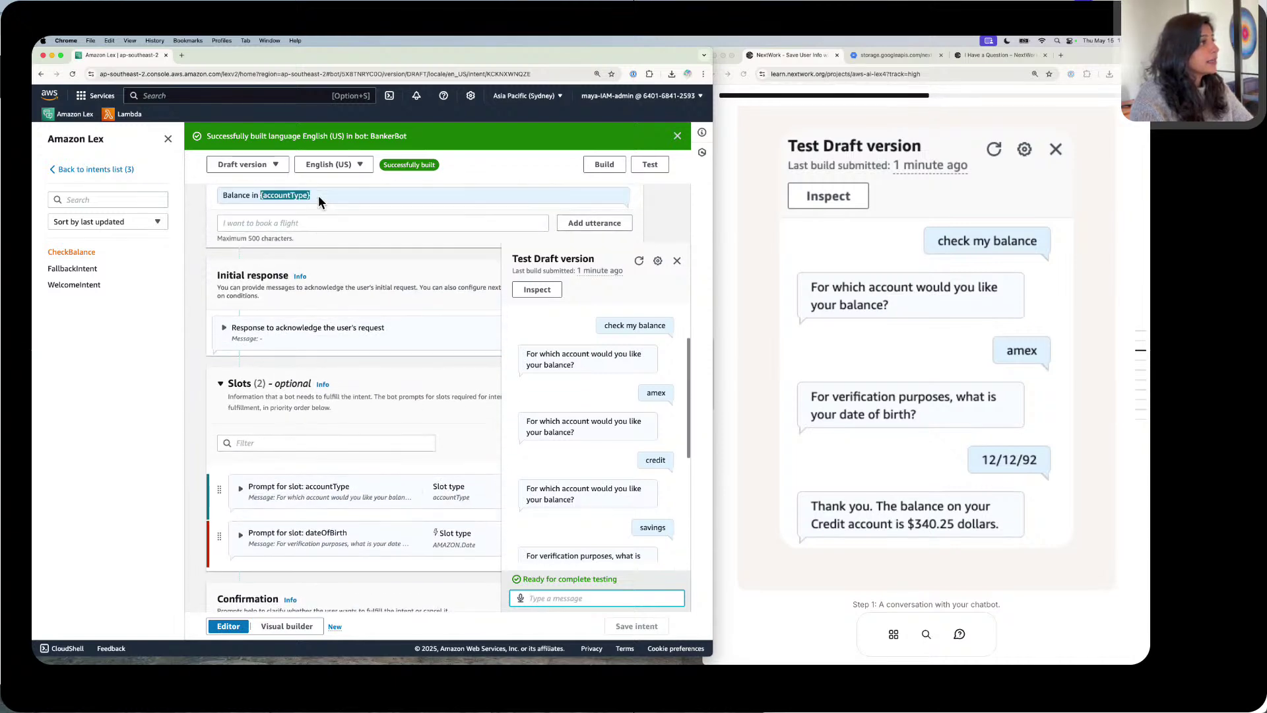
pyautogui.scroll(4, 318, 196)
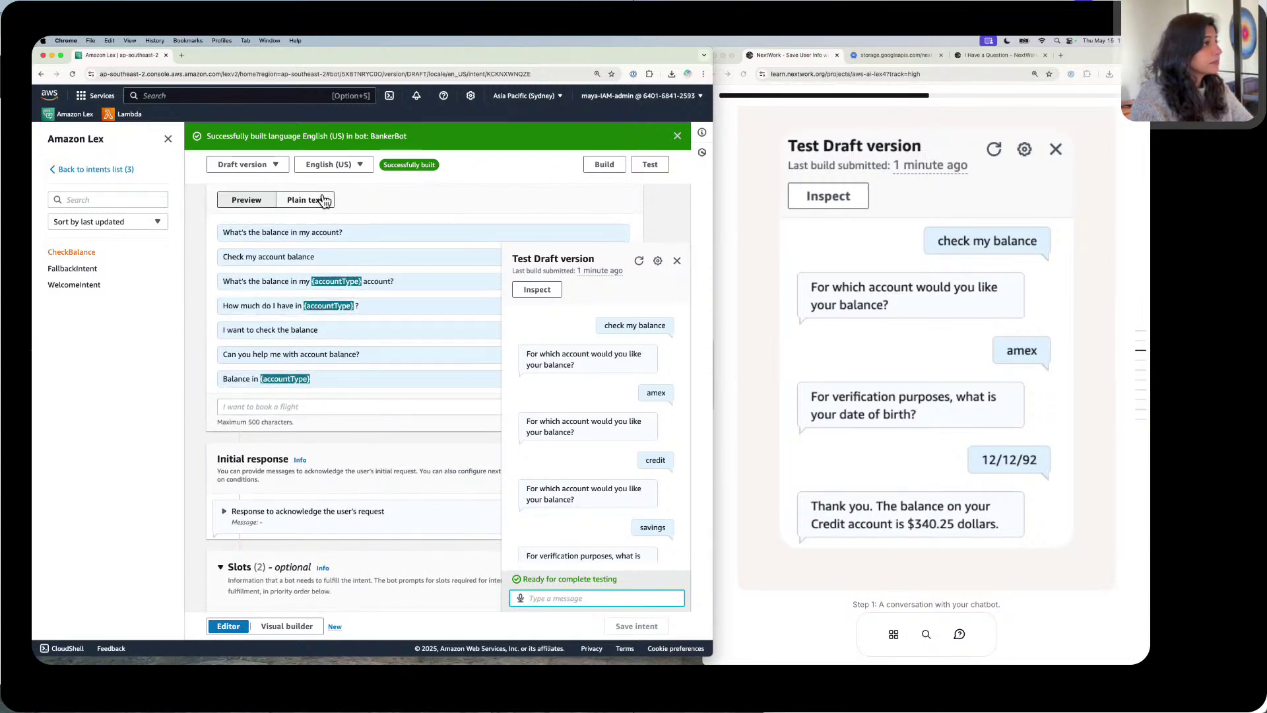
pyautogui.scroll(4, 324, 200)
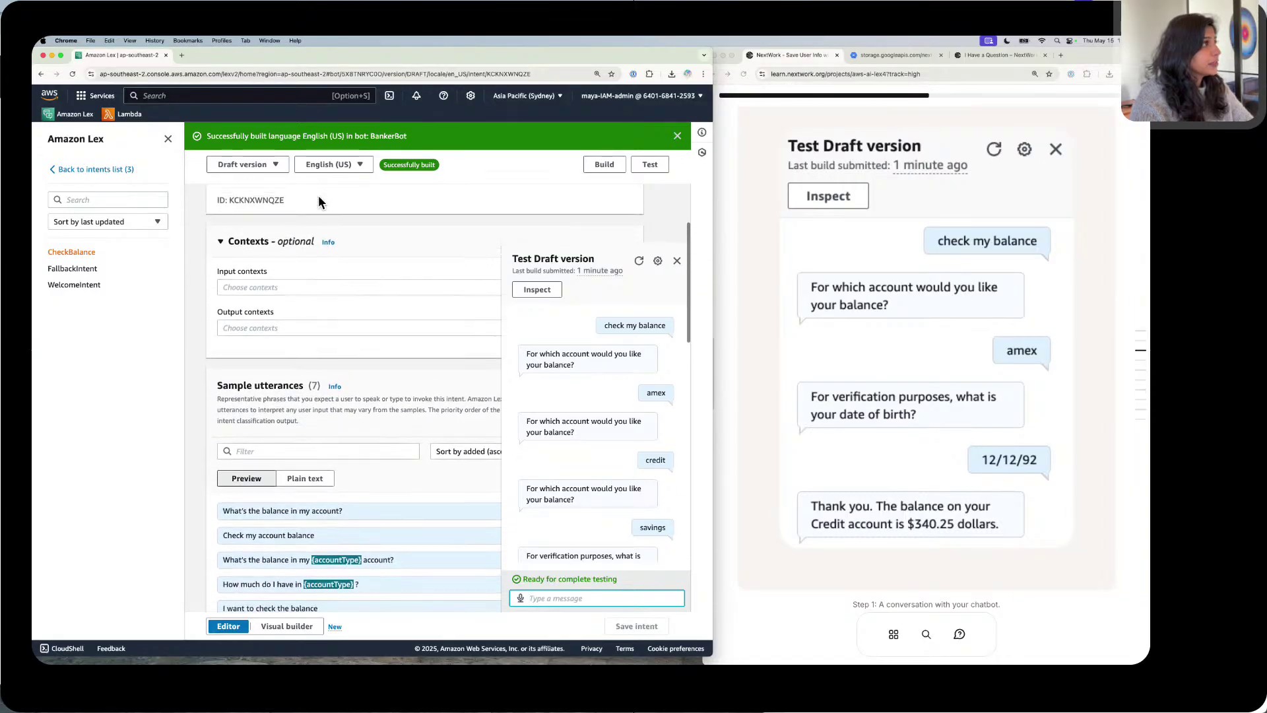
pyautogui.scroll(8, 318, 198)
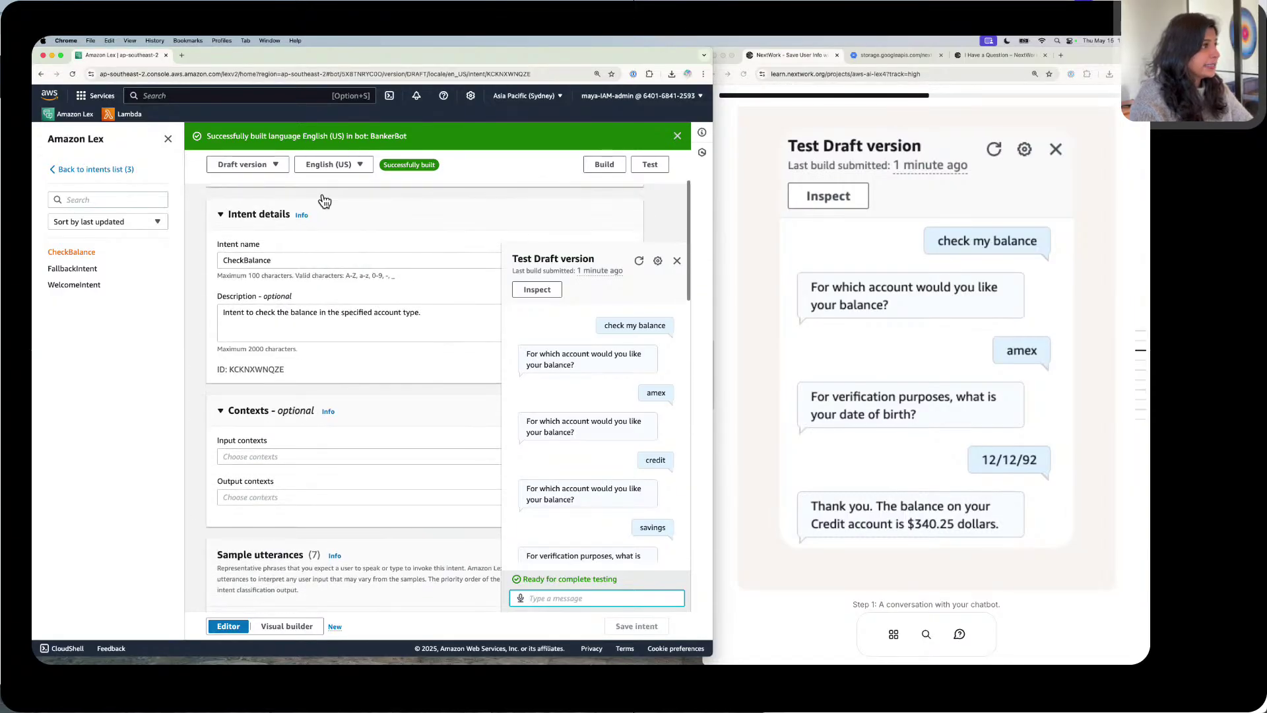
pyautogui.scroll(2, 324, 200)
pyautogui.scroll(-4, 324, 200)
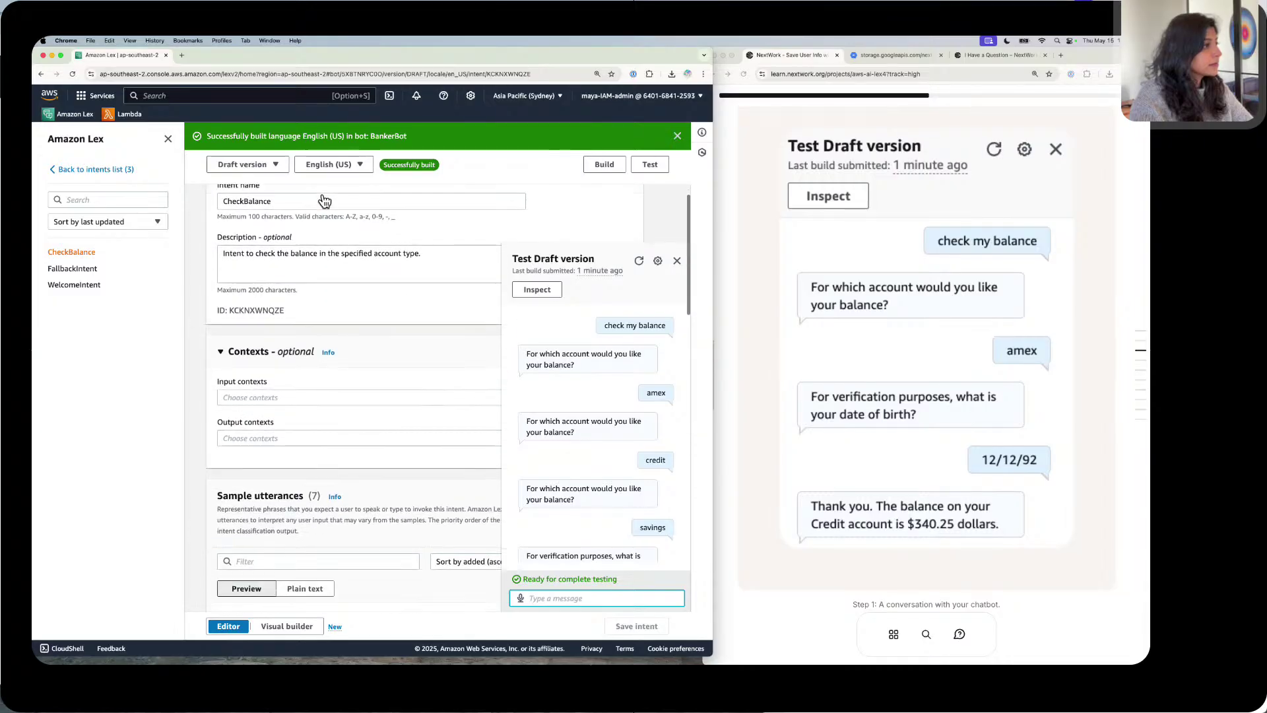
pyautogui.scroll(-20, 323, 200)
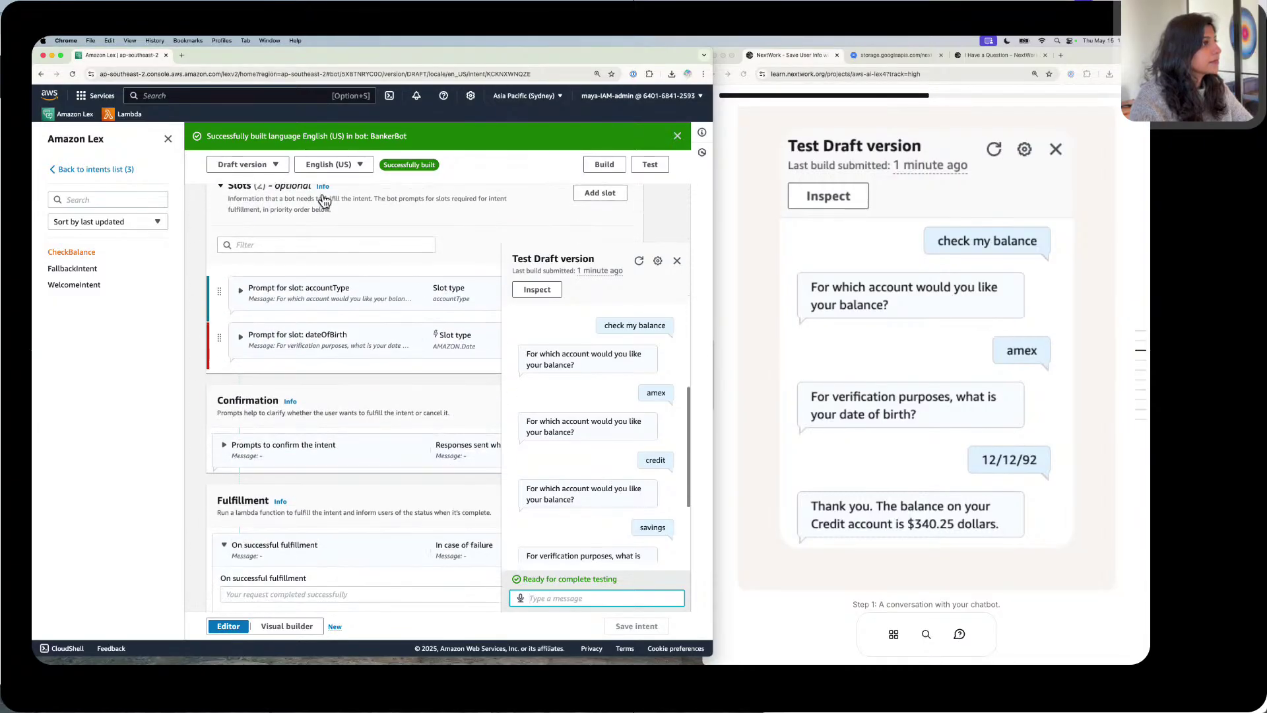
pyautogui.scroll(-4, 324, 199)
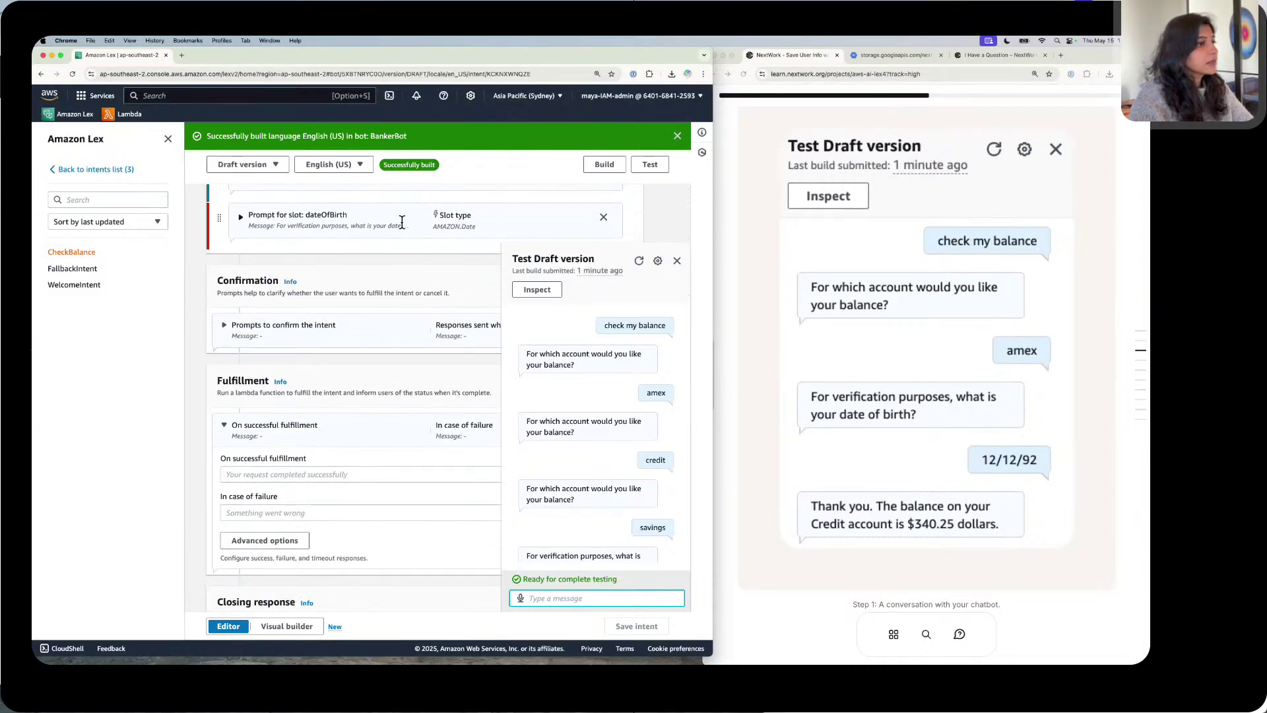
pyautogui.scroll(-1, 402, 218)
pyautogui.scroll(-1, 401, 217)
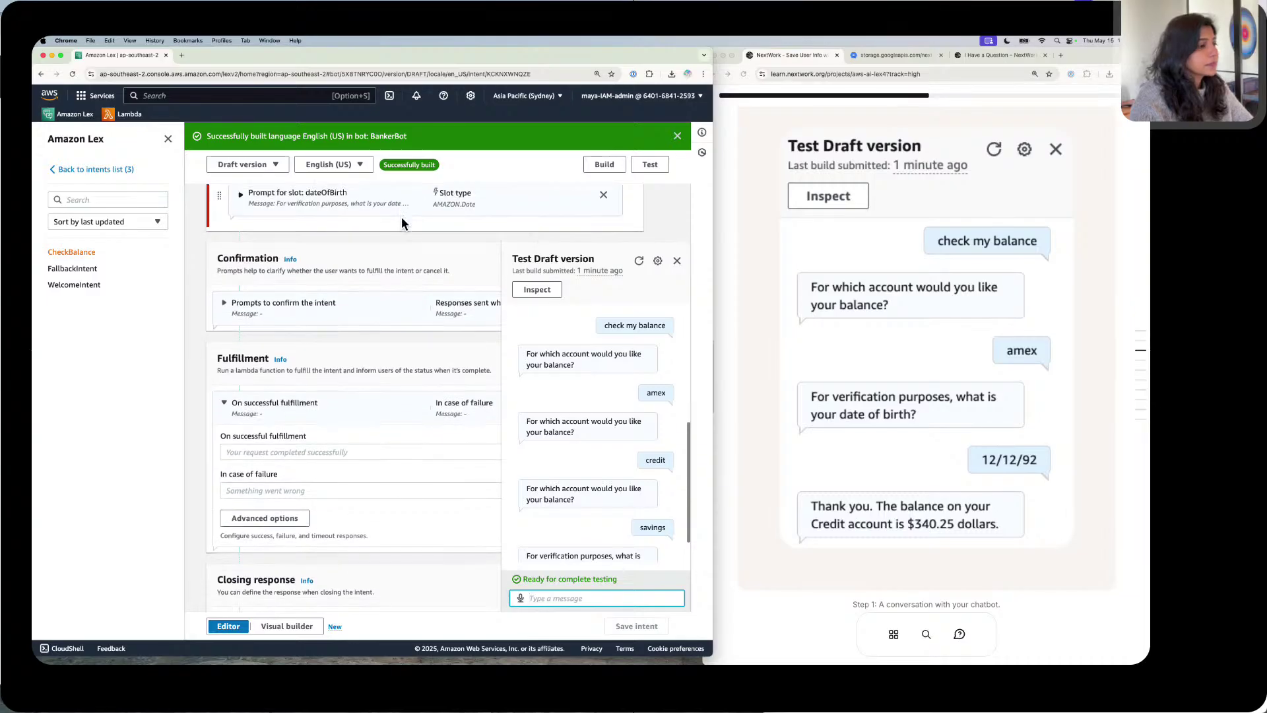
pyautogui.scroll(-2, 598, 393)
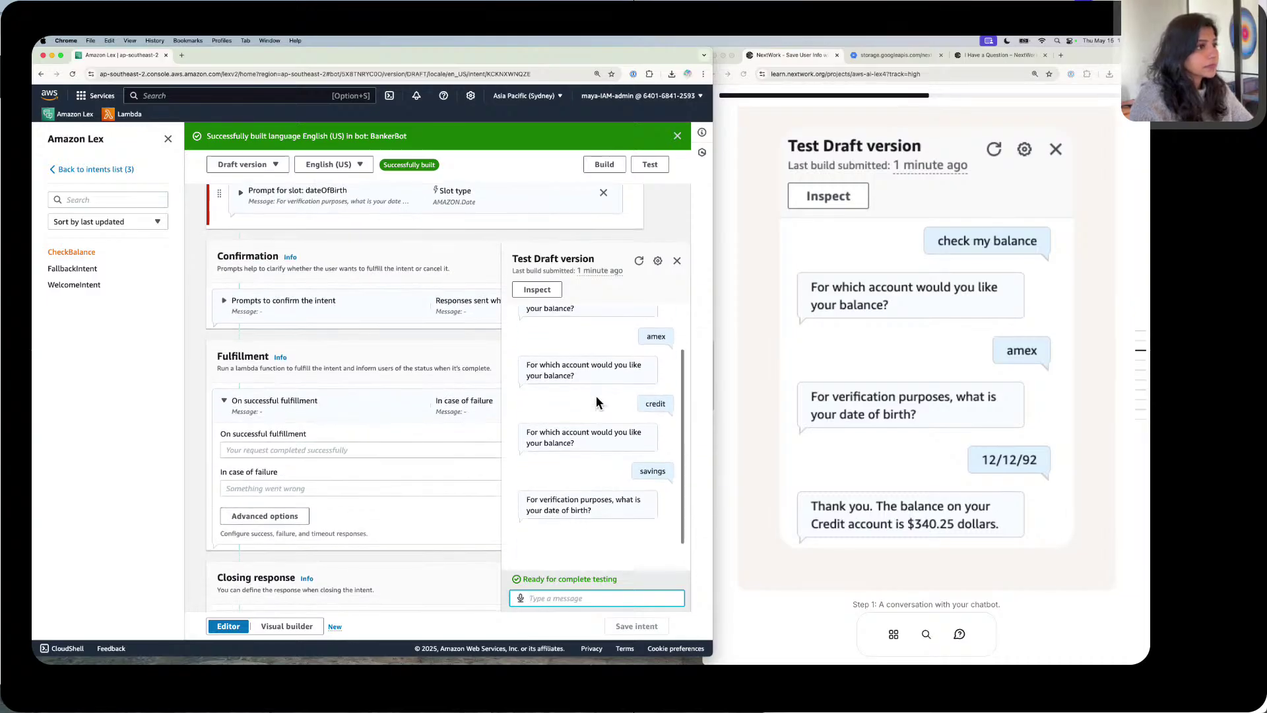
pyautogui.scroll(-1, 597, 402)
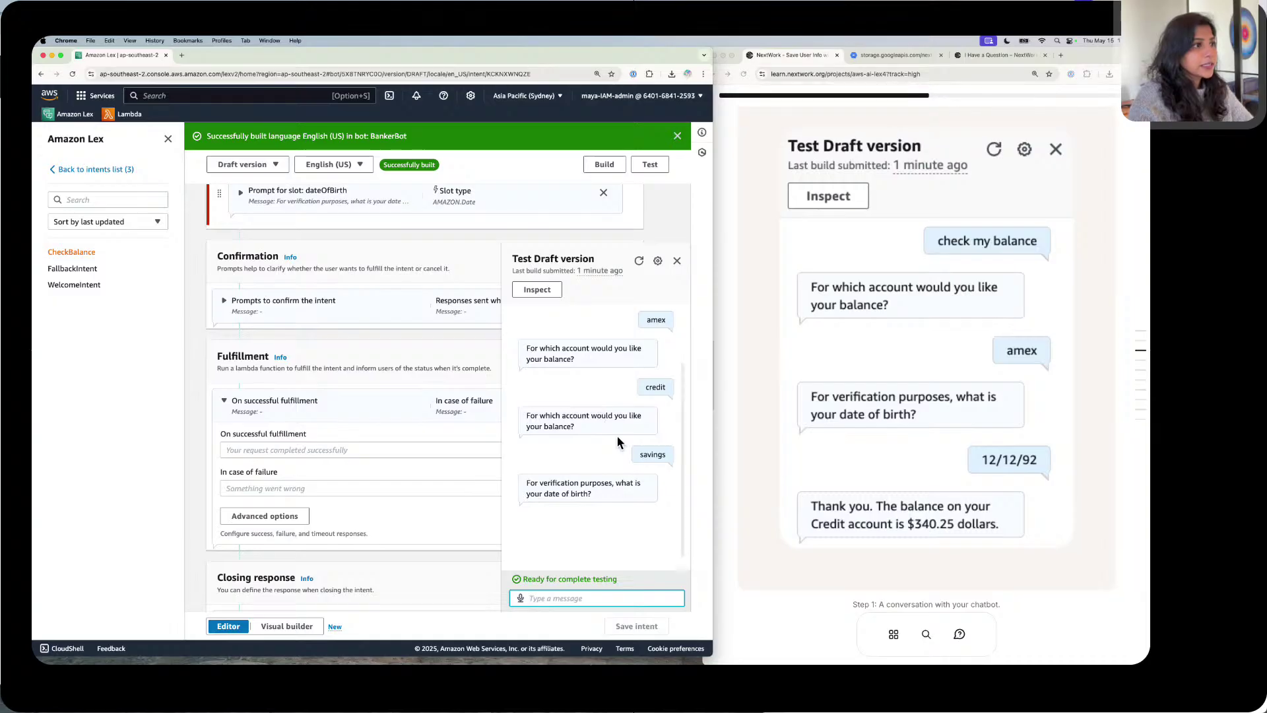
pyautogui.scroll(1, 651, 455)
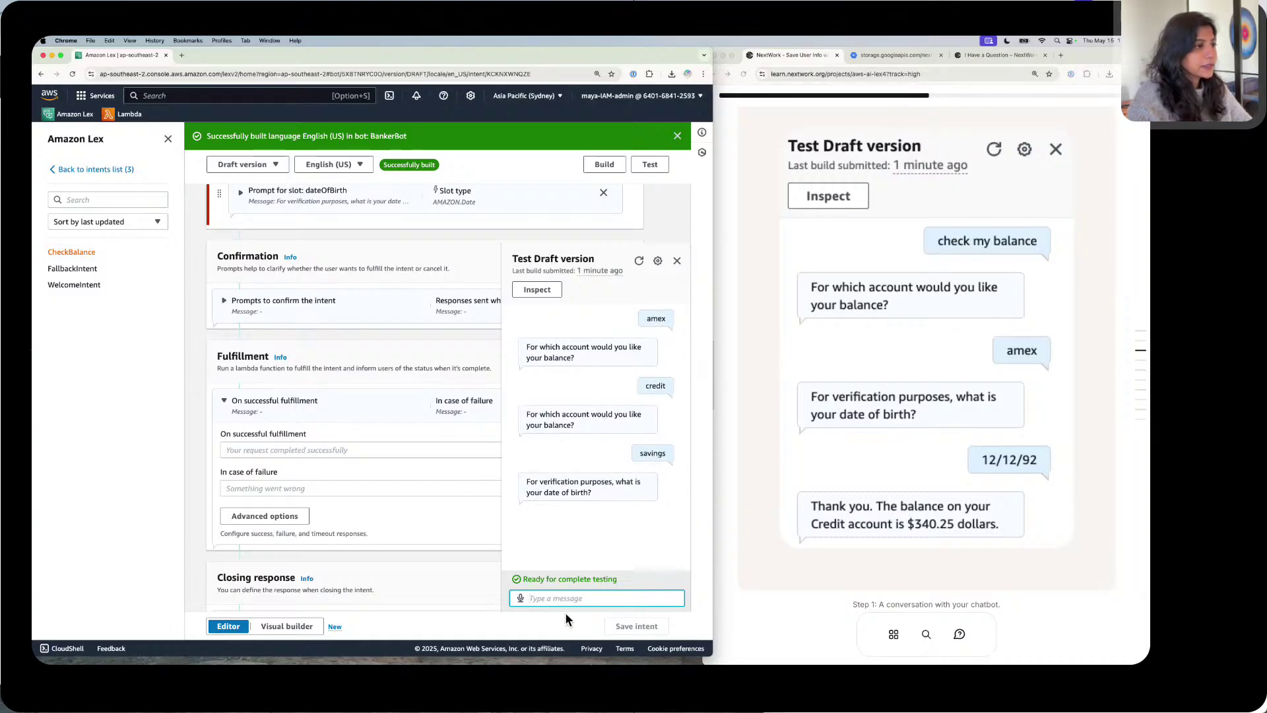
# Step: Answer the bot's verification question with a date of birth to request the savings balance
pyautogui.write('1/1')
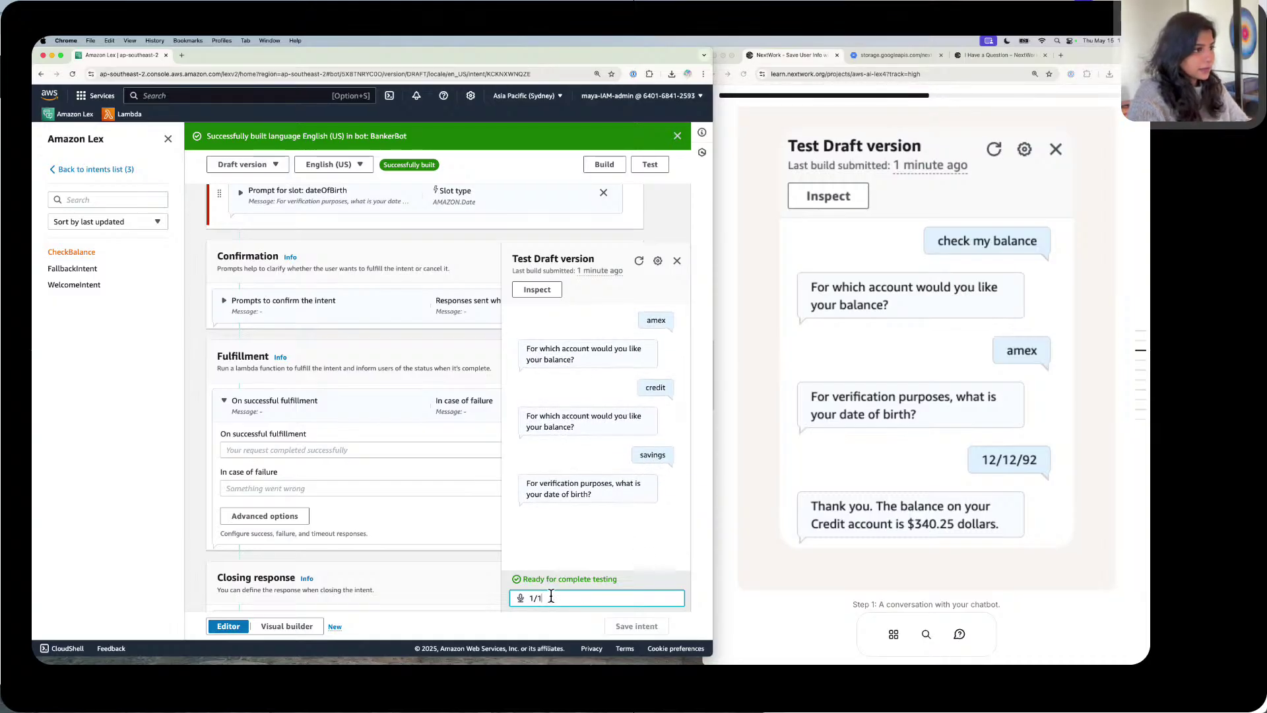
pyautogui.write('/93')
pyautogui.press('Return')
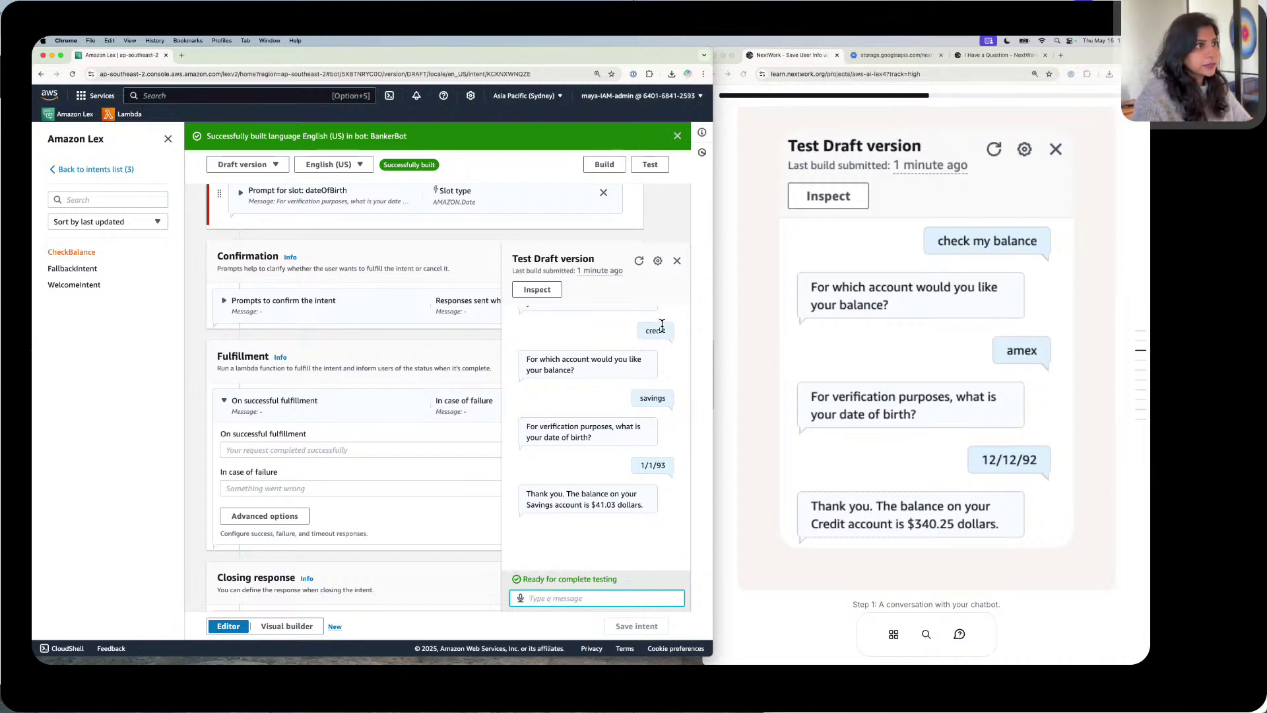
# Step: Look back over the test conversation and clear it to start a fresh test session
pyautogui.scroll(2, 659, 329)
pyautogui.scroll(2, 661, 327)
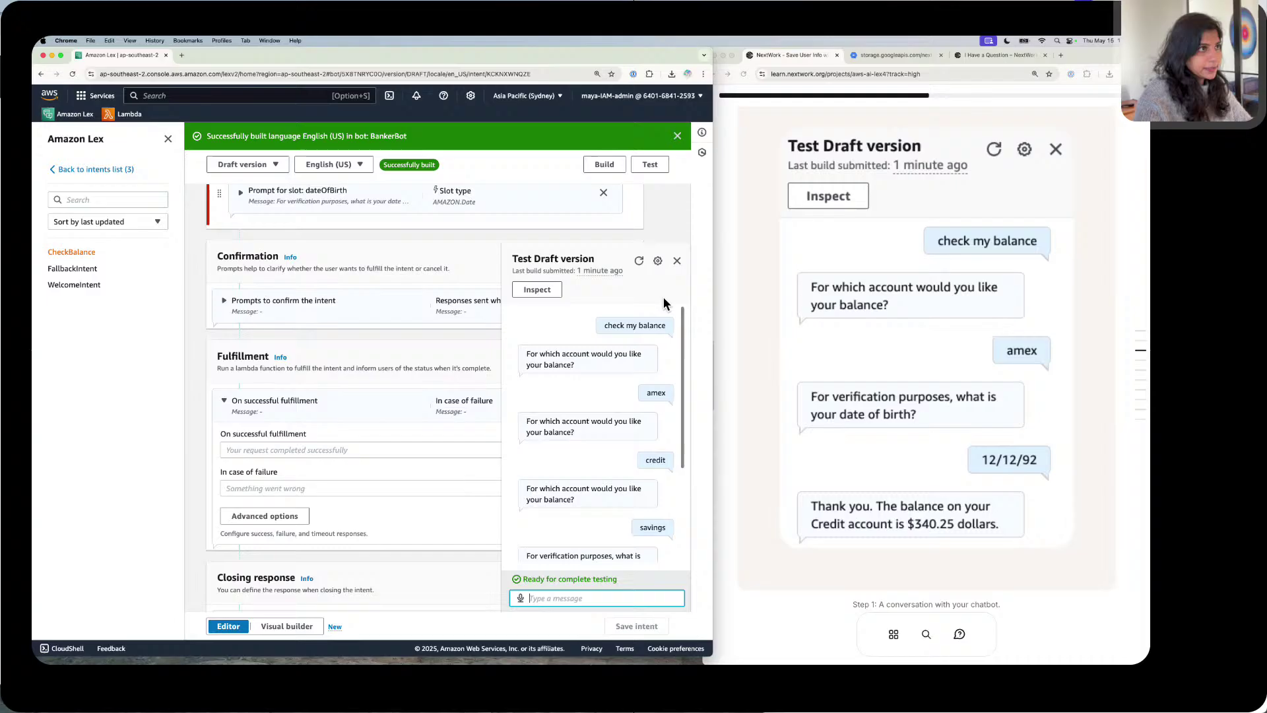
pyautogui.click(640, 260)
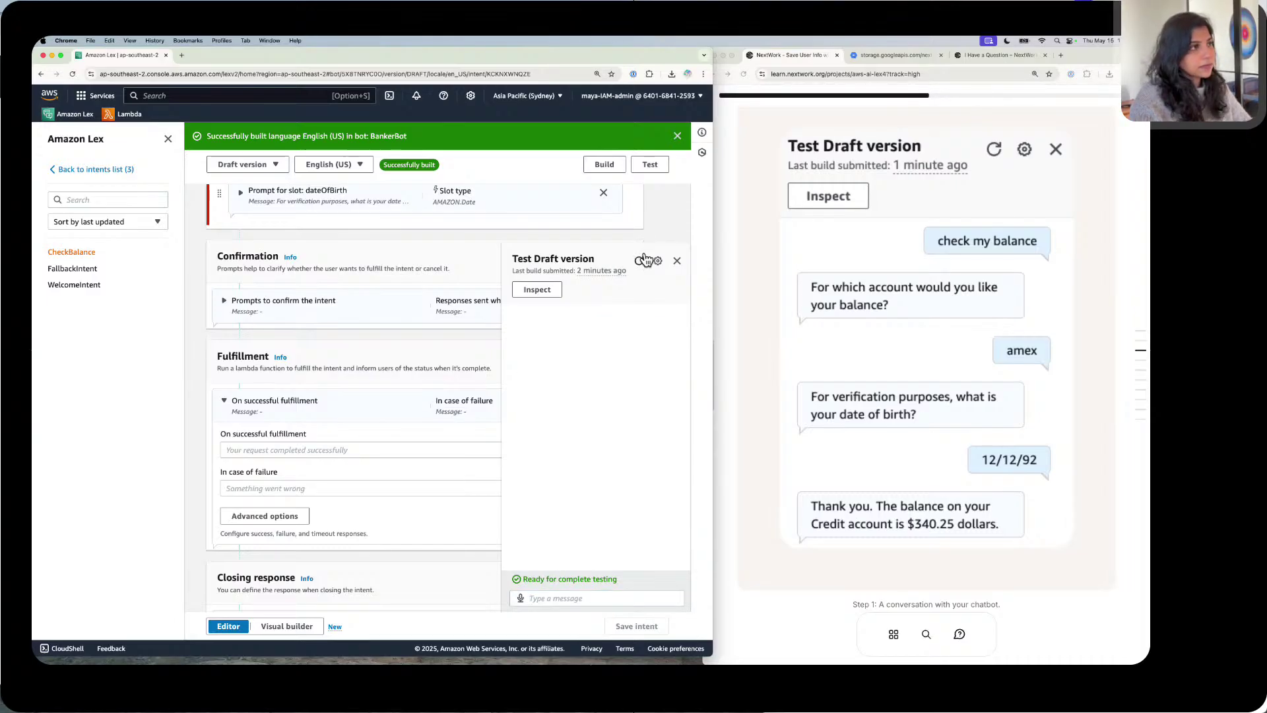
# Step: Send "check my balance" to the test bot and answer its account question with "credit"
pyautogui.click(588, 597)
pyautogui.write('c')
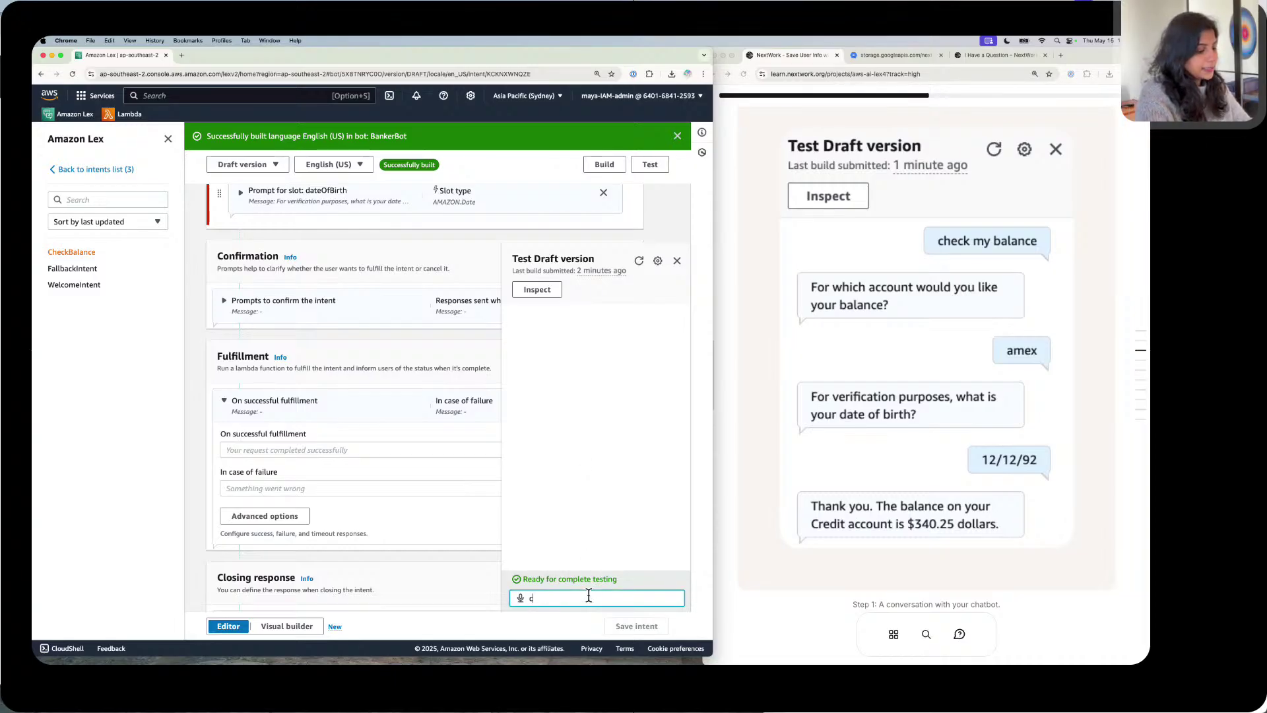
pyautogui.write('heck')
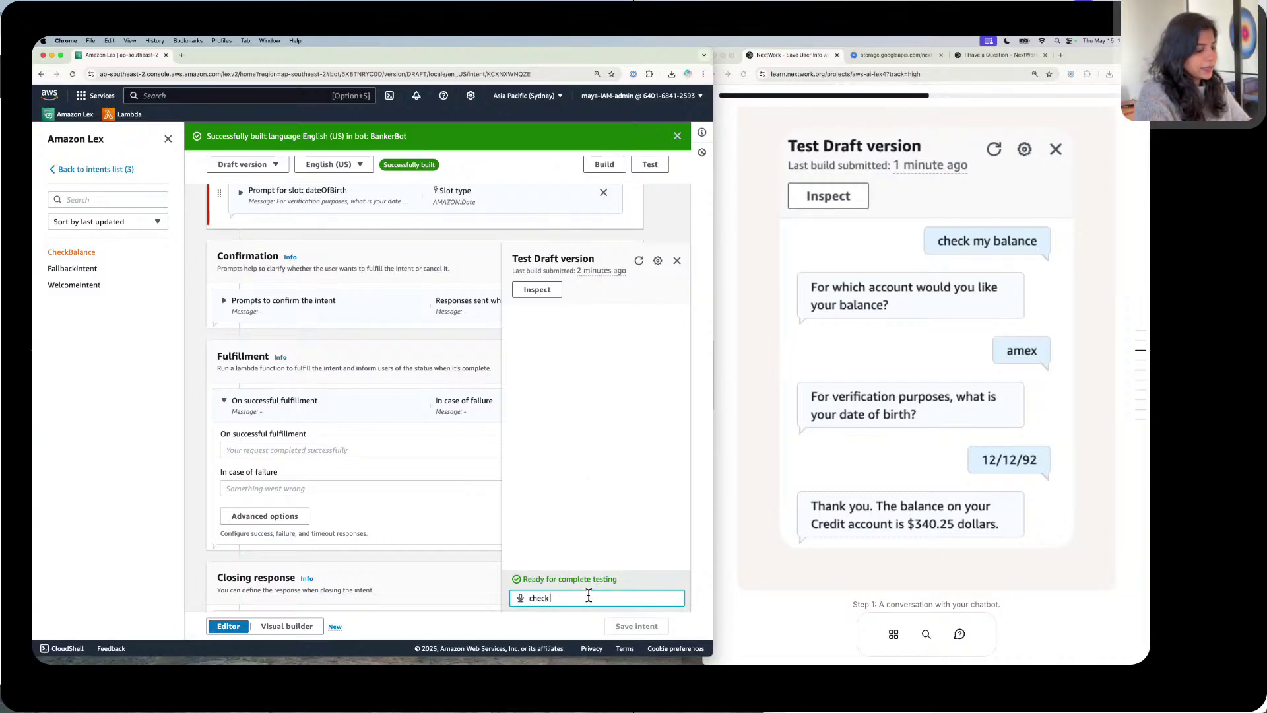
pyautogui.write(' my balance')
pyautogui.press('Return')
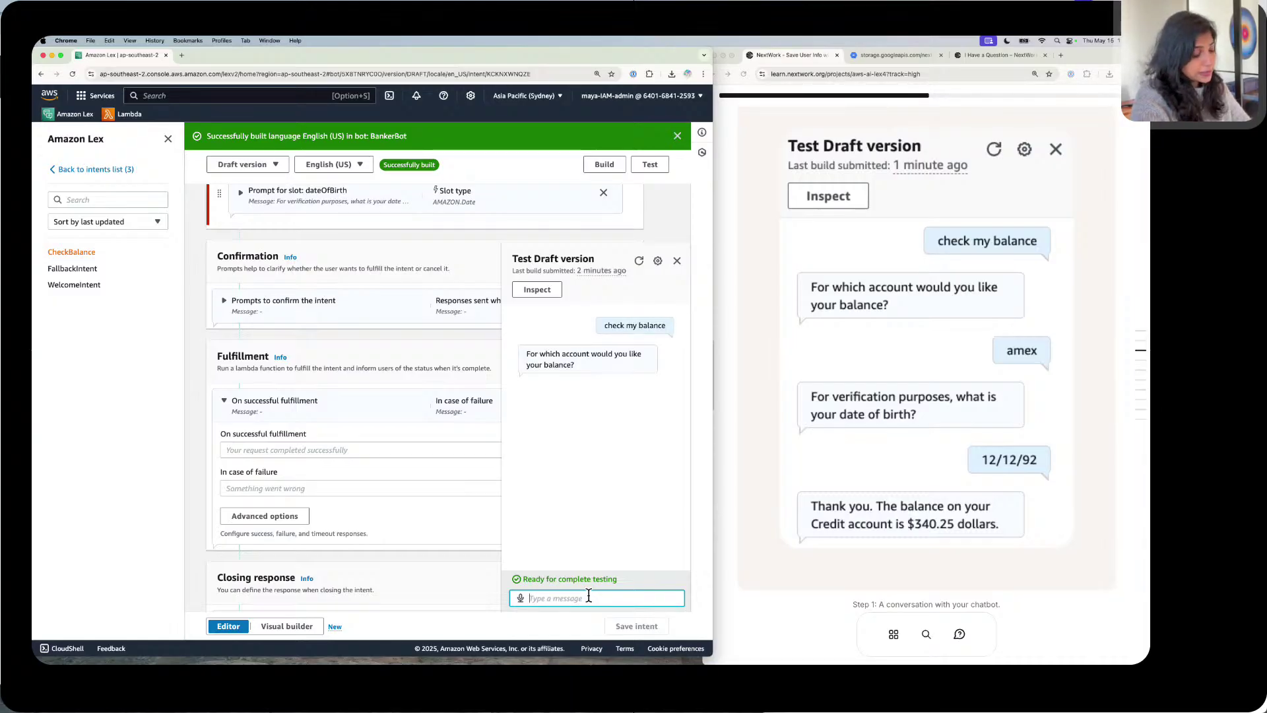
pyautogui.write('credit')
pyautogui.press('Return')
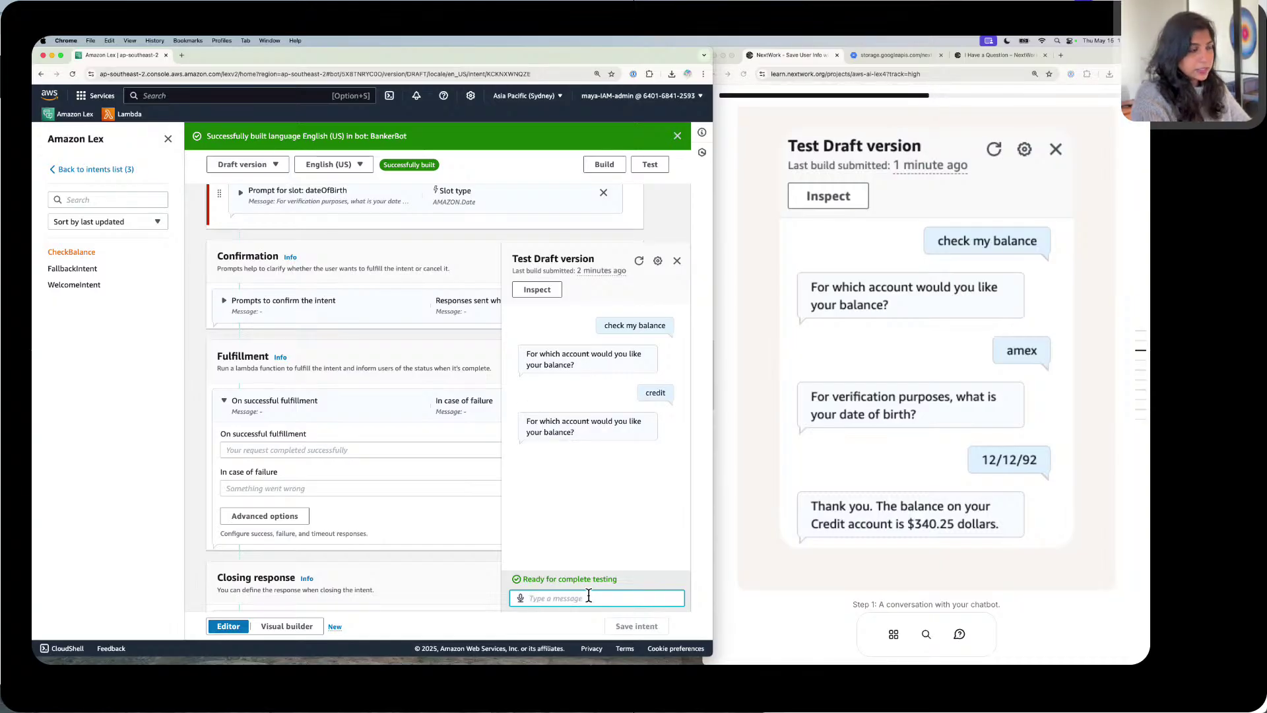
# Step: Answer the bot's account question with "checking" and its verification question with a date of birth, and look back at the credit reply
pyautogui.write('checking')
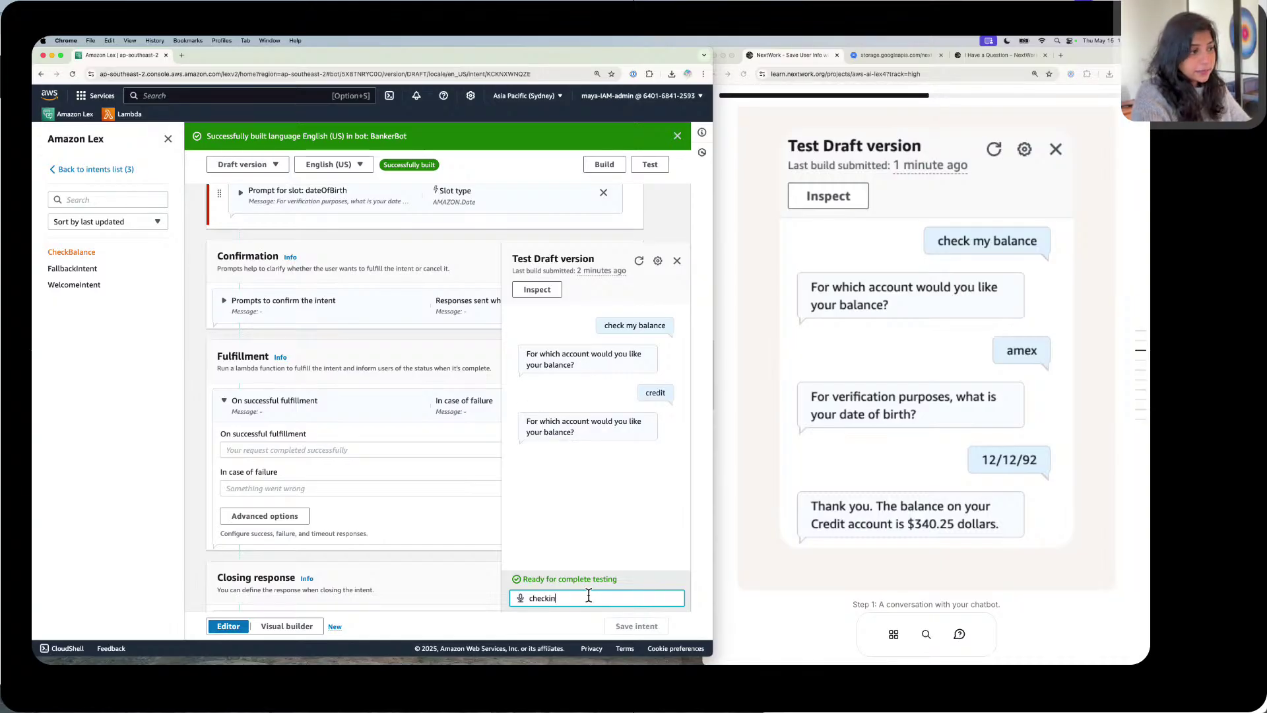
pyautogui.press('Return')
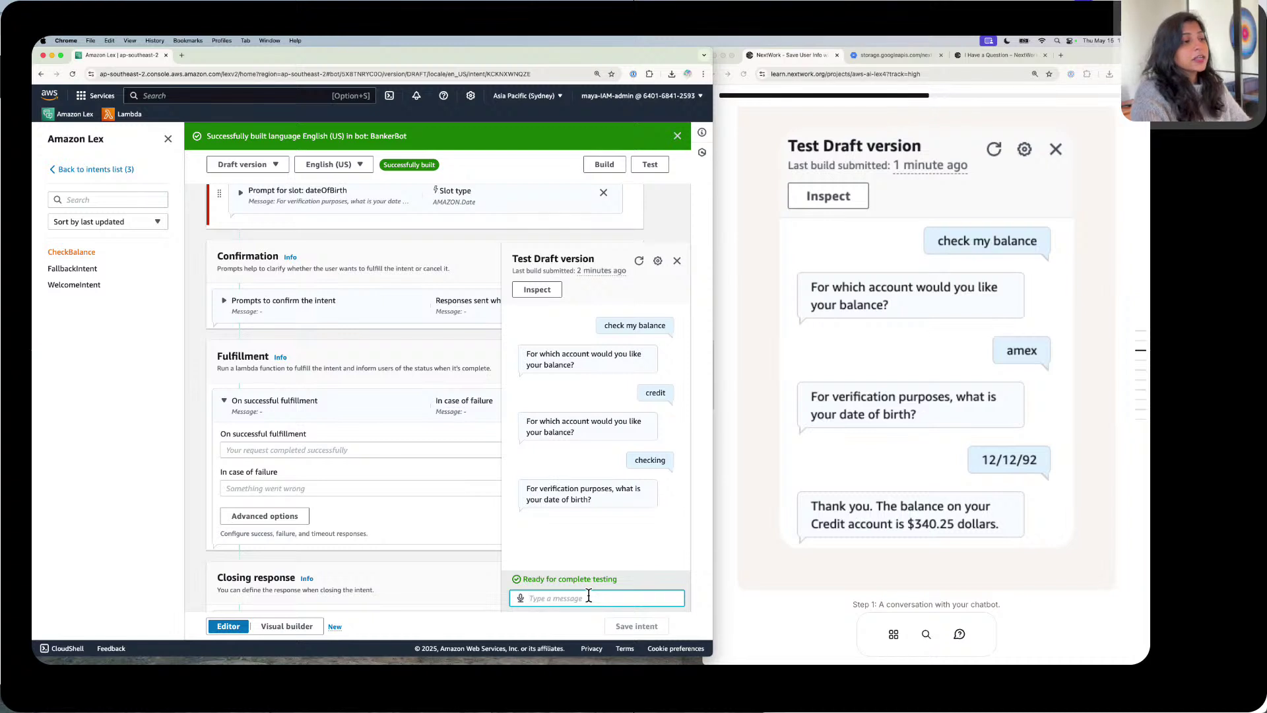
pyautogui.write('1/')
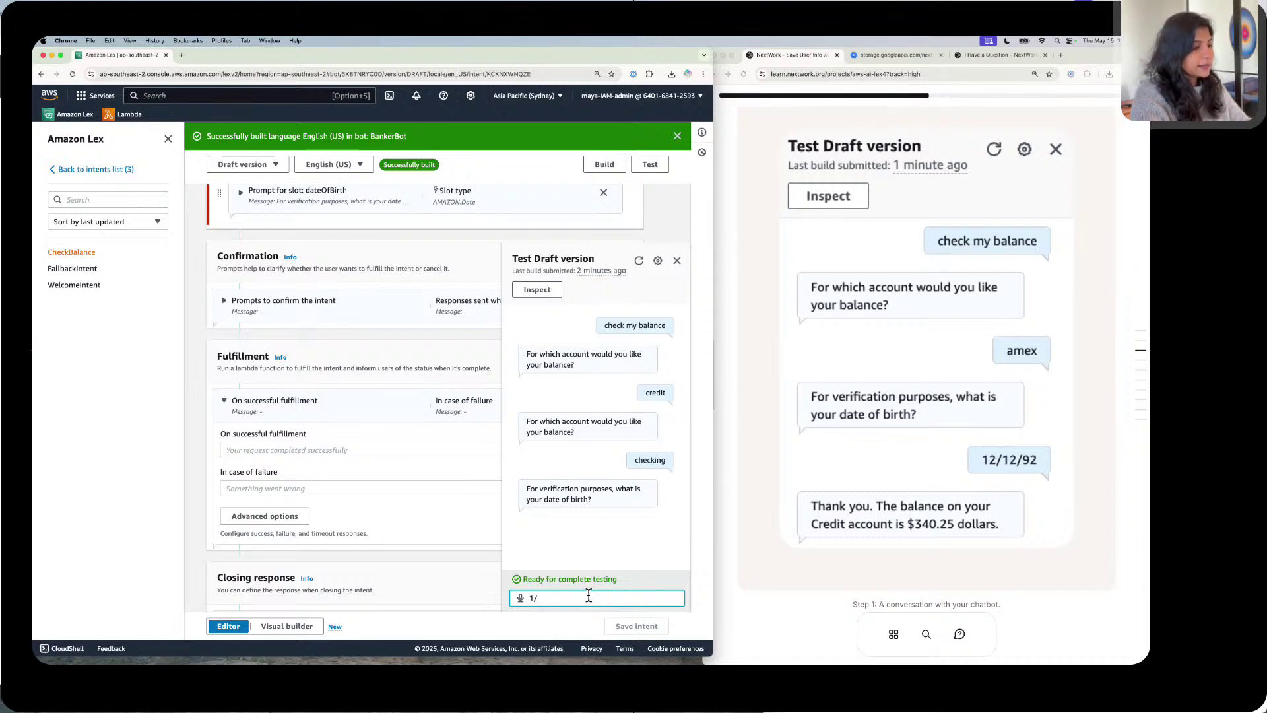
pyautogui.write('19/93')
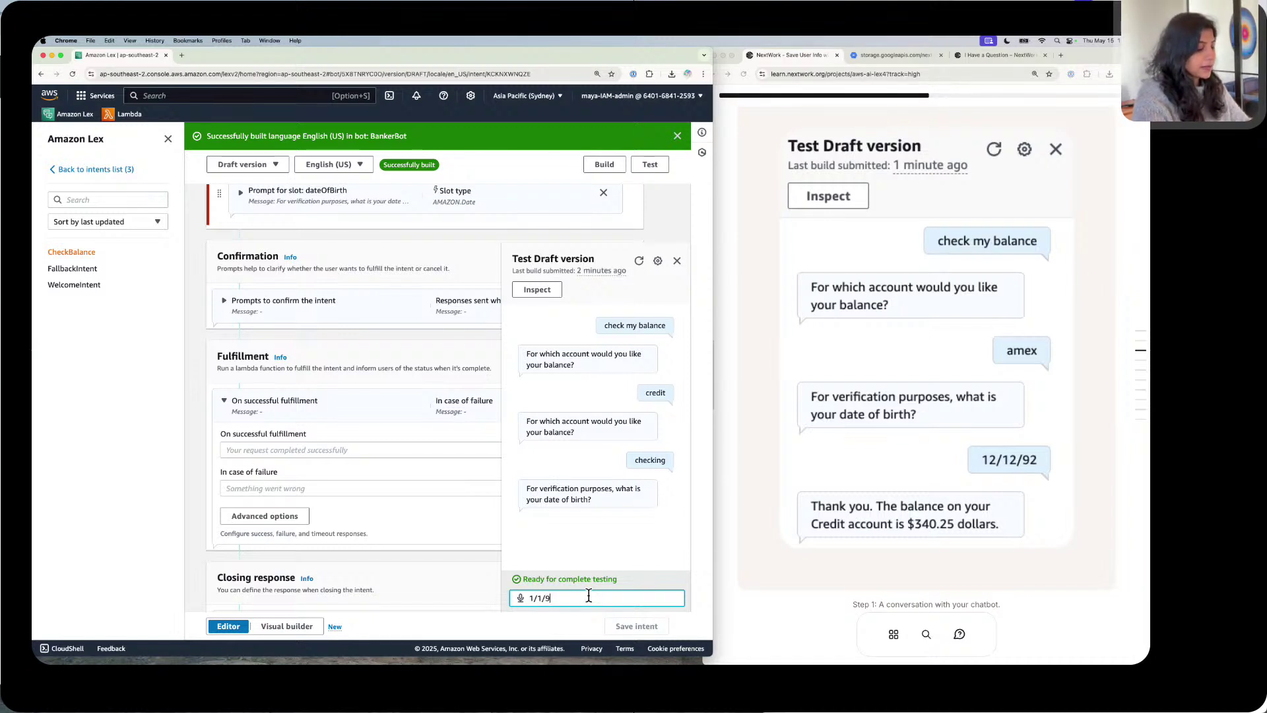
pyautogui.press('Return')
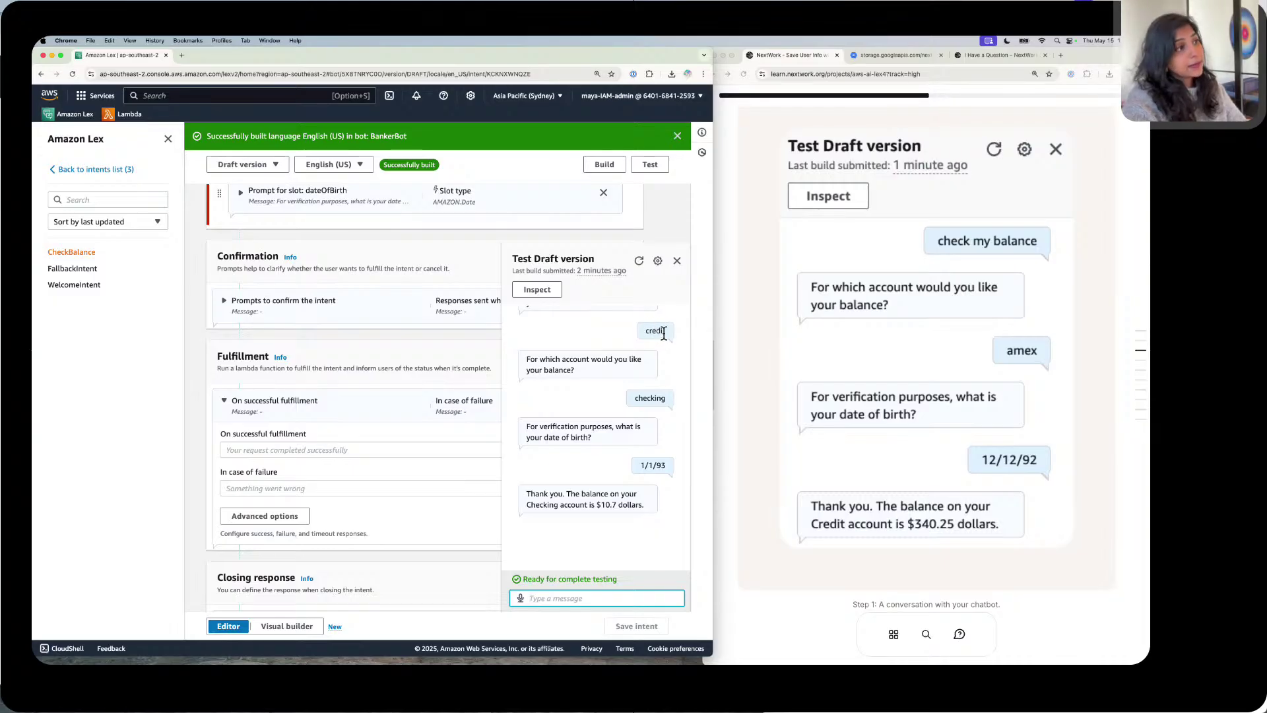
pyautogui.moveTo(671, 330); pyautogui.dragTo(603, 332)
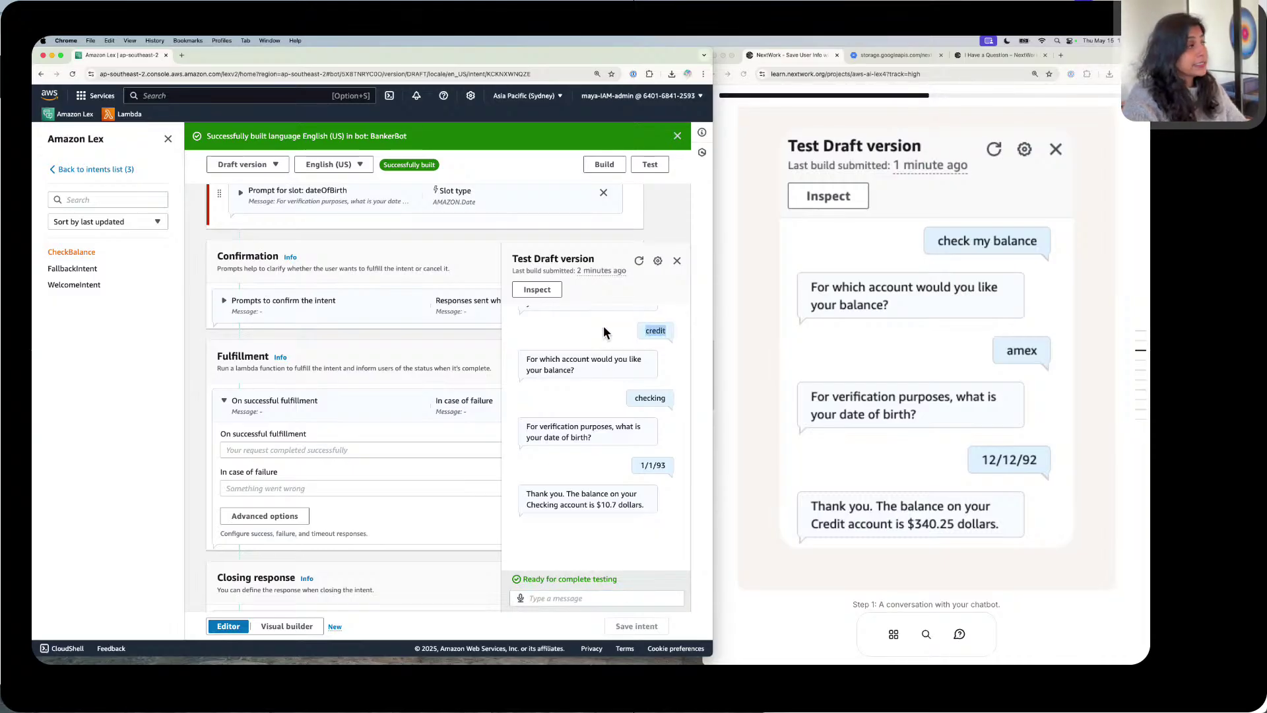
# Step: Close the test chat and open the values of BankerBot's accountType slot type
pyautogui.click(87, 169)
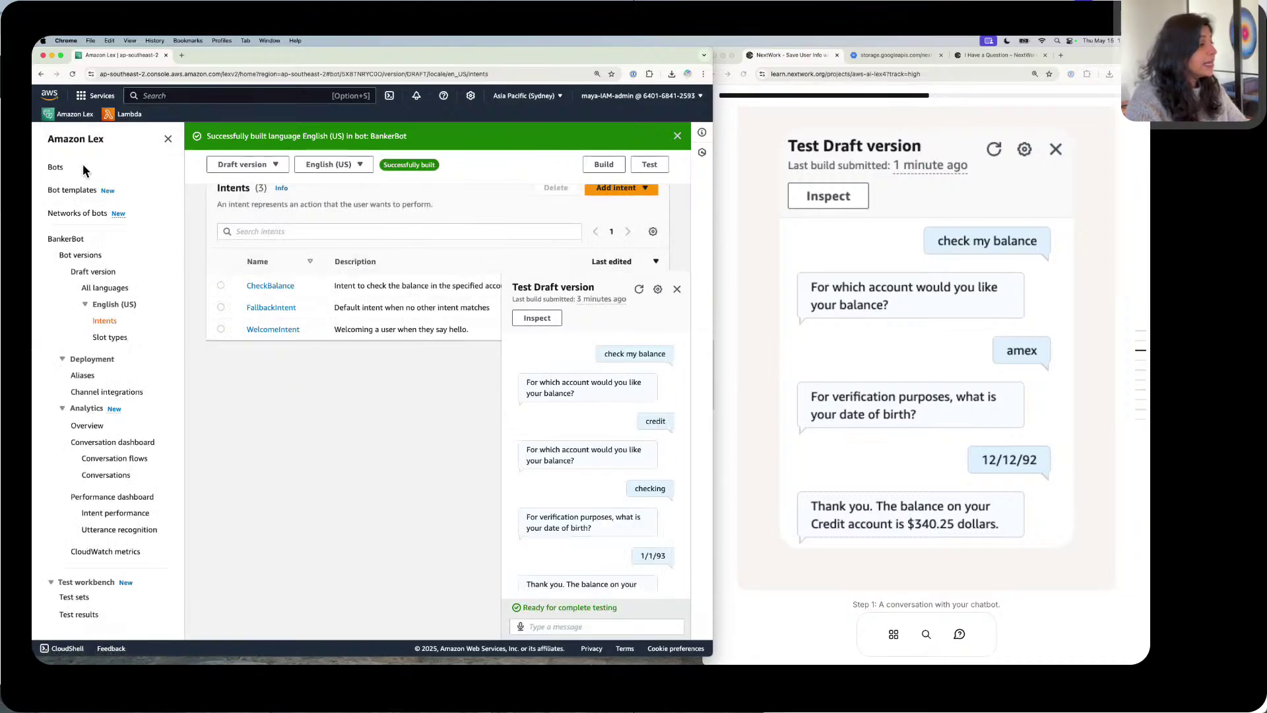
pyautogui.click(126, 337)
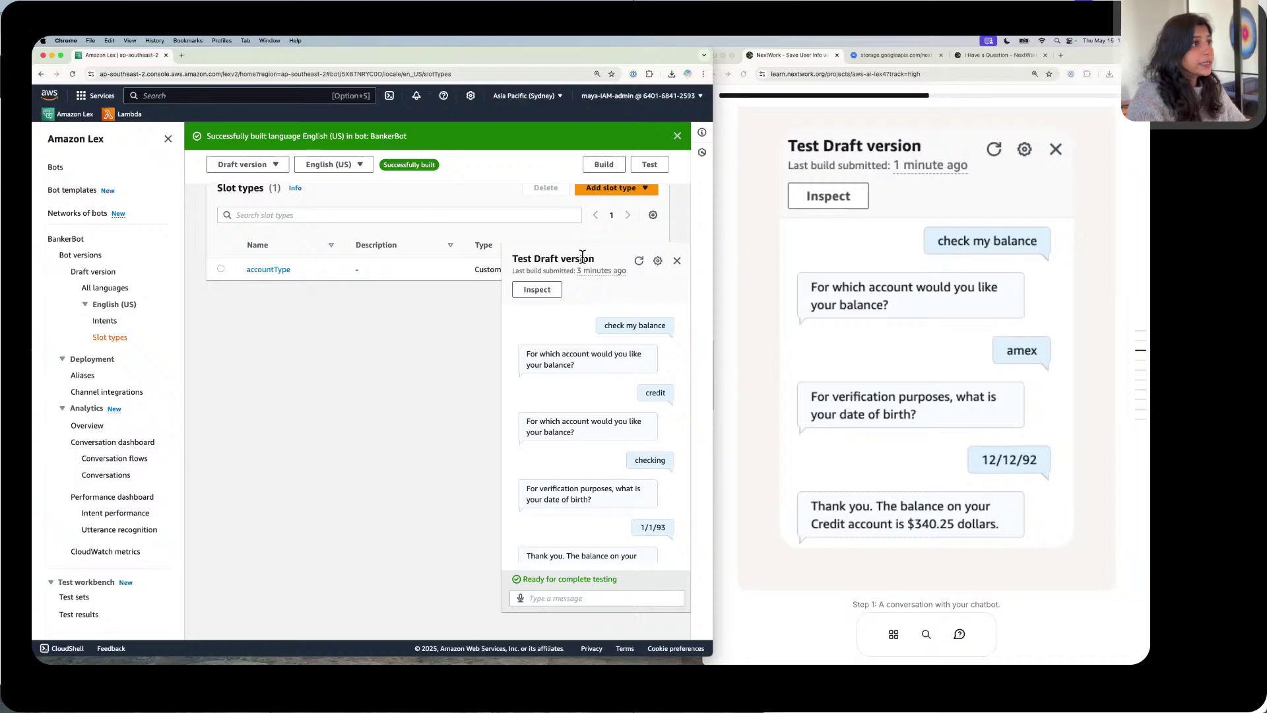
pyautogui.click(677, 260)
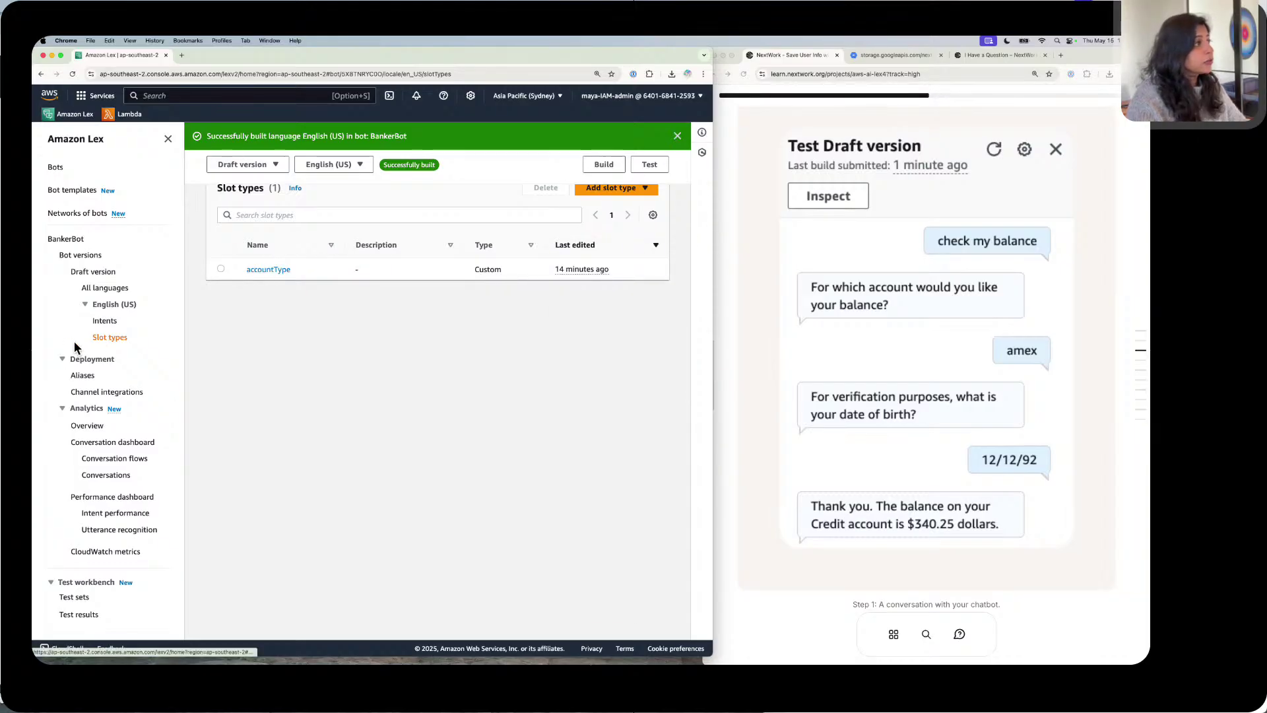
pyautogui.click(269, 268)
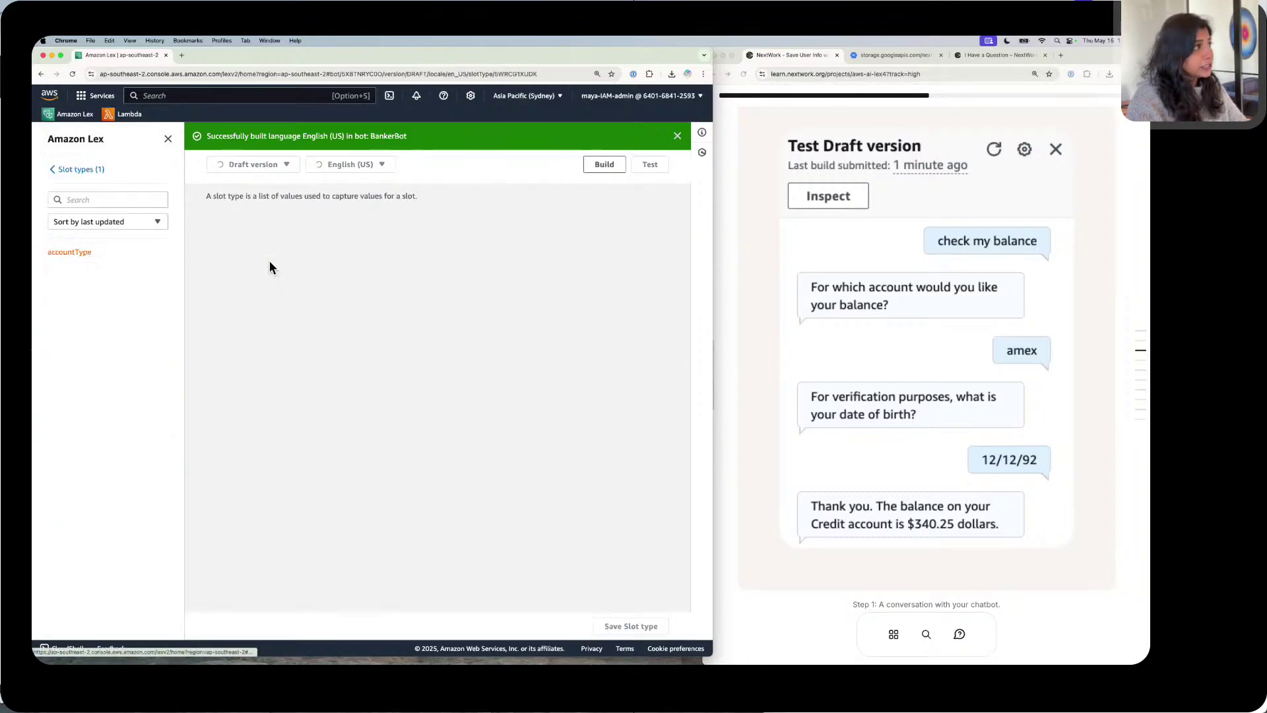
pyautogui.scroll(-2, 269, 264)
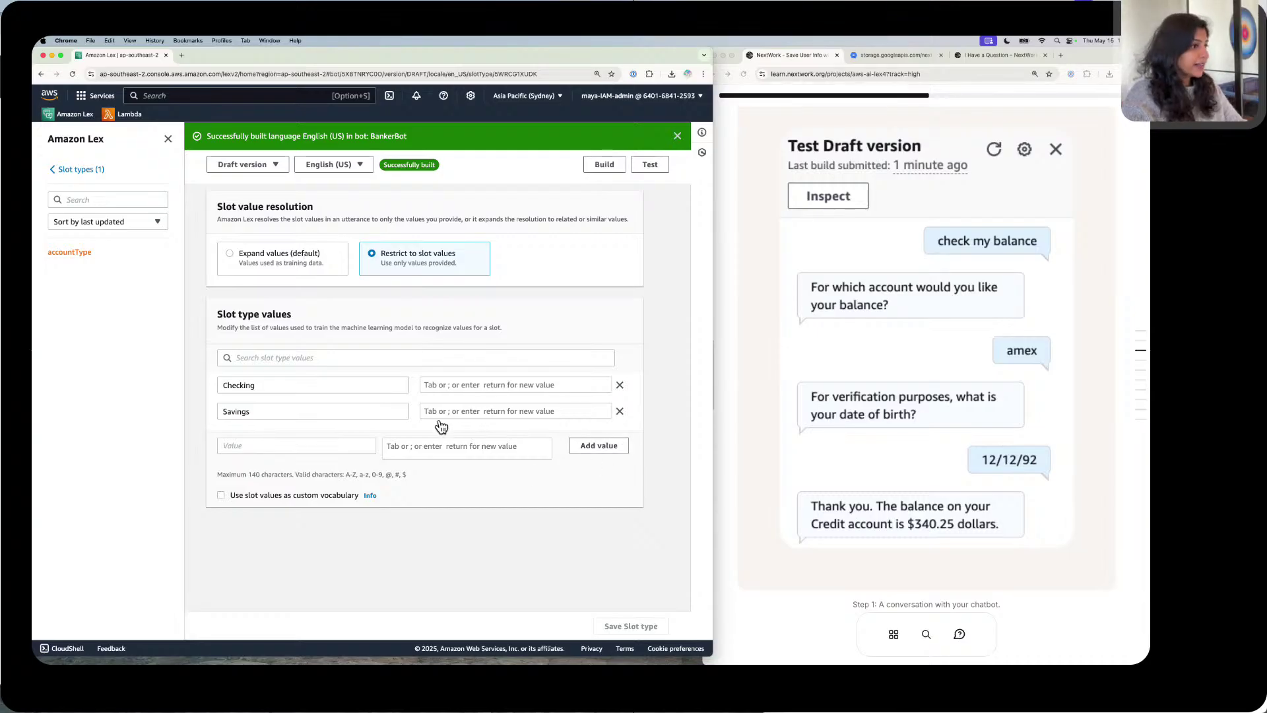
# Step: Enter "Credit" as a new accountType value with the synonyms "amex" and "american express"
pyautogui.click(327, 446)
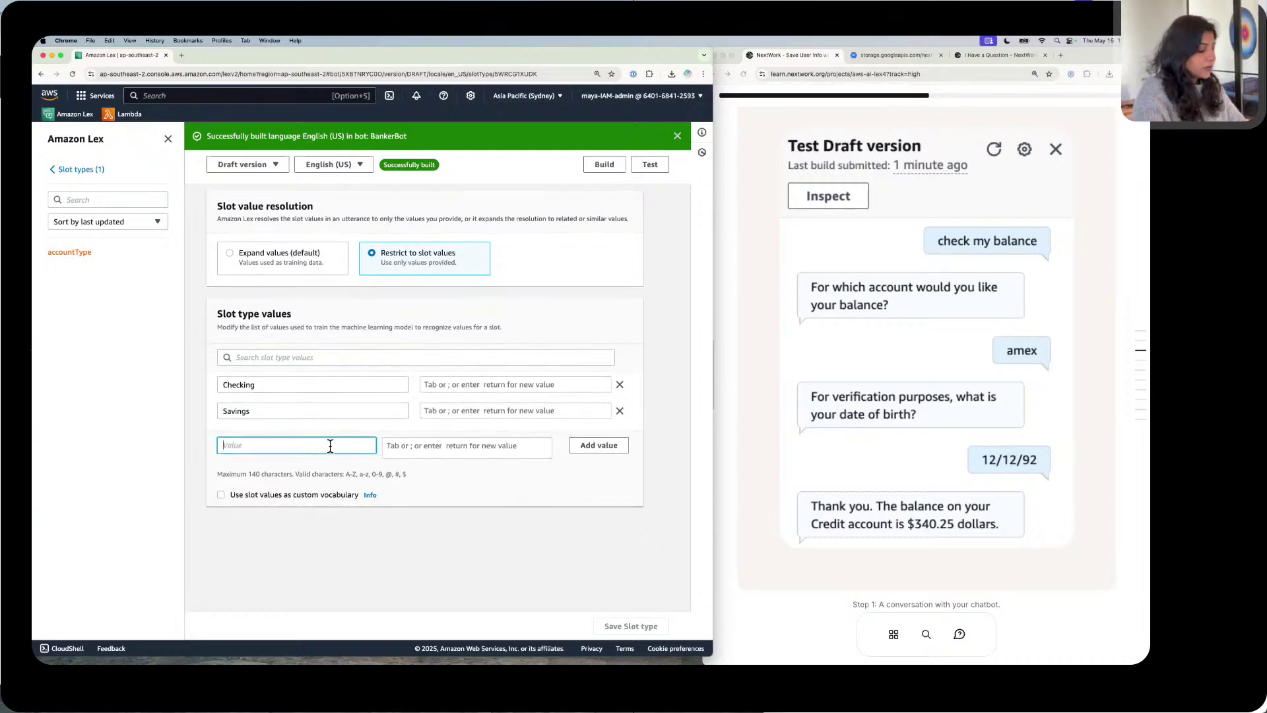
pyautogui.write('Credit')
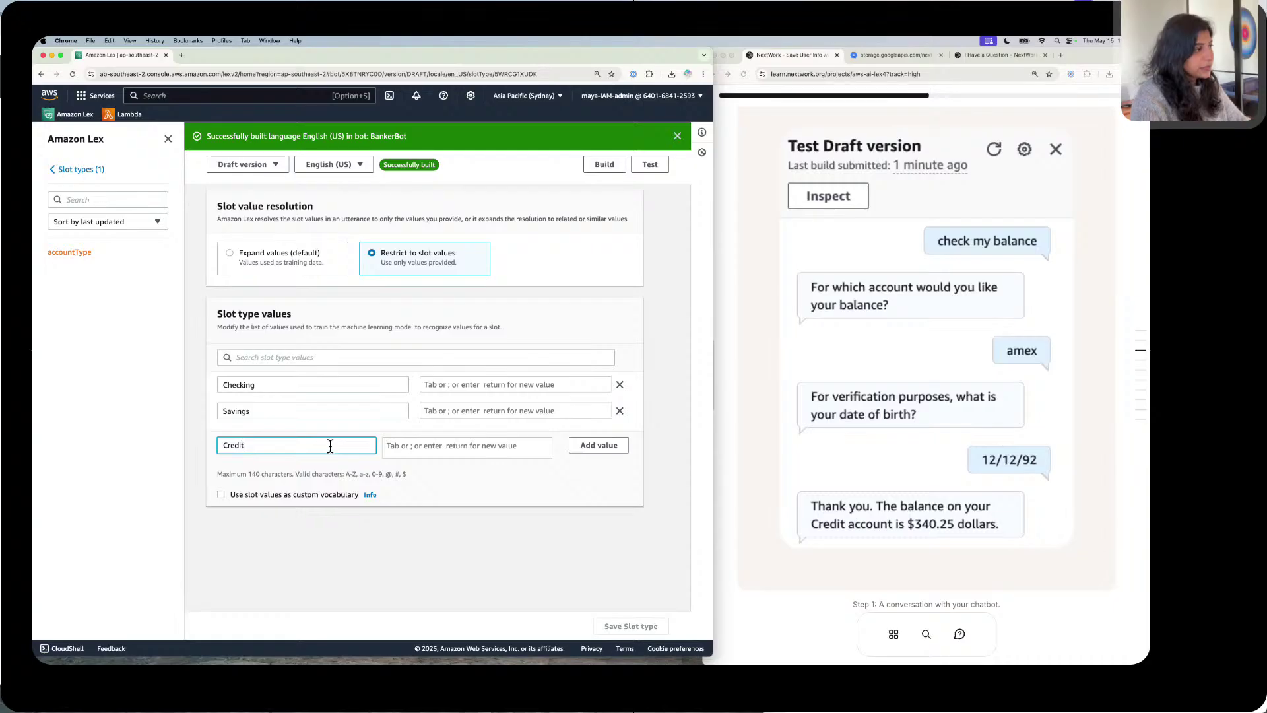
pyautogui.click(459, 440)
pyautogui.write('amex')
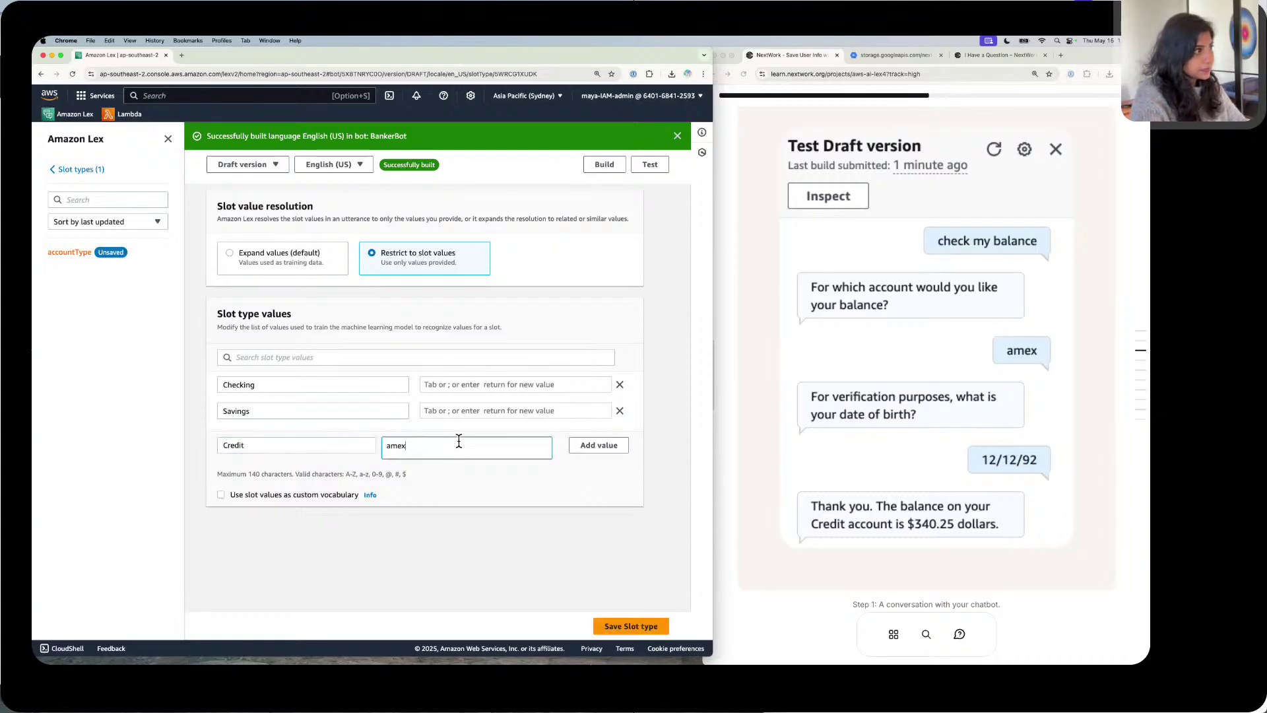
pyautogui.press('Return')
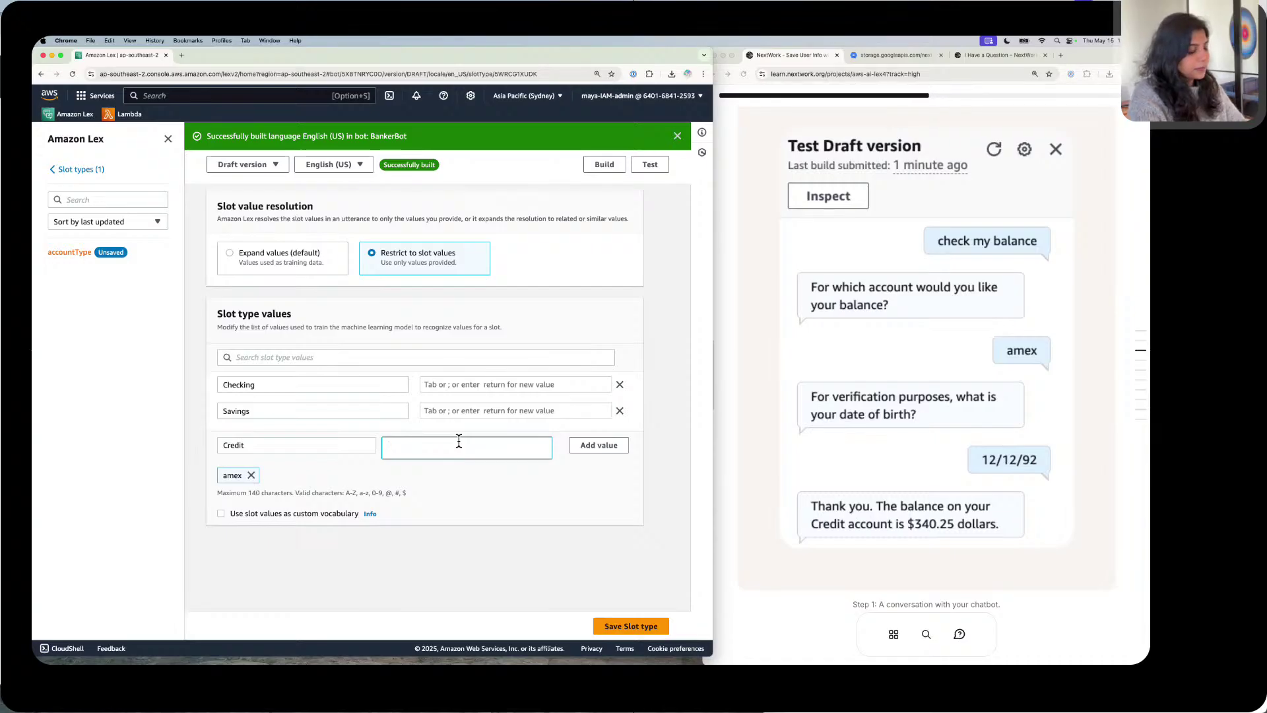
pyautogui.write('american')
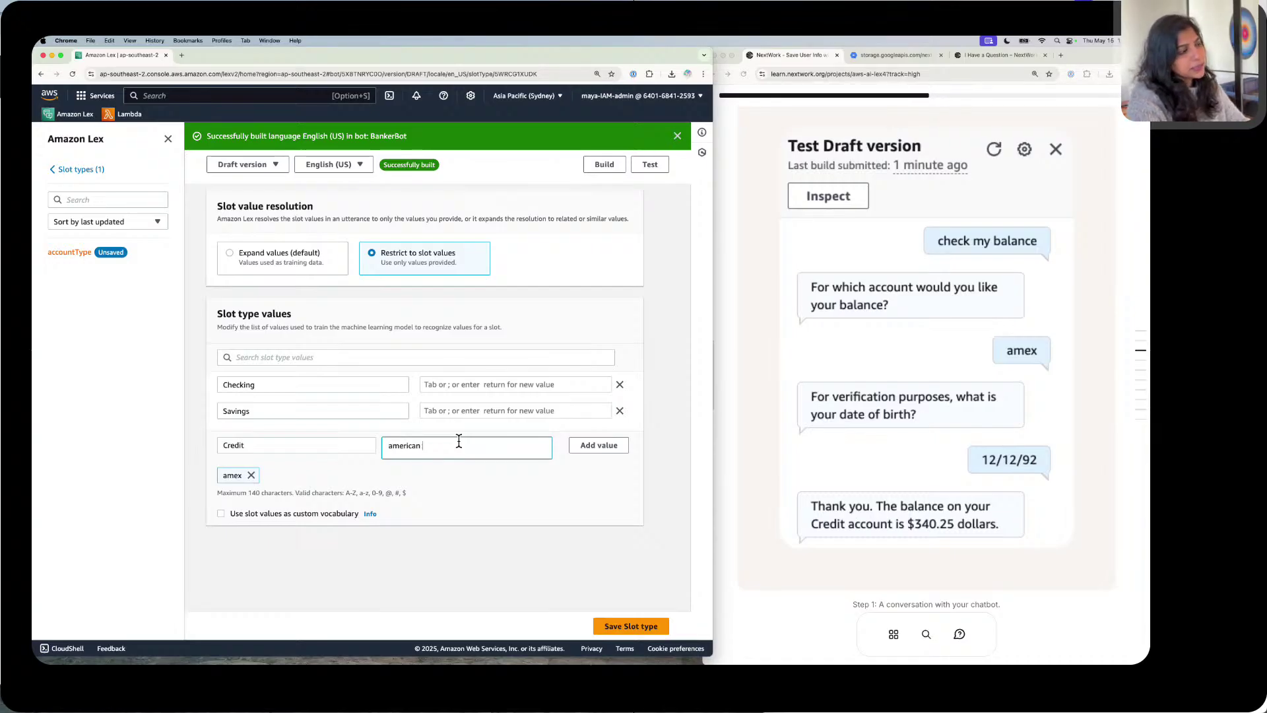
pyautogui.write(' expres')
pyautogui.write('ss')
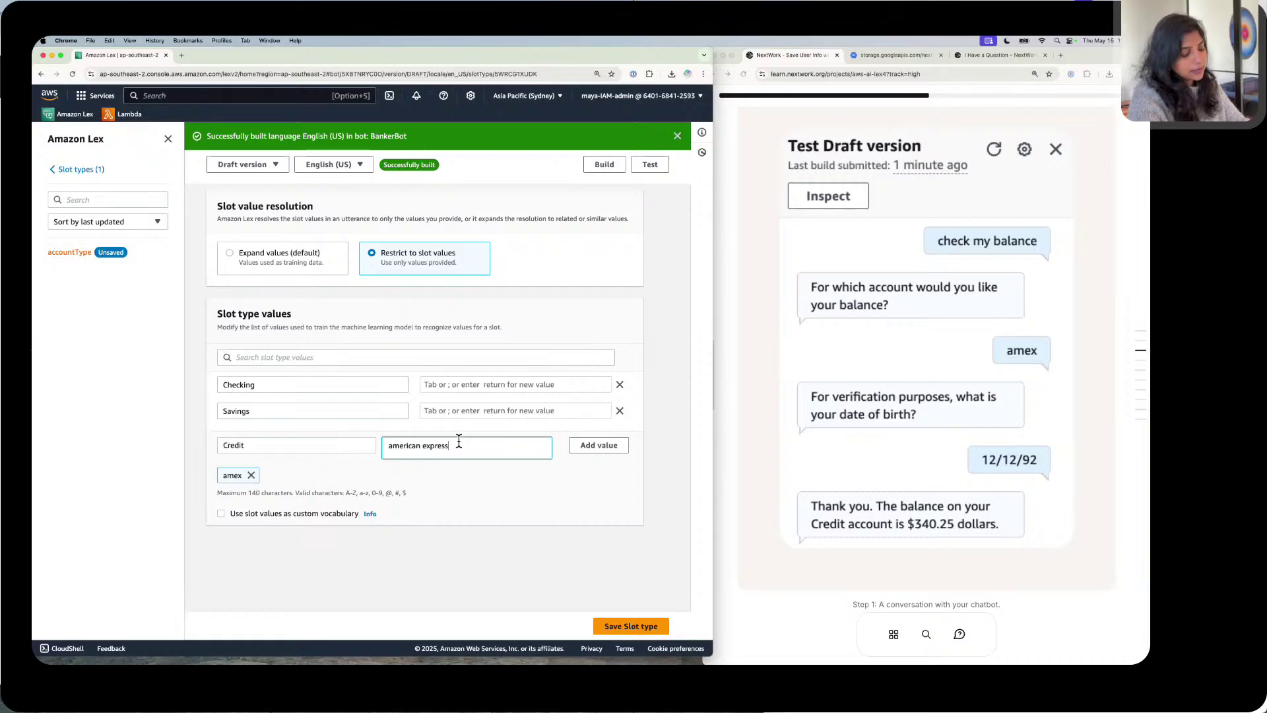
pyautogui.press('Return')
# Step: Give the Credit value the further synonyms "visa" and "mastercard" and add it to the slot type values
pyautogui.write('visa')
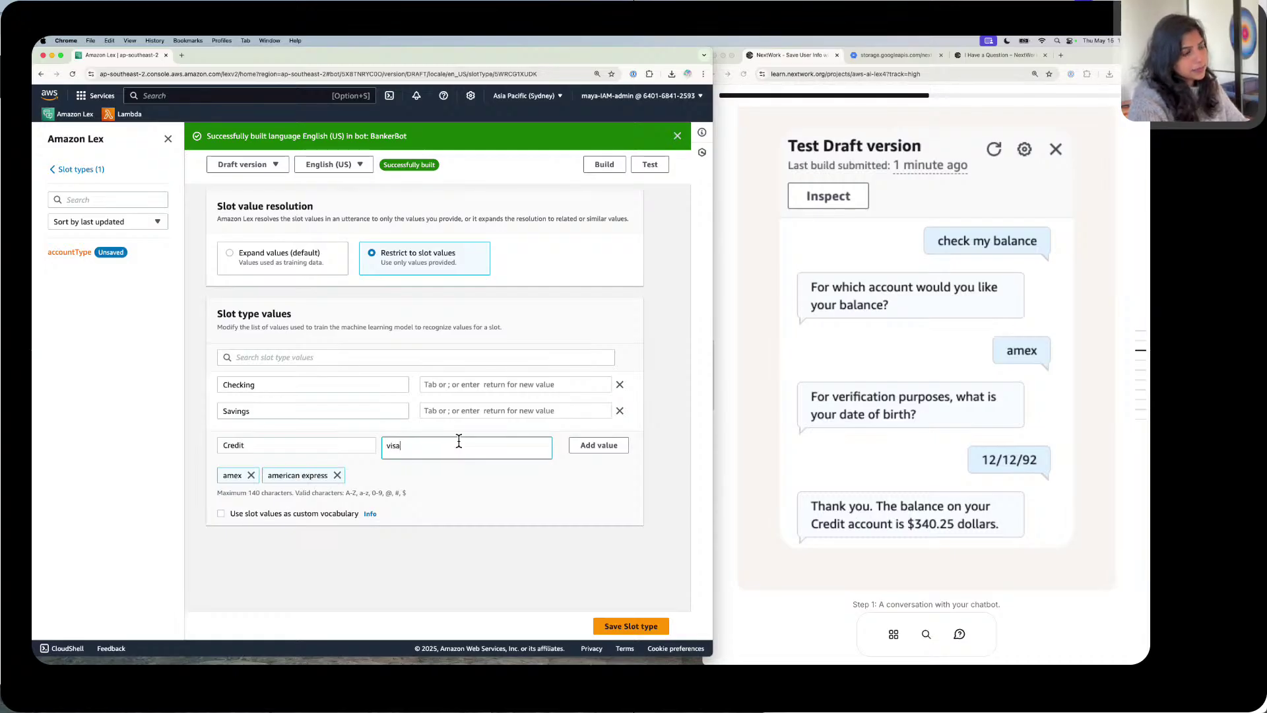
pyautogui.press('Return')
pyautogui.write('mas')
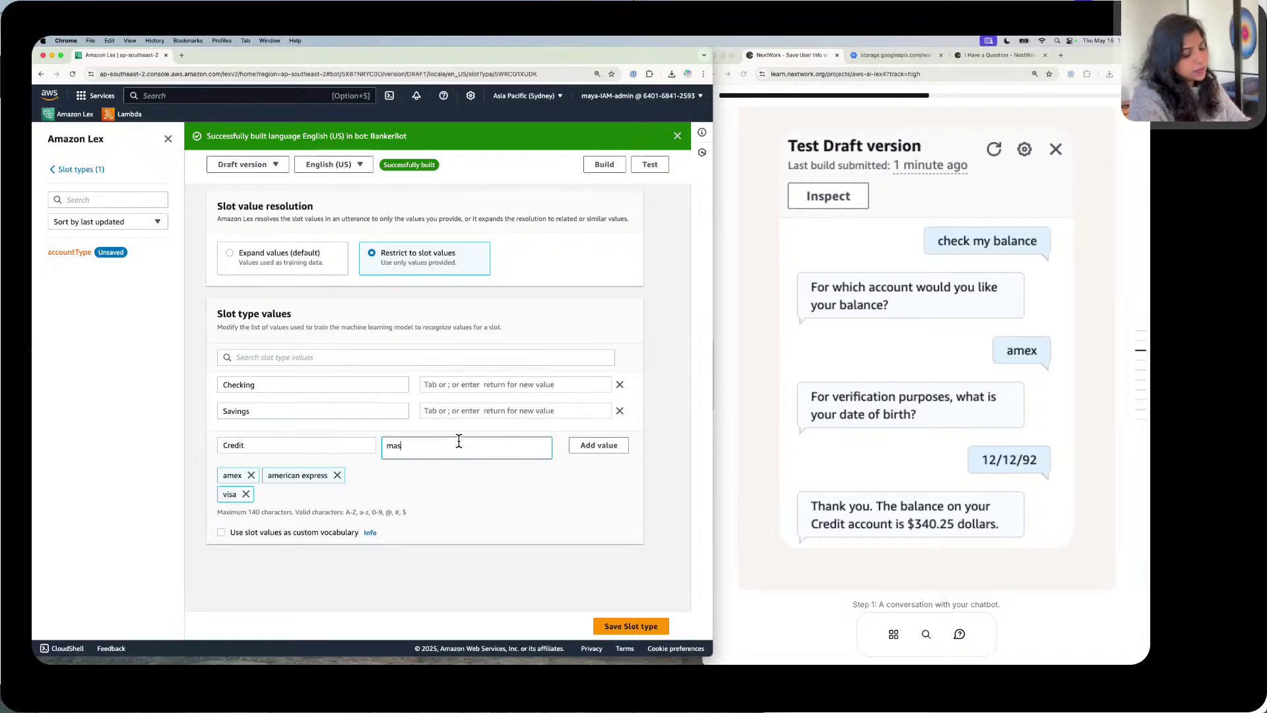
pyautogui.write('tercard')
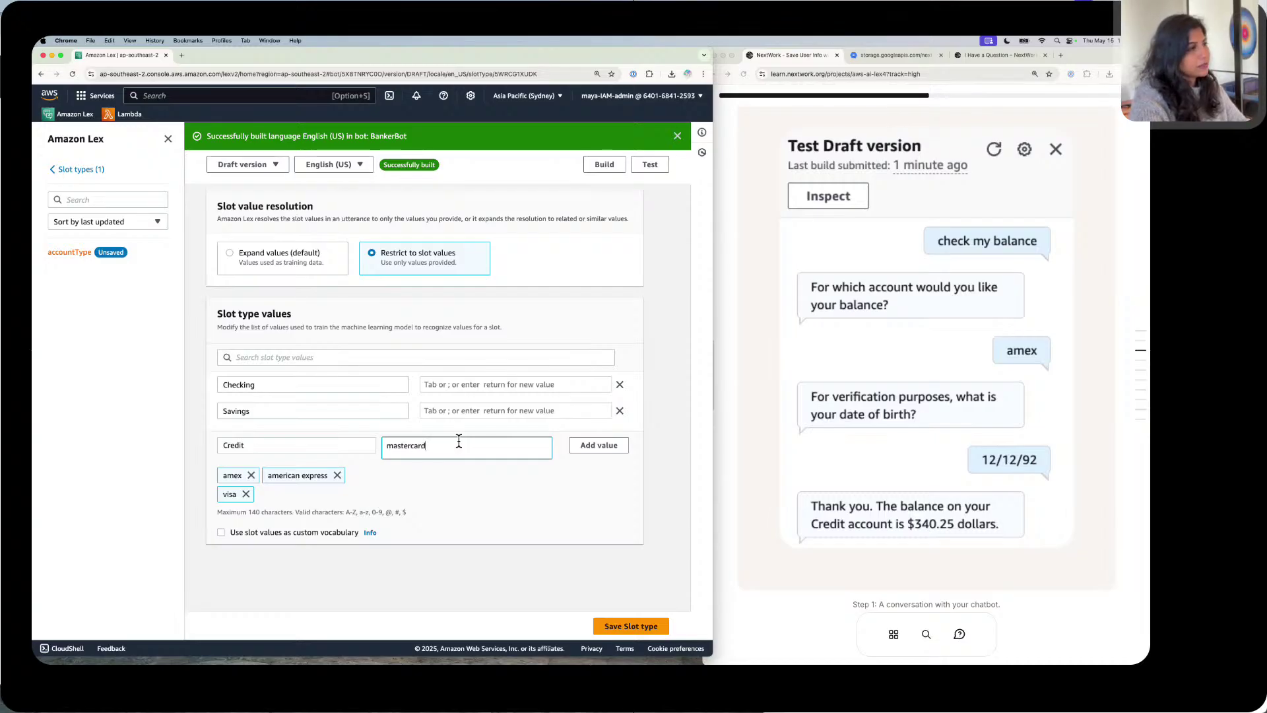
pyautogui.press('Return')
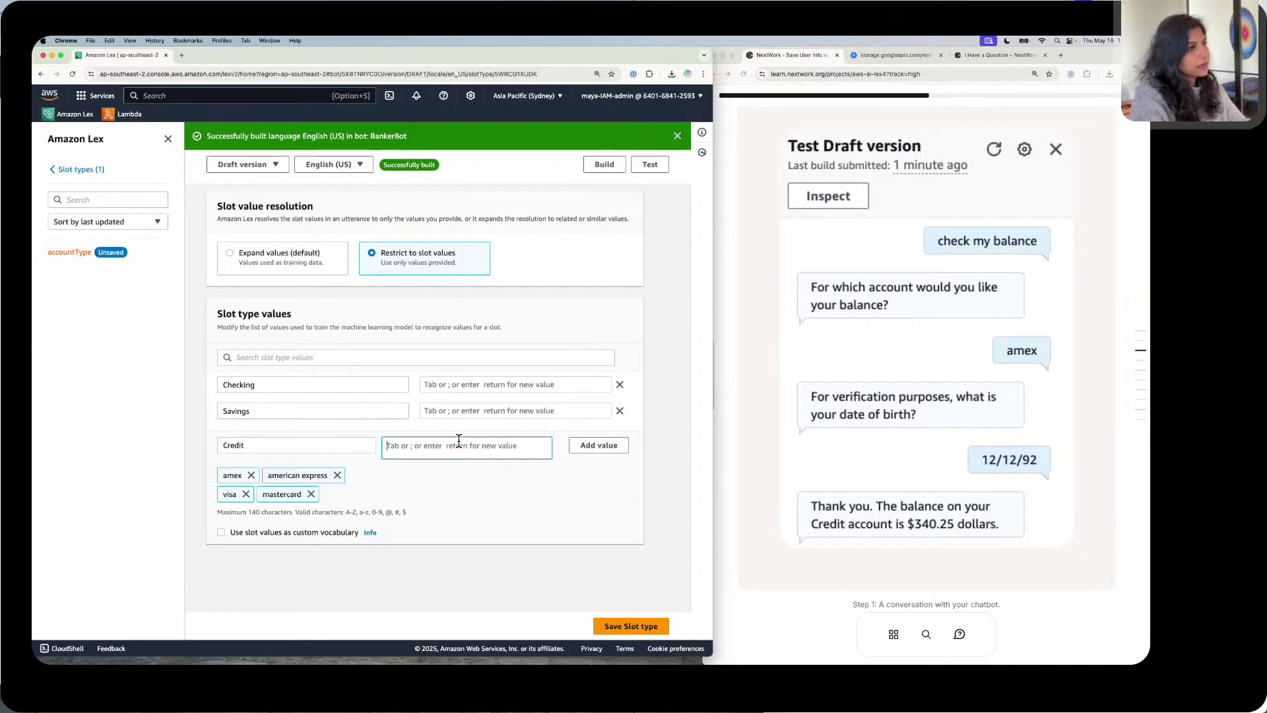
pyautogui.click(606, 444)
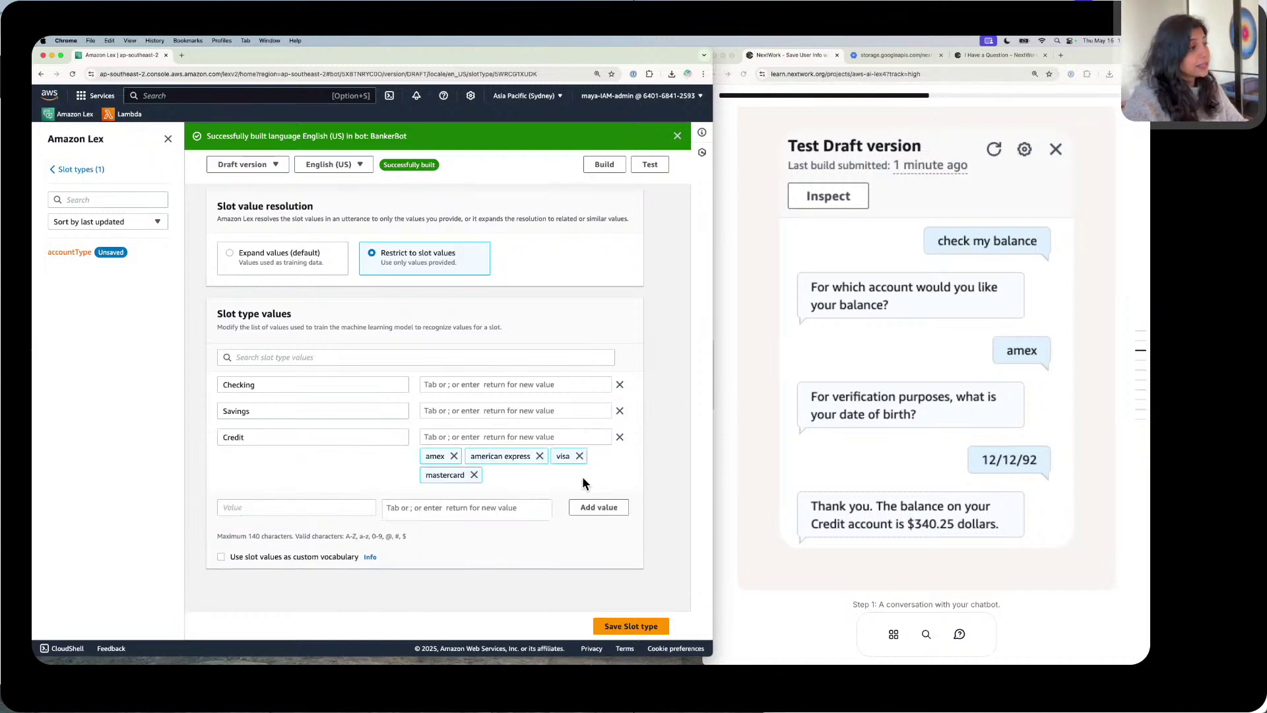
# Step: Save the accountType slot type and rebuild the bot's English (US) language
pyautogui.scroll(-1, 594, 502)
pyautogui.click(637, 624)
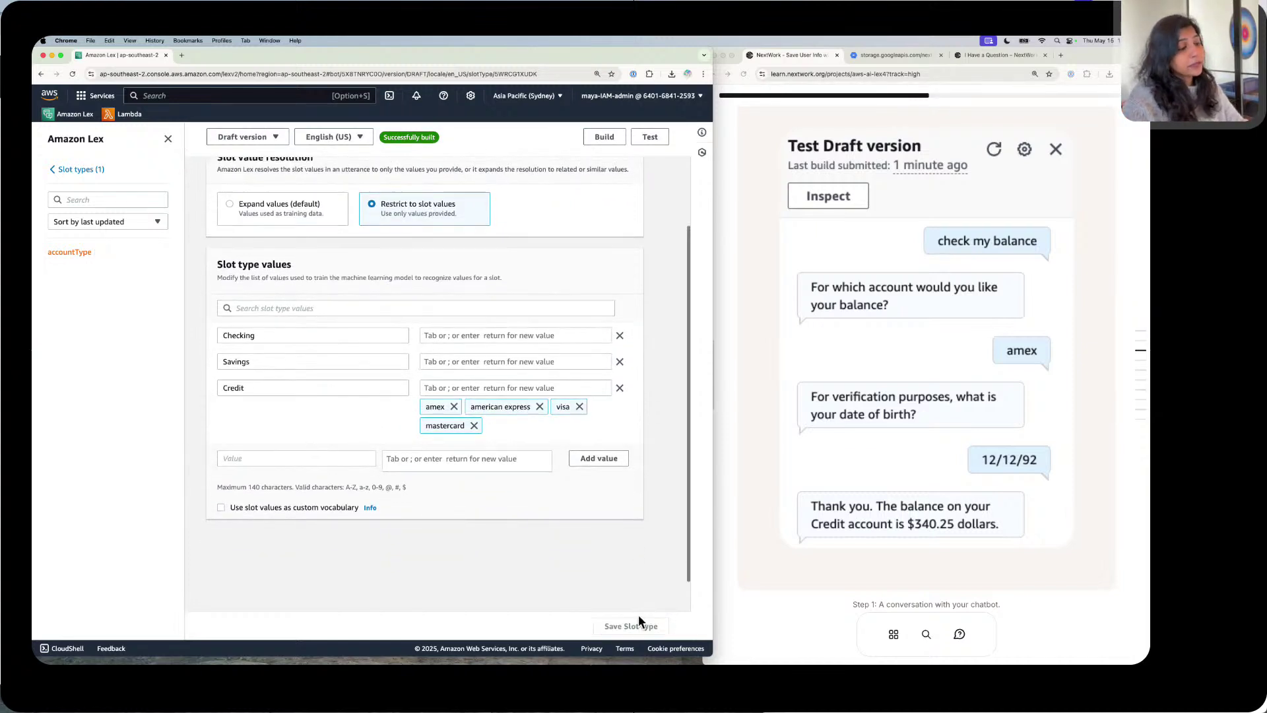
pyautogui.click(614, 135)
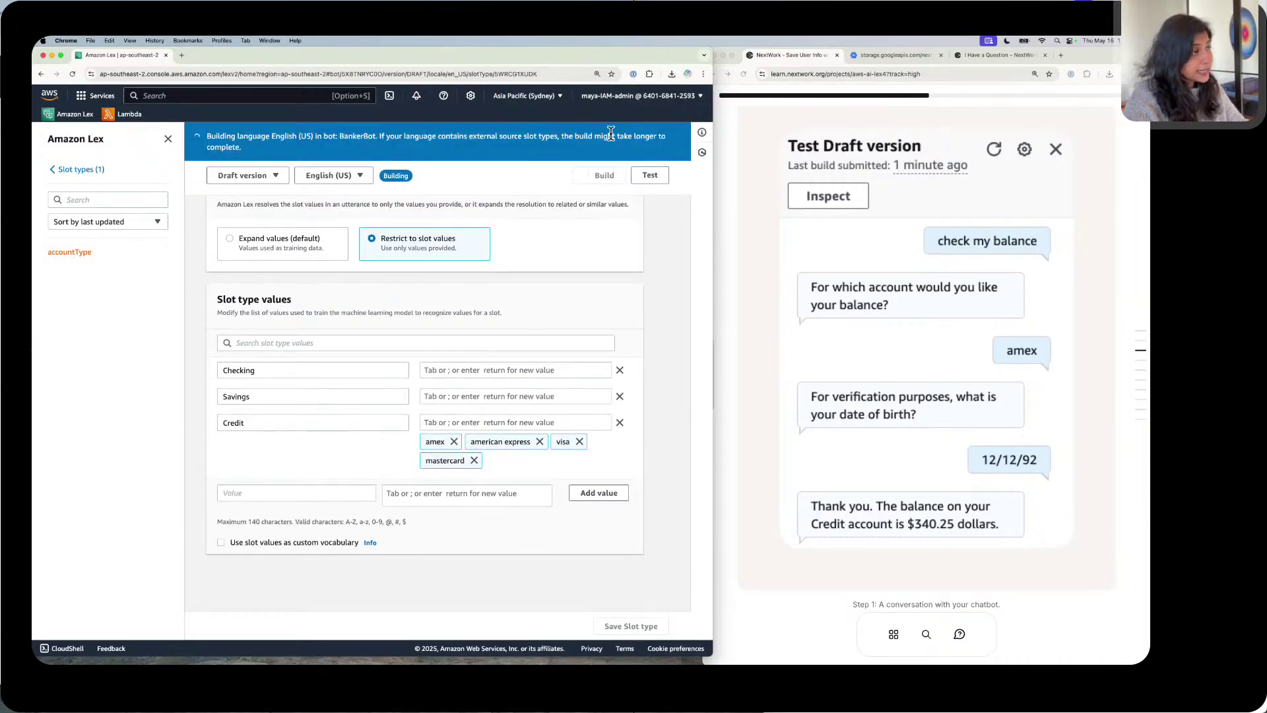
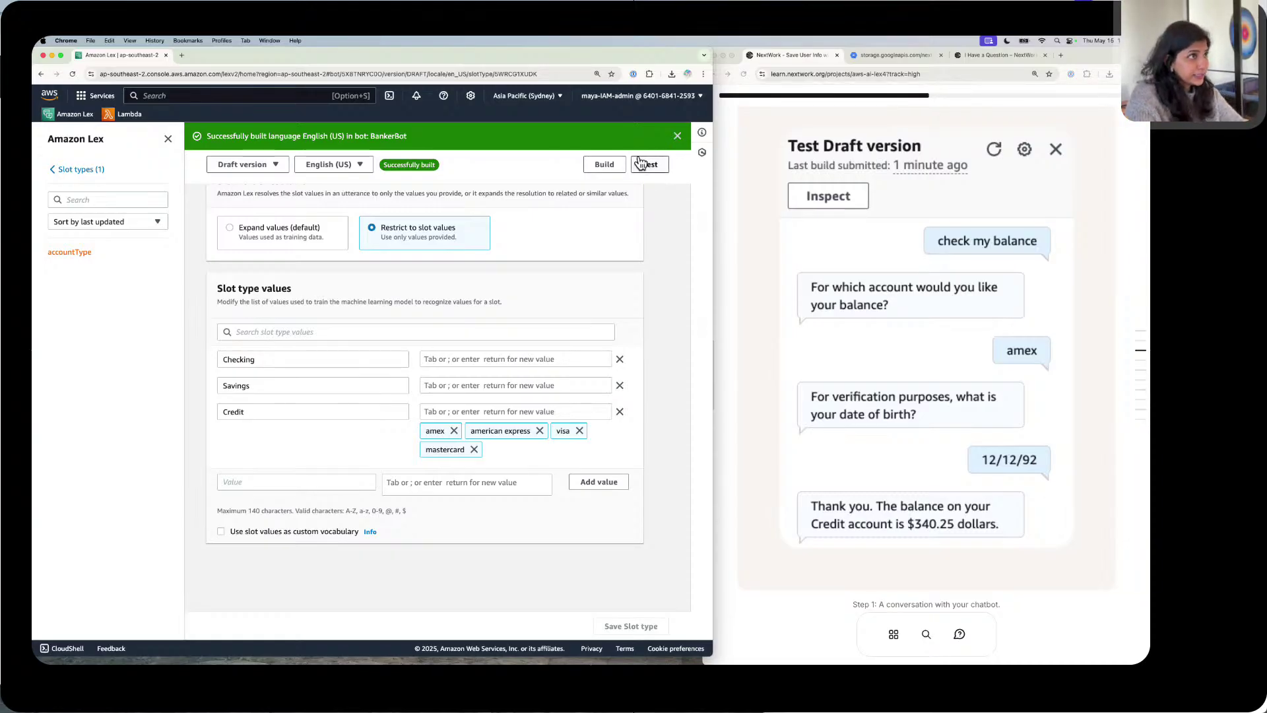
# Step: Reopen the test chat, send "check my balance" and answer the account question with the synonym "amex"
pyautogui.click(649, 162)
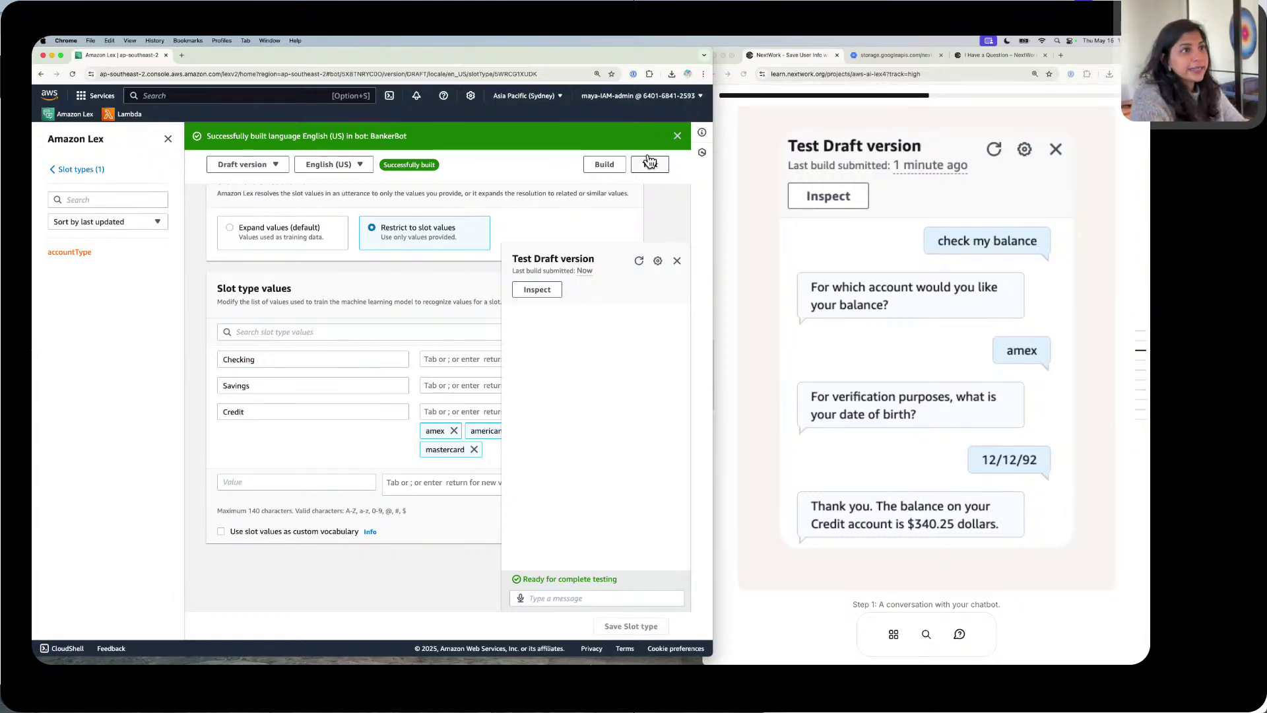
pyautogui.click(650, 162)
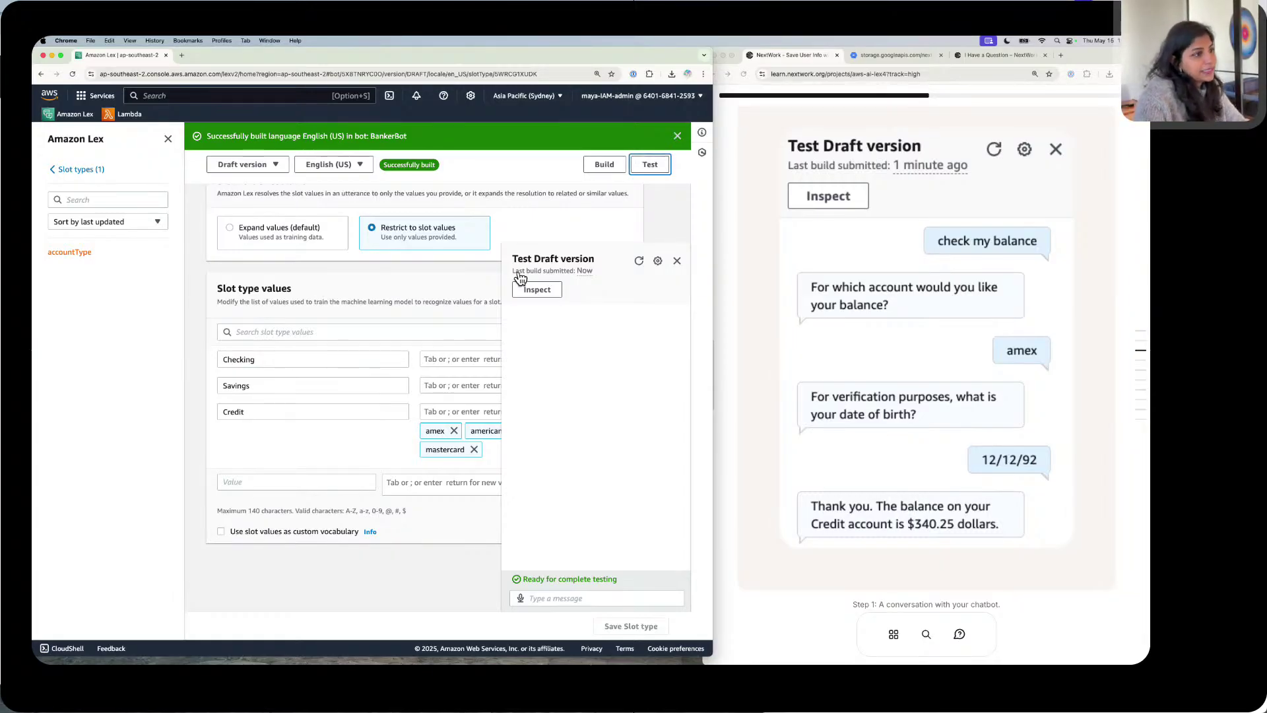
pyautogui.click(608, 594)
pyautogui.write('ch')
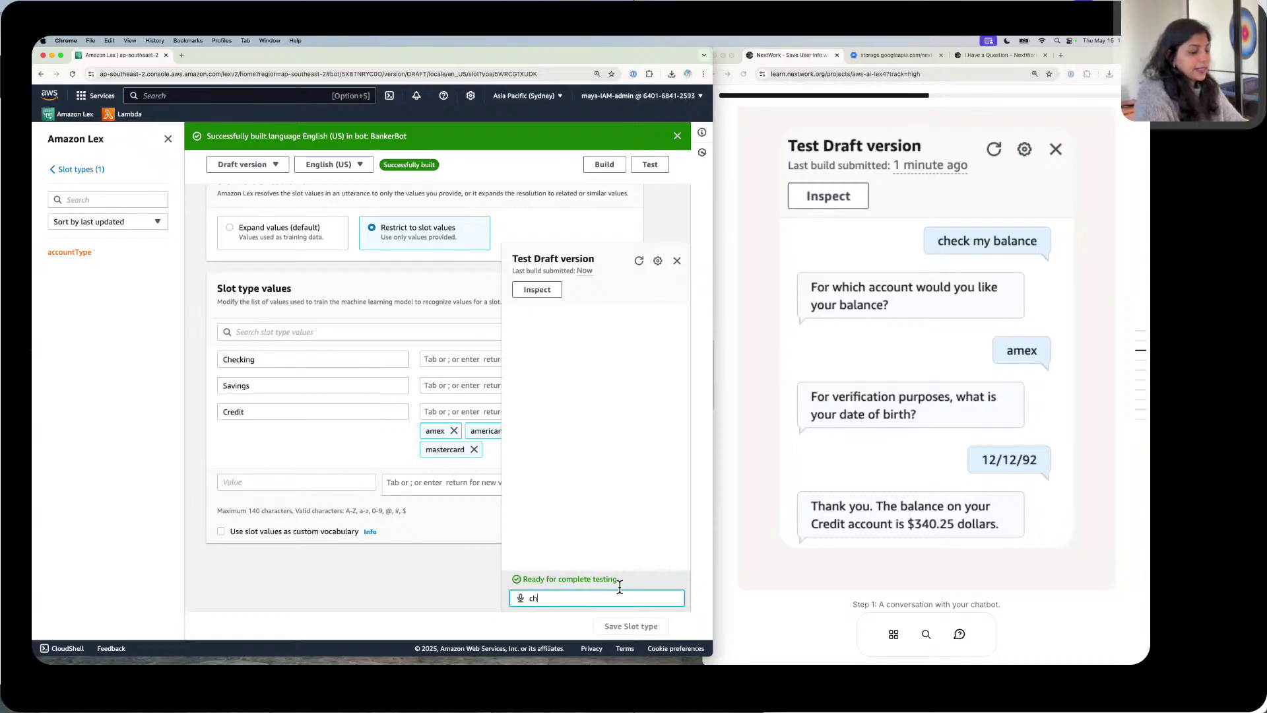
pyautogui.write('eck my balance')
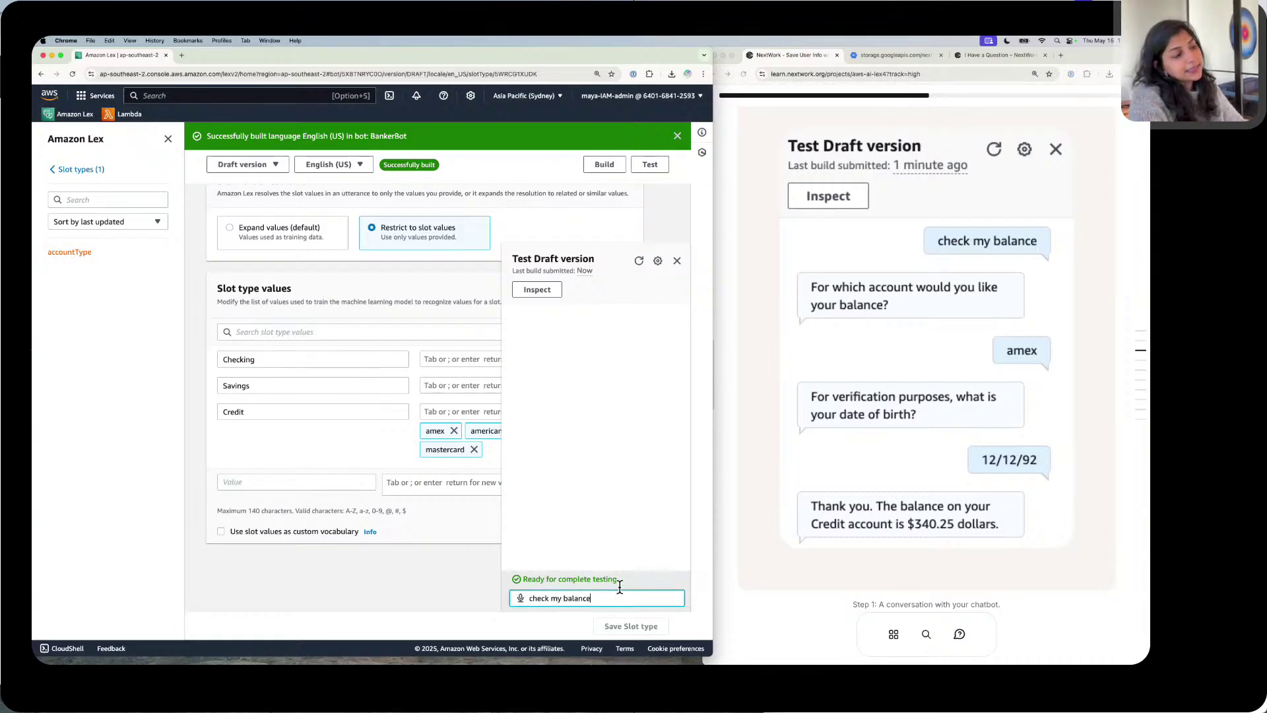
pyautogui.press('Return')
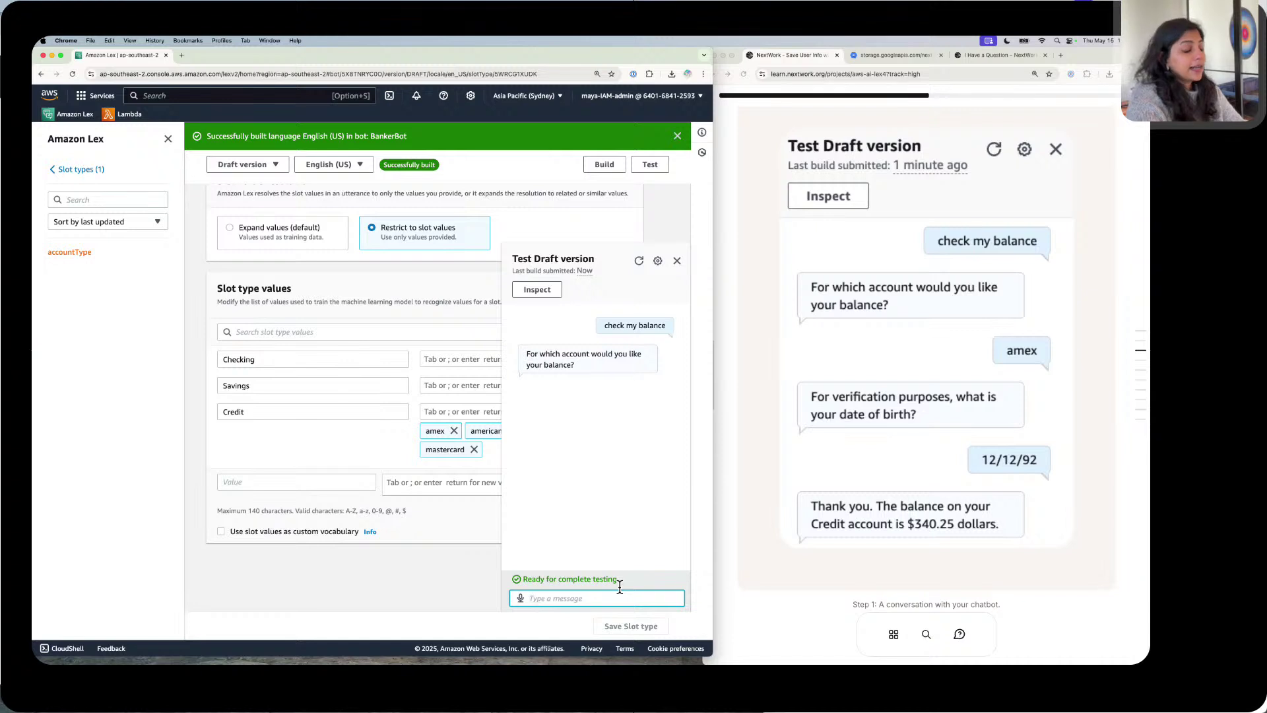
pyautogui.write('amex')
pyautogui.press('Return')
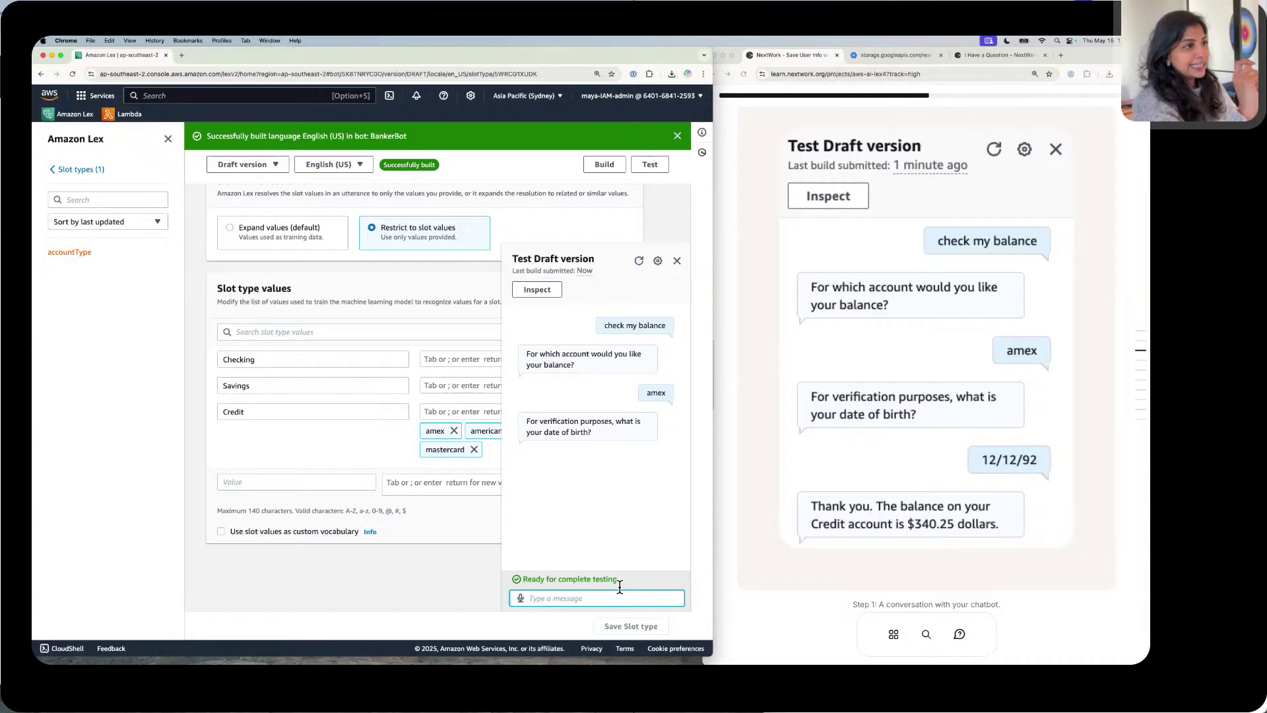
# Step: Answer the bot's verification question with the date of birth and highlight the credit account balance in its reply
pyautogui.write('1/1')
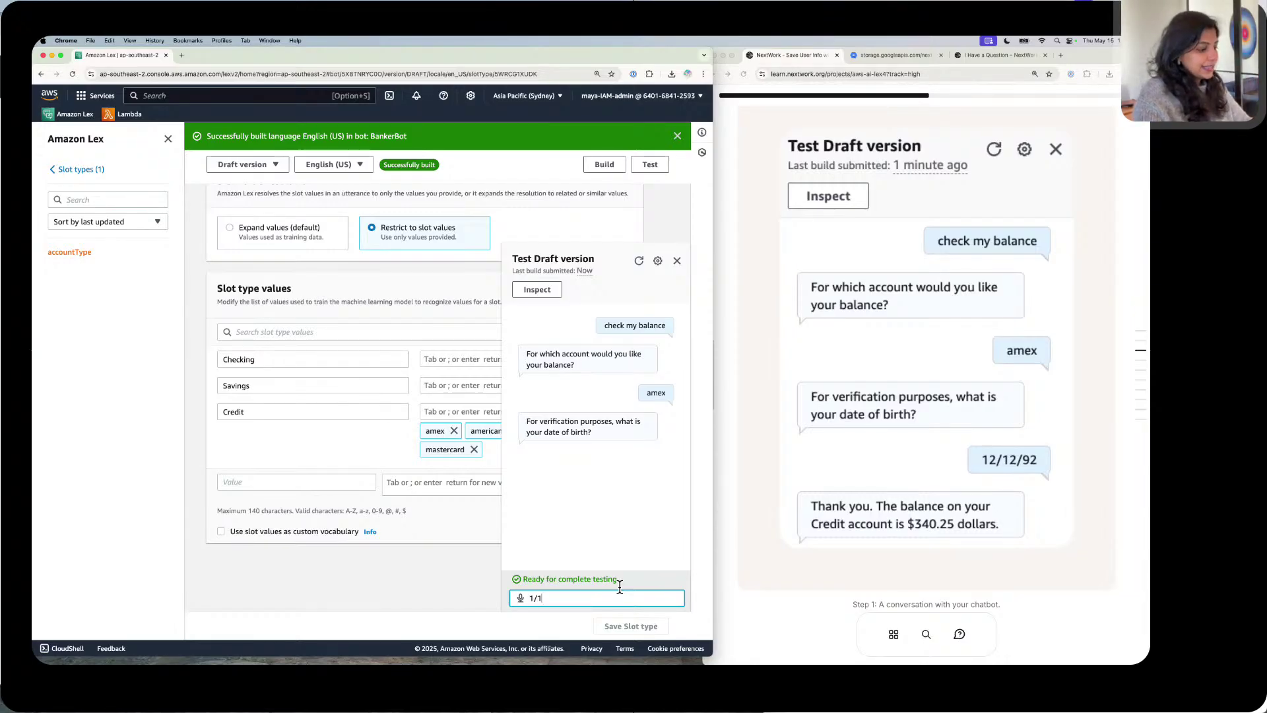
pyautogui.write('/93')
pyautogui.press('Return')
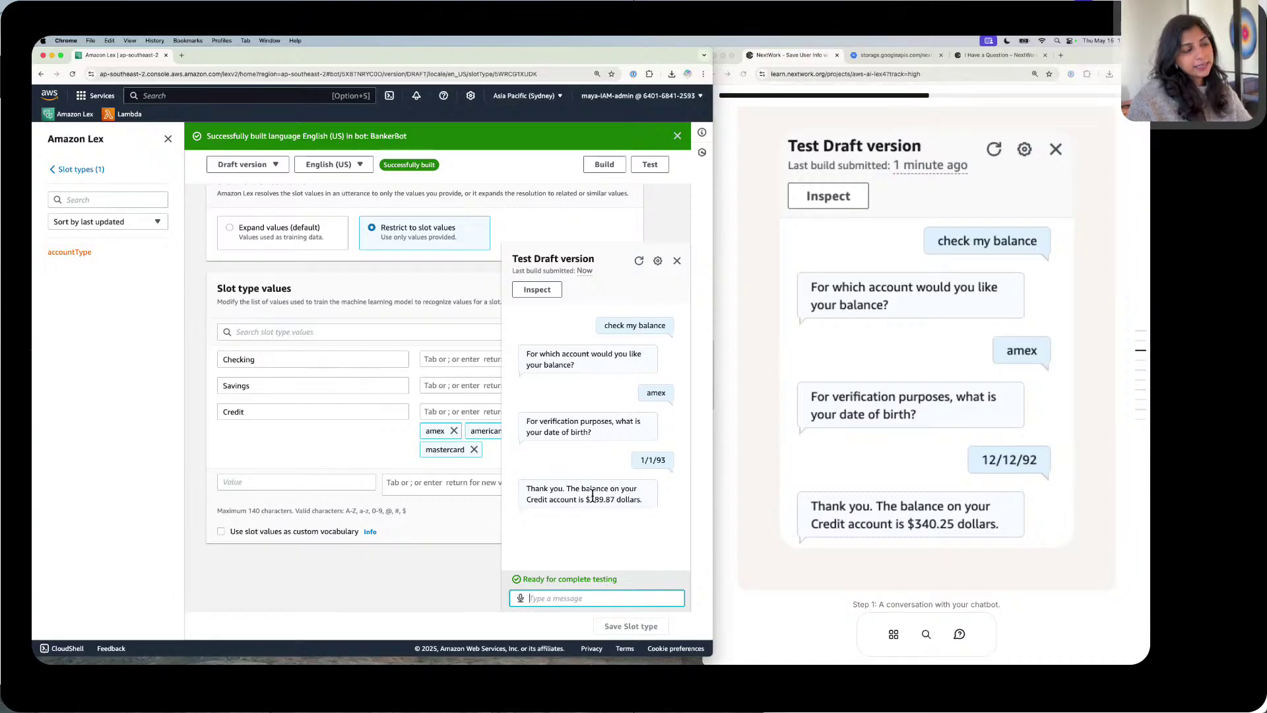
pyautogui.moveTo(584, 499); pyautogui.dragTo(620, 495)
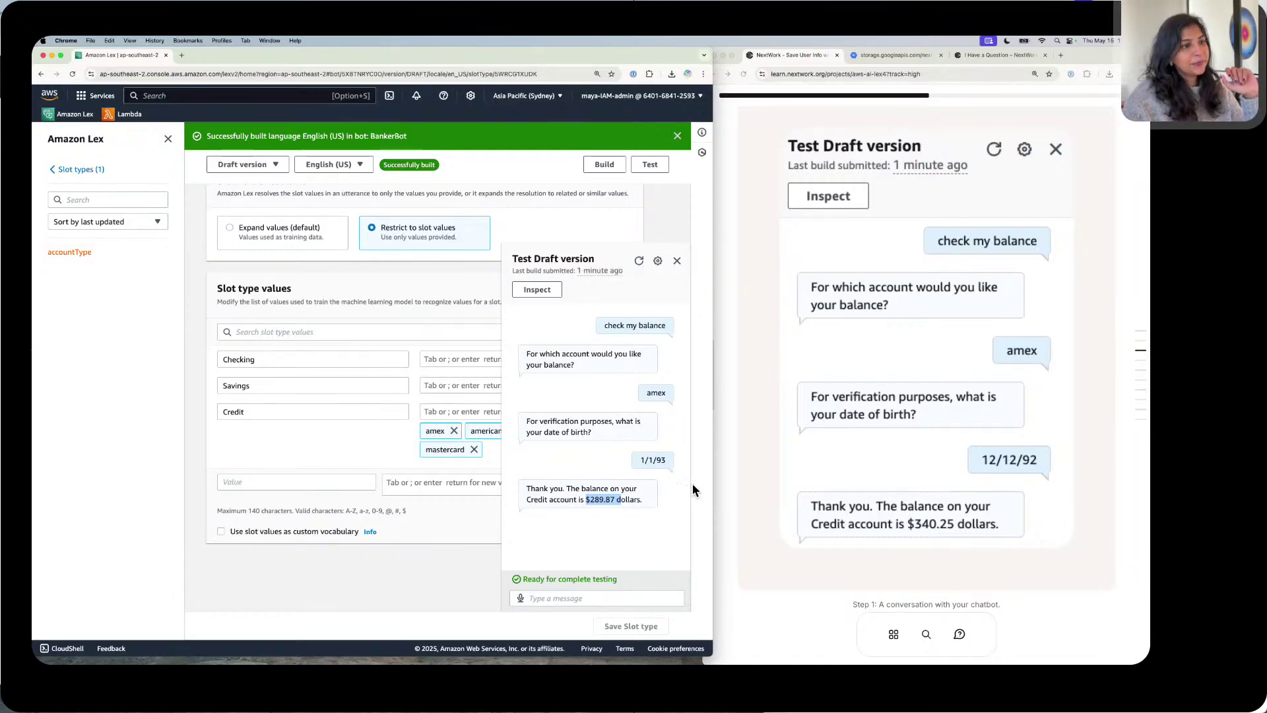
# Step: Close the test chat and review the guide's list of chatbot upgrades, down to the start of Step #2
pyautogui.scroll(-10, 869, 454)
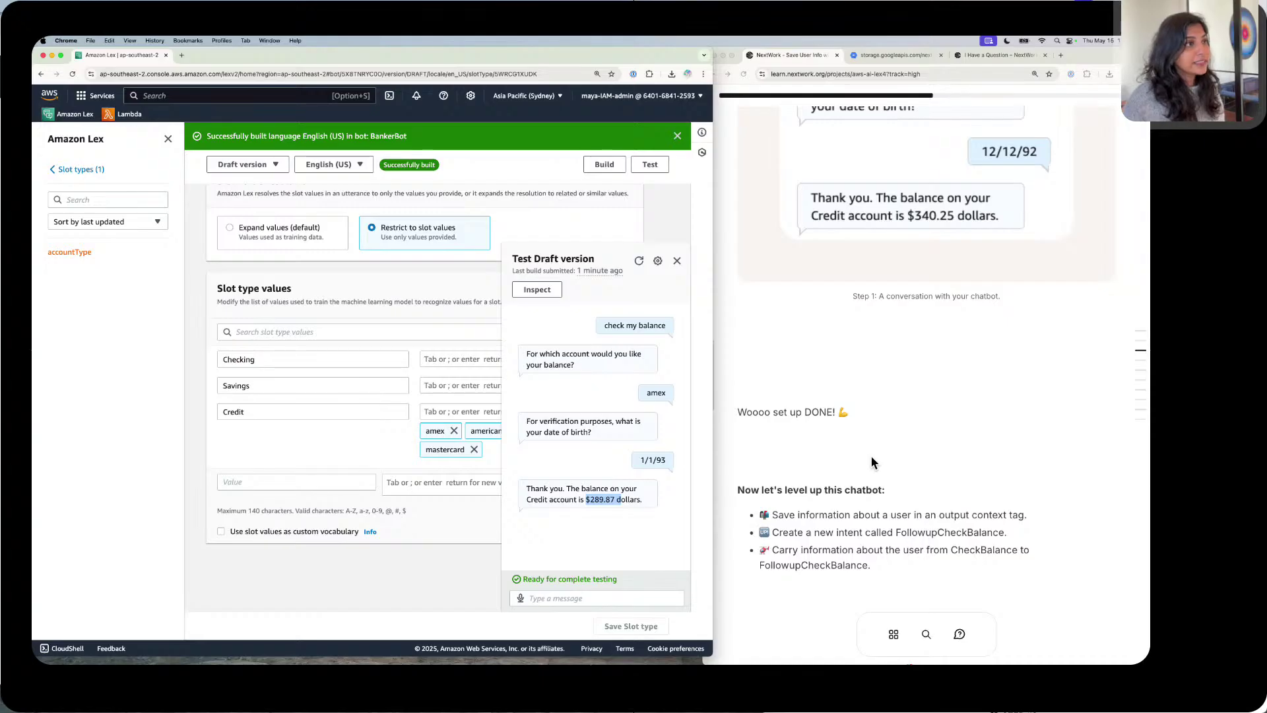
pyautogui.scroll(-1, 871, 457)
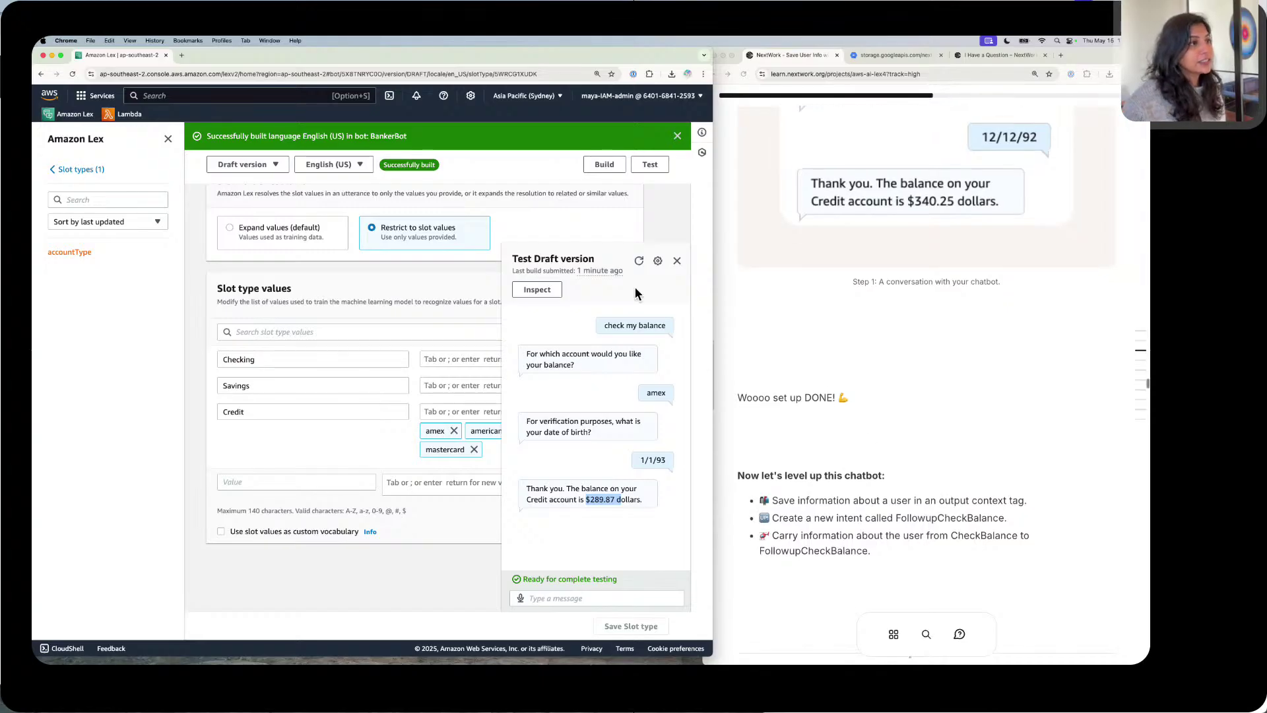
pyautogui.click(680, 259)
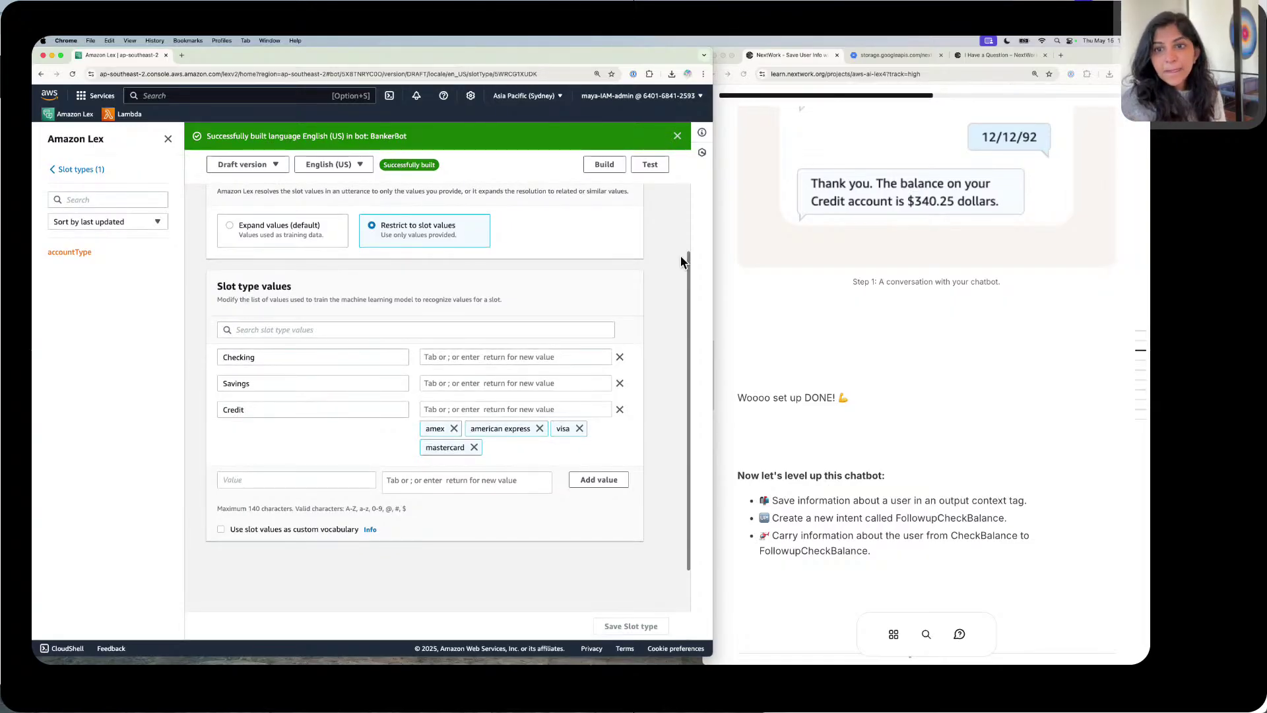
pyautogui.scroll(-5, 815, 316)
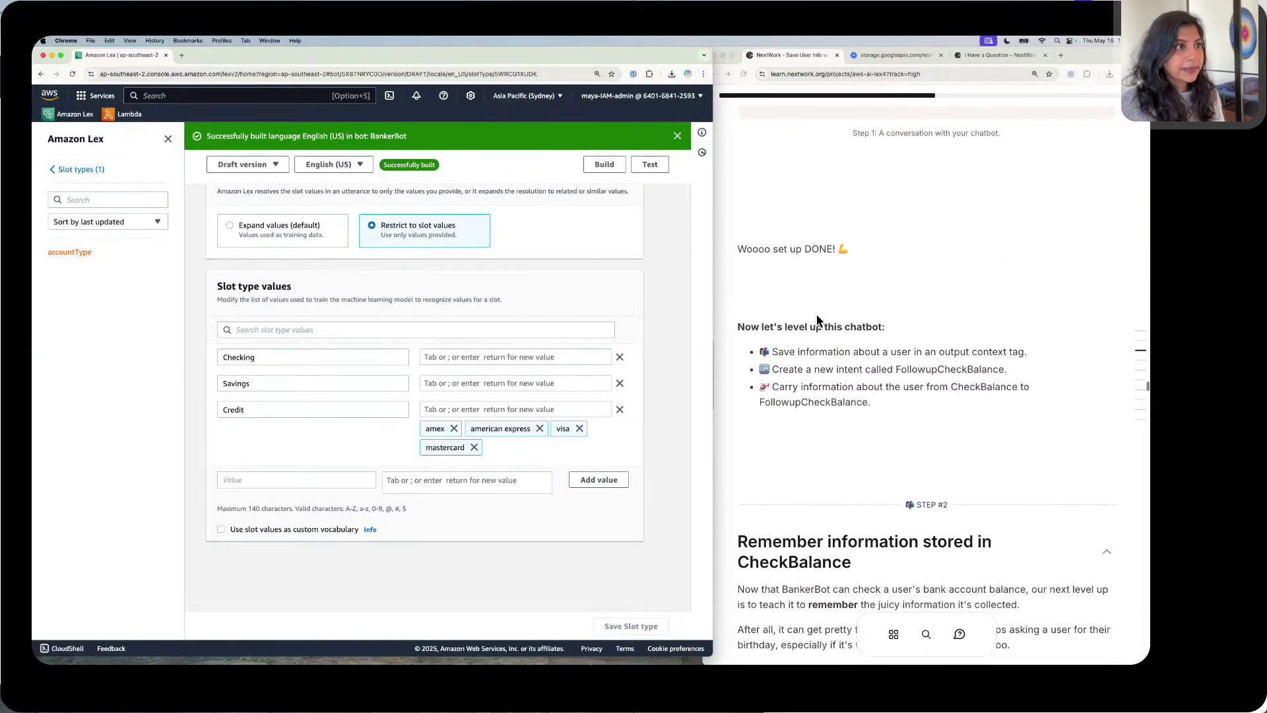
pyautogui.scroll(-1, 816, 319)
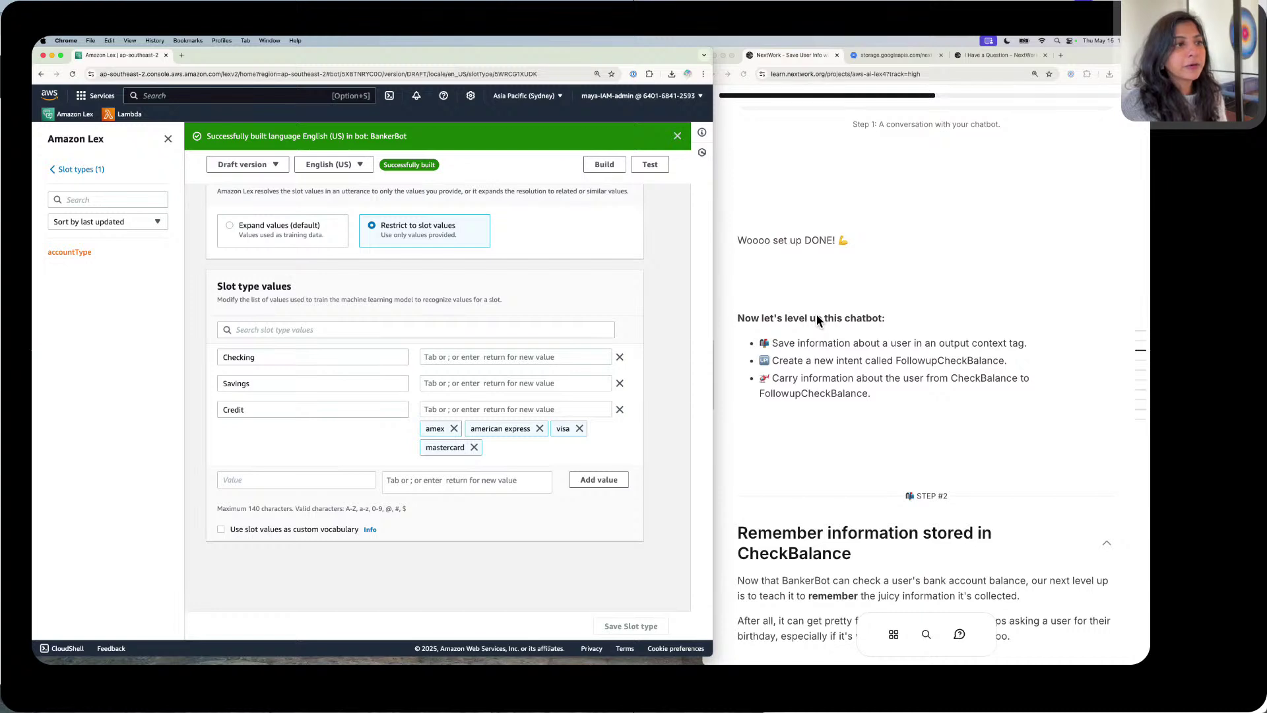
pyautogui.scroll(-1, 817, 319)
pyautogui.scroll(-1, 817, 319)
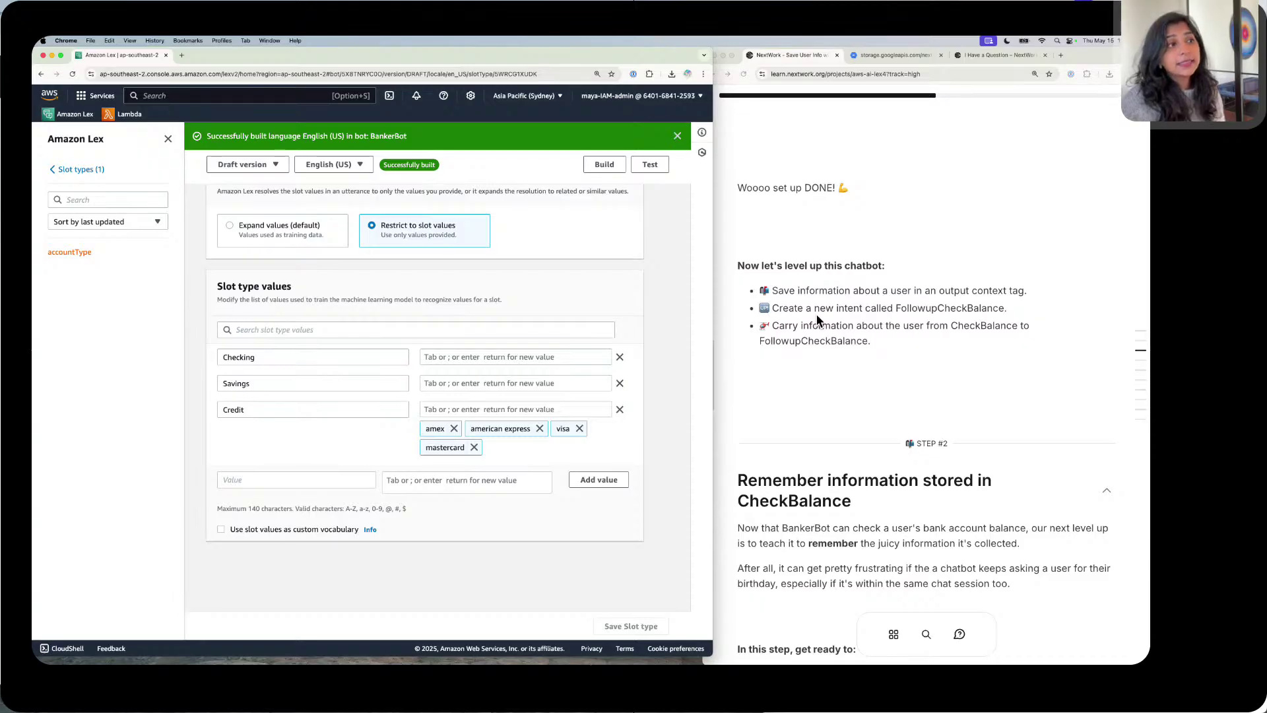
pyautogui.scroll(-2, 816, 319)
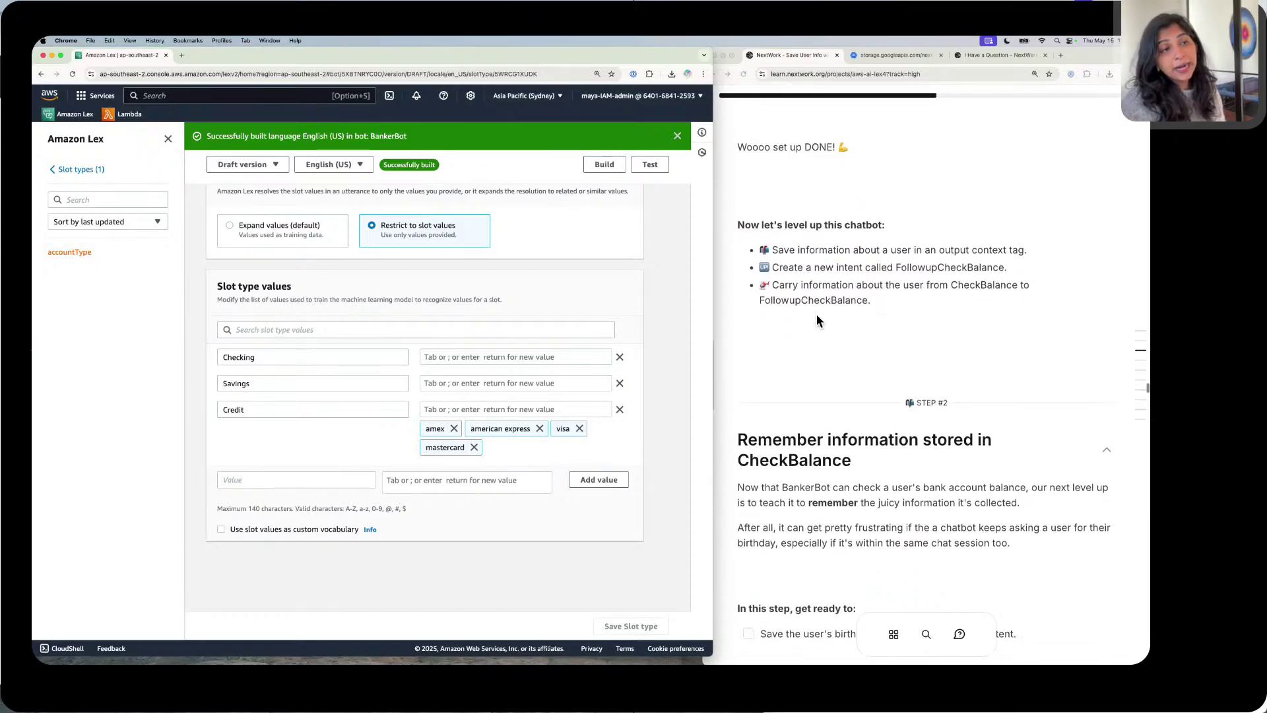
pyautogui.scroll(-1, 817, 317)
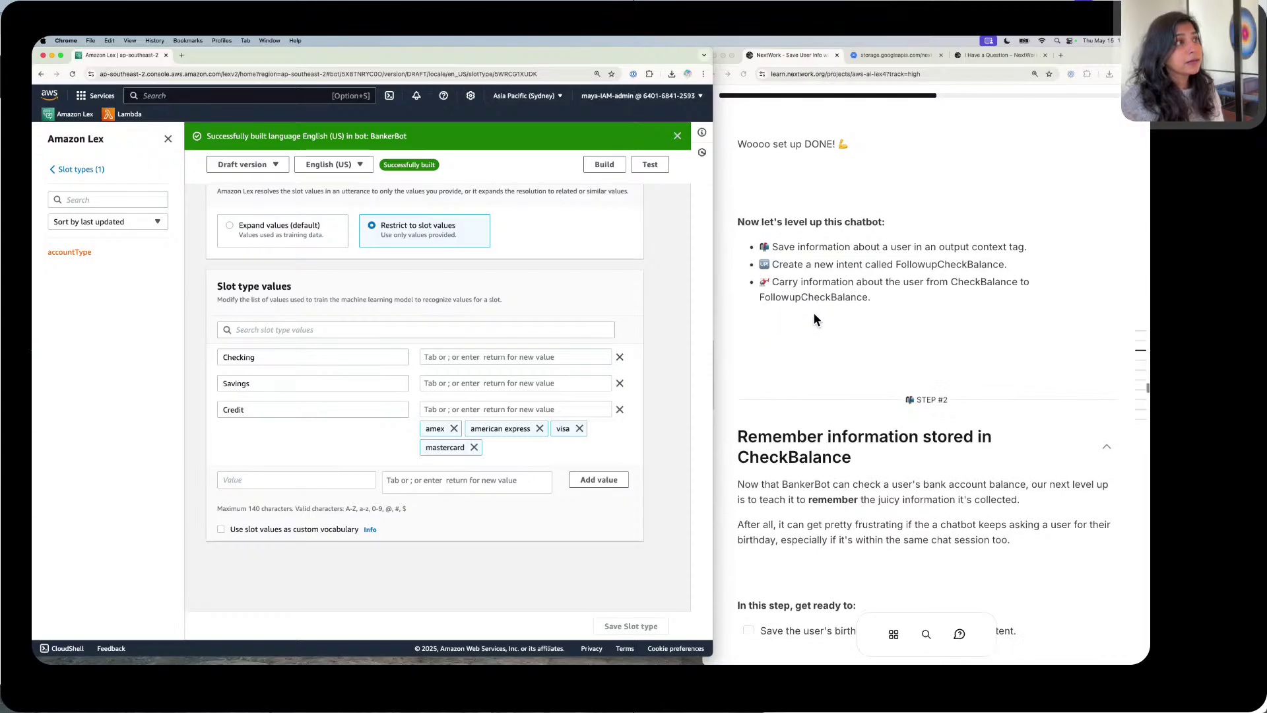
# Step: Reopen the test chat, try sending "check savings" in the existing conversation, and close the chat
pyautogui.click(663, 163)
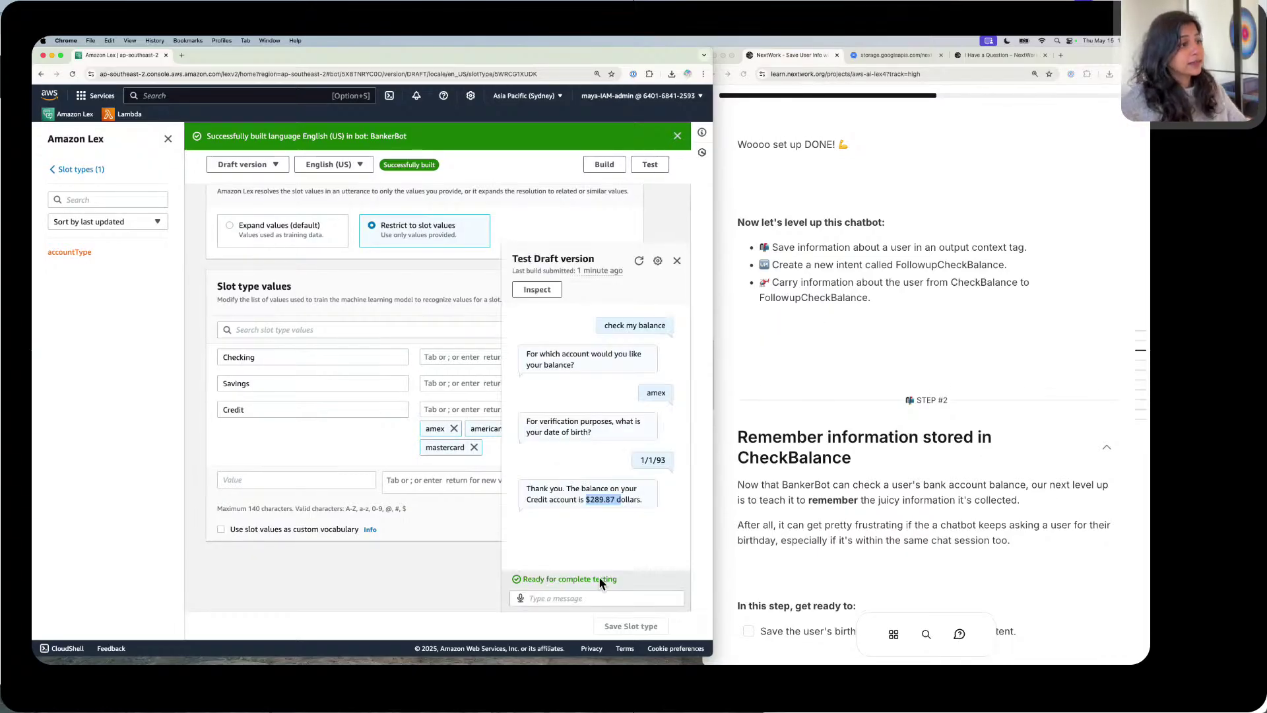
pyautogui.click(594, 595)
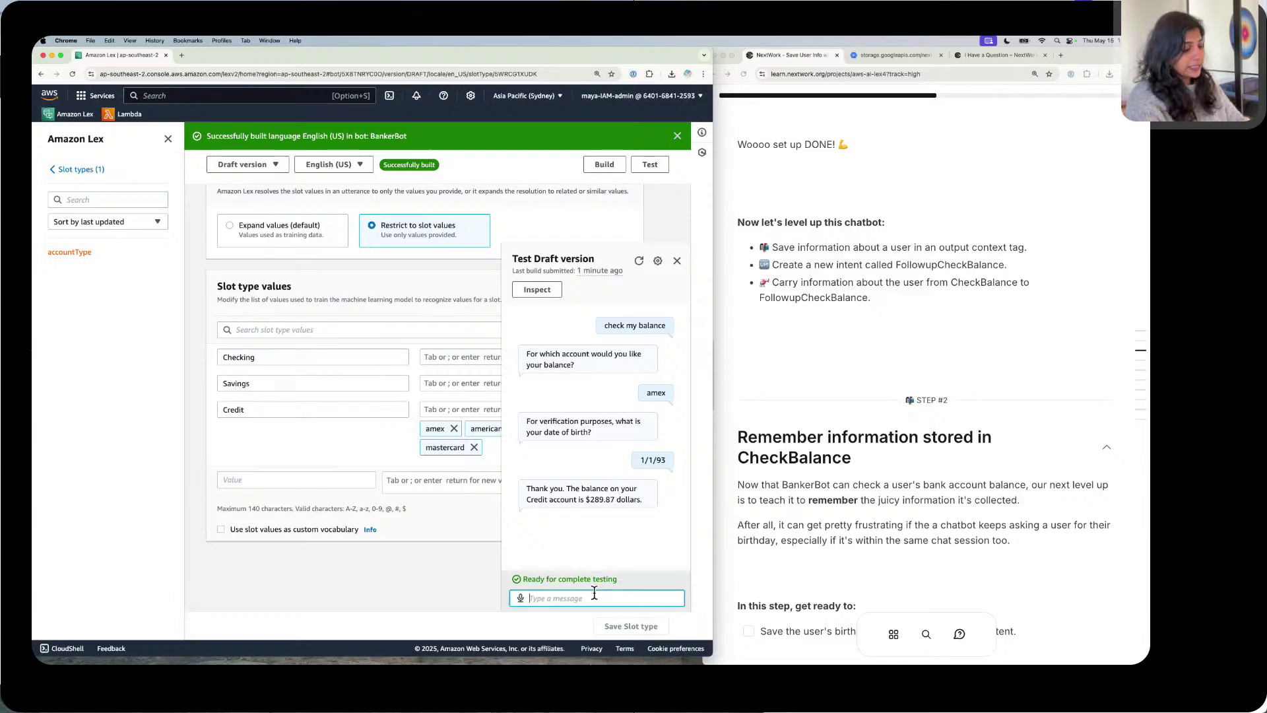
pyautogui.write('check')
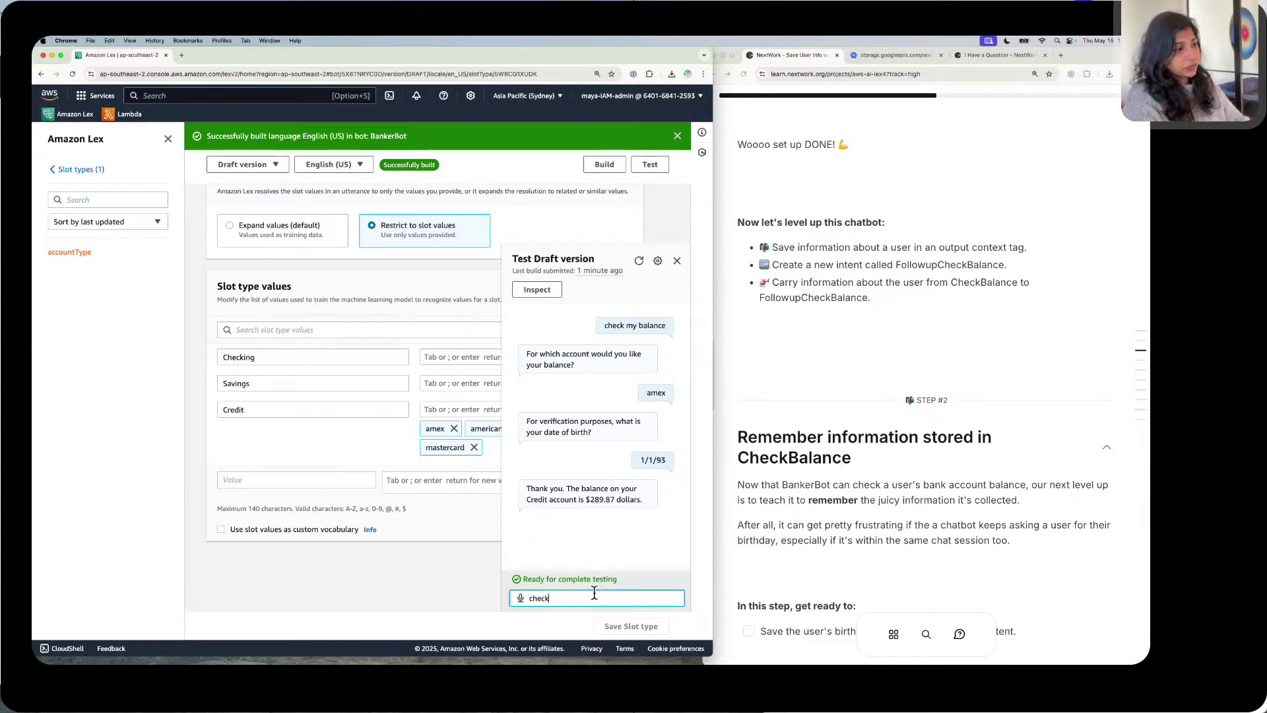
pyautogui.write(' savings')
pyautogui.press('Return')
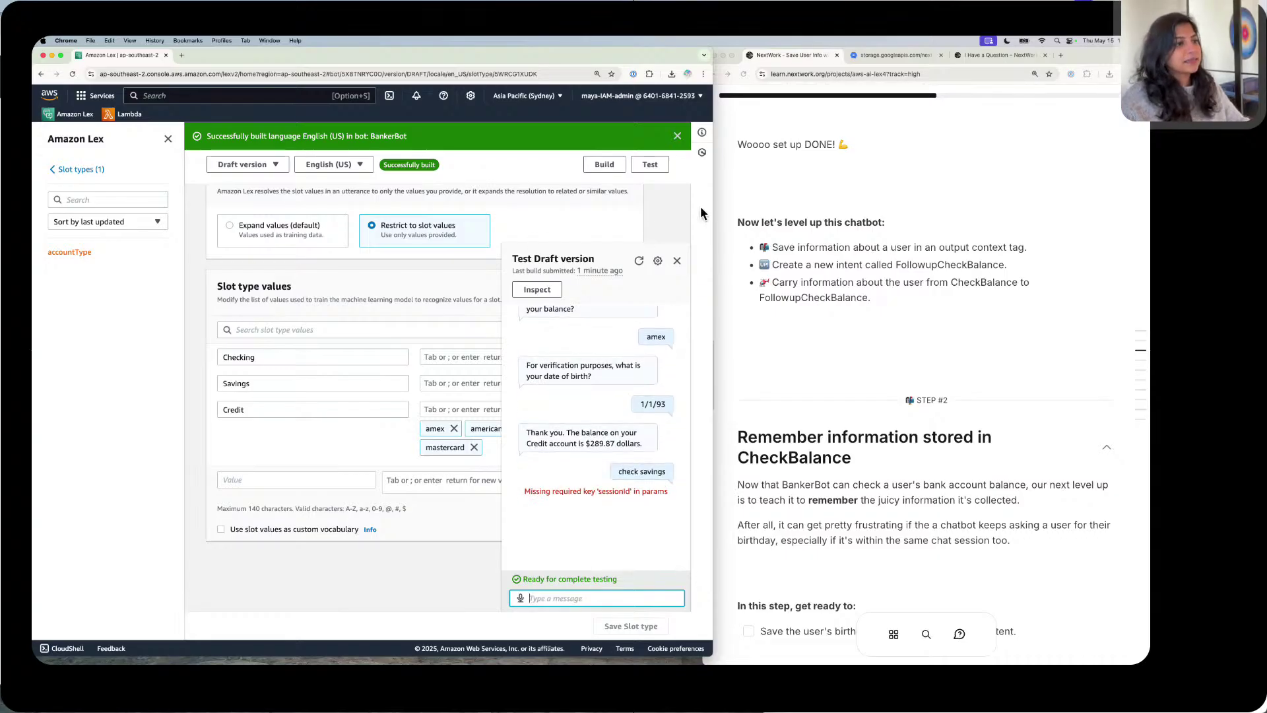
pyautogui.click(679, 260)
# Step: Read the guide's Step #2 introduction on remembering information stored in CheckBalance, and dismiss the build success banner in Lex
pyautogui.scroll(-3, 838, 314)
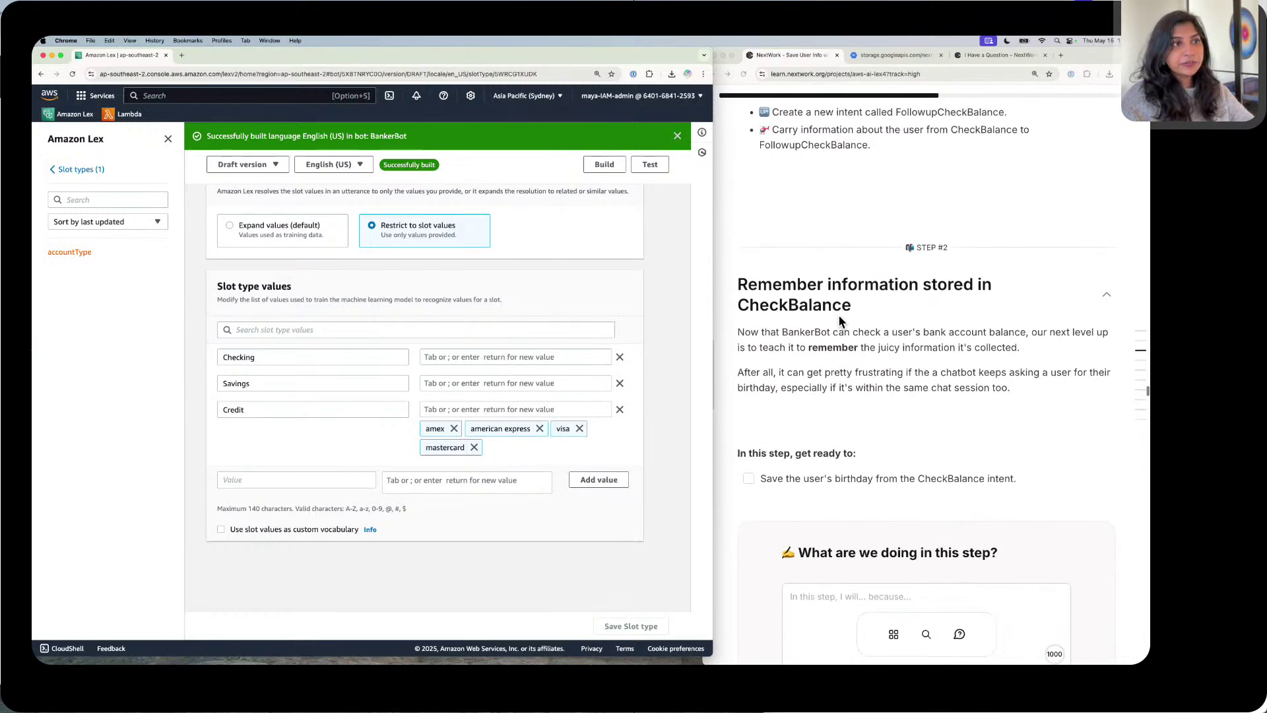
pyautogui.scroll(-1, 839, 319)
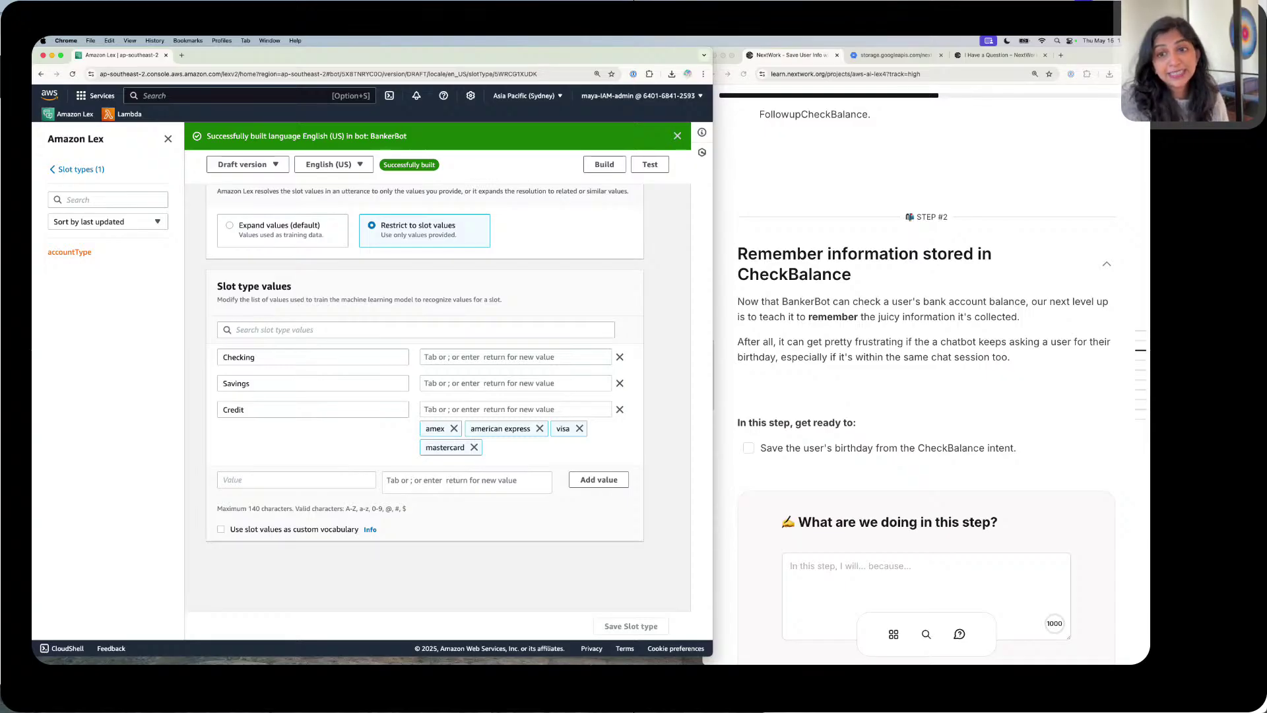
pyautogui.moveTo(1140, 349)
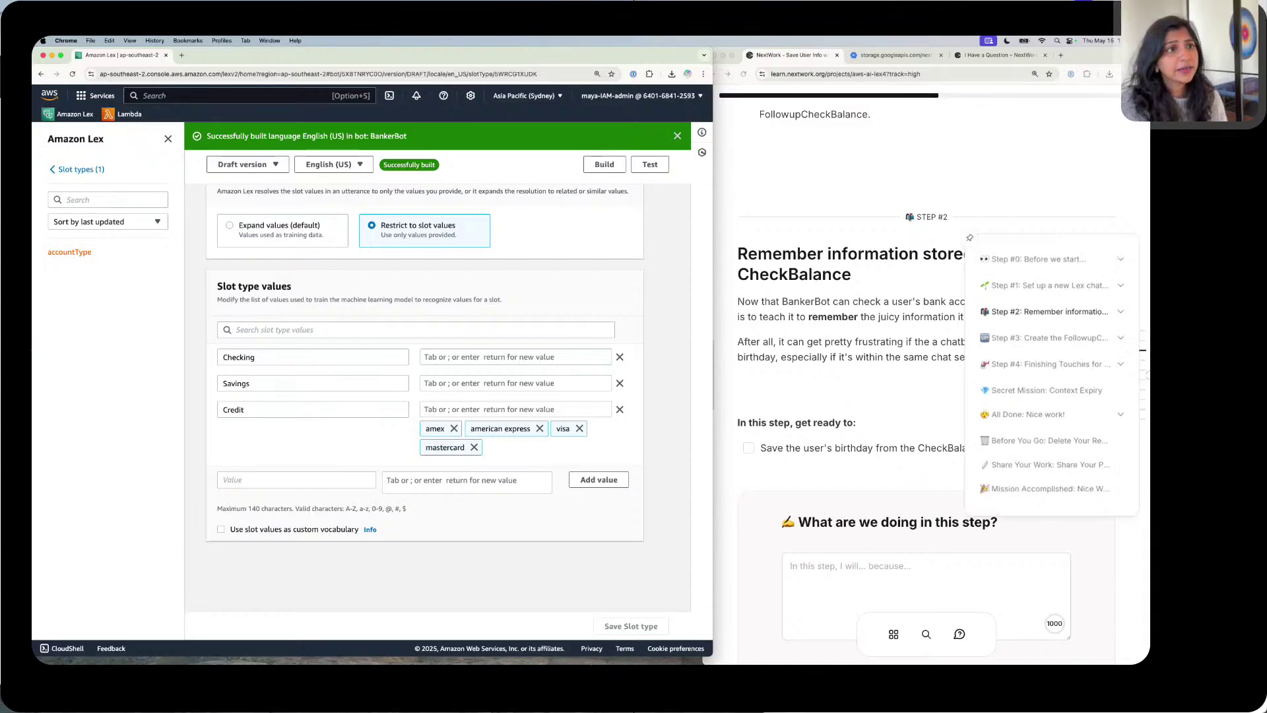
pyautogui.click(886, 320)
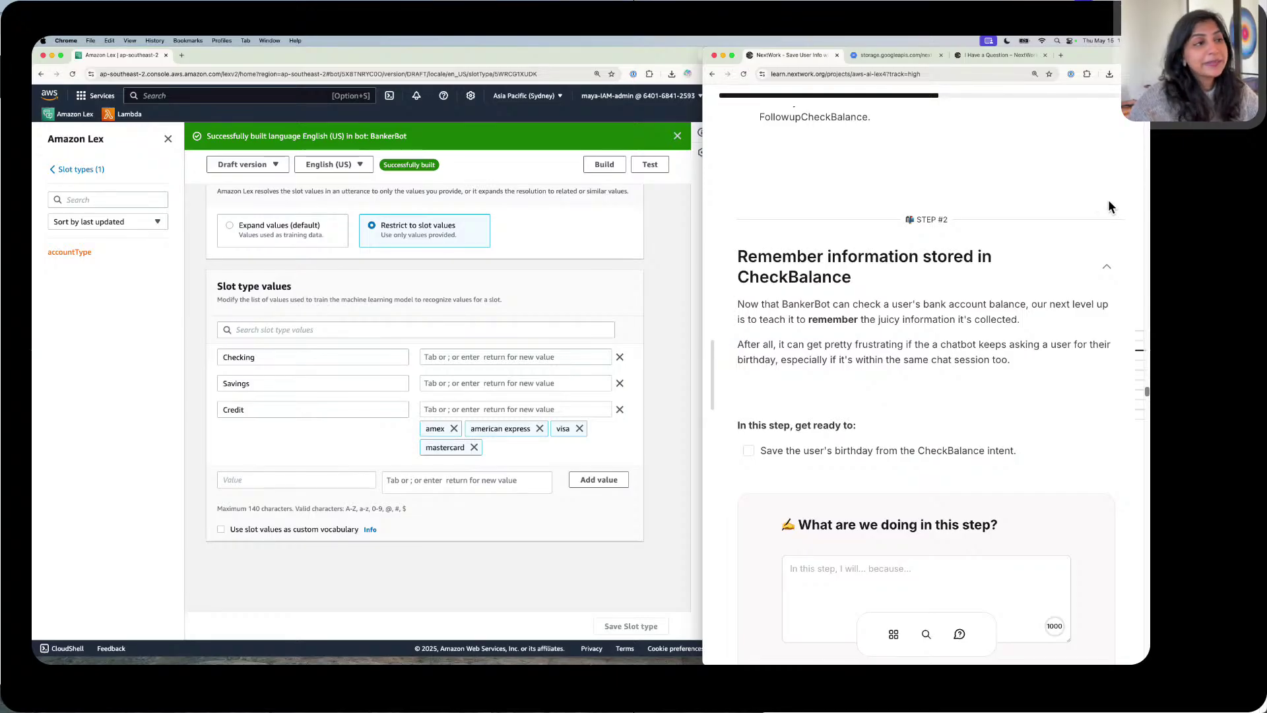
pyautogui.scroll(-1, 1027, 279)
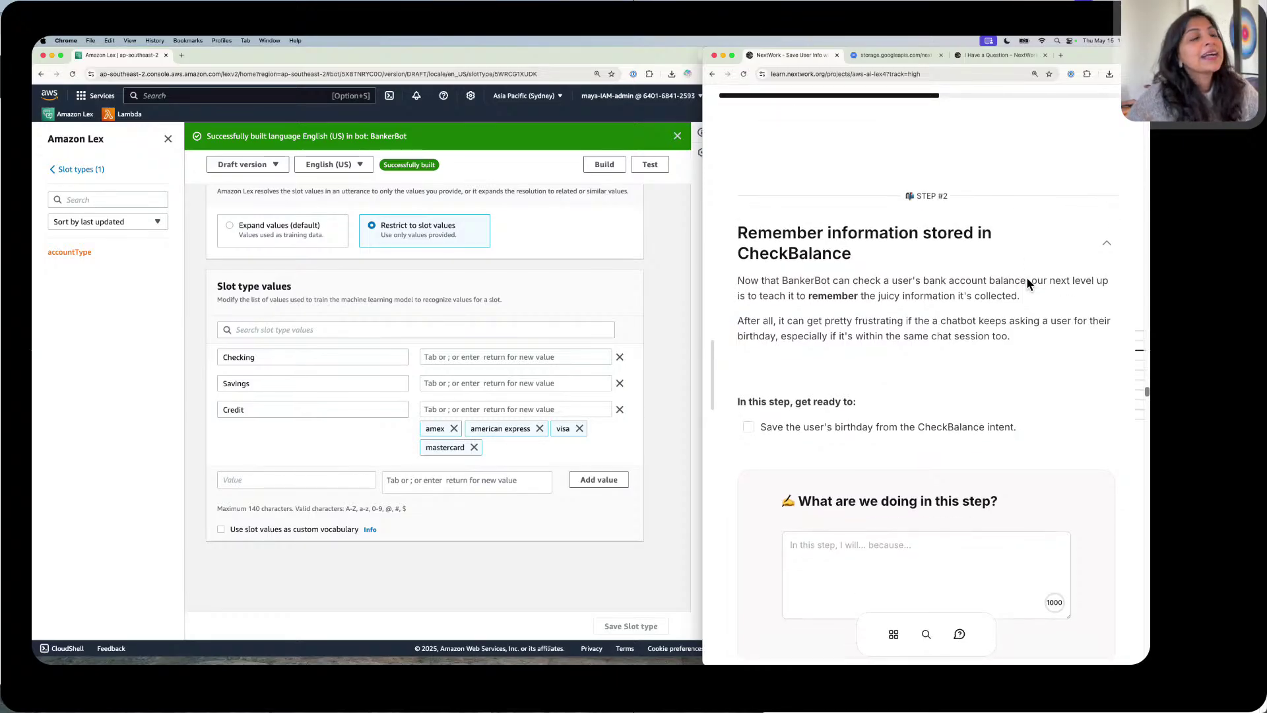
pyautogui.scroll(1, 1027, 280)
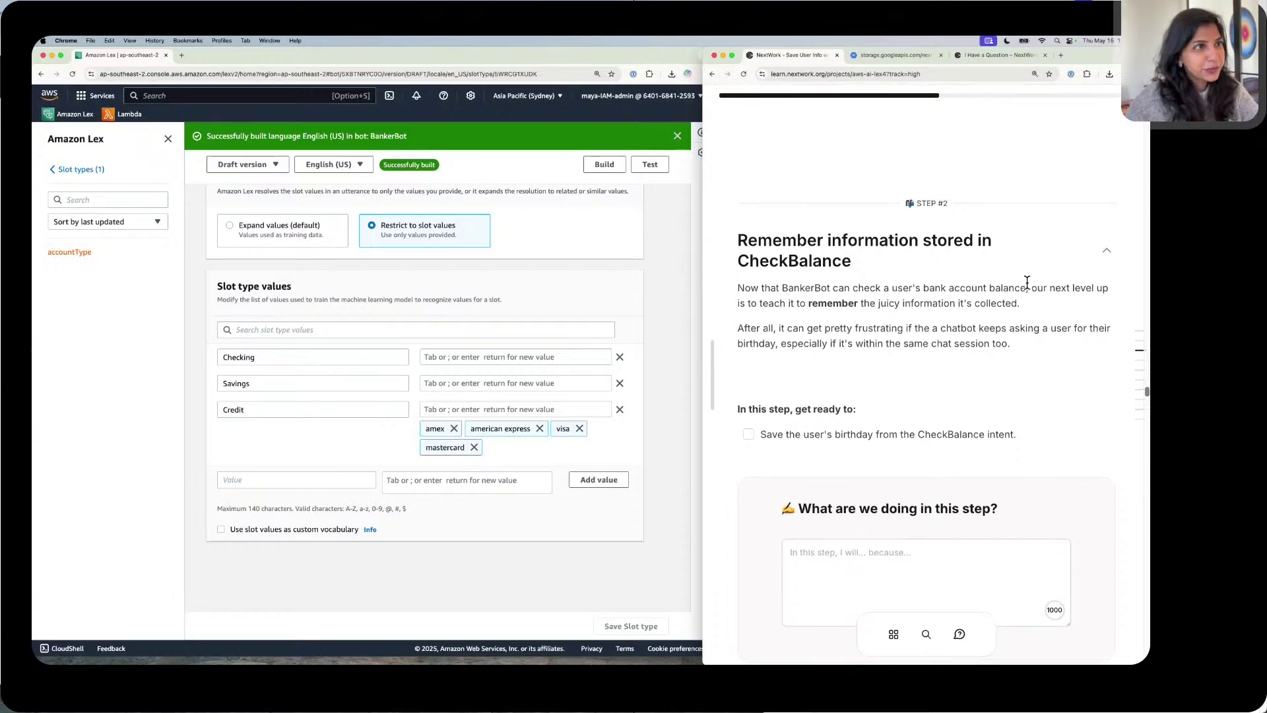
pyautogui.click(681, 135)
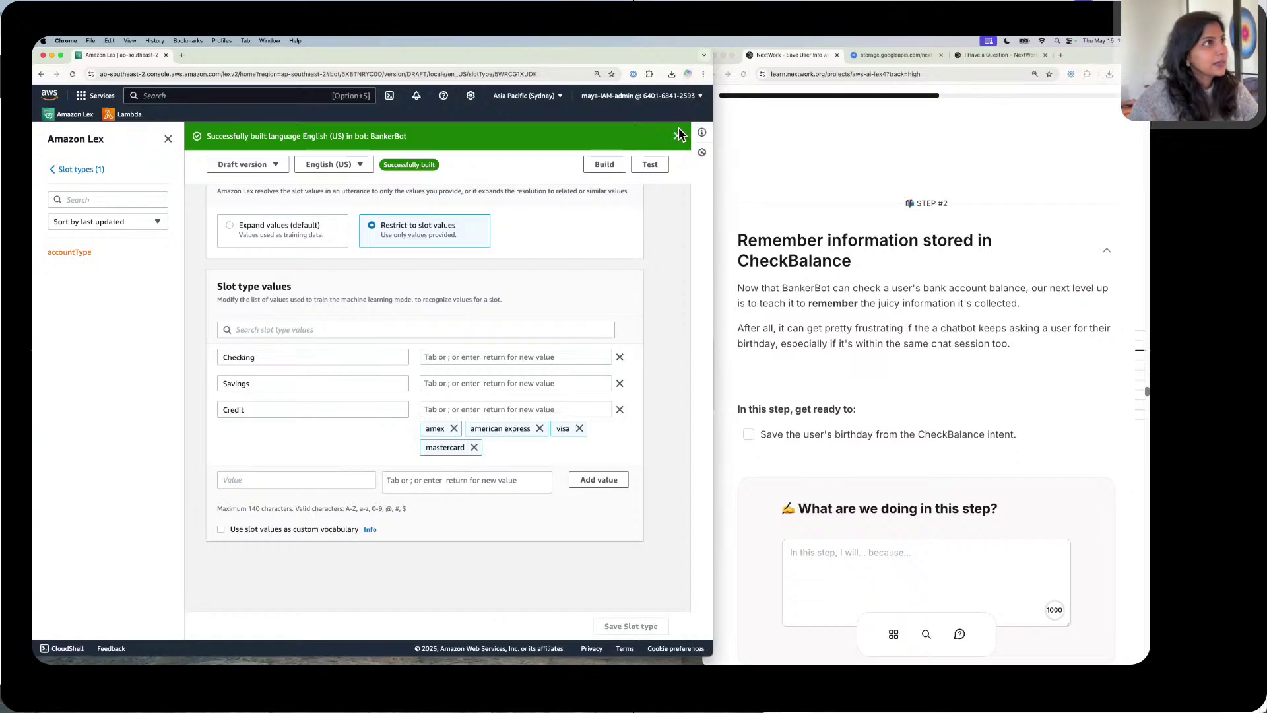
pyautogui.click(680, 135)
pyautogui.scroll(-2, 912, 223)
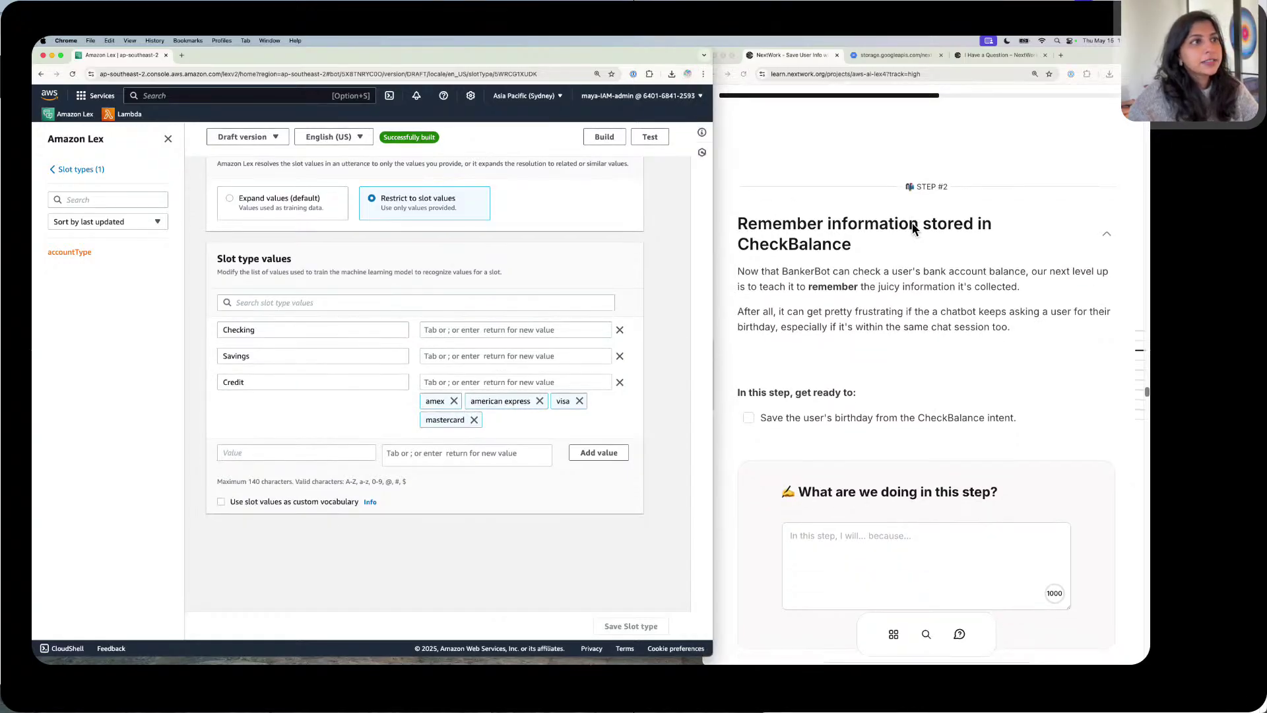
pyautogui.scroll(1, 912, 223)
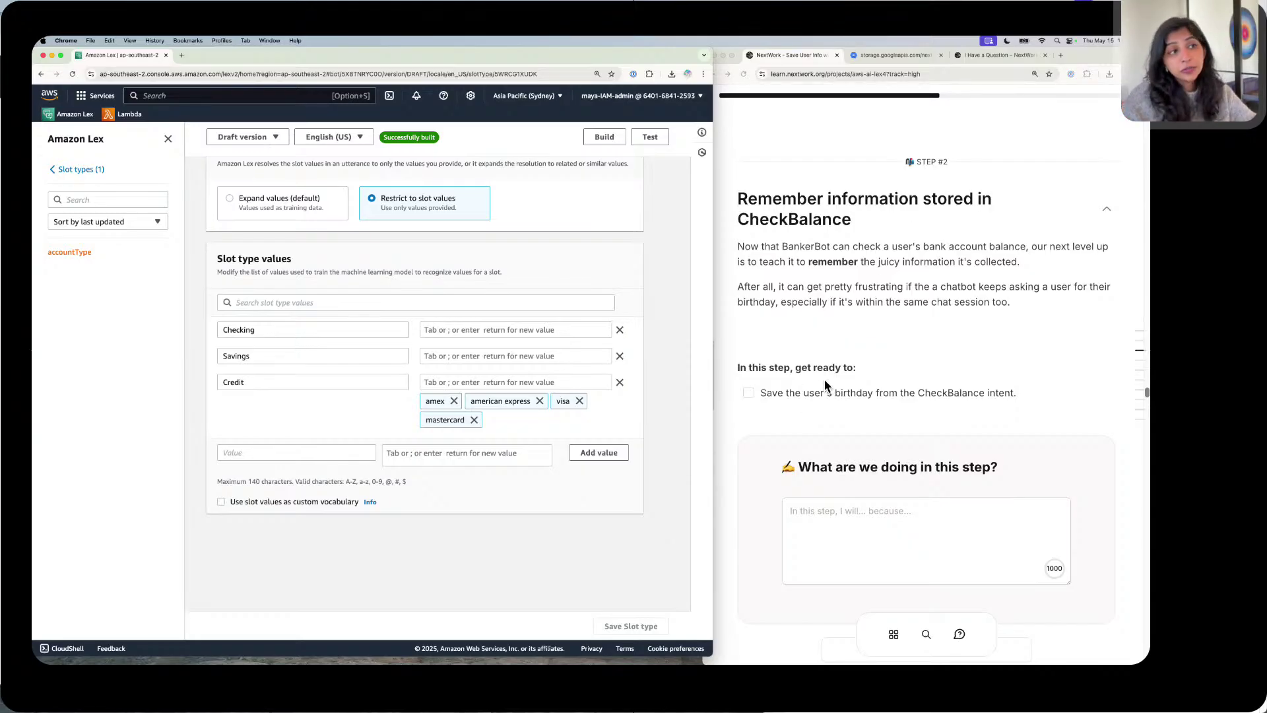
pyautogui.click(919, 390)
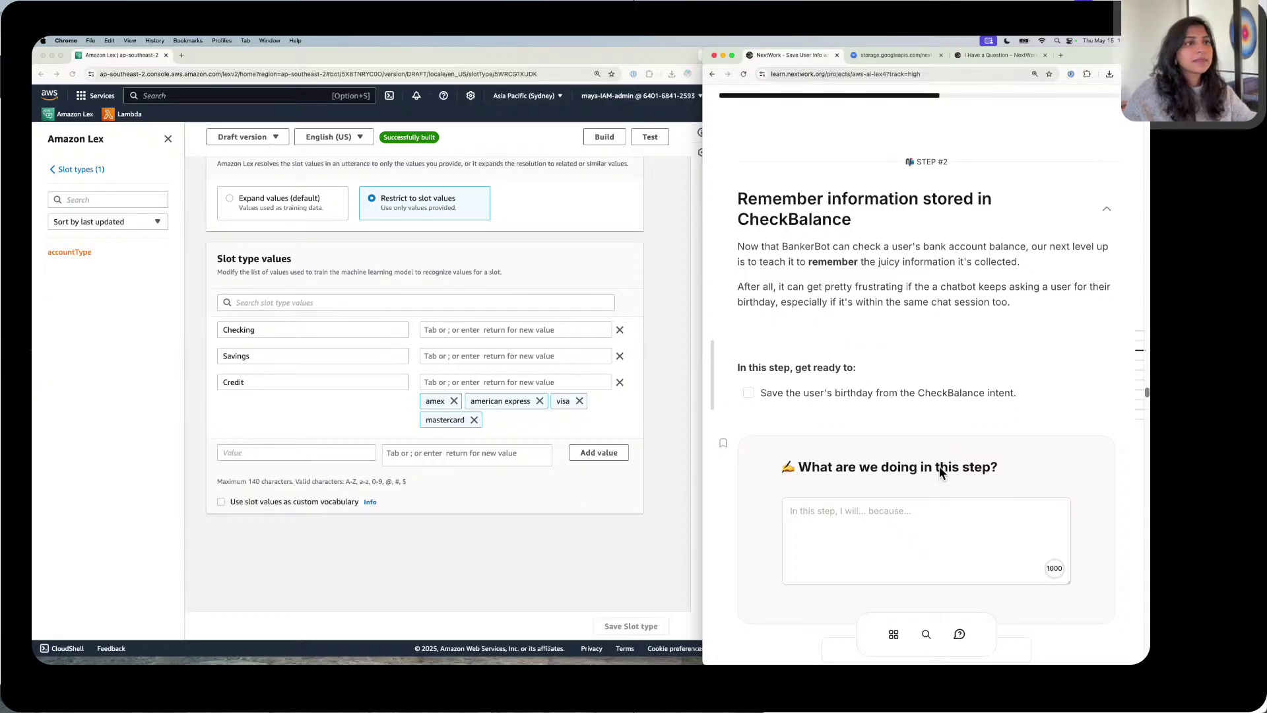
# Step: Begin the guide's Step #2 answer with "In this step, I will set up the CheckBalance intent to remember the user's birthday"
pyautogui.click(933, 515)
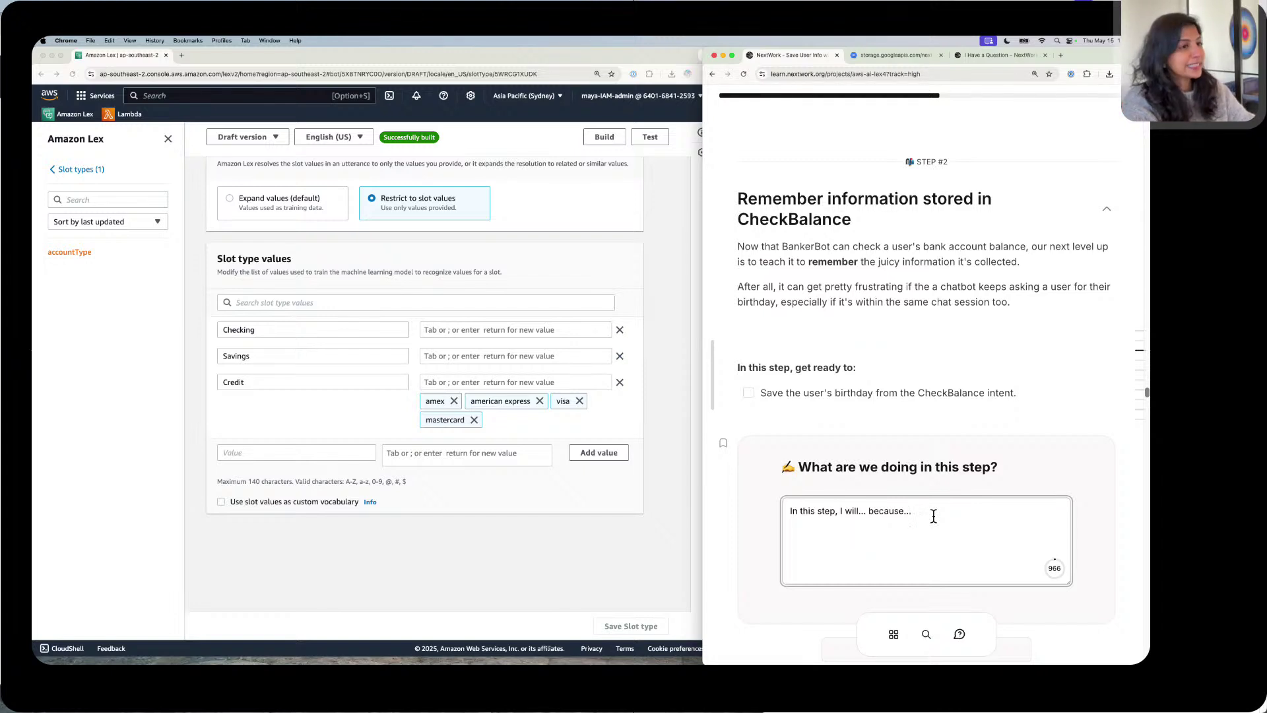
pyautogui.click(866, 511)
pyautogui.press('BackSpace')
pyautogui.press('BackSpace')
pyautogui.press('BackSpace')
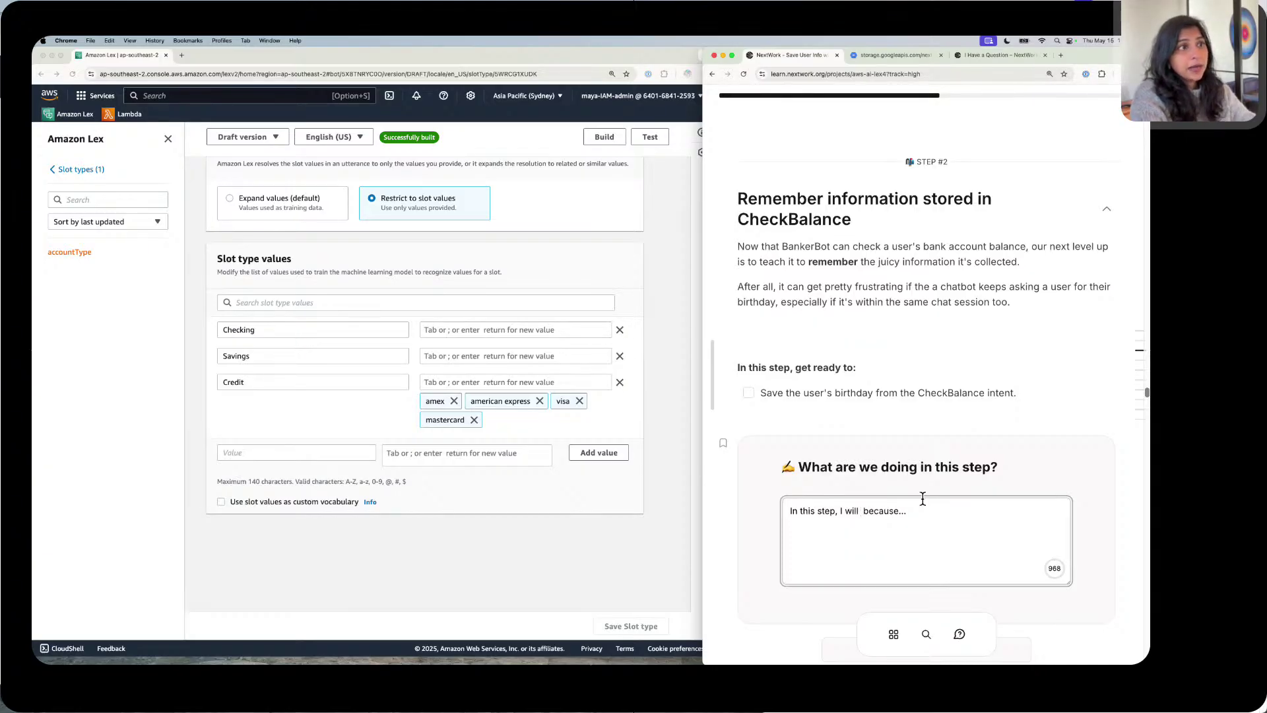
pyautogui.write('set')
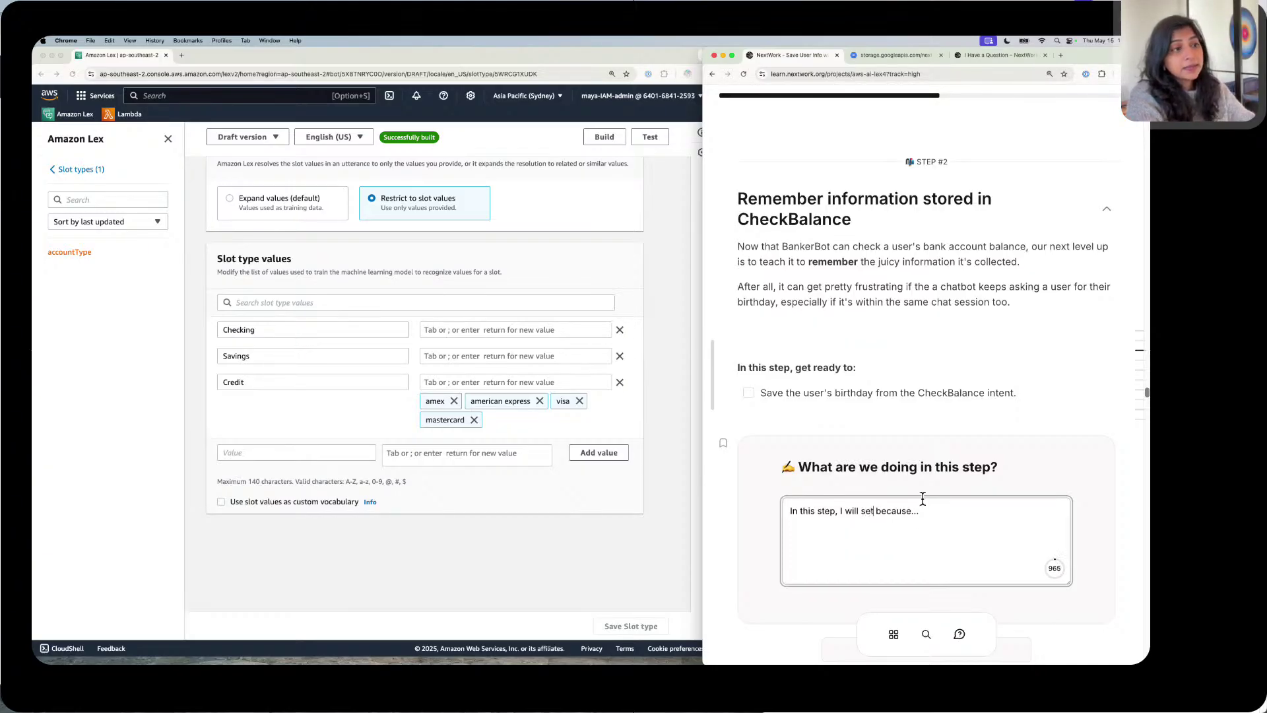
pyautogui.write(' up')
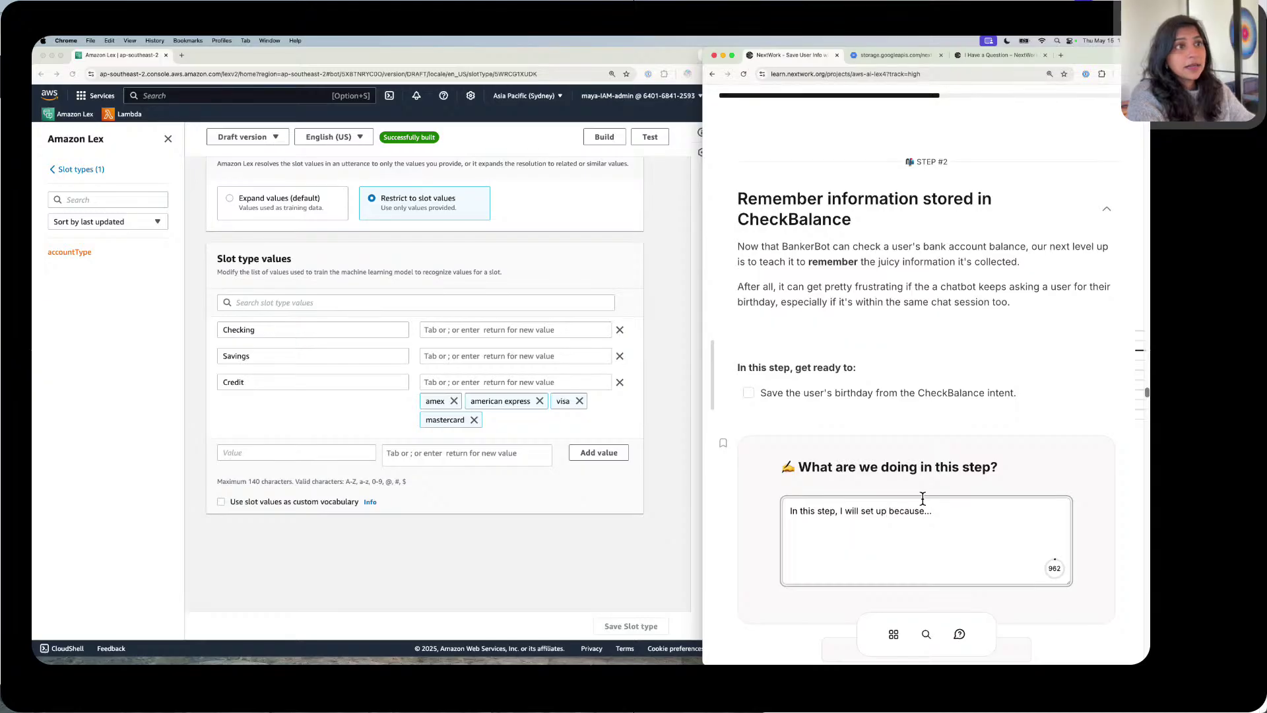
pyautogui.write(' the Che')
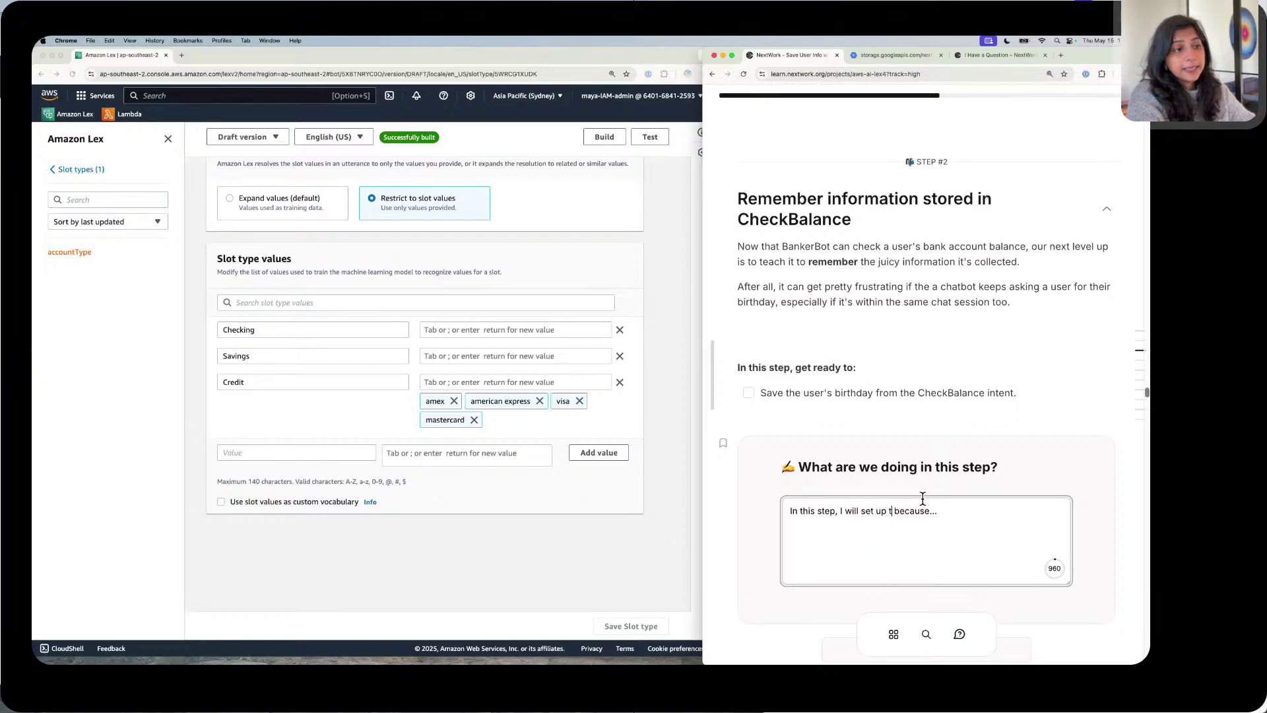
pyautogui.write('ckBalan')
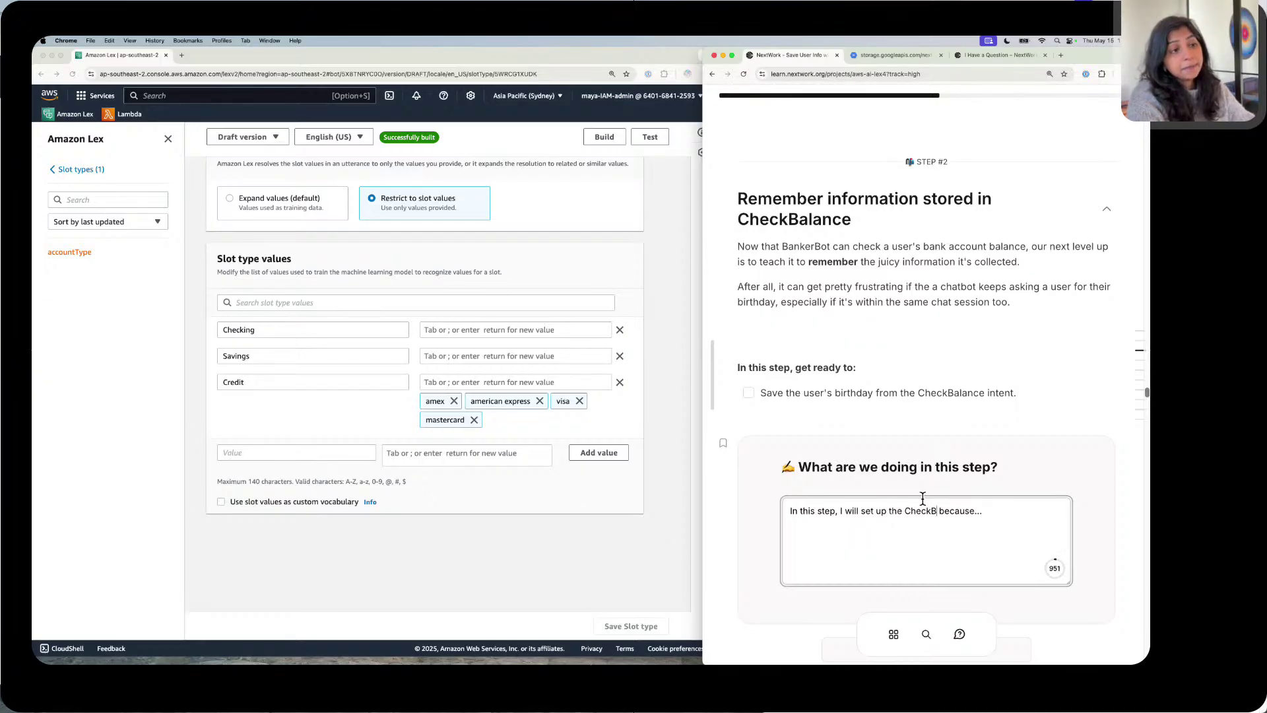
pyautogui.write('ce intent to')
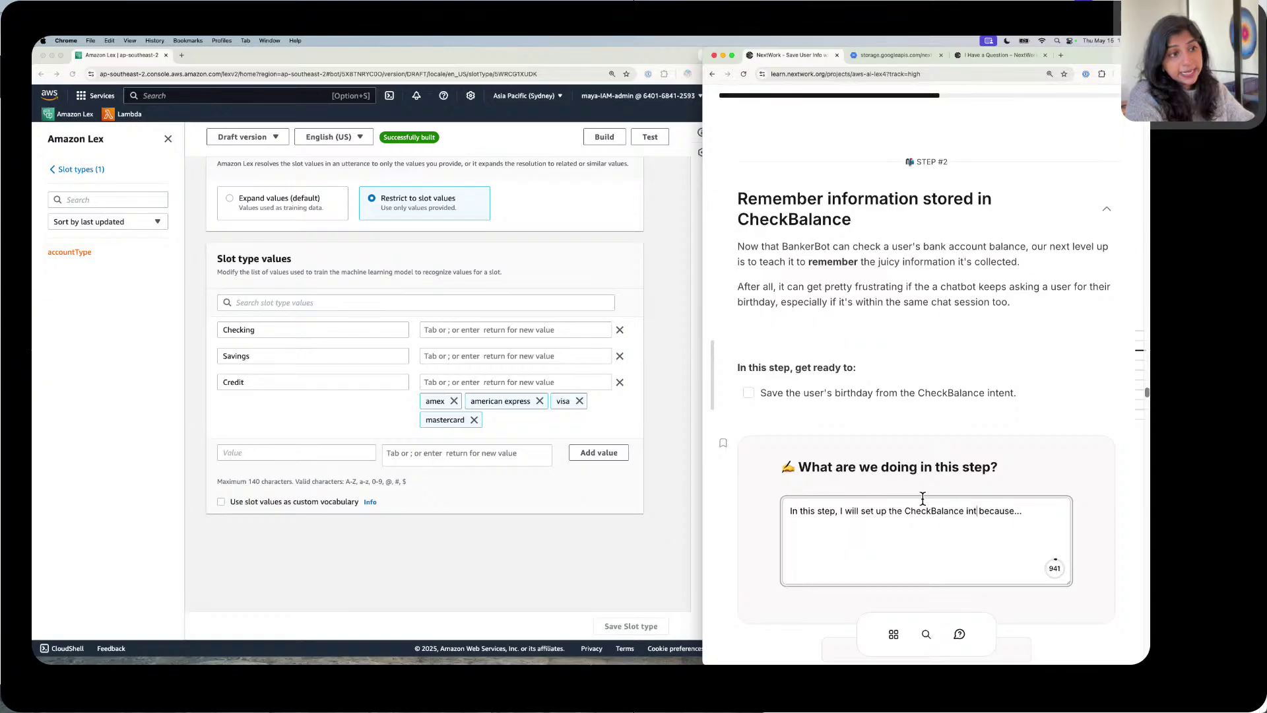
pyautogui.write(' remember the ')
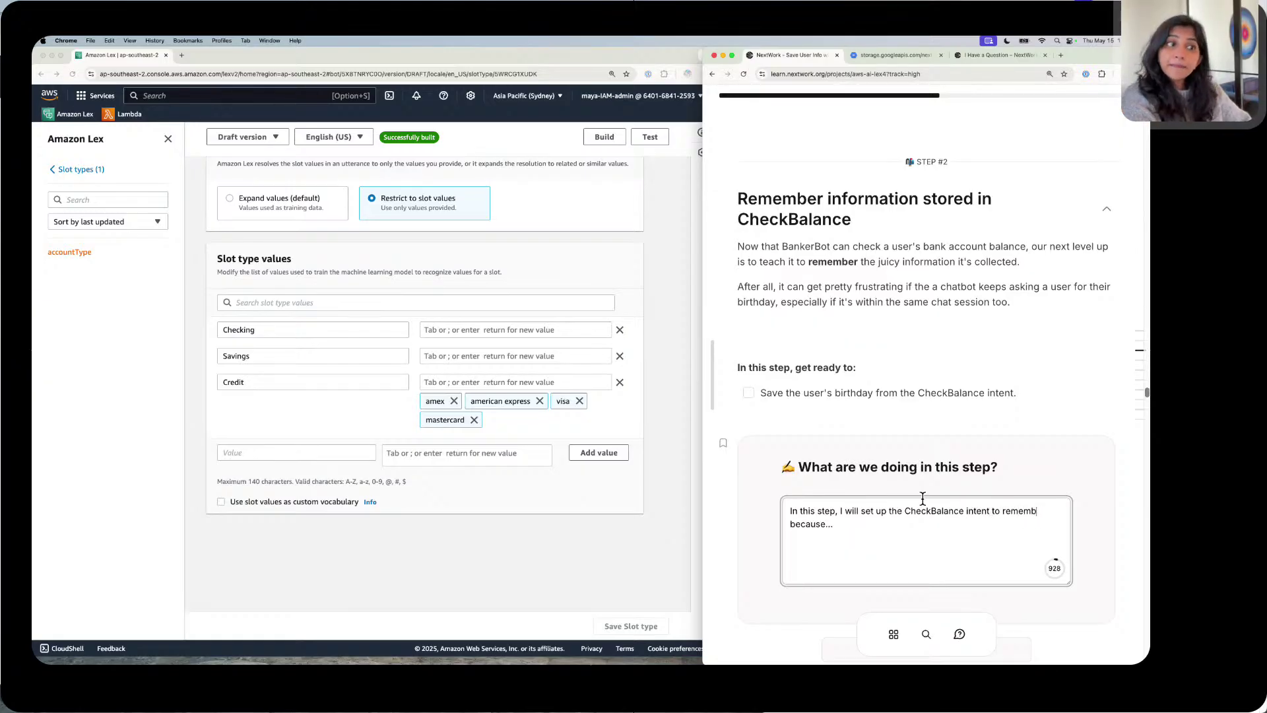
pyautogui.write('user')
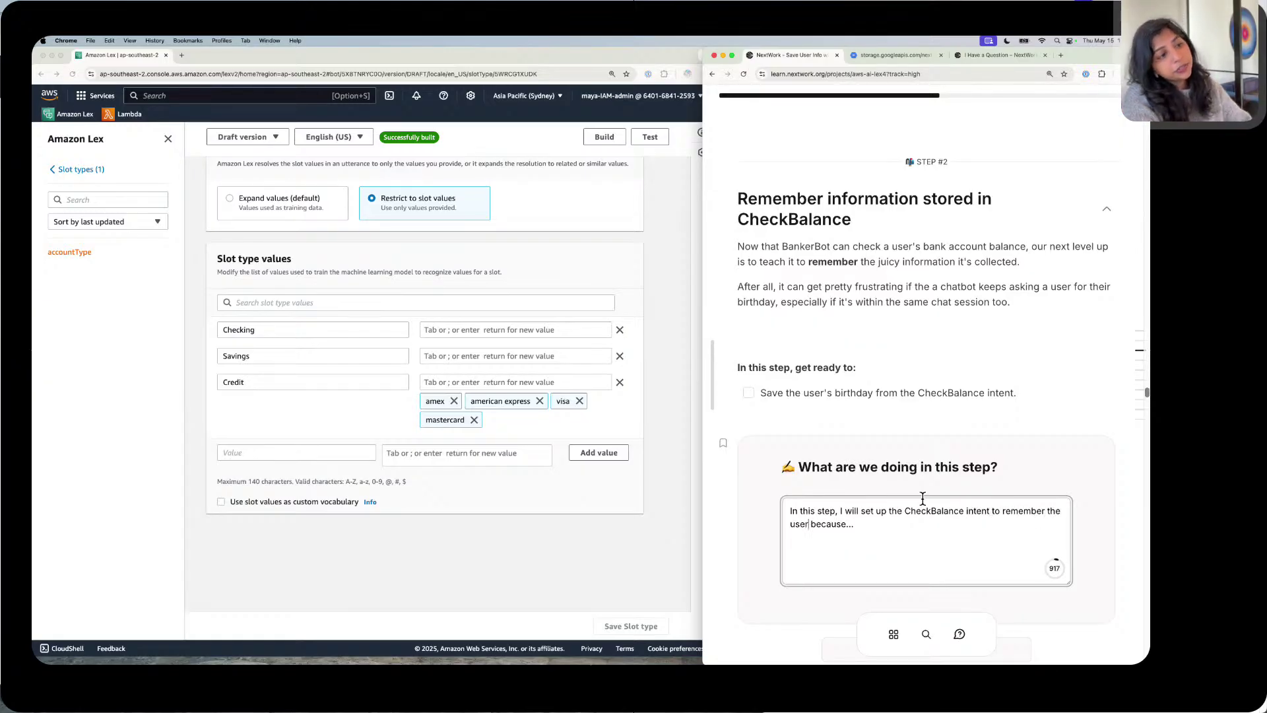
pyautogui.write("'s birthday")
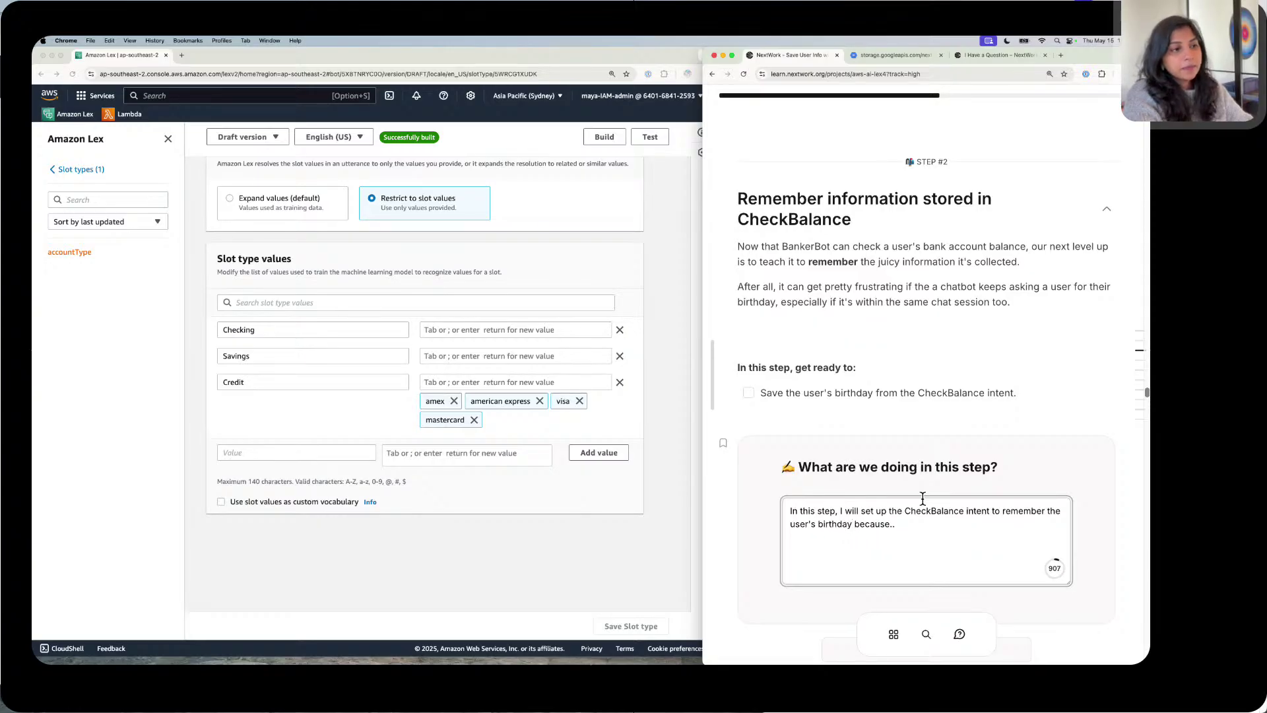
# Step: Replace the answer's trailing "because..." with "so that the user does not have to keep entering the date of birth"
pyautogui.write(' because.')
pyautogui.press('BackSpace')
pyautogui.press('BackSpace')
pyautogui.press('BackSpace')
pyautogui.press('BackSpace')
pyautogui.press('BackSpace')
pyautogui.press('BackSpace')
pyautogui.press('BackSpace')
pyautogui.press('BackSpace')
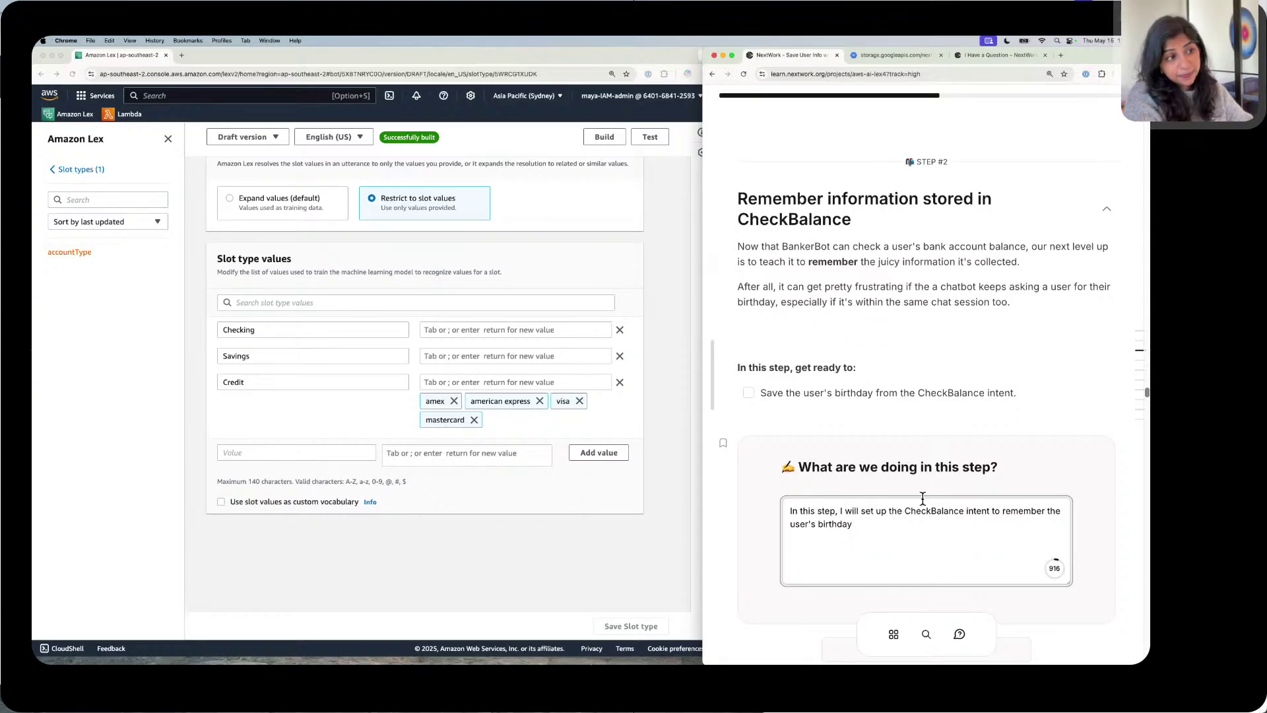
pyautogui.write('so that the u')
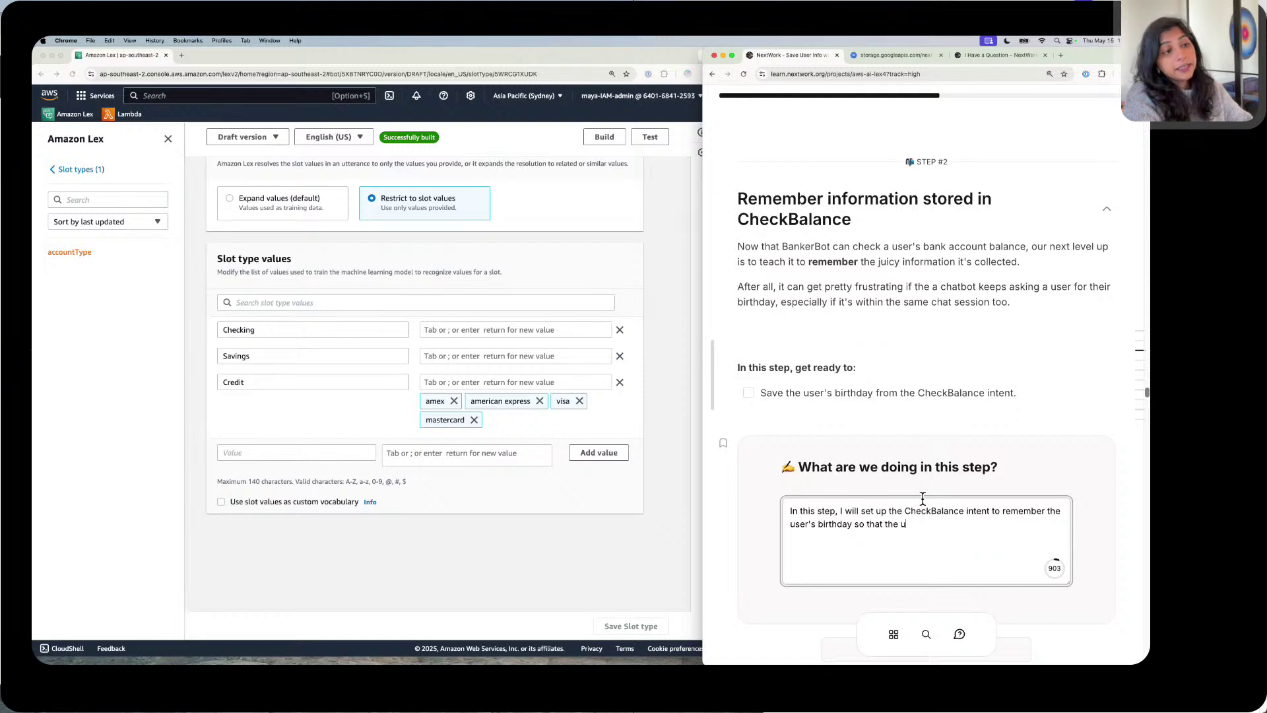
pyautogui.write('ser d')
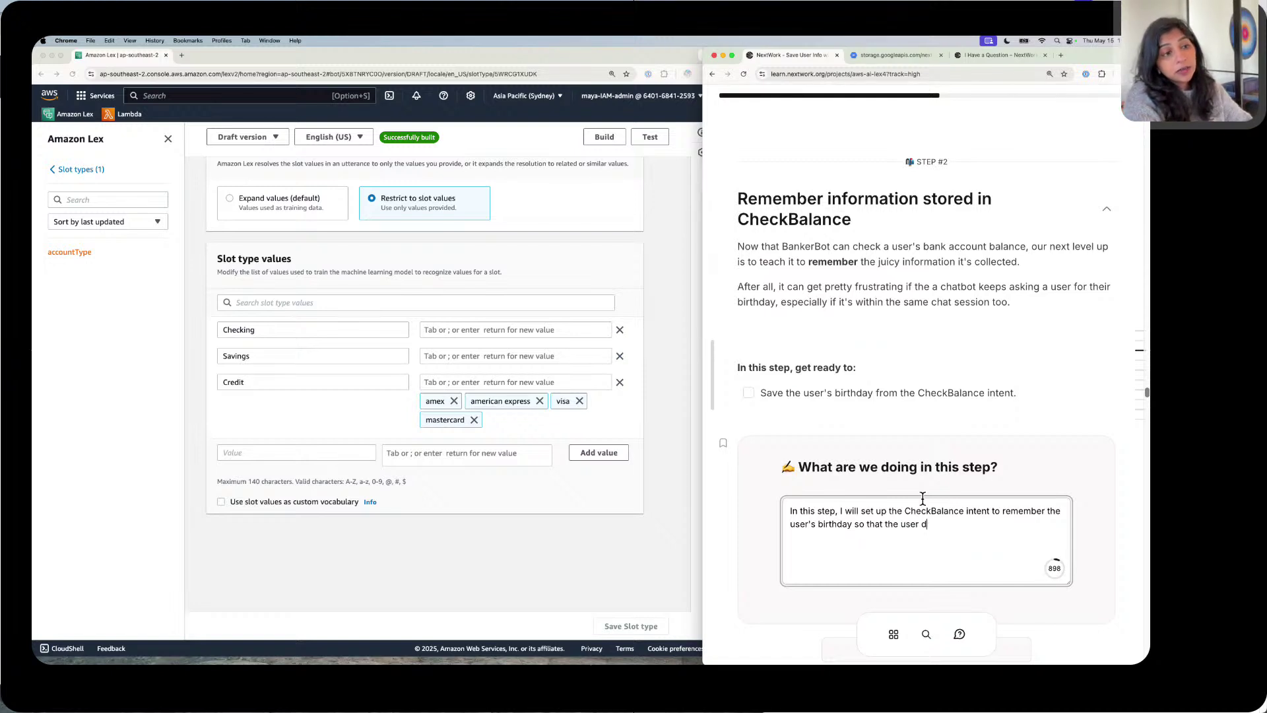
pyautogui.write('oe')
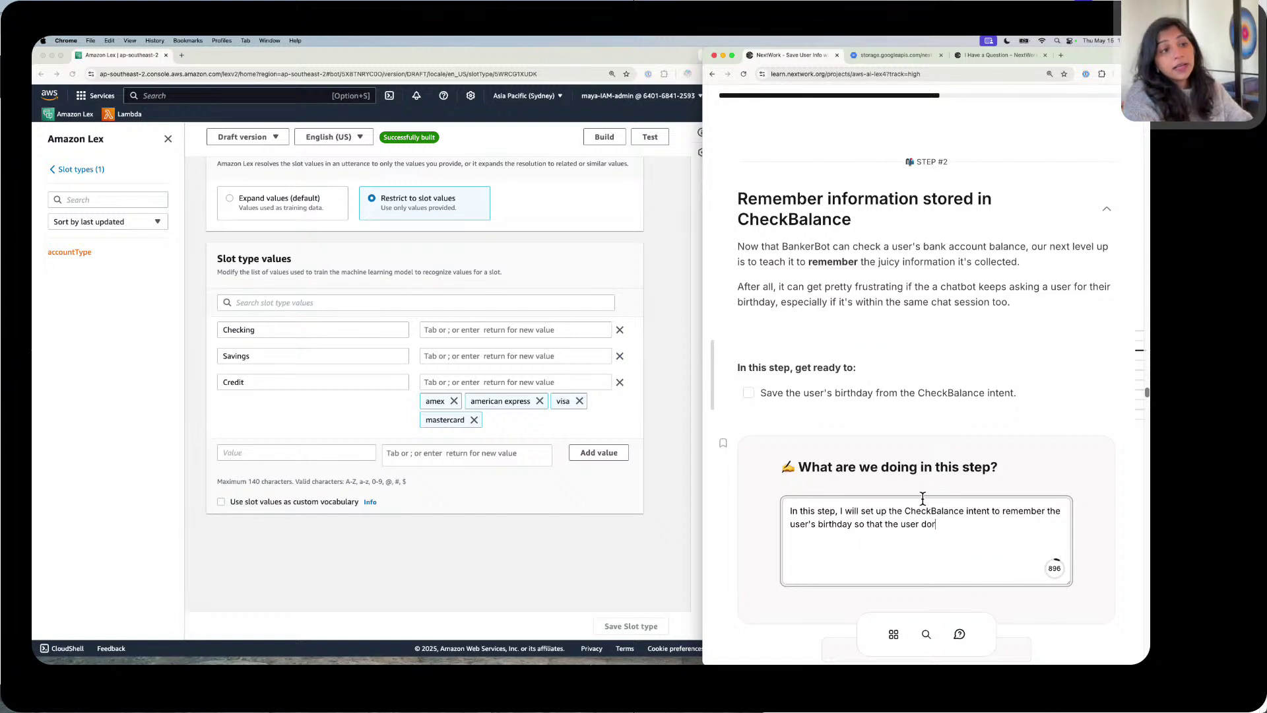
pyautogui.write('s not hav')
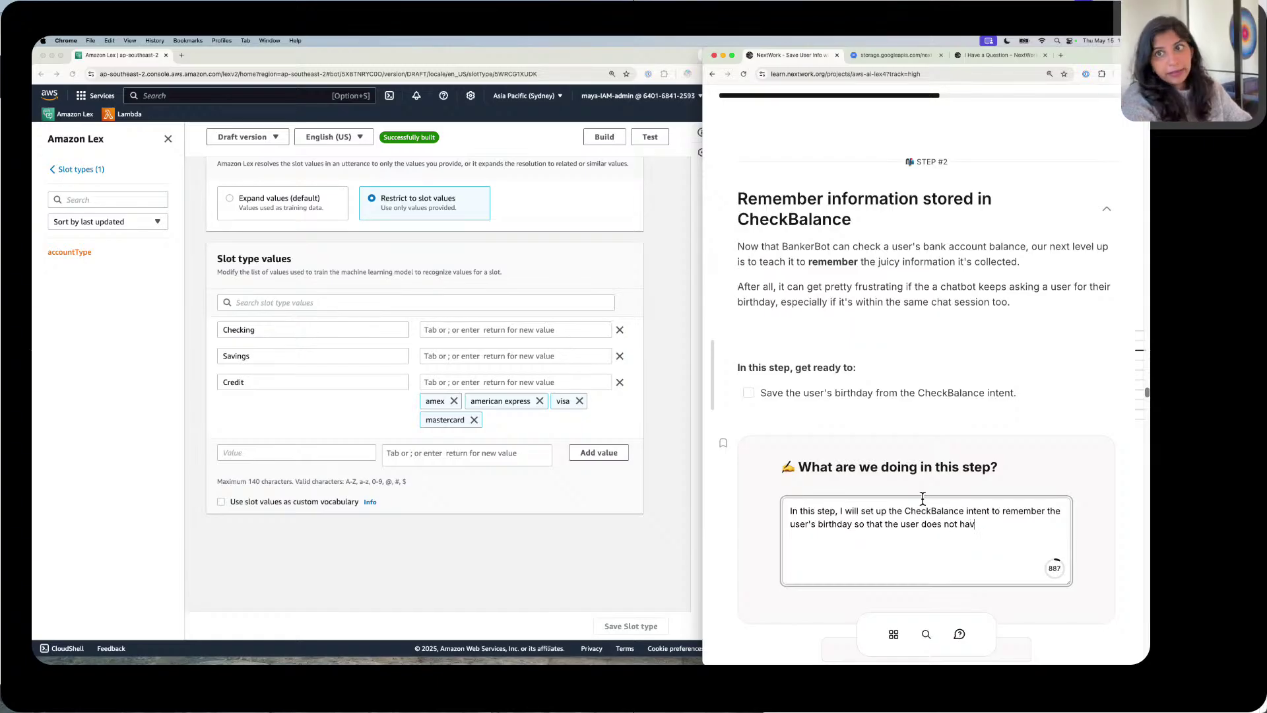
pyautogui.write('e to ')
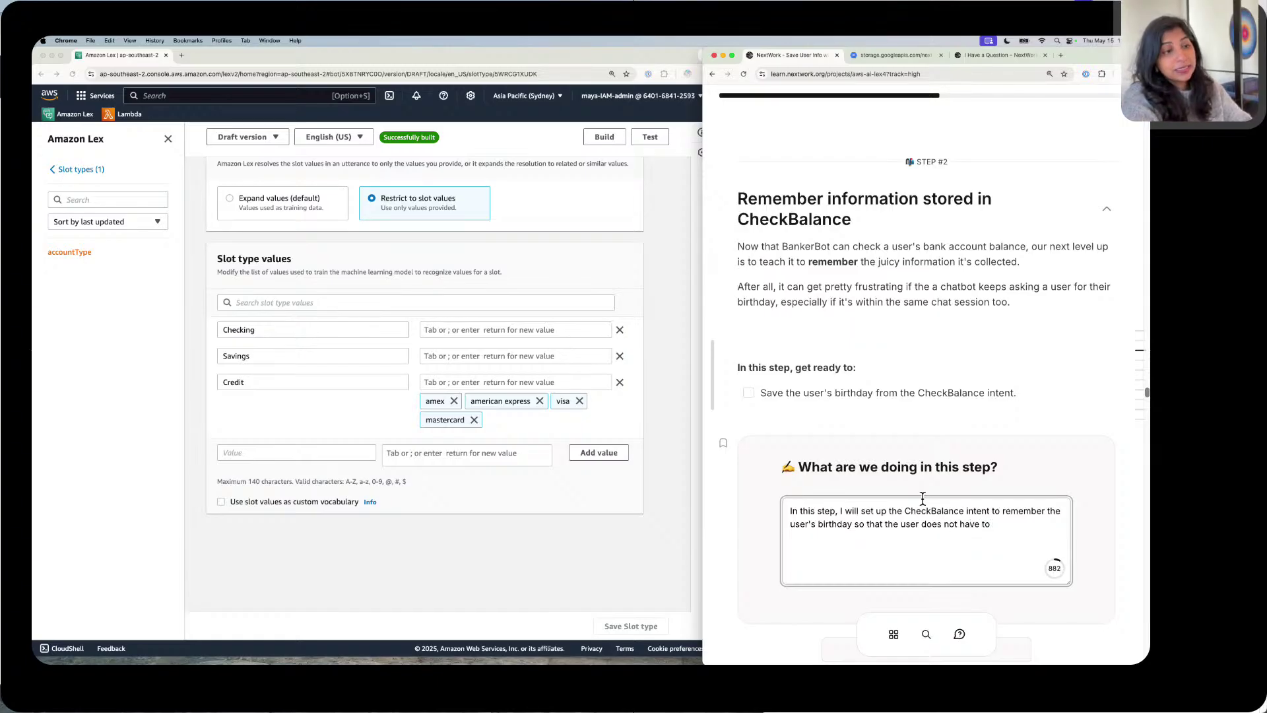
pyautogui.write('keep enter')
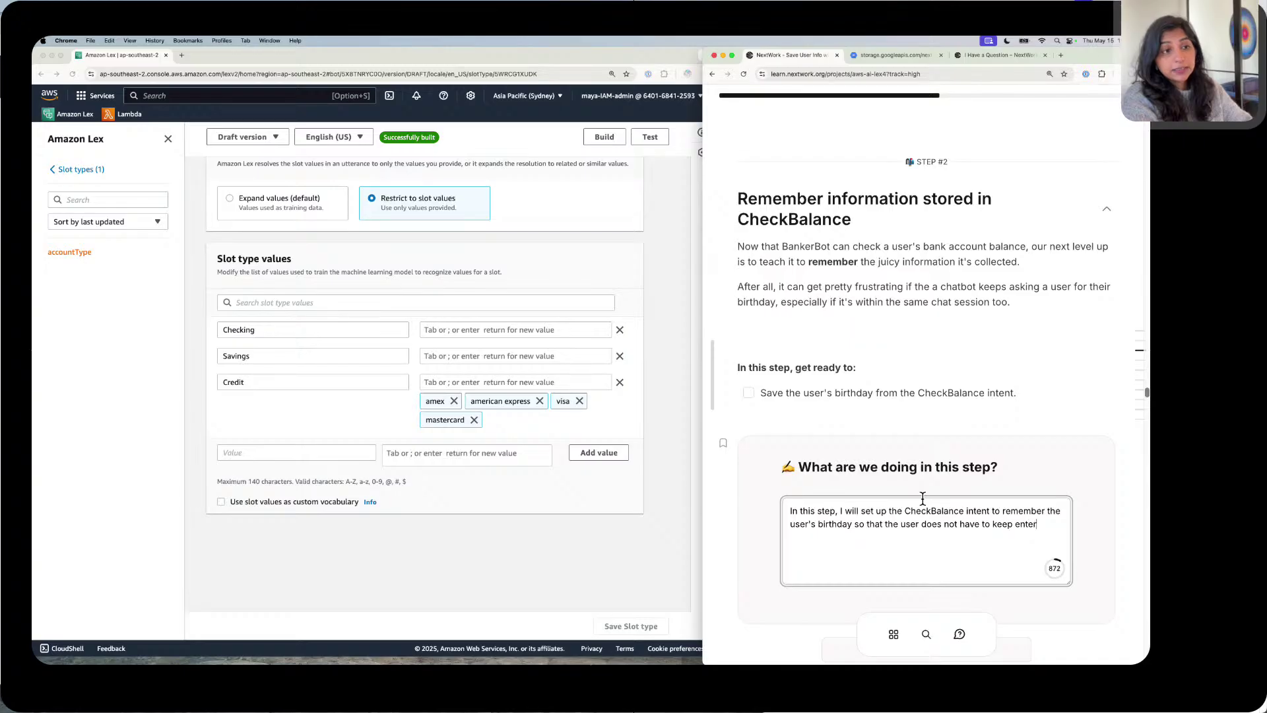
pyautogui.write('ing the da')
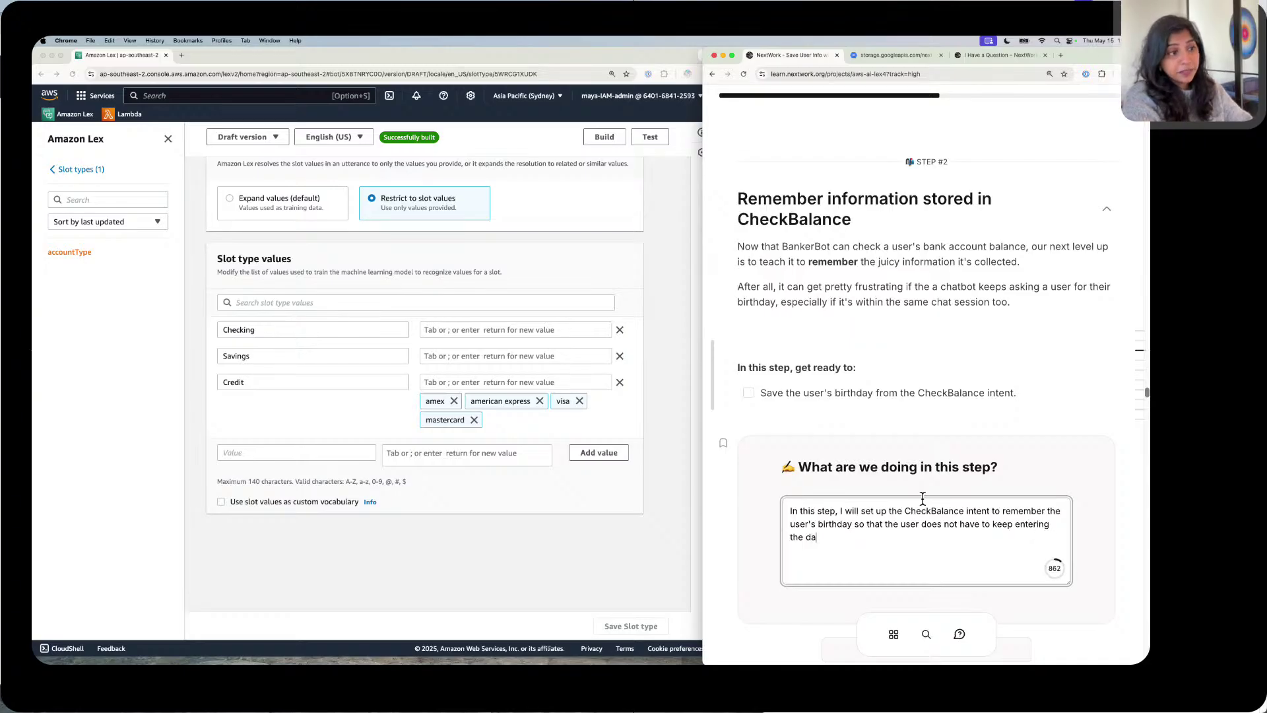
pyautogui.write('te of birth')
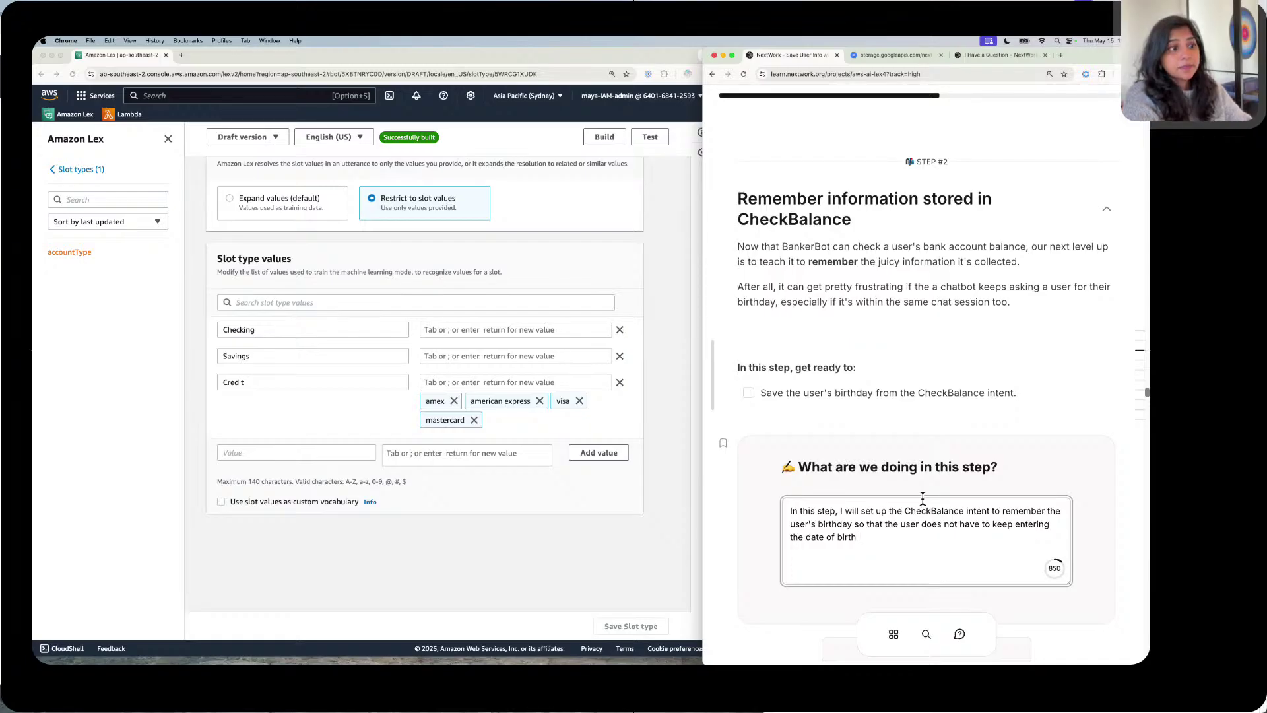
# Step: Finish the answer's sentence with "when they want to check their balance in their other accounts."
pyautogui.write('when ')
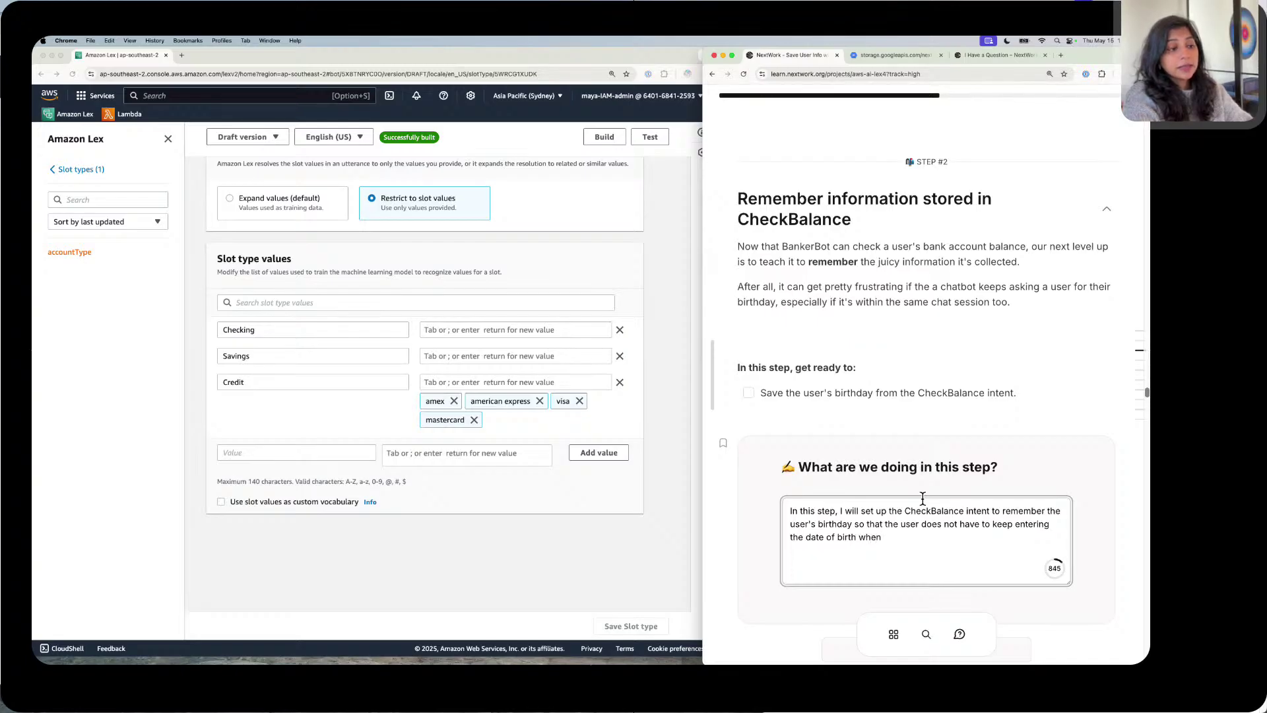
pyautogui.write('they want')
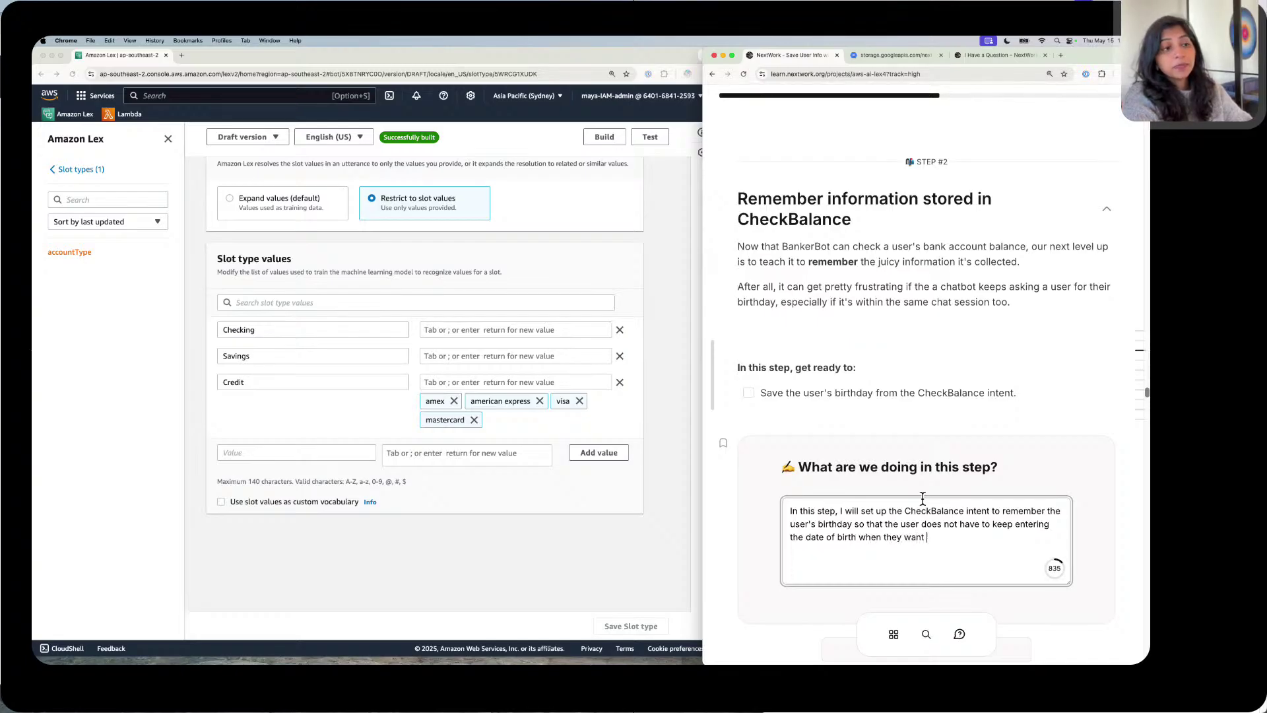
pyautogui.write(' to check ba')
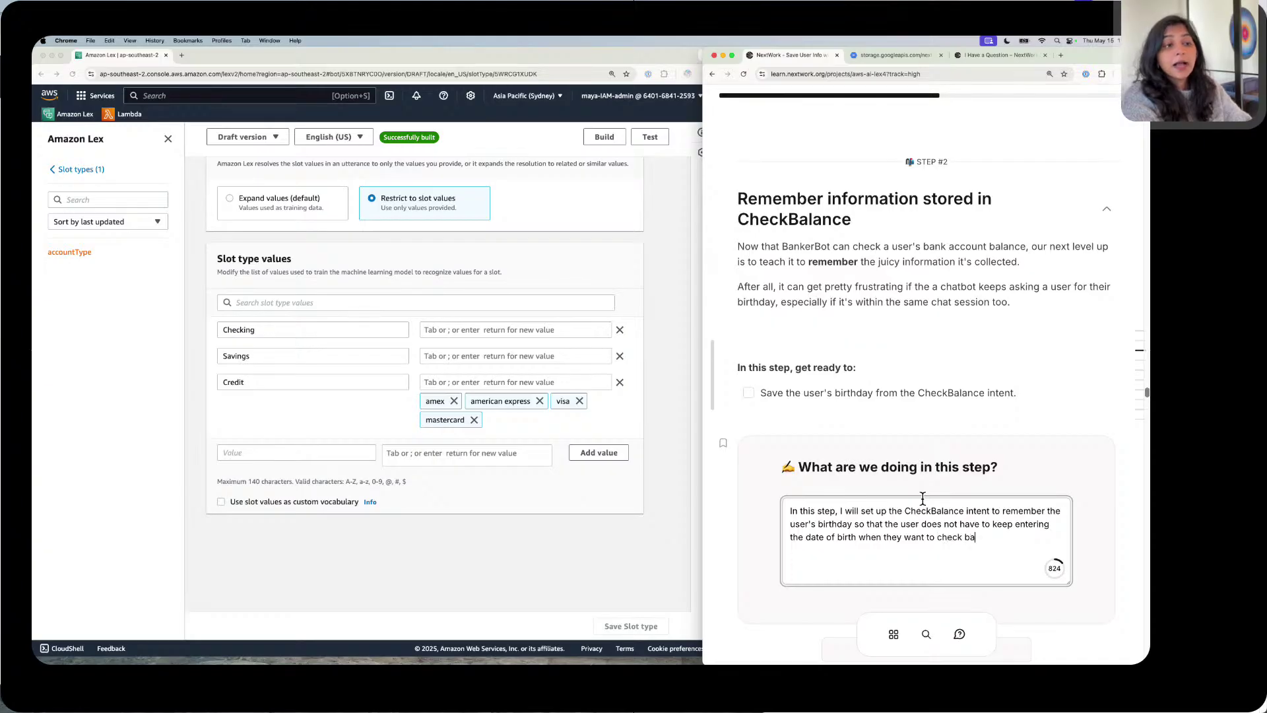
pyautogui.press('BackSpace')
pyautogui.press('BackSpace')
pyautogui.write('their ba')
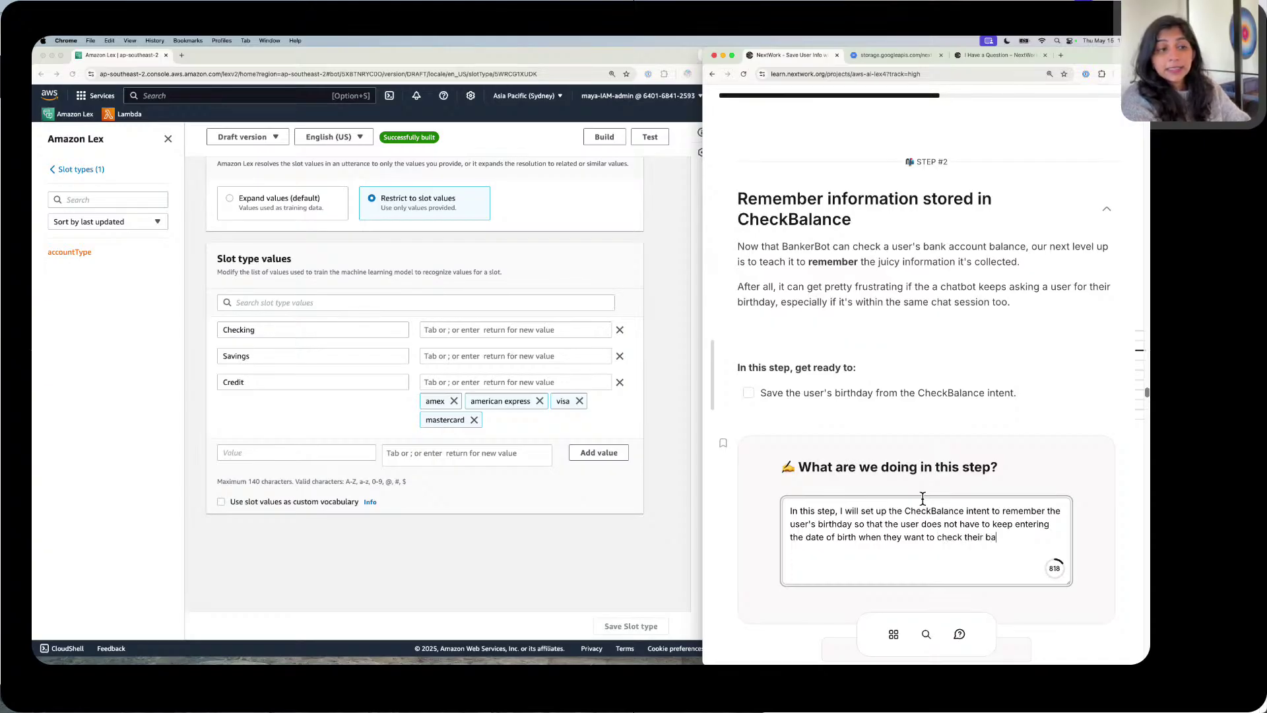
pyautogui.write('lance in ot')
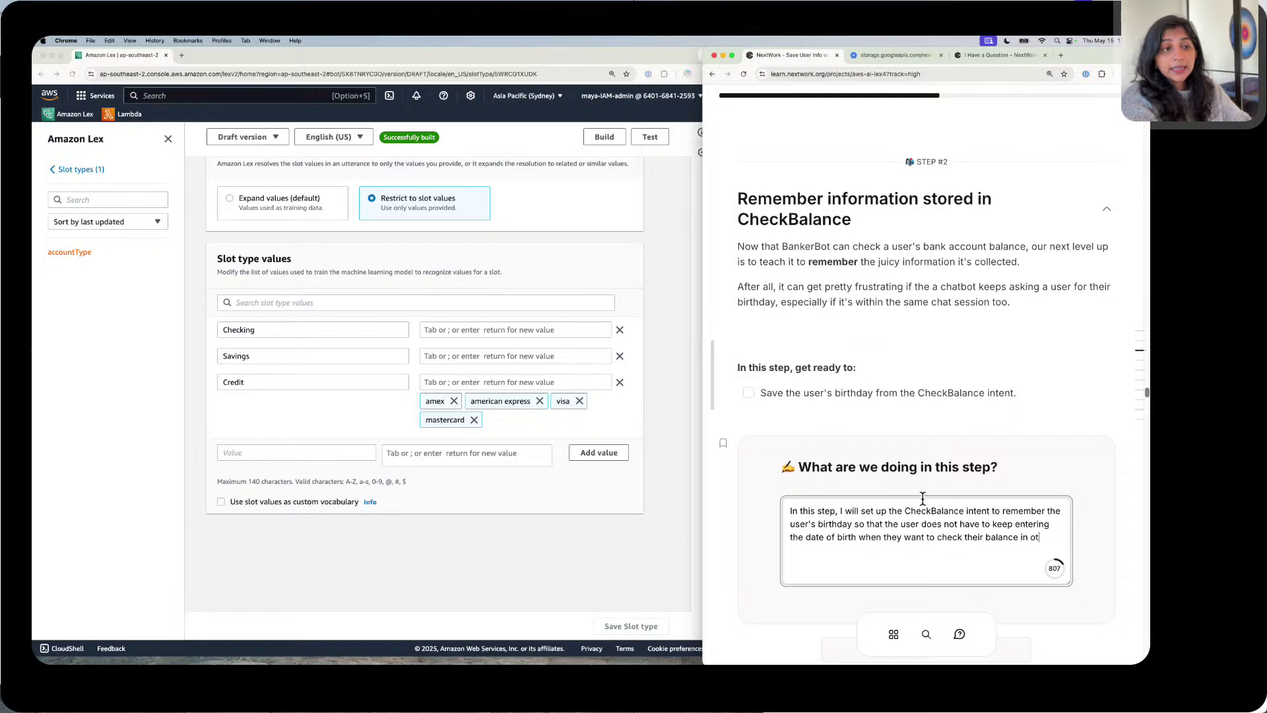
pyautogui.press('BackSpace')
pyautogui.write('their ')
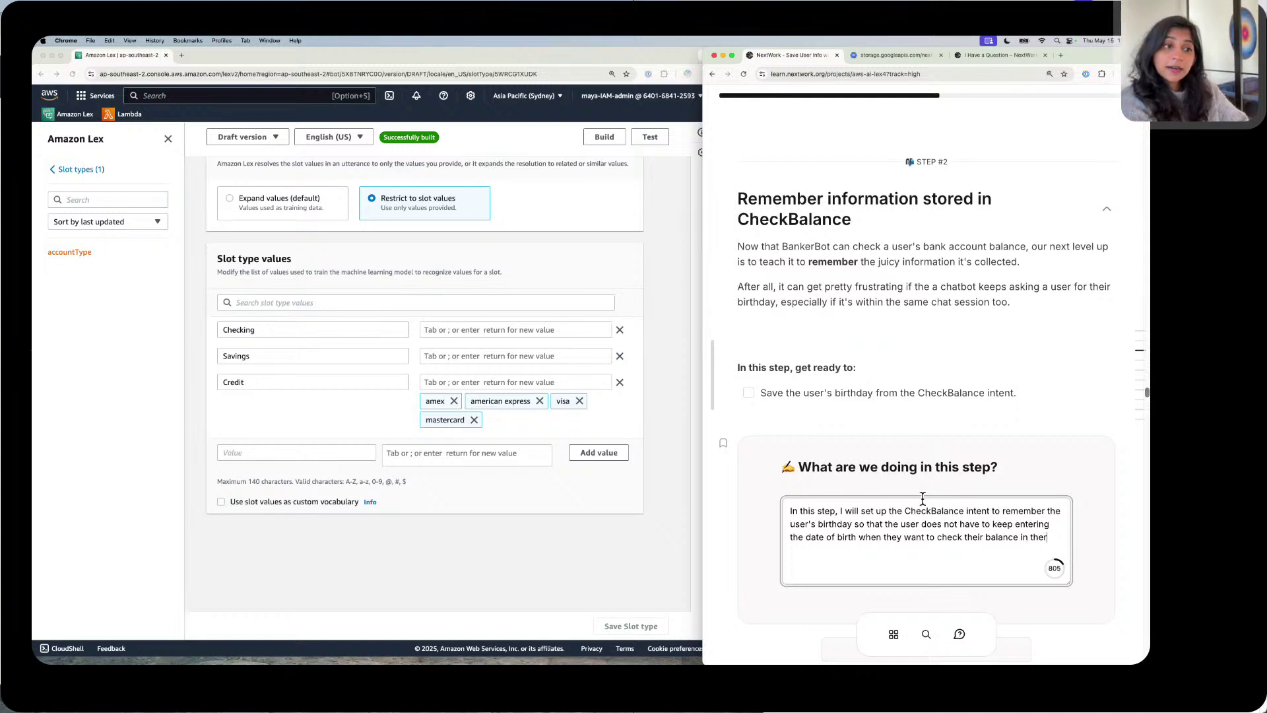
pyautogui.write('other')
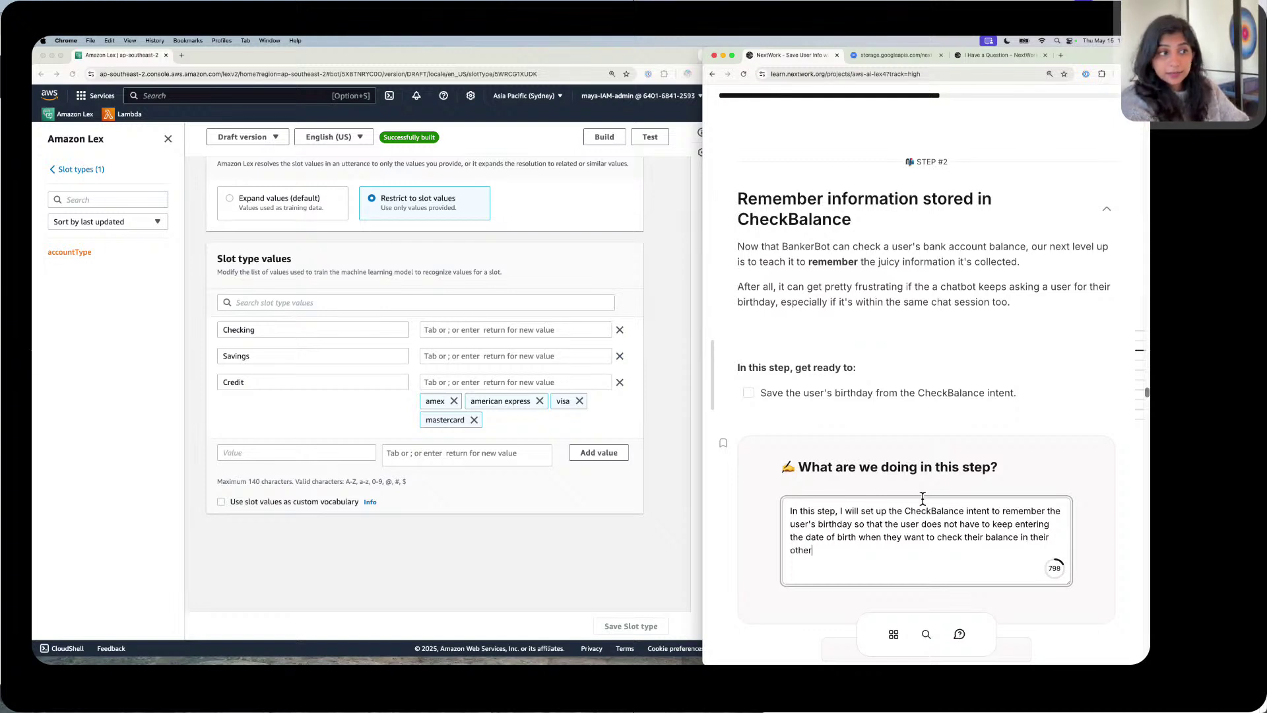
pyautogui.write(' accounts.')
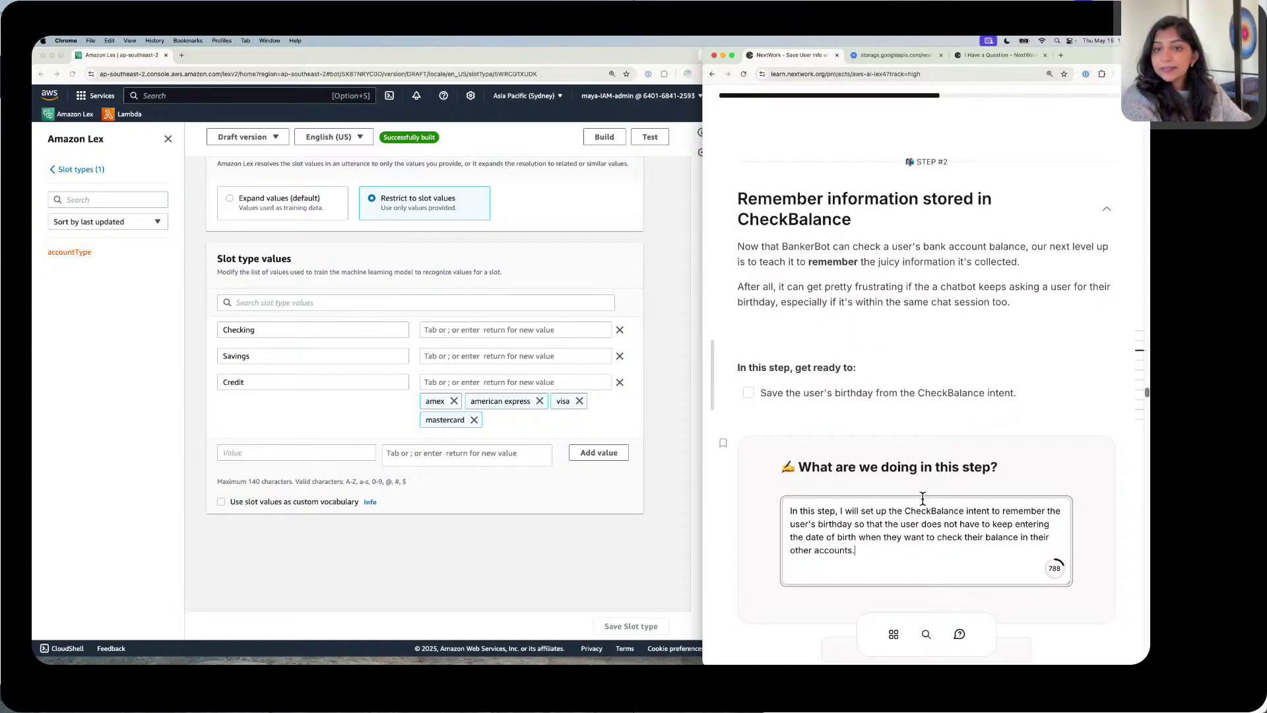
# Step: Mark the "What are we doing in this step?" task in the guide as done
pyautogui.scroll(-6, 952, 358)
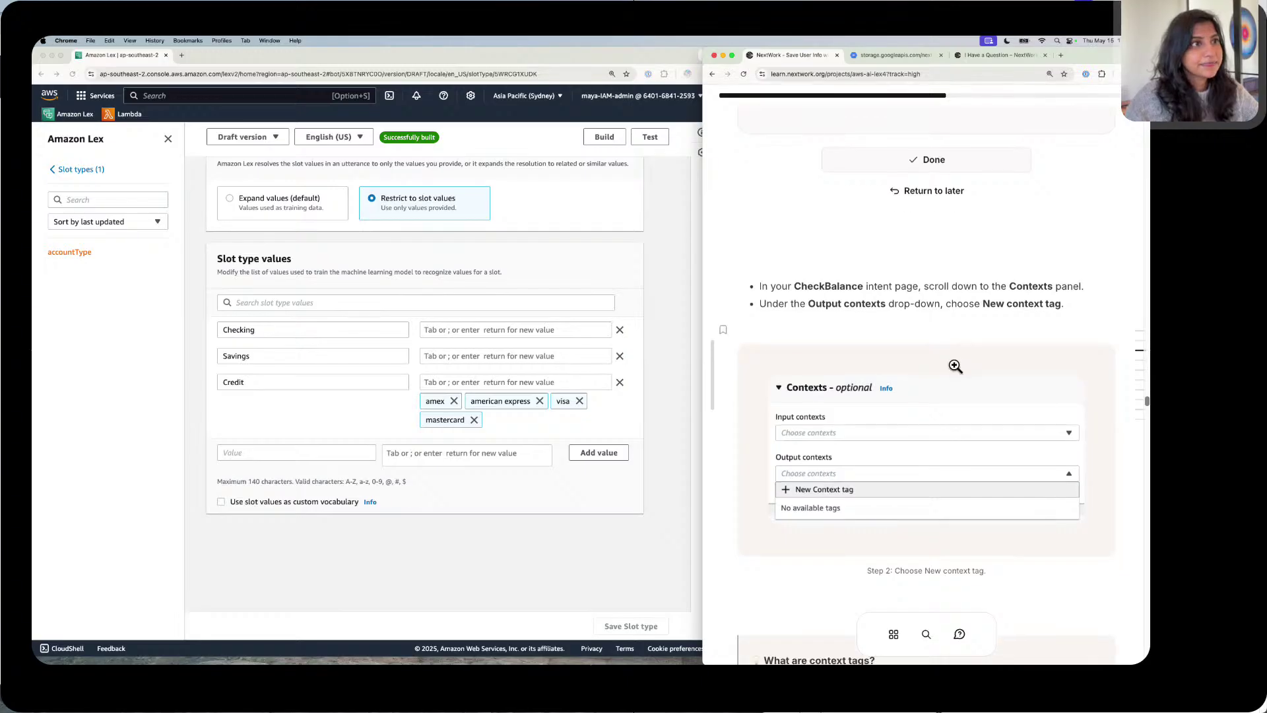
pyautogui.scroll(3, 952, 362)
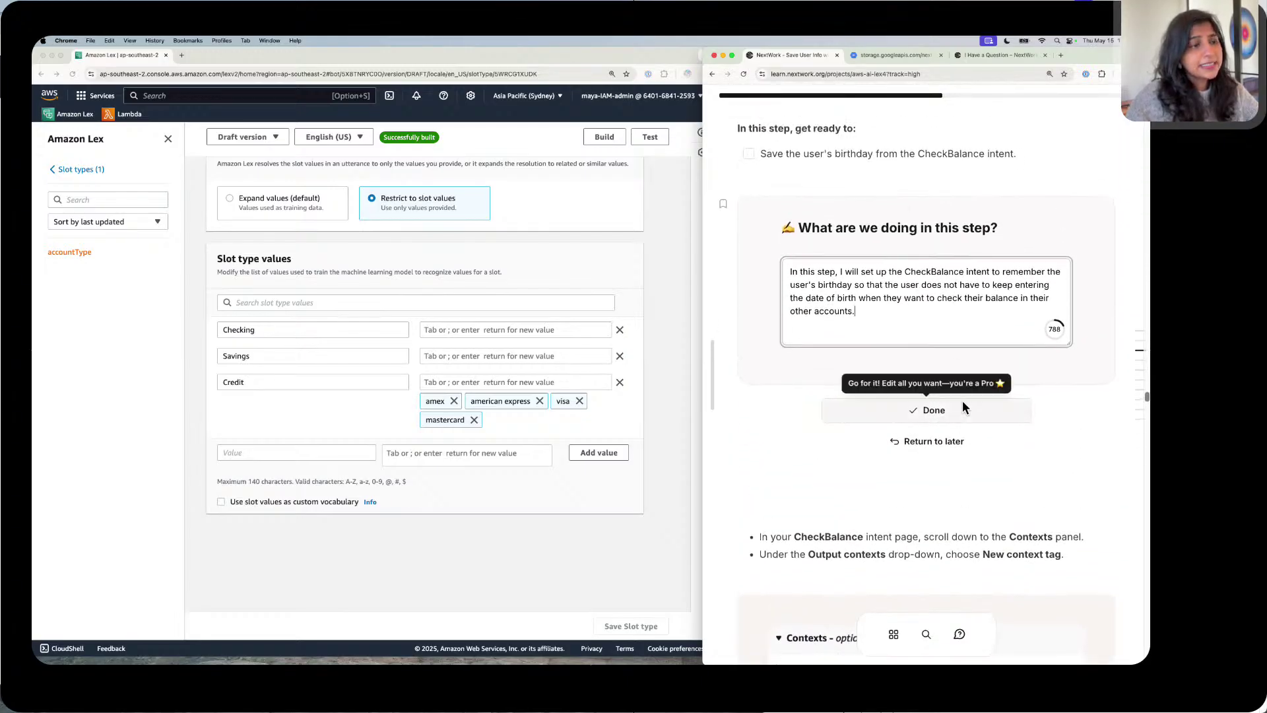
pyautogui.click(966, 408)
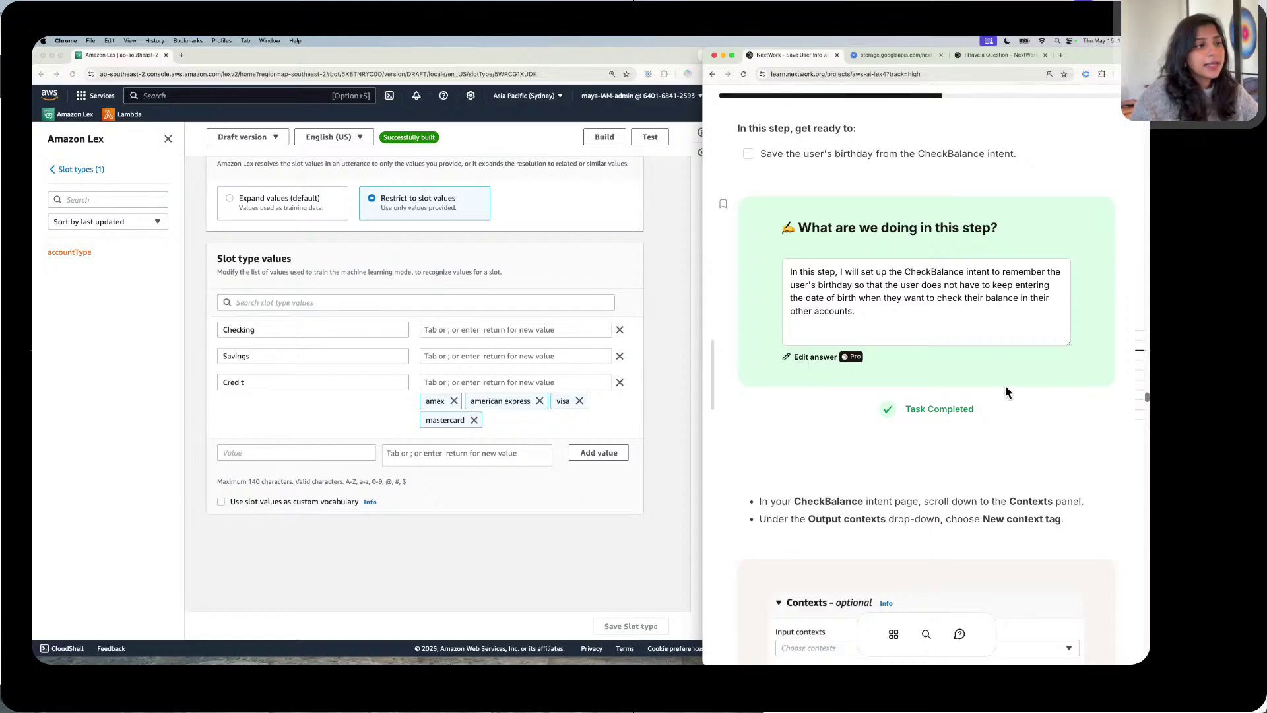
# Step: Consult the guide's New context tag instructions and open BankerBot's CheckBalance intent in Amazon Lex
pyautogui.scroll(-2, 1005, 392)
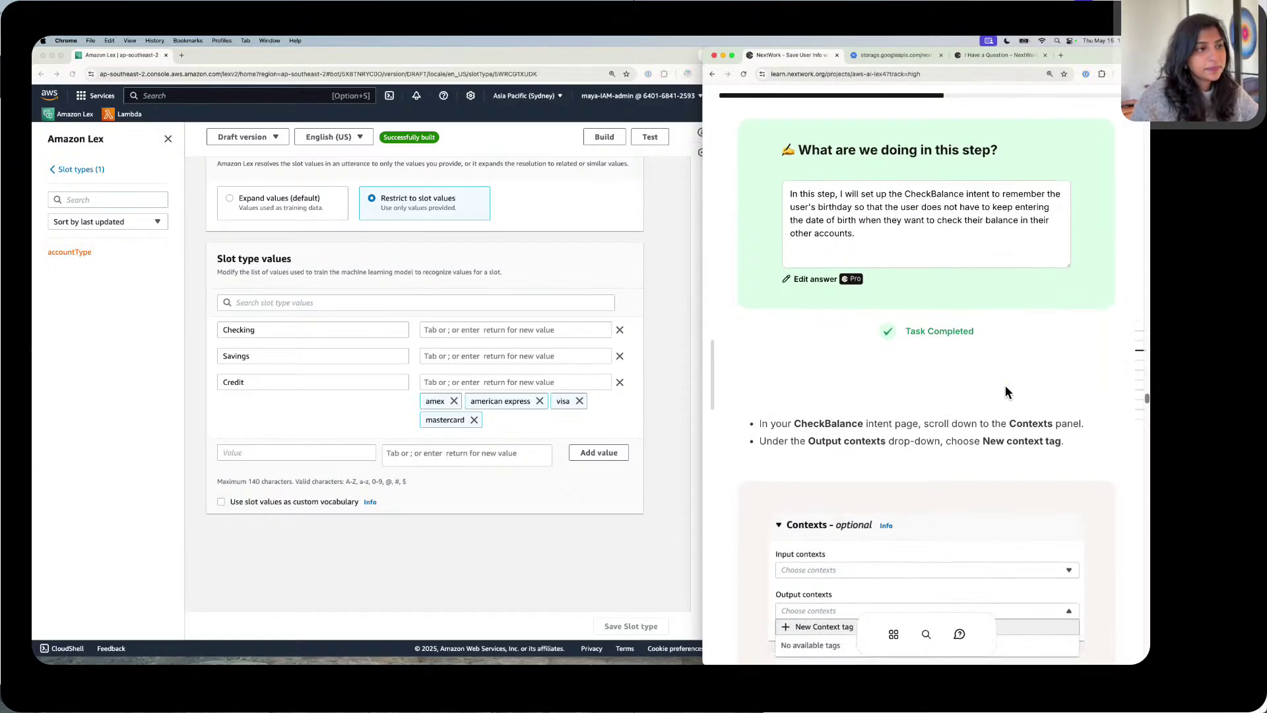
pyautogui.scroll(-1, 1006, 391)
pyautogui.scroll(-2, 1005, 390)
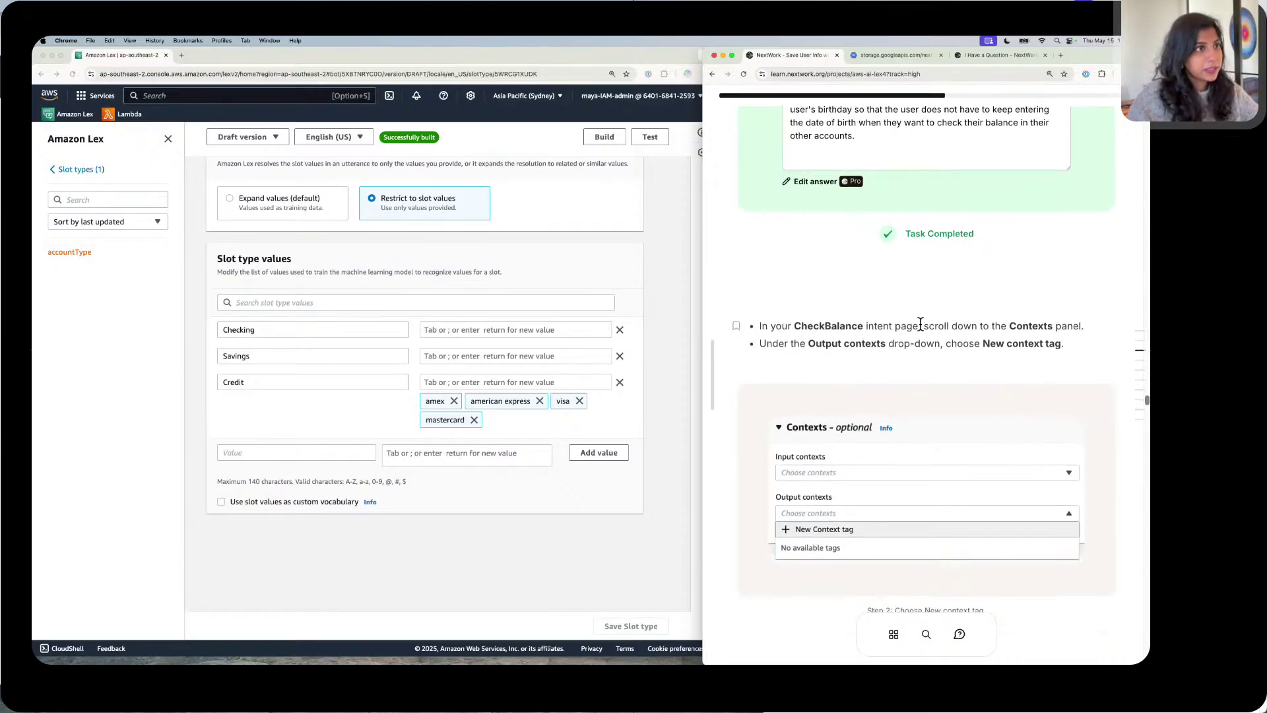
pyautogui.click(56, 169)
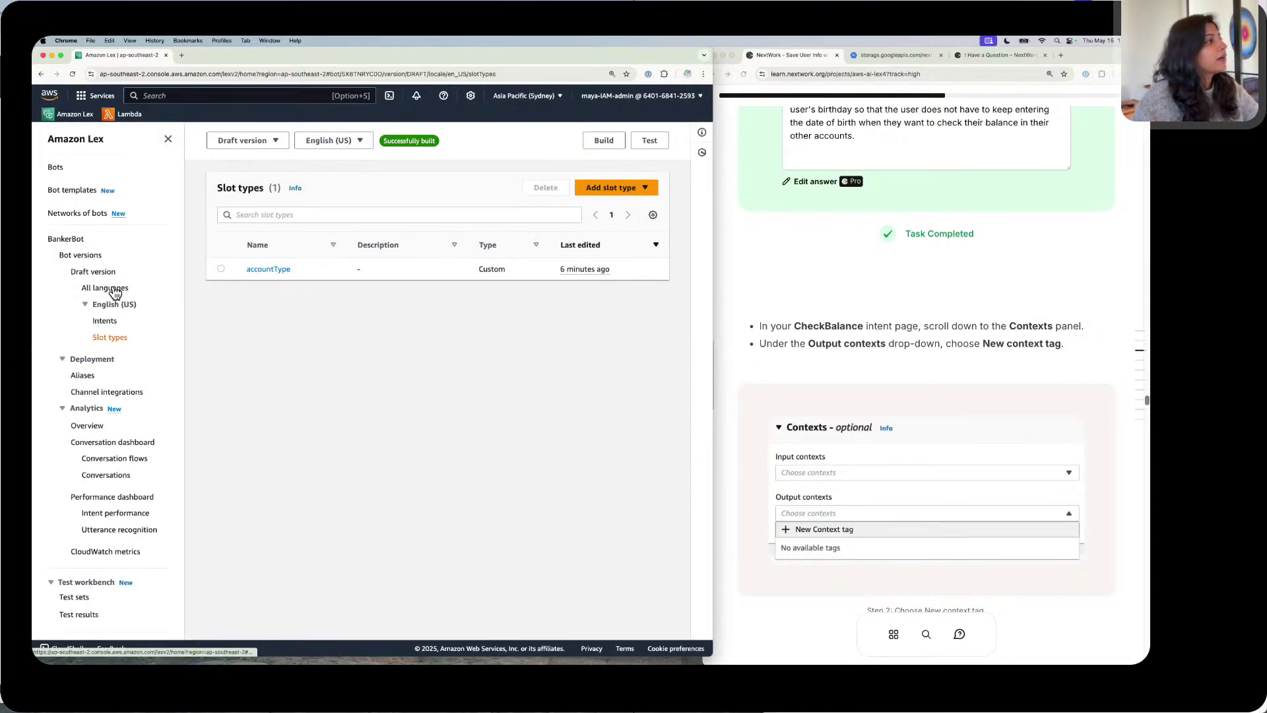
pyautogui.click(104, 320)
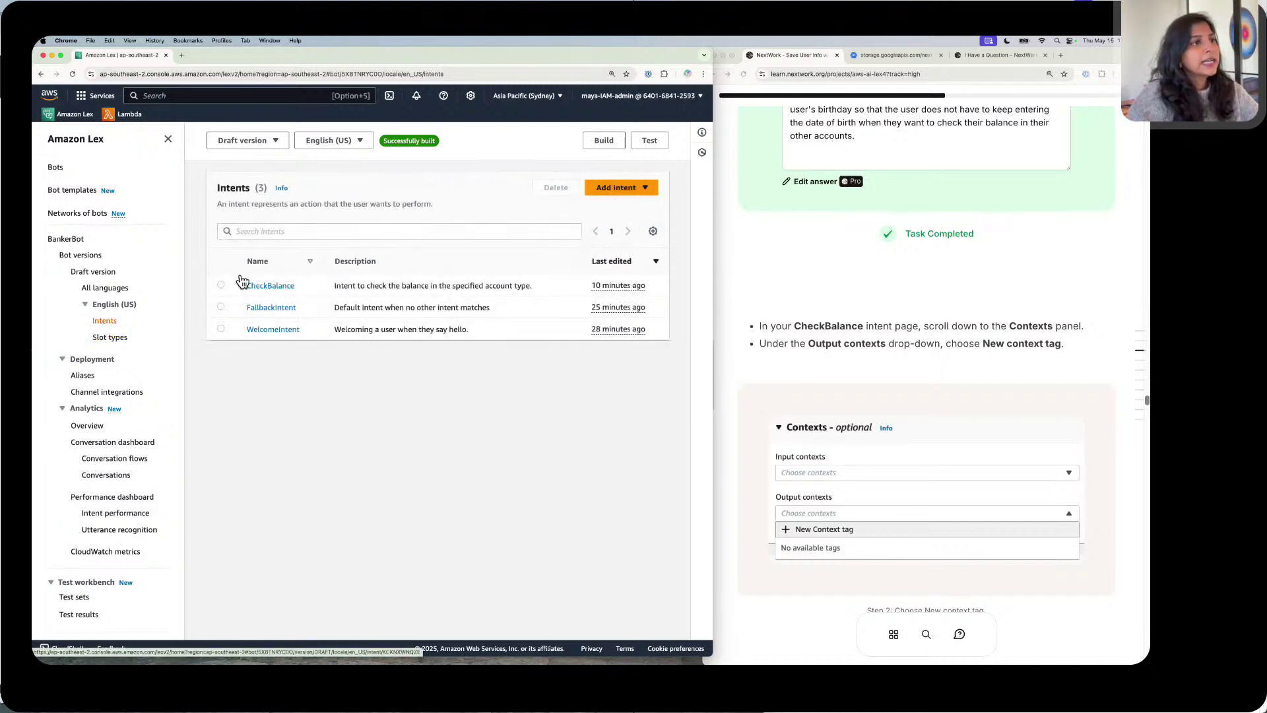
pyautogui.click(274, 285)
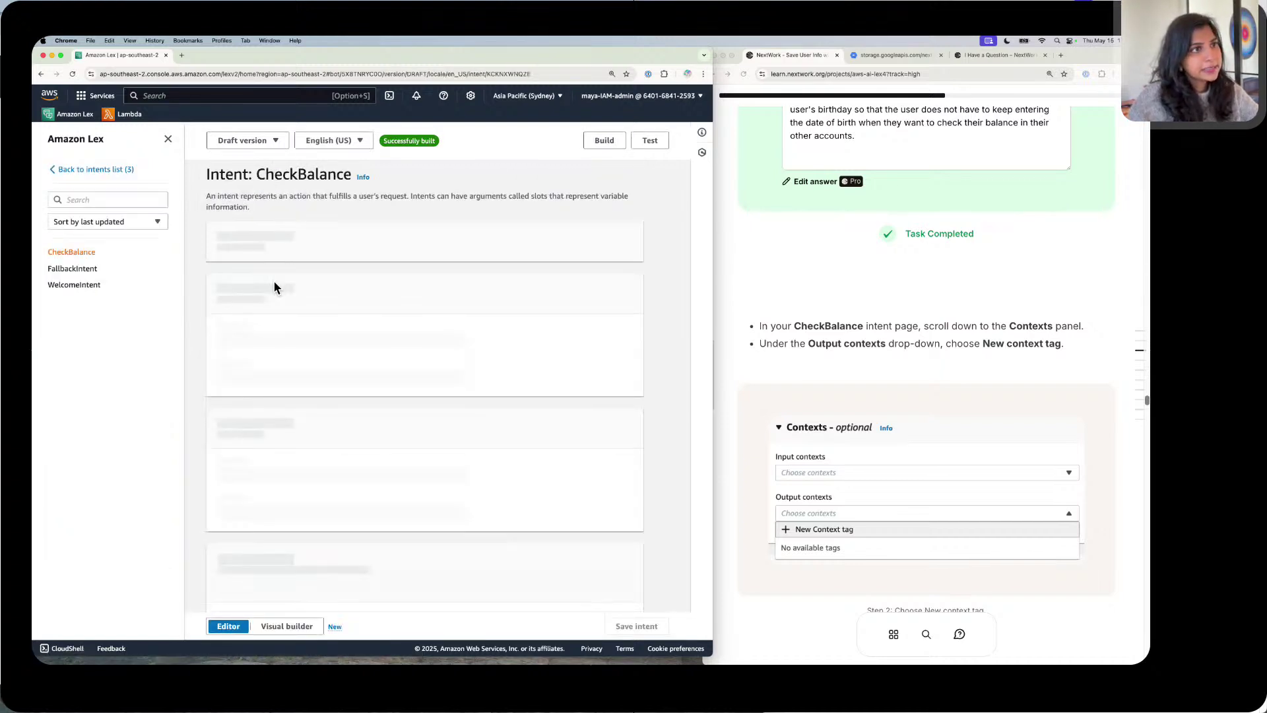
# Step: Start a new output context tag in the Contexts section of the CheckBalance intent
pyautogui.scroll(-2, 277, 287)
pyautogui.scroll(-10, 277, 287)
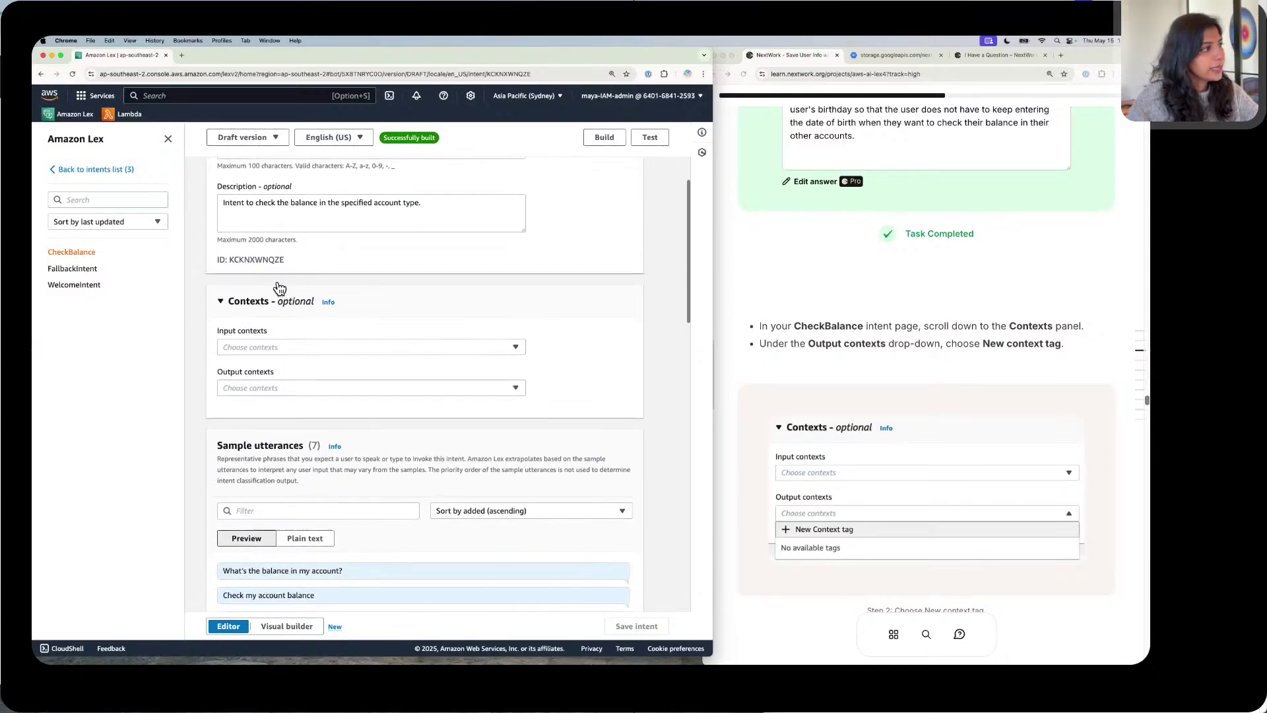
pyautogui.scroll(-5, 275, 285)
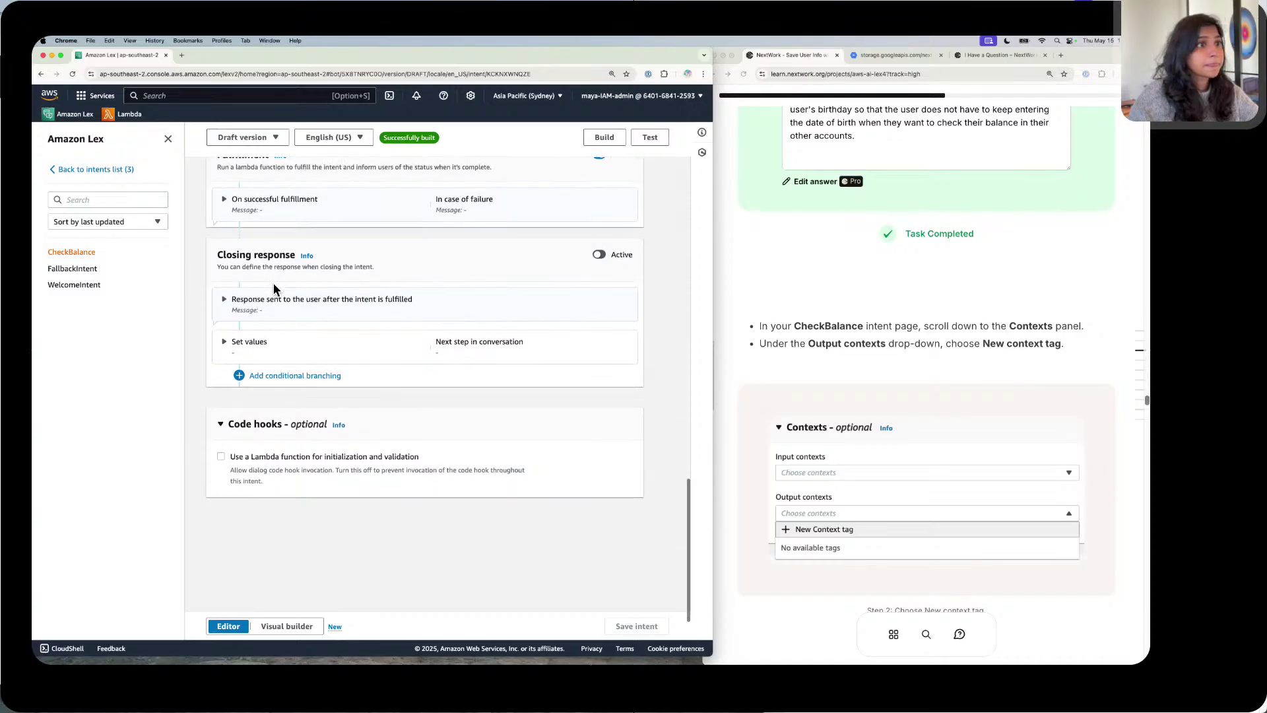
pyautogui.scroll(3, 275, 289)
pyautogui.scroll(8, 273, 289)
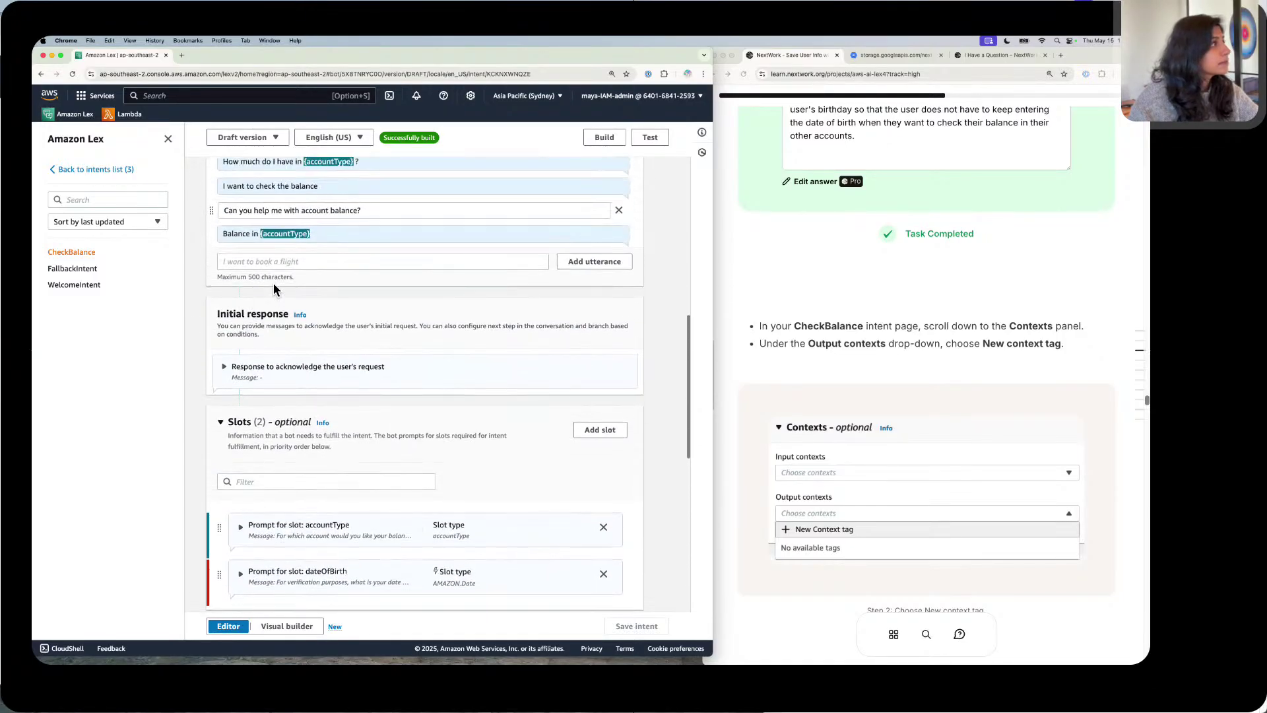
pyautogui.scroll(12, 274, 288)
pyautogui.scroll(2, 273, 289)
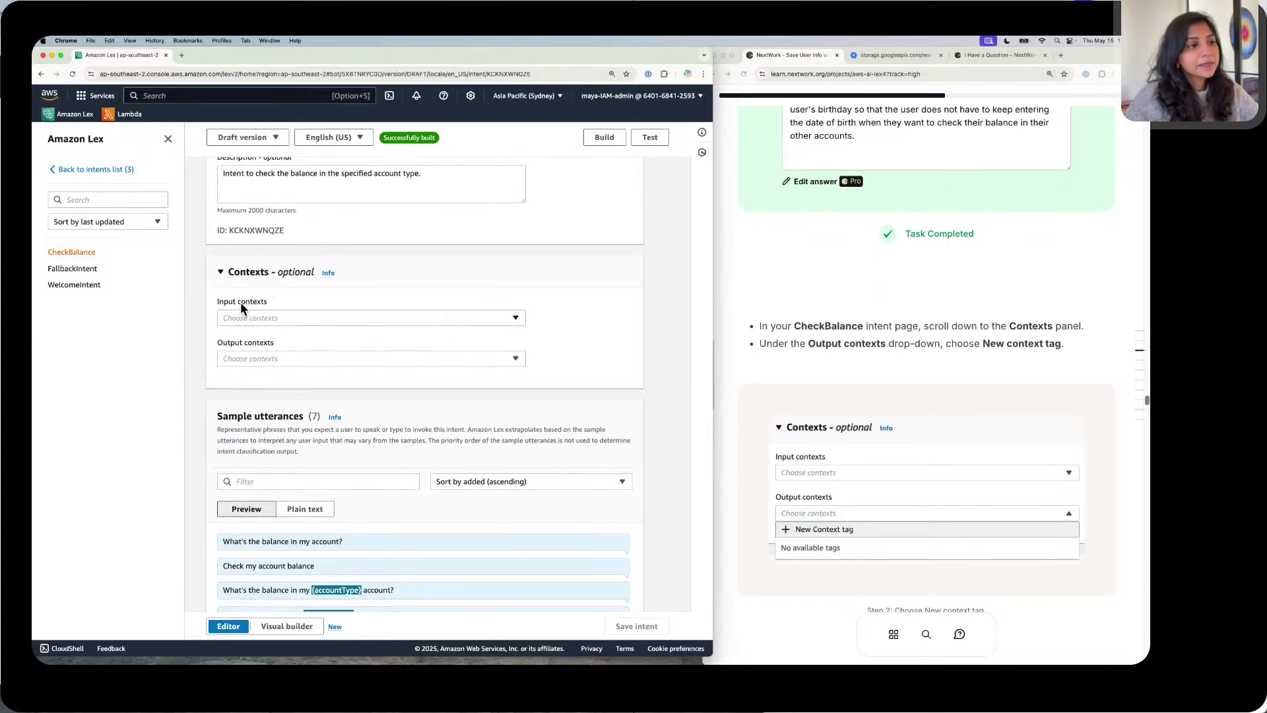
pyautogui.click(247, 355)
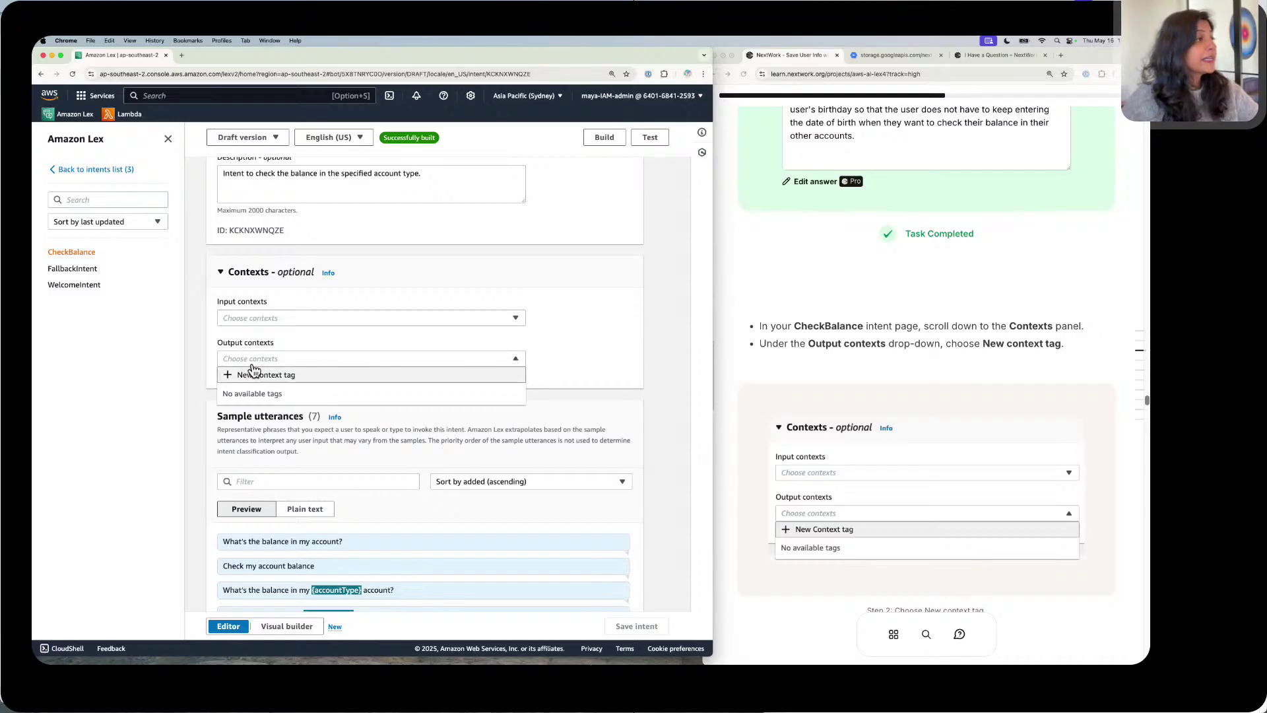
pyautogui.click(252, 370)
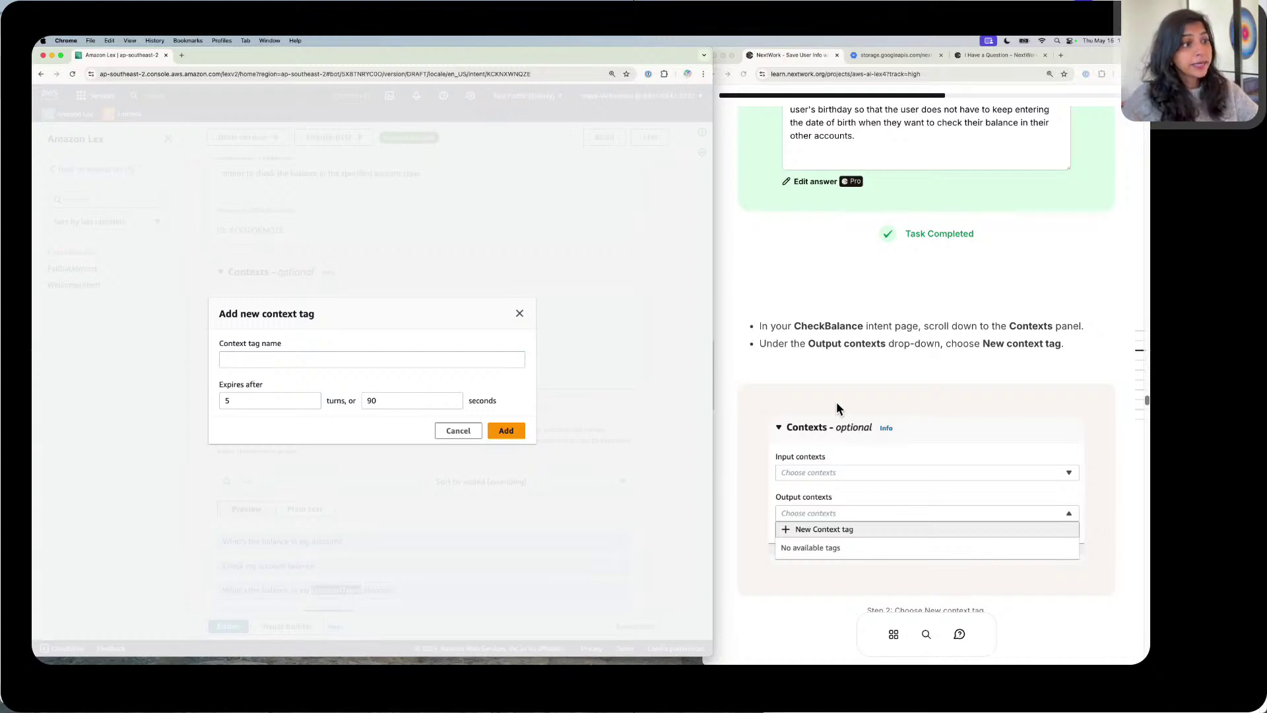
# Step: Name the new output context tag contextCheckBalance as the guide instructs, and add it with an expiry of 5 turns or 90 seconds
pyautogui.scroll(-4, 837, 401)
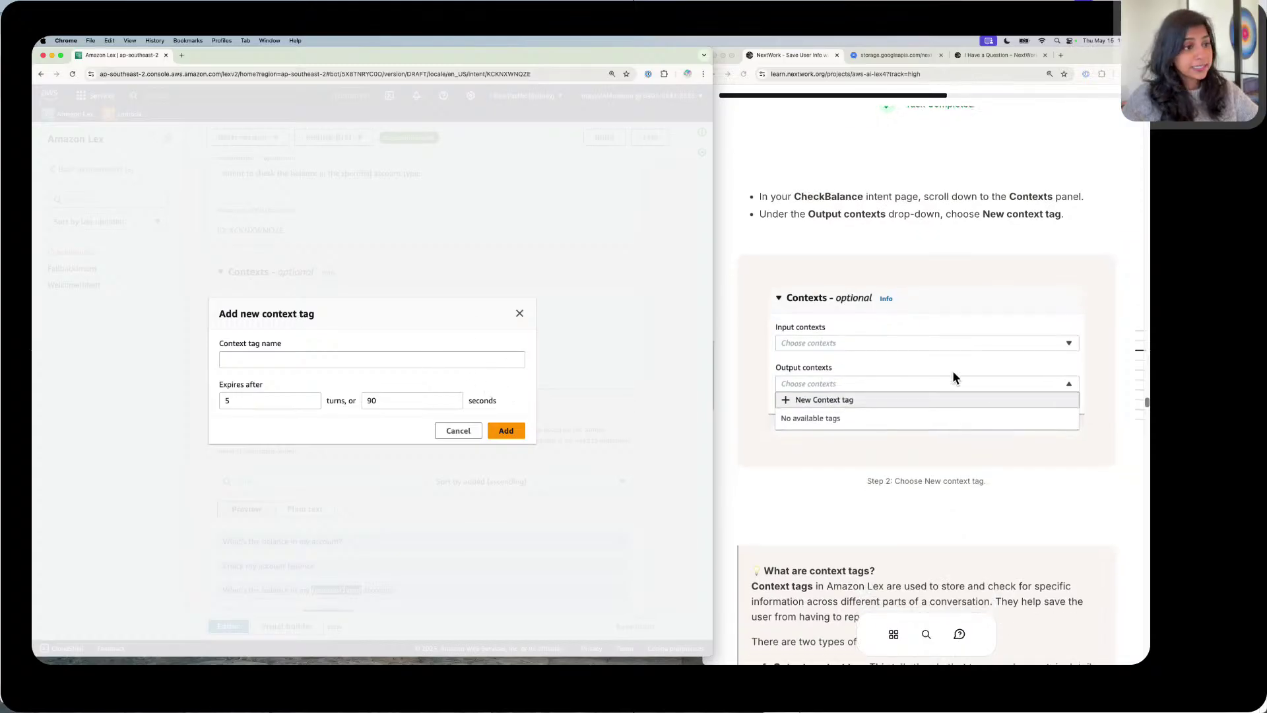
pyautogui.scroll(-5, 953, 375)
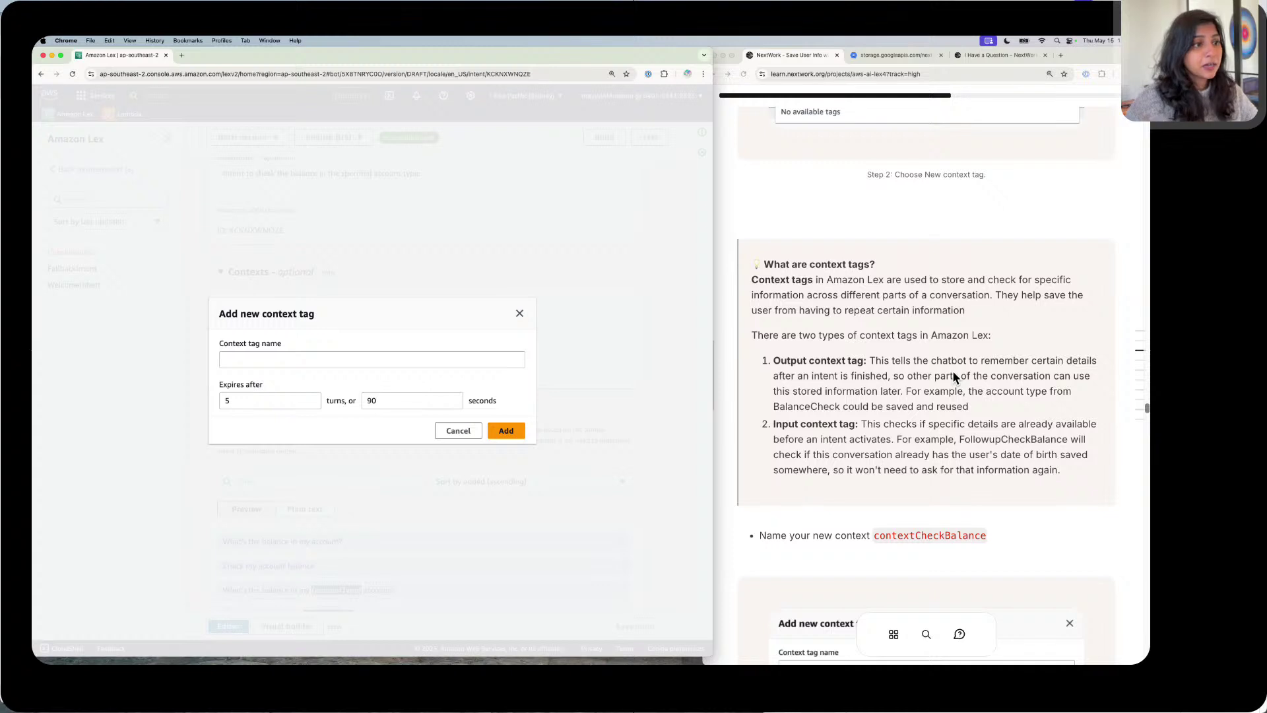
pyautogui.doubleClick(943, 534)
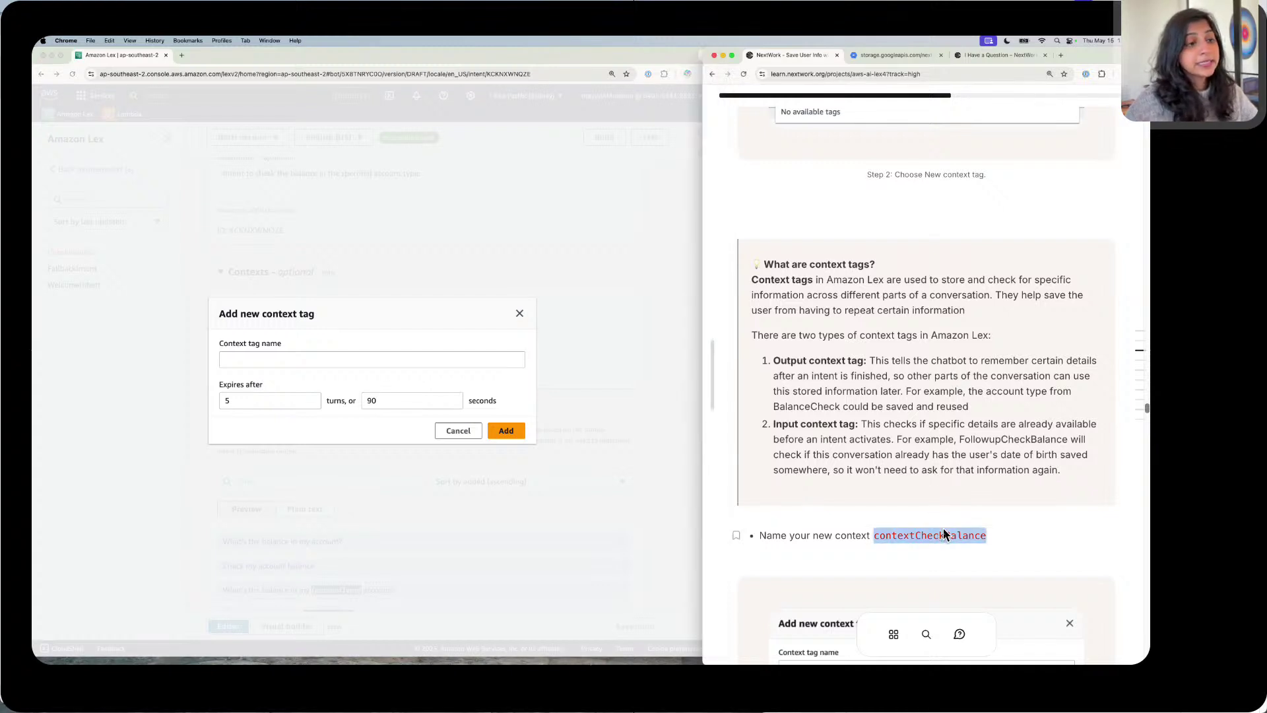
pyautogui.keyDown('shift'); pyautogui.click(937, 530); pyautogui.keyUp('shift')
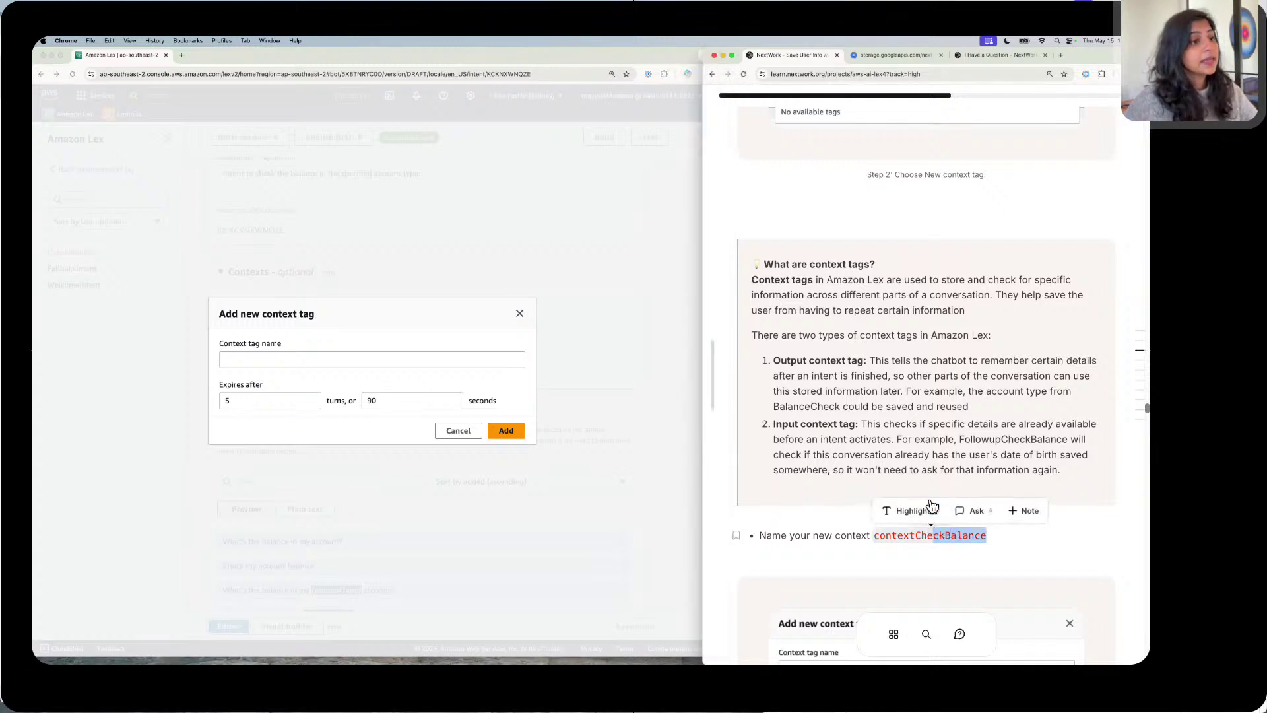
pyautogui.click(393, 357)
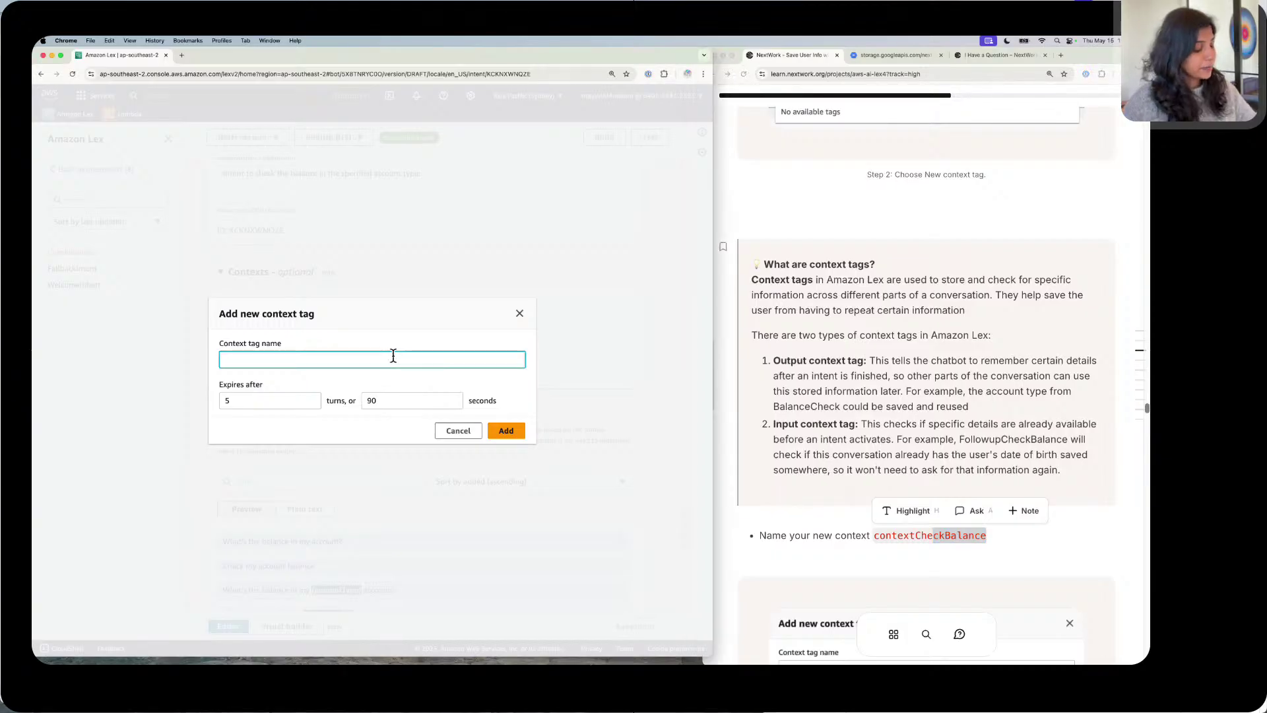
pyautogui.write('contextCheckBalance')
pyautogui.scroll(-3, 796, 389)
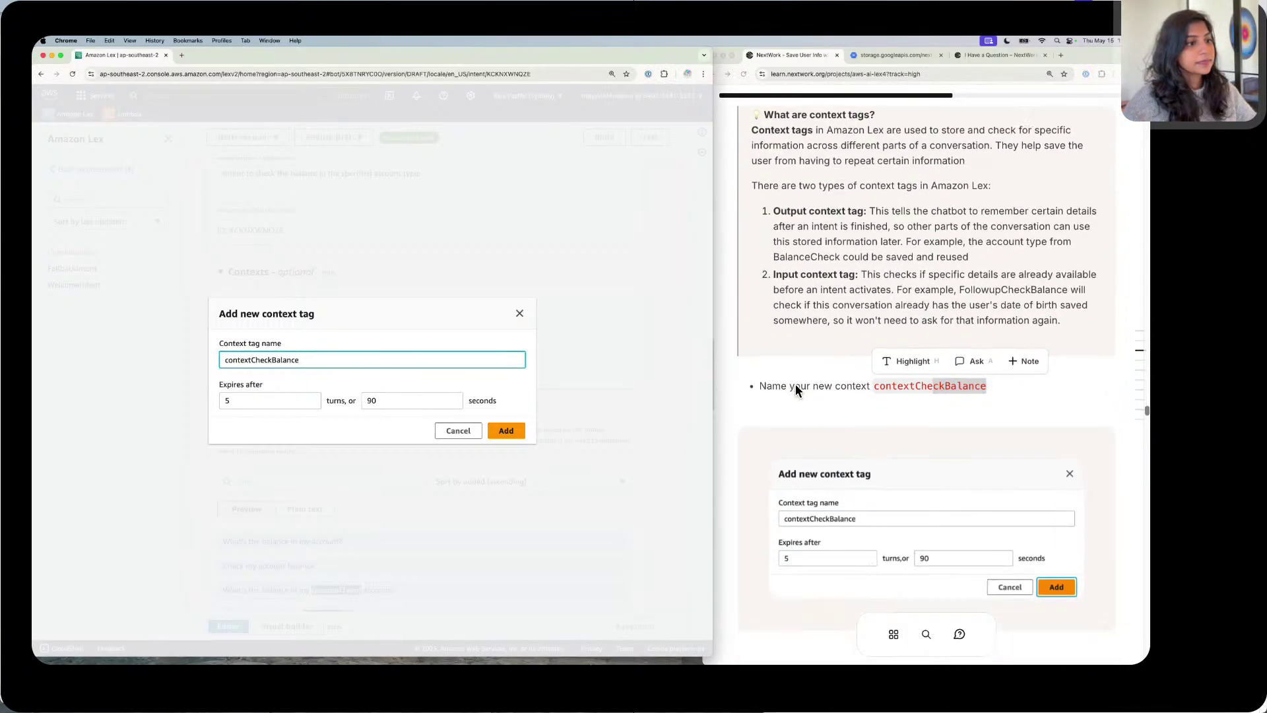
pyautogui.scroll(-3, 794, 384)
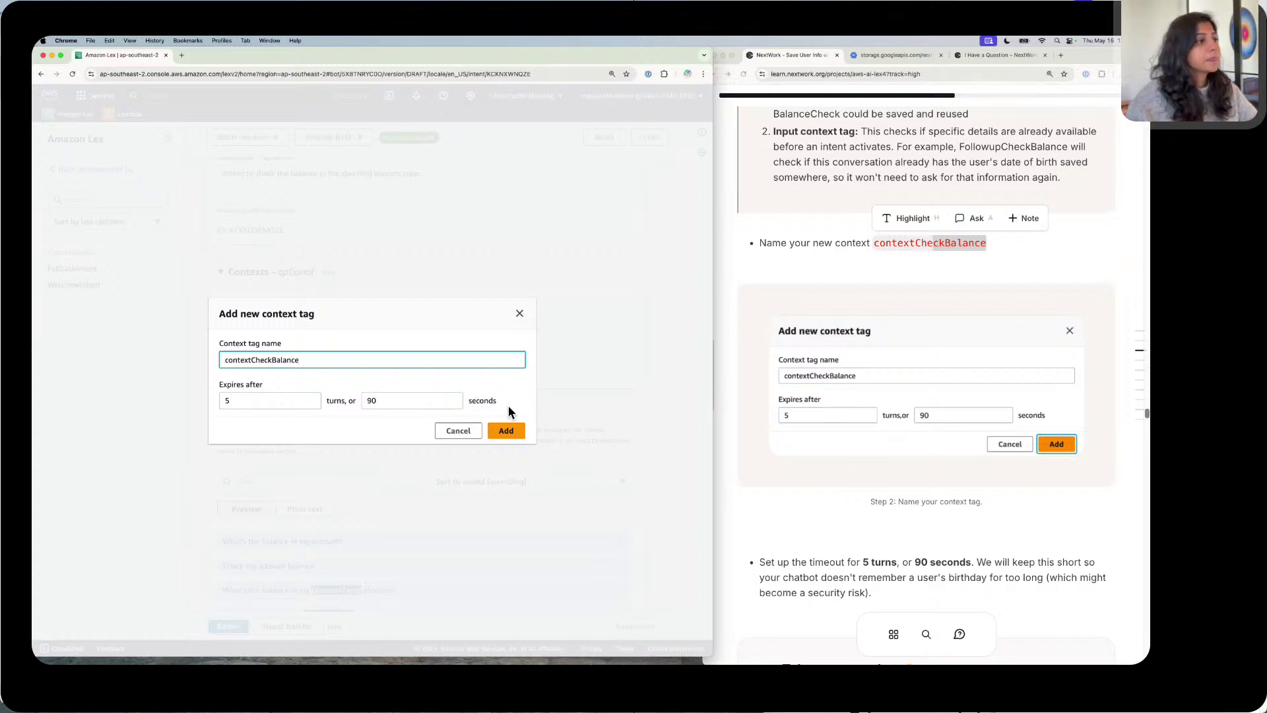
pyautogui.click(506, 429)
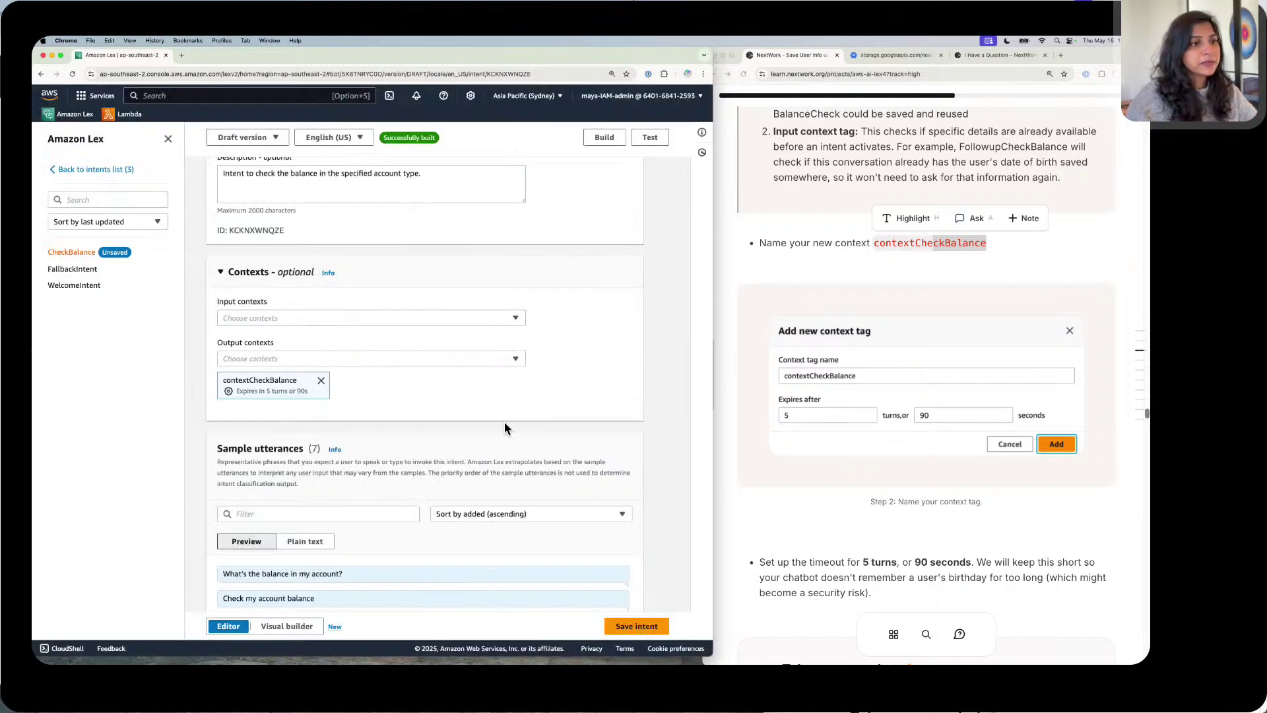
# Step: Review the guide's timeout and screenshot instructions, and reopen the contextCheckBalance output context tag for editing
pyautogui.scroll(-5, 528, 428)
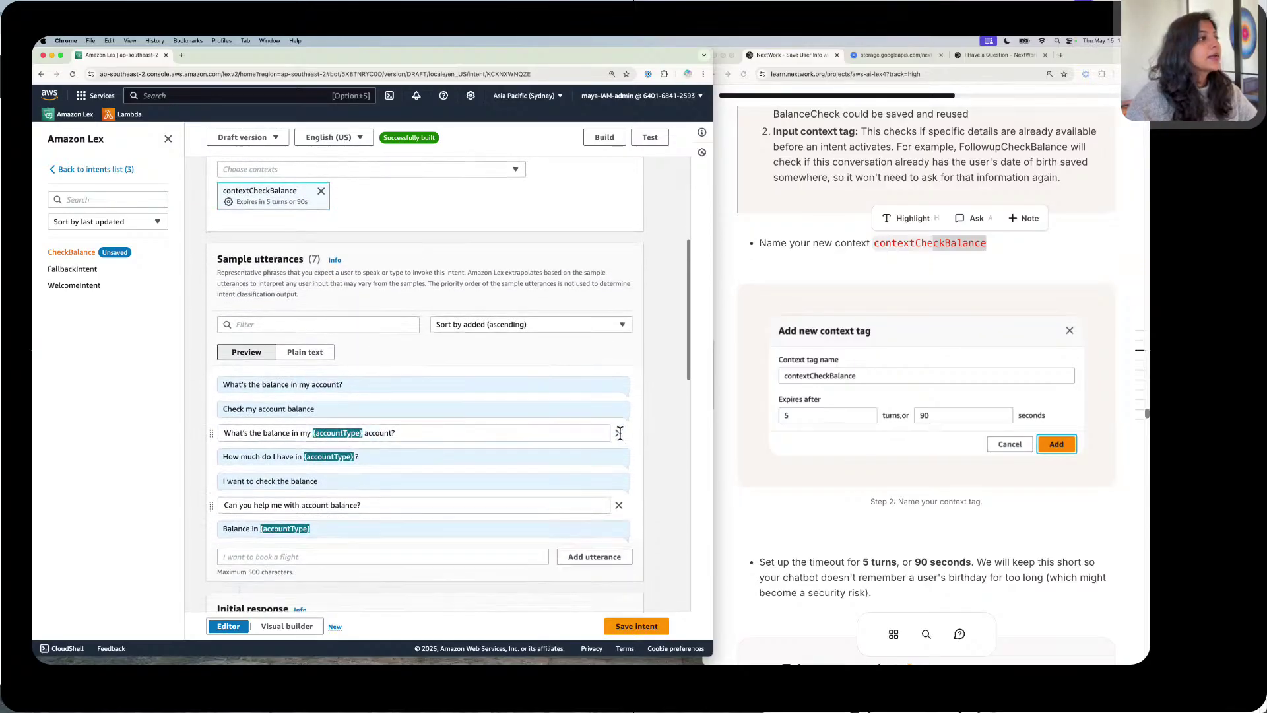
pyautogui.scroll(-4, 805, 435)
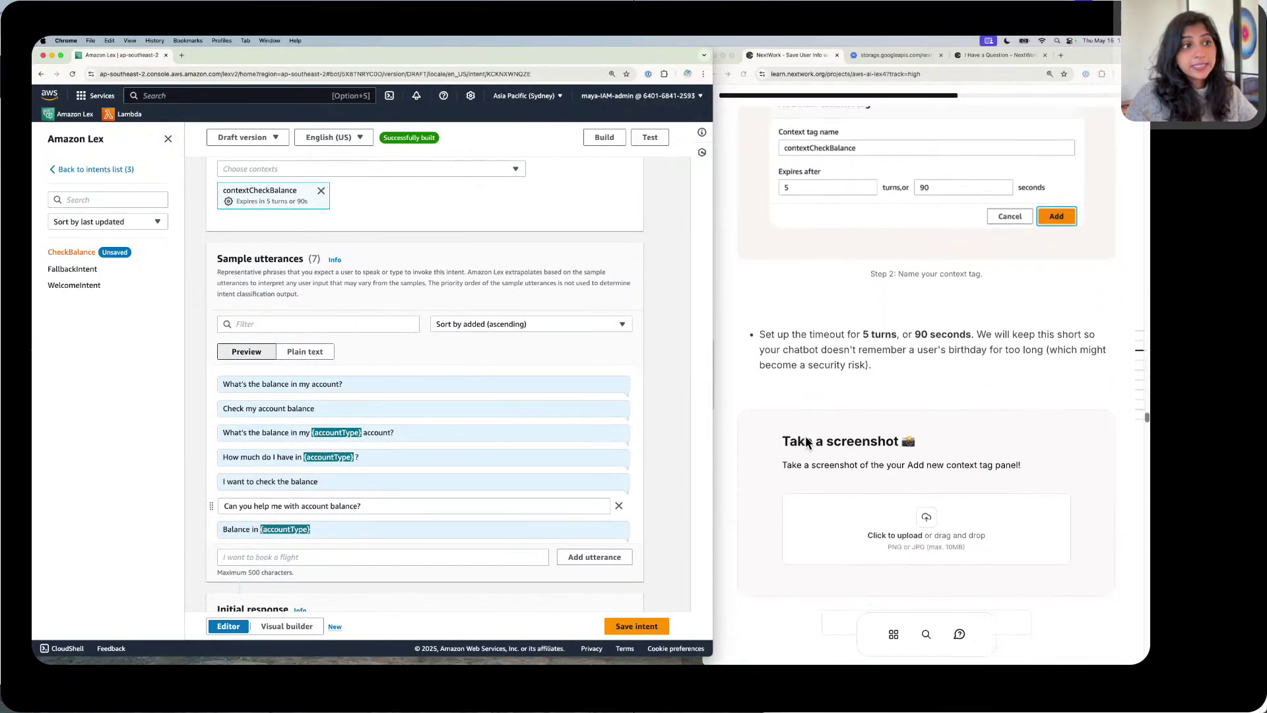
pyautogui.scroll(-2, 805, 435)
pyautogui.scroll(2, 805, 436)
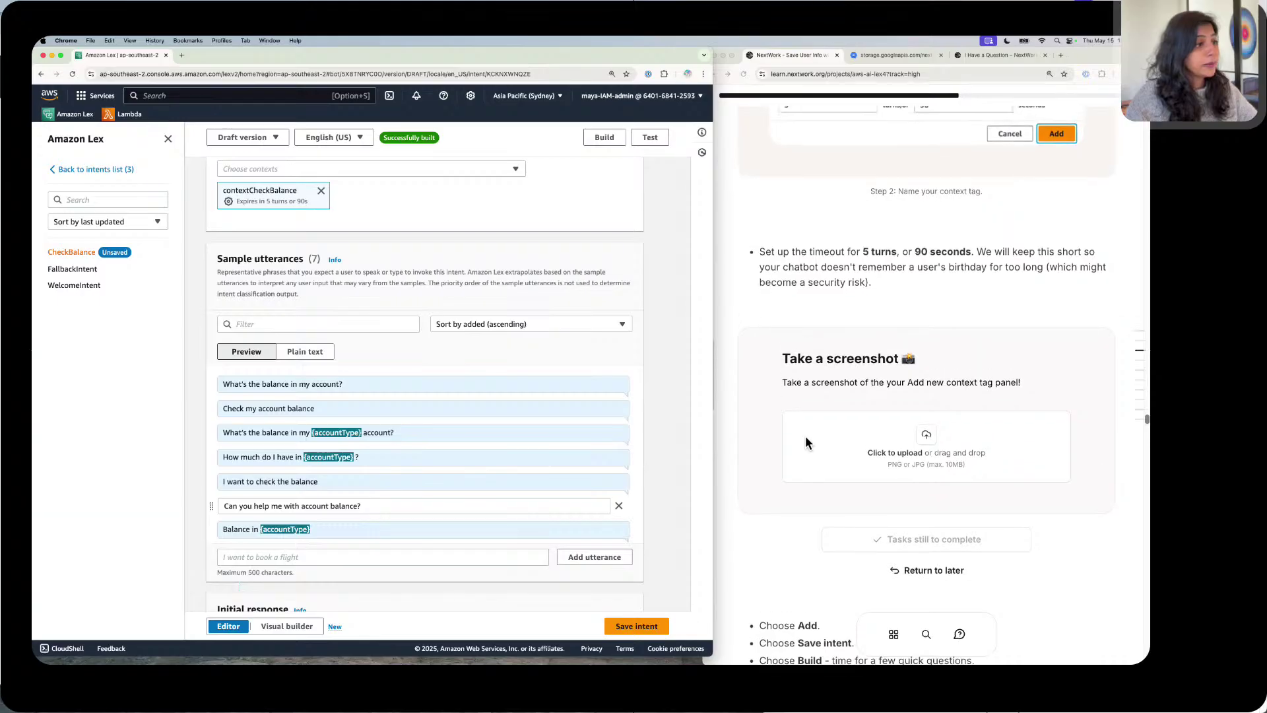
pyautogui.scroll(1, 805, 436)
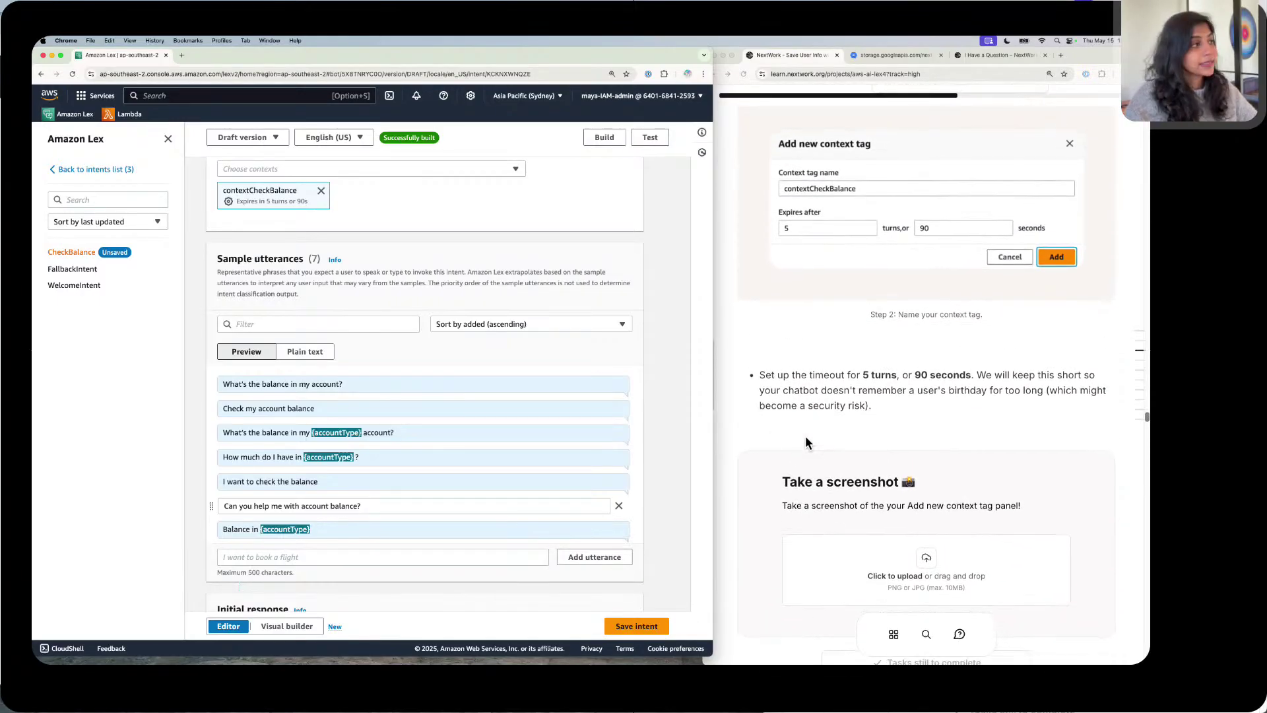
pyautogui.scroll(-1, 472, 379)
pyautogui.scroll(2, 482, 383)
pyautogui.scroll(2, 482, 383)
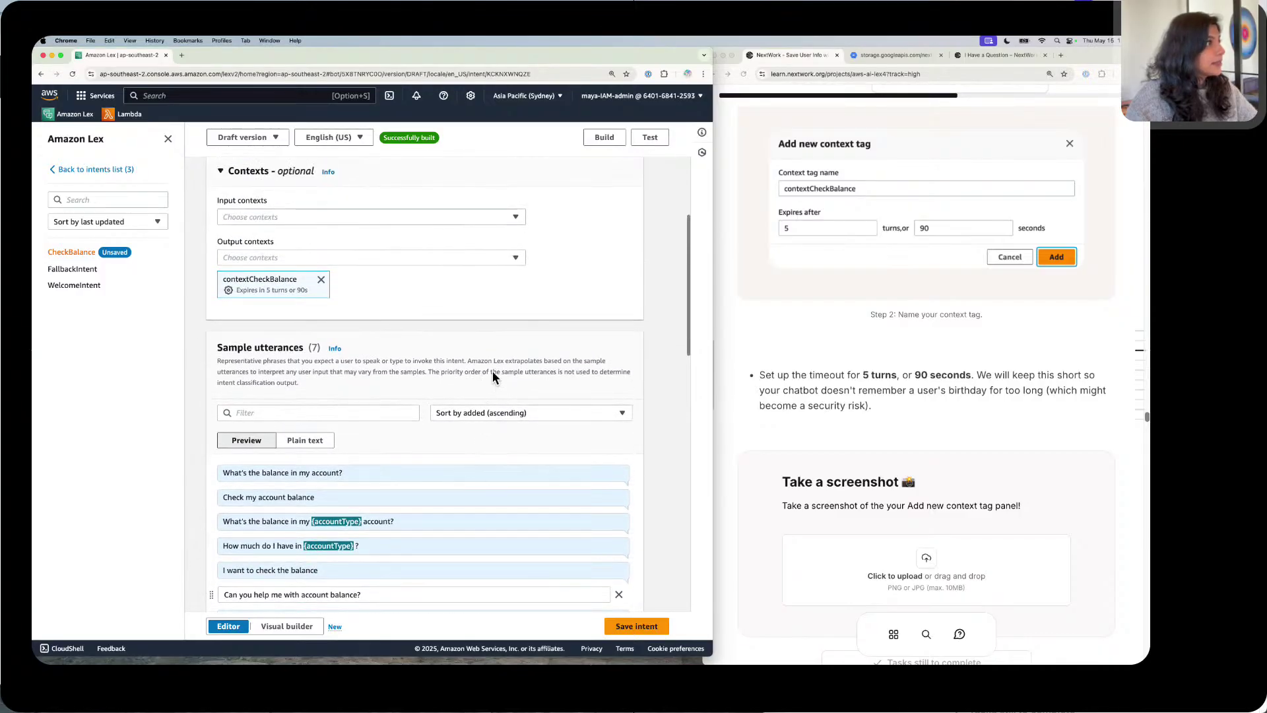
pyautogui.click(237, 288)
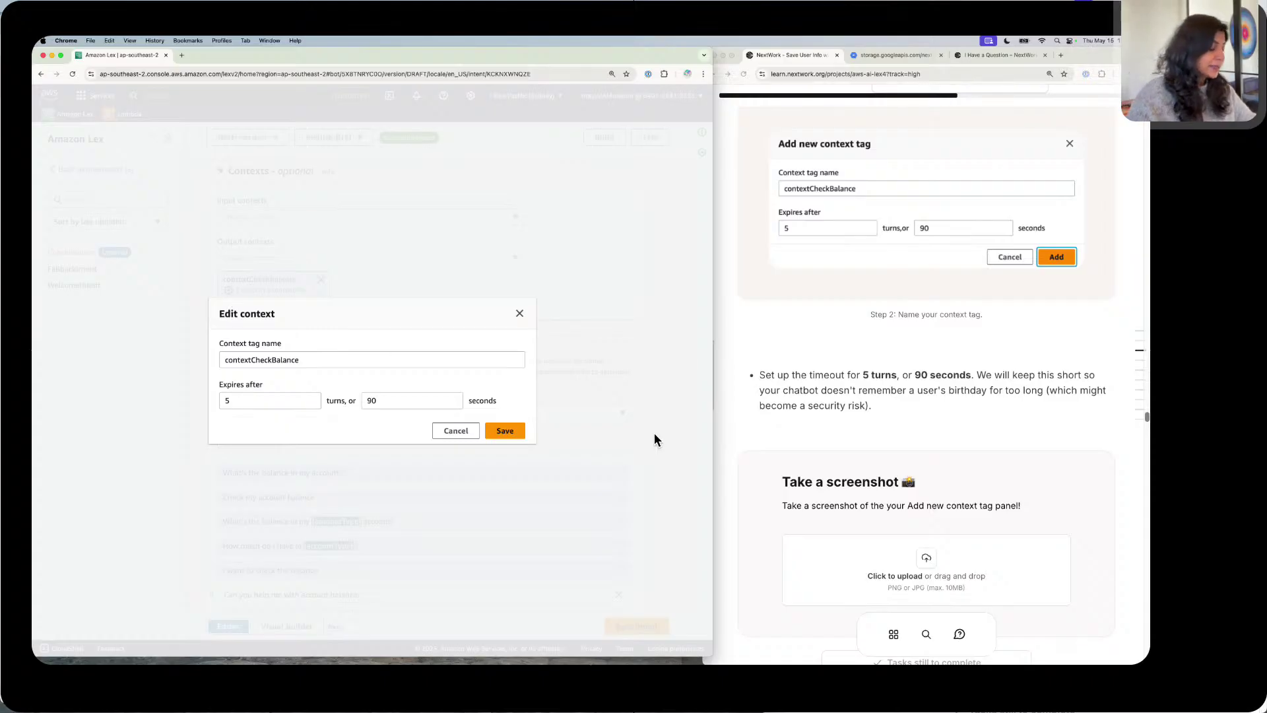
pyautogui.press('super+shift+5')
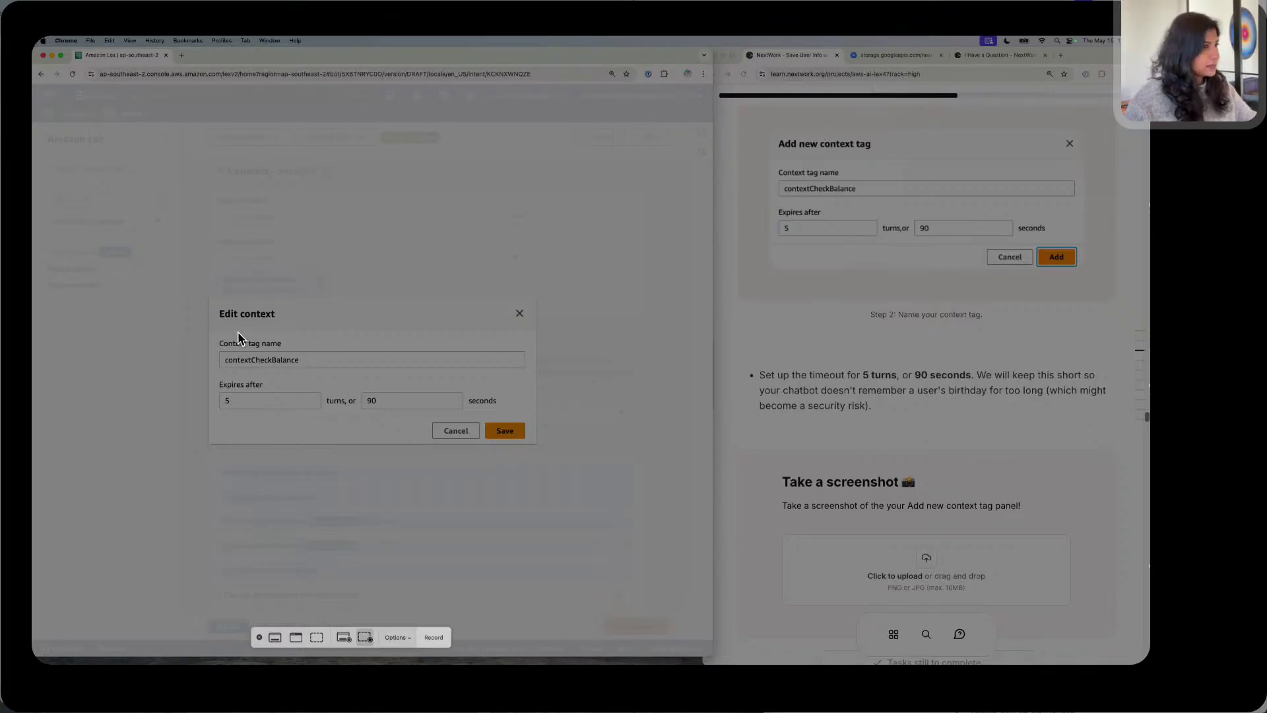
pyautogui.press('Escape')
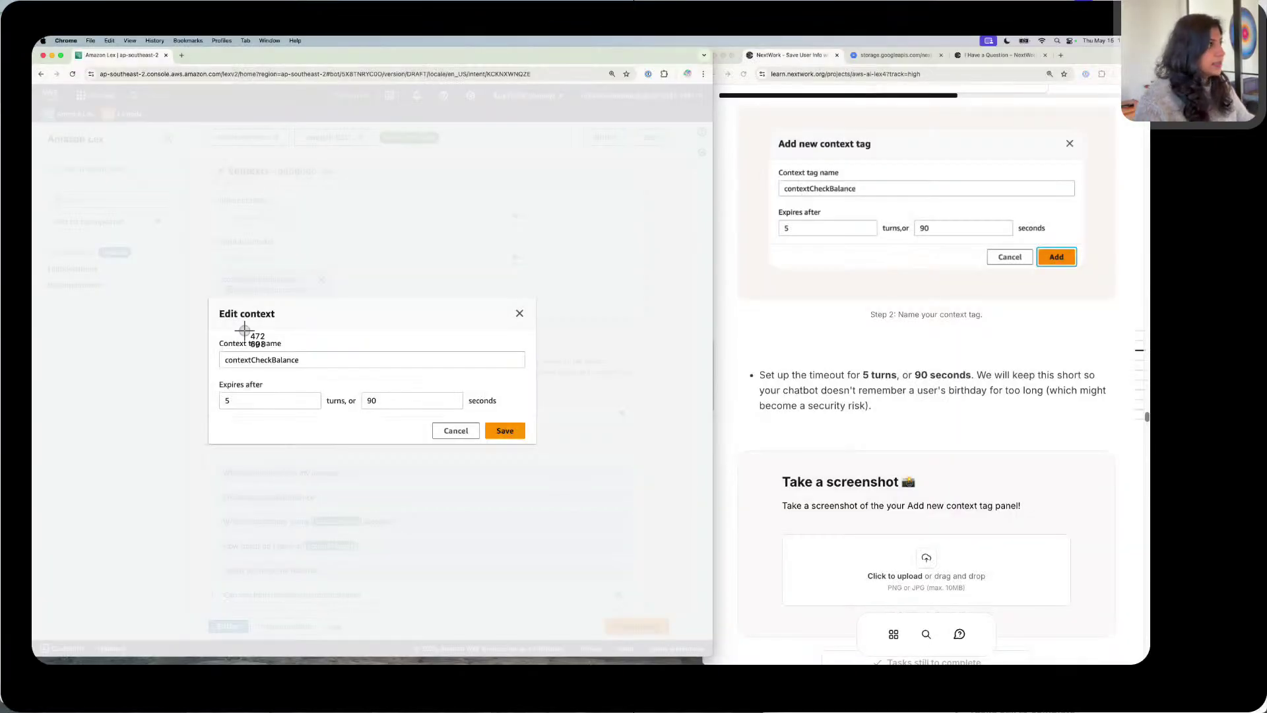
pyautogui.moveTo(212, 334); pyautogui.dragTo(527, 432)
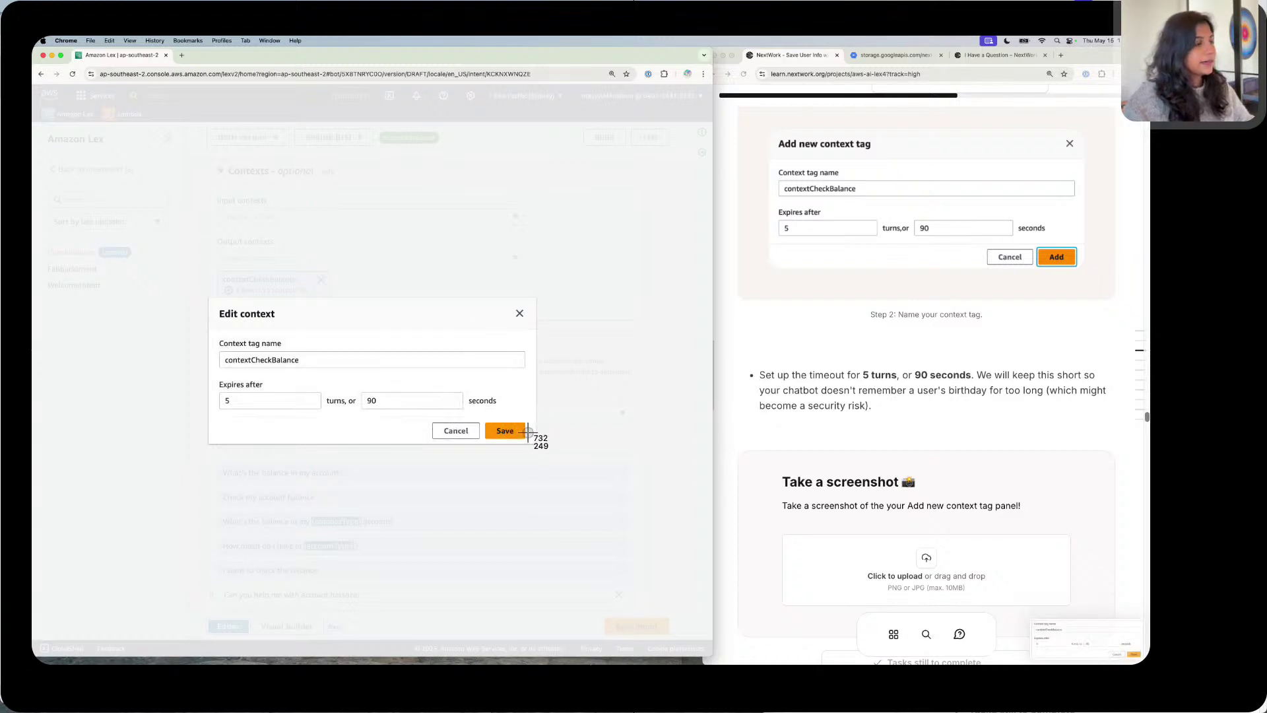
pyautogui.click(1083, 630)
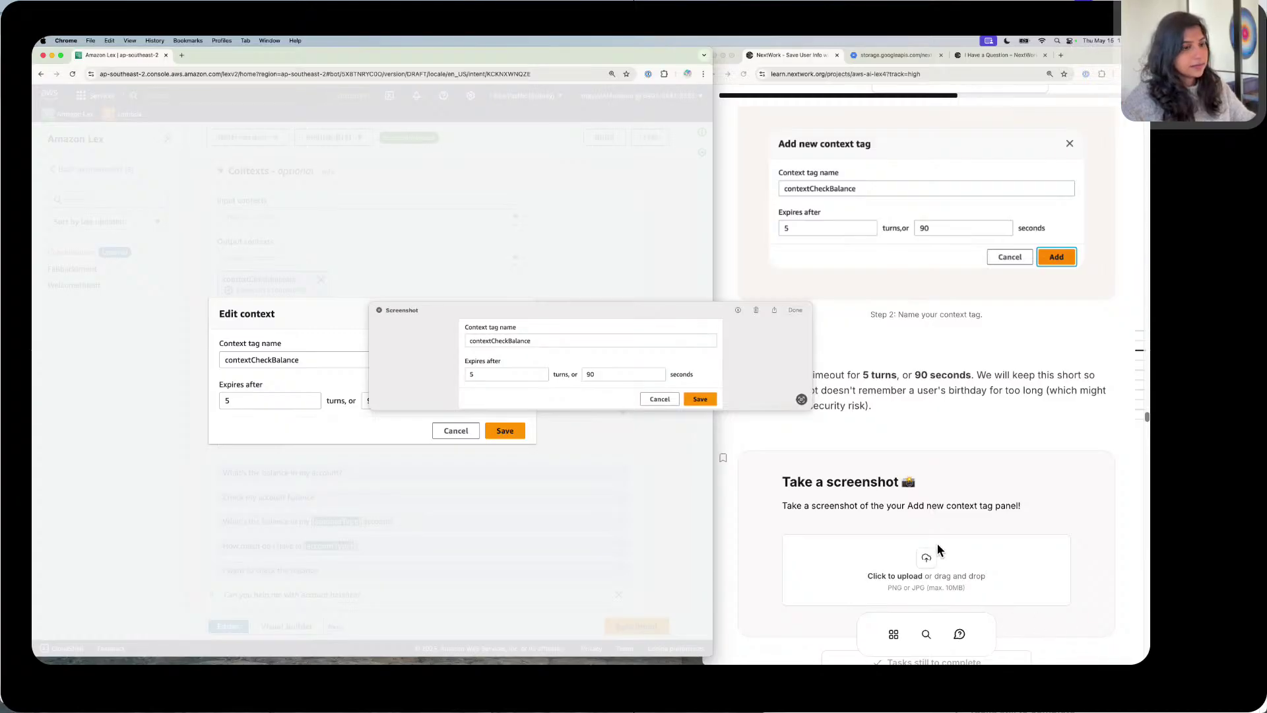
pyautogui.moveTo(575, 330); pyautogui.dragTo(857, 470)
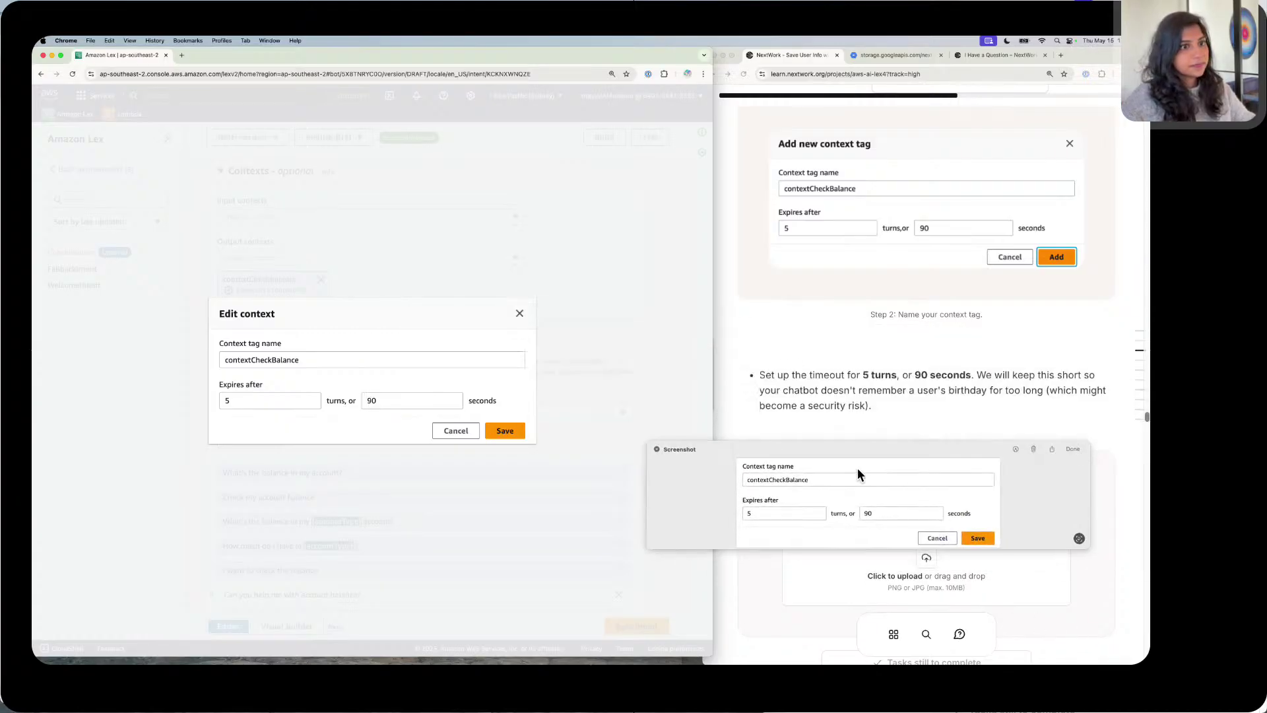
pyautogui.click(1033, 448)
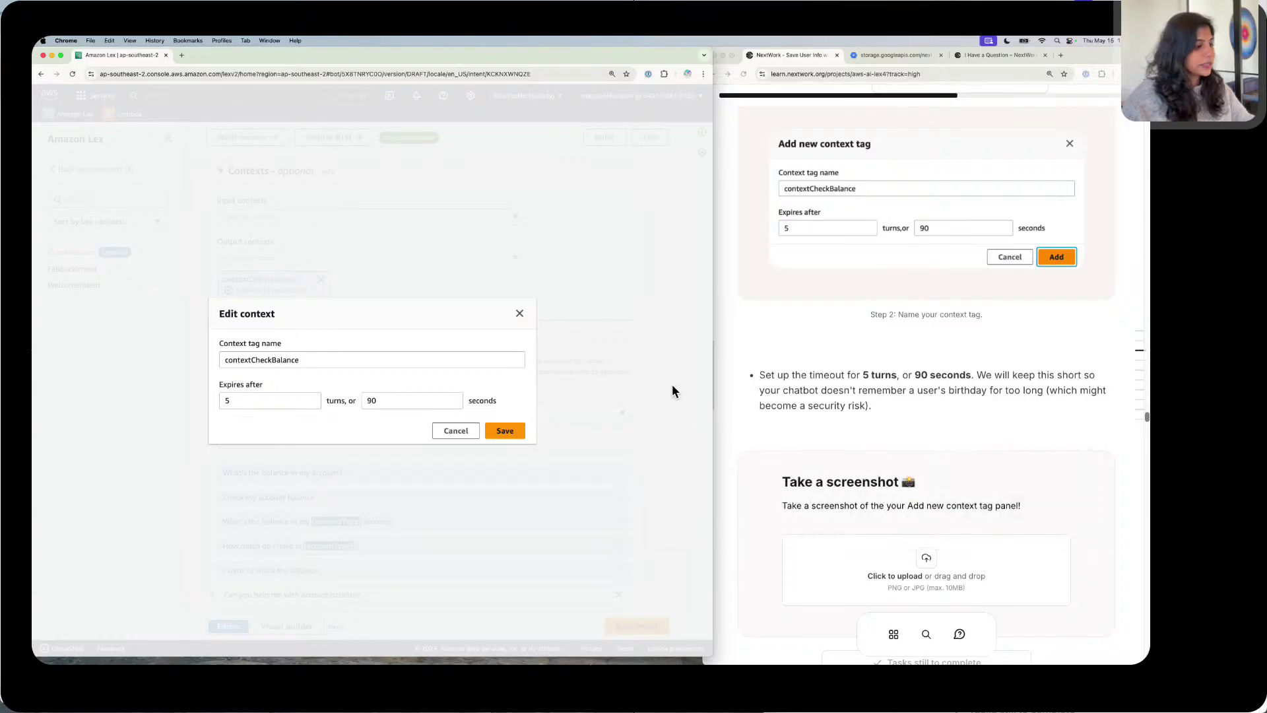
# Step: Capture the context tag's name and expiry settings, upload the image to the guide's "Take a screenshot" task, and mark it done
pyautogui.press('super+shift+4')
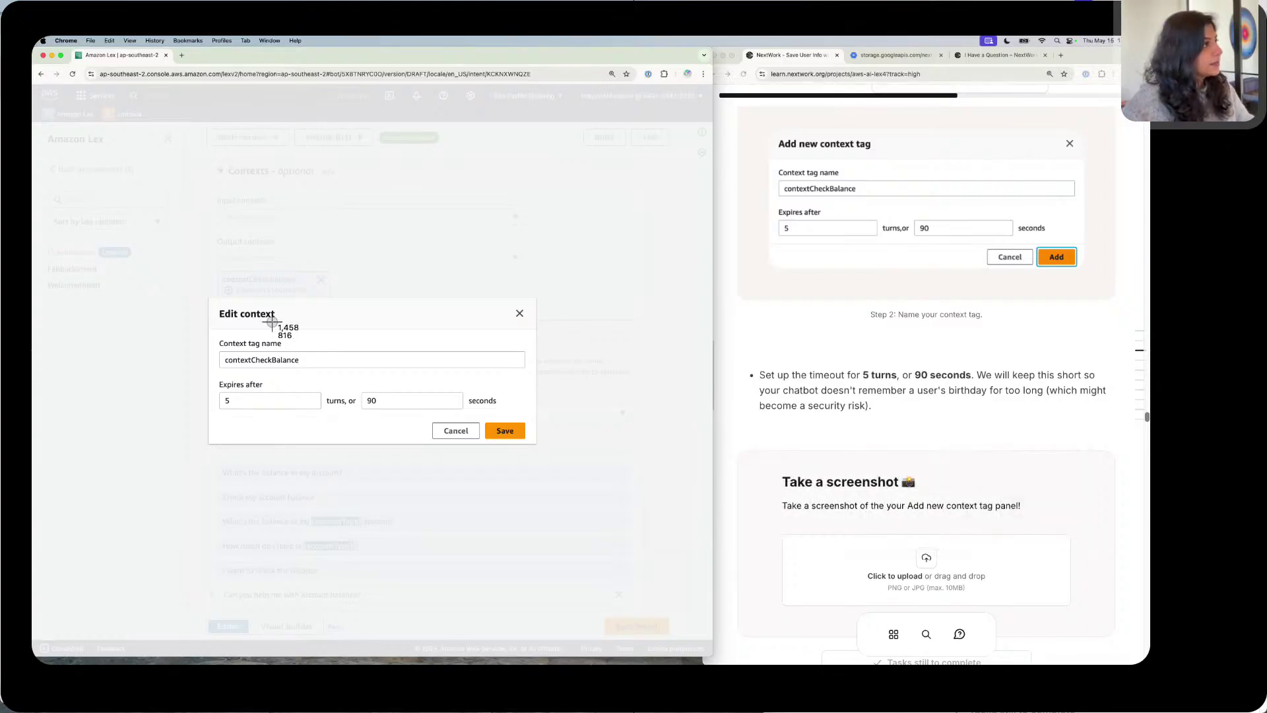
pyautogui.moveTo(210, 332); pyautogui.dragTo(531, 440)
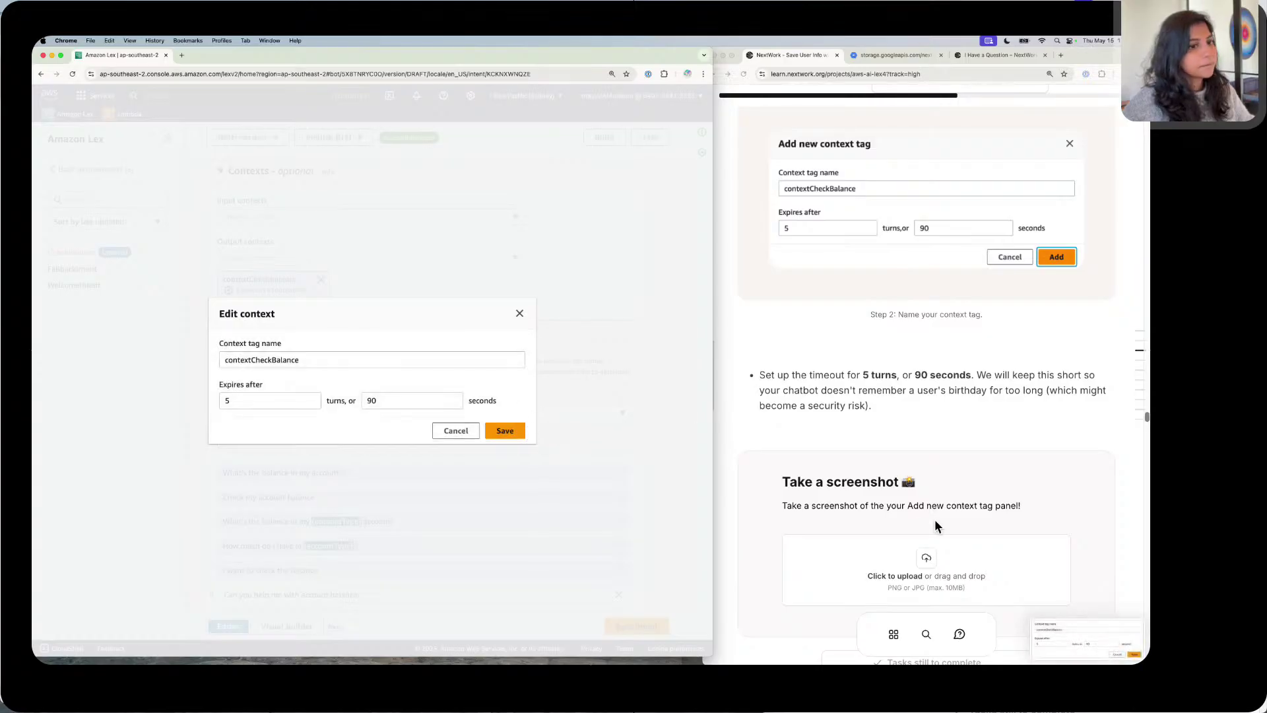
pyautogui.moveTo(1053, 615); pyautogui.dragTo(950, 567)
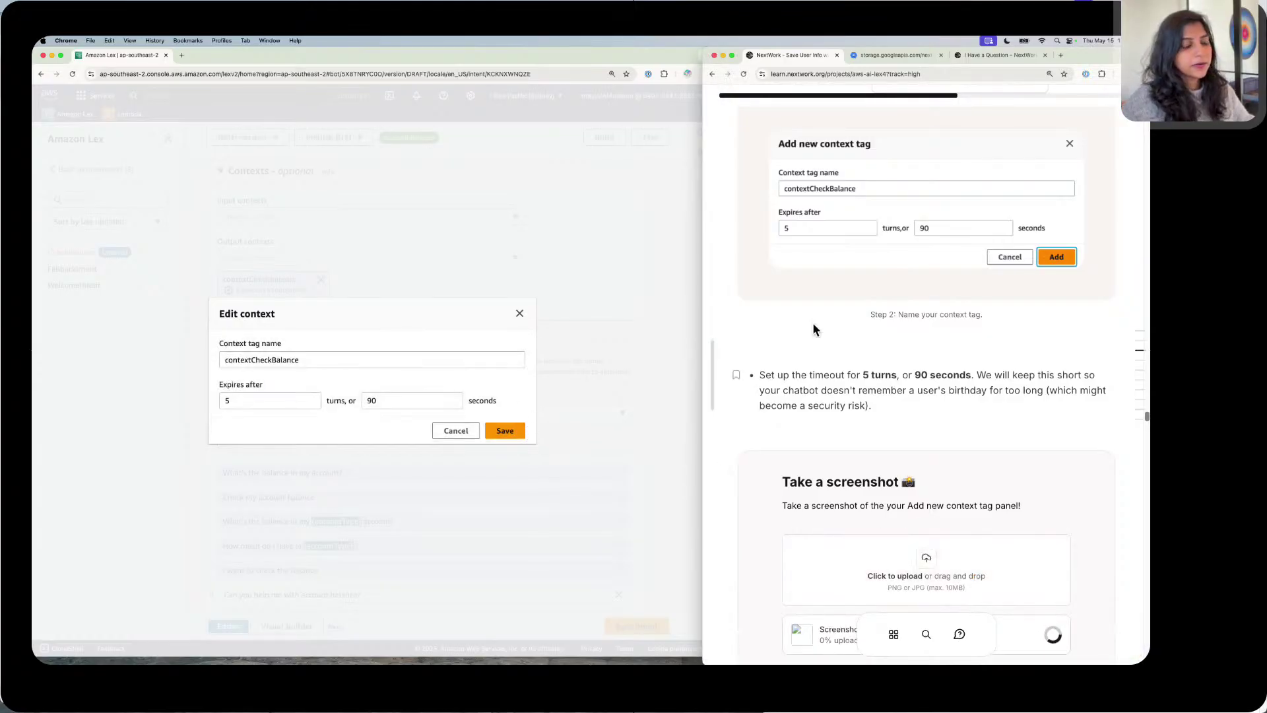
pyautogui.scroll(-5, 864, 333)
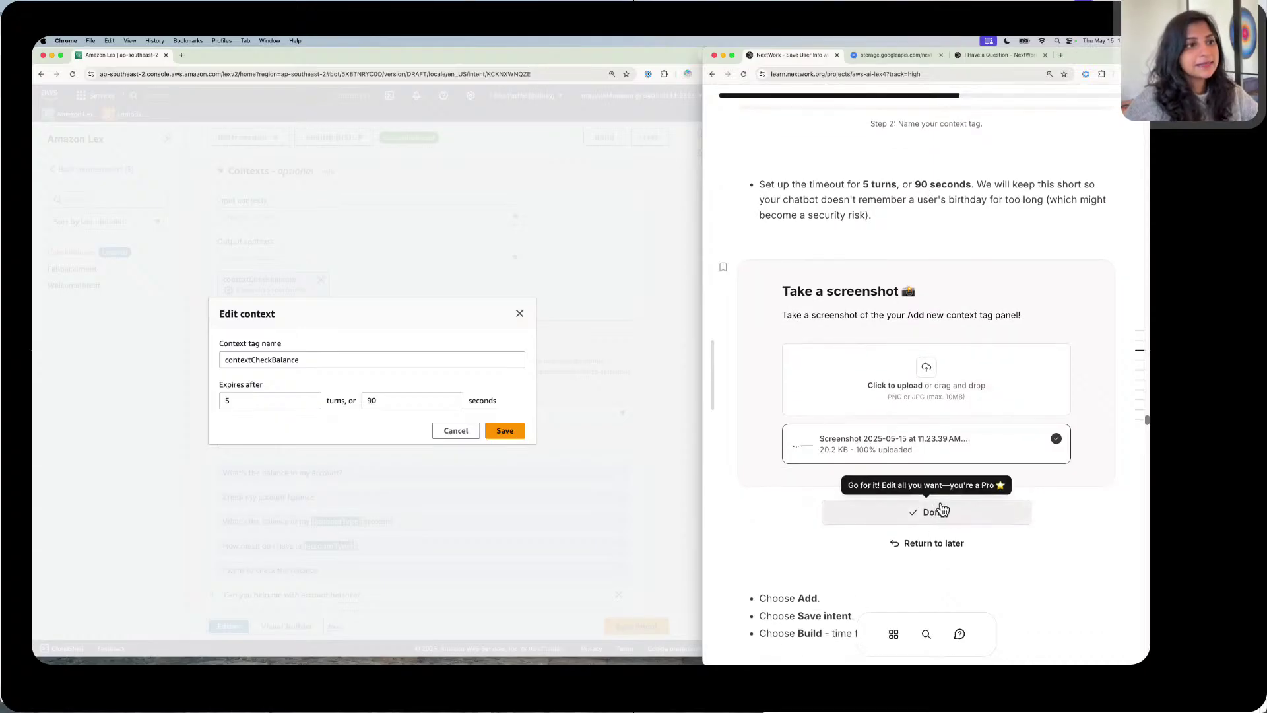
pyautogui.click(941, 510)
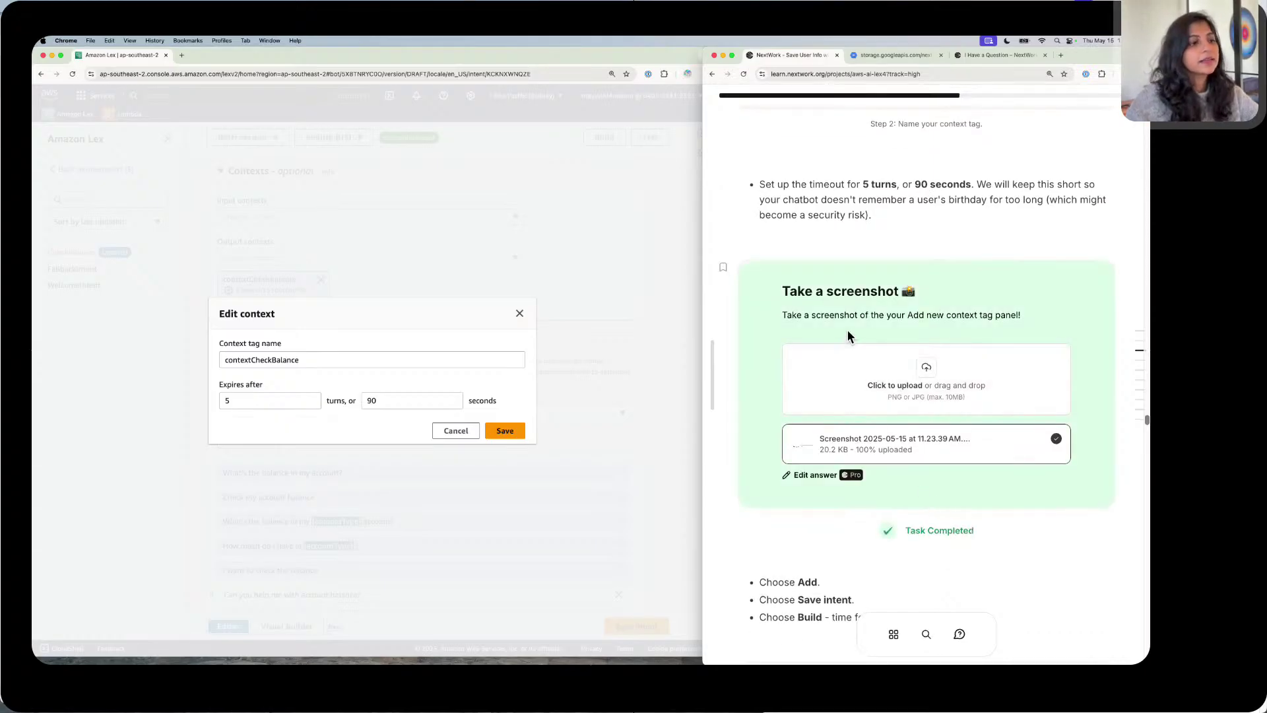
# Step: Save the contextCheckBalance tag as the guide directs and save the CheckBalance intent
pyautogui.scroll(-7, 848, 335)
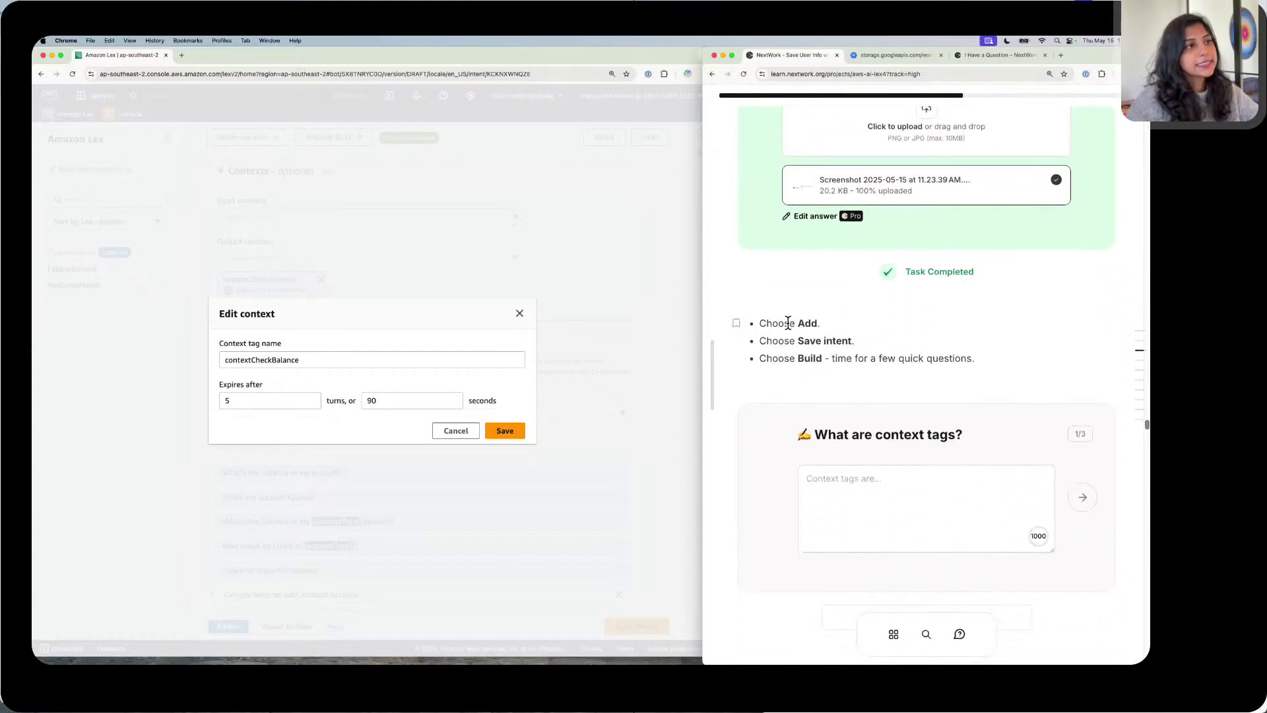
pyautogui.click(522, 315)
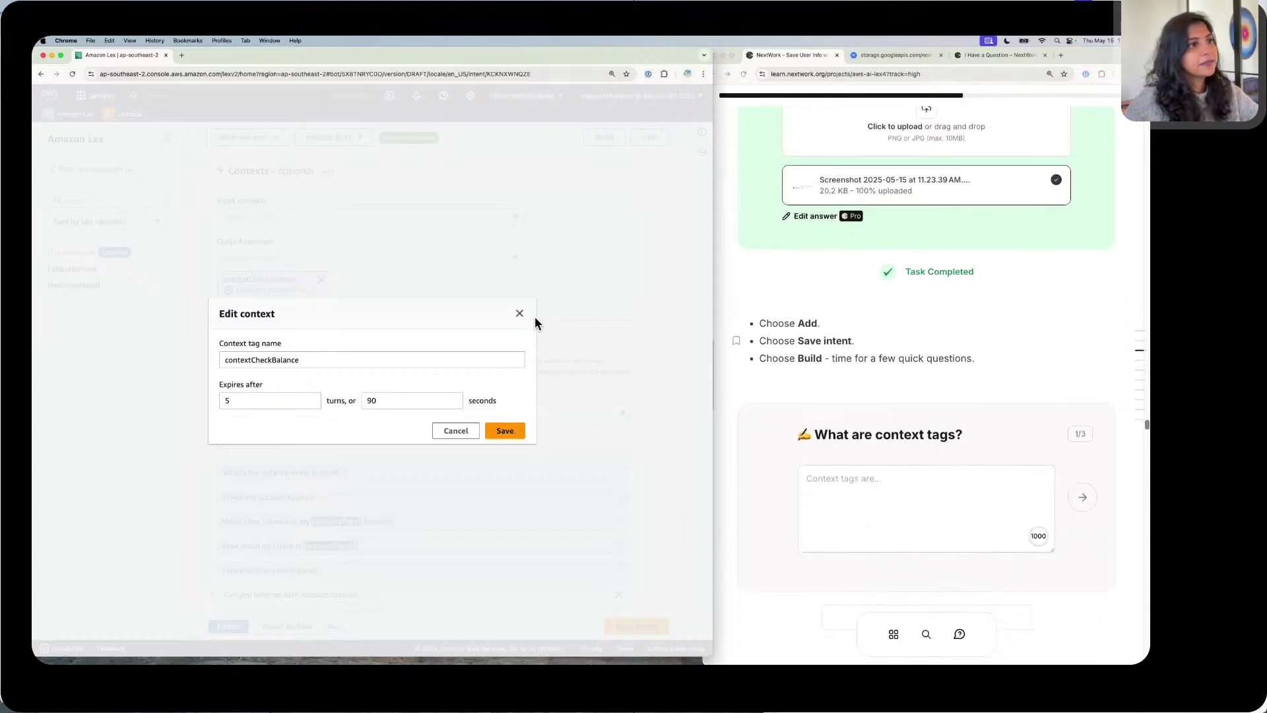
pyautogui.click(505, 430)
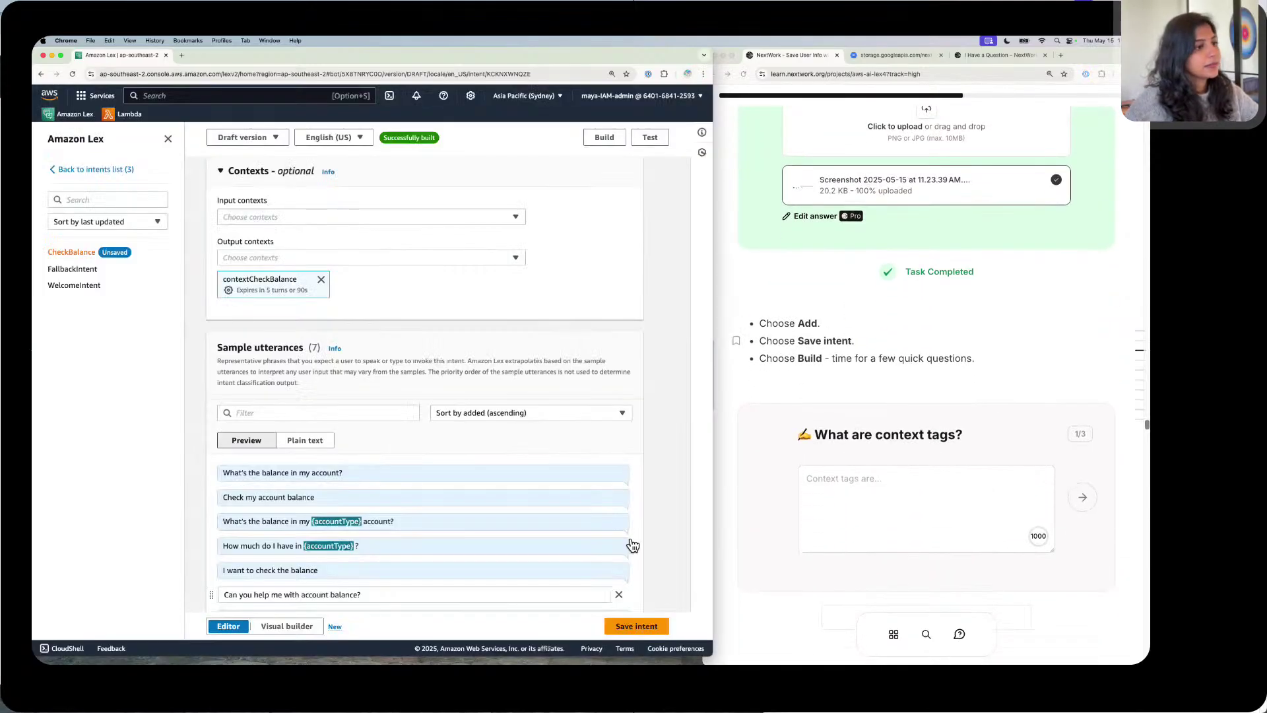
pyautogui.click(648, 624)
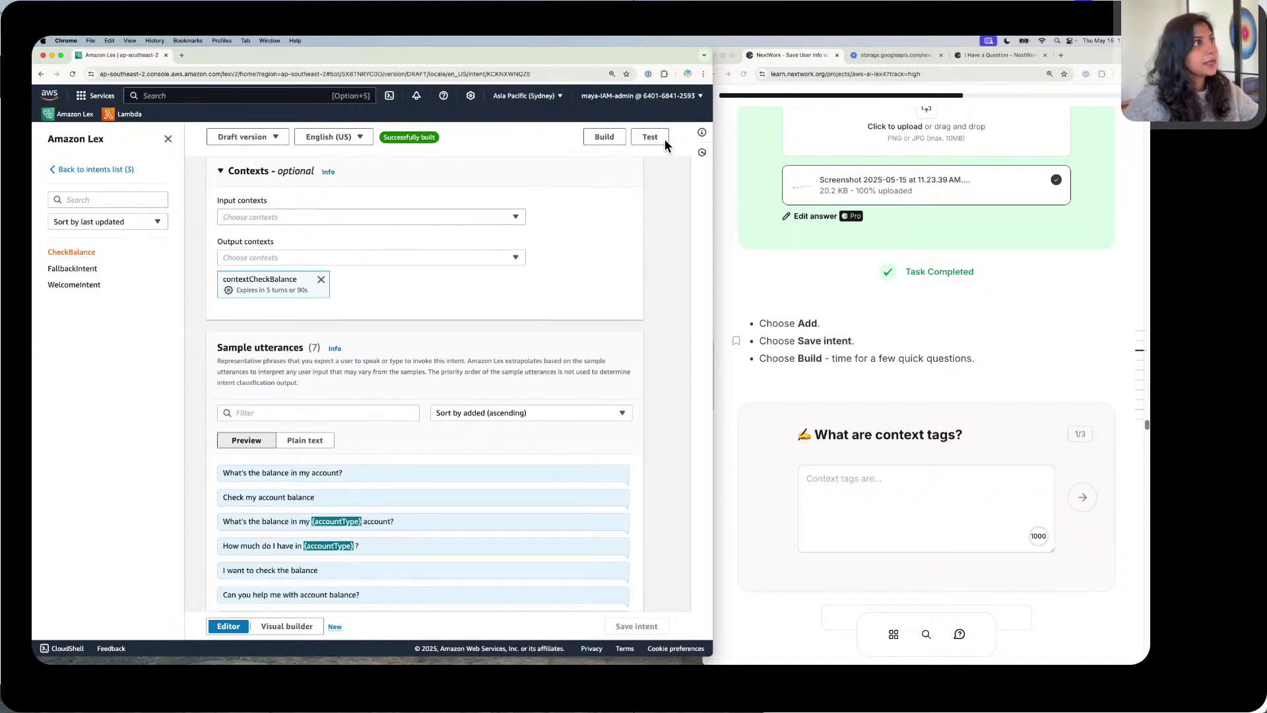
# Step: Build BankerBot's English (US) language with the saved CheckBalance changes
pyautogui.click(605, 135)
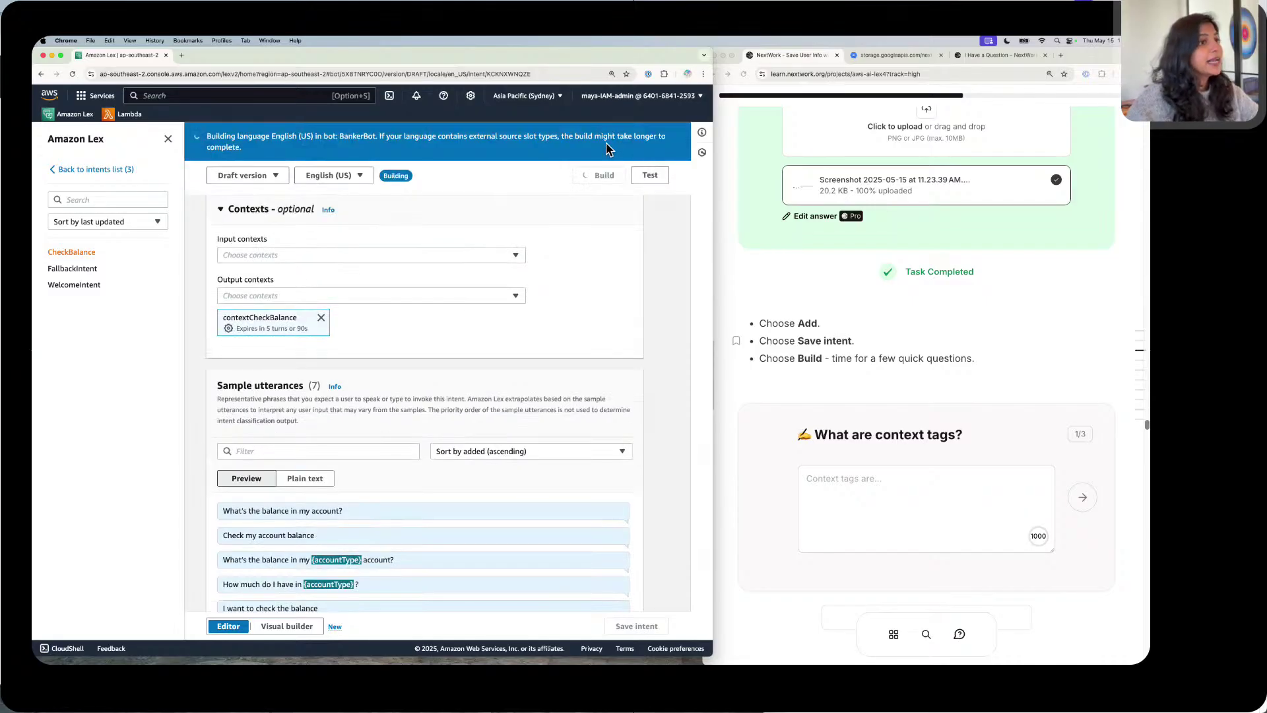
# Step: Begin the guide's "What are context tags?" answer with "Context tags are like sticky notes that the bot keeps between intents"
pyautogui.scroll(1, 931, 271)
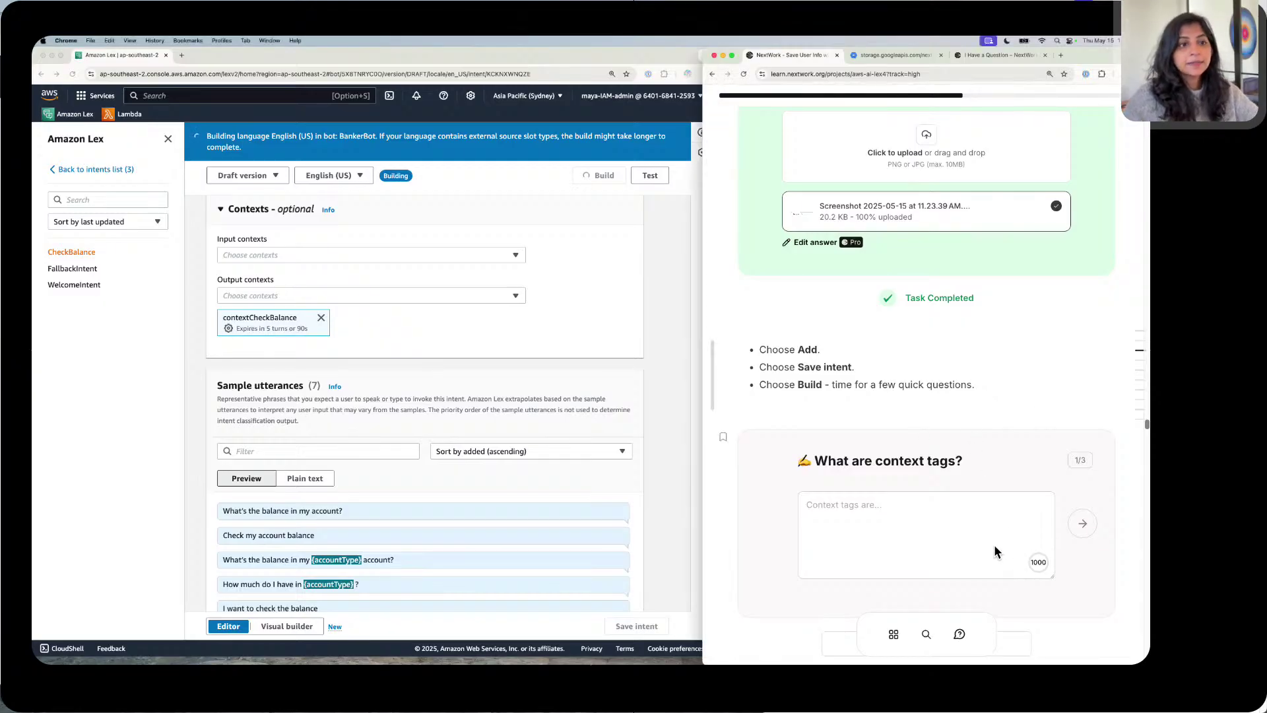
pyautogui.click(958, 530)
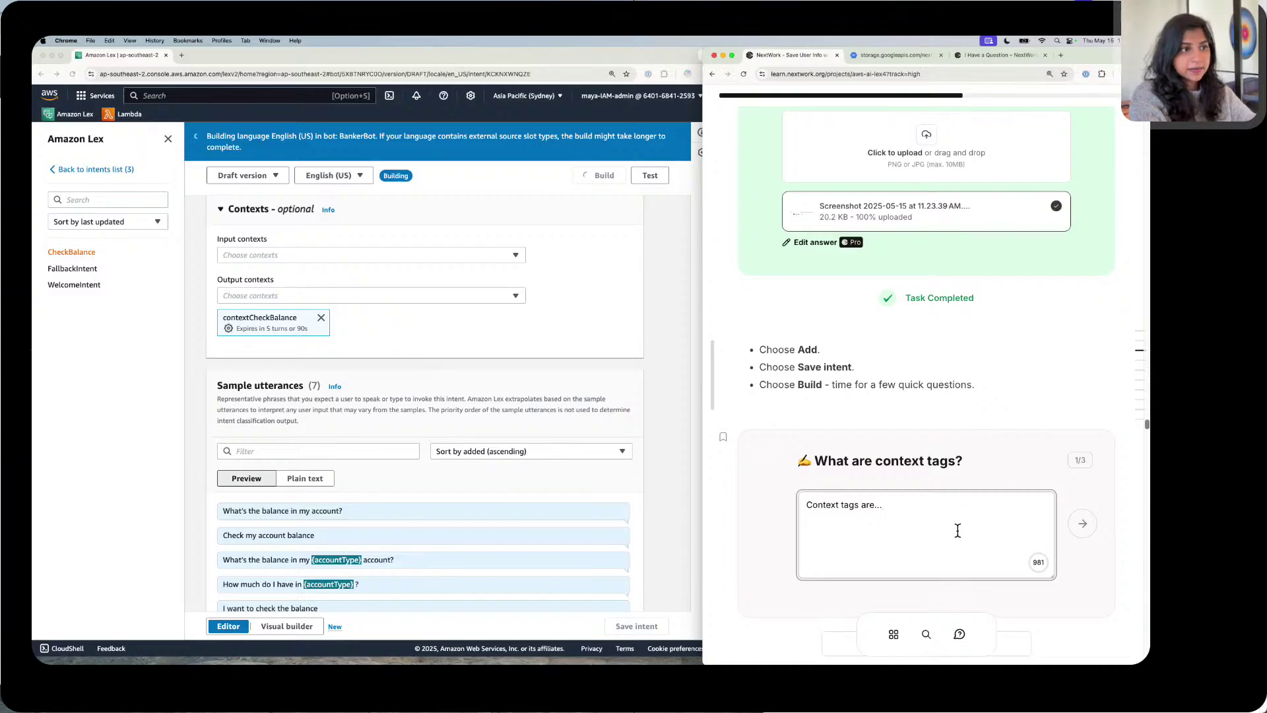
pyautogui.press('BackSpace')
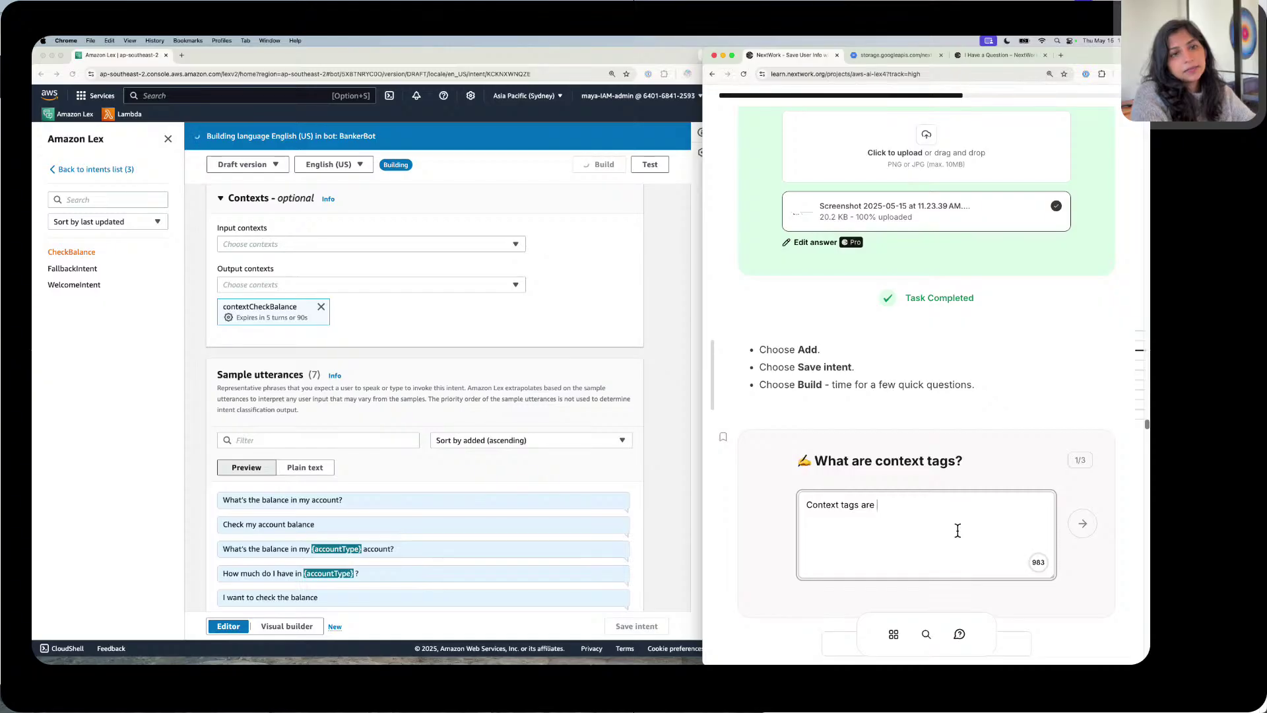
pyautogui.write('li')
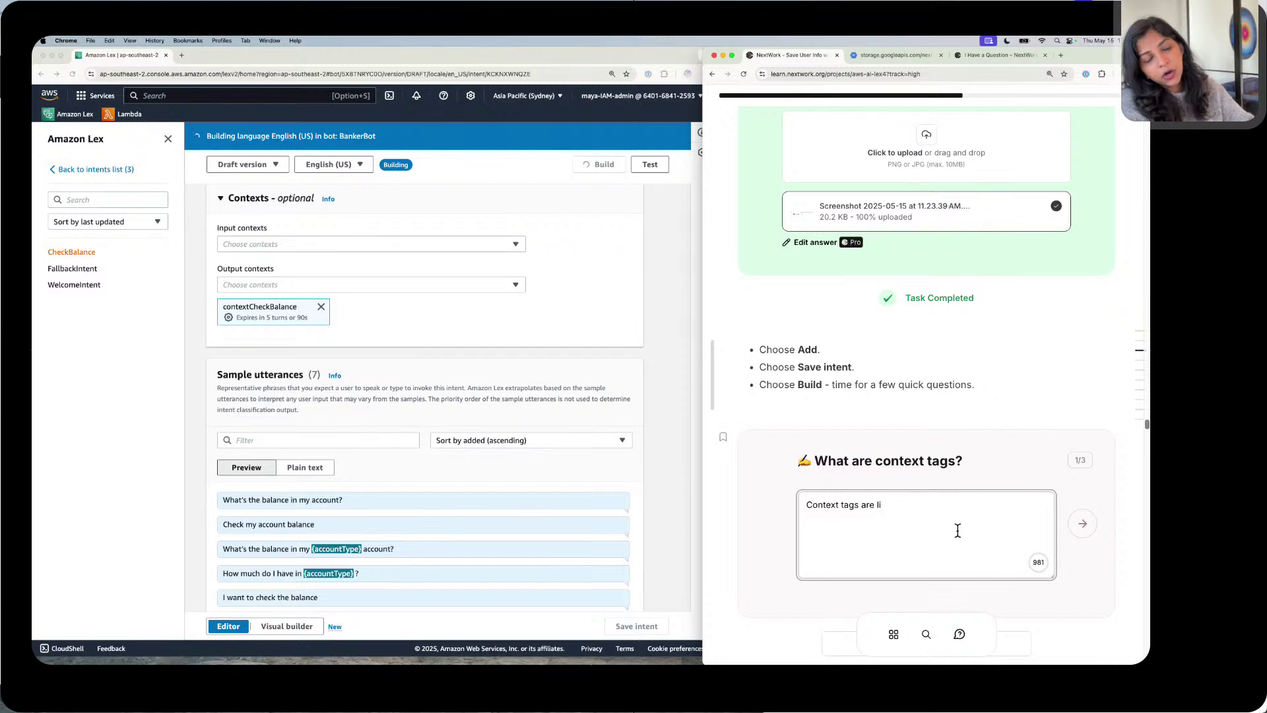
pyautogui.write('ke s')
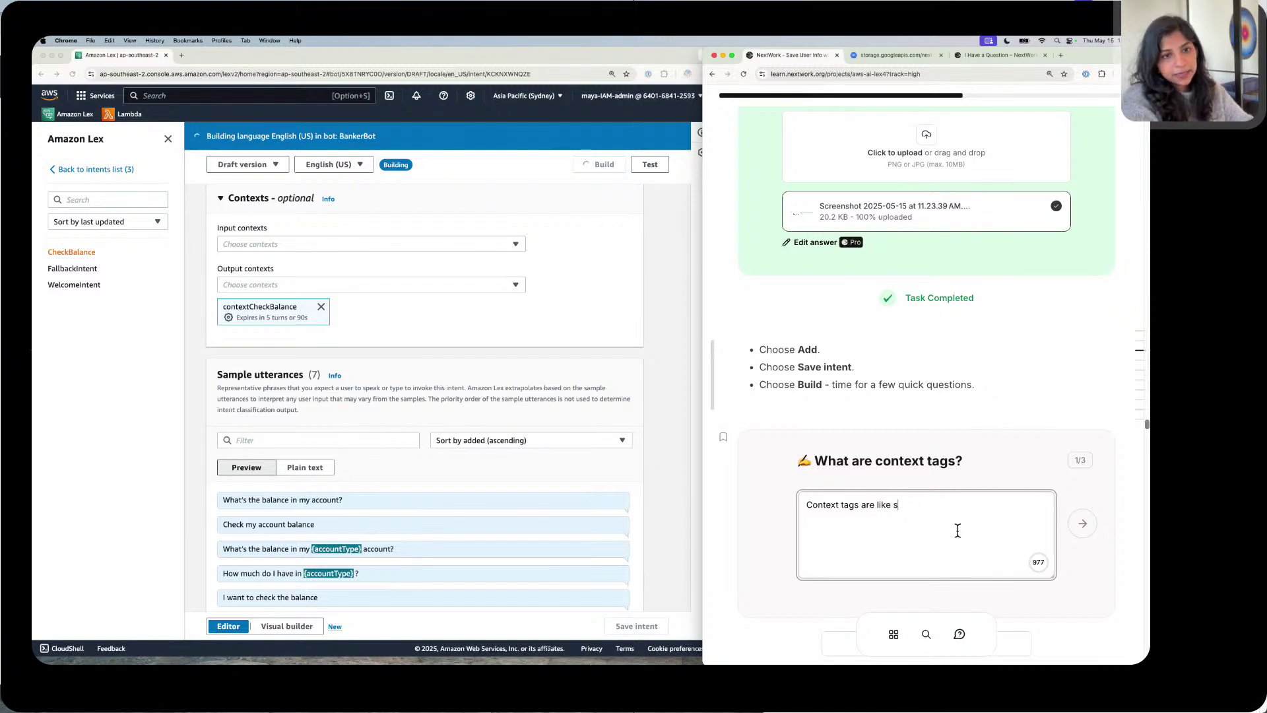
pyautogui.write('ticky note')
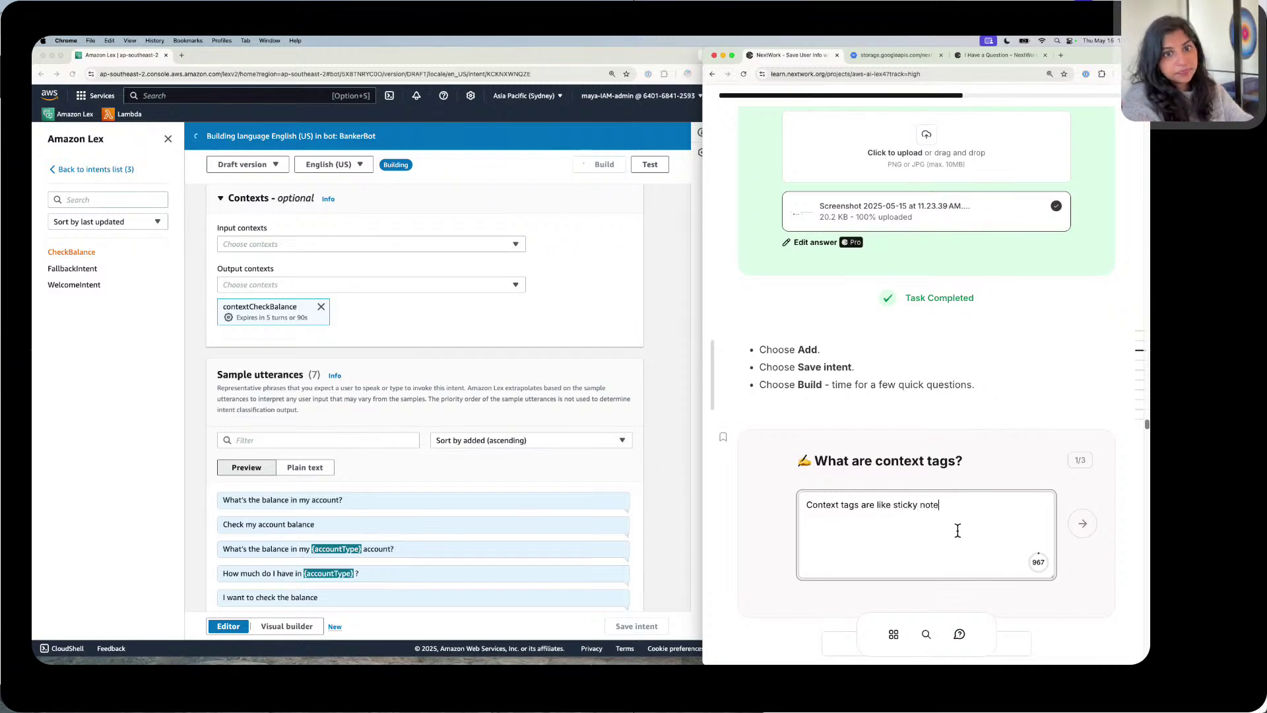
pyautogui.write('s that')
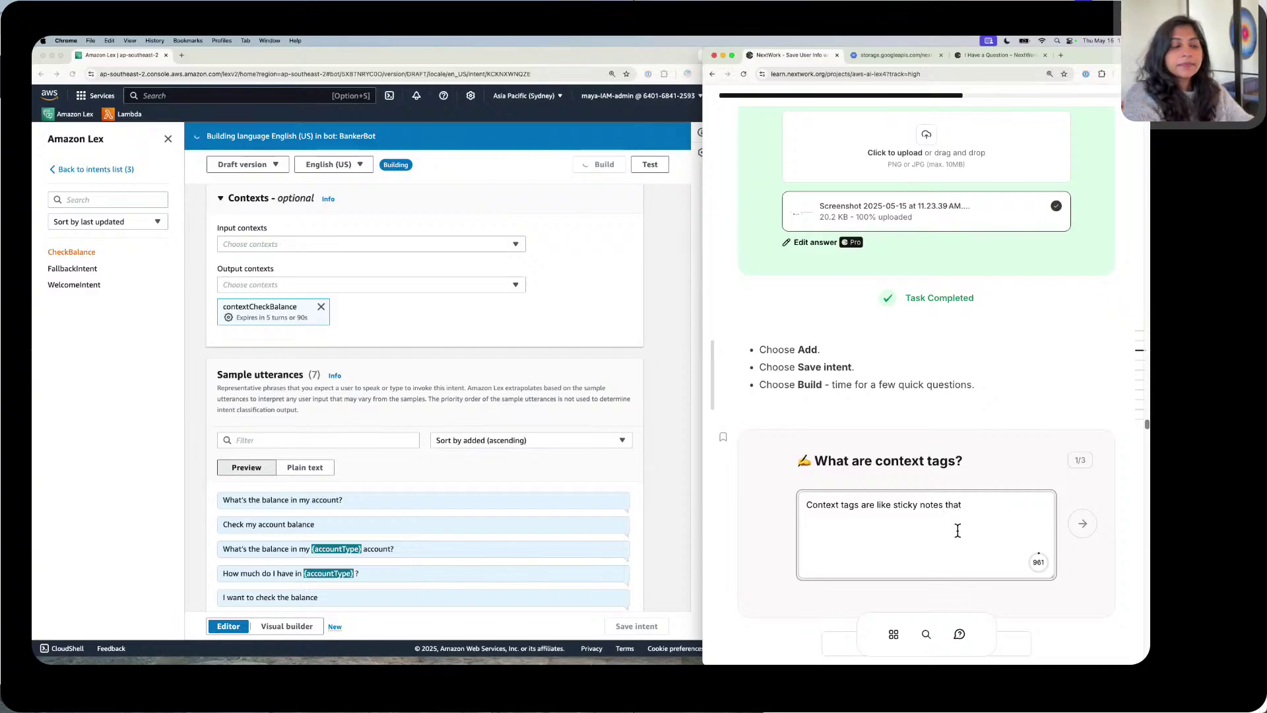
pyautogui.write(' the bot')
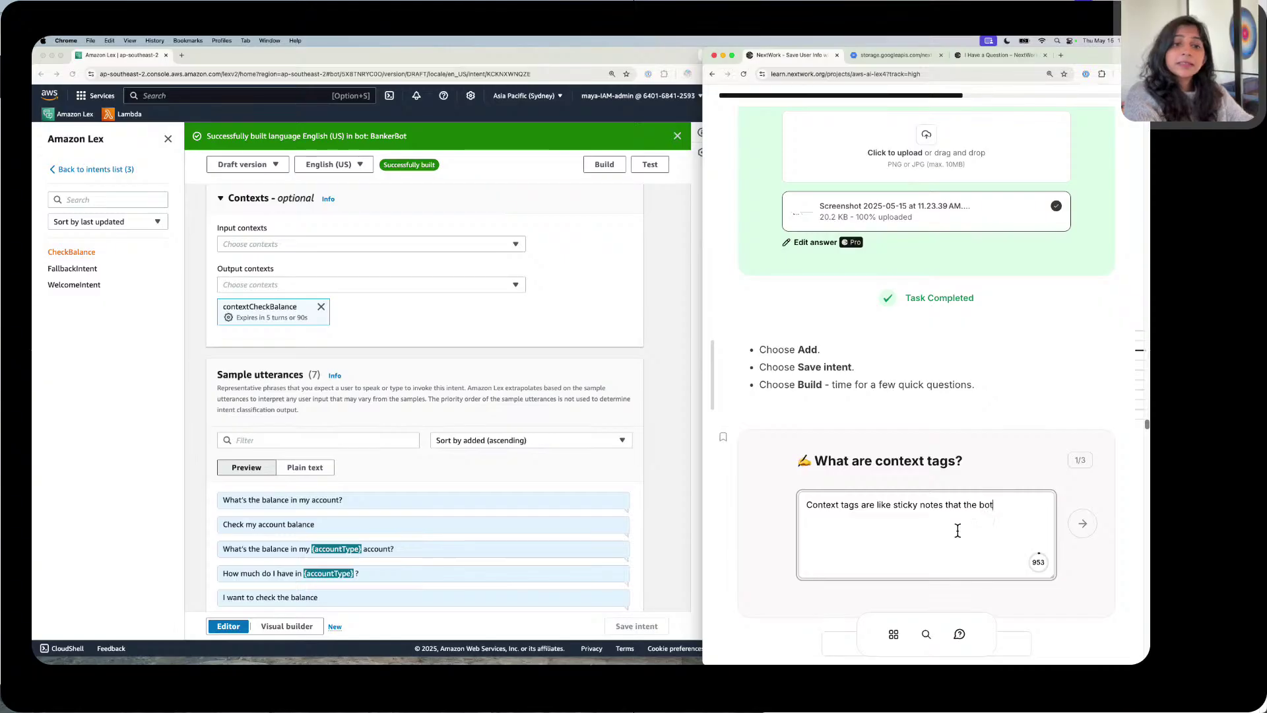
pyautogui.write(' keeps be')
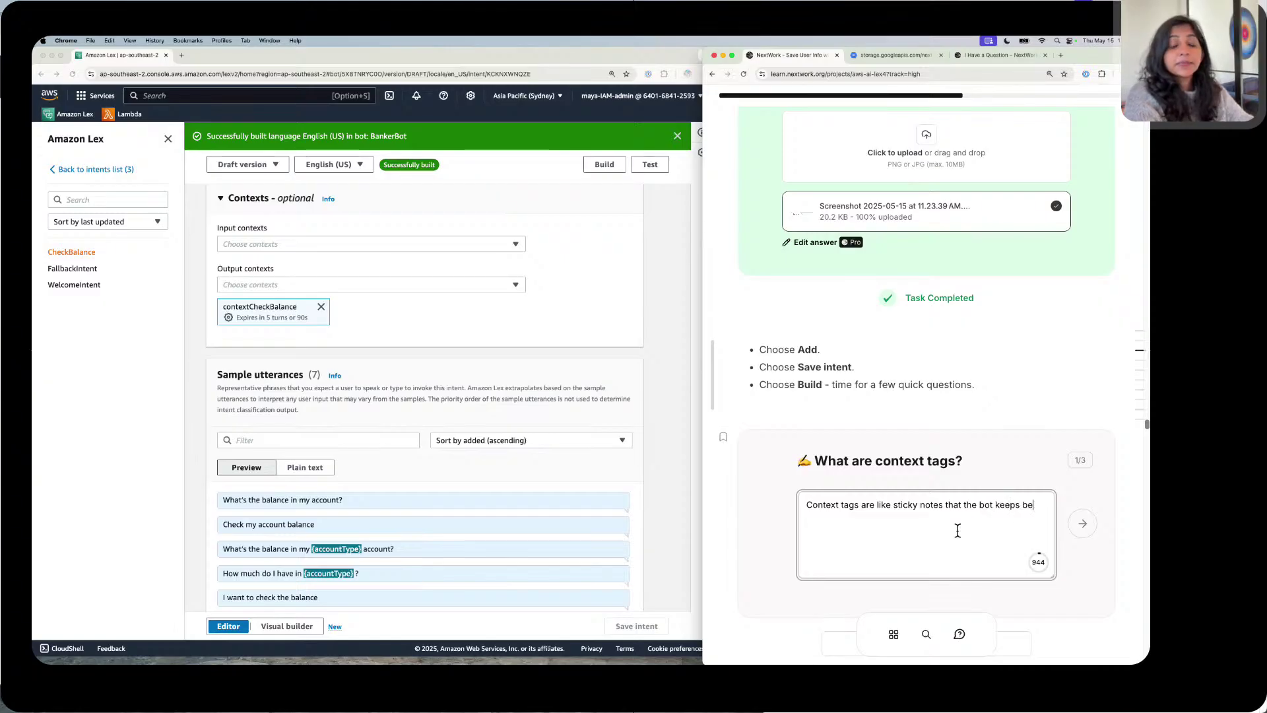
pyautogui.write('tween ')
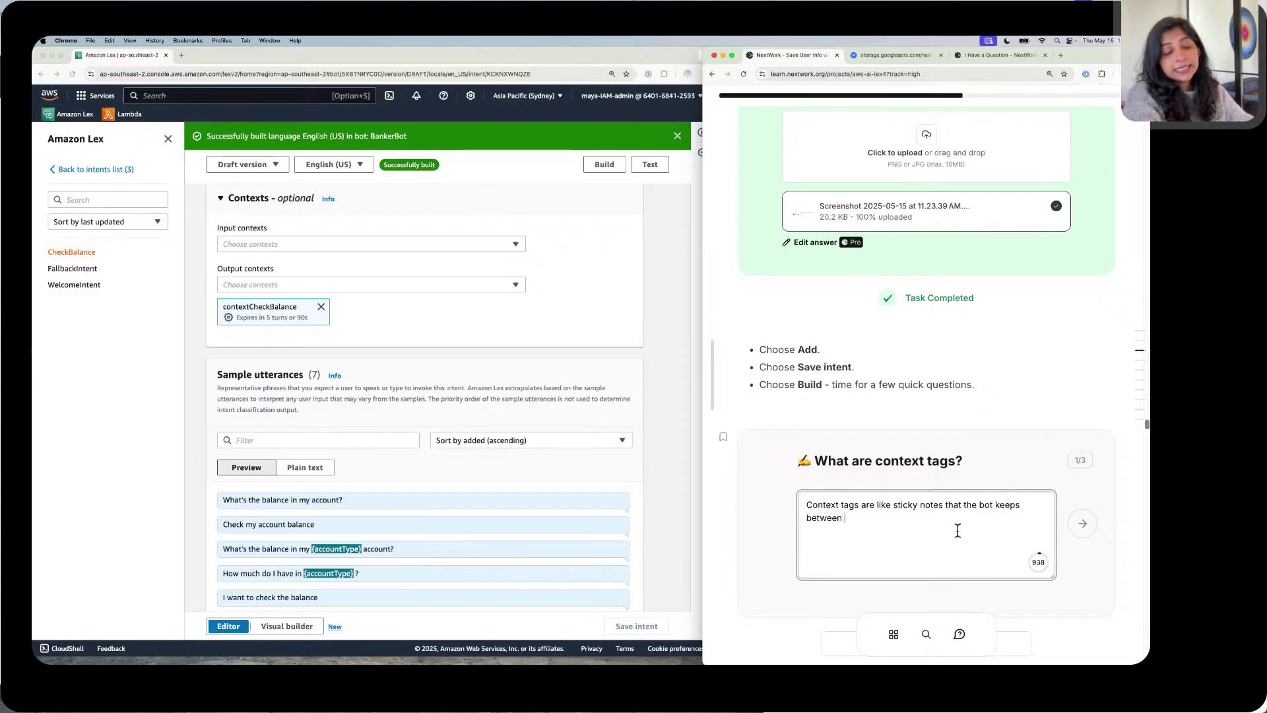
pyautogui.write('intents')
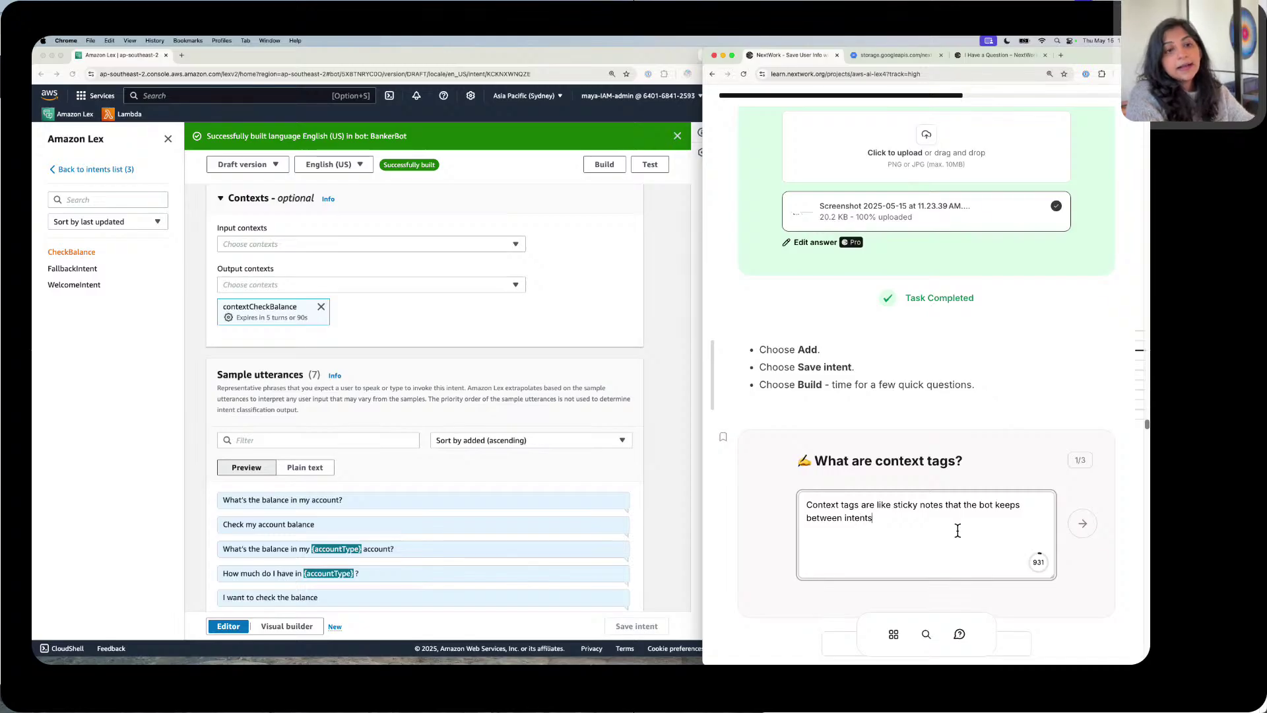
# Step: Explain in the answer that an output context stores info after an intent is completed and an input context checks for info before an intent is triggered
pyautogui.write('. We ca')
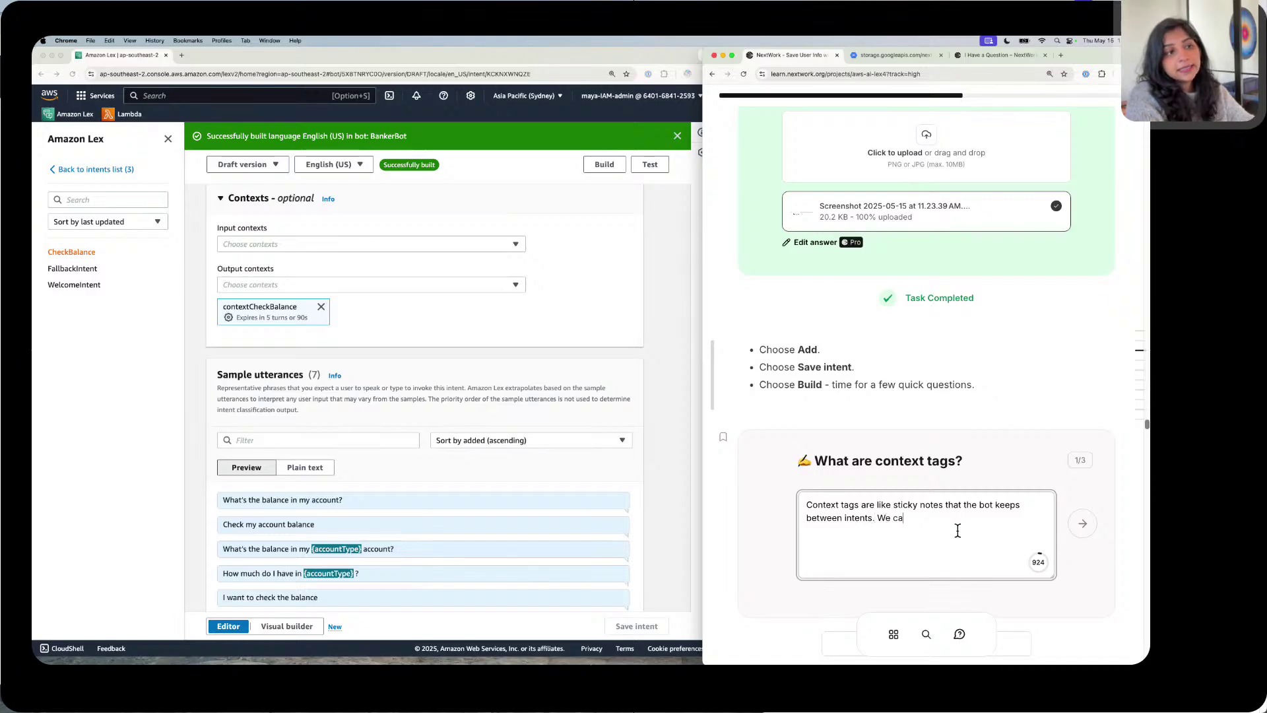
pyautogui.write('n set up a')
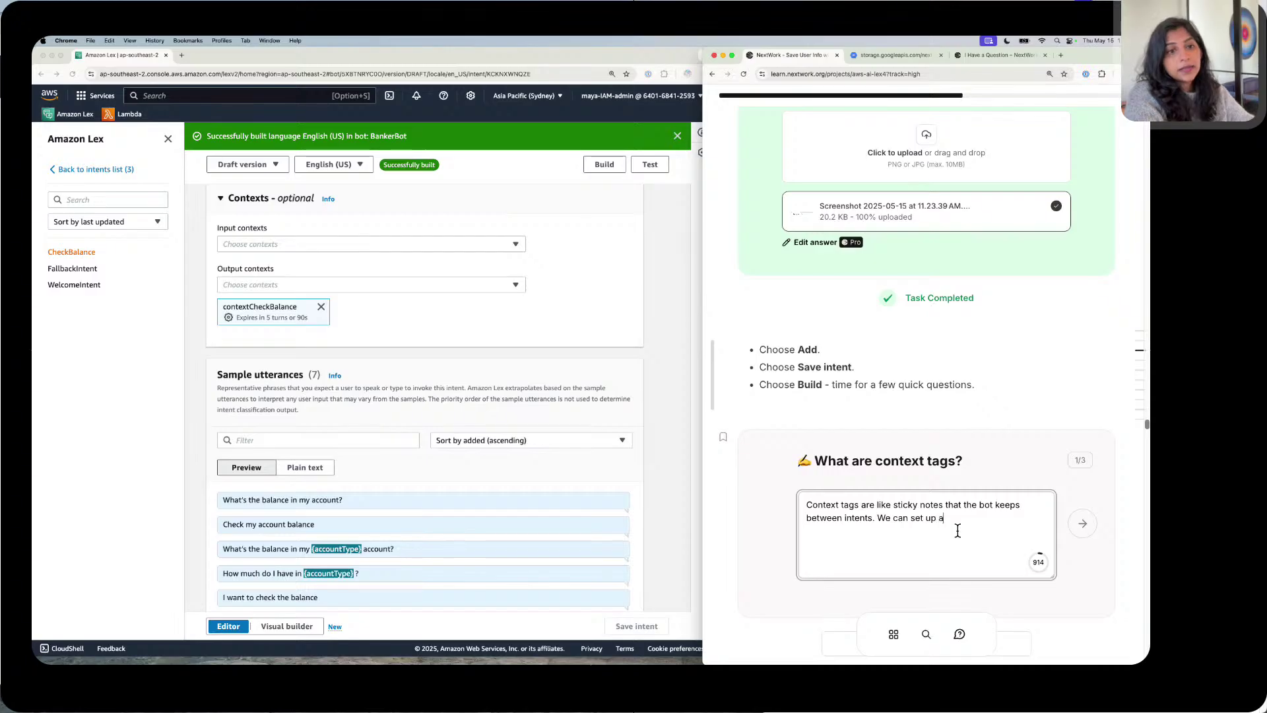
pyautogui.write('n outpu')
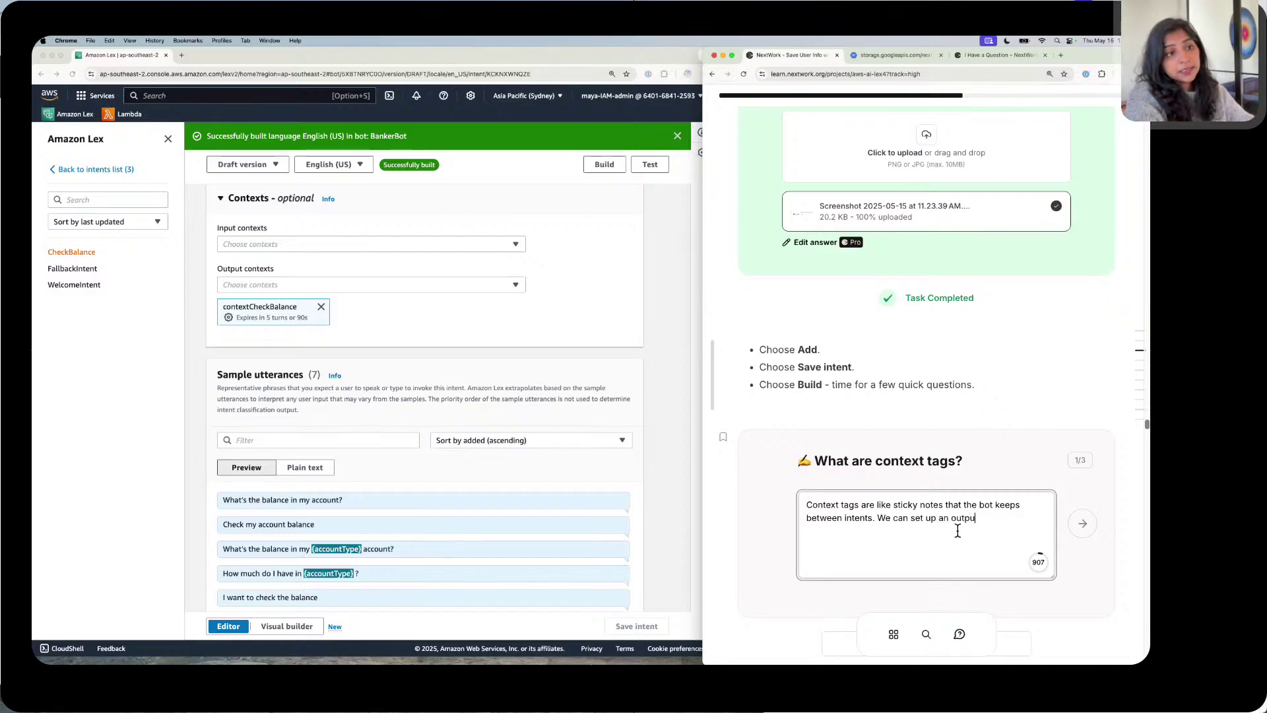
pyautogui.write('t contex')
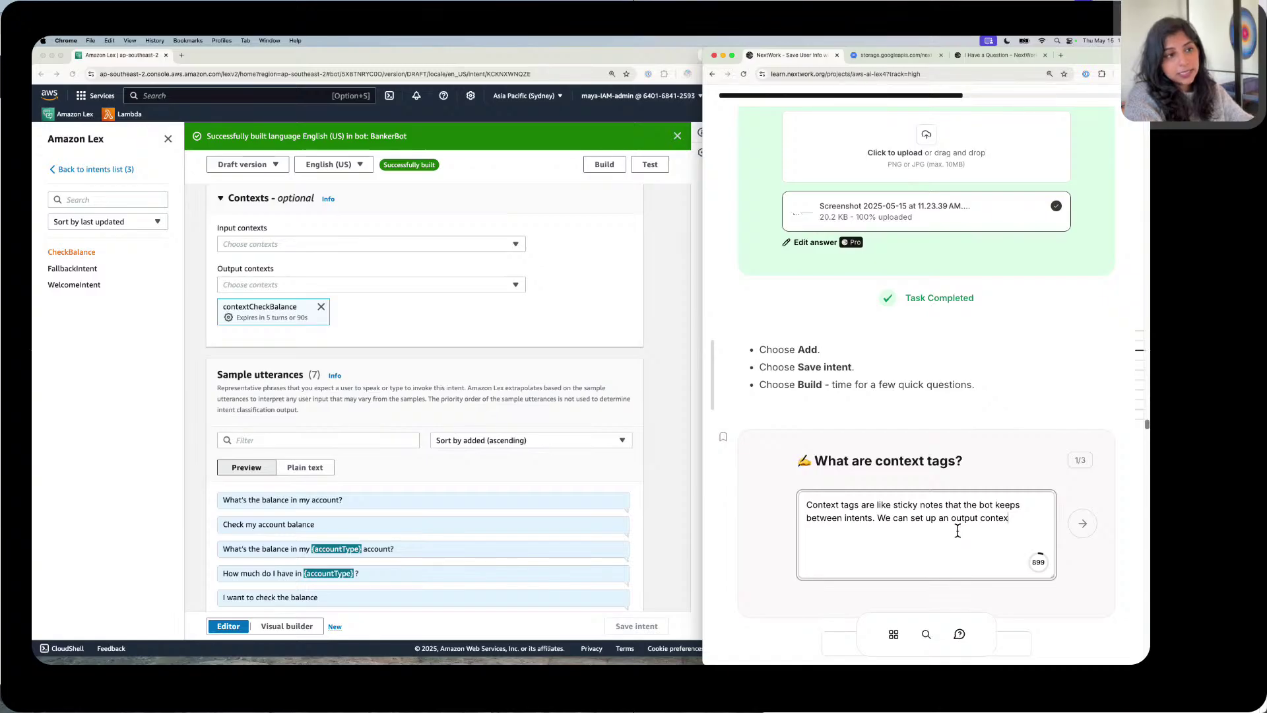
pyautogui.write('t t')
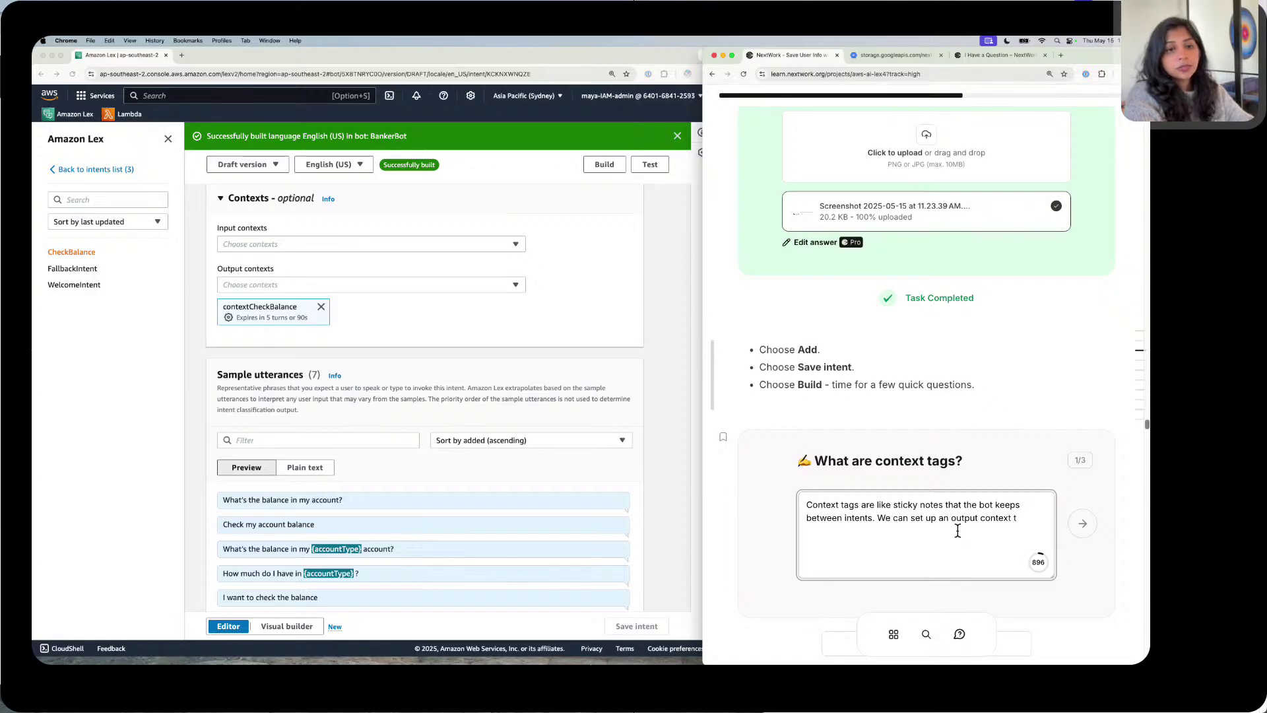
pyautogui.write('o store in')
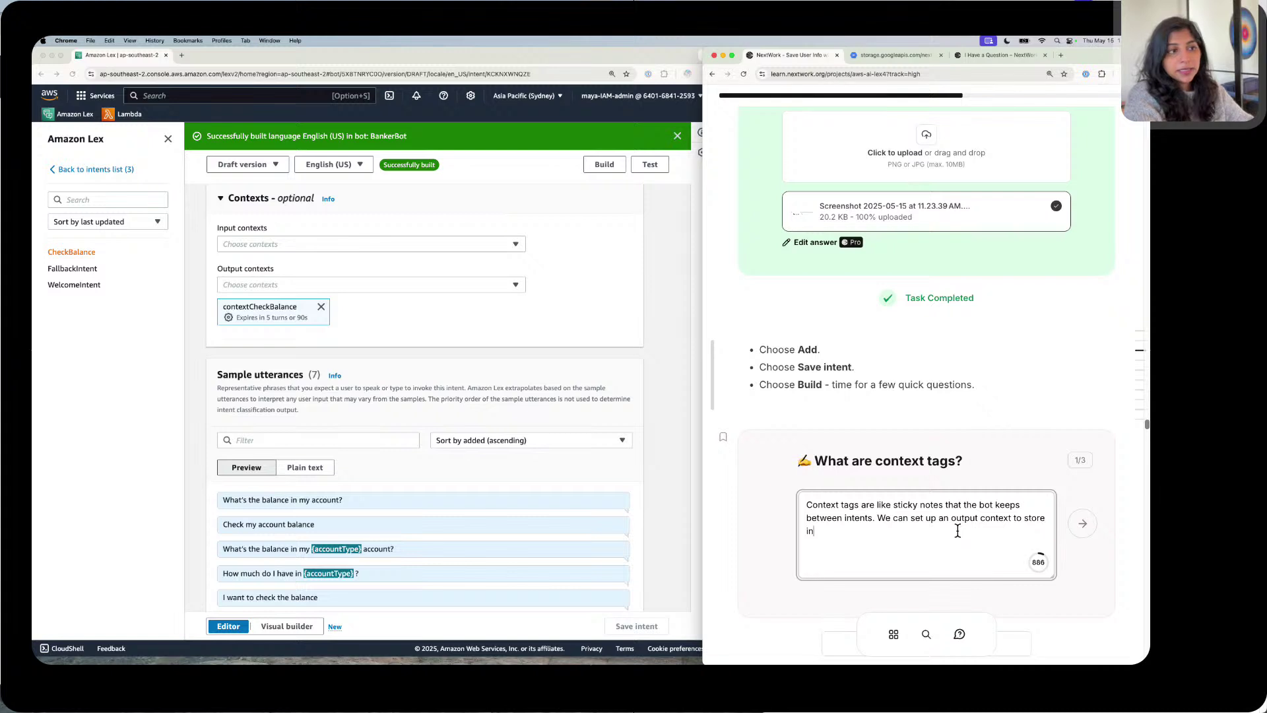
pyautogui.write('fo af')
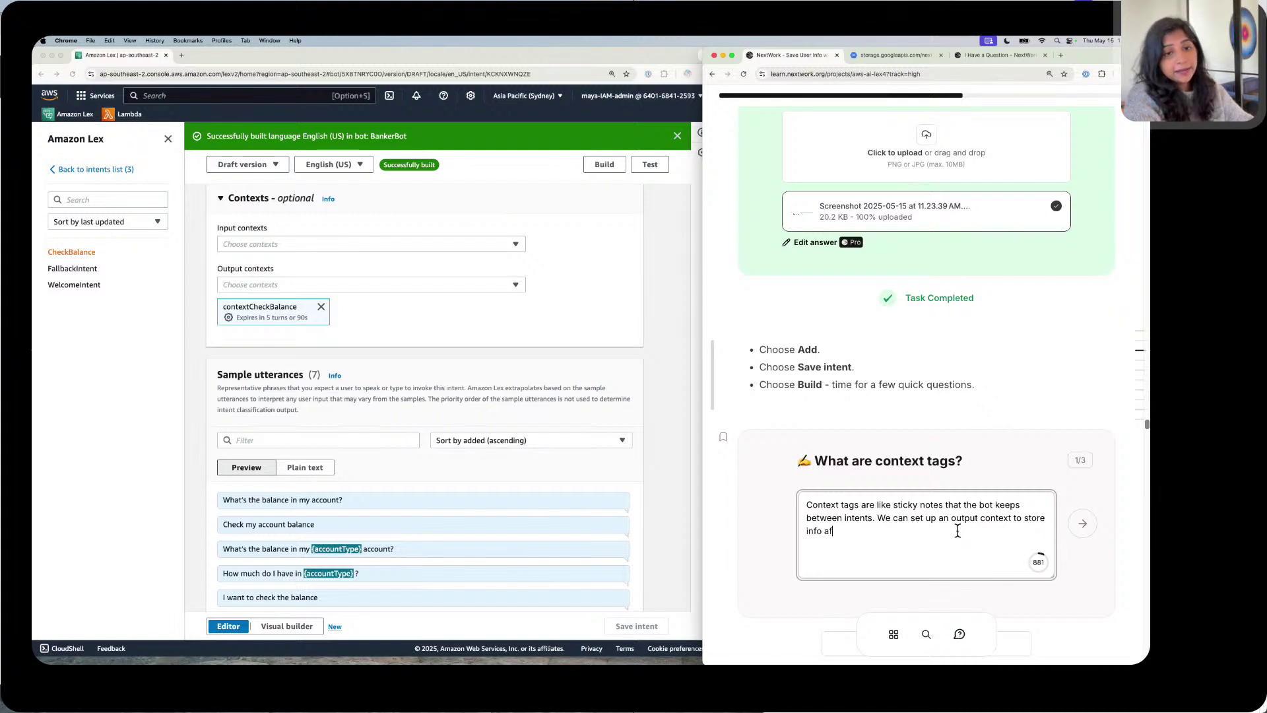
pyautogui.write('ter an in')
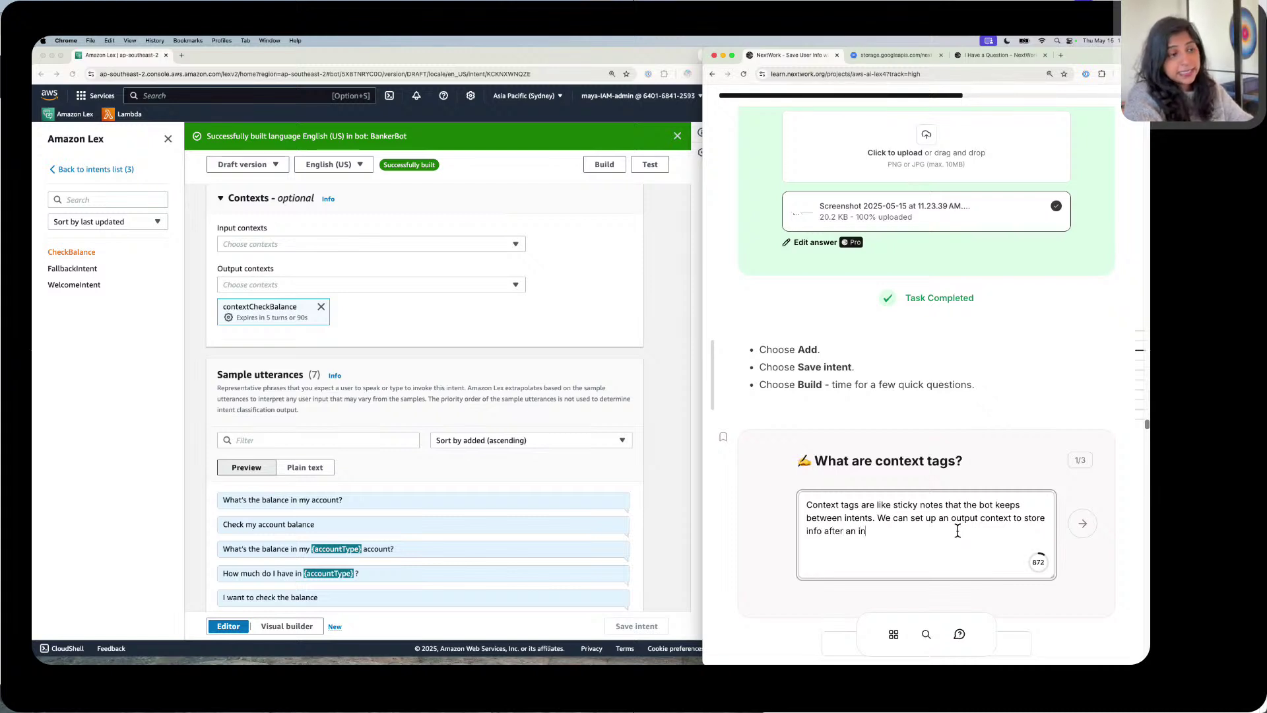
pyautogui.write('tent is co')
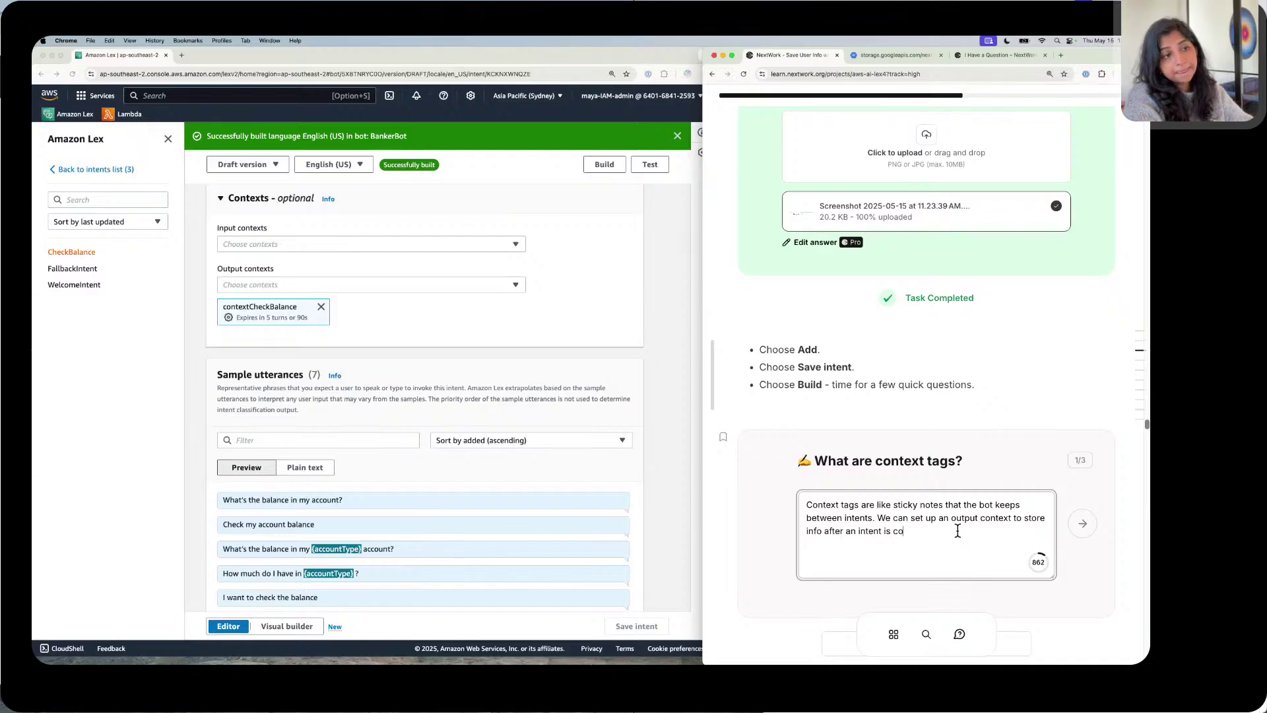
pyautogui.write('mpleted o')
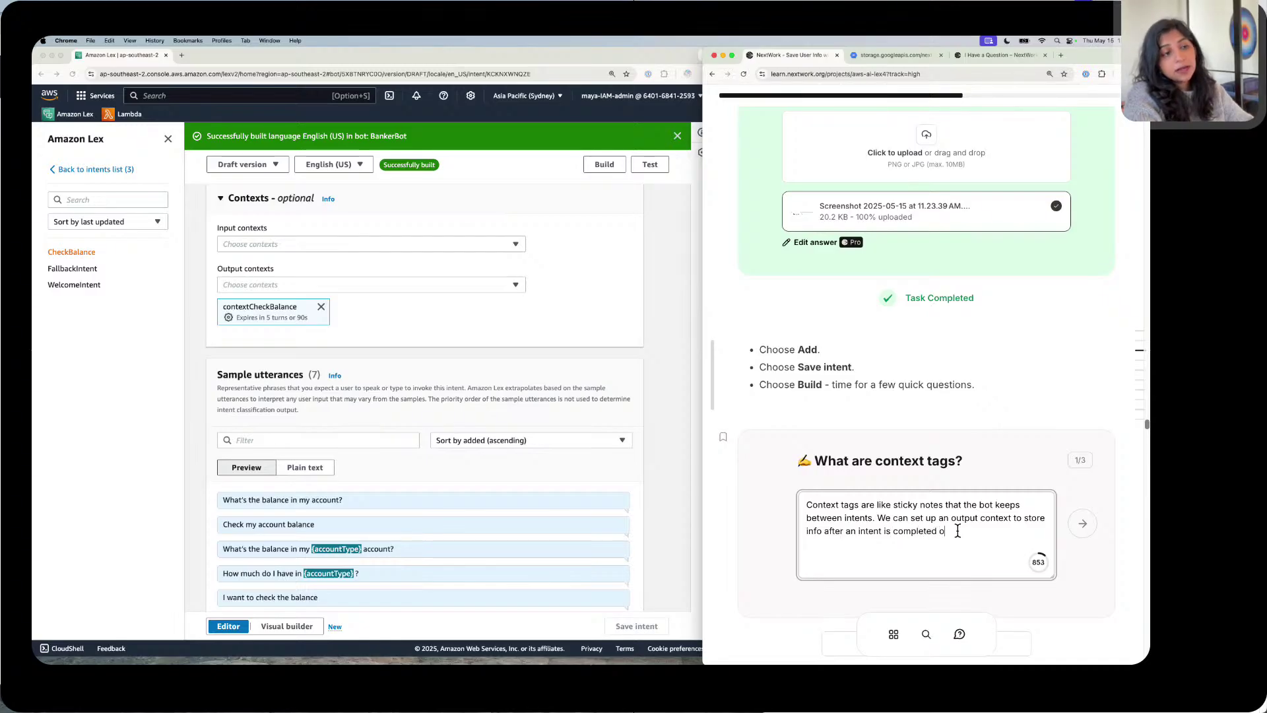
pyautogui.write('r an input ')
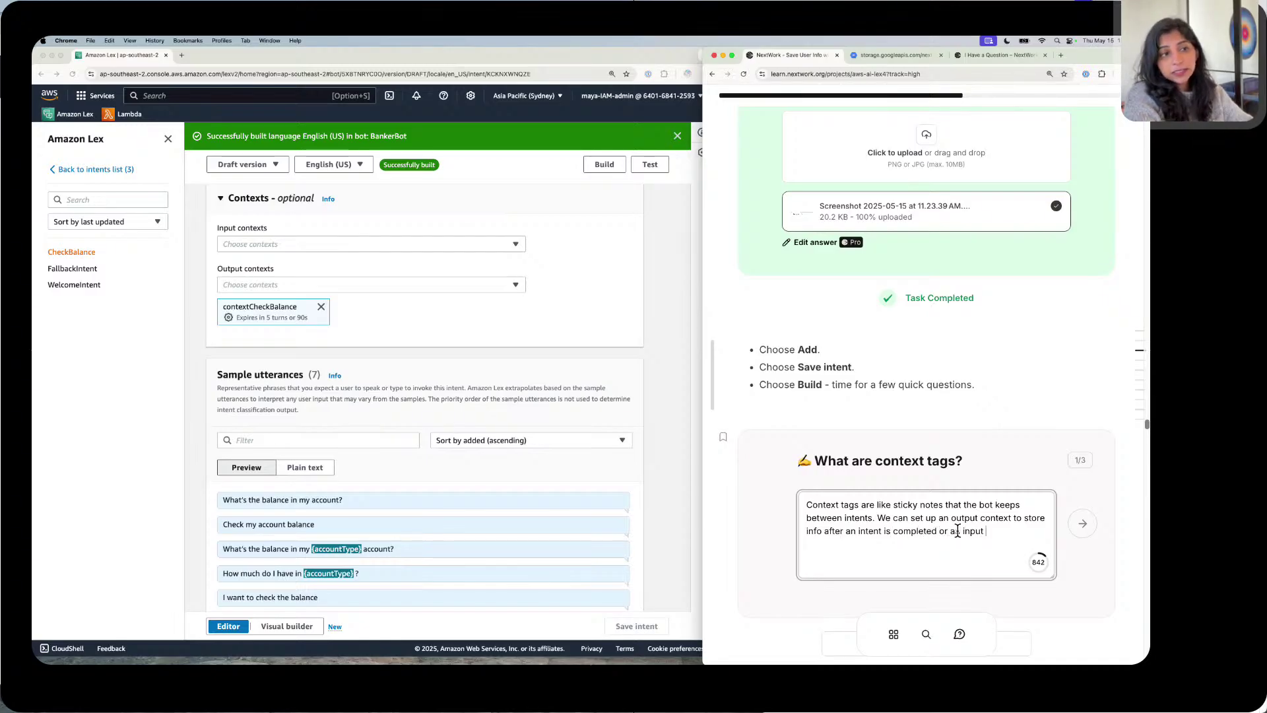
pyautogui.write('contex')
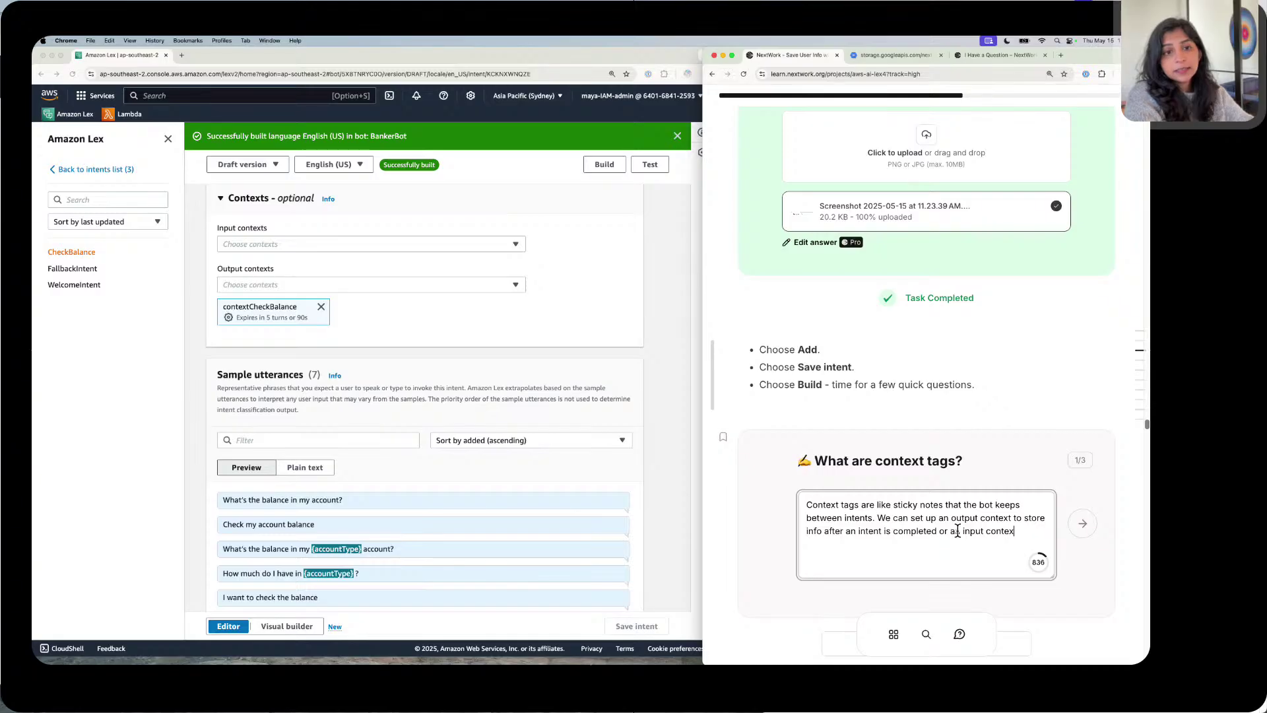
pyautogui.write('t to check for')
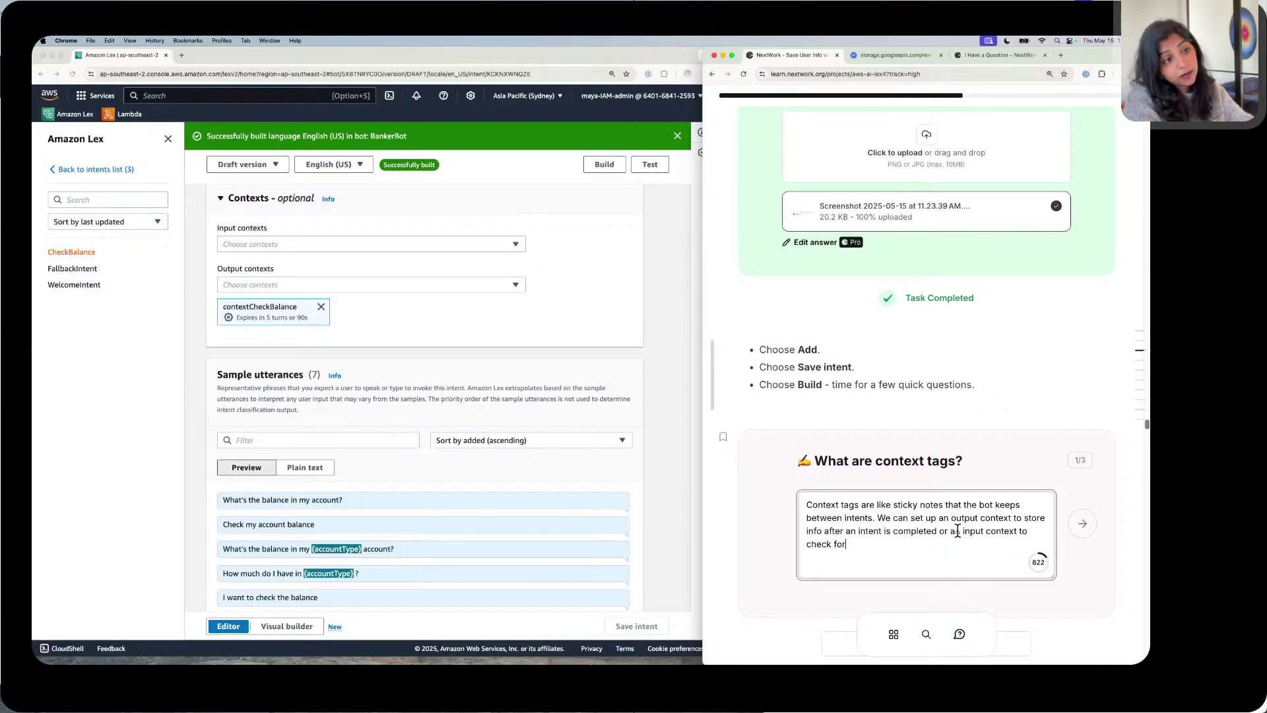
pyautogui.write(' info be')
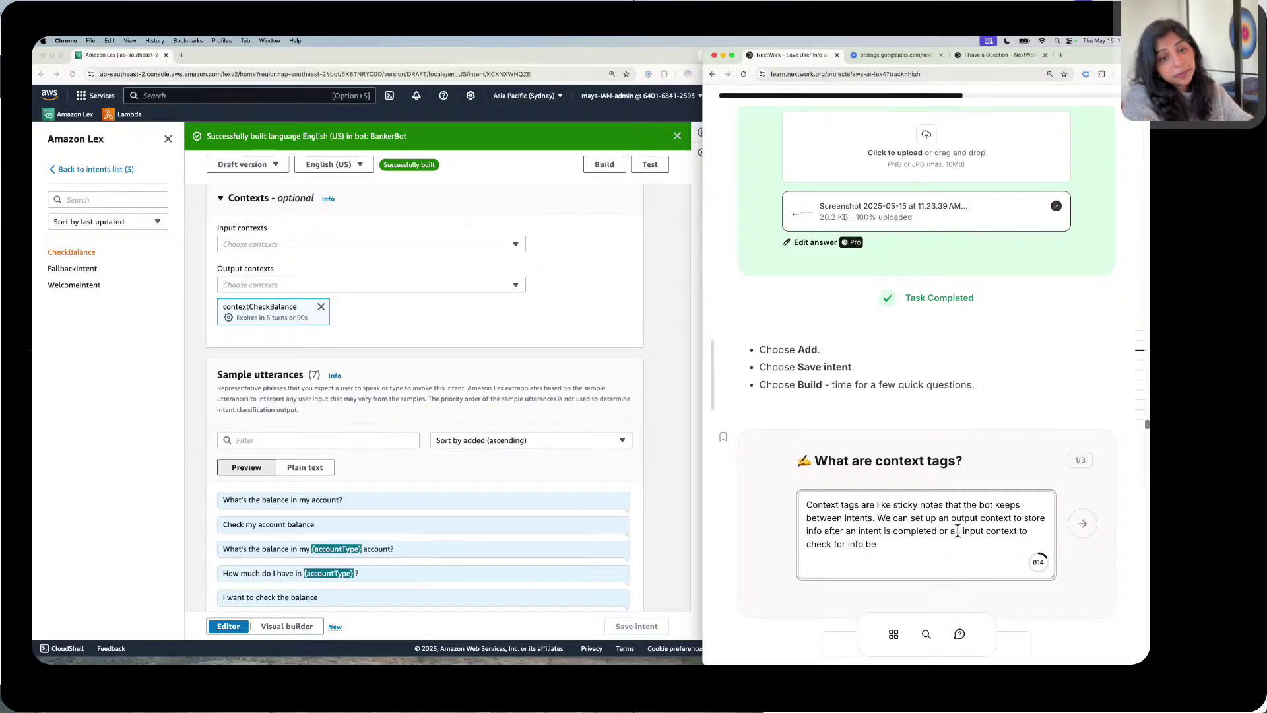
pyautogui.write('fore an int')
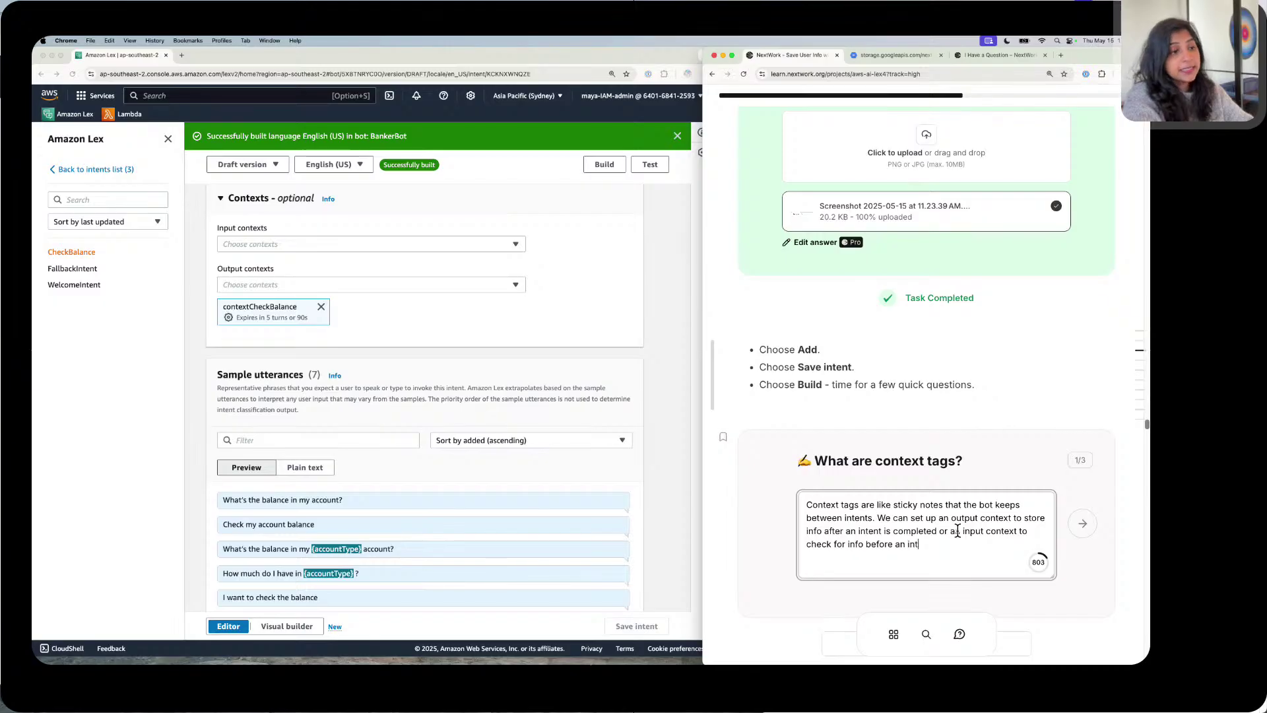
pyautogui.write('ent is trigger')
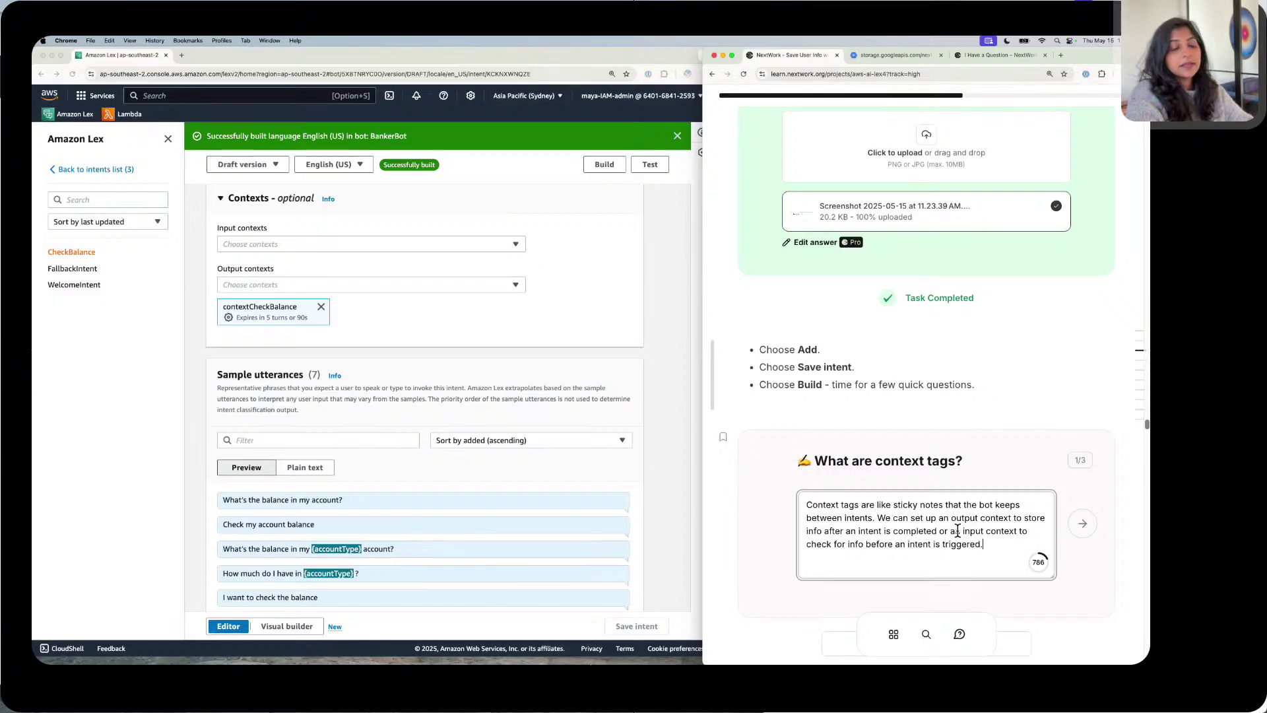
pyautogui.write('ed.')
pyautogui.click(1093, 524)
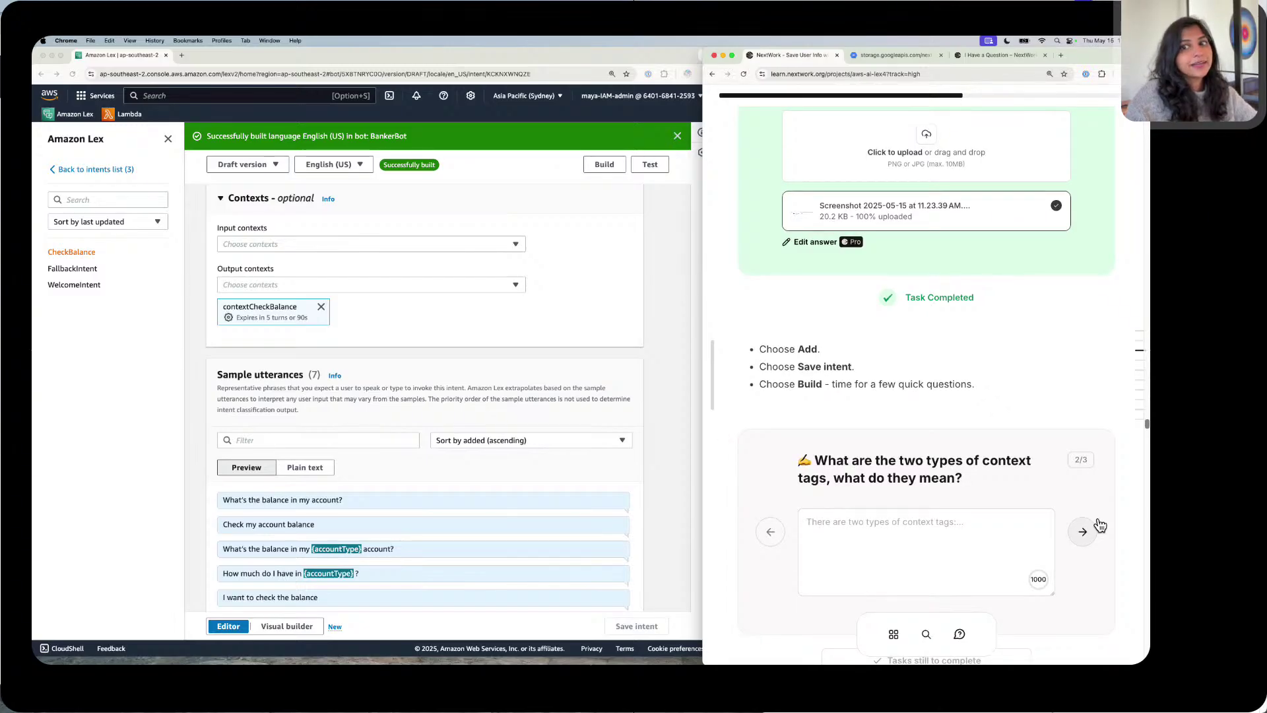
# Step: Move the sentence about output and input contexts from the "What are context tags?" answer into the answer on the two types of context tags
pyautogui.click(771, 531)
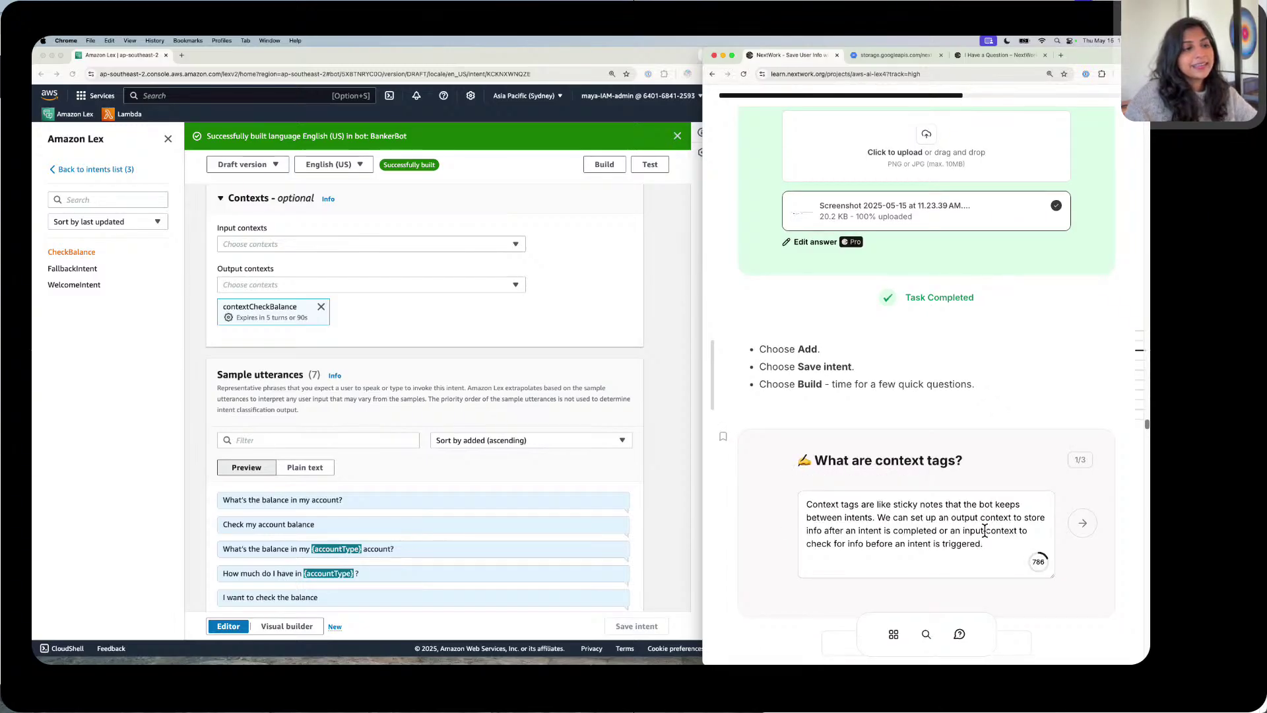
pyautogui.moveTo(985, 543); pyautogui.dragTo(877, 518)
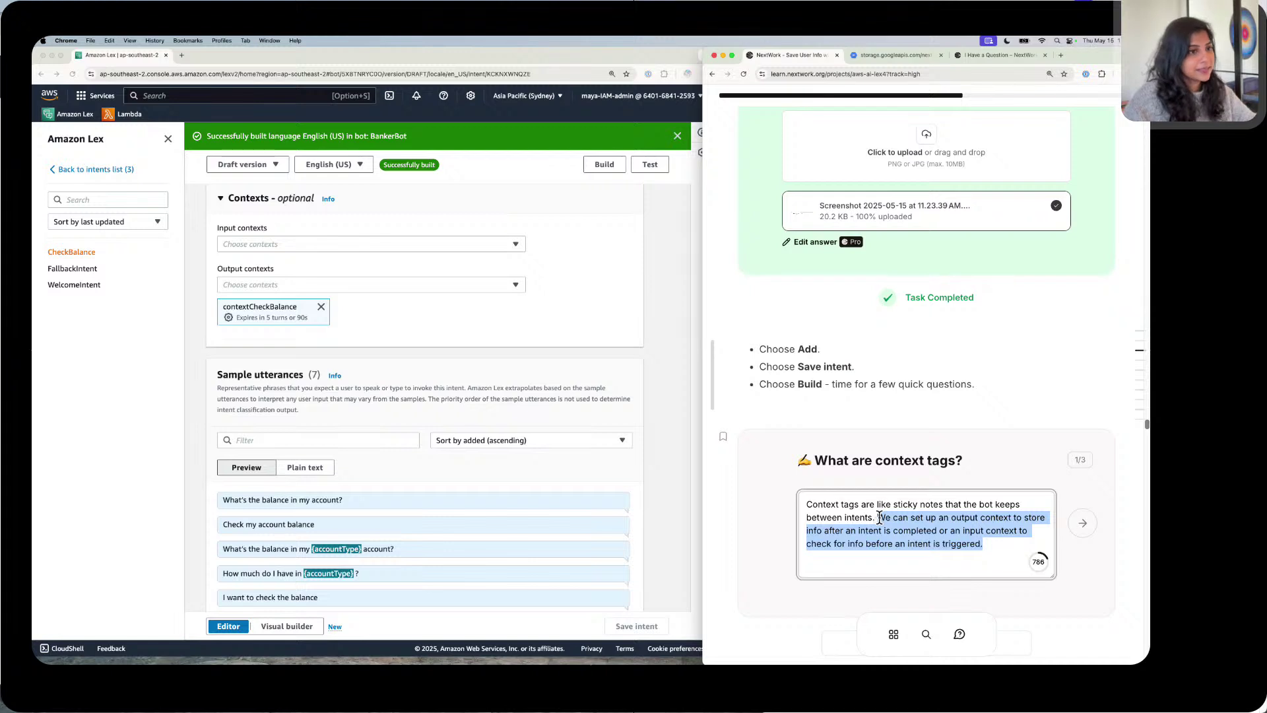
pyautogui.press('super+x')
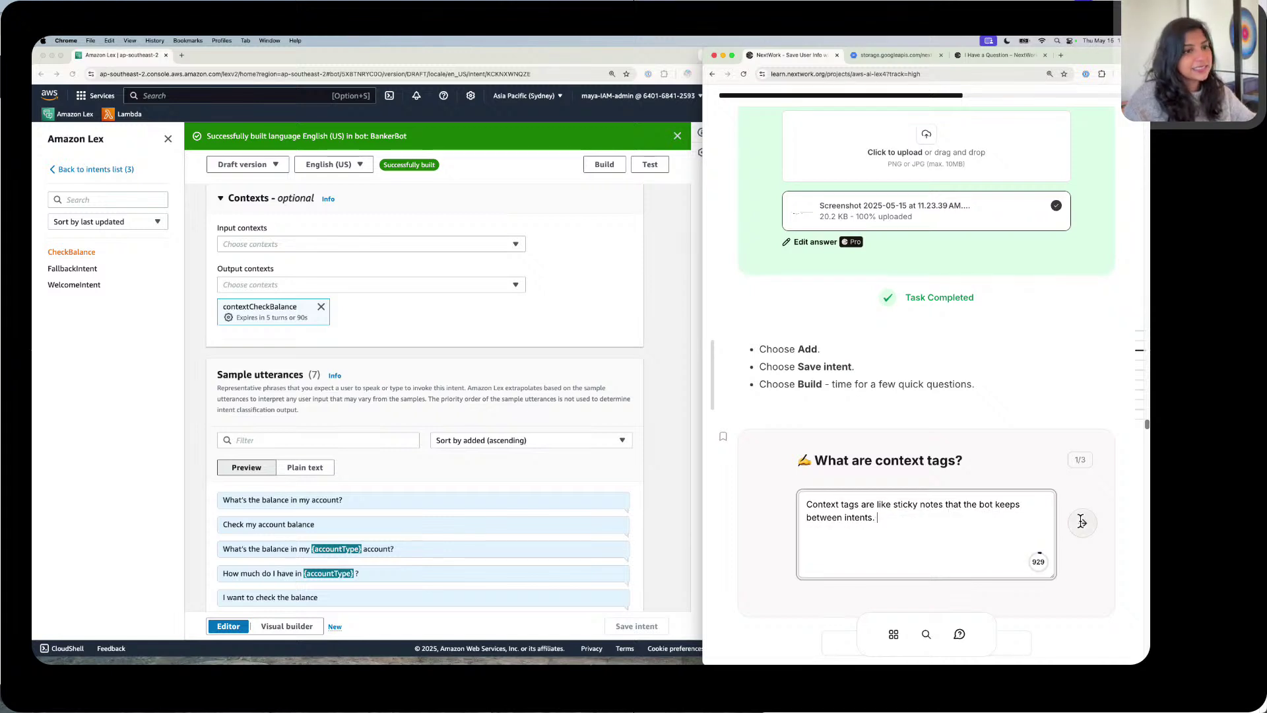
pyautogui.click(1082, 522)
pyautogui.click(914, 521)
pyautogui.press('super+v')
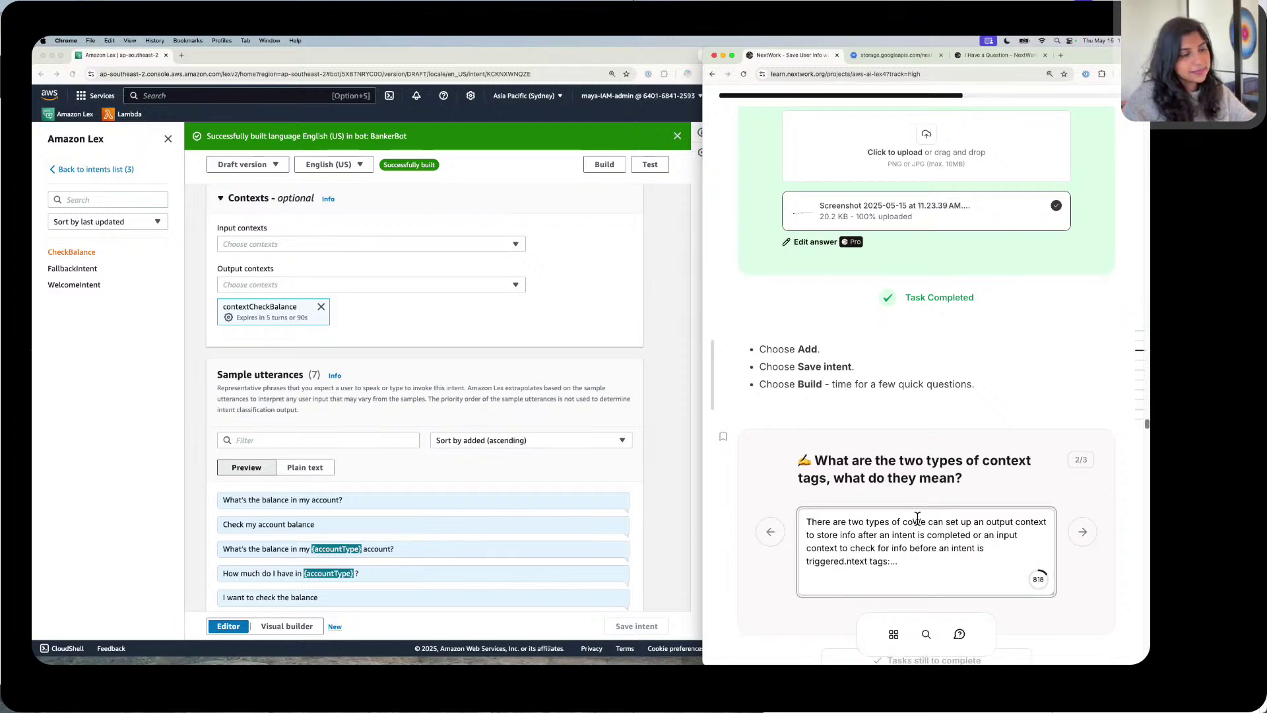
# Step: Complete the second answer's opening sentence as "There are two types of context tags." before the moved explanation
pyautogui.moveTo(914, 521); pyautogui.dragTo(758, 516)
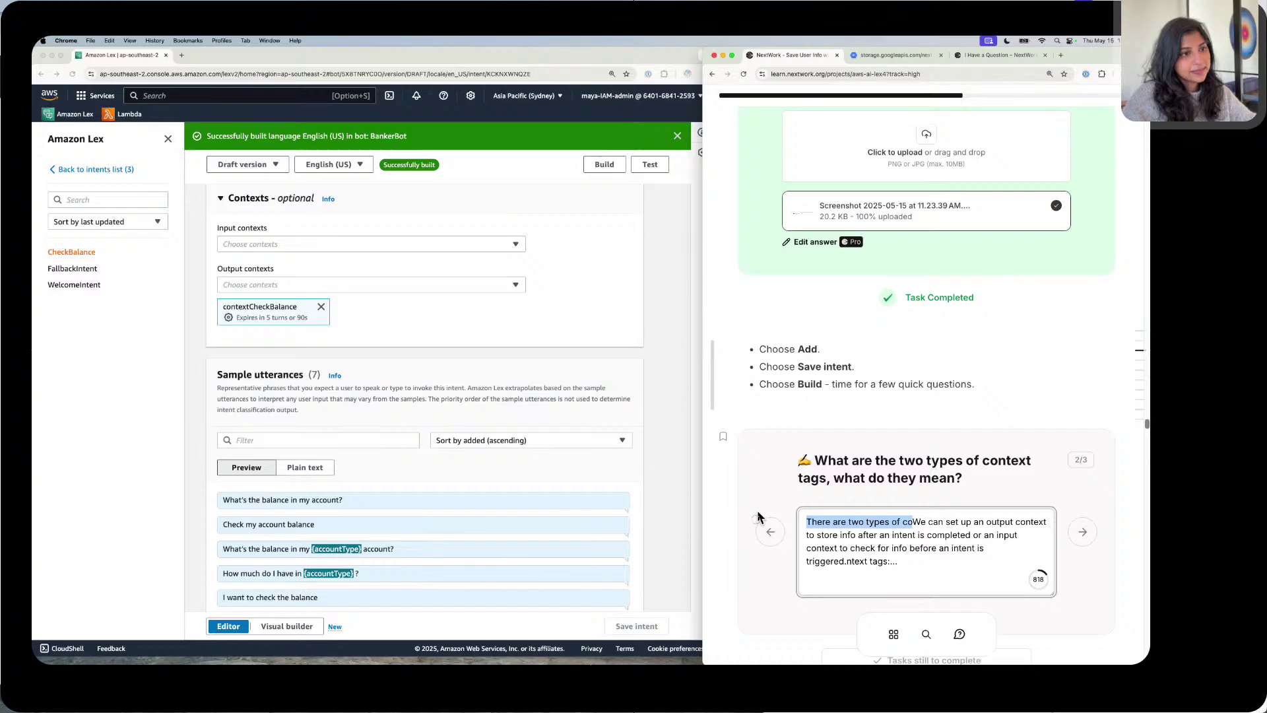
pyautogui.click(914, 517)
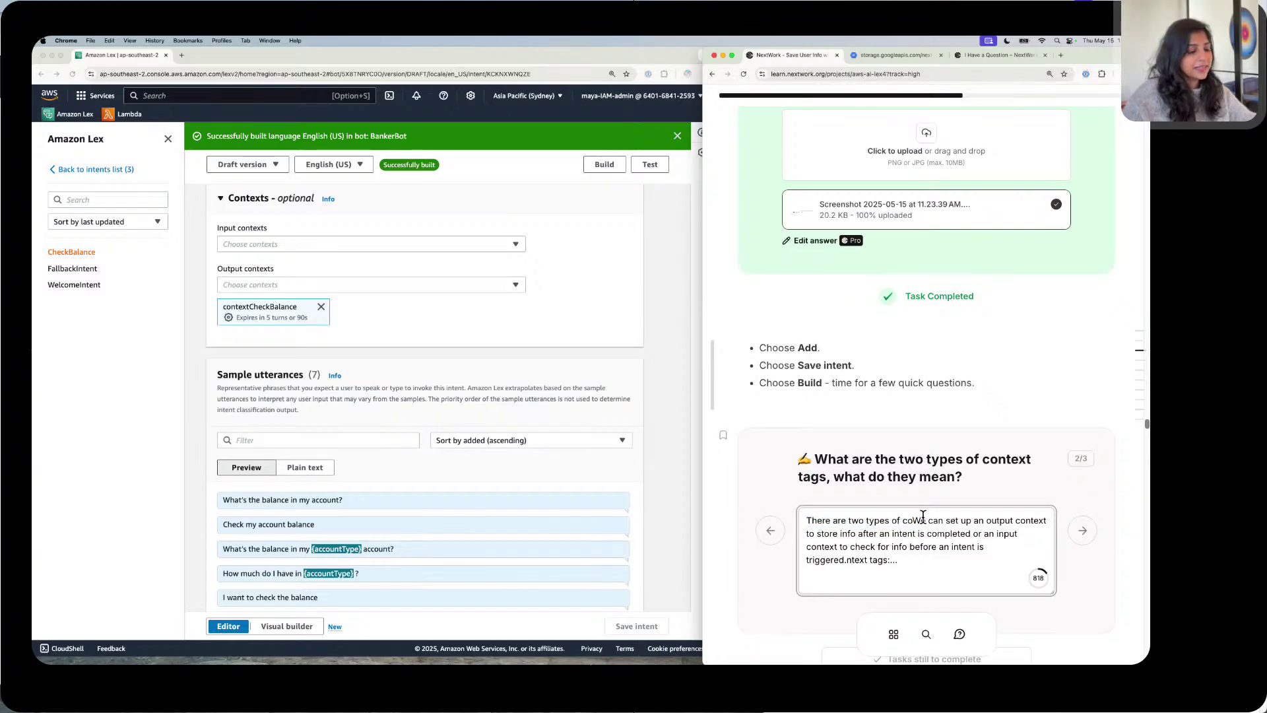
pyautogui.write('ntext ')
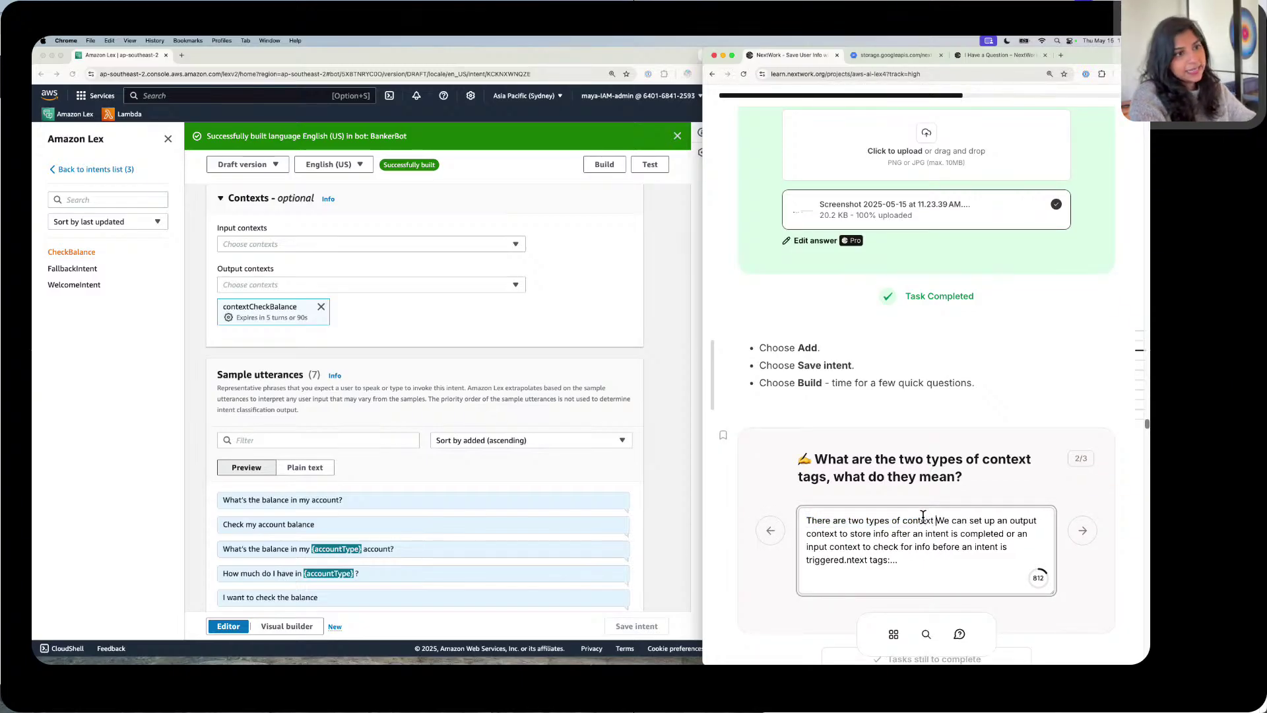
pyautogui.write('tags.')
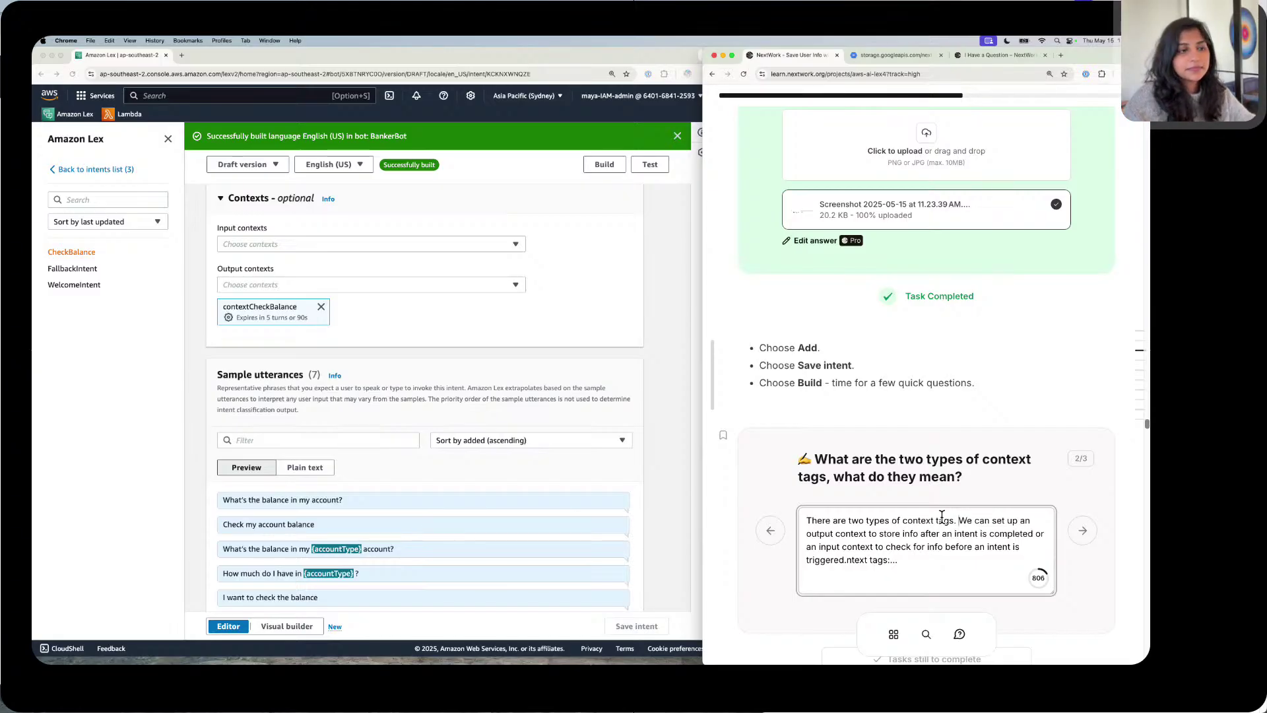
# Step: In the answer on which intent has the context tag, give the tag's name as contextCheckBalance
pyautogui.click(1092, 528)
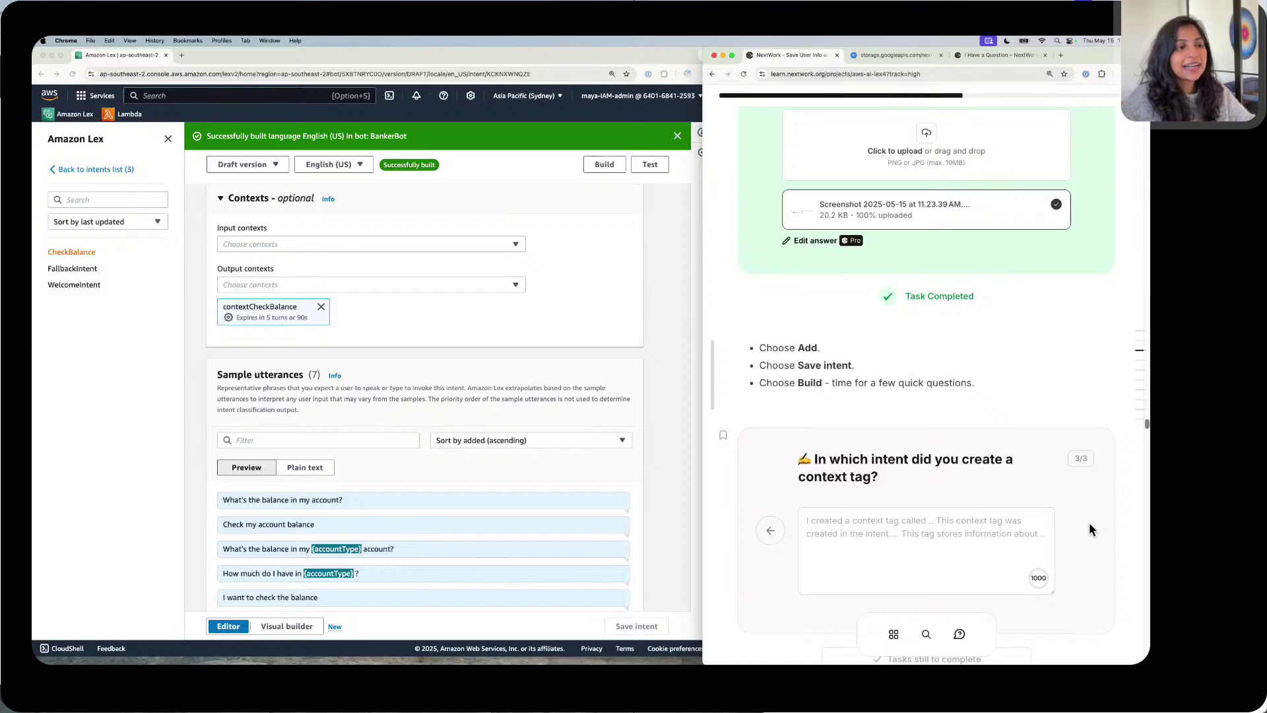
pyautogui.click(858, 536)
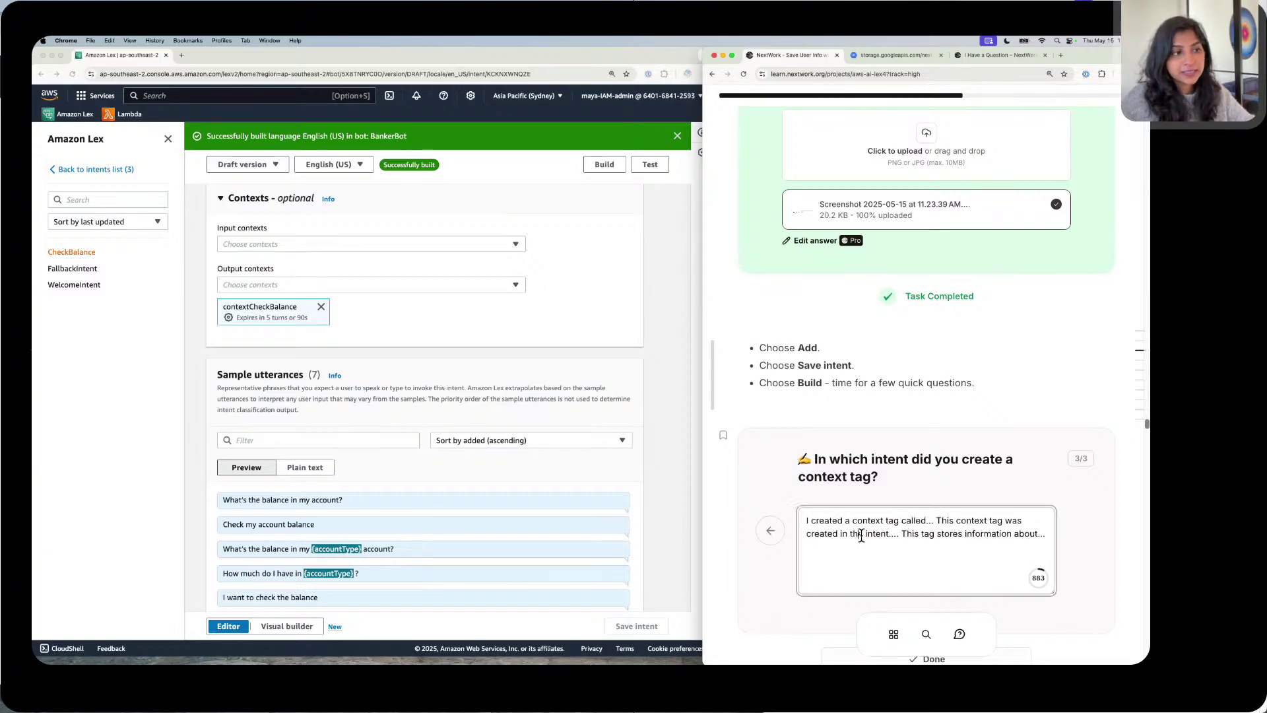
pyautogui.click(940, 520)
pyautogui.press('BackSpace')
pyautogui.press('BackSpace')
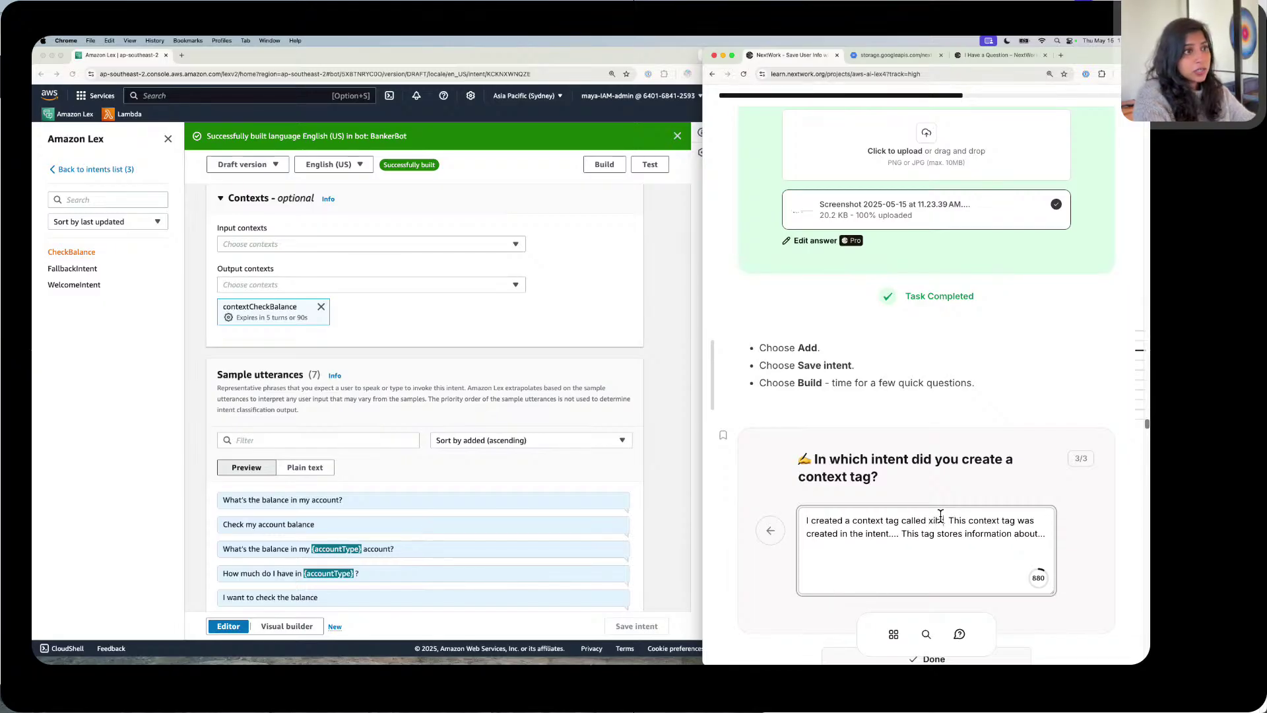
pyautogui.write('context')
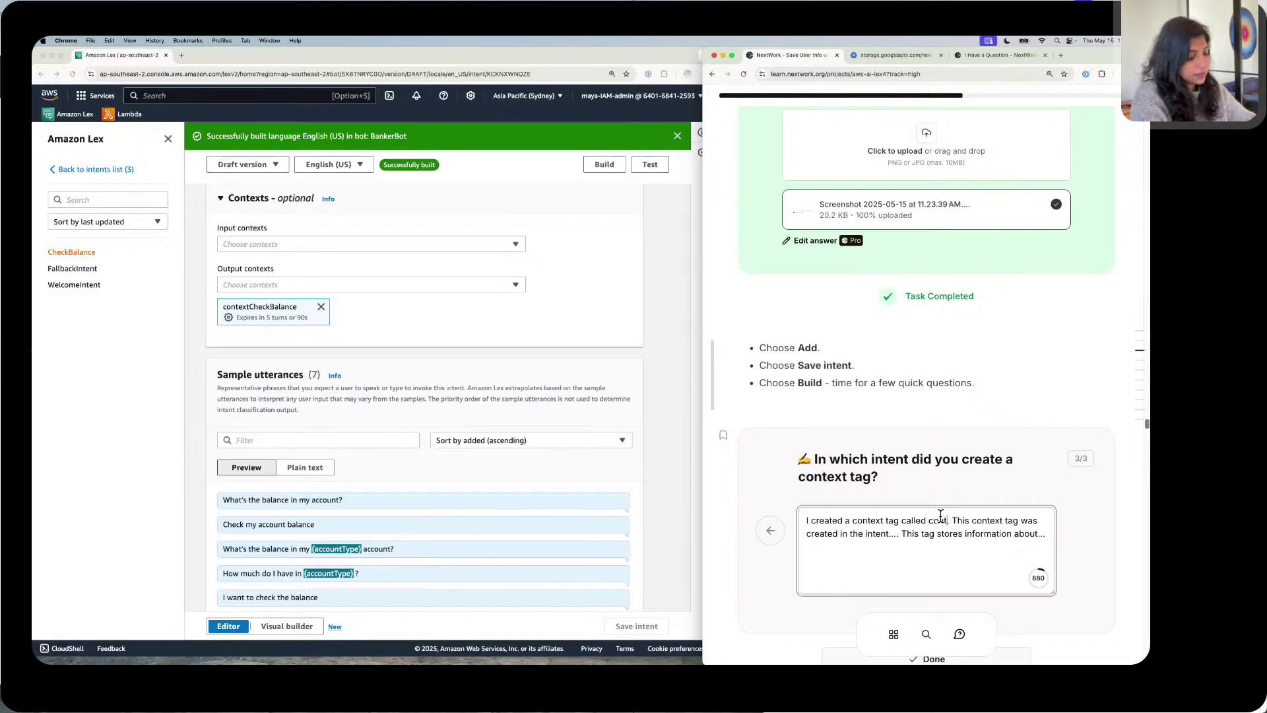
pyautogui.write('CheckBalan')
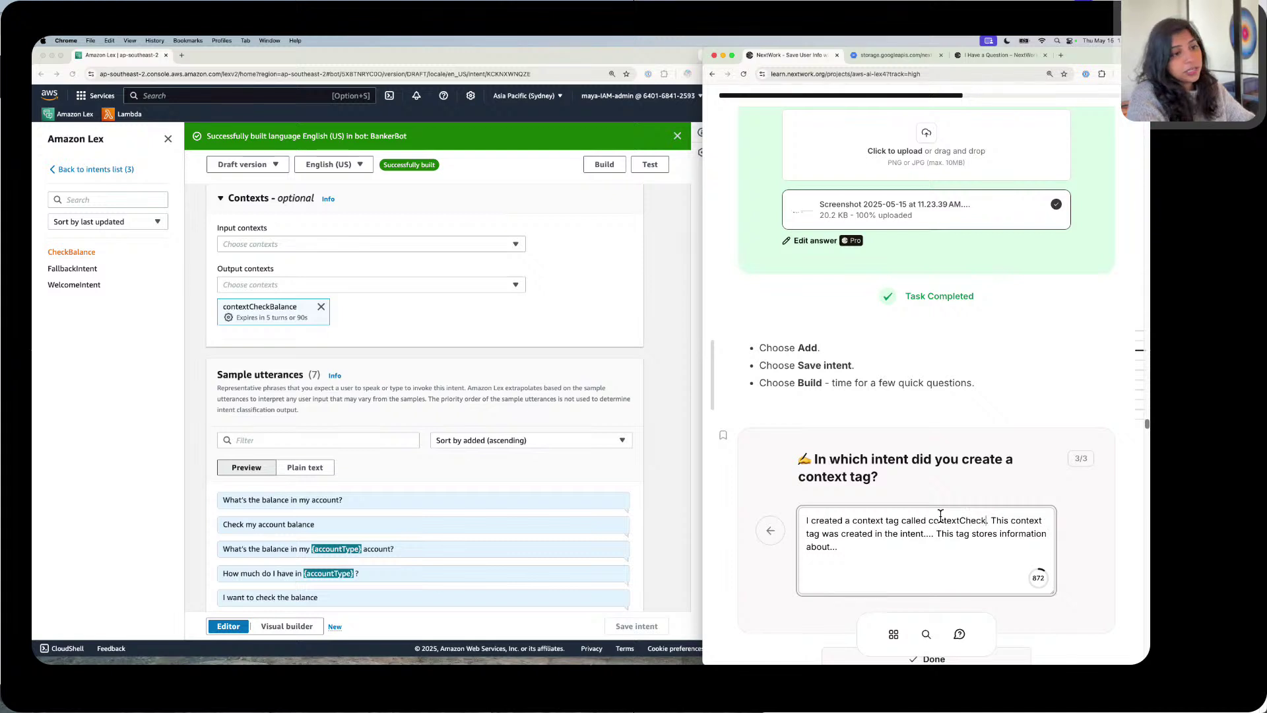
pyautogui.write('ce')
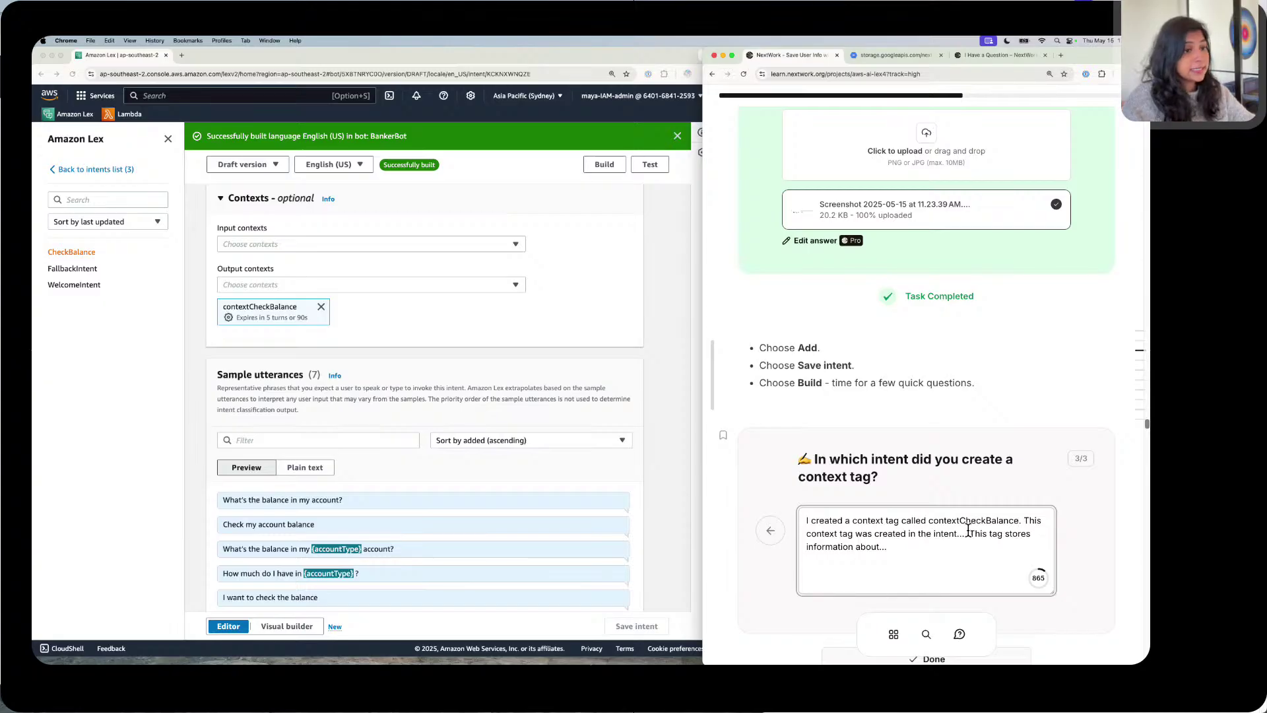
# Step: Fill in CheckBalance as the intent in which the context tag was created, replacing the placeholder dots
pyautogui.moveTo(967, 533); pyautogui.dragTo(956, 532)
pyautogui.press('BackSpace')
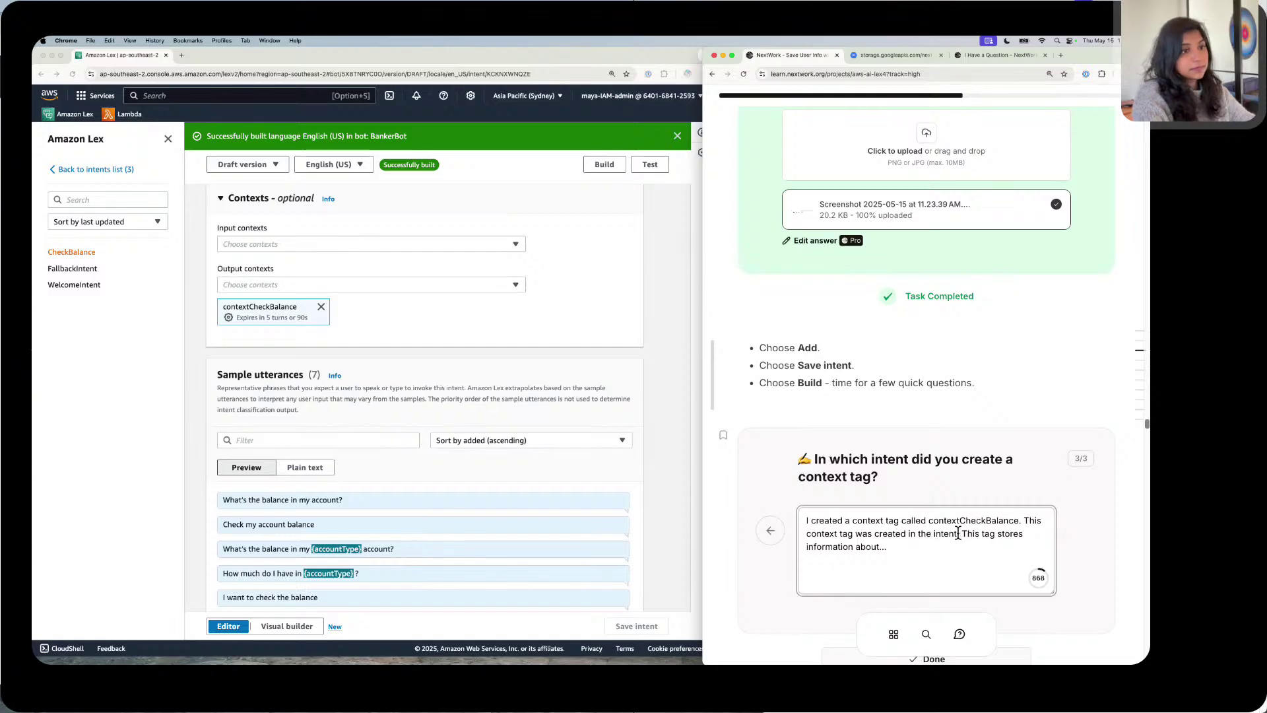
pyautogui.write('CheckBalanc')
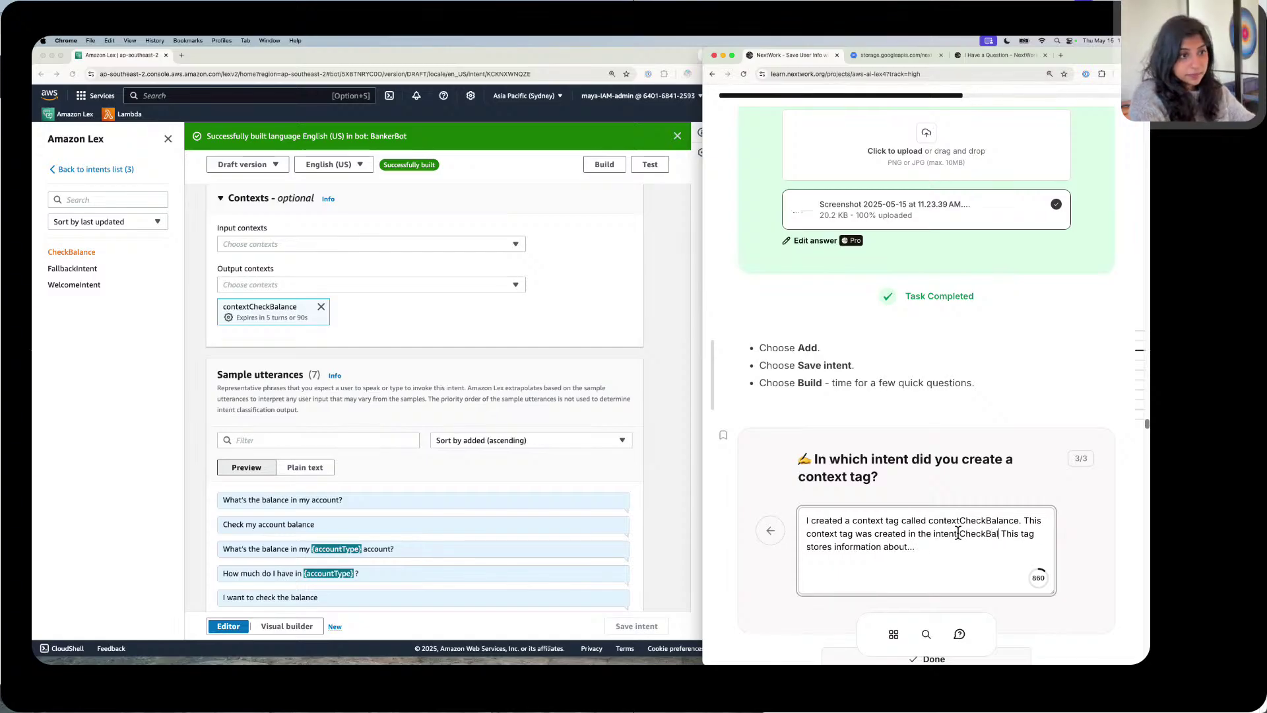
pyautogui.write('e.')
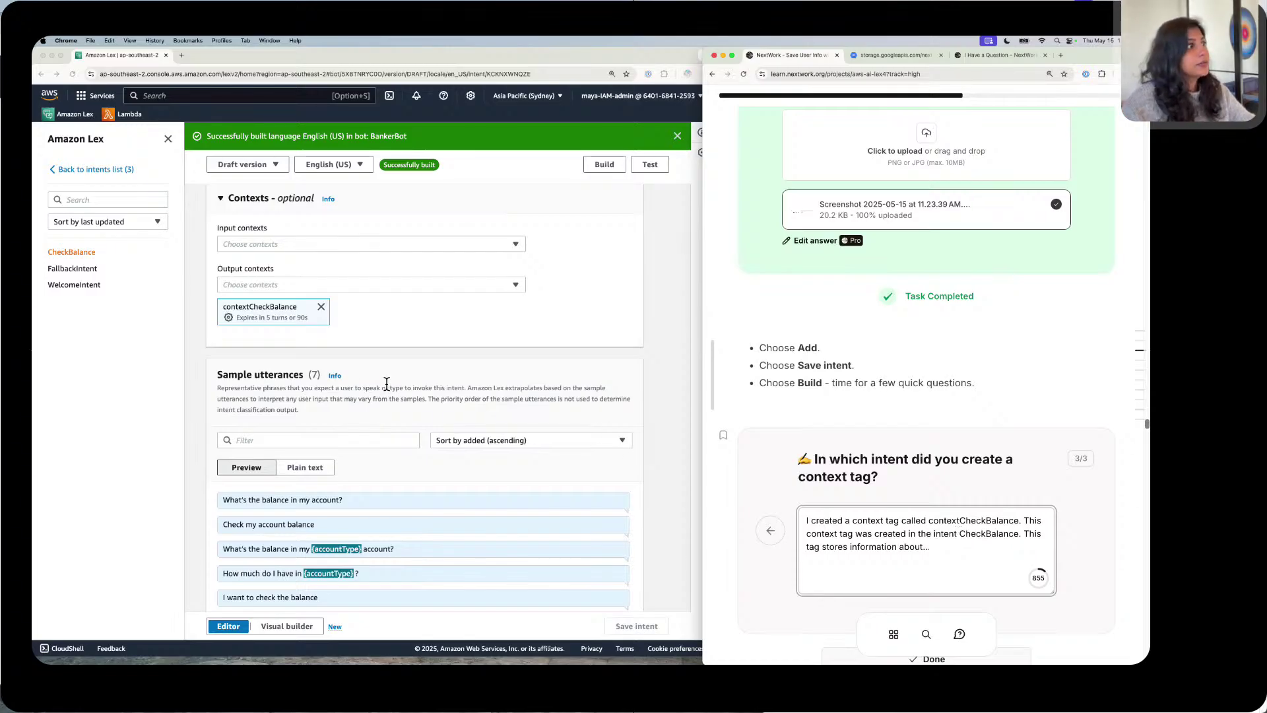
# Step: Examine the settings of the contextCheckBalance output context in the CheckBalance intent, leaving them unedited
pyautogui.click(242, 297)
pyautogui.click(248, 308)
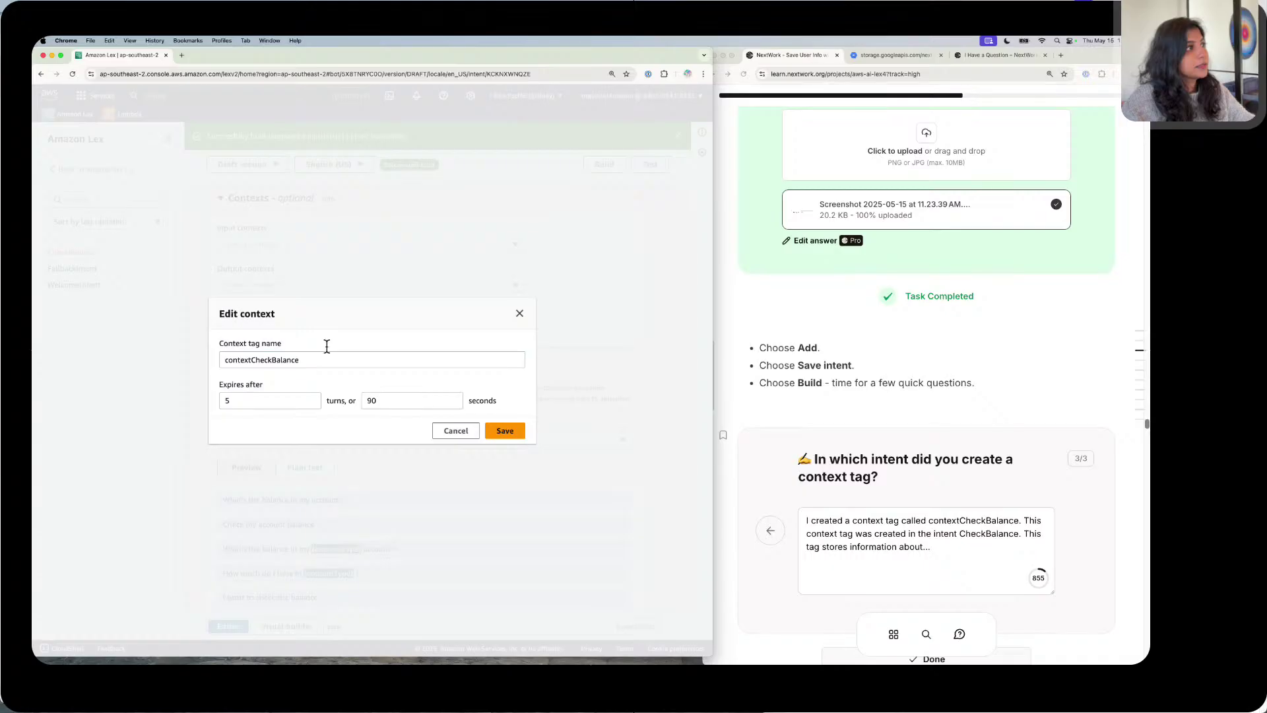
pyautogui.click(520, 313)
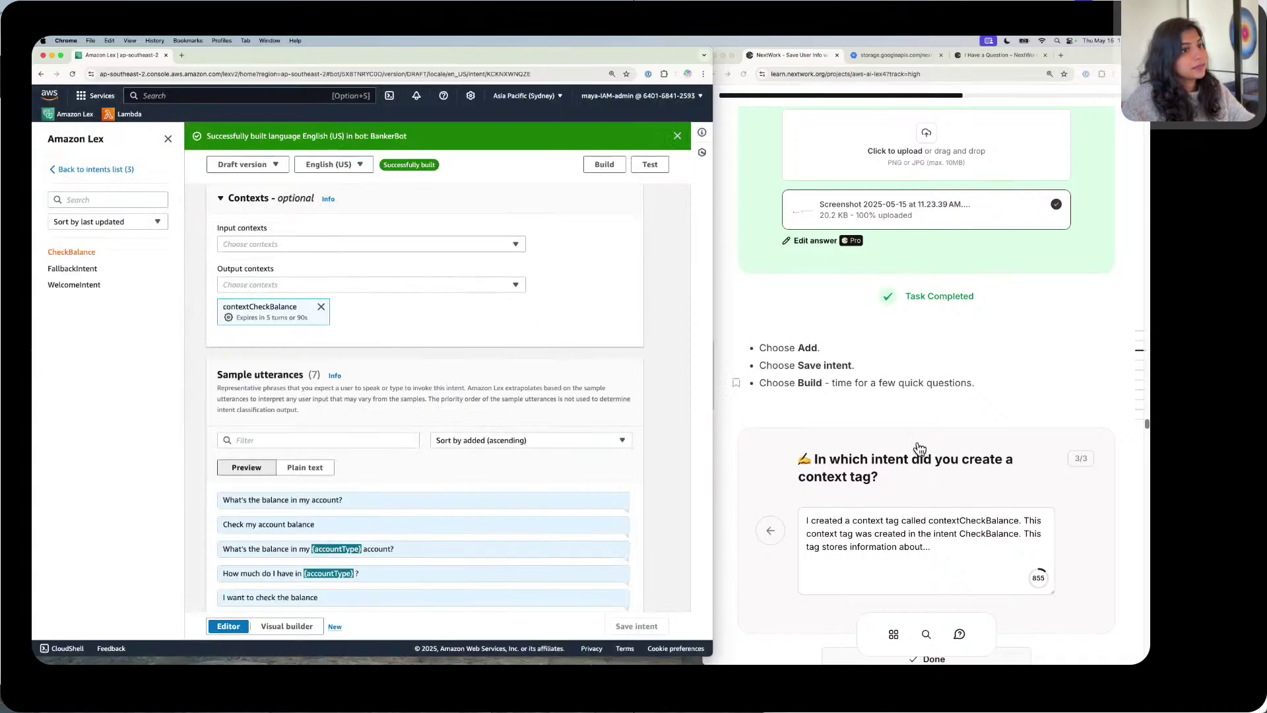
# Step: End the third answer with "This tag stores information about our user's data of birth" and mark the question set as done
pyautogui.click(994, 529)
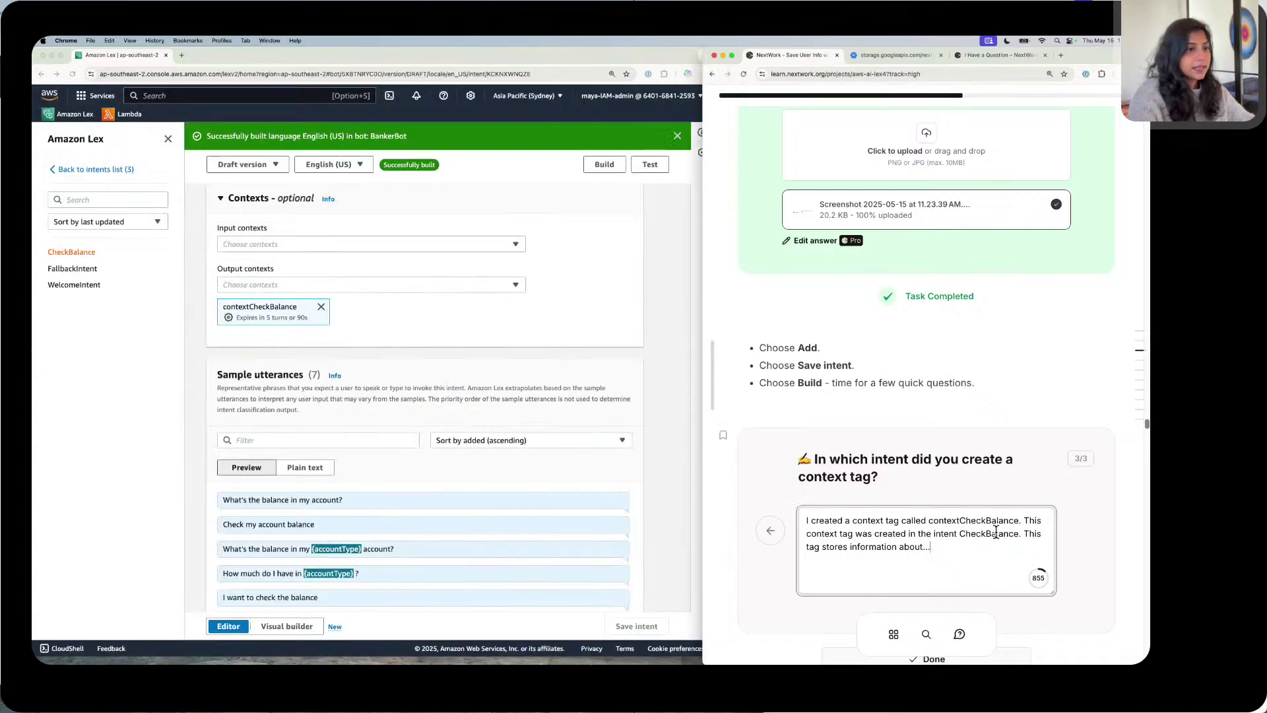
pyautogui.press('BackSpace')
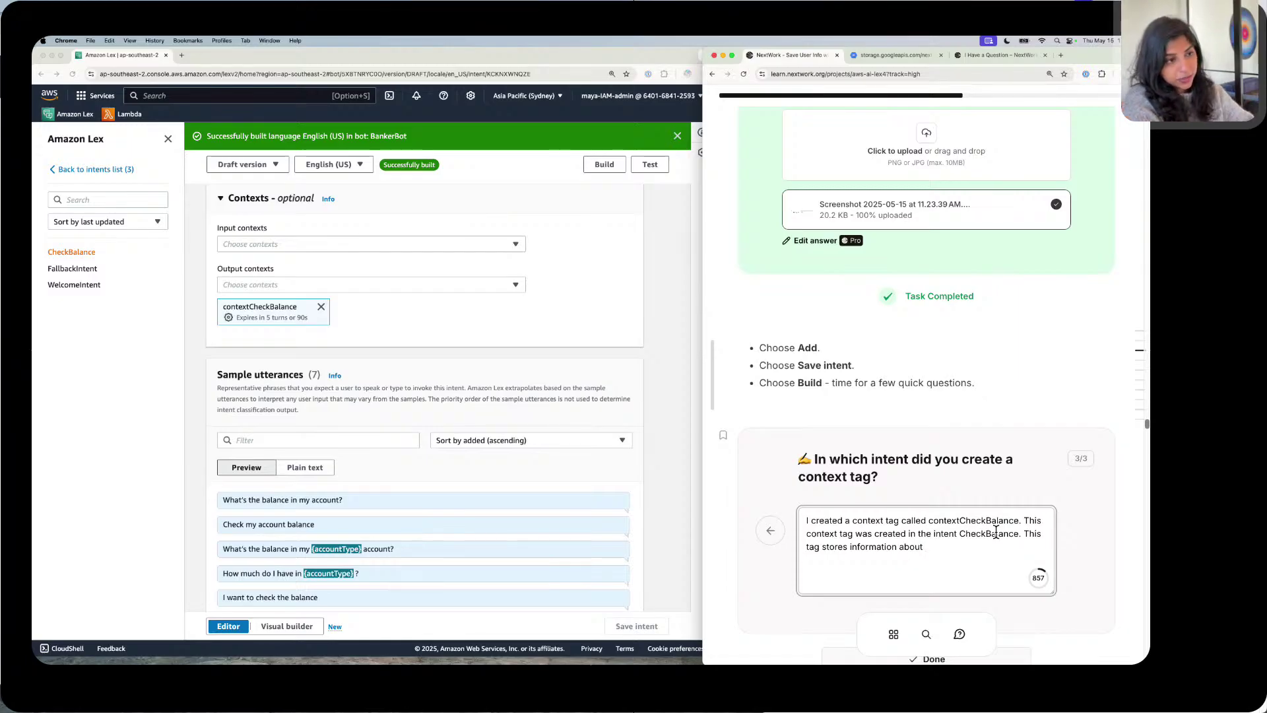
pyautogui.write('our u')
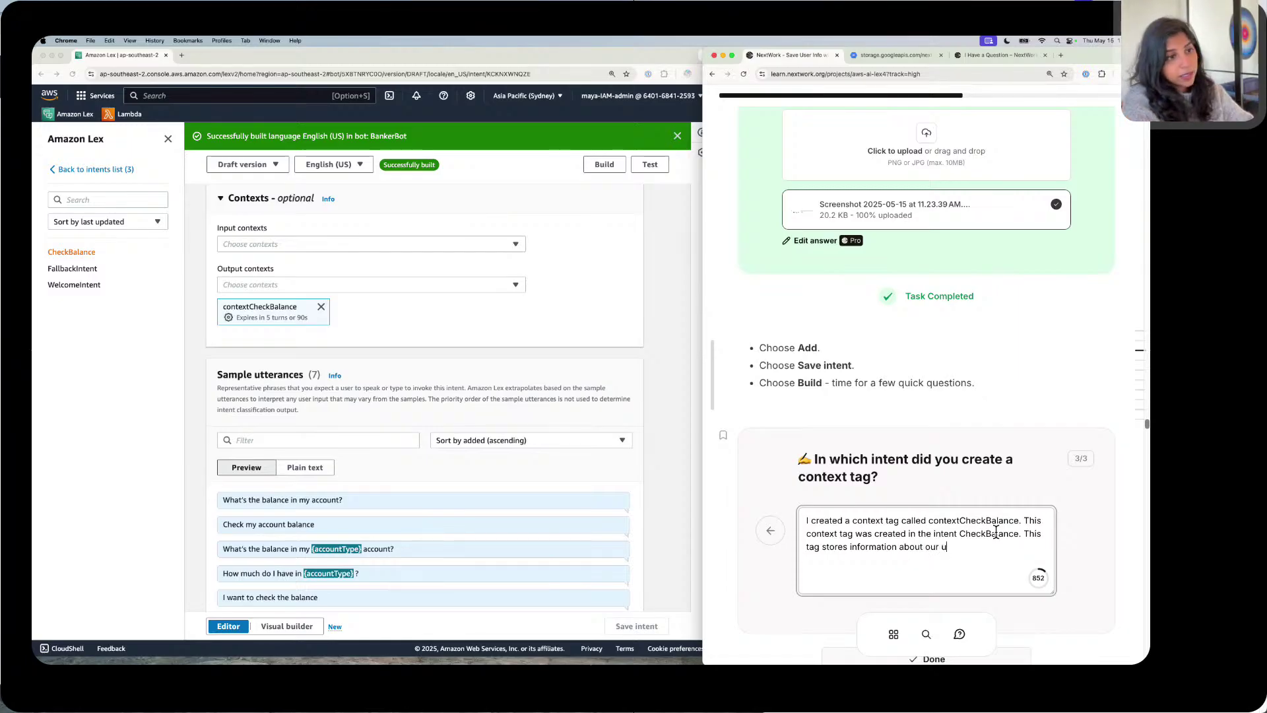
pyautogui.write('seser')
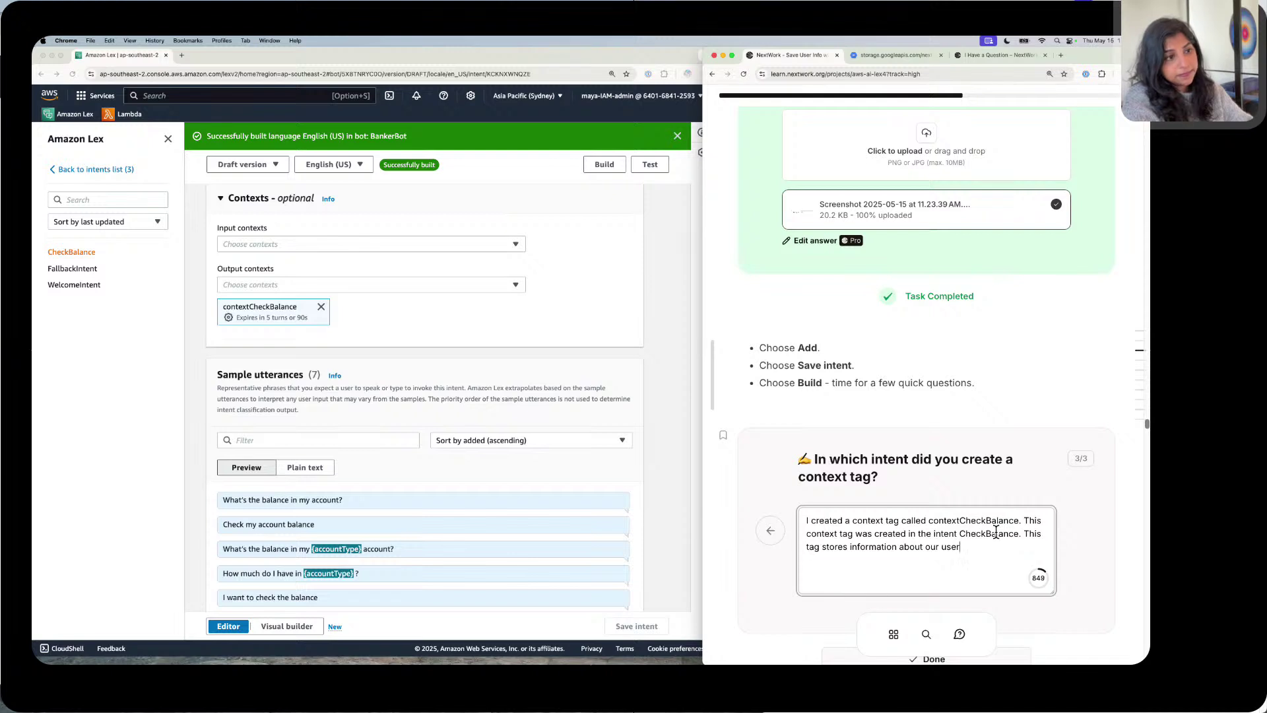
pyautogui.write("'s data")
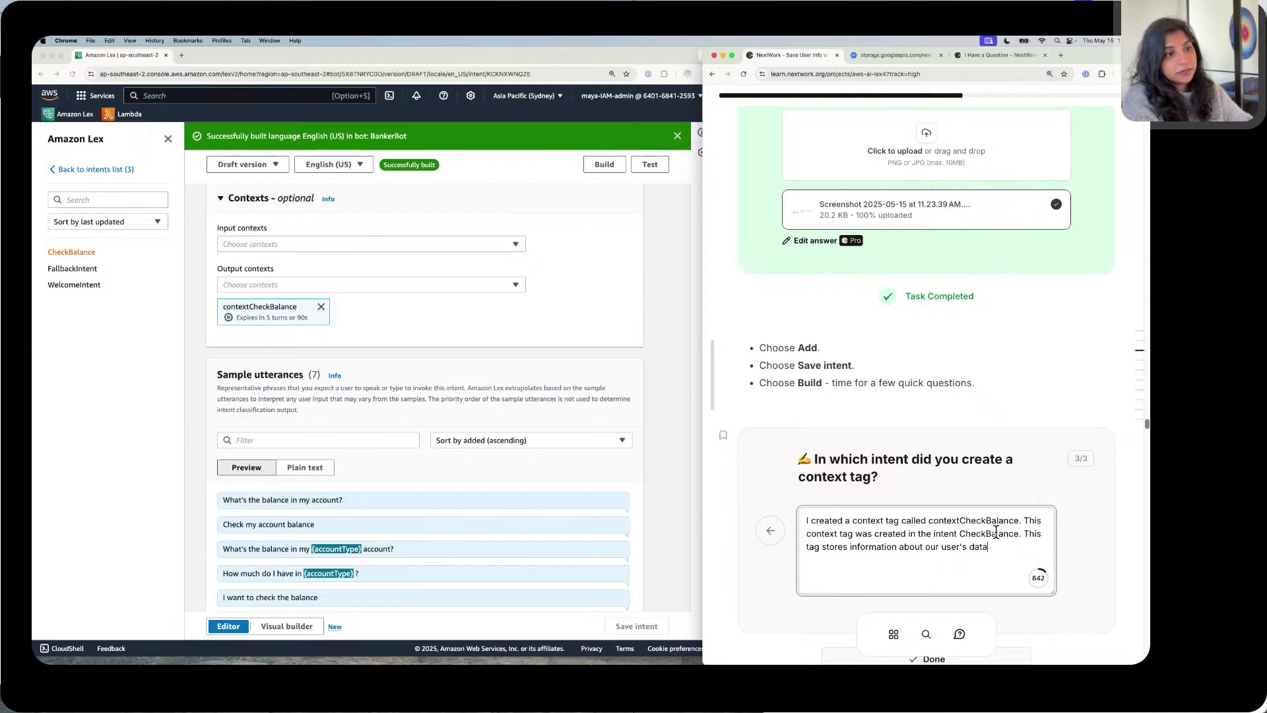
pyautogui.write(' of birth')
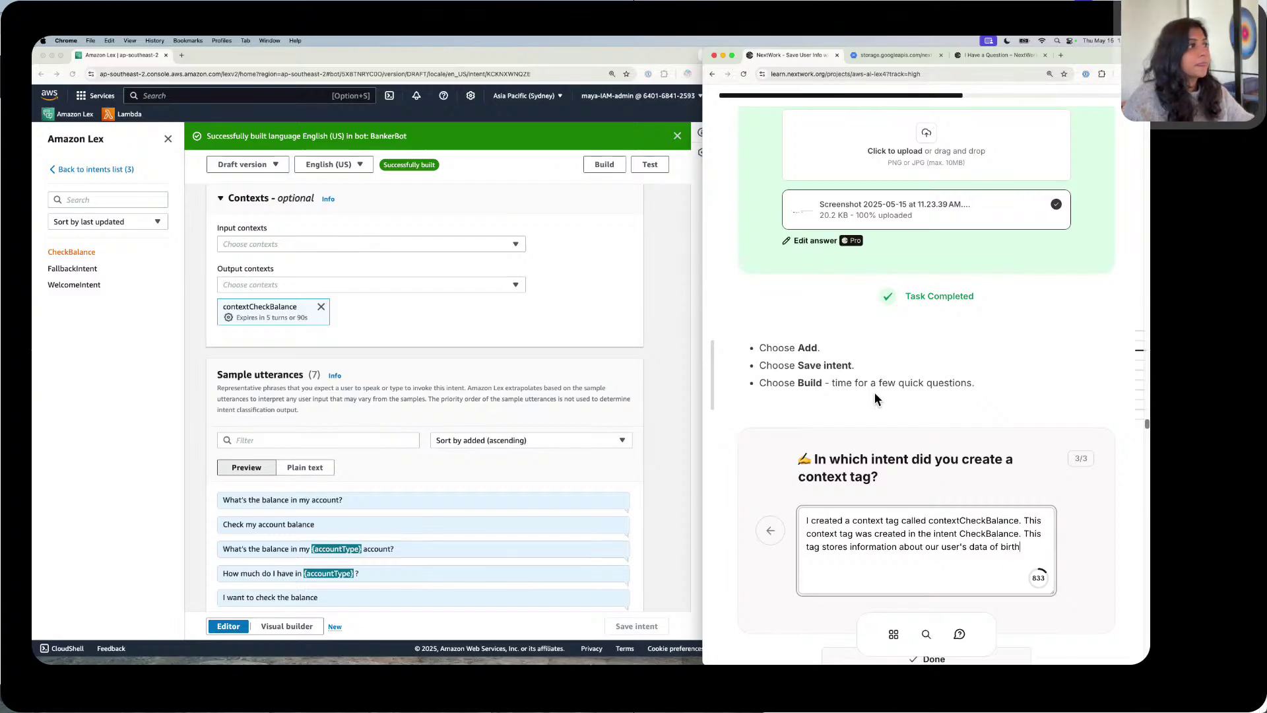
pyautogui.scroll(-2, 874, 392)
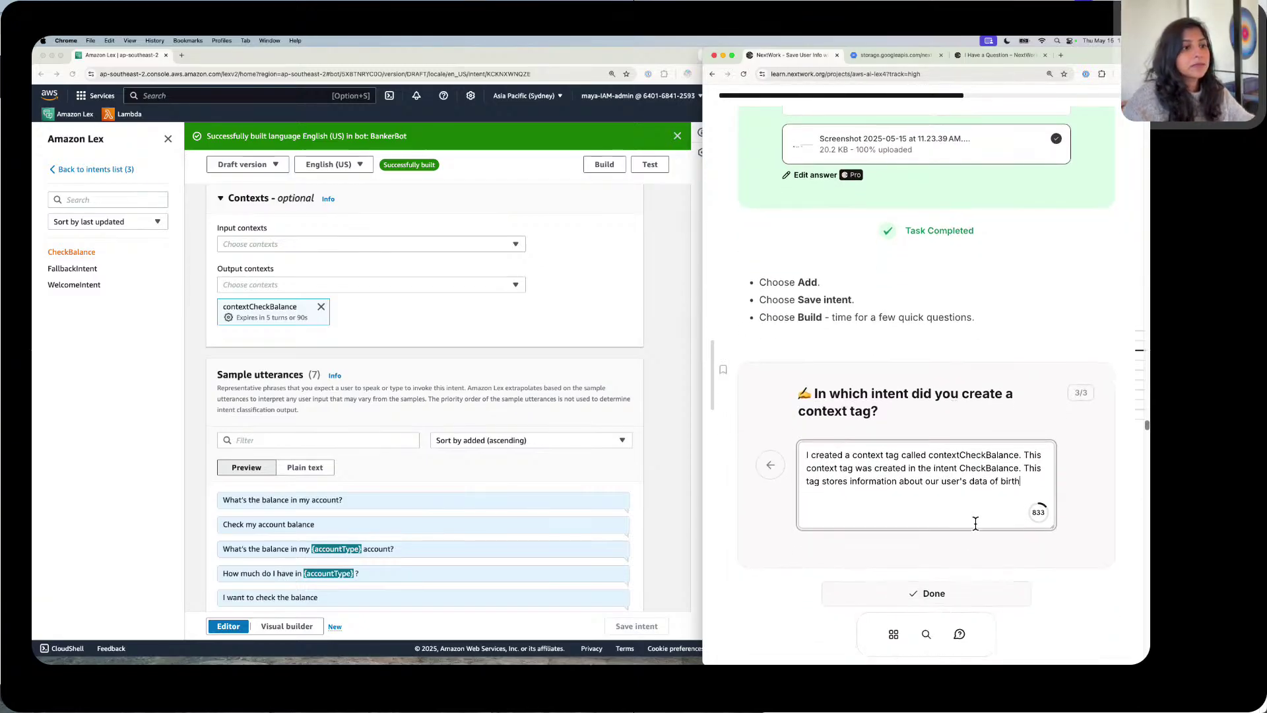
pyautogui.click(970, 593)
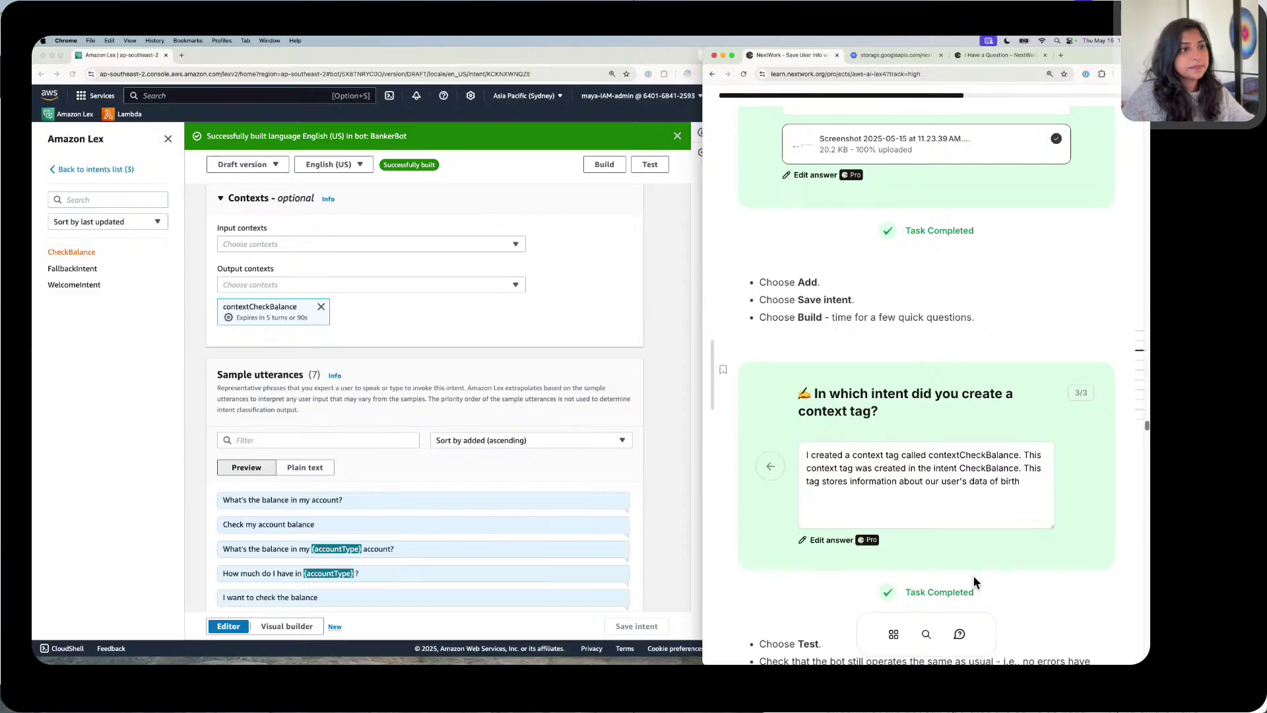
# Step: Start a test chat with BankerBot's draft version as the guide directs and greet it with "hello"
pyautogui.scroll(-2, 945, 455)
pyautogui.scroll(-2, 945, 456)
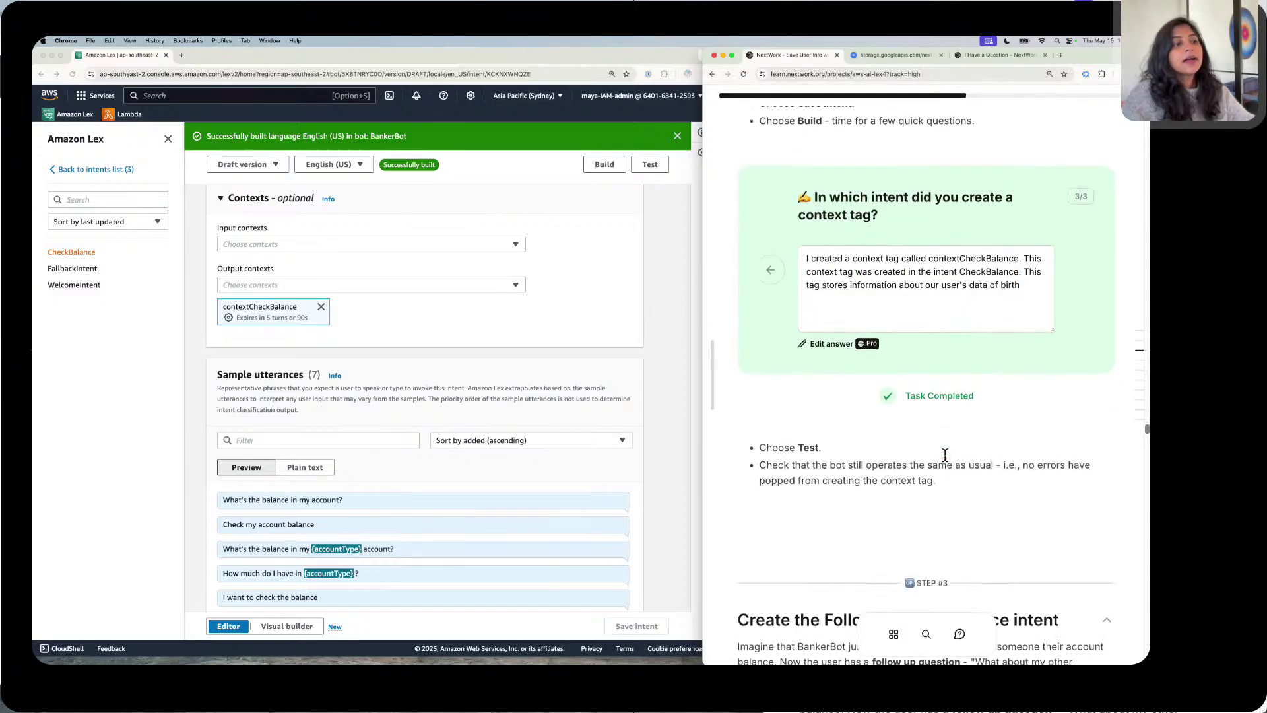
pyautogui.click(660, 164)
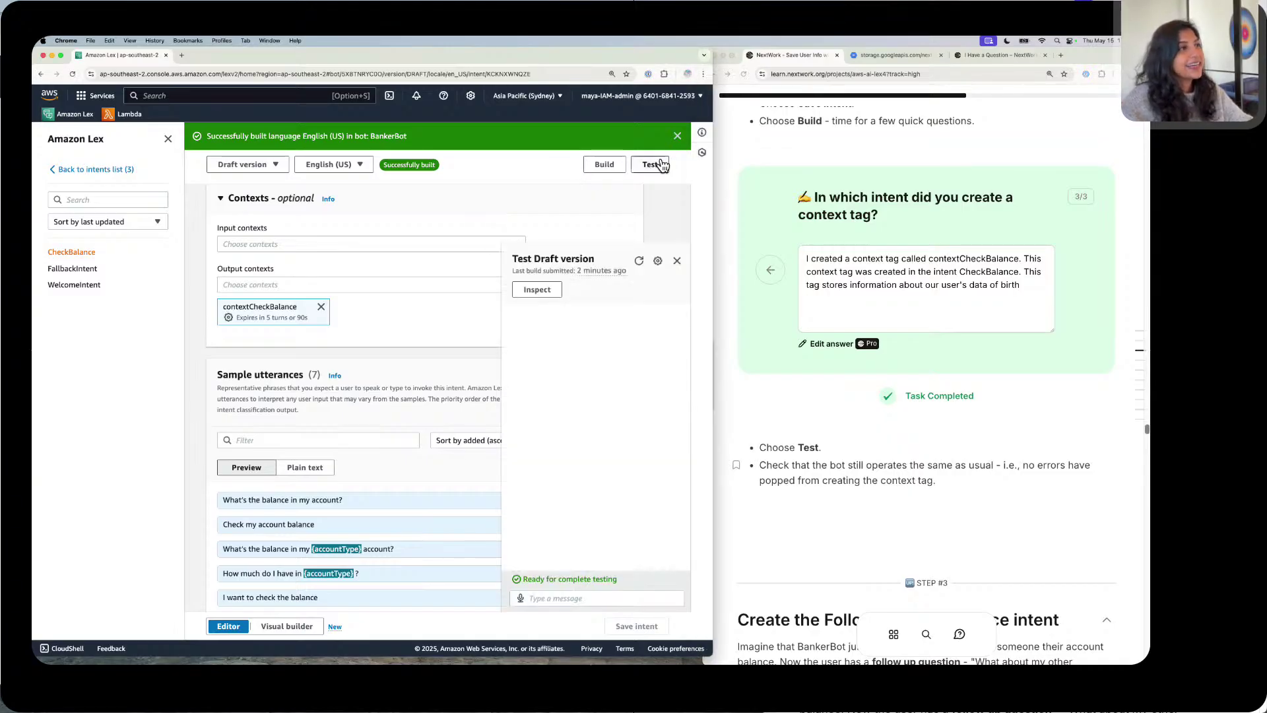
pyautogui.scroll(-2, 798, 234)
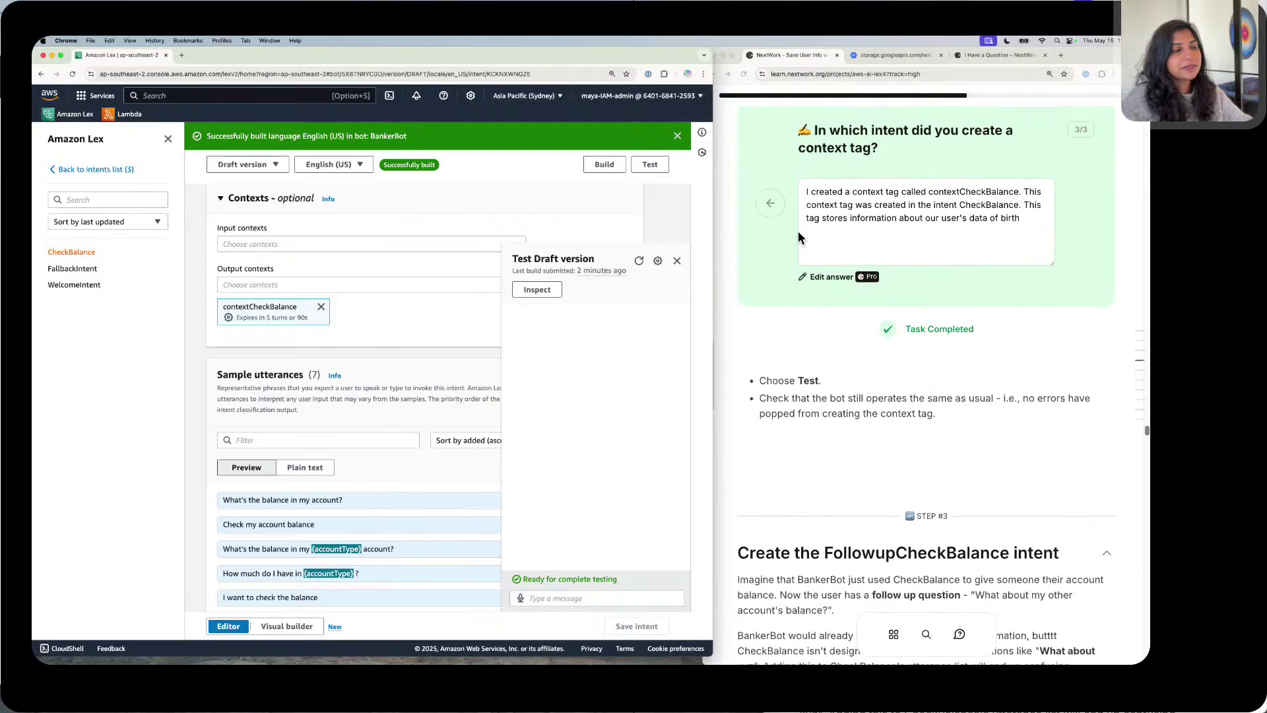
pyautogui.click(681, 599)
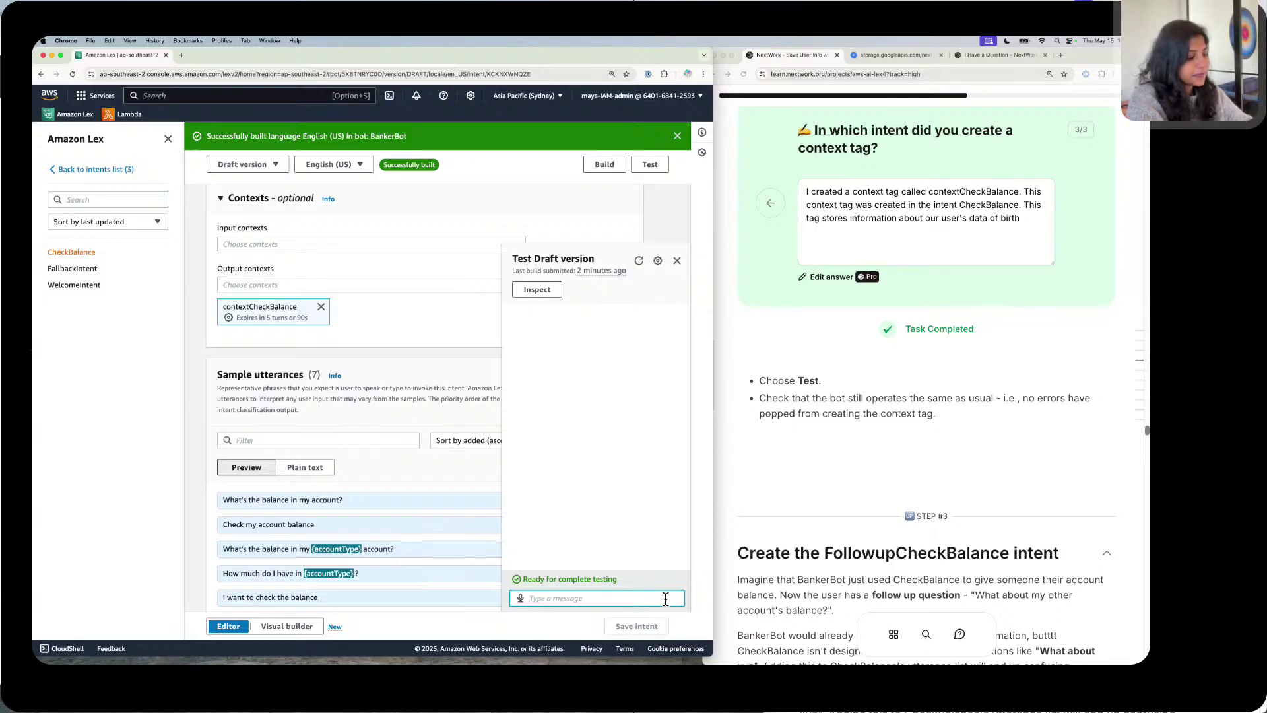
pyautogui.write('hello')
pyautogui.press('Return')
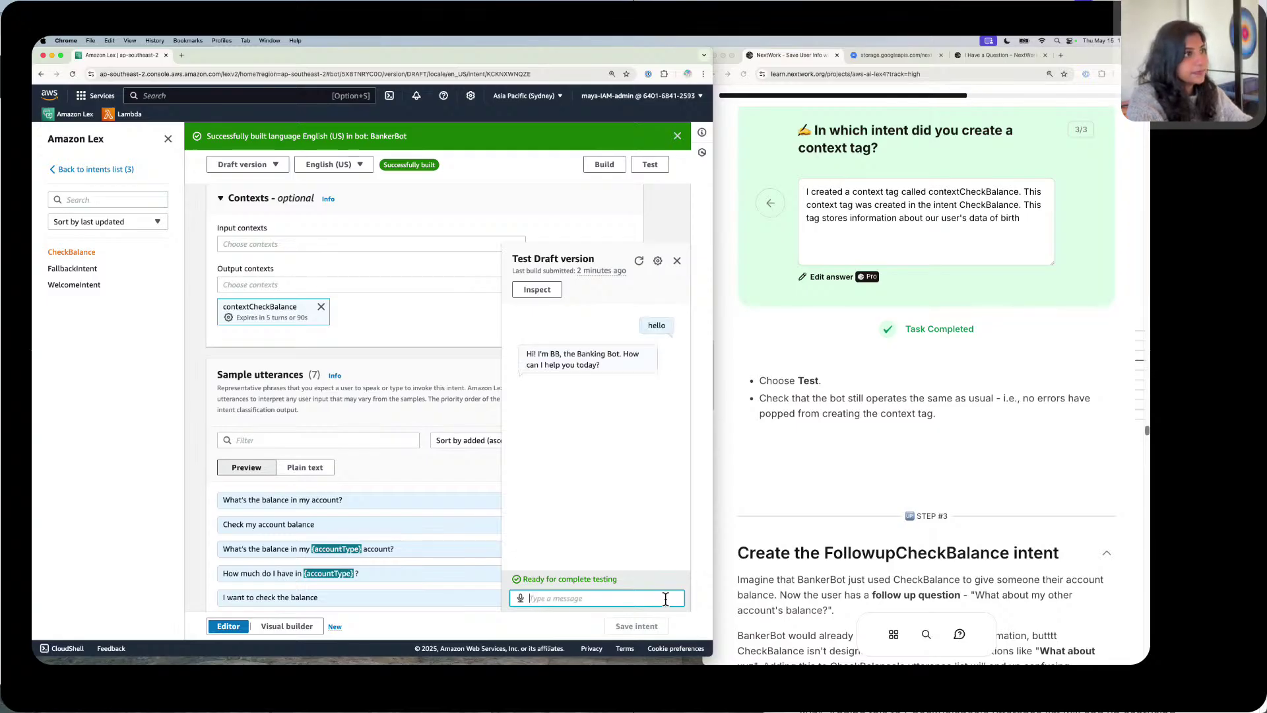
# Step: Send BankerBot the request "check my balance" in the test chat
pyautogui.write('check m')
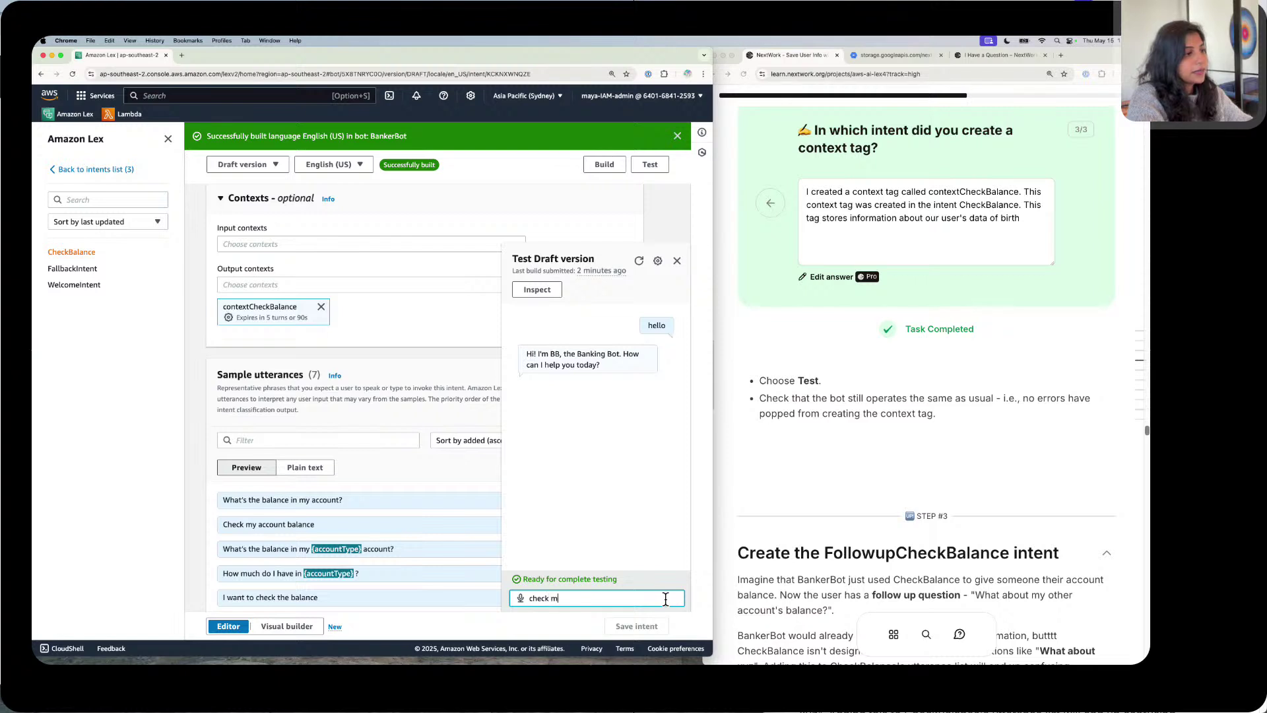
pyautogui.write('y balance')
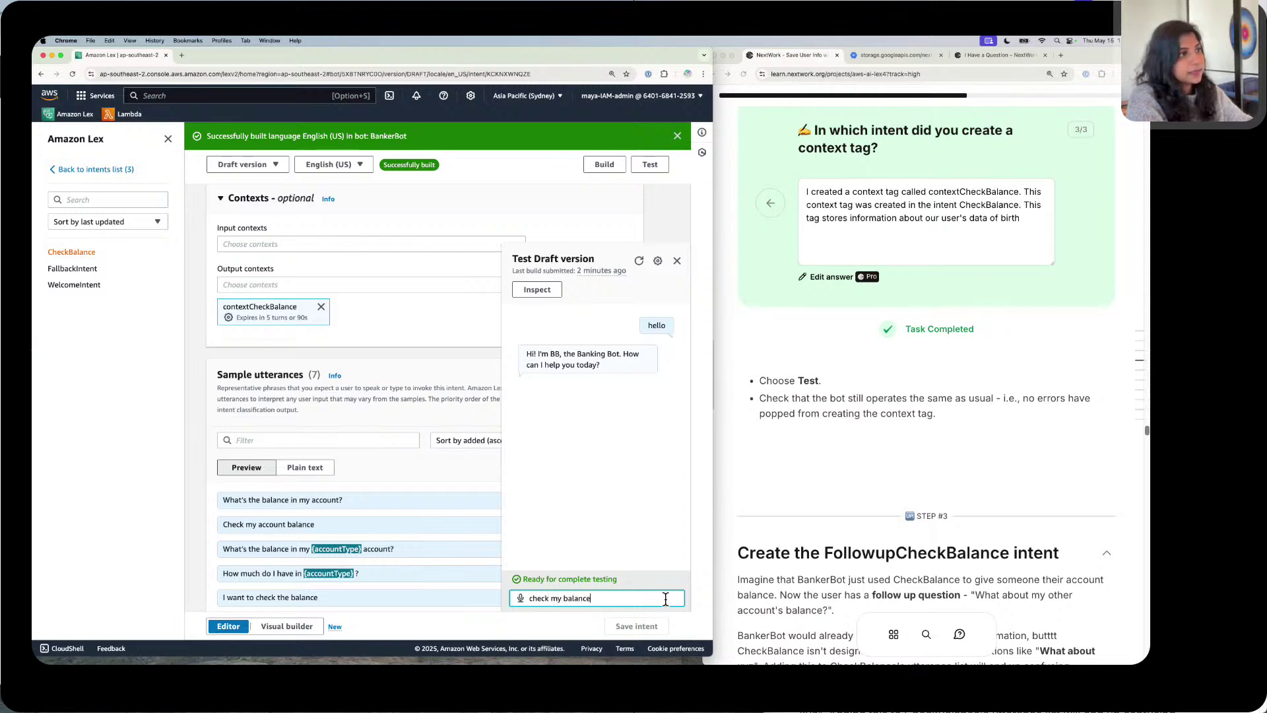
pyautogui.press('Return')
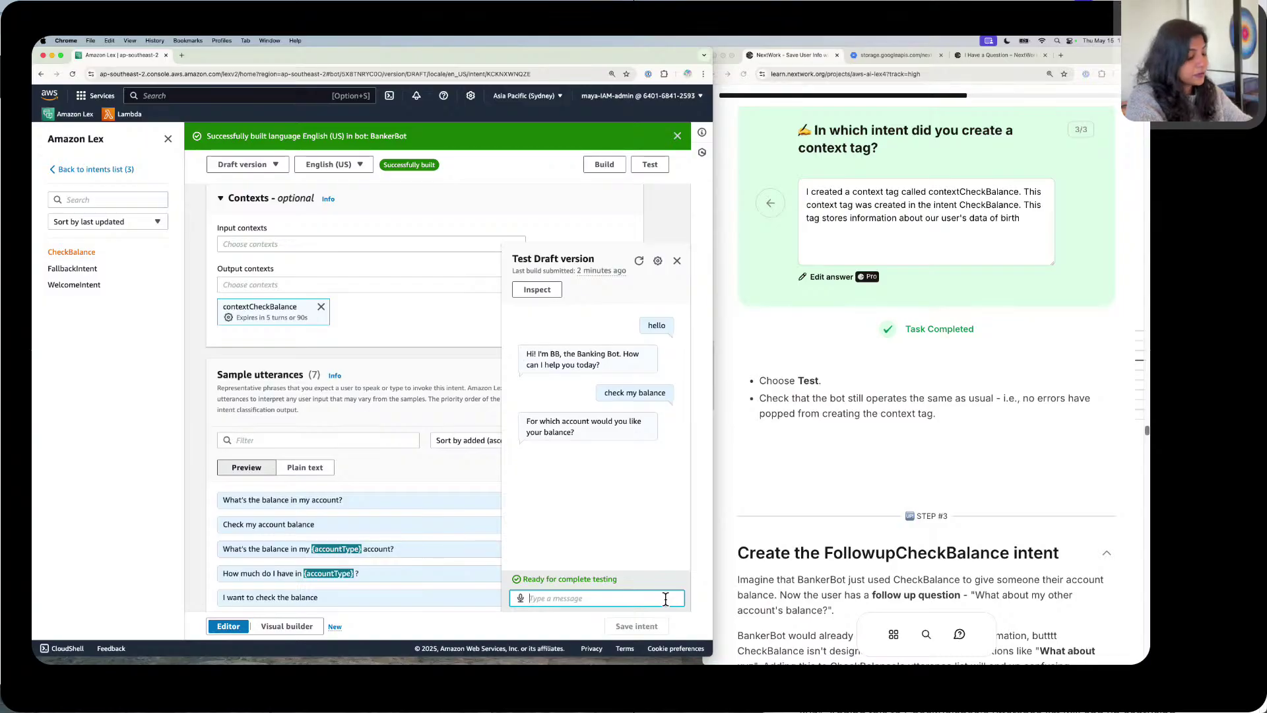
# Step: Answer BankerBot's test chat questions by choosing the "savings" account and entering the user's date of birth
pyautogui.write('savings')
pyautogui.press('Return')
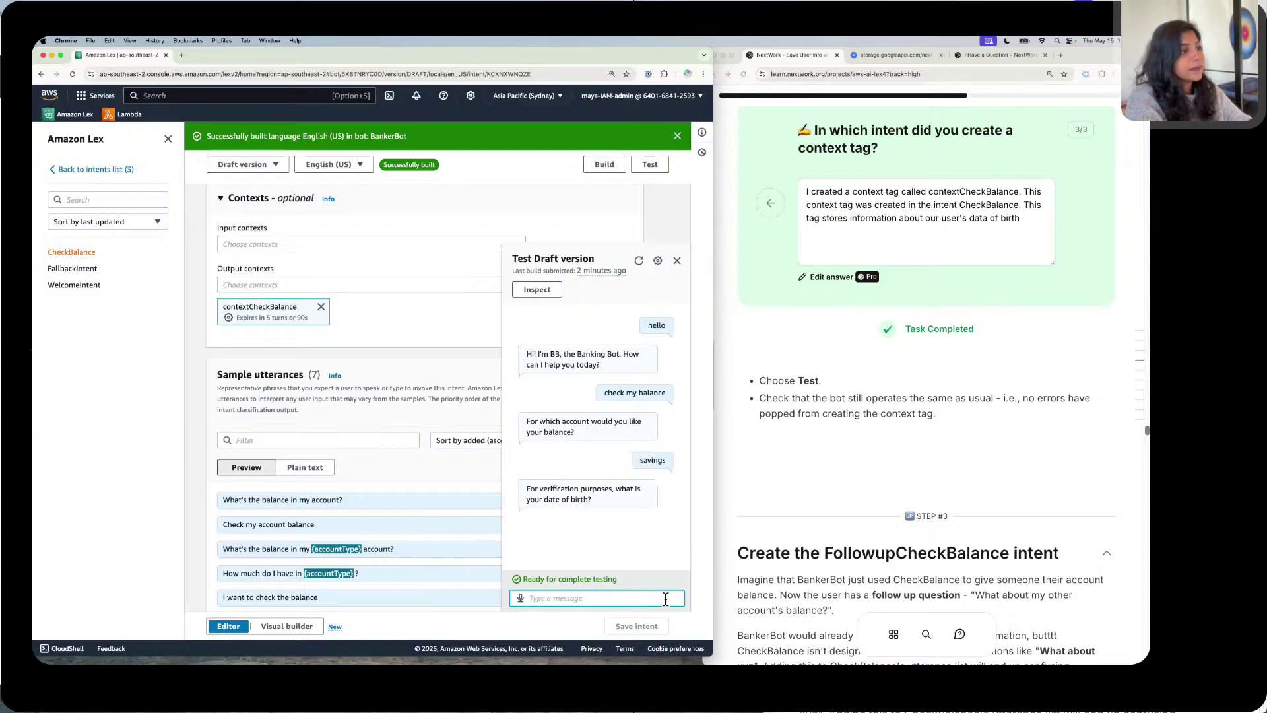
pyautogui.write('1/1/')
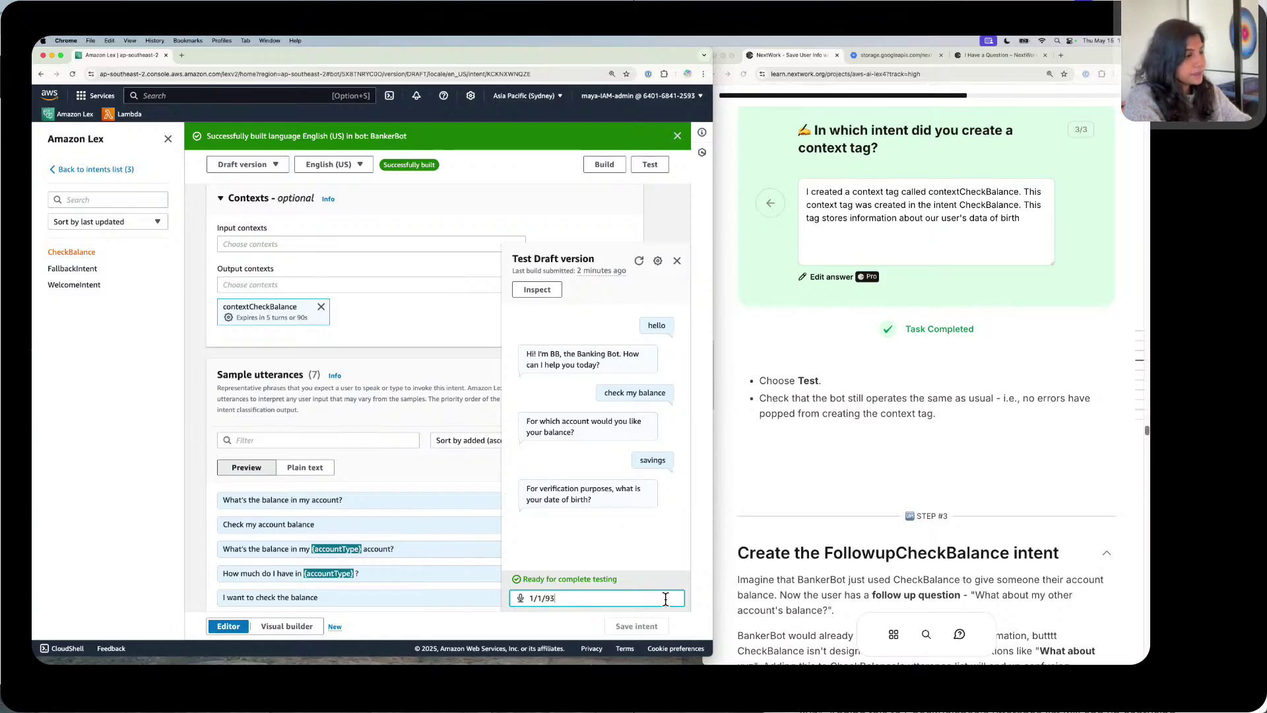
pyautogui.write('93')
pyautogui.press('Return')
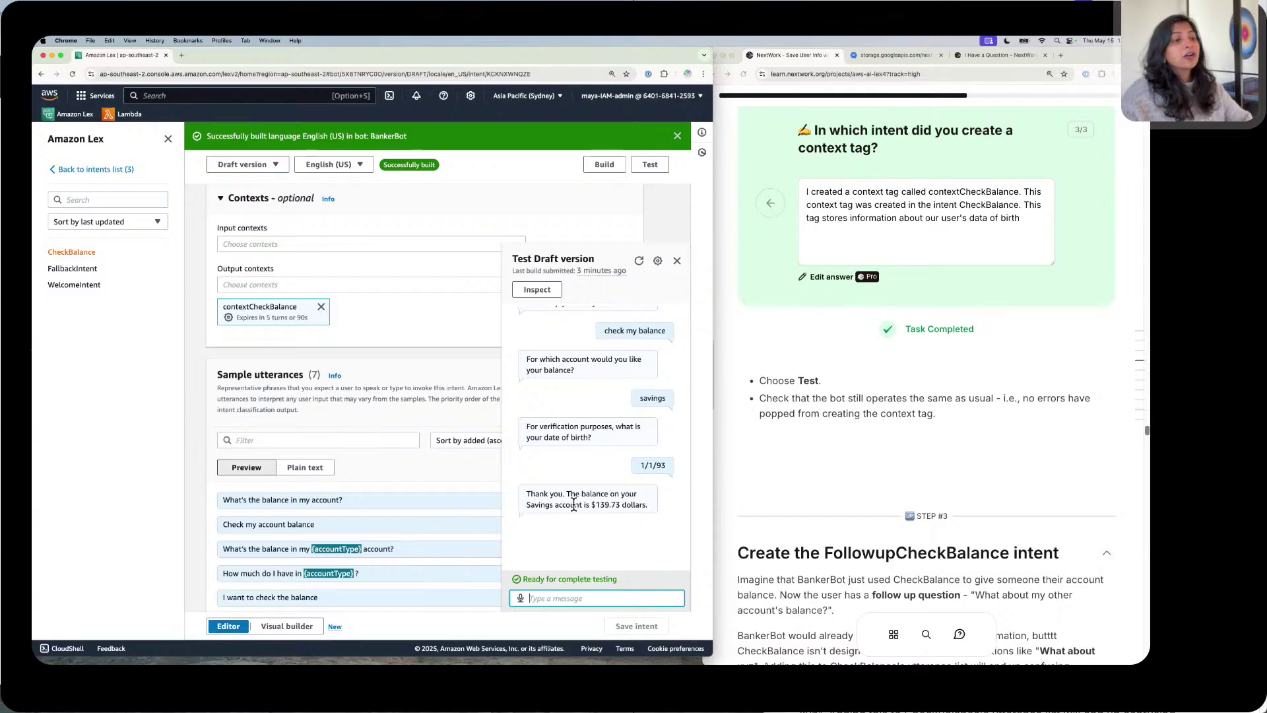
# Step: Begin the "What are we doing in this step?" answer for Step #3 with "In this step, I will set up a new intent because I want my"
pyautogui.scroll(-5, 785, 552)
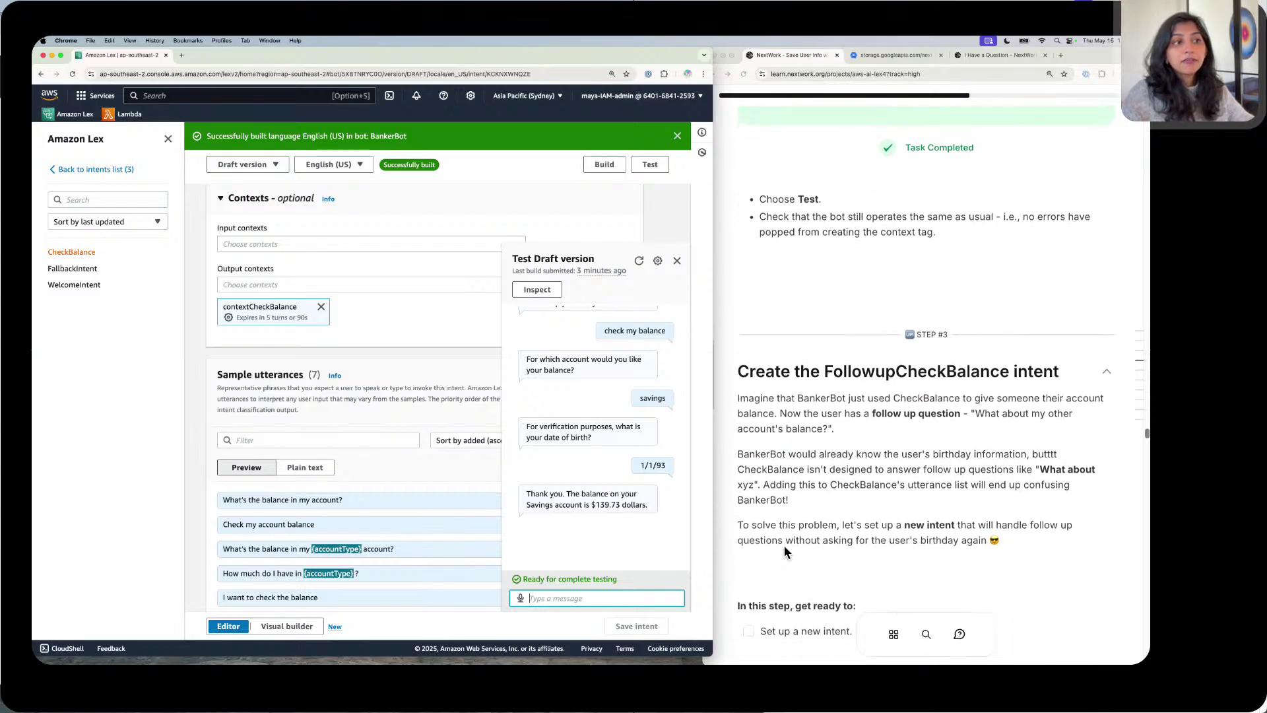
pyautogui.scroll(-2, 785, 552)
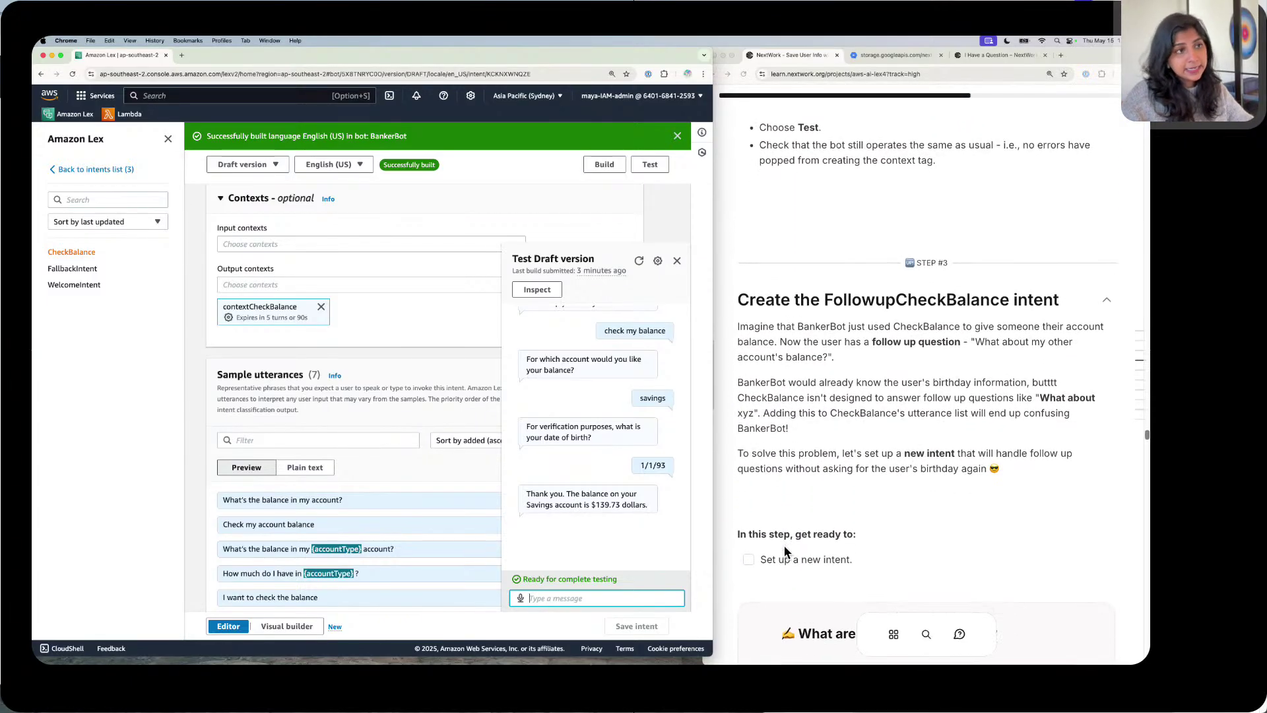
pyautogui.scroll(-2, 785, 551)
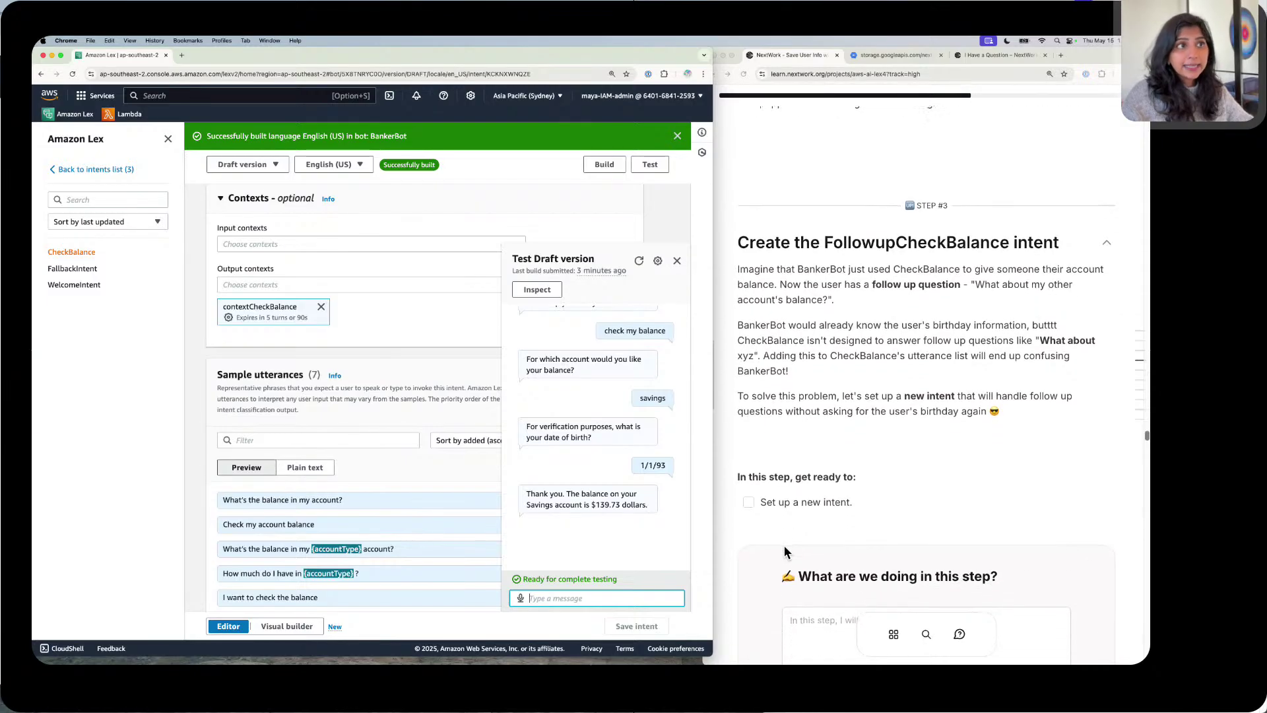
pyautogui.scroll(-1, 785, 552)
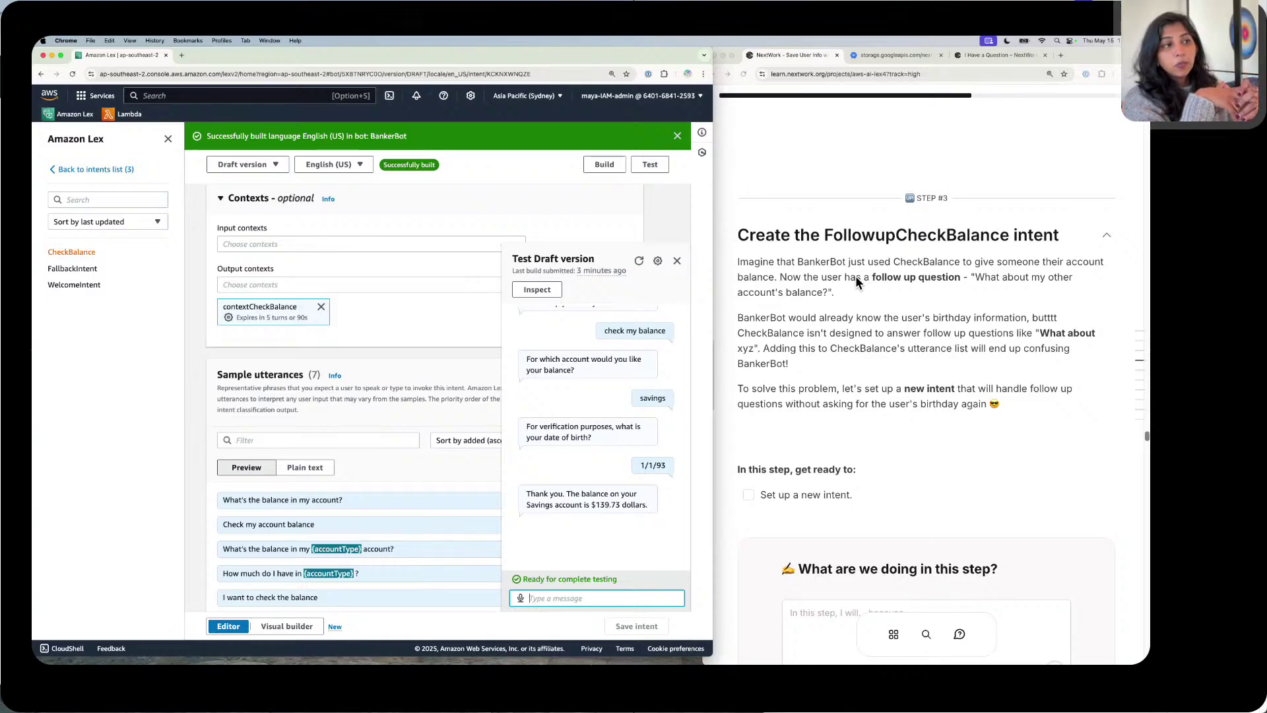
pyautogui.scroll(-3, 857, 277)
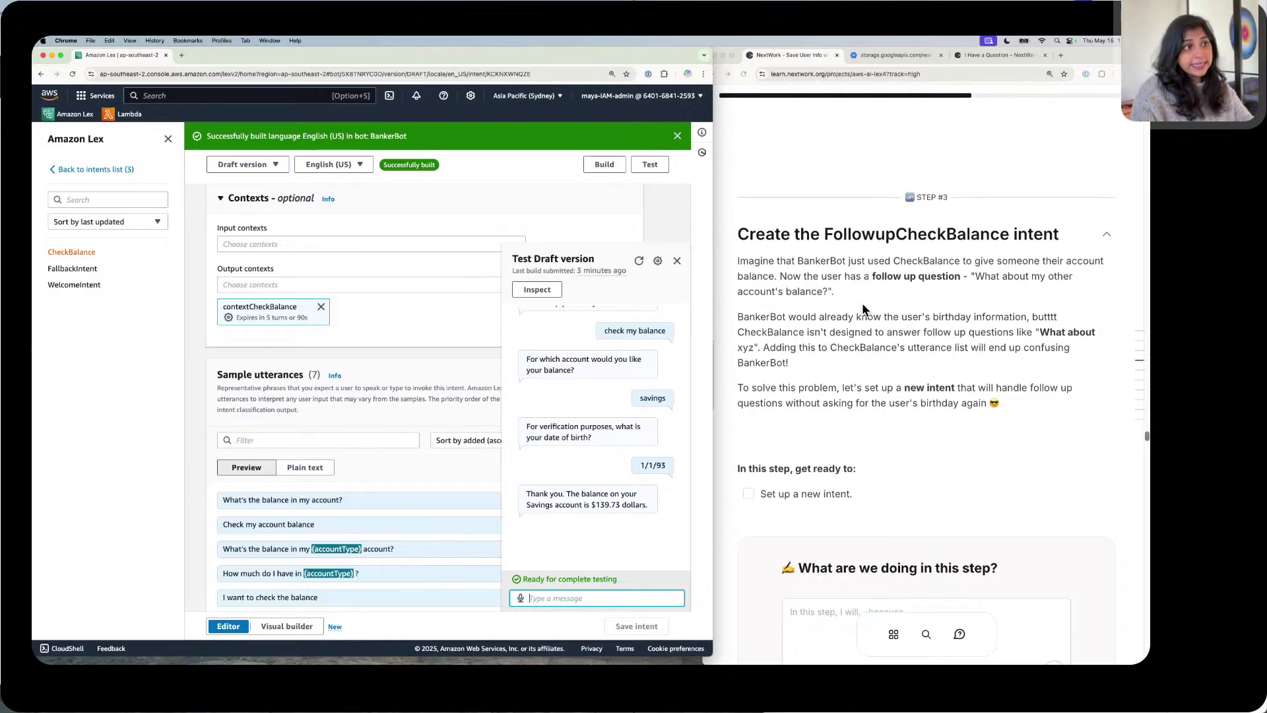
pyautogui.scroll(1, 862, 302)
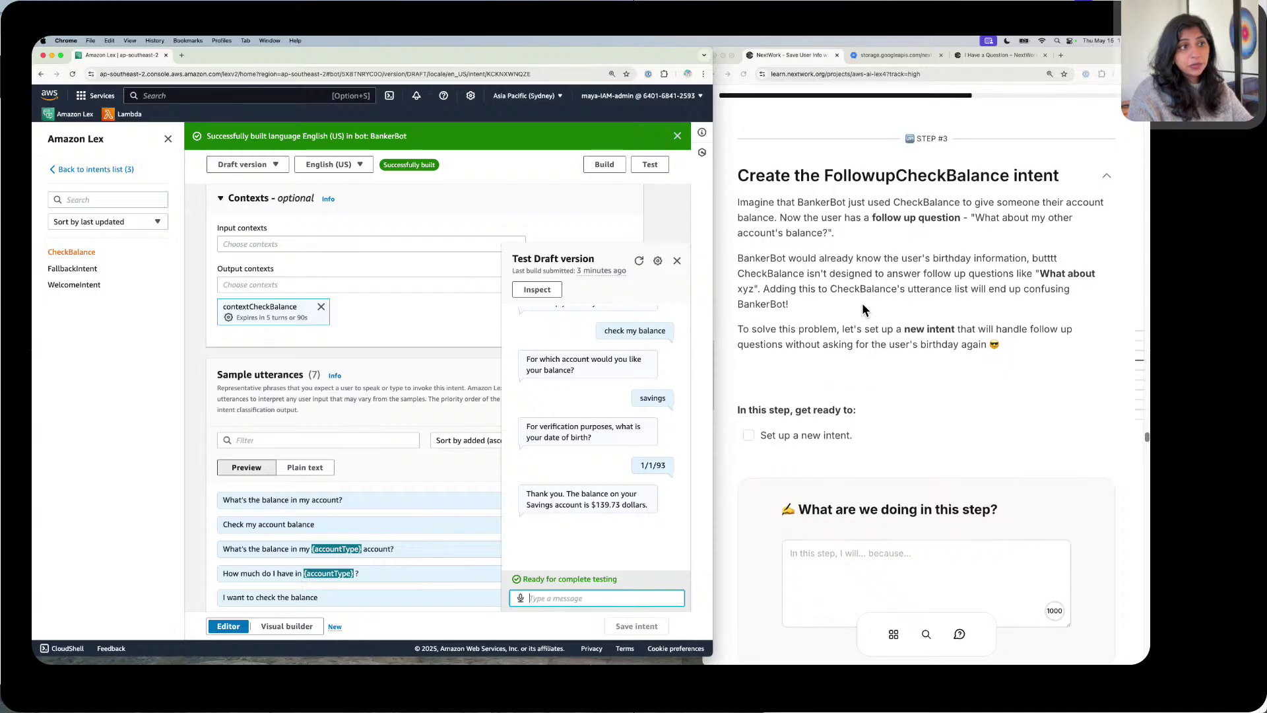
pyautogui.click(809, 560)
pyautogui.click(809, 561)
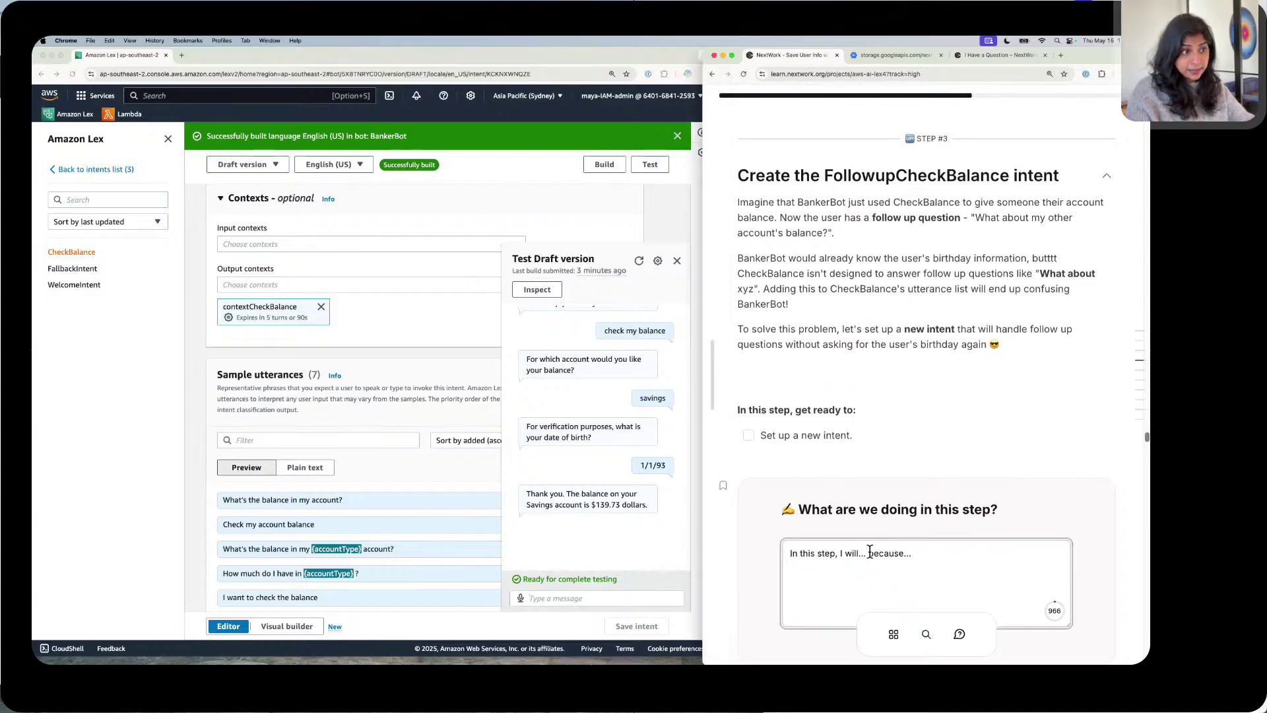
pyautogui.press('BackSpace')
pyautogui.press('BackSpace')
pyautogui.press('BackSpace')
pyautogui.write('s')
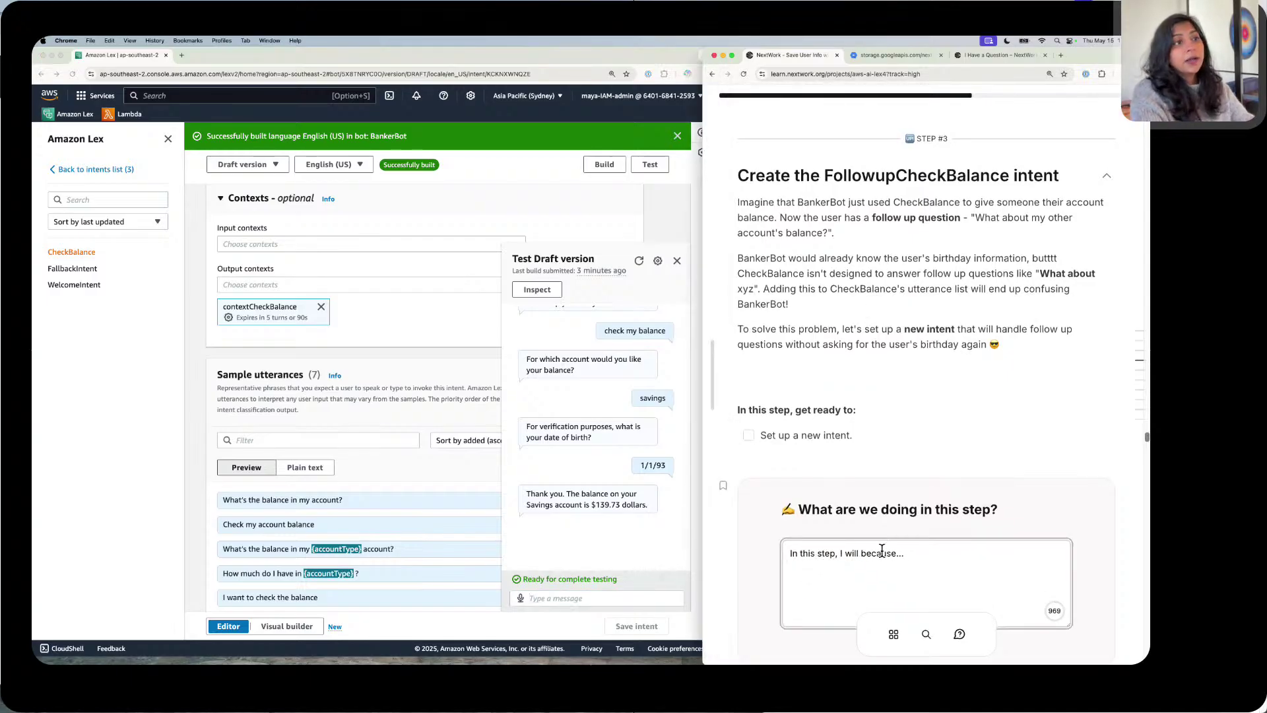
pyautogui.write('et up a new ')
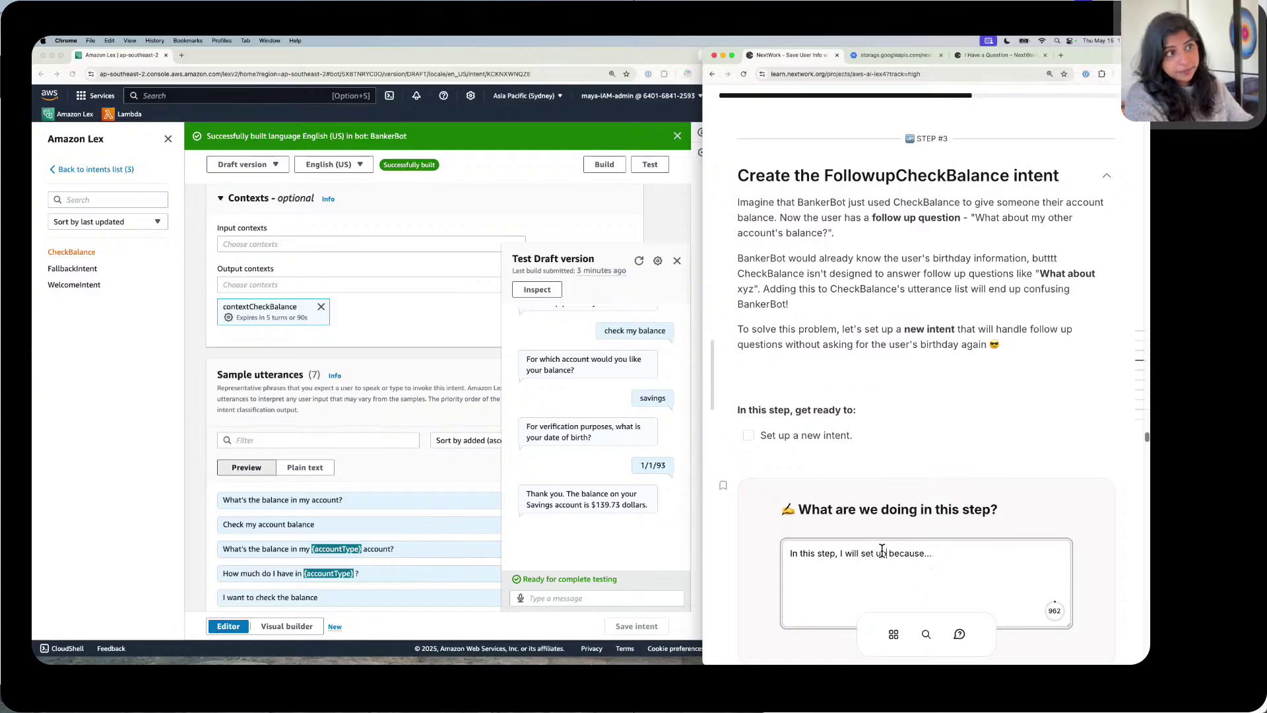
pyautogui.write('intent')
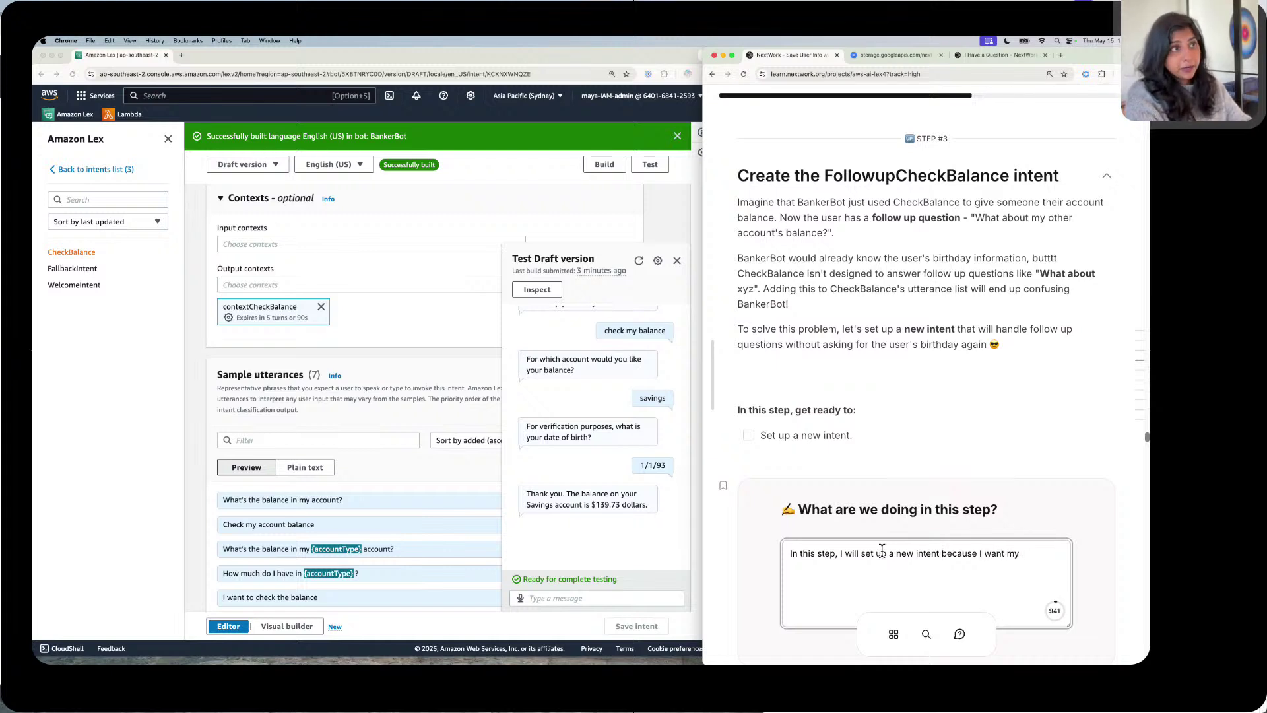
# Step: Continue the Step #3 answer with "BankerBot to handle follow up questions that the user may have about their other bank"
pyautogui.write('BankerBot')
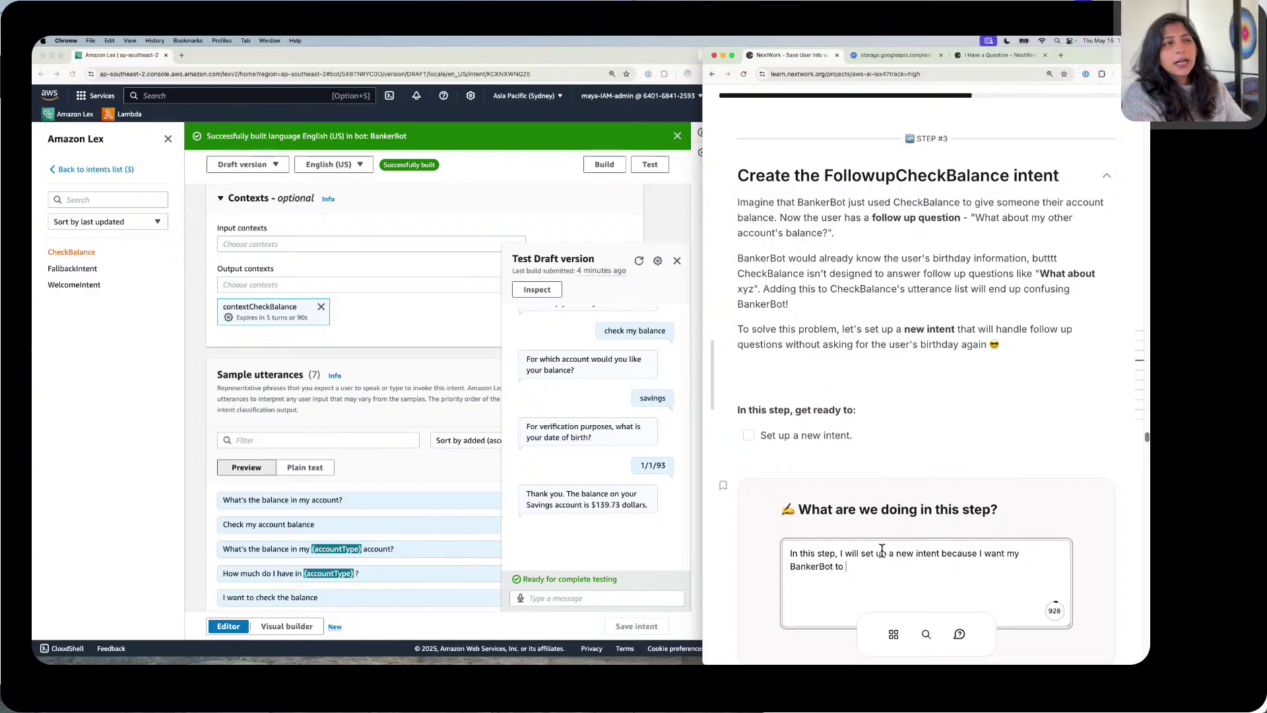
pyautogui.write('to handle')
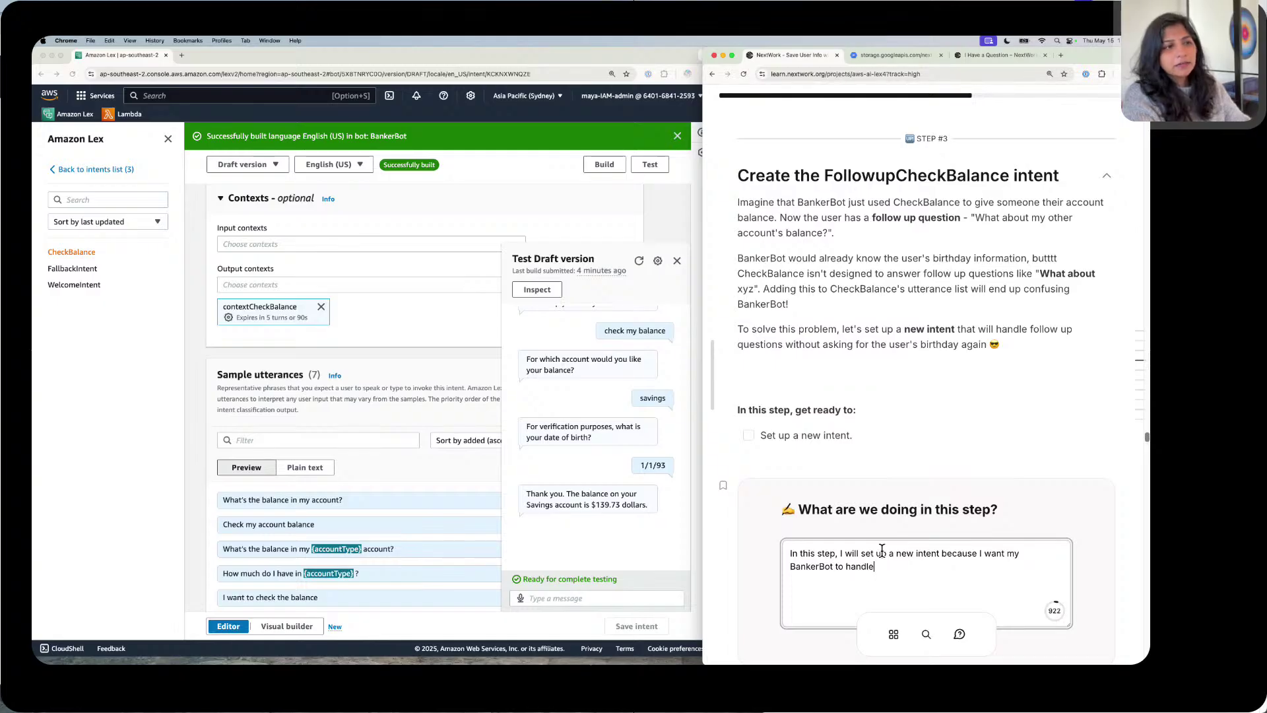
pyautogui.write(' follow up')
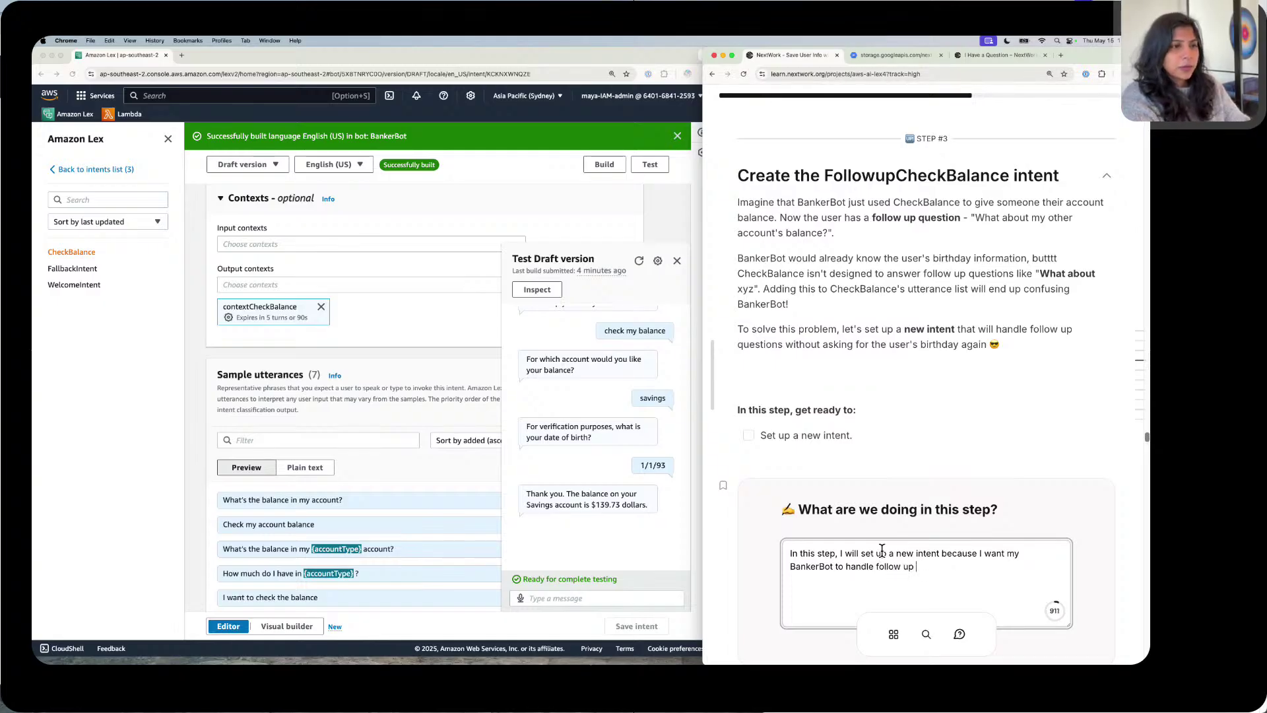
pyautogui.write(' questions ')
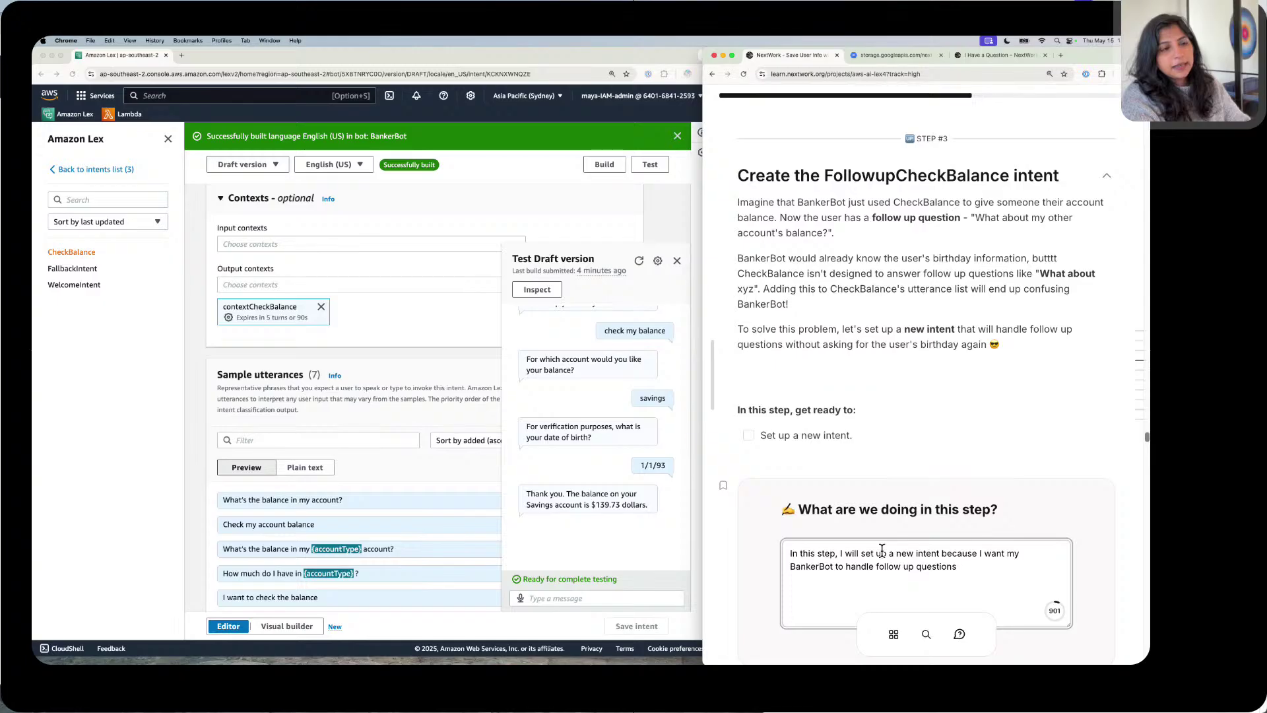
pyautogui.write('that the use')
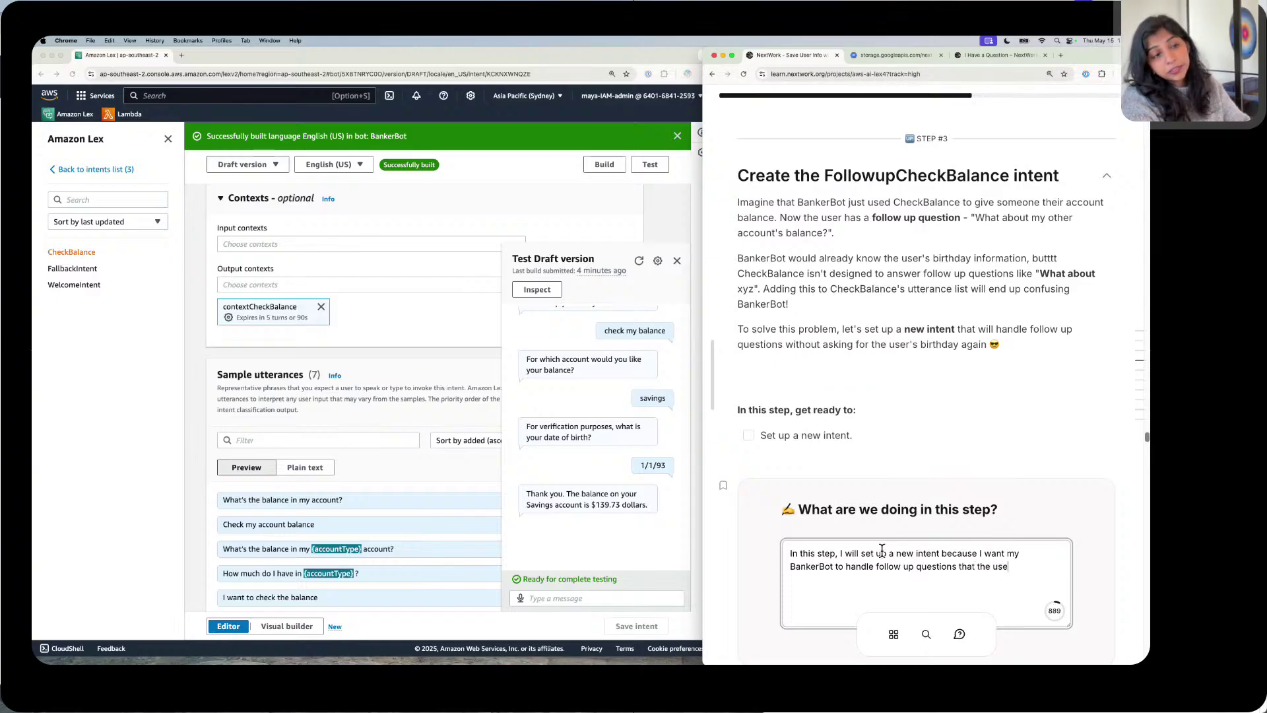
pyautogui.write('r may have about their')
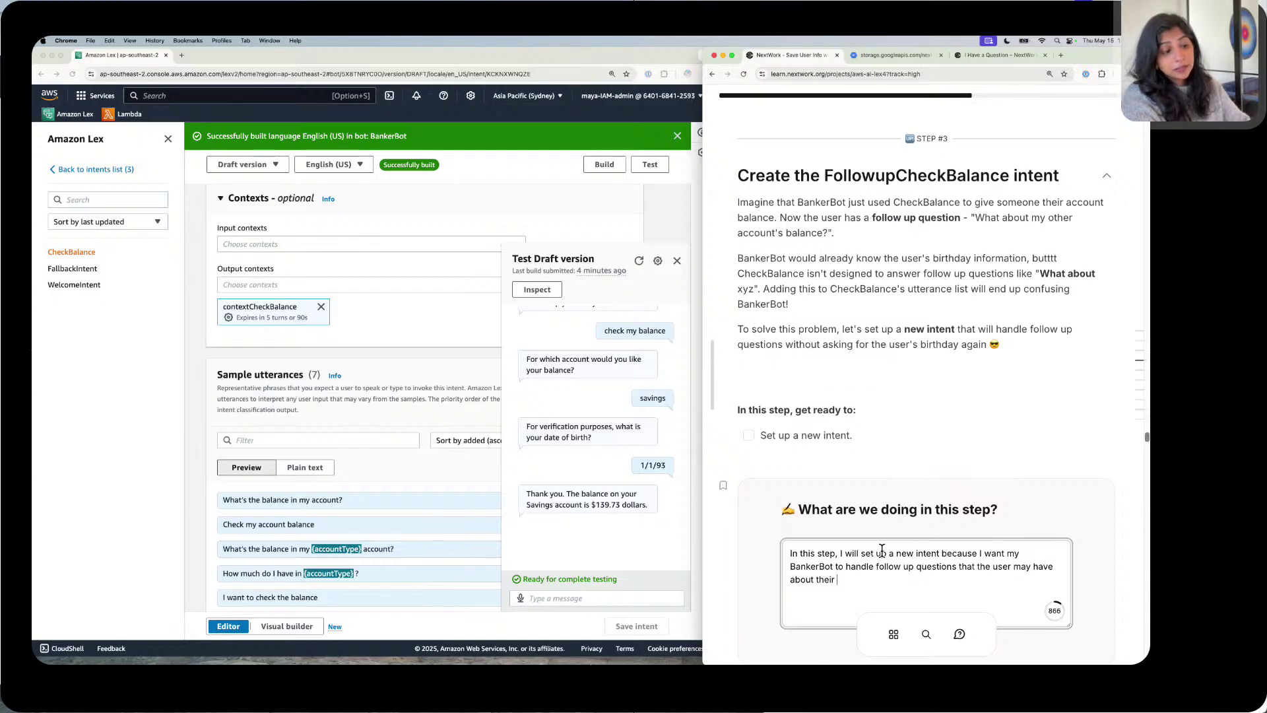
pyautogui.write(' other bank')
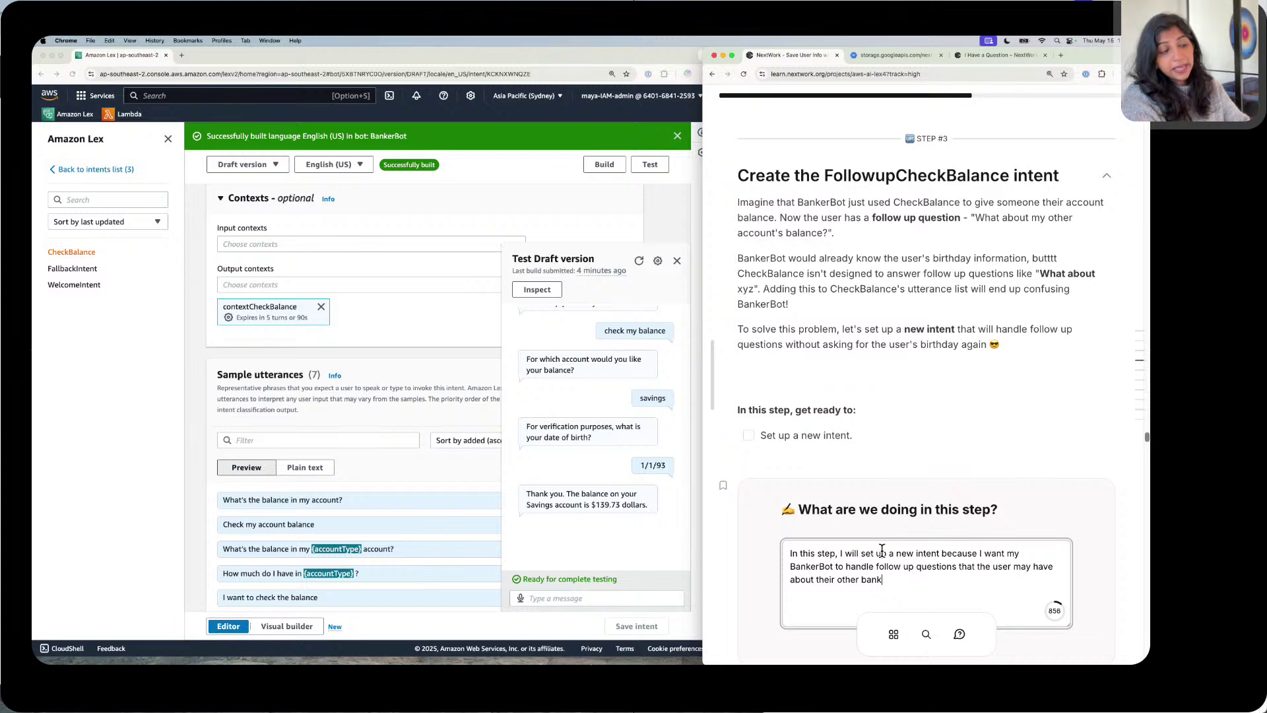
# Step: Finish the answer about this step's purpose with "balances." and mark the task as done
pyautogui.write(' balances.')
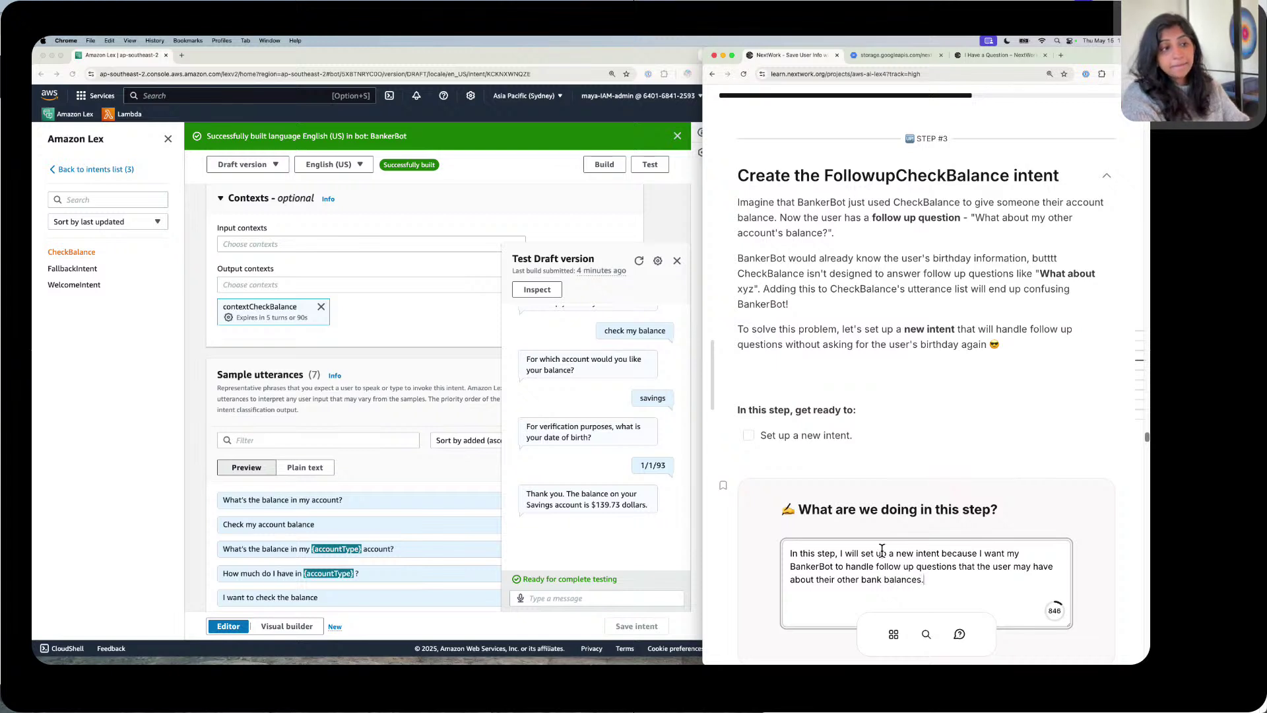
pyautogui.scroll(-5, 857, 475)
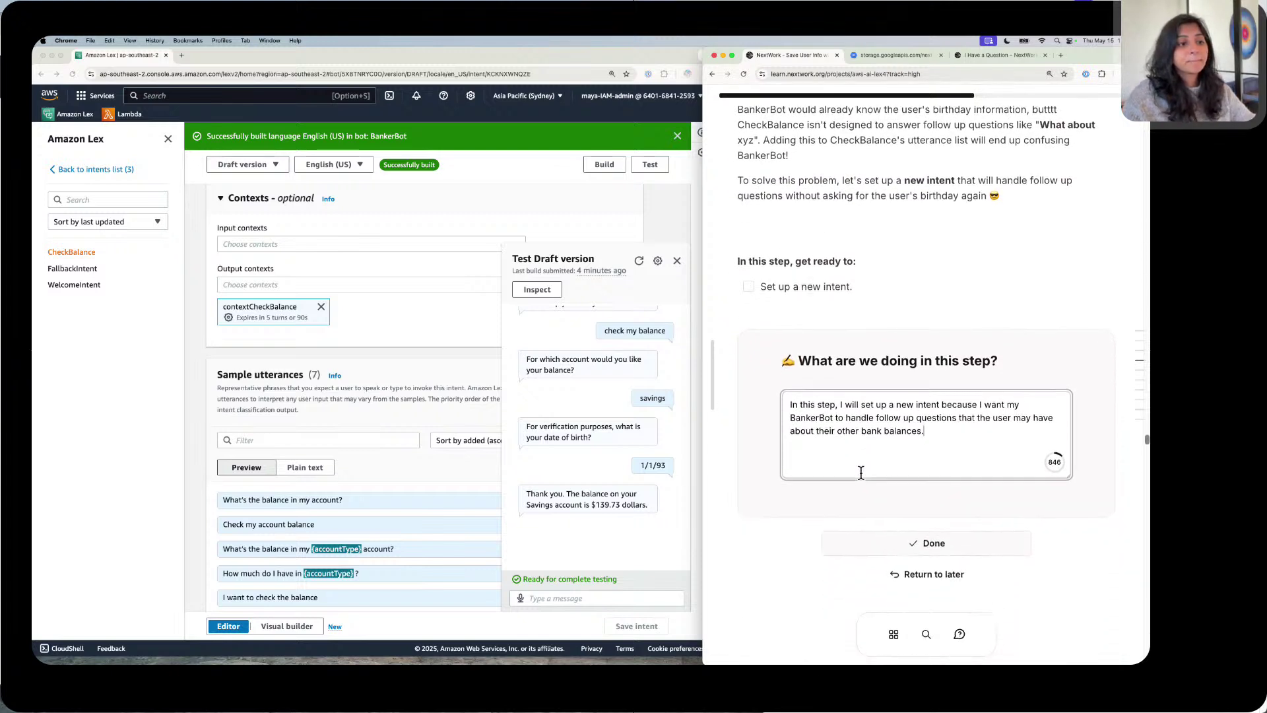
pyautogui.click(913, 541)
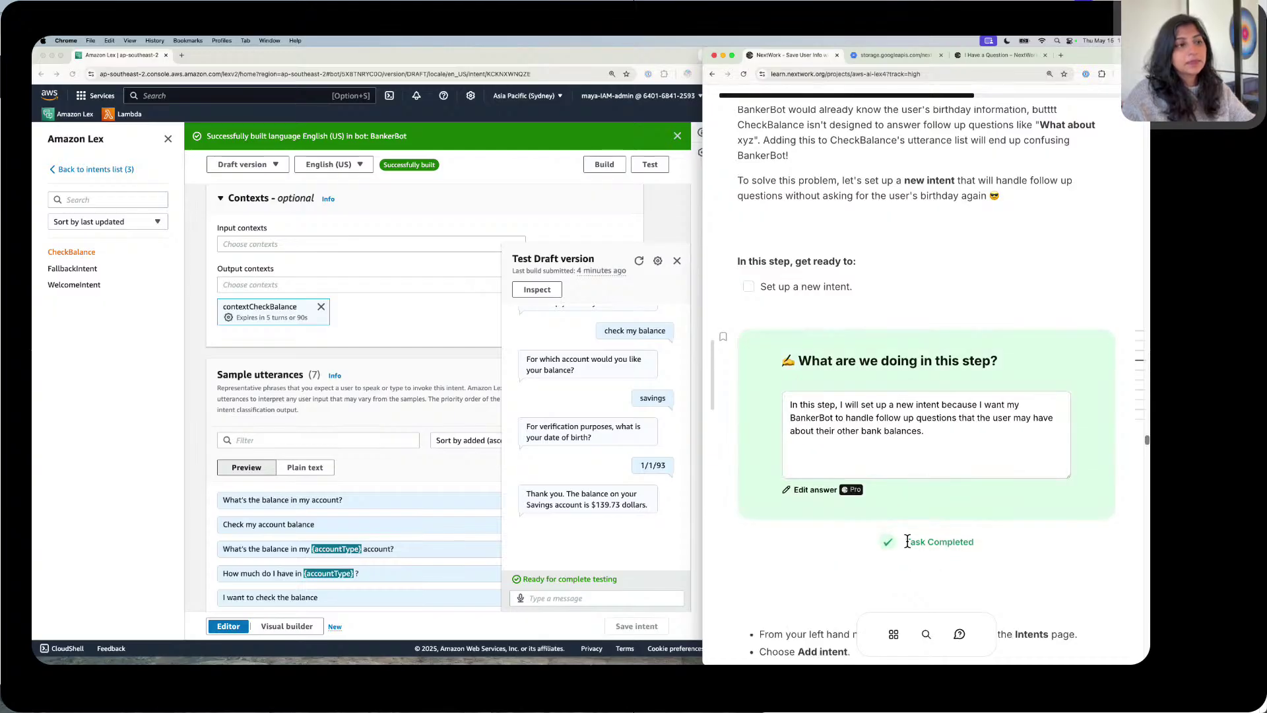
# Step: Return to BankerBot's intents list in Amazon Lex and close the test chat
pyautogui.scroll(-5, 906, 541)
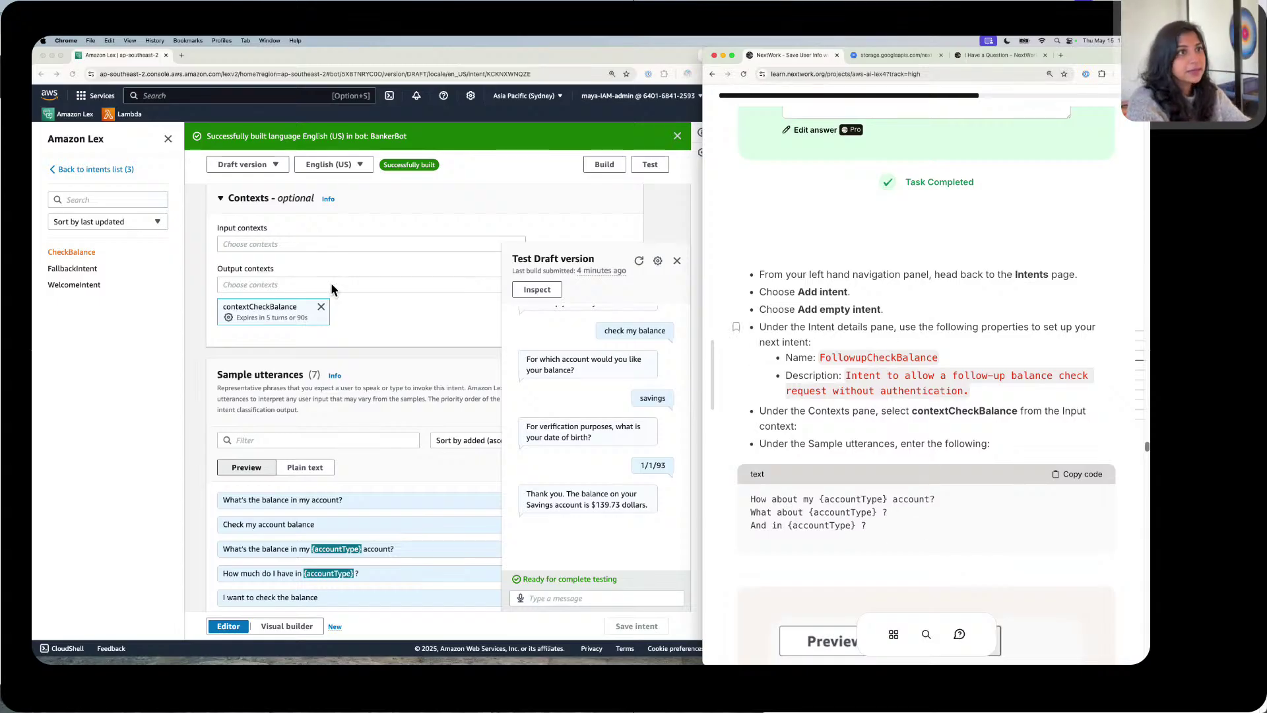
pyautogui.click(57, 169)
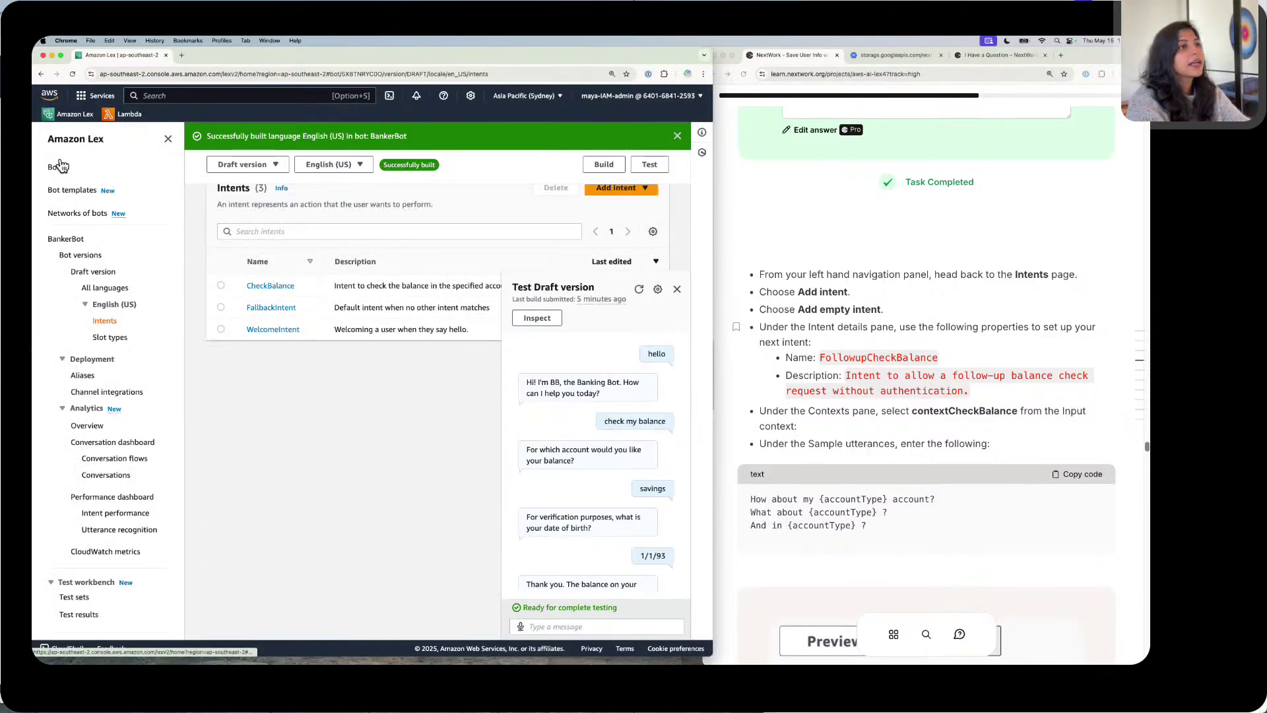
pyautogui.click(105, 320)
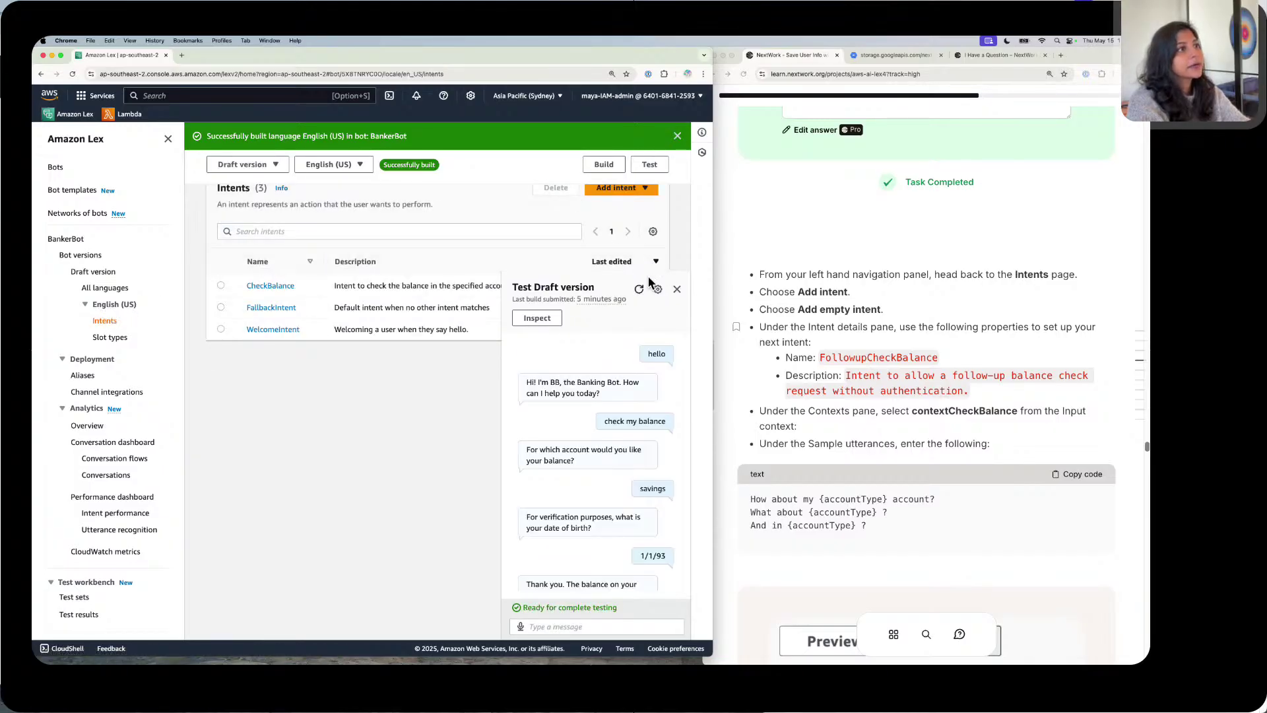
pyautogui.click(676, 288)
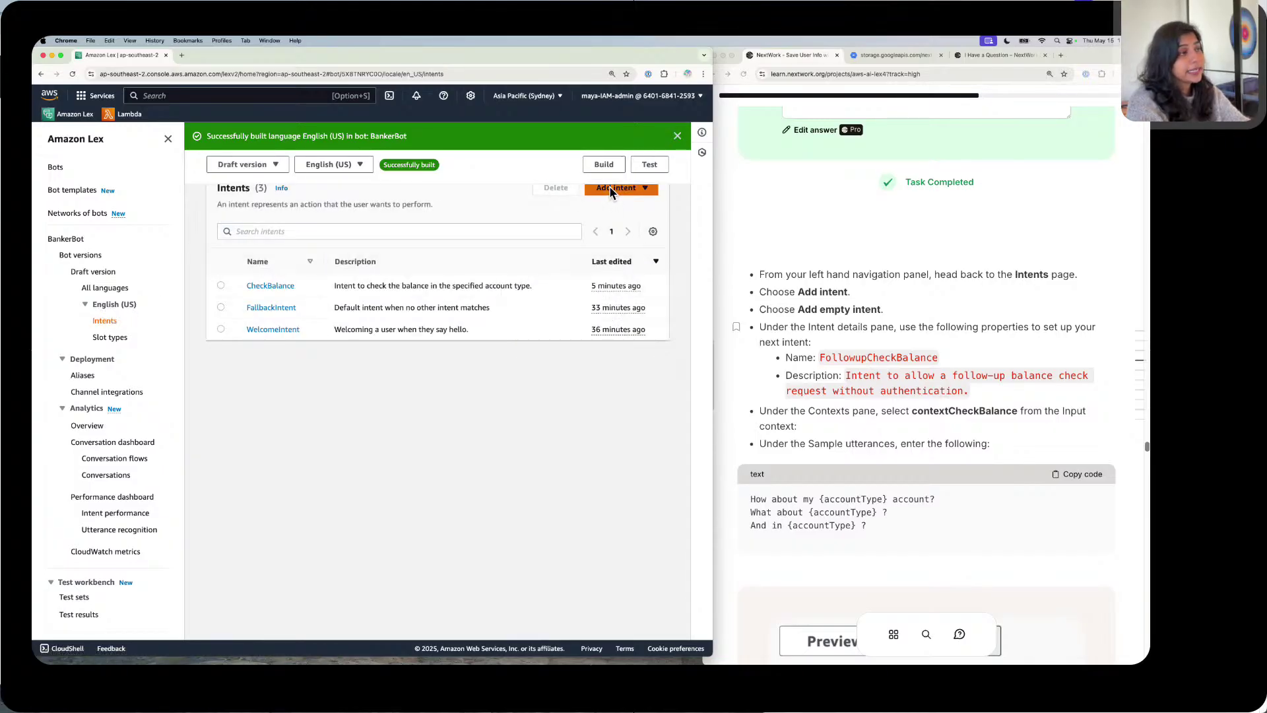
# Step: Add an empty intent named FollowupCheckBalance, copying the intent description from the project instructions before confirming
pyautogui.click(610, 190)
pyautogui.click(610, 201)
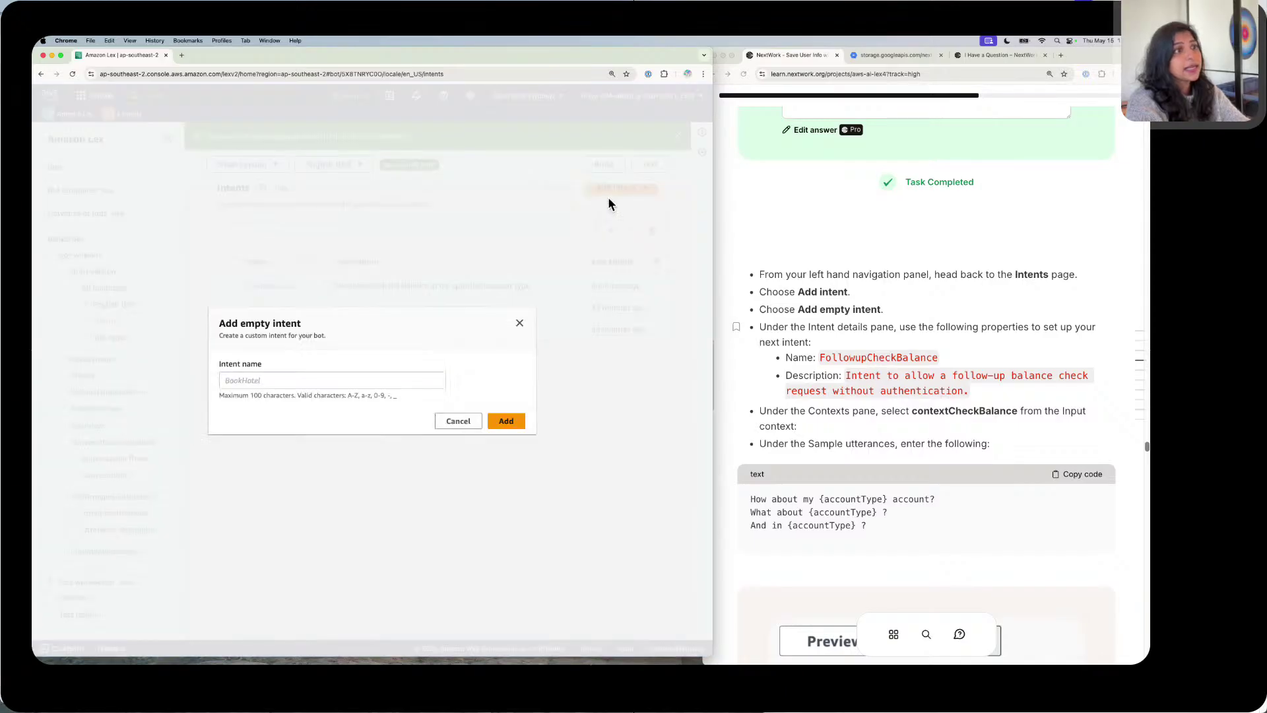
pyautogui.click(858, 353)
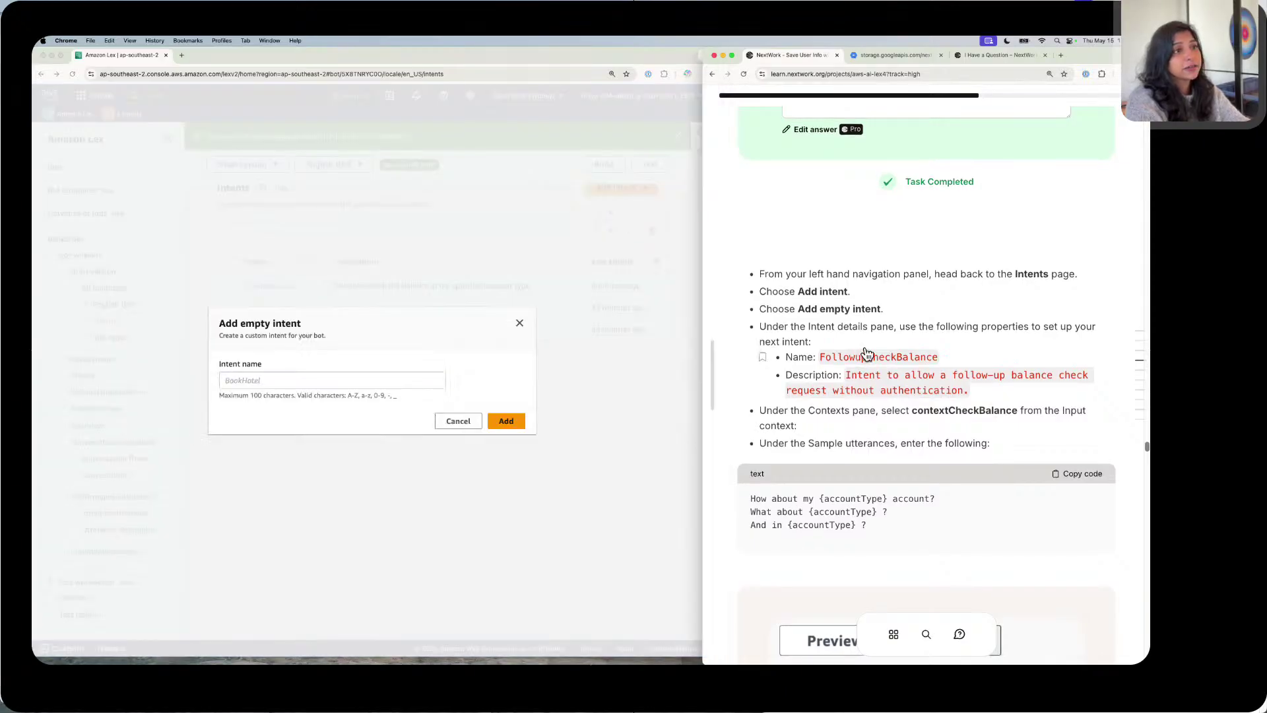
pyautogui.click(866, 354)
pyautogui.scroll(-1, 866, 354)
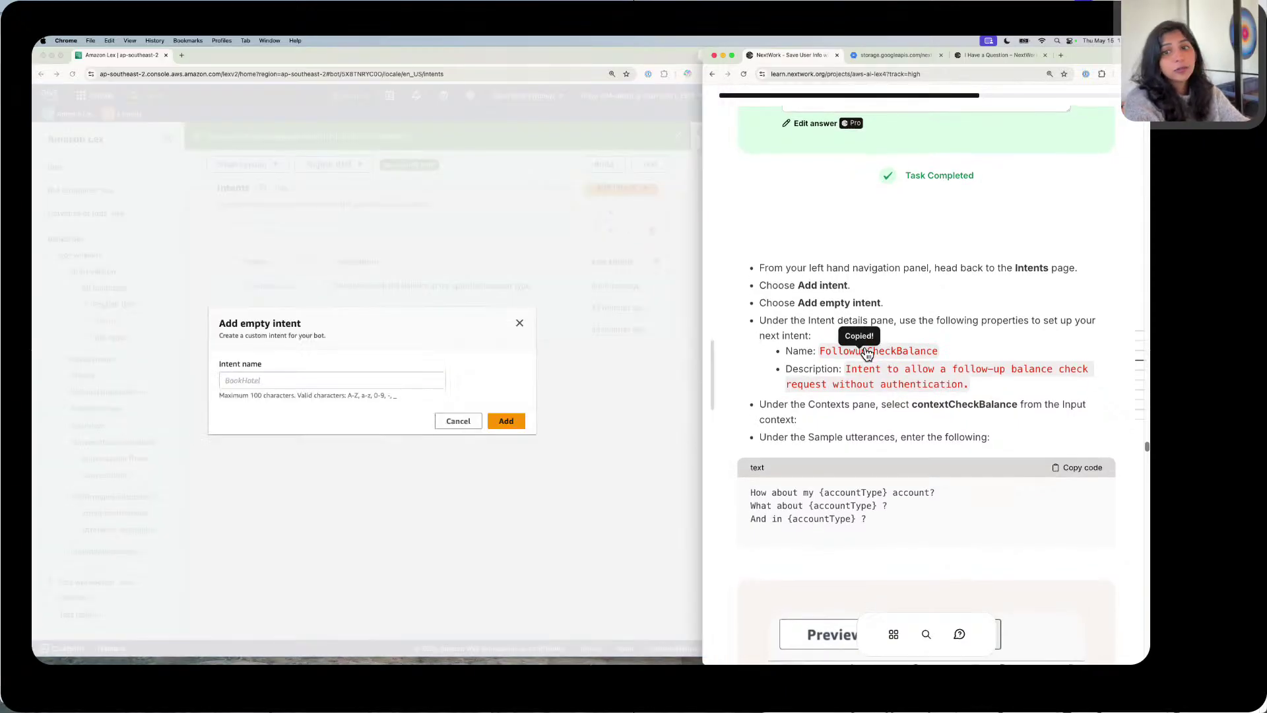
pyautogui.click(405, 378)
pyautogui.click(405, 378)
pyautogui.press('super+v')
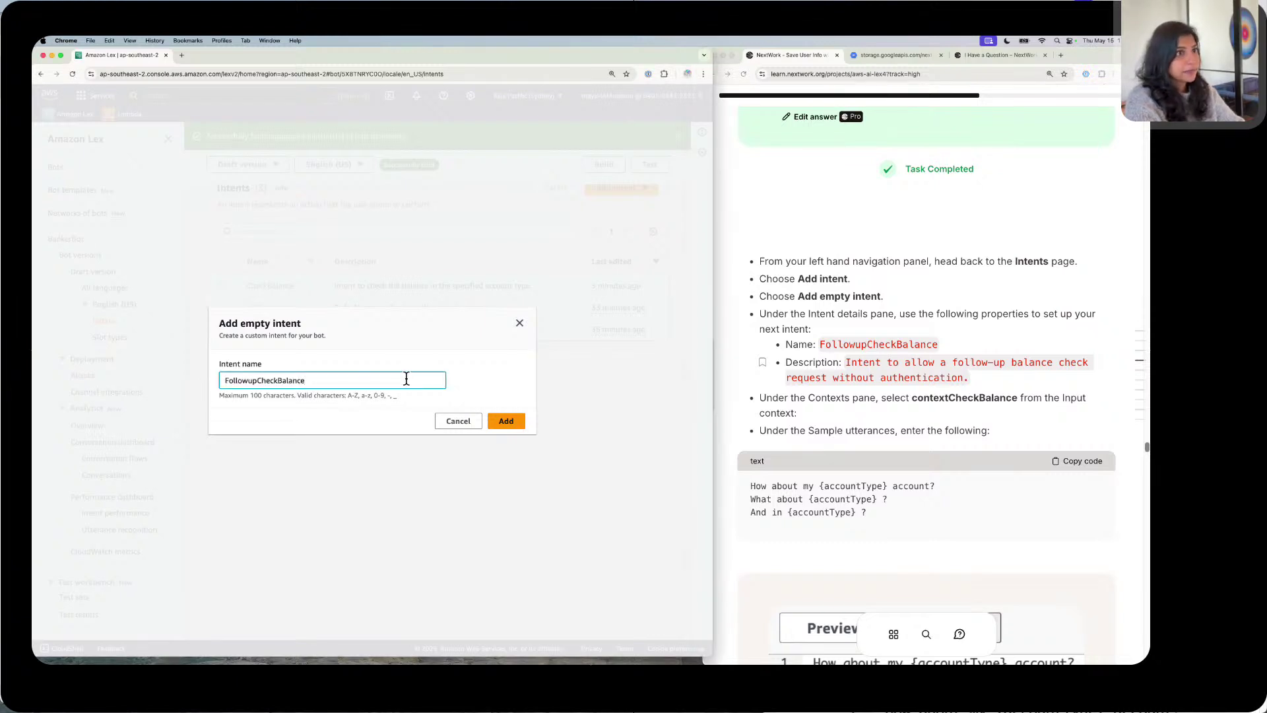
pyautogui.click(885, 363)
pyautogui.click(884, 362)
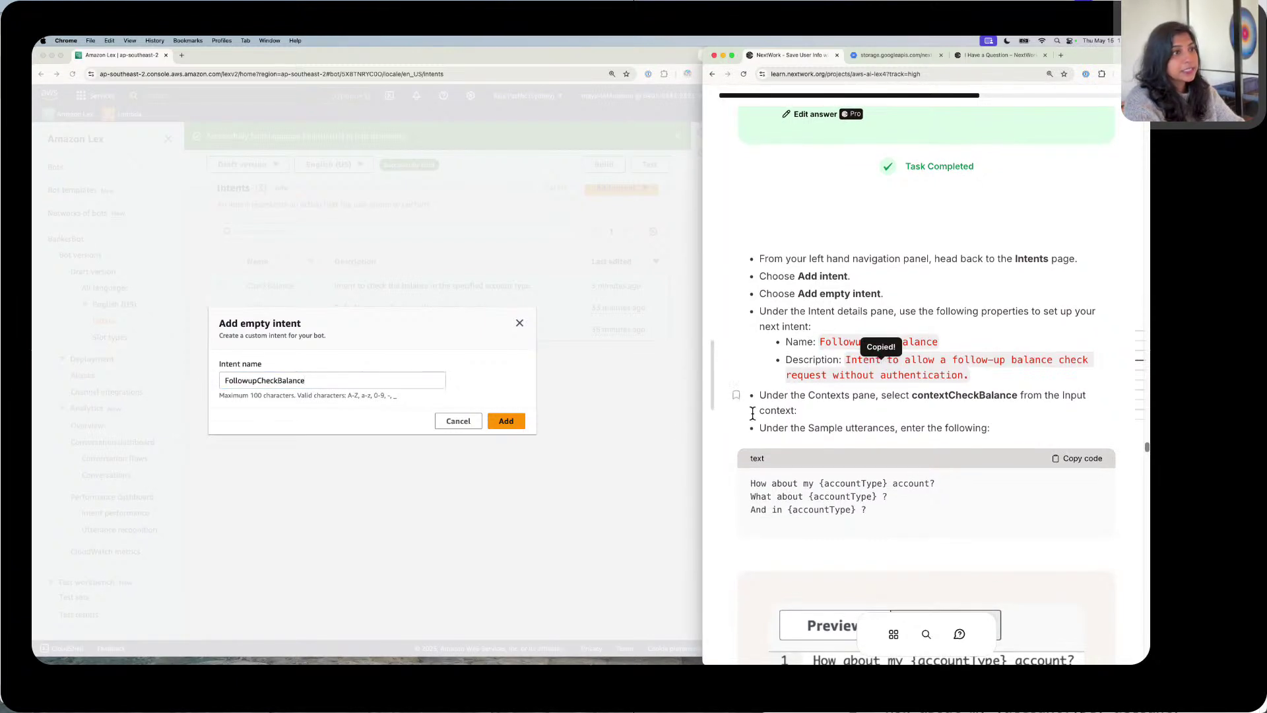
pyautogui.click(527, 423)
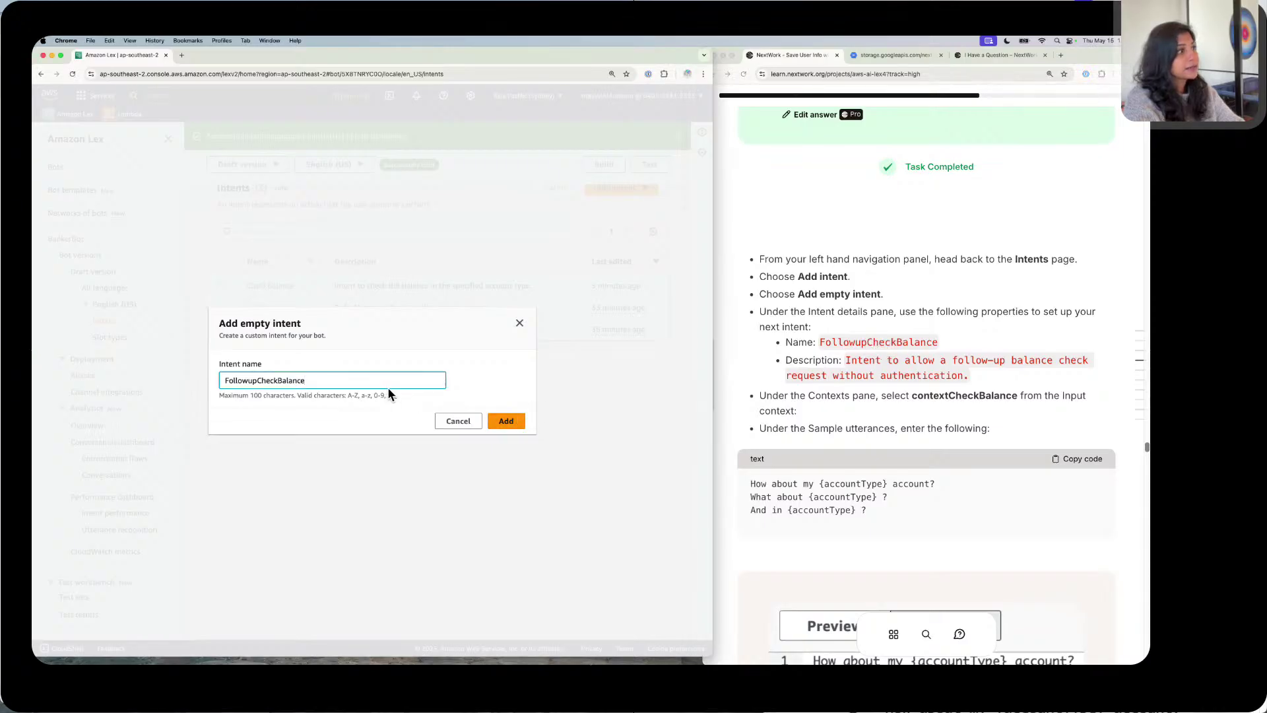
pyautogui.click(506, 420)
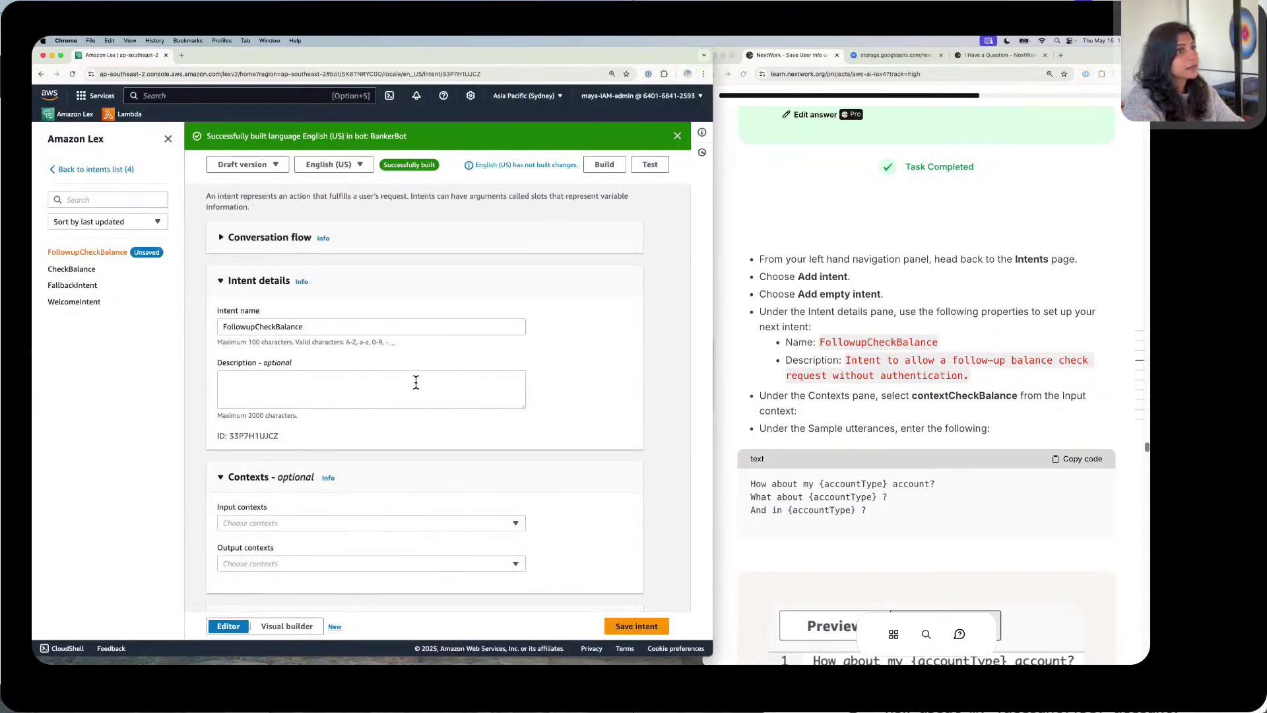
# Step: Set the intent description to "Intent to allow a follow-up balance check request without authentication."
pyautogui.click(399, 381)
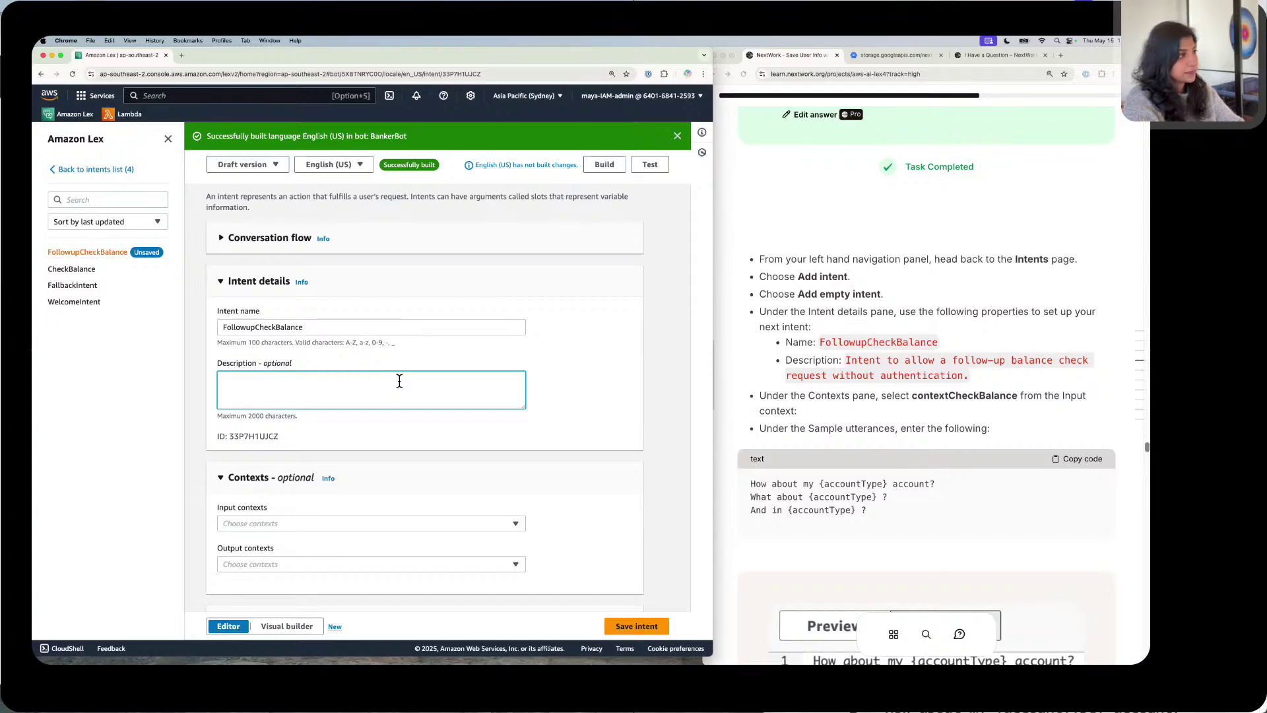
pyautogui.press('super+v')
pyautogui.scroll(-1, 399, 381)
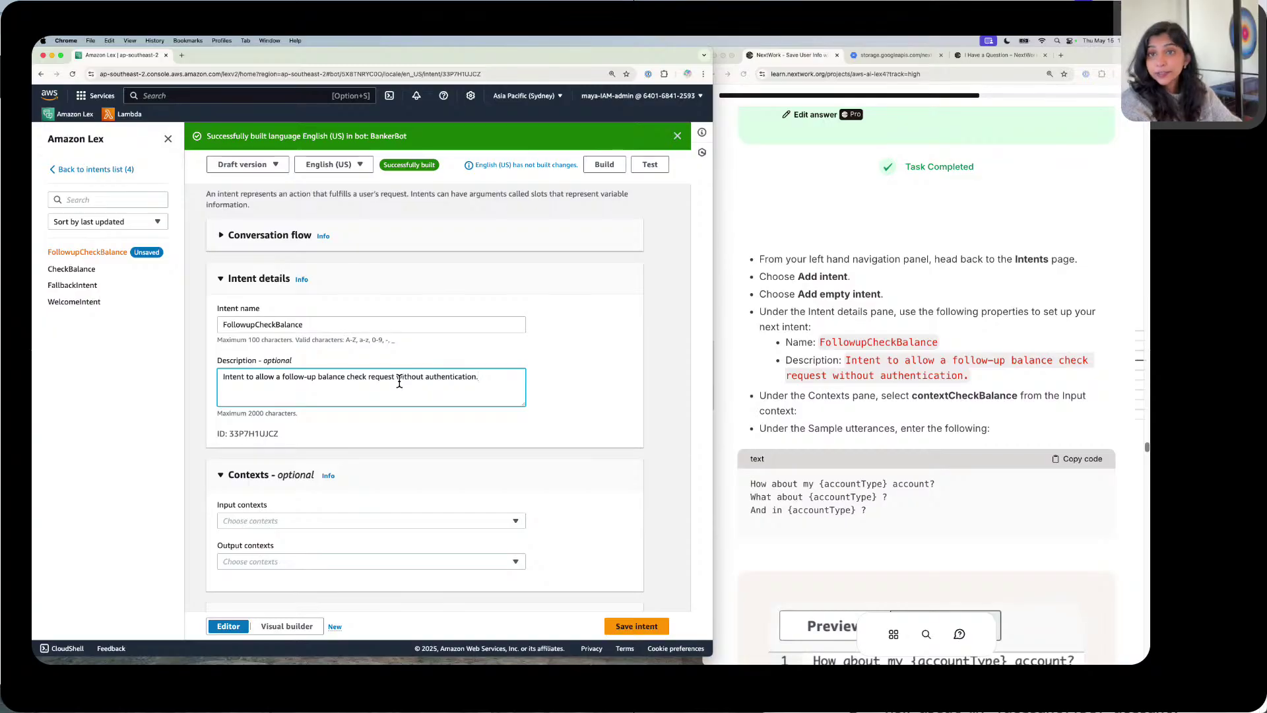
# Step: Assign contextCheckBalance as the input context of the FollowupCheckBalance intent
pyautogui.scroll(-2, 399, 382)
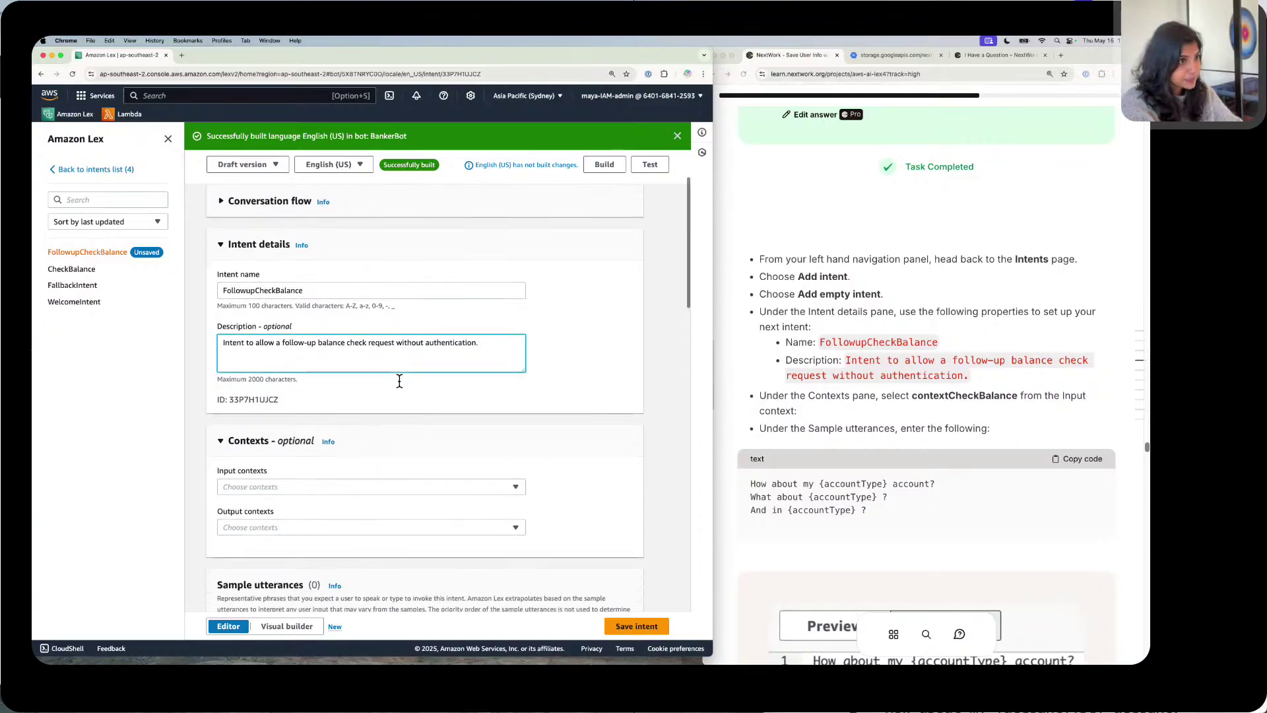
pyautogui.scroll(-1, 379, 390)
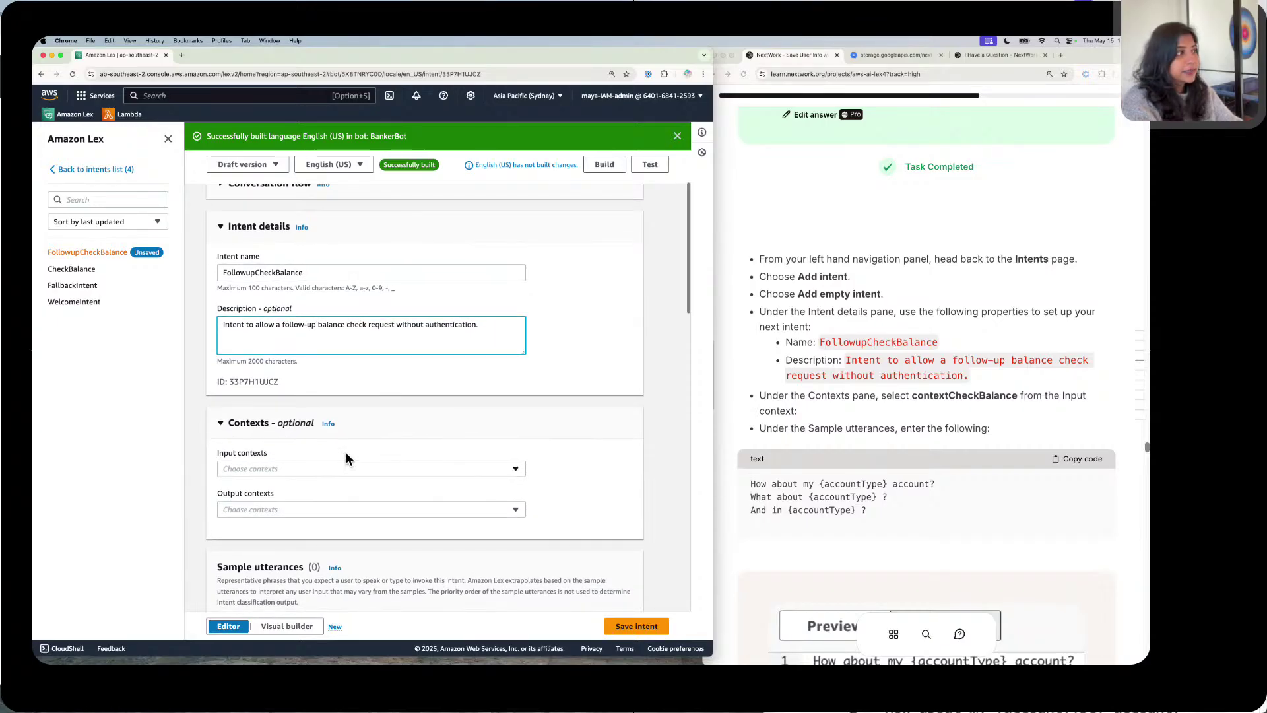
pyautogui.scroll(-2, 346, 453)
pyautogui.scroll(-1, 346, 455)
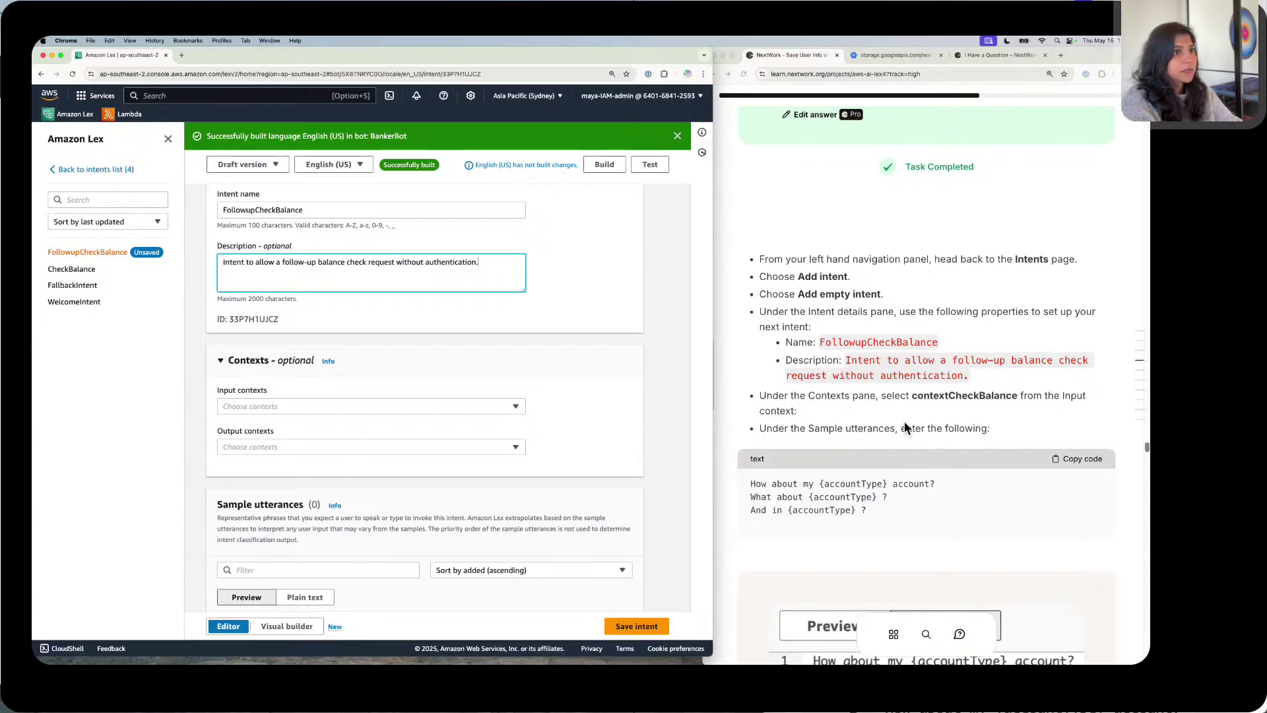
pyautogui.click(981, 394)
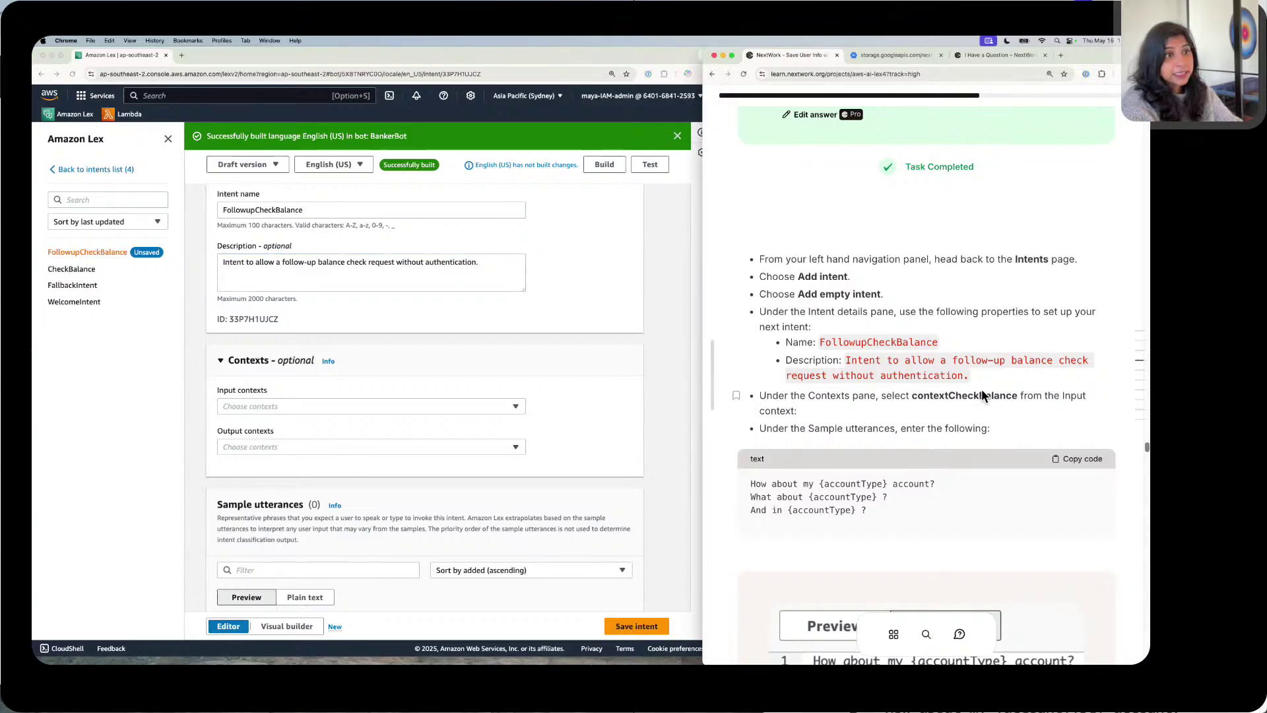
pyautogui.click(466, 402)
pyautogui.click(467, 405)
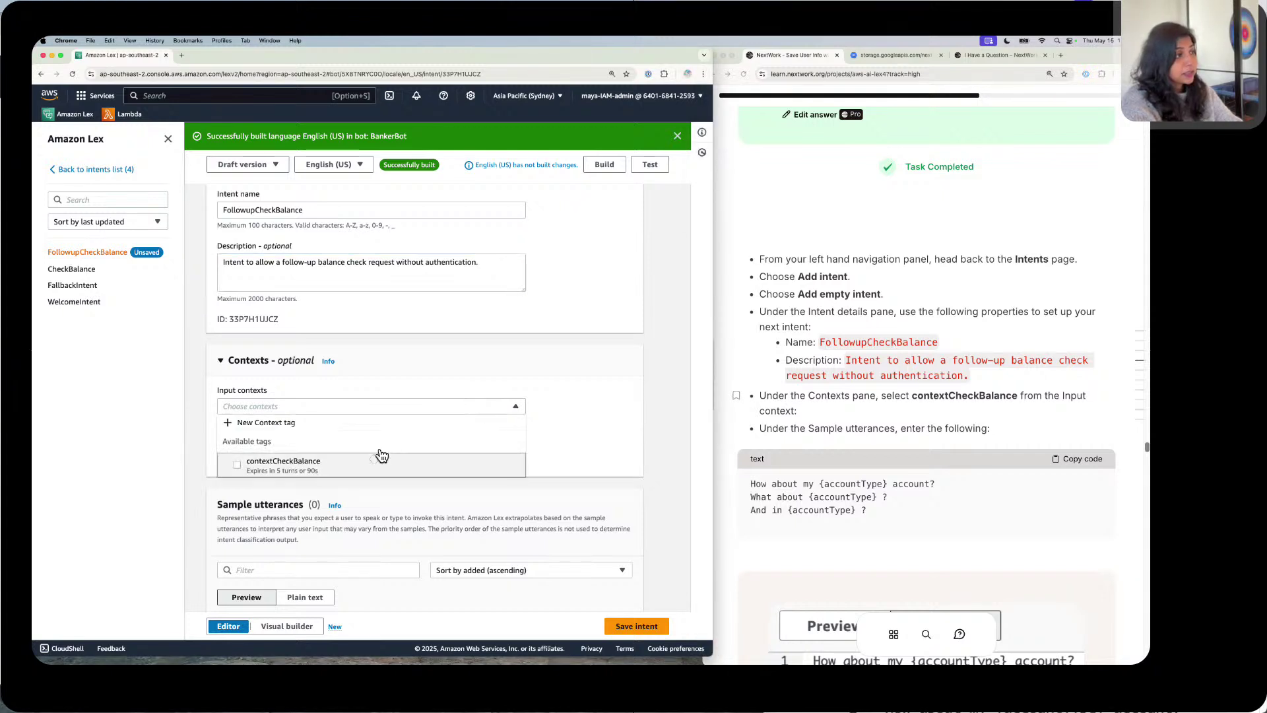
pyautogui.click(382, 460)
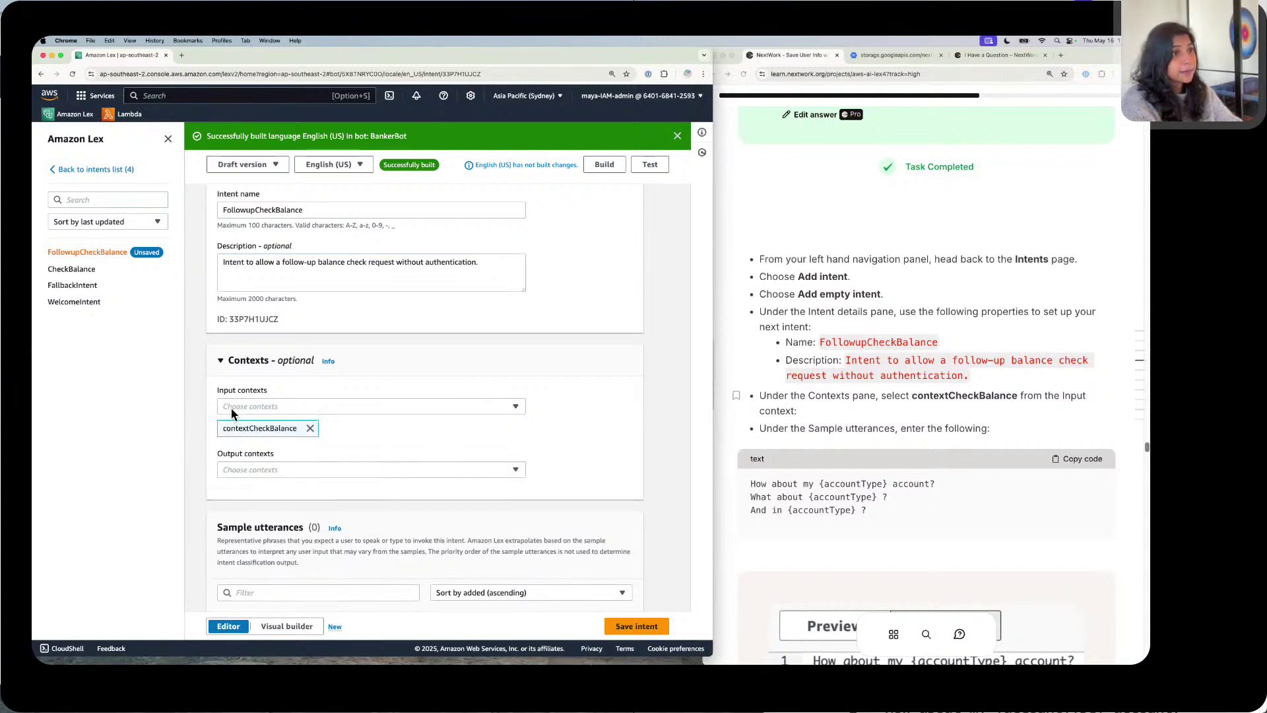
# Step: Paste the sample utterances as plain text: "How about my {accountType} account?", "What about {accountType} ?" and "And in {accountType} ?"
pyautogui.scroll(-2, 500, 388)
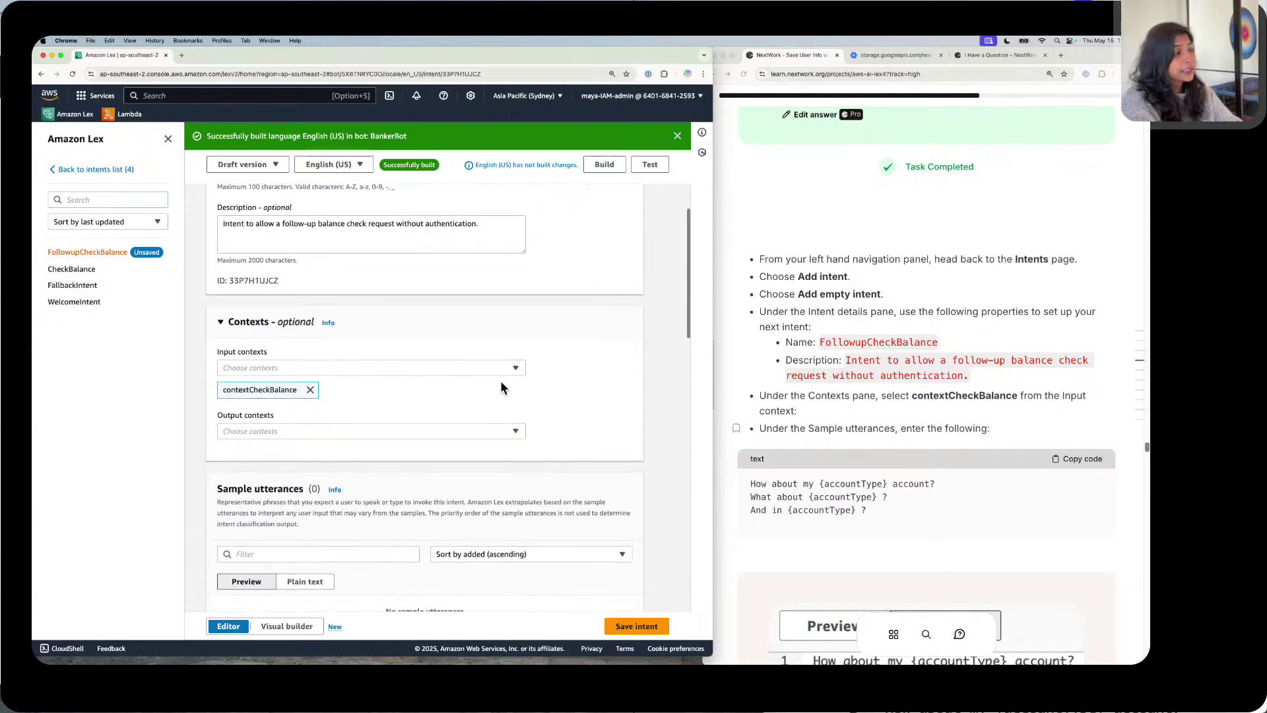
pyautogui.scroll(-6, 501, 387)
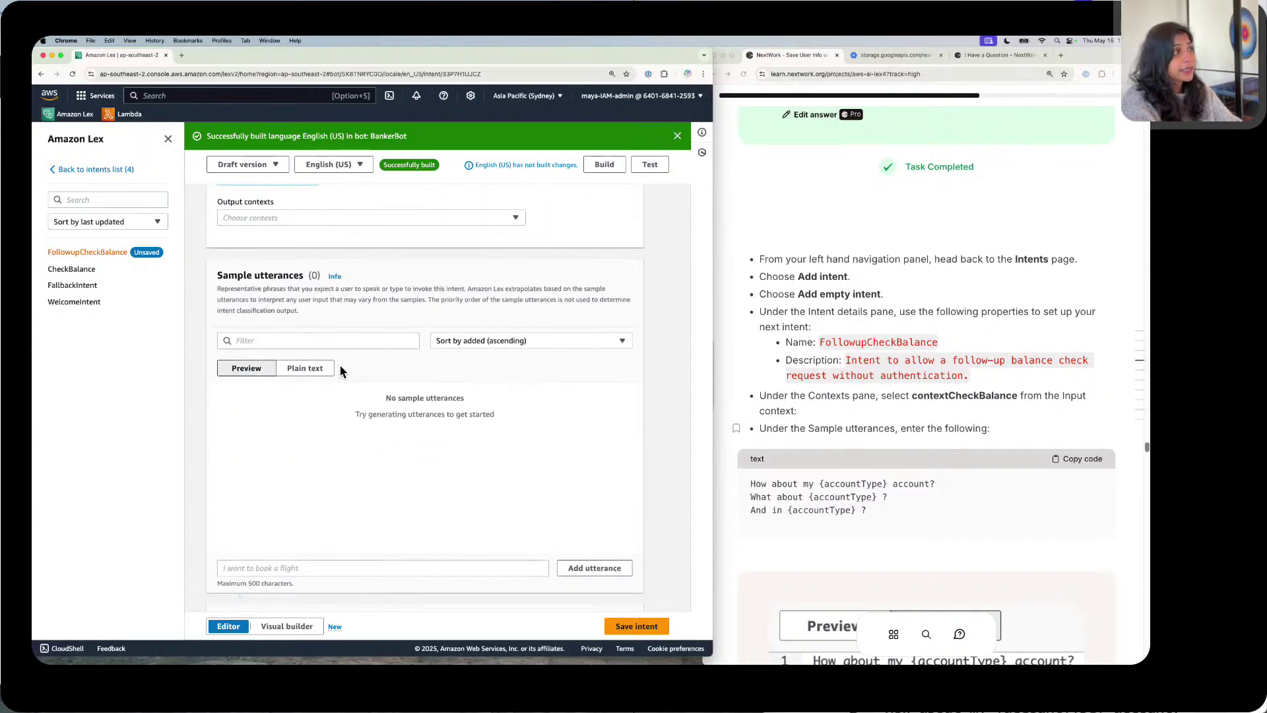
pyautogui.click(318, 369)
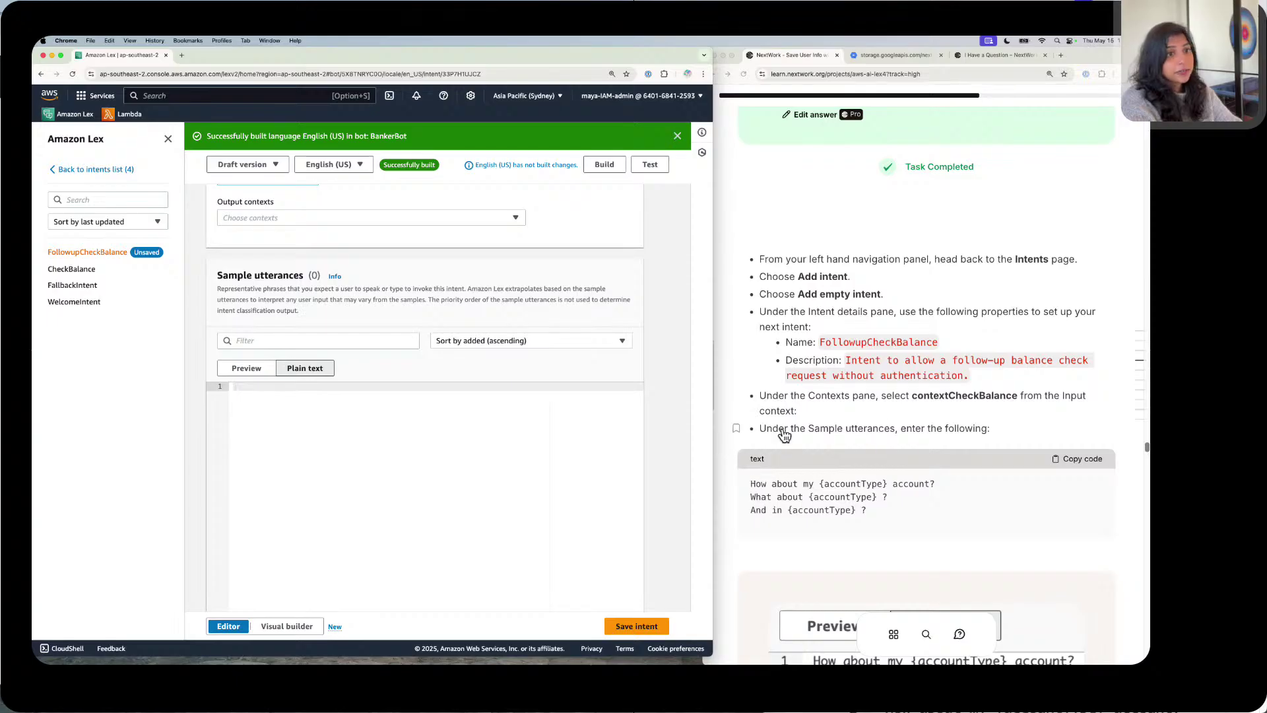
pyautogui.click(1085, 458)
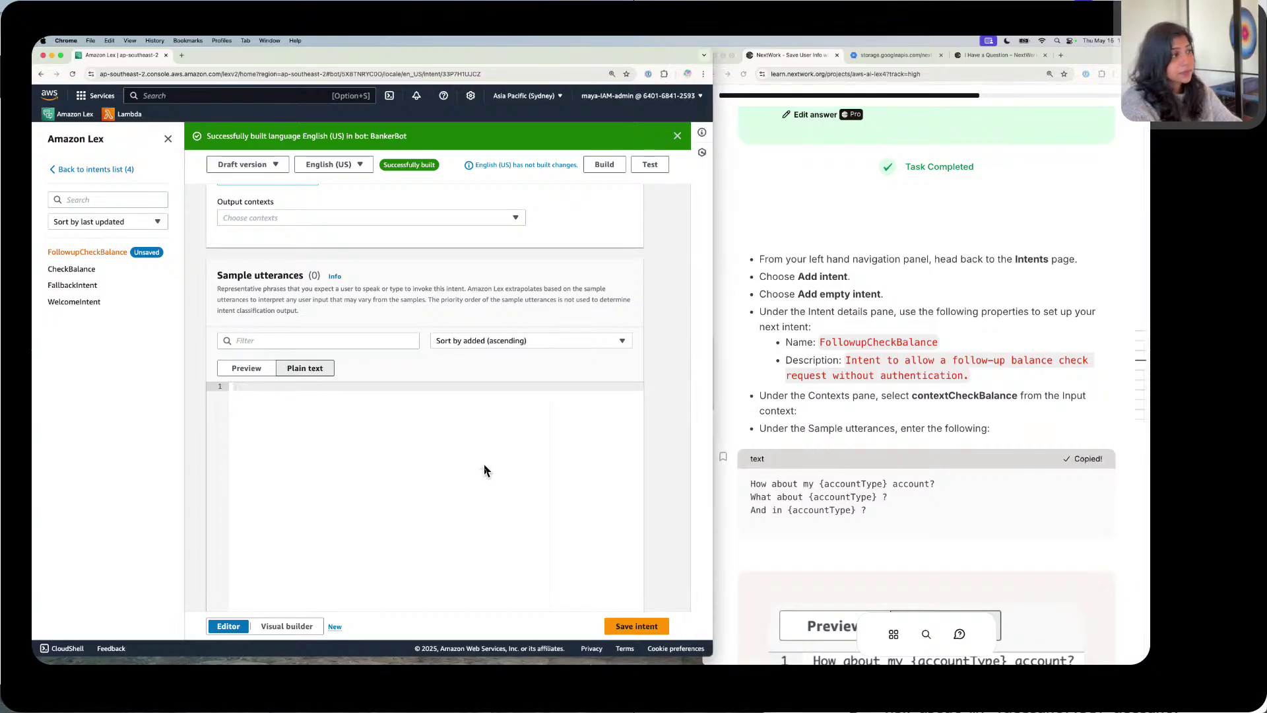
pyautogui.press('super+v')
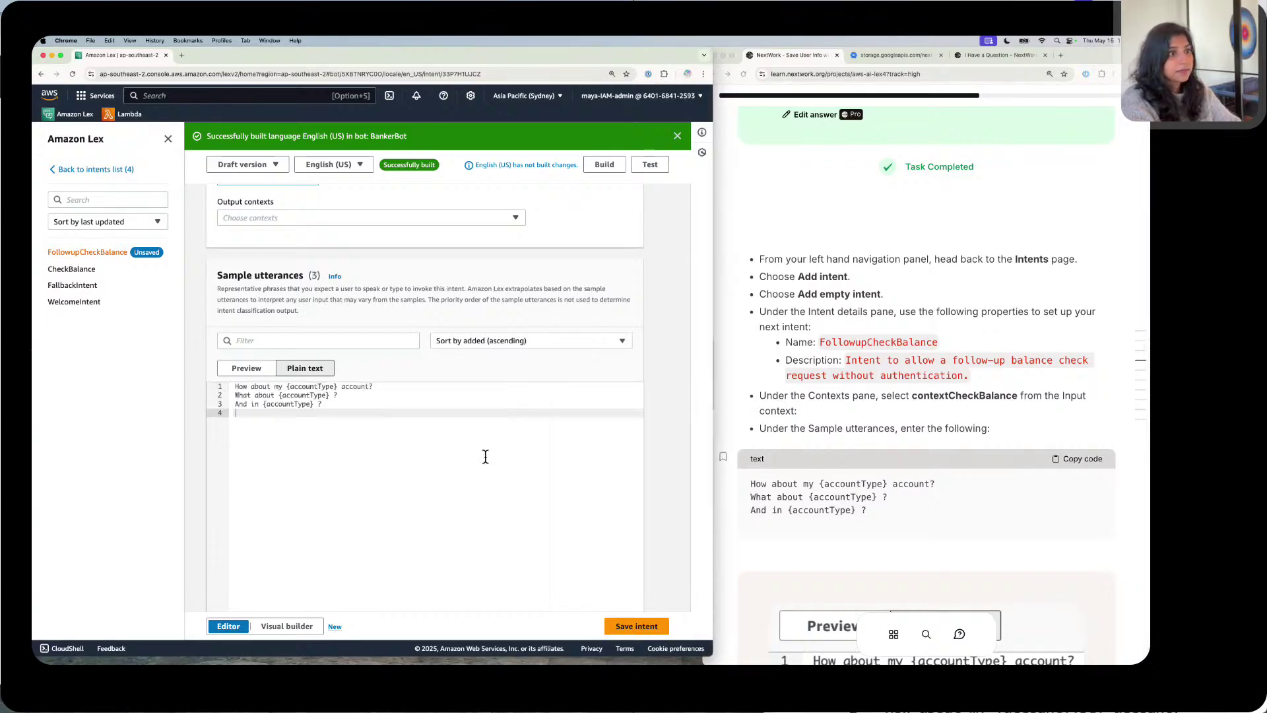
# Step: Start a new required slot for the FollowupCheckBalance intent and name it accountType, copying the name from the project instructions
pyautogui.scroll(-3, 976, 458)
pyautogui.scroll(-1, 977, 458)
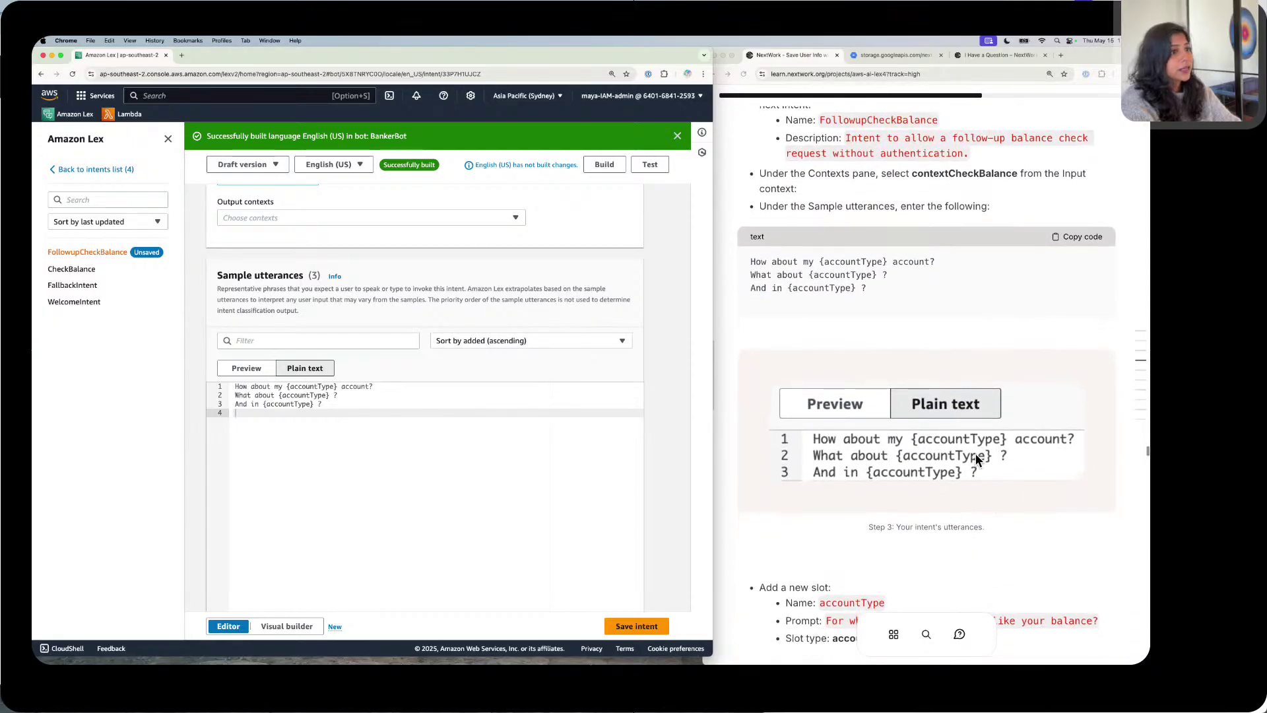
pyautogui.scroll(-3, 977, 458)
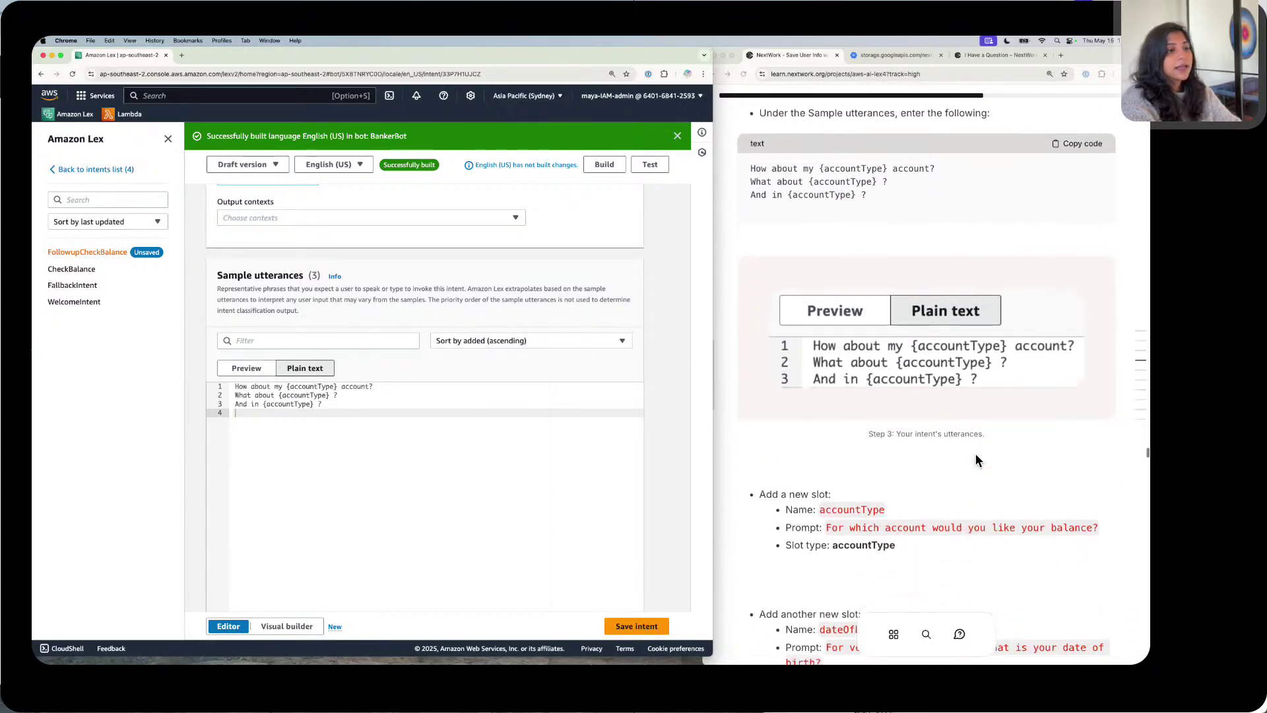
pyautogui.scroll(-3, 975, 454)
pyautogui.scroll(-1, 517, 432)
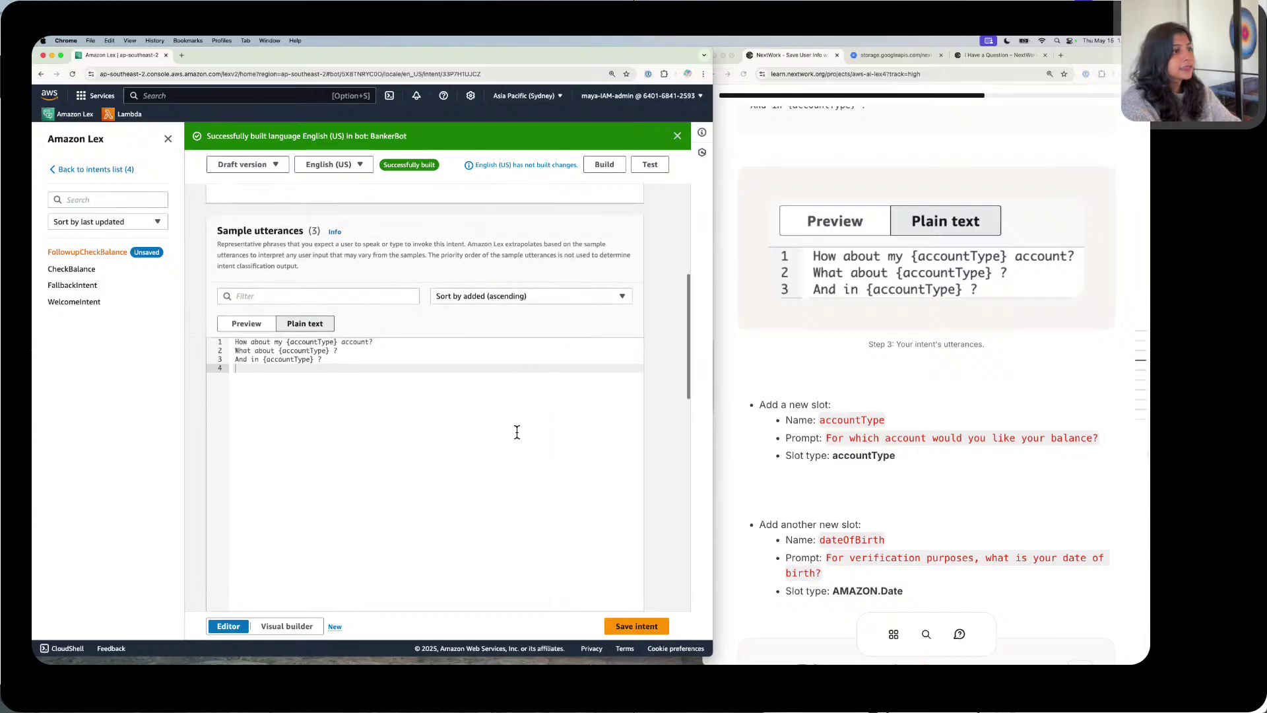
pyautogui.scroll(-3, 517, 431)
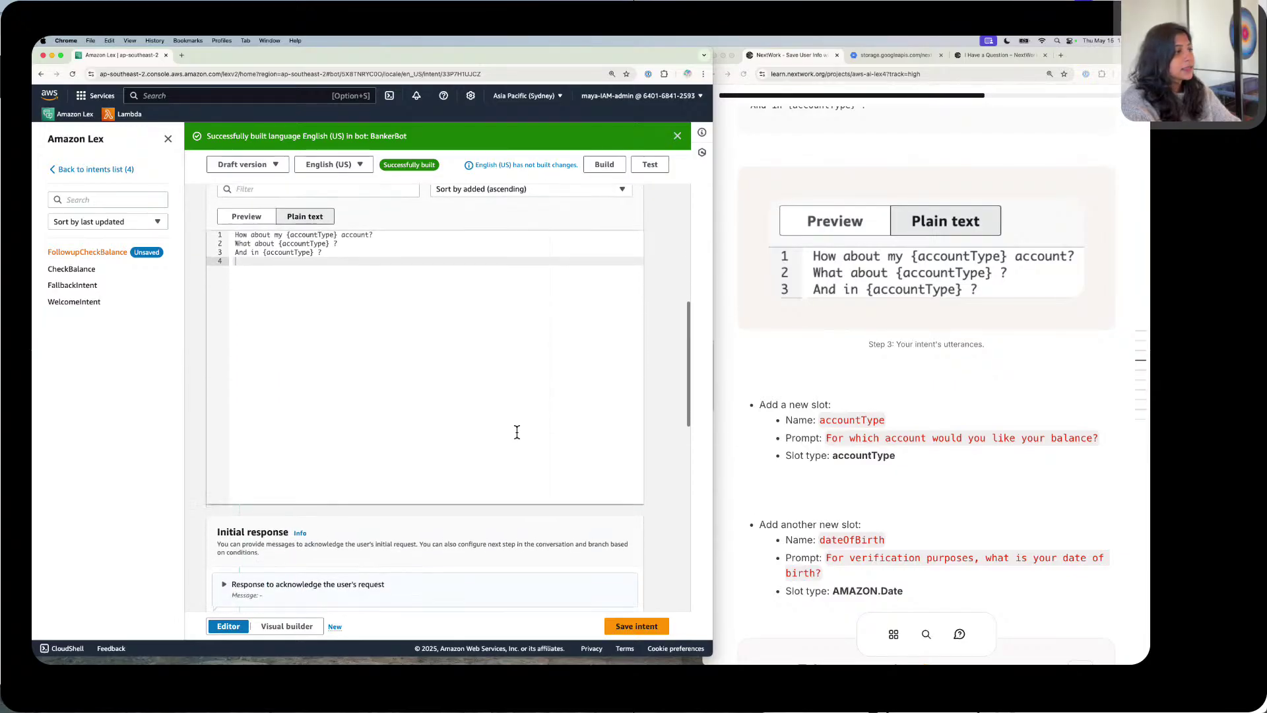
pyautogui.scroll(-7, 516, 432)
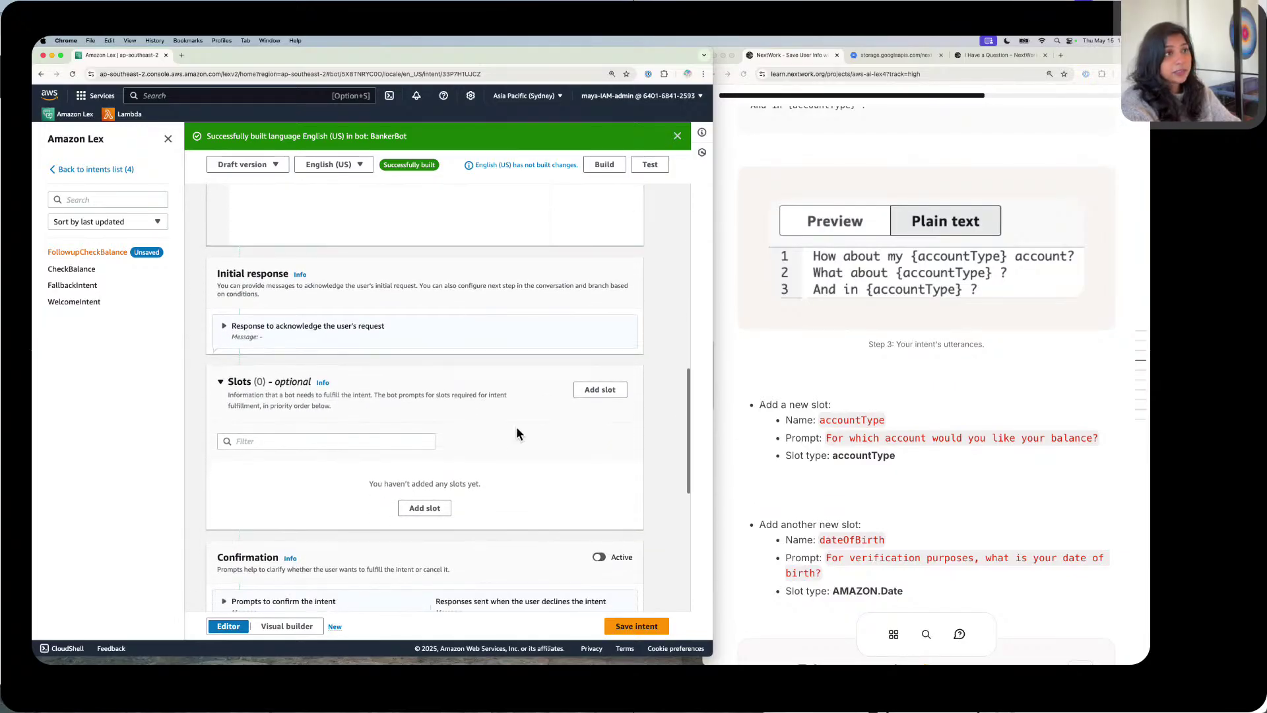
pyautogui.click(439, 506)
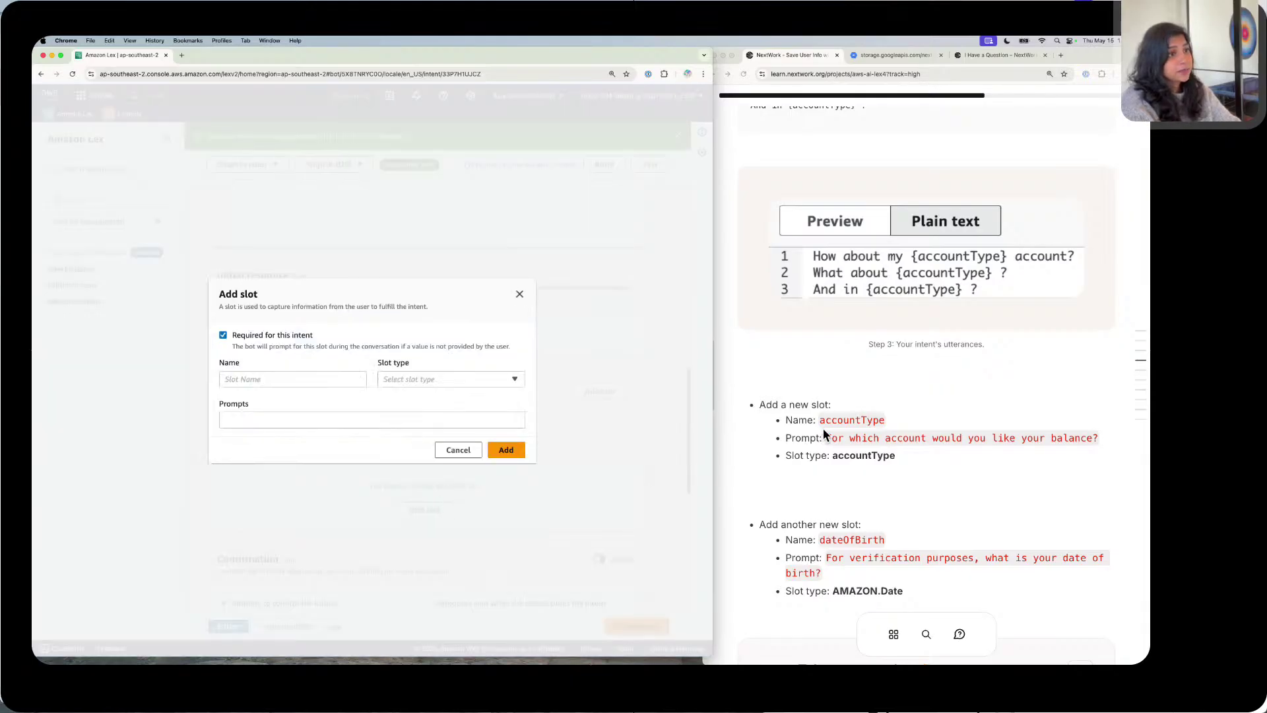
pyautogui.click(847, 420)
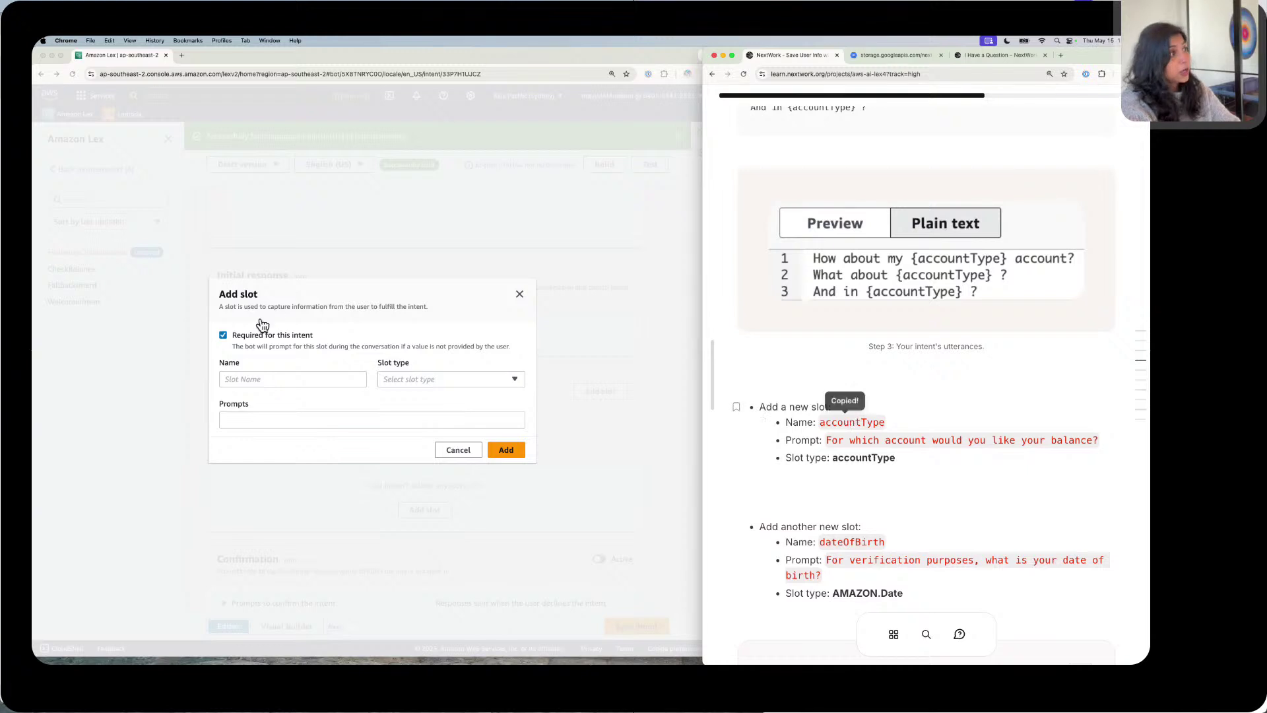
pyautogui.click(278, 374)
pyautogui.press('super+v')
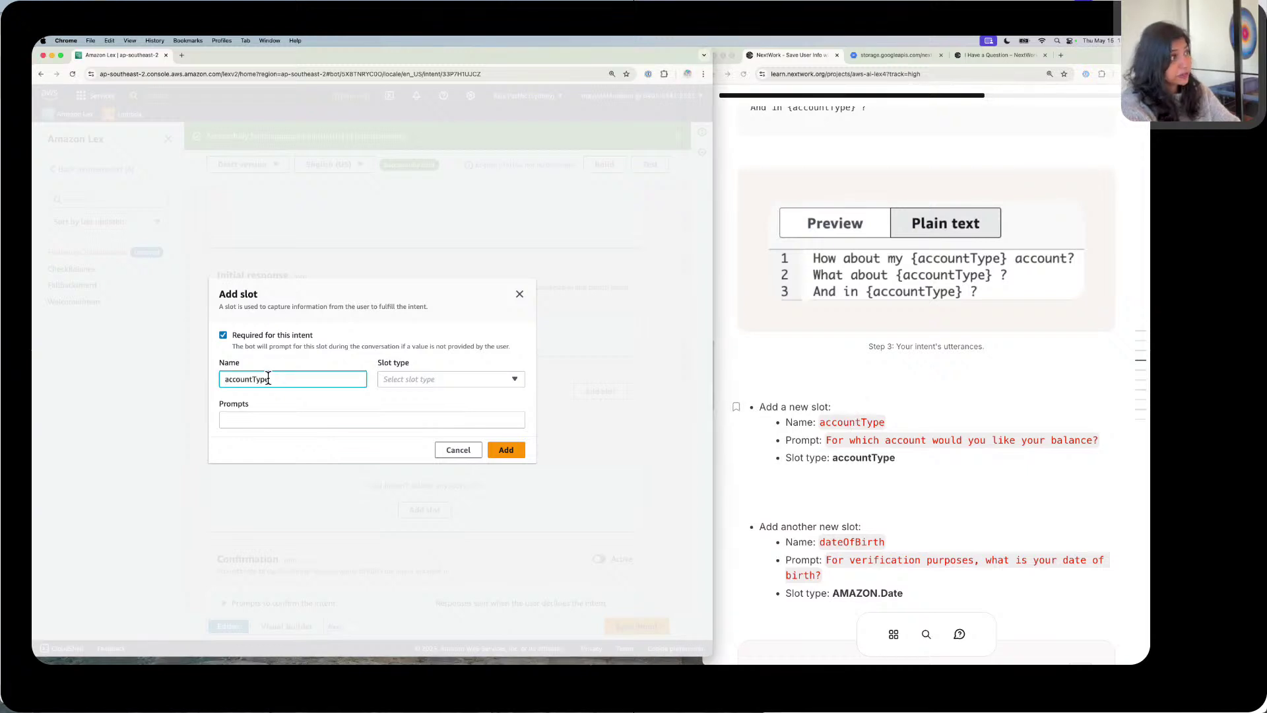
# Step: Give the accountType slot the custom type accountType and the prompt "For which account would you like your balance?", and add it
pyautogui.click(443, 372)
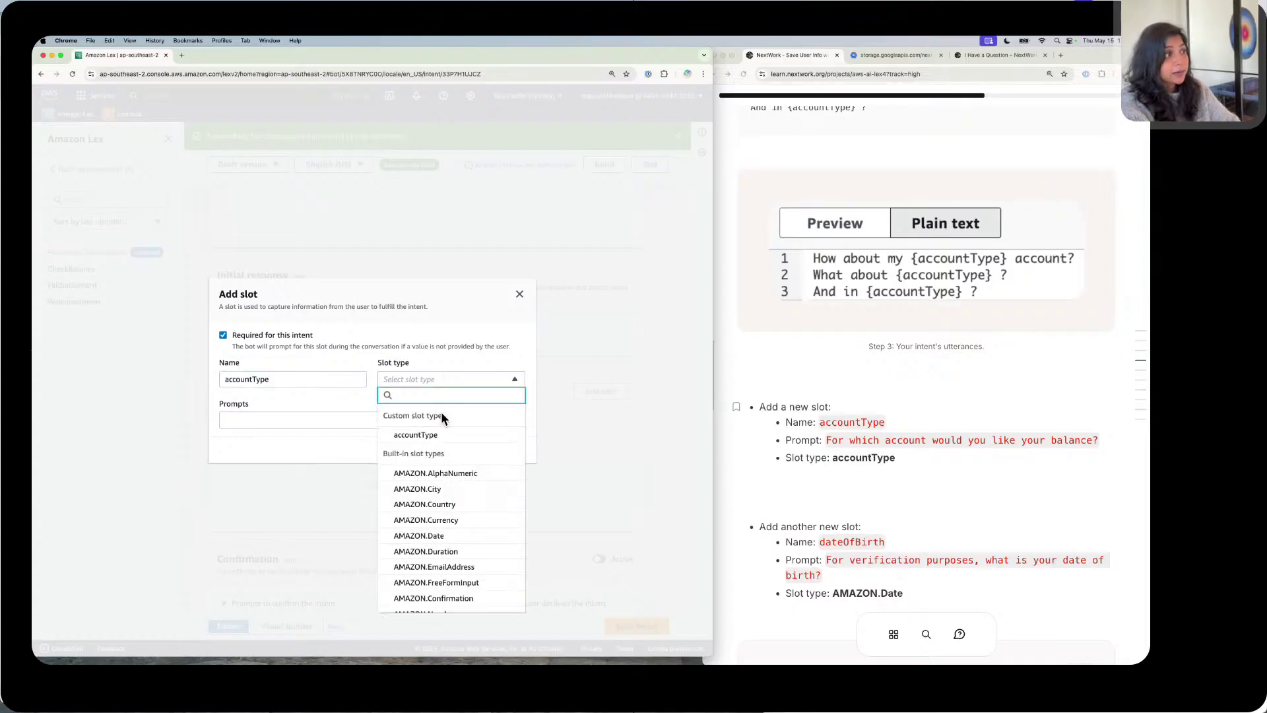
pyautogui.click(448, 434)
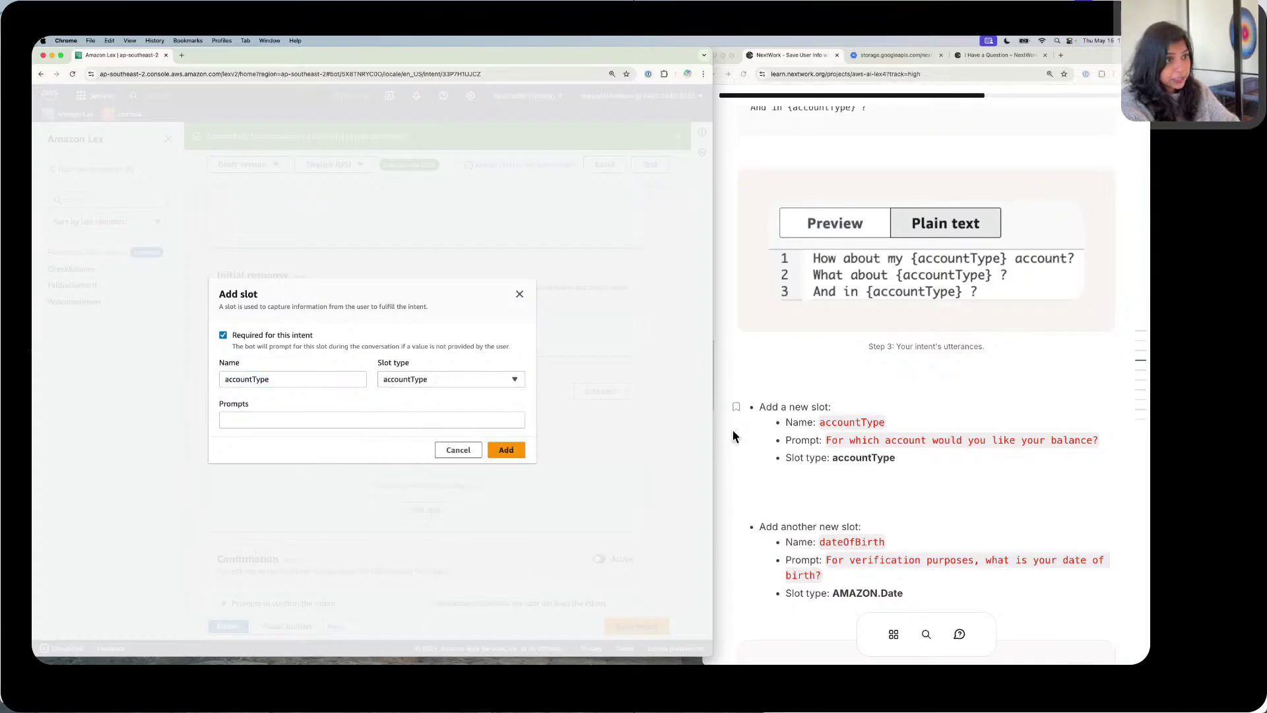
pyautogui.click(911, 437)
pyautogui.click(406, 404)
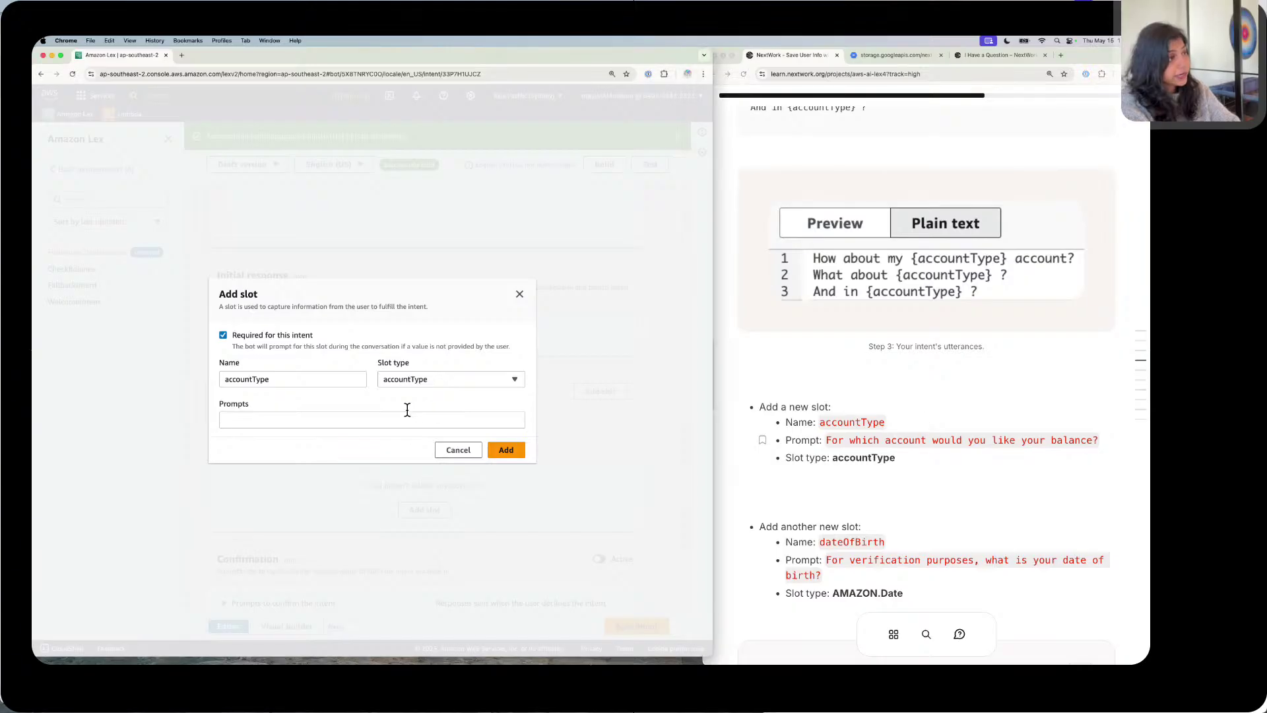
pyautogui.click(424, 419)
pyautogui.press('super+v')
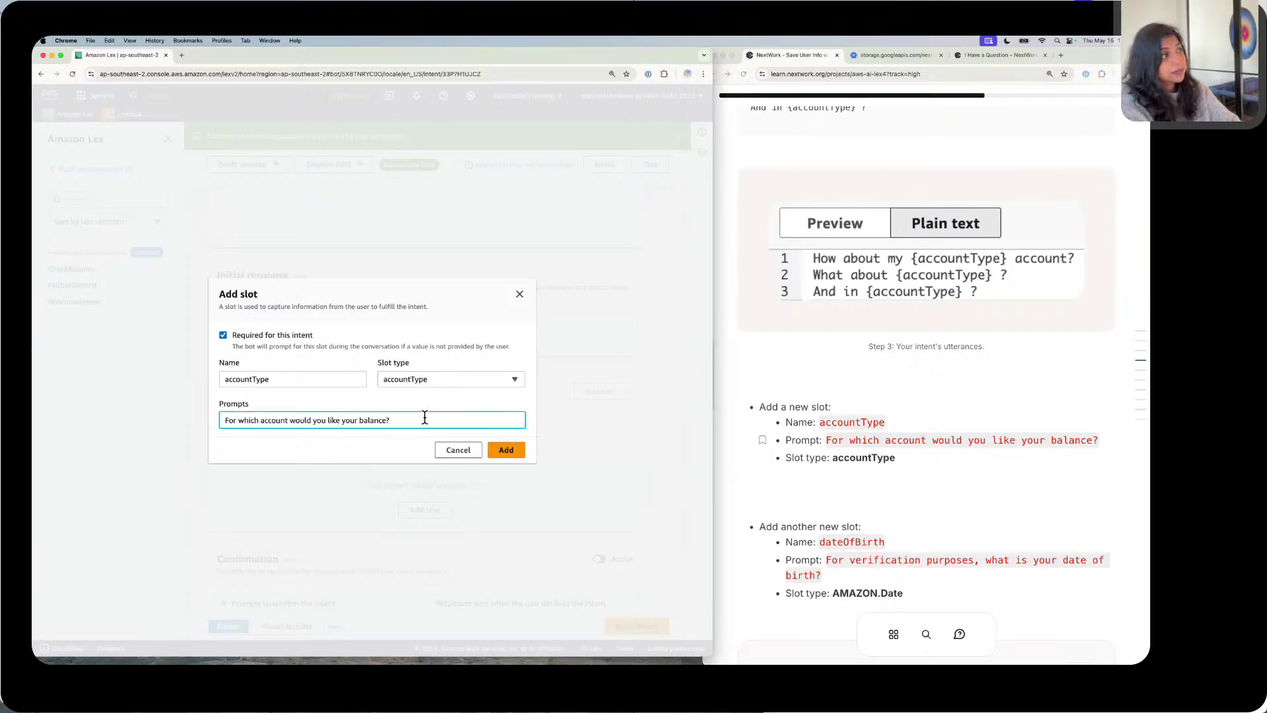
pyautogui.click(512, 449)
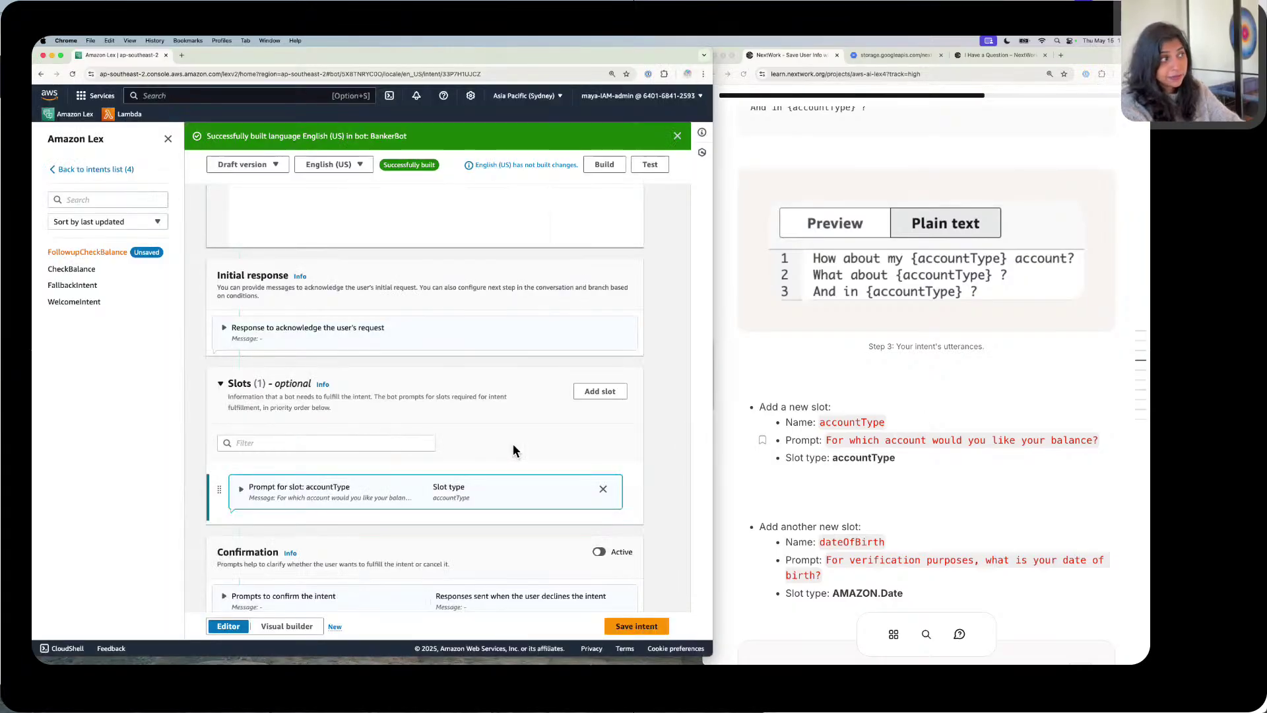
# Step: Start a second required slot and name it dateOfBirth, copying the name from the project instructions
pyautogui.scroll(-4, 513, 450)
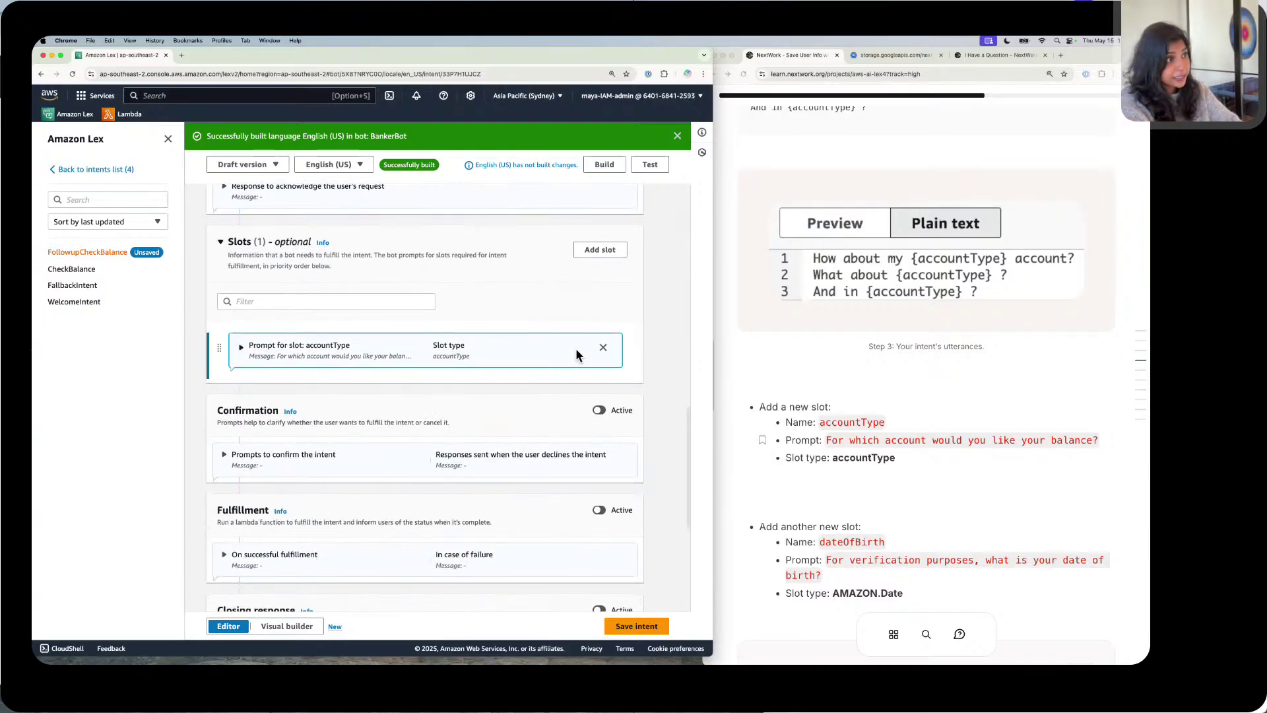
pyautogui.click(611, 249)
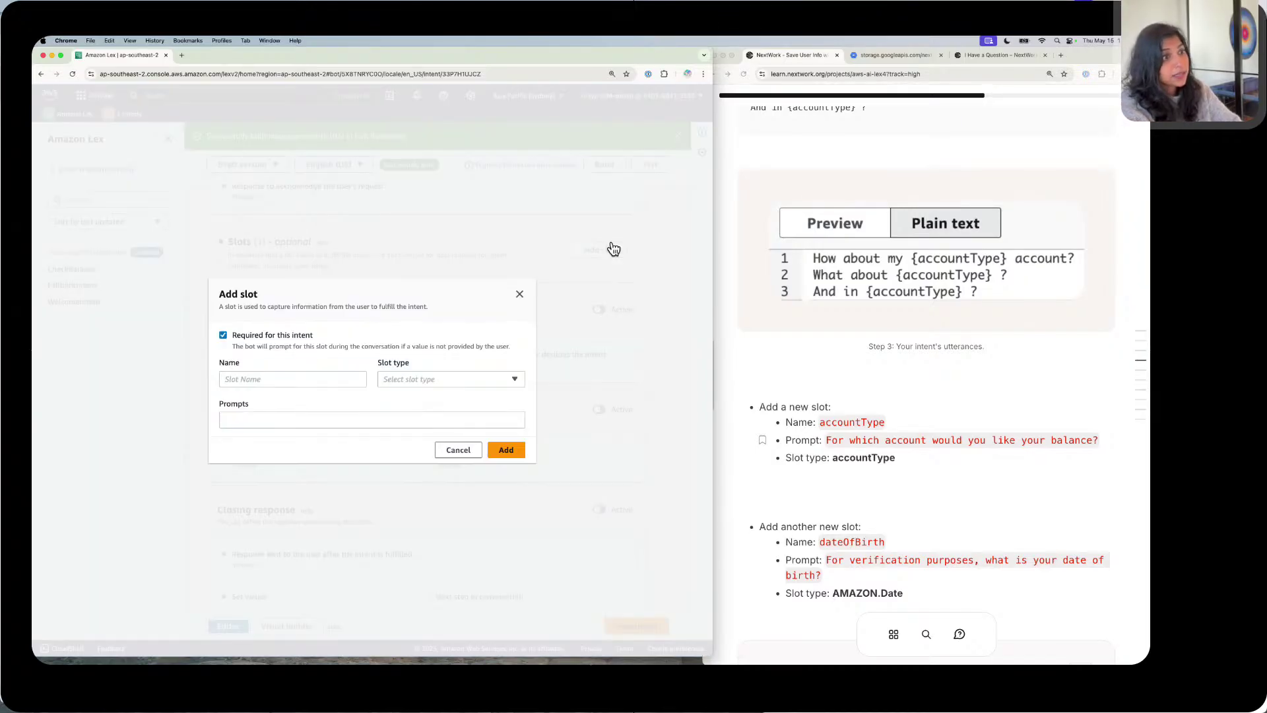
pyautogui.doubleClick(849, 540)
pyautogui.click(849, 538)
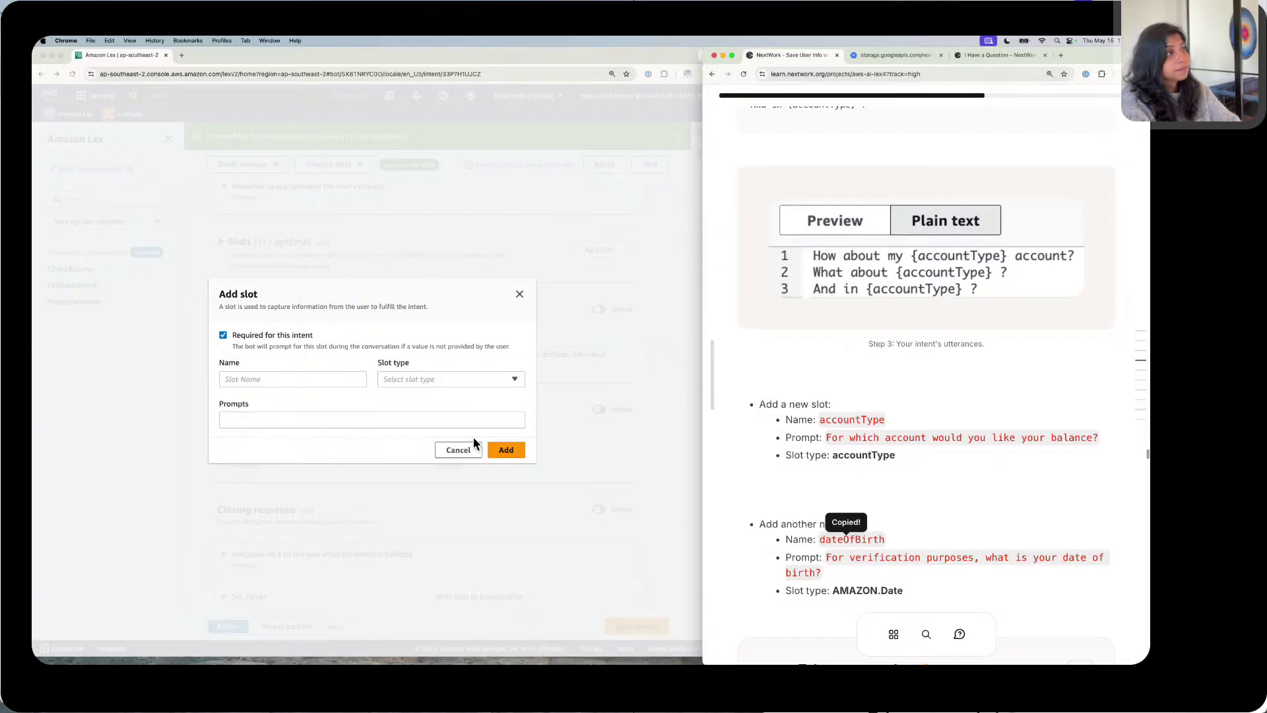
pyautogui.click(244, 371)
pyautogui.click(244, 370)
pyautogui.press('super+v')
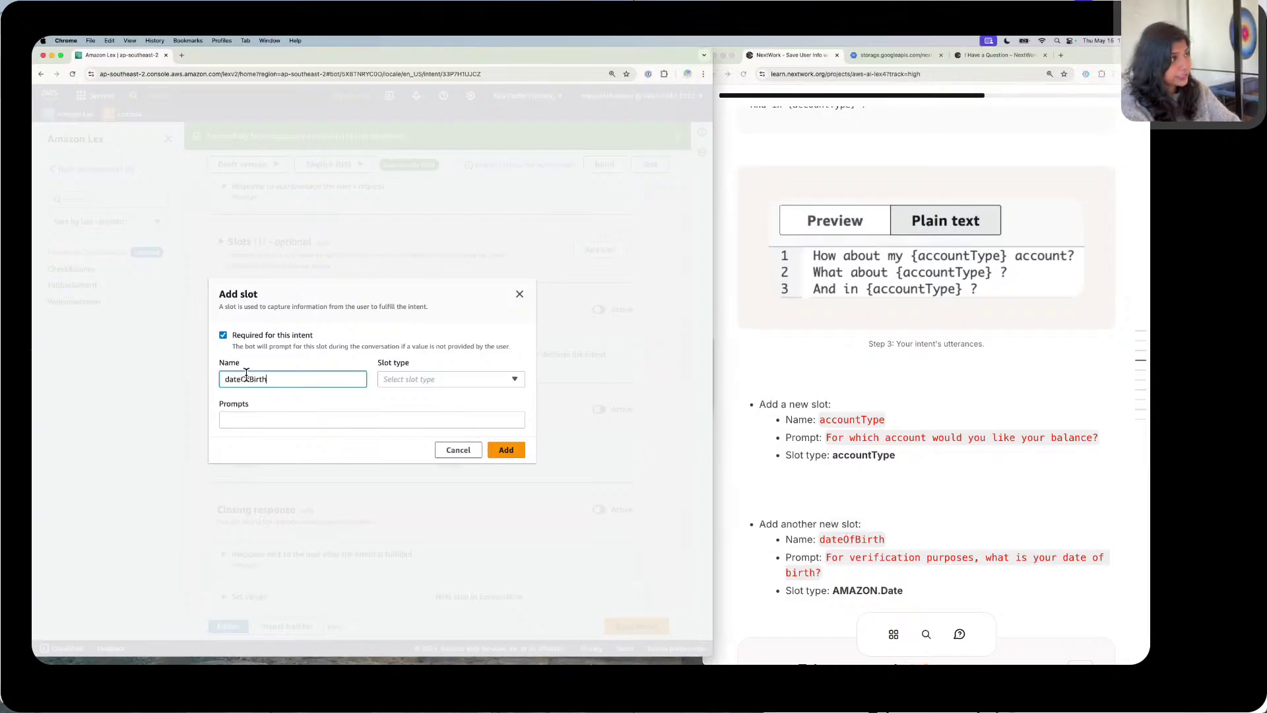
# Step: Set the dateOfBirth slot's type to AMAZON.Date and its prompt to "For verification purposes, what is your date of birth?", and add it
pyautogui.click(461, 378)
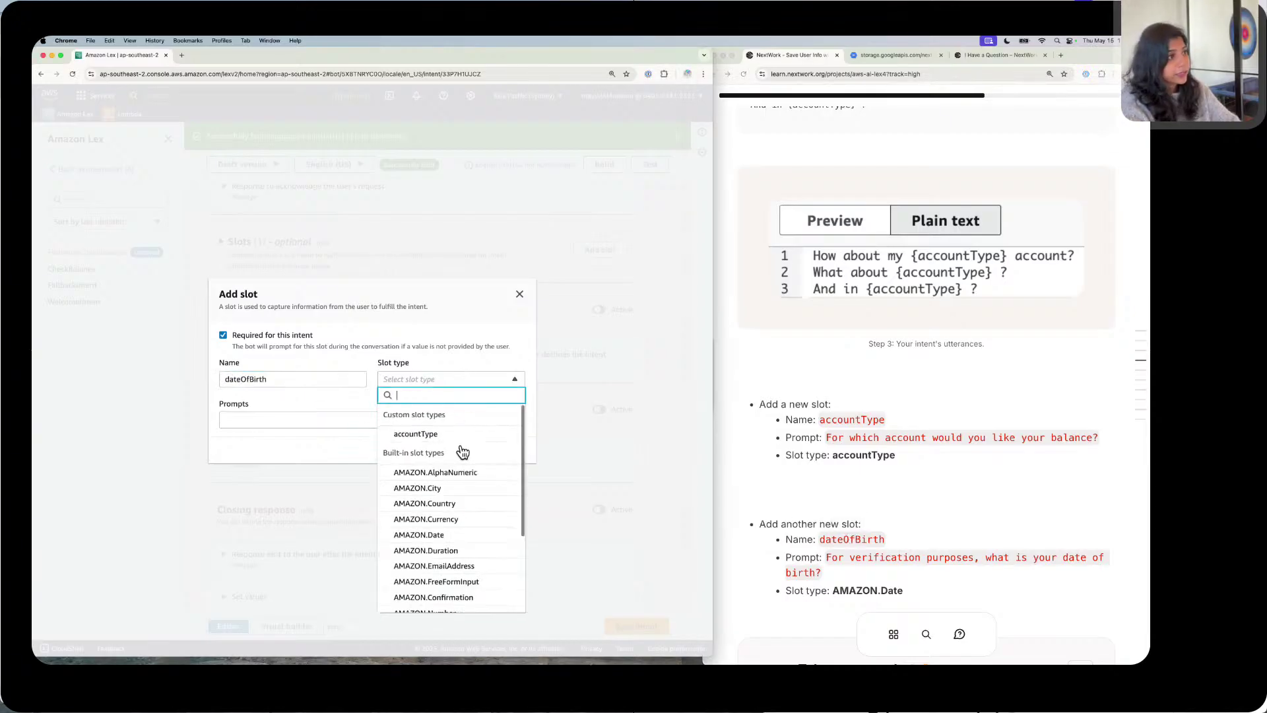
pyautogui.click(457, 533)
pyautogui.click(951, 543)
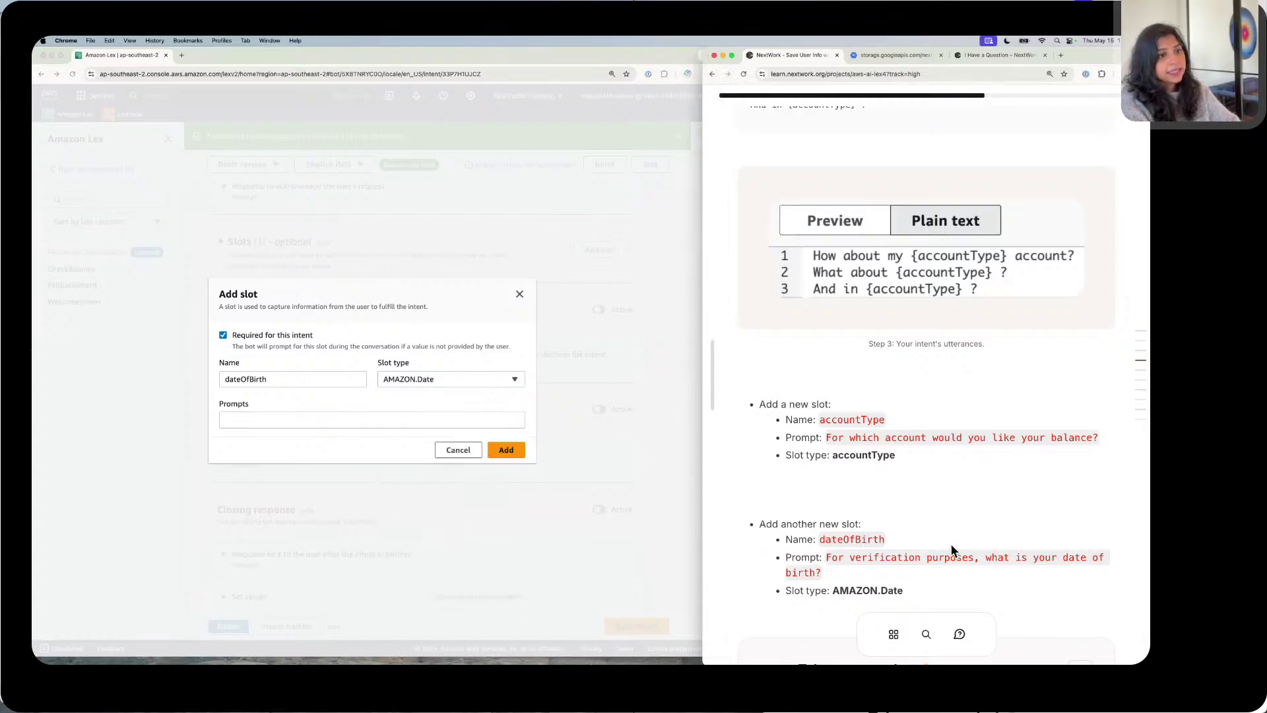
pyautogui.click(950, 557)
pyautogui.click(354, 420)
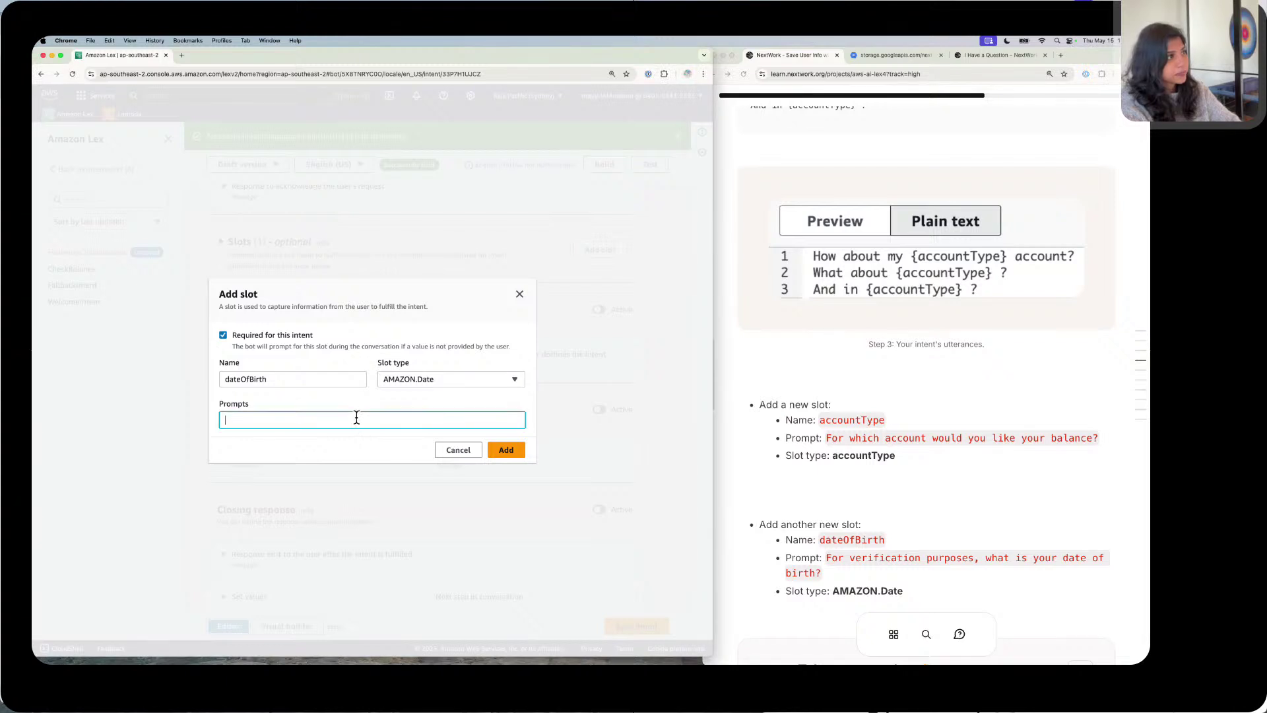
pyautogui.press('super+v')
pyautogui.click(506, 449)
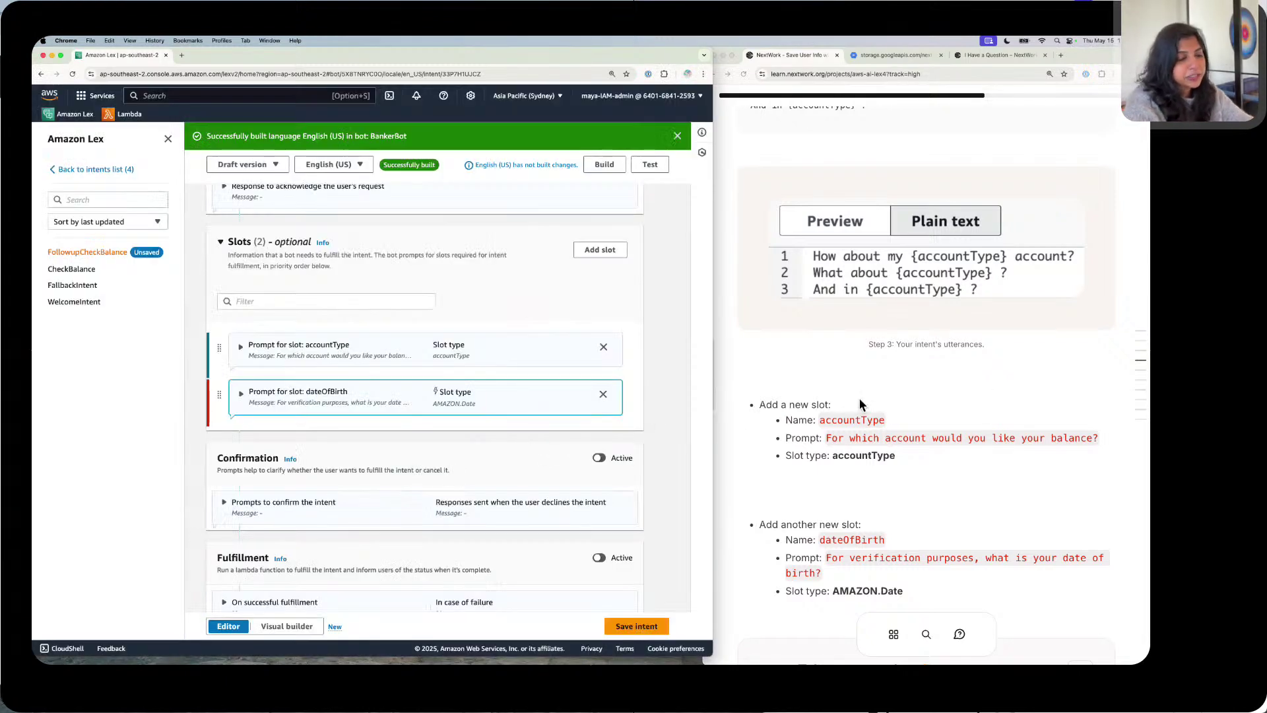
# Step: Return to the intent's sample utterances and switch them from plain text to the preview view
pyautogui.scroll(-5, 895, 393)
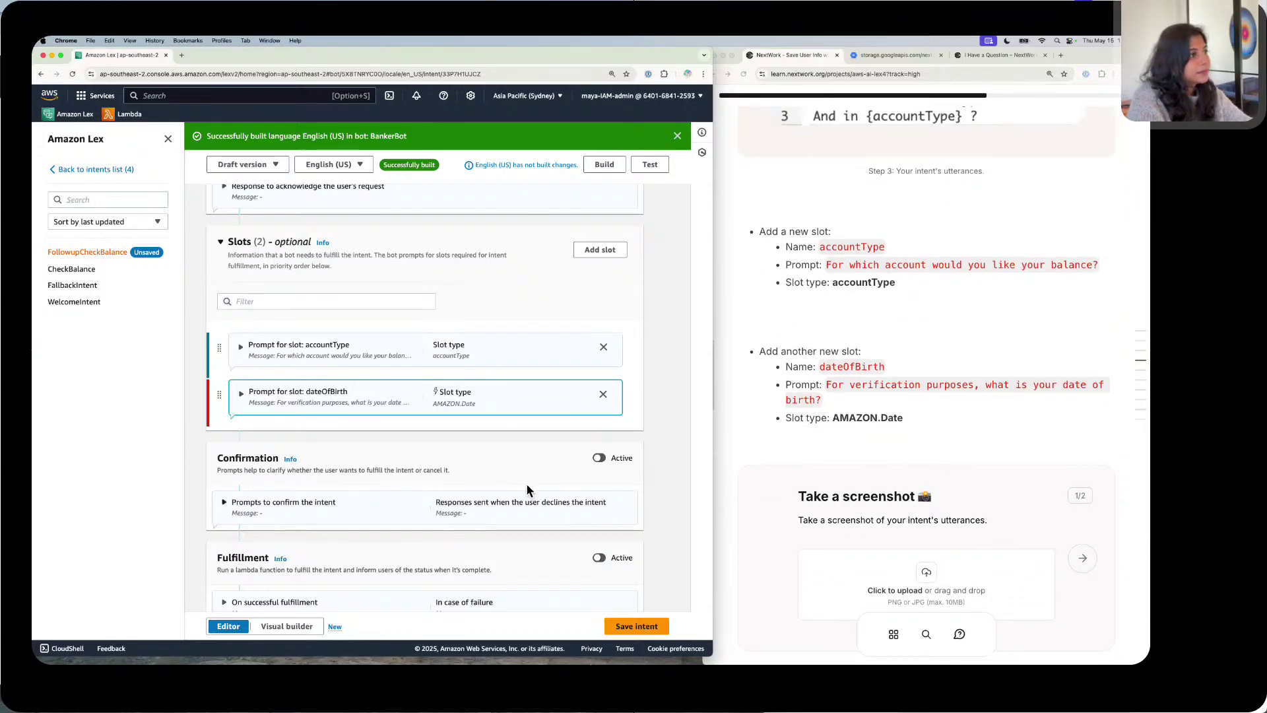
pyautogui.scroll(8, 486, 392)
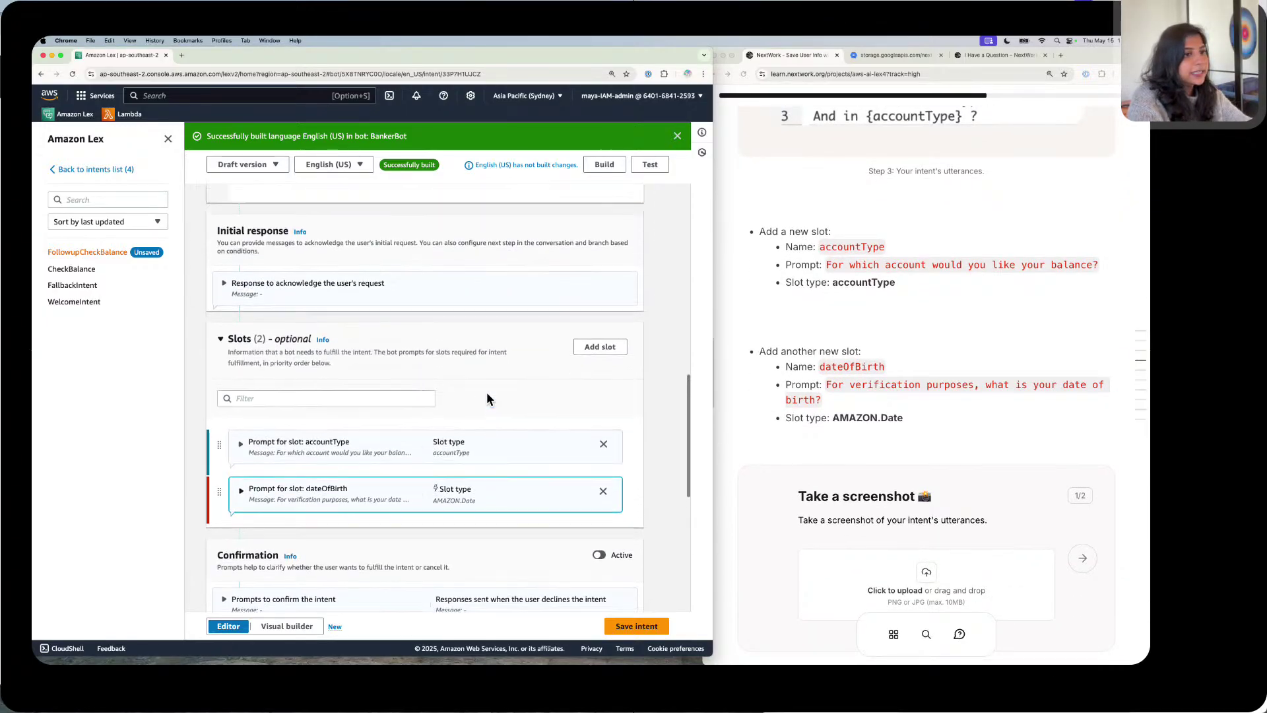
pyautogui.scroll(5, 486, 392)
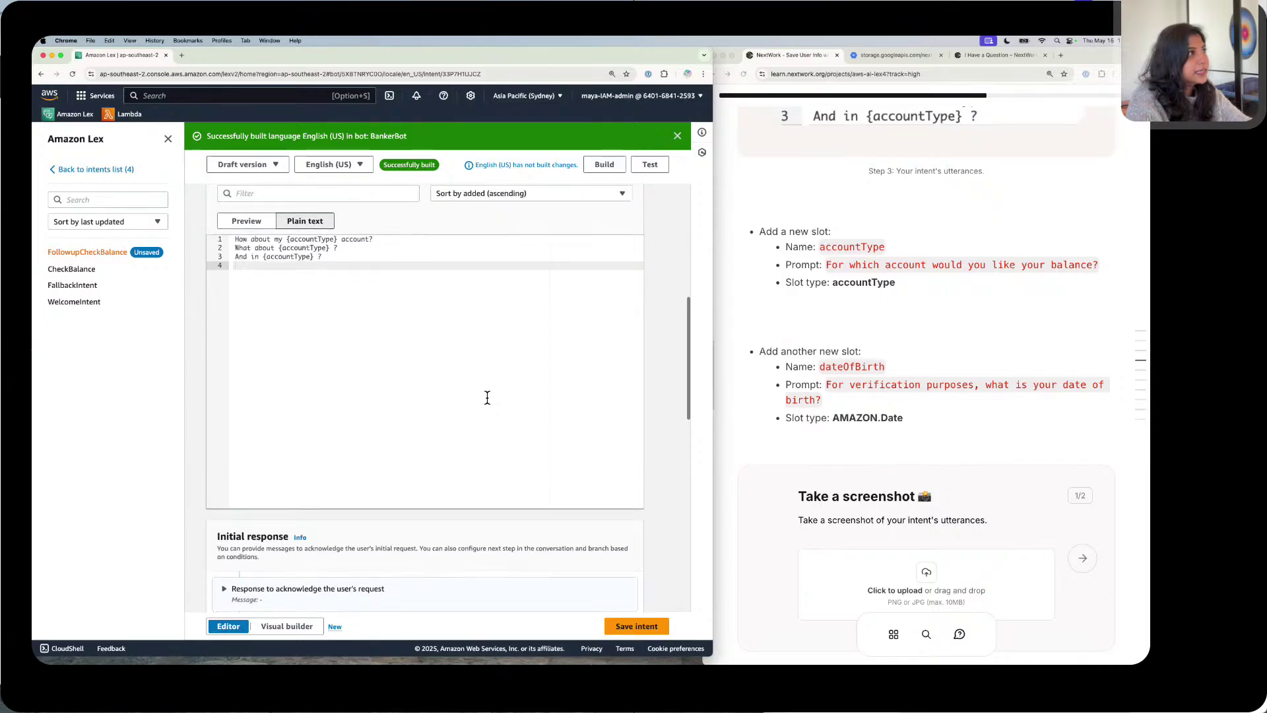
pyautogui.click(246, 269)
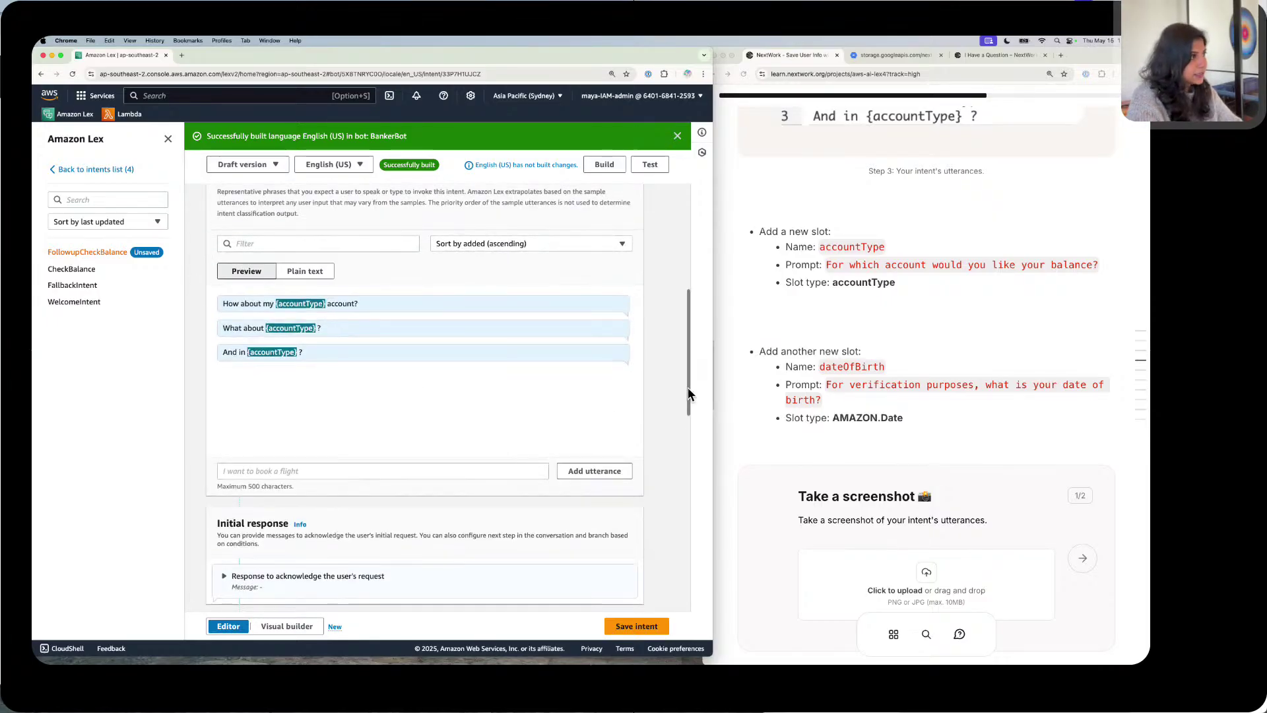
pyautogui.scroll(1, 650, 387)
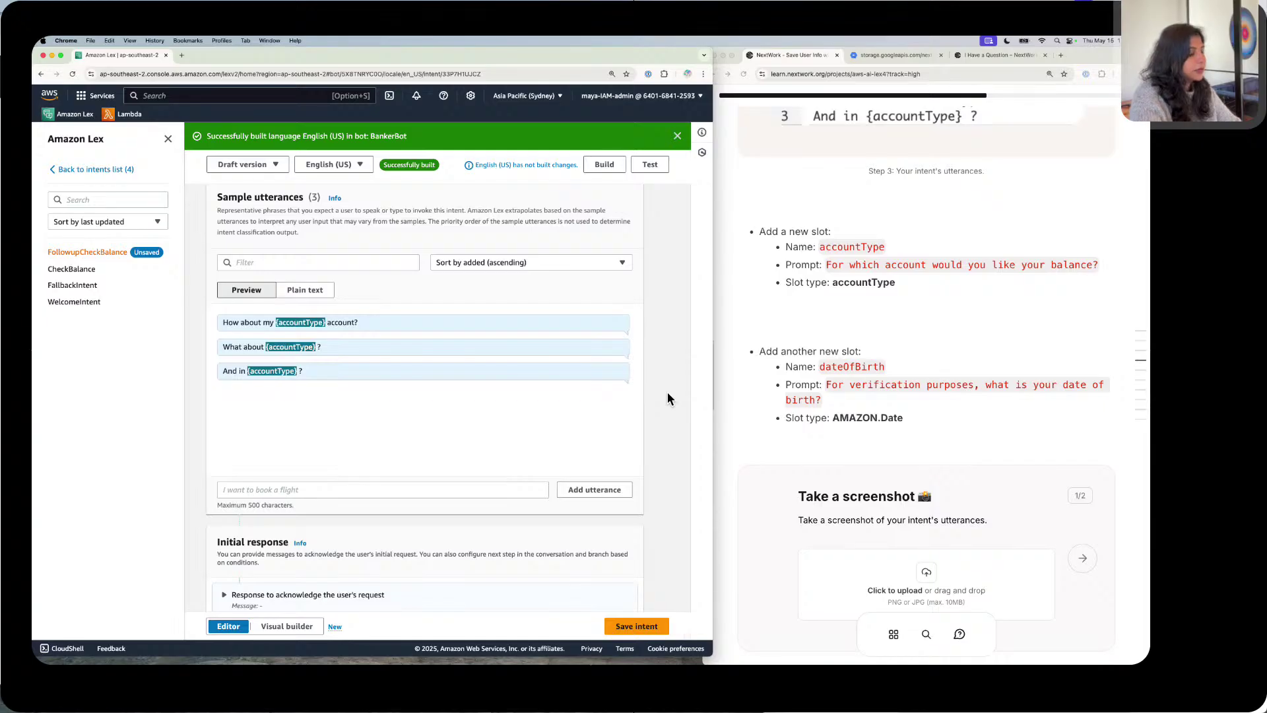
# Step: Capture a screenshot of the sample utterances section and upload it to the NextWork project's screenshot task
pyautogui.press('super+shift+4')
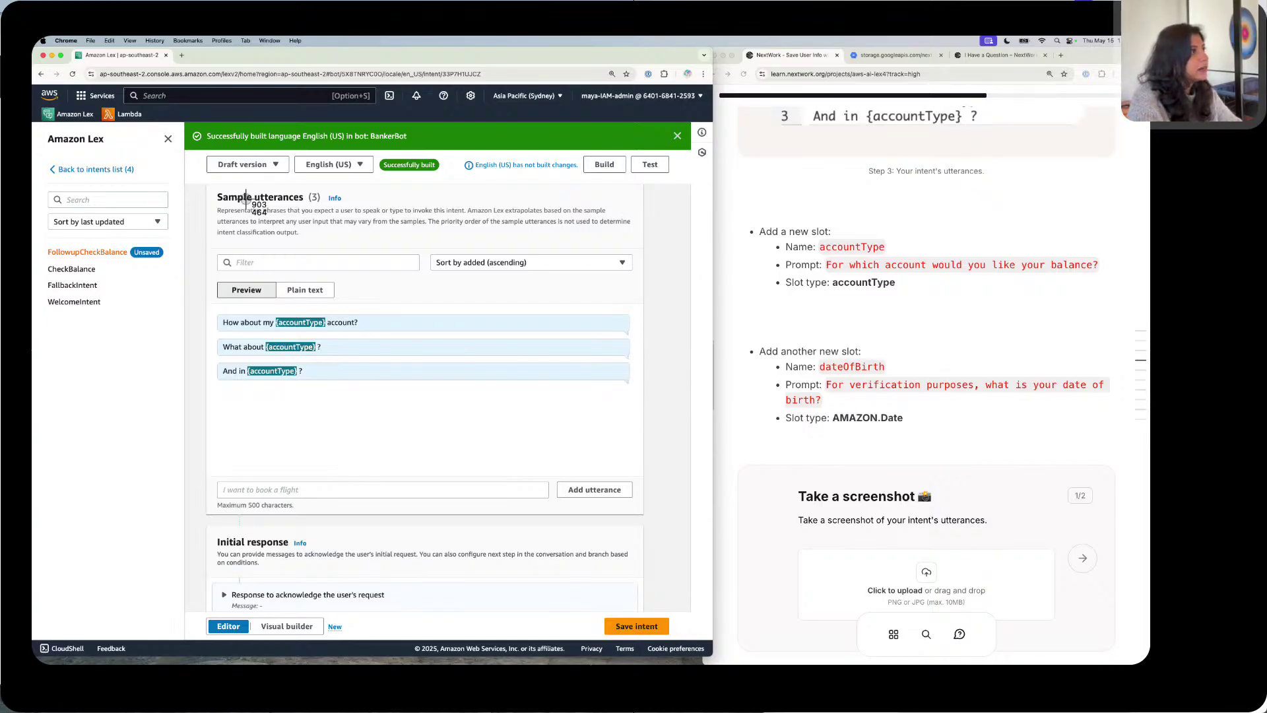
pyautogui.moveTo(213, 189); pyautogui.dragTo(644, 386)
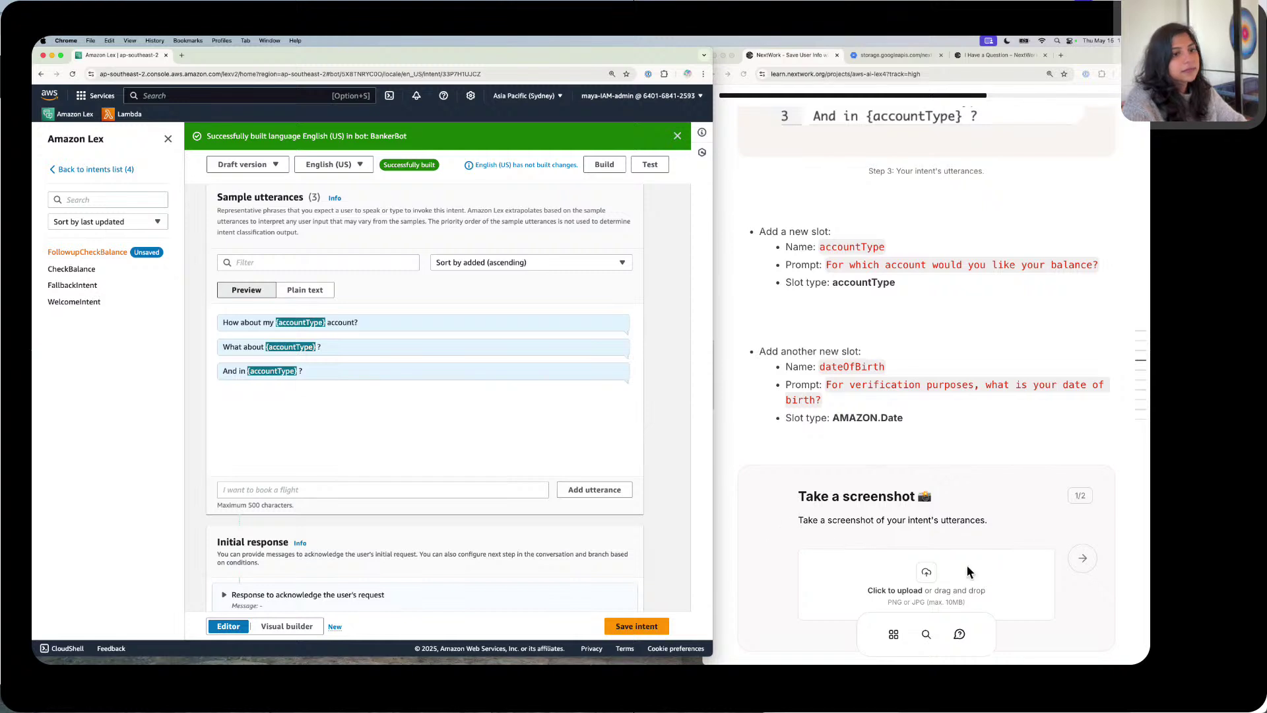
pyautogui.scroll(1, 1029, 597)
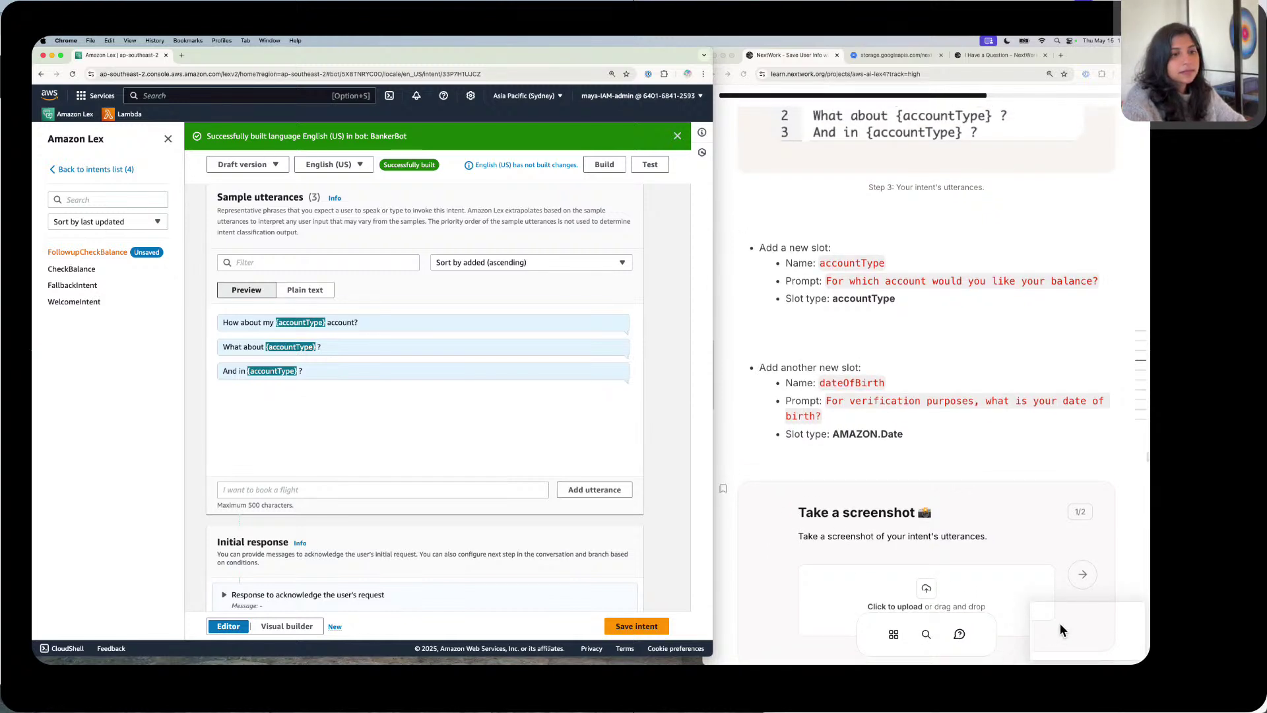
pyautogui.moveTo(1060, 626); pyautogui.dragTo(930, 594)
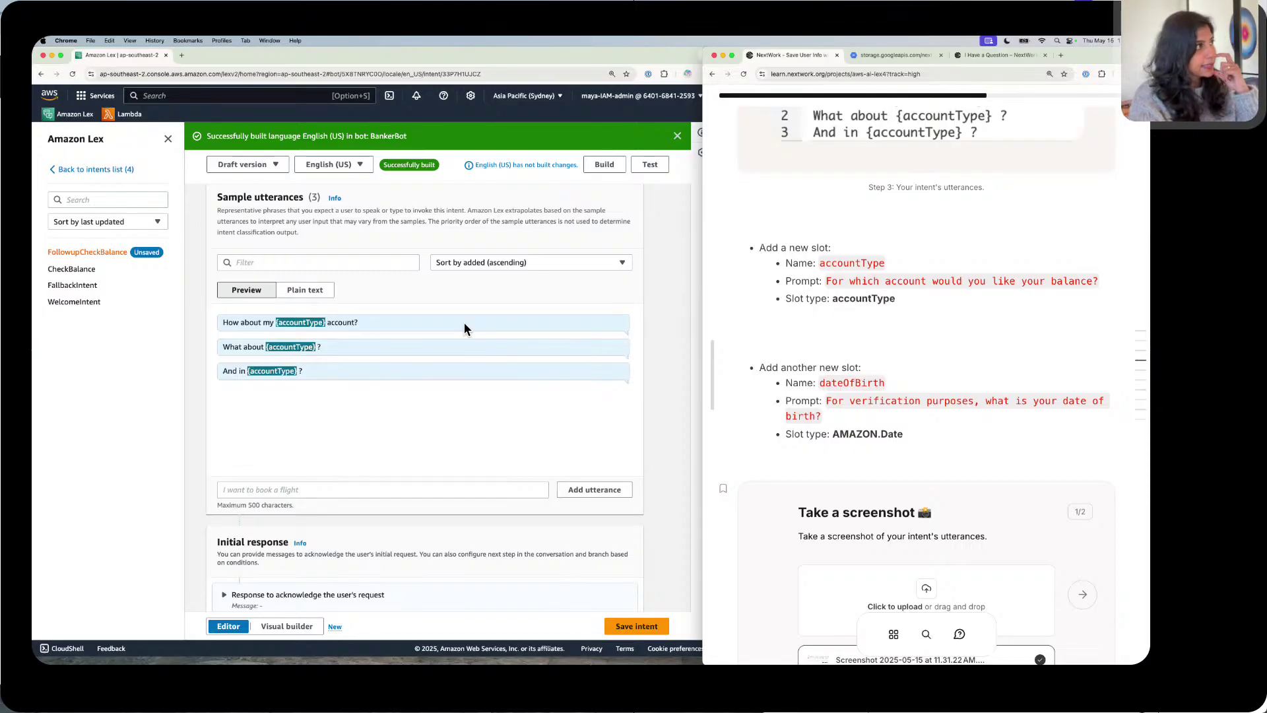
# Step: Review the FollowupCheckBalance intent's sample utterances, slots, input context and intent details
pyautogui.scroll(1, 464, 324)
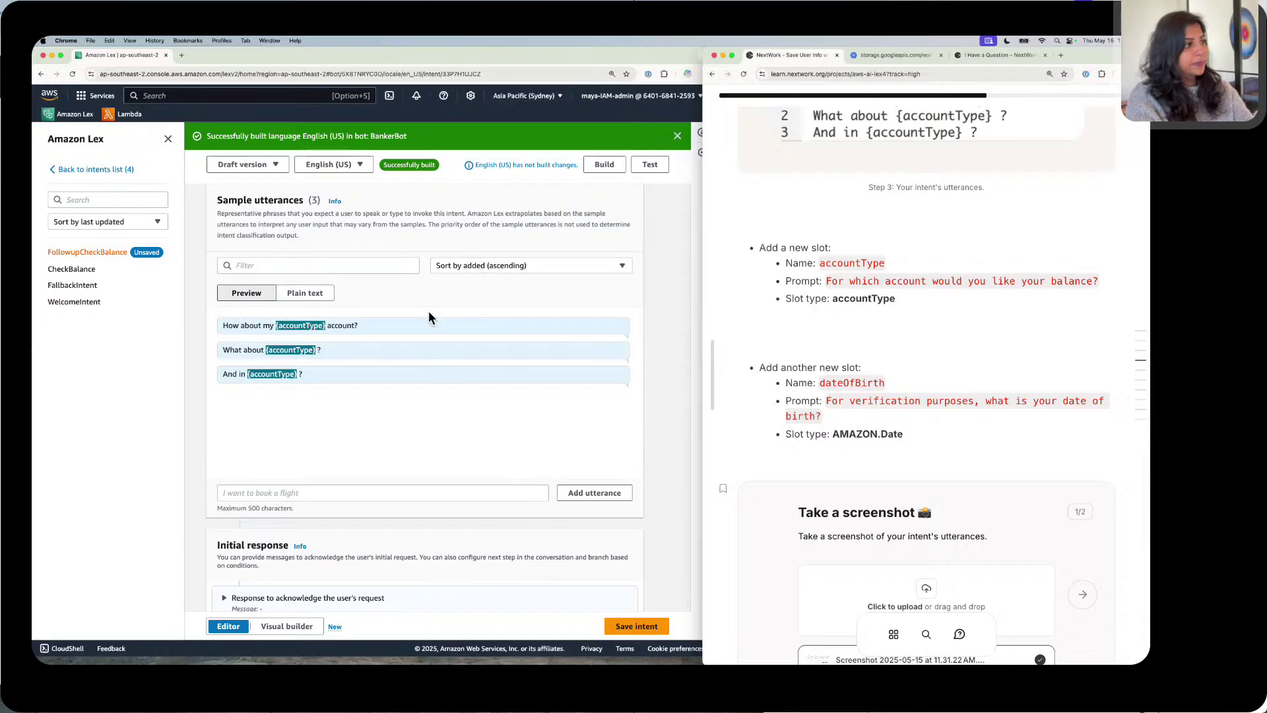
pyautogui.scroll(-5, 429, 312)
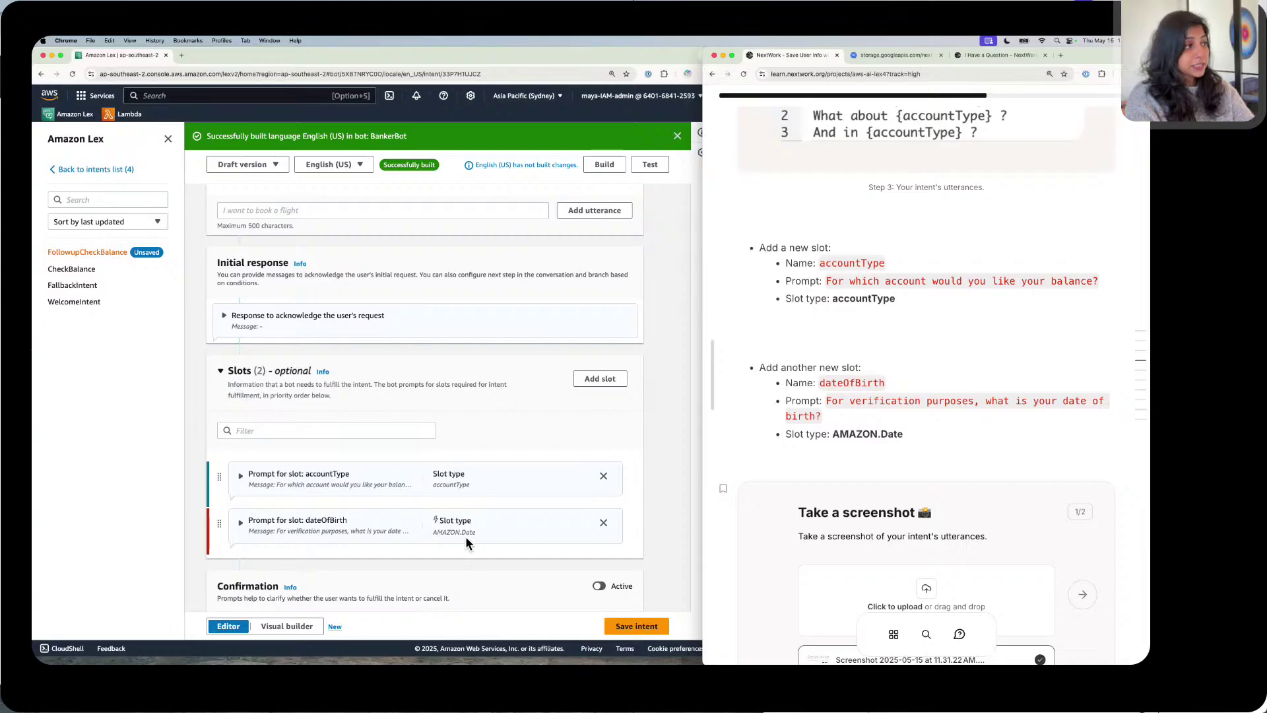
pyautogui.scroll(-1, 413, 386)
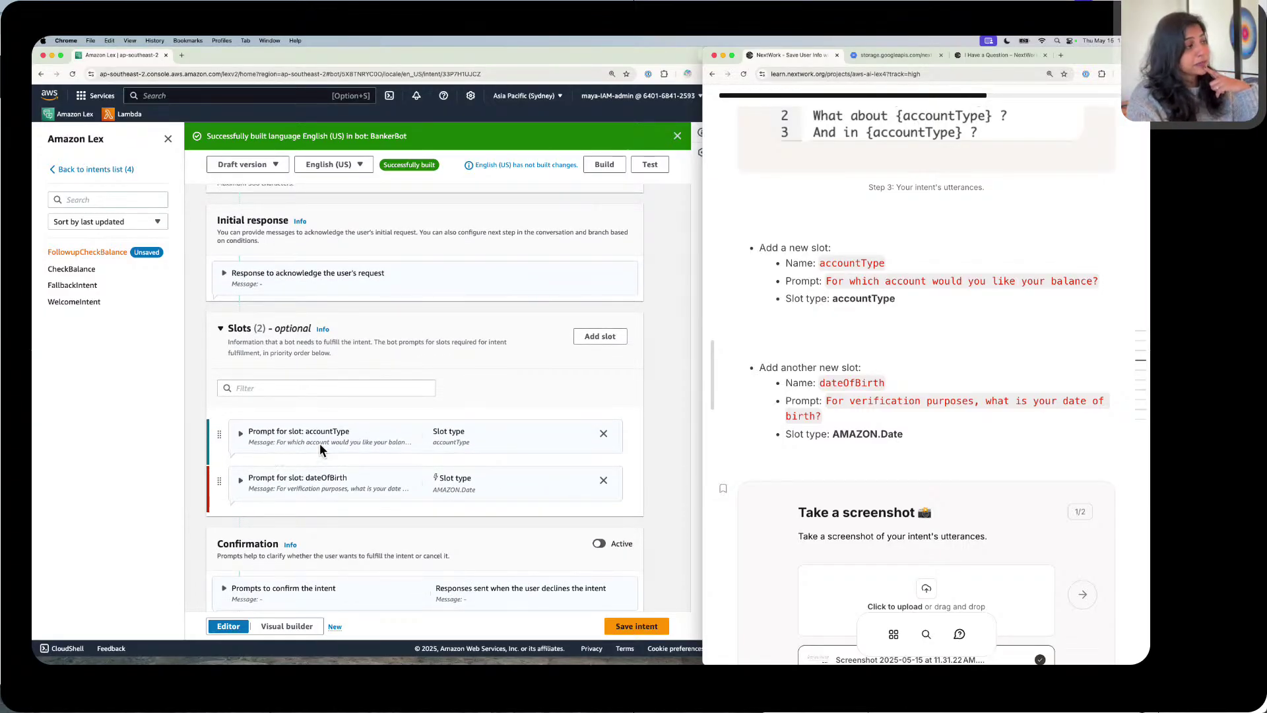
pyautogui.scroll(5, 373, 367)
pyautogui.scroll(8, 373, 367)
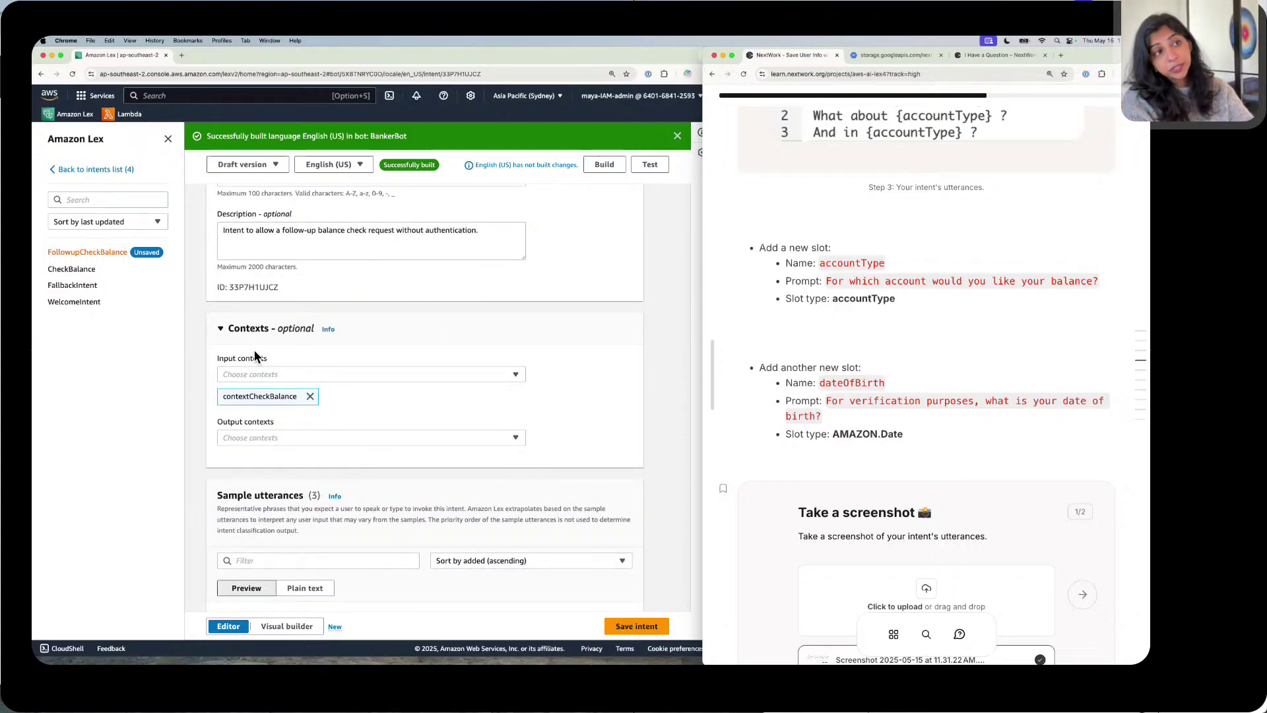
pyautogui.scroll(4, 254, 351)
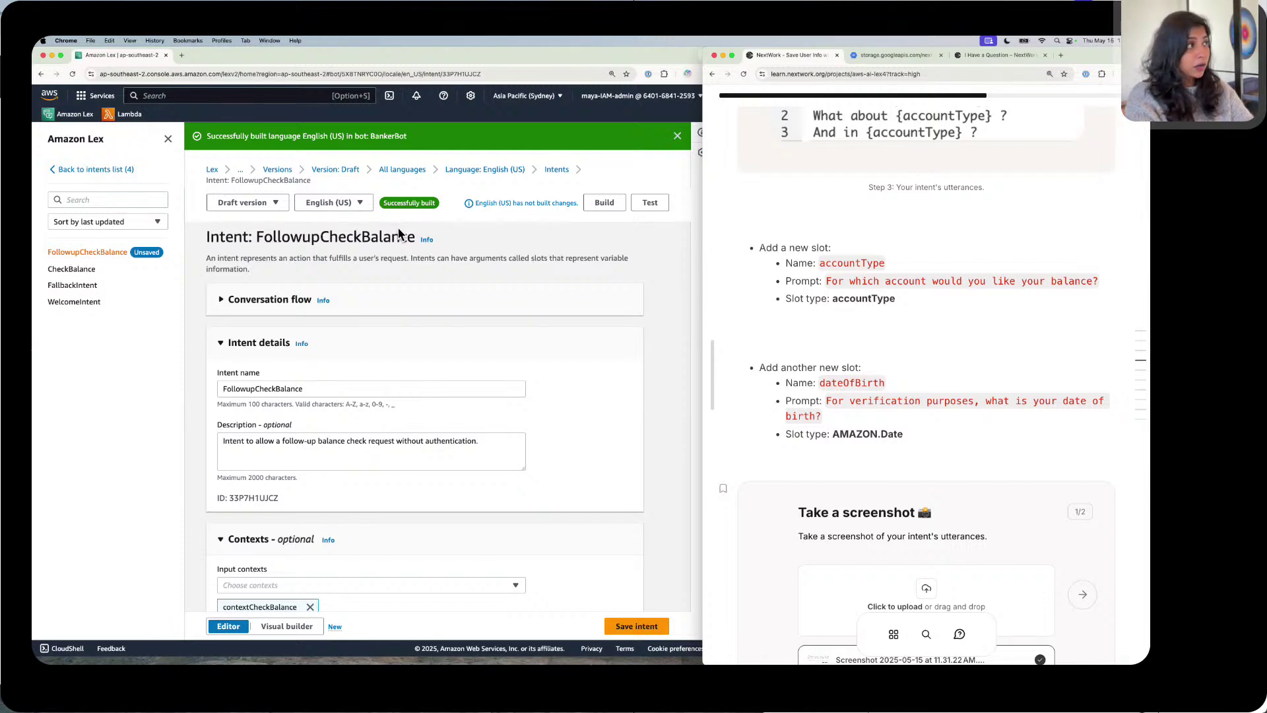
# Step: Look over the FollowupCheckBalance intent's details, input context and sample utterances once more
pyautogui.scroll(-3, 399, 231)
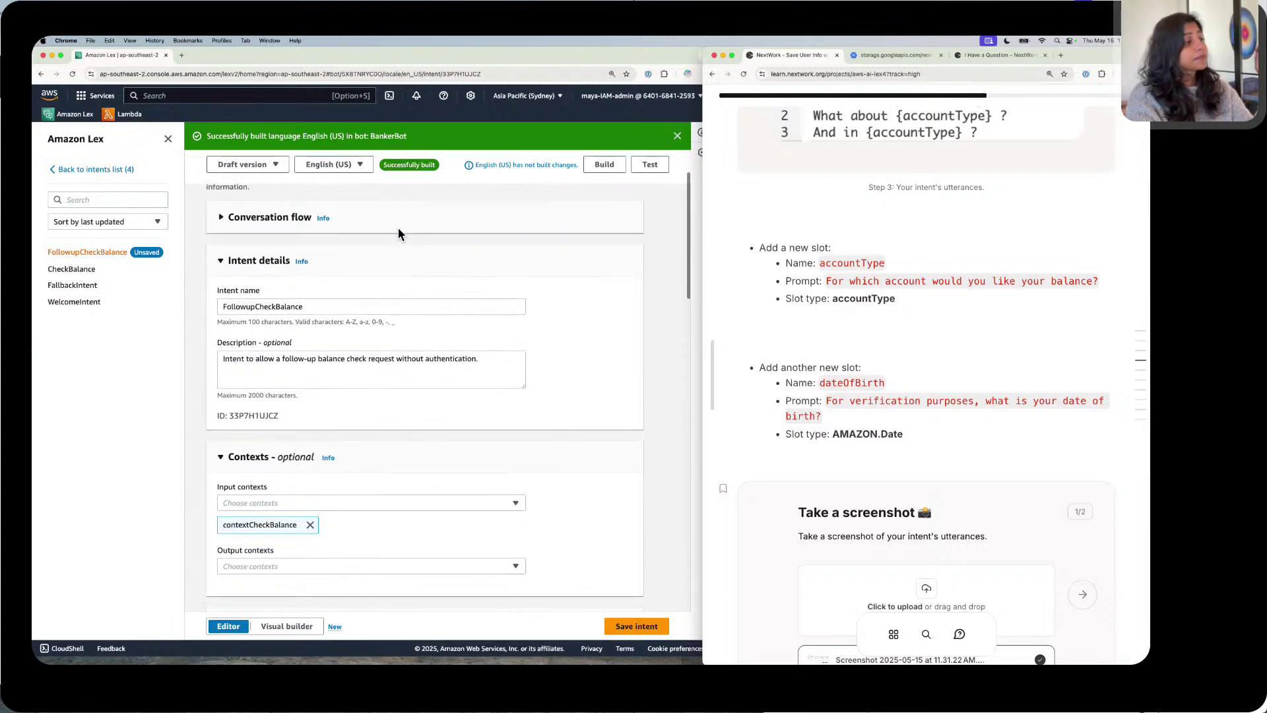
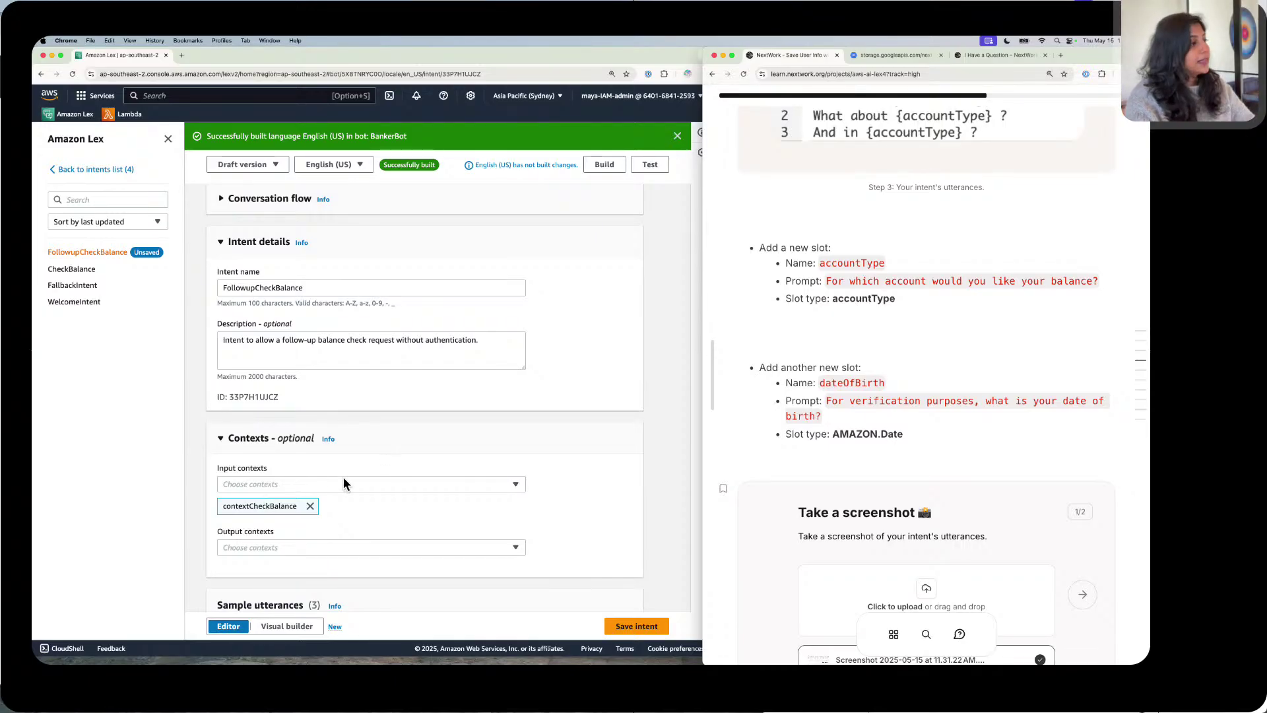
pyautogui.scroll(-1, 444, 515)
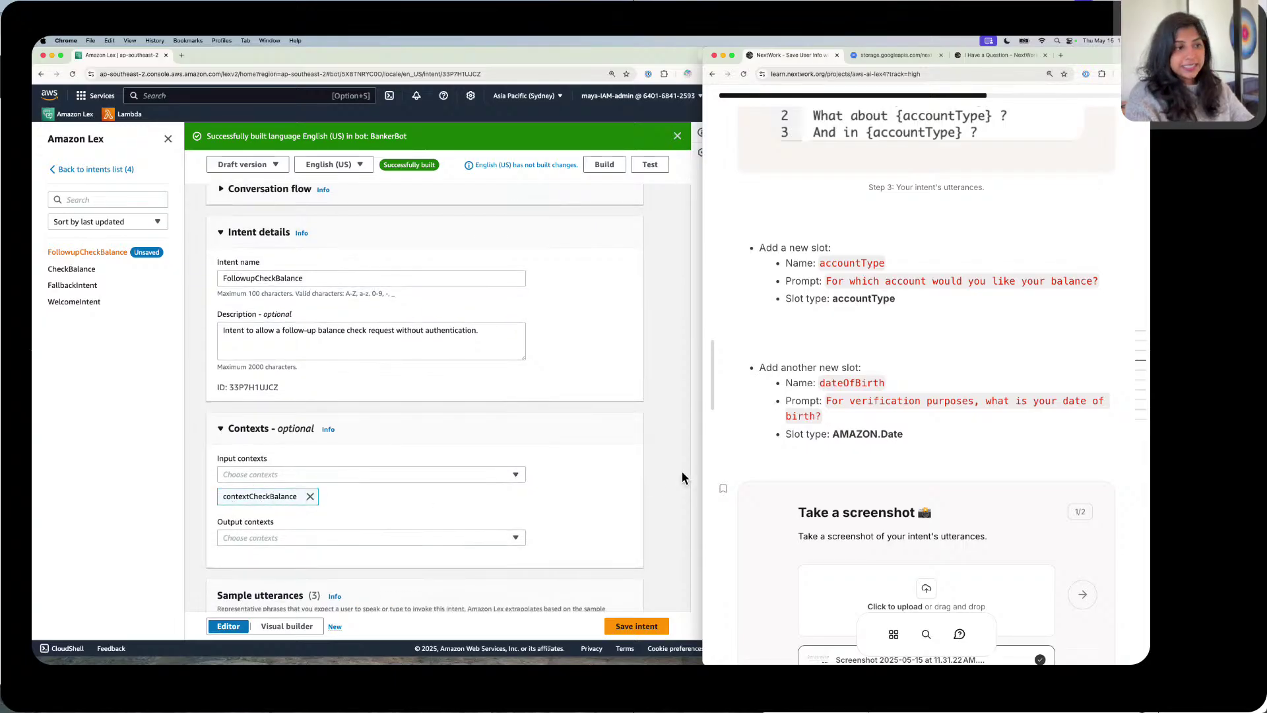
pyautogui.scroll(-3, 566, 477)
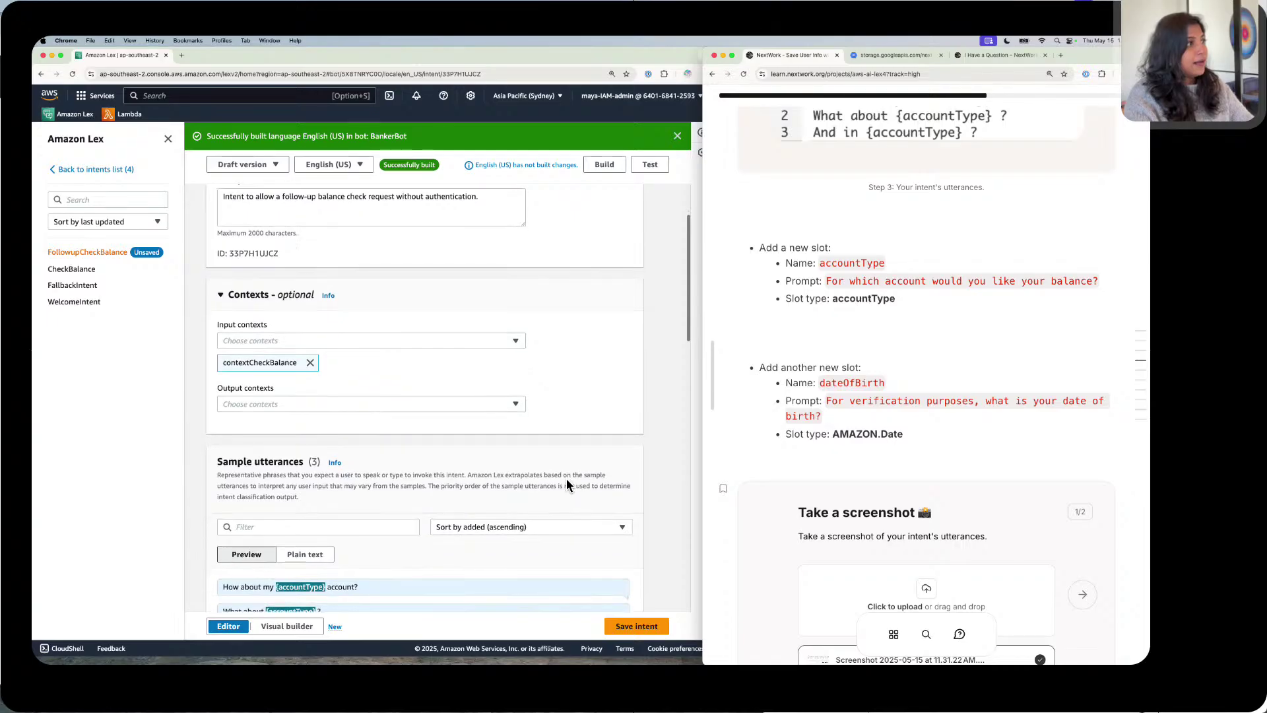
pyautogui.scroll(-5, 566, 480)
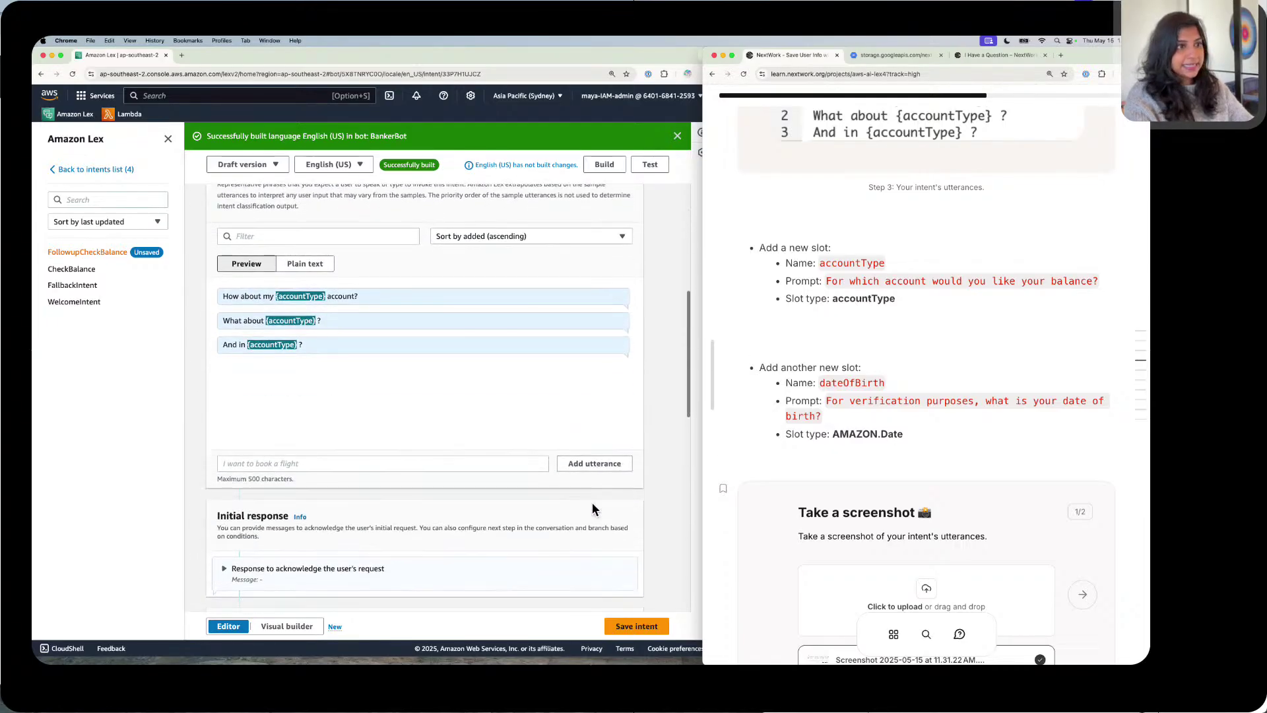
# Step: Open the "What does FollowupCheckBalance do?" task and draft its purpose as "to allow users to ask another question about another"
pyautogui.scroll(-5, 758, 549)
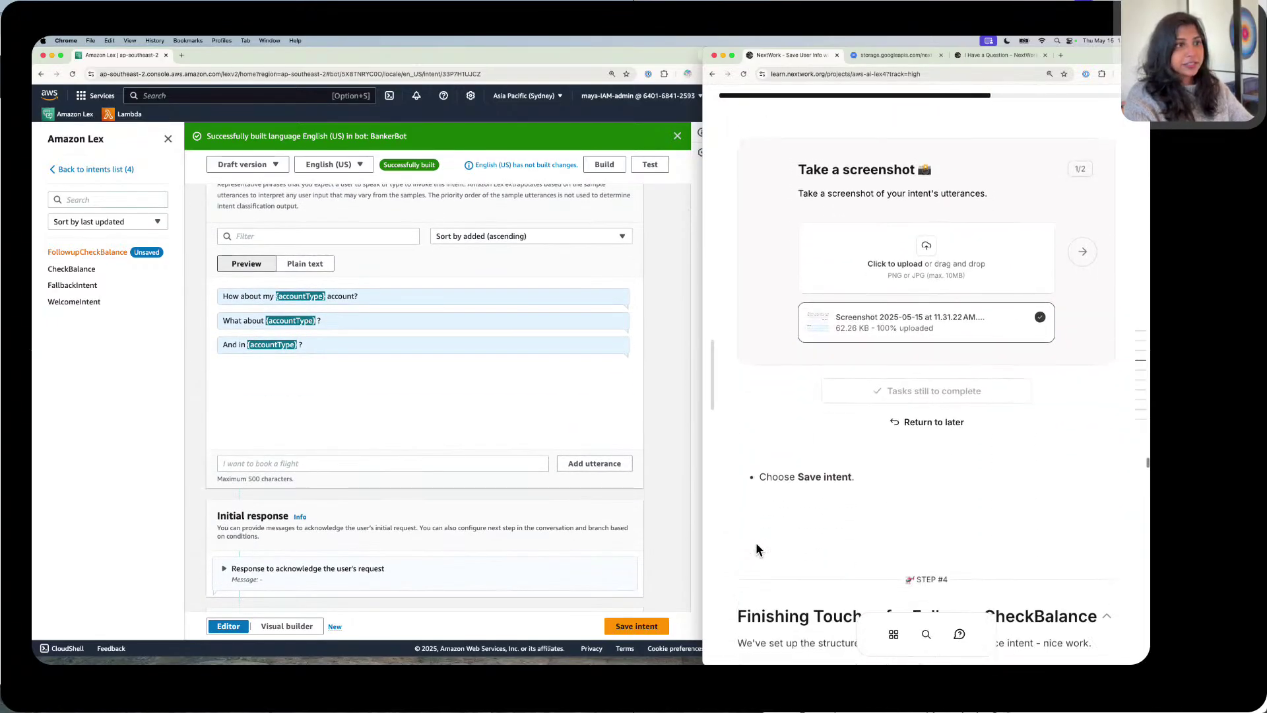
pyautogui.scroll(3, 873, 373)
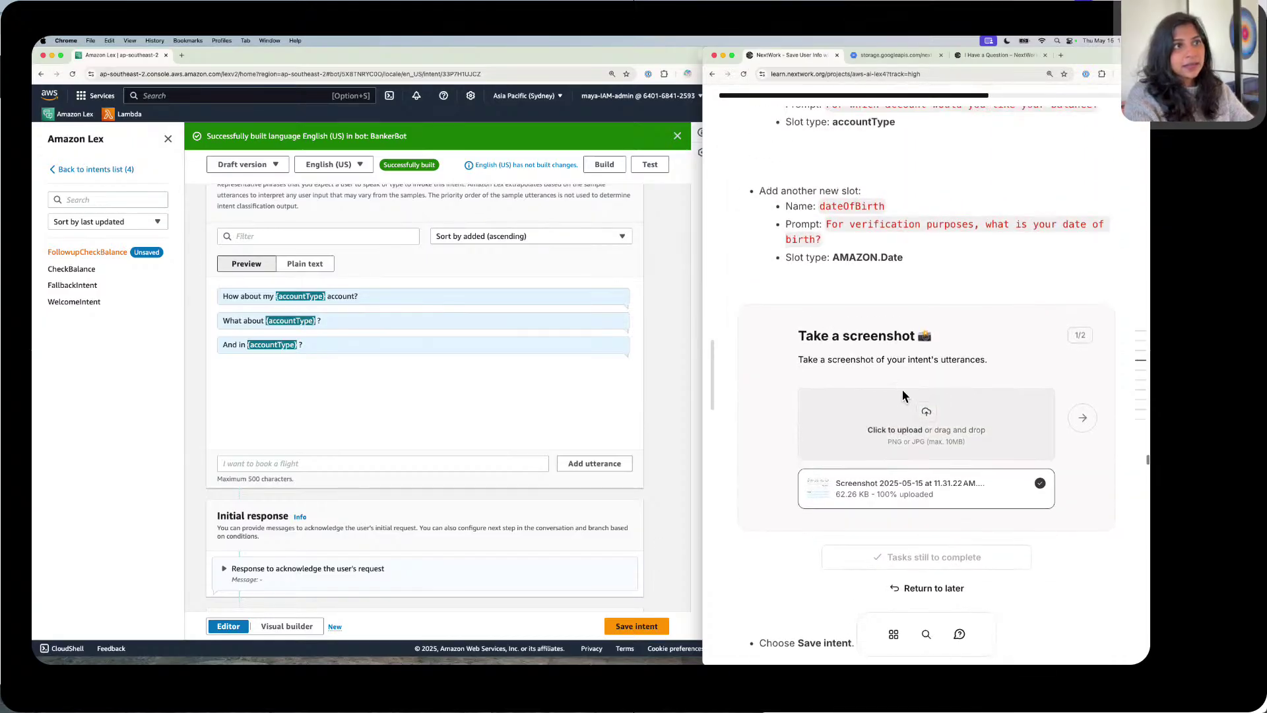
pyautogui.click(1082, 419)
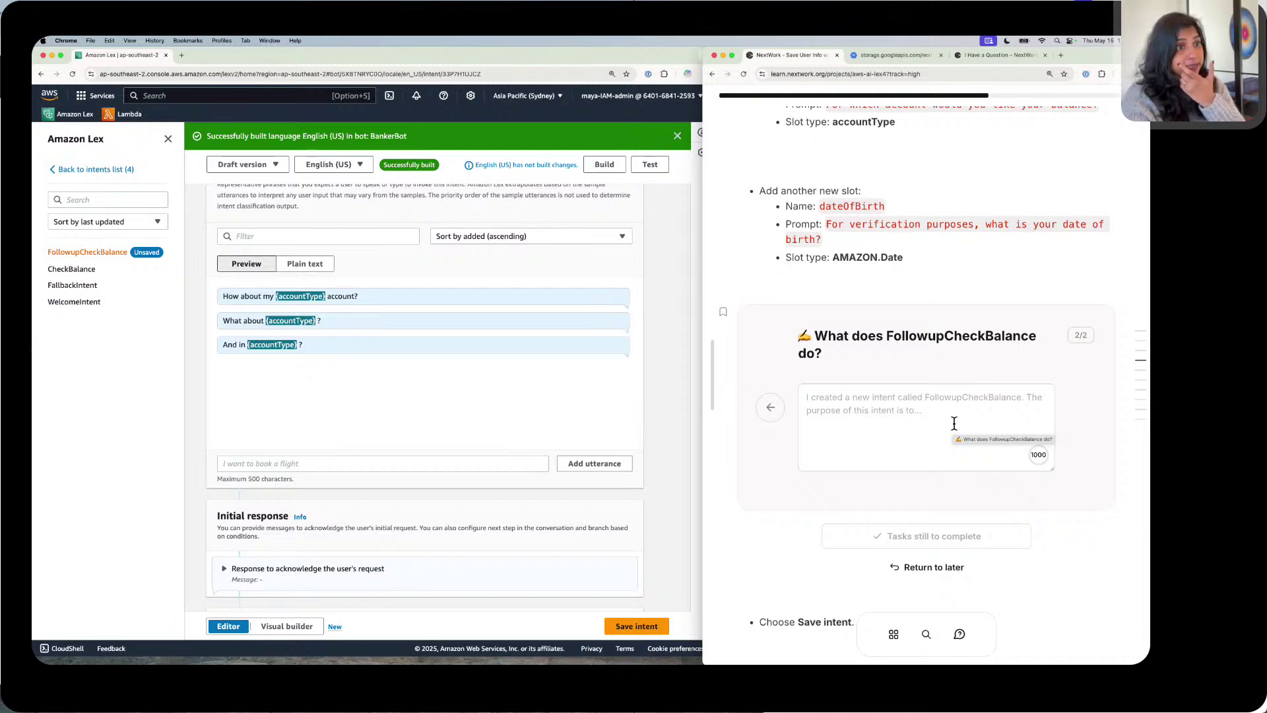
pyautogui.scroll(3, 954, 423)
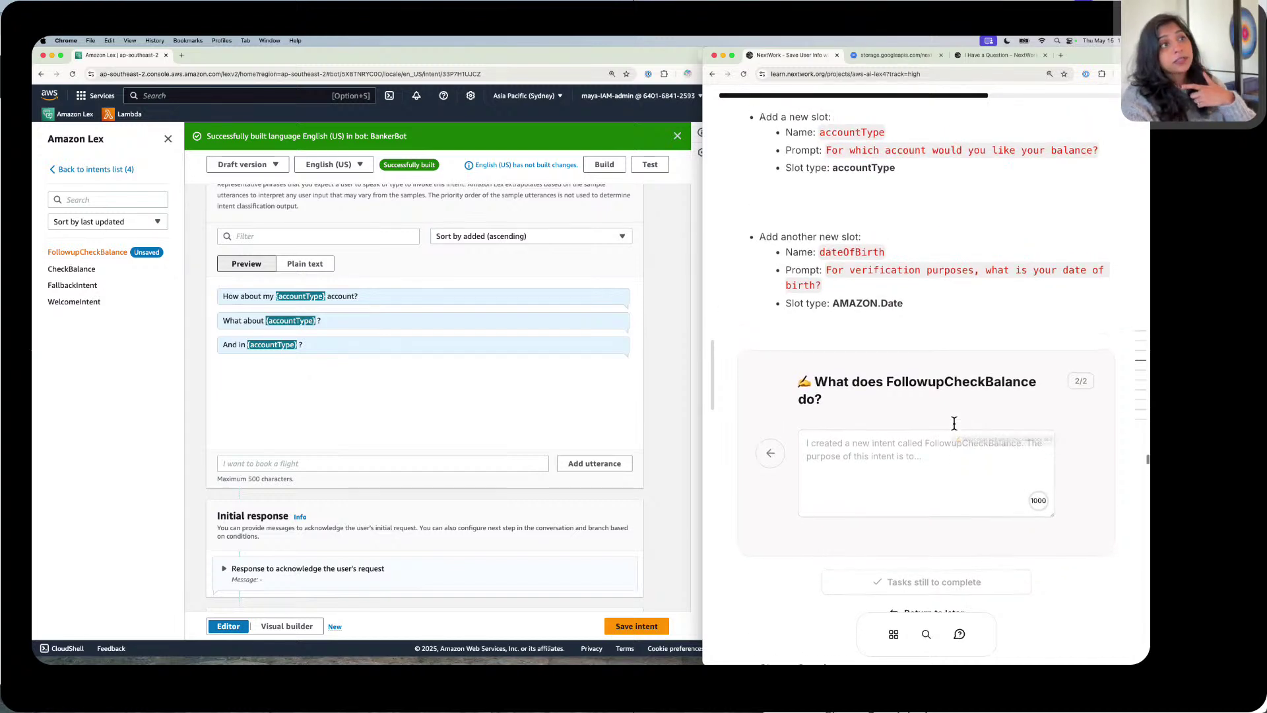
pyautogui.click(939, 517)
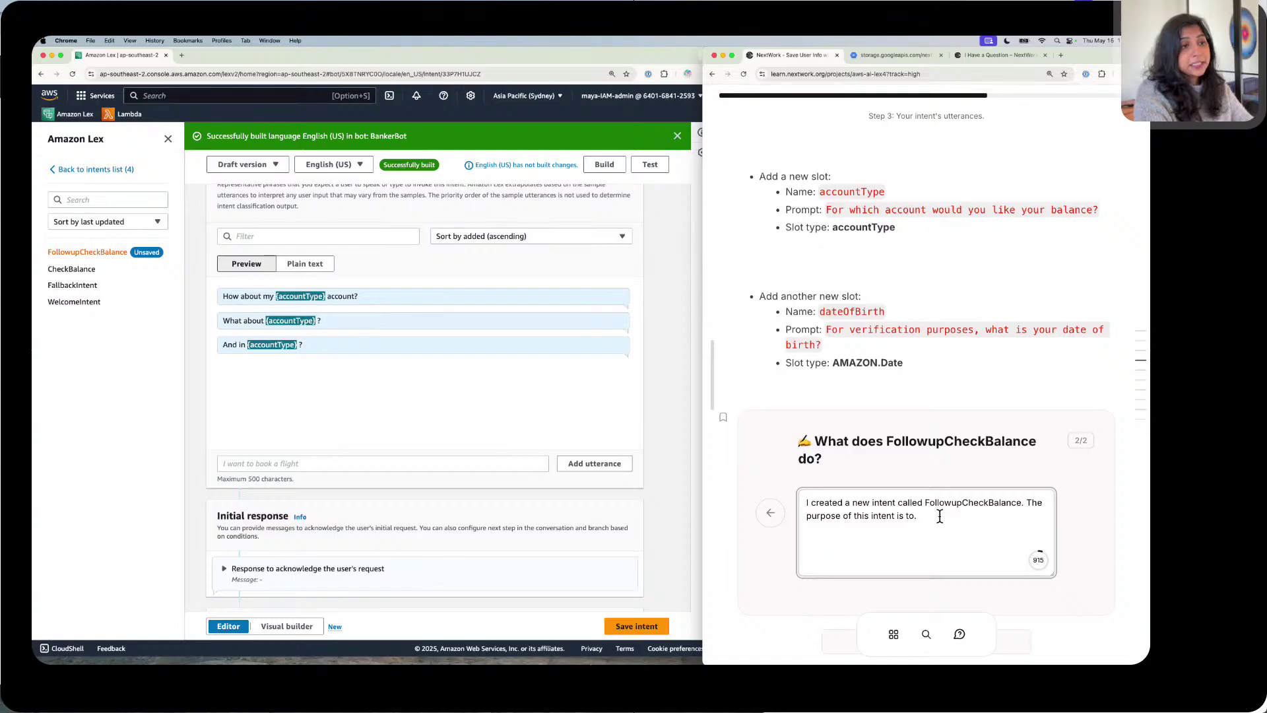
pyautogui.write('a')
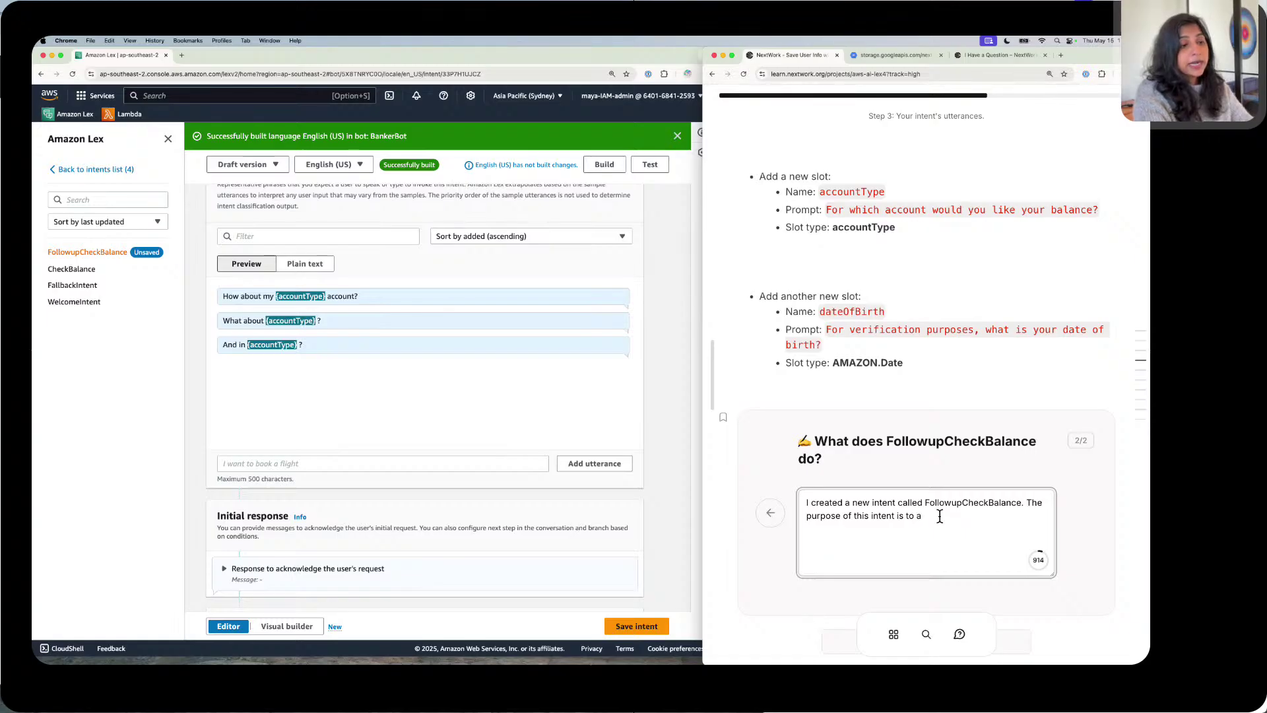
pyautogui.write('llow users')
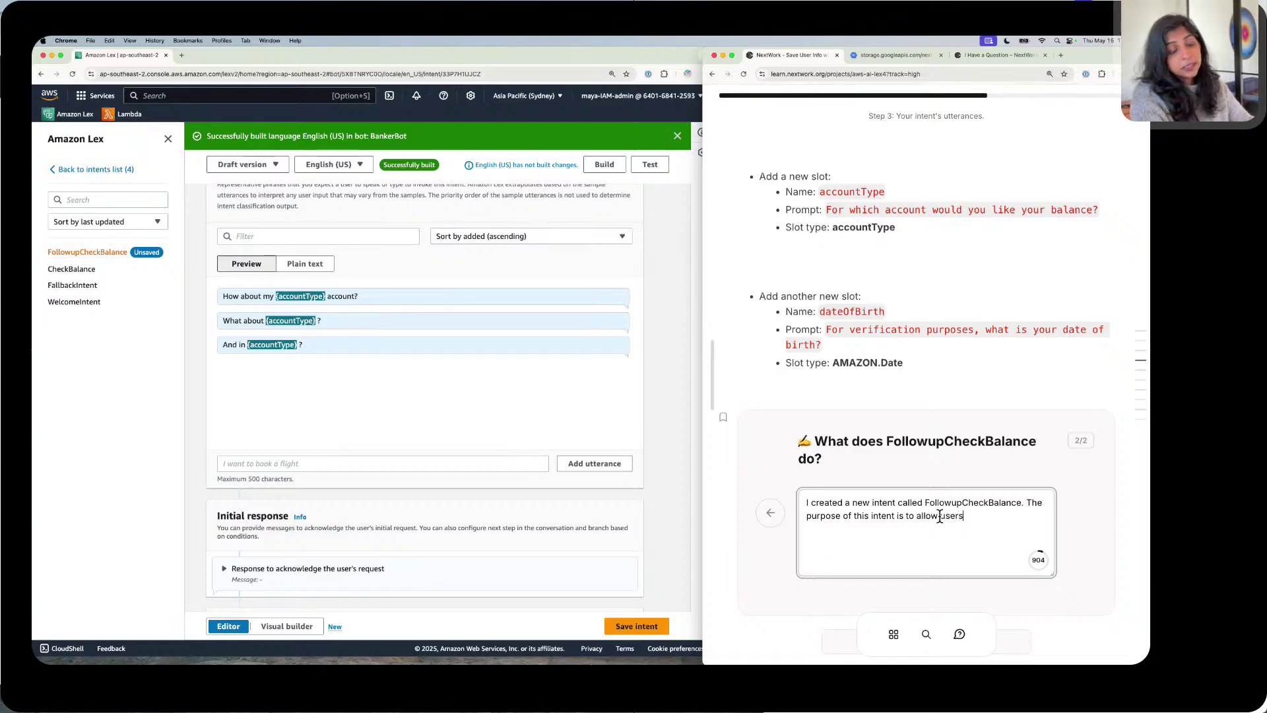
pyautogui.write(' to ask a')
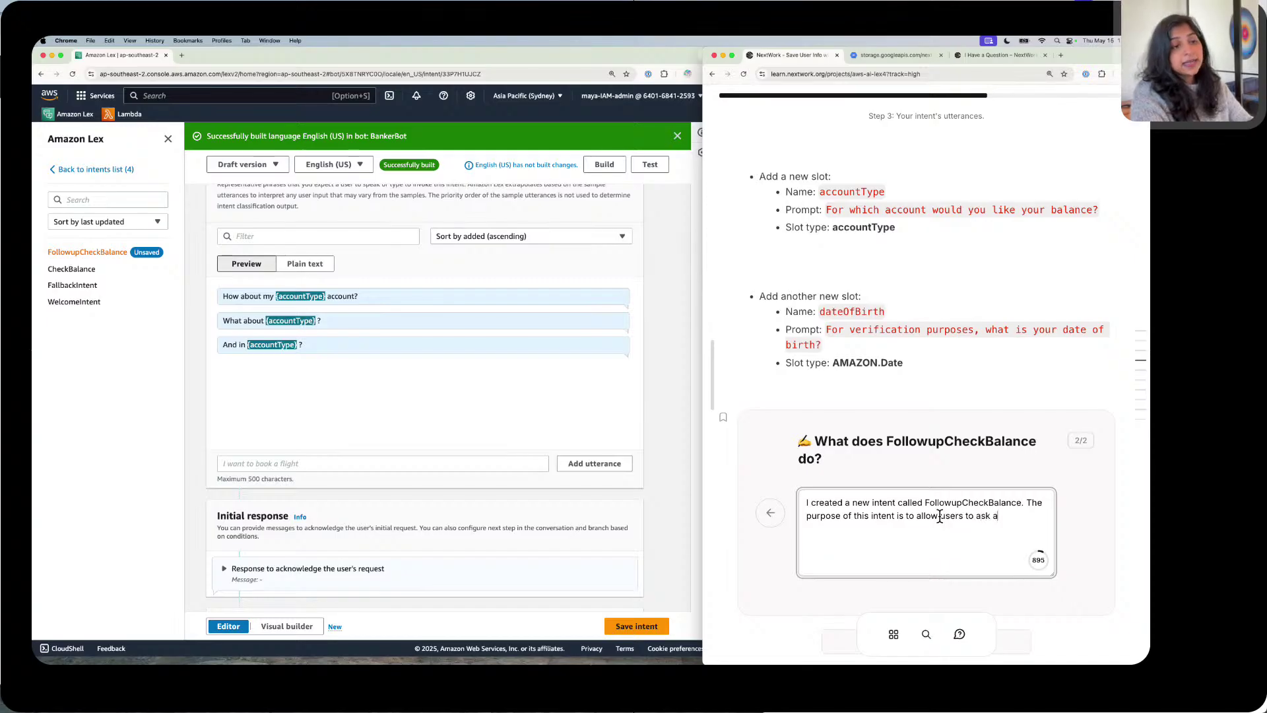
pyautogui.write('nother quest')
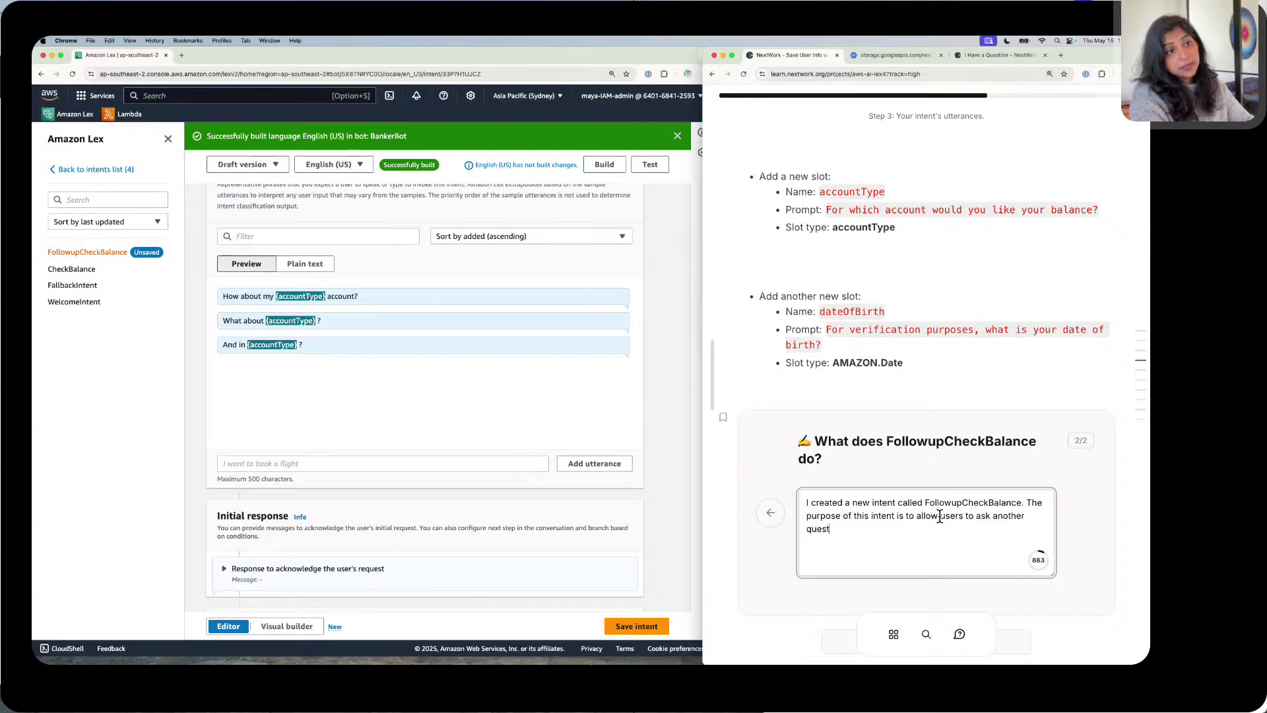
pyautogui.write('ion about ')
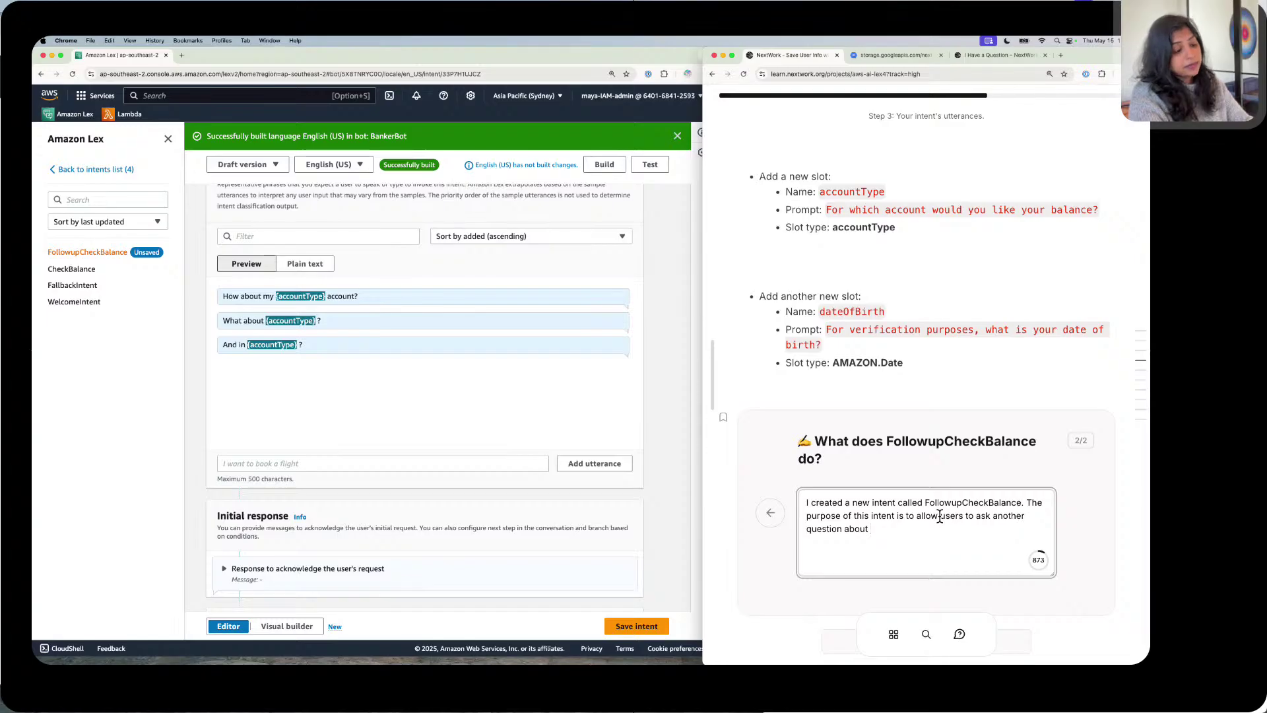
pyautogui.write('another')
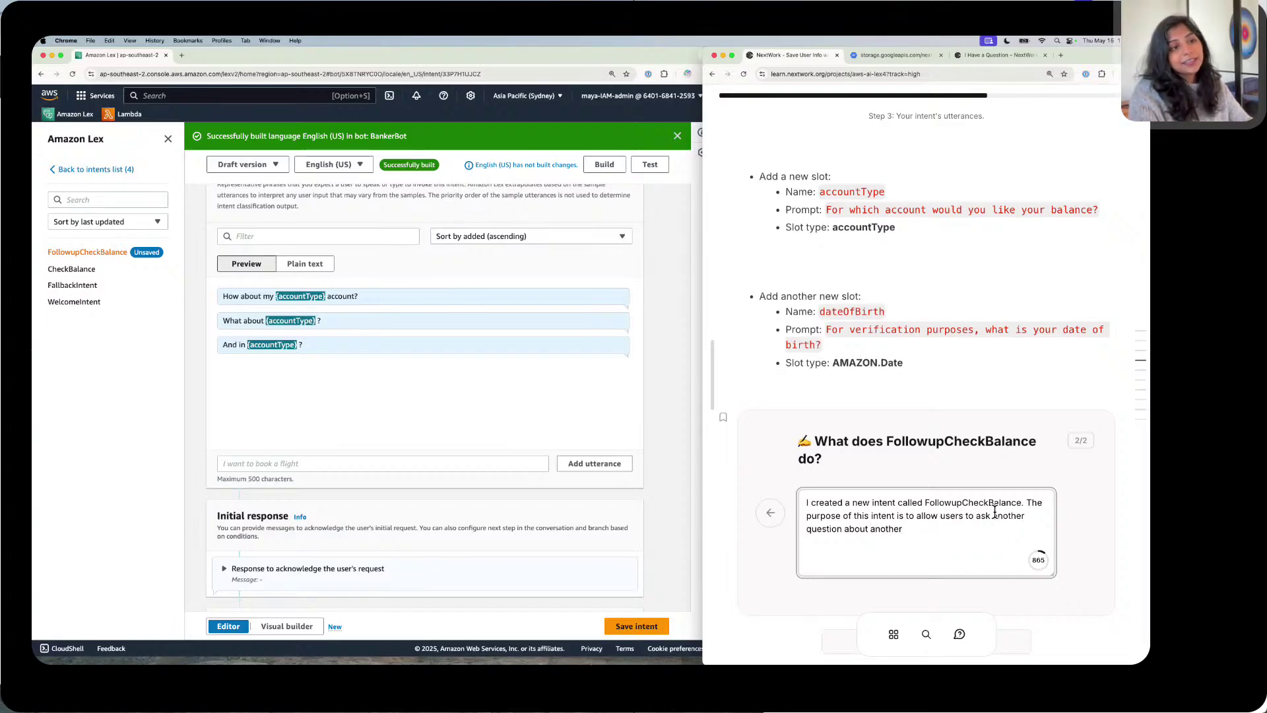
# Step: Reword the answer's ending to "ask a follow up question about another account balance." and mark the project task as complete
pyautogui.moveTo(993, 514); pyautogui.dragTo(1041, 516)
pyautogui.write('a foll')
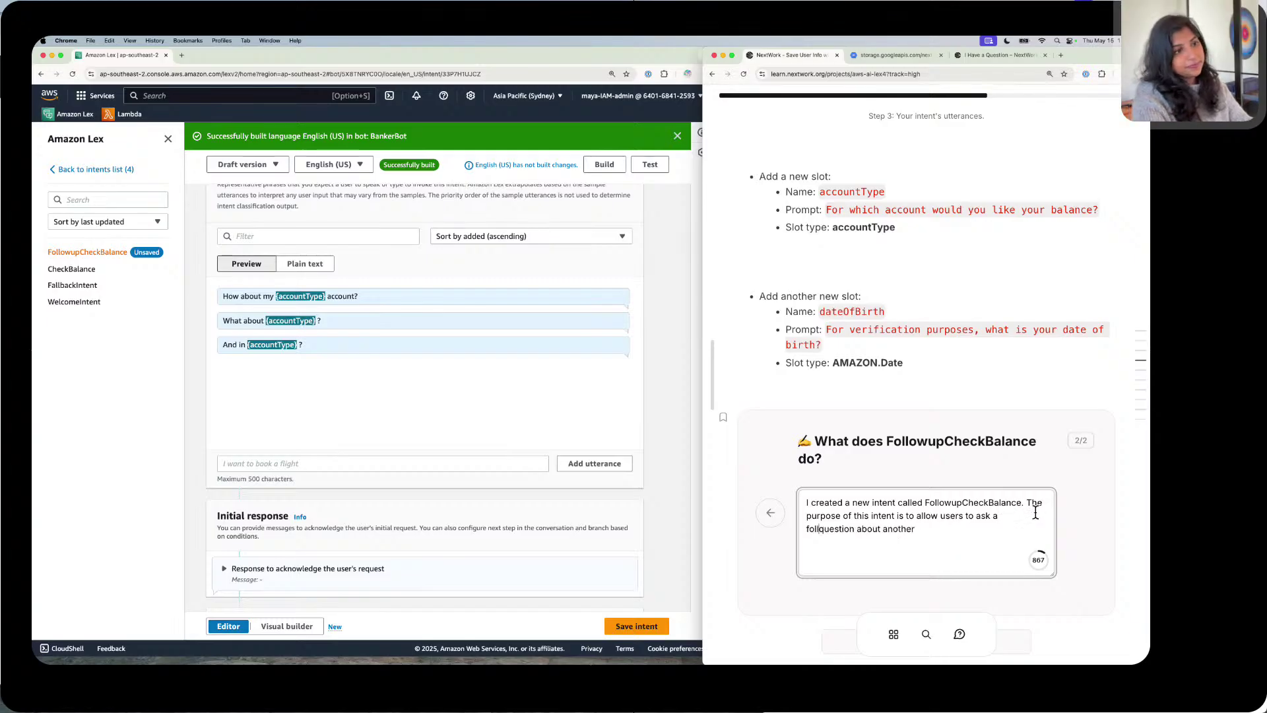
pyautogui.write('ow up question ')
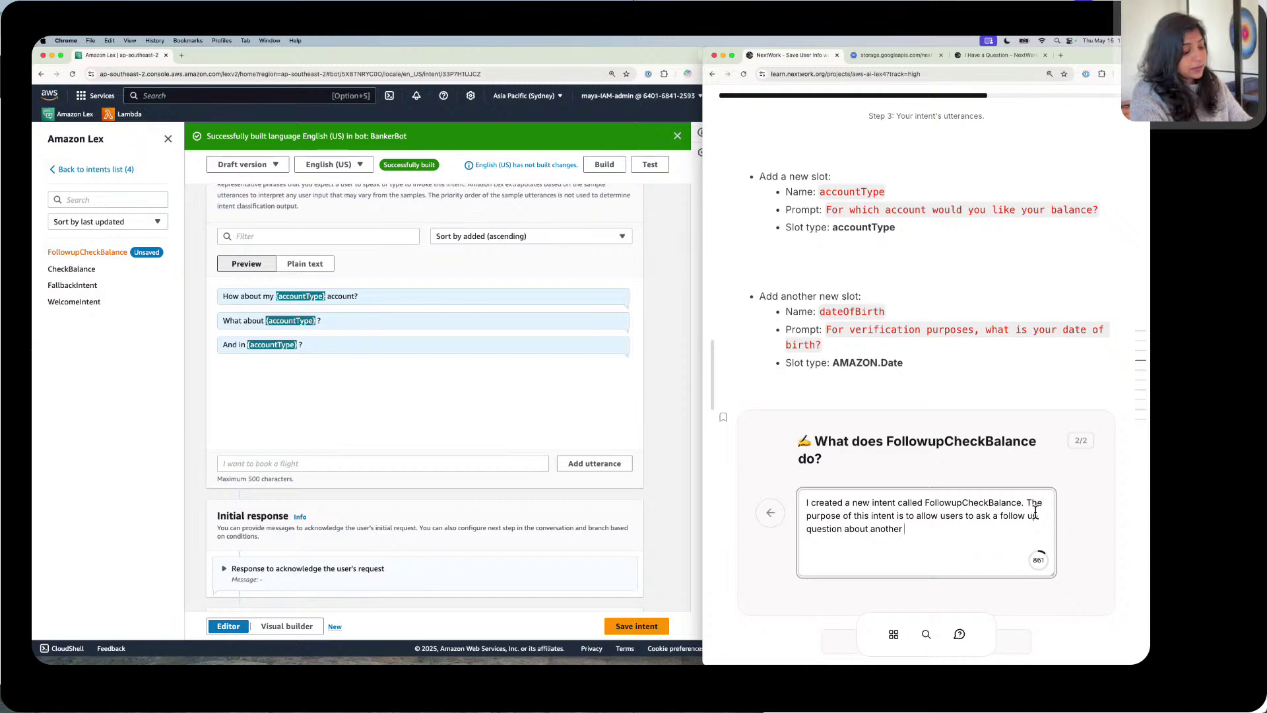
pyautogui.write('about another account balance.')
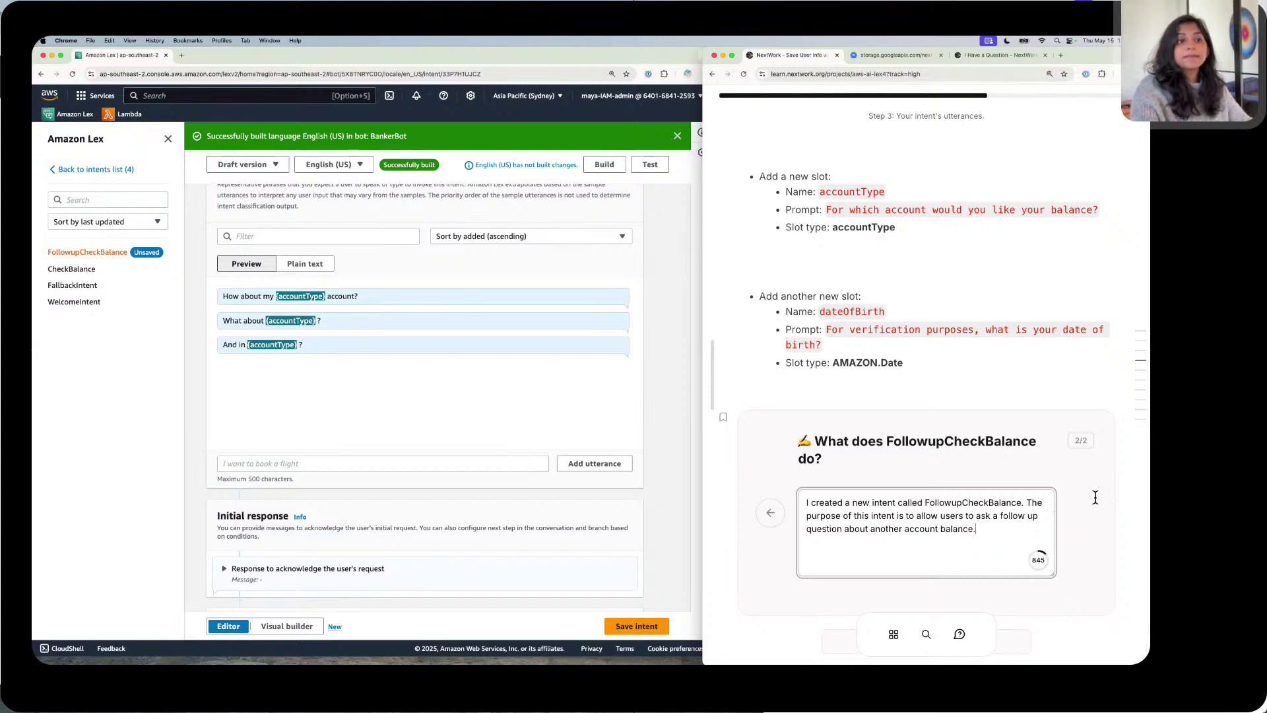
pyautogui.scroll(-2, 990, 528)
pyautogui.click(943, 518)
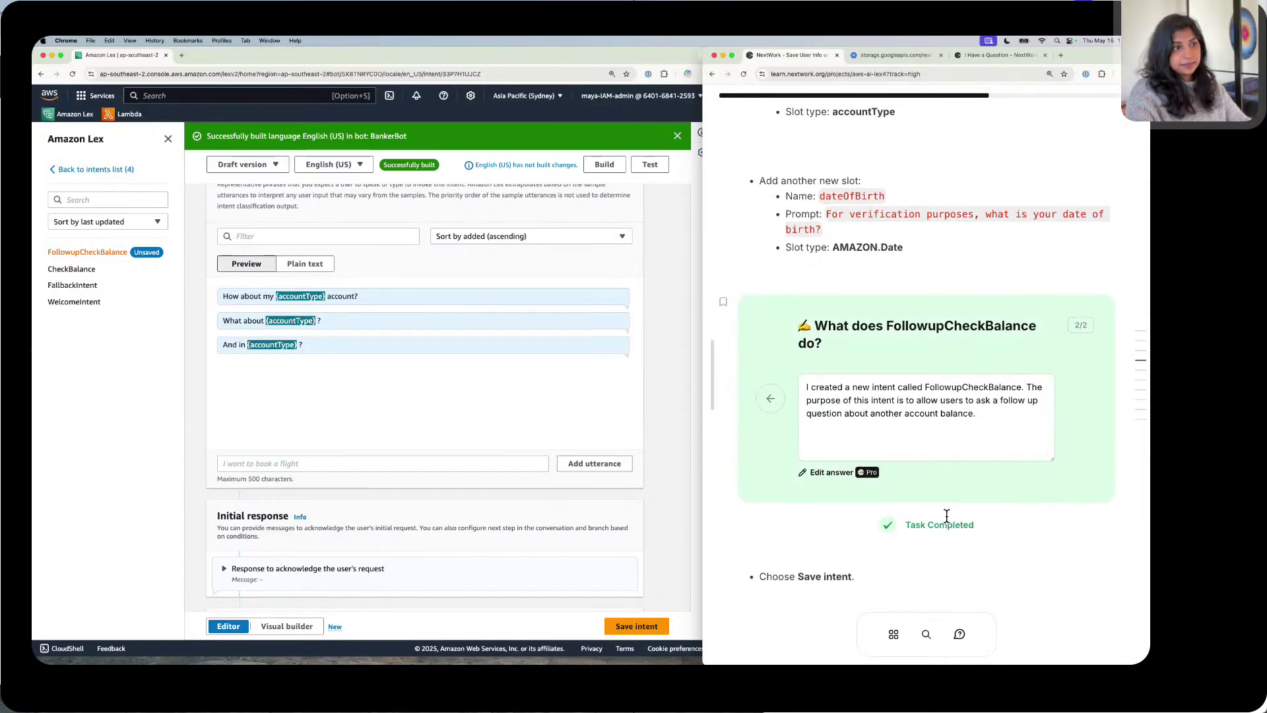
# Step: Save the FollowupCheckBalance intent in Amazon Lex
pyautogui.scroll(-2, 946, 511)
pyautogui.click(660, 624)
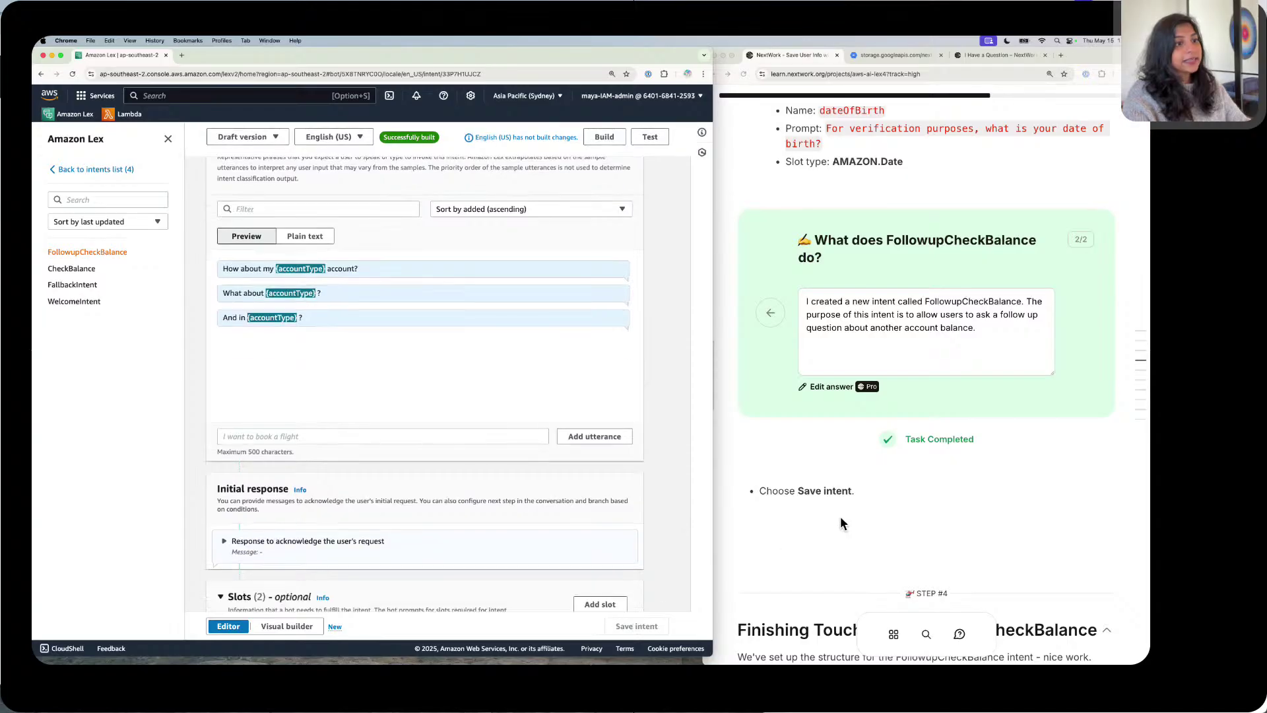
# Step: Read the project's Step 4 introduction, "Finishing Touches for FollowupCheckBalance", and its preparation list
pyautogui.scroll(-3, 841, 521)
pyautogui.scroll(-3, 841, 521)
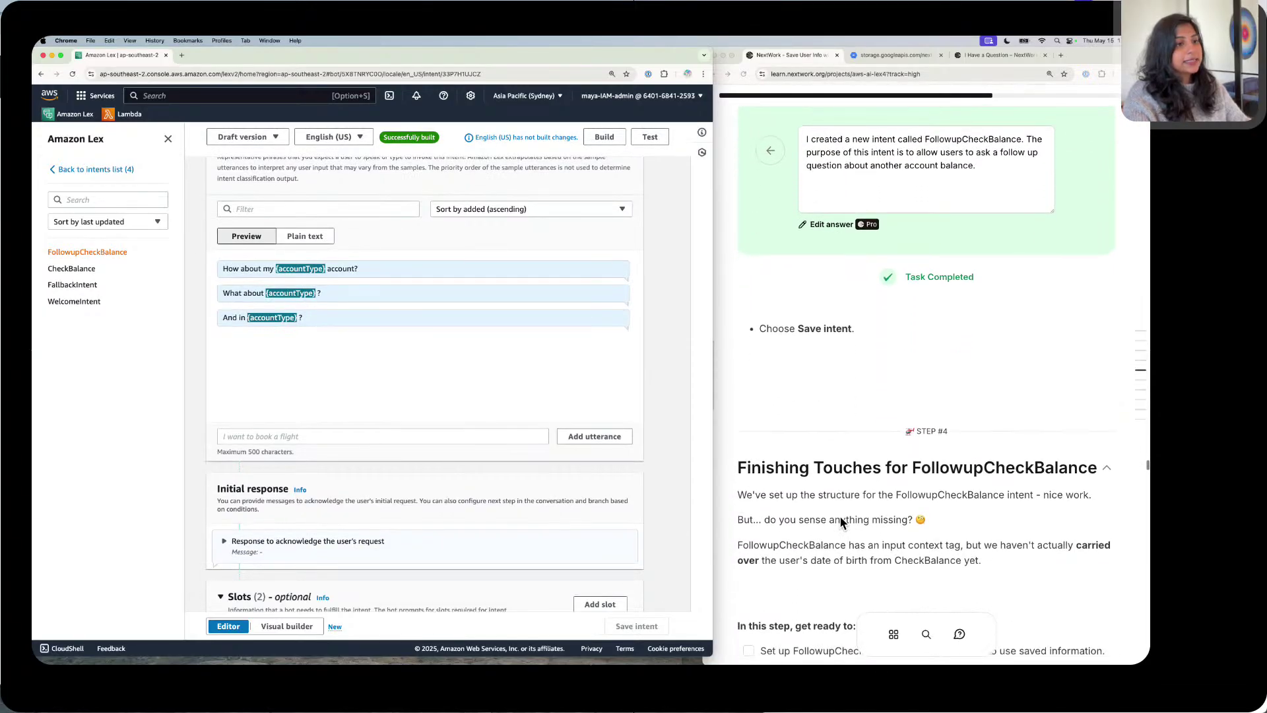
pyautogui.scroll(-1, 841, 517)
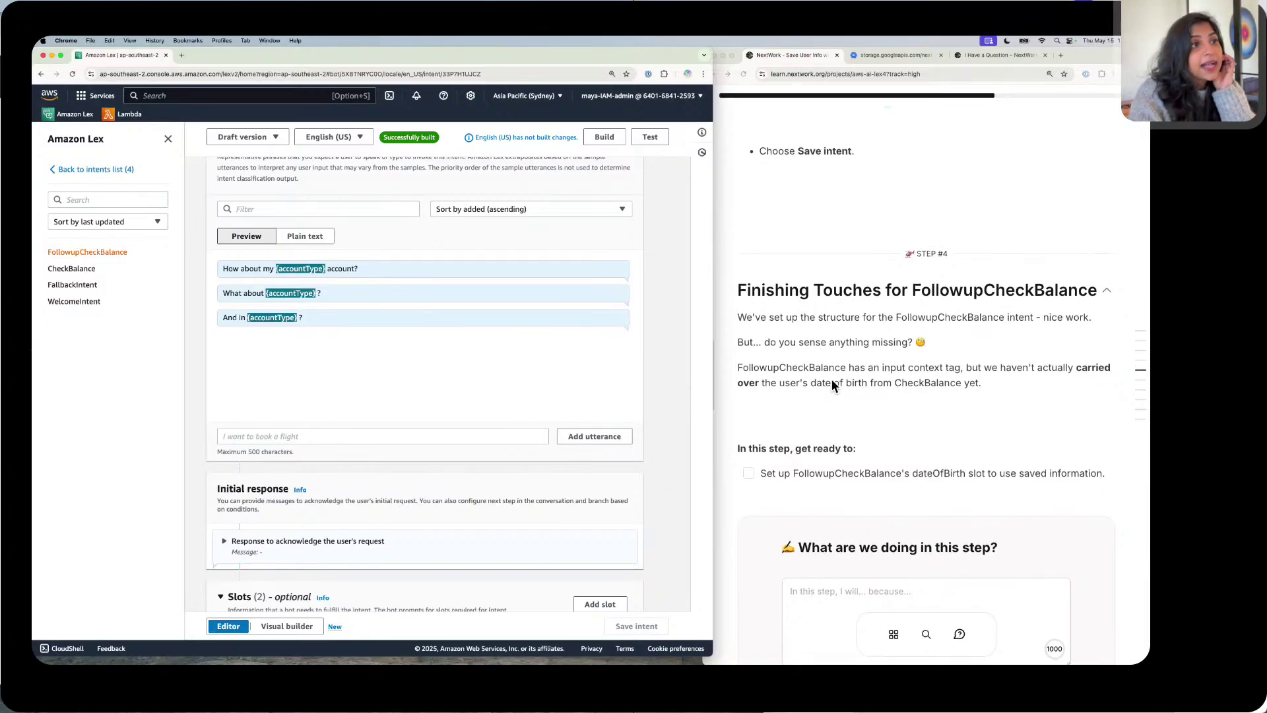
pyautogui.scroll(-1, 831, 380)
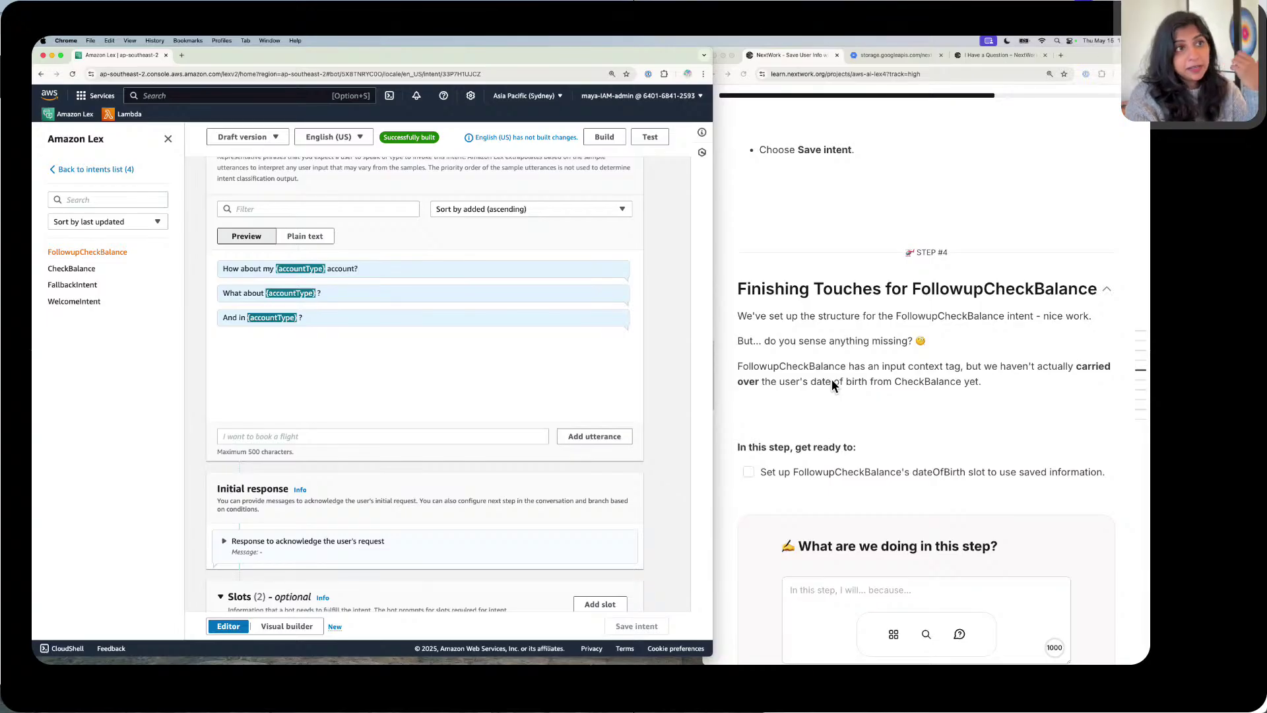
pyautogui.scroll(-1, 833, 386)
pyautogui.scroll(-1, 831, 385)
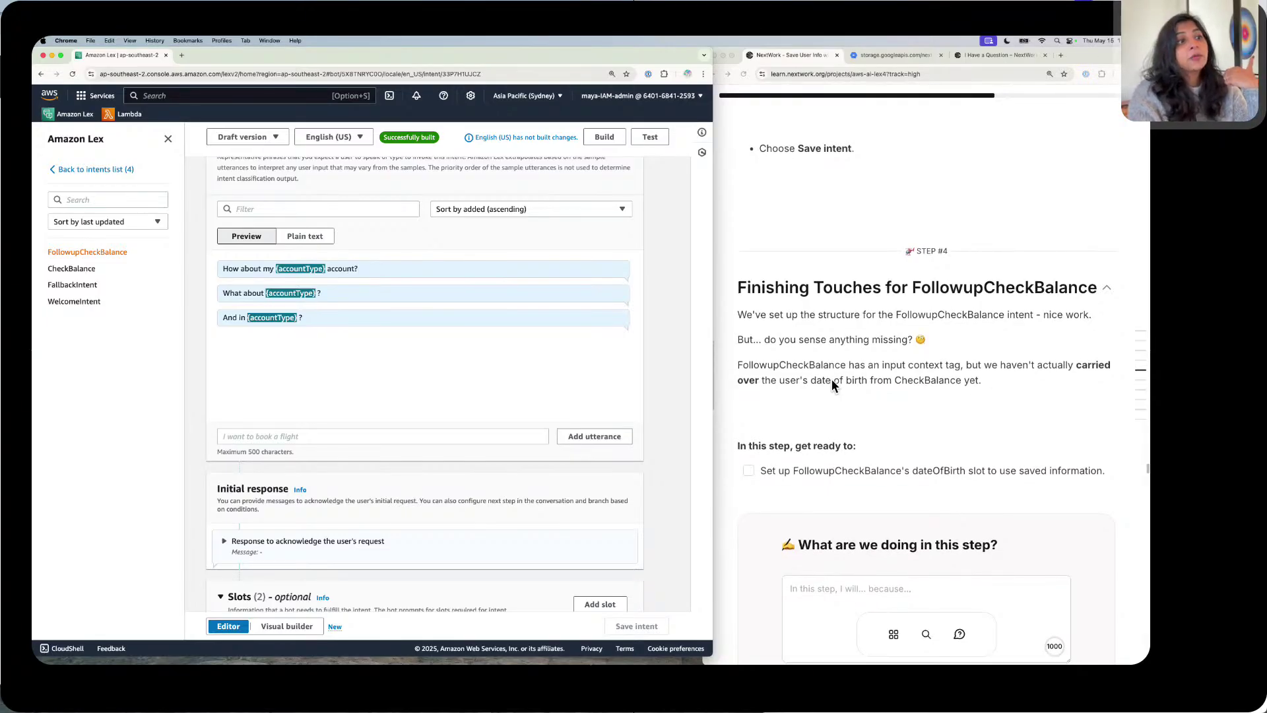
pyautogui.scroll(-1, 833, 379)
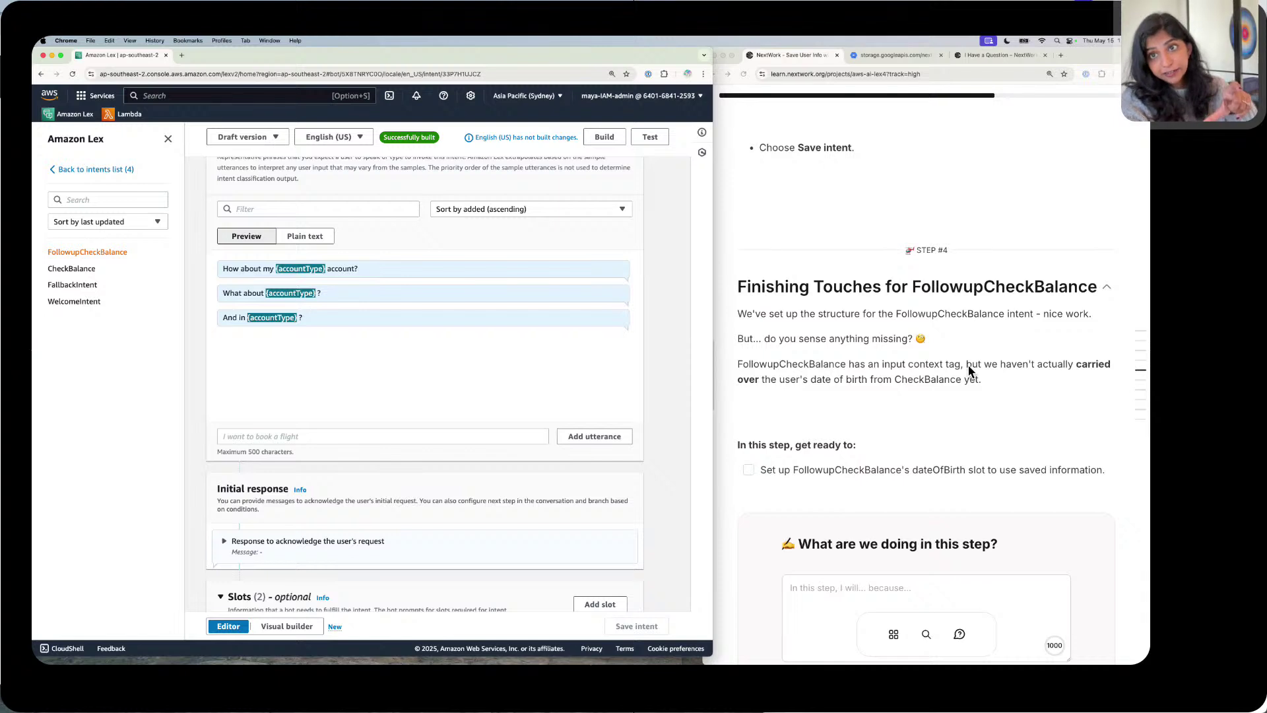
pyautogui.scroll(-3, 967, 367)
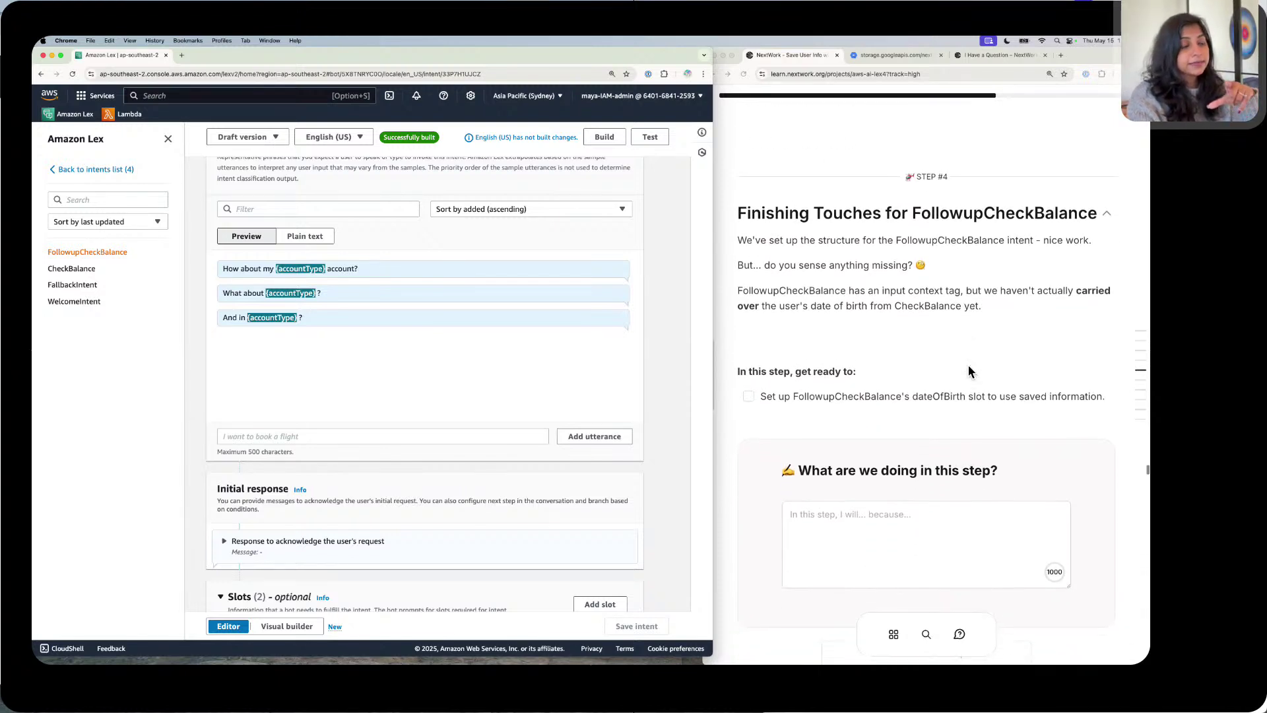
# Step: Begin the "What are we doing in this step?" answer with "In this step, I will set up FollowupCheckBalance's dateOfBirth slot"
pyautogui.click(864, 502)
pyautogui.click(861, 494)
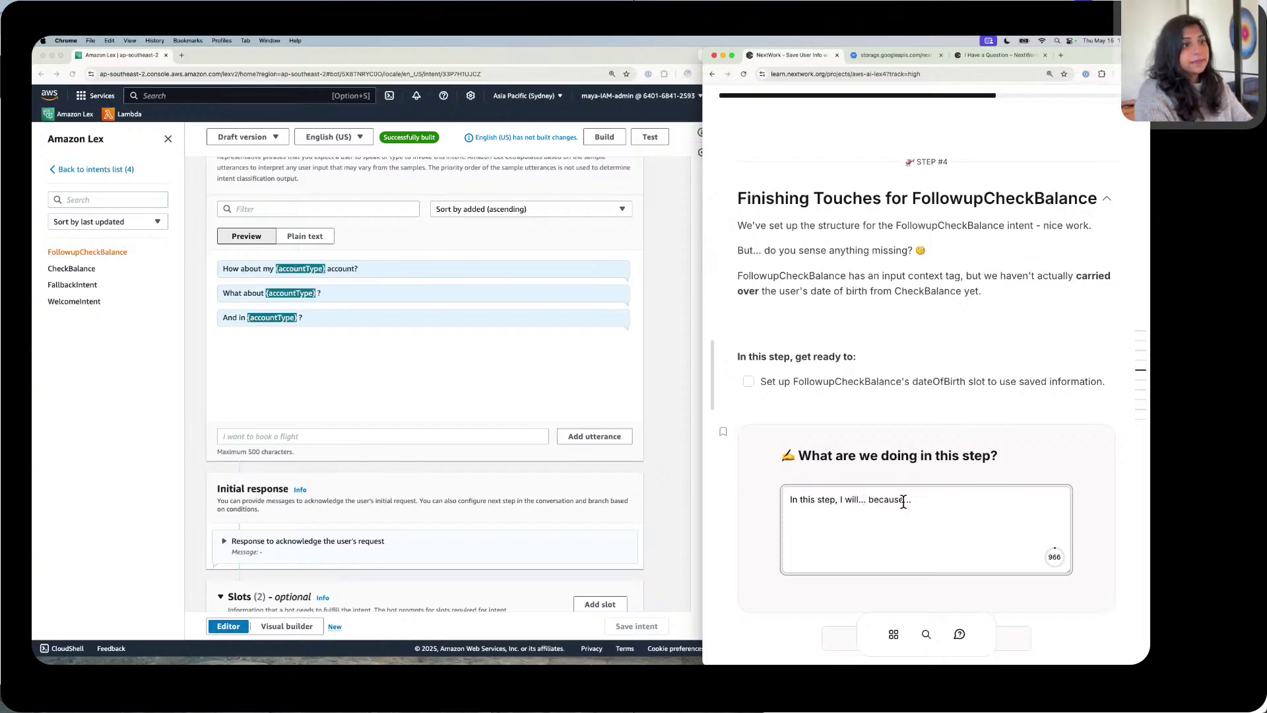
pyautogui.press('BackSpace')
pyautogui.press('BackSpace')
pyautogui.press('BackSpace')
pyautogui.write('set u')
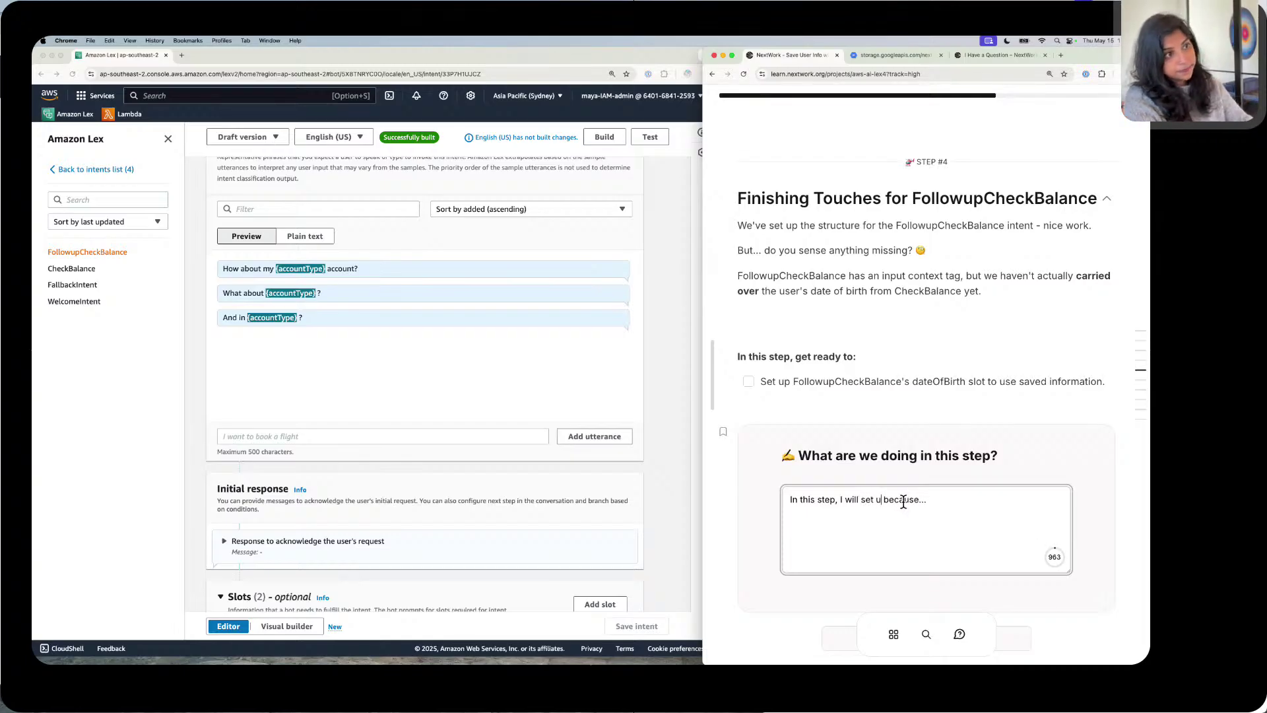
pyautogui.write('p ')
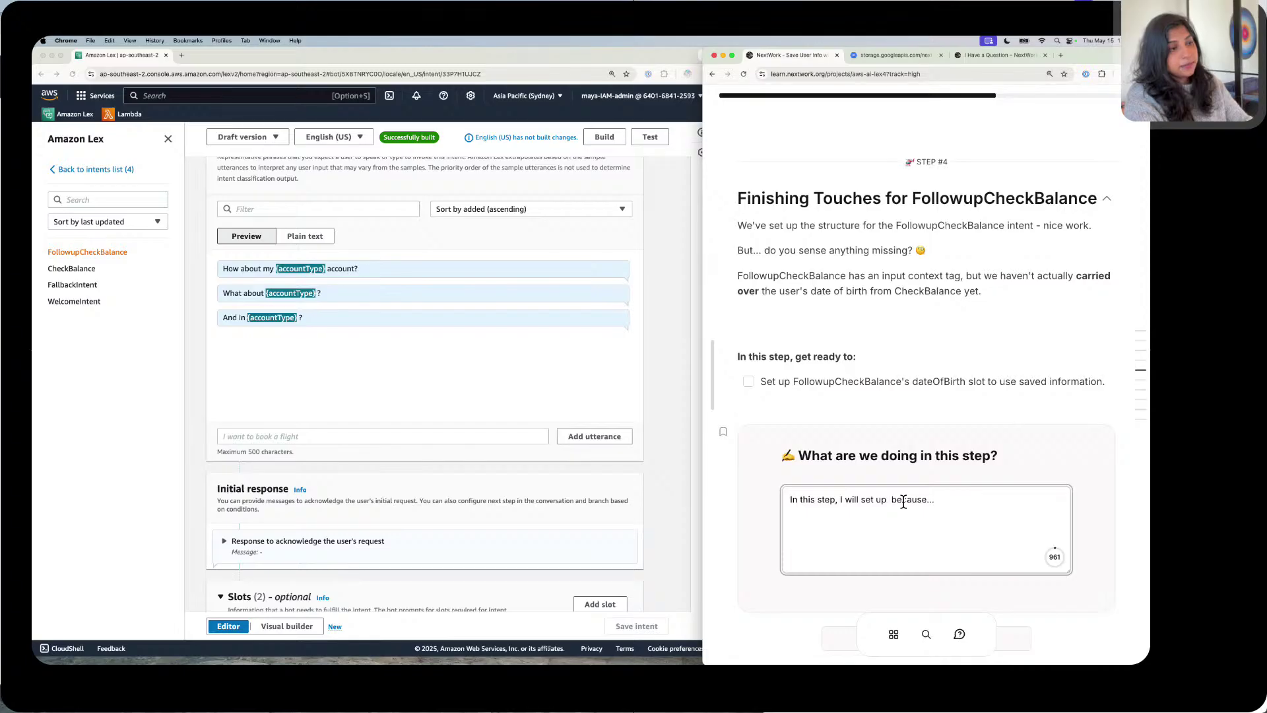
pyautogui.write('Followup')
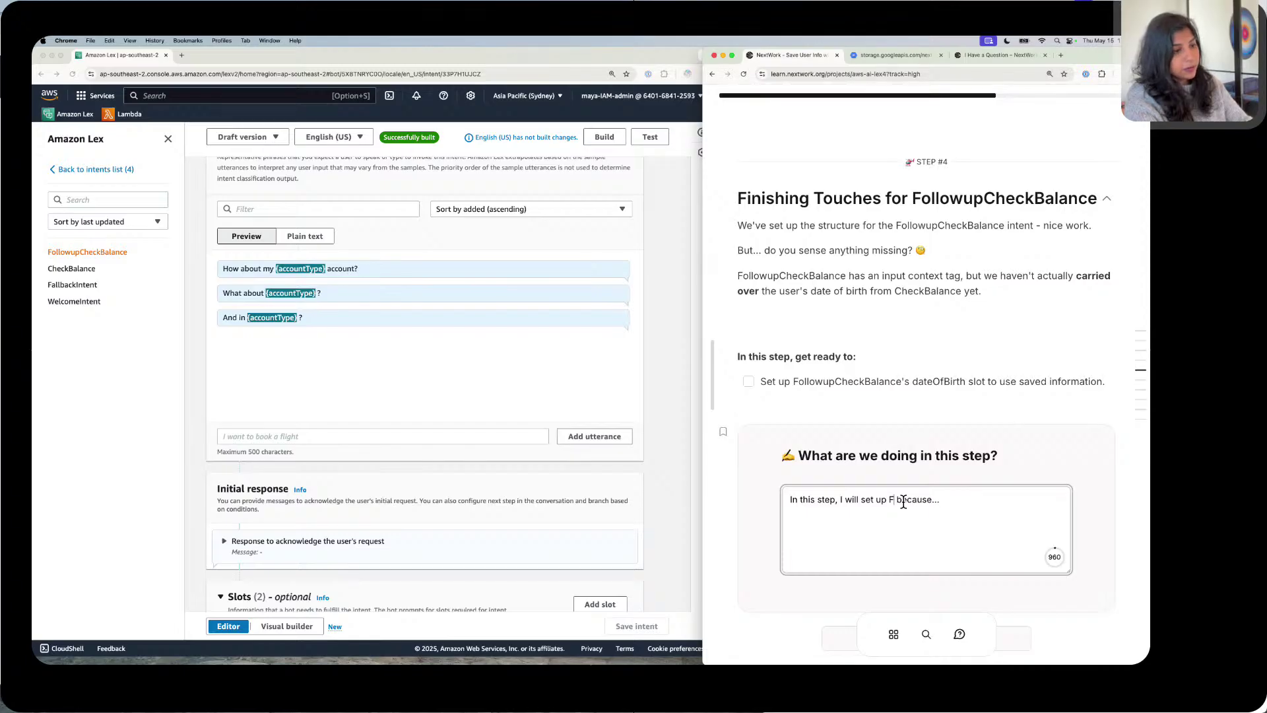
pyautogui.write('CheckBala')
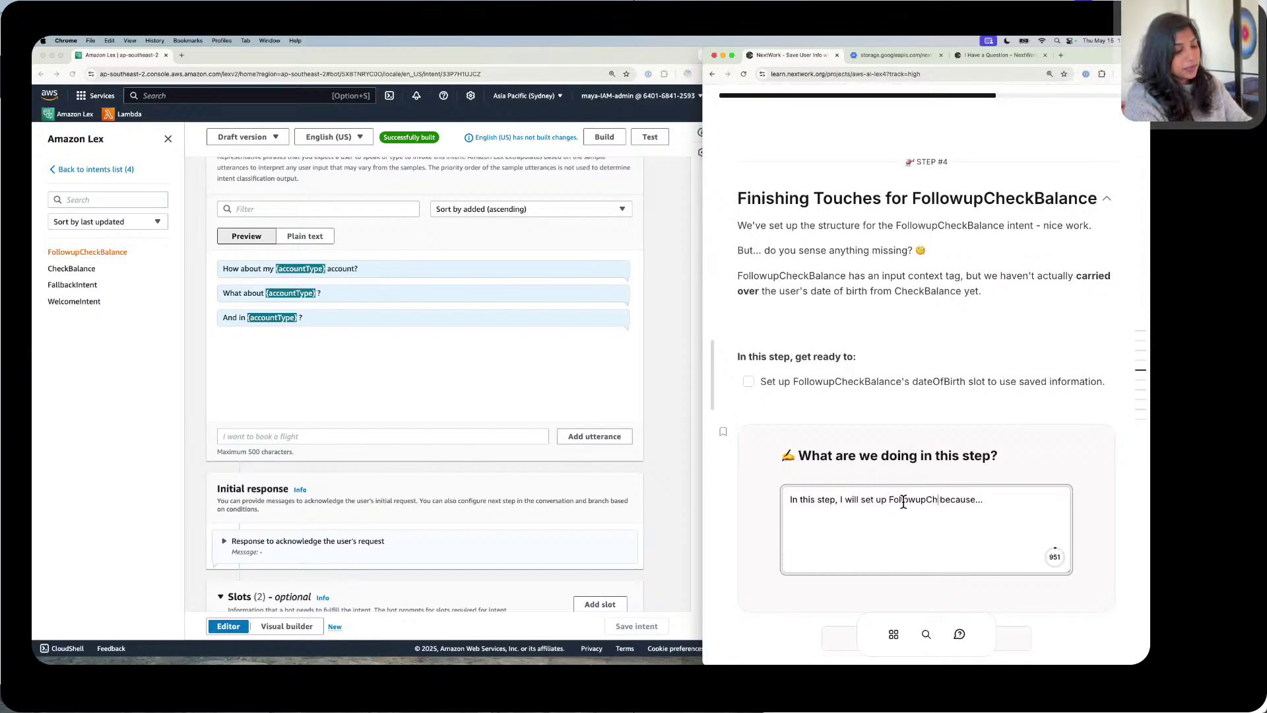
pyautogui.write("nce'")
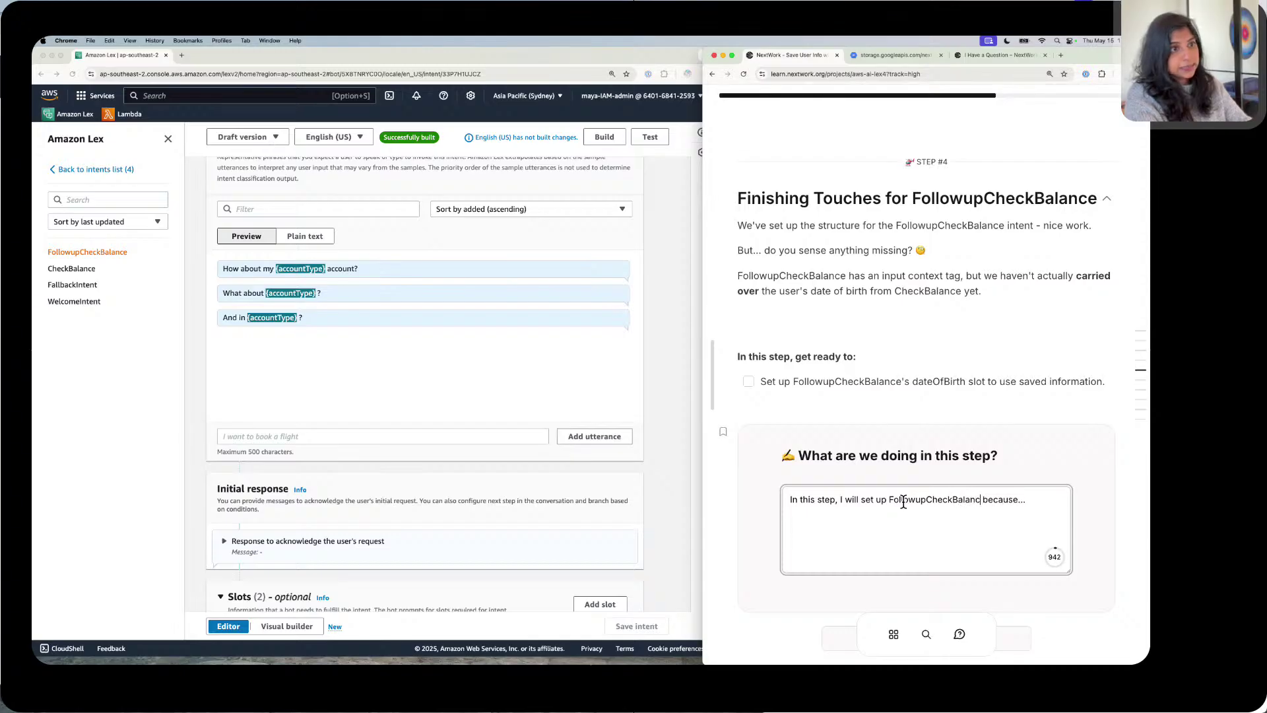
pyautogui.press('BackSpace')
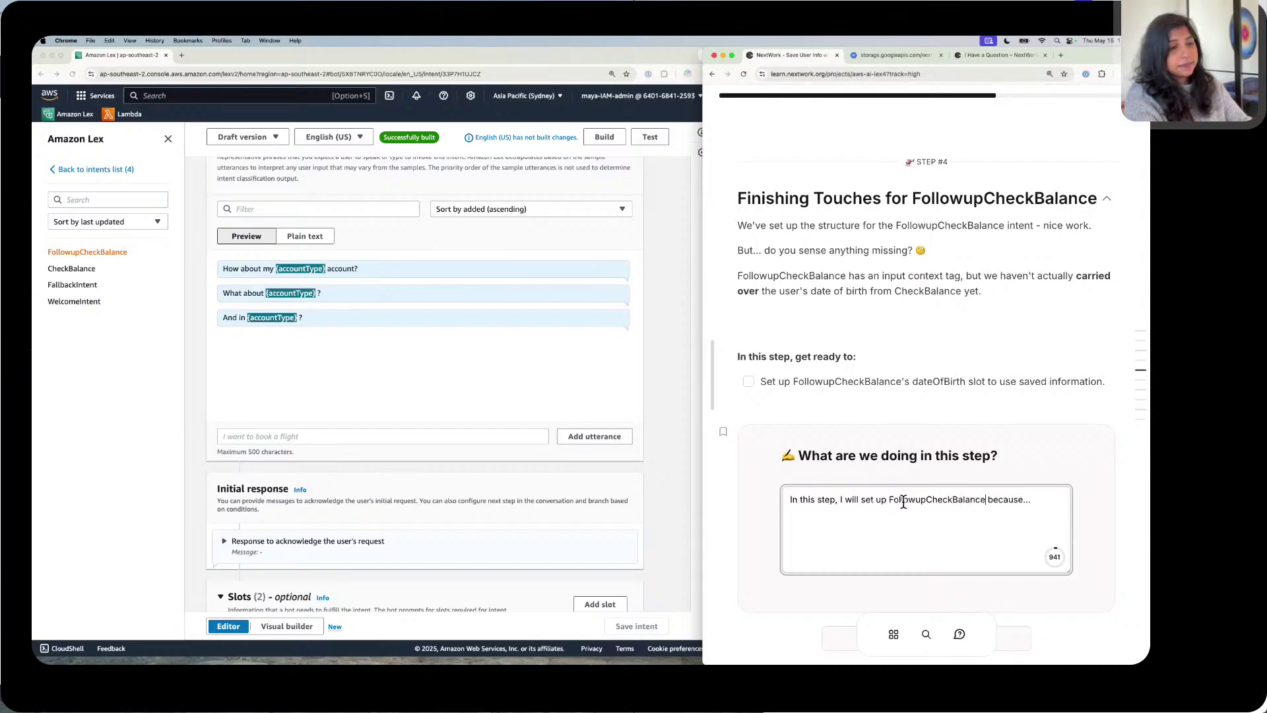
pyautogui.write("'s dat")
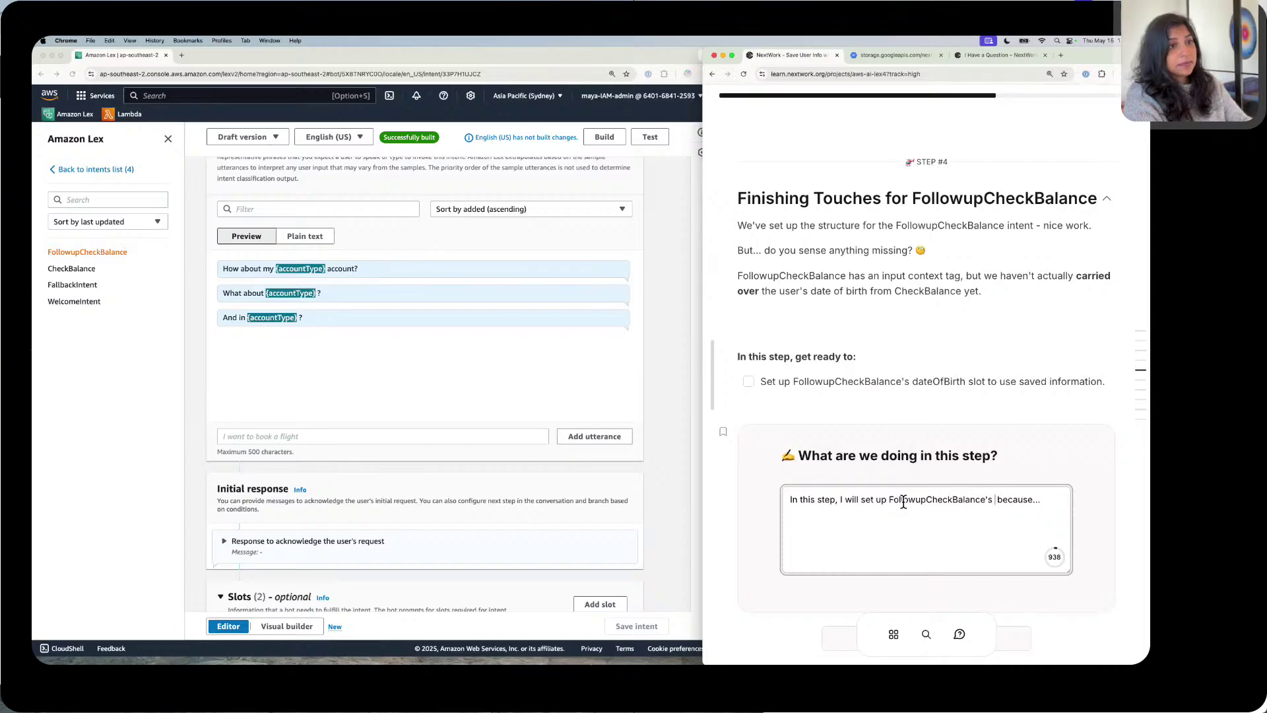
pyautogui.write('eO ')
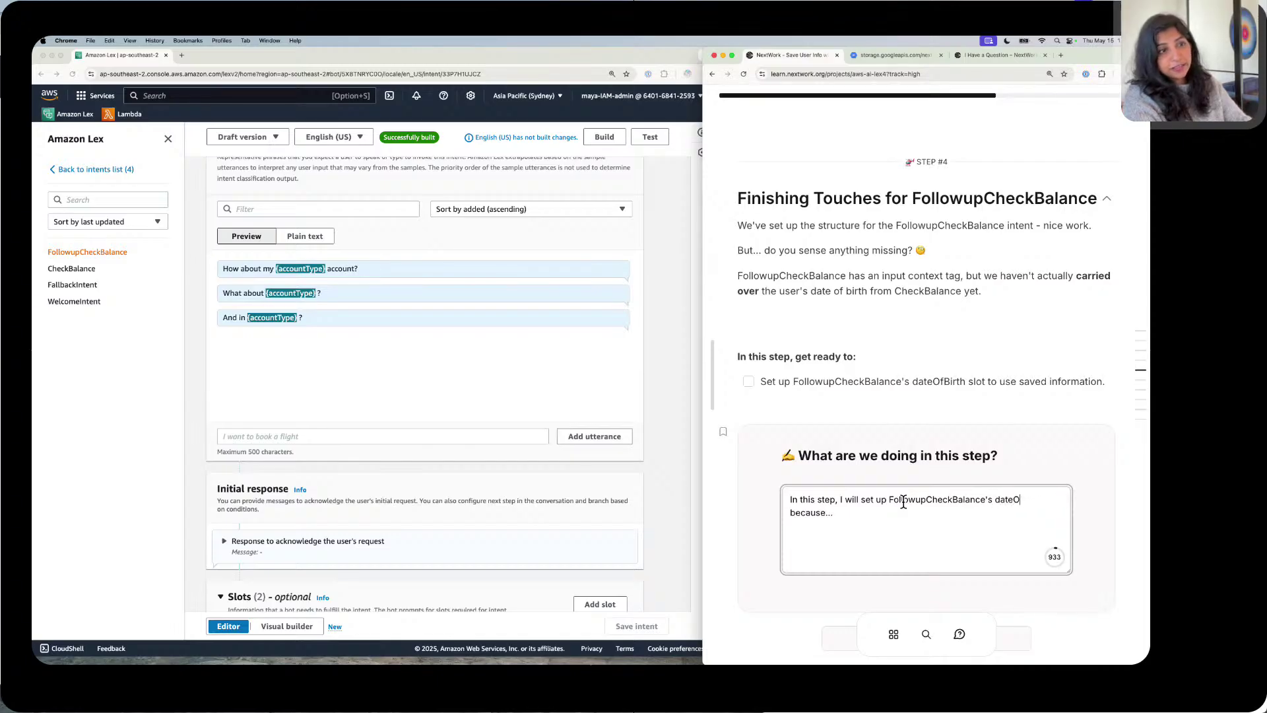
pyautogui.write('fBith')
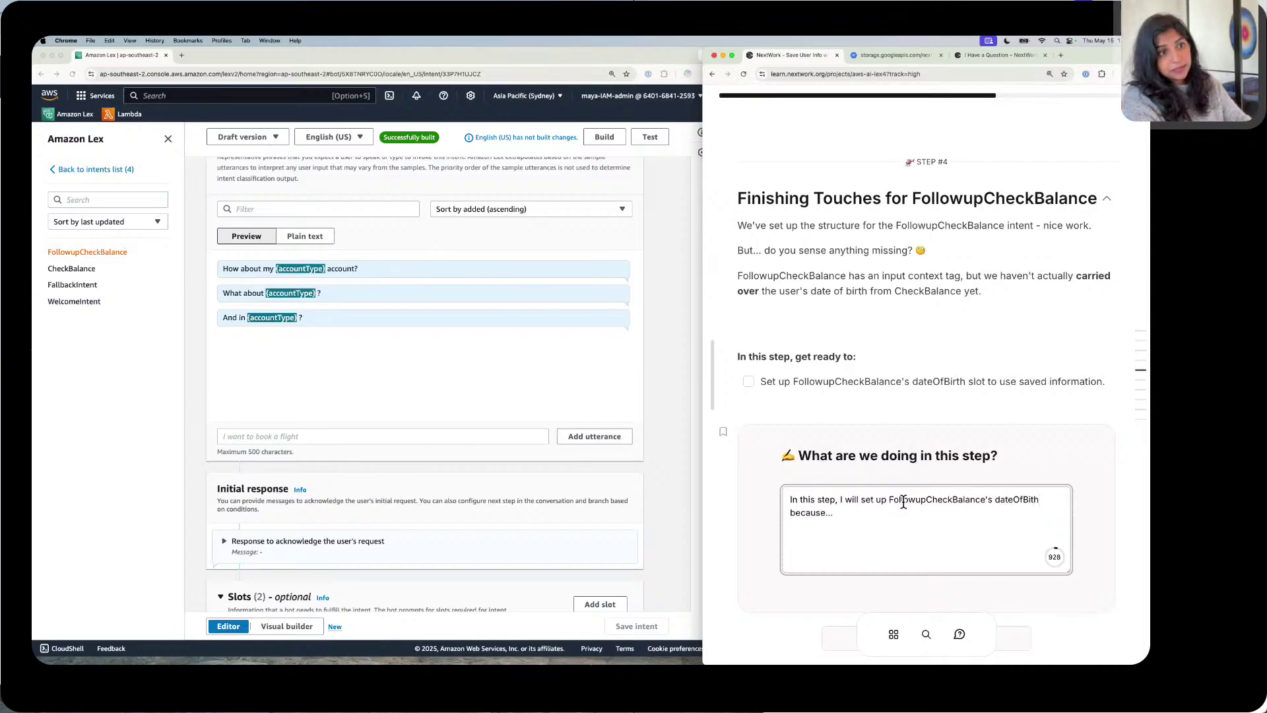
pyautogui.press('BackSpace')
pyautogui.press('BackSpace')
pyautogui.write('rth slot ')
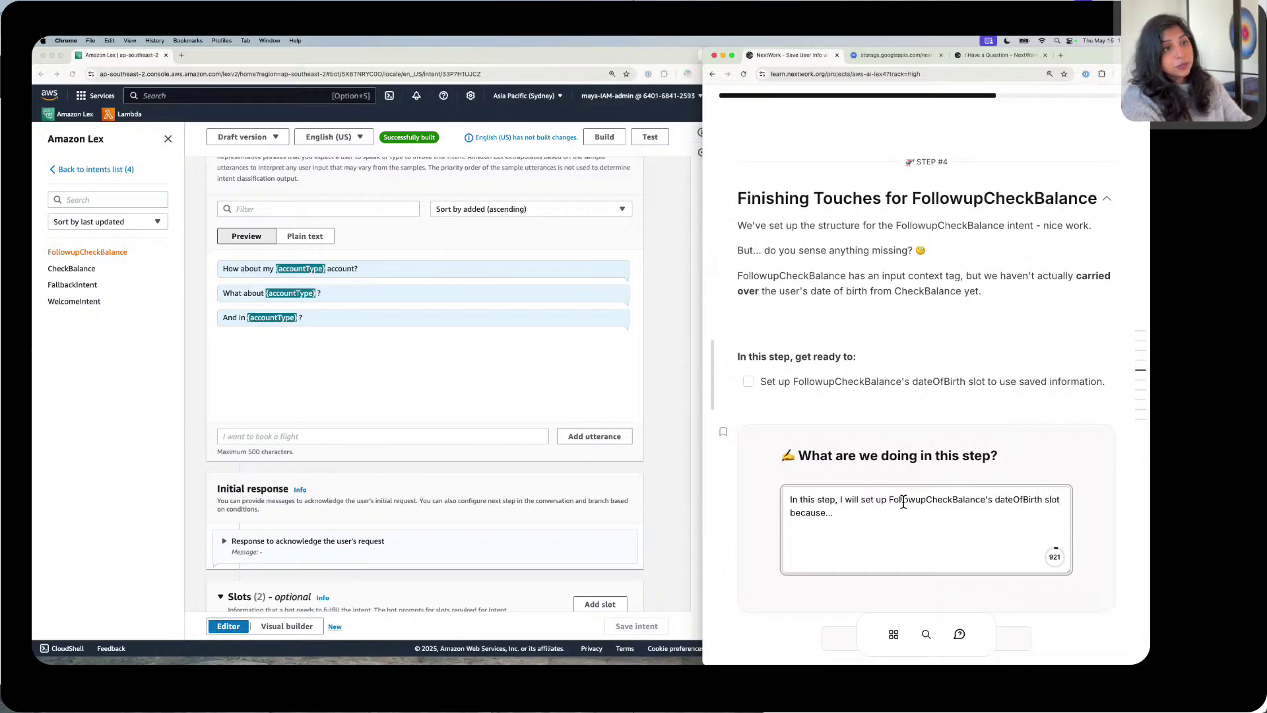
# Step: End the answer with "to use saved information.", remove the leftover "because..." and mark the project task as complete
pyautogui.write('to use ')
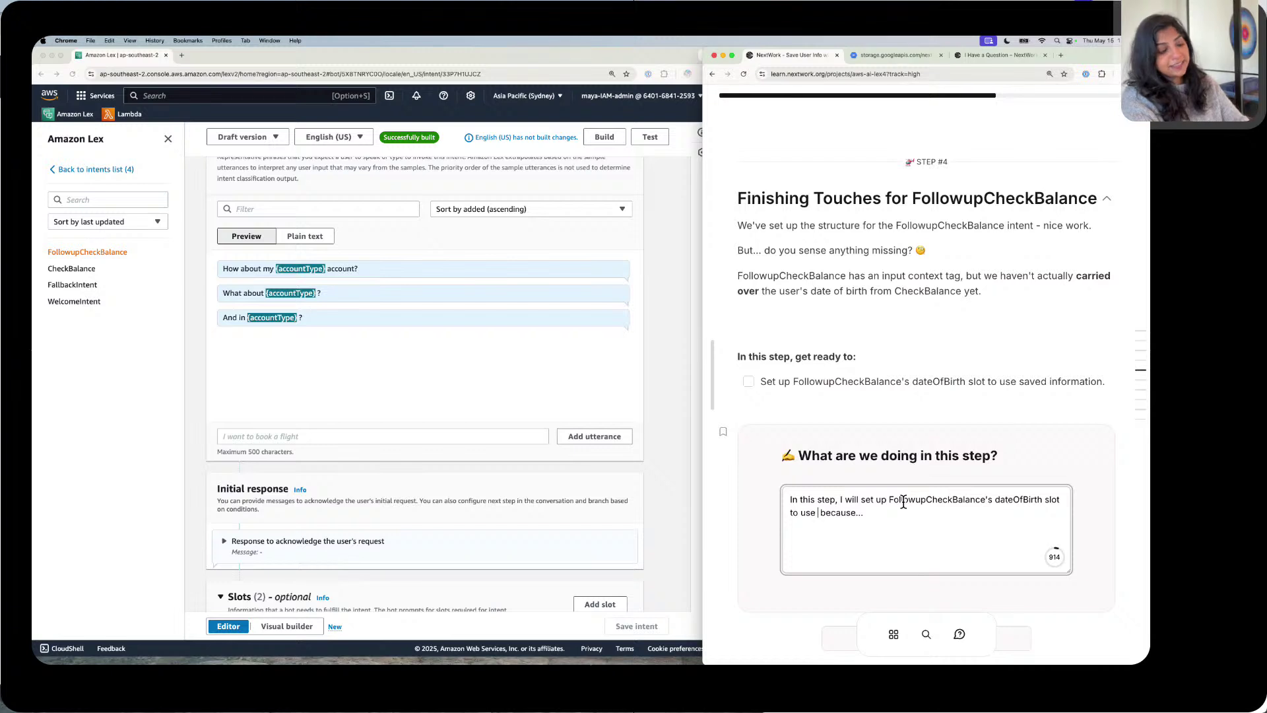
pyautogui.write('save ')
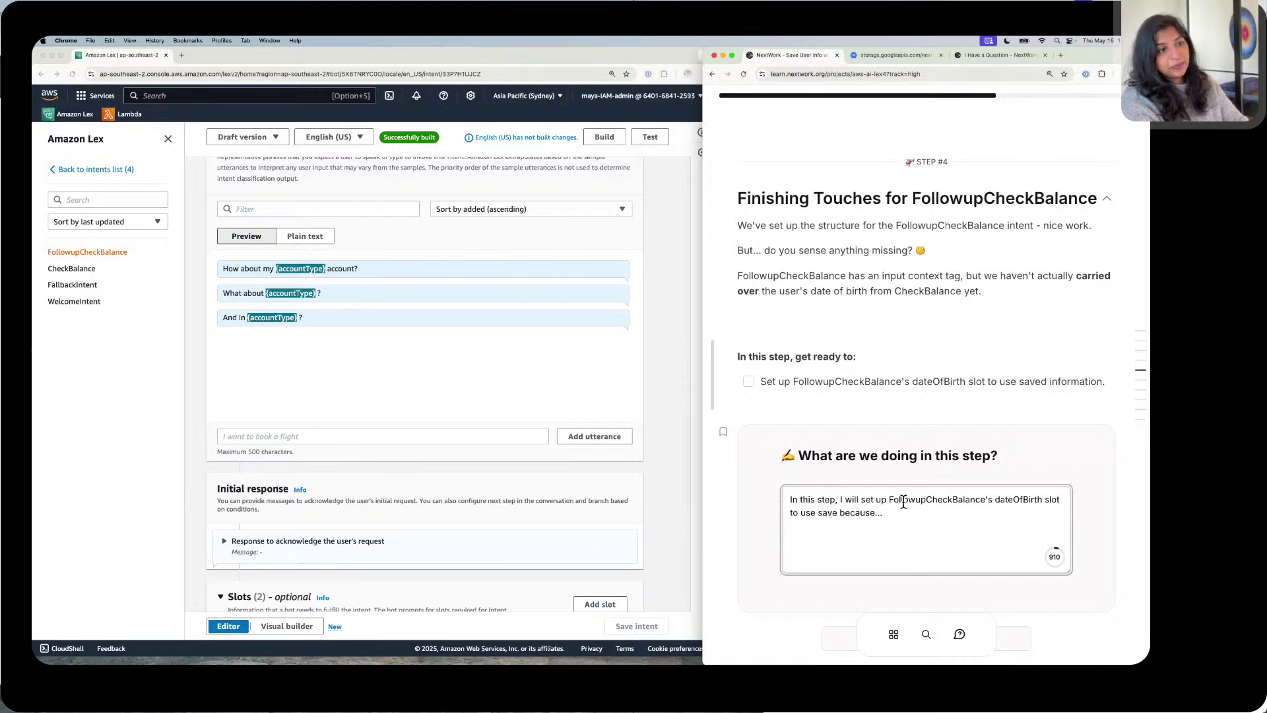
pyautogui.write('d informa')
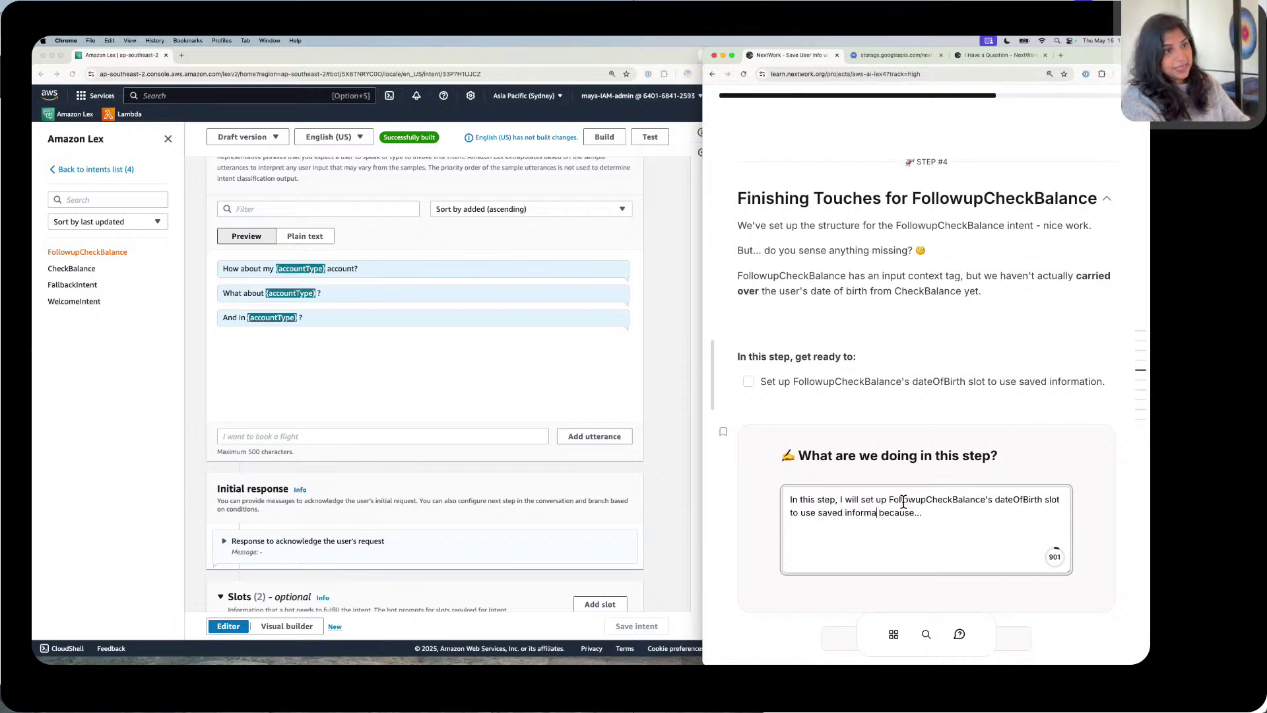
pyautogui.write('tion.')
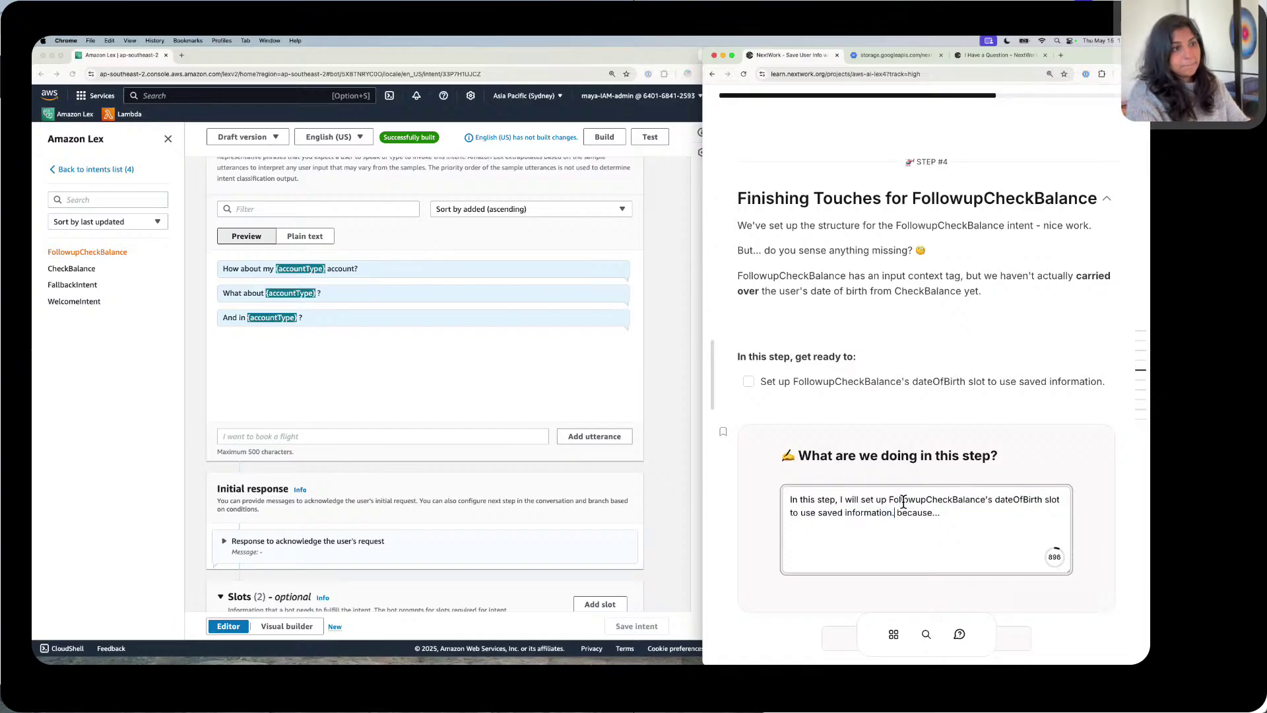
pyautogui.hotkey('shift', 'End')
pyautogui.press('BackSpace')
pyautogui.scroll(-1, 925, 450)
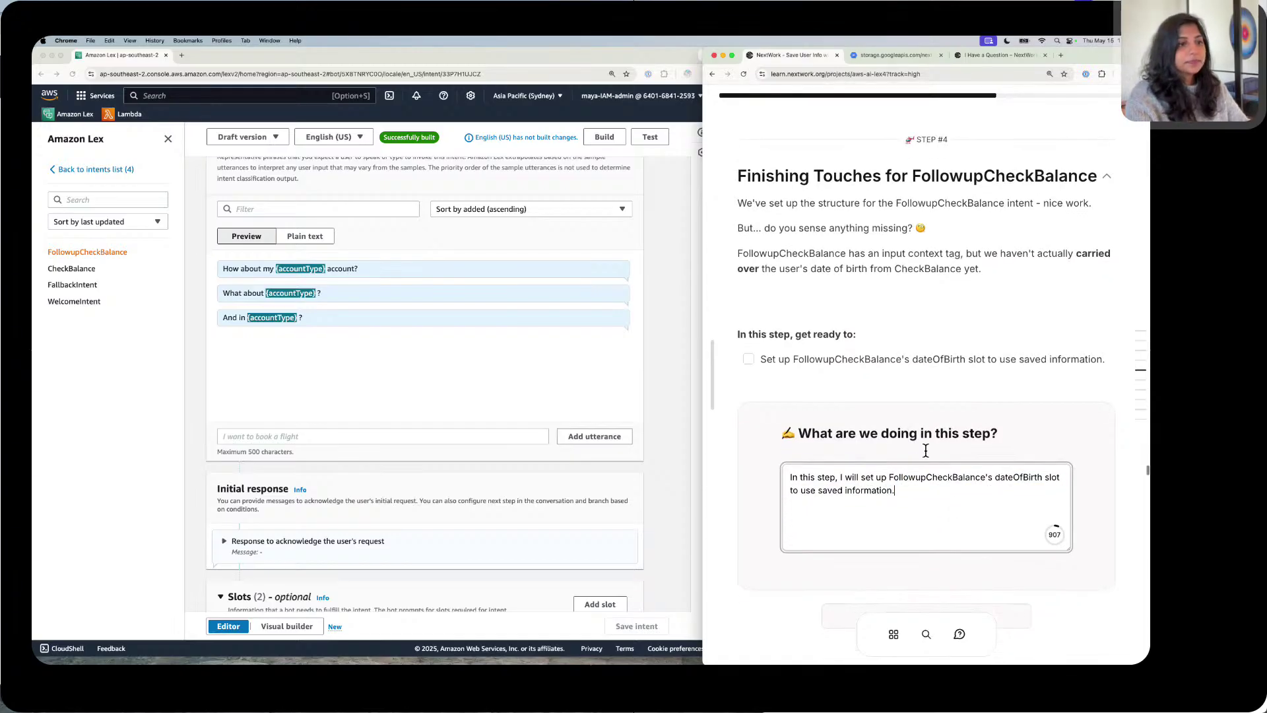
pyautogui.scroll(-2, 950, 501)
pyautogui.click(927, 545)
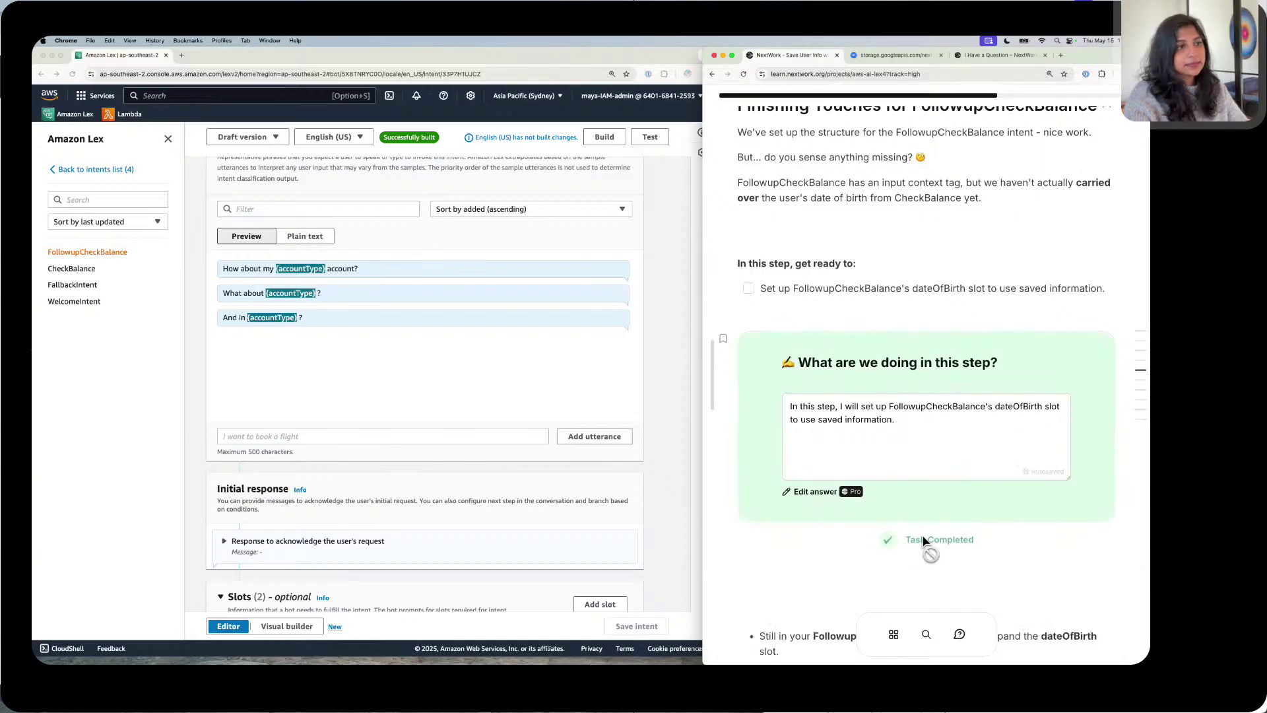
# Step: Expand the dateOfBirth slot in the FollowupCheckBalance intent and open its advanced options
pyautogui.scroll(-3, 922, 544)
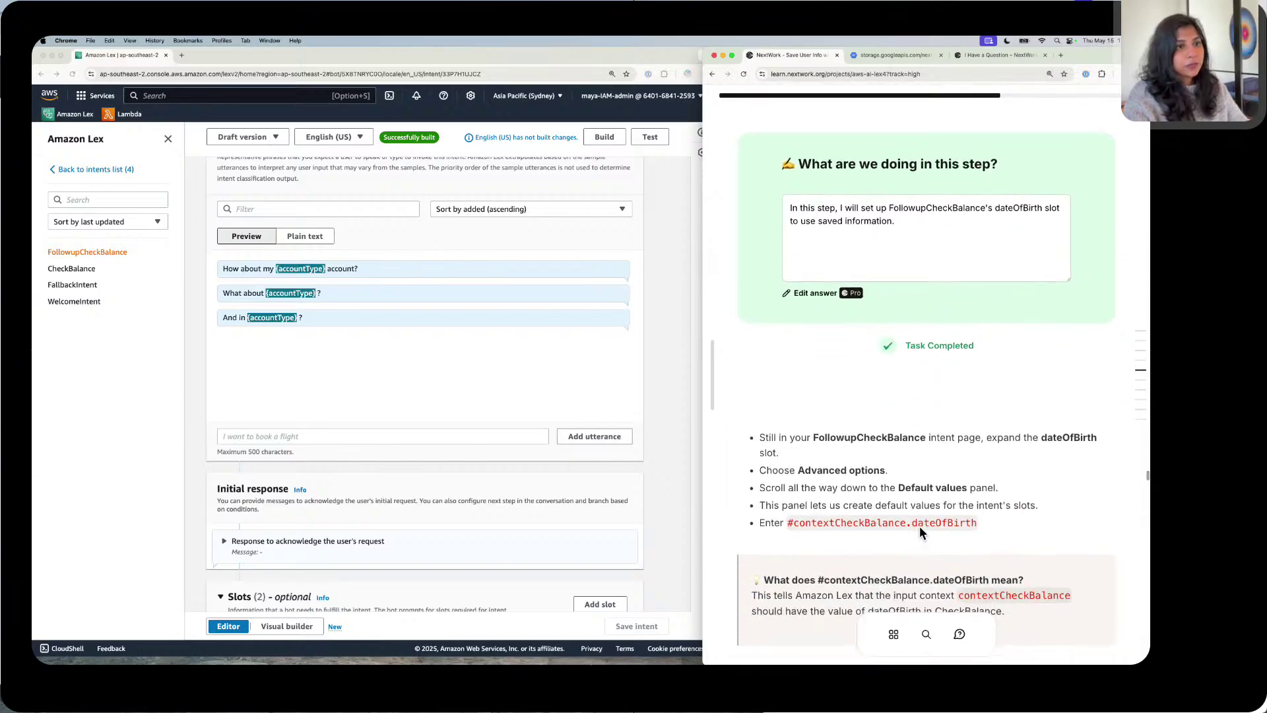
pyautogui.scroll(-1, 920, 525)
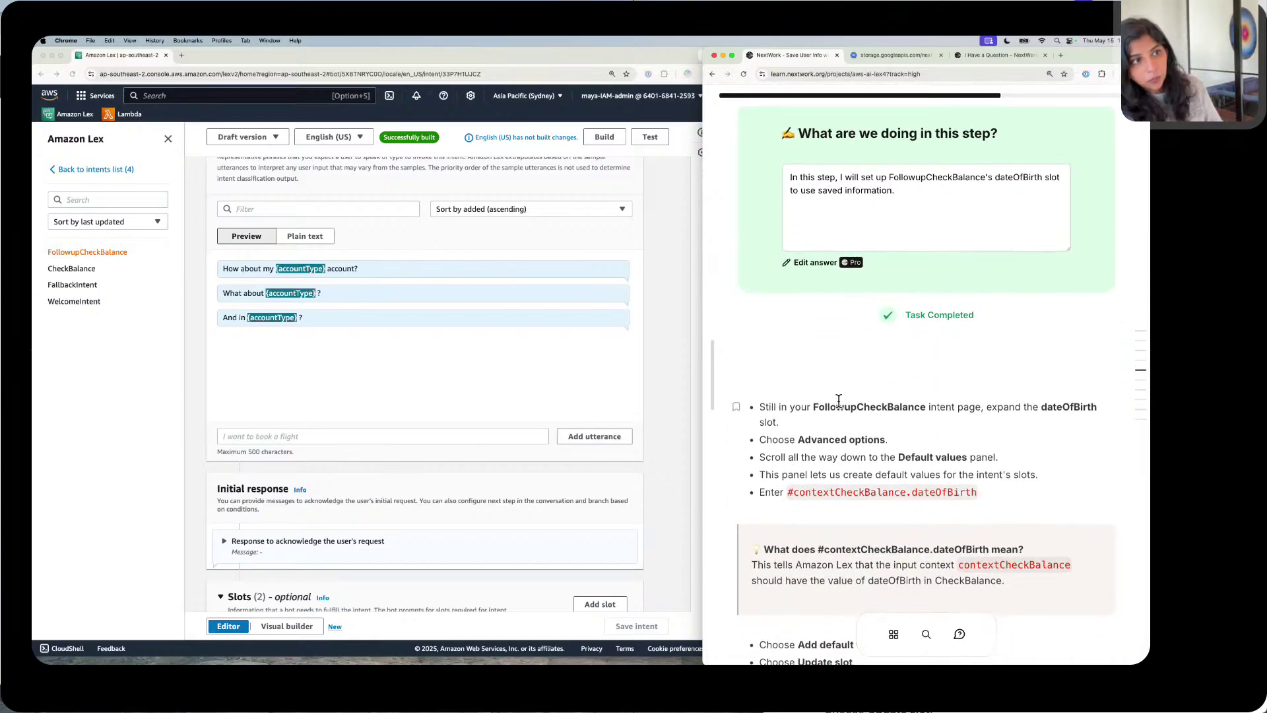
pyautogui.scroll(10, 503, 327)
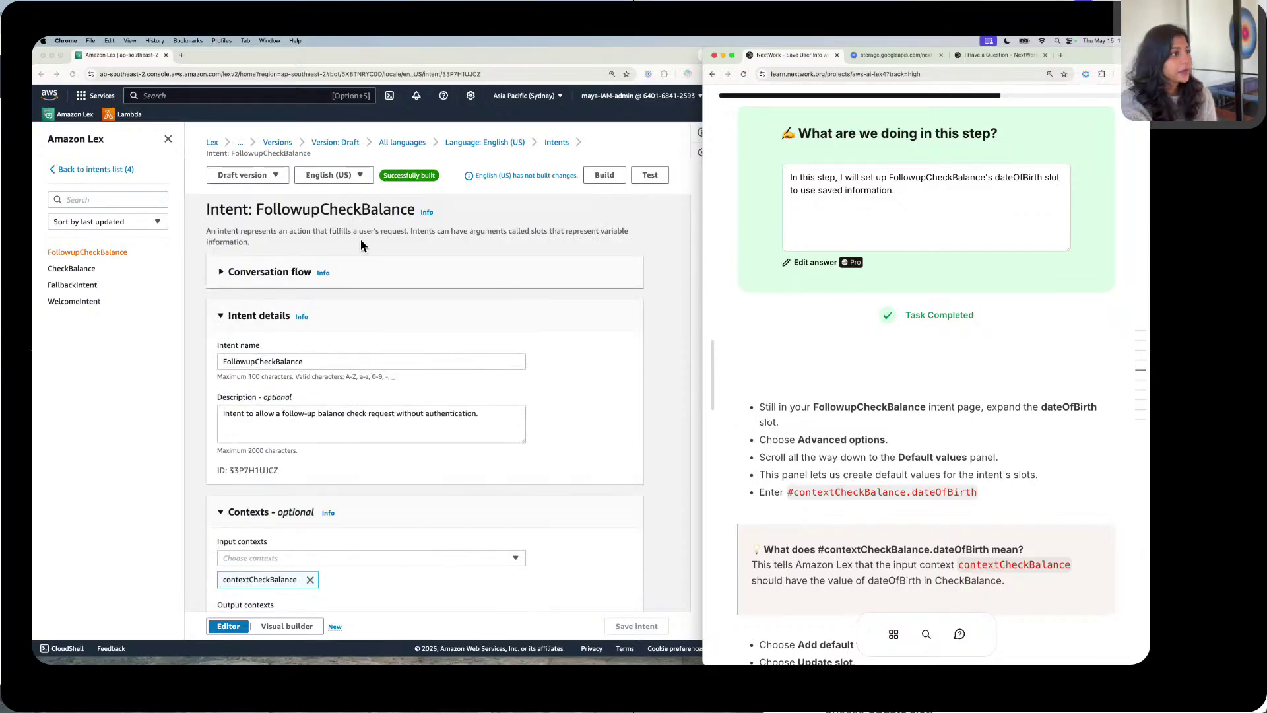
pyautogui.scroll(-1, 361, 239)
pyautogui.scroll(-10, 361, 244)
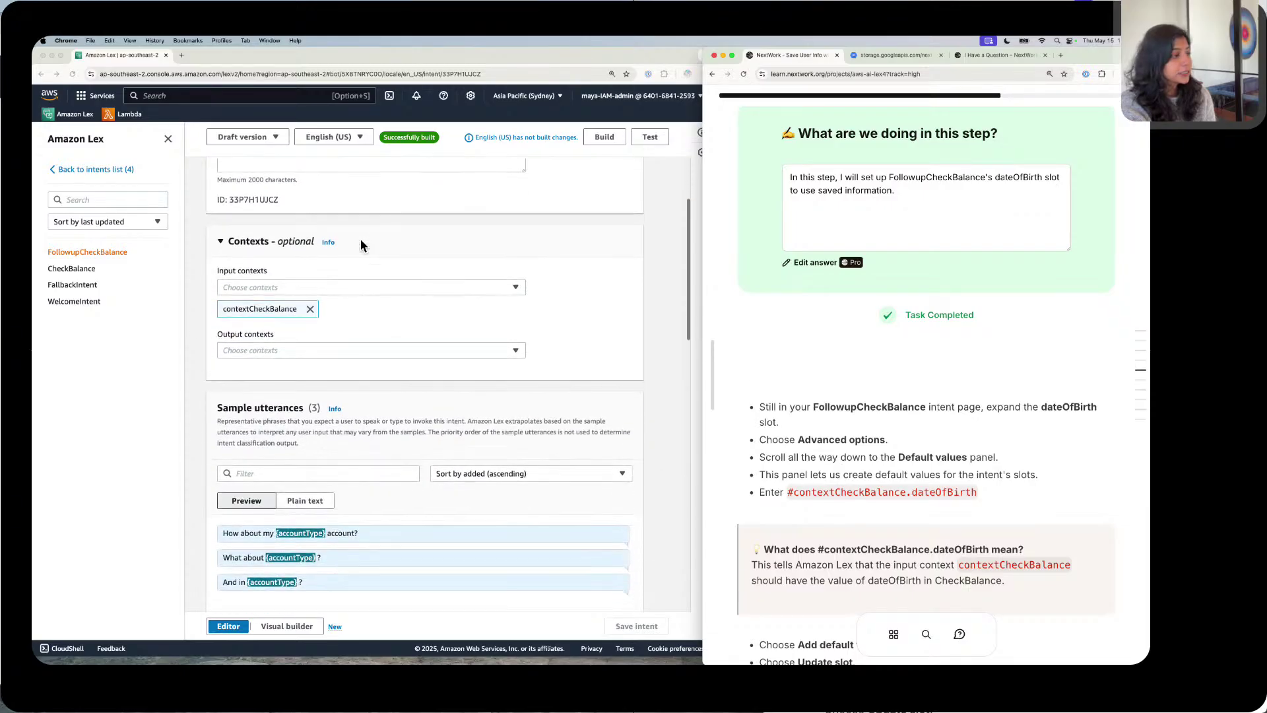
pyautogui.scroll(-10, 360, 247)
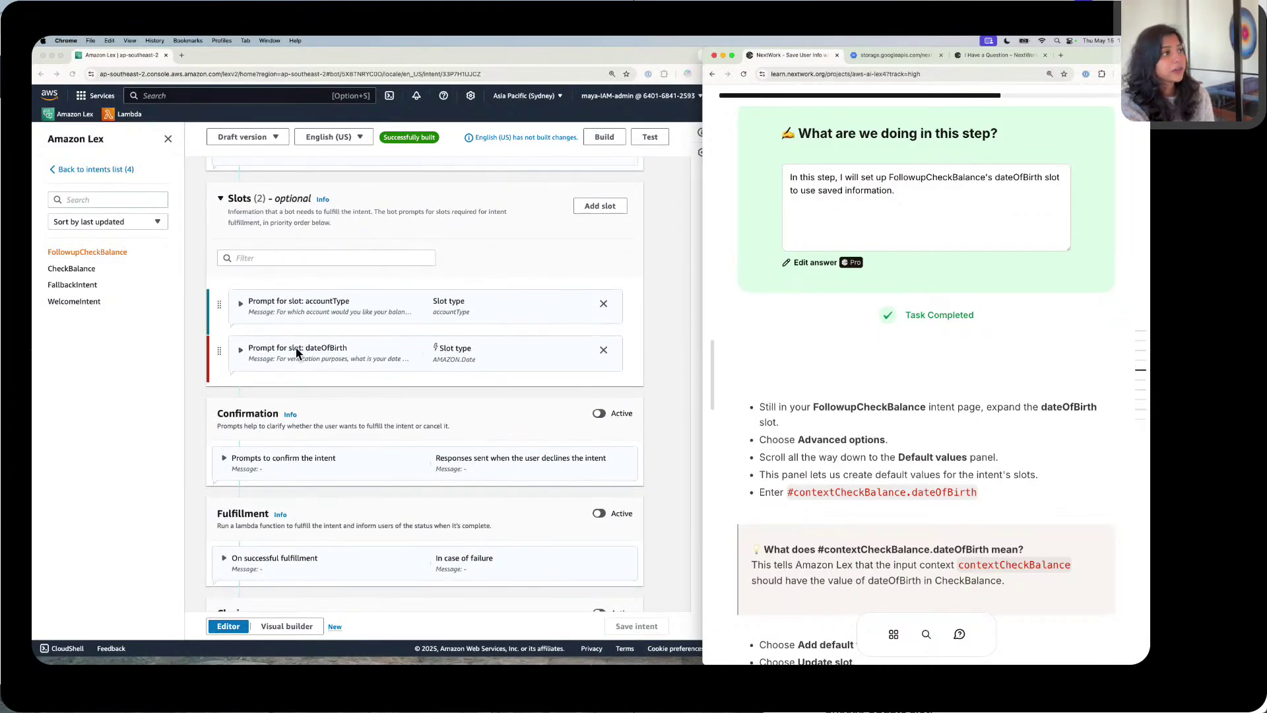
pyautogui.click(241, 343)
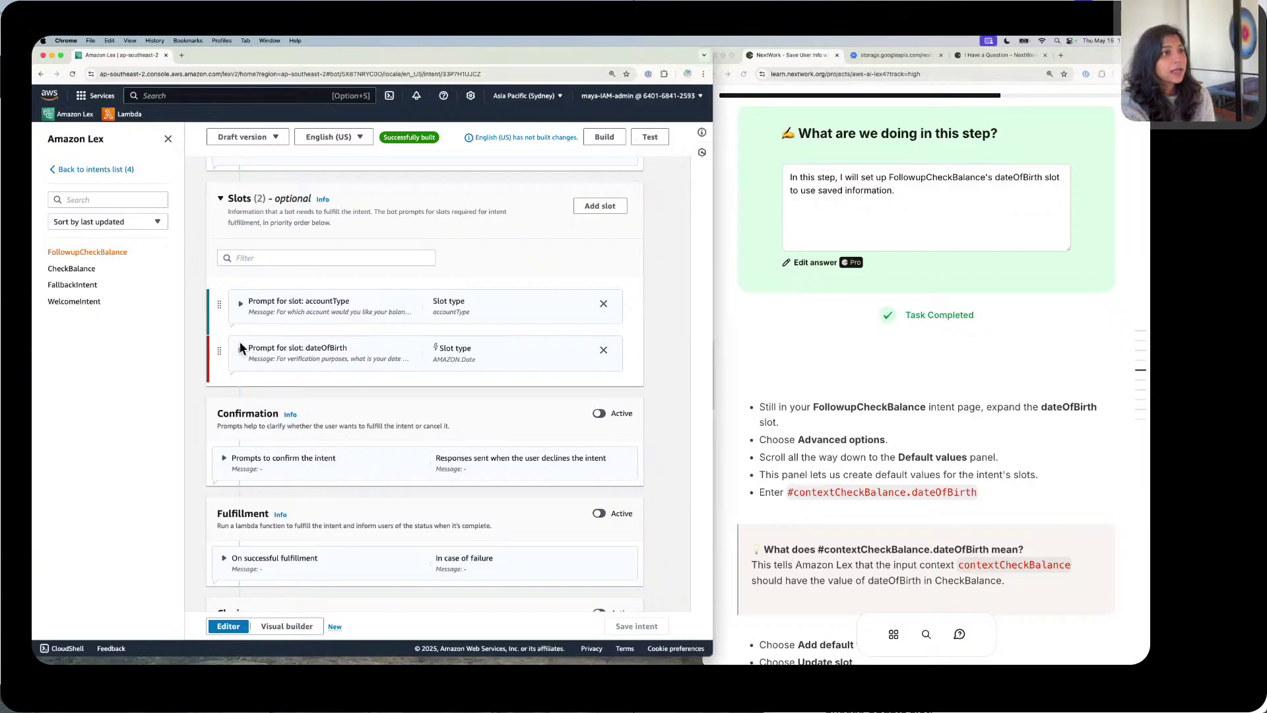
pyautogui.click(241, 343)
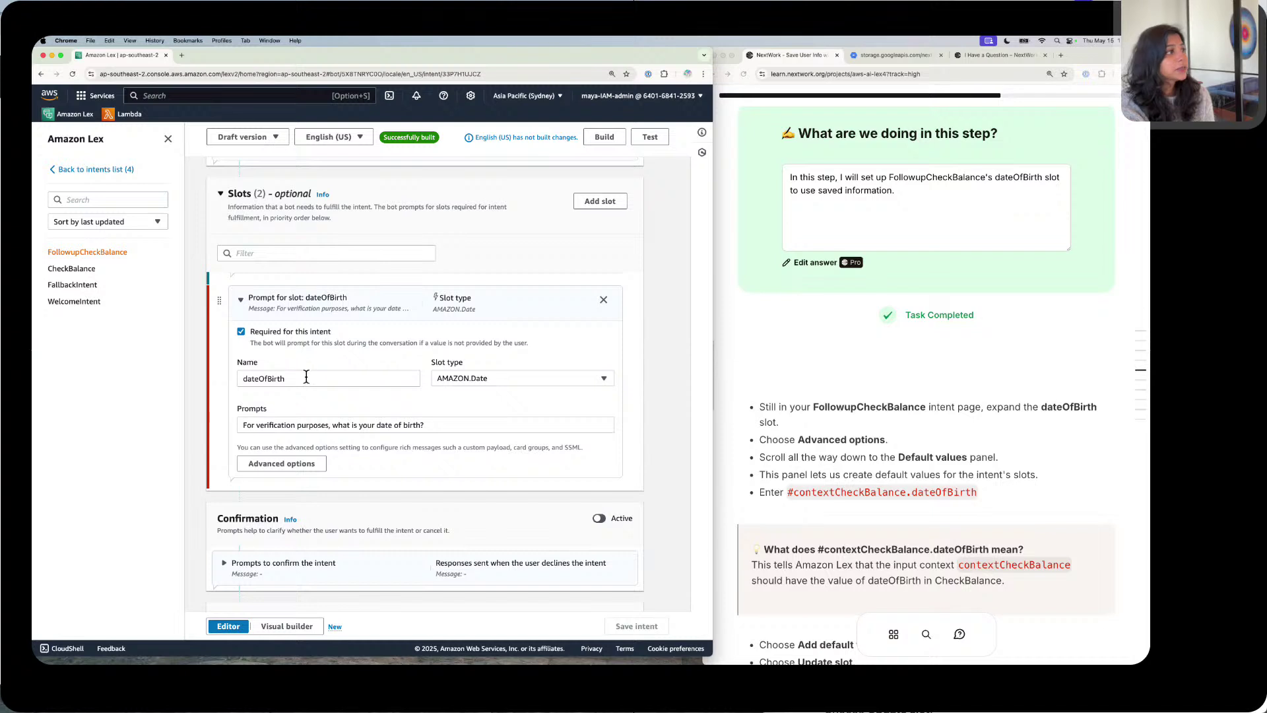
pyautogui.click(299, 461)
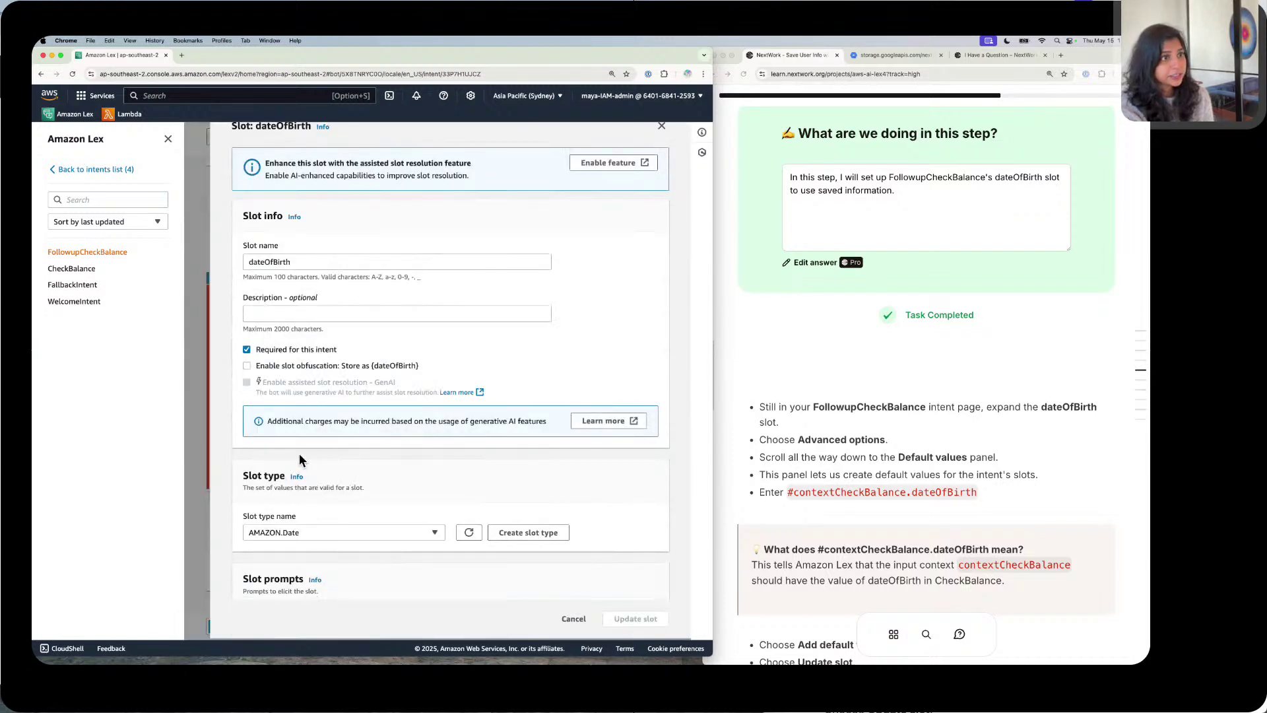
# Step: Expand the optional Default values section in the dateOfBirth slot's advanced settings
pyautogui.scroll(-5, 332, 416)
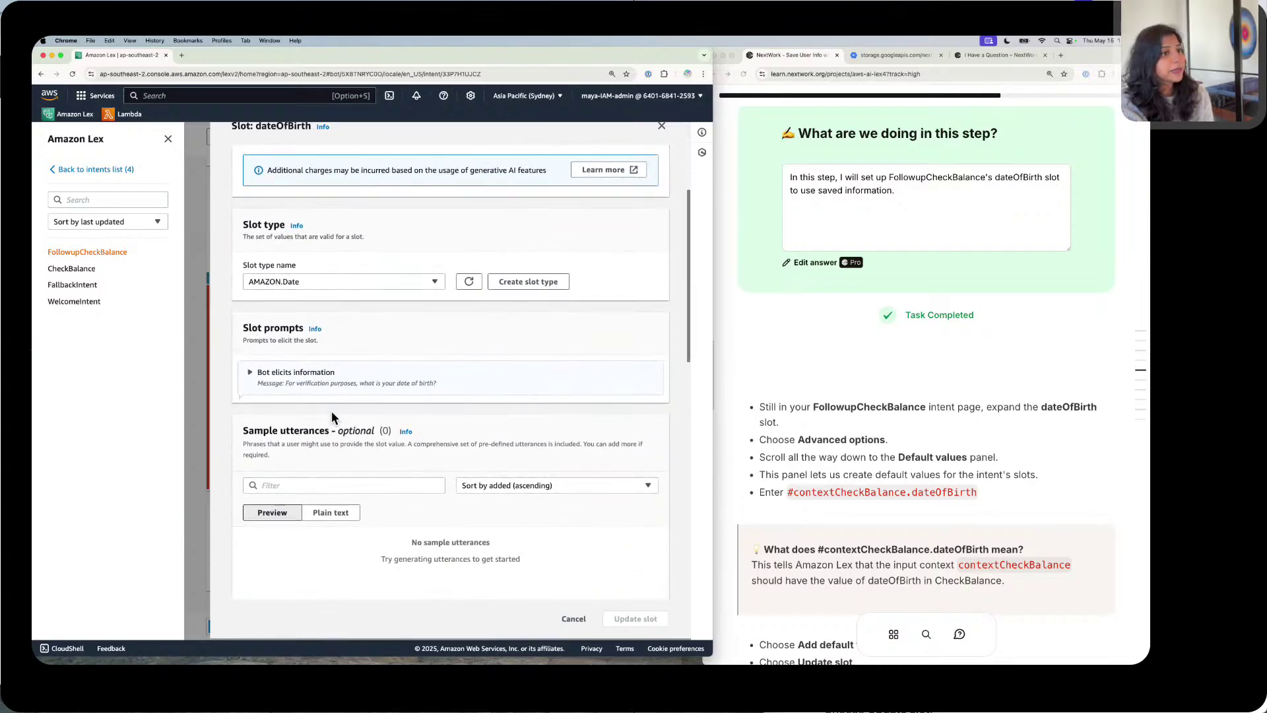
pyautogui.scroll(-10, 332, 416)
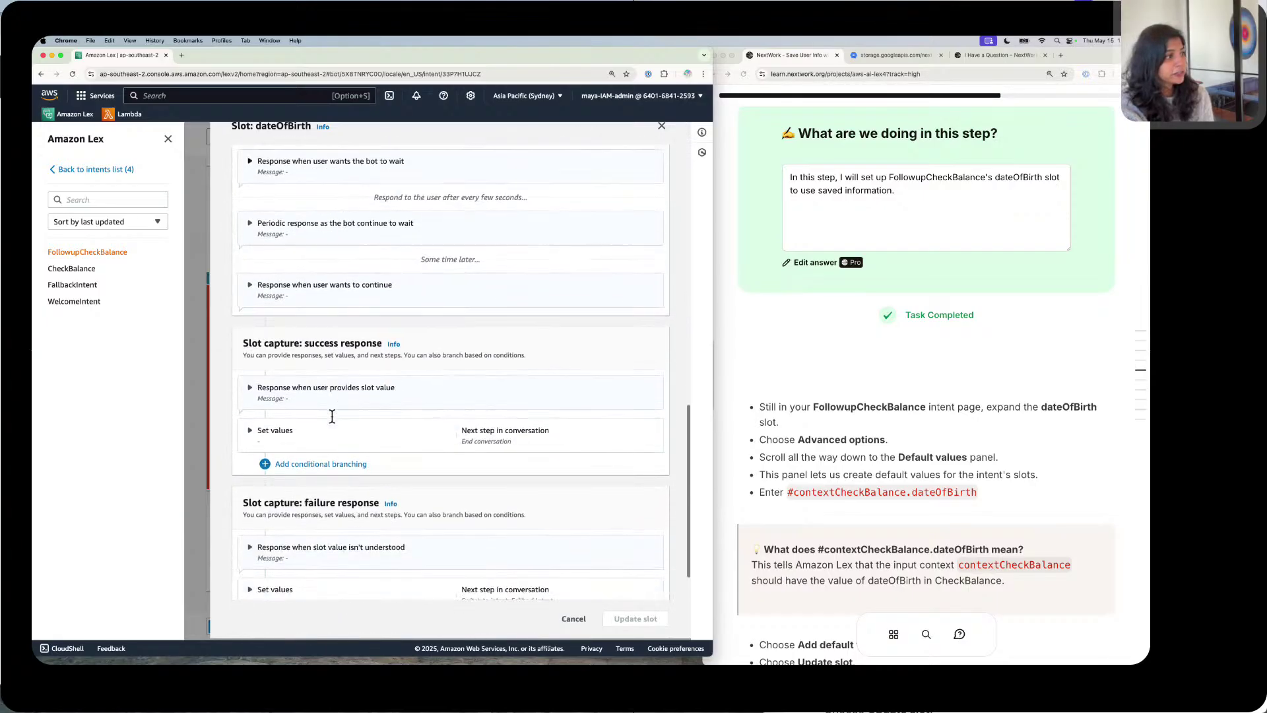
pyautogui.scroll(-5, 332, 416)
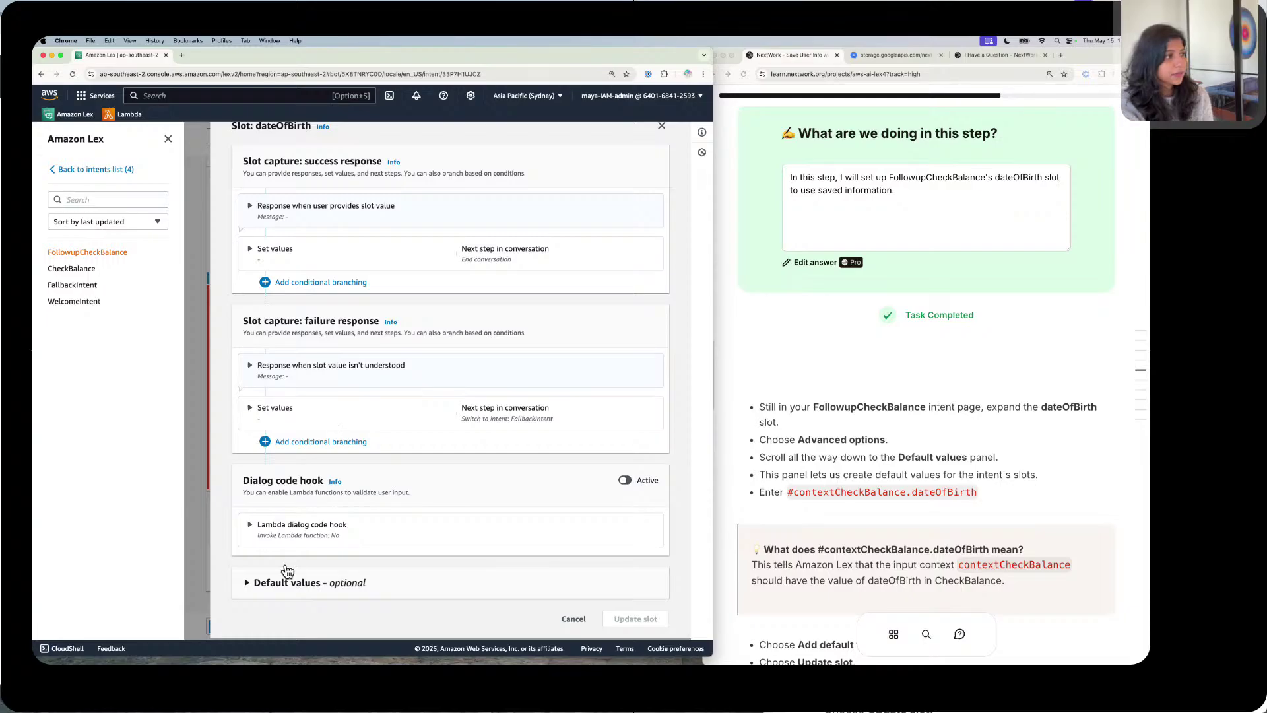
pyautogui.click(286, 580)
pyautogui.scroll(-3, 277, 534)
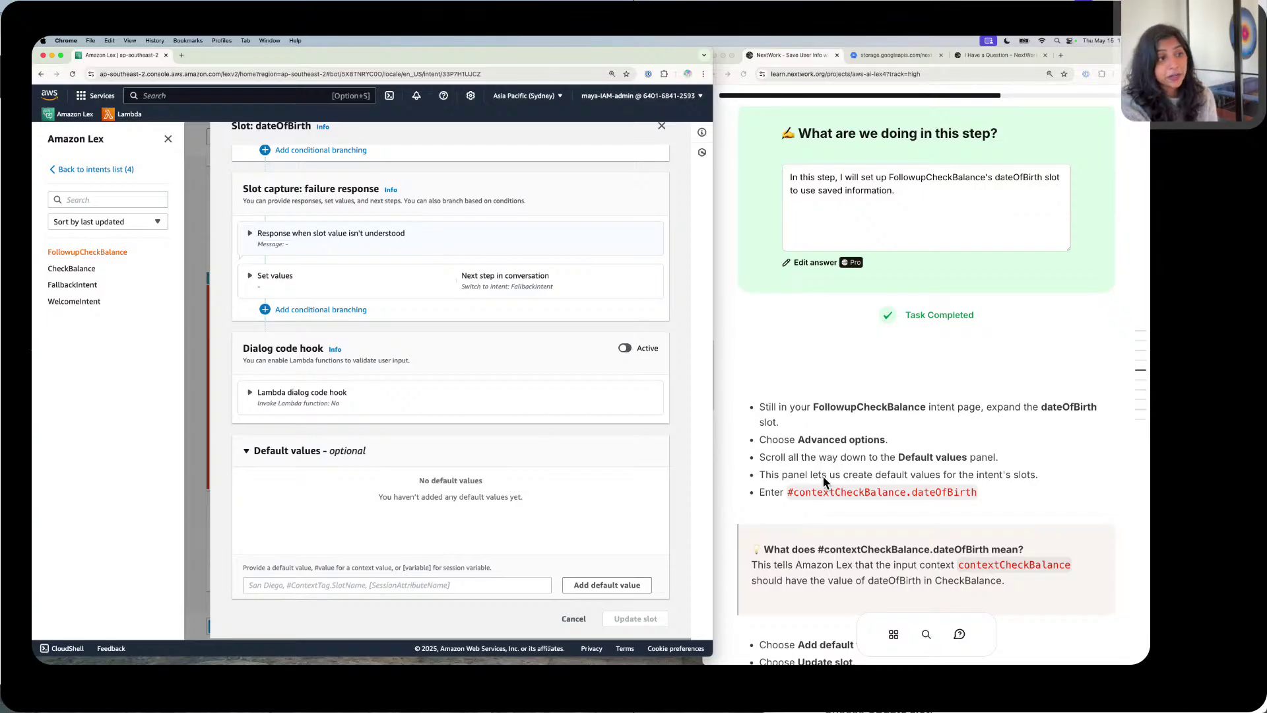
# Step: Copy #contextCheckBalance.dateOfBirth from the project guide and enter it as the dateOfBirth slot's default value
pyautogui.scroll(-1, 822, 477)
pyautogui.click(818, 449)
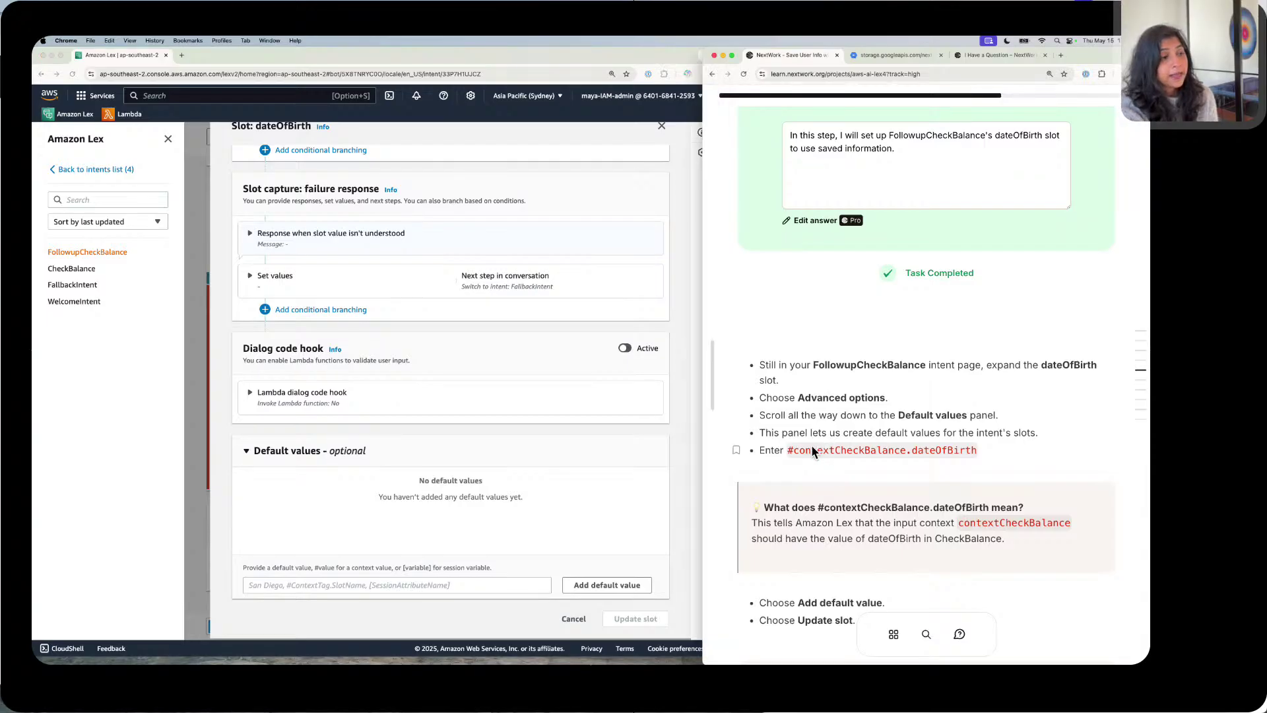
pyautogui.click(815, 450)
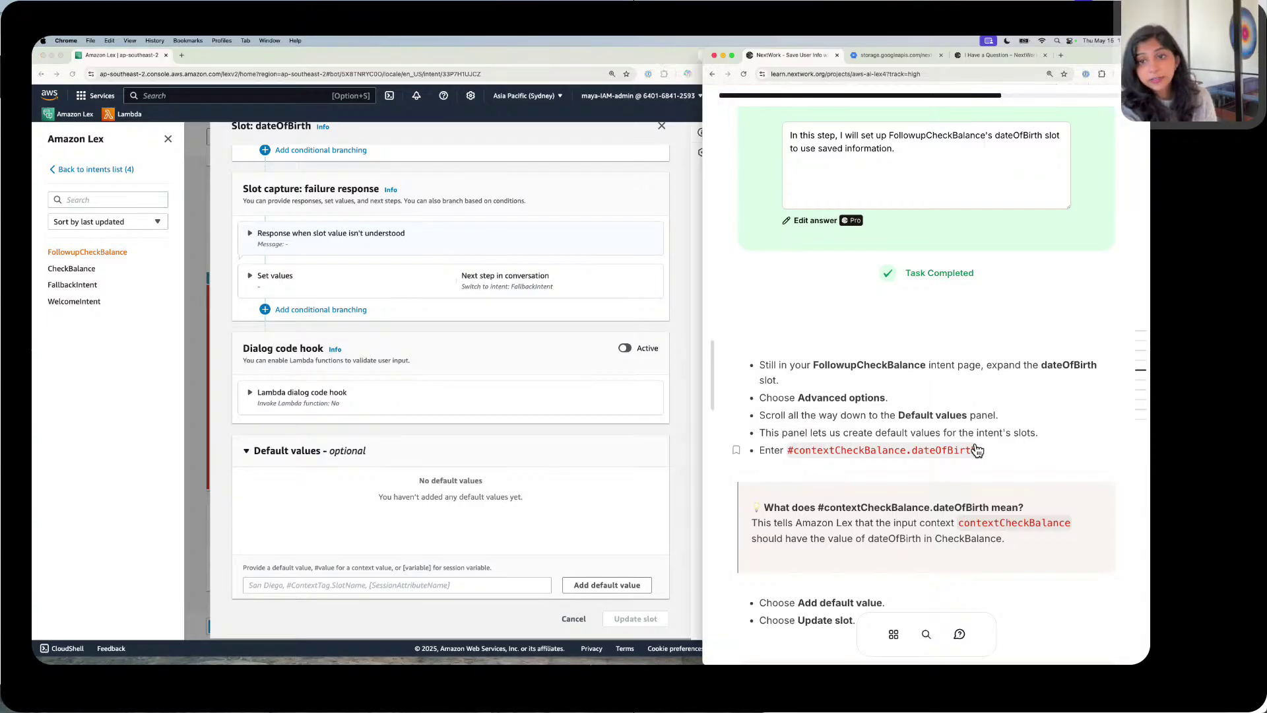
pyautogui.click(315, 561)
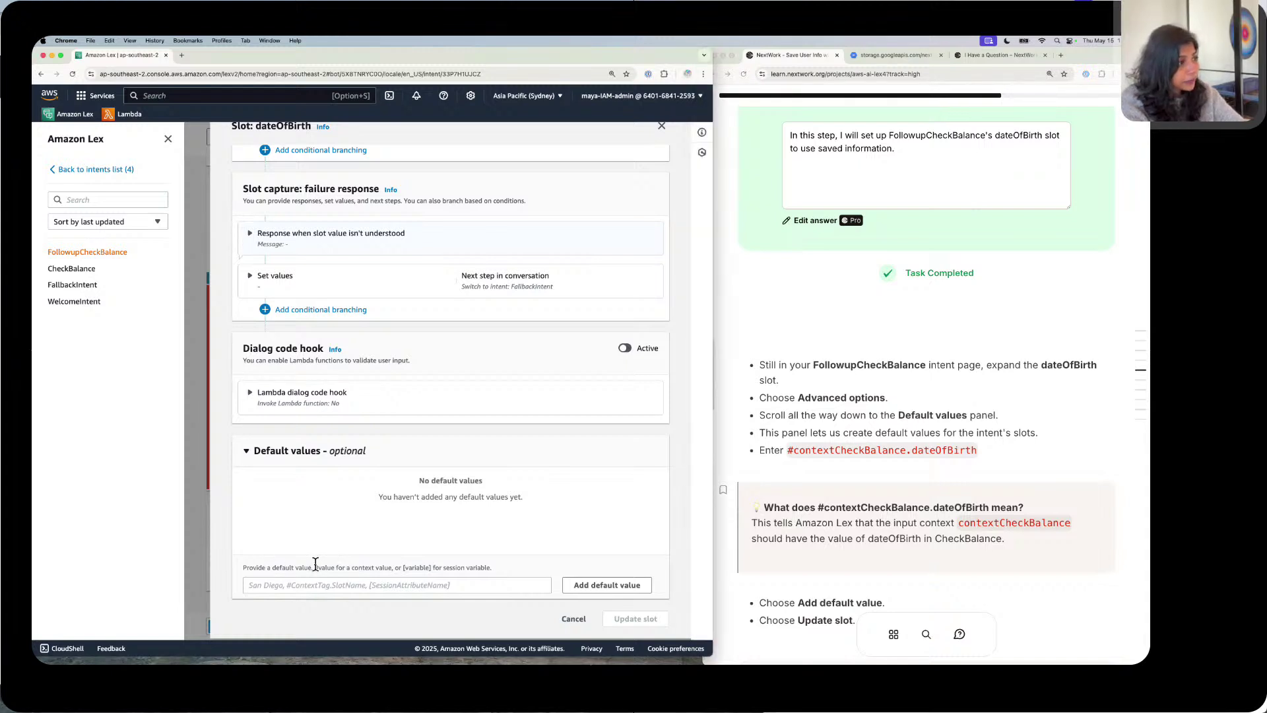
pyautogui.moveTo(316, 564); pyautogui.dragTo(432, 566)
pyautogui.click(285, 585)
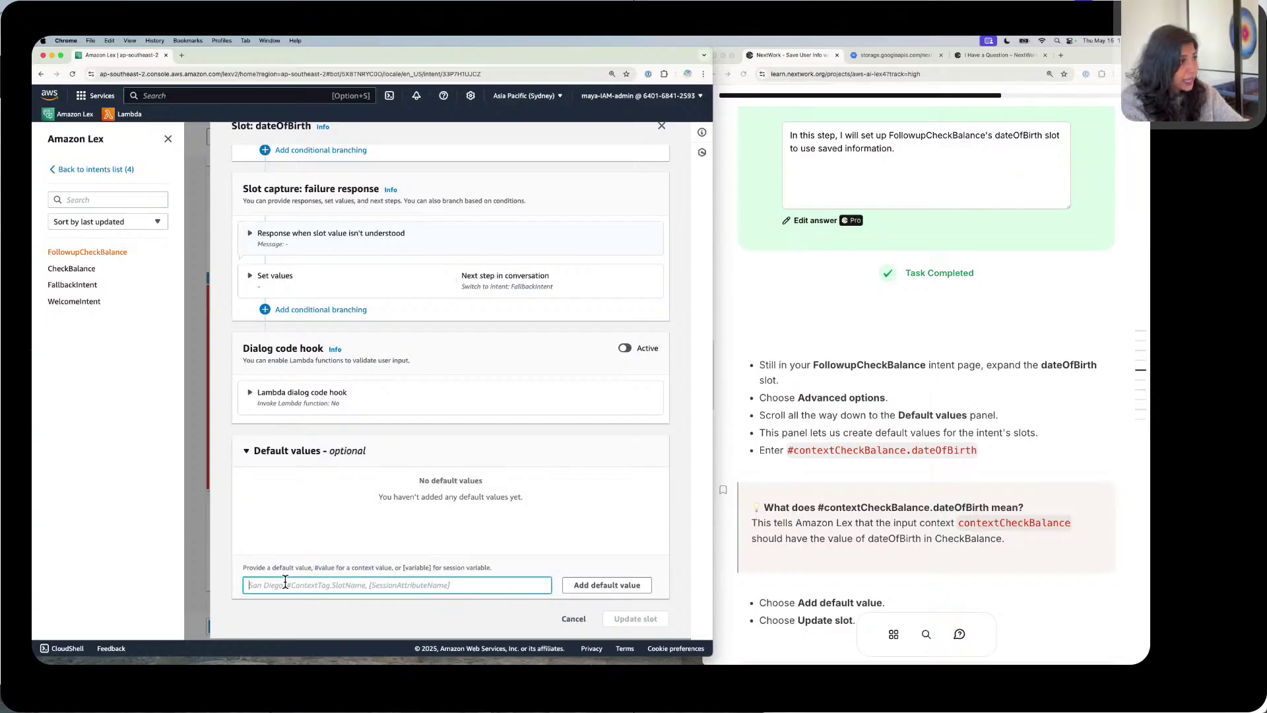
pyautogui.press('super+v')
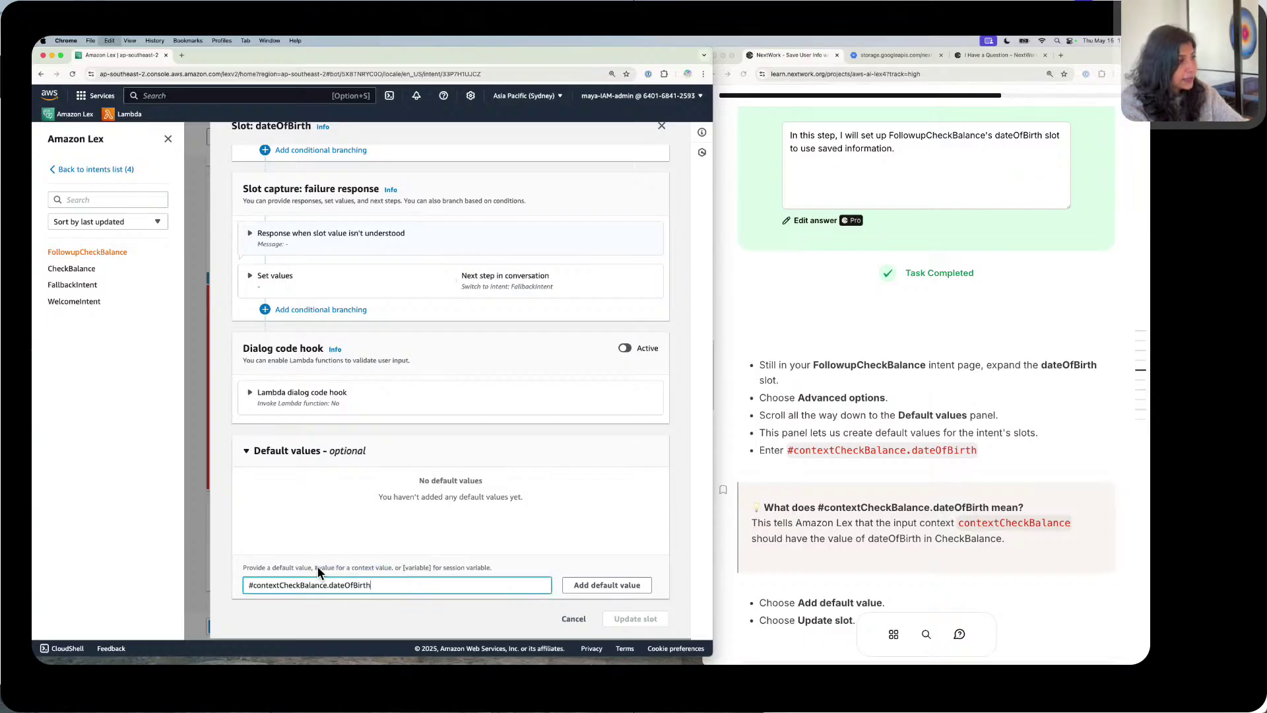
# Step: Add the entered #contextCheckBalance.dateOfBirth to the slot's default values and update the dateOfBirth slot
pyautogui.moveTo(330, 585); pyautogui.dragTo(254, 584)
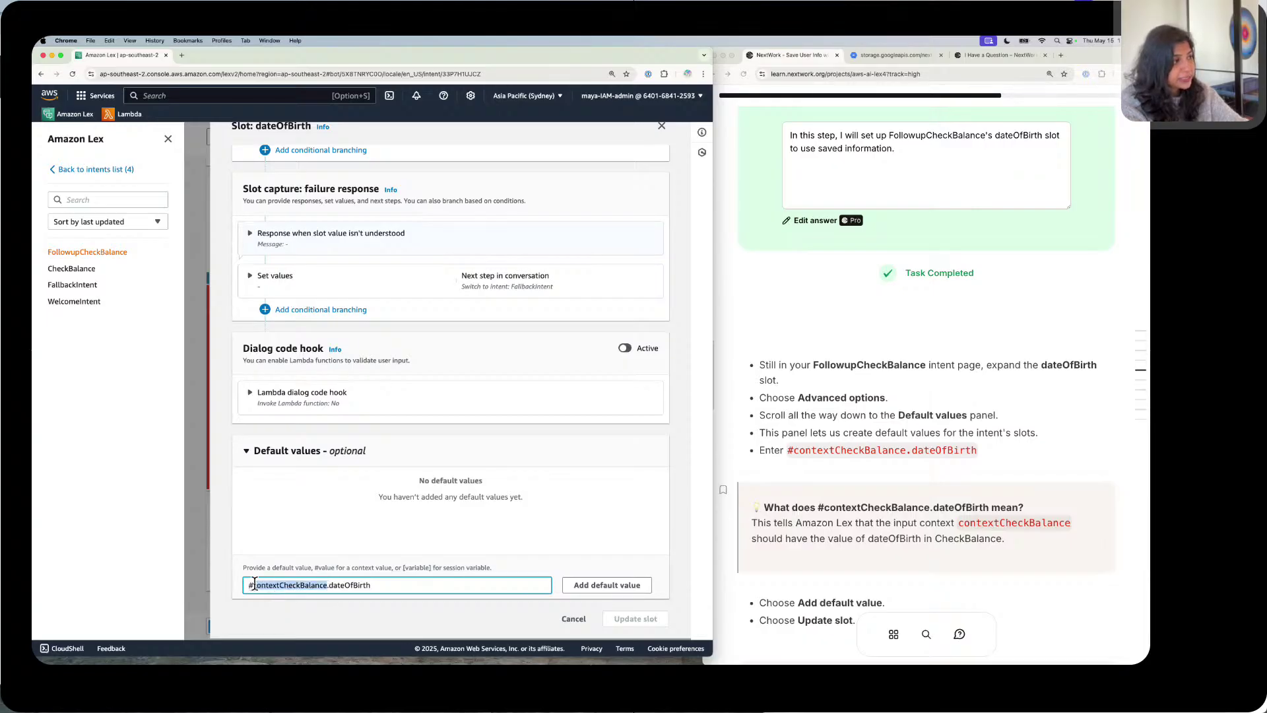
pyautogui.moveTo(380, 584); pyautogui.dragTo(334, 585)
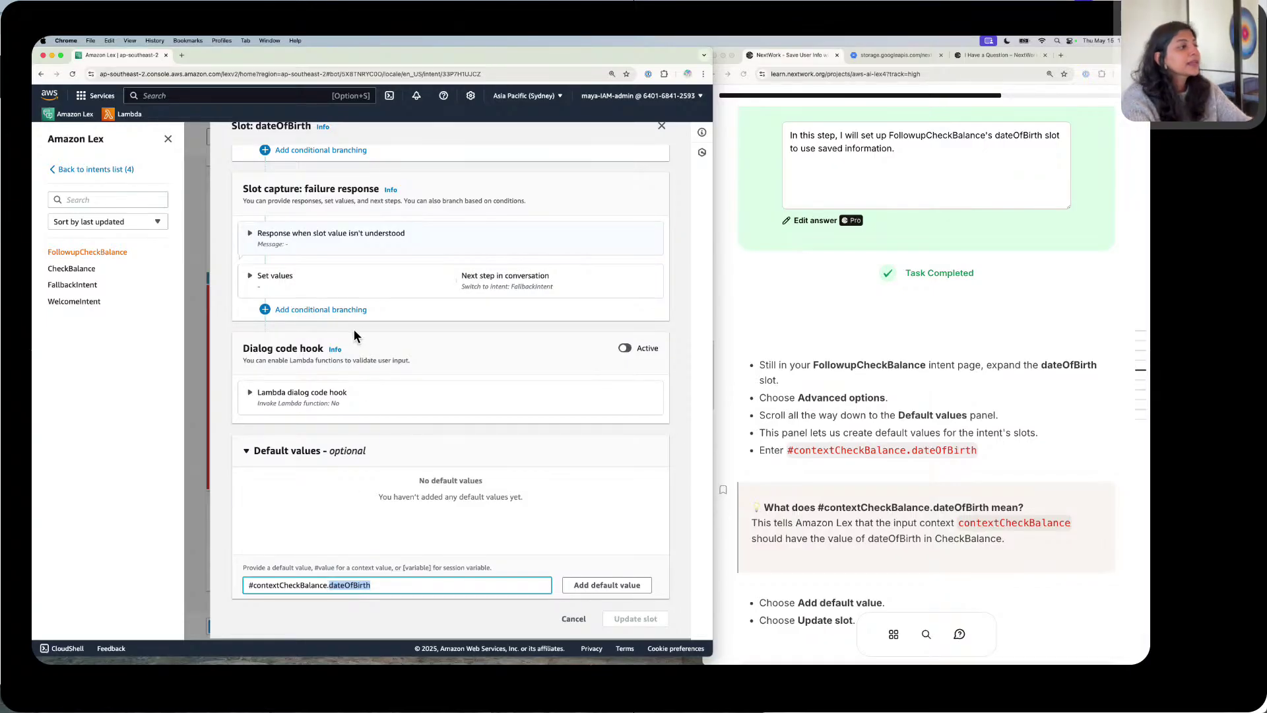
pyautogui.click(446, 585)
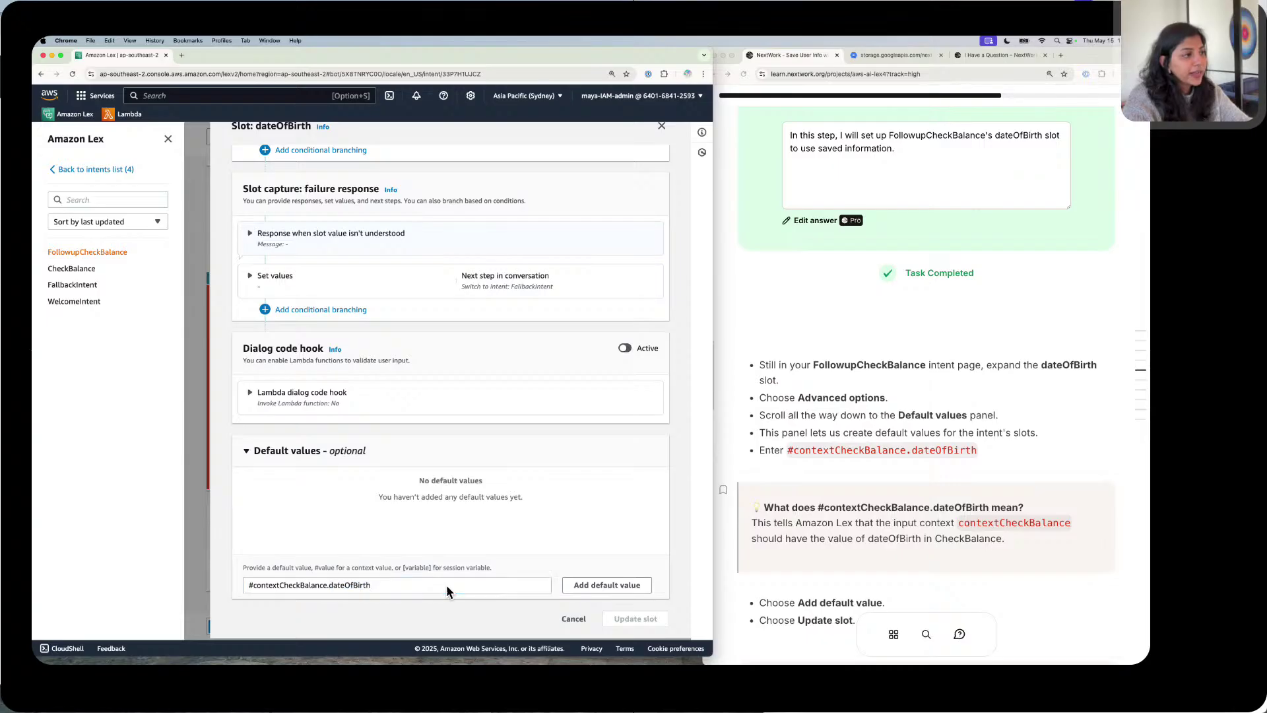
pyautogui.click(624, 585)
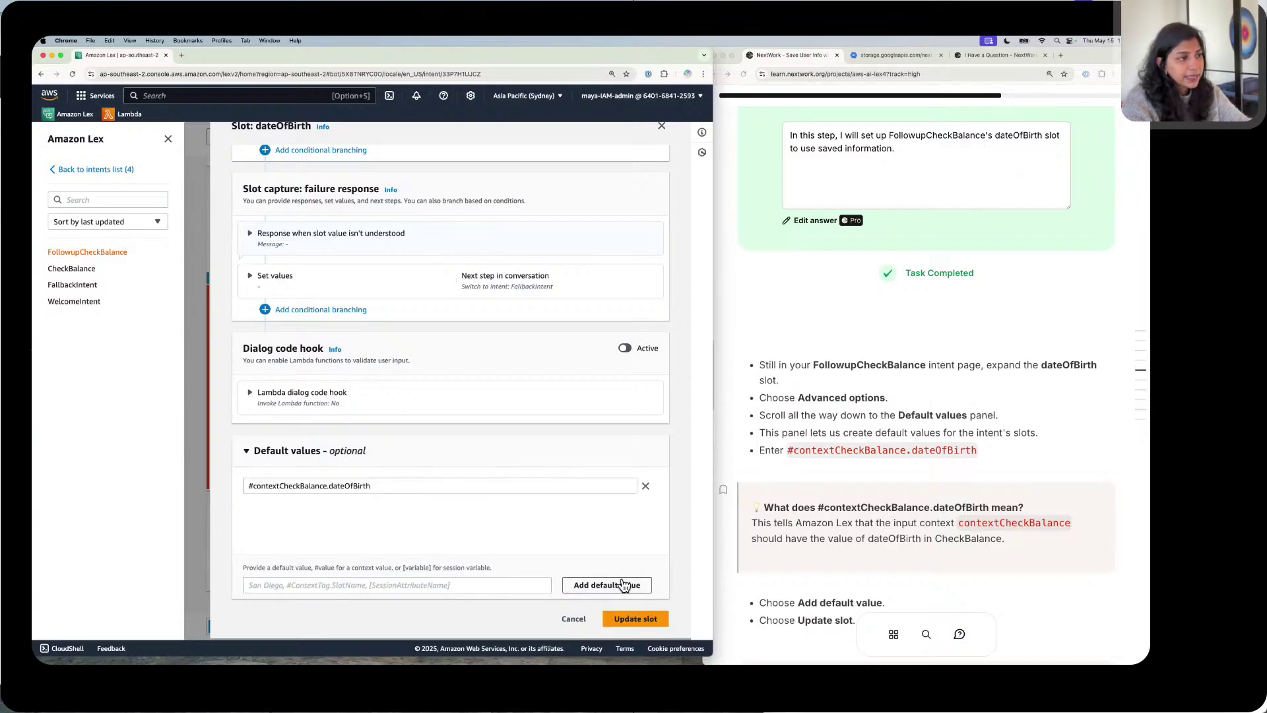
pyautogui.click(645, 616)
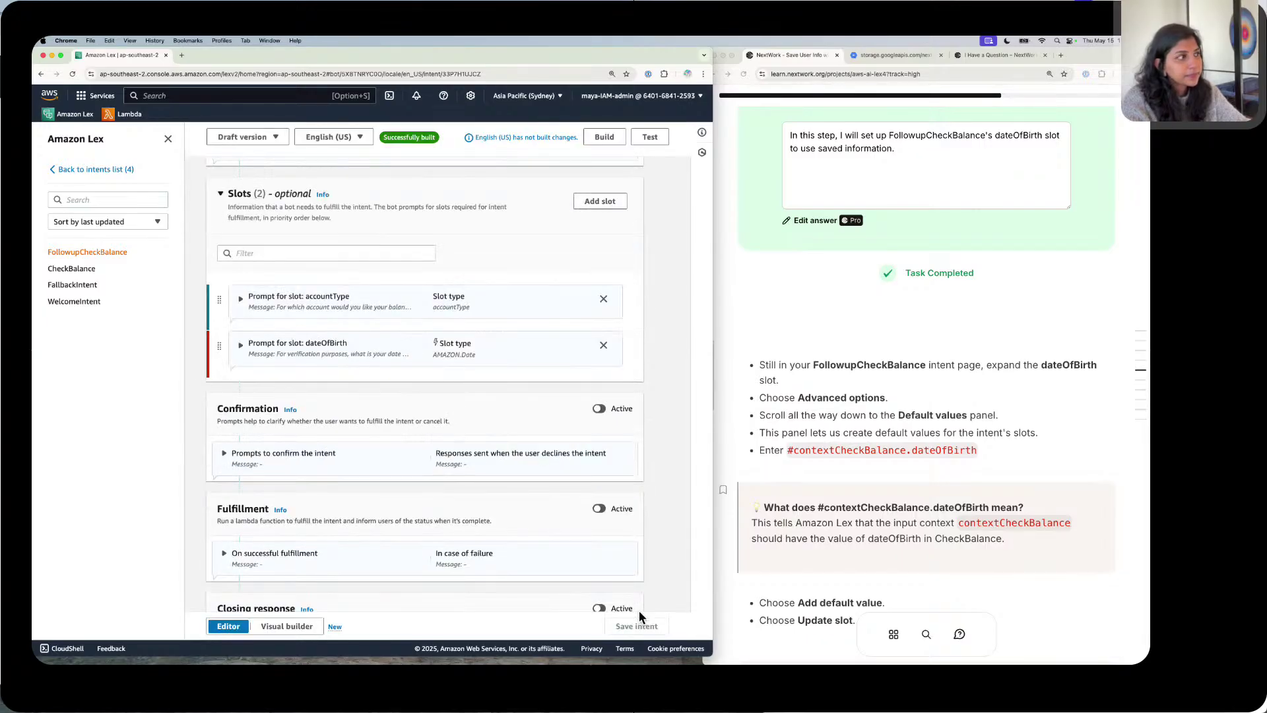
# Step: Read the project guide's next instructions on the Fulfillment Lambda code hook and the Default values screenshot
pyautogui.scroll(-1, 497, 508)
pyautogui.scroll(-5, 798, 492)
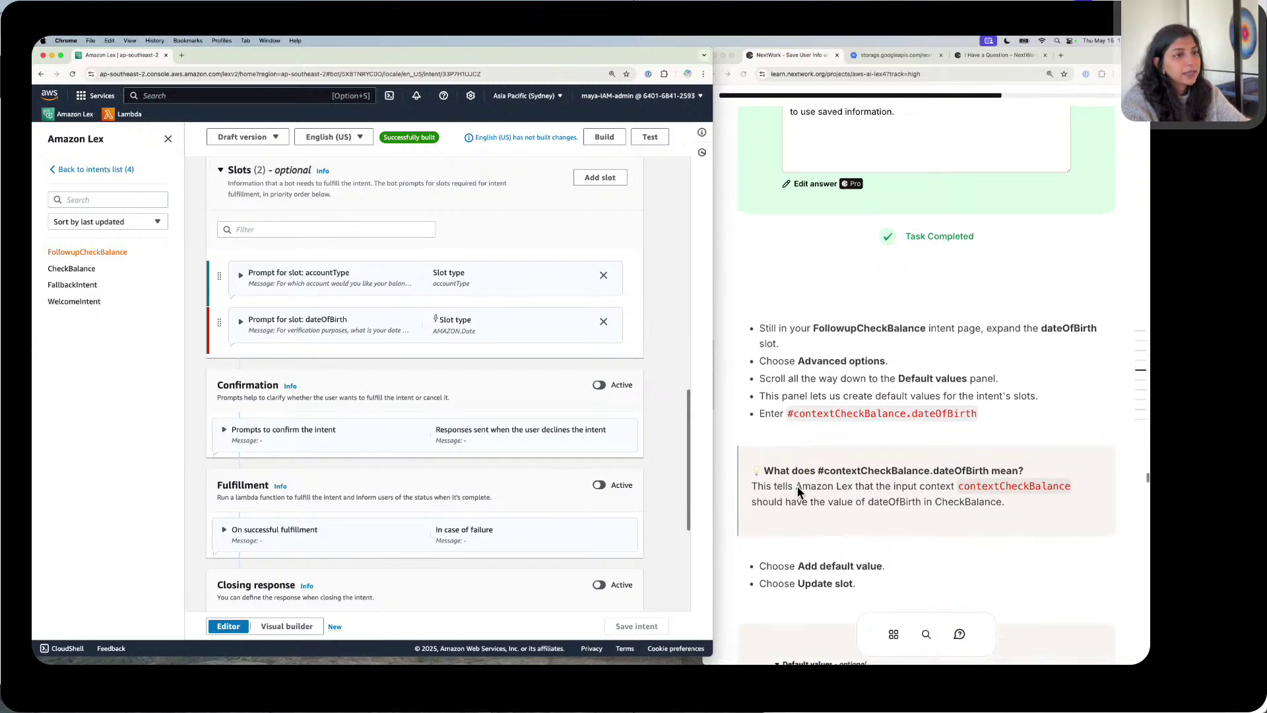
pyautogui.scroll(-1, 798, 491)
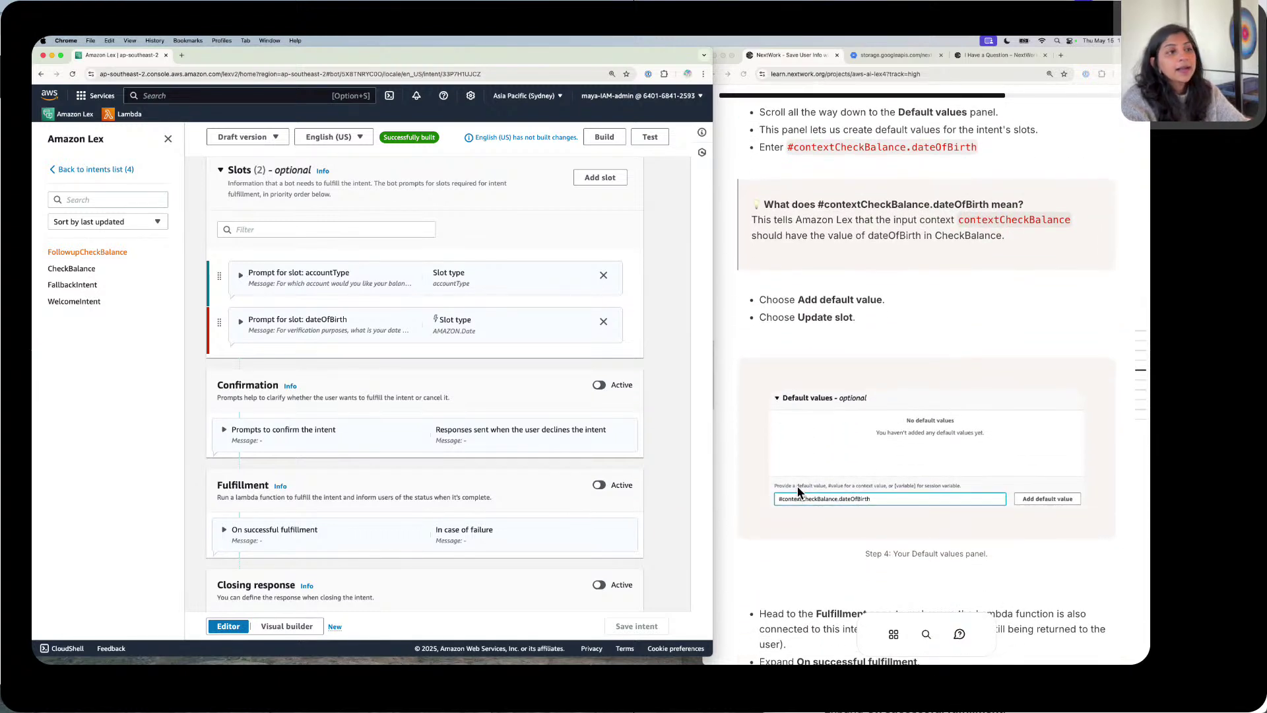
pyautogui.scroll(-5, 798, 491)
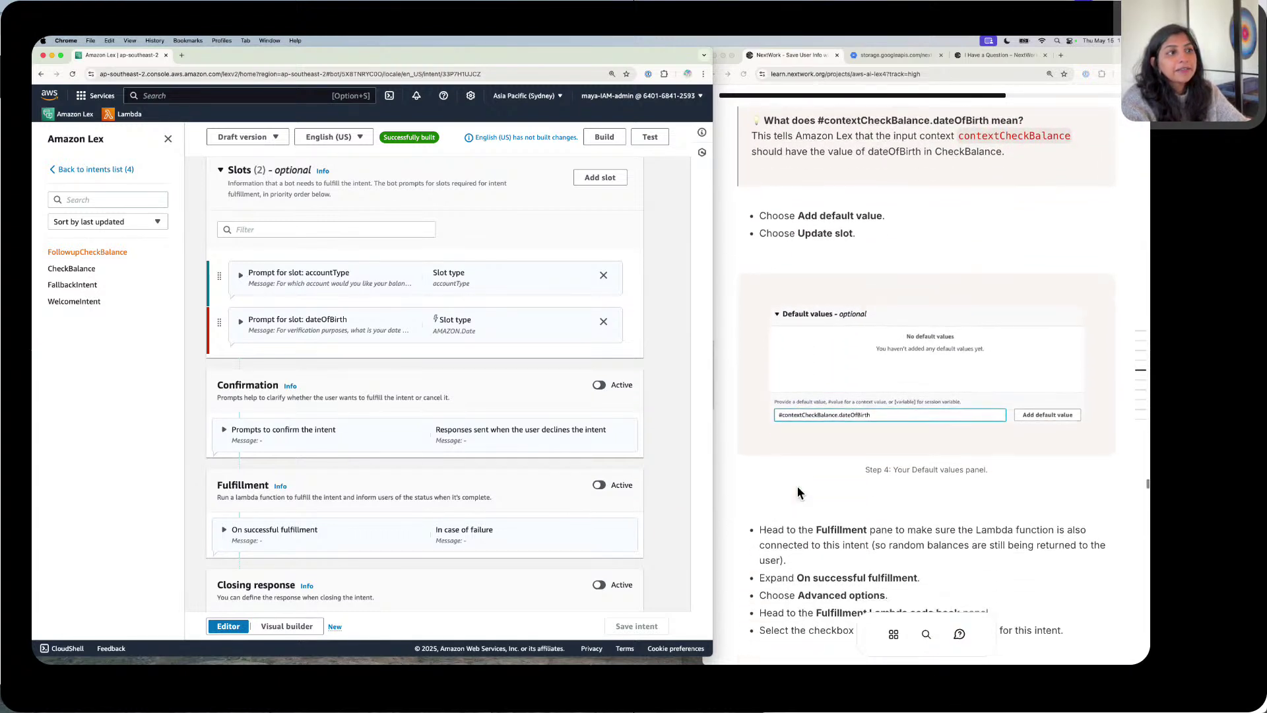
pyautogui.scroll(-1, 797, 492)
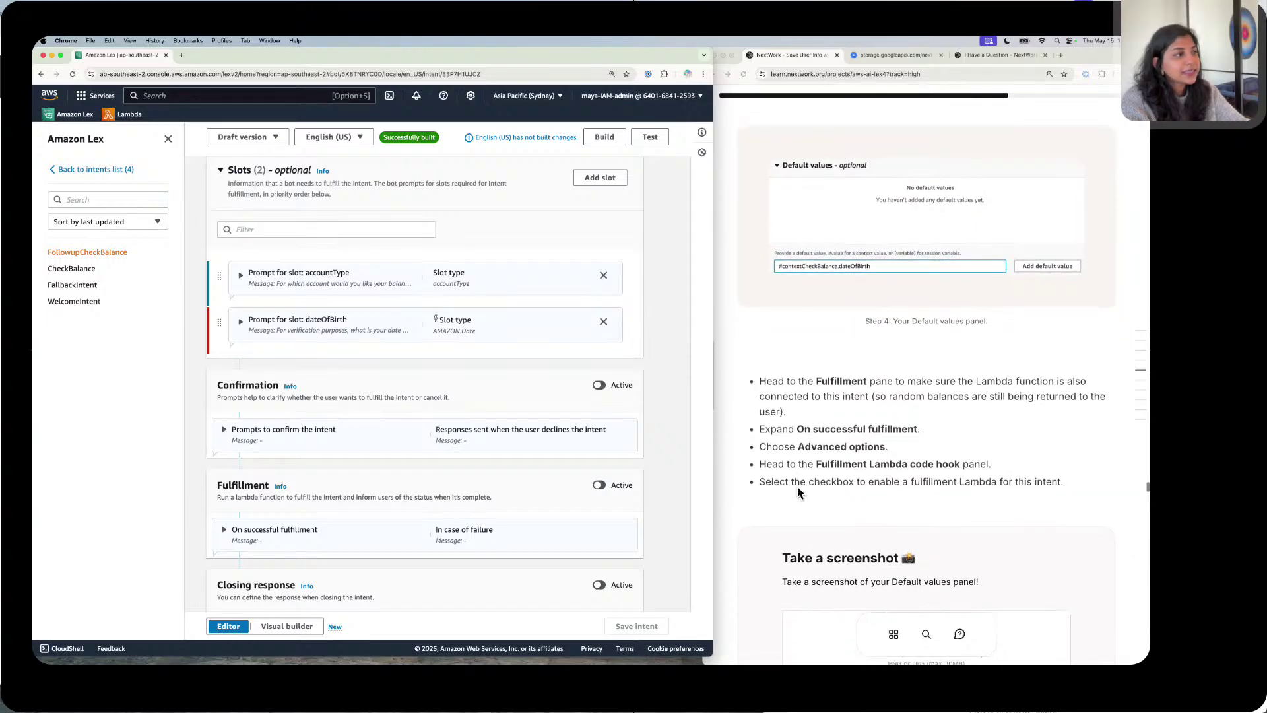
# Step: Reopen the dateOfBirth slot's advanced options in FollowupCheckBalance and expand its Default values section
pyautogui.scroll(-5, 520, 483)
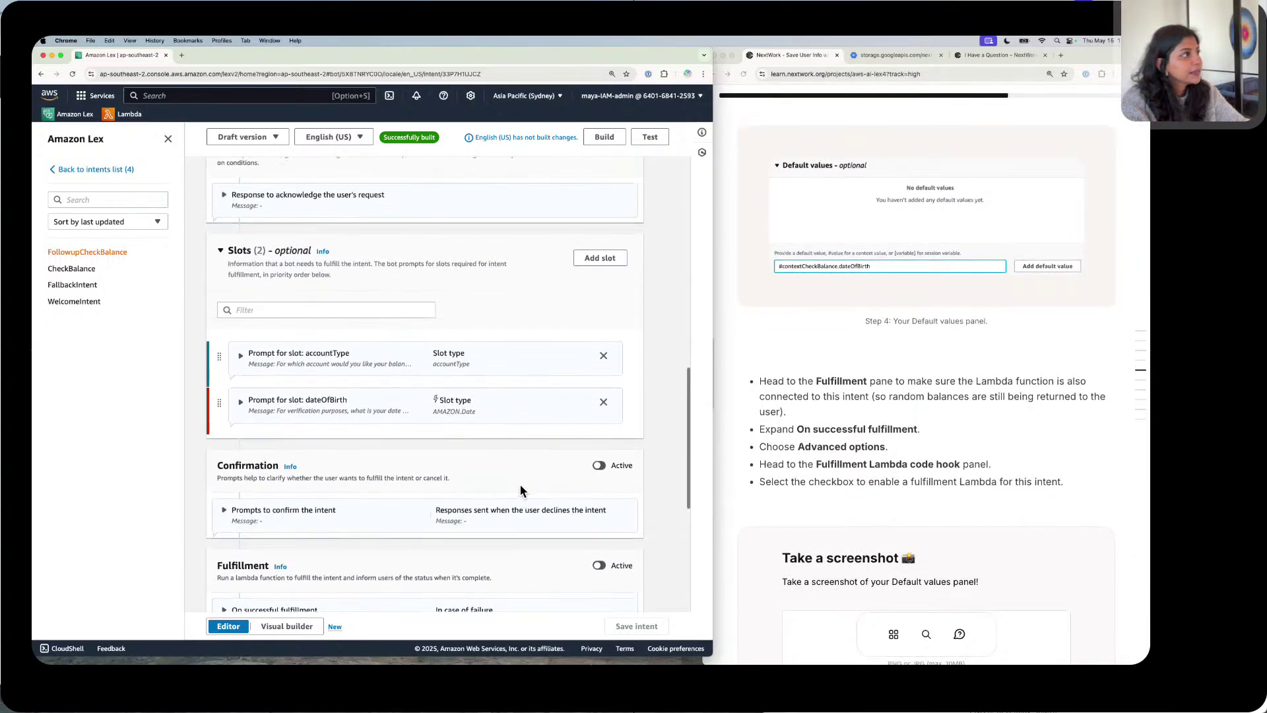
pyautogui.scroll(-3, 431, 489)
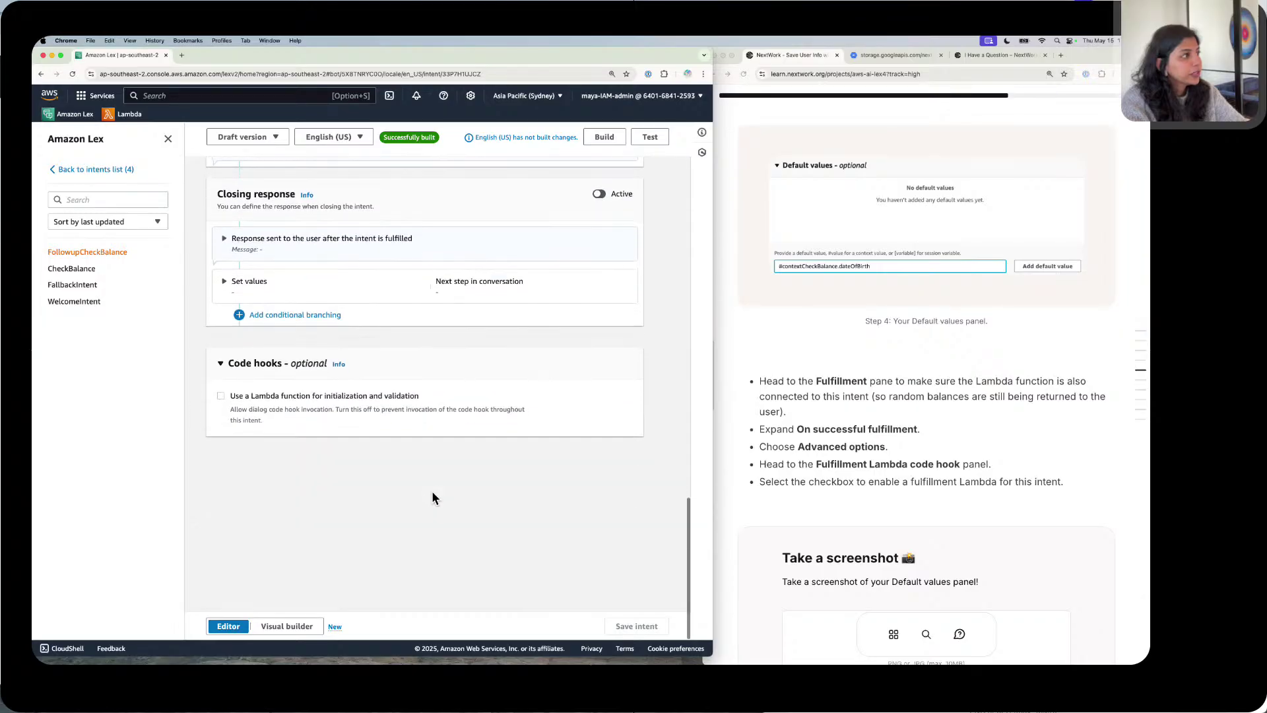
pyautogui.scroll(8, 432, 498)
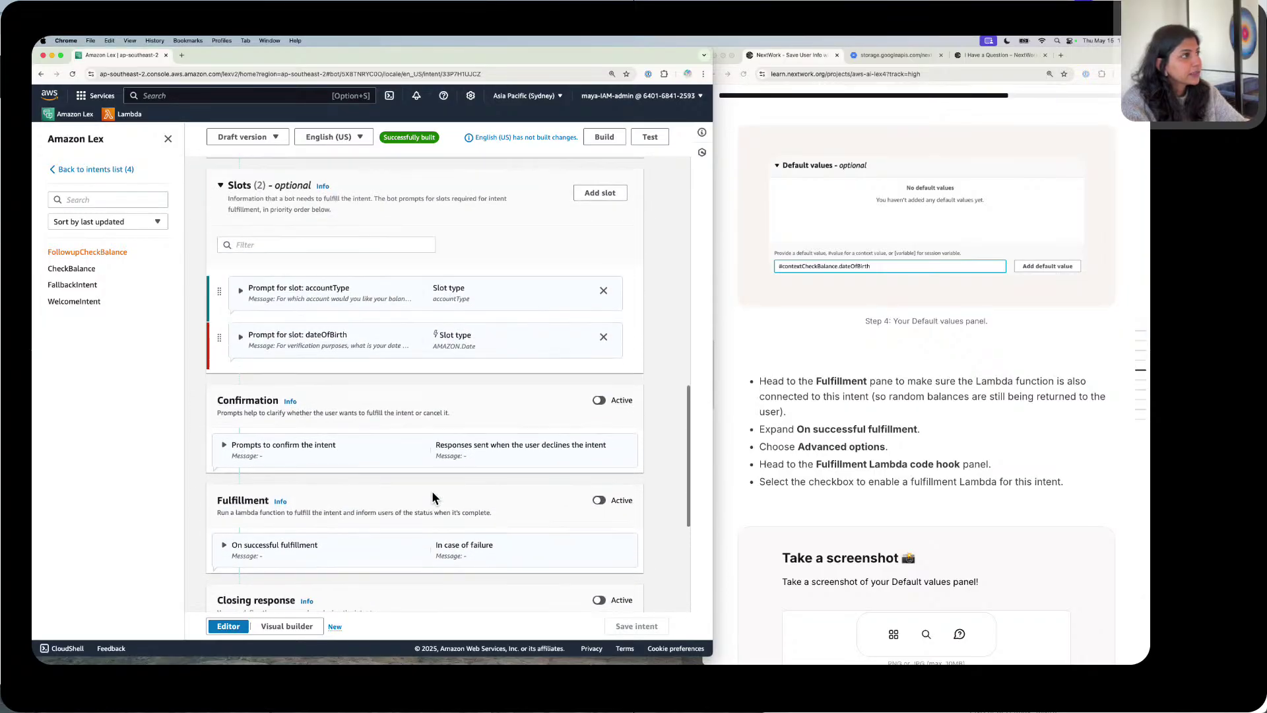
pyautogui.click(241, 348)
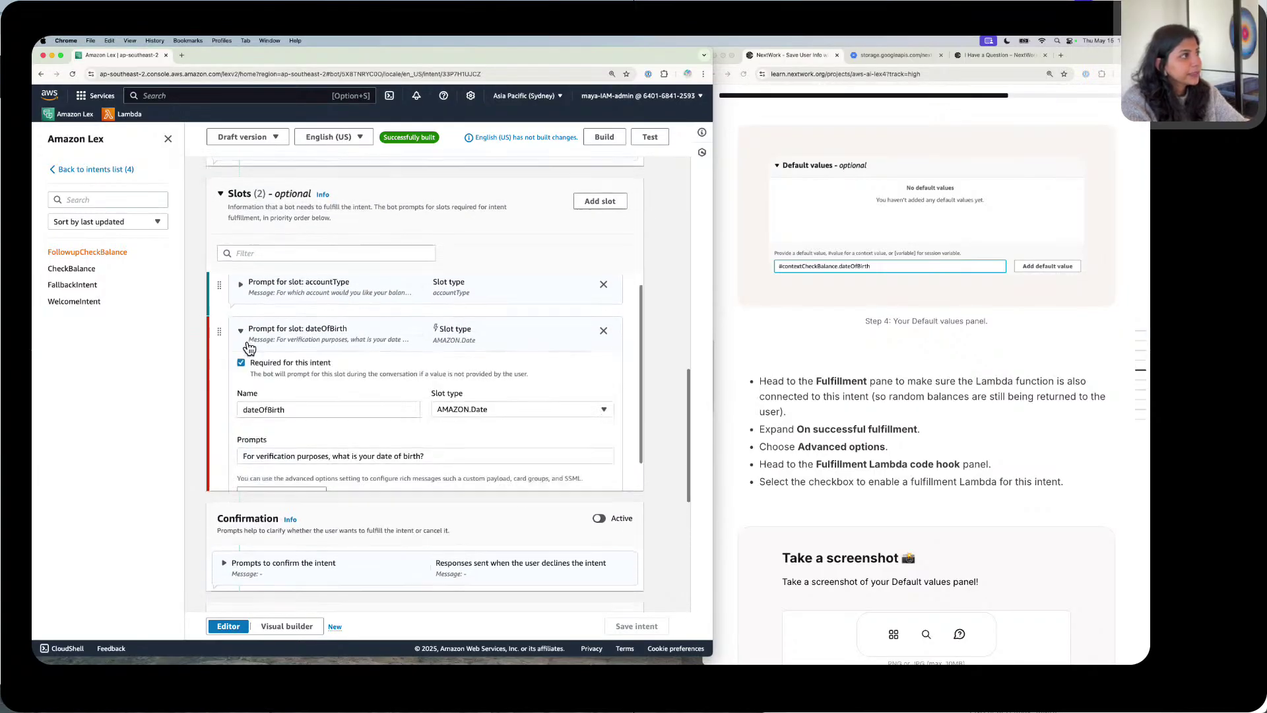
pyautogui.scroll(-1, 374, 422)
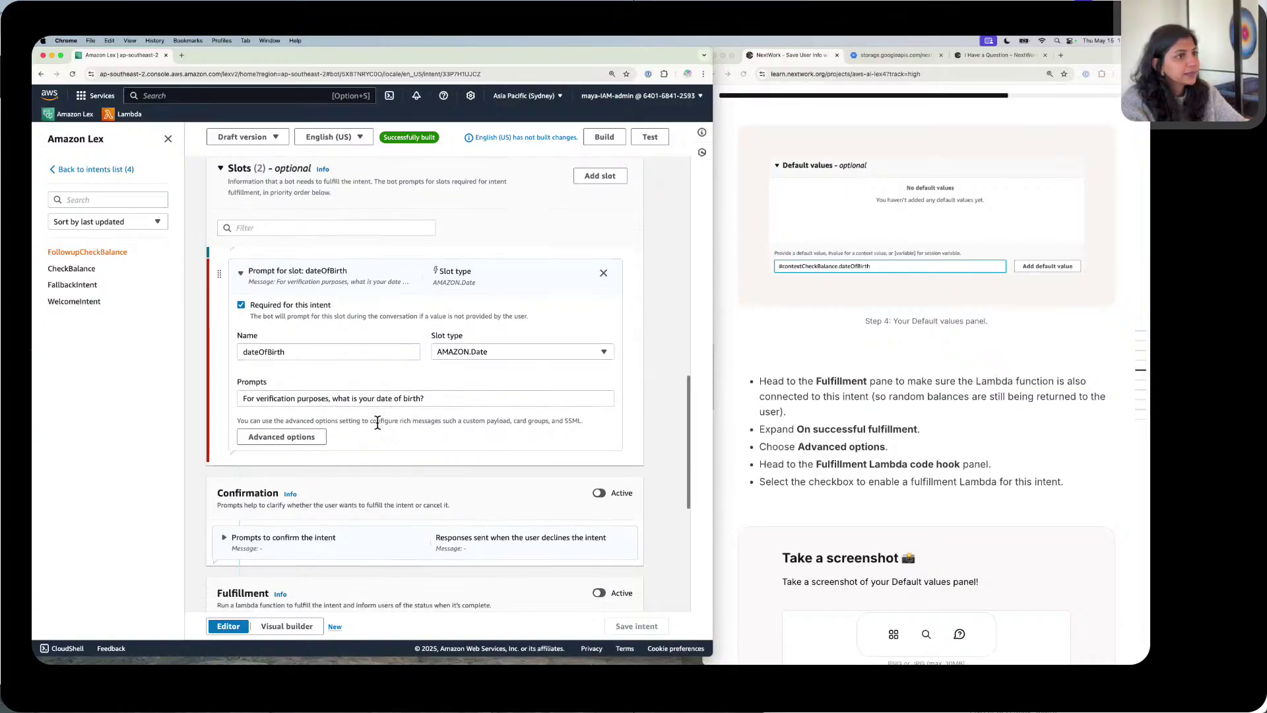
pyautogui.scroll(-3, 377, 423)
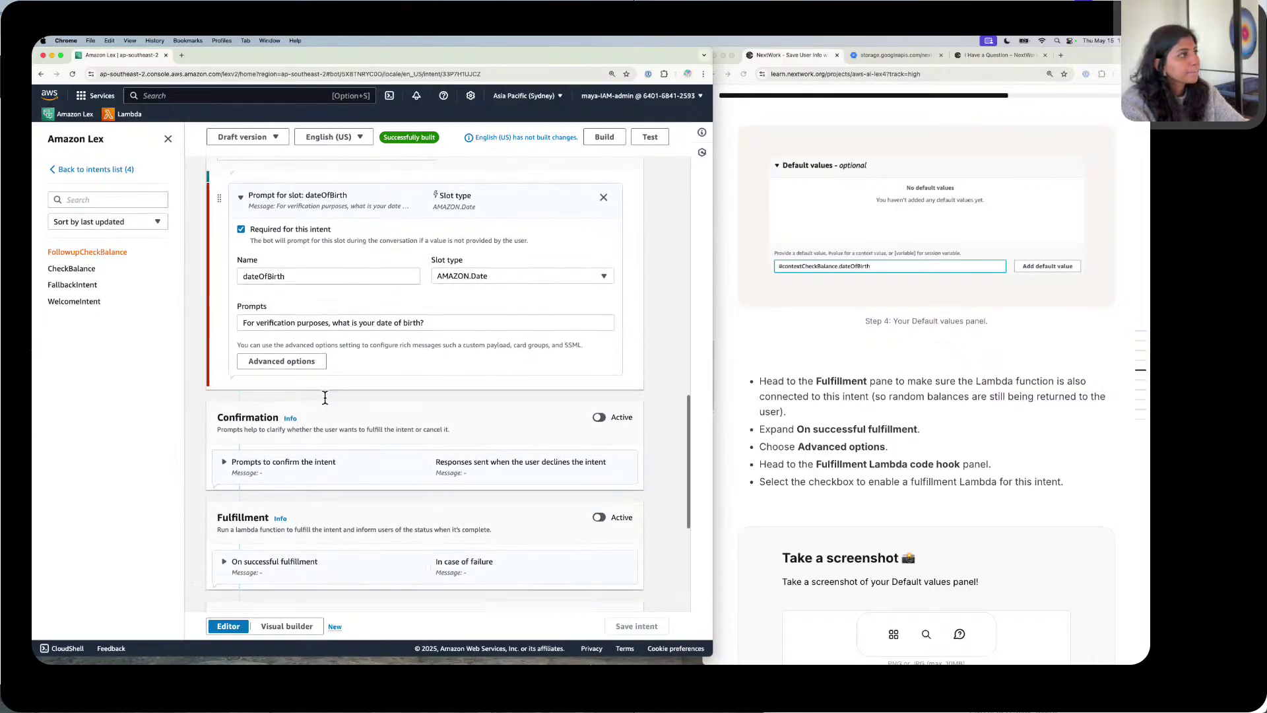
pyautogui.click(298, 364)
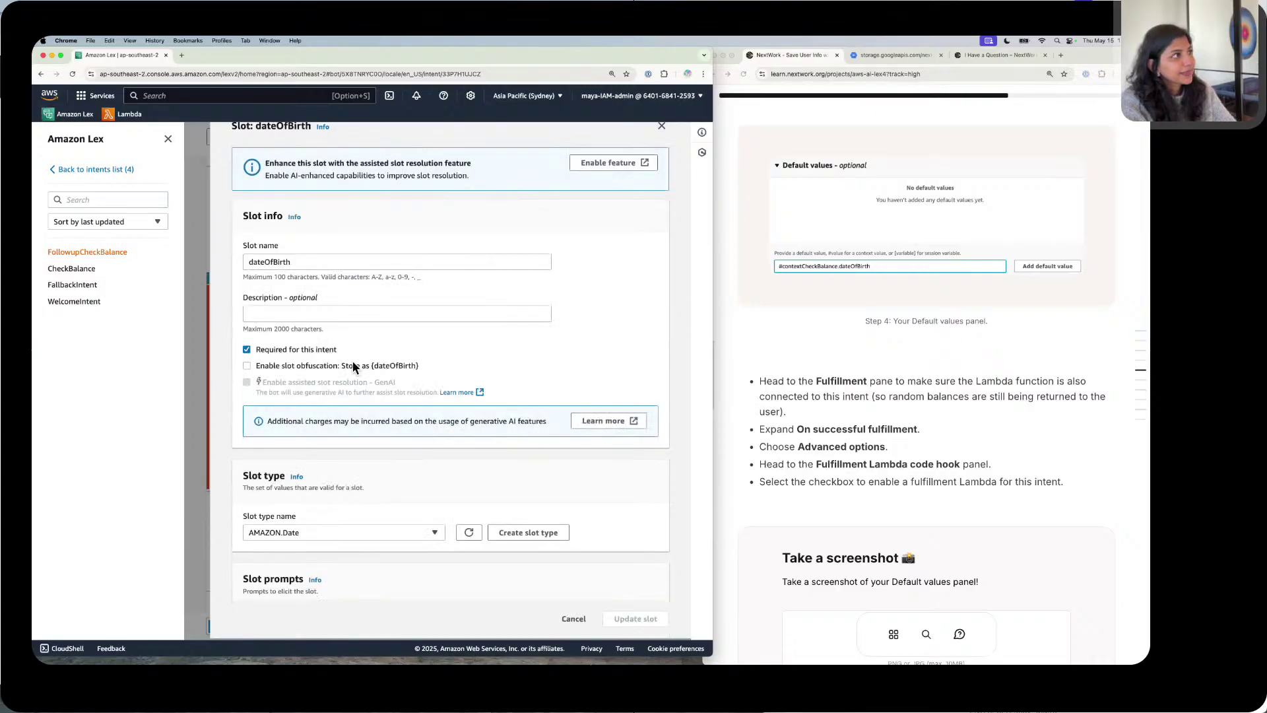
pyautogui.scroll(-5, 327, 437)
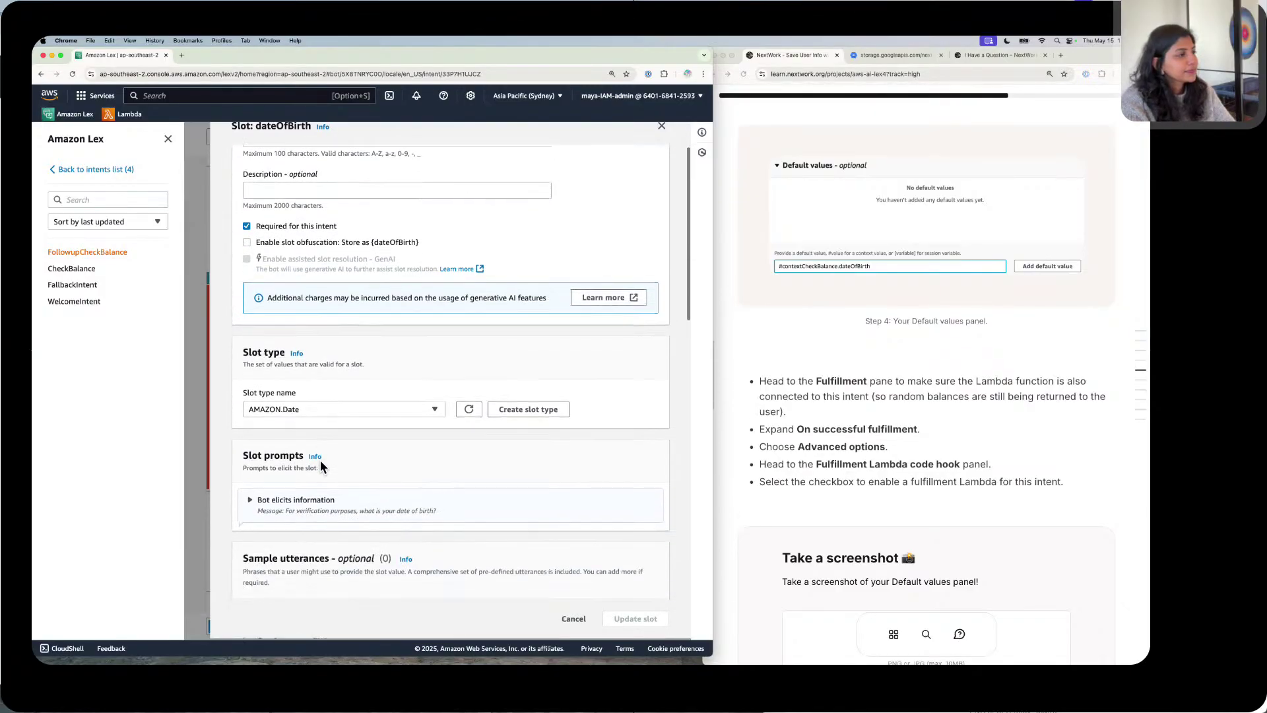
pyautogui.scroll(-10, 319, 460)
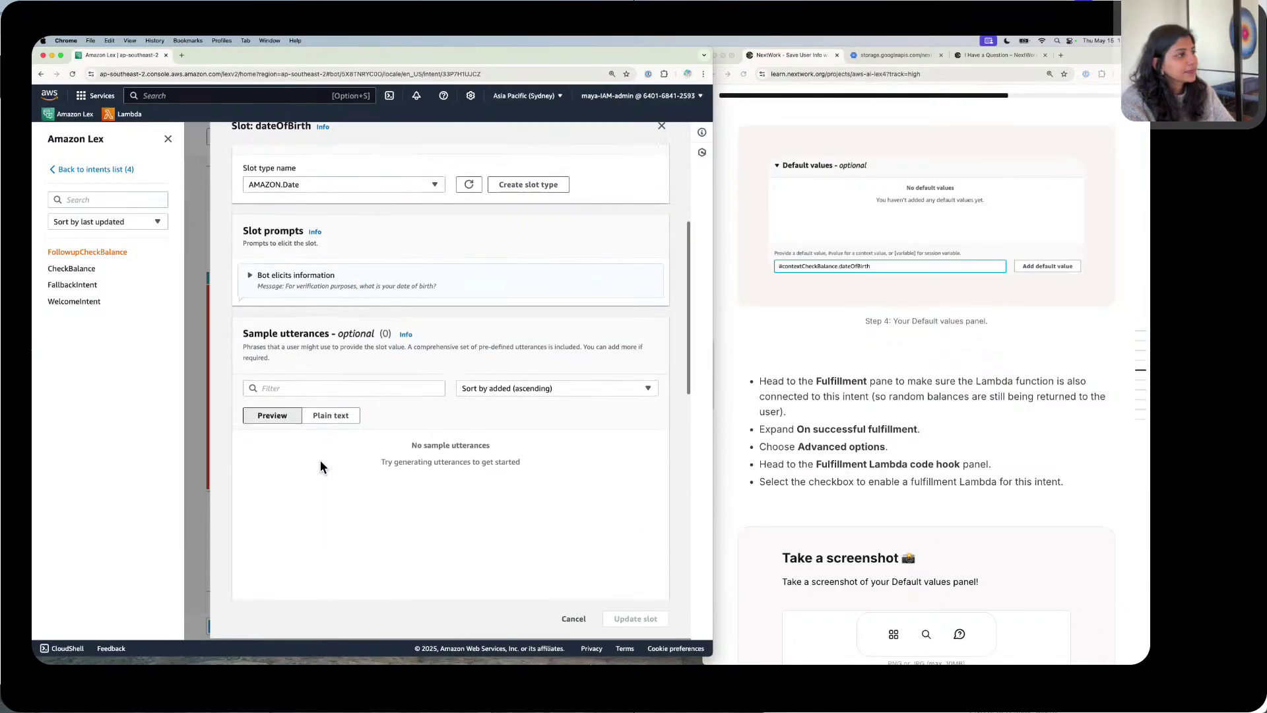
pyautogui.scroll(-5, 319, 460)
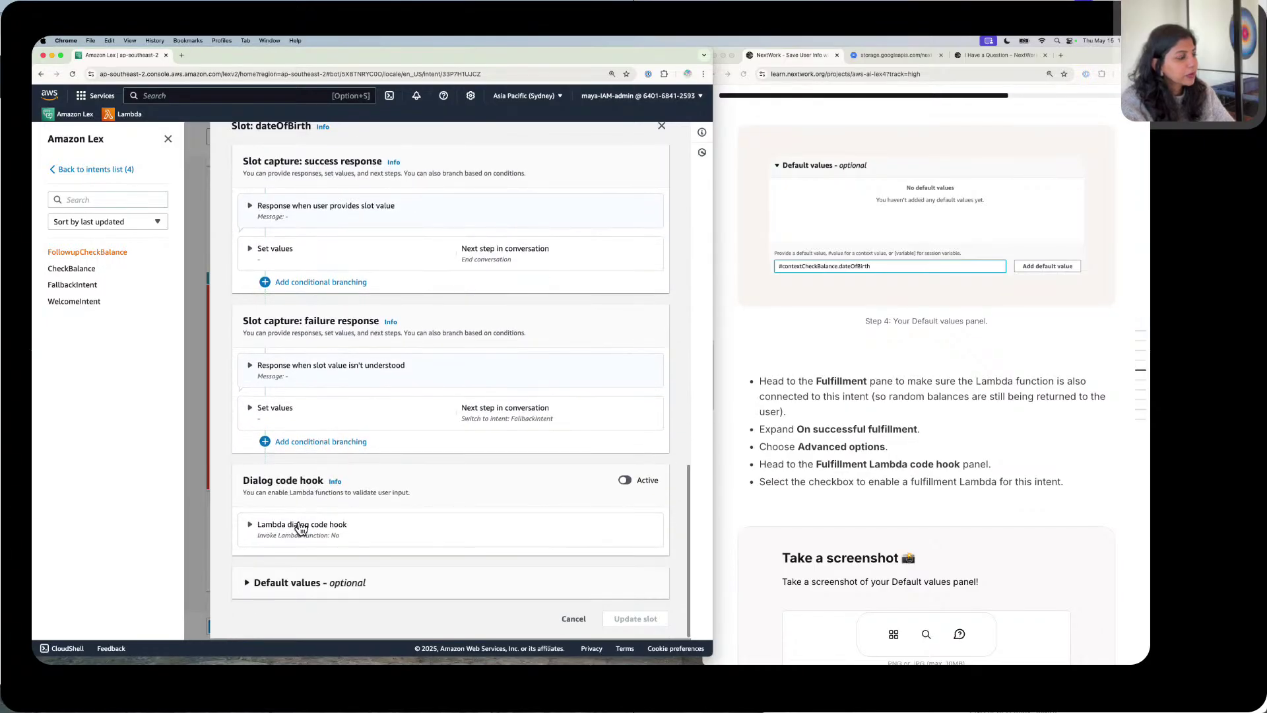
pyautogui.click(259, 621)
pyautogui.scroll(-5, 336, 485)
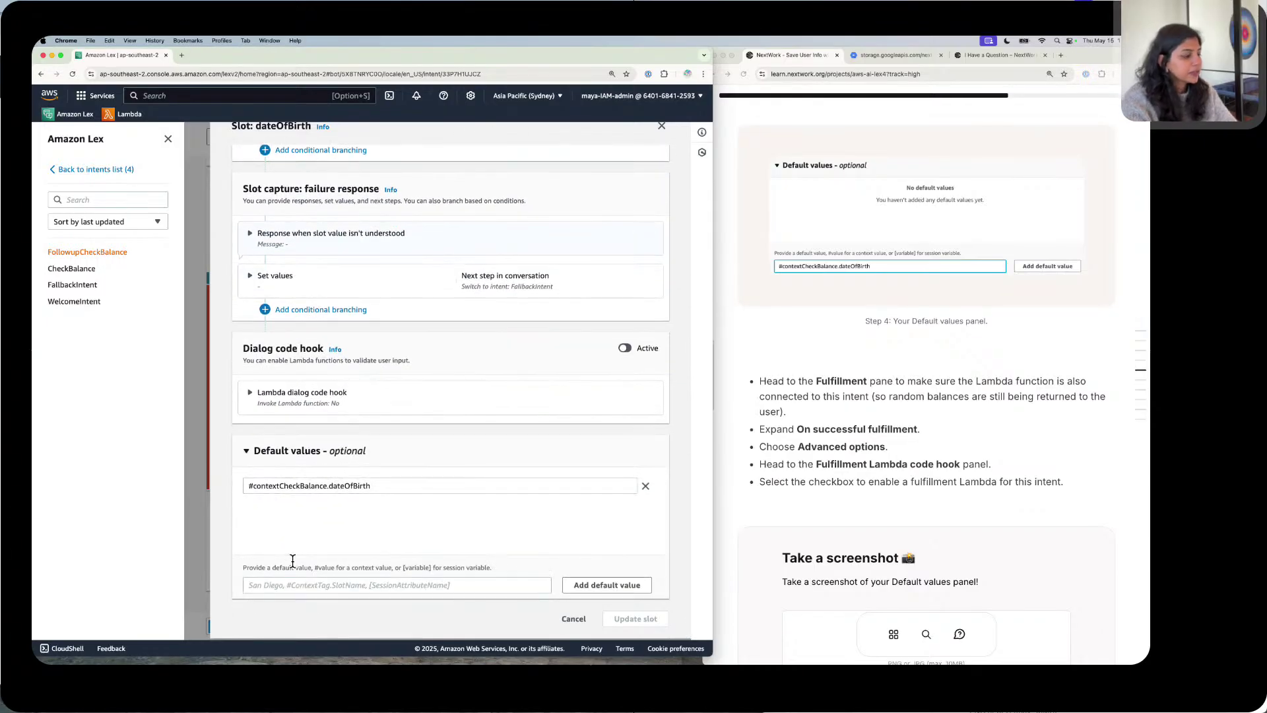
# Step: Capture a screenshot of the Default values panel and upload it to the project guide's "Take a screenshot" task
pyautogui.press('super+shift+4')
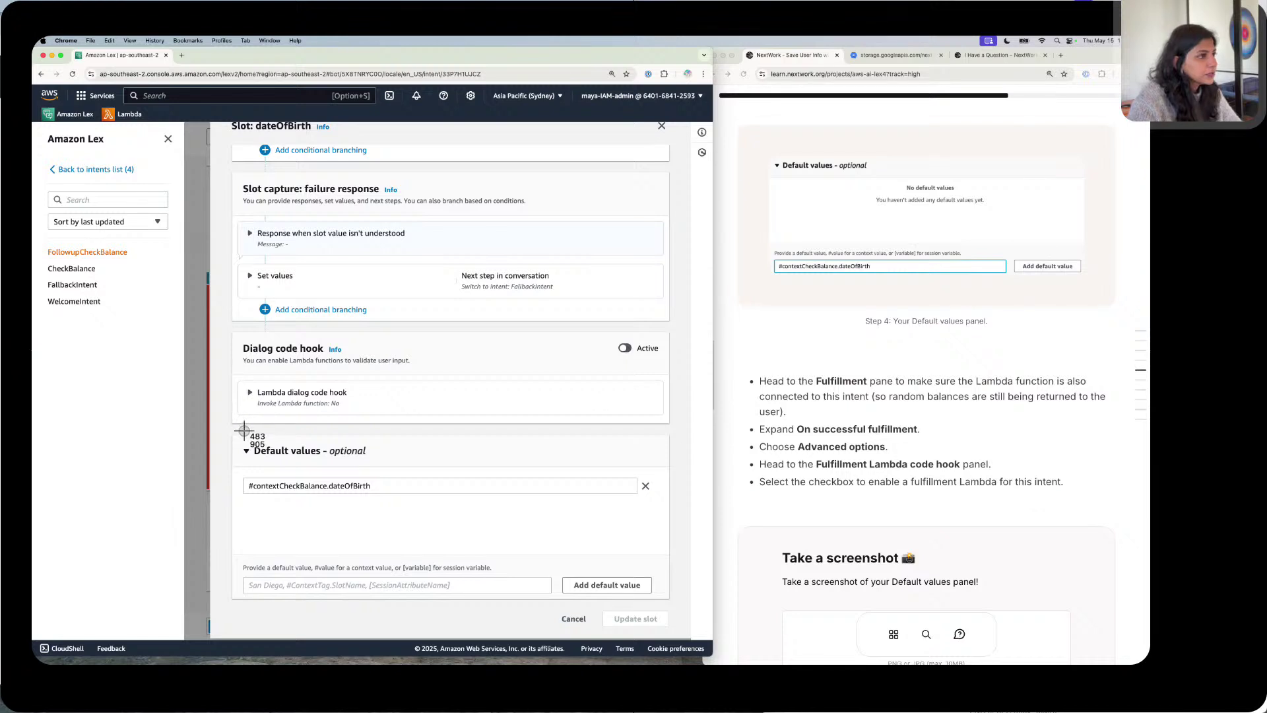
pyautogui.moveTo(238, 441); pyautogui.dragTo(658, 516)
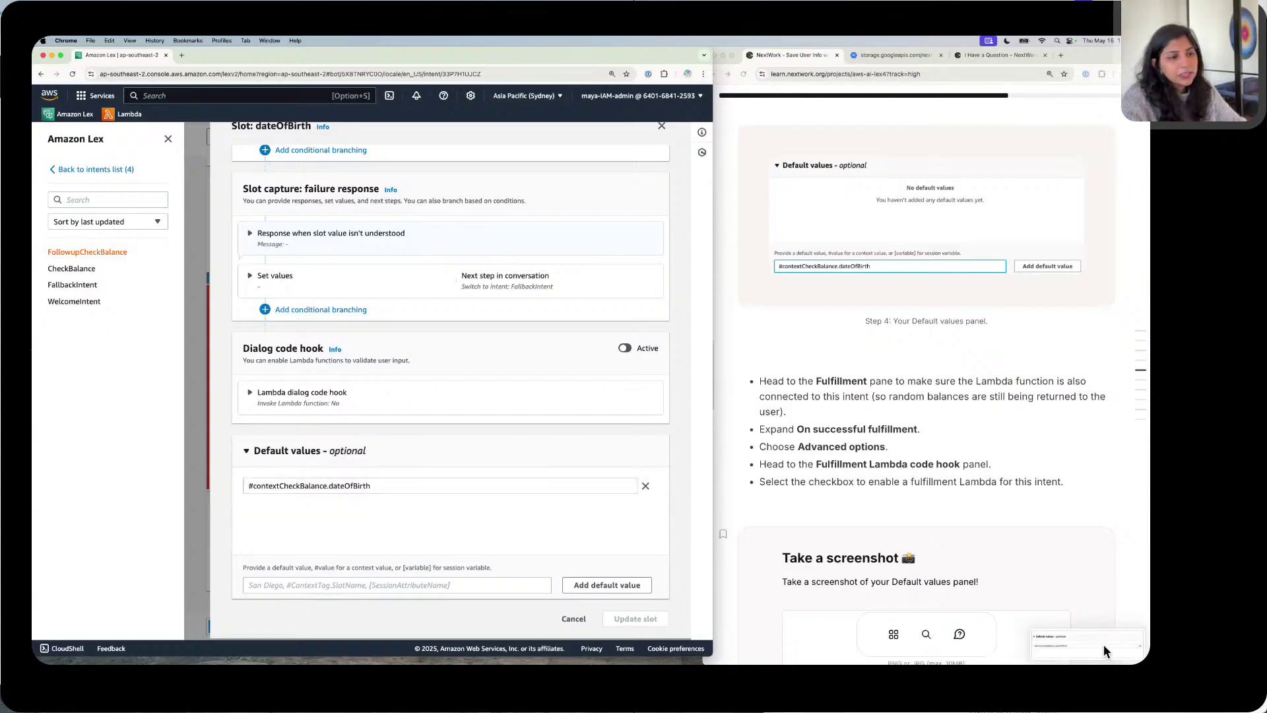
pyautogui.scroll(-3, 1026, 523)
pyautogui.moveTo(1103, 649); pyautogui.dragTo(954, 575)
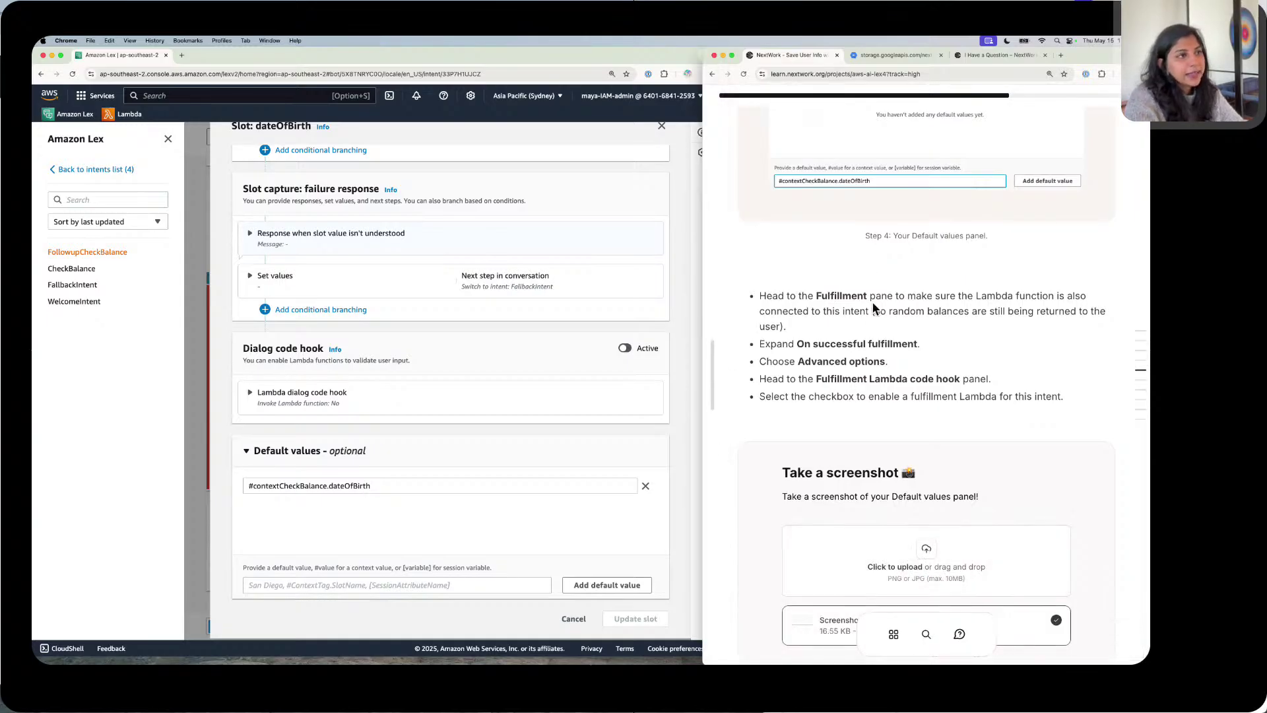
# Step: Recheck the guide's Fulfillment instructions and close the dateOfBirth slot's advanced settings
pyautogui.scroll(1, 793, 316)
pyautogui.scroll(1, 791, 315)
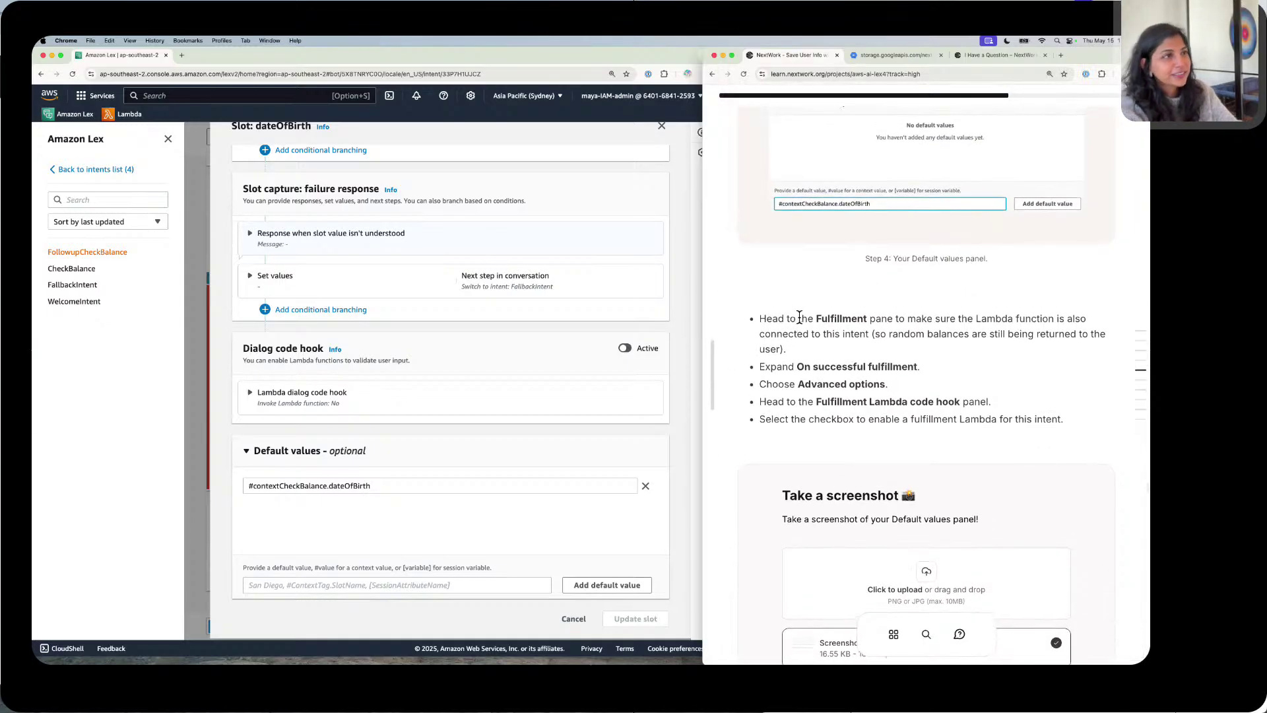
pyautogui.scroll(3, 796, 319)
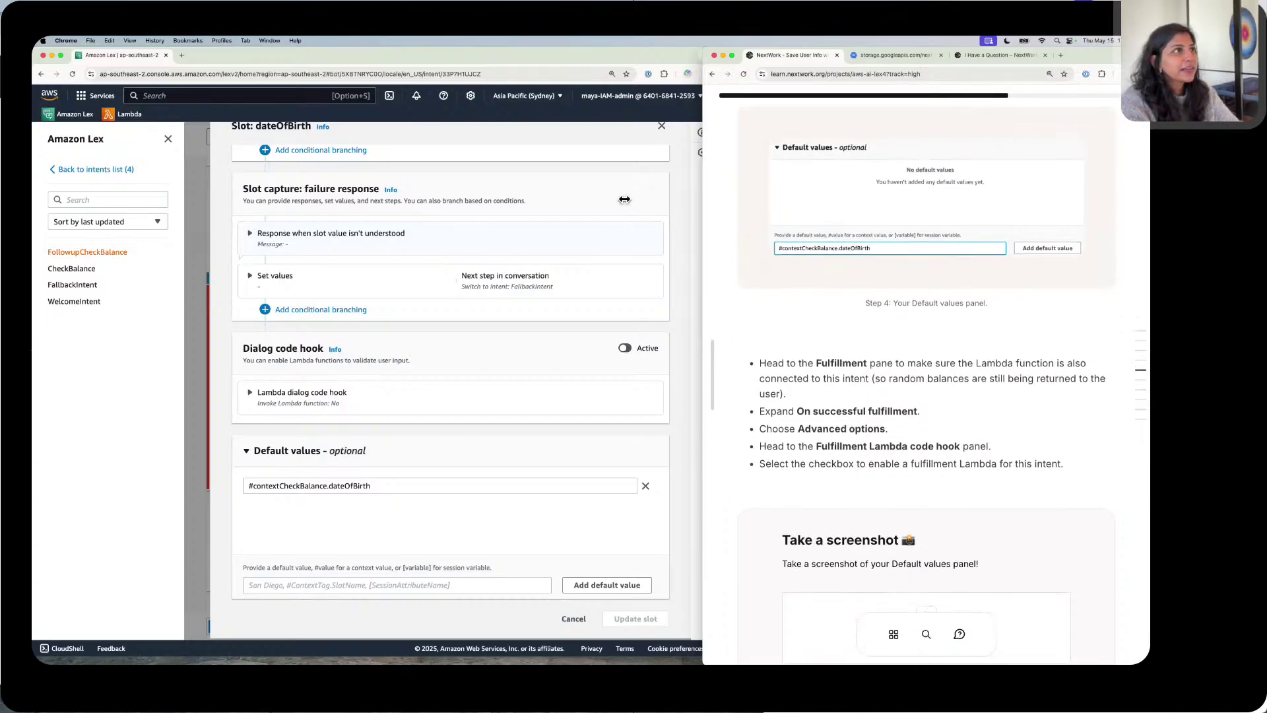
pyautogui.click(663, 124)
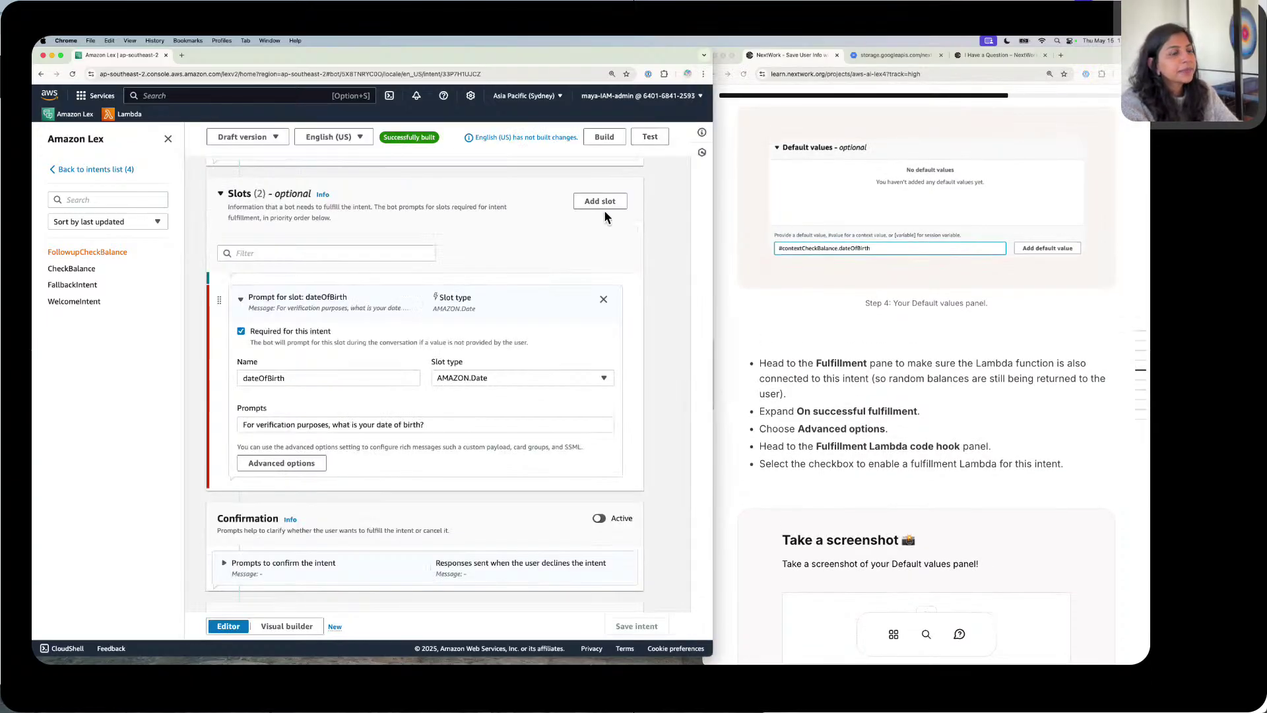
# Step: Expand On successful fulfillment in the Fulfillment section of the FollowupCheckBalance intent
pyautogui.scroll(5, 607, 213)
pyautogui.scroll(10, 607, 215)
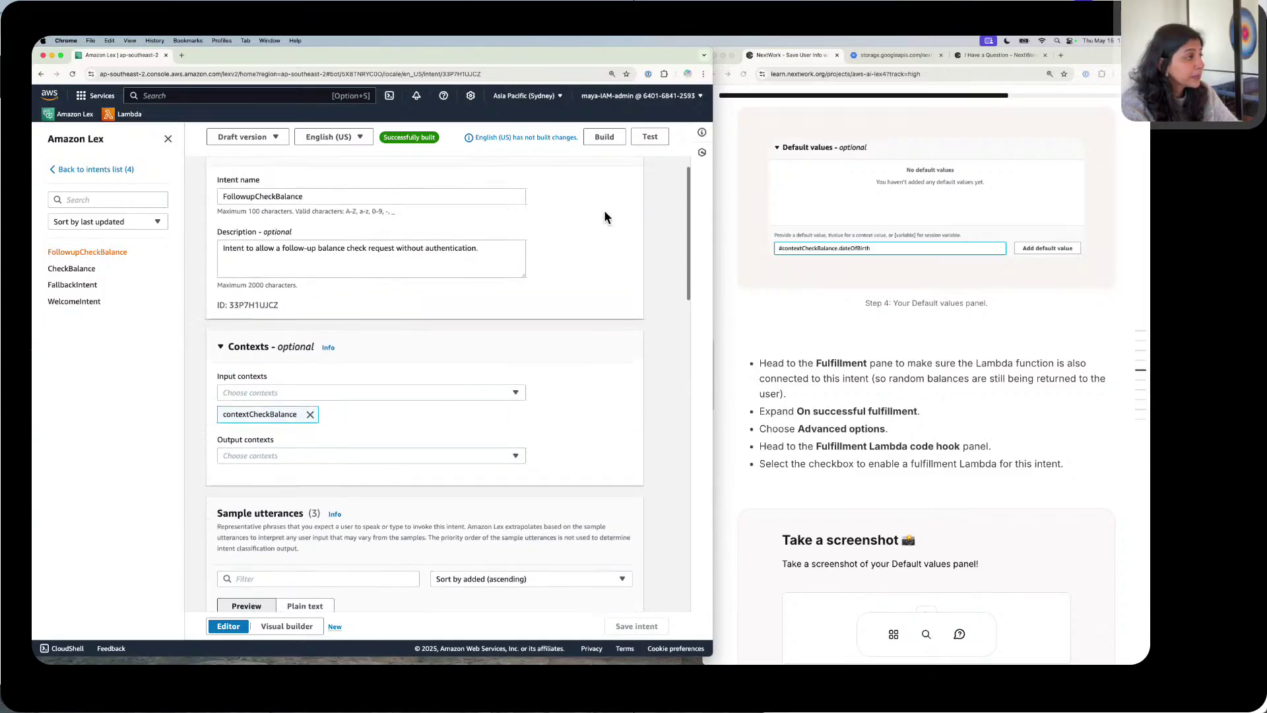
pyautogui.scroll(-10, 605, 215)
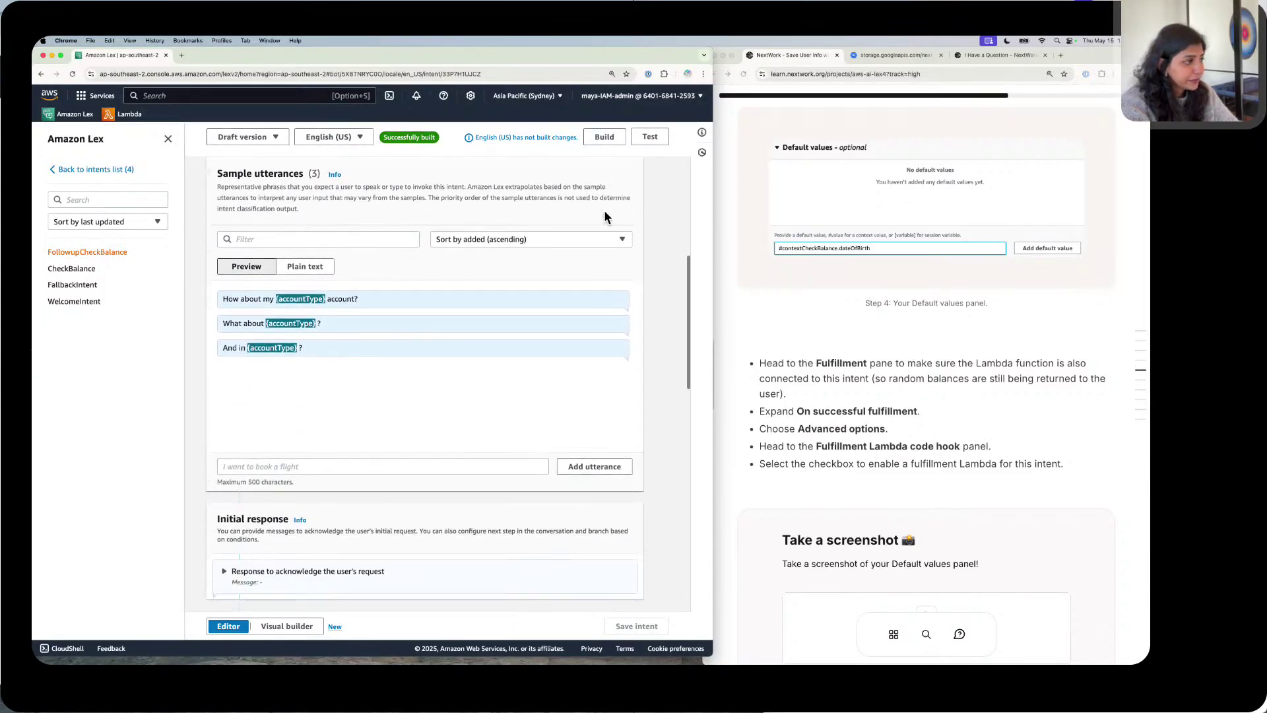
pyautogui.scroll(-6, 605, 216)
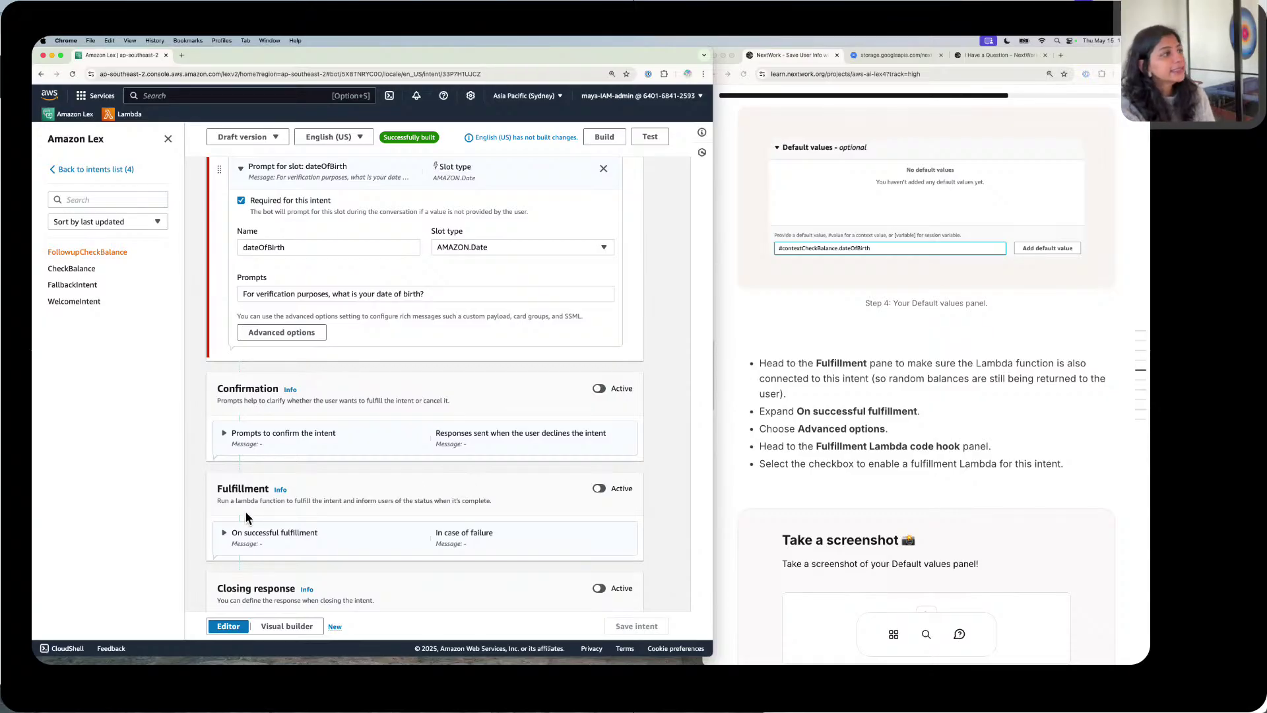
pyautogui.click(225, 532)
pyautogui.scroll(-3, 228, 532)
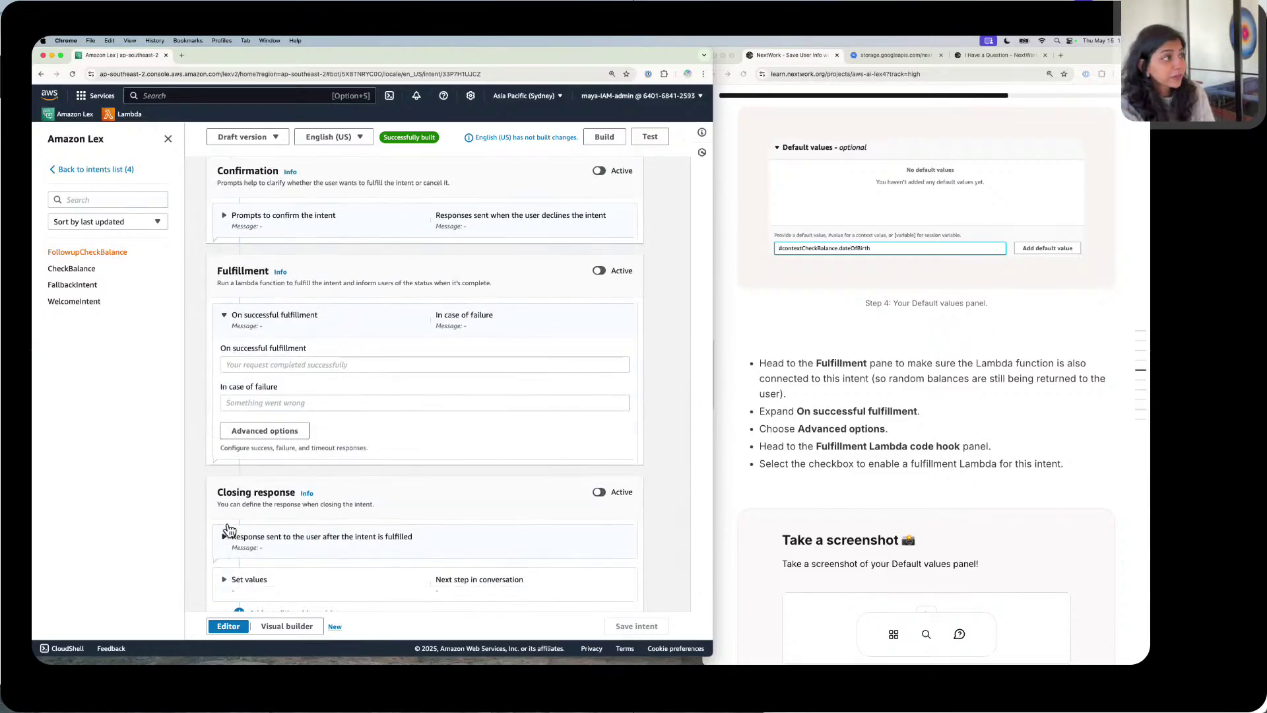
# Step: Enable a Lambda function for fulfillment in the intent's fulfillment advanced options and update the options
pyautogui.click(265, 427)
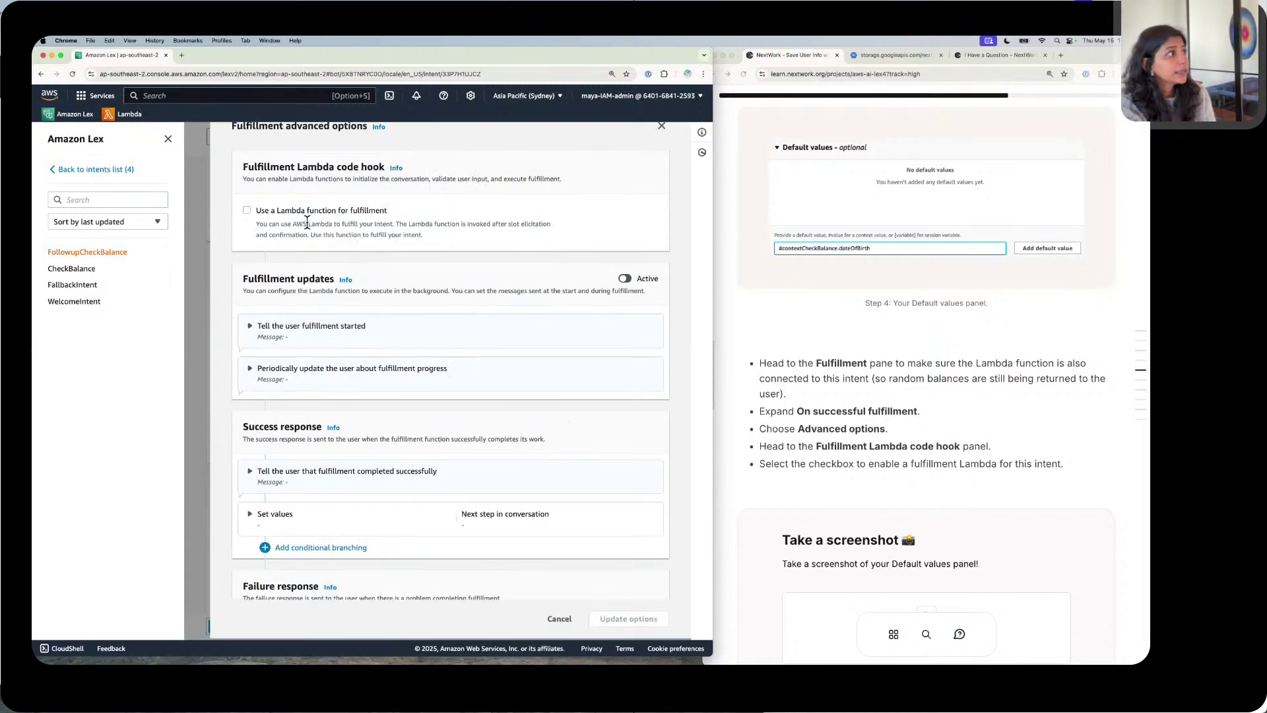
pyautogui.click(248, 209)
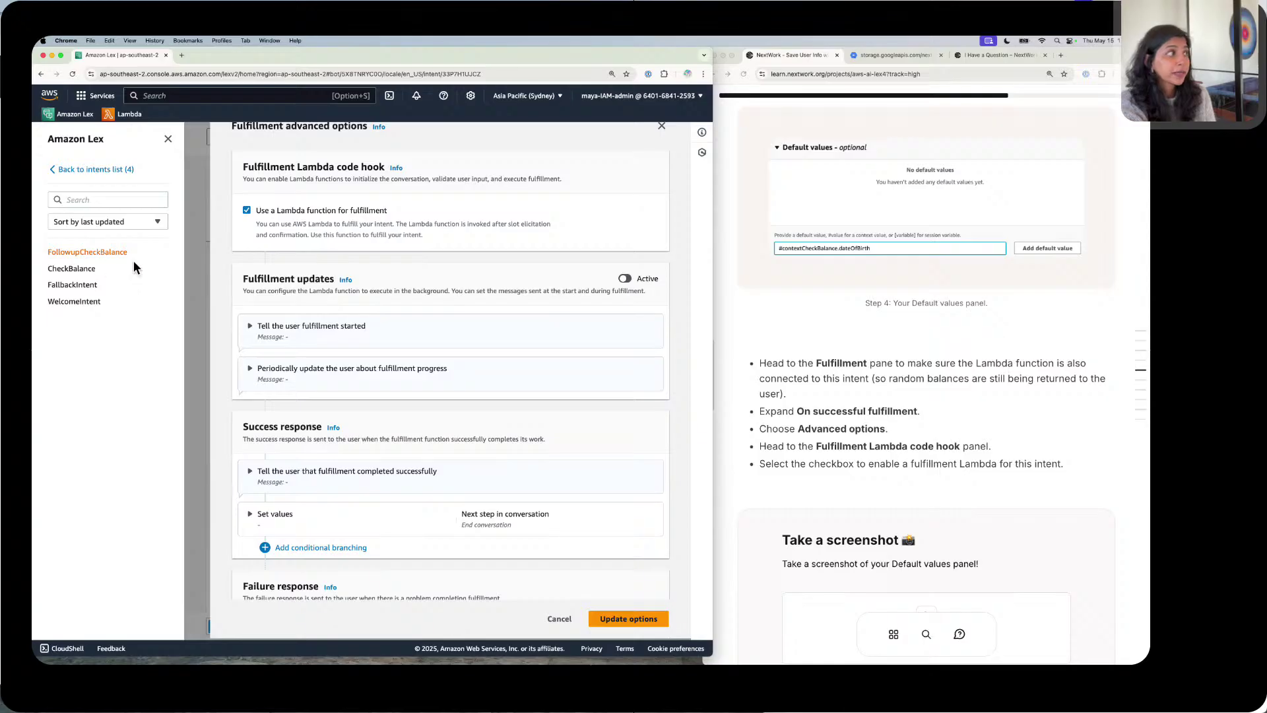
pyautogui.scroll(-1, 521, 334)
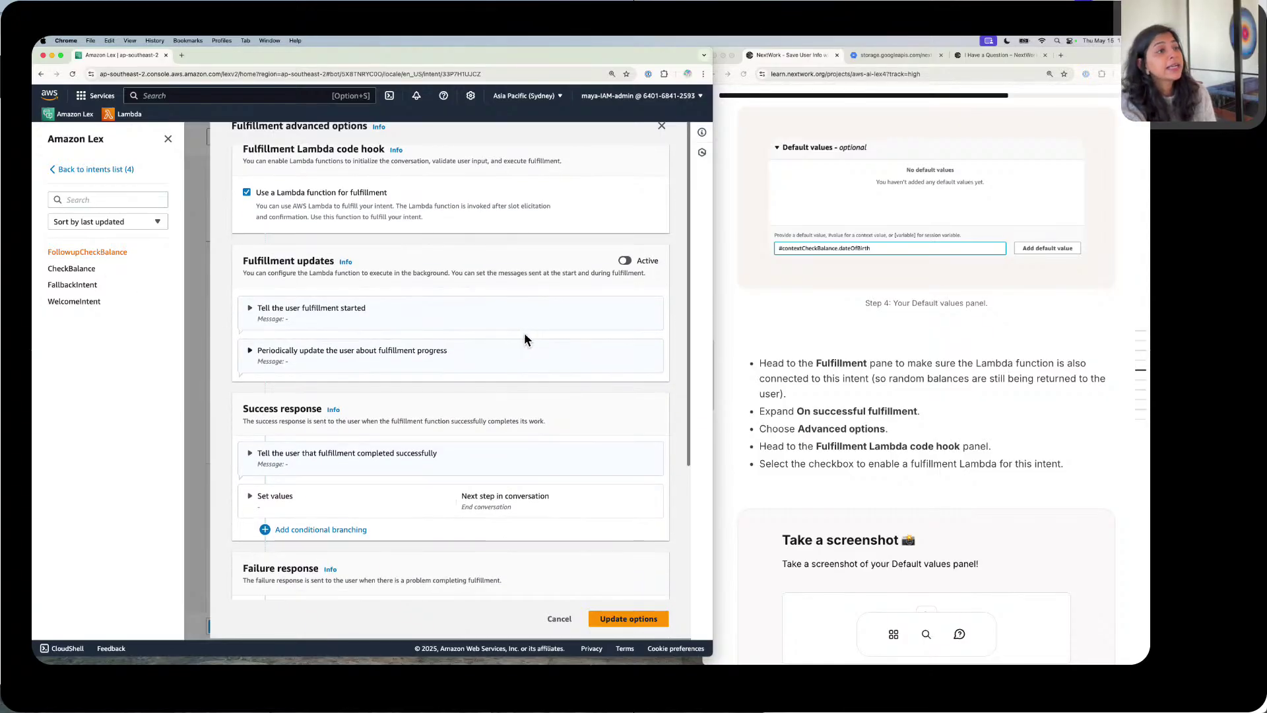
pyautogui.click(635, 617)
# Step: Try to mark the Default values screenshot task as done in the project guide and read the instructions after it
pyautogui.scroll(-2, 944, 488)
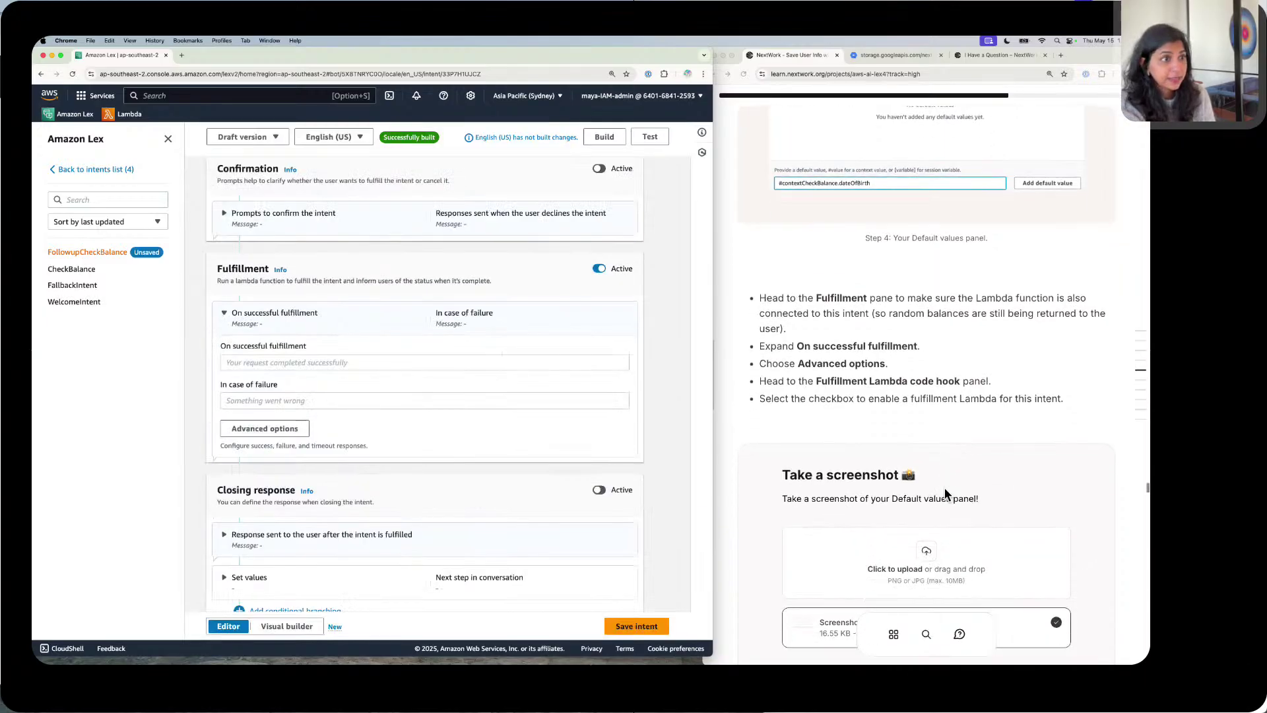
pyautogui.scroll(-2, 888, 489)
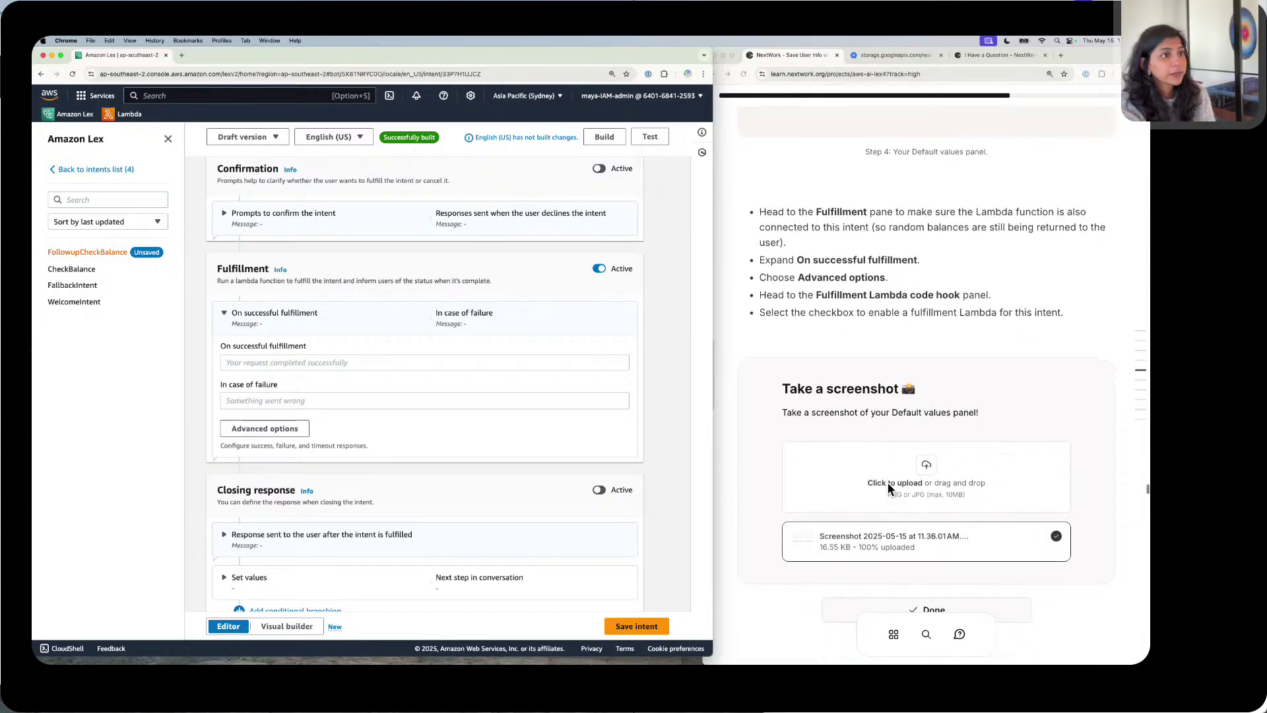
pyautogui.scroll(-1, 888, 488)
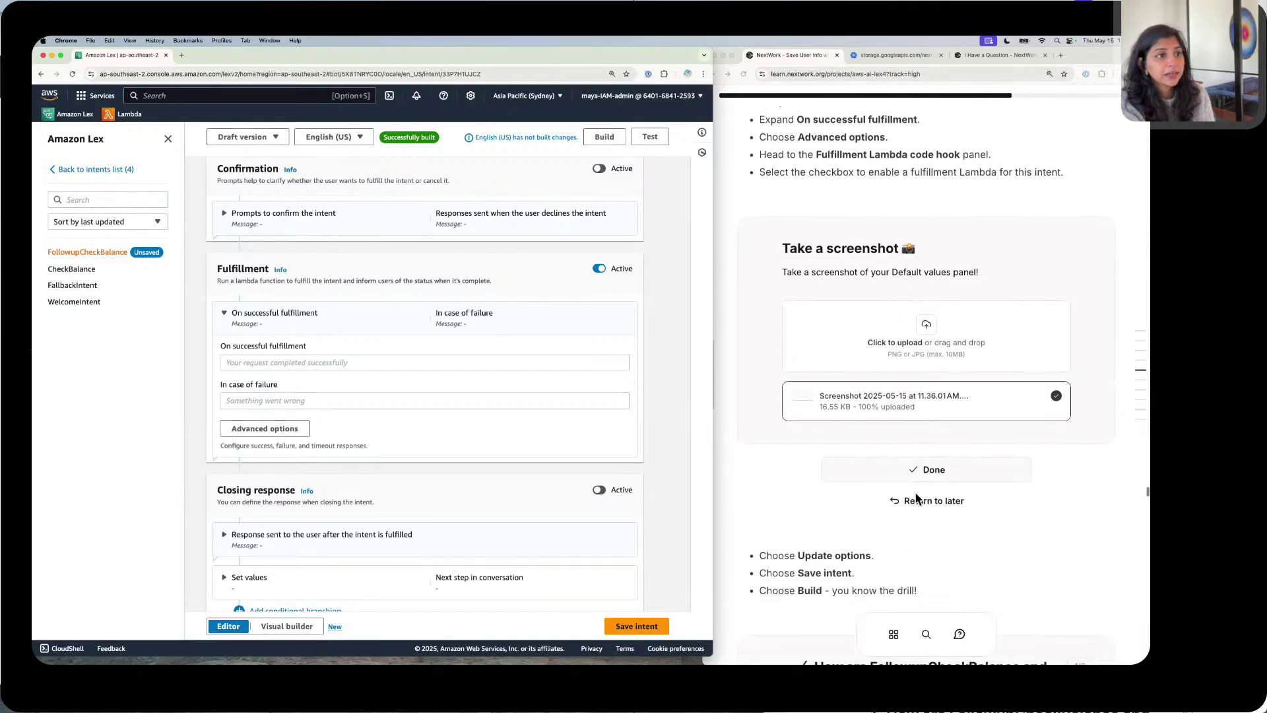
pyautogui.click(927, 470)
pyautogui.scroll(-1, 892, 491)
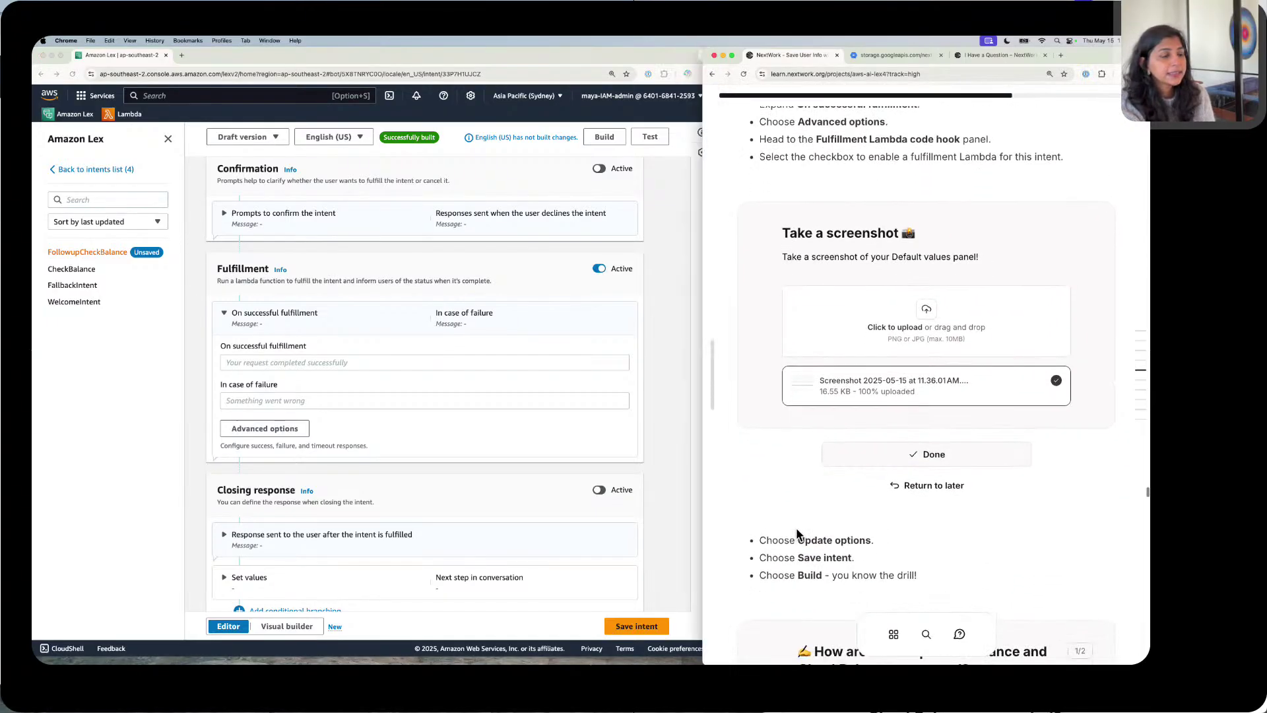
pyautogui.scroll(-1, 617, 515)
# Step: Save the FollowupCheckBalance intent and build the English (US) language of the bot
pyautogui.scroll(-5, 611, 512)
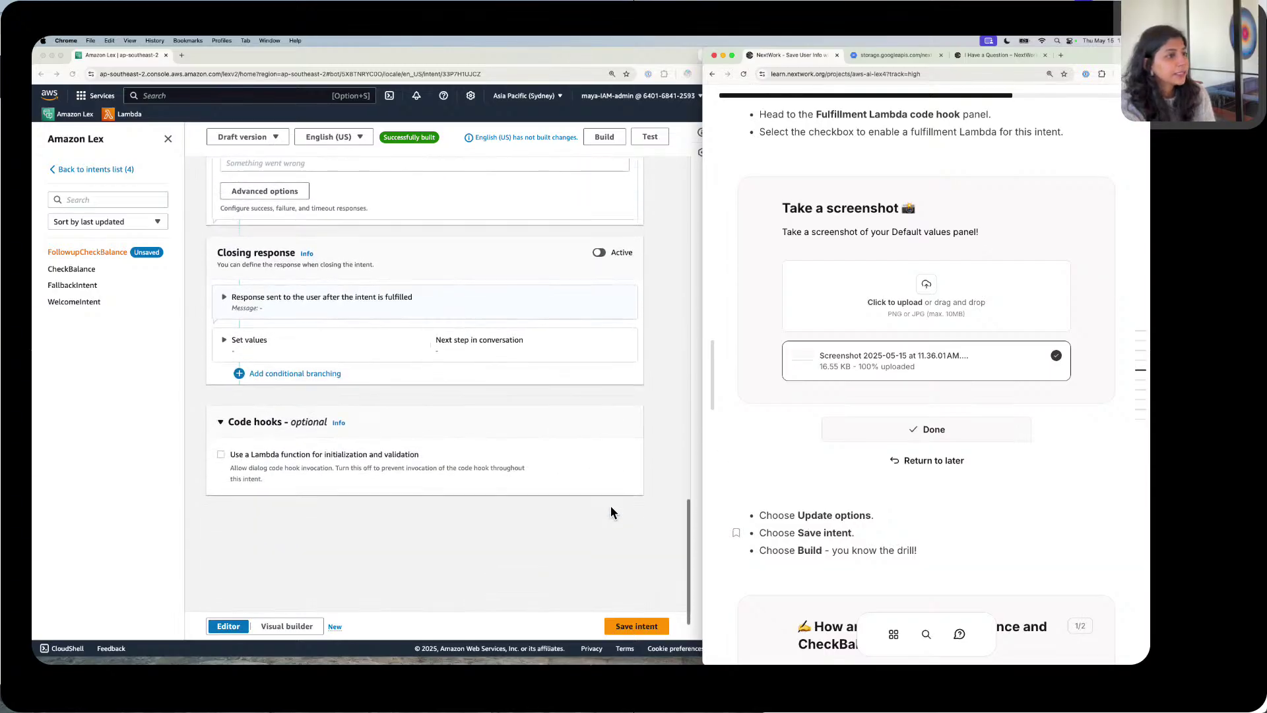
pyautogui.click(630, 625)
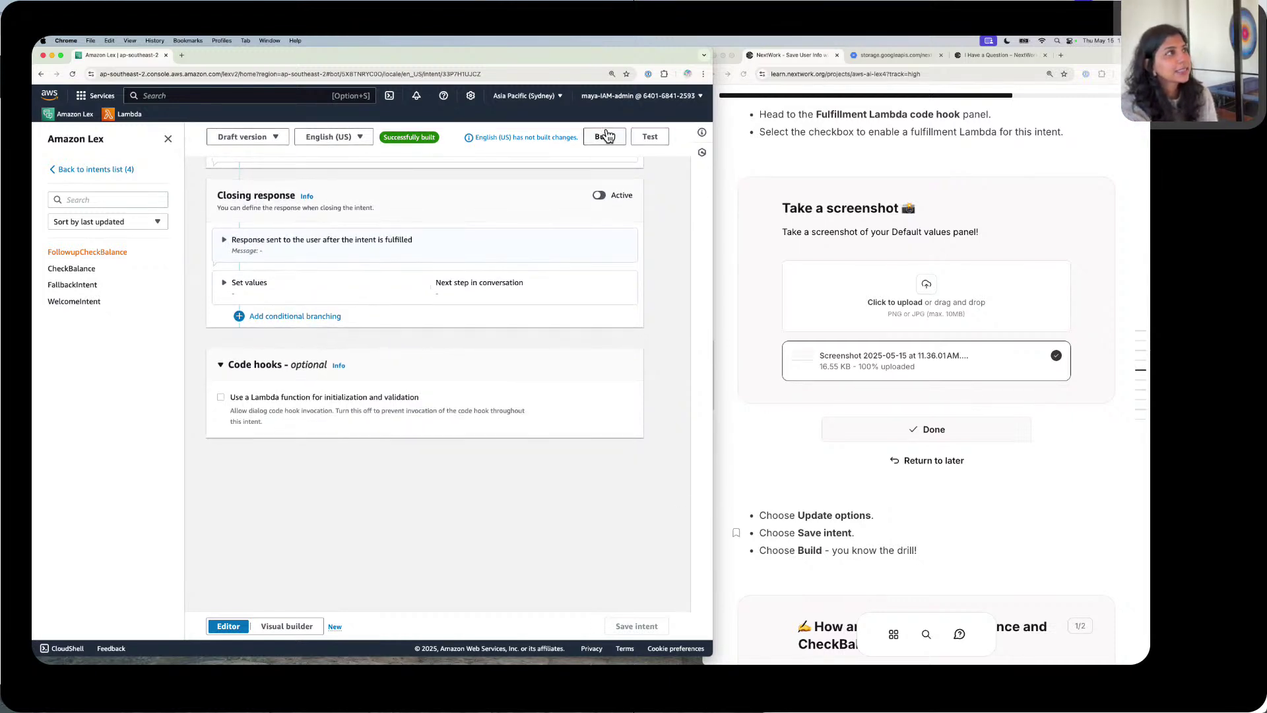
pyautogui.click(605, 136)
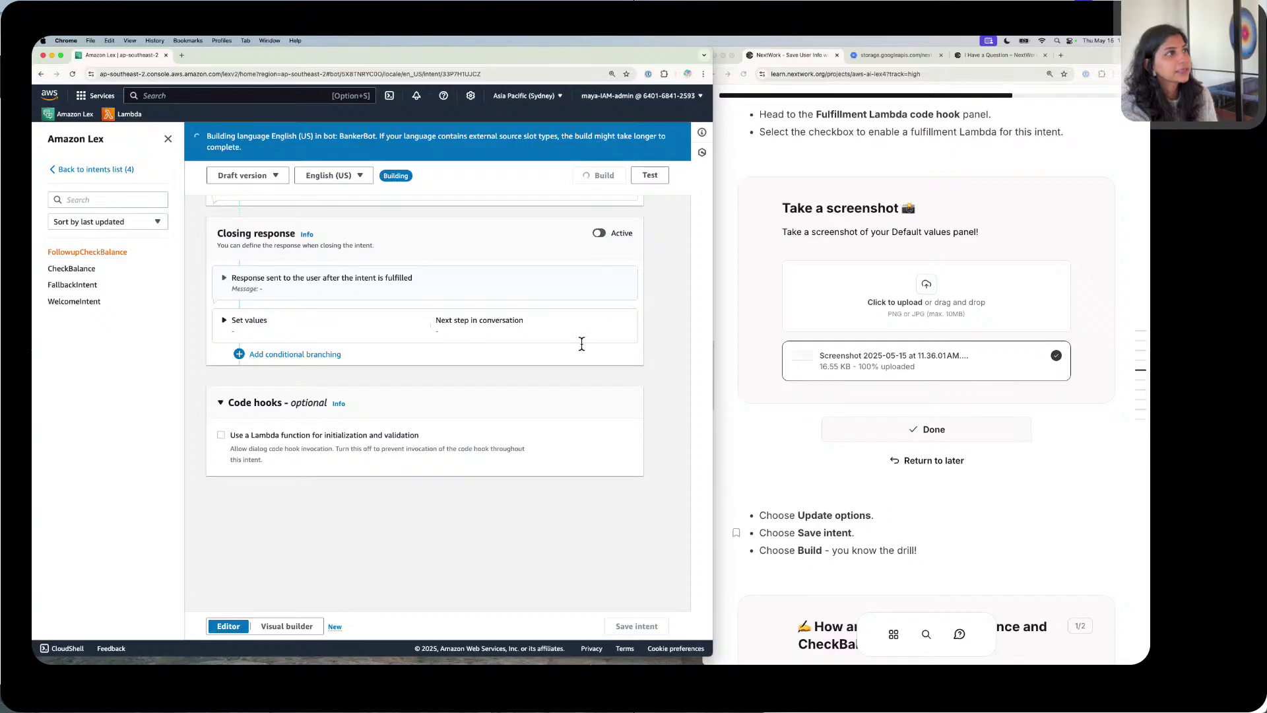
pyautogui.scroll(-1, 582, 341)
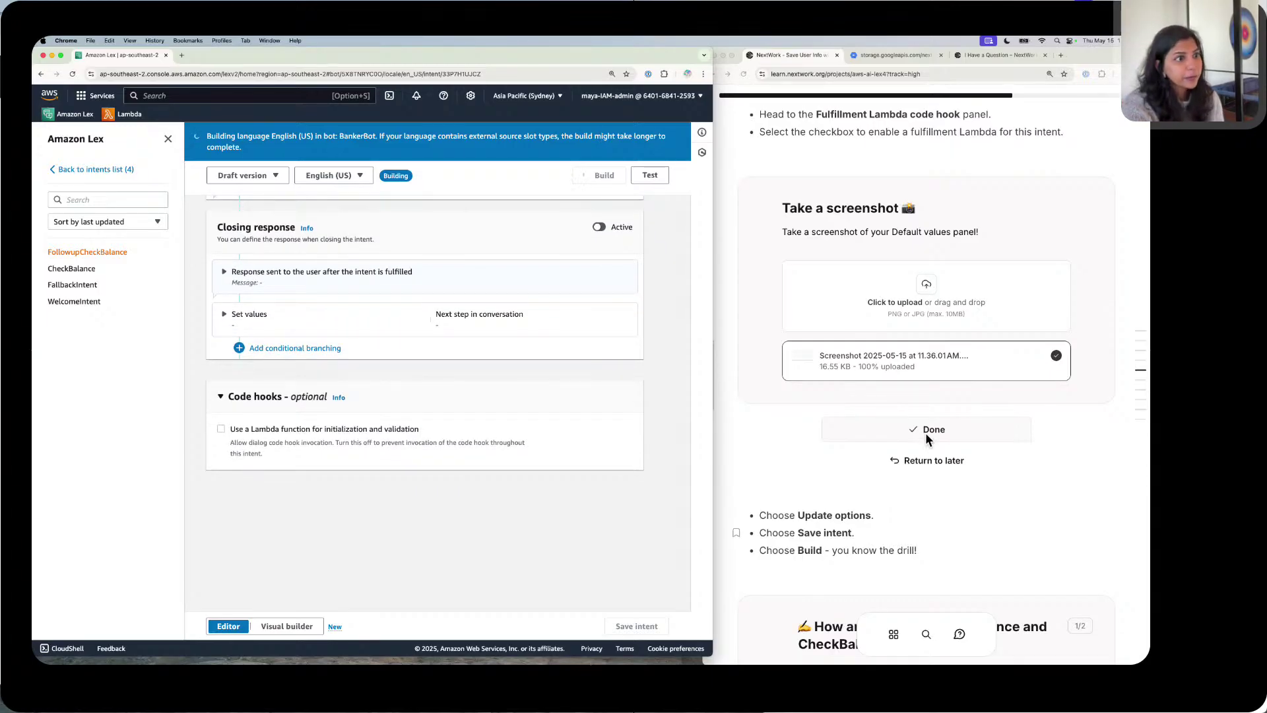
# Step: Start the answer on how FollowupCheckBalance and CheckBalance are connected with "This intent is connected to the previous intent I made, CheckBalance, because it performs the same function"
pyautogui.scroll(-5, 922, 466)
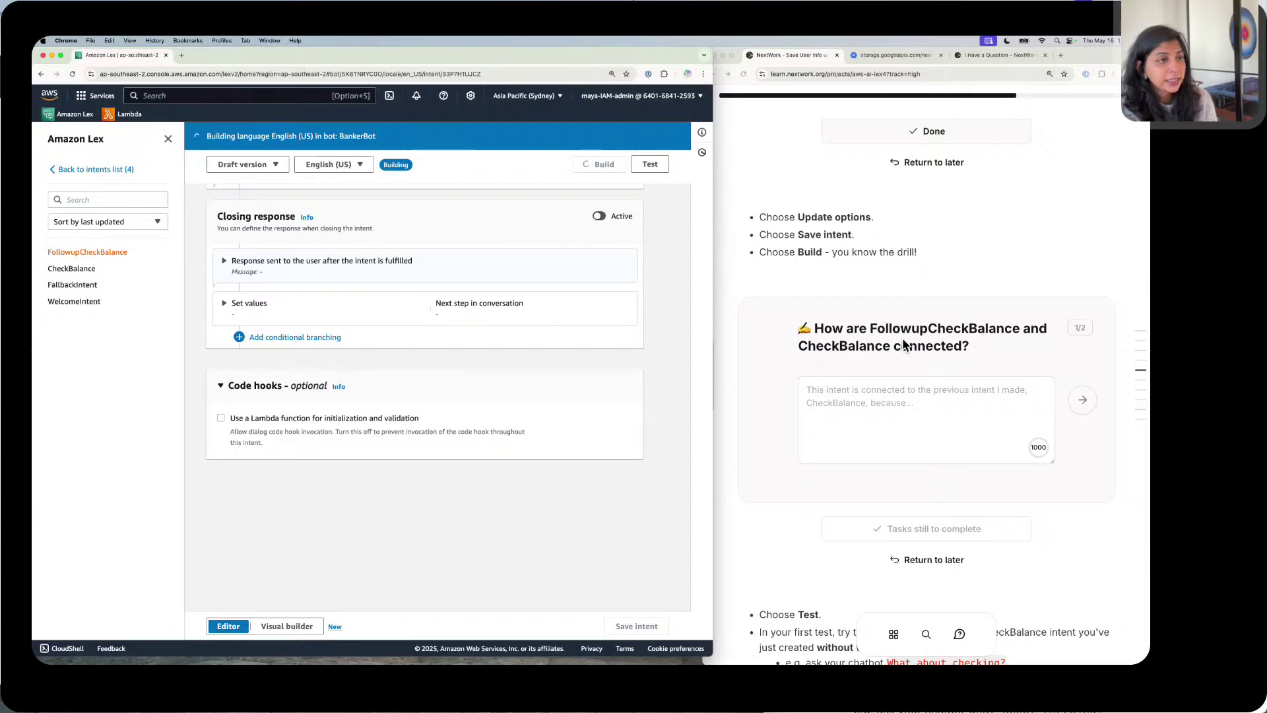
pyautogui.click(890, 387)
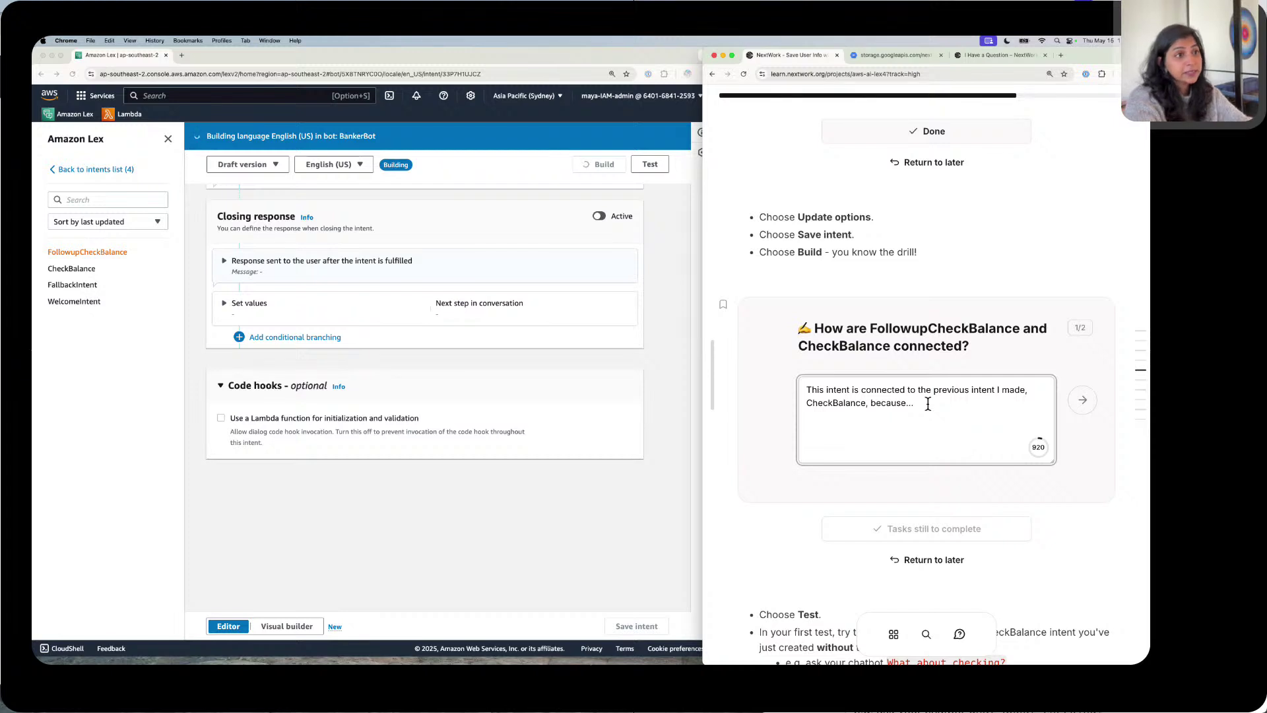
pyautogui.write('t ha')
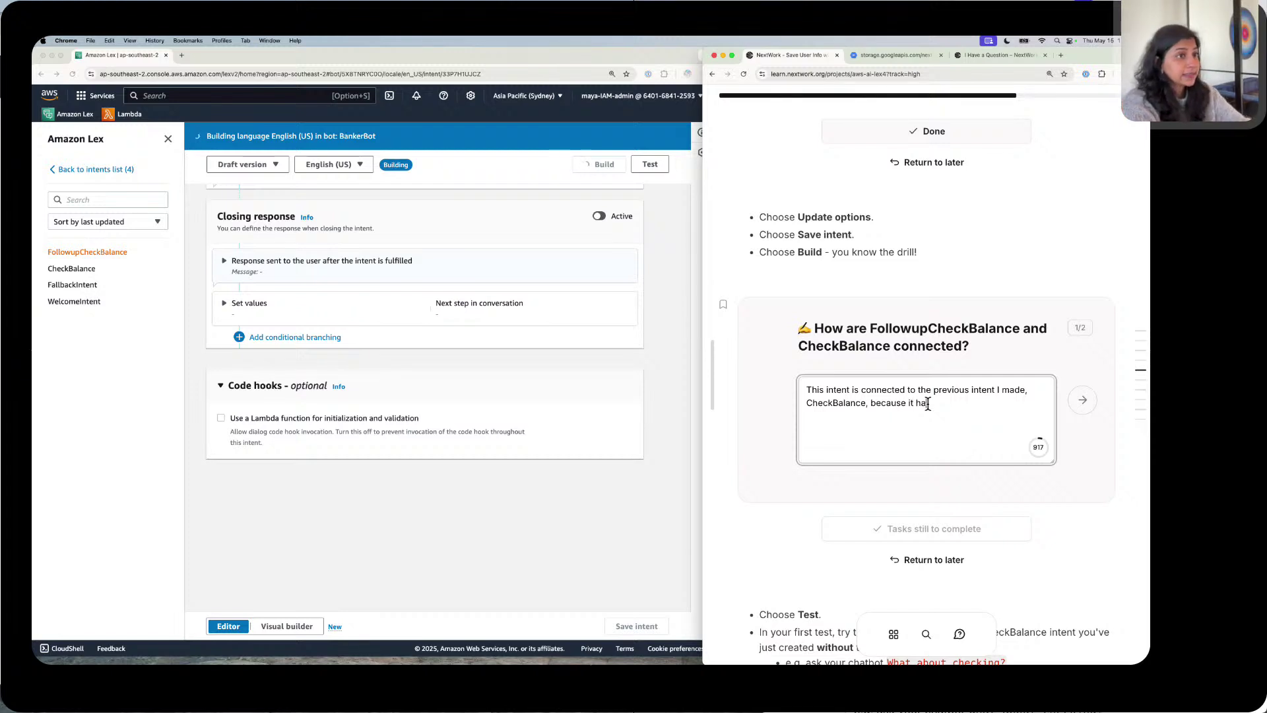
pyautogui.write('s the')
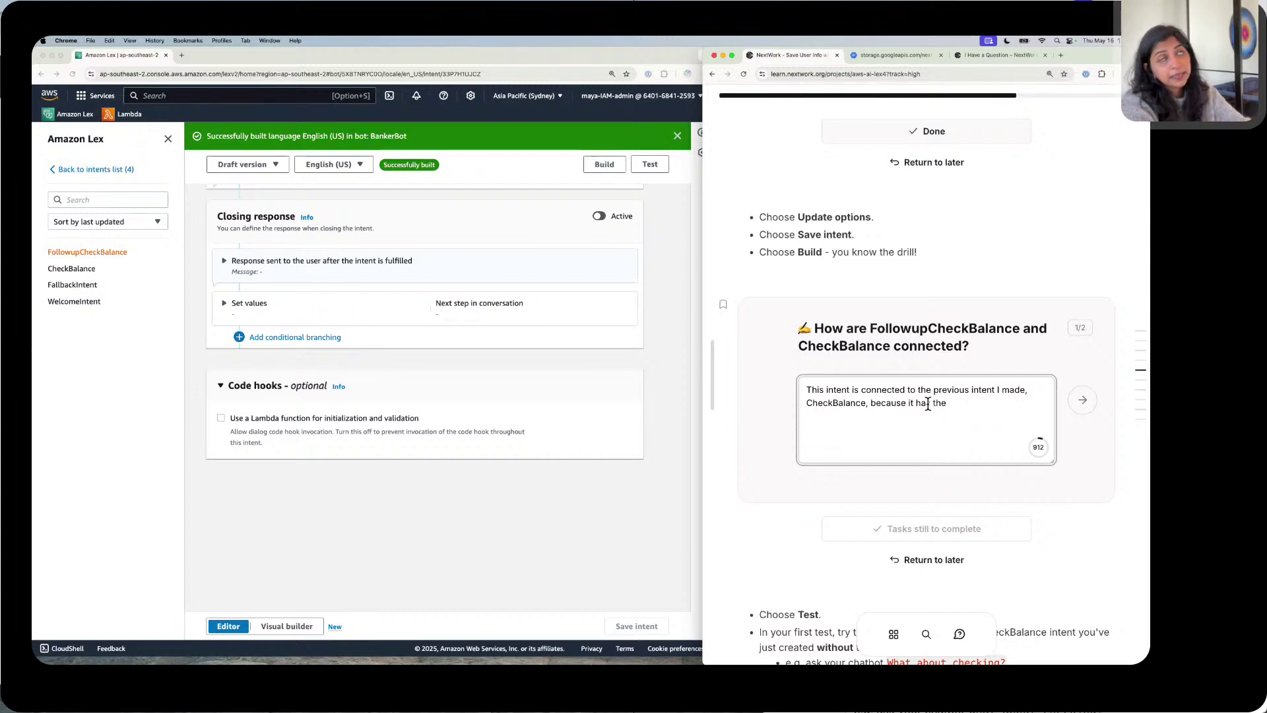
pyautogui.press('BackSpace')
pyautogui.press('BackSpace')
pyautogui.press('BackSpace')
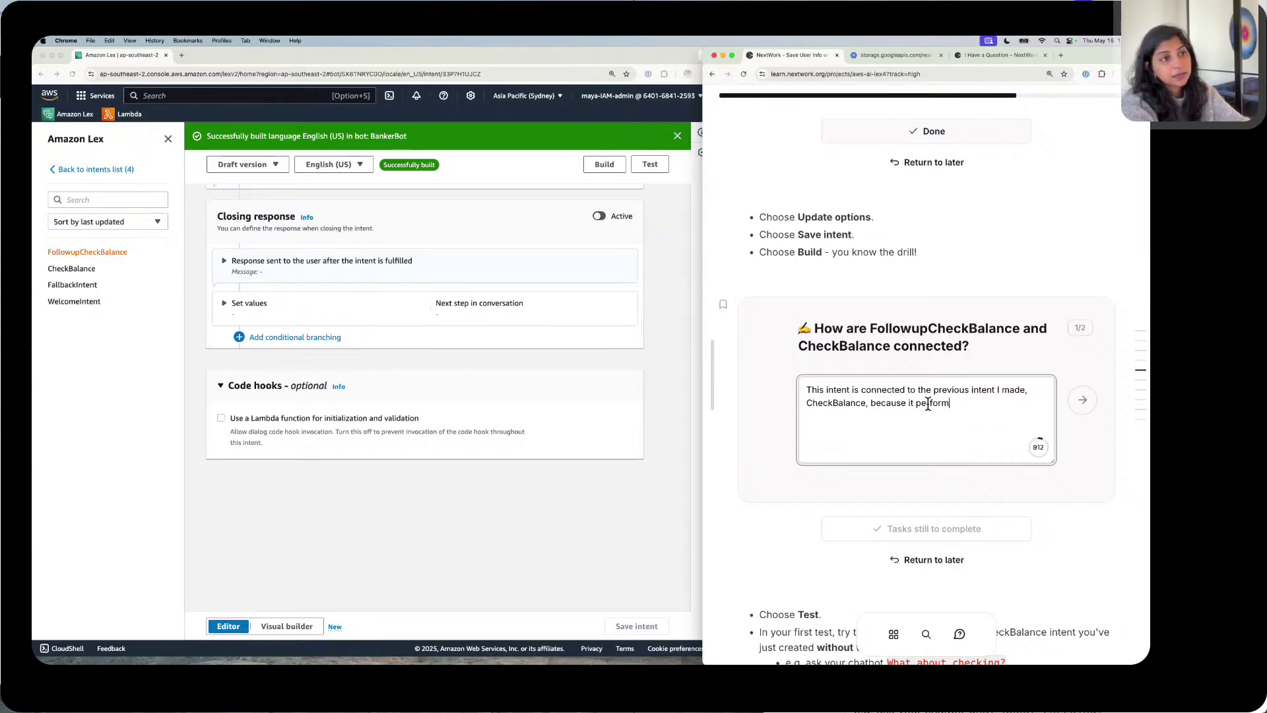
pyautogui.write('sa')
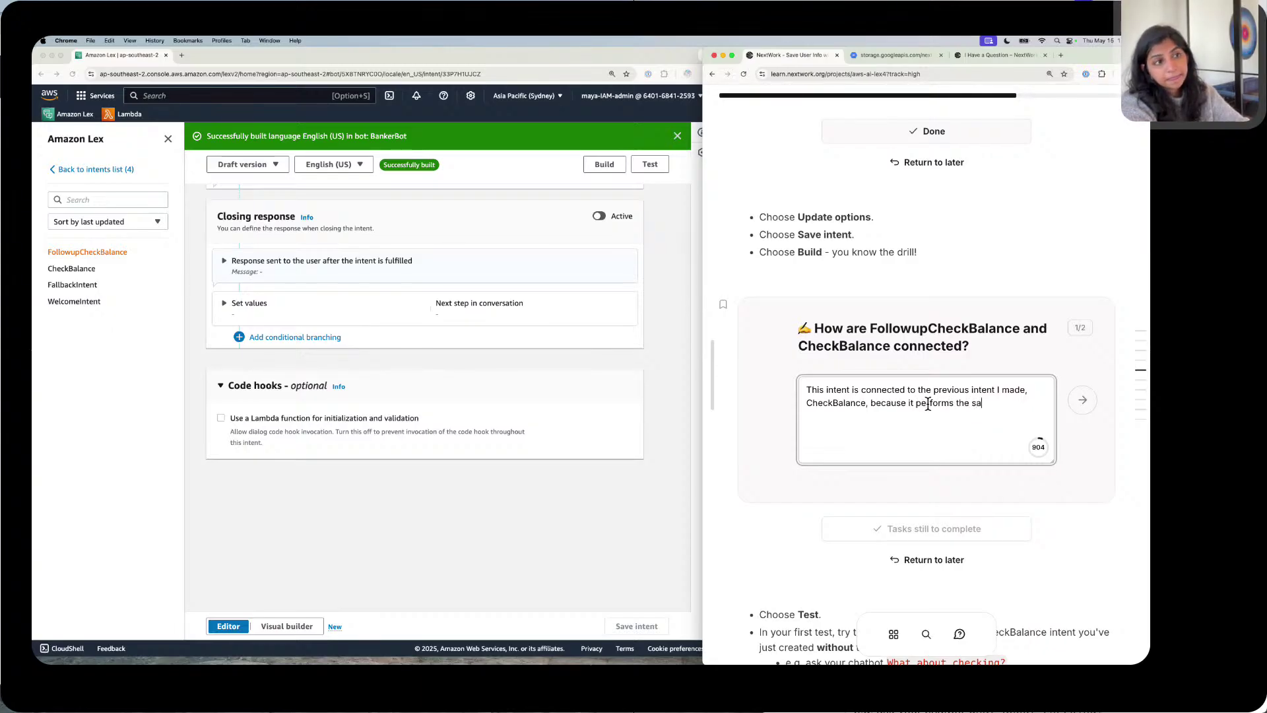
pyautogui.write('me functio')
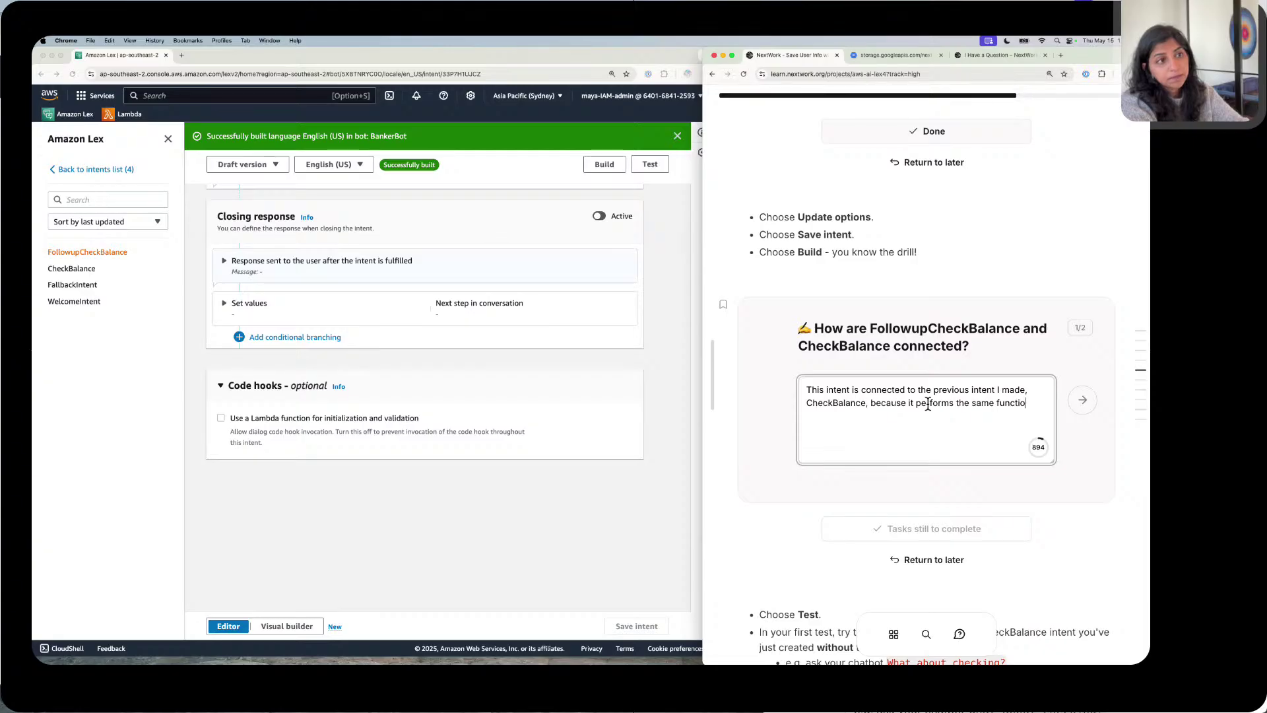
# Step: Complete the answer with "(return a random number for the bank balance when the account type and date of birth is provided)."
pyautogui.write('n (retur')
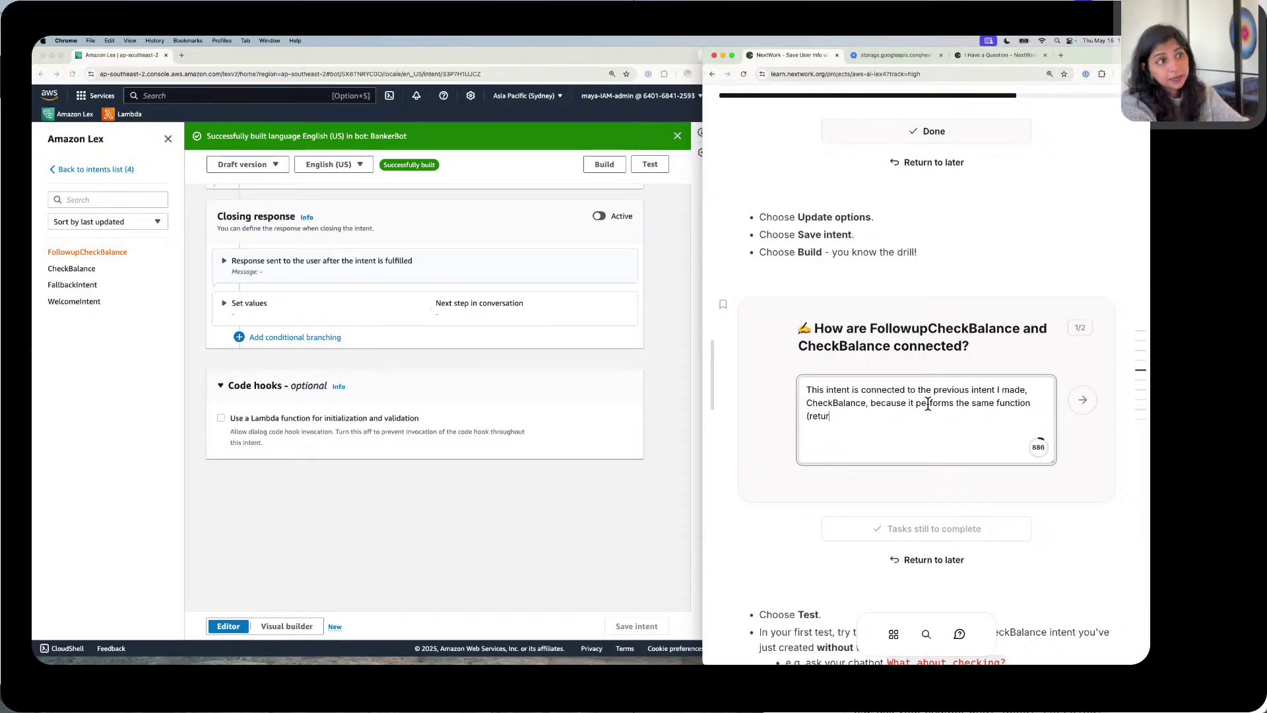
pyautogui.write('n a ')
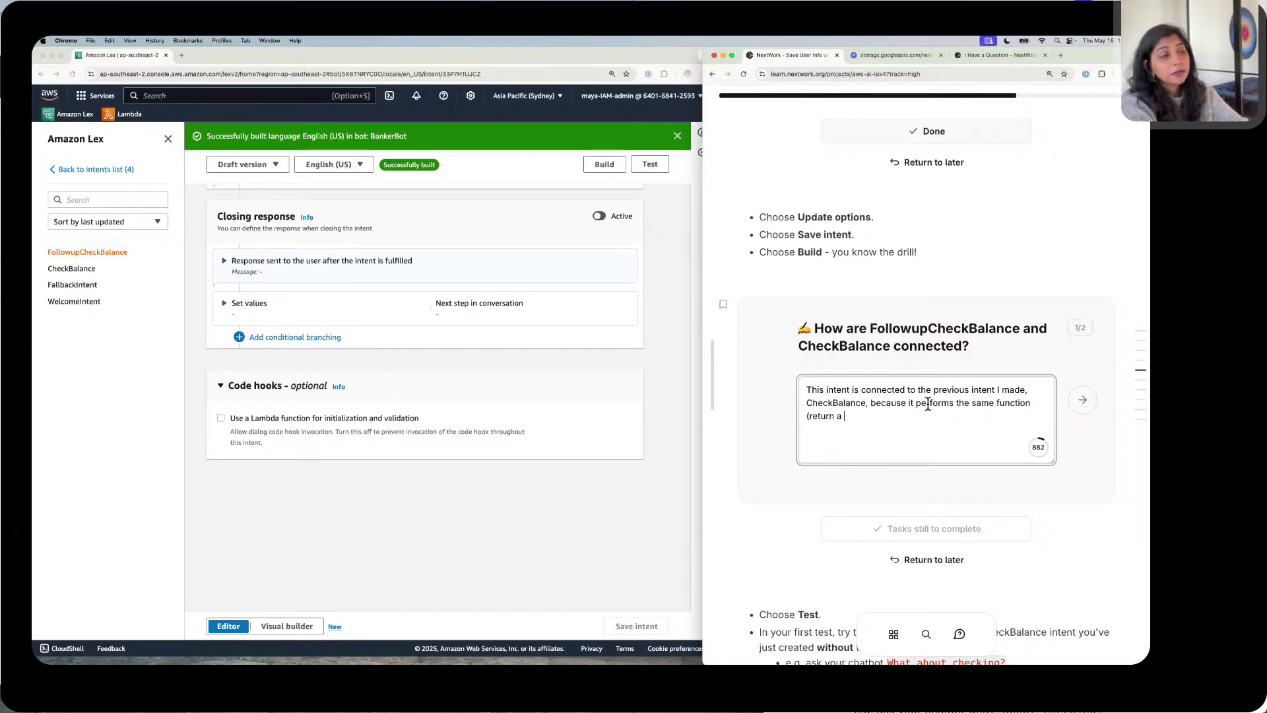
pyautogui.write('random ')
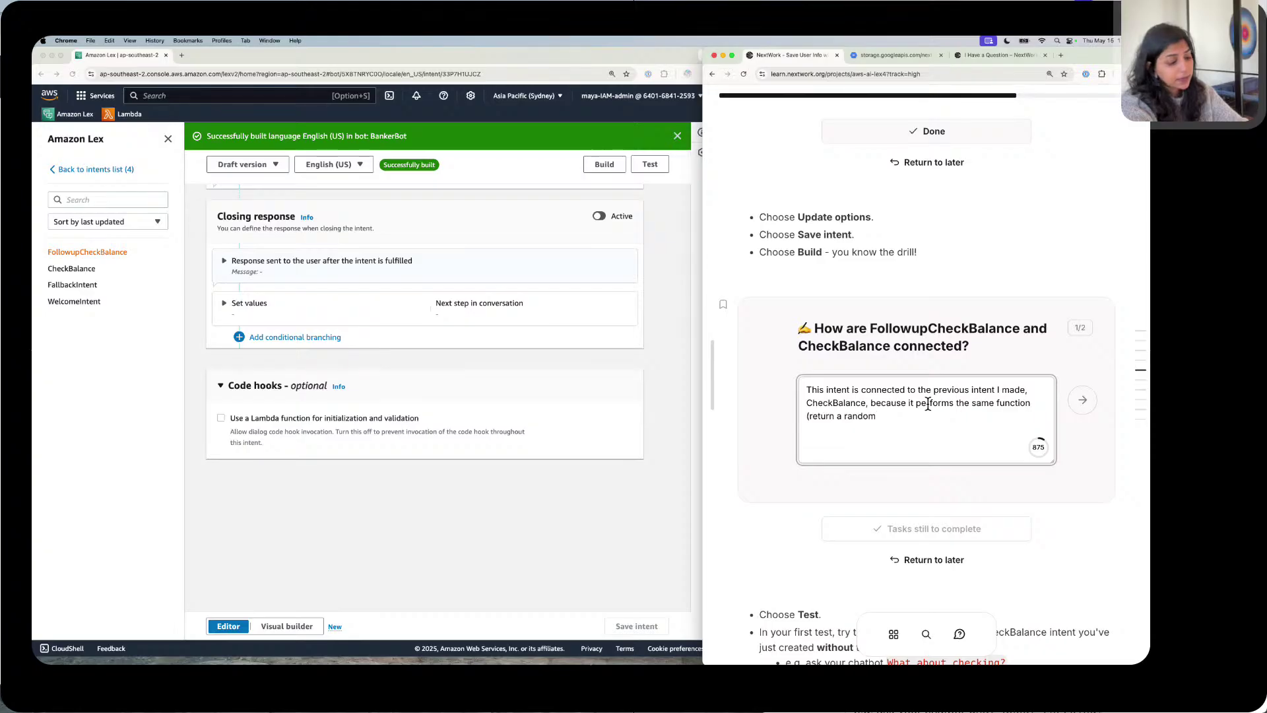
pyautogui.write('number for th')
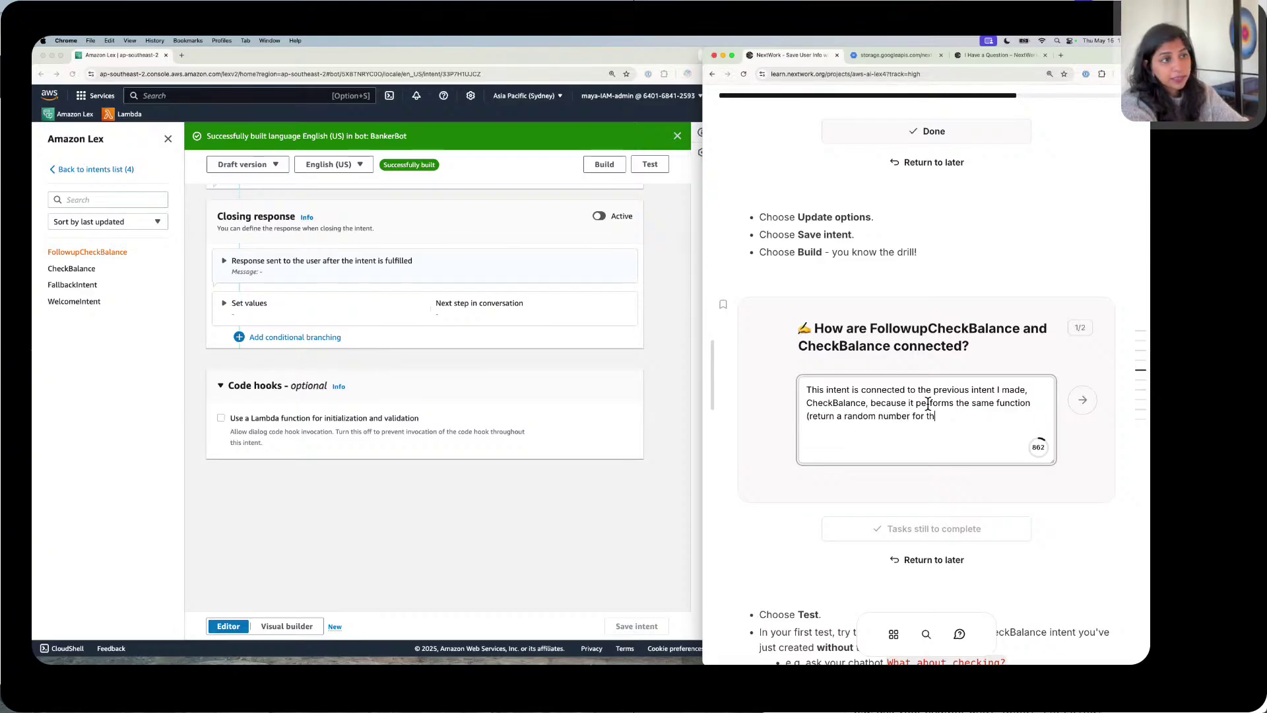
pyautogui.write('e bank ac')
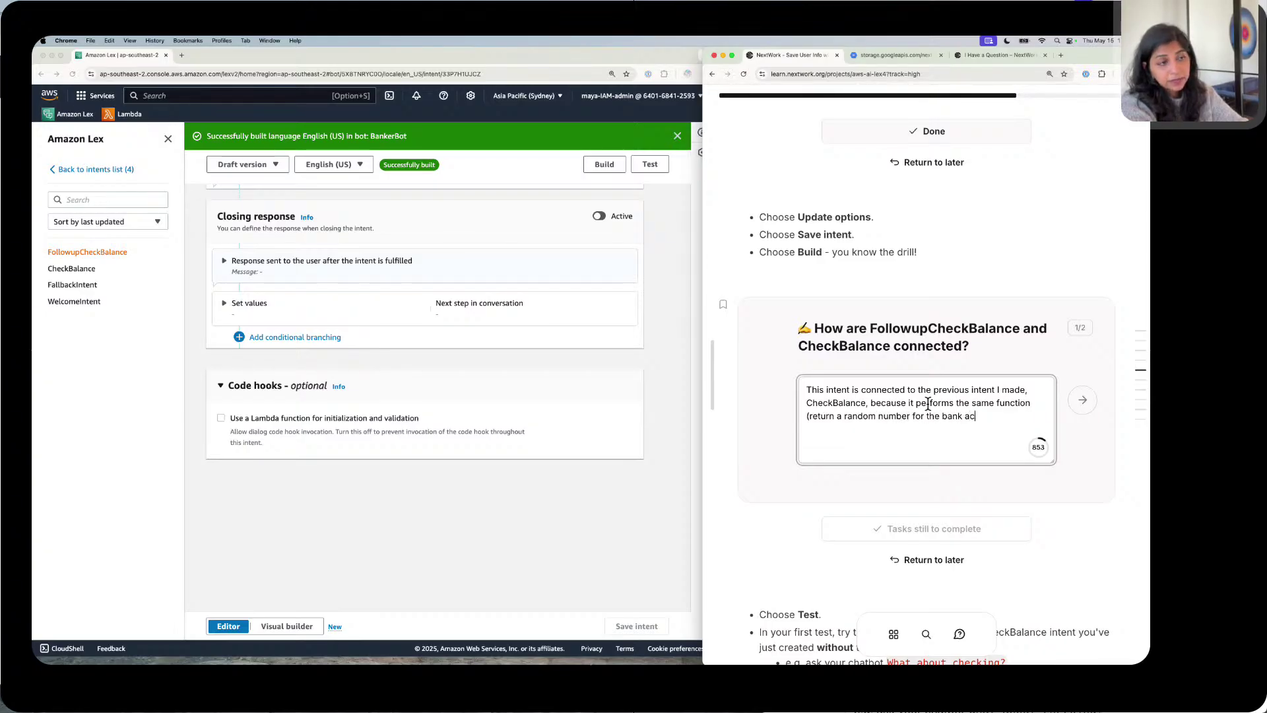
pyautogui.write('c')
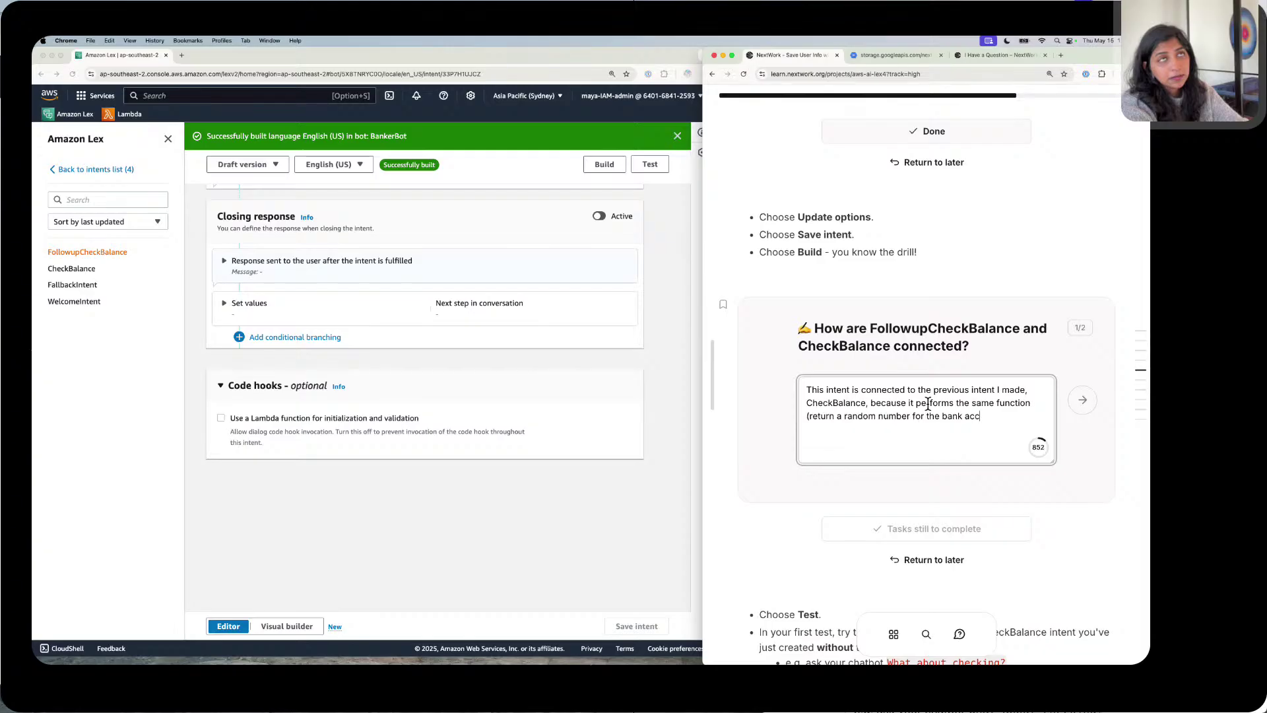
pyautogui.press('BackSpace')
pyautogui.press('BackSpace')
pyautogui.write('balan')
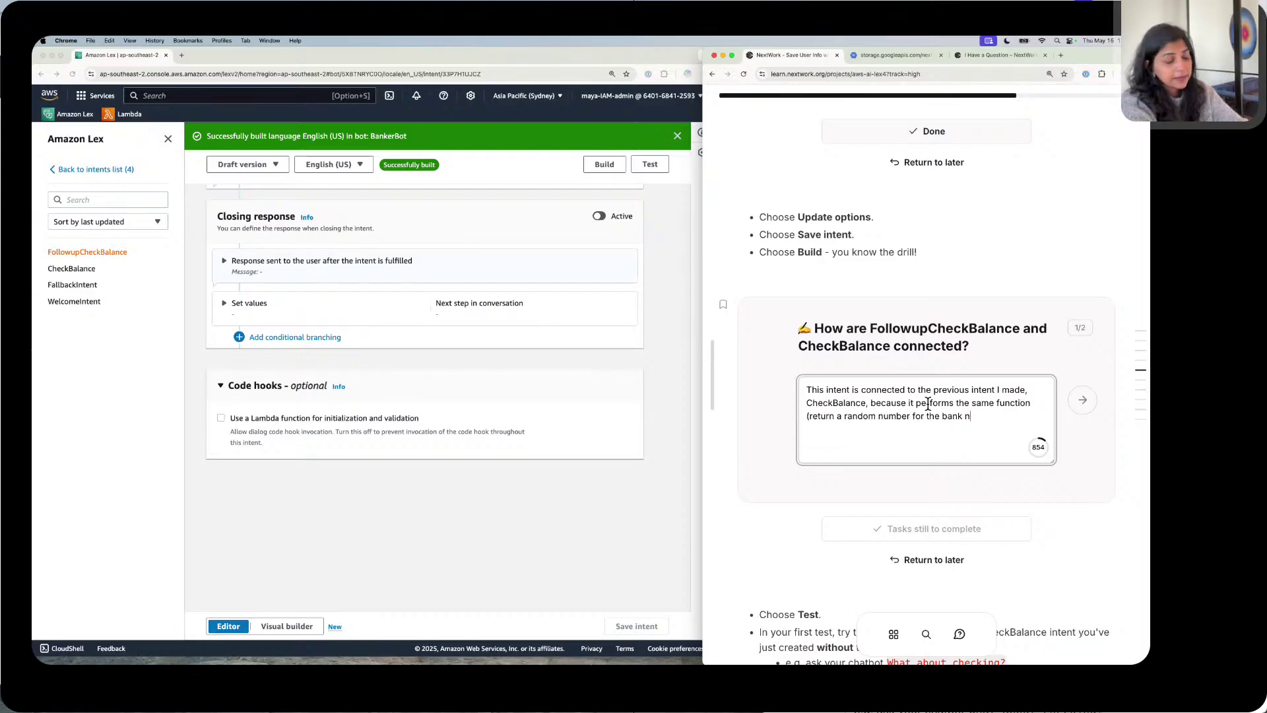
pyautogui.write('ce when the ac')
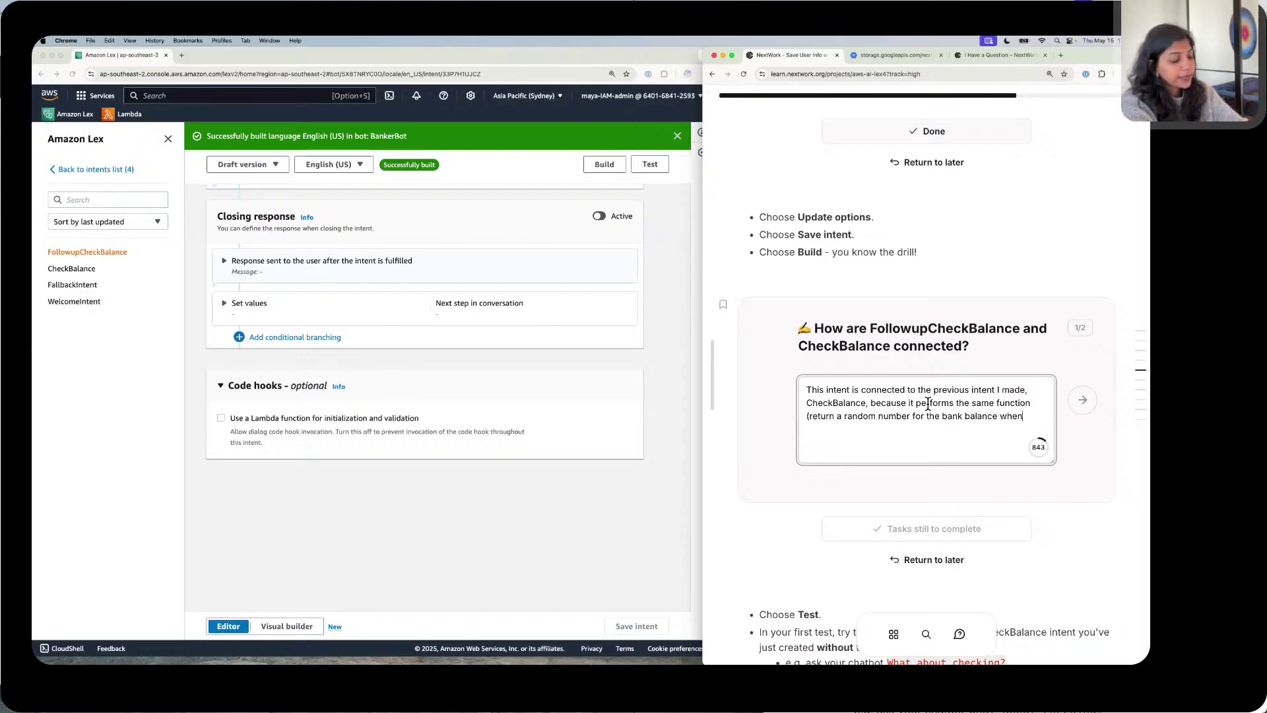
pyautogui.write('count type and ')
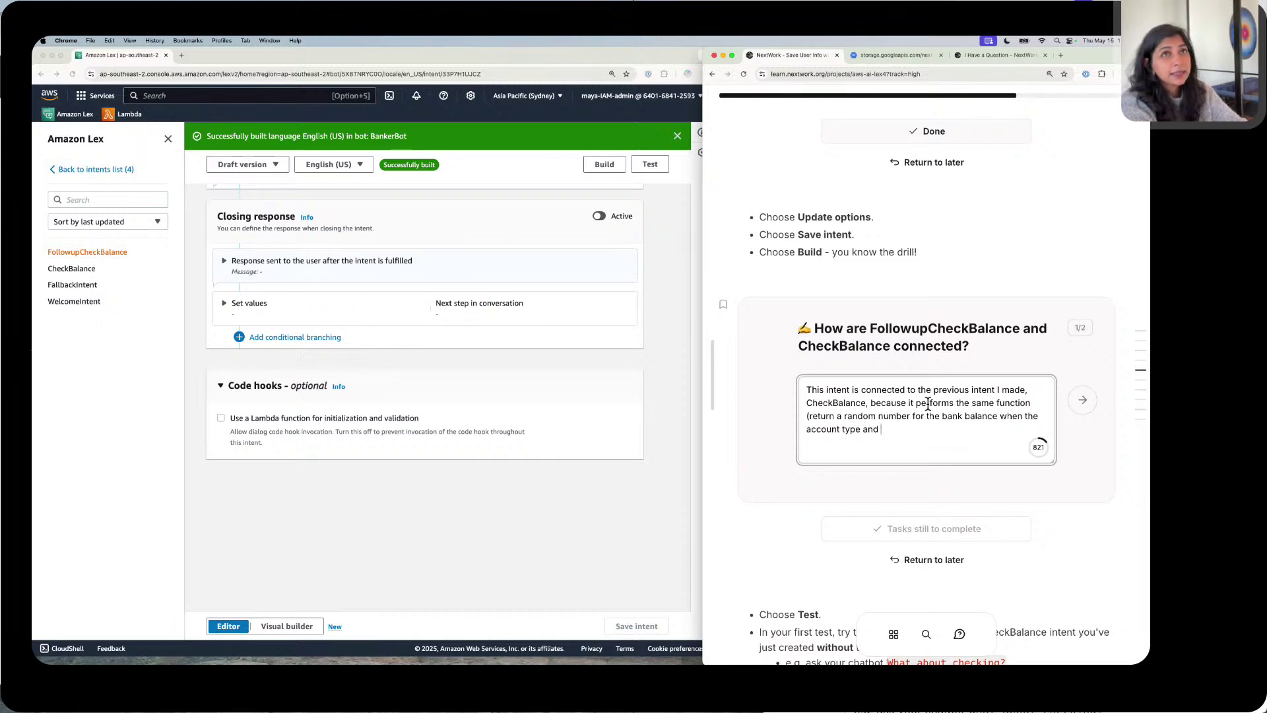
pyautogui.write('date of b')
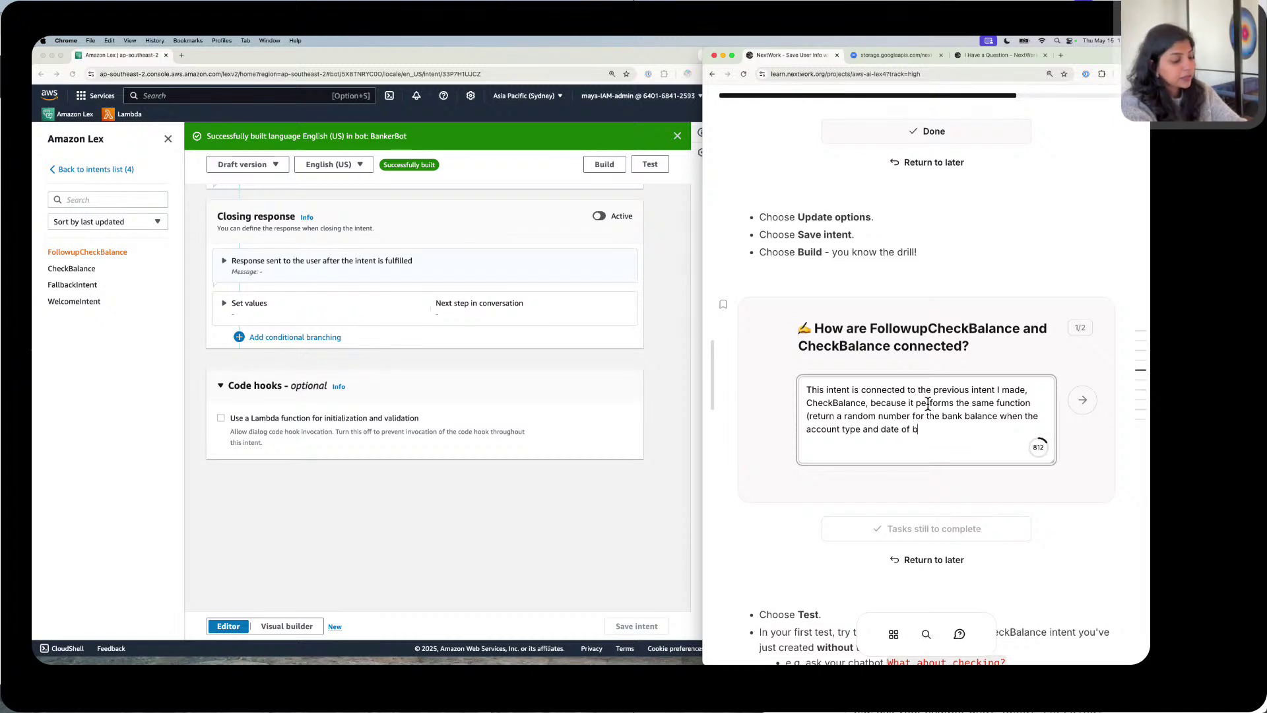
pyautogui.write('irth is')
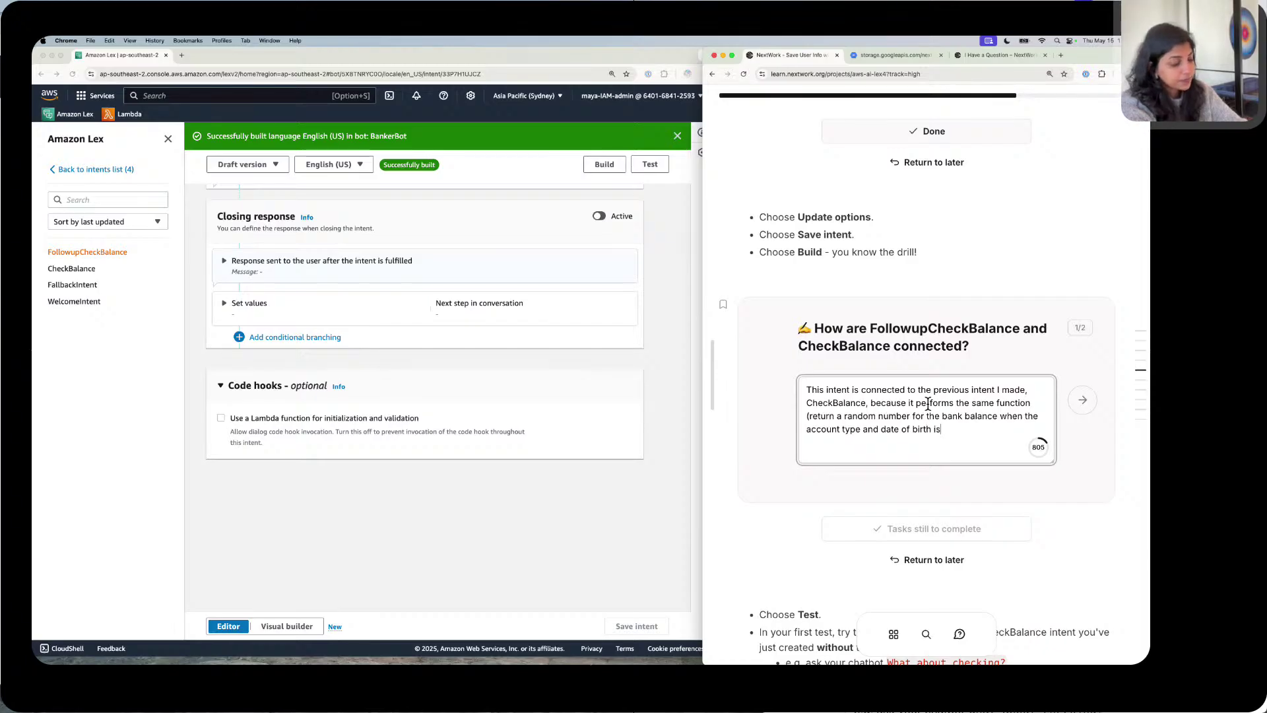
pyautogui.write(' provided).')
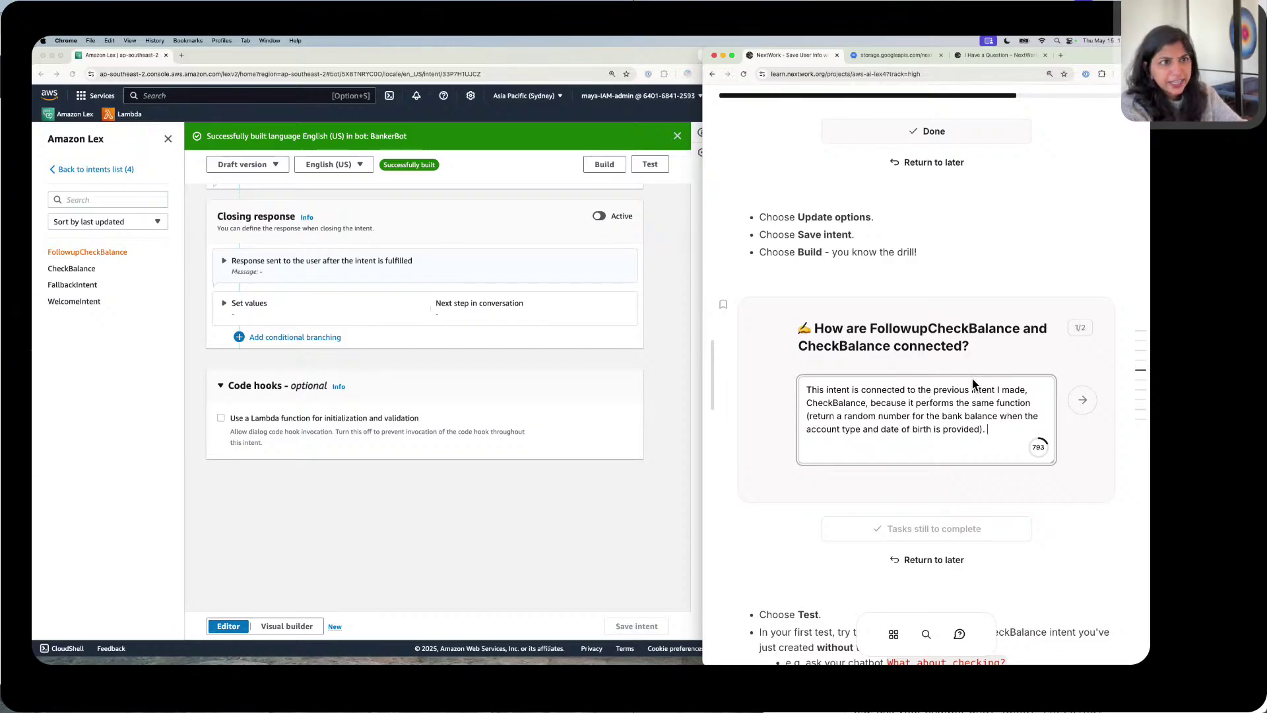
# Step: Advance to the question on contextCheckBalance and the output context, and begin its answer with "I created an input context, contextCheckBalance, that..."
pyautogui.click(1095, 399)
pyautogui.click(1095, 399)
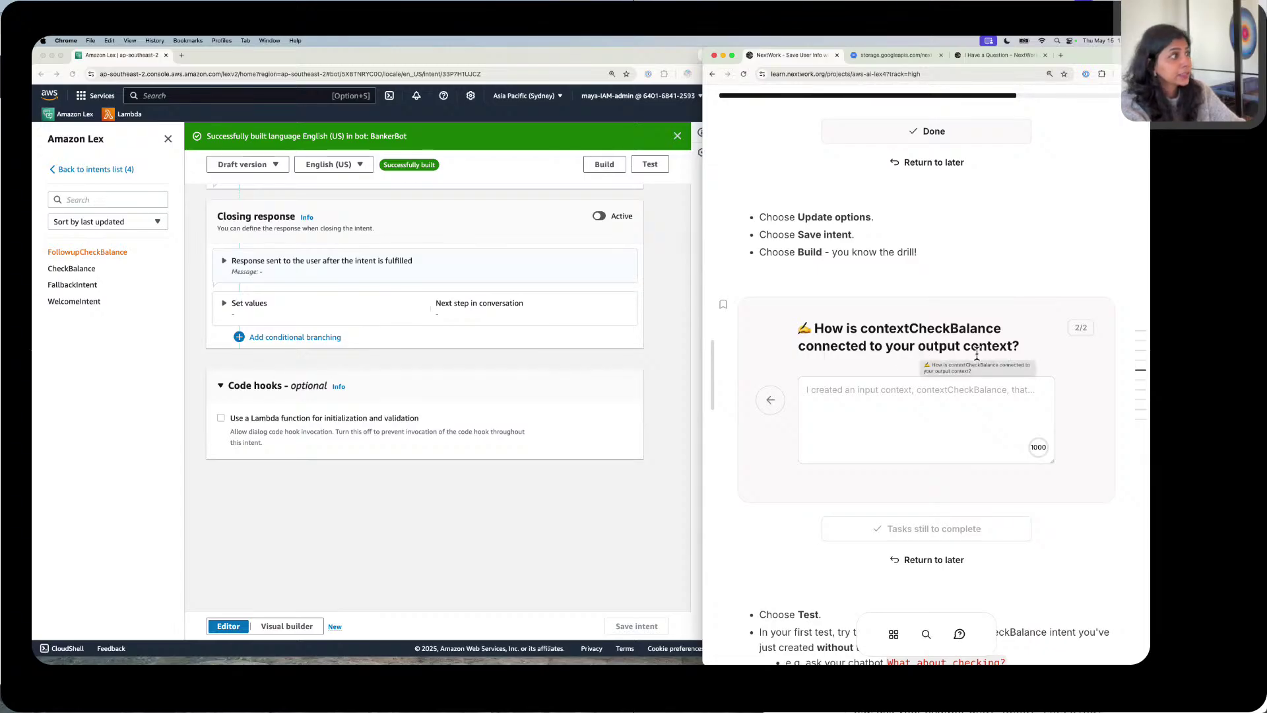
pyautogui.click(823, 400)
pyautogui.write('I created an input context, contextCheckBalance, that...')
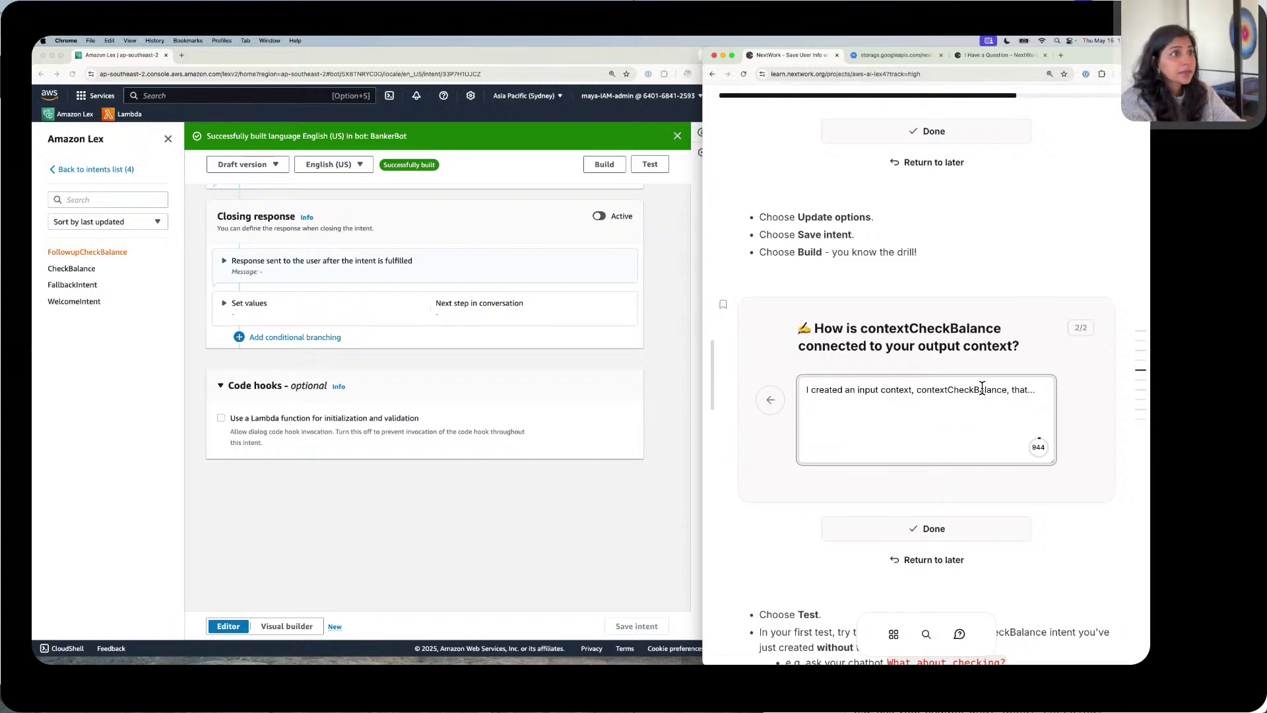
# Step: Review the guide's explanation of what #contextCheckBalance.dateOfBirth means
pyautogui.scroll(12, 982, 388)
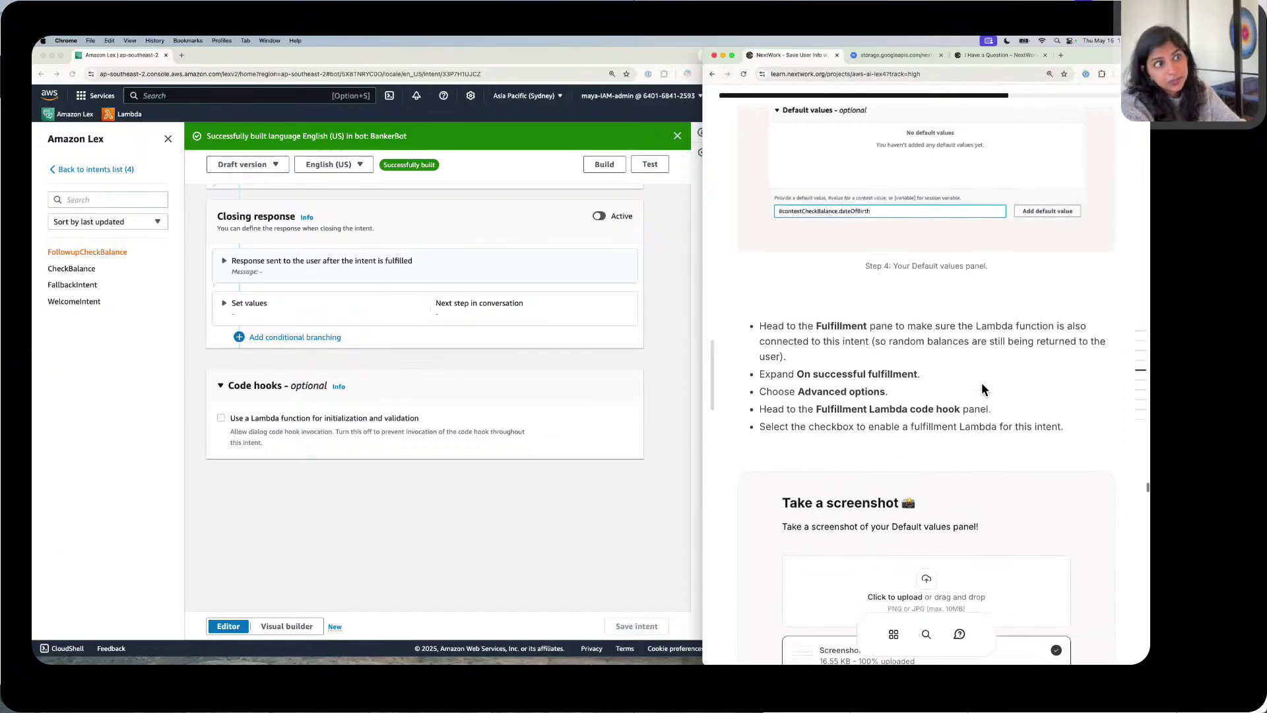
pyautogui.scroll(10, 981, 389)
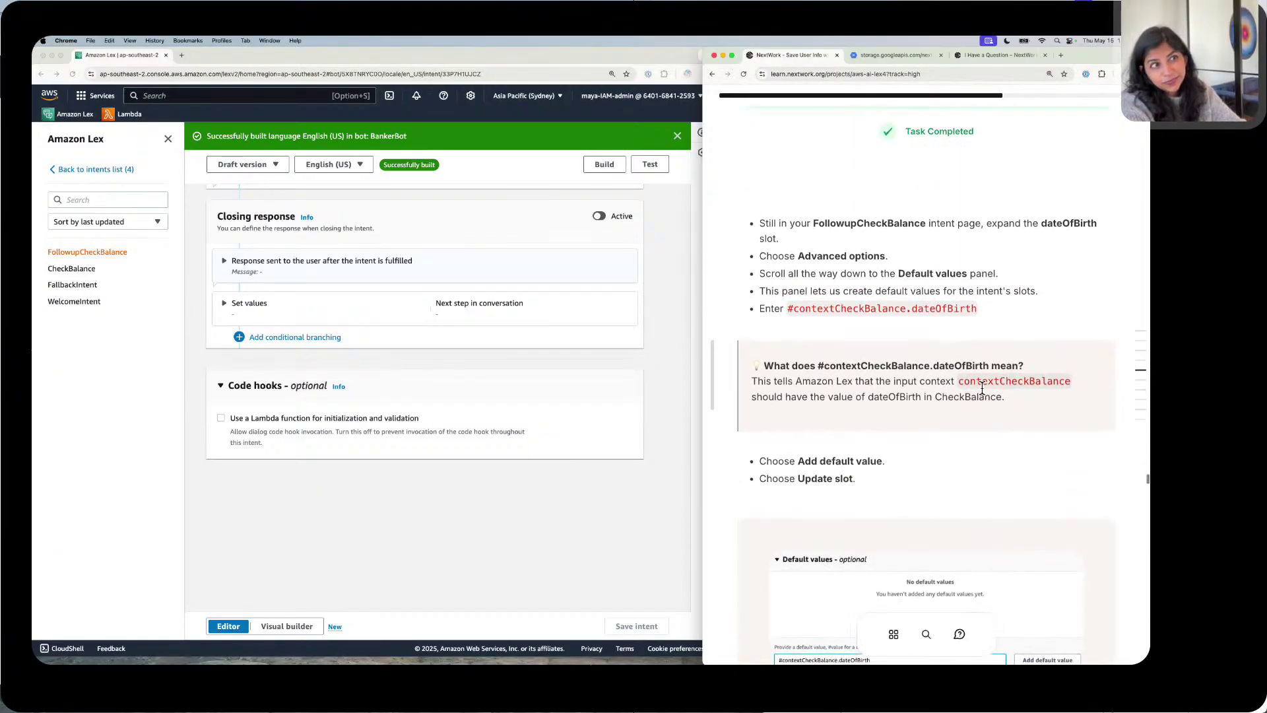
pyautogui.scroll(1, 982, 389)
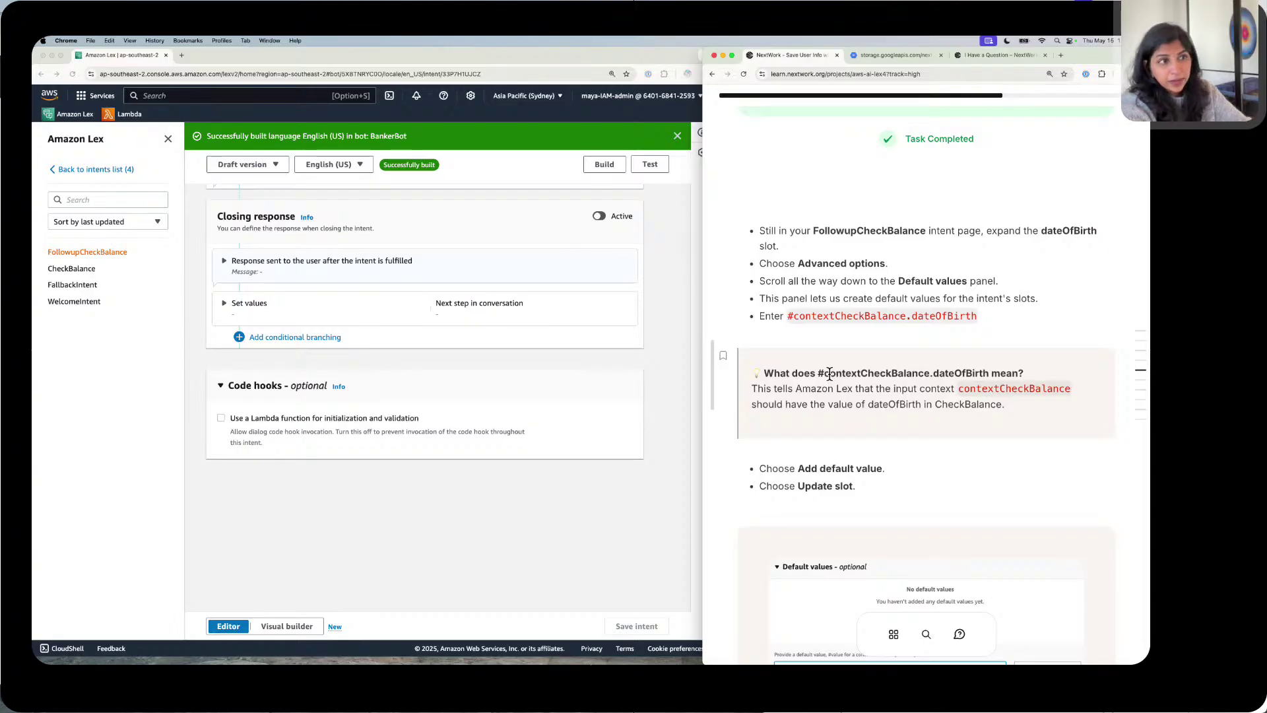
# Step: Reread the guide's default value instructions for the dateOfBirth slot and compare them with the question on contextCheckBalance and the output context
pyautogui.scroll(1, 829, 374)
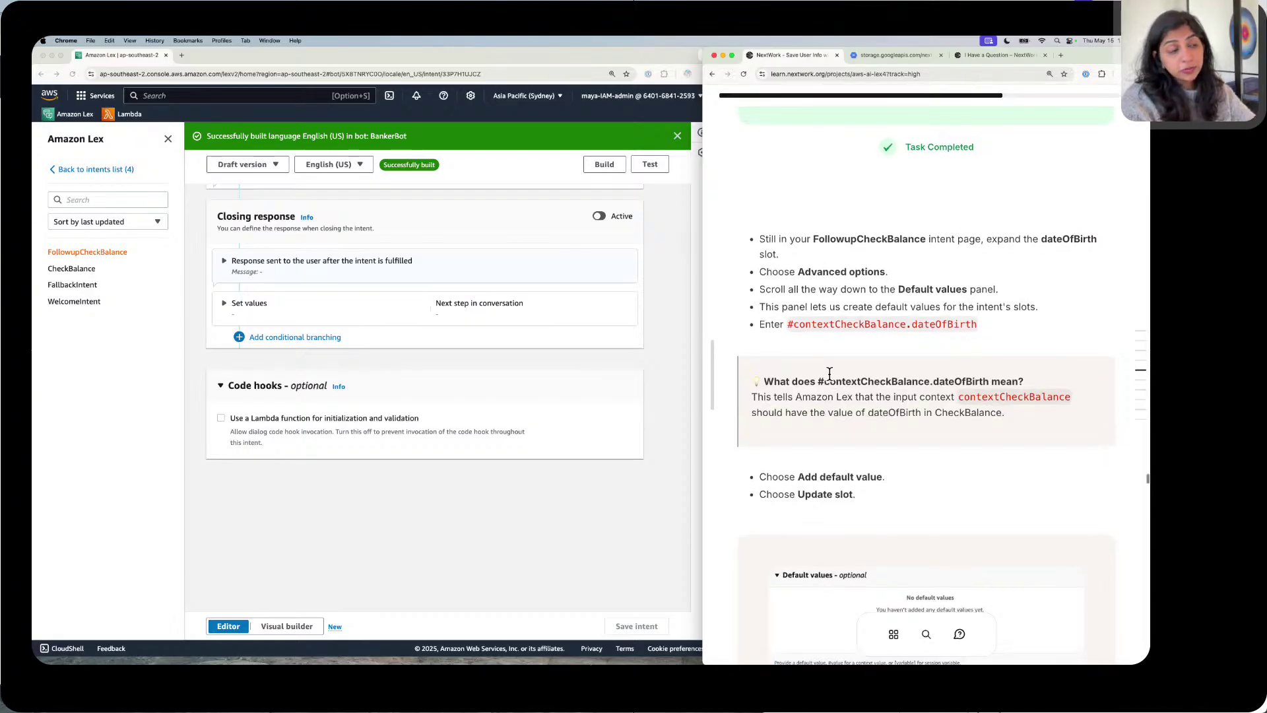
pyautogui.scroll(1, 830, 375)
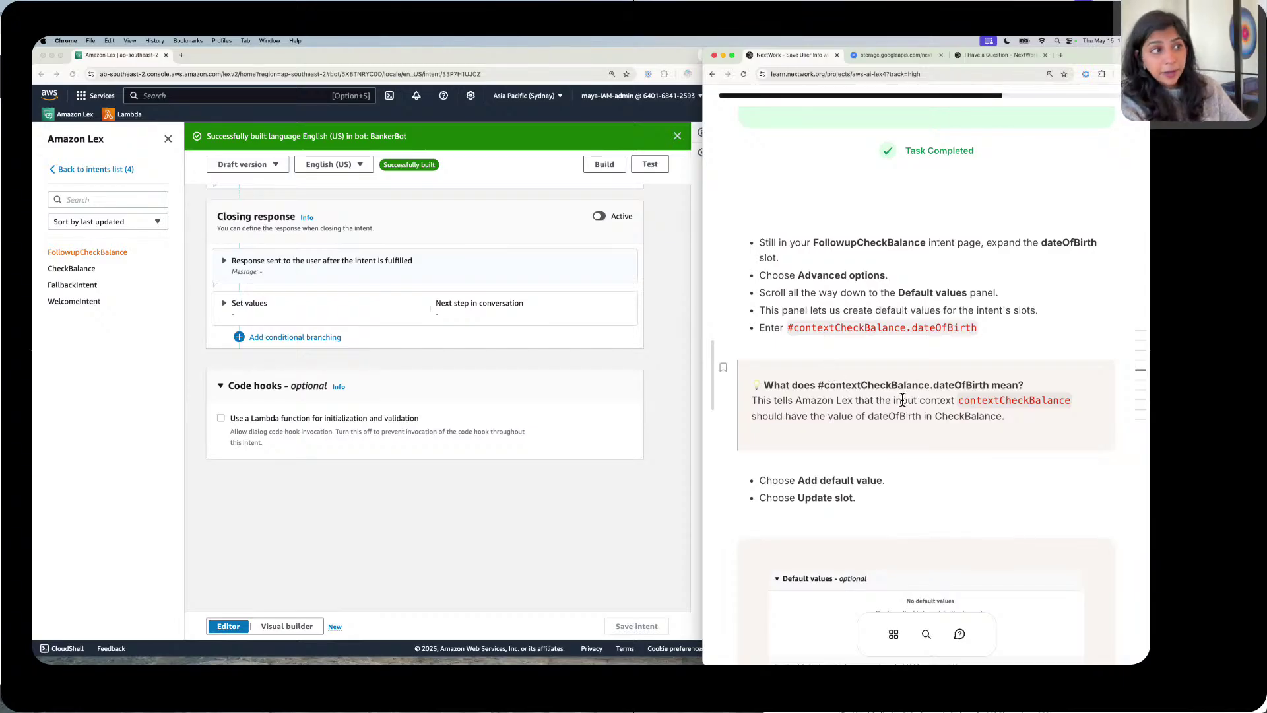
pyautogui.scroll(-2, 901, 400)
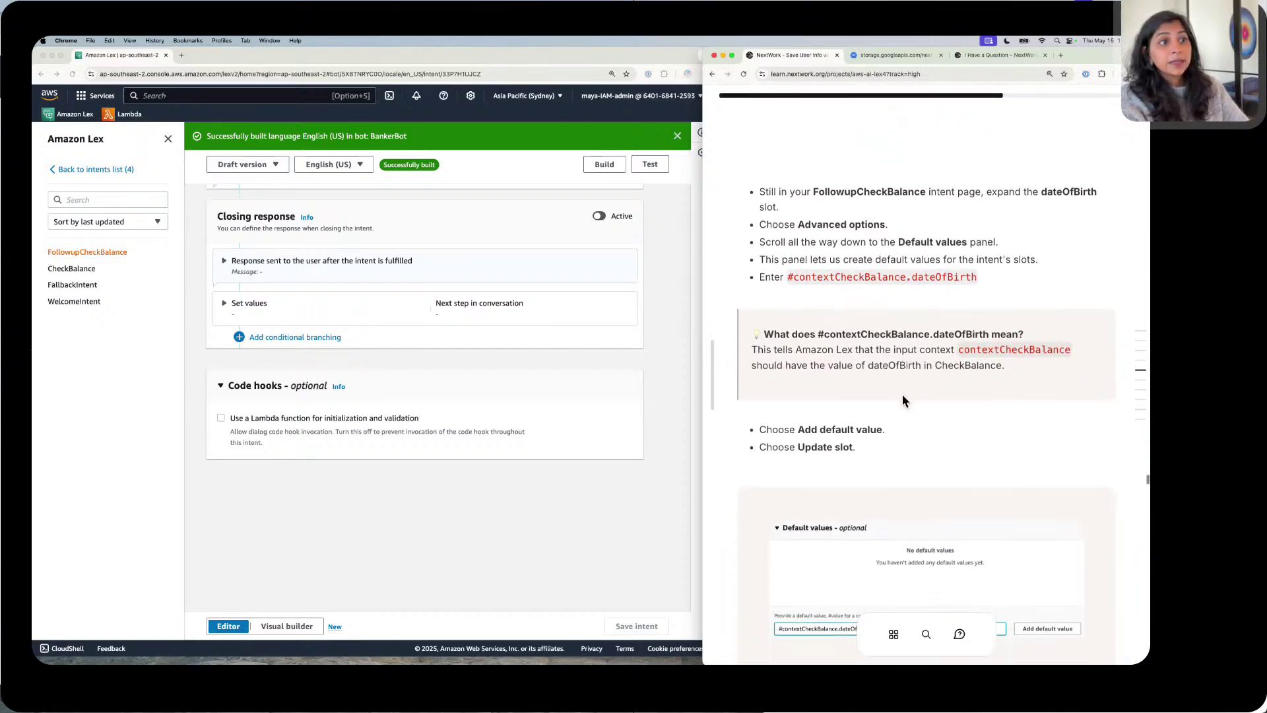
pyautogui.scroll(2, 902, 399)
pyautogui.scroll(3, 902, 400)
pyautogui.scroll(-10, 902, 399)
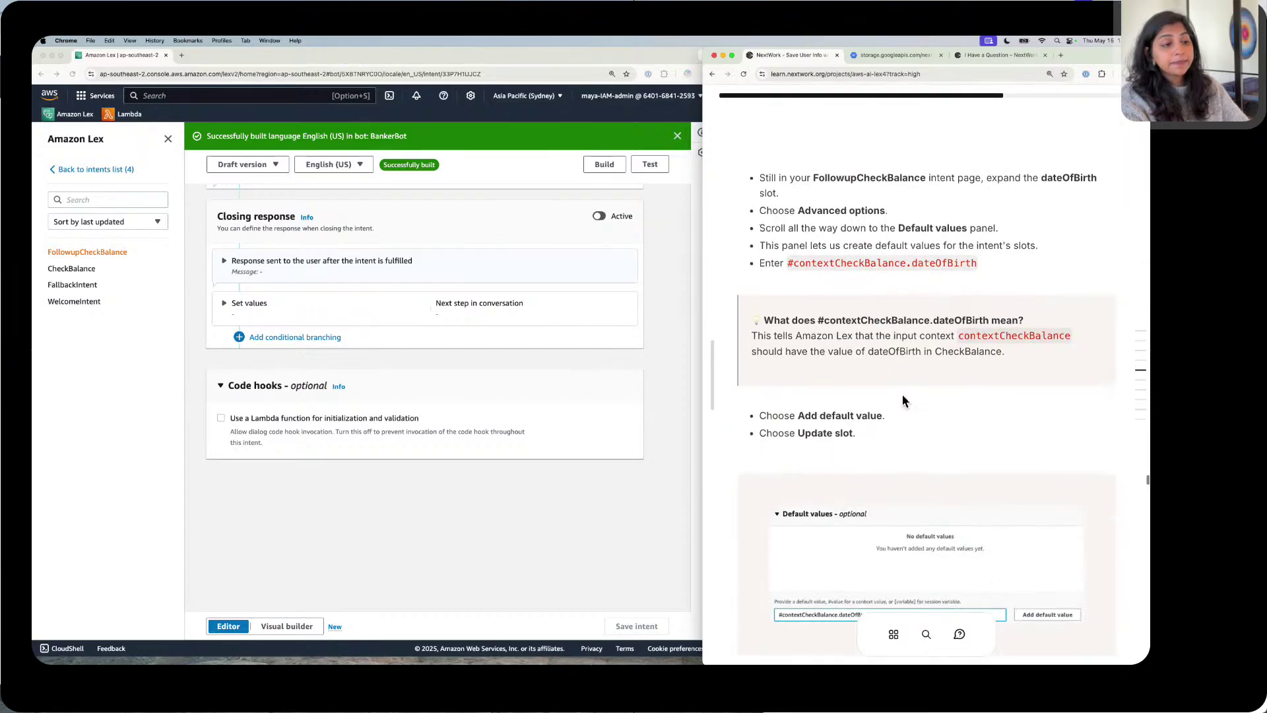
pyautogui.scroll(-2, 901, 394)
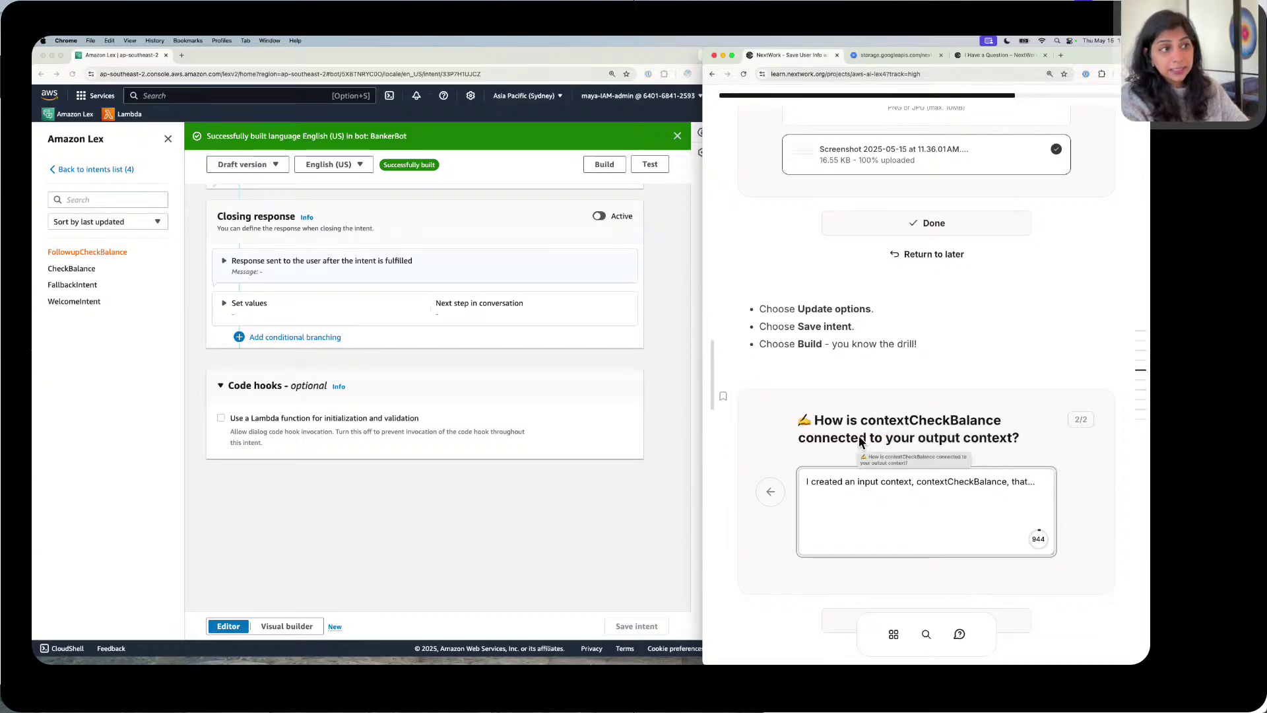
pyautogui.scroll(15, 859, 441)
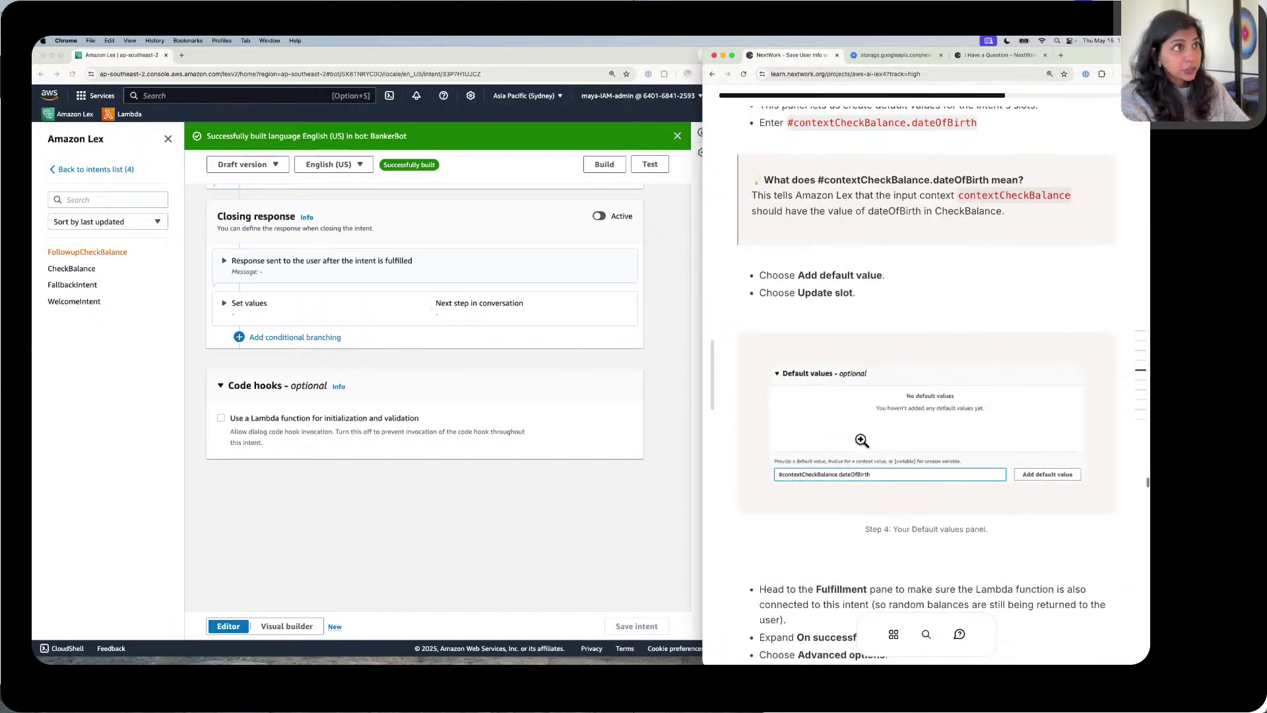
pyautogui.scroll(-15, 861, 441)
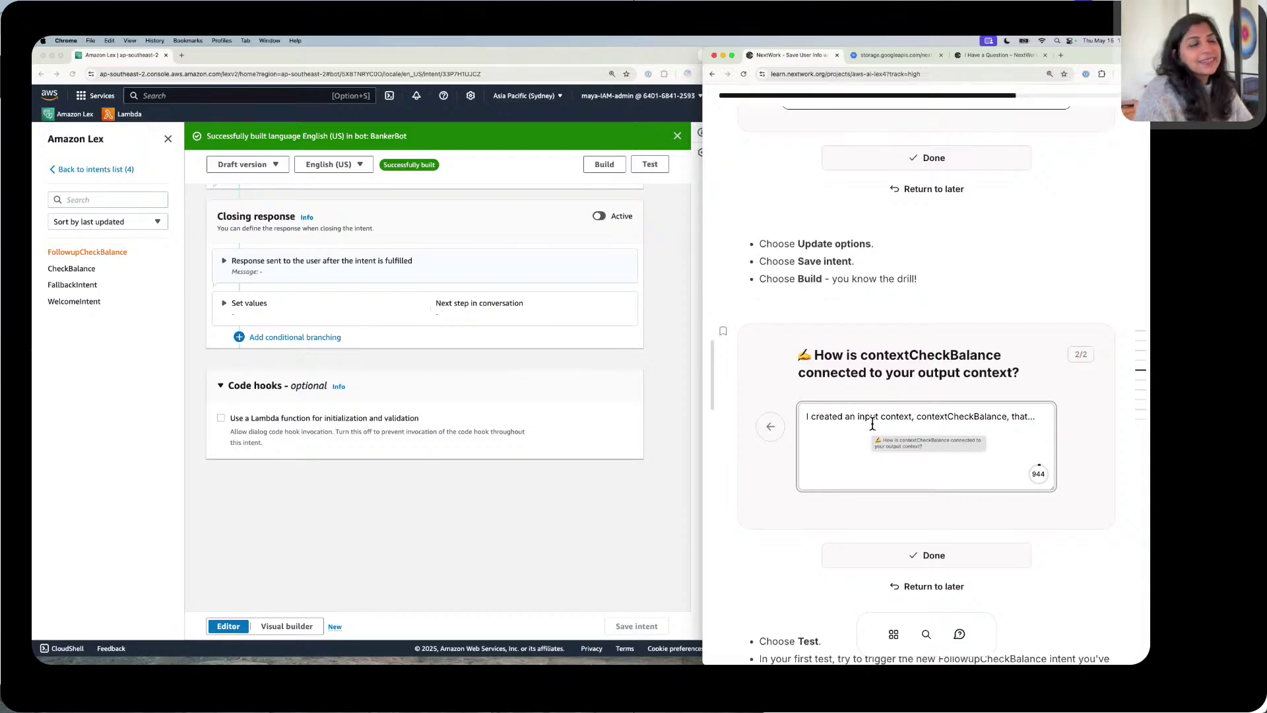
pyautogui.scroll(1, 864, 429)
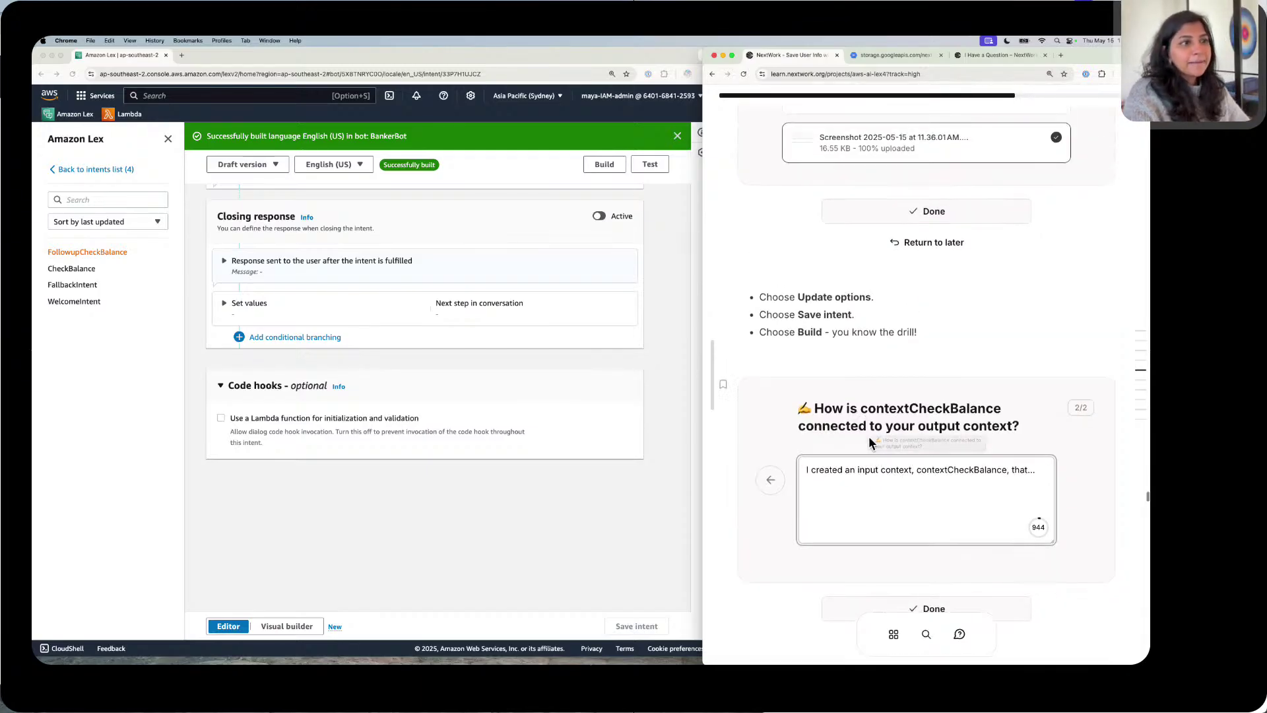
pyautogui.moveTo(858, 469); pyautogui.dragTo(874, 464)
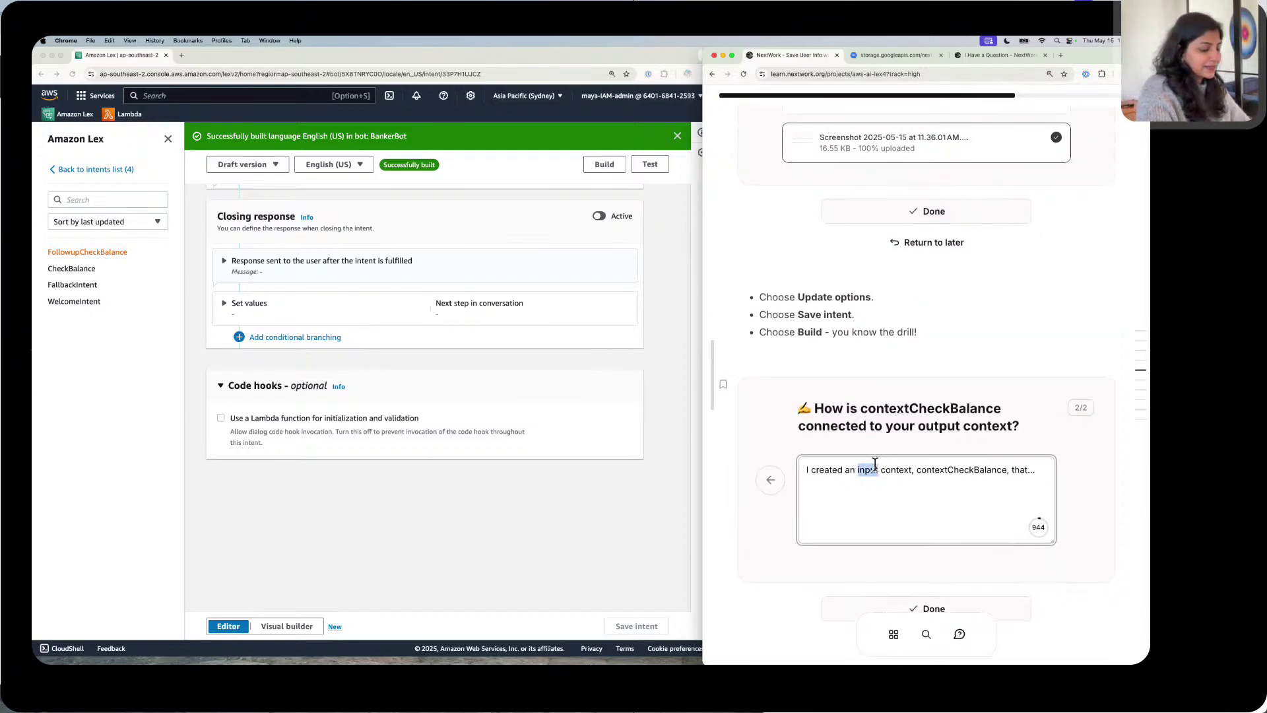
pyautogui.press('BackSpace')
pyautogui.press('BackSpace')
pyautogui.press('BackSpace')
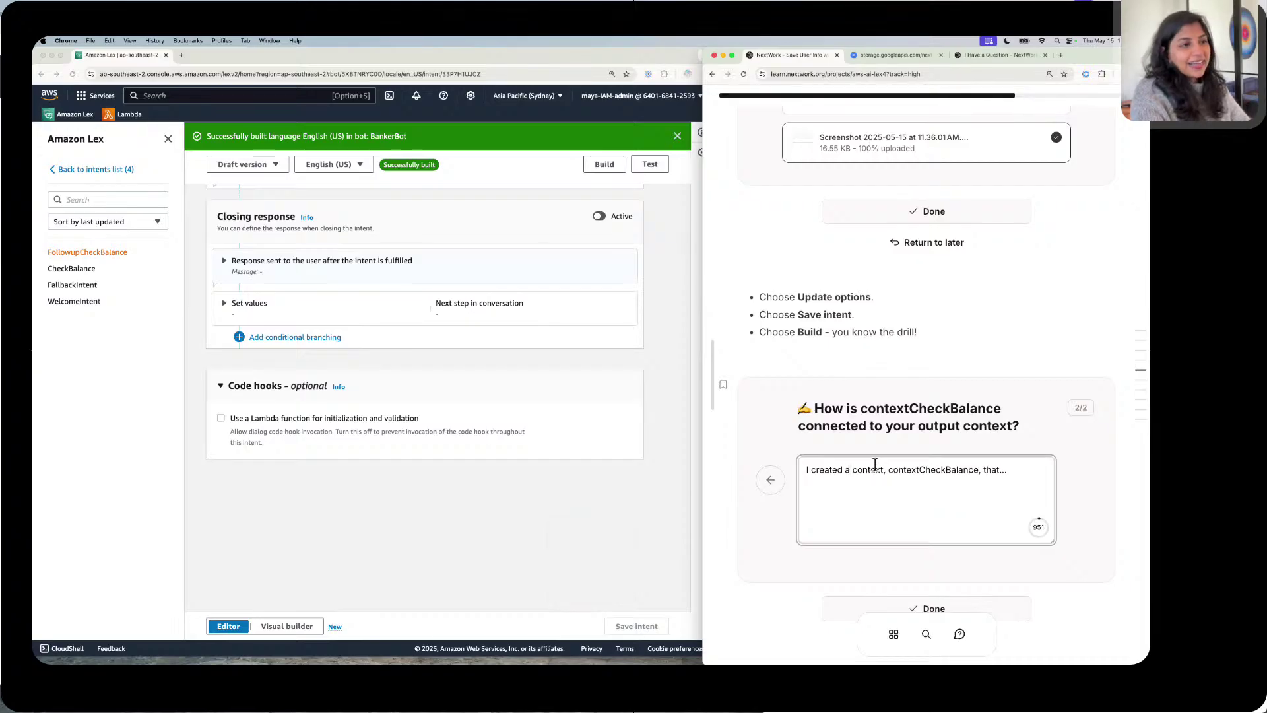
pyautogui.write('n output')
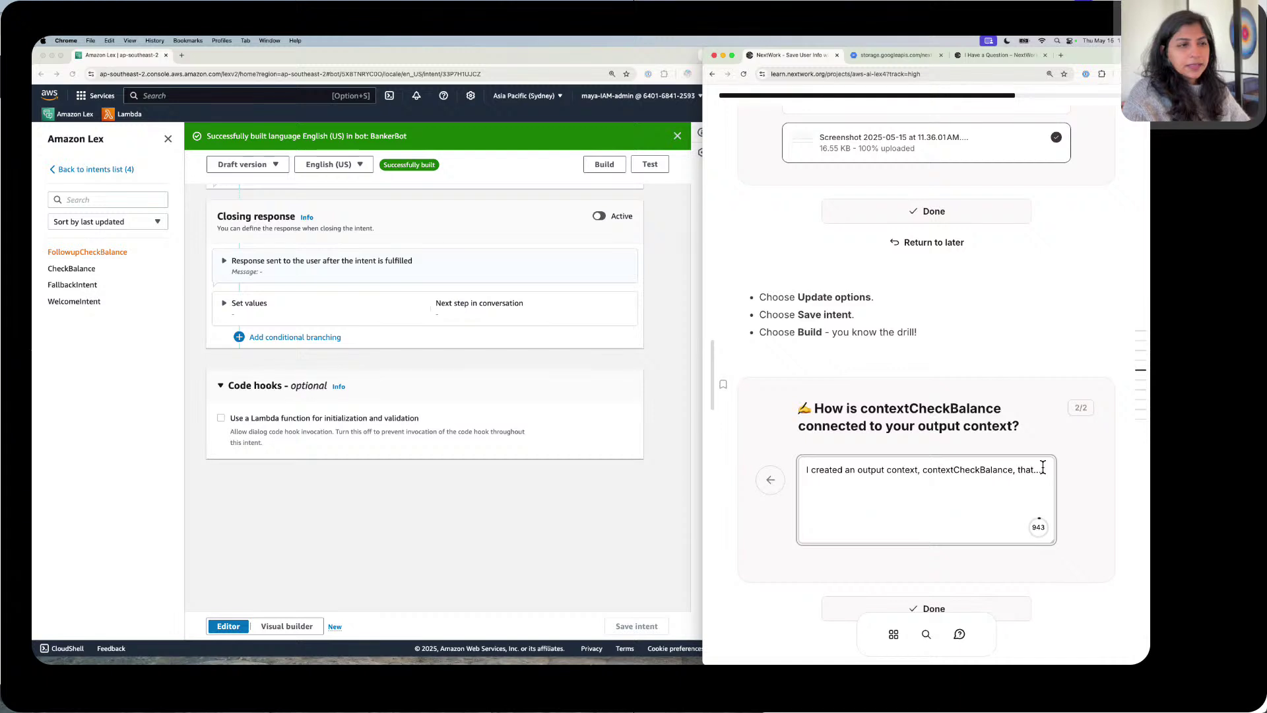
pyautogui.doubleClick(873, 467)
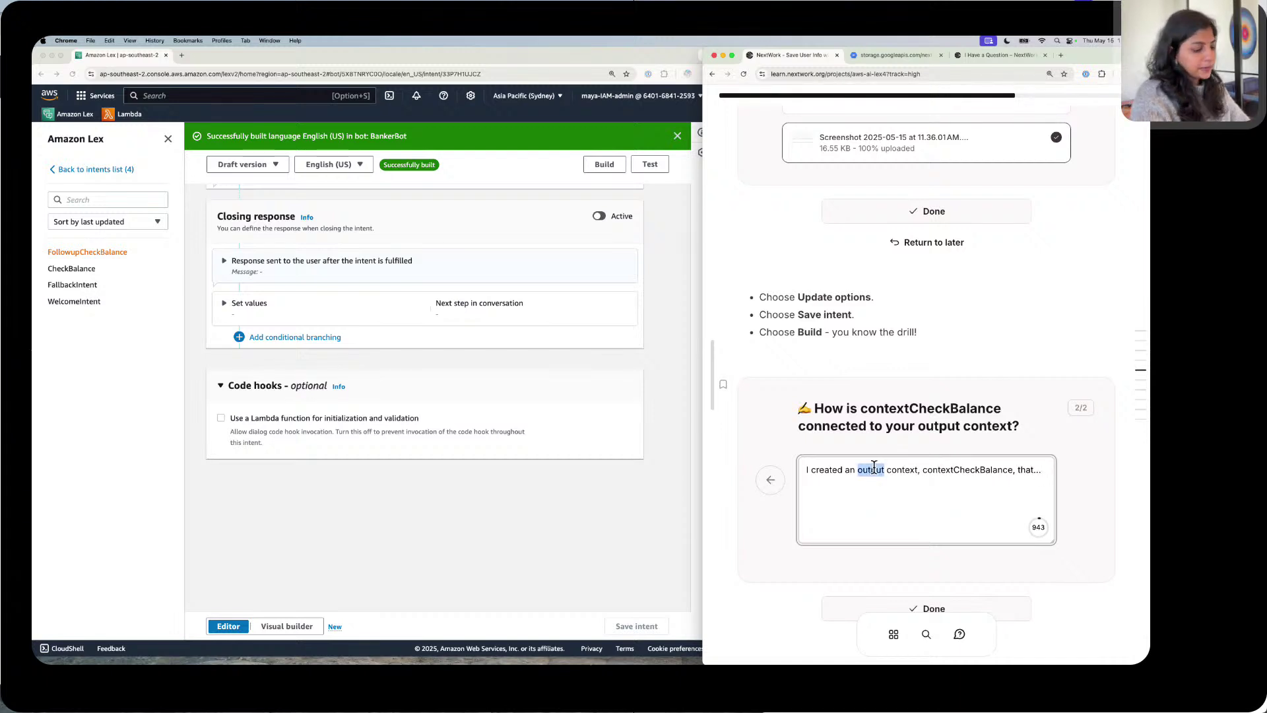
pyautogui.write('input')
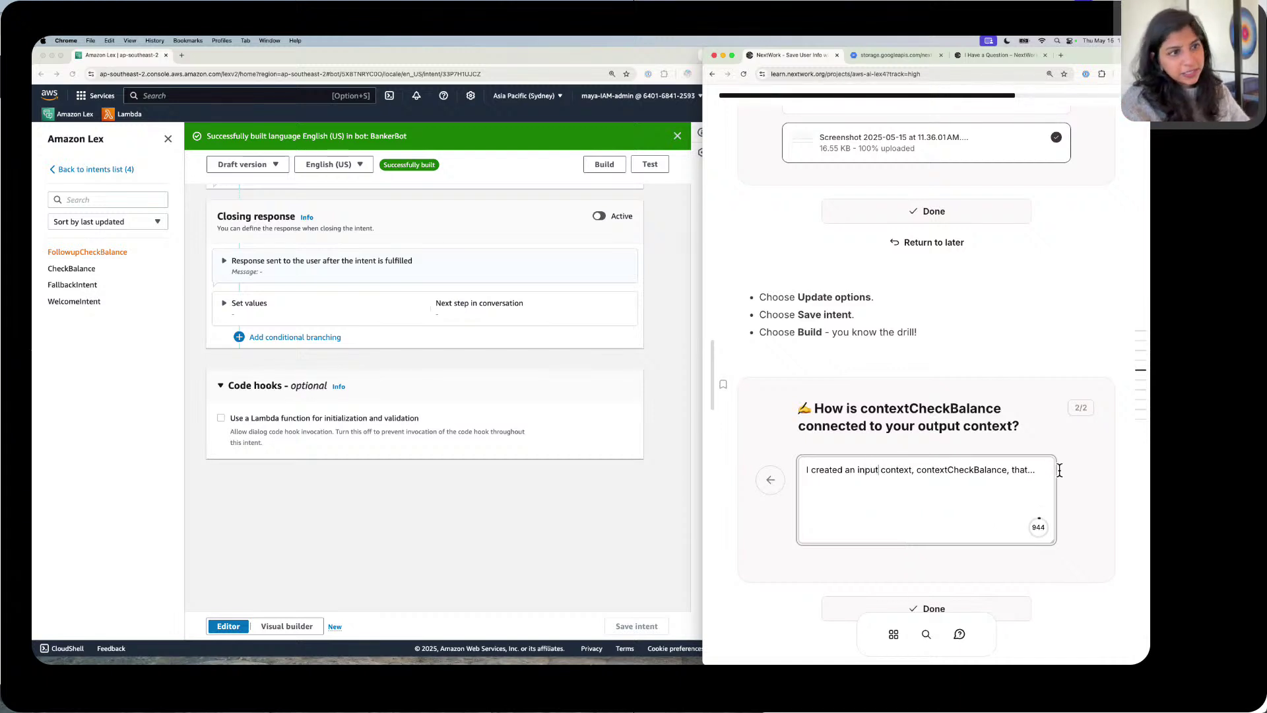
# Step: Replace the ellipsis at the end of the contextCheckBalance answer with "remembers the date of birth of the user before"
pyautogui.moveTo(1047, 470); pyautogui.dragTo(1028, 469)
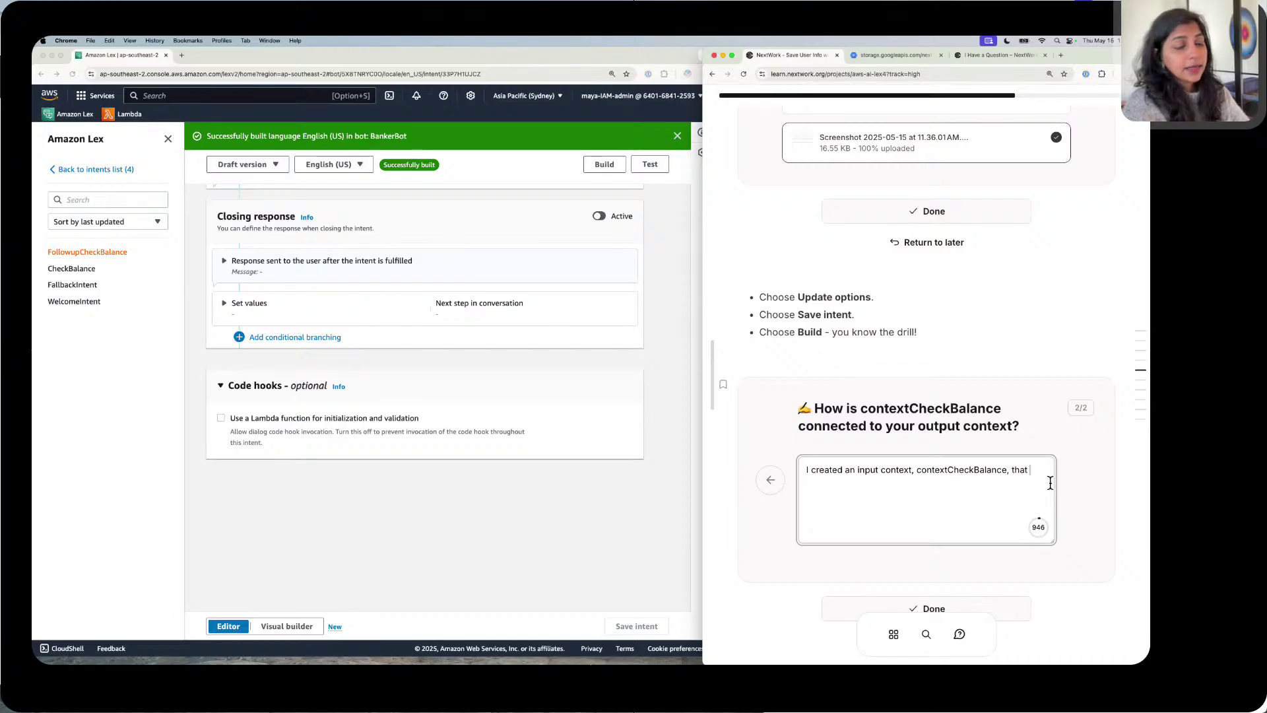
pyautogui.write('remembe')
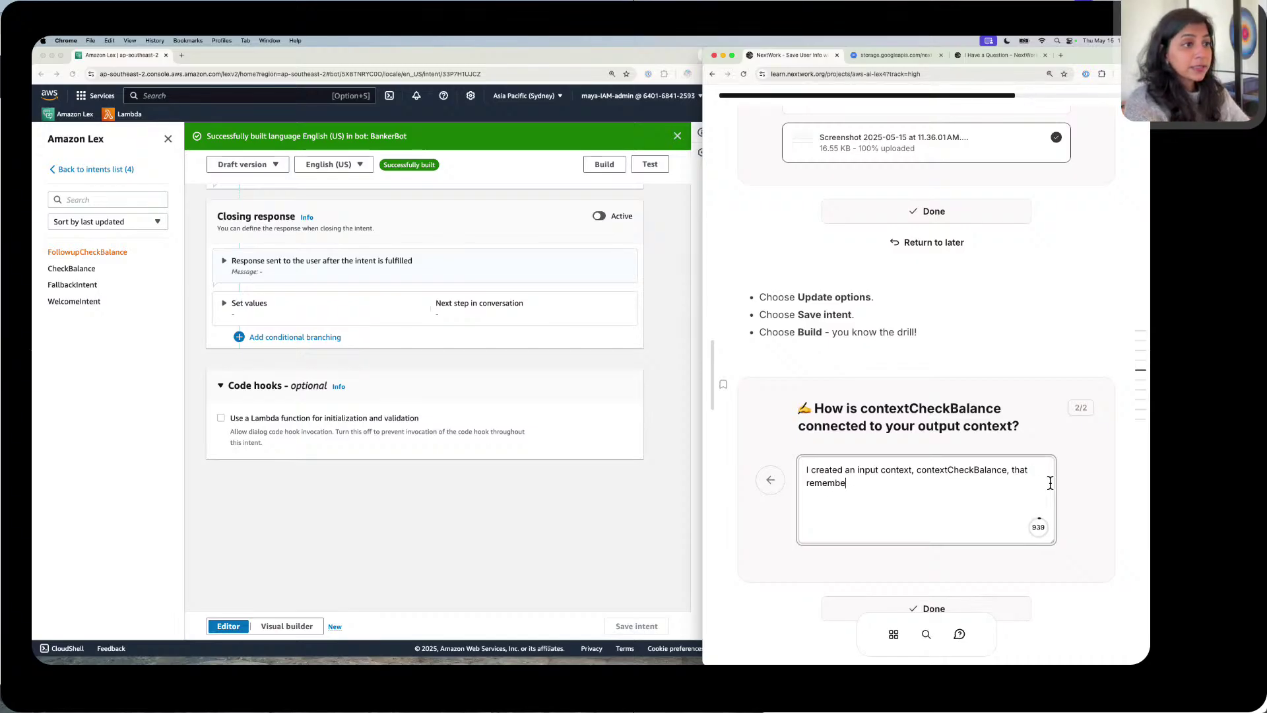
pyautogui.write('rs the dat')
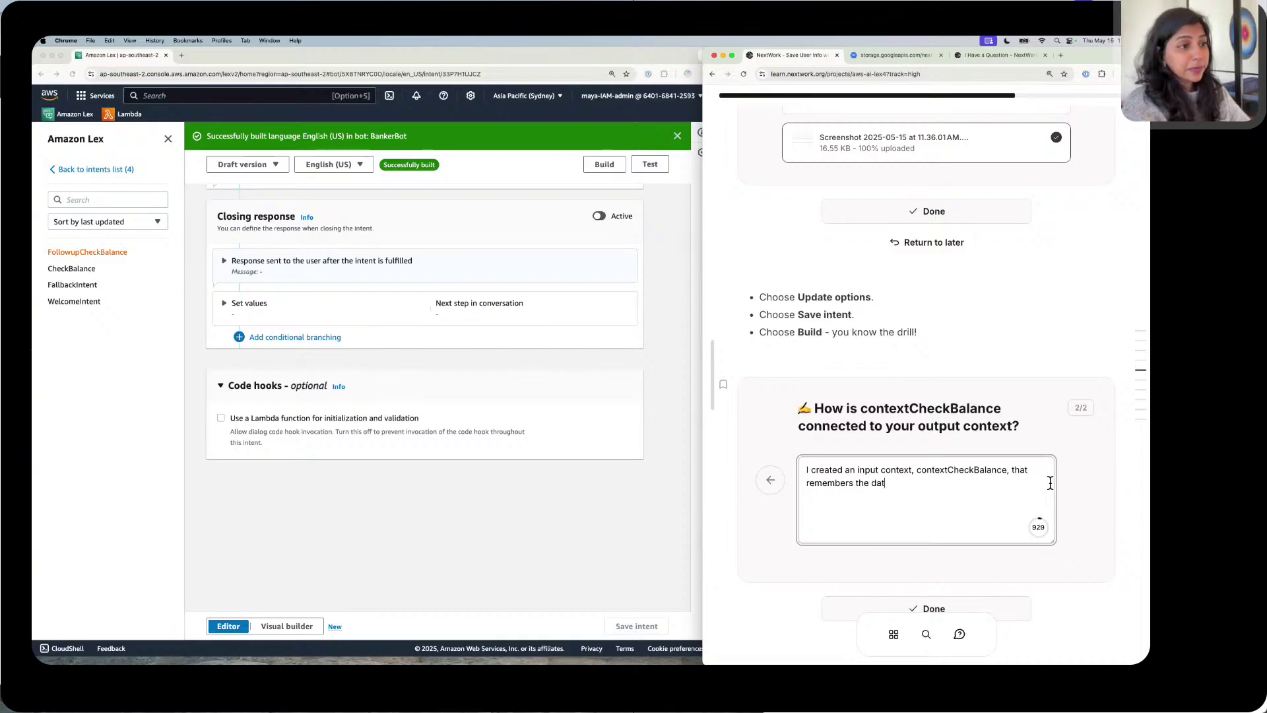
pyautogui.write('e of tir')
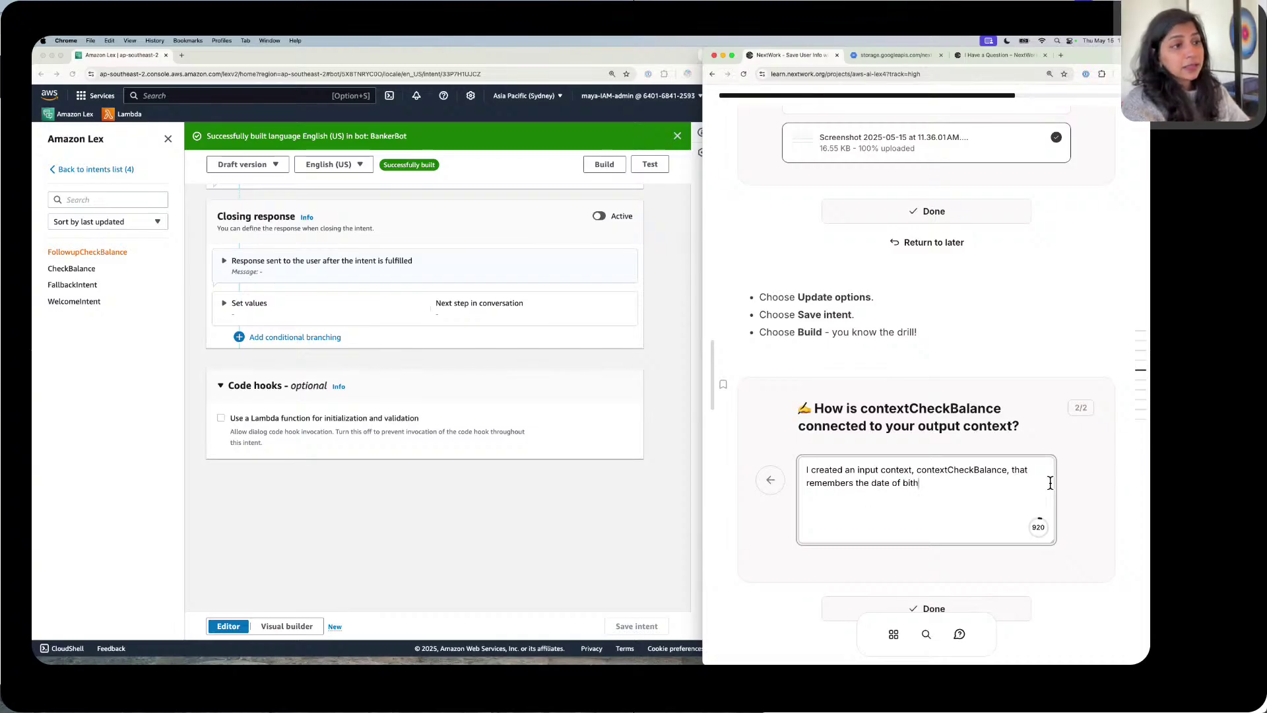
pyautogui.write('th of the ')
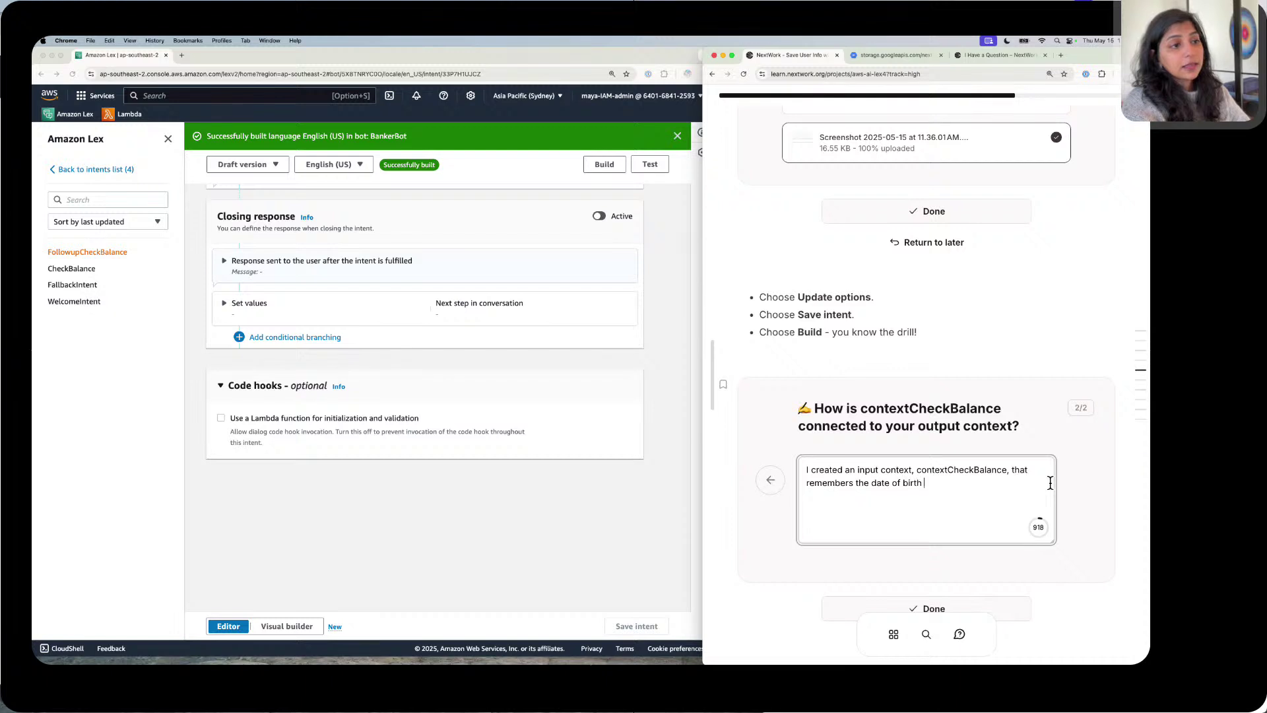
pyautogui.write('us')
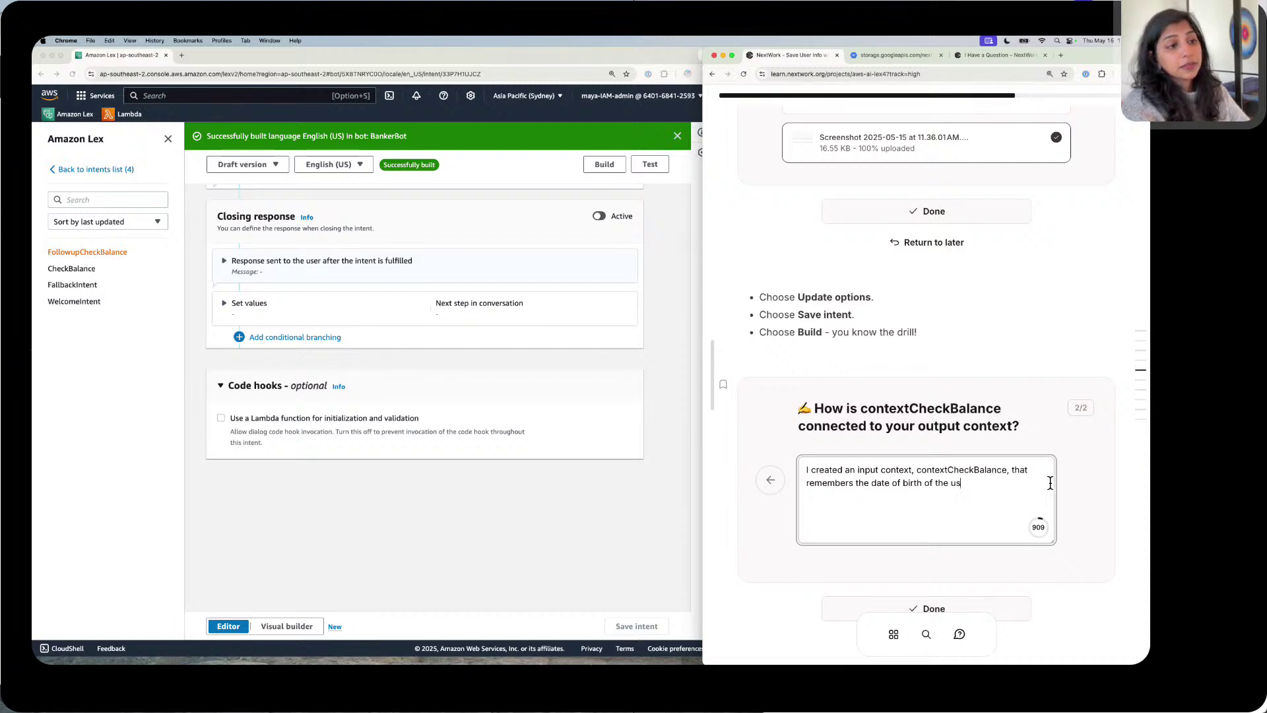
pyautogui.write('er before ')
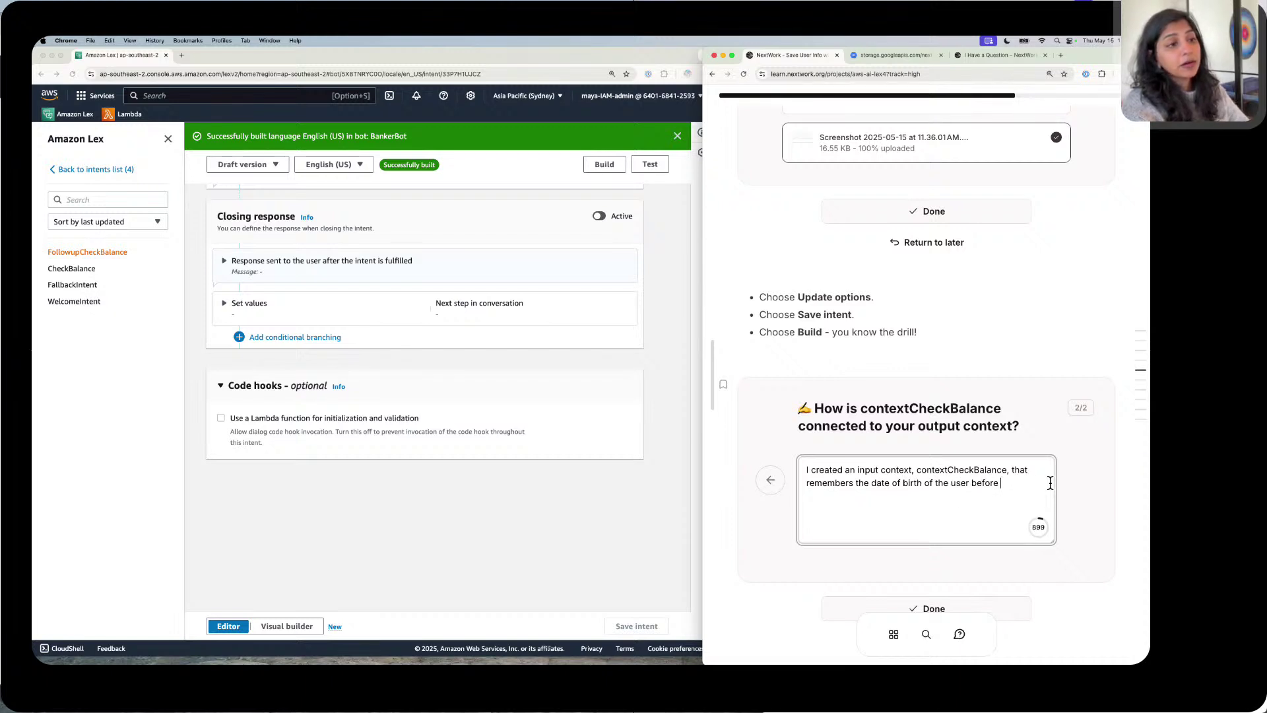
# Step: Finish the answer with "the FollowupCheckBalance." and mark the question as done
pyautogui.write('the Fol')
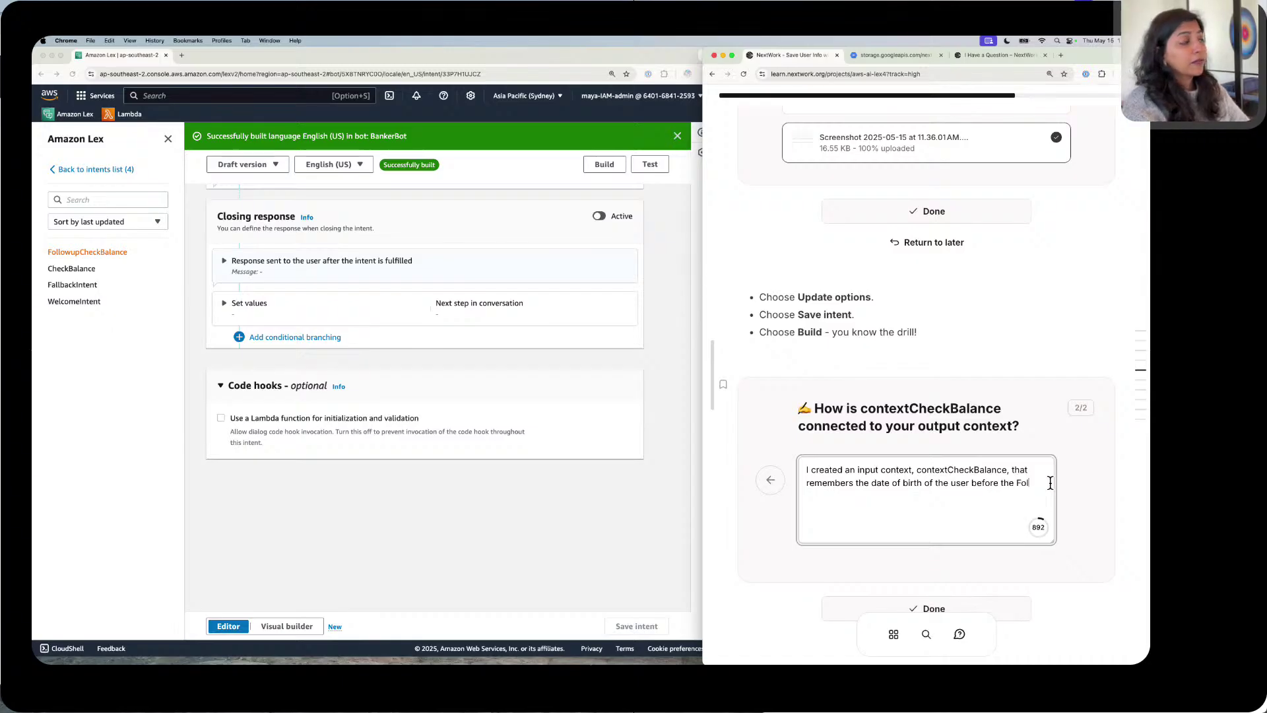
pyautogui.write('lowuo')
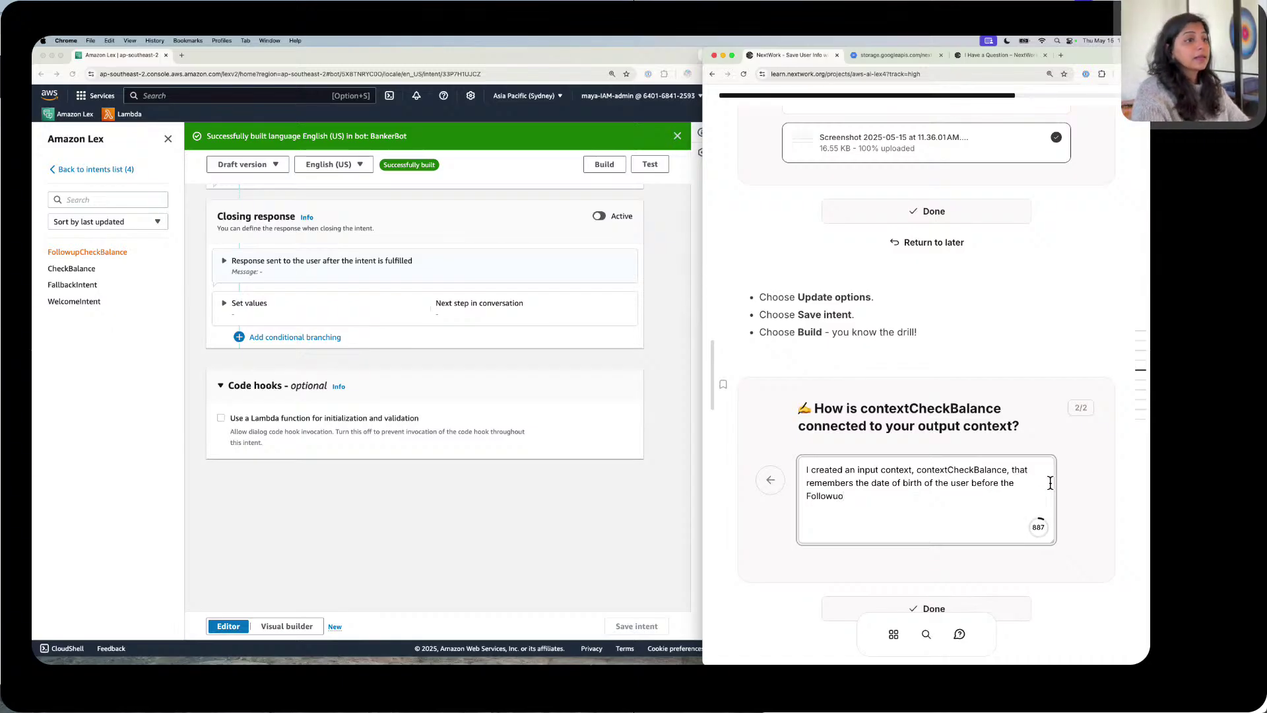
pyautogui.press('BackSpace')
pyautogui.write('pC')
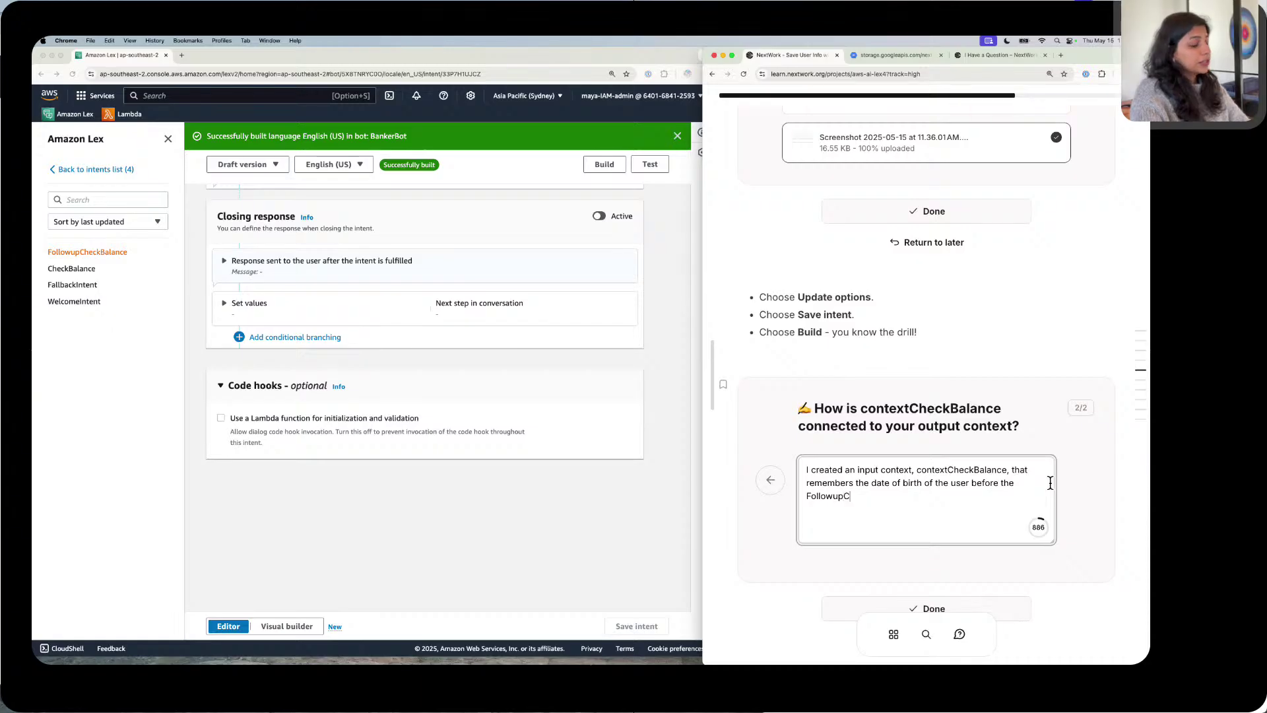
pyautogui.write('heckBalance')
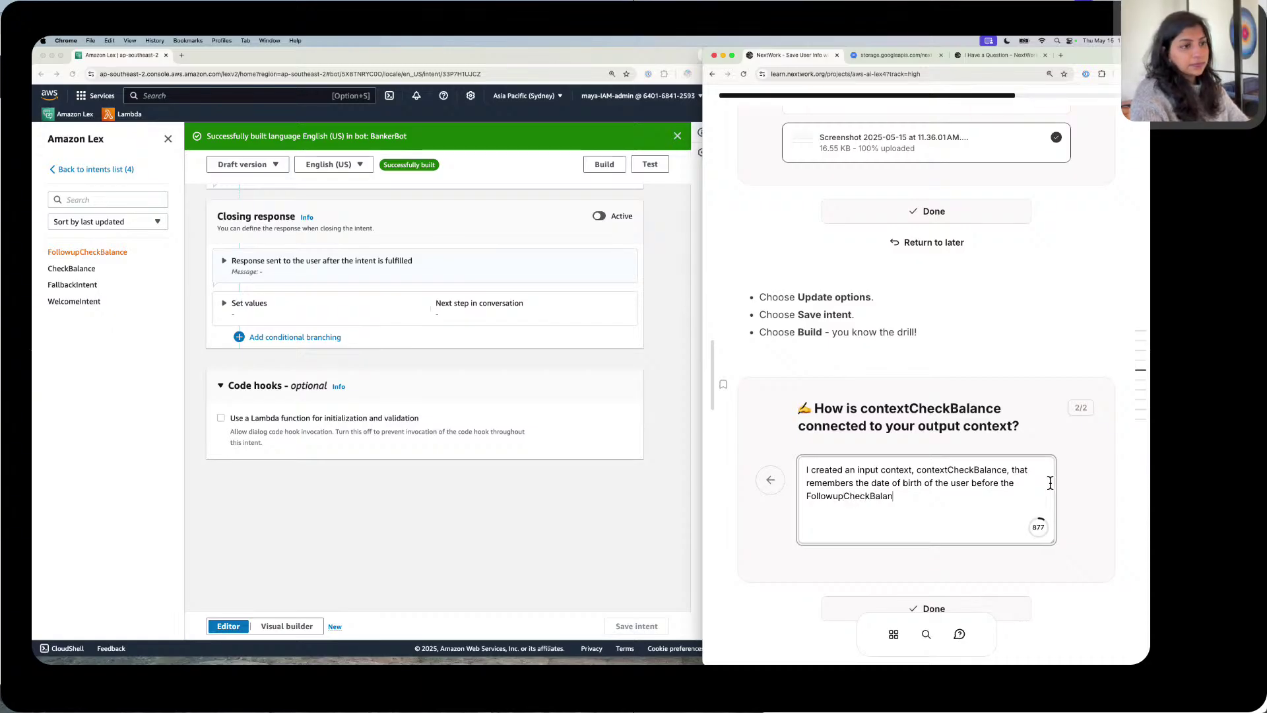
pyautogui.write('.')
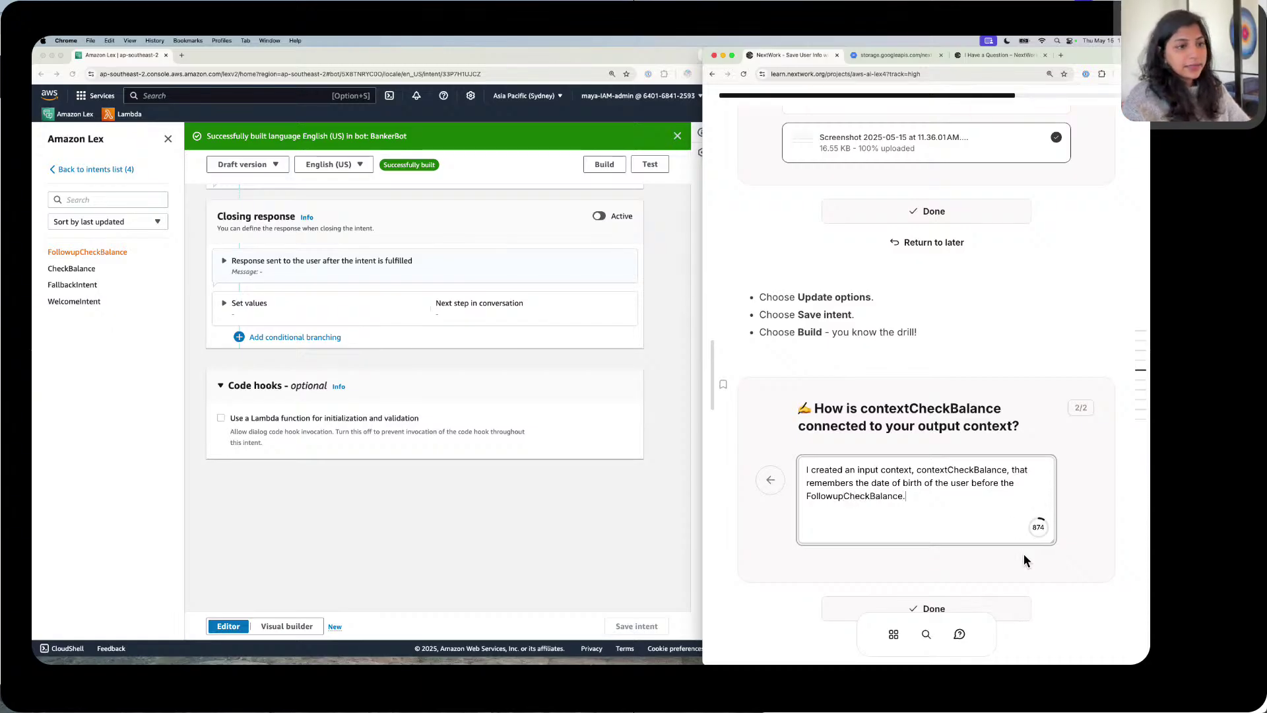
pyautogui.click(1023, 607)
# Step: Open the BankerBot draft test chat and send the guide's example message "What about checking?" without triggering CheckBalance first
pyautogui.scroll(-5, 958, 538)
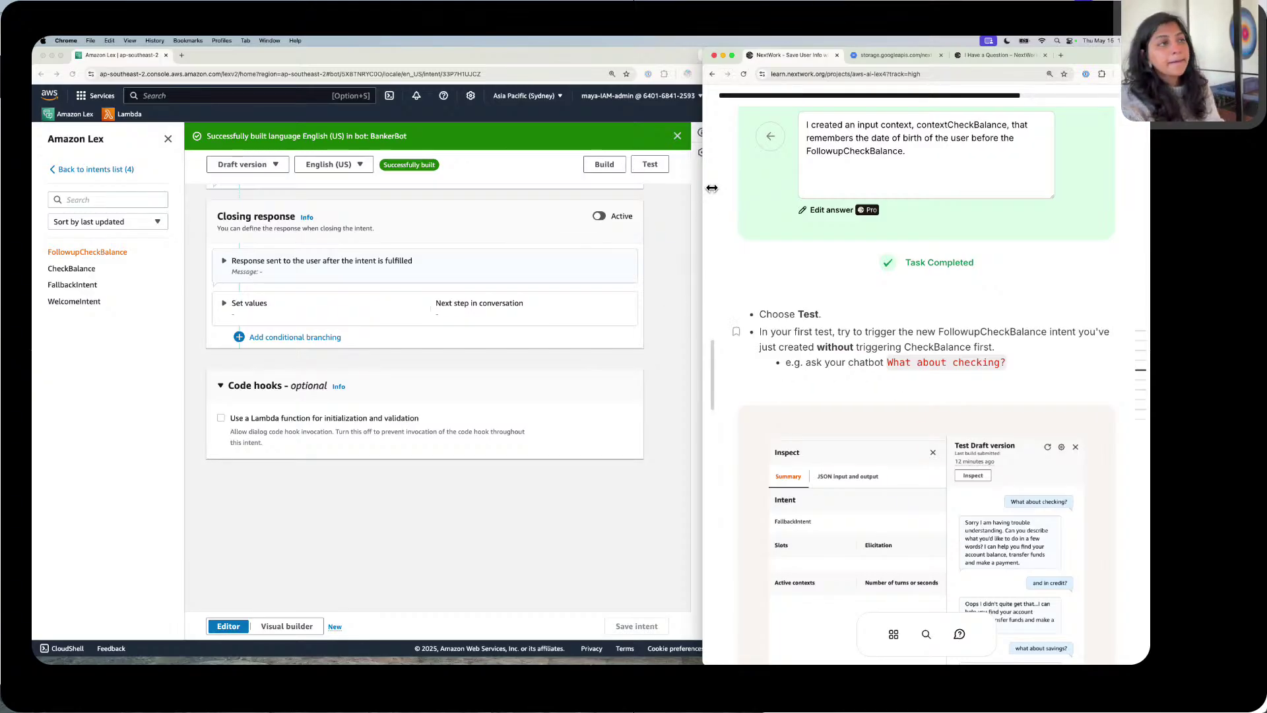
pyautogui.click(649, 164)
pyautogui.click(649, 164)
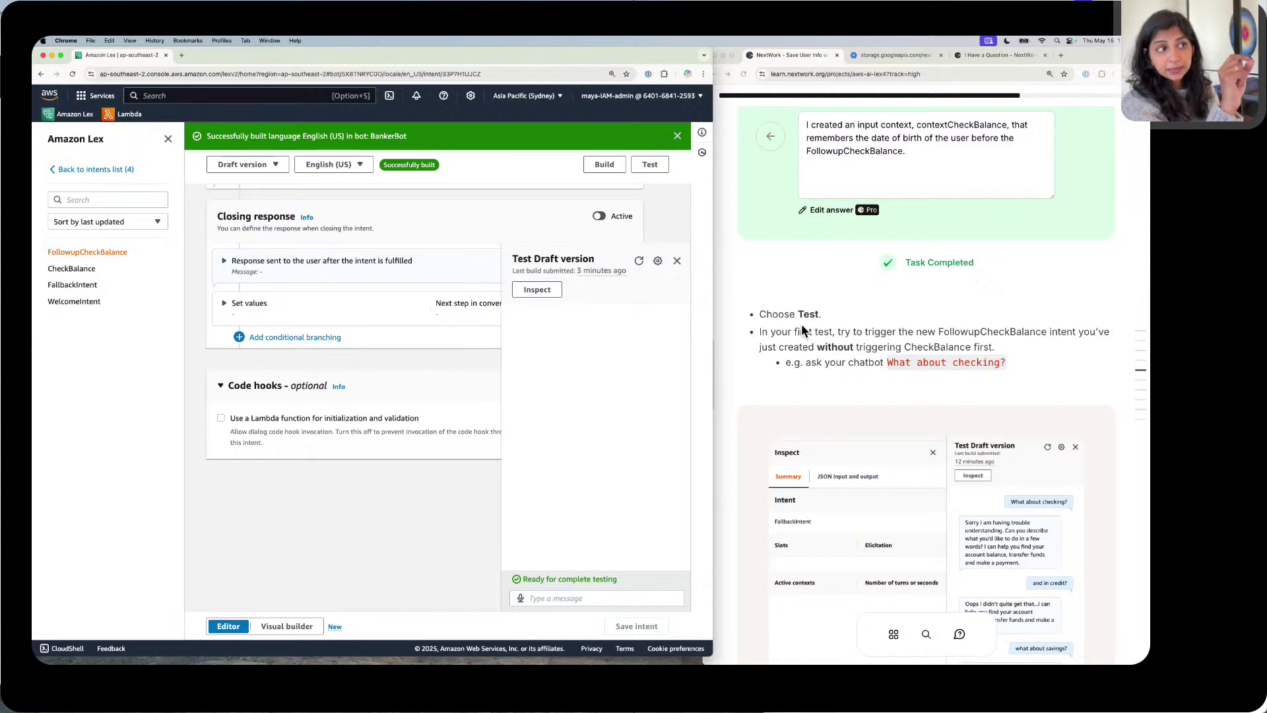
pyautogui.click(940, 354)
pyautogui.click(958, 361)
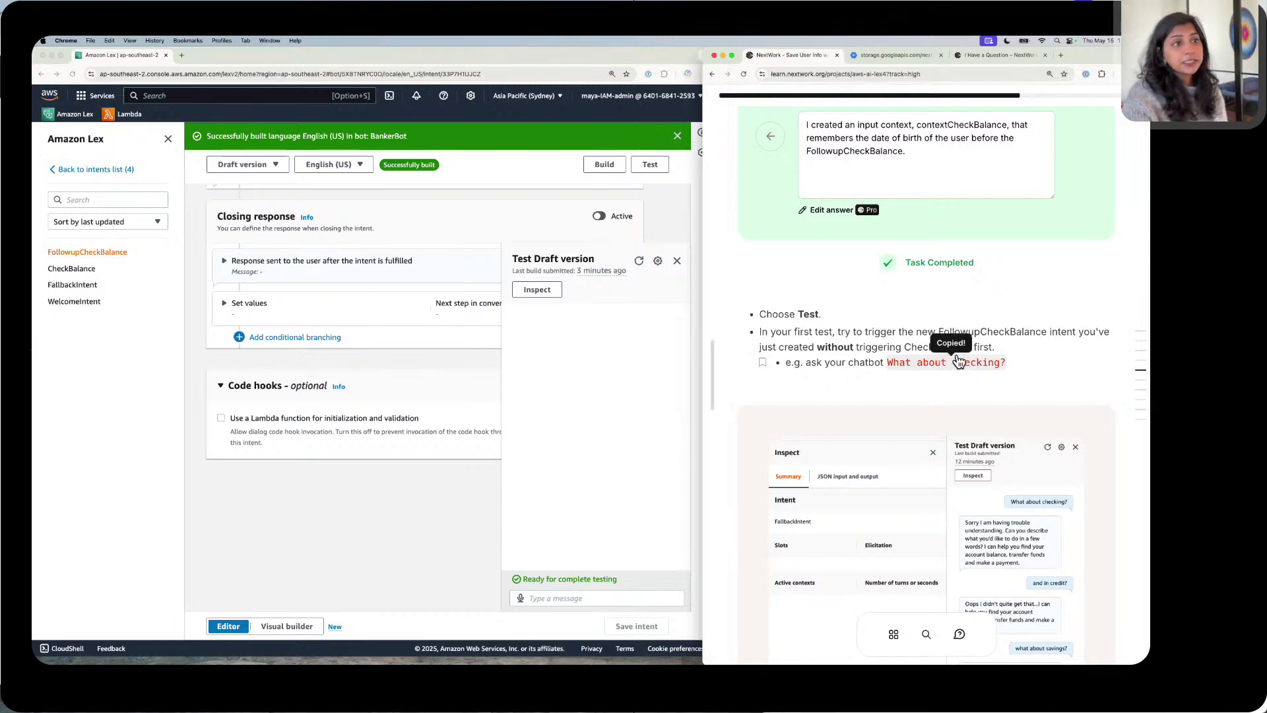
pyautogui.click(592, 592)
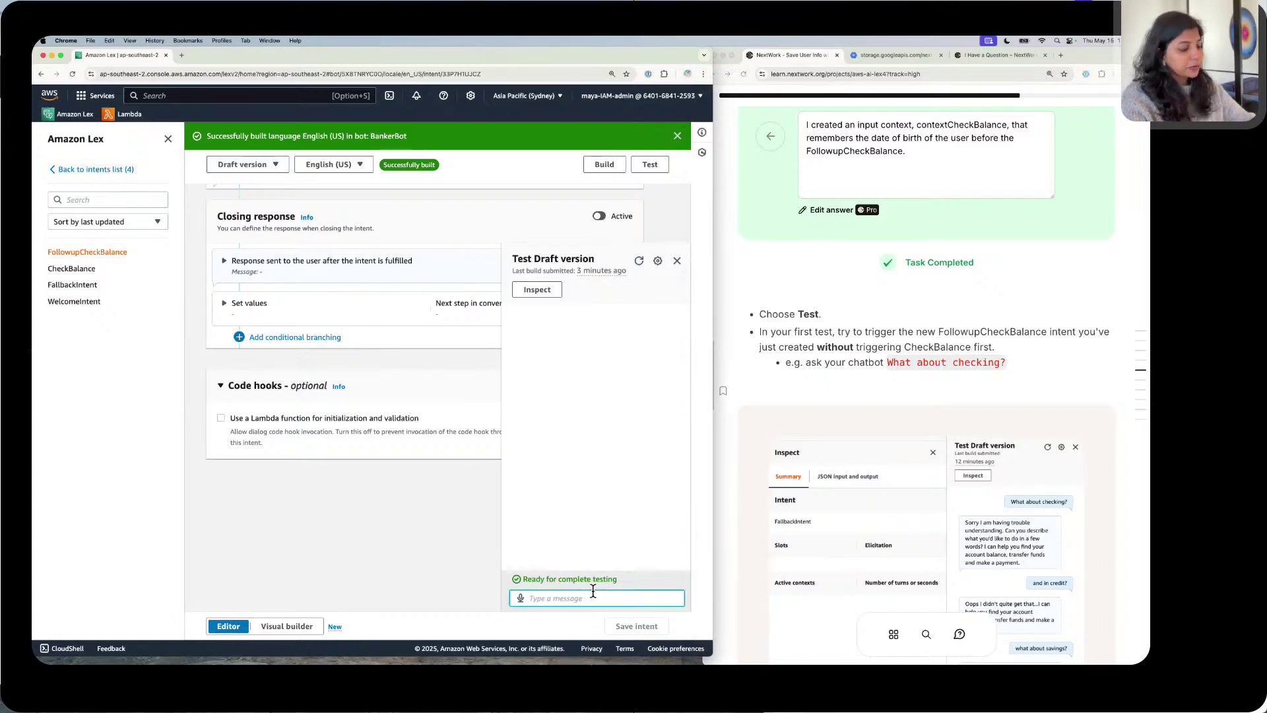
pyautogui.press('super+v')
pyautogui.press('Return')
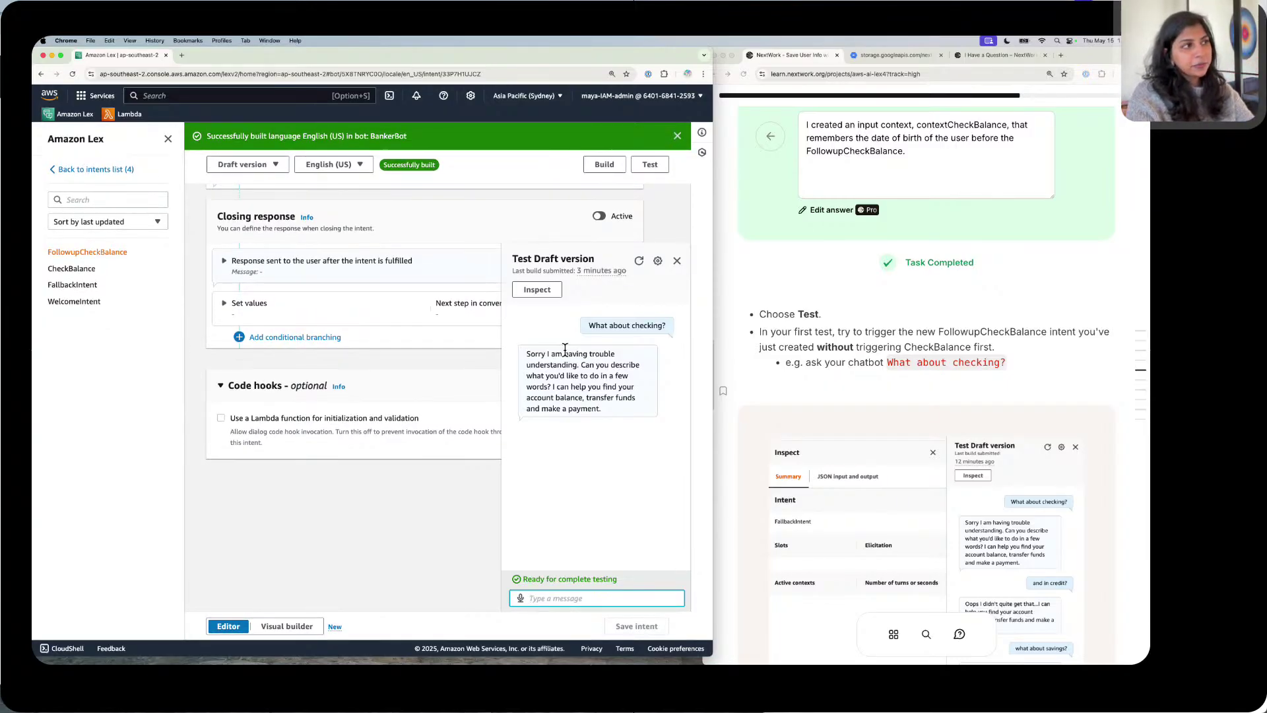
# Step: Read the guide's explanation of the first test and inspect which intent handled the "What about checking?" message
pyautogui.scroll(-2, 865, 370)
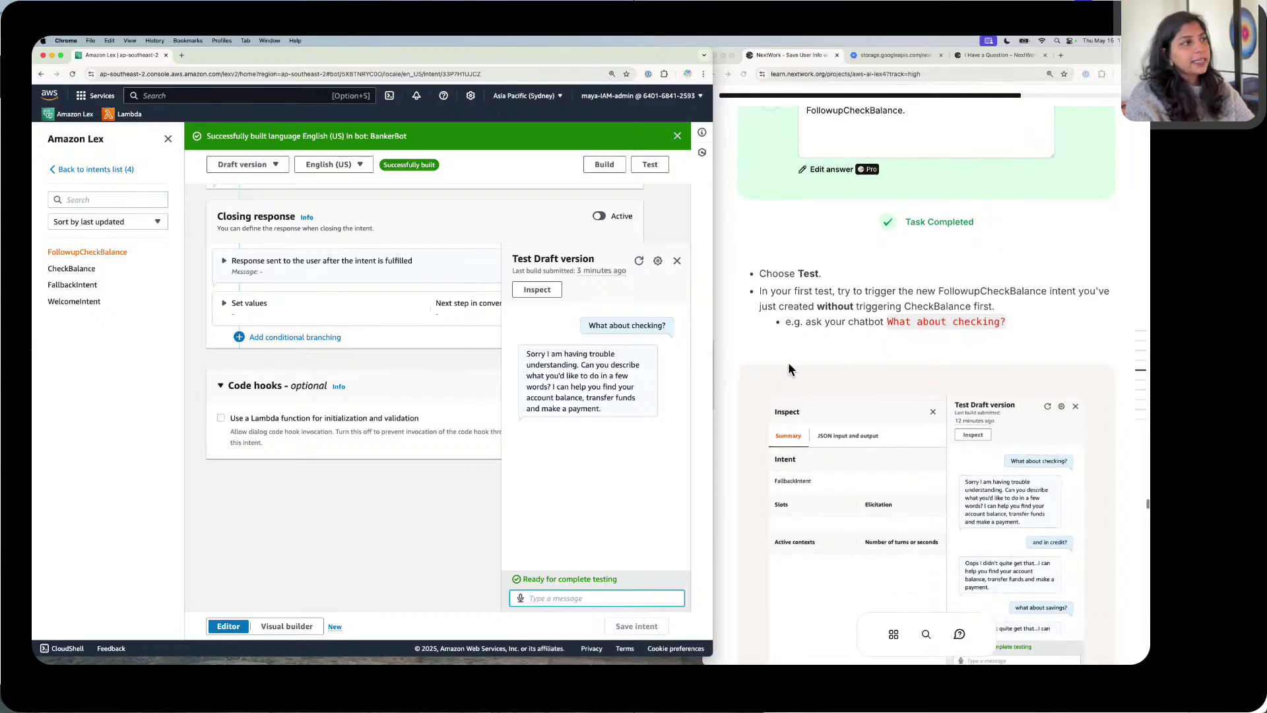
pyautogui.scroll(-5, 788, 368)
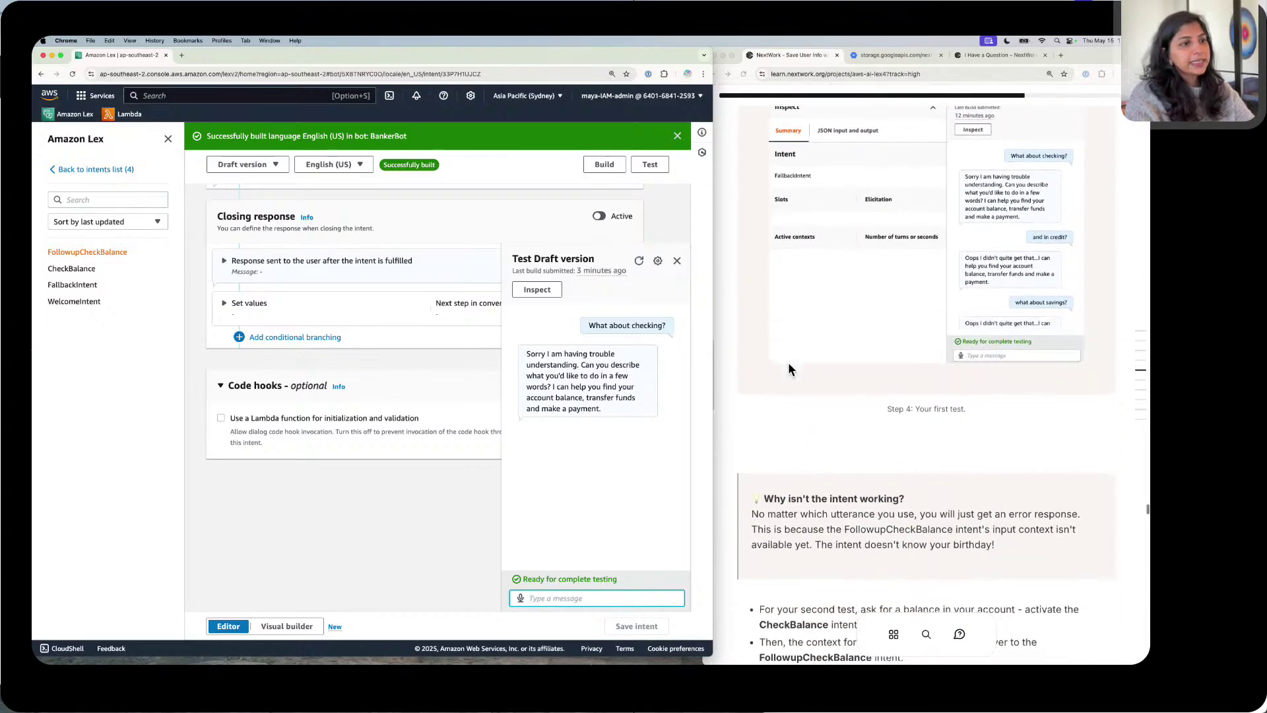
pyautogui.scroll(-2, 788, 361)
pyautogui.click(536, 289)
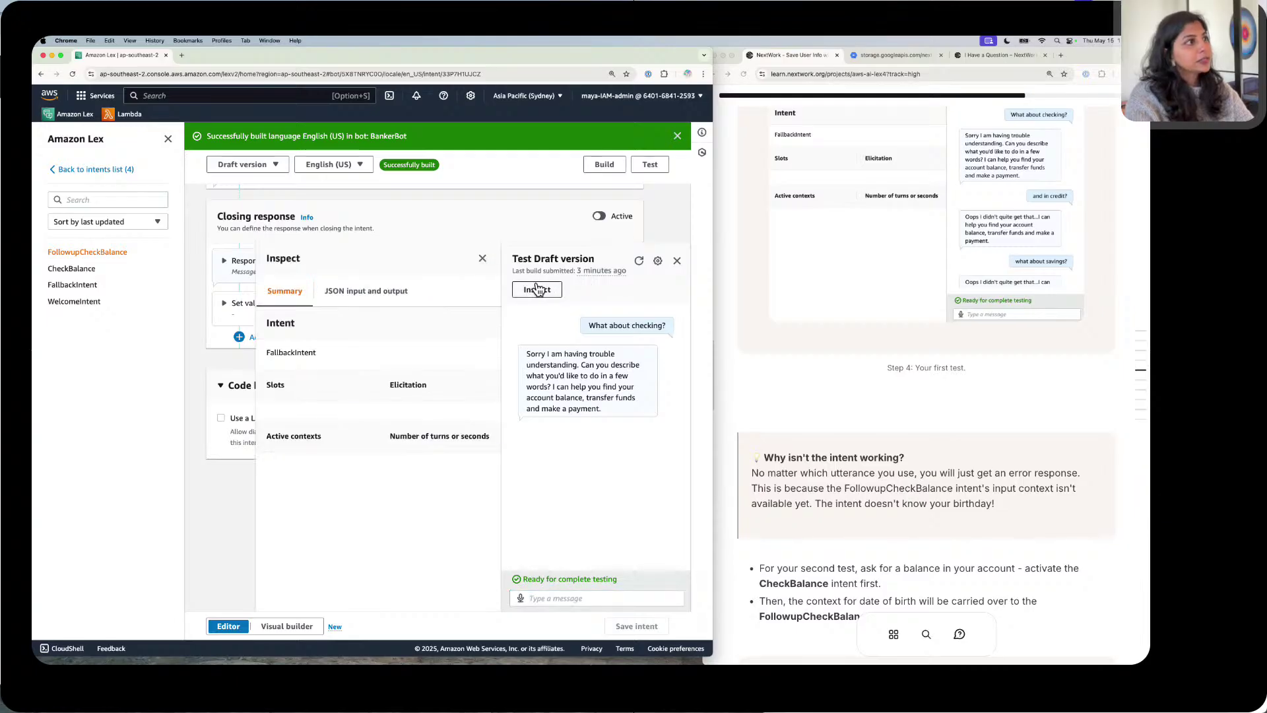
pyautogui.moveTo(323, 350); pyautogui.dragTo(257, 350)
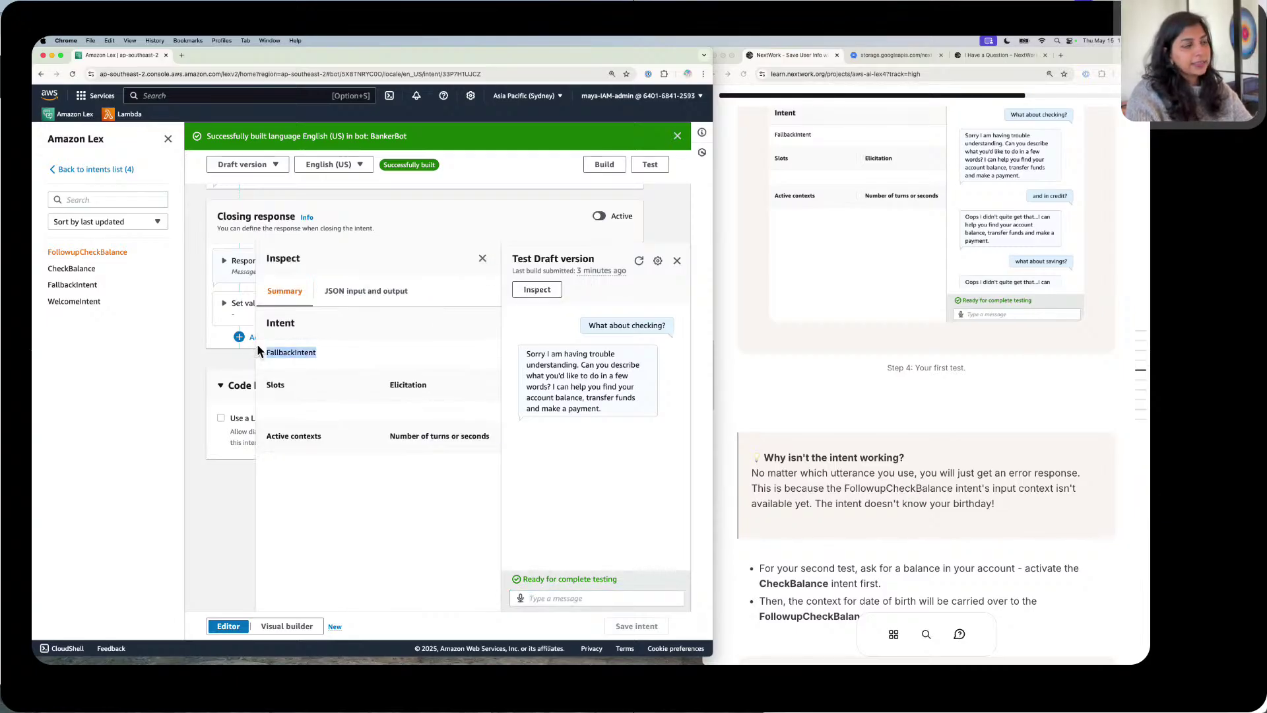
pyautogui.moveTo(672, 315); pyautogui.dragTo(591, 320)
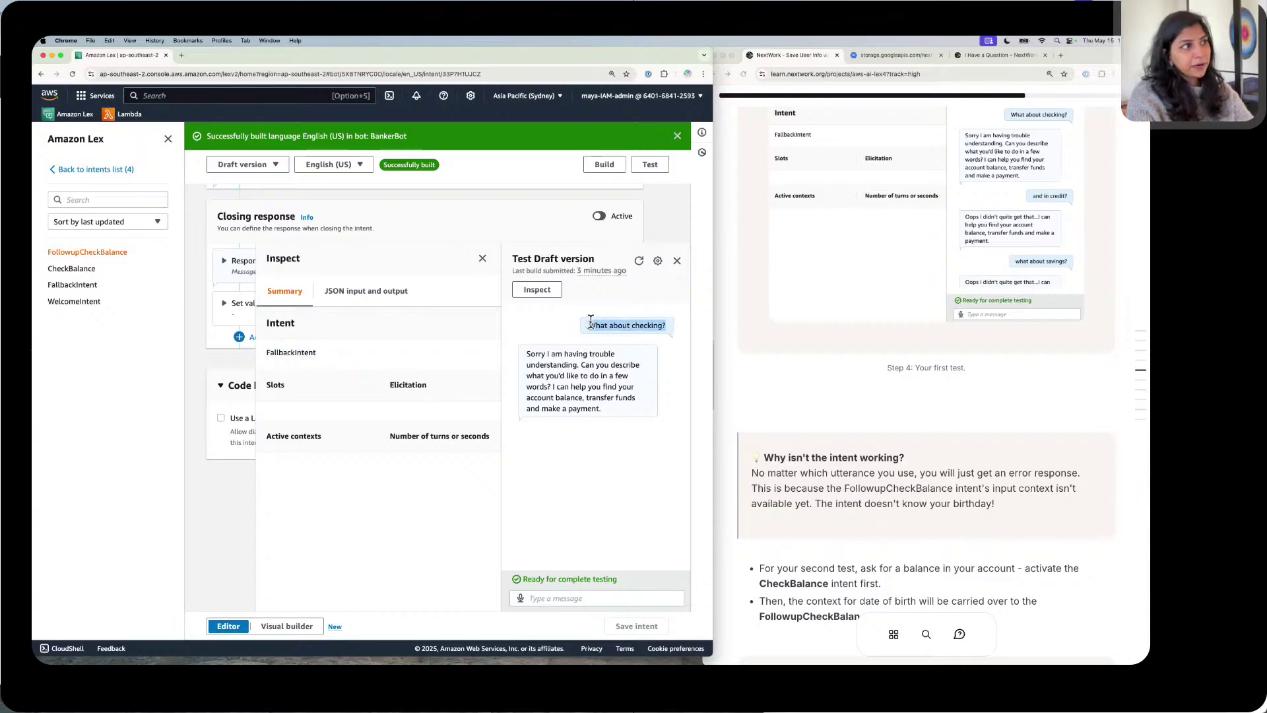
# Step: Restart the draft test conversation, send "check my balance", and check which intent handled the message
pyautogui.click(590, 320)
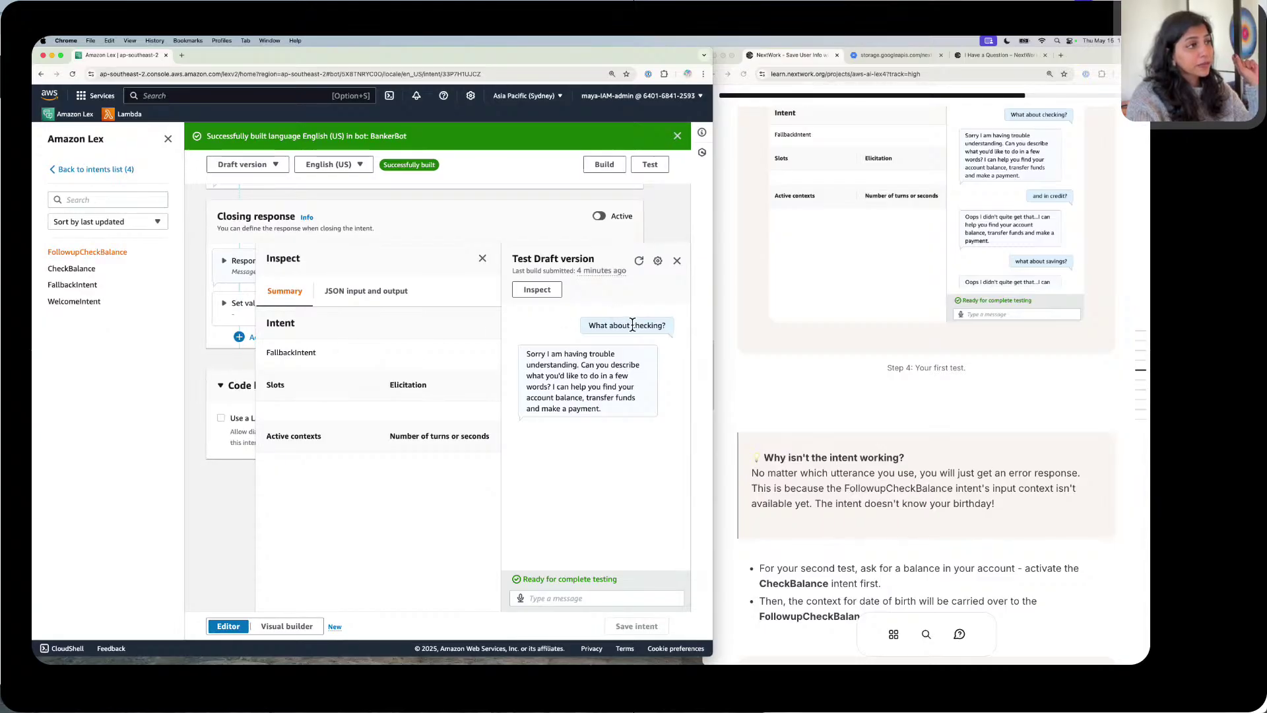
pyautogui.click(641, 257)
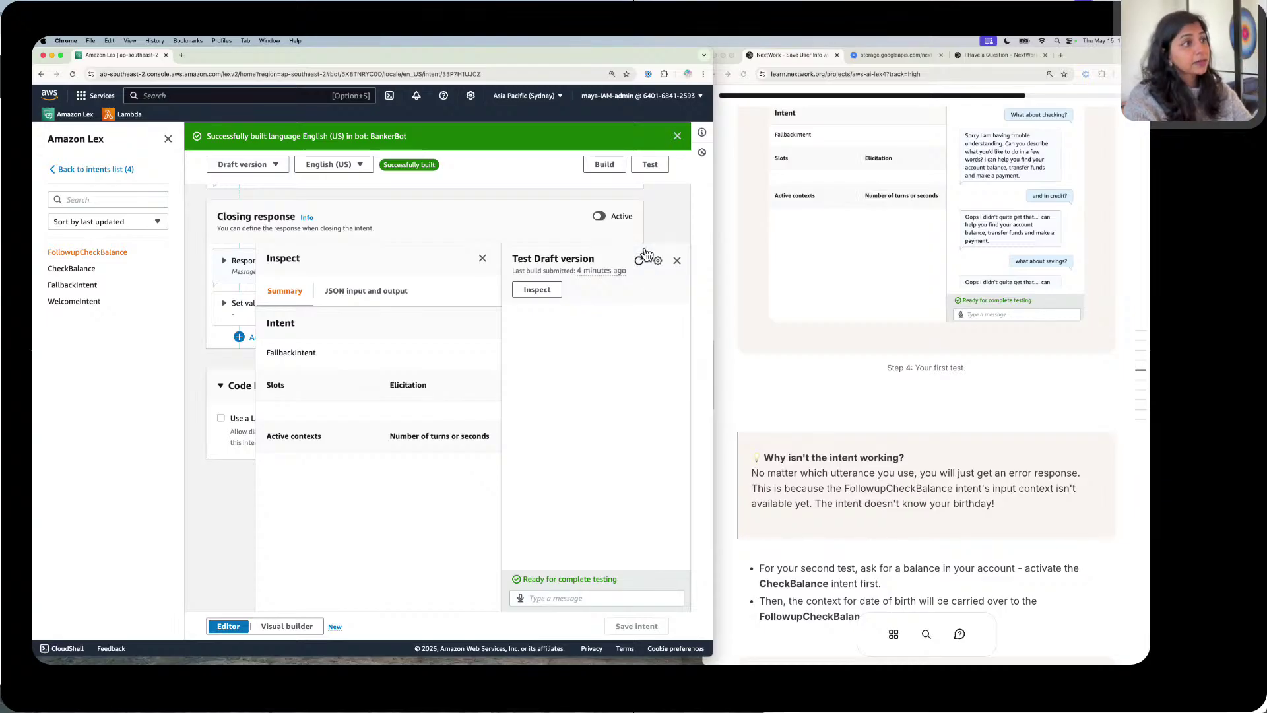
pyautogui.click(579, 592)
pyautogui.write('c')
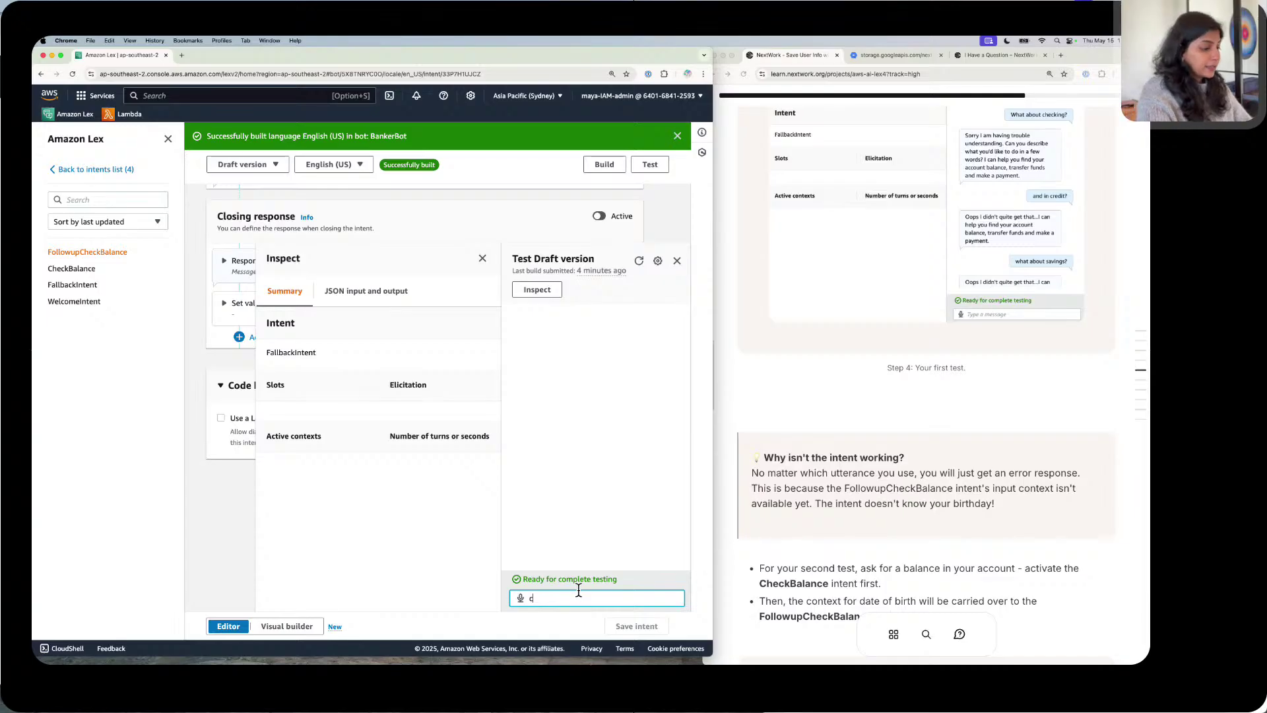
pyautogui.write('heck my balance')
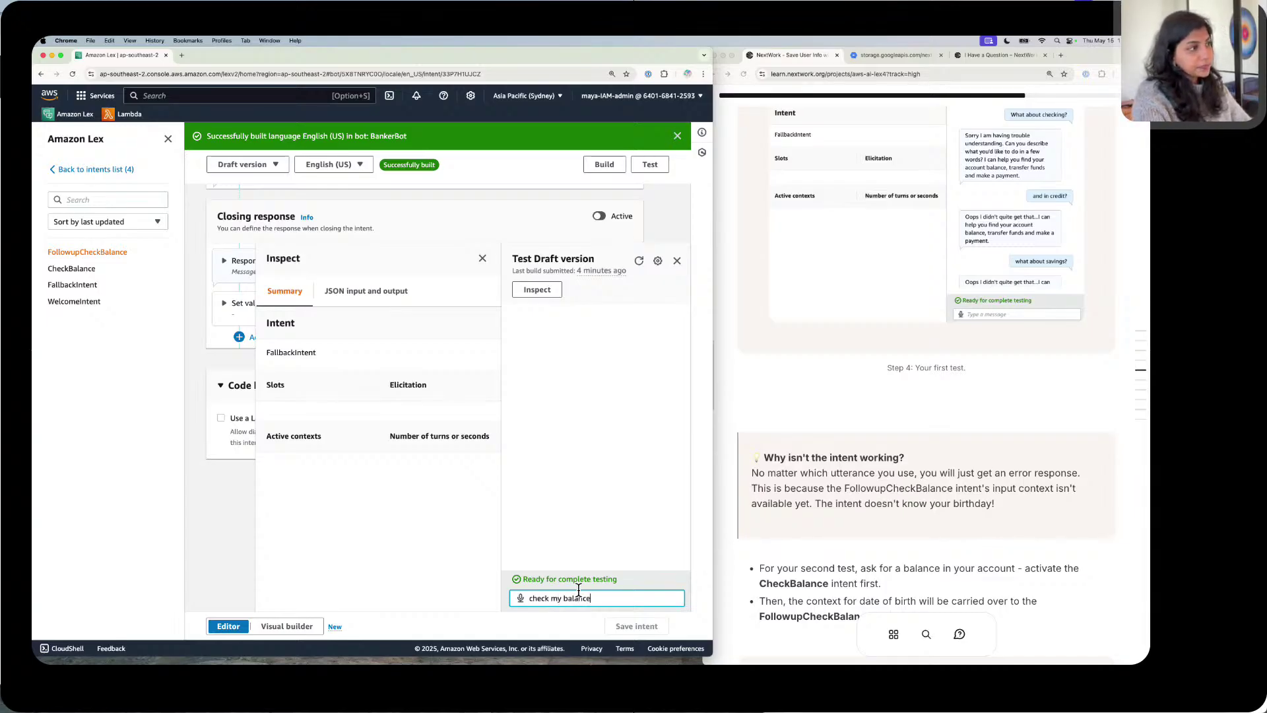
pyautogui.press('Return')
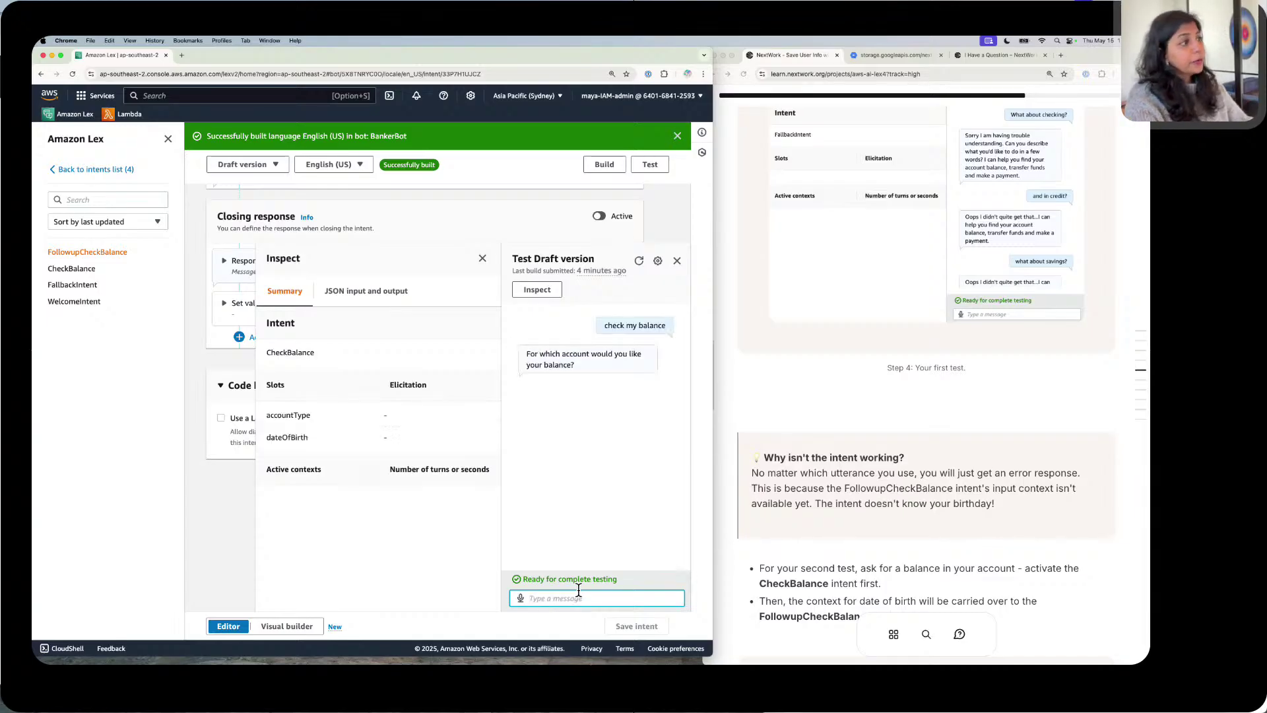
pyautogui.moveTo(322, 347); pyautogui.dragTo(273, 352)
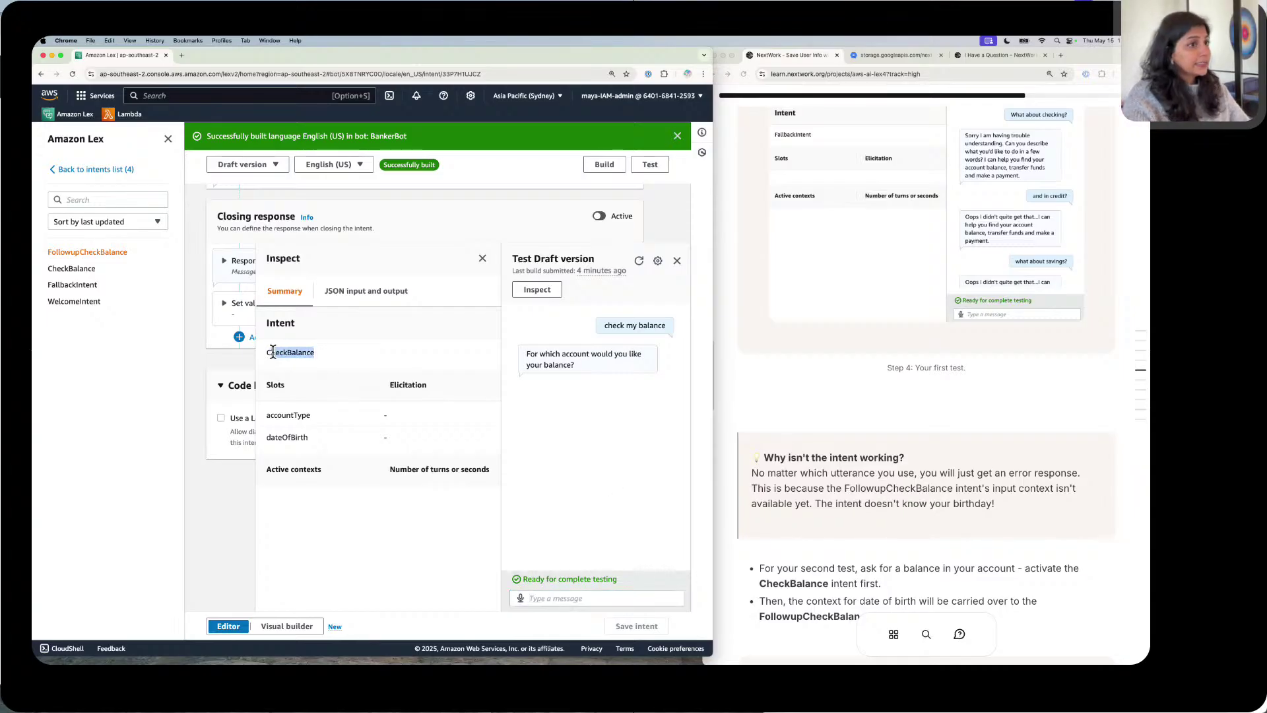
pyautogui.click(272, 351)
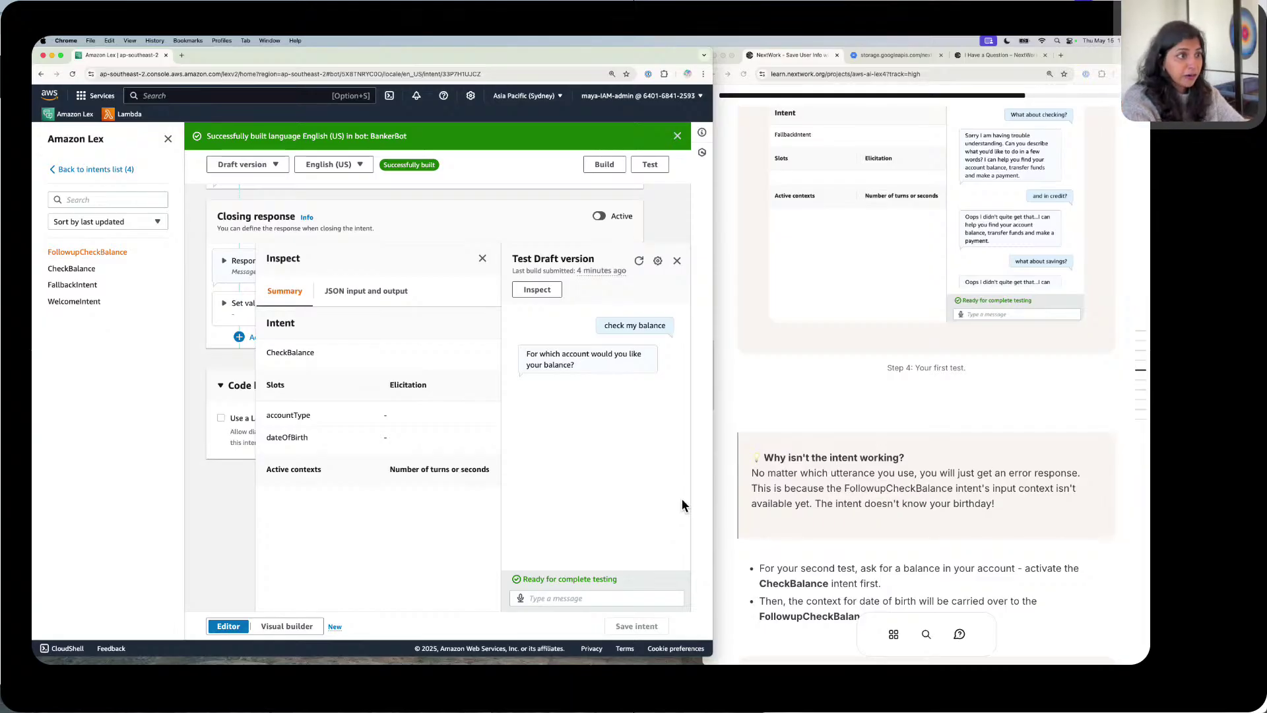
# Step: Reply to BankerBot's account question with "savings", then answer the verification prompt with a date of birth
pyautogui.scroll(-3, 782, 473)
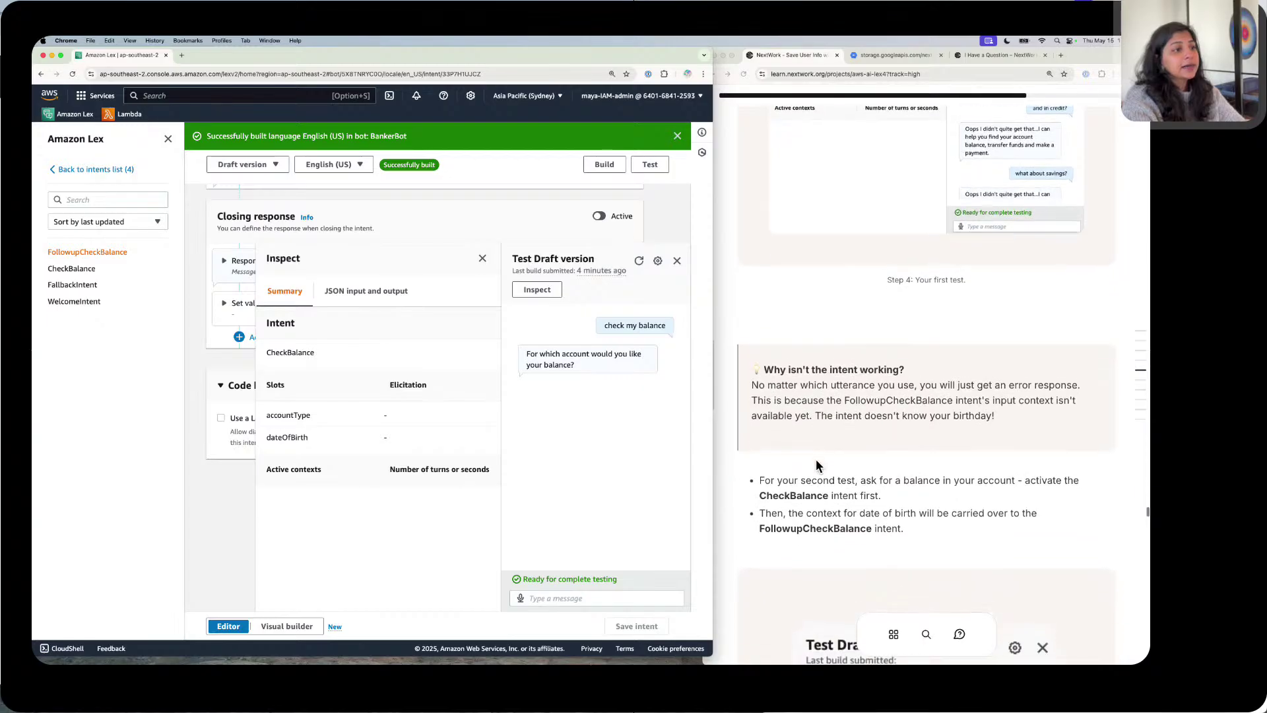
pyautogui.click(545, 591)
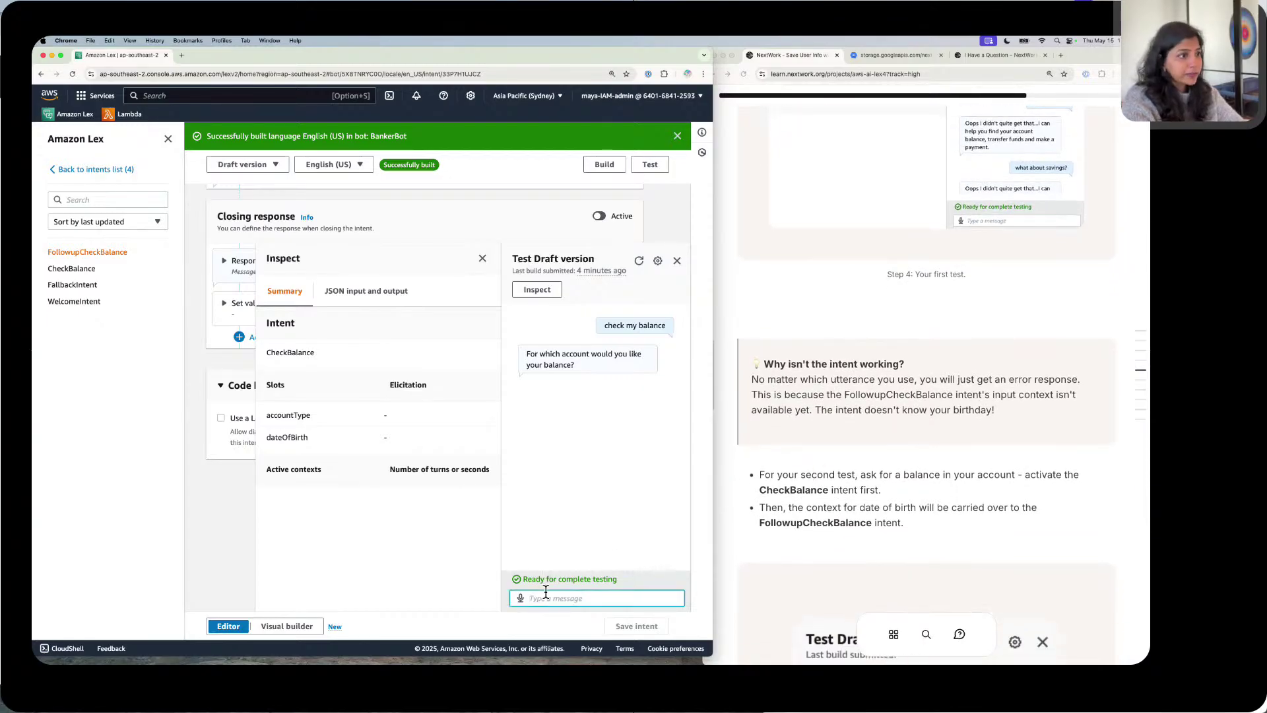
pyautogui.scroll(-15, 809, 525)
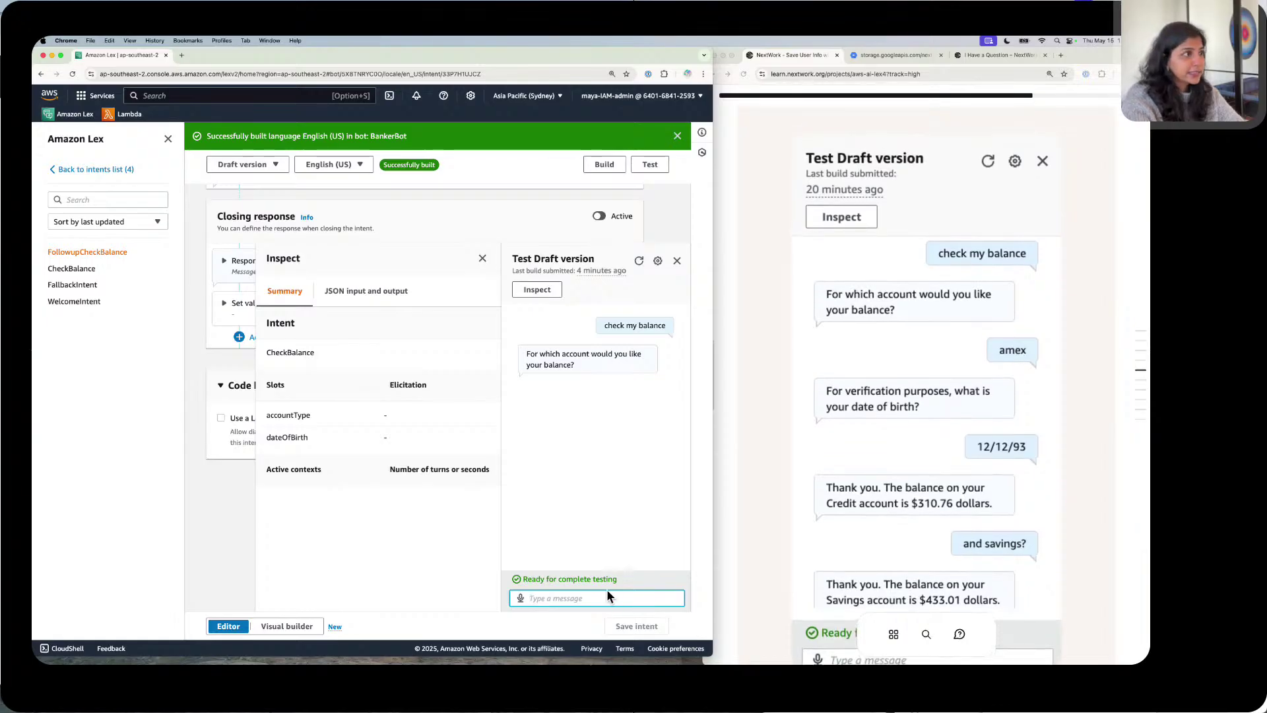
pyautogui.write('savings')
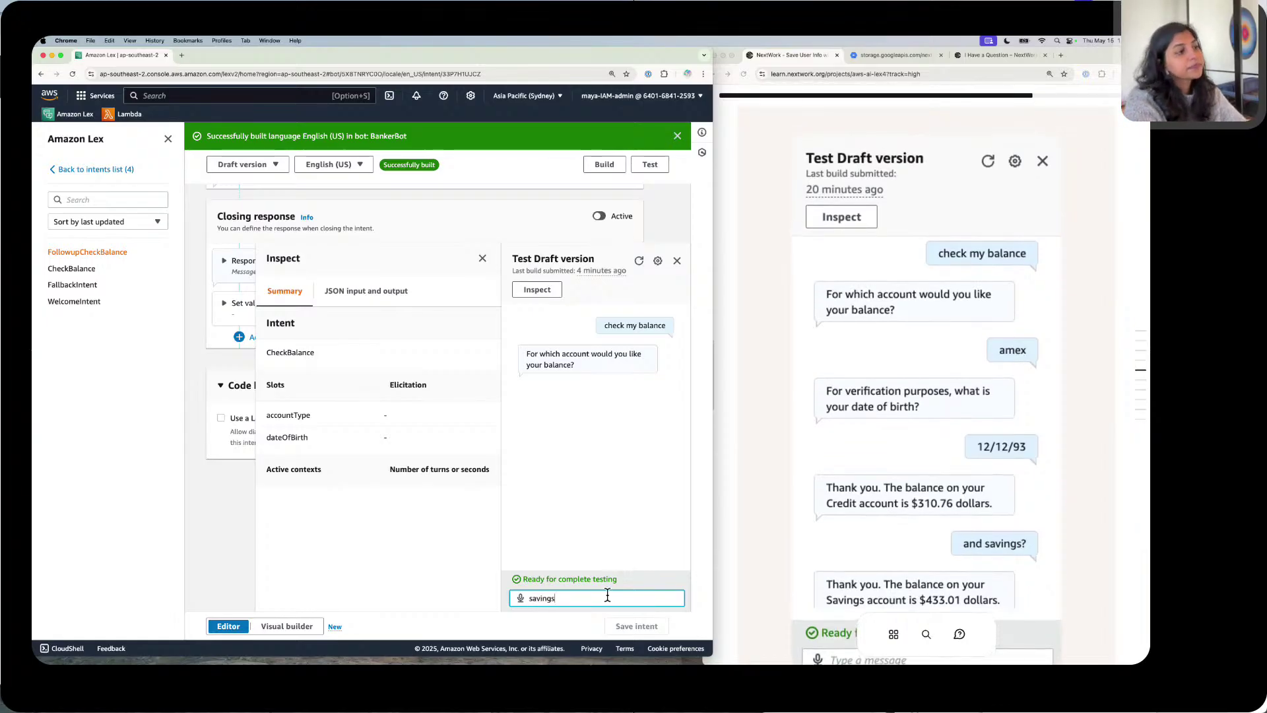
pyautogui.press('Return')
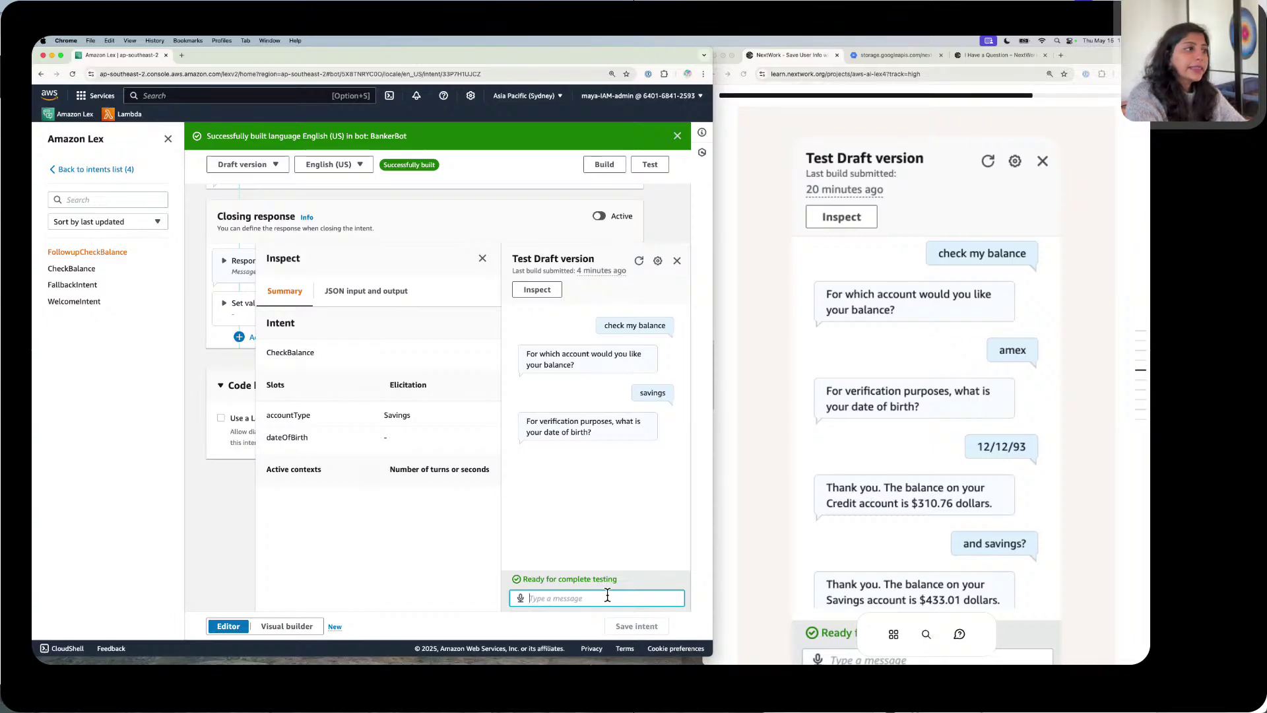
pyautogui.write('1')
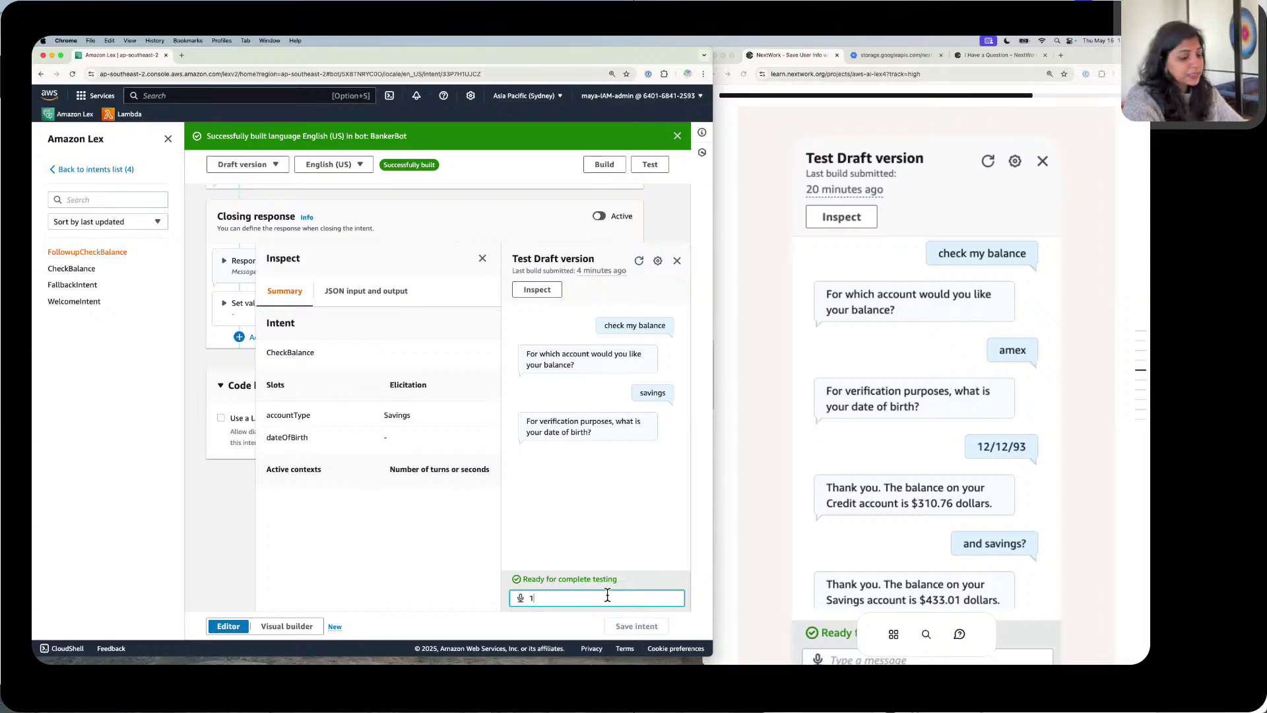
pyautogui.write('/1/93')
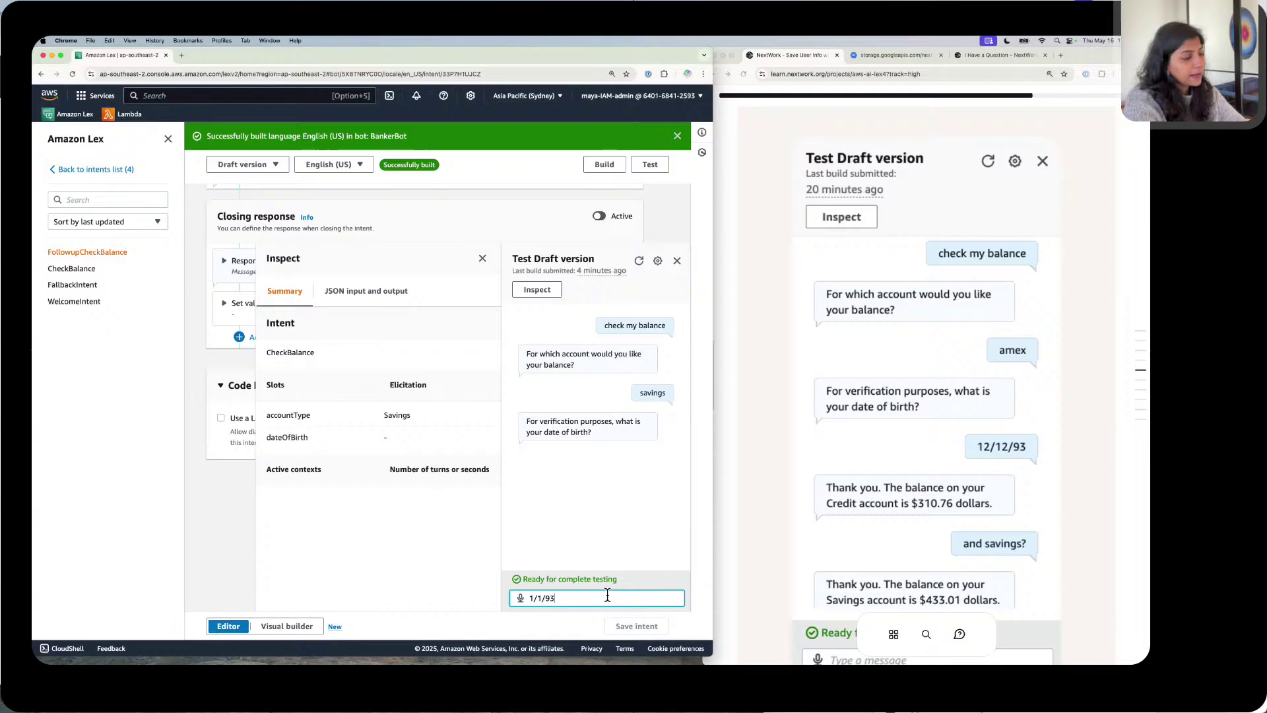
pyautogui.press('Return')
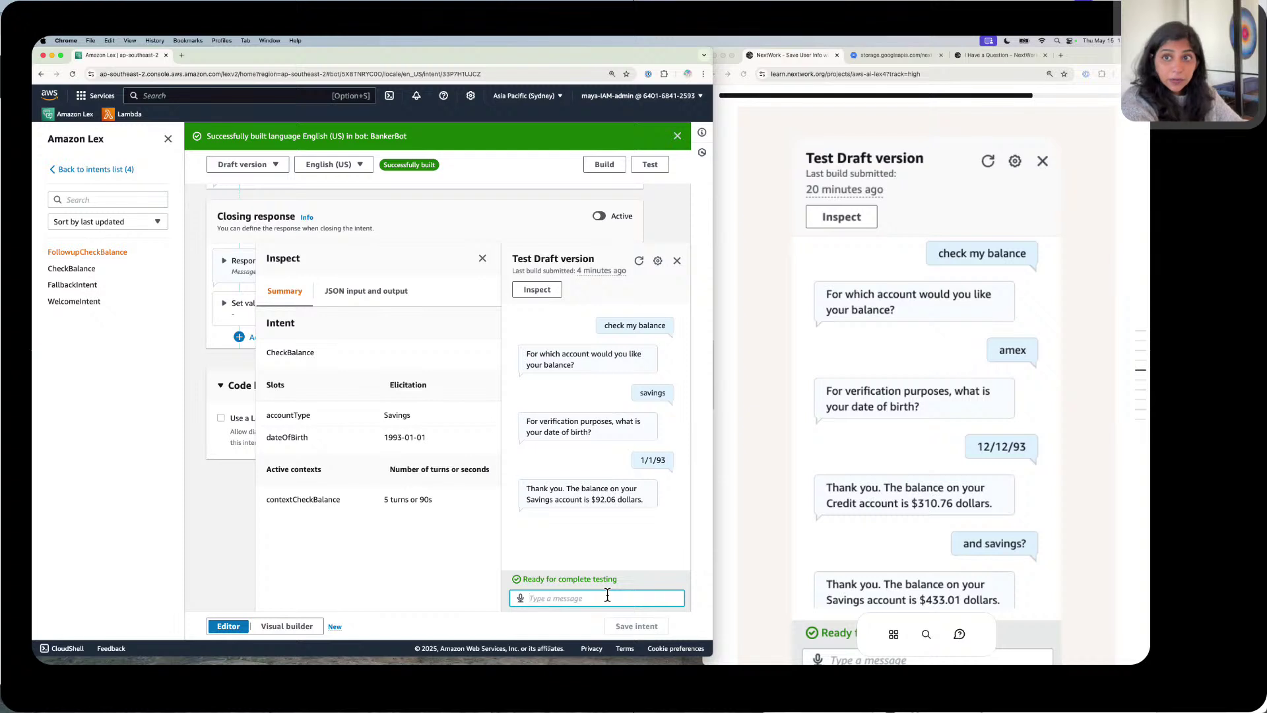
# Step: Send the follow-up message "what about checking?" in the same conversation to trigger FollowupCheckBalance
pyautogui.write('wh')
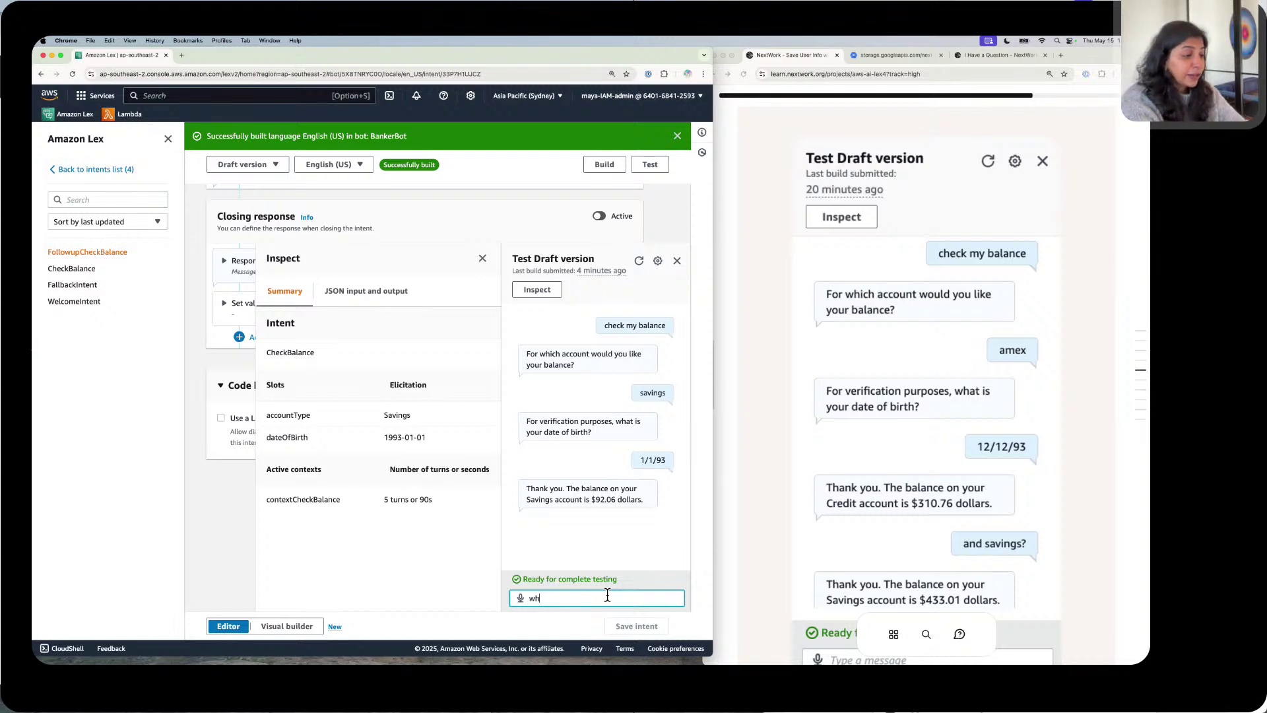
pyautogui.write('at about')
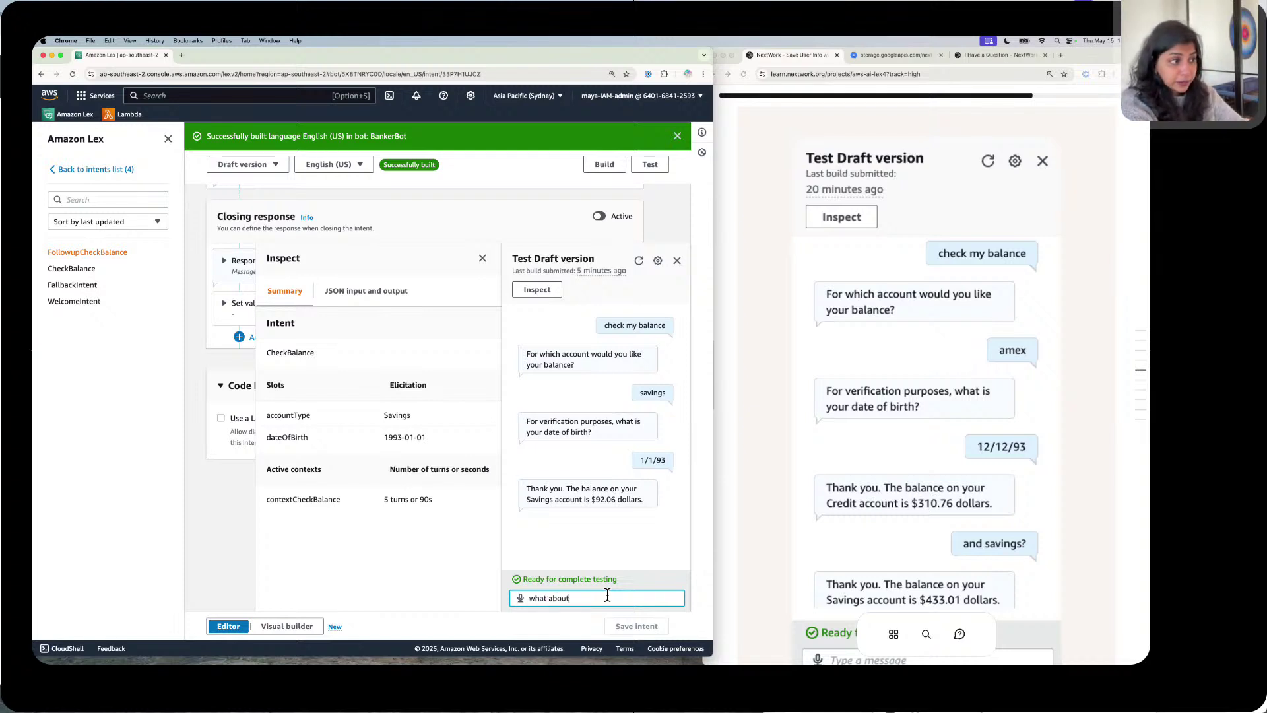
pyautogui.write(' checking?')
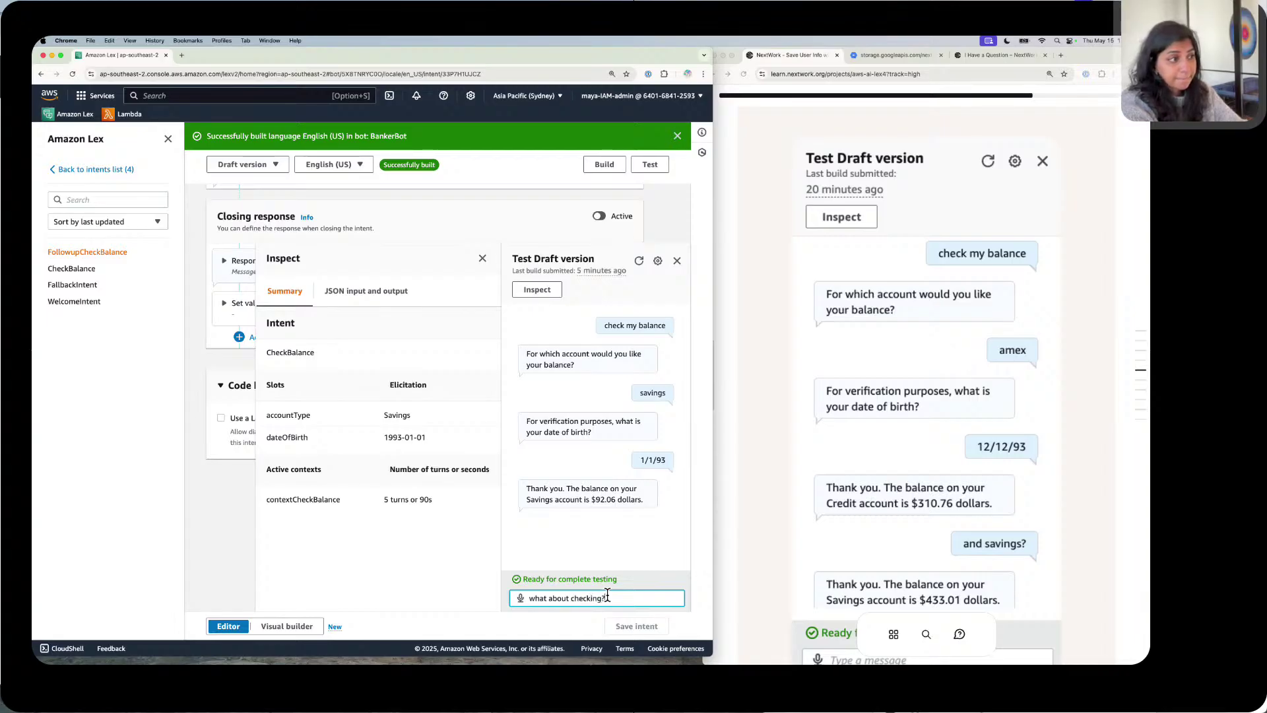
pyautogui.press('Return')
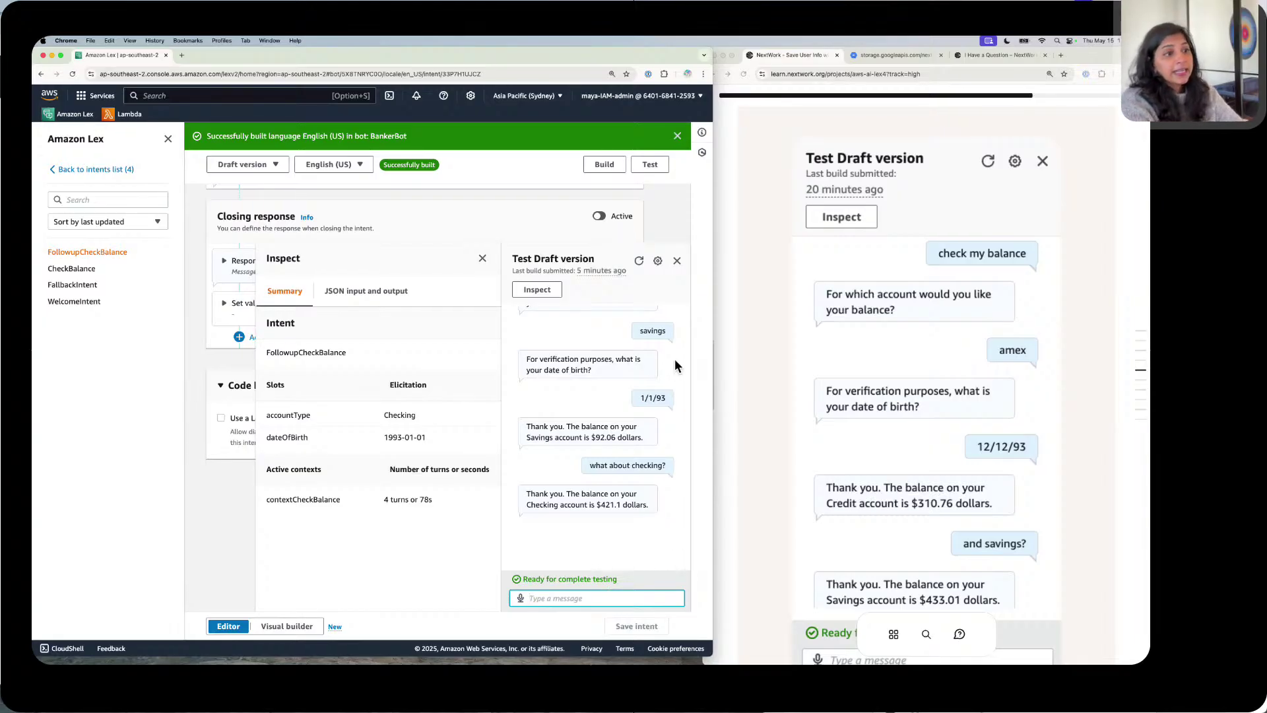
# Step: Review the follow-up exchange against the guide's second test, close the inspection details and view the FollowupCheckBalance intent's context and sample utterances
pyautogui.moveTo(668, 395); pyautogui.dragTo(637, 396)
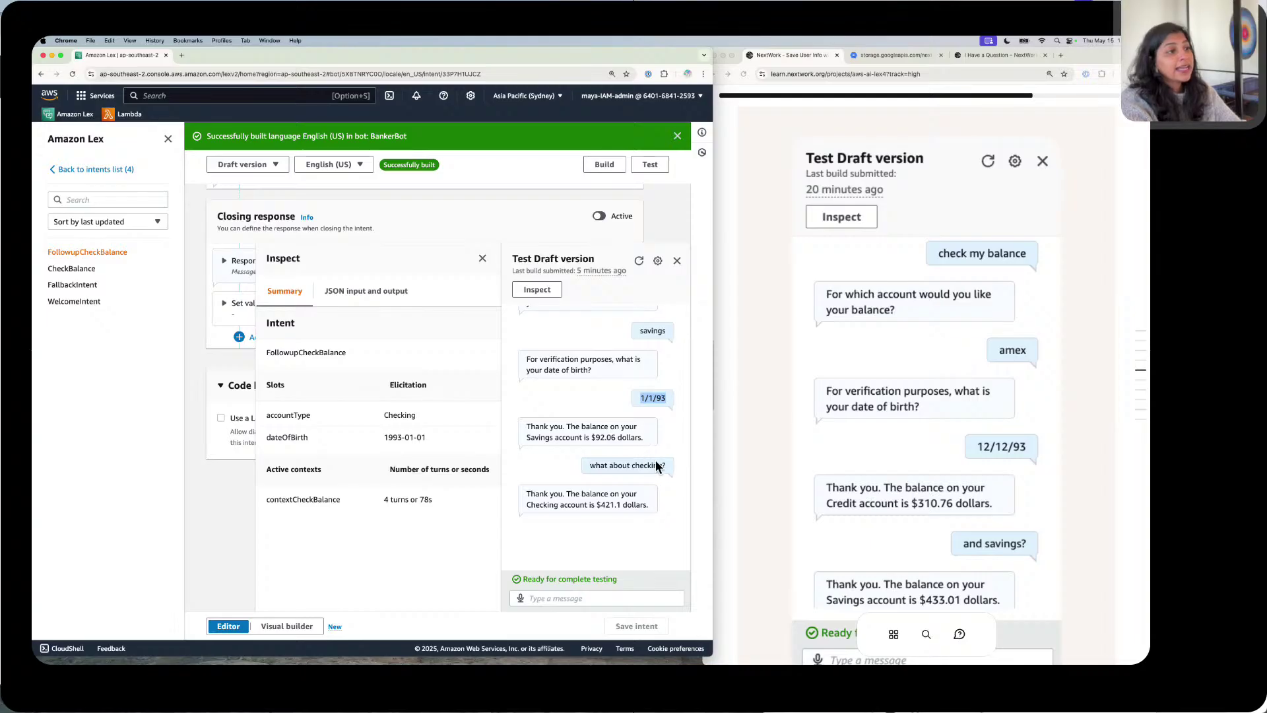
pyautogui.moveTo(664, 462); pyautogui.dragTo(633, 460)
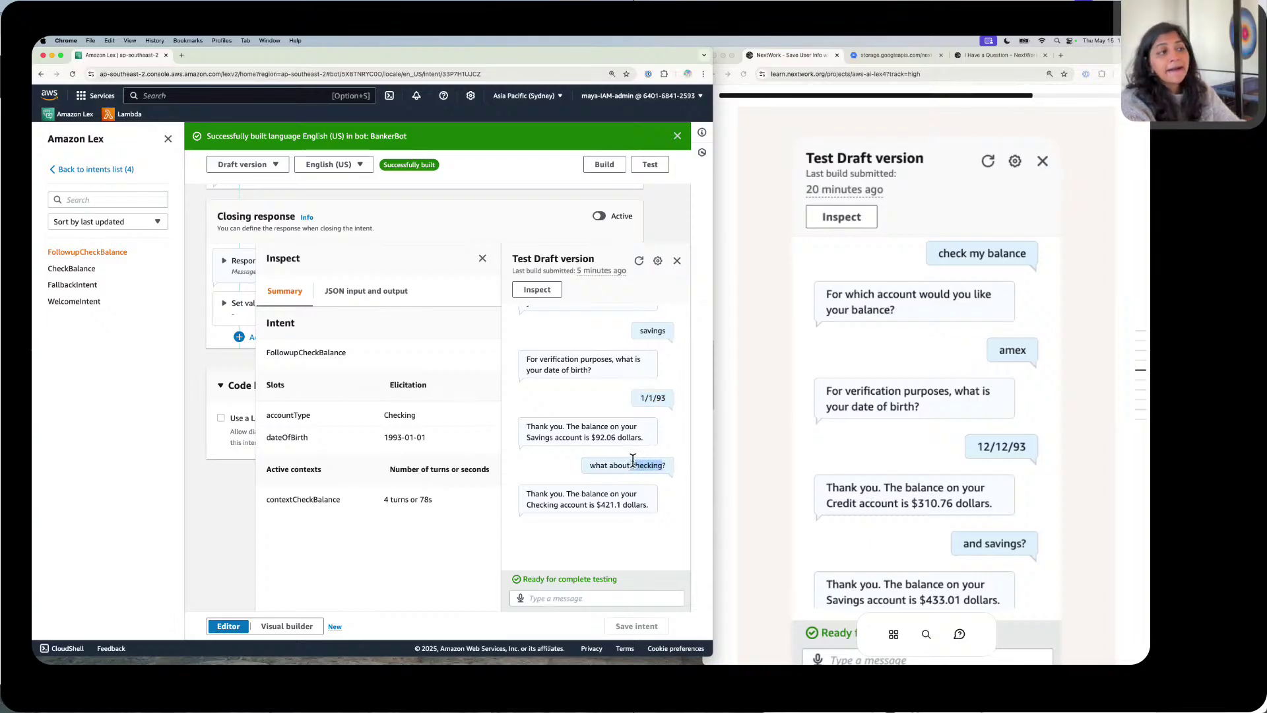
pyautogui.scroll(-1, 633, 460)
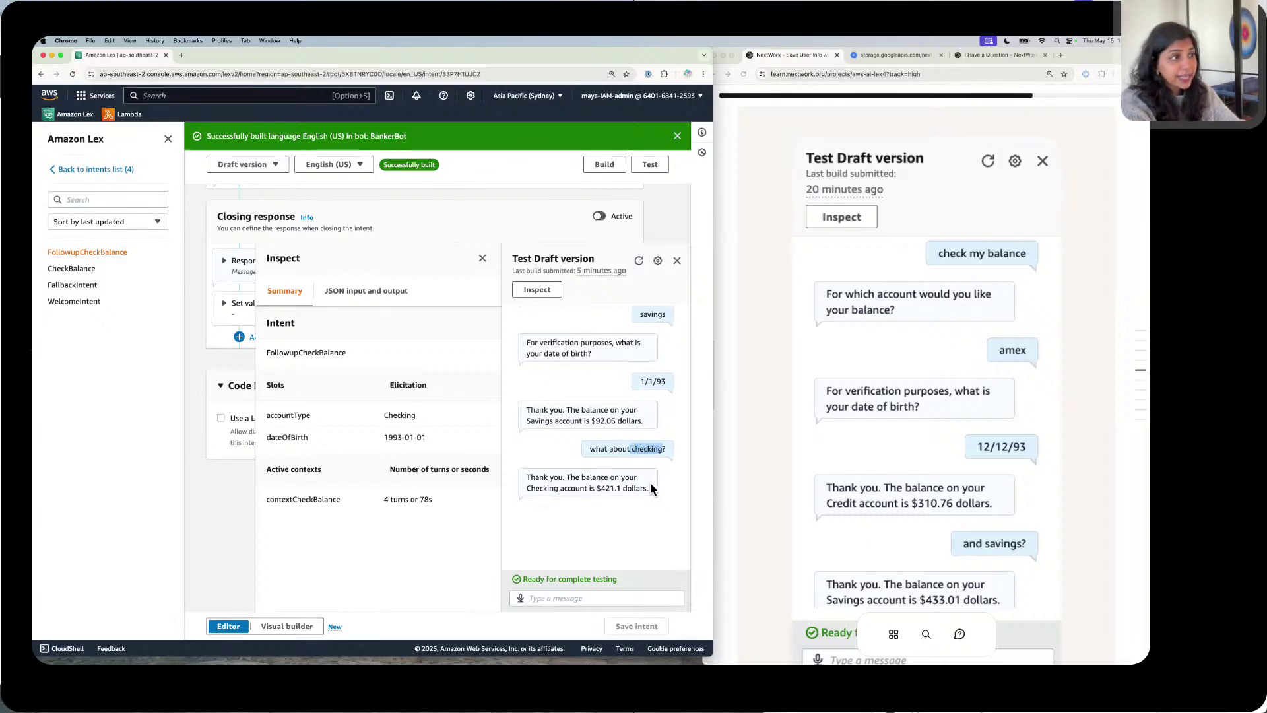
pyautogui.moveTo(650, 482); pyautogui.dragTo(528, 474)
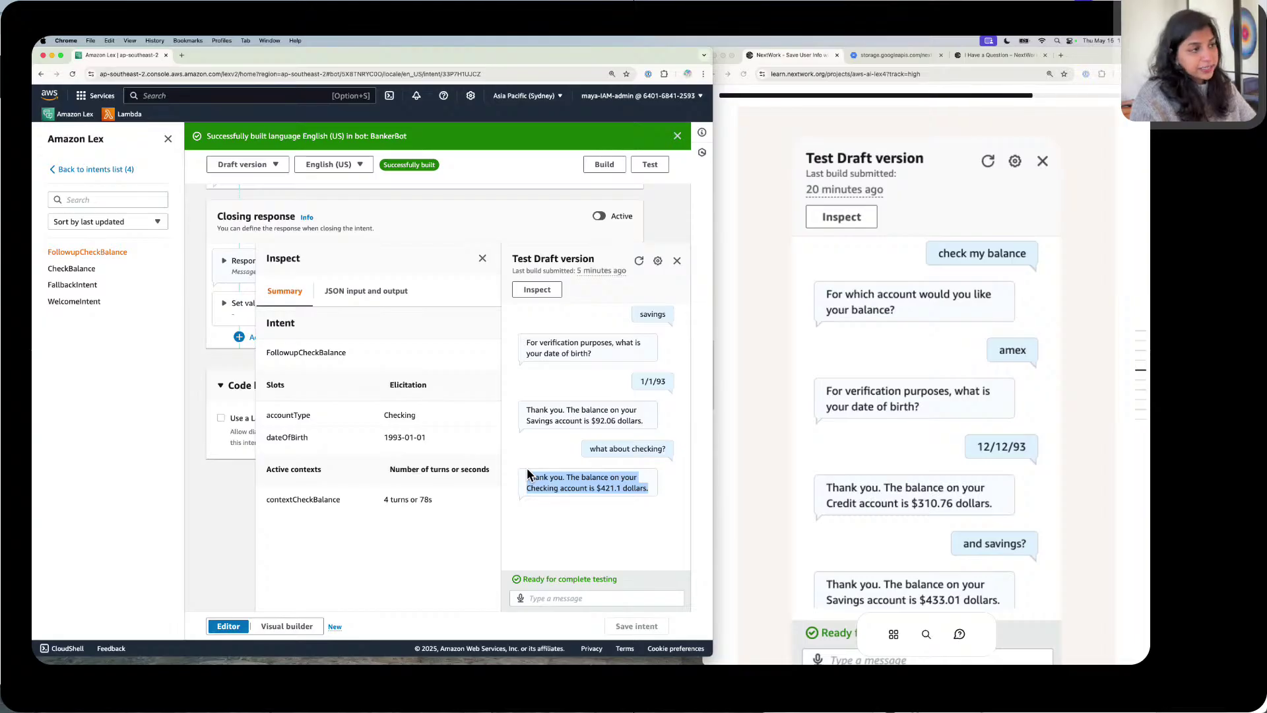
pyautogui.scroll(-4, 856, 426)
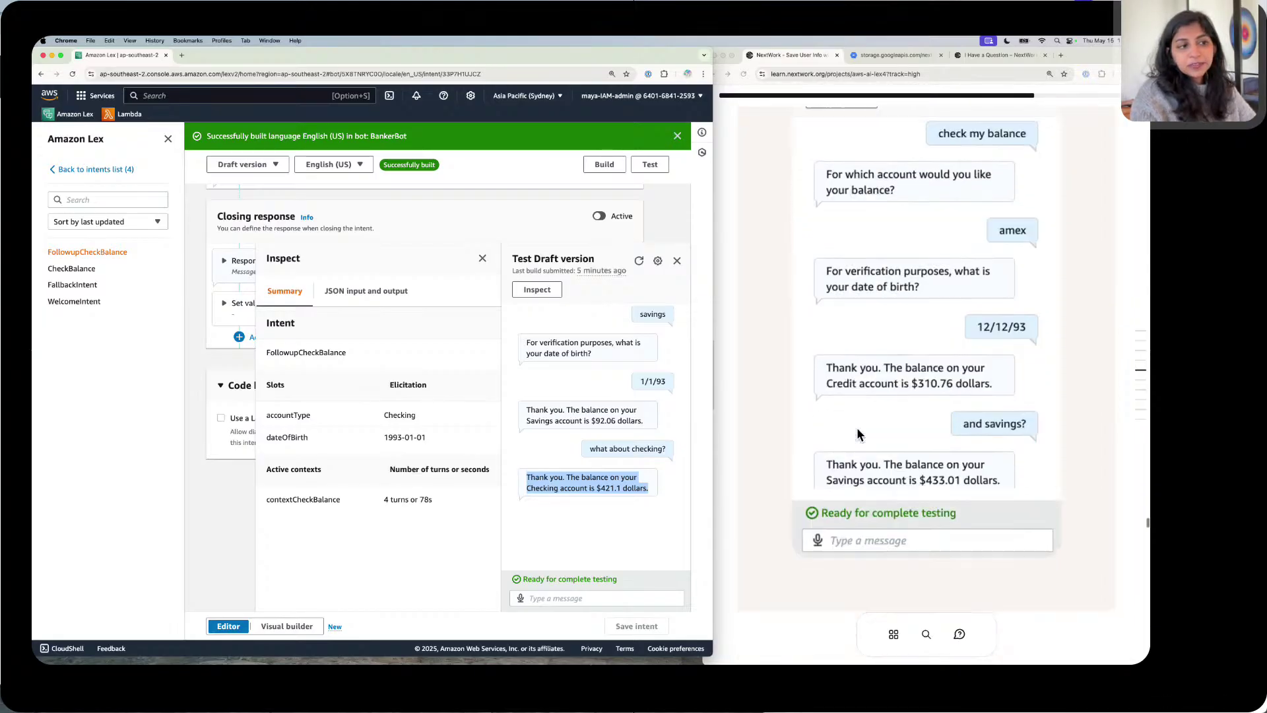
pyautogui.scroll(-5, 857, 431)
pyautogui.scroll(-1, 857, 431)
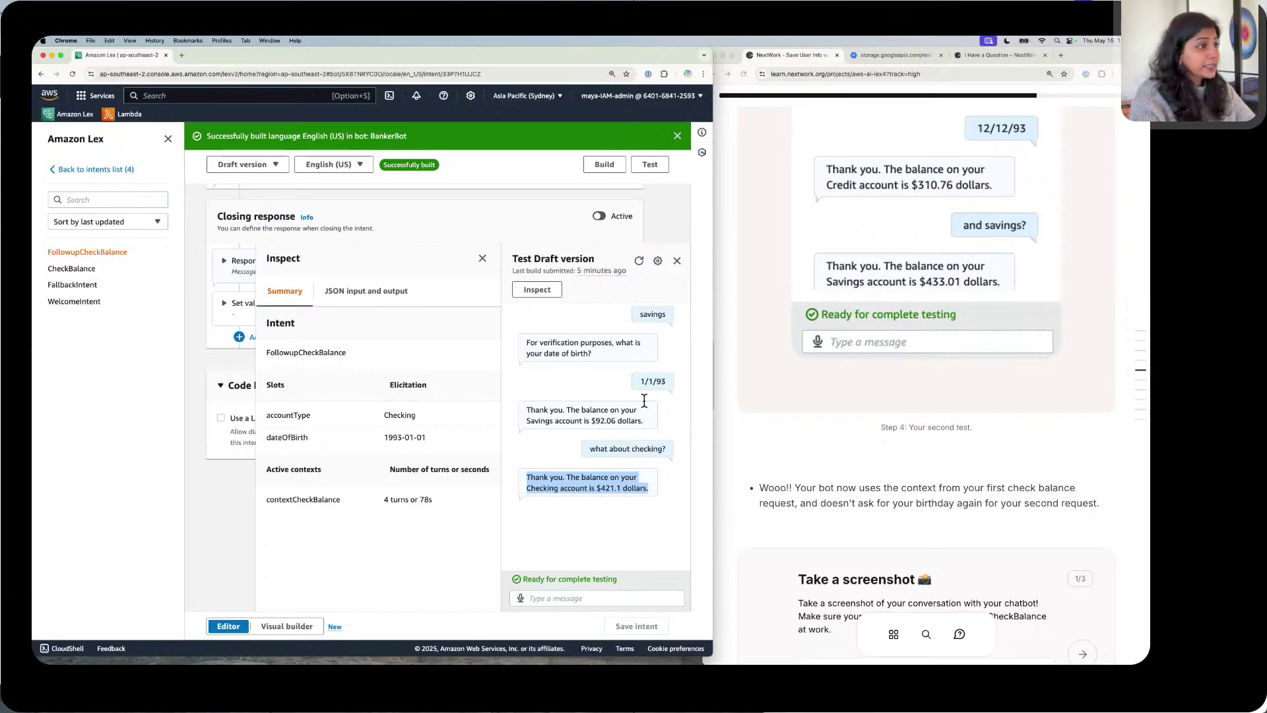
pyautogui.click(482, 258)
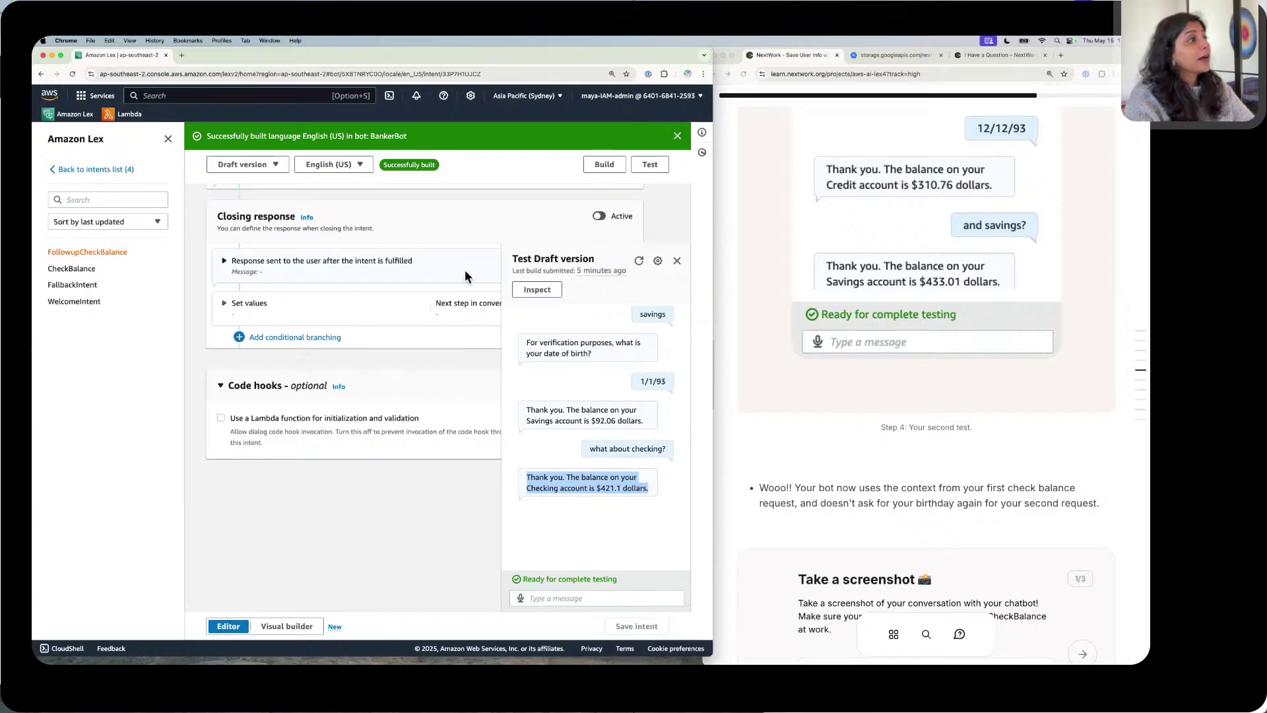
pyautogui.click(129, 250)
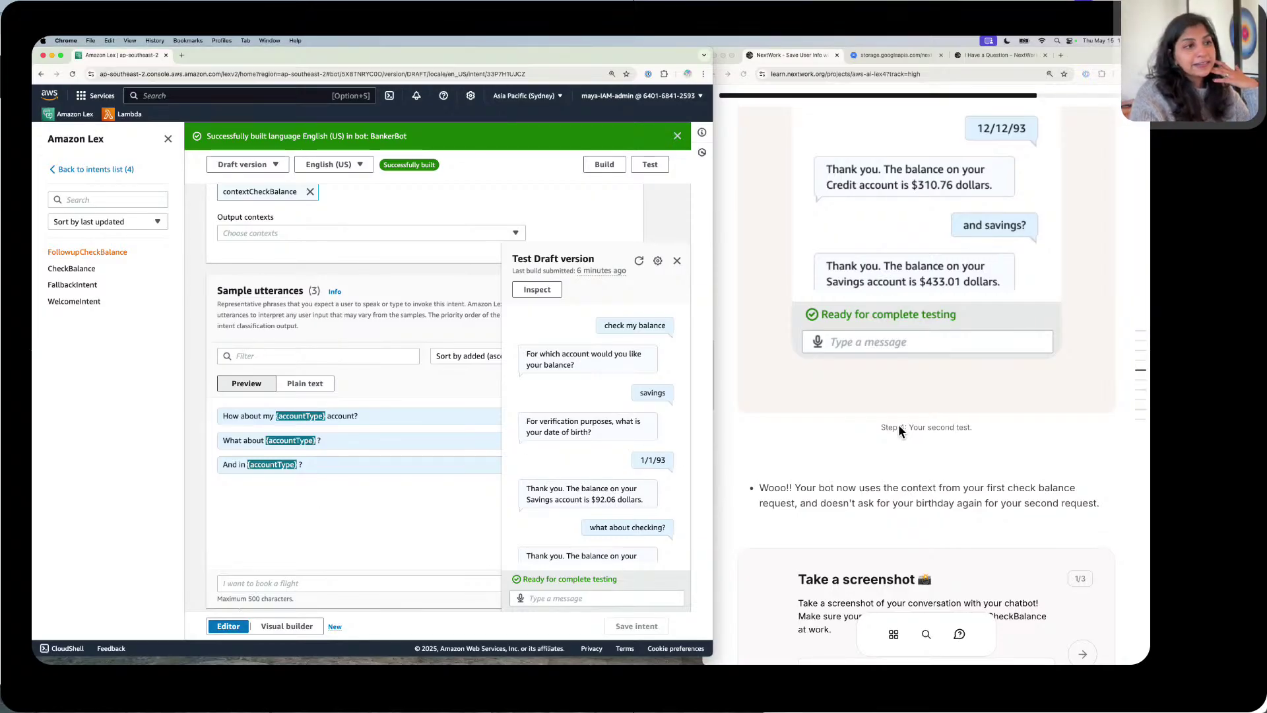
# Step: Capture the whole test conversation as a screenshot, upload it to the guide's screenshot task and advance to question 2/3
pyautogui.scroll(-5, 899, 425)
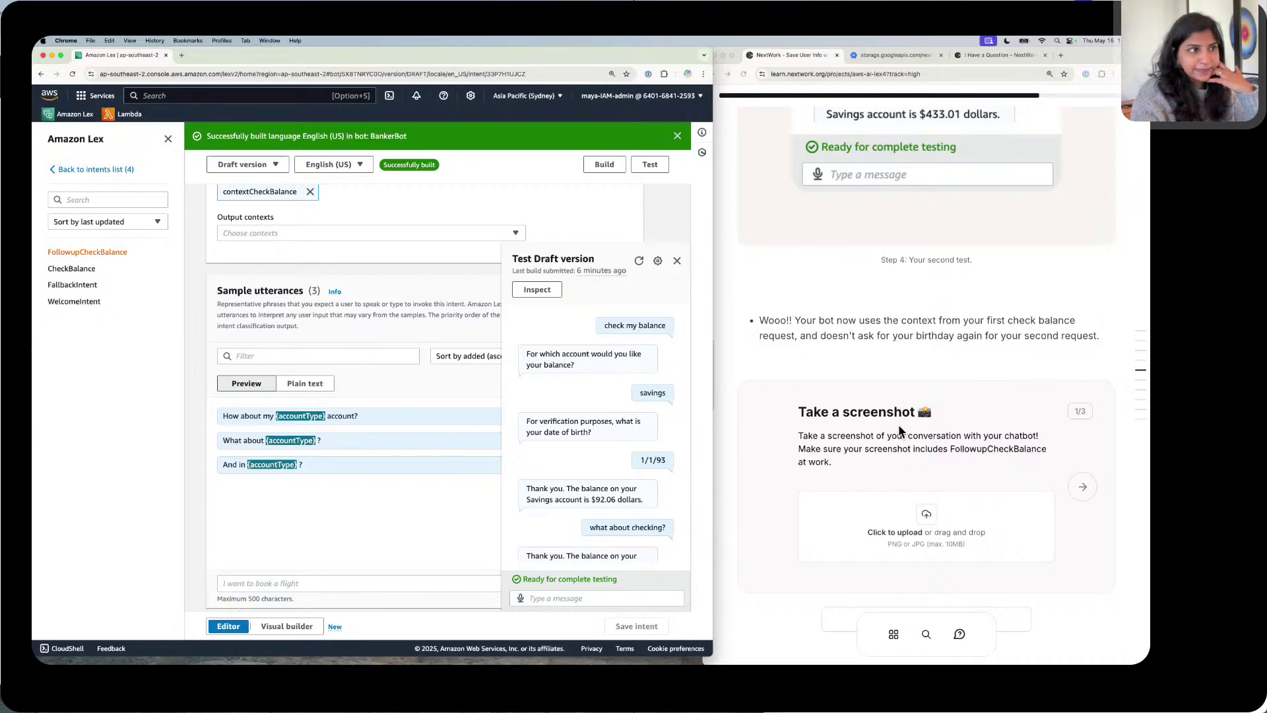
pyautogui.scroll(-2, 627, 452)
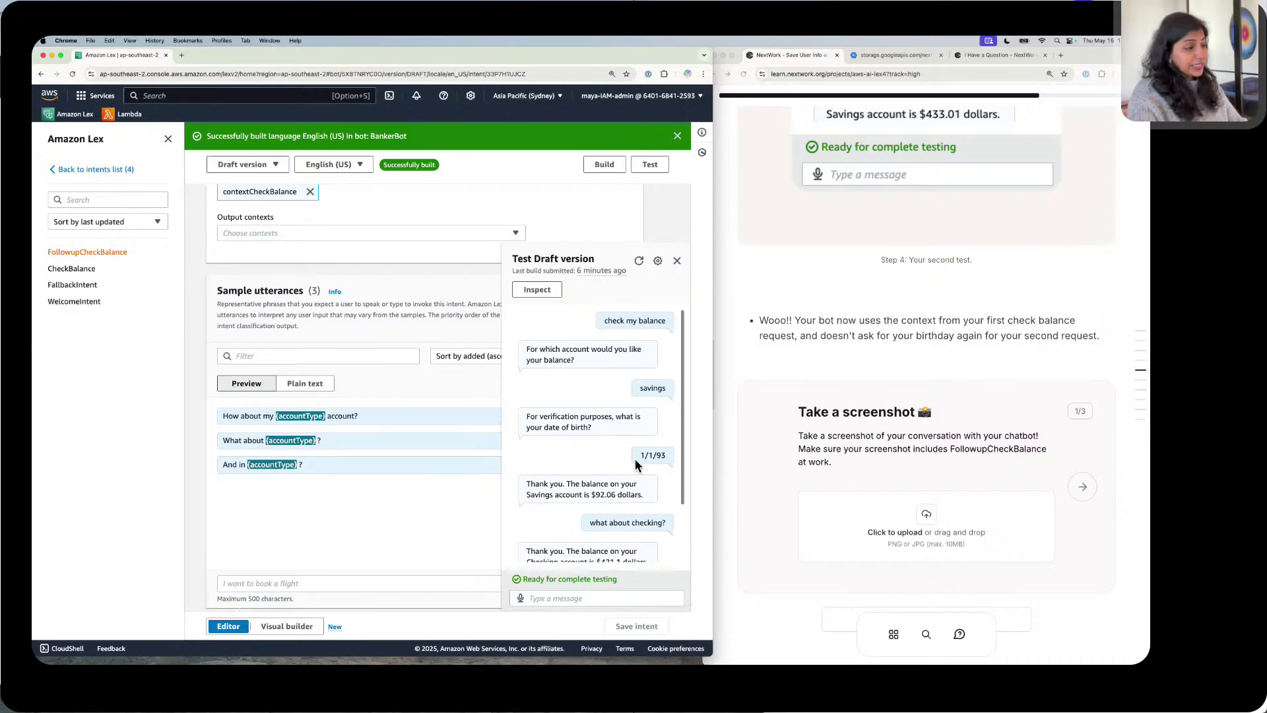
pyautogui.scroll(1, 635, 465)
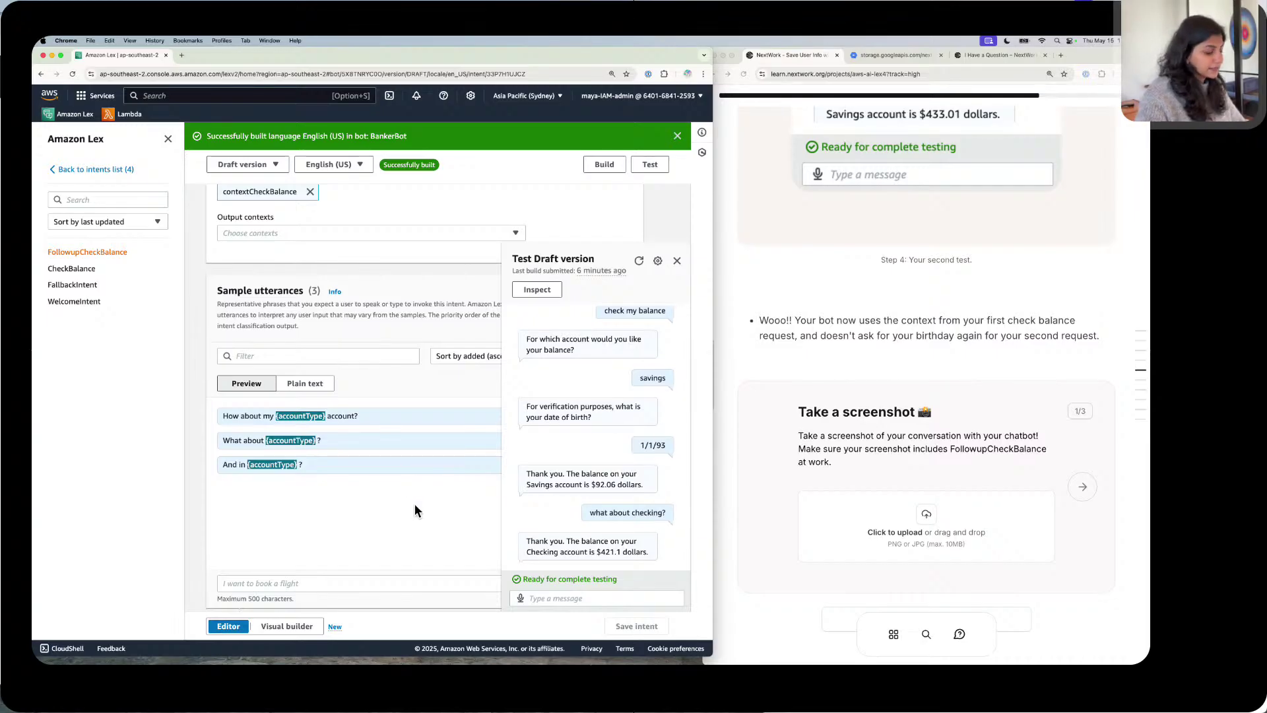
pyautogui.scroll(1, 557, 476)
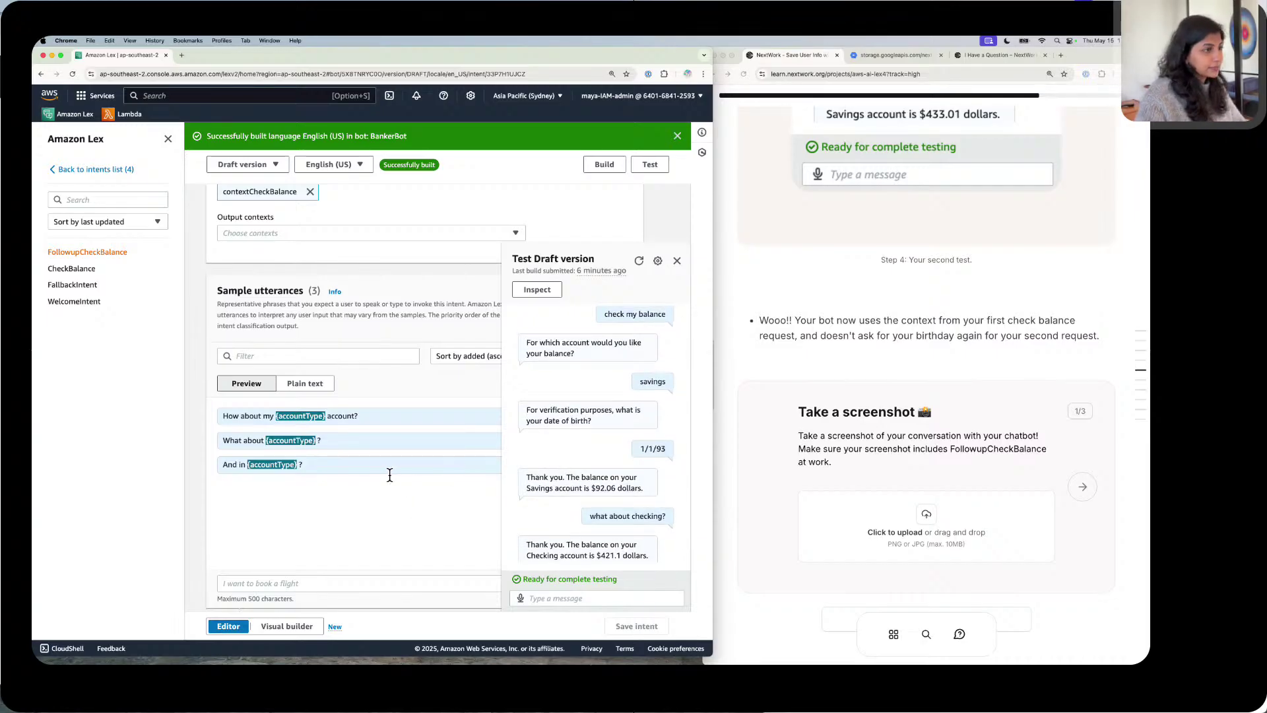
pyautogui.press('super+shift+4')
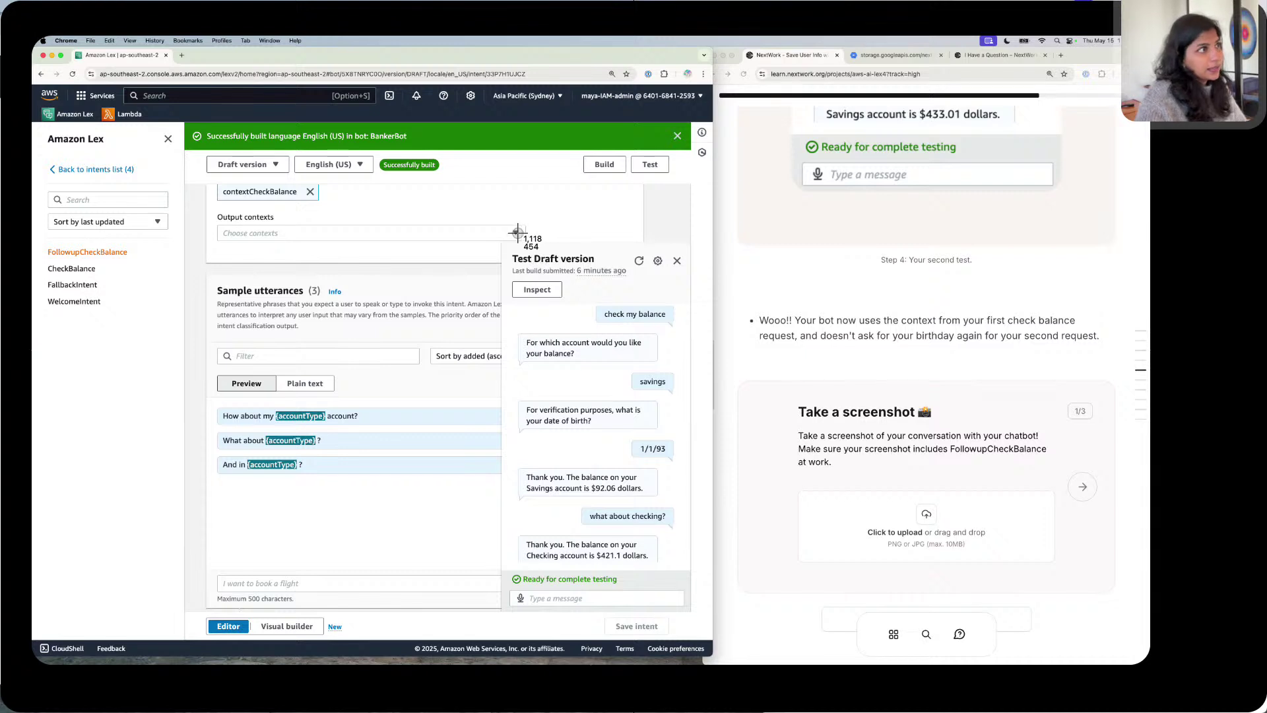
pyautogui.moveTo(504, 246); pyautogui.dragTo(688, 595)
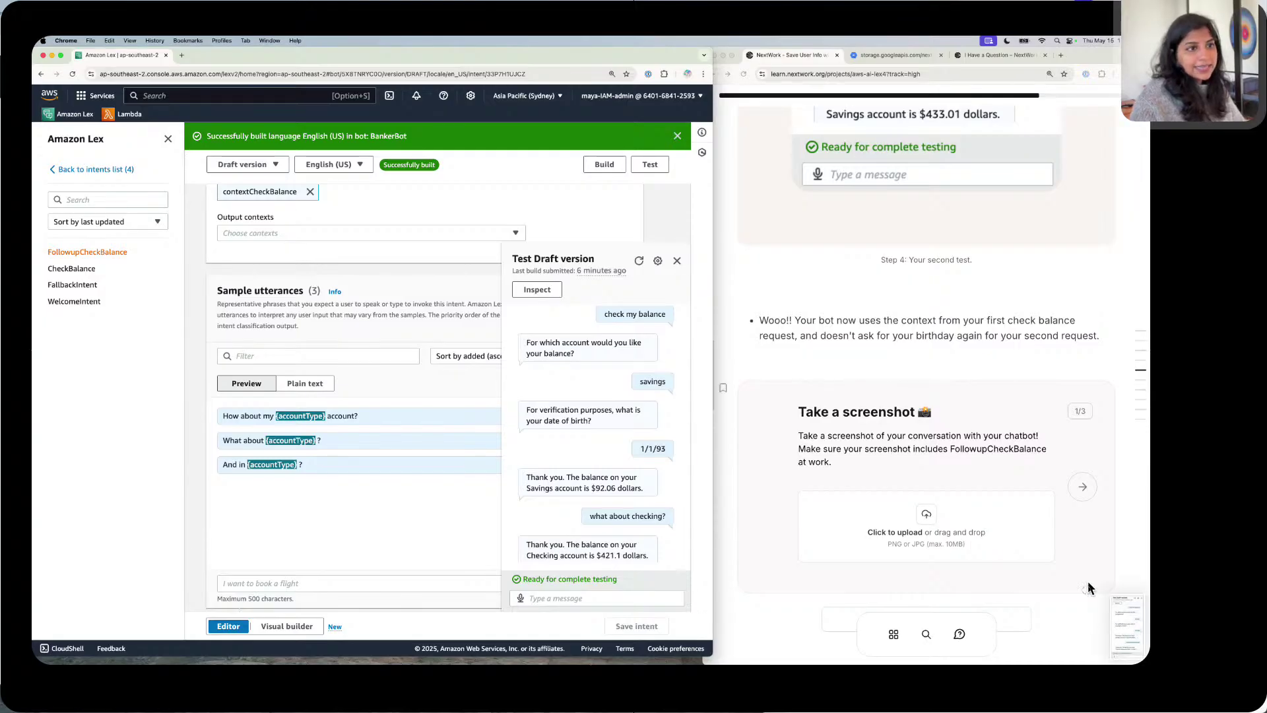
pyautogui.moveTo(1125, 623); pyautogui.dragTo(963, 519)
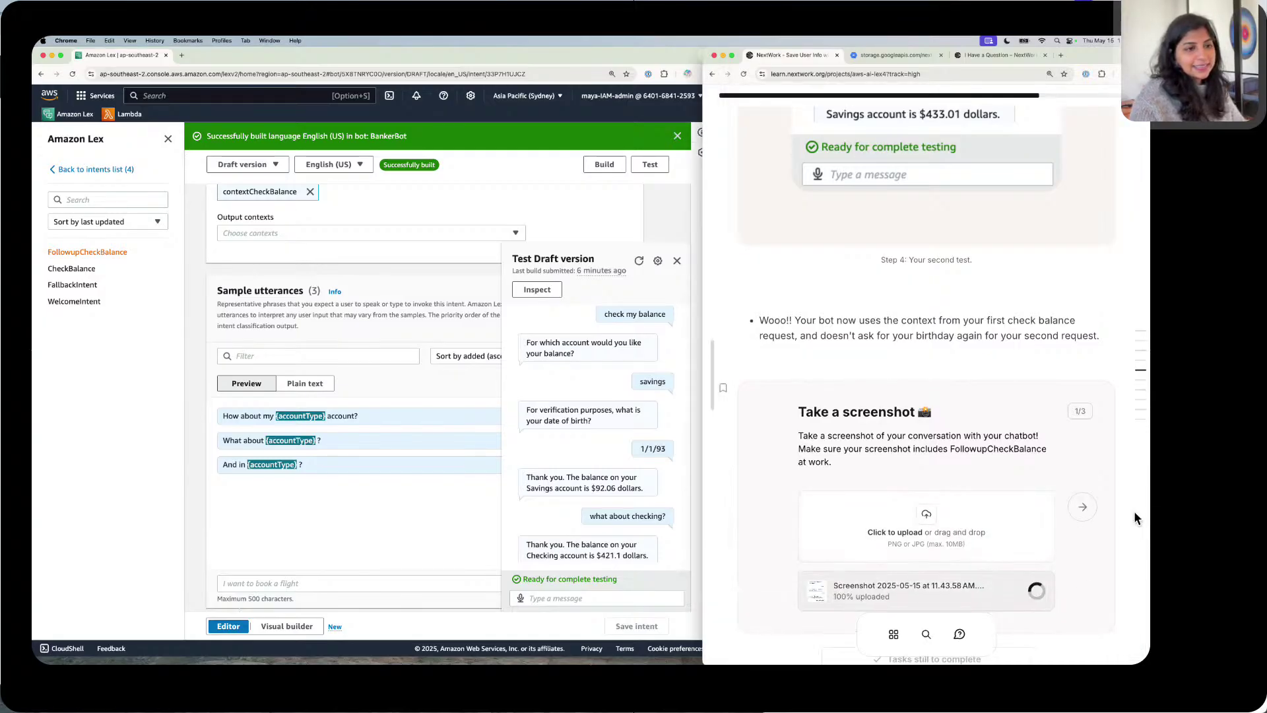
pyautogui.click(1088, 504)
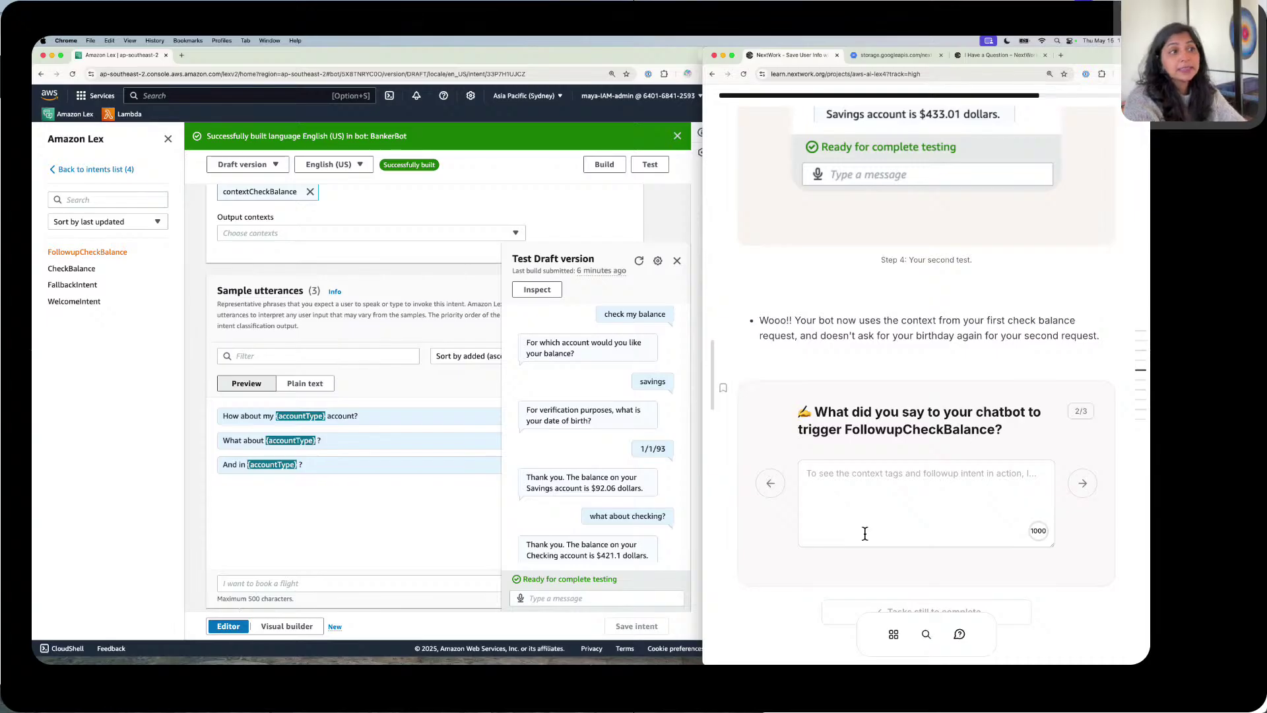
# Step: Start the question 2/3 answer from its sample opening, continuing after "I" with "had to first trigger the CheckBalance intent"
pyautogui.click(871, 504)
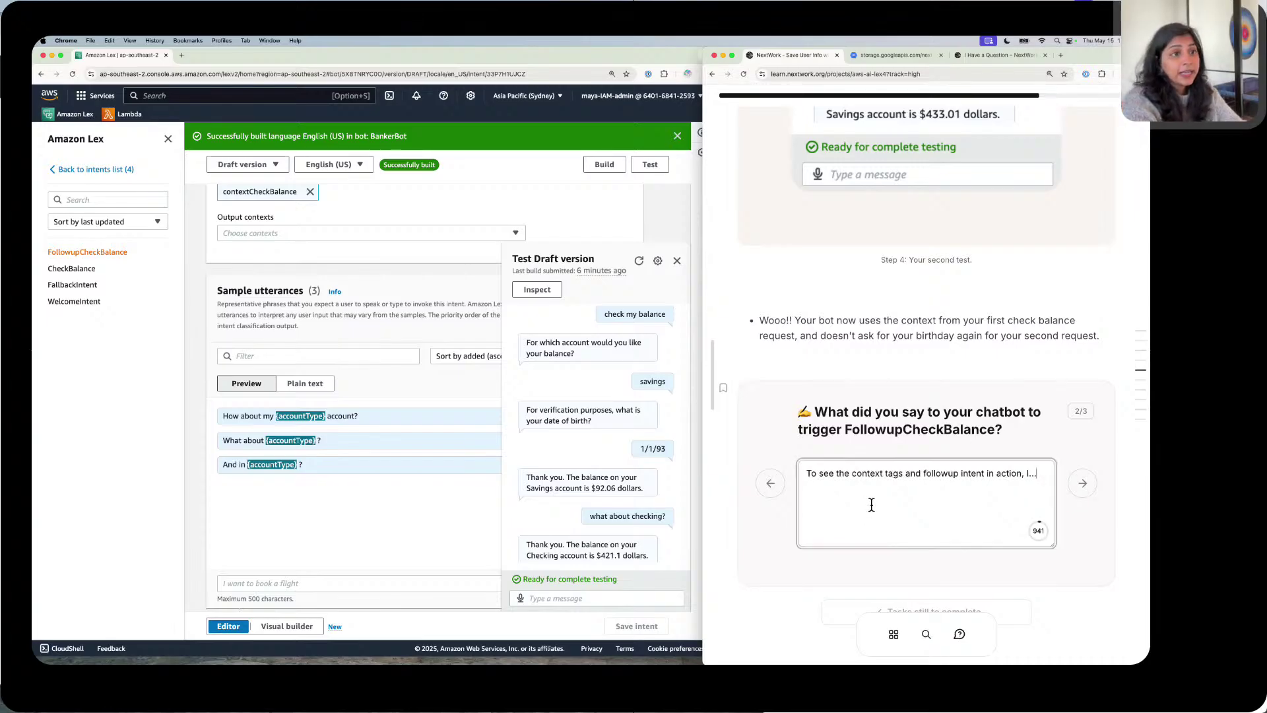
pyautogui.press('BackSpace')
pyautogui.press('BackSpace')
pyautogui.write('had to first')
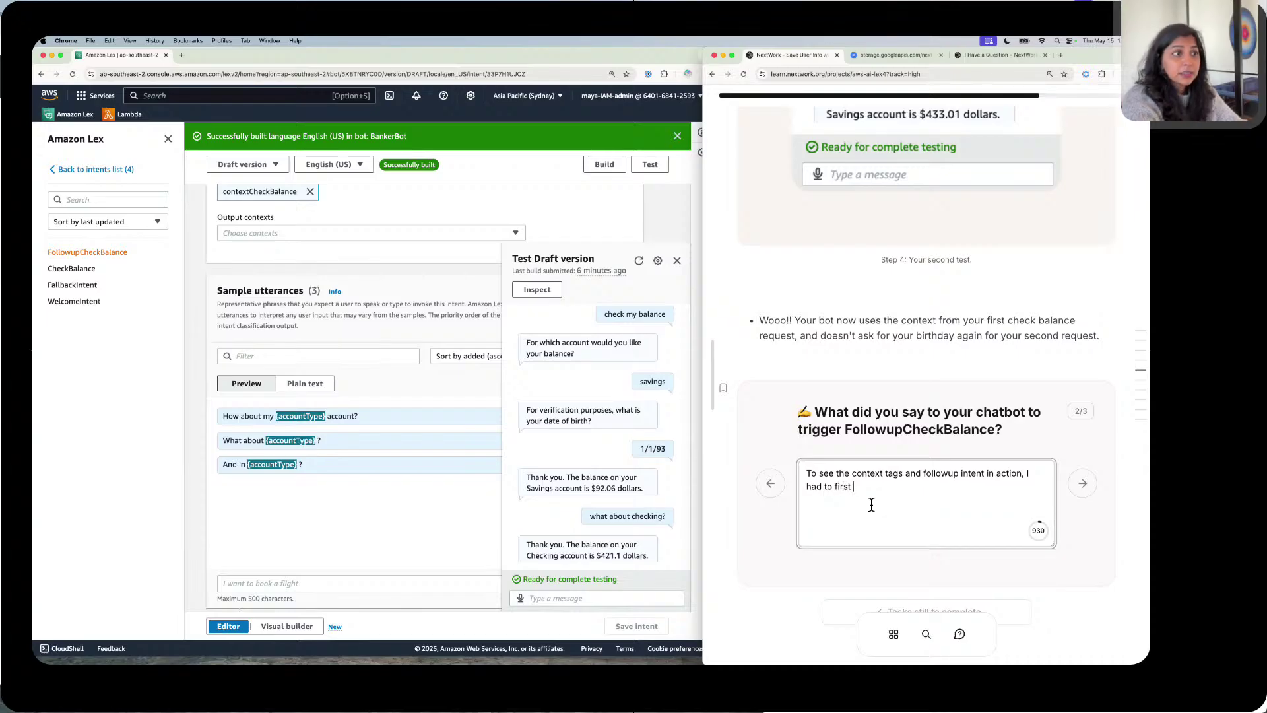
pyautogui.write(' trig')
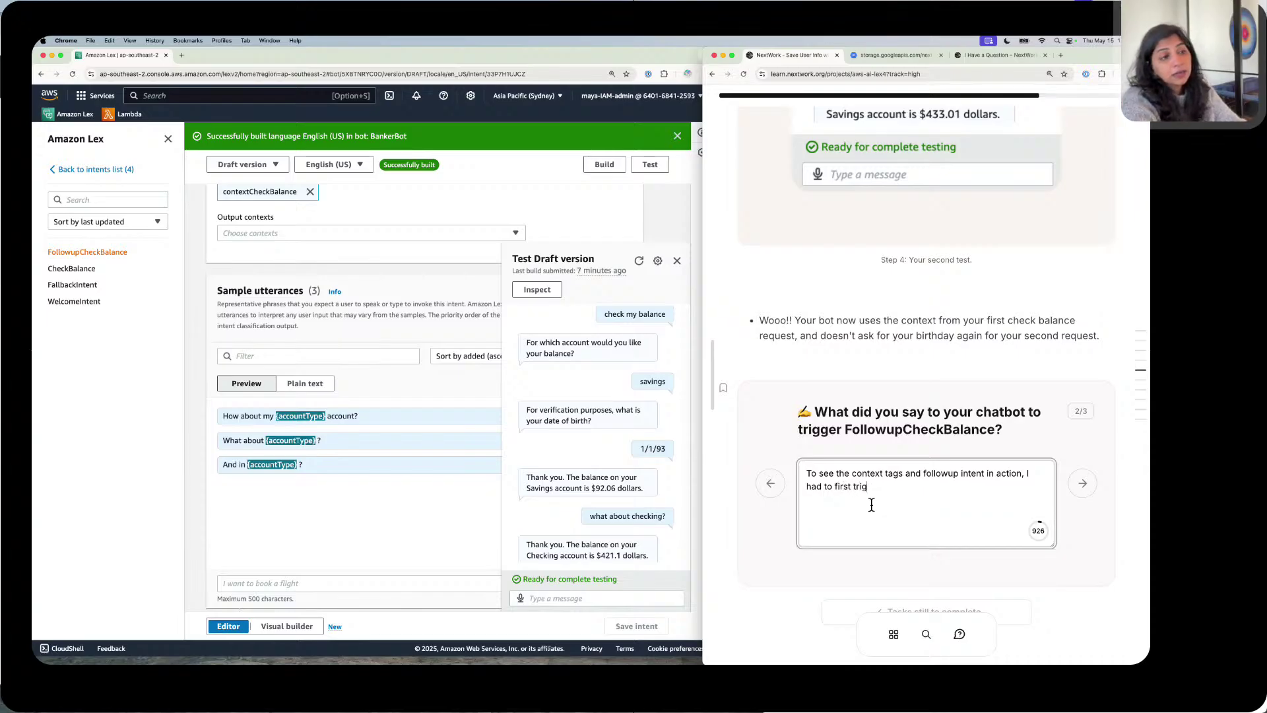
pyautogui.write('ger ')
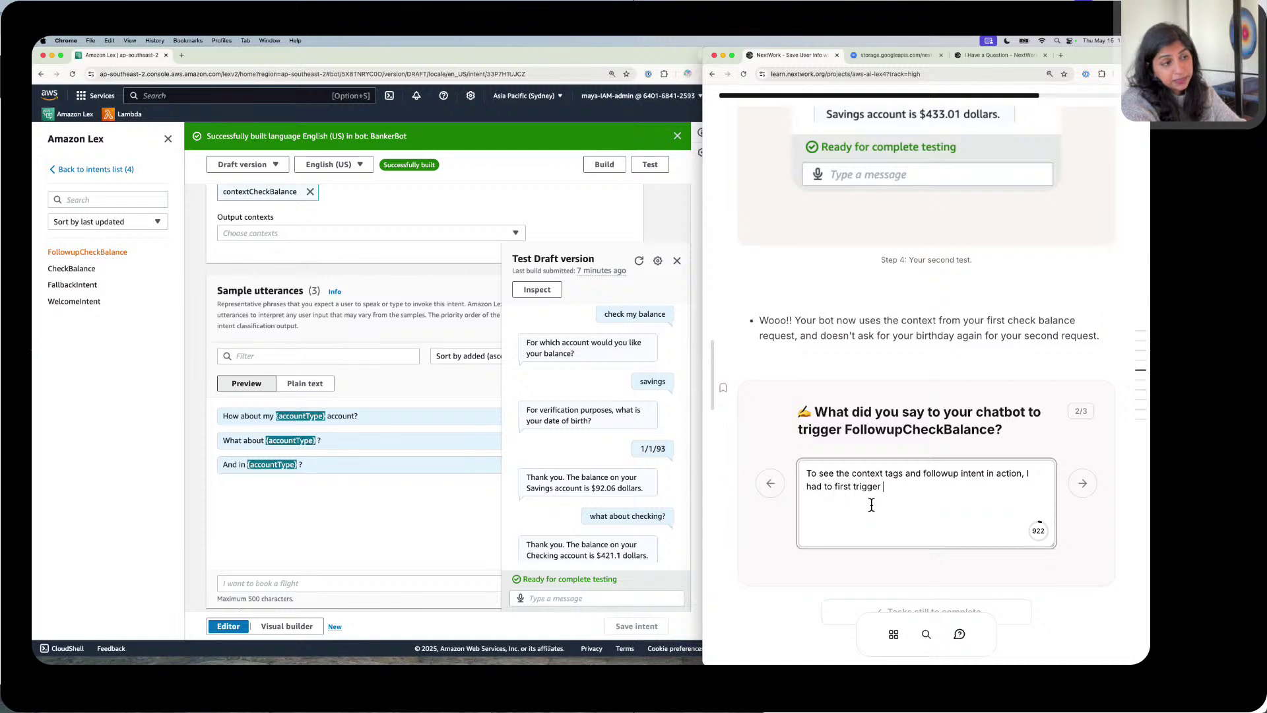
pyautogui.write('Check')
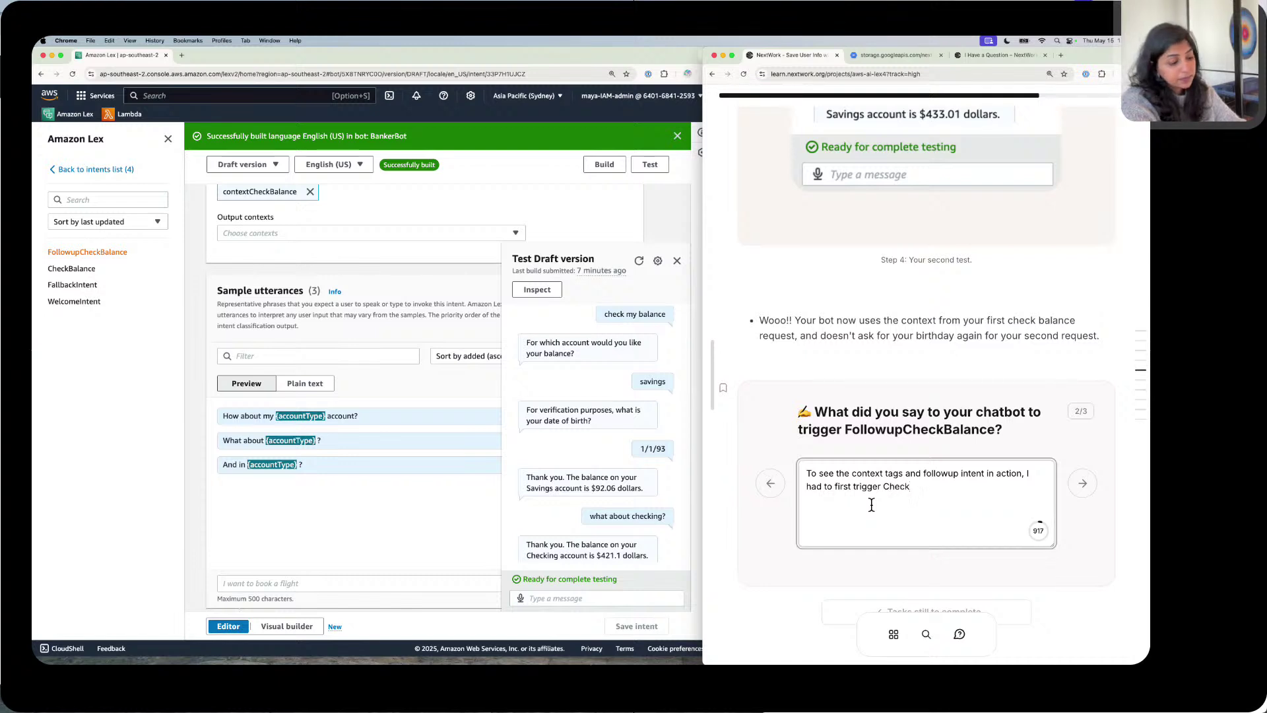
pyautogui.write('Balance')
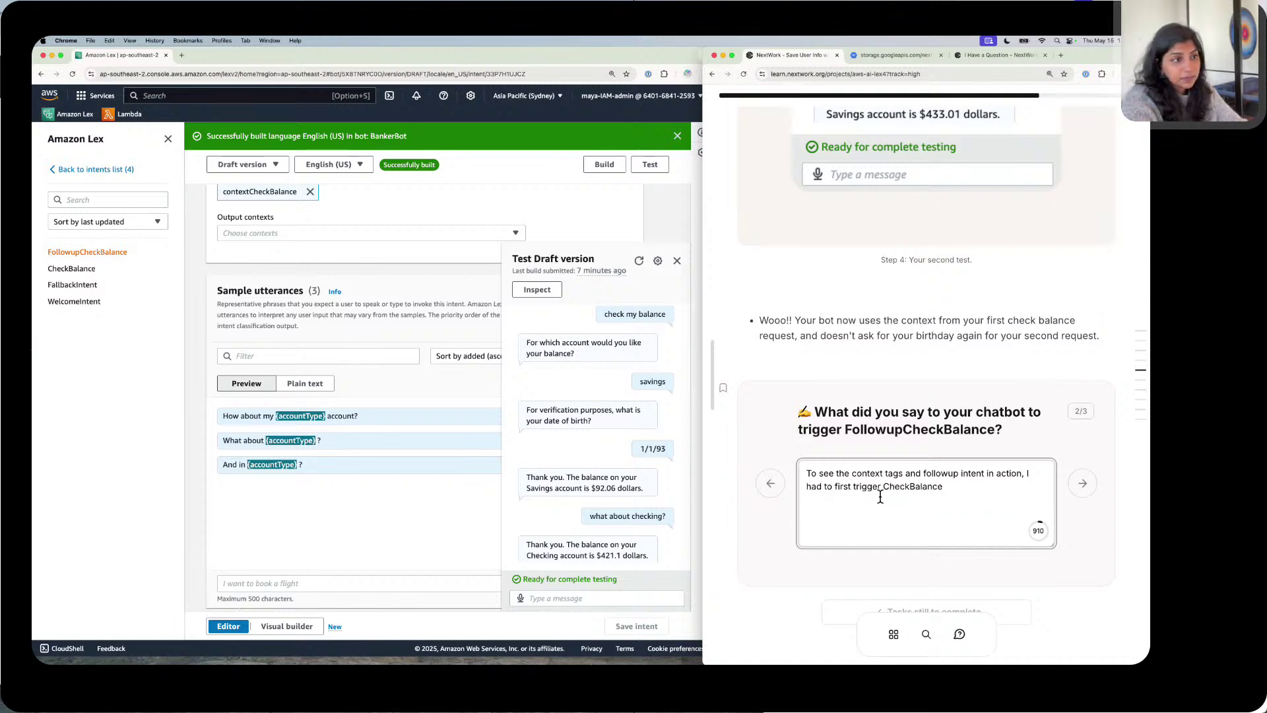
pyautogui.write('the')
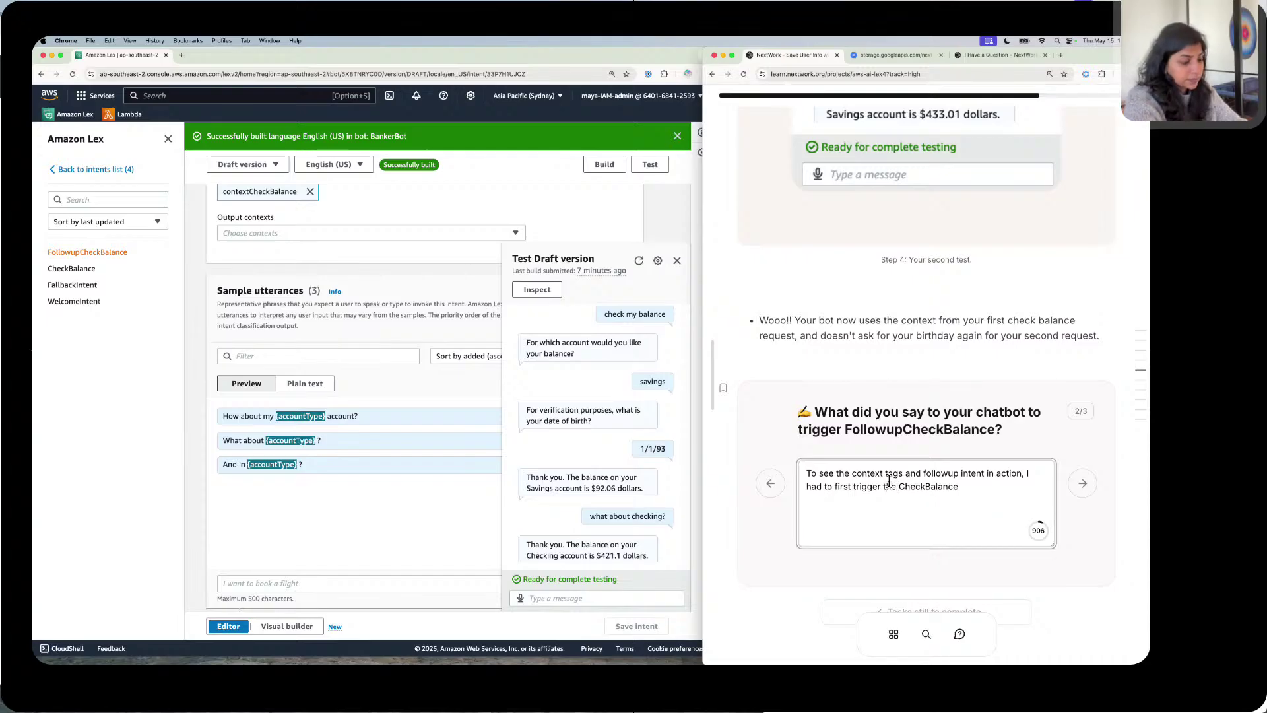
pyautogui.press('super+Right')
pyautogui.write('inten')
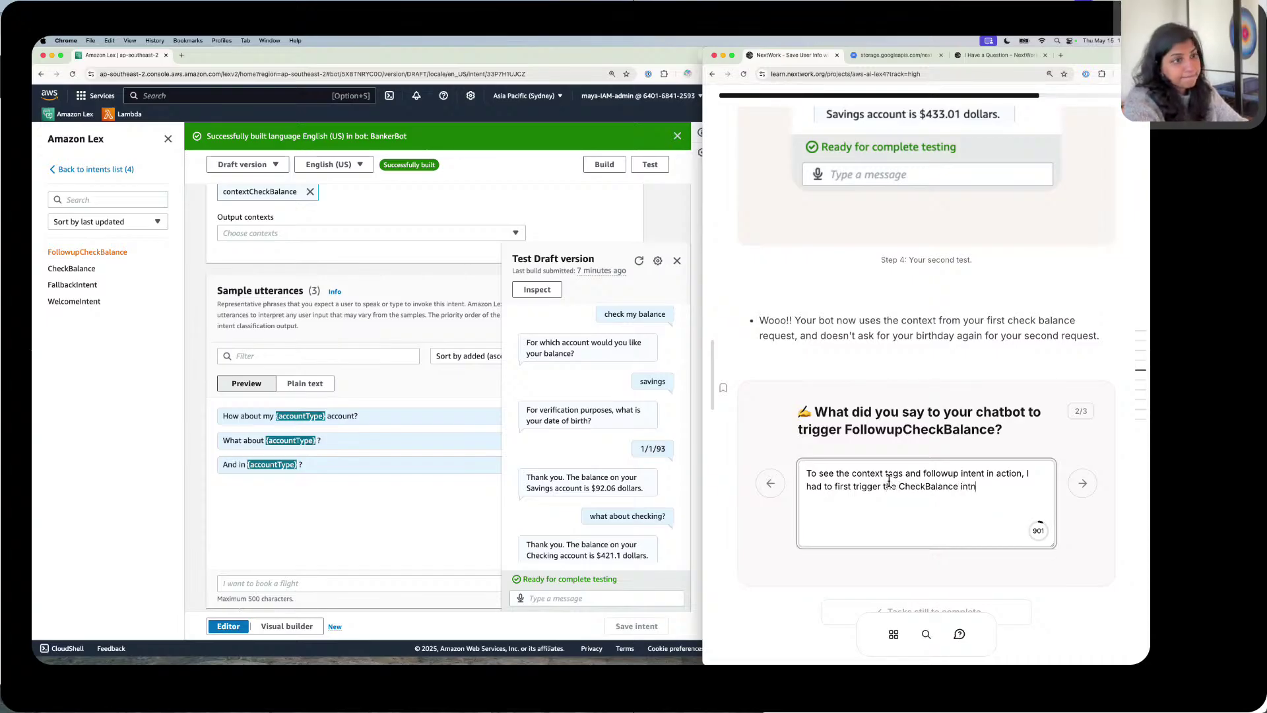
pyautogui.press('BackSpace')
pyautogui.write('ent by e')
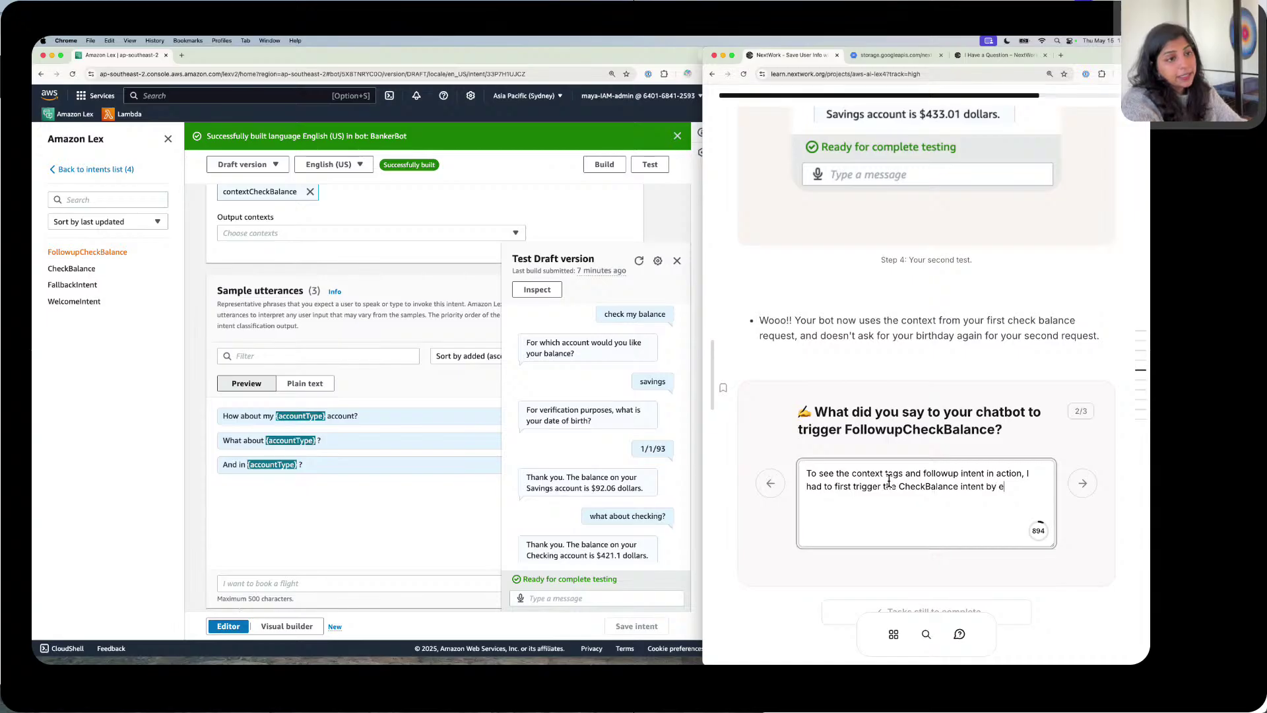
# Step: Extend the answer's sentence with how CheckBalance was triggered: "by entering the input "check my balance,""
pyautogui.write('ntering a')
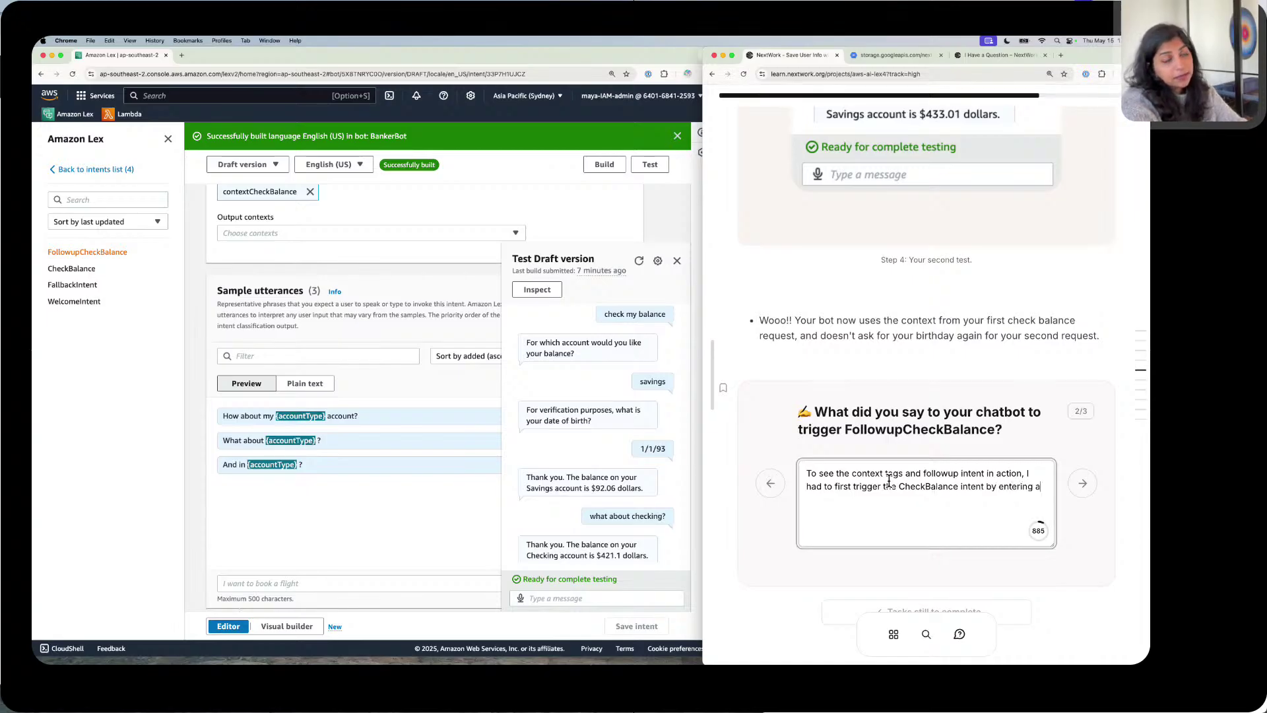
pyautogui.press('BackSpace')
pyautogui.write('the input')
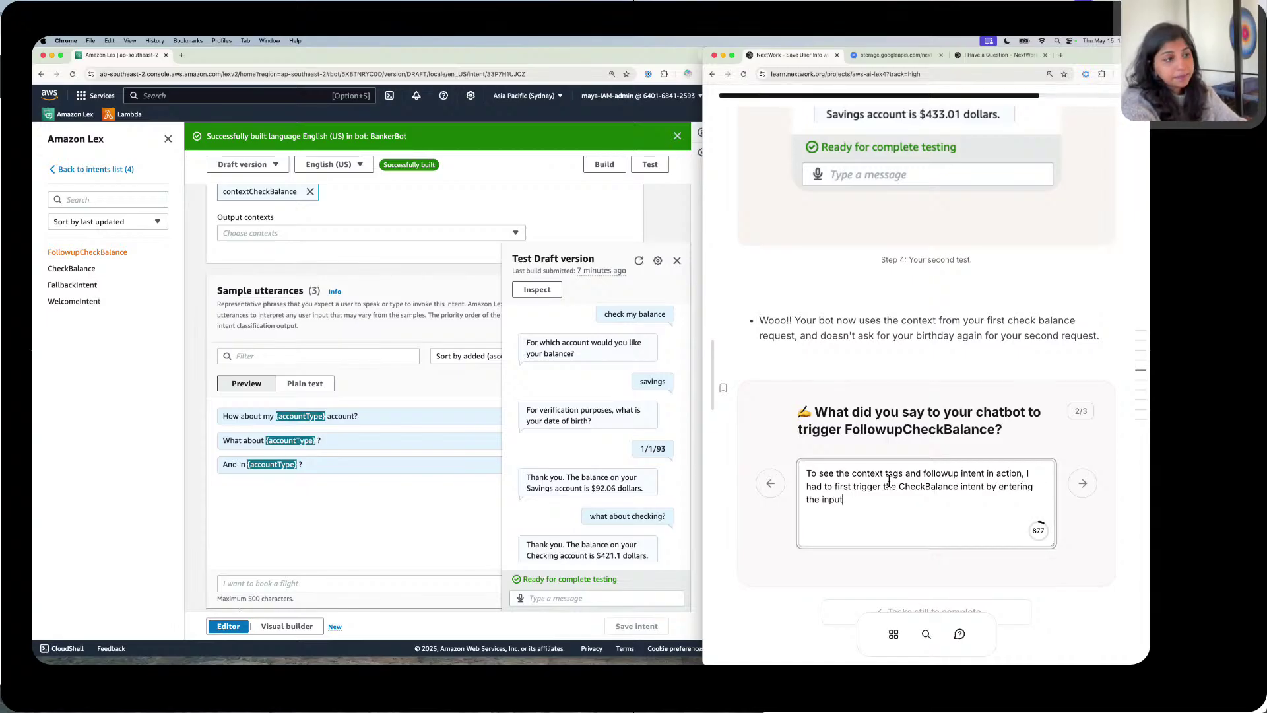
pyautogui.write(' "check my')
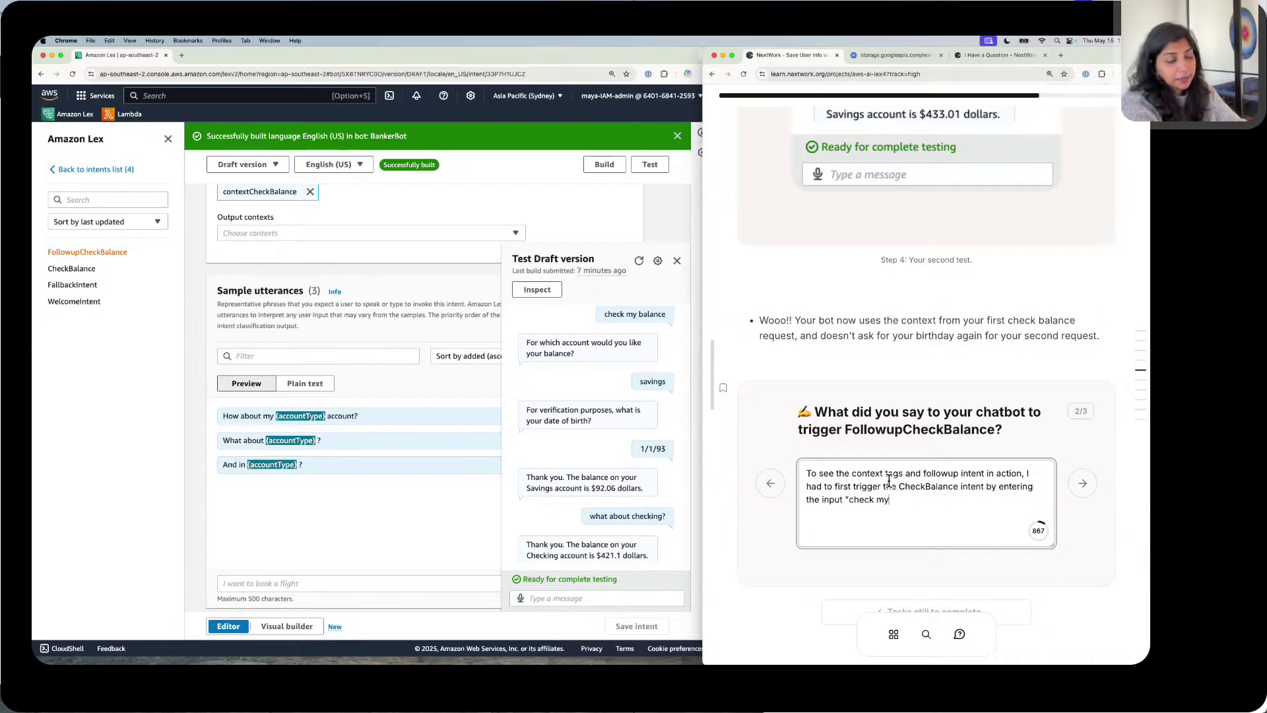
pyautogui.write(' balanc')
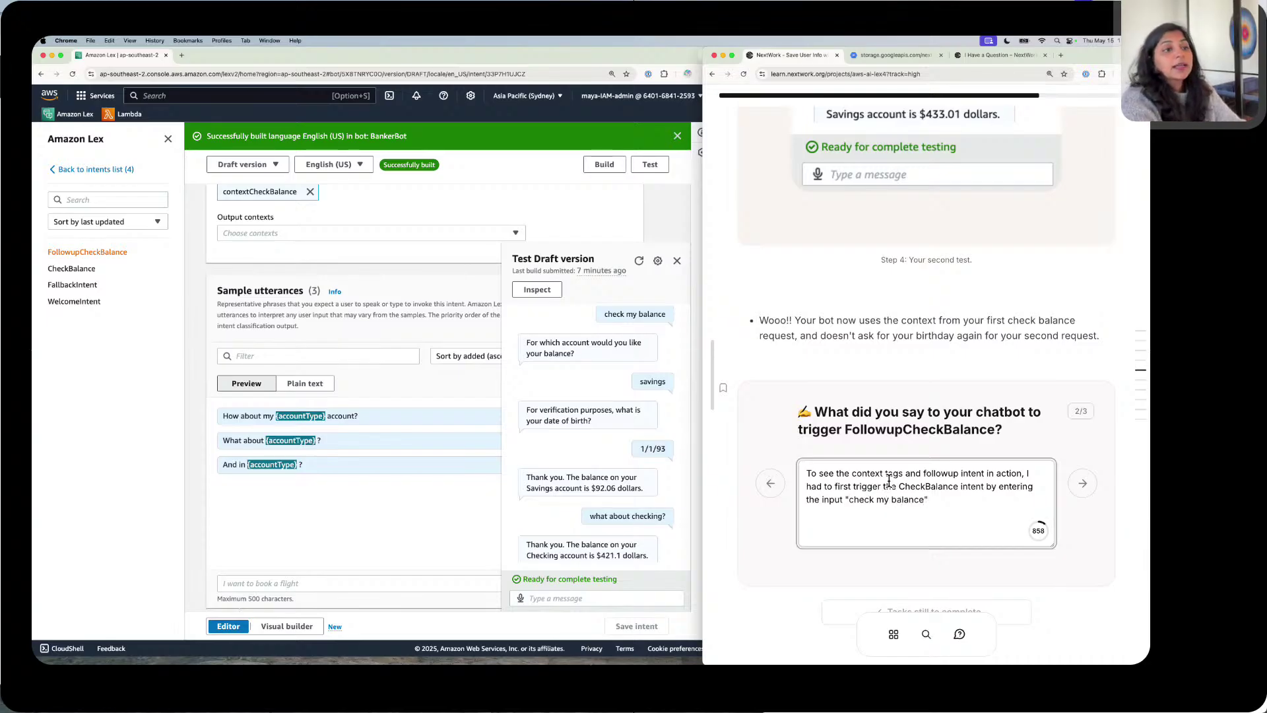
pyautogui.write('e"')
pyautogui.press('BackSpace')
pyautogui.write(',')
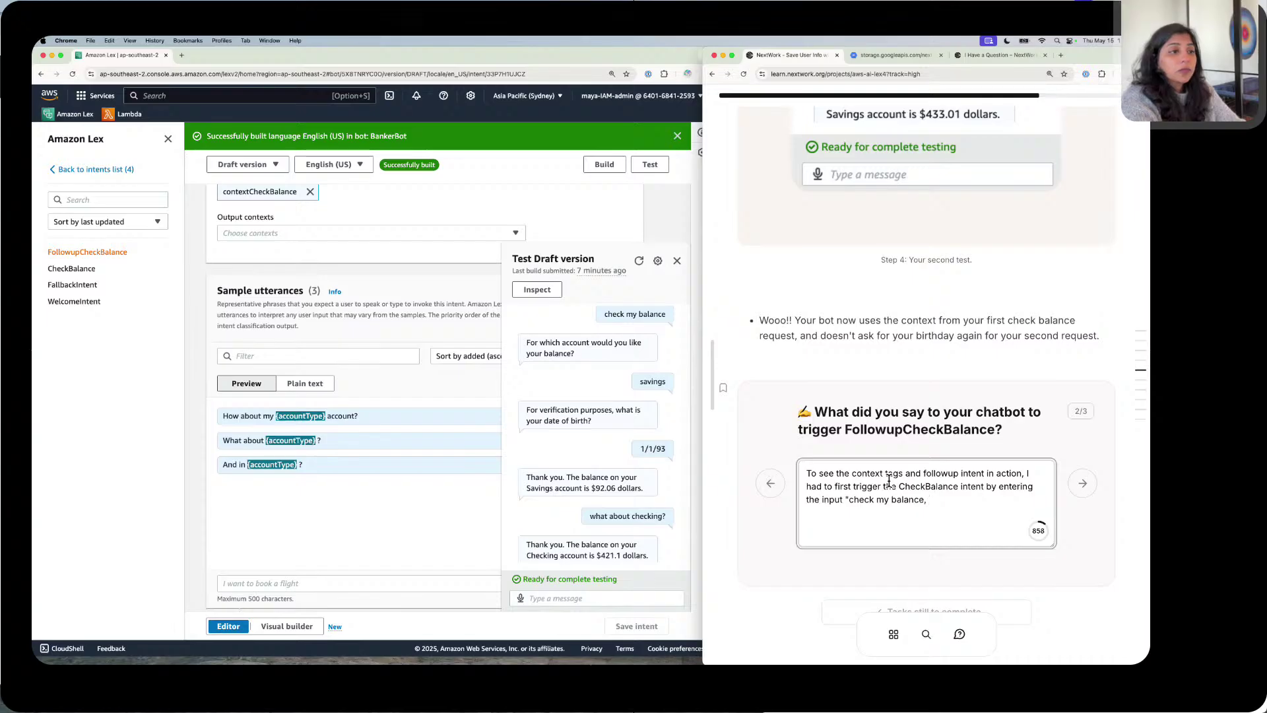
# Step: Finish the answer's first sentence with "which resulted in a random bank balance."
pyautogui.write('" whih')
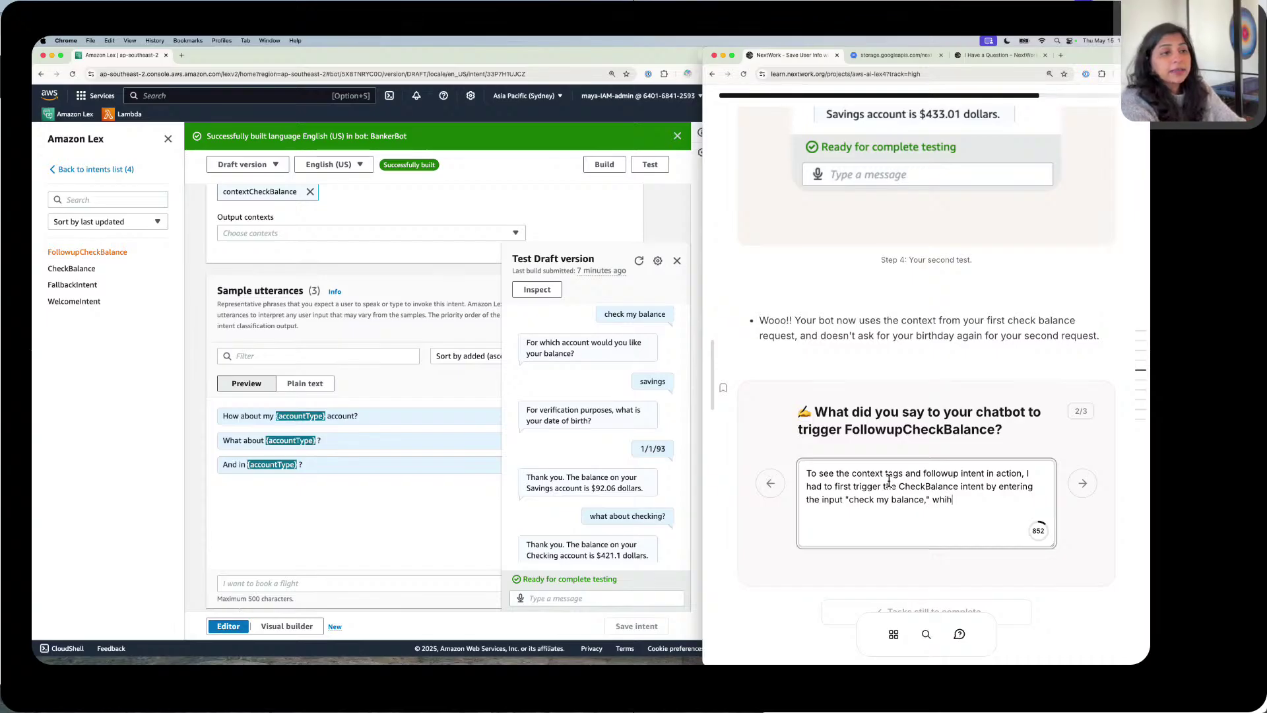
pyautogui.press('BackSpace')
pyautogui.press('BackSpace')
pyautogui.write('ch')
pyautogui.press('BackSpace')
pyautogui.press('BackSpace')
pyautogui.write('ich re')
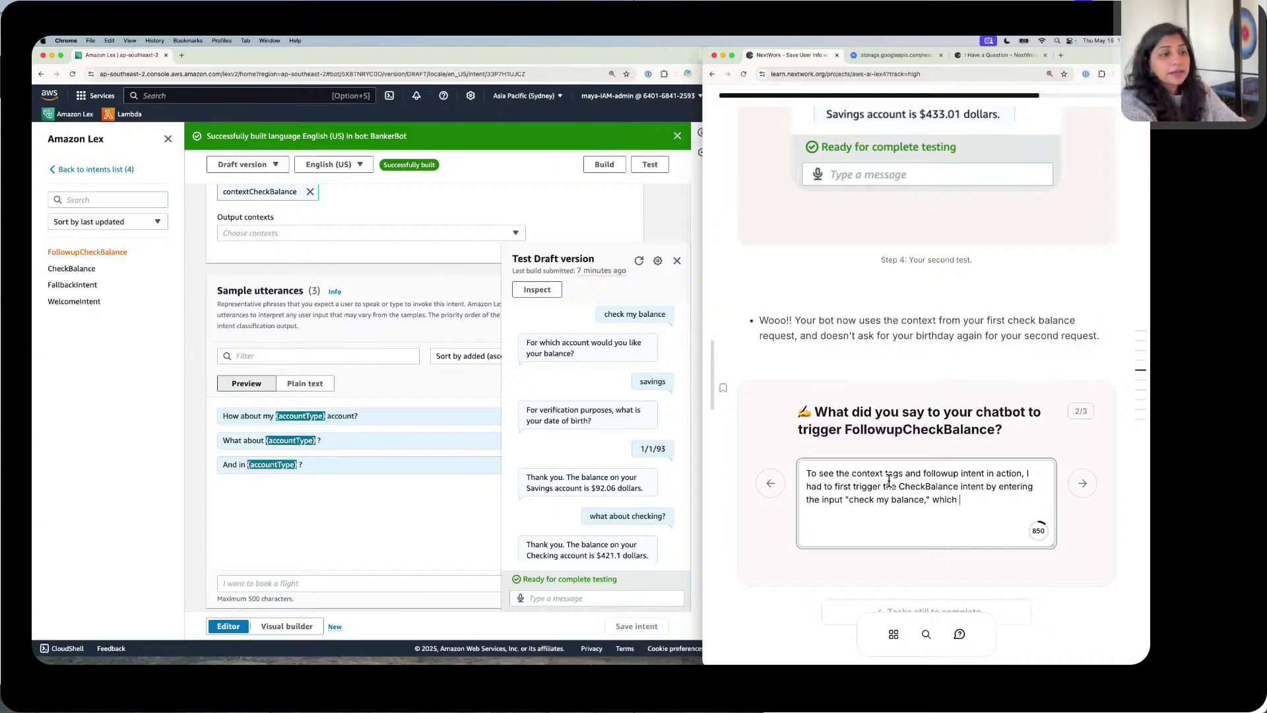
pyautogui.write('sulted in t')
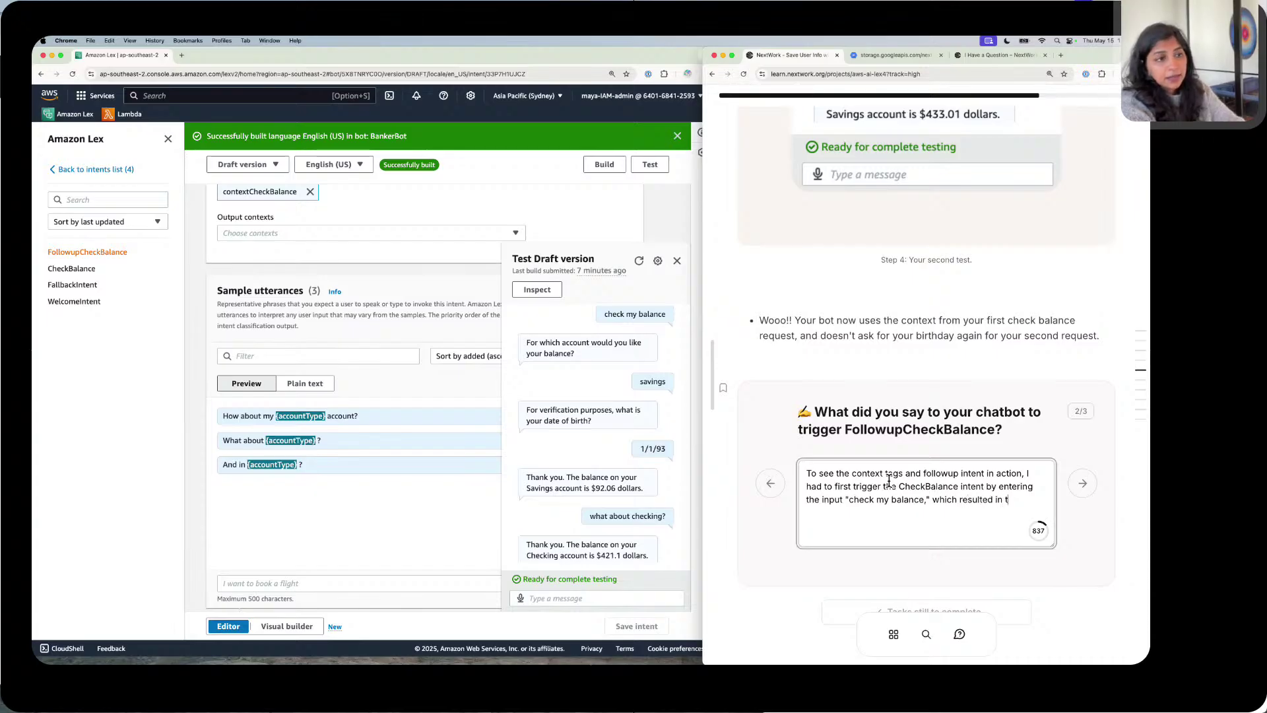
pyautogui.press('BackSpace')
pyautogui.write('a r')
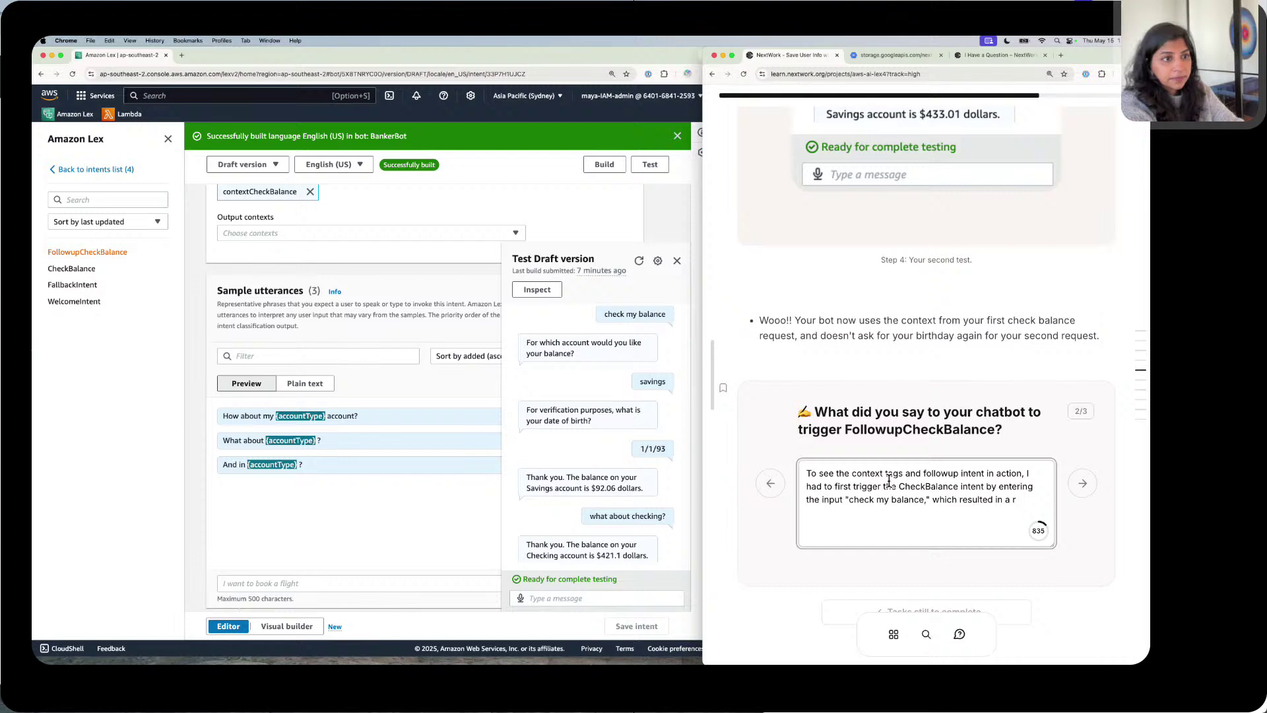
pyautogui.write('andom ')
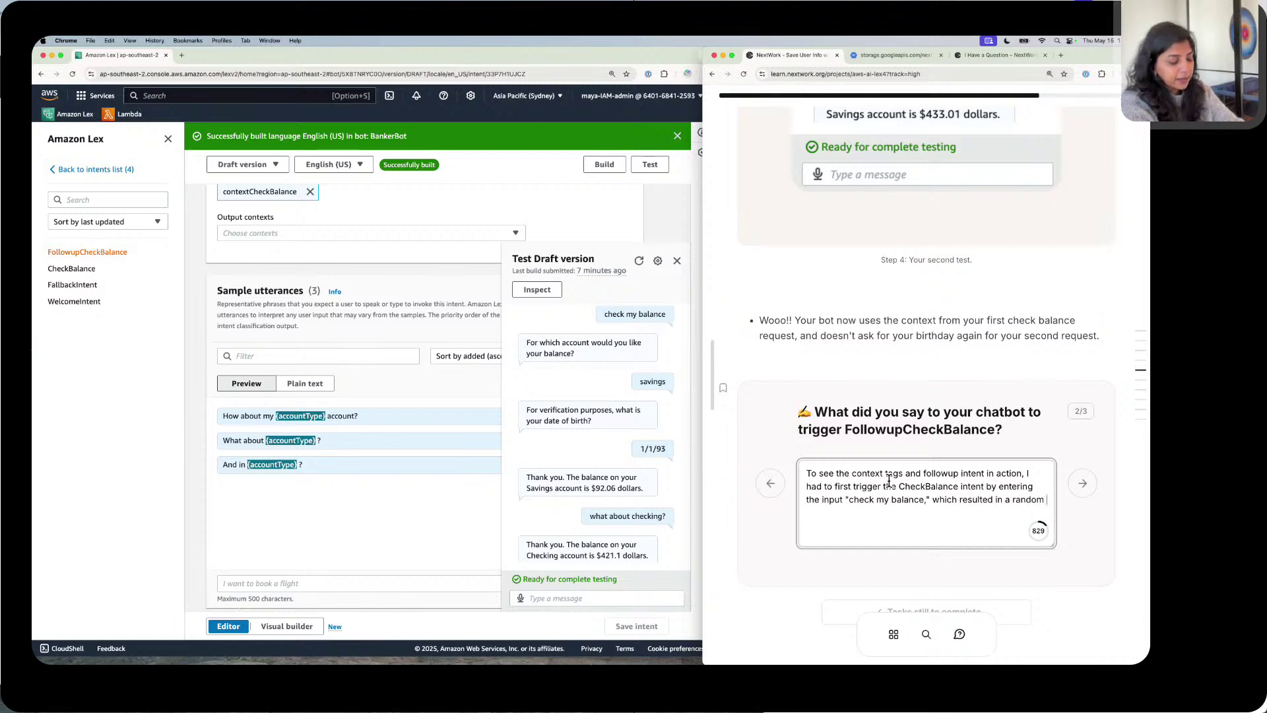
pyautogui.write('bank ab')
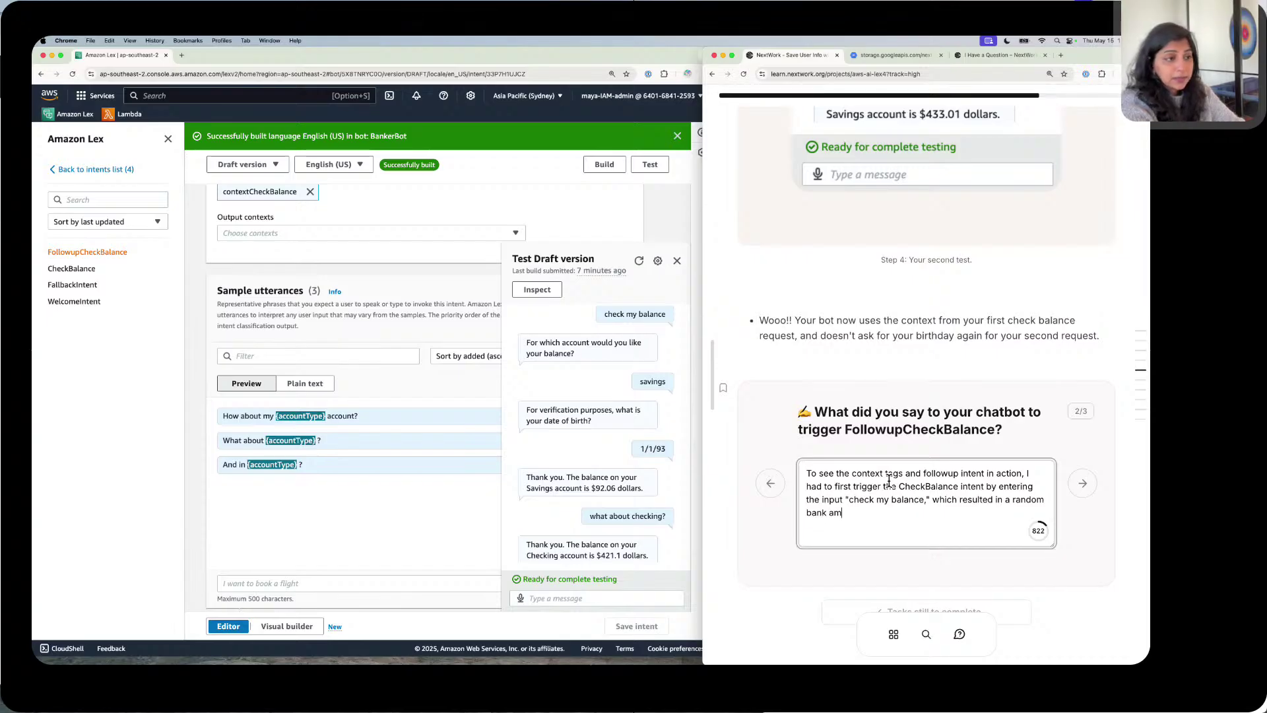
pyautogui.write('ount')
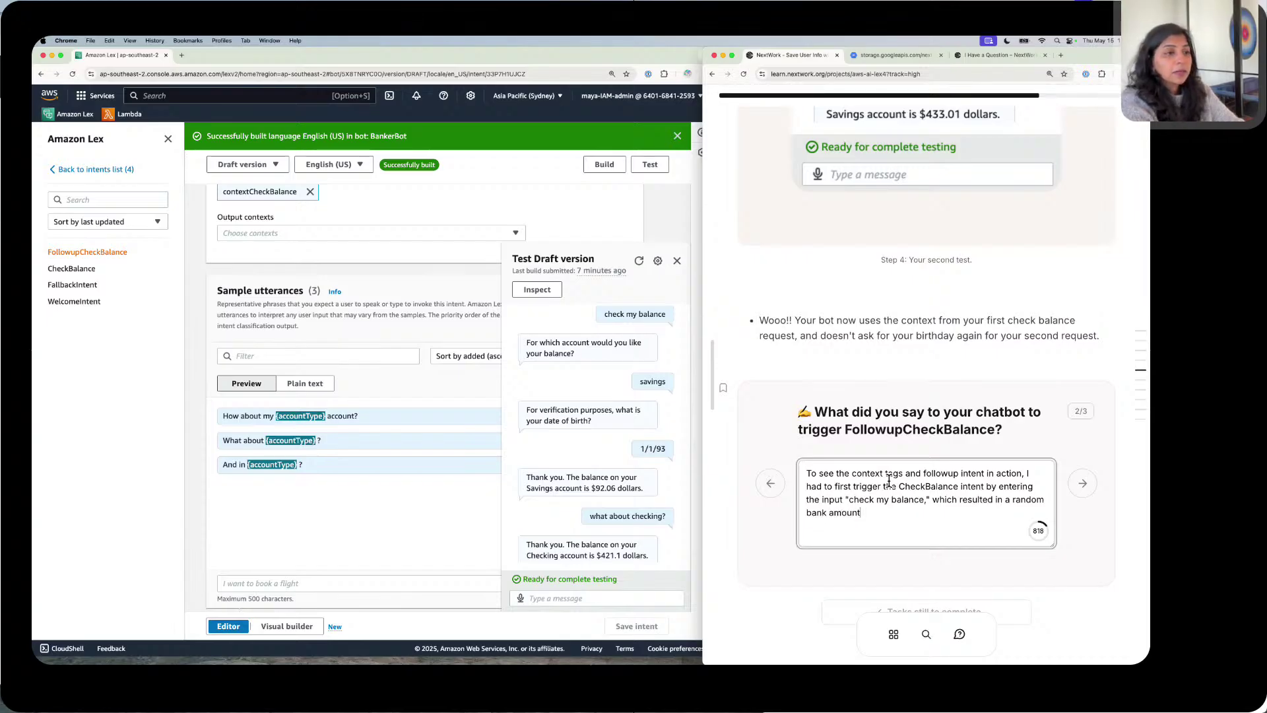
pyautogui.press('BackSpace')
pyautogui.press('BackSpace')
pyautogui.press('BackSpace')
pyautogui.press('BackSpace')
pyautogui.press('BackSpace')
pyautogui.press('BackSpace')
pyautogui.write('ba')
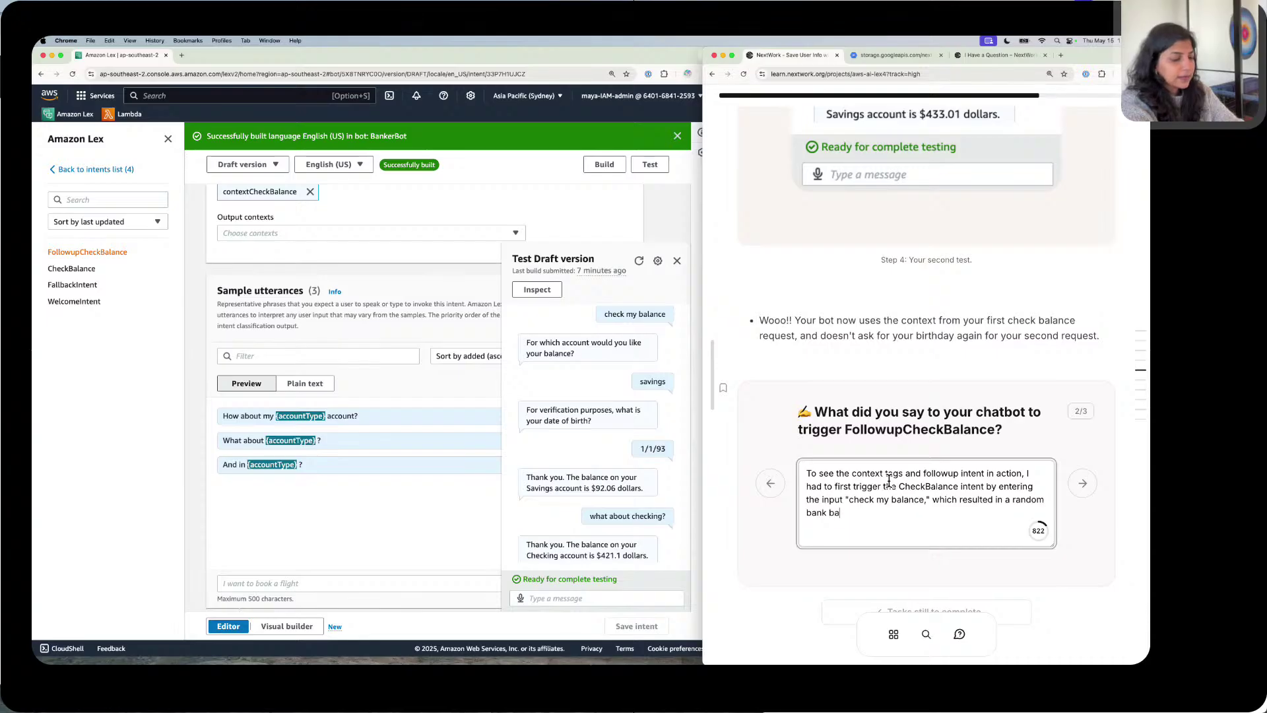
pyautogui.write('lance. I th')
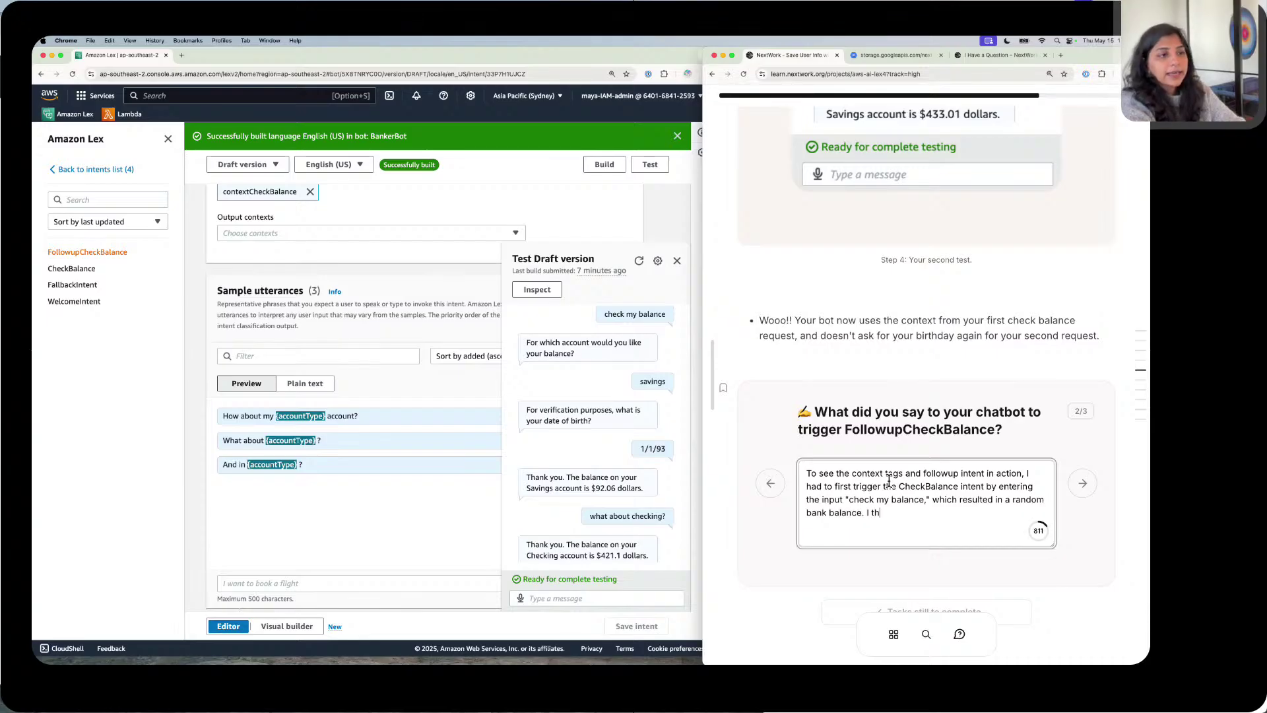
# Step: Add a second sentence to the answer reading "I then had to ask the question, "what about checking,""
pyautogui.write('en ha')
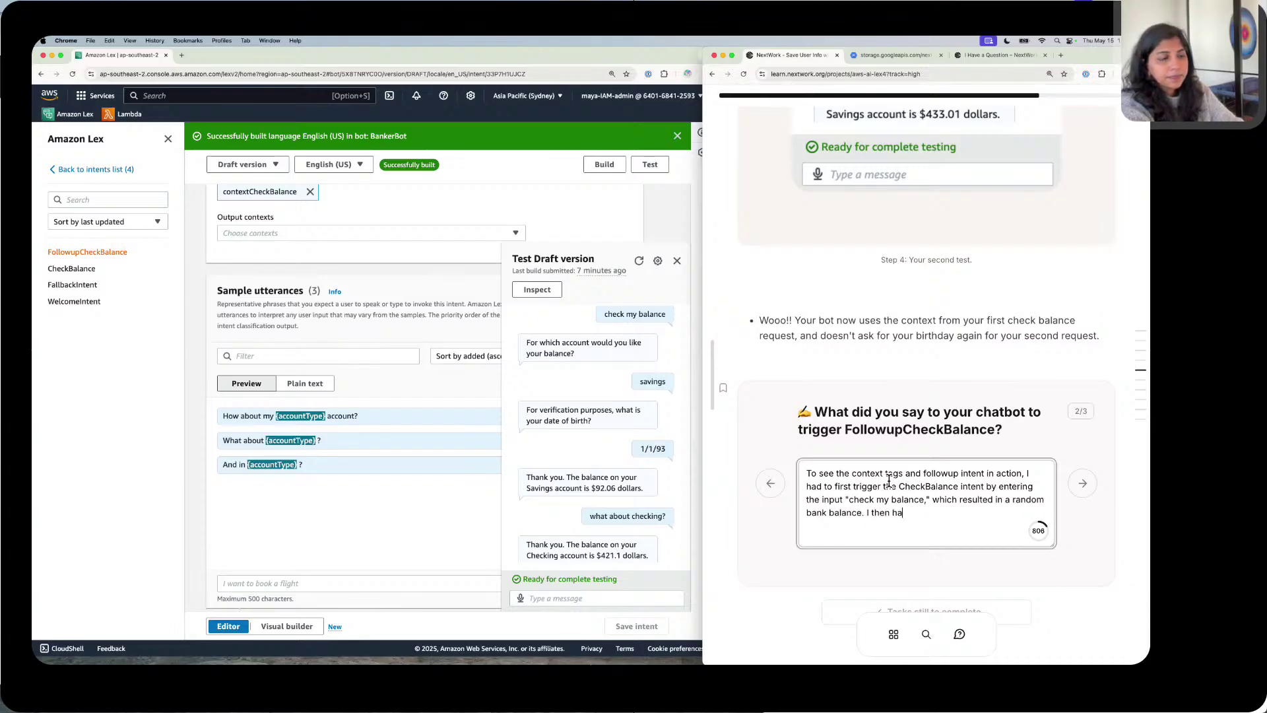
pyautogui.write('d to ask the')
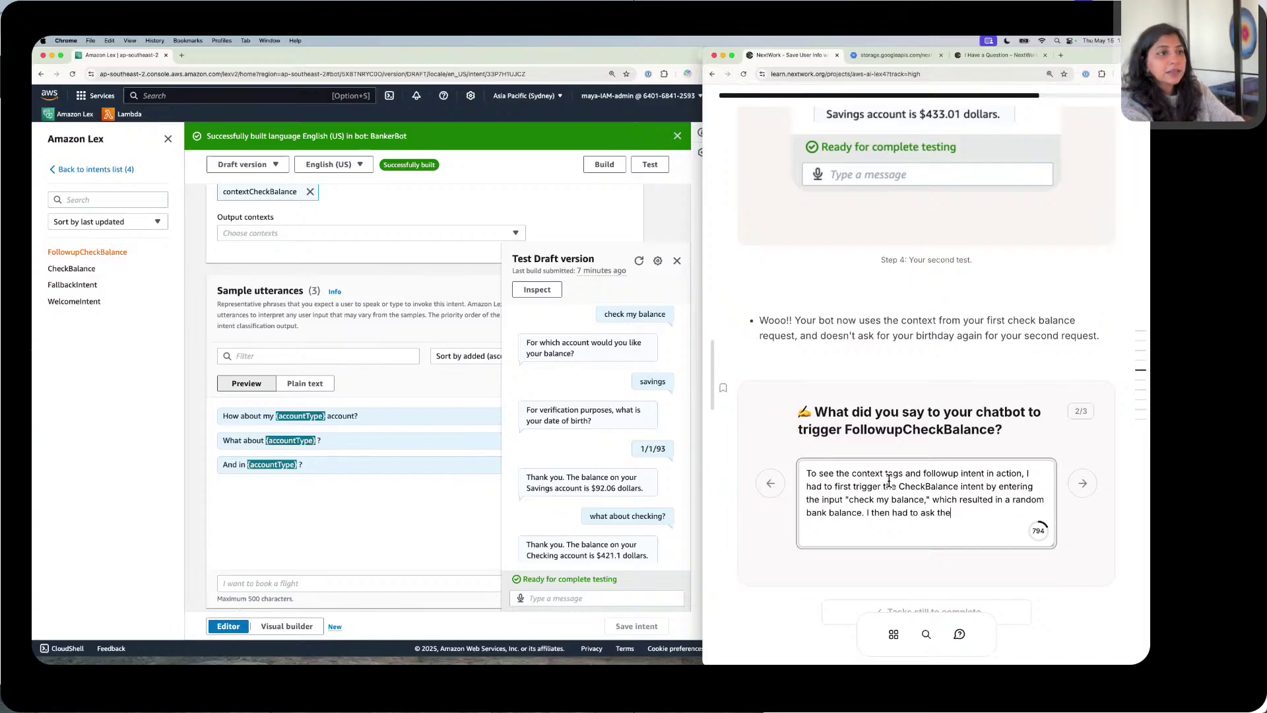
pyautogui.write(' question, "')
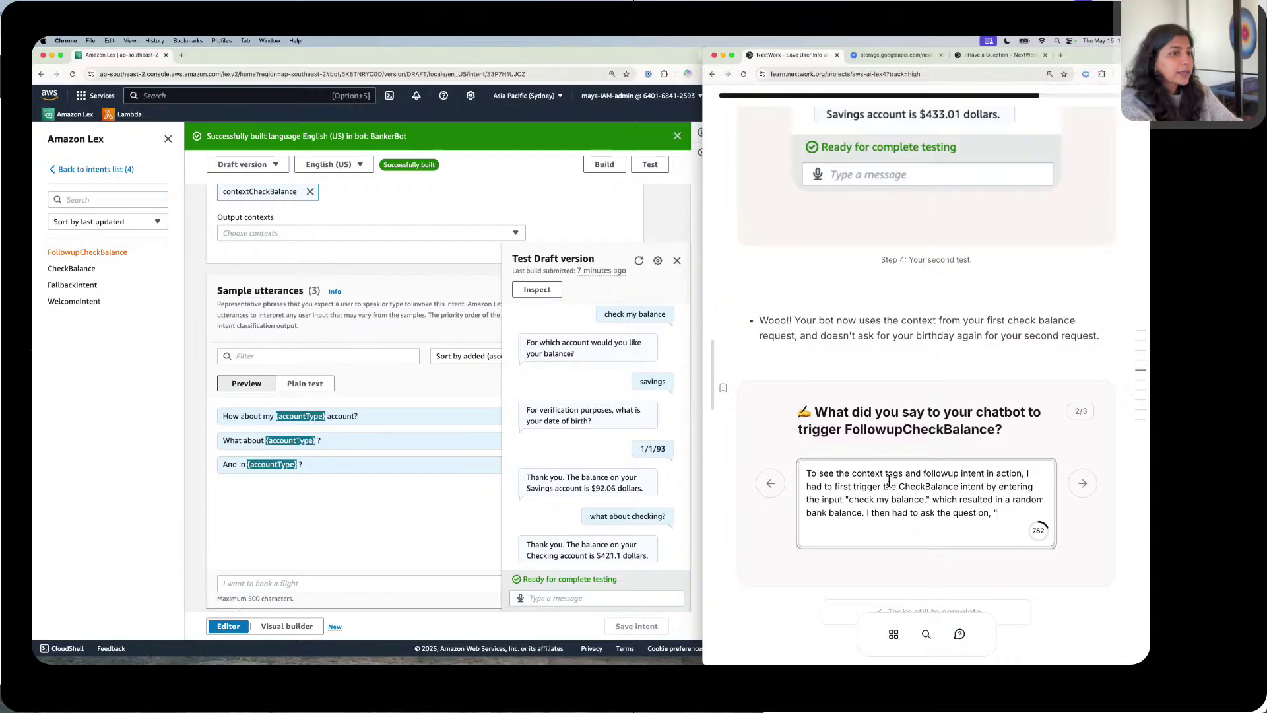
pyautogui.write('what about')
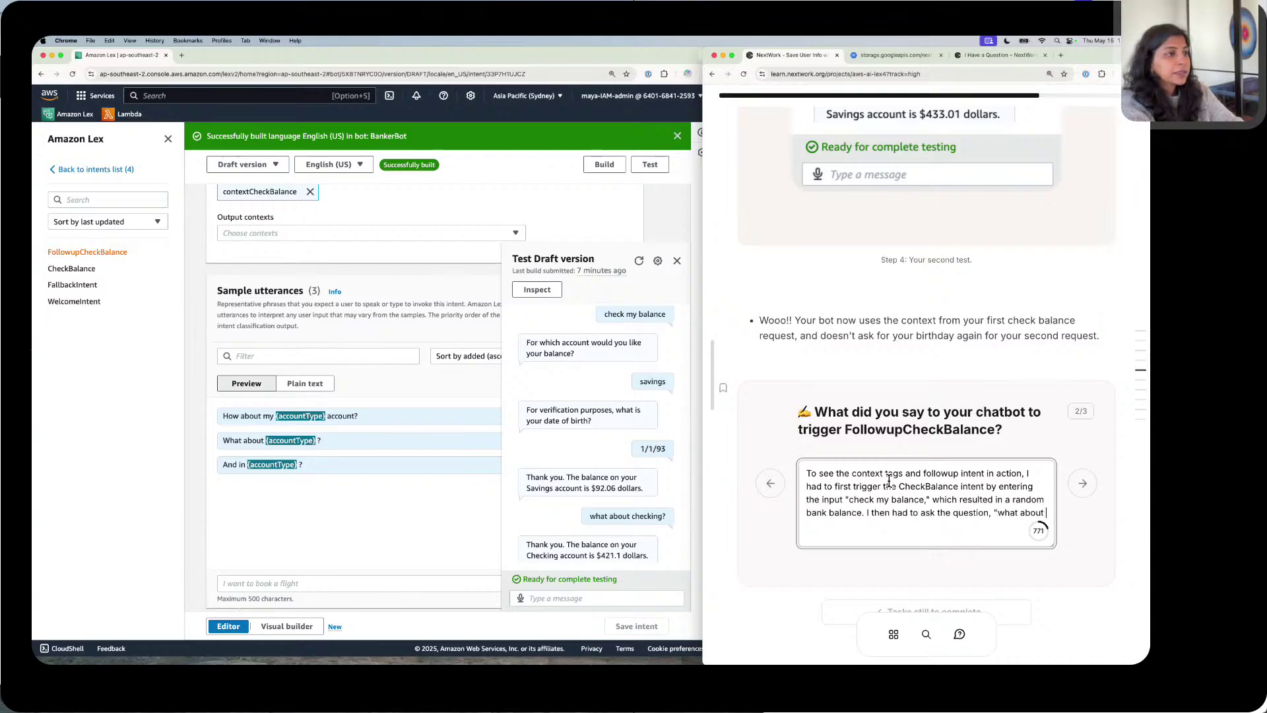
pyautogui.write(' check')
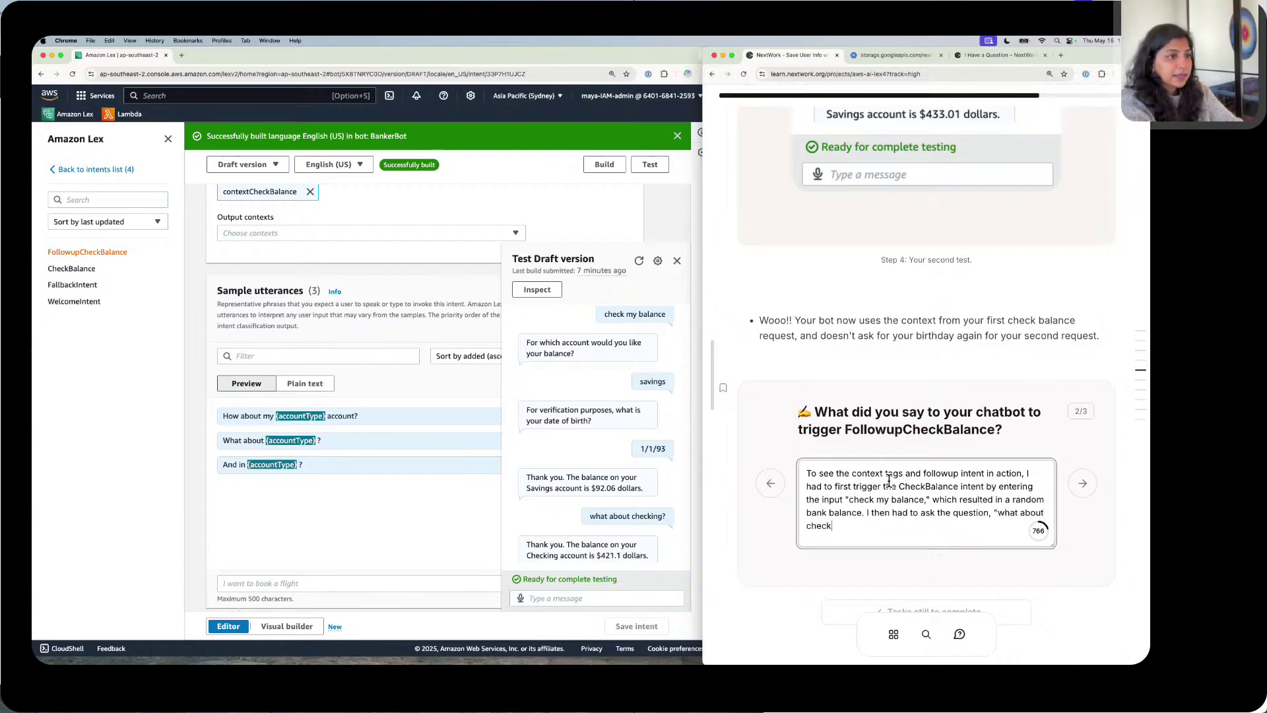
pyautogui.write('ing,')
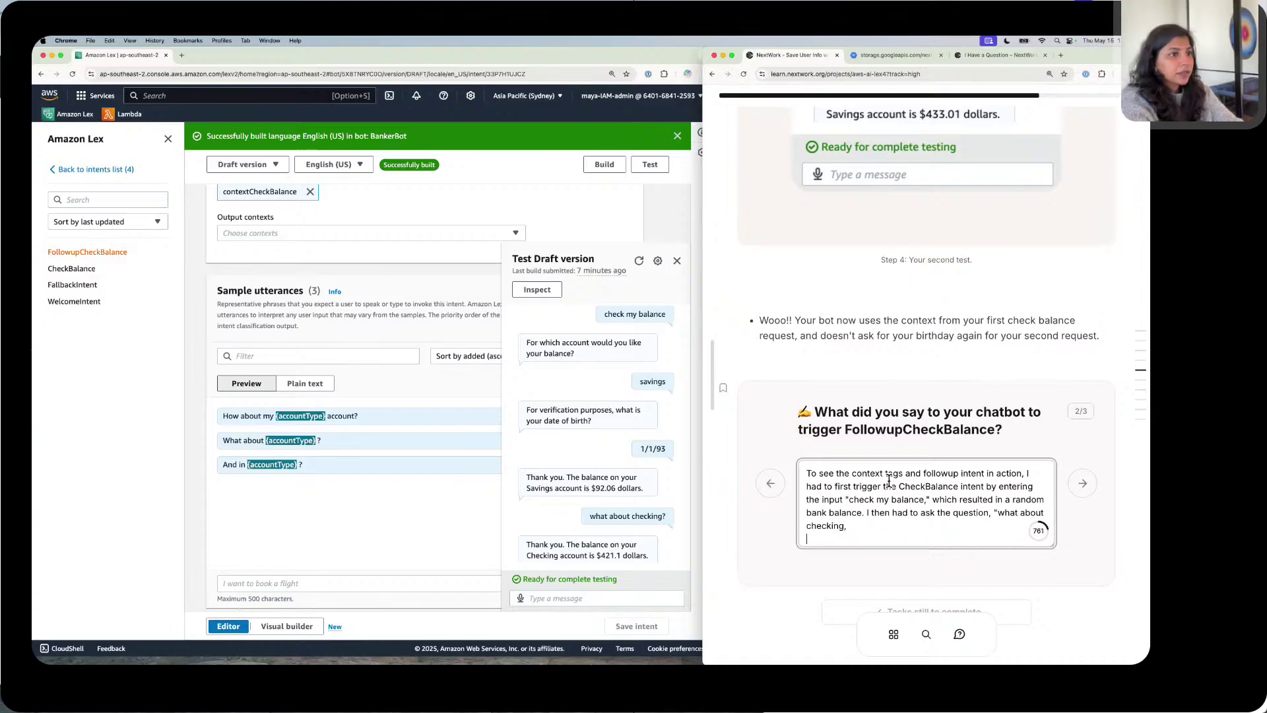
pyautogui.press('BackSpace')
pyautogui.write('" ')
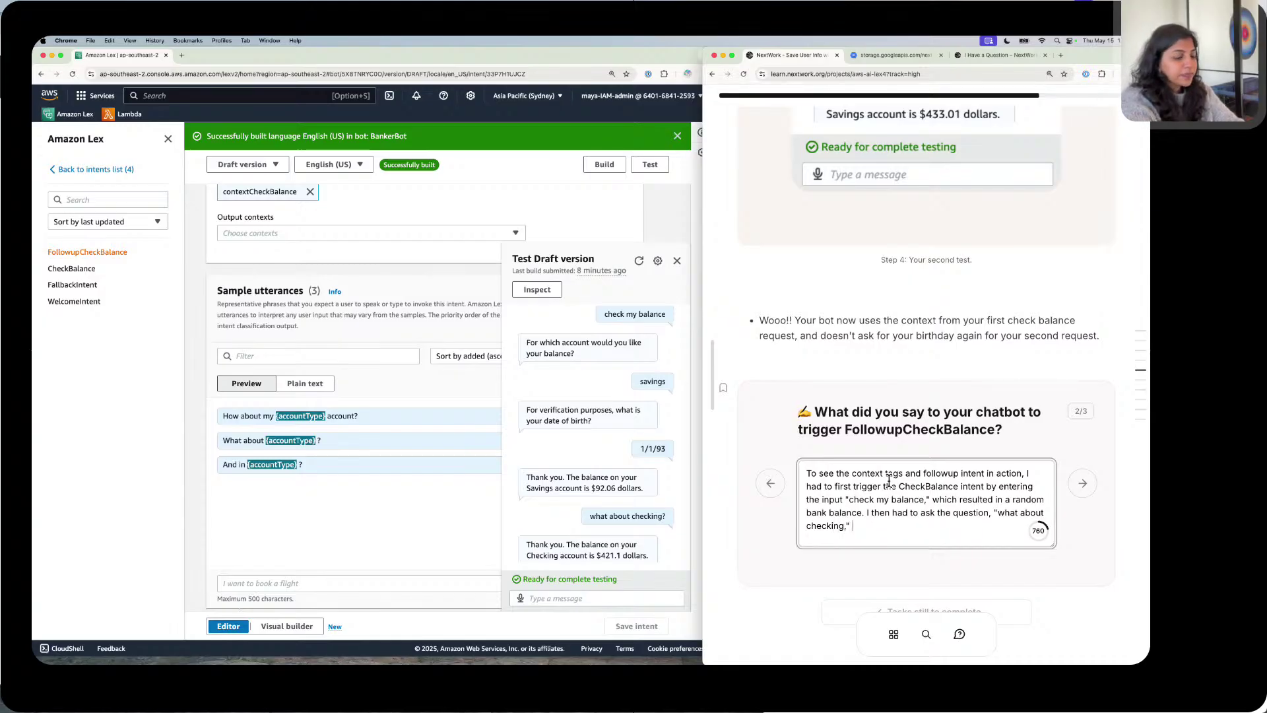
# Step: Finish the answer's second sentence with "in order to trigger the FollowupCheckBalance."
pyautogui.write('in or')
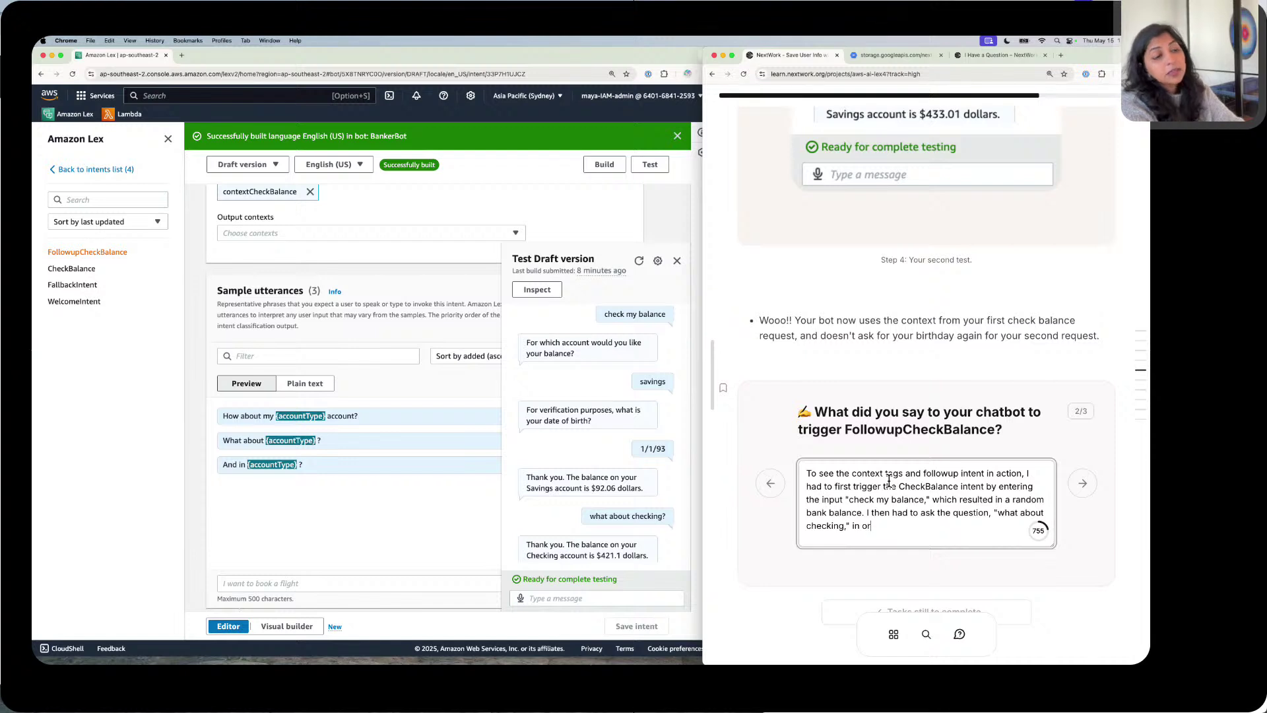
pyautogui.write('der to p')
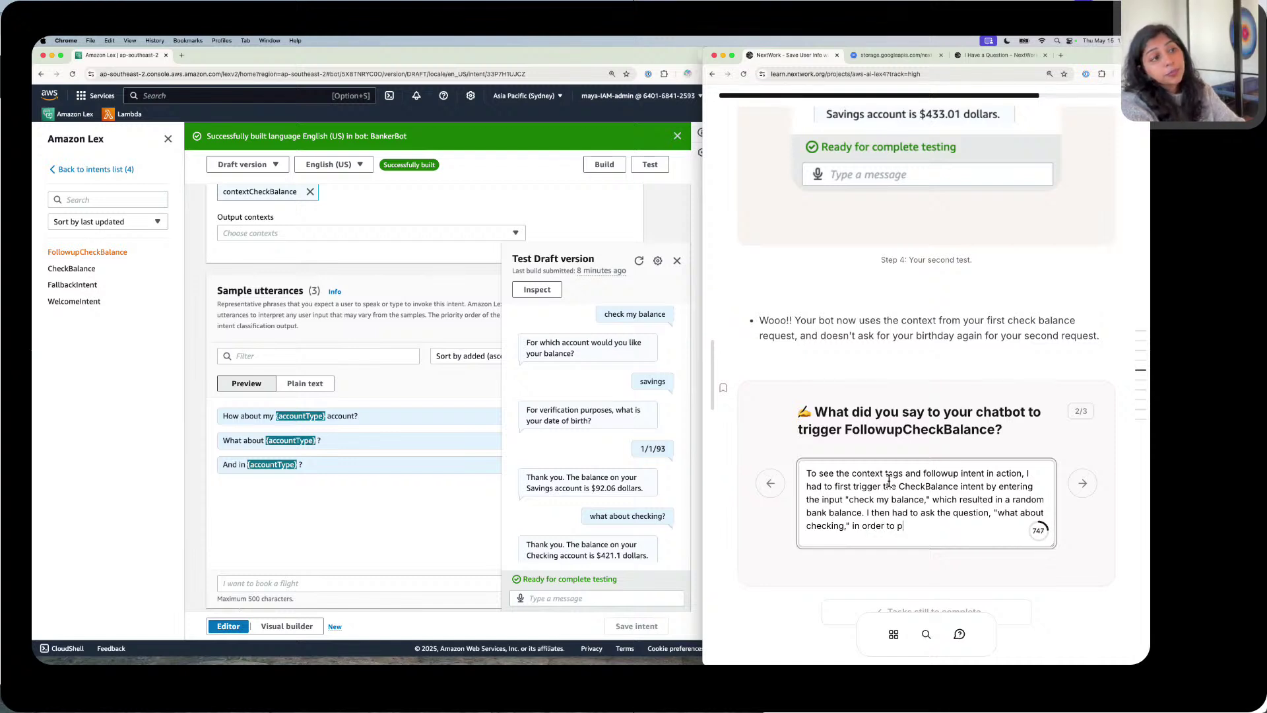
pyautogui.press('BackSpace')
pyautogui.write('trigge')
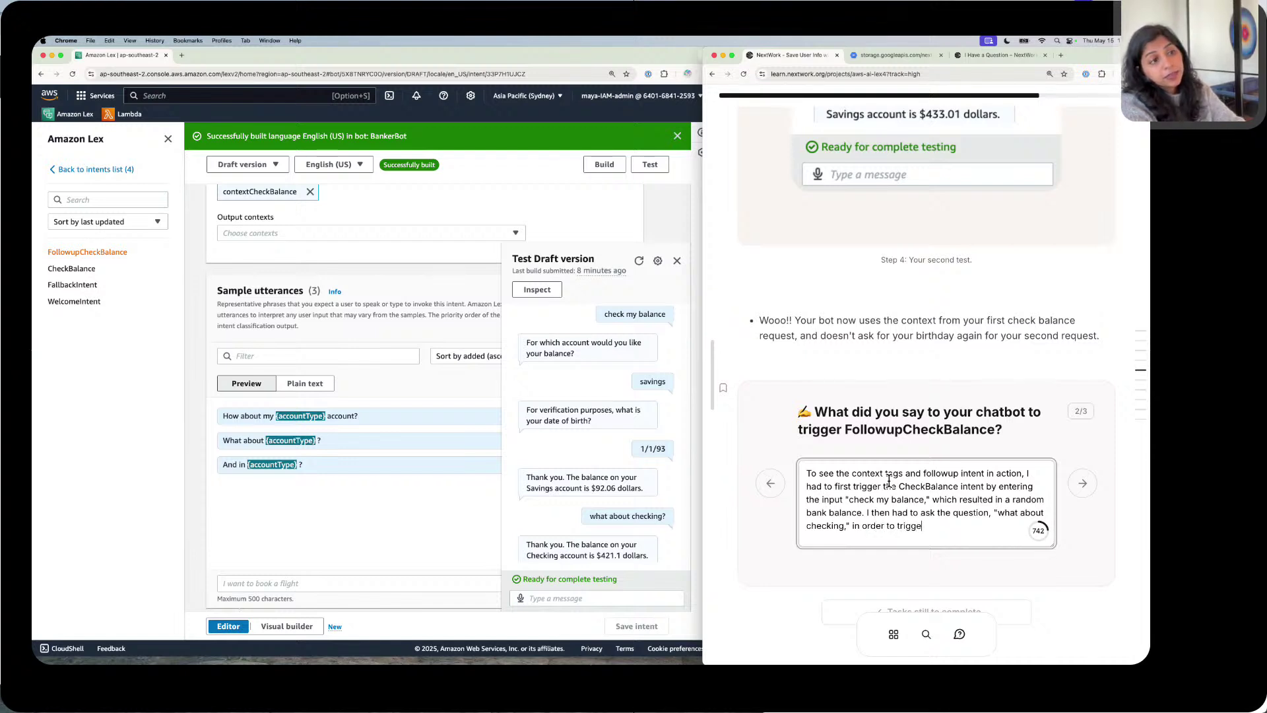
pyautogui.write('r the Follow')
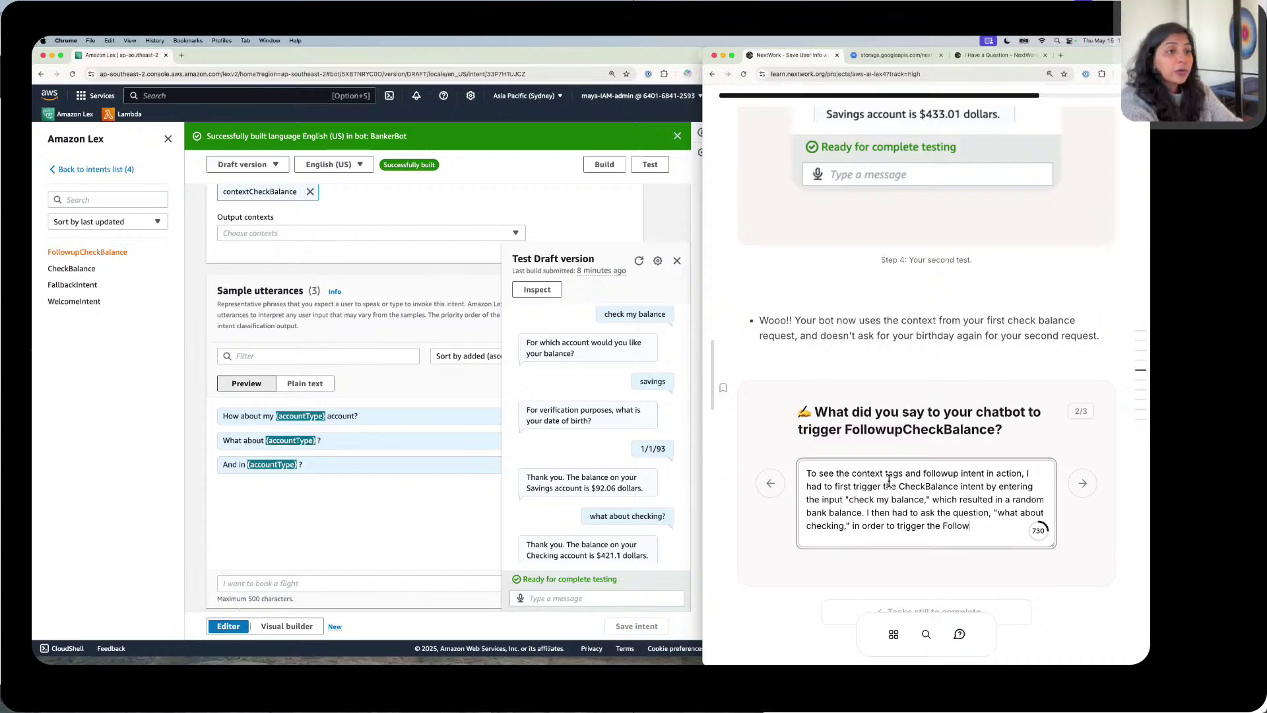
pyautogui.write('upCheck')
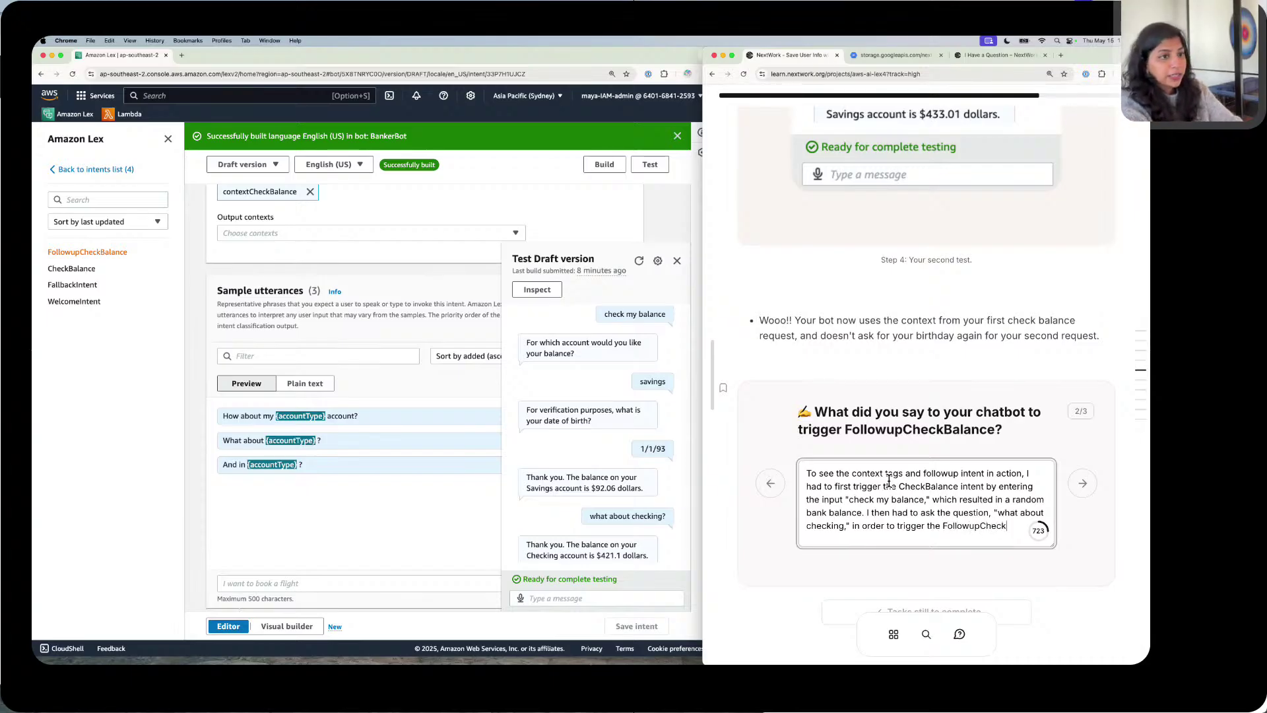
pyautogui.write('Balance.')
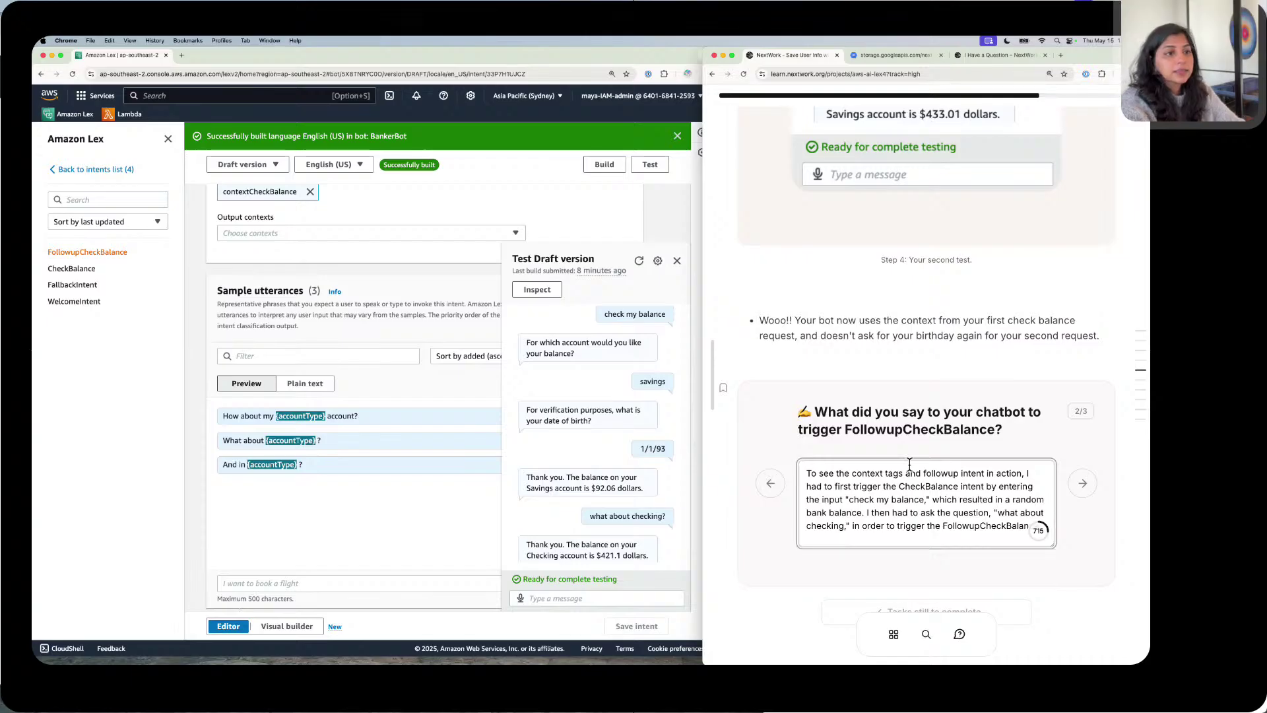
# Step: Go to question 3/3 and start its answer from the sample opening, continuing after "without setting up any context" with ", I would"
pyautogui.click(1089, 481)
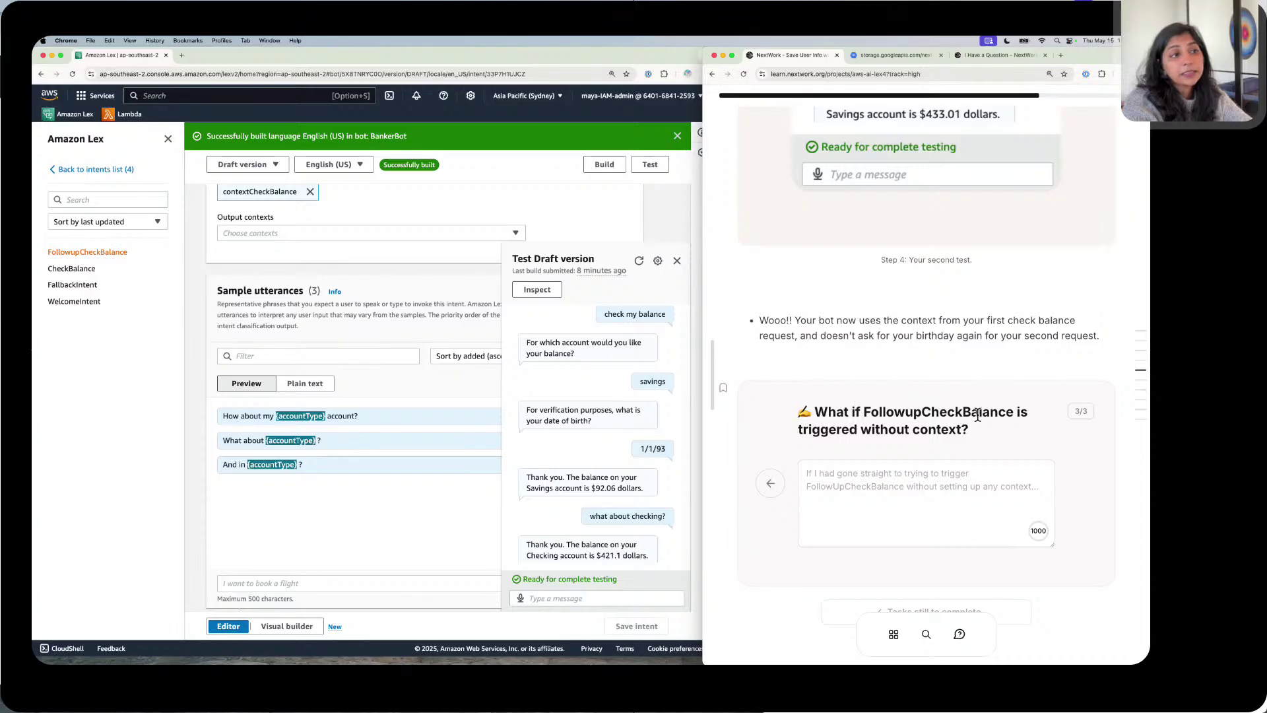
pyautogui.doubleClick(985, 492)
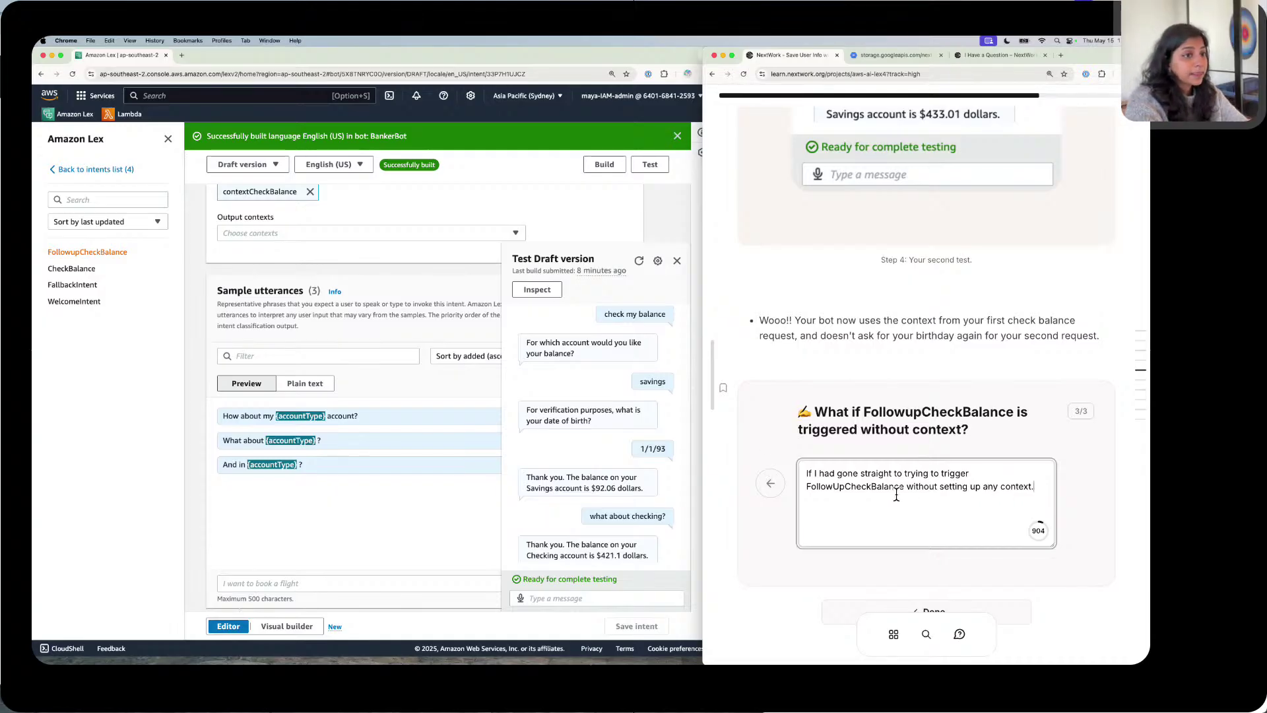
pyautogui.write('would')
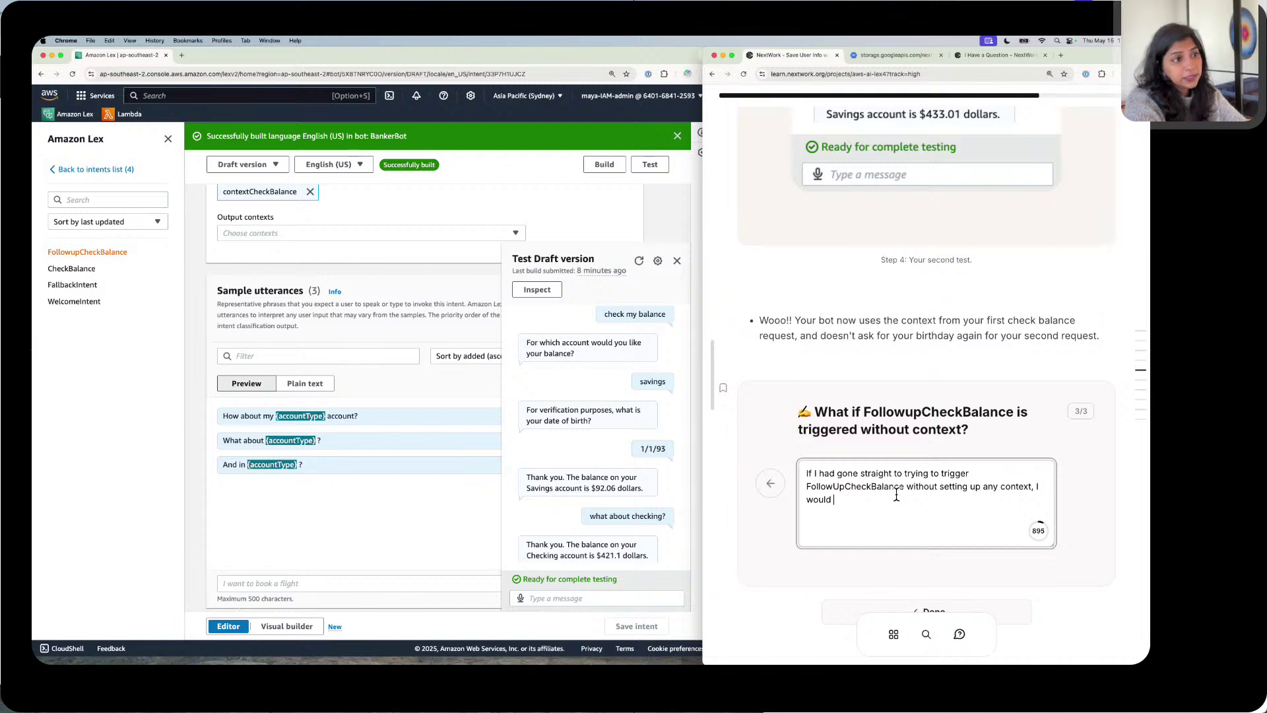
# Step: Continue the question 3/3 answer with "see an error that the bot did not understand what I was trying to do."
pyautogui.write(' see an error')
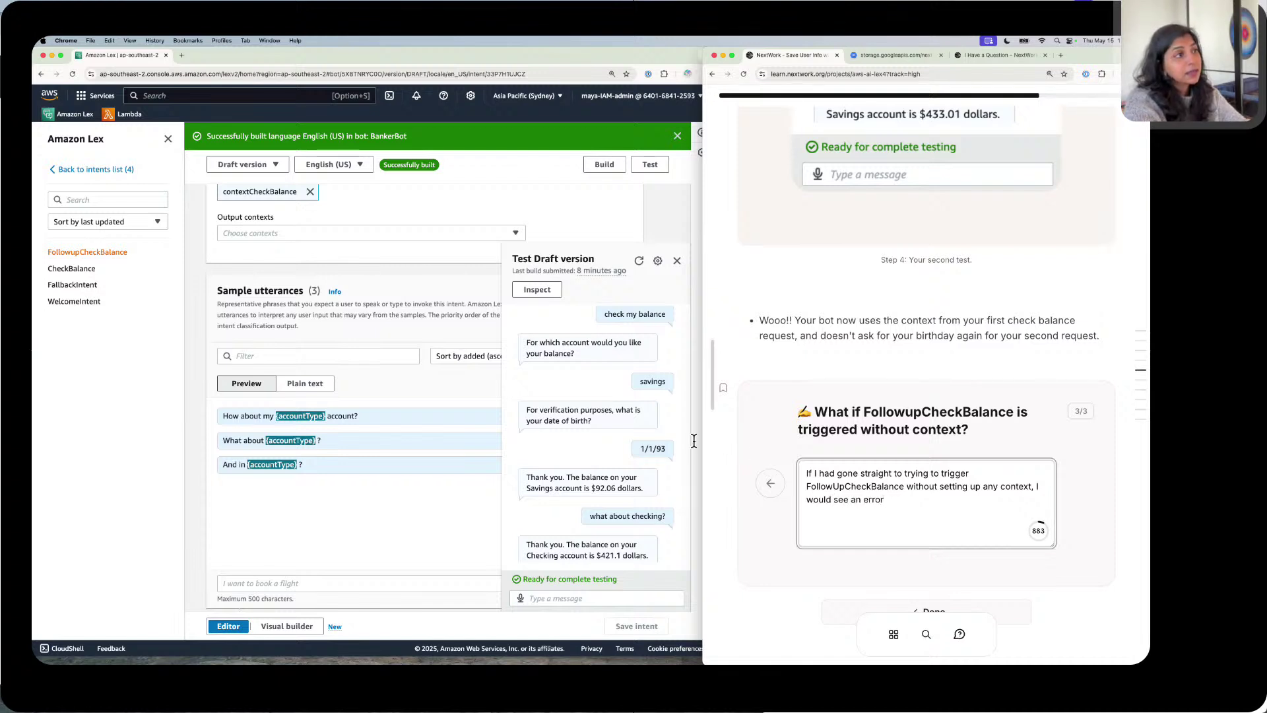
pyautogui.scroll(1, 648, 438)
pyautogui.write('or')
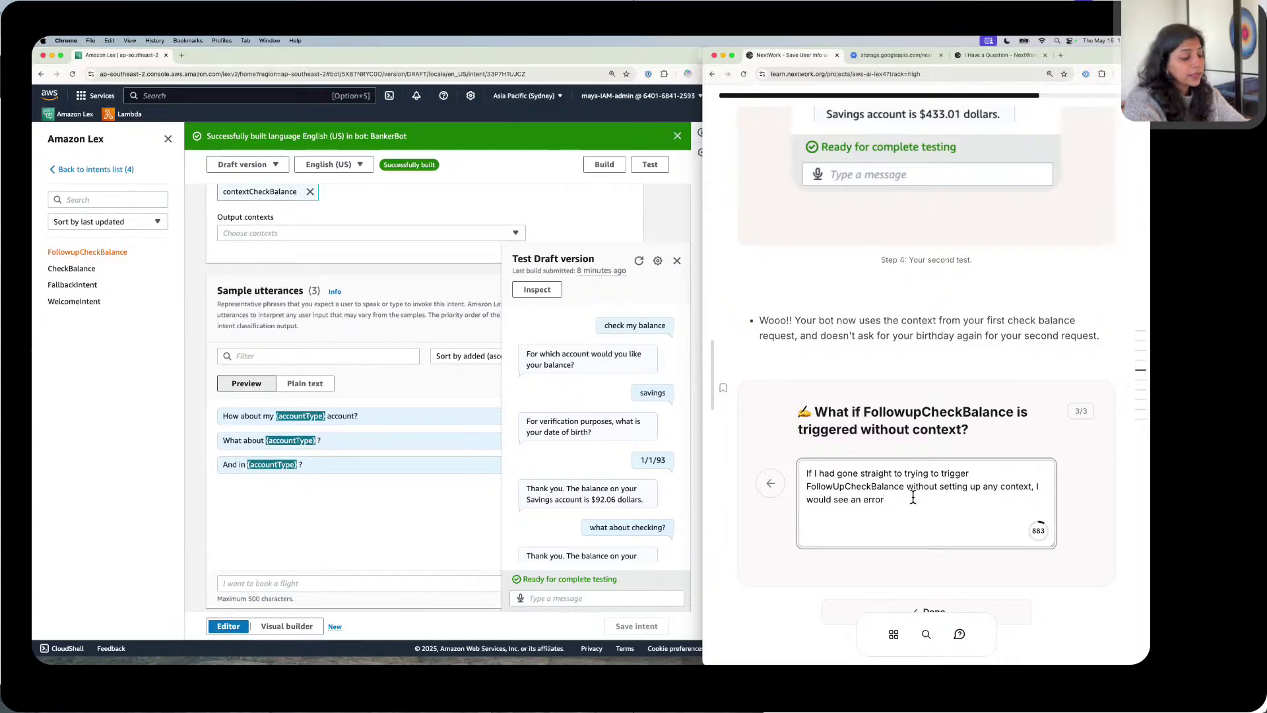
pyautogui.write(' that the bot')
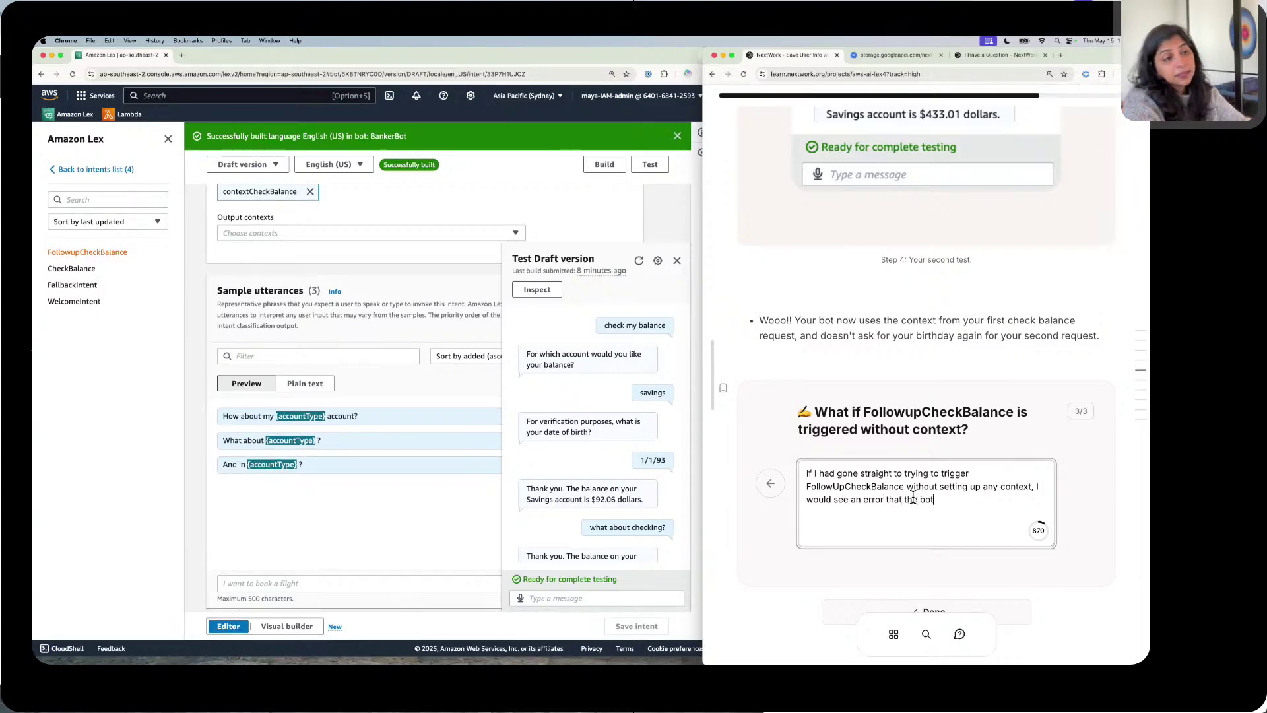
pyautogui.write(' did not under')
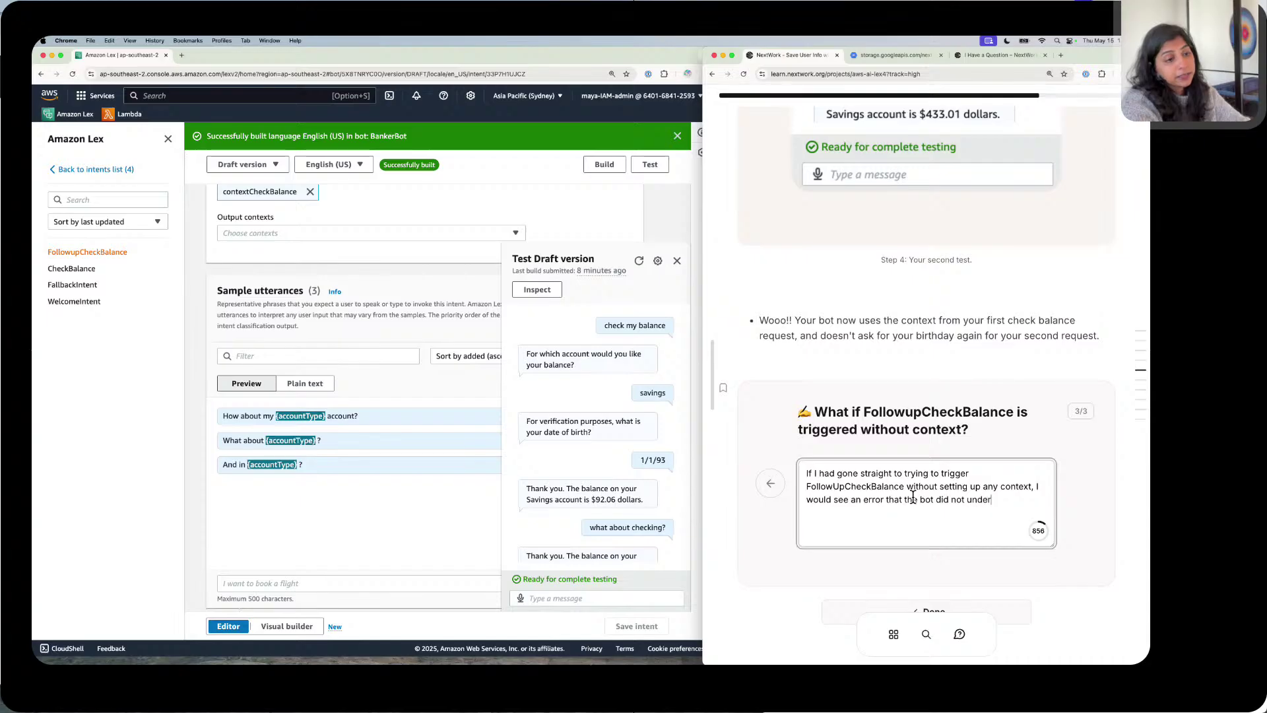
pyautogui.write('stand what ')
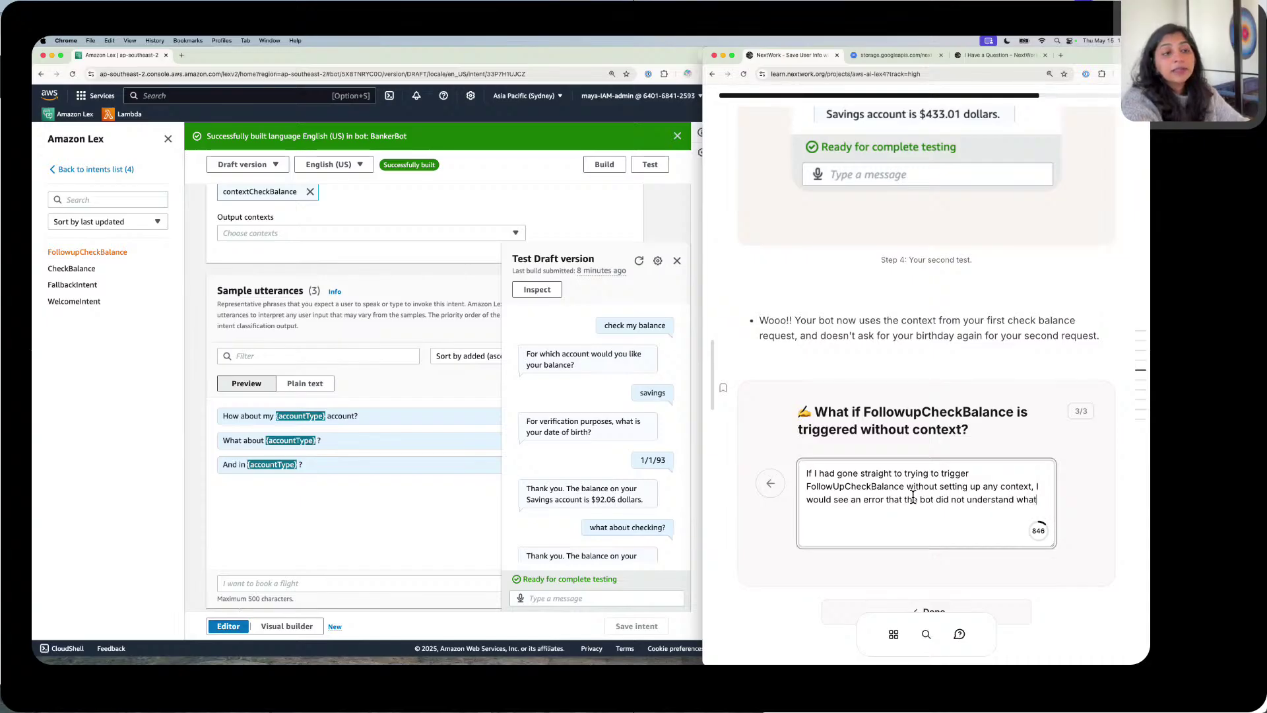
pyautogui.write('I was try')
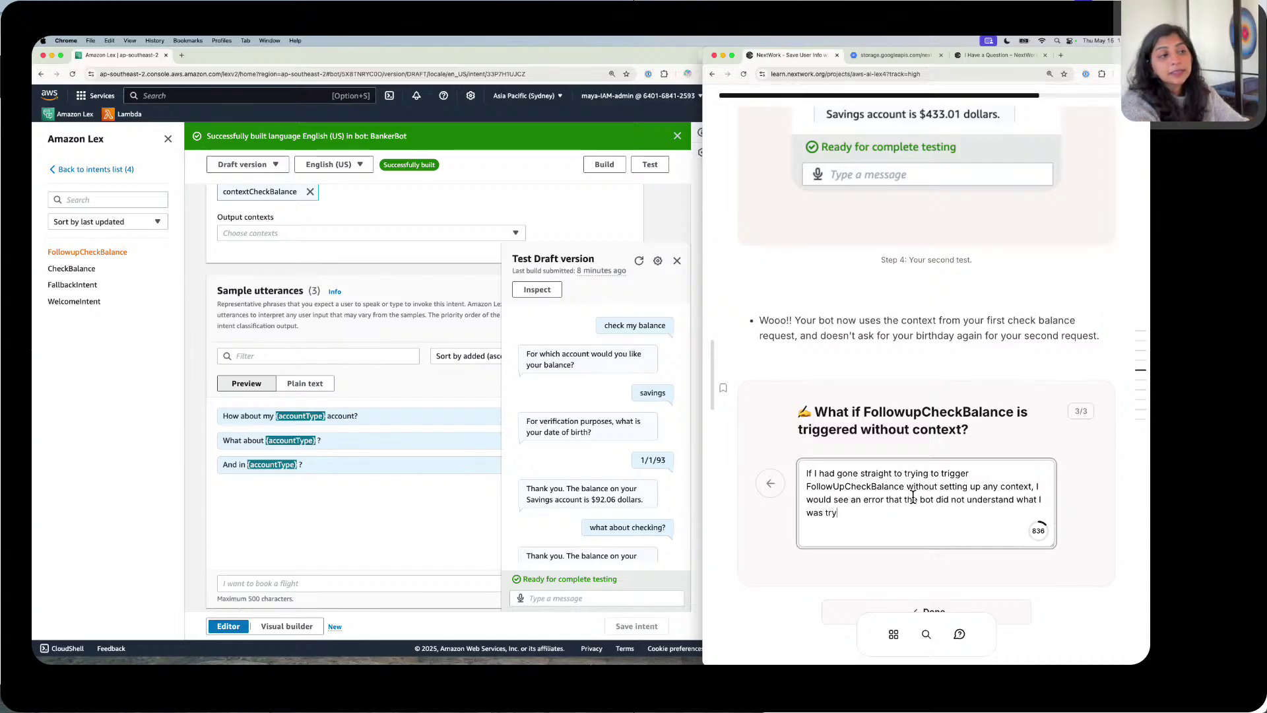
pyautogui.write('ing to do.')
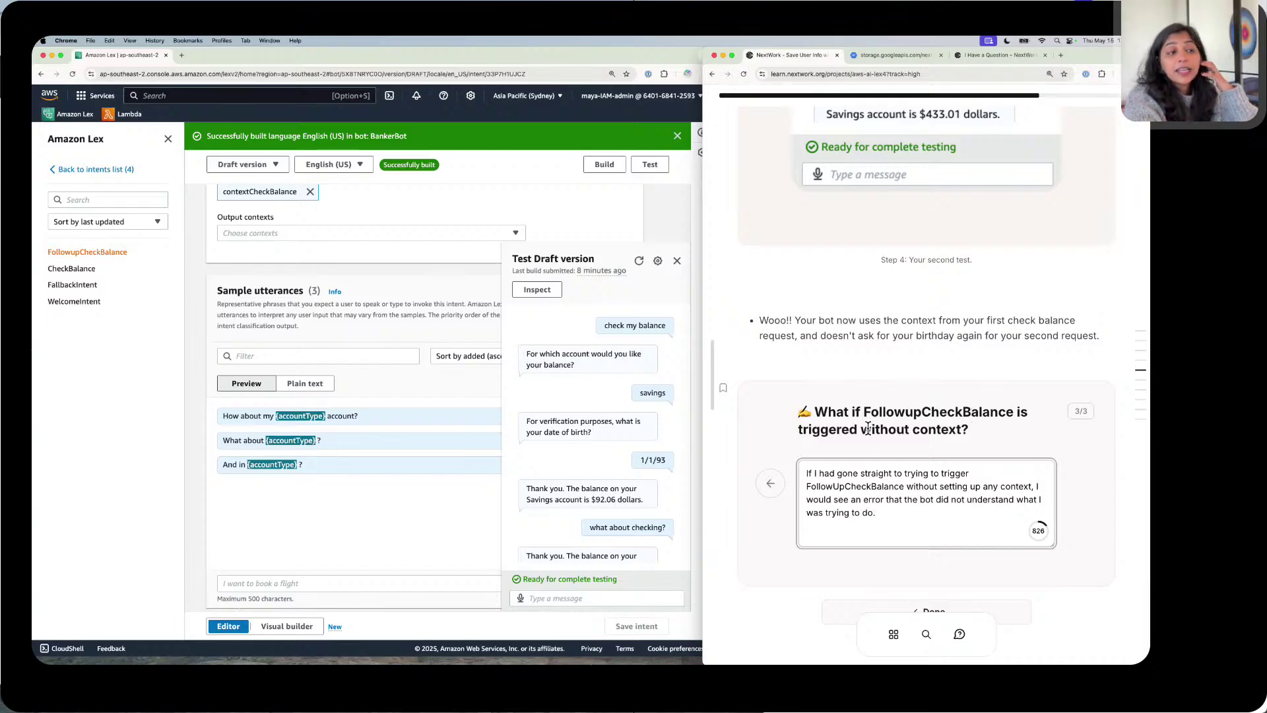
# Step: Delete the error explanation following "I would" in the question 3/3 answer
pyautogui.moveTo(861, 429); pyautogui.dragTo(964, 426)
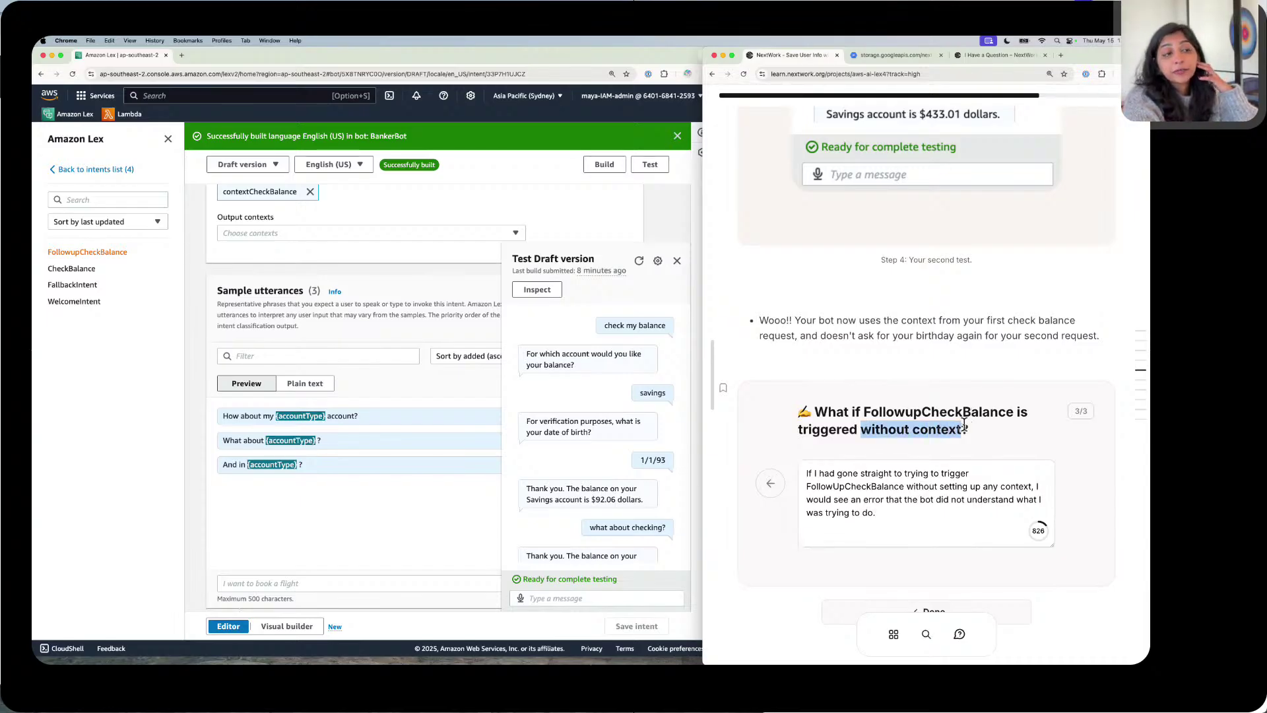
pyautogui.moveTo(964, 426); pyautogui.dragTo(1026, 481)
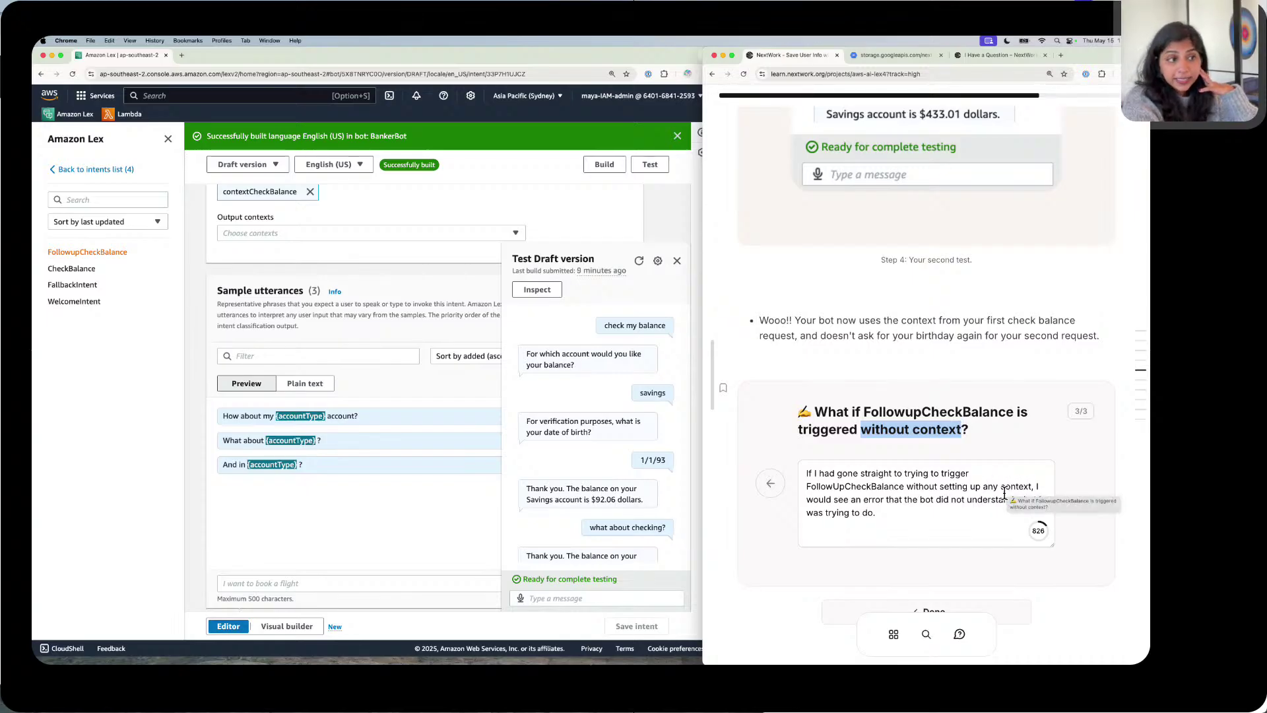
pyautogui.moveTo(909, 508); pyautogui.dragTo(840, 496)
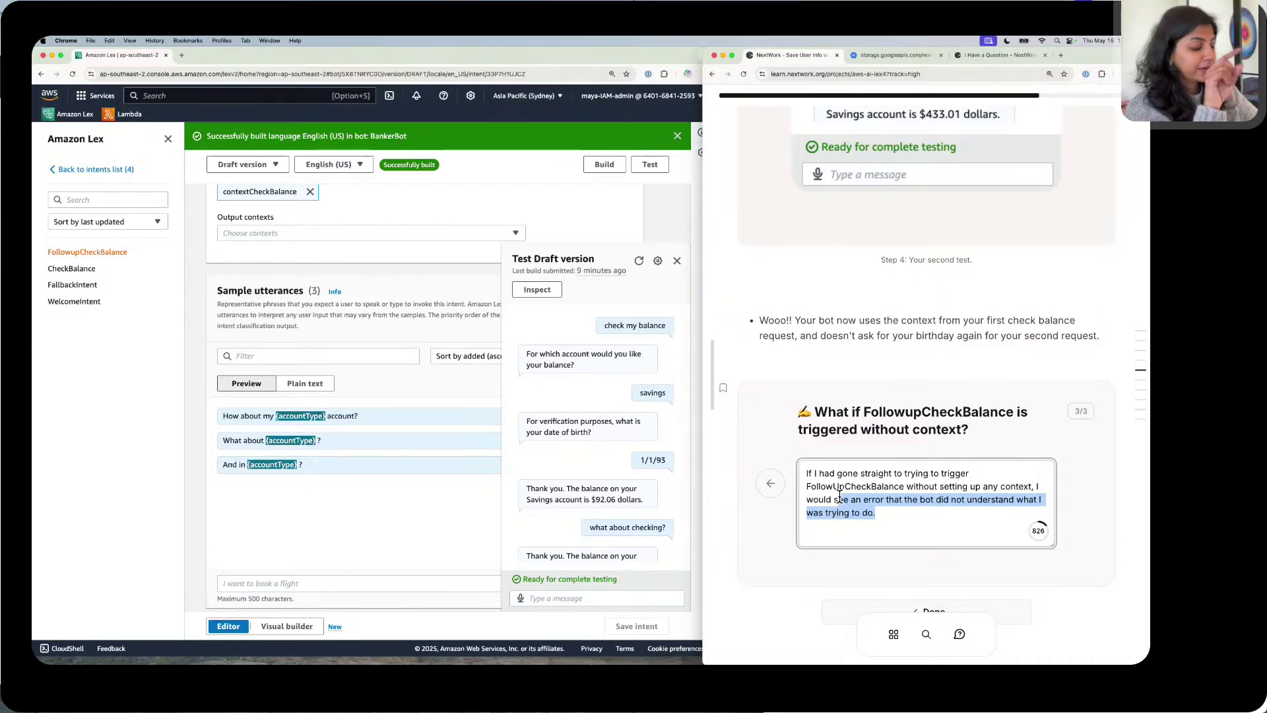
pyautogui.press('BackSpace')
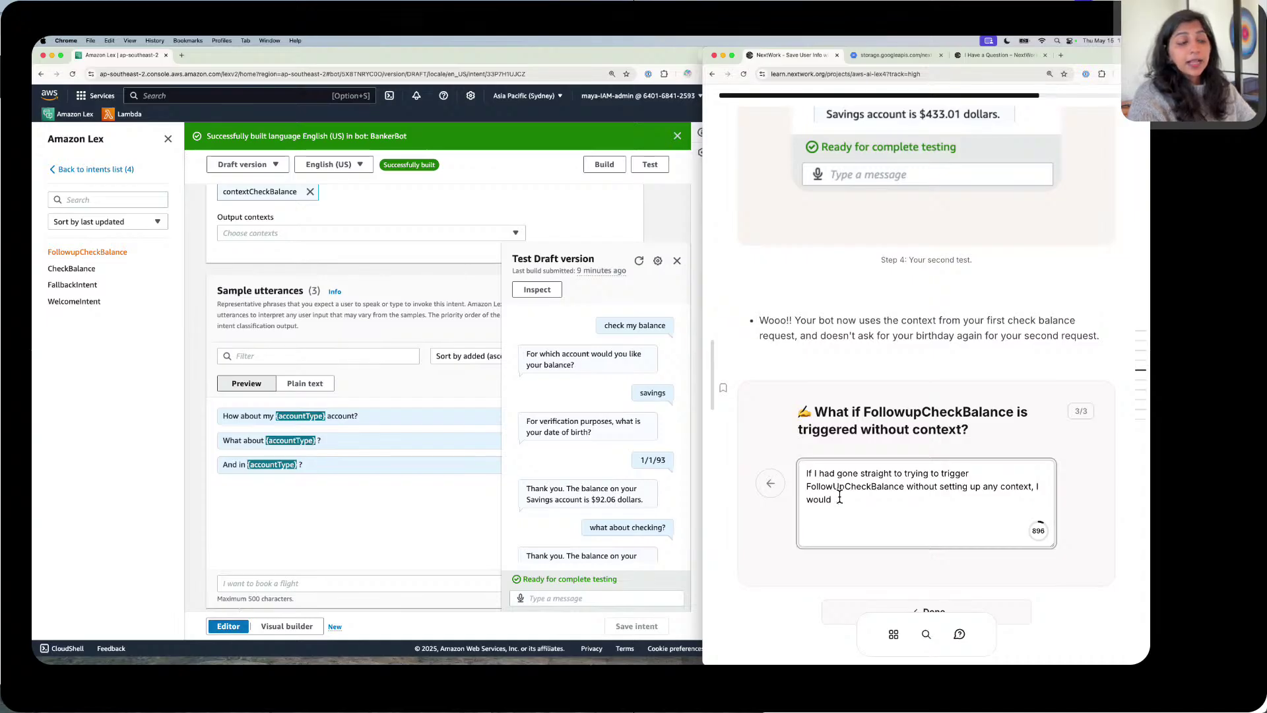
# Step: Continue the answer after "I would" with "received a prompt from BankerBot asking for my"
pyautogui.write('hout setting up any context, I would ')
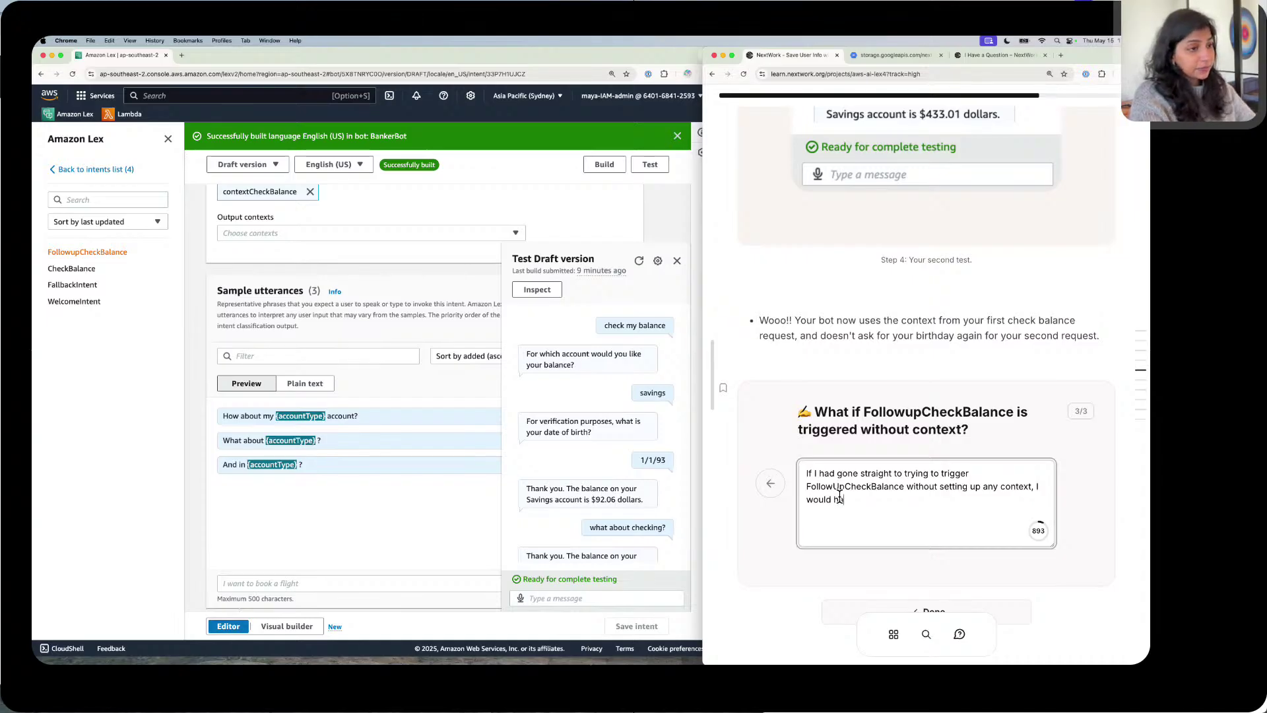
pyautogui.write('receiv')
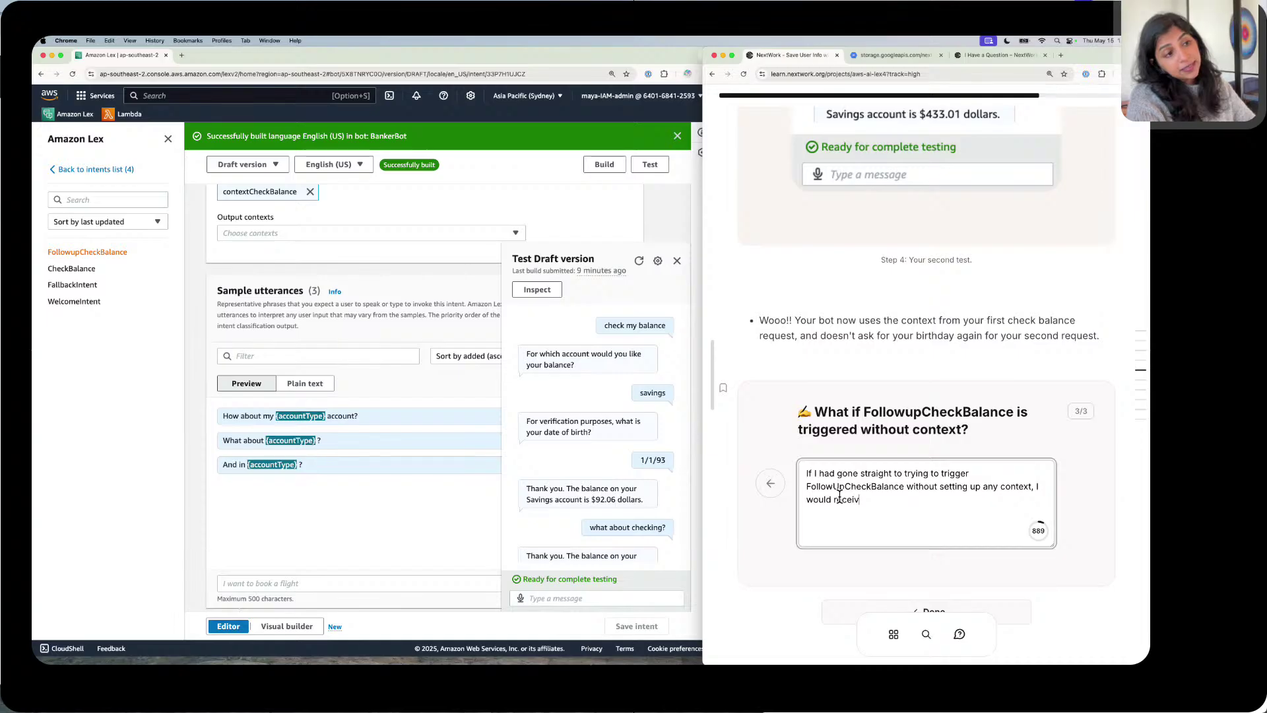
pyautogui.write('ed a promp')
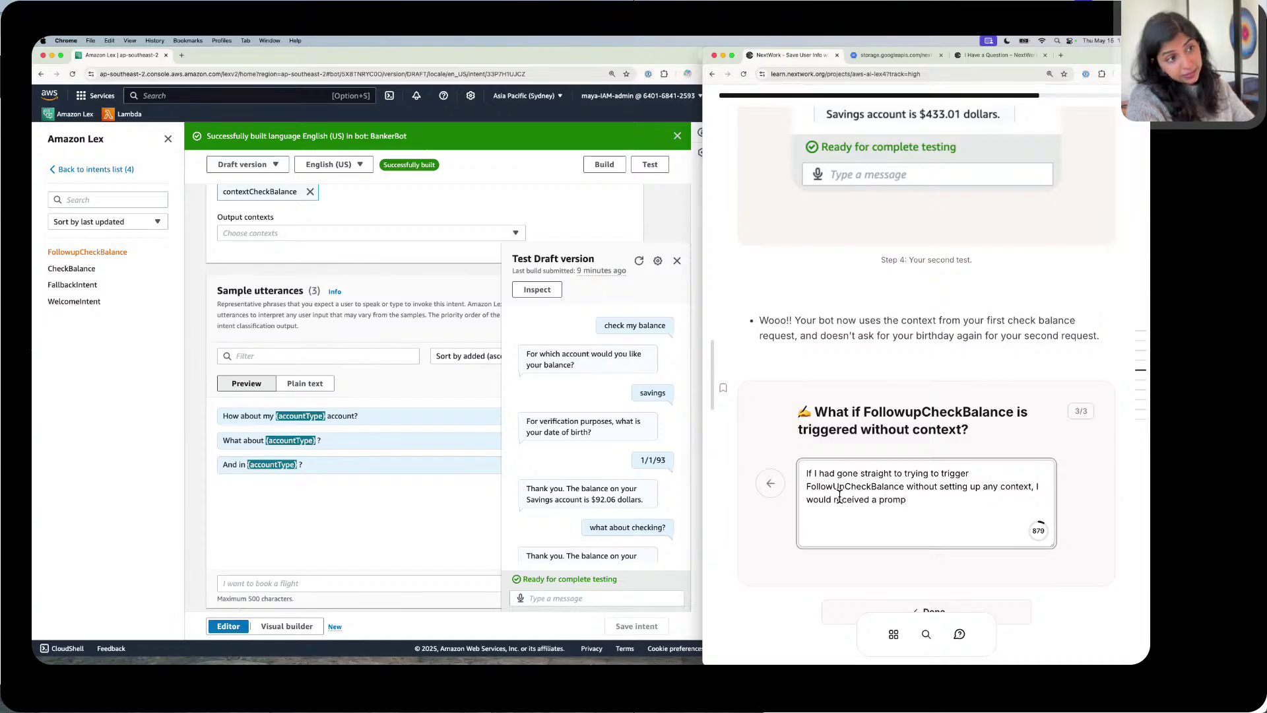
pyautogui.write('t from ')
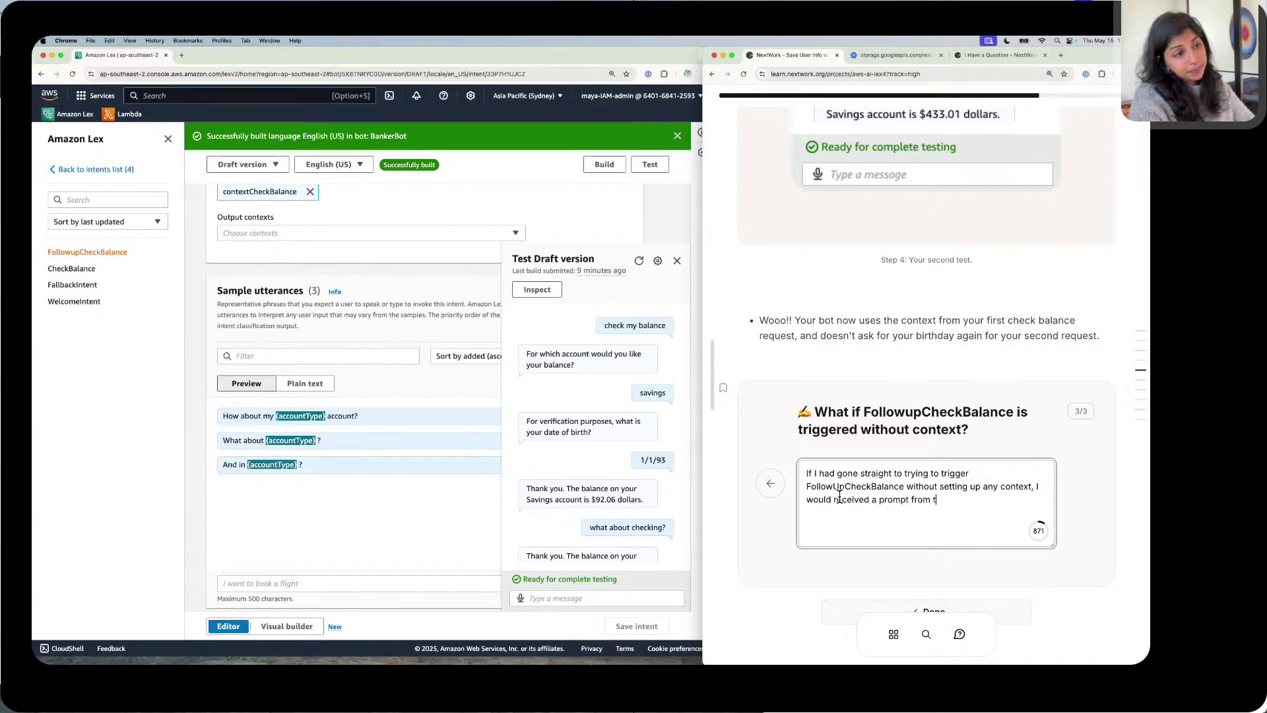
pyautogui.write('BankerB')
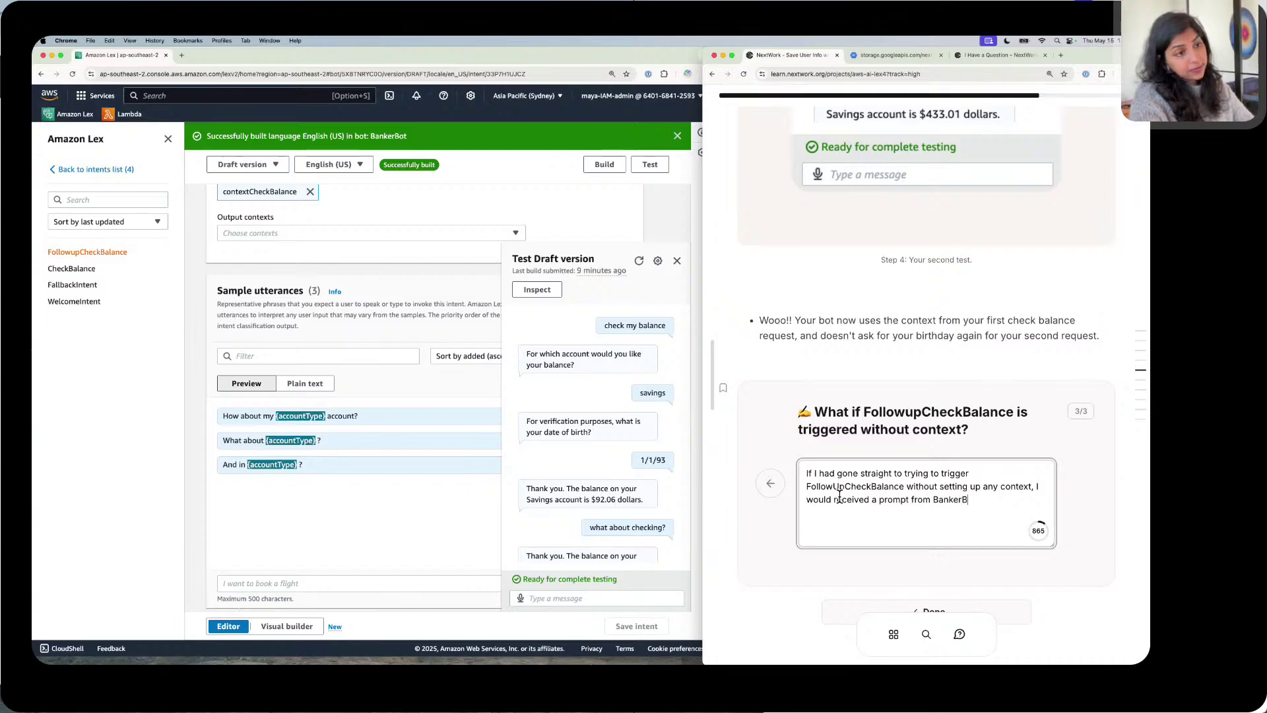
pyautogui.write('ot asking for my ')
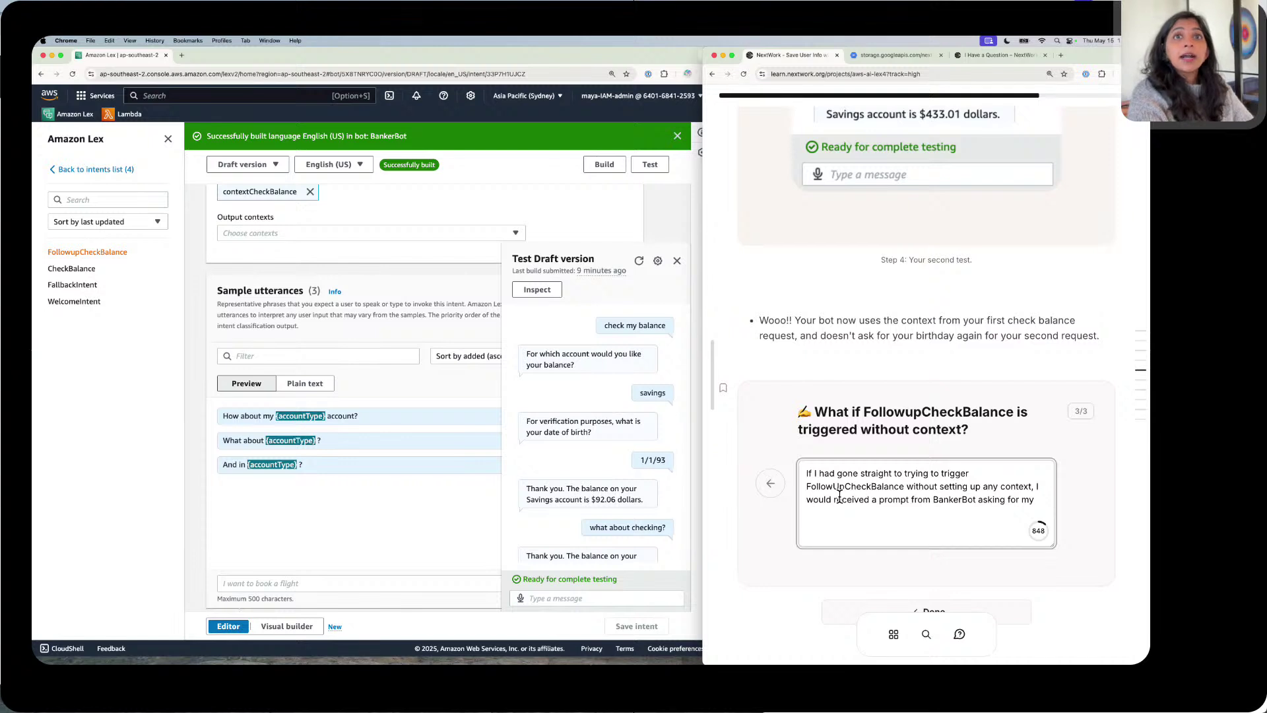
# Step: Finish the answer's first sentence with "verification details (date of birth)."
pyautogui.write('ver')
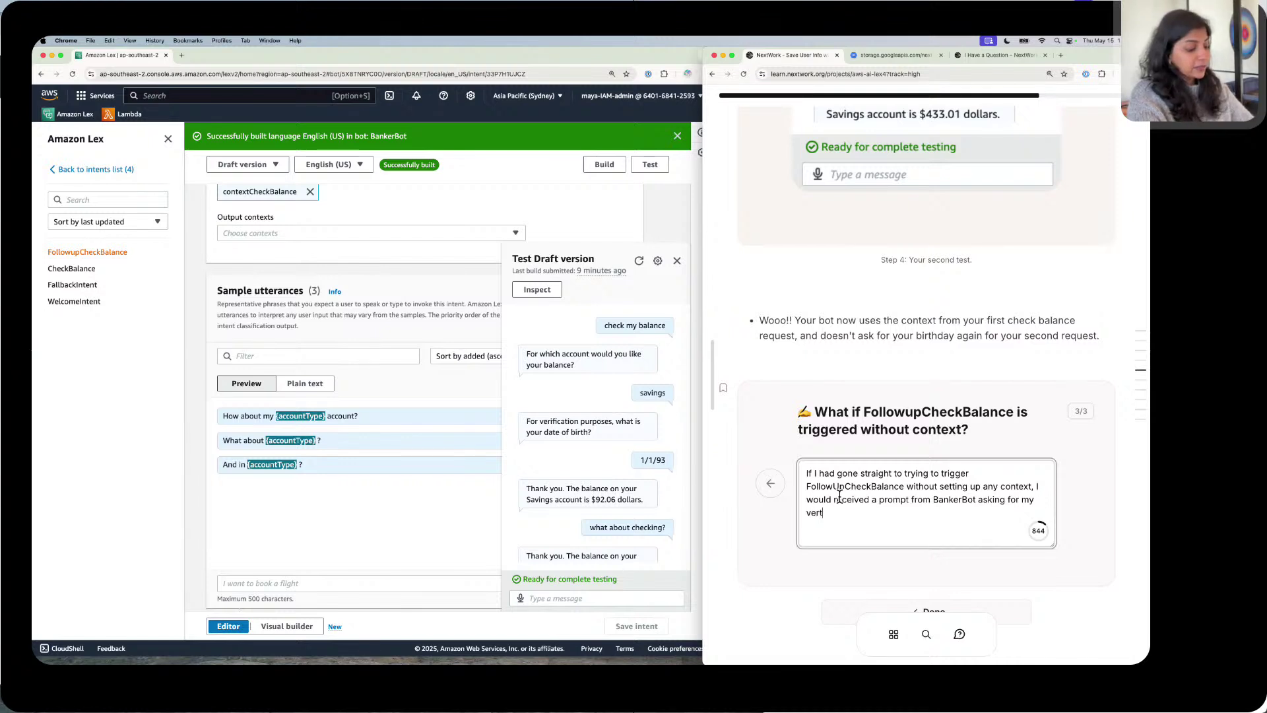
pyautogui.write('if')
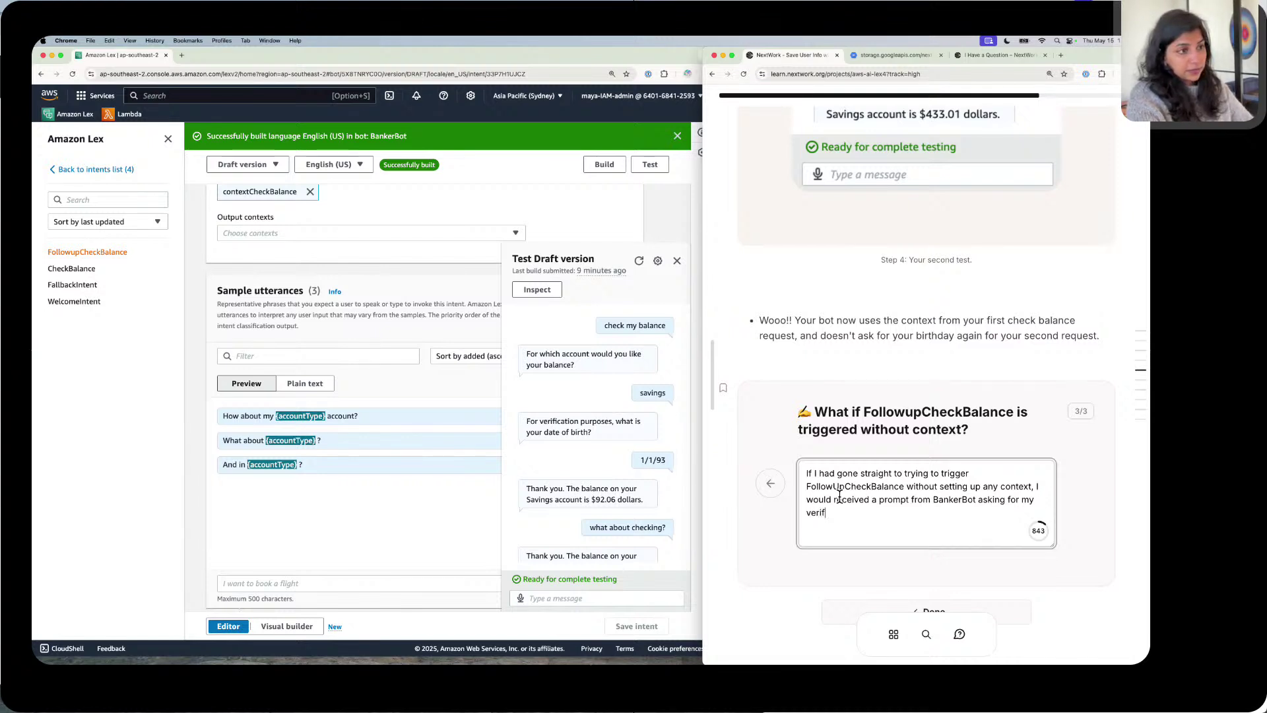
pyautogui.write('ica')
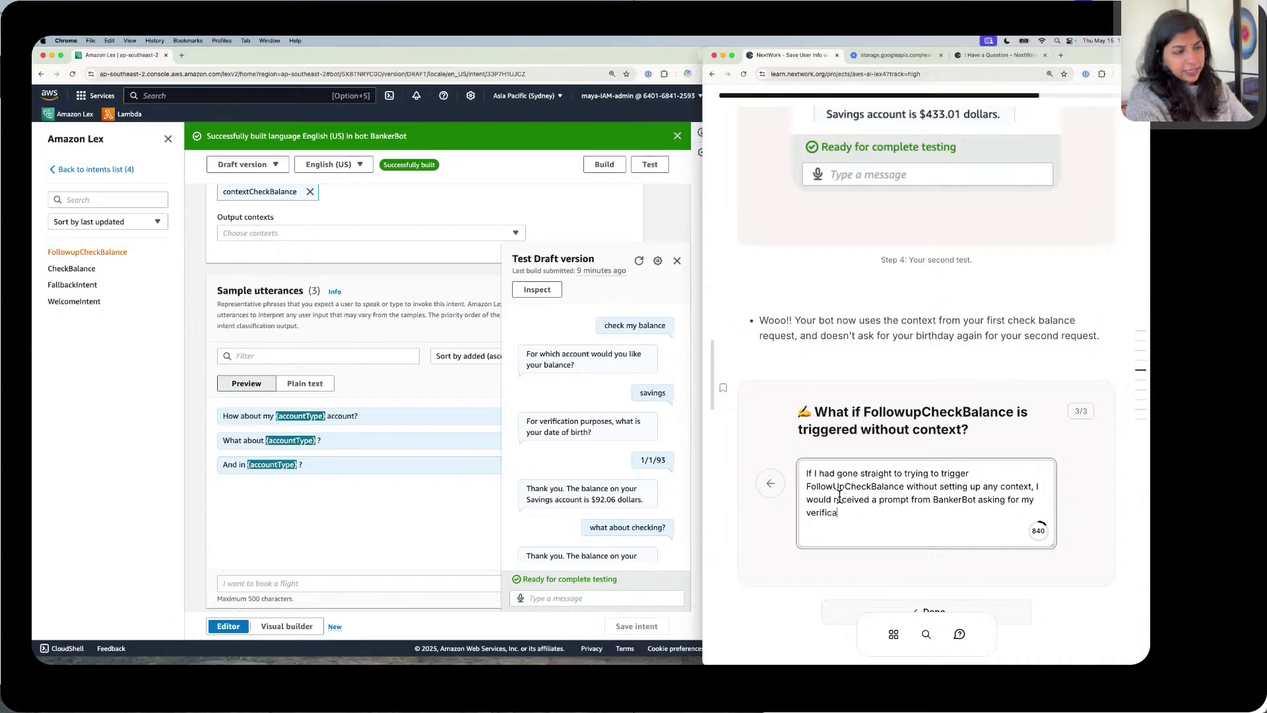
pyautogui.write('tion detail')
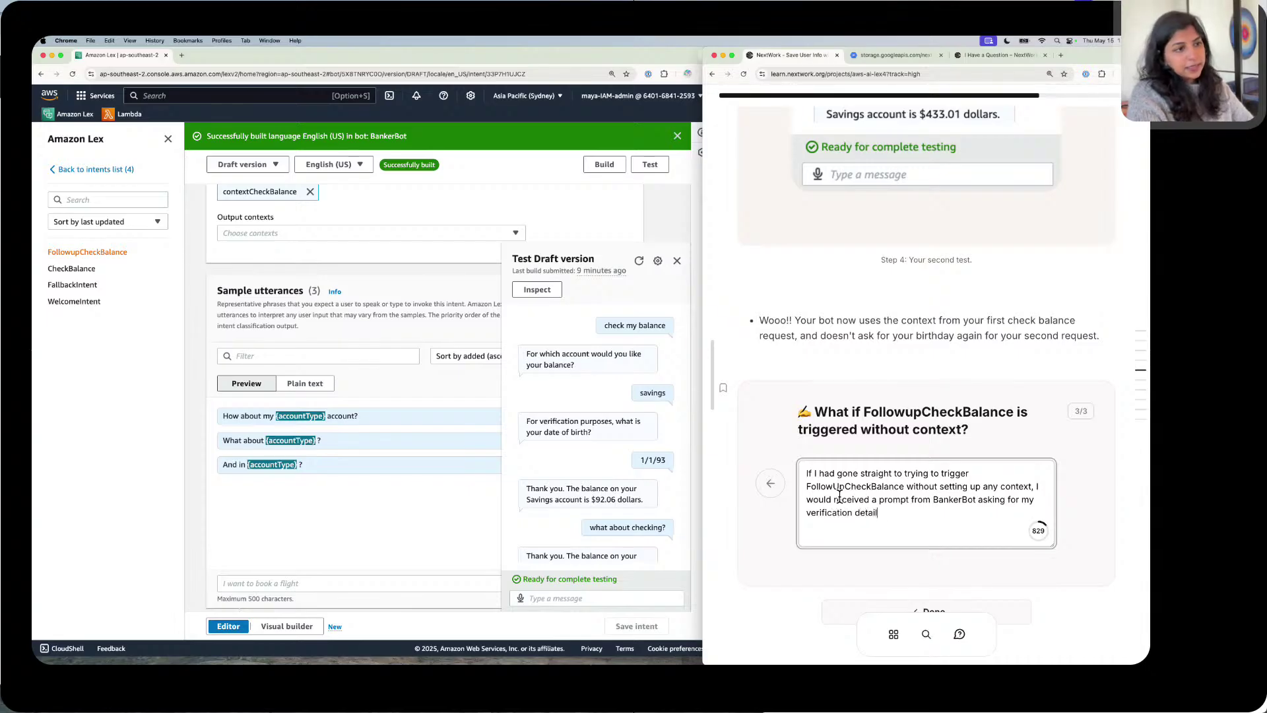
pyautogui.write('s (b')
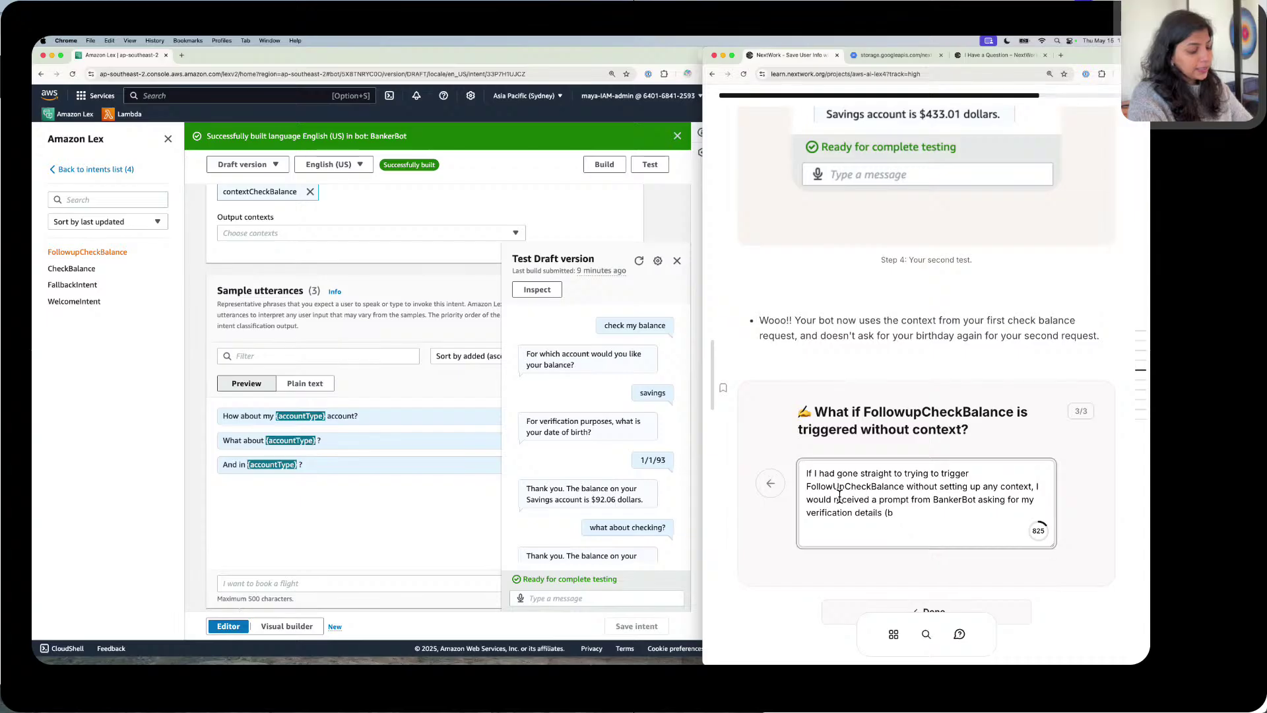
pyautogui.press('BackSpace')
pyautogui.write('date of')
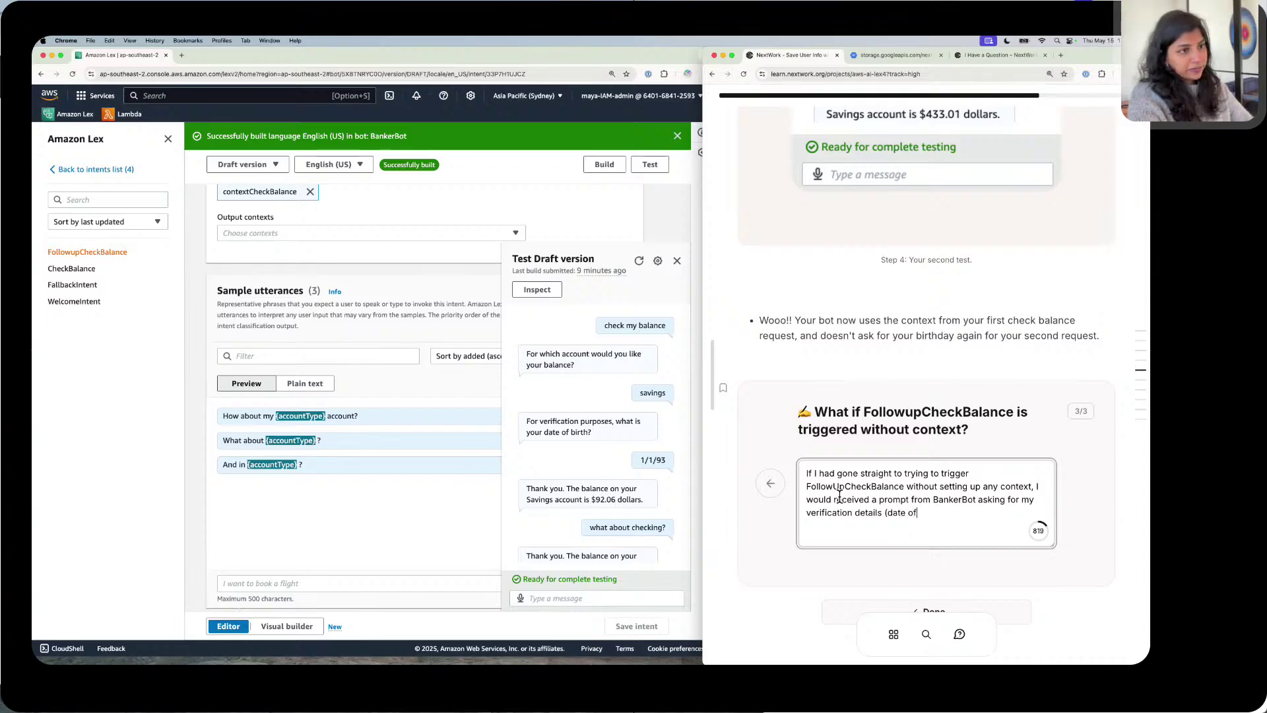
pyautogui.write(' birth).')
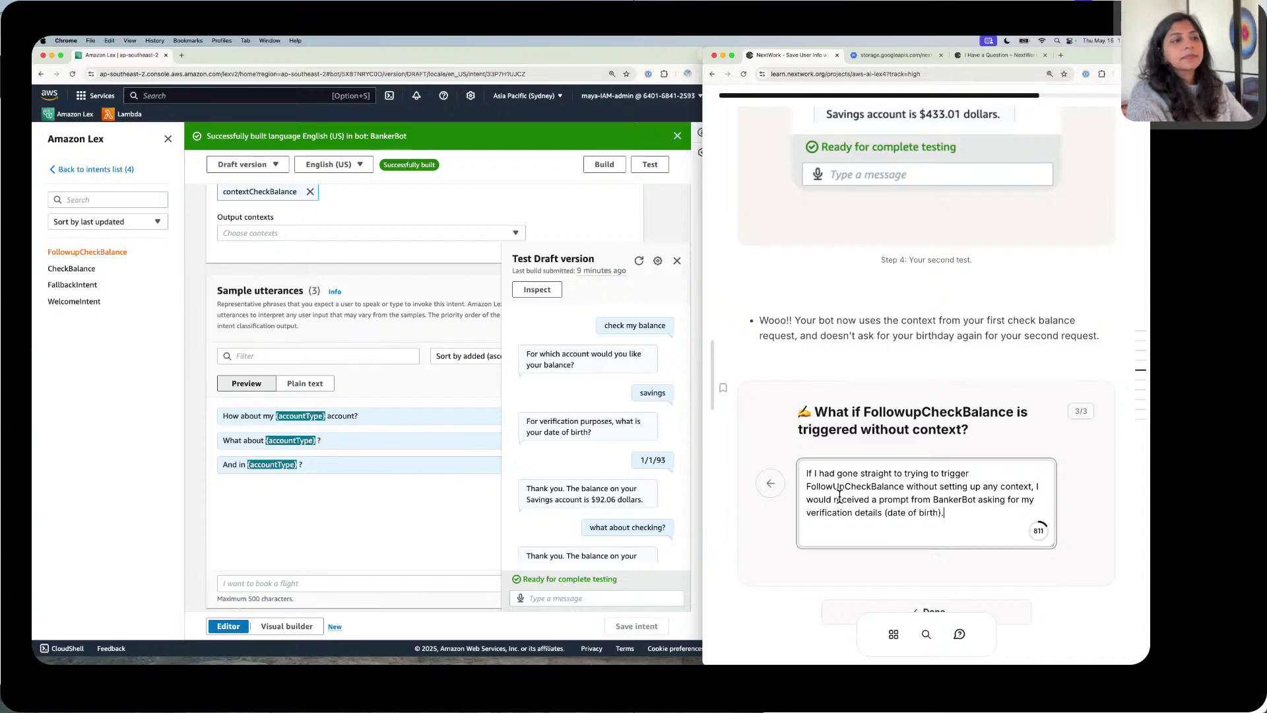
# Step: Continue the question 3/3 answer with "By setting up the context, BankerBot did not ask me for my date of birth"
pyautogui.write(' By set')
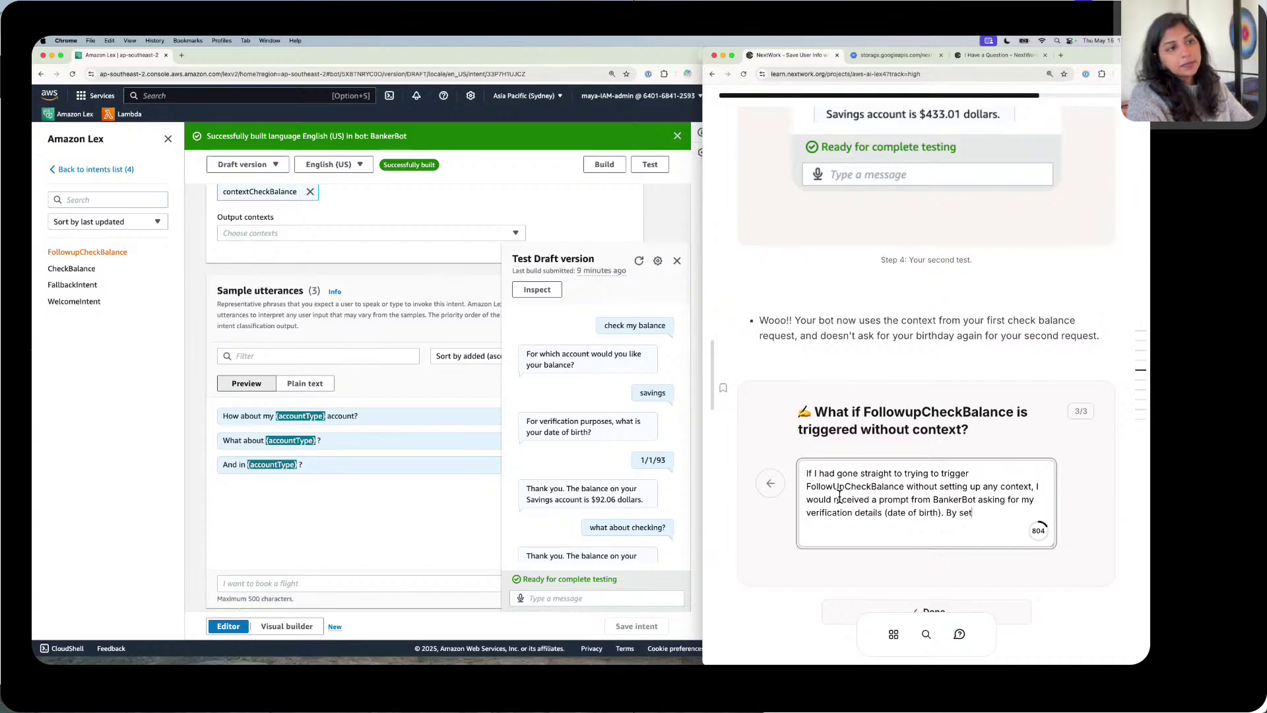
pyautogui.write('t uing up ')
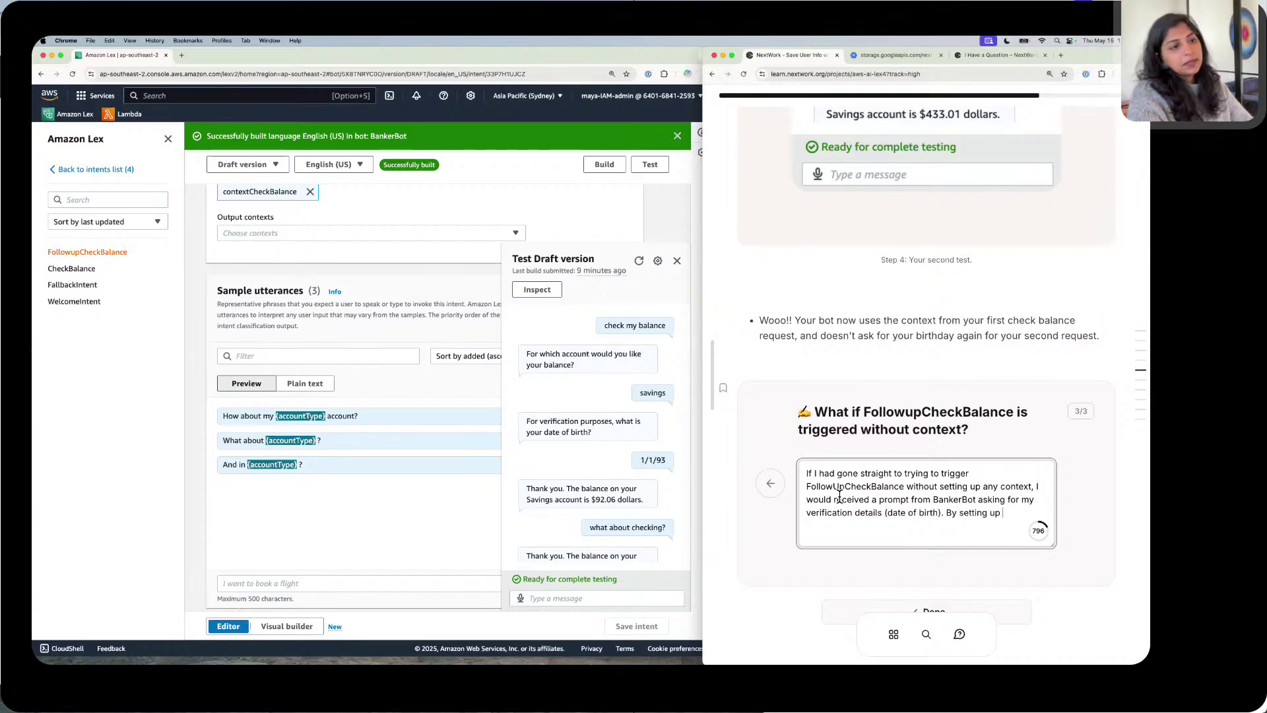
pyautogui.write('the context, t')
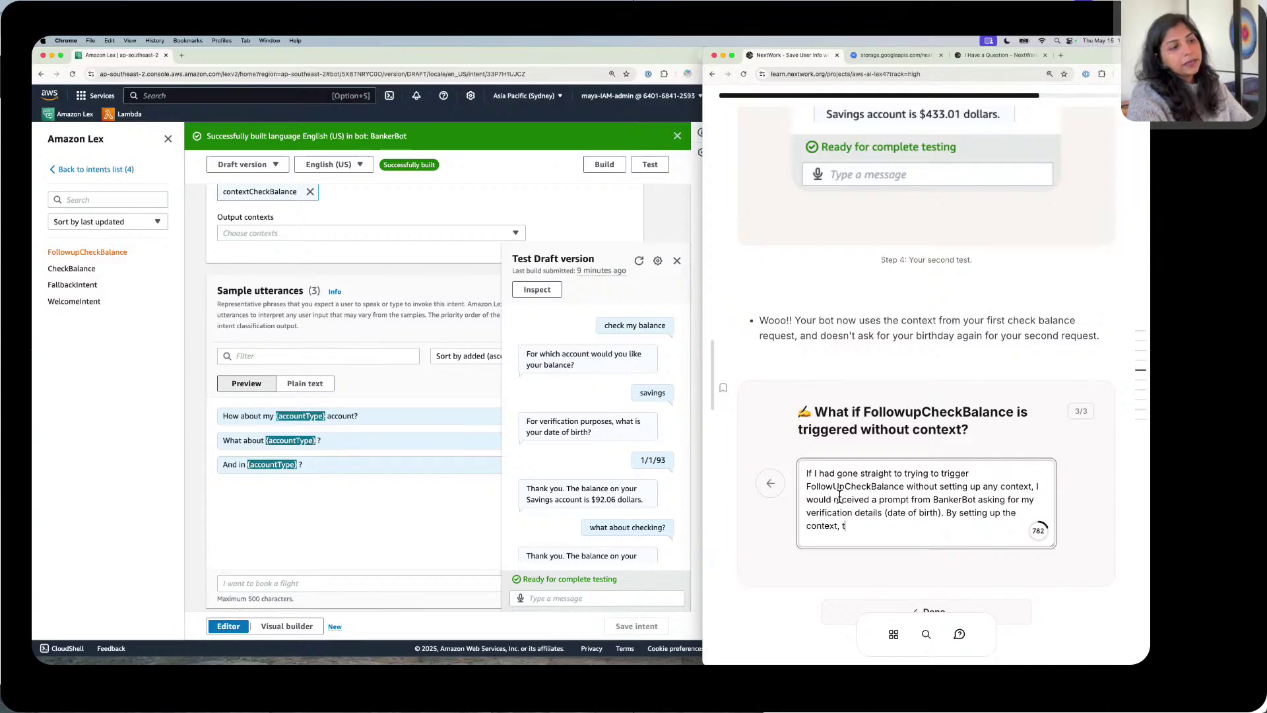
pyautogui.press('BackSpace')
pyautogui.write('Bank')
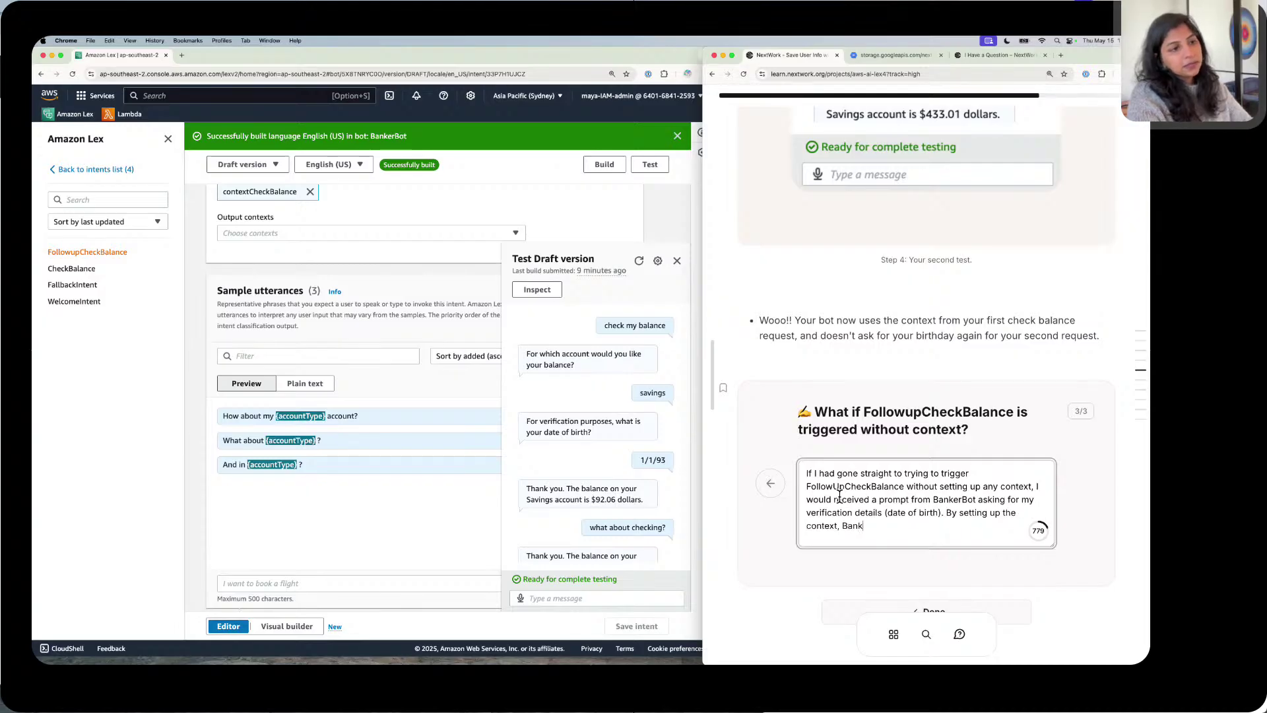
pyautogui.write('erBot')
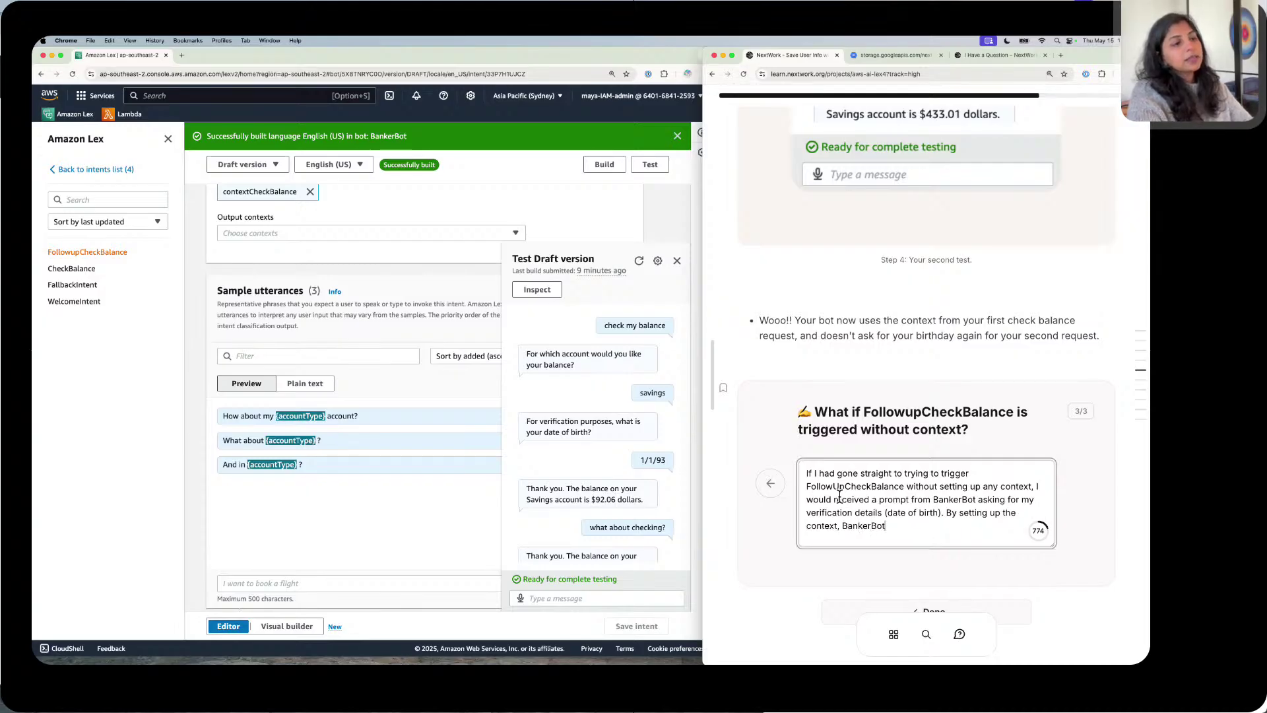
pyautogui.write(' did not ask')
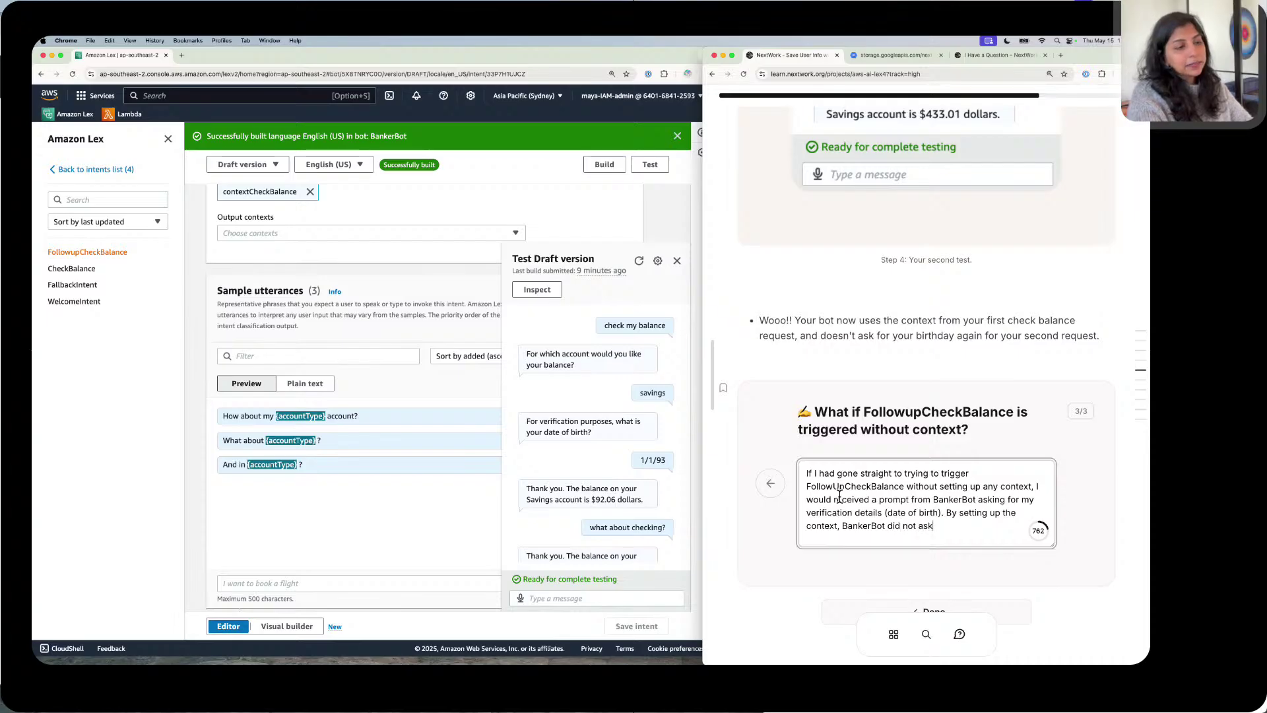
pyautogui.write(' me for ')
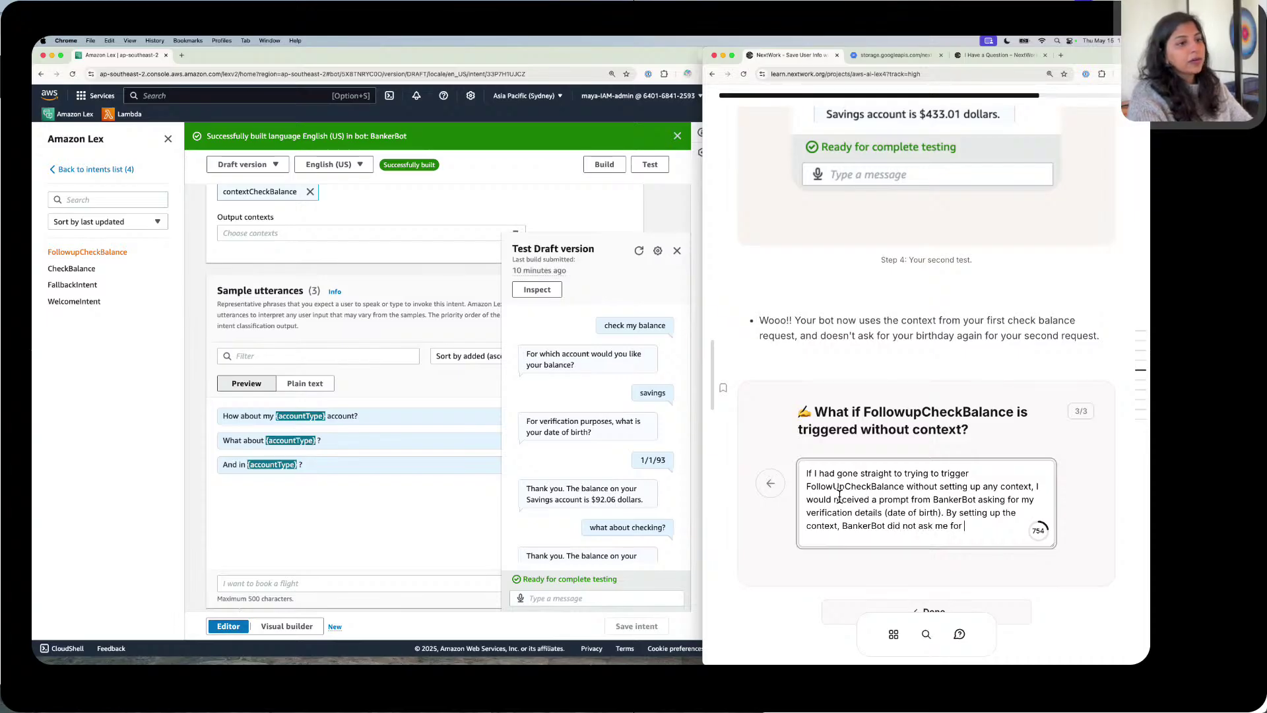
pyautogui.write('b')
pyautogui.press('BackSpace')
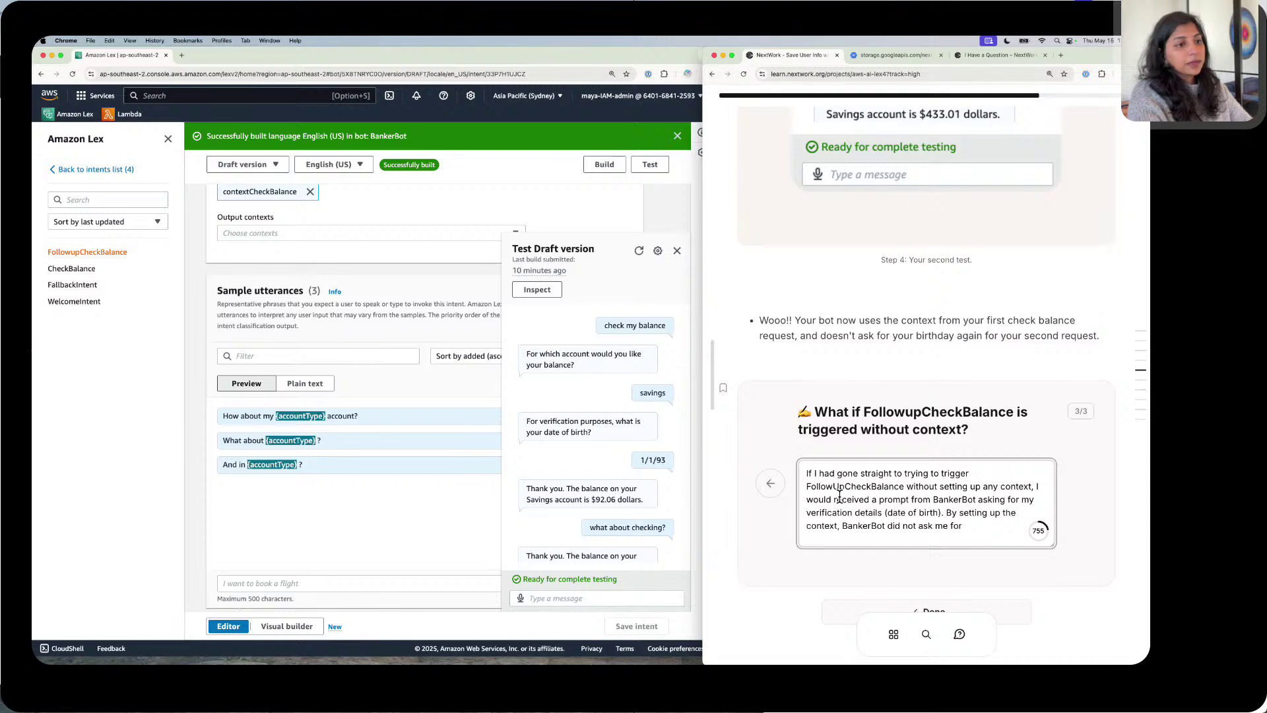
pyautogui.write('my date of')
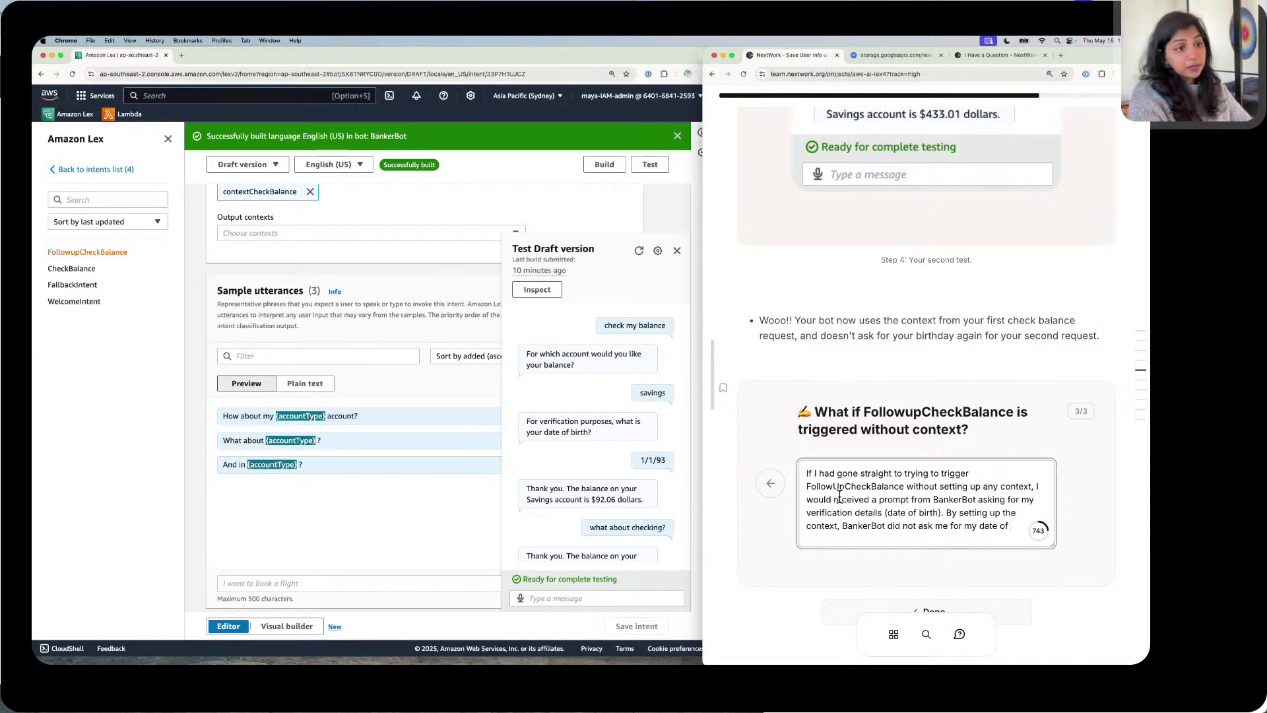
pyautogui.write(' birth')
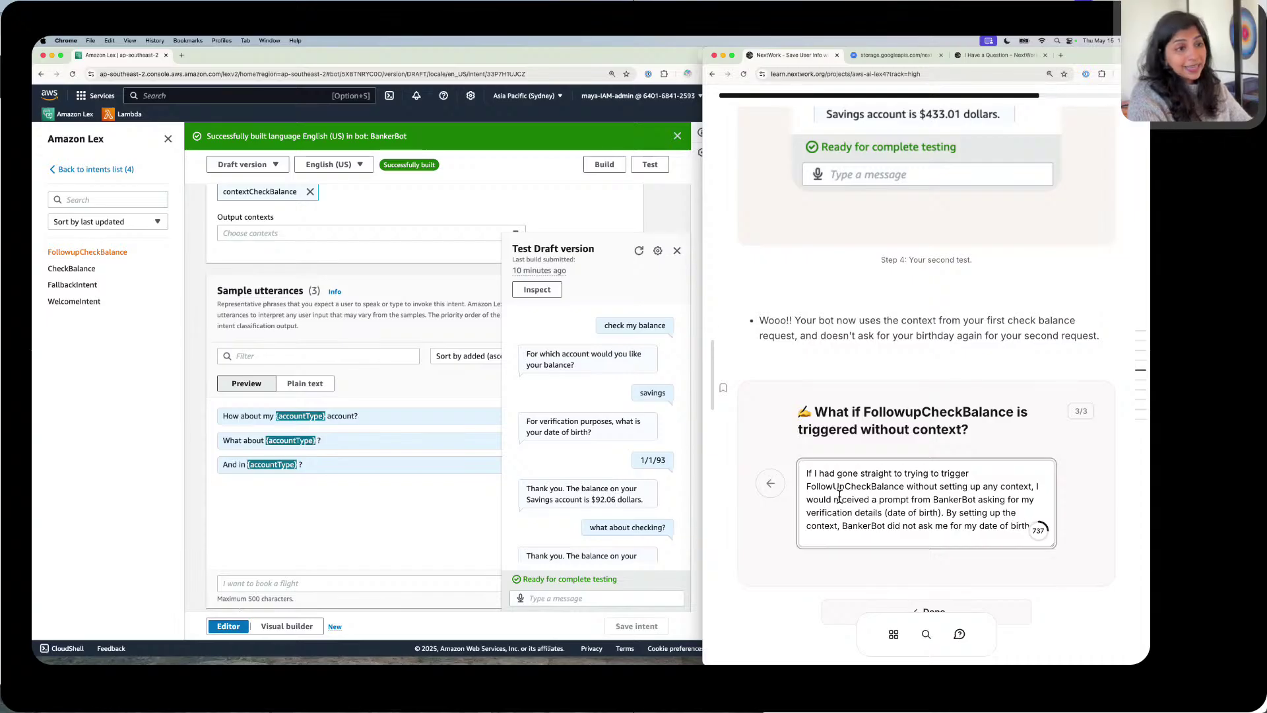
# Step: Complete the answer with "again when I asked to check the balance of another account." and mark the task as done
pyautogui.write(' again w')
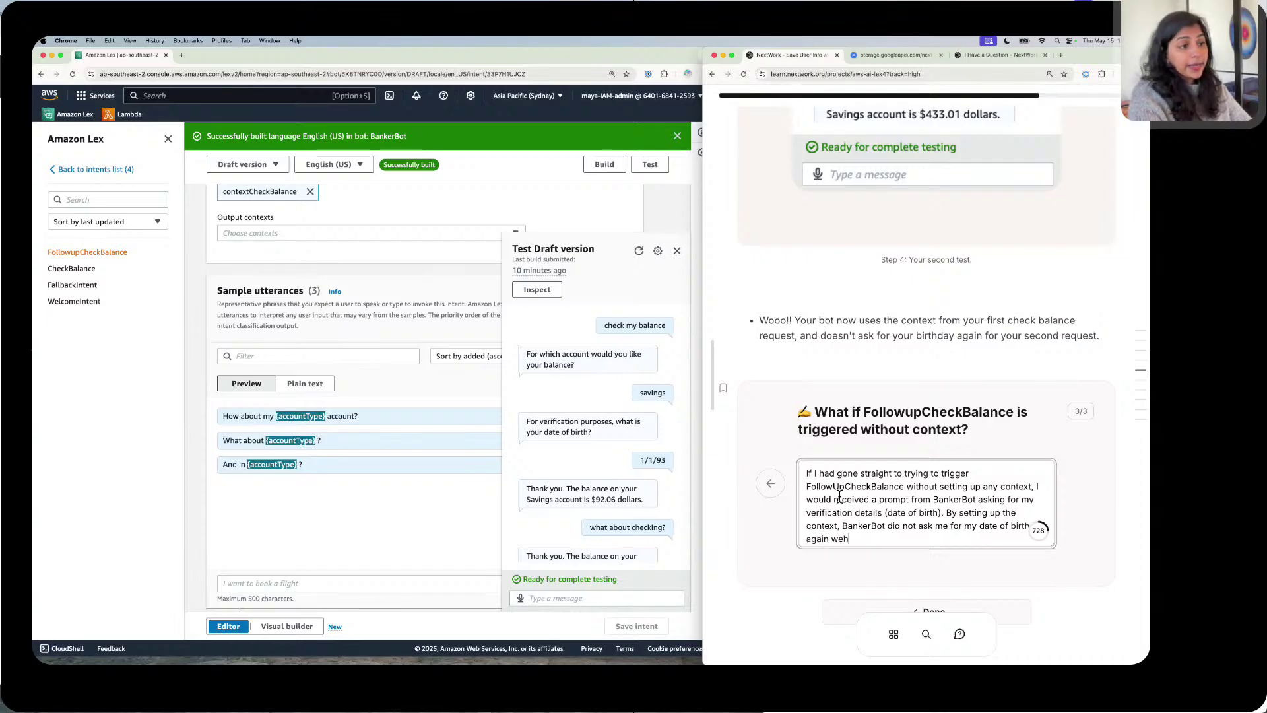
pyautogui.write('hen I')
pyautogui.write('asked ')
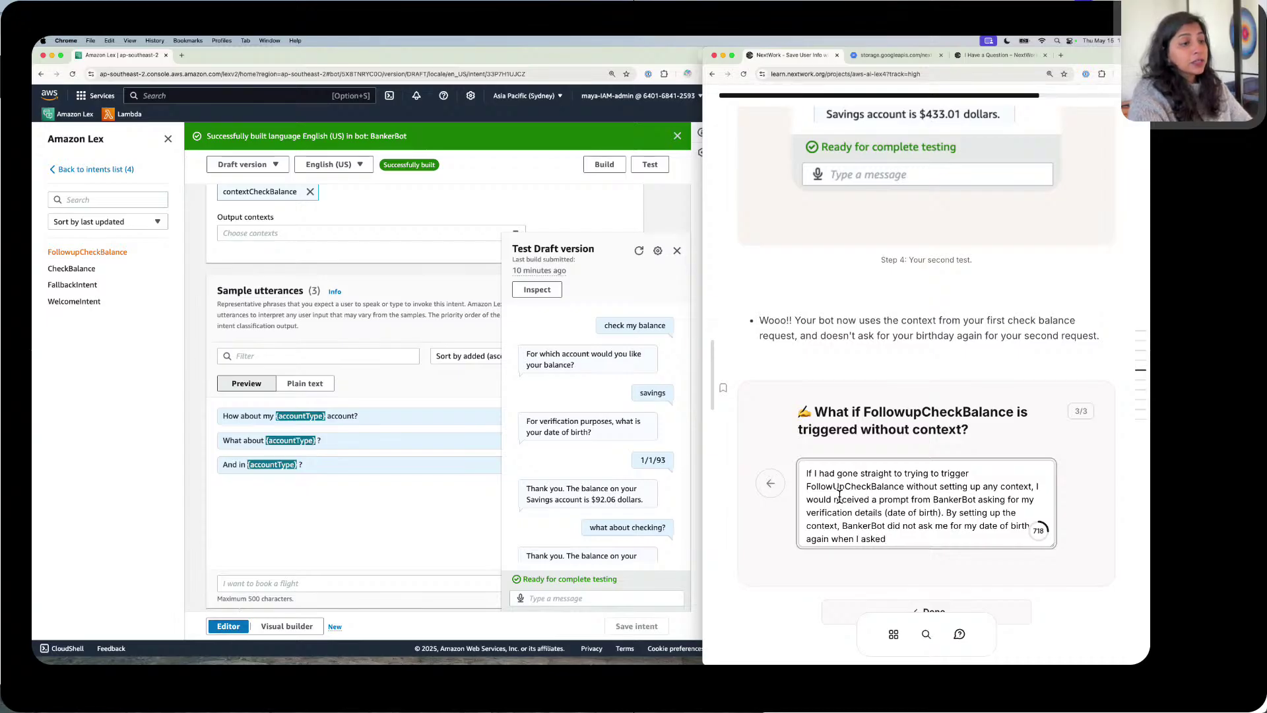
pyautogui.write('to check the ba')
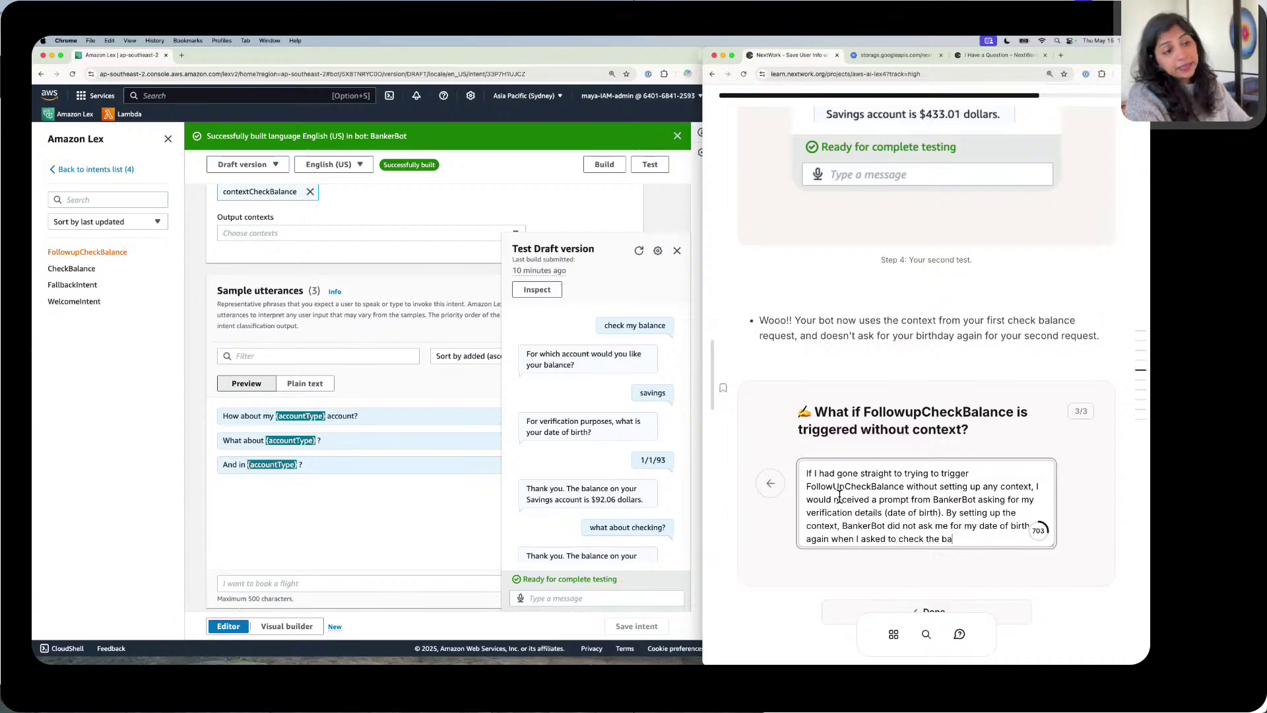
pyautogui.write('lance of t')
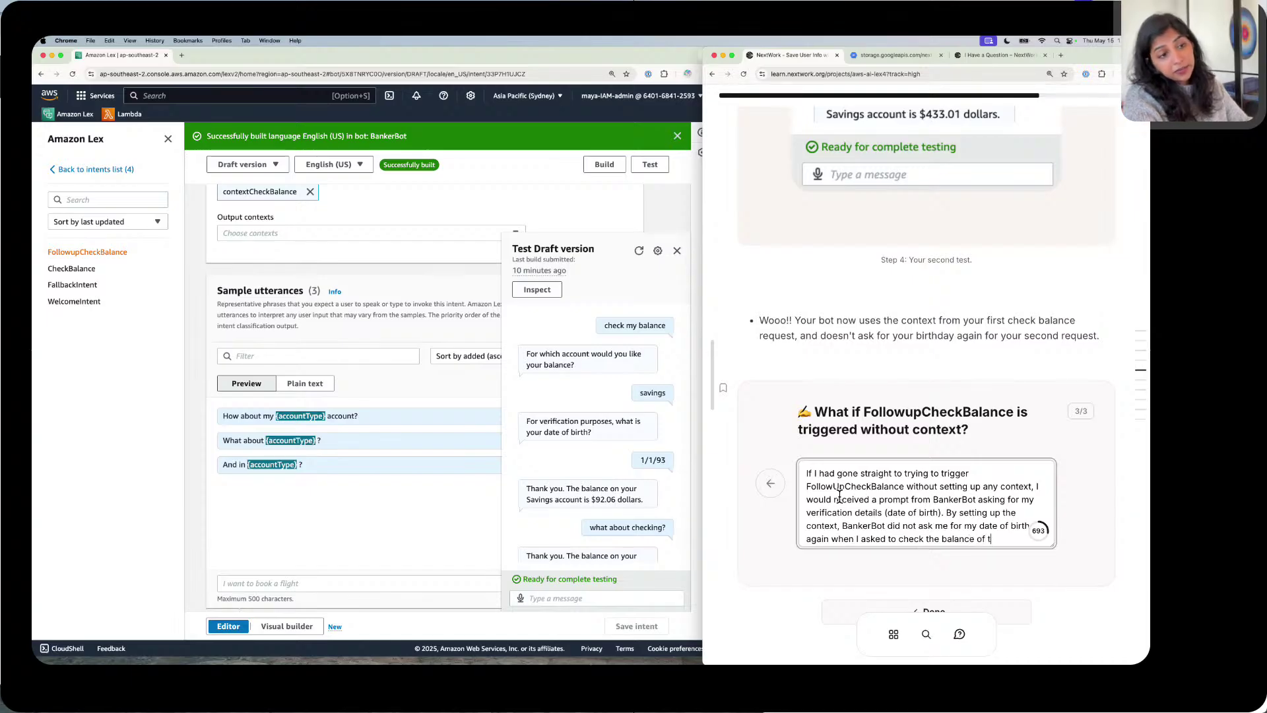
pyautogui.press('BackSpace')
pyautogui.write('another account.')
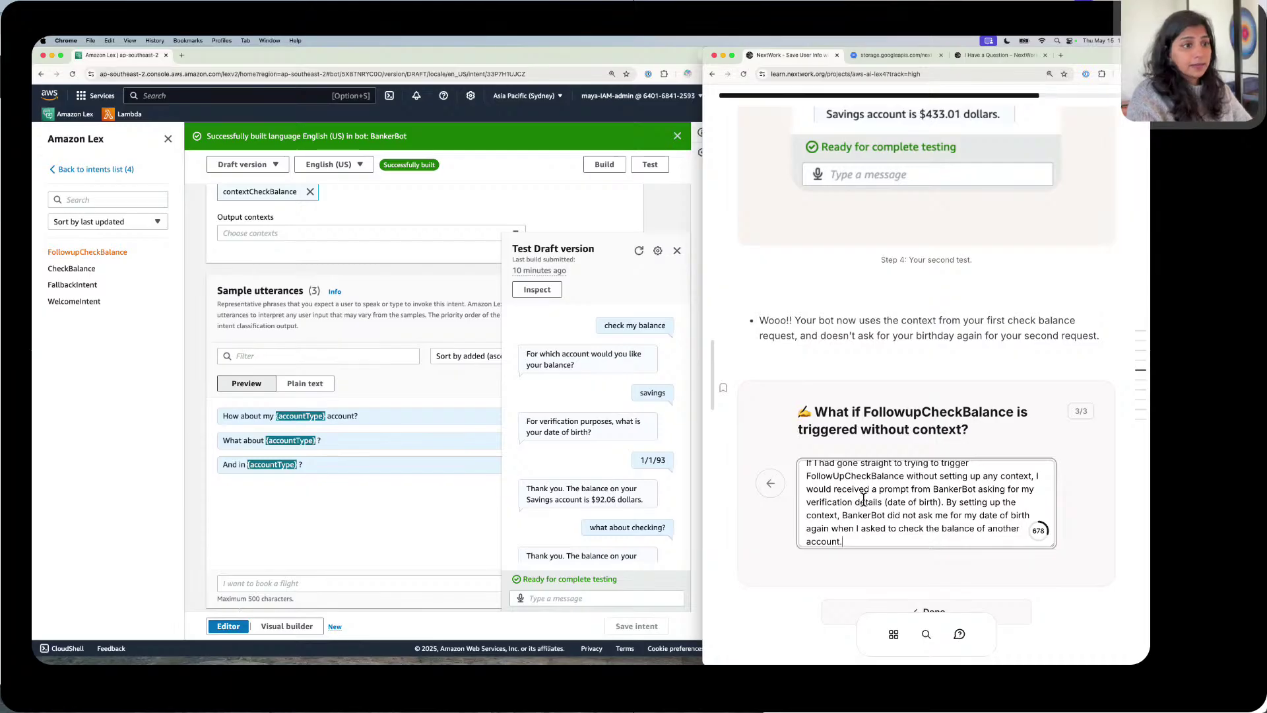
pyautogui.scroll(-3, 839, 495)
pyautogui.click(865, 545)
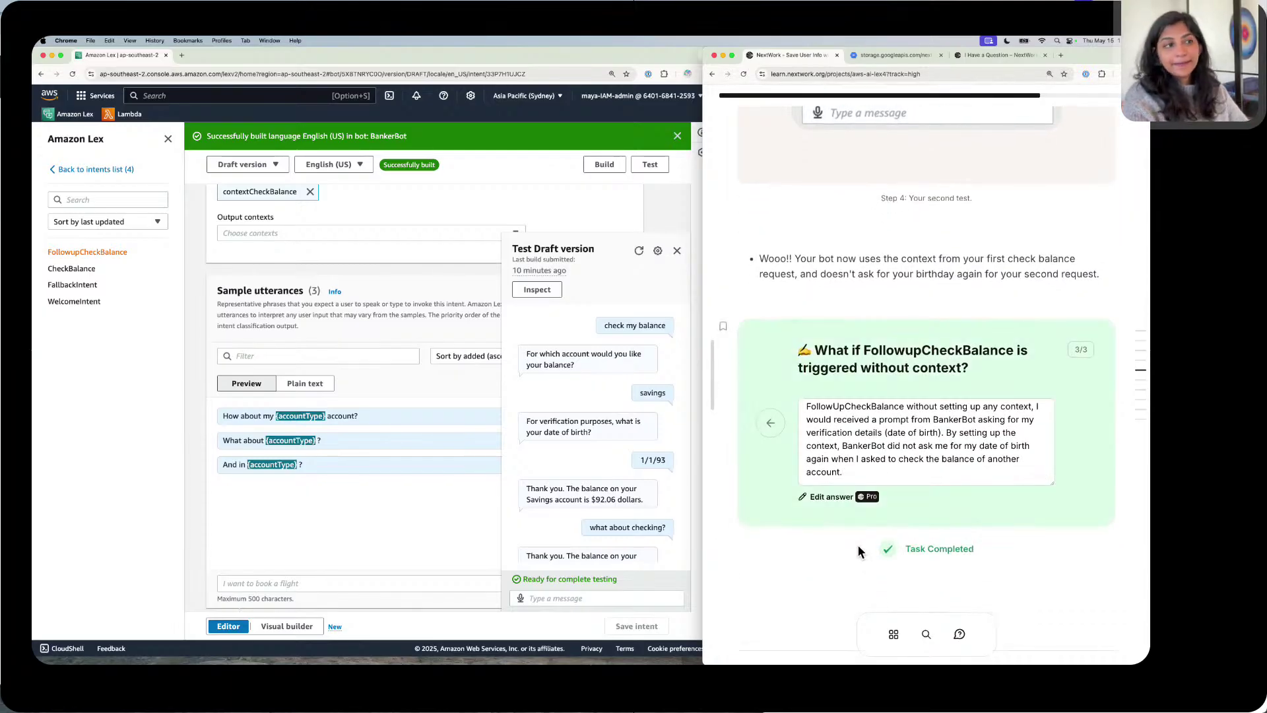
# Step: Unlock the Context Expiry secret mission that follows the completed task in the NextWork guide
pyautogui.scroll(-5, 833, 547)
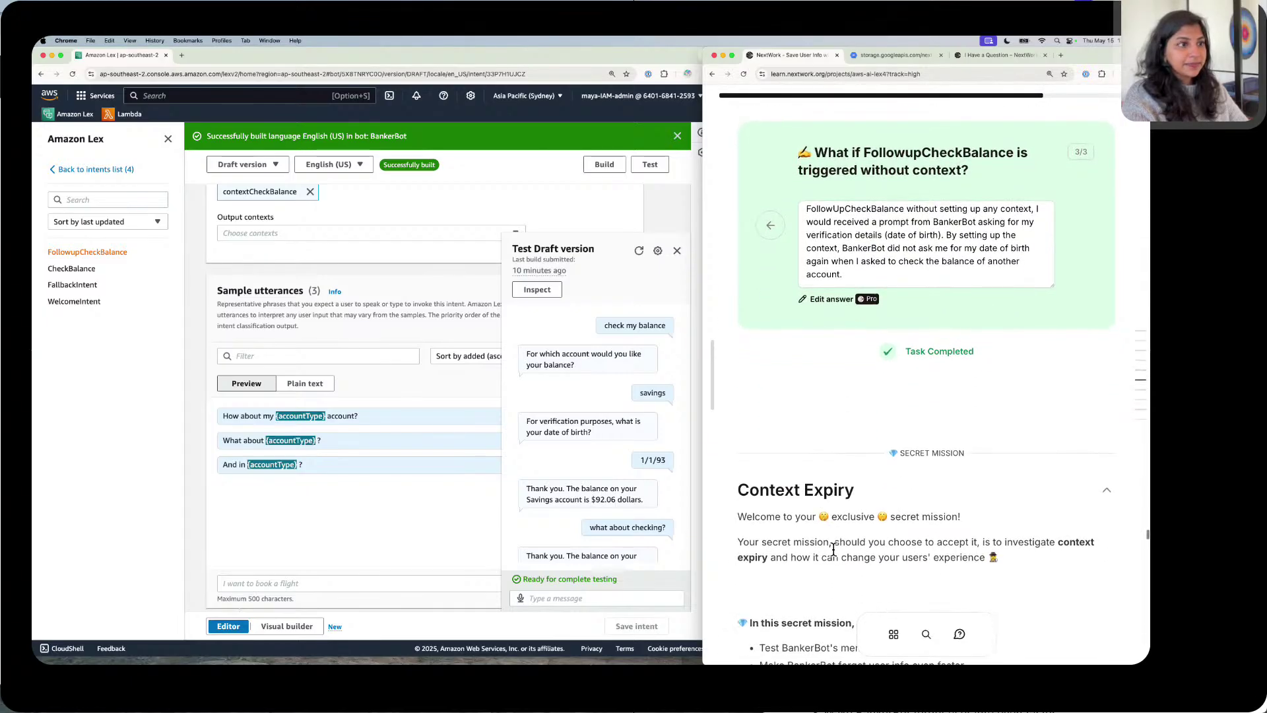
pyautogui.scroll(-5, 833, 548)
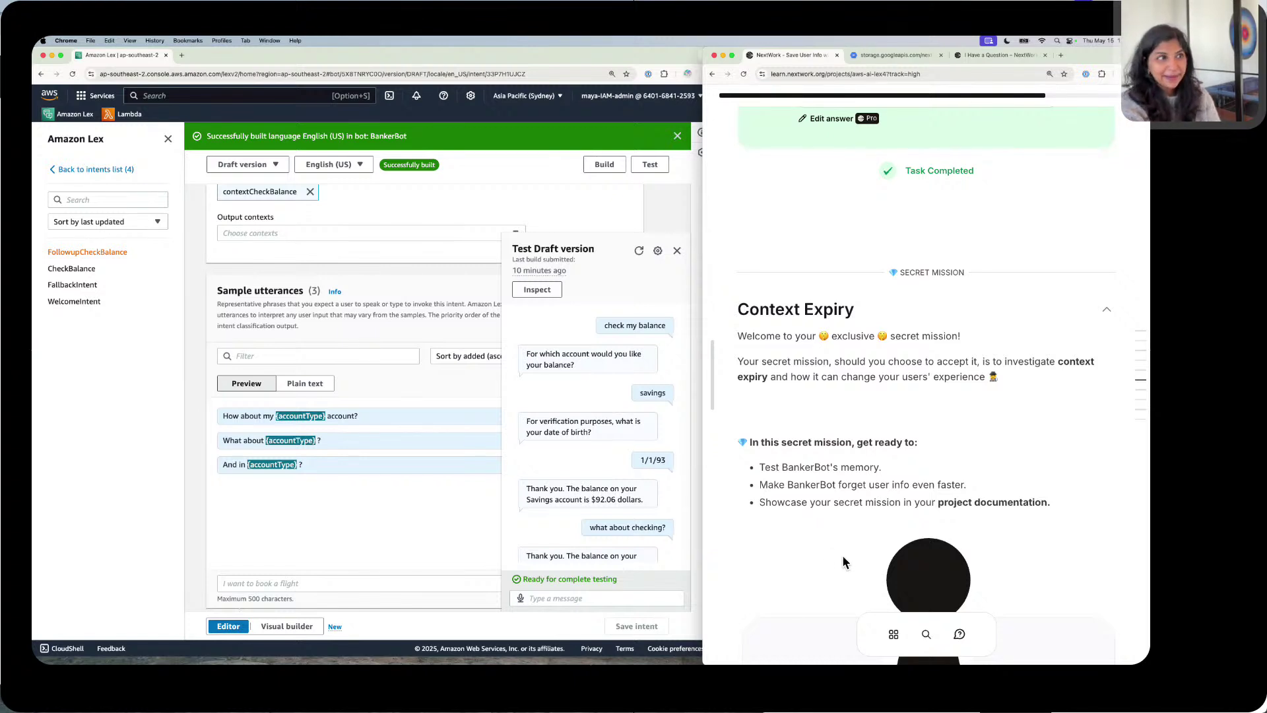
pyautogui.scroll(-1, 843, 554)
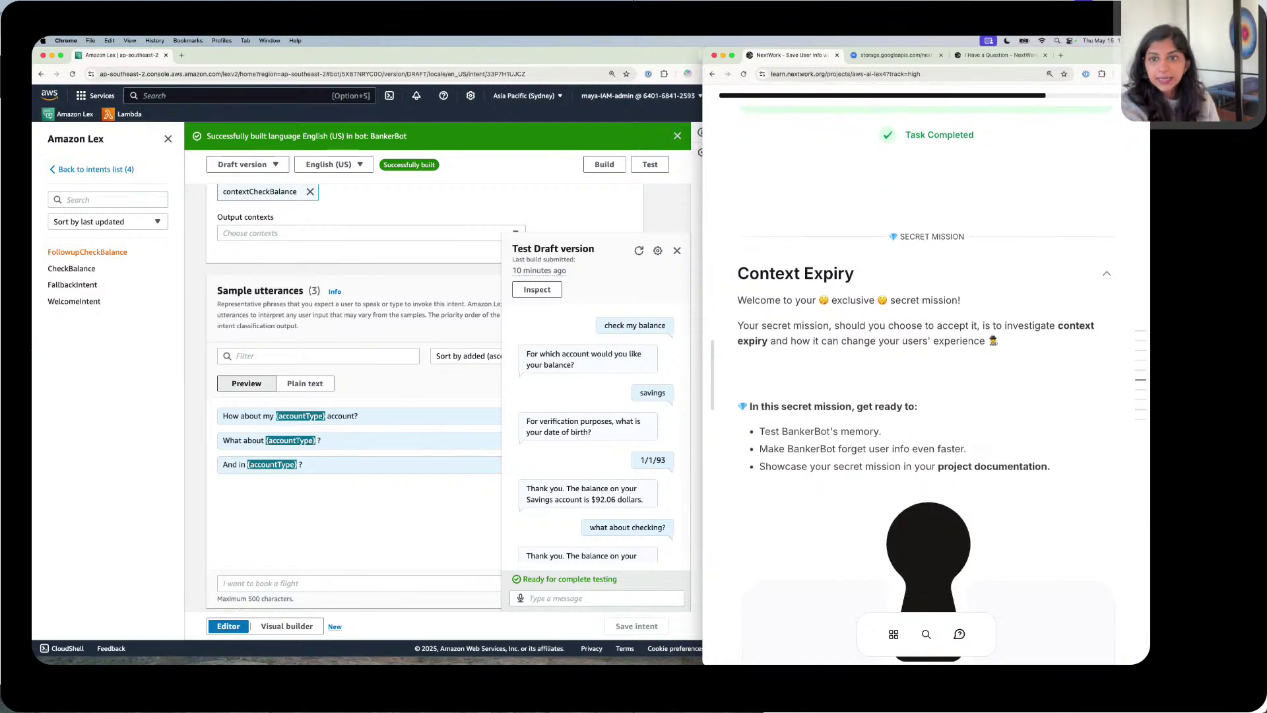
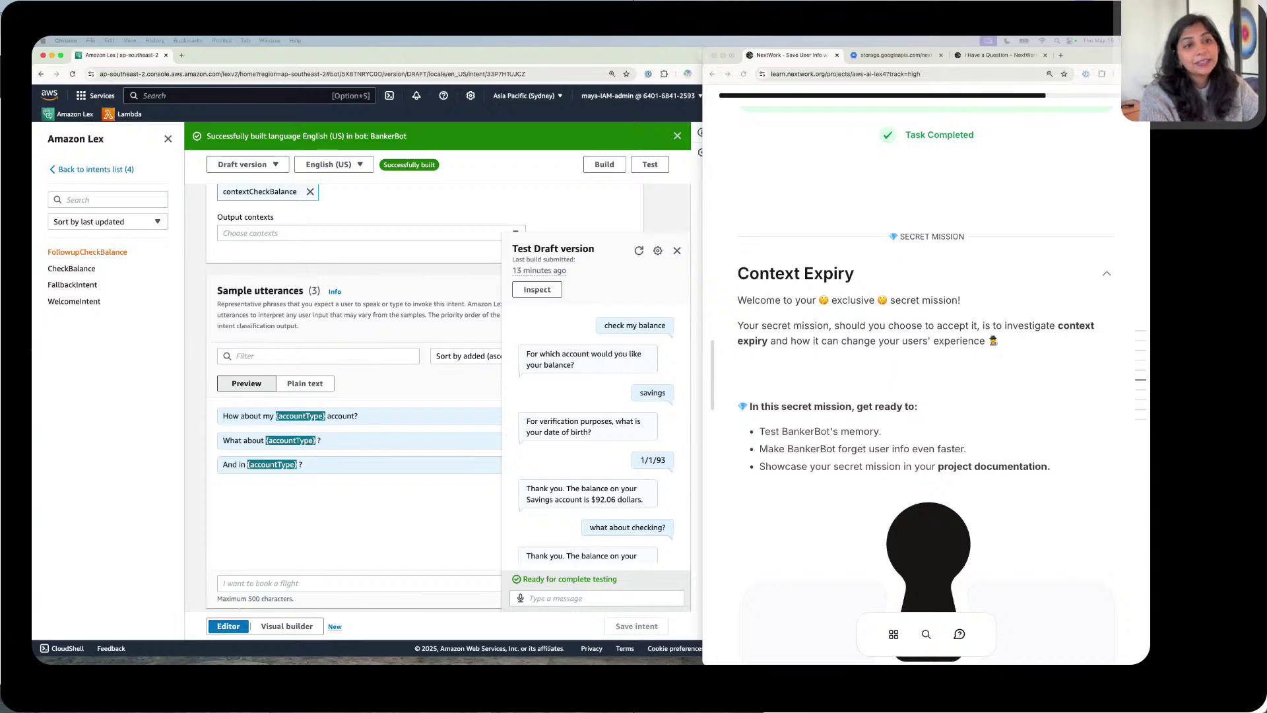
pyautogui.scroll(-3, 924, 389)
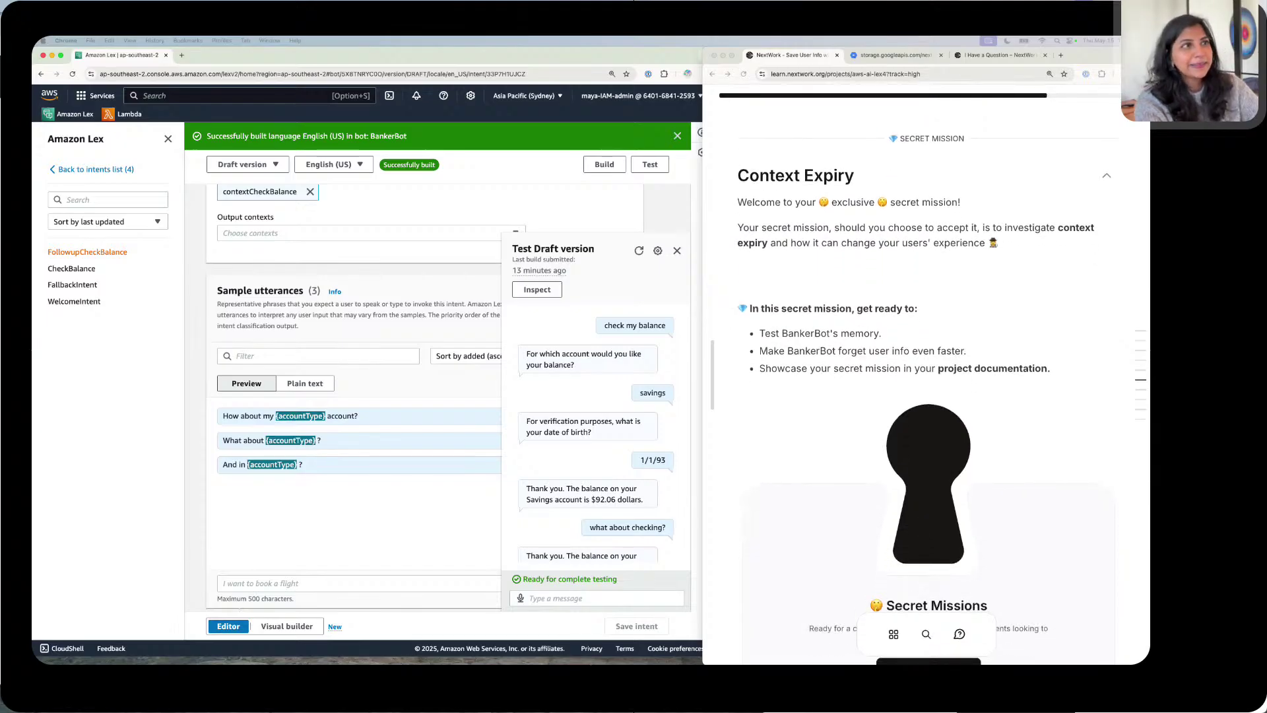
pyautogui.scroll(-1, 924, 389)
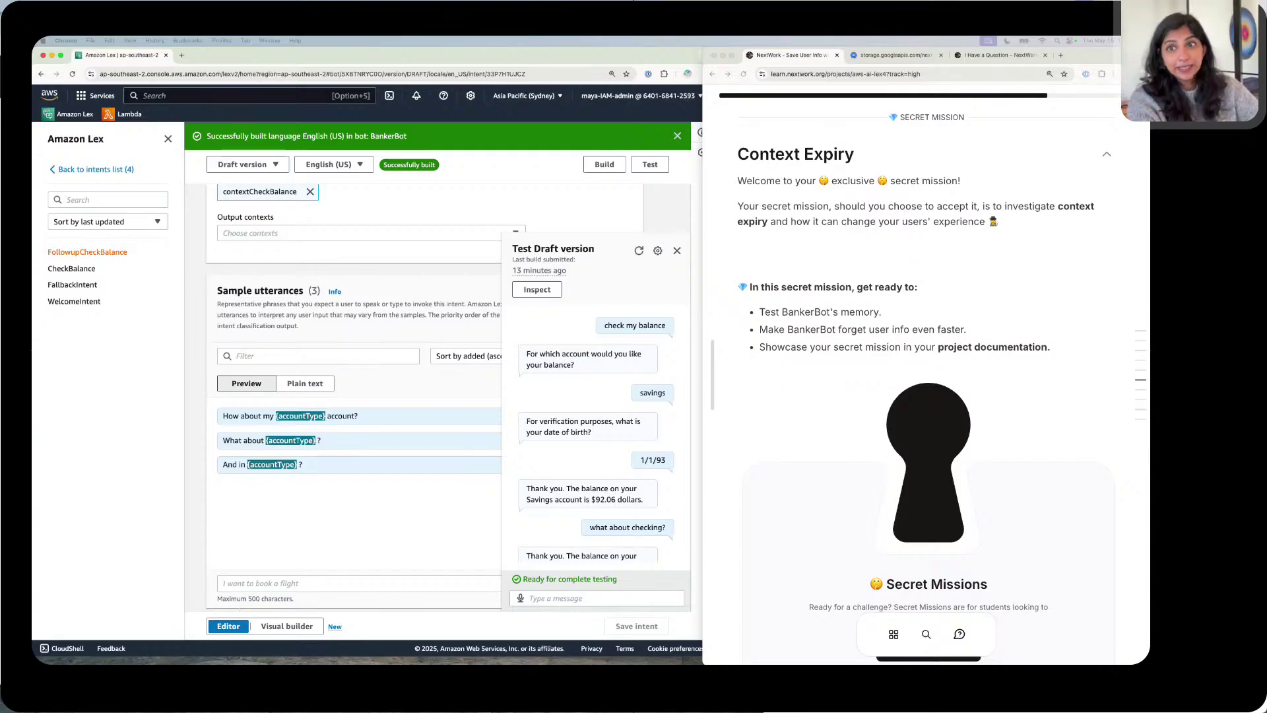
pyautogui.scroll(-1, 924, 389)
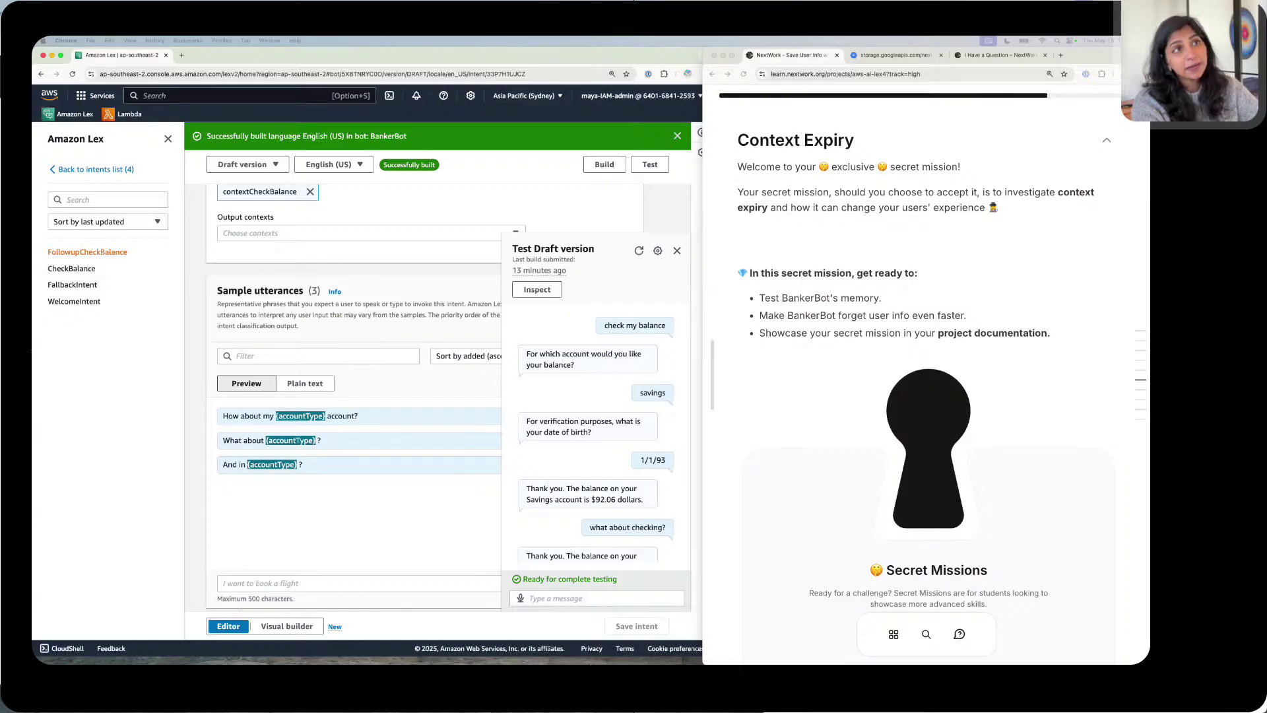
pyautogui.scroll(1, 924, 390)
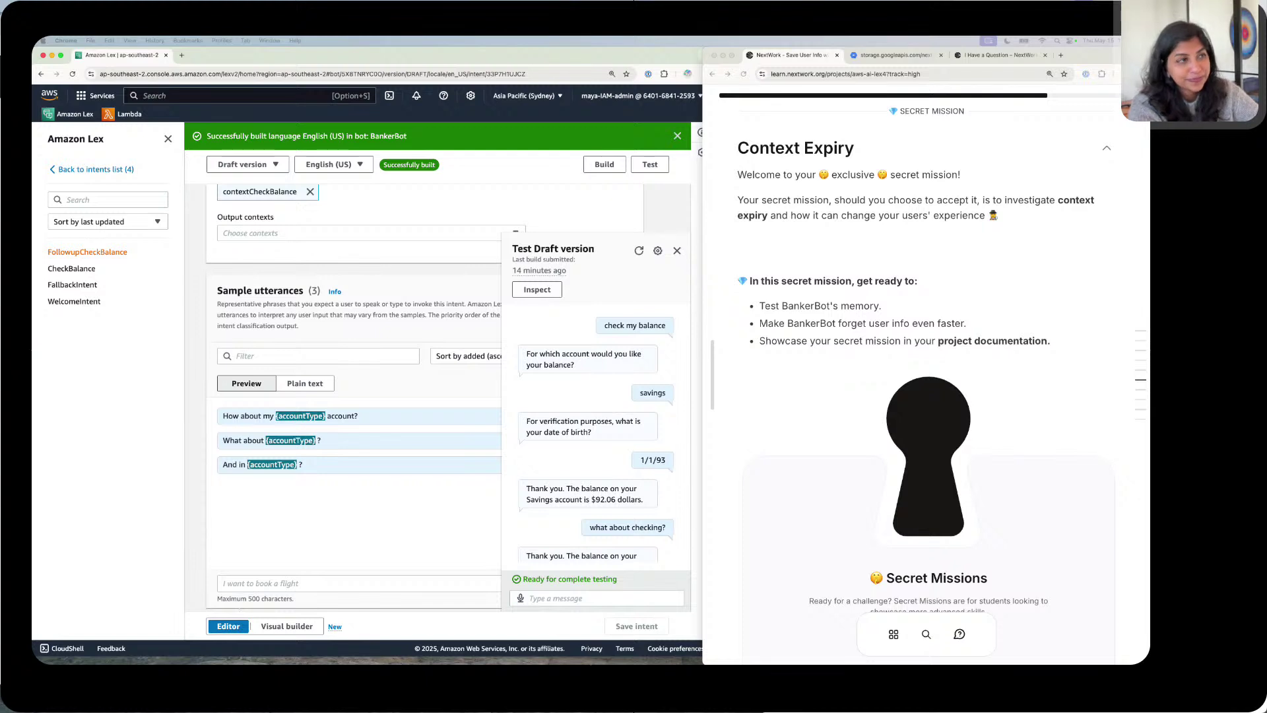
pyautogui.scroll(-1, 923, 370)
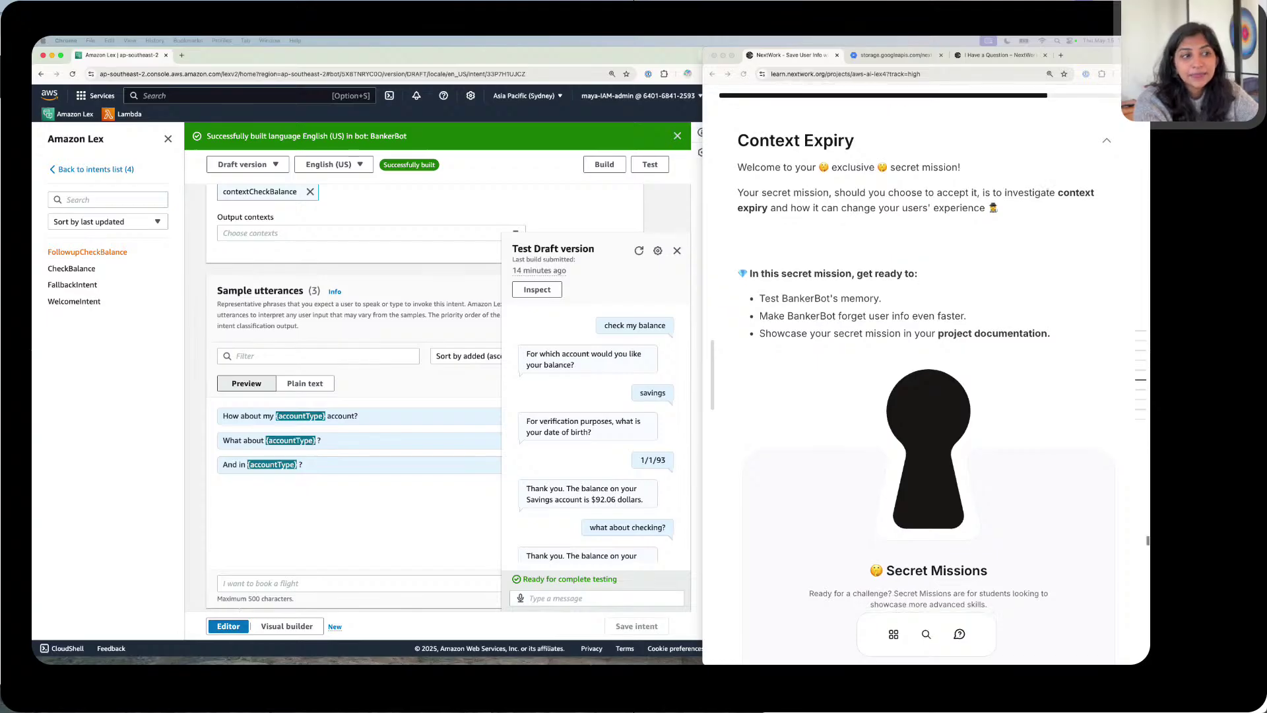
pyautogui.scroll(-2, 924, 356)
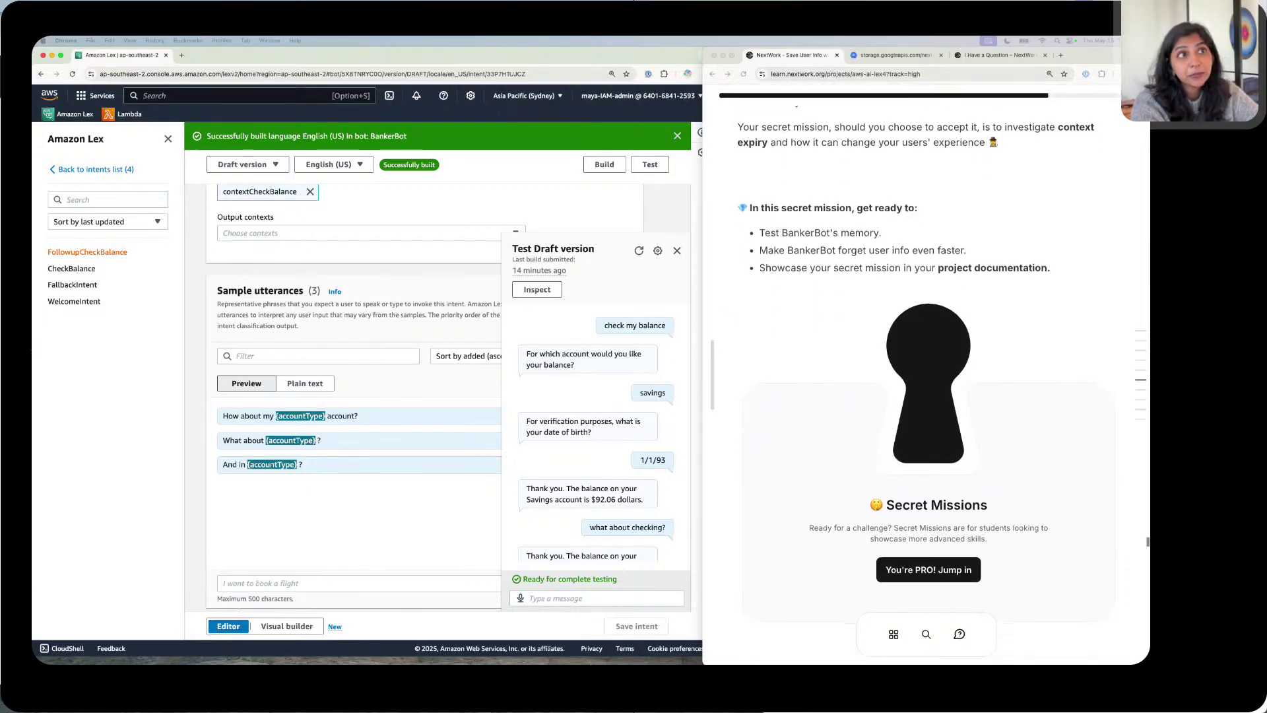
pyautogui.scroll(2, 923, 357)
pyautogui.scroll(-2, 924, 356)
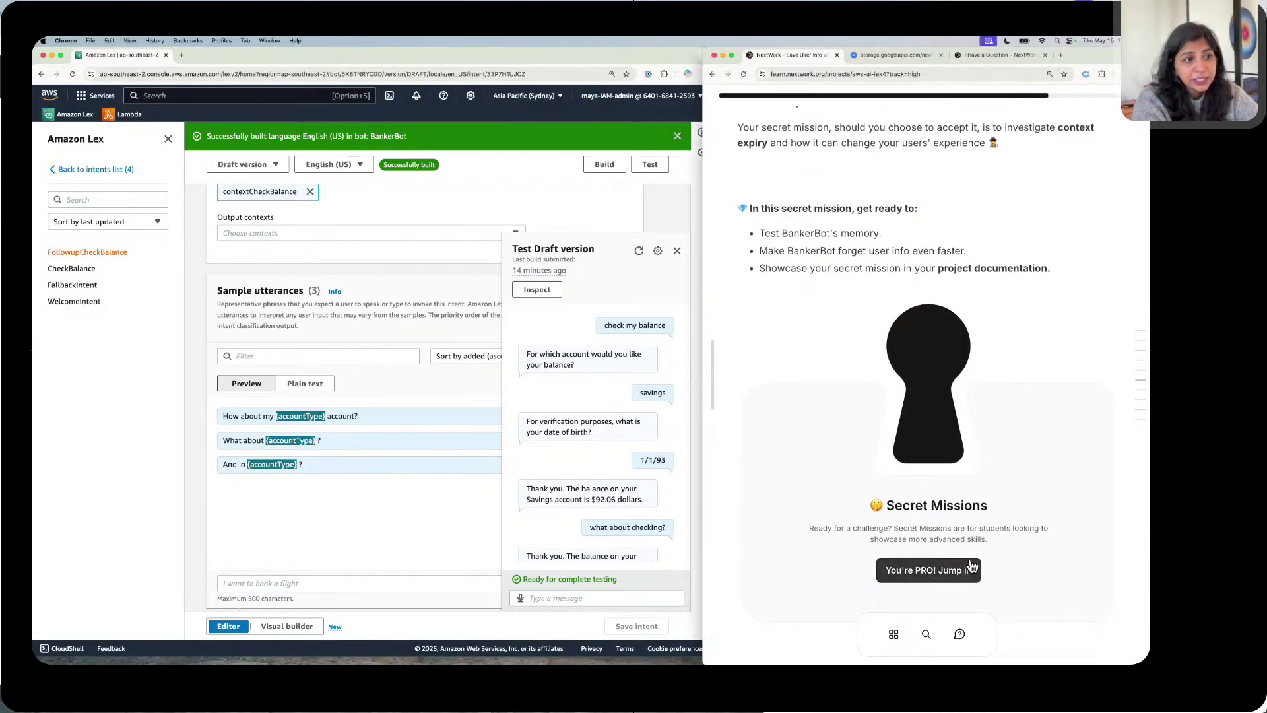
pyautogui.click(883, 571)
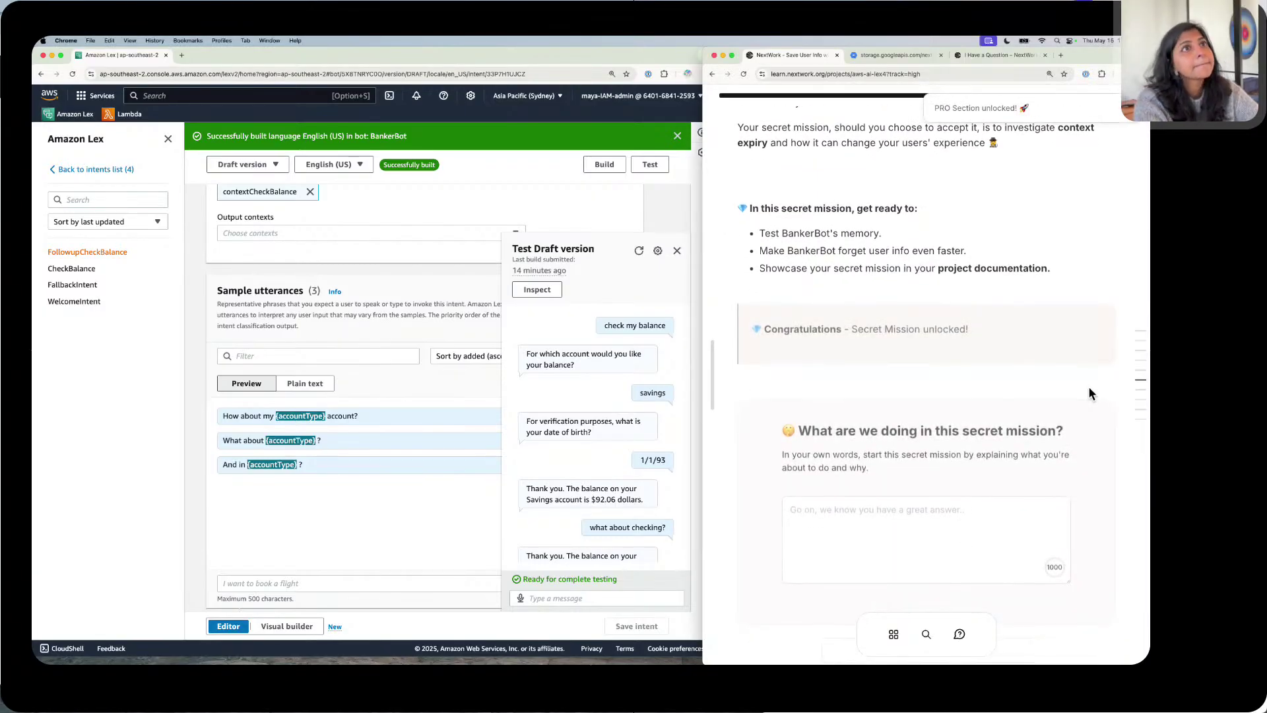
# Step: Begin the answer to "What are we doing in this secret mission?" with "In this secret mission, I am going to"
pyautogui.scroll(-1, 1068, 374)
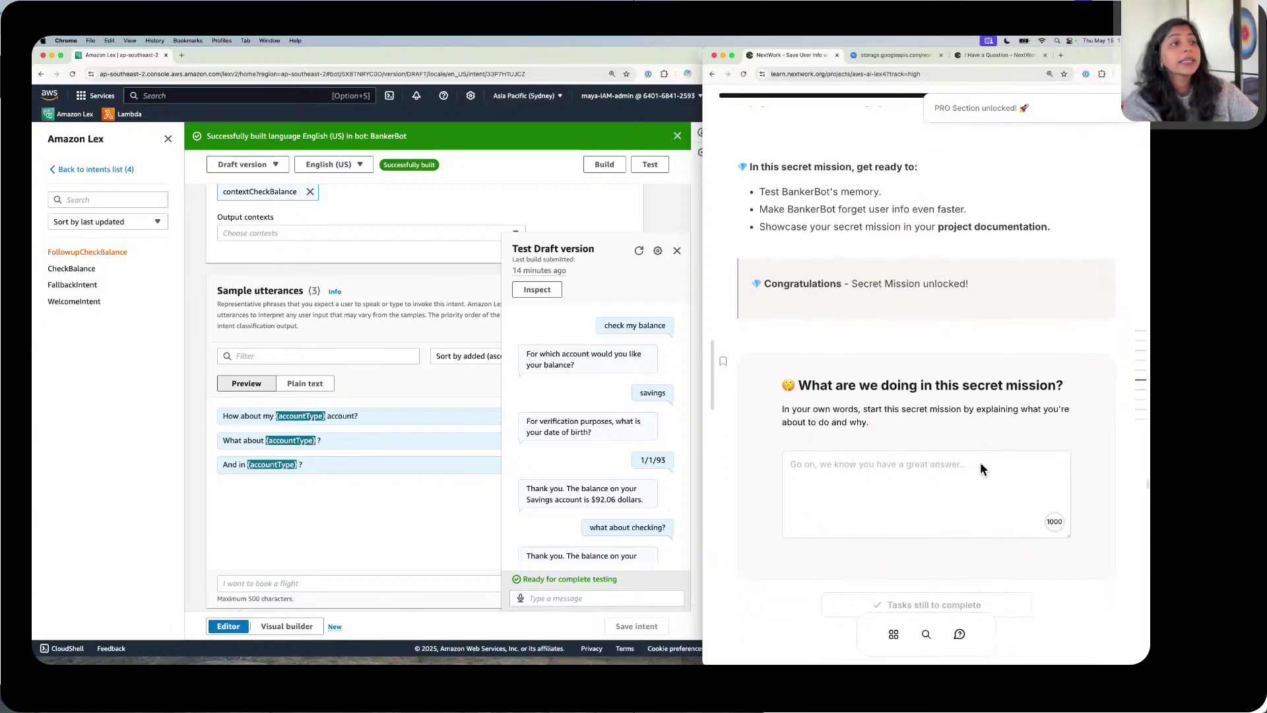
pyautogui.click(888, 491)
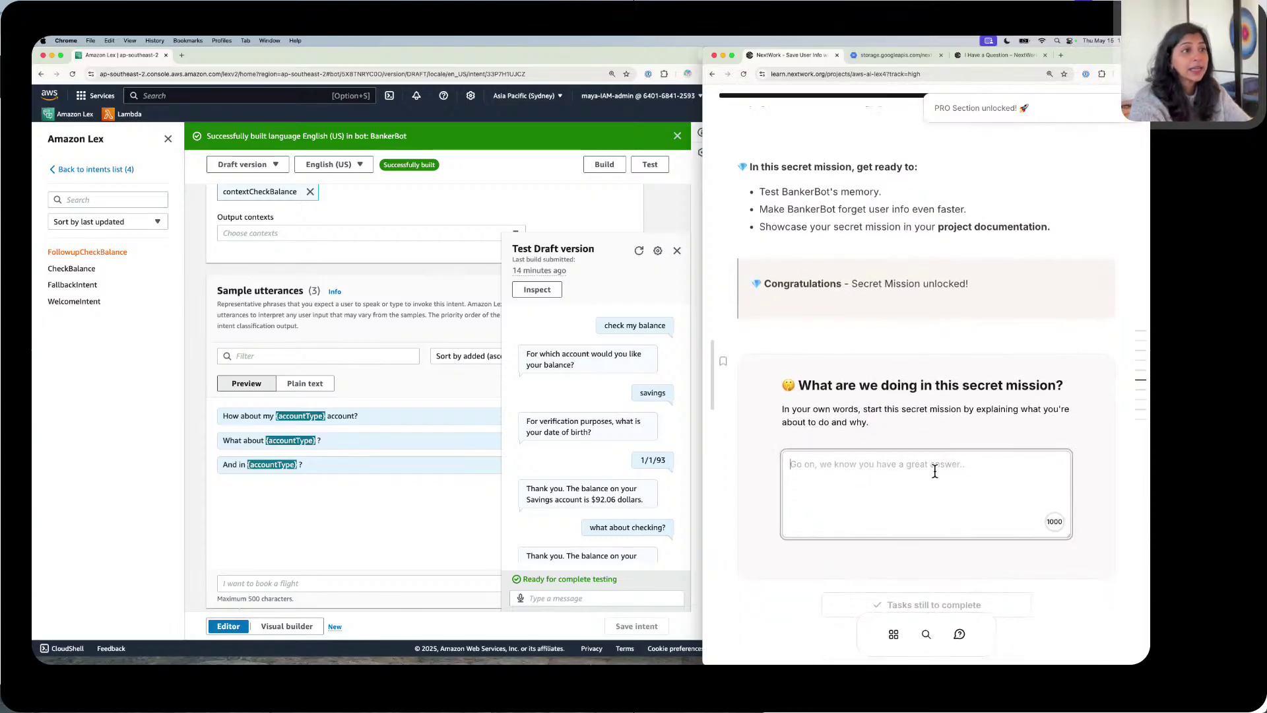
pyautogui.write('In')
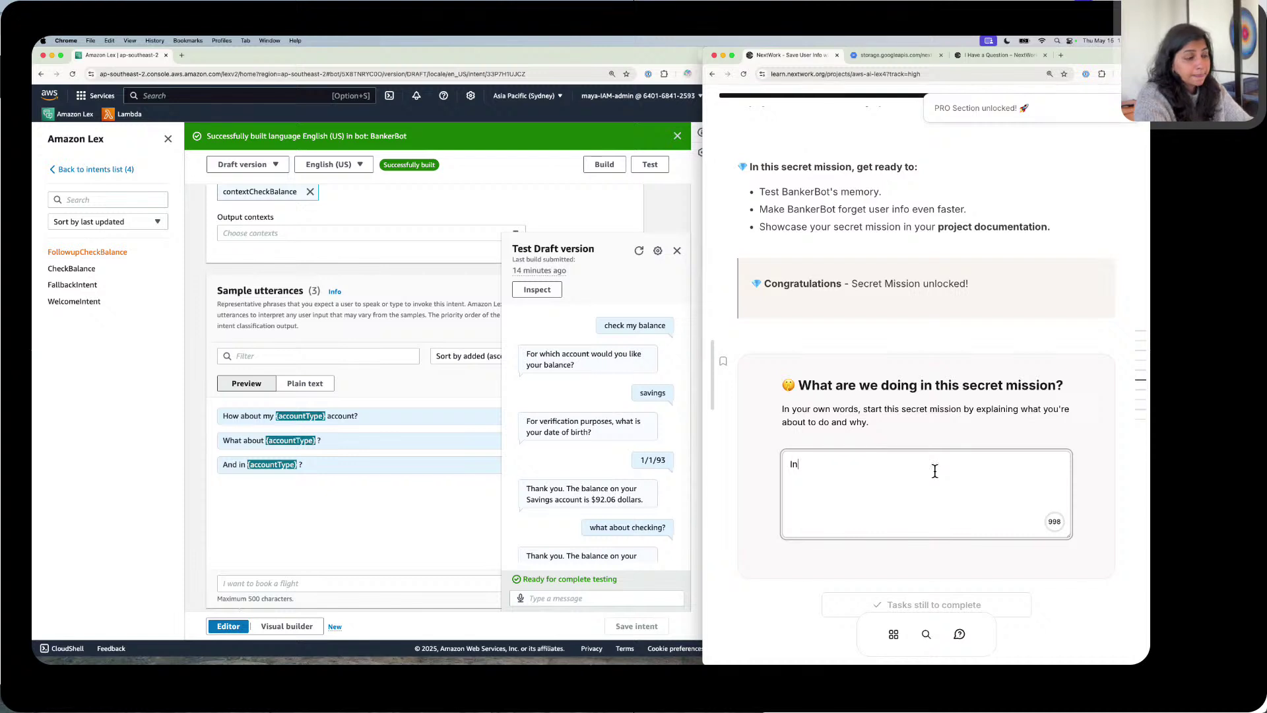
pyautogui.write(' this se')
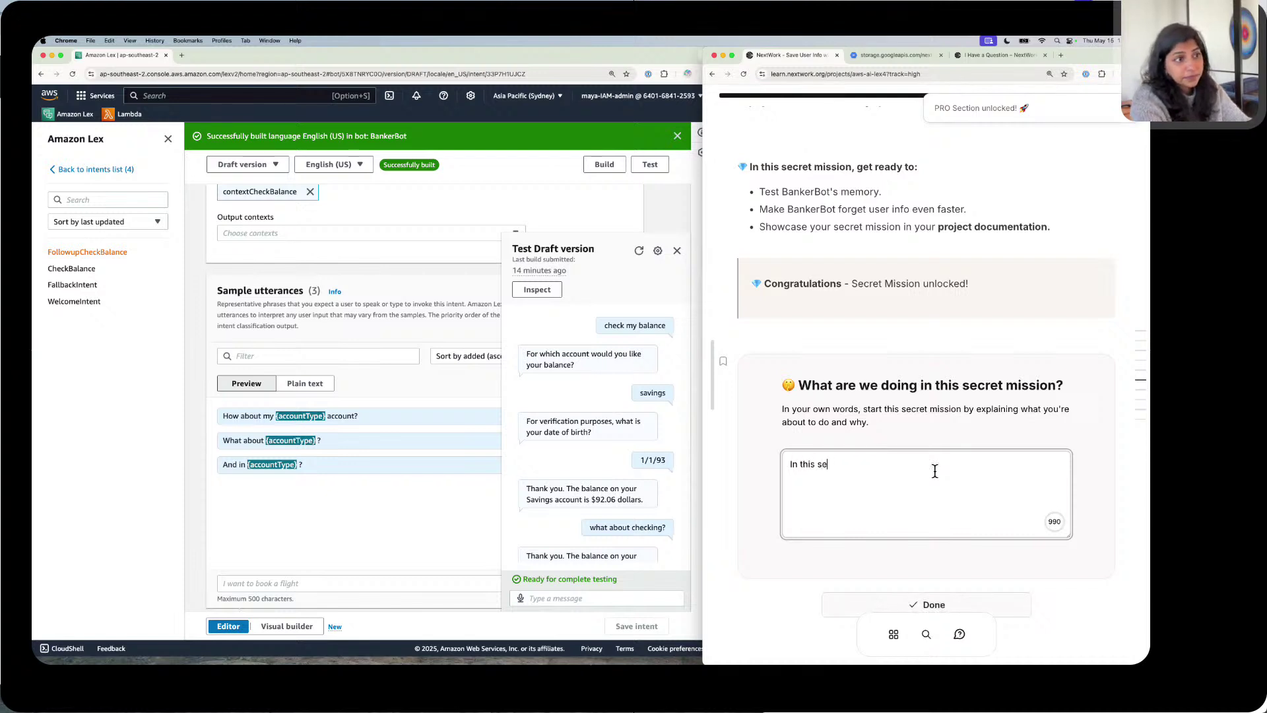
pyautogui.write('cret mission.,')
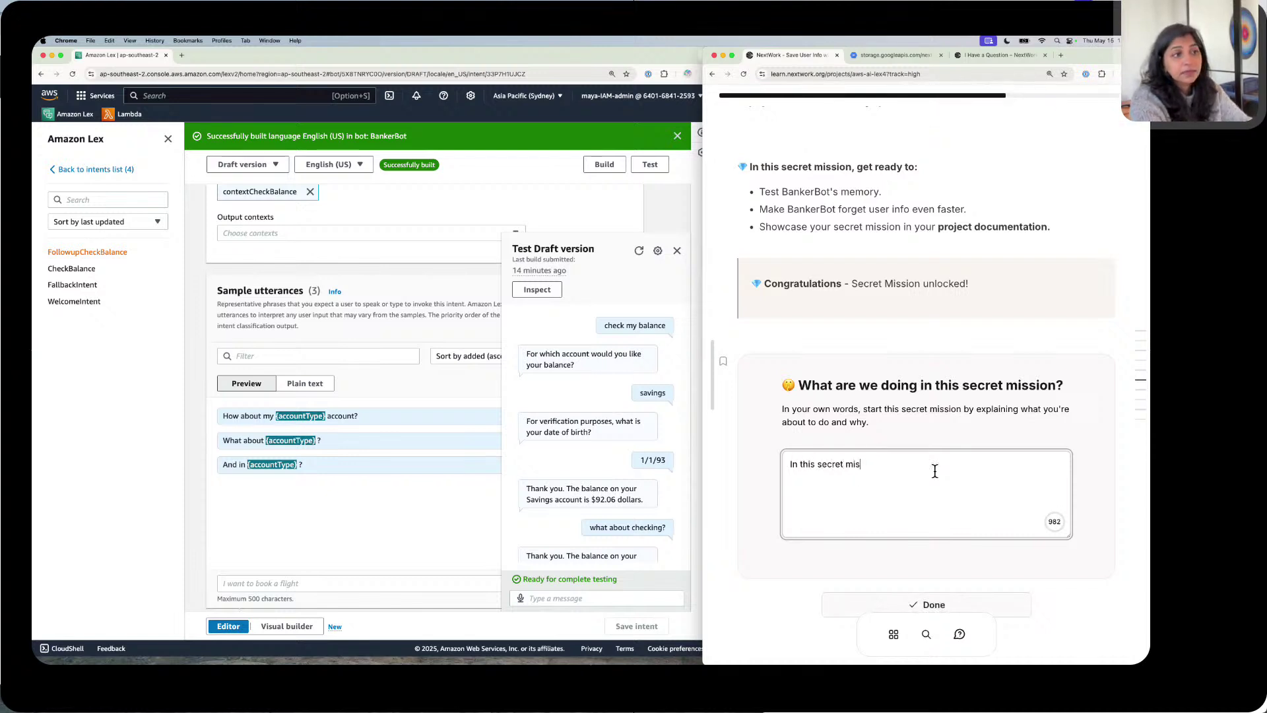
pyautogui.press('BackSpace')
pyautogui.press('BackSpace')
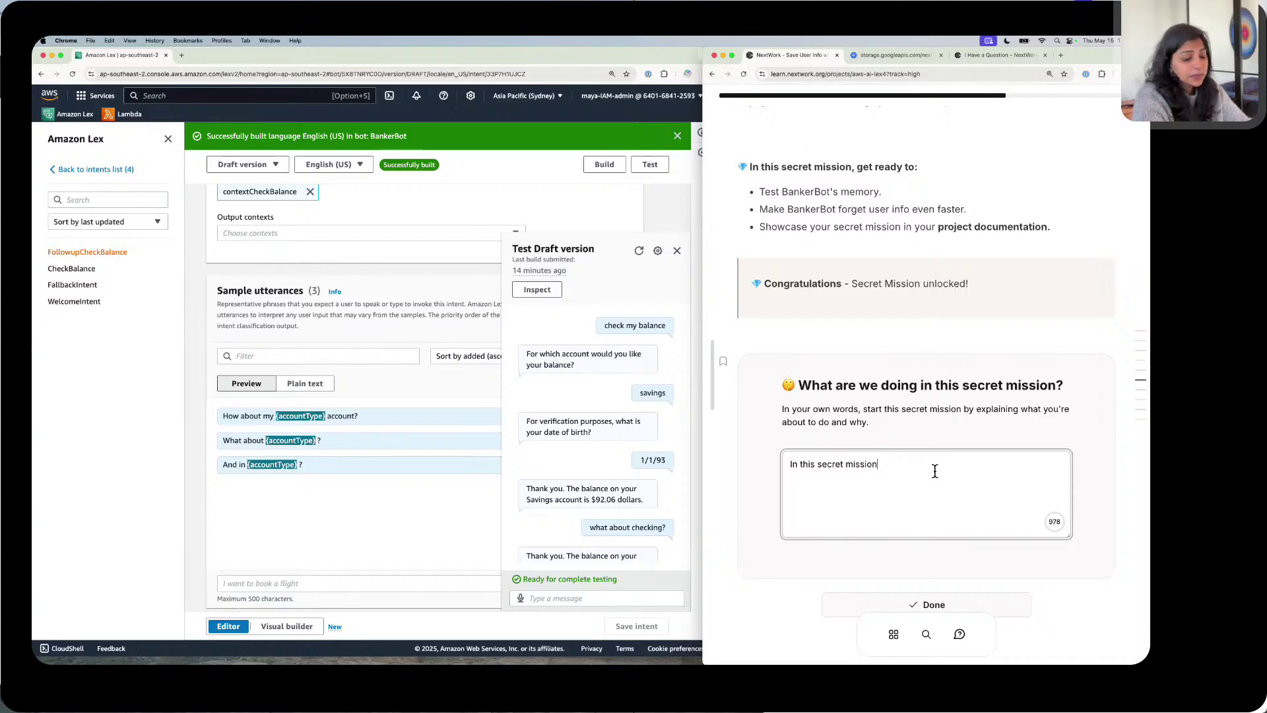
pyautogui.write(', I am going to')
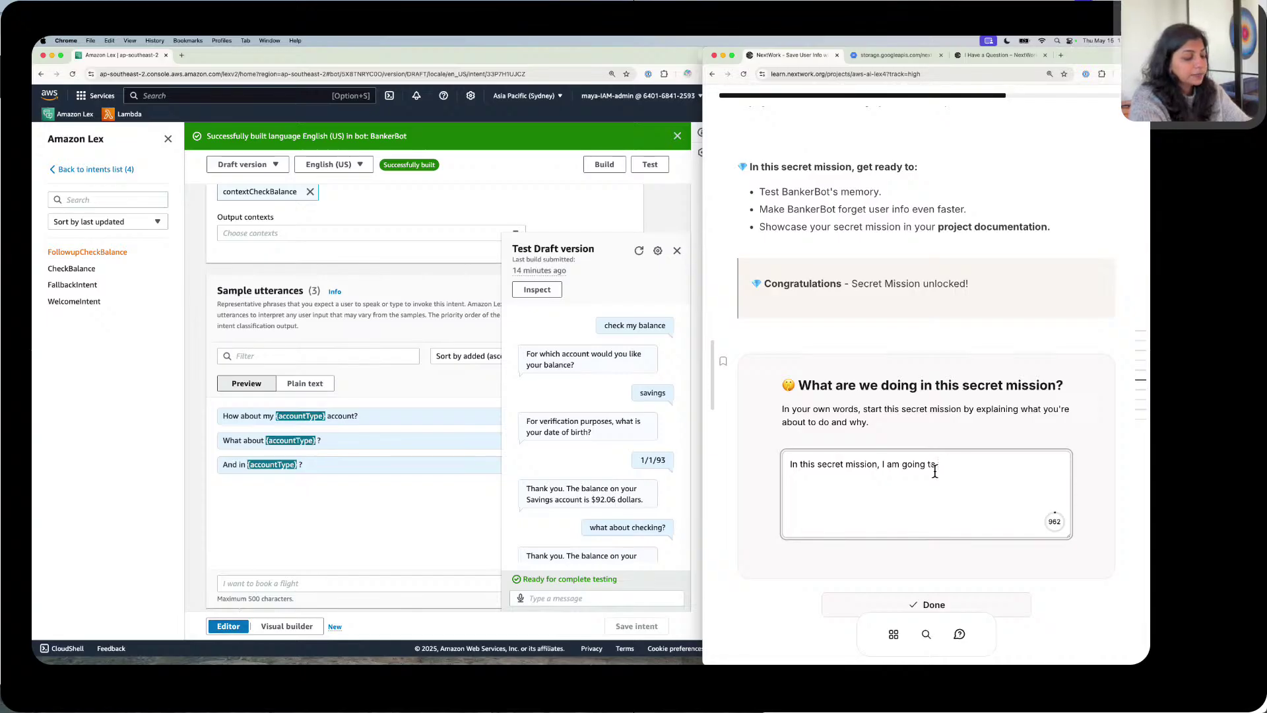
# Step: Continue the secret mission answer with "test and play around with the context expiry"
pyautogui.write('test and')
pyautogui.press('BackSpace')
pyautogui.write('d')
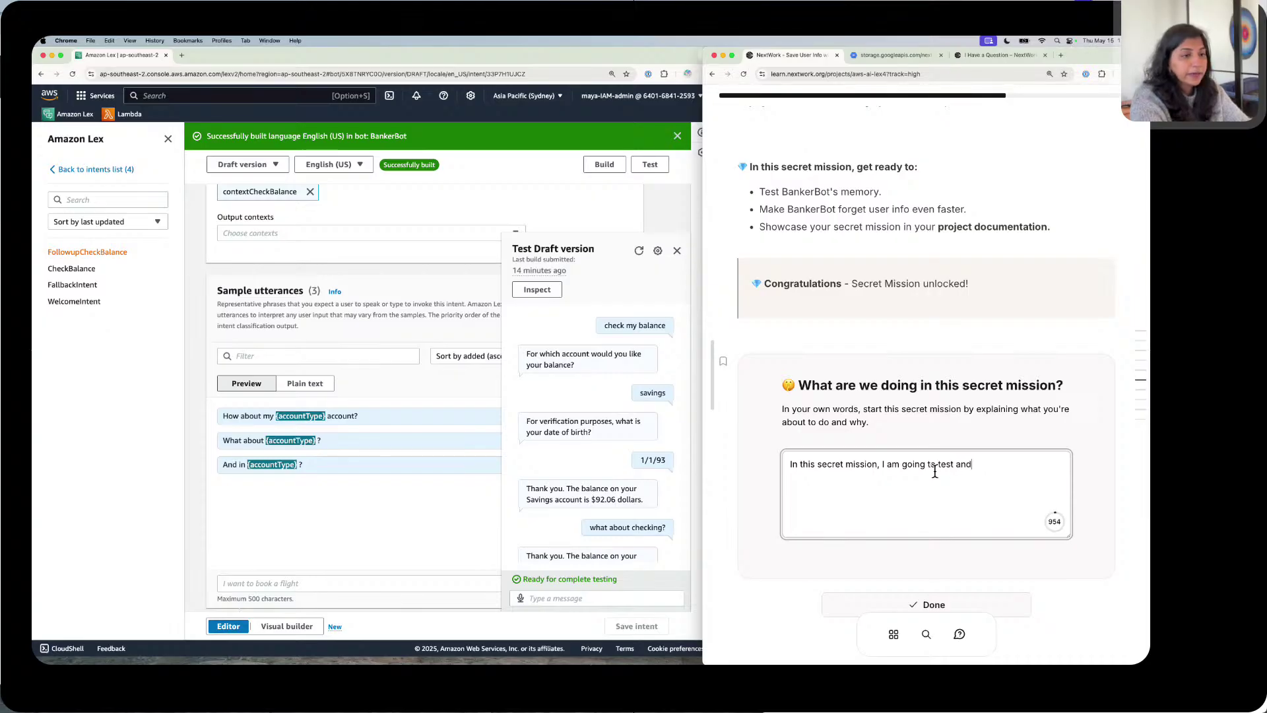
pyautogui.write(' play around witht')
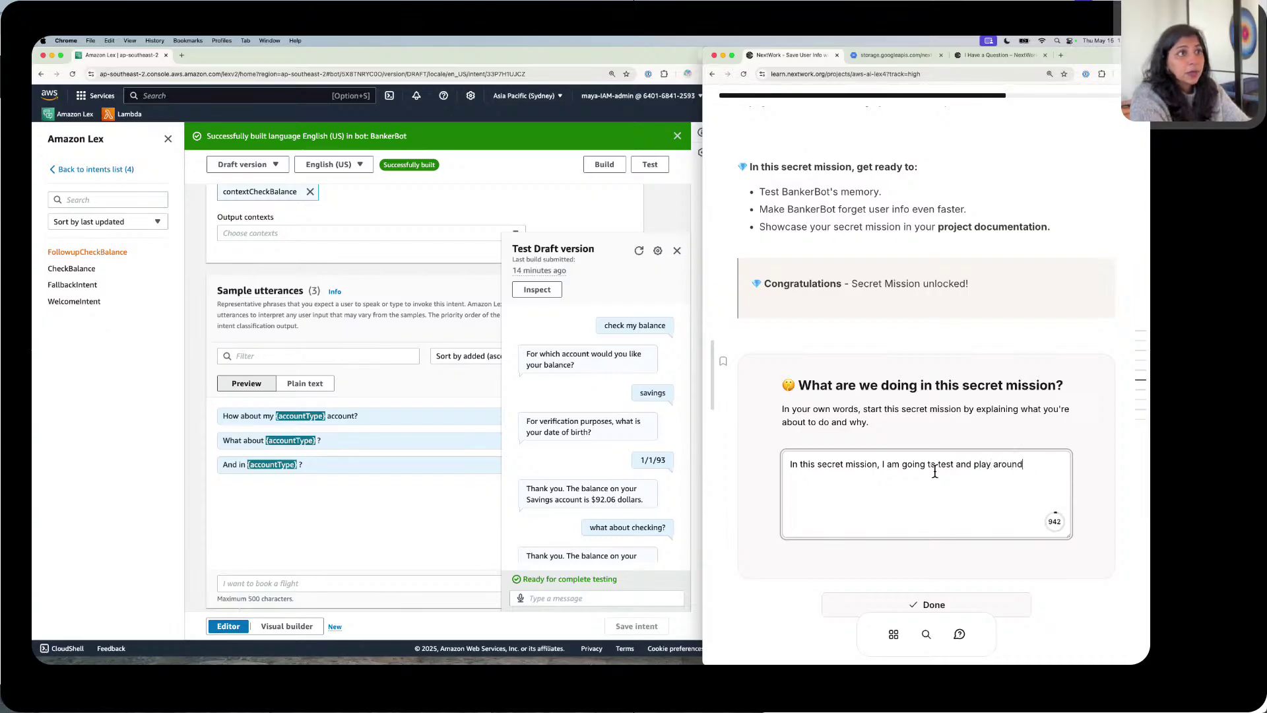
pyautogui.press('BackSpace')
pyautogui.press('BackSpace')
pyautogui.write('t')
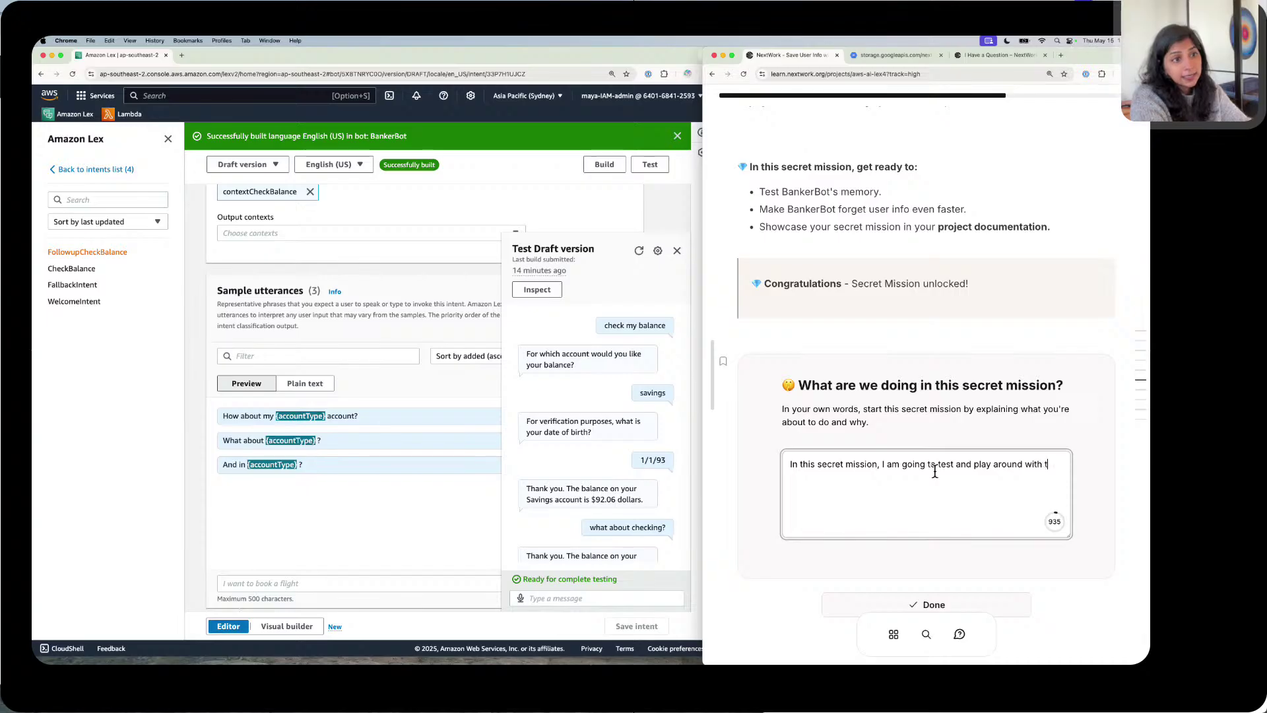
pyautogui.write('he context e')
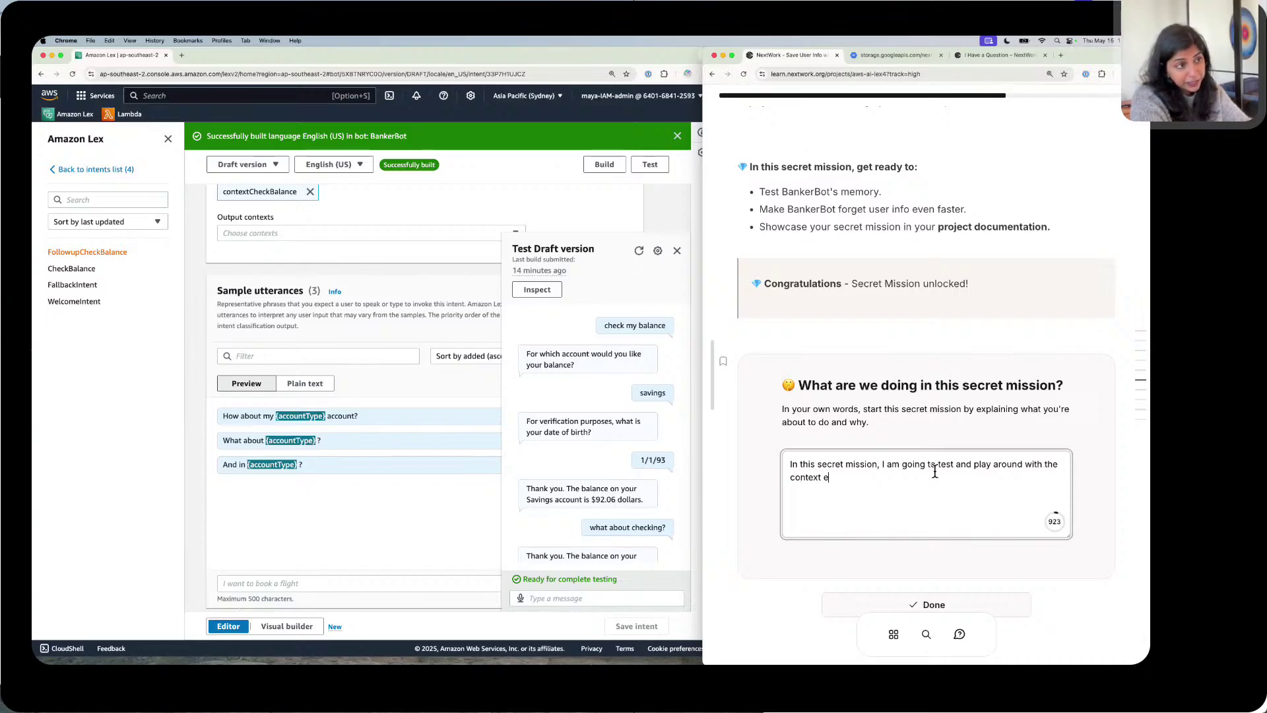
pyautogui.write('xpiry')
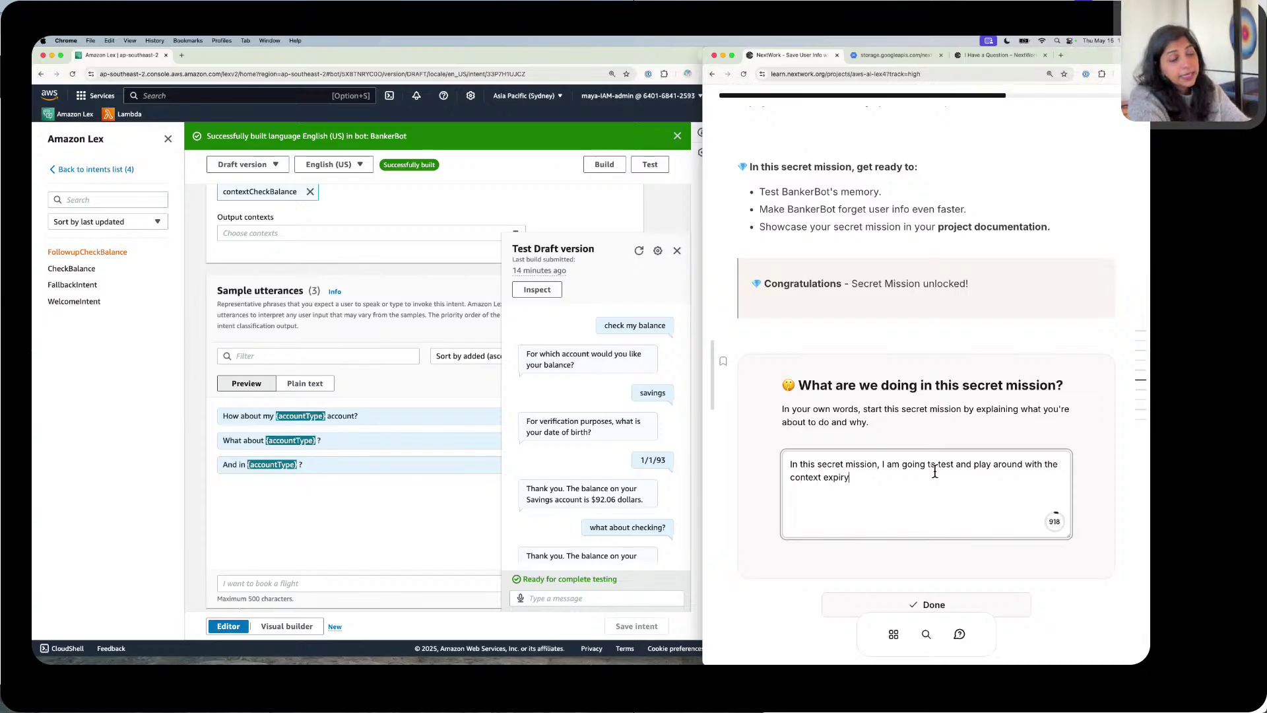
# Step: Complete the answer with "and make my BankerBot forget user info quickly." and mark the task as done
pyautogui.write(' a')
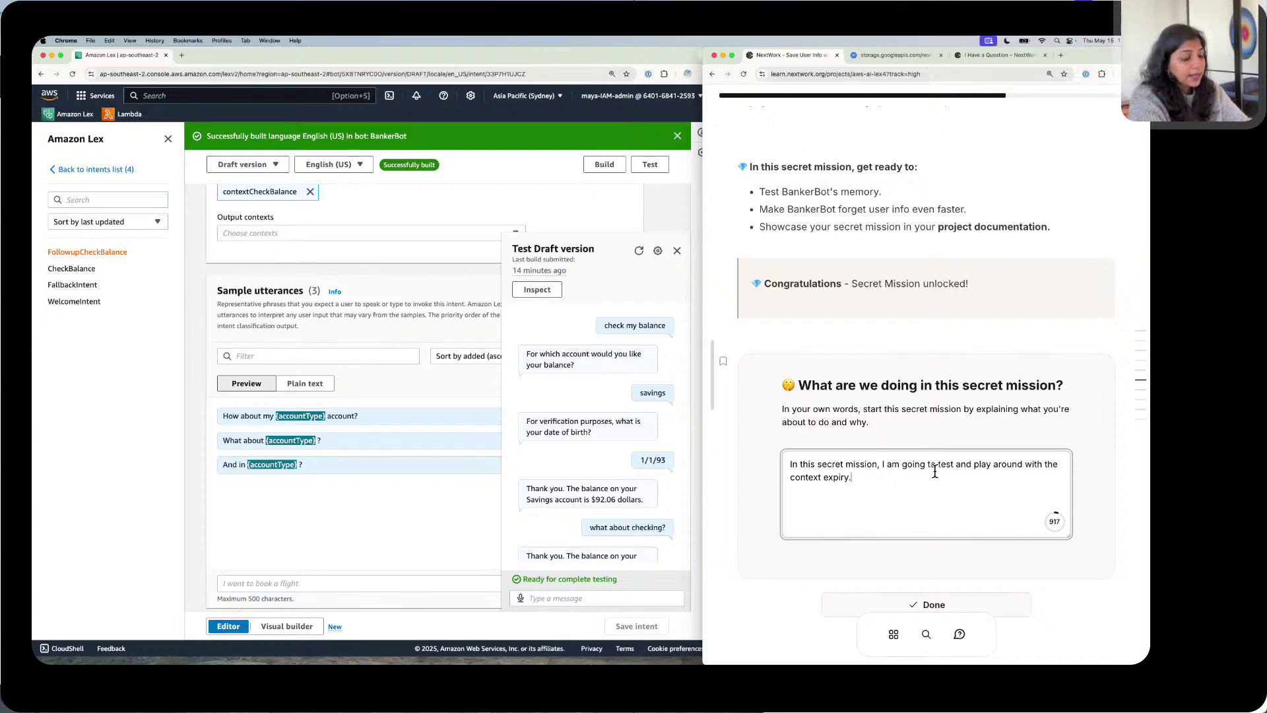
pyautogui.write('nd')
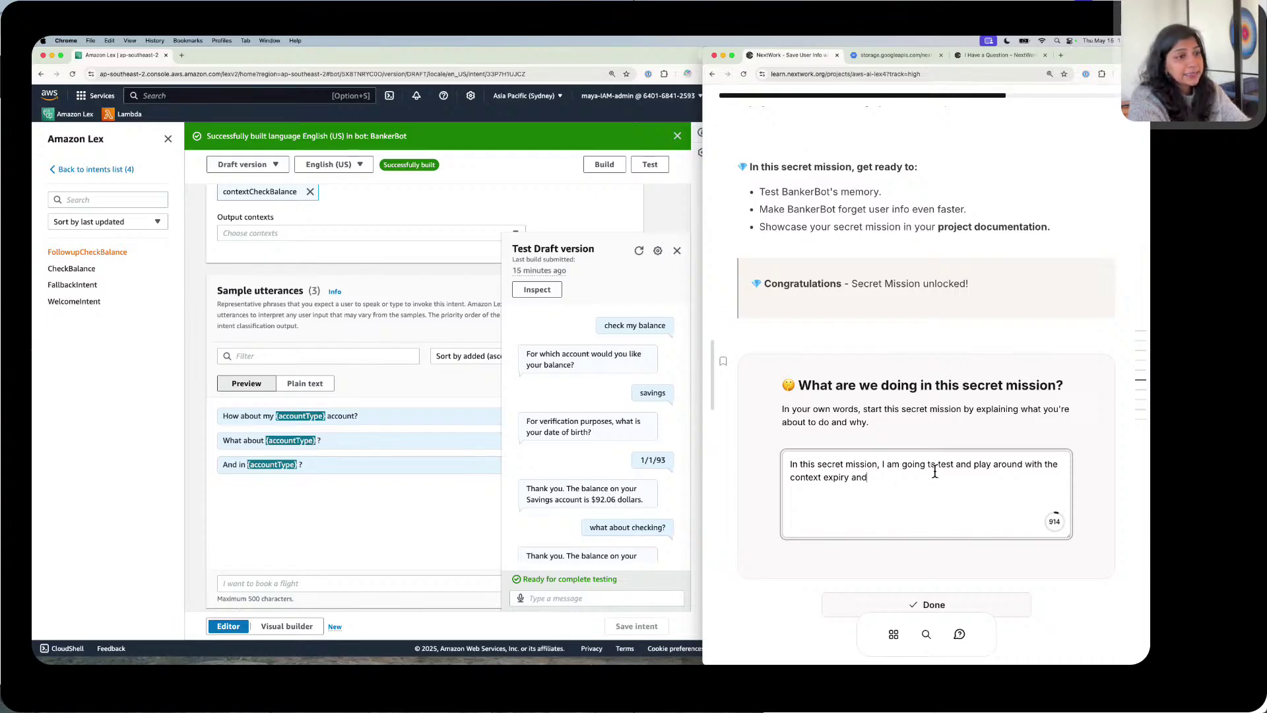
pyautogui.write(' make my Bank')
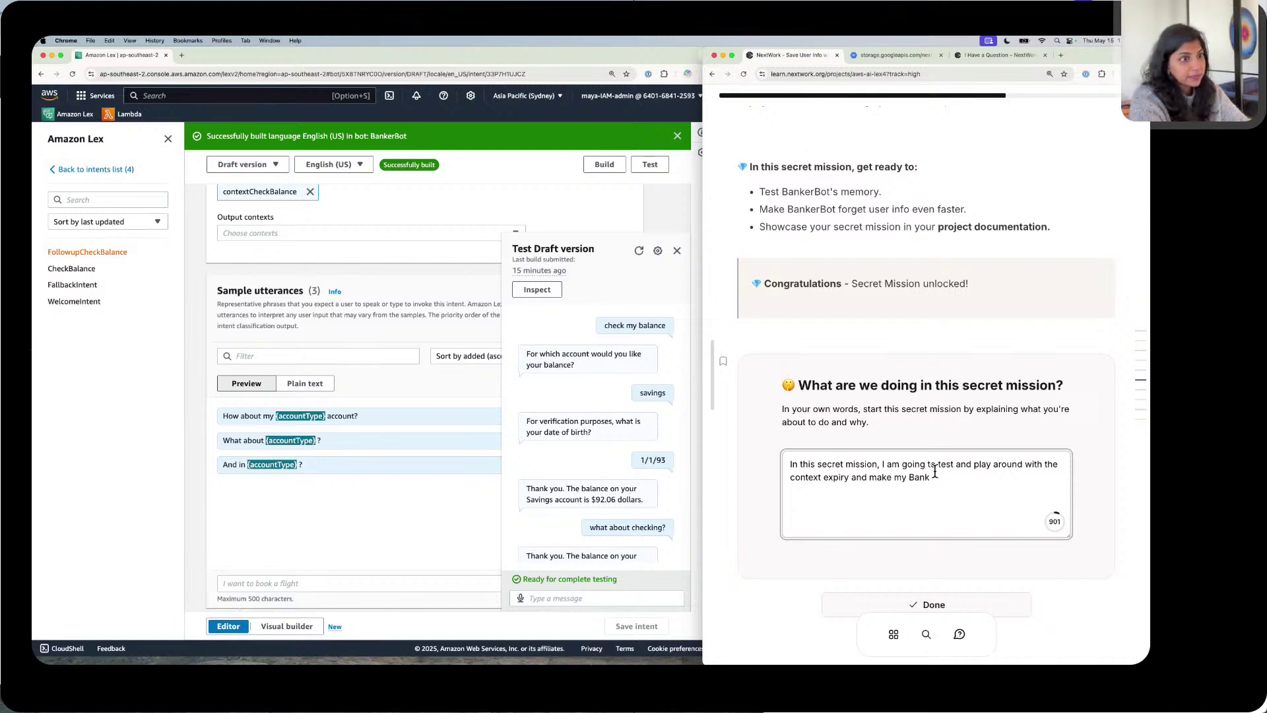
pyautogui.write('erBot ')
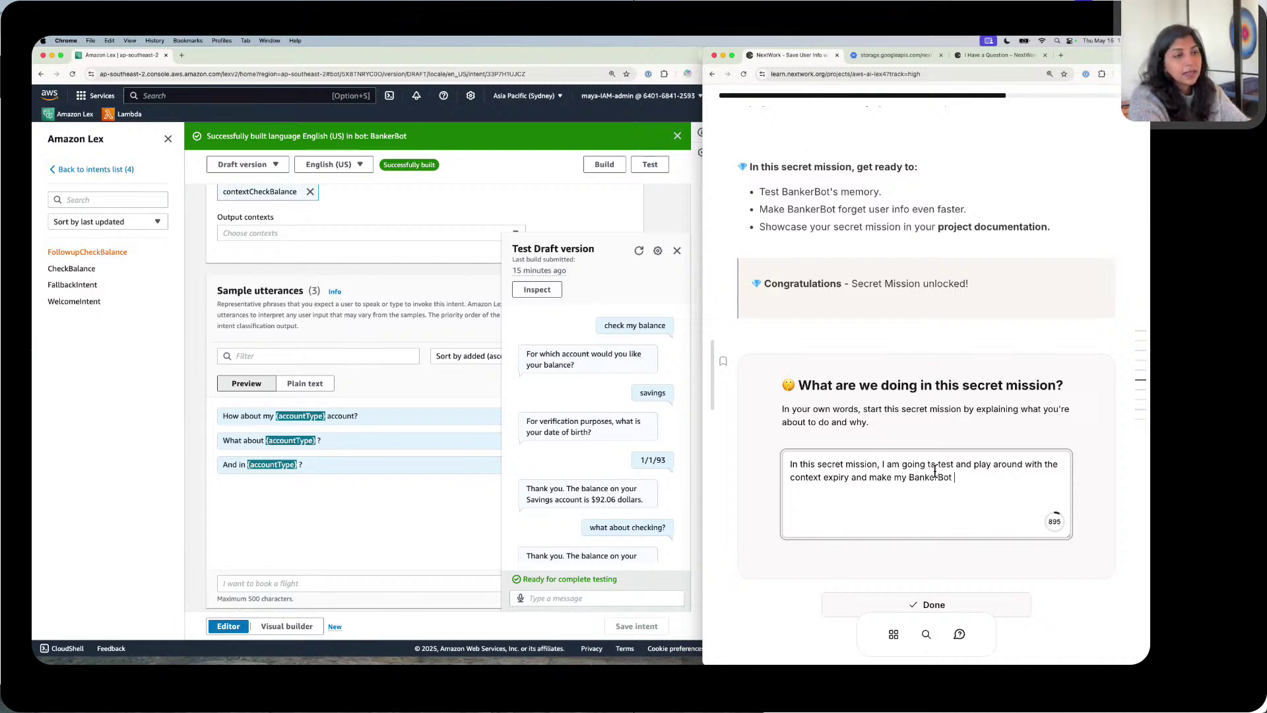
pyautogui.write('forg')
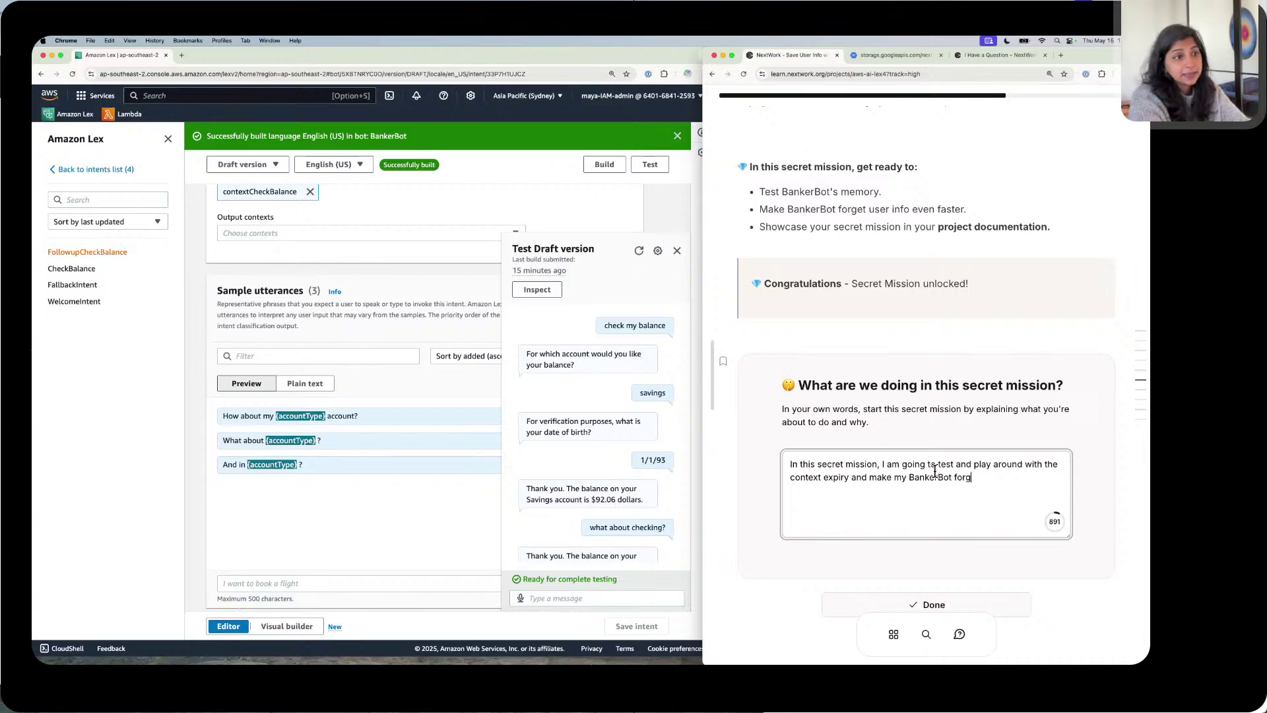
pyautogui.write('er')
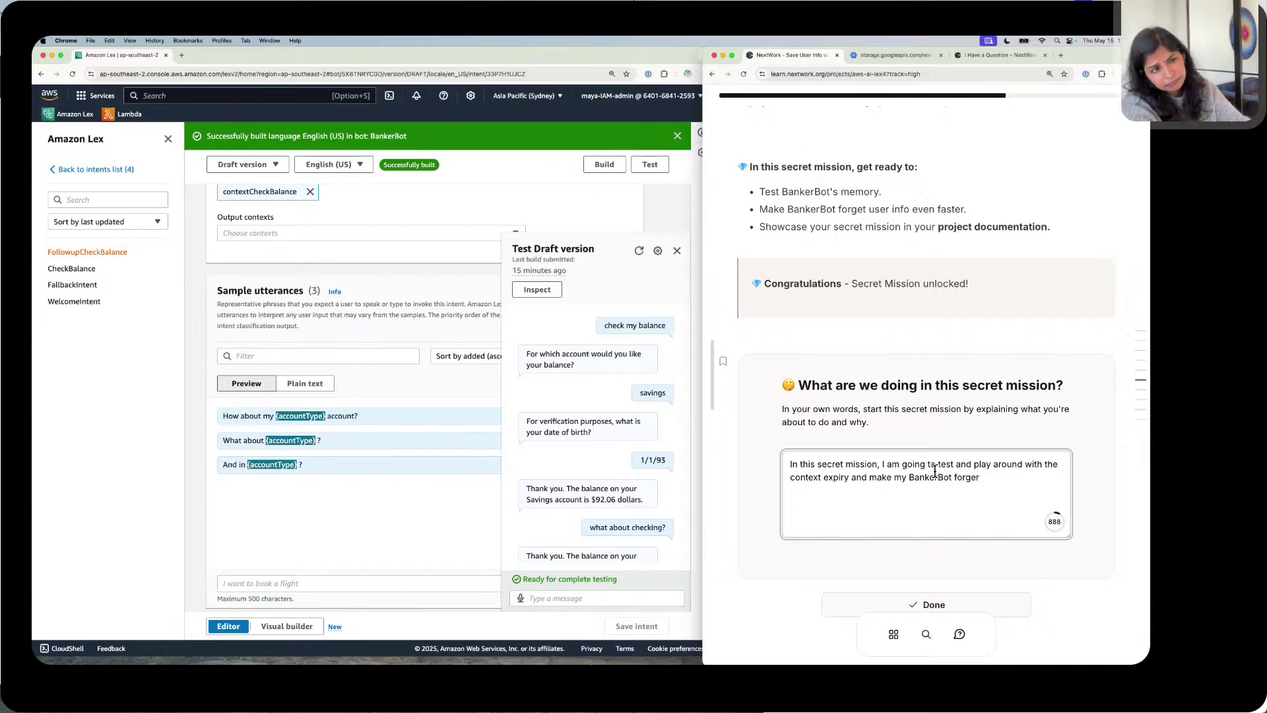
pyautogui.press('BackSpace')
pyautogui.write('t user ')
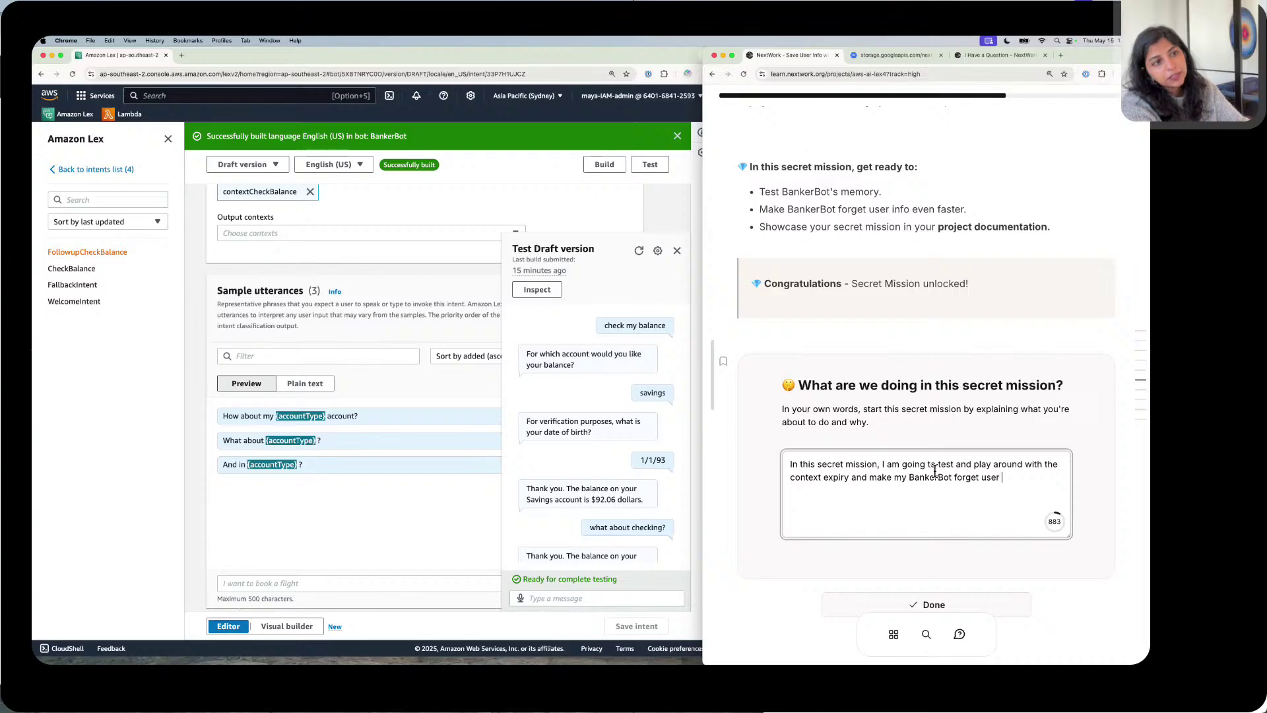
pyautogui.write('info')
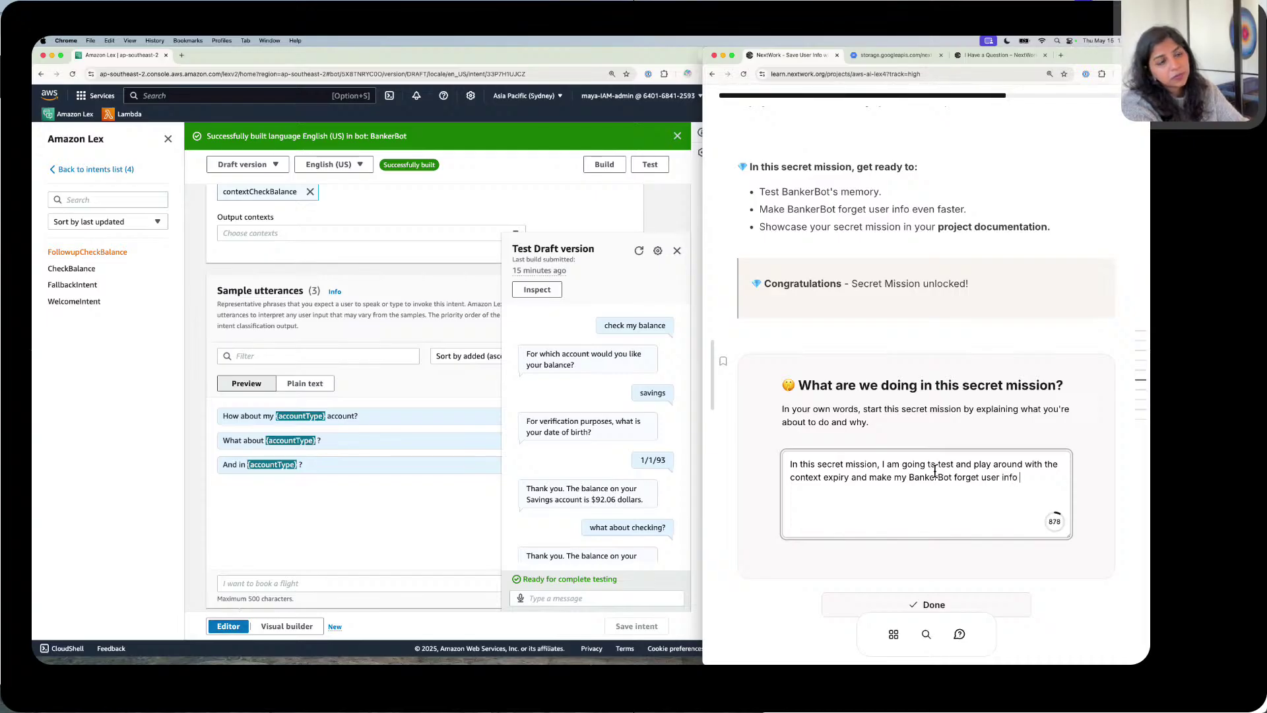
pyautogui.write(' q')
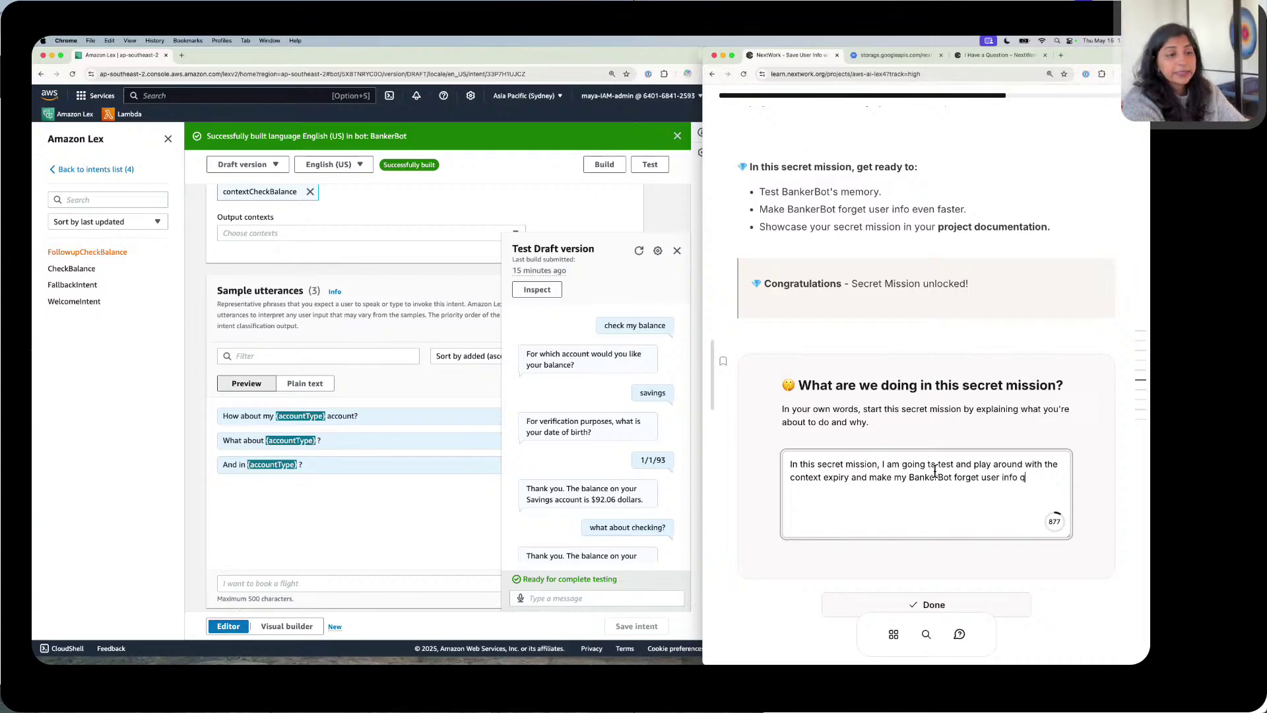
pyautogui.write('uickly.')
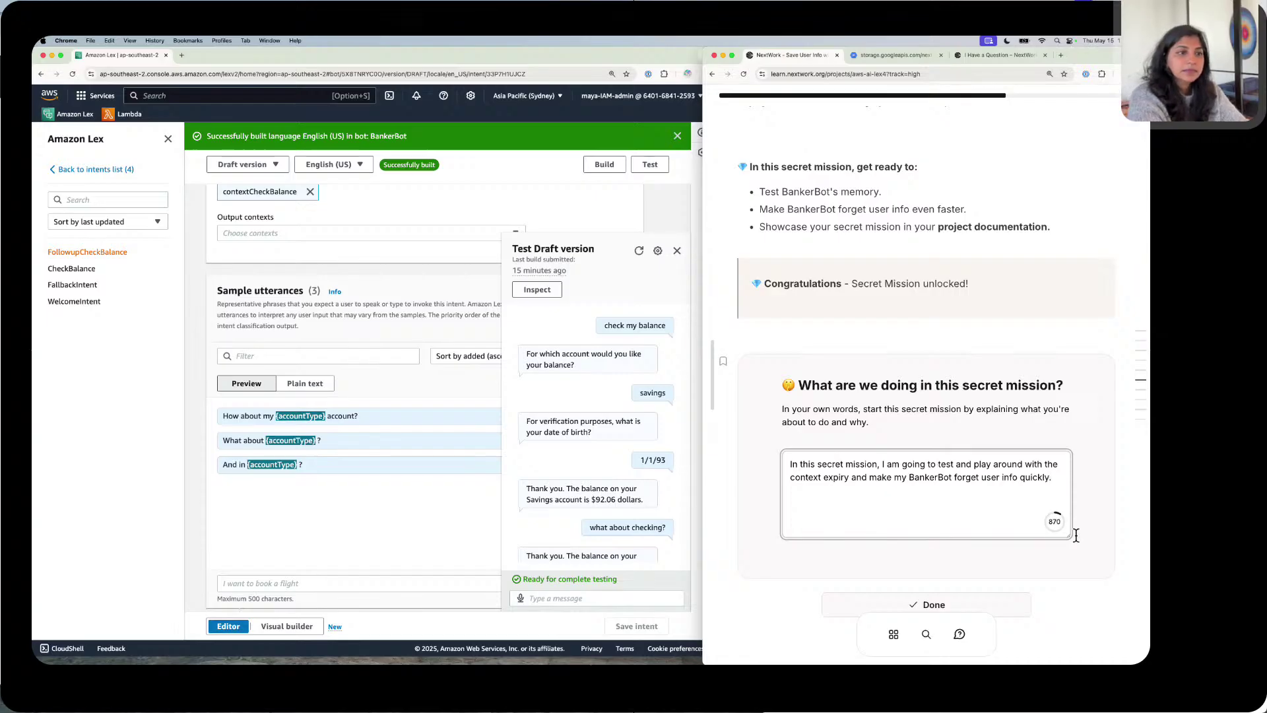
pyautogui.click(1006, 604)
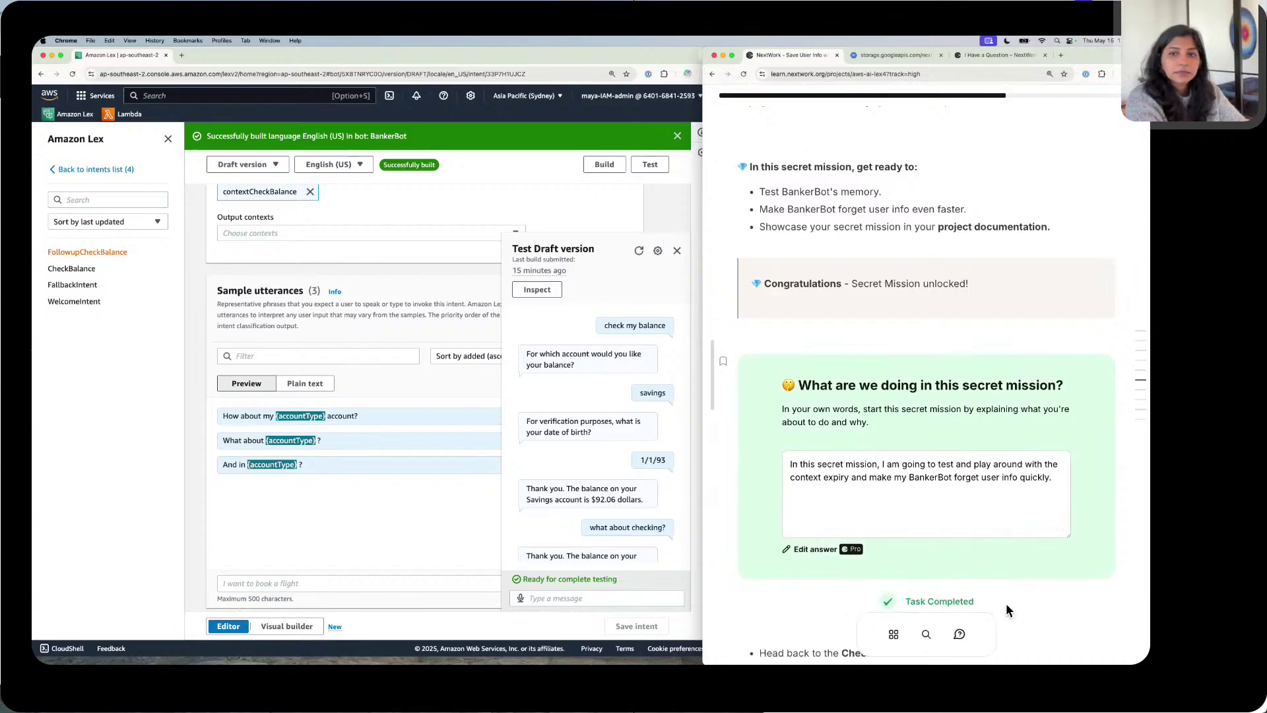
# Step: Read the guide's context expiry instructions, close the bot test window and open the CheckBalance intent from the intents list
pyautogui.scroll(-2, 1004, 582)
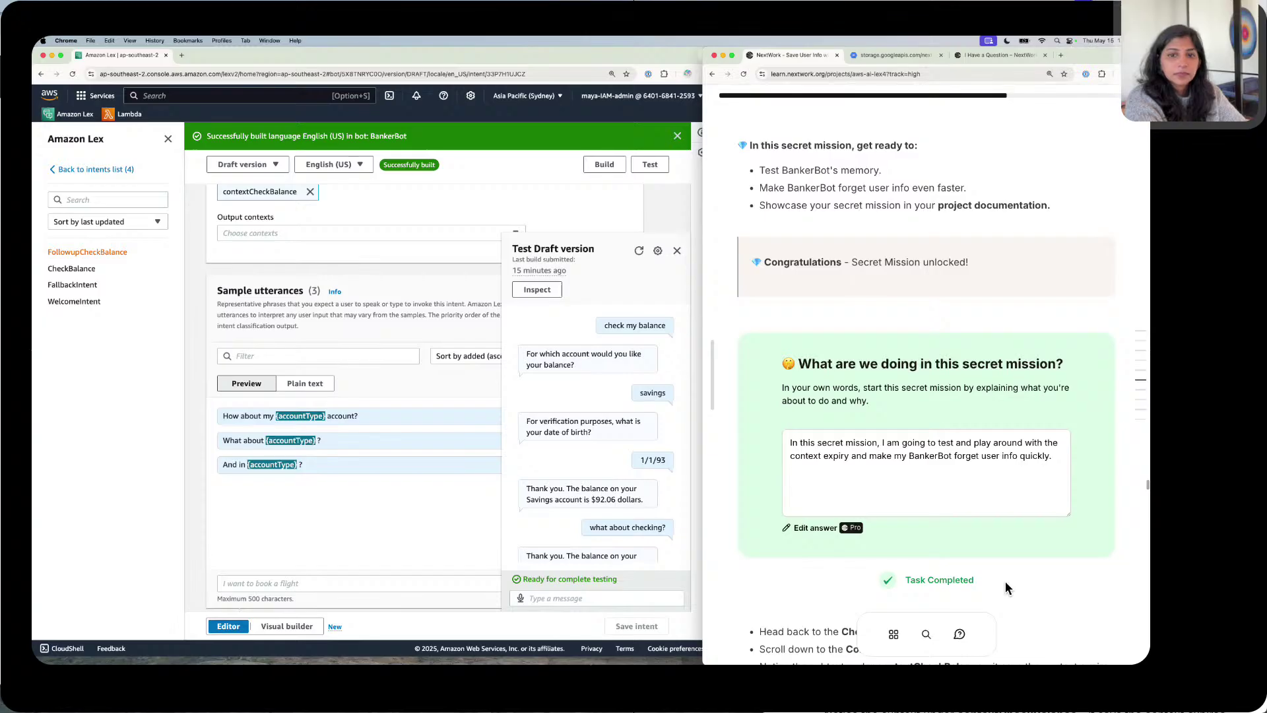
pyautogui.scroll(-5, 1004, 580)
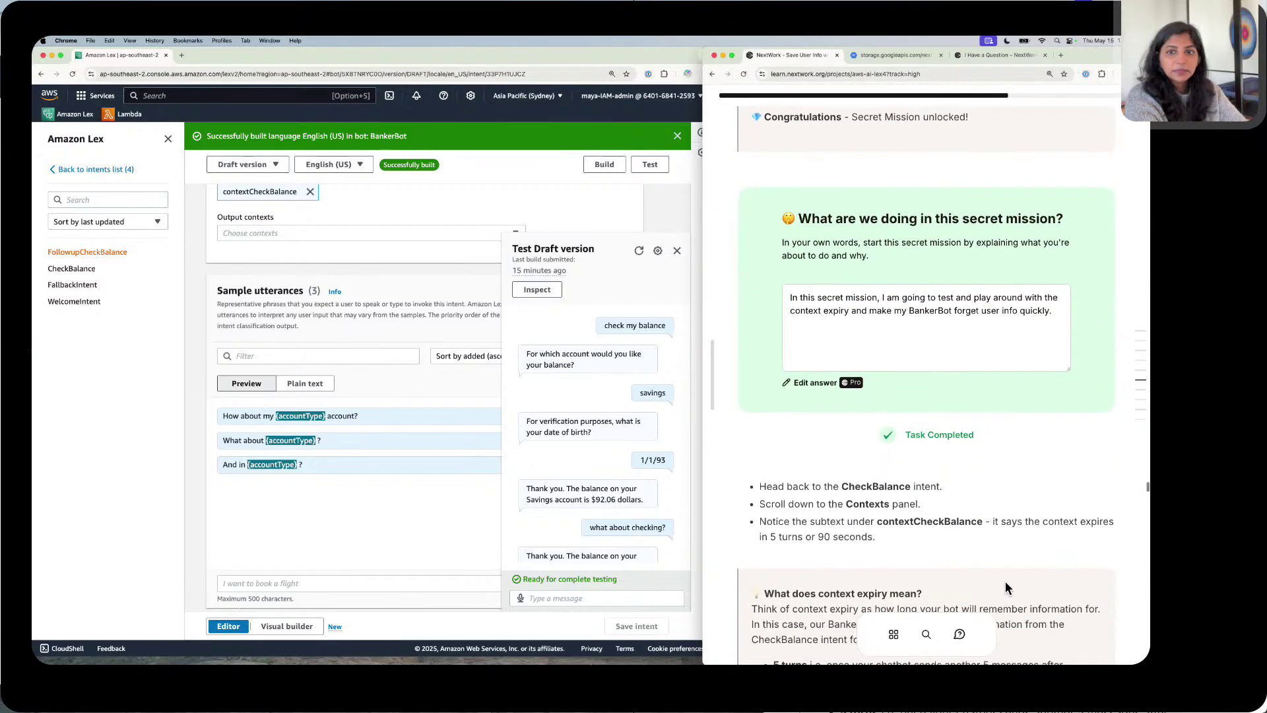
pyautogui.scroll(-3, 960, 541)
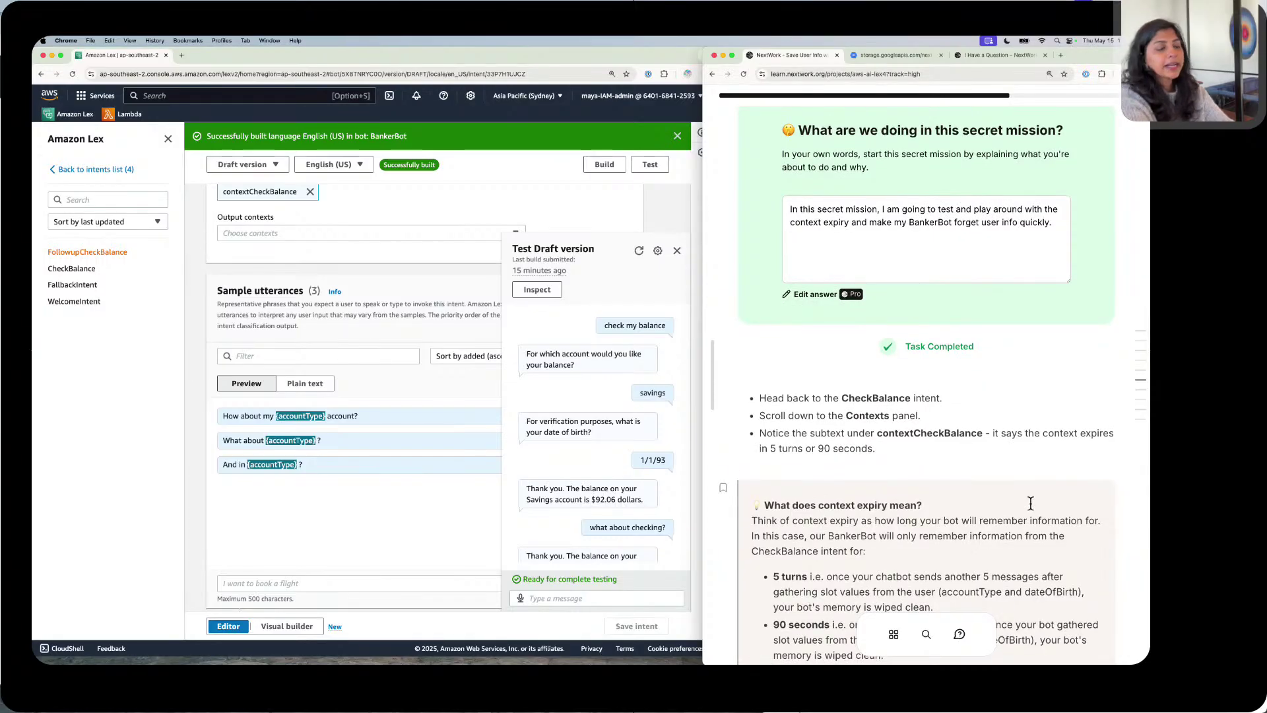
pyautogui.click(673, 212)
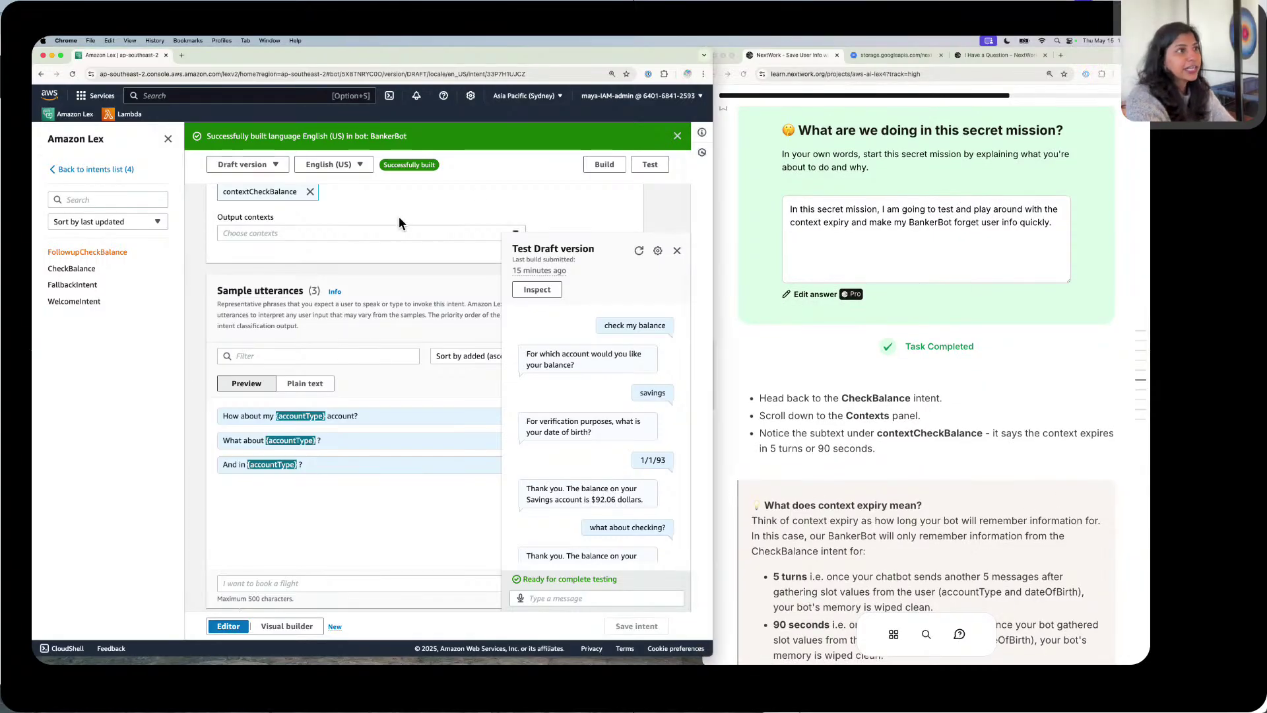
pyautogui.click(676, 250)
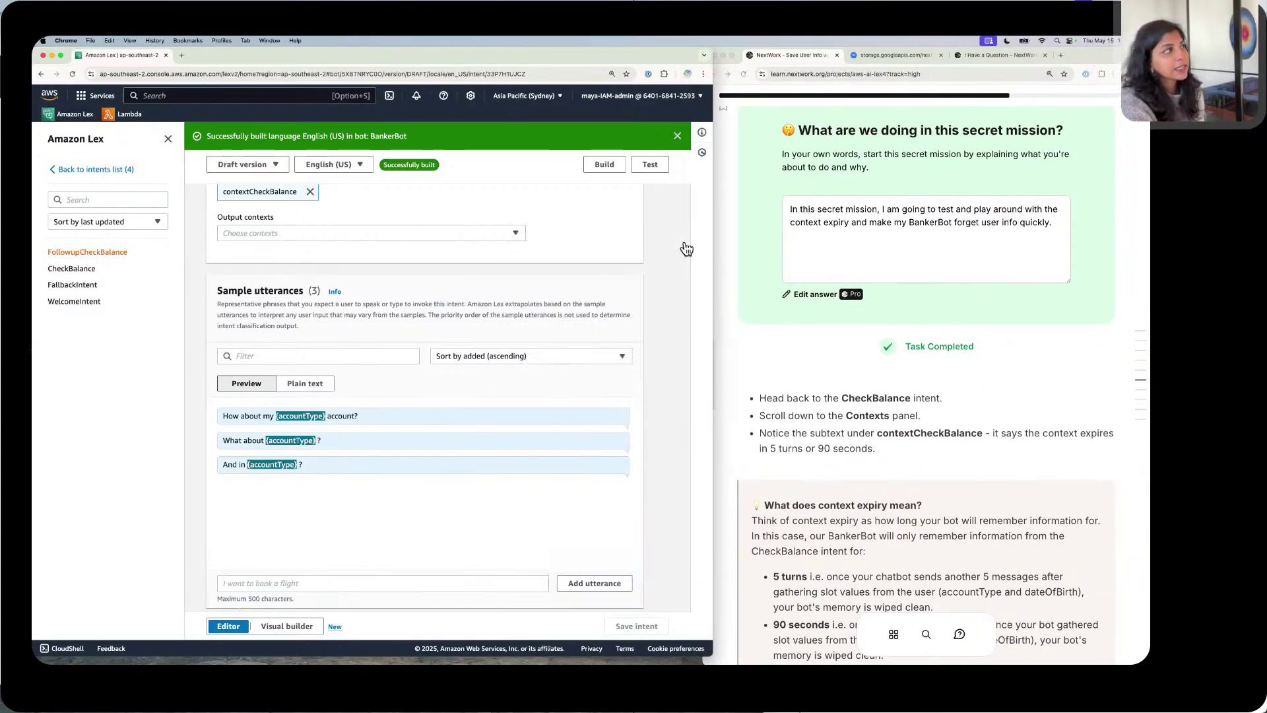
pyautogui.click(55, 165)
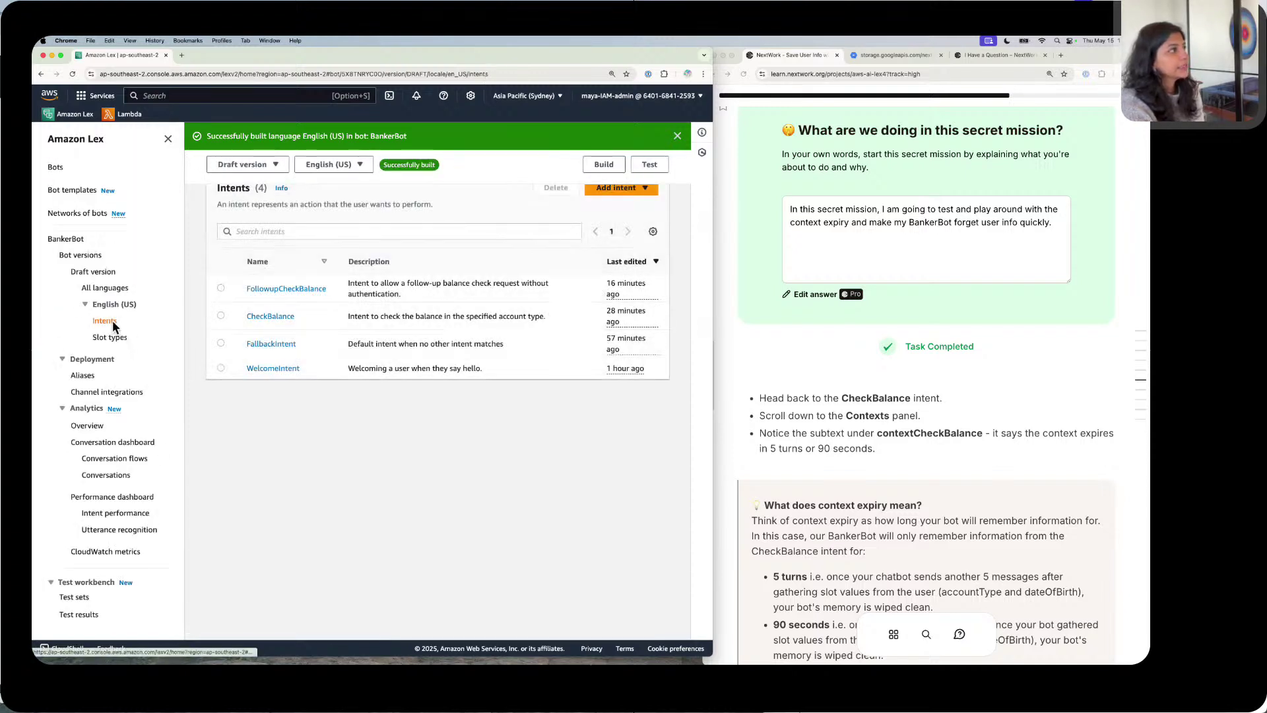
pyautogui.click(276, 307)
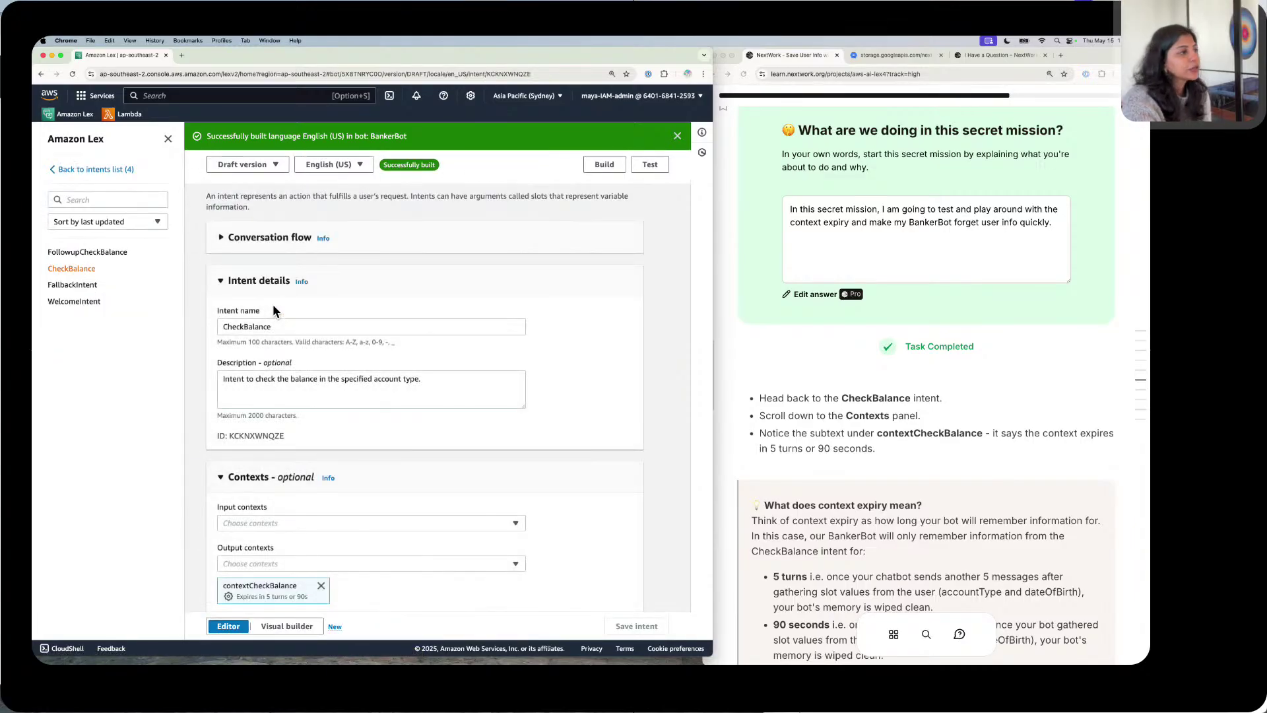
# Step: Open the settings of CheckBalance's output context contextCheckBalance and examine its expiry limits in turns and seconds
pyautogui.scroll(-3, 273, 310)
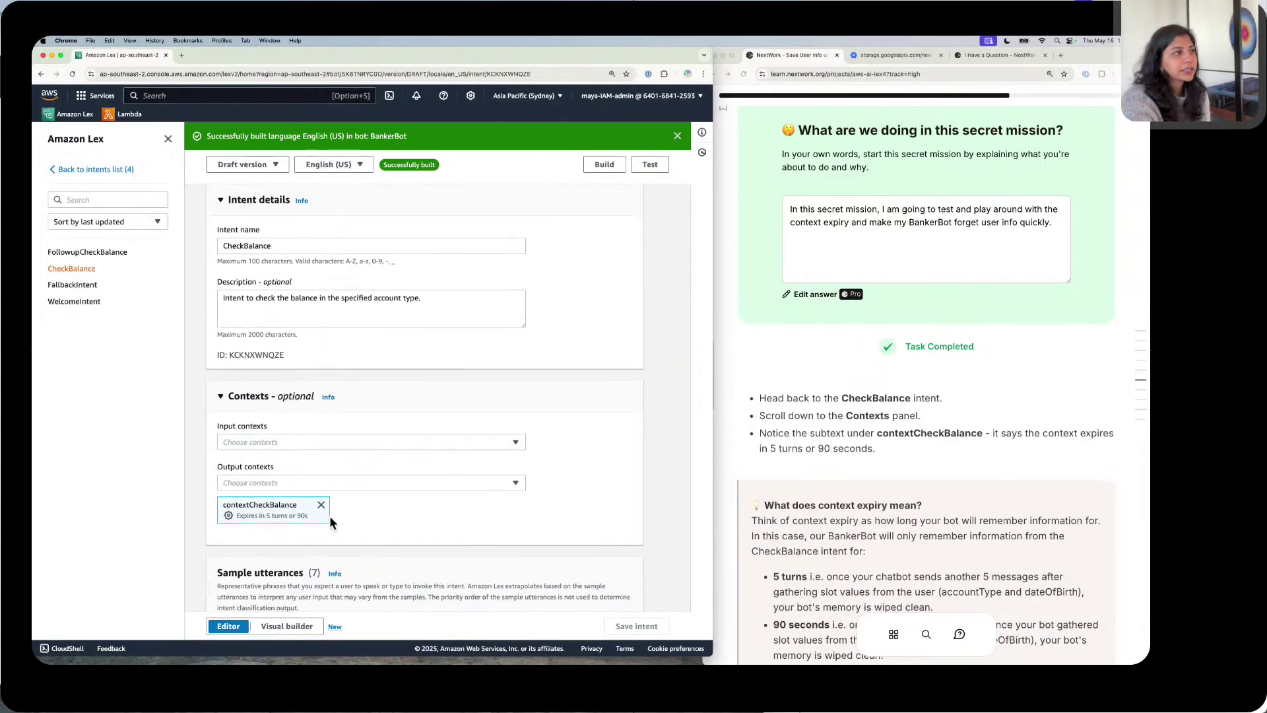
pyautogui.click(229, 508)
pyautogui.doubleClick(267, 398)
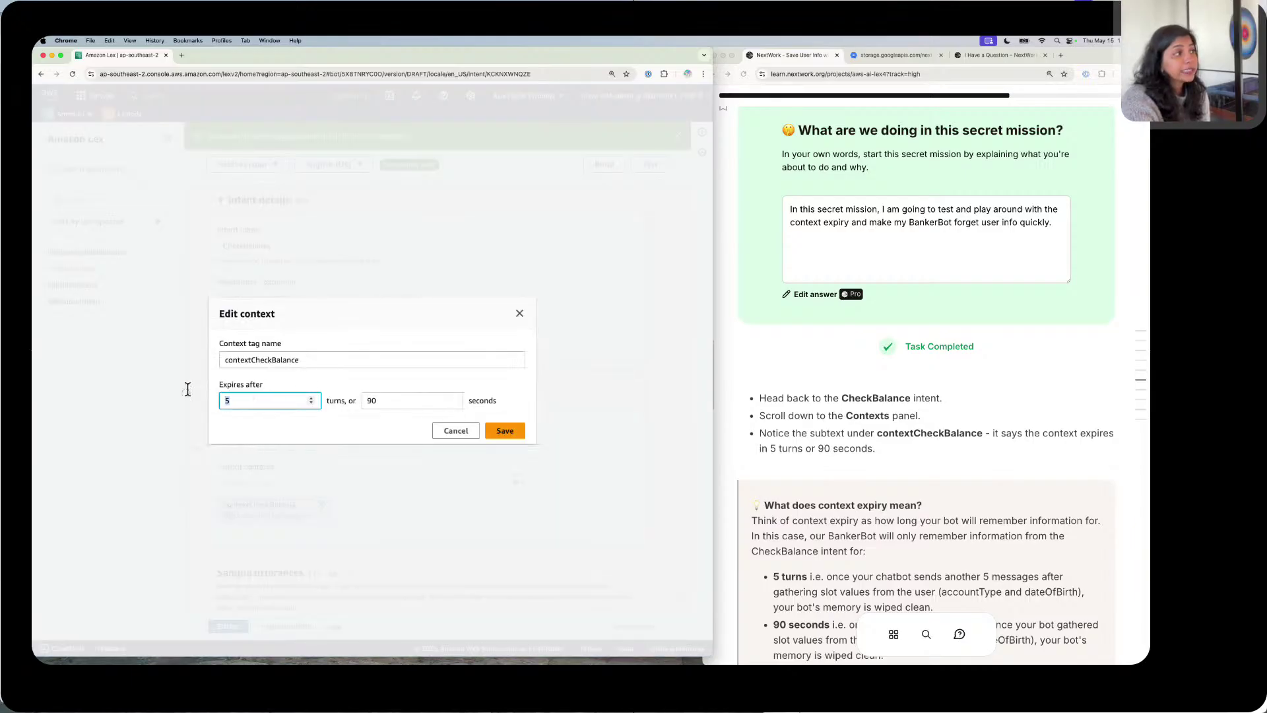
pyautogui.doubleClick(375, 400)
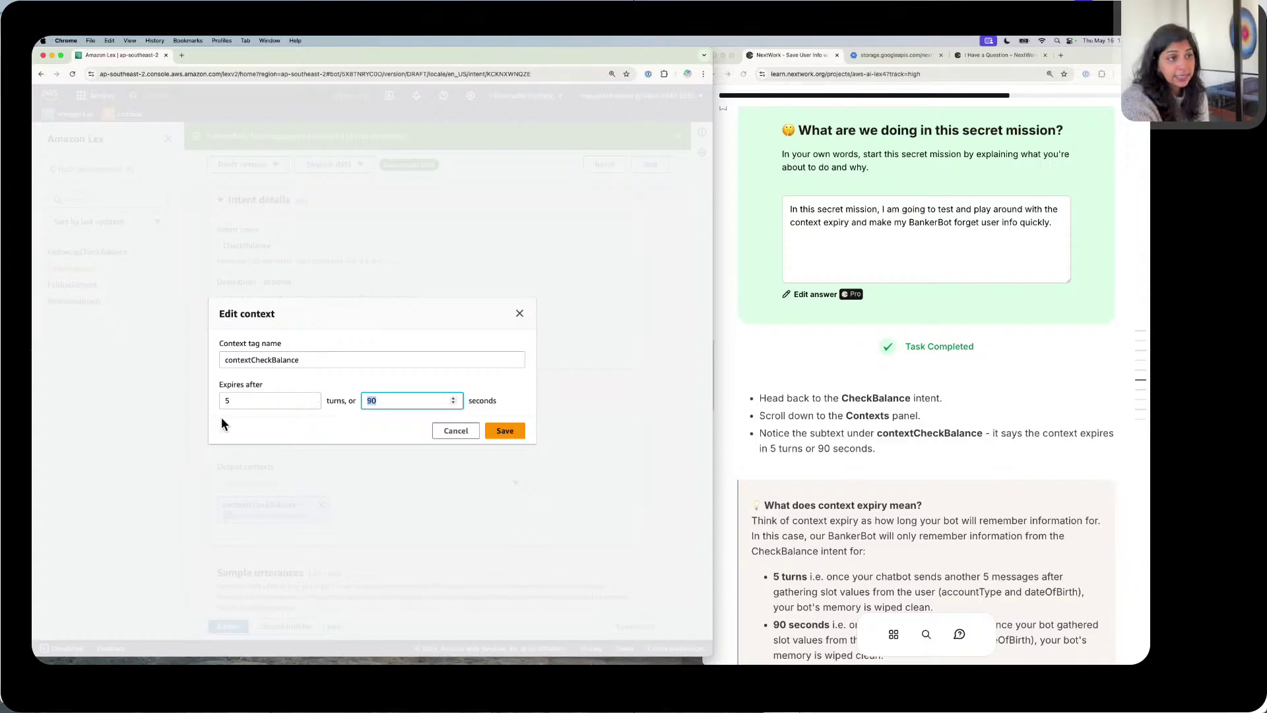
# Step: Close the Edit context dialog without saving and start a fresh test conversation with the draft bot
pyautogui.scroll(-5, 926, 422)
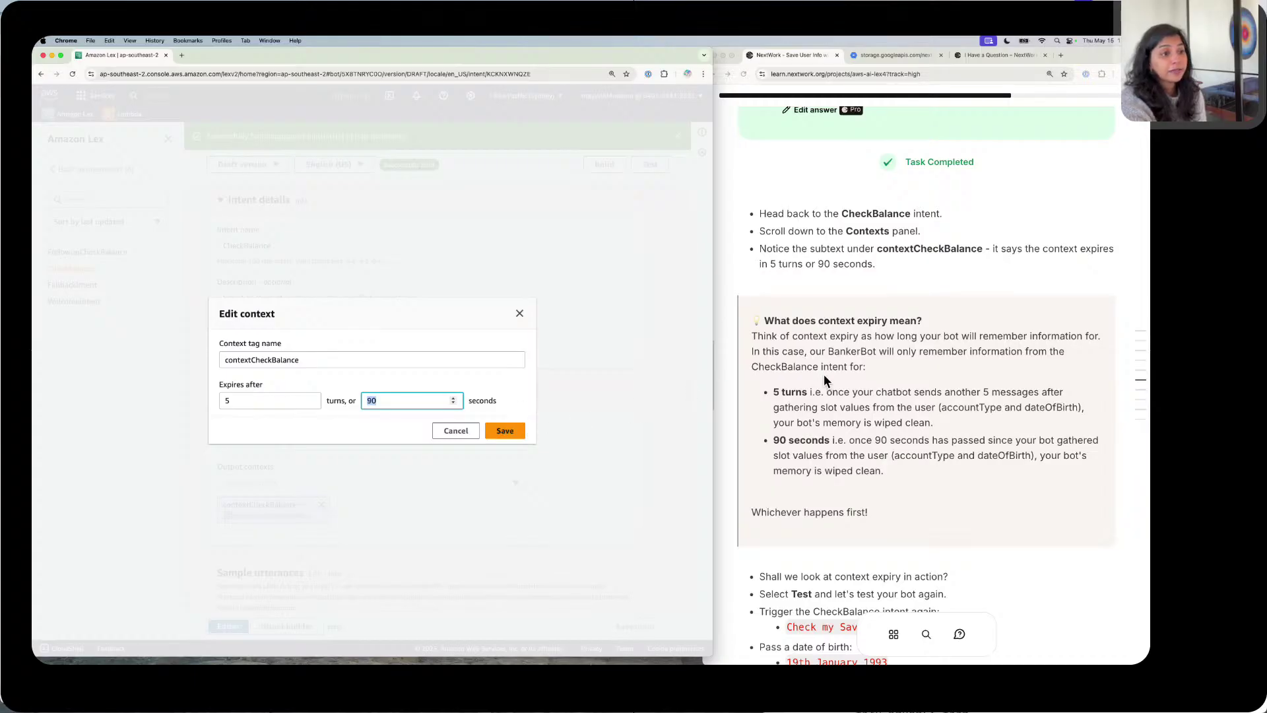
pyautogui.scroll(-4, 824, 377)
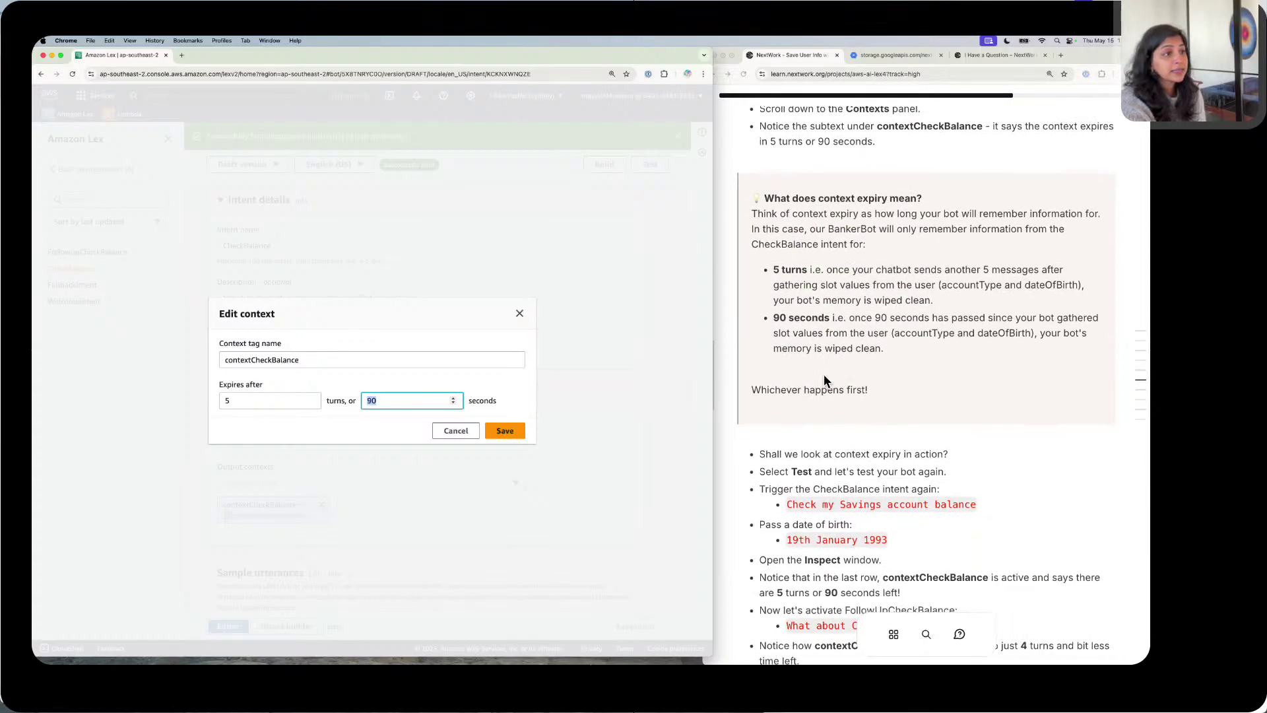
pyautogui.scroll(-2, 824, 374)
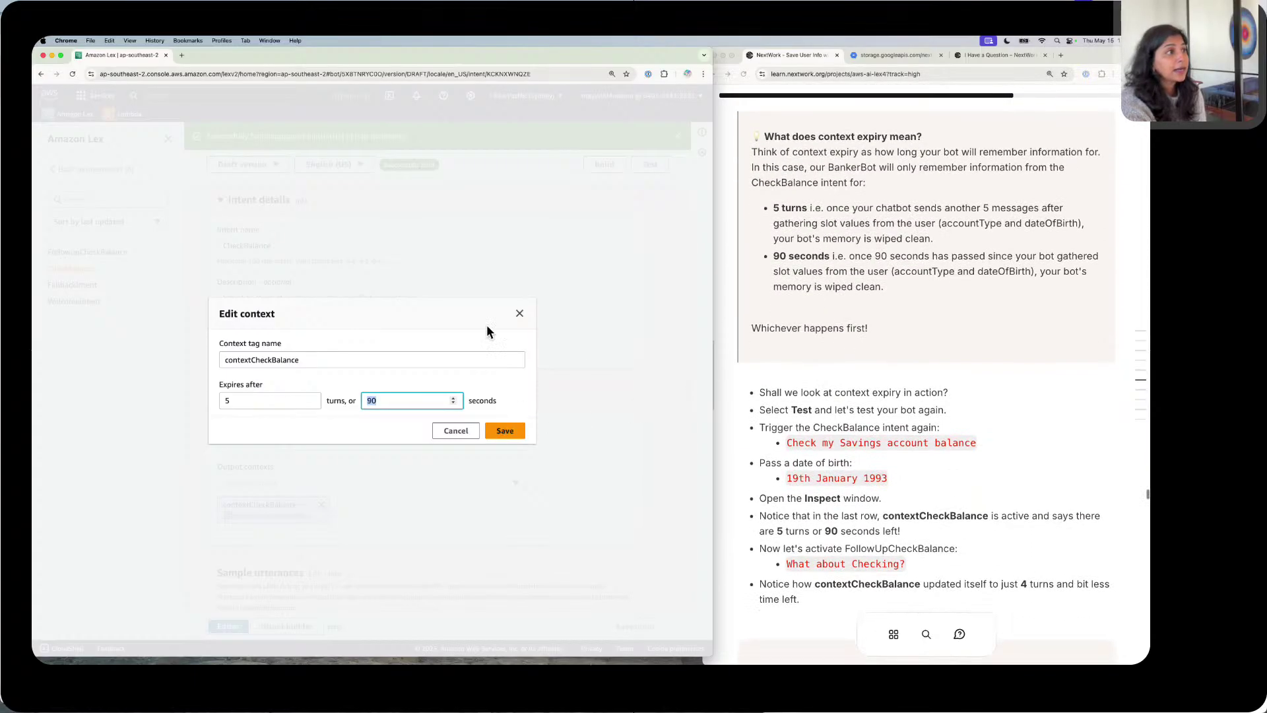
pyautogui.click(520, 313)
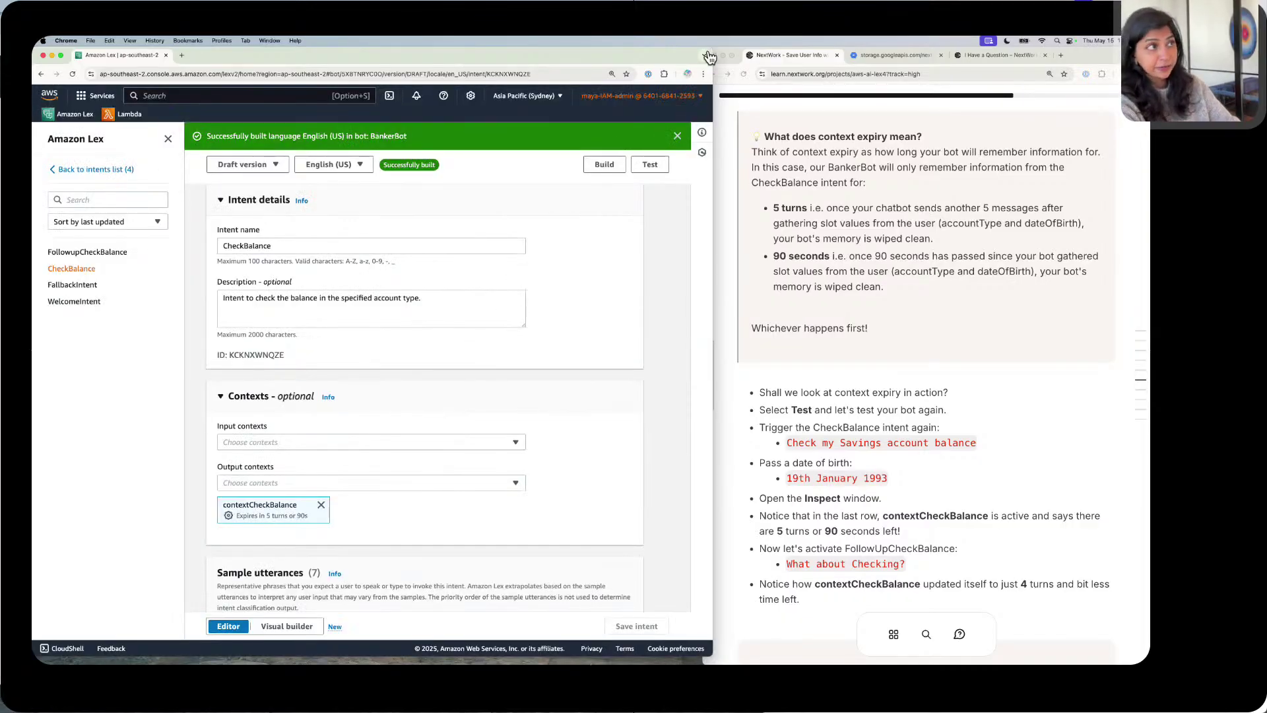
pyautogui.click(653, 163)
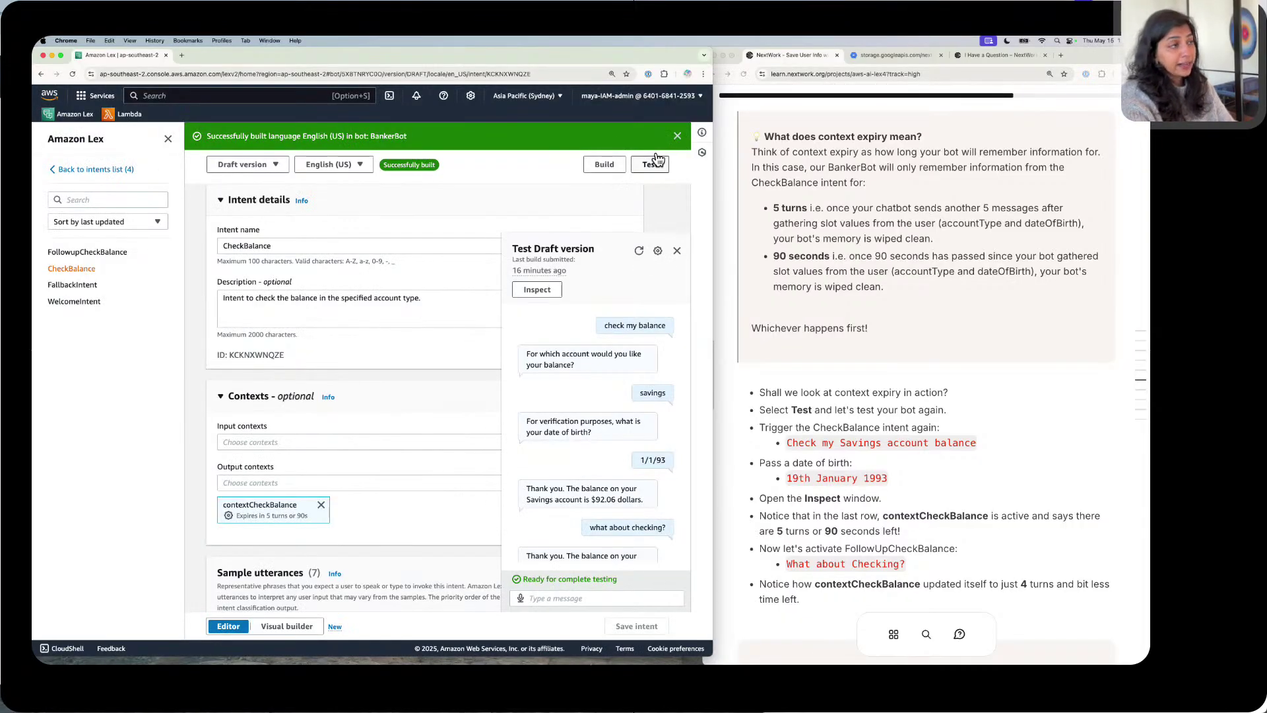
pyautogui.click(638, 250)
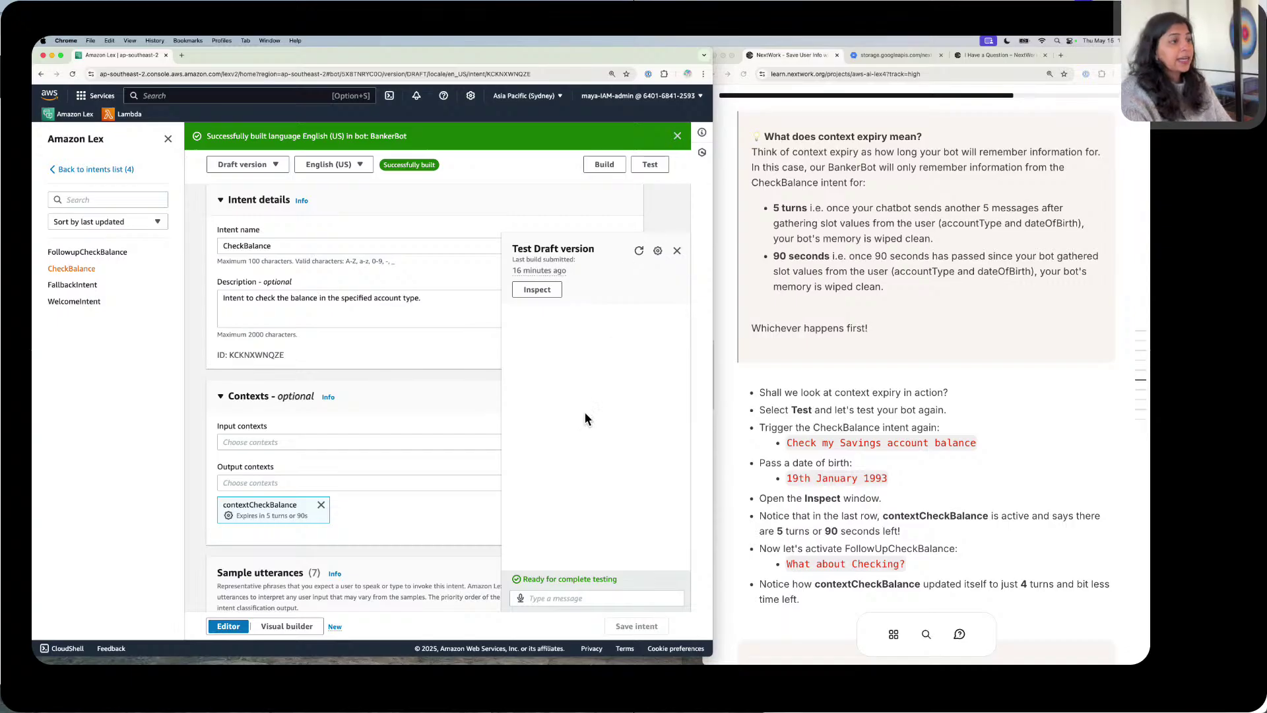
# Step: Send the test message "check my savings account balance" to the bot
pyautogui.click(563, 597)
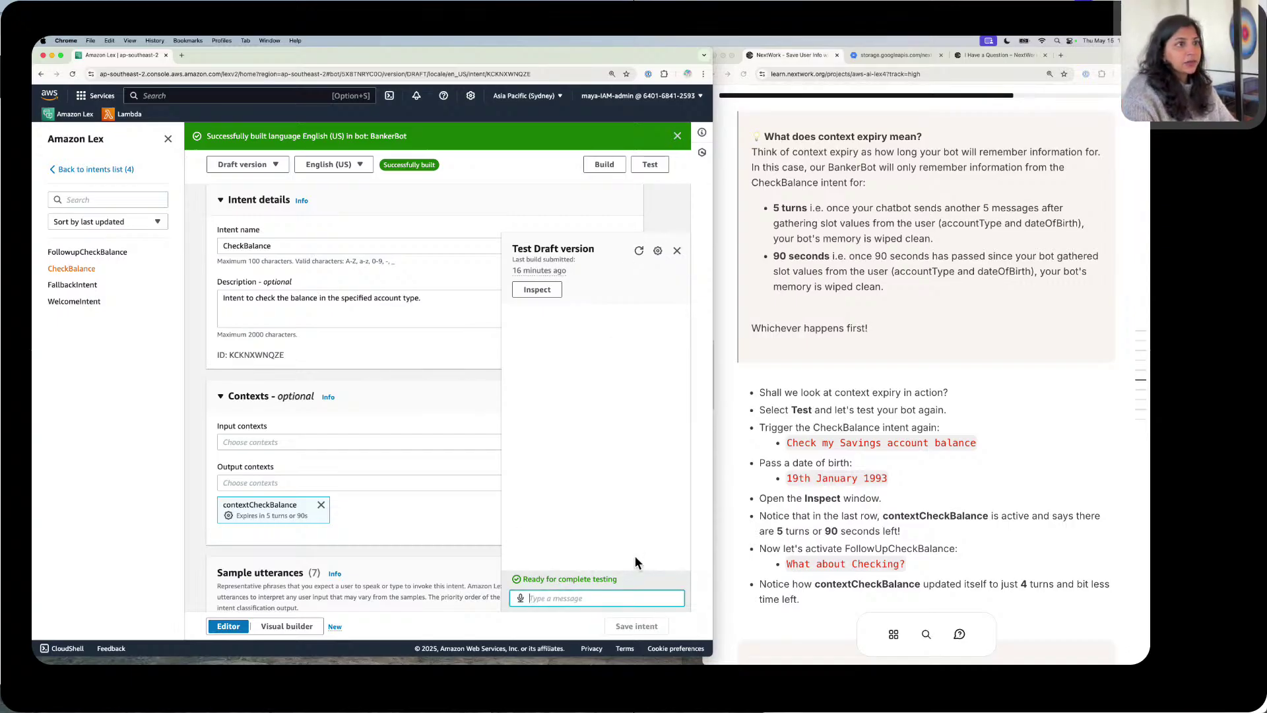
pyautogui.click(627, 573)
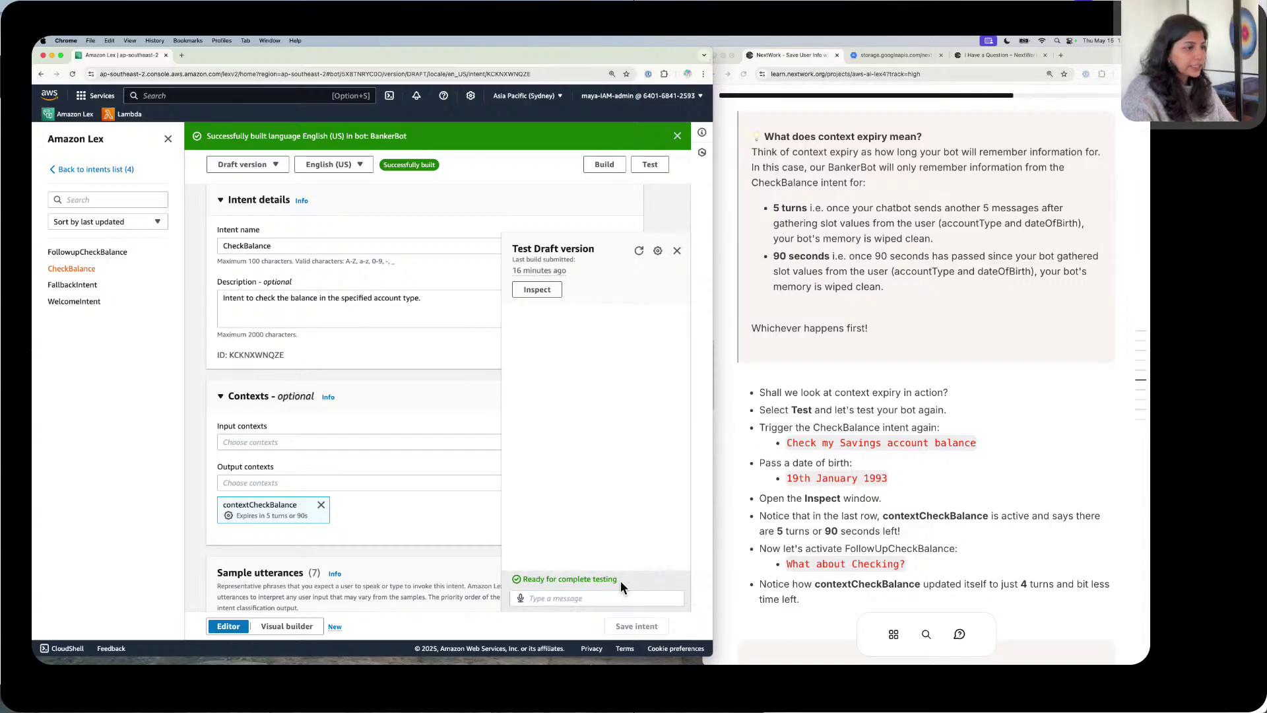
pyautogui.click(619, 594)
pyautogui.write('chec')
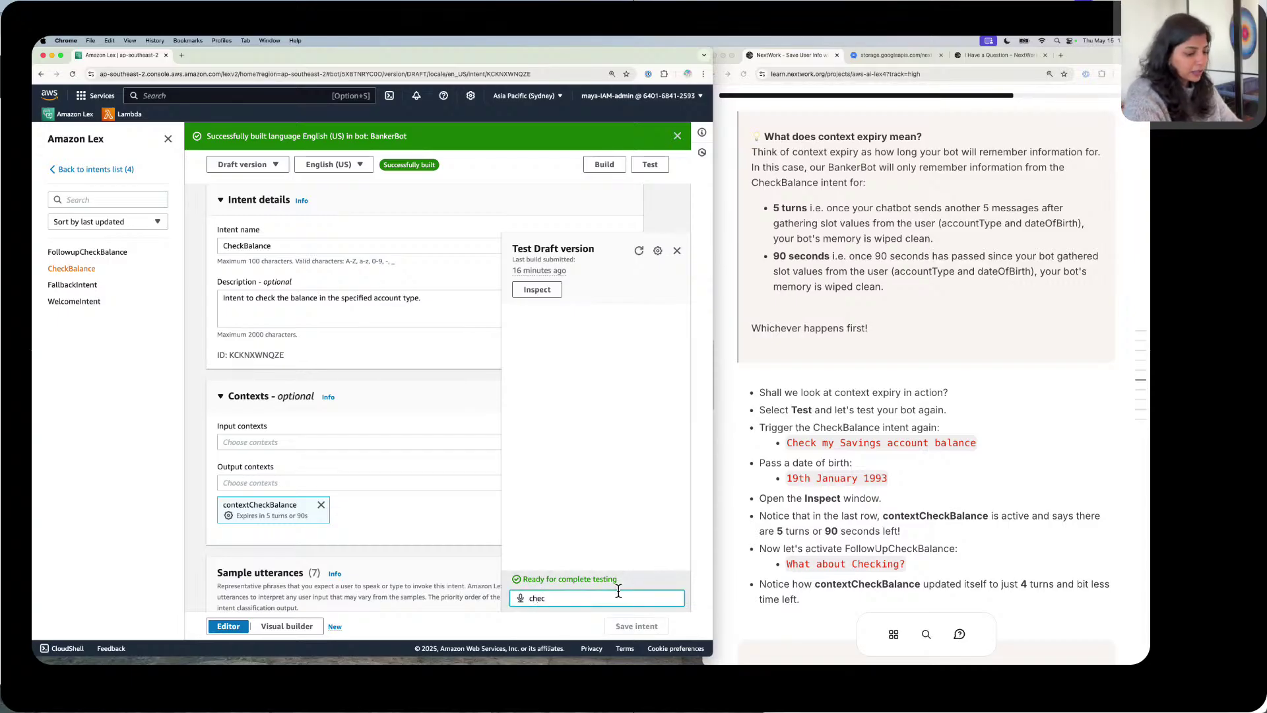
pyautogui.write('k ')
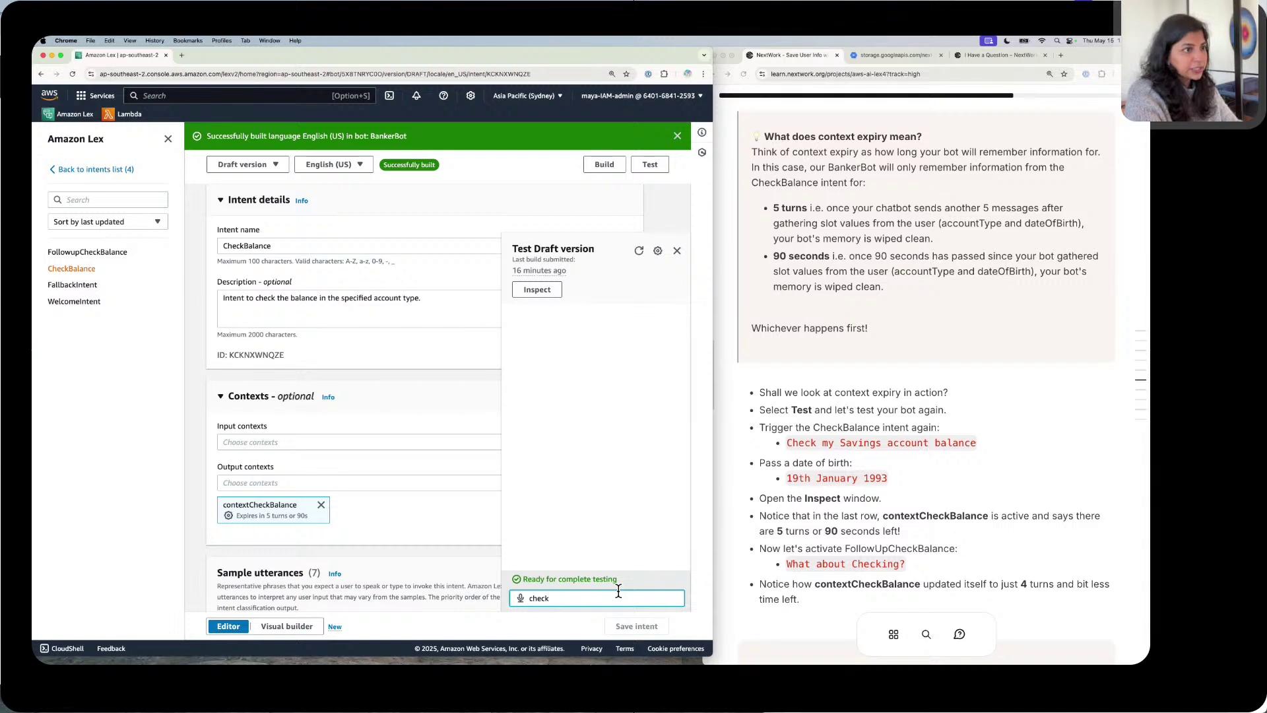
pyautogui.write('s')
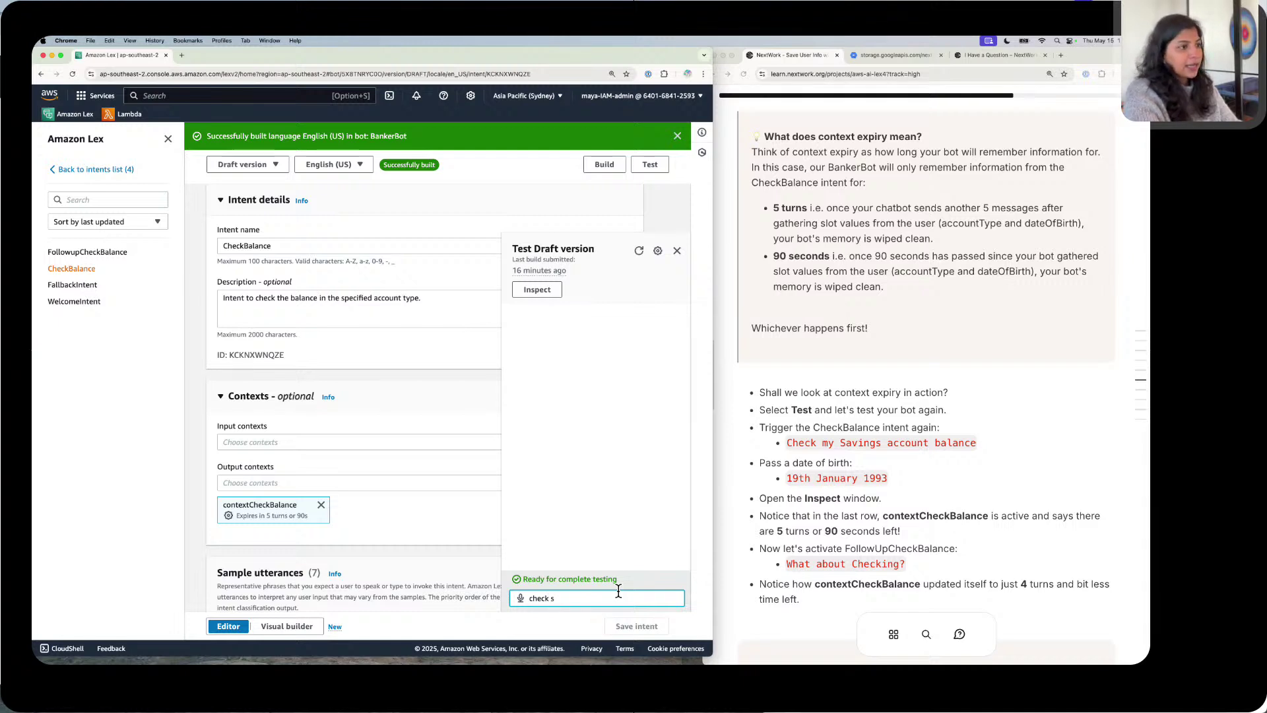
pyautogui.press('BackSpace')
pyautogui.write('my sav')
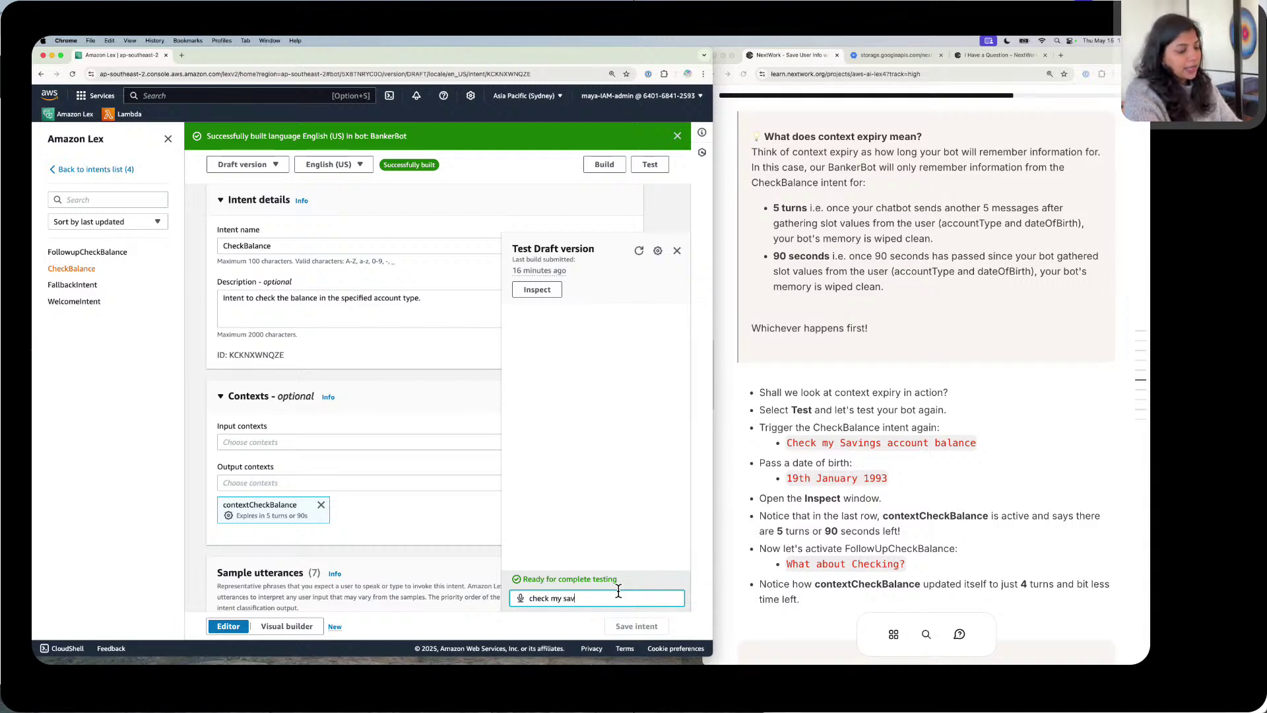
pyautogui.write('ings')
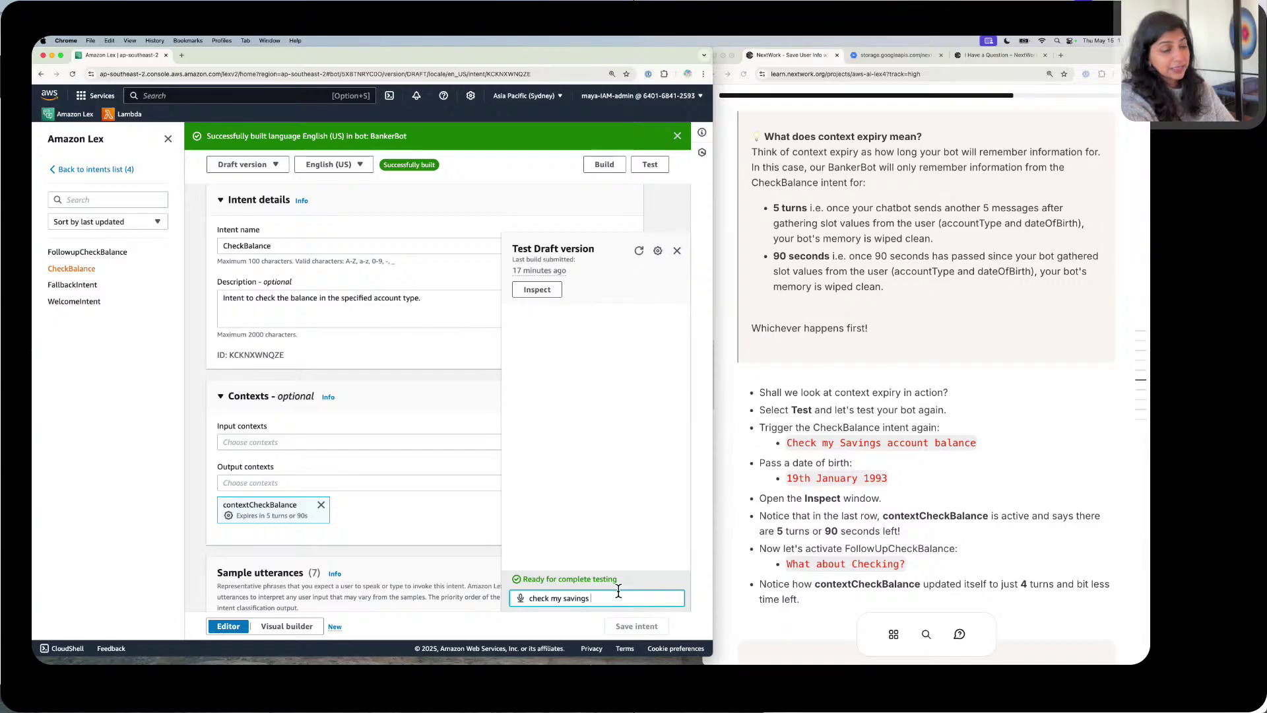
pyautogui.write(' account')
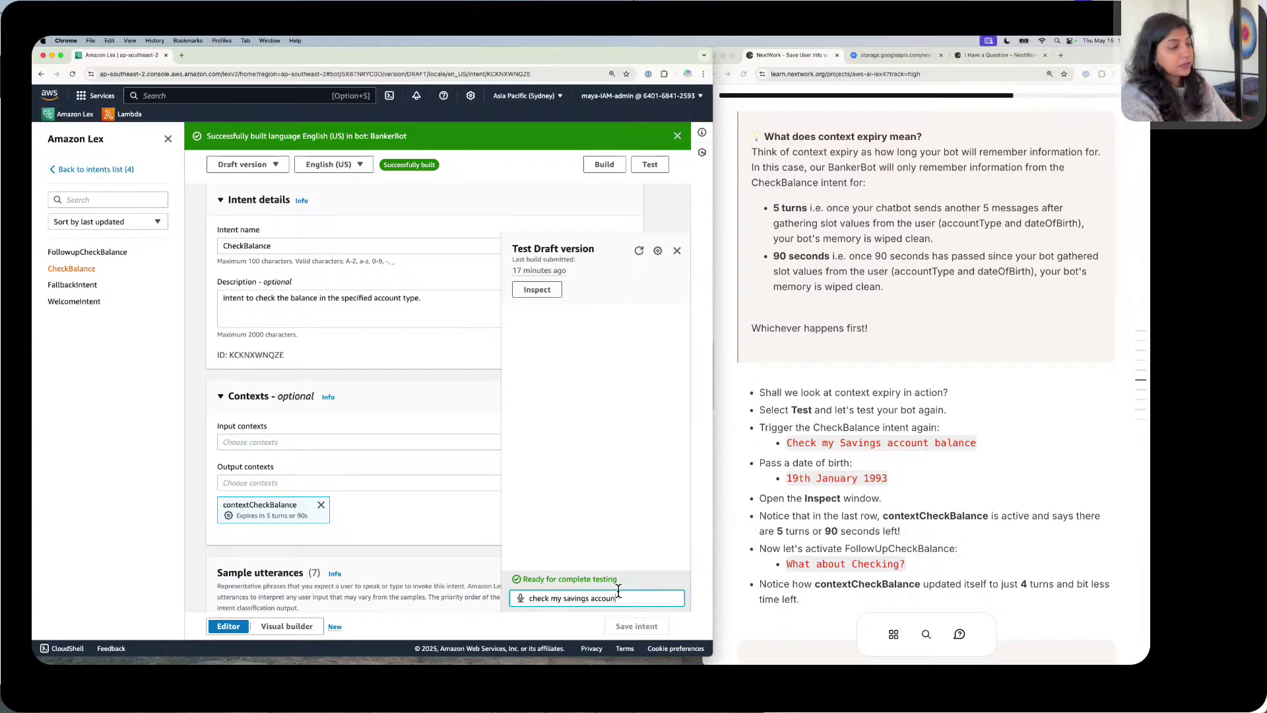
pyautogui.write(' balance')
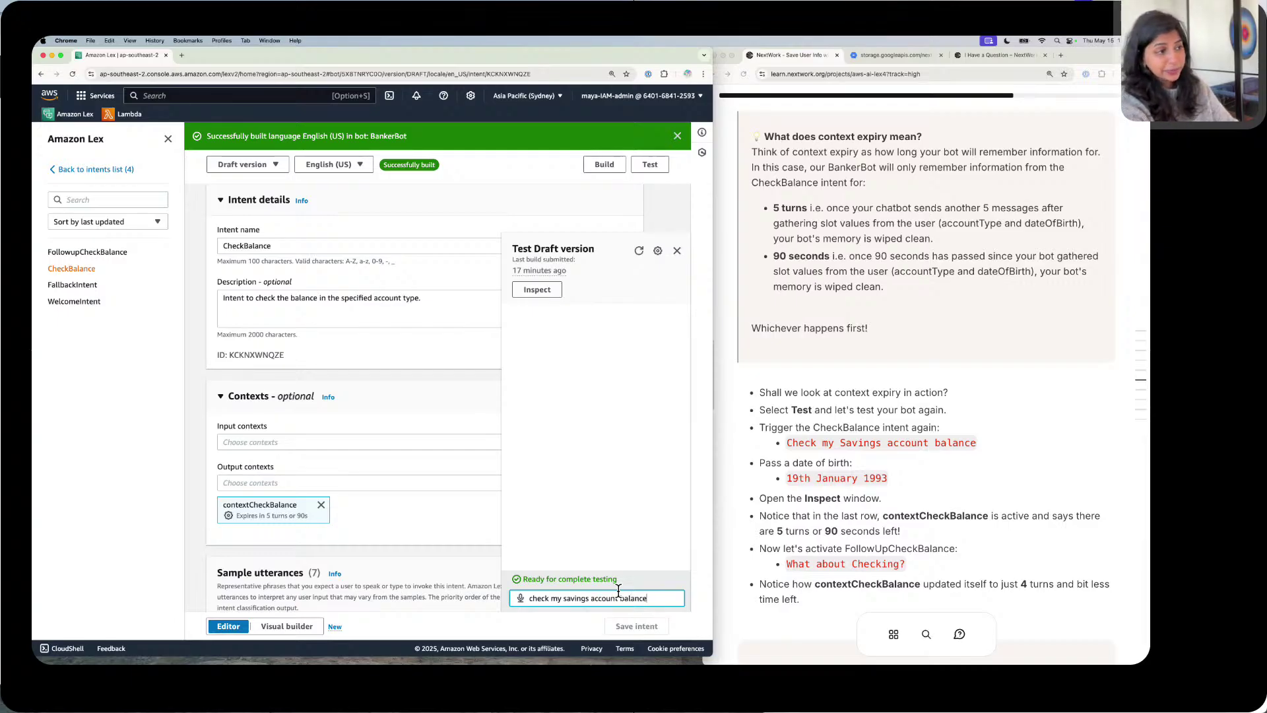
pyautogui.press('Return')
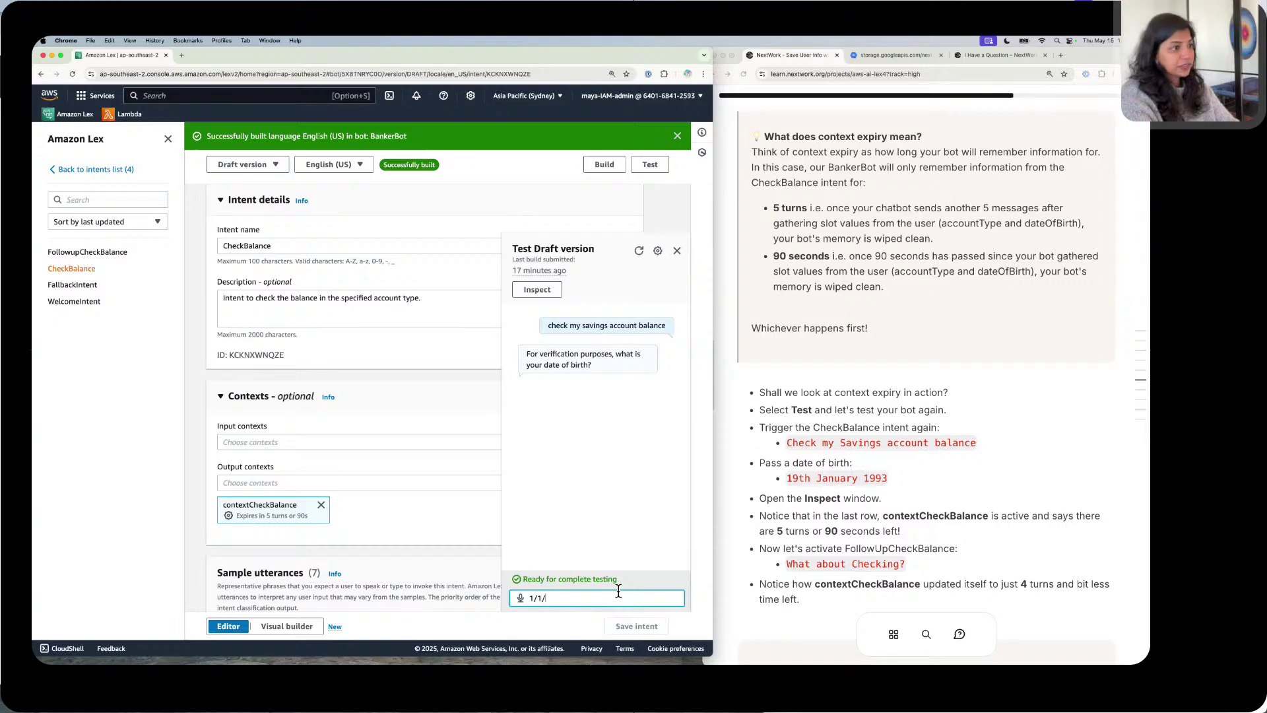
# Step: Answer the verification question with the date of birth and open the Inspect view of the test conversation
pyautogui.write('93')
pyautogui.press('Return')
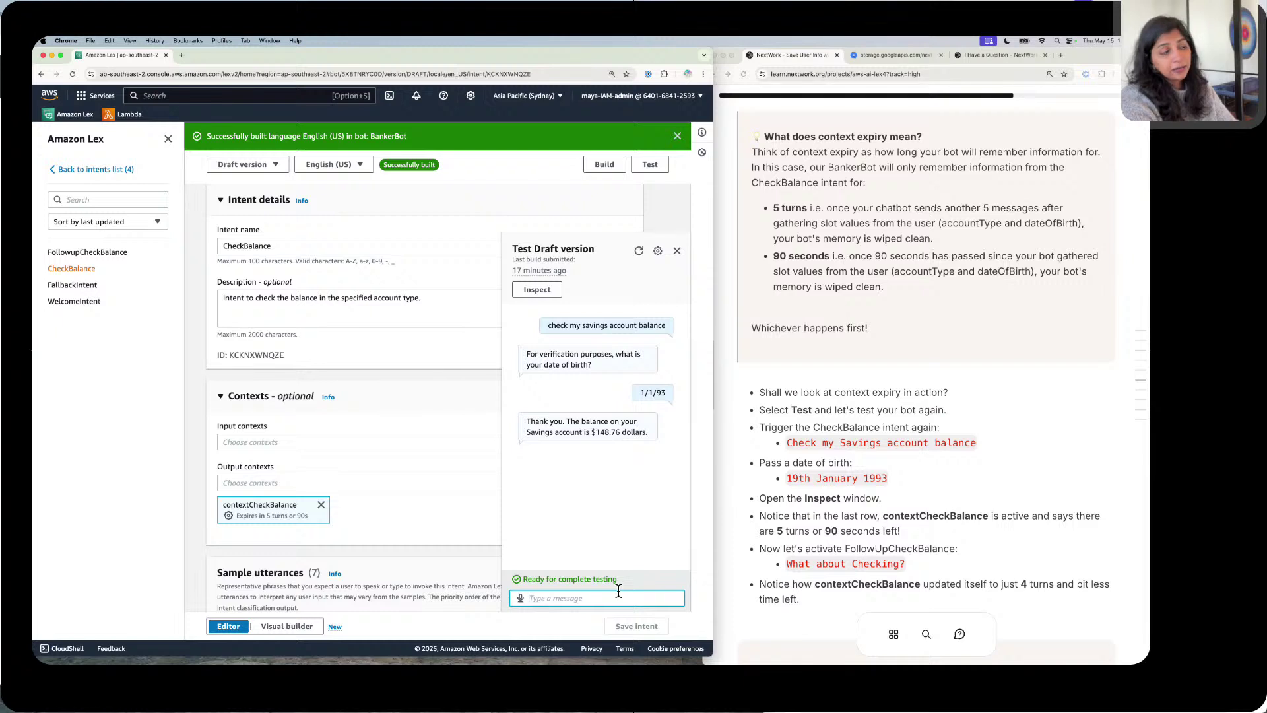
pyautogui.click(529, 287)
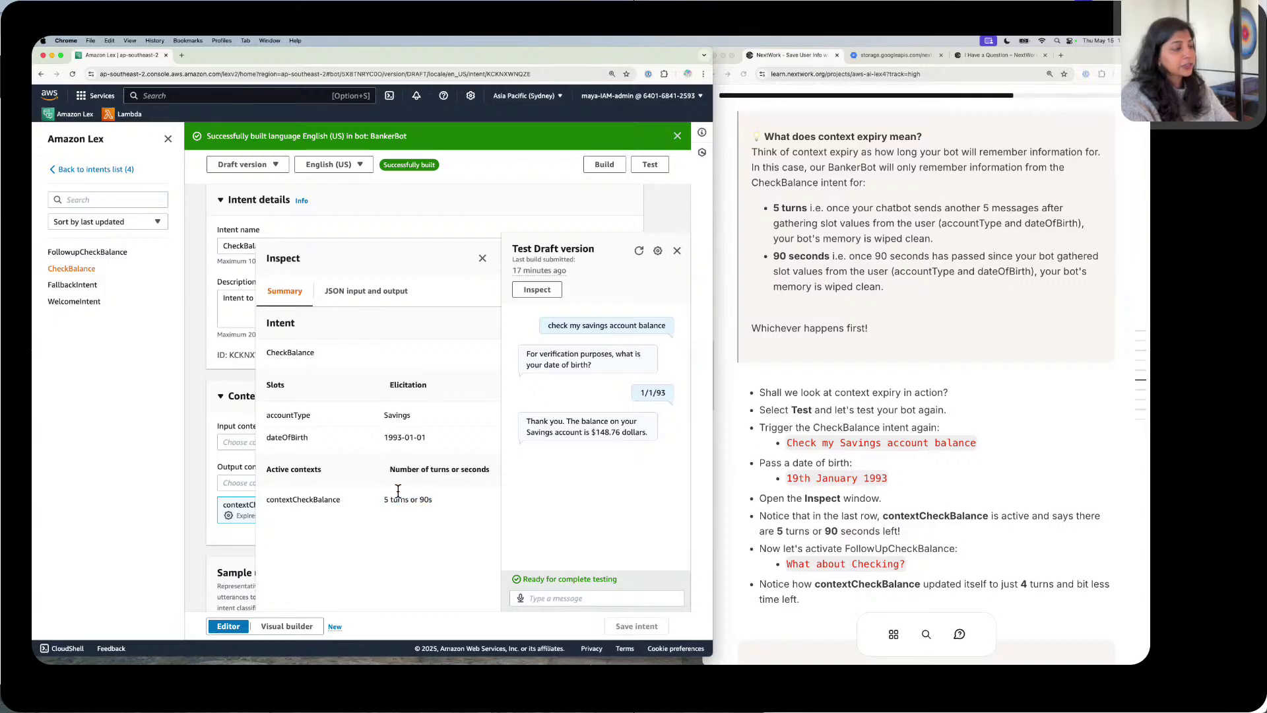
# Step: Ask the bot "what about checking?" and compare the remaining turns and seconds of contextCheckBalance with the guide
pyautogui.click(547, 596)
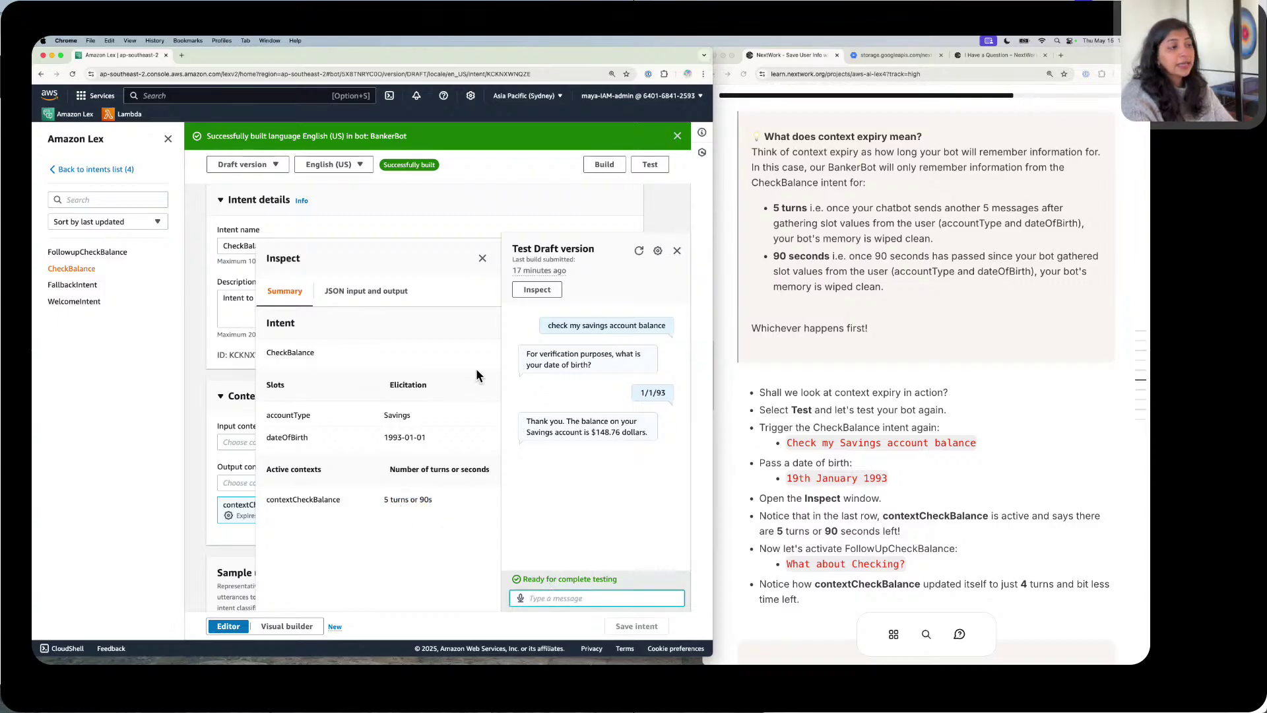
pyautogui.write('what ')
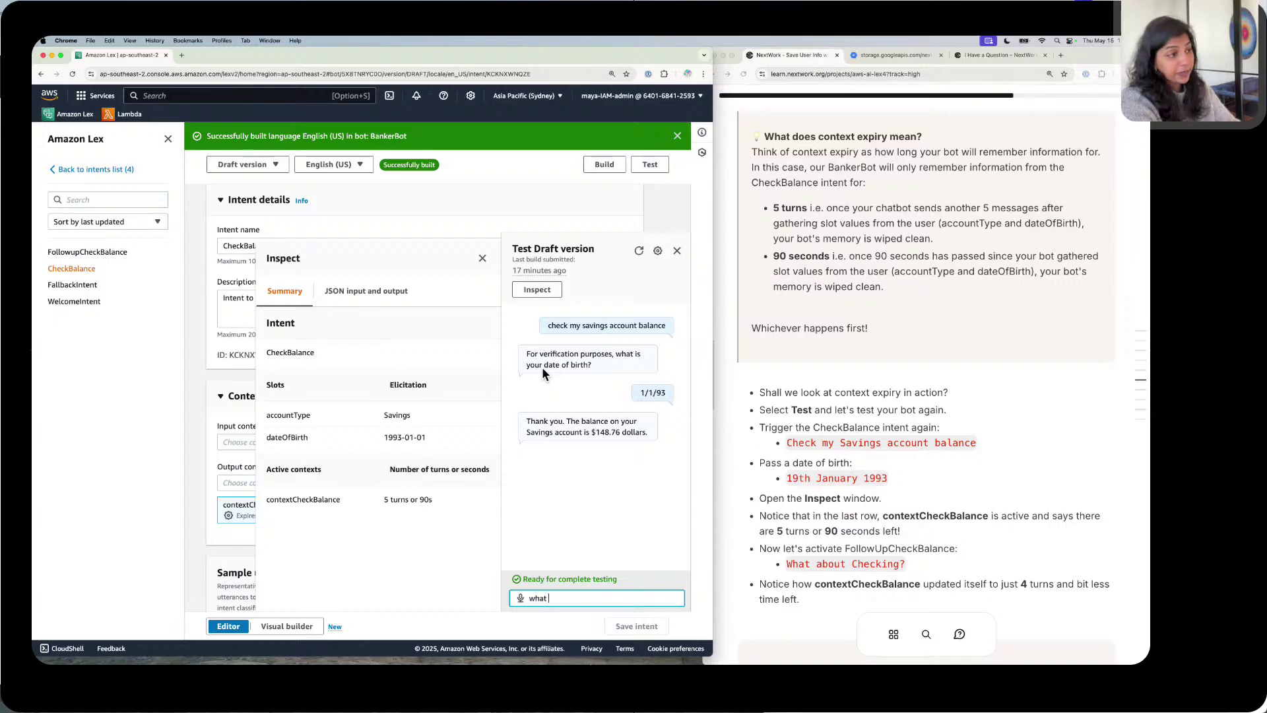
pyautogui.write('about checking?')
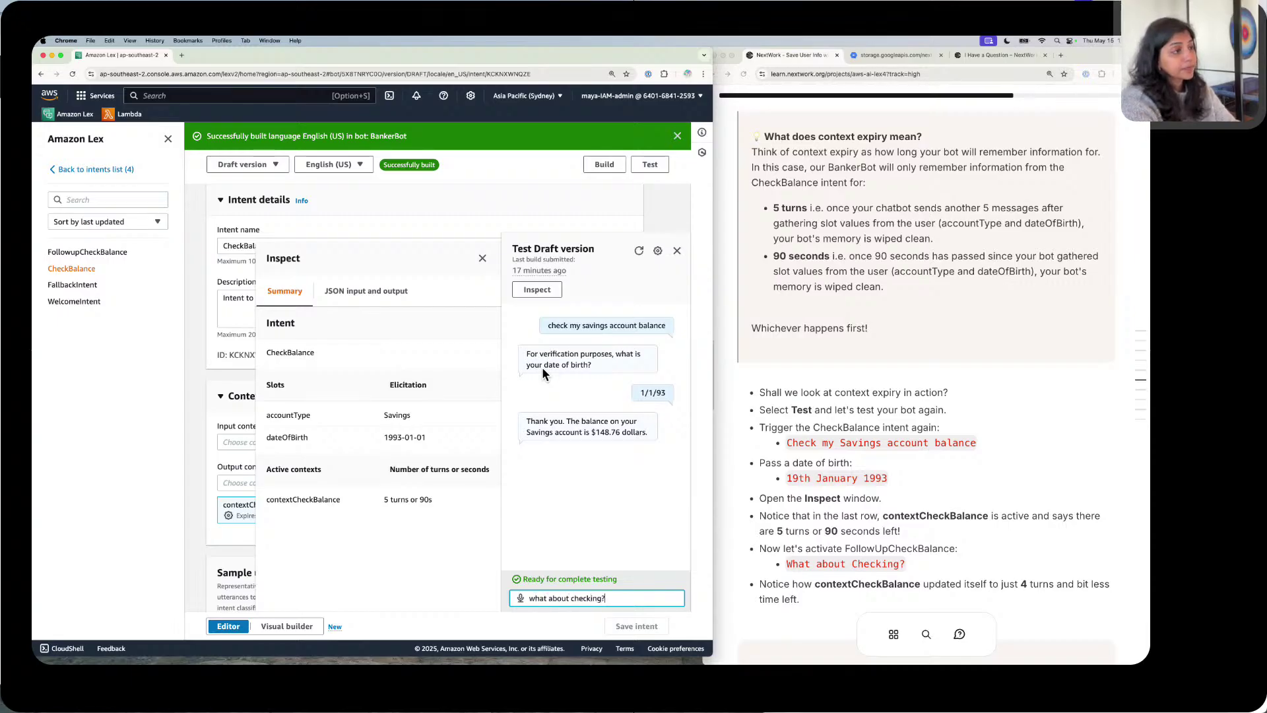
pyautogui.press('Return')
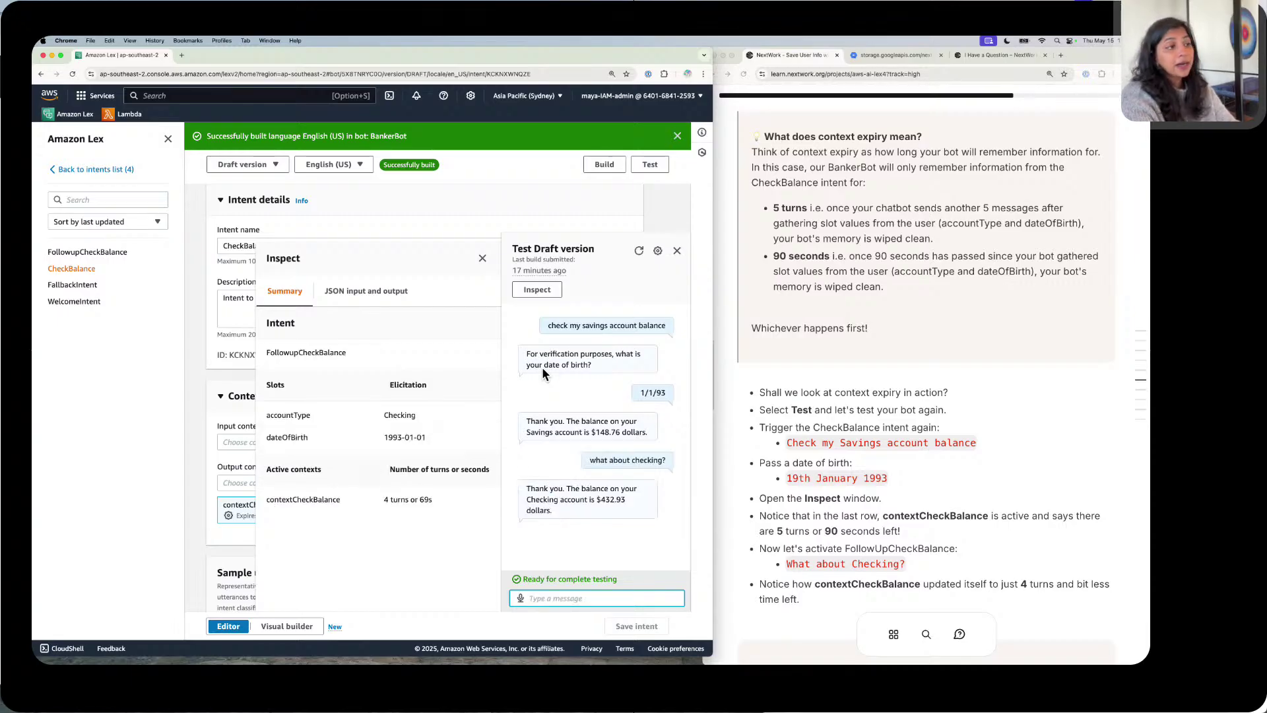
pyautogui.moveTo(384, 500); pyautogui.dragTo(438, 500)
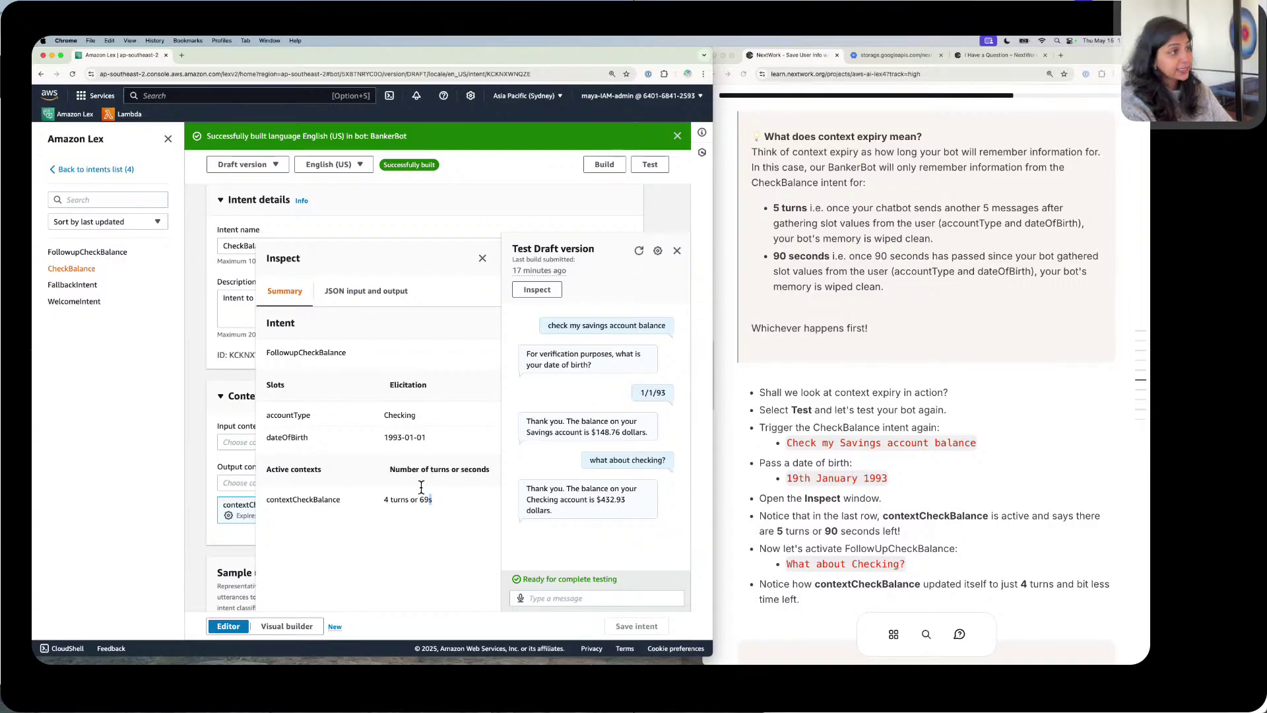
pyautogui.click(553, 598)
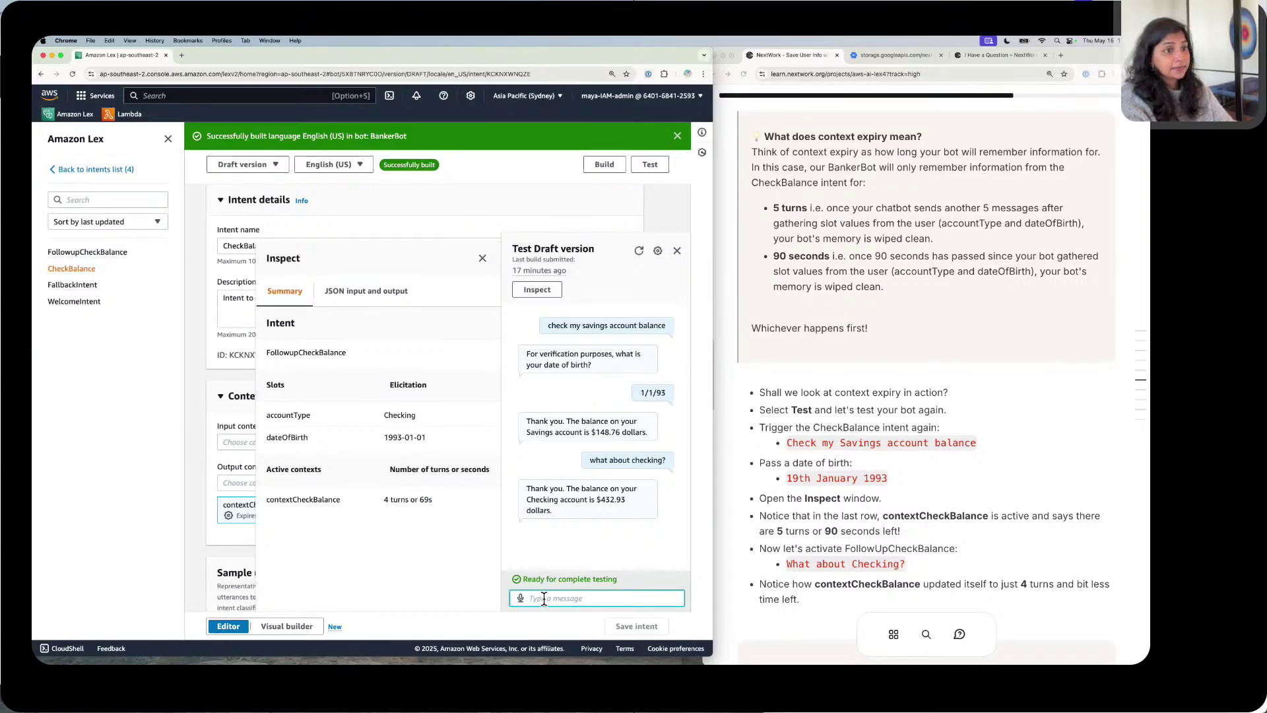
pyautogui.scroll(-5, 822, 465)
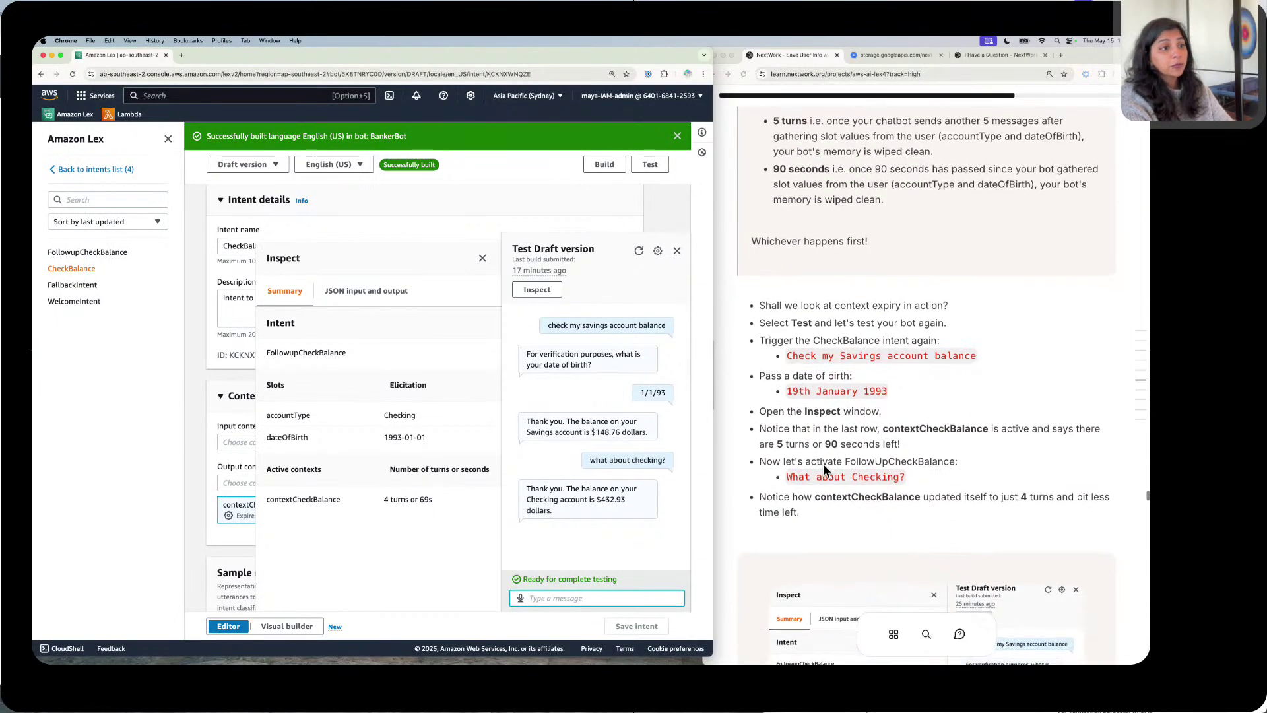
pyautogui.scroll(-3, 822, 463)
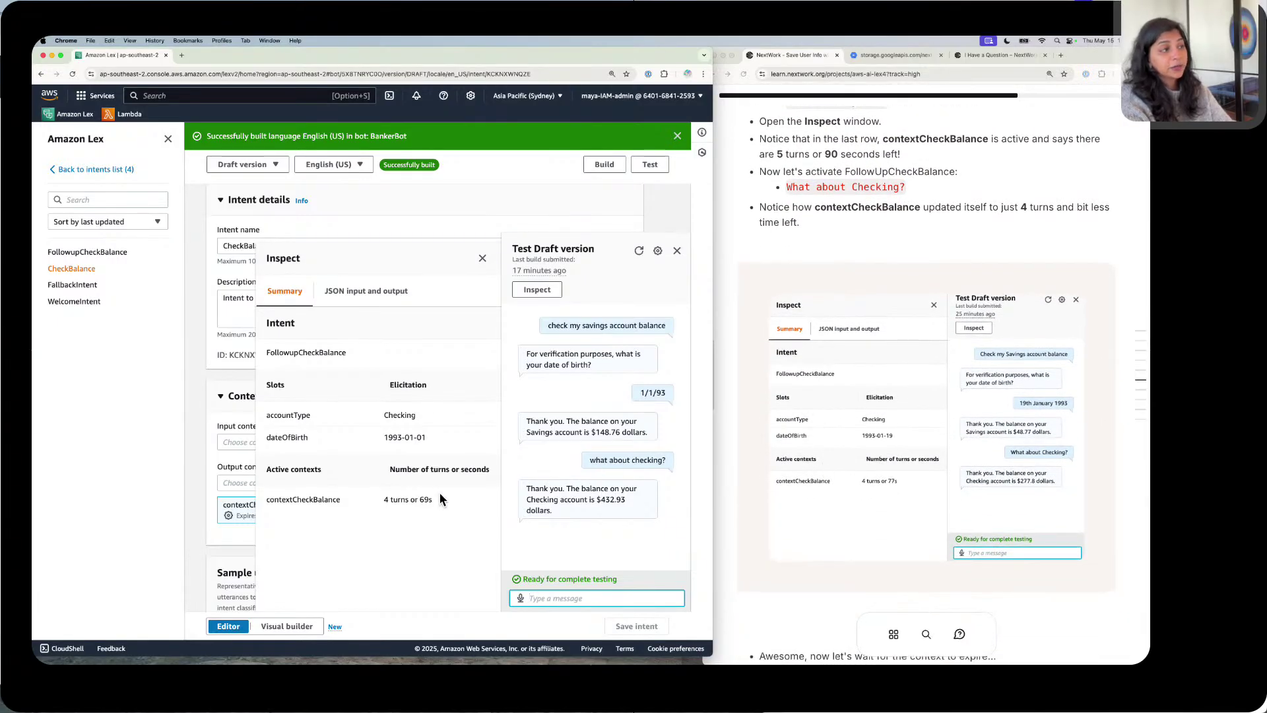
pyautogui.moveTo(440, 499); pyautogui.dragTo(420, 497)
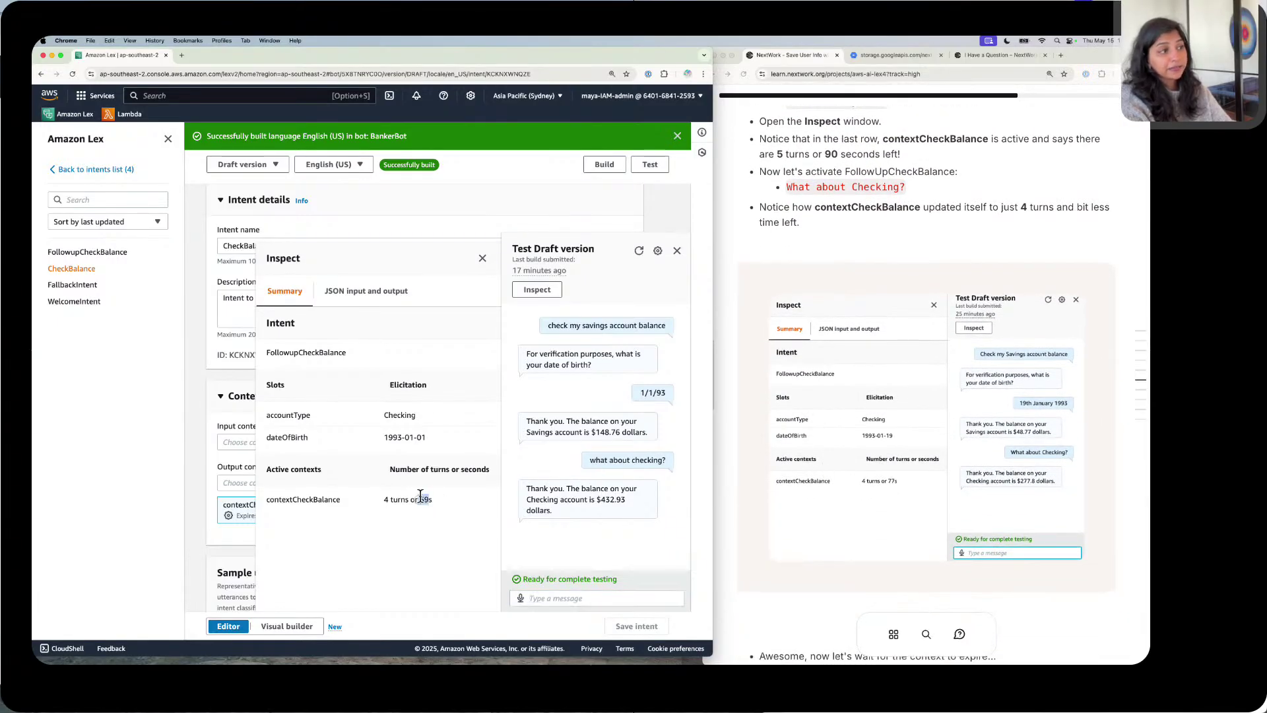
# Step: Ask the bot "what about credit?" and check the remaining turns and seconds of contextCheckBalance
pyautogui.click(547, 591)
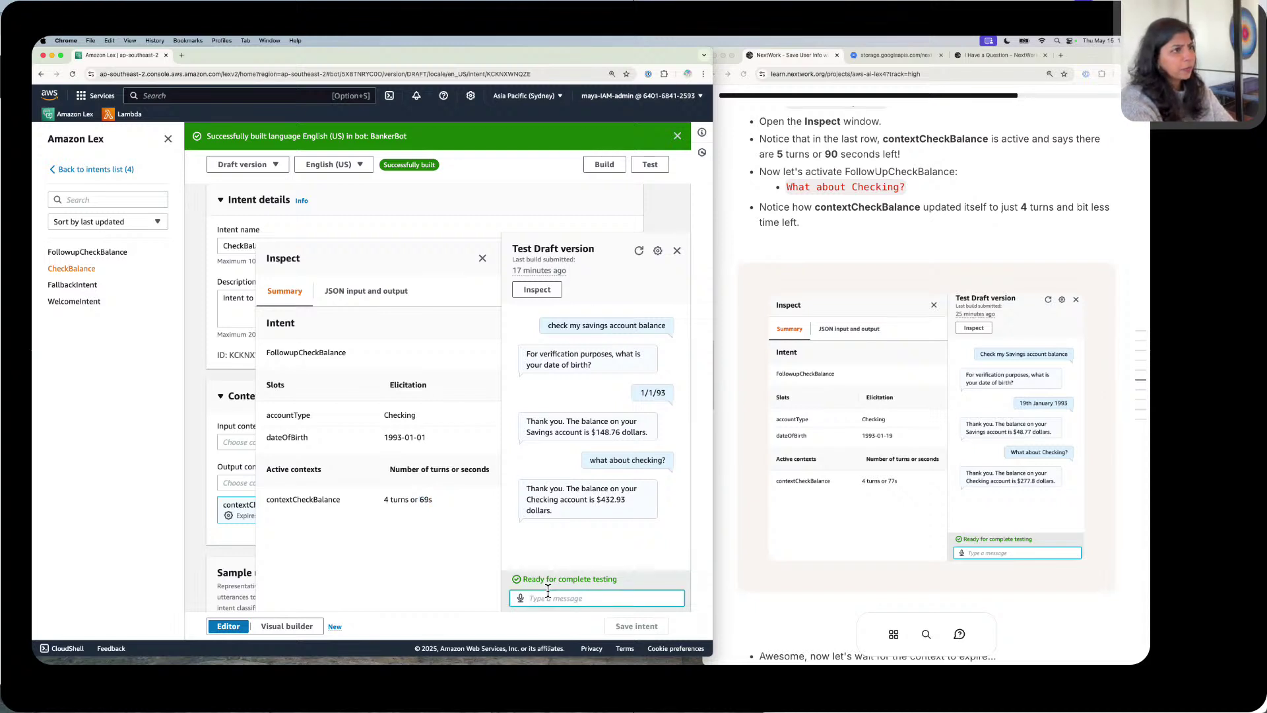
pyautogui.write('what')
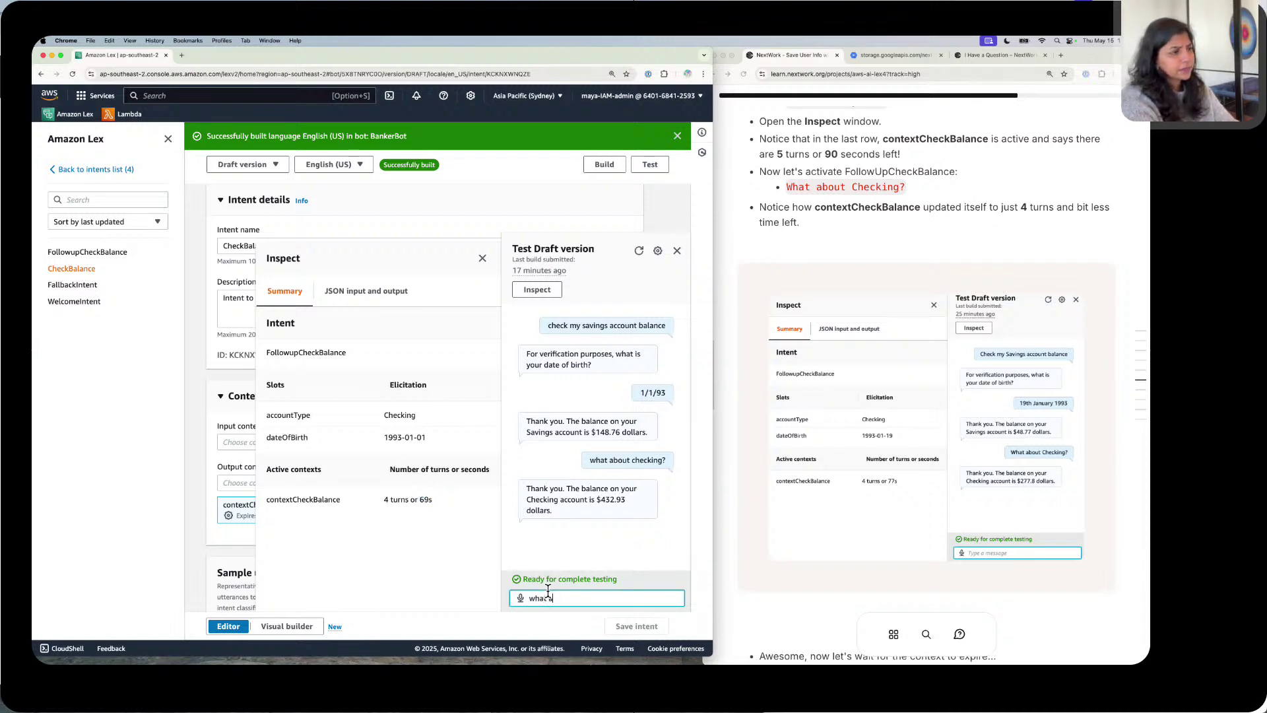
pyautogui.write(' about credit?')
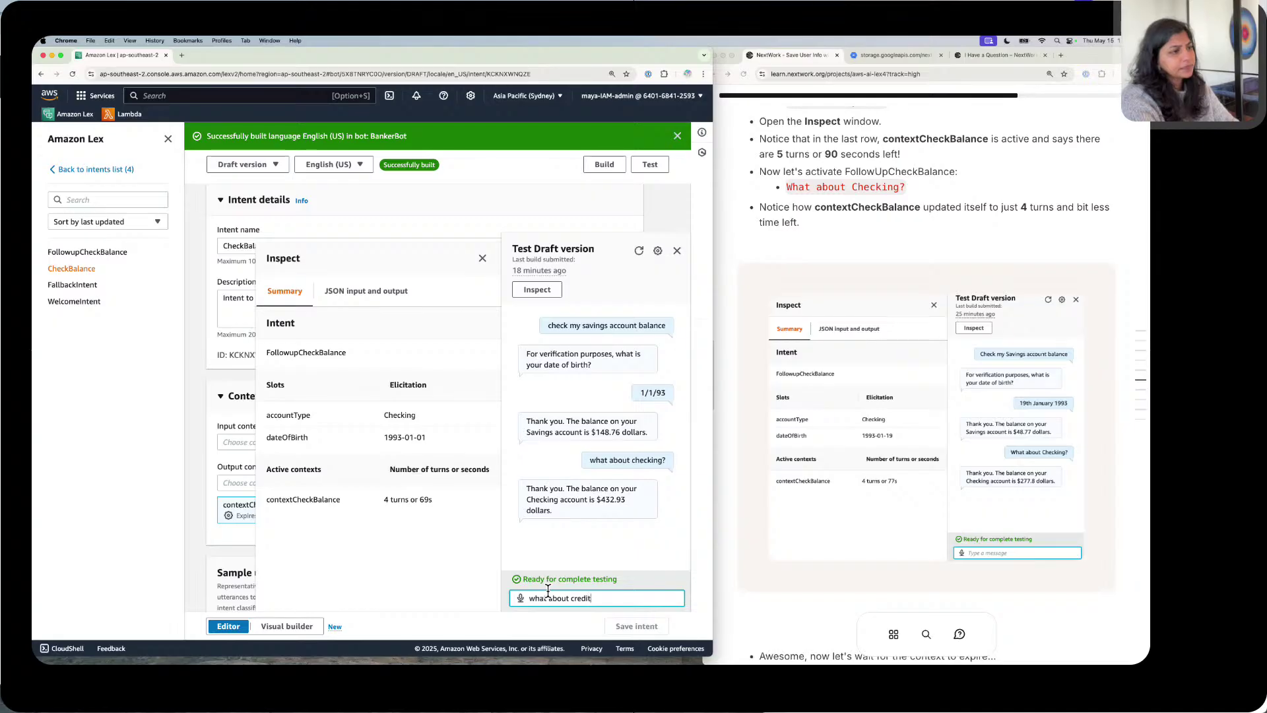
pyautogui.press('Return')
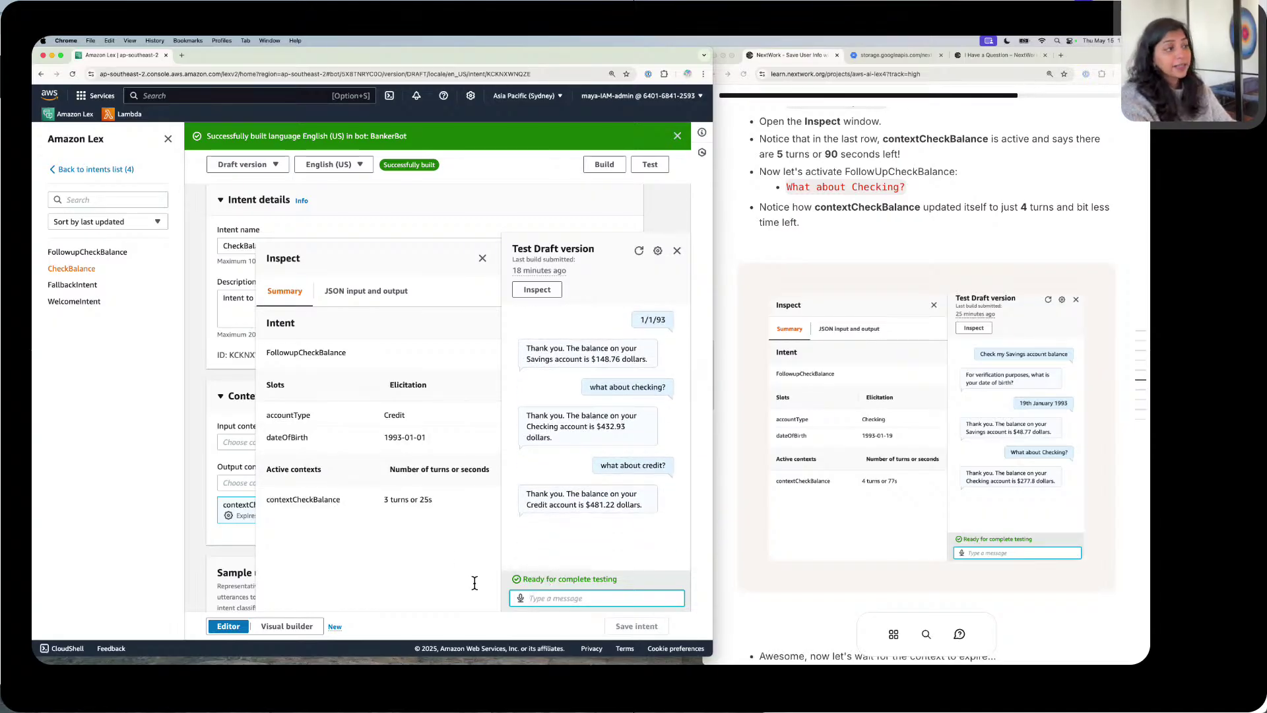
pyautogui.tripleClick(426, 499)
pyautogui.click(429, 503)
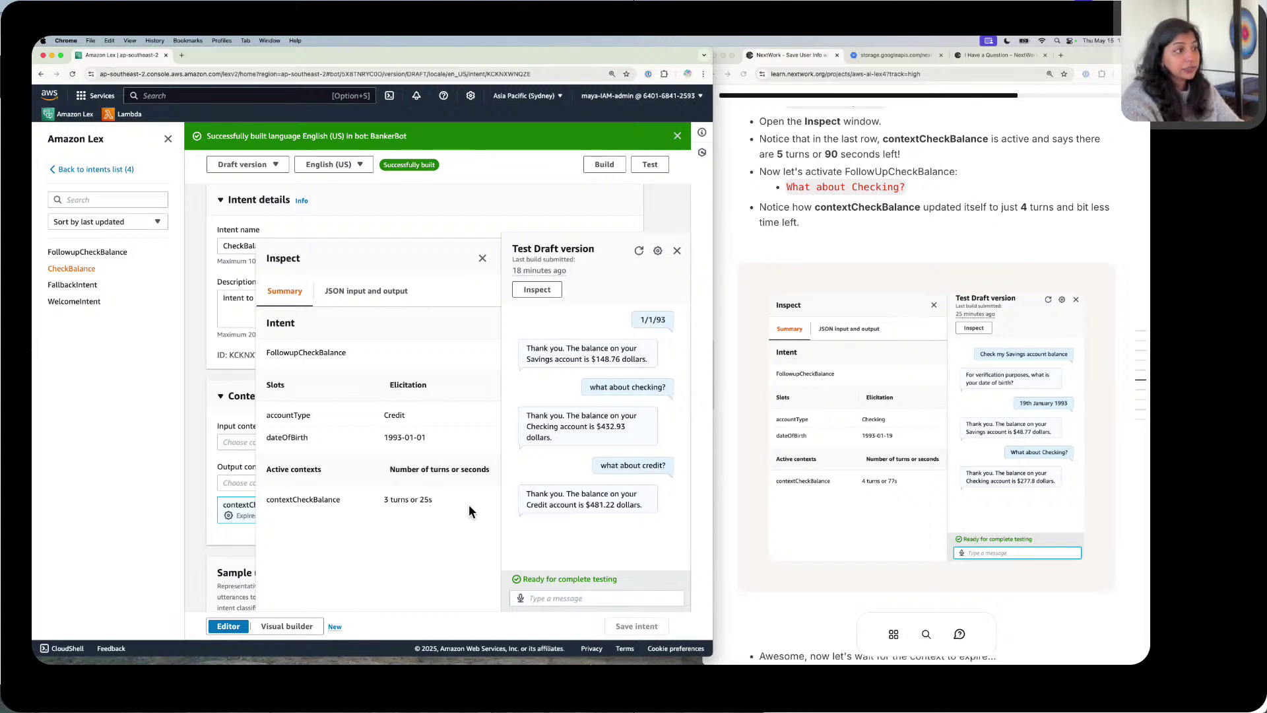
# Step: Send the follow-up question "what about savings?" to test whether the bot still remembers the context
pyautogui.click(547, 598)
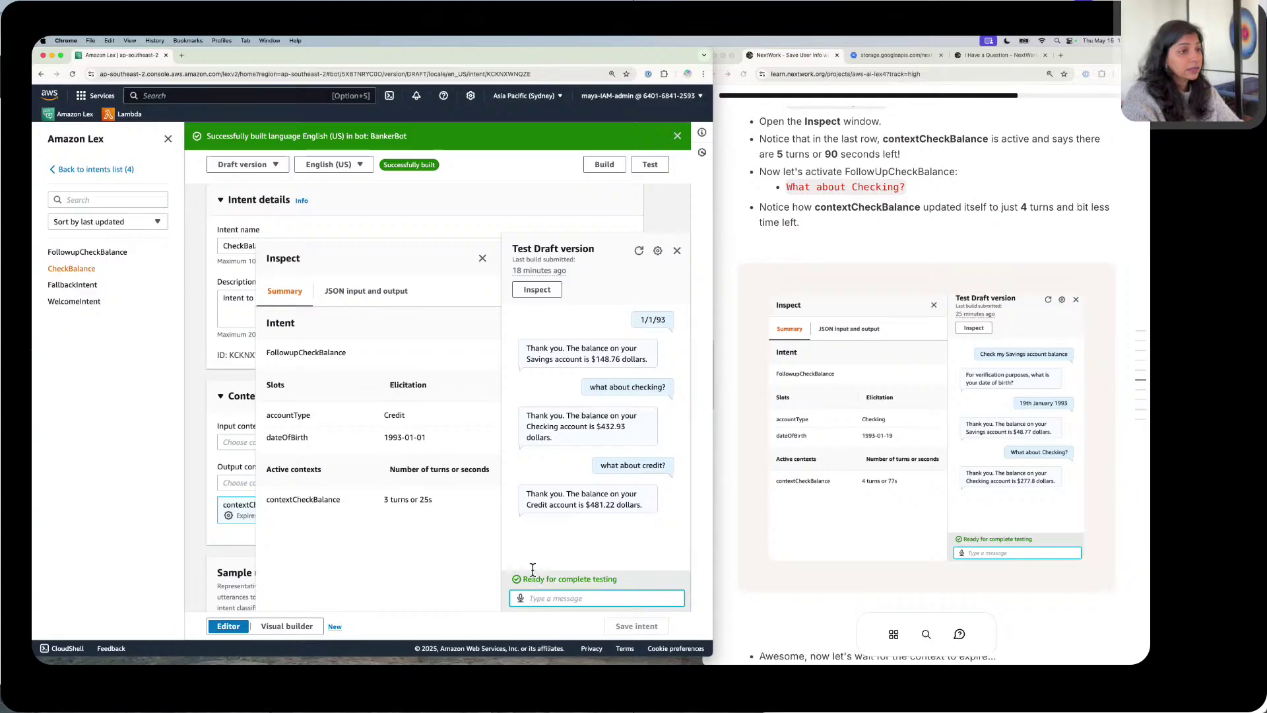
pyautogui.write('a')
pyautogui.press('BackSpace')
pyautogui.write('what about')
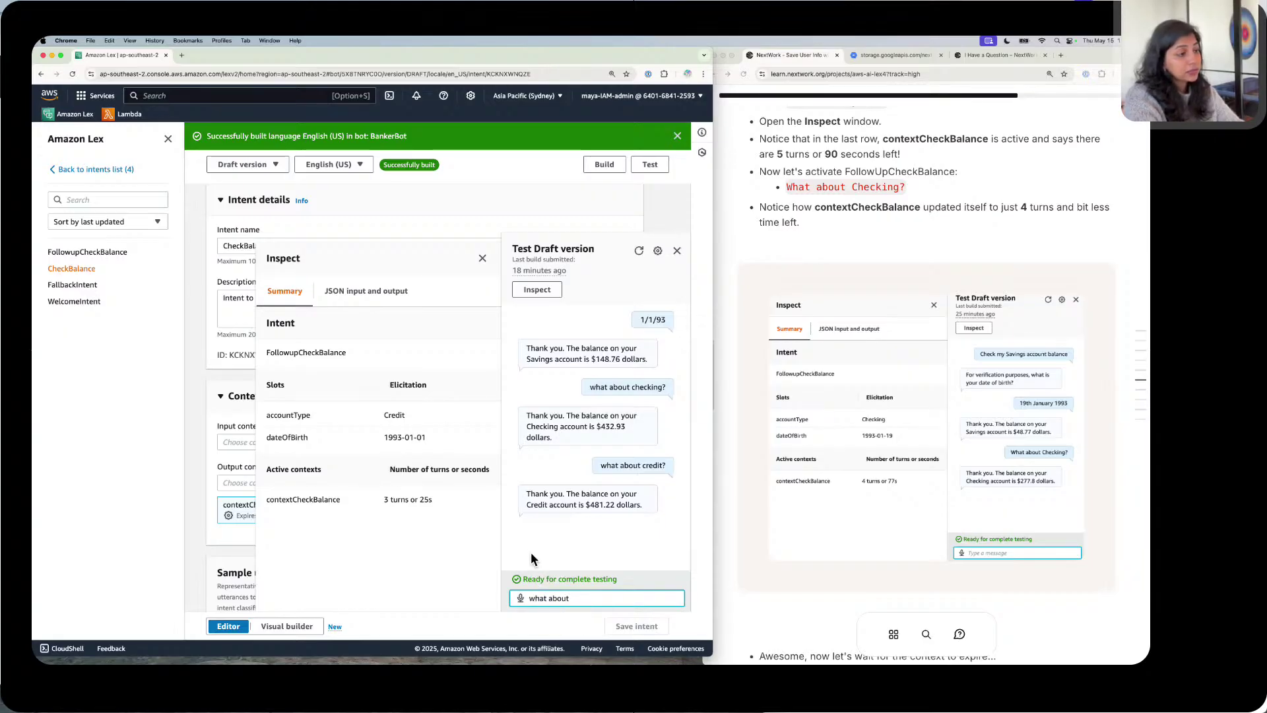
pyautogui.write(' savings?')
pyautogui.press('Return')
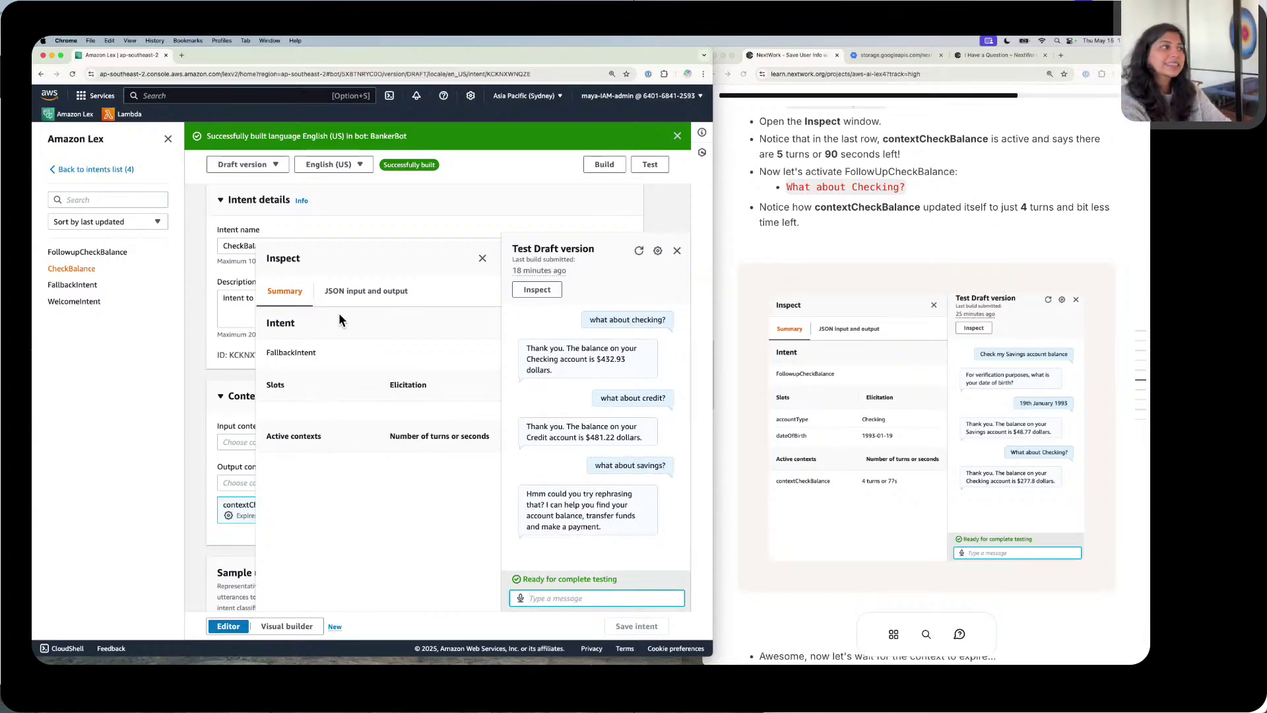
# Step: Go to the guide's question "What does context expiry mean?" and fill its answer with the suggested template text
pyautogui.moveTo(317, 352); pyautogui.dragTo(271, 340)
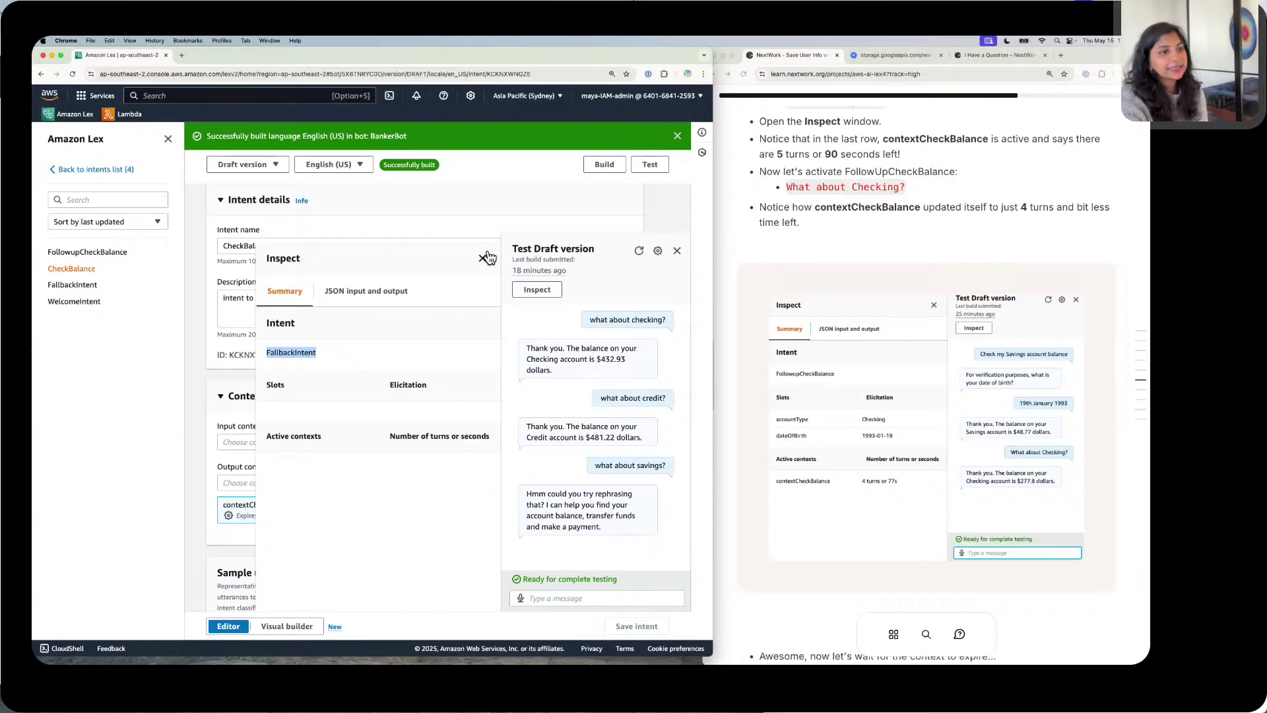
pyautogui.scroll(-5, 792, 374)
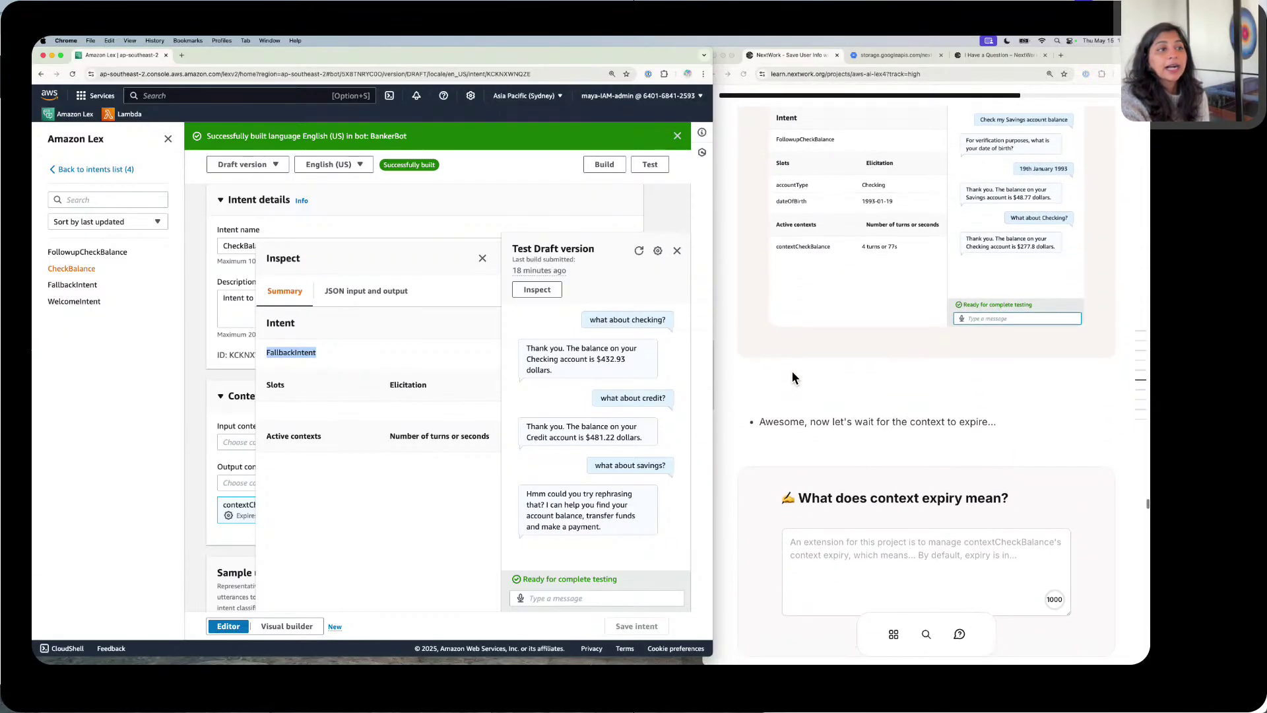
pyautogui.scroll(-4, 792, 378)
pyautogui.click(788, 388)
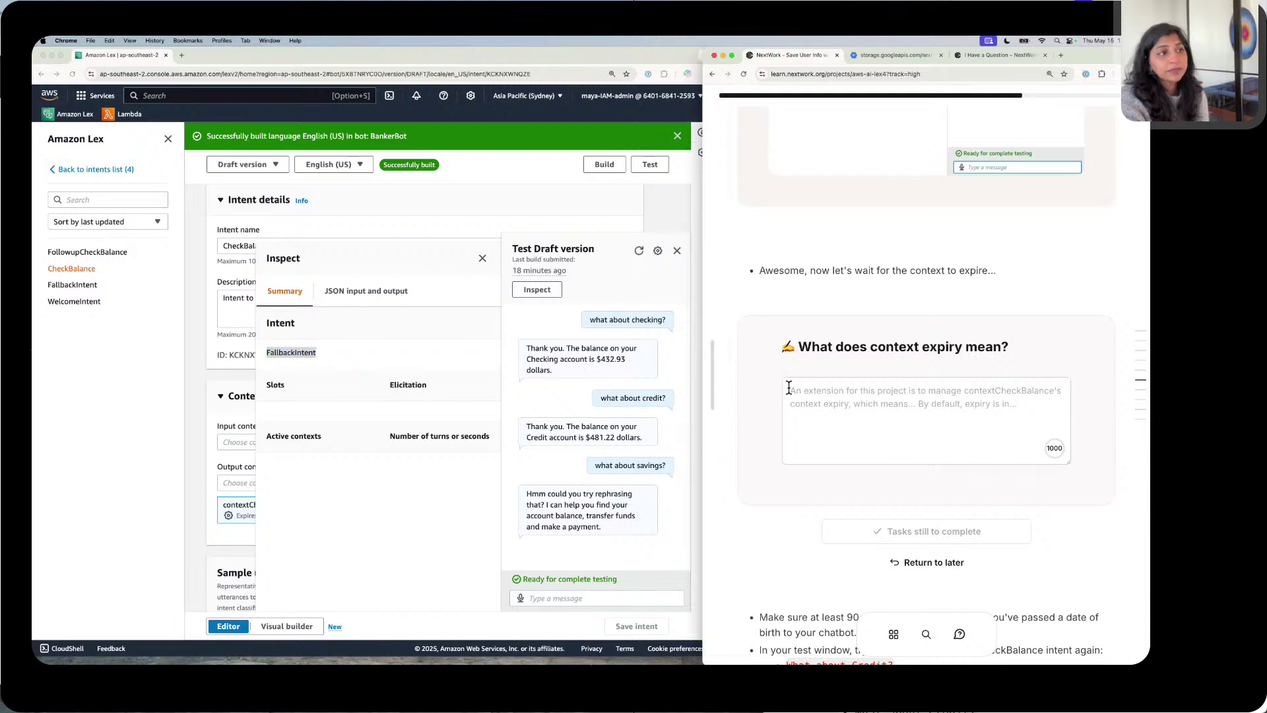
pyautogui.click(797, 388)
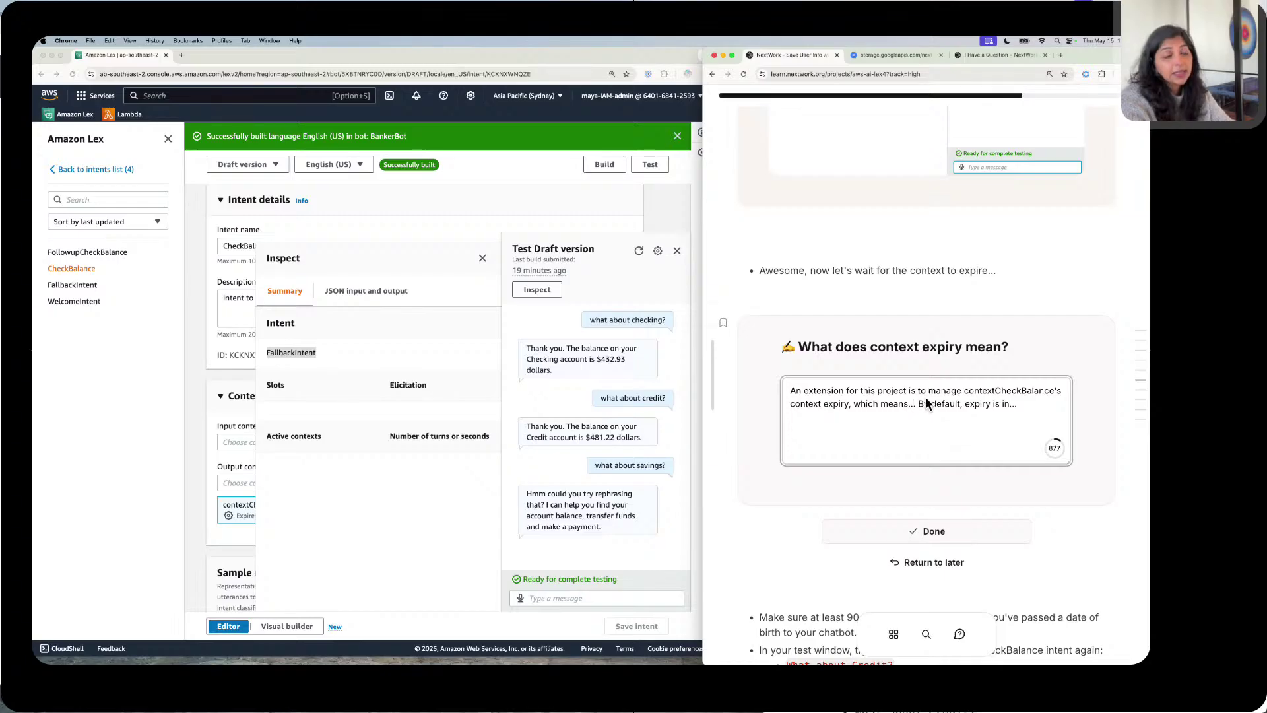
# Step: Replace the first ellipsis in the context expiry answer with "that we can set the number of times"
pyautogui.press('BackSpace')
pyautogui.press('BackSpace')
pyautogui.press('BackSpace')
pyautogui.write('tha')
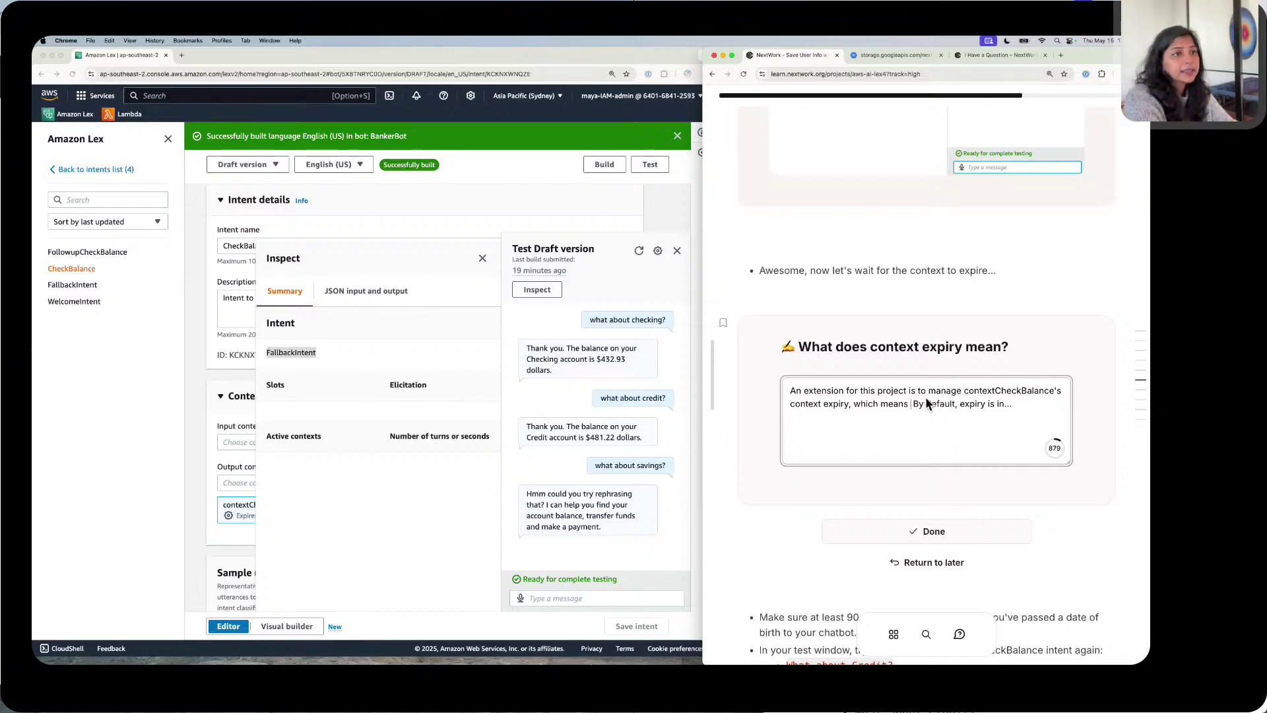
pyautogui.write('t ')
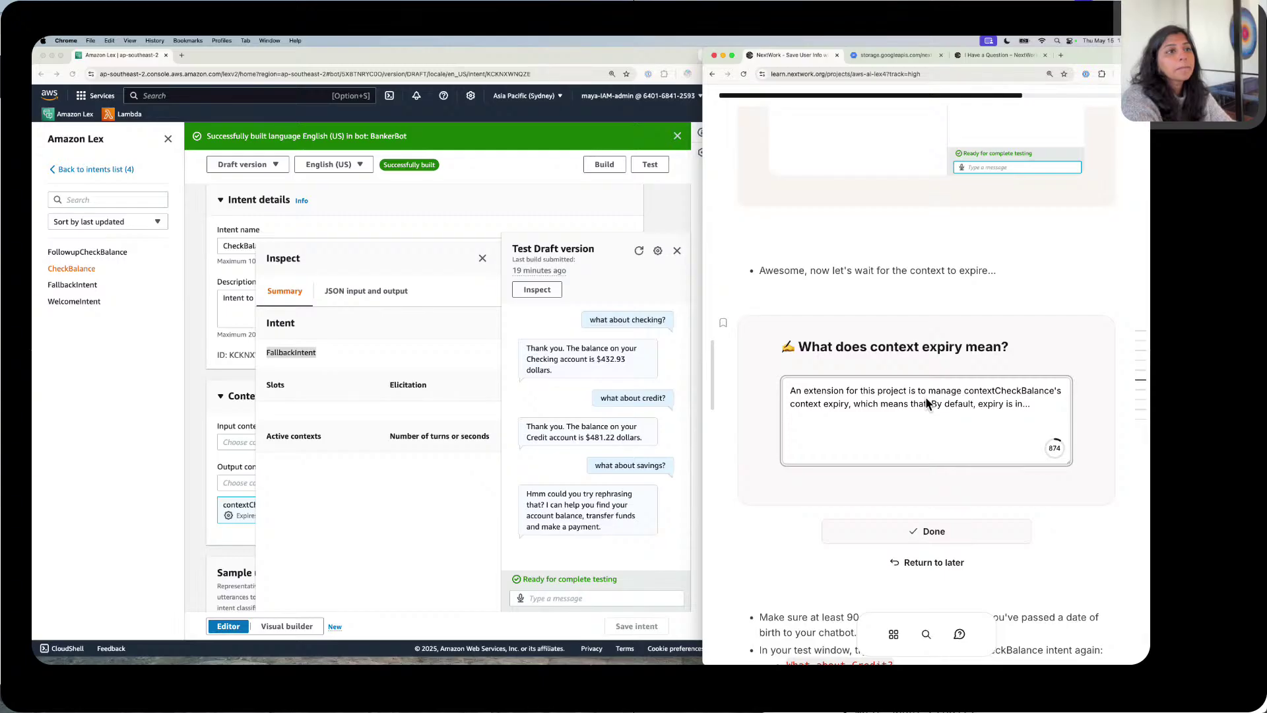
pyautogui.write('we')
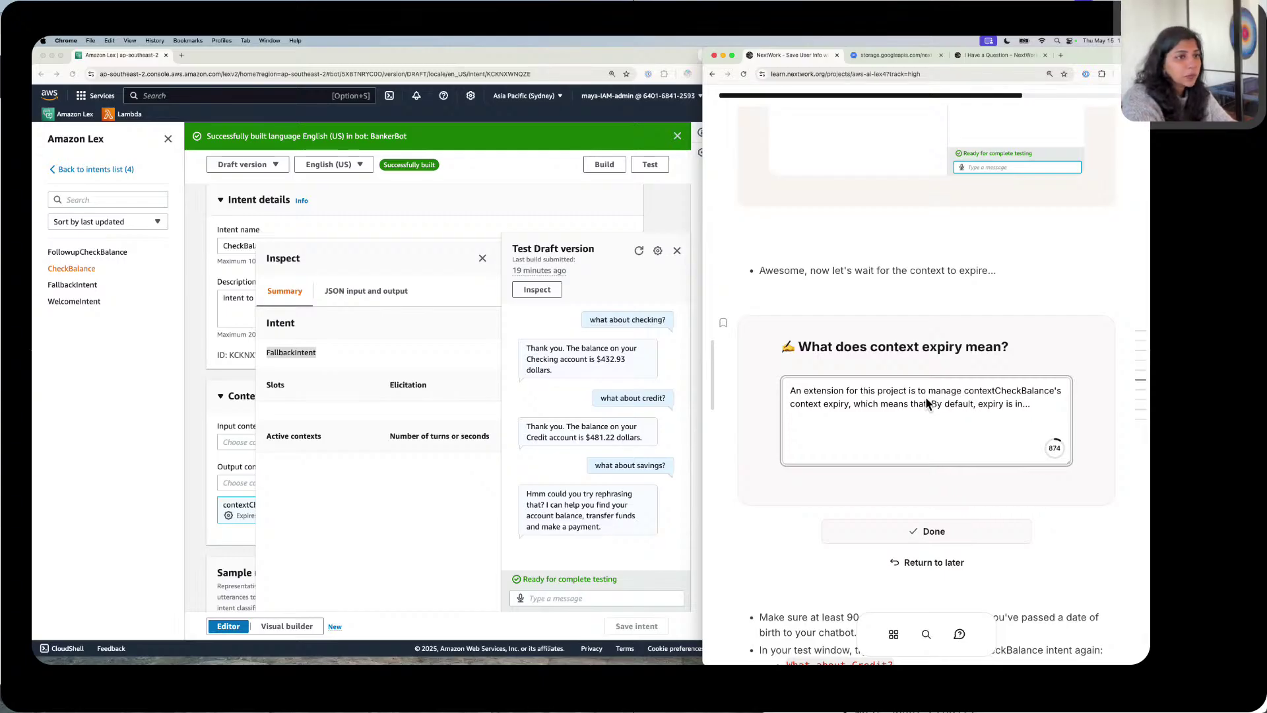
pyautogui.write(' can ')
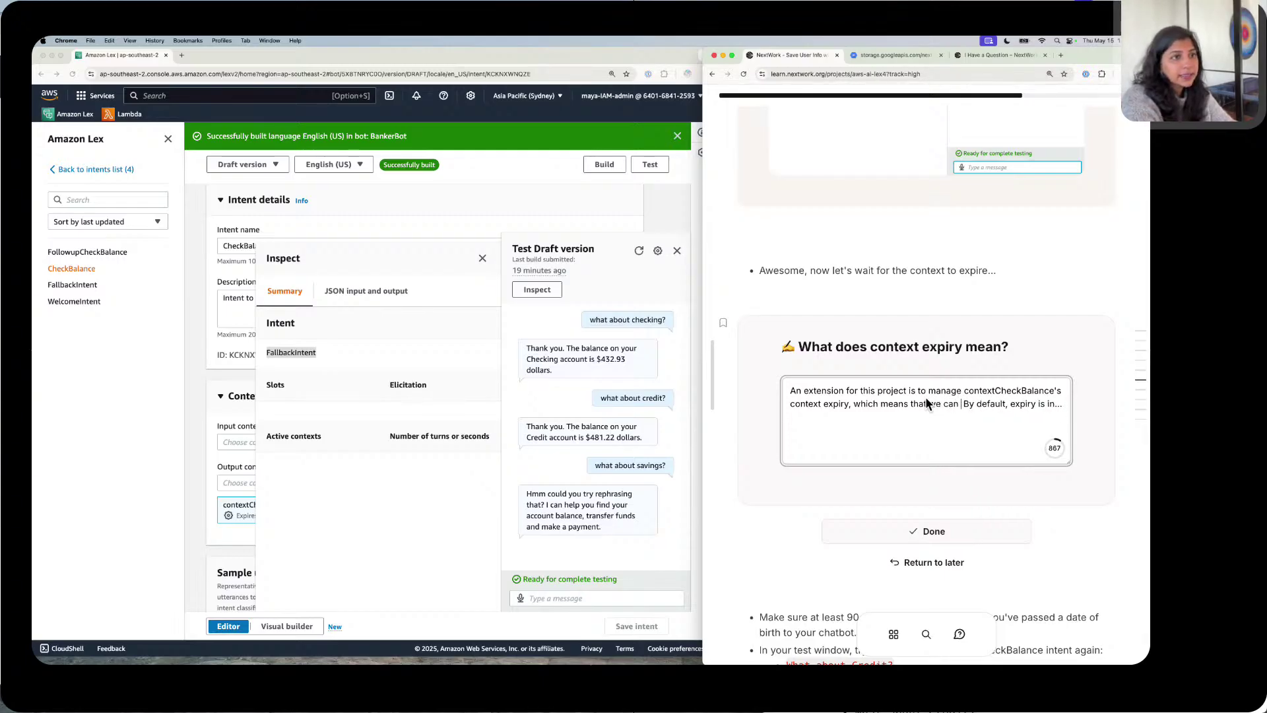
pyautogui.write('set the ')
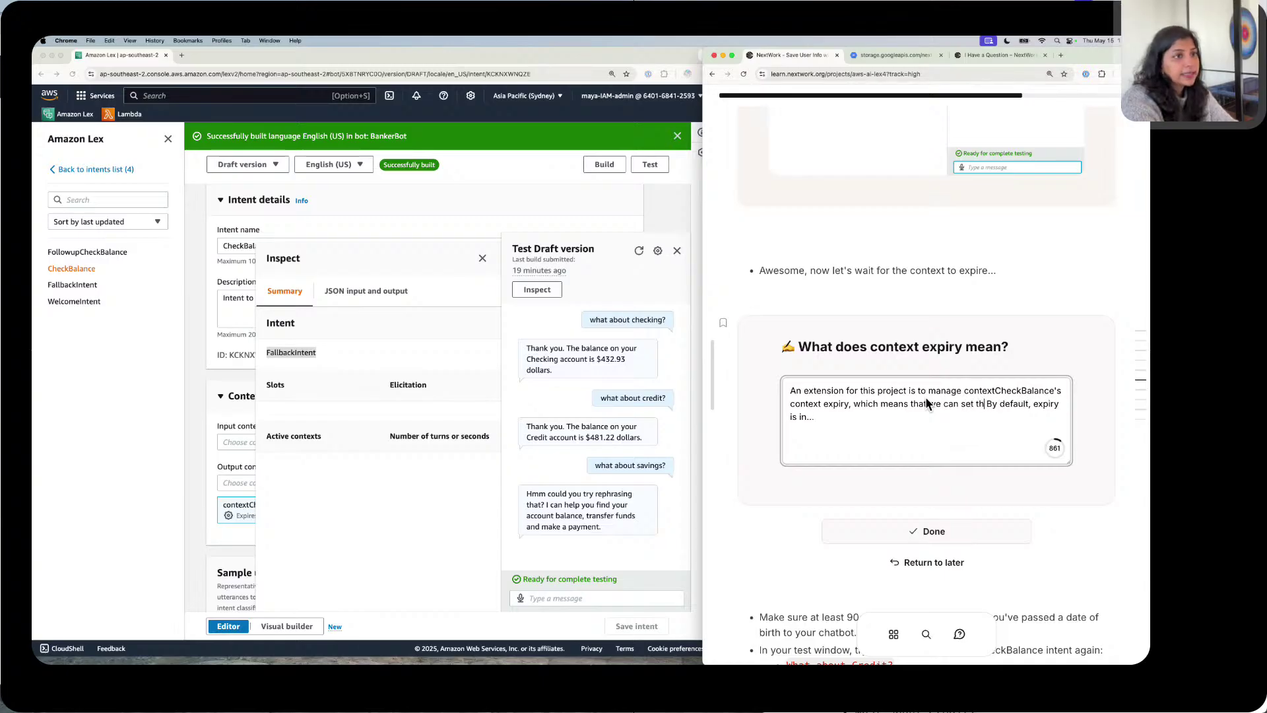
pyautogui.write('number of ')
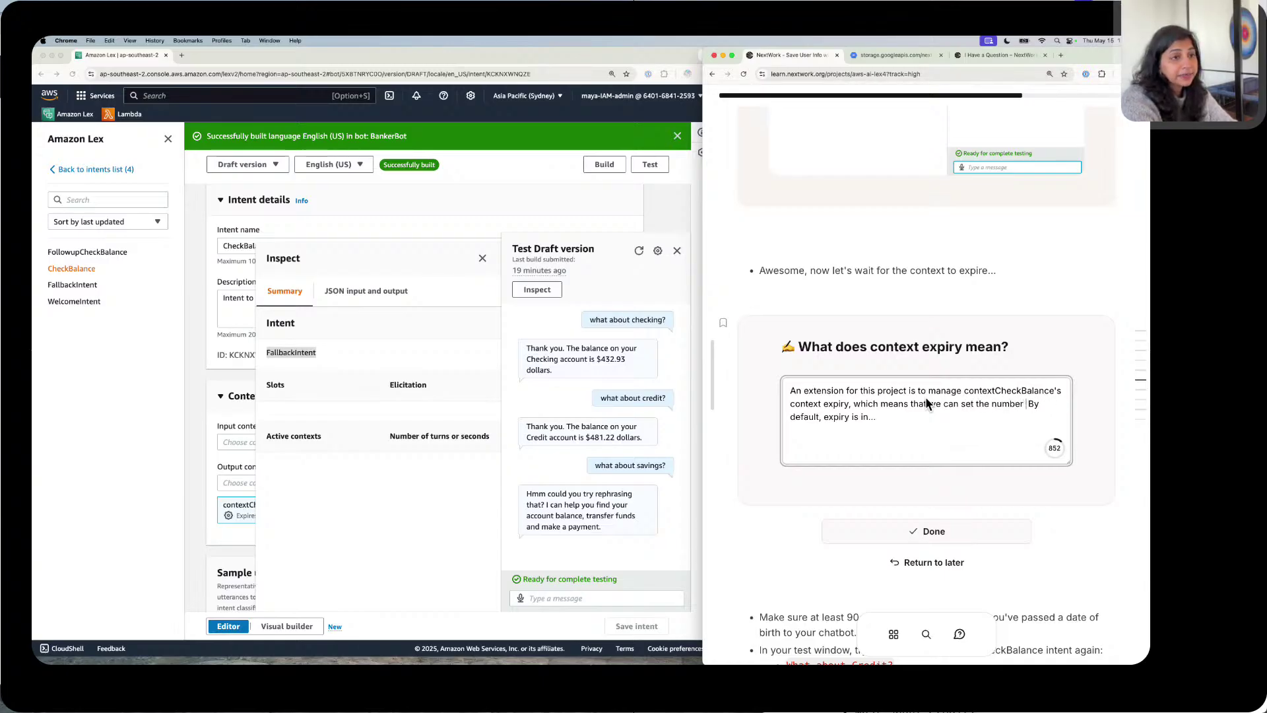
pyautogui.write('times')
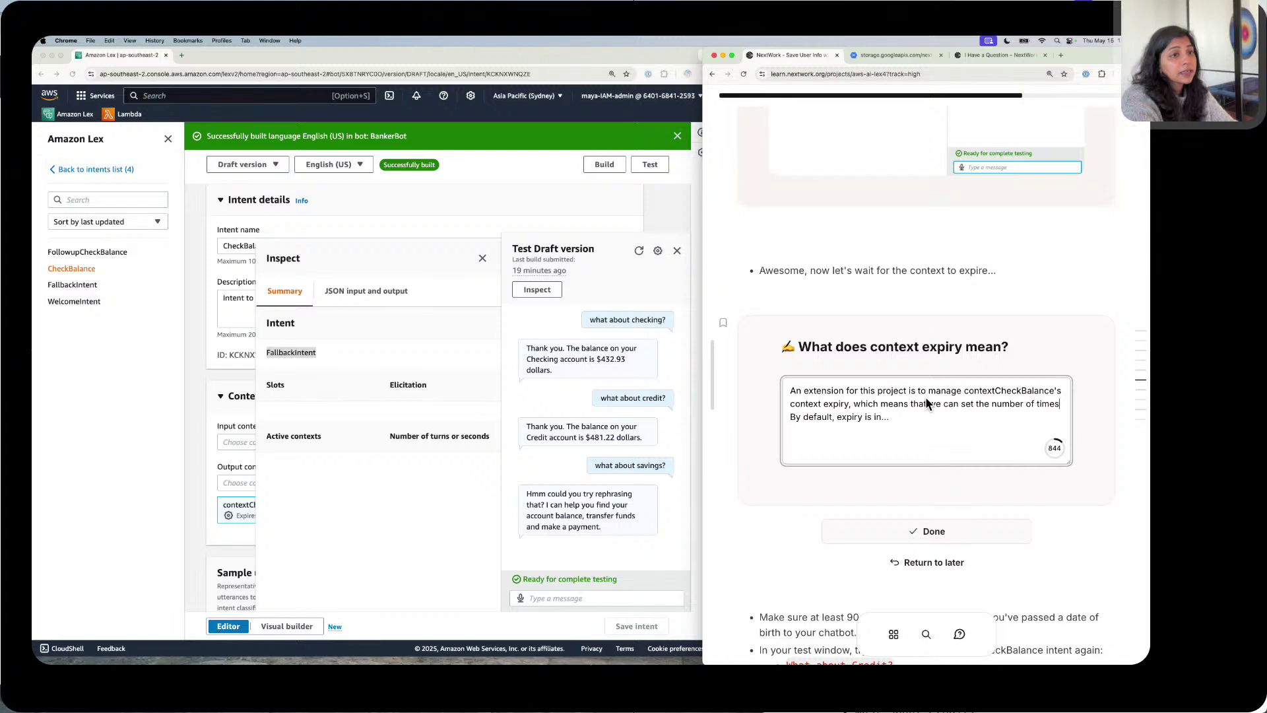
# Step: Continue the explanation in the answer with "the bot will remember the user info or the amount of time"
pyautogui.write(' the b')
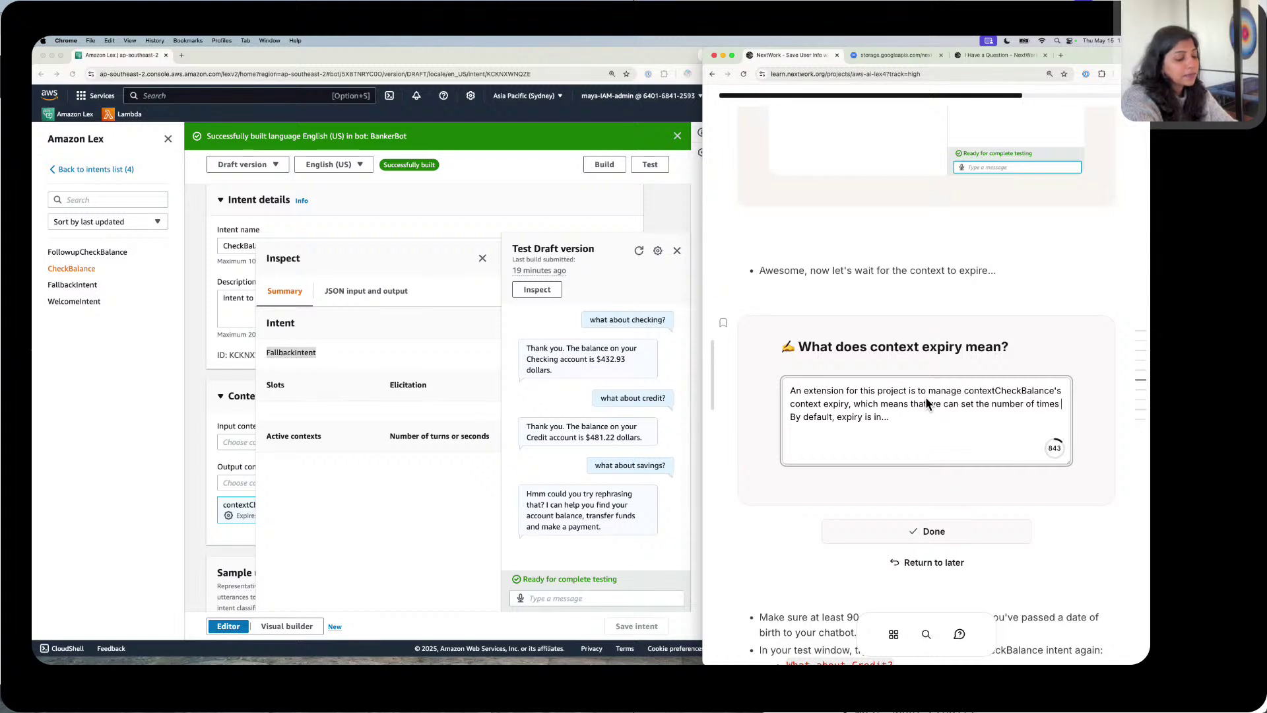
pyautogui.write('ot will remm')
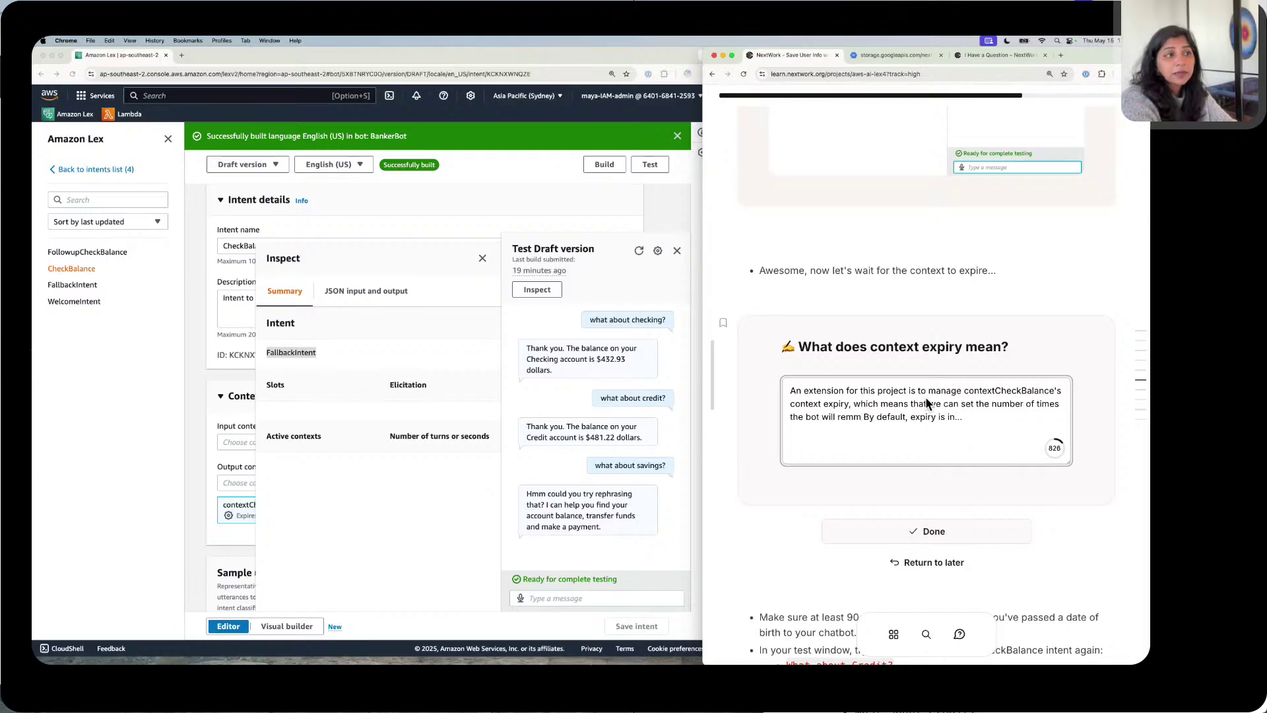
pyautogui.press('BackSpace')
pyautogui.write('ember the i')
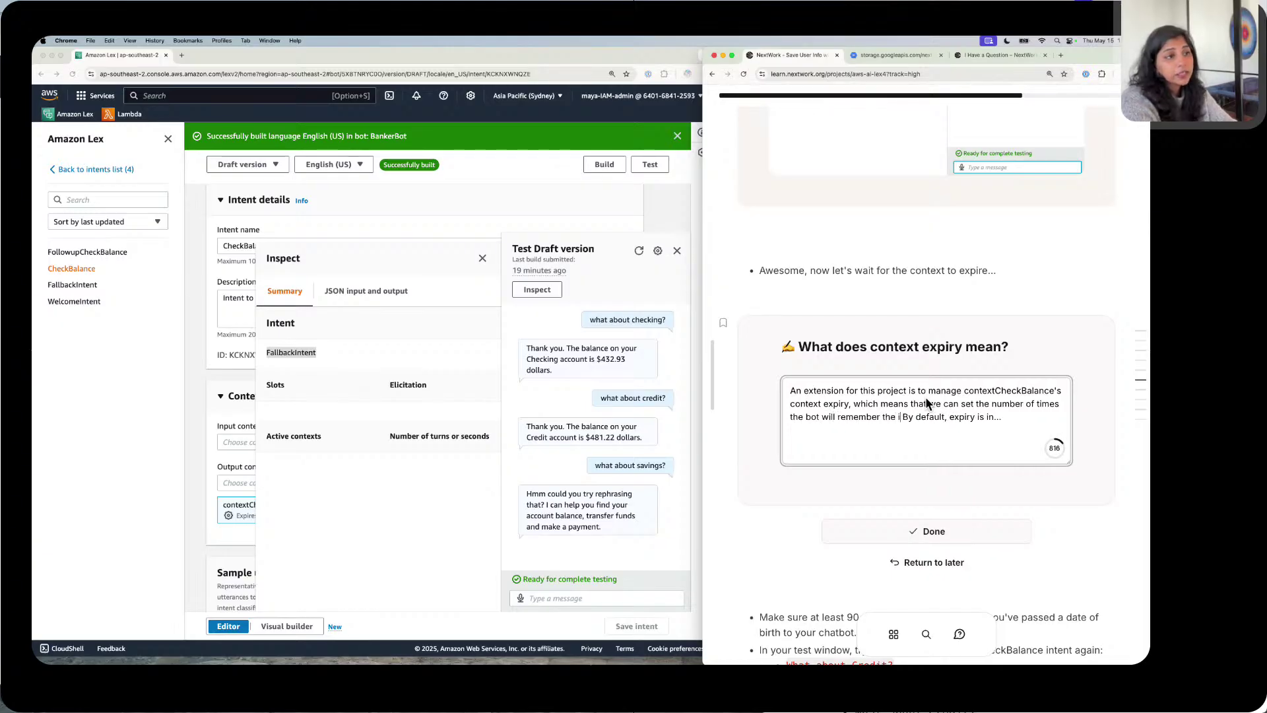
pyautogui.press('BackSpace')
pyautogui.write('user i')
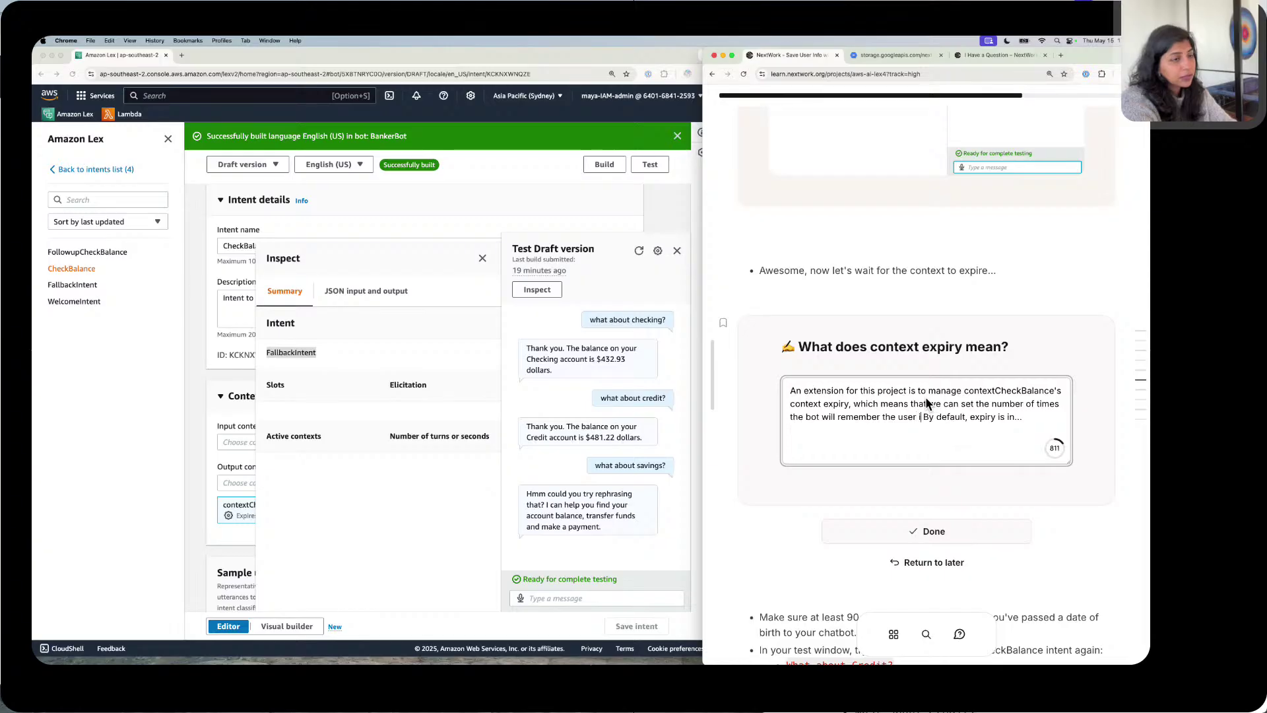
pyautogui.write('nfo or the ')
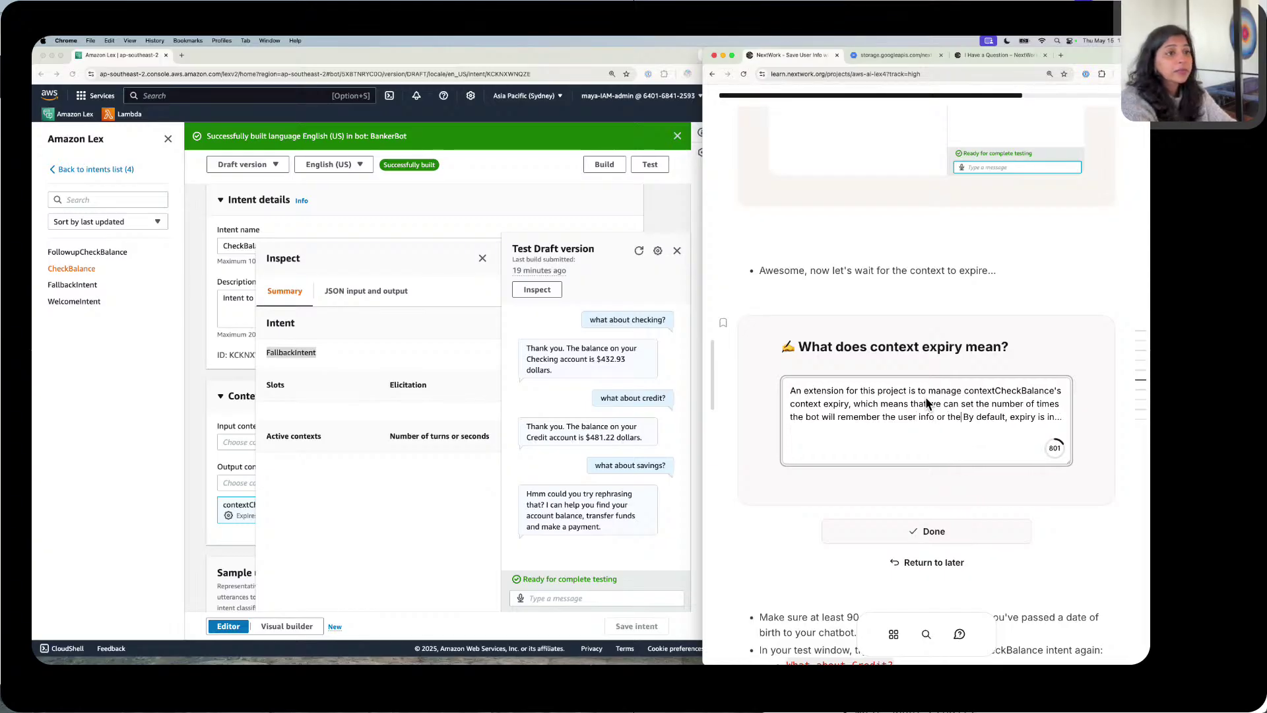
pyautogui.write('amount')
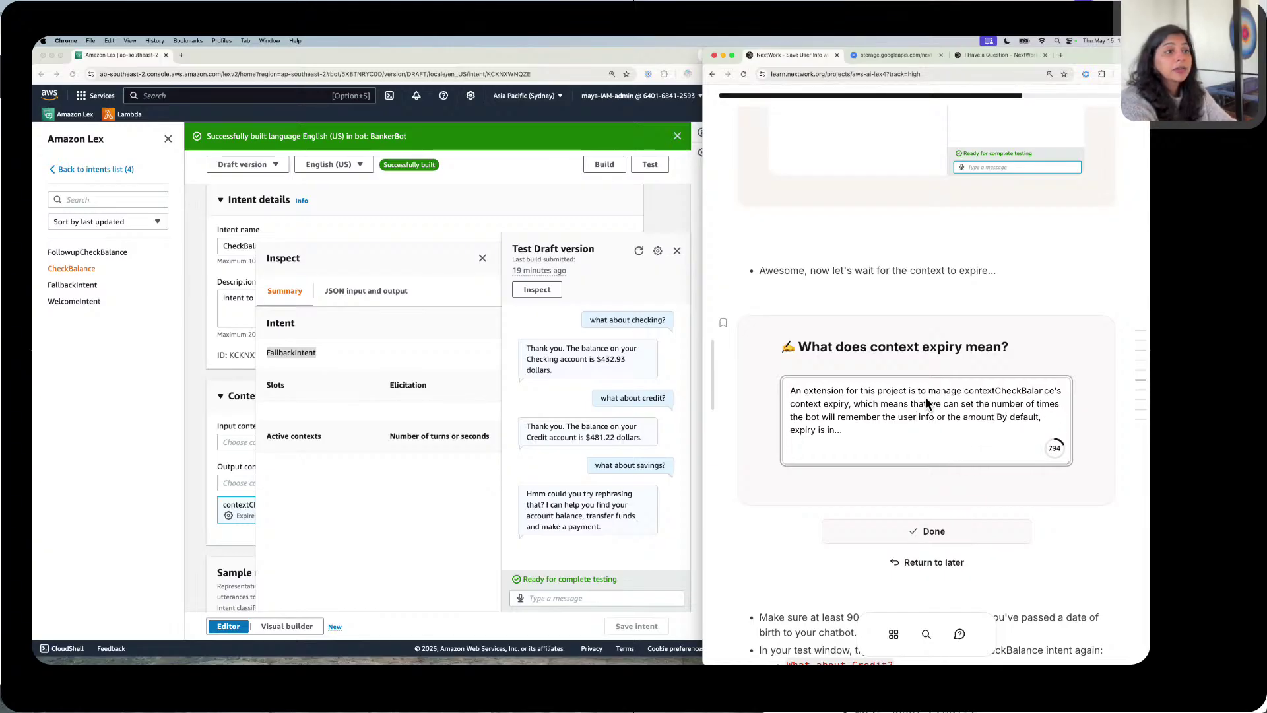
pyautogui.write(' of time')
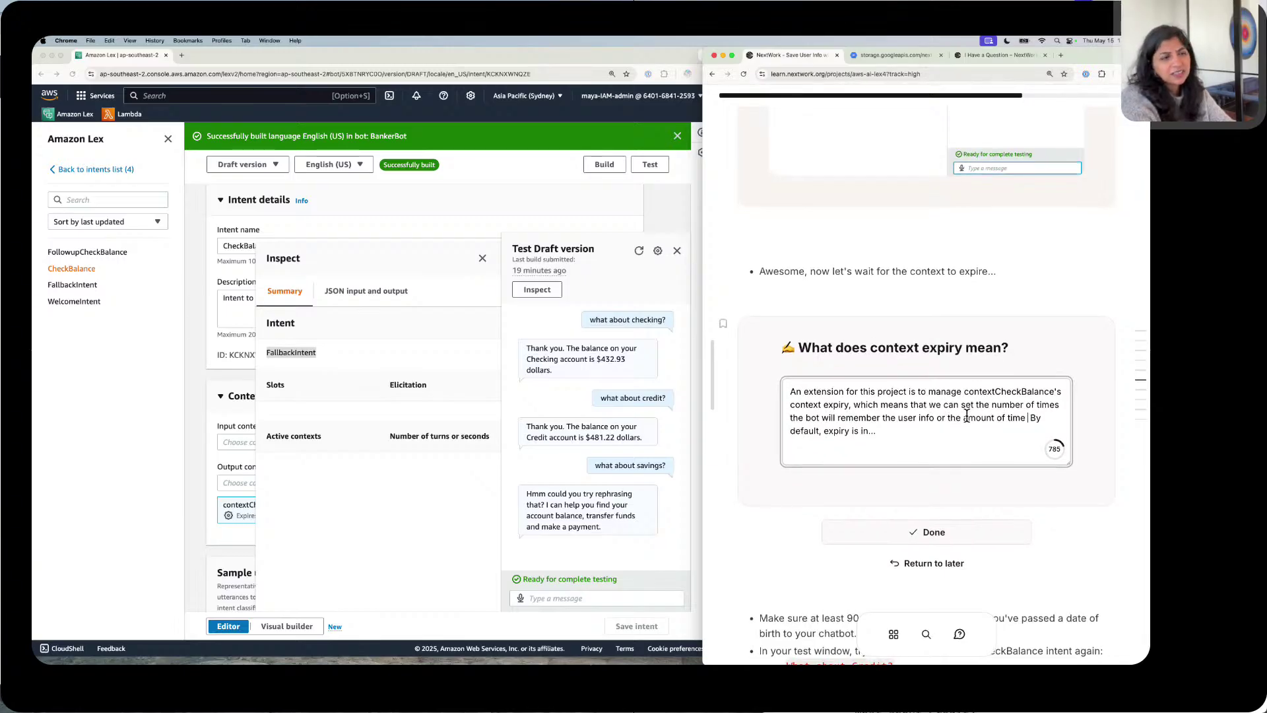
# Step: Complete the answer with "before it forgets the user info. By default, expiry is in 5 turns or 90 seconds." and submit it
pyautogui.write('bef')
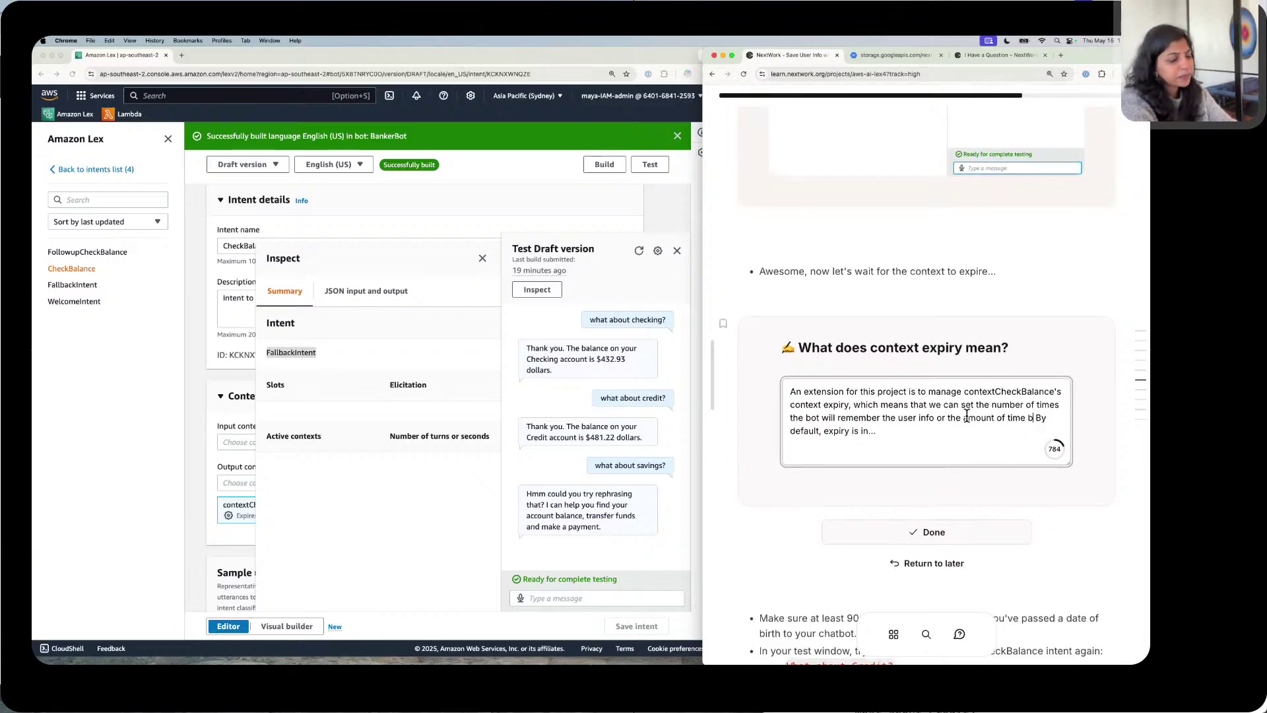
pyautogui.write('ore it for')
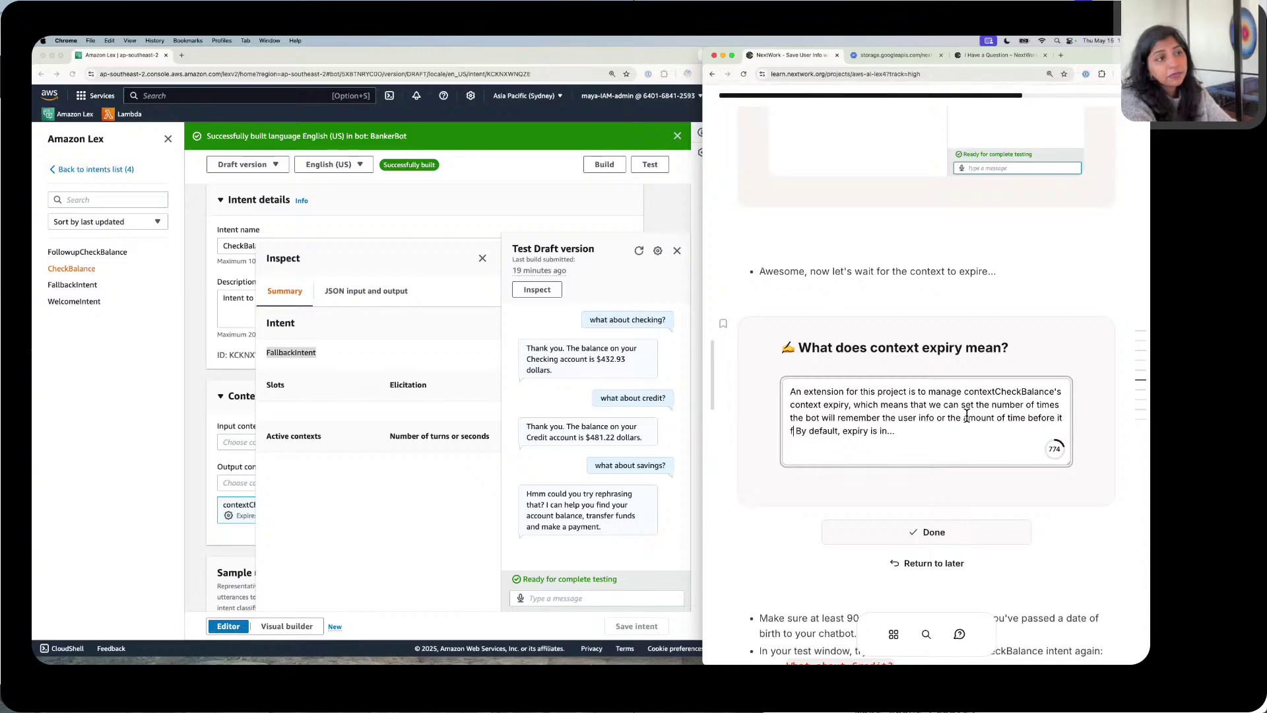
pyautogui.write('gets the ')
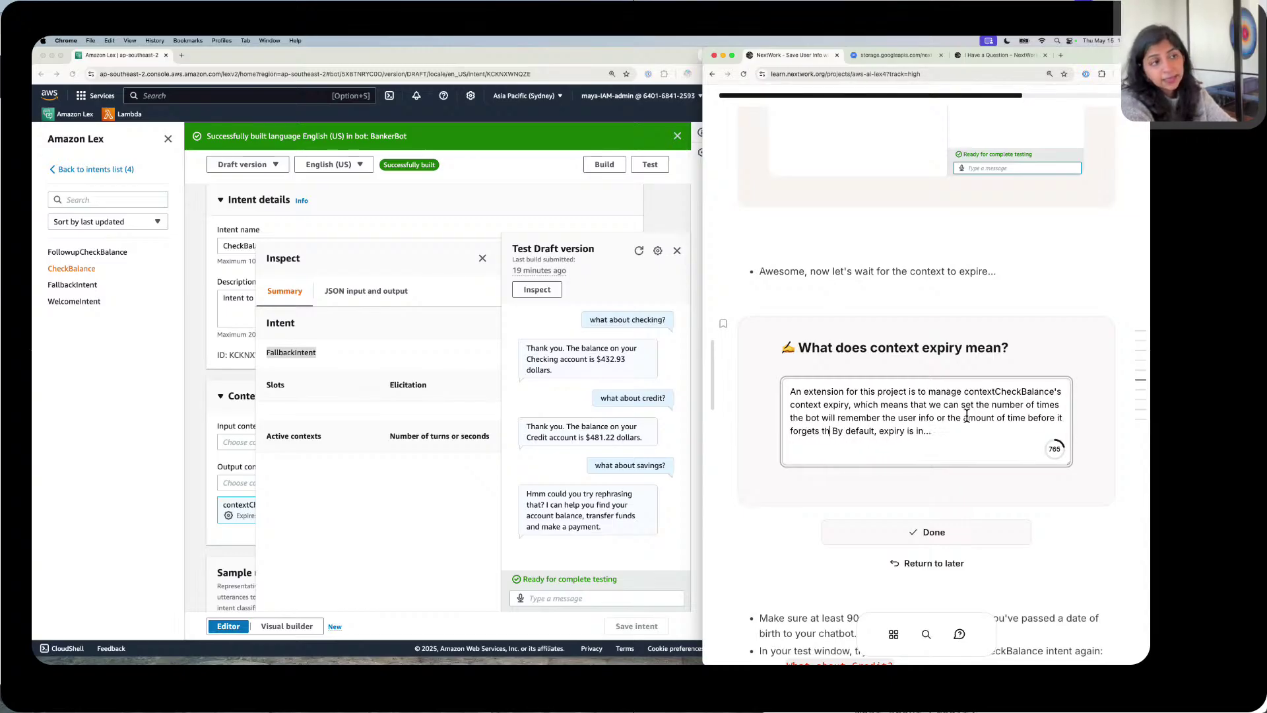
pyautogui.write('user ')
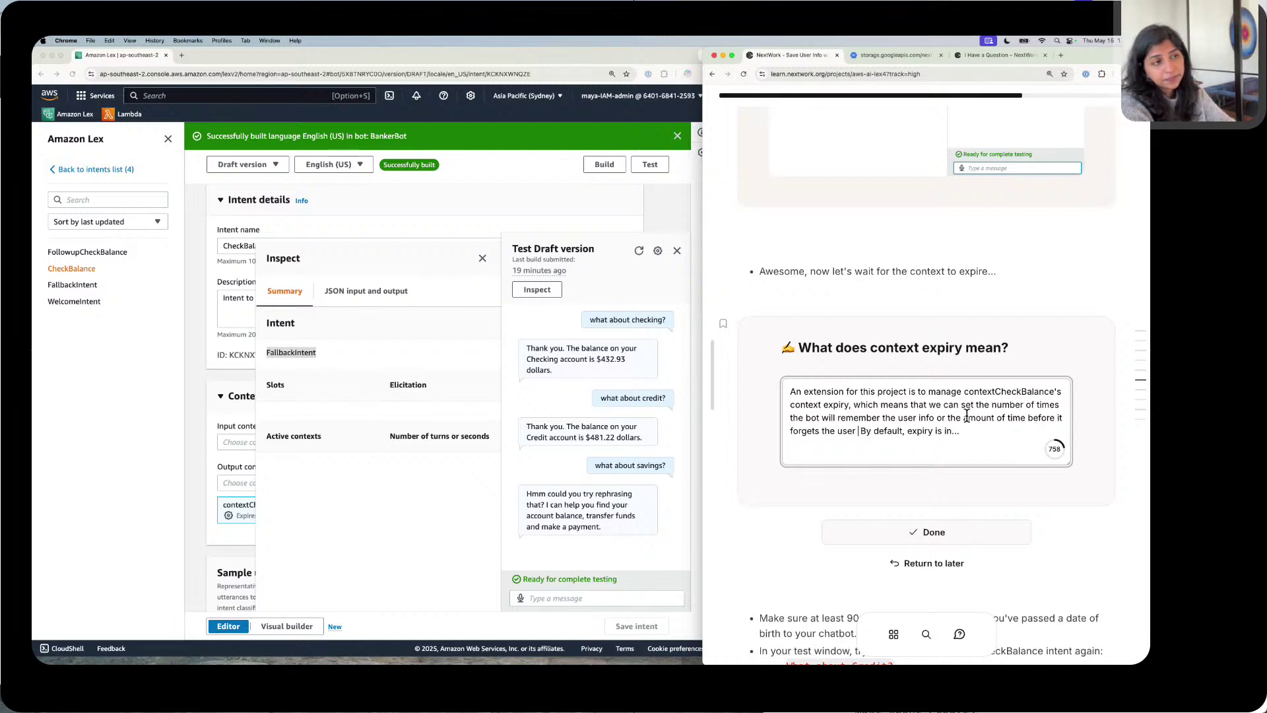
pyautogui.write('info. By default, expiry is in ')
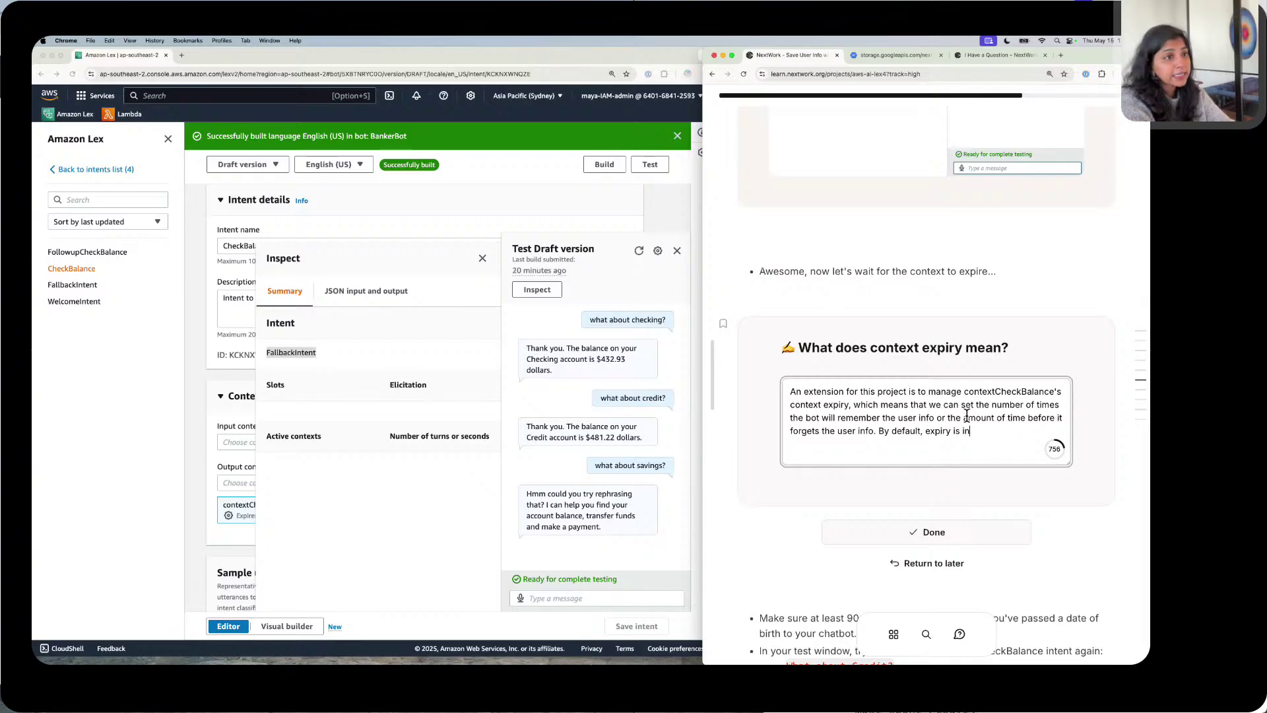
pyautogui.write('5 tur')
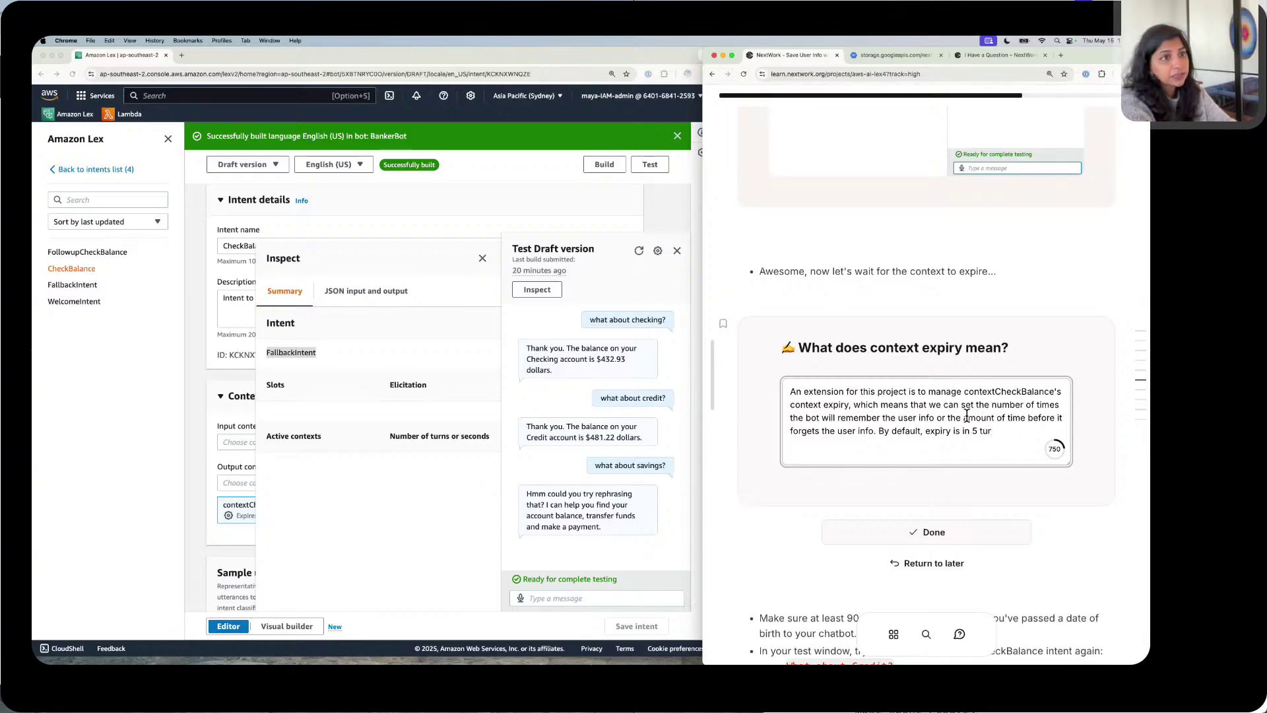
pyautogui.write('ns or ')
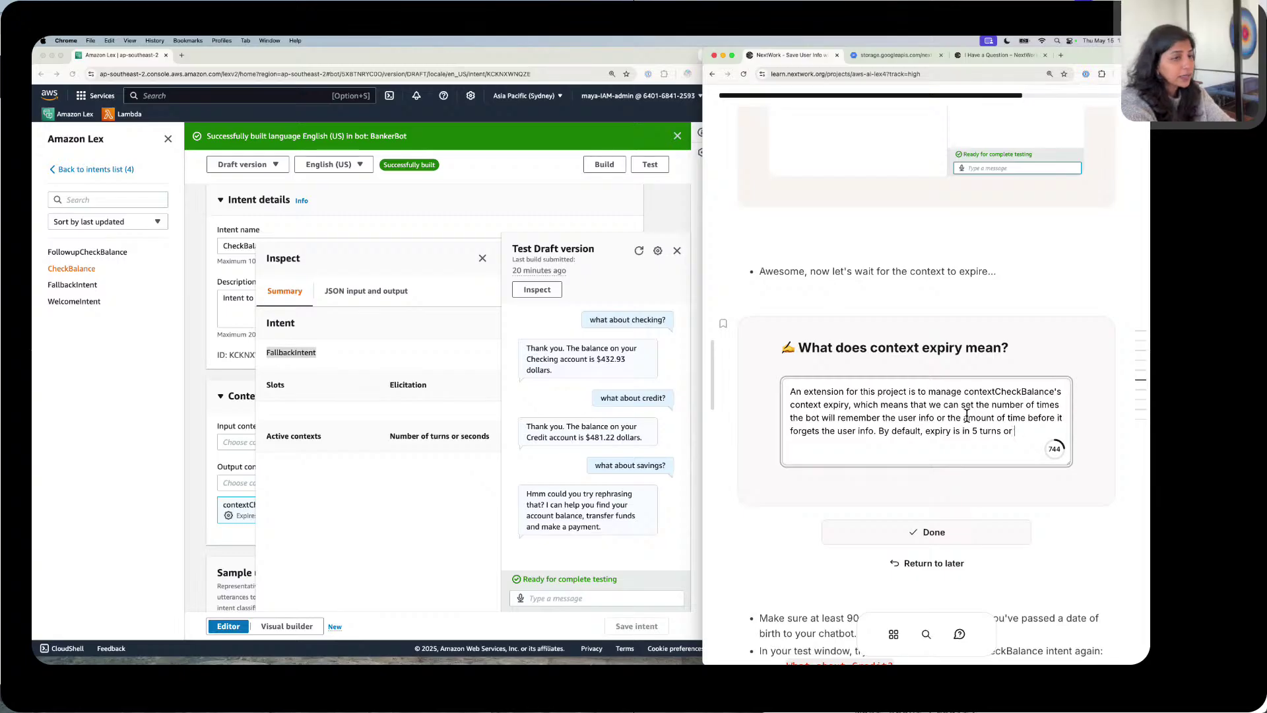
pyautogui.write('90 sec')
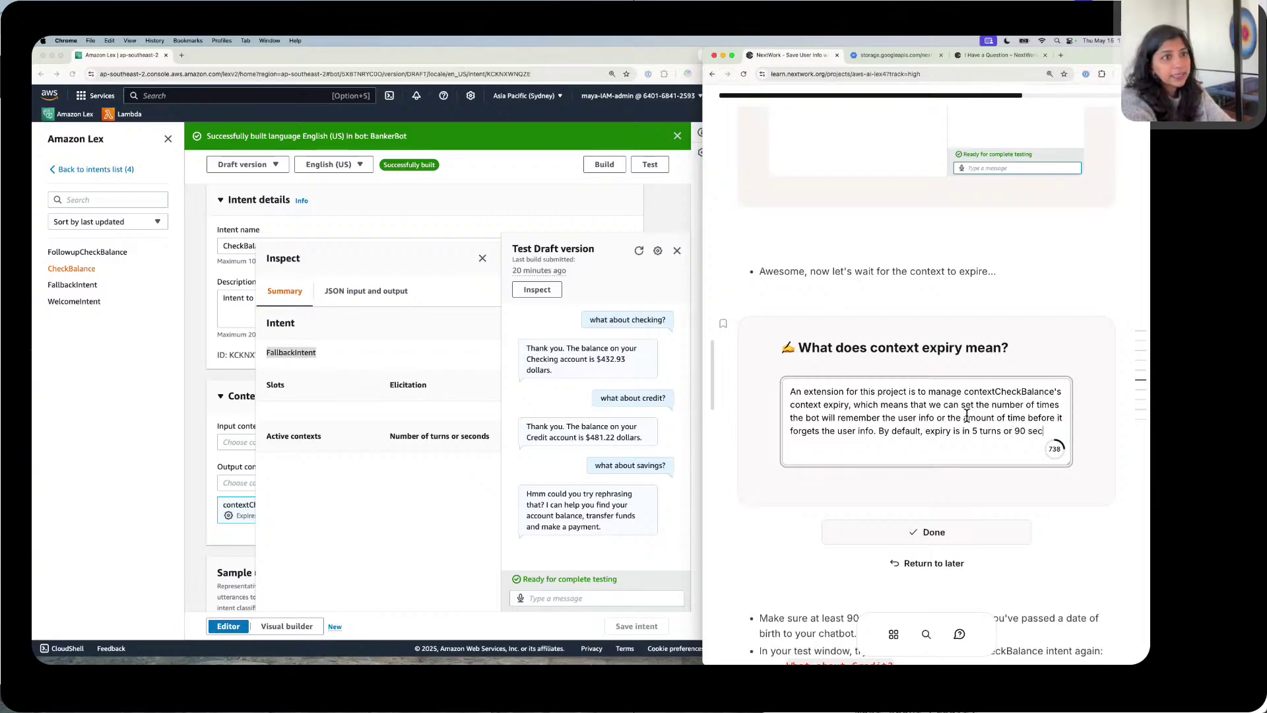
pyautogui.write('onds.')
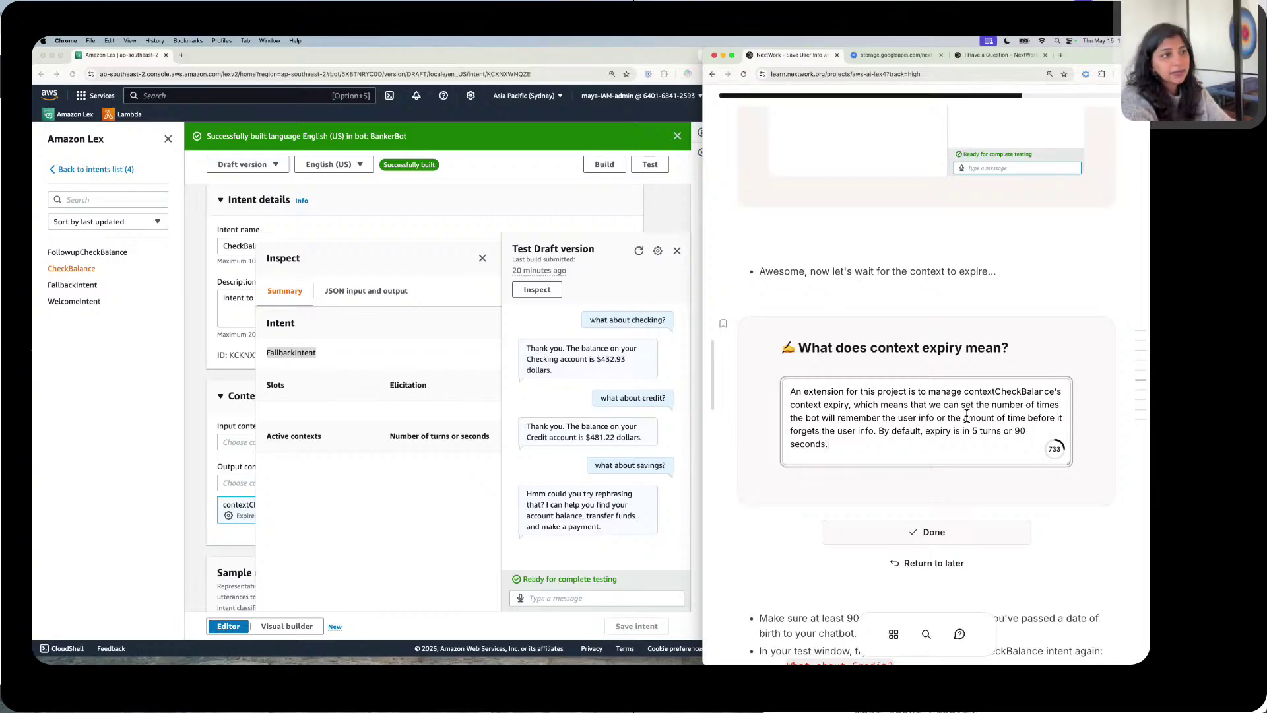
pyautogui.click(890, 525)
# Step: Read the guide's explanation of the expired context and close the draft test conversation to return to the CheckBalance intent
pyautogui.scroll(-3, 928, 465)
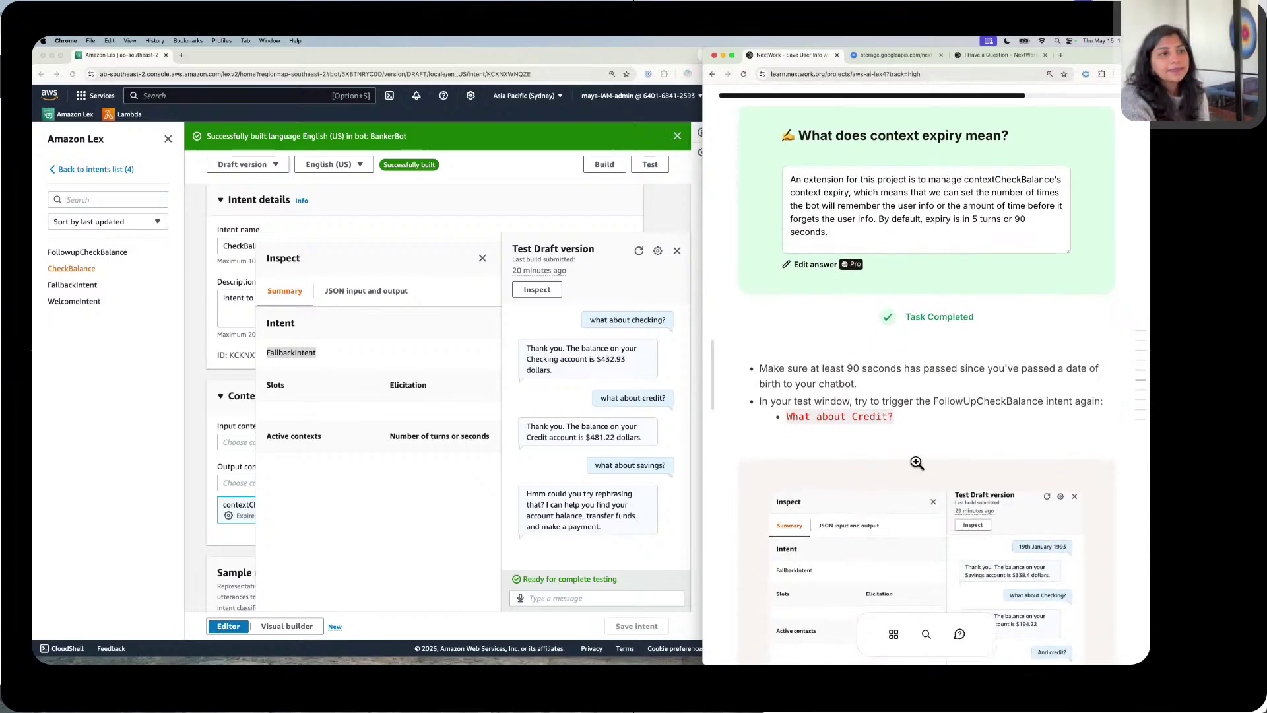
pyautogui.scroll(-1, 880, 426)
pyautogui.scroll(-5, 880, 426)
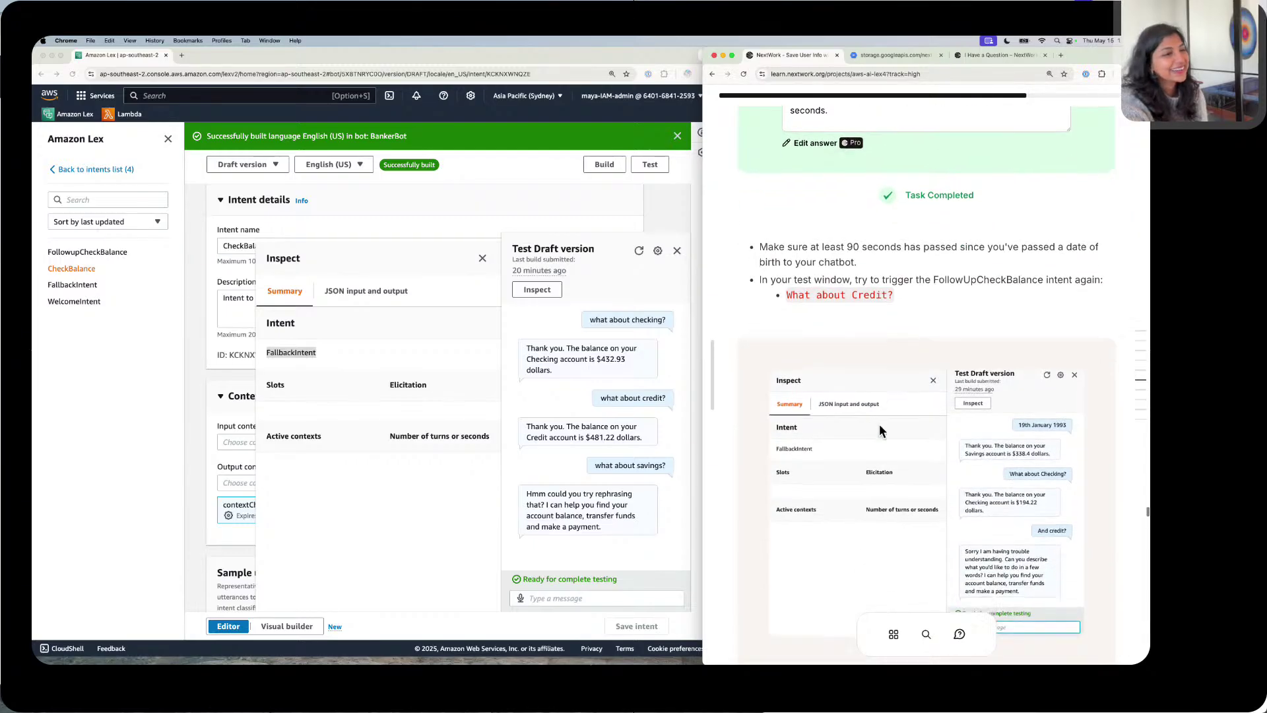
pyautogui.scroll(-3, 882, 429)
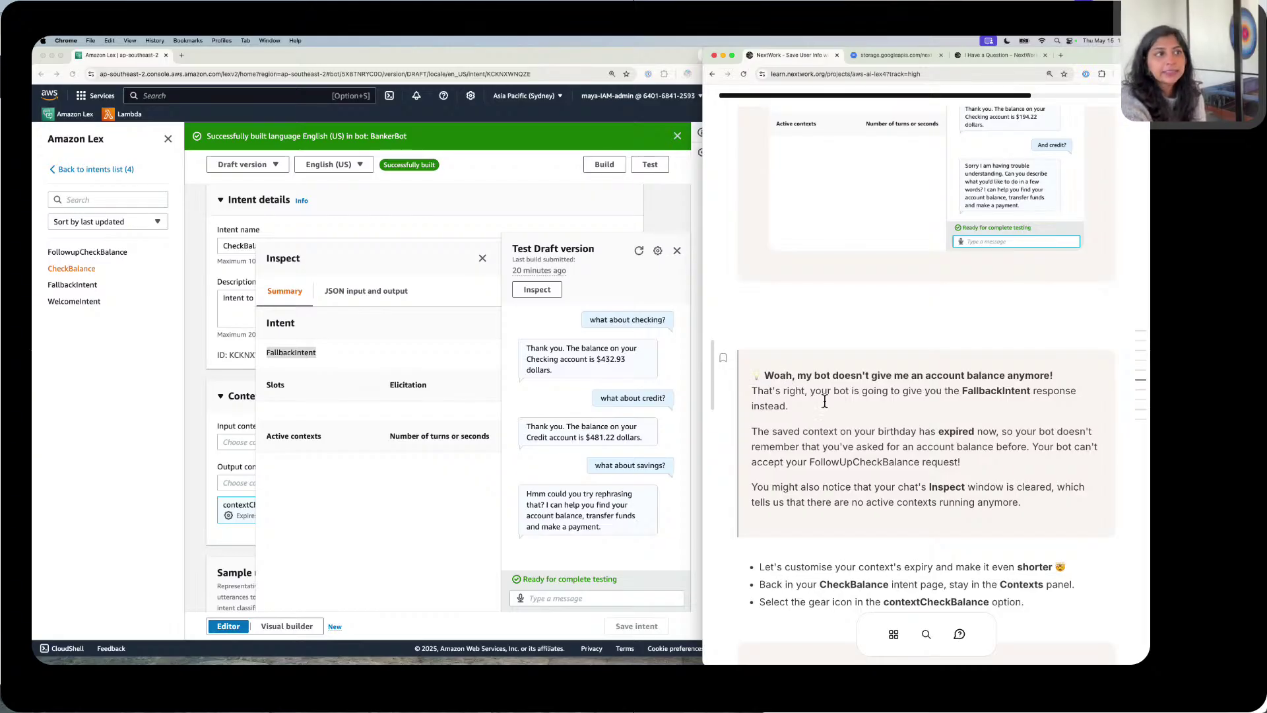
pyautogui.scroll(-1, 813, 402)
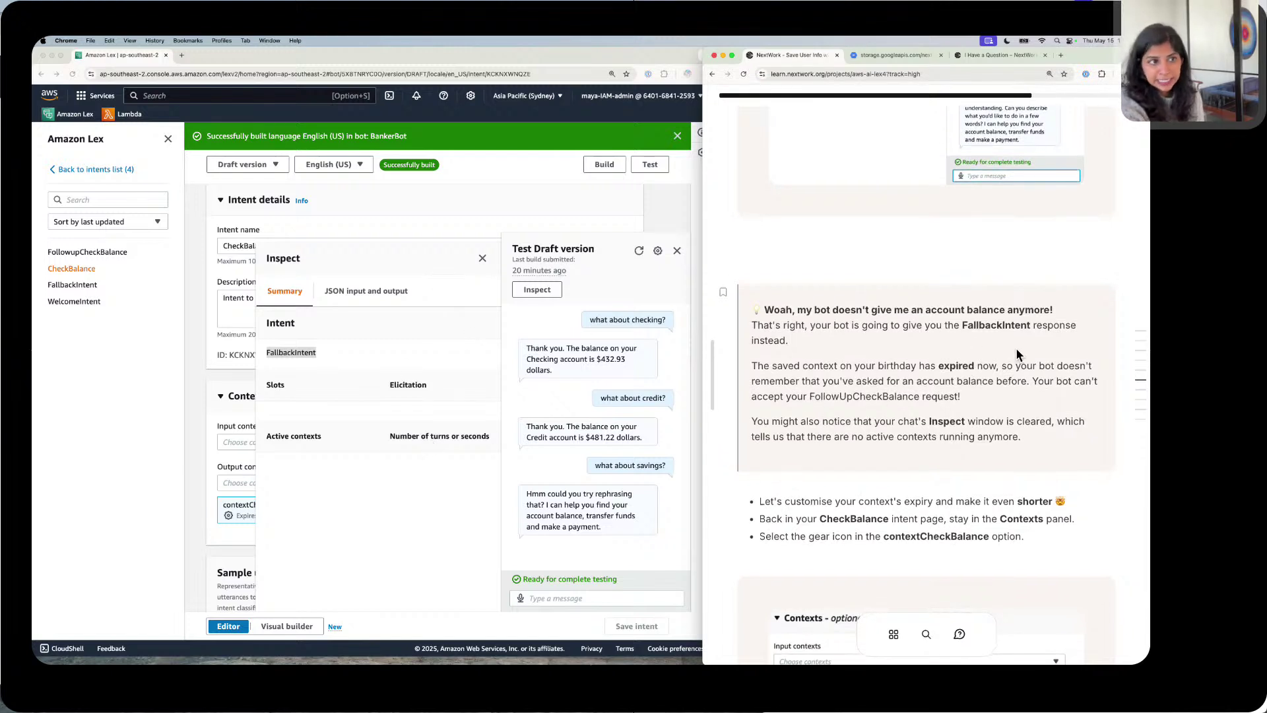
pyautogui.scroll(-1, 951, 343)
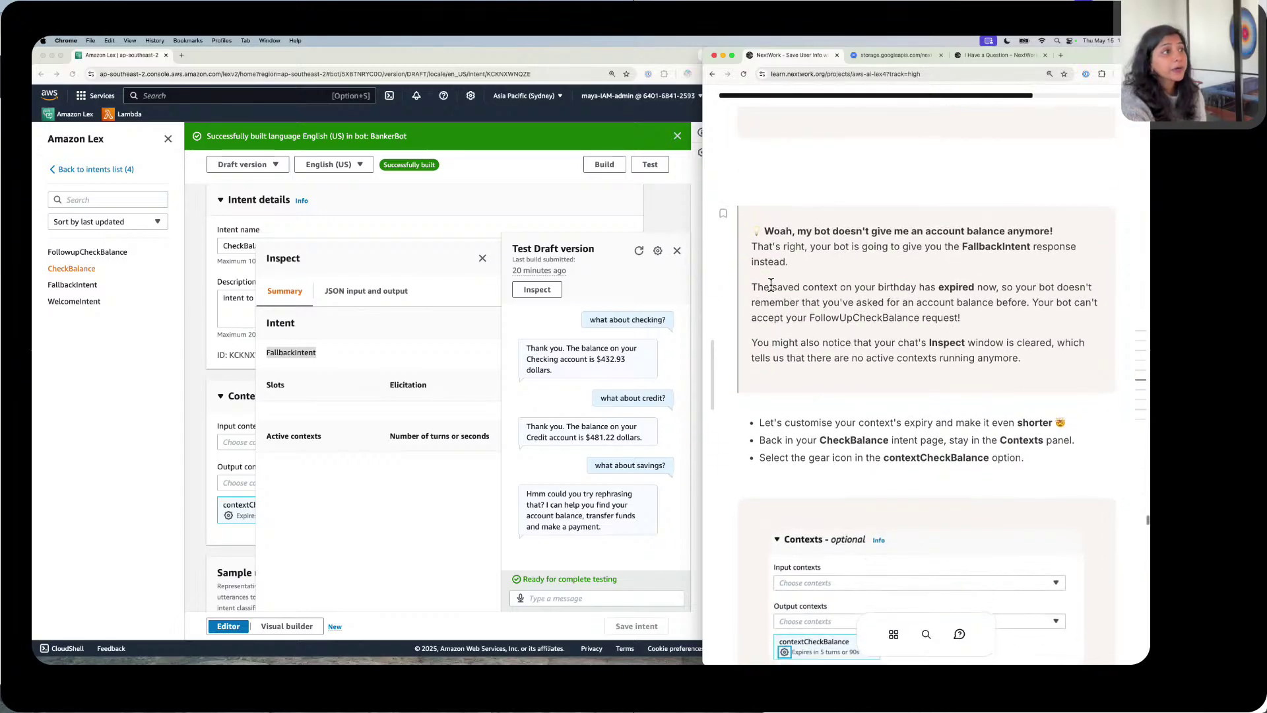
pyautogui.click(678, 249)
pyautogui.click(677, 250)
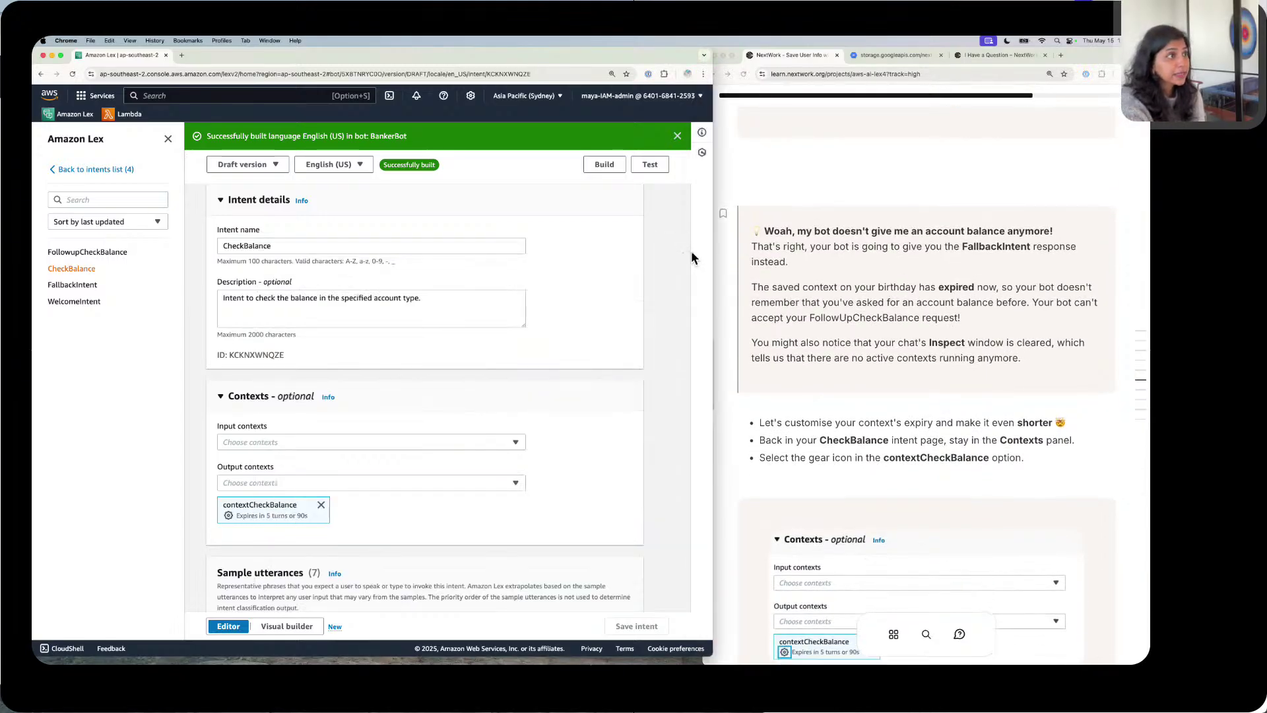
# Step: Set the contextCheckBalance output context to expire after 2 turns or 10 seconds and save the context
pyautogui.click(242, 507)
pyautogui.doubleClick(268, 399)
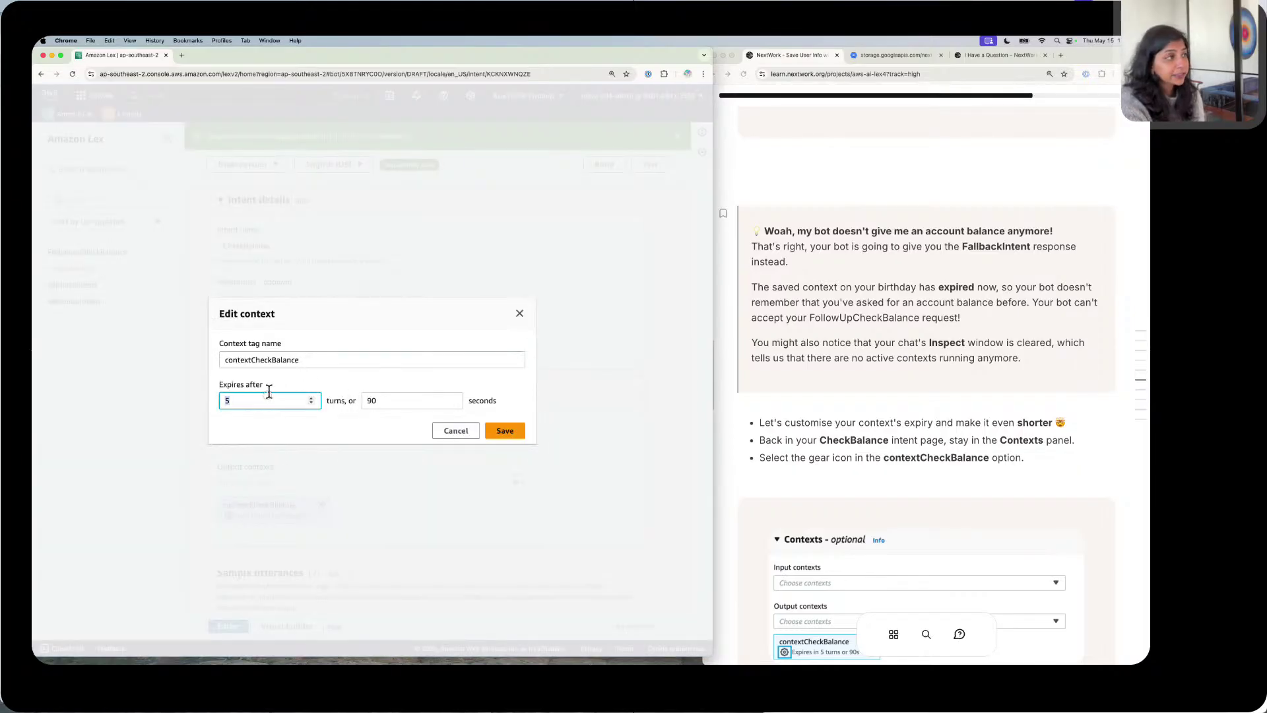
pyautogui.write('3')
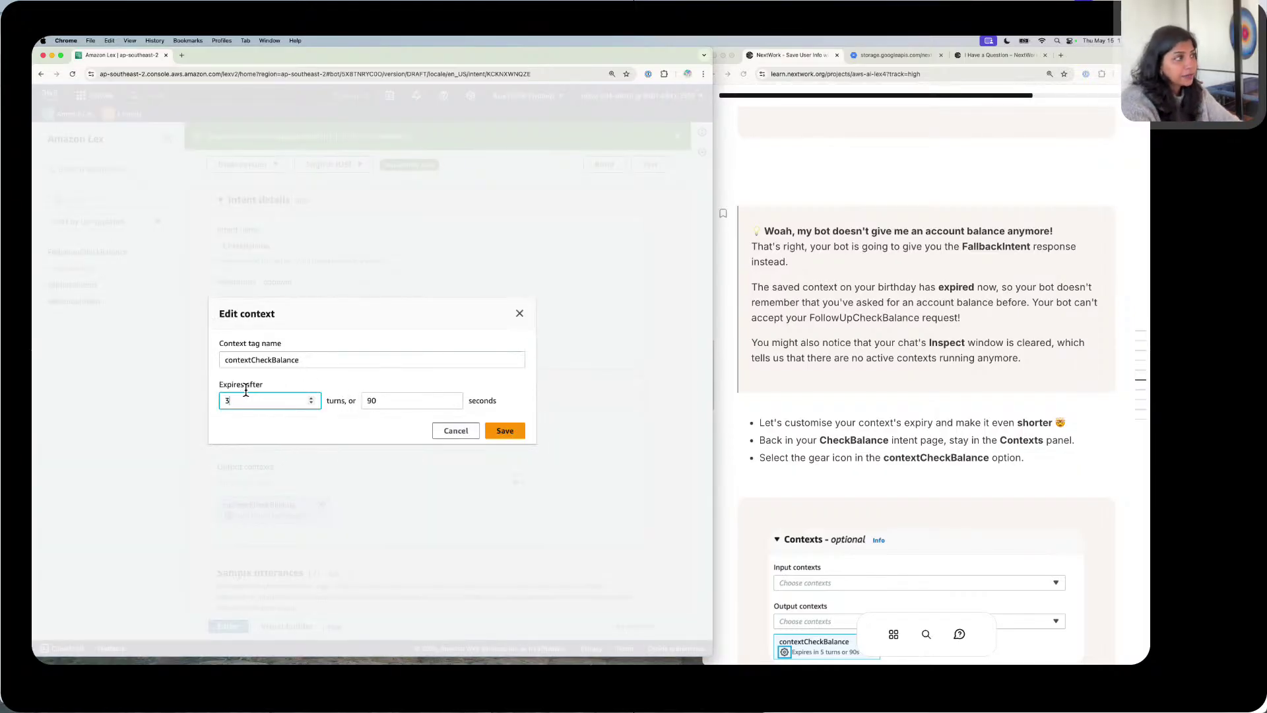
pyautogui.doubleClick(381, 399)
pyautogui.write('10')
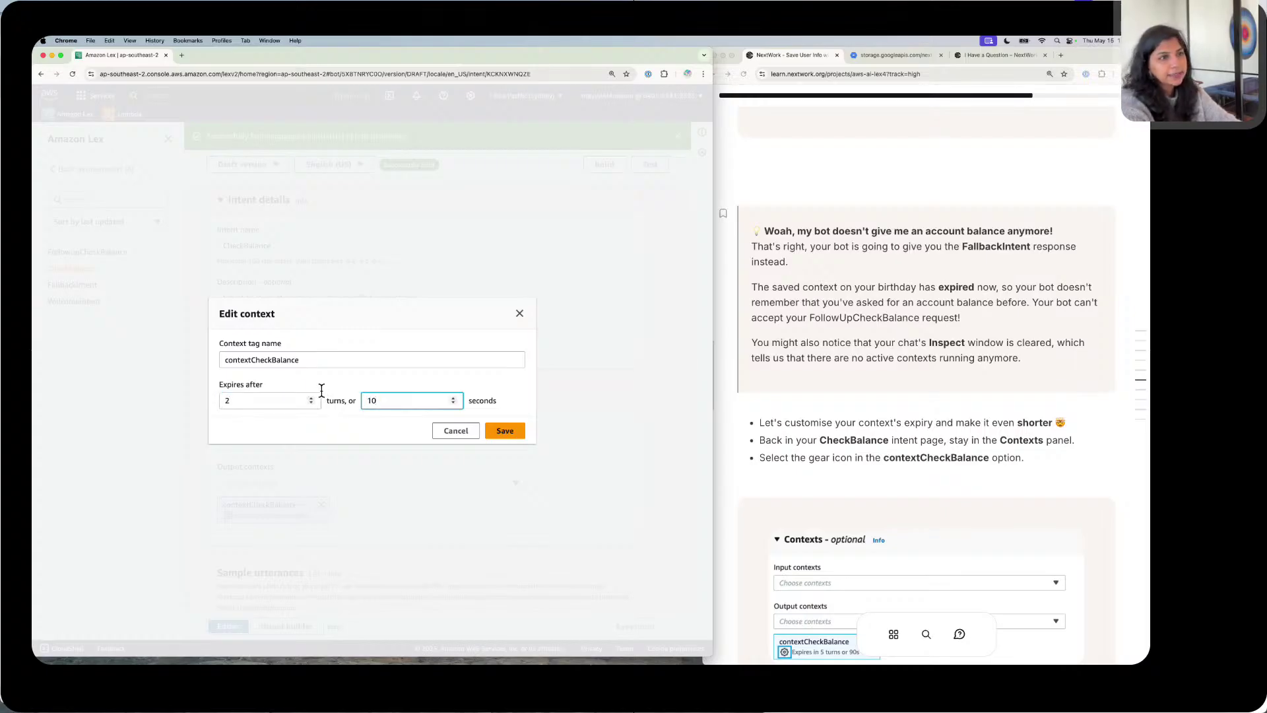
pyautogui.scroll(-5, 785, 395)
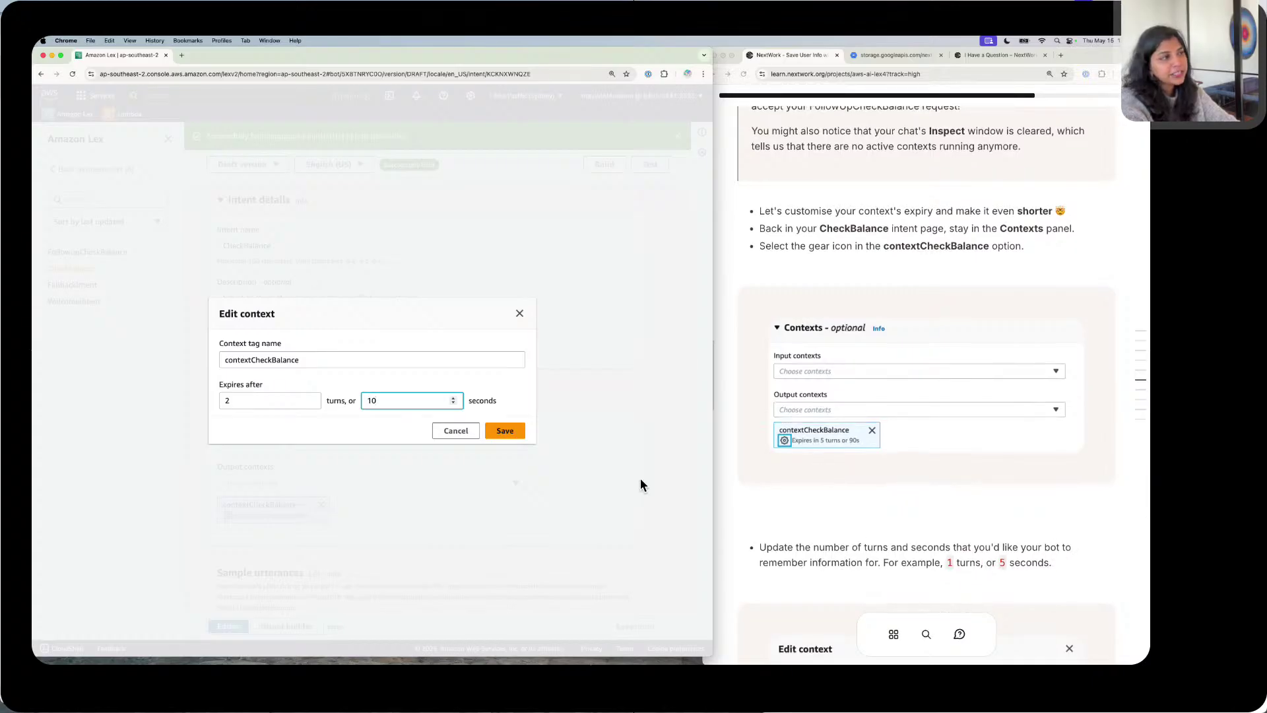
pyautogui.click(507, 430)
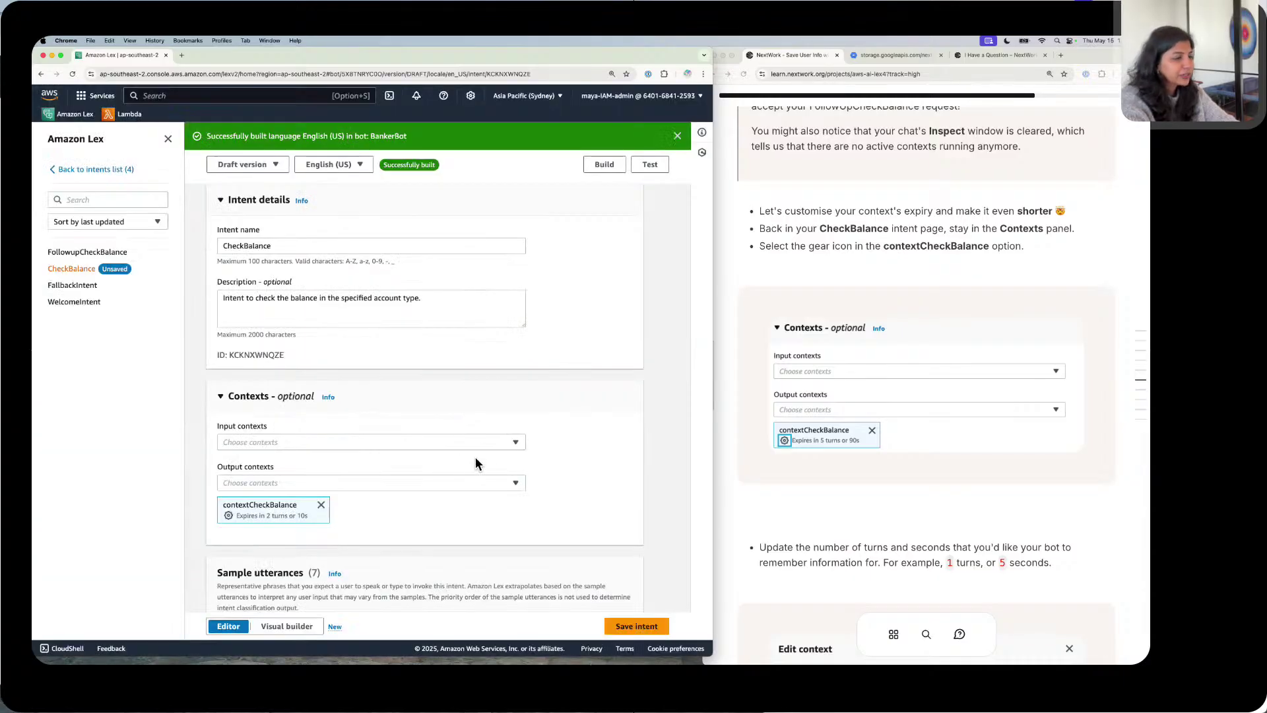
# Step: Save the CheckBalance intent and rebuild the bot's English (US) language
pyautogui.click(652, 617)
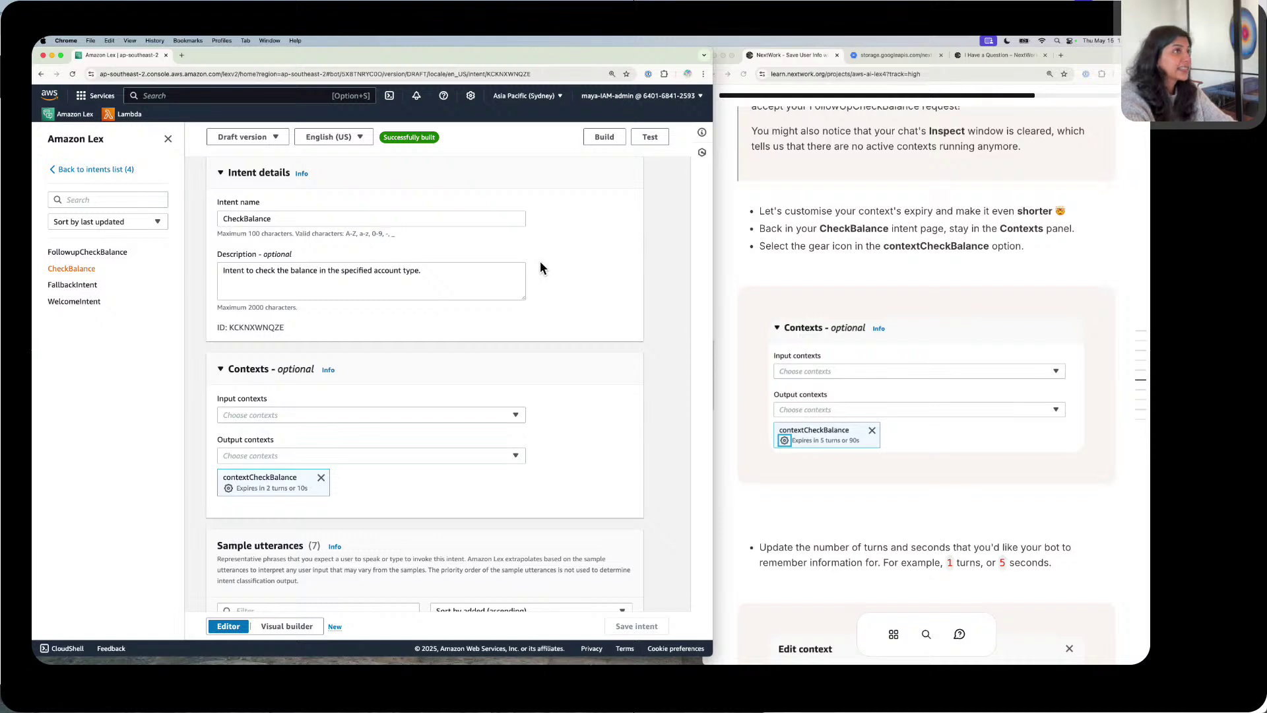
pyautogui.click(617, 136)
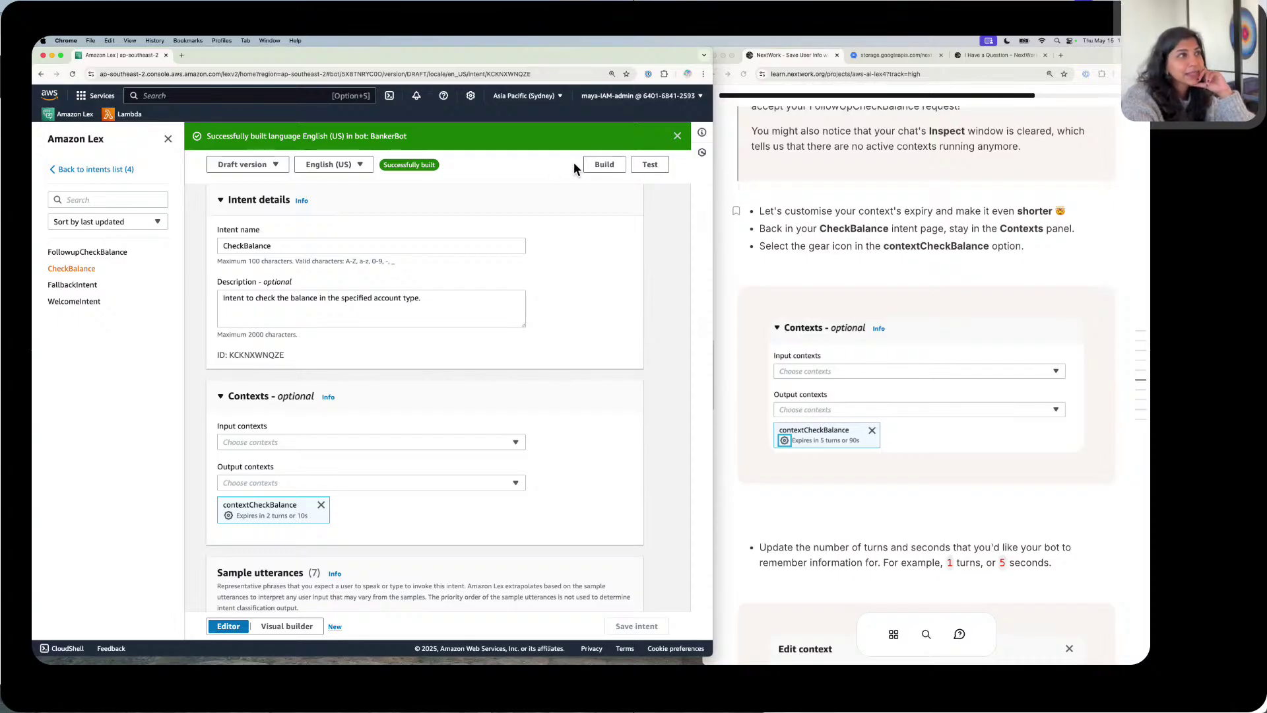
pyautogui.scroll(-1, 599, 164)
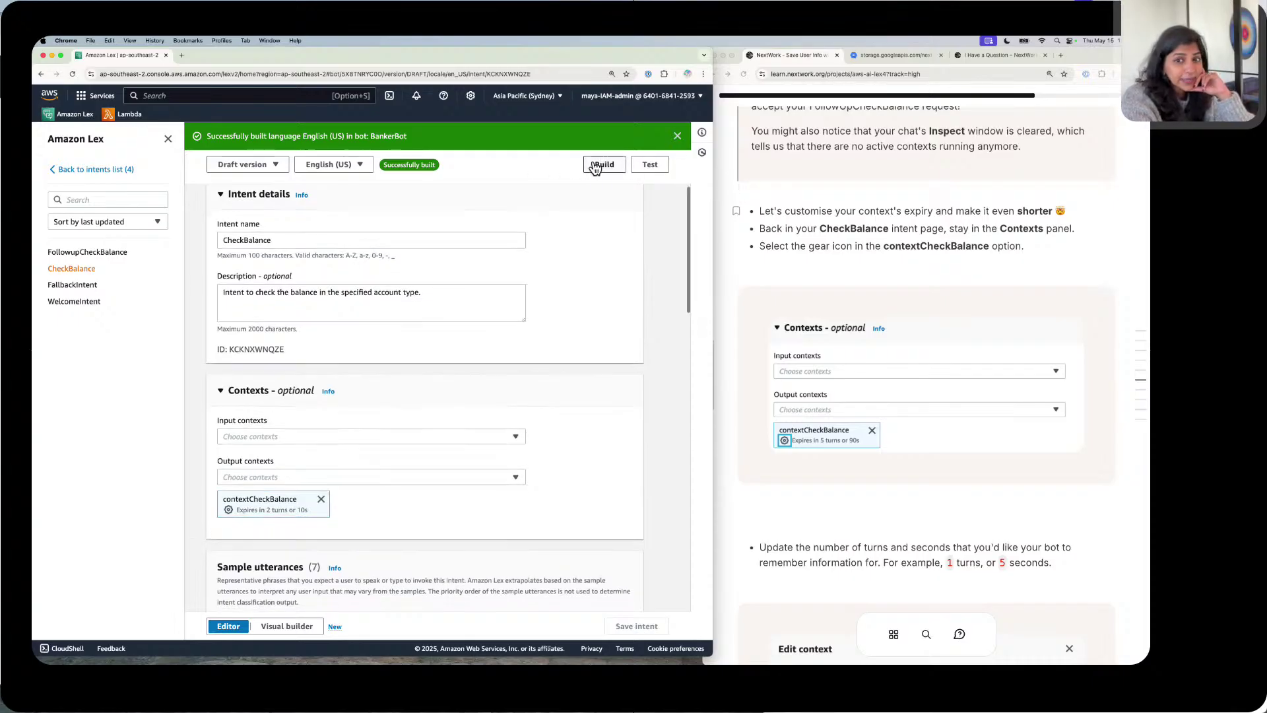
# Step: Read the guide's instructions for the expiry screenshot and the BankerBot retest, leaving the draft test window closed
pyautogui.click(650, 165)
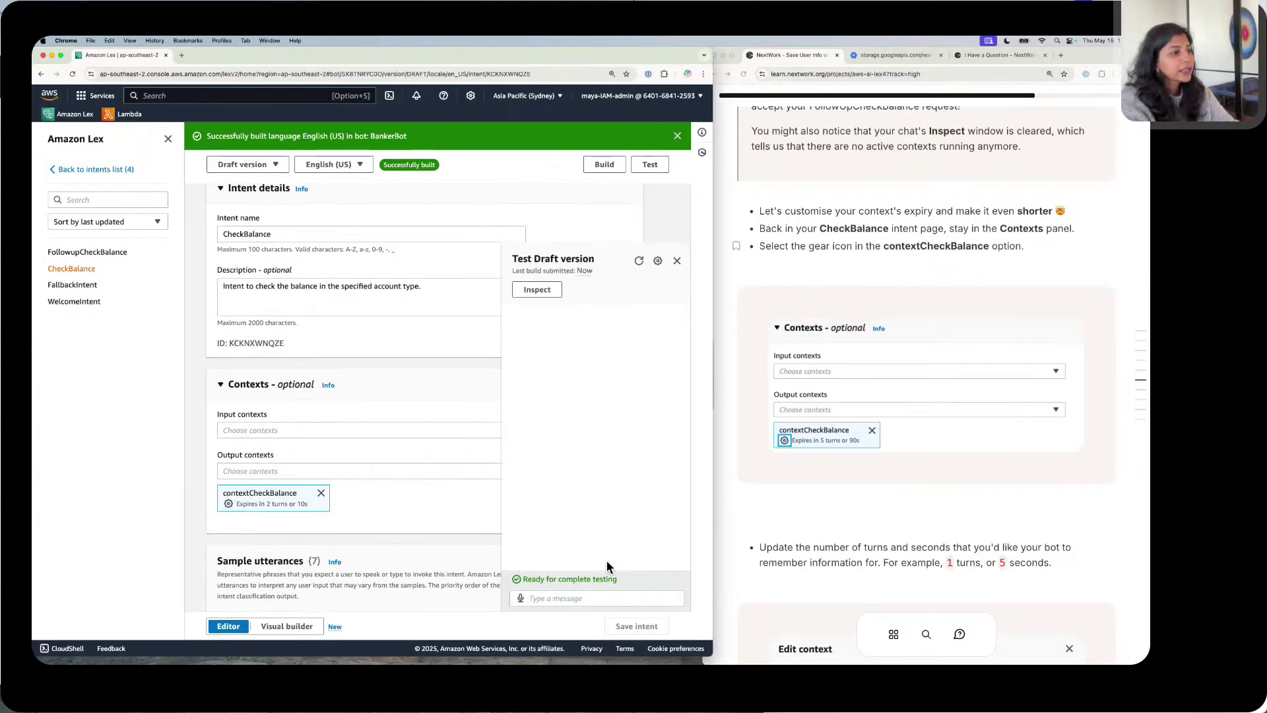
pyautogui.scroll(-2, 815, 495)
pyautogui.scroll(-6, 815, 494)
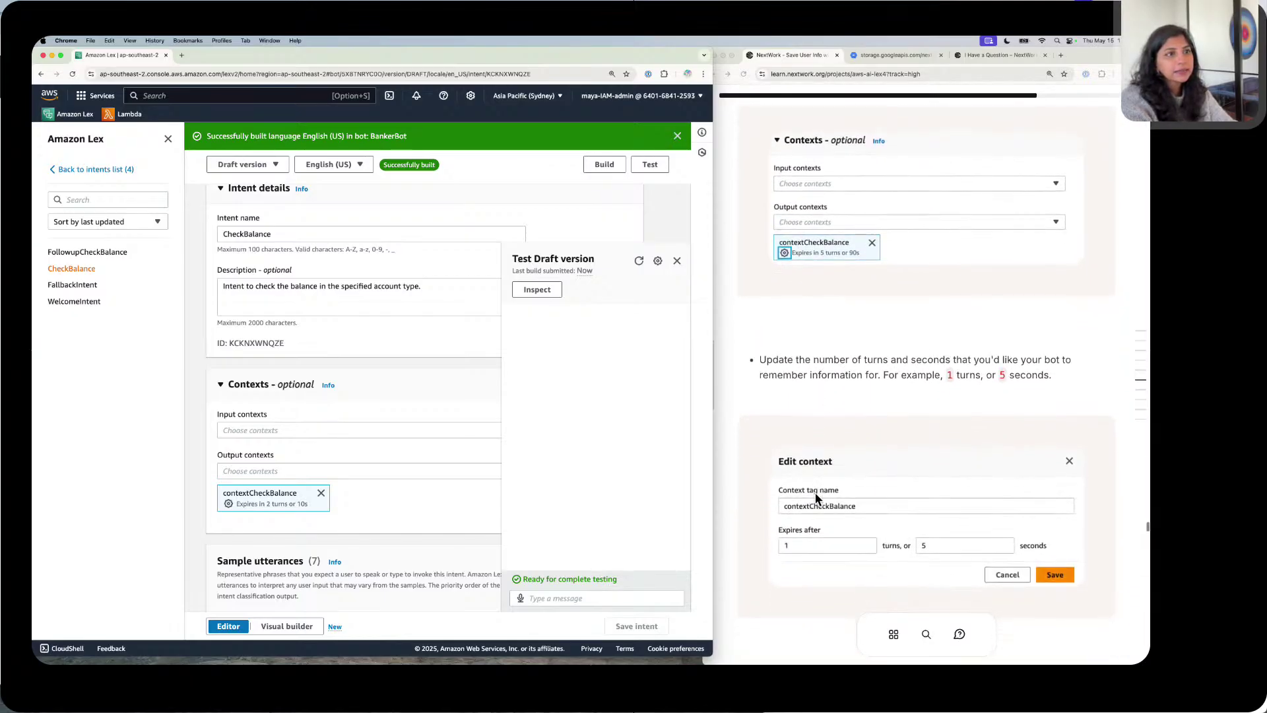
pyautogui.scroll(-1, 815, 495)
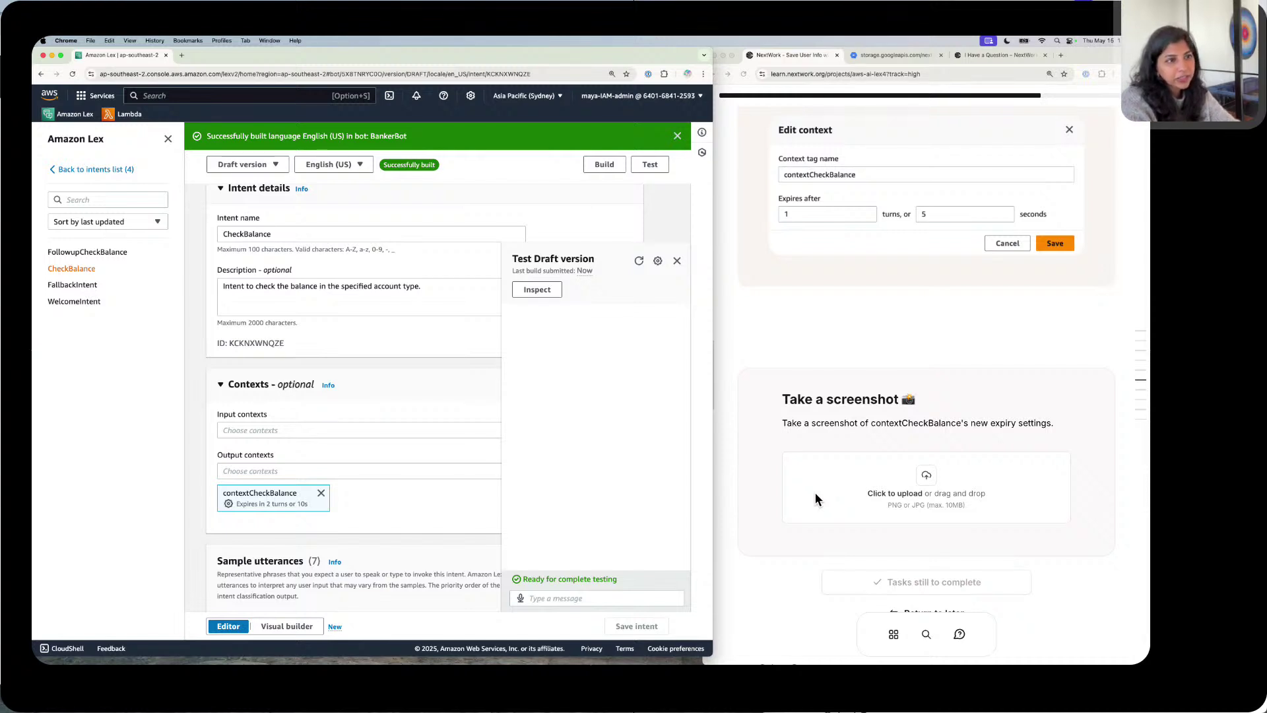
pyautogui.scroll(-4, 815, 496)
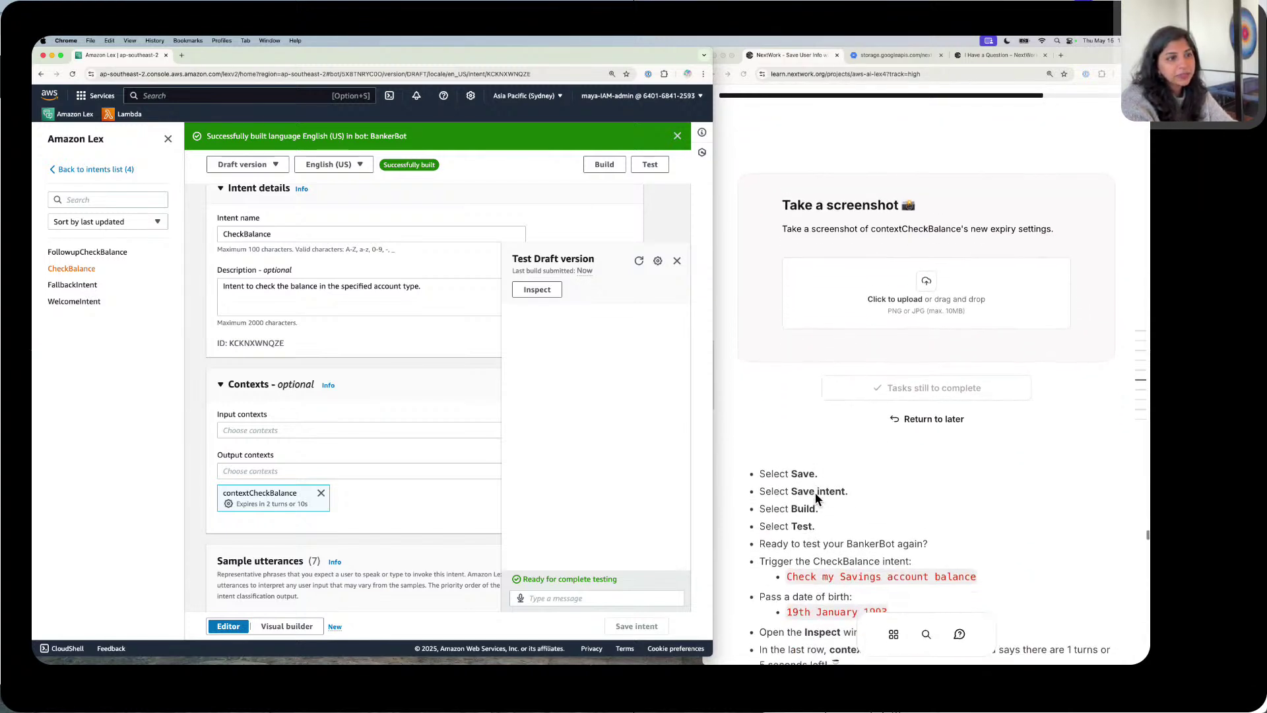
pyautogui.scroll(-1, 815, 499)
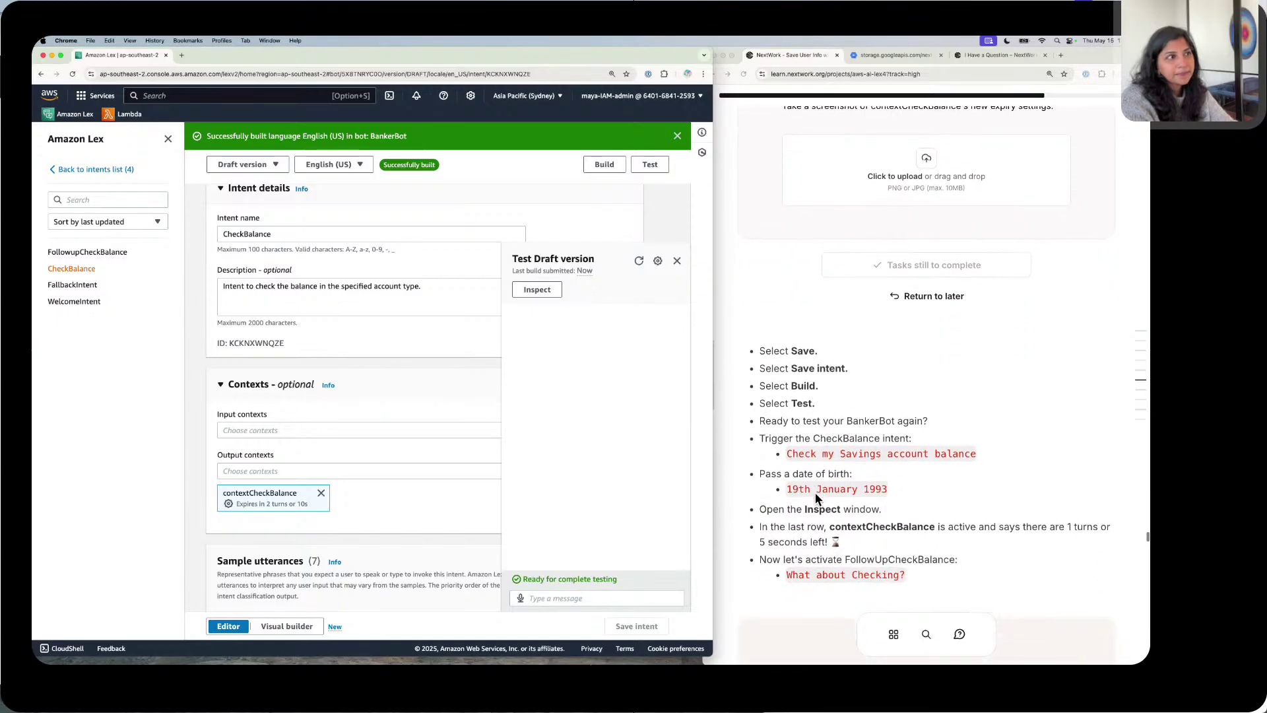
pyautogui.scroll(3, 815, 499)
pyautogui.scroll(-1, 816, 493)
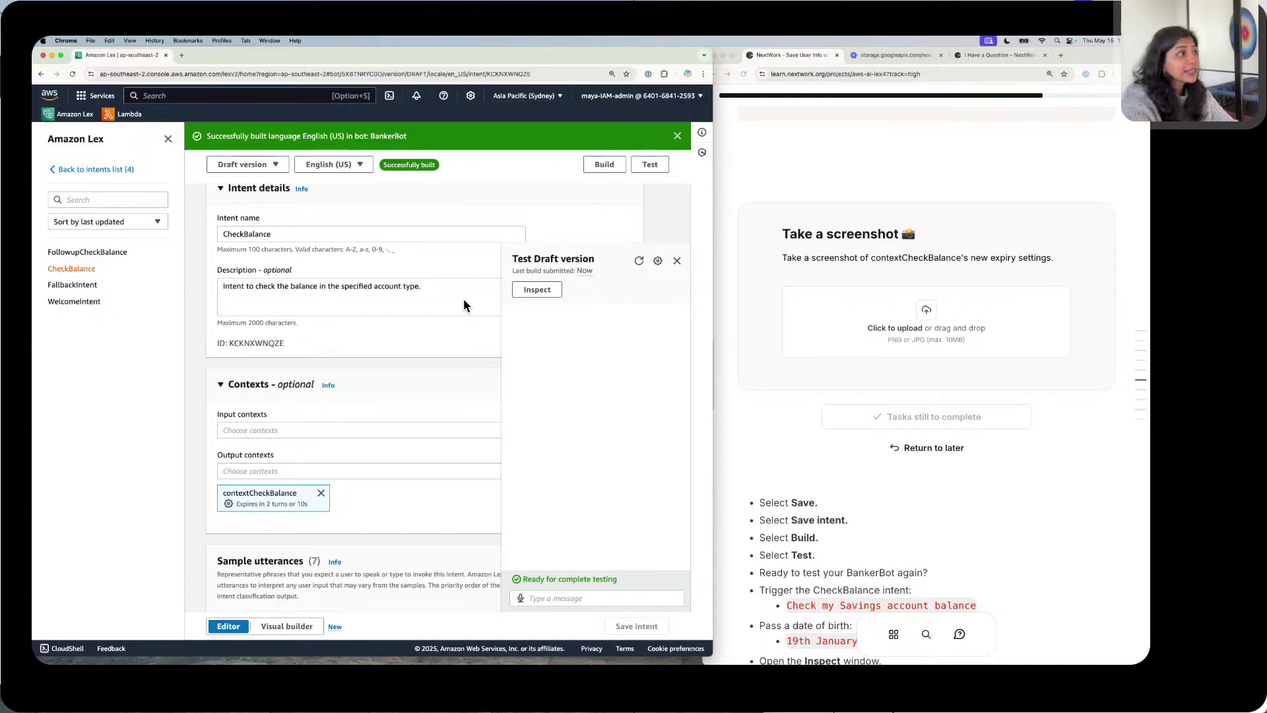
pyautogui.scroll(-2, 481, 270)
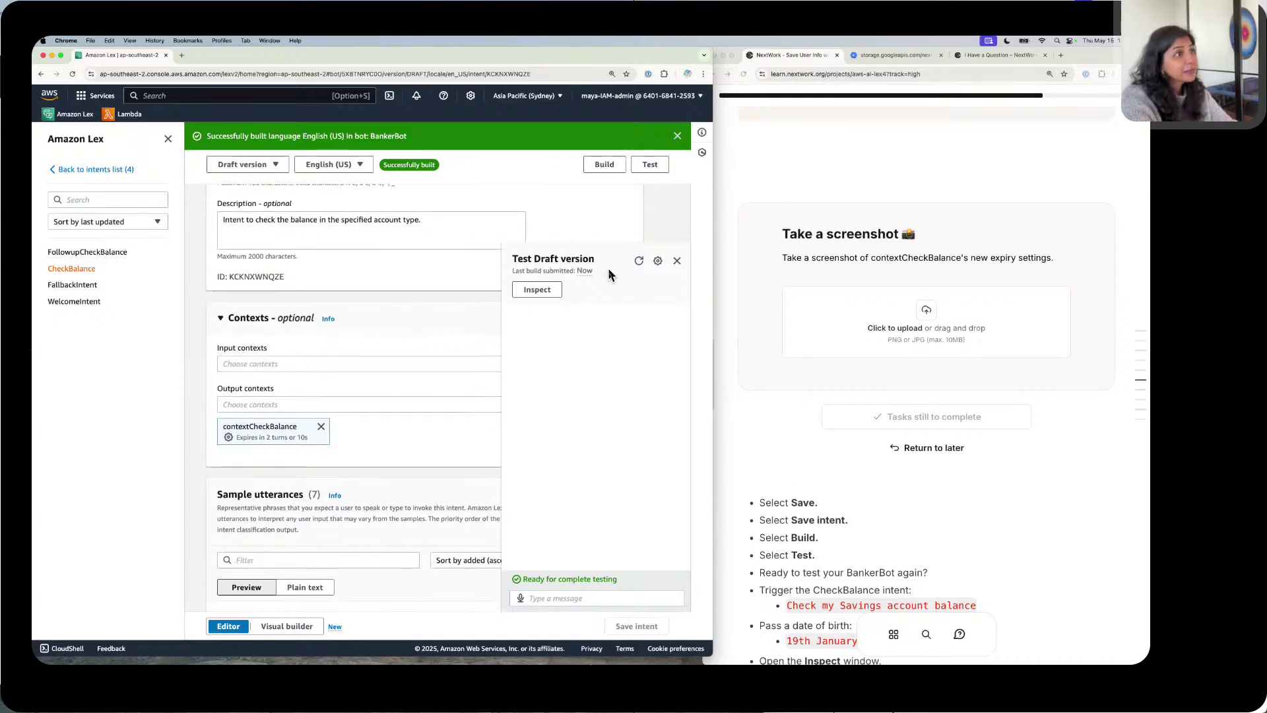
pyautogui.moveTo(607, 264); pyautogui.dragTo(508, 360)
pyautogui.click(677, 262)
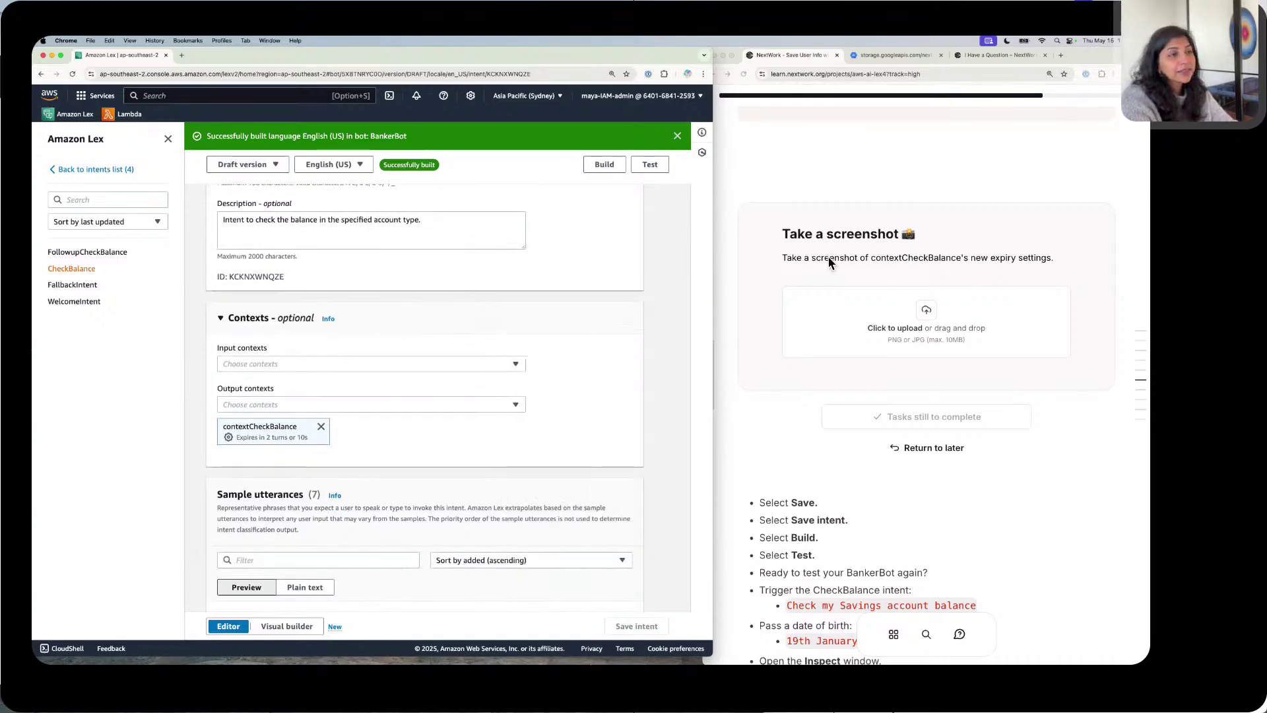
# Step: Reopen the contextCheckBalance expiry settings and capture a screenshot of the Edit context dialog
pyautogui.click(1057, 251)
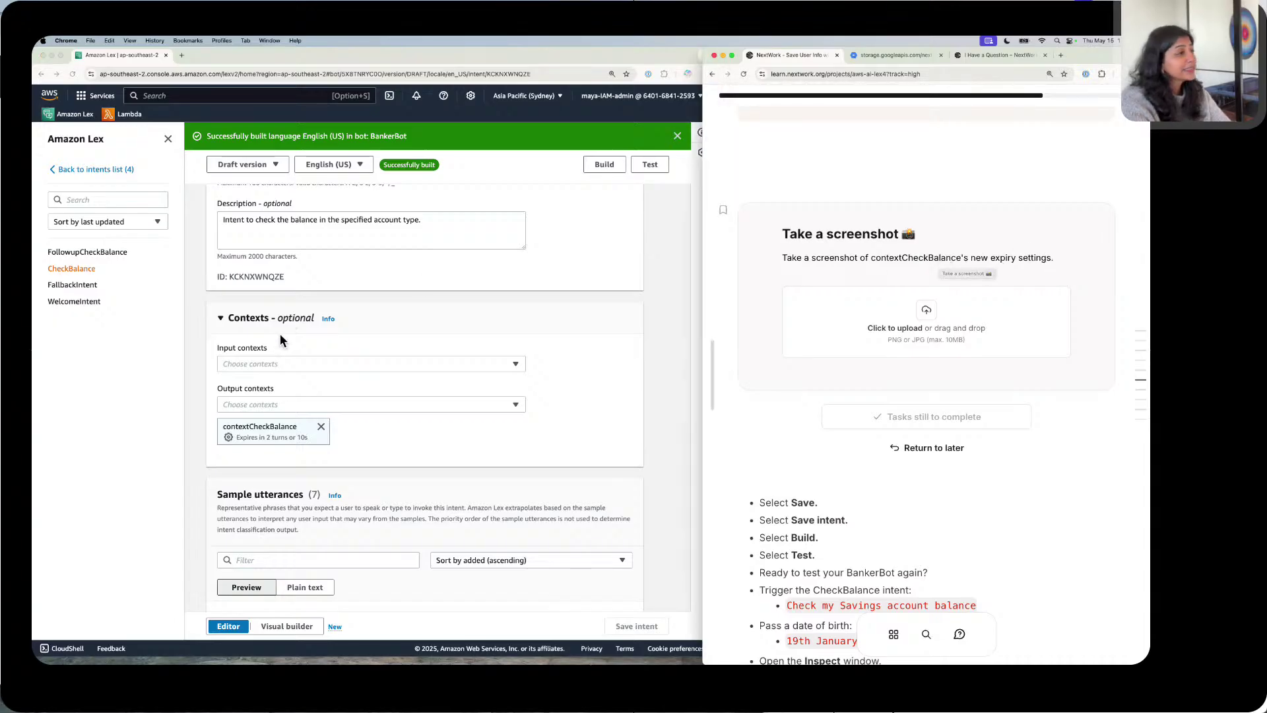
pyautogui.click(240, 429)
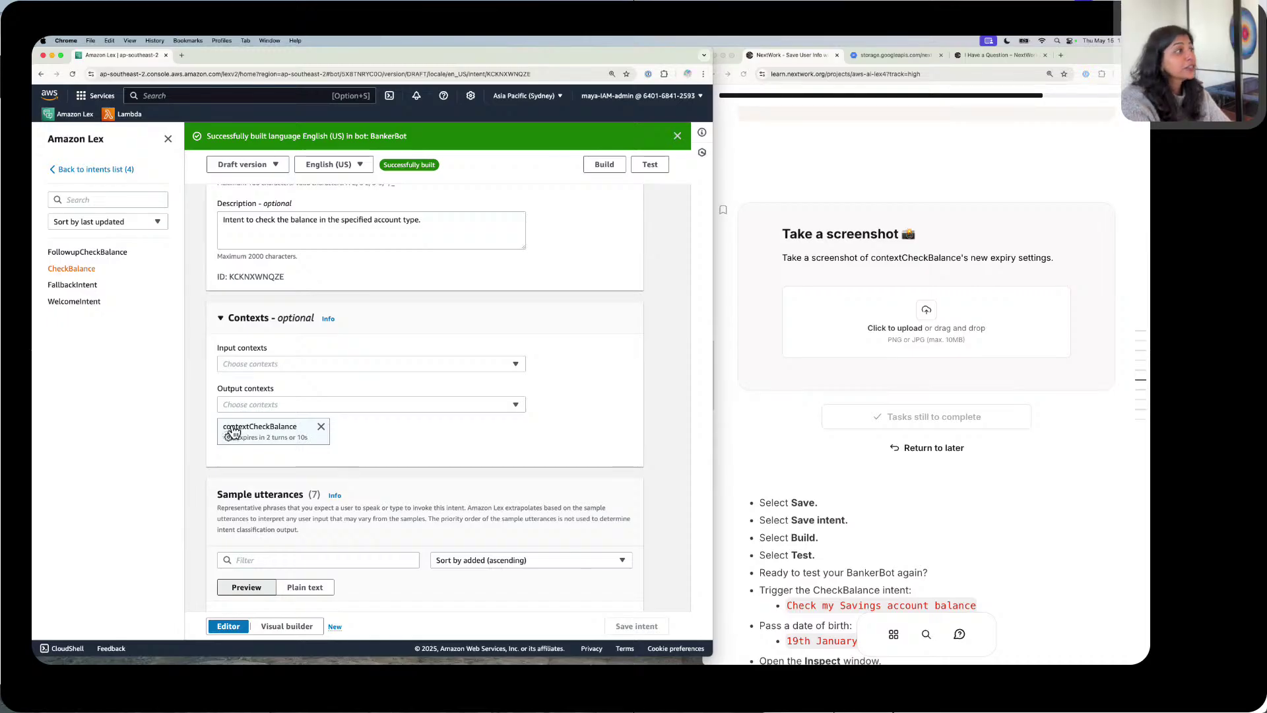
pyautogui.click(231, 429)
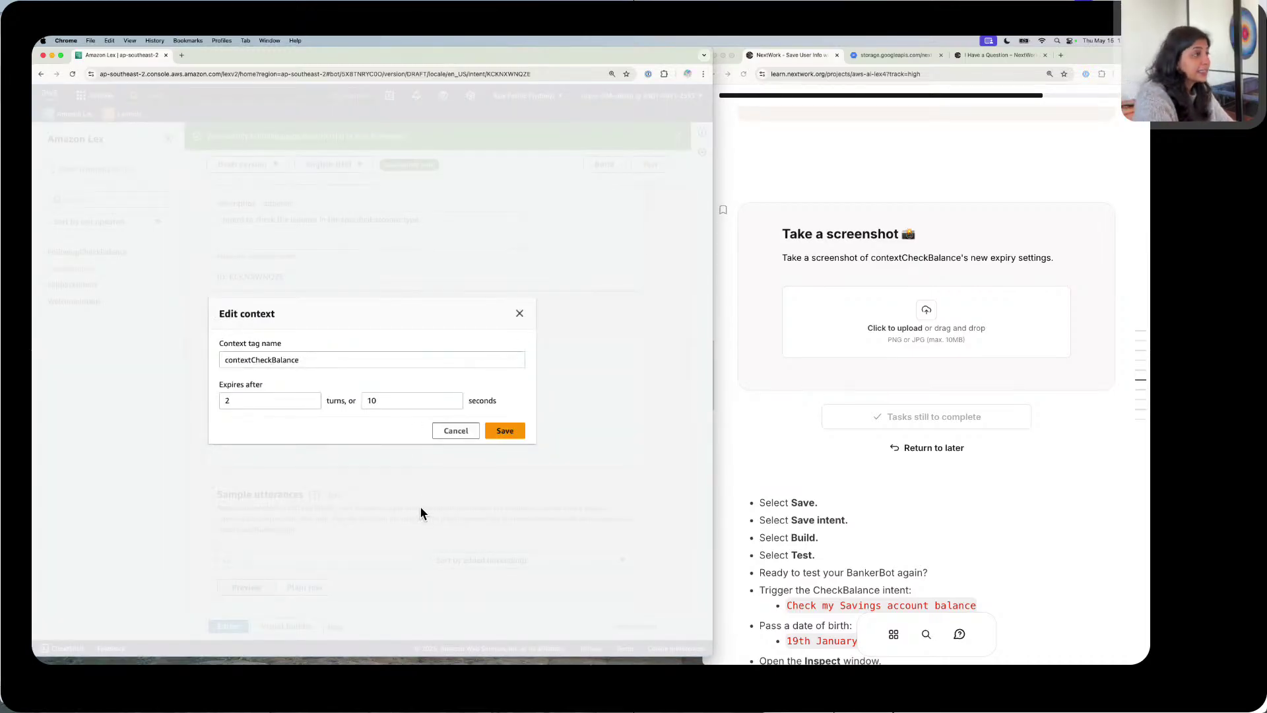
pyautogui.press('super+shift+4')
pyautogui.moveTo(210, 299); pyautogui.dragTo(538, 436)
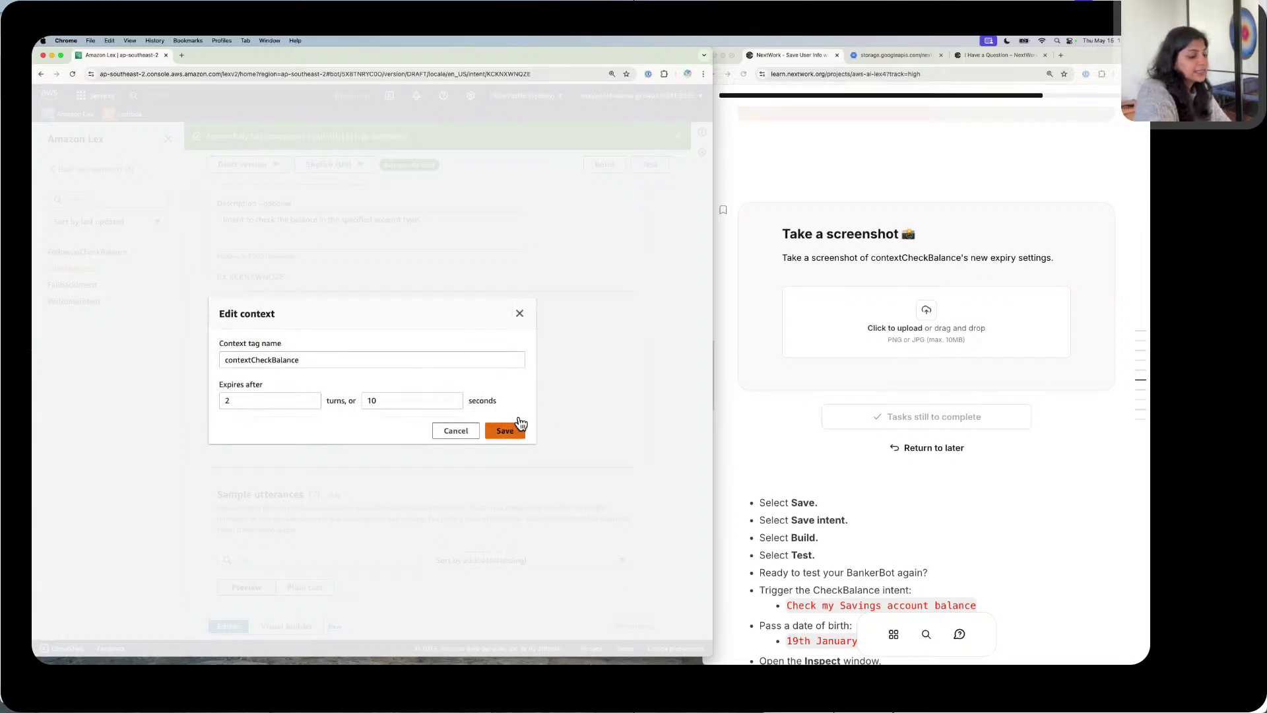
pyautogui.press('super+shift+4')
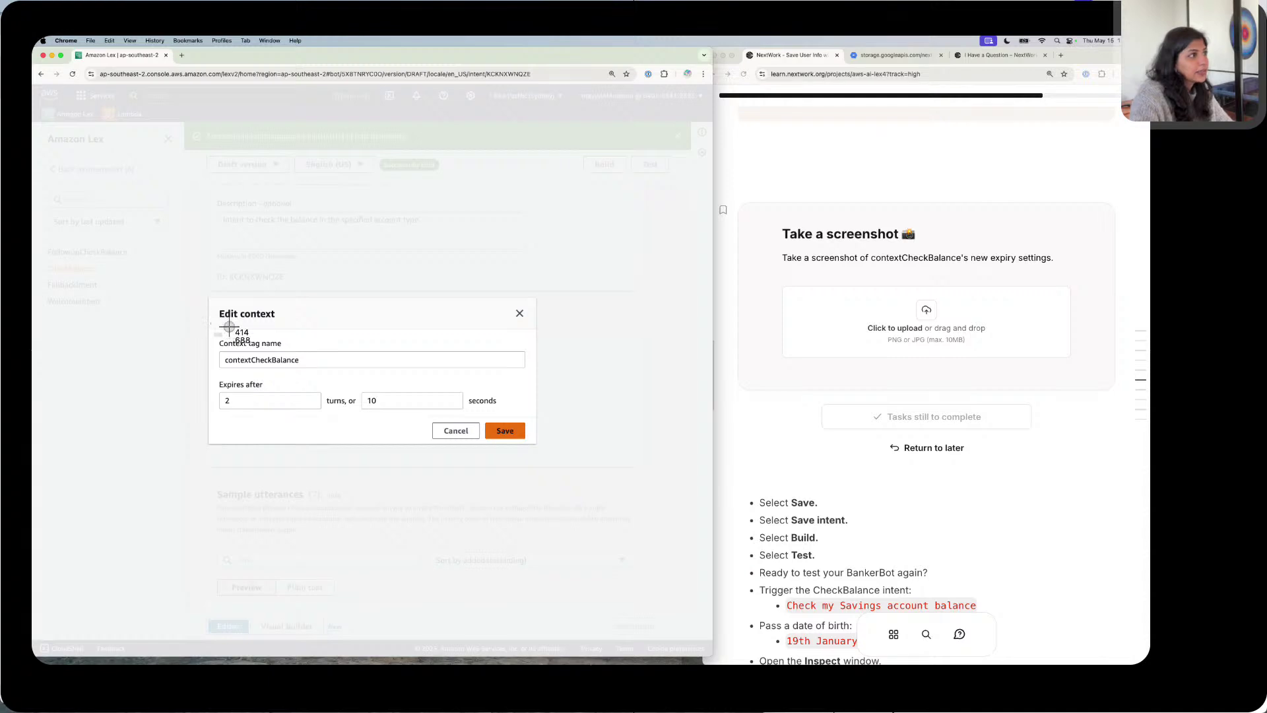
pyautogui.moveTo(214, 333)
pyautogui.mouseDown()
pyautogui.moveTo(501, 429)
pyautogui.moveTo(507, 404)
pyautogui.moveTo(444, 425)
pyautogui.moveTo(539, 433)
pyautogui.mouseUp()
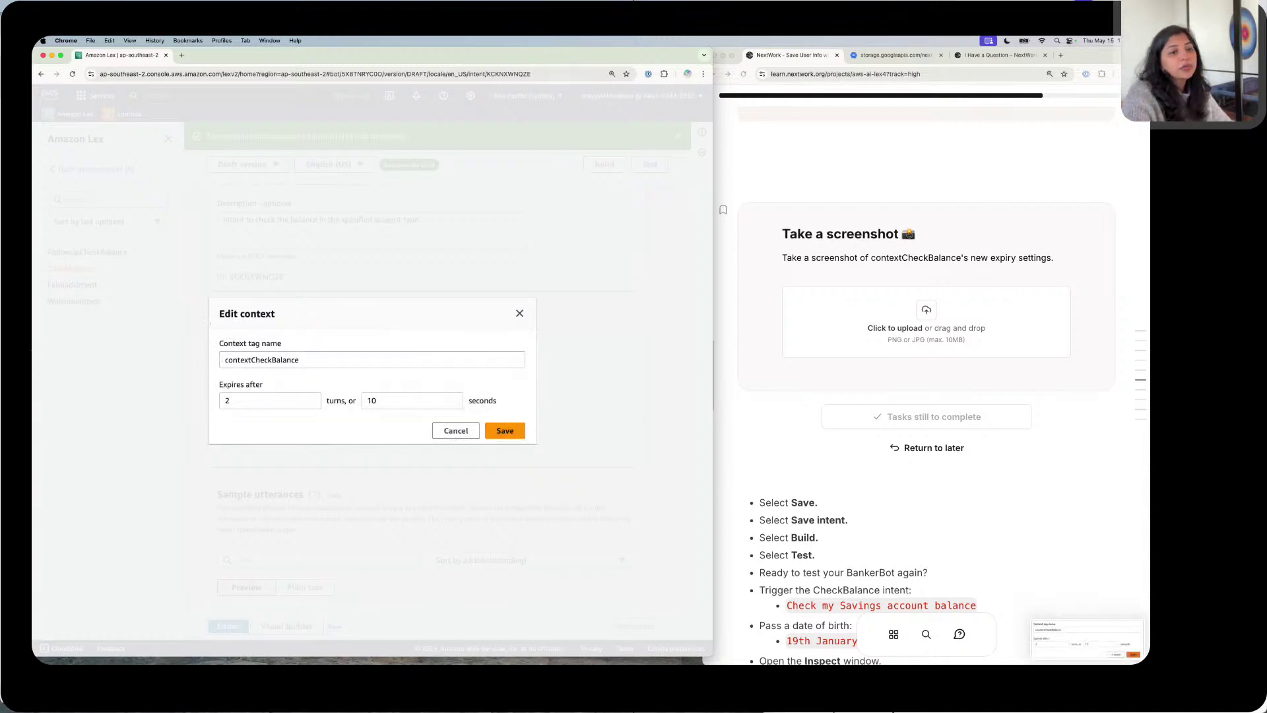
# Step: Upload the captured screenshot to the guide's new expiry settings task and close the context settings without changes
pyautogui.moveTo(1131, 626); pyautogui.dragTo(946, 312)
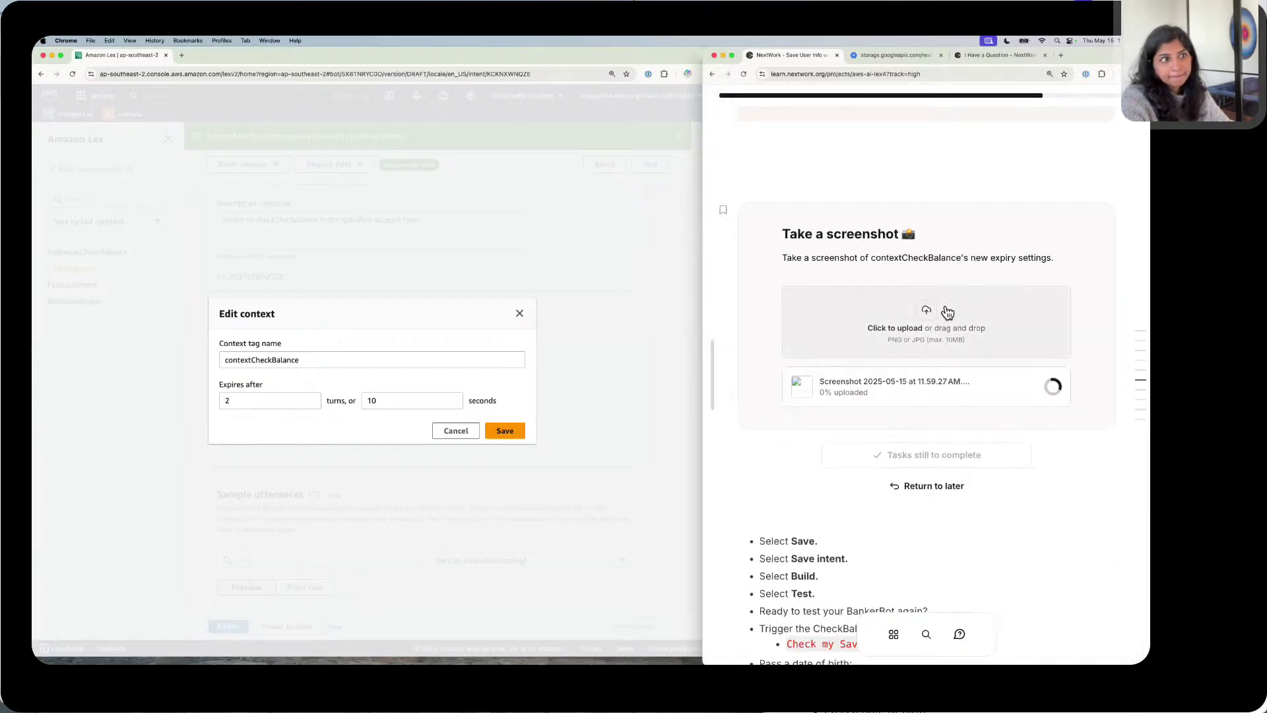
pyautogui.click(523, 311)
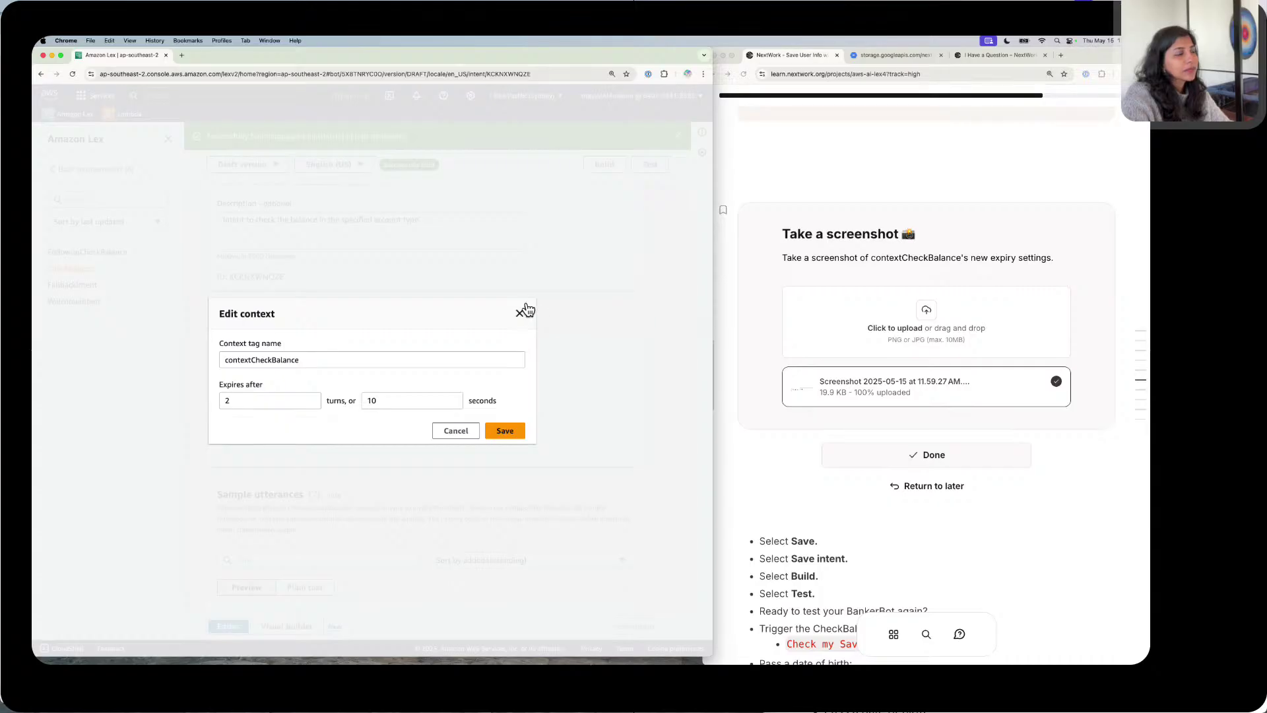
pyautogui.click(525, 311)
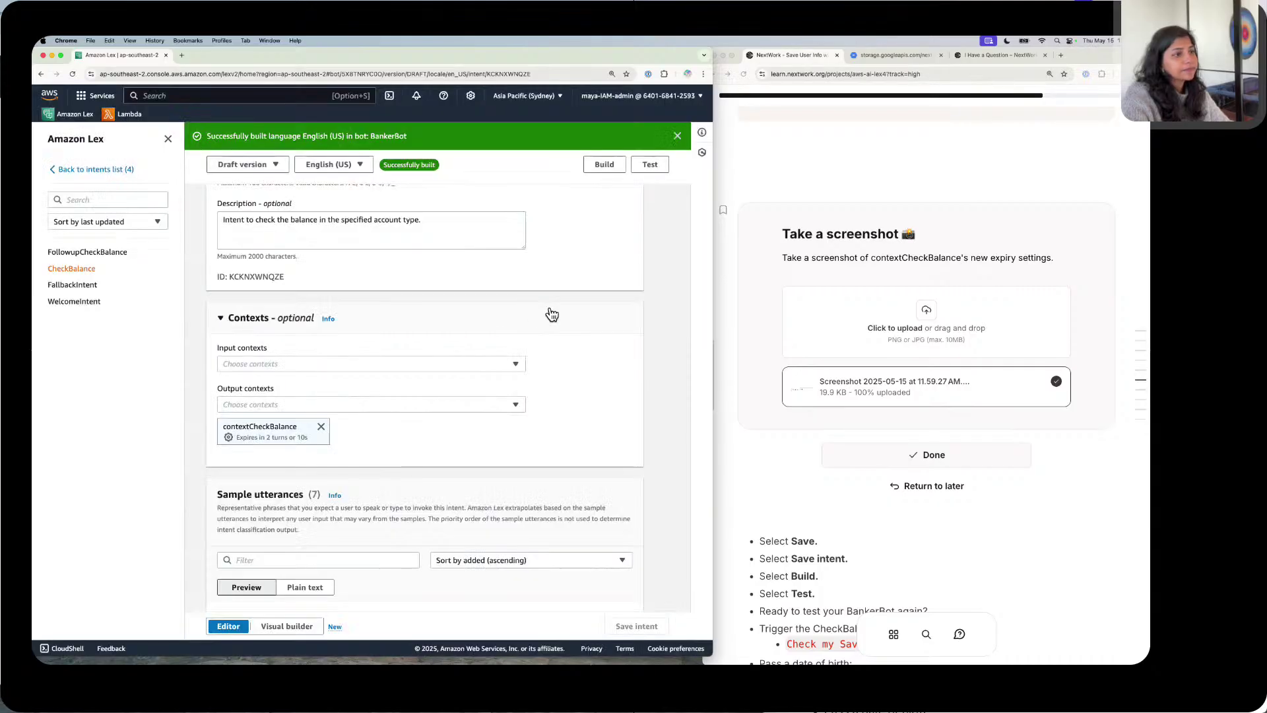
# Step: Open the draft version test chat and copy the guide's "Check my Savings account balance" request
pyautogui.click(650, 163)
pyautogui.scroll(-5, 787, 293)
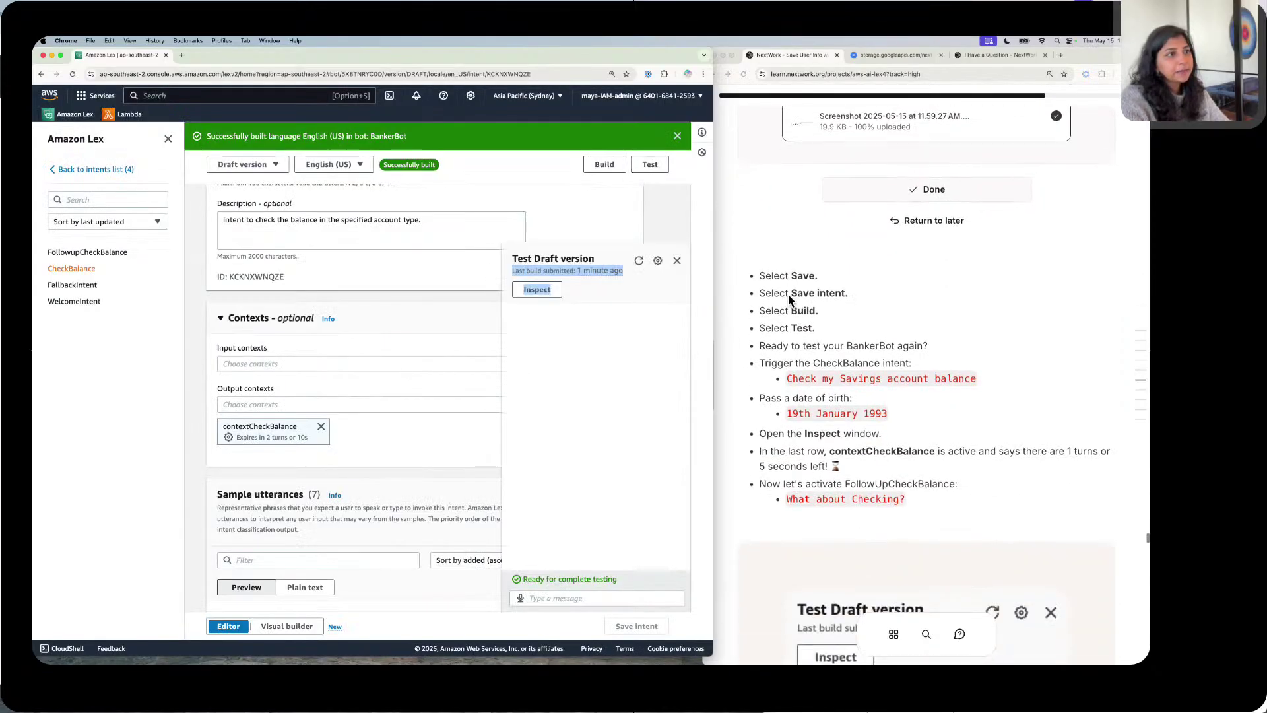
pyautogui.click(805, 394)
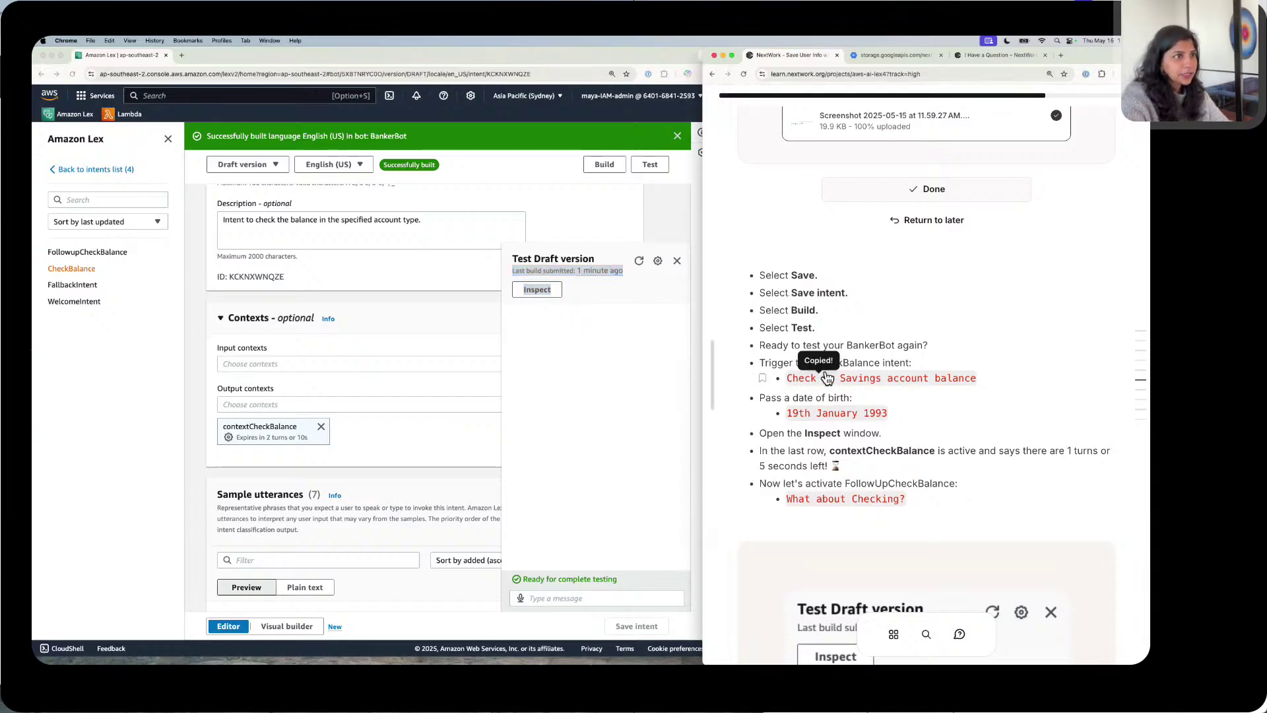
# Step: Try to send "Check my Savings account balance" in the draft test chat, and reset the conversation
pyautogui.click(580, 590)
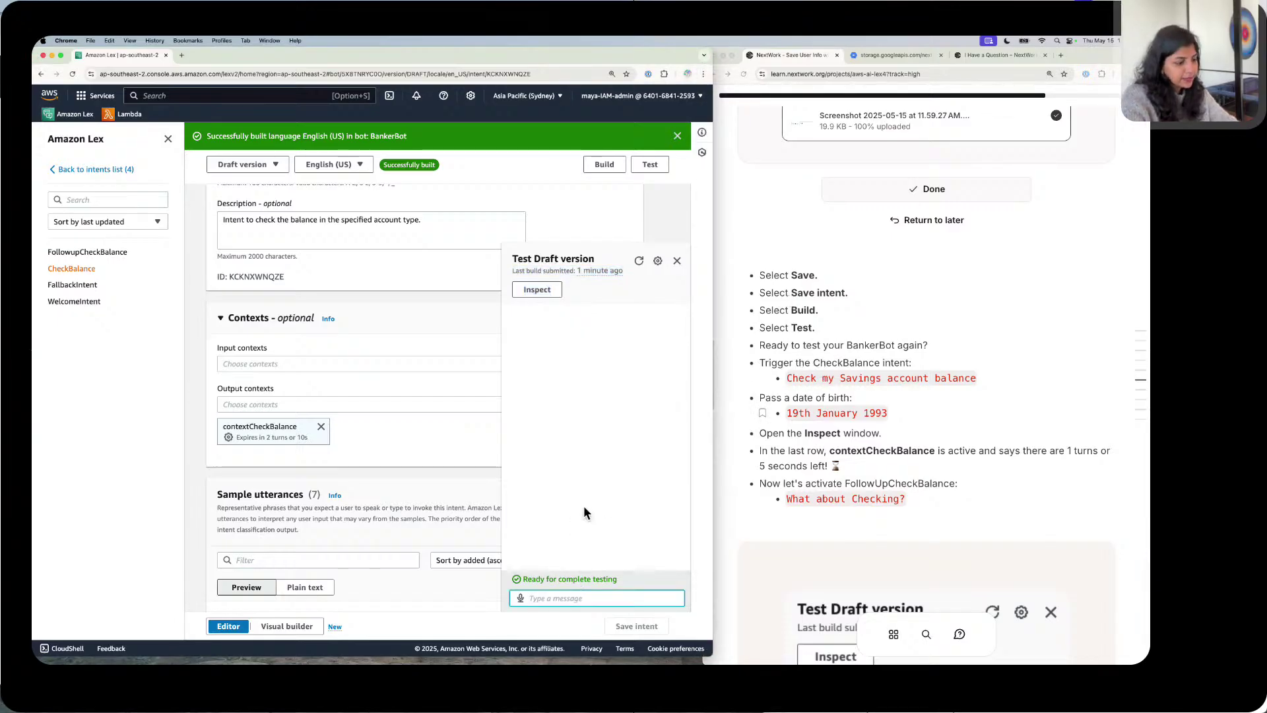
pyautogui.write('Check my Savings account balance')
pyautogui.press('Return')
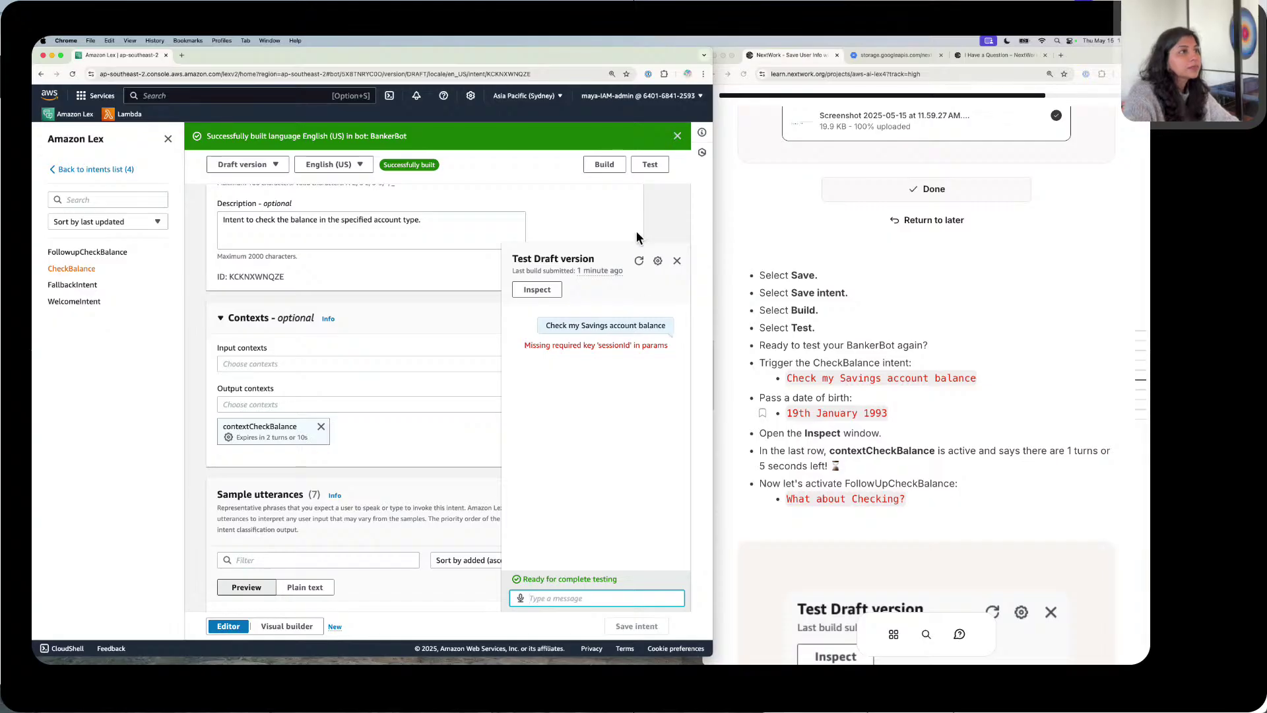
pyautogui.click(639, 261)
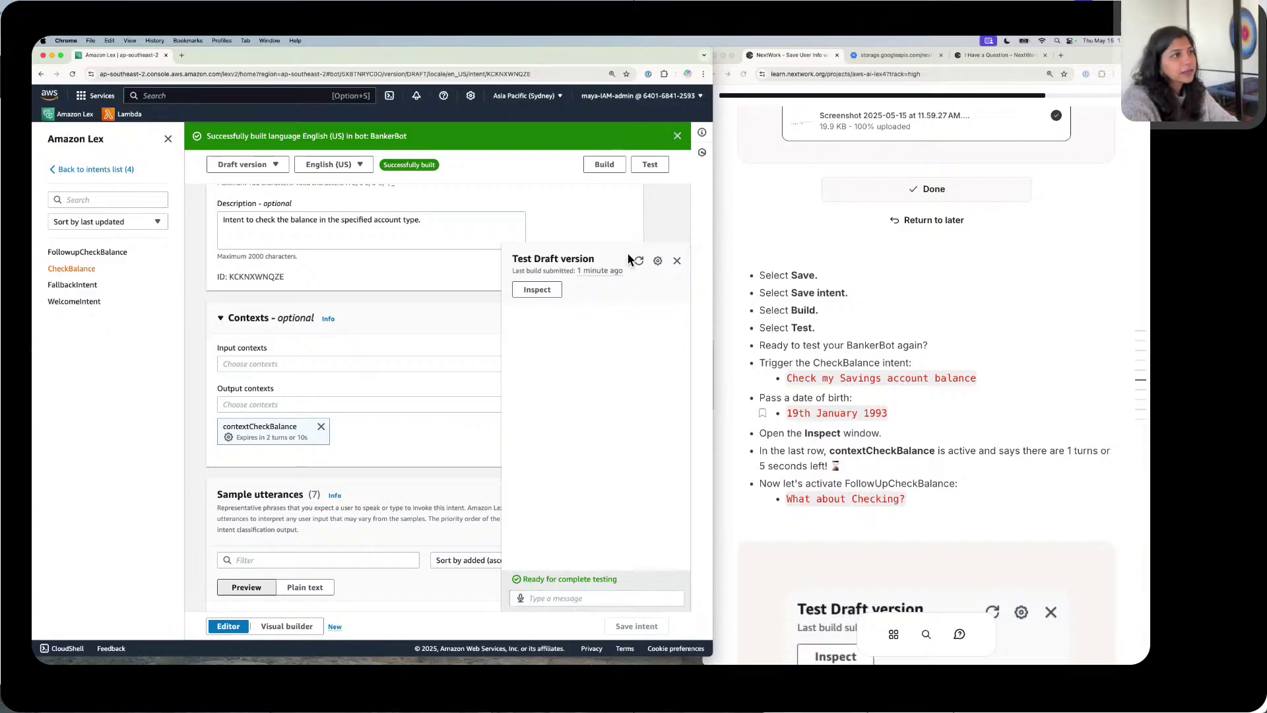
# Step: Send "Check my Savings account balance" to the bot in the fresh test conversation
pyautogui.click(905, 370)
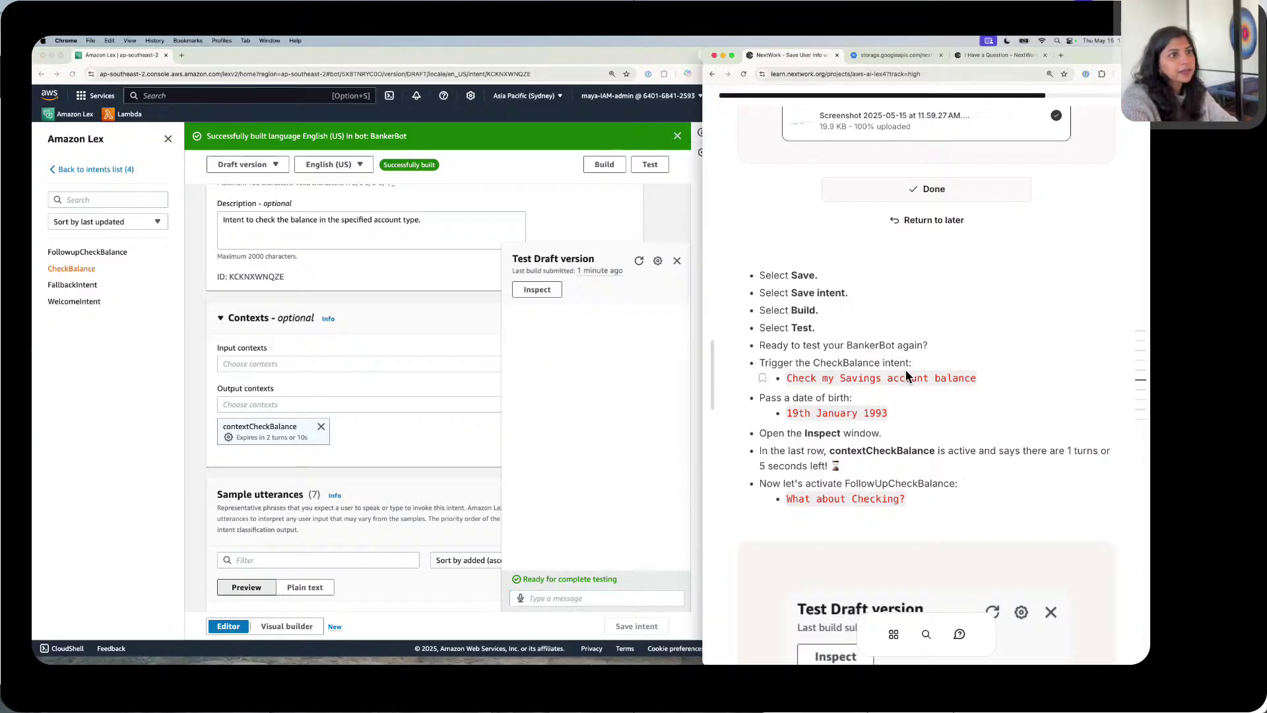
pyautogui.click(588, 592)
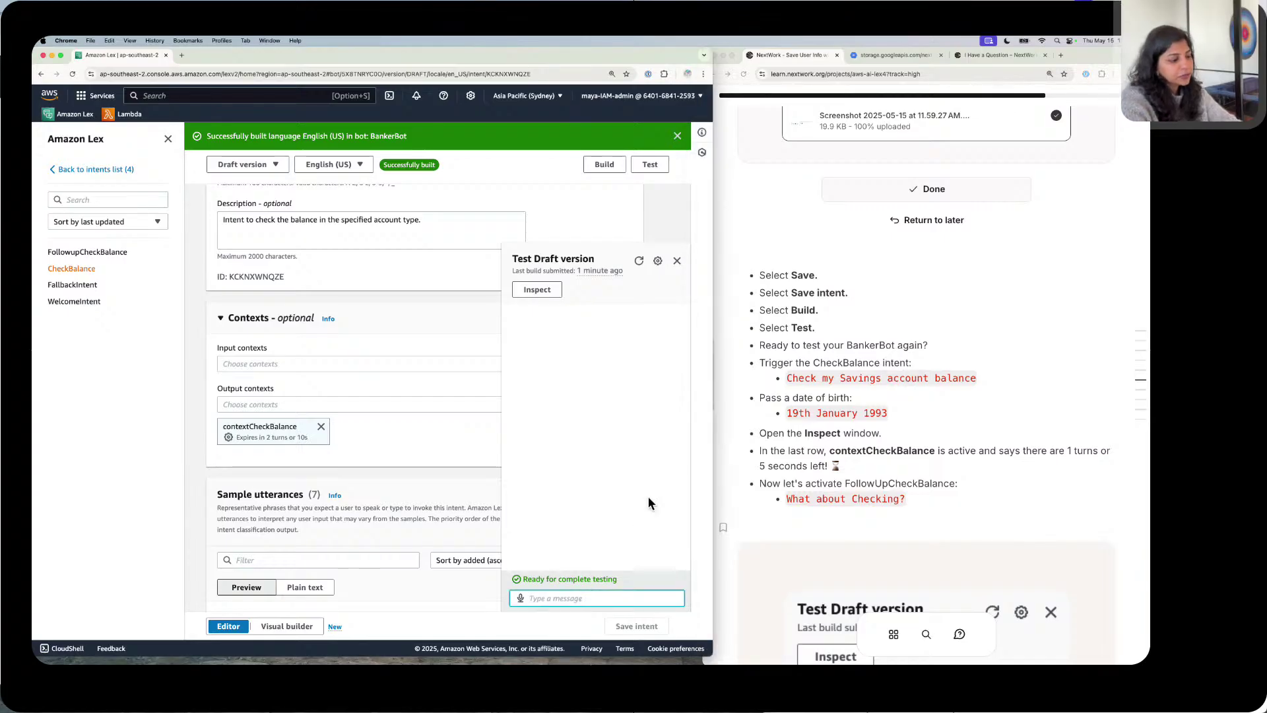
pyautogui.press('super+v')
pyautogui.press('Return')
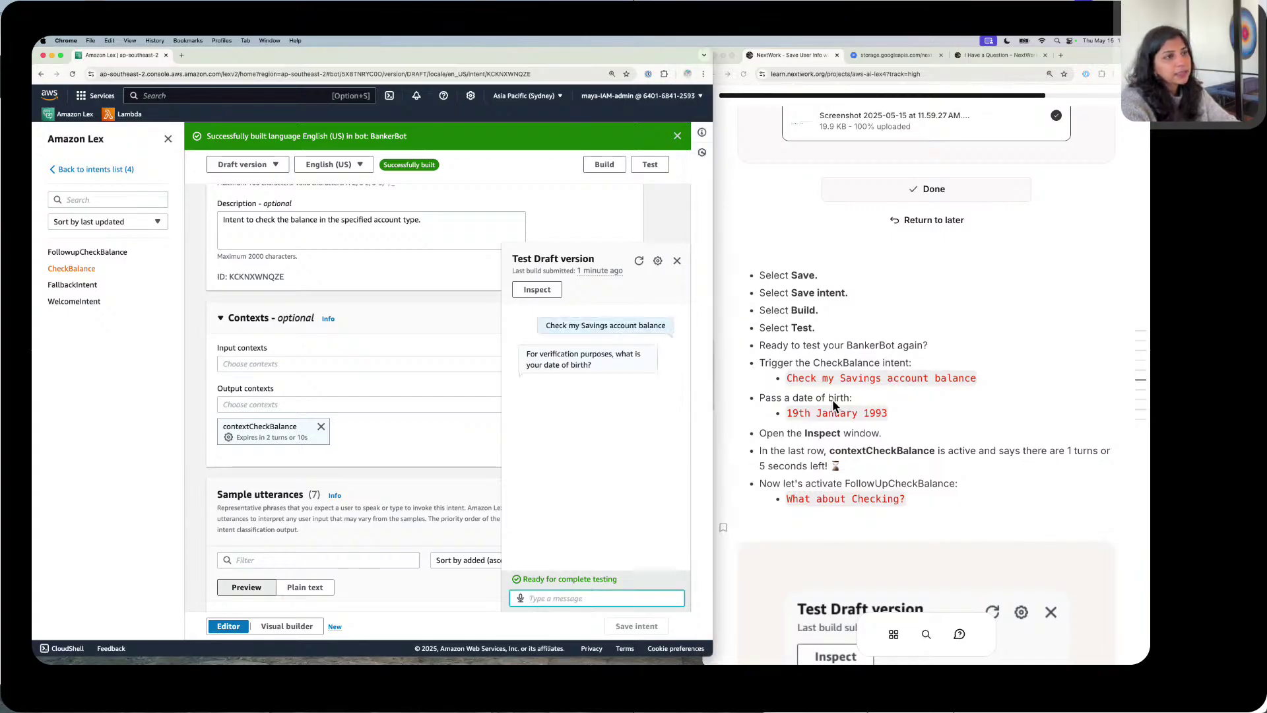
# Step: Answer the bot's verification question with the sample date of birth copied from the guide
pyautogui.click(817, 426)
pyautogui.click(627, 594)
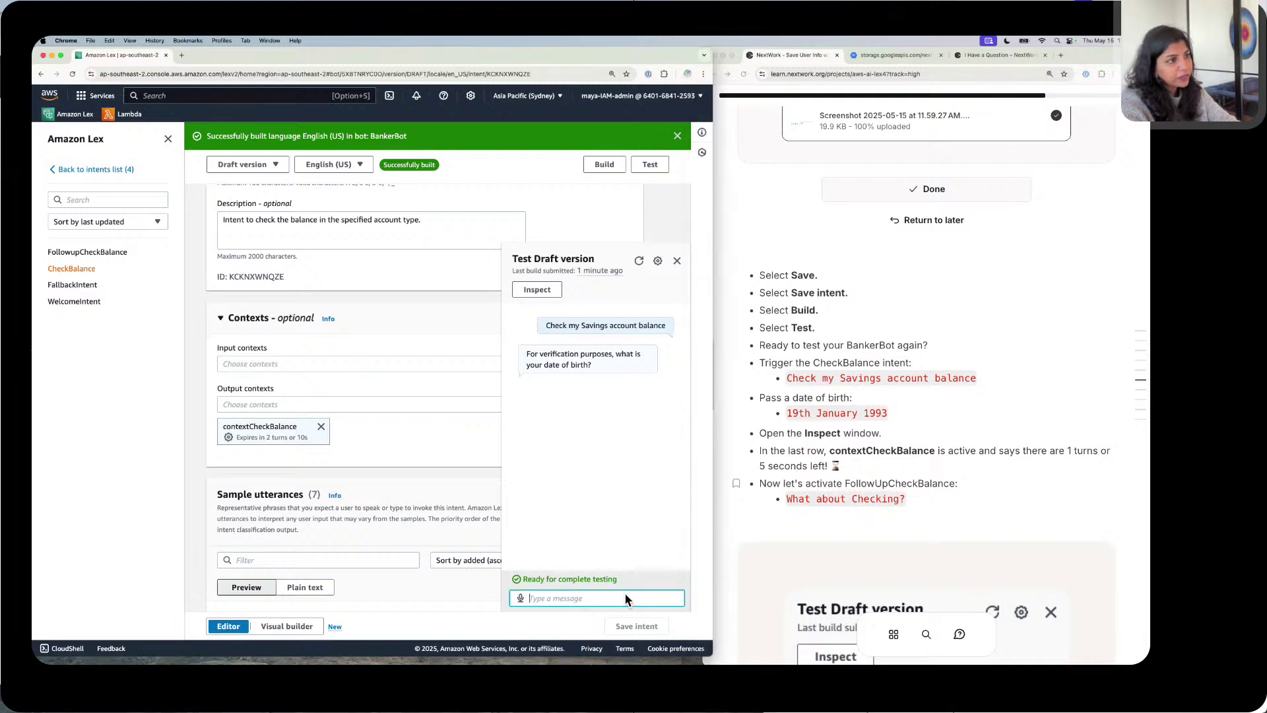
pyautogui.press('super+v')
pyautogui.press('Return')
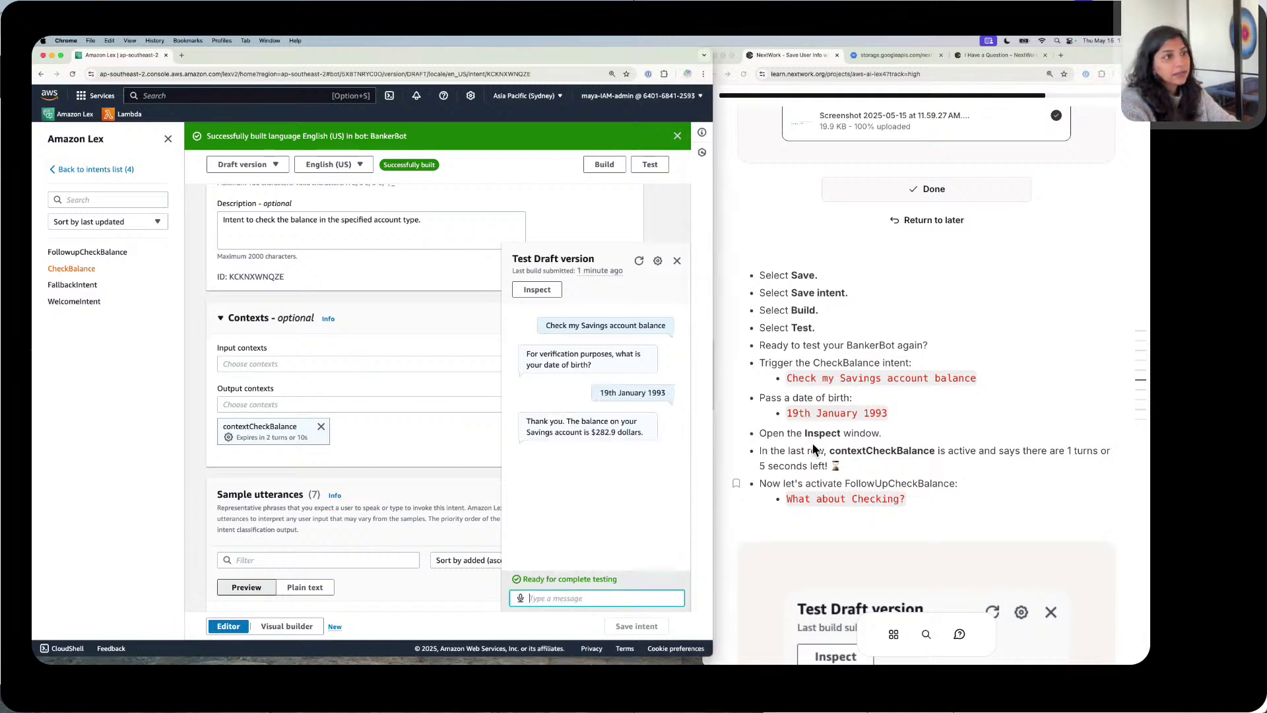
# Step: Inspect the test conversation's summary, examining the triggered intent and the turns and seconds of the active contextCheckBalance
pyautogui.click(535, 290)
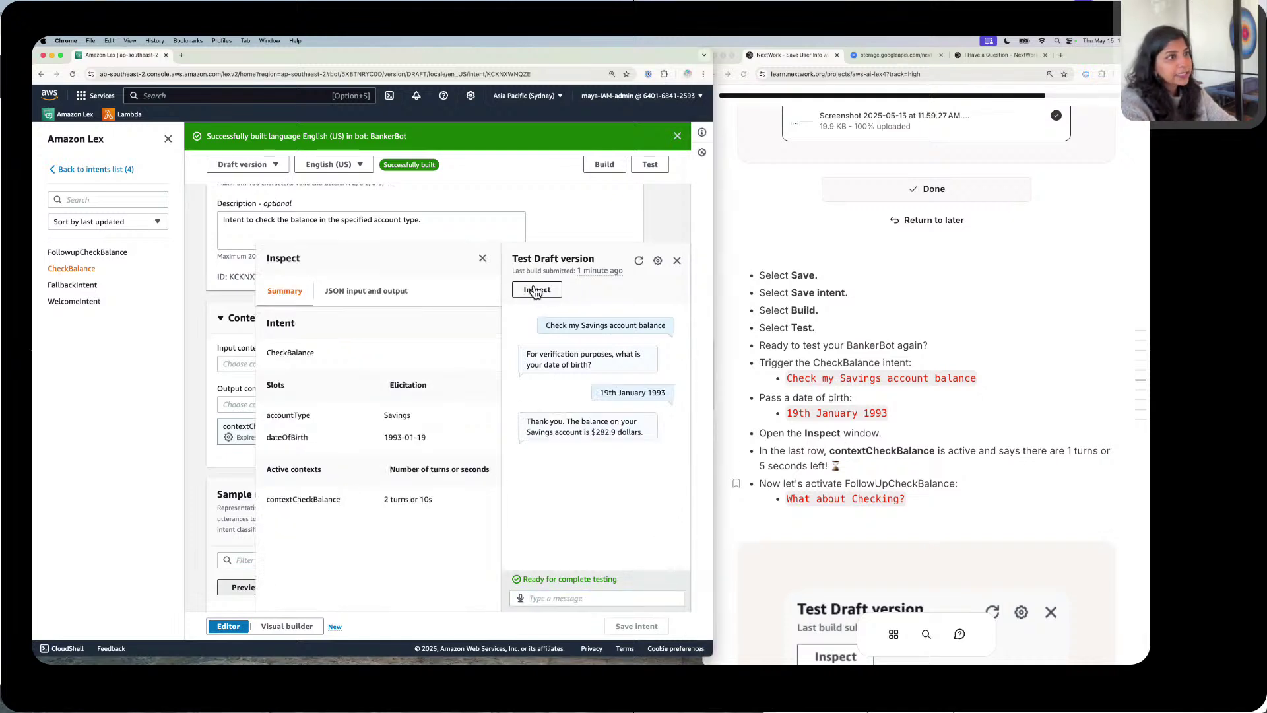
pyautogui.moveTo(277, 352); pyautogui.dragTo(305, 352)
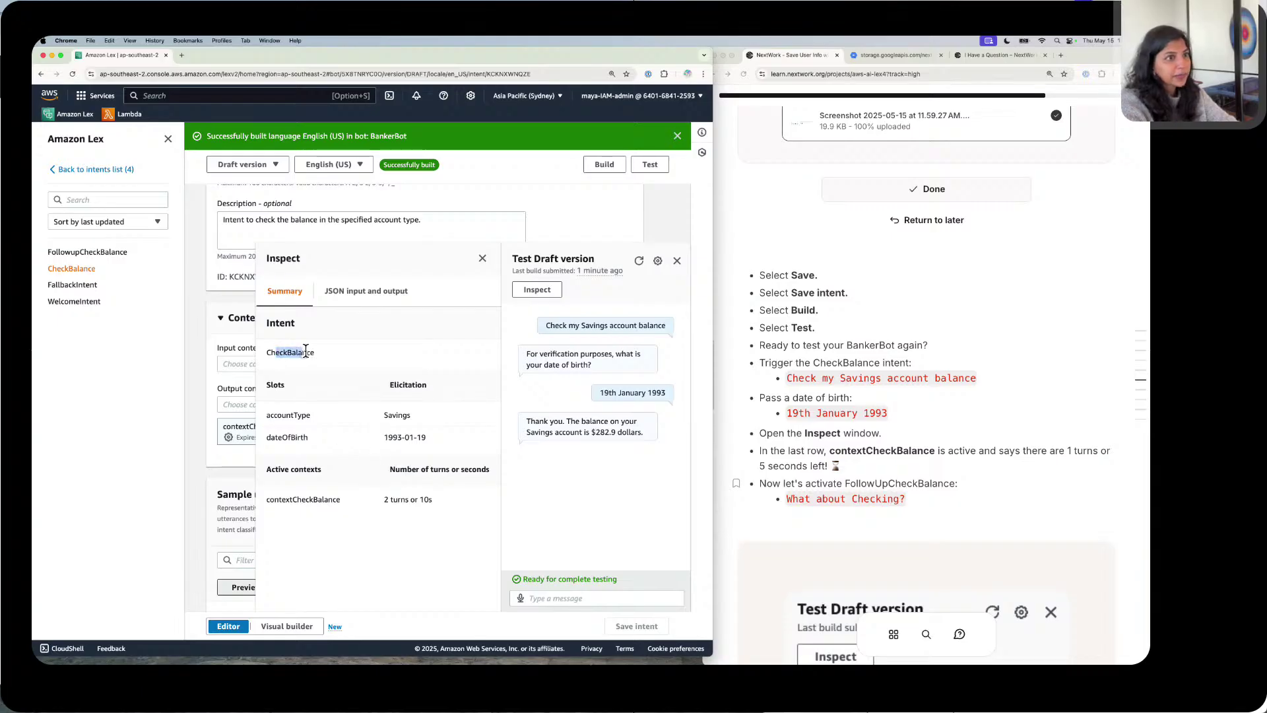
pyautogui.moveTo(318, 499); pyautogui.dragTo(420, 500)
pyautogui.click(419, 499)
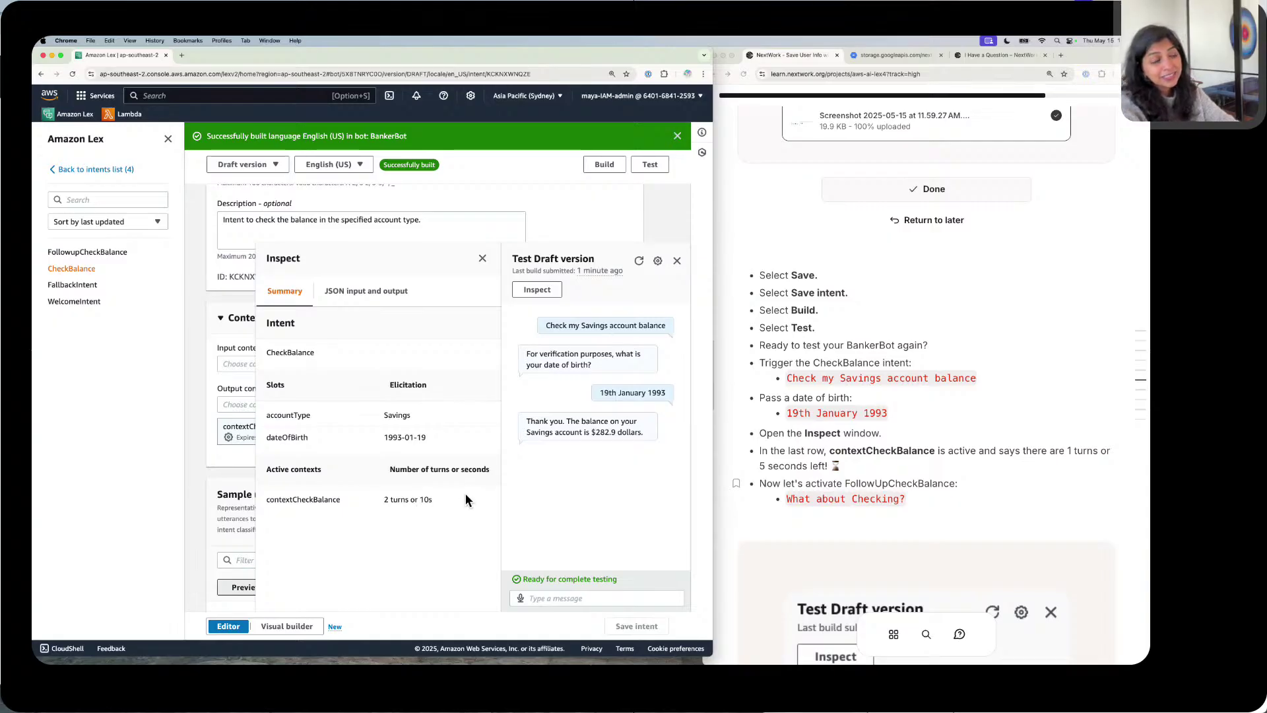
# Step: Send the guide's follow-up question "What about Checking?" to the bot in the draft test chat
pyautogui.click(543, 597)
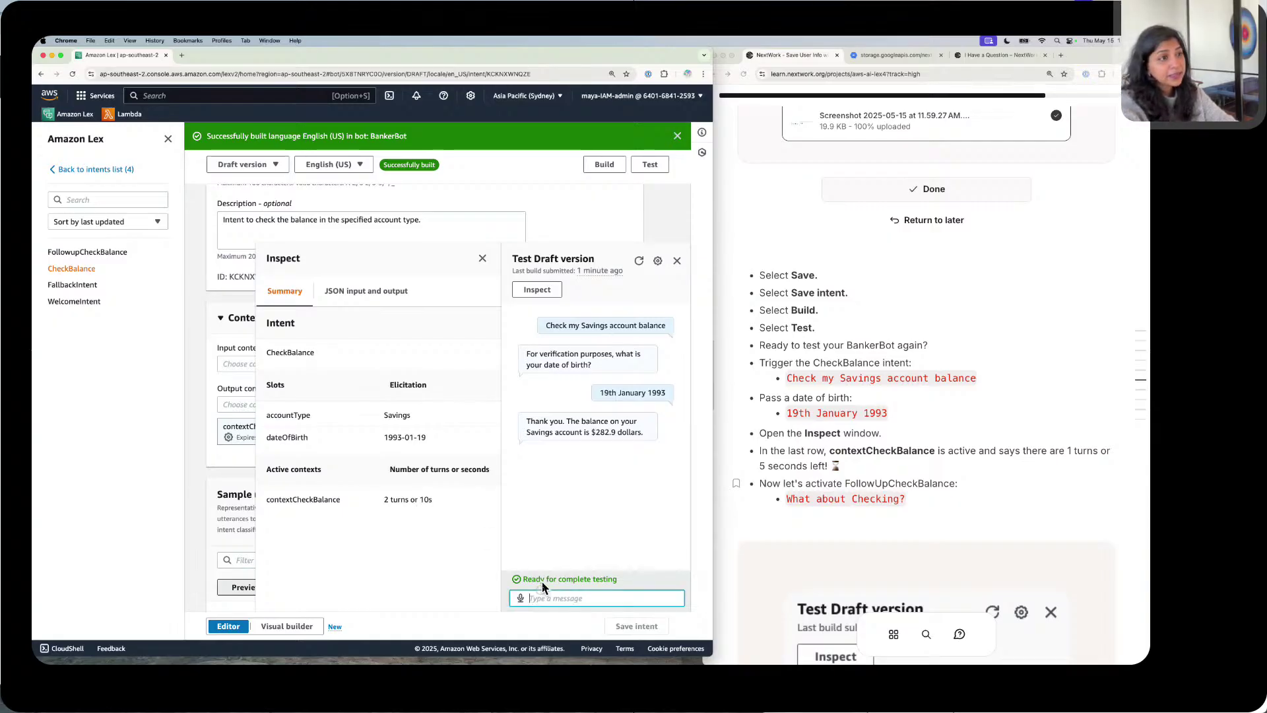
pyautogui.click(820, 495)
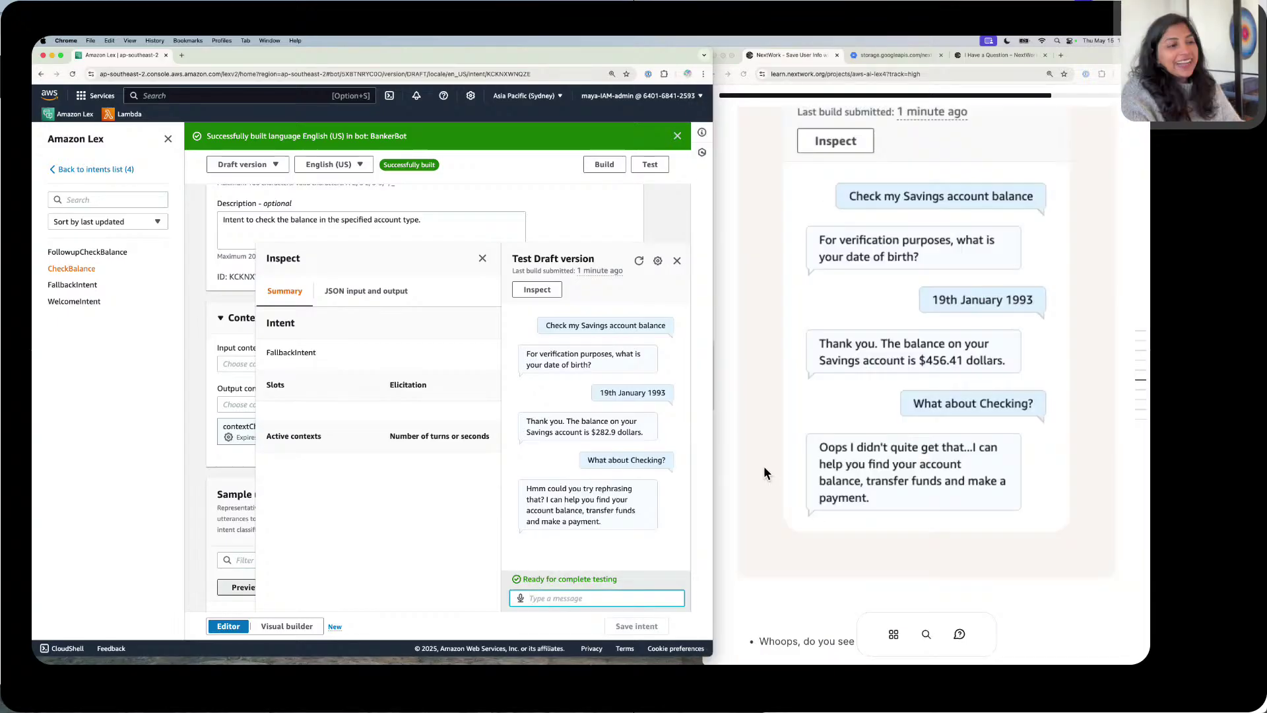
# Step: Read the guide's notes on context expiry and start the "How did you update your context's expiry window?" answer from its template text
pyautogui.scroll(-5, 764, 467)
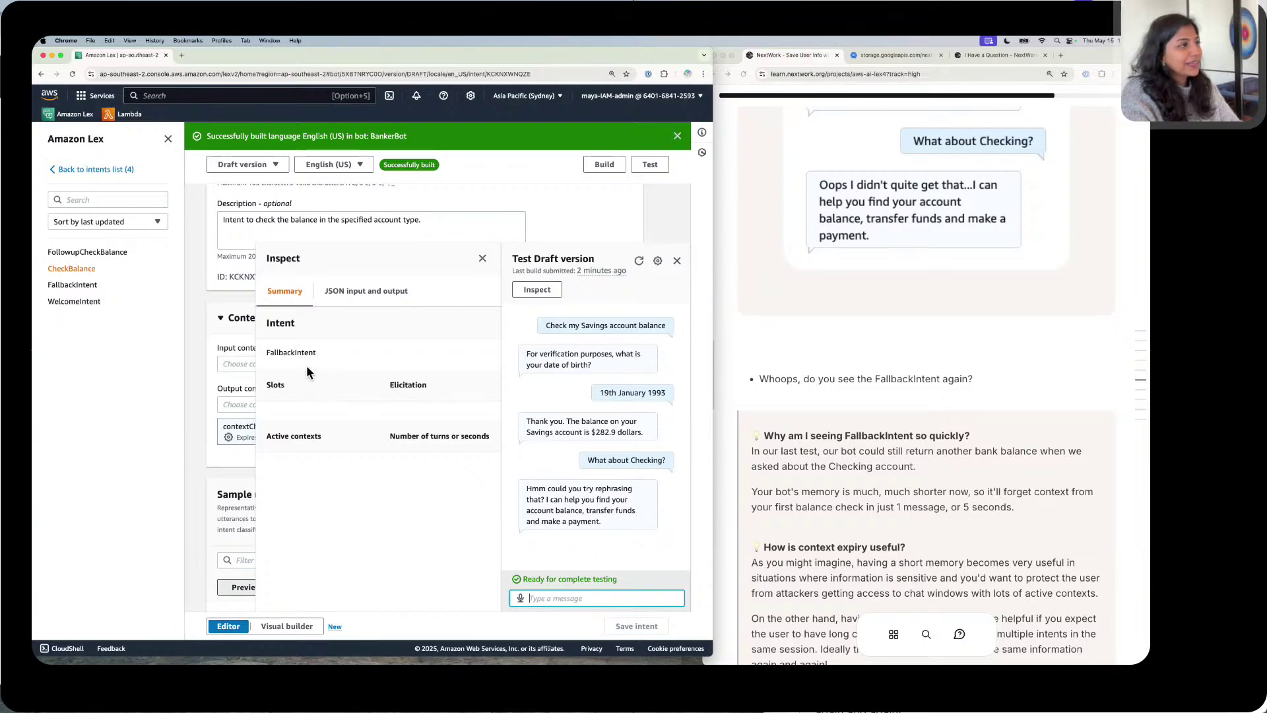
pyautogui.scroll(-2, 842, 388)
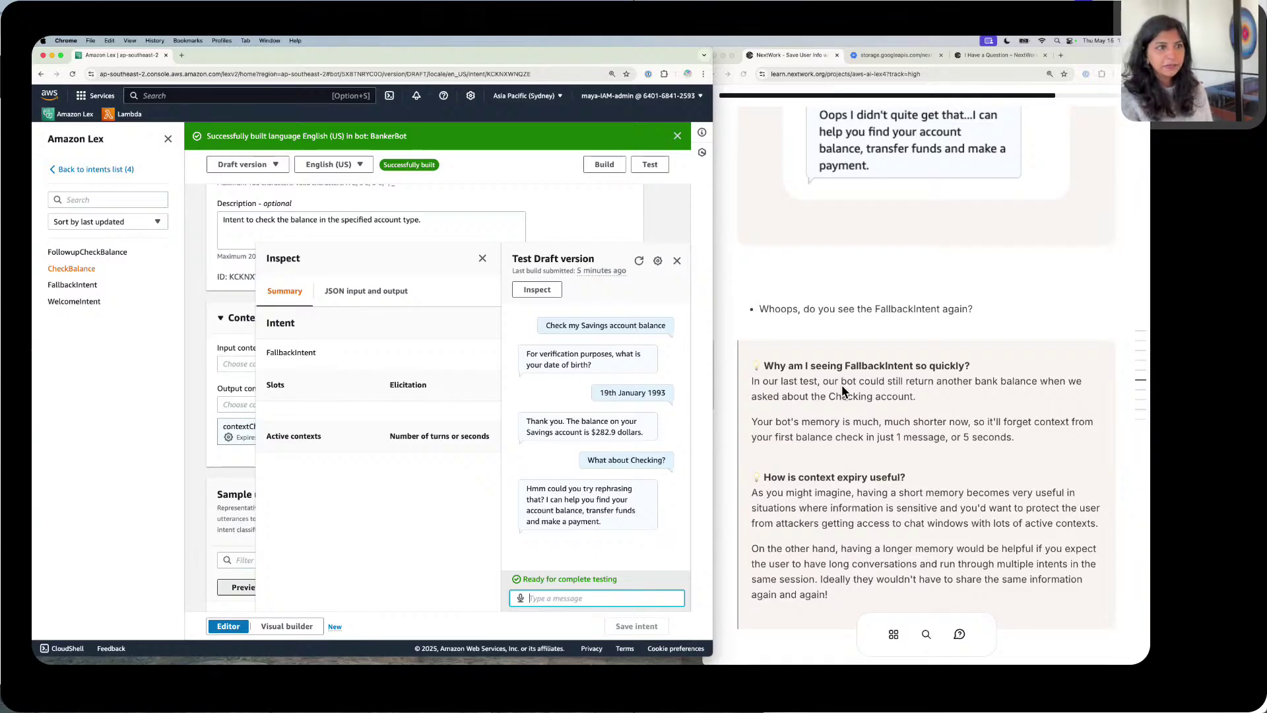
pyautogui.scroll(-3, 841, 384)
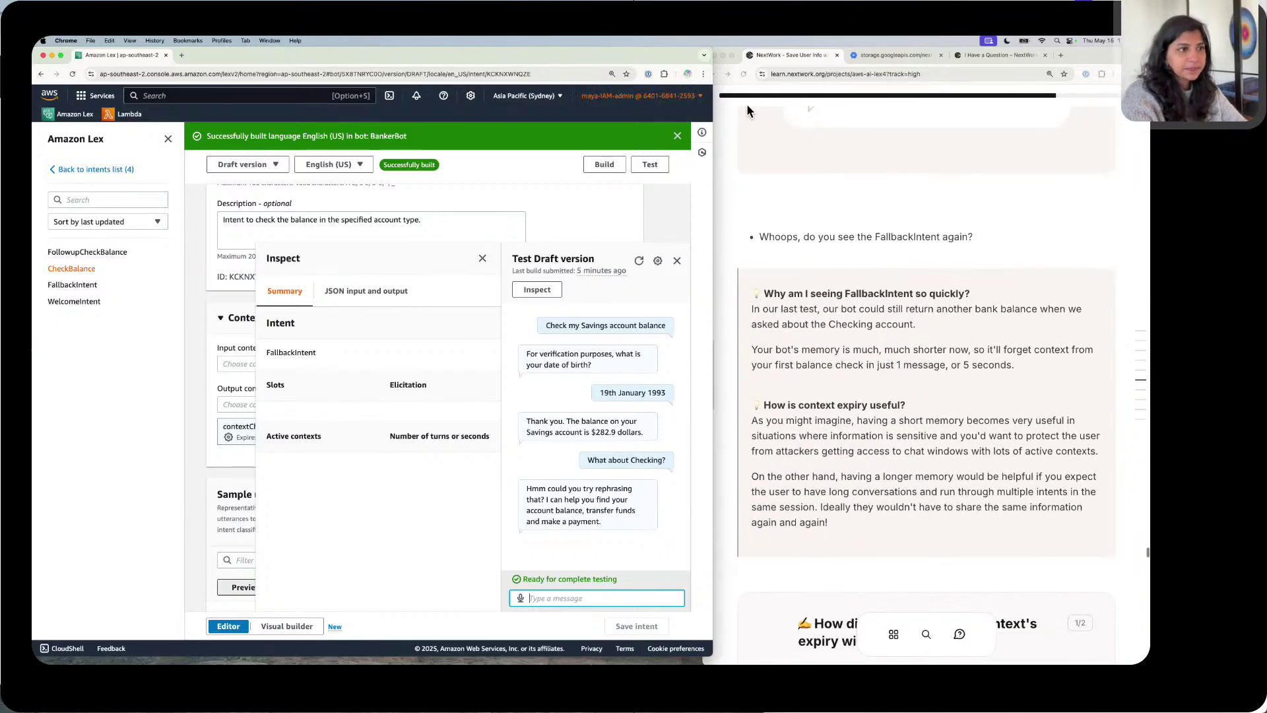
pyautogui.scroll(-6, 873, 147)
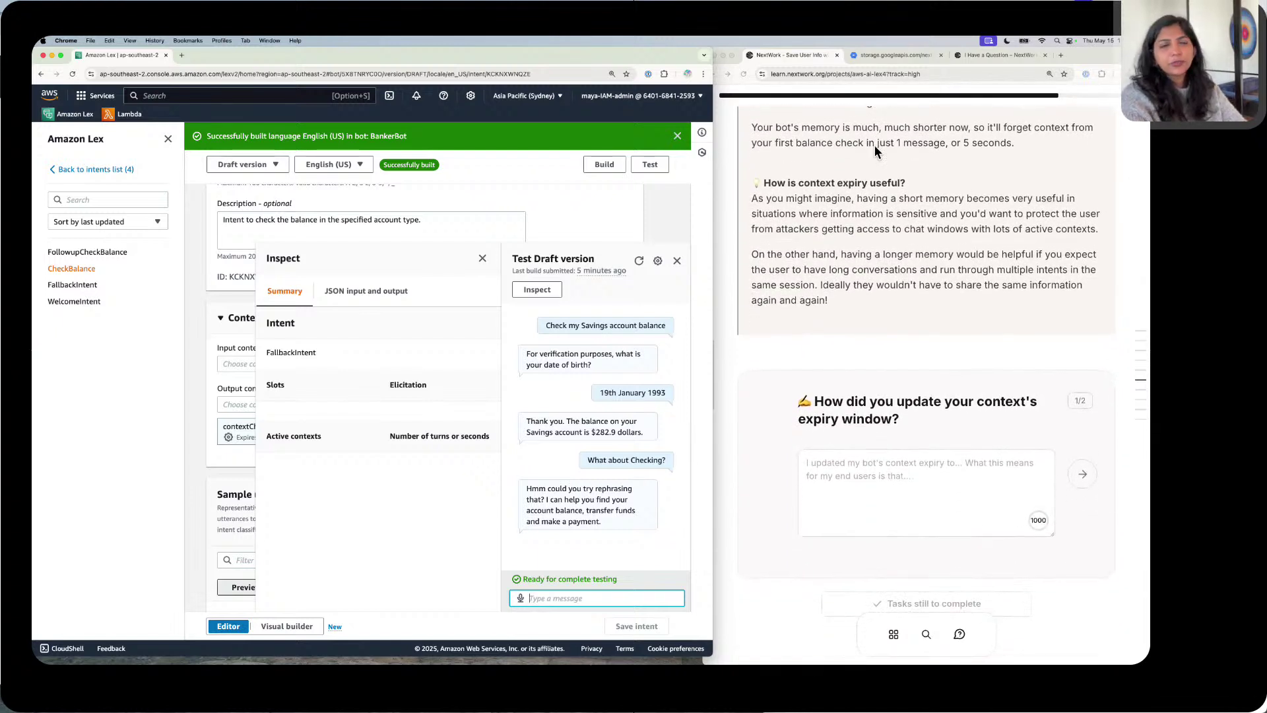
pyautogui.scroll(1, 873, 145)
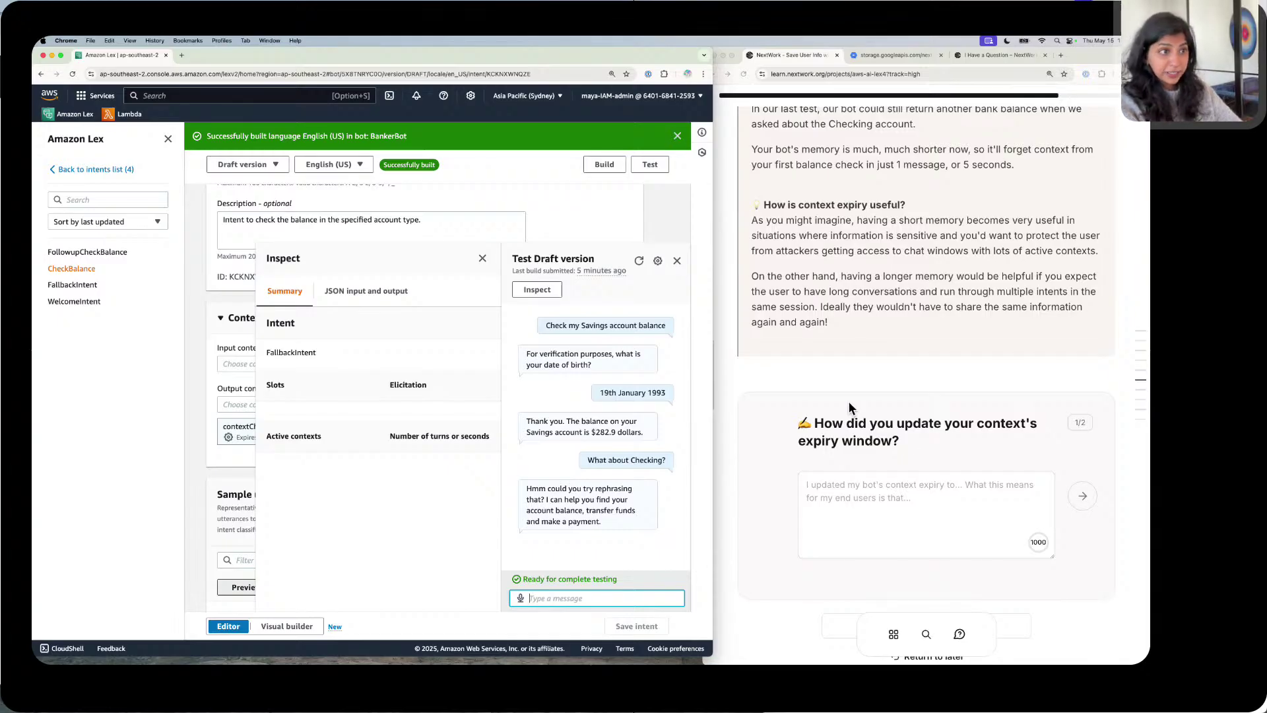
pyautogui.click(865, 481)
pyautogui.click(865, 480)
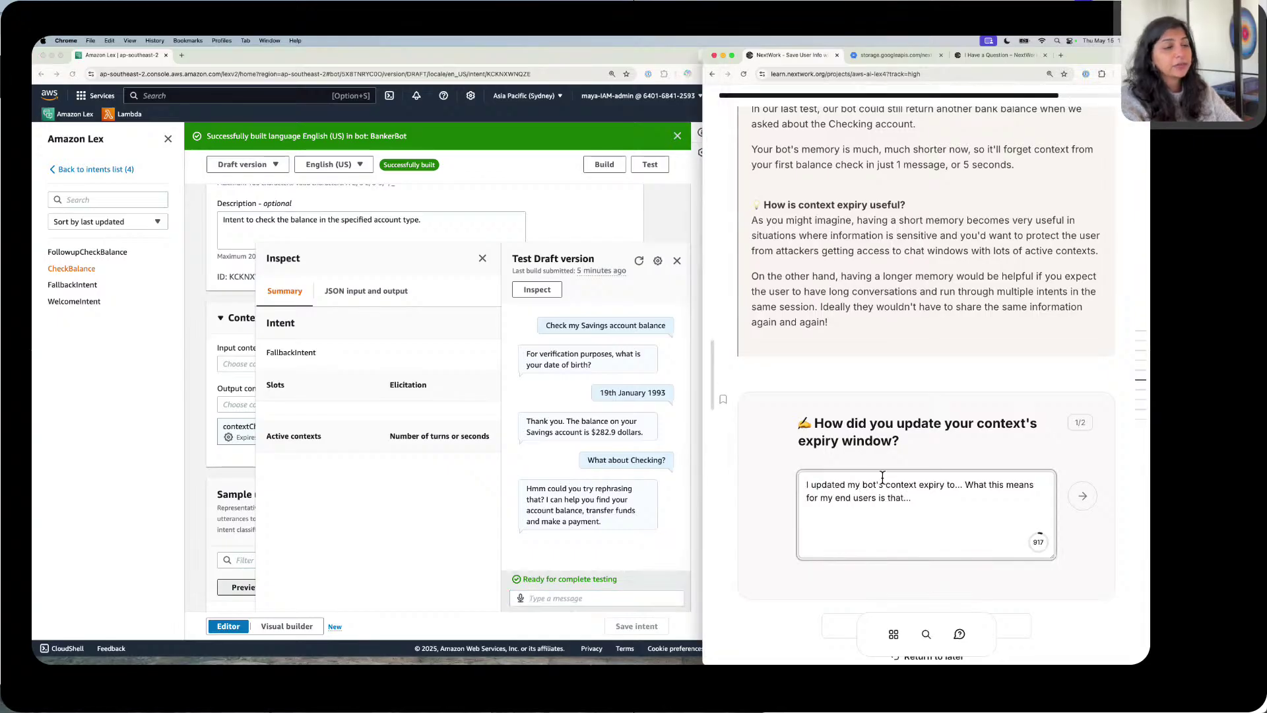
# Step: Close the draft test chat and complete the answer's first sentence with "2 turns or 10 seconds."
pyautogui.click(678, 258)
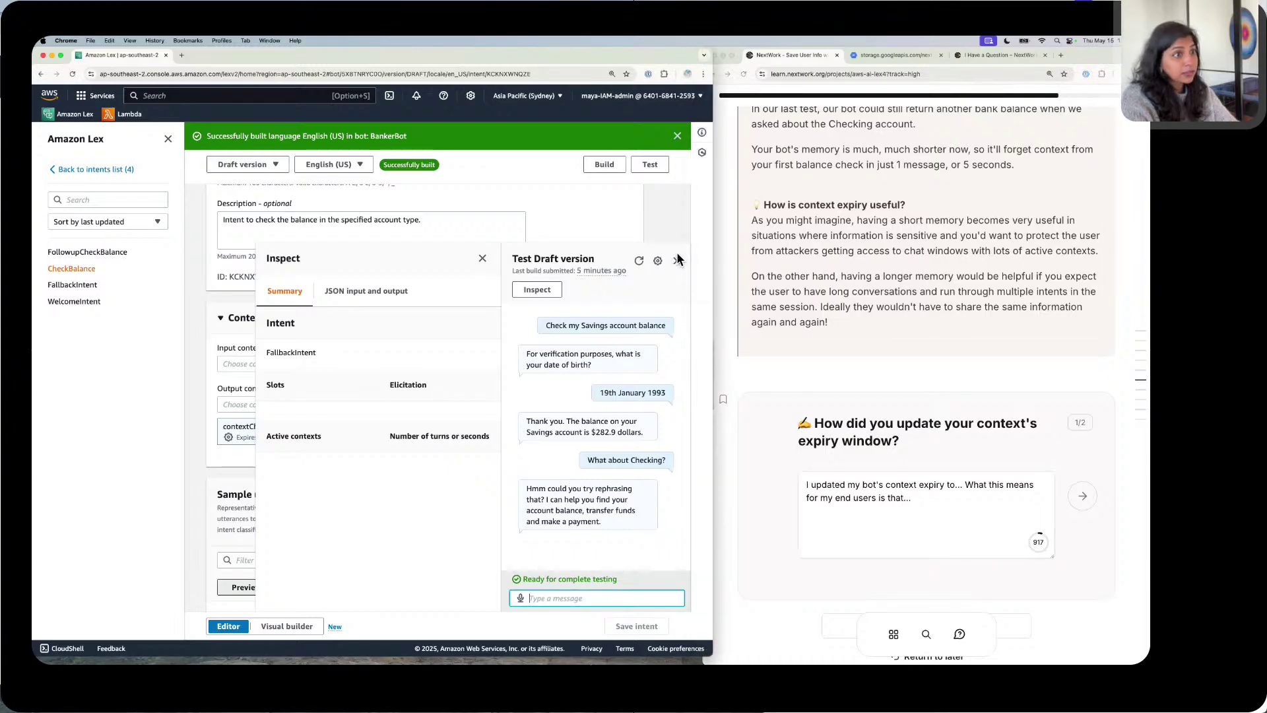
pyautogui.click(680, 257)
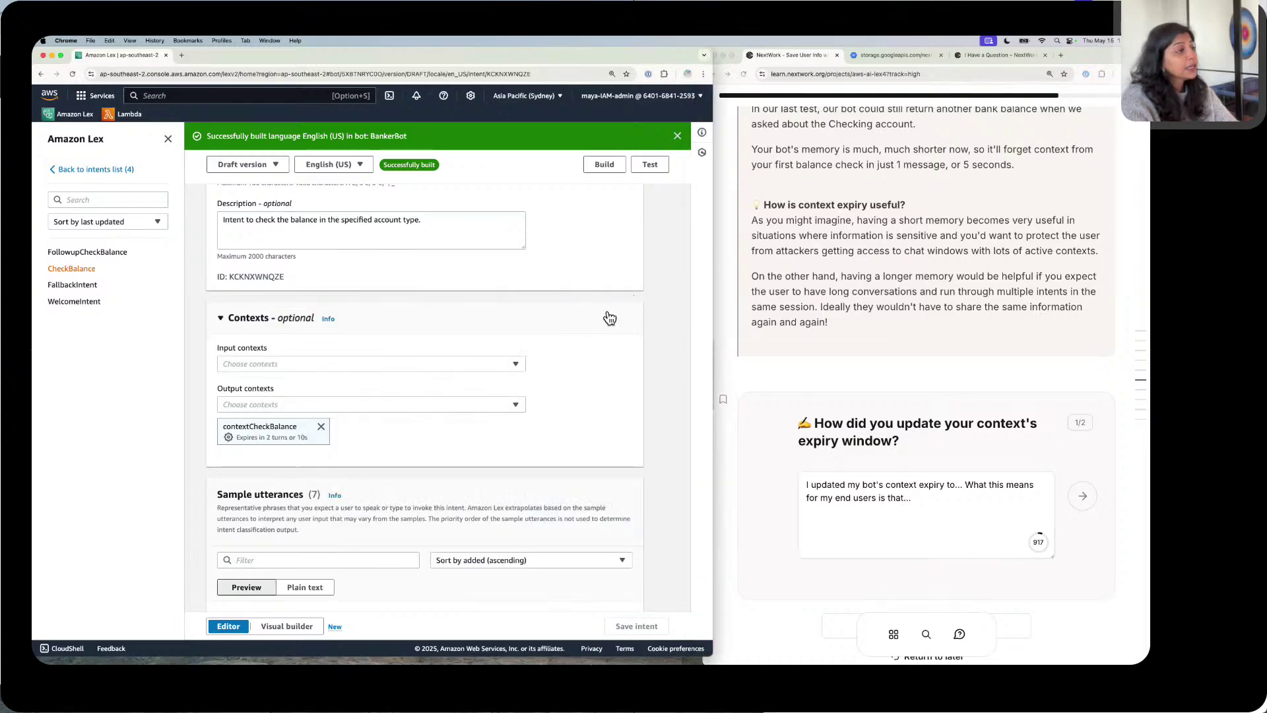
pyautogui.click(964, 480)
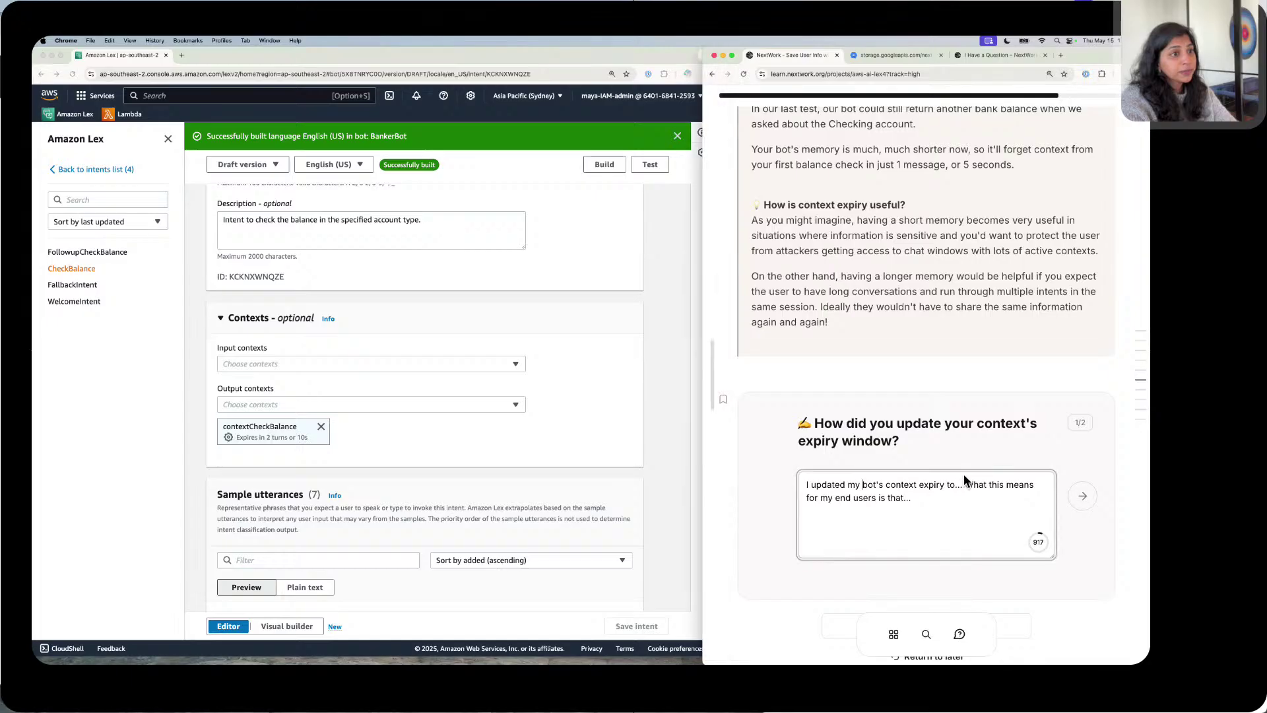
pyautogui.press('BackSpace')
pyautogui.press('BackSpace')
pyautogui.press('BackSpace')
pyautogui.write('2')
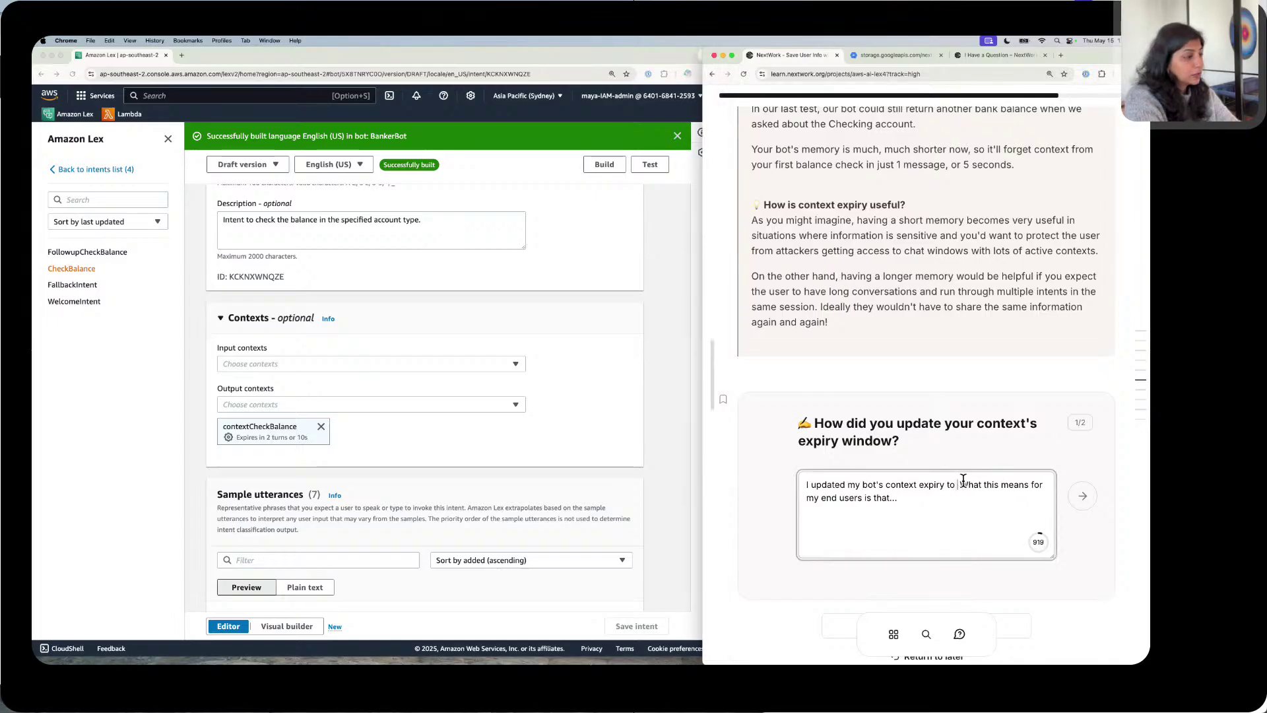
pyautogui.write(' turns or ')
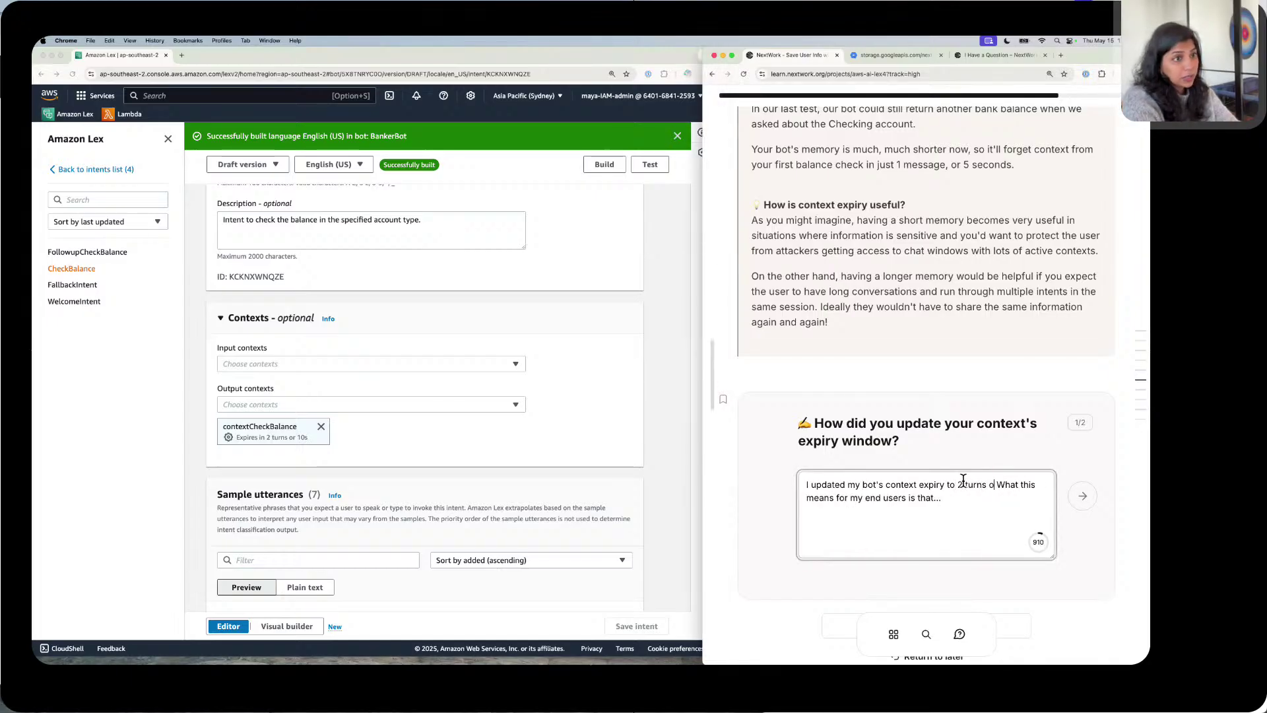
pyautogui.write('10 sec')
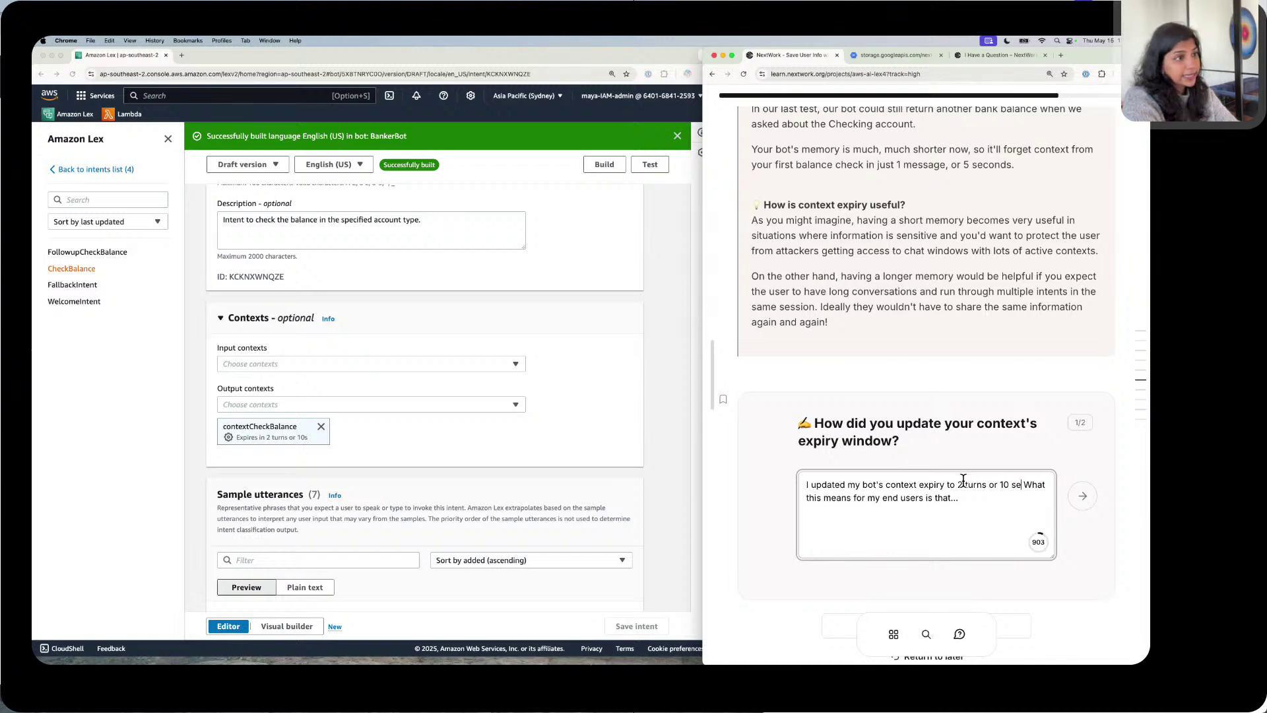
pyautogui.write('onds ')
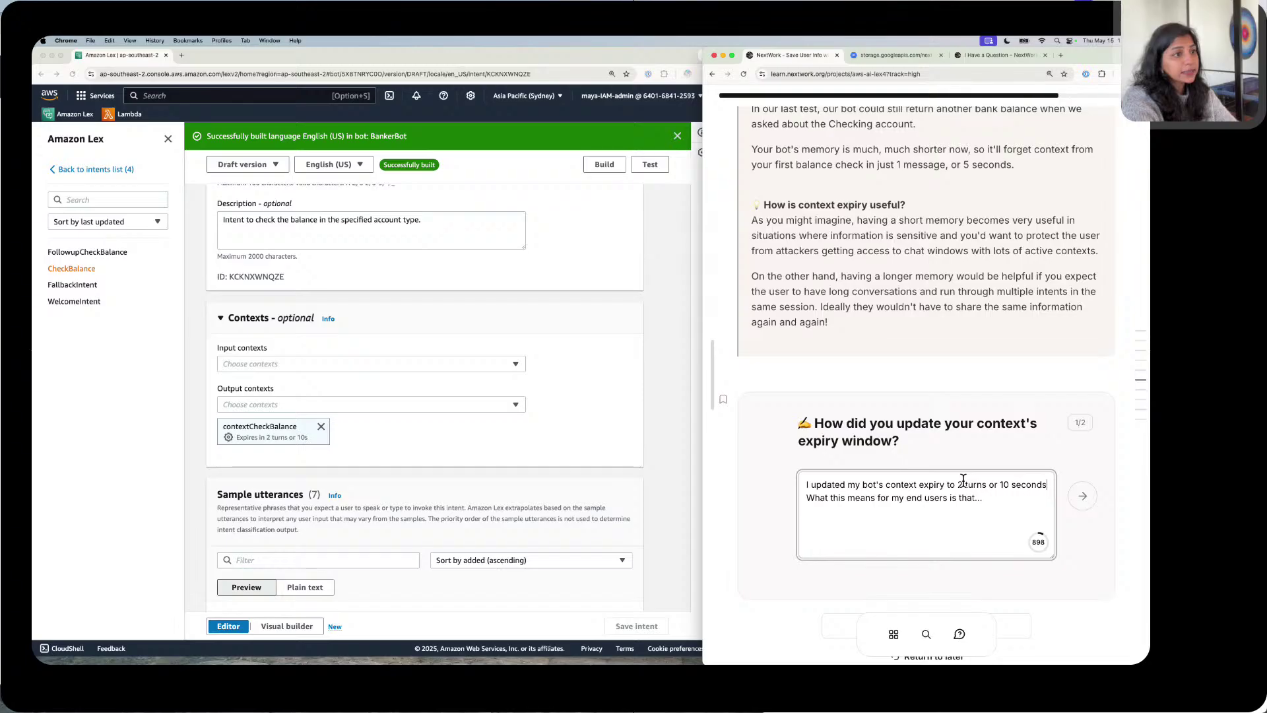
pyautogui.write('.')
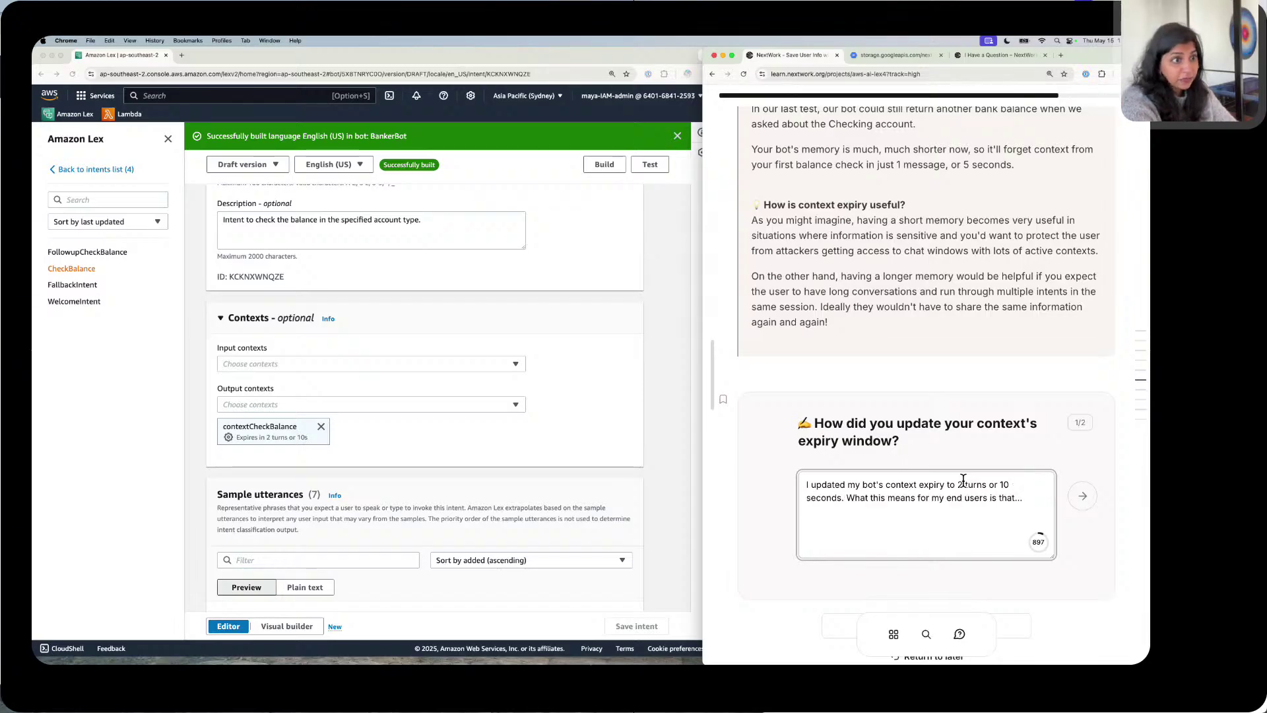
# Step: Continue the end-user sentence of the answer with "they can ask for a follow up bank balance request"
pyautogui.press('BackSpace')
pyautogui.press('BackSpace')
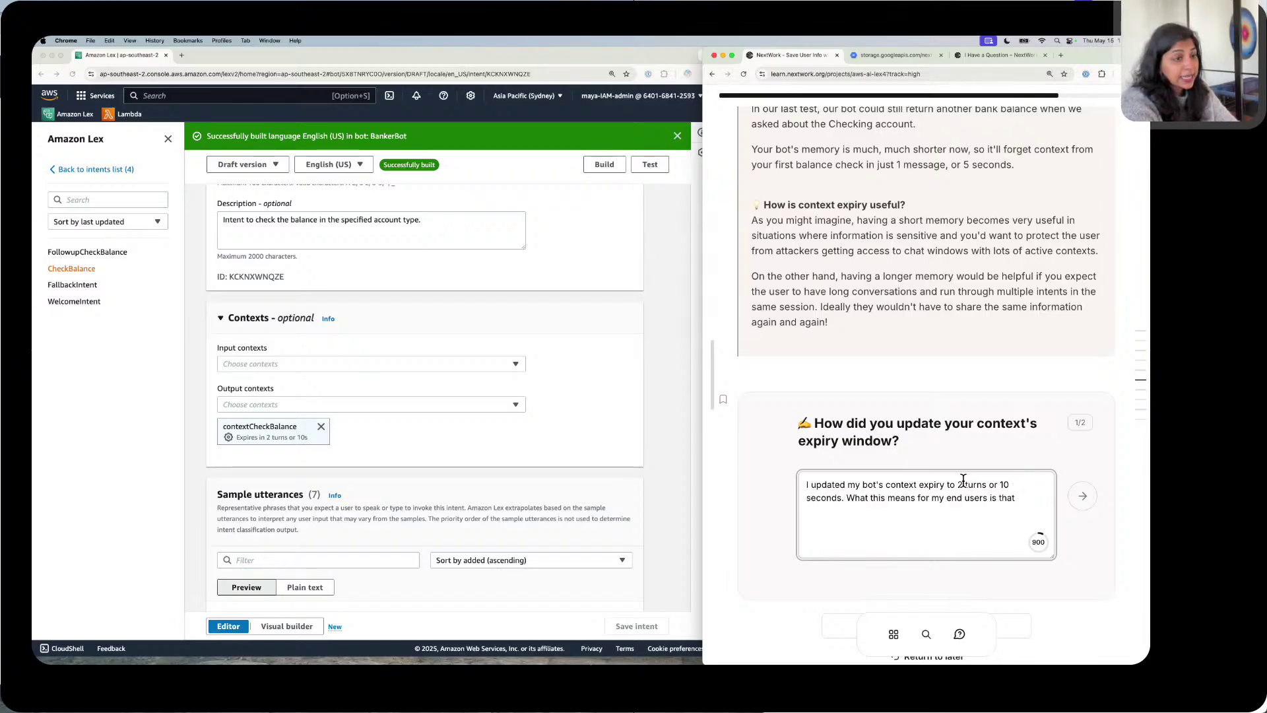
pyautogui.write('they c')
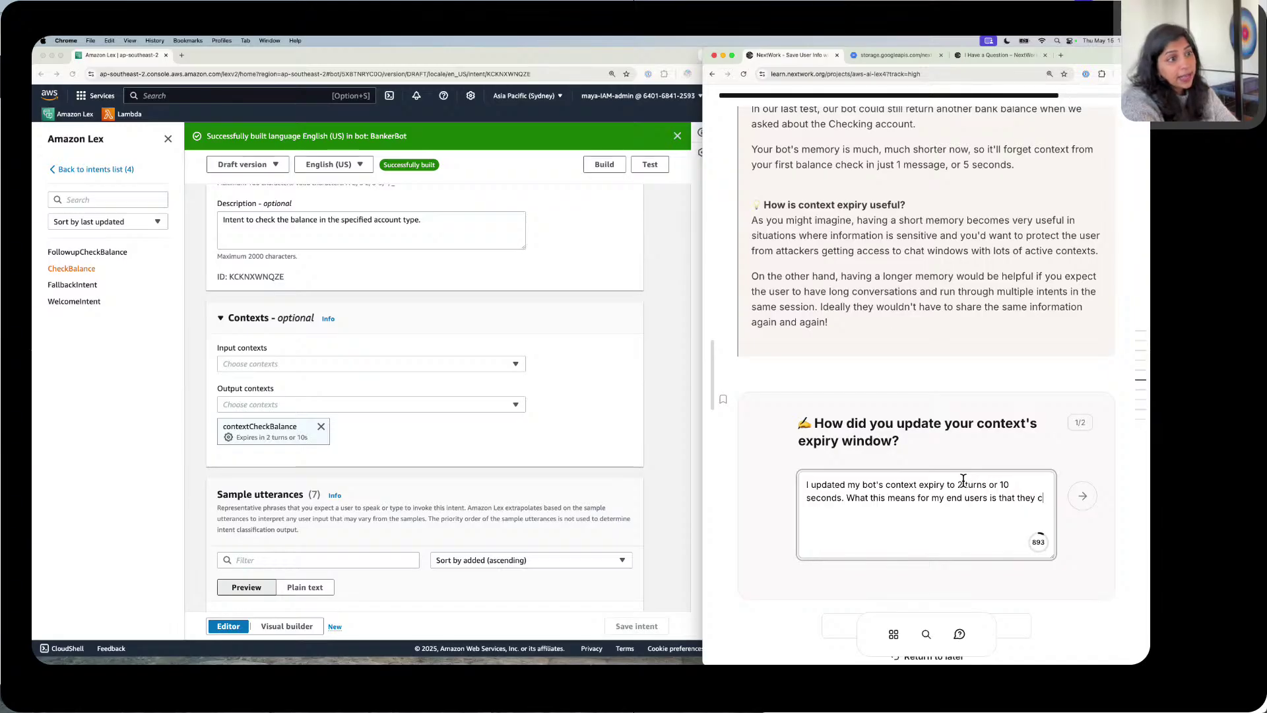
pyautogui.write('an')
pyautogui.write('f')
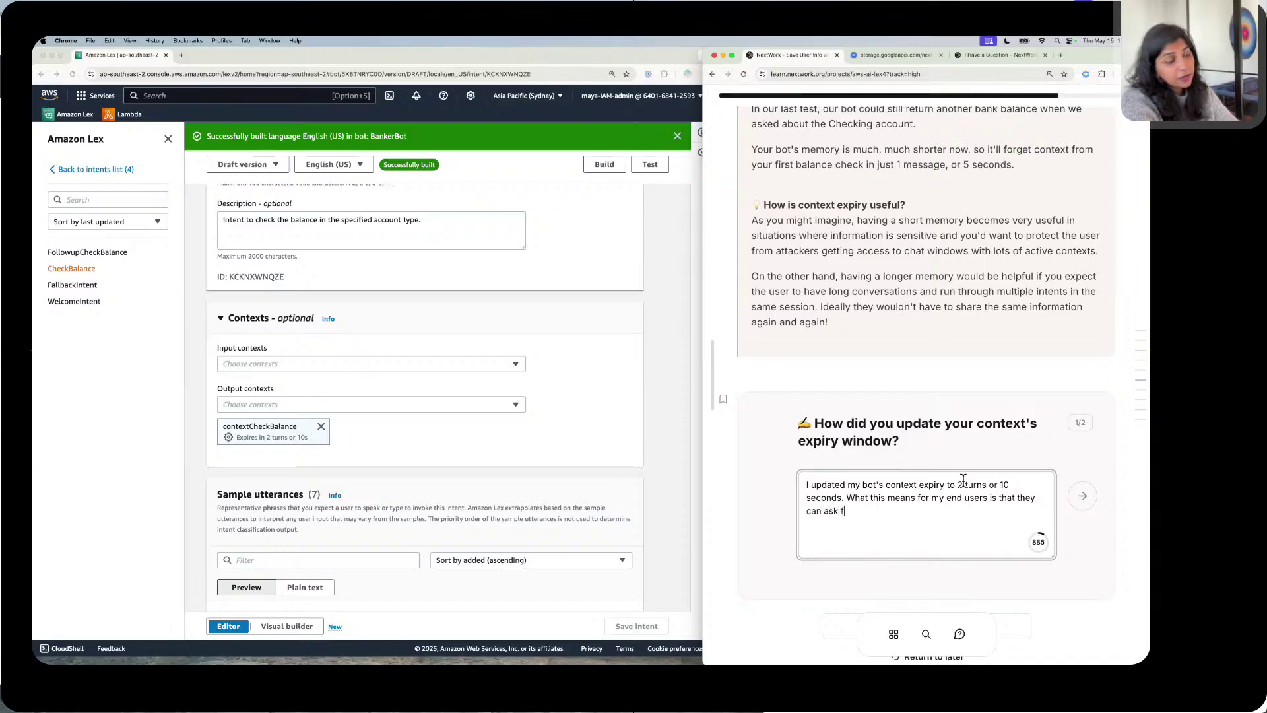
pyautogui.write('or')
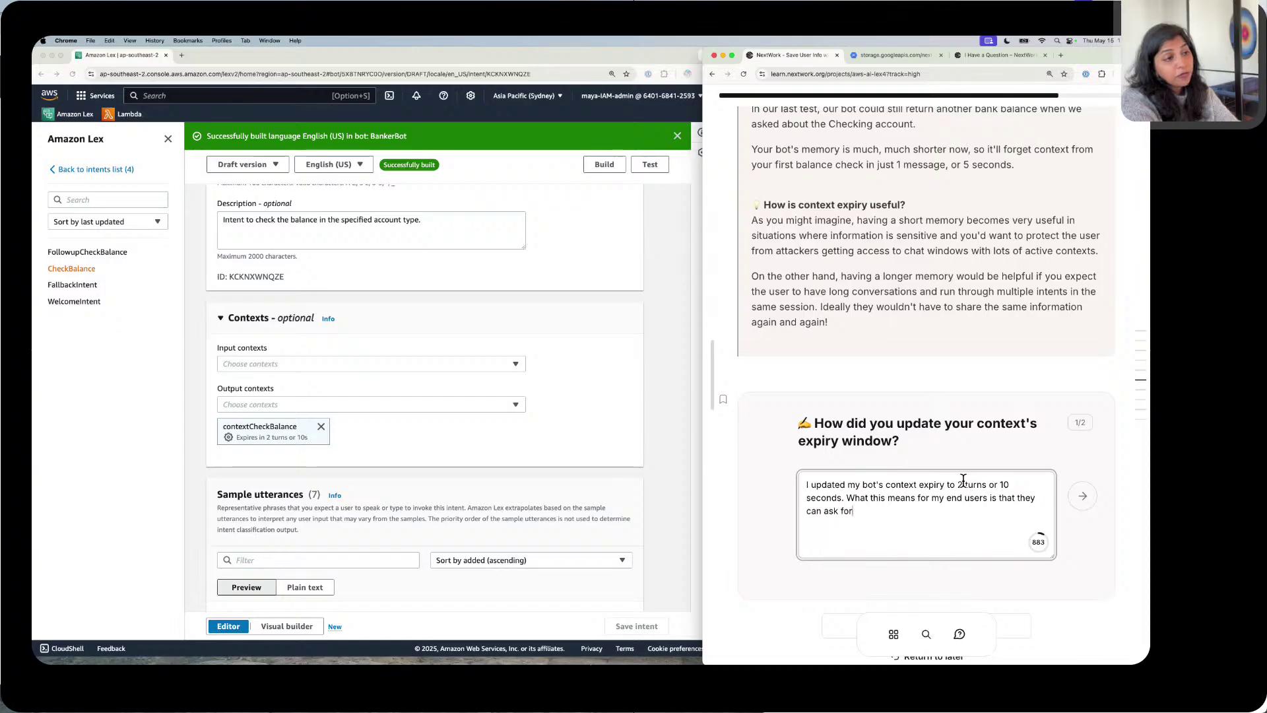
pyautogui.write(' a follow up ')
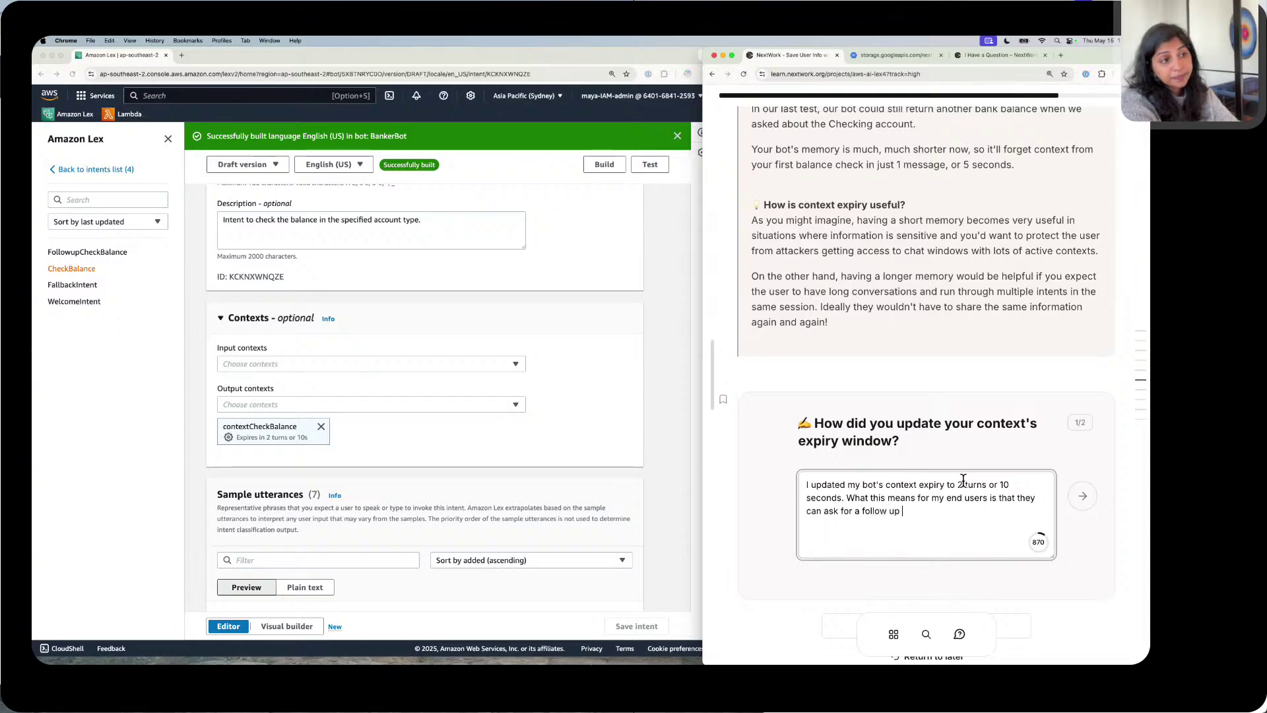
pyautogui.write('bank')
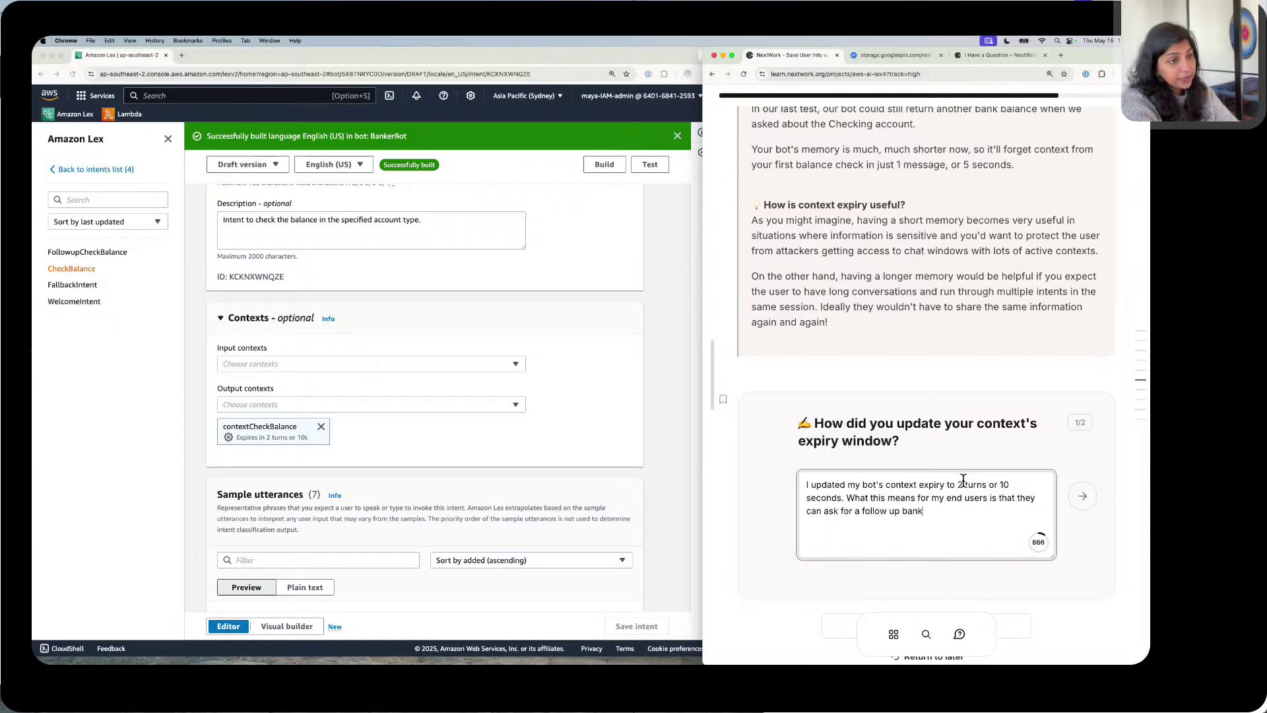
pyautogui.write(' balance re')
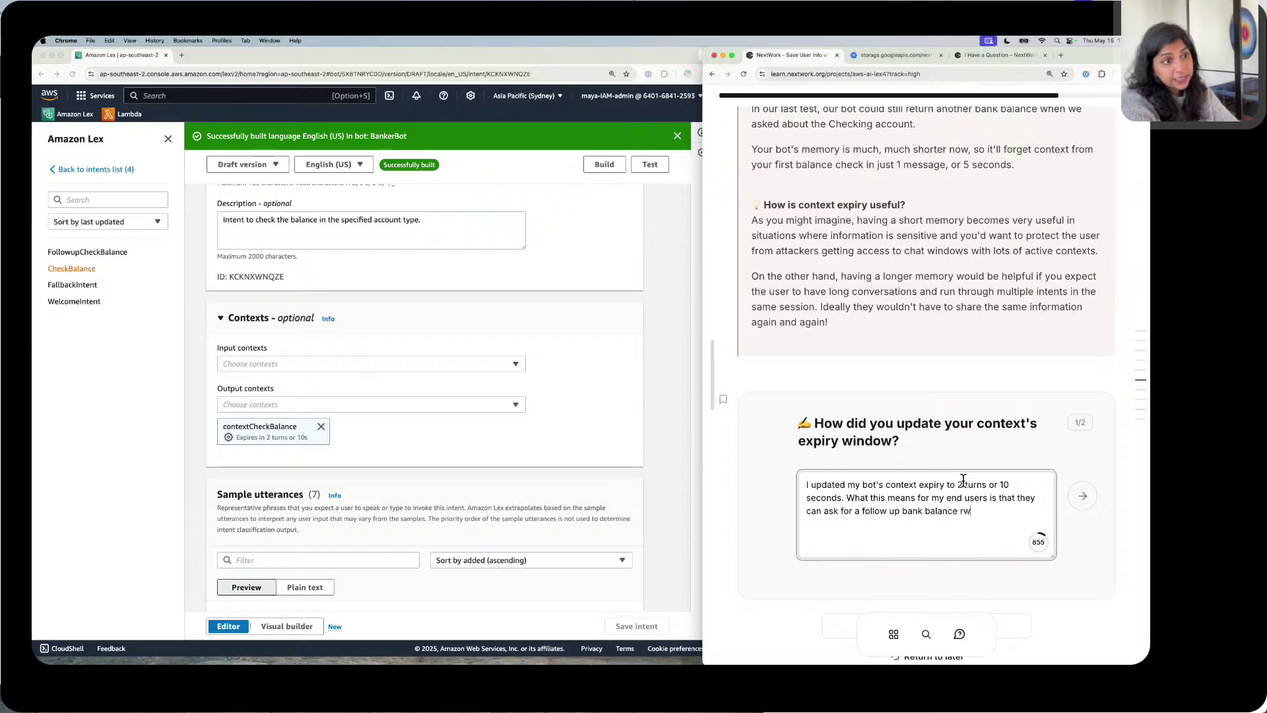
pyautogui.write('questio')
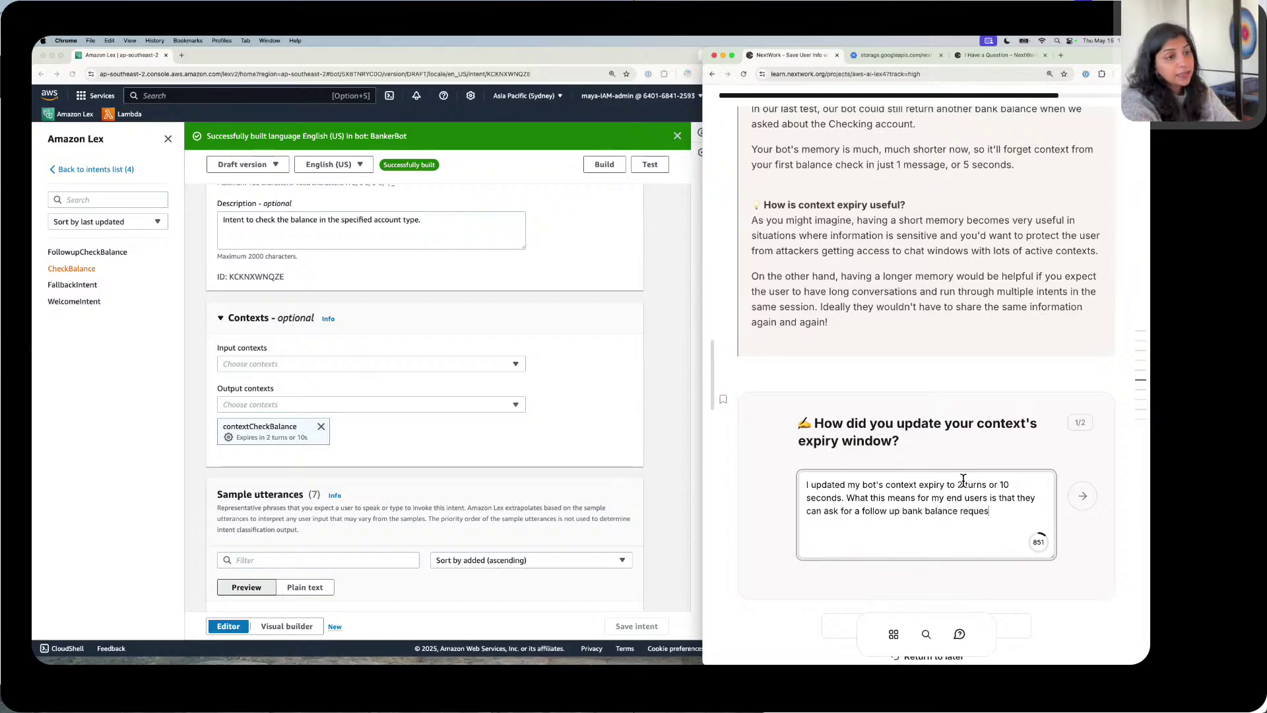
pyautogui.press('BackSpace')
pyautogui.press('BackSpace')
pyautogui.press('BackSpace')
pyautogui.press('BackSpace')
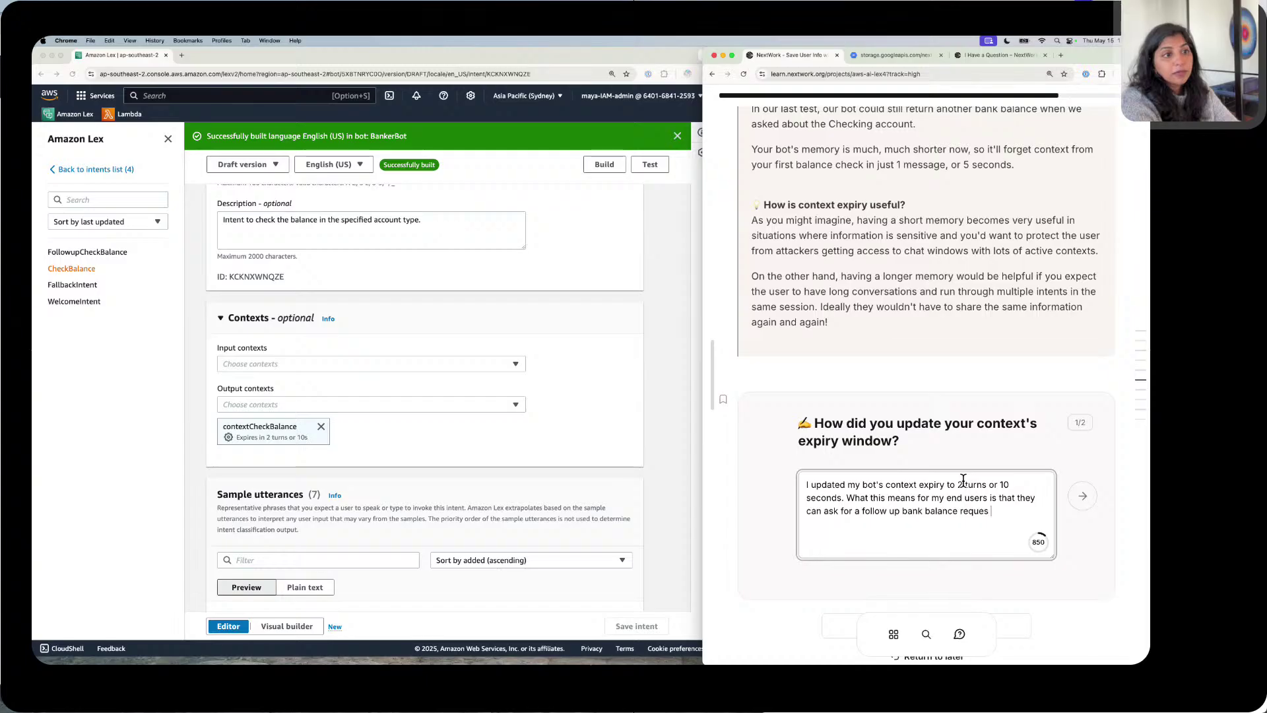
# Step: Finish the end-user sentence of the answer with "for 2 more times or within 10 seconds."
pyautogui.write('for 2 m')
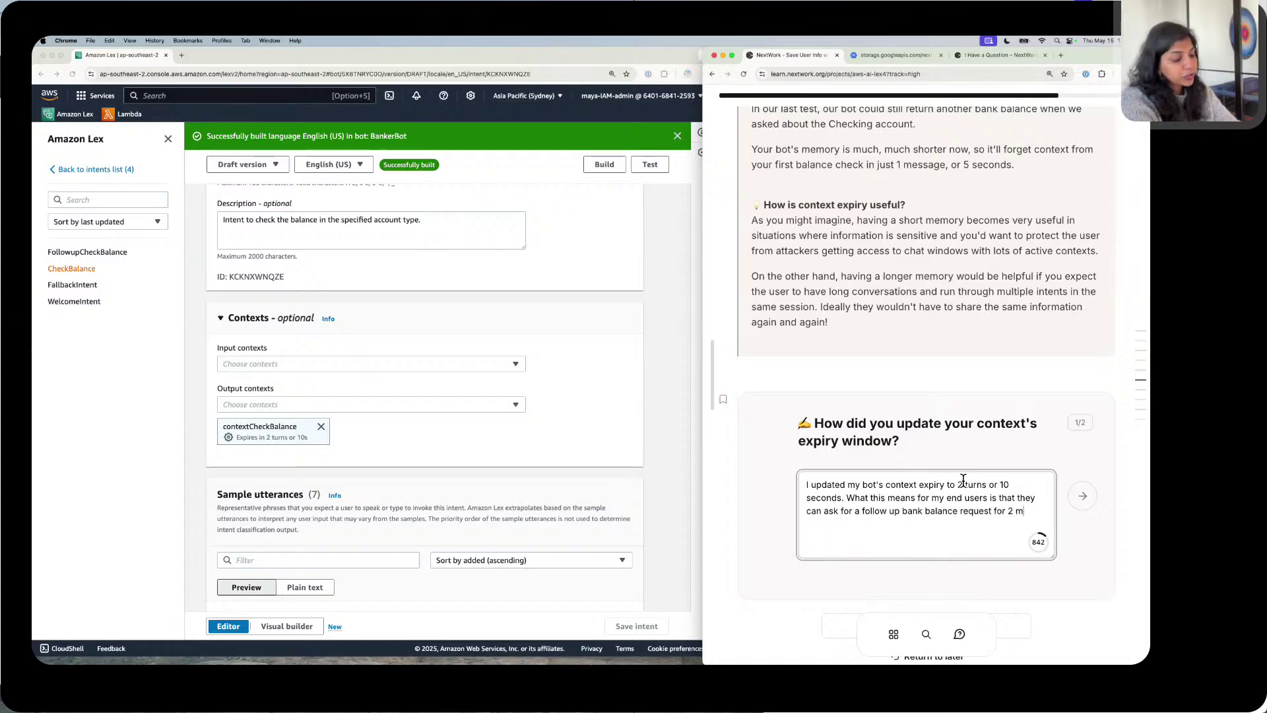
pyautogui.write('ore times ')
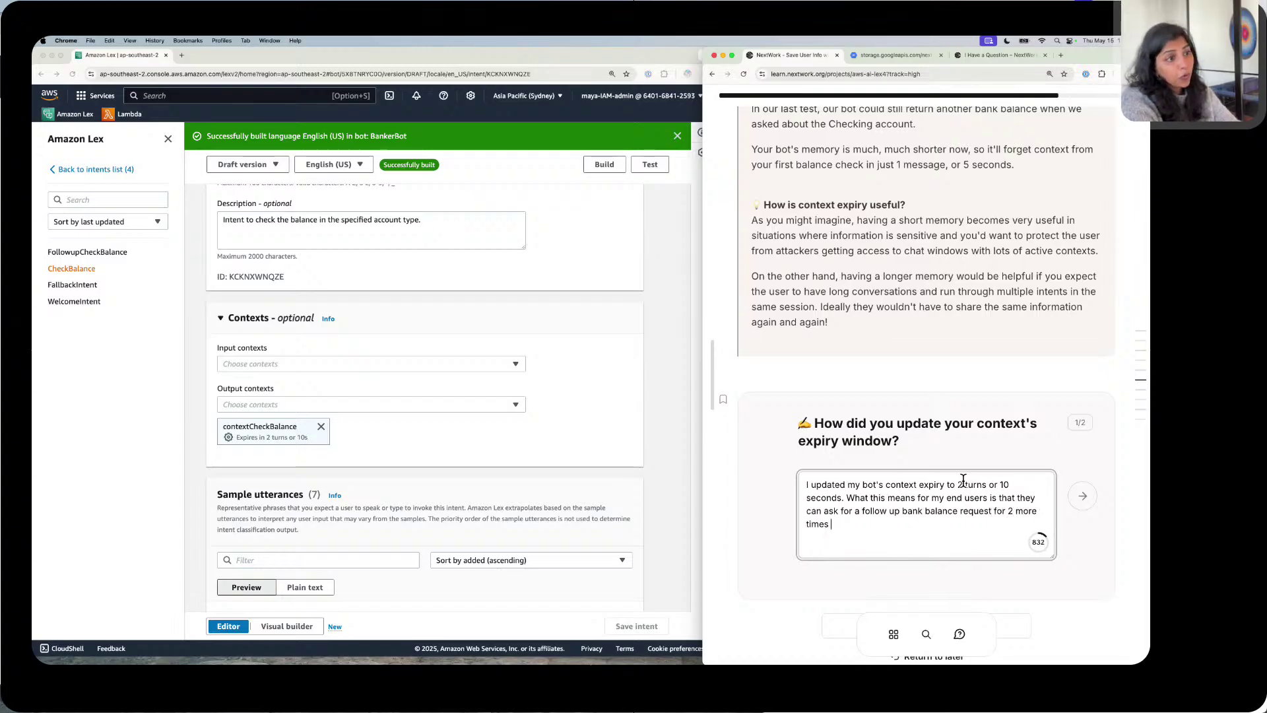
pyautogui.write('or for')
pyautogui.press('BackSpace')
pyautogui.press('BackSpace')
pyautogui.press('BackSpace')
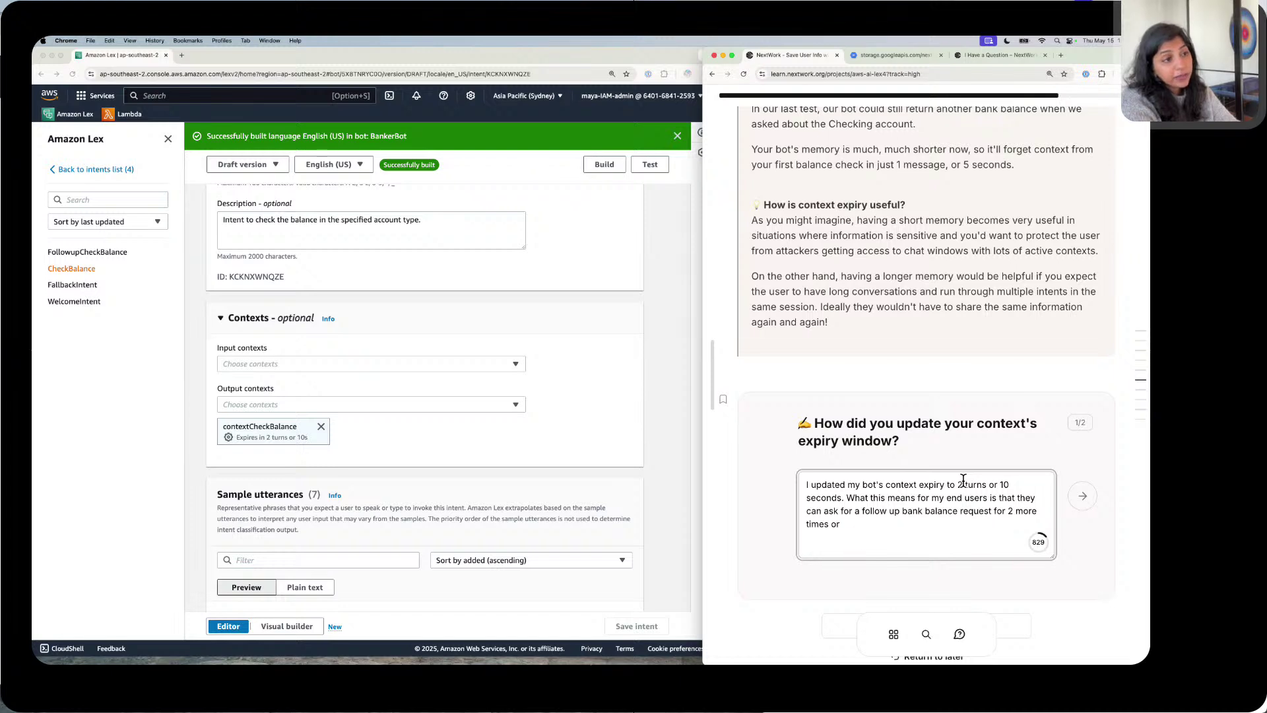
pyautogui.write('within 10 ')
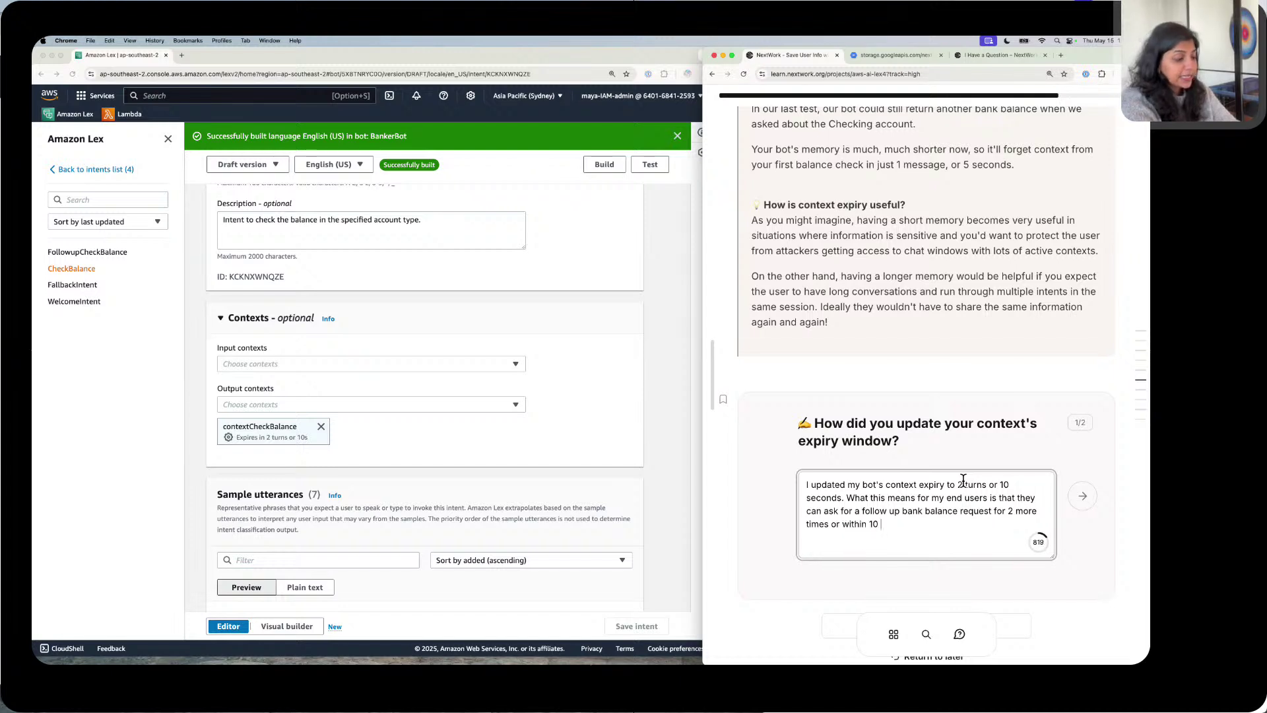
pyautogui.write('seconds.')
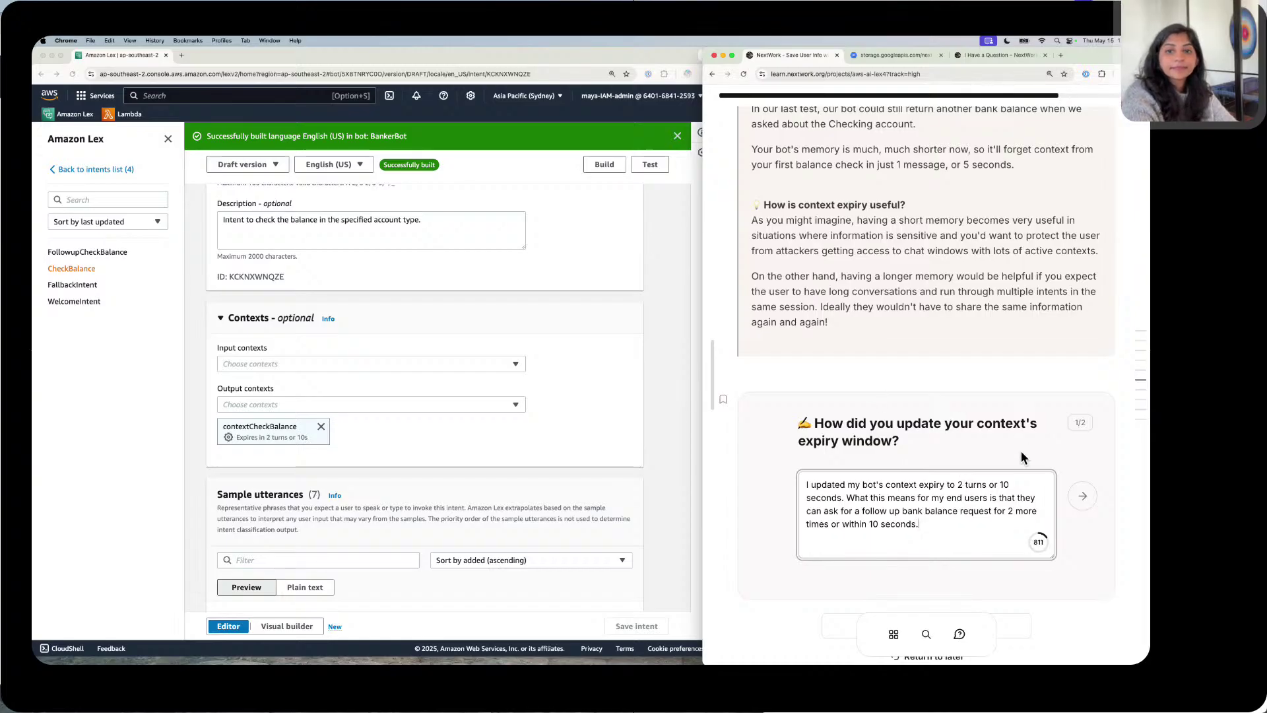
# Step: Move to the "How would you use context expiry windows?" question and, from its template text, continue the long-window sentence with "we want"
pyautogui.click(1083, 497)
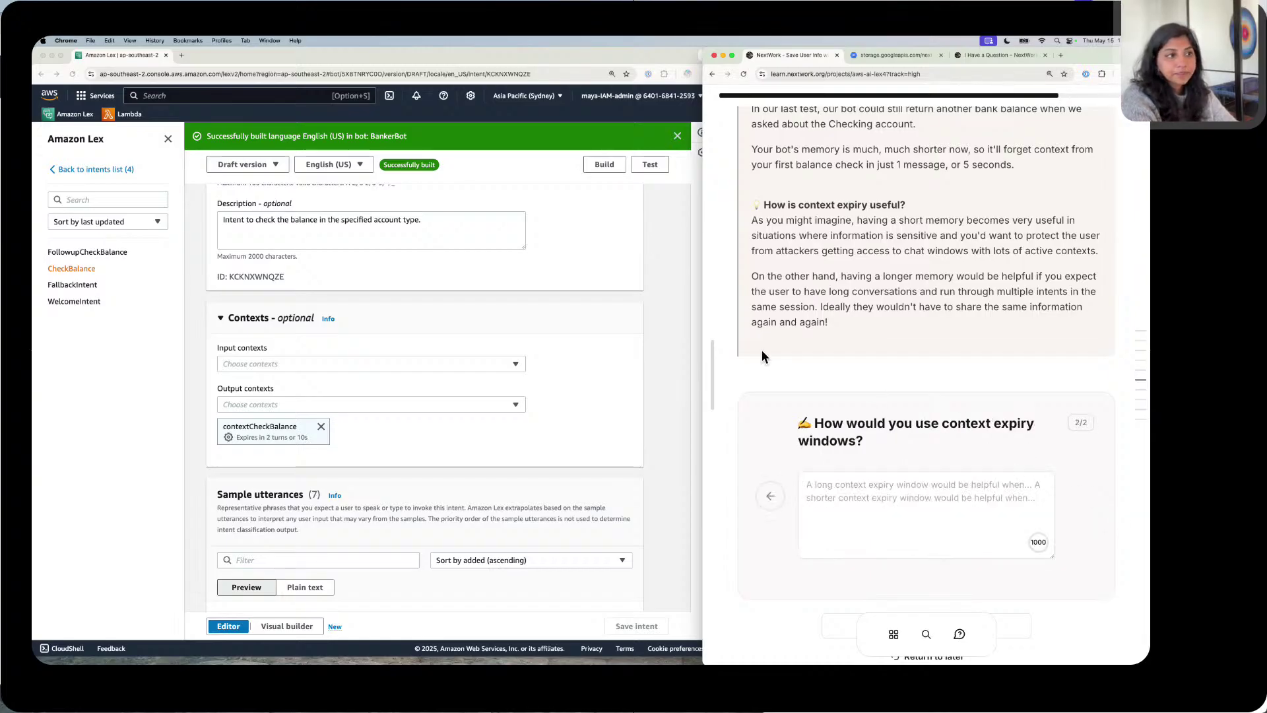
pyautogui.click(844, 497)
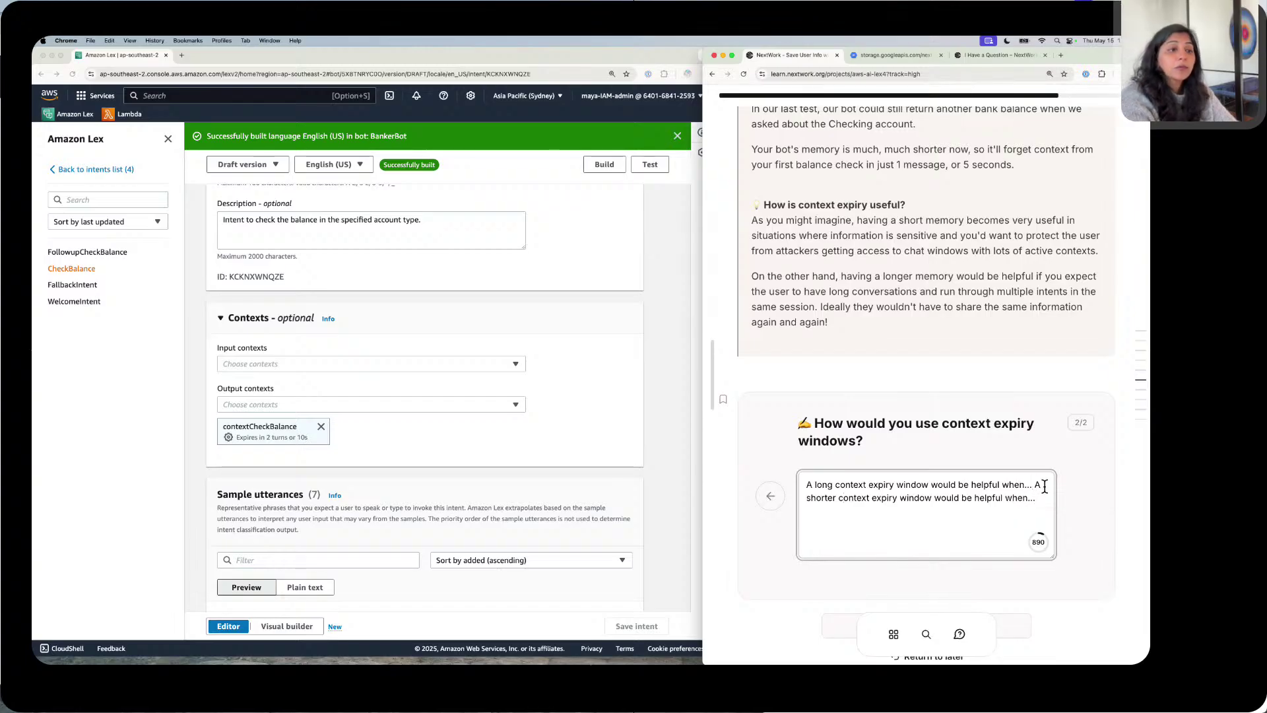
pyautogui.press('BackSpace')
pyautogui.press('BackSpace')
pyautogui.press('BackSpace')
pyautogui.write('we want')
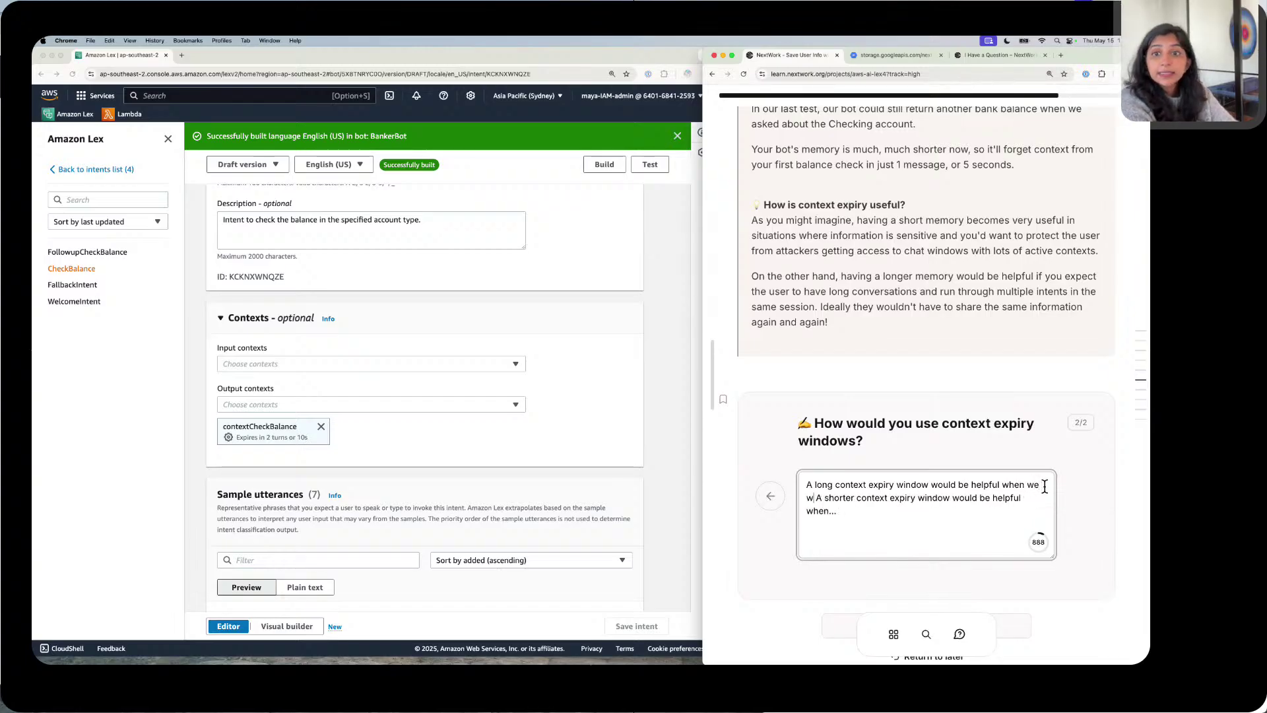
# Step: Continue the long-window sentence with "the bot to remember our user's information for a"
pyautogui.write(' the ')
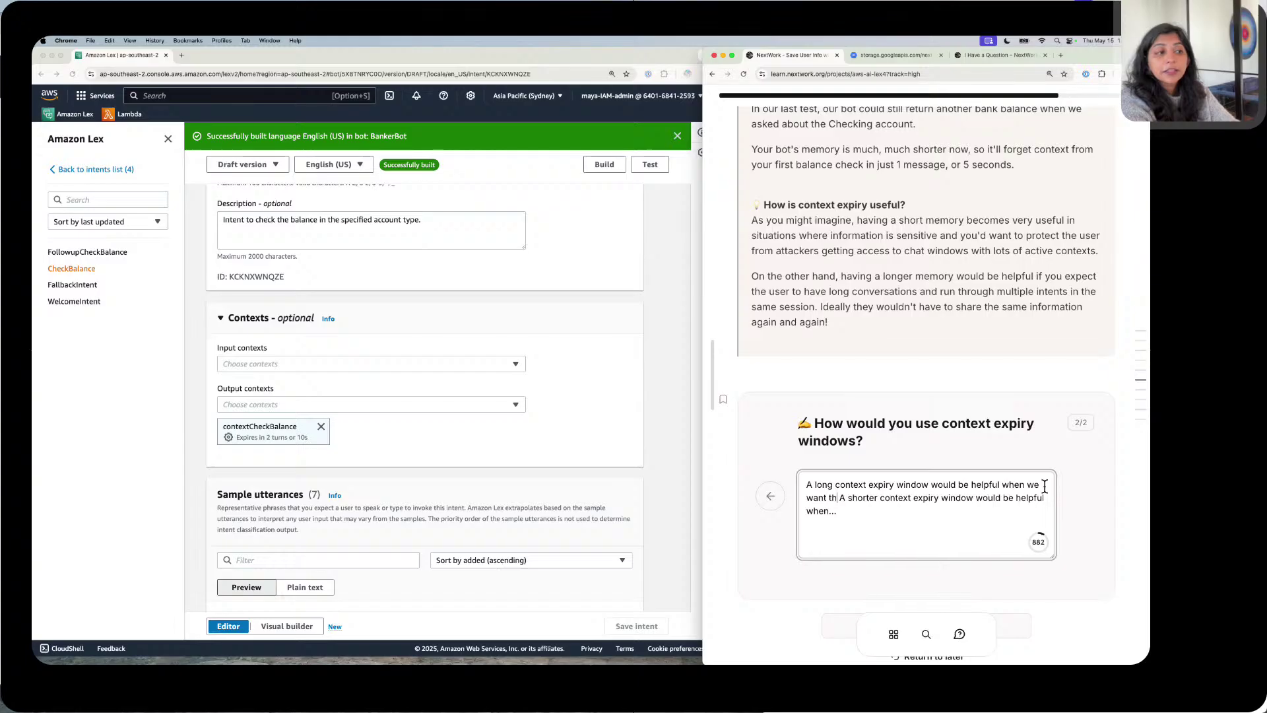
pyautogui.write('bot to reme')
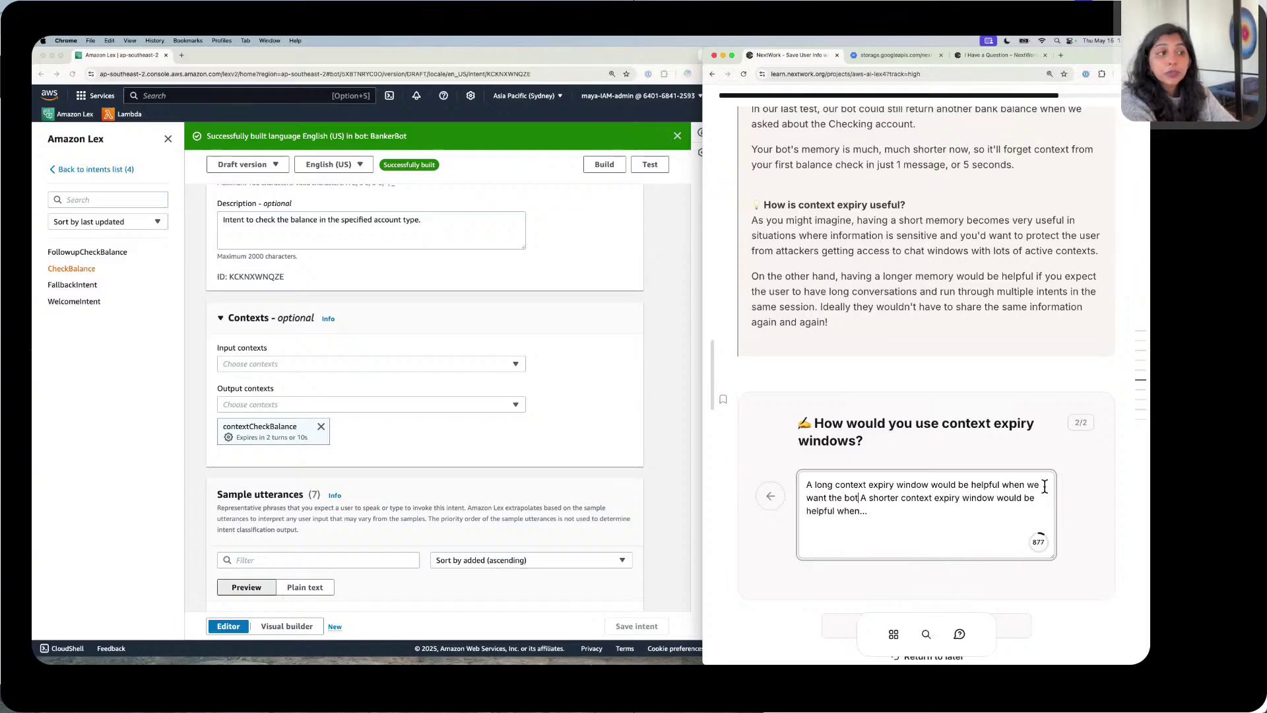
pyautogui.write('mber our u')
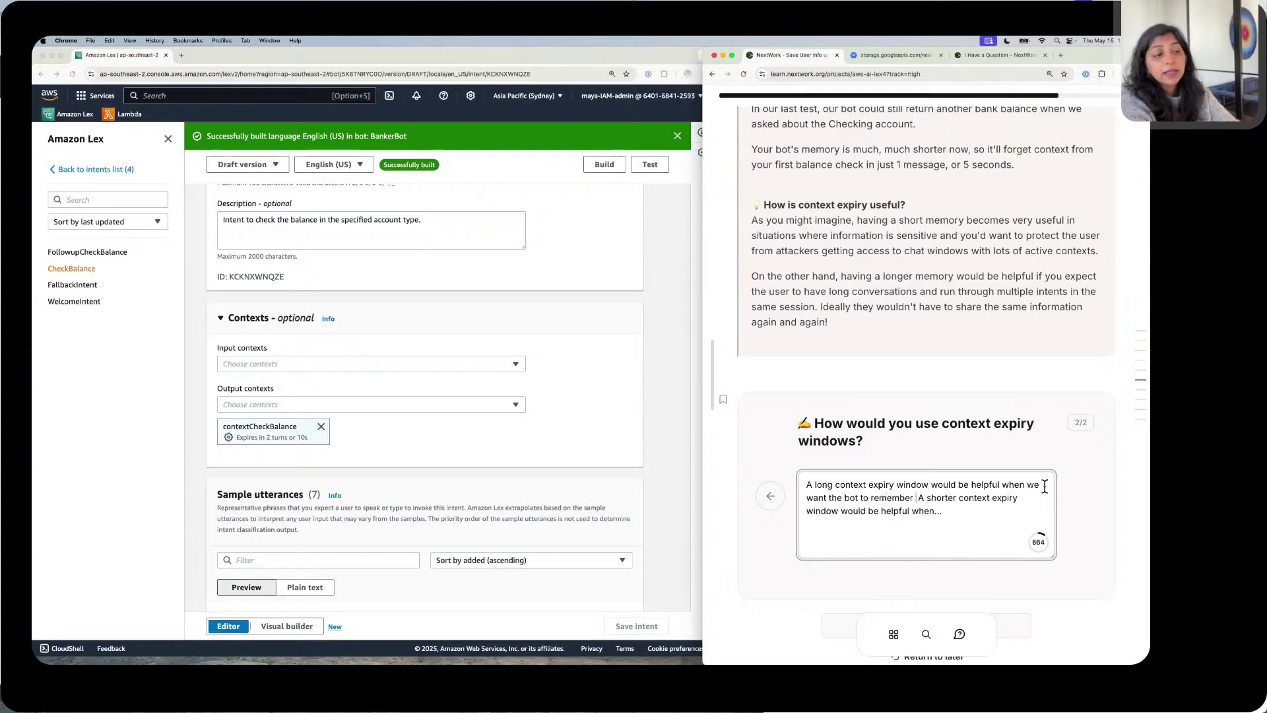
pyautogui.write('se')
pyautogui.press('Return')
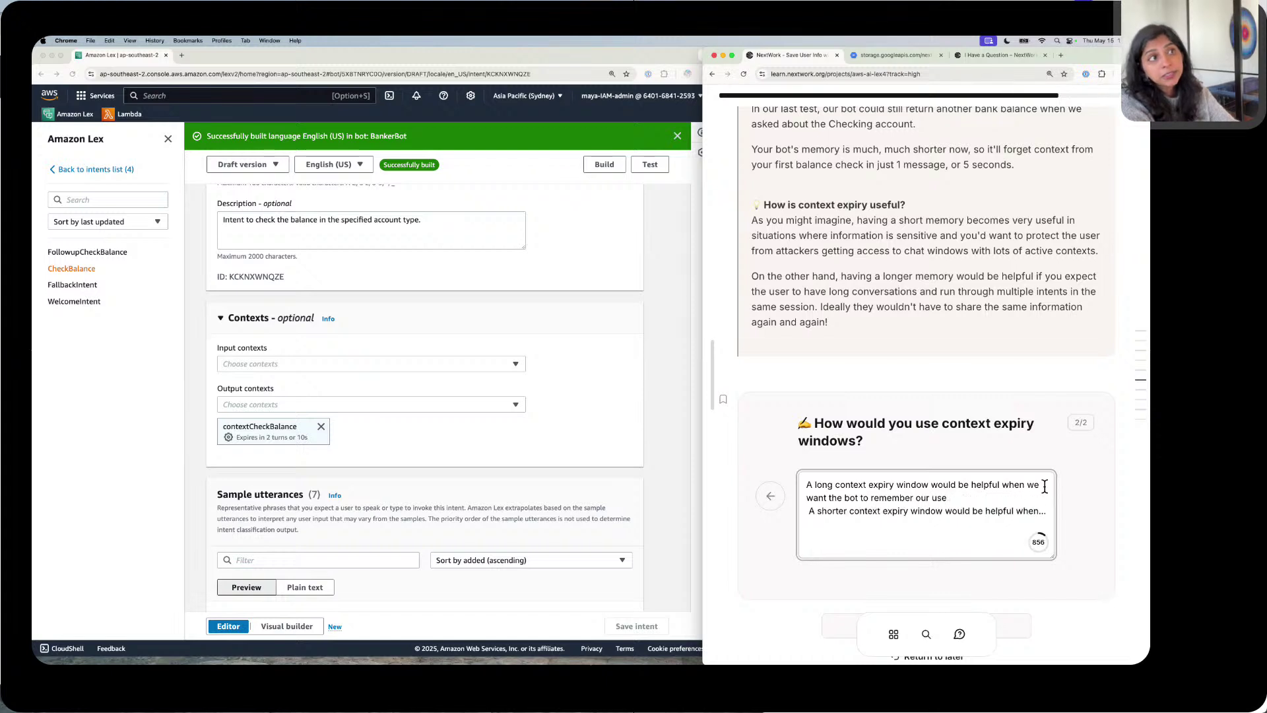
pyautogui.write('s')
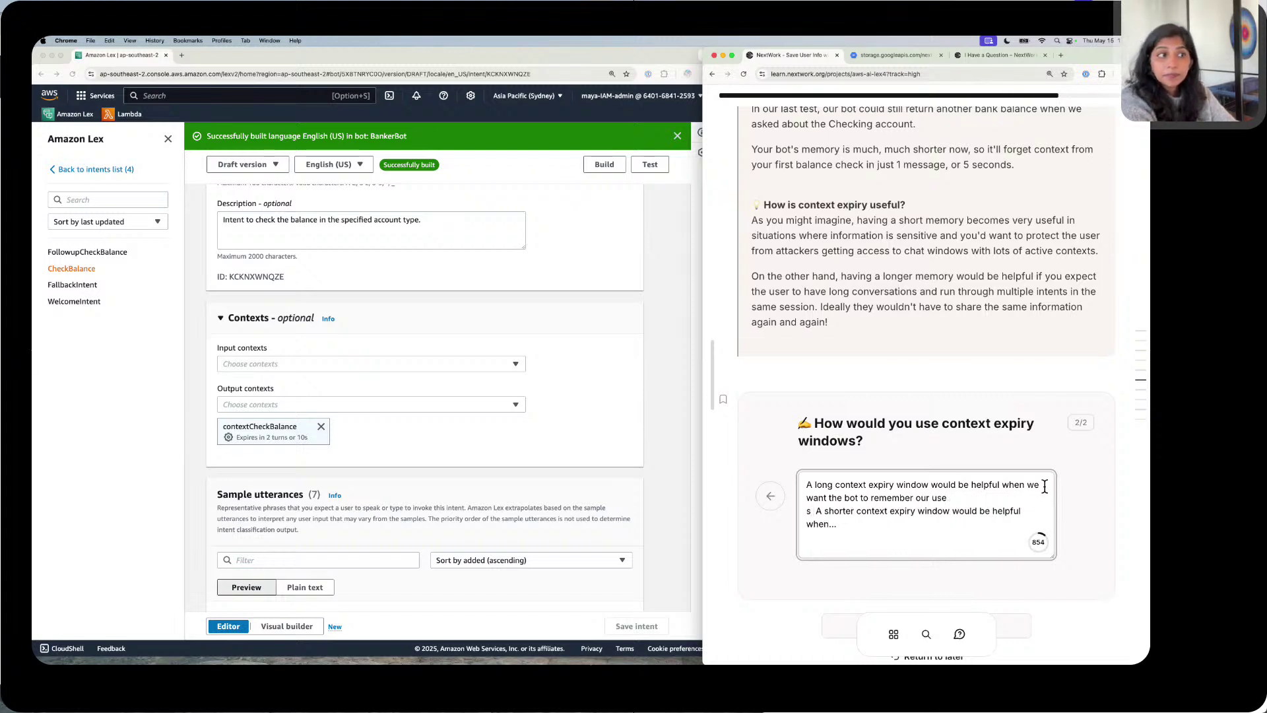
pyautogui.press('BackSpace')
pyautogui.press('BackSpace')
pyautogui.press('BackSpace')
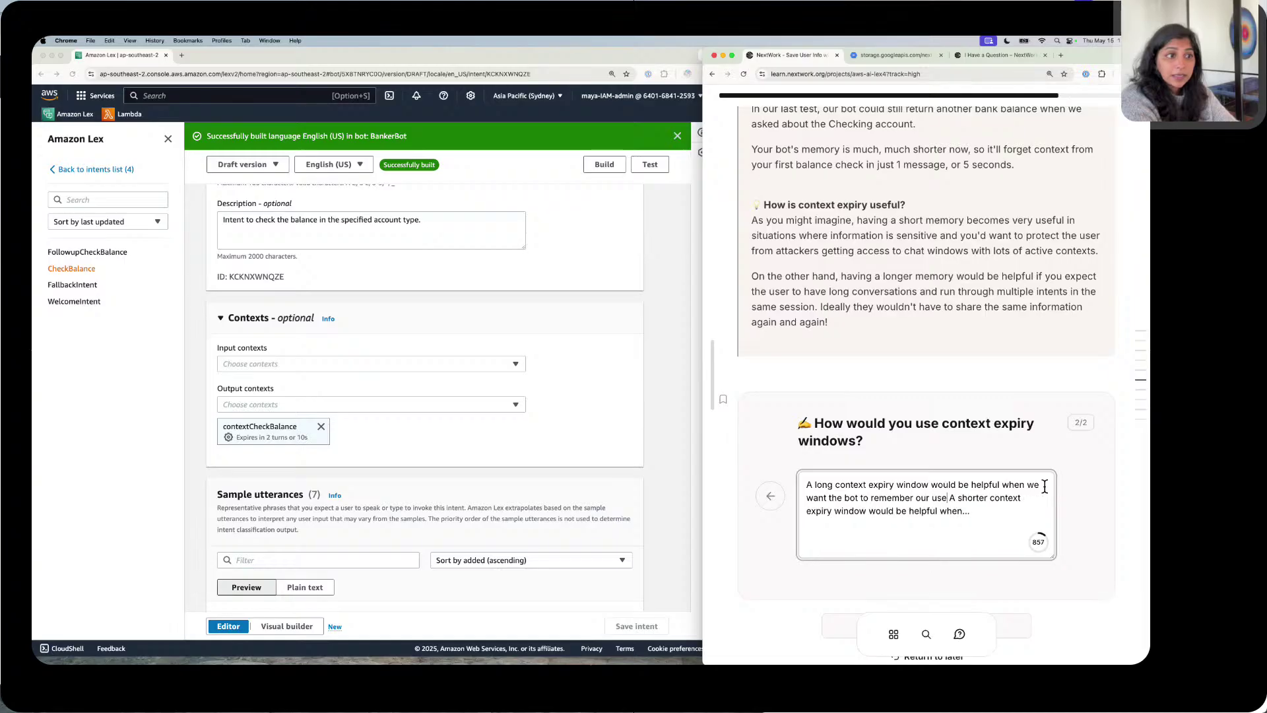
pyautogui.write("r's infor")
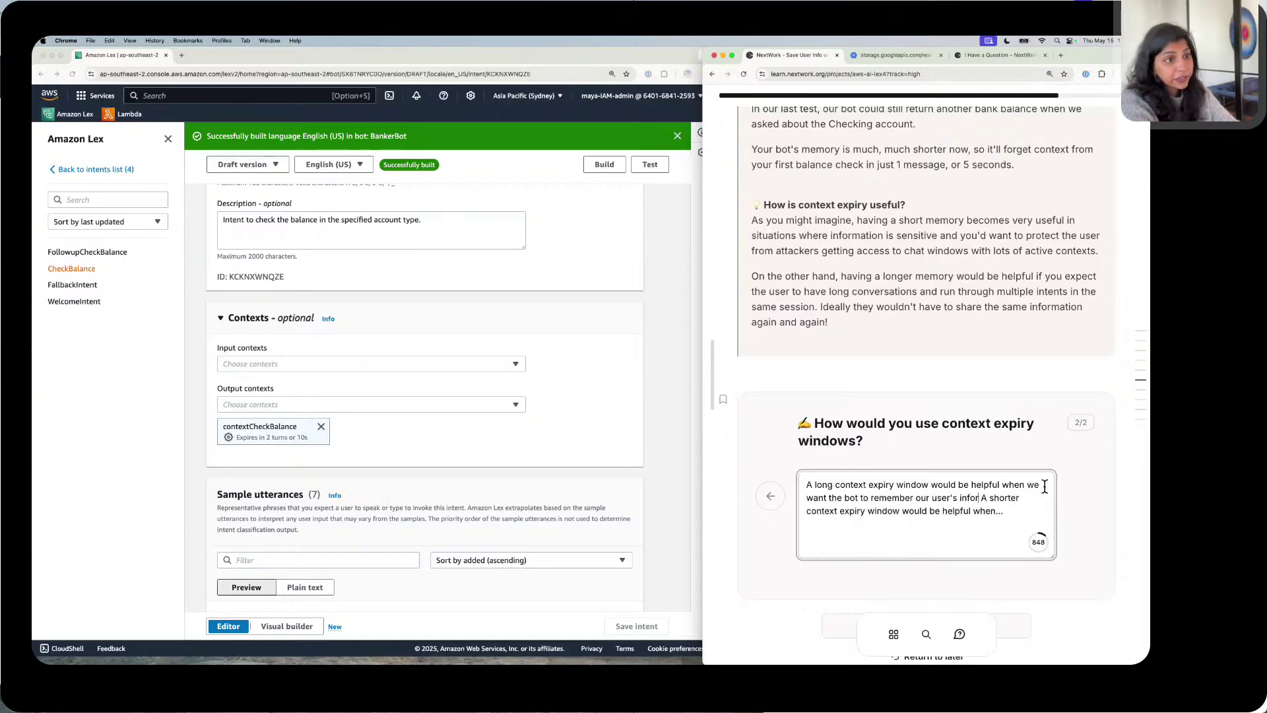
pyautogui.write('matio')
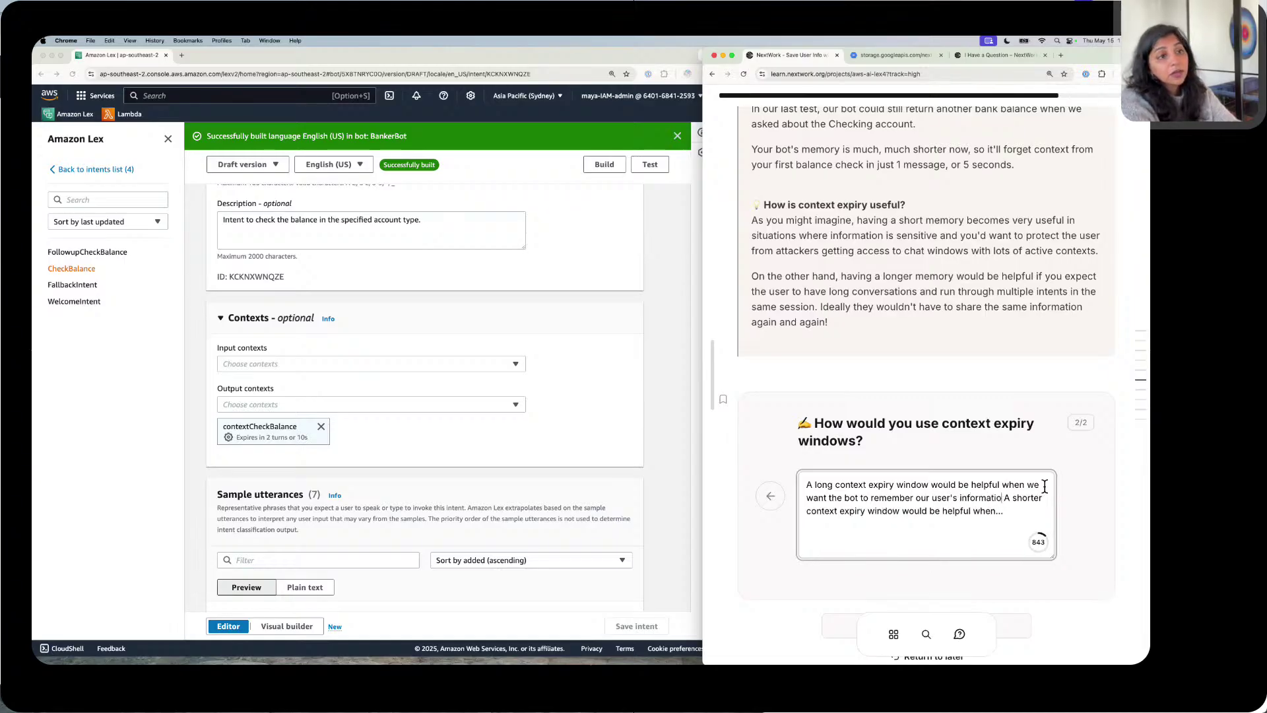
pyautogui.write('n for a')
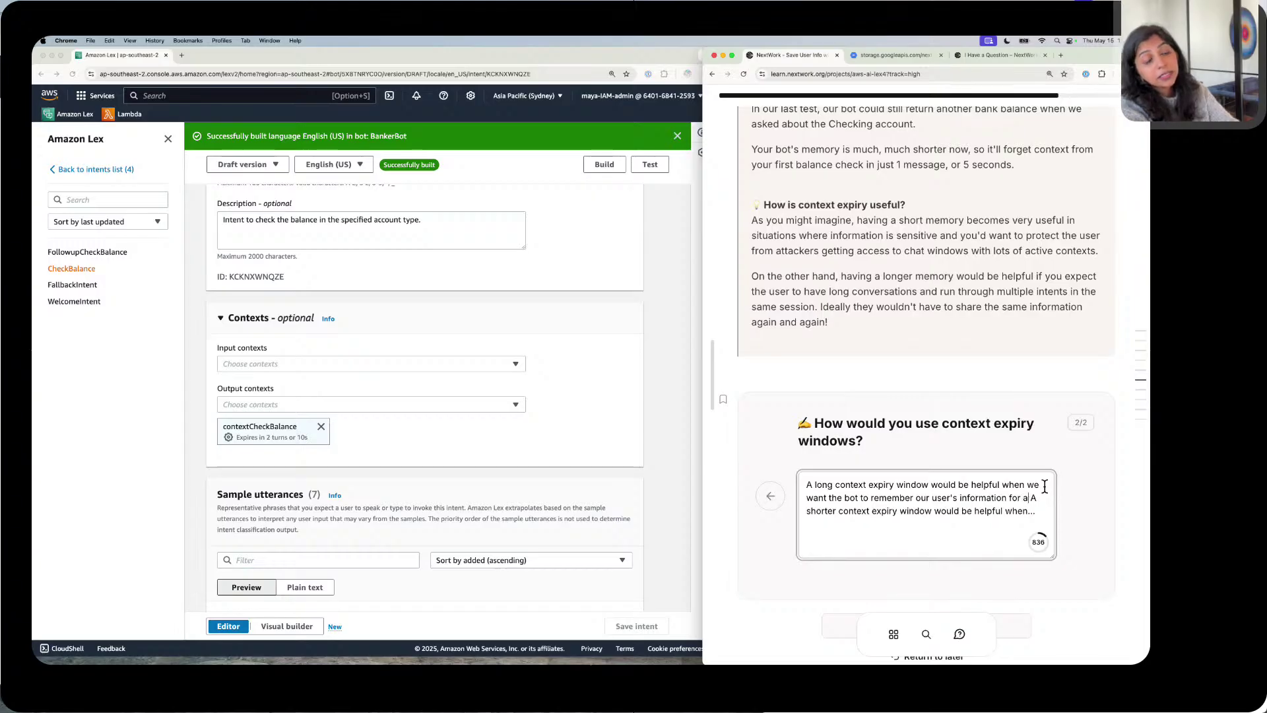
# Step: Finish the long-window sentence of the answer with "longer conversation."
pyautogui.write(' longer von')
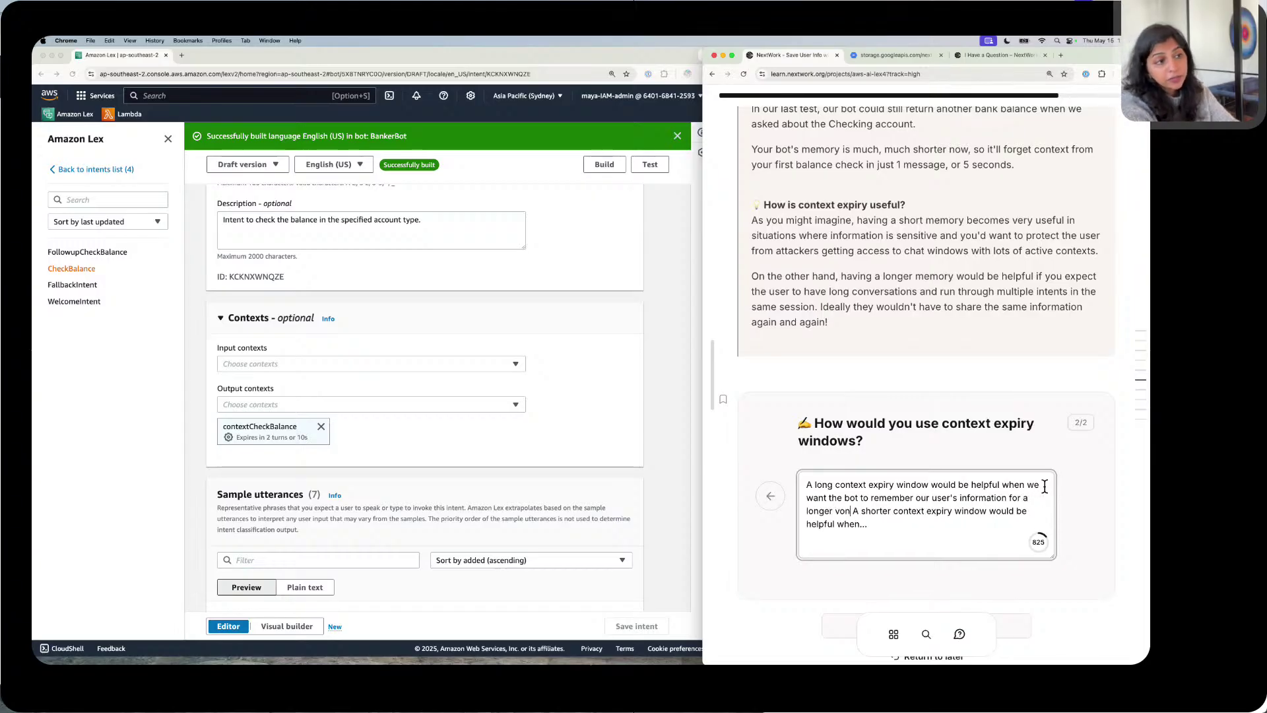
pyautogui.press('BackSpace')
pyautogui.press('BackSpace')
pyautogui.press('BackSpace')
pyautogui.write('conve')
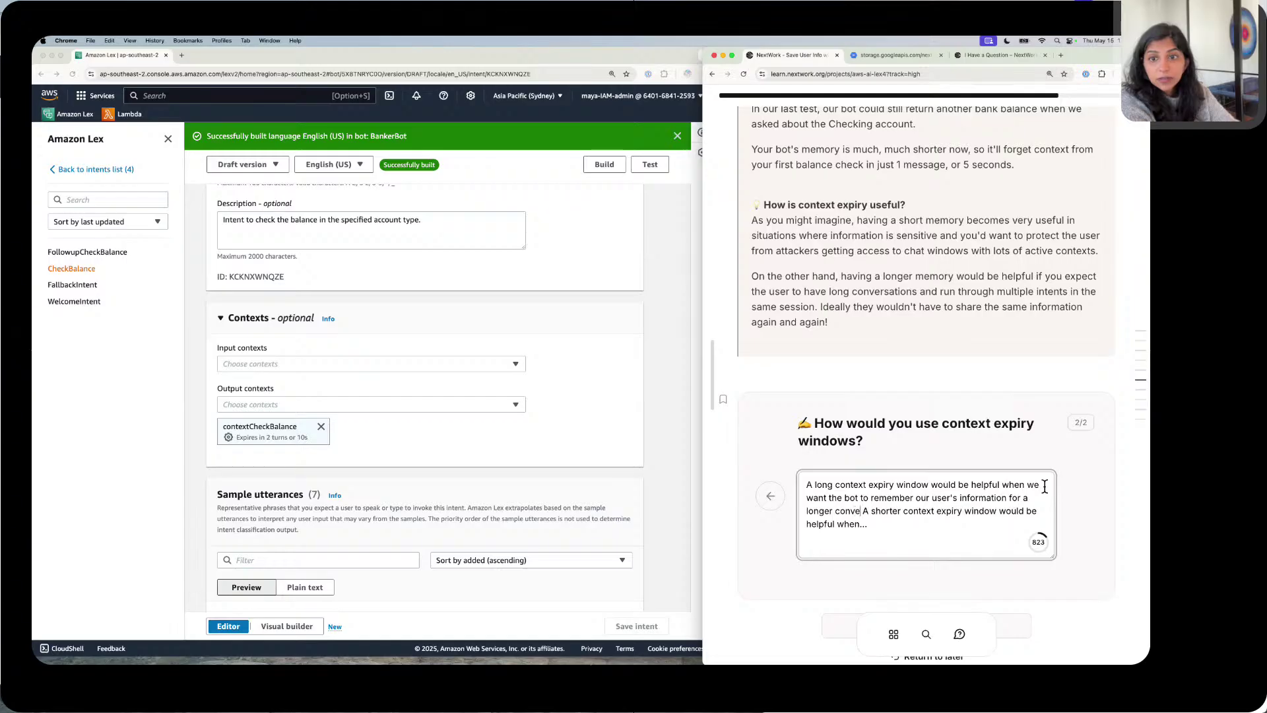
pyautogui.write('rsation')
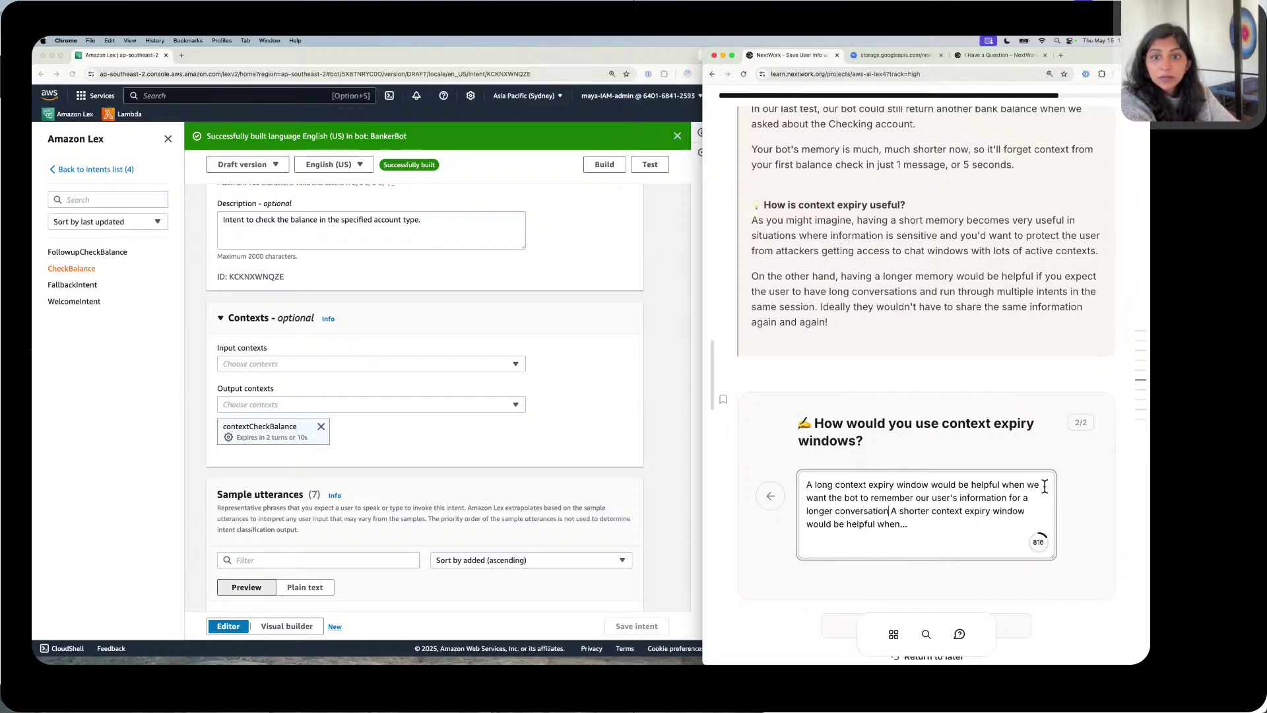
pyautogui.write('.')
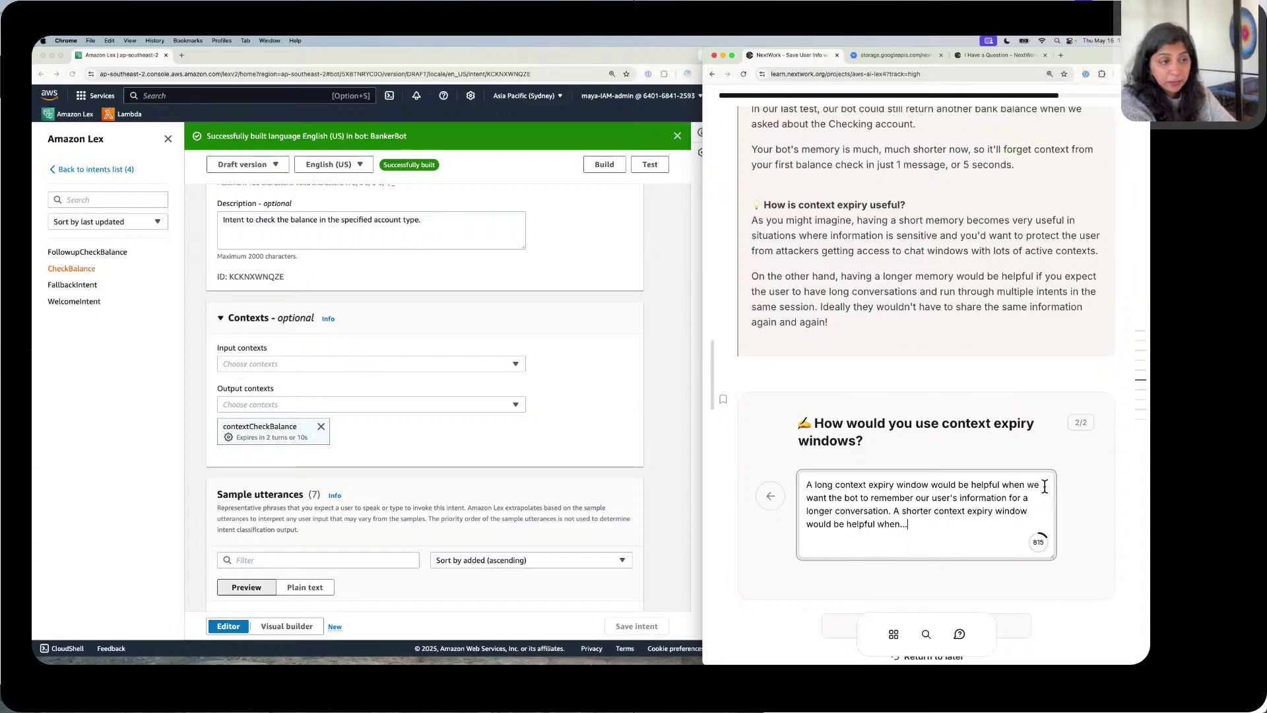
# Step: Replace the ellipsis ending the shorter-window sentence with "we want to a"
pyautogui.press('BackSpace')
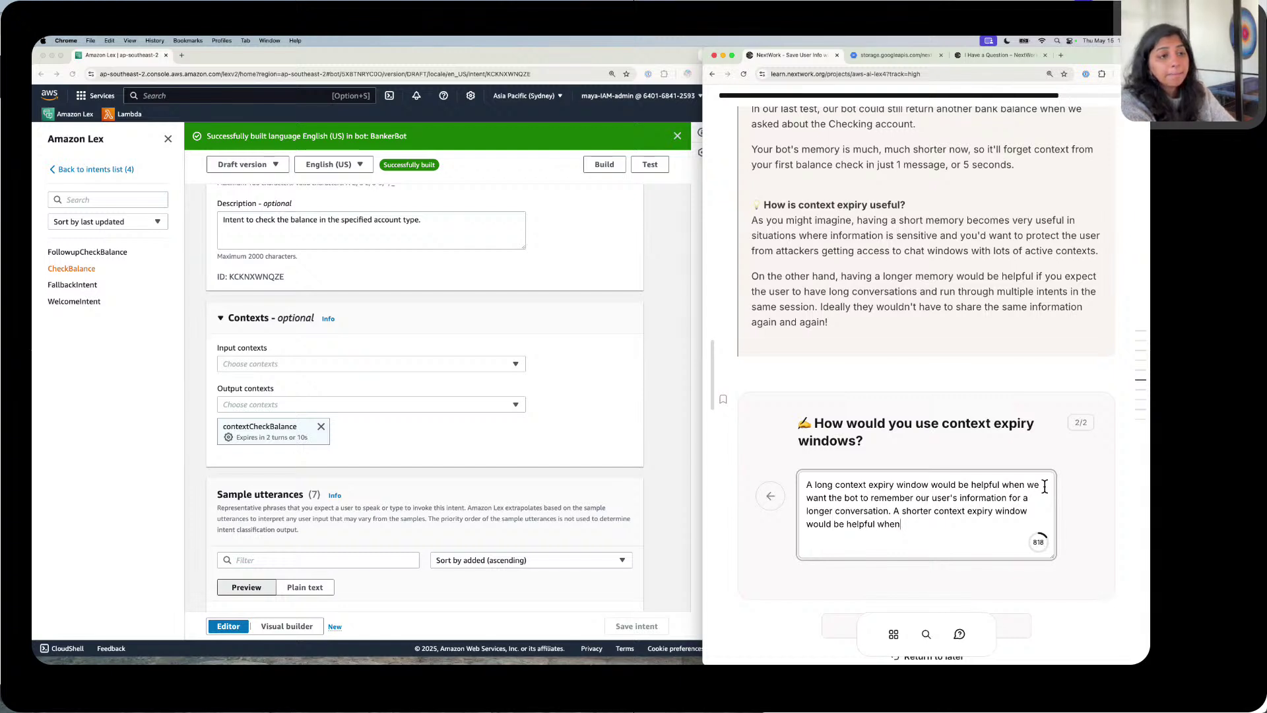
pyautogui.write('we wa')
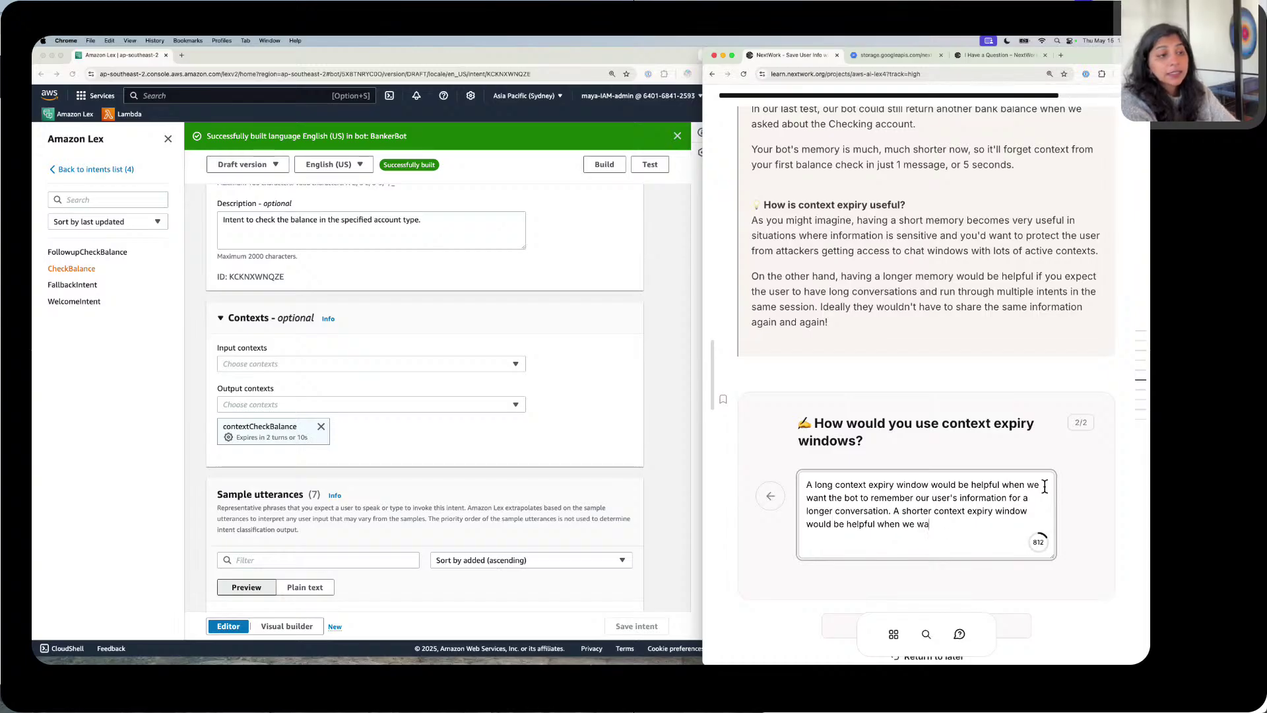
pyautogui.write('nt to h')
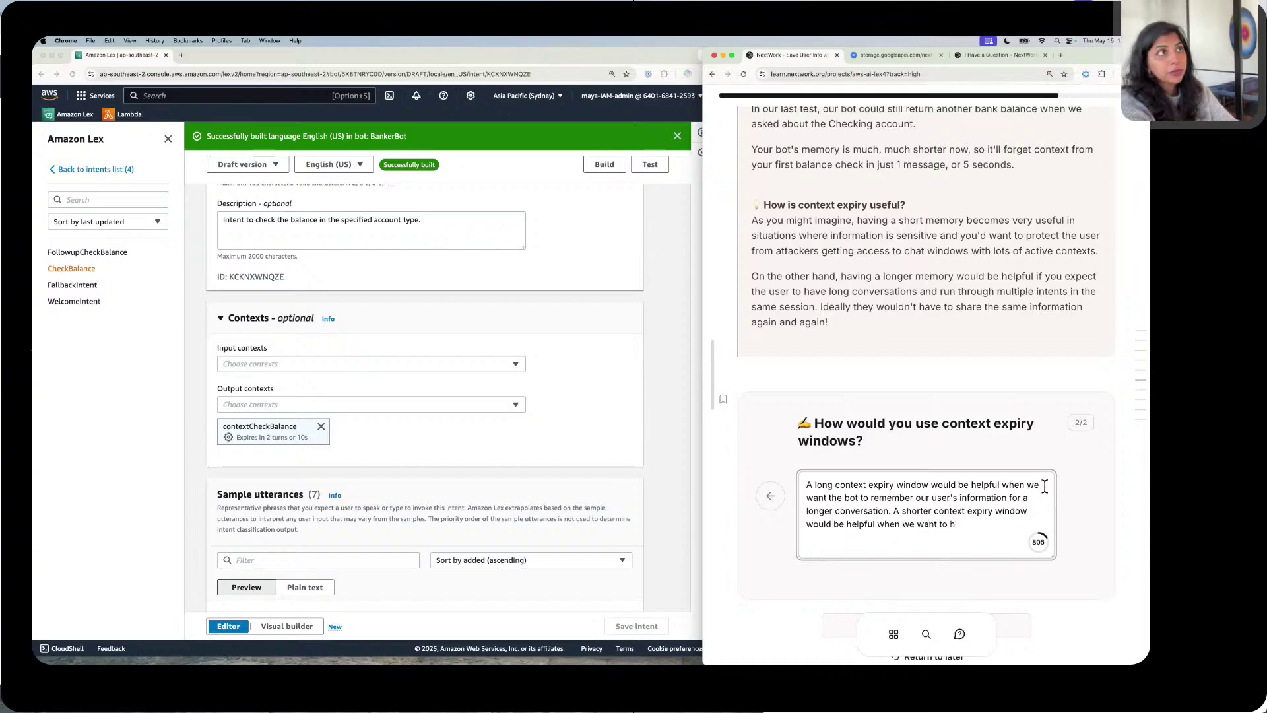
pyautogui.press('BackSpace')
pyautogui.press('BackSpace')
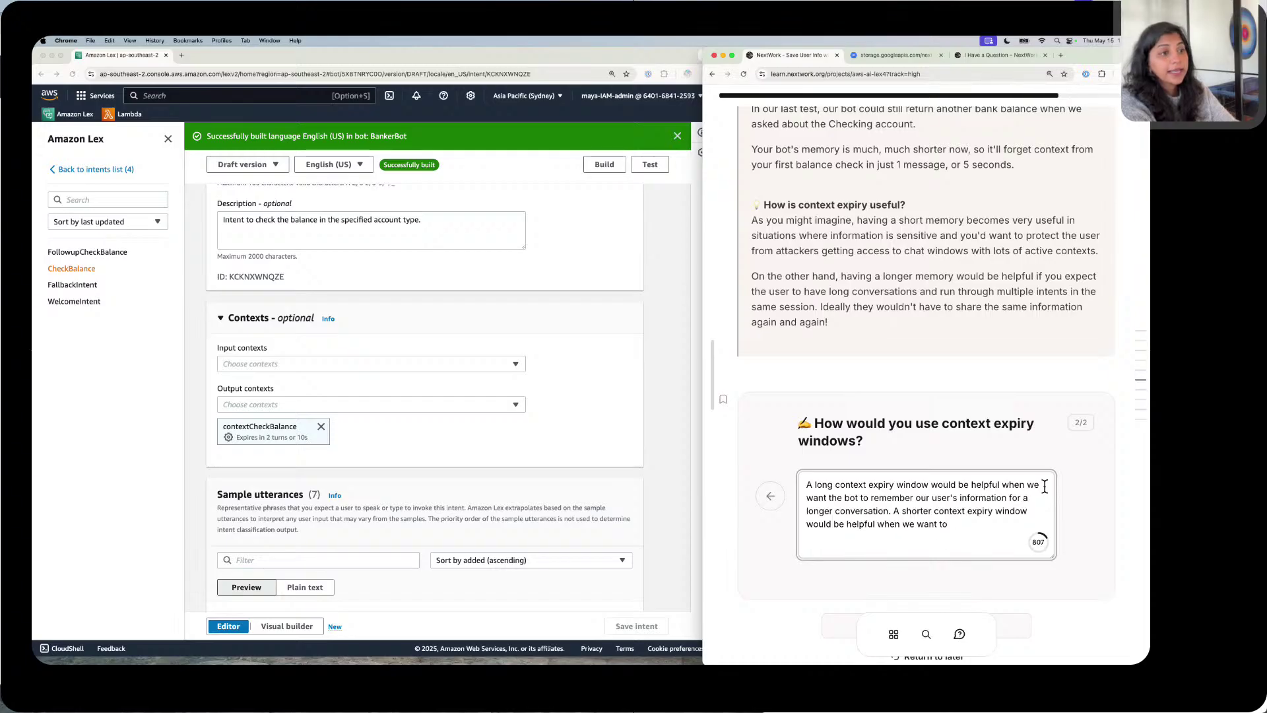
pyautogui.write('a secure')
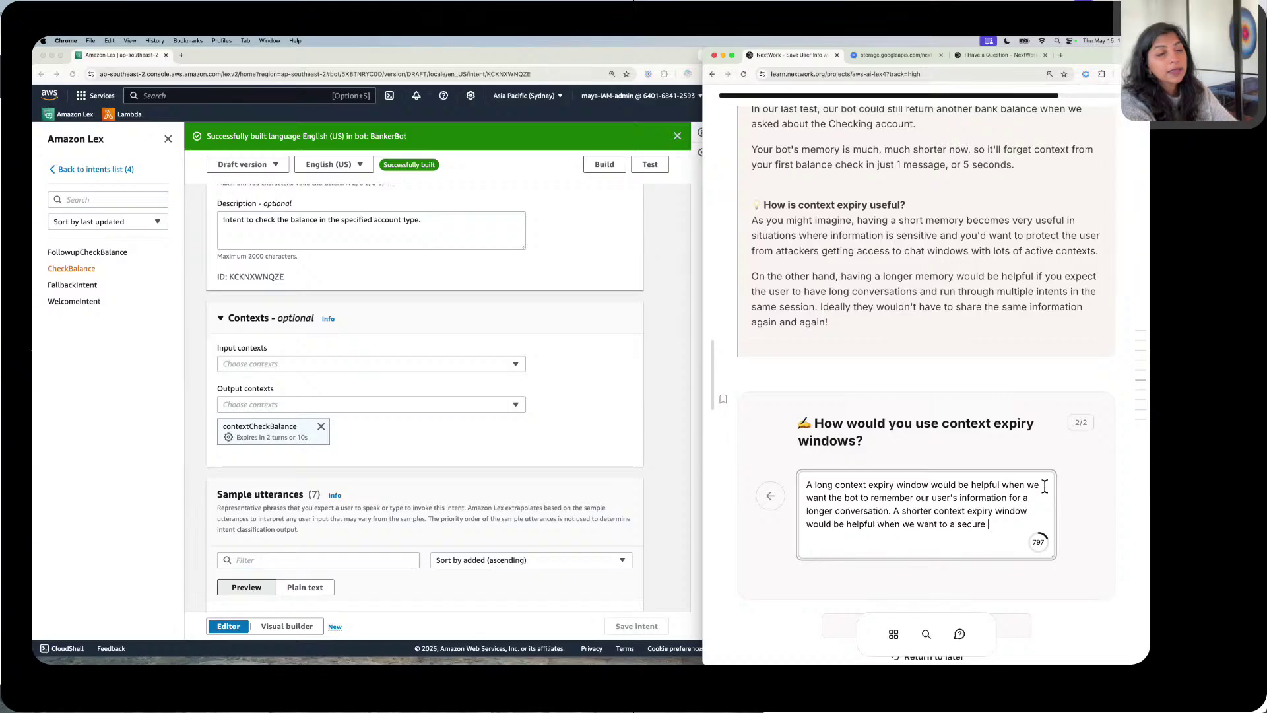
pyautogui.press('BackSpace')
pyautogui.press('BackSpace')
pyautogui.press('BackSpace')
pyautogui.press('BackSpace')
pyautogui.press('BackSpace')
pyautogui.press('BackSpace')
pyautogui.press('BackSpace')
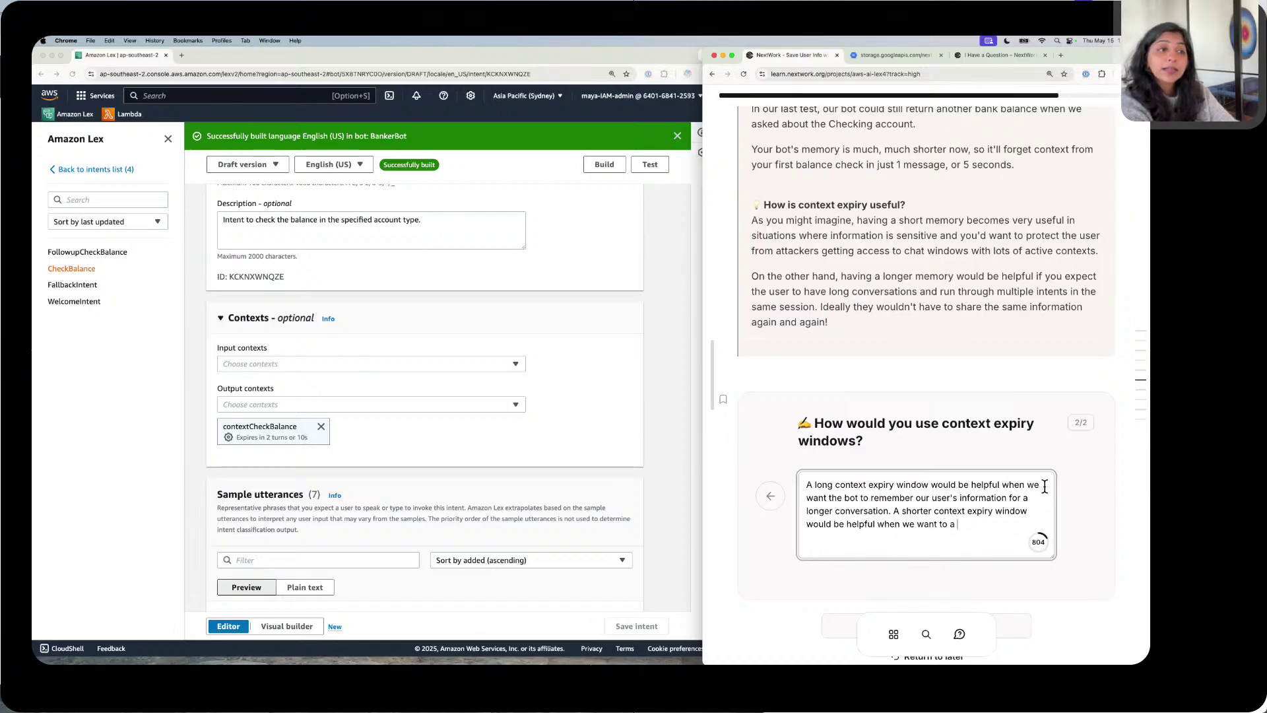
pyautogui.write('more se')
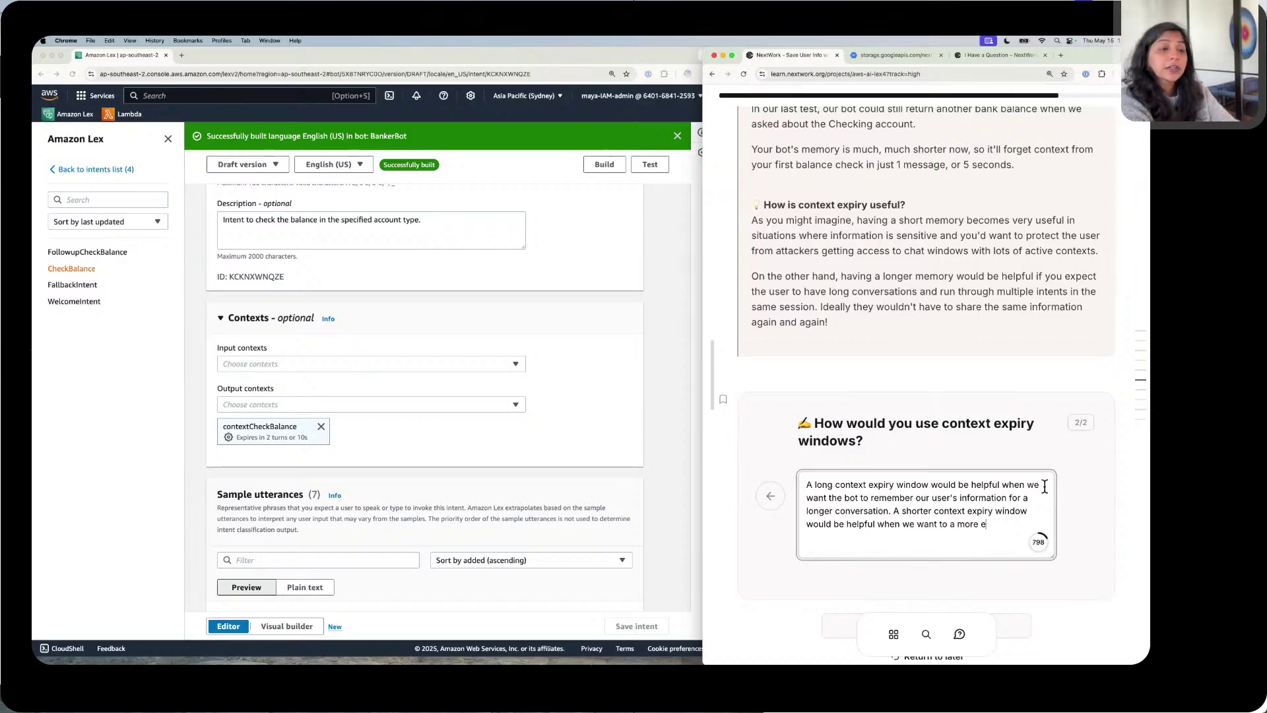
pyautogui.write('cur')
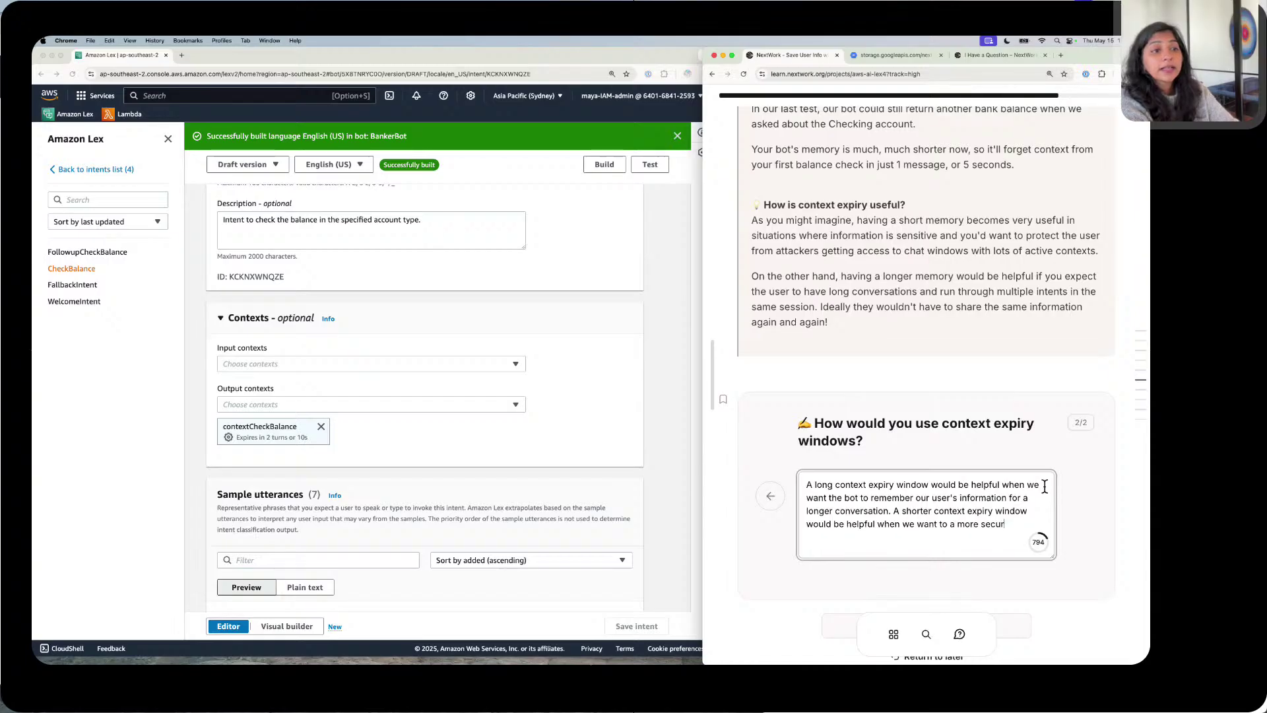
pyautogui.write('e ex')
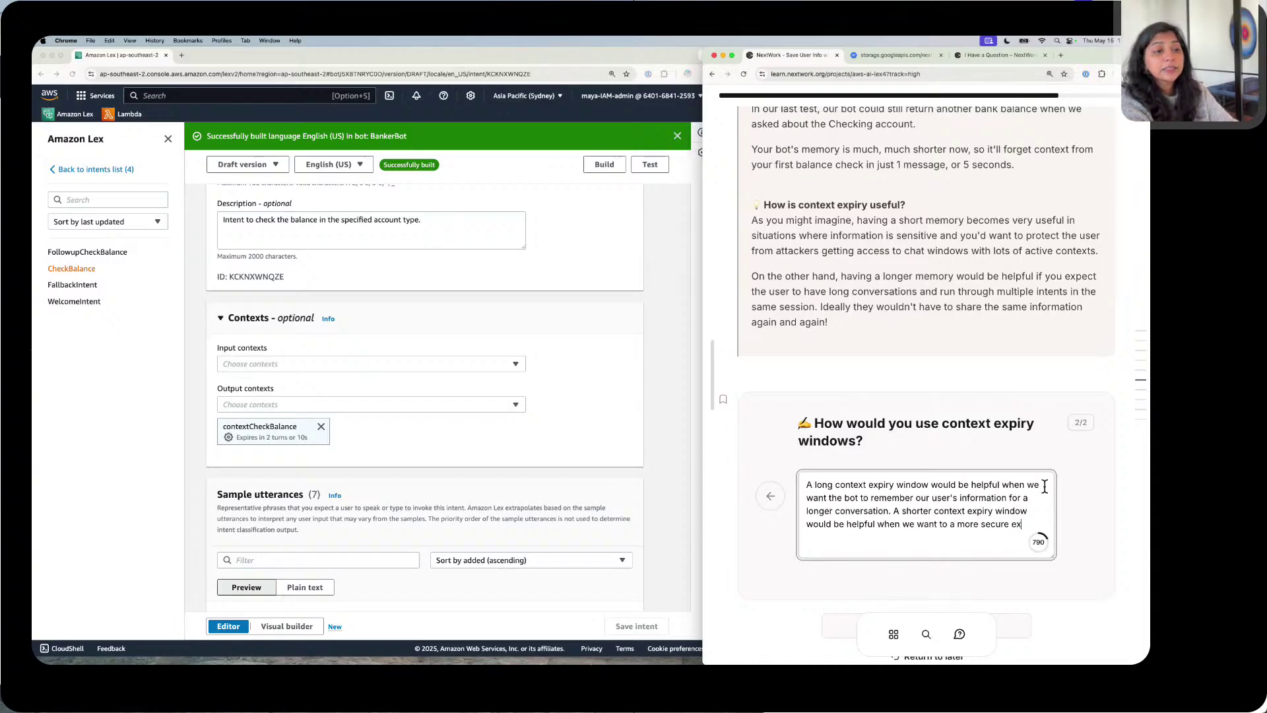
pyautogui.press('BackSpace')
pyautogui.press('BackSpace')
pyautogui.press('BackSpace')
pyautogui.press('BackSpace')
pyautogui.press('BackSpace')
pyautogui.press('BackSpace')
pyautogui.press('BackSpace')
pyautogui.press('BackSpace')
pyautogui.press('BackSpace')
pyautogui.press('BackSpace')
pyautogui.press('BackSpace')
pyautogui.press('BackSpace')
pyautogui.press('BackSpace')
pyautogui.press('BackSpace')
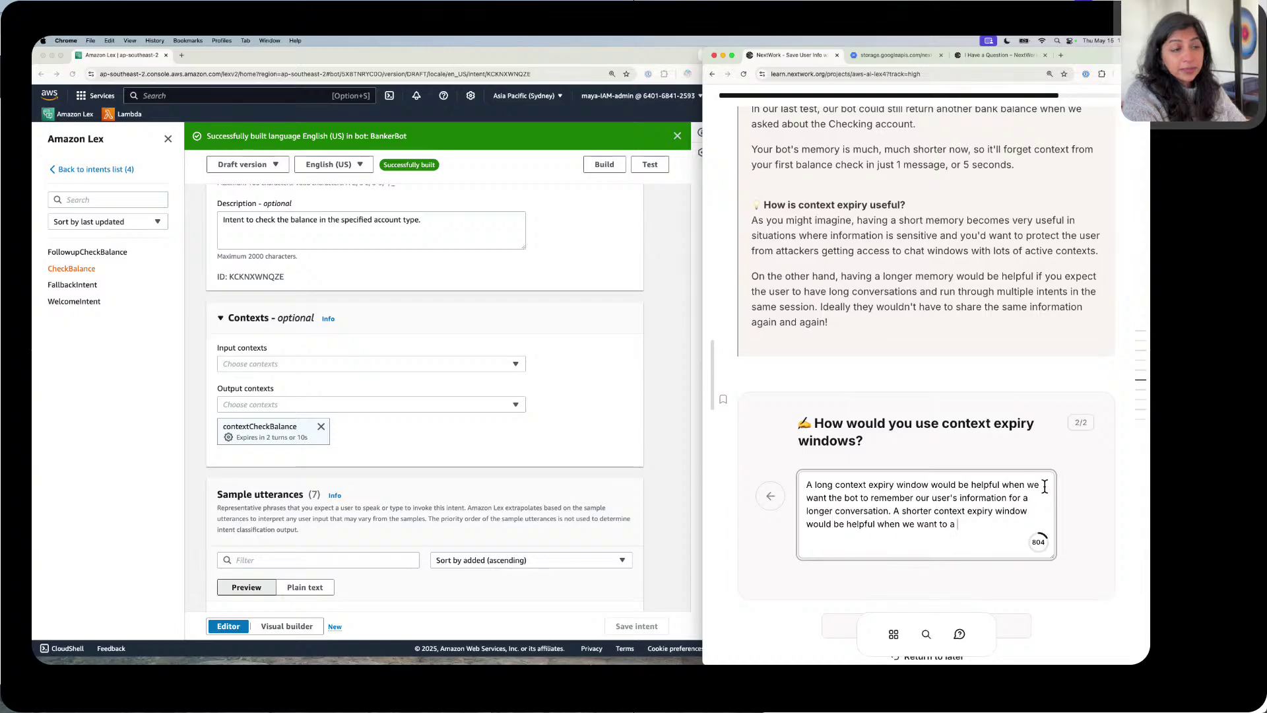
# Step: Continue the shorter-window sentence with "more secured conversation"
pyautogui.write('more s')
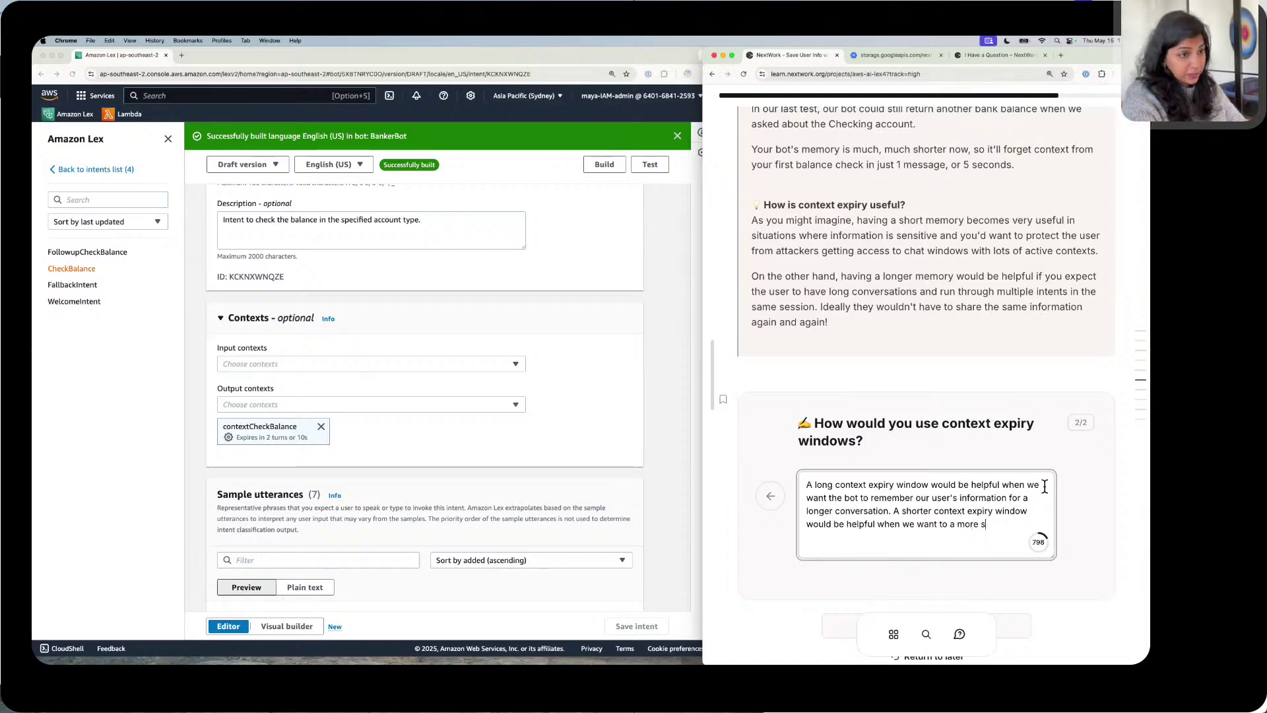
pyautogui.write('ecured ')
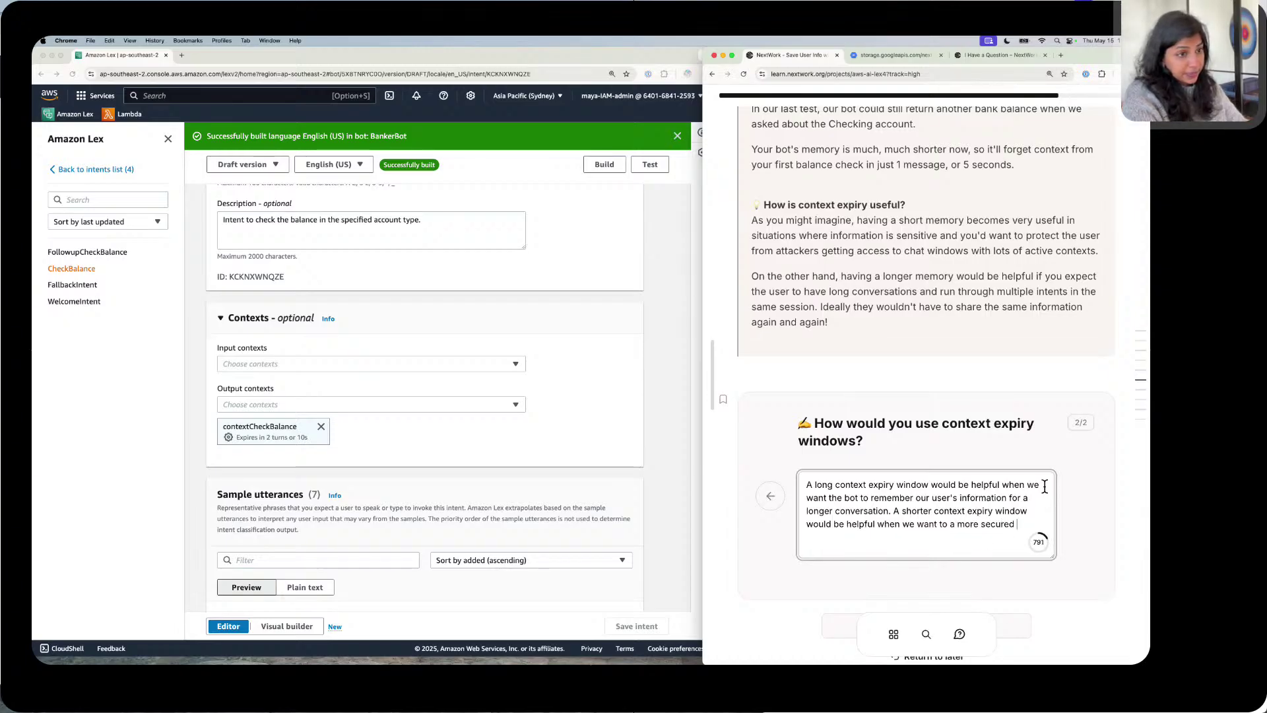
pyautogui.write('informa')
pyautogui.press('BackSpace')
pyautogui.press('BackSpace')
pyautogui.press('BackSpace')
pyautogui.press('BackSpace')
pyautogui.press('BackSpace')
pyautogui.press('BackSpace')
pyautogui.press('BackSpace')
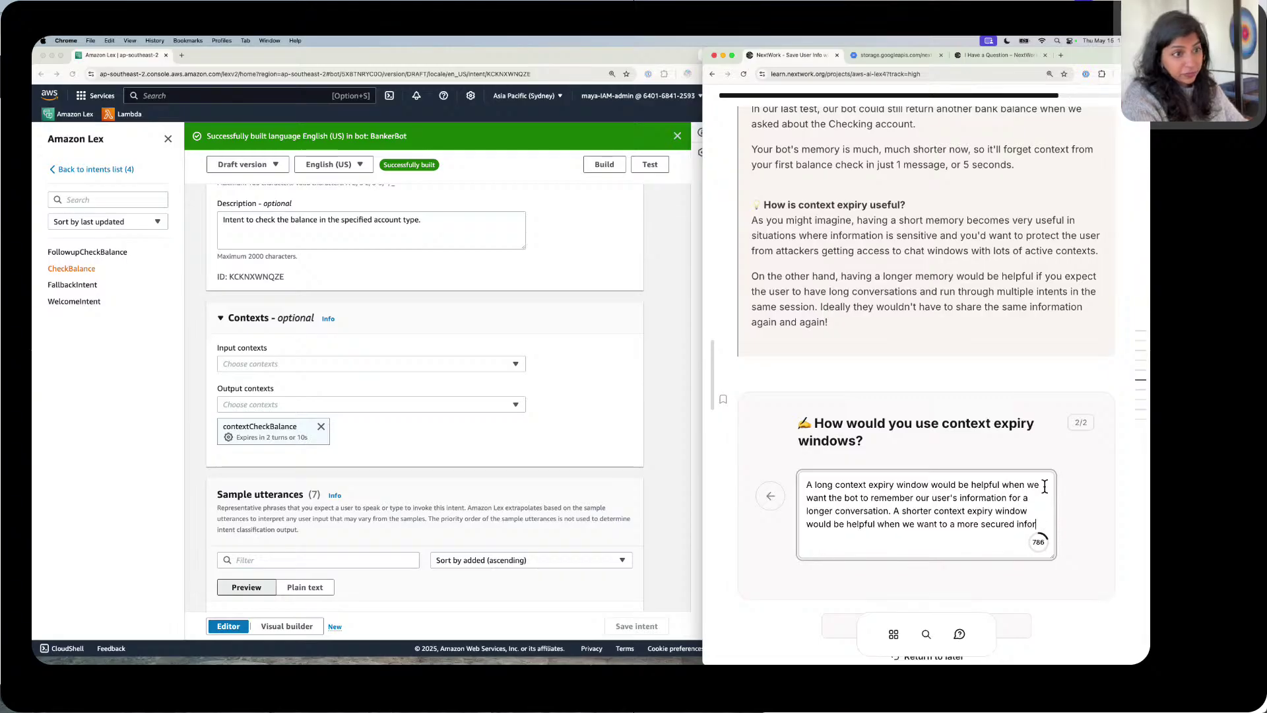
pyautogui.write('concersation')
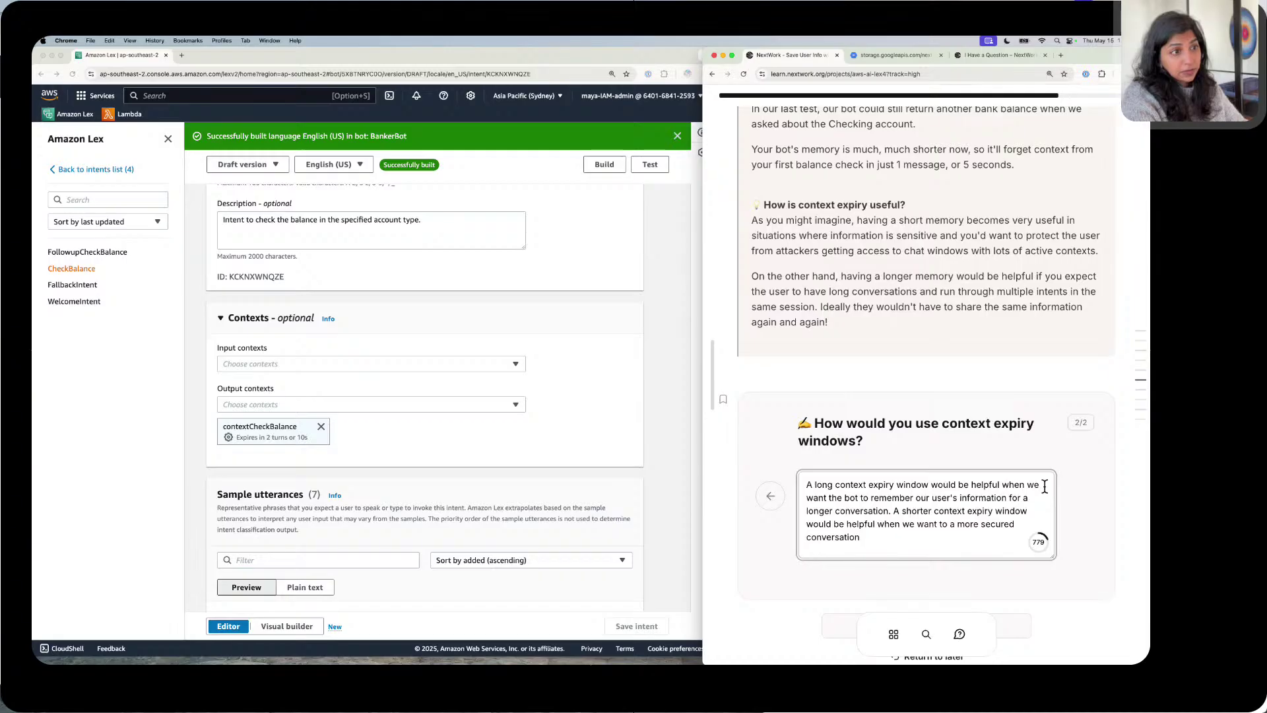
# Step: Finish the shorter-window sentence of the answer with "especially when sharing sensitve data."
pyautogui.write(' especia')
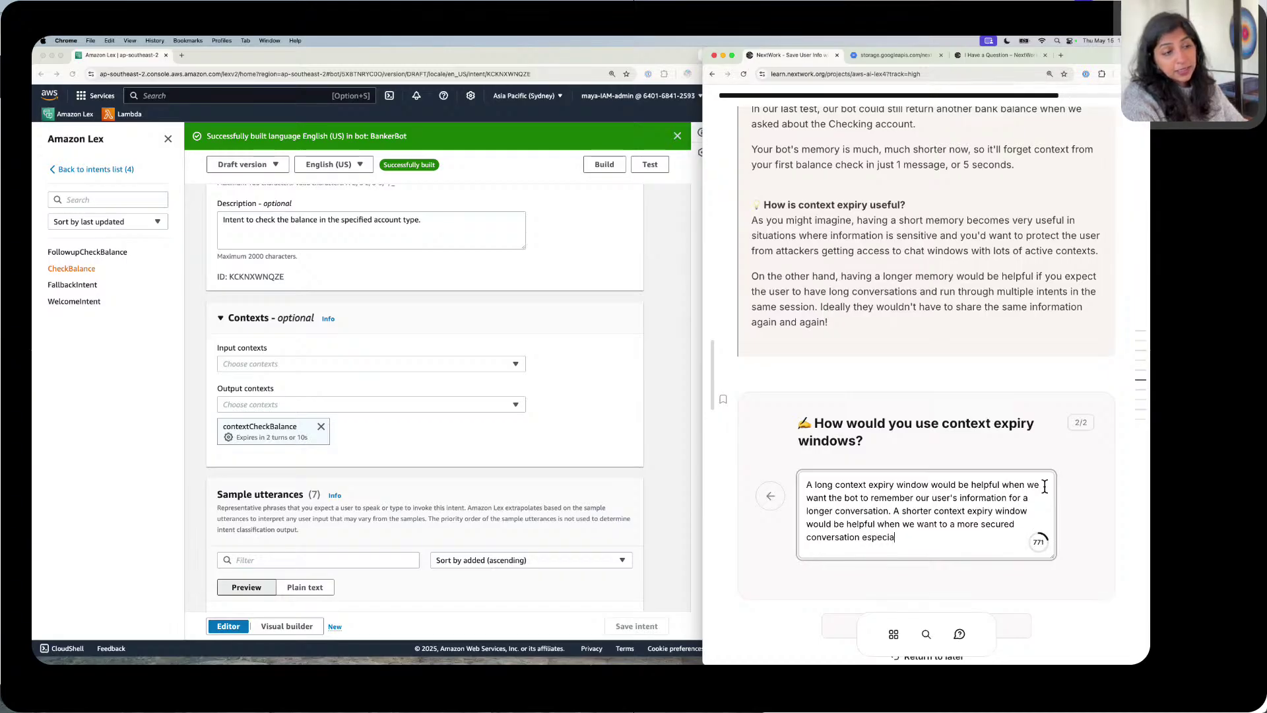
pyautogui.write('lly when sh')
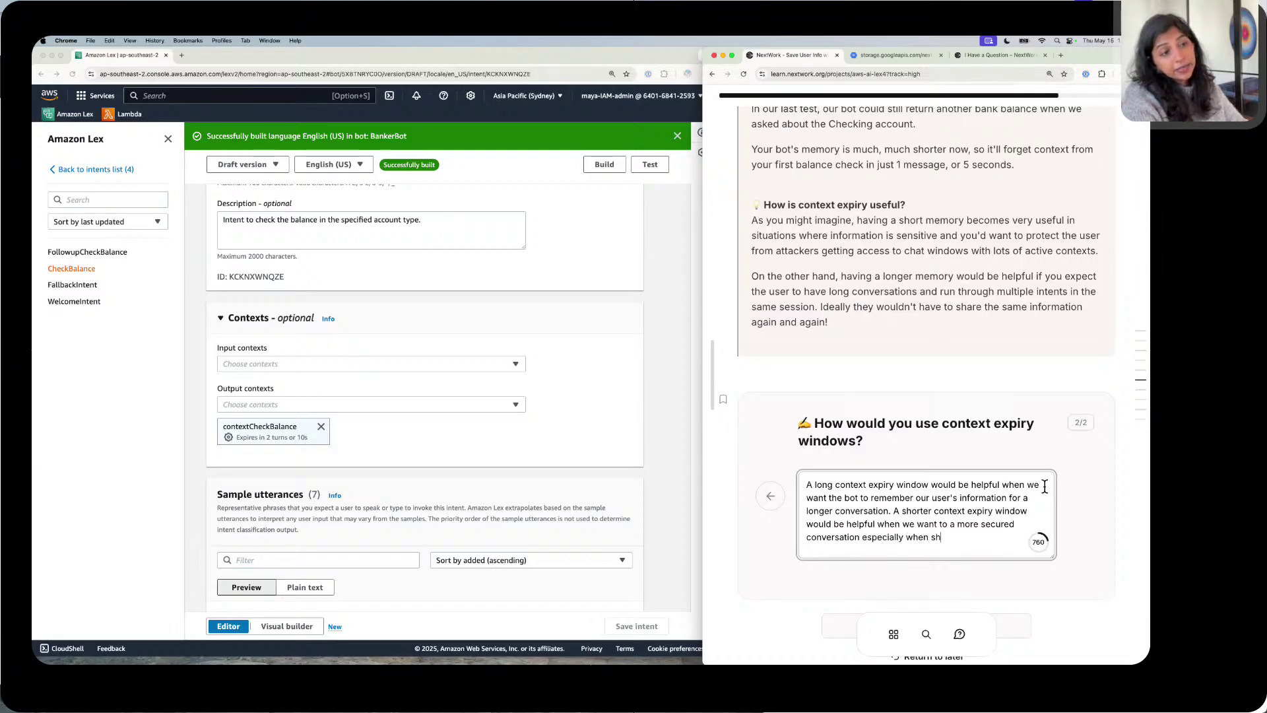
pyautogui.write('aring sensit')
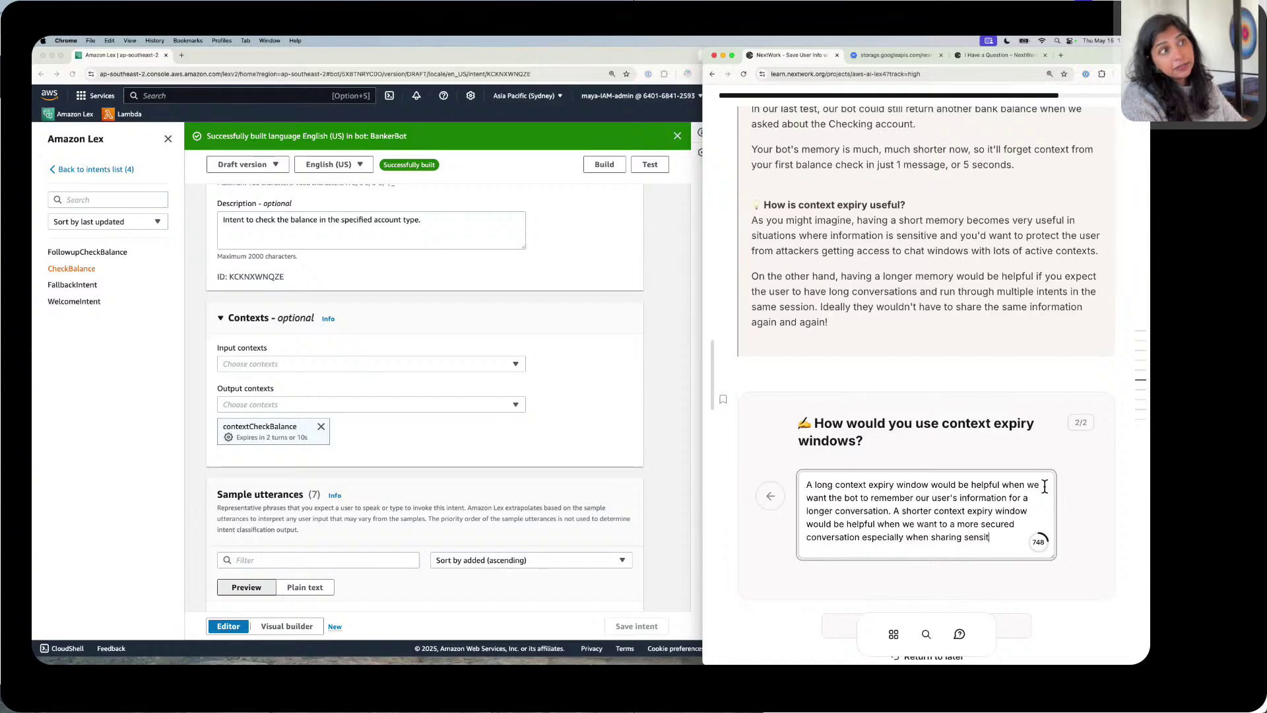
pyautogui.write('ve data')
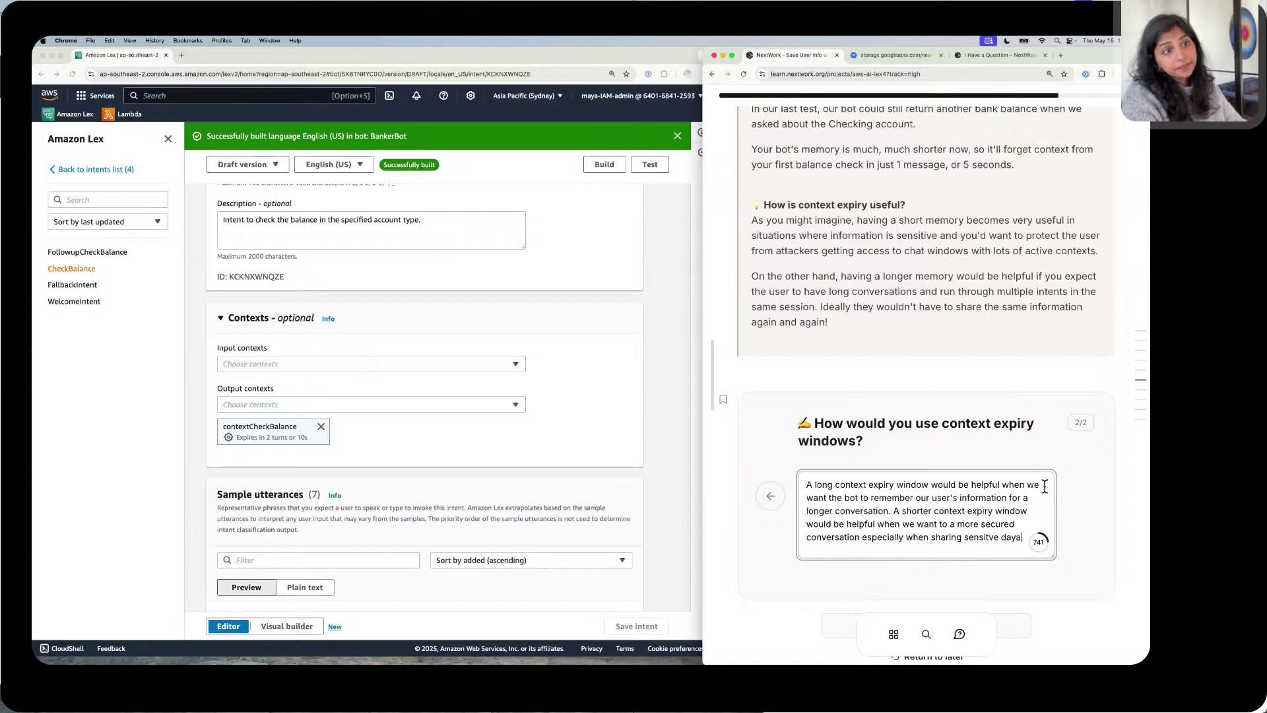
pyautogui.write('.')
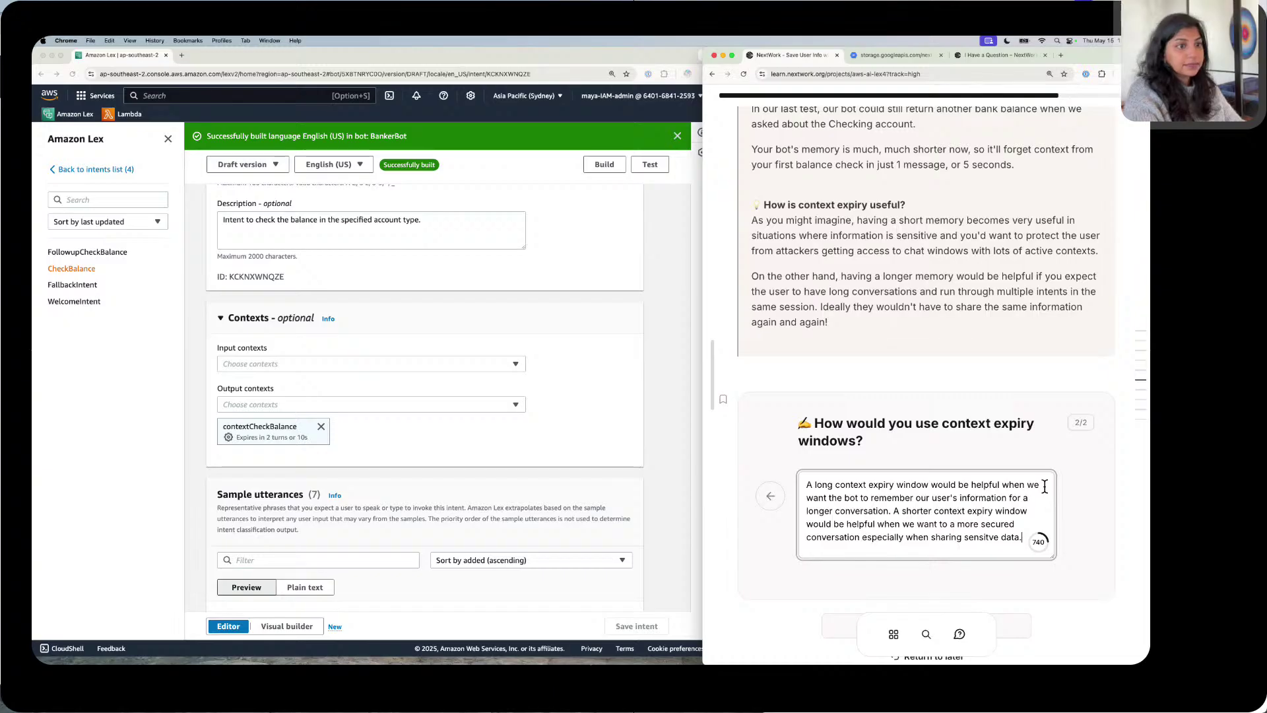
# Step: Mark the context expiry window documentation task as done
pyautogui.scroll(-1, 1008, 447)
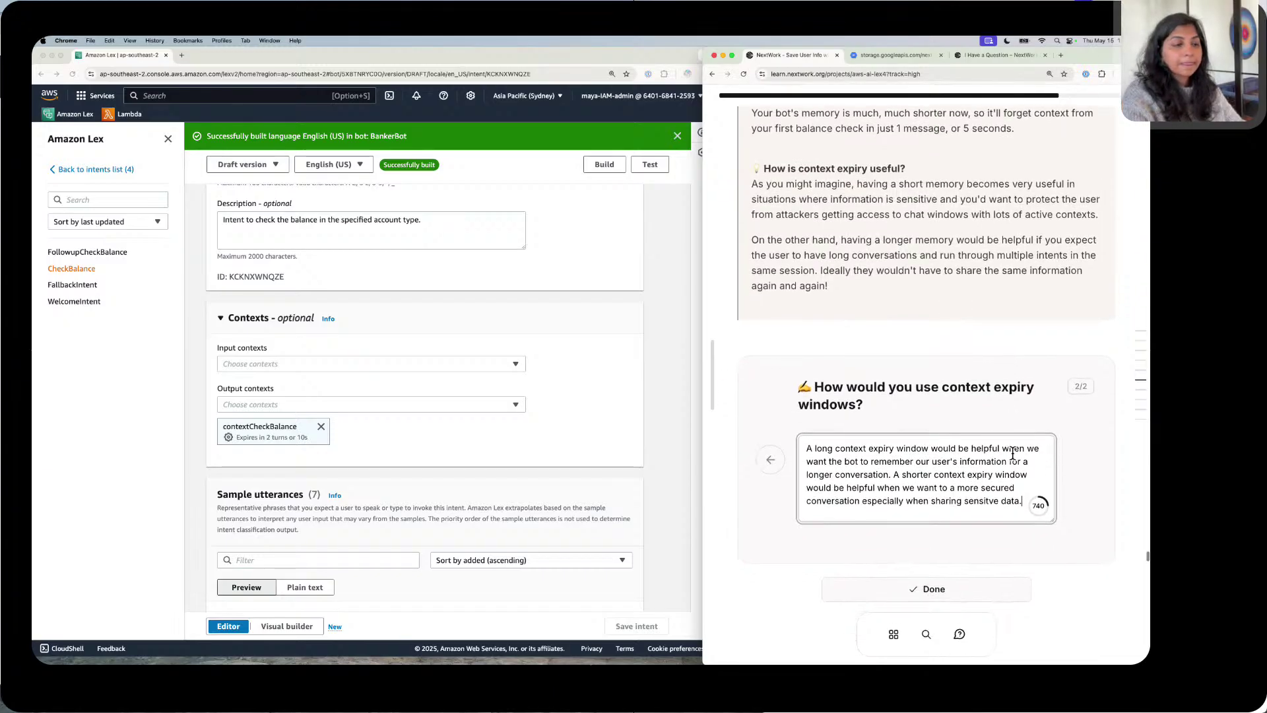
pyautogui.click(960, 582)
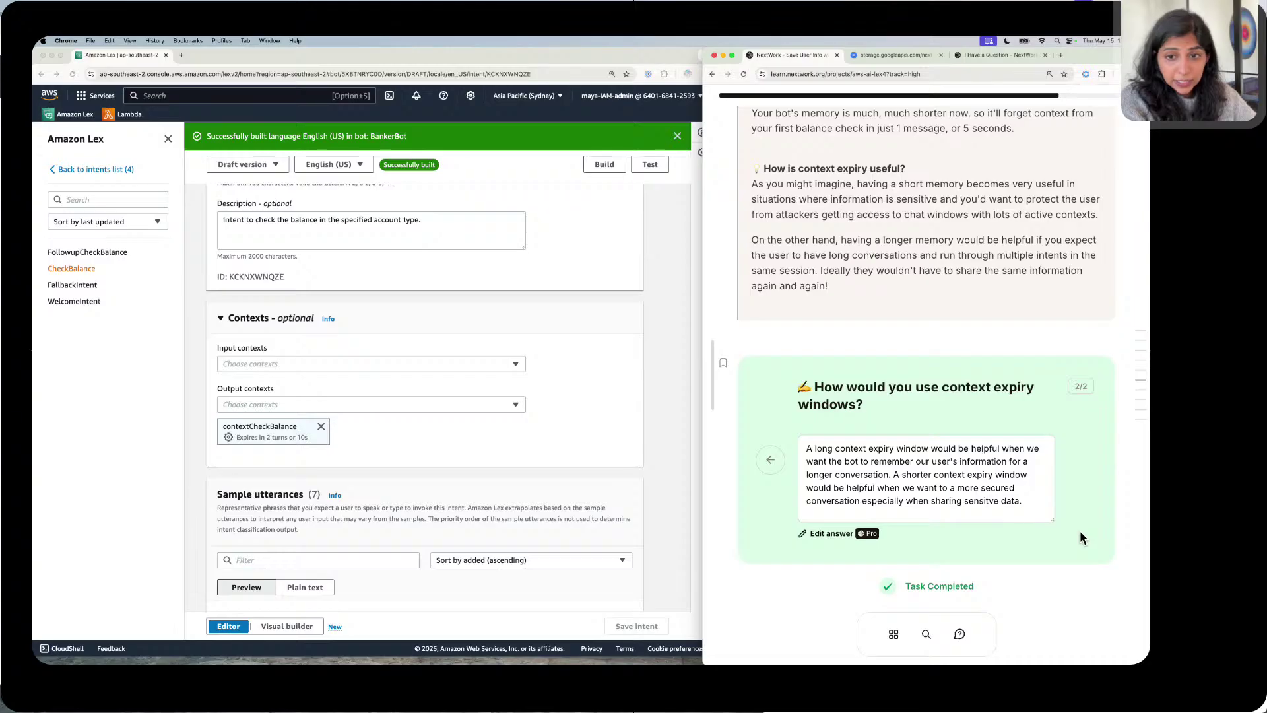
pyautogui.scroll(-4, 1080, 538)
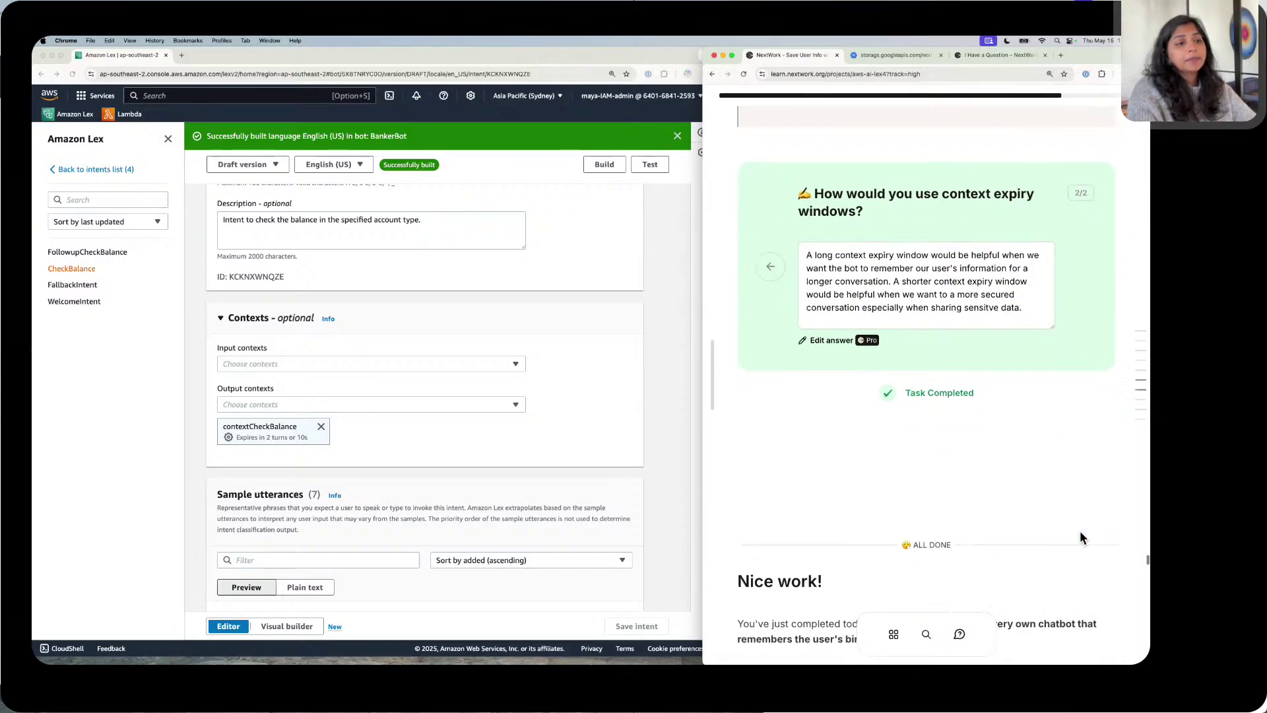
pyautogui.scroll(3, 1080, 538)
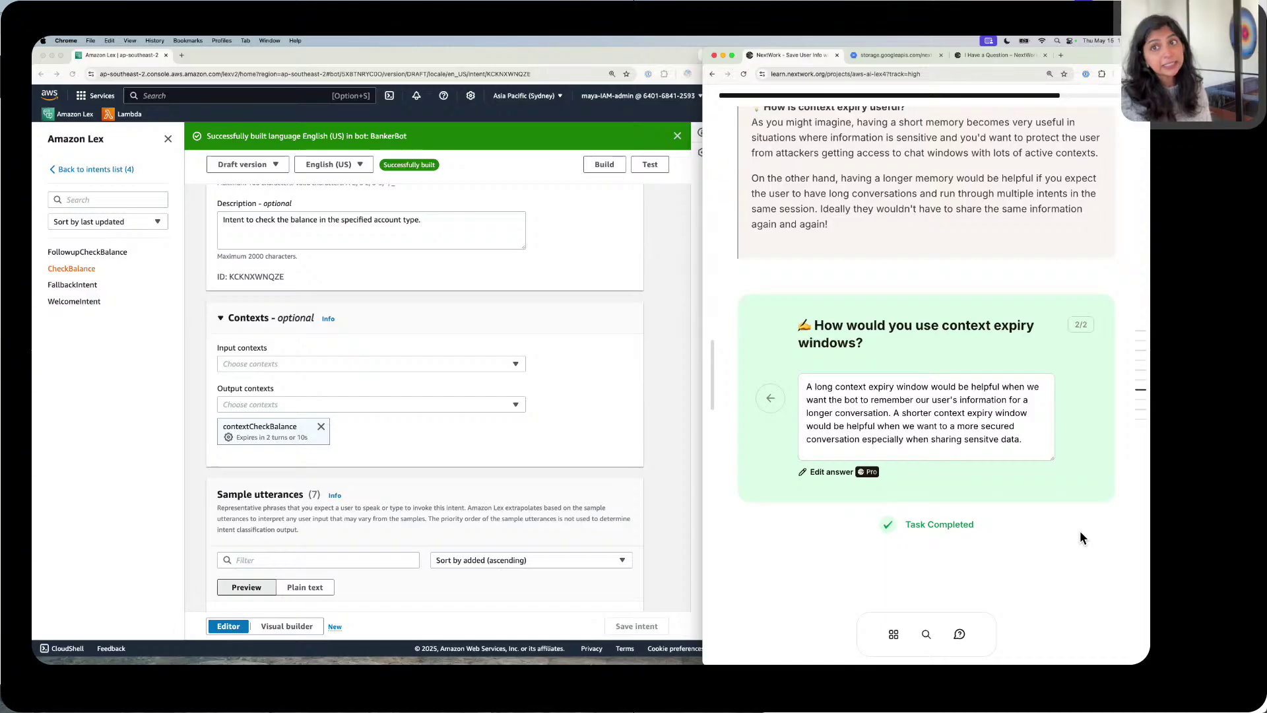
# Step: Start the wrap-up answer on what Amazon Lex is, replacing its first ellipsis with "a AWS service"
pyautogui.scroll(-2, 1080, 530)
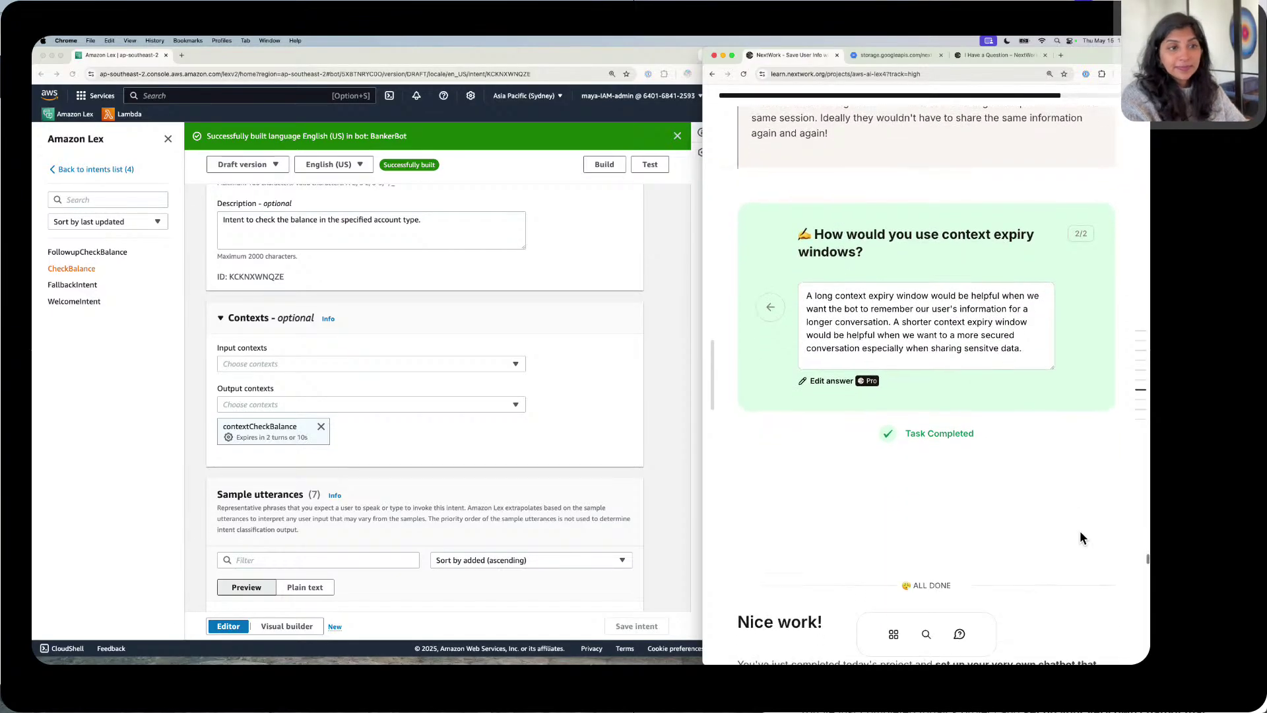
pyautogui.scroll(-6, 1080, 532)
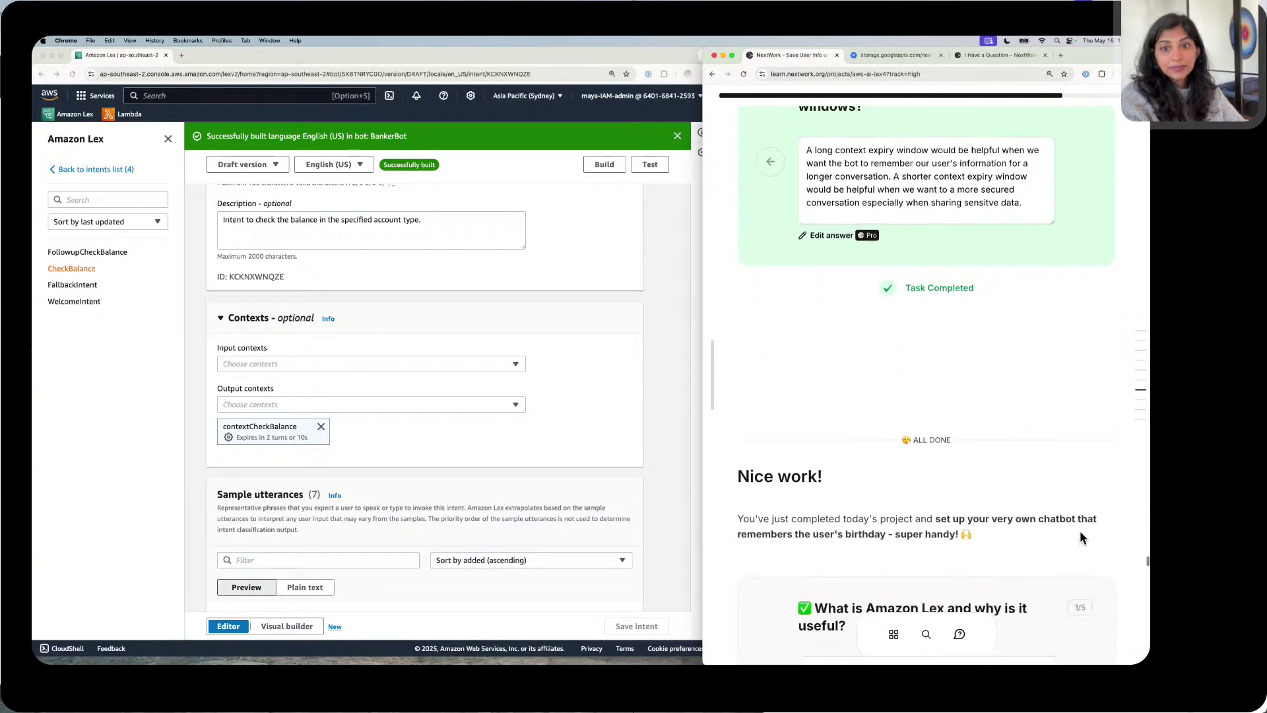
pyautogui.scroll(3, 1079, 532)
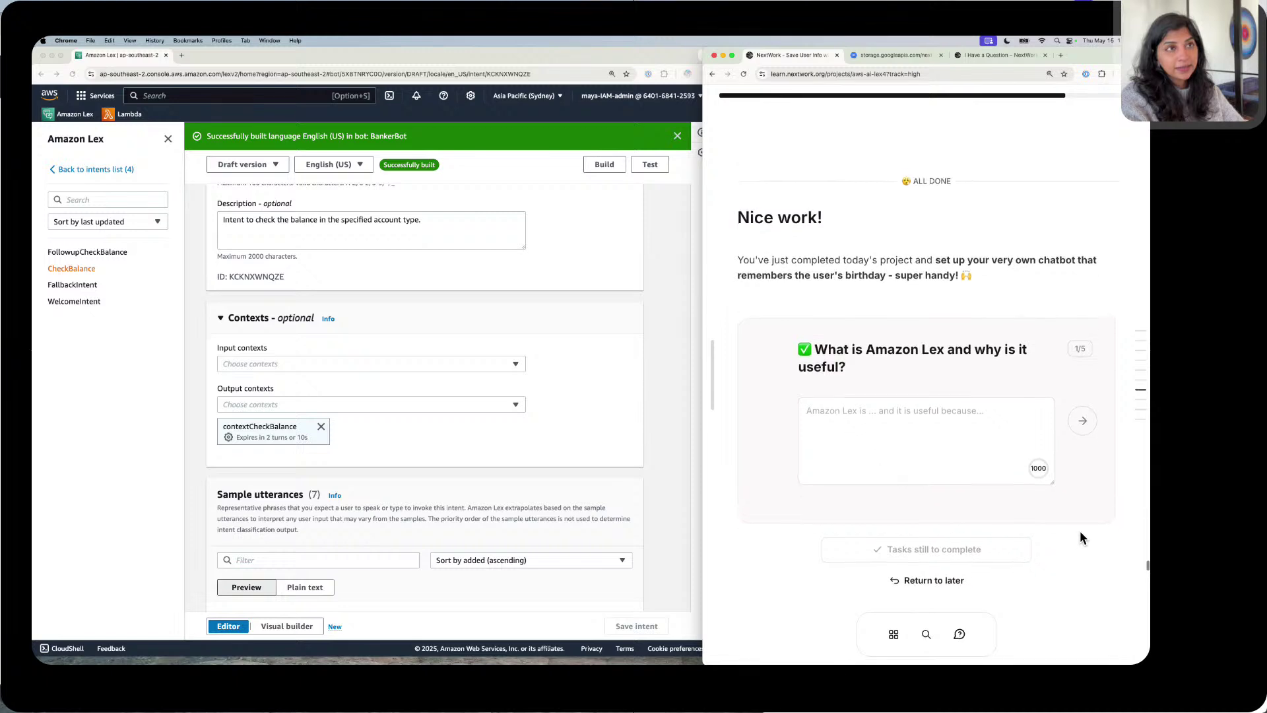
pyautogui.scroll(-2, 1085, 535)
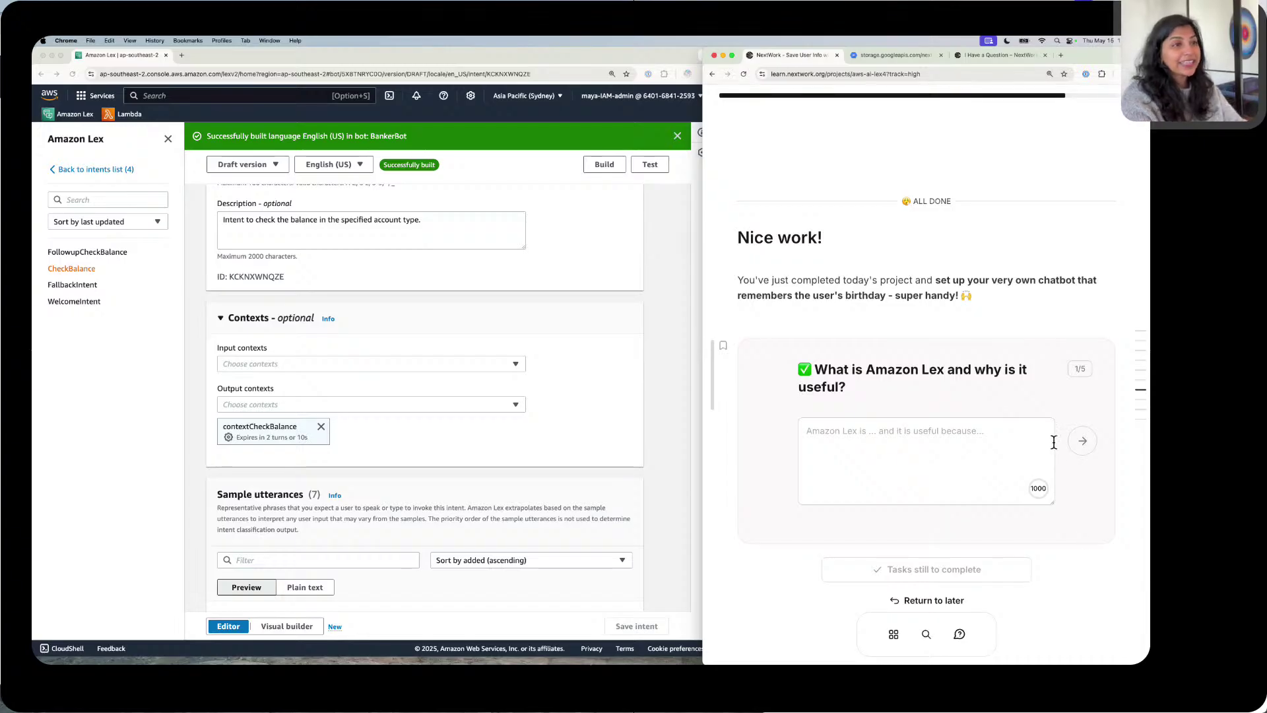
pyautogui.click(1030, 438)
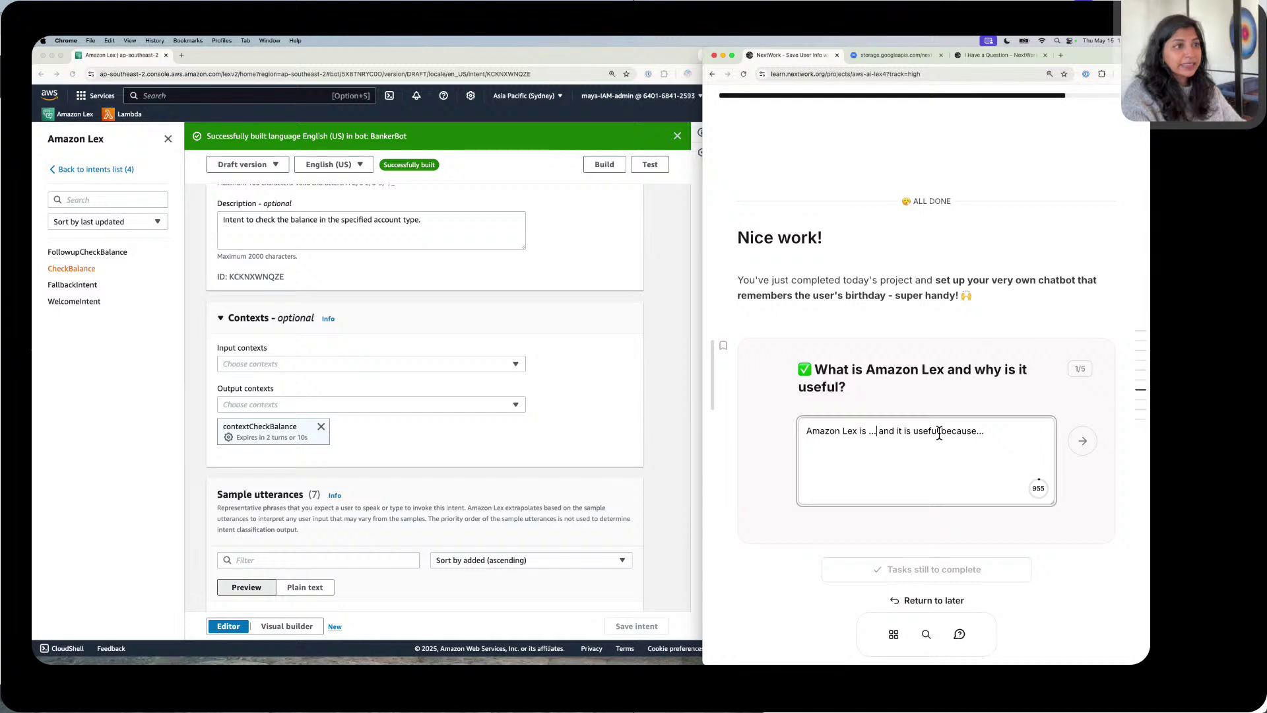
pyautogui.press('BackSpace')
pyautogui.press('BackSpace')
pyautogui.press('BackSpace')
pyautogui.write('a')
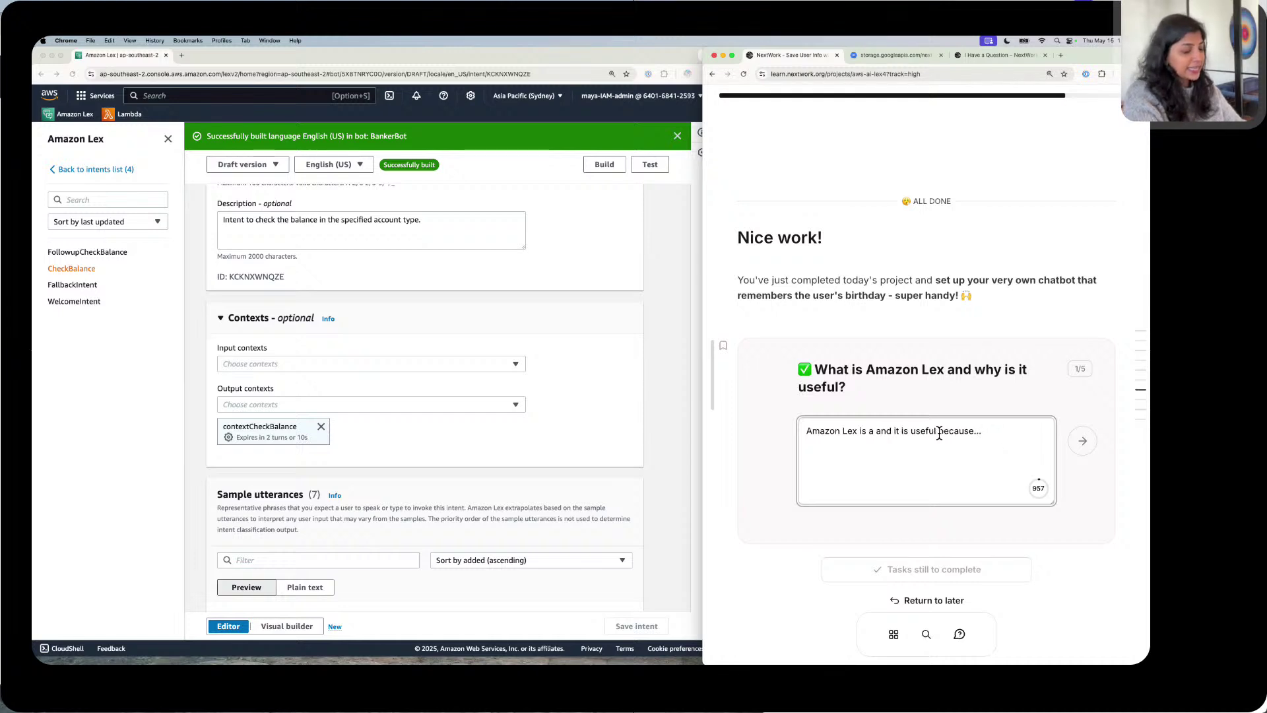
pyautogui.write(' AWS serv')
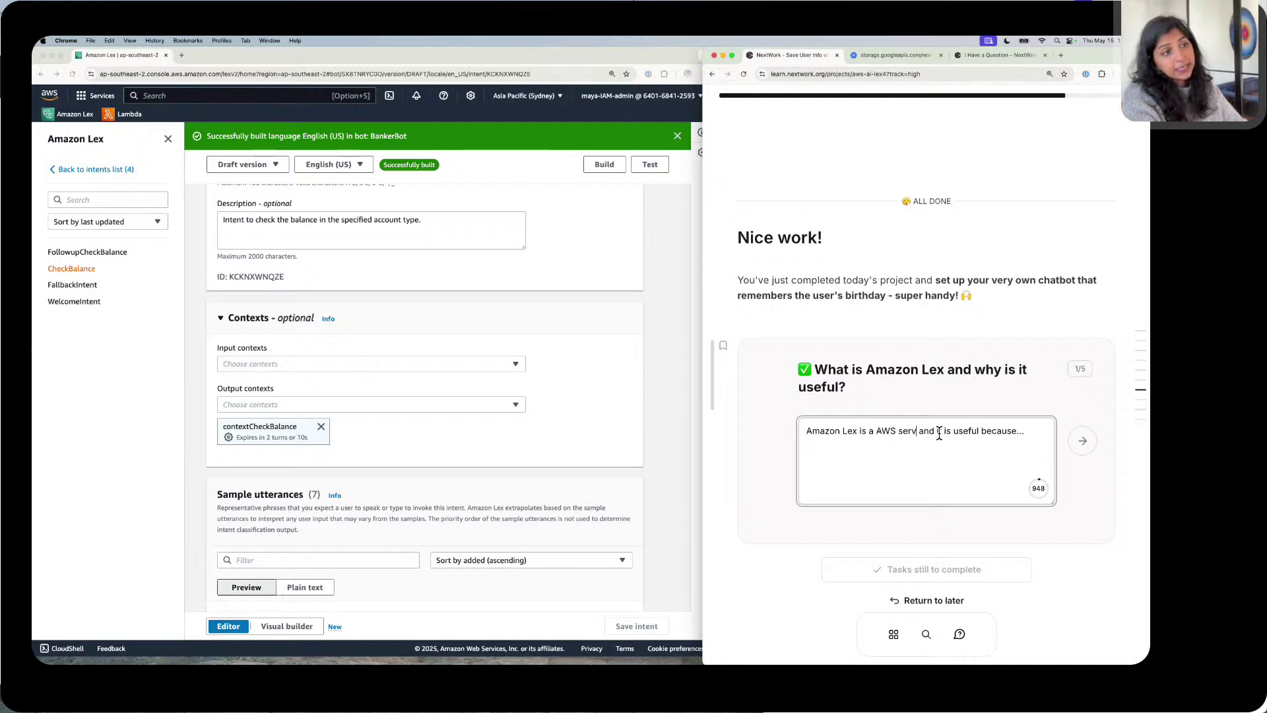
pyautogui.write('ice')
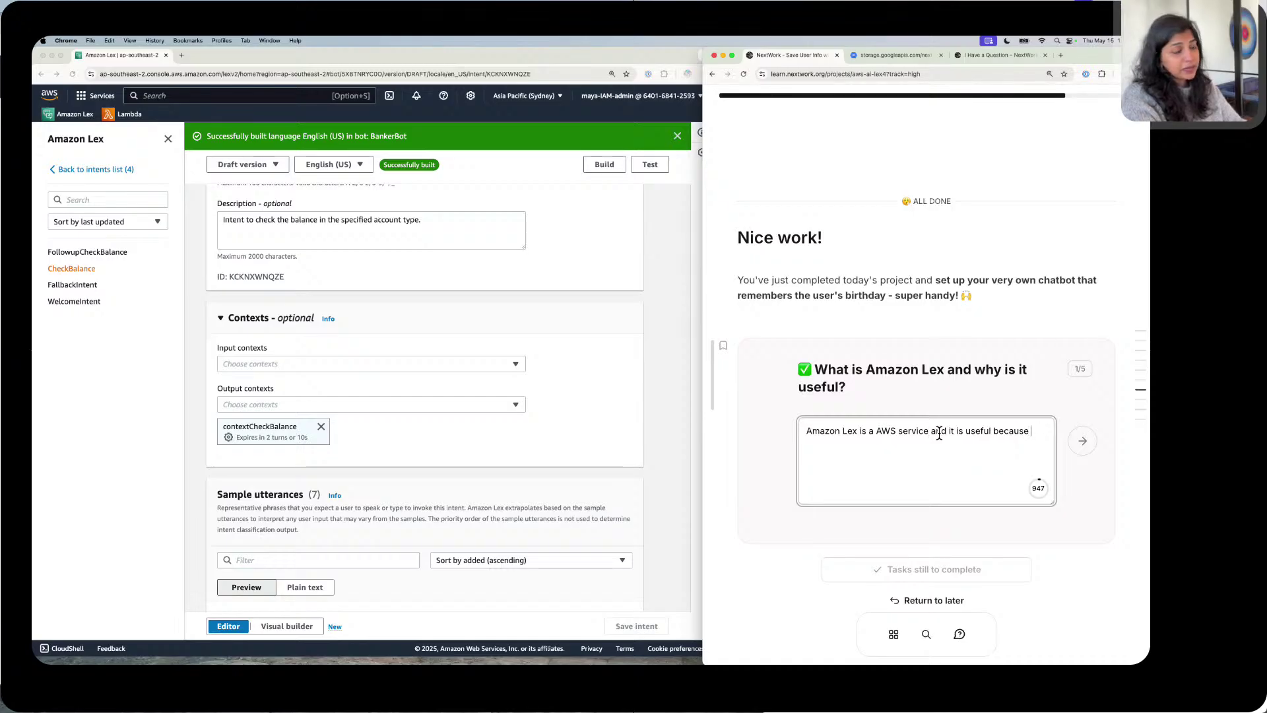
# Step: Complete the usefulness part of the Amazon Lex answer with "it allows you to create chatbots without too much coding."
pyautogui.write(' and it is useful because it all')
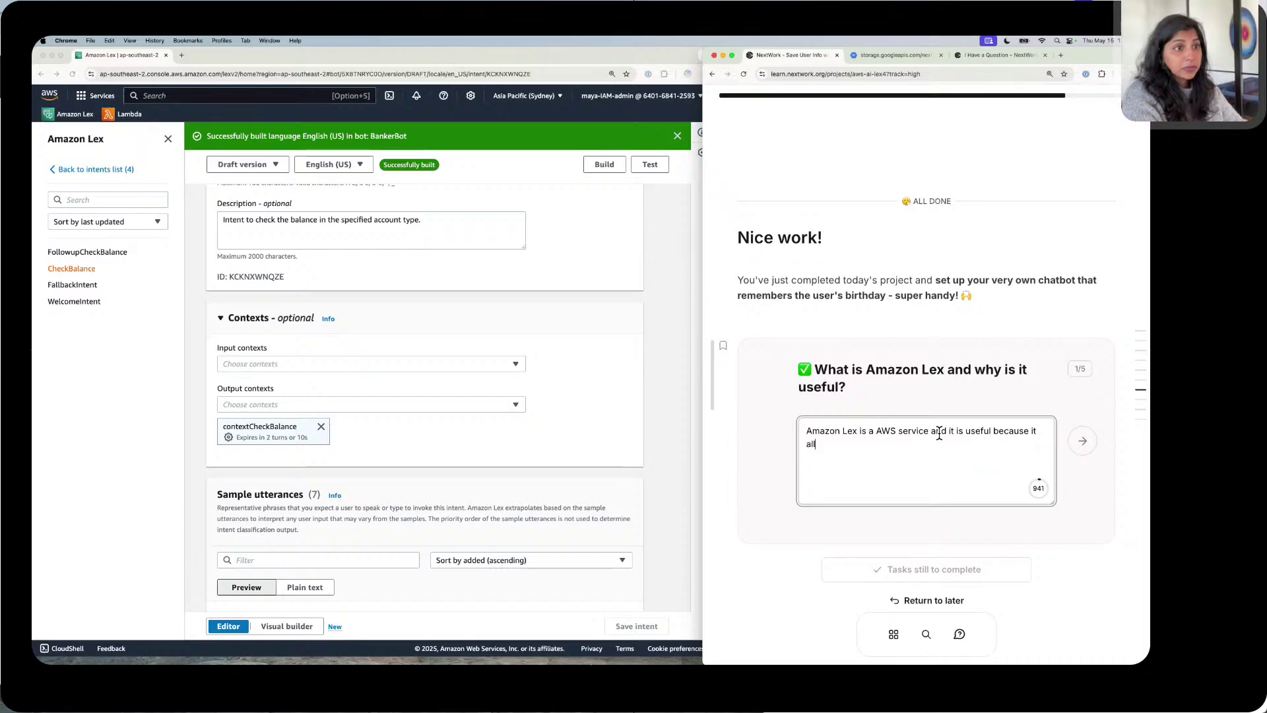
pyautogui.write('ows you to')
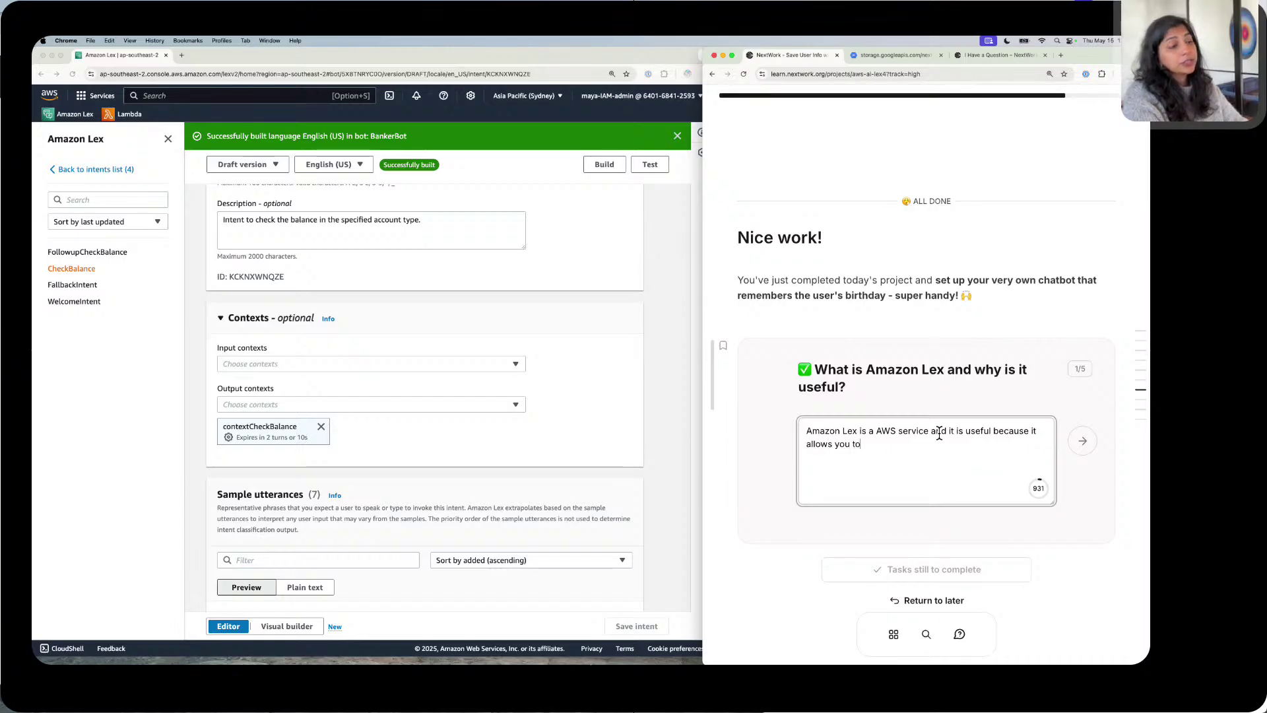
pyautogui.write(' creat')
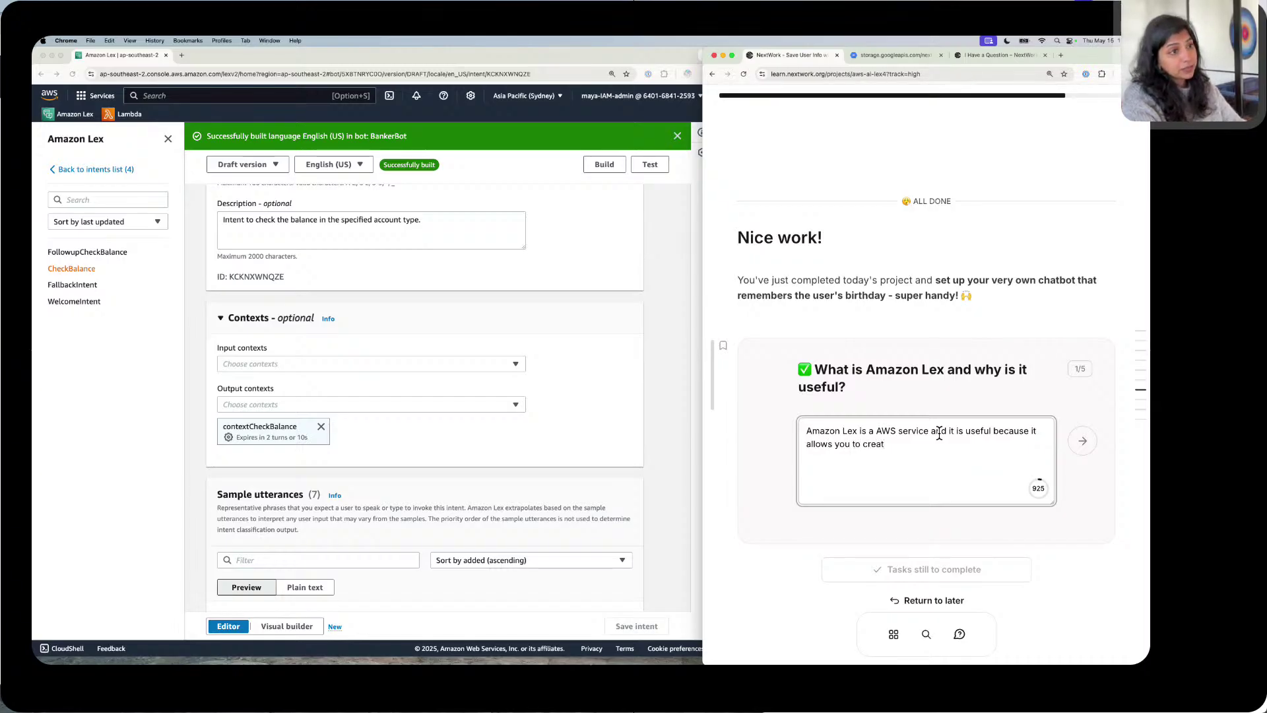
pyautogui.write('e chat')
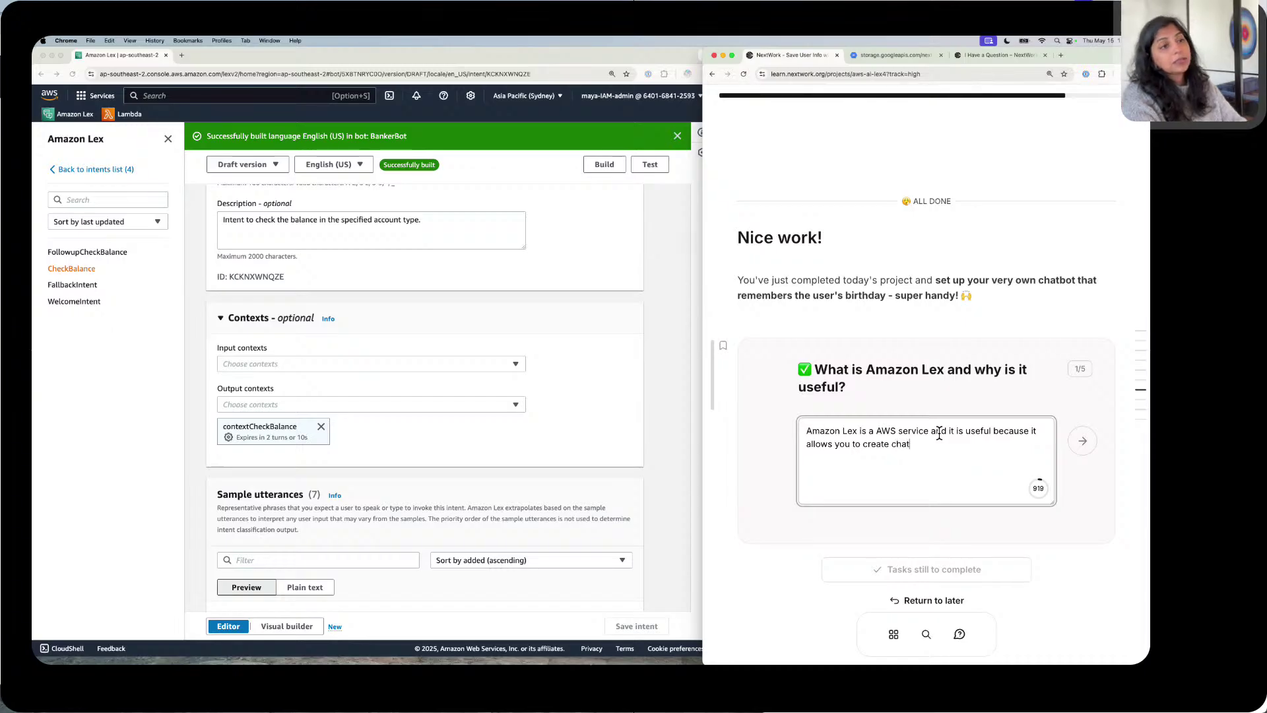
pyautogui.write('bots wh')
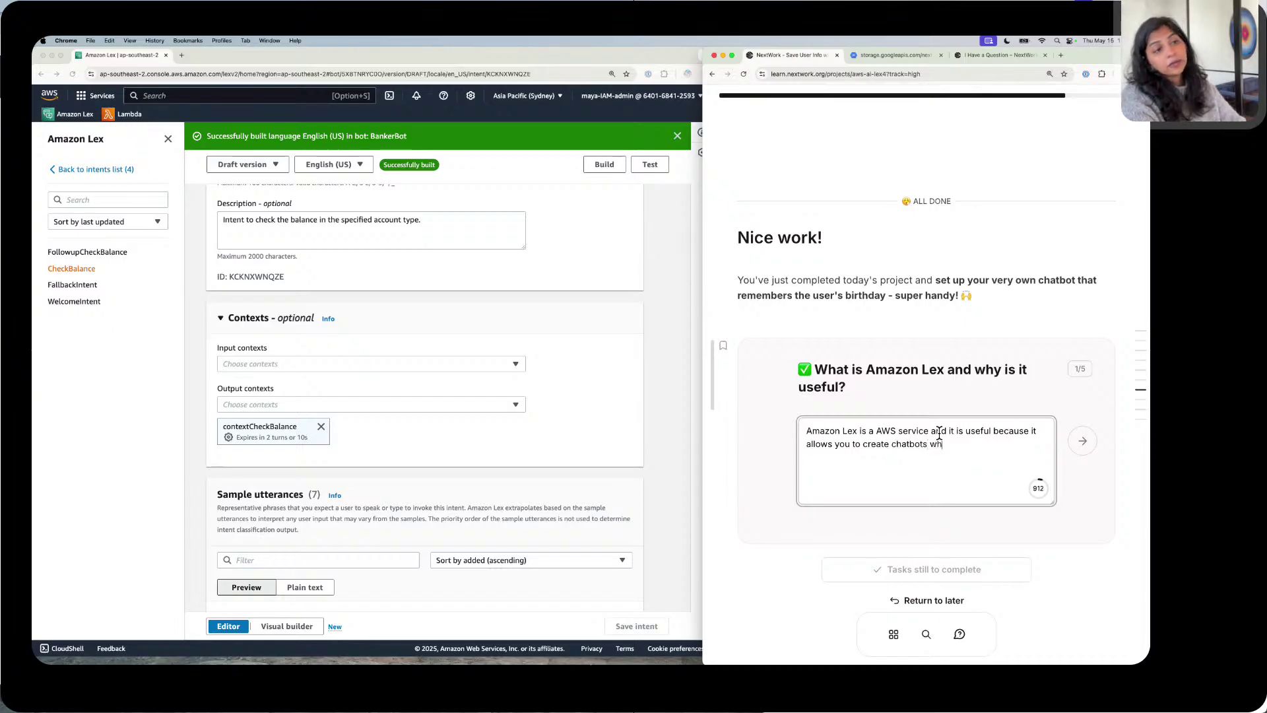
pyautogui.press('BackSpace')
pyautogui.write('ithout to')
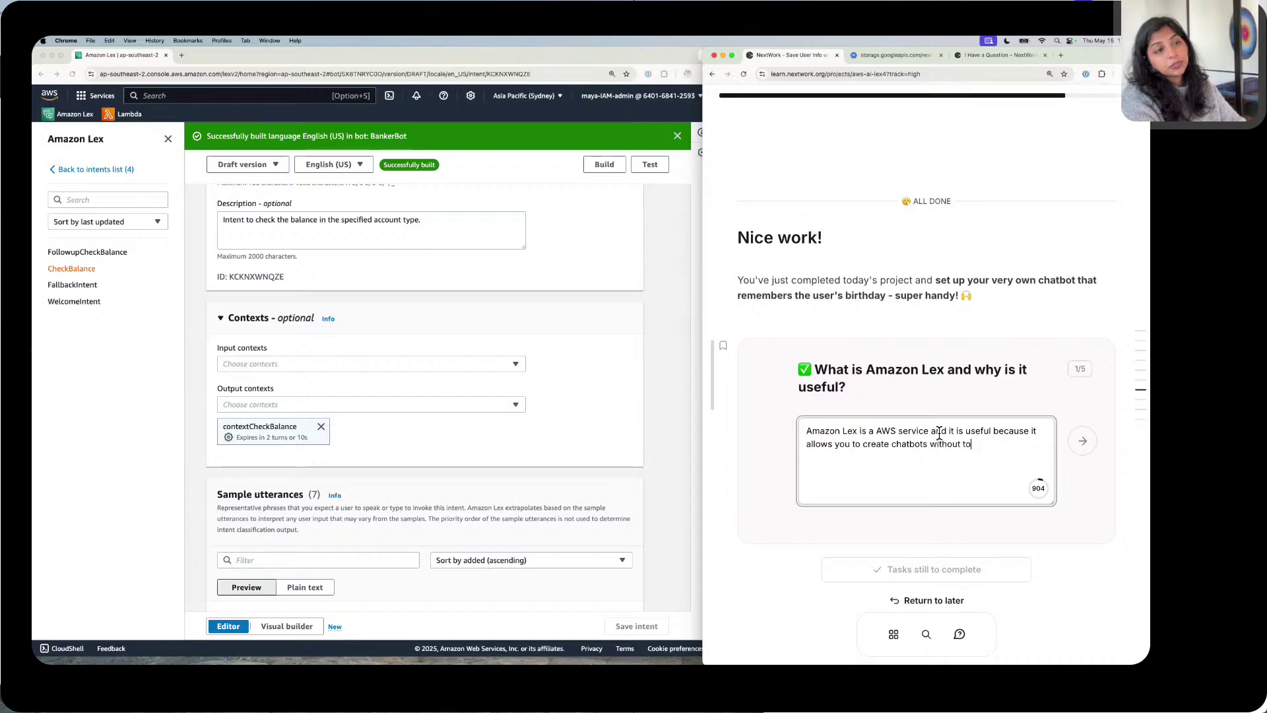
pyautogui.write('o much coding.')
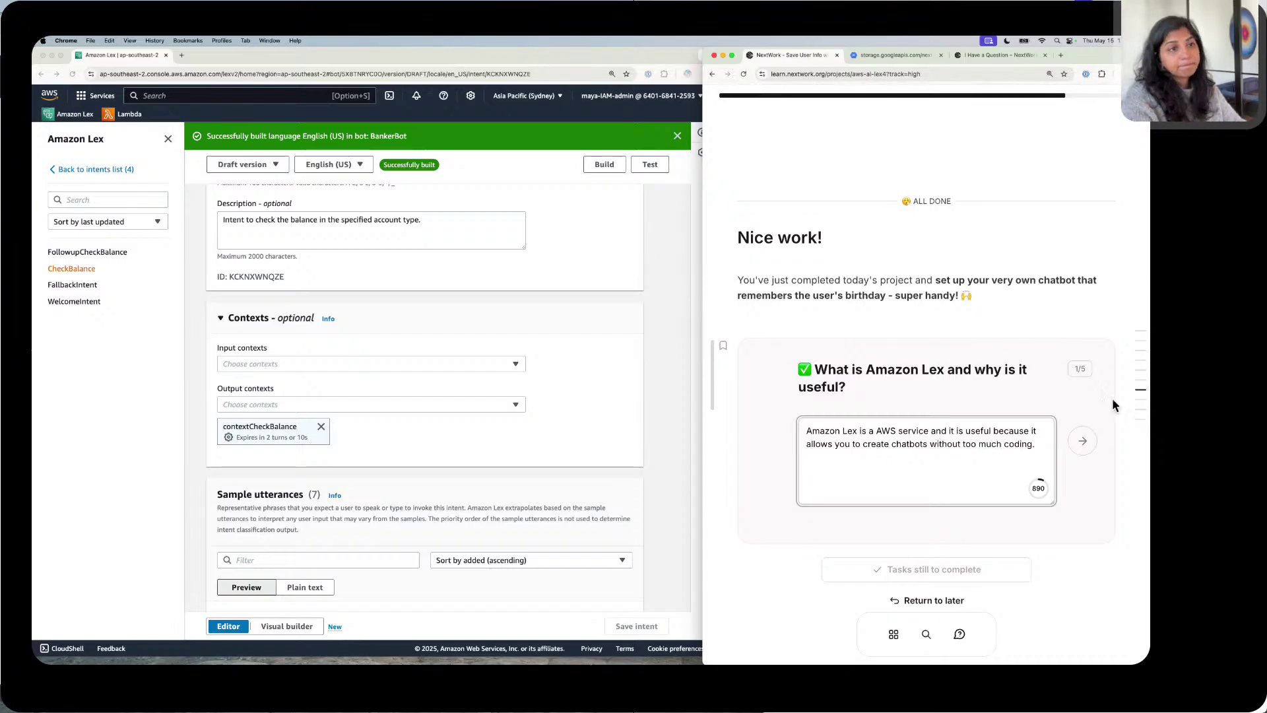
# Step: Go to wrap-up question 2 and continue its starter sentence with "build a bot from scratch that greets the user"
pyautogui.click(1081, 438)
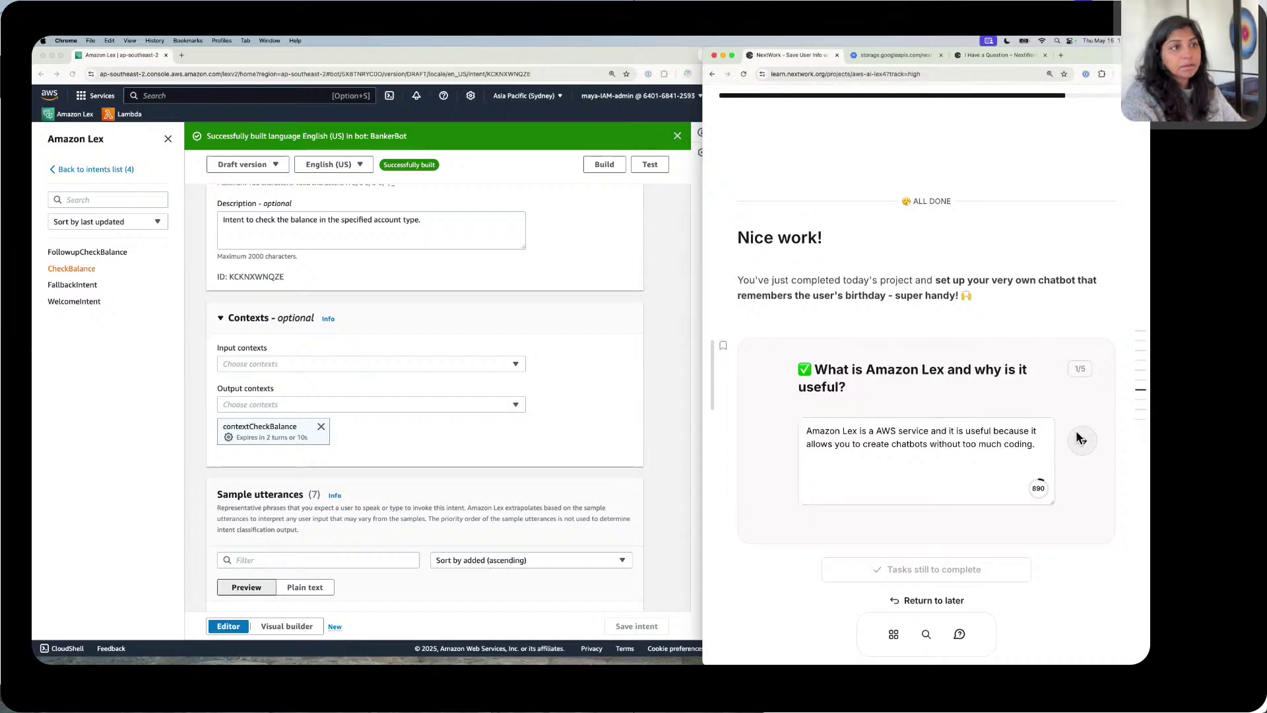
pyautogui.click(989, 451)
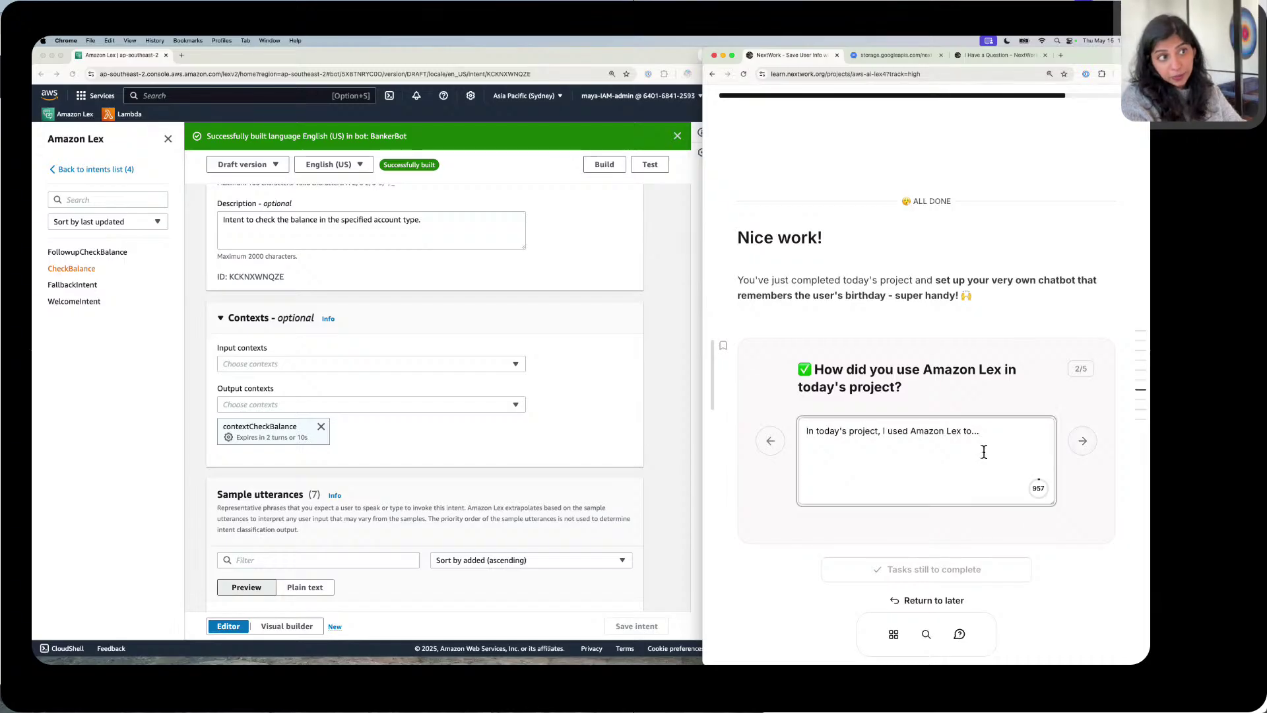
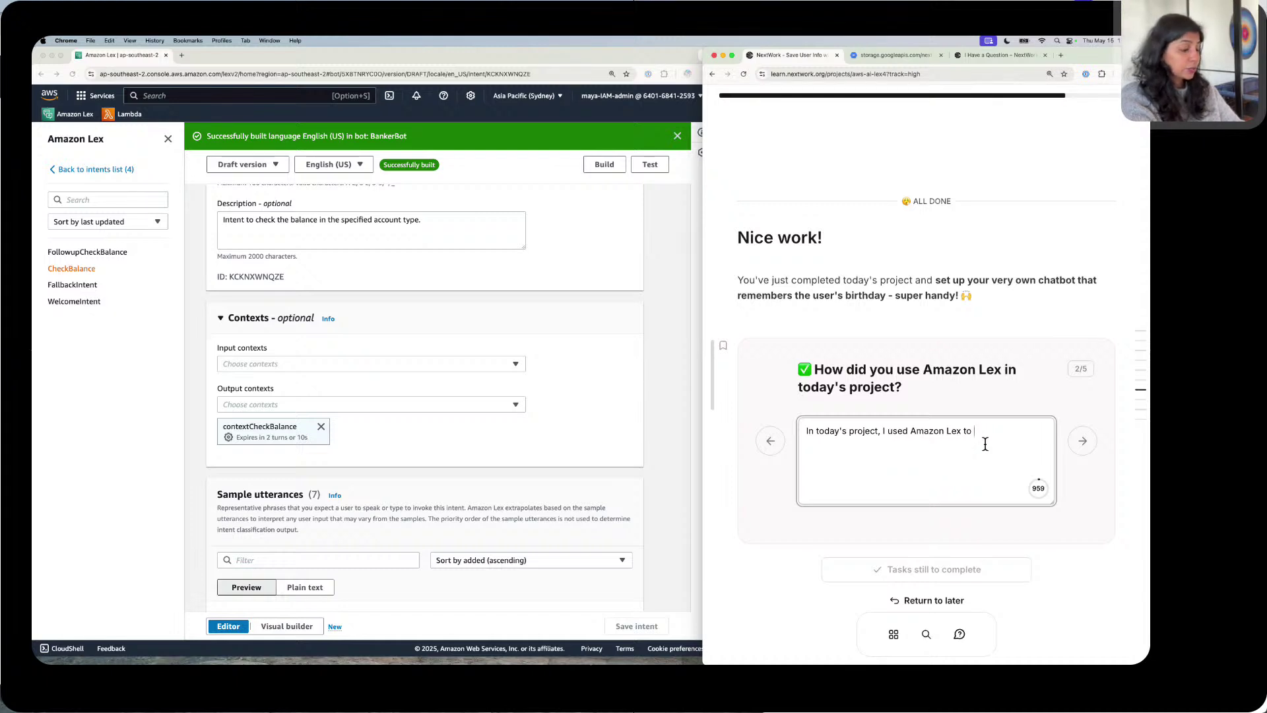
pyautogui.write('ild a bot')
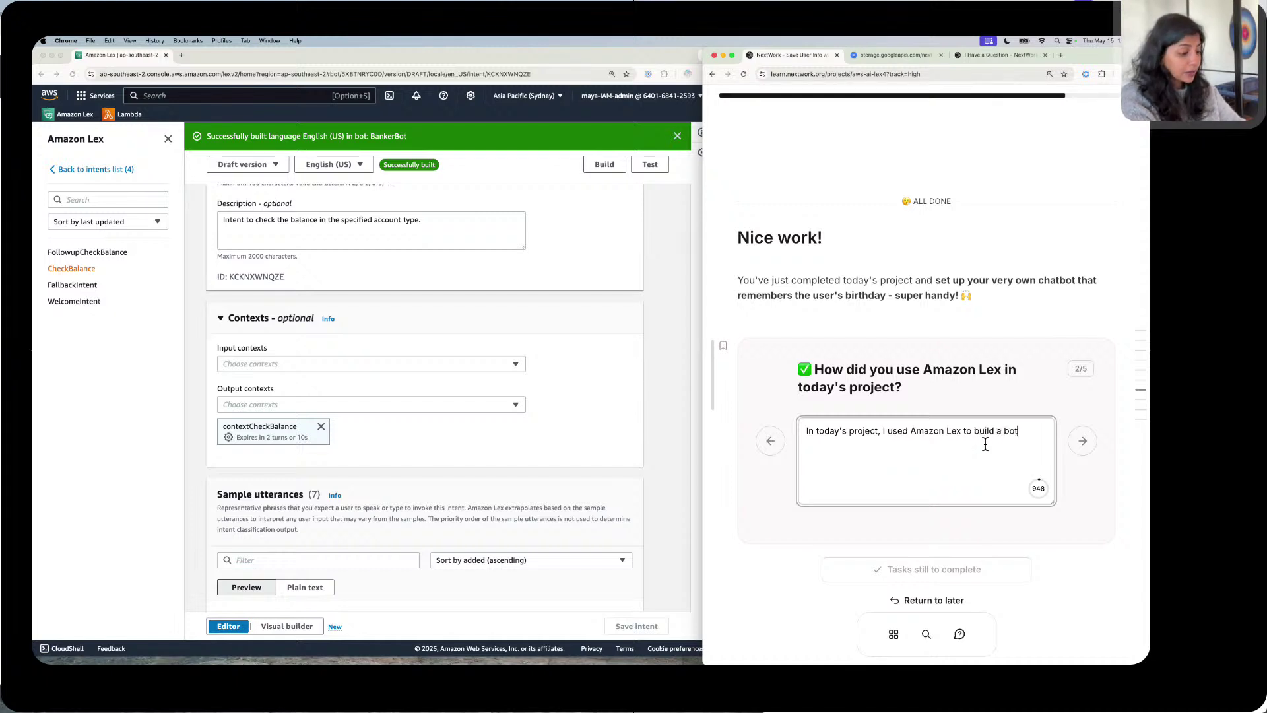
pyautogui.write(' from sc')
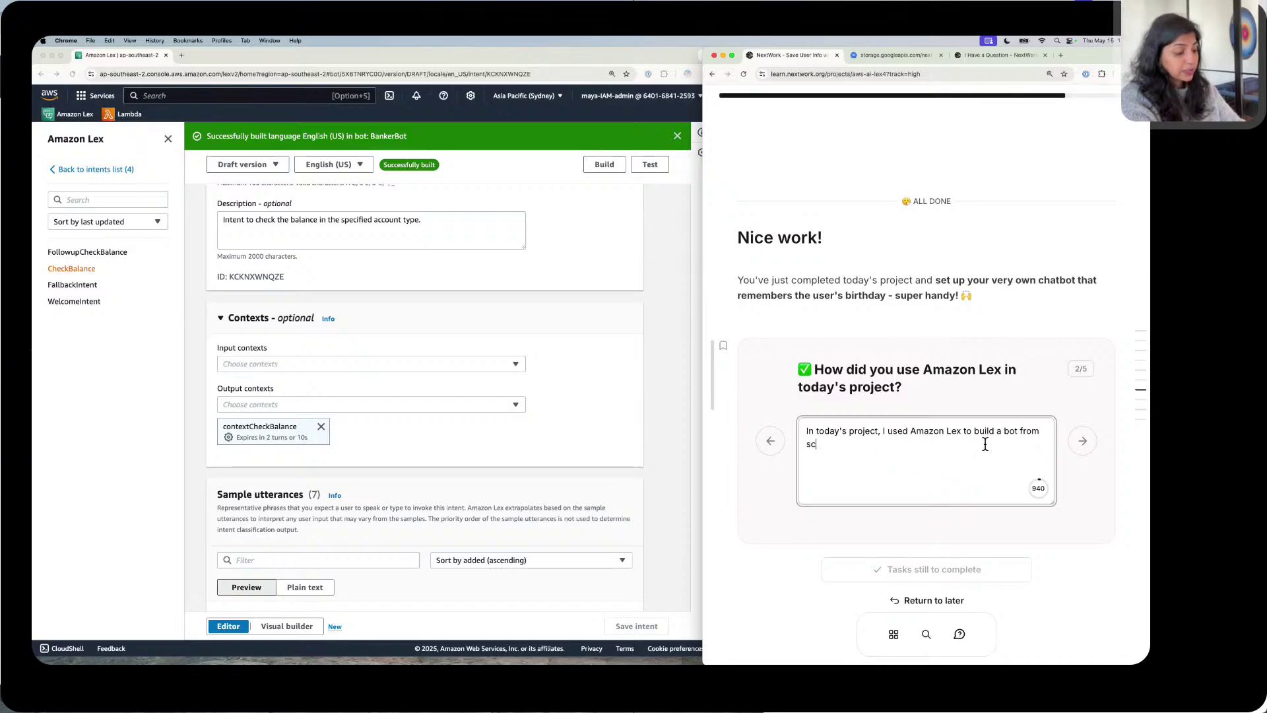
pyautogui.write('ratch tha')
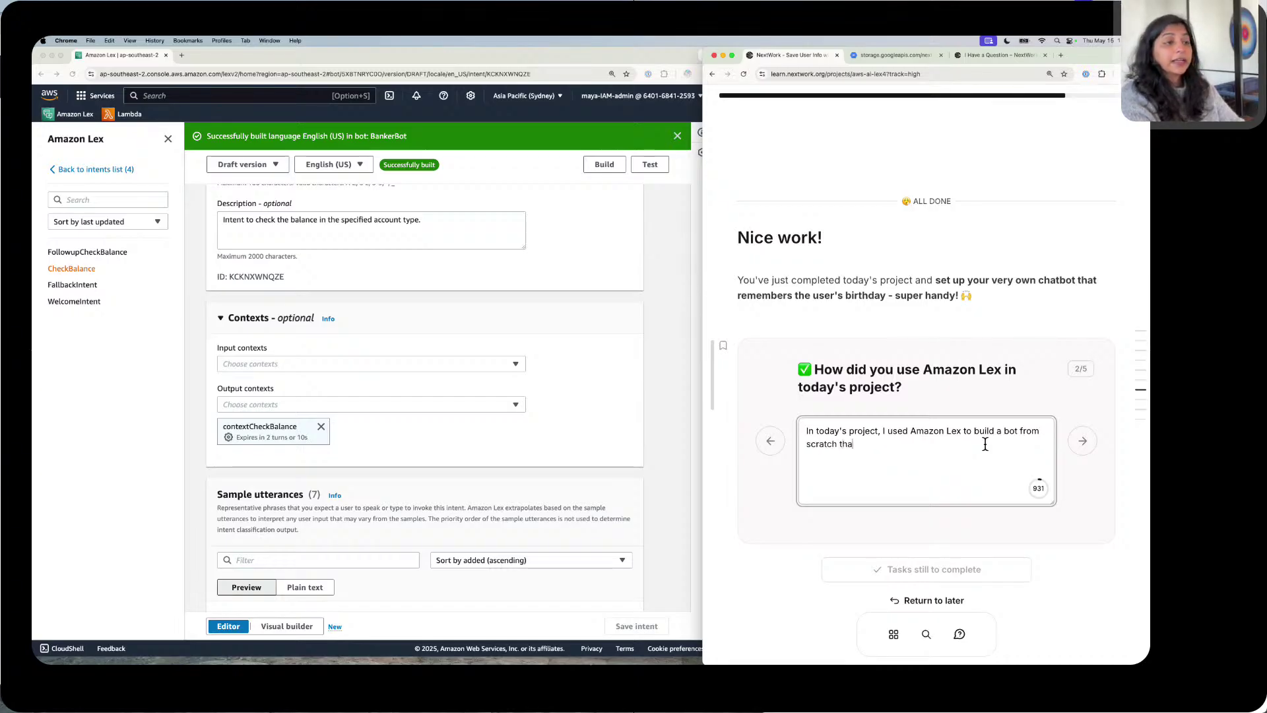
pyautogui.write('t gr')
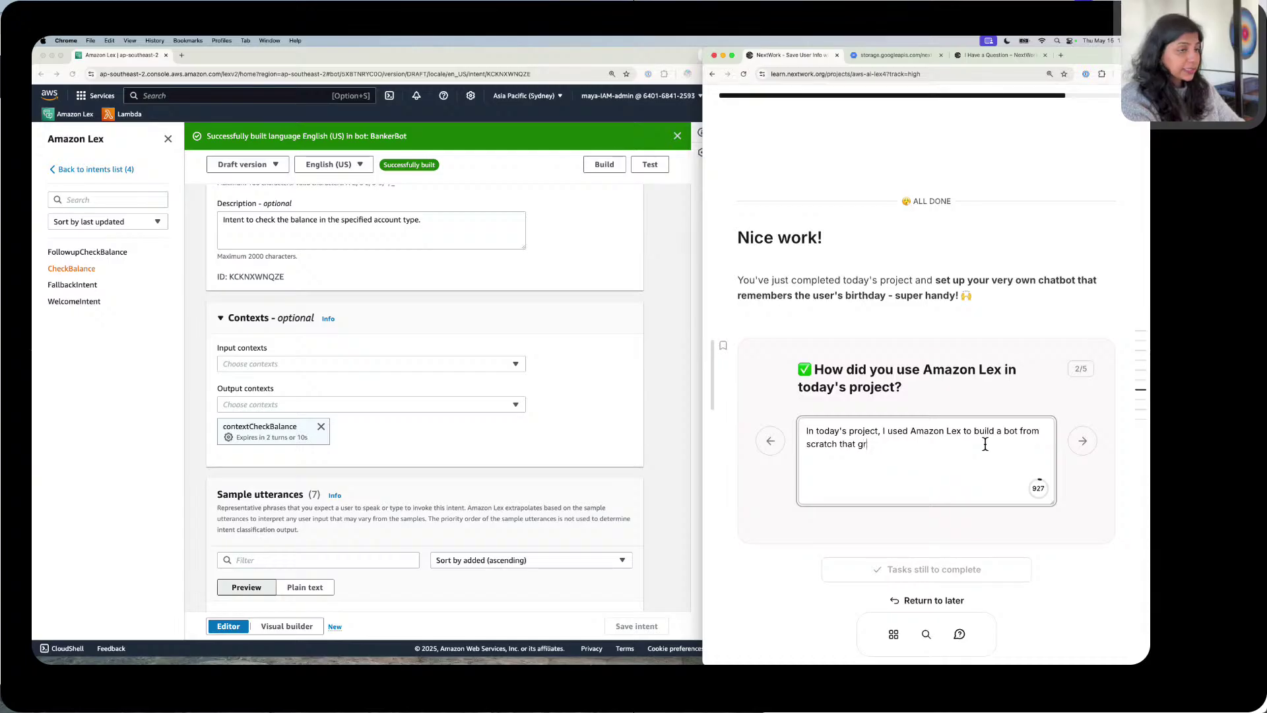
pyautogui.write('eets the user')
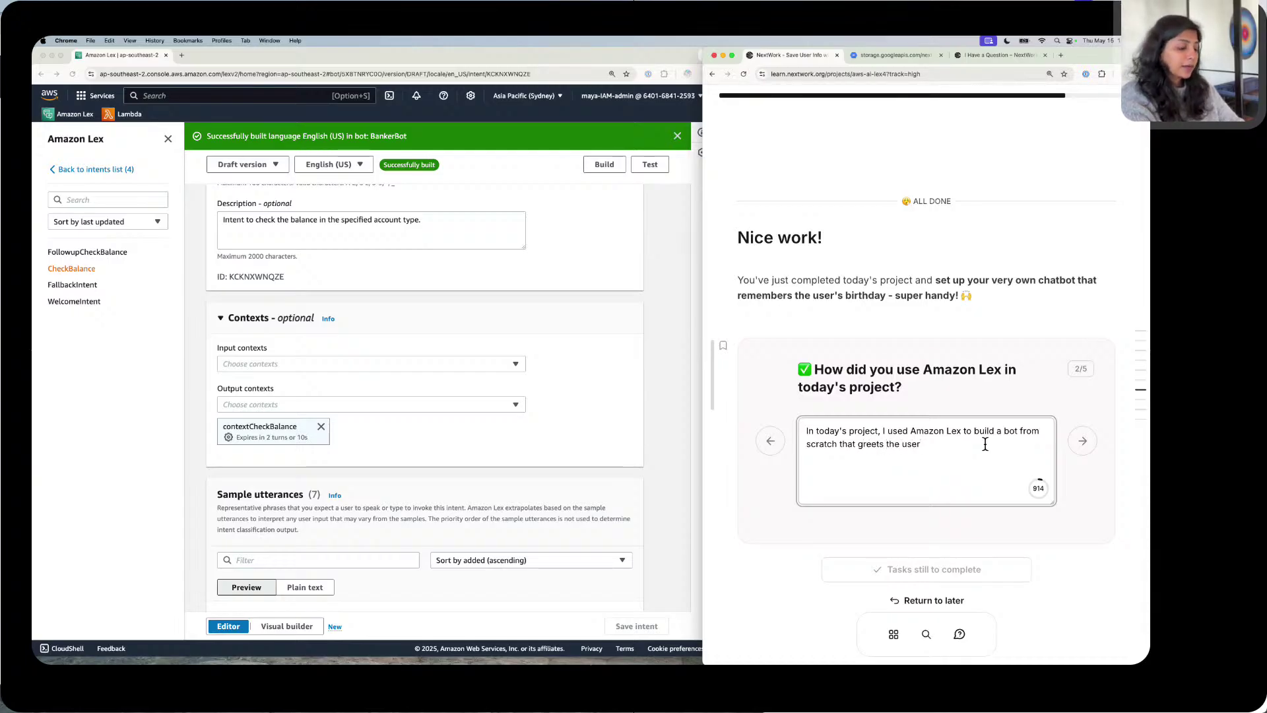
# Step: Continue the answer on how Amazon Lex was used, after the greeting part, with ", provide friendly error messages"
pyautogui.write(', ppr')
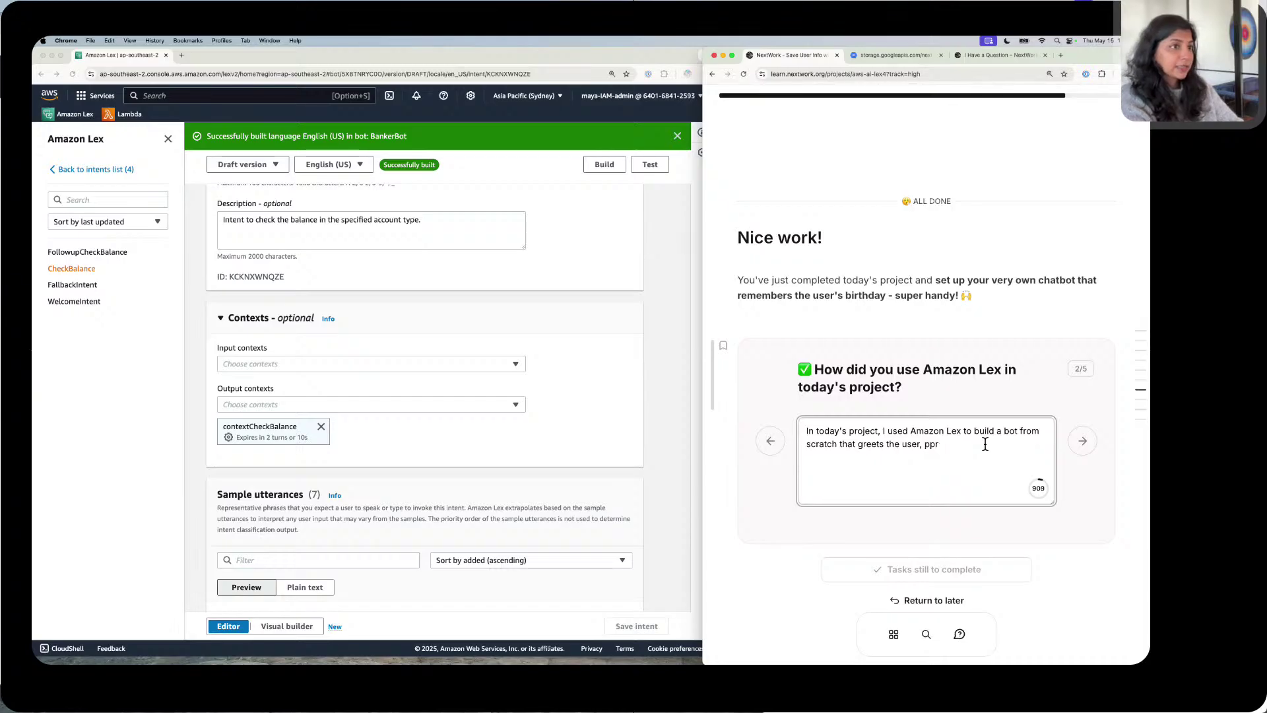
pyautogui.press('BackSpace')
pyautogui.press('BackSpace')
pyautogui.write('rovid')
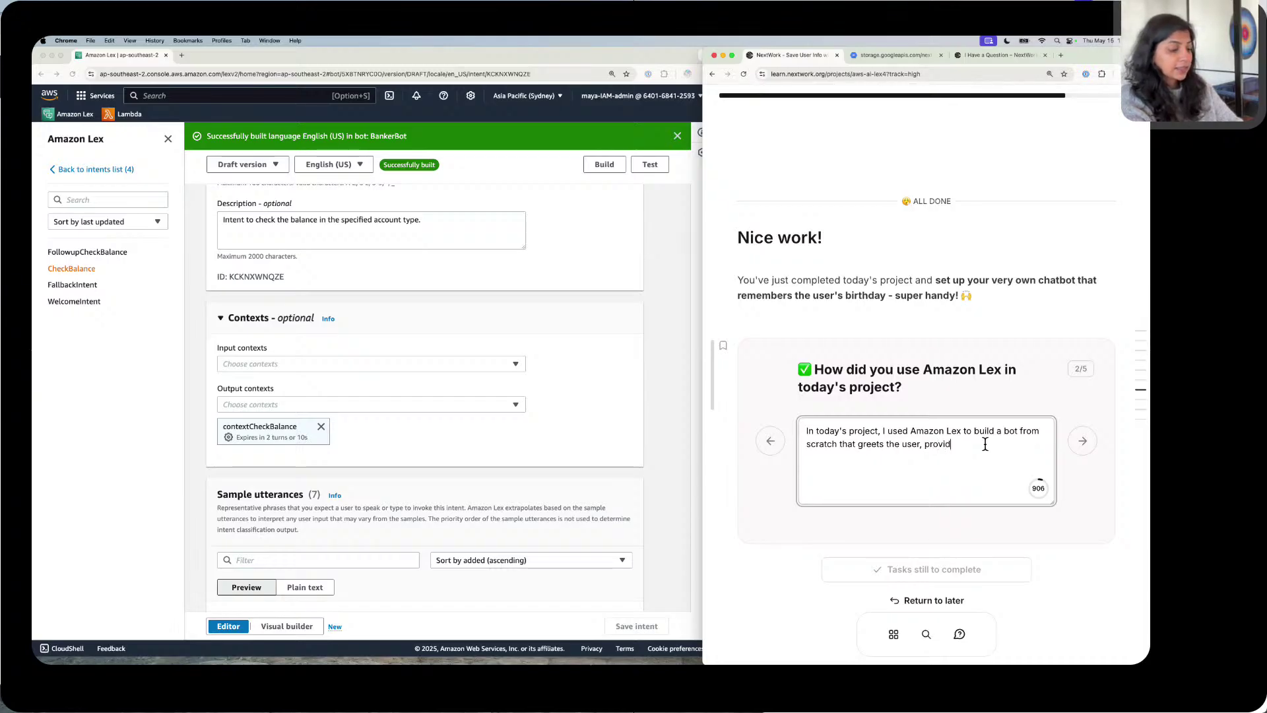
pyautogui.write('e friendl')
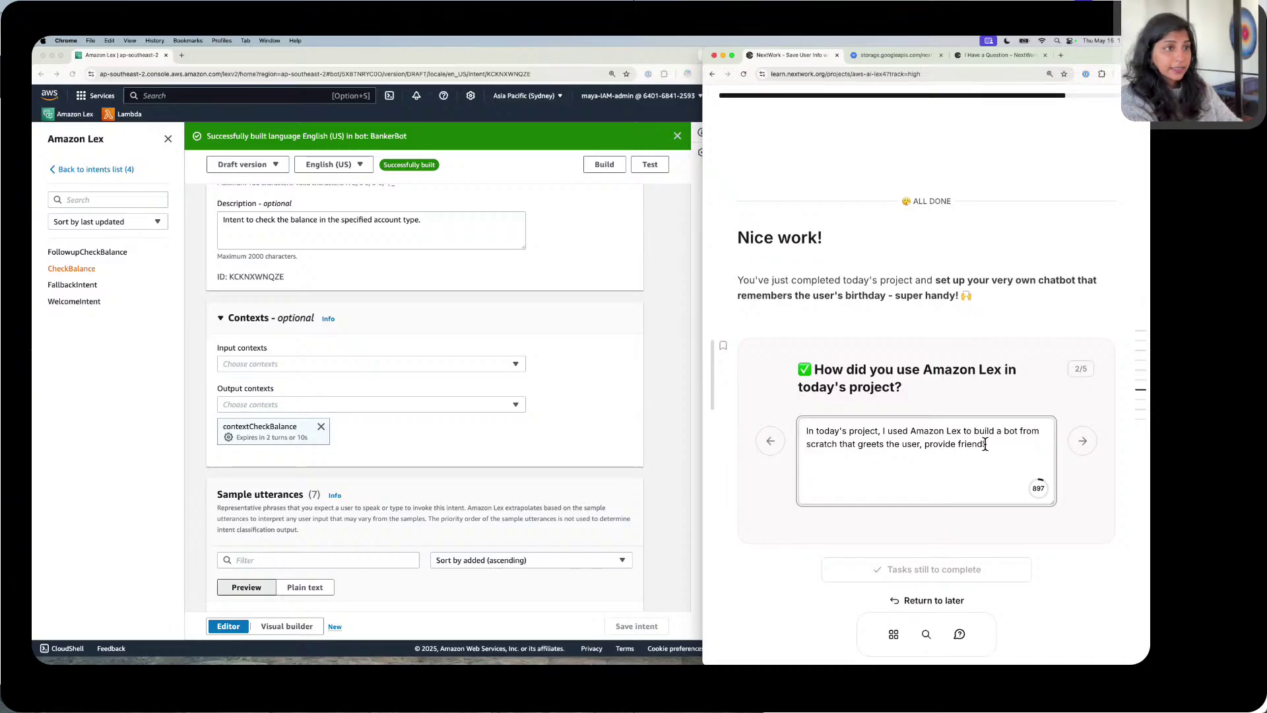
pyautogui.write('y er')
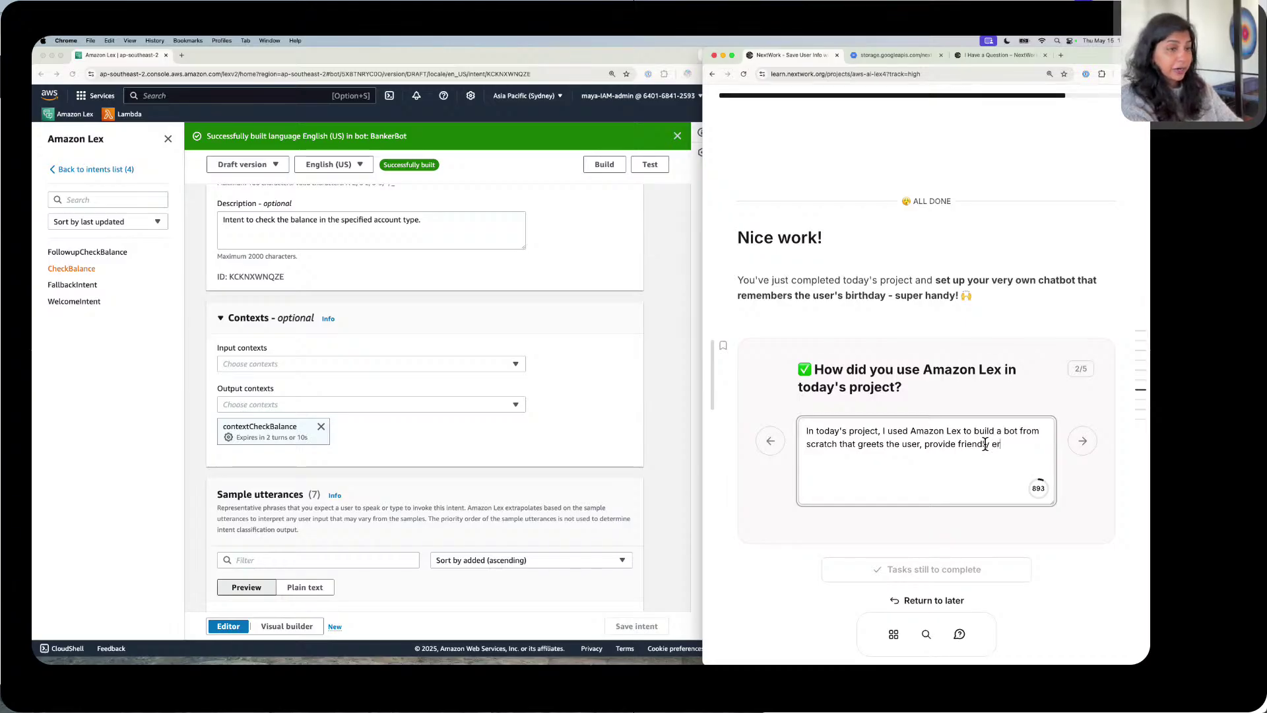
pyautogui.write('ror message')
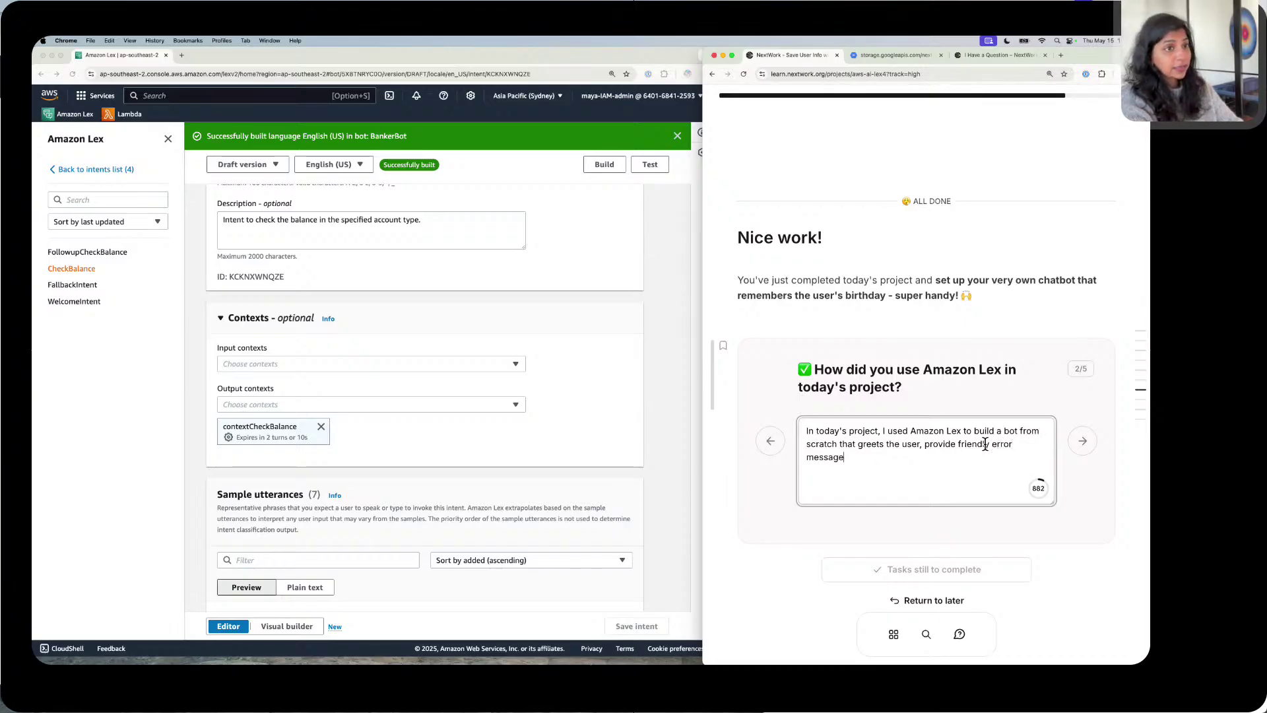
# Step: Finish the answer's first sentence with "and returns a random bank balance when the user provides the account type and date of birth."
pyautogui.write('s and return')
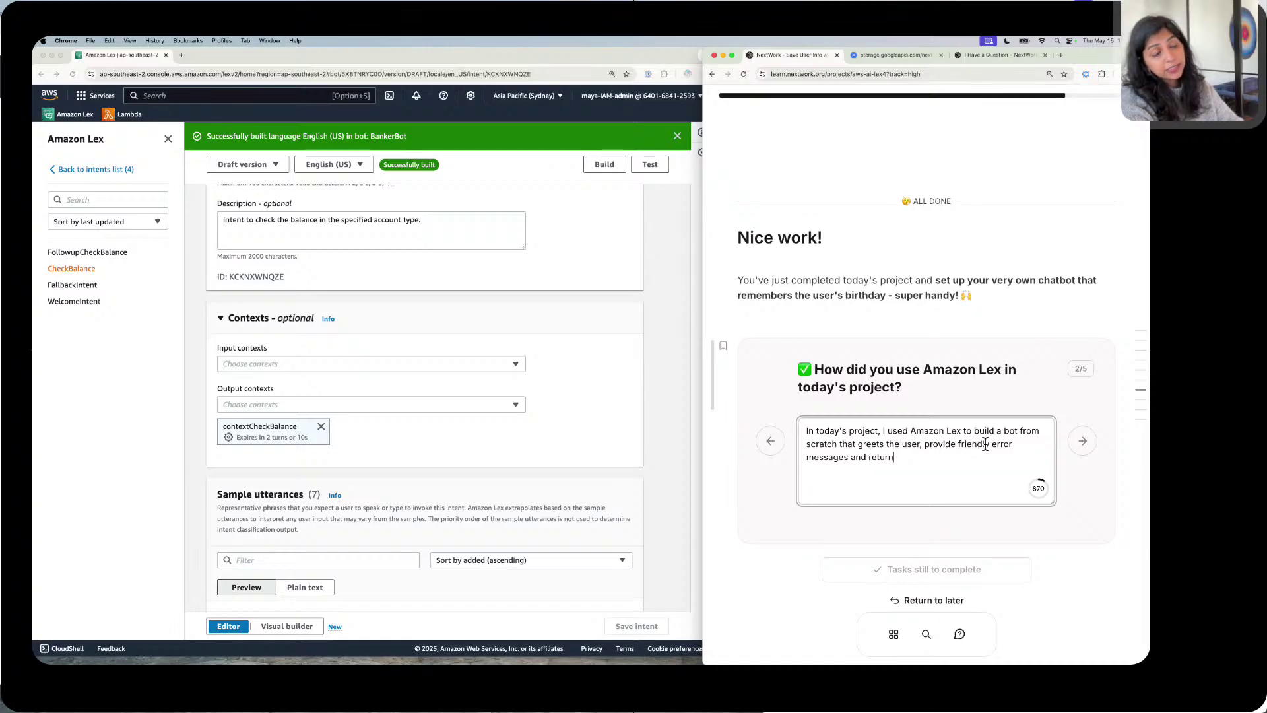
pyautogui.write('s a')
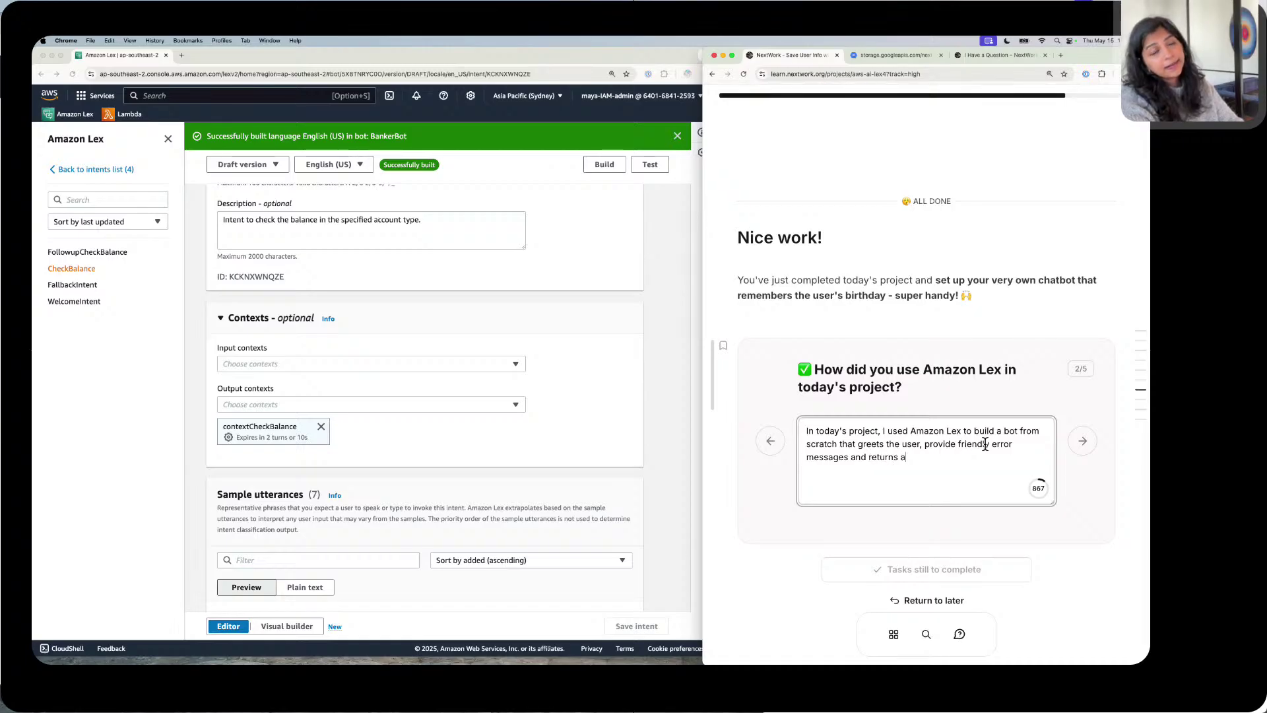
pyautogui.write(' rando')
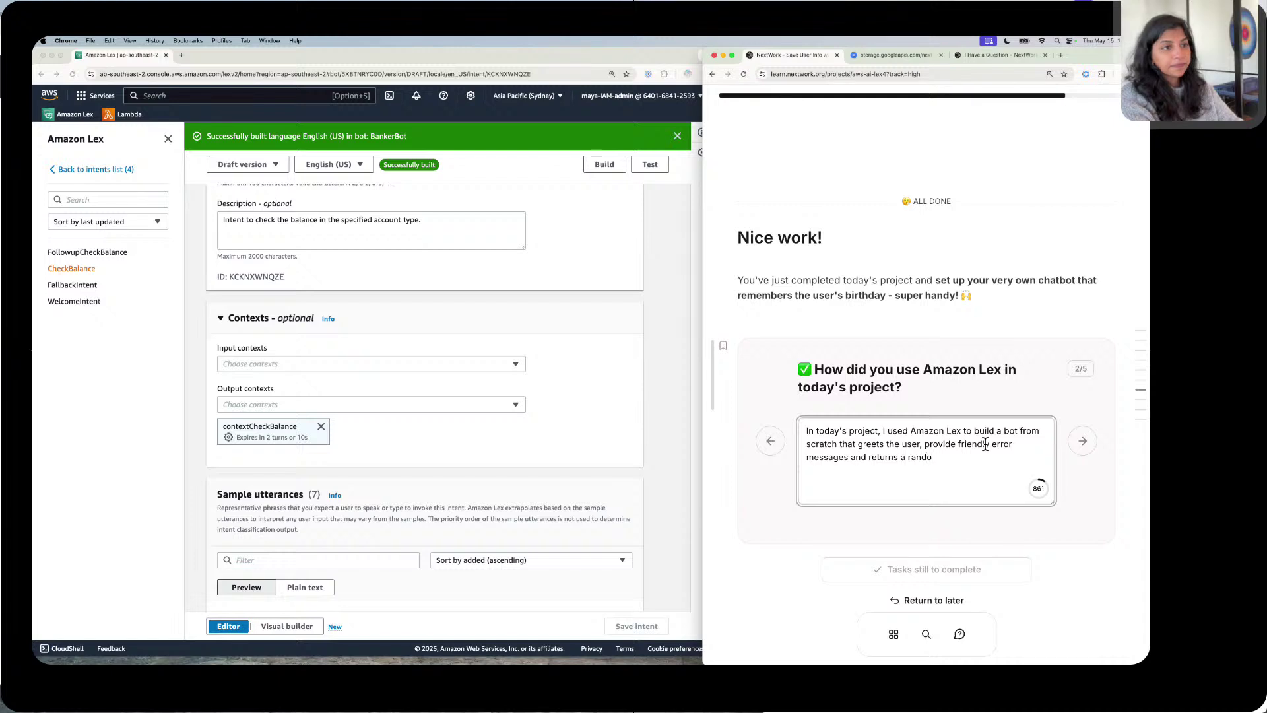
pyautogui.write('m bank balan')
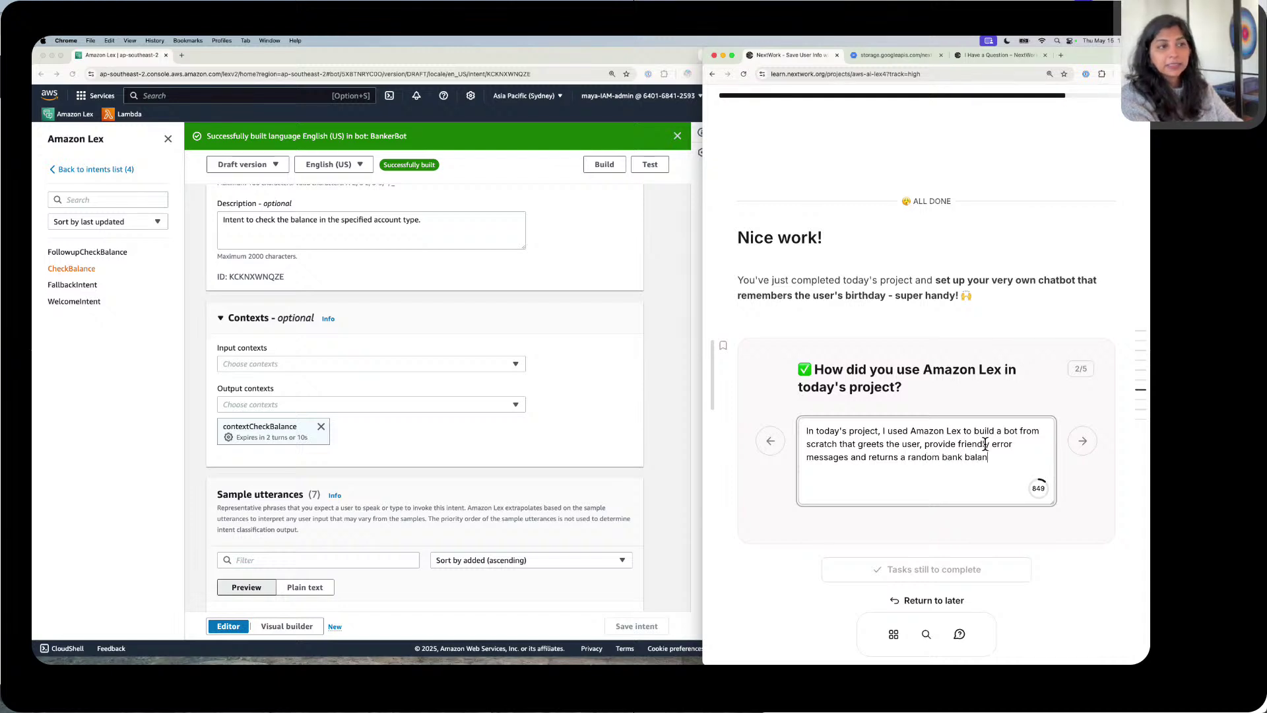
pyautogui.write('ce when the u')
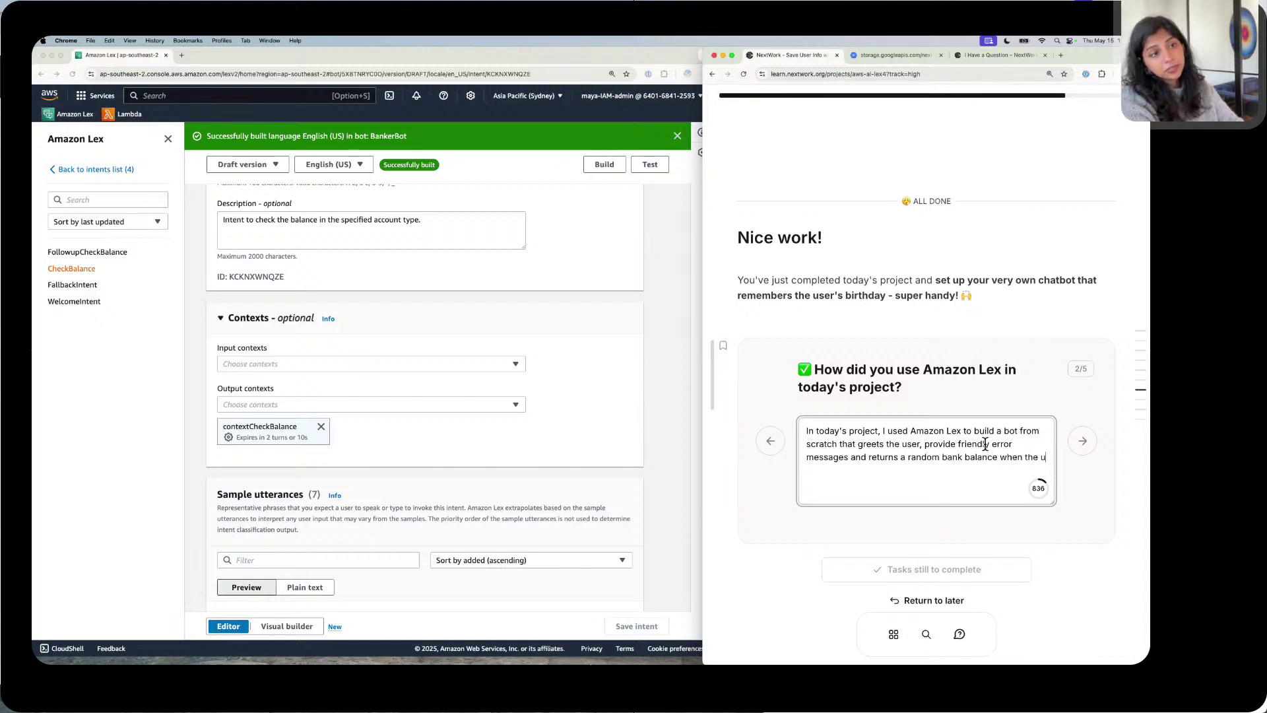
pyautogui.write('ser provid')
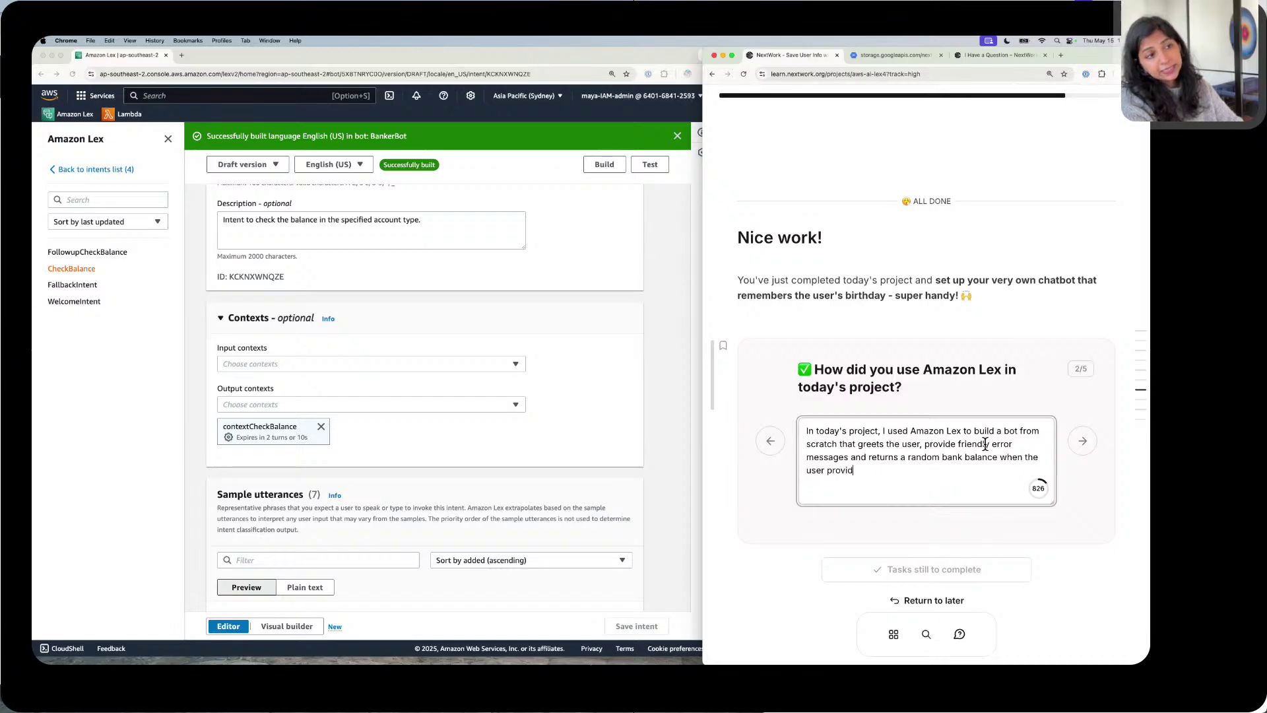
pyautogui.write('es the accou')
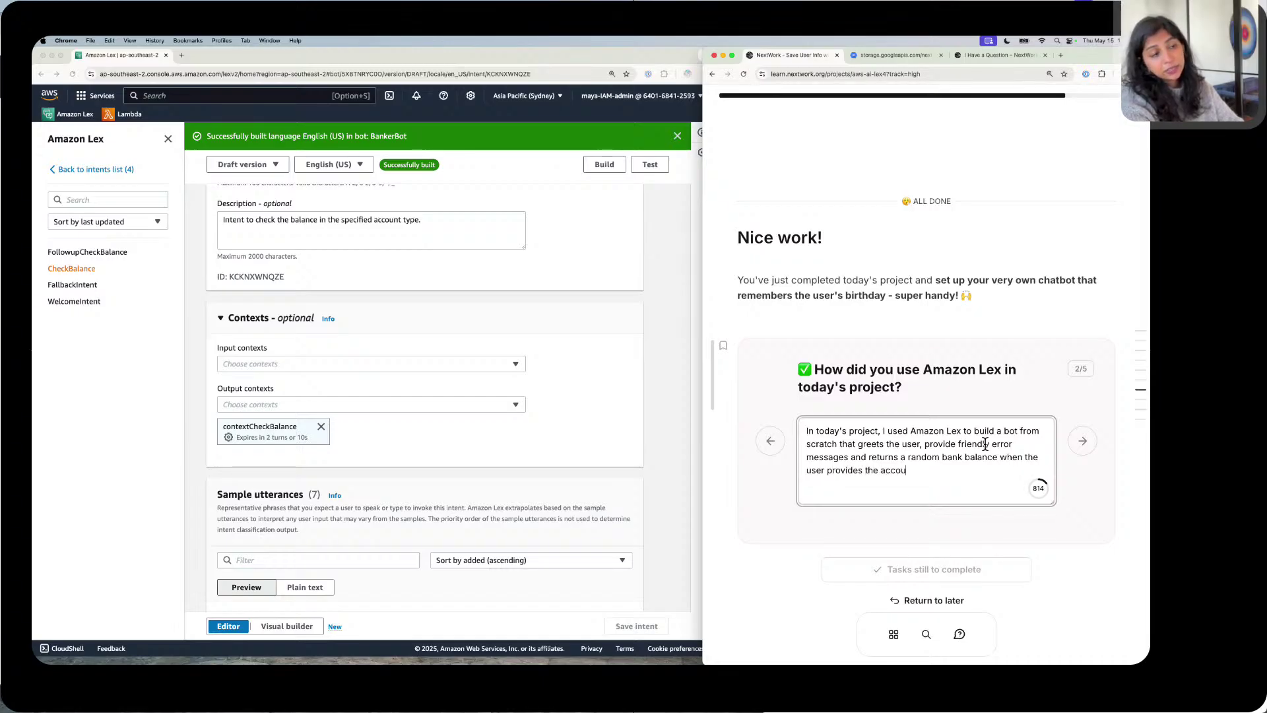
pyautogui.write('nt type and ')
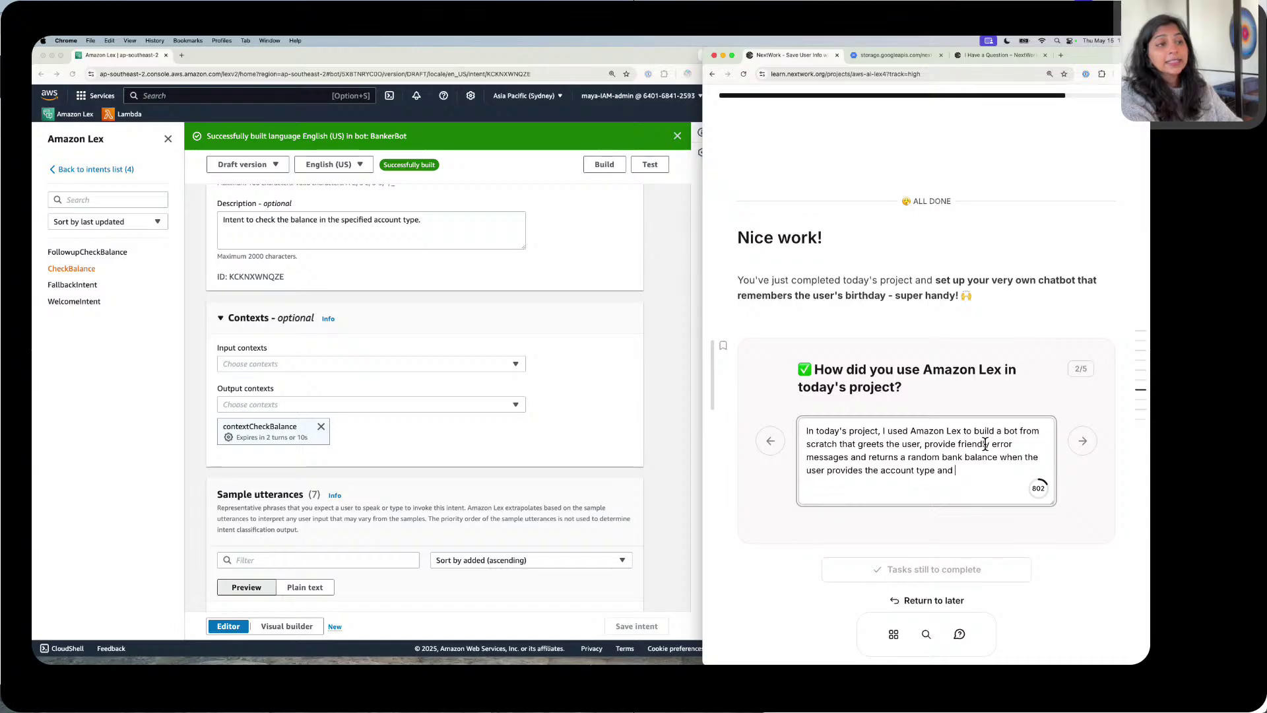
pyautogui.write('data ')
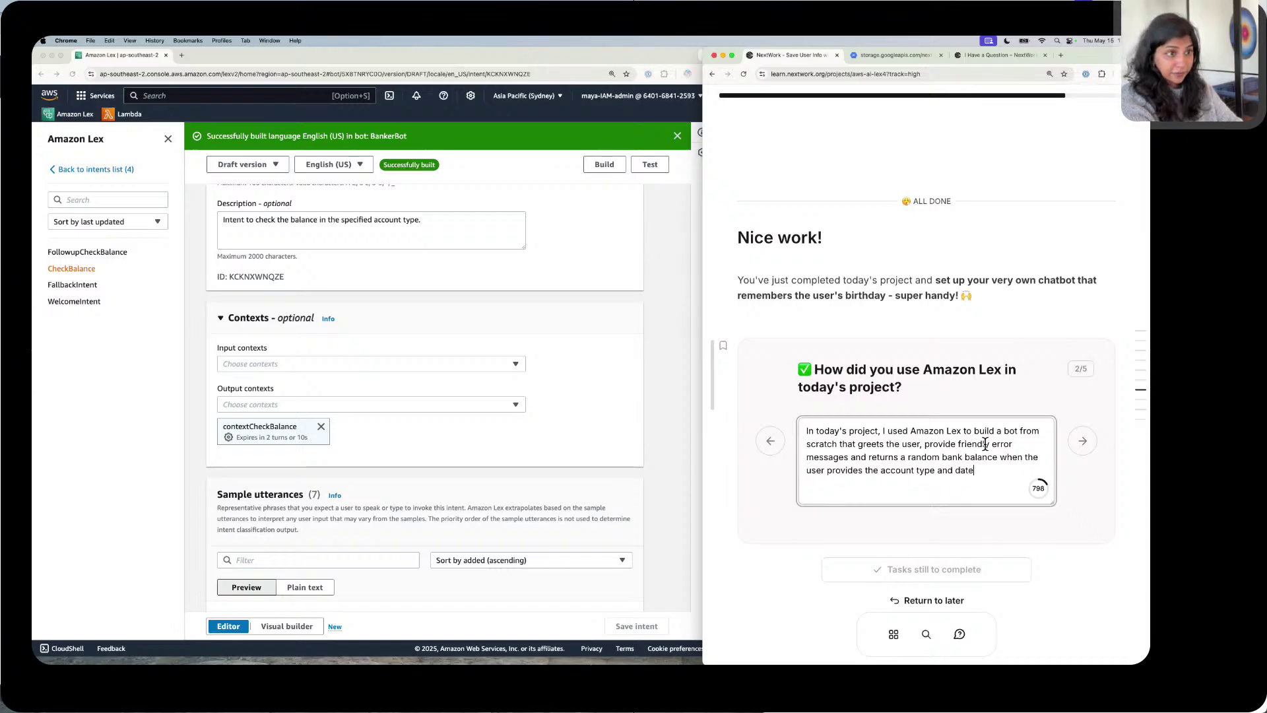
pyautogui.write(' of bir')
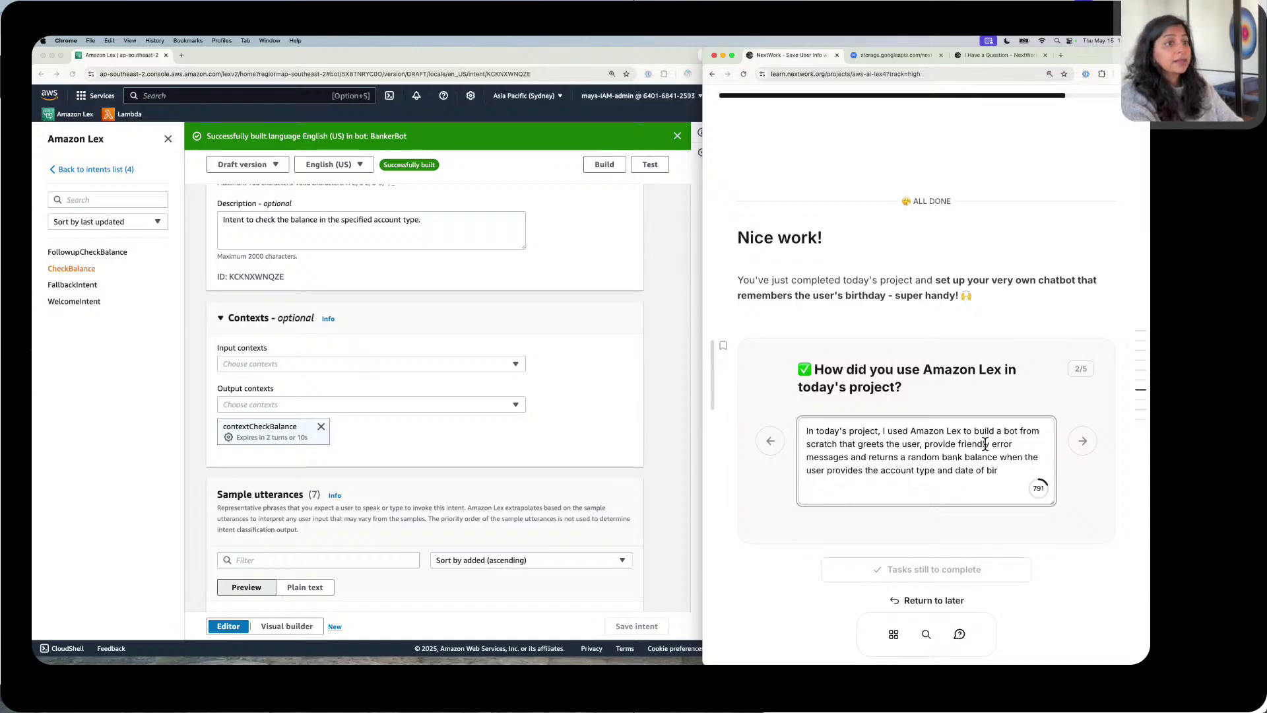
pyautogui.write('th. T')
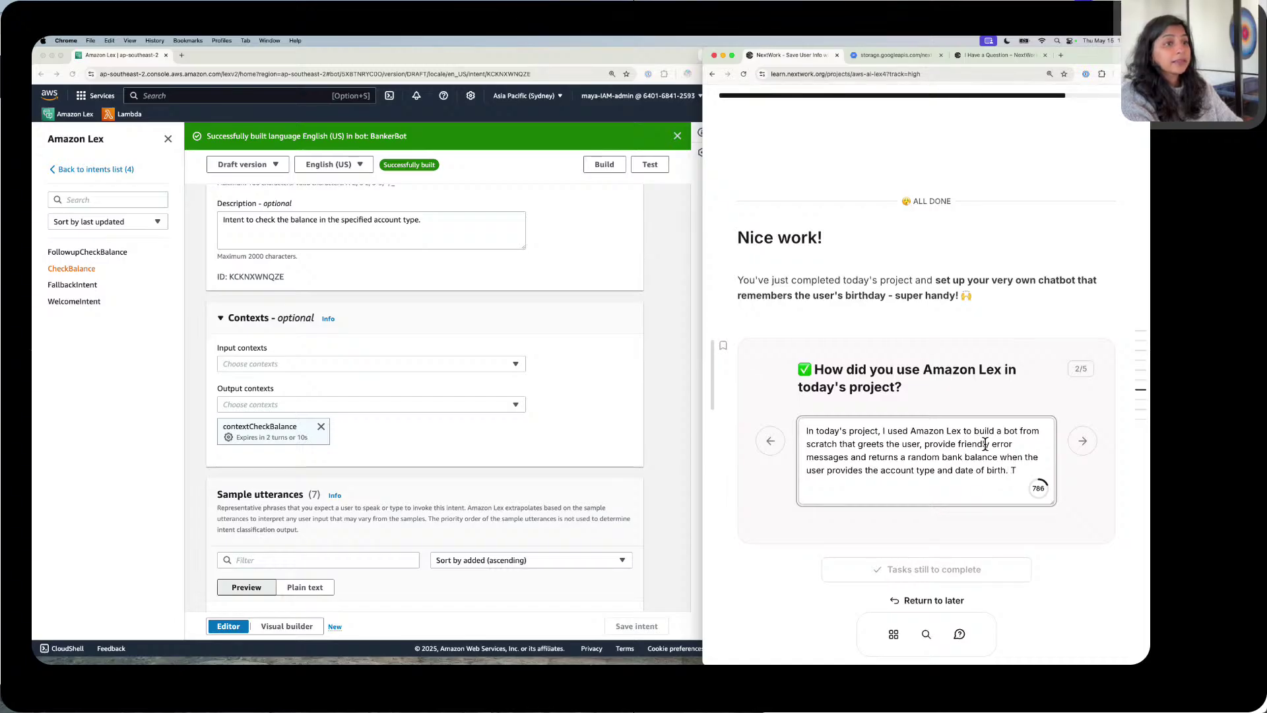
# Step: Begin the answer's second sentence with "The bot also remembers the date of birth for a period of time"
pyautogui.write('he bo')
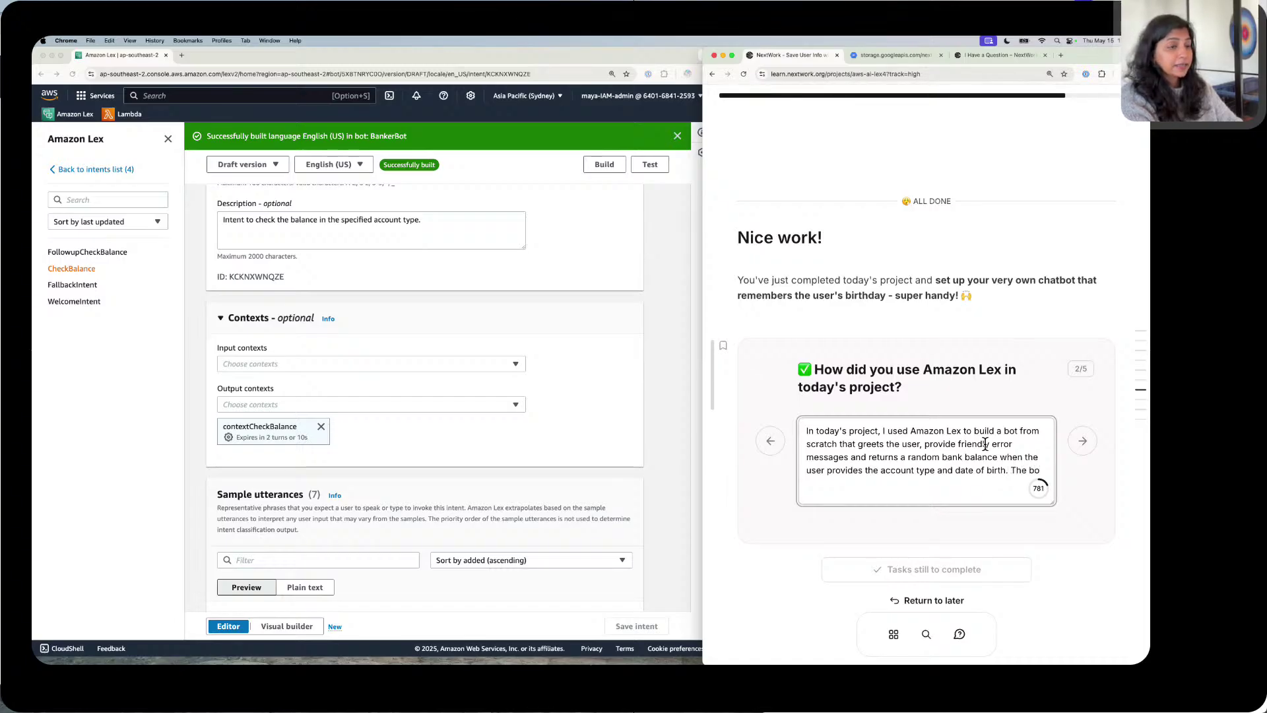
pyautogui.write('t also ')
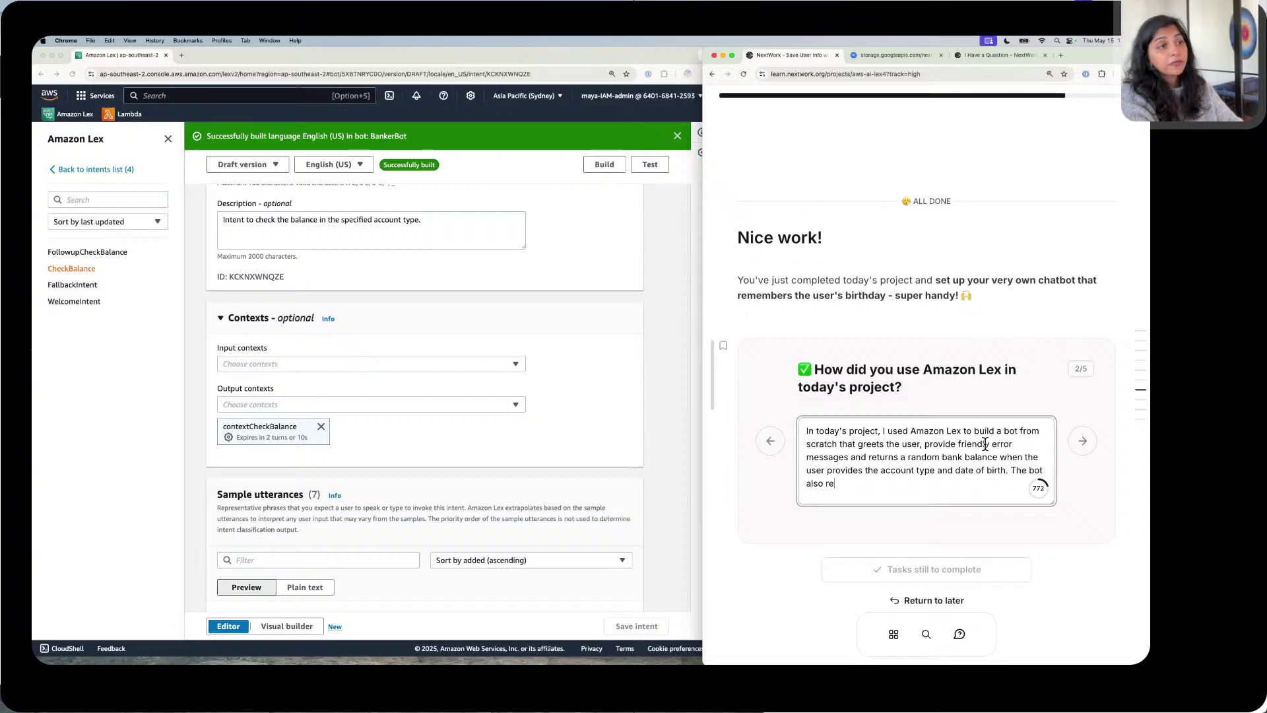
pyautogui.write('remembers')
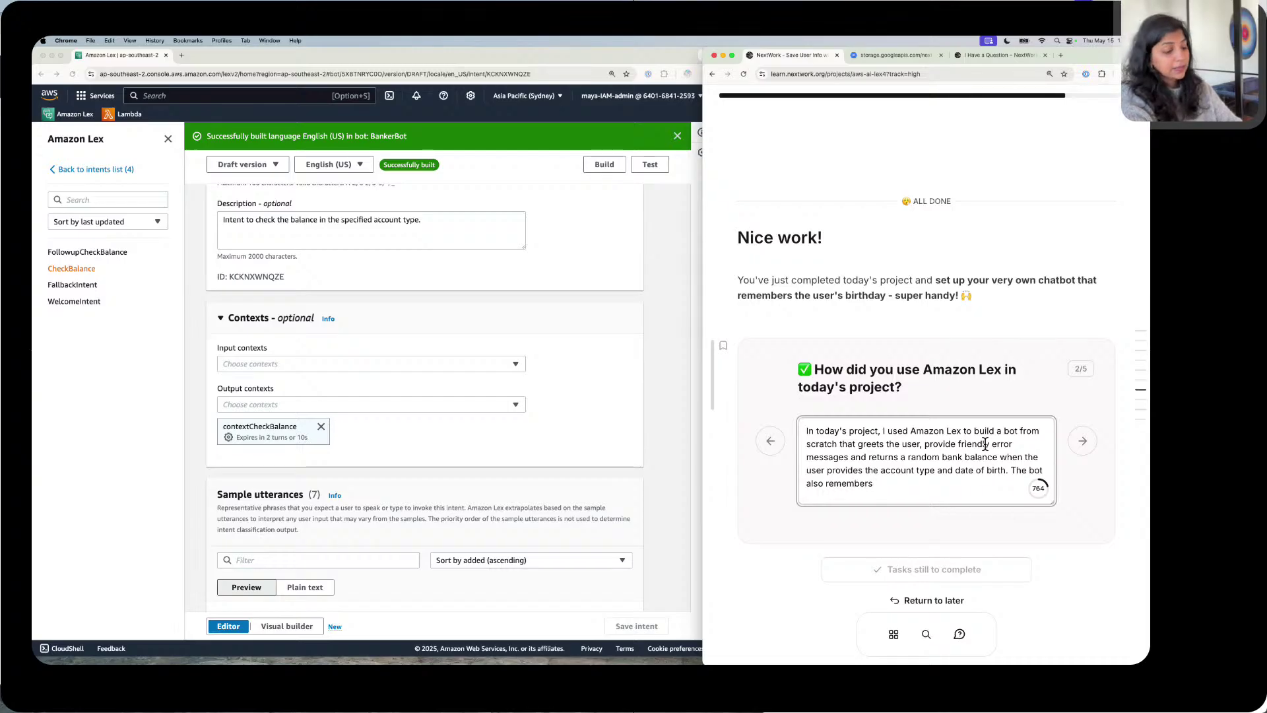
pyautogui.write(' the da')
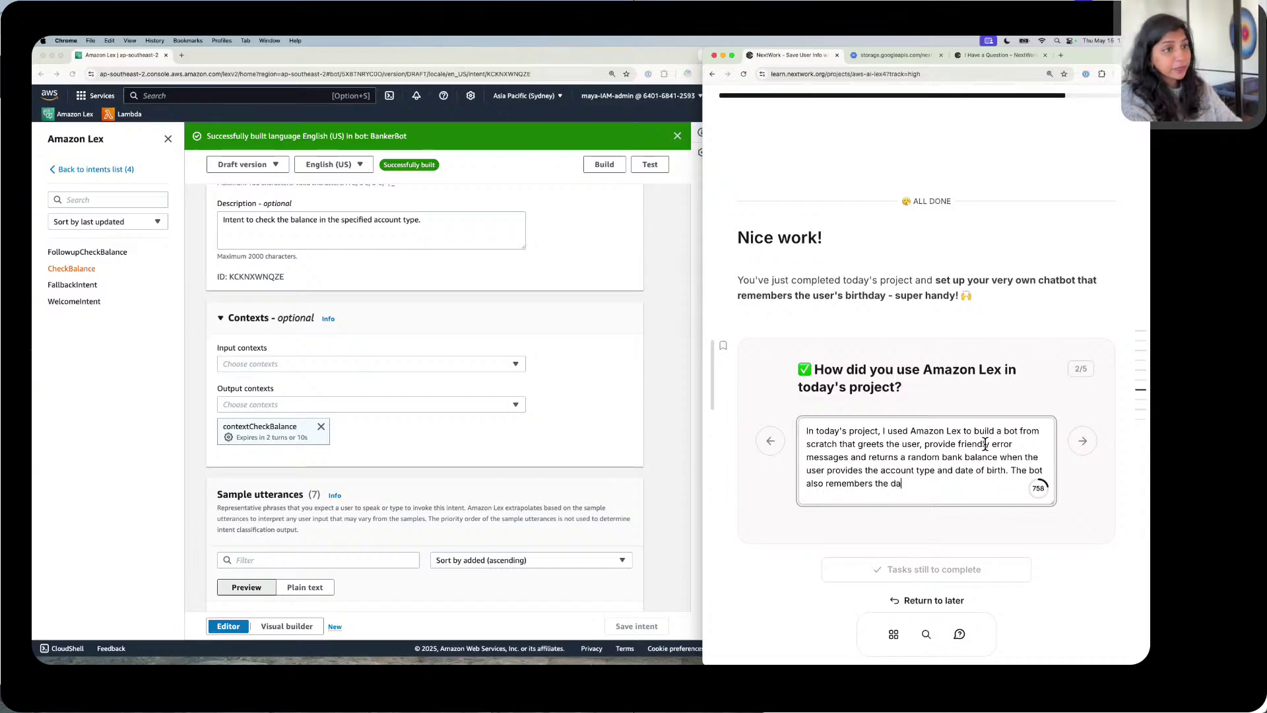
pyautogui.write('te of birth ')
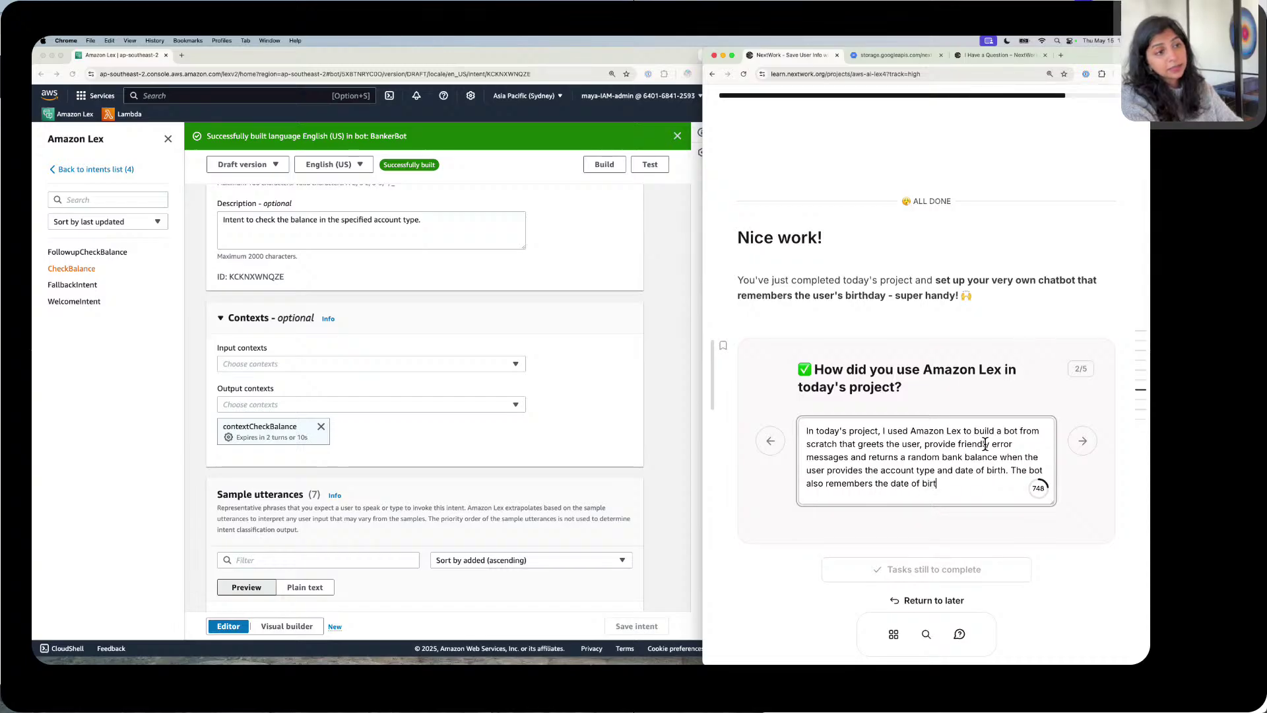
pyautogui.write('for a per')
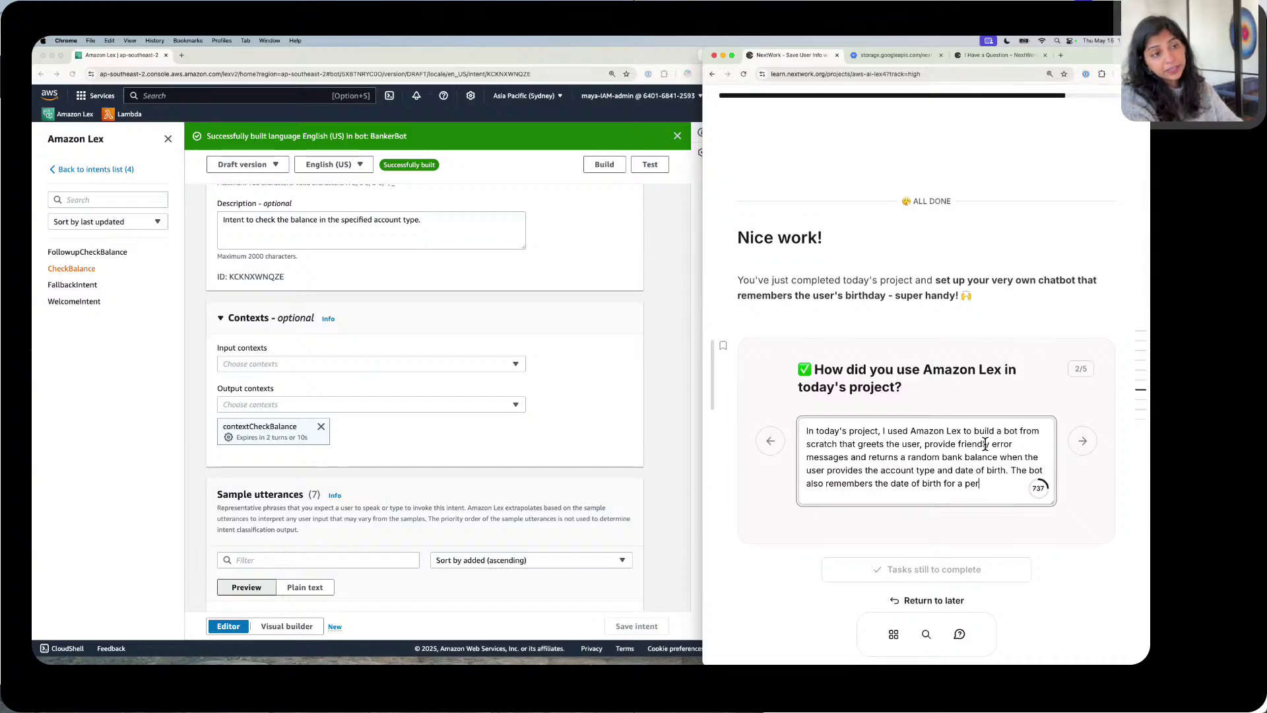
pyautogui.write('iod of')
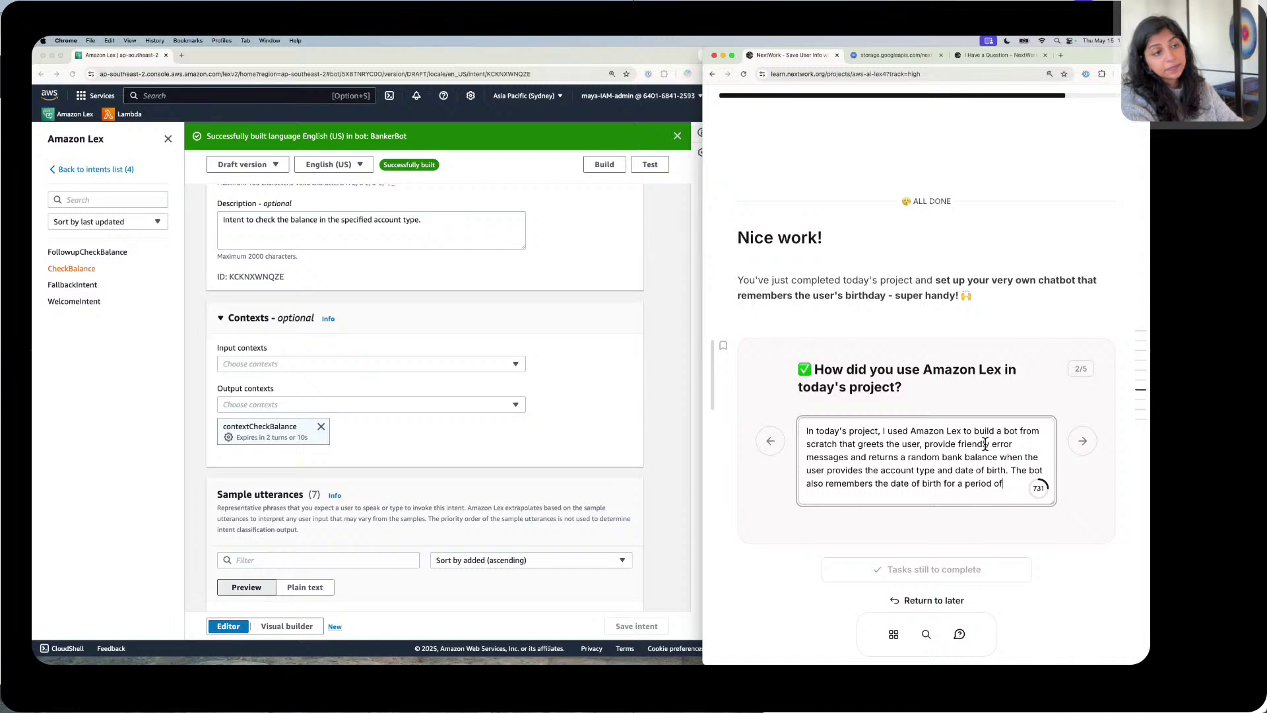
pyautogui.write(' time a')
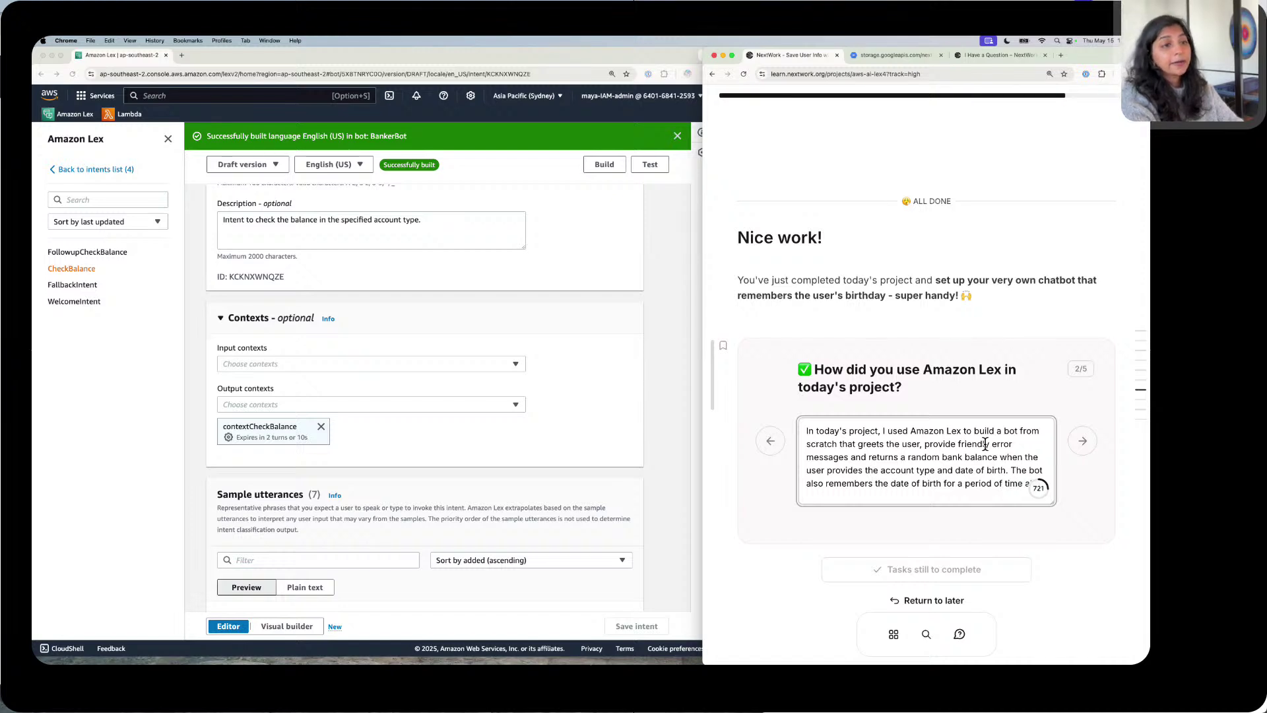
# Step: Extend the second sentence with "allowing the user to ask for other bank balance amounts"
pyautogui.write('llowing the user')
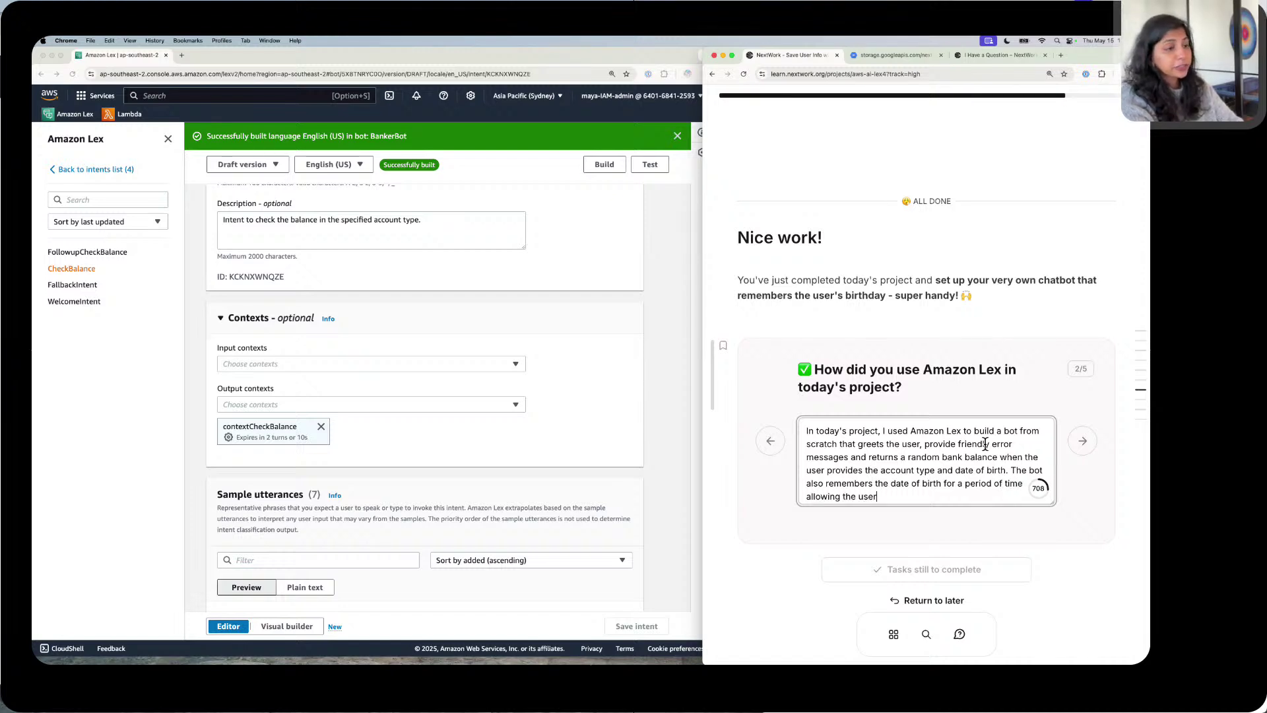
pyautogui.write(' to en')
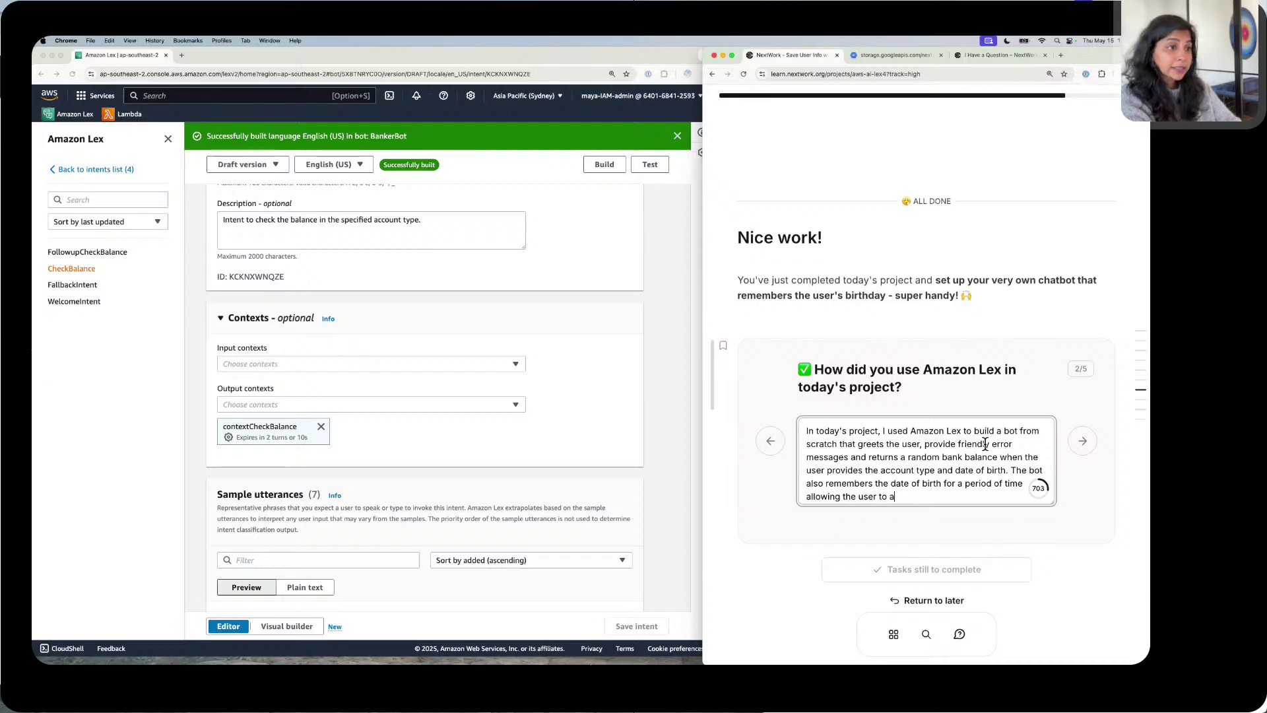
pyautogui.write('sk for')
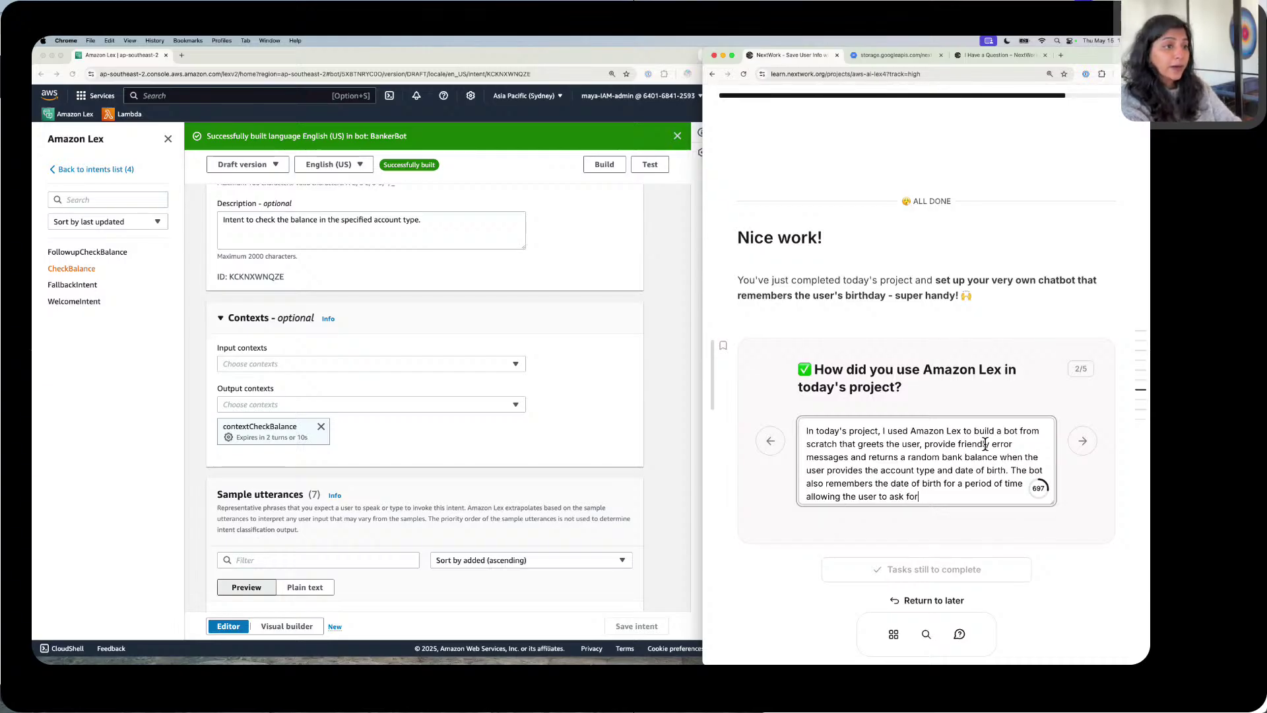
pyautogui.write(' other na')
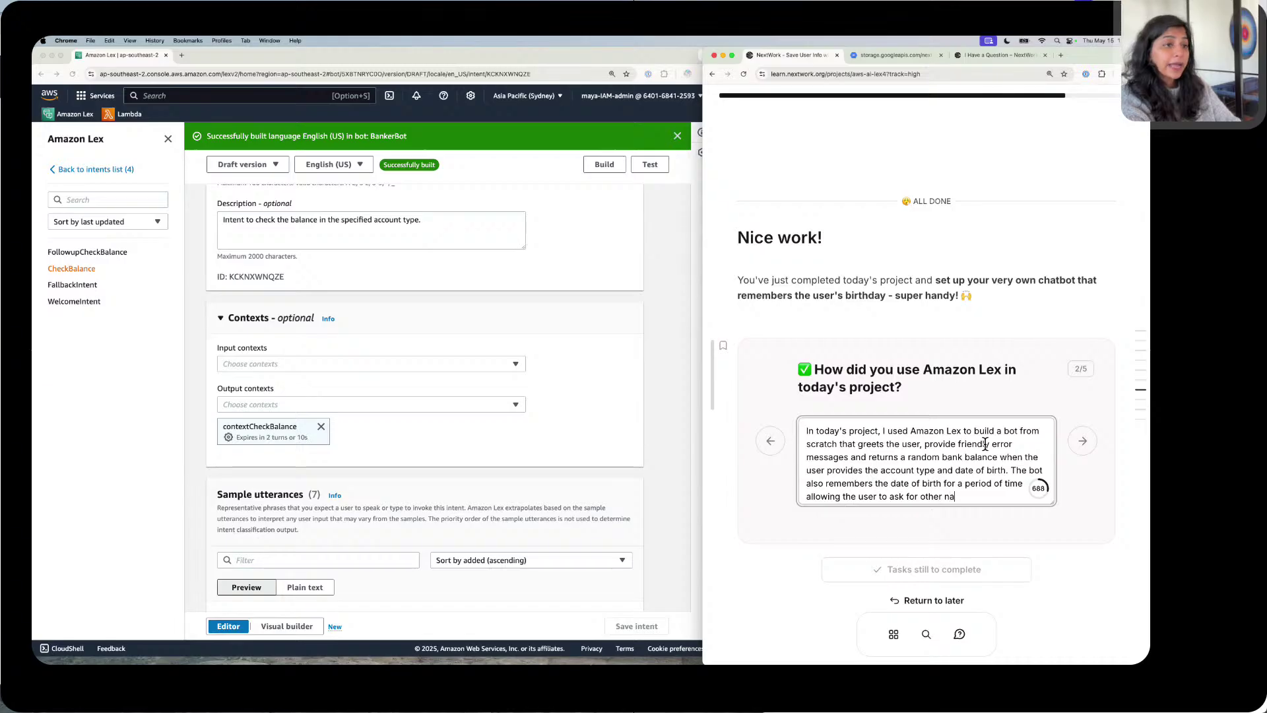
pyautogui.press('BackSpace')
pyautogui.press('BackSpace')
pyautogui.write('bank')
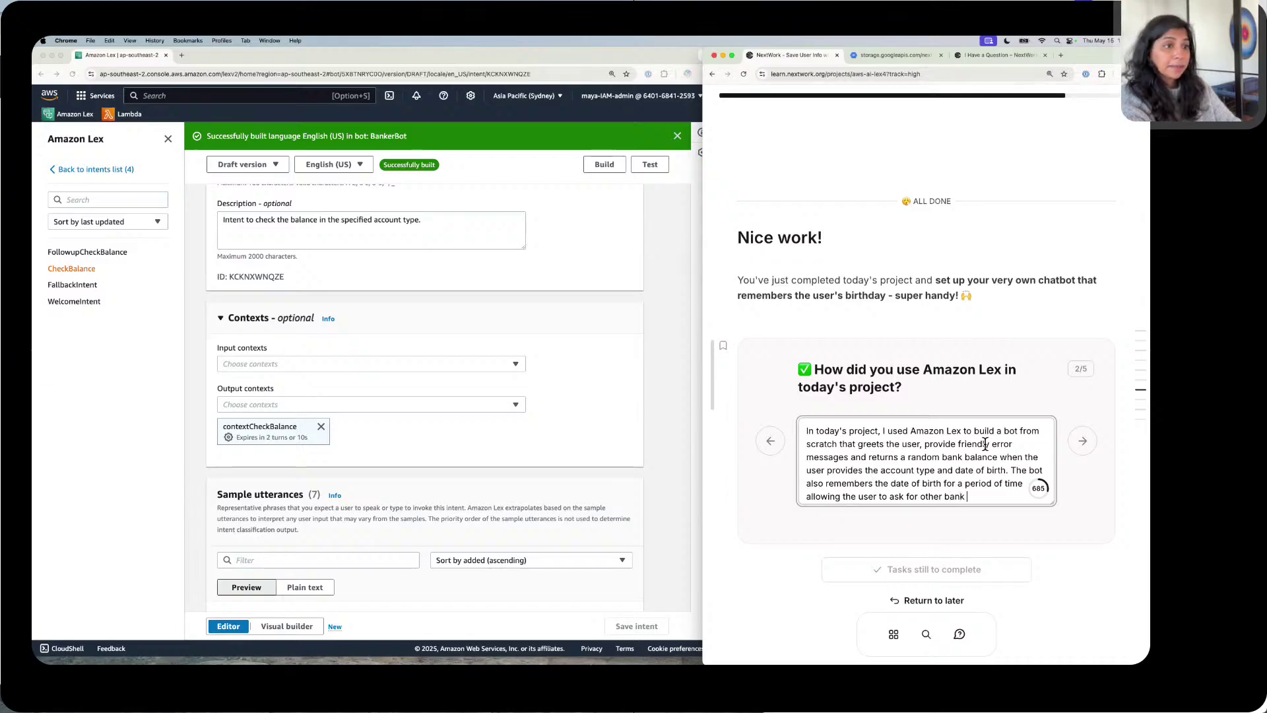
pyautogui.write(' balance a')
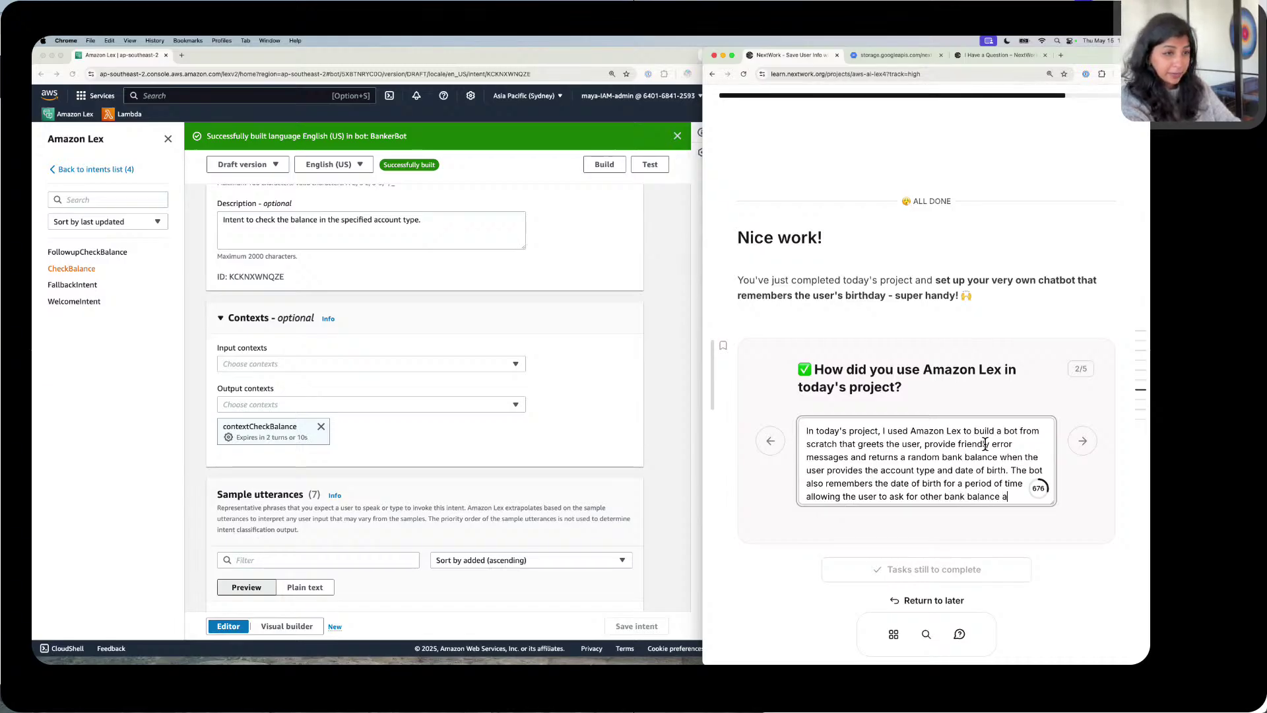
pyautogui.write('mounts ')
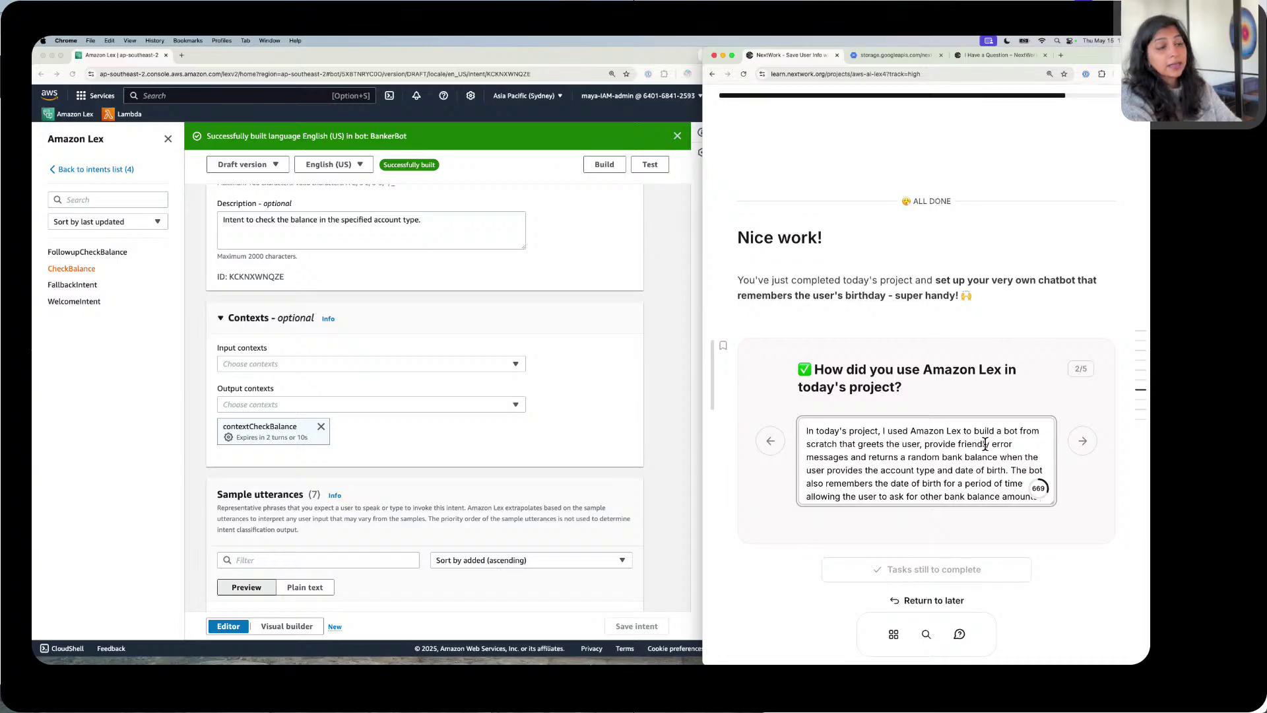
# Step: Finish the answer's second sentence with "without having to verify the user's date of birth again and again."
pyautogui.write('without have')
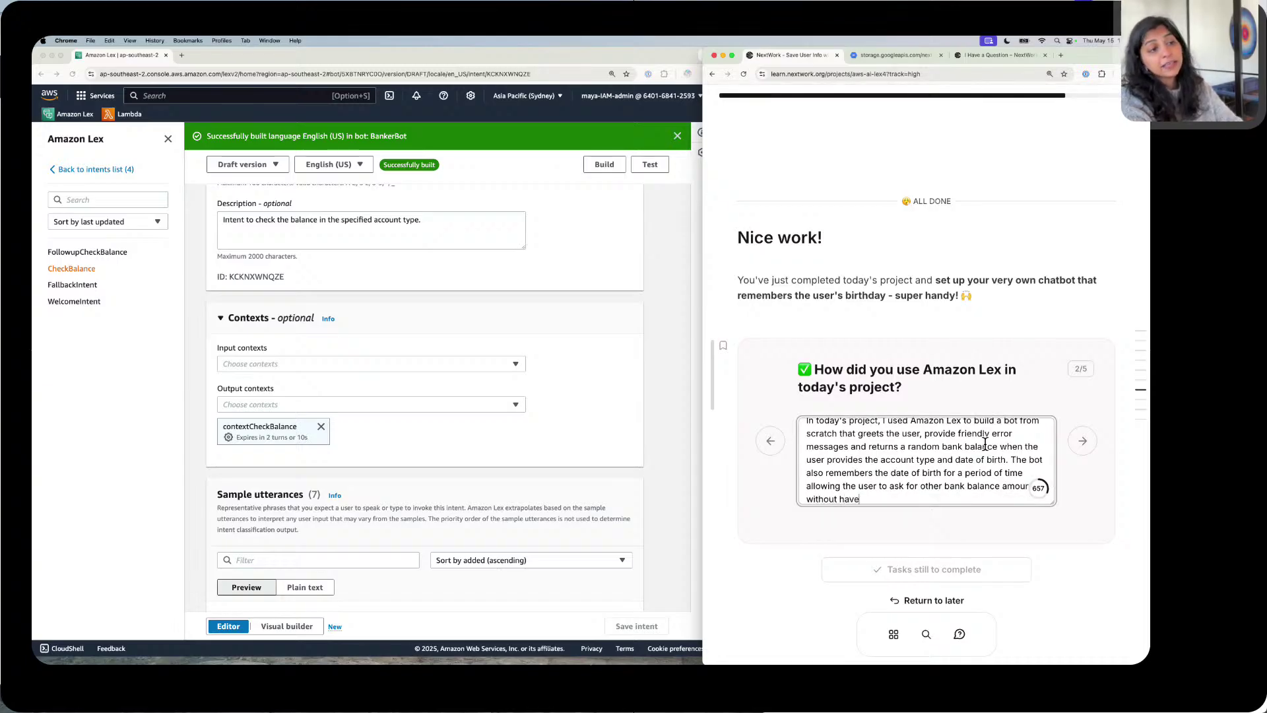
pyautogui.press('BackSpace')
pyautogui.write('ing to')
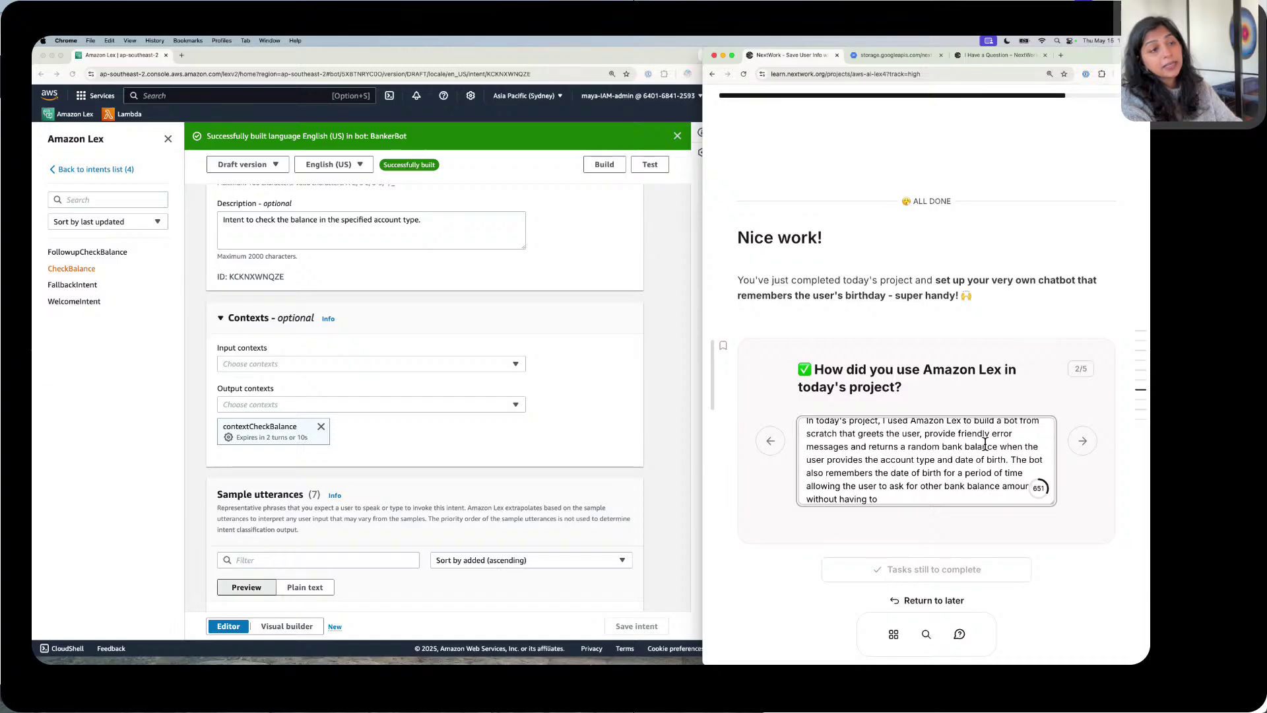
pyautogui.write(' veri')
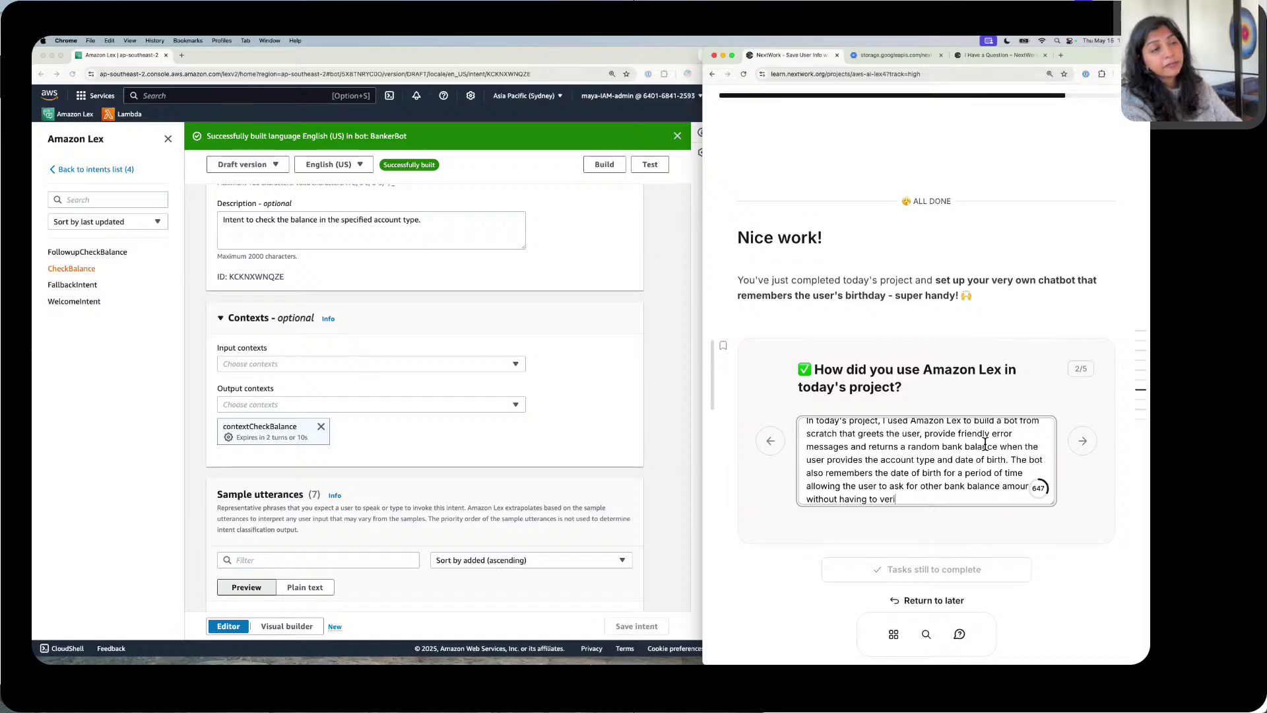
pyautogui.write('fy the ')
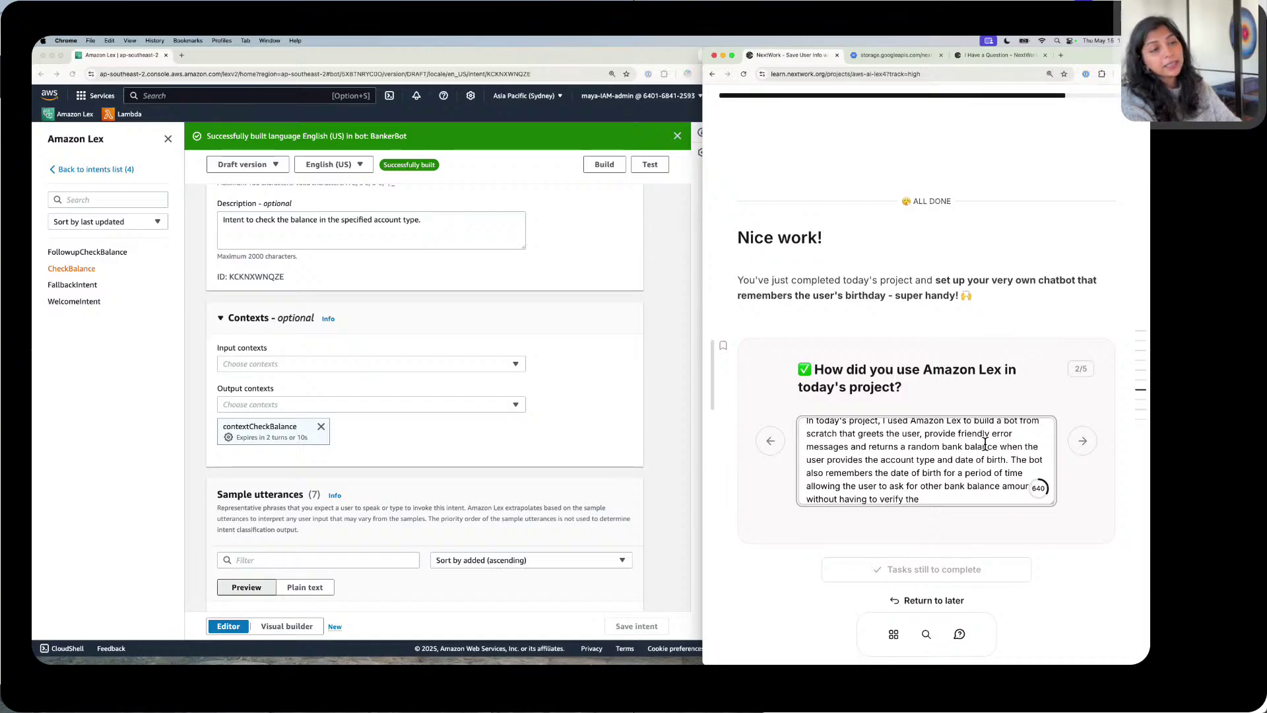
pyautogui.write("user'")
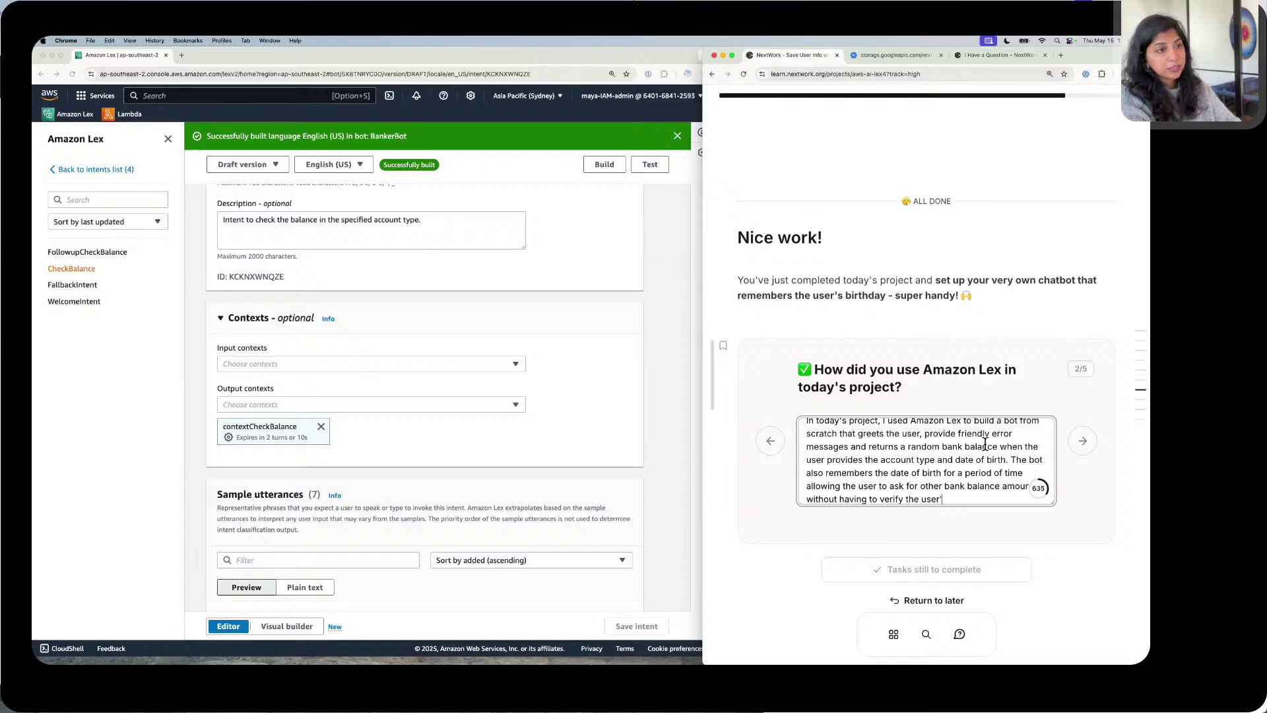
pyautogui.write('s dat')
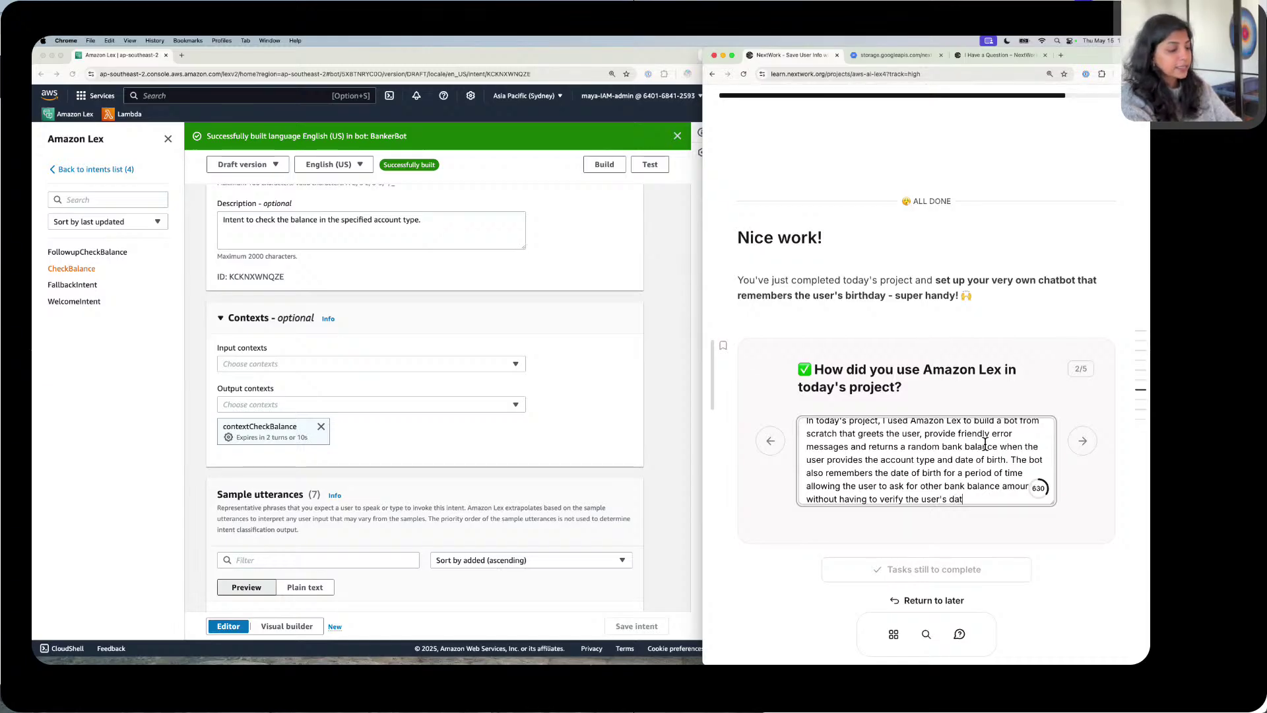
pyautogui.write('e of birh')
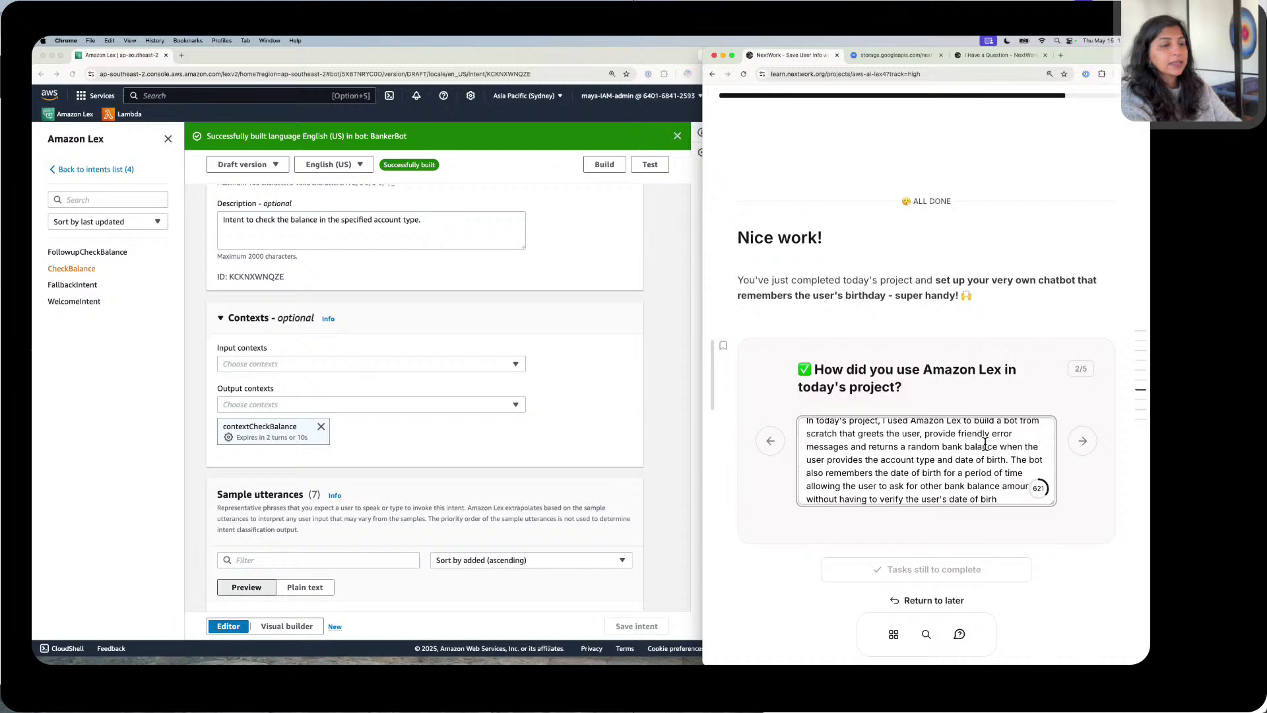
pyautogui.press('BackSpace')
pyautogui.write('t')
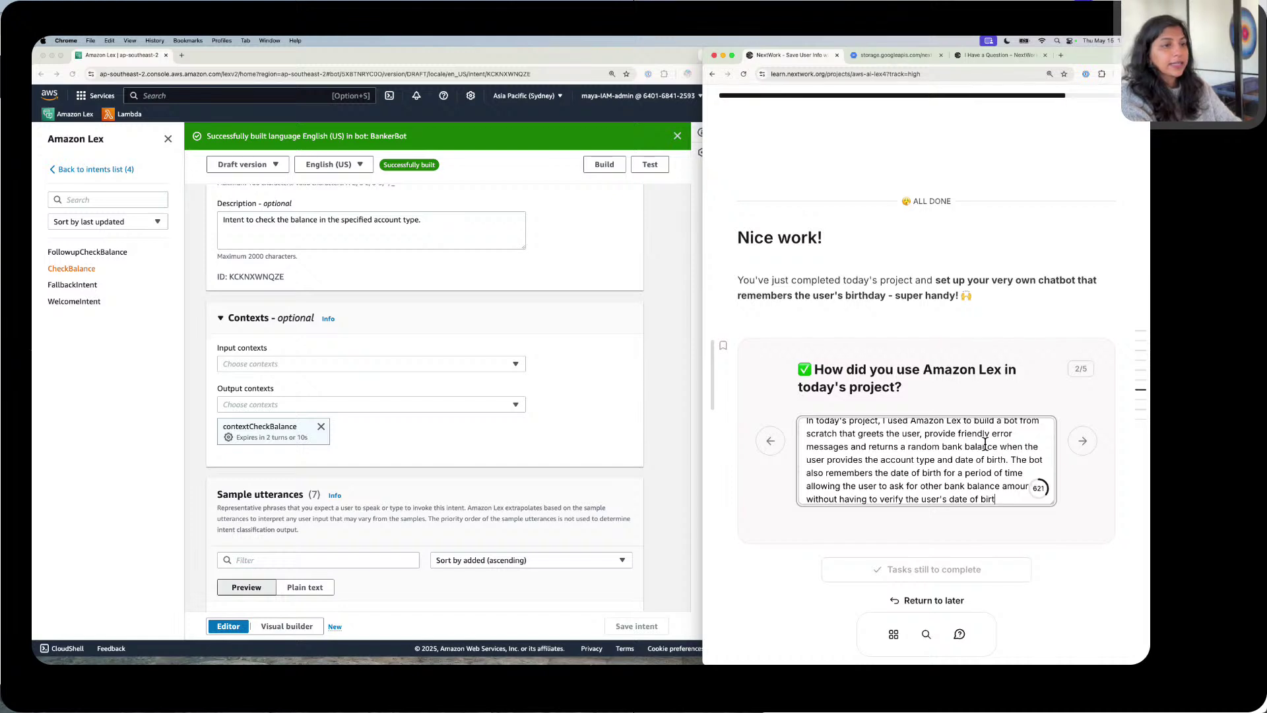
pyautogui.write('h againa')
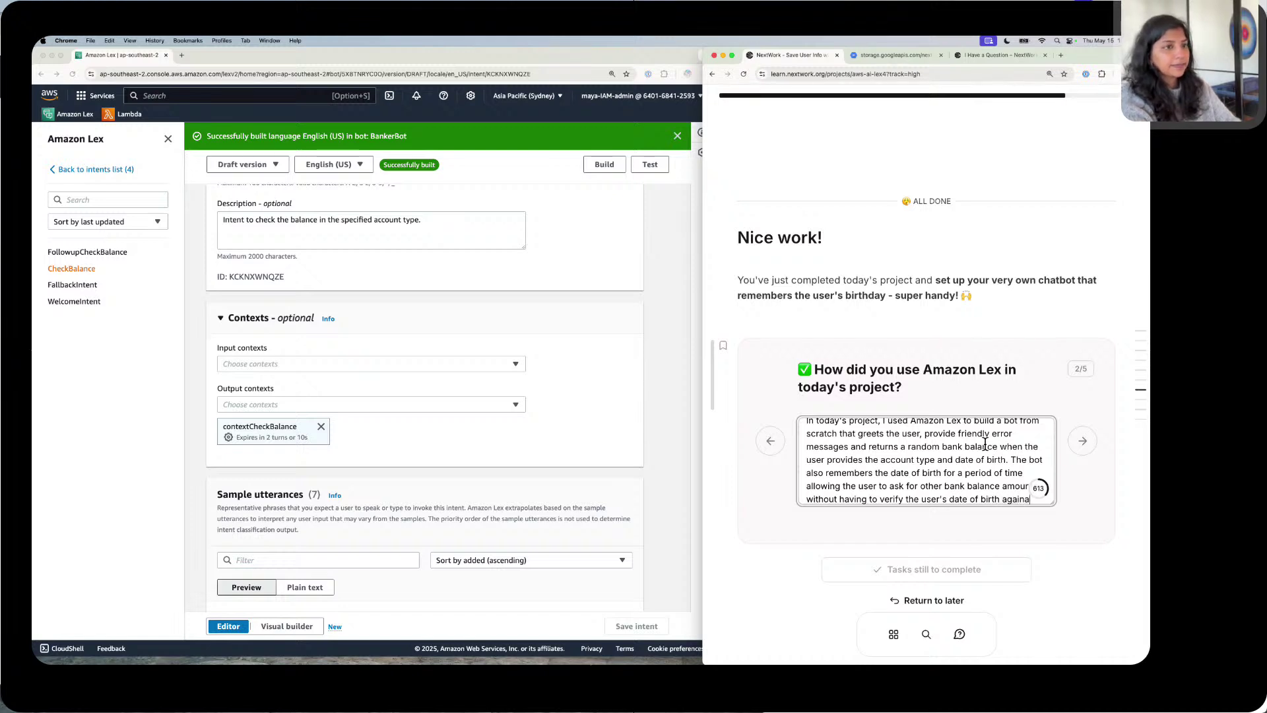
pyautogui.write('again.')
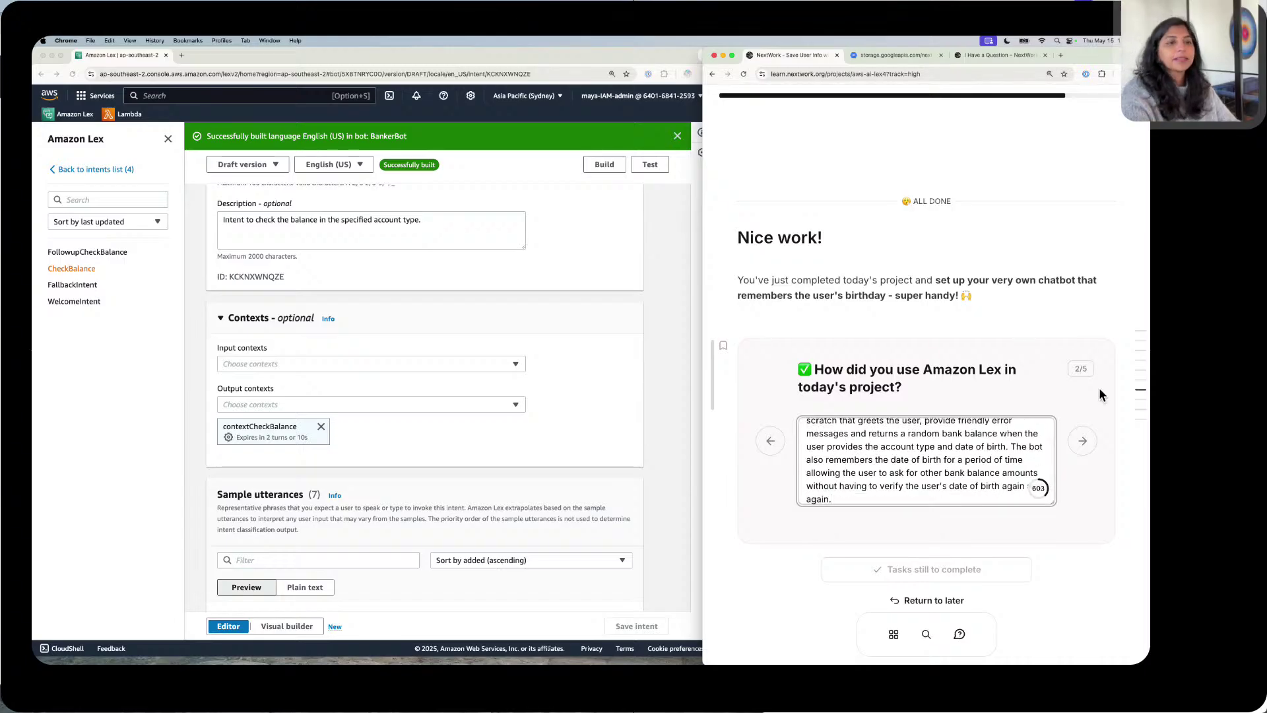
# Step: Go to question 3 and begin its answer with "One thing I didn't expect in this project was how easy it is to change the"
pyautogui.click(1096, 435)
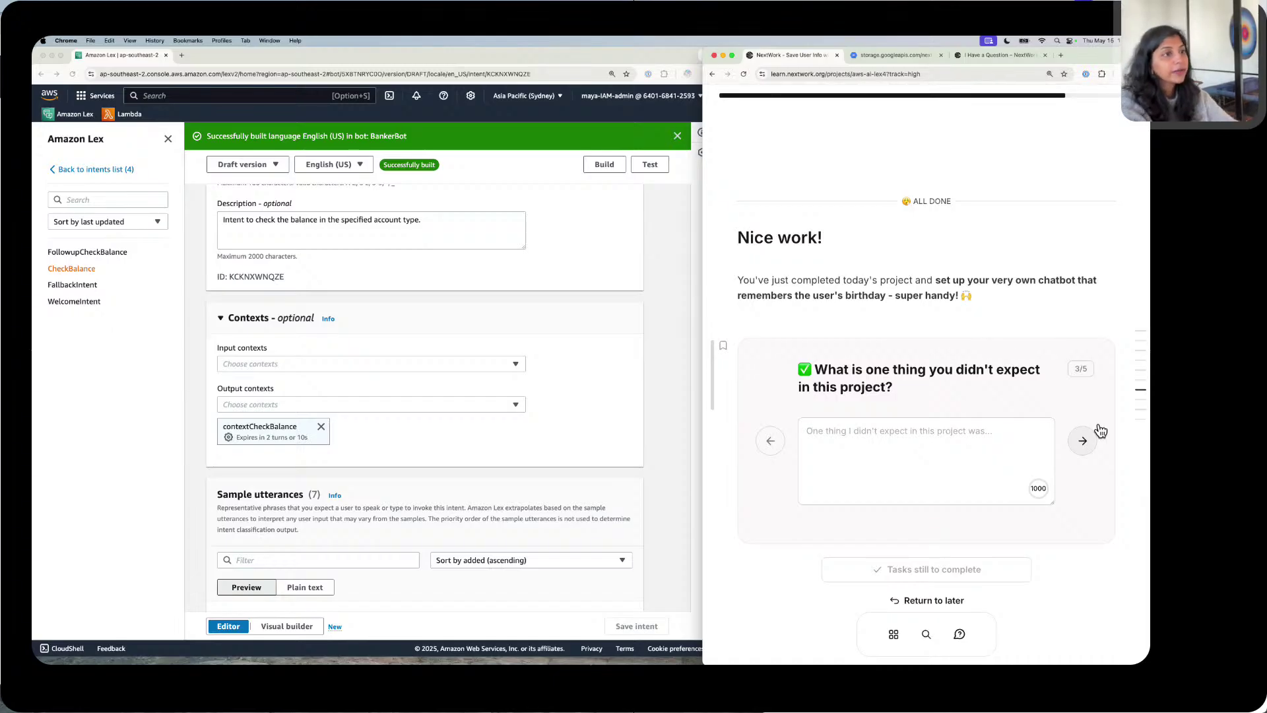
pyautogui.click(1003, 447)
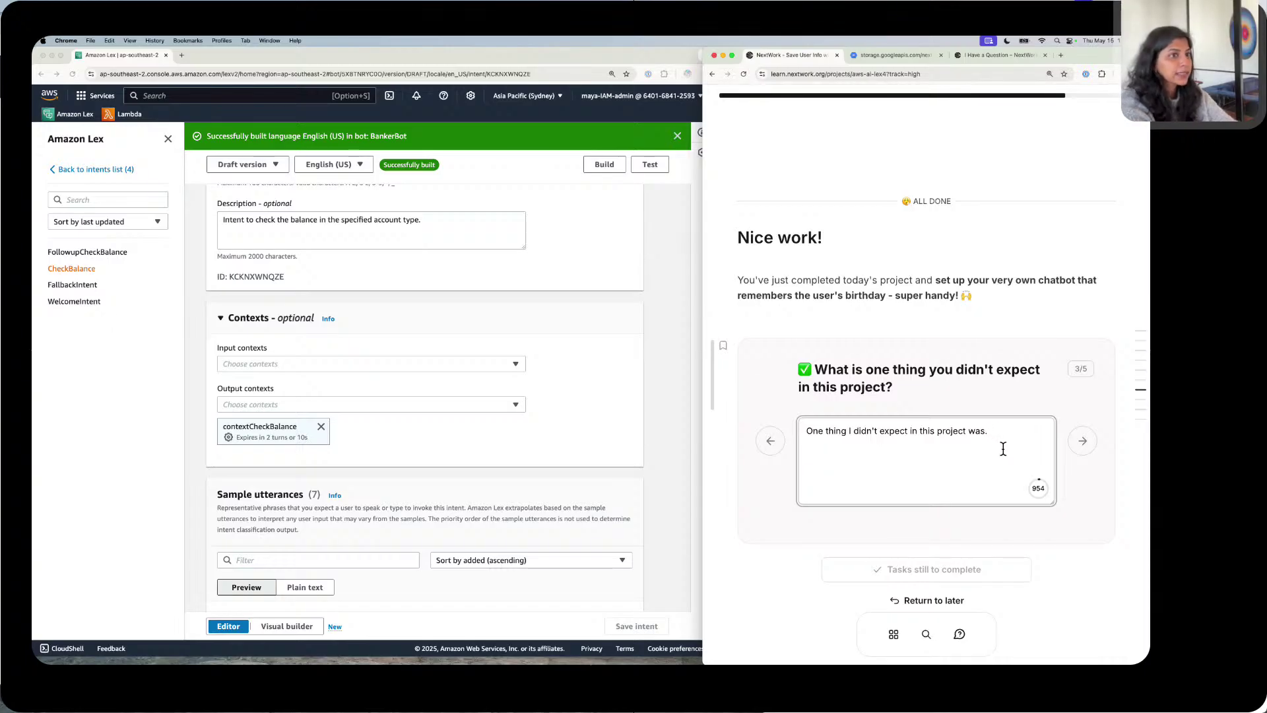
pyautogui.write('how ea')
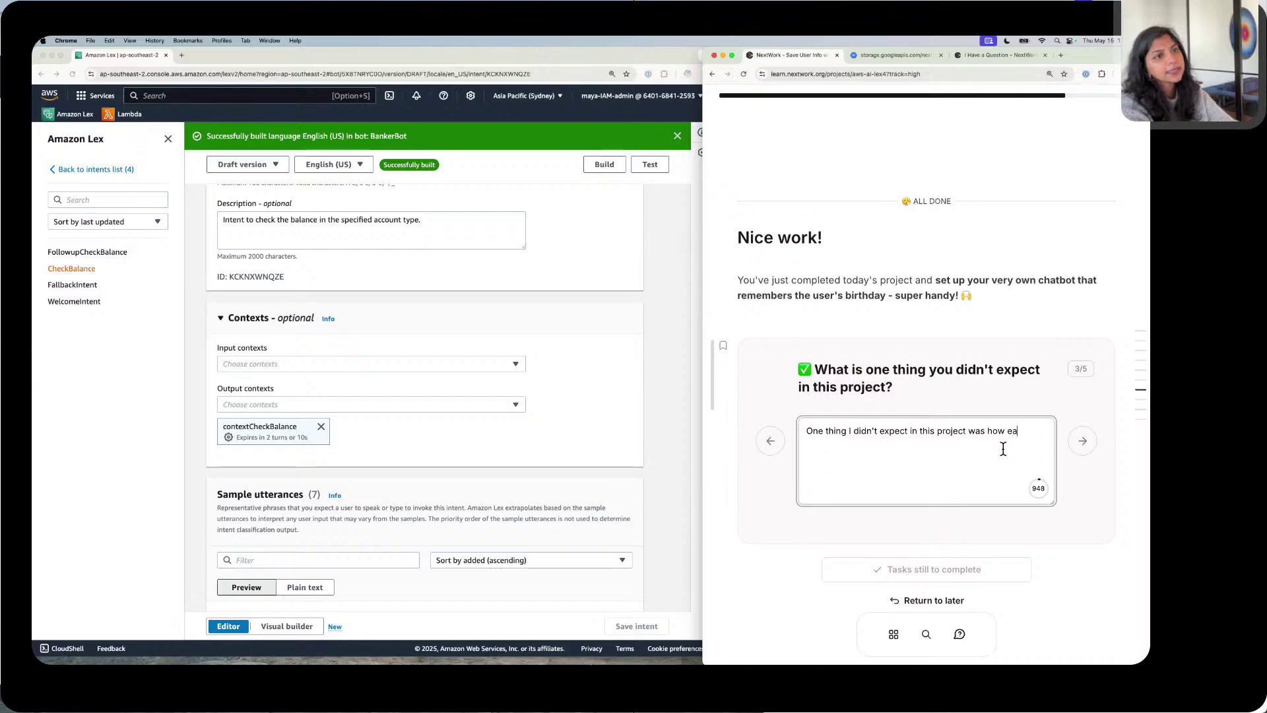
pyautogui.write('sy it is t')
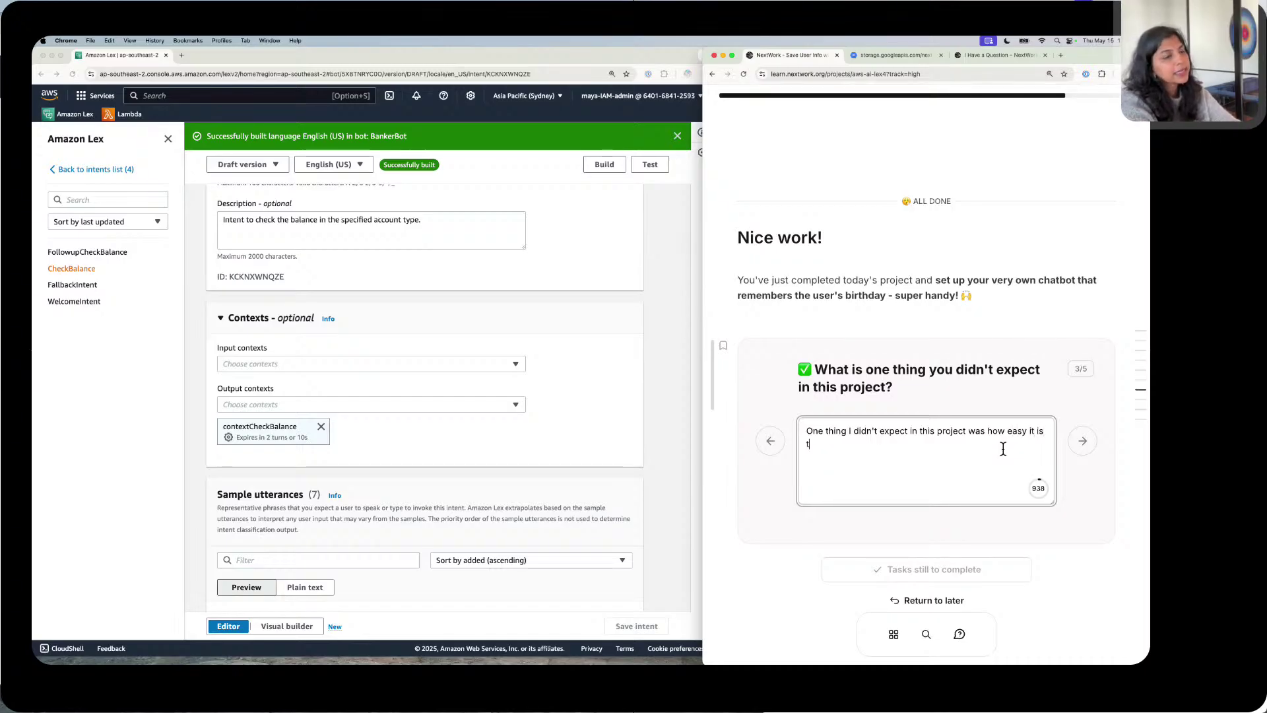
pyautogui.write('o ch')
pyautogui.write('ange')
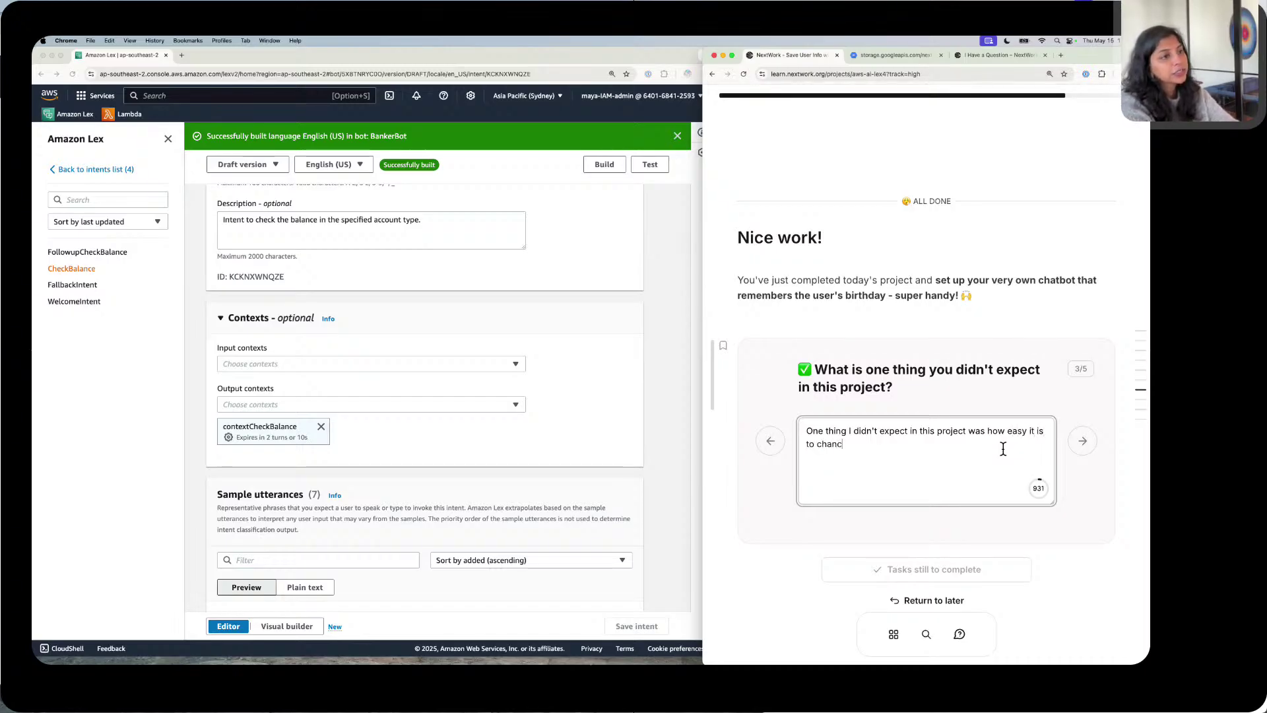
pyautogui.press('BackSpace')
pyautogui.press('BackSpace')
pyautogui.write('ge t')
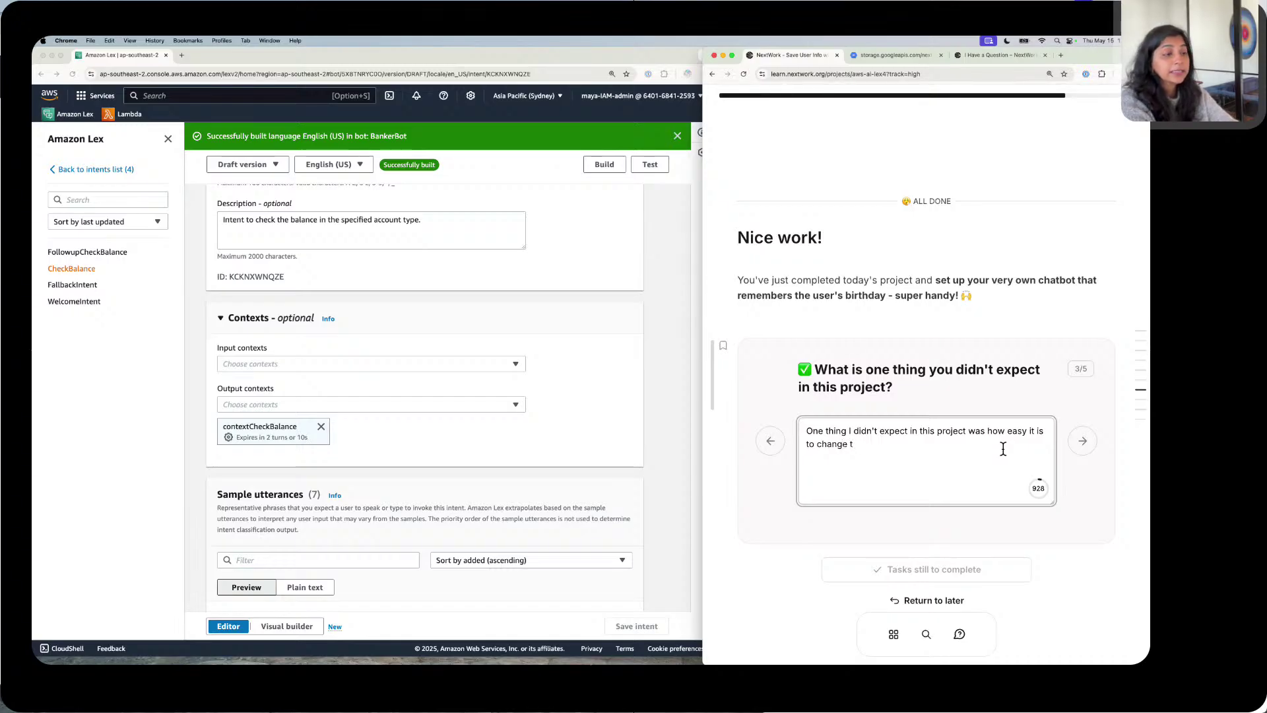
pyautogui.write('het')
pyautogui.write('he ')
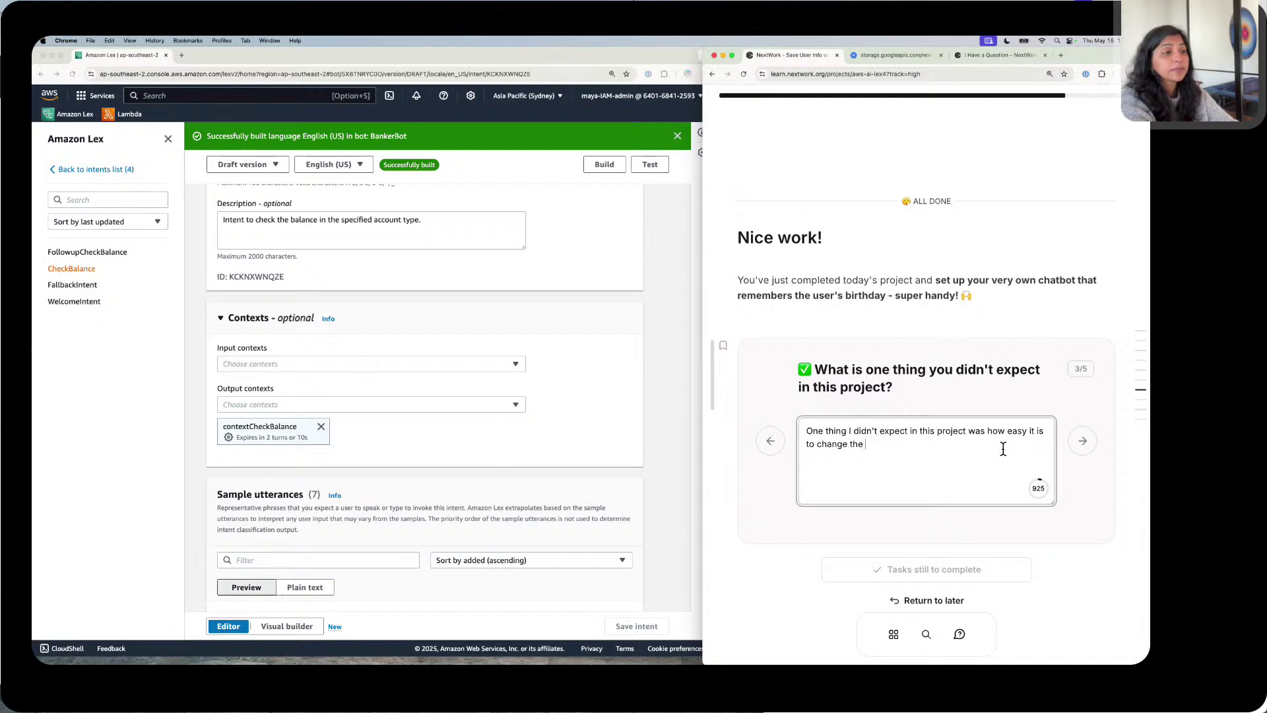
# Step: Complete the answer about the unexpected thing with "duration of the bot's memory."
pyautogui.write('duration fo')
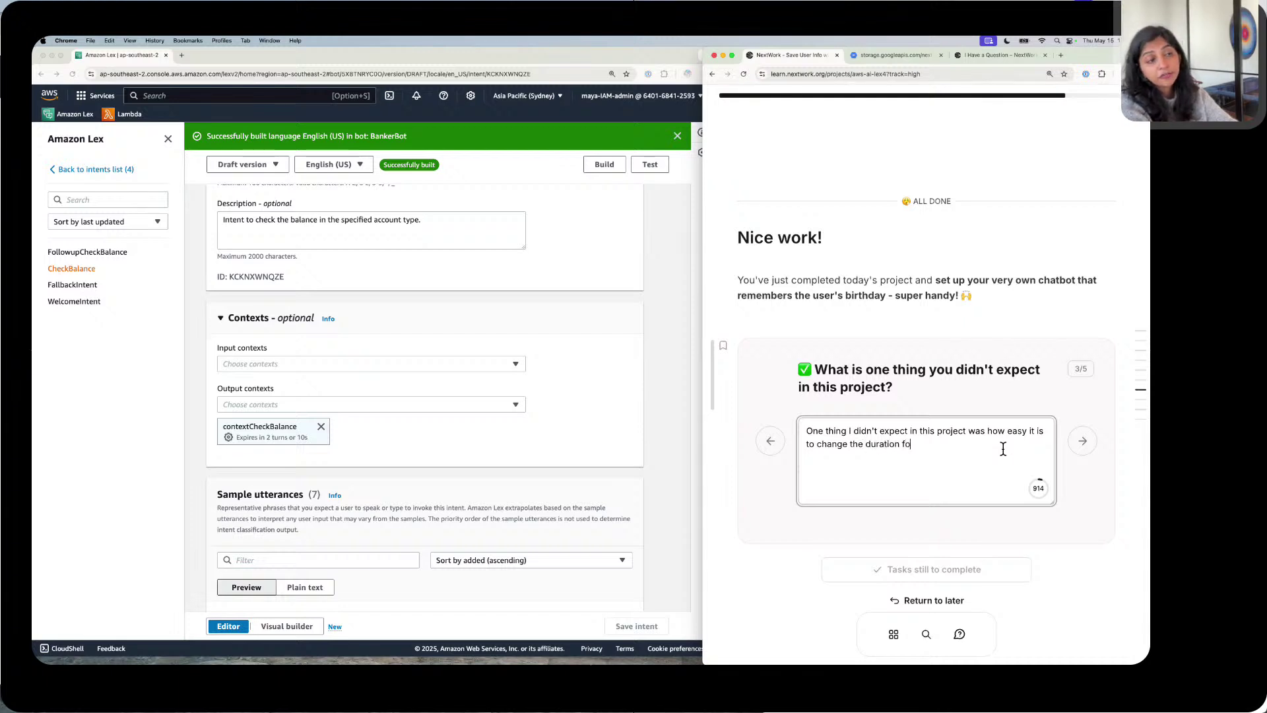
pyautogui.press('BackSpace')
pyautogui.press('BackSpace')
pyautogui.write('of the ')
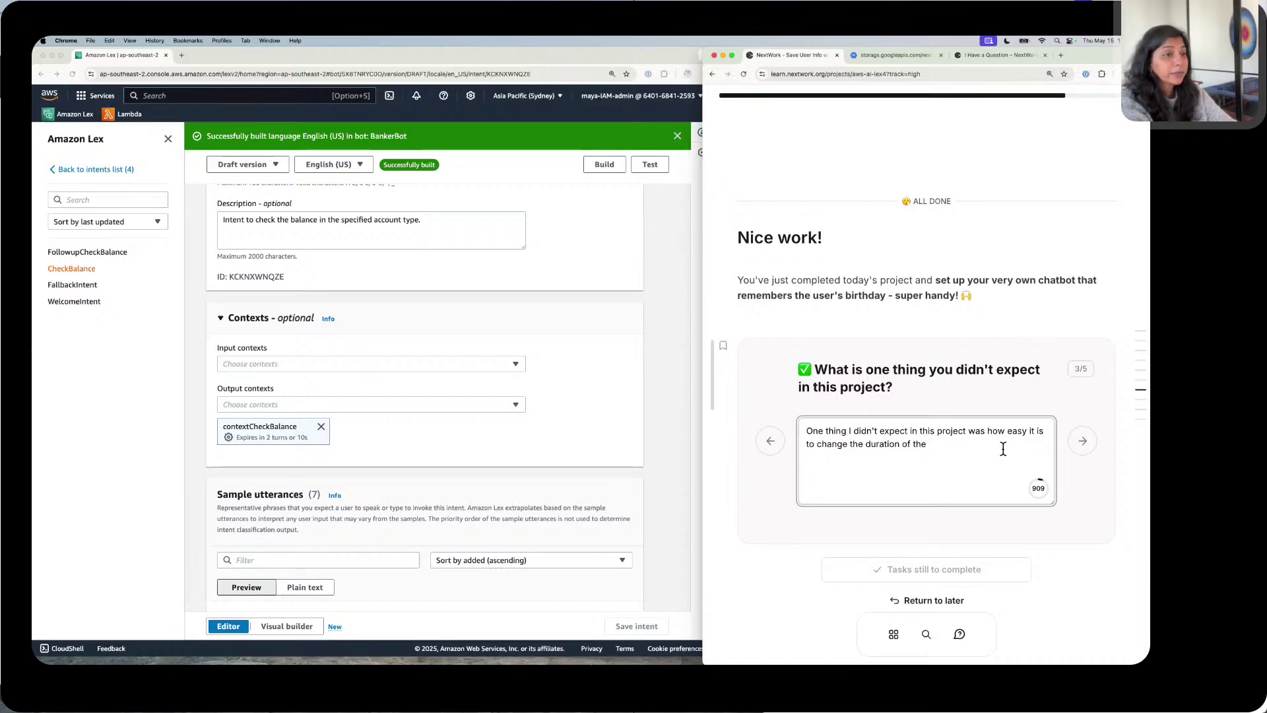
pyautogui.write("bot's memory.")
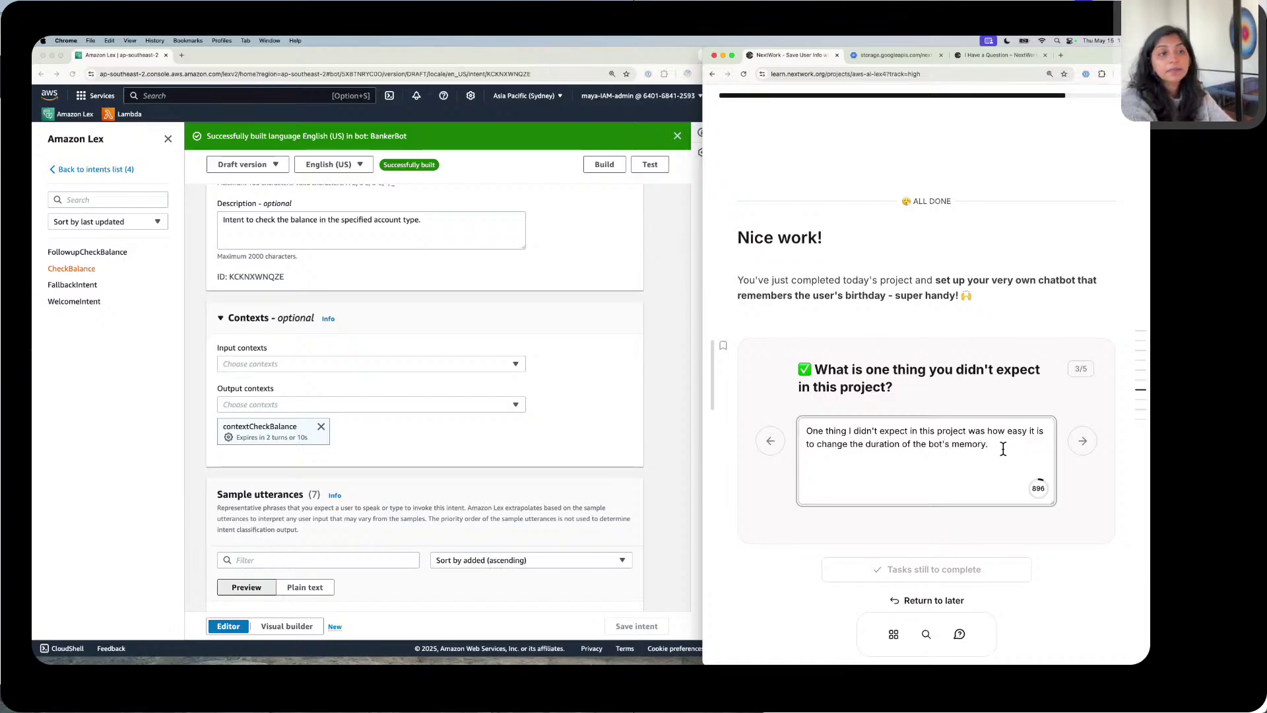
# Step: Go to question 4 on time taken and begin its answer with "This project took me less than 2 hours including"
pyautogui.click(1082, 440)
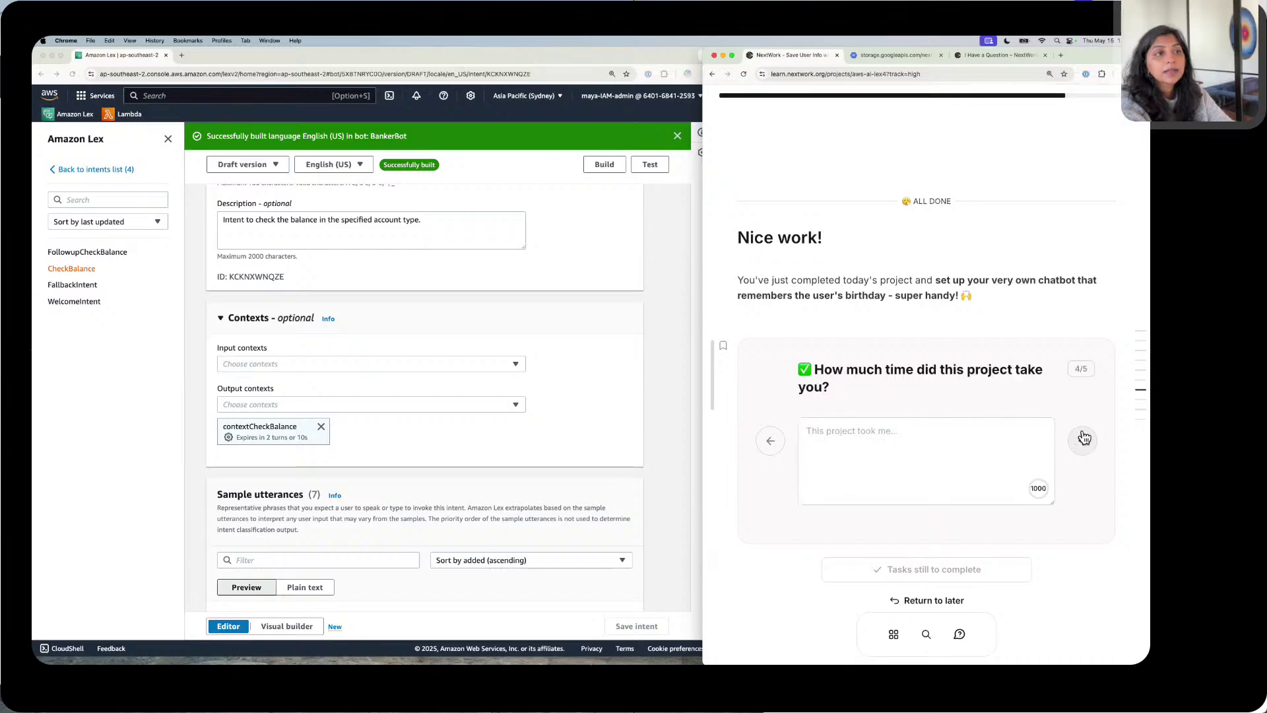
pyautogui.click(971, 451)
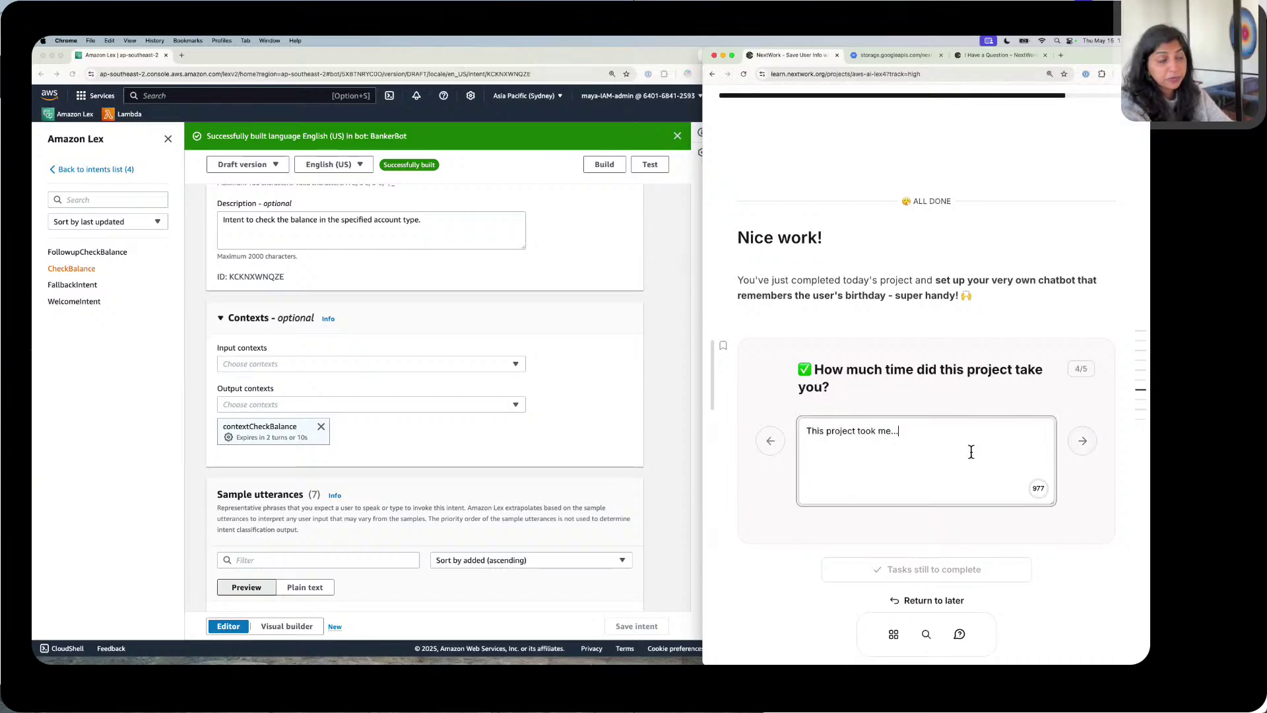
pyautogui.write('\\\\')
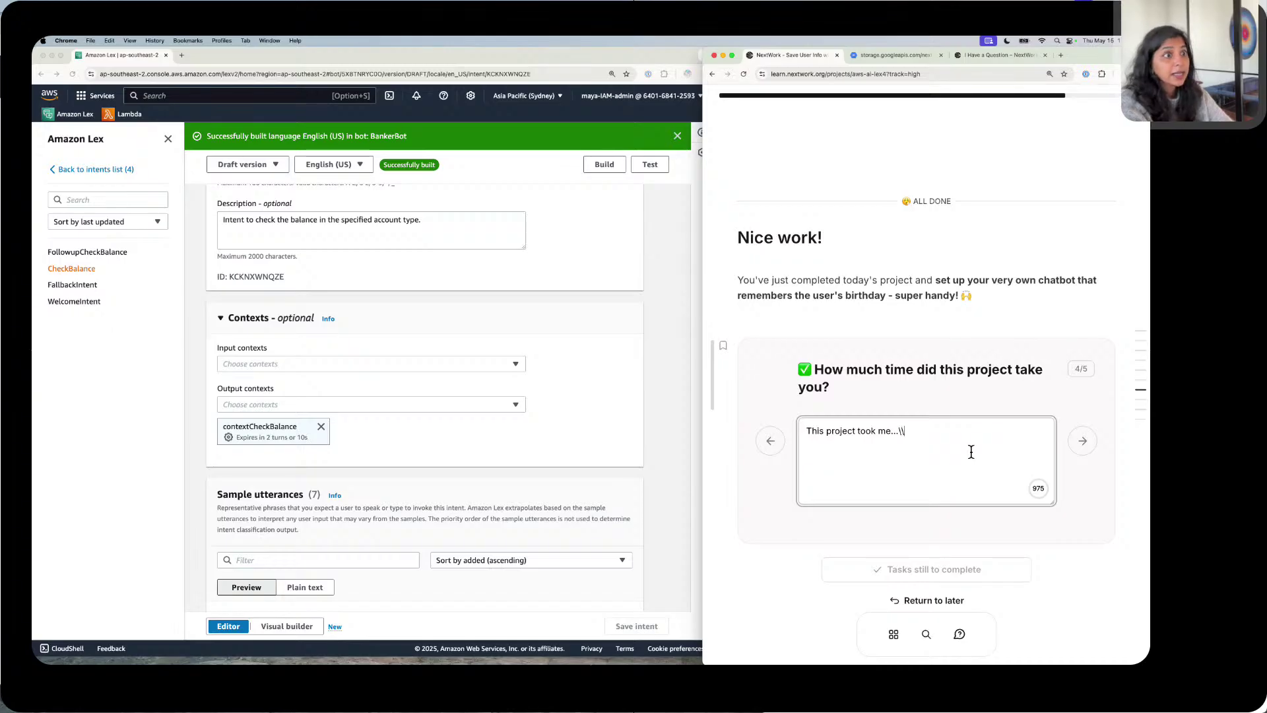
pyautogui.press('BackSpace')
pyautogui.press('BackSpace')
pyautogui.press('BackSpace')
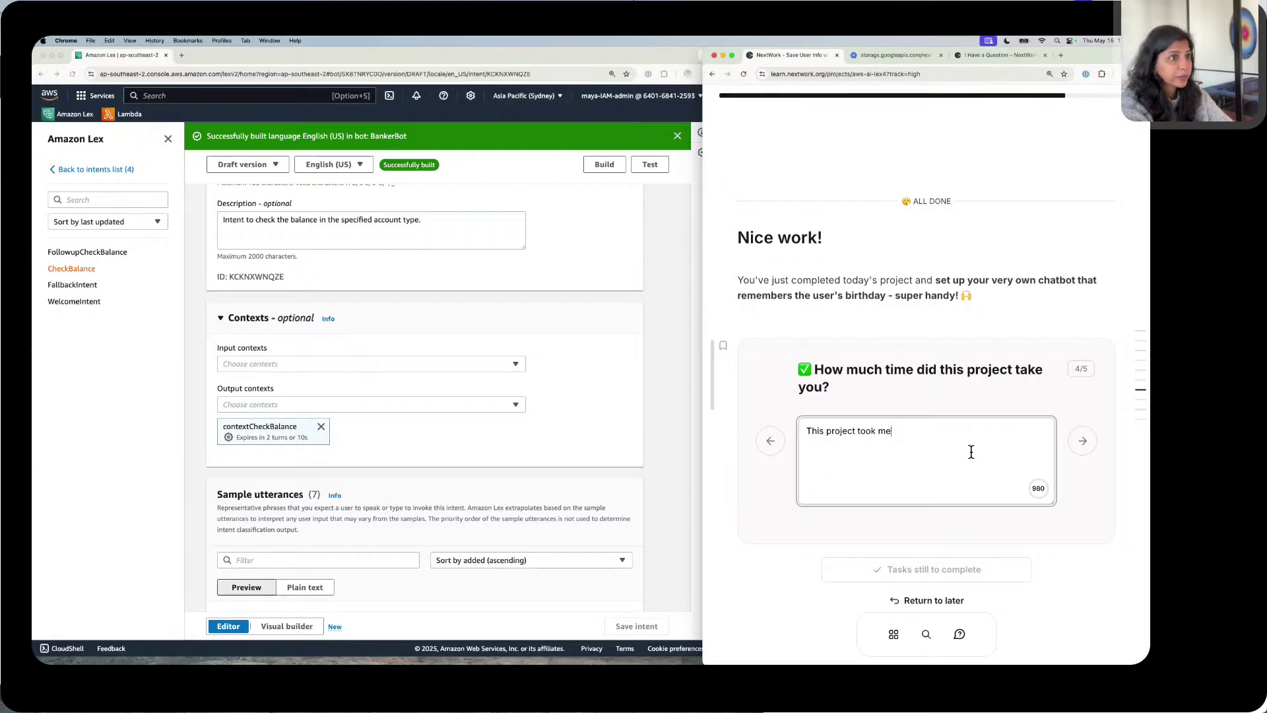
pyautogui.write('less ')
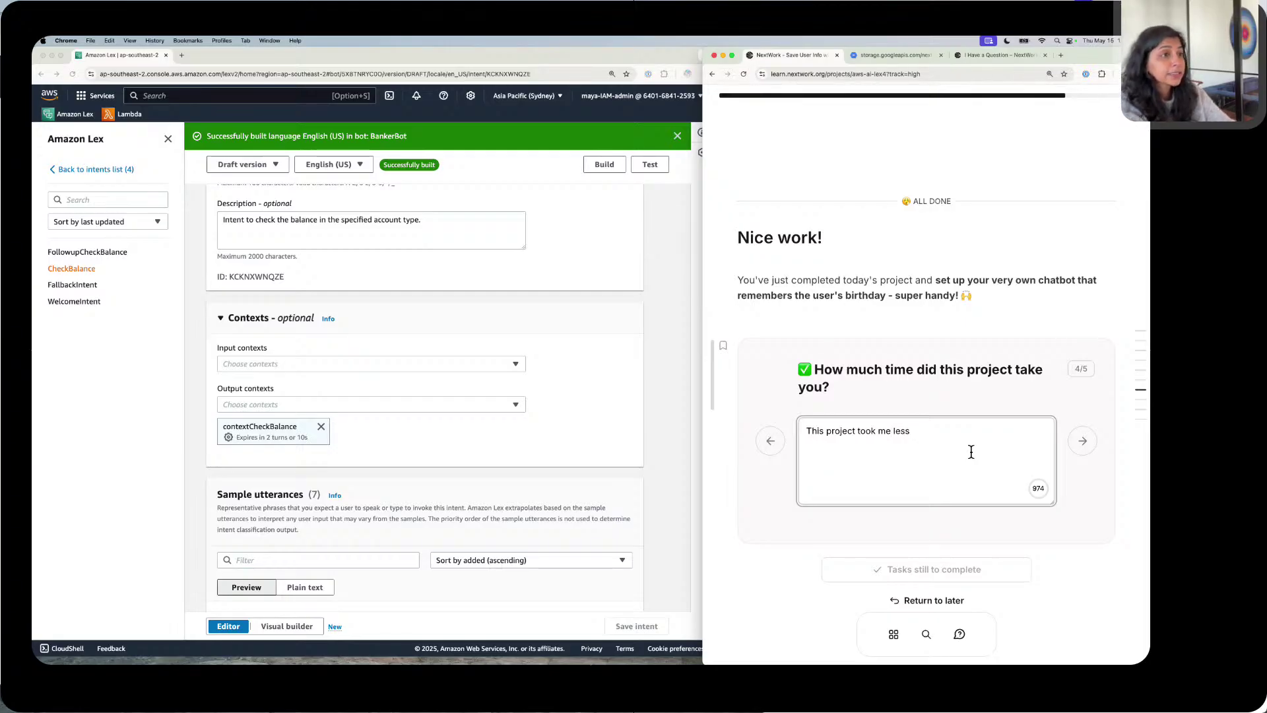
pyautogui.write('than 2 h')
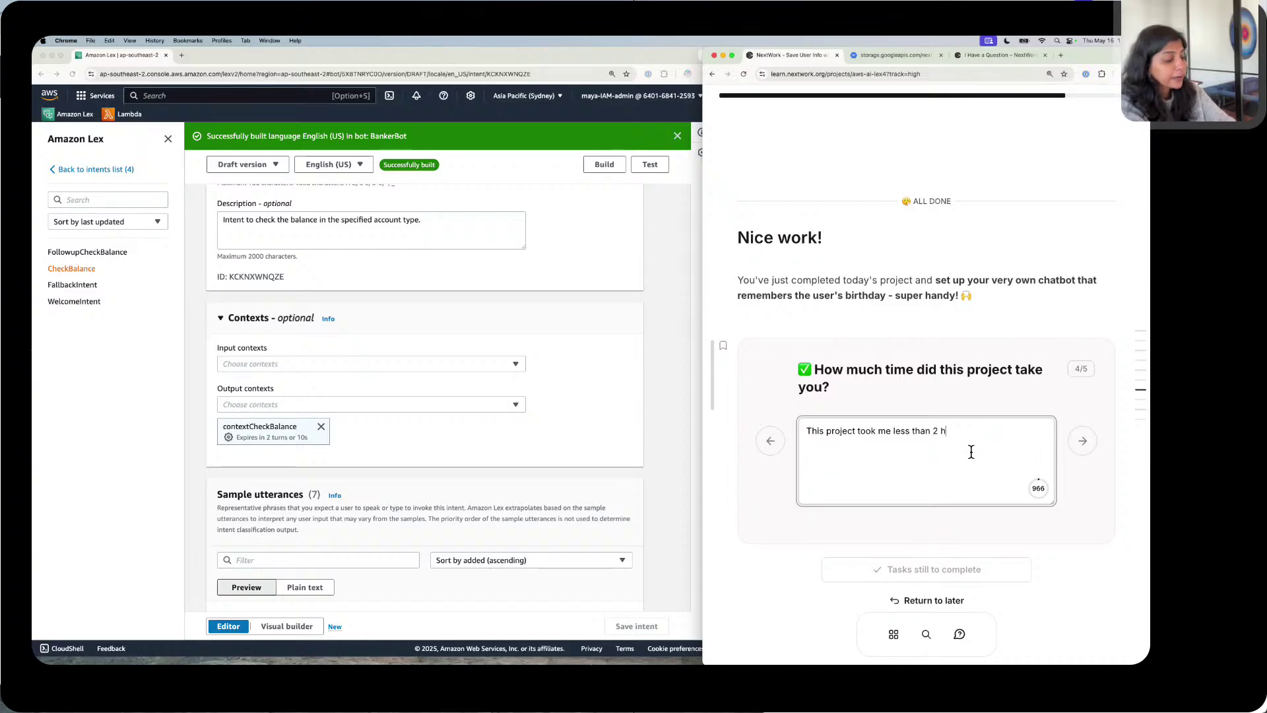
pyautogui.write('ours including ')
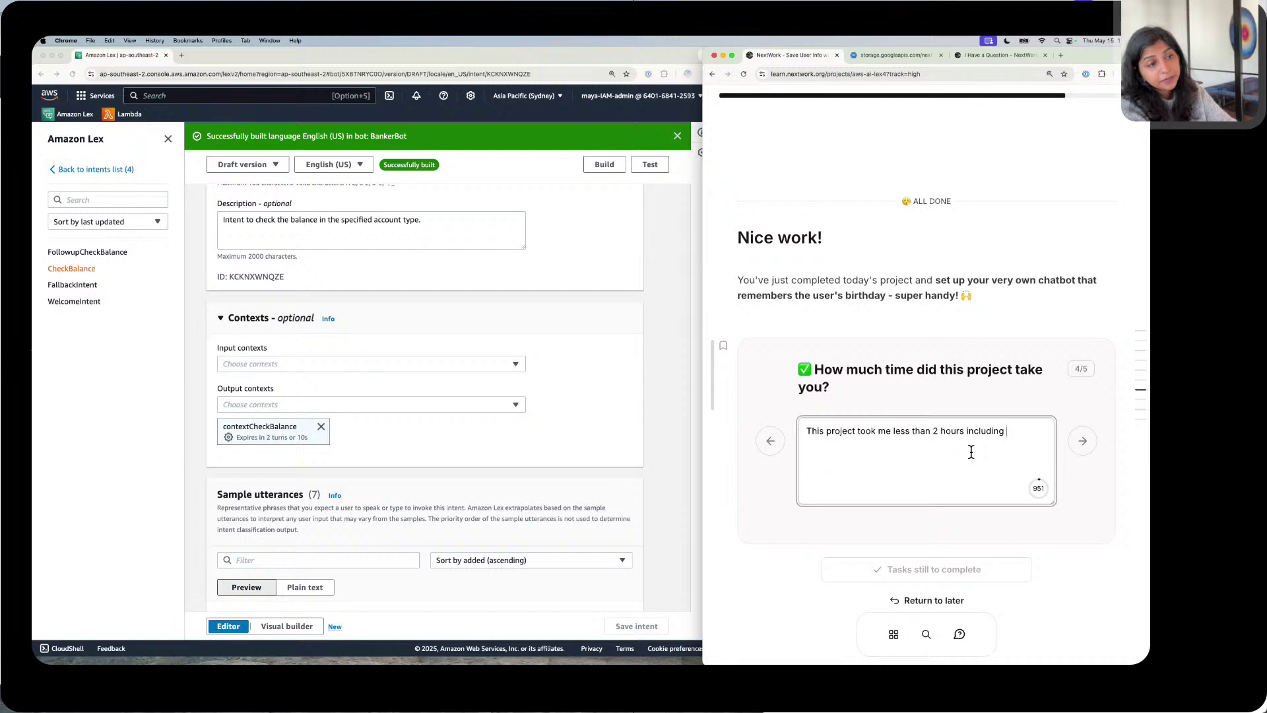
# Step: Complete the time-taken answer with "creating the bot from scratch and creating this documentation."
pyautogui.write('creating the ')
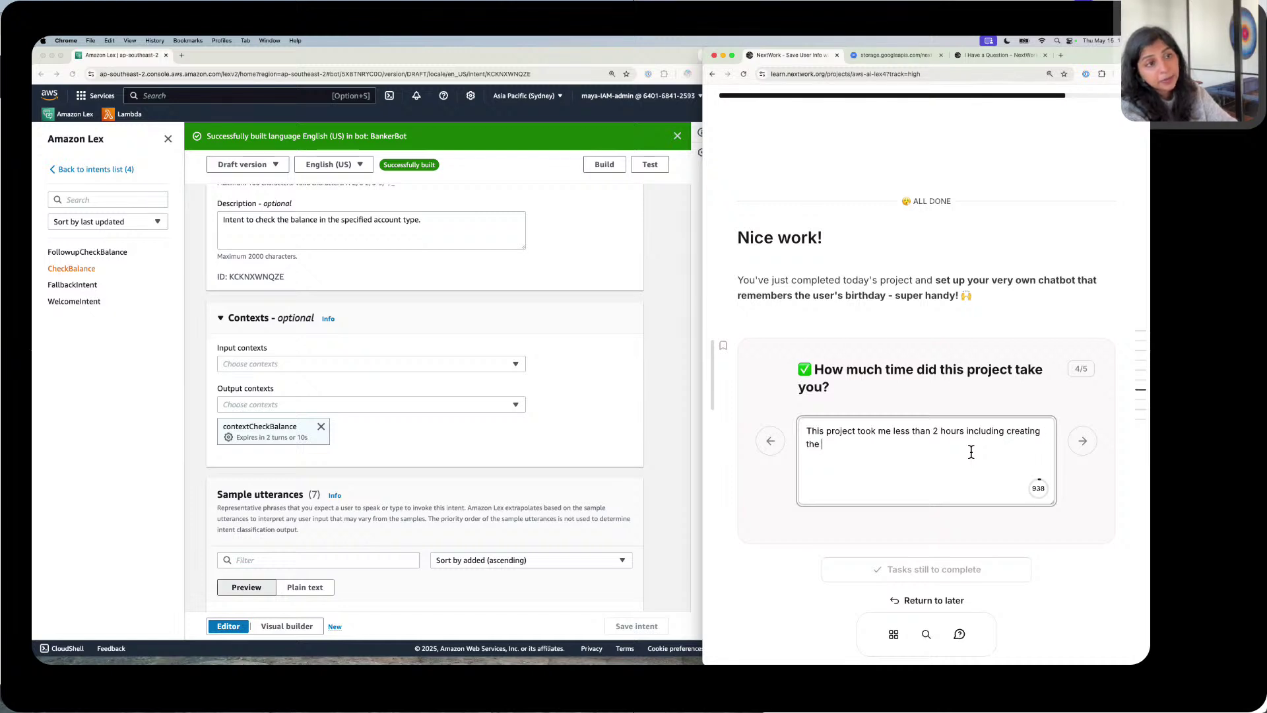
pyautogui.write('bot from s')
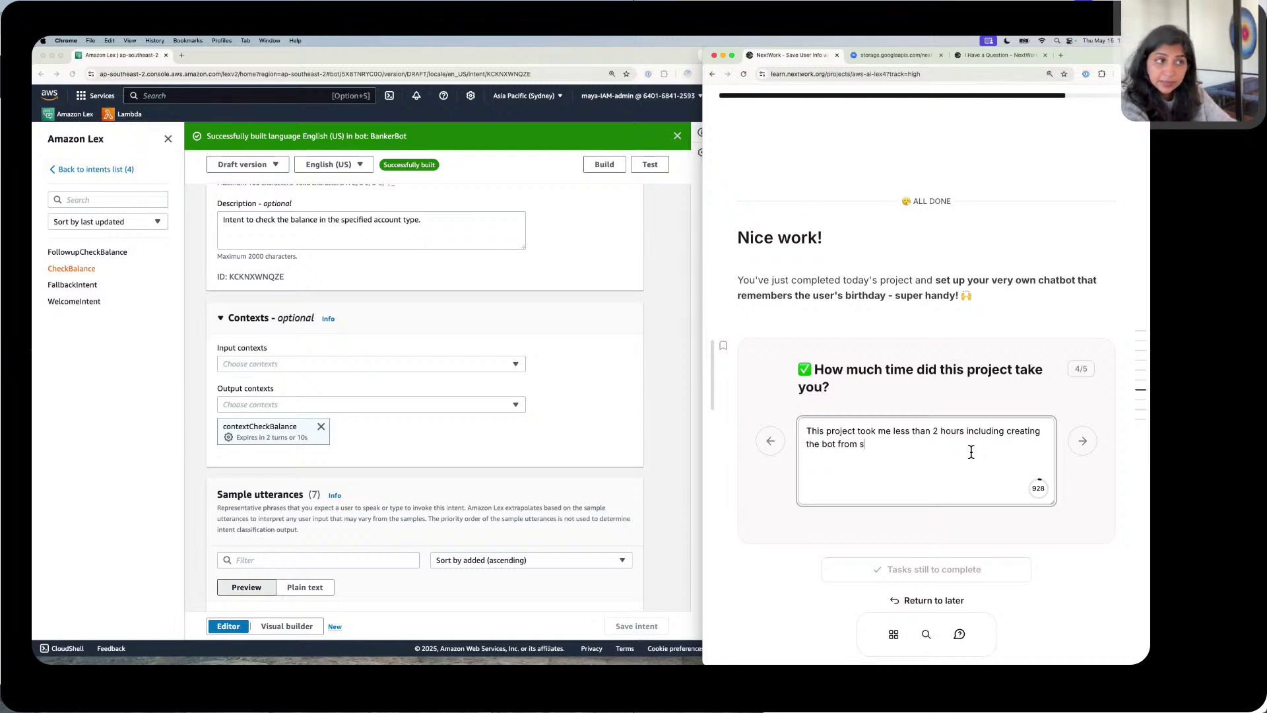
pyautogui.write('cratch and ')
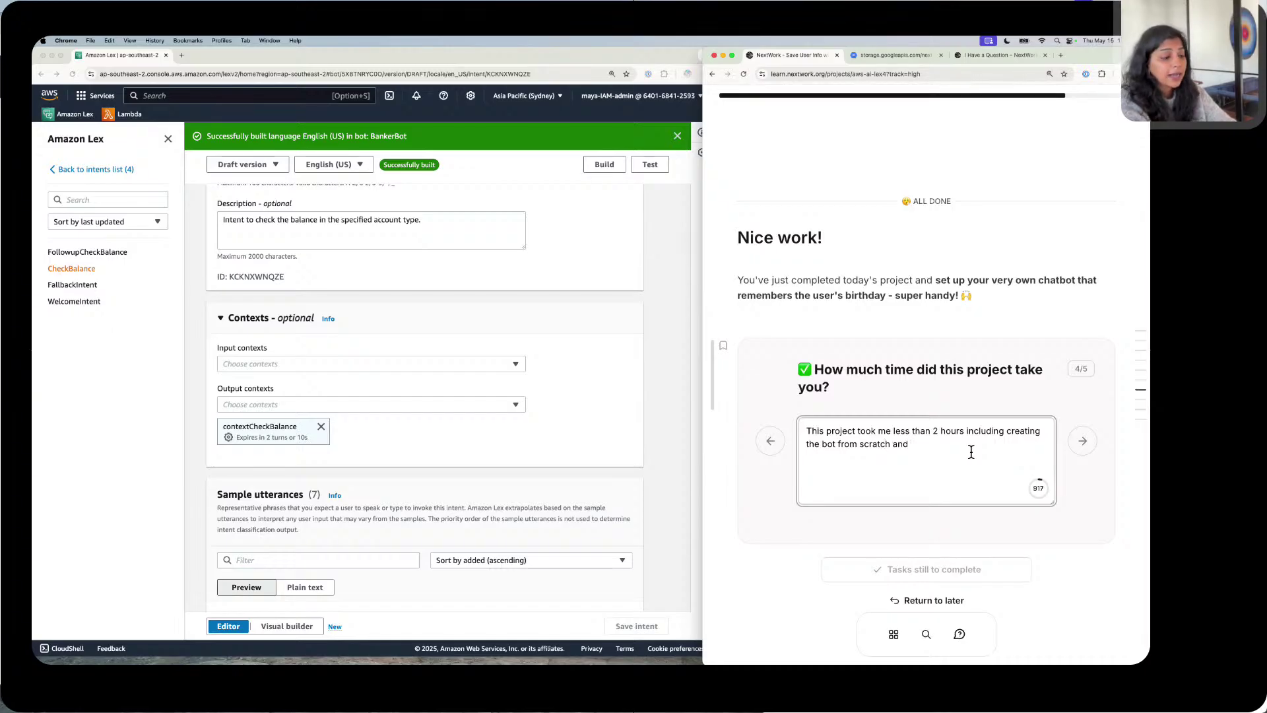
pyautogui.write('creating t')
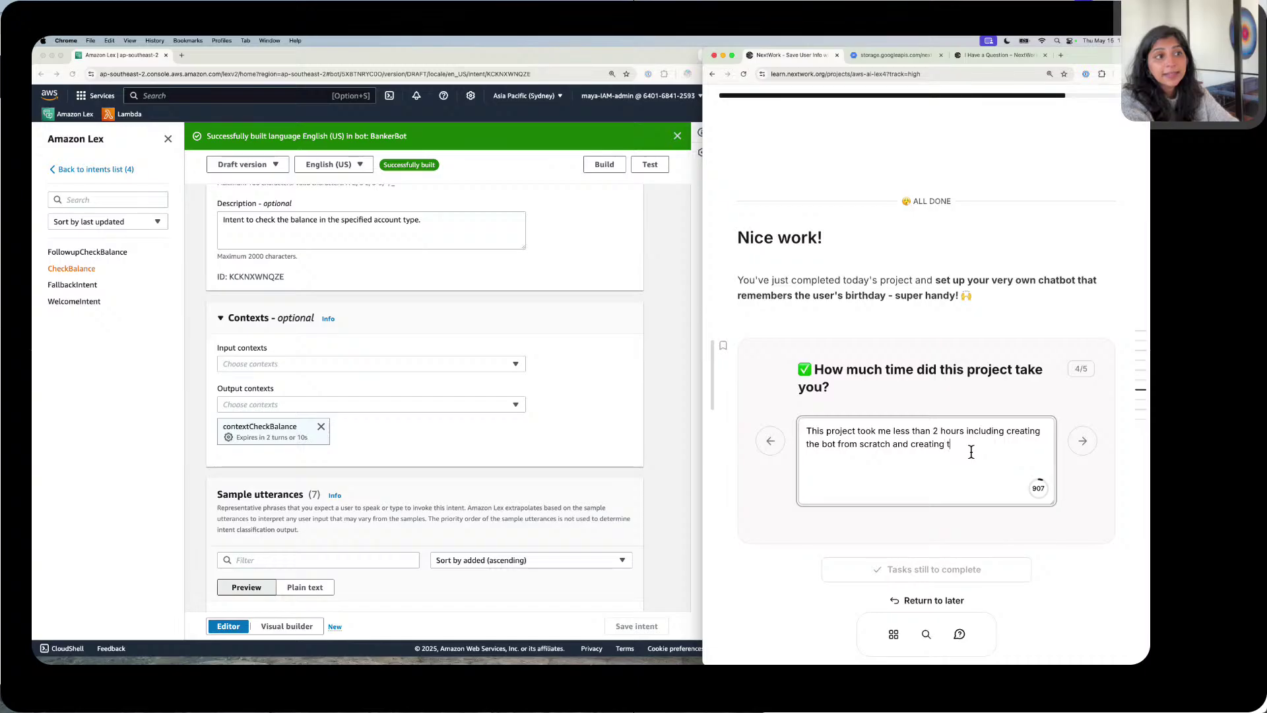
pyautogui.write('his docume')
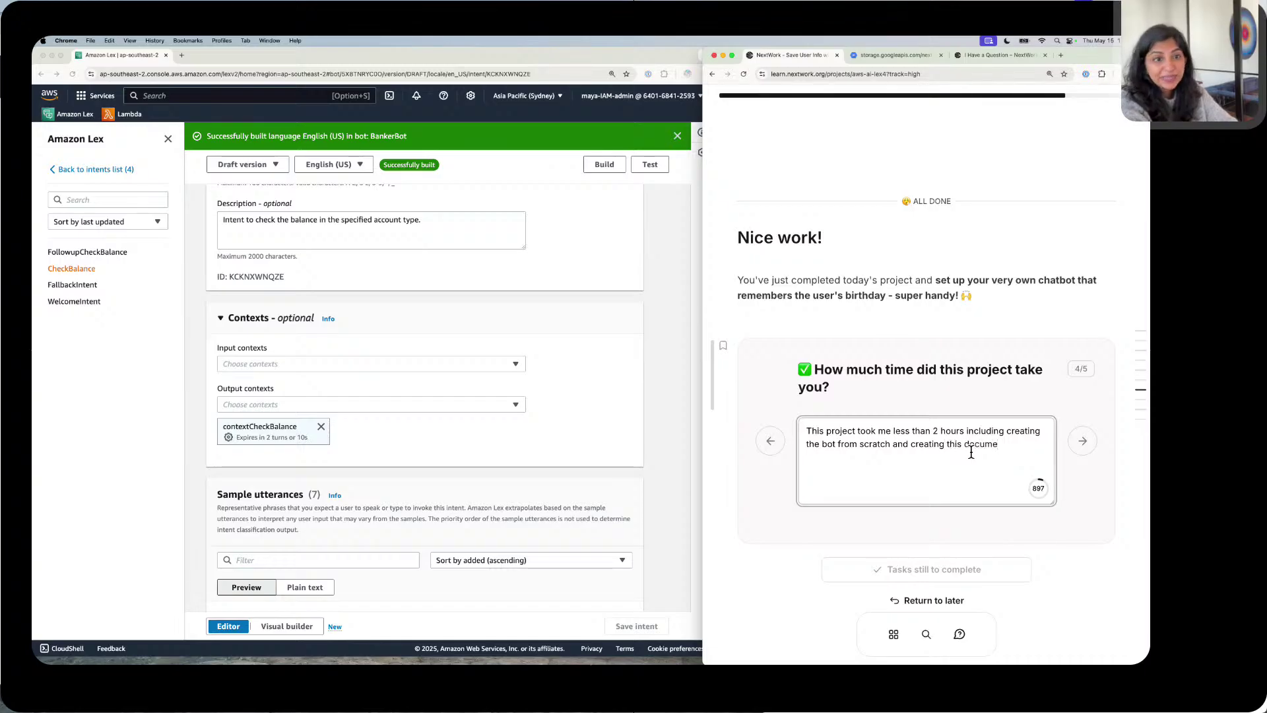
pyautogui.write('ntation.')
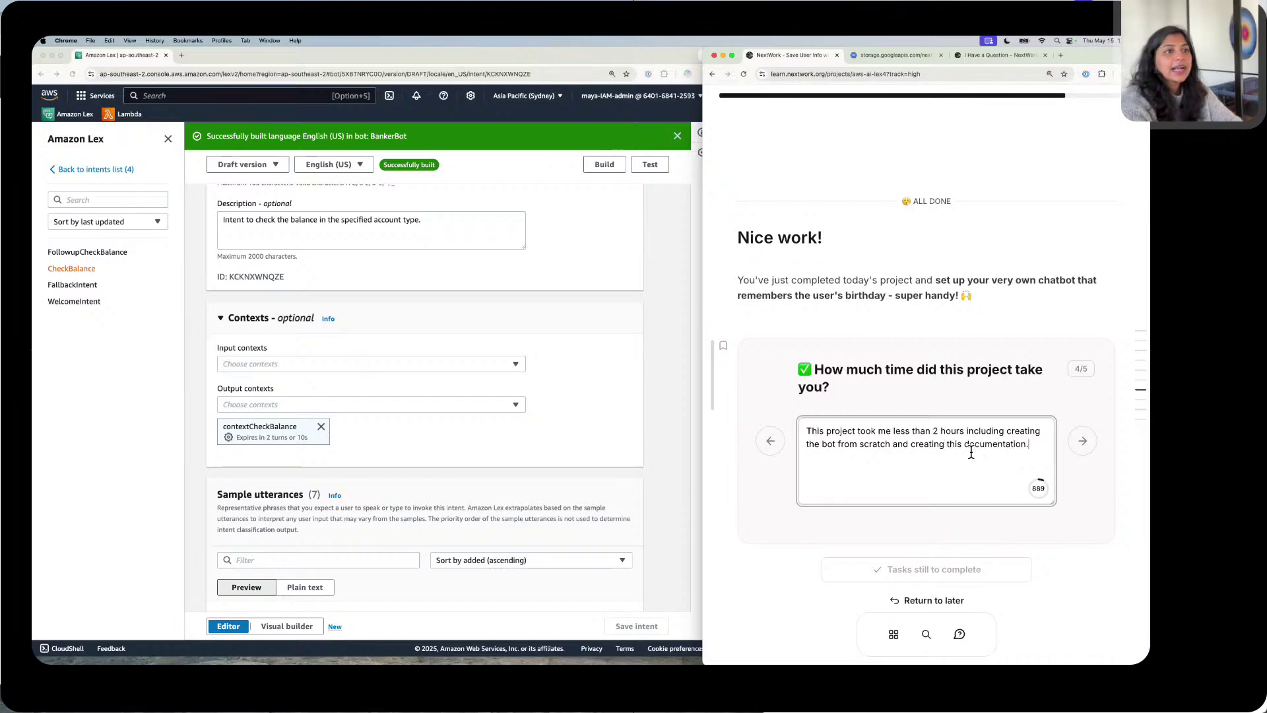
# Step: Go to question 5 and answer its first part with "I chose to do this project today because I am excited to learn about Amazon Lex."
pyautogui.click(1084, 441)
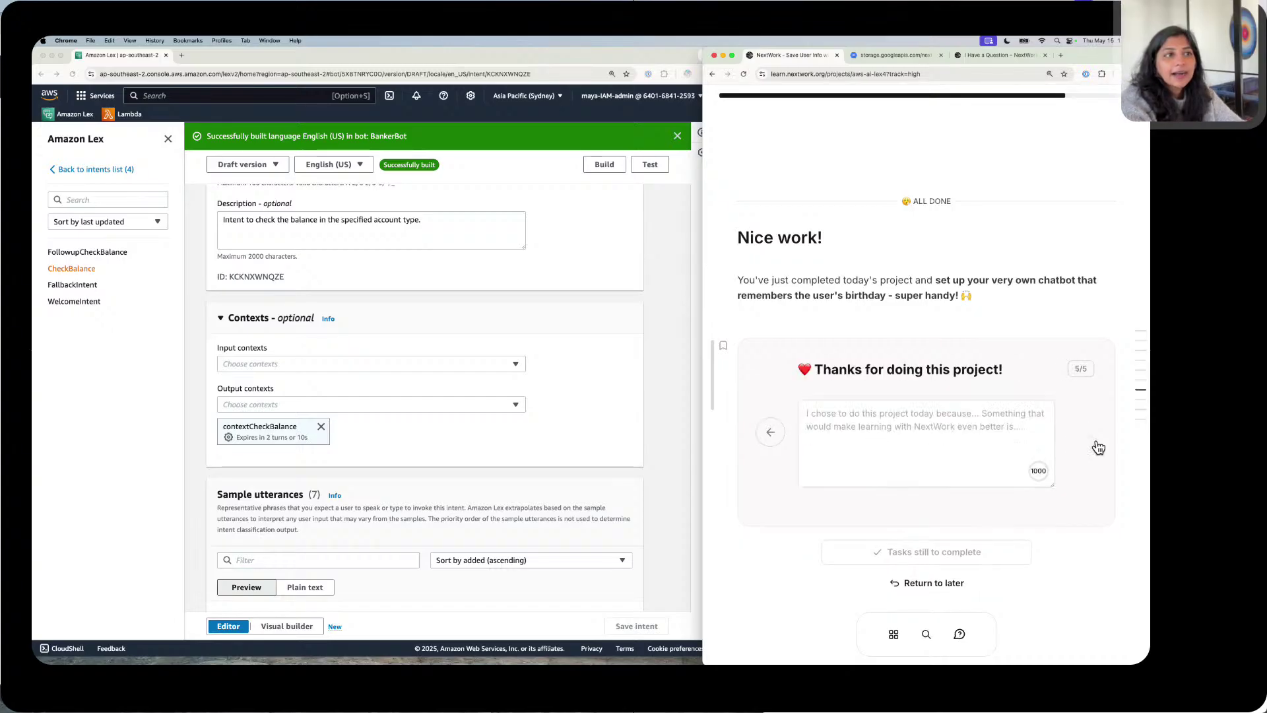
pyautogui.click(1000, 438)
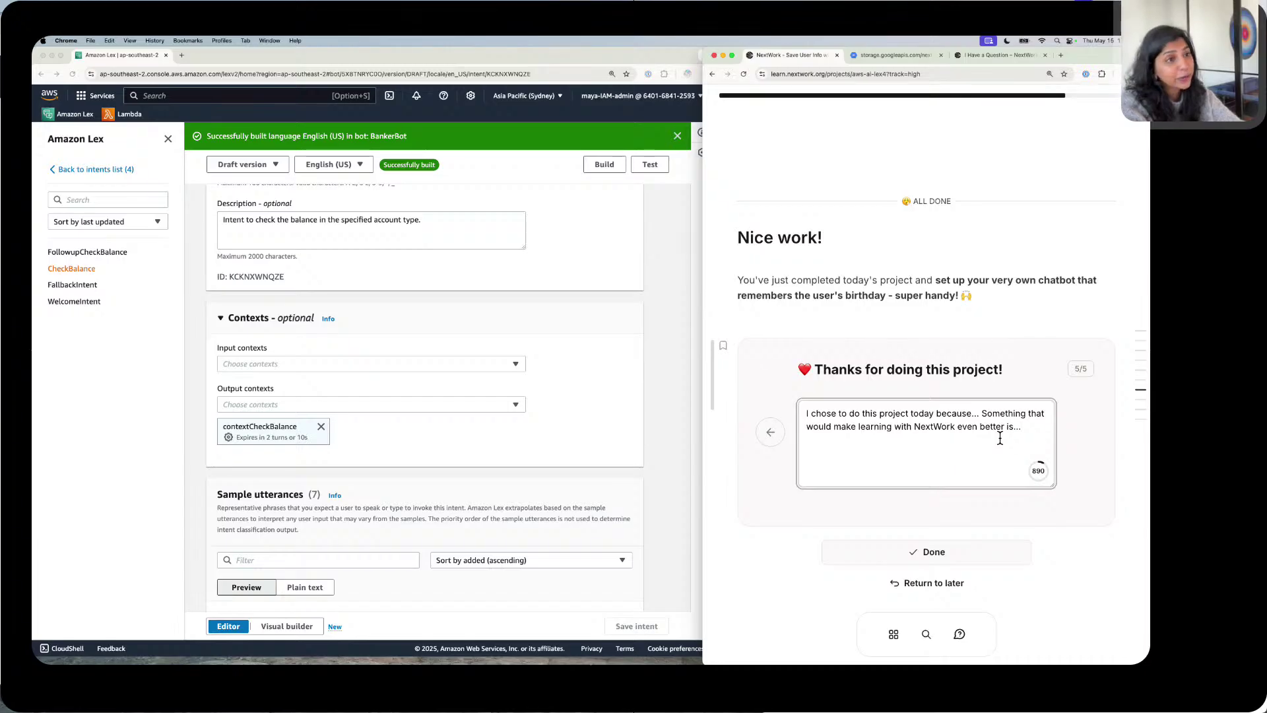
pyautogui.doubleClick(976, 413)
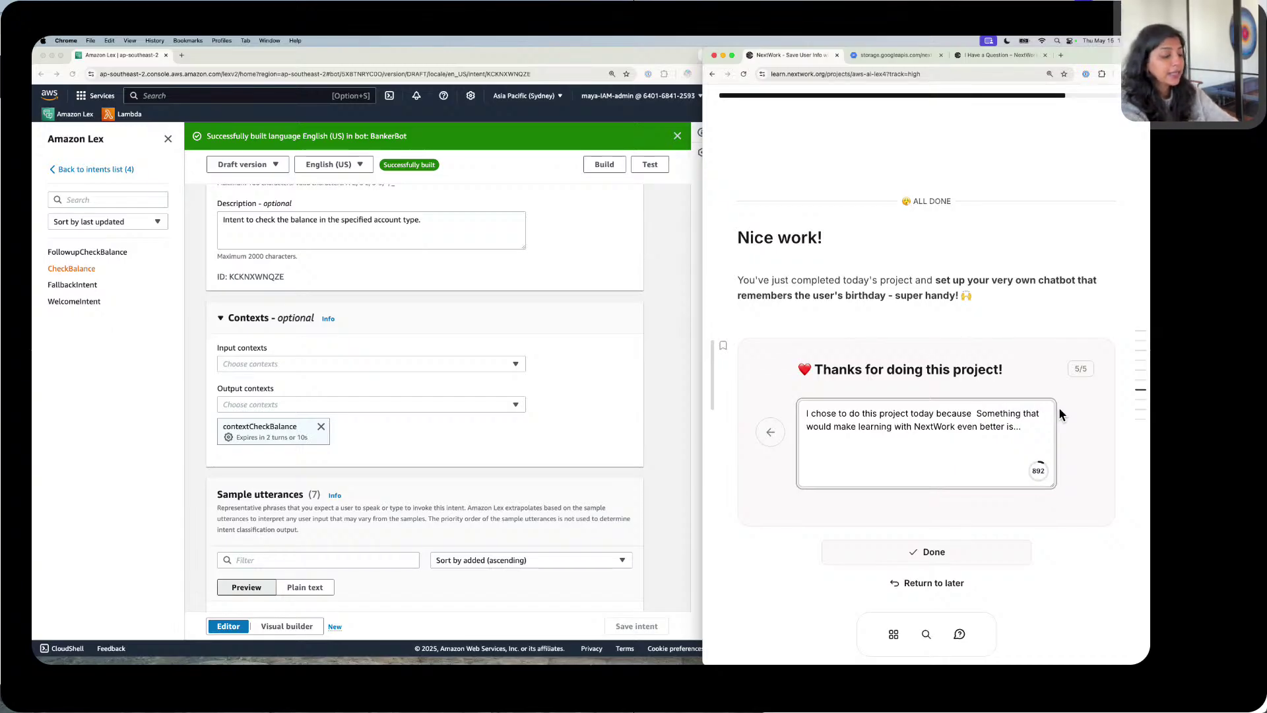
pyautogui.write('I am excite')
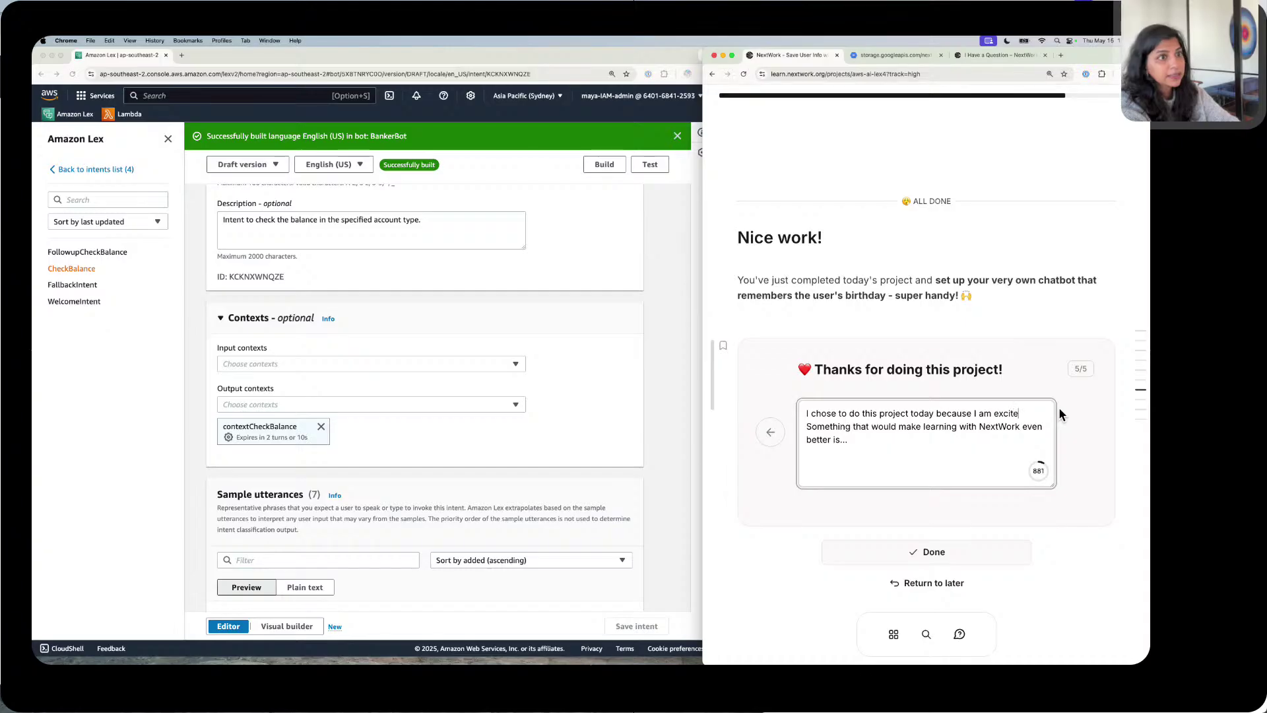
pyautogui.write('d to learn abo')
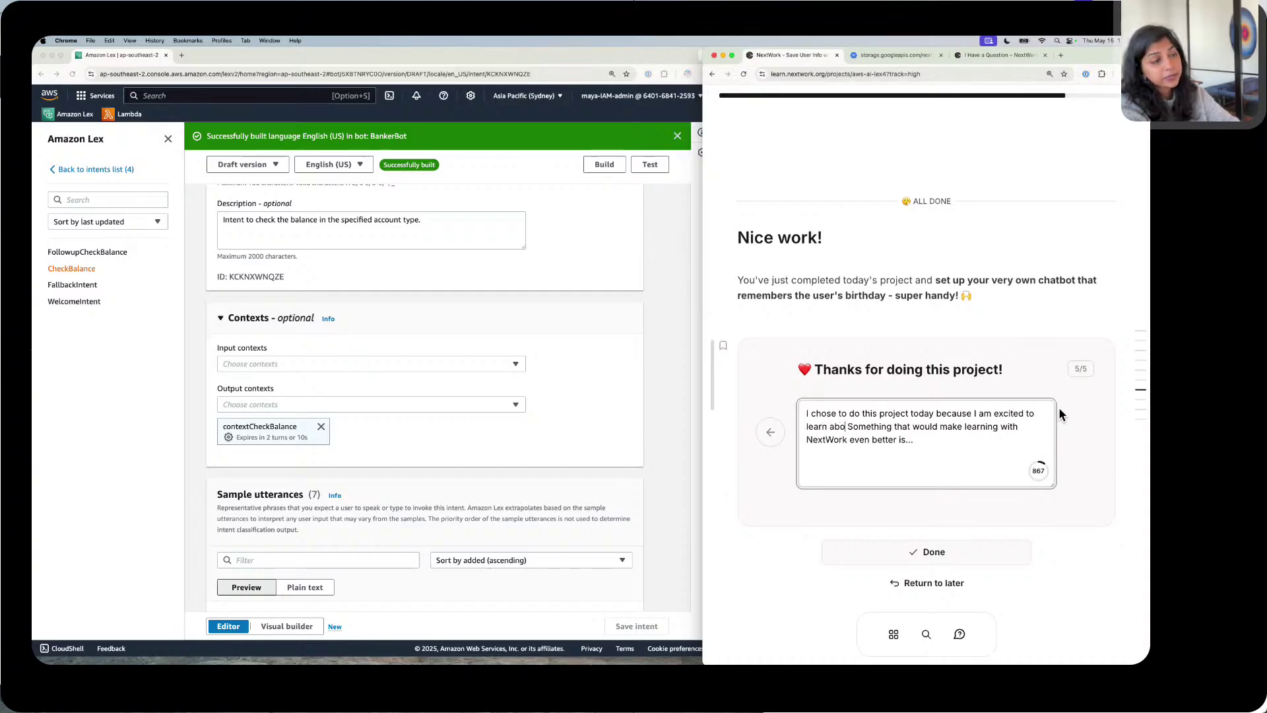
pyautogui.write('ut Amazon Le')
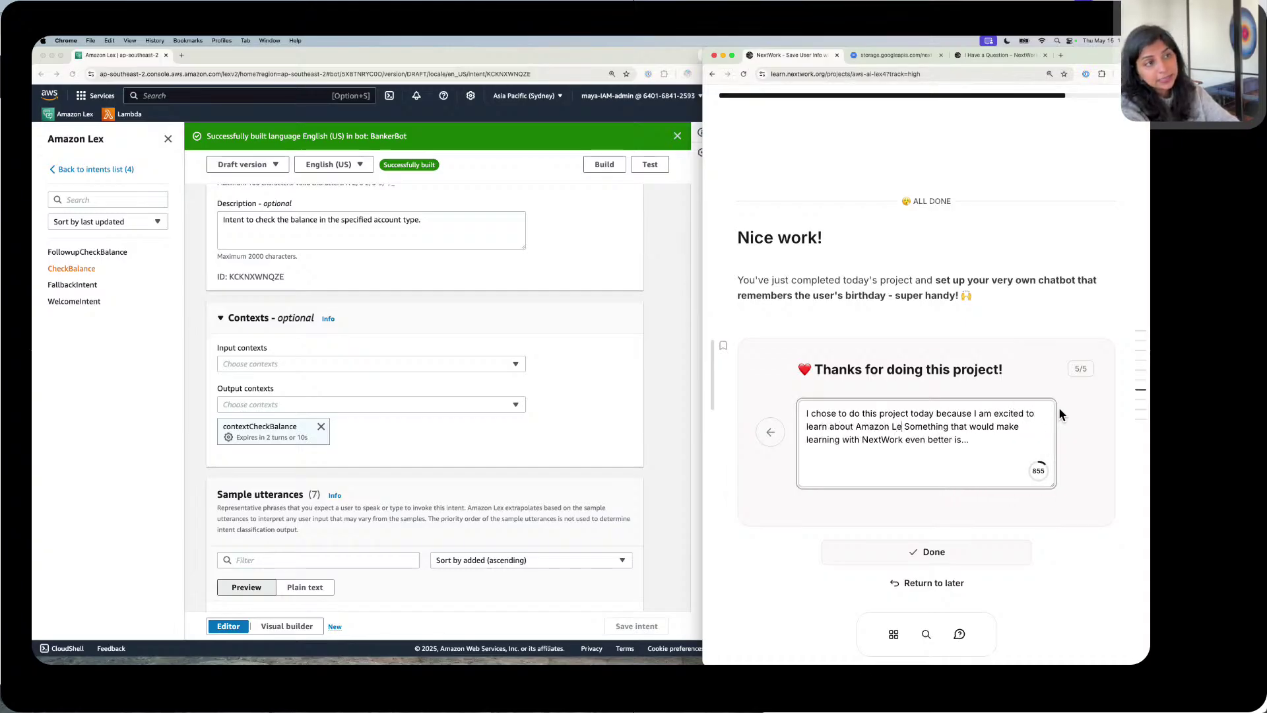
pyautogui.write('x.')
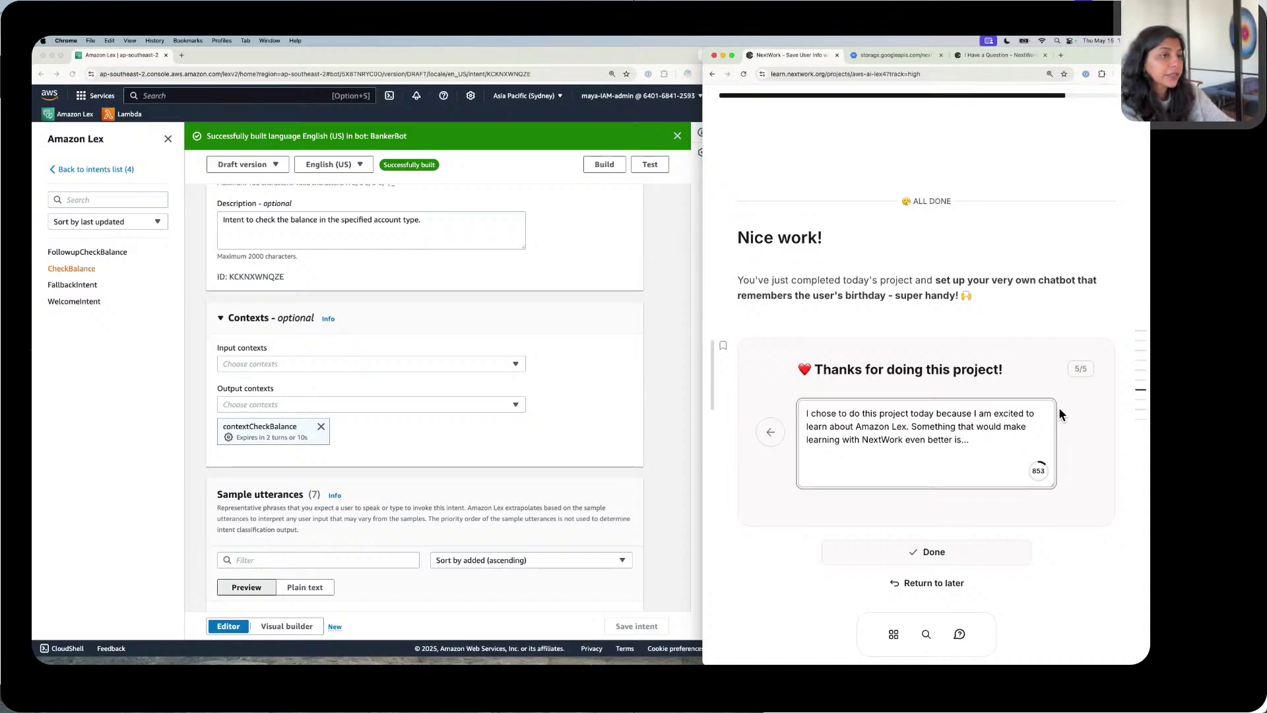
# Step: Finish the sentence on improving NextWork learning with "doing more project demo live! :)" and mark the wrap-up task as done
pyautogui.press('BackSpace')
pyautogui.press('BackSpace')
pyautogui.press('BackSpace')
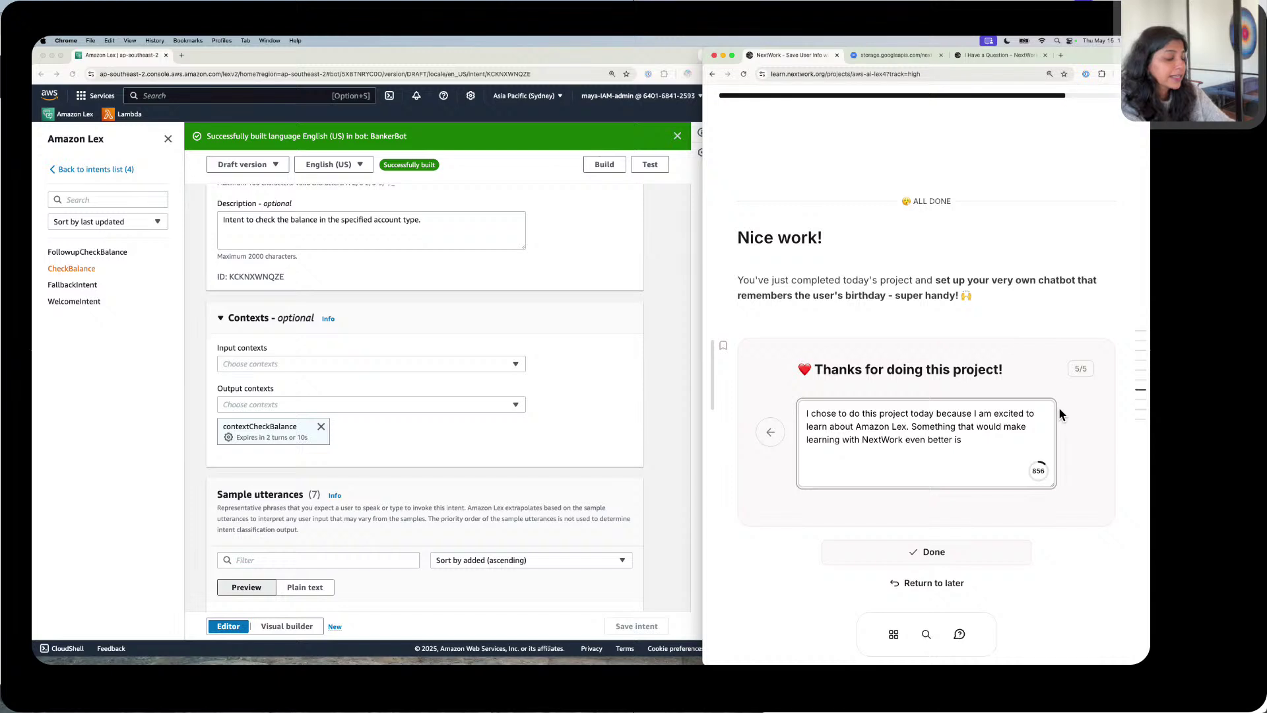
pyautogui.write('doing more ')
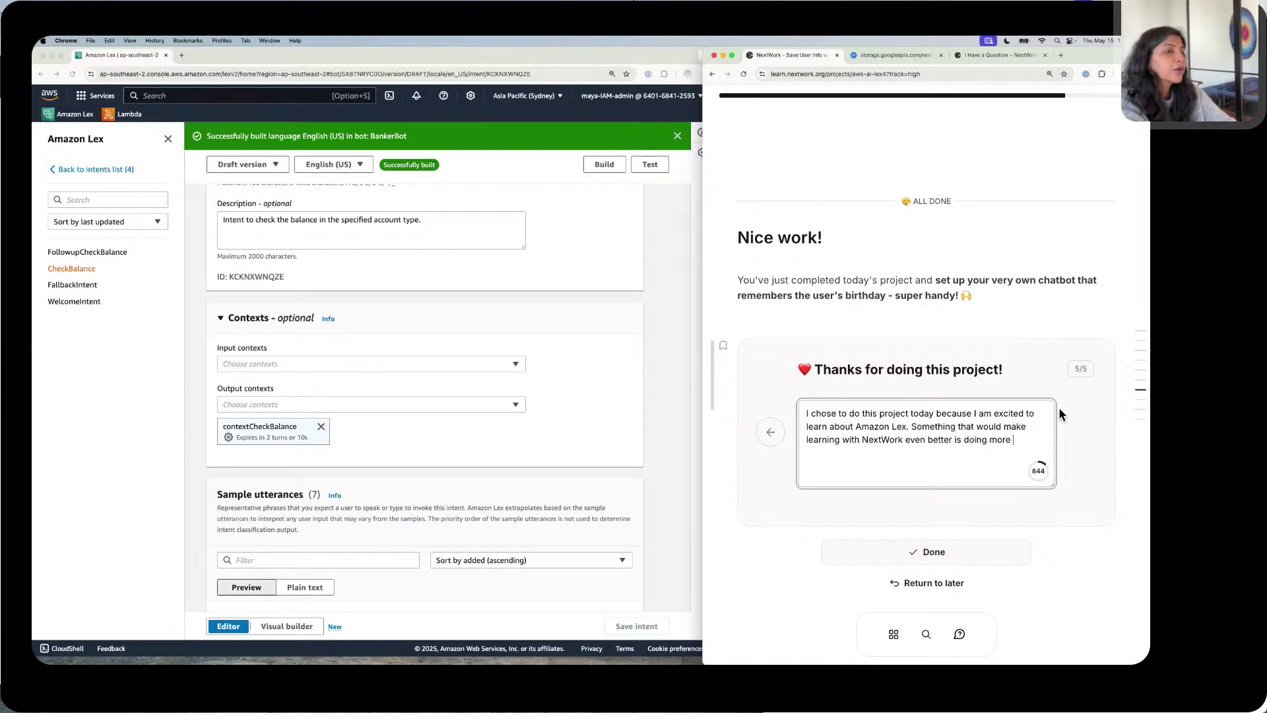
pyautogui.write('project dome')
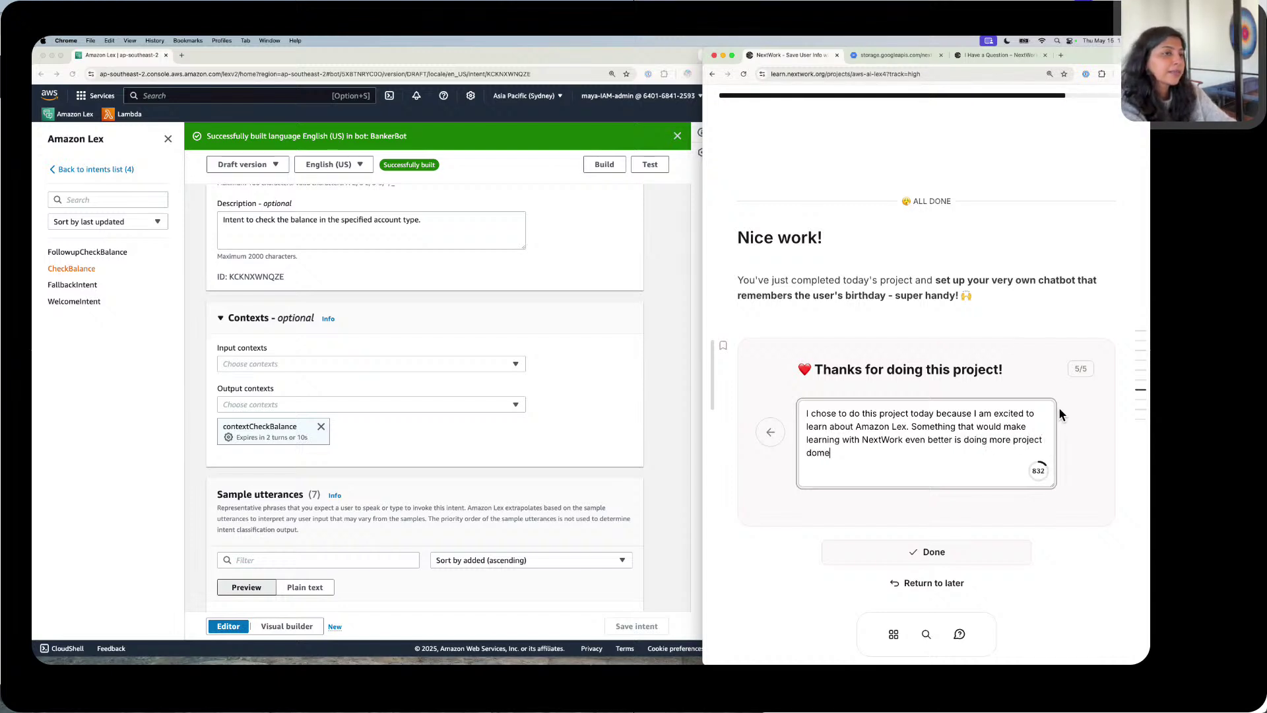
pyautogui.press('BackSpace')
pyautogui.press('BackSpace')
pyautogui.write('emo ')
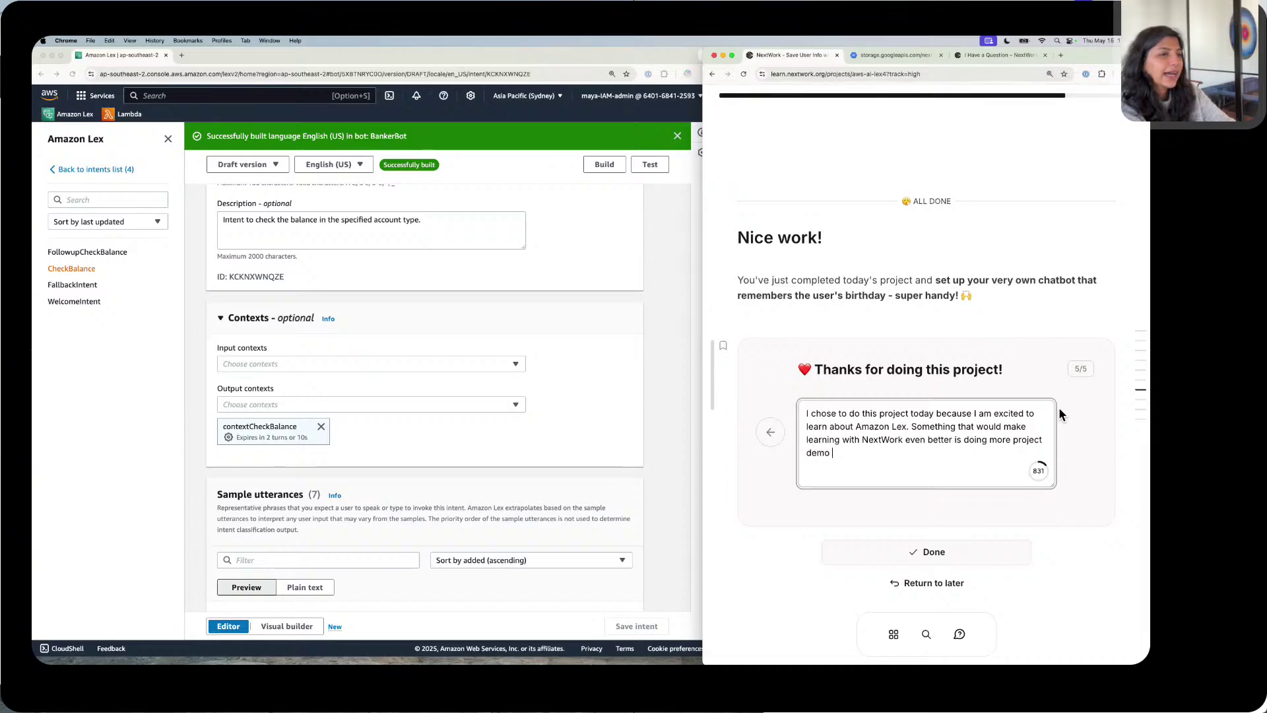
pyautogui.write('Iive!')
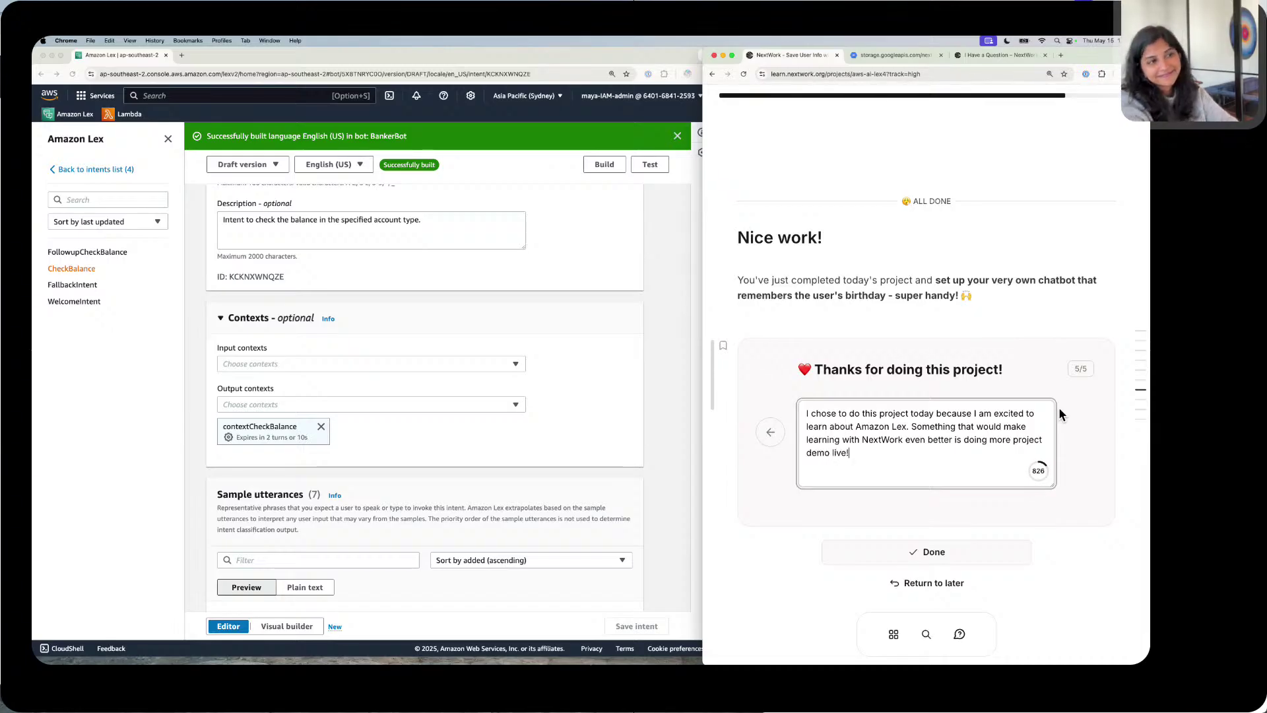
pyautogui.write(':')
pyautogui.write(':)')
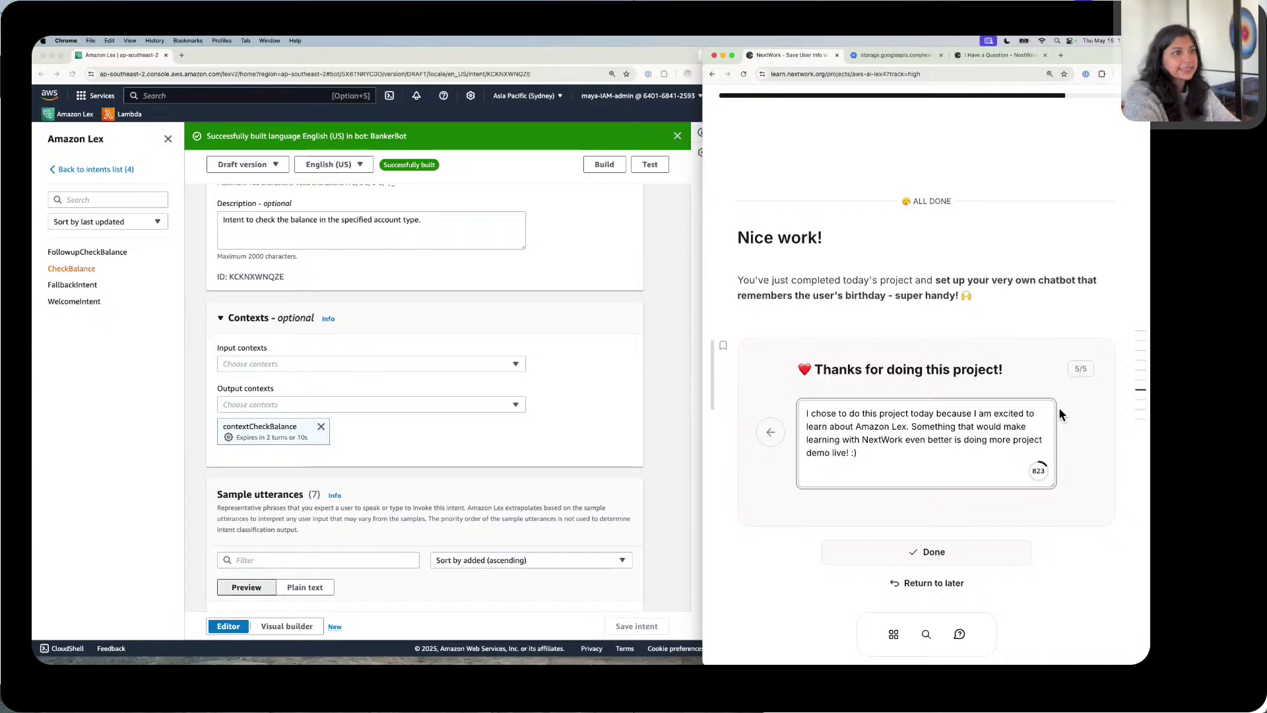
pyautogui.click(962, 549)
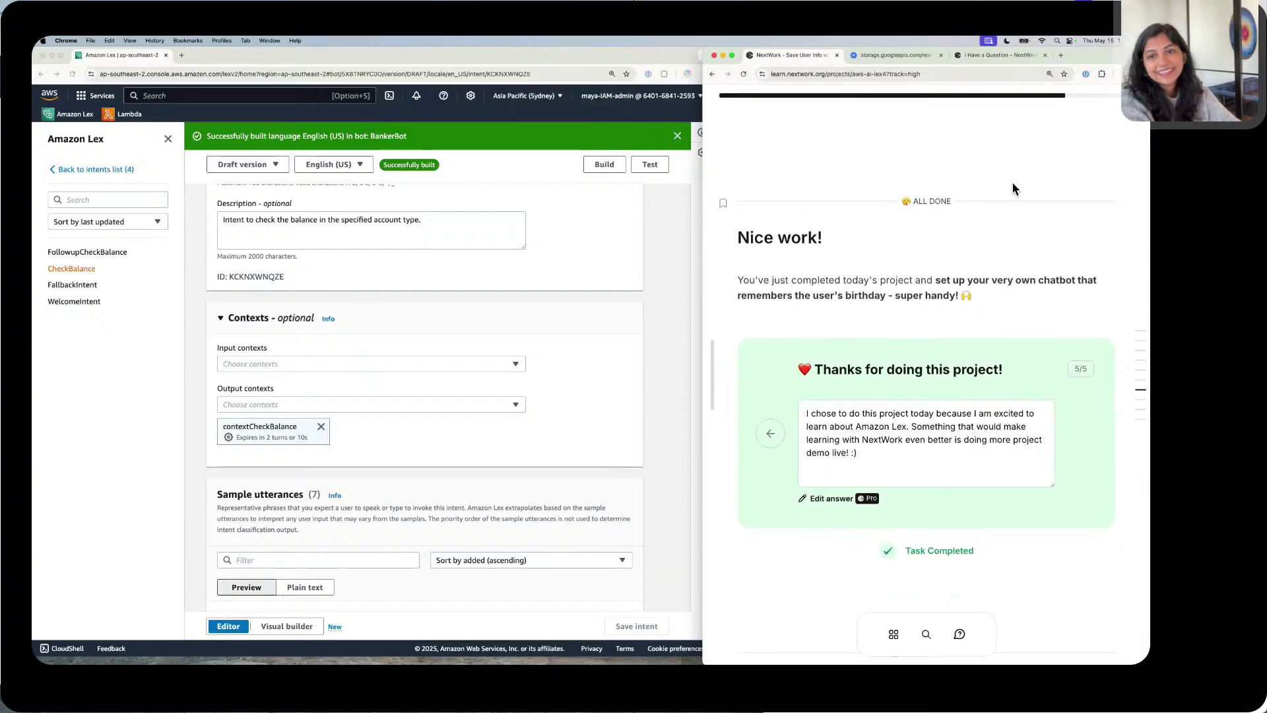
# Step: Review the guide's Delete Your Resources checklist and show its "I know, but also, I don't..." deletion instructions
pyautogui.scroll(-4, 1049, 267)
pyautogui.scroll(-3, 1048, 267)
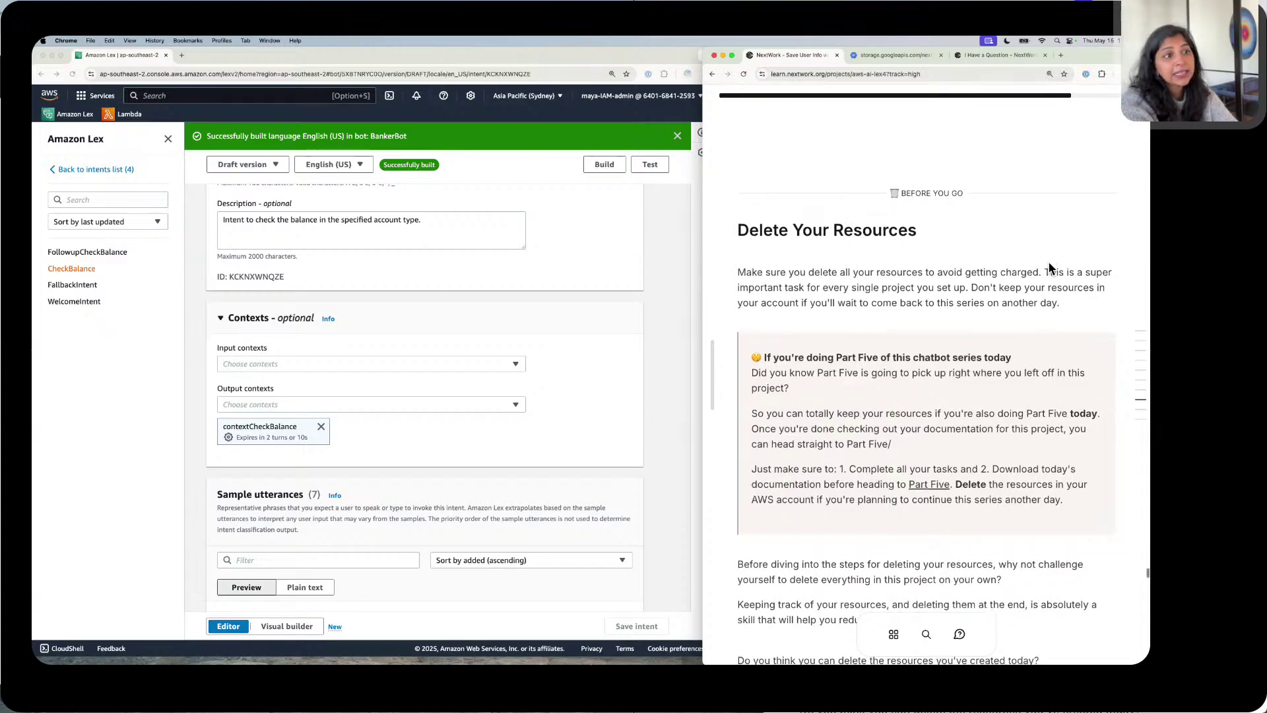
pyautogui.scroll(-5, 1049, 267)
pyautogui.scroll(-2, 1049, 267)
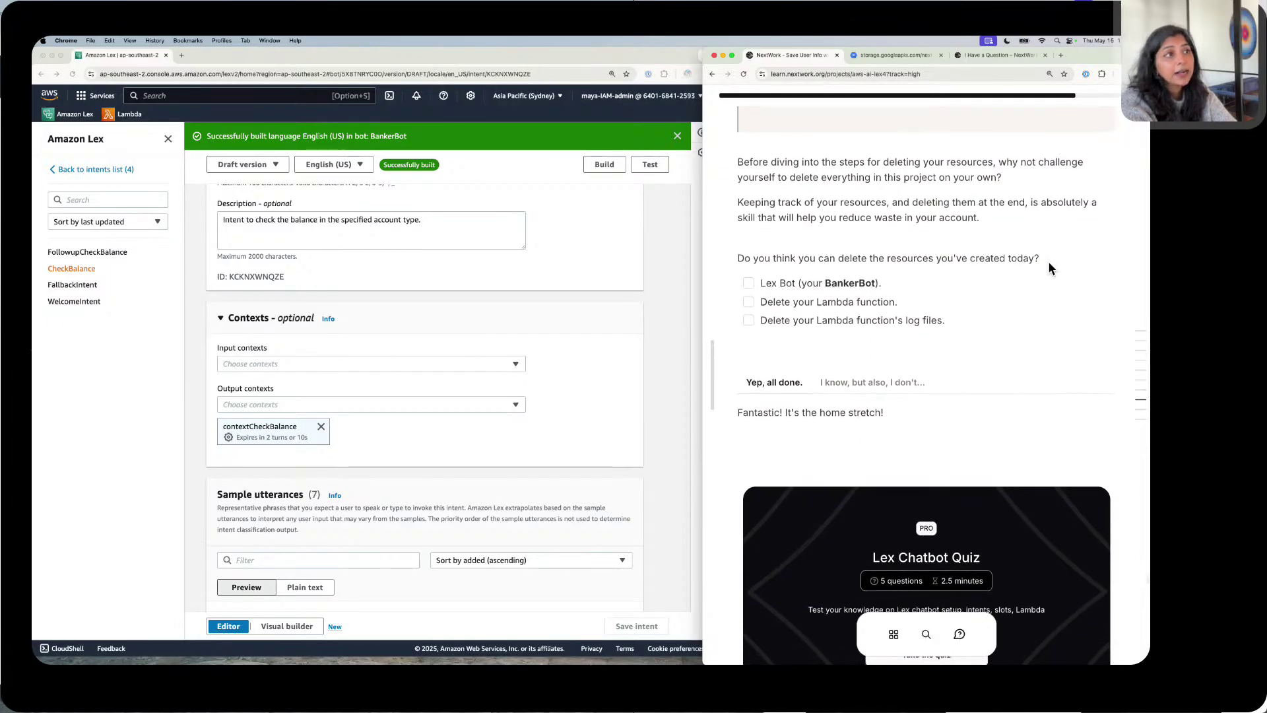
pyautogui.scroll(2, 1049, 268)
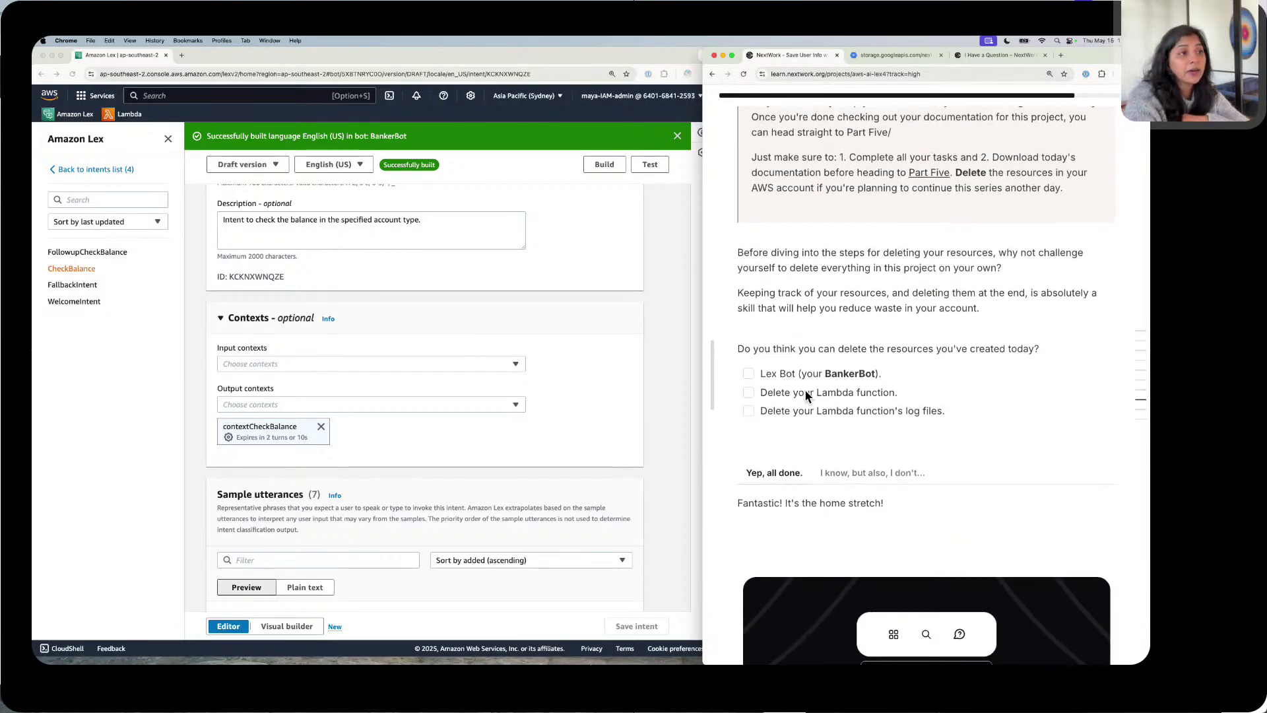
pyautogui.click(873, 470)
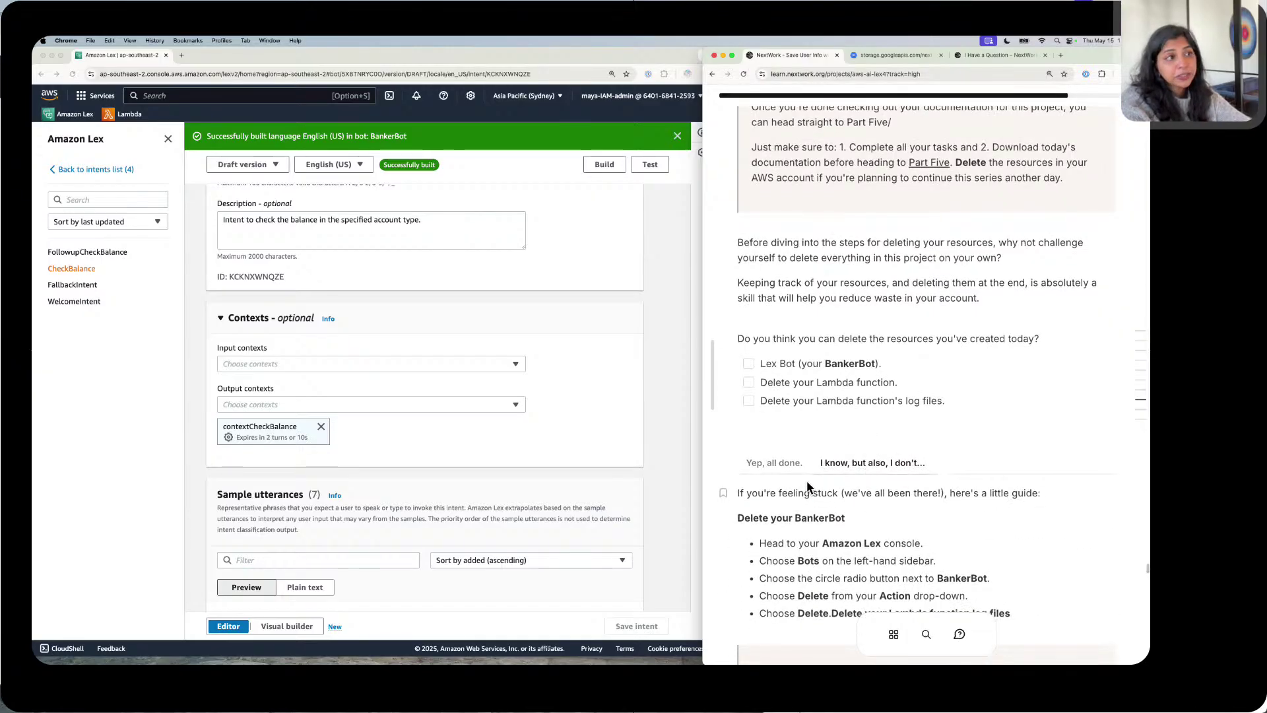
pyautogui.moveTo(792, 360); pyautogui.dragTo(917, 358)
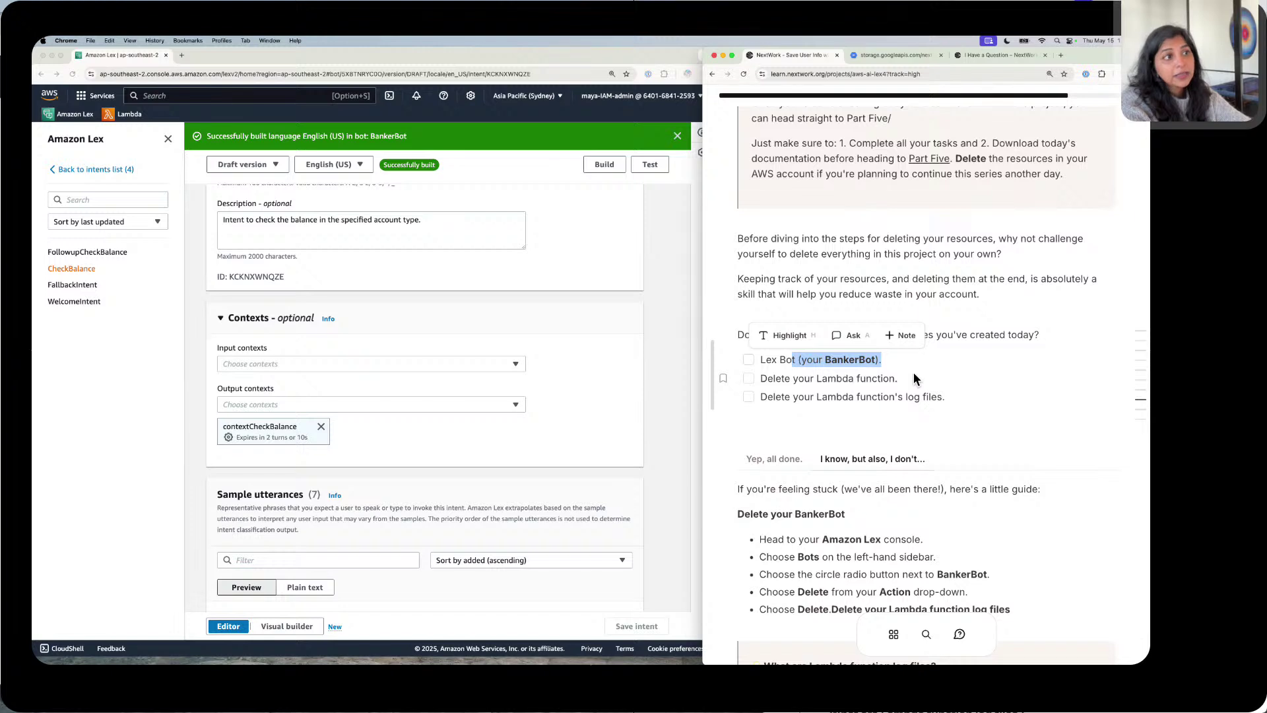
pyautogui.moveTo(848, 378); pyautogui.dragTo(762, 379)
pyautogui.click(936, 396)
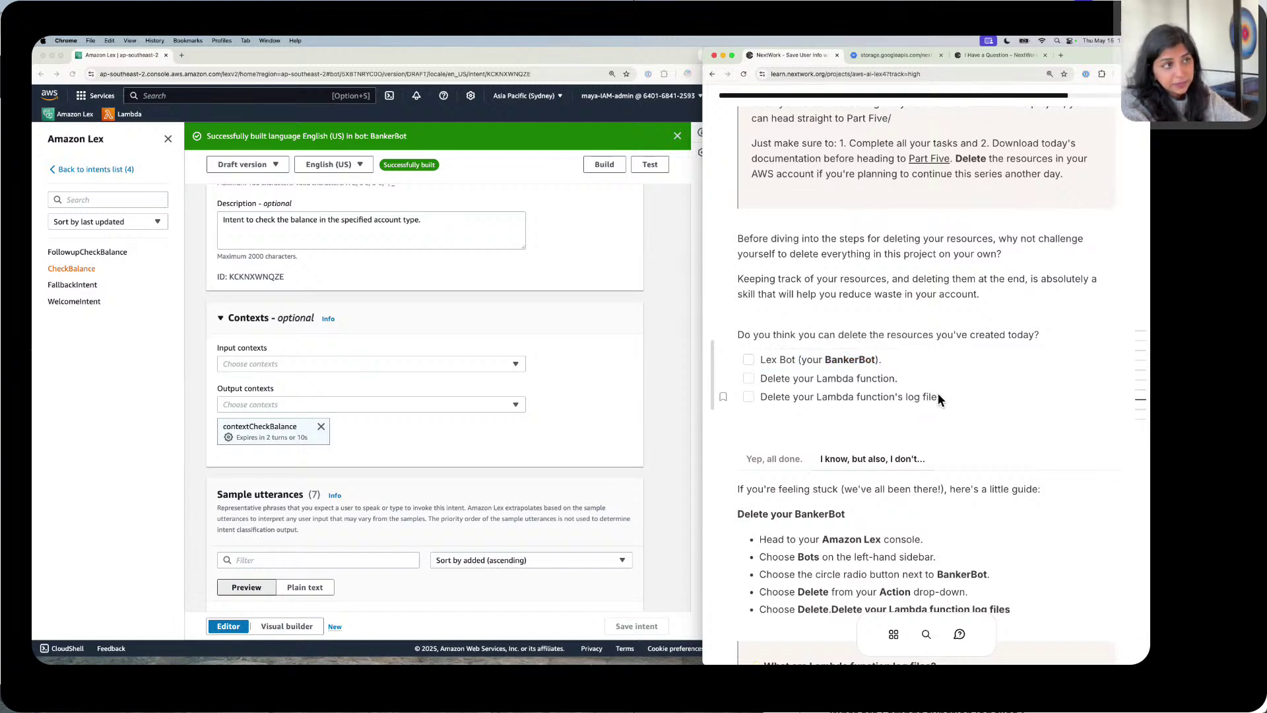
# Step: Open the Amazon Lex bots list and delete the BankerBot bot, confirming the deletion
pyautogui.click(71, 110)
pyautogui.click(70, 111)
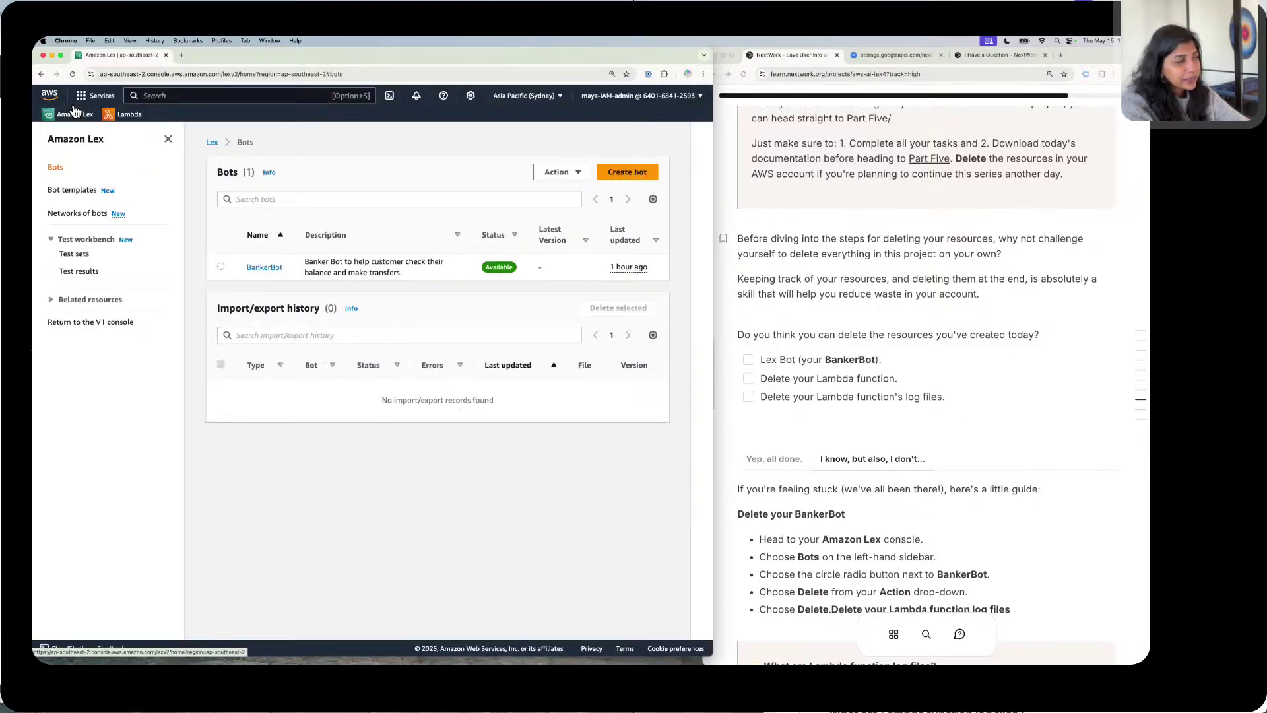
pyautogui.click(219, 267)
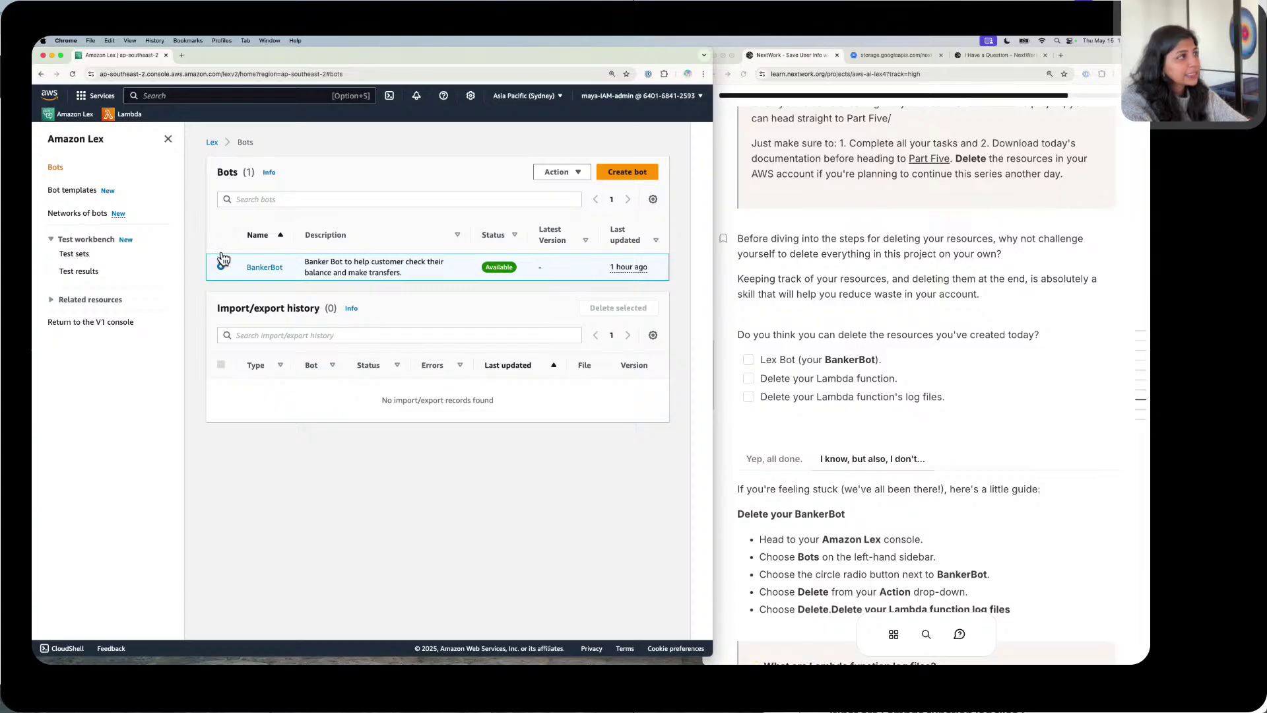
pyautogui.click(555, 172)
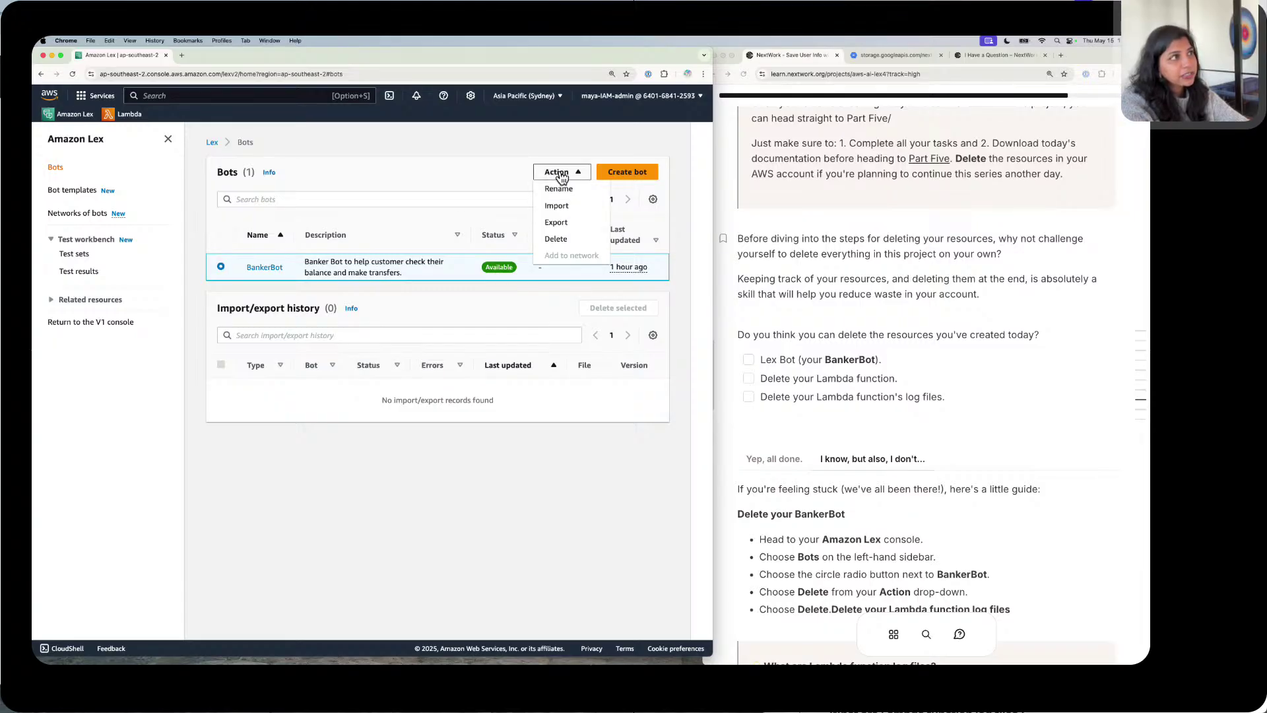
pyautogui.click(563, 236)
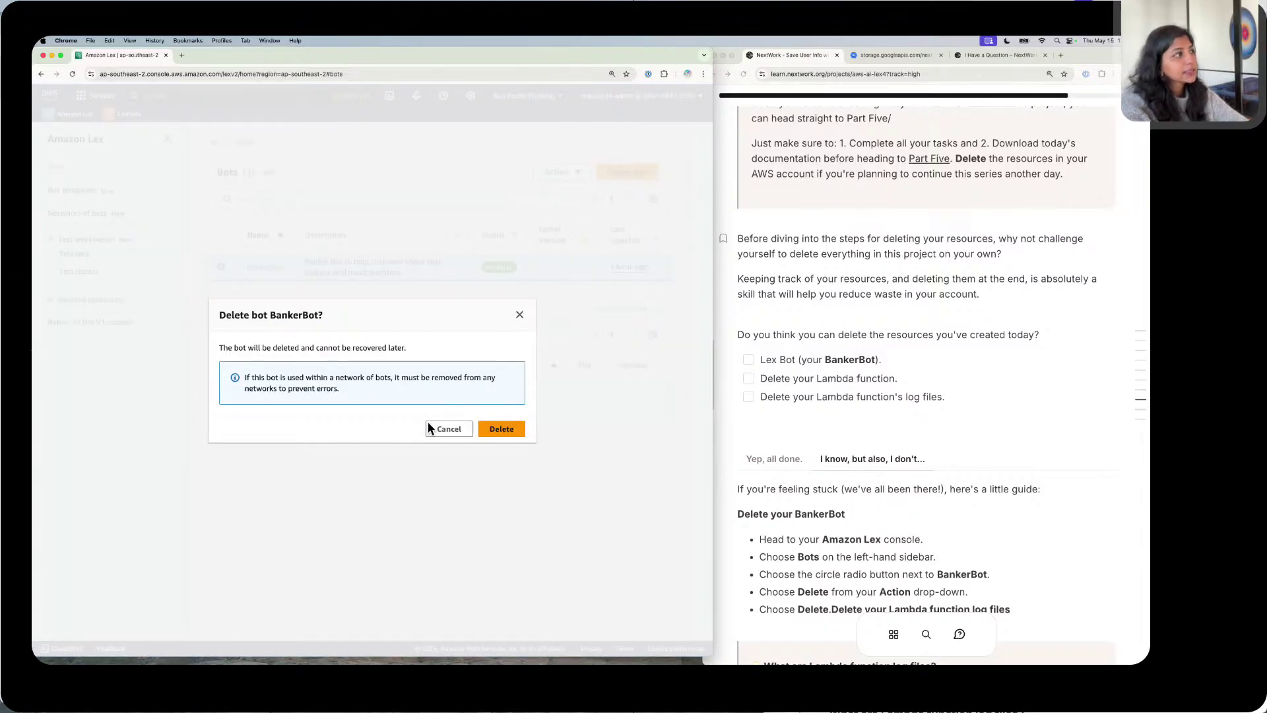
pyautogui.click(511, 427)
# Step: Check the guide's remaining cleanup items and delete the BankingBotEnglish function in Lambda, entering "confirm" to approve the deletion
pyautogui.scroll(-2, 913, 361)
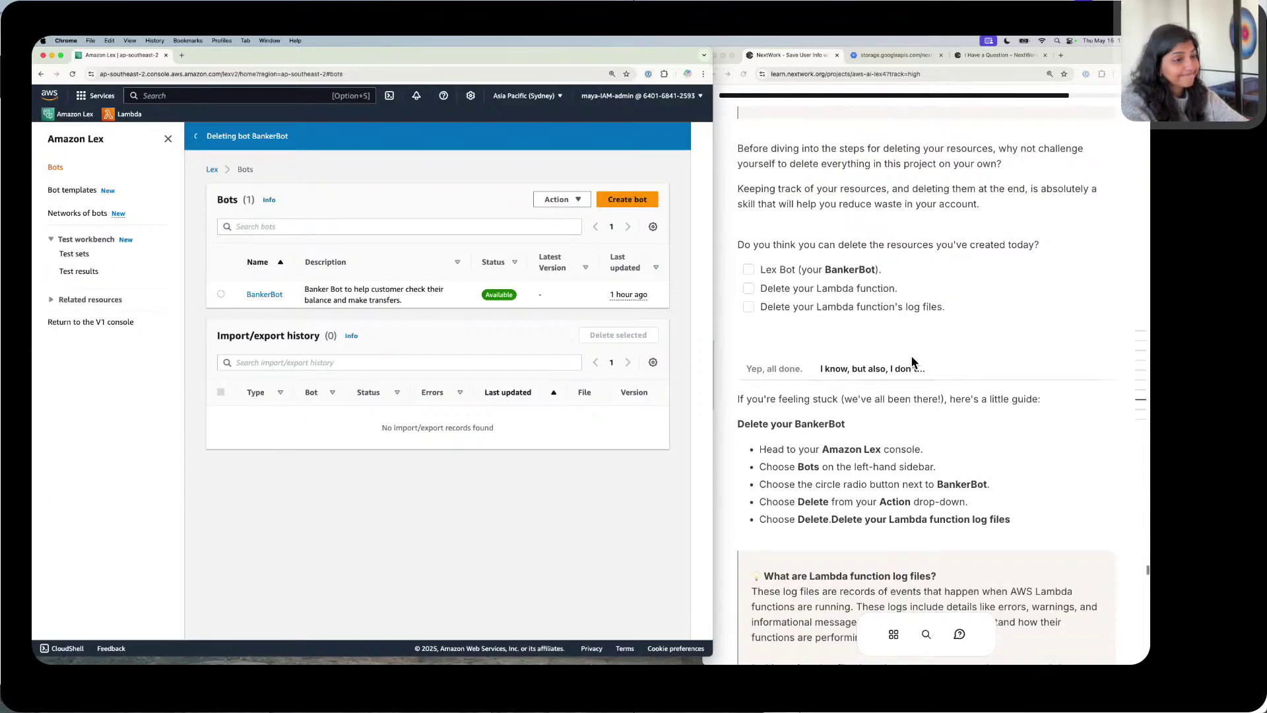
pyautogui.scroll(-4, 913, 362)
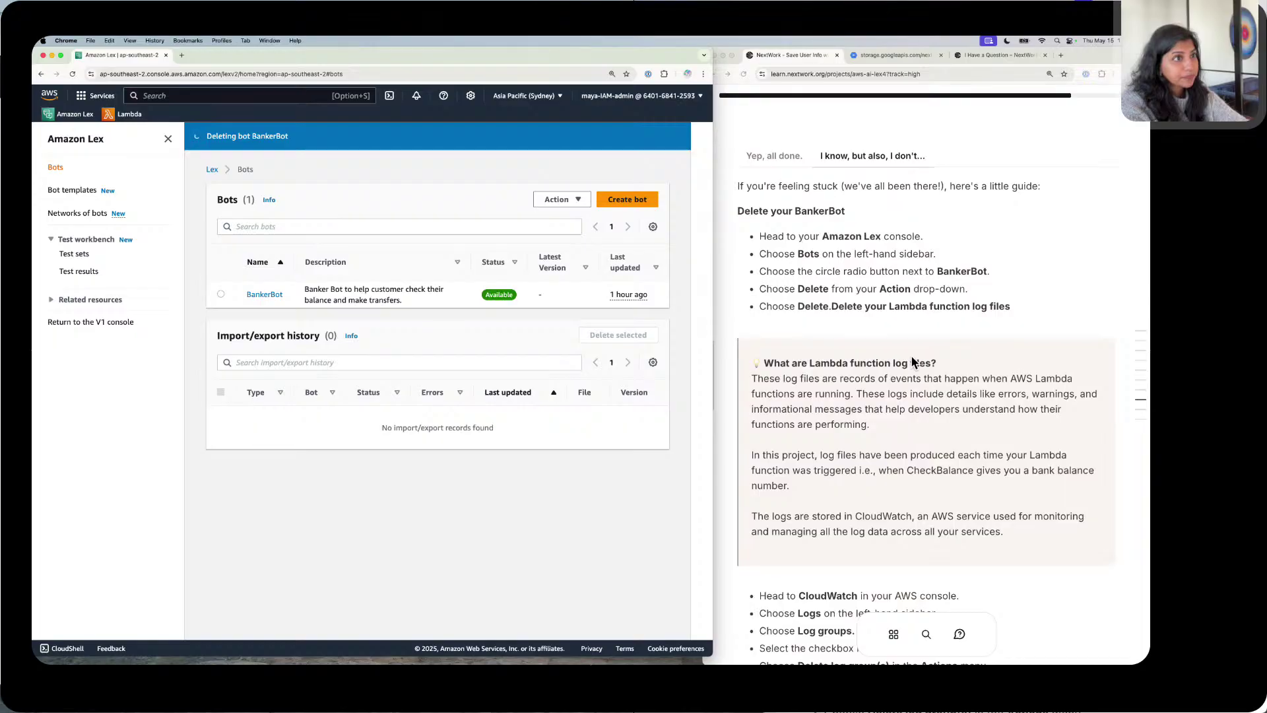
pyautogui.scroll(1, 913, 362)
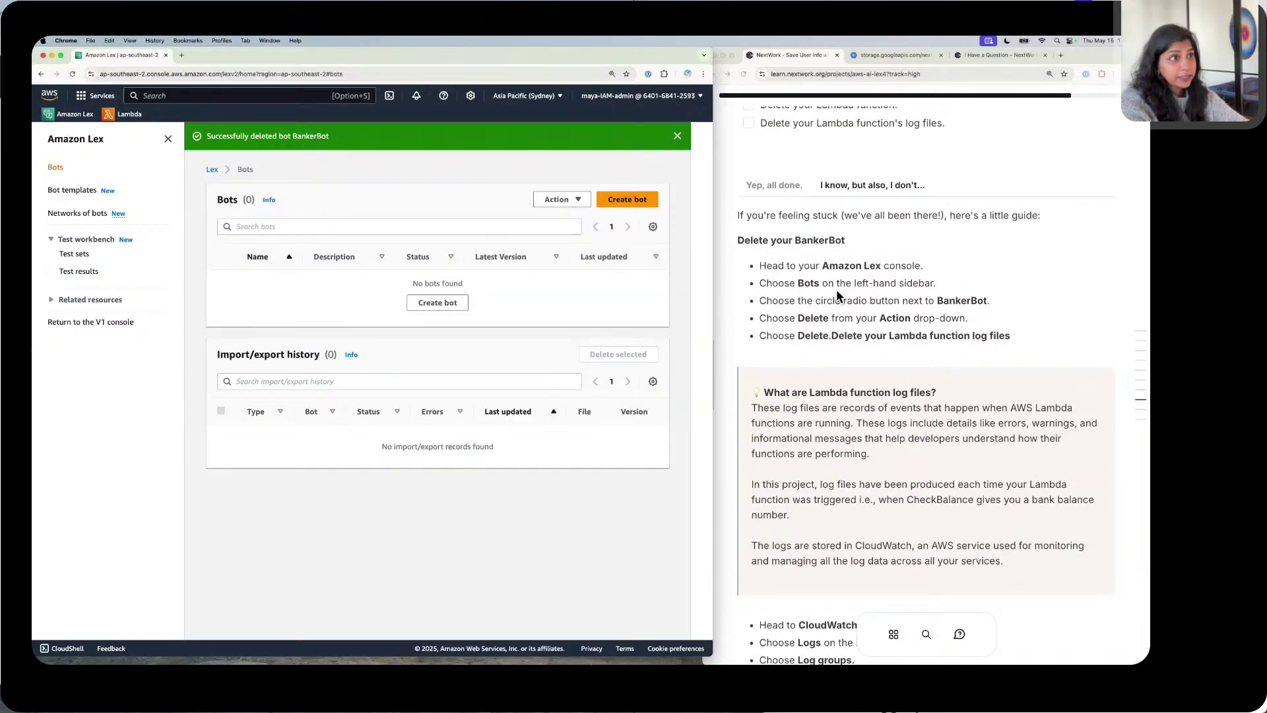
pyautogui.scroll(5, 837, 295)
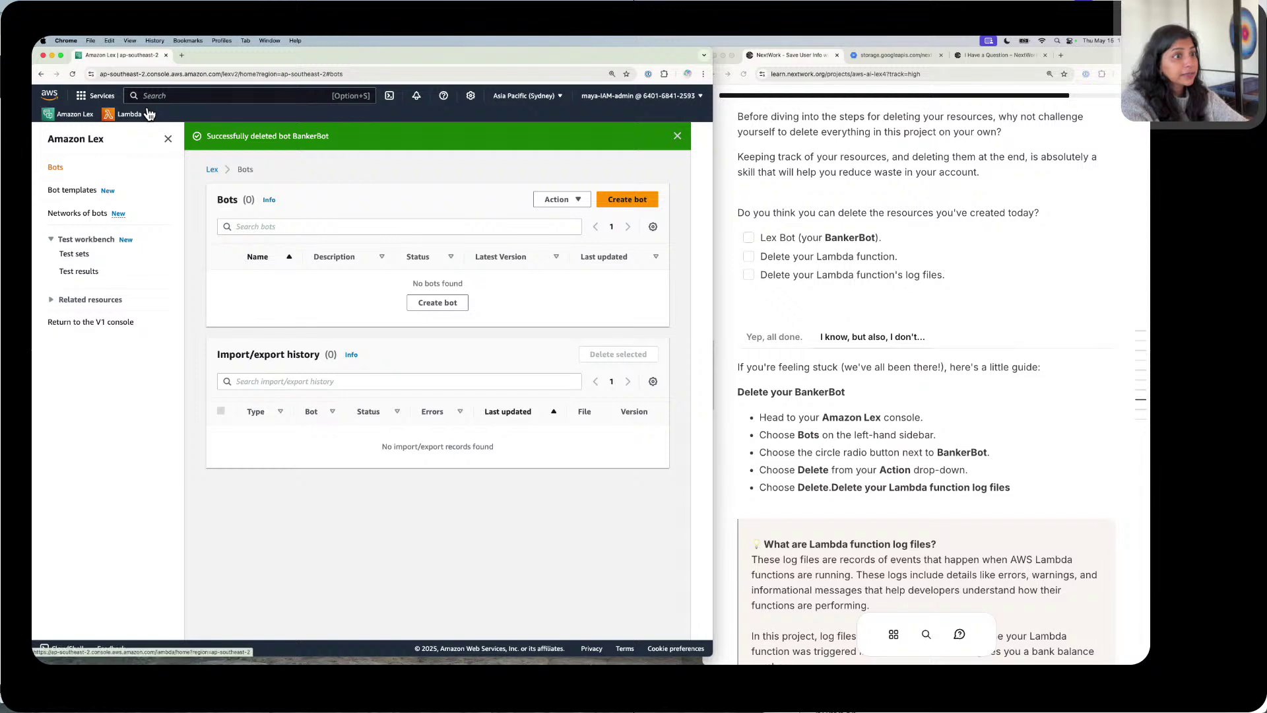
pyautogui.click(146, 113)
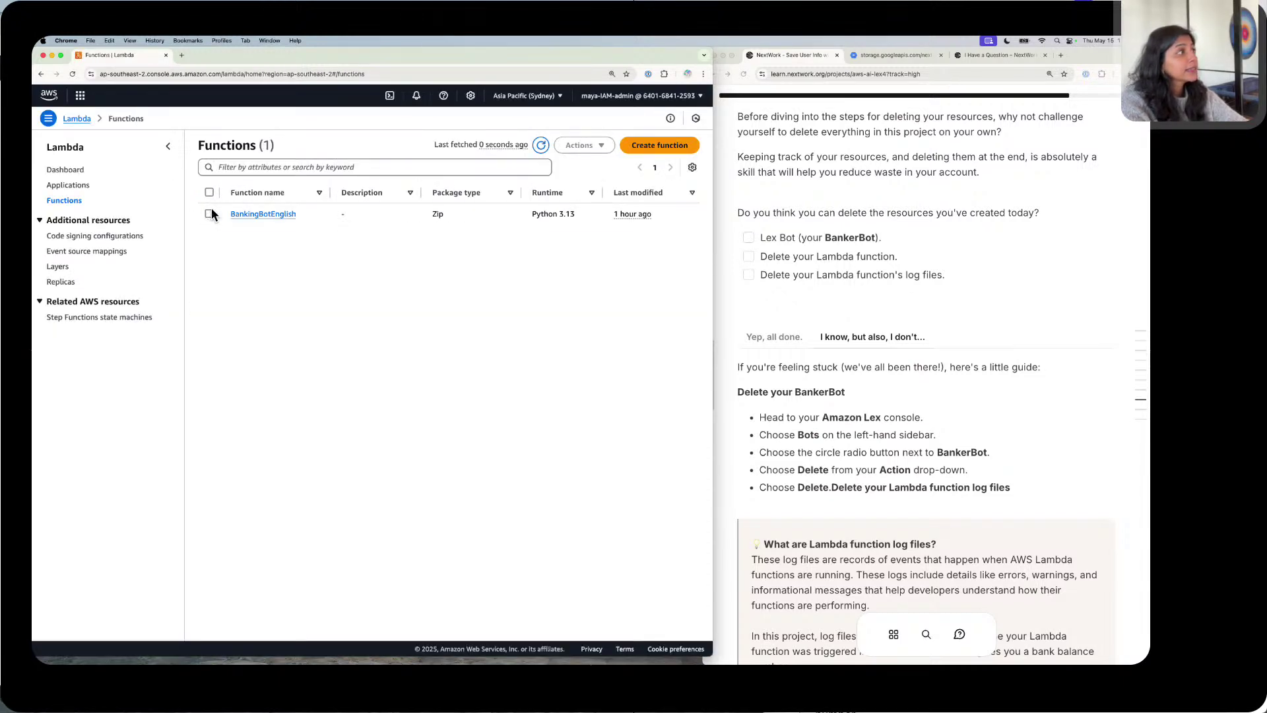
pyautogui.click(211, 211)
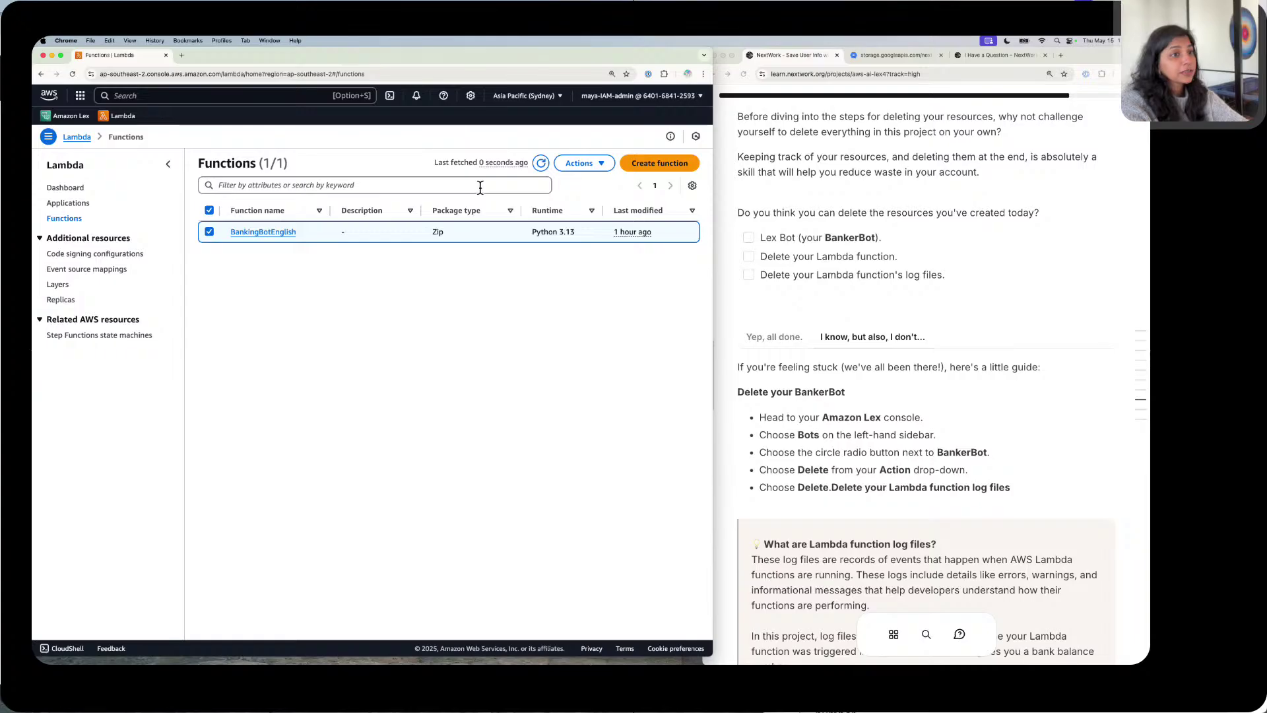
pyautogui.click(574, 165)
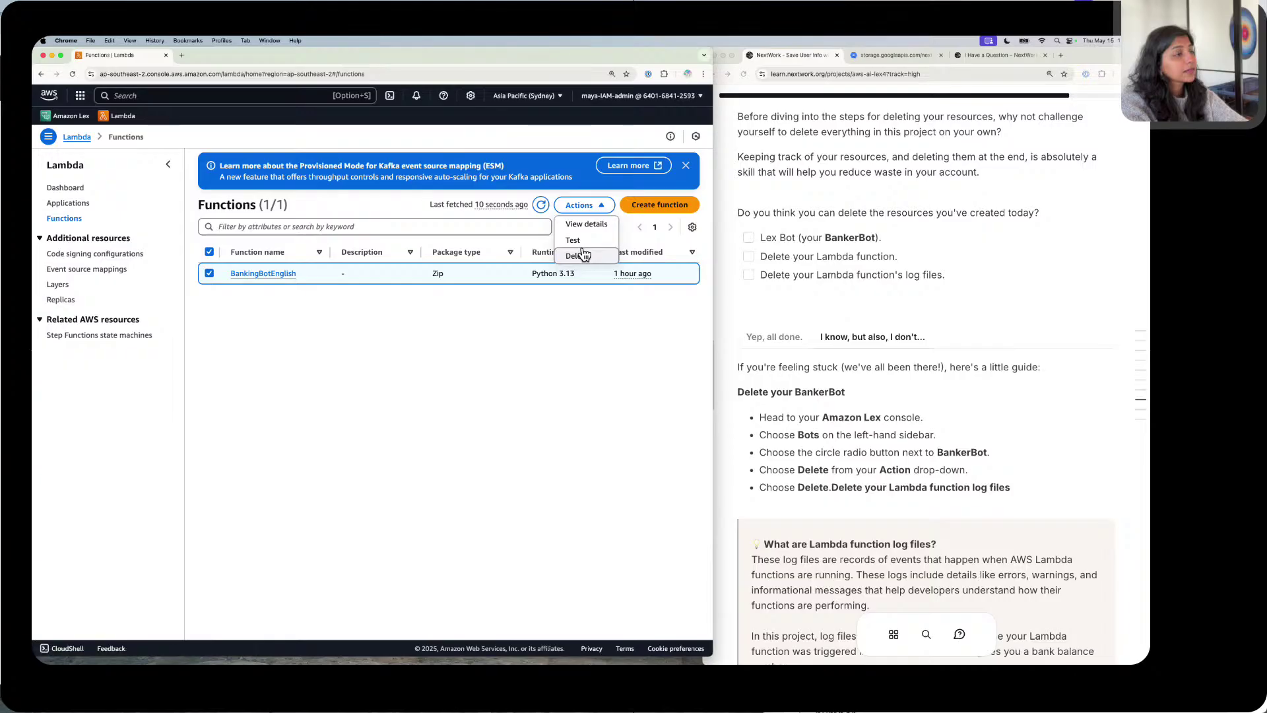
pyautogui.click(574, 255)
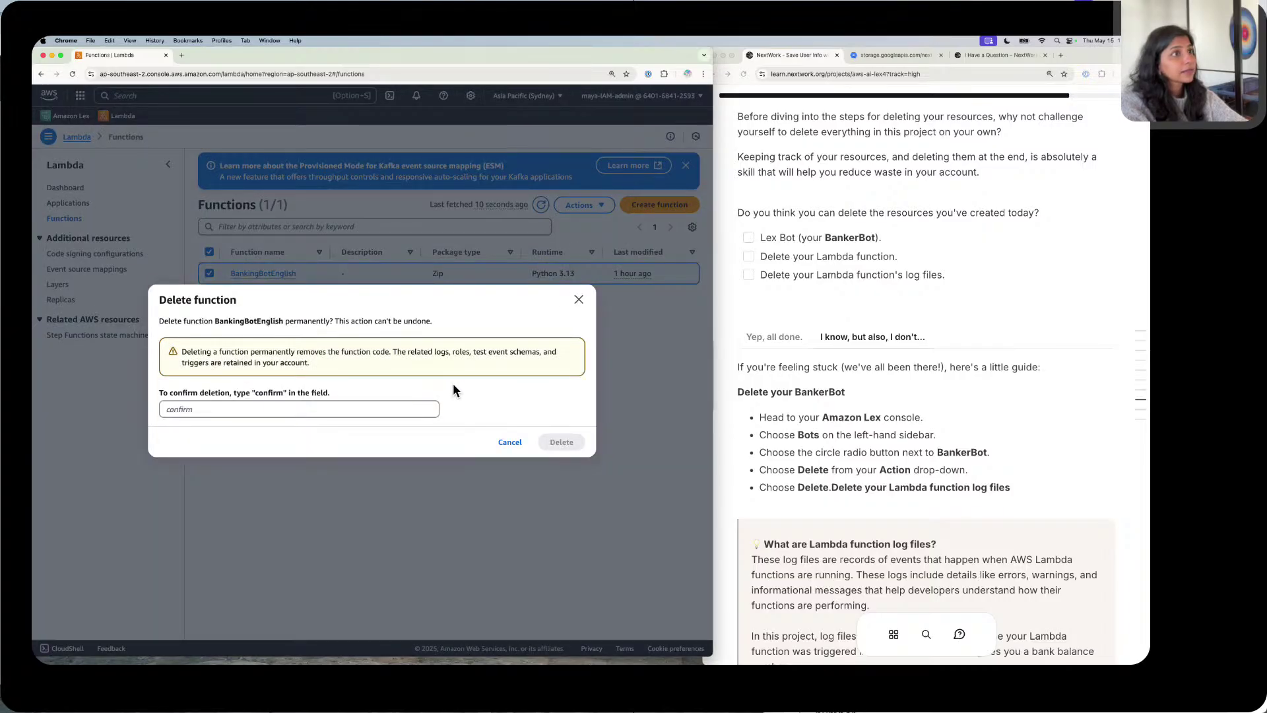
pyautogui.click(430, 407)
pyautogui.write('c')
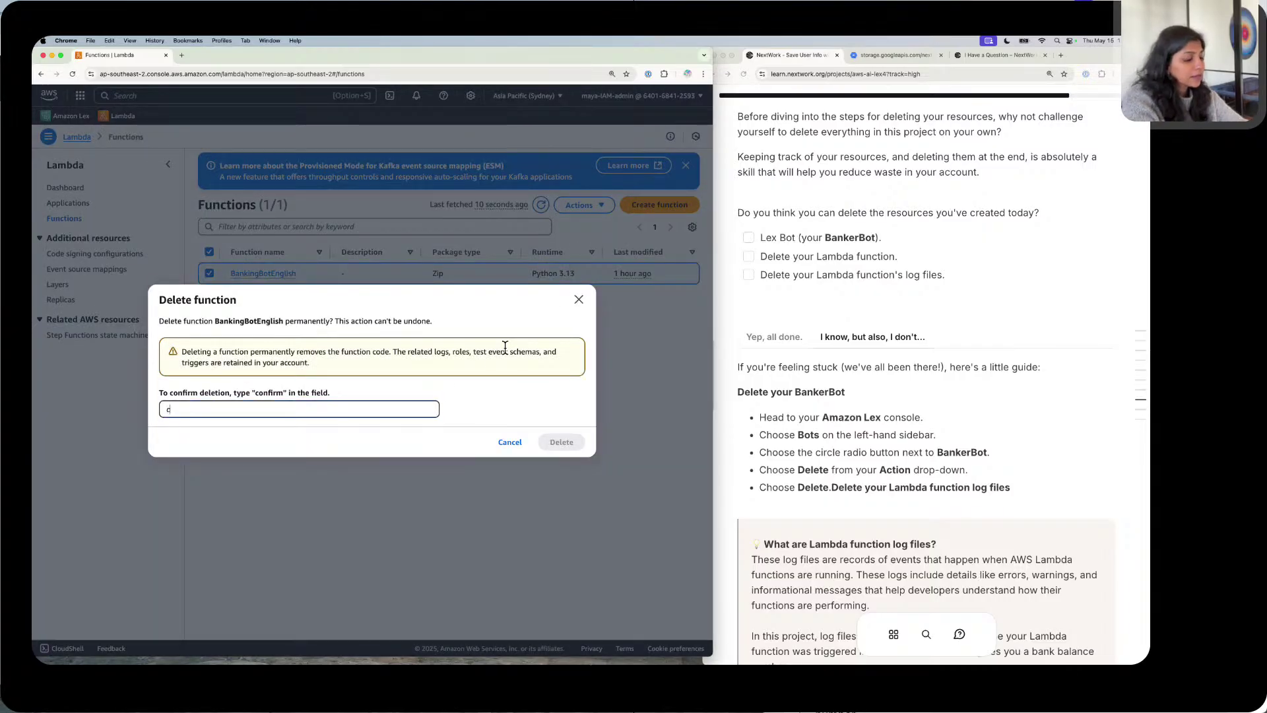
pyautogui.write('onfirm')
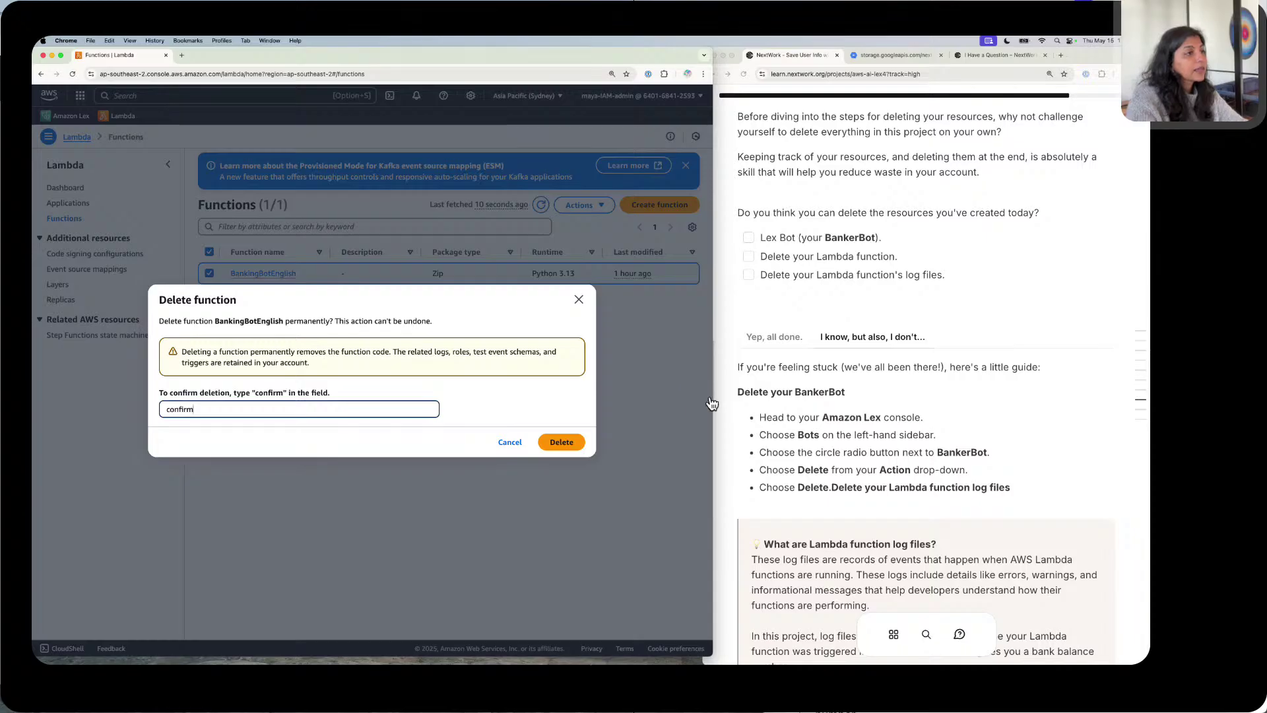
pyautogui.click(564, 441)
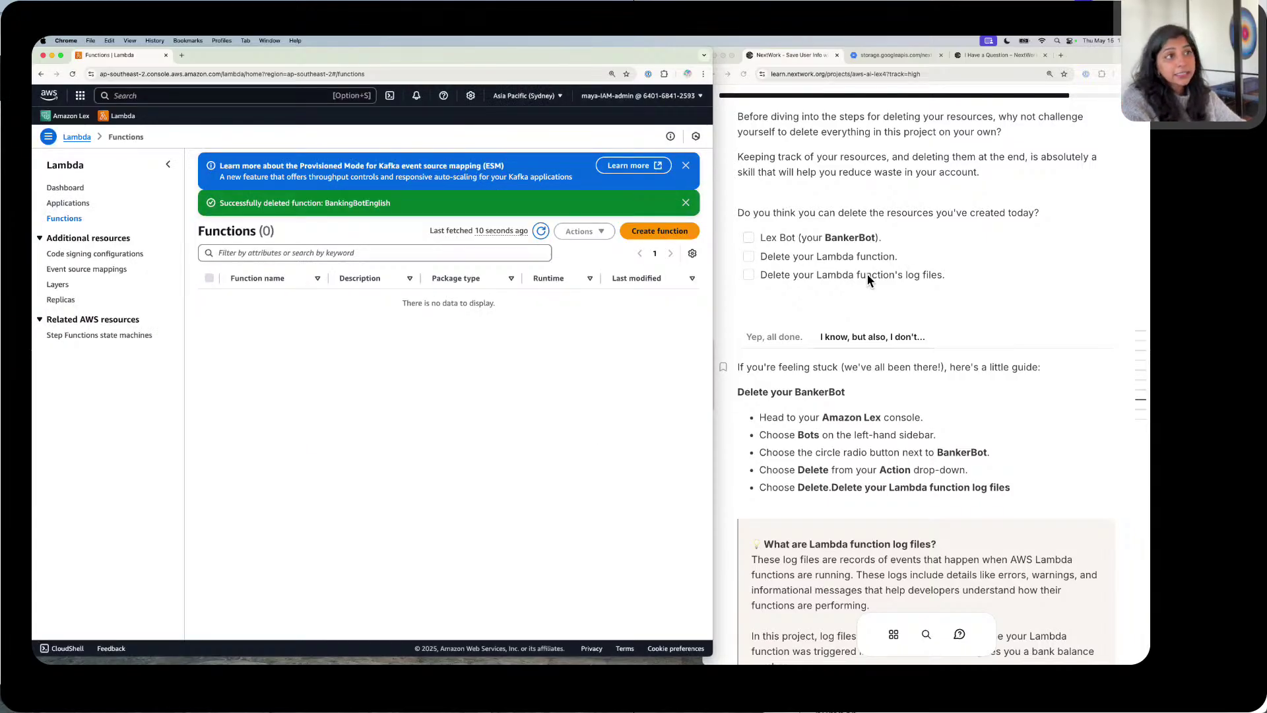
# Step: Check the guide's log file deletion instructions and open the CloudWatch service in the AWS console
pyautogui.scroll(-2, 873, 275)
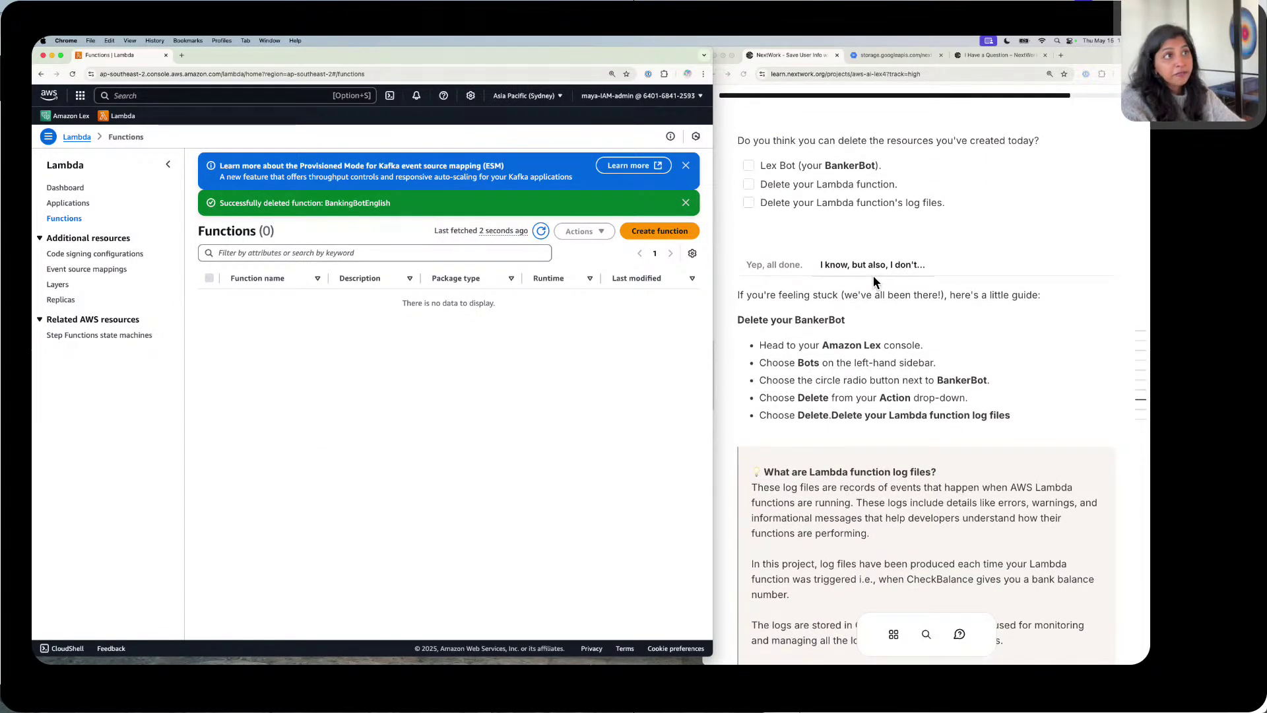
pyautogui.scroll(-10, 873, 275)
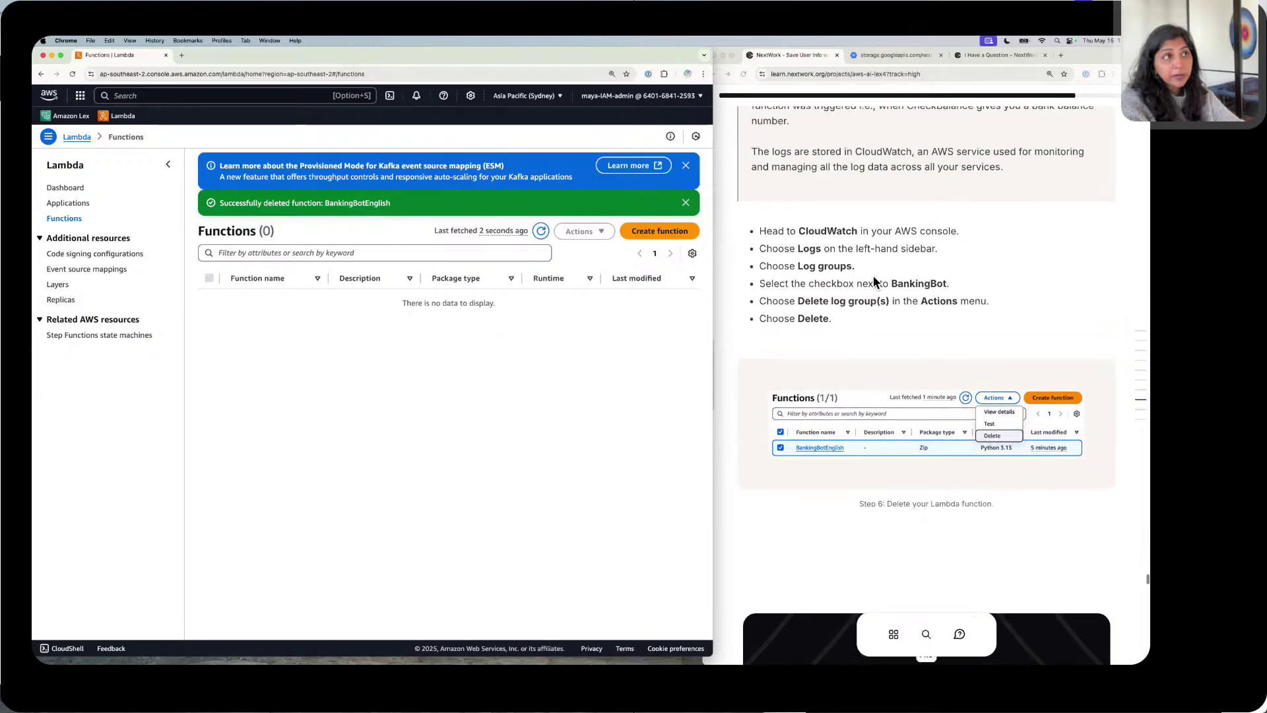
pyautogui.scroll(1, 873, 276)
pyautogui.click(845, 257)
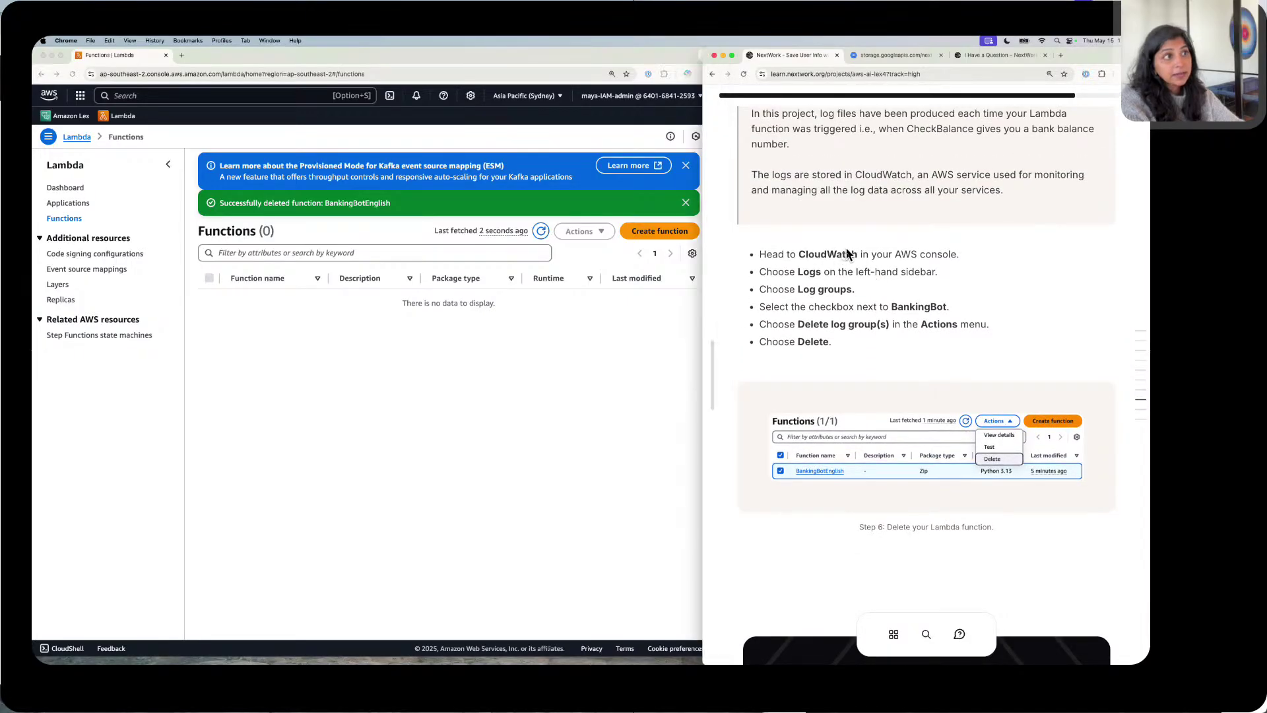
pyautogui.click(160, 134)
pyautogui.click(177, 95)
pyautogui.write('clo')
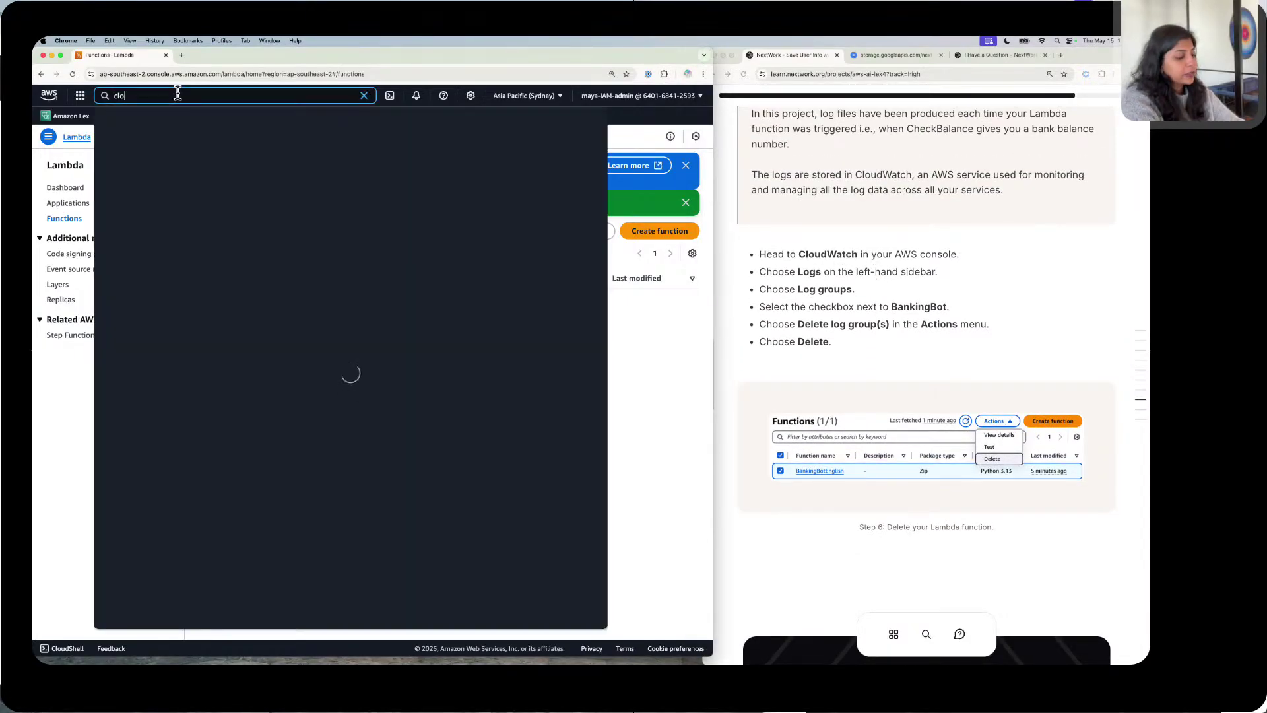
pyautogui.write('ud WAN')
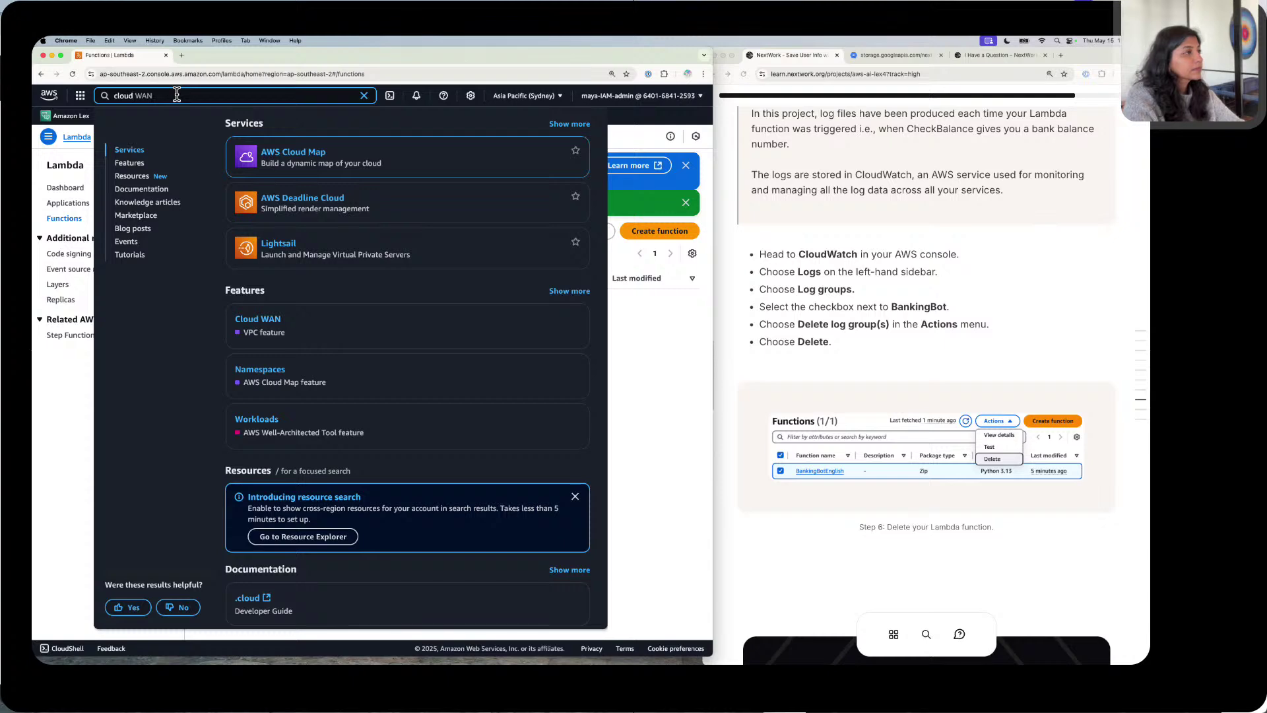
pyautogui.press('BackSpace')
pyautogui.press('BackSpace')
pyautogui.press('BackSpace')
pyautogui.press('BackSpace')
pyautogui.write('watch')
pyautogui.click(285, 149)
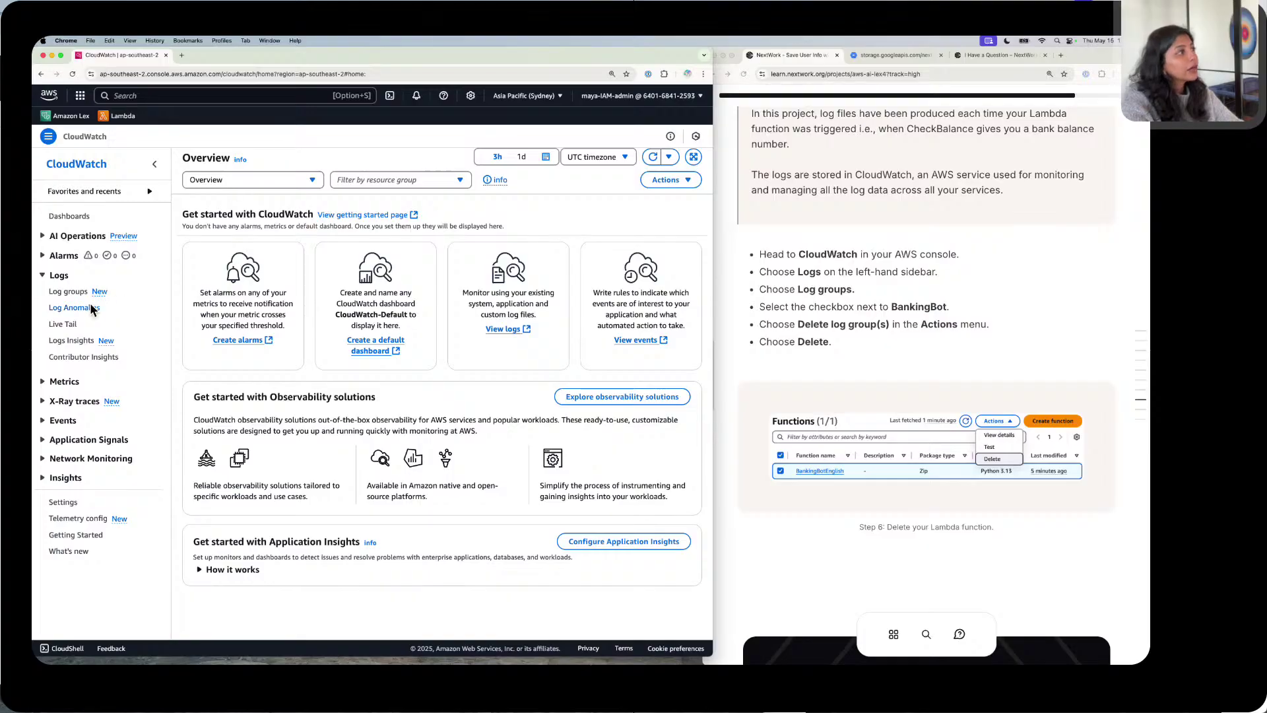
# Step: Delete the /aws/lambda/BankingBotEnglish log group from the CloudWatch log groups, confirming the deletion
pyautogui.click(69, 290)
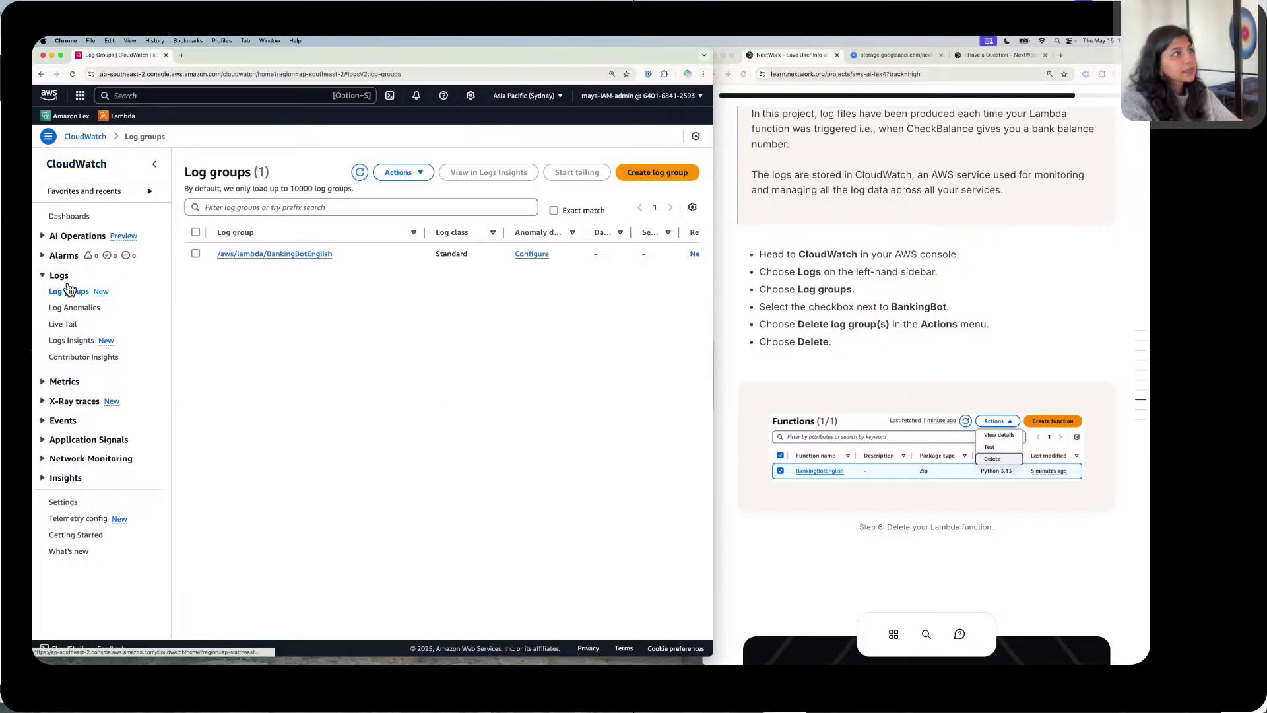
pyautogui.click(196, 253)
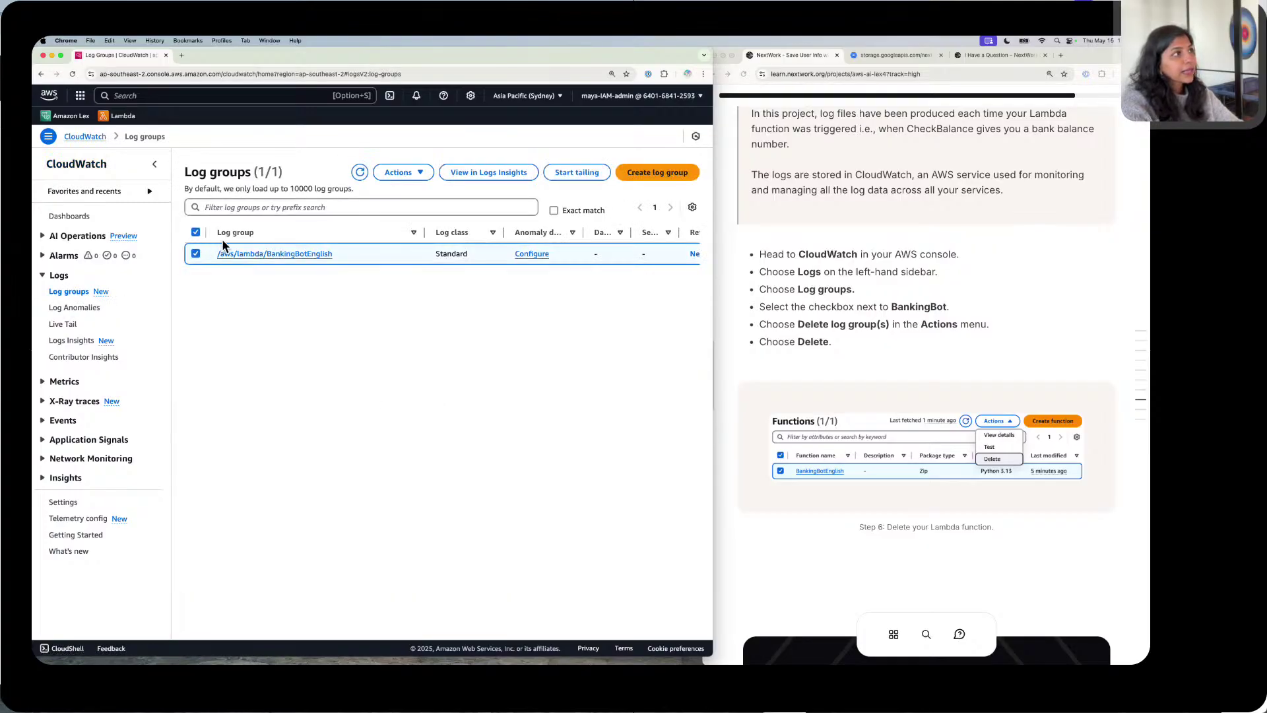
pyautogui.click(417, 169)
pyautogui.click(422, 192)
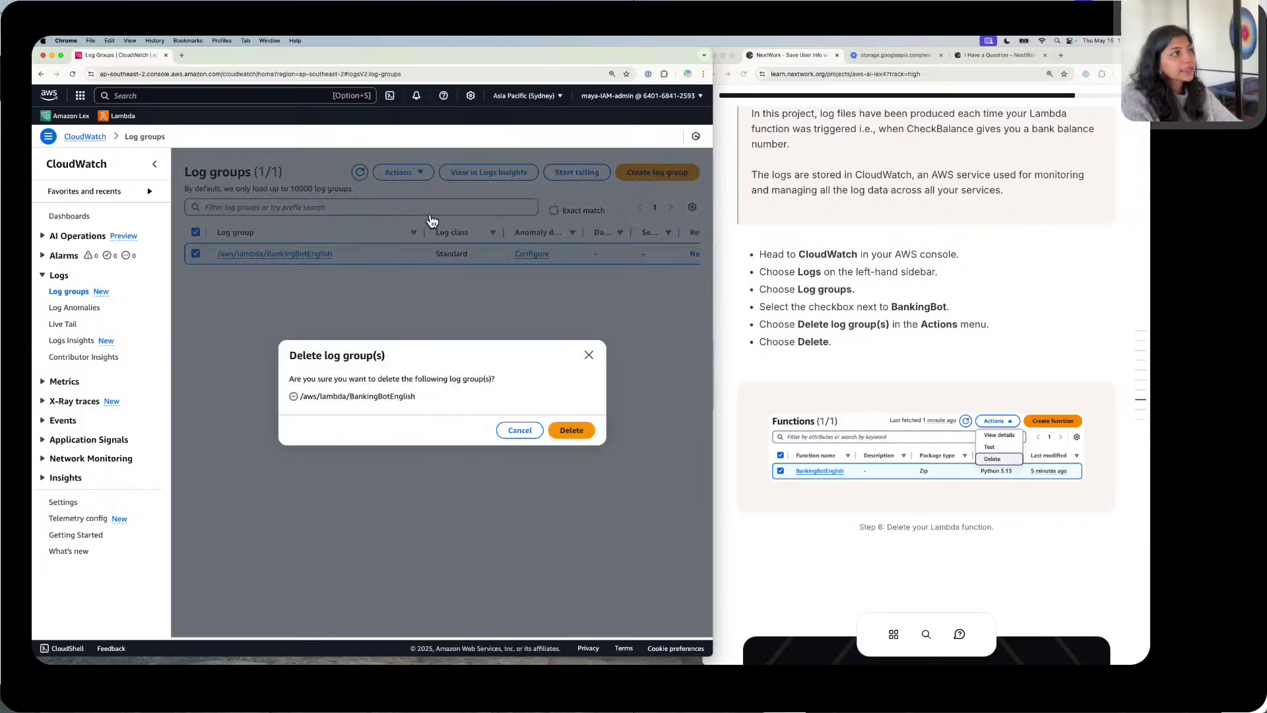
pyautogui.click(571, 429)
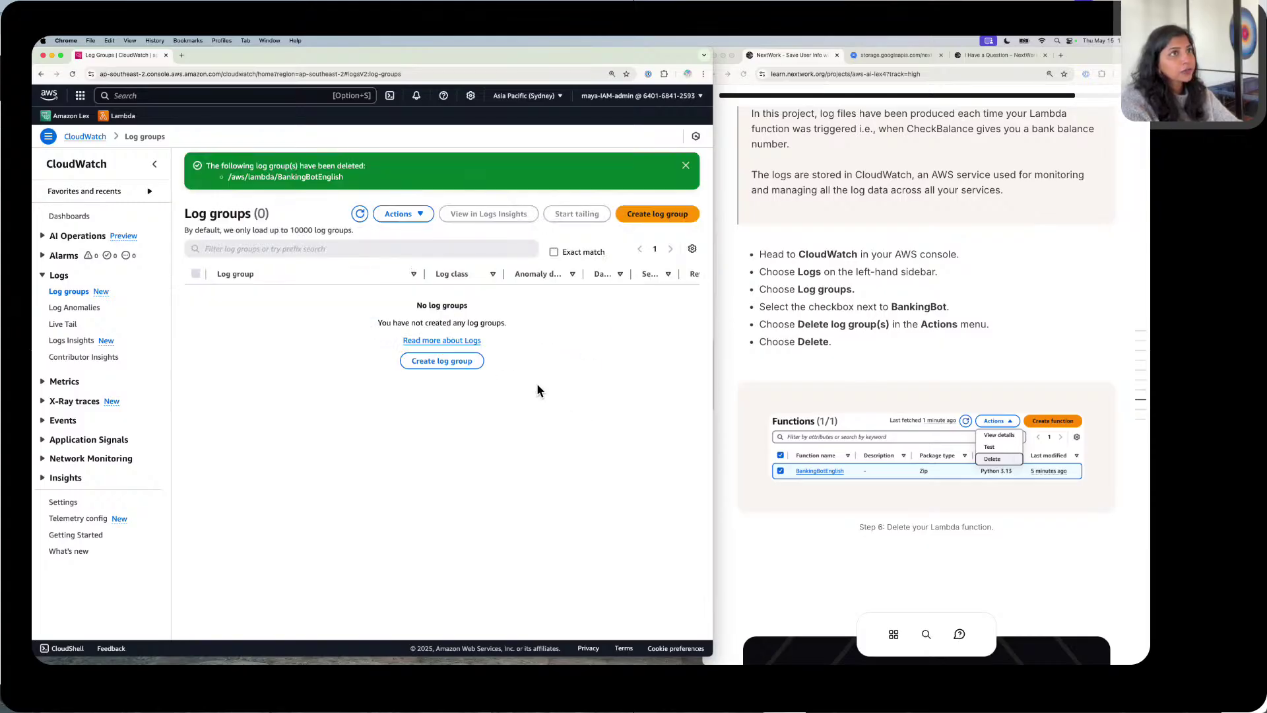
# Step: Start the guide's Lex Chatbot Quiz and answer the question about intents with "The goal the user is trying to achieve in a conversation."
pyautogui.scroll(-5, 903, 362)
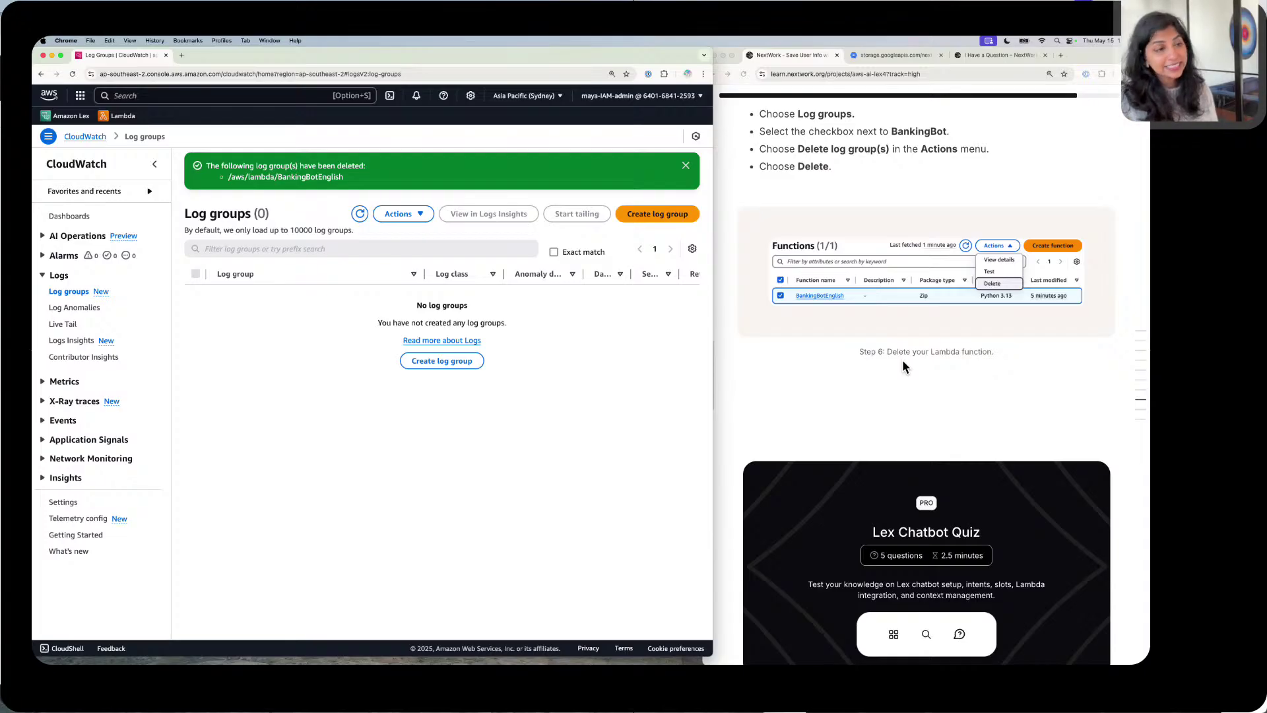
pyautogui.scroll(-4, 832, 347)
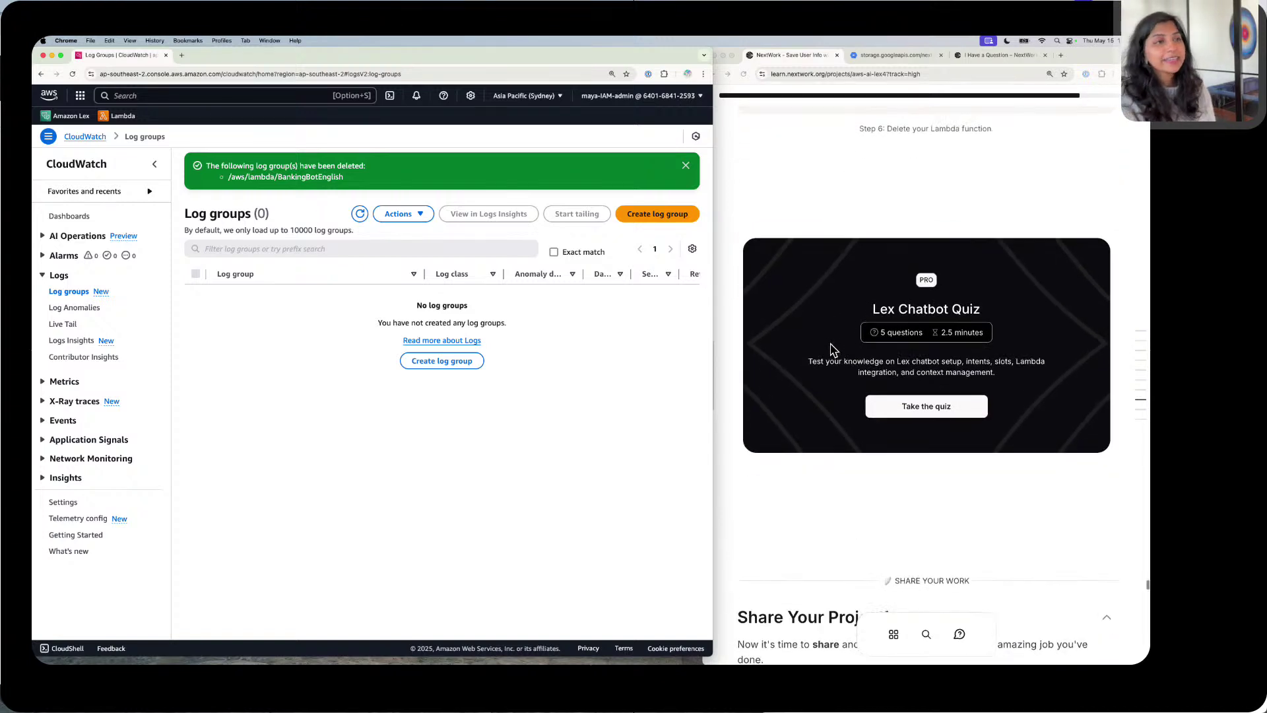
pyautogui.scroll(1, 832, 350)
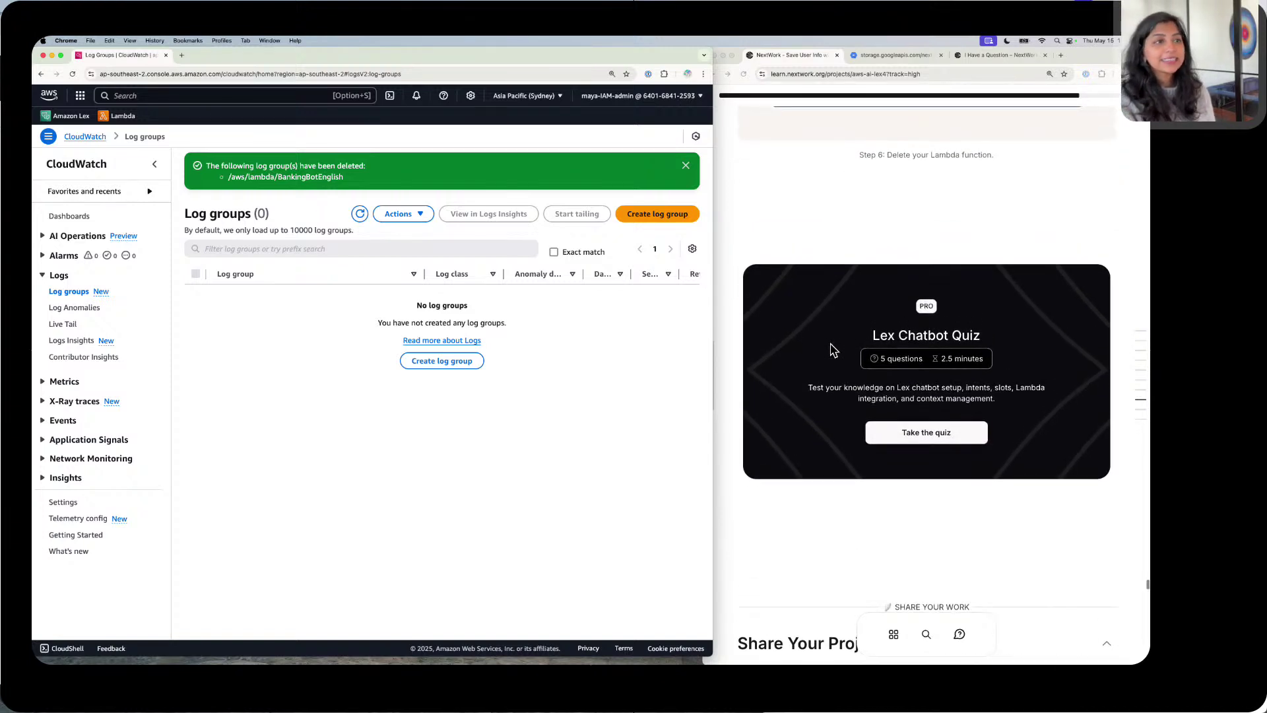
pyautogui.click(917, 427)
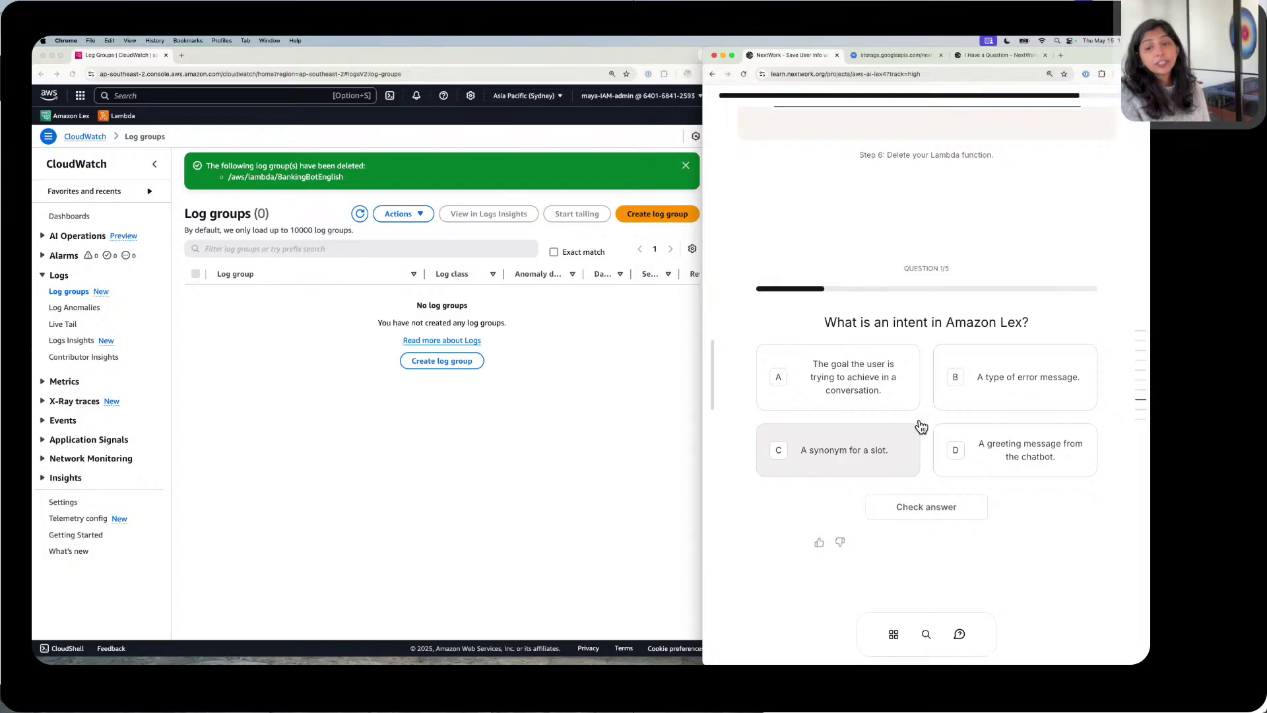
pyautogui.scroll(-1, 921, 427)
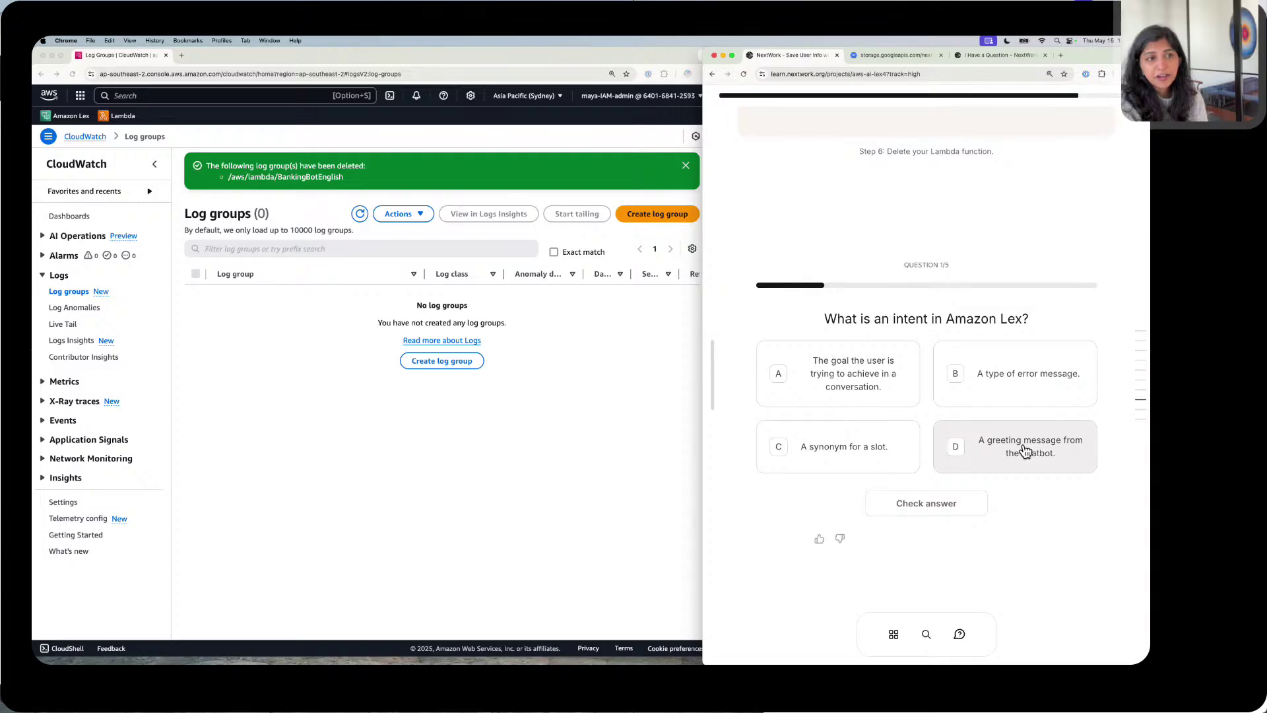
pyautogui.click(857, 355)
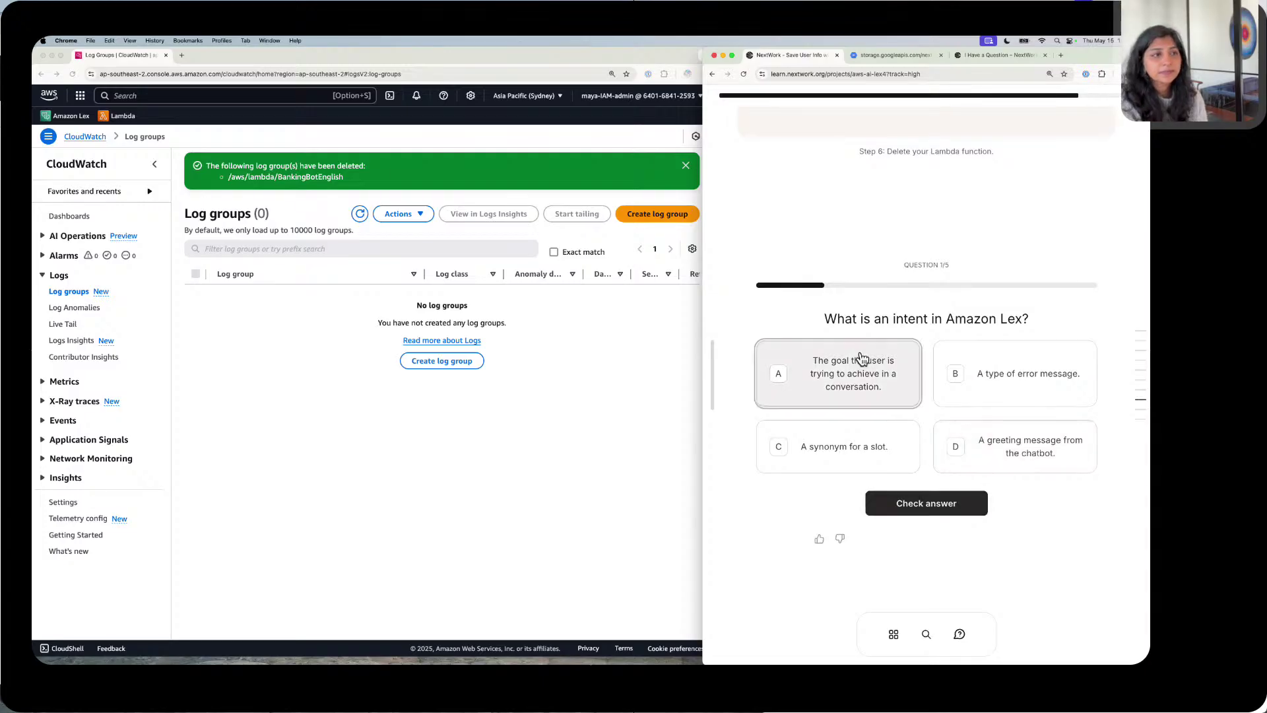
pyautogui.click(937, 501)
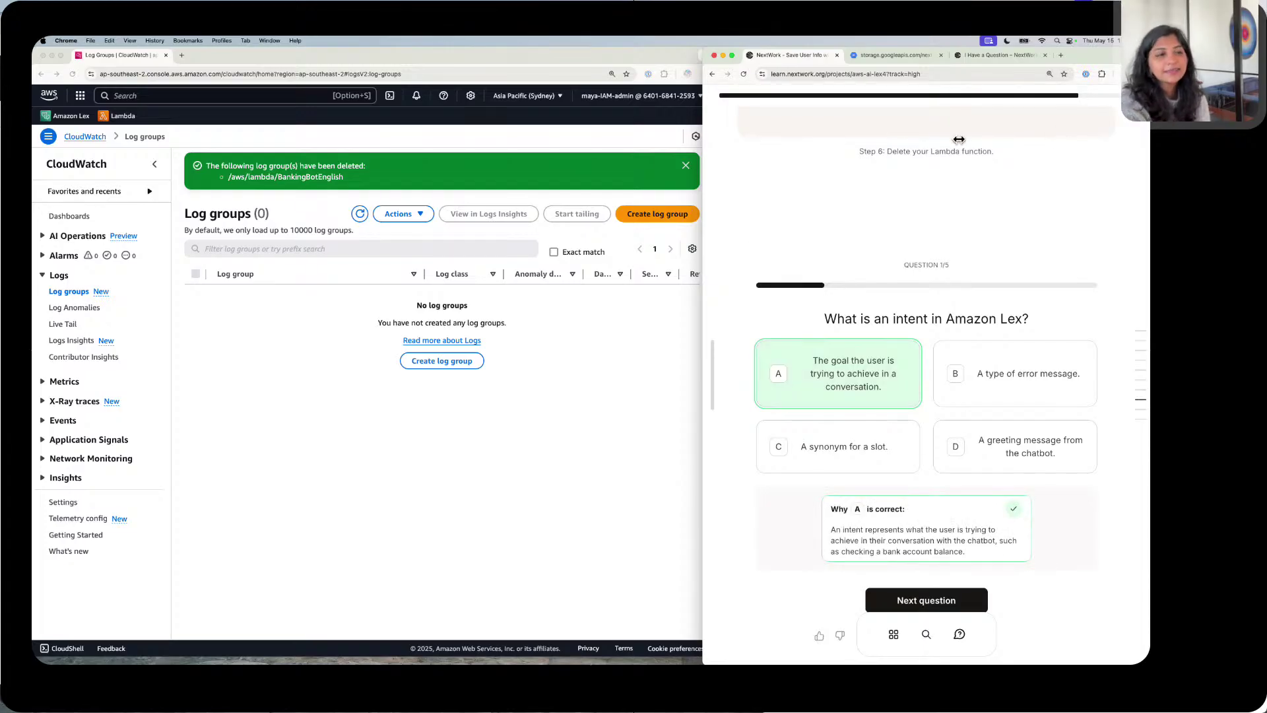
# Step: Answer the fulfillment question with "Completing the intent." and the slot type question with "The type of information a slot can contain."
pyautogui.click(927, 597)
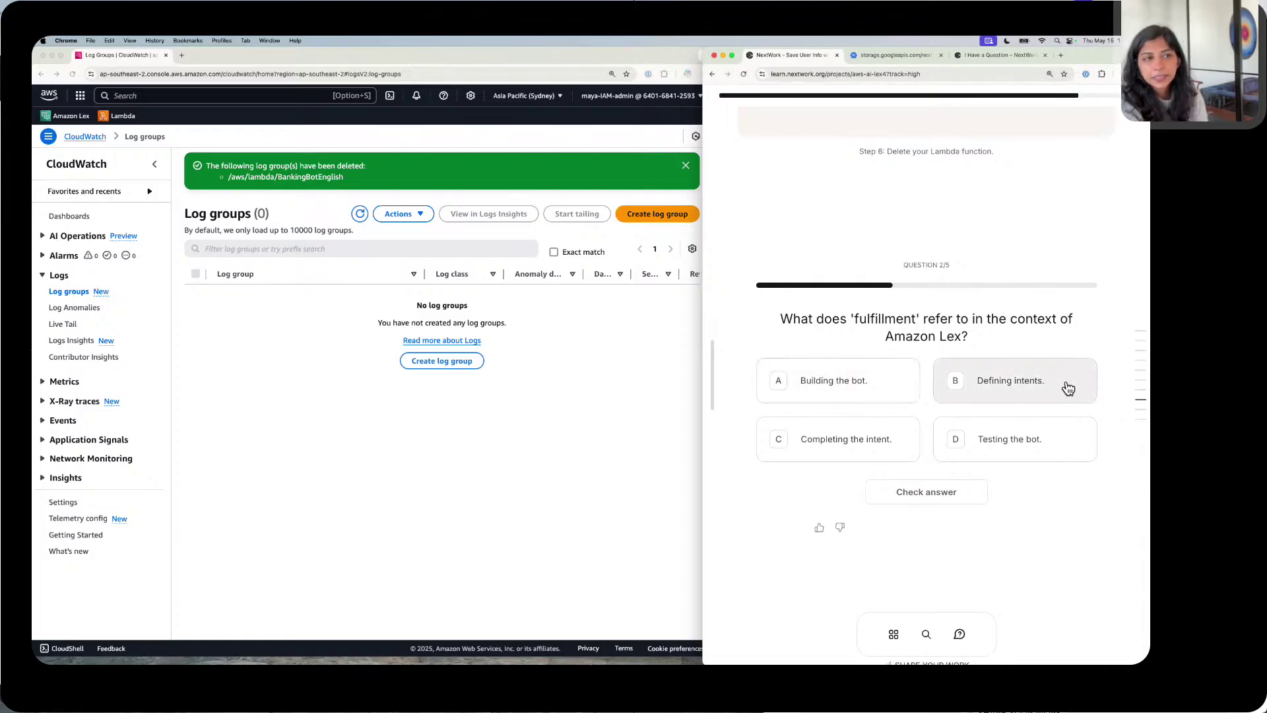
pyautogui.click(855, 428)
pyautogui.click(957, 487)
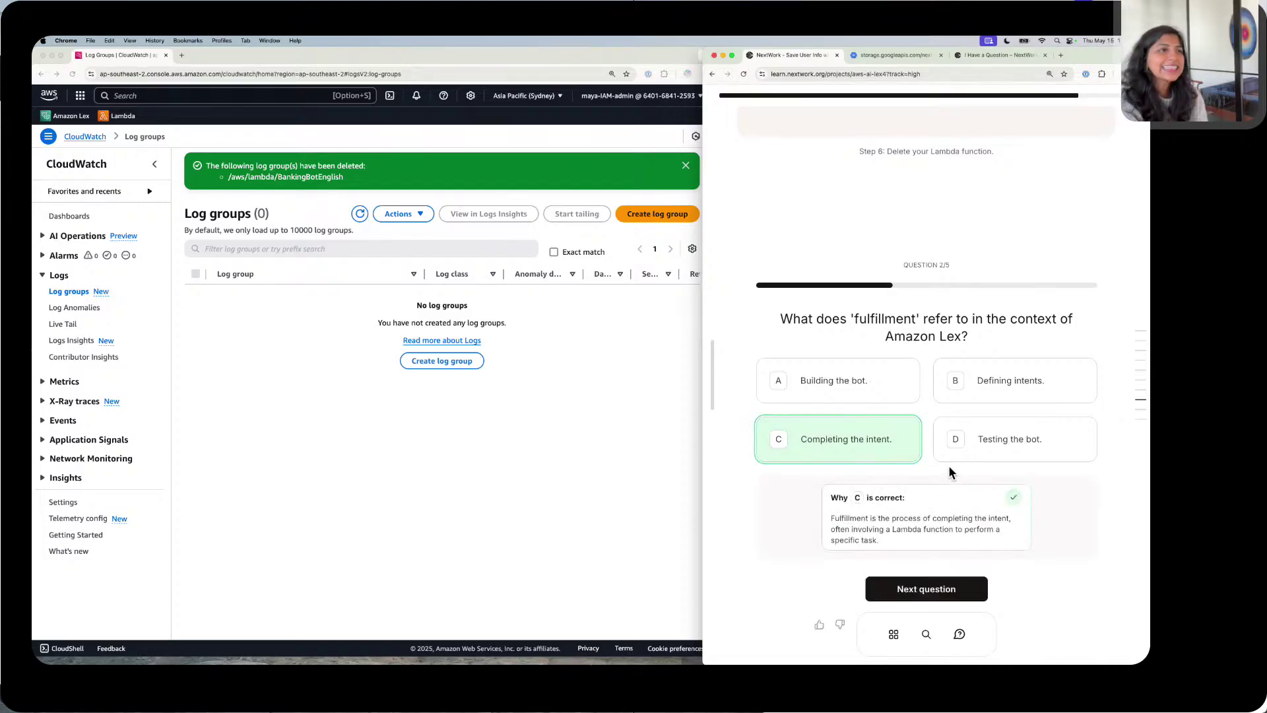
pyautogui.click(919, 580)
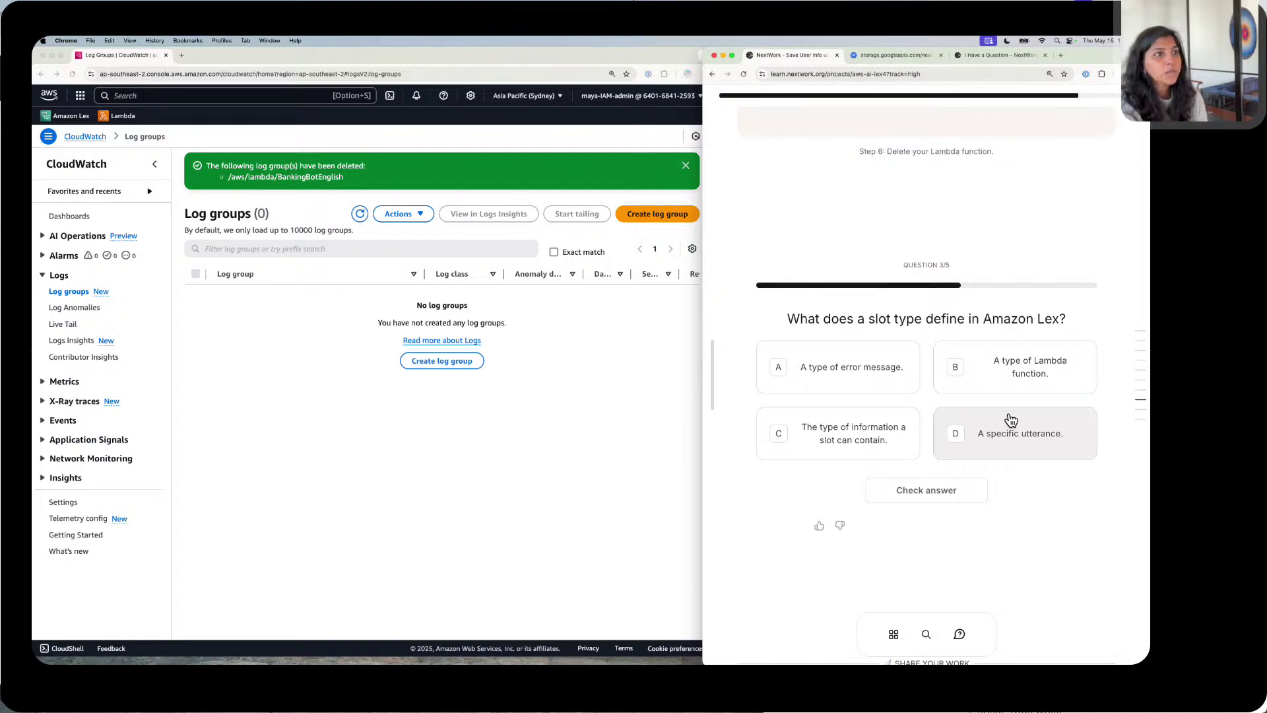
pyautogui.click(904, 426)
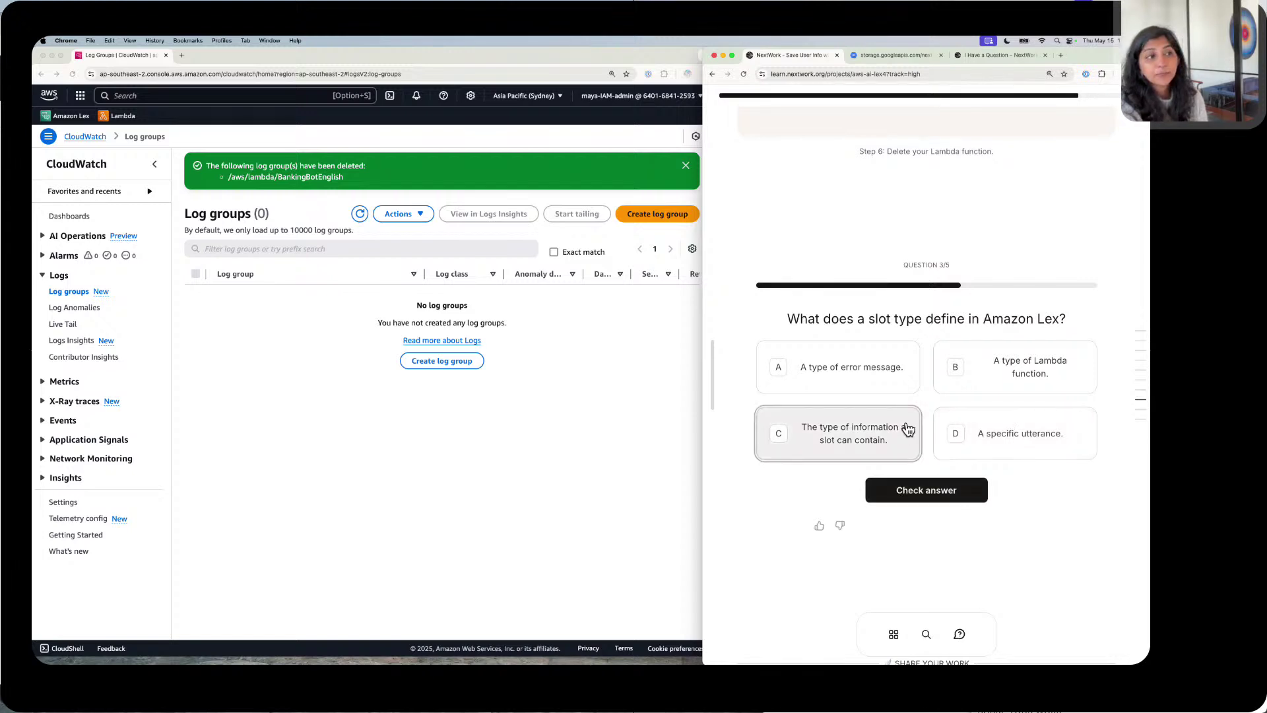
pyautogui.click(923, 487)
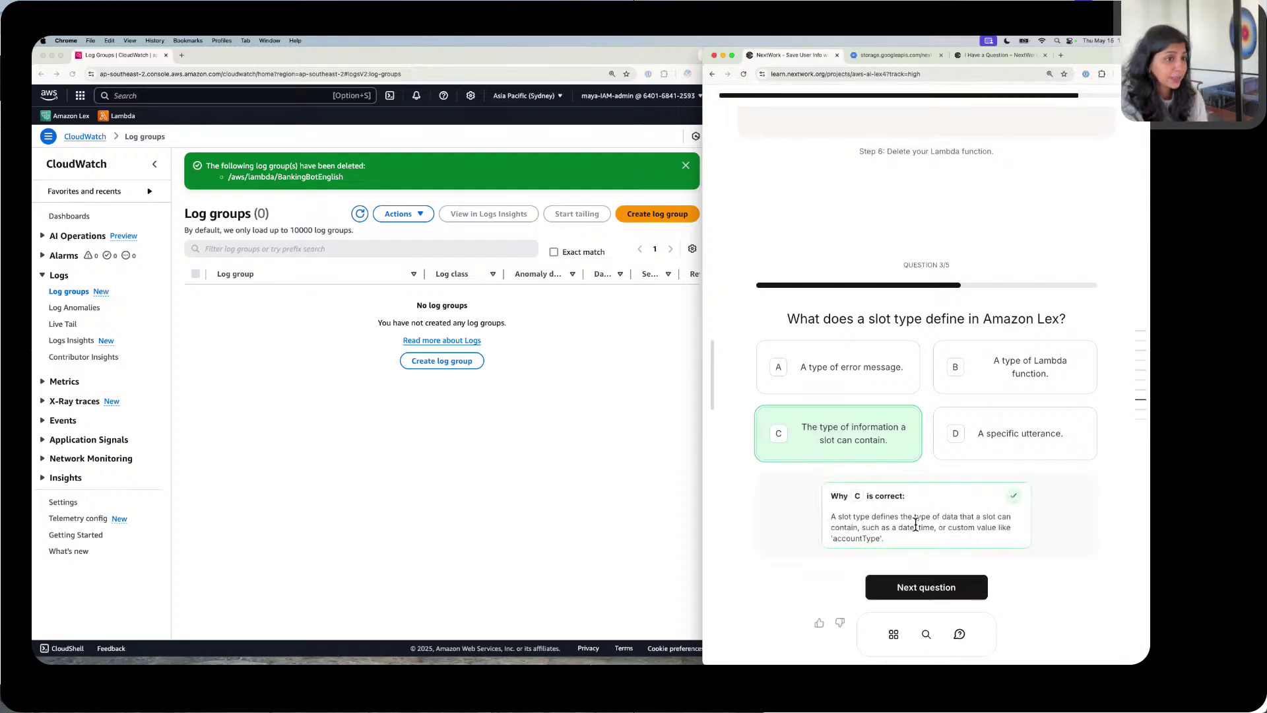
# Step: Answer the quiz question on the output context tag's purpose with "Store information after an intent is finished."
pyautogui.click(908, 572)
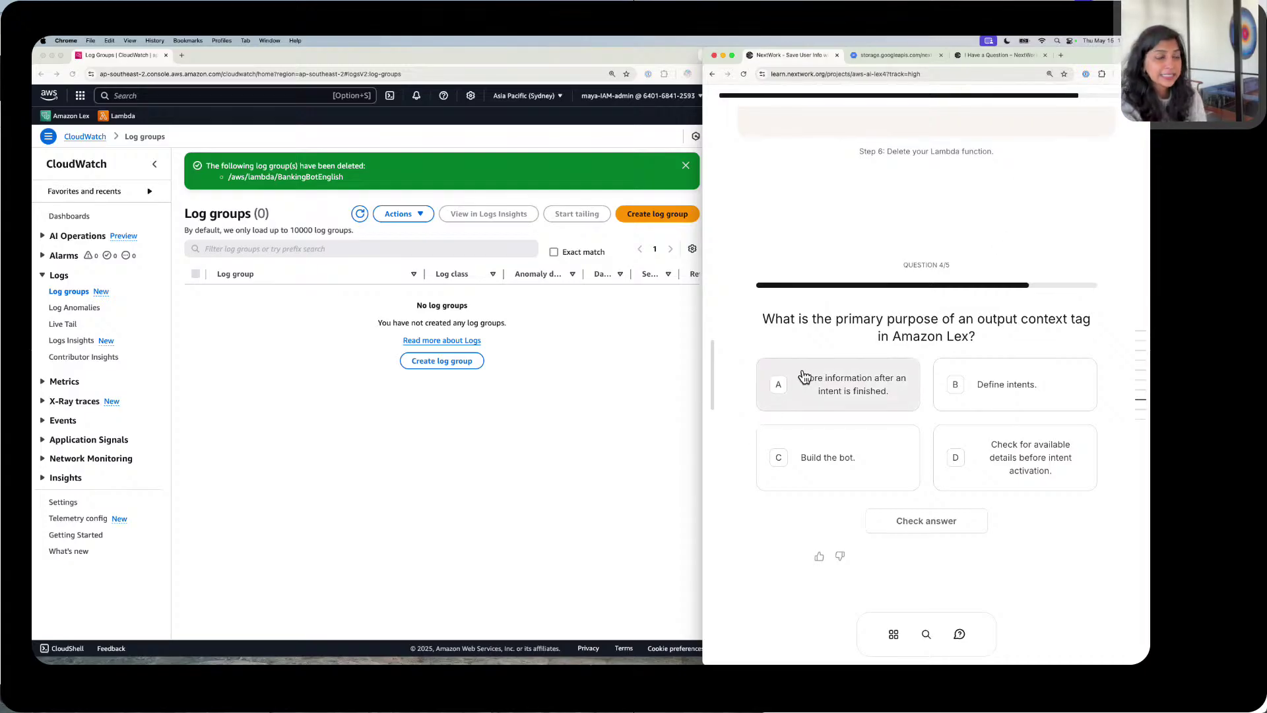
pyautogui.scroll(-1, 804, 377)
pyautogui.scroll(1, 805, 376)
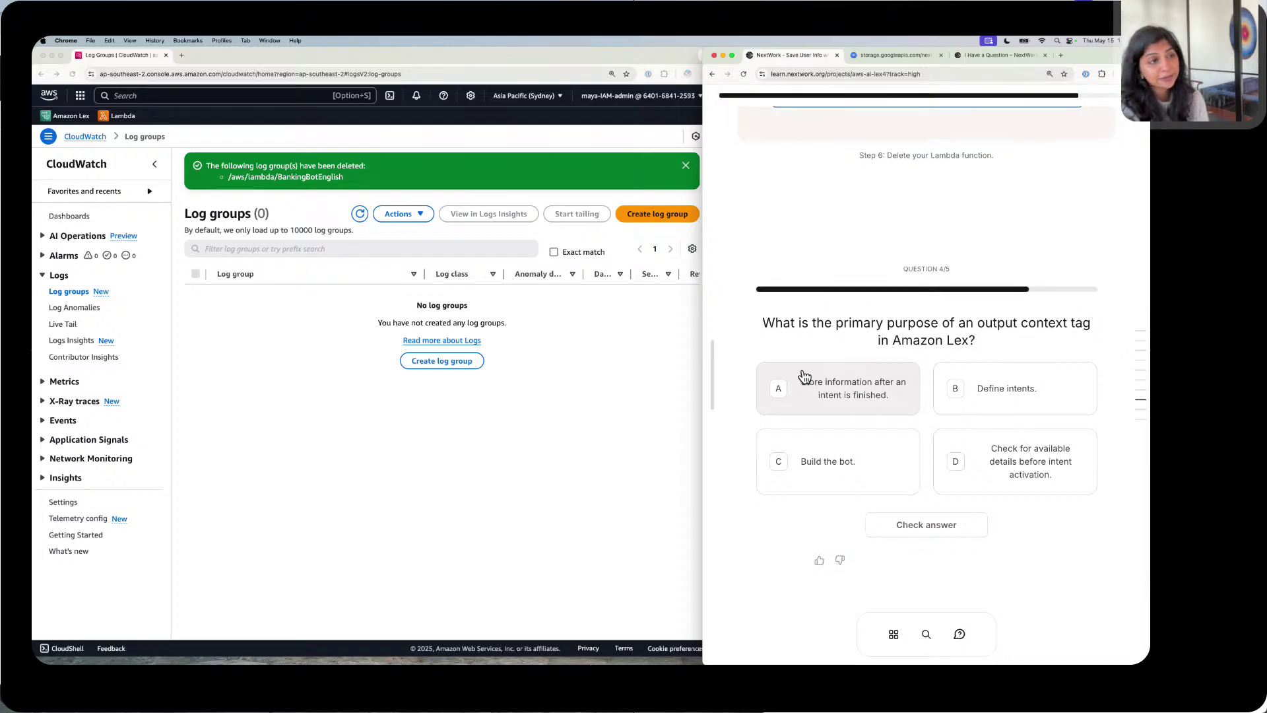
pyautogui.scroll(-1, 1056, 372)
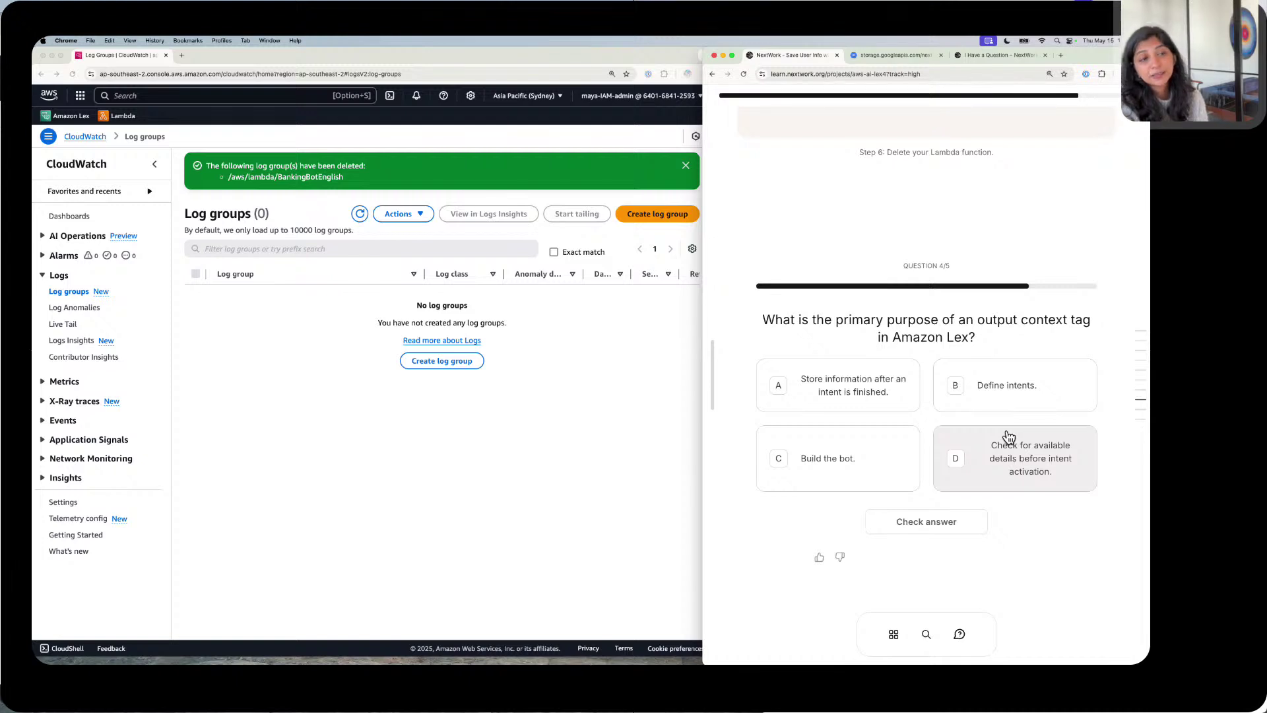
pyautogui.click(821, 367)
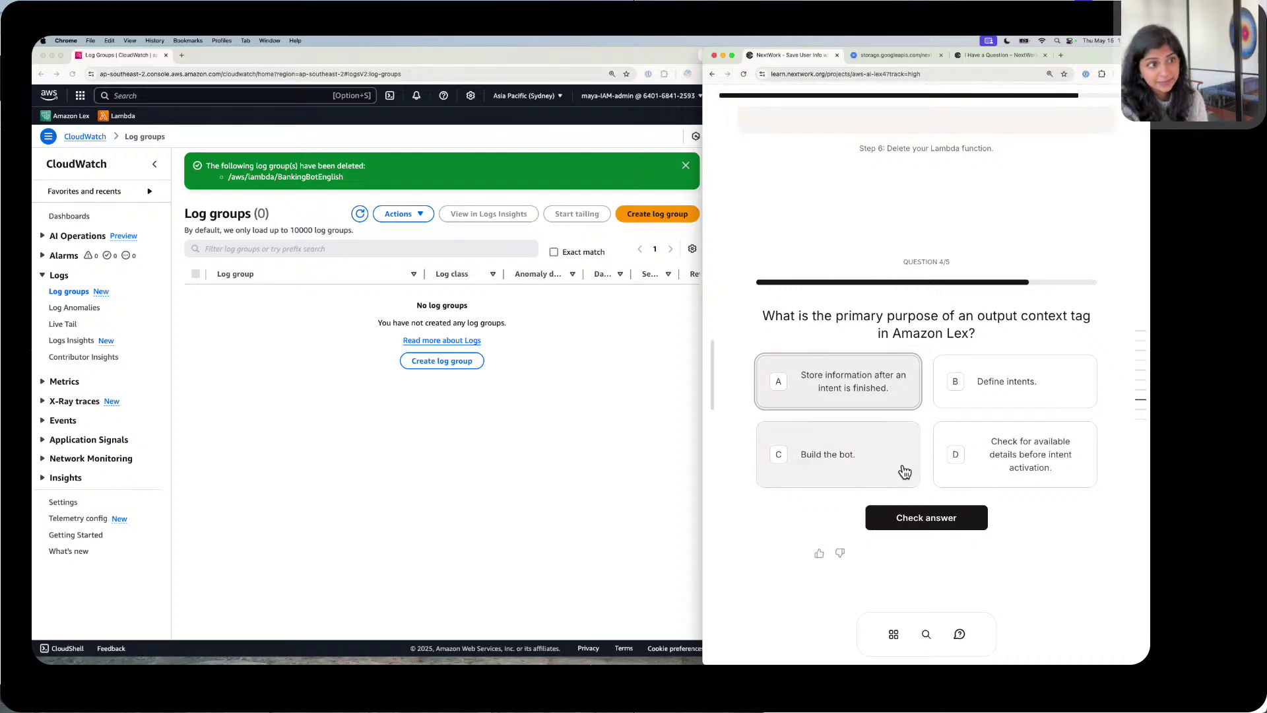
pyautogui.click(913, 509)
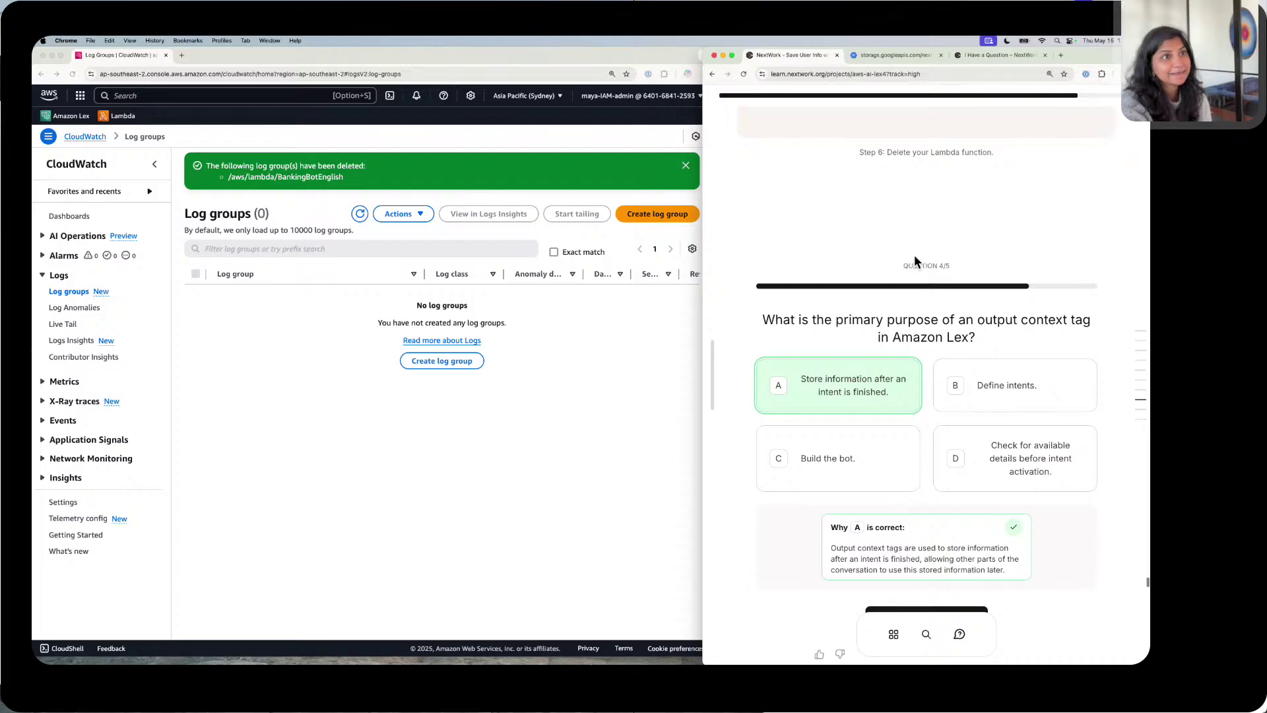
# Step: Answer the quiz question on the purpose of aliases with "Point to a specific version of a bot." and complete the quiz
pyautogui.scroll(-3, 897, 364)
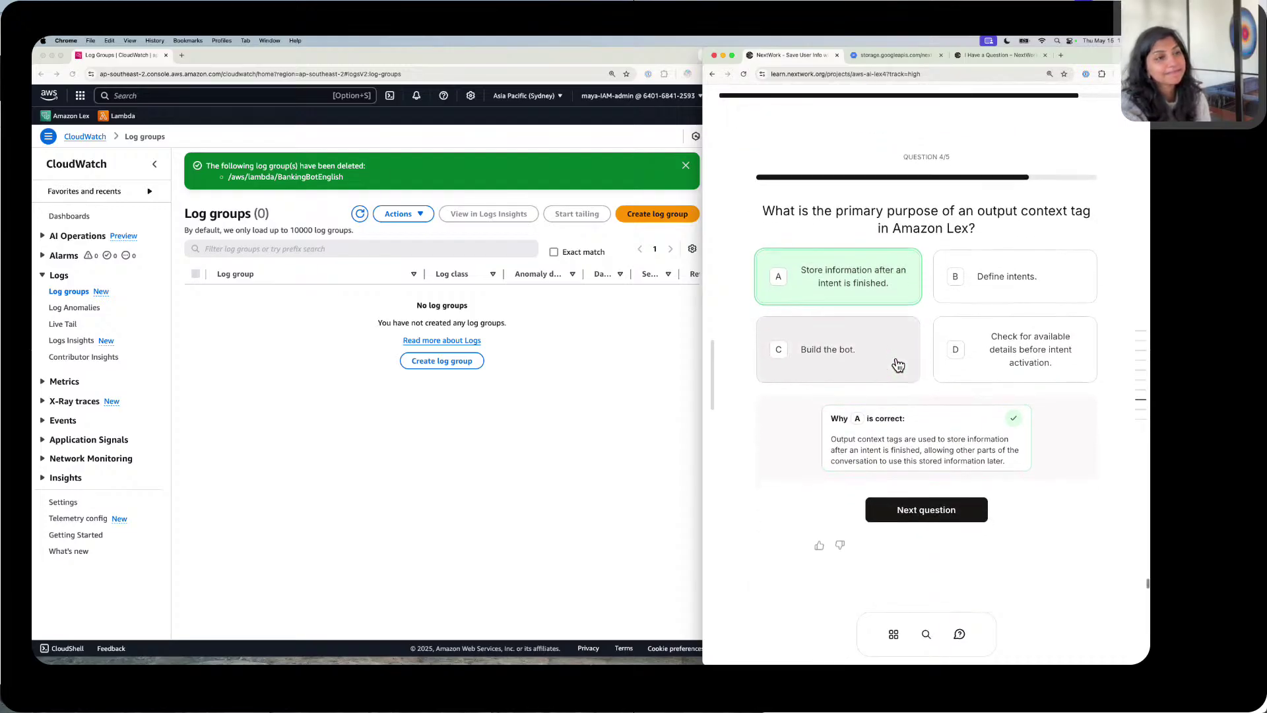
pyautogui.click(956, 508)
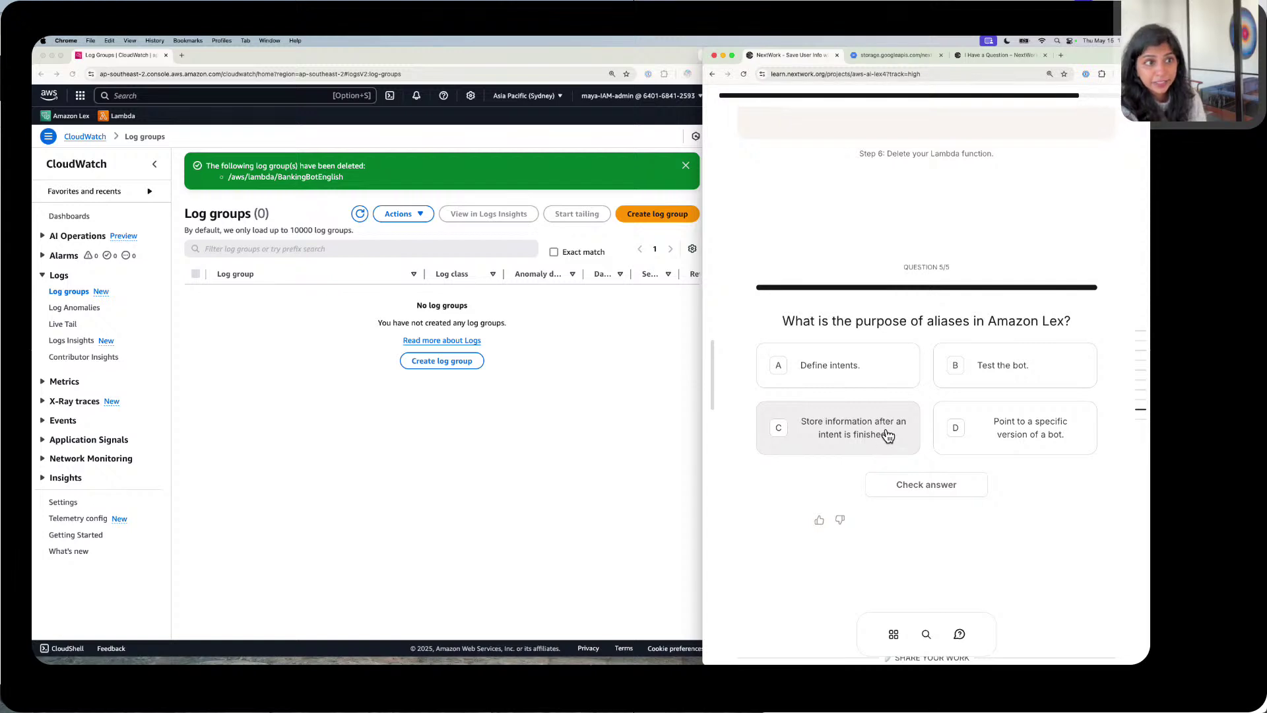
pyautogui.click(995, 429)
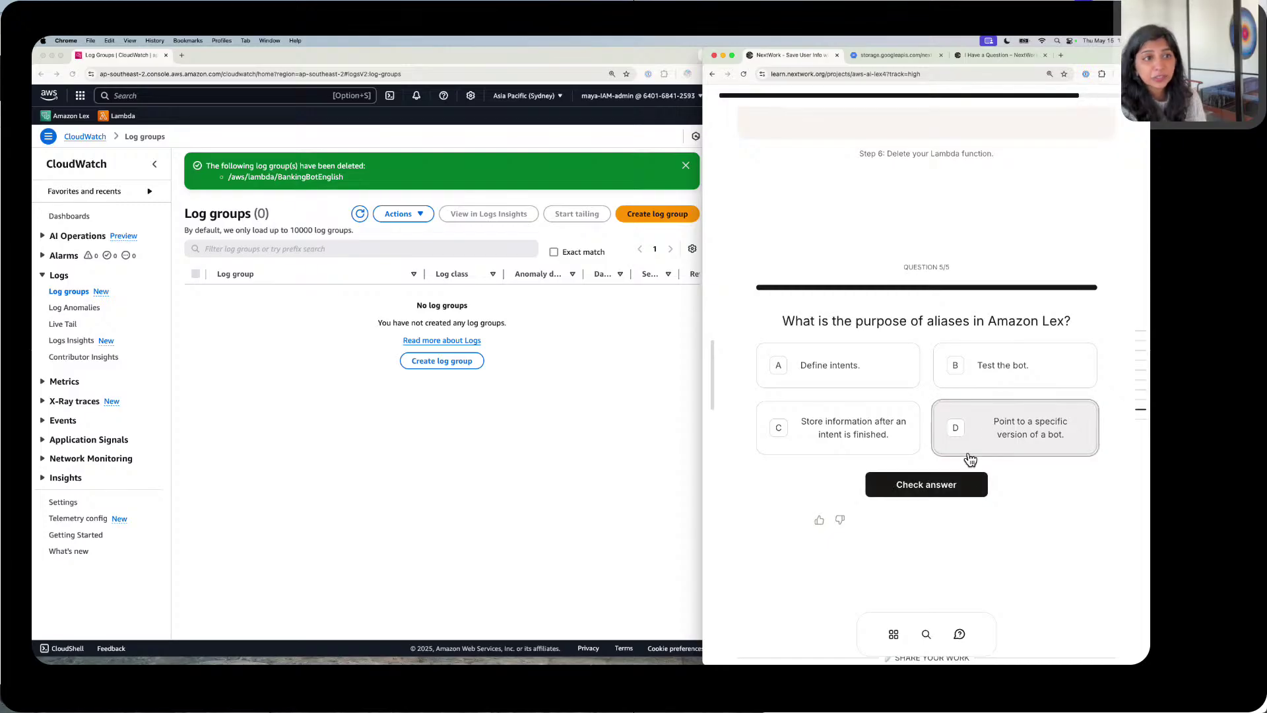
pyautogui.click(929, 479)
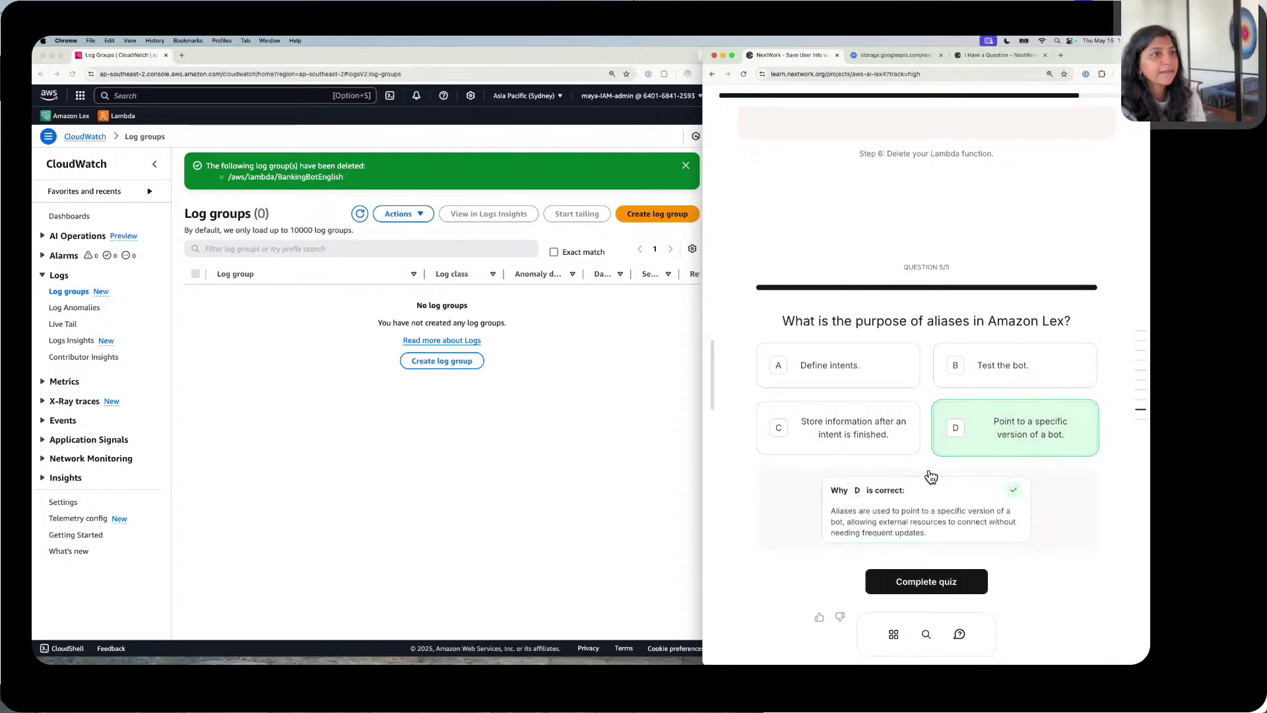
pyautogui.click(970, 576)
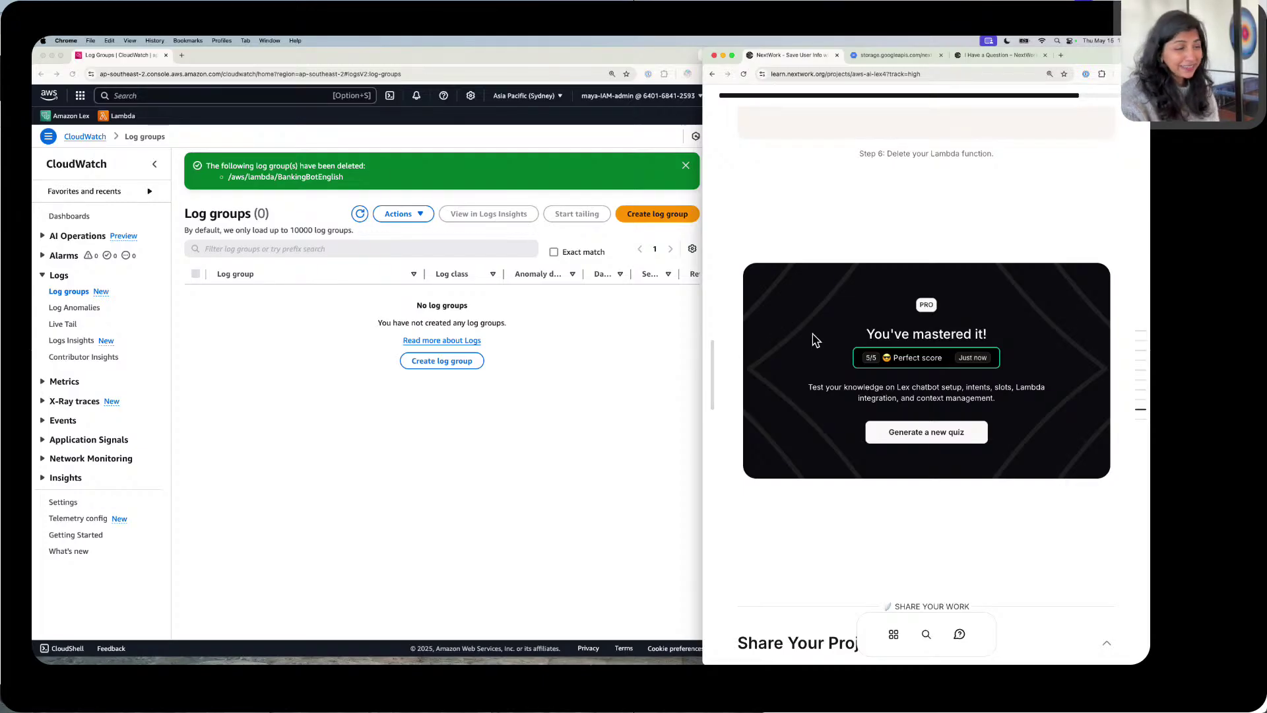
# Step: Review the guide's Share Your Project section and its instructions for sharing the documentation on LinkedIn
pyautogui.scroll(-4, 814, 339)
pyautogui.scroll(-5, 814, 339)
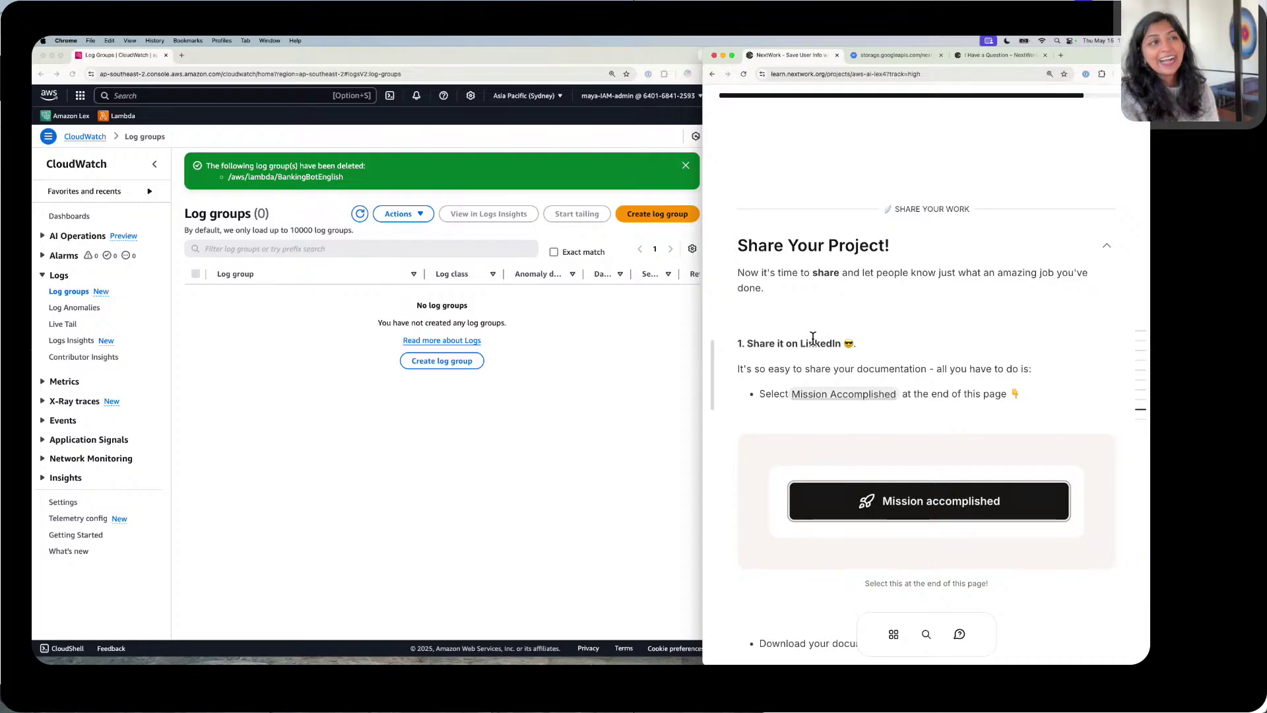
pyautogui.scroll(2, 812, 337)
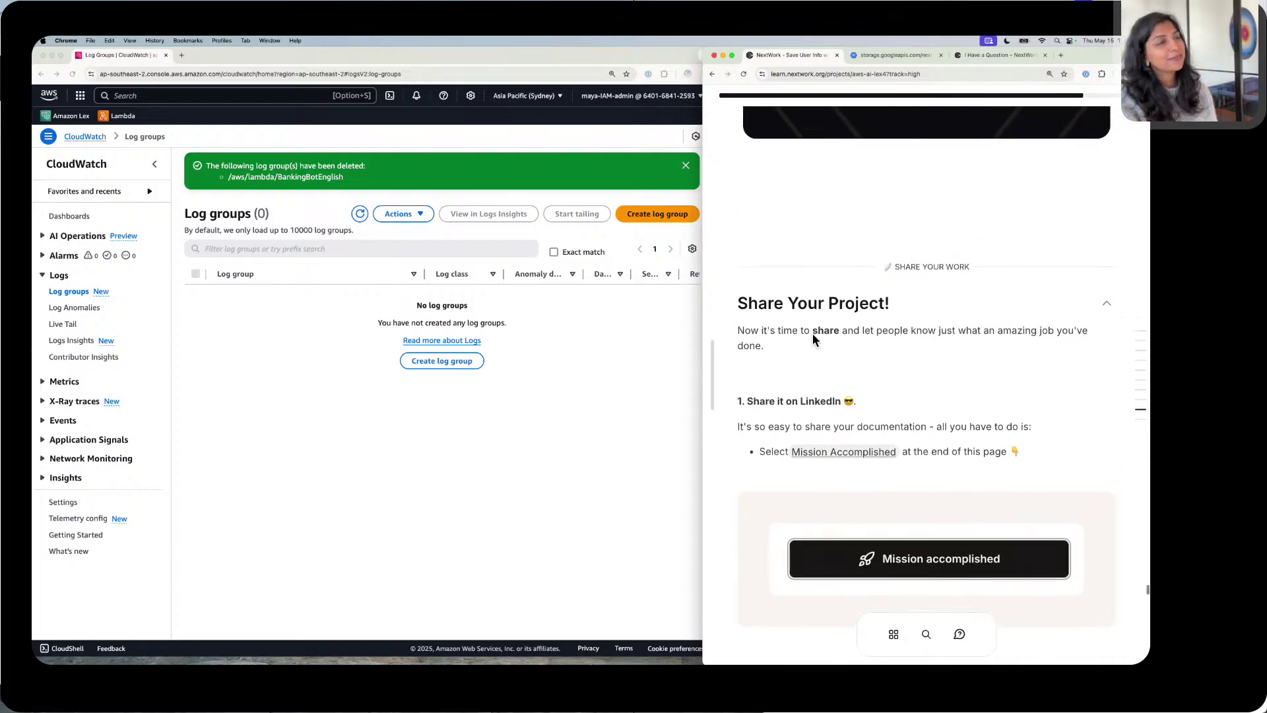
pyautogui.scroll(-3, 813, 336)
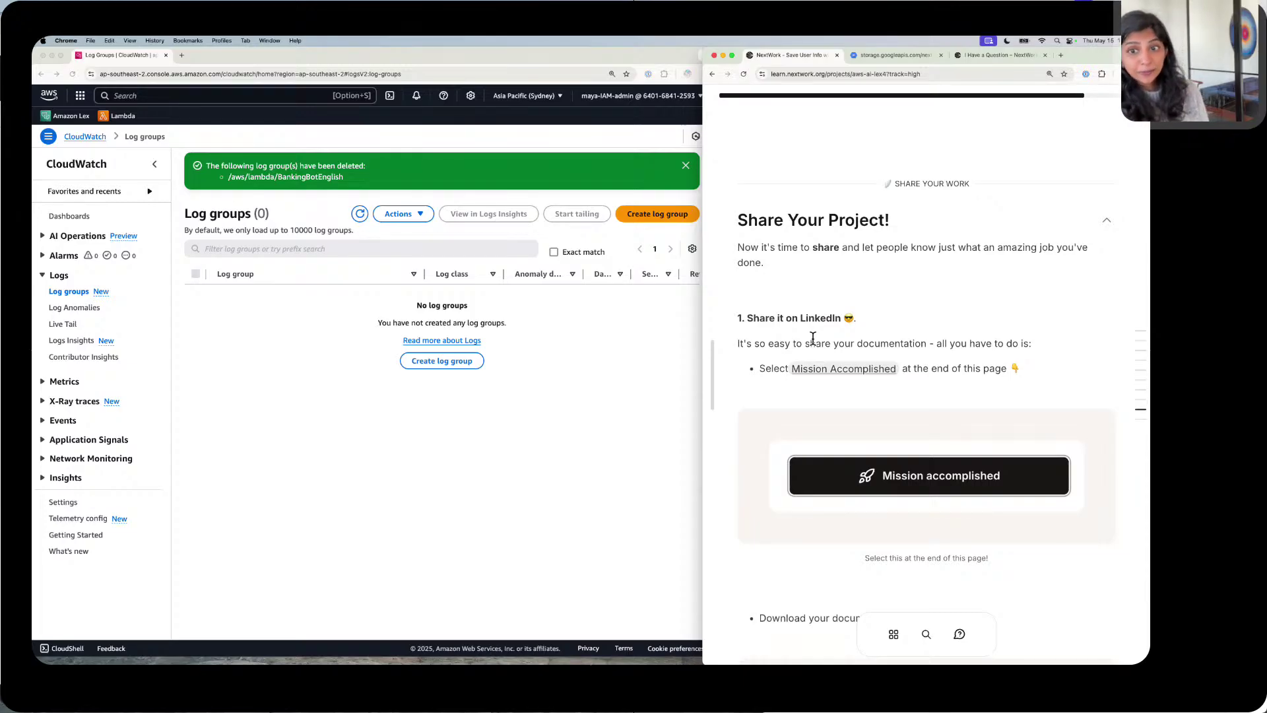
# Step: Review the rest of the LinkedIn and community sharing instructions through the Mission Accomplished section and its advice on incomplete tasks
pyautogui.scroll(-1, 813, 337)
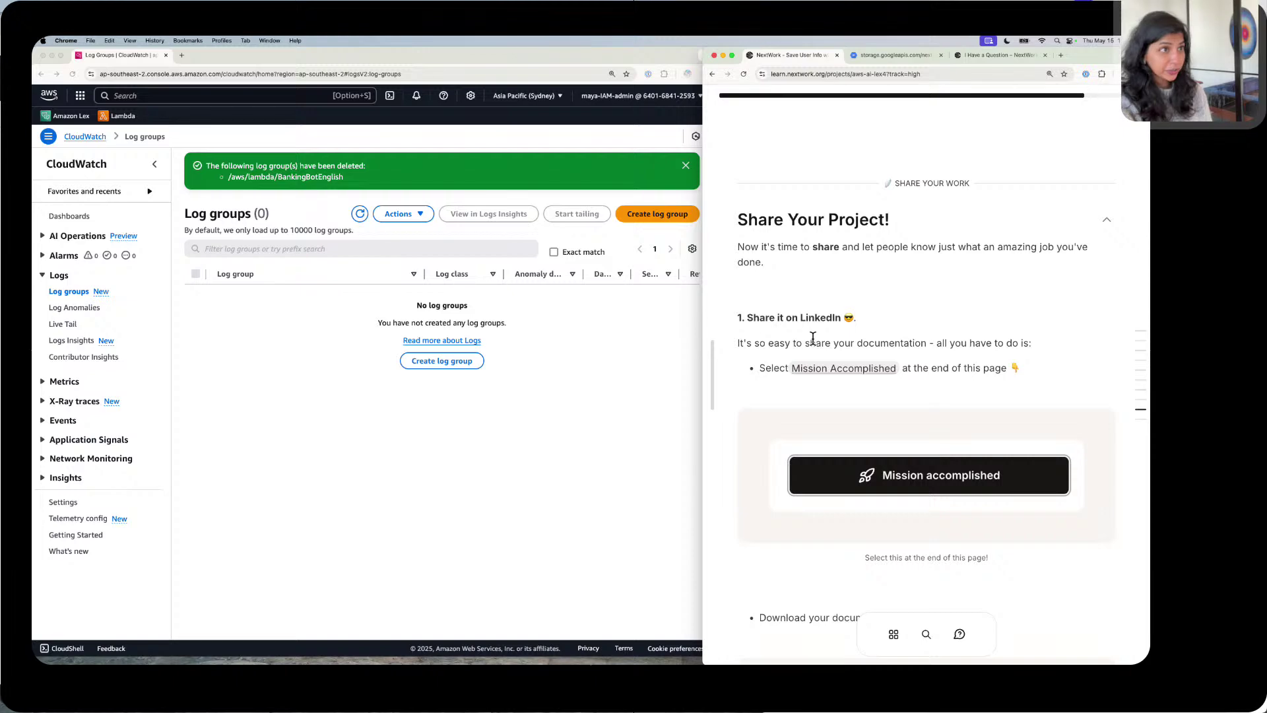
pyautogui.scroll(-1, 813, 338)
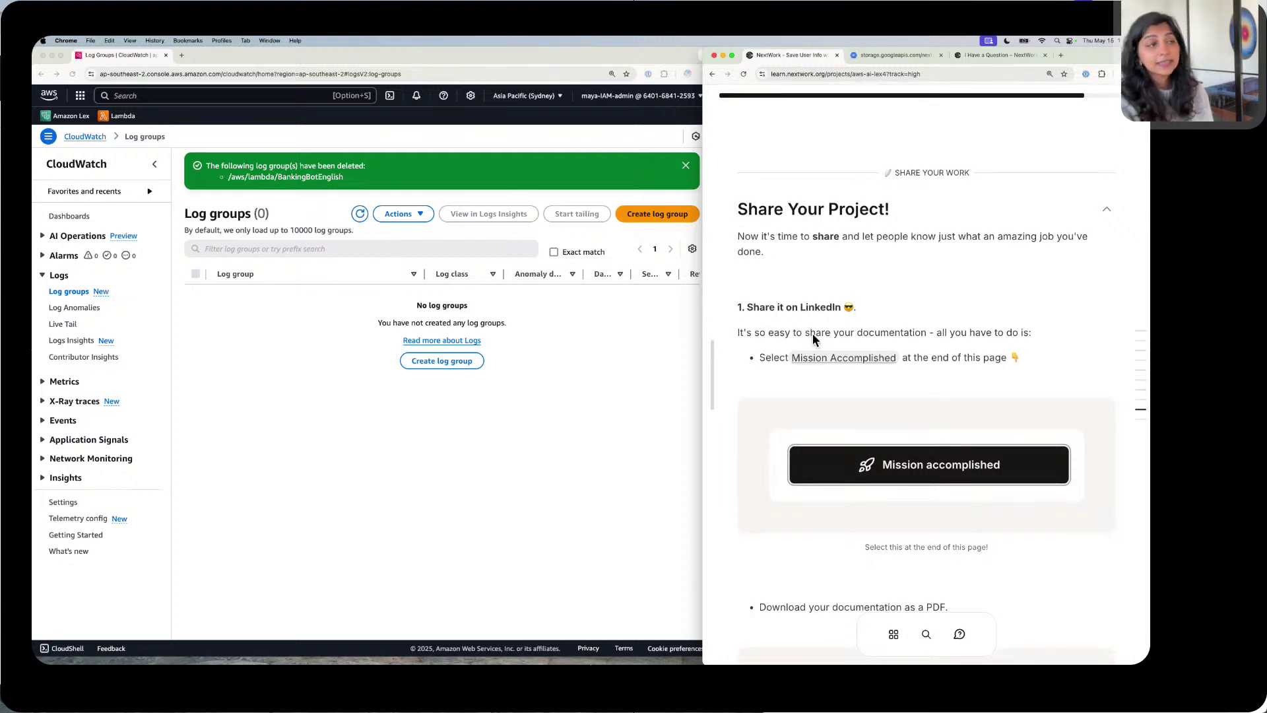
pyautogui.scroll(-15, 813, 336)
pyautogui.scroll(-15, 815, 338)
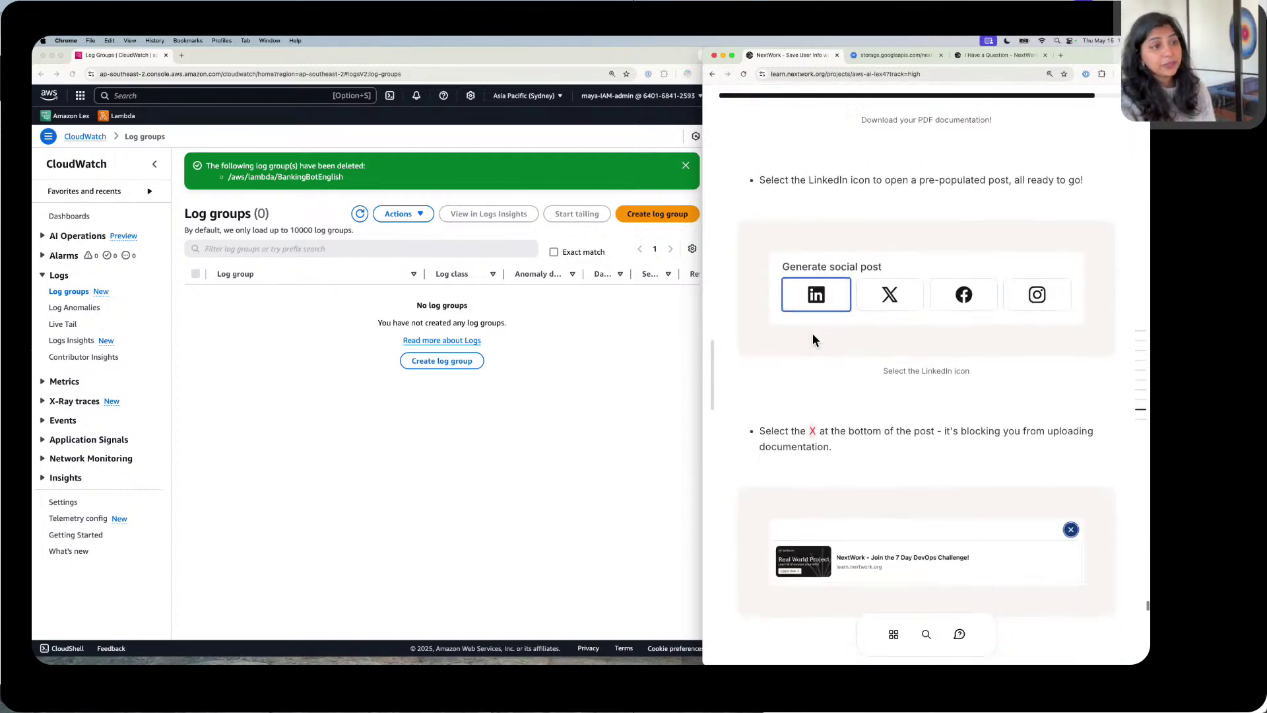
pyautogui.scroll(-15, 814, 338)
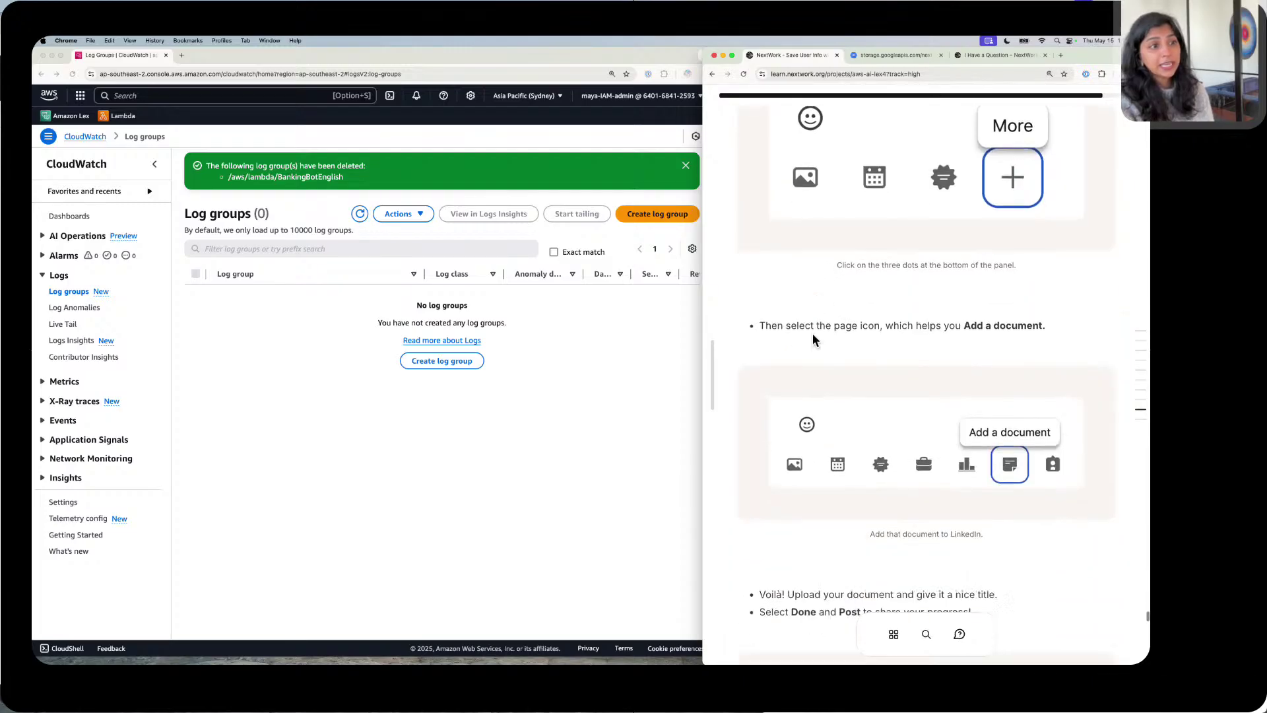
pyautogui.scroll(-2, 815, 338)
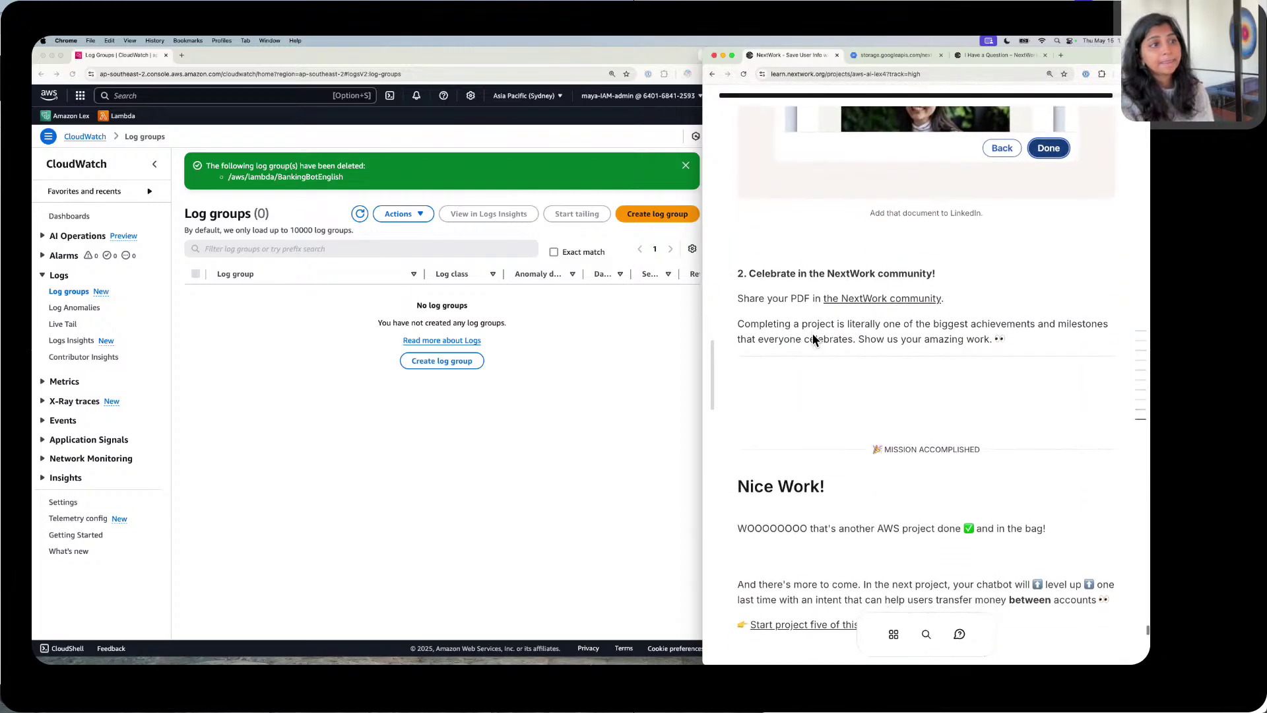
pyautogui.scroll(-5, 813, 338)
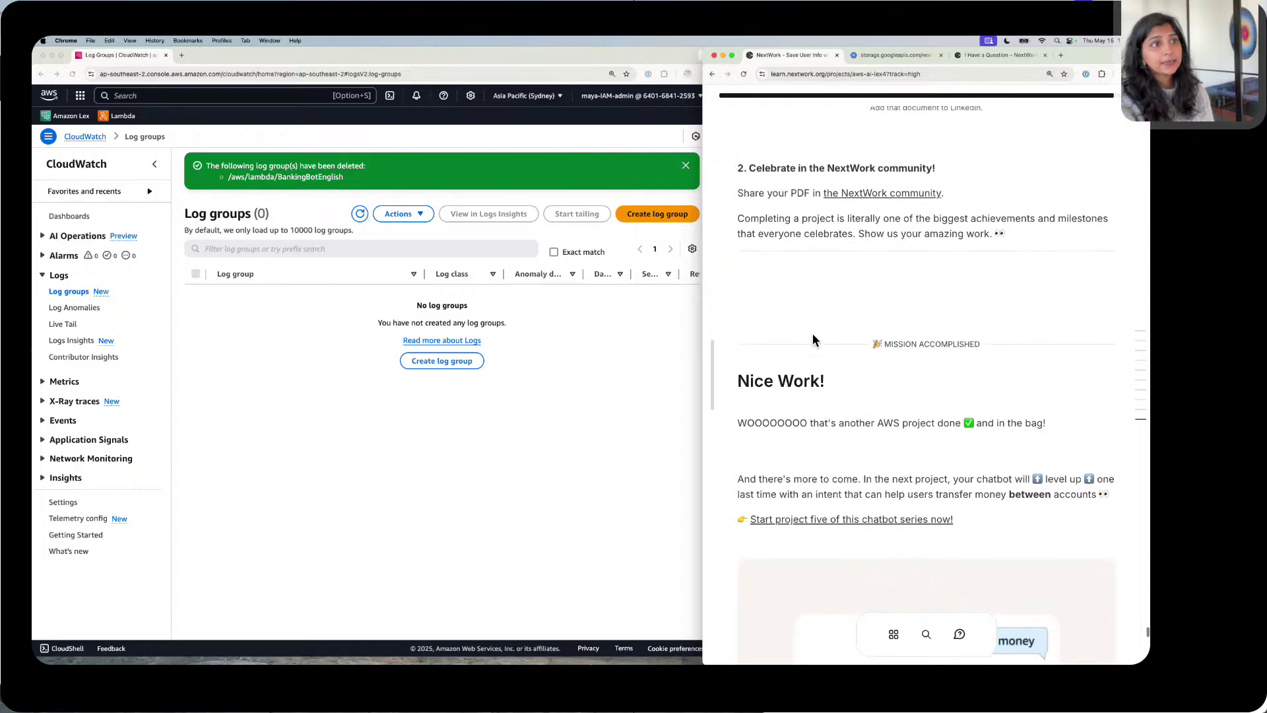
pyautogui.scroll(-13, 815, 337)
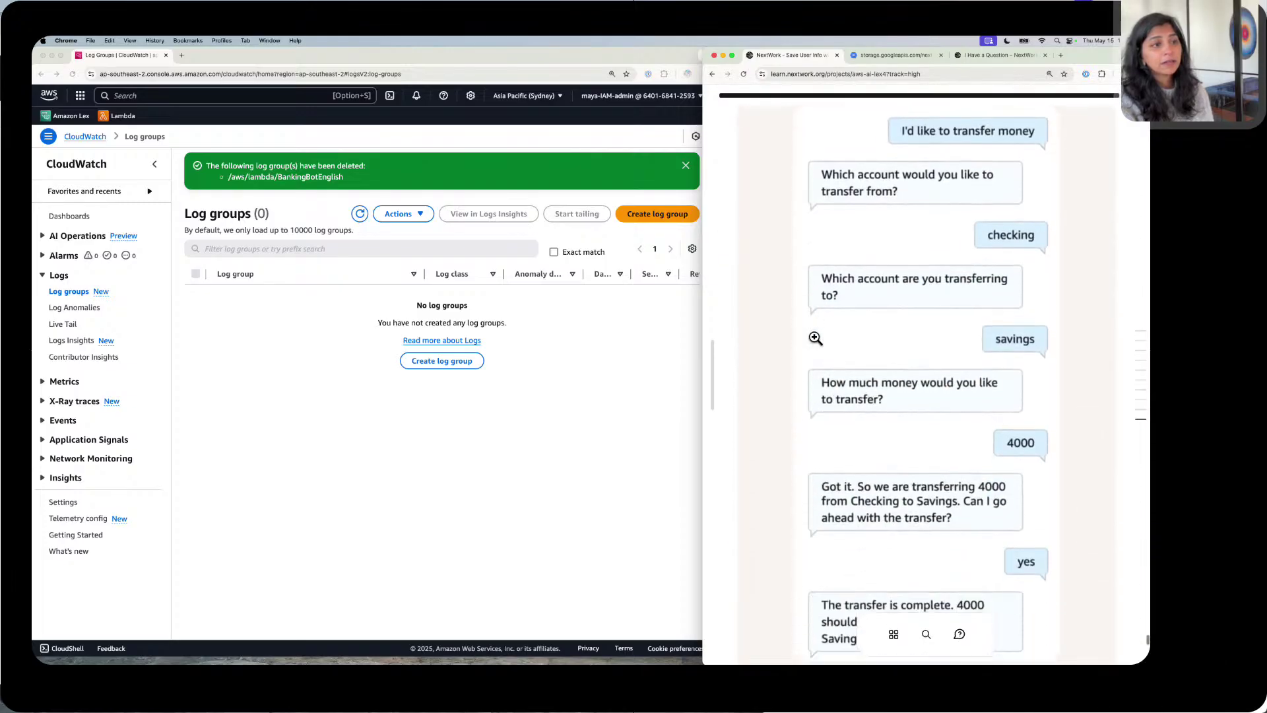
pyautogui.scroll(-9, 813, 338)
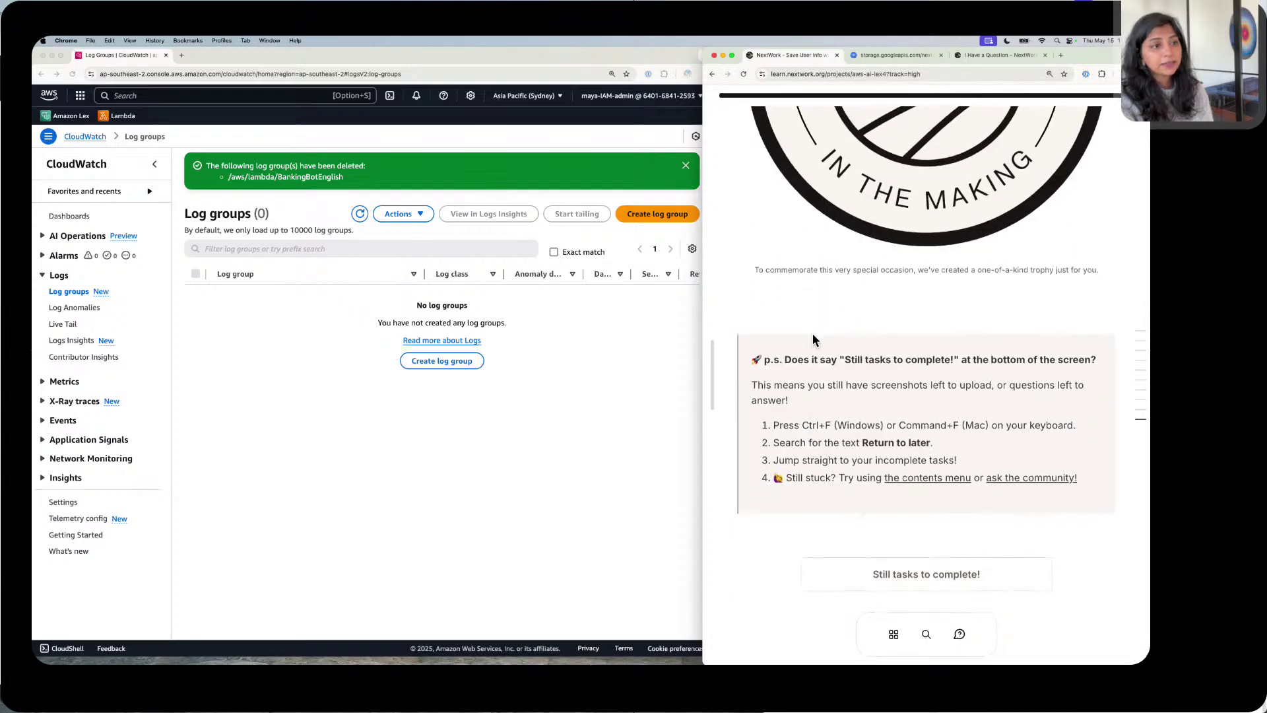
pyautogui.click(911, 562)
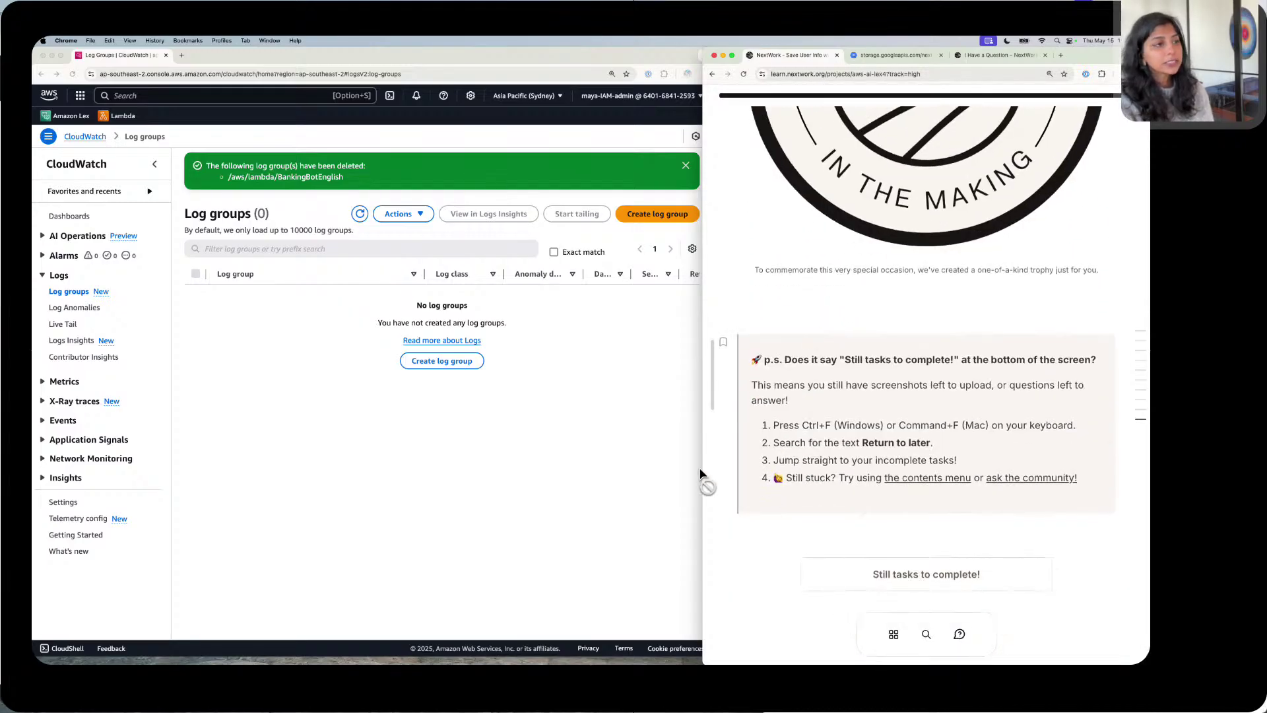
# Step: Widen the guide window, expand the outline's task lists for Steps #0 to #4, and mark the Default values panel screenshot task as done
pyautogui.moveTo(704, 475); pyautogui.dragTo(435, 489)
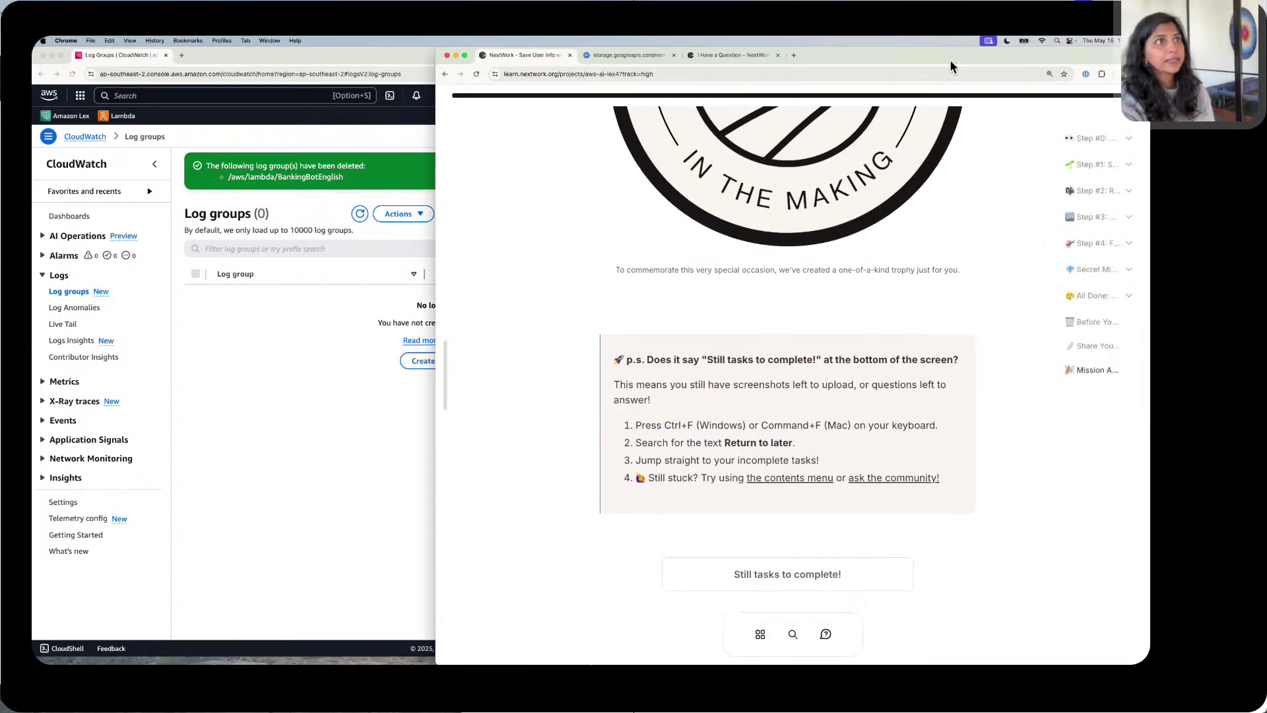
pyautogui.click(1114, 136)
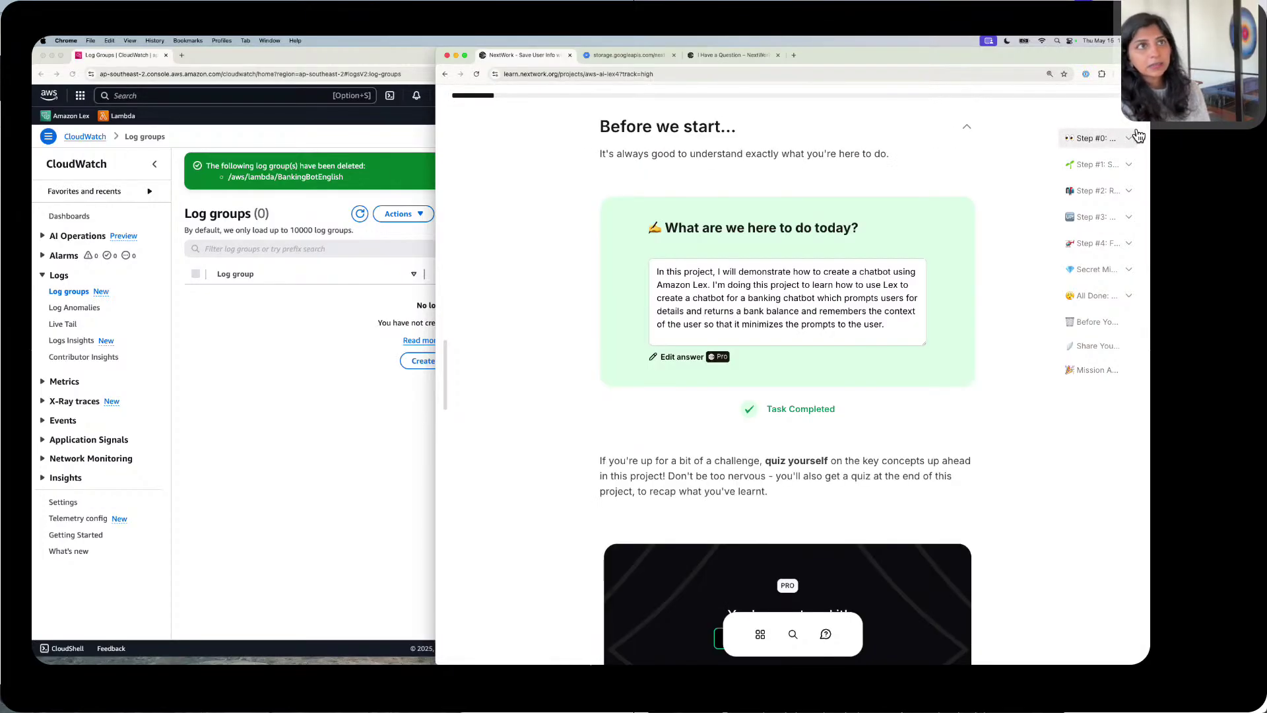
pyautogui.click(1131, 138)
pyautogui.click(1129, 184)
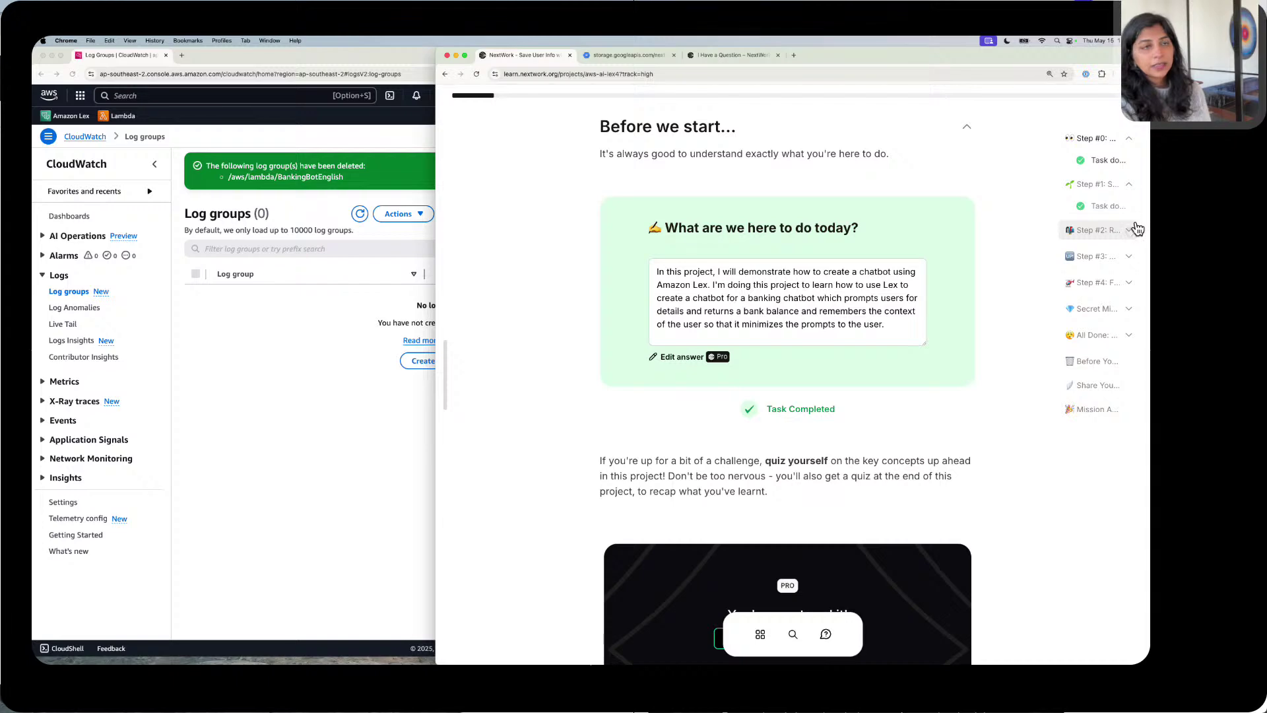
pyautogui.click(1129, 230)
pyautogui.click(1129, 320)
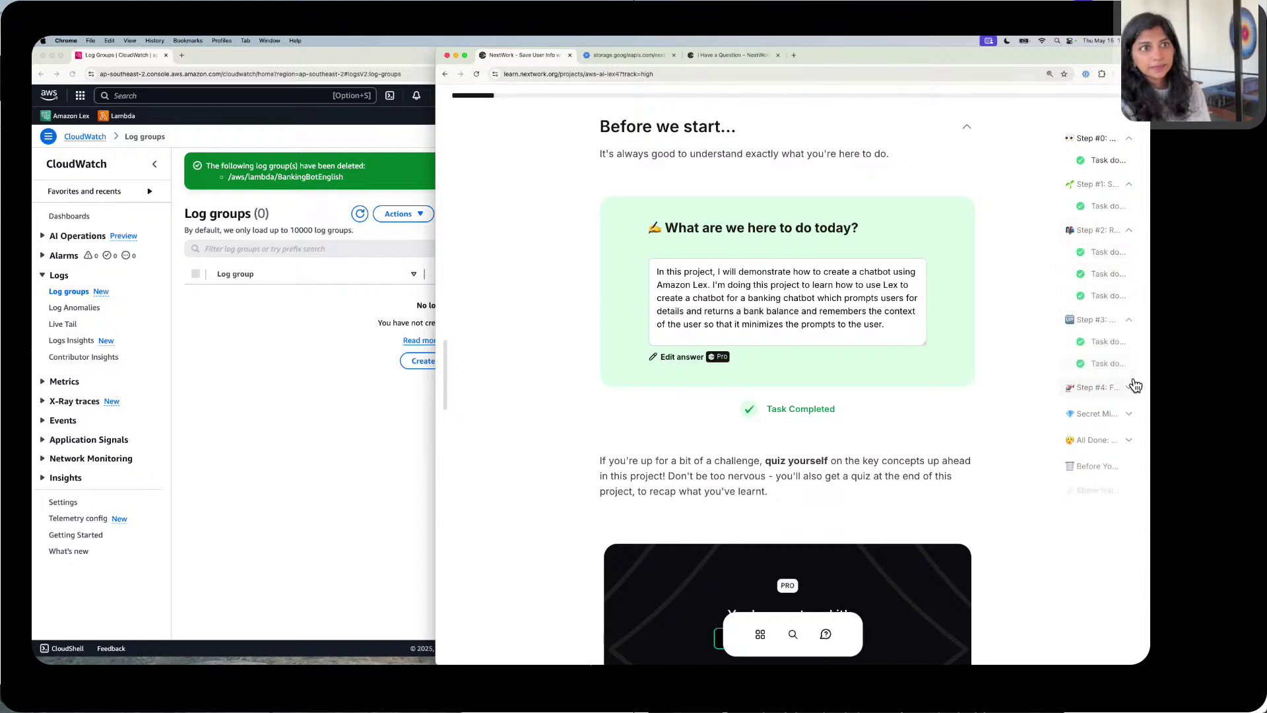
pyautogui.click(1128, 387)
pyautogui.click(1118, 408)
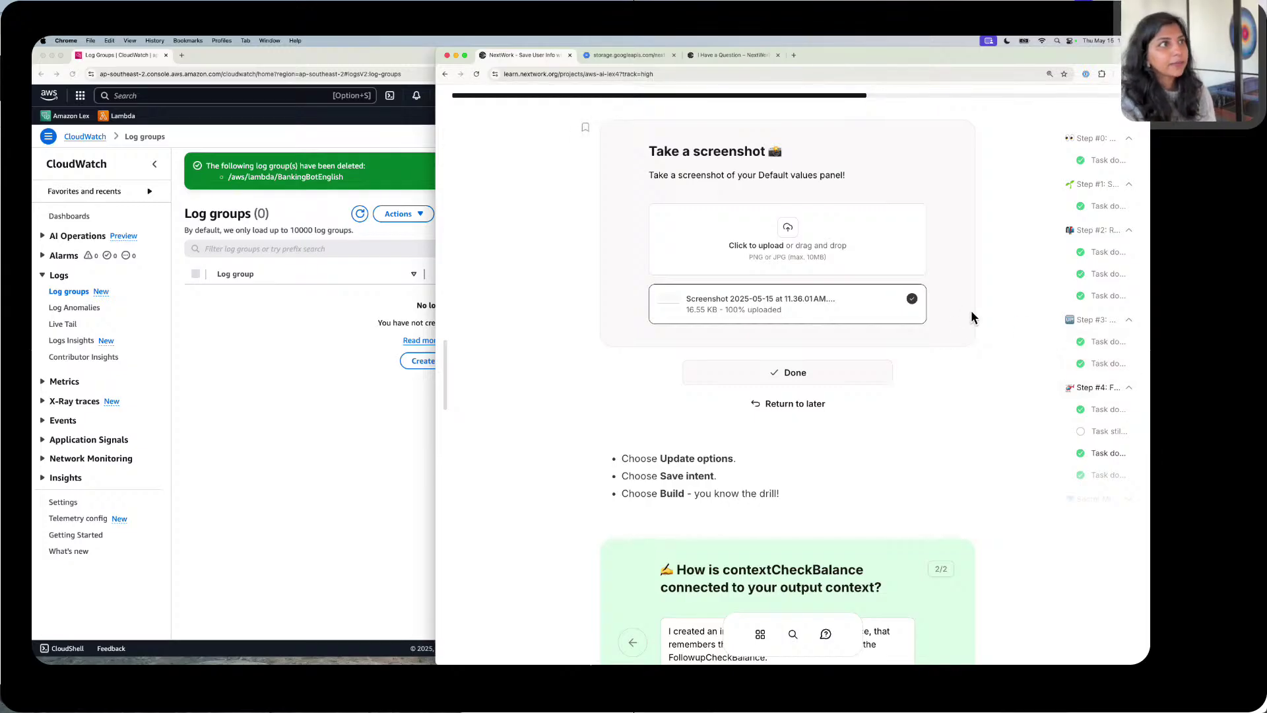
pyautogui.click(789, 374)
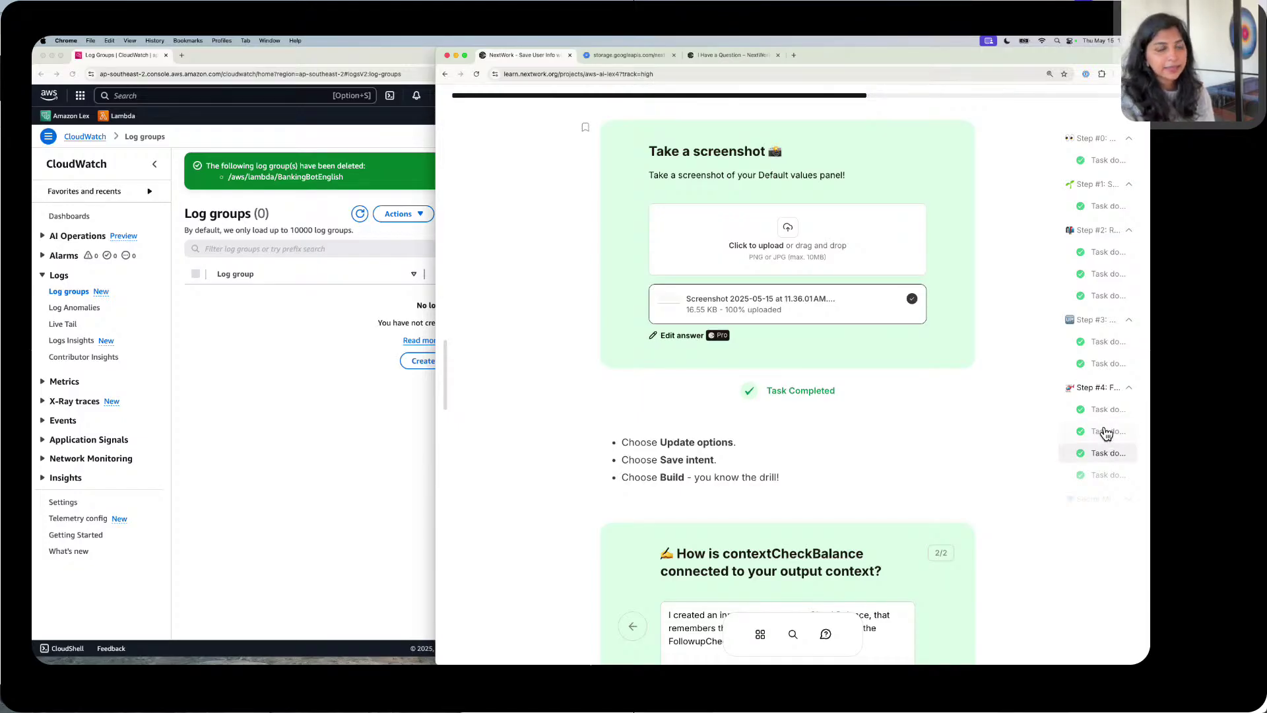
# Step: Check the remaining outline sections for open tasks and declare the project Mission accomplished at the end of the guide
pyautogui.scroll(-1, 1109, 408)
pyautogui.click(1108, 453)
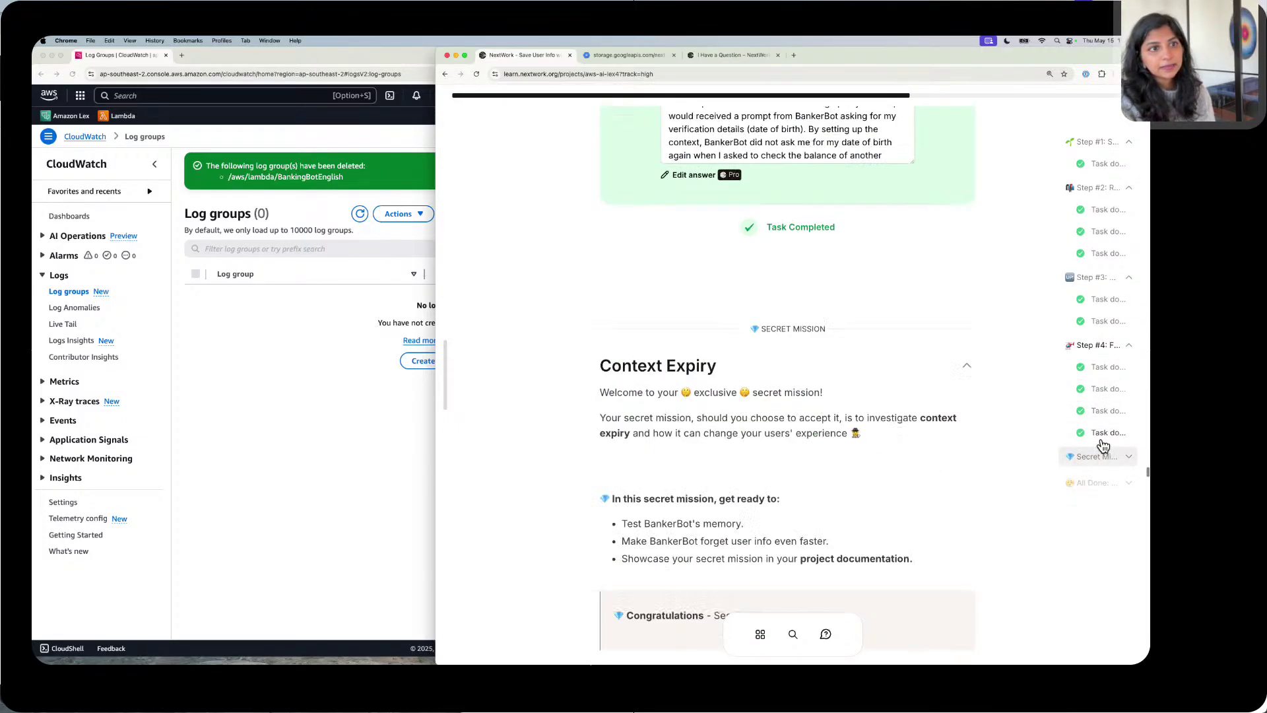
pyautogui.click(1091, 482)
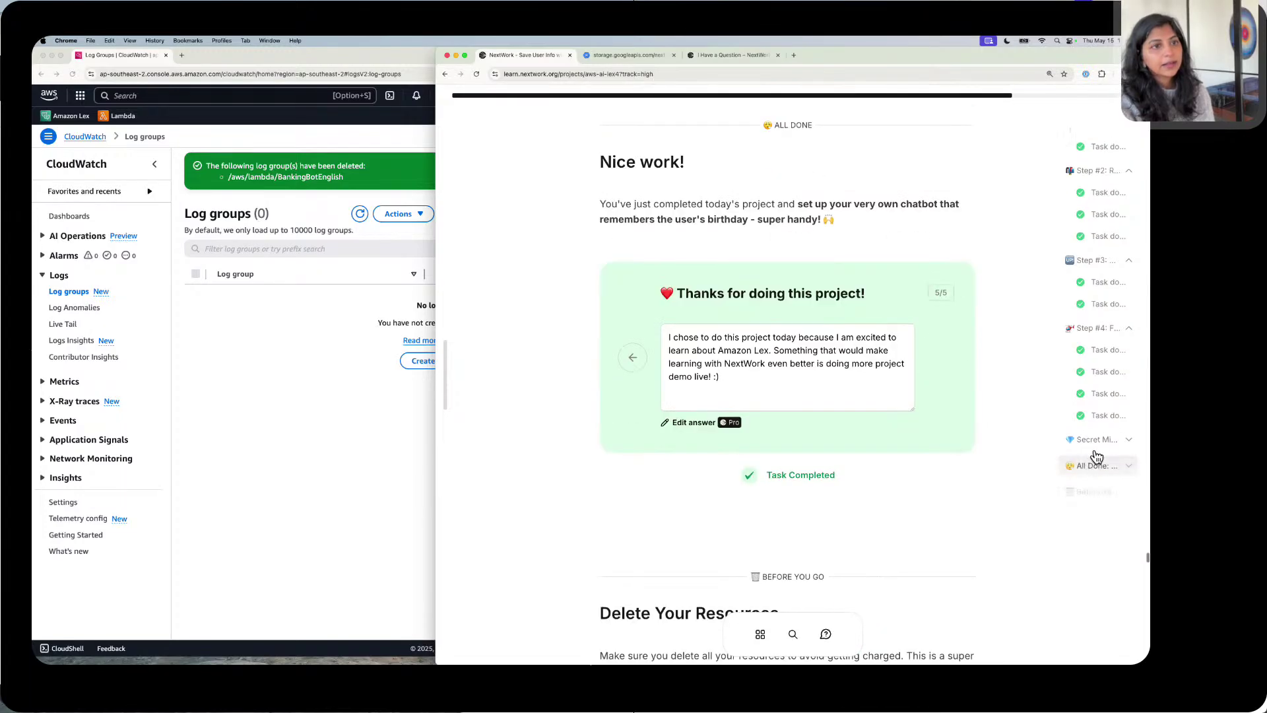
pyautogui.click(1095, 436)
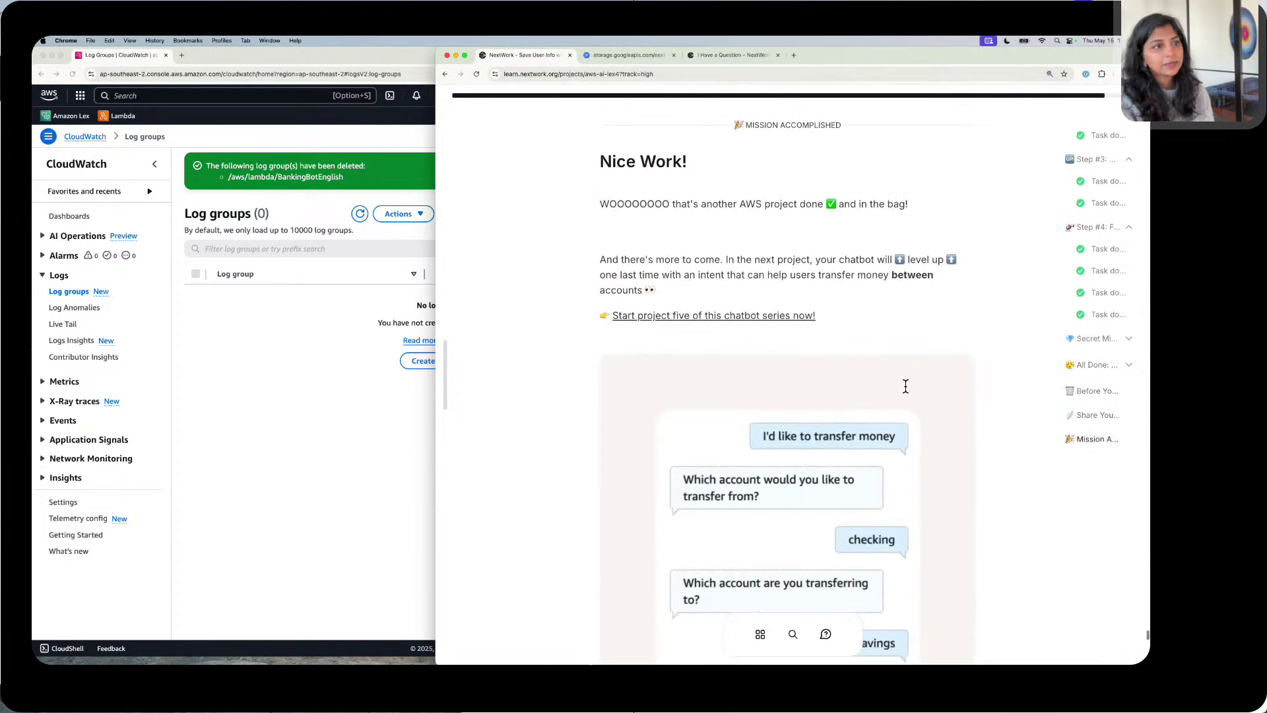
pyautogui.click(1095, 414)
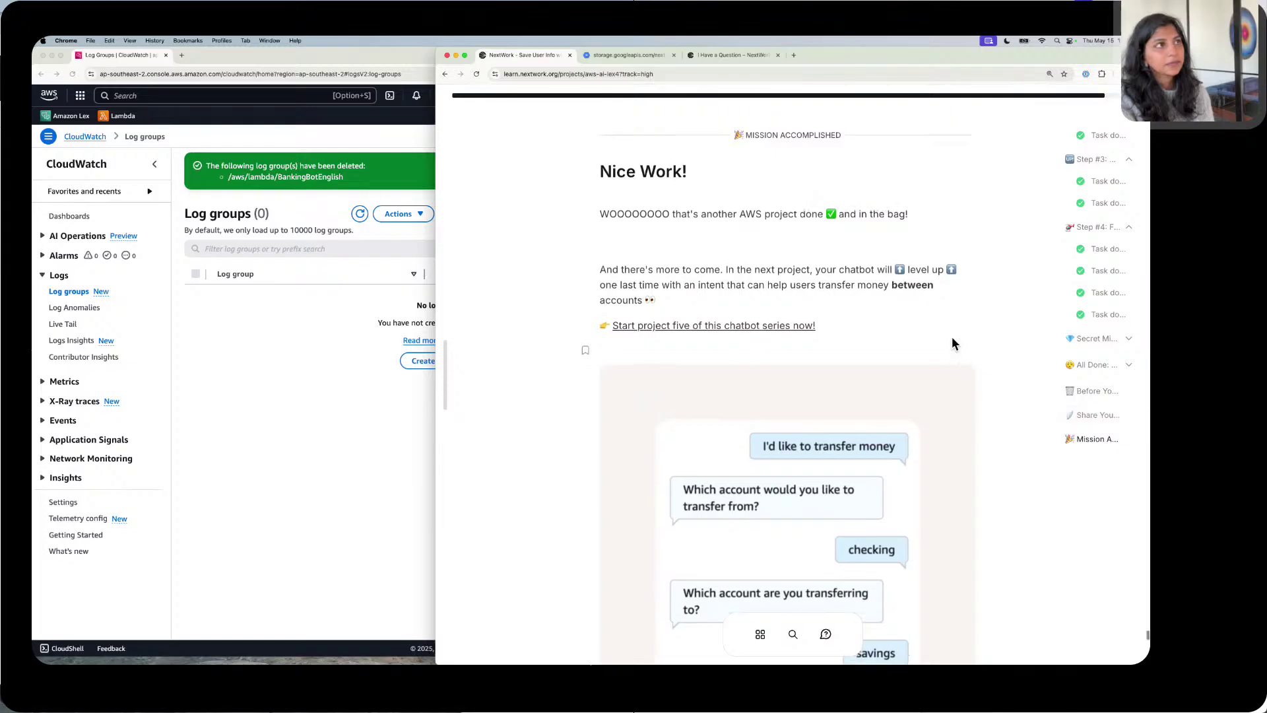
pyautogui.scroll(-10, 952, 343)
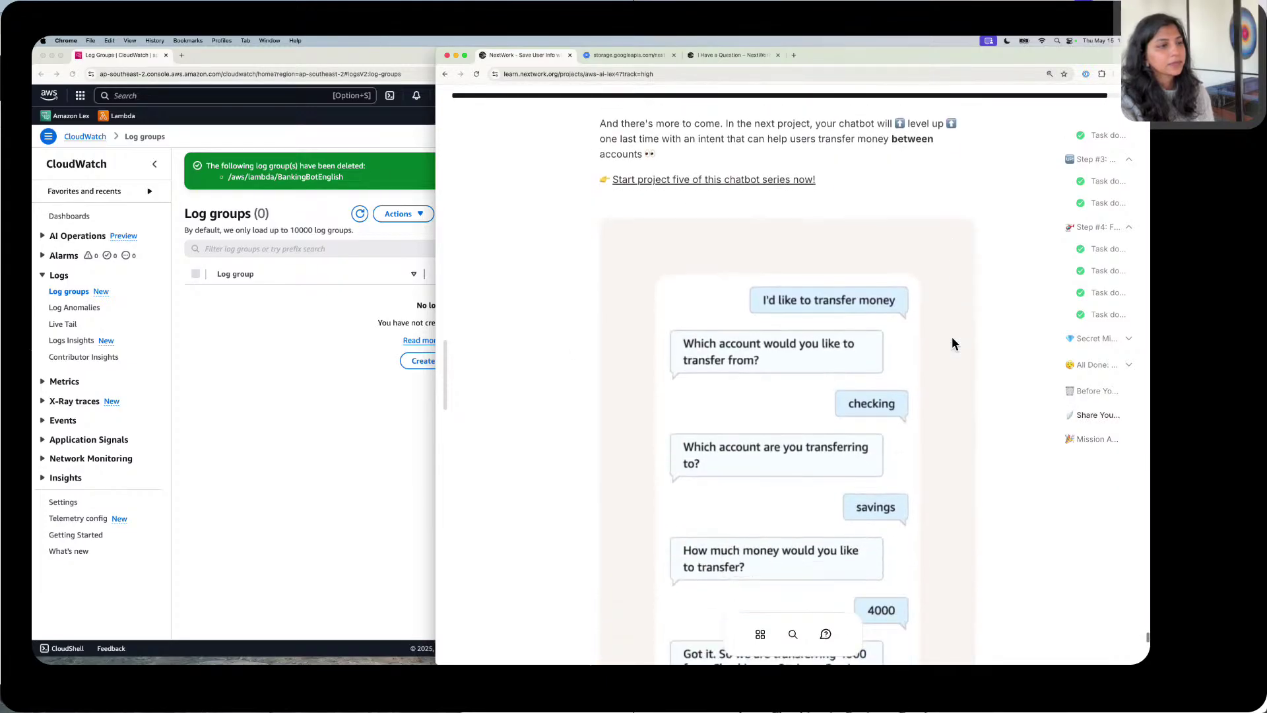
pyautogui.scroll(-10, 954, 341)
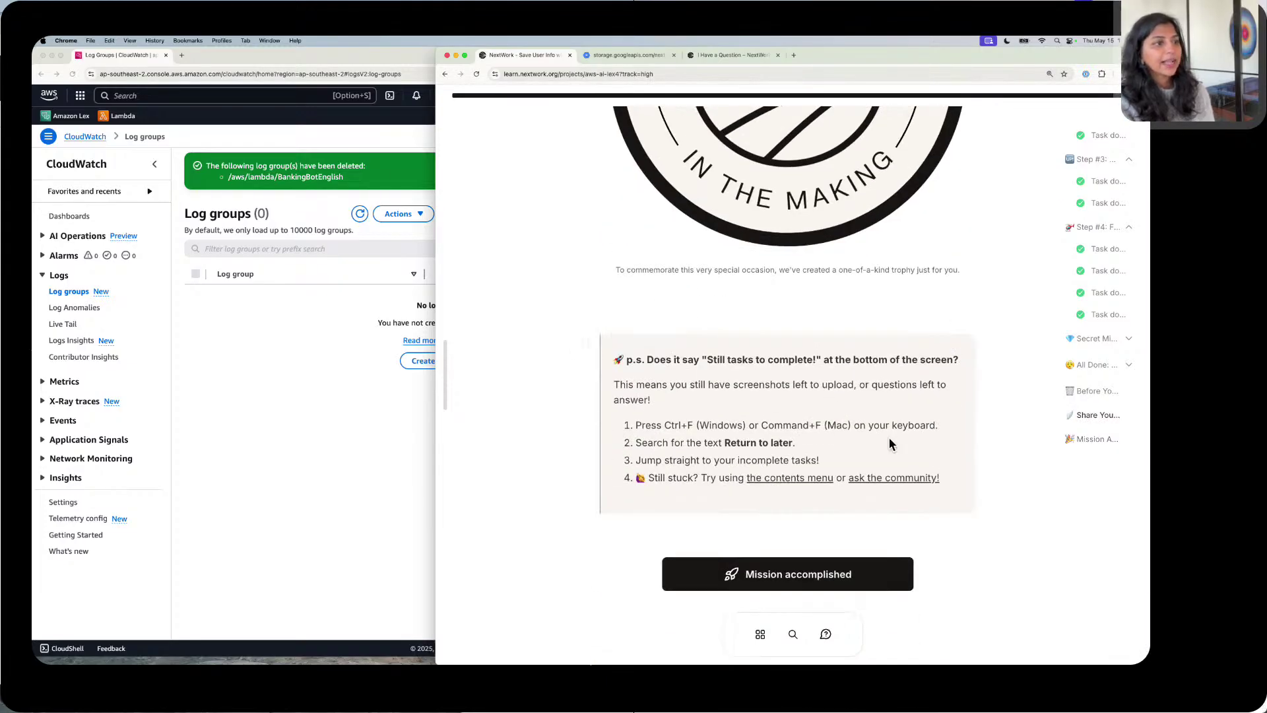
pyautogui.click(771, 576)
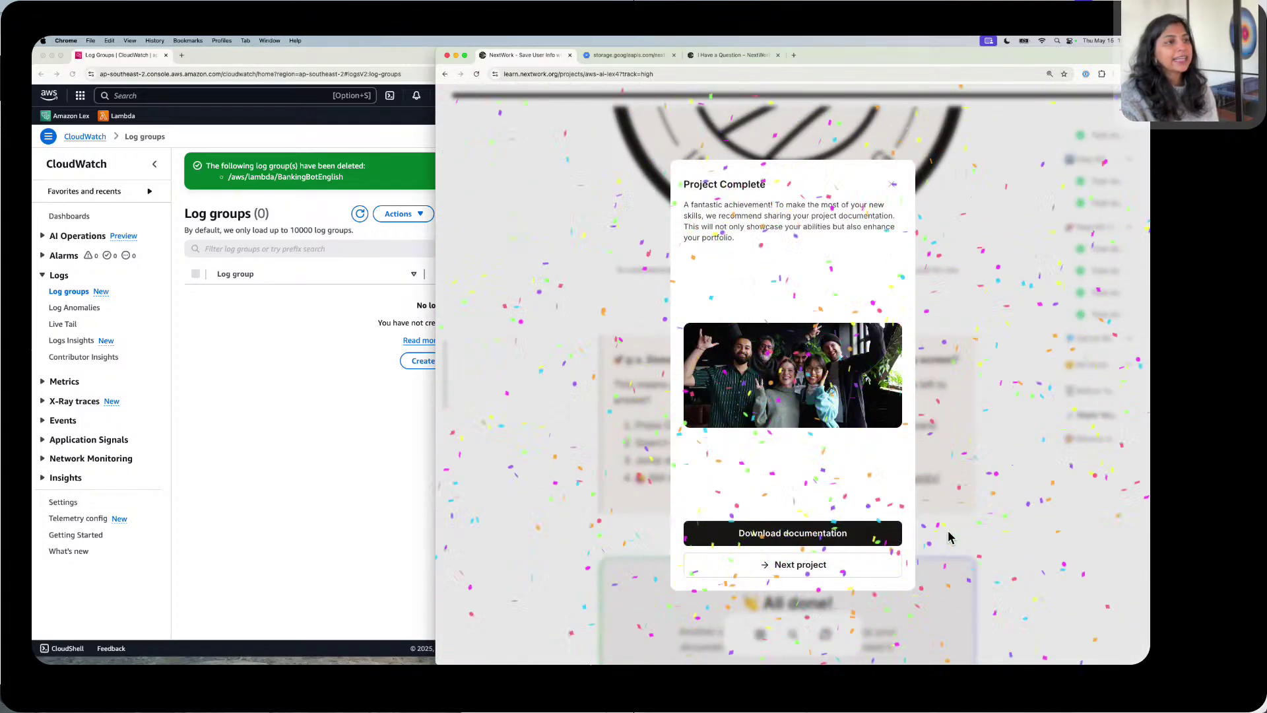
# Step: Save the project documentation as a PDF and open legendary-aws-ai-lex4.pdf in Preview
pyautogui.click(759, 531)
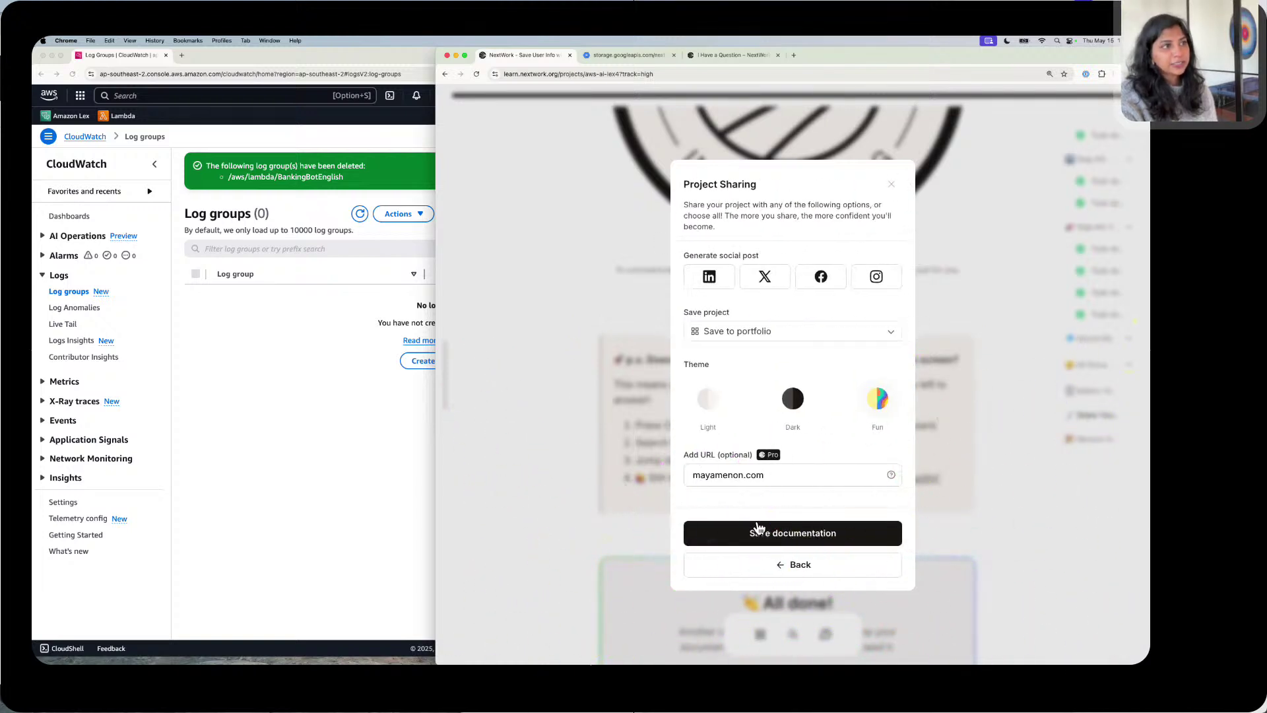
pyautogui.click(779, 329)
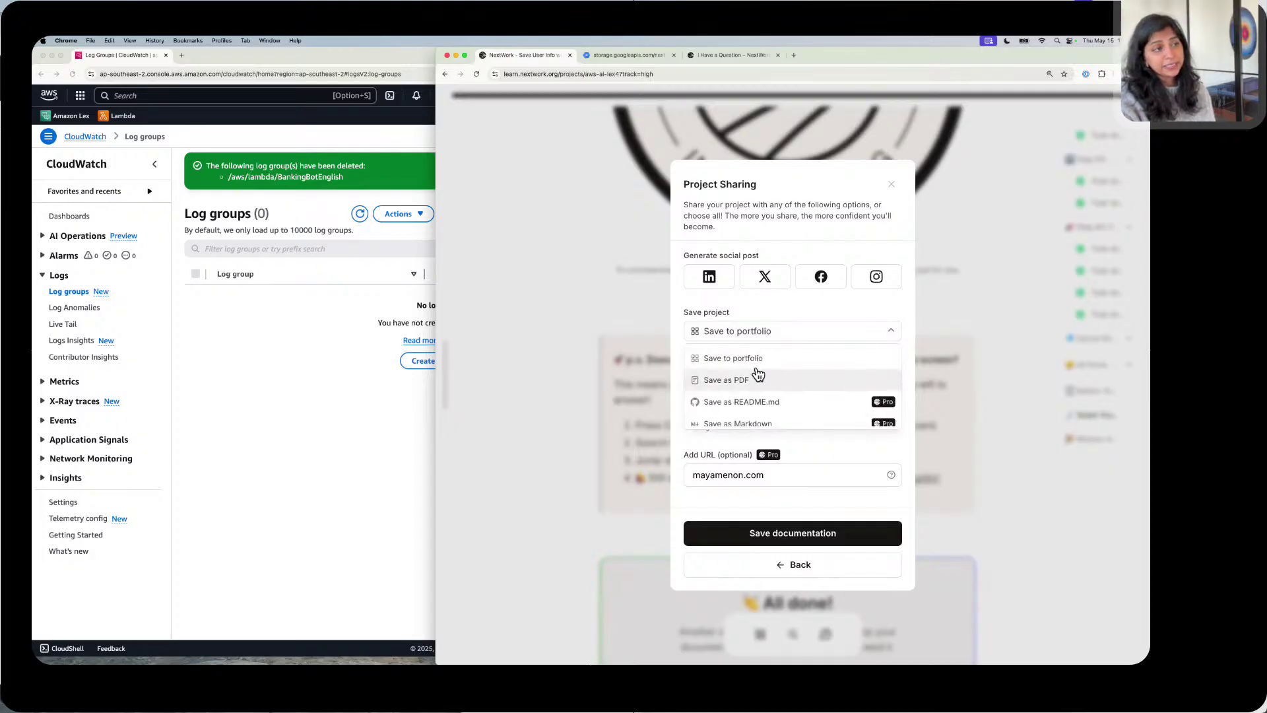
pyautogui.scroll(-2, 759, 380)
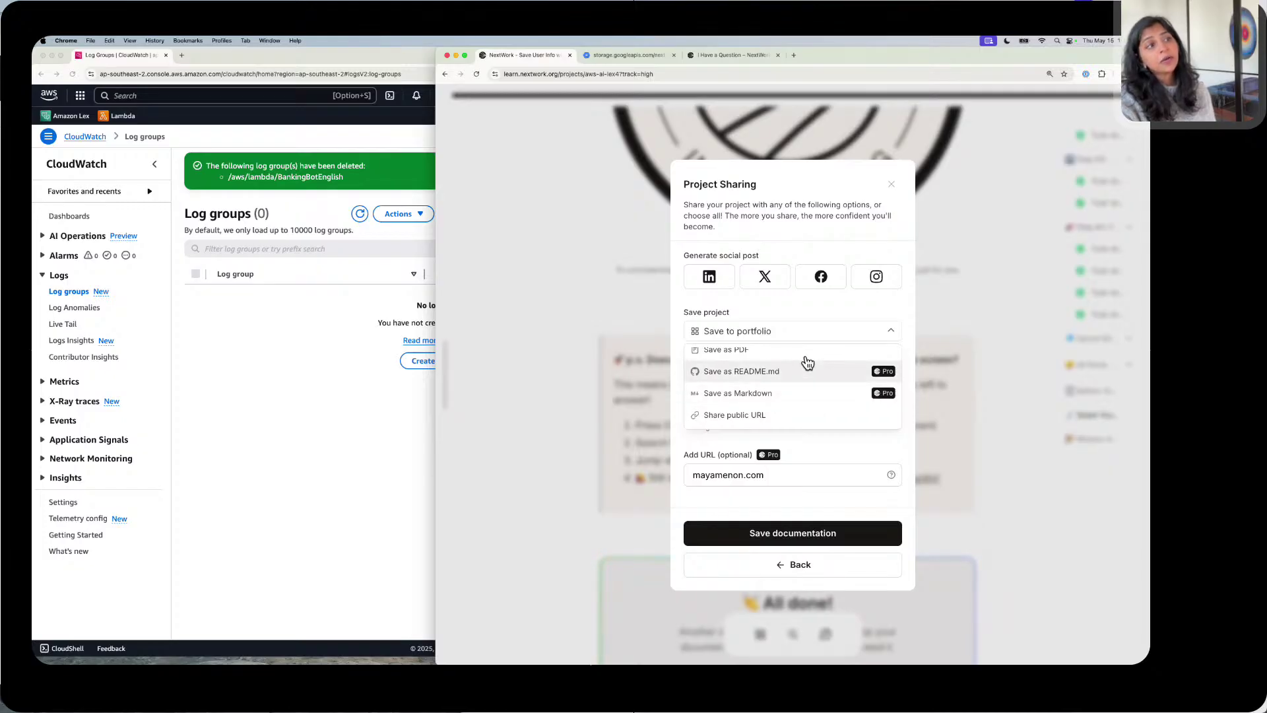
pyautogui.scroll(1, 807, 363)
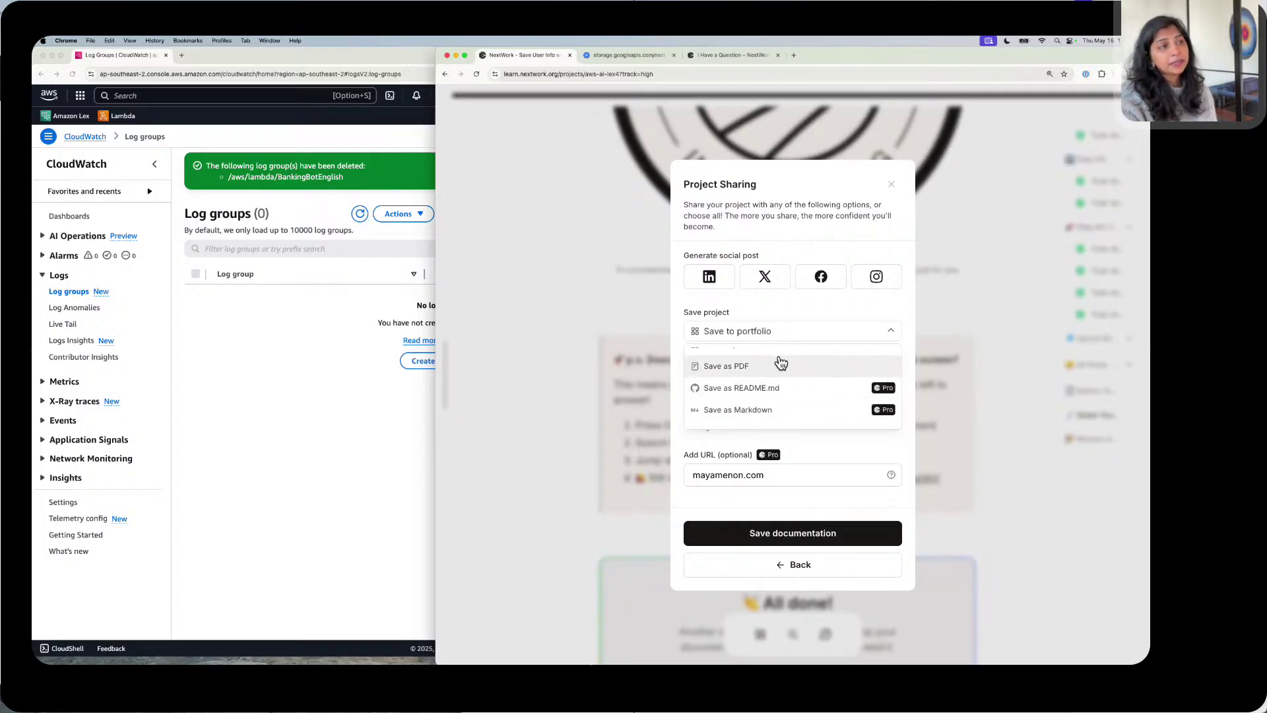
pyautogui.scroll(1, 780, 362)
pyautogui.click(777, 368)
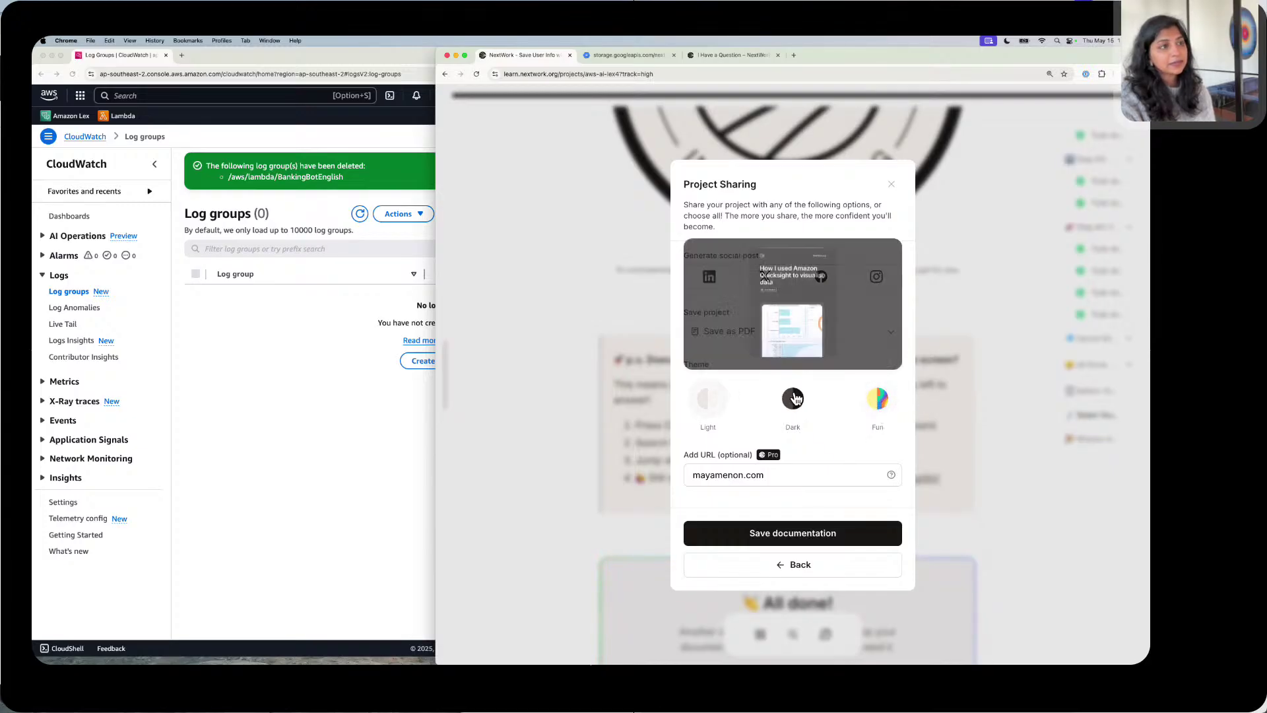
pyautogui.click(843, 533)
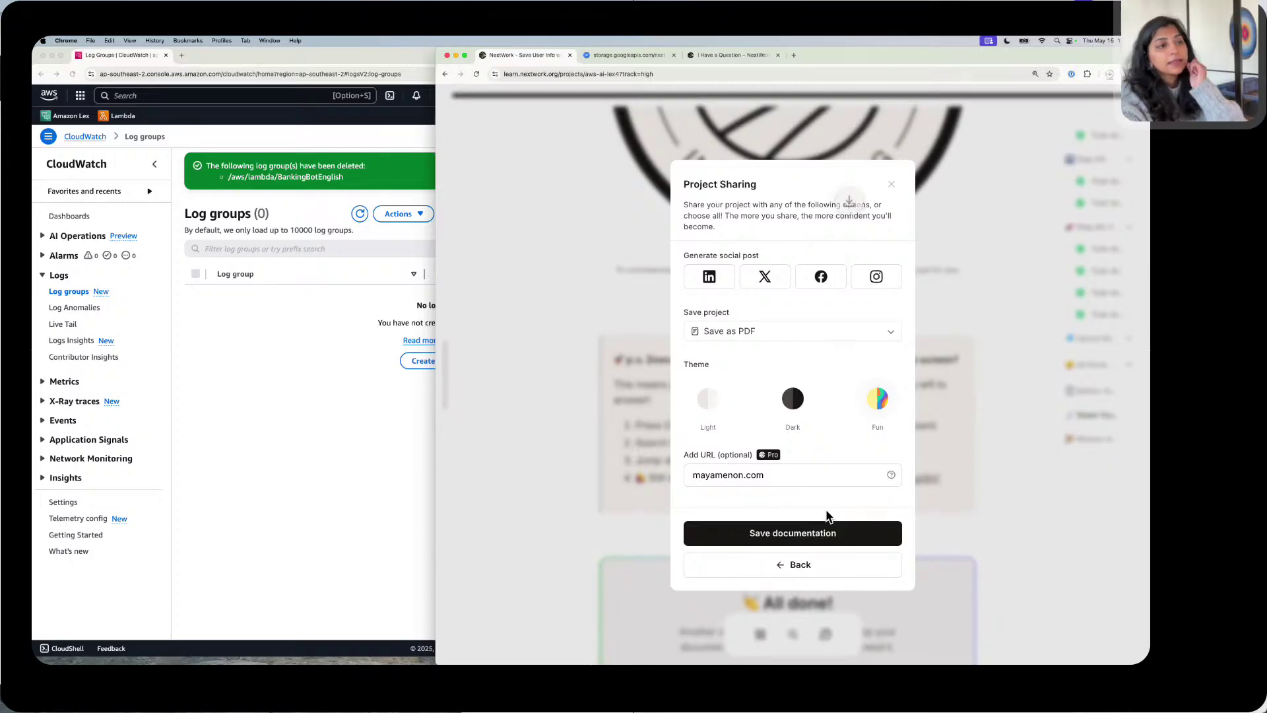
pyautogui.click(823, 525)
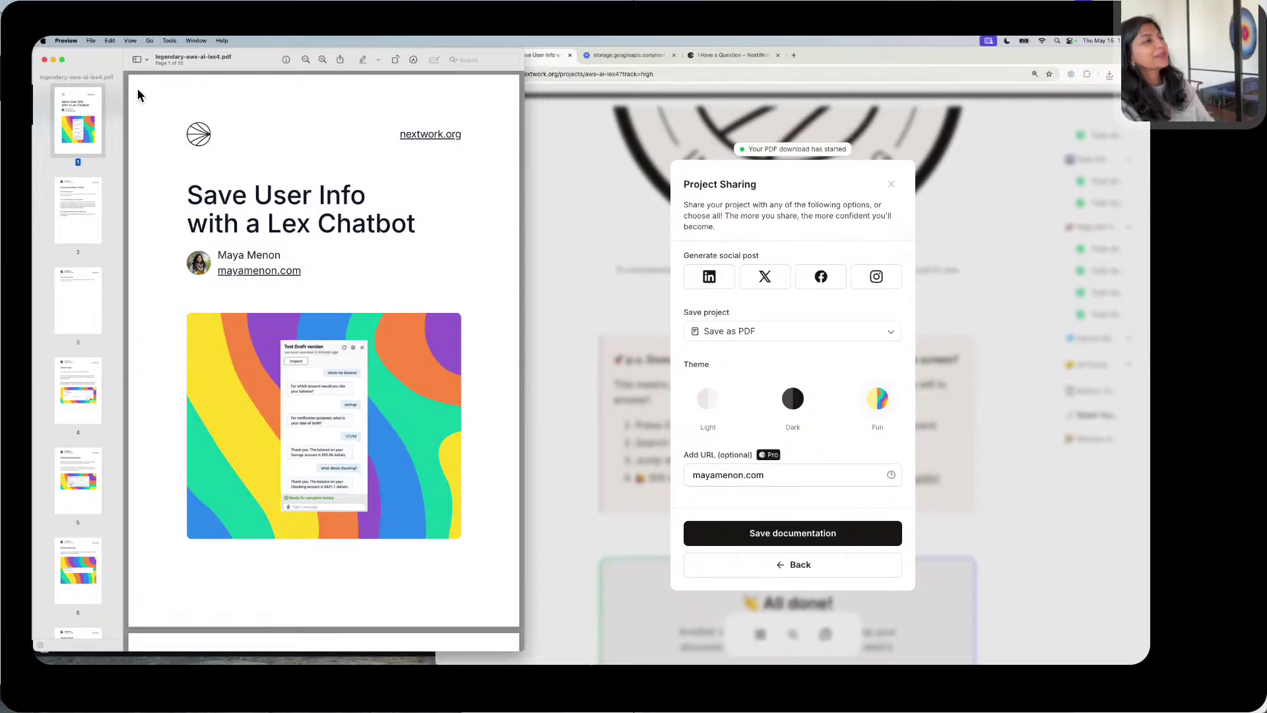
# Step: Review the saved project PDF from its cover page through the final result section, and close the document
pyautogui.moveTo(118, 54); pyautogui.dragTo(364, 53)
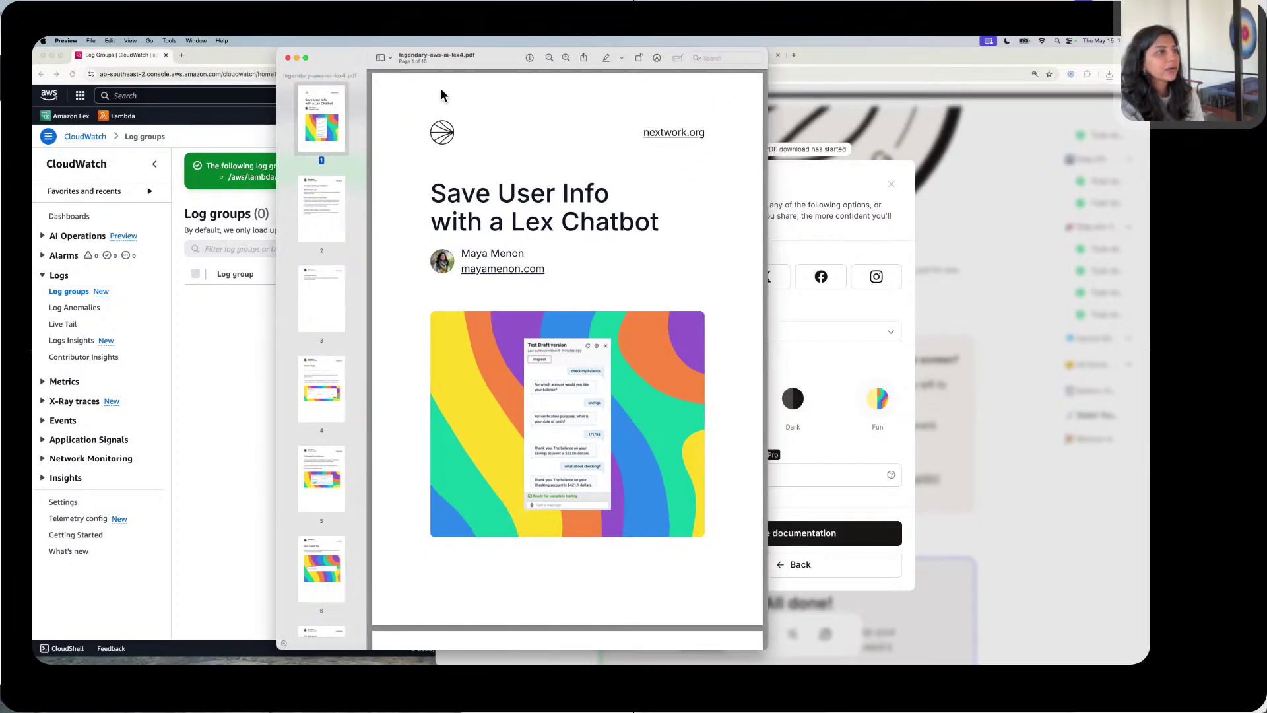
pyautogui.scroll(-5, 484, 435)
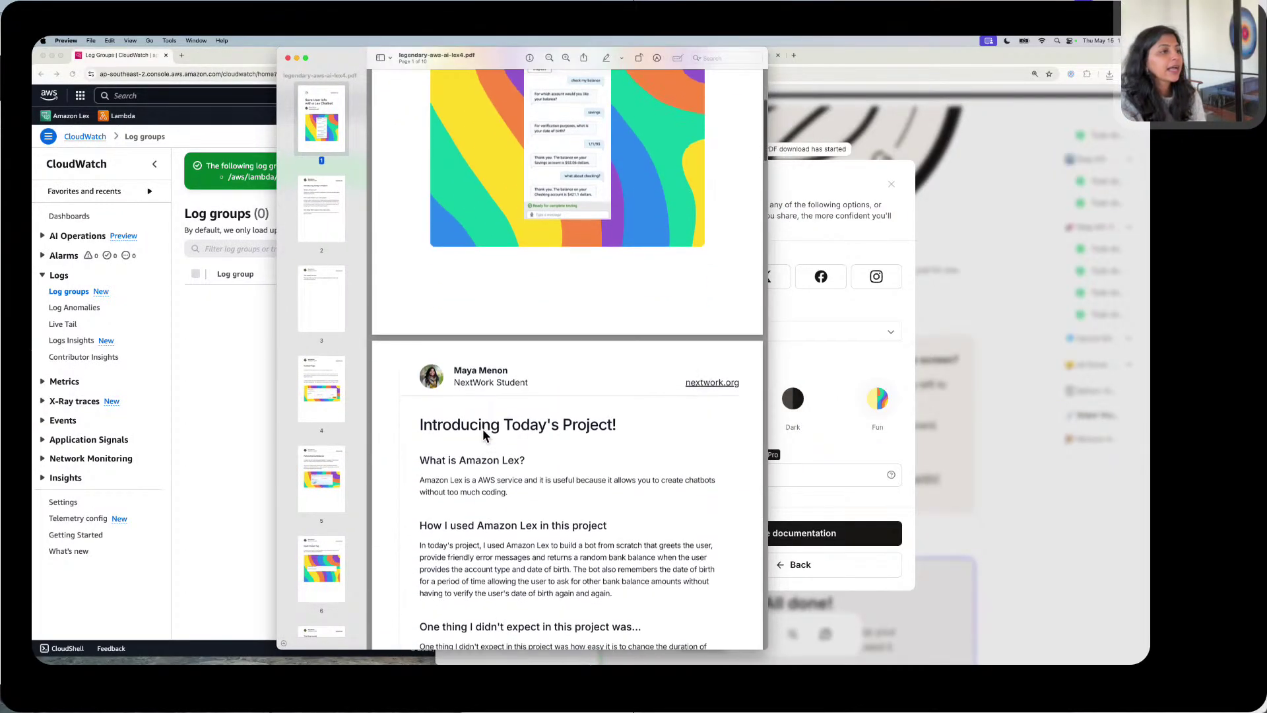
pyautogui.scroll(-3, 483, 435)
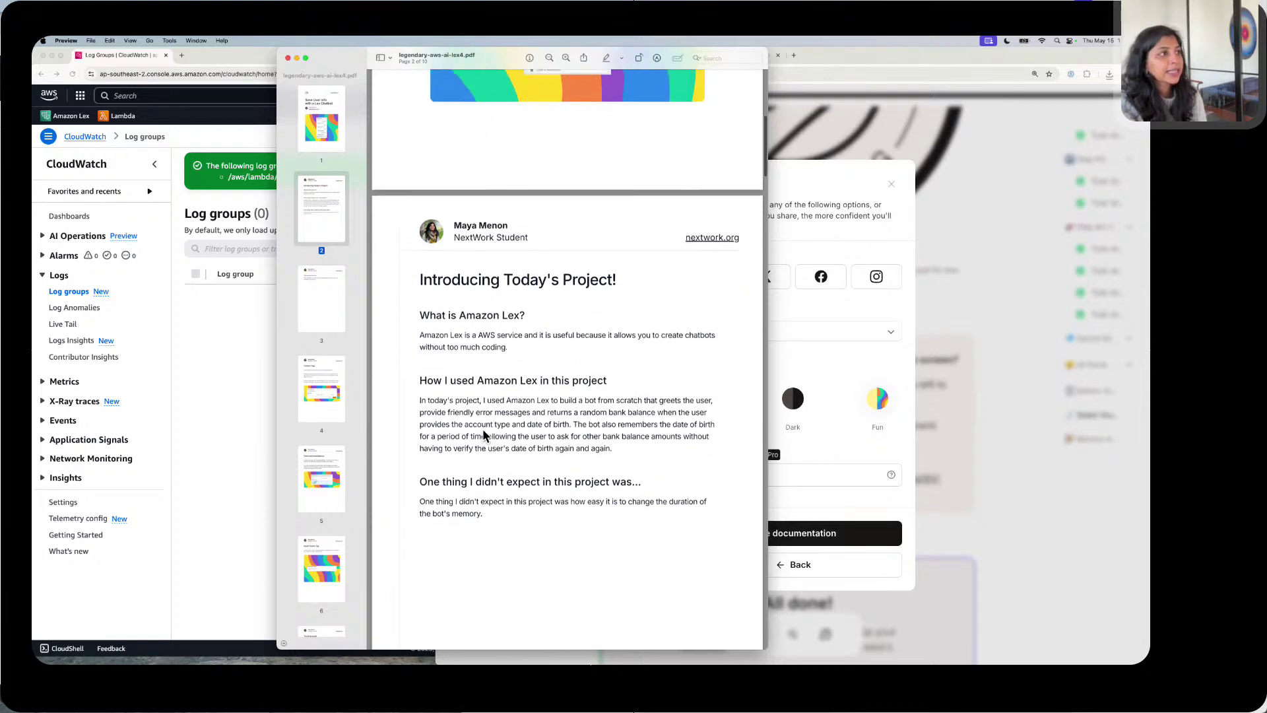
pyautogui.scroll(-8, 483, 432)
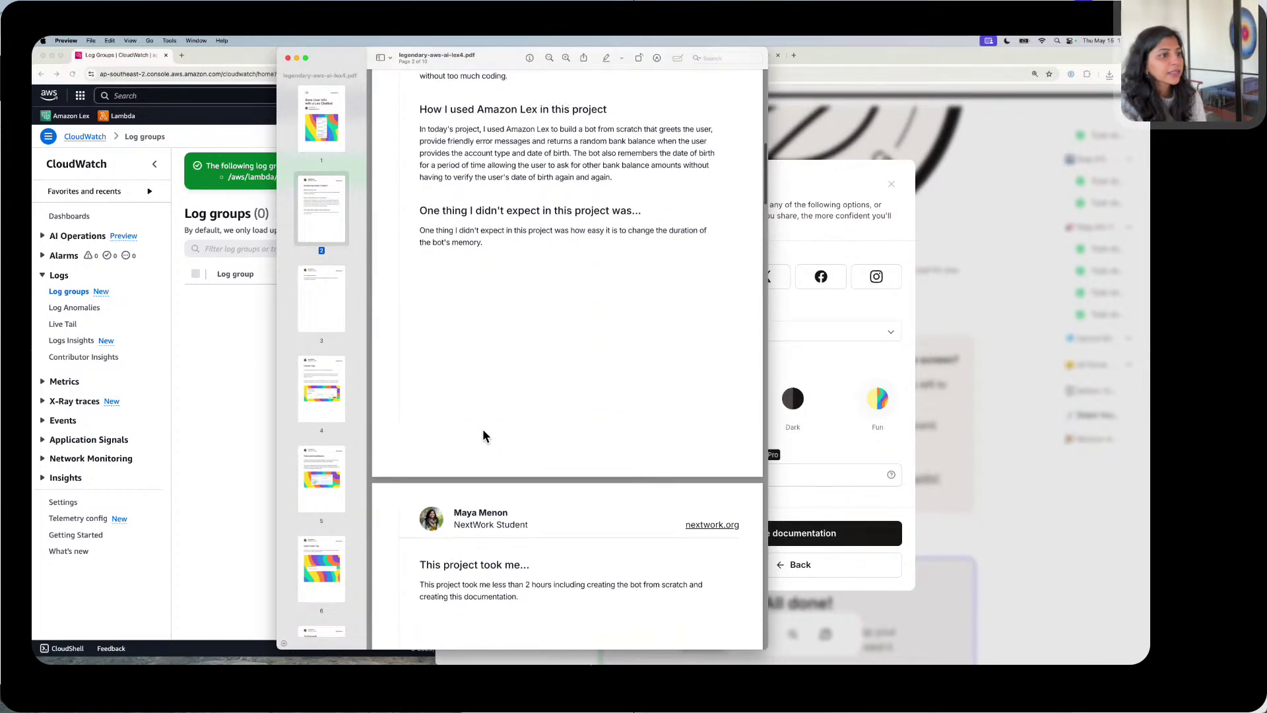
pyautogui.scroll(-10, 483, 436)
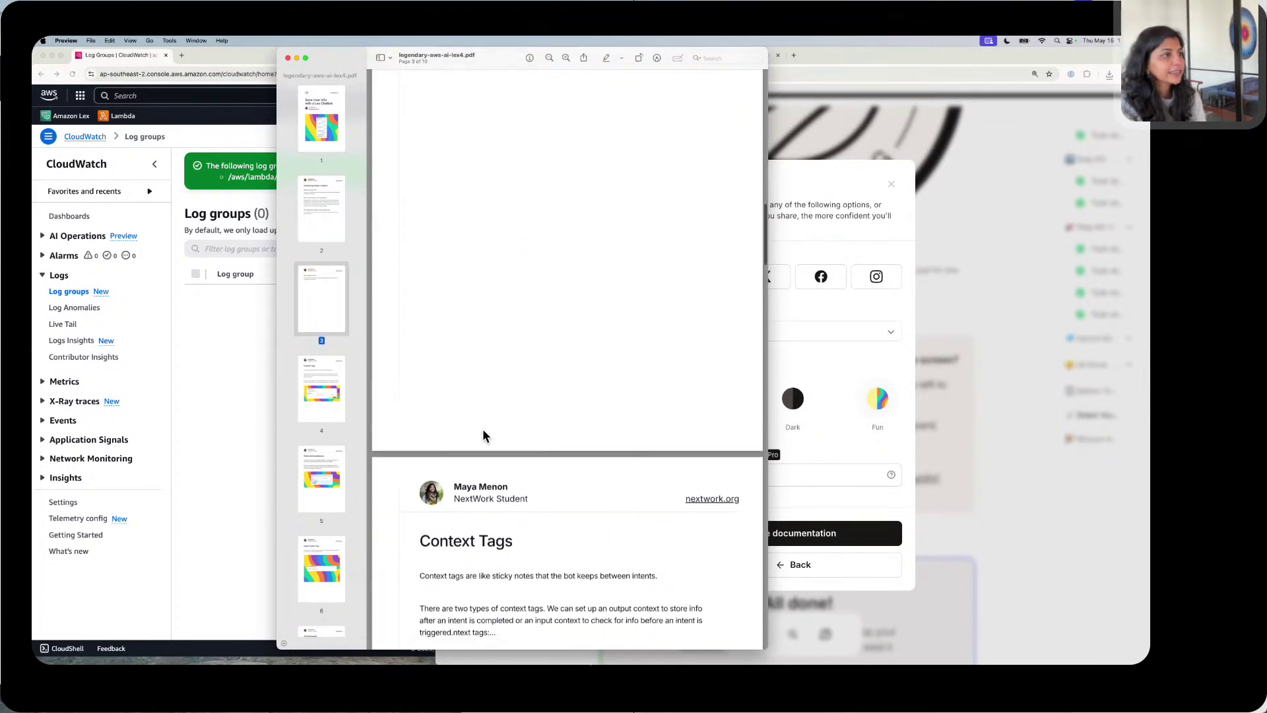
pyautogui.scroll(-12, 484, 435)
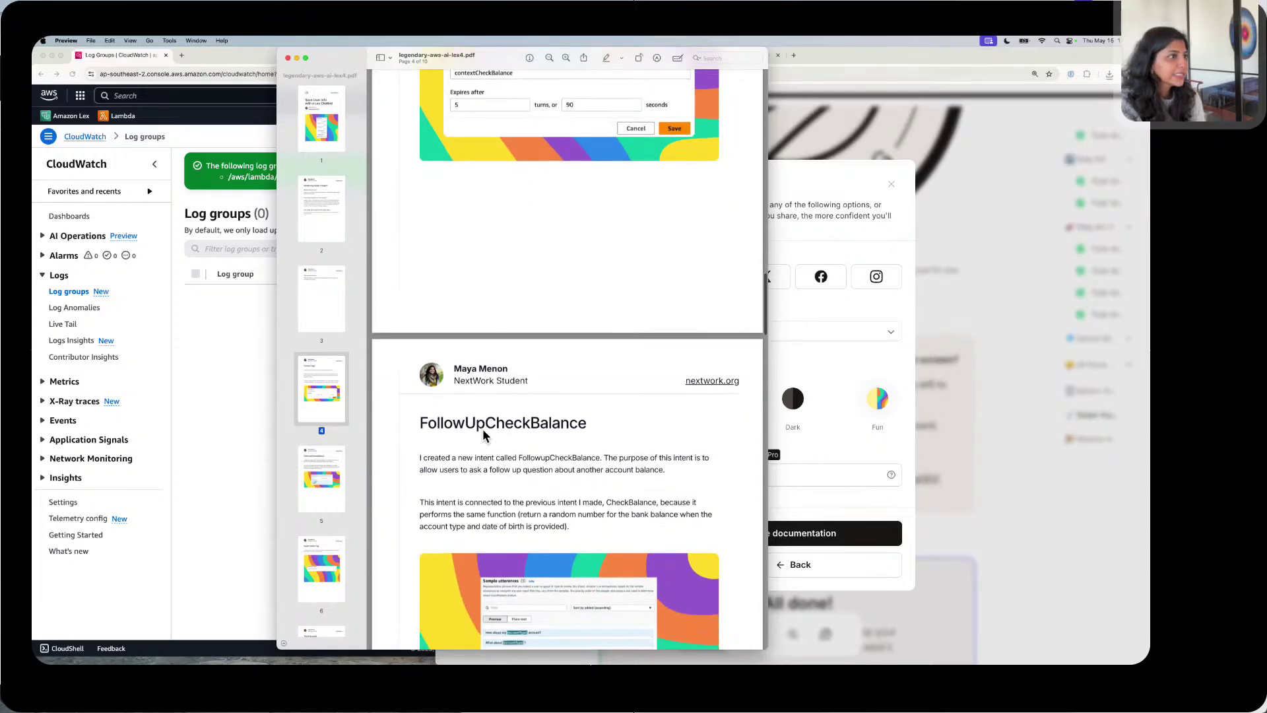
pyautogui.scroll(-5, 484, 435)
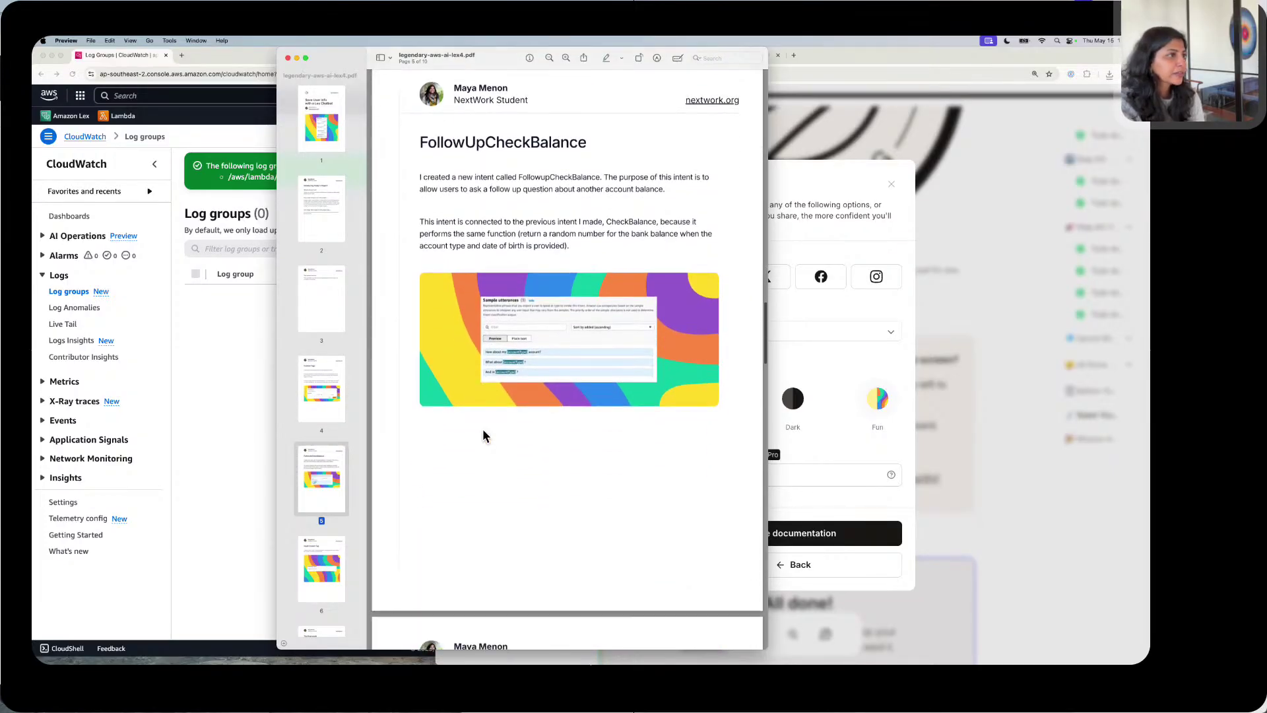
pyautogui.scroll(-15, 483, 435)
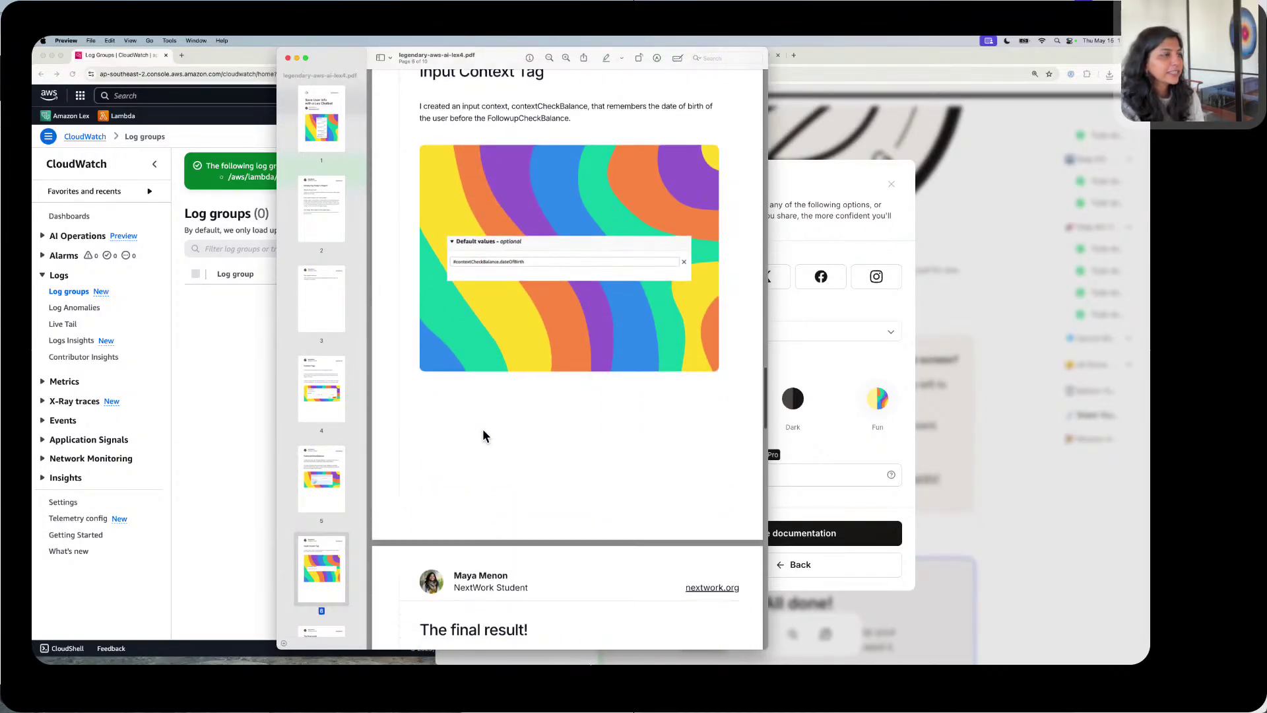
pyautogui.scroll(-5, 484, 433)
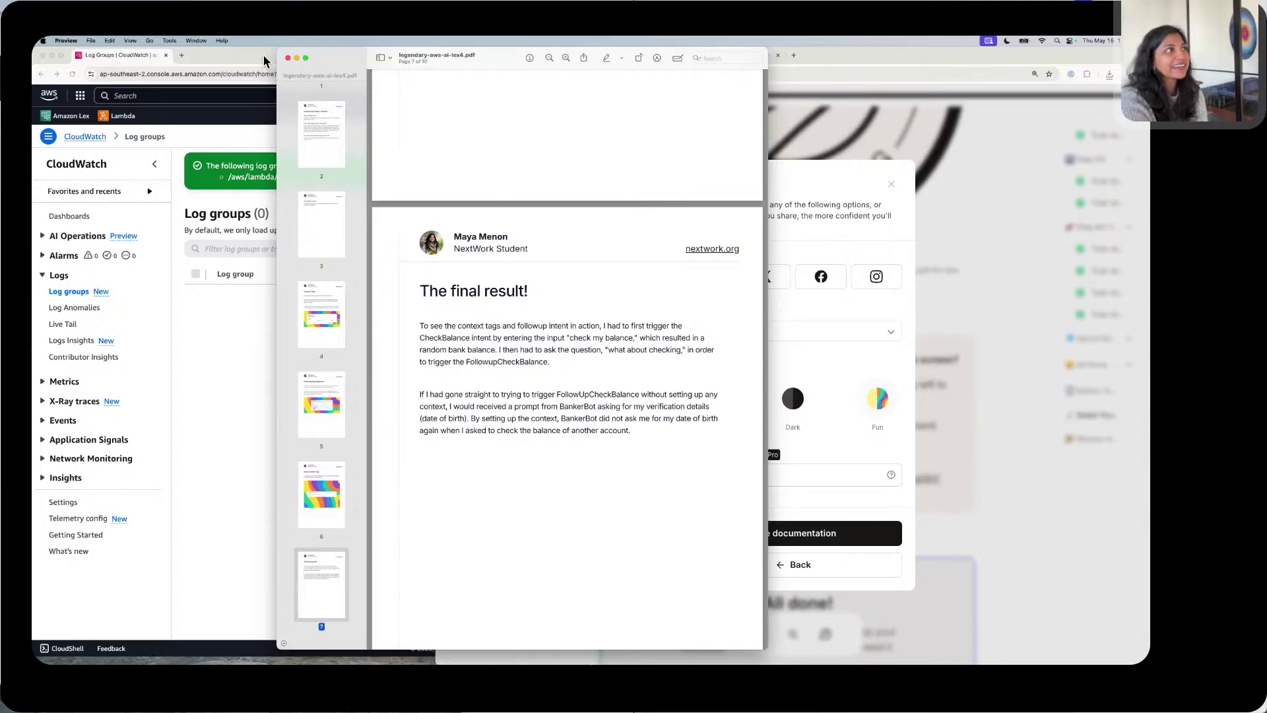
pyautogui.click(289, 57)
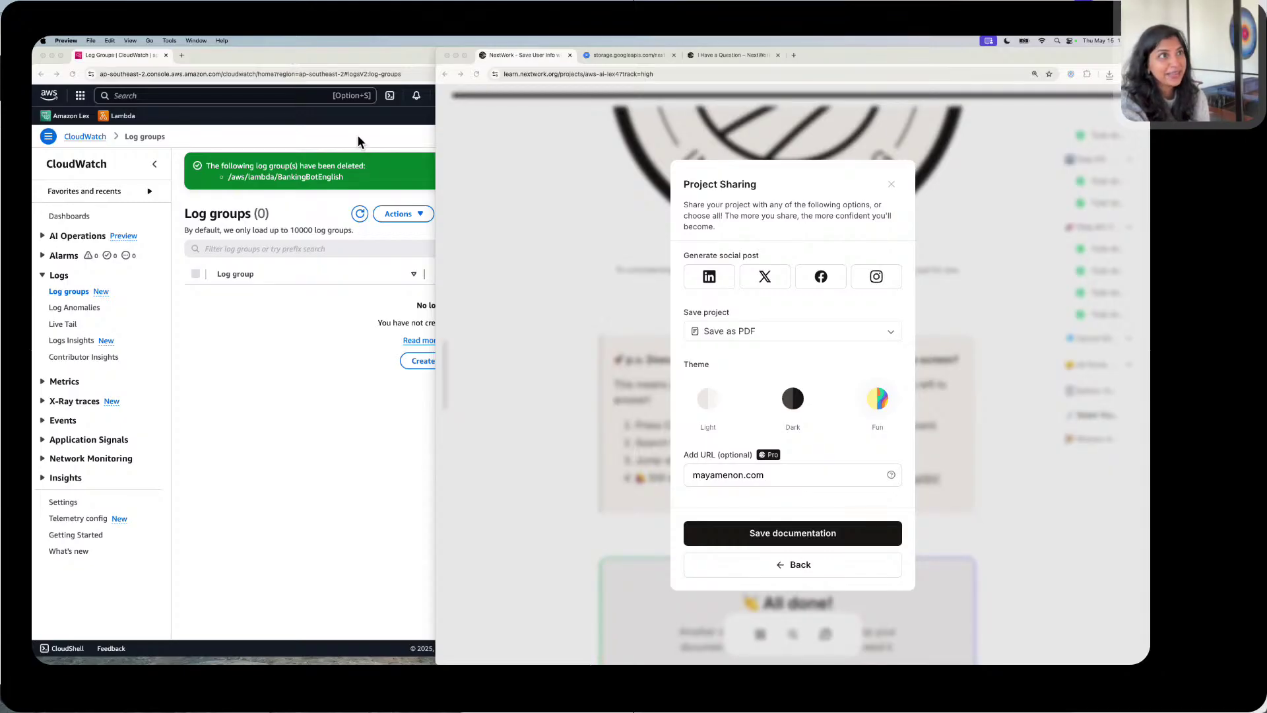
# Step: Close the Project Sharing dialog and return to the All done! section at the end of the guide
pyautogui.click(894, 182)
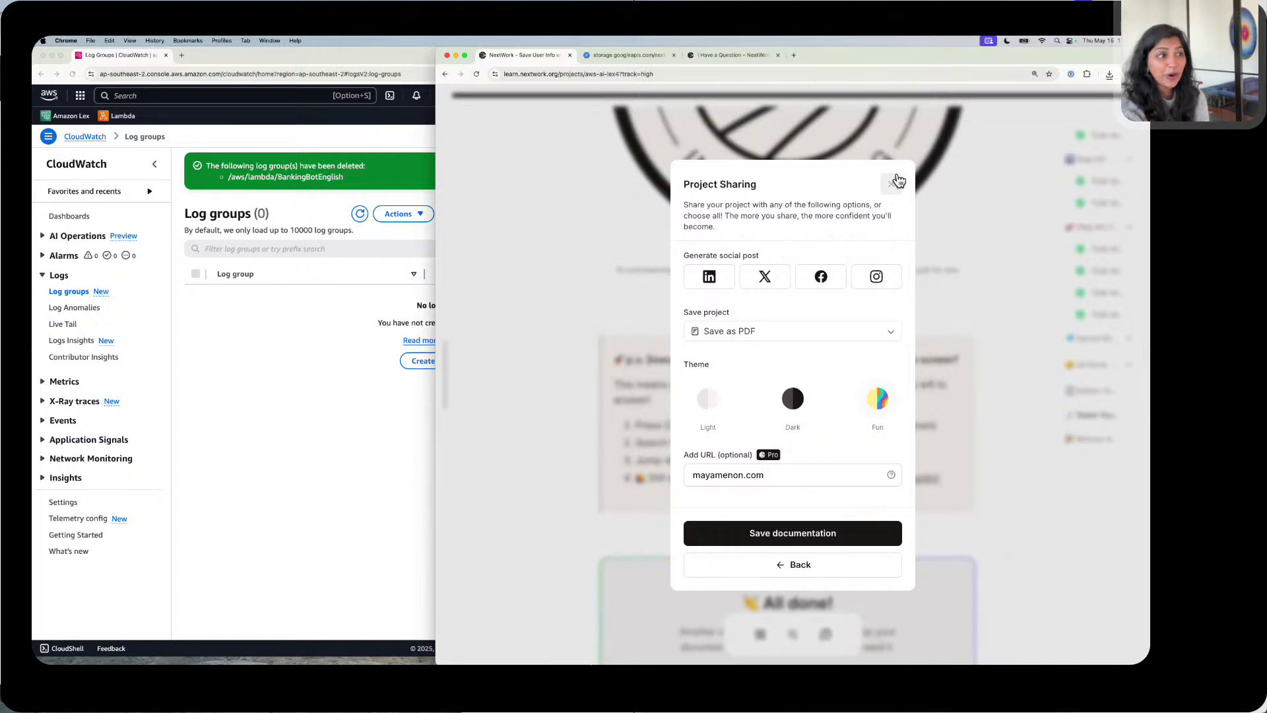
pyautogui.click(897, 180)
pyautogui.scroll(-3, 892, 182)
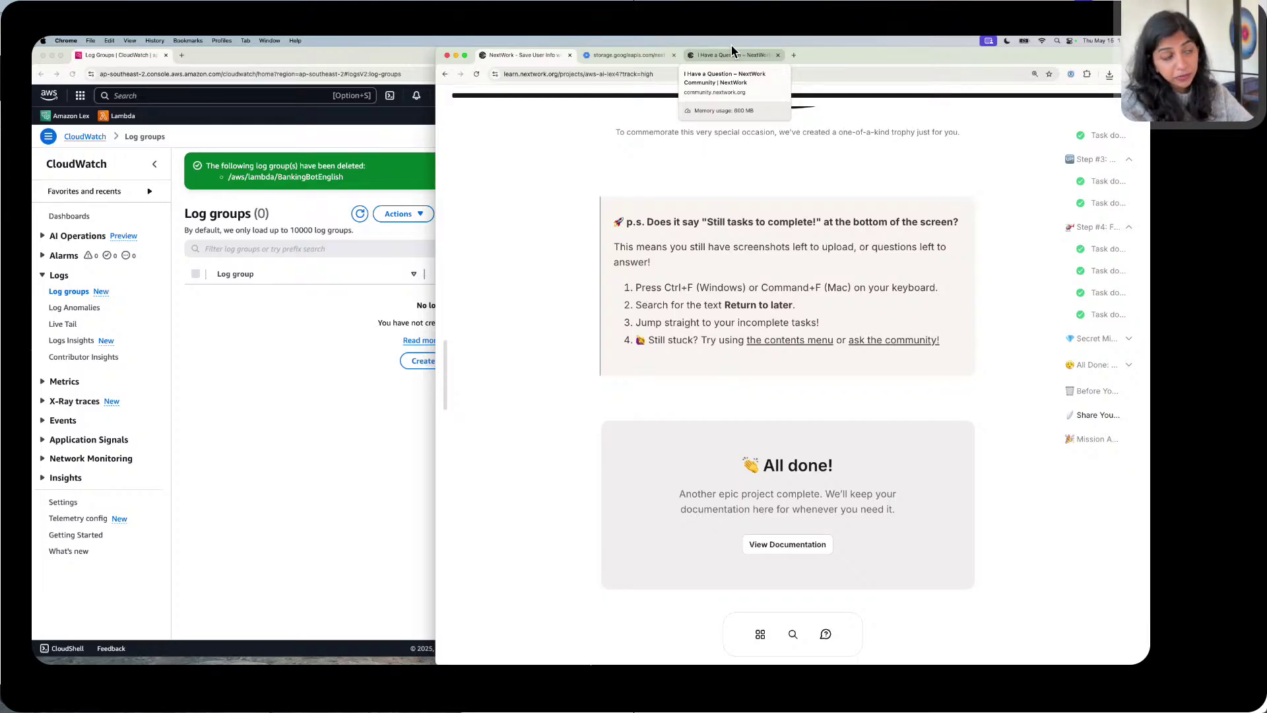
# Step: Open the NextWork community from the guide's help link, browse the posts in the Celebrations space, and return to the project guide
pyautogui.click(888, 338)
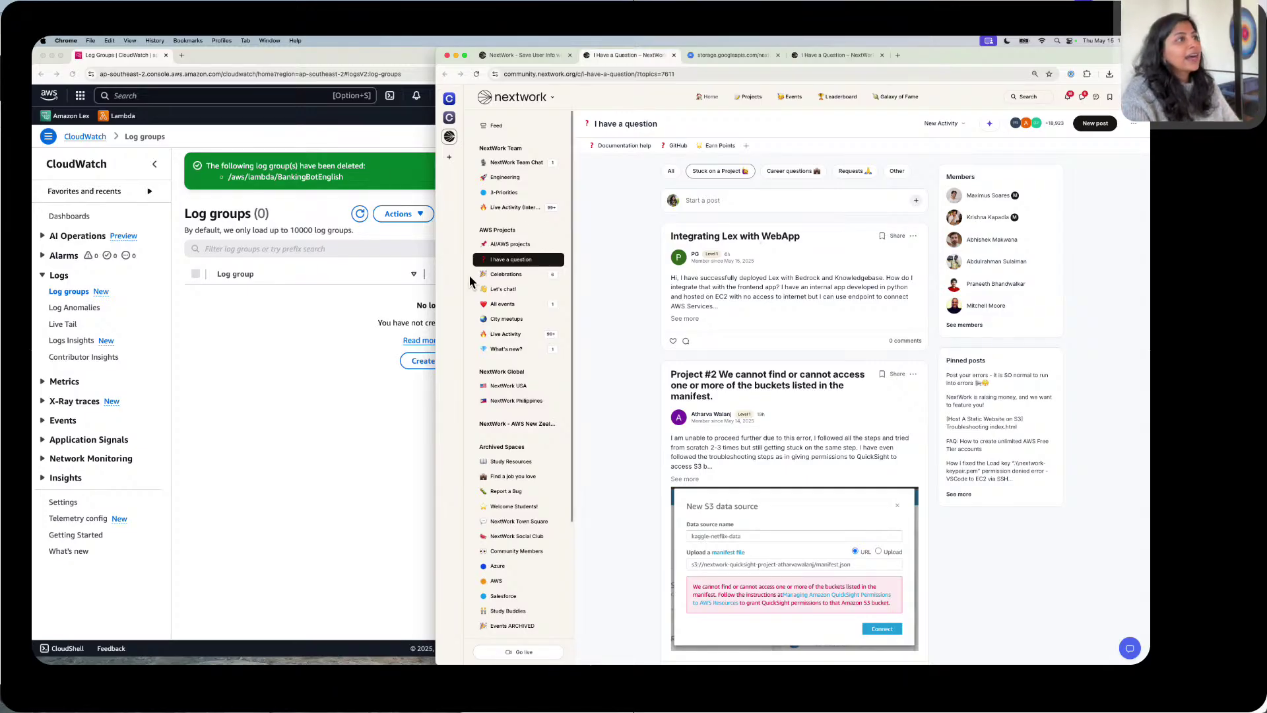
pyautogui.click(545, 272)
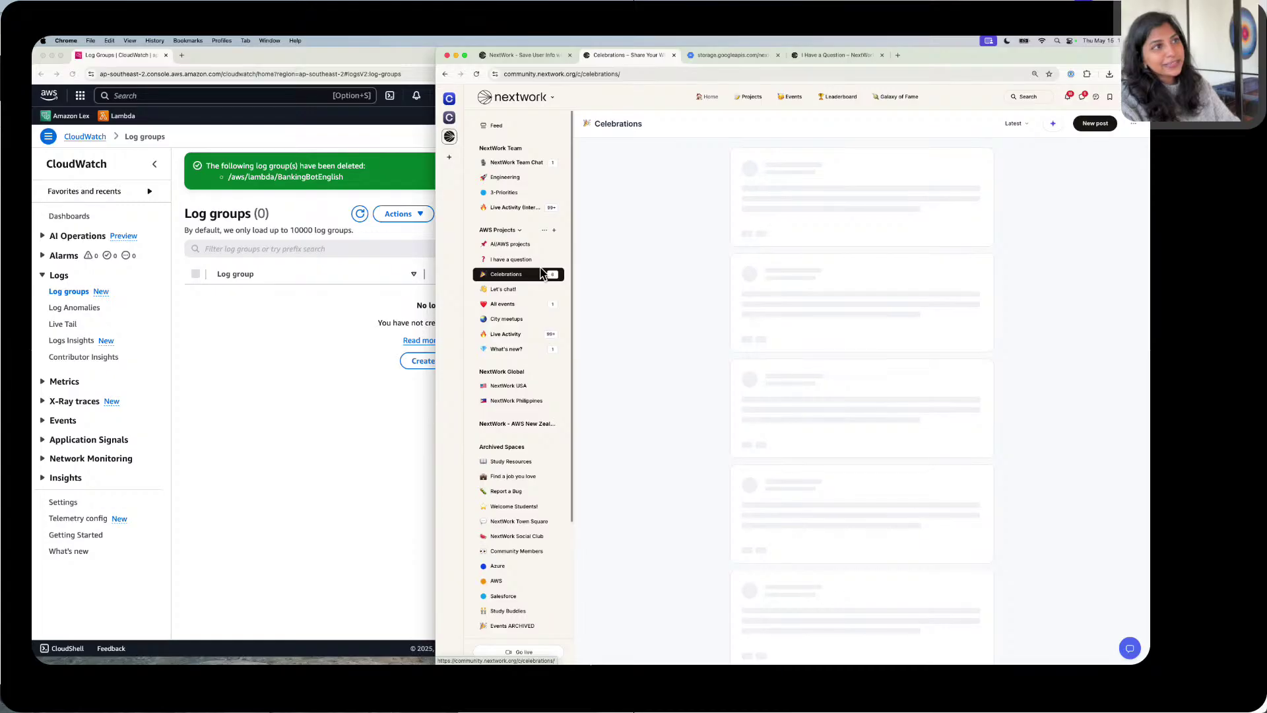
pyautogui.scroll(-5, 692, 268)
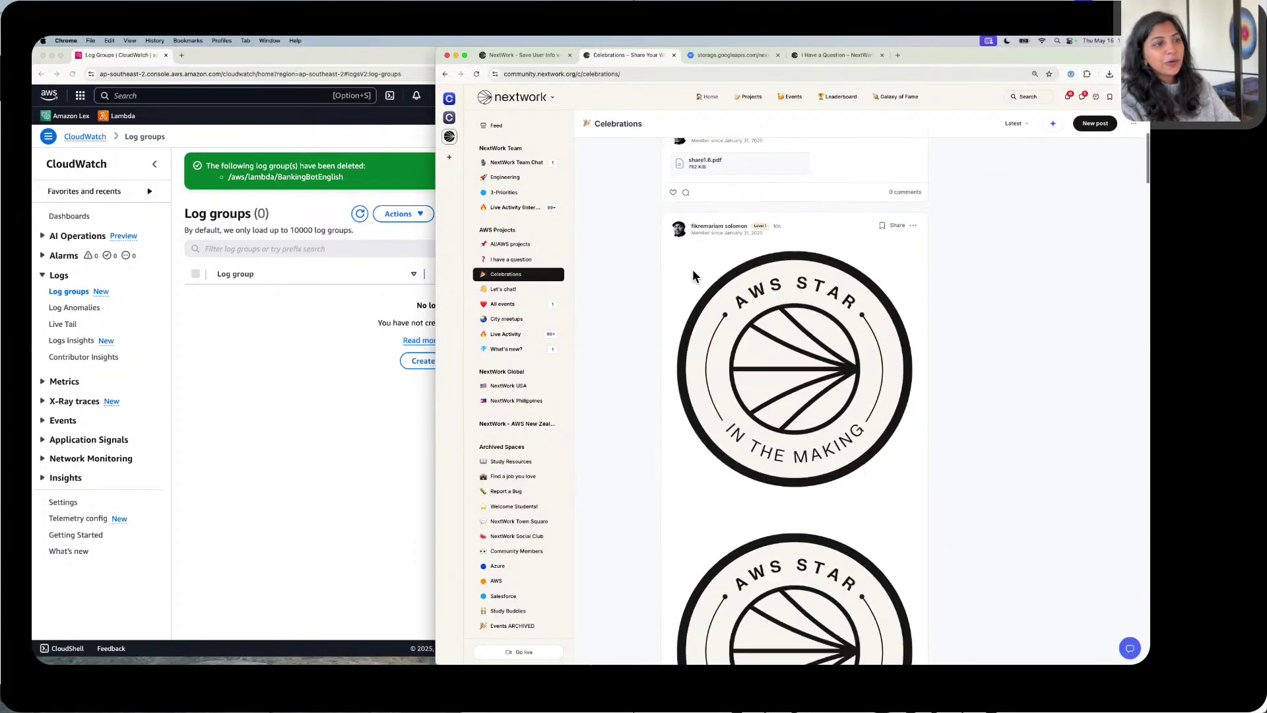
pyautogui.scroll(-15, 691, 268)
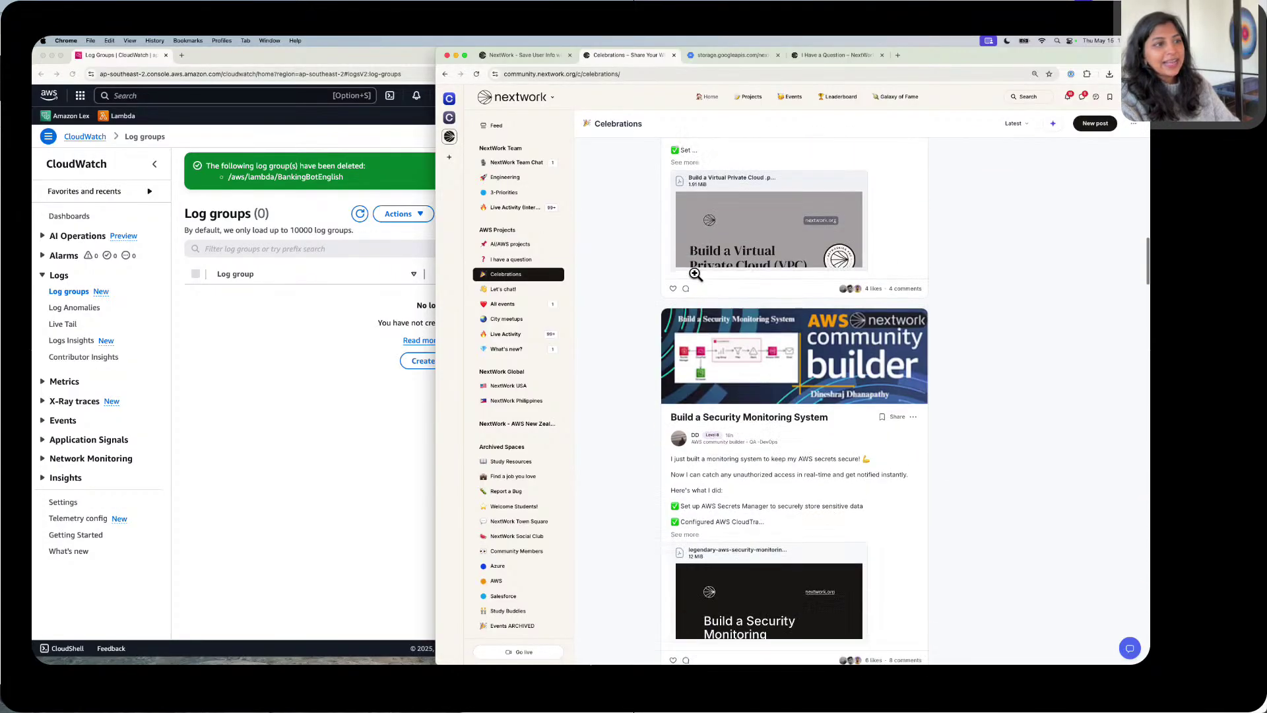
pyautogui.scroll(-5, 695, 274)
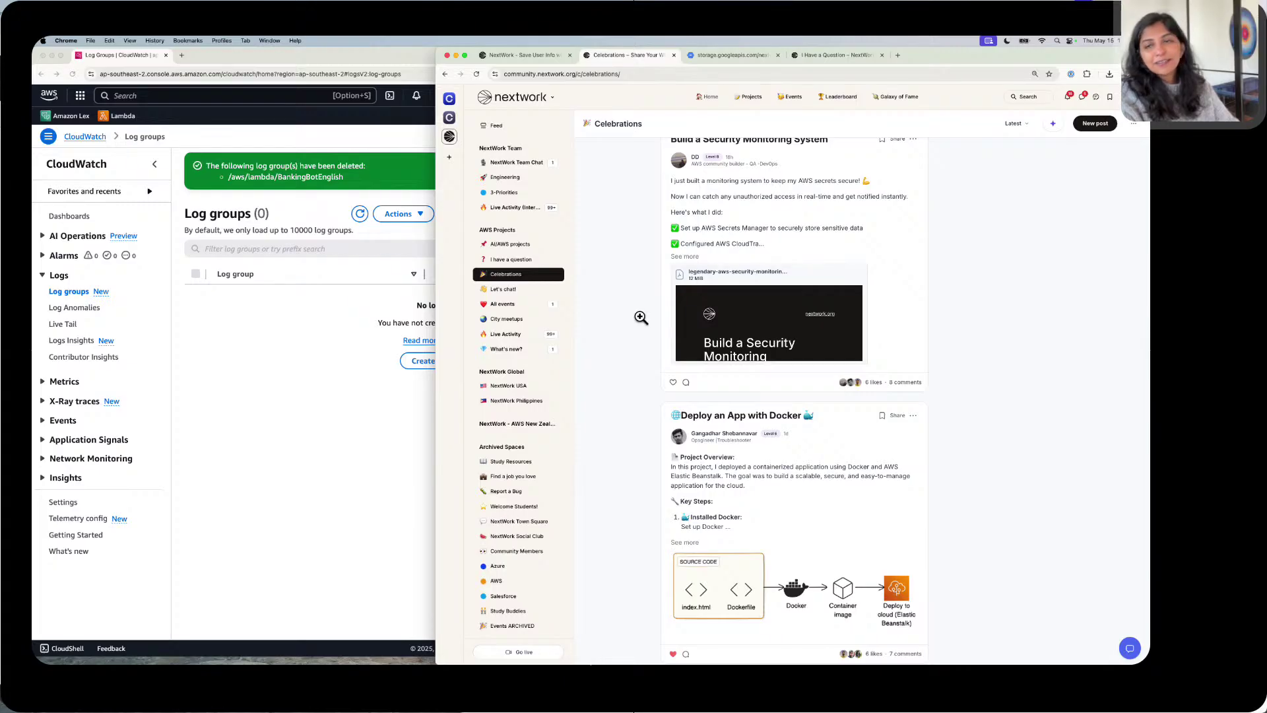
pyautogui.scroll(15, 640, 317)
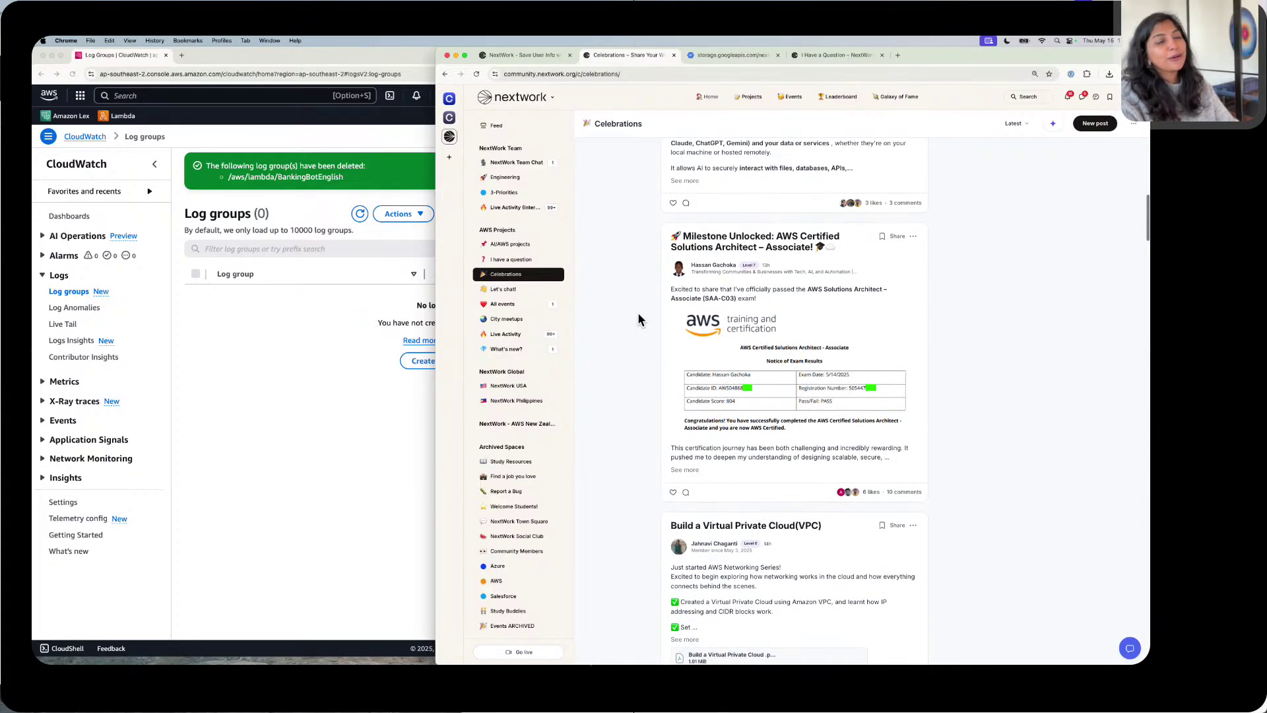
pyautogui.scroll(15, 638, 316)
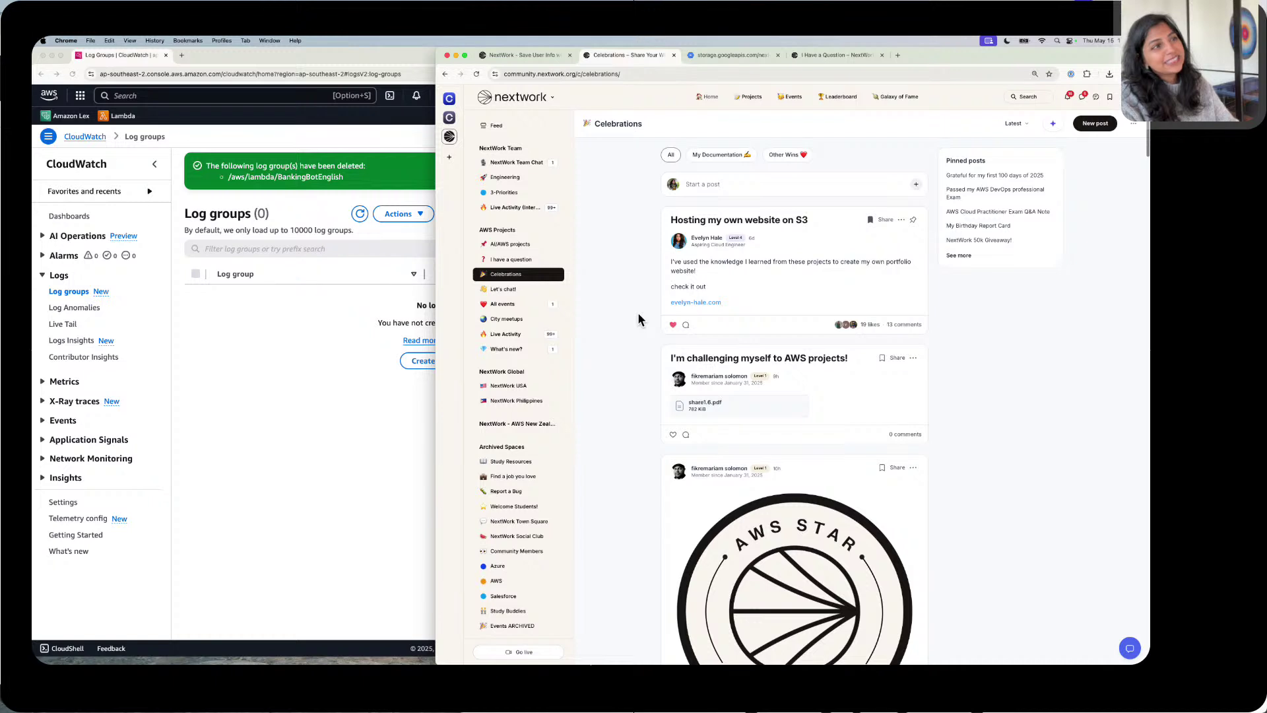
pyautogui.click(547, 54)
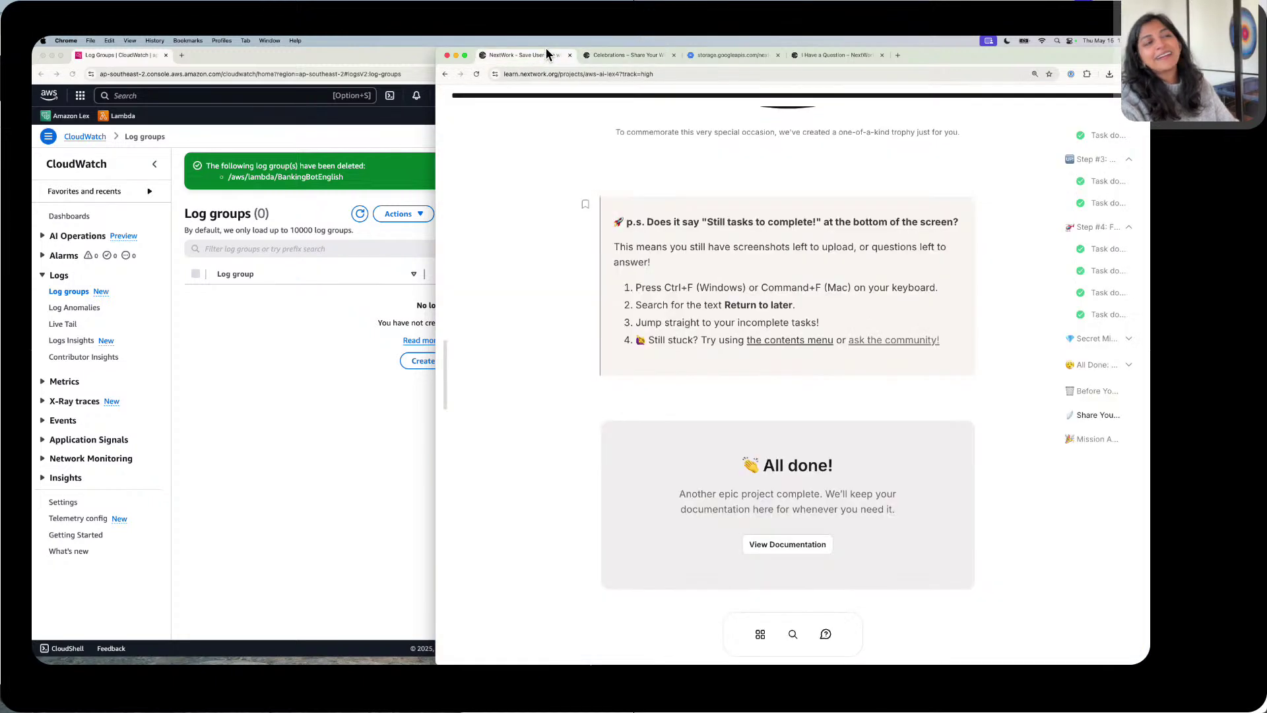